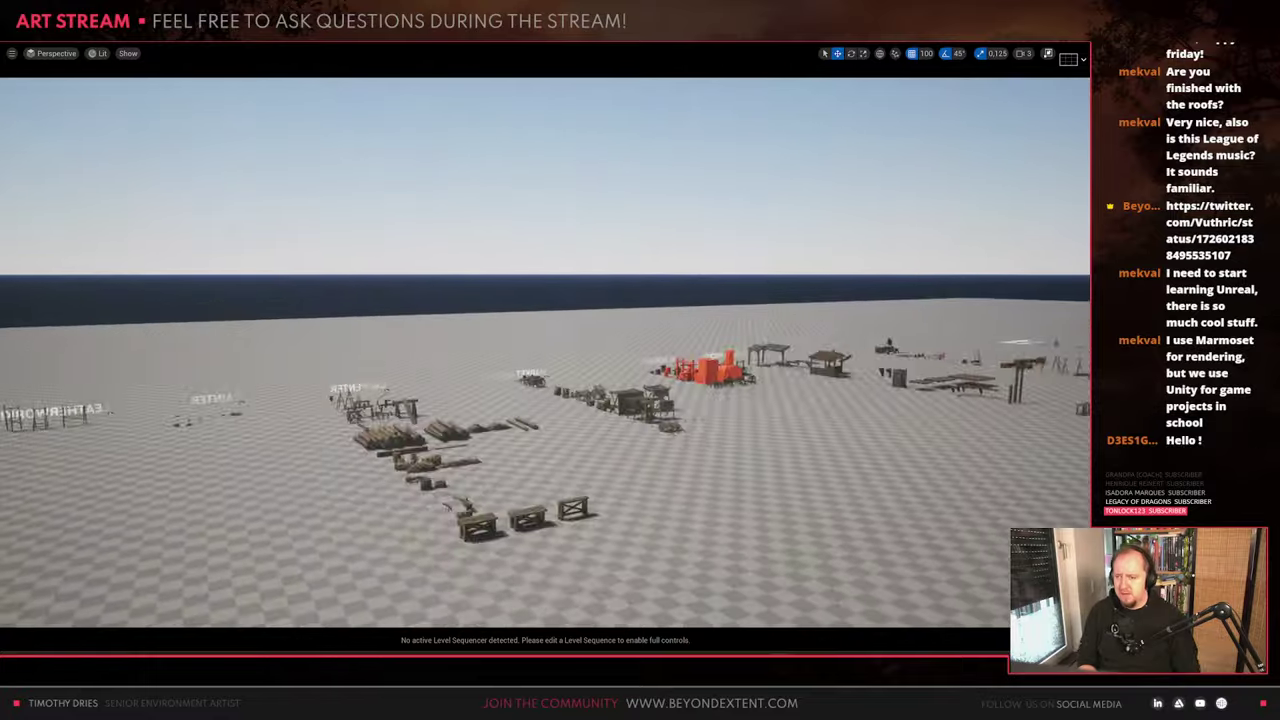
# Survey the asset presentation level, covering the modular pieces, roofs, blacksmith set and market area
pyautogui.press('w')
pyautogui.press('w')
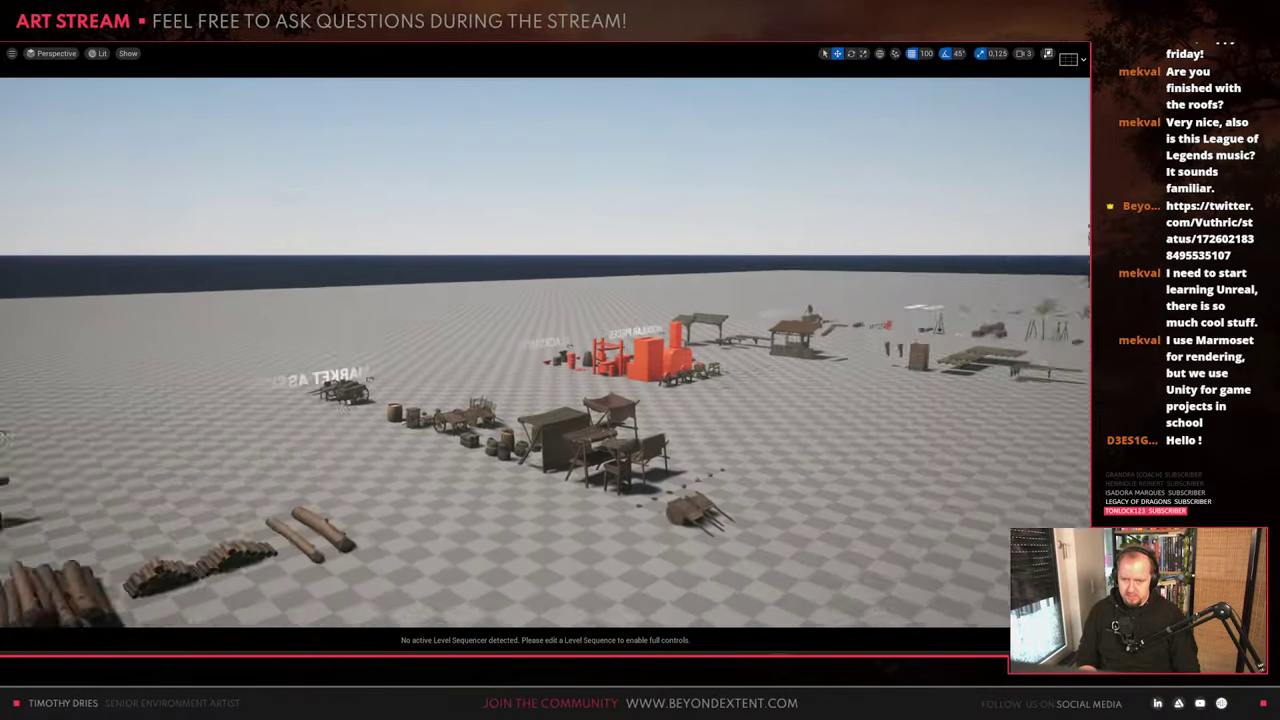
pyautogui.press('s')
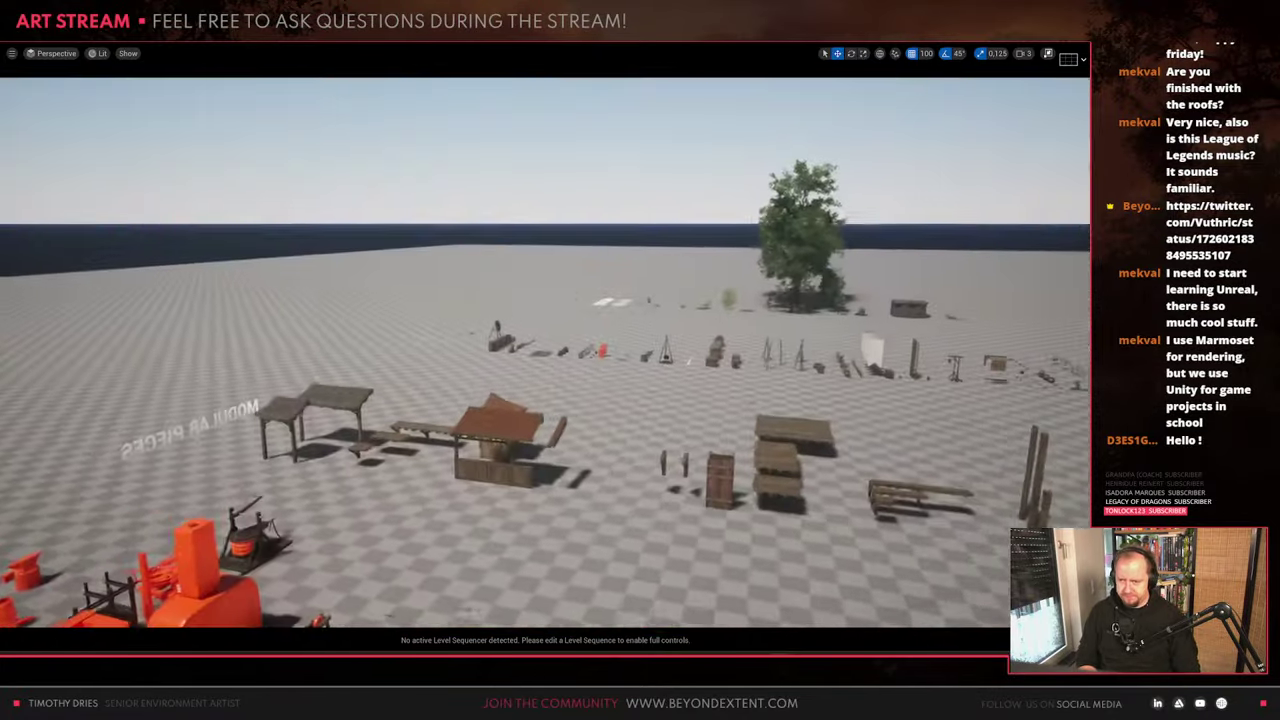
pyautogui.press('w')
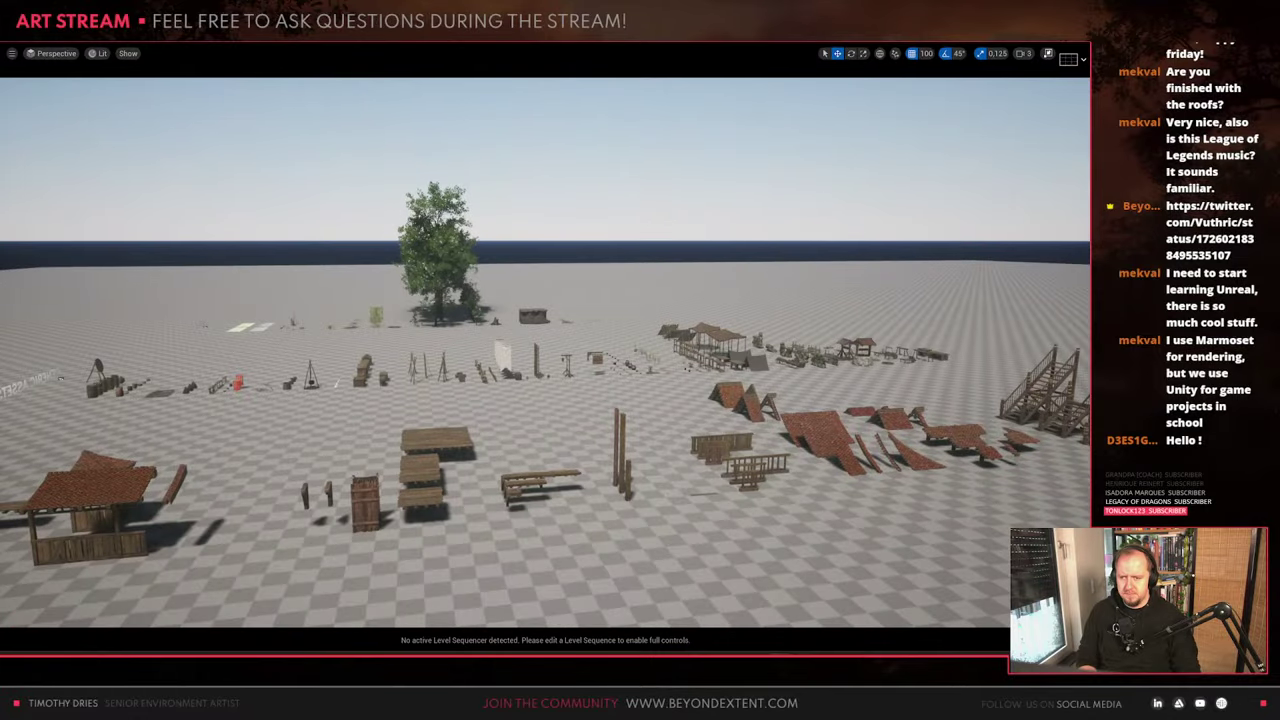
pyautogui.press('s')
pyautogui.moveTo(548, 417); pyautogui.dragTo(614, 450, button='right')
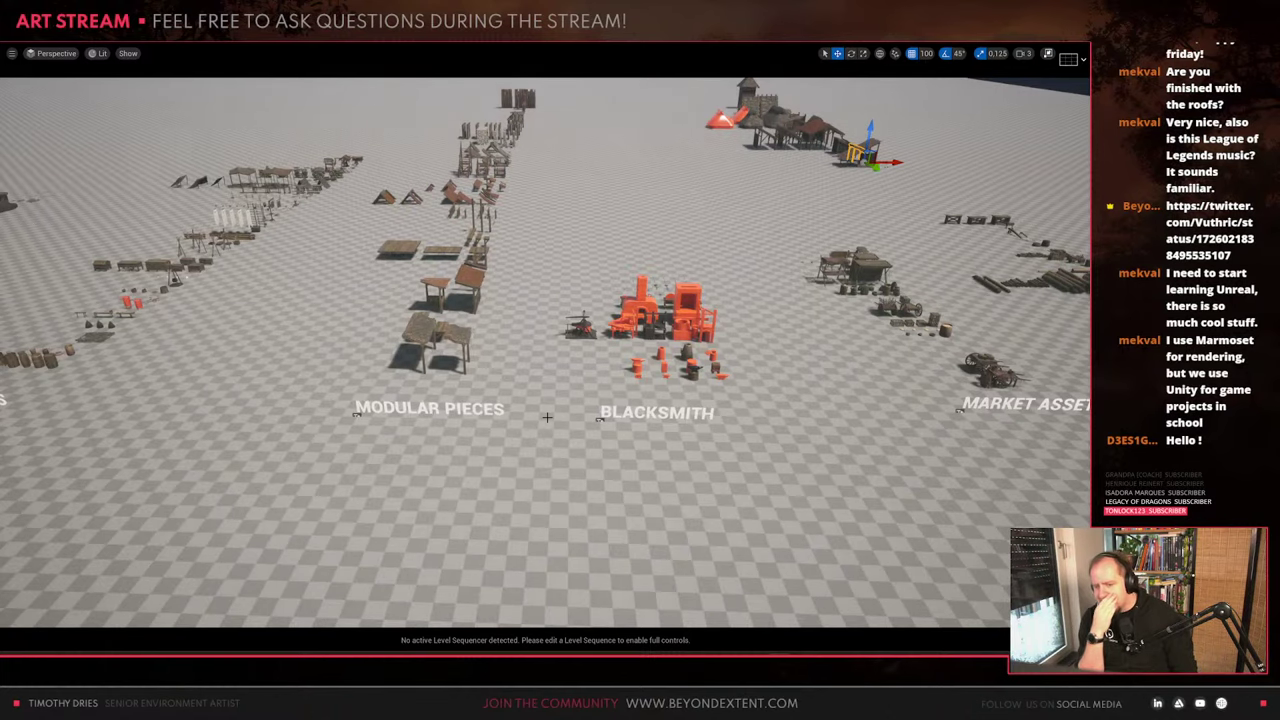
# Examine the market assets up close, including the cloth-covered stalls, carts, crates, sacks and baskets
pyautogui.press('d')
pyautogui.press('w')
pyautogui.moveTo(616, 374); pyautogui.dragTo(574, 384, button='right')
pyautogui.press('w')
pyautogui.press('w')
pyautogui.press('s')
pyautogui.press('d')
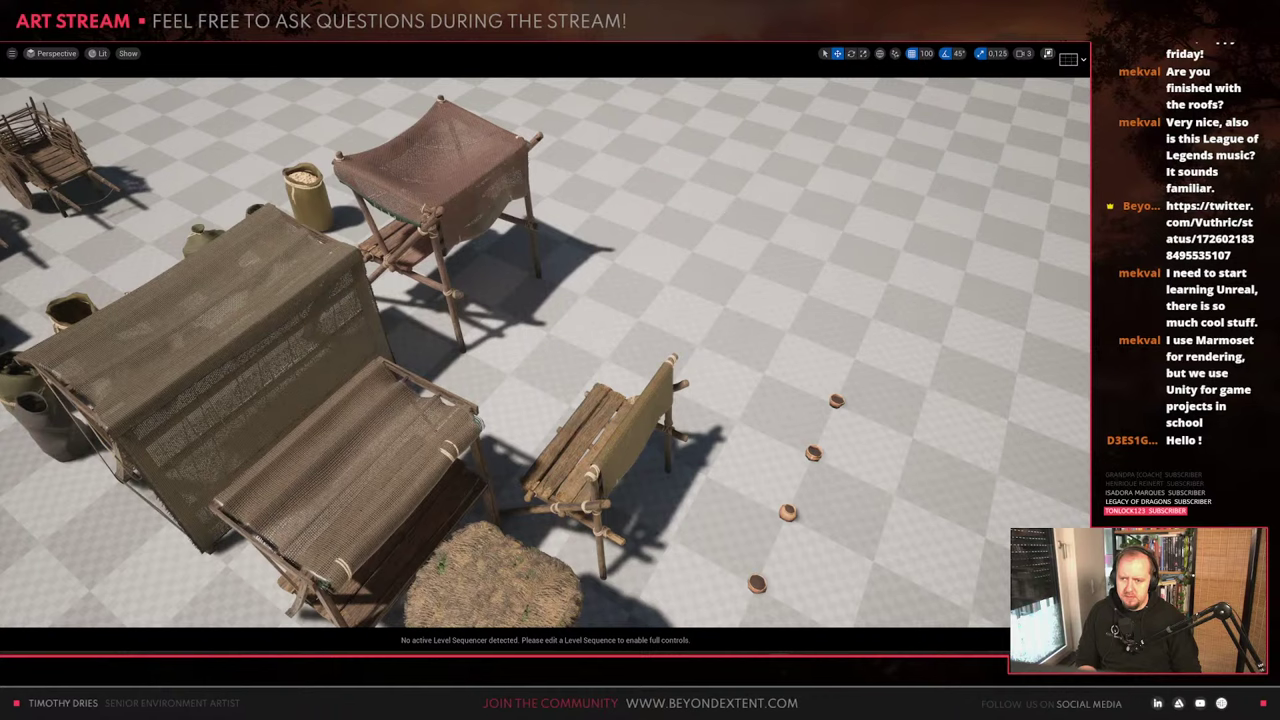
pyautogui.moveTo(662, 390); pyautogui.dragTo(692, 380, button='right')
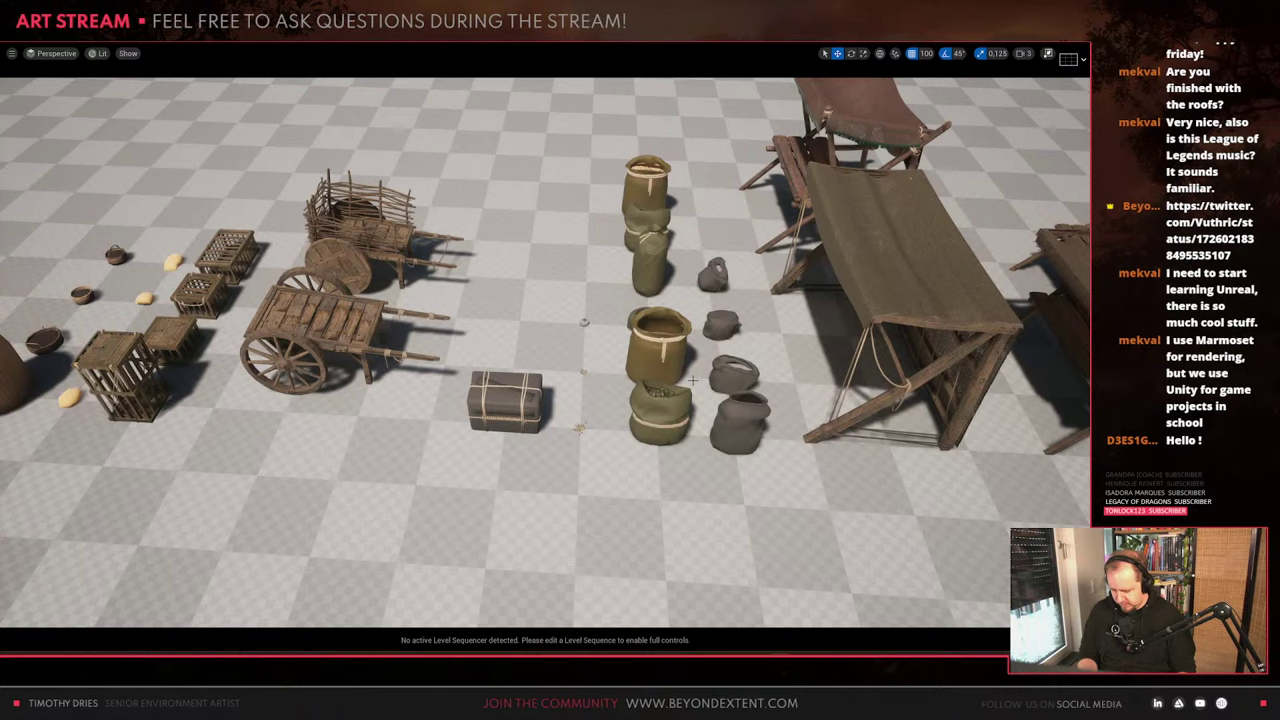
pyautogui.moveTo(693, 380); pyautogui.dragTo(888, 286, button='right')
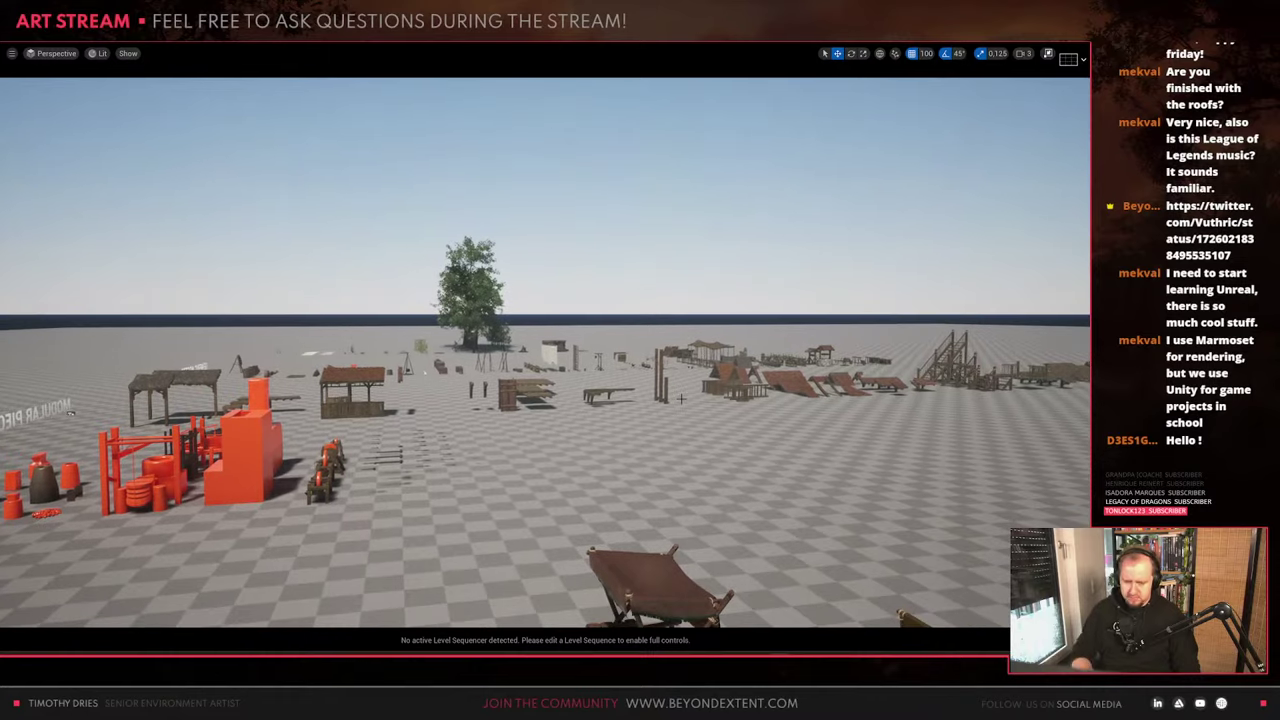
# Examine the general props, from the fire baskets, benches, barrels and straw bed to the hanging banners and ladders
pyautogui.moveTo(680, 398); pyautogui.dragTo(659, 371, button='right')
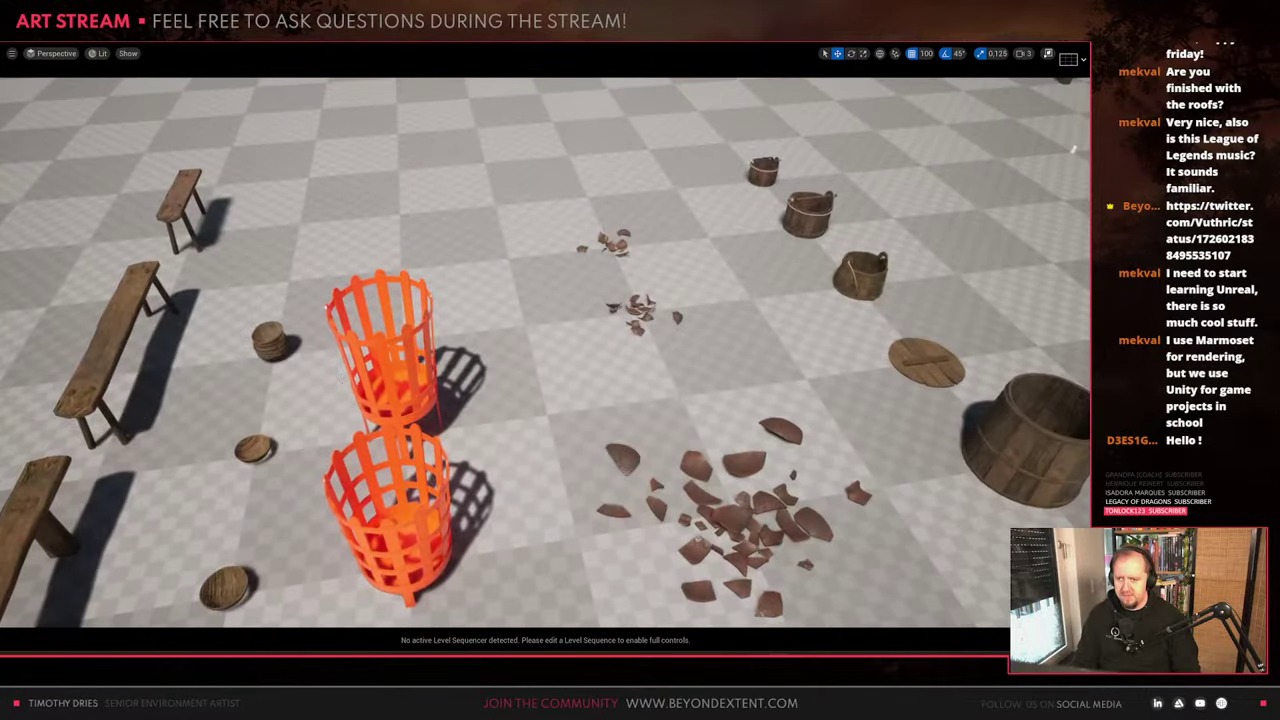
pyautogui.moveTo(431, 364); pyautogui.dragTo(431, 364, button='right')
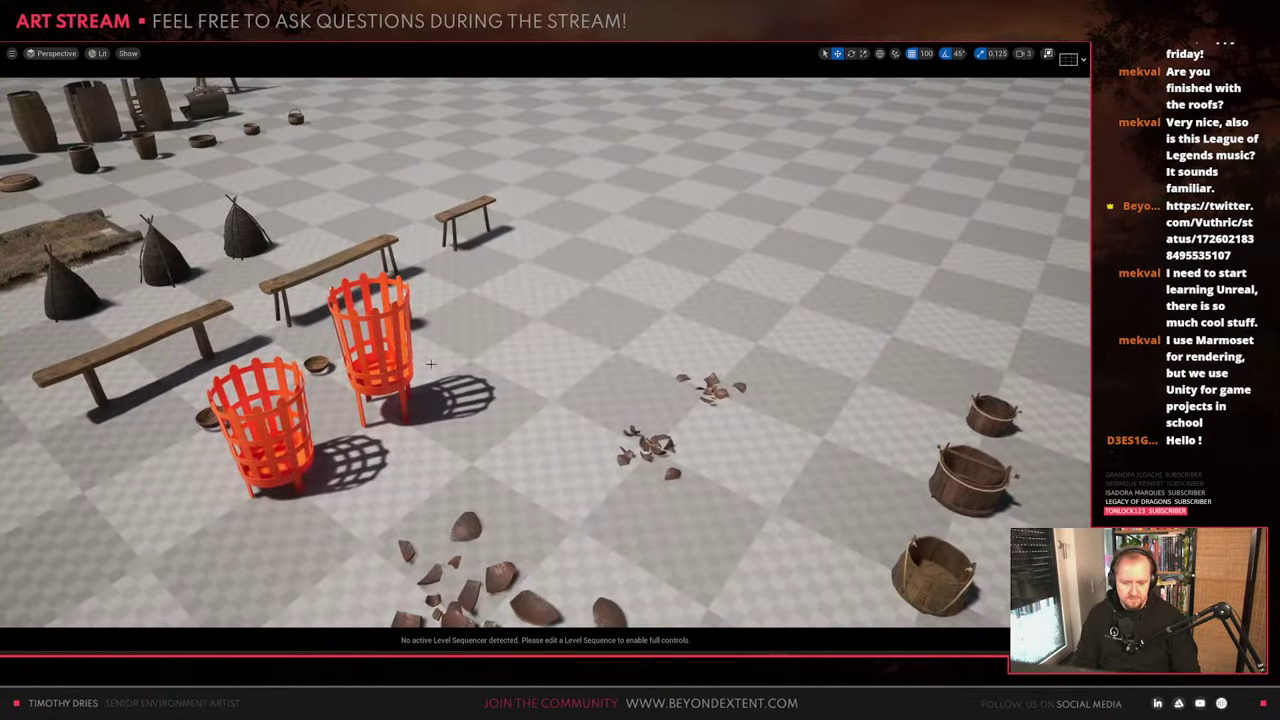
pyautogui.moveTo(387, 482); pyautogui.dragTo(387, 482, button='right')
pyautogui.moveTo(431, 364); pyautogui.dragTo(431, 364, button='right')
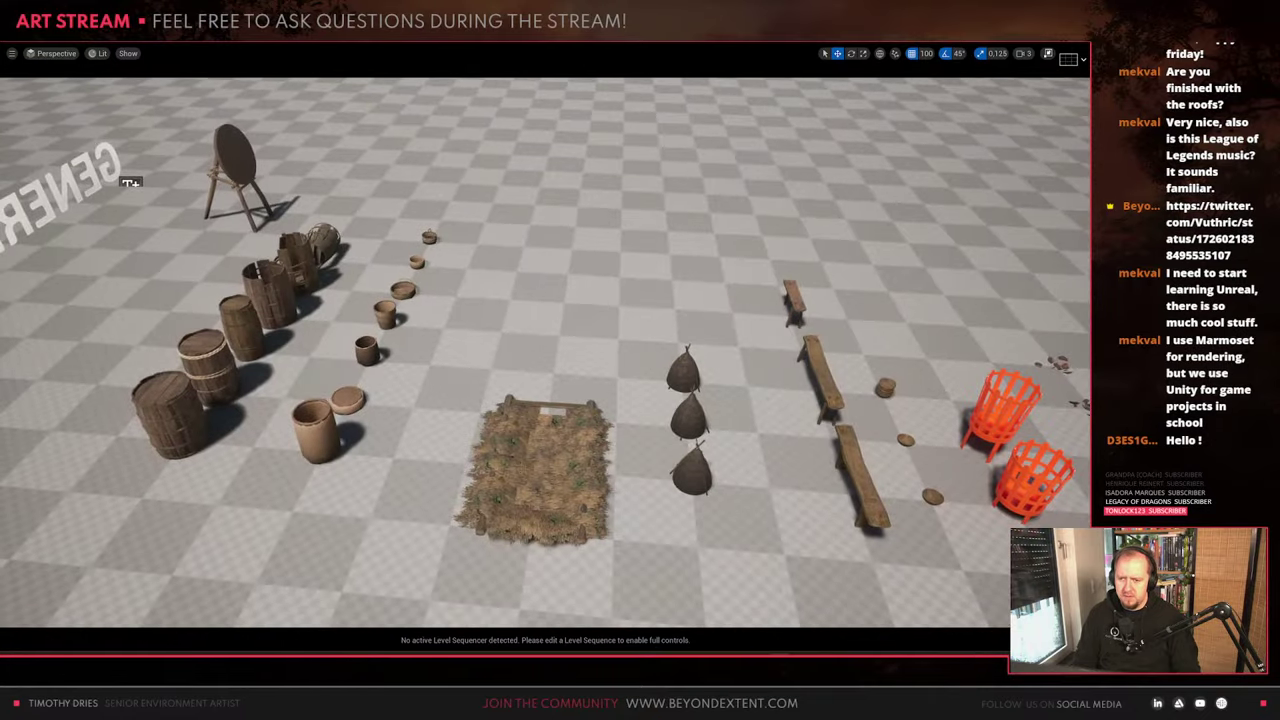
pyautogui.click(520, 466)
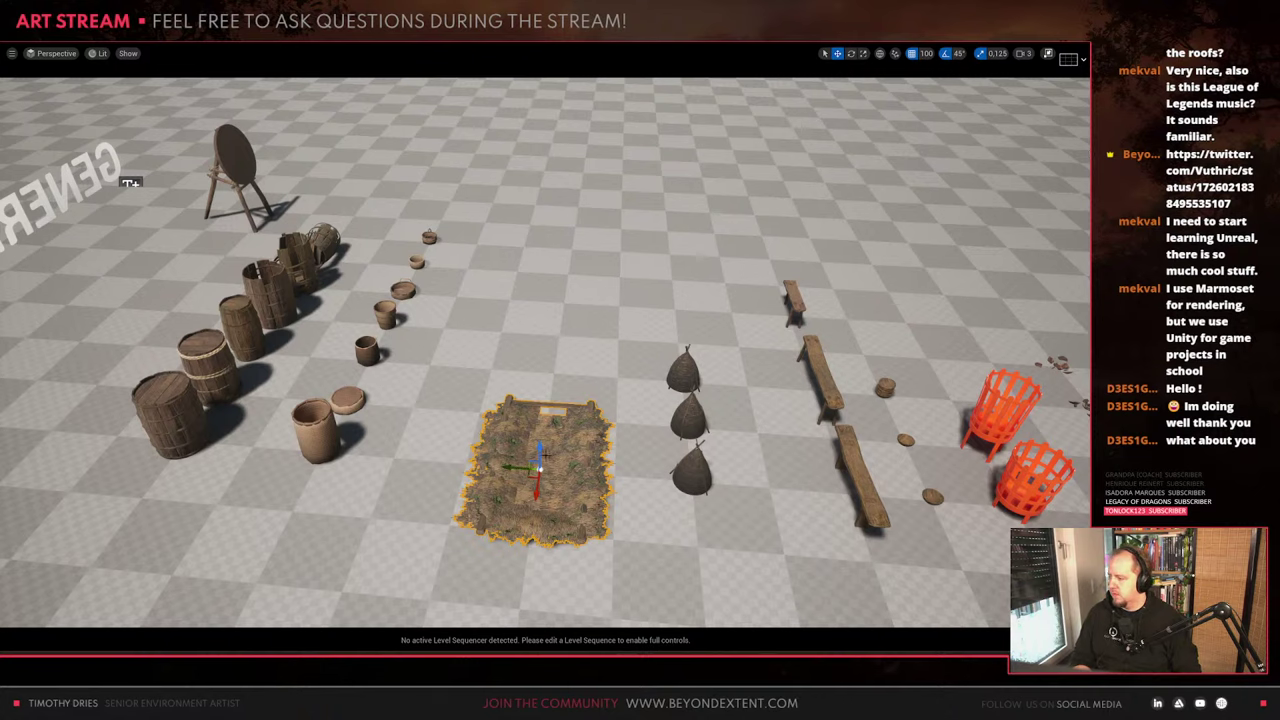
pyautogui.moveTo(546, 455); pyautogui.dragTo(680, 440, button='right')
pyautogui.press('w')
pyautogui.press('d')
pyautogui.click(680, 337)
pyautogui.click(571, 283)
pyautogui.press('d')
pyautogui.moveTo(552, 398); pyautogui.dragTo(600, 398, button='right')
pyautogui.click(552, 398)
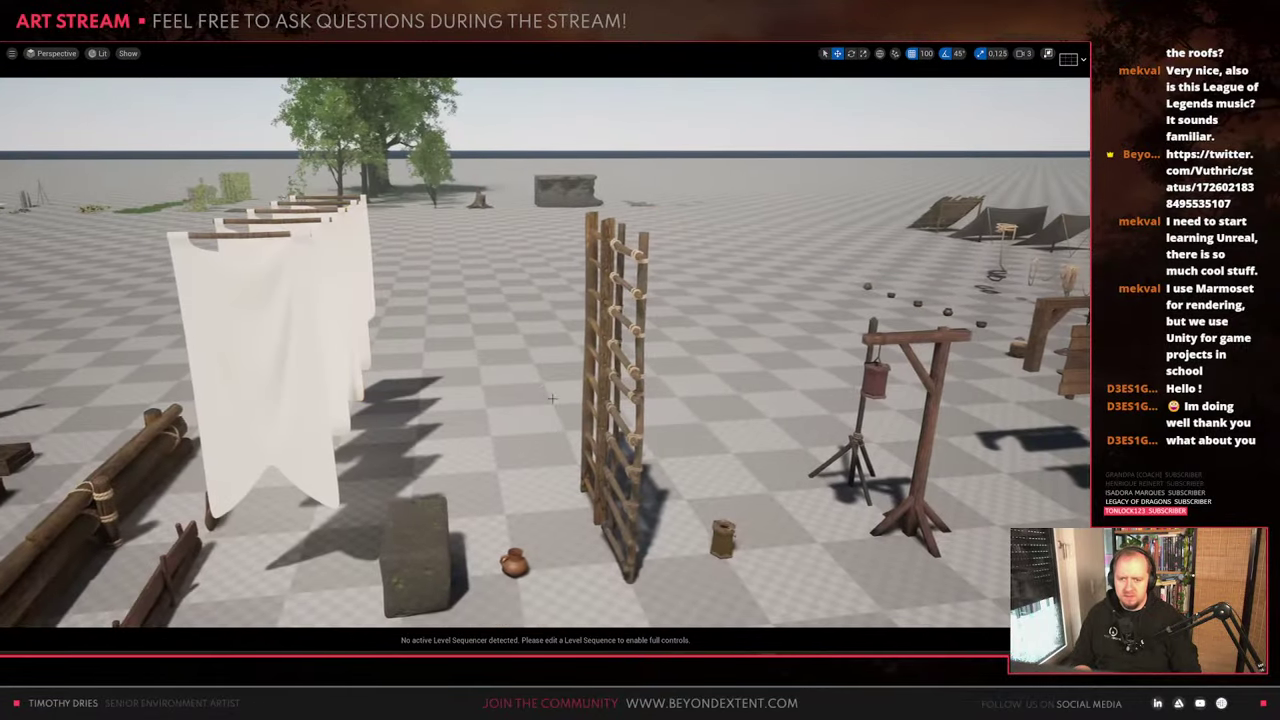
# Check the individual props around the ladders by selecting the hanging-bucket stand, the clay jug and the mossy stone block
pyautogui.click(911, 355)
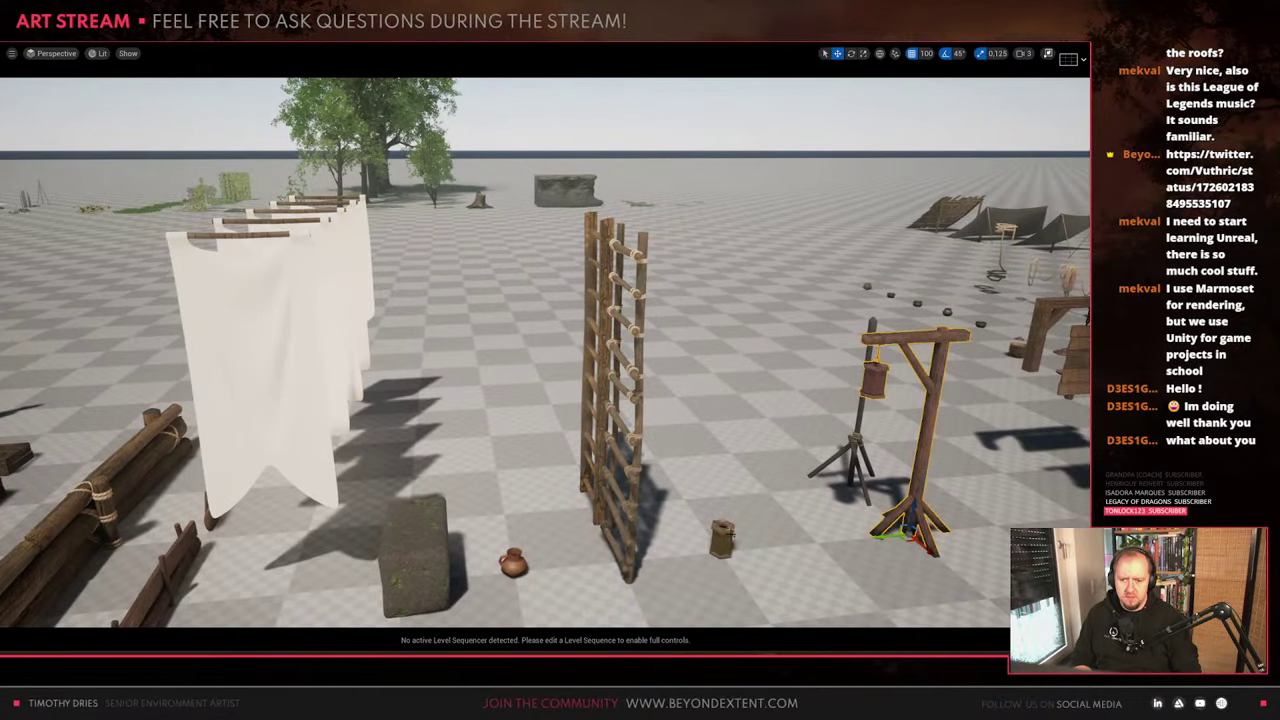
pyautogui.click(724, 550)
pyautogui.click(924, 435)
pyautogui.click(853, 454)
pyautogui.click(550, 551)
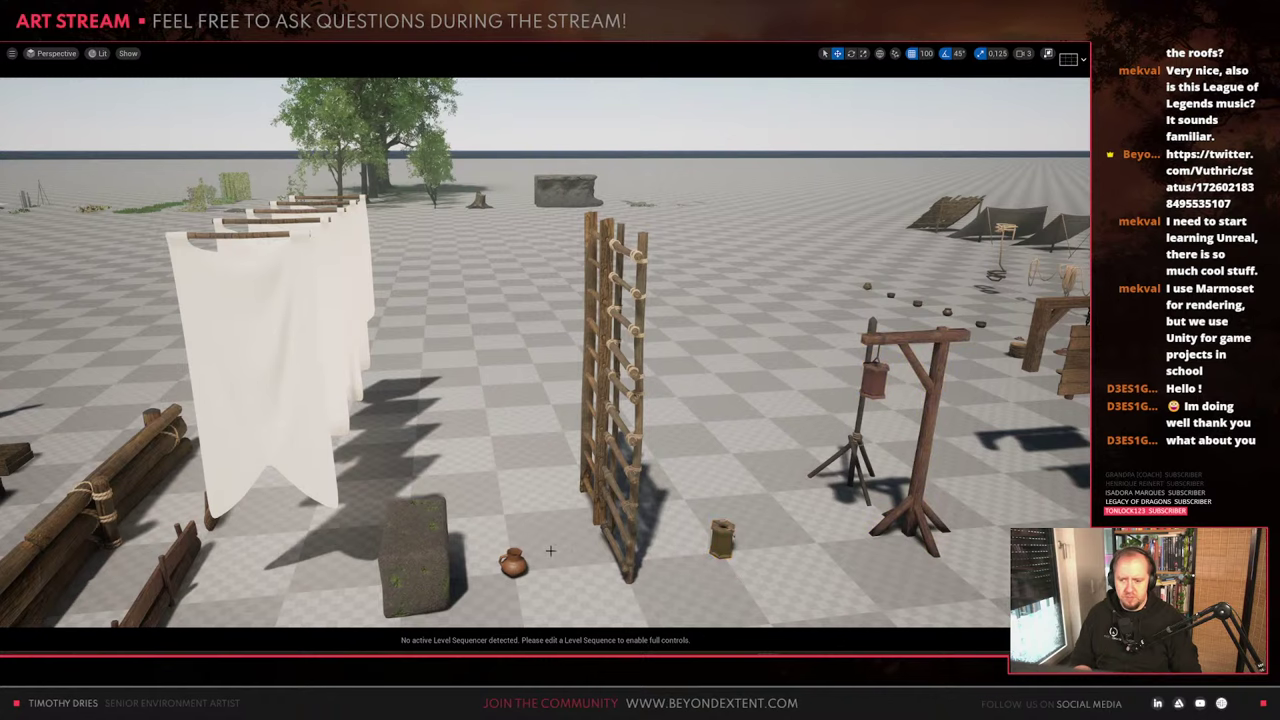
pyautogui.click(515, 564)
pyautogui.press('a')
pyautogui.moveTo(515, 564); pyautogui.dragTo(522, 602, button='right')
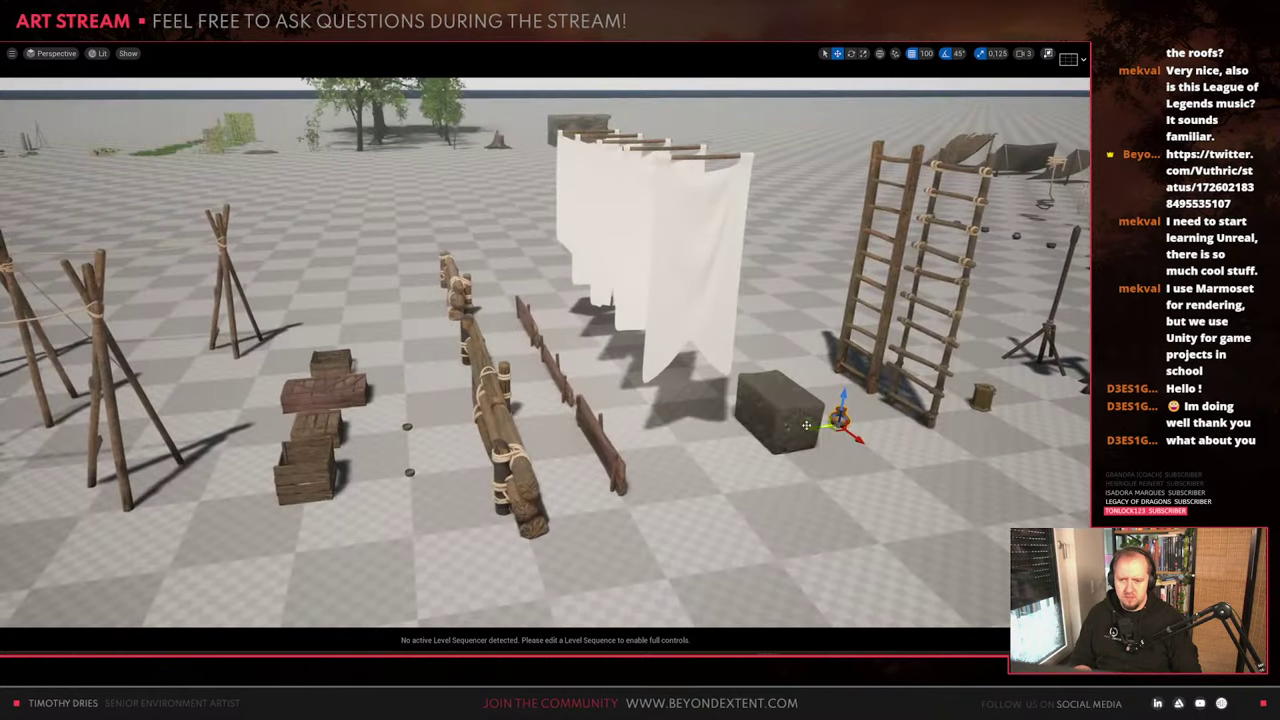
pyautogui.click(786, 418)
# Select the long rope-bound log fence beside the wooden crates
pyautogui.press('a')
pyautogui.moveTo(646, 443); pyautogui.dragTo(733, 450, button='right')
pyautogui.press('w')
pyautogui.press('d')
pyautogui.press('w')
pyautogui.click(733, 410)
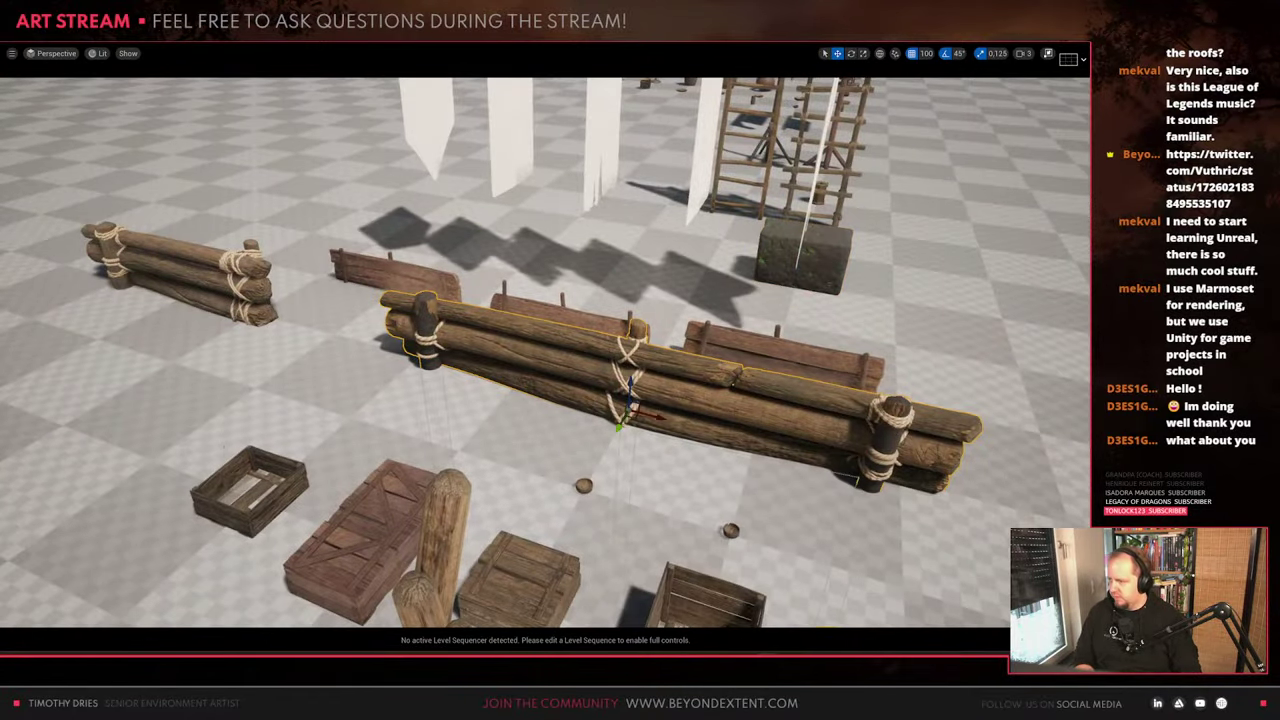
# Review the parameters and textures of the MI_Trim_Ropes_01 material instance in its maximized editor, then move that window off the viewport
pyautogui.hotkey('alt', 'Tab')
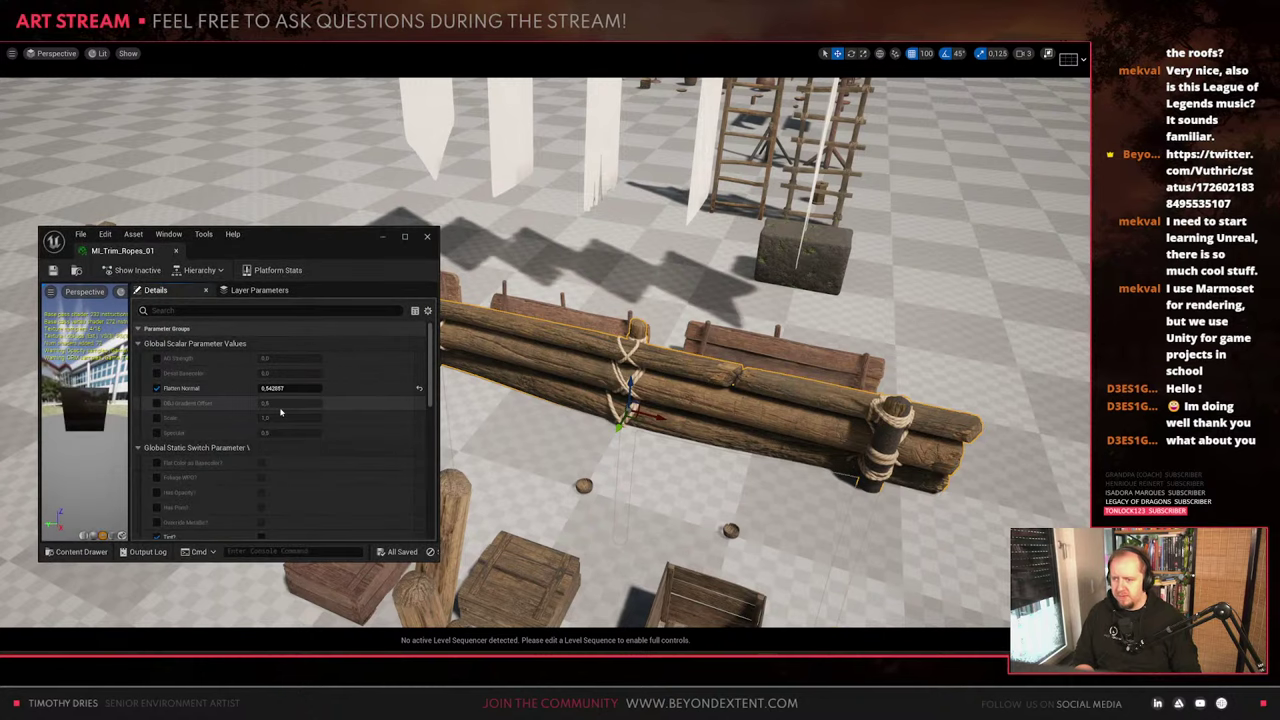
pyautogui.doubleClick(325, 238)
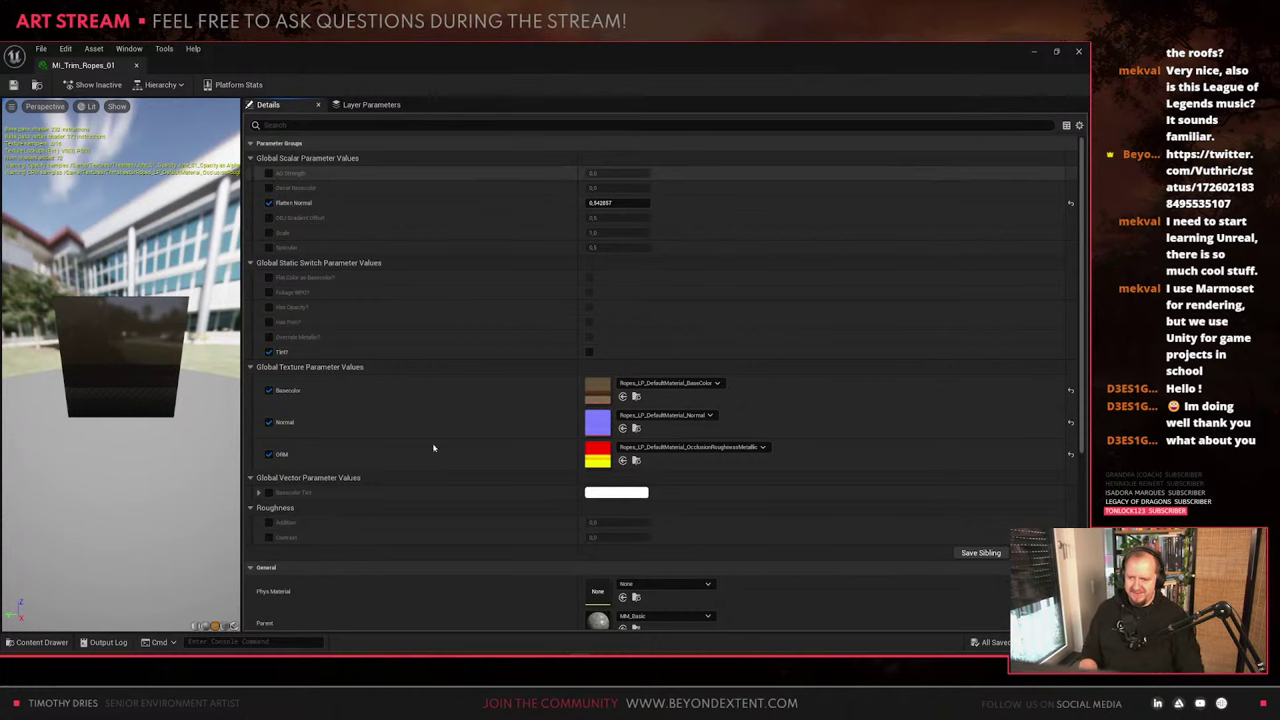
pyautogui.scroll(-3, 420, 472)
pyautogui.scroll(2, 360, 508)
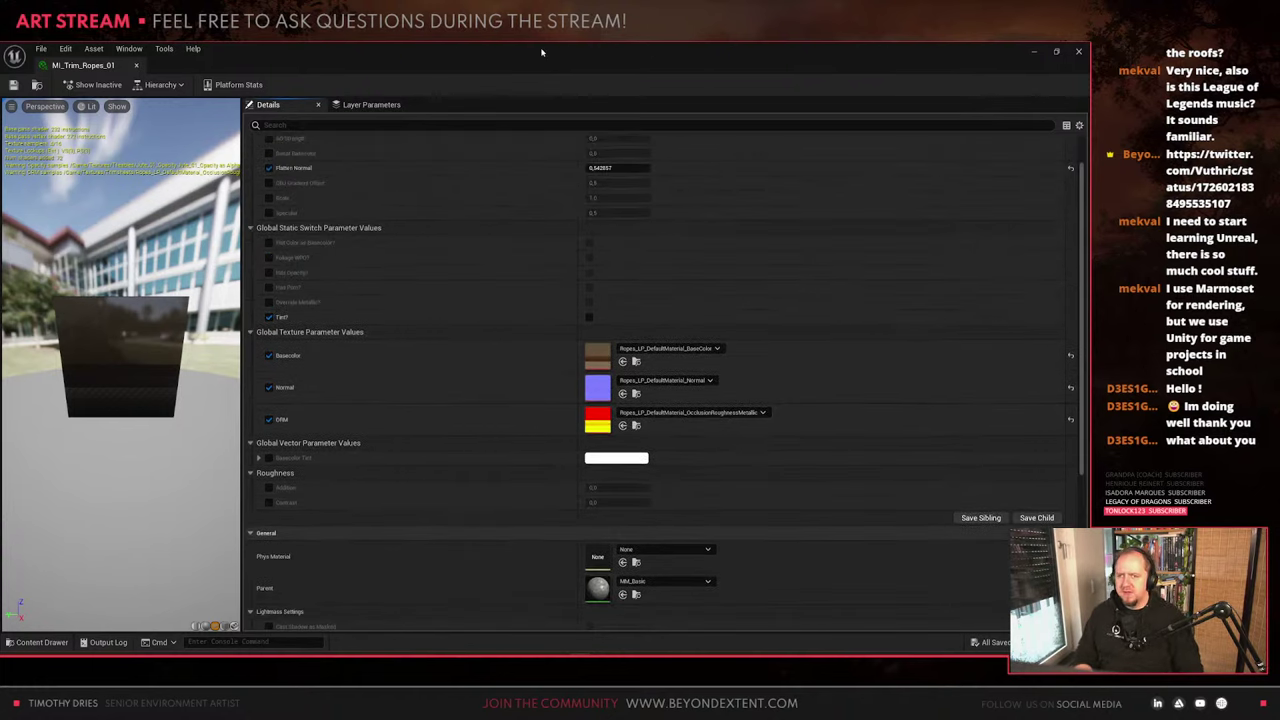
pyautogui.moveTo(543, 51); pyautogui.dragTo(2, 62)
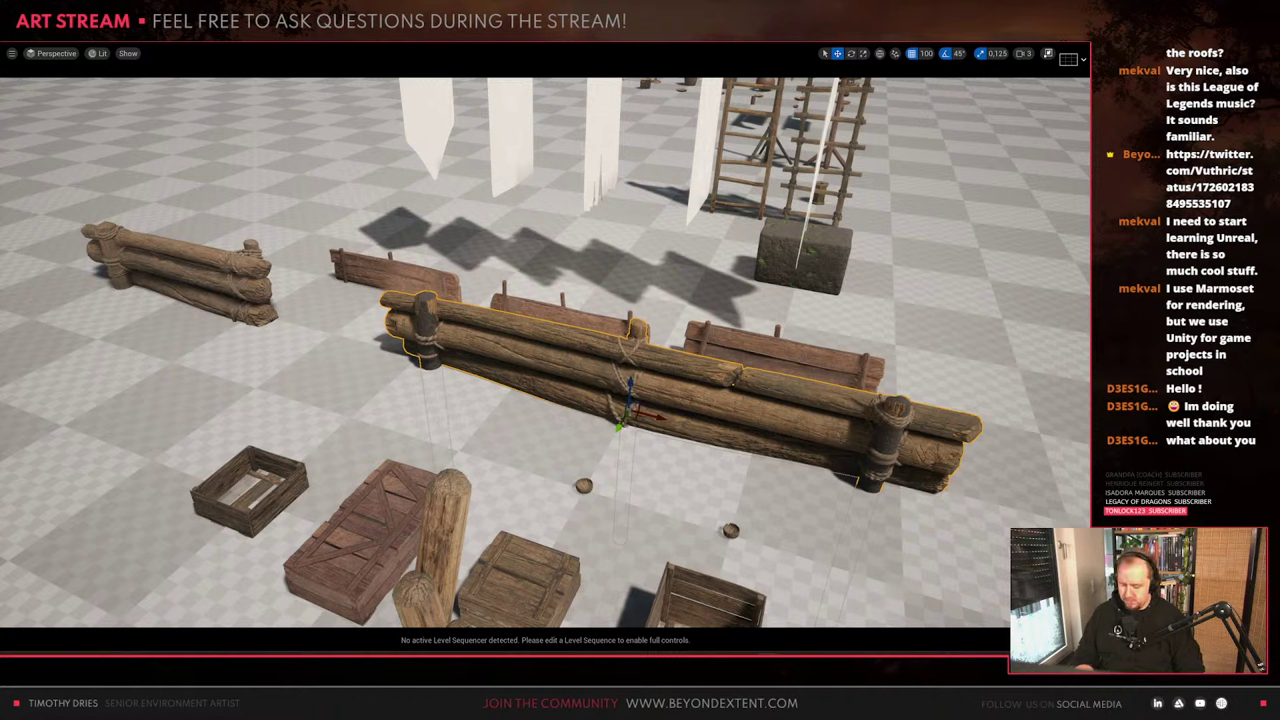
# Examine the rope bindings on the long log fence up close and compare them with the neighbouring props
pyautogui.moveTo(708, 308); pyautogui.dragTo(800, 288, button='right')
pyautogui.press('w')
pyautogui.press('s')
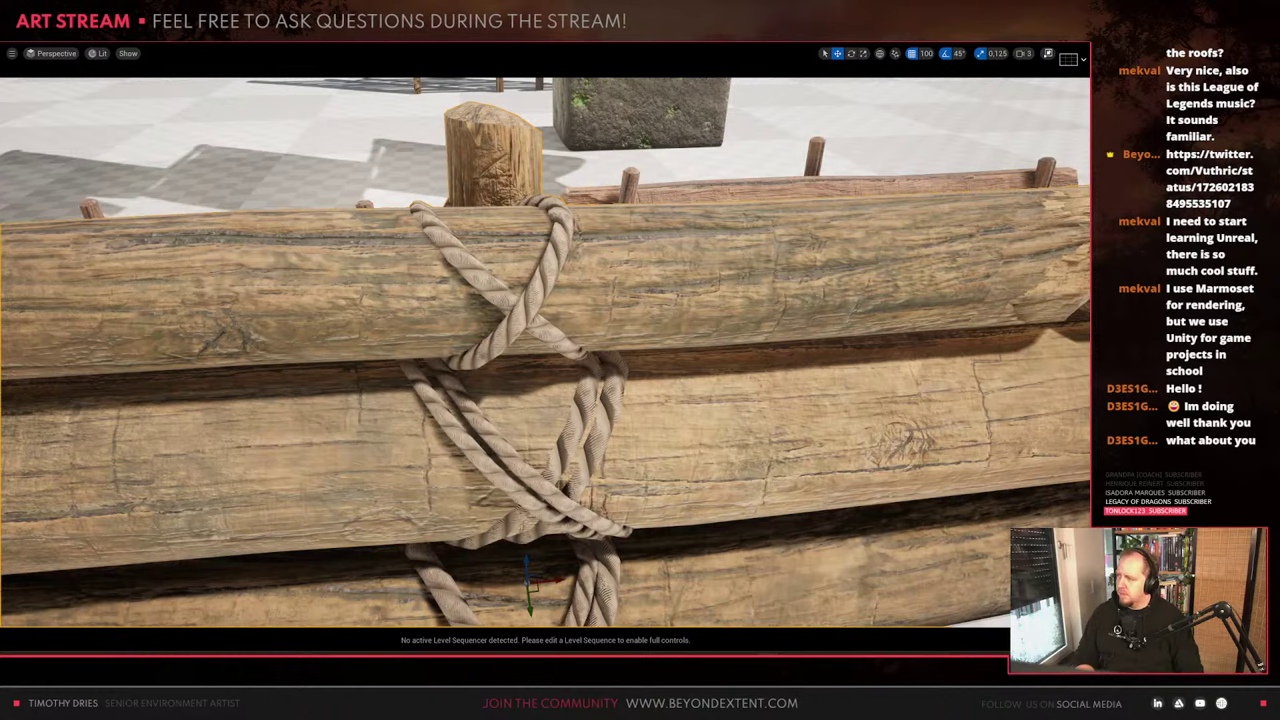
pyautogui.moveTo(428, 309); pyautogui.dragTo(360, 334, button='right')
pyautogui.press('d')
pyautogui.press('s')
pyautogui.press('s')
pyautogui.press('s')
pyautogui.press('a')
pyautogui.press('w')
# Select the long log fence, leave the immersive viewport and switch the editor to Modeling Mode
pyautogui.click(733, 185)
pyautogui.click(735, 388)
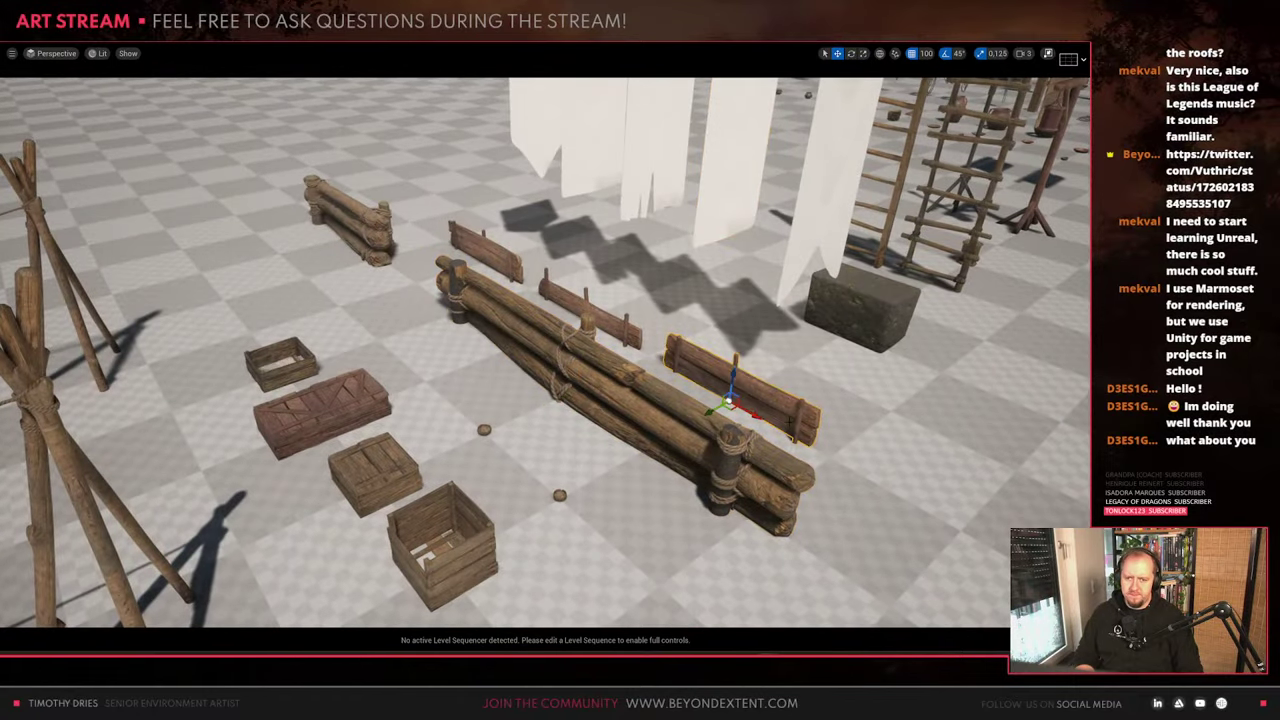
pyautogui.click(632, 392)
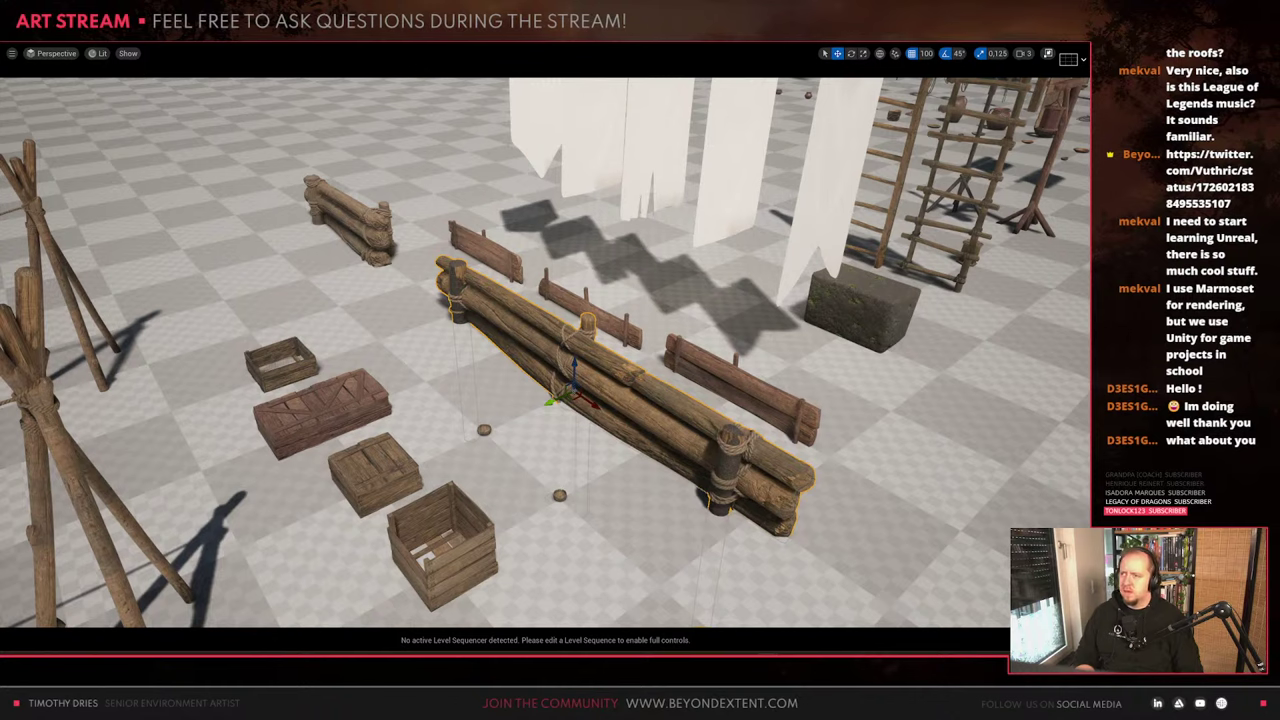
pyautogui.press('Escape')
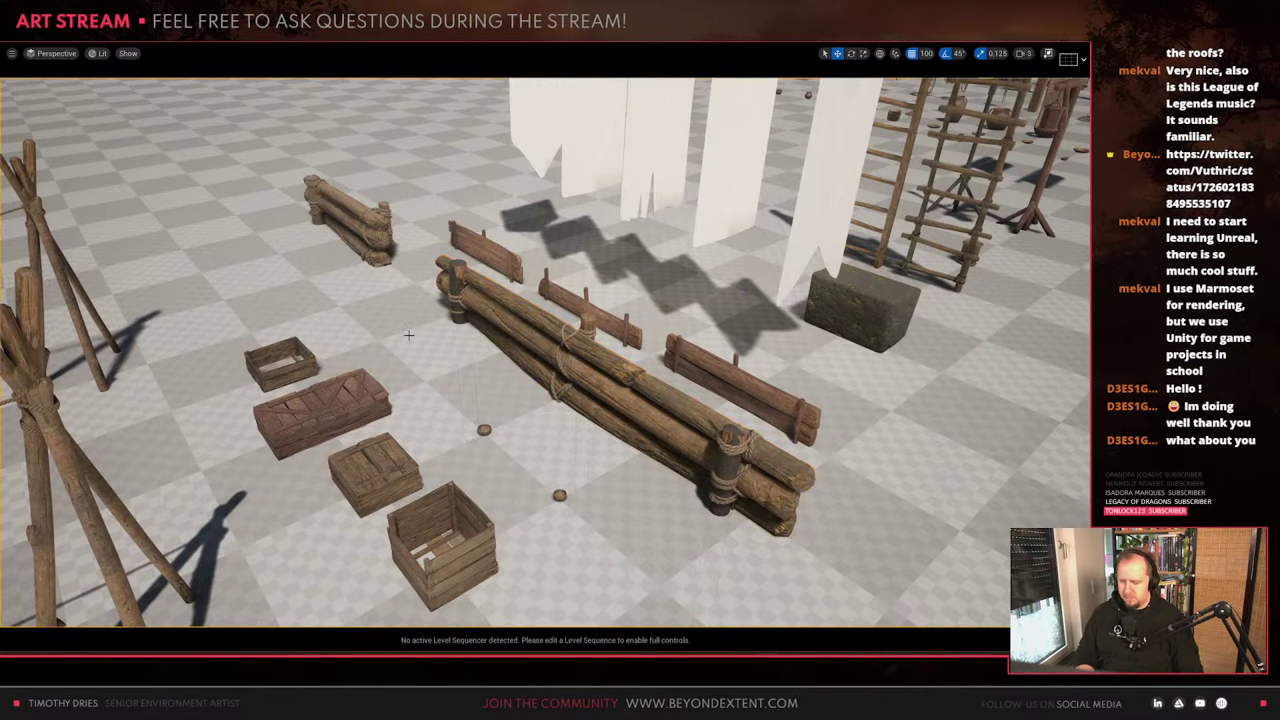
pyautogui.press('F11')
pyautogui.click(80, 85)
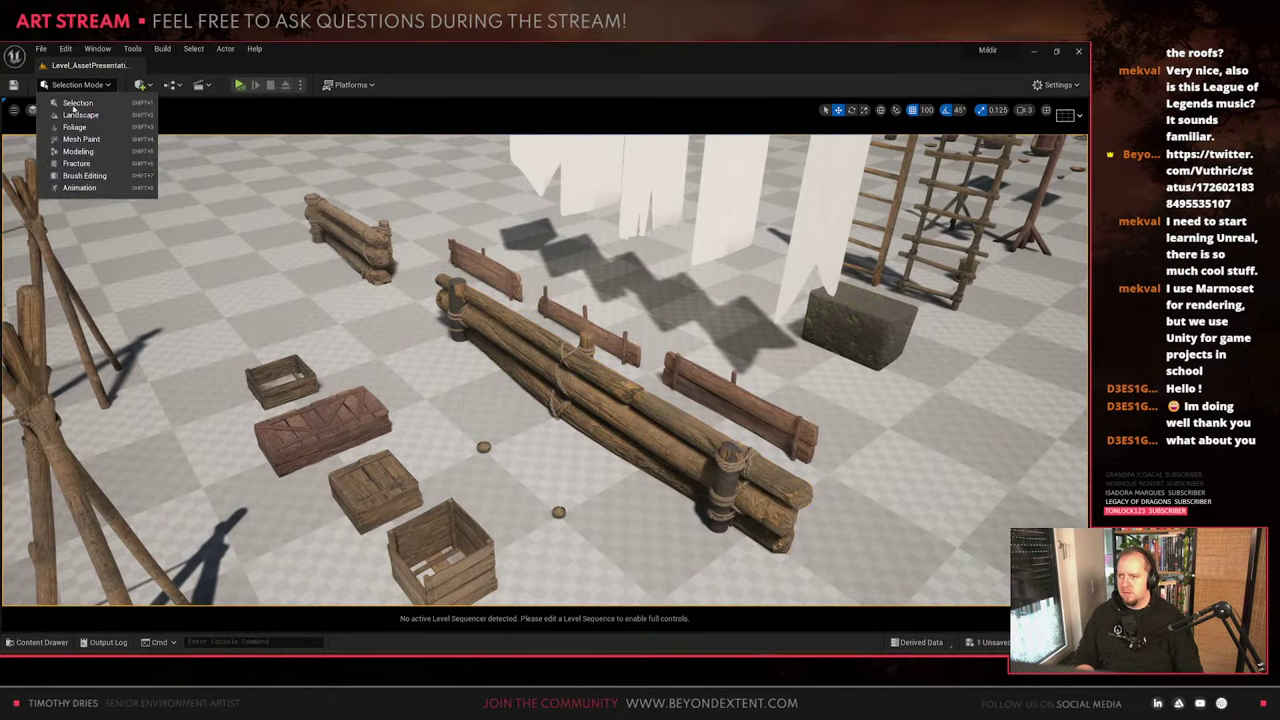
pyautogui.click(65, 152)
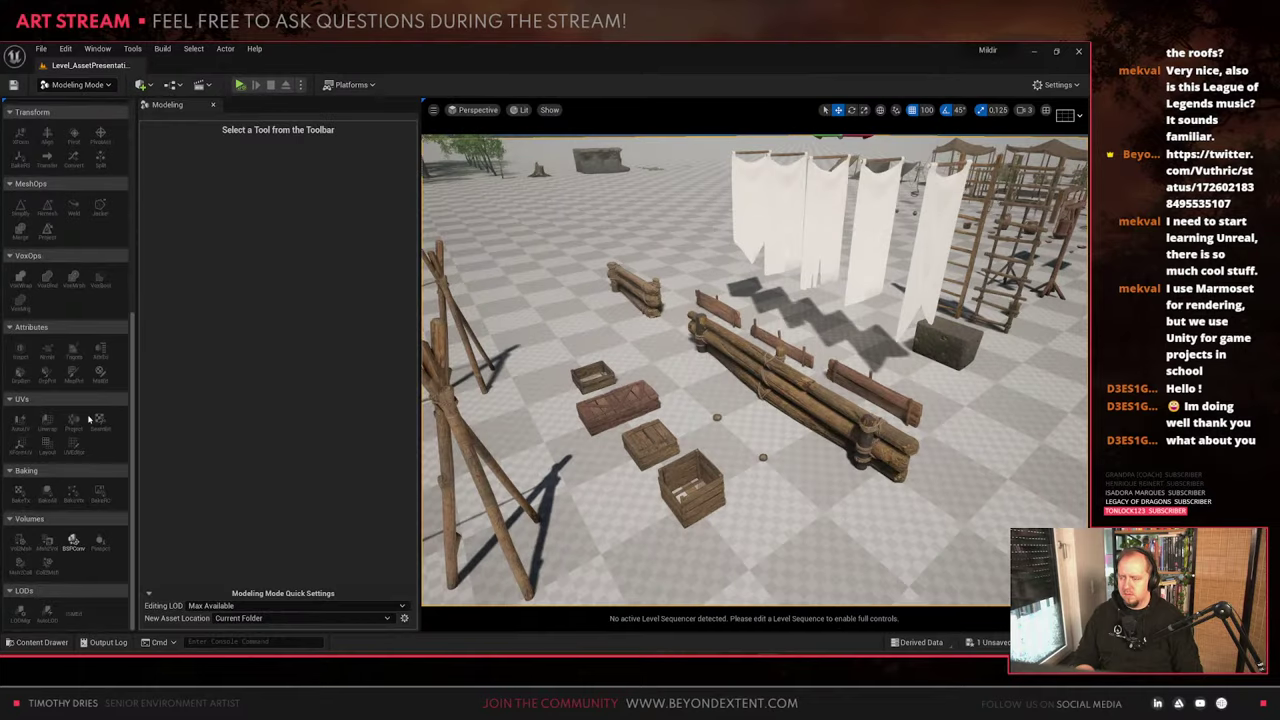
pyautogui.scroll(8, 88, 420)
pyautogui.press('g')
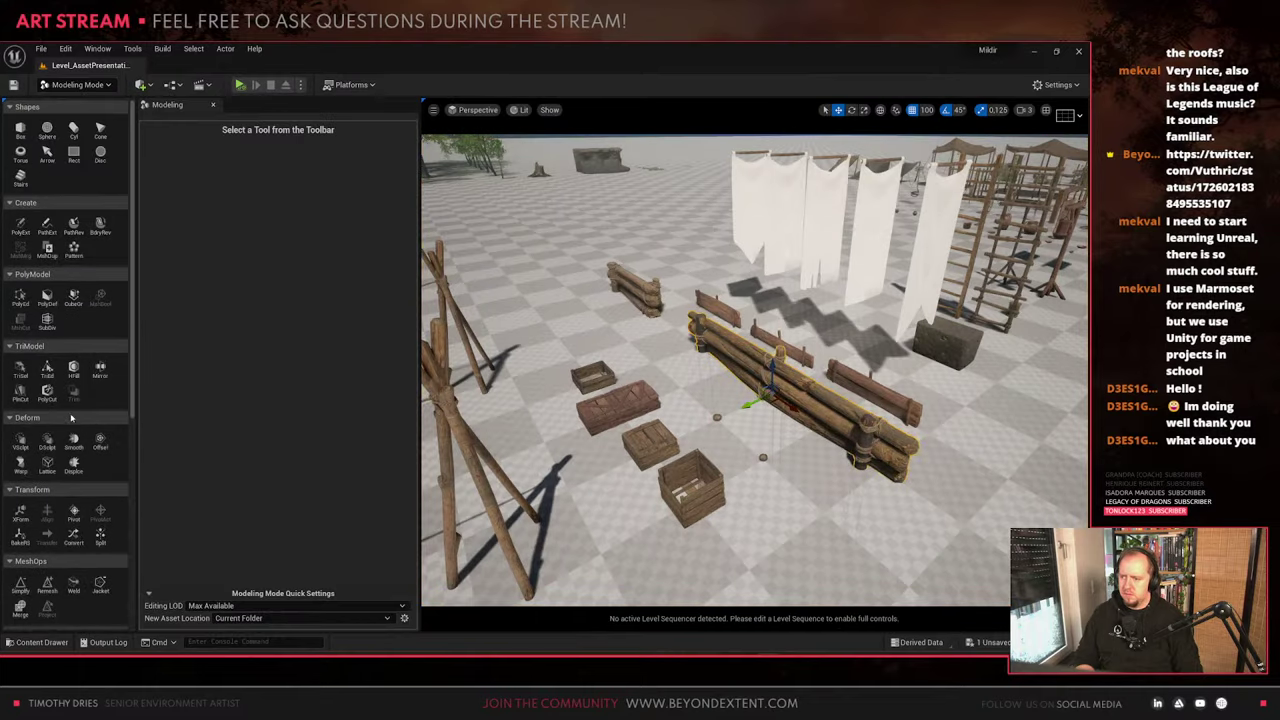
# Bake vertex colors on the log fence per channel, with Curvature in R and Ambient Occlusion in G, and accept
pyautogui.scroll(-8, 71, 417)
pyautogui.click(74, 492)
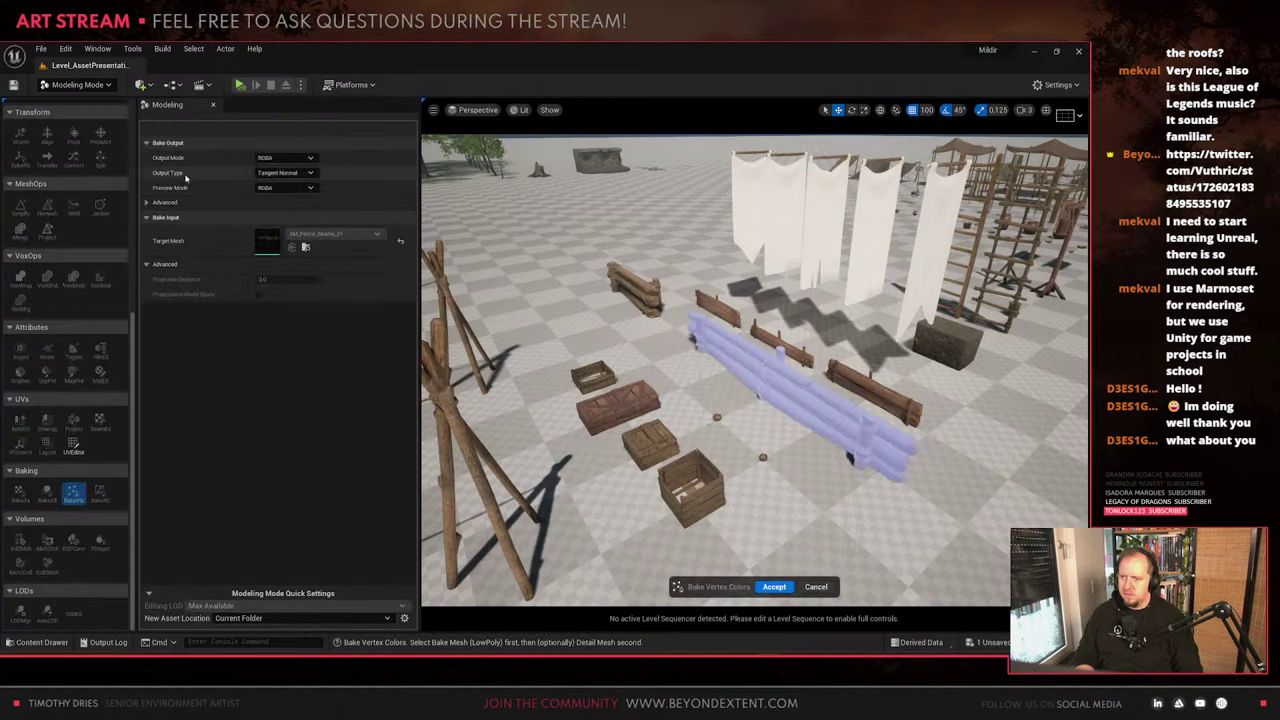
pyautogui.click(285, 174)
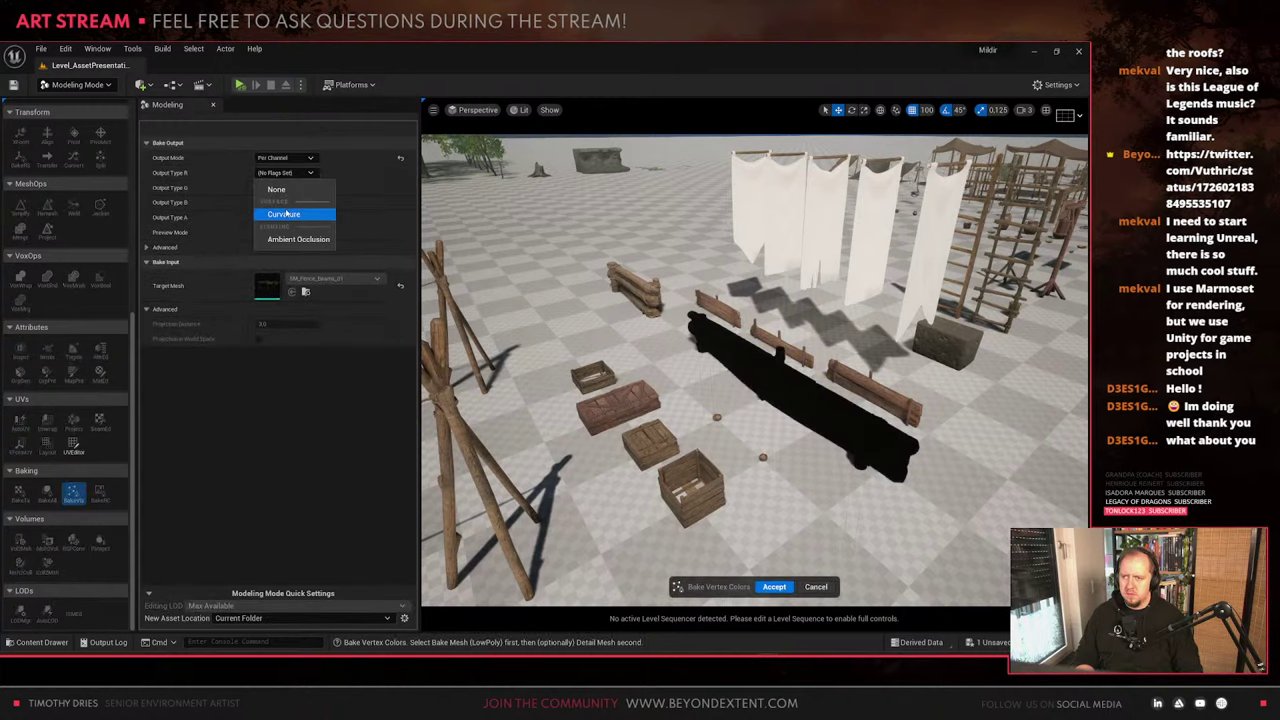
pyautogui.click(298, 214)
pyautogui.click(287, 188)
pyautogui.click(313, 254)
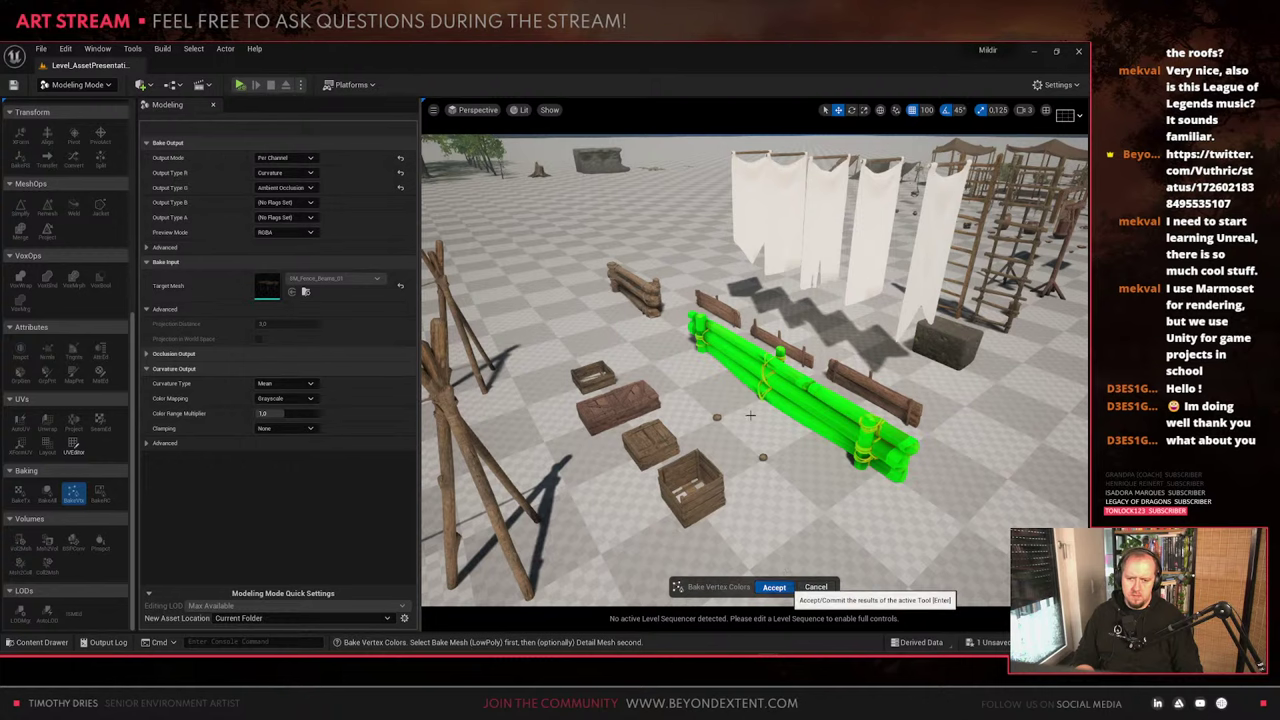
pyautogui.press('Return')
# Compare the baked log fence with the shorter log fence and look over the trees nearby
pyautogui.press('w')
pyautogui.moveTo(651, 297); pyautogui.dragTo(700, 300, button='right')
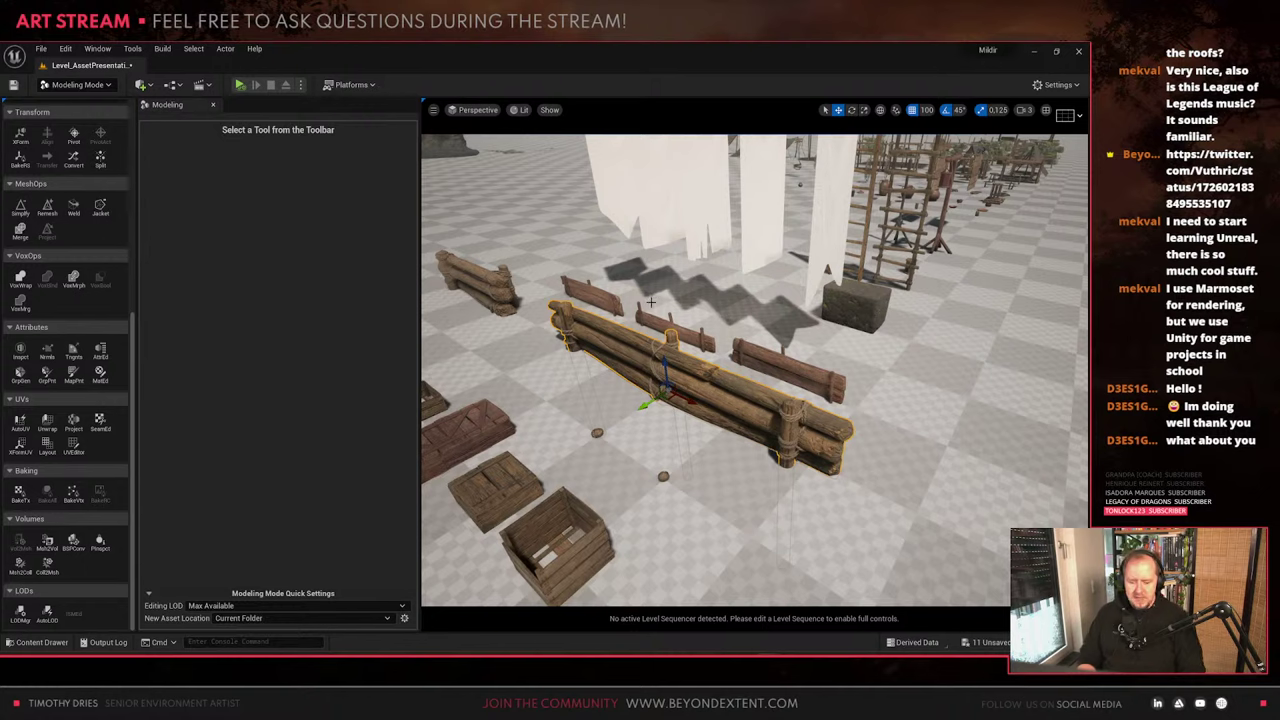
pyautogui.moveTo(719, 398)
pyautogui.mouseDown(button='right')
pyautogui.moveTo(700, 398)
pyautogui.moveTo(719, 398)
pyautogui.moveTo(710, 406)
pyautogui.mouseUp(button='right')
pyautogui.press('w')
pyautogui.click(870, 388)
pyautogui.press('Escape')
pyautogui.press('s')
pyautogui.click(709, 428)
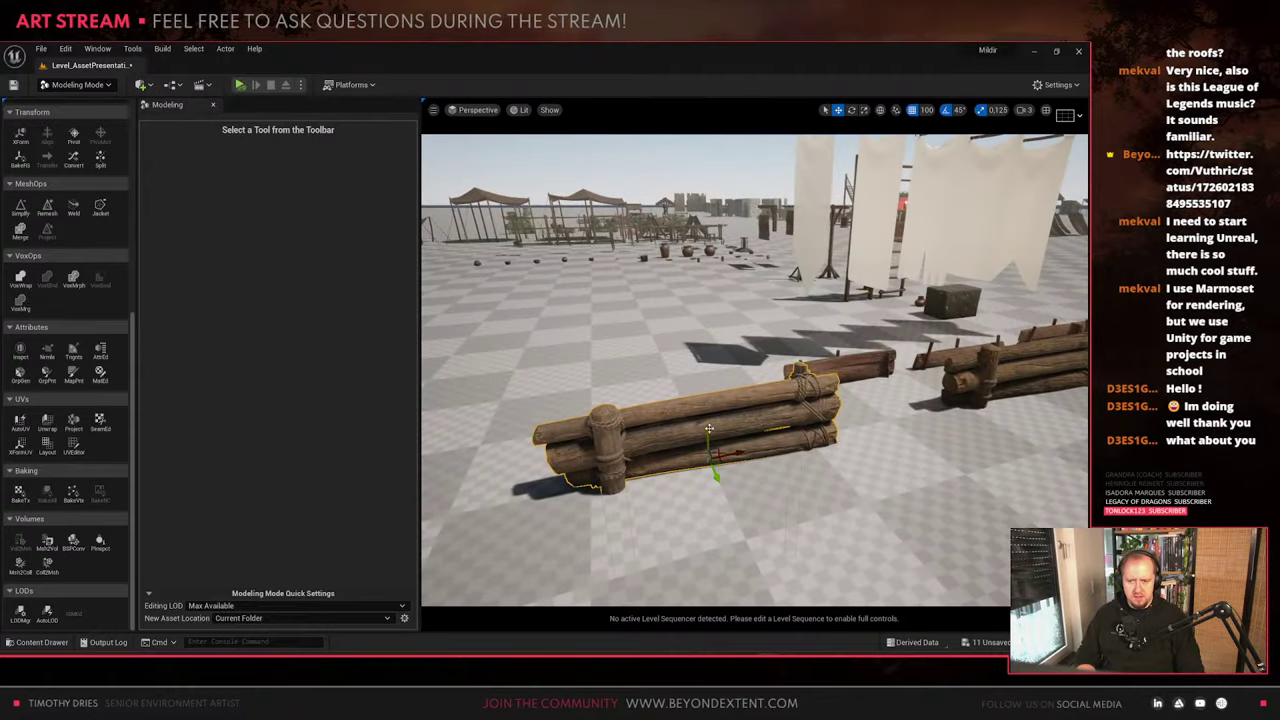
pyautogui.press('Escape')
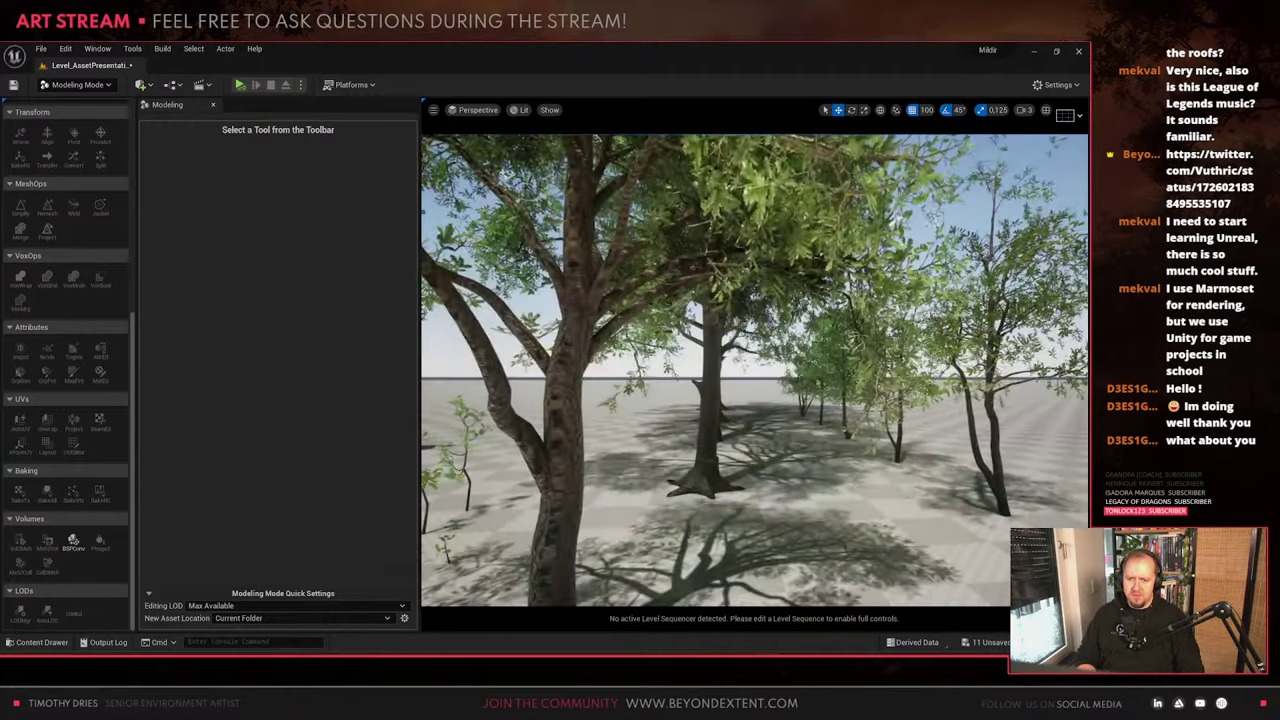
pyautogui.moveTo(710, 405)
pyautogui.mouseDown(button='right')
pyautogui.moveTo(712, 374)
pyautogui.moveTo(738, 402)
pyautogui.moveTo(710, 408)
pyautogui.moveTo(710, 428)
pyautogui.mouseUp(button='right')
# Switch the editor back to Selection Mode and toggle Game View while viewing the modular wooden platforms
pyautogui.click(80, 84)
pyautogui.click(77, 102)
pyautogui.moveTo(637, 280); pyautogui.dragTo(602, 348, button='right')
pyautogui.press('f')
pyautogui.press('g')
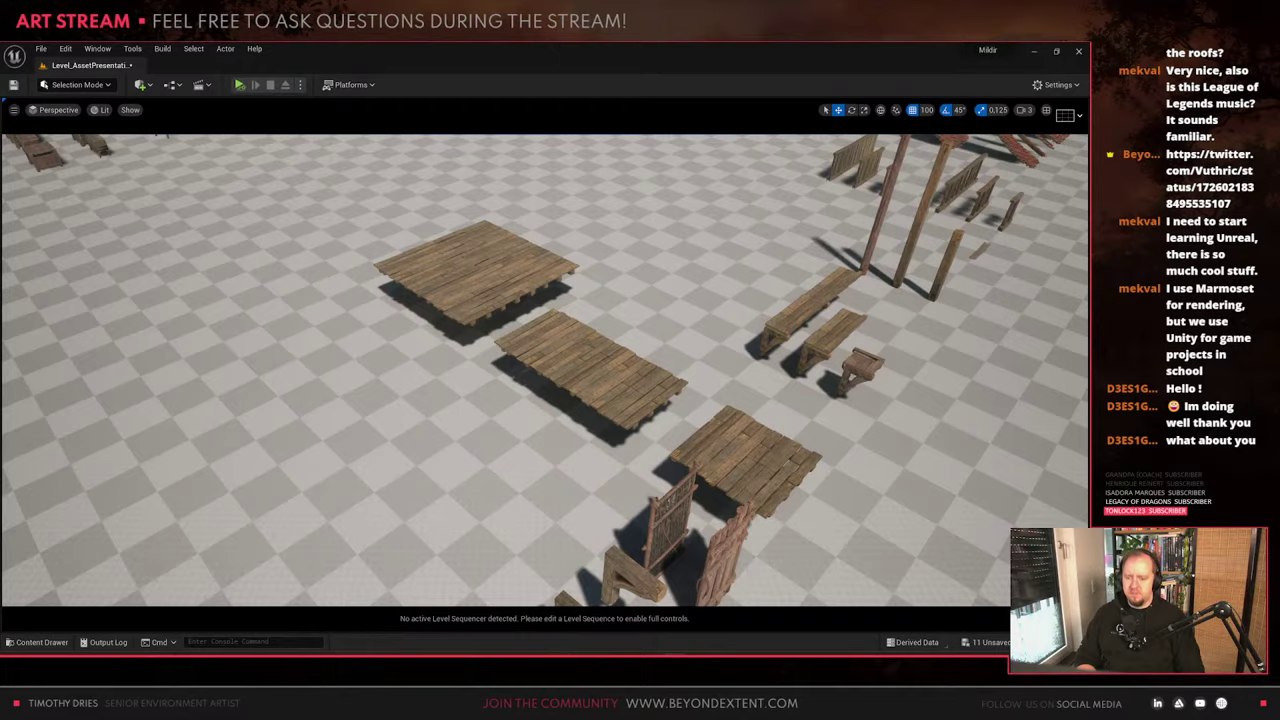
# Switch to Blender and look over the asset rows laid out in Medieval_Assets.blend
pyautogui.hotkey('alt', 'Tab')
pyautogui.scroll(-7, 296, 460)
pyautogui.keyDown('shift'); pyautogui.moveTo(294, 461); pyautogui.dragTo(463, 492, button='middle'); pyautogui.keyUp('shift')
pyautogui.keyDown('shift'); pyautogui.moveTo(585, 462); pyautogui.dragTo(365, 420, button='middle'); pyautogui.keyUp('shift')
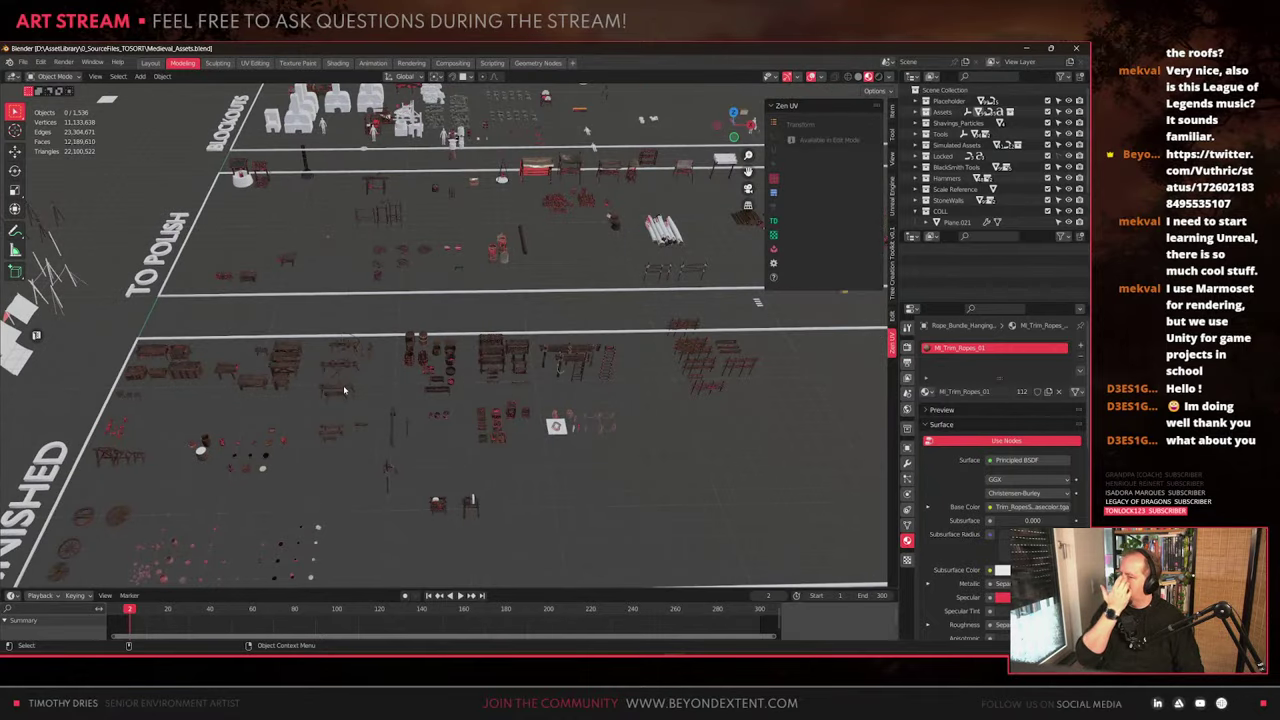
# Look over the asset rows and filter the outliner for "bed"
pyautogui.keyDown('shift'); pyautogui.moveTo(521, 317); pyautogui.dragTo(394, 333, button='middle'); pyautogui.keyUp('shift')
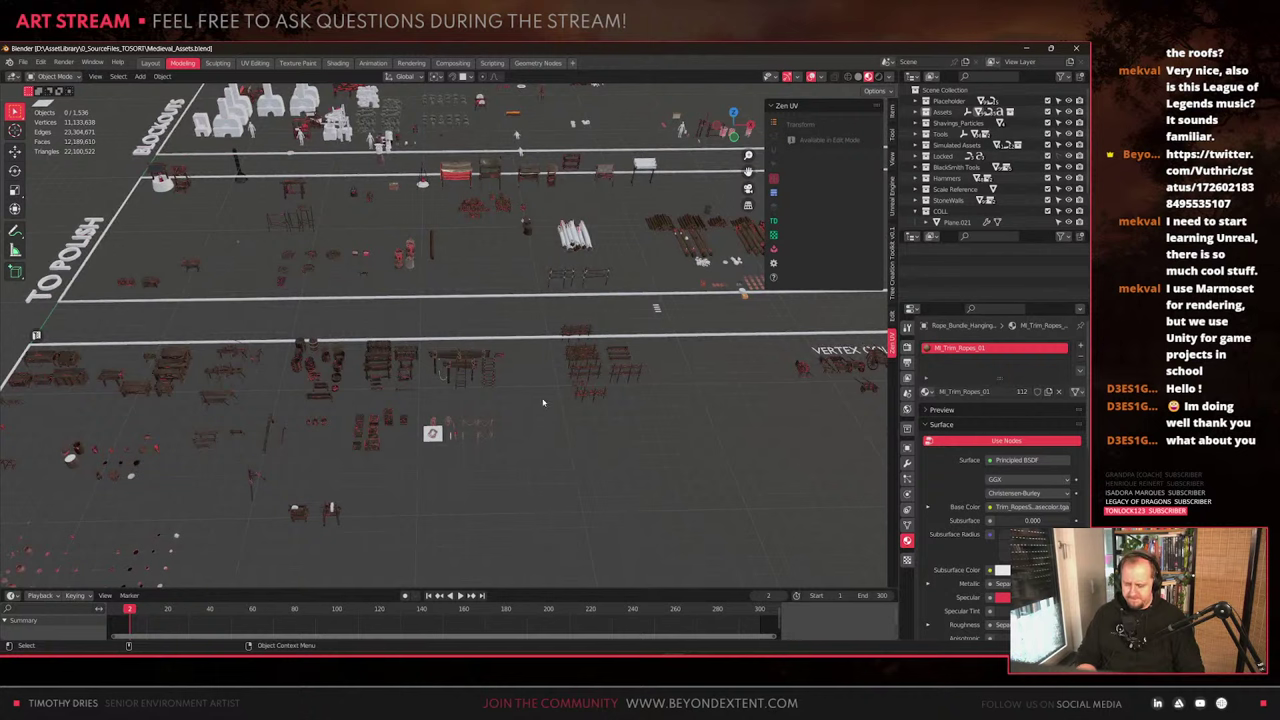
pyautogui.press('n')
pyautogui.moveTo(590, 358); pyautogui.dragTo(517, 308, button='middle')
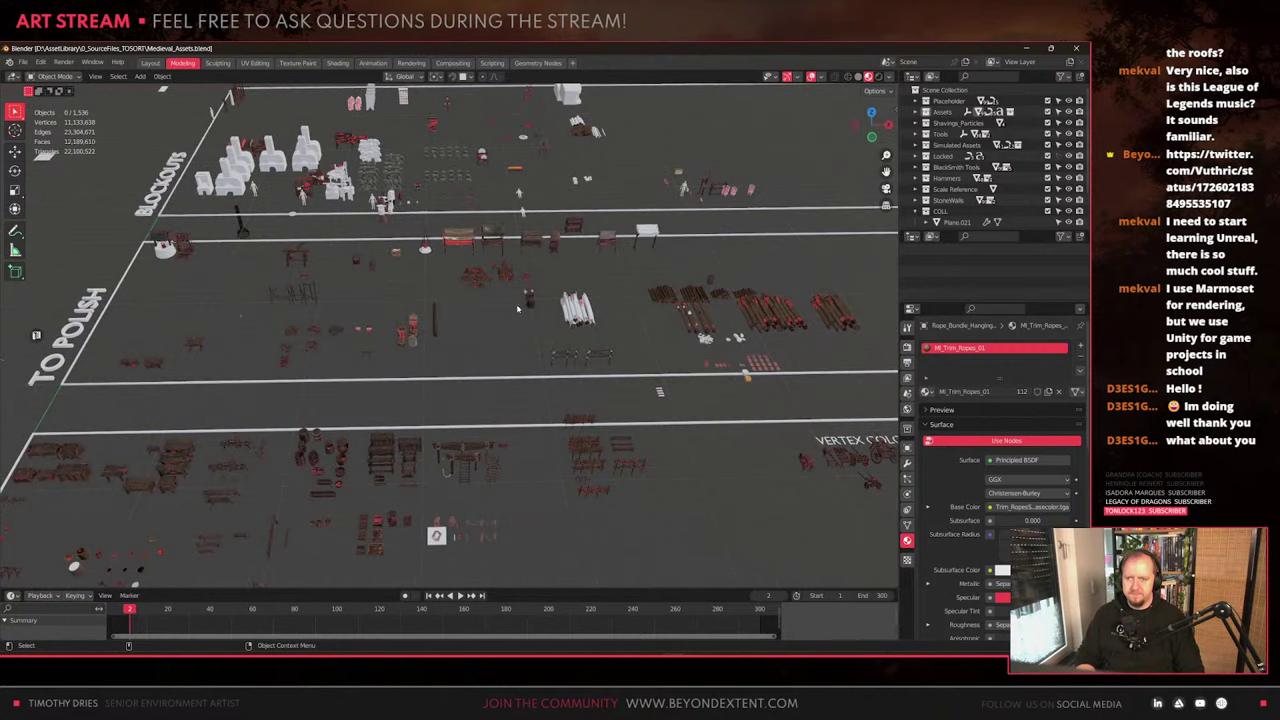
pyautogui.keyDown('shift'); pyautogui.moveTo(505, 238); pyautogui.dragTo(523, 415, button='middle'); pyautogui.keyUp('shift')
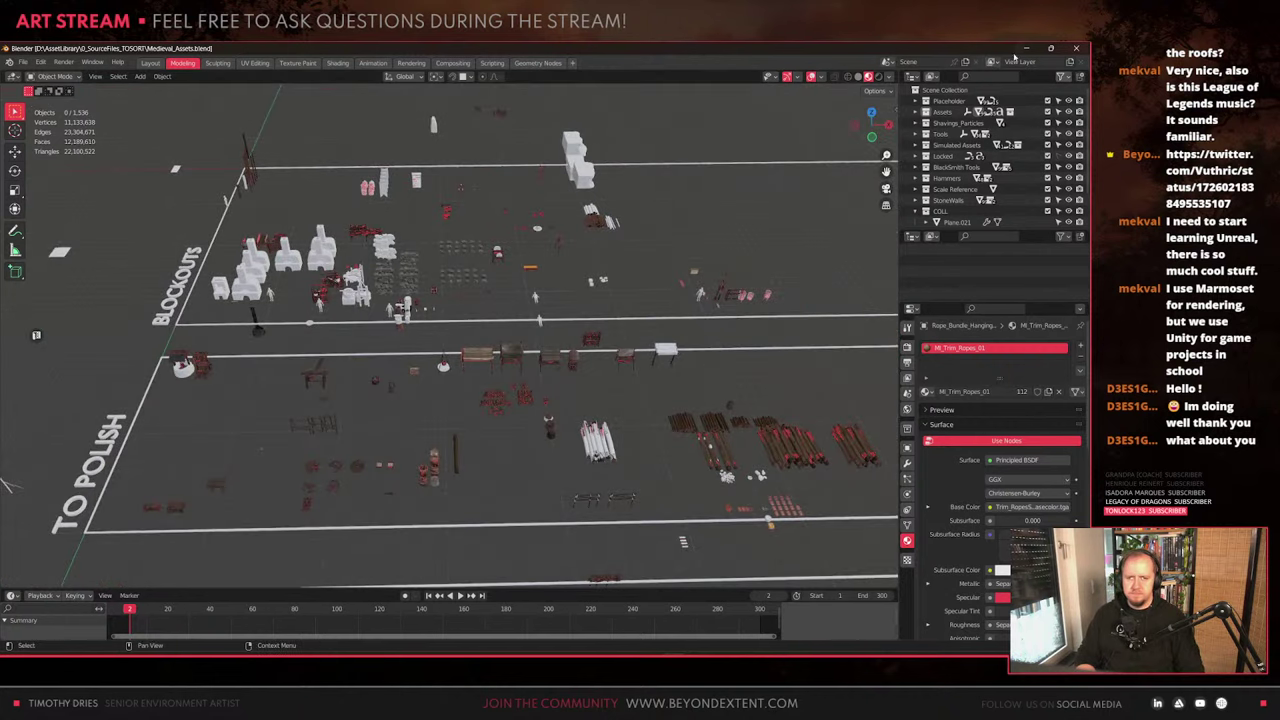
pyautogui.write('bed')
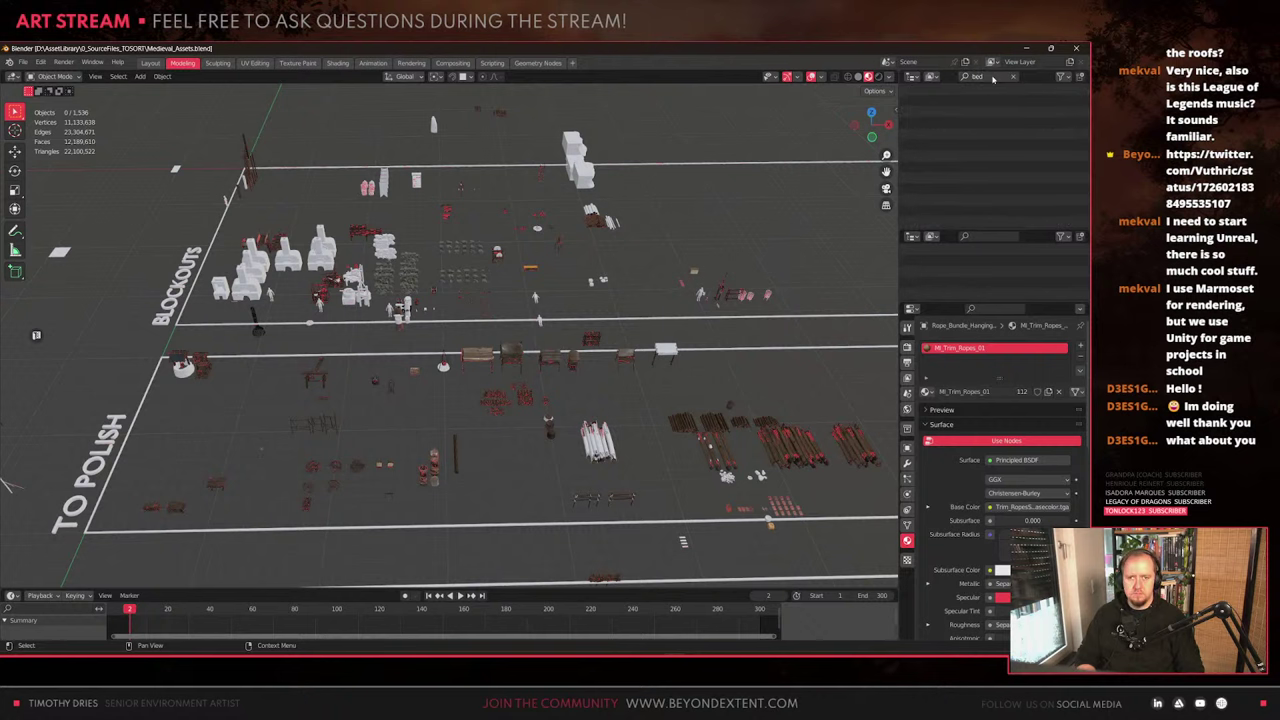
# Select the small hay bale in the Blockouts area and frame it in the view
pyautogui.keyDown('shift'); pyautogui.moveTo(553, 495); pyautogui.dragTo(622, 252, button='middle'); pyautogui.keyUp('shift')
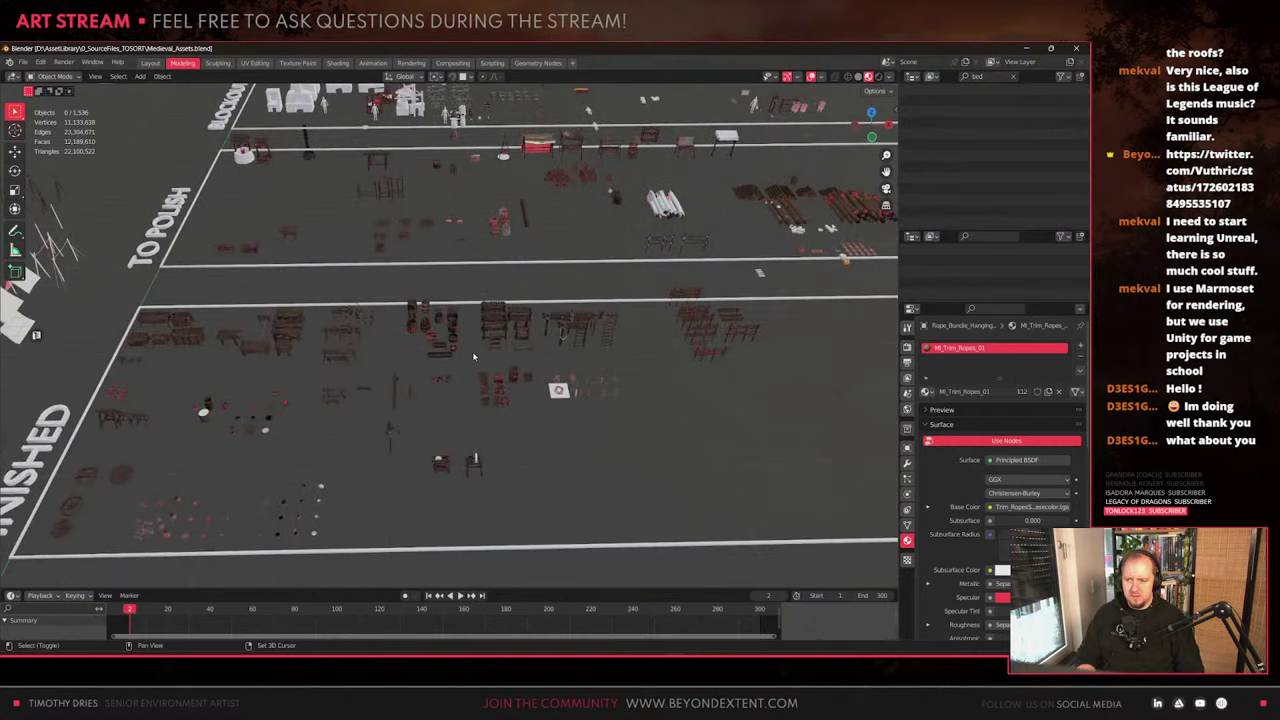
pyautogui.moveTo(474, 356); pyautogui.dragTo(437, 481, button='middle')
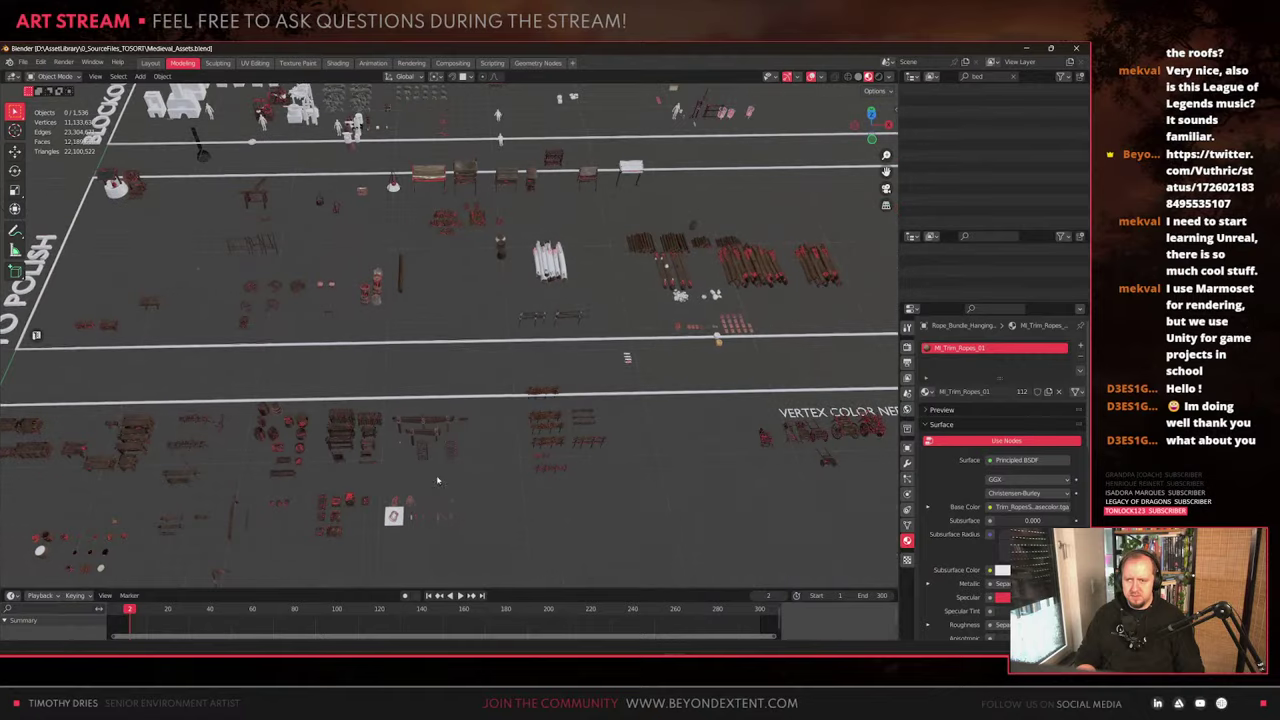
pyautogui.keyDown('shift'); pyautogui.moveTo(785, 423); pyautogui.dragTo(682, 212, button='middle'); pyautogui.keyUp('shift')
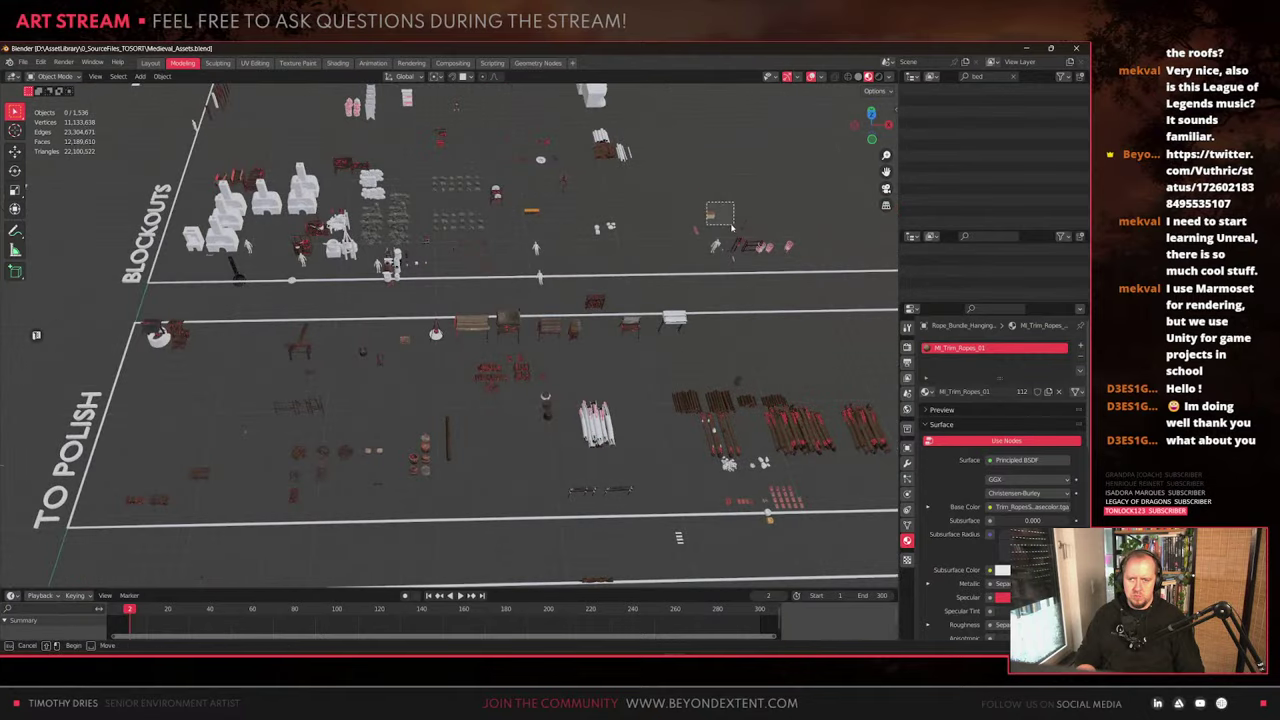
pyautogui.moveTo(731, 228); pyautogui.dragTo(711, 216)
pyautogui.press('KP_Decimal')
pyautogui.scroll(-15, 534, 331)
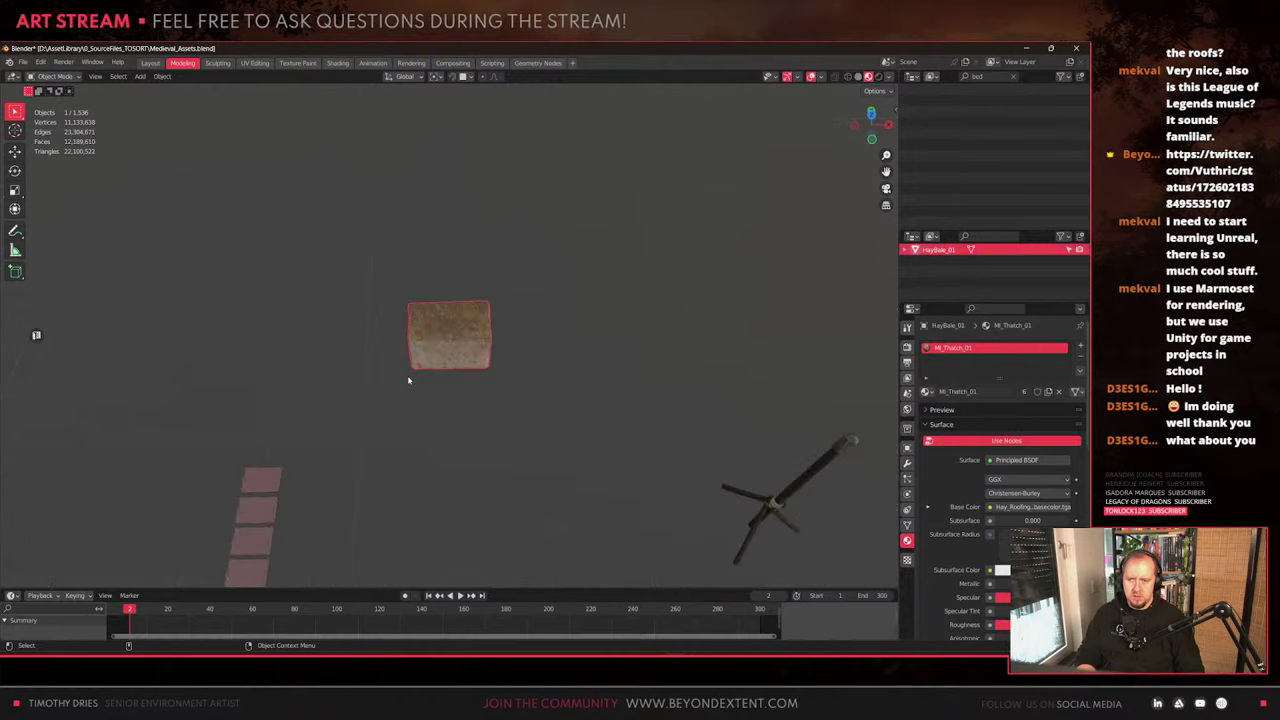
# Survey the blockout props, select the rope-bound cloth case in the To Polish row and frame it
pyautogui.scroll(7, 537, 350)
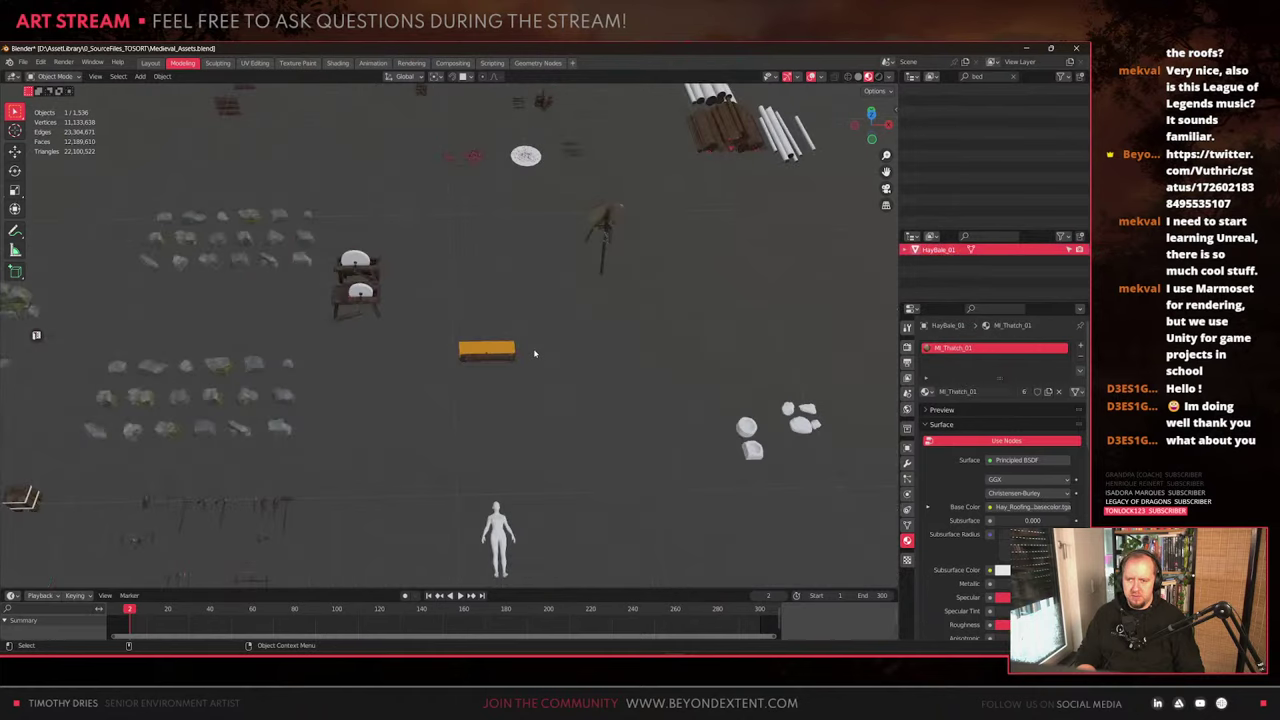
pyautogui.scroll(-4, 534, 354)
pyautogui.keyDown('shift'); pyautogui.moveTo(400, 392); pyautogui.dragTo(563, 364, button='middle'); pyautogui.keyUp('shift')
pyautogui.scroll(-5, 563, 364)
pyautogui.scroll(6, 366, 375)
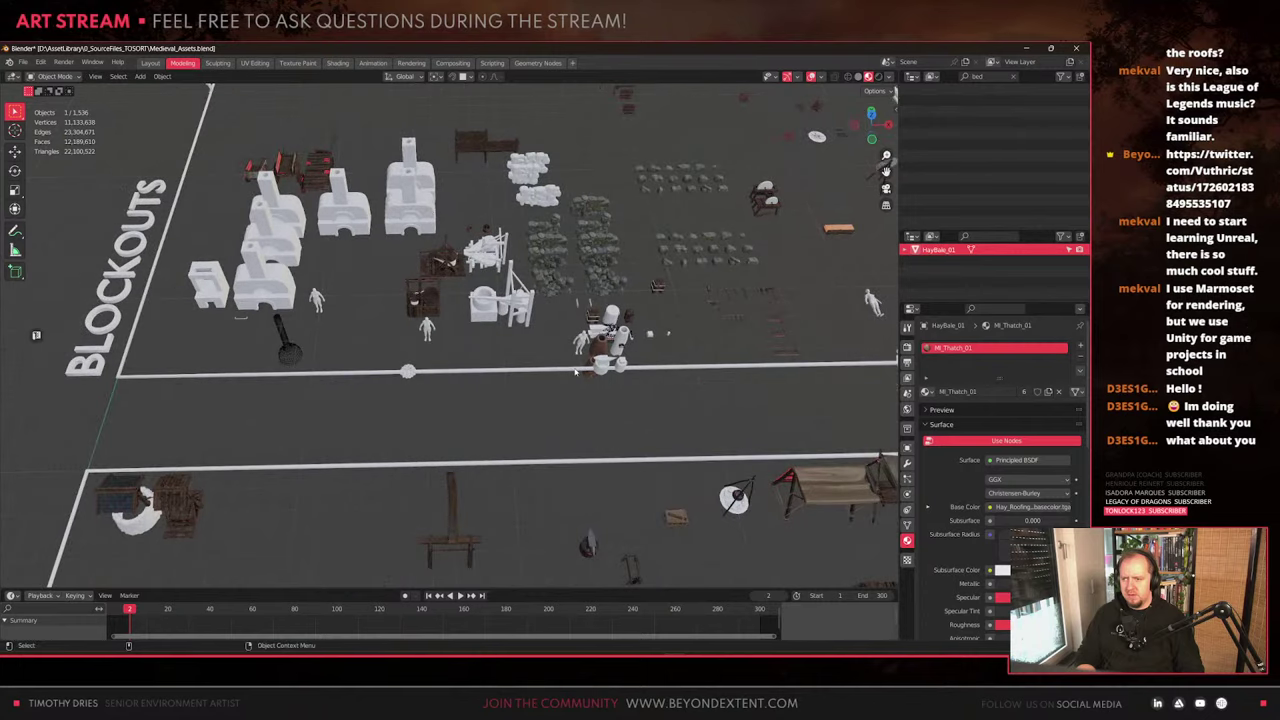
pyautogui.scroll(-1, 366, 375)
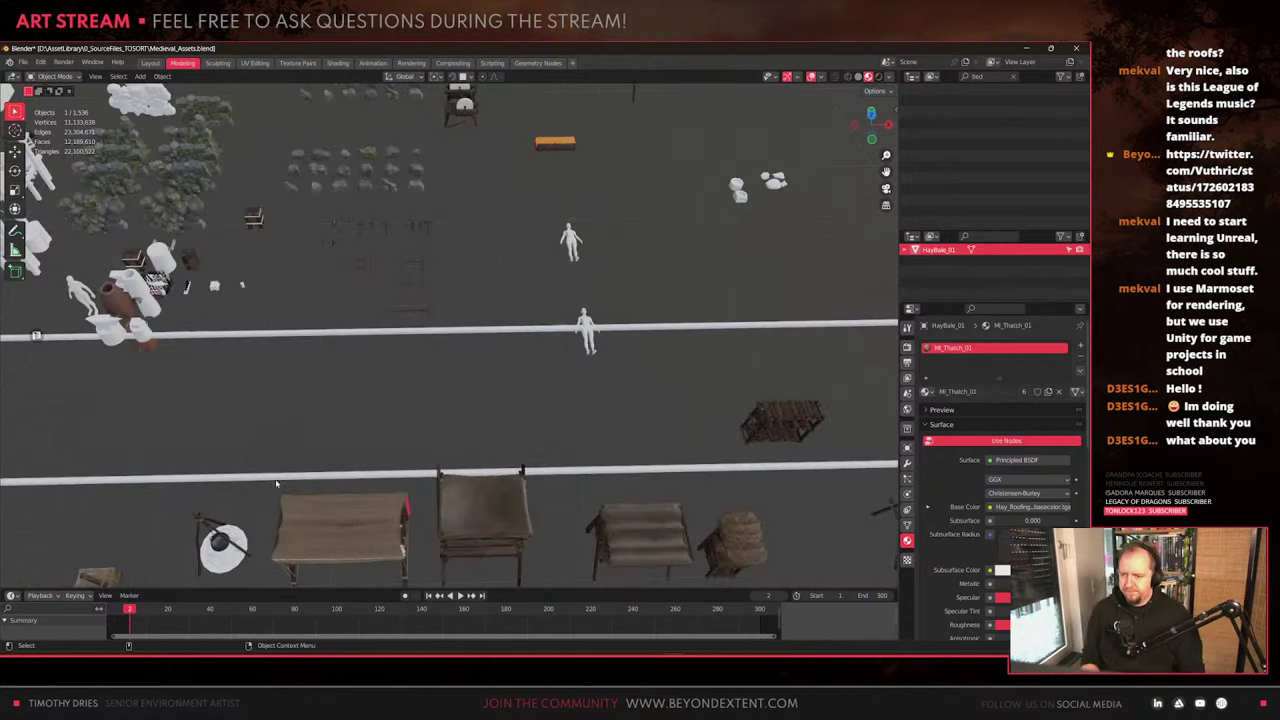
pyautogui.scroll(3, 441, 337)
pyautogui.click(99, 580)
pyautogui.press('KP_Decimal')
pyautogui.scroll(3, 428, 369)
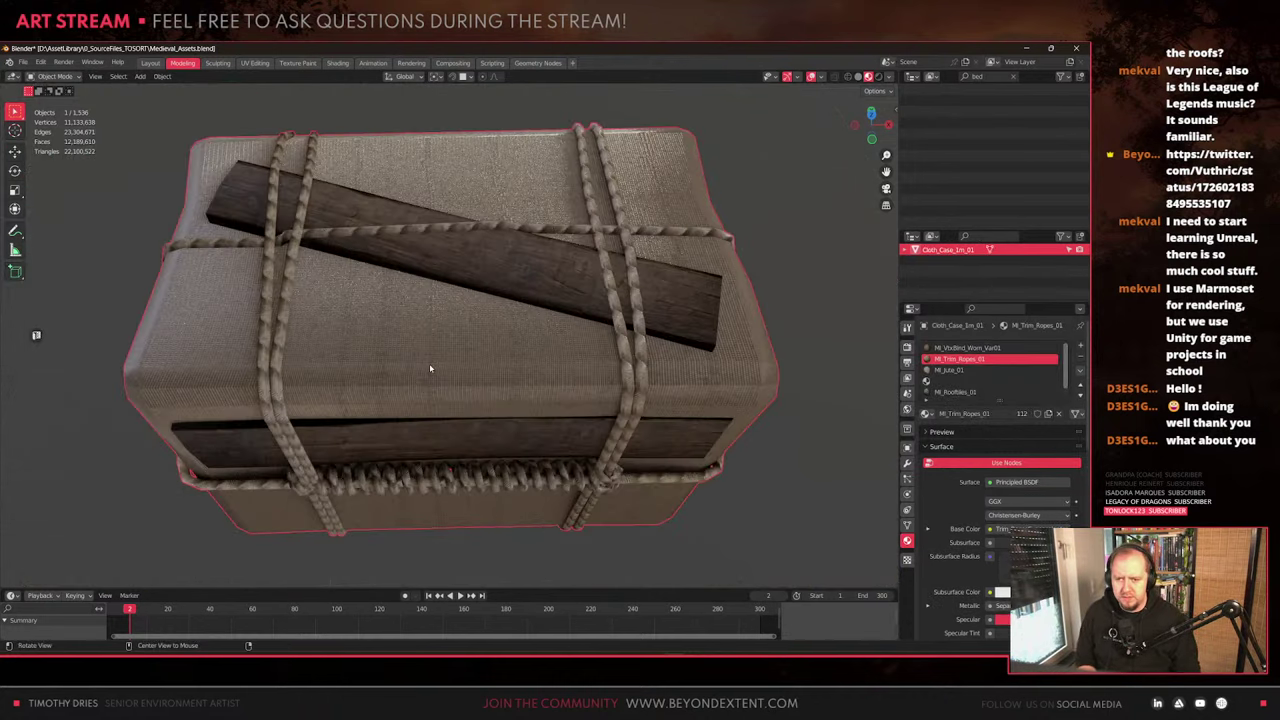
# Inspect the cloth case's ropes, planks and fabric from several angles
pyautogui.keyDown('alt'); pyautogui.moveTo(431, 366); pyautogui.dragTo(557, 311); pyautogui.keyUp('alt')
pyautogui.scroll(-4, 560, 330)
pyautogui.moveTo(573, 384); pyautogui.dragTo(571, 428, button='middle')
pyautogui.scroll(6, 486, 357)
pyautogui.scroll(-4, 535, 355)
# Select the hay bale in the Blockouts area again and examine it up close and within its surroundings
pyautogui.scroll(-14, 570, 425)
pyautogui.keyDown('alt'); pyautogui.moveTo(568, 421); pyautogui.dragTo(470, 345); pyautogui.keyUp('alt')
pyautogui.scroll(-5, 462, 334)
pyautogui.moveTo(462, 334); pyautogui.dragTo(628, 242, button='middle')
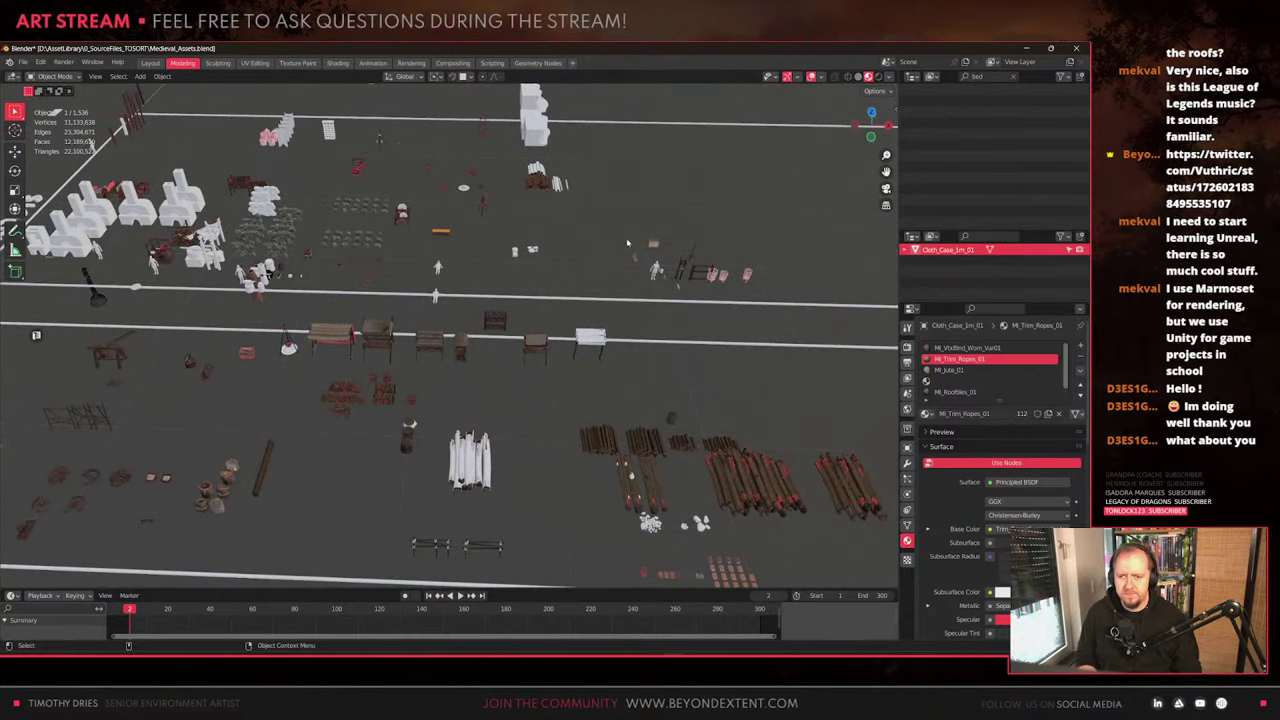
pyautogui.click(656, 244)
pyautogui.press('KP_Decimal')
pyautogui.scroll(7, 540, 396)
pyautogui.keyDown('alt'); pyautogui.moveTo(477, 403); pyautogui.dragTo(516, 375); pyautogui.keyUp('alt')
pyautogui.scroll(-9, 590, 385)
pyautogui.scroll(-6, 459, 382)
pyautogui.scroll(7, 491, 365)
pyautogui.scroll(-15, 517, 373)
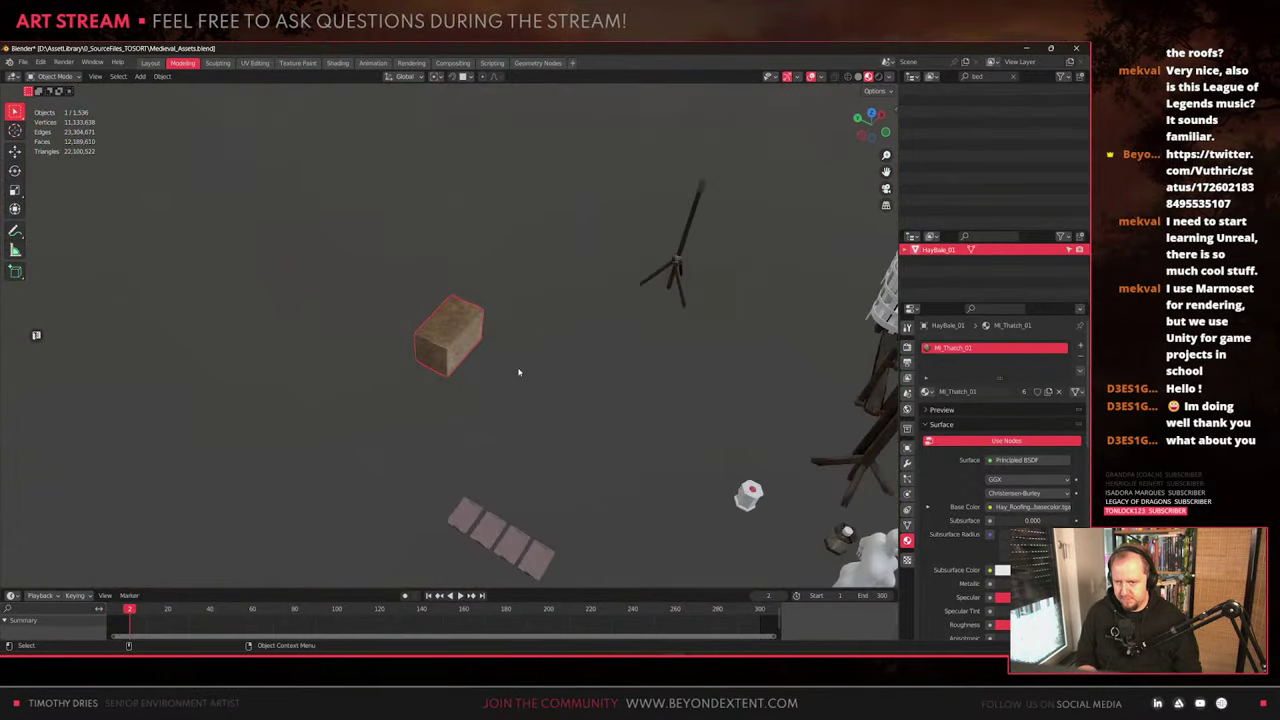
# Deselect the hay bale and look over the Blockouts and To Polish rows
pyautogui.moveTo(523, 370); pyautogui.dragTo(475, 340, button='middle')
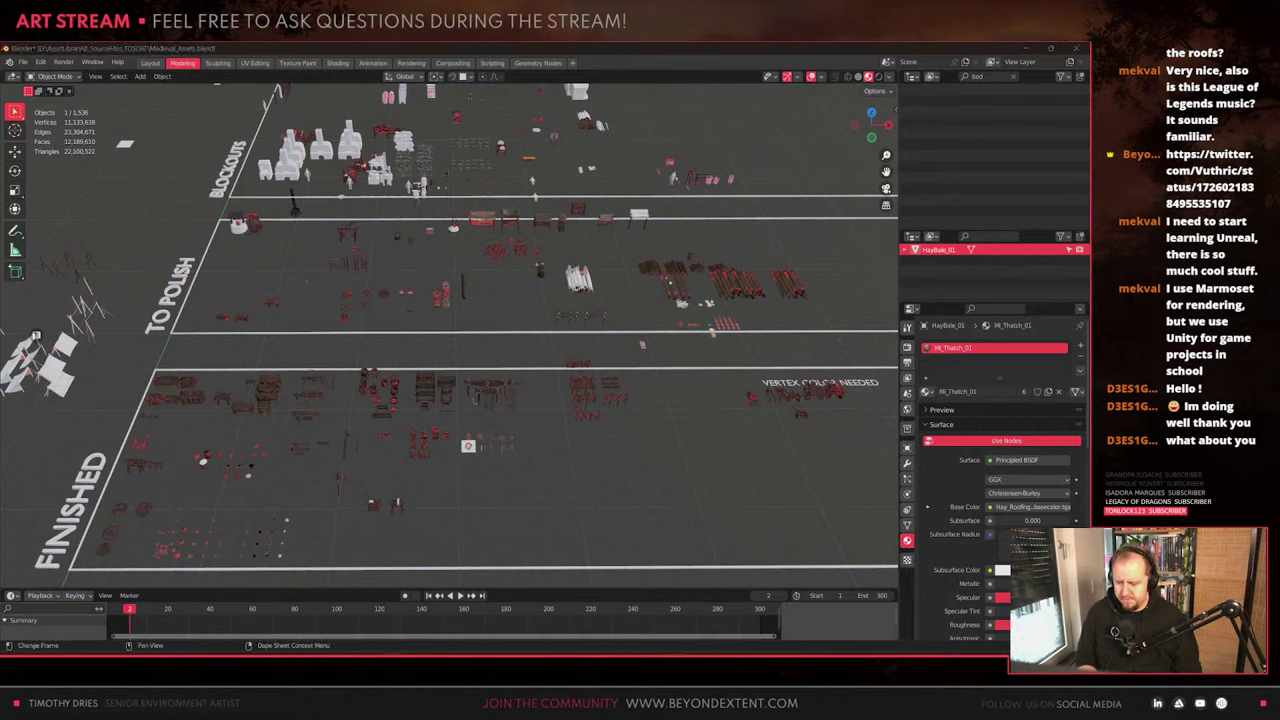
pyautogui.click(624, 252)
pyautogui.keyDown('shift'); pyautogui.moveTo(624, 252); pyautogui.dragTo(513, 419, button='middle'); pyautogui.keyUp('shift')
pyautogui.scroll(2, 614, 404)
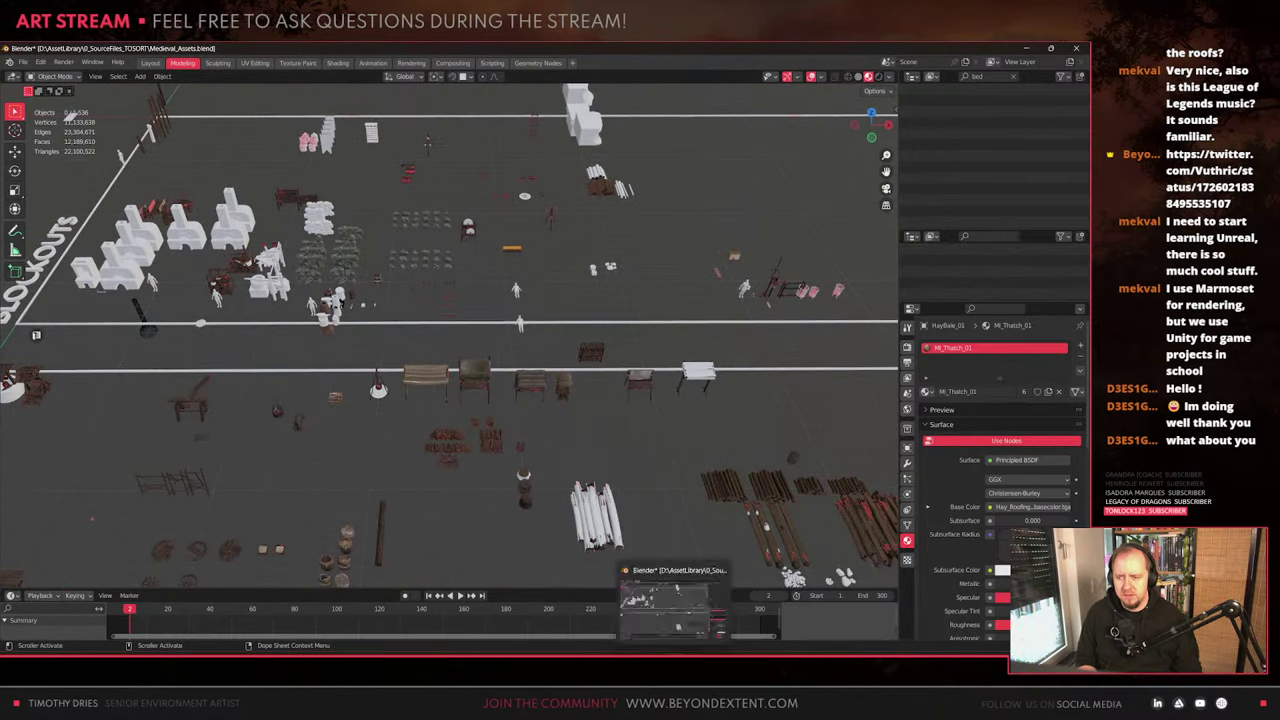
# Launch another Blender instance and switch to the asset presentation level in Unreal Editor
pyautogui.middleClick(676, 653)
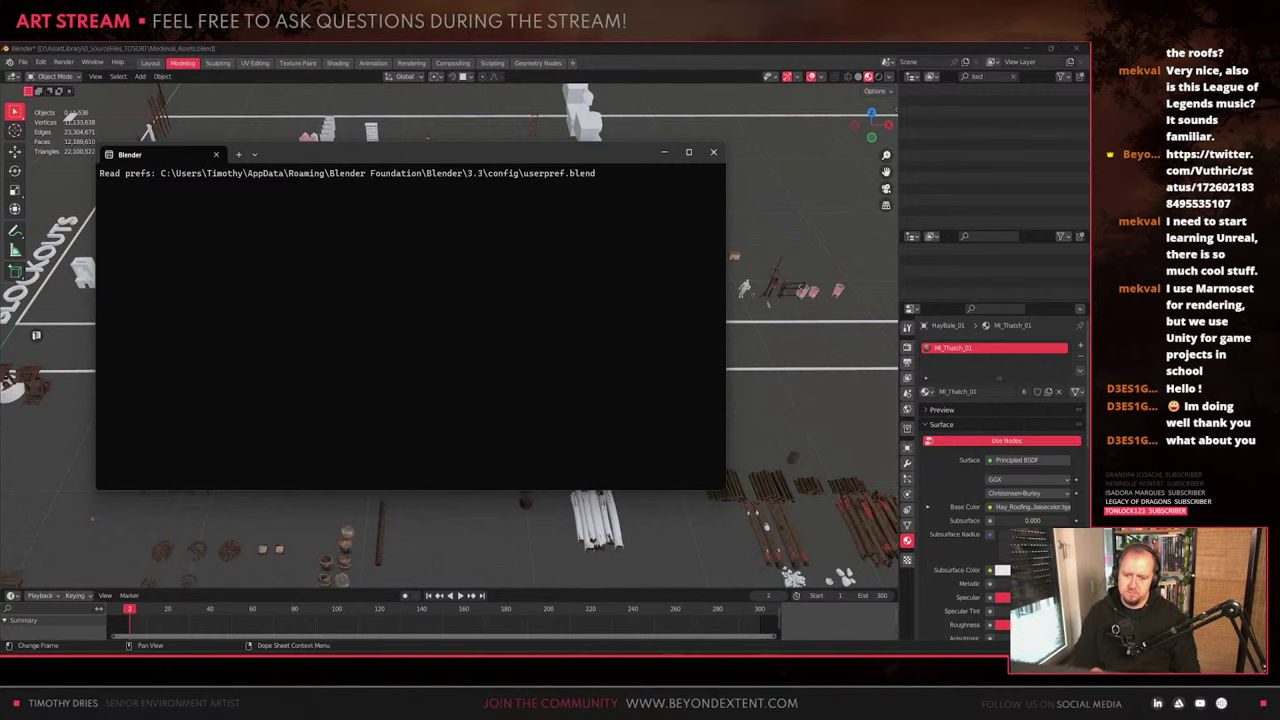
pyautogui.moveTo(768, 654)
pyautogui.click(816, 606)
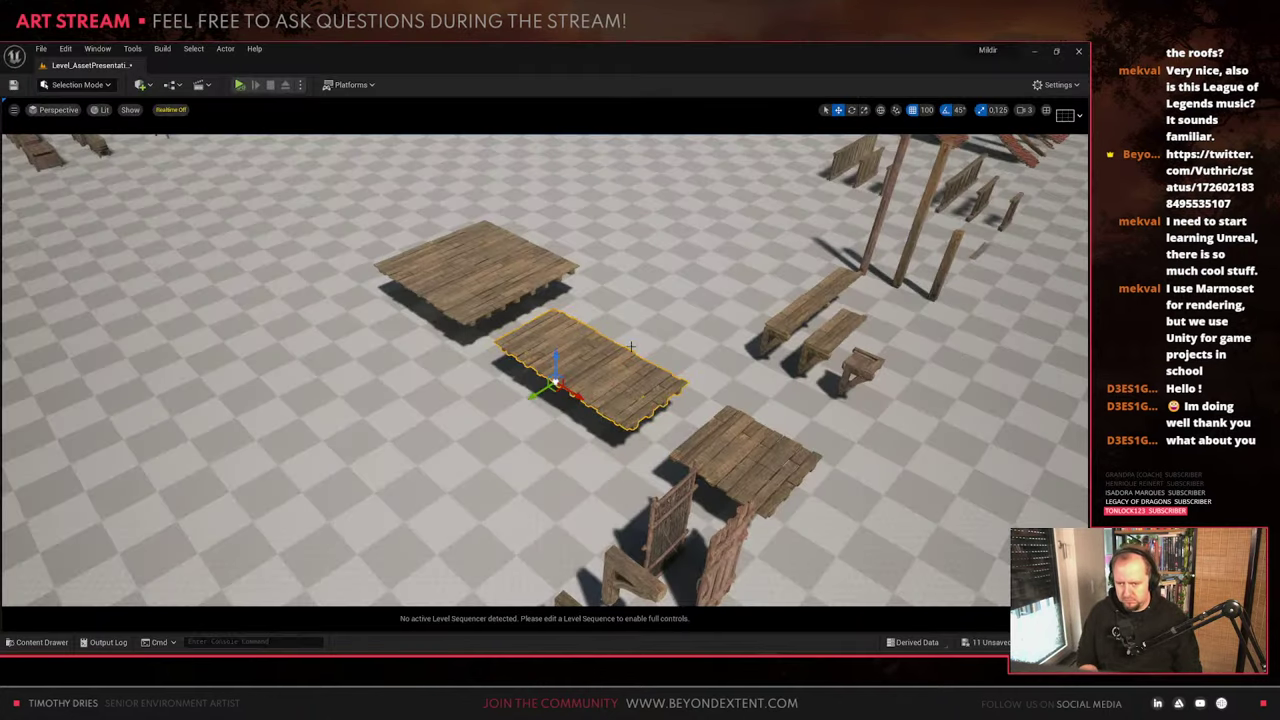
# Fly over the modular pieces to the market stalls and focus the view on the large cloth-covered stall
pyautogui.moveTo(601, 345); pyautogui.dragTo(750, 268, button='right')
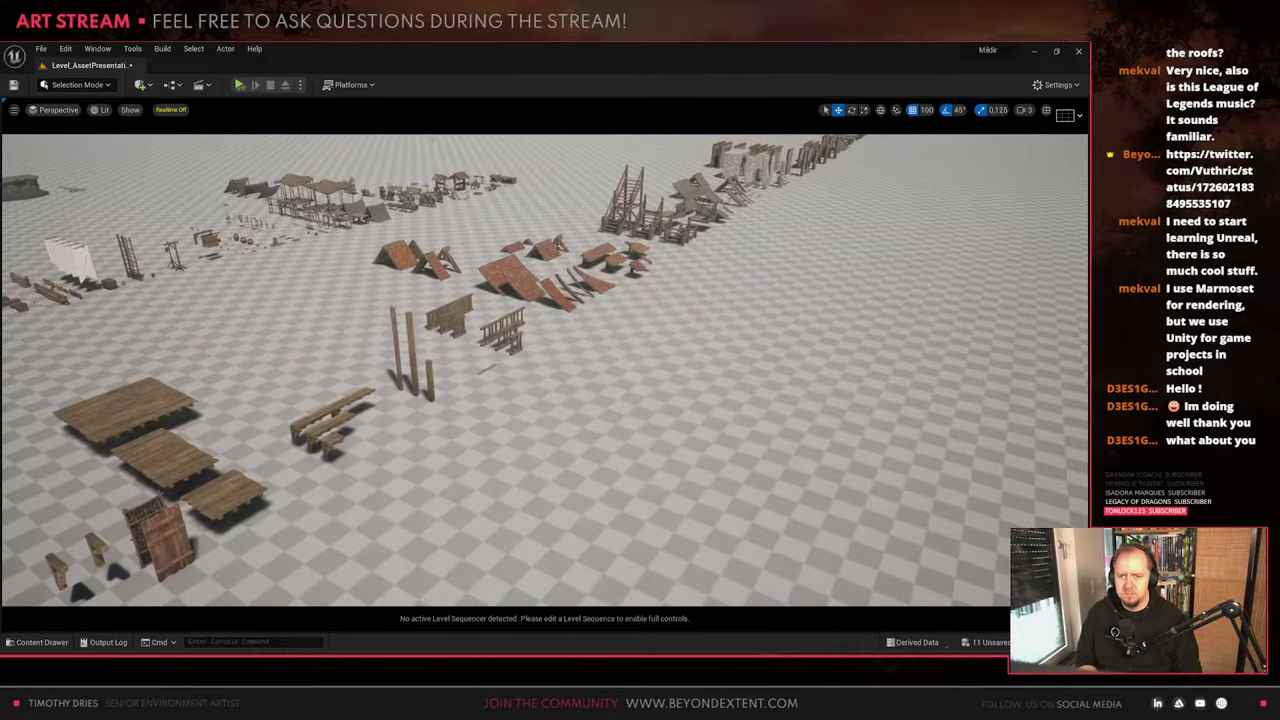
pyautogui.moveTo(629, 366); pyautogui.dragTo(650, 366, button='right')
pyautogui.moveTo(683, 515); pyautogui.dragTo(708, 475, button='right')
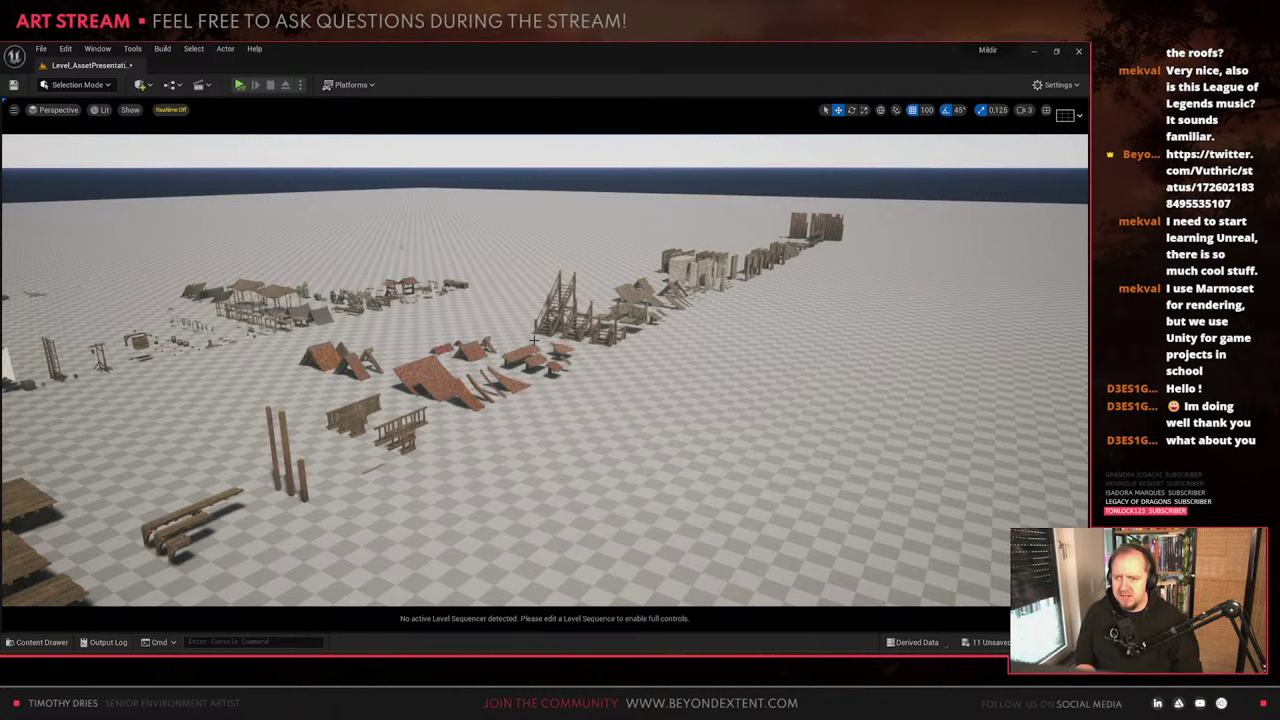
pyautogui.moveTo(512, 345); pyautogui.dragTo(345, 366, button='right')
pyautogui.moveTo(355, 310); pyautogui.dragTo(340, 334, button='right')
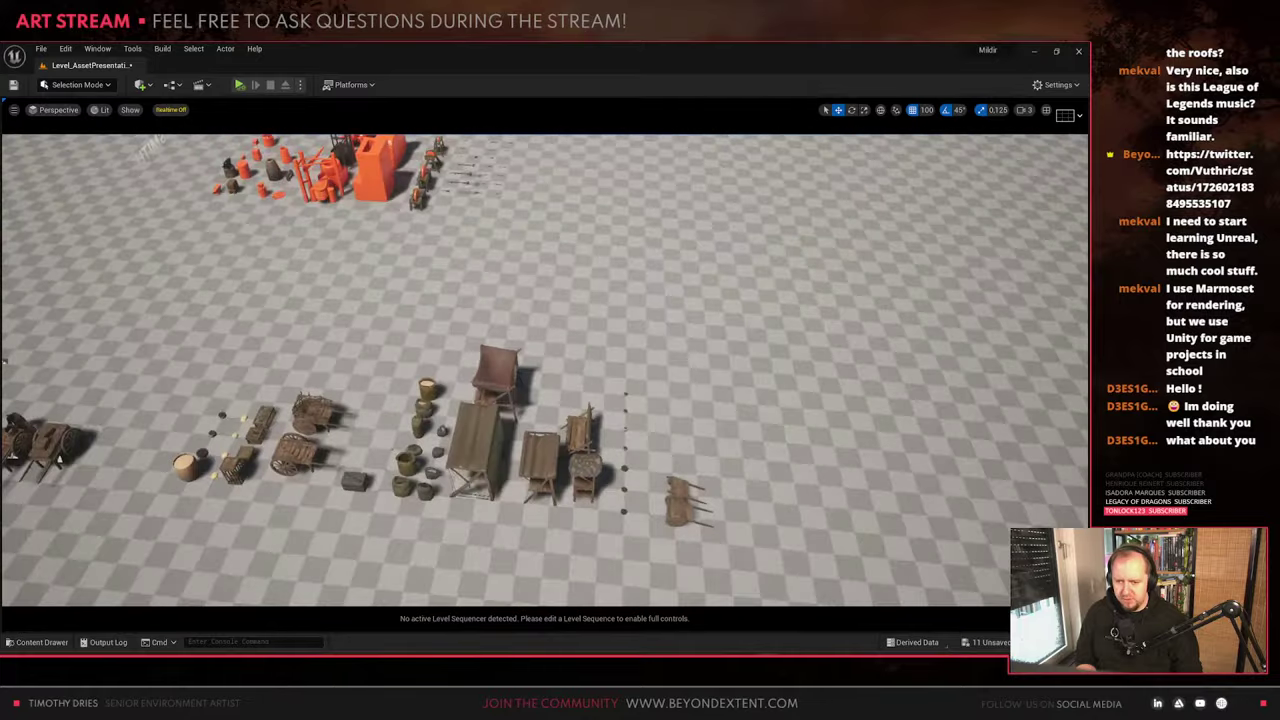
pyautogui.click(481, 444)
pyautogui.press('f')
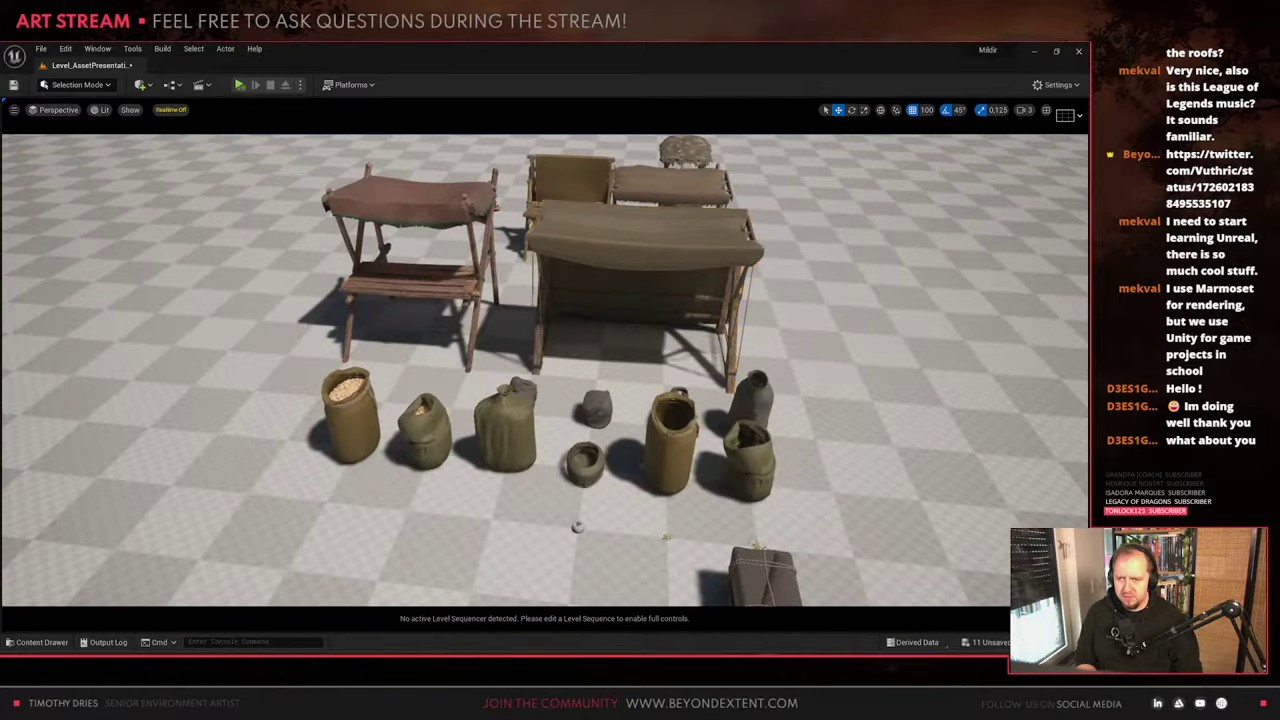
# Select the large thatched roof panel and examine its straw surface and the neighbouring thatch pieces
pyautogui.moveTo(490, 430); pyautogui.dragTo(578, 370, button='right')
pyautogui.click(456, 340)
pyautogui.moveTo(456, 340); pyautogui.dragTo(356, 320, button='right')
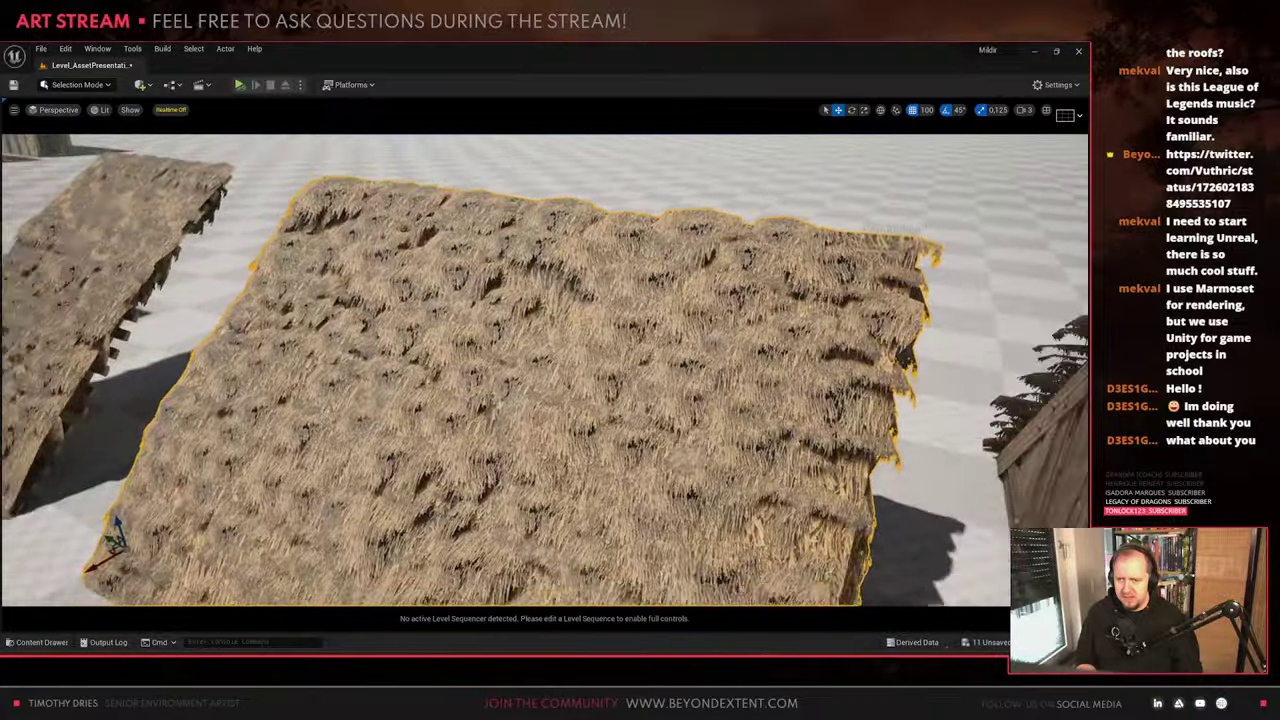
pyautogui.moveTo(491, 459); pyautogui.dragTo(489, 492, button='right')
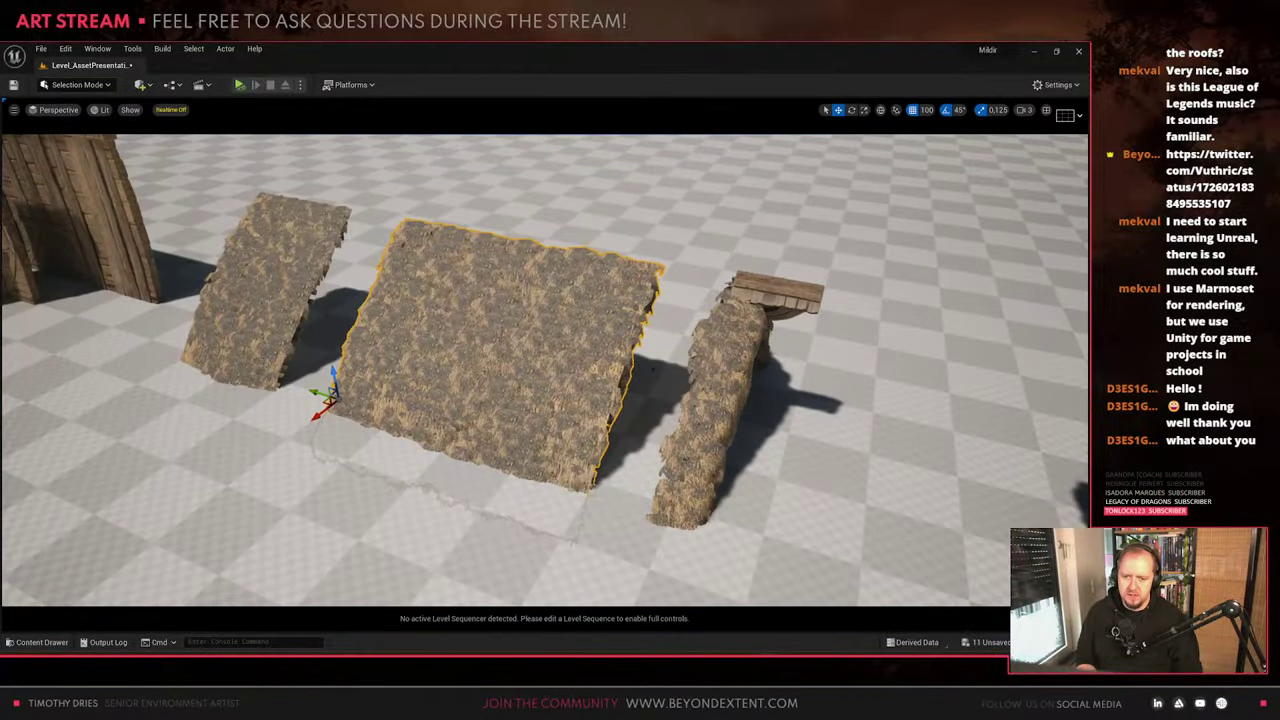
pyautogui.moveTo(611, 487); pyautogui.dragTo(655, 487, button='right')
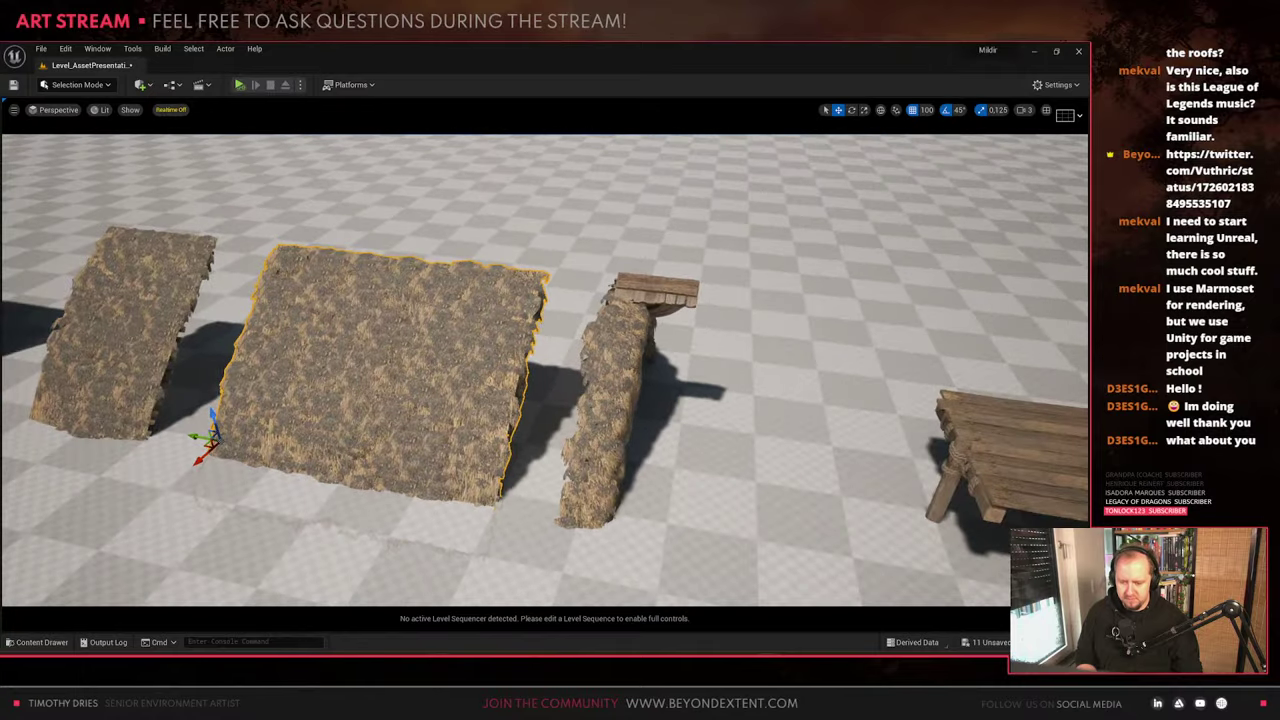
# Switch to Medieval_ModularKit.blend in Blender, select the large thatched roof Roof_Thatch_4x2.019 and copy it
pyautogui.hotkey('alt', 'Tab')
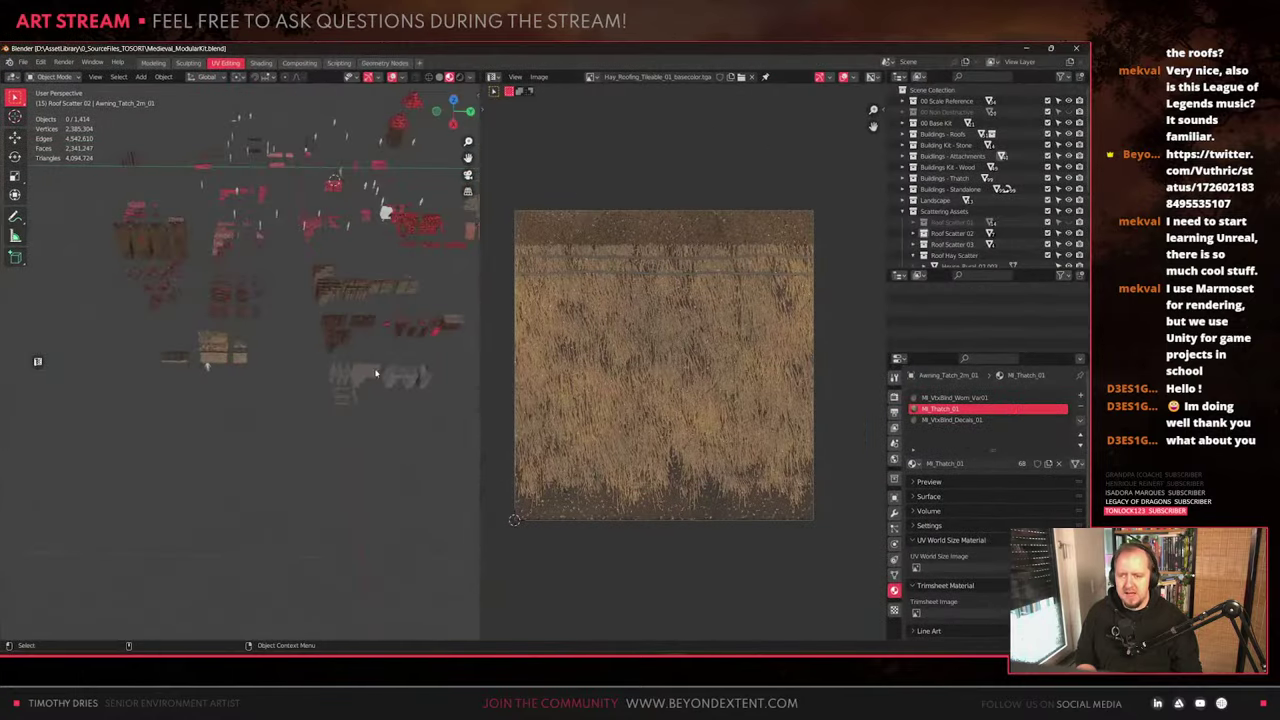
pyautogui.click(145, 318)
pyautogui.press('f')
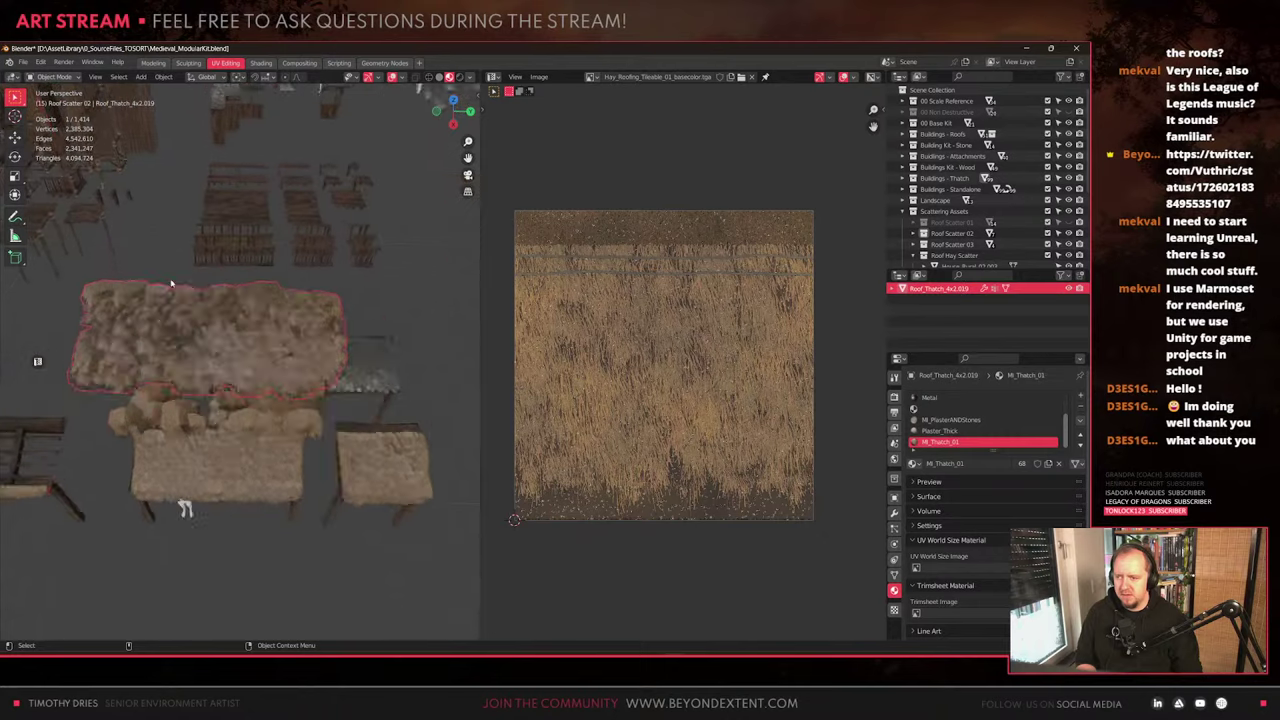
pyautogui.keyDown('alt'); pyautogui.moveTo(223, 349); pyautogui.dragTo(290, 338); pyautogui.keyUp('alt')
pyautogui.scroll(-4, 289, 334)
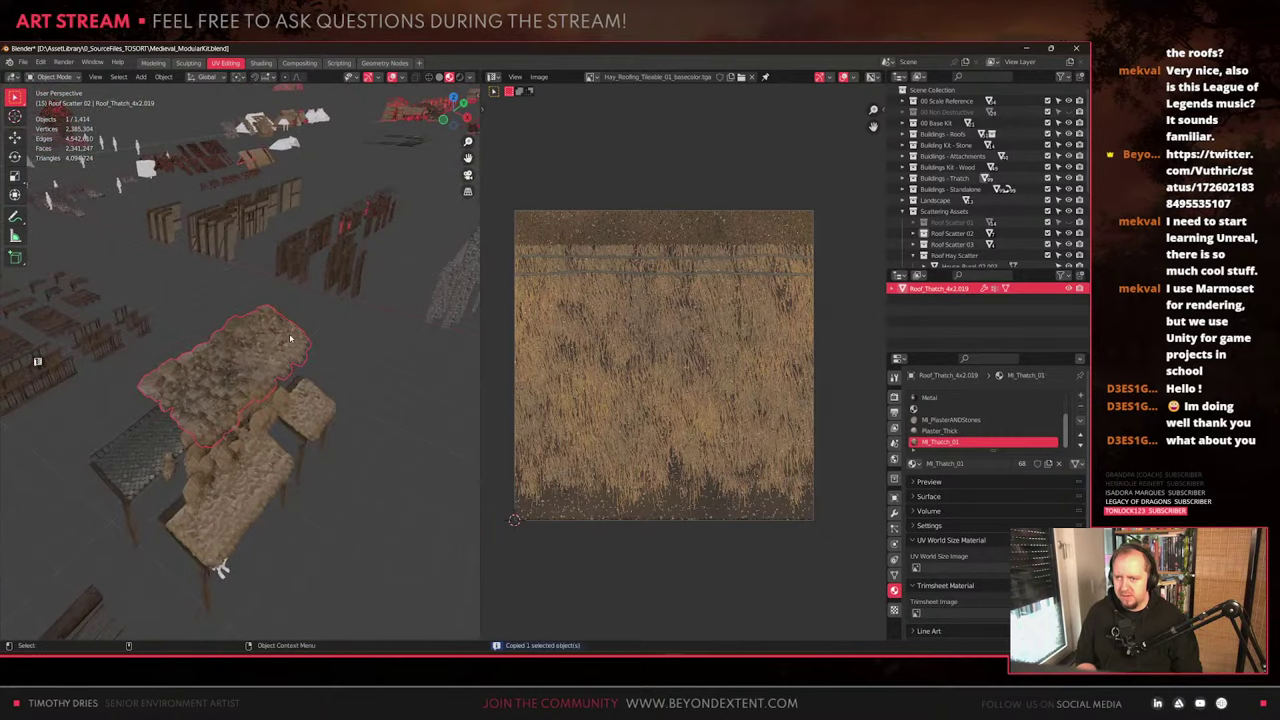
# Switch to the Medieval_Assets.blend window and paste the copied thatched roof objects into the scene
pyautogui.moveTo(673, 663)
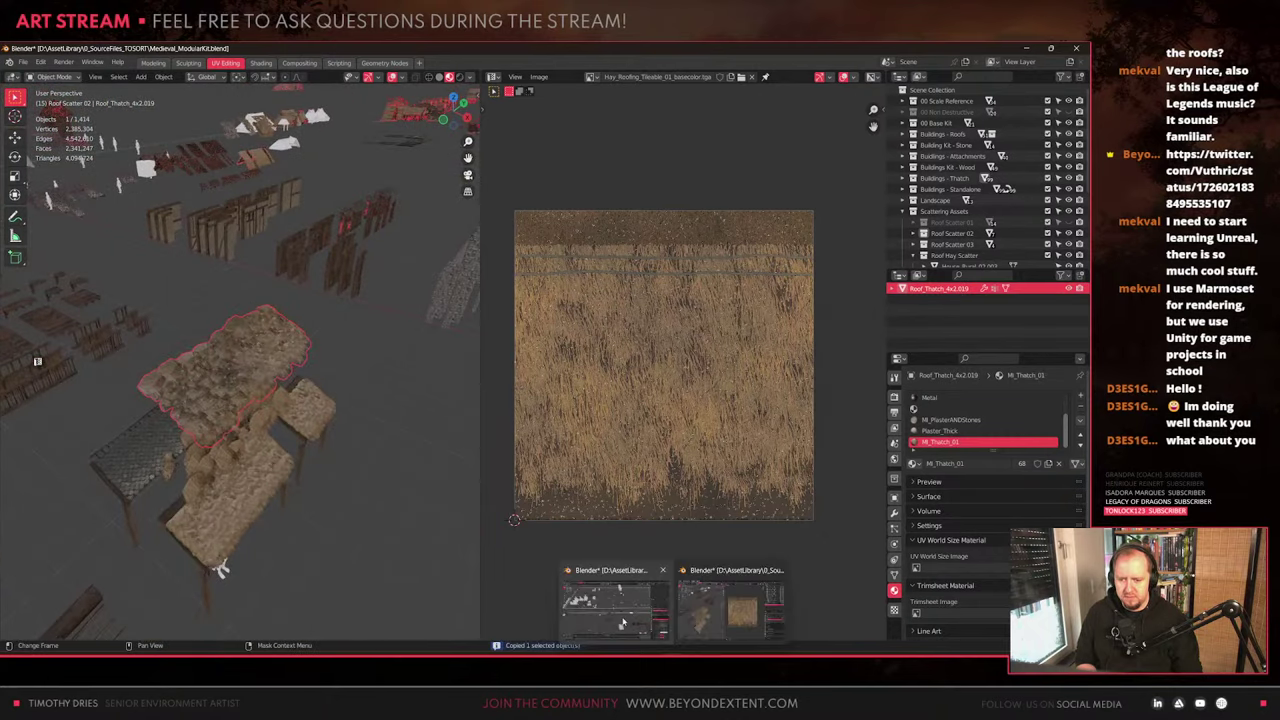
pyautogui.click(617, 607)
pyautogui.scroll(-2, 673, 231)
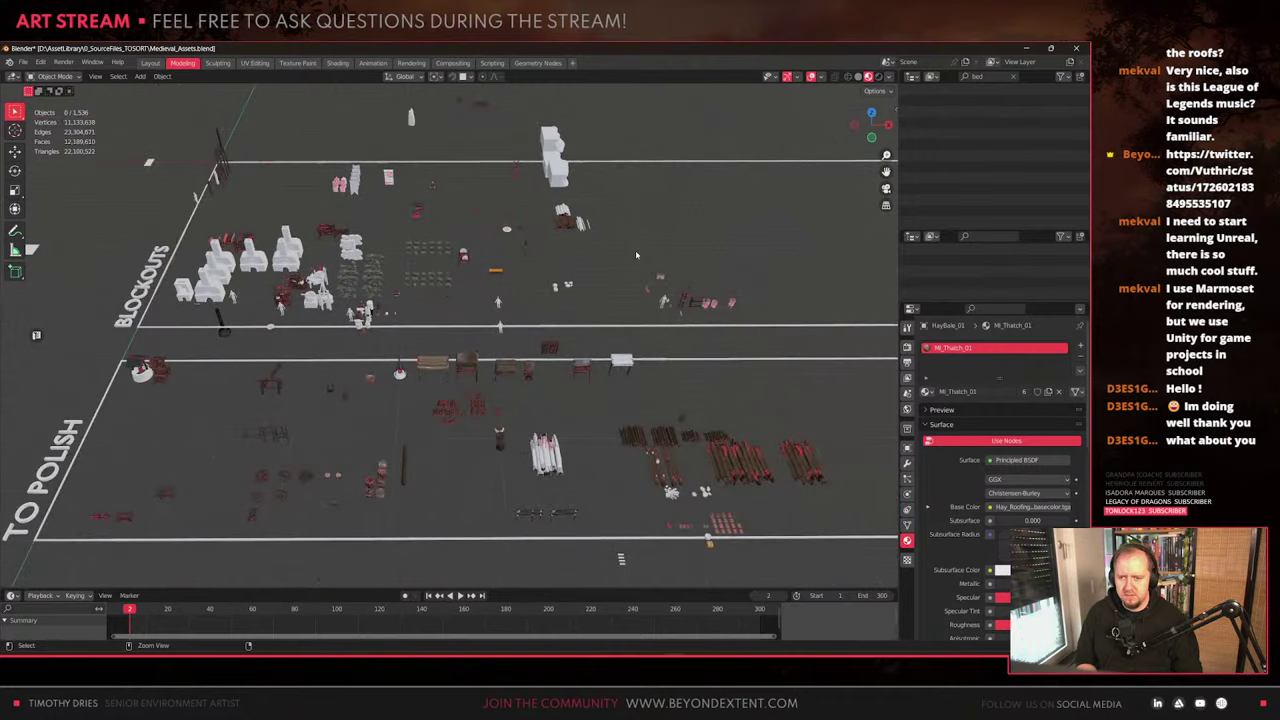
pyautogui.hotkey('ctrl', 'v')
pyautogui.scroll(-2, 635, 254)
pyautogui.scroll(2, 635, 250)
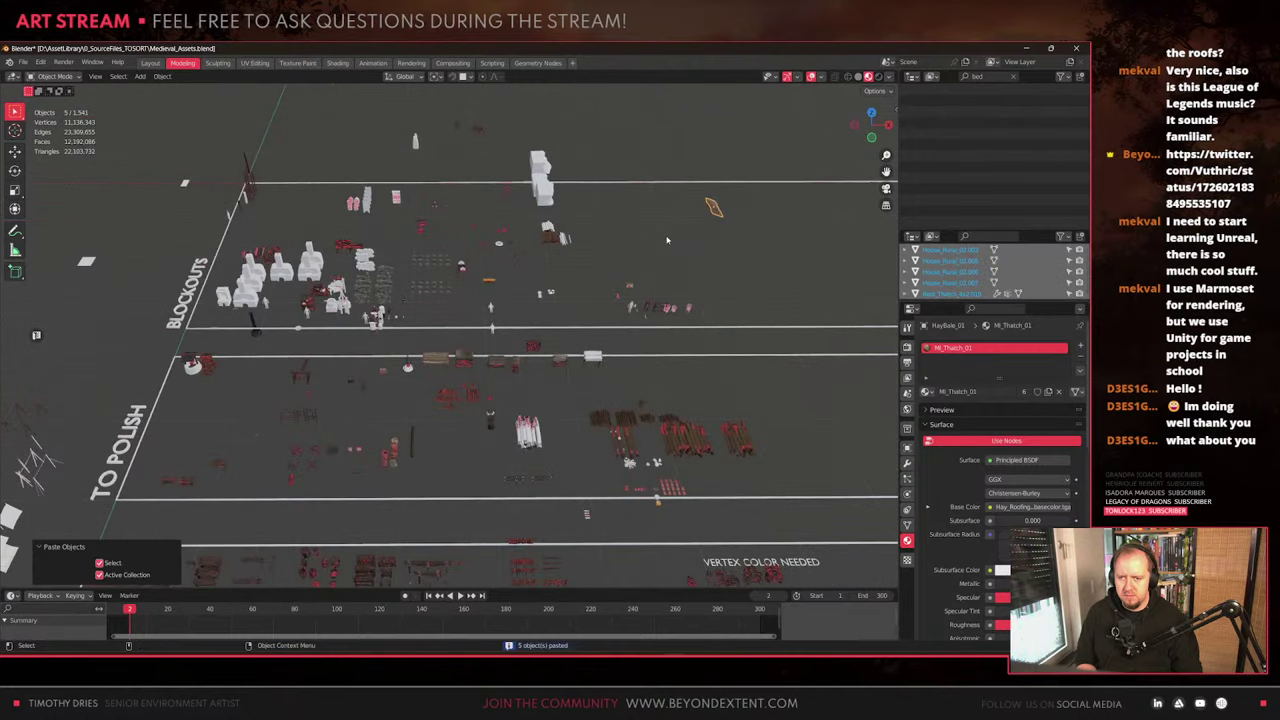
# Move the pasted objects about -15.28 m in X and -14.94 m in Y, keeping Z locked
pyautogui.press('g')
pyautogui.press('z')
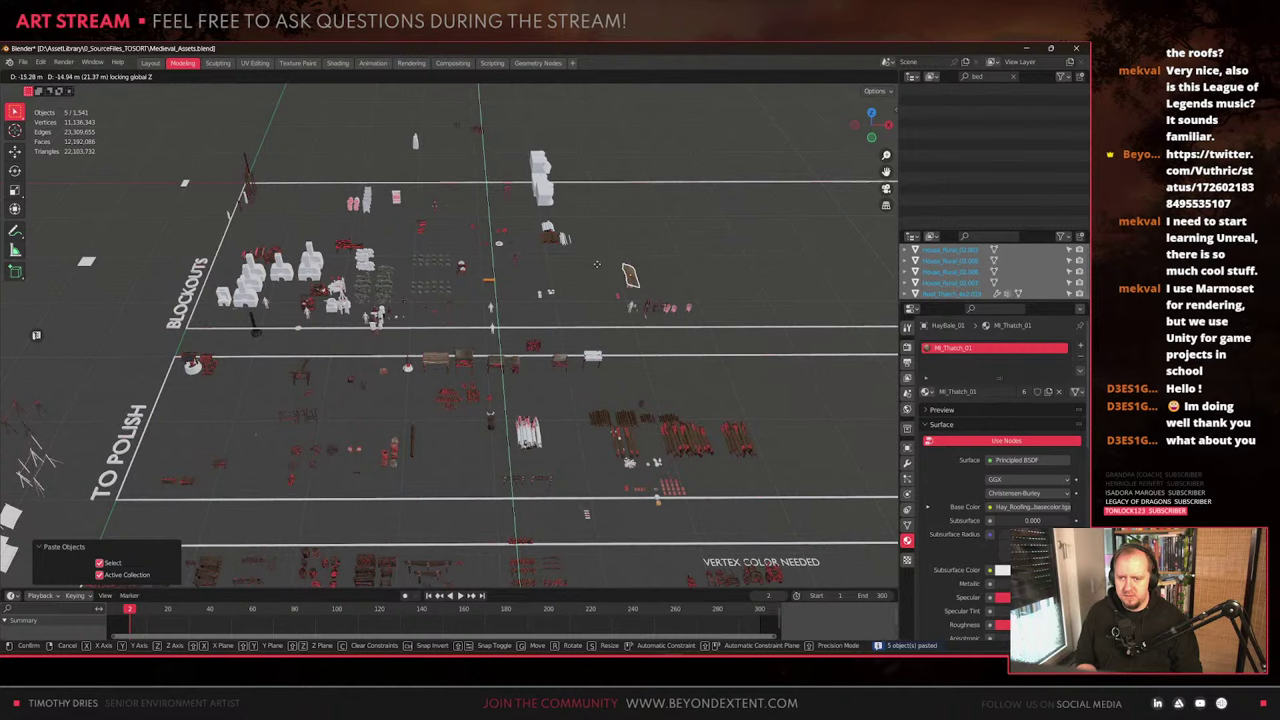
pyautogui.click(597, 265)
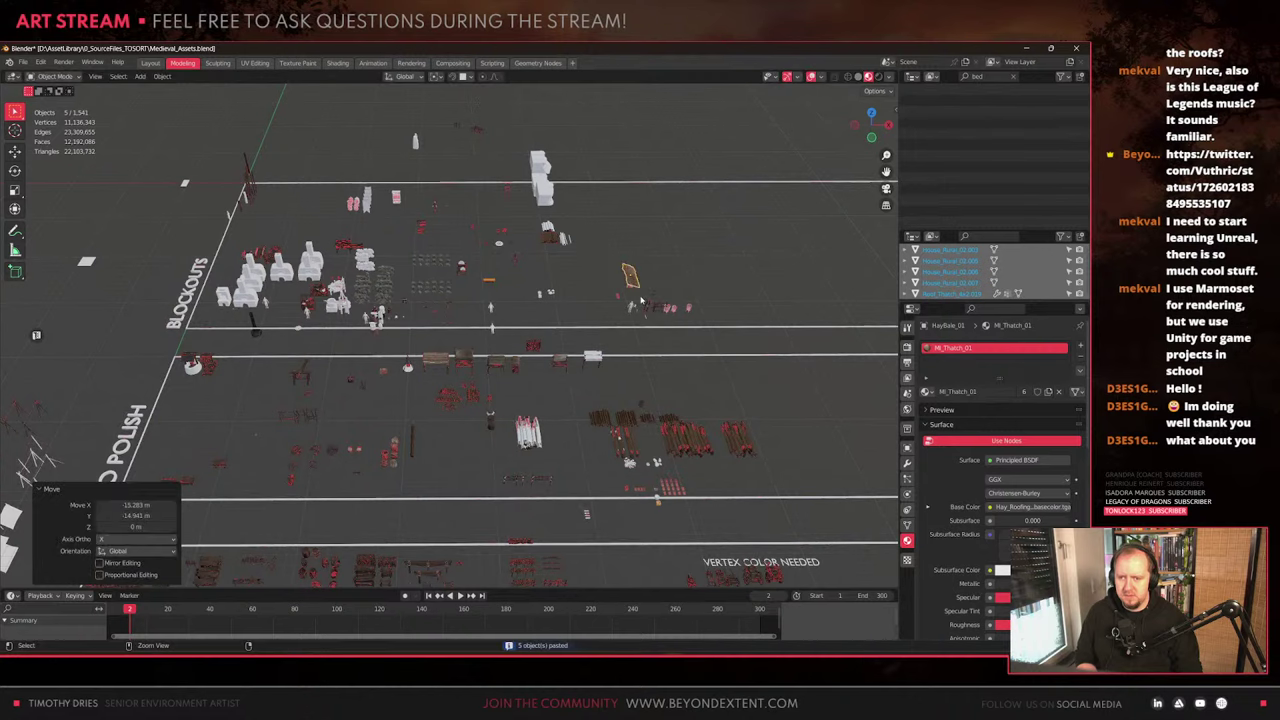
pyautogui.hotkey('ctrl', 'shift', 'Tab')
pyautogui.click(569, 307)
pyautogui.scroll(-2, 569, 309)
pyautogui.keyDown('shift'); pyautogui.moveTo(567, 314); pyautogui.dragTo(552, 455, button='middle'); pyautogui.keyUp('shift')
pyautogui.press('g')
pyautogui.rightClick(486, 397)
# Limit the selection to the four pasted House_Rural objects beyond the asset rows and frame them
pyautogui.scroll(-2, 487, 397)
pyautogui.scroll(-1, 555, 457)
pyautogui.moveTo(404, 230); pyautogui.dragTo(402, 236)
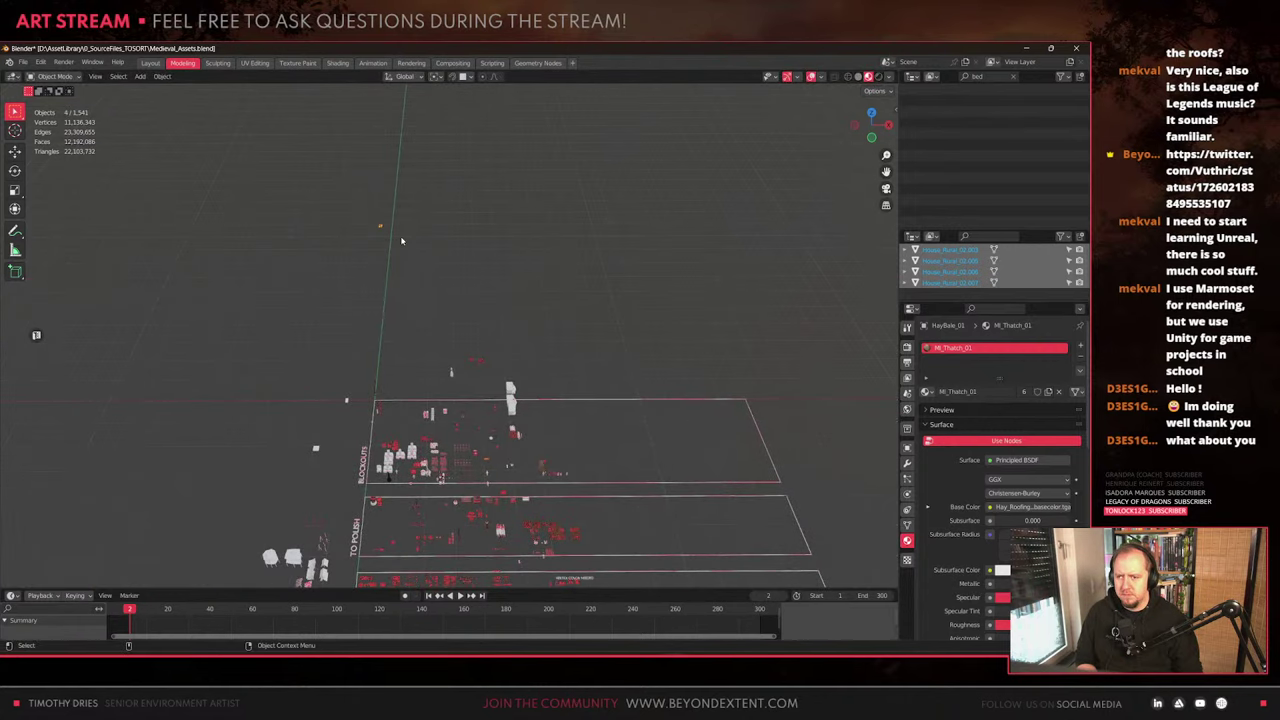
pyautogui.press('KP_Decimal')
pyautogui.scroll(-4, 397, 239)
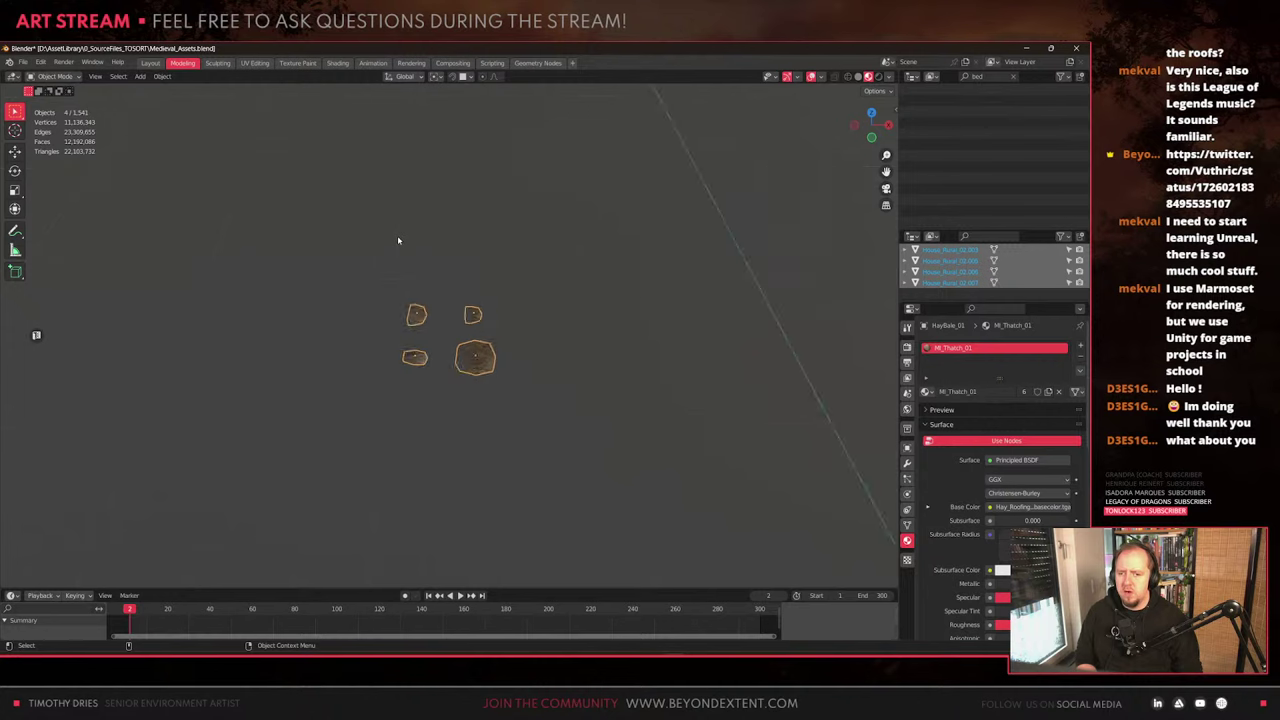
# Move the four pasted thatch clumps 75.818 m in X and -128.68 m in Y into the blockouts row, keeping Z locked
pyautogui.scroll(-6, 397, 240)
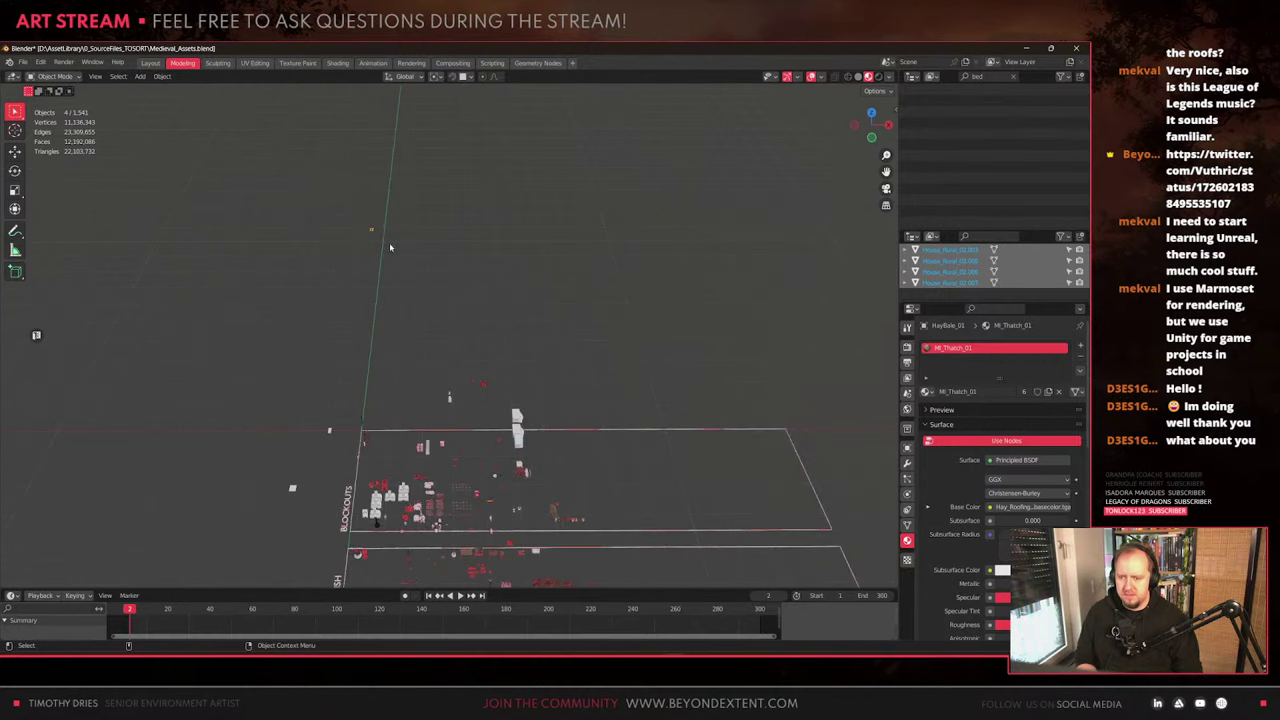
pyautogui.press('g')
pyautogui.hotkey('shift', 'z')
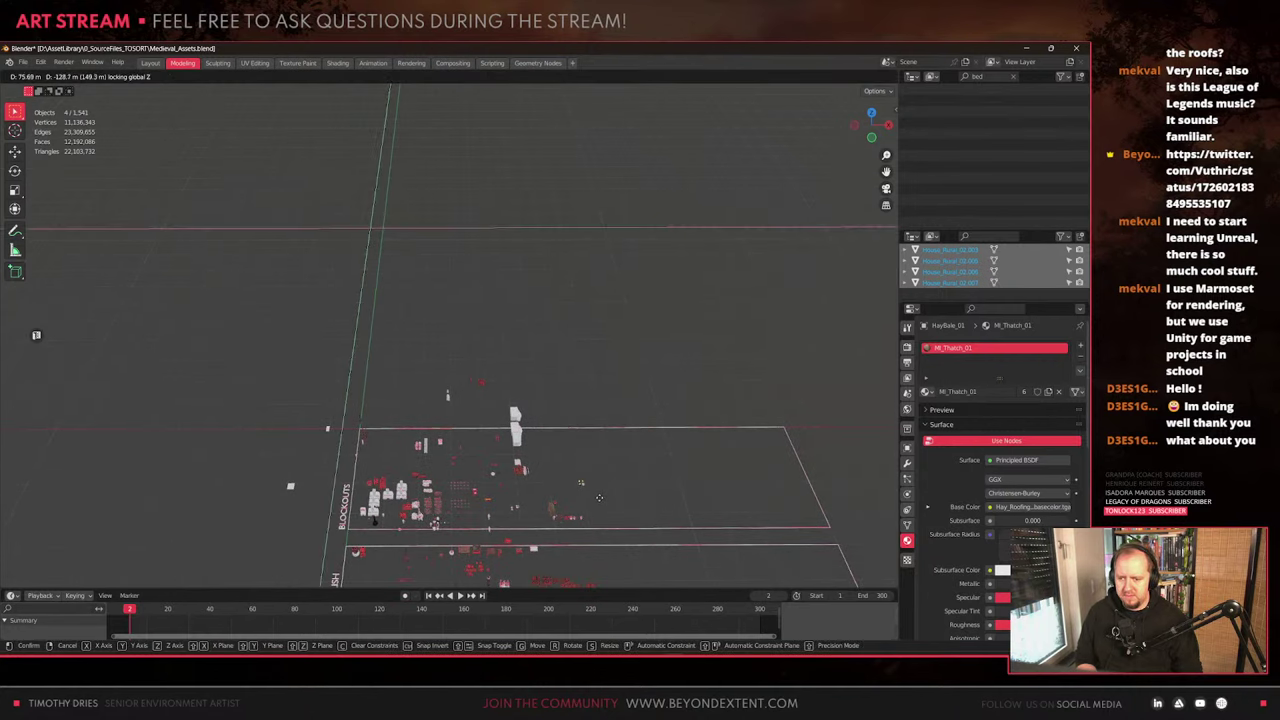
pyautogui.click(599, 497)
pyautogui.hotkey('ctrl', 'shift', 'Tab')
pyautogui.click(585, 452)
pyautogui.press('g')
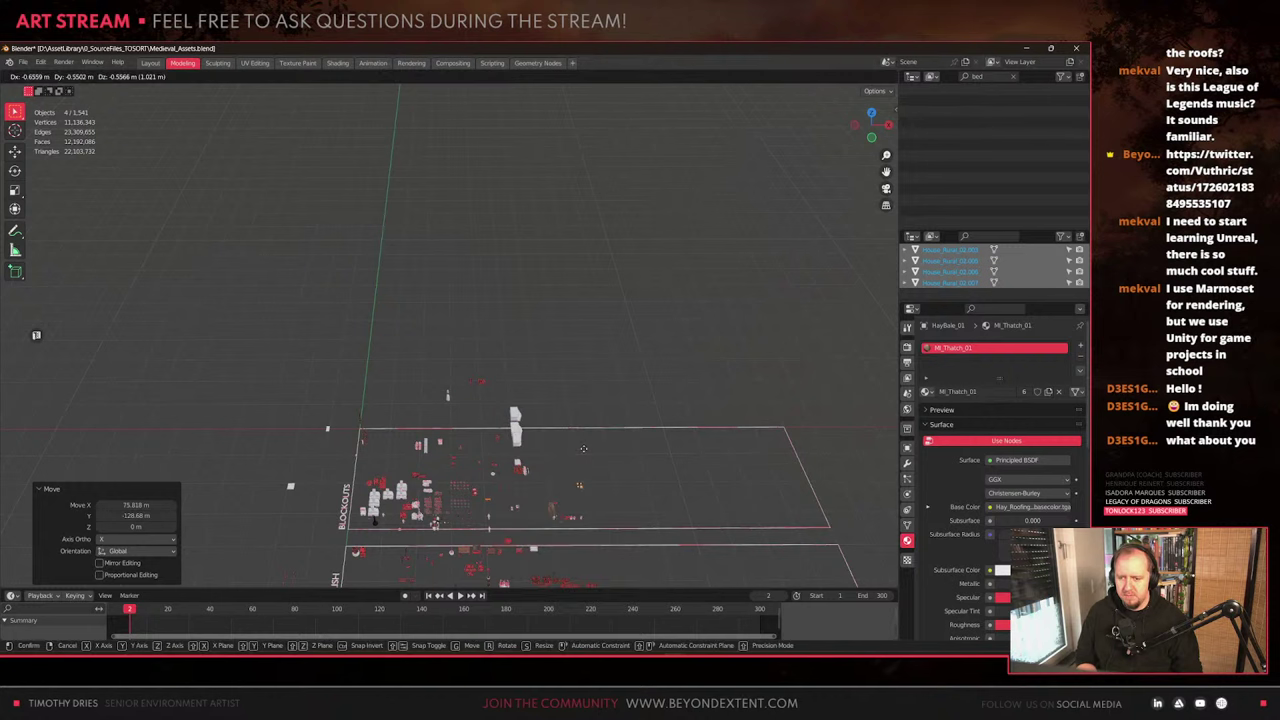
pyautogui.rightClick(577, 472)
# Frame the four clumps and shift them slightly in the ground plane, keeping Z locked
pyautogui.press('KP_Decimal')
pyautogui.scroll(-4, 549, 455)
pyautogui.scroll(-5, 549, 455)
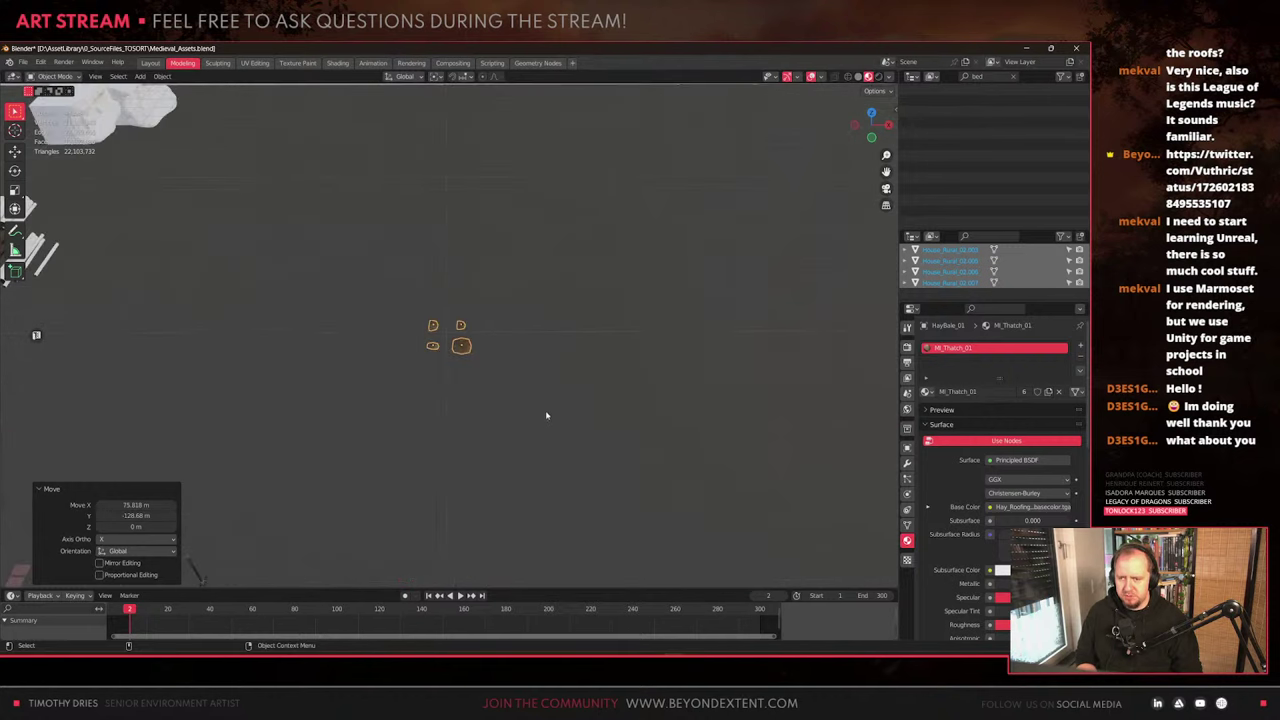
pyautogui.press('g')
pyautogui.hotkey('shift', 'z')
pyautogui.click(493, 420)
pyautogui.scroll(-5, 493, 420)
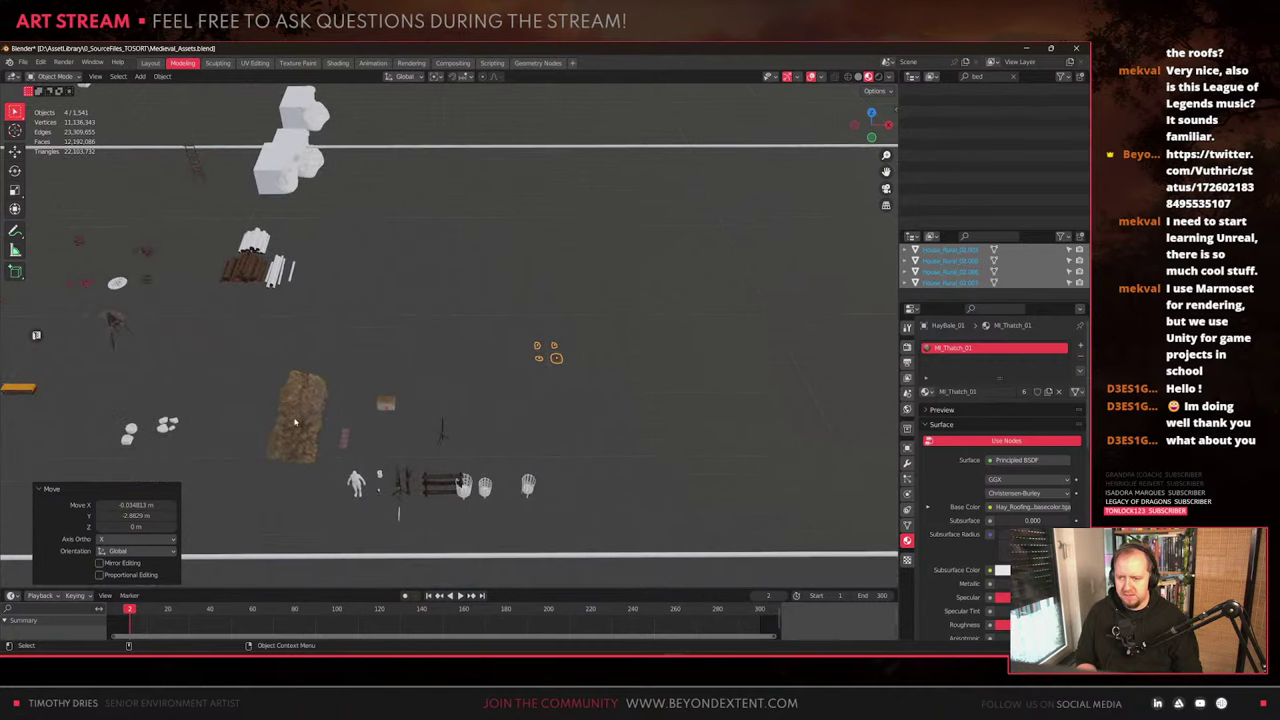
# Move the thatched roof Roof_Thatch_4x2.019 next to the hay bale and lower it along Z
pyautogui.click(303, 411)
pyautogui.keyDown('shift'); pyautogui.moveTo(303, 411); pyautogui.dragTo(427, 376, button='middle'); pyautogui.keyUp('shift')
pyautogui.scroll(4, 421, 381)
pyautogui.press('g')
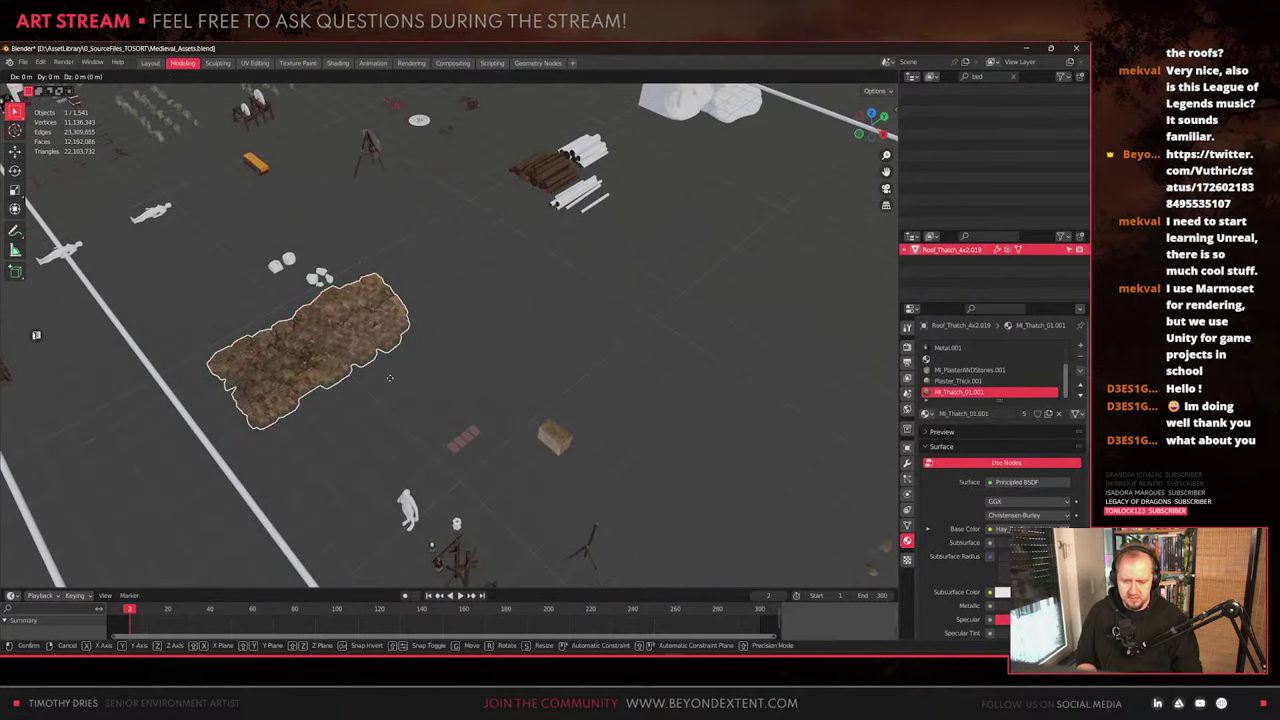
pyautogui.click(588, 259)
pyautogui.press('g')
pyautogui.press('z')
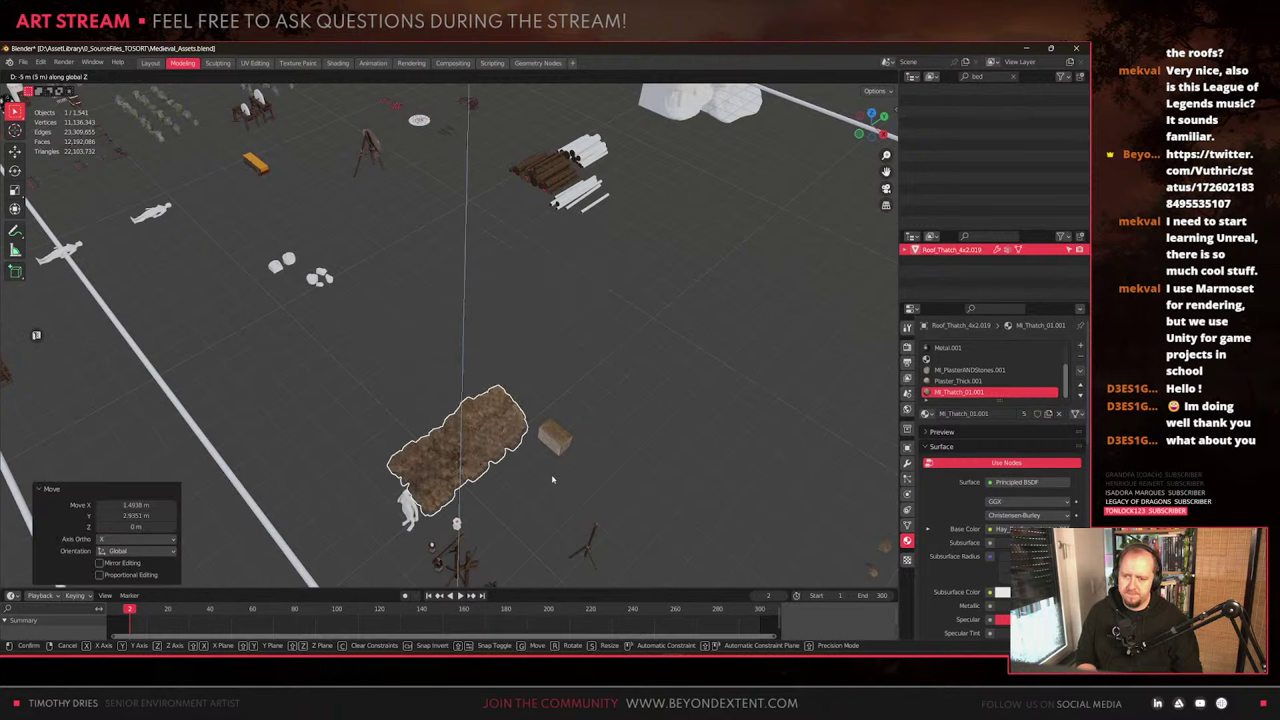
pyautogui.click(552, 479)
# Isolate the thatched roof and the hay bale by hiding every other object
pyautogui.scroll(4, 552, 478)
pyautogui.moveTo(552, 478); pyautogui.dragTo(420, 402, button='middle')
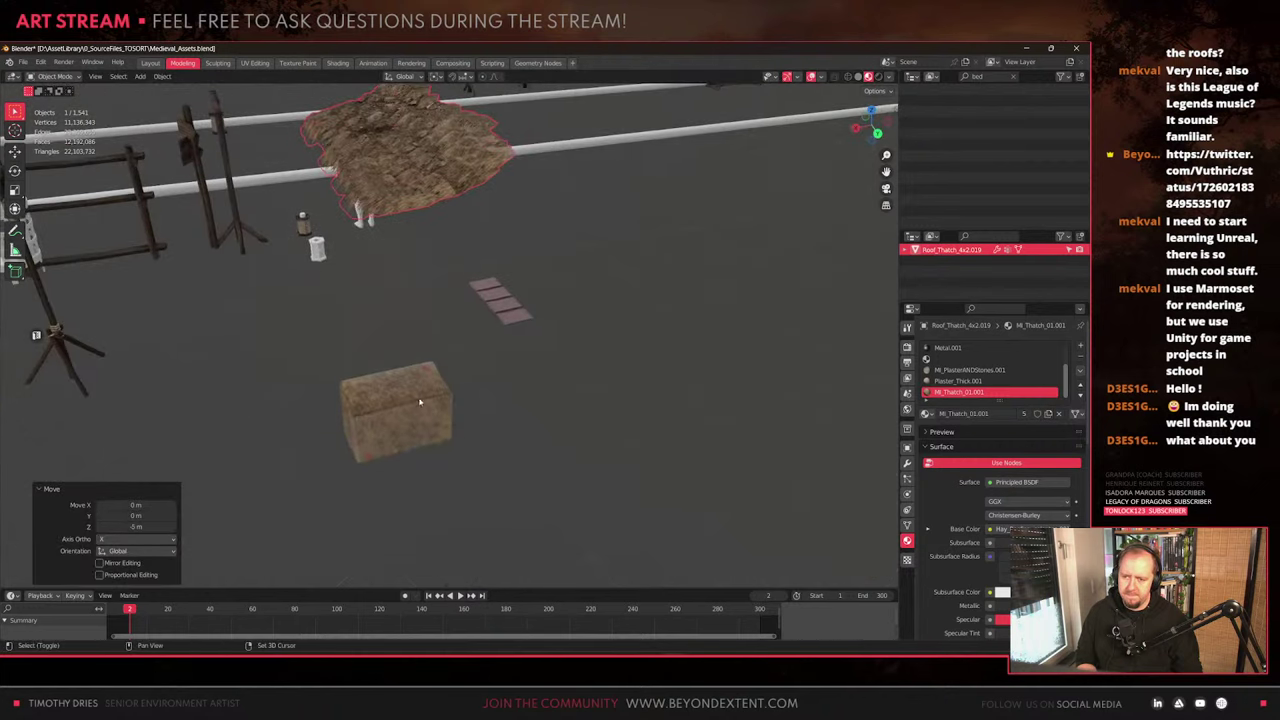
pyautogui.keyDown('shift'); pyautogui.click(420, 402); pyautogui.keyUp('shift')
pyautogui.hotkey('shift', 'g')
pyautogui.hotkey('shift', 'h')
pyautogui.moveTo(411, 341); pyautogui.dragTo(491, 280, button='middle')
pyautogui.click(491, 280)
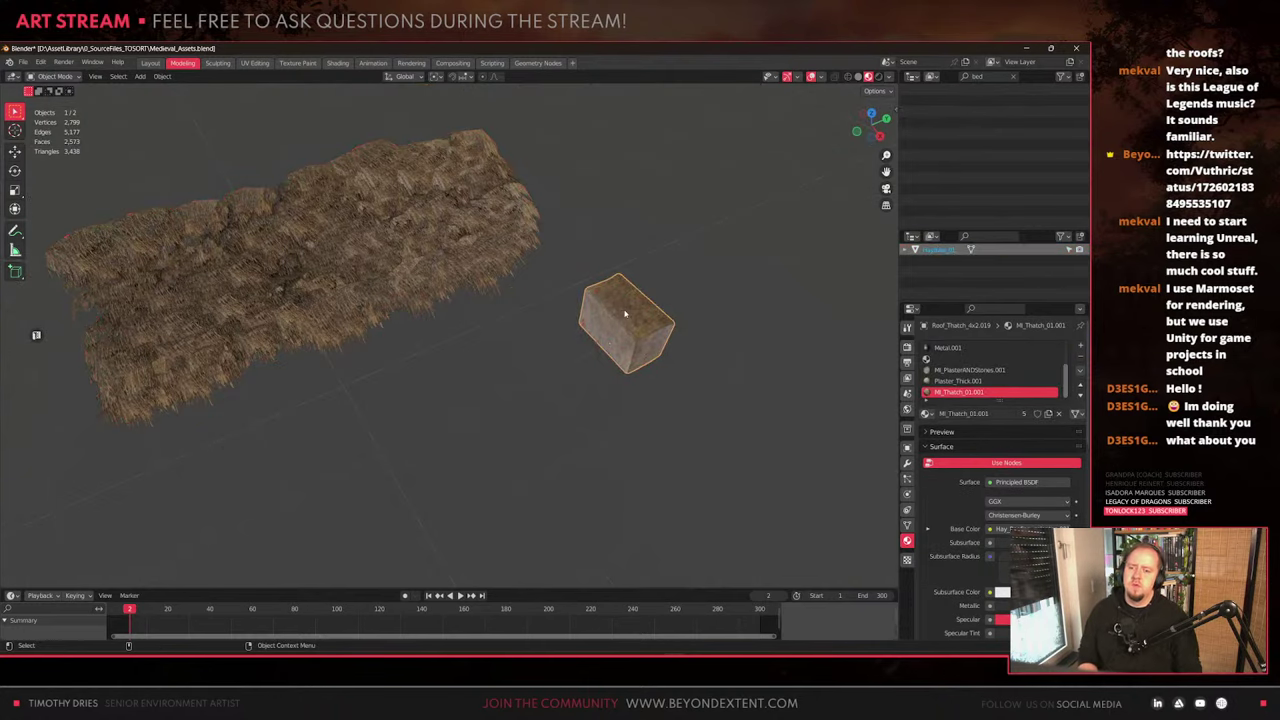
# Adjust the height of the isolated thatched roof along Z
pyautogui.moveTo(620, 315); pyautogui.dragTo(449, 295, button='middle')
pyautogui.press('g')
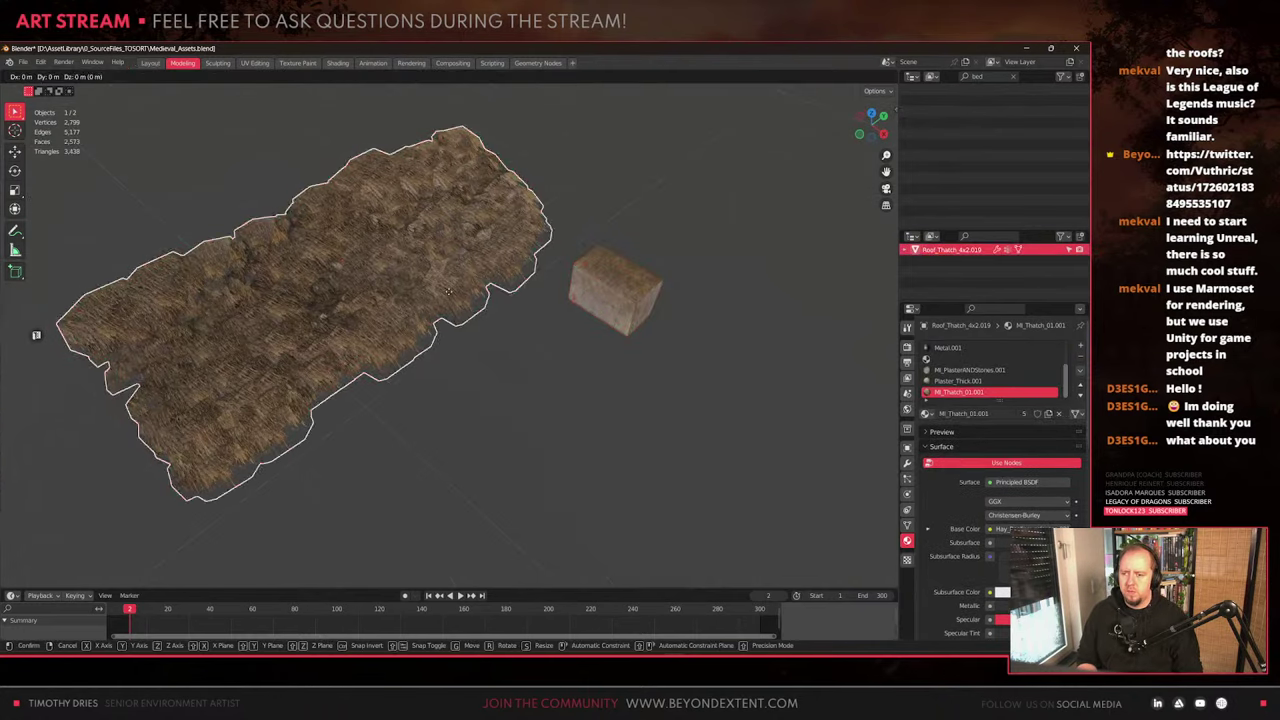
pyautogui.press('z')
pyautogui.click(684, 202)
# Duplicate HayBale_01 and place the copy beside the original, keeping Z locked
pyautogui.click(645, 299)
pyautogui.keyDown('shift'); pyautogui.moveTo(648, 303); pyautogui.dragTo(497, 340, button='middle'); pyautogui.keyUp('shift')
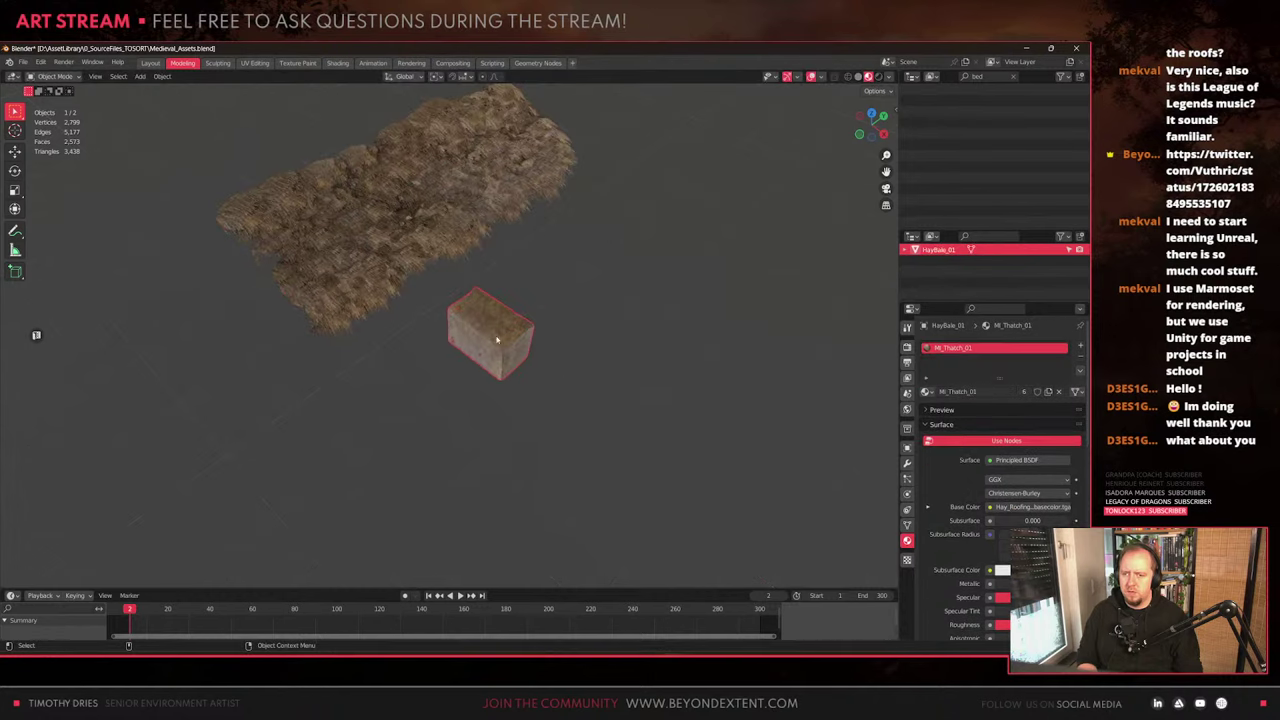
pyautogui.scroll(1, 497, 340)
pyautogui.hotkey('shift', 'd')
pyautogui.hotkey('shift', 'z')
pyautogui.click(662, 442)
# Select the duplicated bale's top faces as a linked region delimited by seams and separate them into their own object
pyautogui.press('Tab')
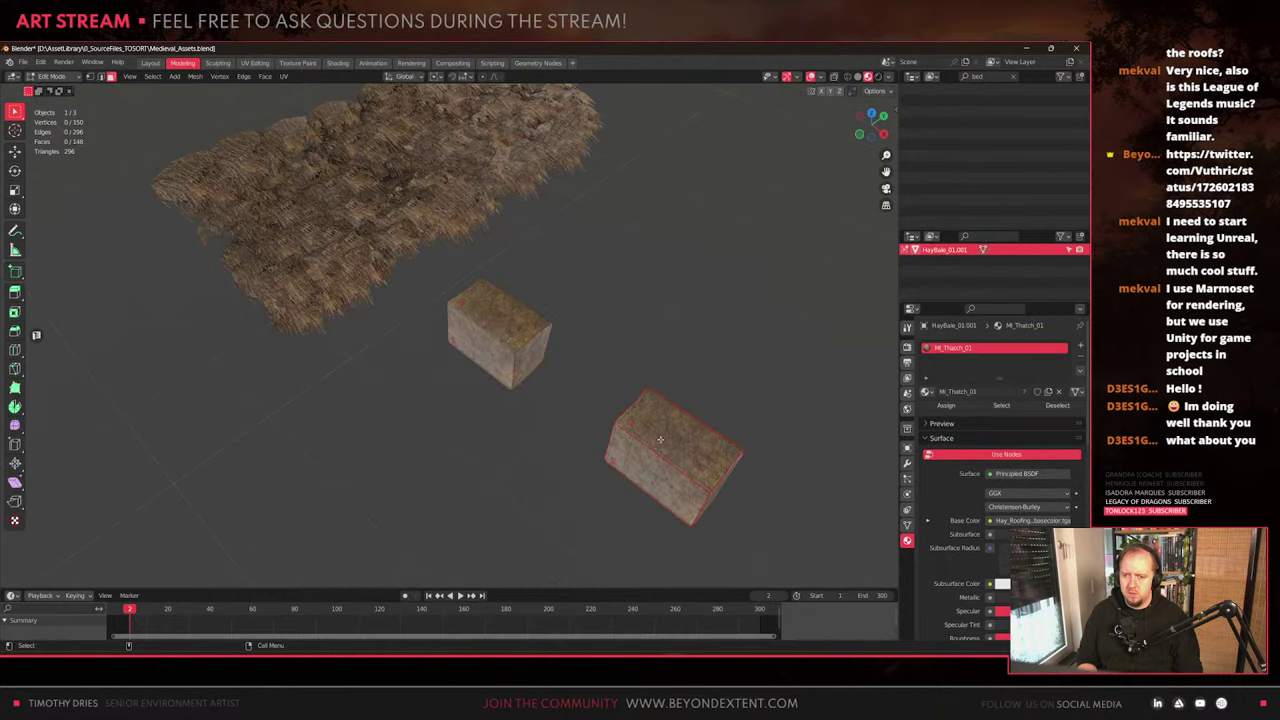
pyautogui.hotkey('ctrl', 'l')
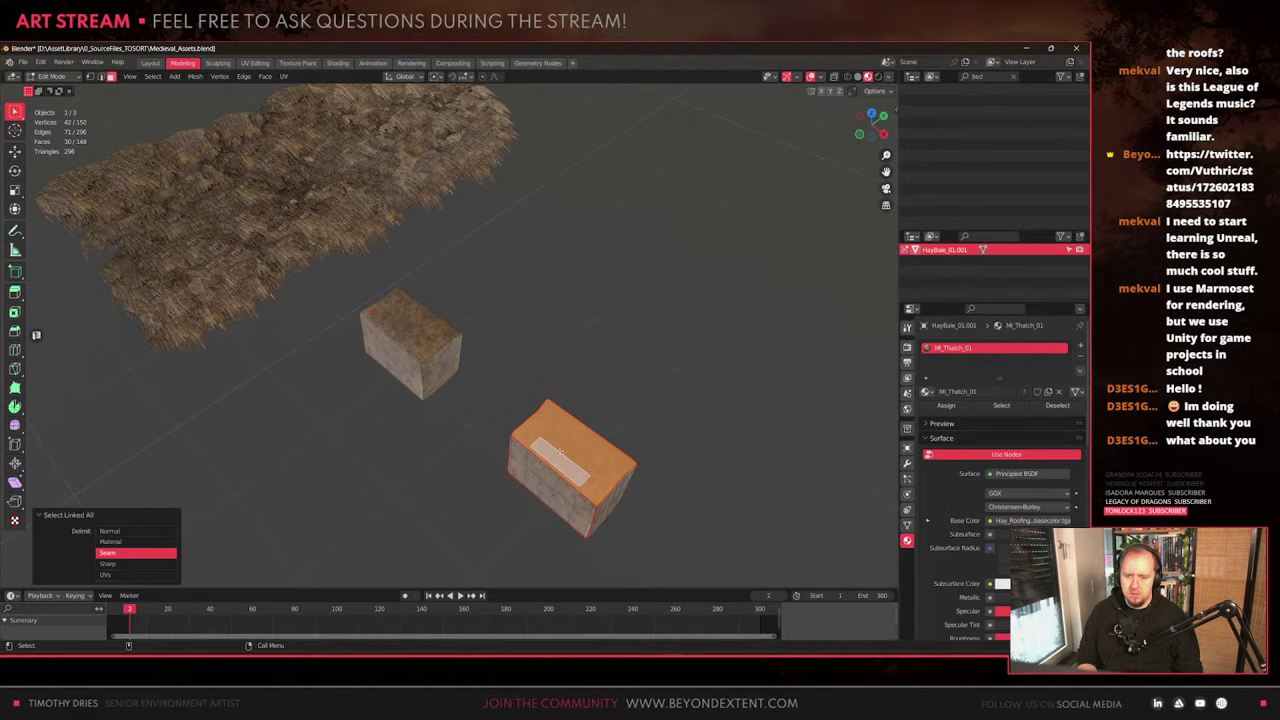
pyautogui.moveTo(562, 452); pyautogui.dragTo(500, 414, button='middle')
pyautogui.press('p')
pyautogui.click(500, 414)
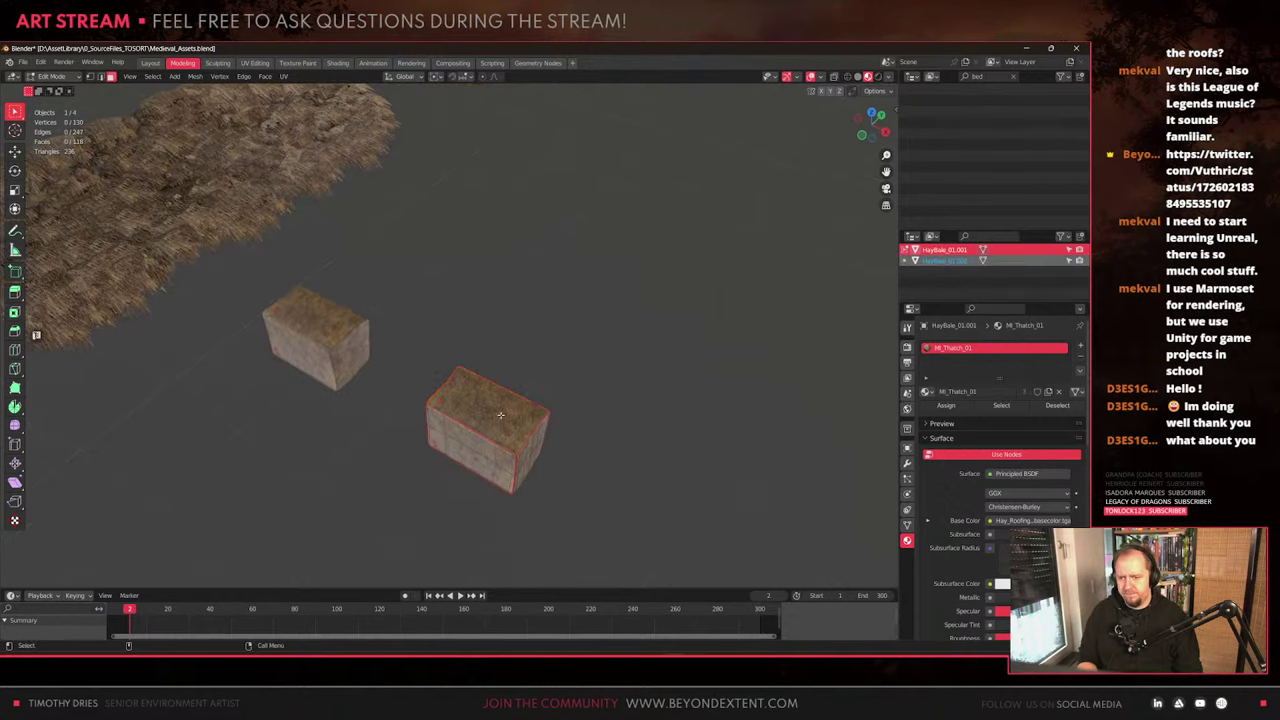
# Raise the separated top surface 1 m along Z above the duplicated bale
pyautogui.press('Tab')
pyautogui.click(499, 412)
pyautogui.press('g')
pyautogui.press('z')
pyautogui.press('1')
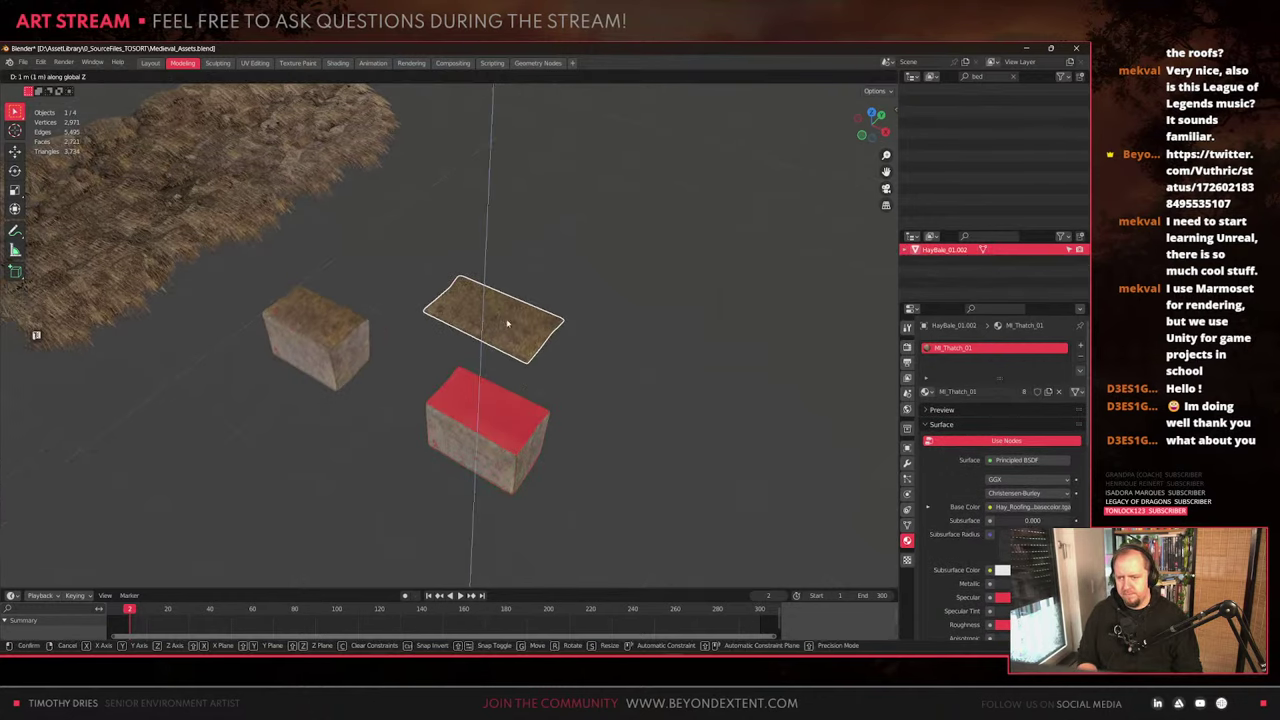
pyautogui.press('Return')
# Copy the modifiers from the thatched roof to the separated top surface
pyautogui.keyDown('shift'); pyautogui.click(300, 186); pyautogui.keyUp('shift')
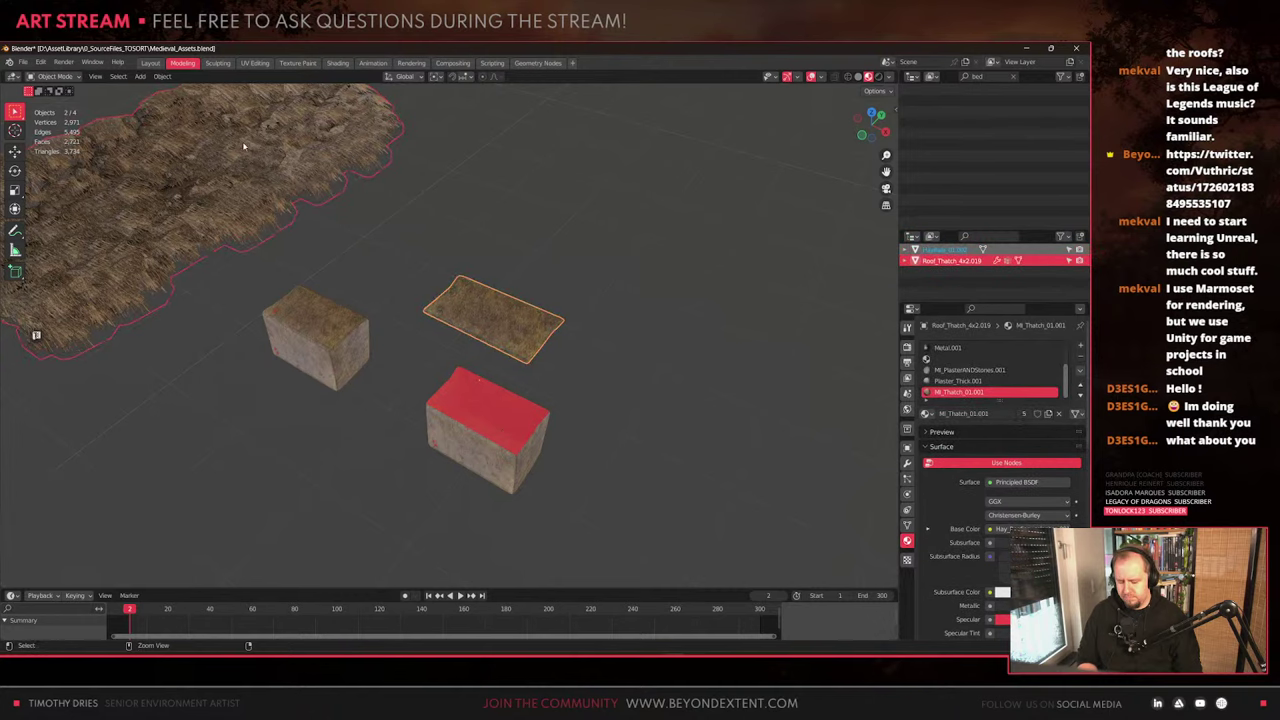
pyautogui.hotkey('ctrl', 'l')
pyautogui.click(200, 236)
pyautogui.scroll(4, 548, 323)
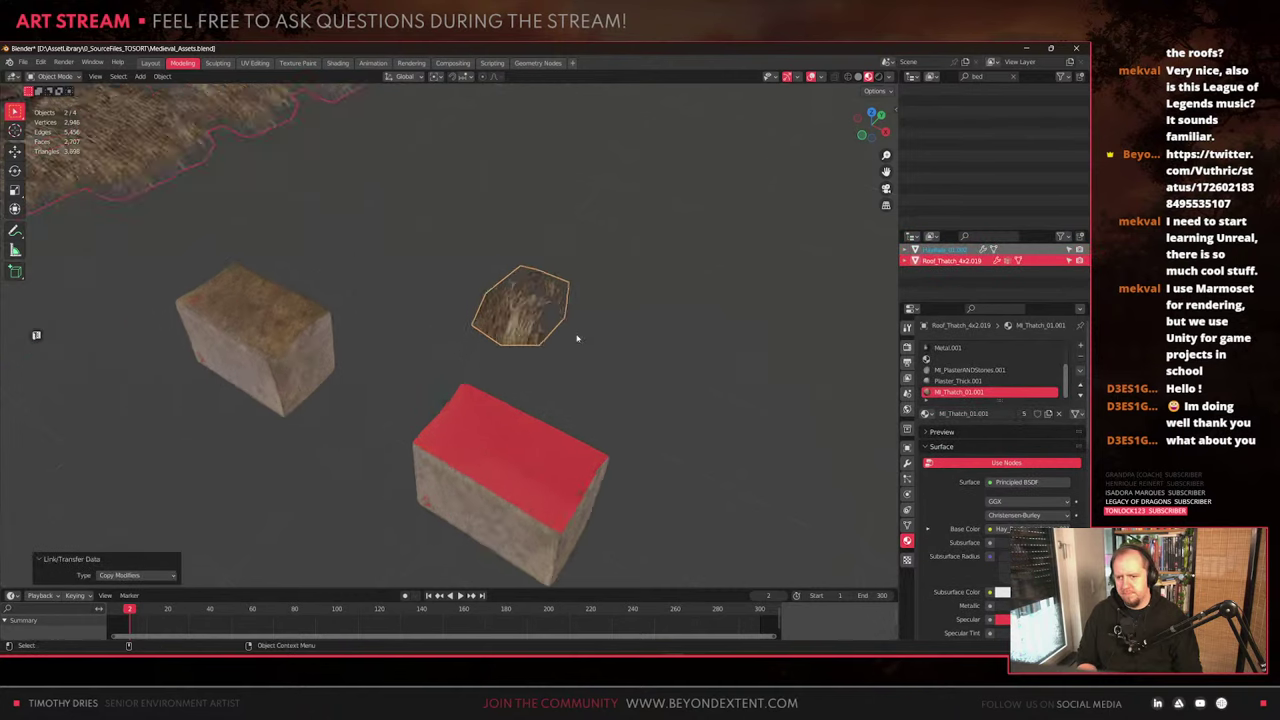
# In the top surface's GeometryNodes modifier, increase Point Amount Y and set Base Scale to 0.310
pyautogui.click(548, 323)
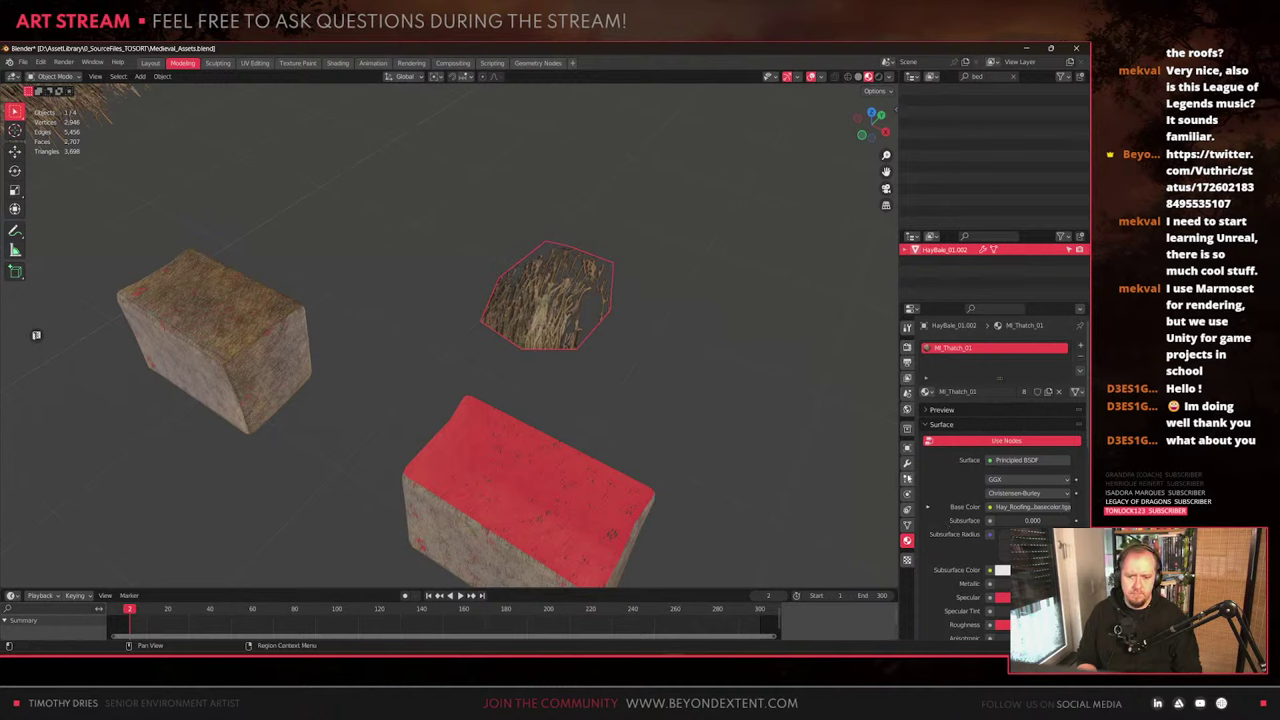
pyautogui.click(907, 463)
pyautogui.scroll(-3, 831, 462)
pyautogui.scroll(-3, 948, 471)
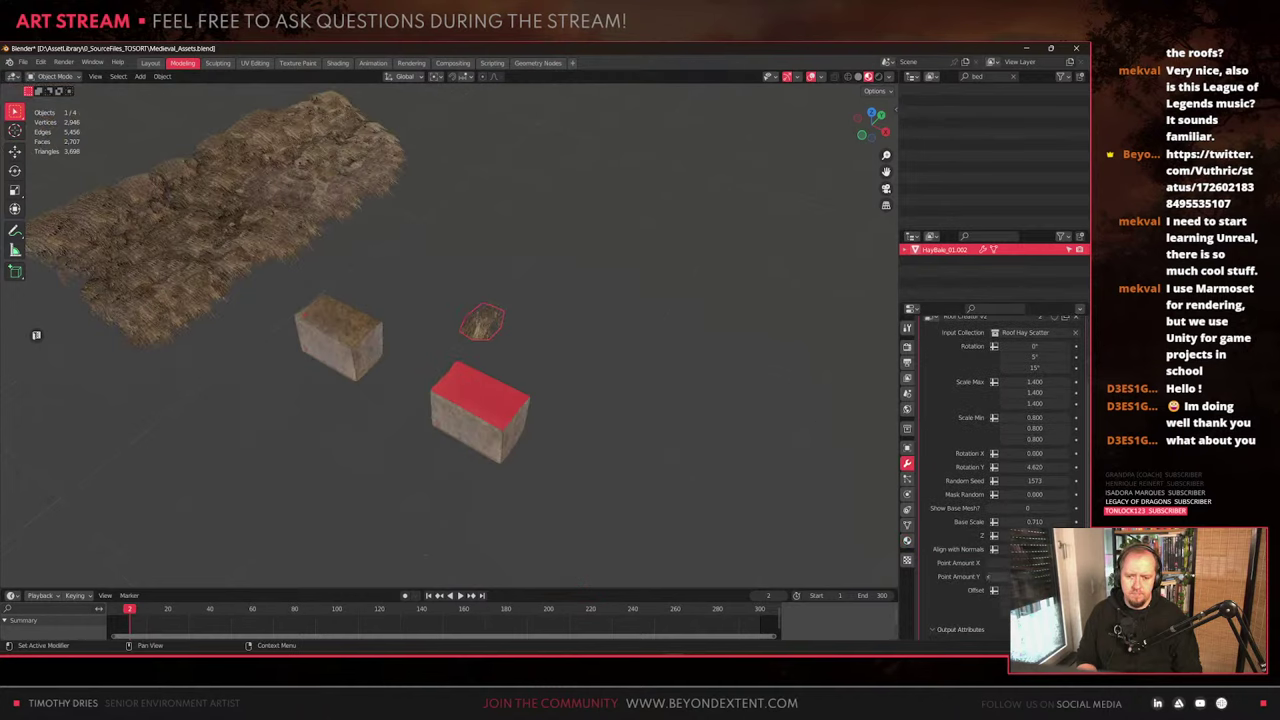
pyautogui.moveTo(1028, 577); pyautogui.dragTo(1050, 577)
pyautogui.scroll(4, 566, 397)
pyautogui.scroll(-2, 566, 397)
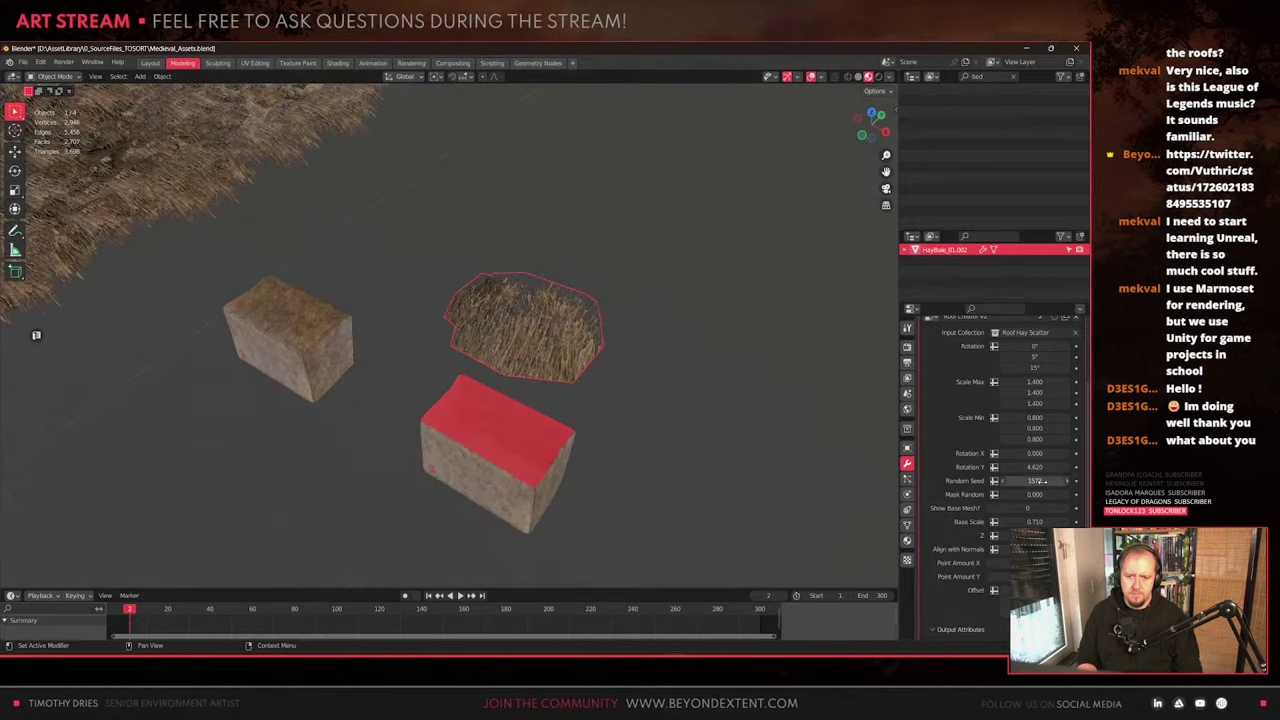
pyautogui.moveTo(1037, 523); pyautogui.dragTo(1012, 523)
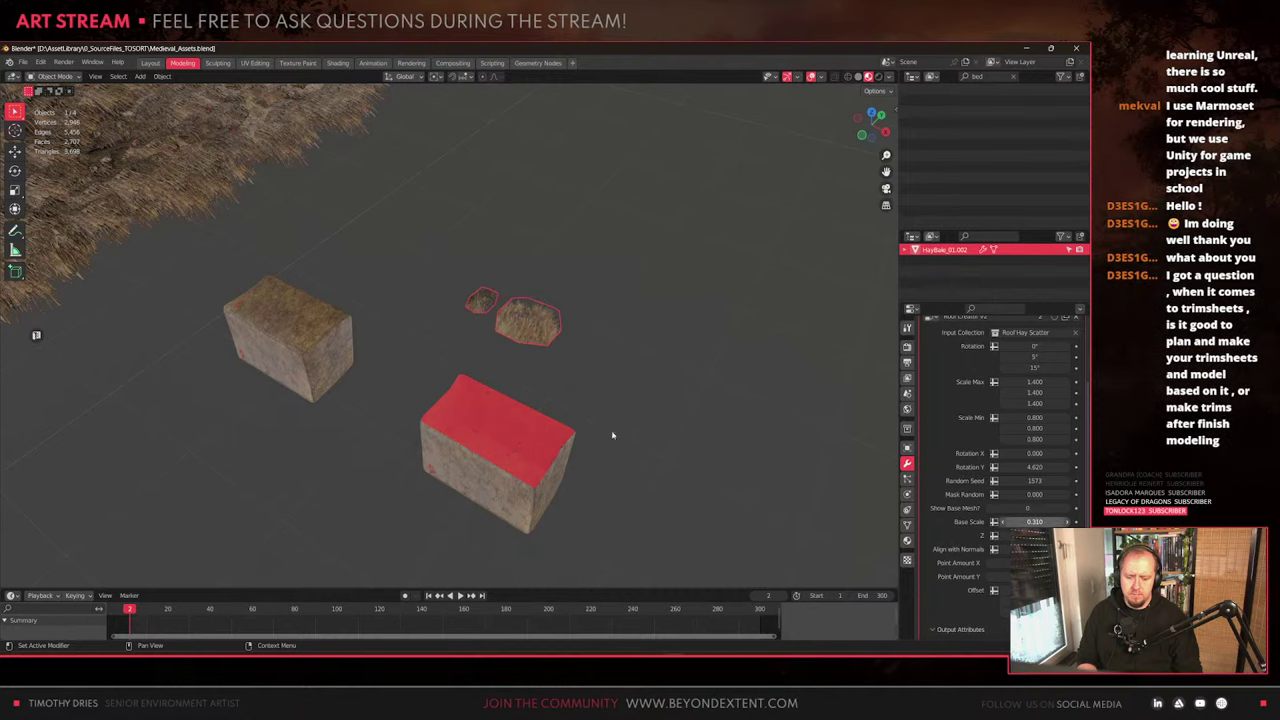
# Delete the separated top surface carrying the scattered thatch
pyautogui.scroll(-3, 608, 432)
pyautogui.keyDown('shift'); pyautogui.moveTo(414, 369); pyautogui.dragTo(476, 449, button='middle'); pyautogui.keyUp('shift')
pyautogui.click(402, 284)
pyautogui.keyDown('shift'); pyautogui.moveTo(410, 342); pyautogui.dragTo(502, 370, button='middle'); pyautogui.keyUp('shift')
pyautogui.scroll(-2, 502, 370)
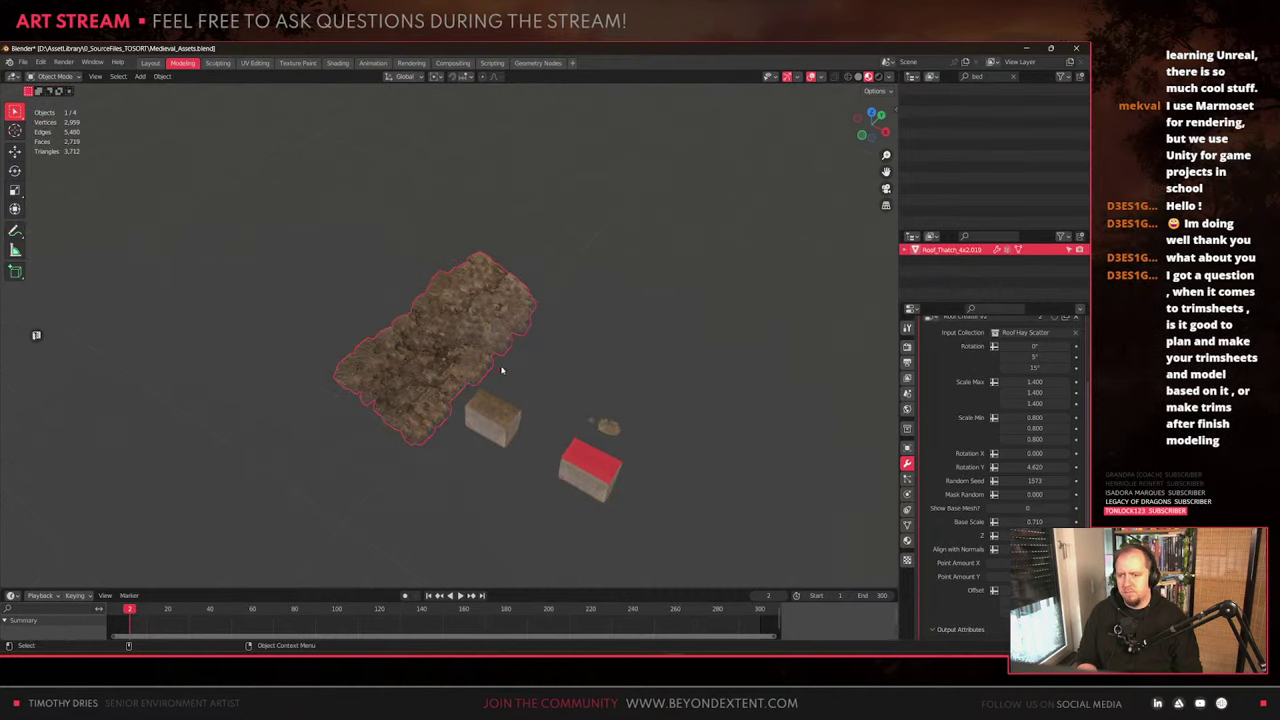
pyautogui.click(608, 428)
pyautogui.press('Delete')
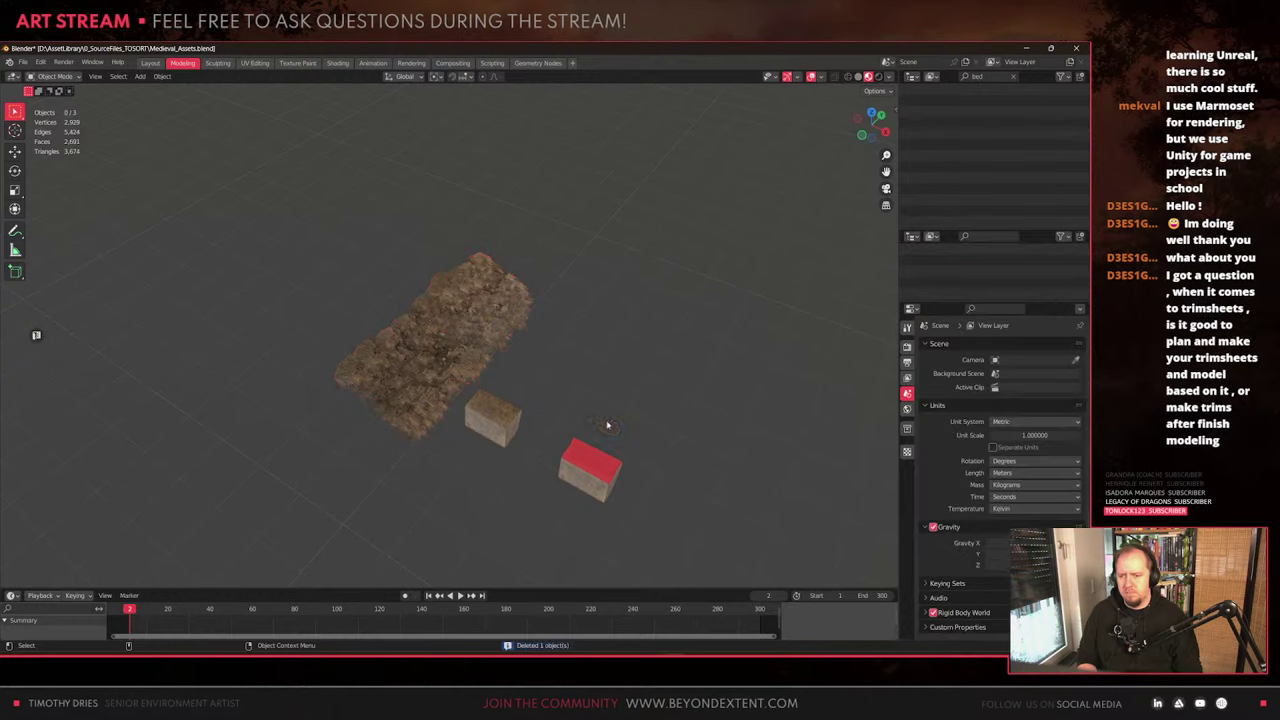
# Reveal all hidden objects in the scene again
pyautogui.click(426, 321)
pyautogui.scroll(4, 440, 328)
pyautogui.scroll(-17, 460, 340)
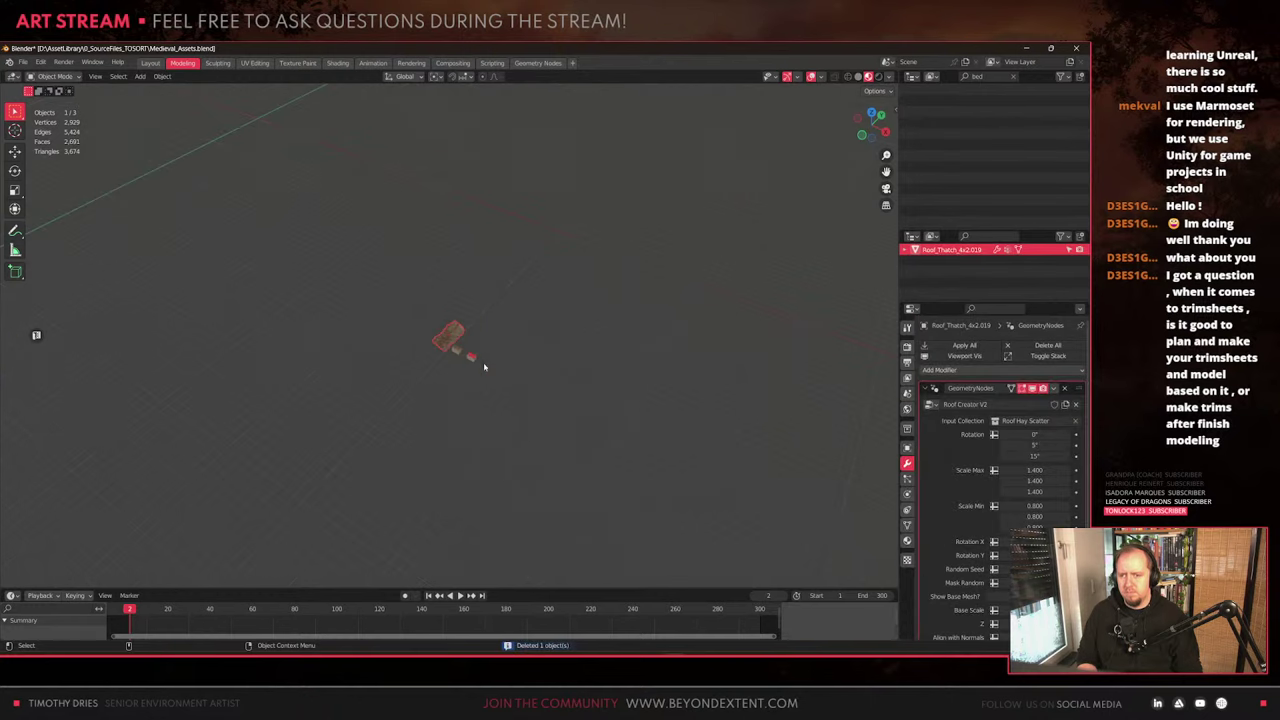
pyautogui.scroll(3, 597, 337)
pyautogui.click(563, 360)
pyautogui.hotkey('alt', 'h')
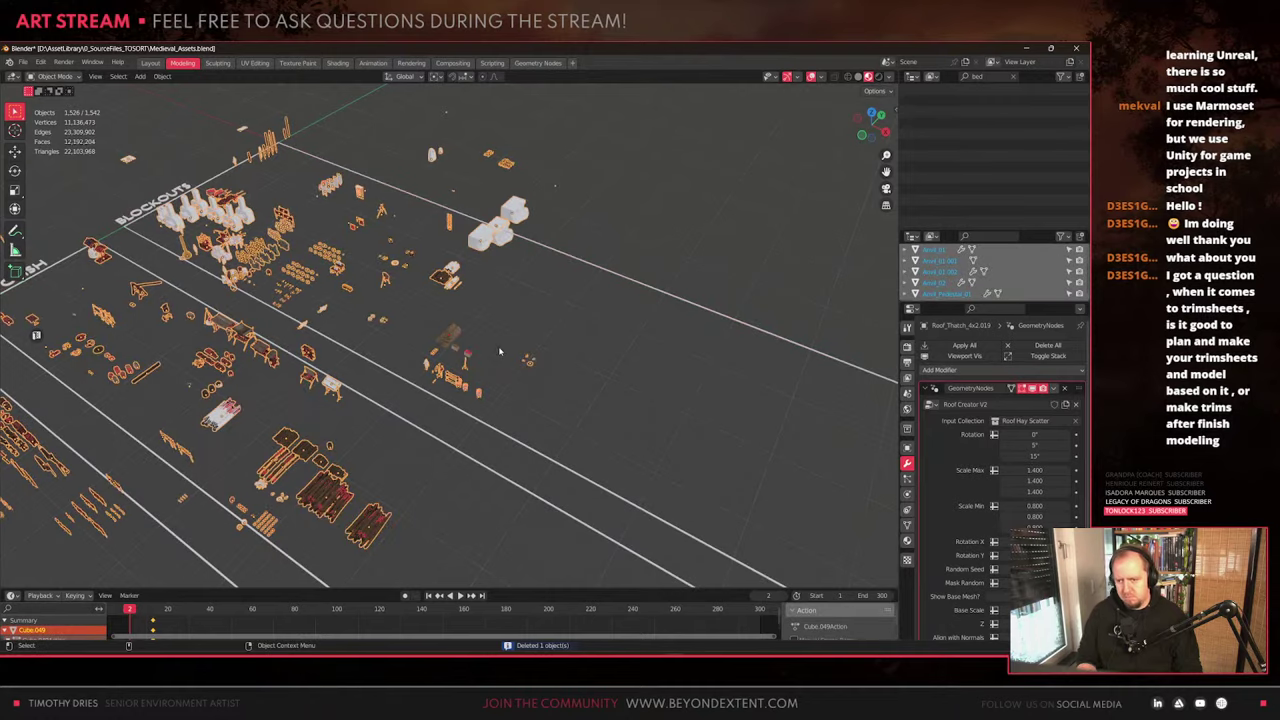
# Duplicate the four thatch clumps -7 m in X with Z locked, and raise the copies beside the hay bales
pyautogui.click(524, 370)
pyautogui.scroll(3, 524, 370)
pyautogui.moveTo(585, 352); pyautogui.dragTo(696, 442)
pyautogui.press('g')
pyautogui.press('z')
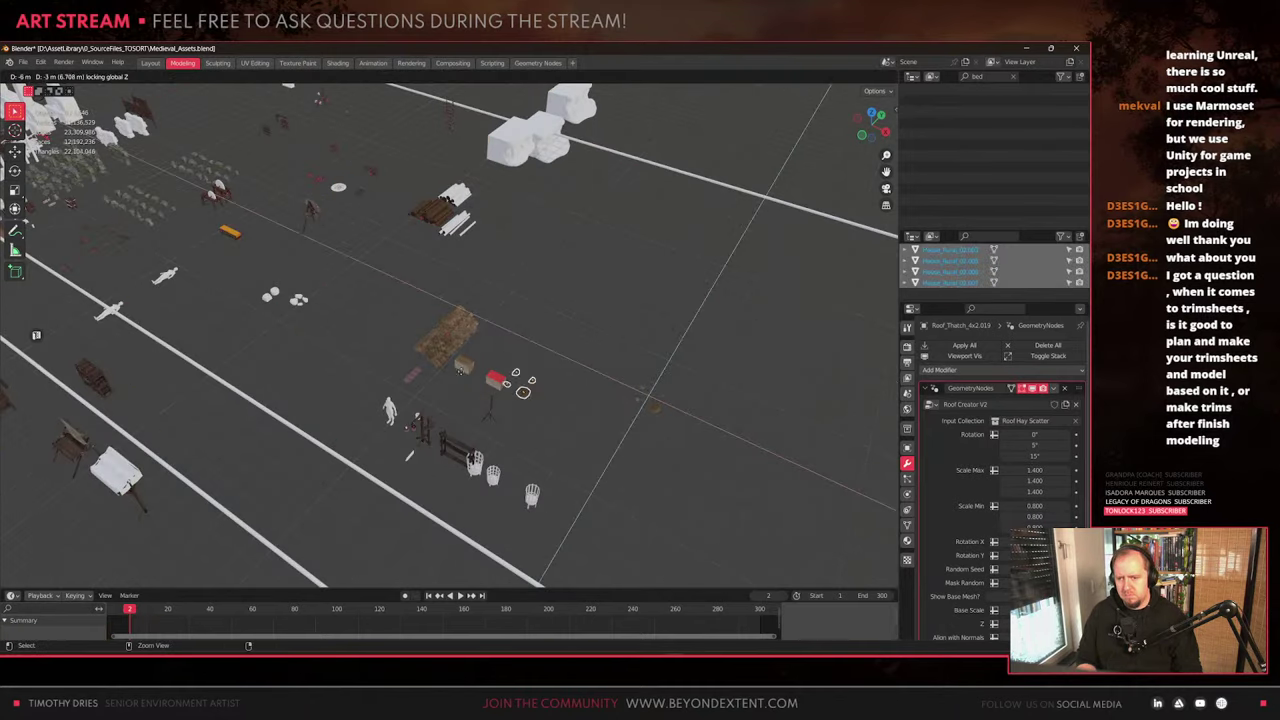
pyautogui.click(487, 375)
pyautogui.press('KP_Decimal')
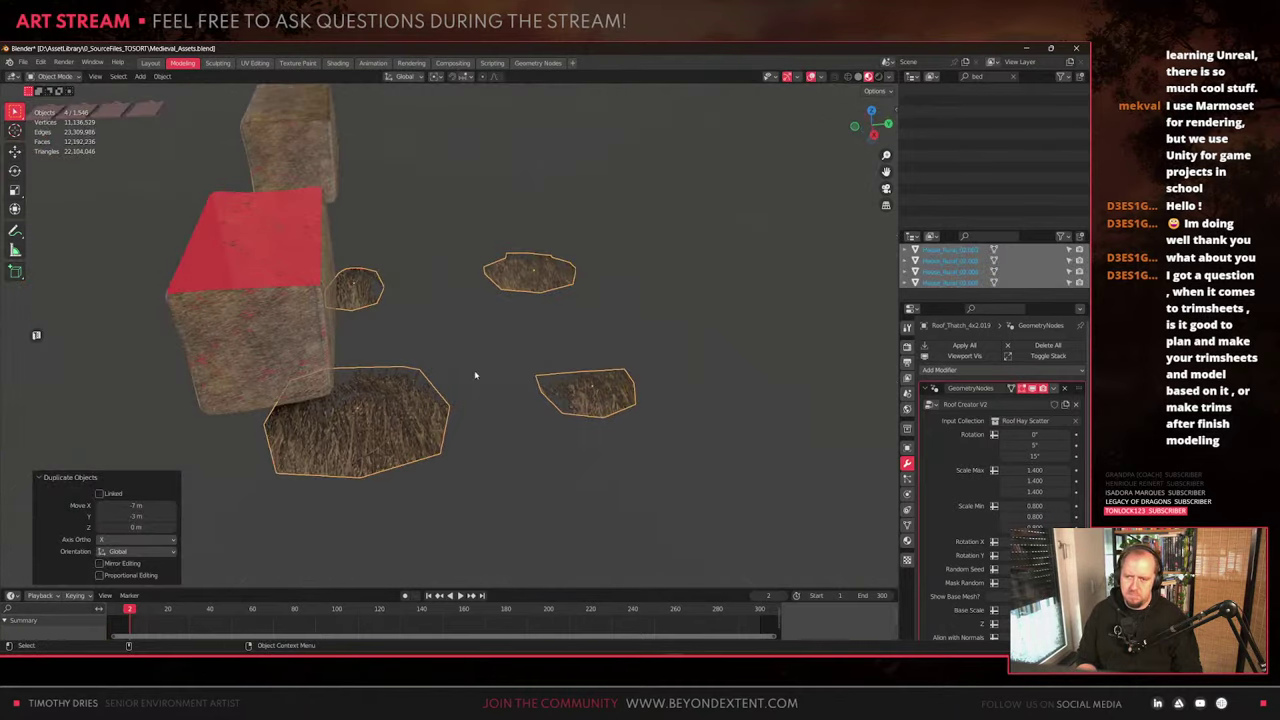
pyautogui.keyDown('shift'); pyautogui.moveTo(444, 373); pyautogui.dragTo(474, 428, button='middle'); pyautogui.keyUp('shift')
pyautogui.press('g')
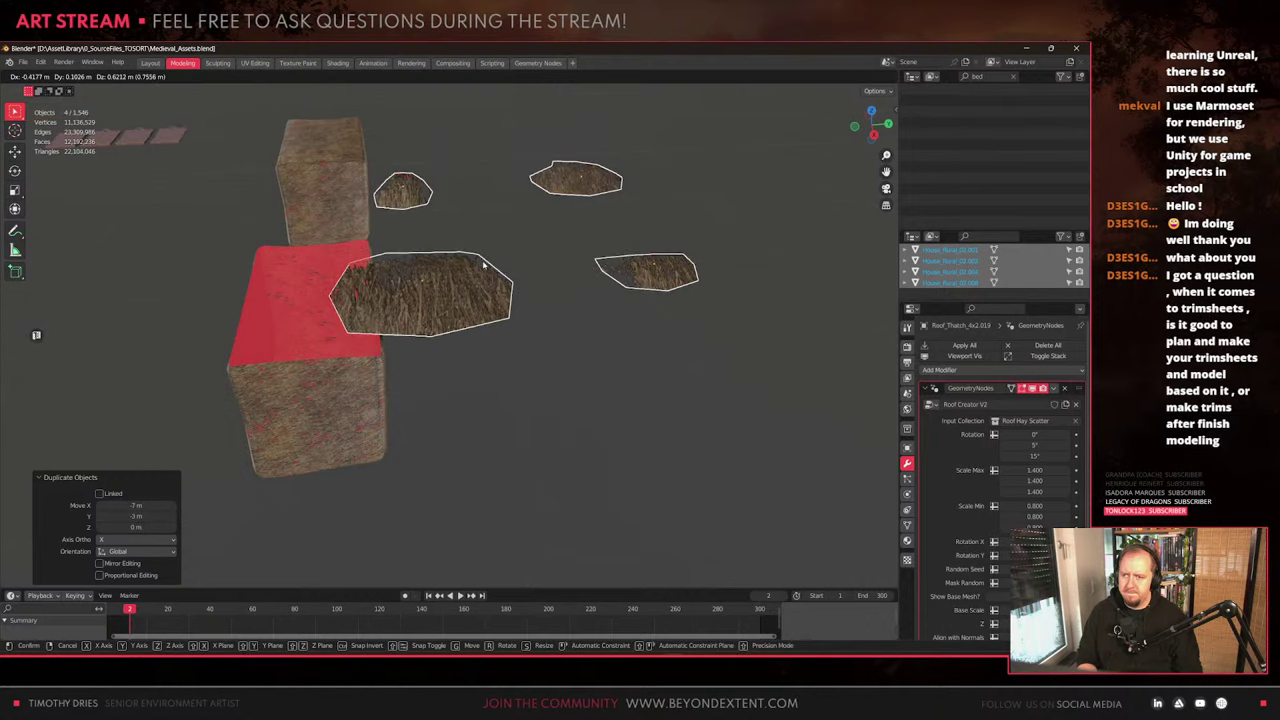
pyautogui.click(486, 266)
# Delete the duplicated hay bale HayBale_01.001
pyautogui.click(325, 372)
pyautogui.scroll(-5, 330, 375)
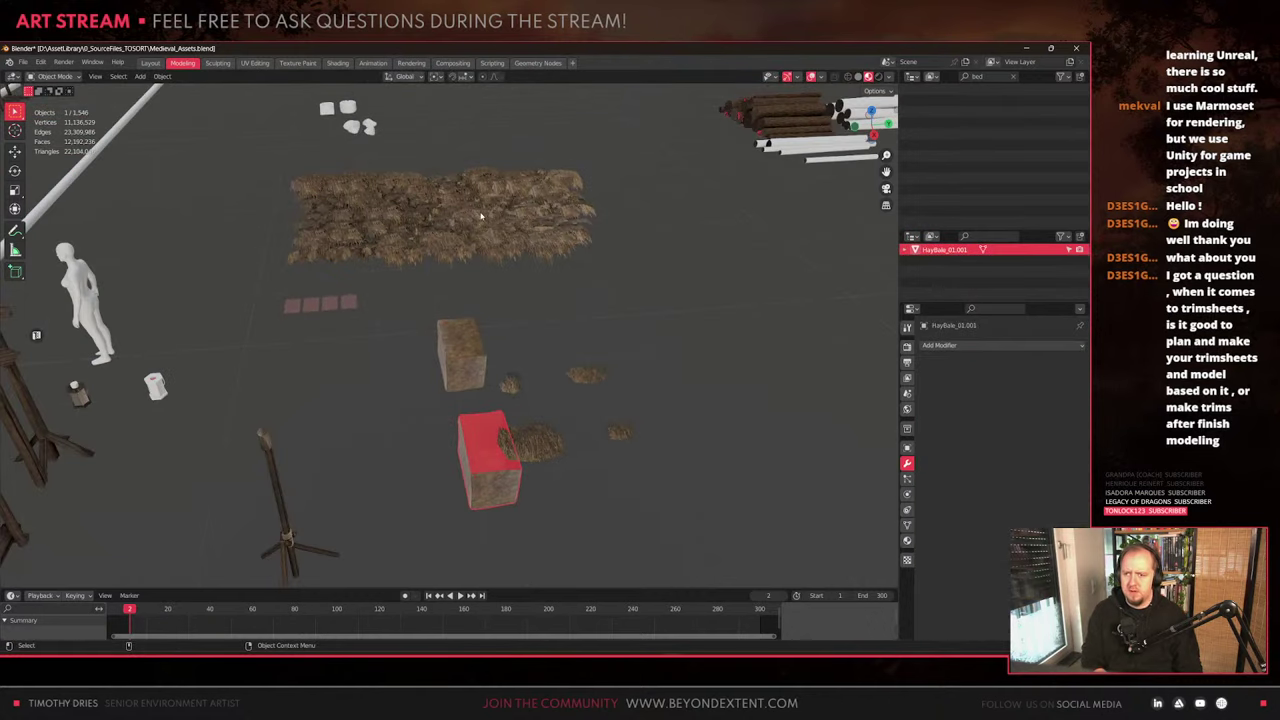
pyautogui.press('Delete')
# Move the thatched roof along Y, away from the hay bale and over near the log piles
pyautogui.click(481, 216)
pyautogui.scroll(-2, 478, 220)
pyautogui.press('g')
pyautogui.press('y')
pyautogui.click(815, 245)
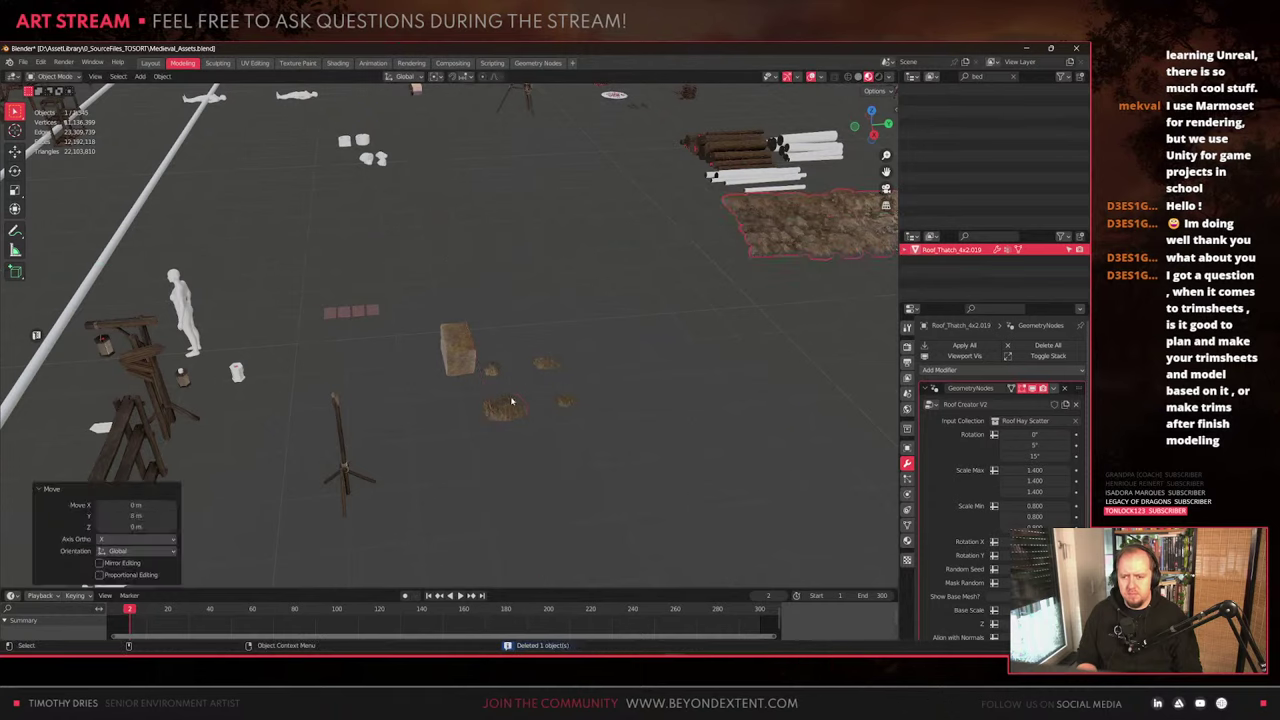
# Frame the copied thatch clumps and select the small clump nearest the hay bale, House_Rural_02.008
pyautogui.click(511, 402)
pyautogui.press('KP_Decimal')
pyautogui.moveTo(500, 414); pyautogui.dragTo(526, 362, button='middle')
pyautogui.scroll(-3, 526, 362)
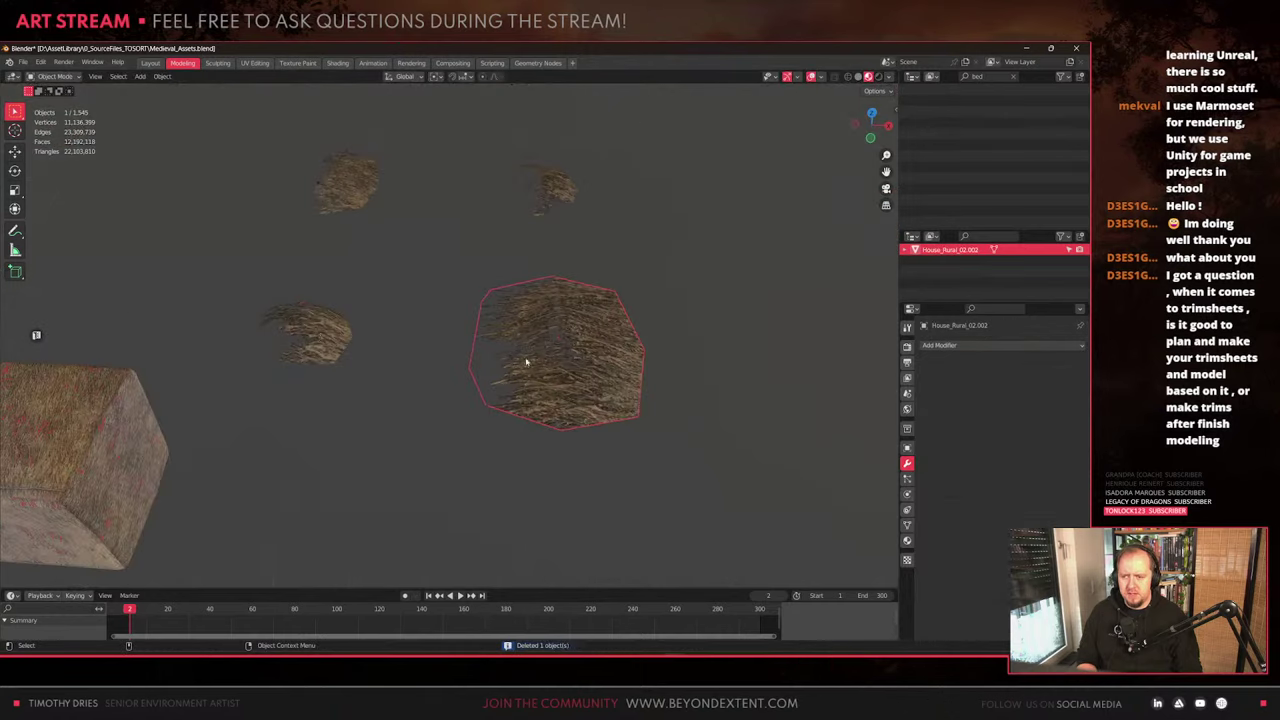
pyautogui.click(304, 358)
pyautogui.keyDown('shift'); pyautogui.moveTo(304, 358); pyautogui.dragTo(549, 331, button='middle'); pyautogui.keyUp('shift')
pyautogui.scroll(-2, 536, 305)
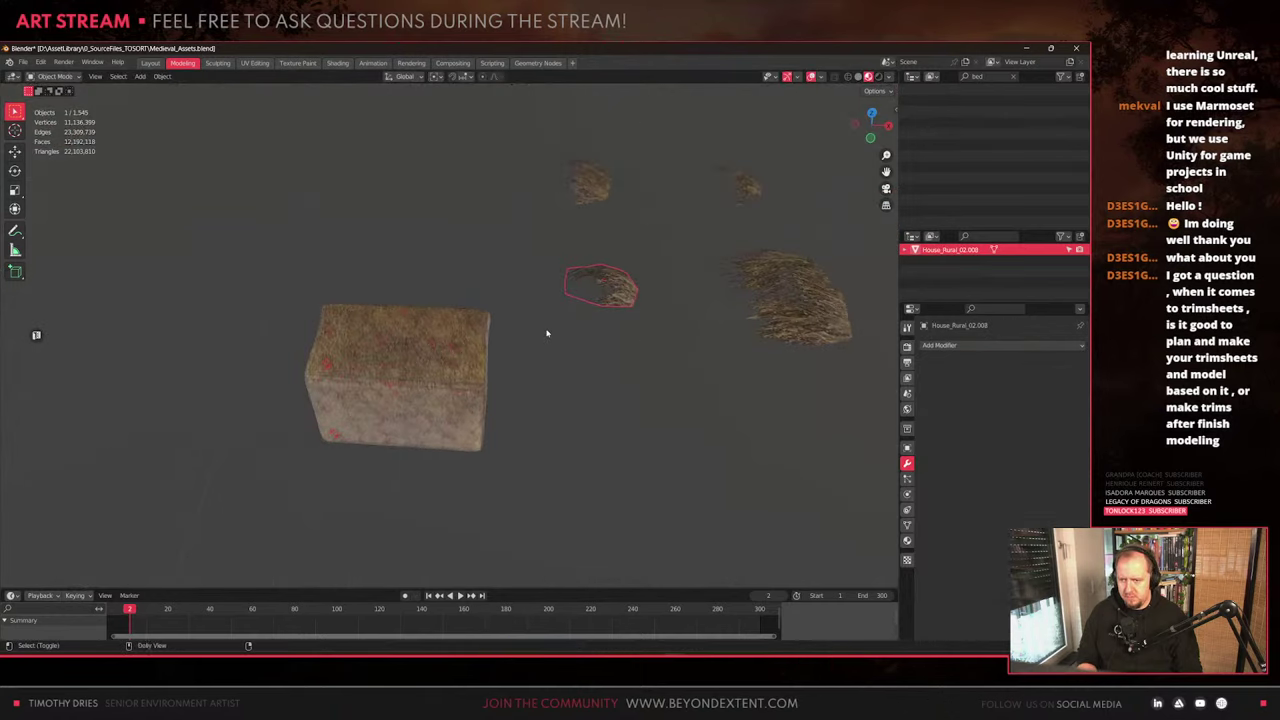
# Duplicate the small thatch clump and place the copy against the hay bale's long side face
pyautogui.hotkey('shift', 'ctrl', 'Tab')
pyautogui.click(494, 366)
pyautogui.moveTo(494, 368)
pyautogui.mouseDown(button='middle')
pyautogui.moveTo(477, 371)
pyautogui.moveTo(511, 350)
pyautogui.mouseUp(button='middle')
pyautogui.hotkey('shift', 's')
pyautogui.press('Escape')
pyautogui.hotkey('shift', 'd')
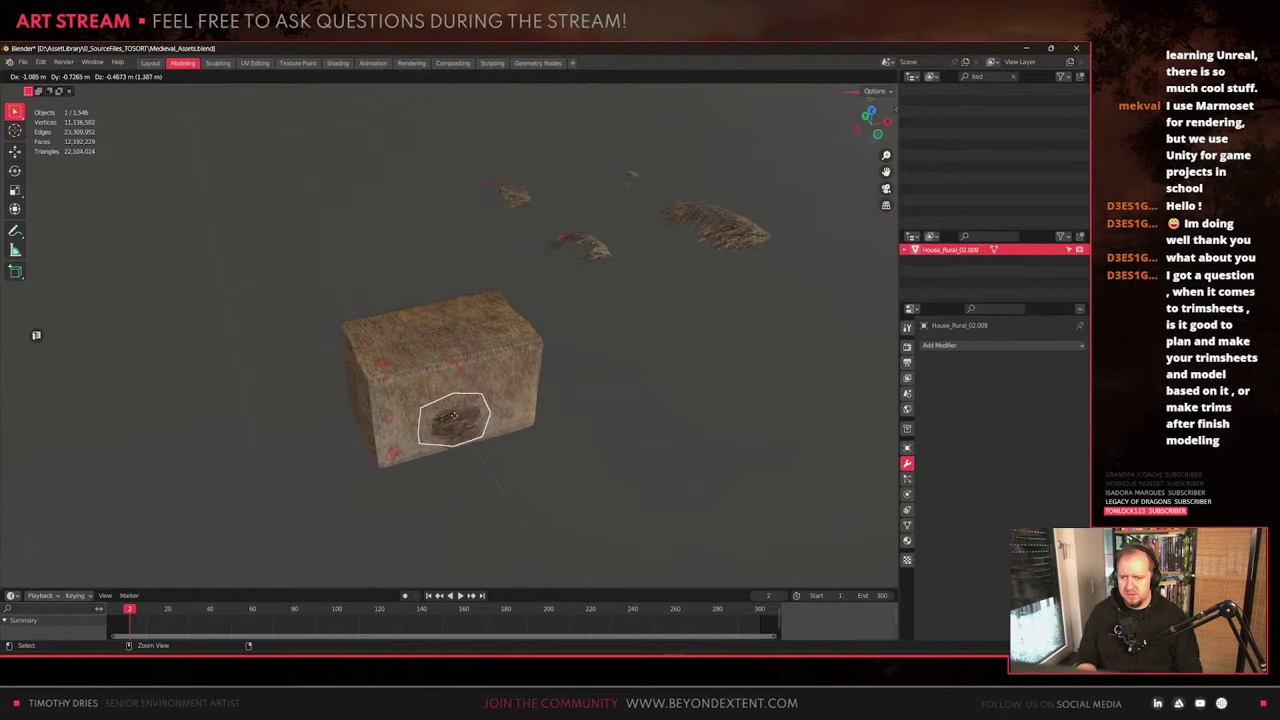
pyautogui.click(442, 401)
# Rotate the small clump copy on the bale's face about 90 degrees around Y and scale it down slightly
pyautogui.scroll(4, 450, 405)
pyautogui.press('r')
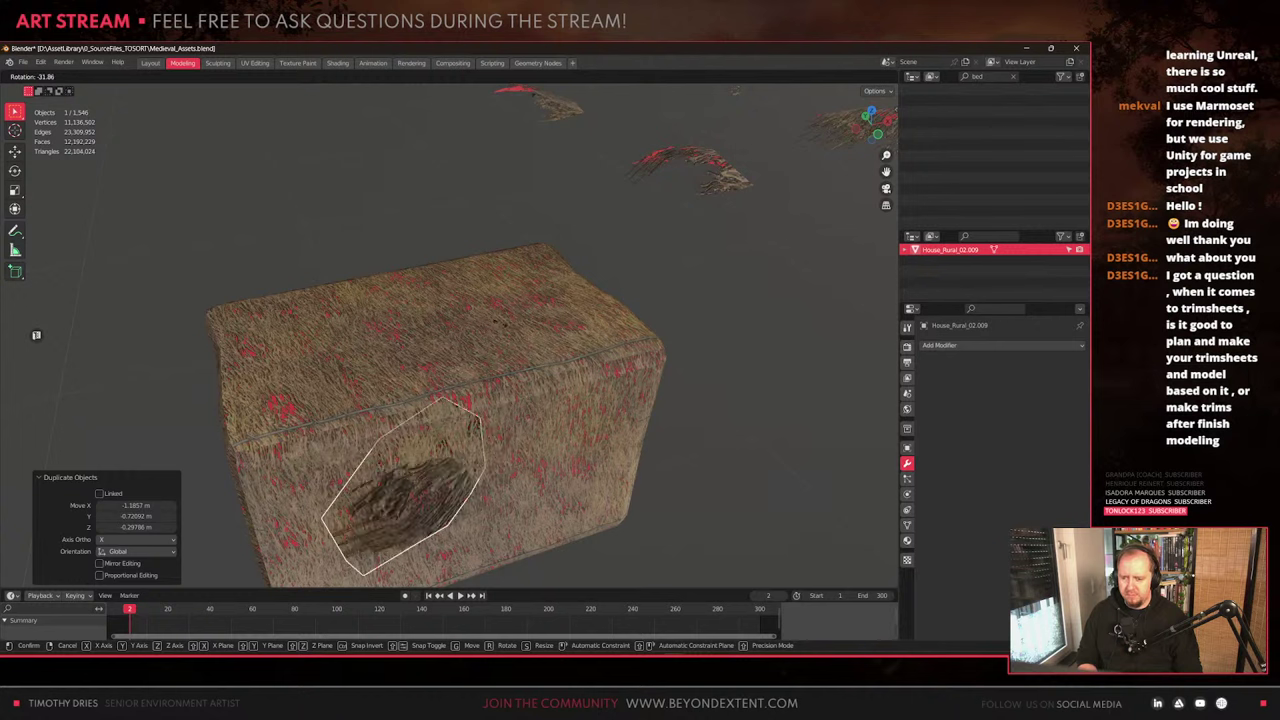
pyautogui.press('y')
pyautogui.click(690, 345)
pyautogui.press('s')
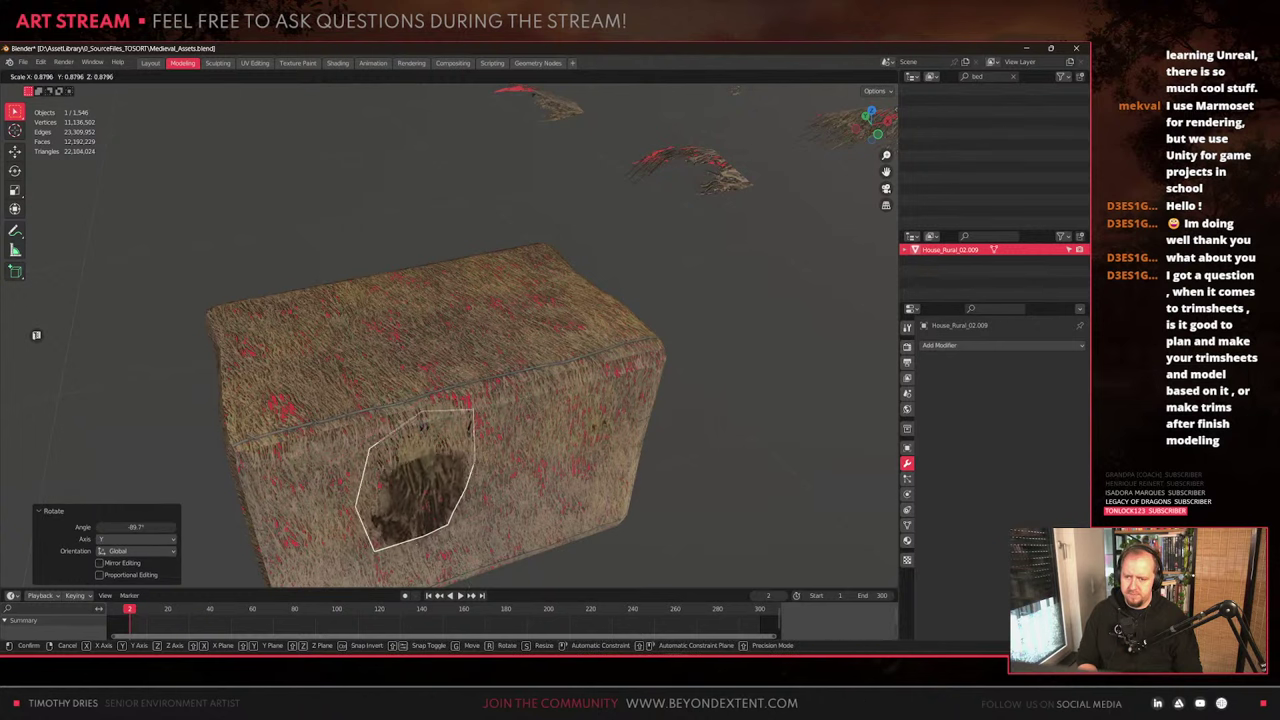
pyautogui.click(629, 368)
# Select the four source thatch clumps behind the hay bale and scale them to 0.4
pyautogui.scroll(-5, 629, 368)
pyautogui.moveTo(491, 163); pyautogui.dragTo(663, 283)
pyautogui.press('s')
pyautogui.click(662, 277)
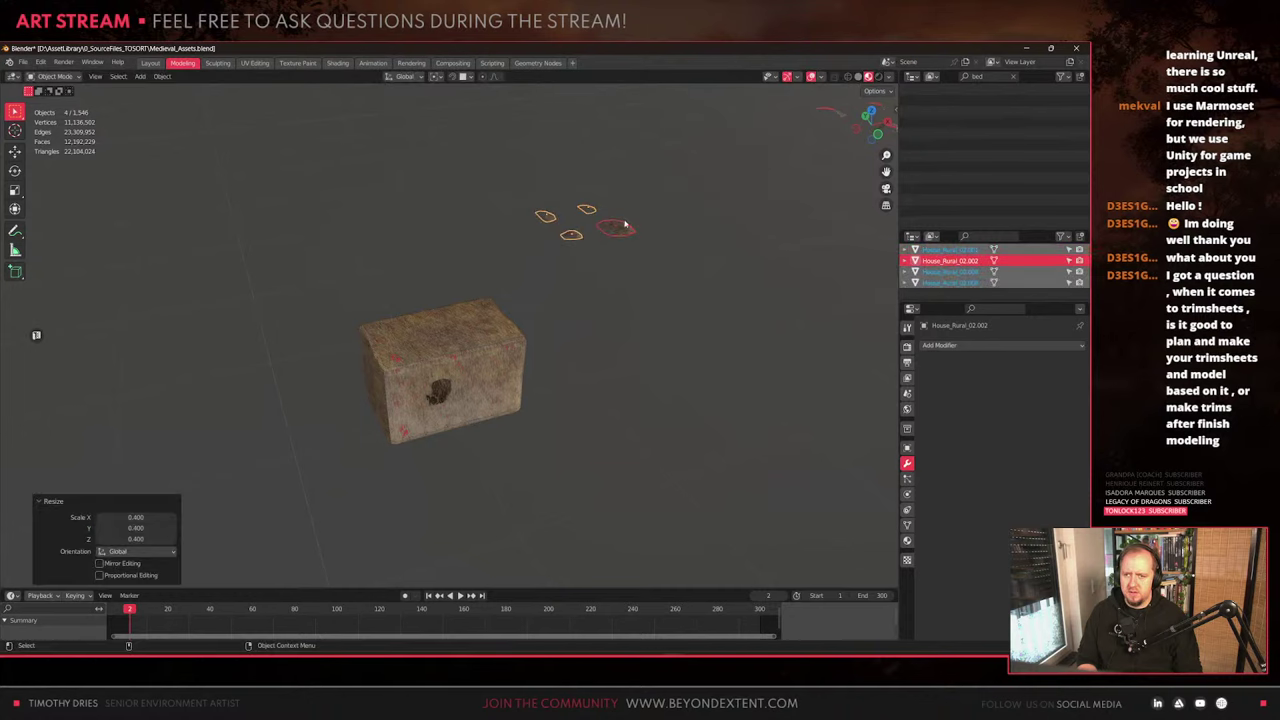
# Duplicate the largest source clump, House_Rural_02.002, and place the copy on the bale's long side beside the small clump
pyautogui.click(622, 243)
pyautogui.click(622, 230)
pyautogui.press('g')
pyautogui.hotkey('shift', 'z')
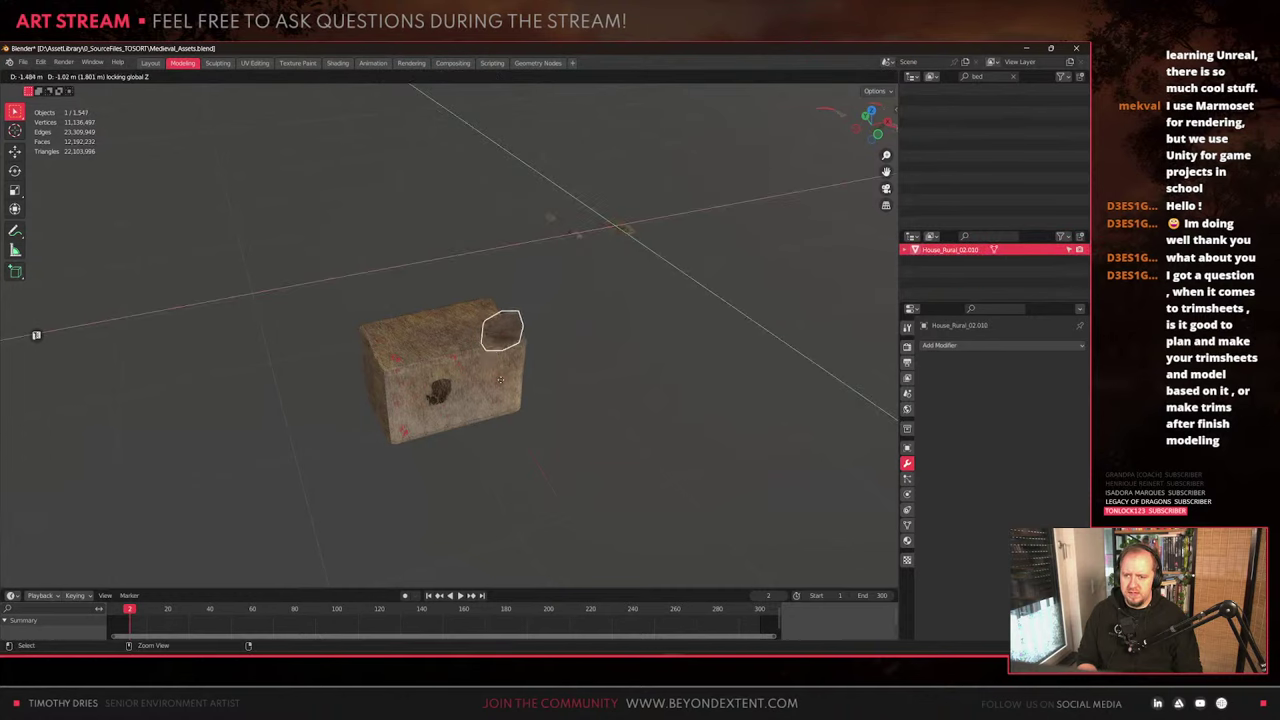
pyautogui.press('Escape')
pyautogui.hotkey('shift', 'd')
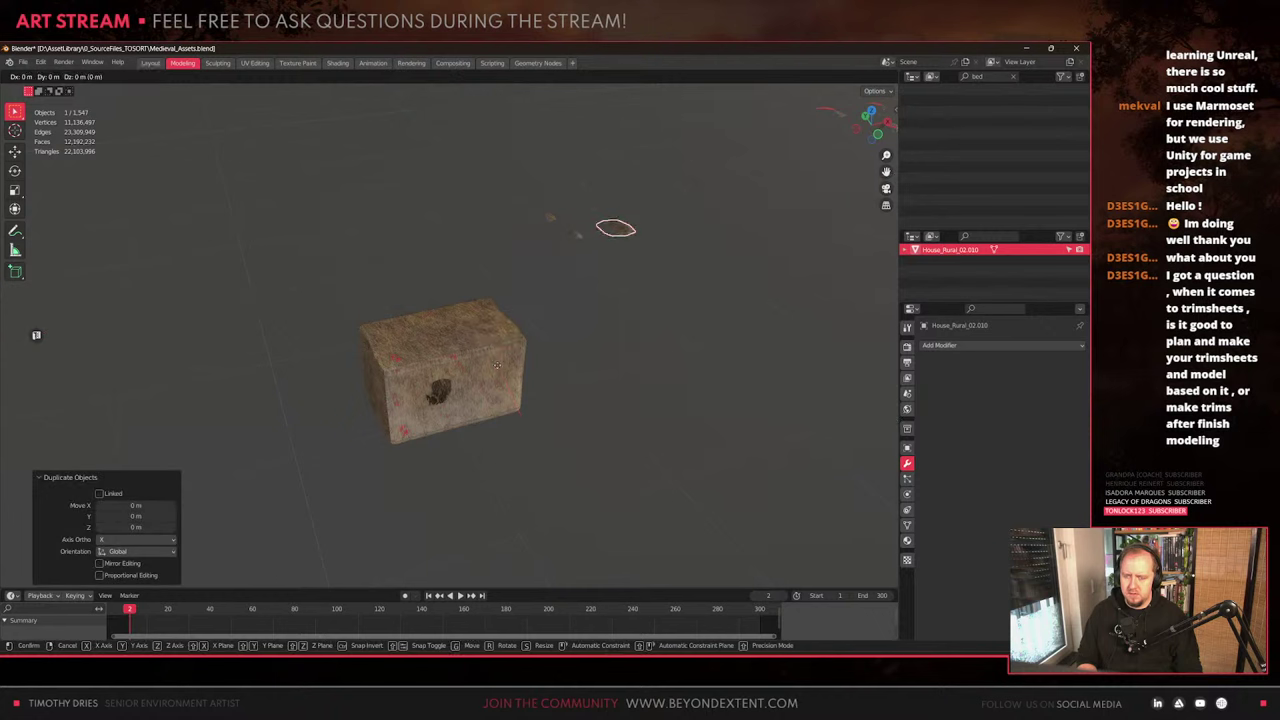
pyautogui.click(495, 380)
pyautogui.scroll(7, 497, 382)
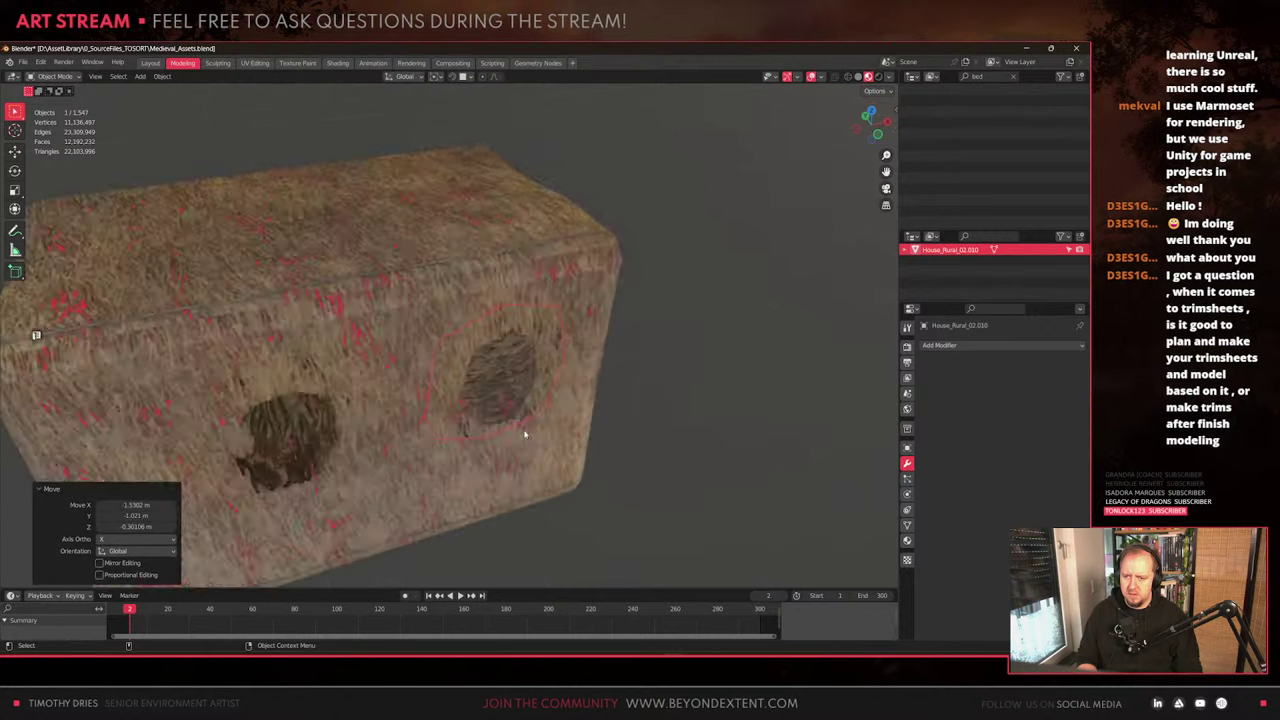
# Rotate the newly placed clump 90 degrees around Y
pyautogui.moveTo(523, 434); pyautogui.dragTo(486, 391, button='middle')
pyautogui.scroll(-5, 486, 391)
pyautogui.press('r')
pyautogui.press('y')
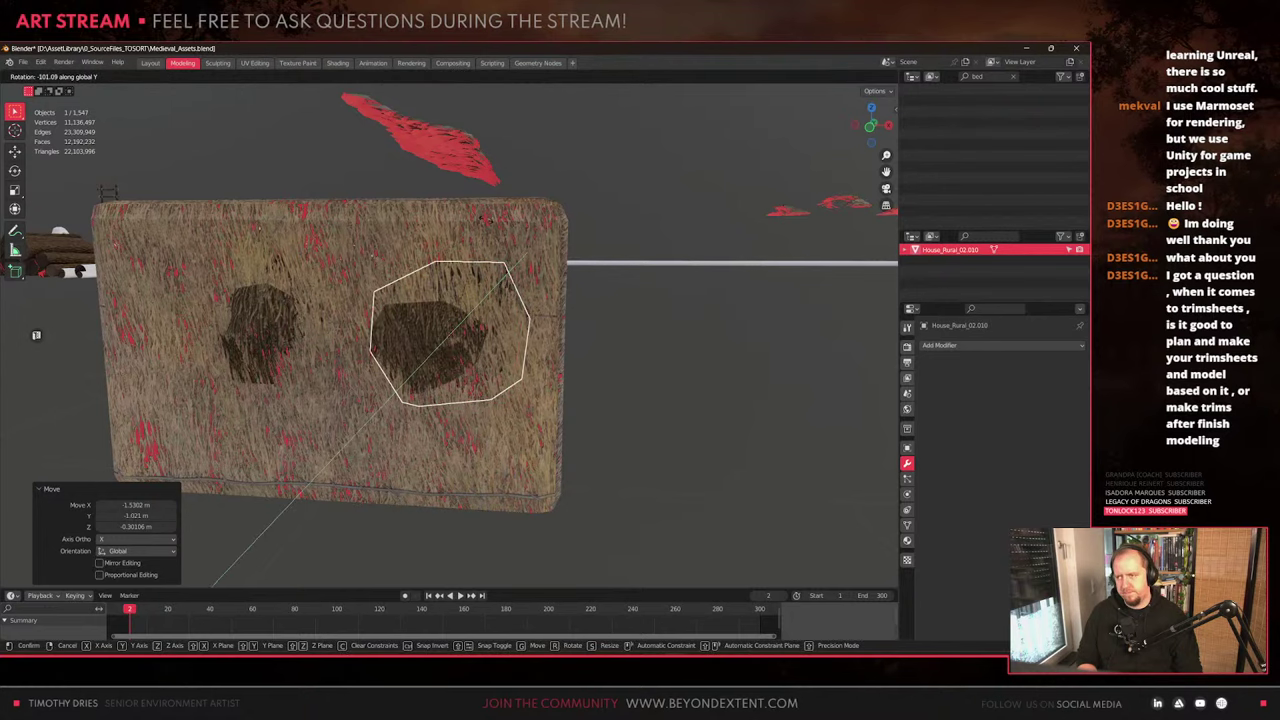
pyautogui.press('ctrl')
pyautogui.click(453, 311)
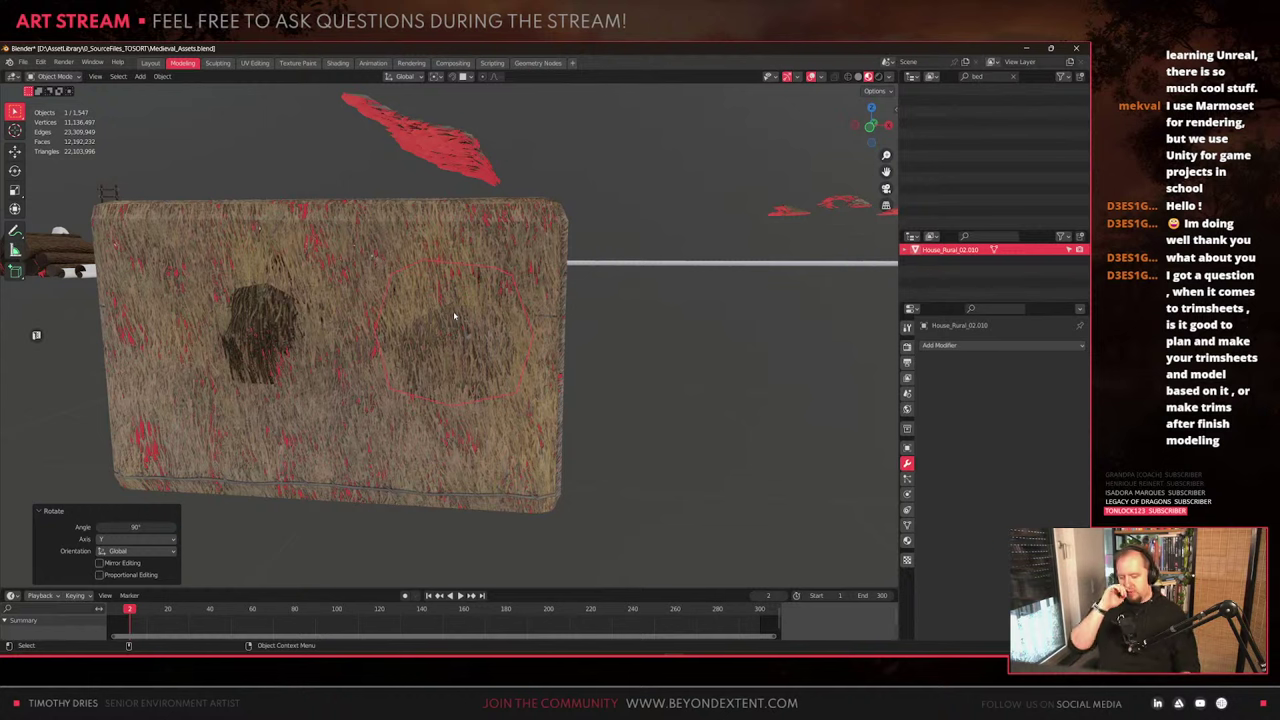
# Move the newly placed clump about 0.02 m along negative Y, outward from the bale's long side
pyautogui.scroll(4, 457, 325)
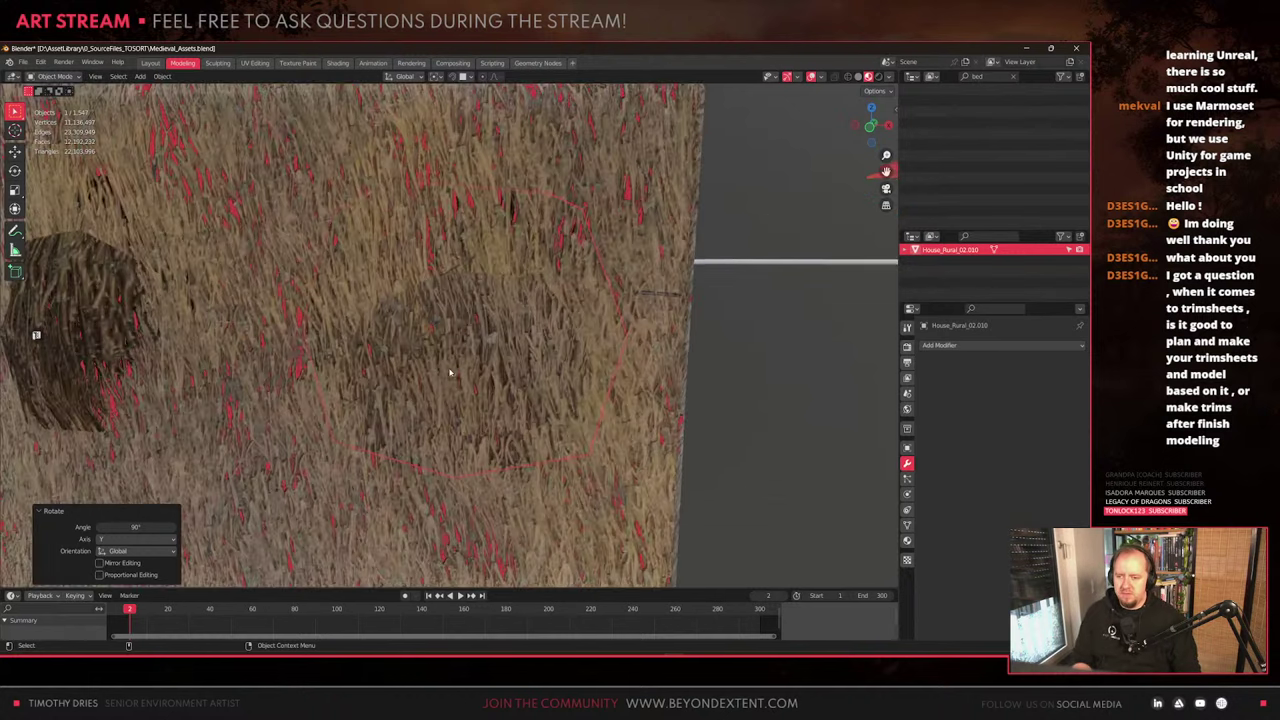
pyautogui.scroll(-6, 457, 325)
pyautogui.moveTo(457, 325); pyautogui.dragTo(502, 385, button='middle')
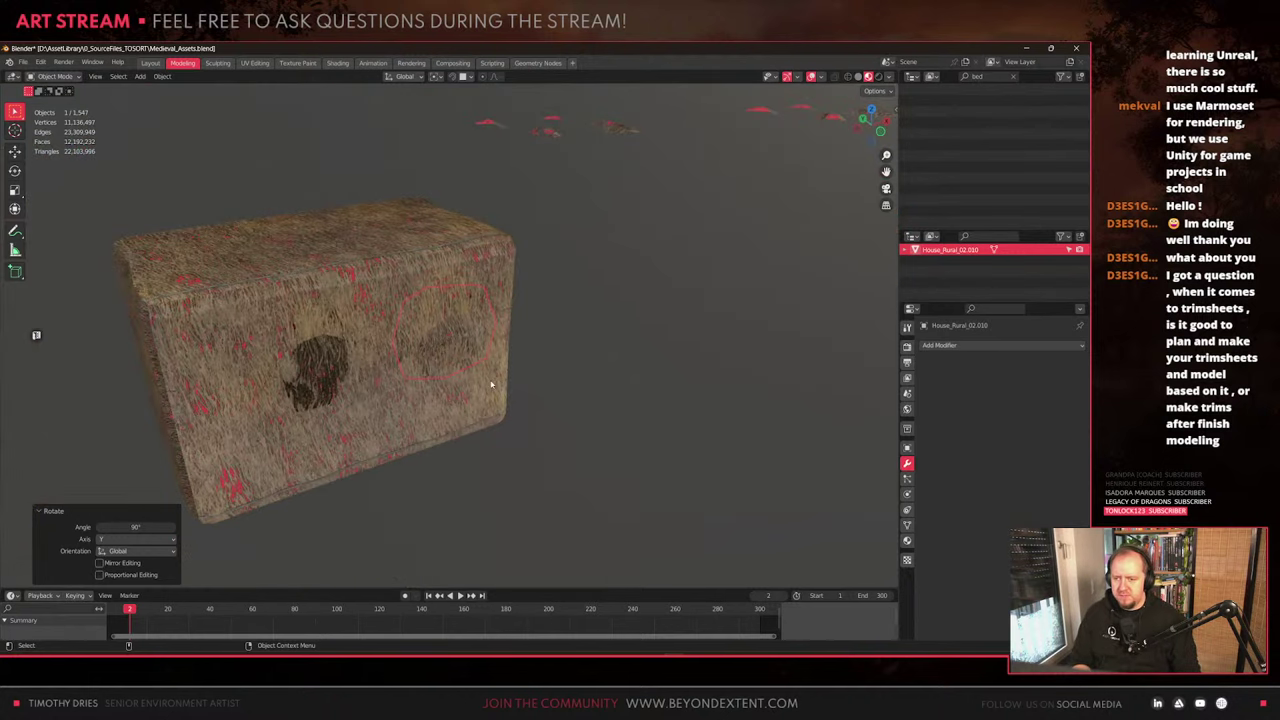
pyautogui.scroll(6, 491, 384)
pyautogui.scroll(-6, 491, 384)
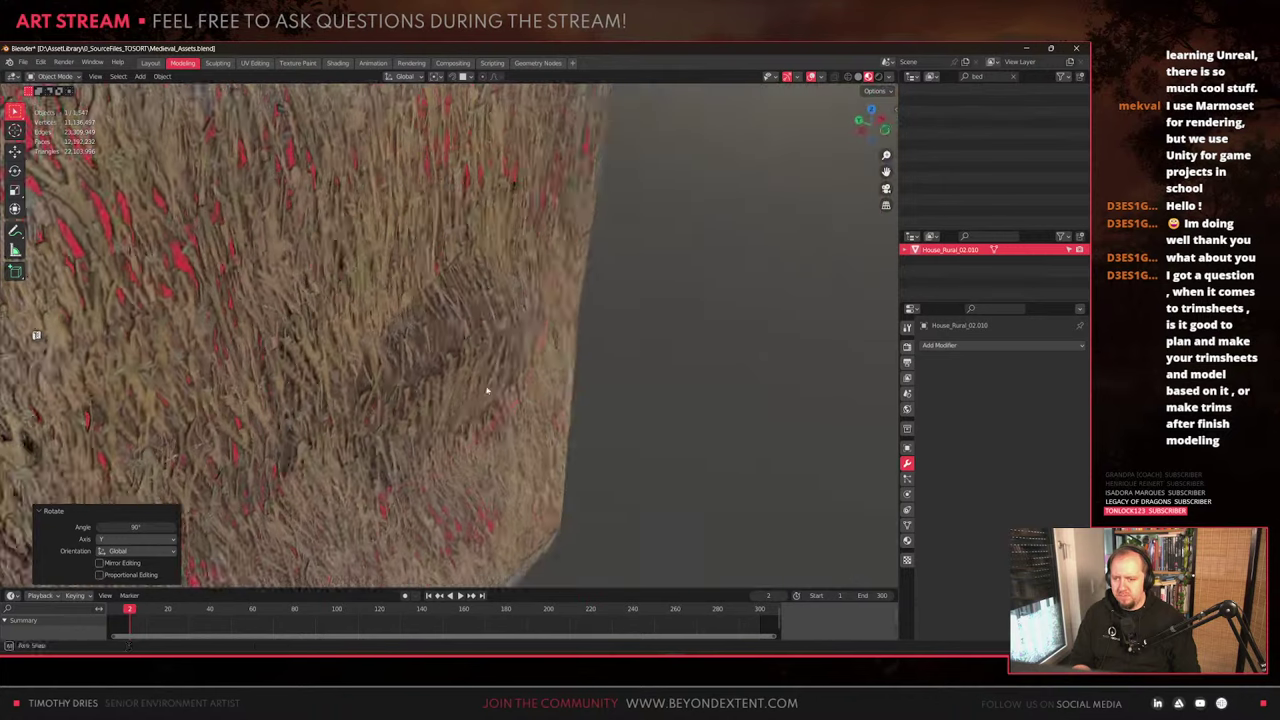
pyautogui.press('g')
pyautogui.press('y')
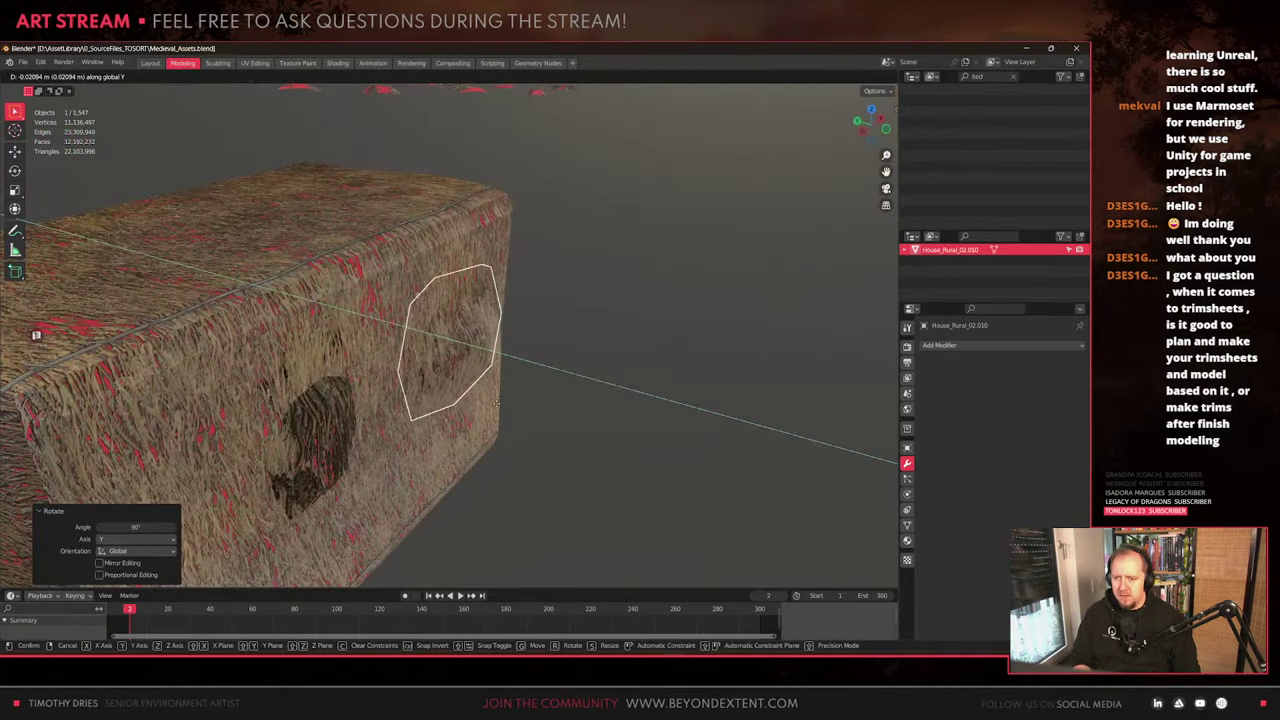
pyautogui.click(497, 407)
pyautogui.moveTo(534, 411); pyautogui.dragTo(511, 394, button='middle')
pyautogui.press('r')
pyautogui.press('y')
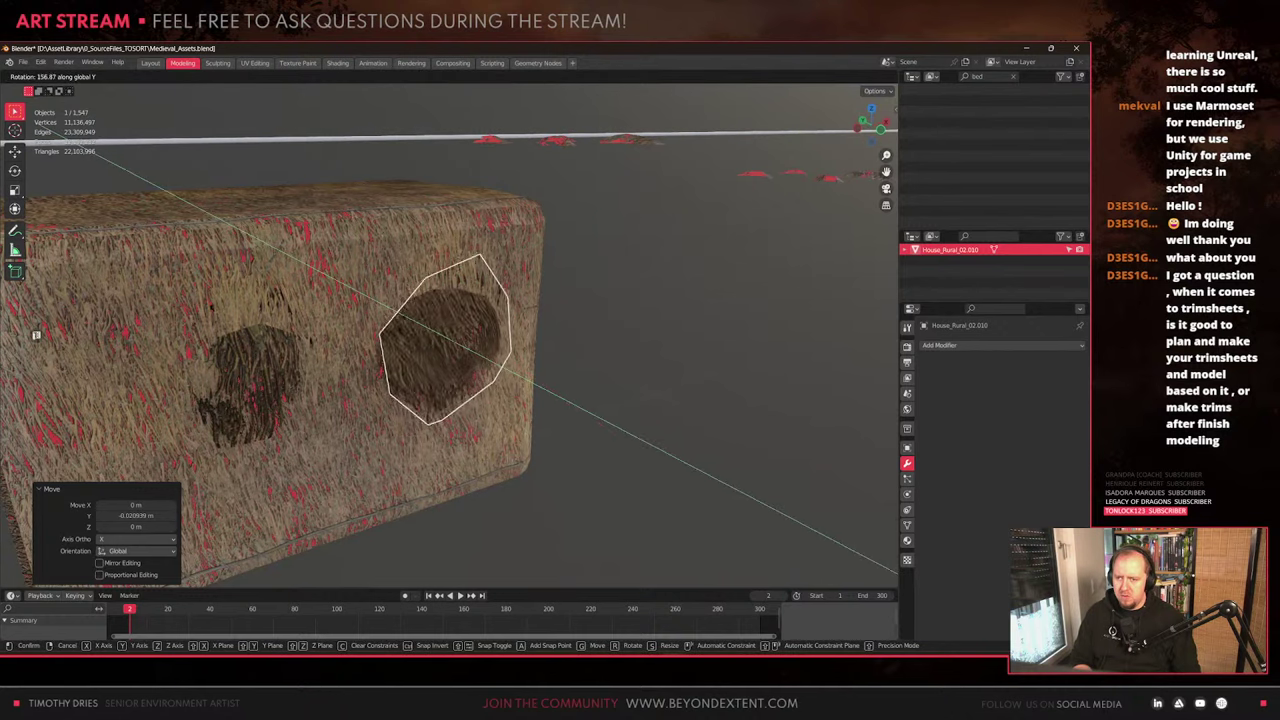
pyautogui.write('90')
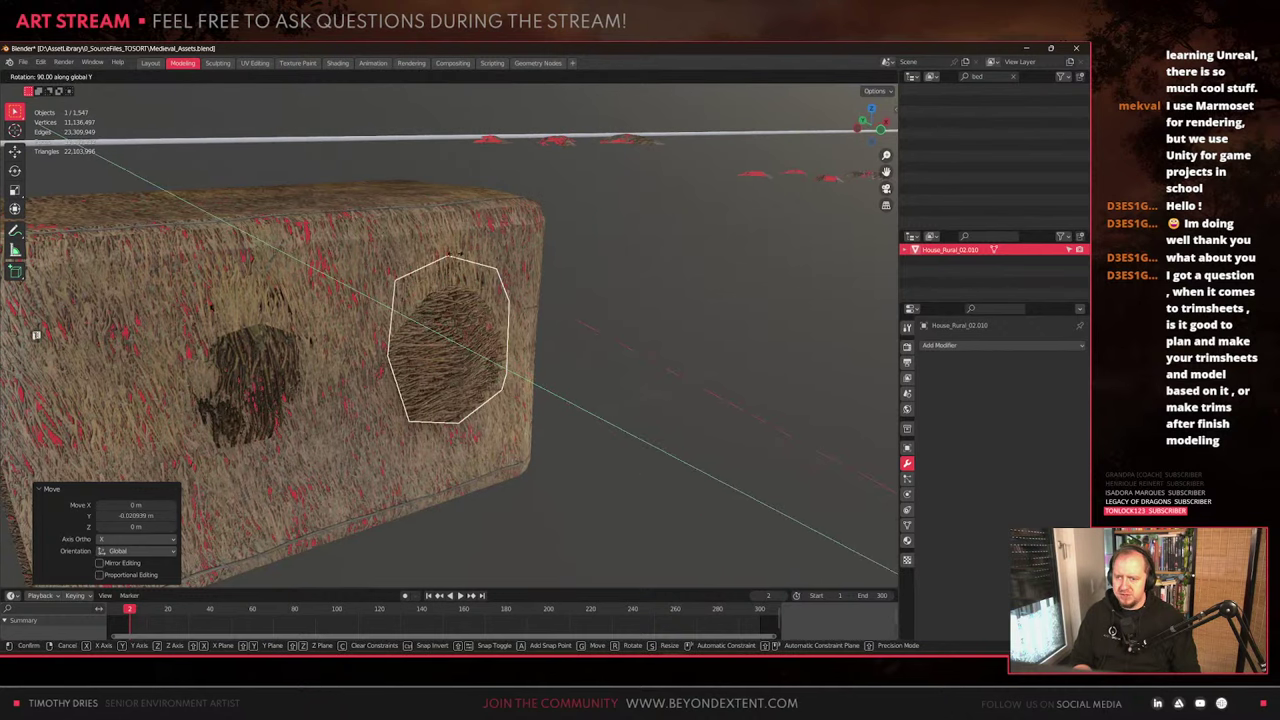
pyautogui.press('Escape')
pyautogui.moveTo(587, 380); pyautogui.dragTo(560, 383, button='middle')
pyautogui.press('r')
pyautogui.press('y')
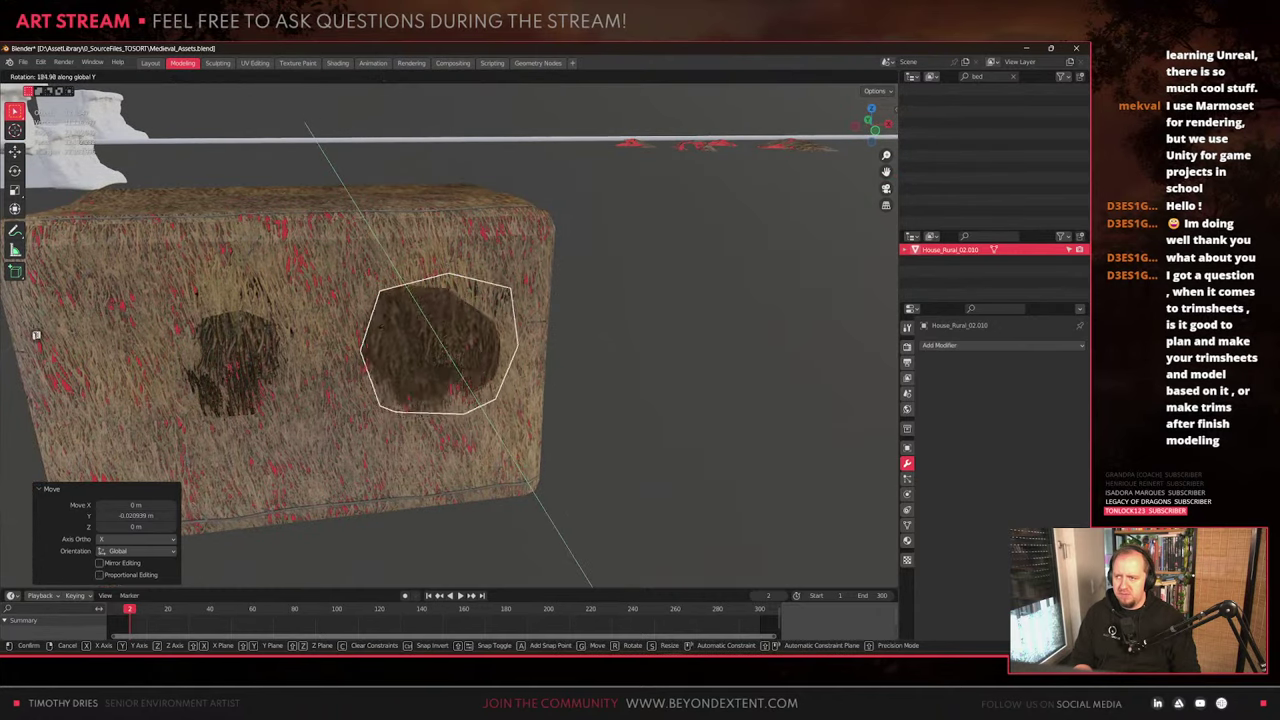
pyautogui.rightClick(628, 414)
pyautogui.press('r')
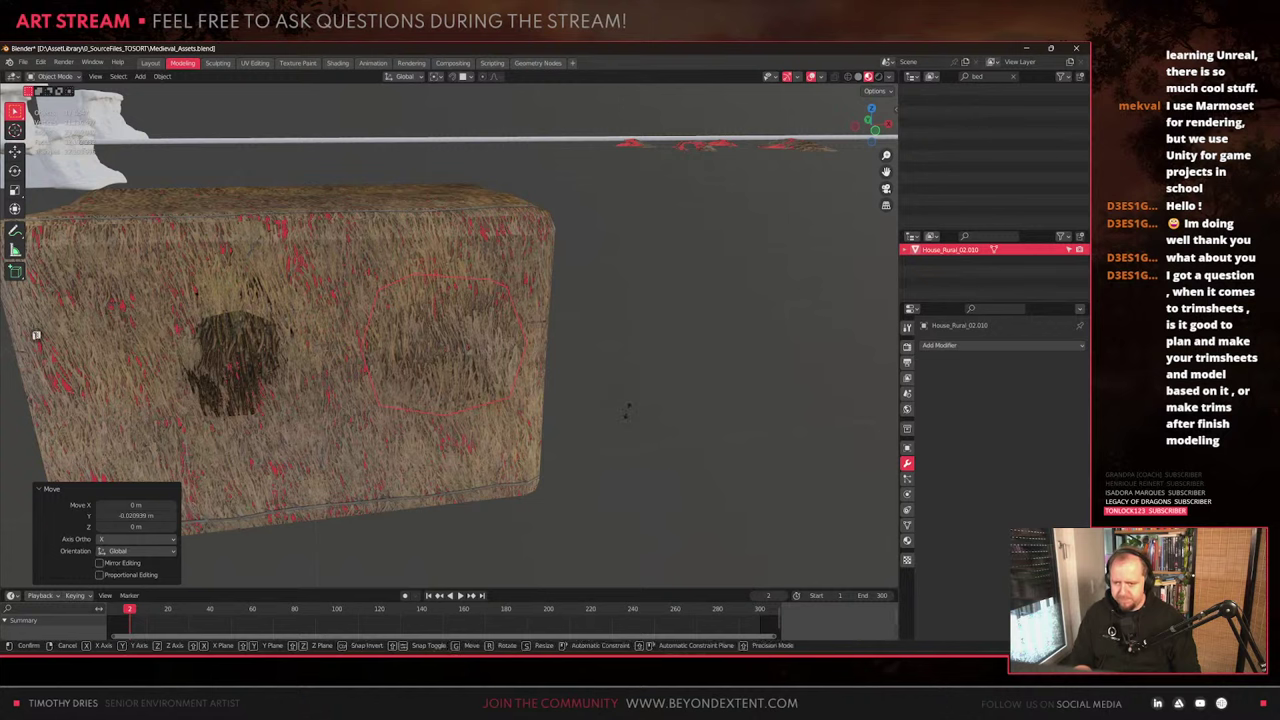
pyautogui.press('y')
pyautogui.rightClick(533, 397)
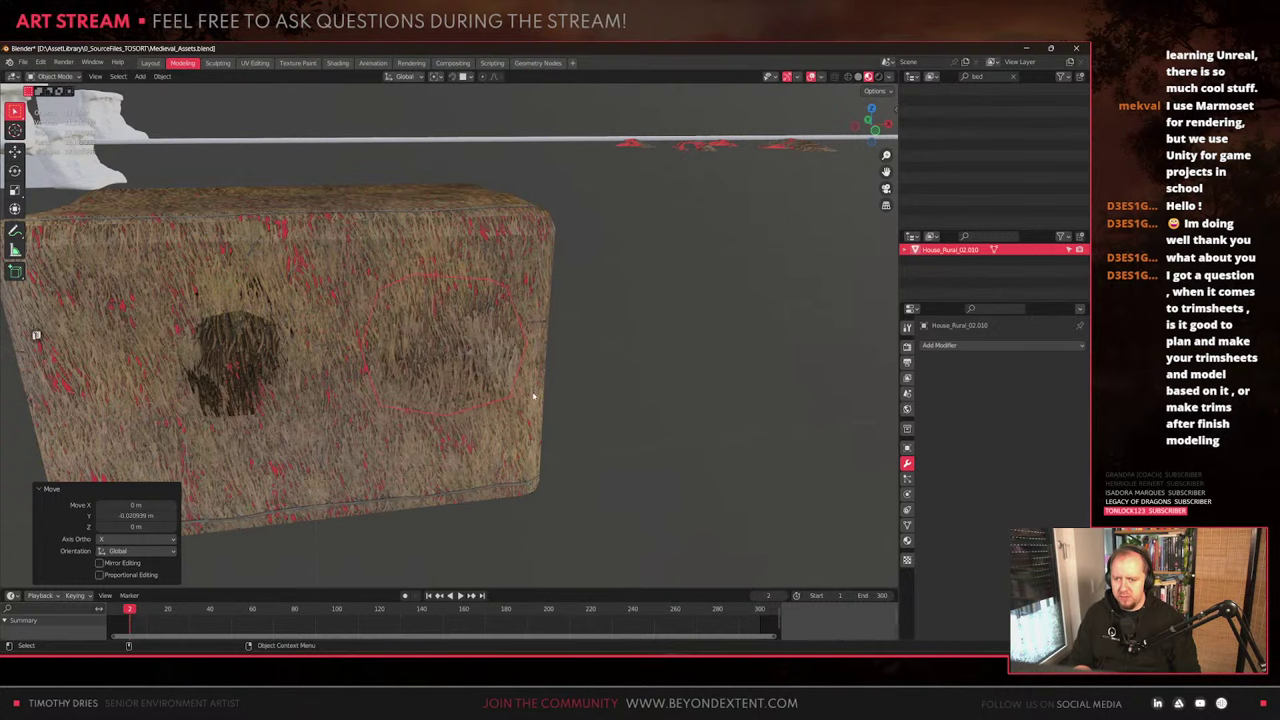
# Adjust the snapping settings and rotate the larger clump on the bale's face 170 degrees around Y
pyautogui.click(470, 77)
pyautogui.press('r')
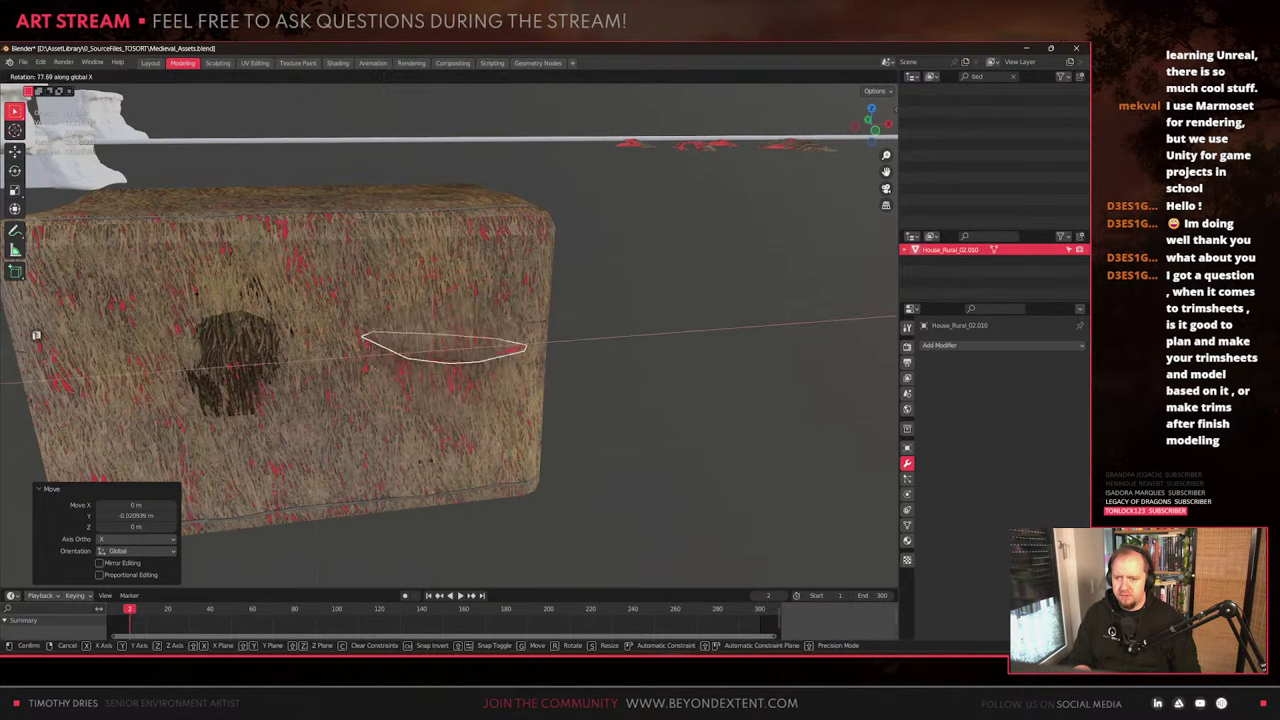
pyautogui.press('y')
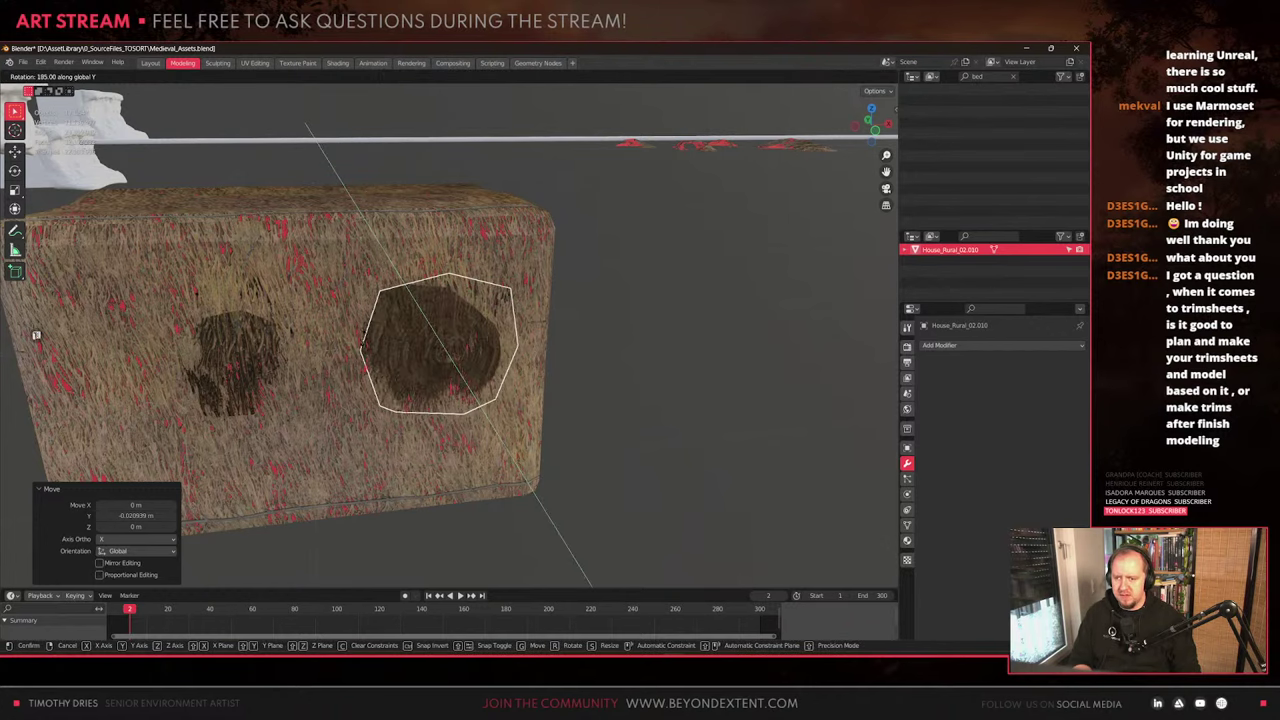
pyautogui.press('Return')
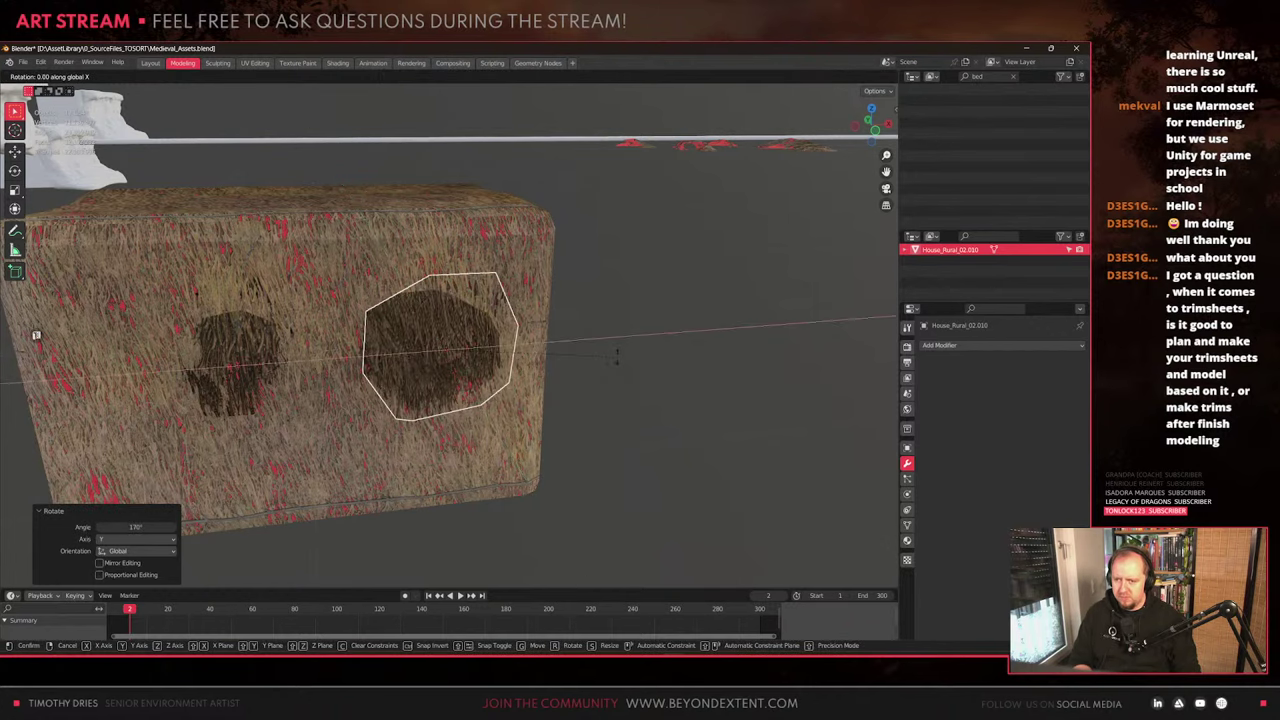
# Rotate the larger clump a further 15 degrees around Y
pyautogui.press('r')
pyautogui.press('x')
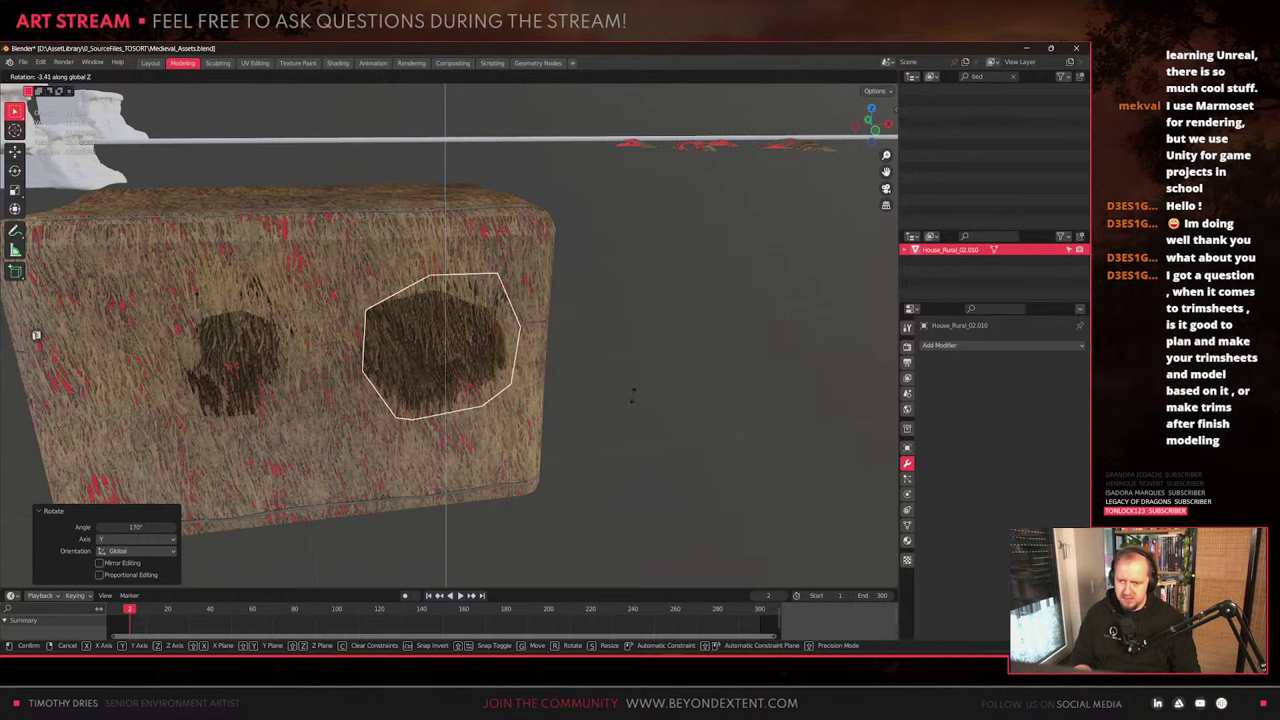
pyautogui.press('y')
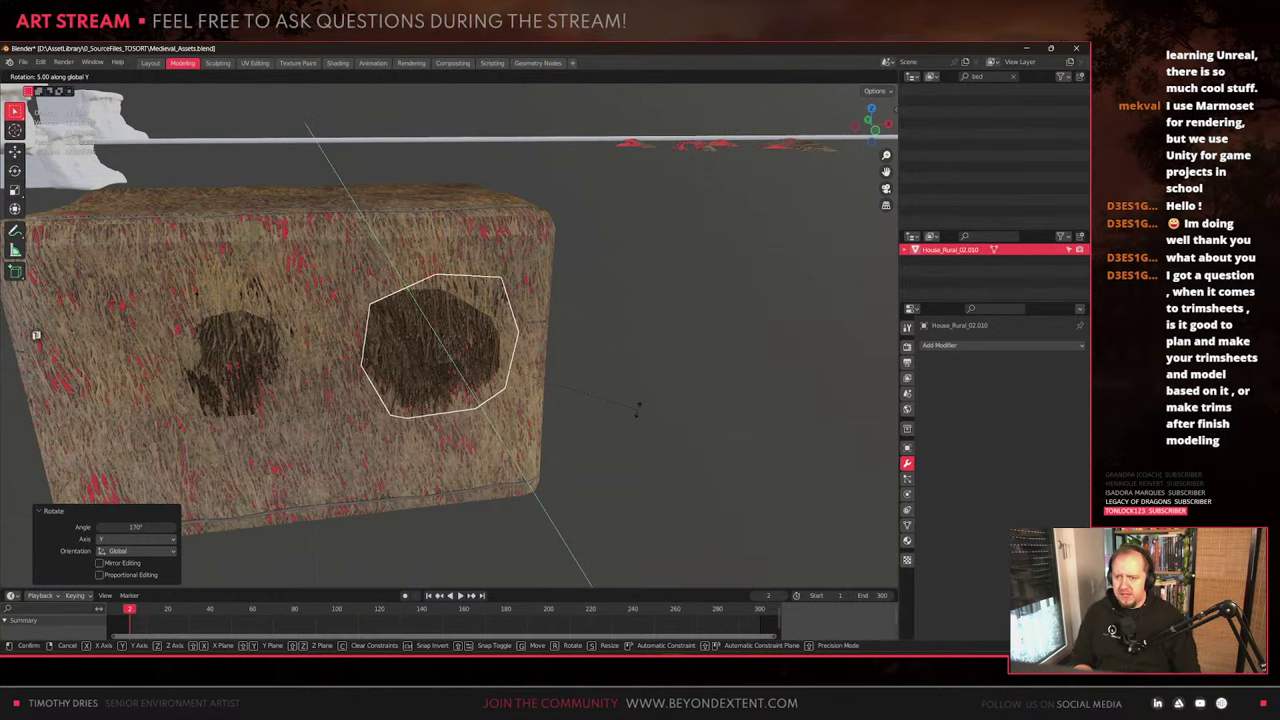
pyautogui.click(643, 434)
pyautogui.scroll(-3, 540, 398)
pyautogui.moveTo(515, 375); pyautogui.dragTo(461, 427, button='middle')
pyautogui.scroll(6, 552, 394)
pyautogui.scroll(-6, 409, 386)
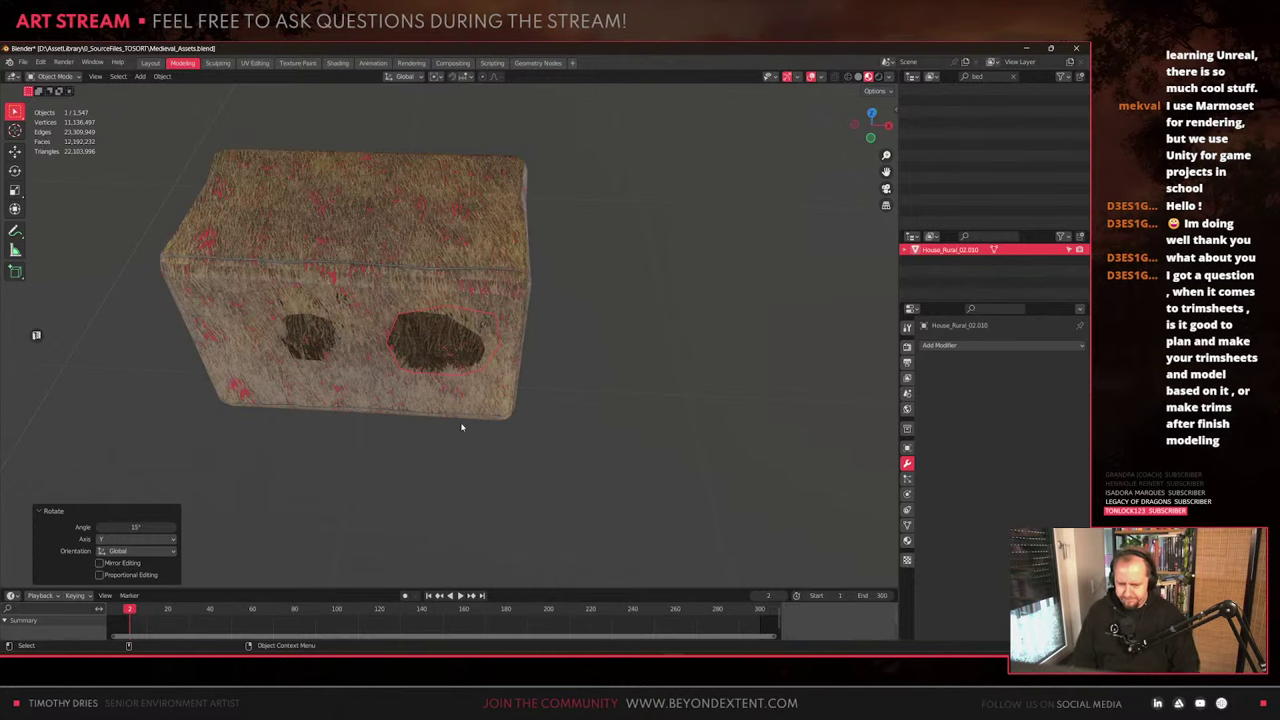
# Scale the larger clump on the bale's long side up to 1.104
pyautogui.scroll(2, 475, 444)
pyautogui.click(205, 362)
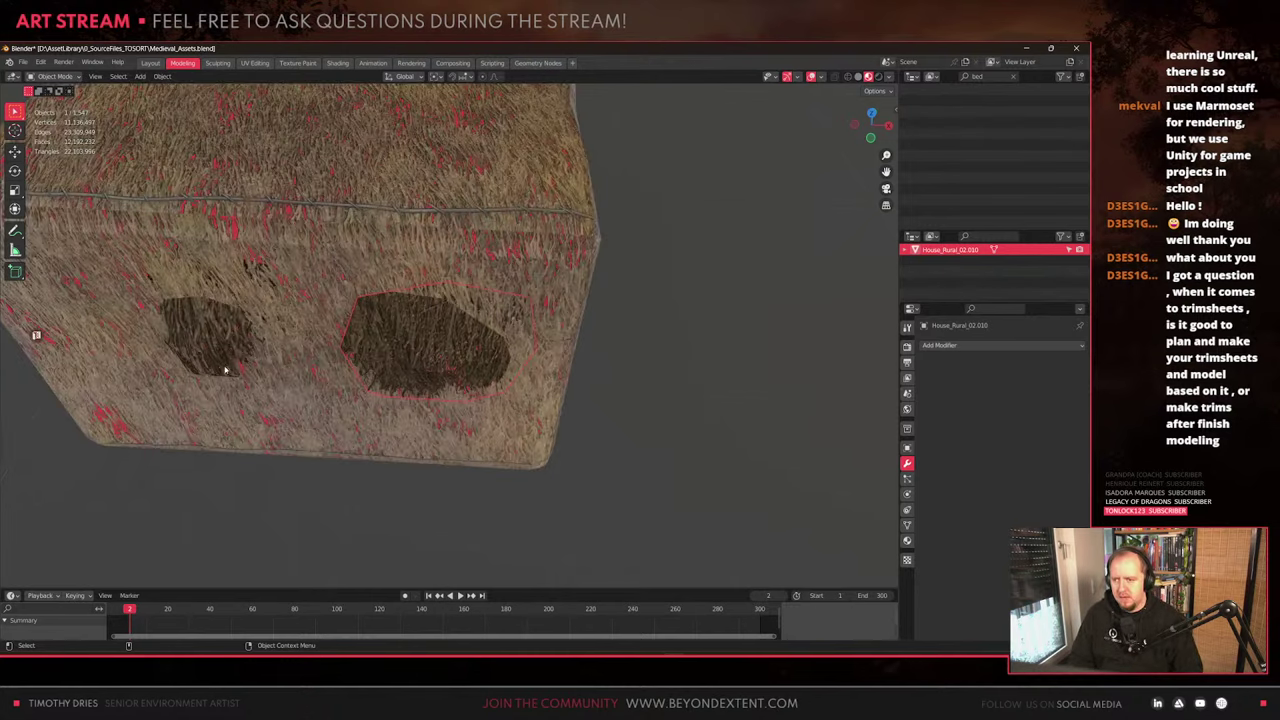
pyautogui.moveTo(205, 362); pyautogui.dragTo(286, 371, button='middle')
pyautogui.scroll(3, 300, 397)
pyautogui.scroll(-3, 300, 397)
pyautogui.moveTo(490, 382); pyautogui.dragTo(408, 454, button='middle')
pyautogui.scroll(1, 542, 339)
pyautogui.moveTo(620, 408); pyautogui.dragTo(543, 437, button='middle')
pyautogui.click(465, 385)
pyautogui.press('s')
pyautogui.click(491, 398)
# Rotate the larger clump around Z by -4.58 degrees and again by -3.71 degrees to fit the bale's face
pyautogui.press('r')
pyautogui.press('z')
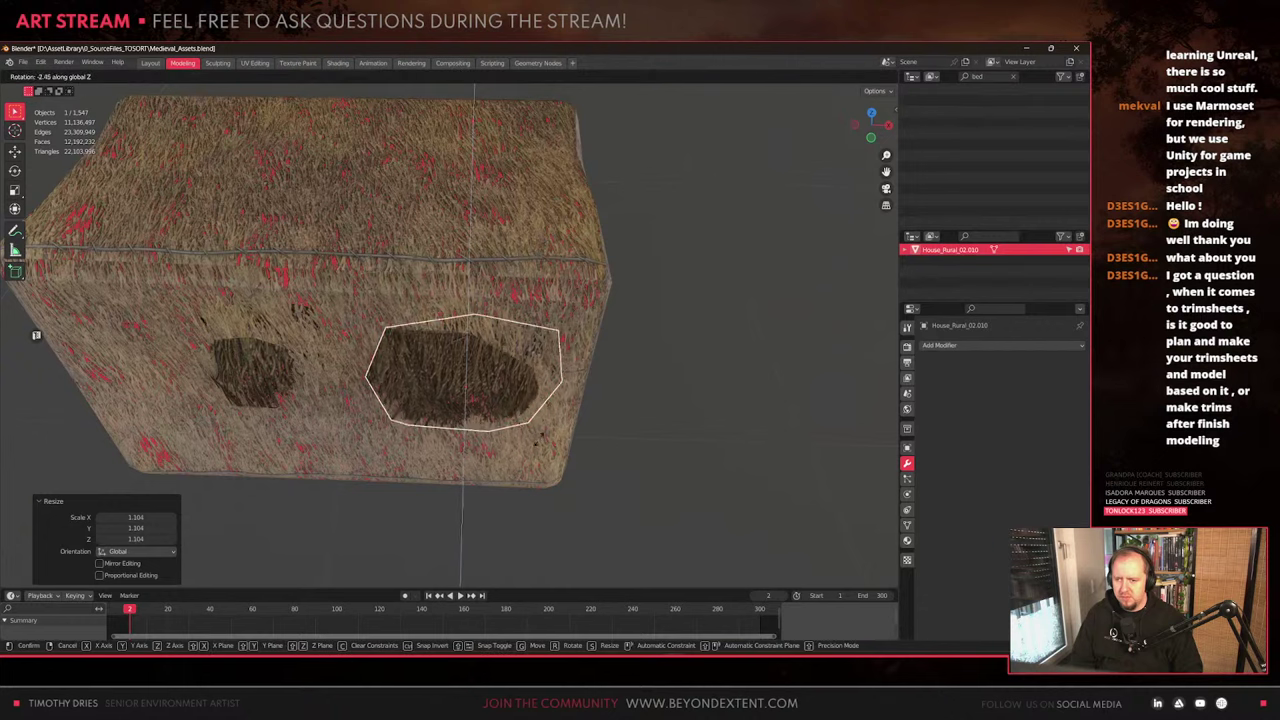
pyautogui.click(537, 441)
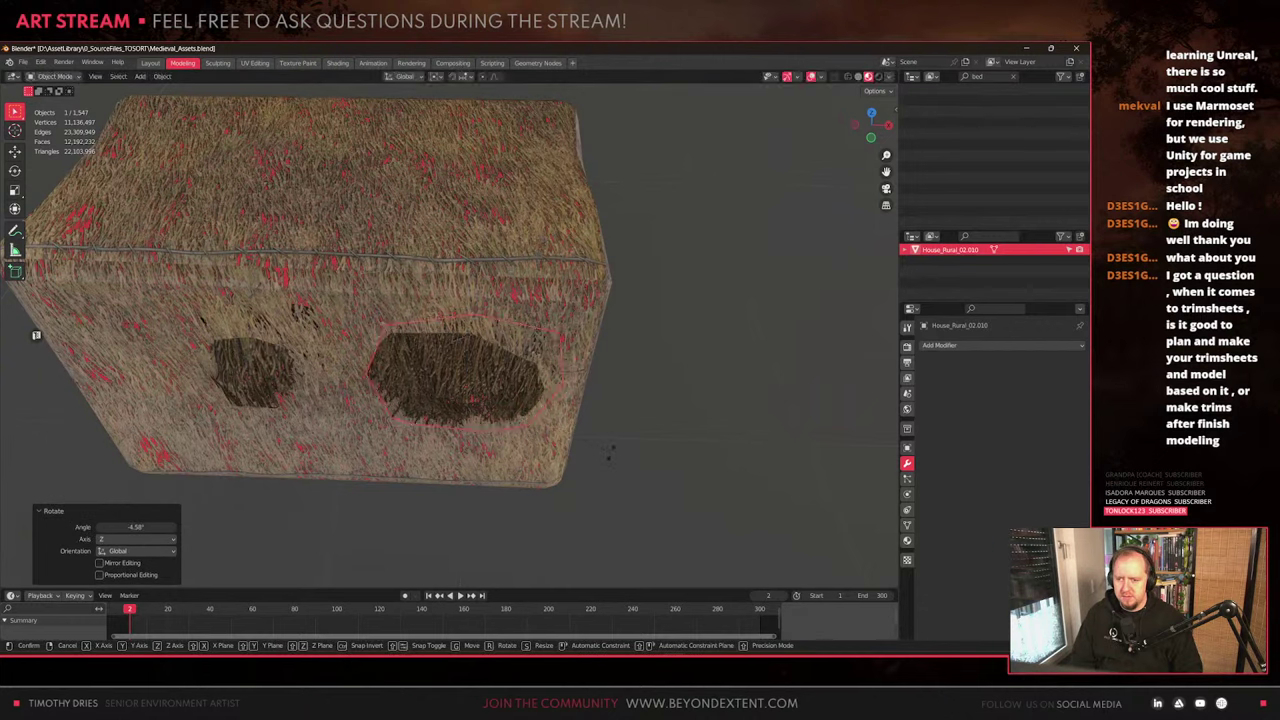
pyautogui.press('r')
pyautogui.press('z')
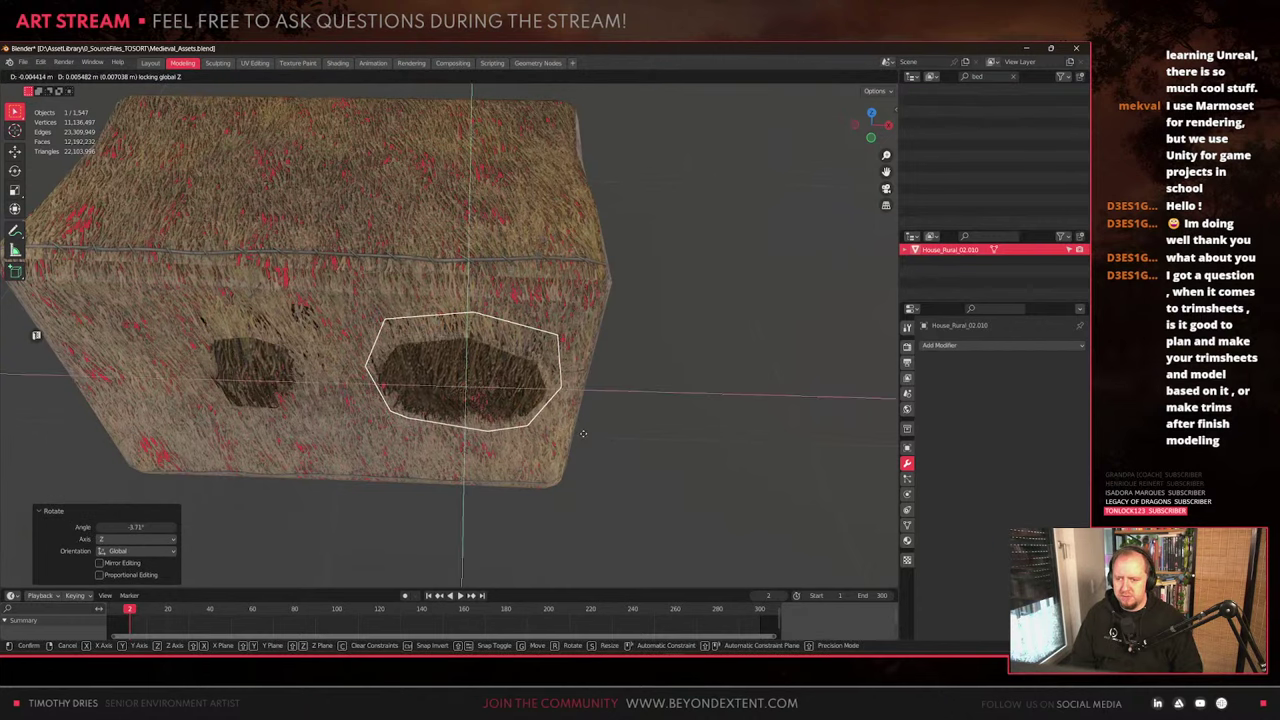
pyautogui.click(529, 400)
pyautogui.scroll(2, 529, 400)
pyautogui.press('g')
pyautogui.hotkey('shift', 'y')
pyautogui.rightClick(551, 422)
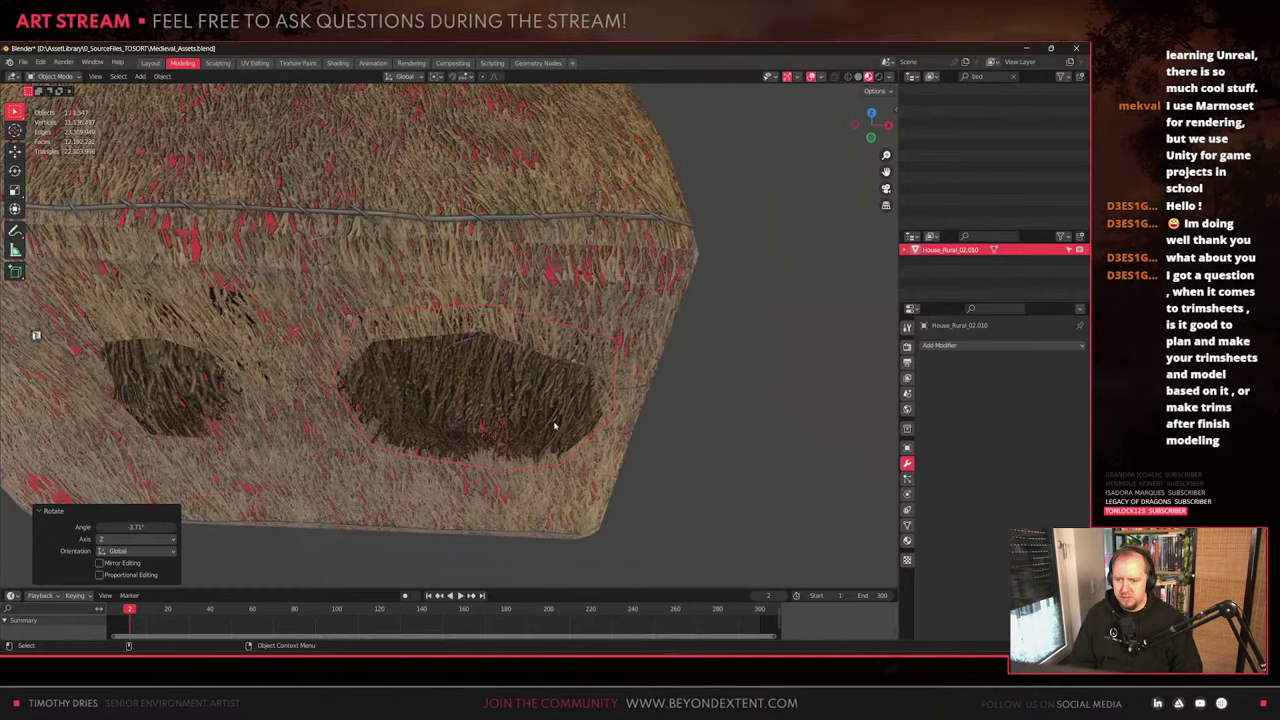
# Duplicate the larger clump and place the copy about 0.49 m along negative X, overlapping the small clump, with Y locked
pyautogui.moveTo(557, 428); pyautogui.dragTo(527, 383, button='middle')
pyautogui.hotkey('shift', 'd')
pyautogui.hotkey('shift', 'y')
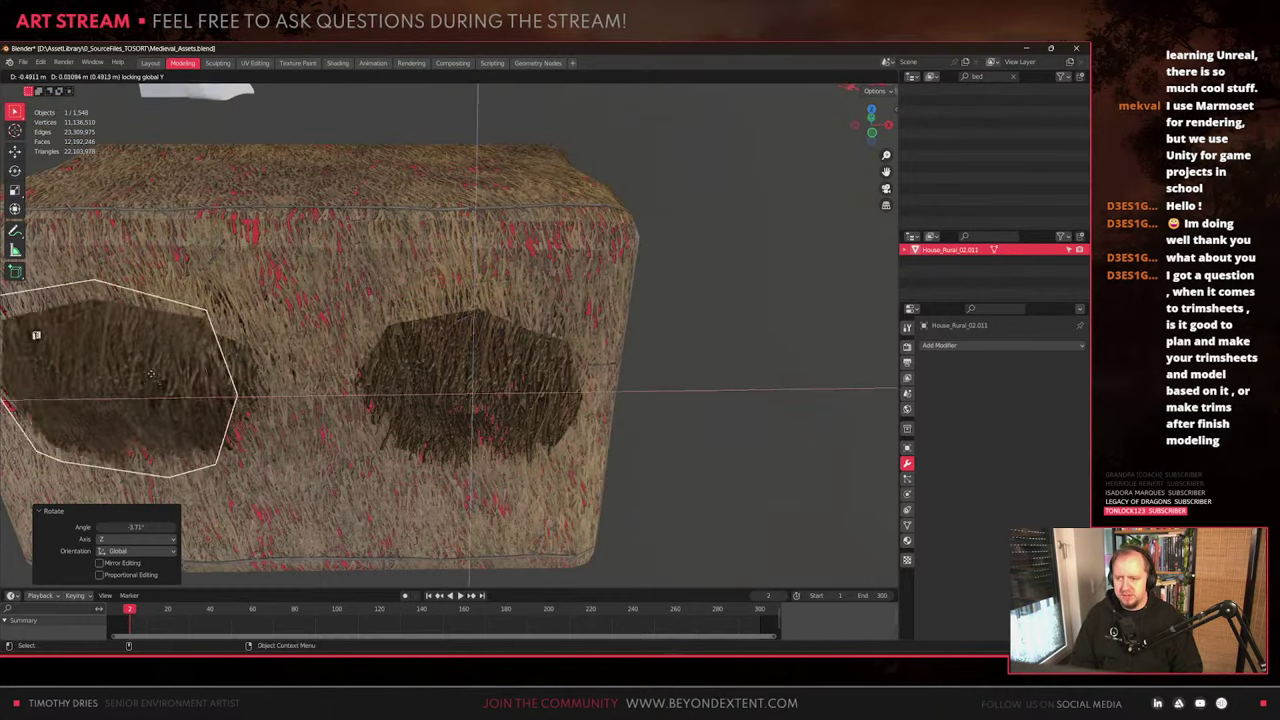
pyautogui.click(180, 352)
pyautogui.moveTo(311, 383); pyautogui.dragTo(379, 361, button='middle')
# Remove the copied clump's placeholder, vertex-blend and wattle material slots, and assign MI_Thatch_01 to the remaining slot
pyautogui.click(908, 540)
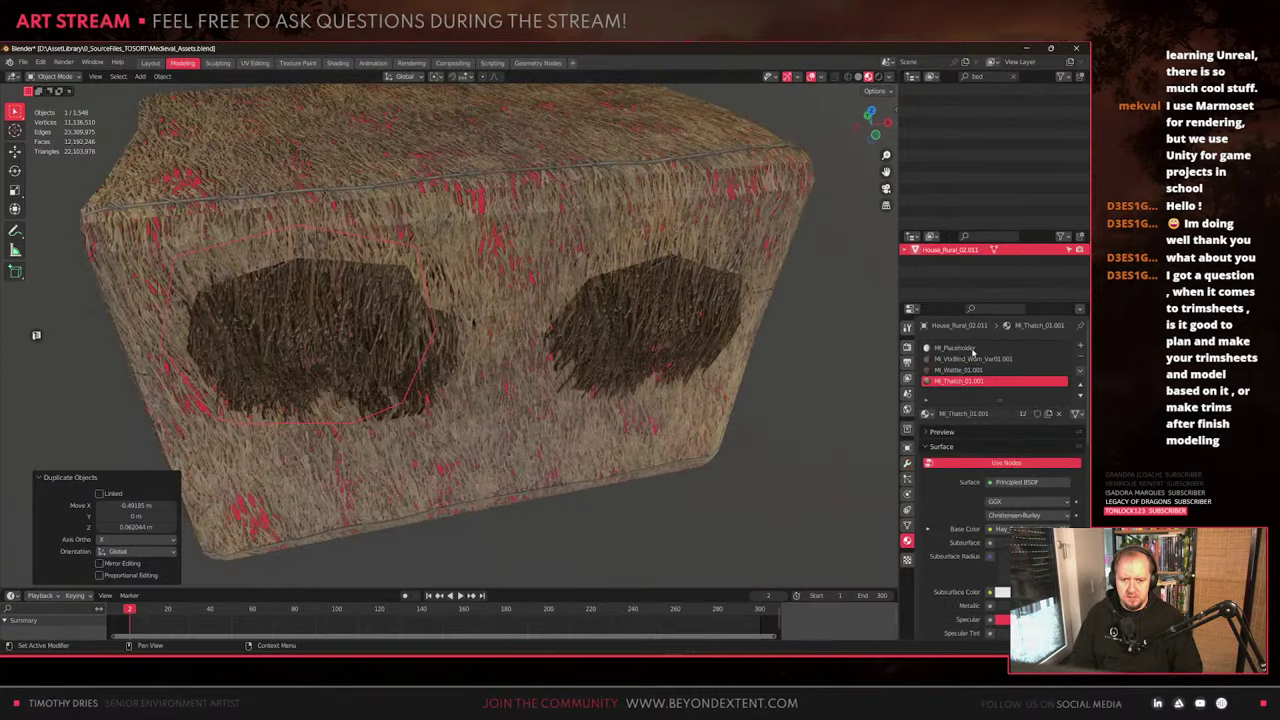
pyautogui.click(972, 348)
pyautogui.click(1080, 357)
pyautogui.click(1080, 357)
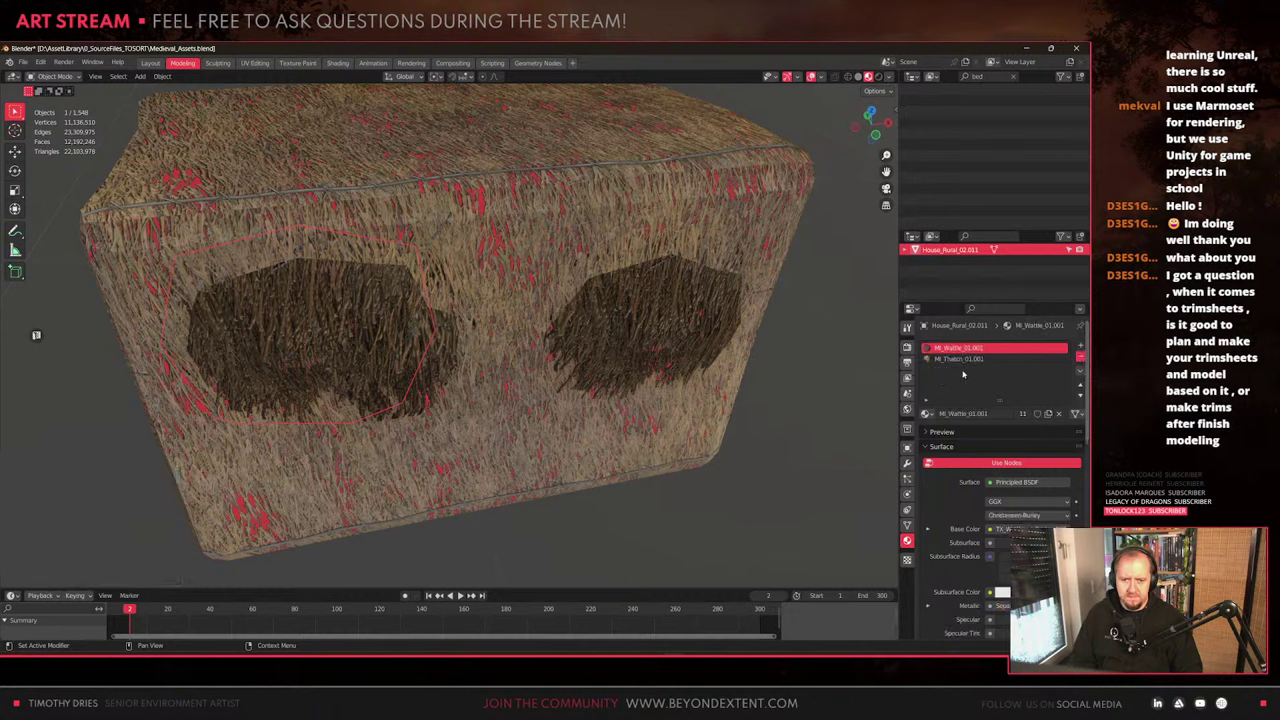
pyautogui.click(926, 391)
pyautogui.scroll(10, 985, 455)
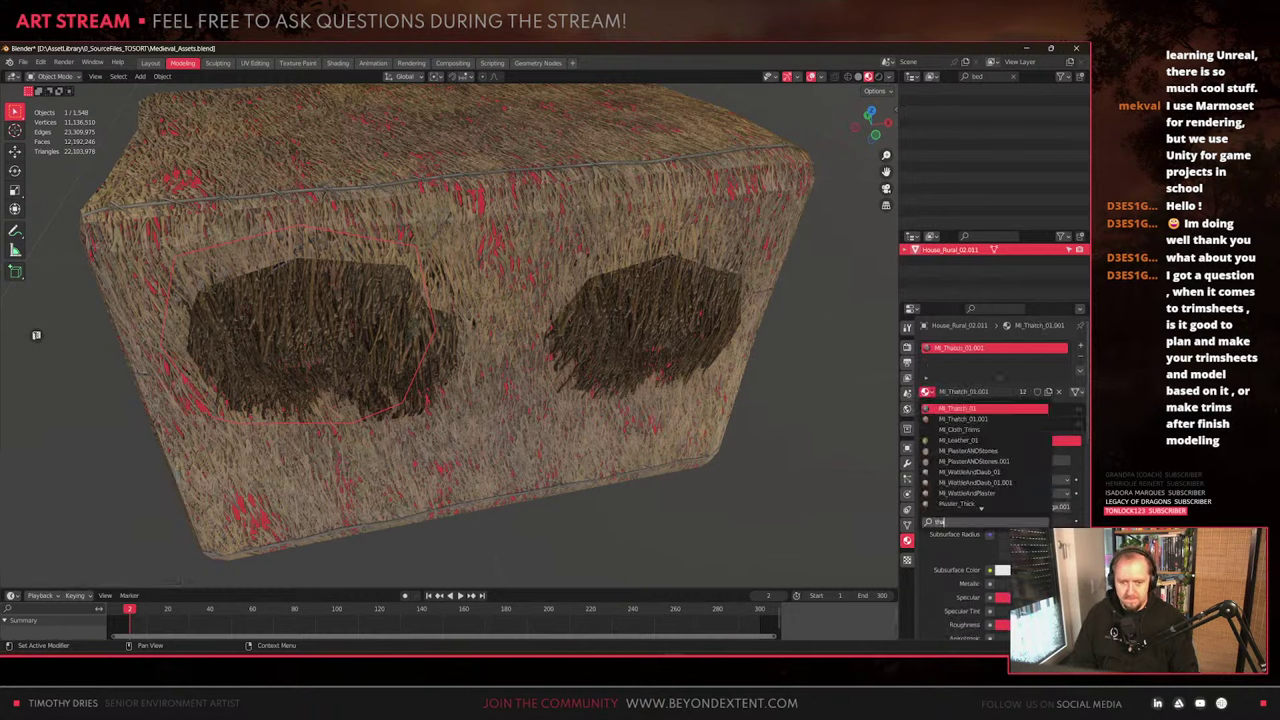
pyautogui.write('that')
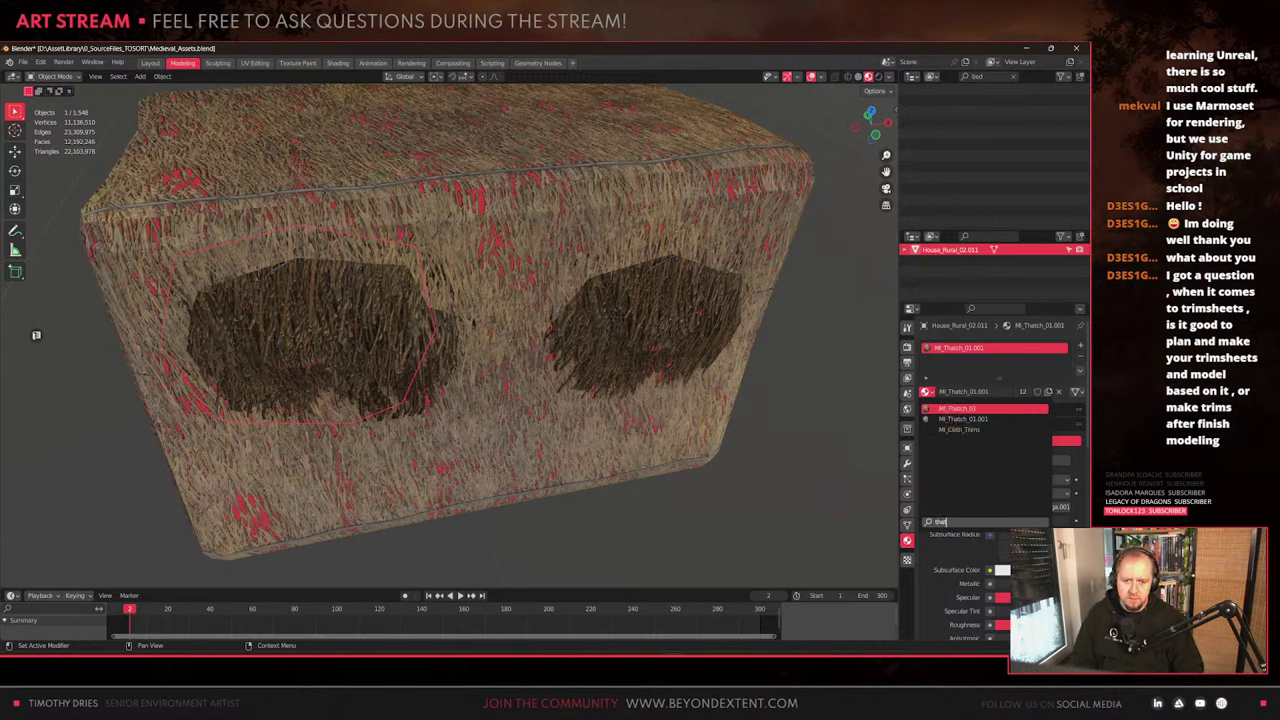
pyautogui.press('Return')
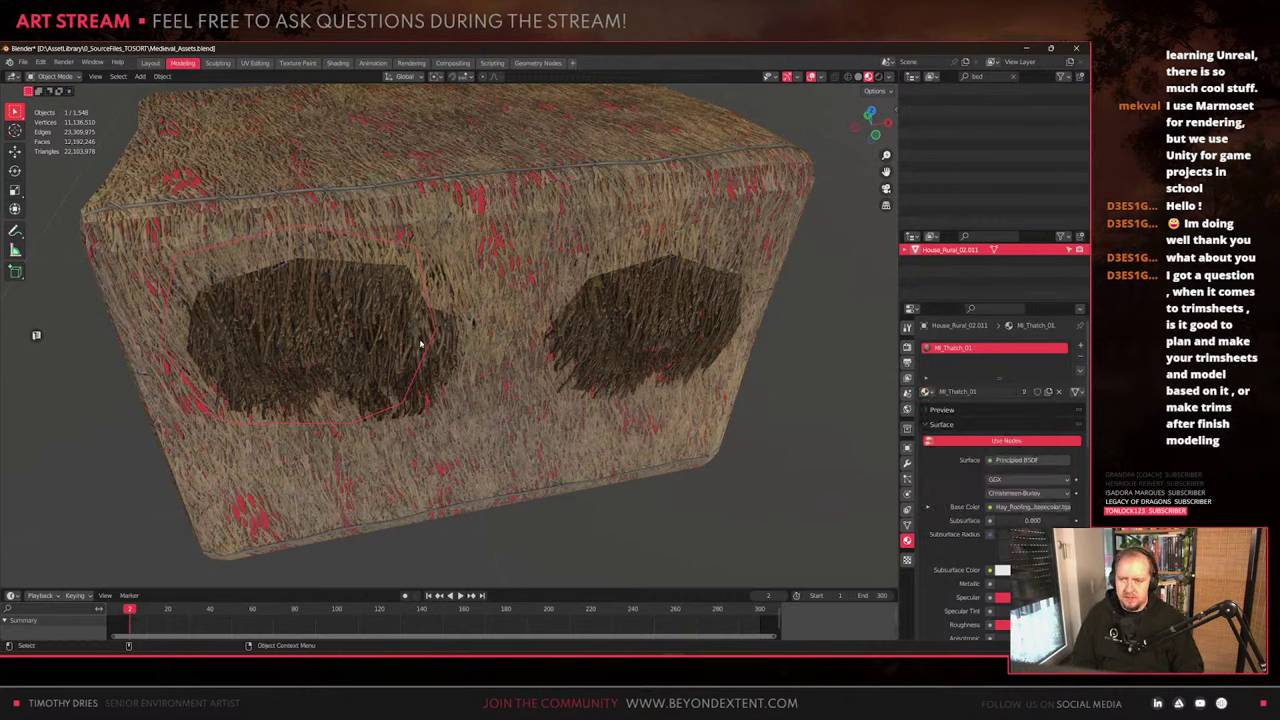
# Remove the Modular and Unique UV maps from the copied clump and apply all its transforms
pyautogui.click(907, 525)
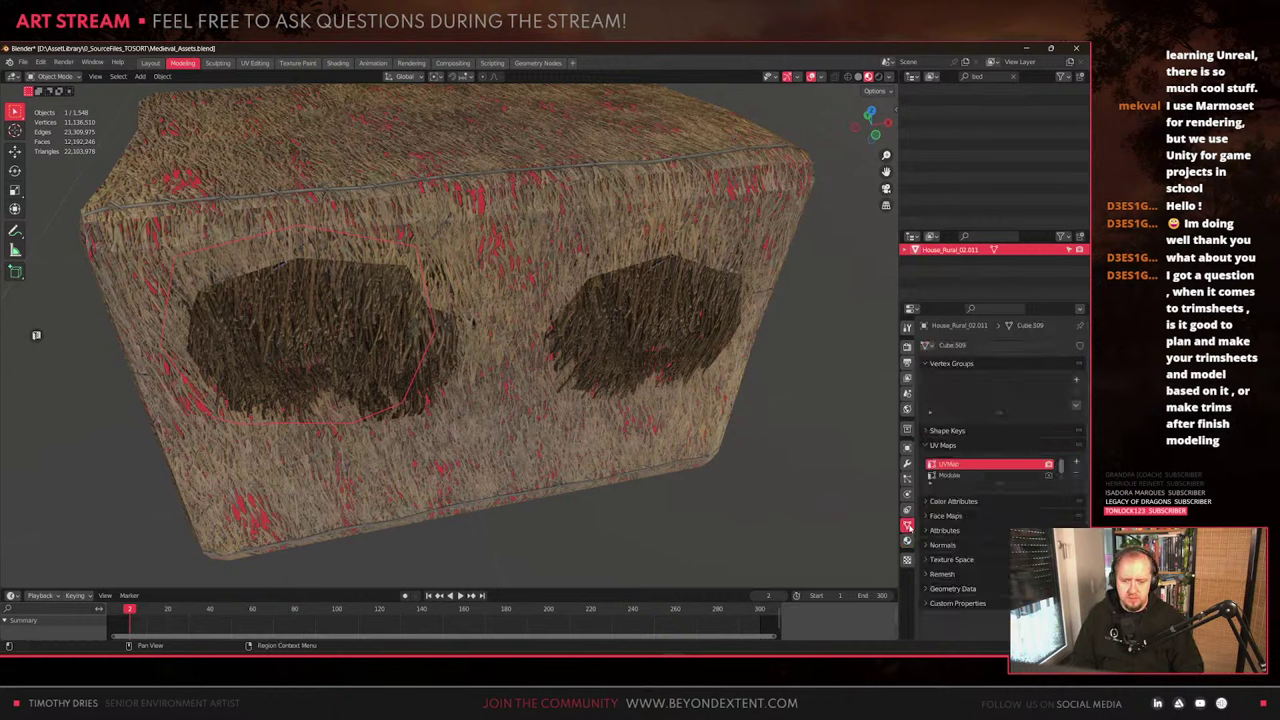
pyautogui.click(966, 476)
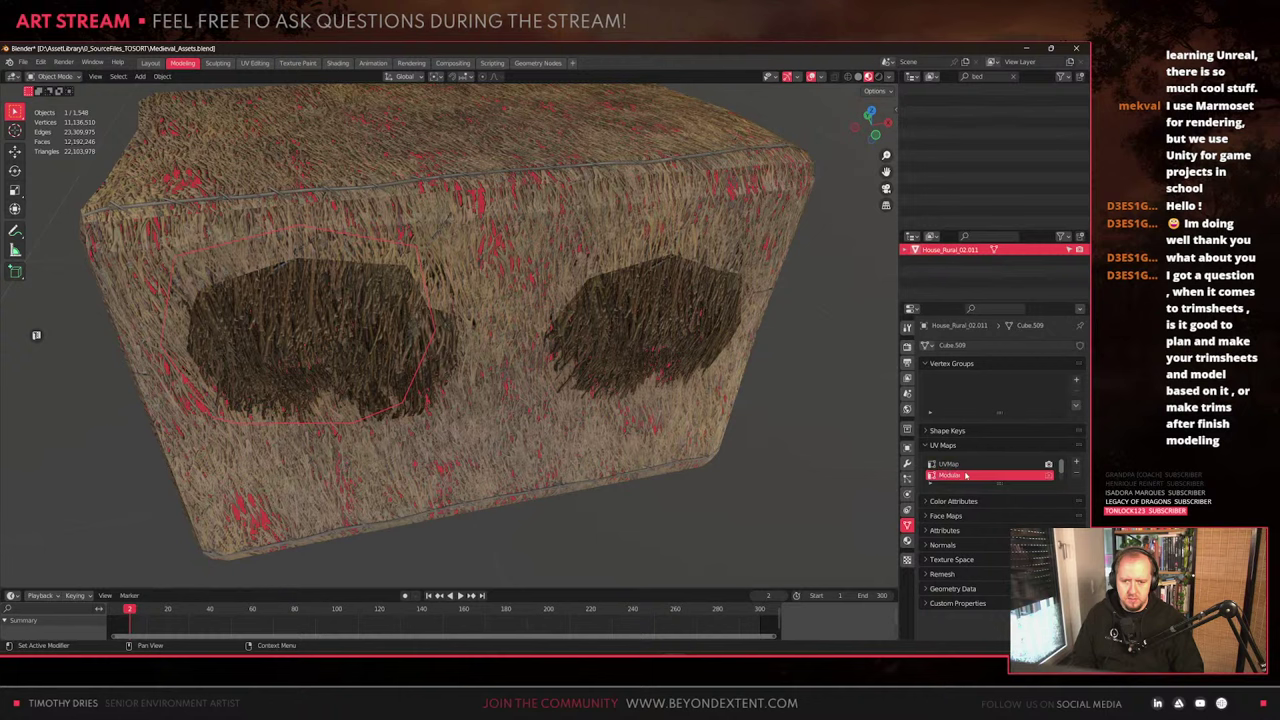
pyautogui.click(1077, 475)
pyautogui.scroll(-2, 443, 428)
pyautogui.moveTo(443, 428); pyautogui.dragTo(420, 343, button='middle')
pyautogui.hotkey('ctrl', 'a')
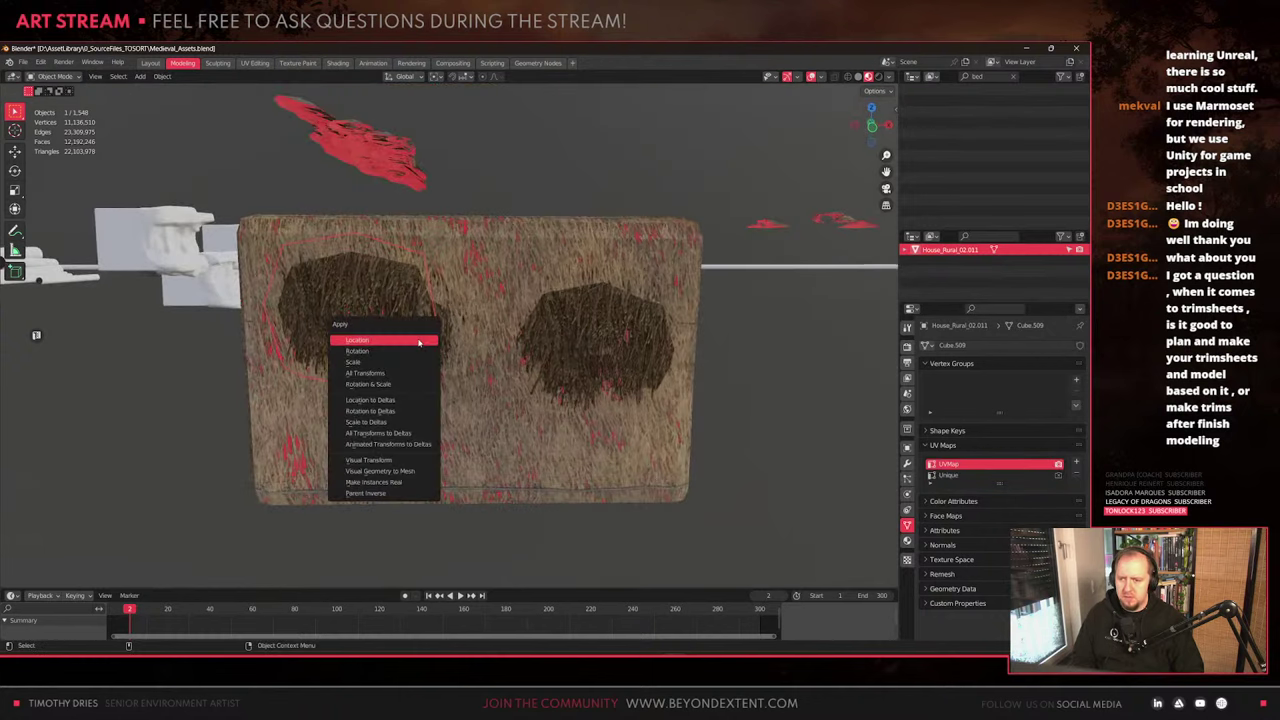
pyautogui.click(421, 373)
pyautogui.keyDown('shift'); pyautogui.moveTo(437, 494); pyautogui.dragTo(465, 549, button='middle'); pyautogui.keyUp('shift')
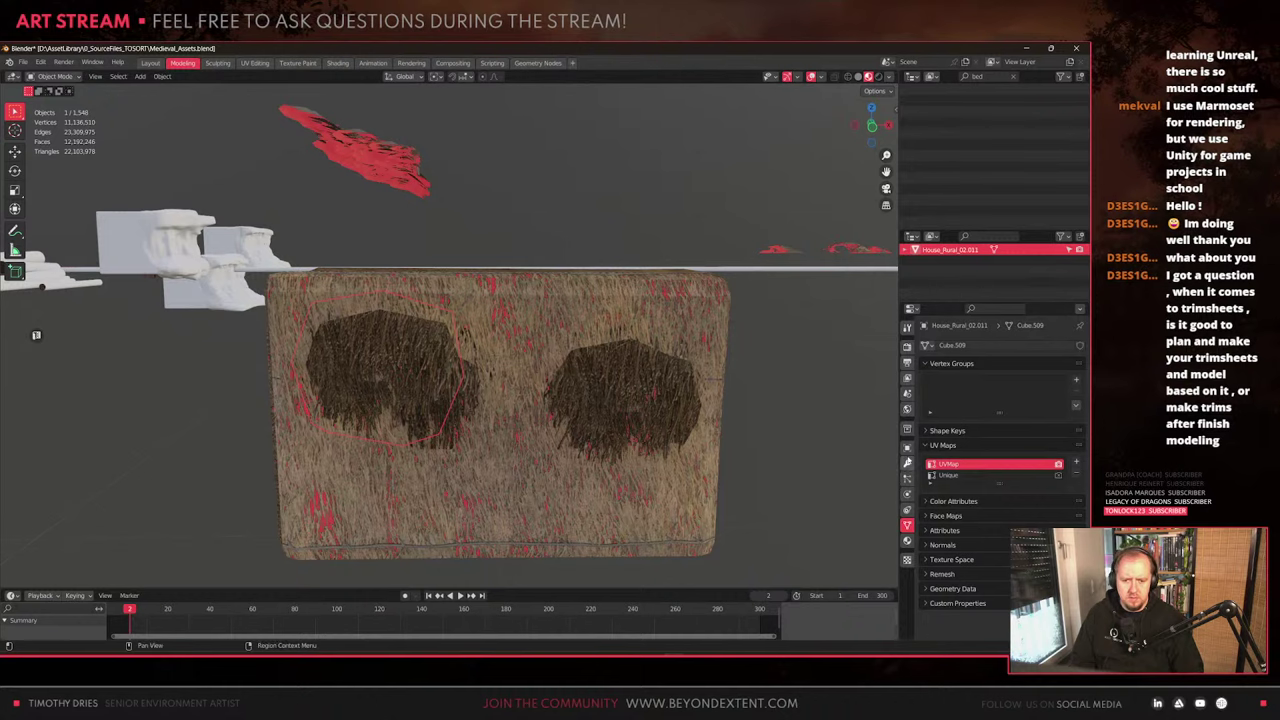
pyautogui.click(973, 477)
pyautogui.click(1076, 476)
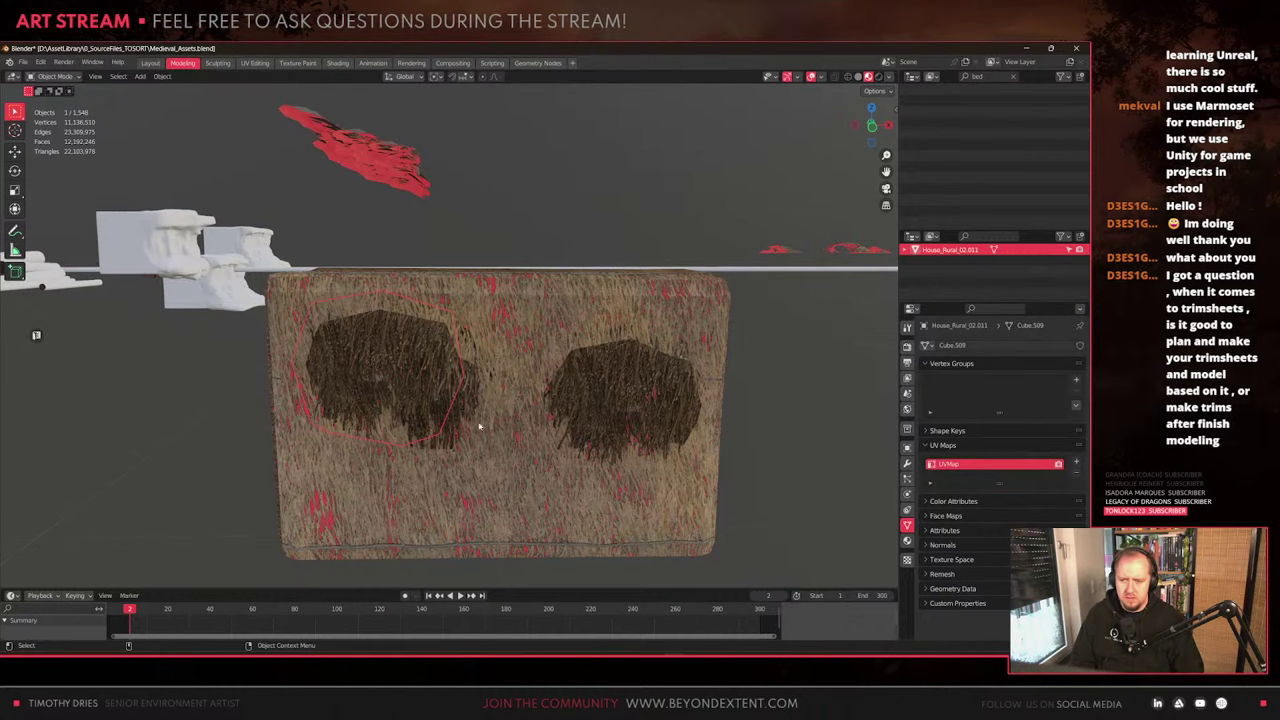
# Compare the material assignments of the copied clump, the hay bale and the small clump
pyautogui.keyDown('shift'); pyautogui.click(512, 393); pyautogui.keyUp('shift')
pyautogui.moveTo(512, 393); pyautogui.dragTo(505, 430, button='middle')
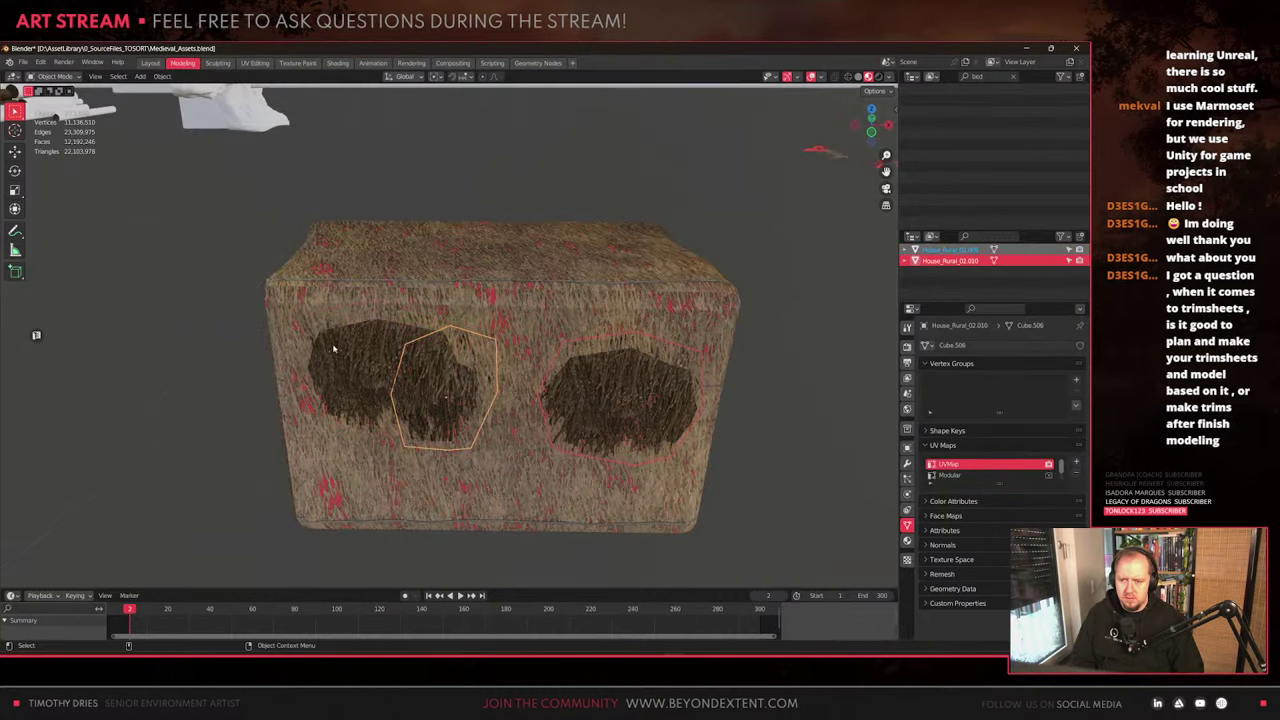
pyautogui.click(336, 350)
pyautogui.scroll(2, 385, 379)
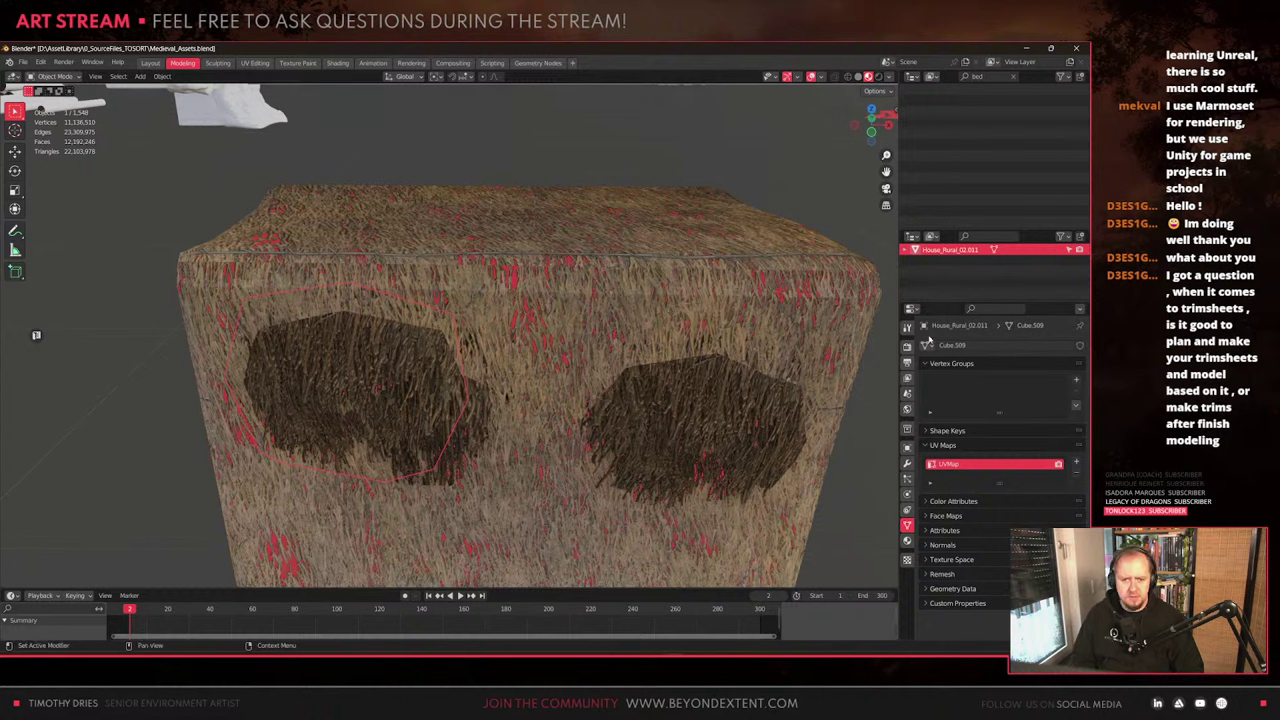
pyautogui.click(907, 463)
pyautogui.click(908, 540)
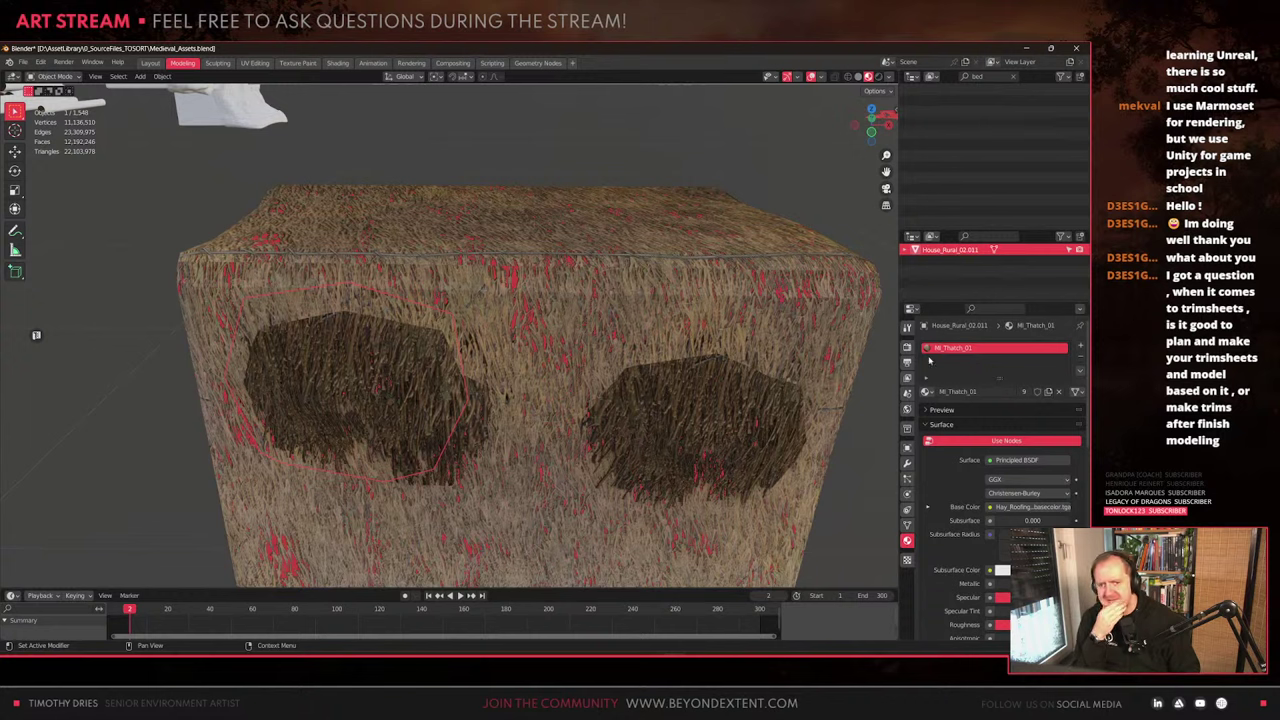
pyautogui.click(518, 313)
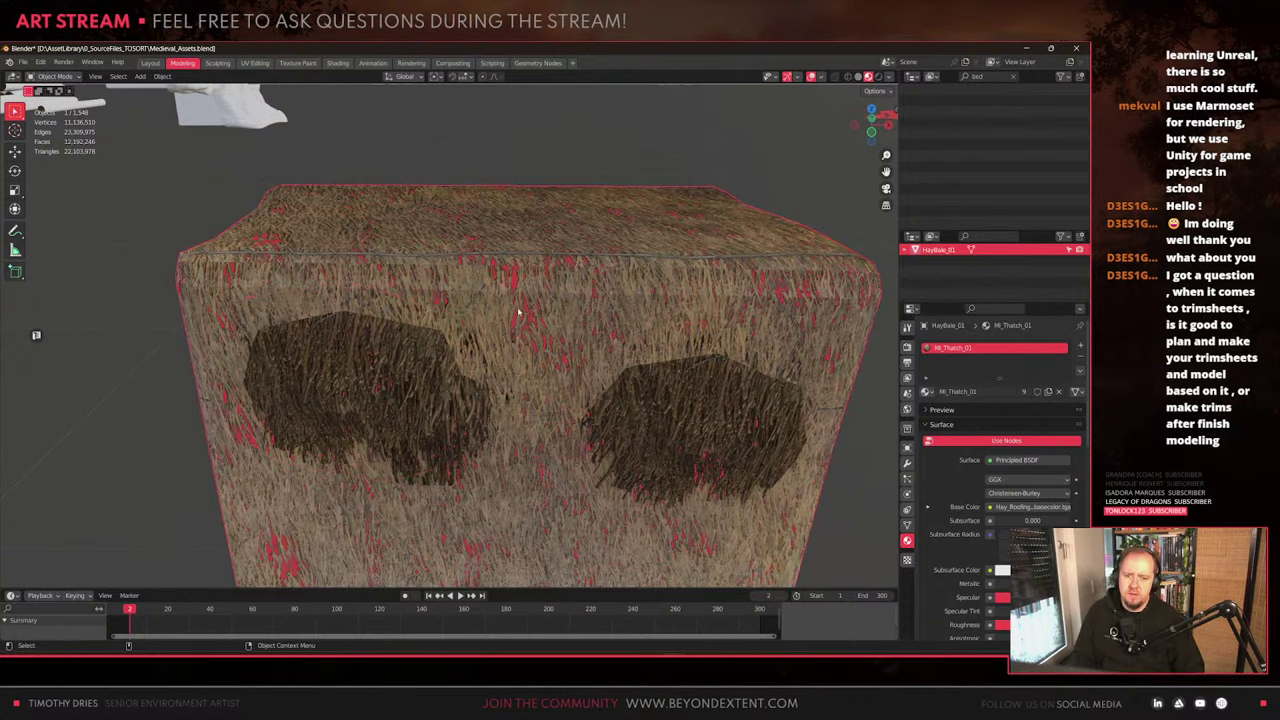
pyautogui.click(364, 422)
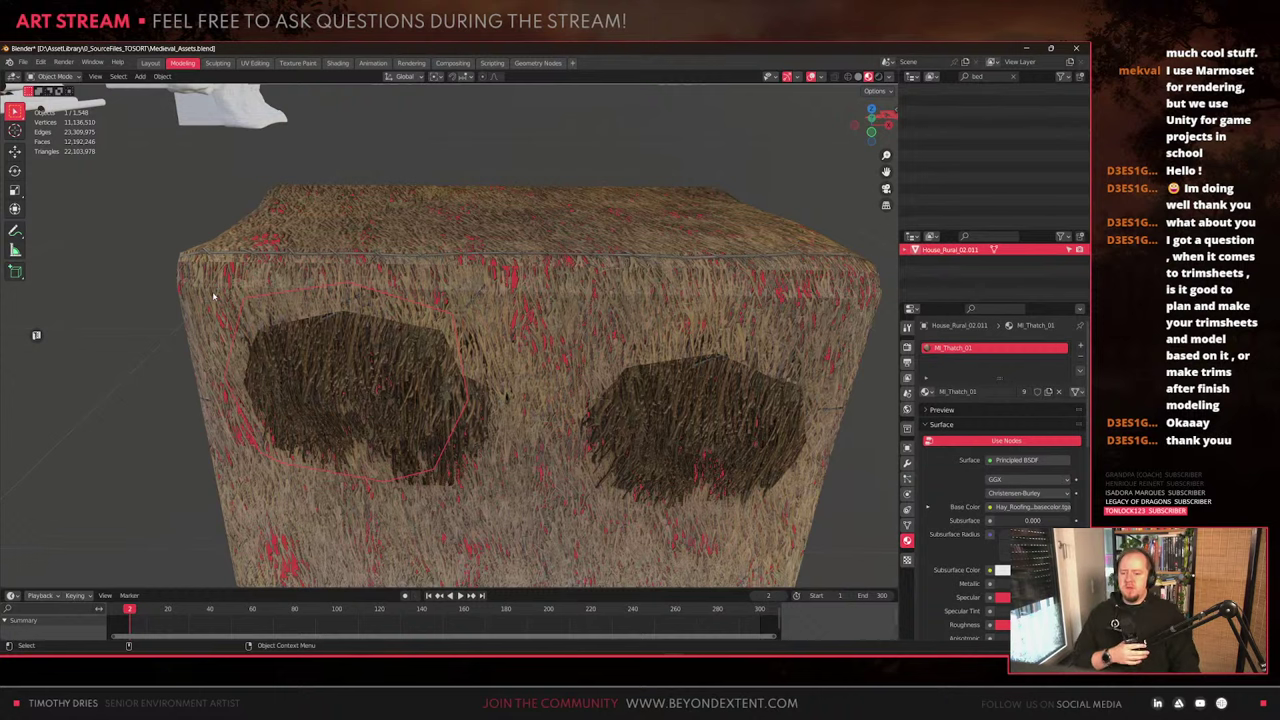
pyautogui.scroll(-3, 360, 420)
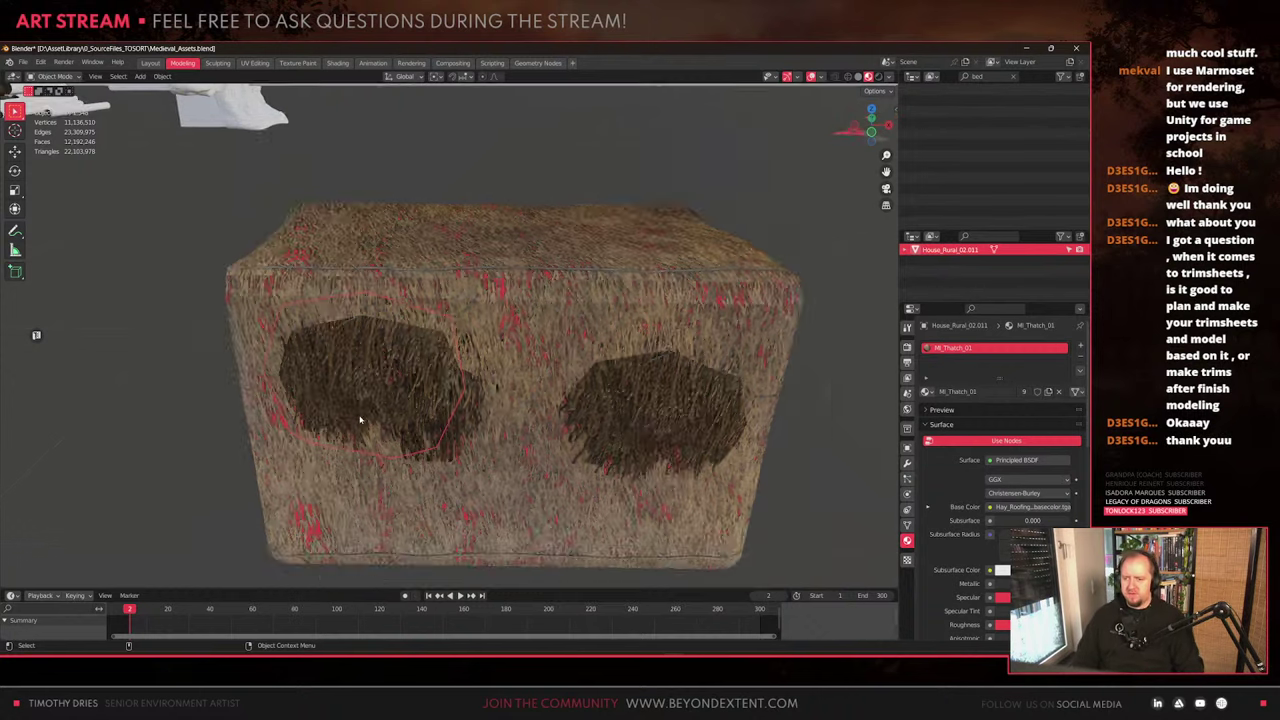
pyautogui.scroll(3, 477, 403)
pyautogui.click(396, 478)
pyautogui.scroll(4, 396, 478)
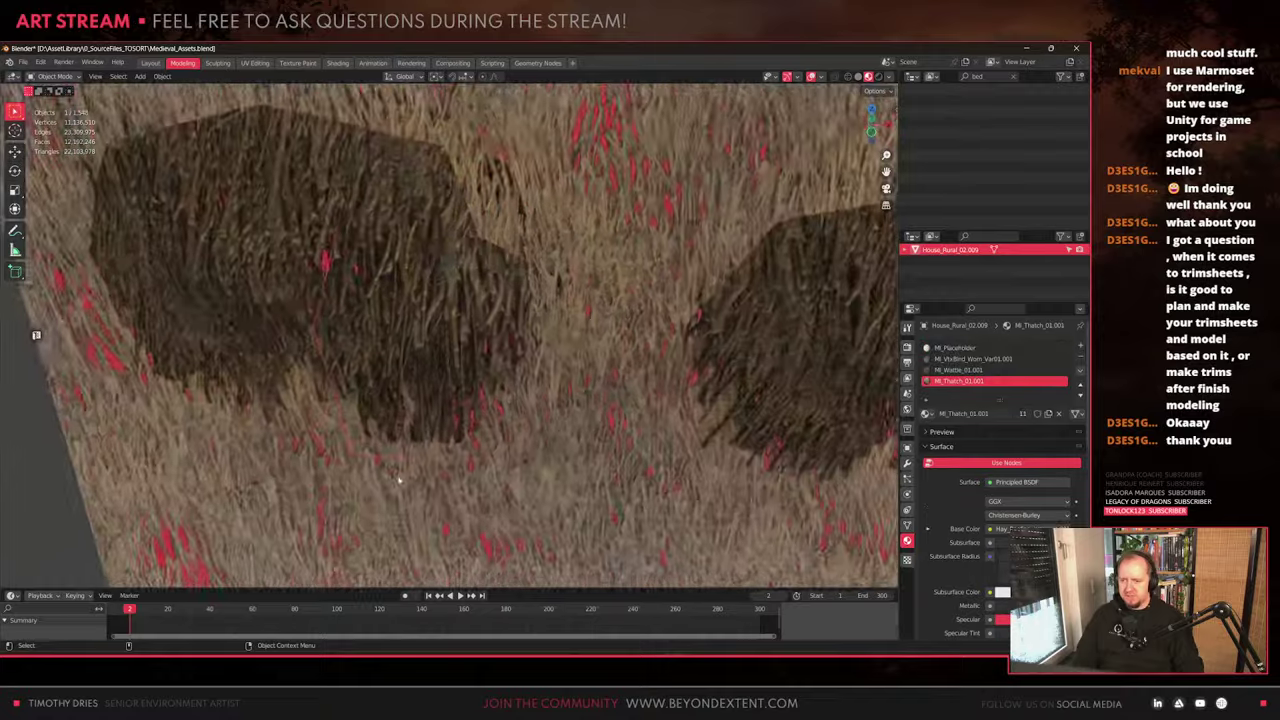
pyautogui.moveTo(396, 478); pyautogui.dragTo(400, 452, button='middle')
pyautogui.scroll(-5, 440, 474)
# Scale the copied larger clump down to 0.907
pyautogui.click(434, 377)
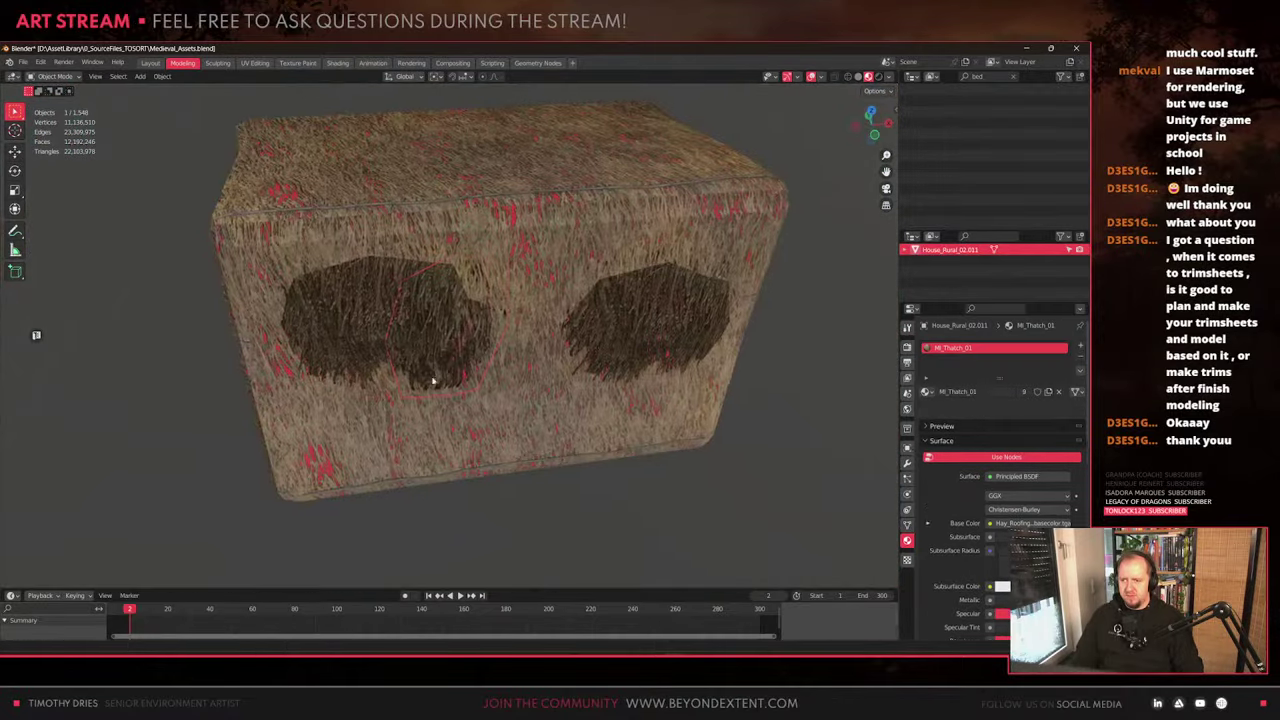
pyautogui.press('s')
pyautogui.moveTo(434, 377); pyautogui.dragTo(523, 378, button='middle')
pyautogui.click(574, 432)
pyautogui.scroll(-5, 522, 378)
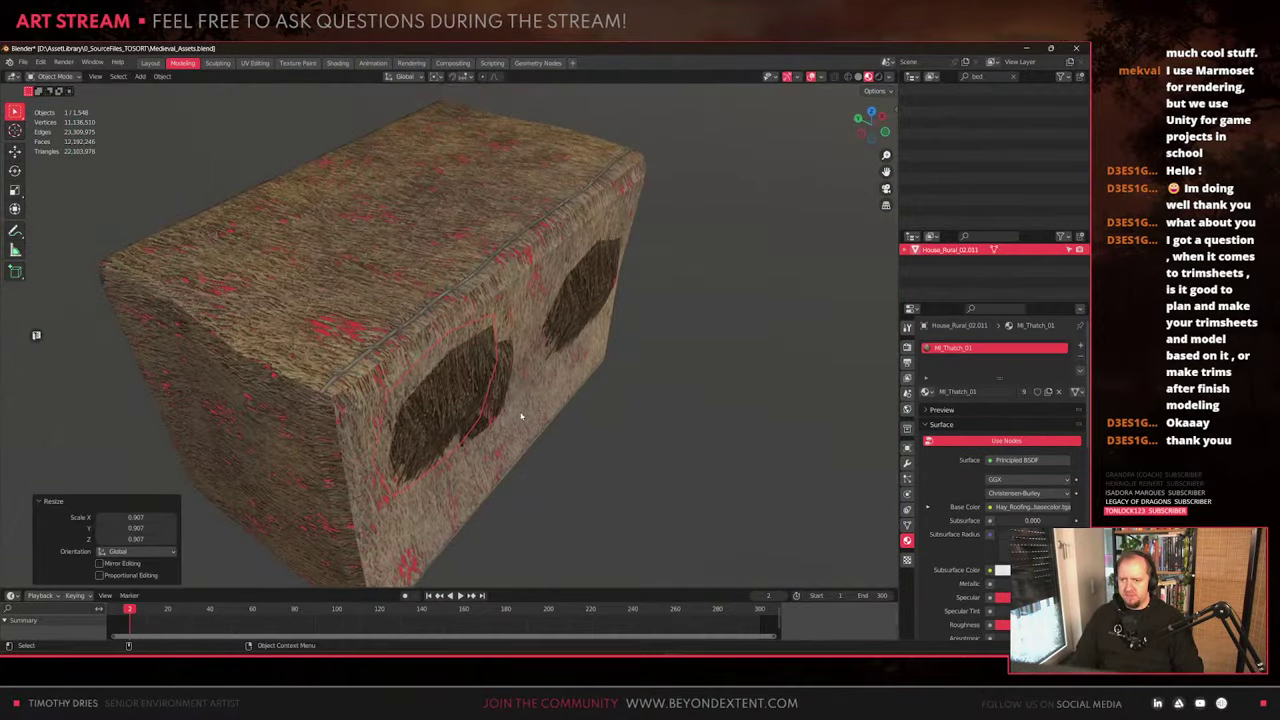
# Examine the thatch roof module for how its clumps are built up
pyautogui.click(467, 368)
pyautogui.scroll(3, 466, 377)
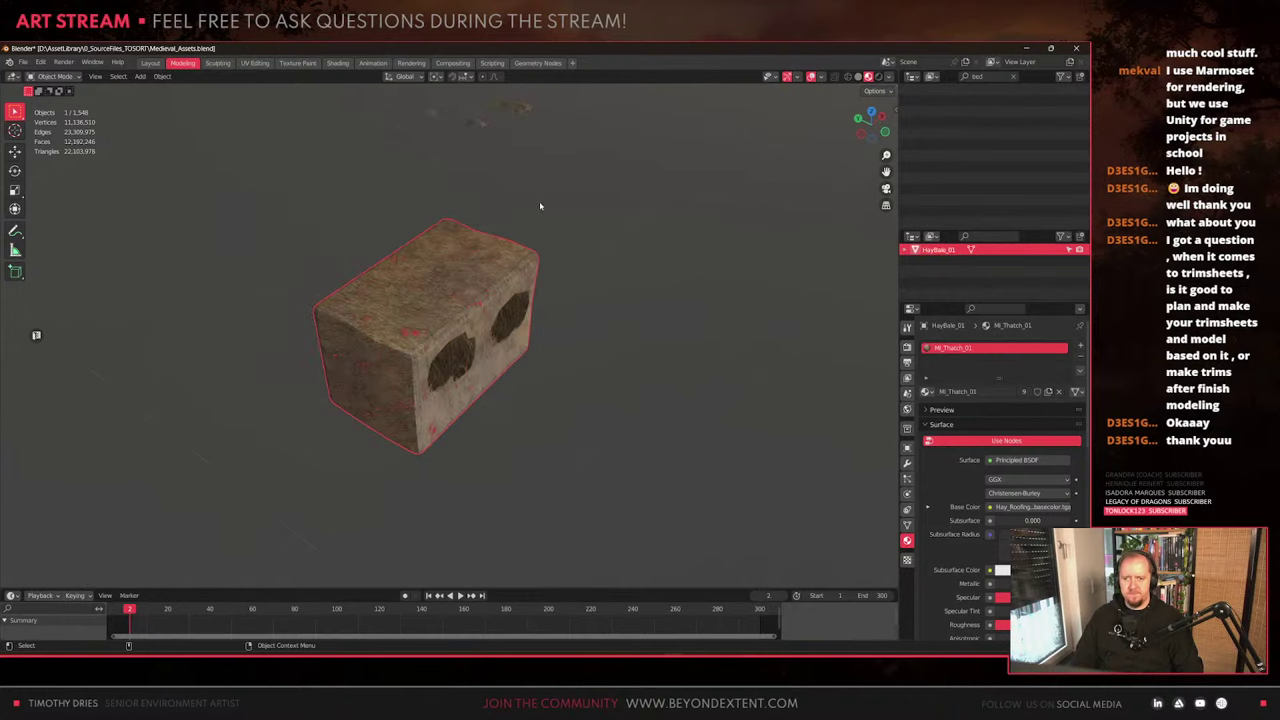
pyautogui.scroll(-8, 492, 354)
pyautogui.click(217, 194)
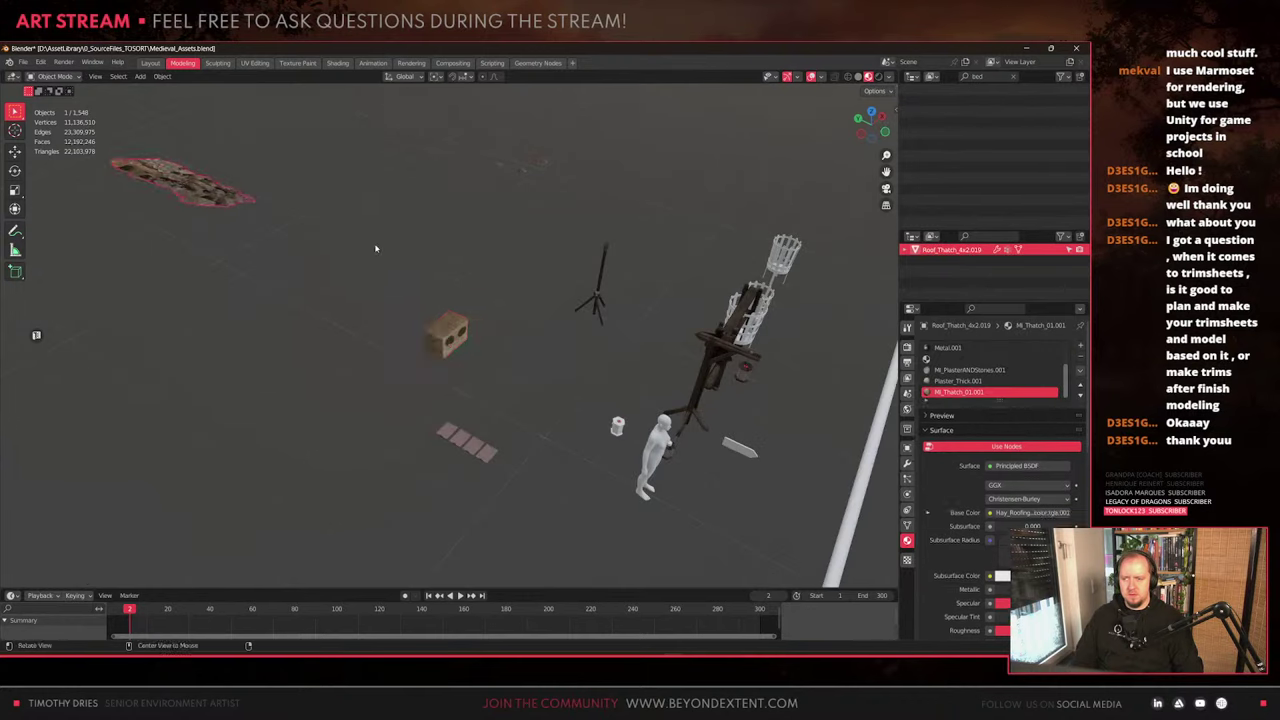
pyautogui.moveTo(381, 338); pyautogui.dragTo(582, 238, button='middle')
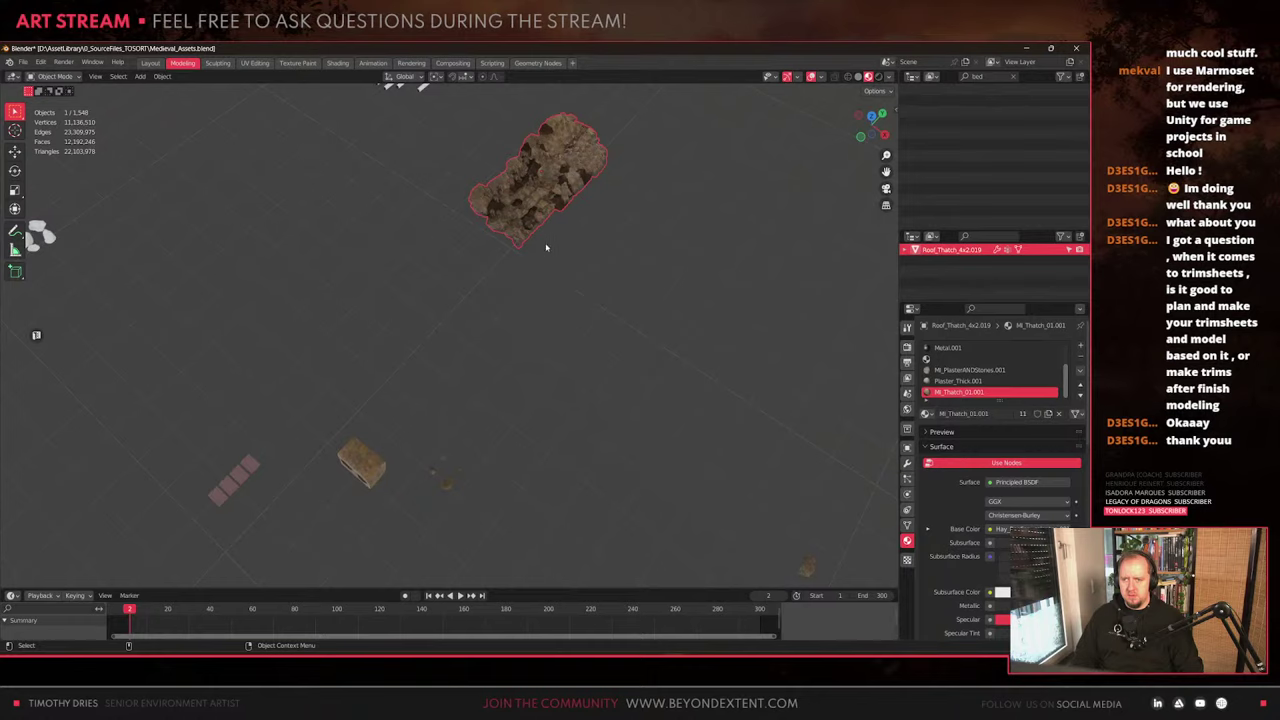
pyautogui.press('KP_Decimal')
pyautogui.scroll(6, 486, 354)
pyautogui.moveTo(486, 362); pyautogui.dragTo(443, 355, button='middle')
# Examine the four loose thatch clumps lying beside the hay bale
pyautogui.scroll(-8, 443, 333)
pyautogui.moveTo(389, 363); pyautogui.dragTo(502, 492)
pyautogui.press('KP_Decimal')
pyautogui.scroll(5, 431, 406)
pyautogui.scroll(-7, 431, 406)
pyautogui.scroll(-6, 431, 405)
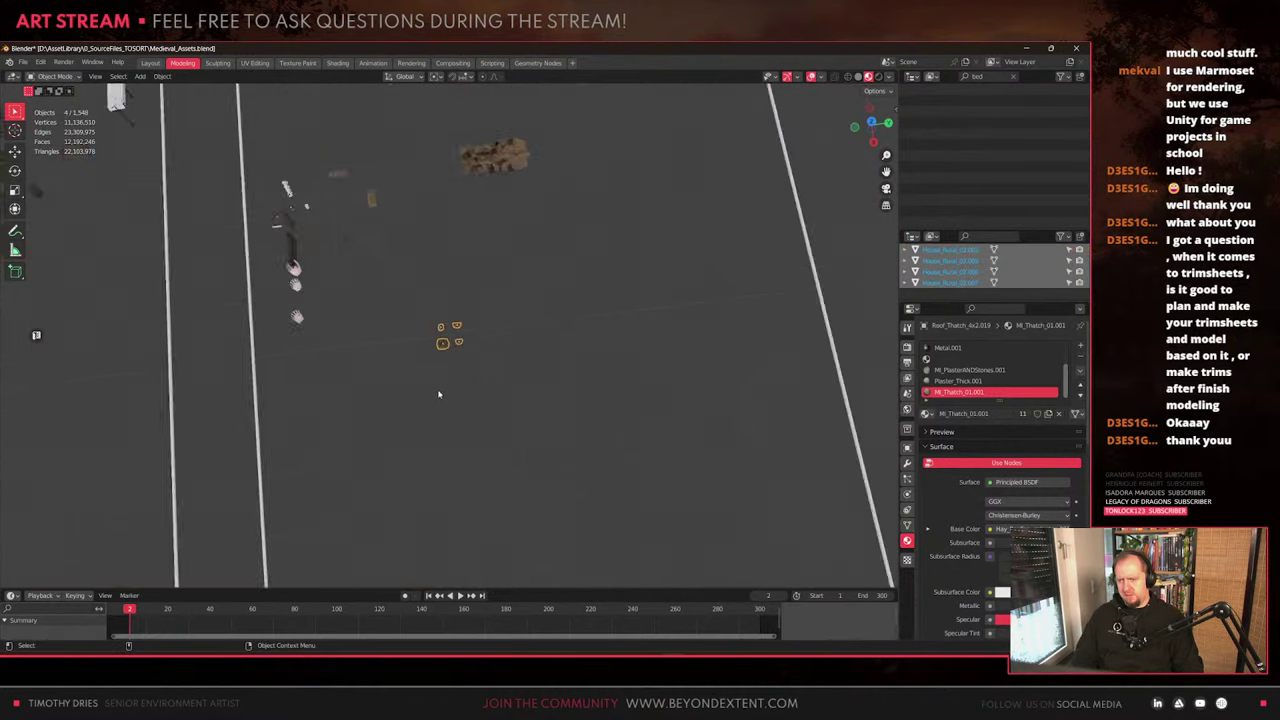
pyautogui.moveTo(402, 300); pyautogui.dragTo(442, 334)
pyautogui.click(426, 330)
pyautogui.moveTo(426, 330); pyautogui.dragTo(486, 257, button='middle')
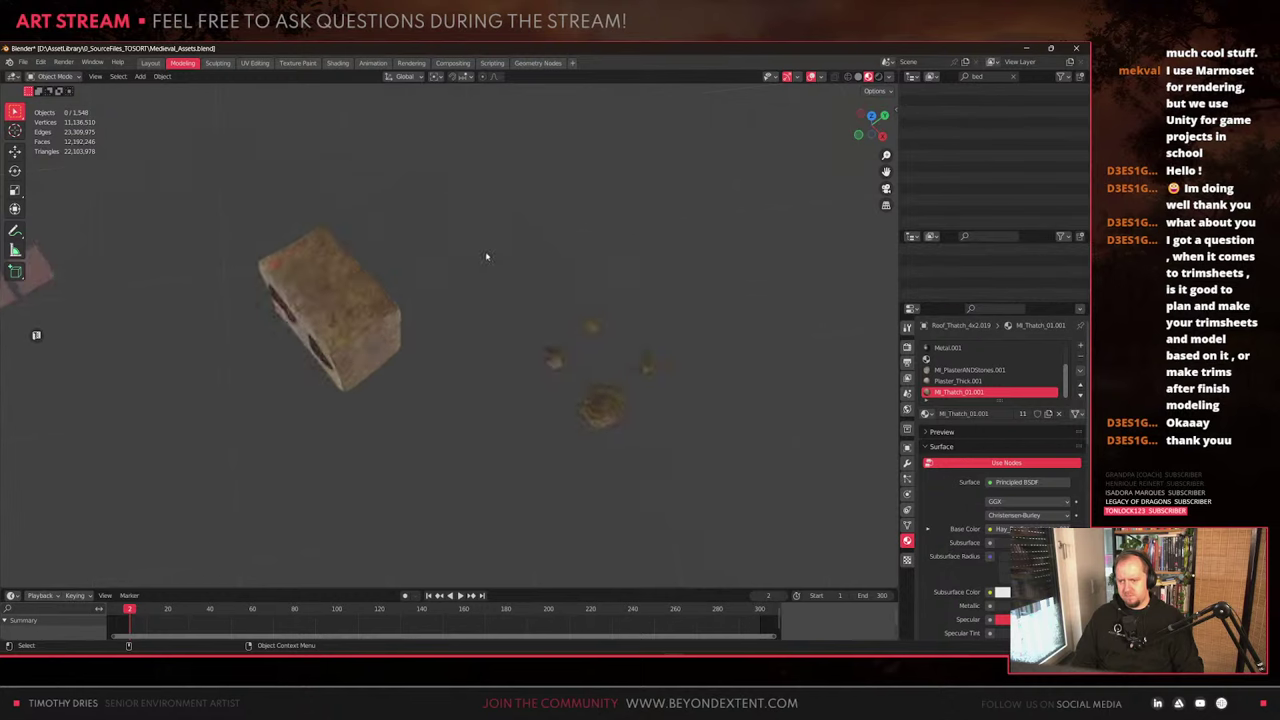
# Examine the clumps on the hay bale's long side and their assigned materials
pyautogui.scroll(4, 470, 270)
pyautogui.click(230, 390)
pyautogui.moveTo(206, 400); pyautogui.dragTo(508, 380, button='middle')
pyautogui.click(430, 378)
pyautogui.scroll(4, 440, 379)
pyautogui.scroll(-5, 440, 380)
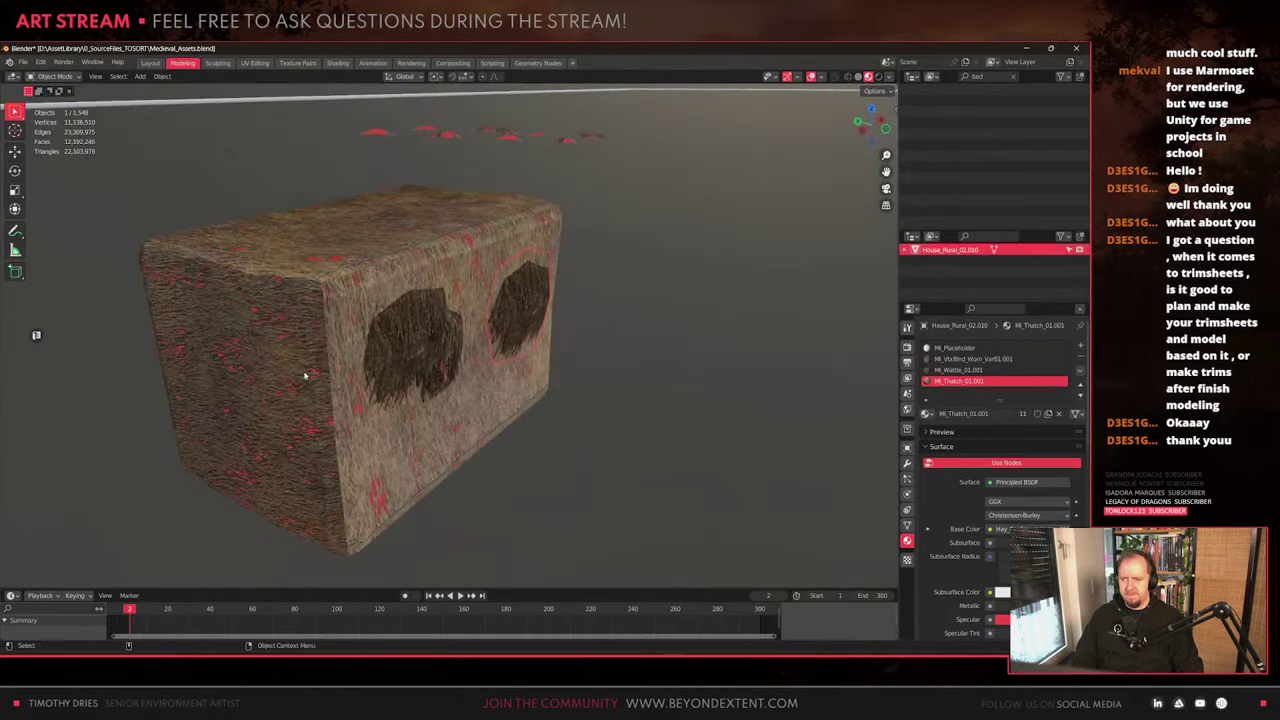
pyautogui.click(306, 375)
pyautogui.click(432, 344)
pyautogui.moveTo(432, 344); pyautogui.dragTo(397, 378, button='middle')
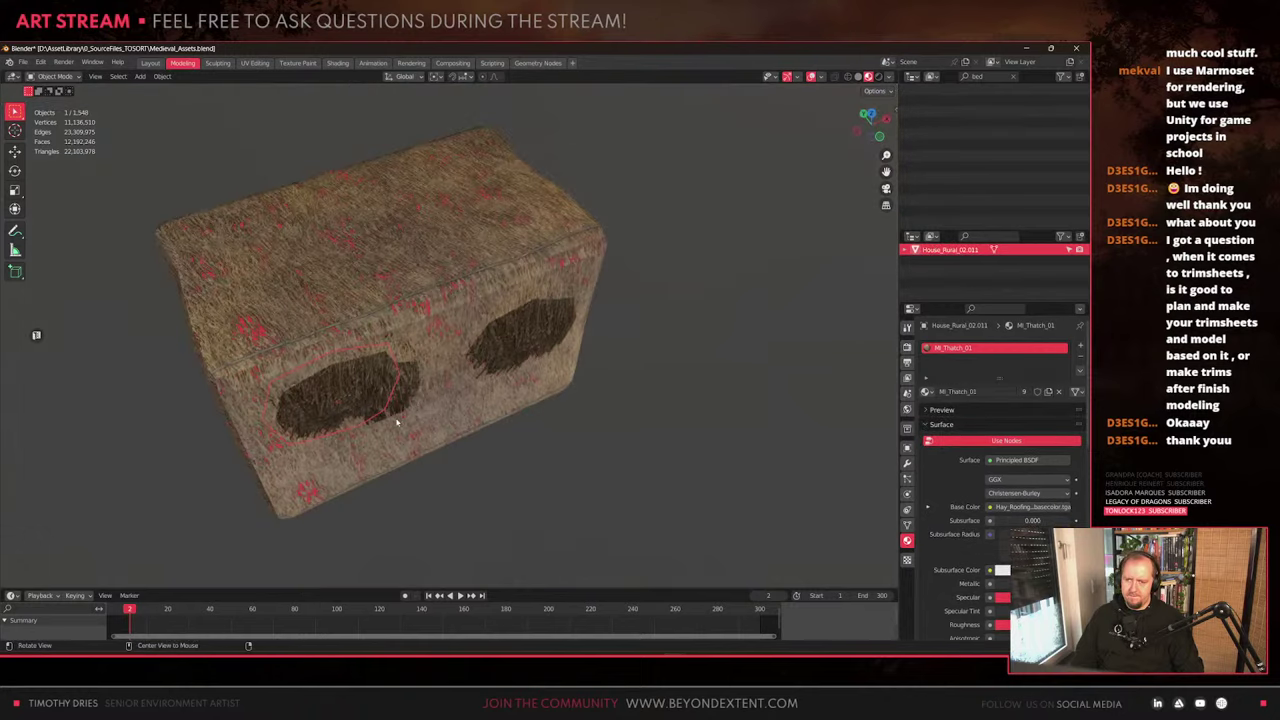
# Duplicate the scaled clump and place the copy below it over the bale's lower edge, with Y locked
pyautogui.scroll(2, 486, 415)
pyautogui.scroll(-2, 480, 416)
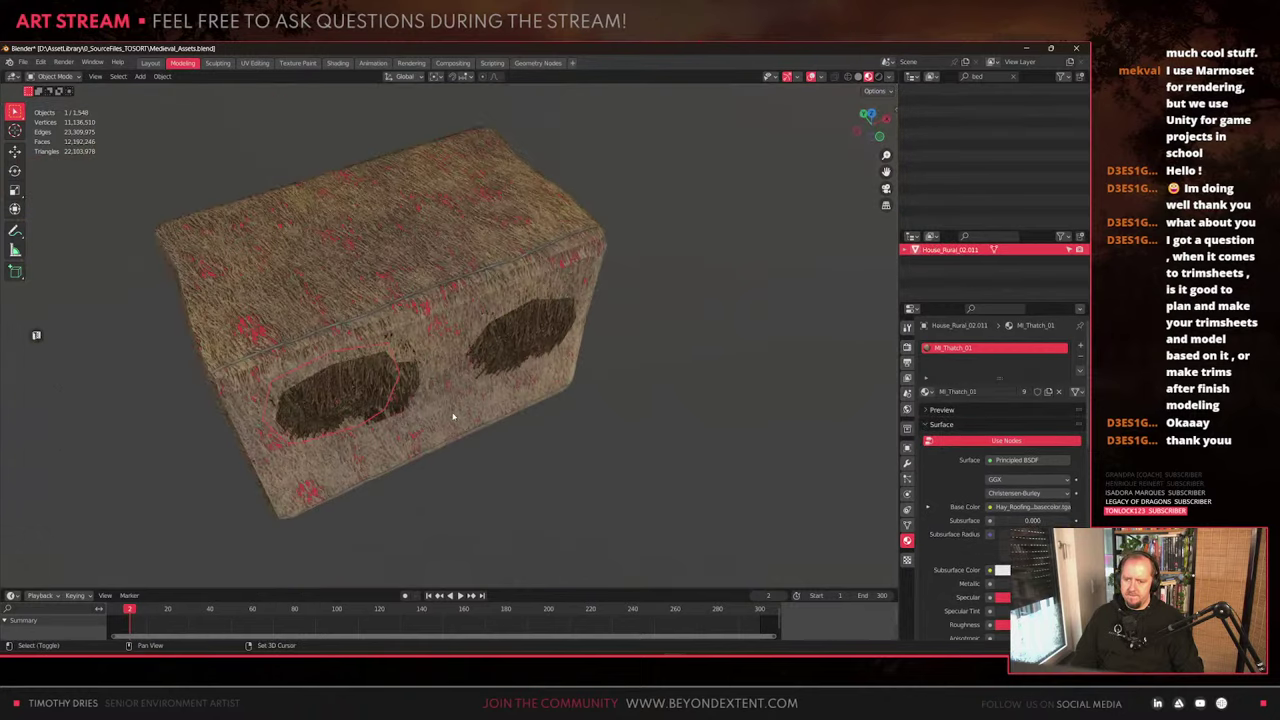
pyautogui.keyDown('alt'); pyautogui.keyDown('shift'); pyautogui.moveTo(451, 417); pyautogui.dragTo(467, 357); pyautogui.keyUp('shift'); pyautogui.keyUp('alt')
pyautogui.hotkey('shift', 'd')
pyautogui.hotkey('shift', 'y')
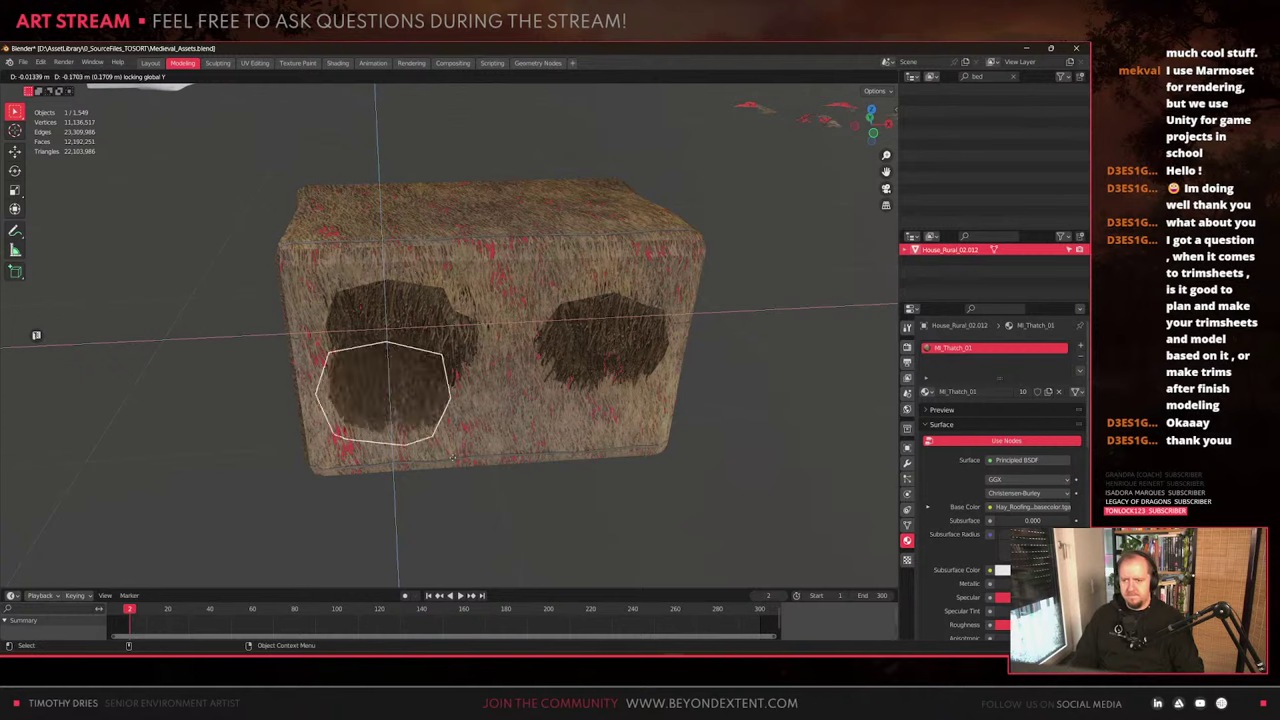
pyautogui.click(452, 476)
# Reset the normal vectors on all faces of the lower clump
pyautogui.click(454, 398)
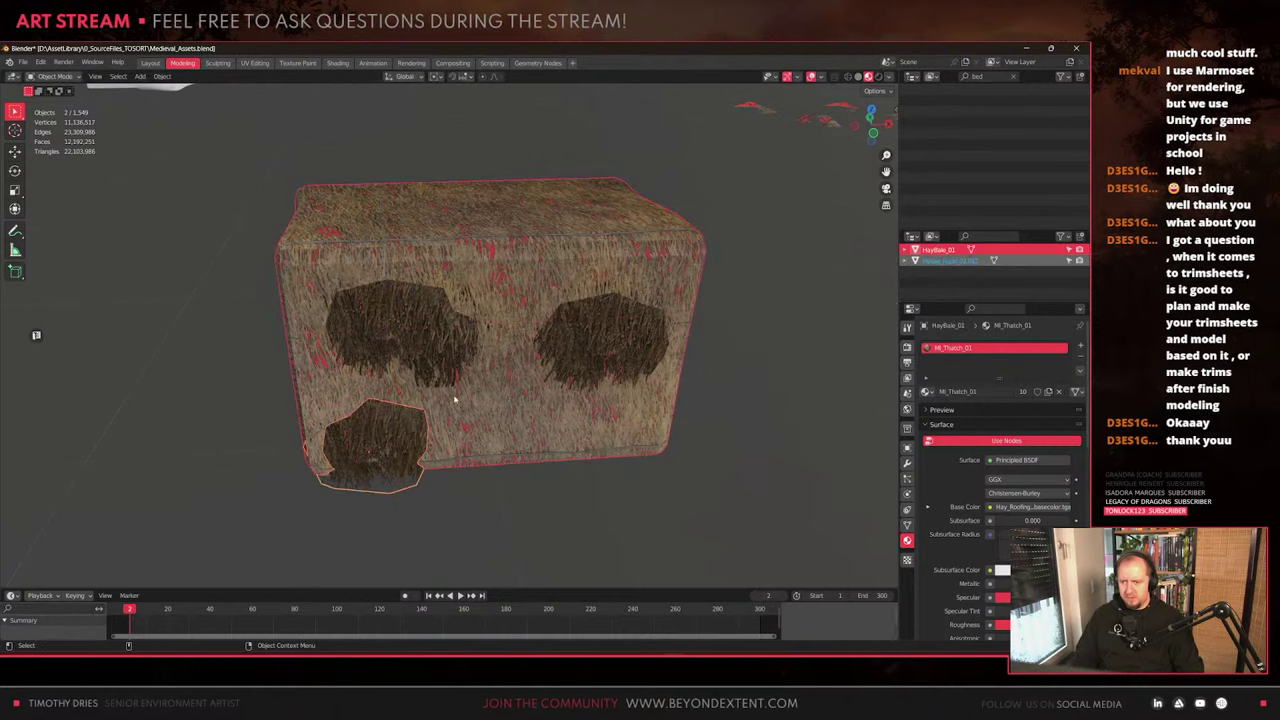
pyautogui.click(376, 462)
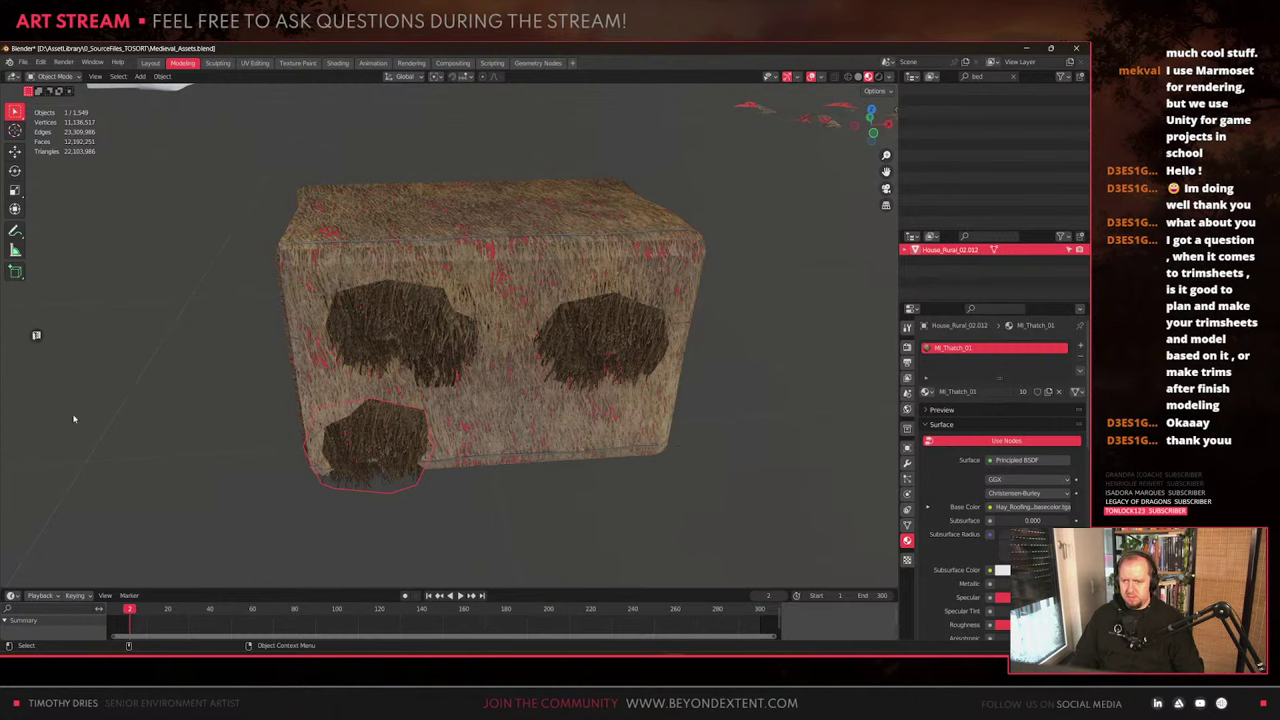
pyautogui.scroll(-3, 391, 434)
pyautogui.press('Tab')
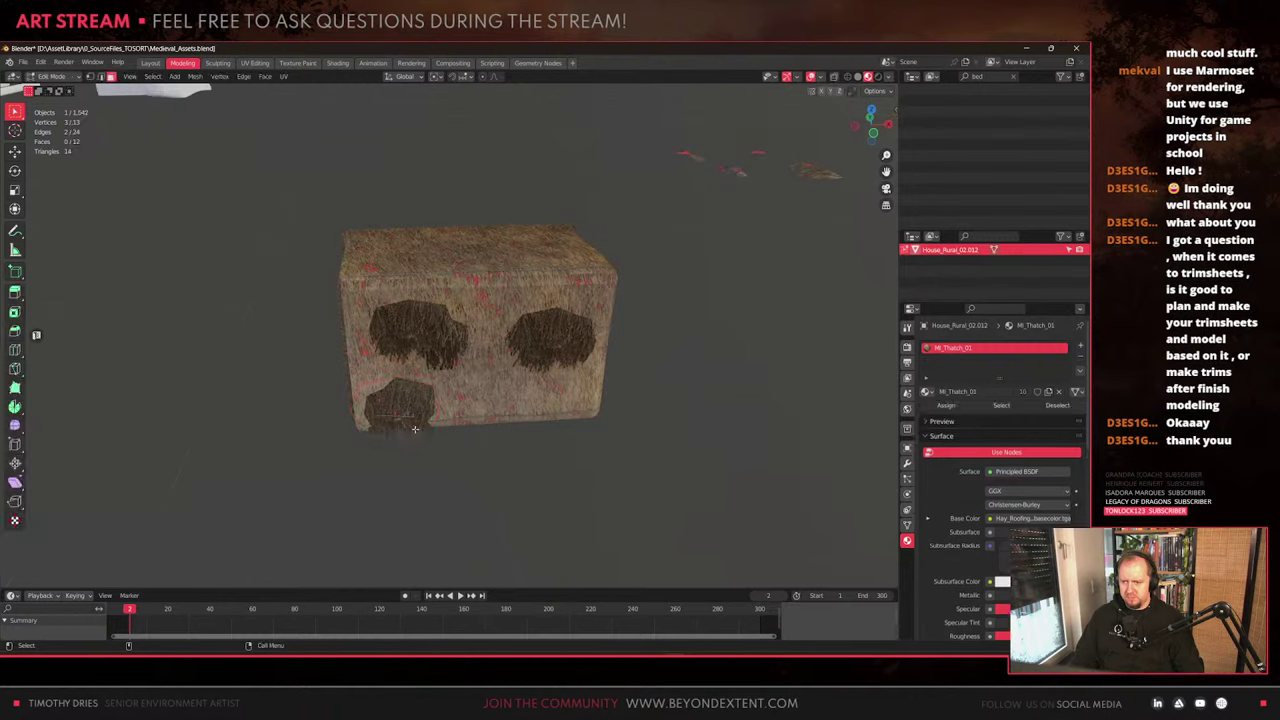
pyautogui.press('a')
pyautogui.hotkey('alt', 'n')
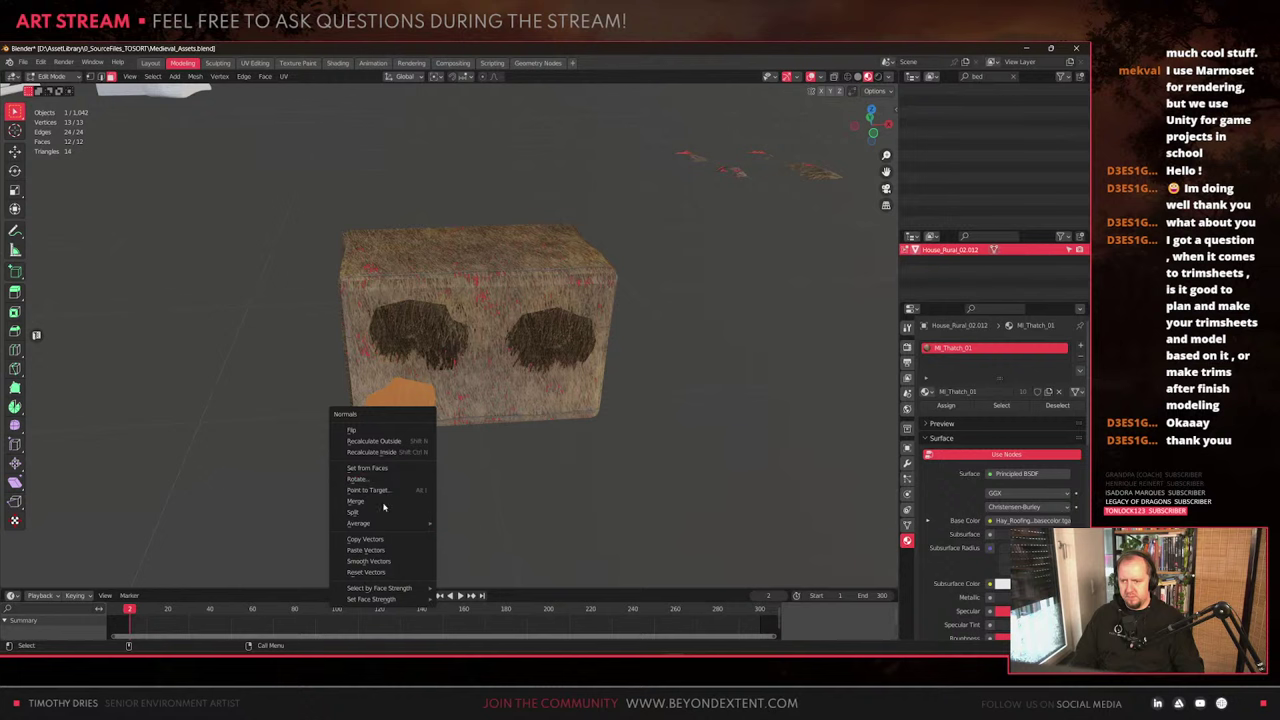
pyautogui.click(366, 572)
pyautogui.press('Tab')
pyautogui.scroll(3, 399, 482)
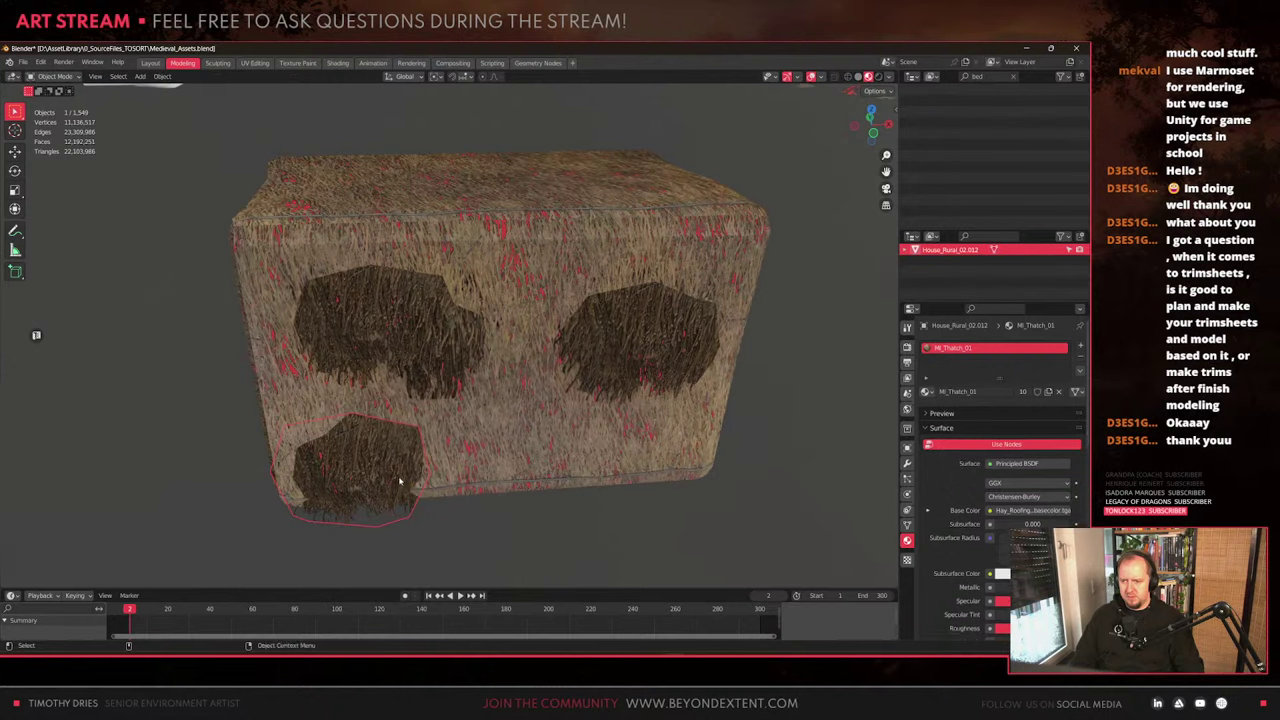
# Move the lower clump up about 0.078 m along Z
pyautogui.moveTo(399, 482); pyautogui.dragTo(450, 475, button='middle')
pyautogui.press('g')
pyautogui.press('z')
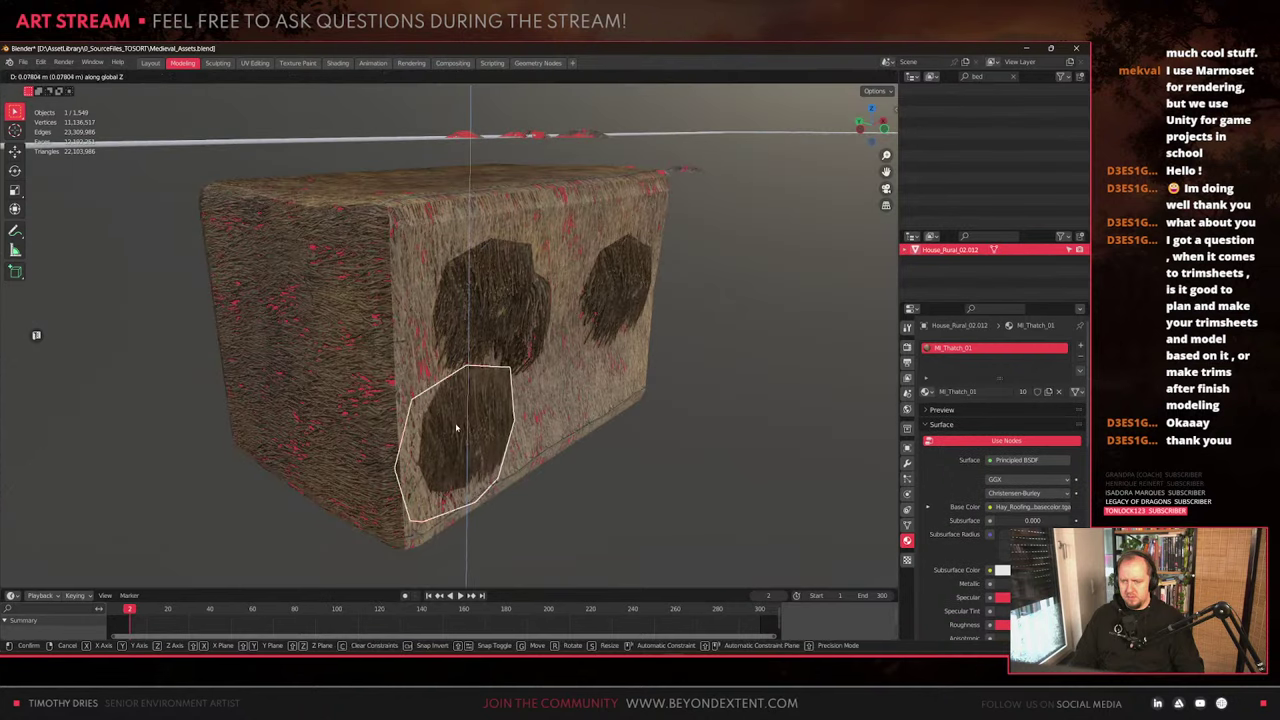
pyautogui.click(456, 428)
# Examine the lower clump's mesh and its fit against the bale from several sides
pyautogui.moveTo(456, 428); pyautogui.dragTo(594, 423, button='middle')
pyautogui.scroll(3, 394, 429)
pyautogui.press('Tab')
pyautogui.press('Tab')
pyautogui.scroll(2, 594, 423)
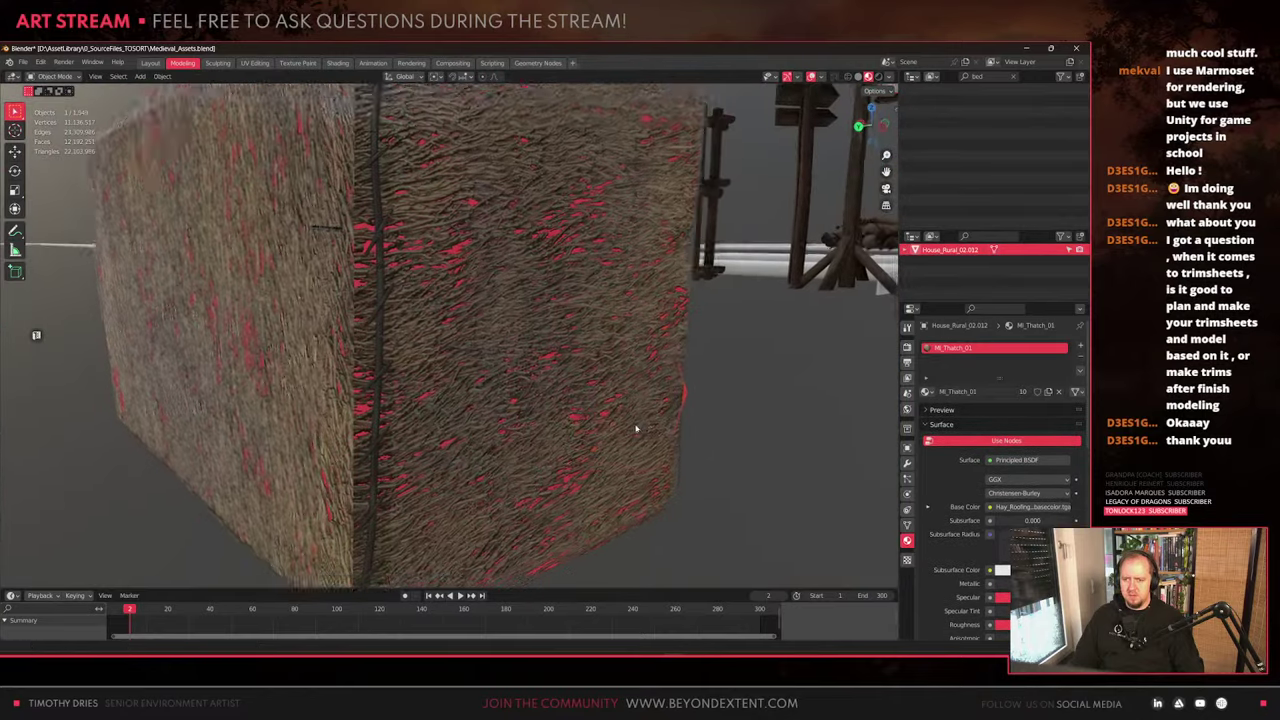
pyautogui.press('Tab')
pyautogui.keyDown('alt'); pyautogui.moveTo(636, 428); pyautogui.dragTo(513, 558); pyautogui.keyUp('alt')
pyautogui.scroll(-3, 513, 558)
pyautogui.click(586, 534)
pyautogui.keyDown('alt'); pyautogui.moveTo(545, 470); pyautogui.dragTo(492, 465); pyautogui.keyUp('alt')
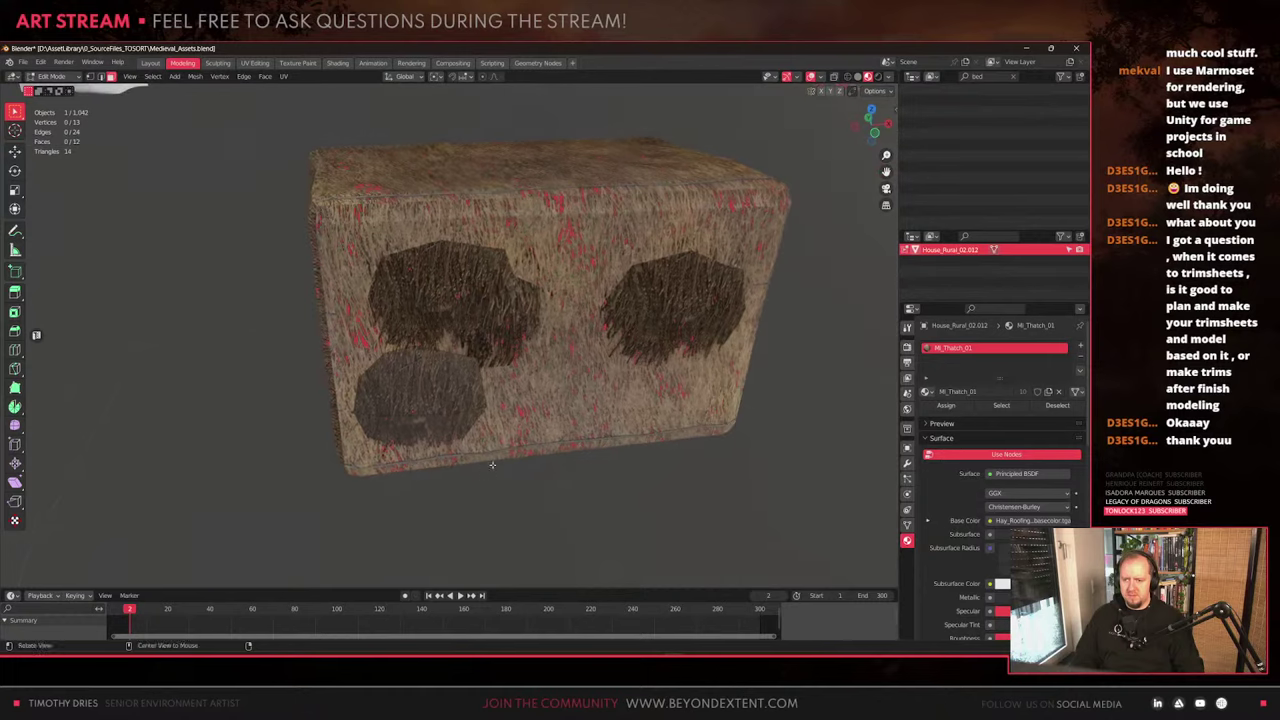
pyautogui.press('Tab')
pyautogui.moveTo(492, 464); pyautogui.dragTo(400, 457, button='middle')
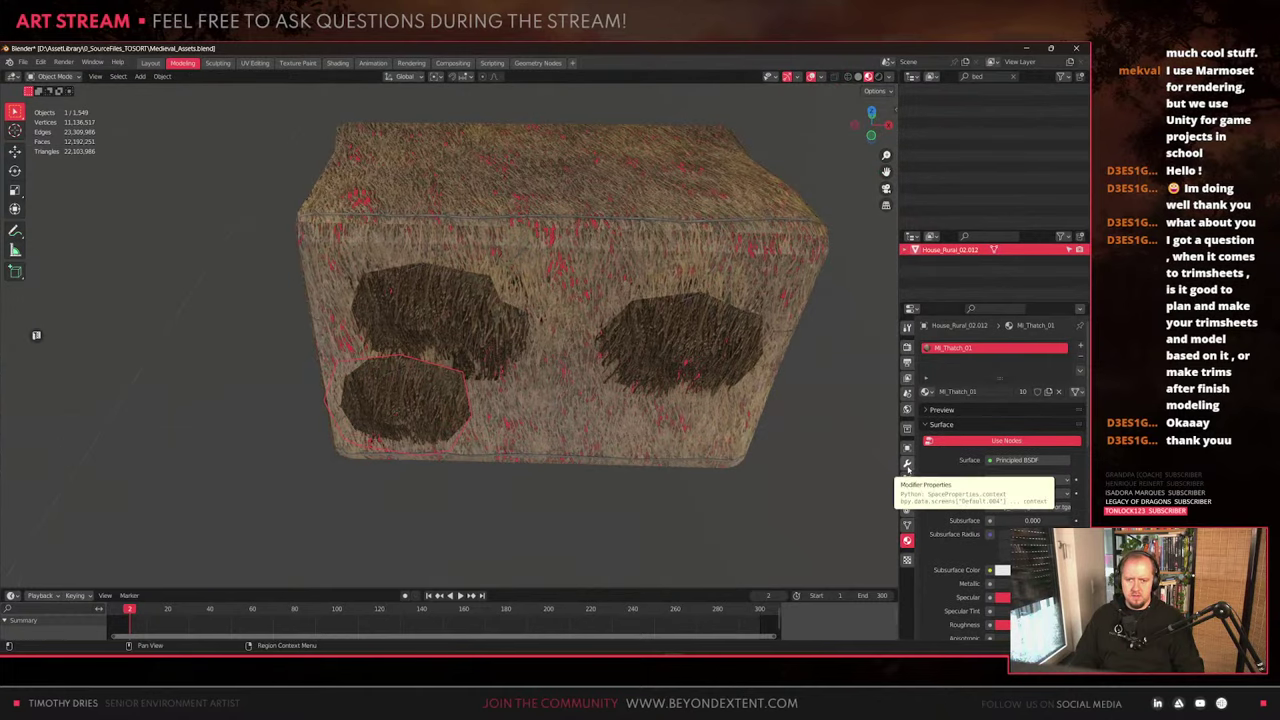
# Reset the normal vectors across the whole hay bale mesh and select the small overlapping clump
pyautogui.click(565, 227)
pyautogui.keyDown('shift'); pyautogui.moveTo(565, 227); pyautogui.dragTo(561, 258, button='middle'); pyautogui.keyUp('shift')
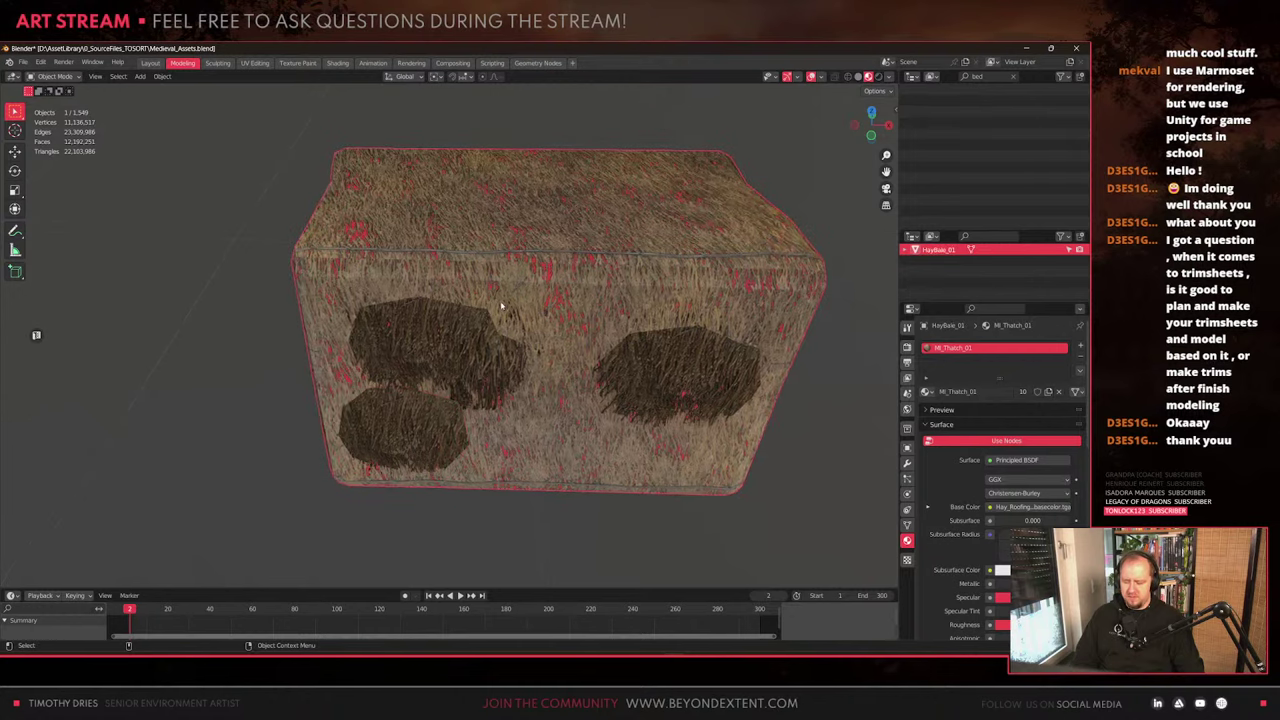
pyautogui.press('Tab')
pyautogui.hotkey('alt', 'n')
pyautogui.click(500, 302)
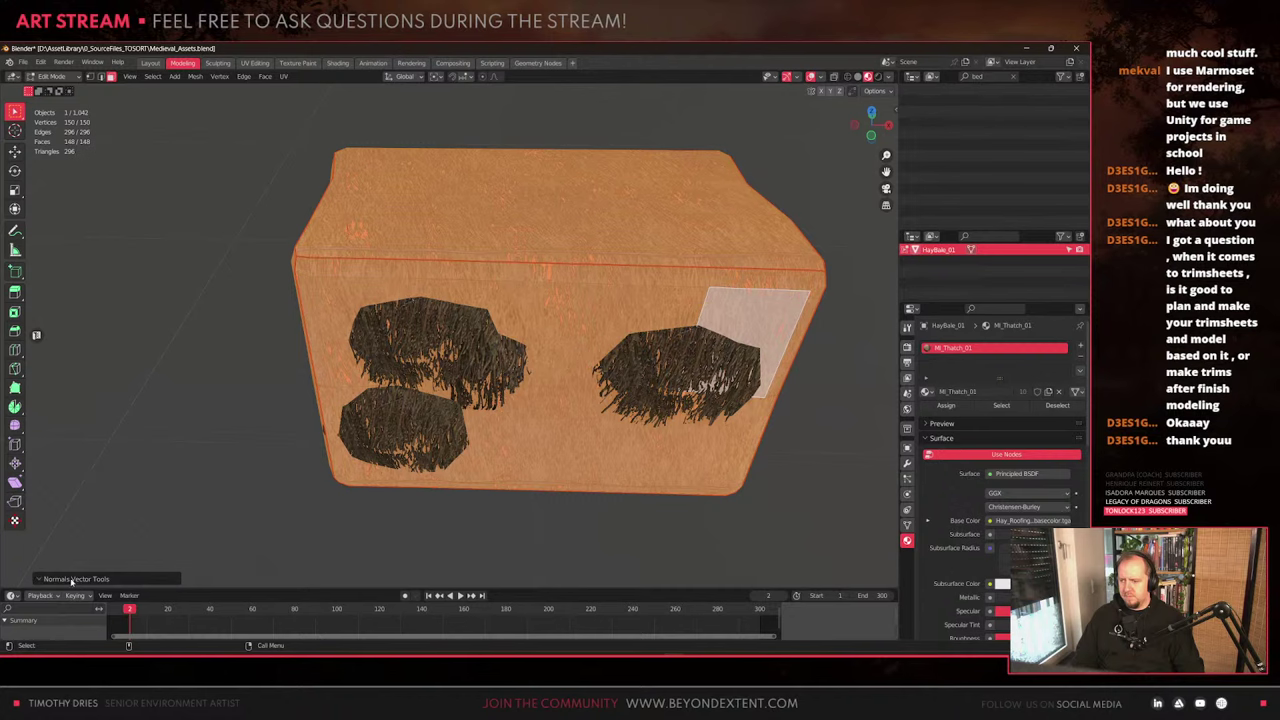
pyautogui.press('Tab')
pyautogui.moveTo(466, 384); pyautogui.dragTo(498, 389, button='middle')
pyautogui.click(495, 384)
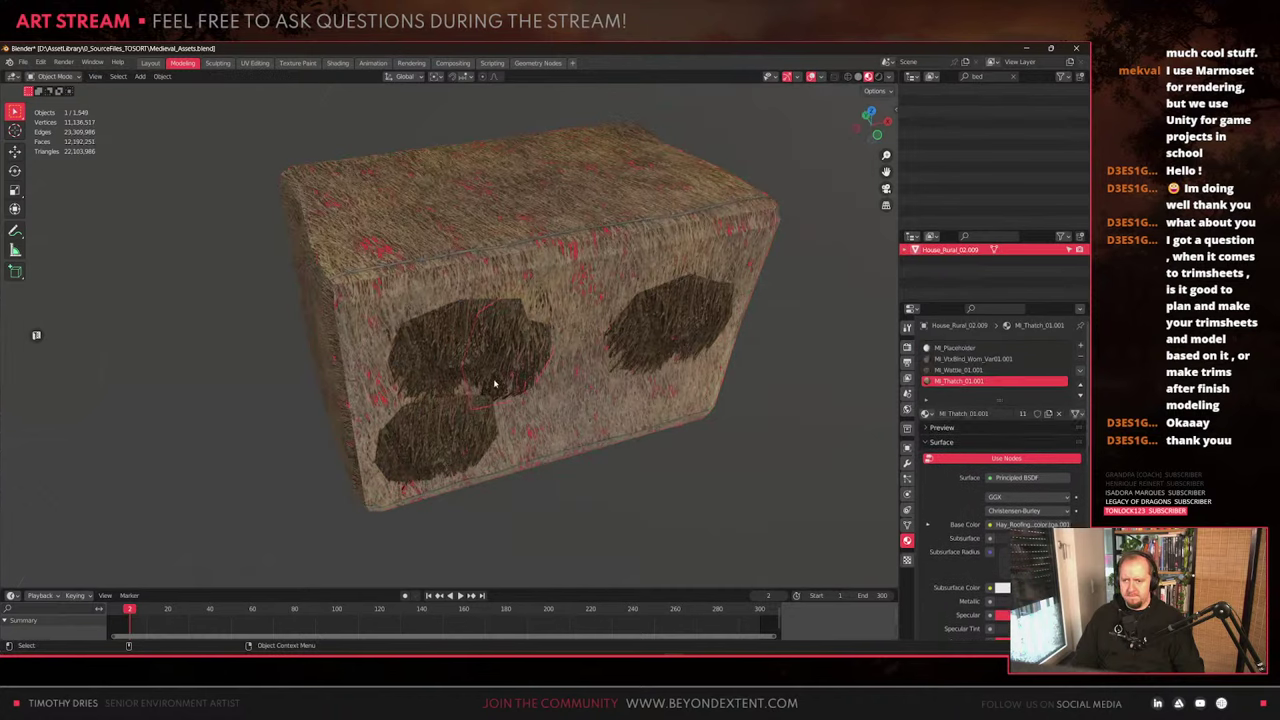
# Check the lower clumps' mesh data and examine the node setup of the MI_Thatch_01 material in the shader editor
pyautogui.click(449, 446)
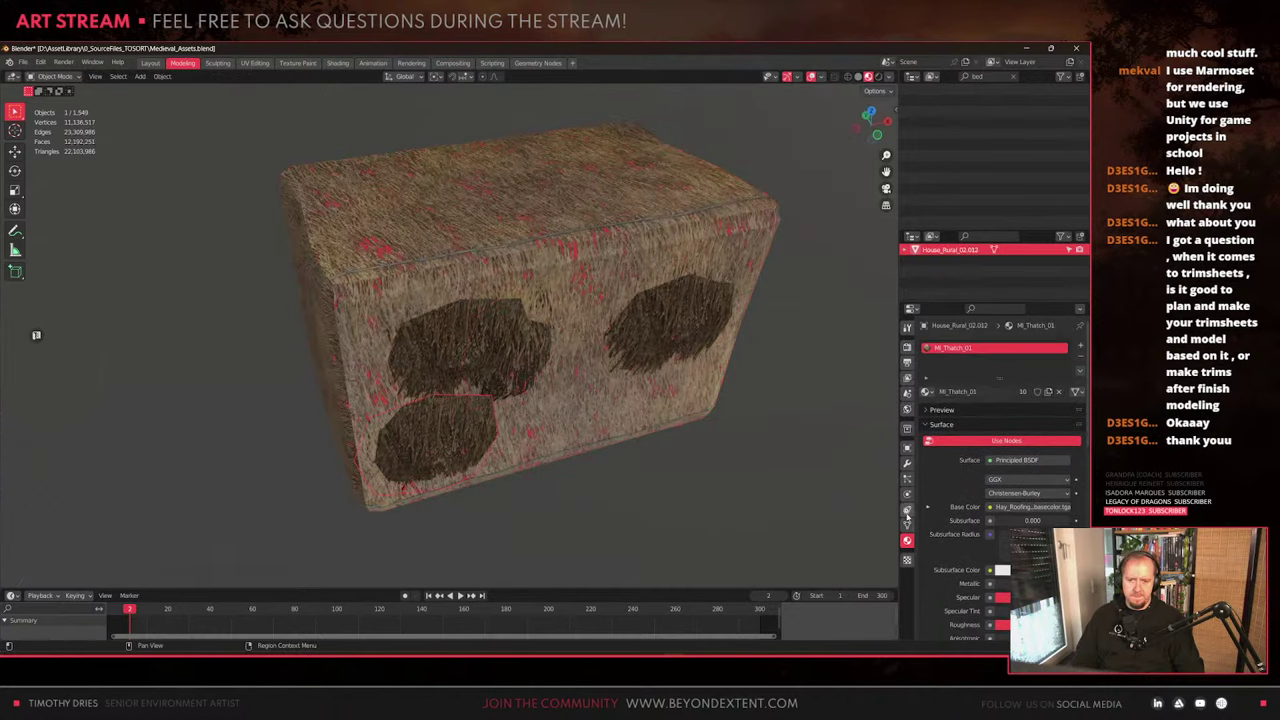
pyautogui.click(906, 525)
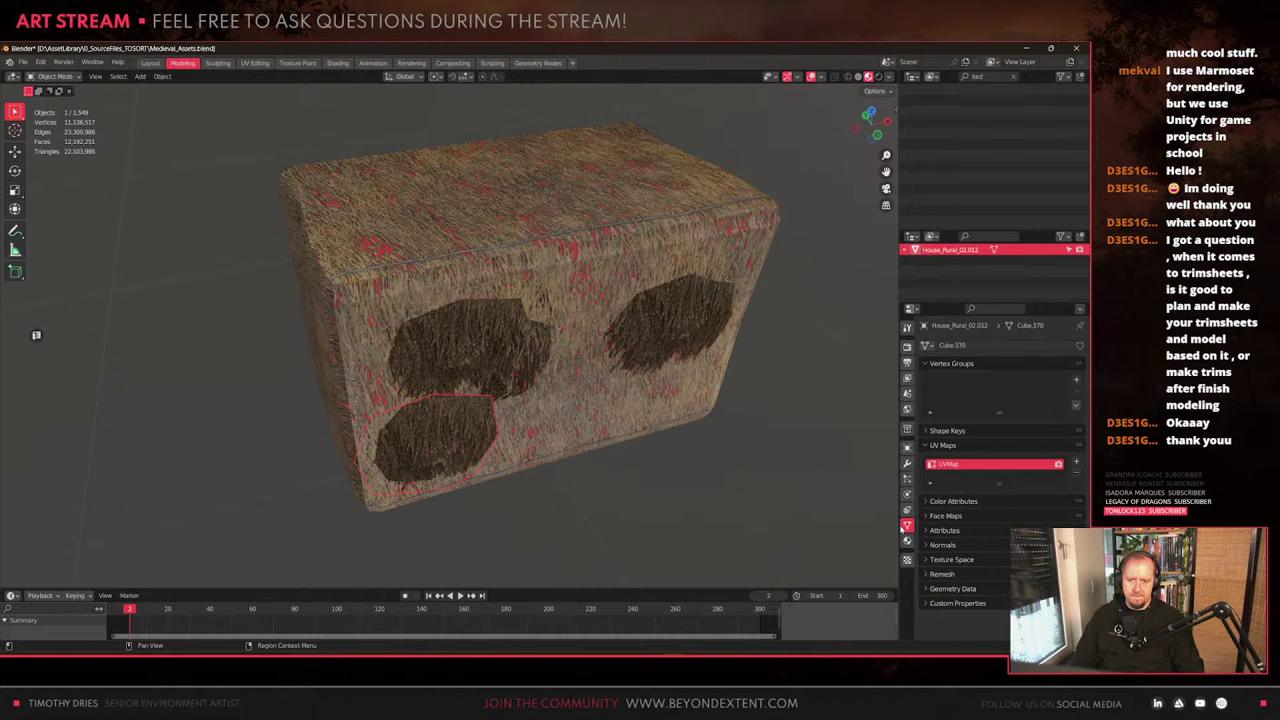
pyautogui.click(550, 258)
pyautogui.click(447, 450)
pyautogui.click(336, 63)
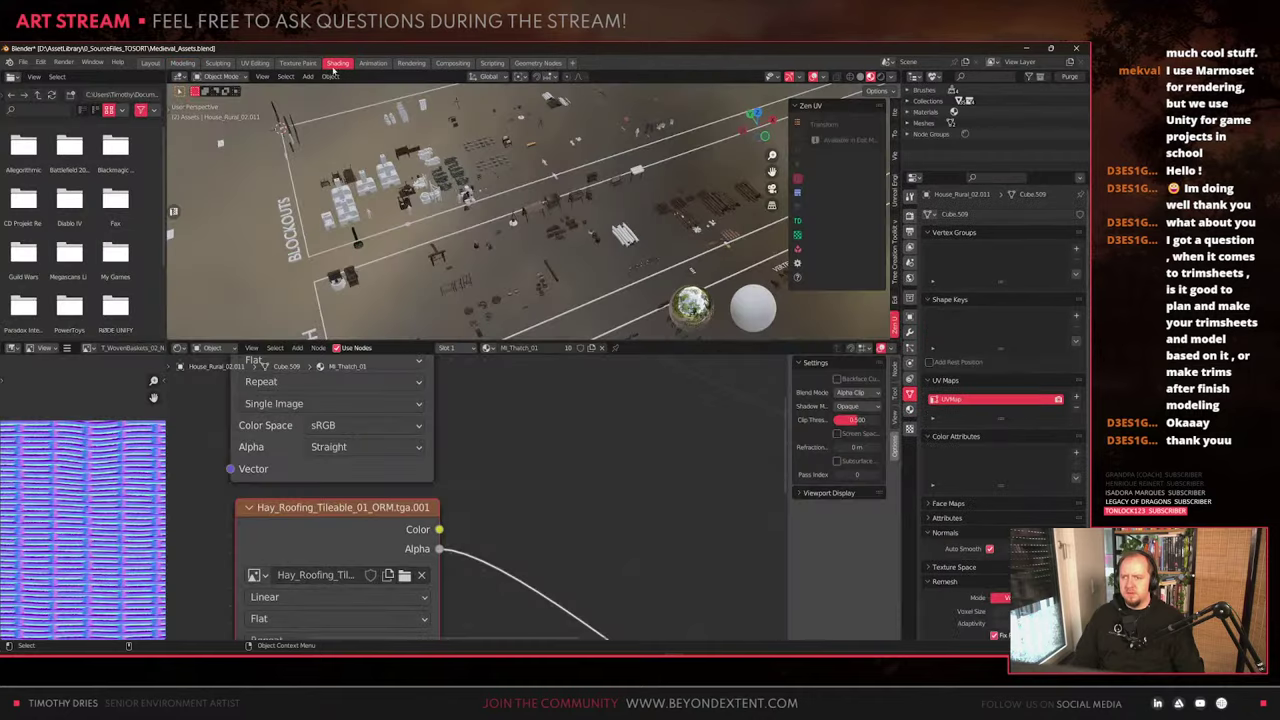
pyautogui.scroll(-8, 480, 443)
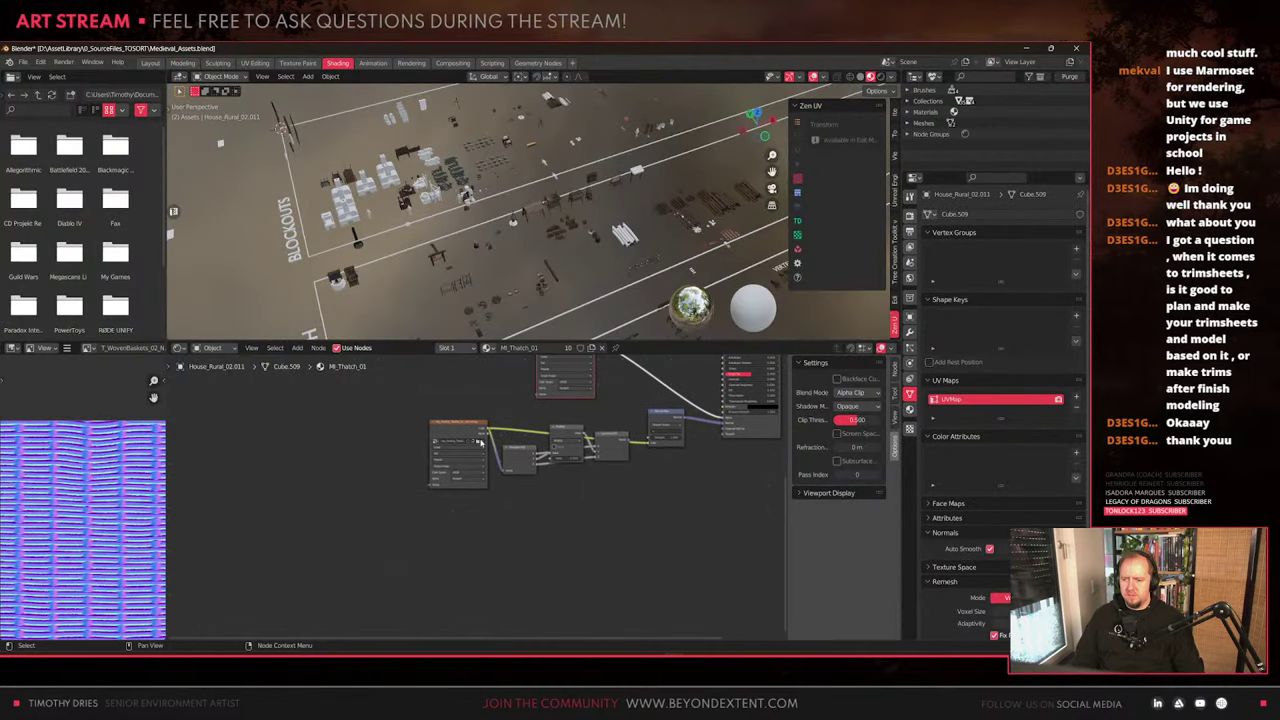
pyautogui.scroll(5, 480, 443)
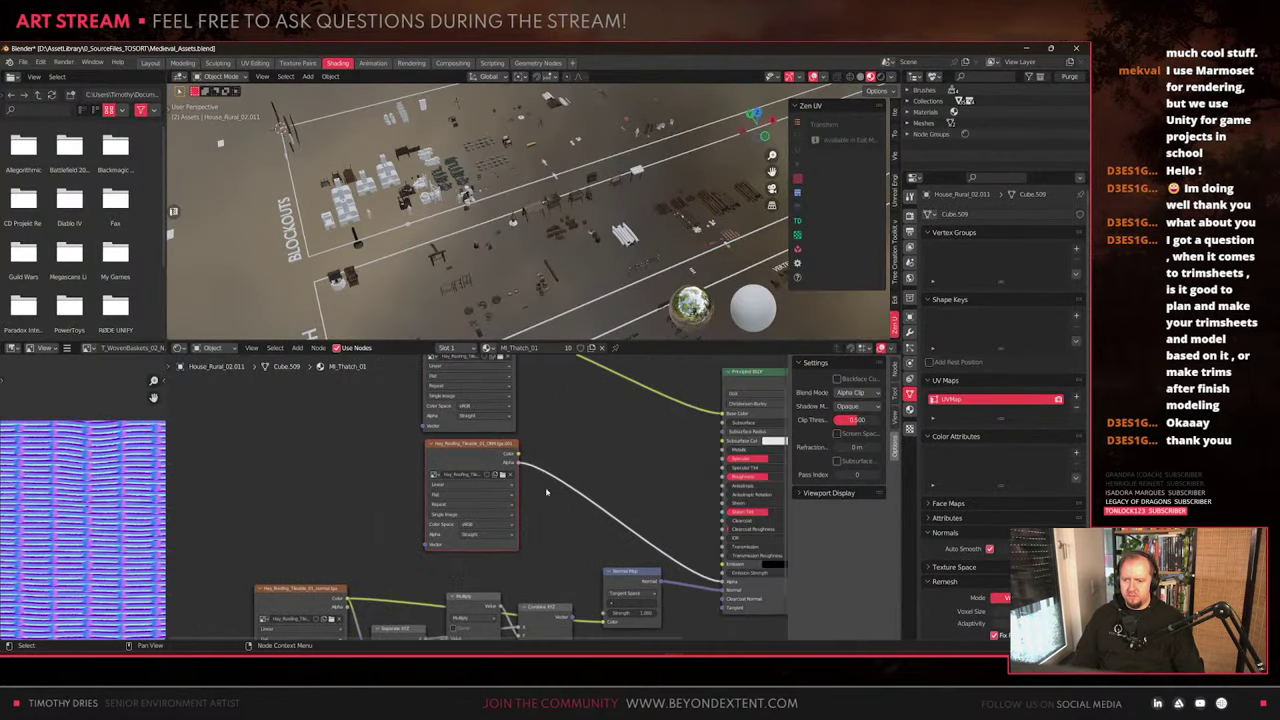
pyautogui.moveTo(546, 491); pyautogui.dragTo(361, 551, button='middle')
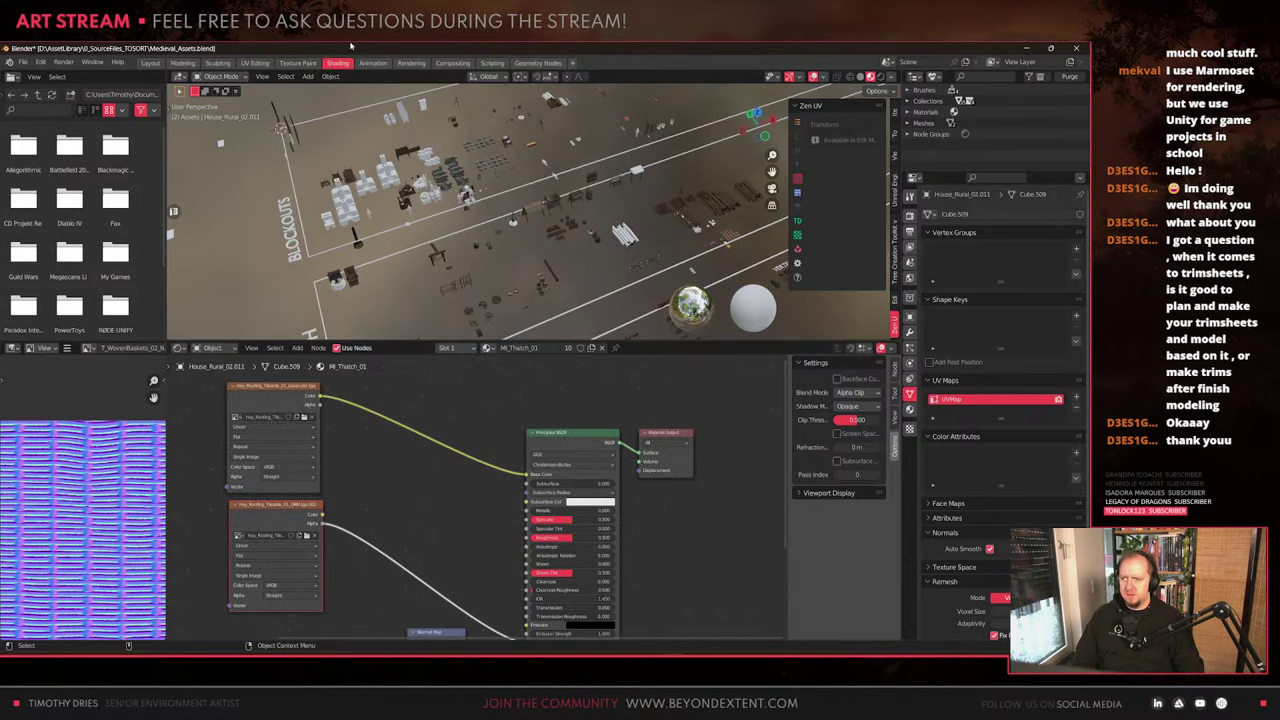
pyautogui.click(182, 62)
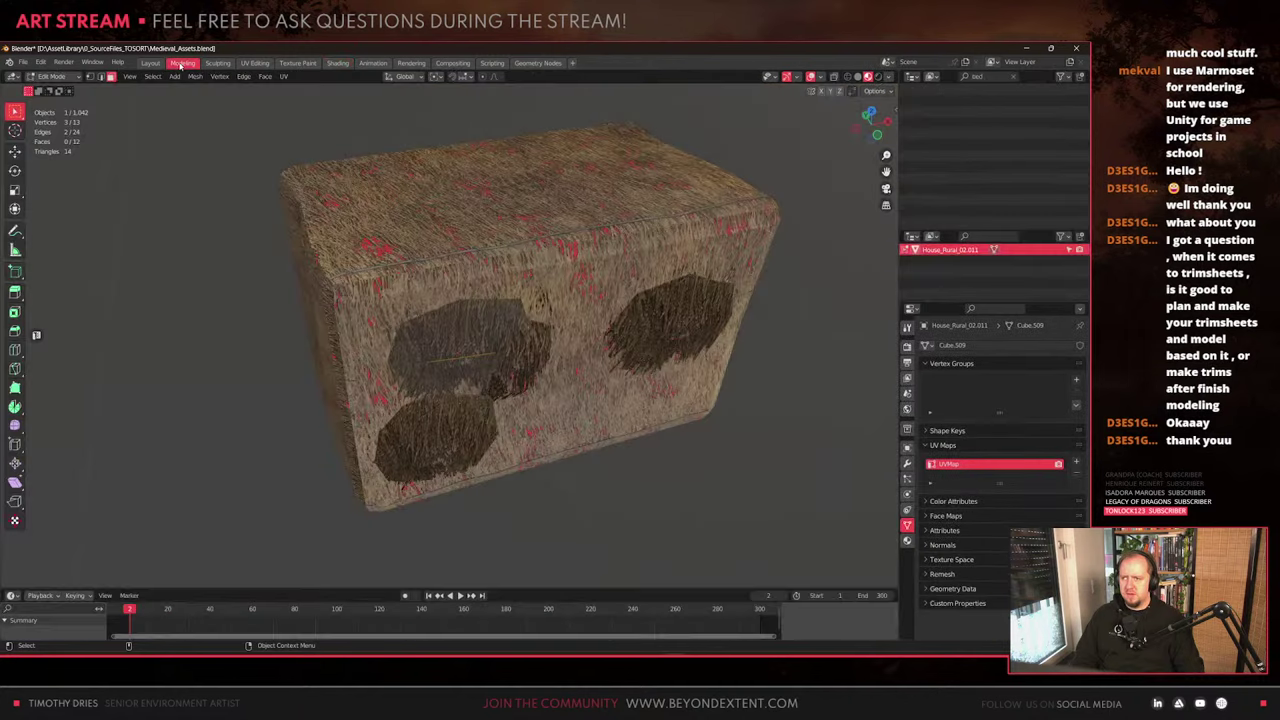
# Duplicate the small overlapping clump and move the copy horizontally about 0.48 m along X and -0.04 m along Y
pyautogui.press('Tab')
pyautogui.click(517, 393)
pyautogui.moveTo(517, 393)
pyautogui.mouseDown(button='middle')
pyautogui.moveTo(463, 343)
pyautogui.moveTo(504, 415)
pyautogui.moveTo(495, 427)
pyautogui.mouseUp(button='middle')
pyautogui.scroll(3, 463, 343)
pyautogui.click(858, 77)
pyautogui.click(869, 77)
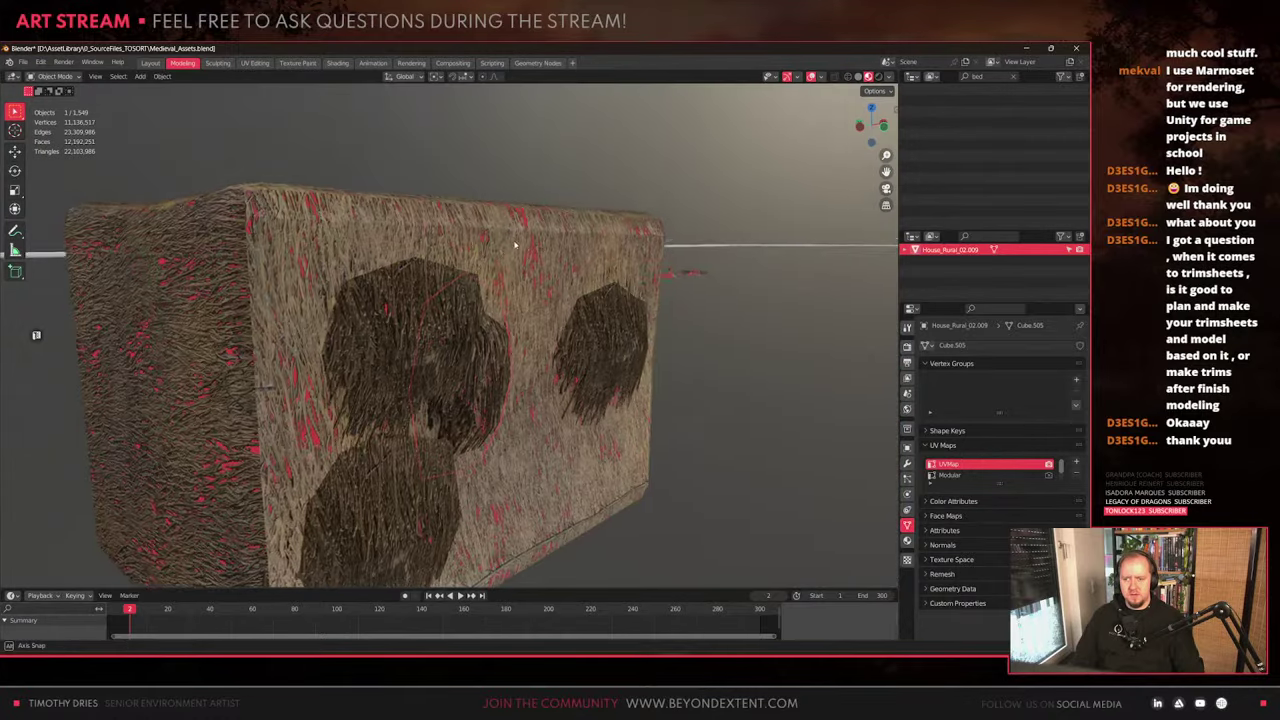
pyautogui.moveTo(548, 318)
pyautogui.mouseDown(button='middle')
pyautogui.moveTo(463, 357)
pyautogui.moveTo(466, 377)
pyautogui.moveTo(406, 352)
pyautogui.mouseUp(button='middle')
pyautogui.scroll(-3, 466, 377)
pyautogui.scroll(3, 465, 357)
pyautogui.hotkey('shift', 'd')
pyautogui.hotkey('shift', 'z')
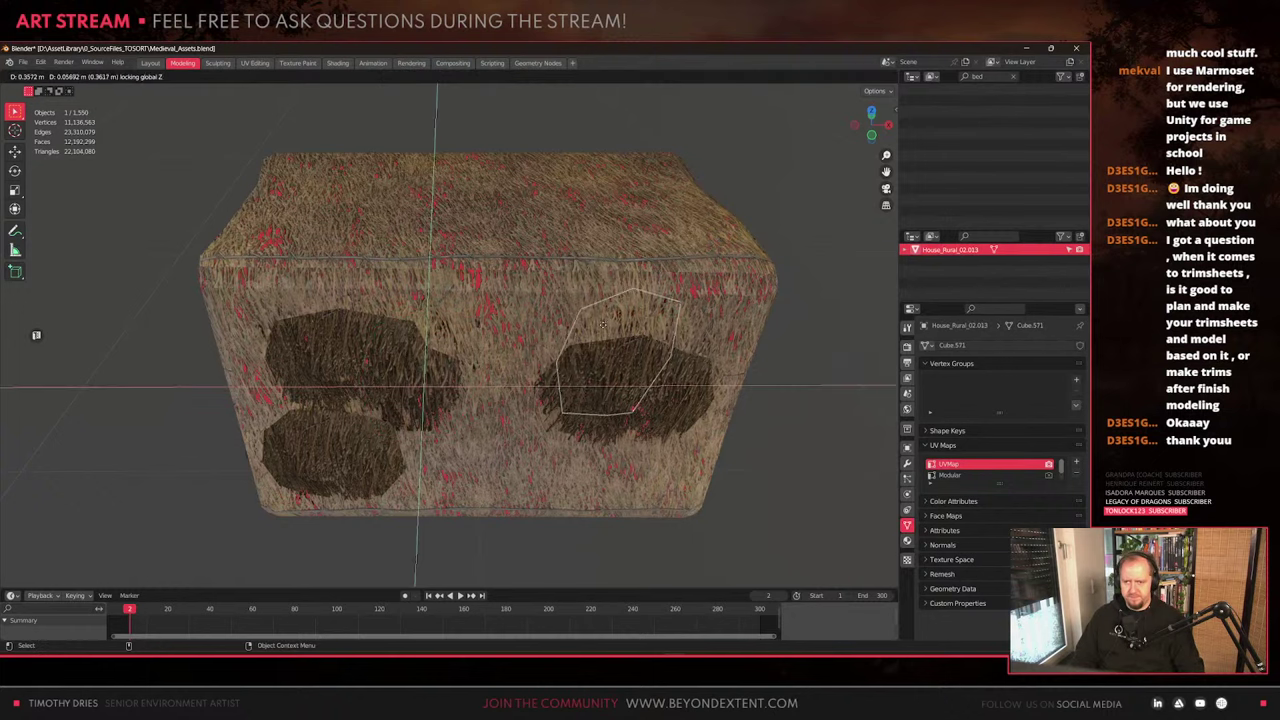
pyautogui.click(684, 342)
# Raise the duplicated clump about 0.11 m along Z so it sits near the bale's upper edge
pyautogui.press('g')
pyautogui.press('z')
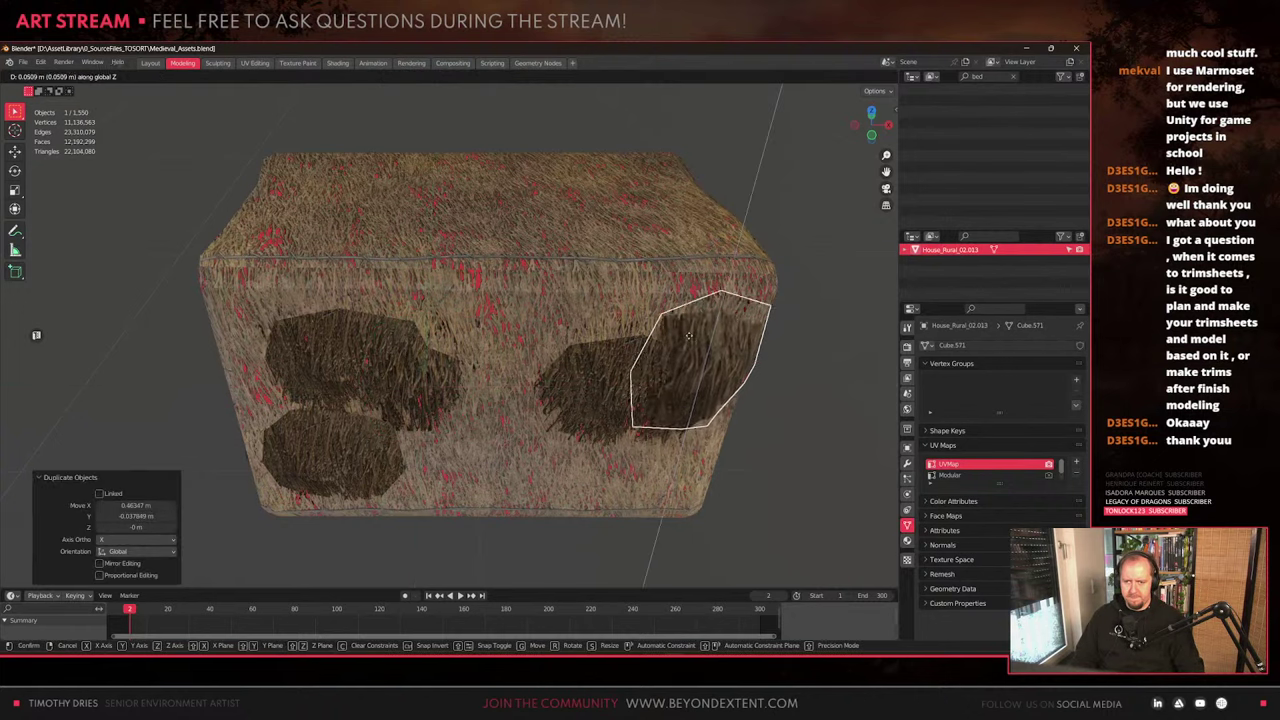
pyautogui.click(690, 322)
pyautogui.moveTo(690, 322); pyautogui.dragTo(597, 415, button='middle')
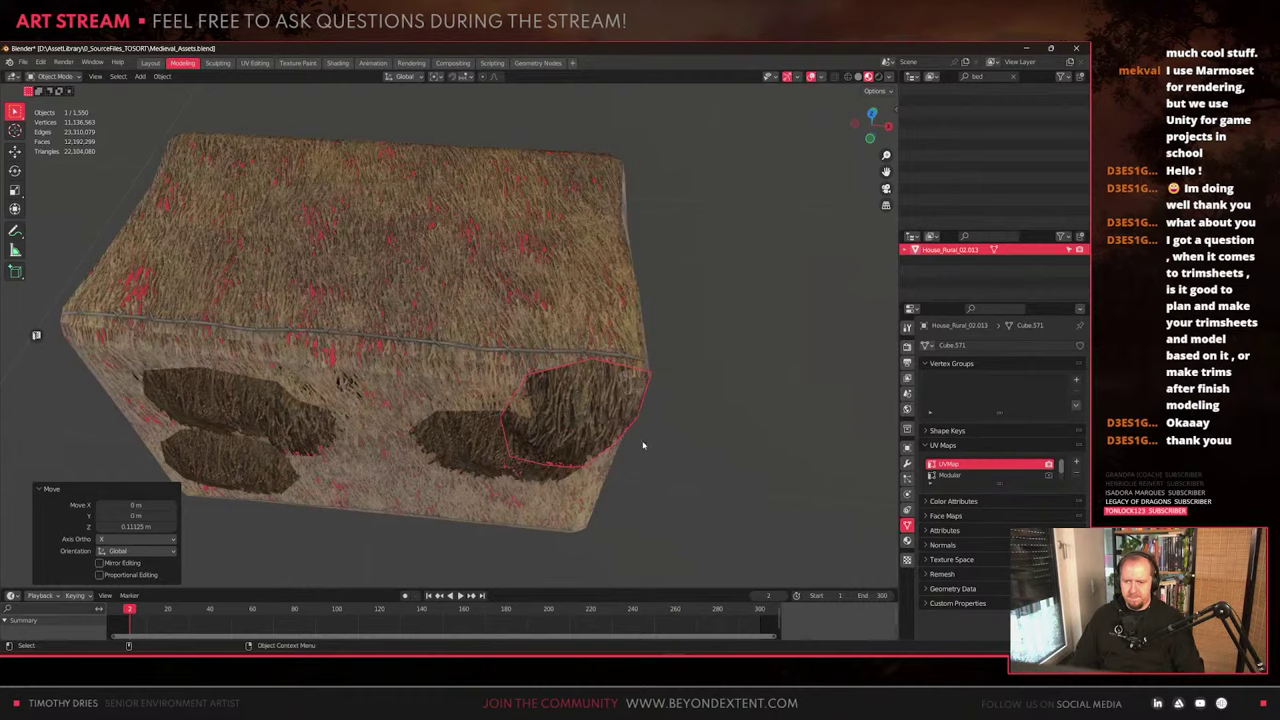
# Scale the large clump beside the new copy by 1.176 and duplicate it, shifting the copy about -0.25 m along X and -0.17 m along Z
pyautogui.keyDown('alt'); pyautogui.moveTo(643, 445); pyautogui.dragTo(628, 272); pyautogui.keyUp('alt')
pyautogui.click(556, 288)
pyautogui.keyDown('alt'); pyautogui.moveTo(556, 288); pyautogui.dragTo(486, 387); pyautogui.keyUp('alt')
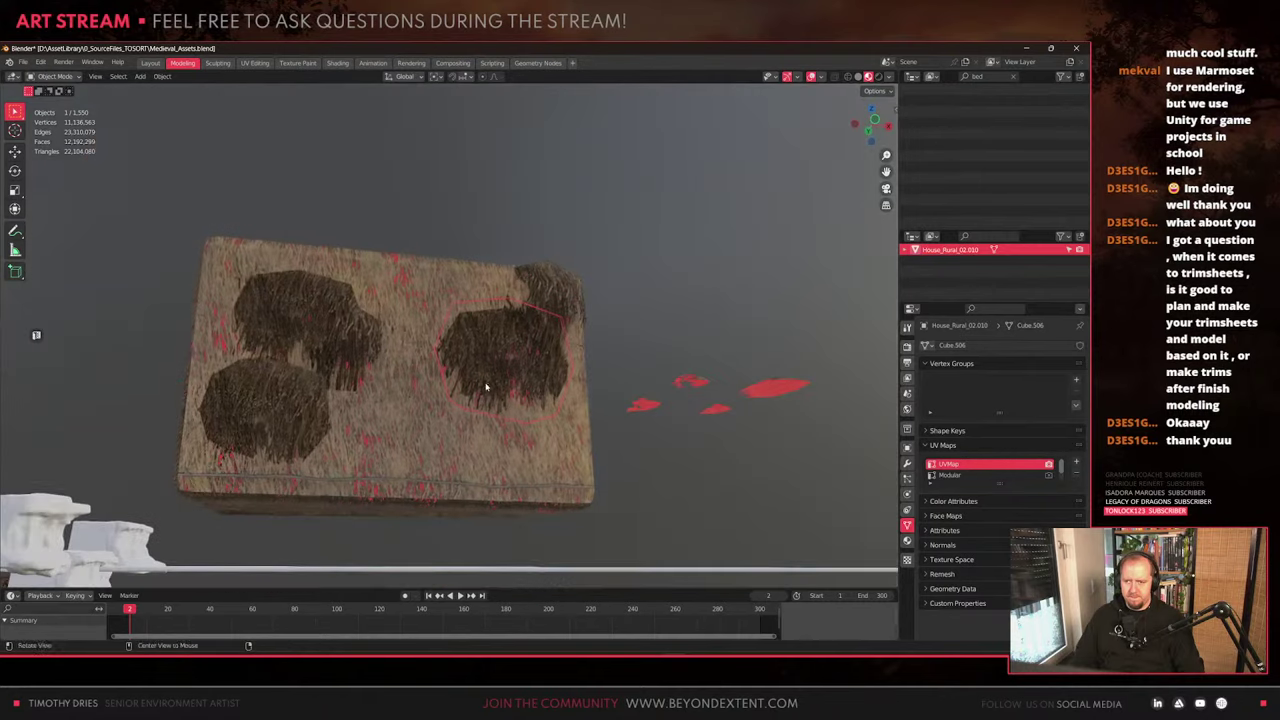
pyautogui.hotkey('shift', 'd')
pyautogui.press('s')
pyautogui.click(602, 410)
pyautogui.press('g')
pyautogui.hotkey('shift', 'y')
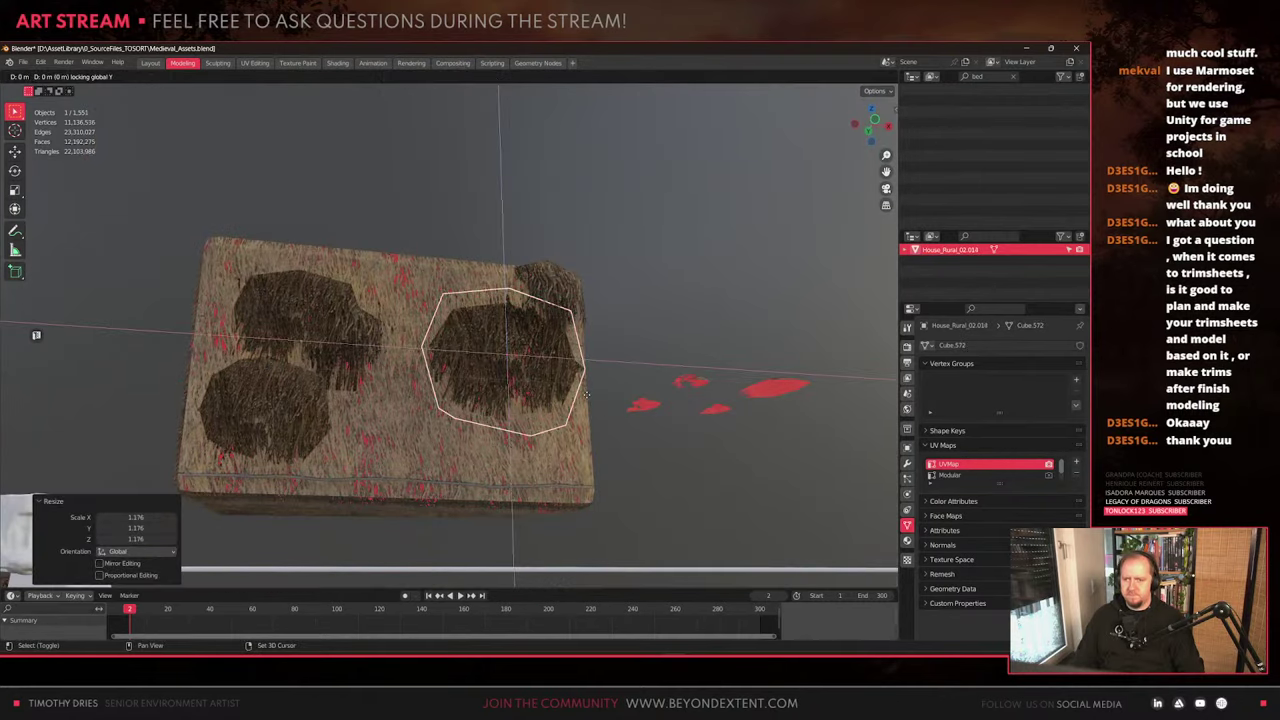
pyautogui.click(472, 463)
# Inspect how the thatch clumps sit against the bale from the side and from above
pyautogui.moveTo(472, 463); pyautogui.dragTo(521, 479, button='middle')
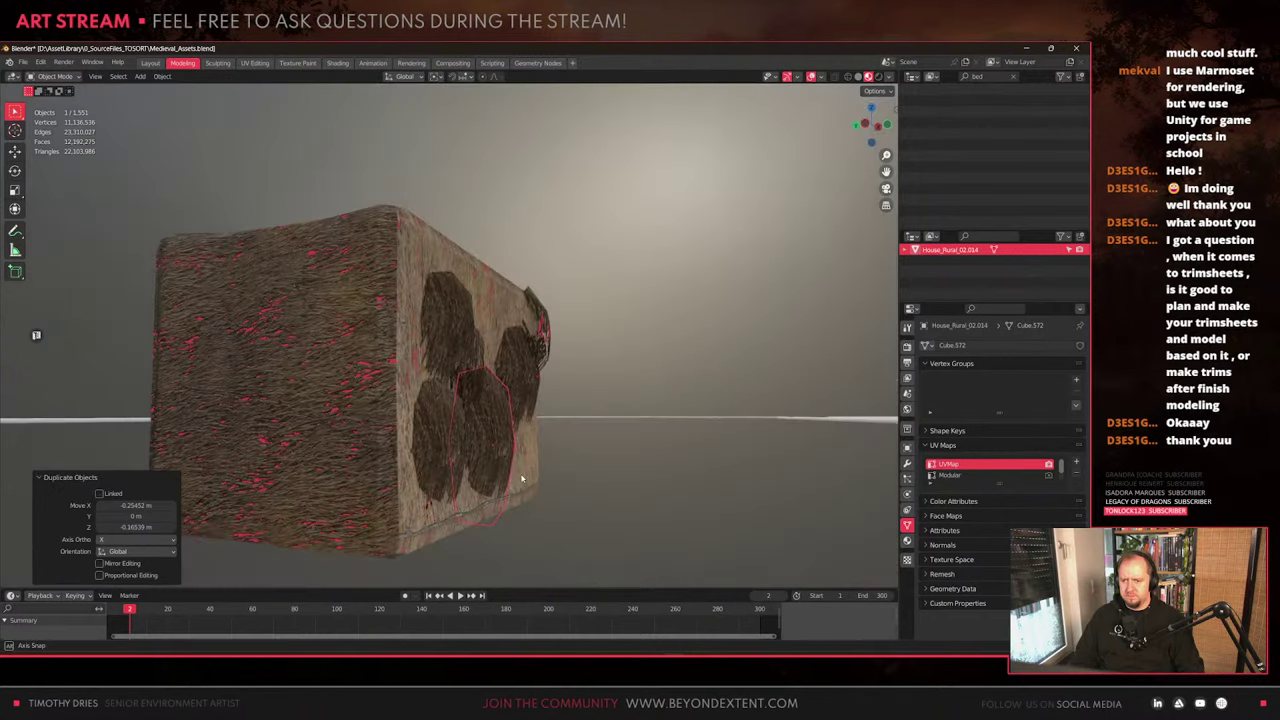
pyautogui.keyDown('alt'); pyautogui.moveTo(521, 479); pyautogui.dragTo(460, 517); pyautogui.keyUp('alt')
pyautogui.click(465, 427)
pyautogui.keyDown('alt'); pyautogui.moveTo(503, 390); pyautogui.dragTo(522, 430); pyautogui.keyUp('alt')
pyautogui.scroll(3, 491, 349)
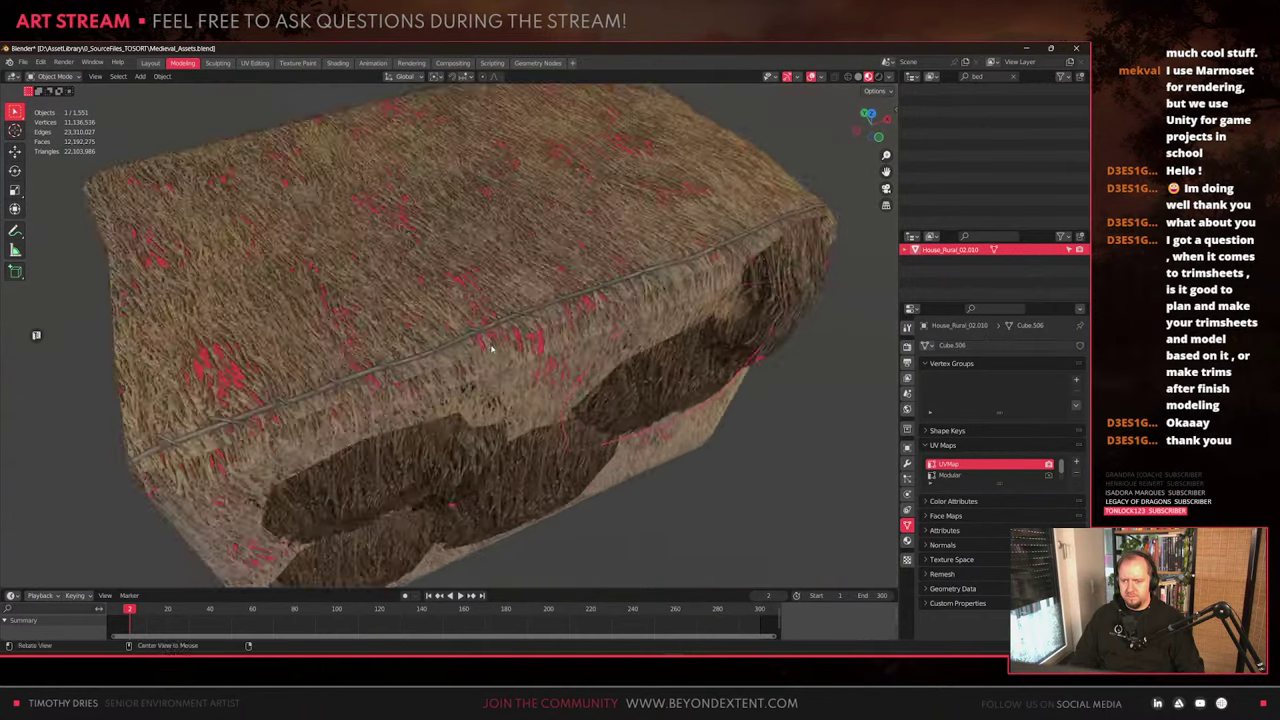
pyautogui.moveTo(491, 348); pyautogui.dragTo(619, 486, button='middle')
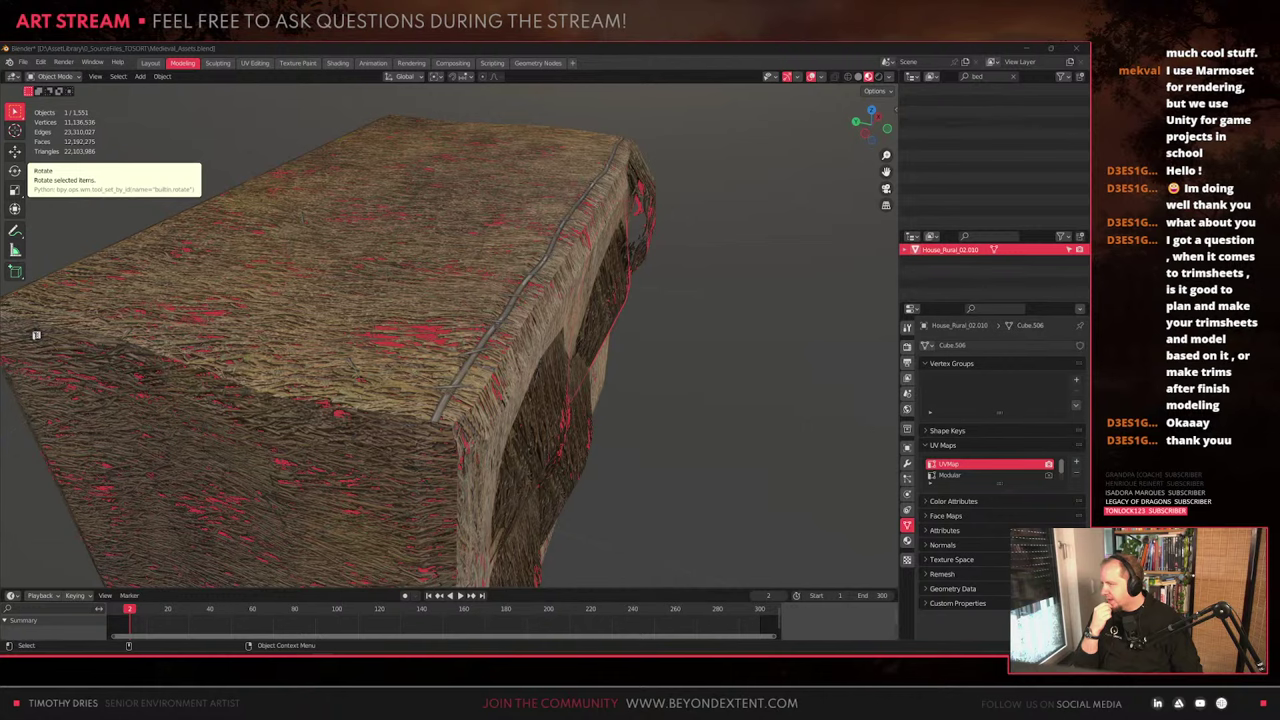
# Look at the haystack reference photo in the browser and return to the bale to compare its clumps
pyautogui.press('super+shift+Right')
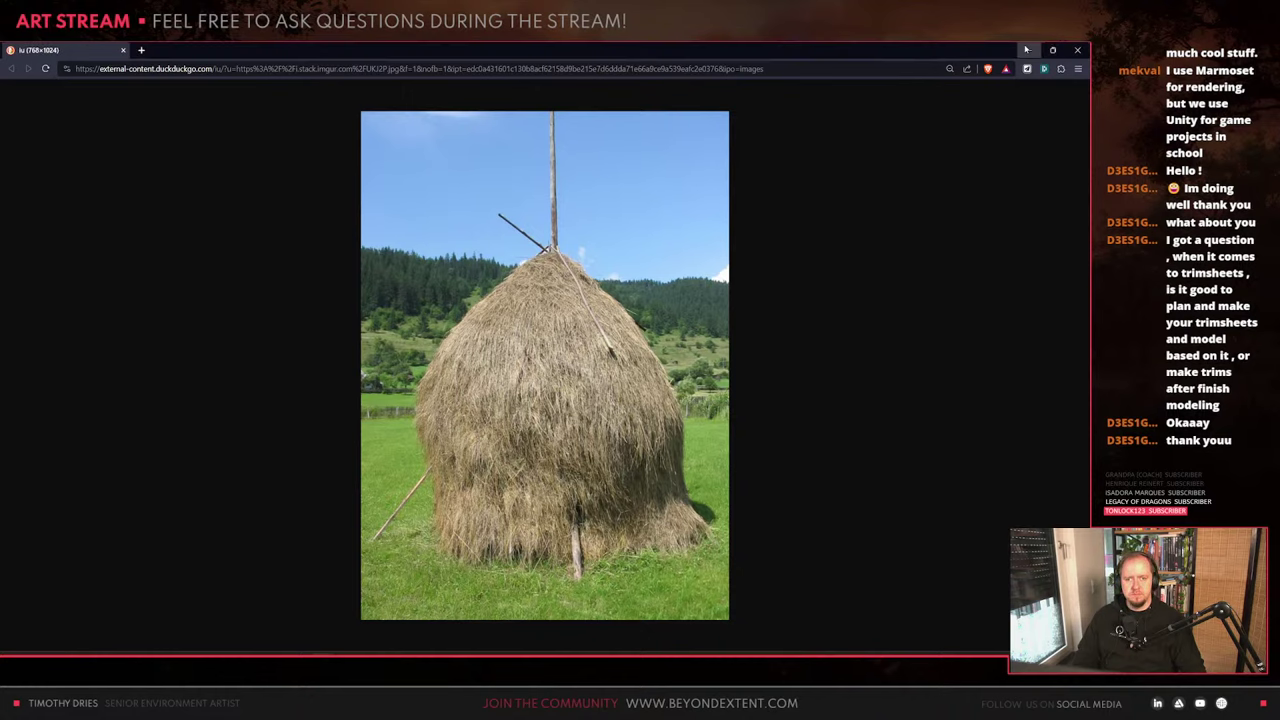
pyautogui.hotkey('alt', 'Tab')
pyautogui.scroll(-4, 520, 443)
pyautogui.moveTo(543, 445); pyautogui.dragTo(442, 380)
pyautogui.click(484, 441)
pyautogui.scroll(3, 419, 440)
pyautogui.scroll(-2, 442, 380)
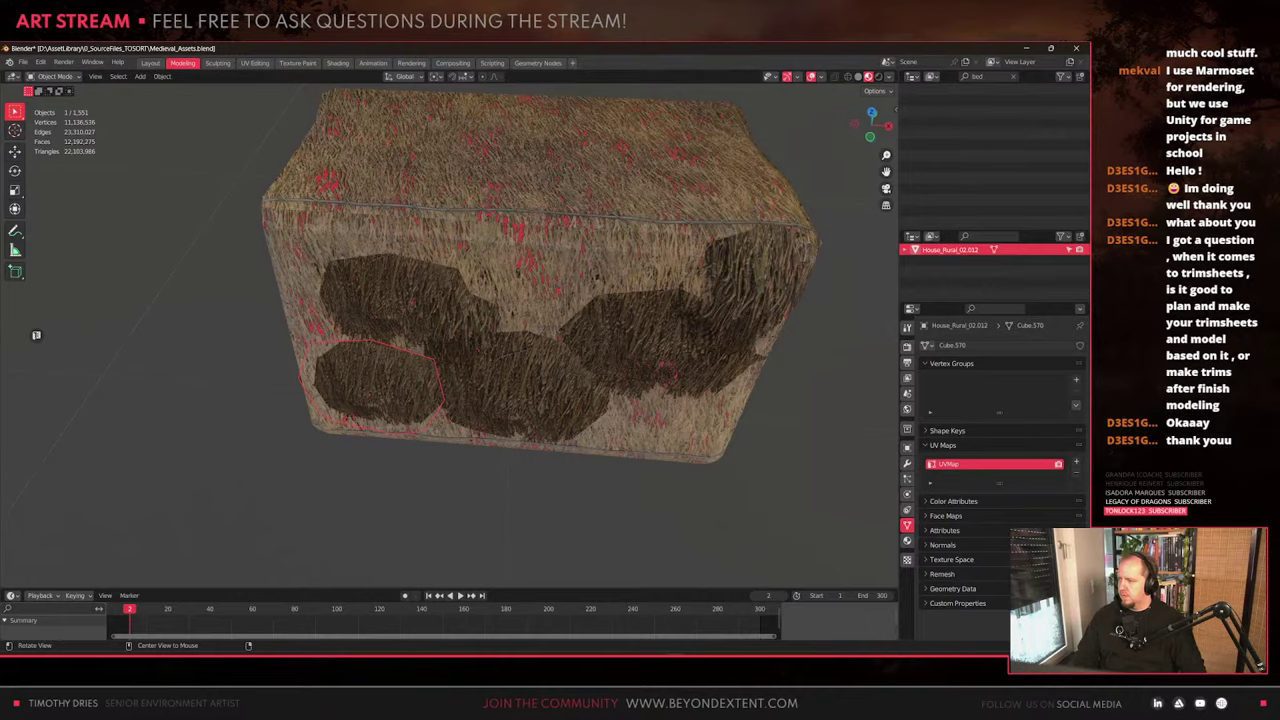
# Switch to the reference board and place the thatched haystack photo next to the first haystack photo
pyautogui.hotkey('alt', 'Tab')
pyautogui.moveTo(605, 383); pyautogui.dragTo(655, 286)
pyautogui.scroll(-2, 577, 450)
pyautogui.moveTo(363, 426); pyautogui.dragTo(118, 464, button='middle')
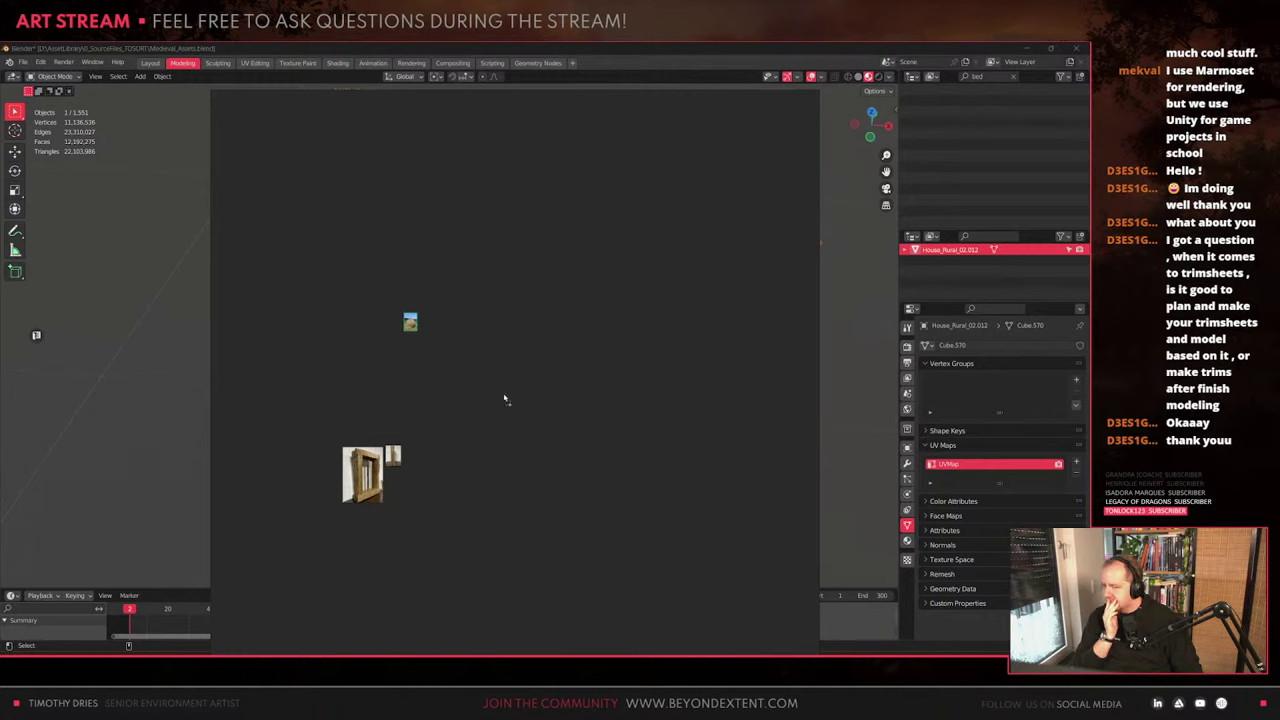
pyautogui.moveTo(506, 397); pyautogui.dragTo(583, 387)
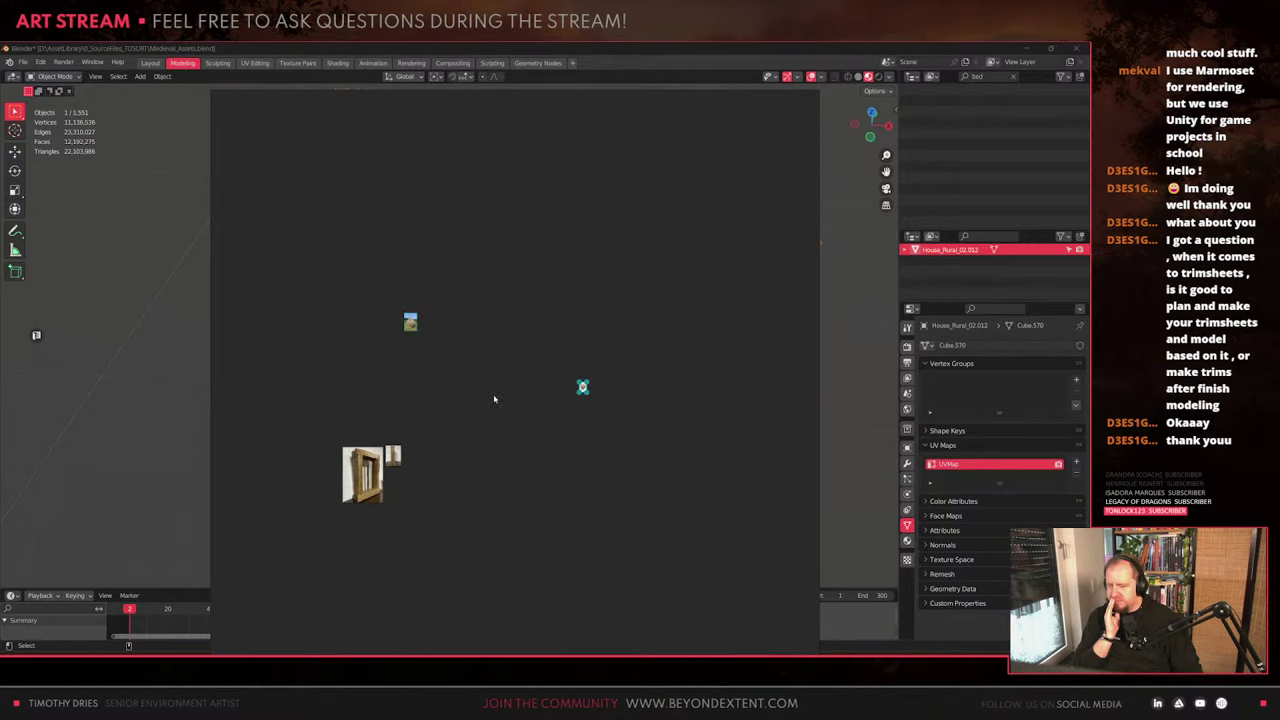
pyautogui.scroll(3, 494, 399)
pyautogui.scroll(-1, 494, 404)
pyautogui.moveTo(494, 404); pyautogui.dragTo(557, 440, button='middle')
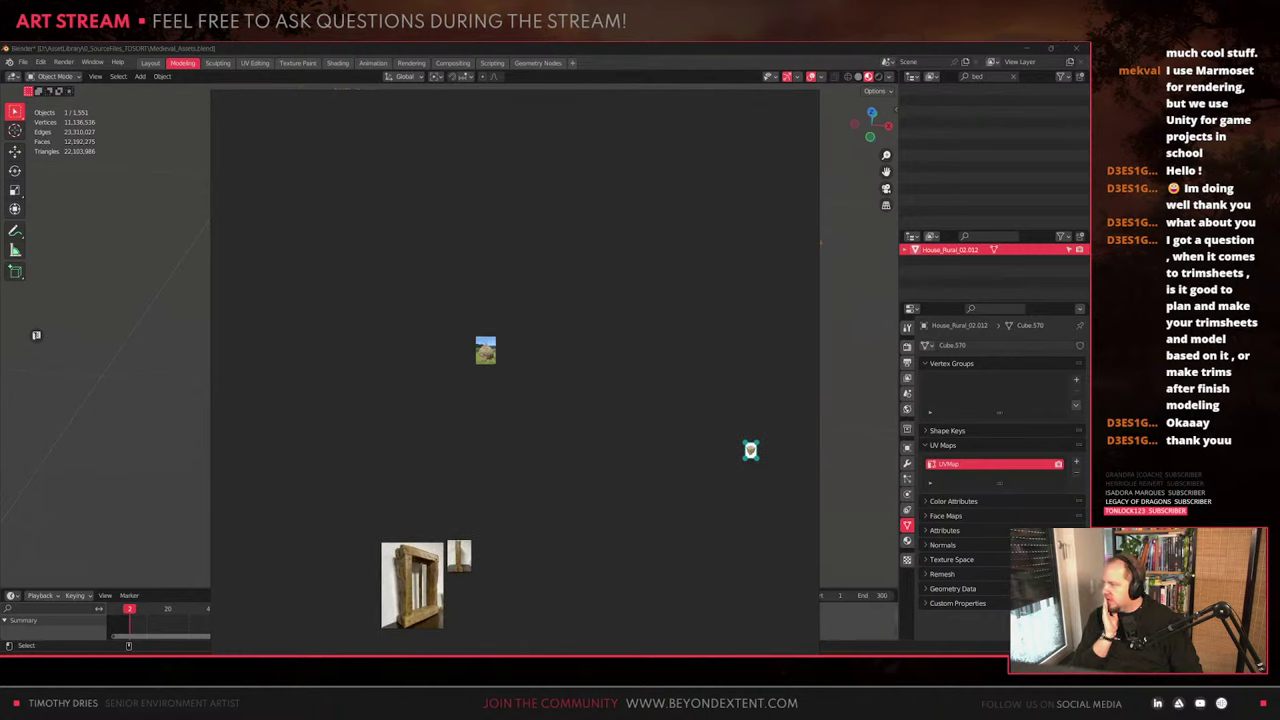
pyautogui.moveTo(600, 402); pyautogui.dragTo(545, 357)
pyautogui.scroll(5, 514, 362)
pyautogui.moveTo(654, 349); pyautogui.dragTo(492, 299)
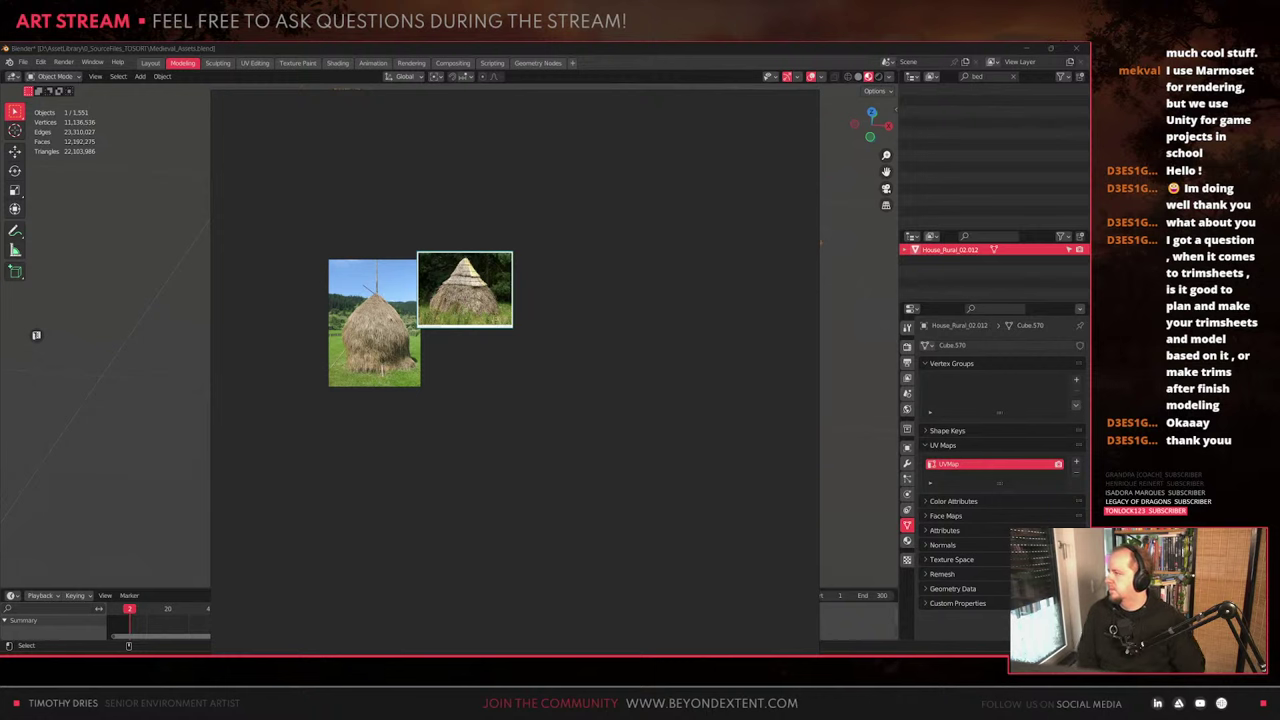
# Switch to the browser and browse the "medieval hay collection" images, previewing the haymaking painting, the hay cart photo and the Dean Castle cart
pyautogui.hotkey('alt', 'Tab')
pyautogui.moveTo(453, 359); pyautogui.dragTo(453, 45, button='right')
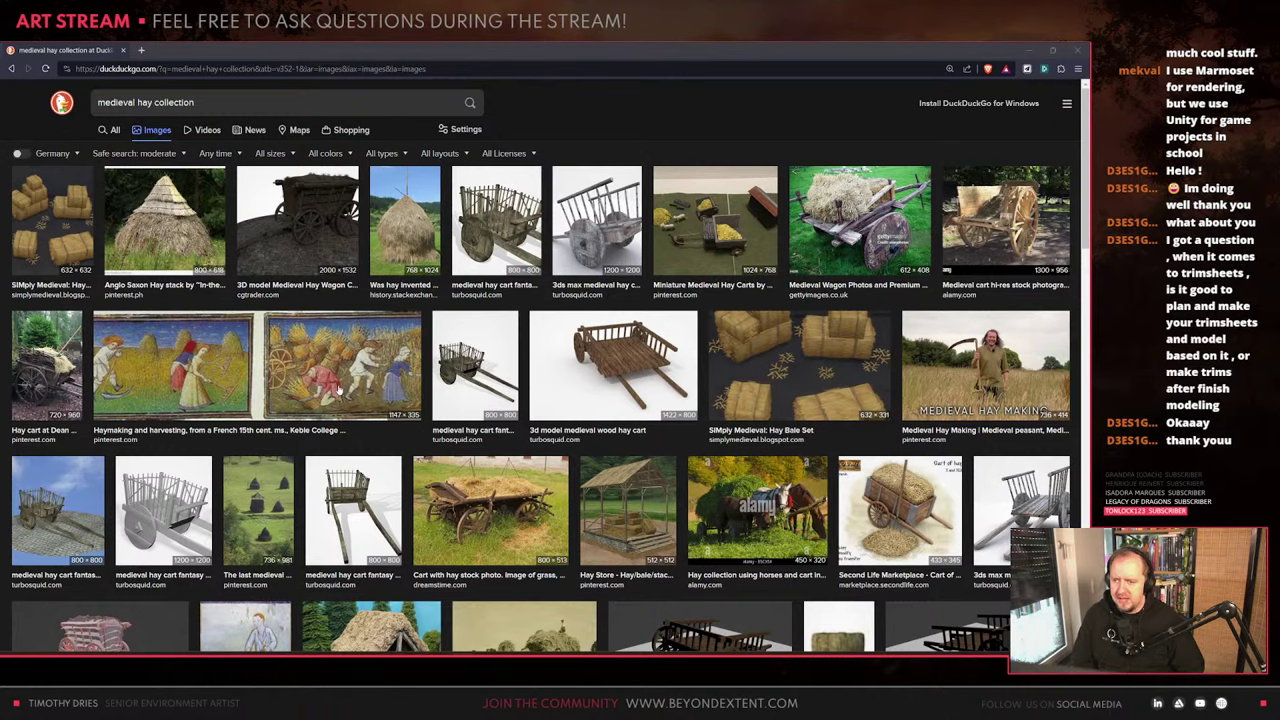
pyautogui.click(316, 385)
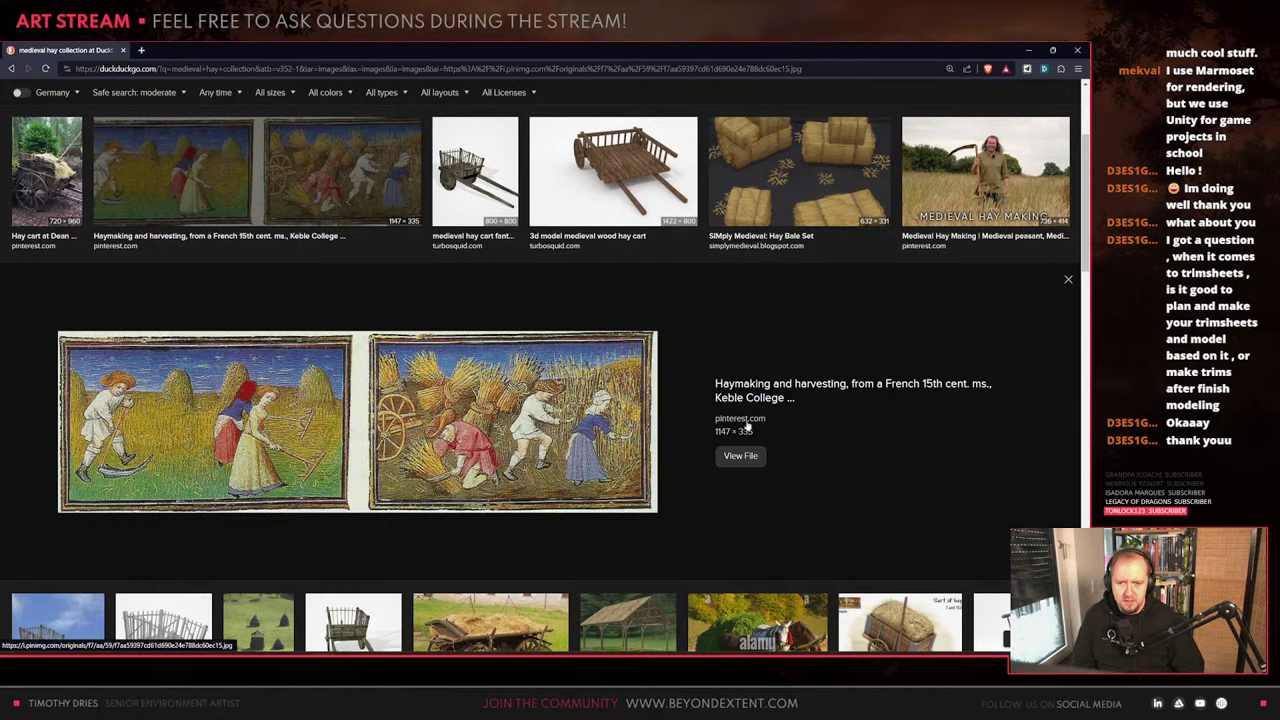
pyautogui.scroll(-3, 674, 388)
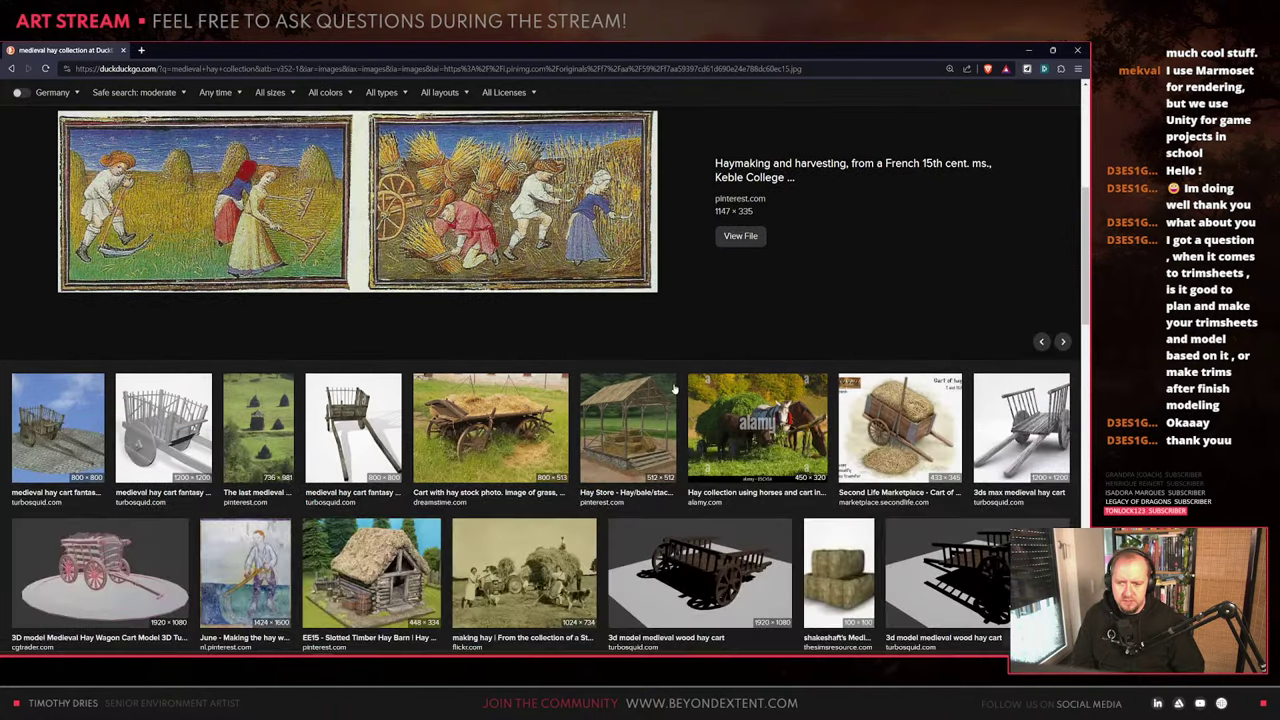
pyautogui.scroll(2, 674, 388)
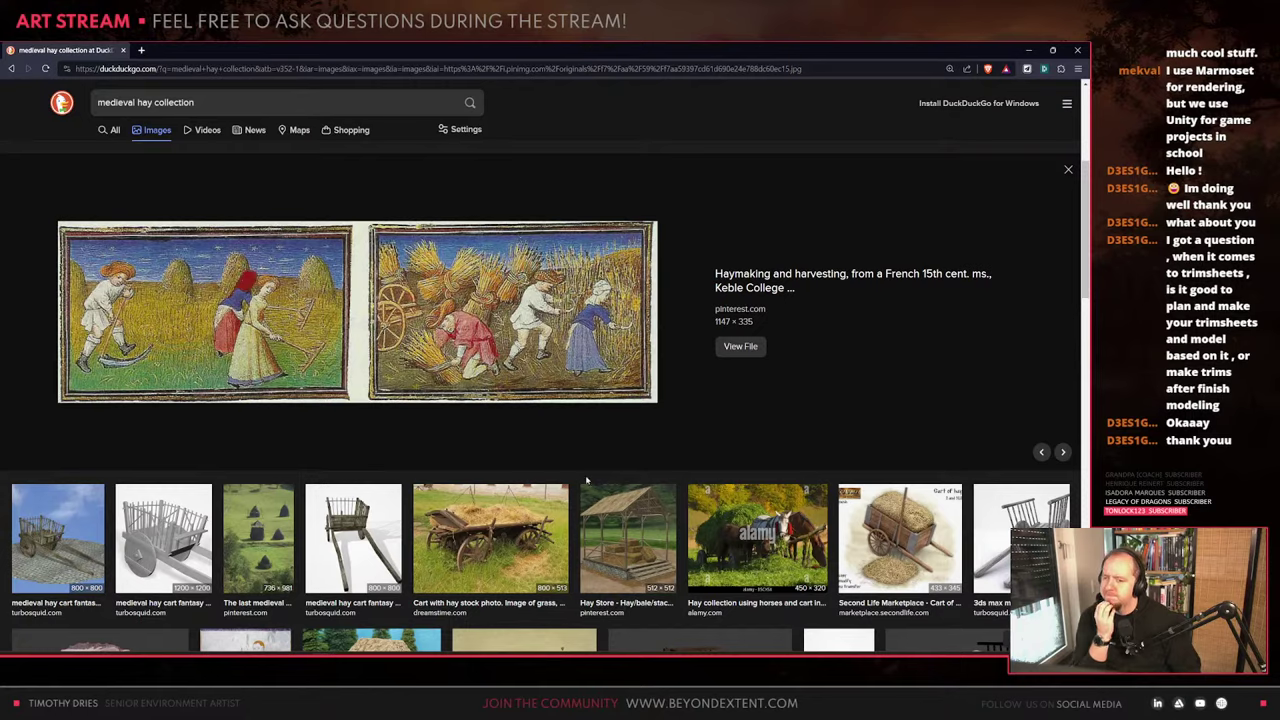
pyautogui.click(477, 548)
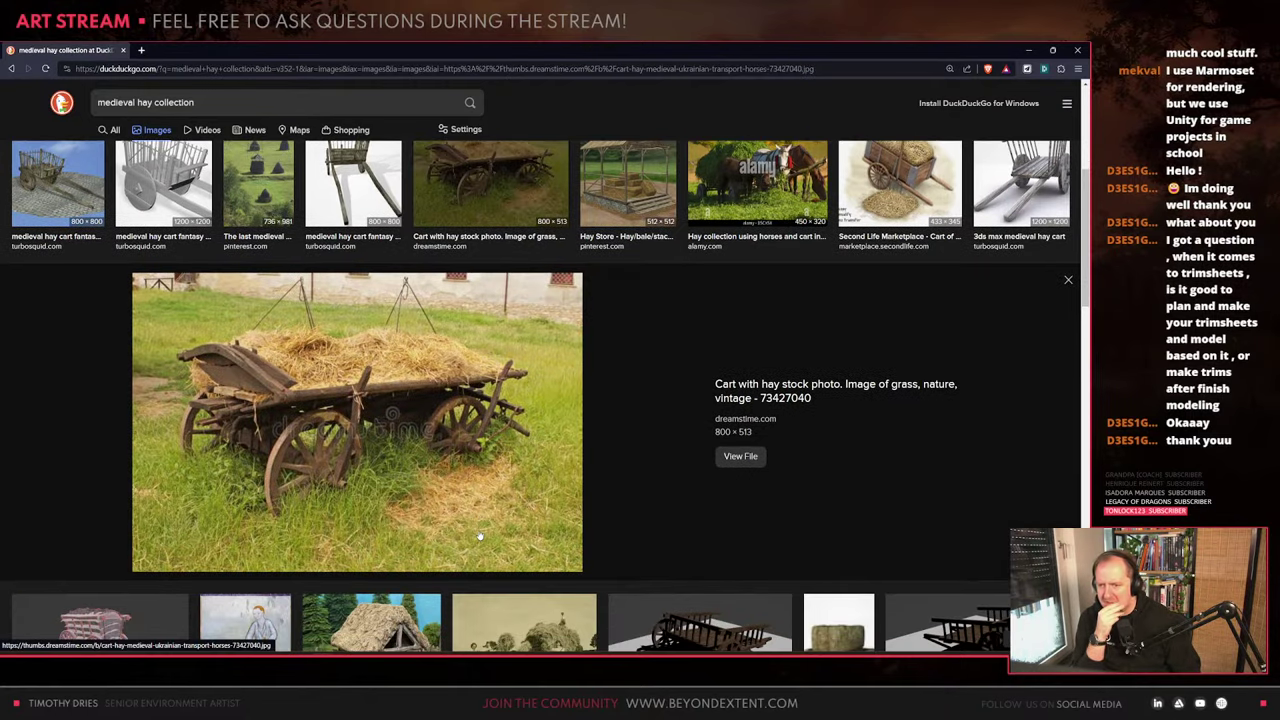
pyautogui.scroll(2, 505, 497)
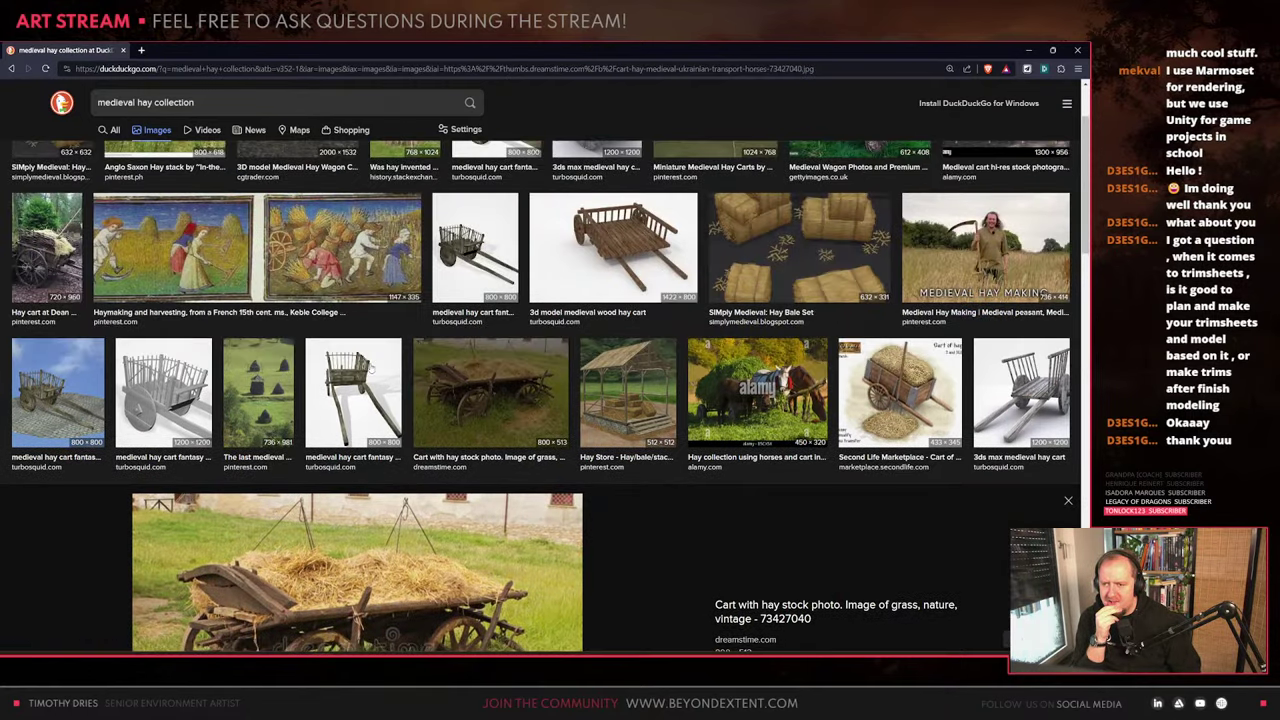
pyautogui.click(45, 258)
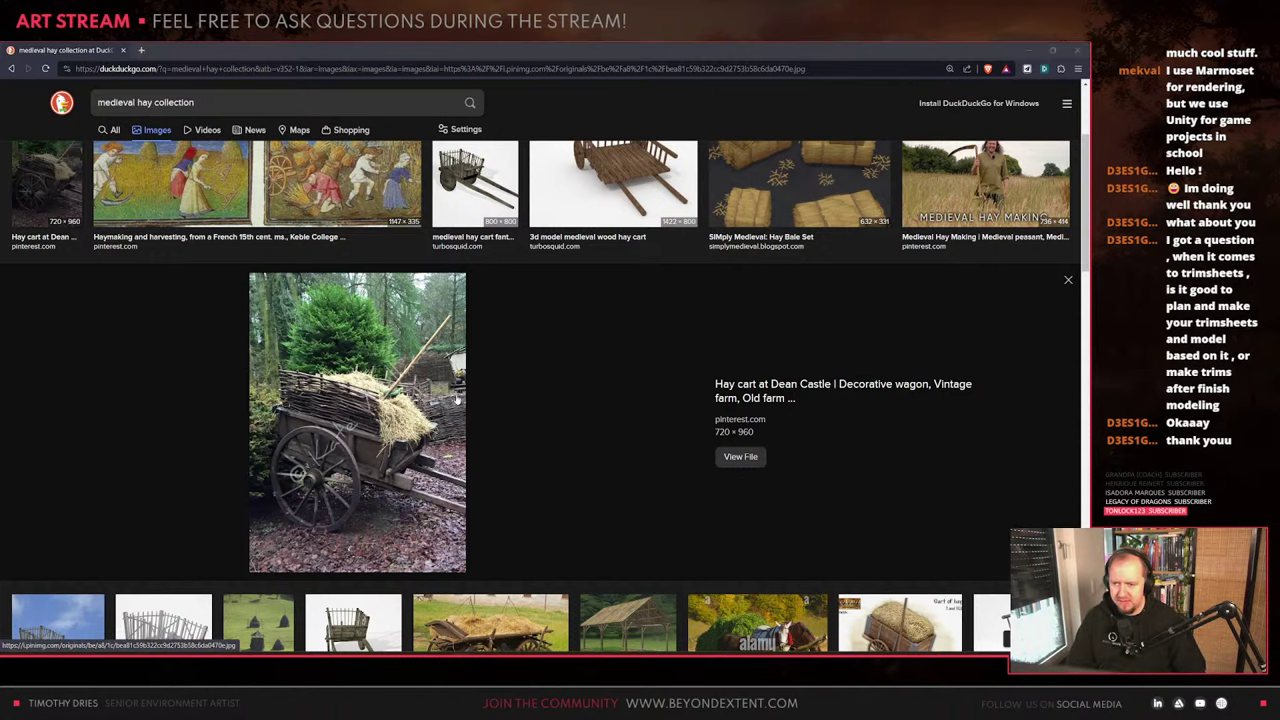
pyautogui.scroll(2, 456, 398)
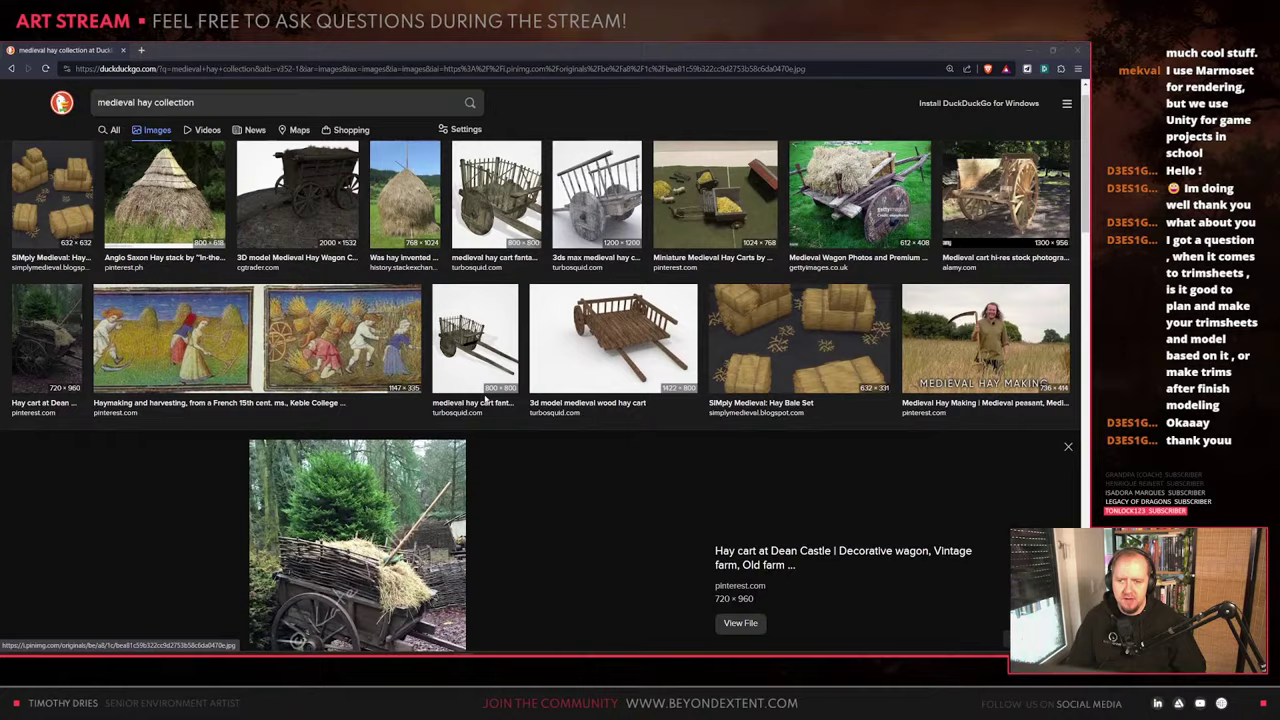
# Preview the "3d model medieval wood hay cart" result and open its TurboSquid page in a new tab
pyautogui.click(658, 370)
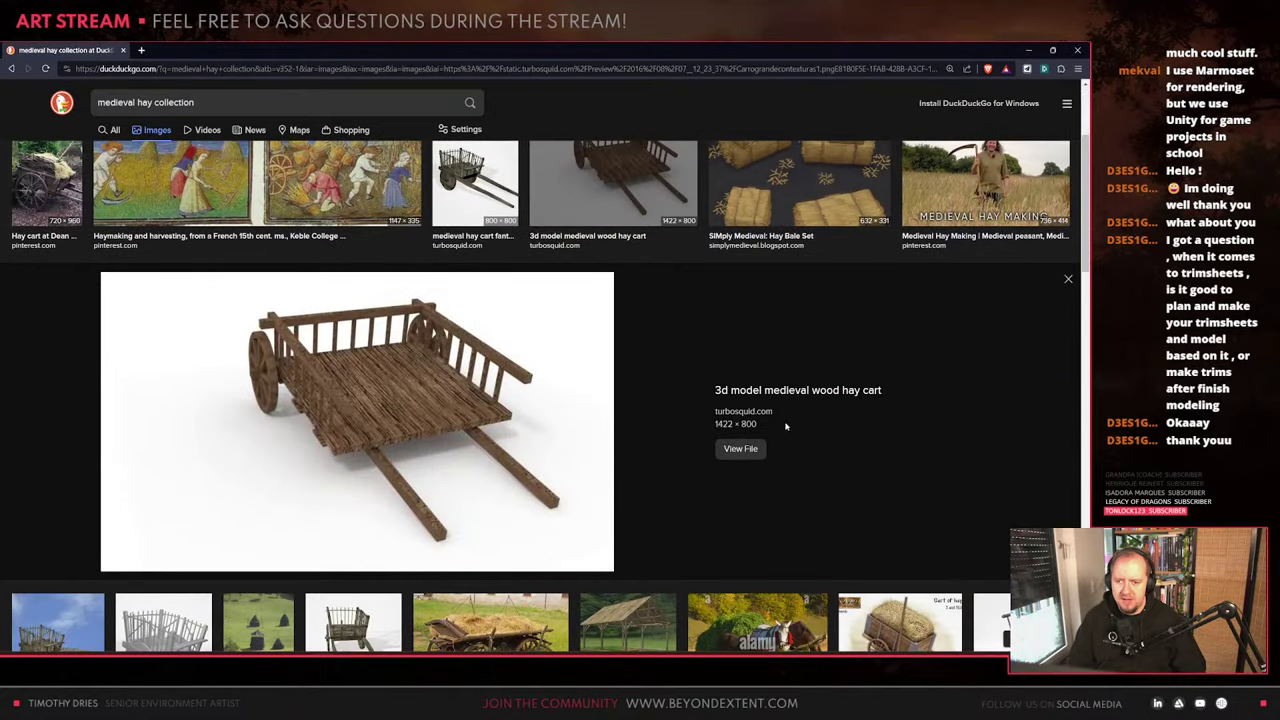
pyautogui.rightClick(789, 390)
pyautogui.click(835, 397)
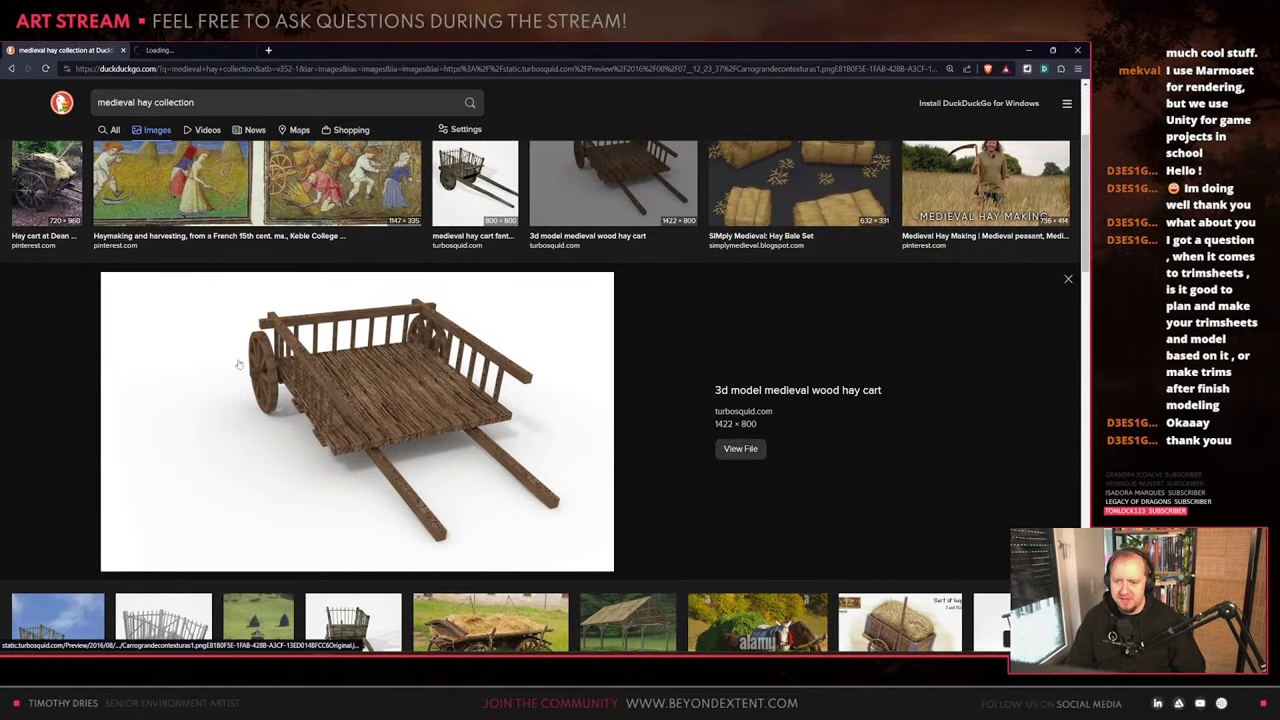
pyautogui.click(220, 49)
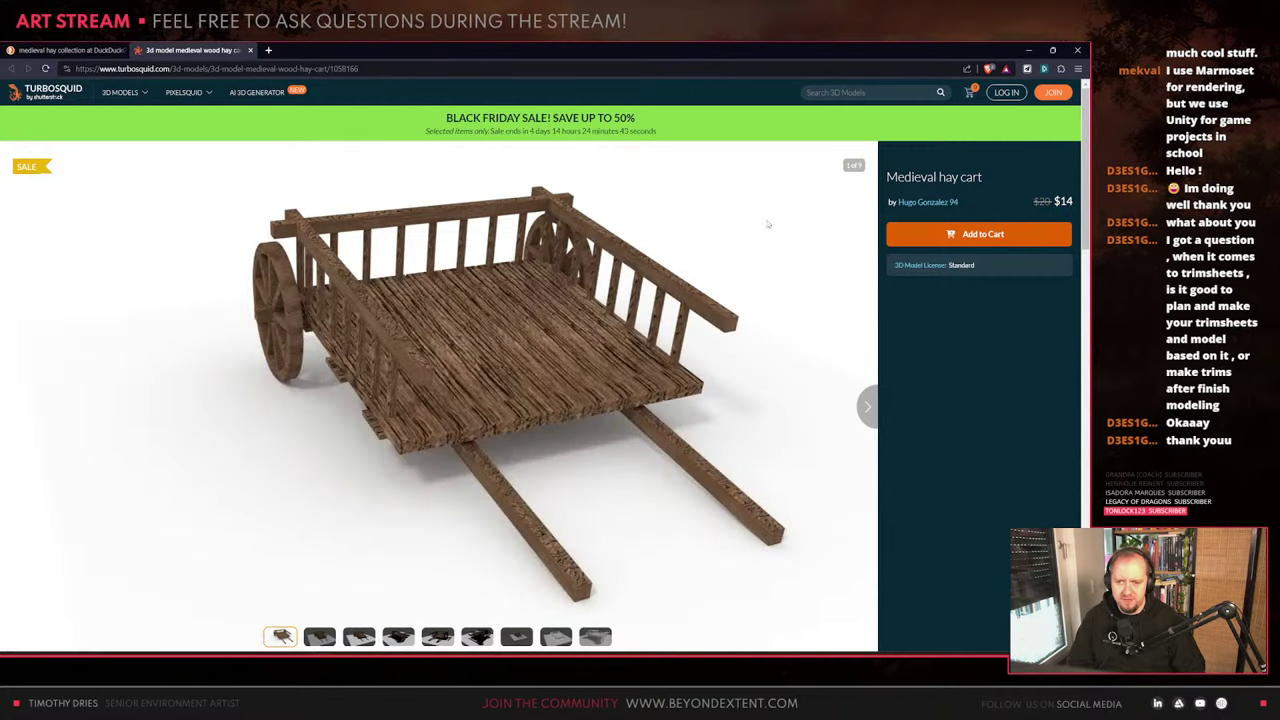
# Look through the Medieval hay cart product page, viewing its second preview image and the model specifications
pyautogui.scroll(-3, 768, 224)
pyautogui.scroll(3, 500, 400)
pyautogui.scroll(-1, 355, 545)
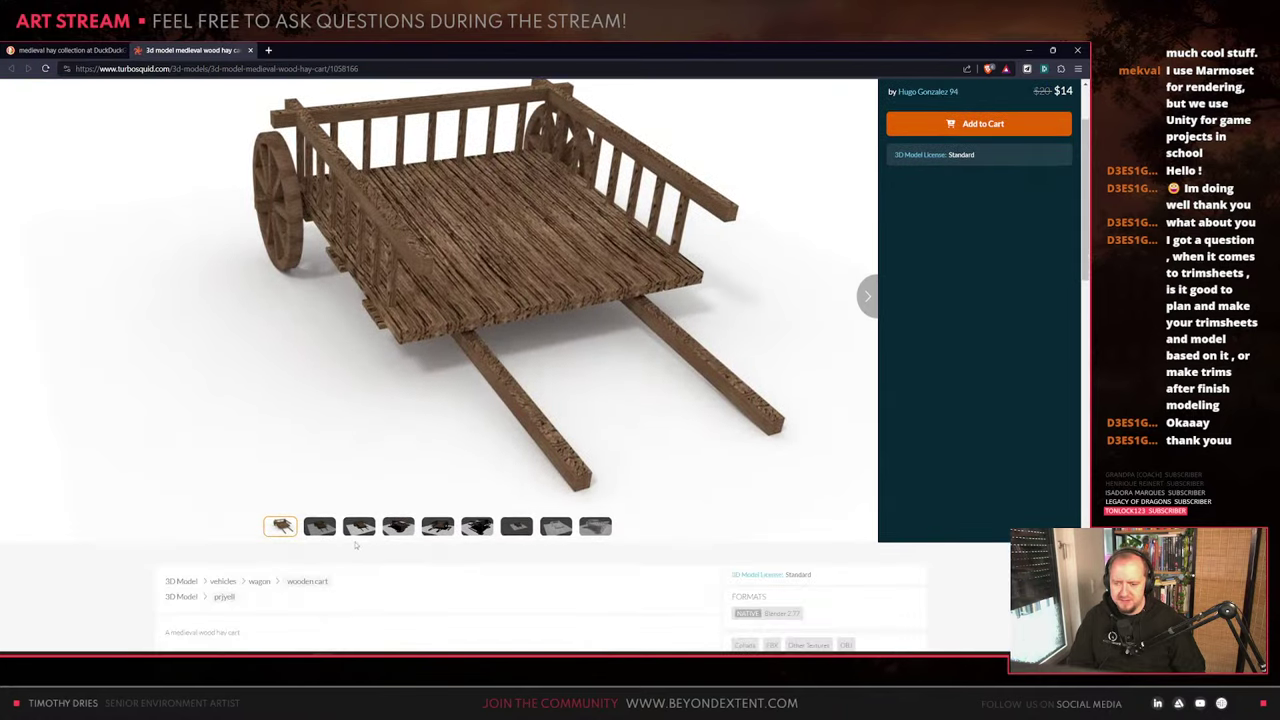
pyautogui.click(320, 526)
pyautogui.scroll(-3, 330, 532)
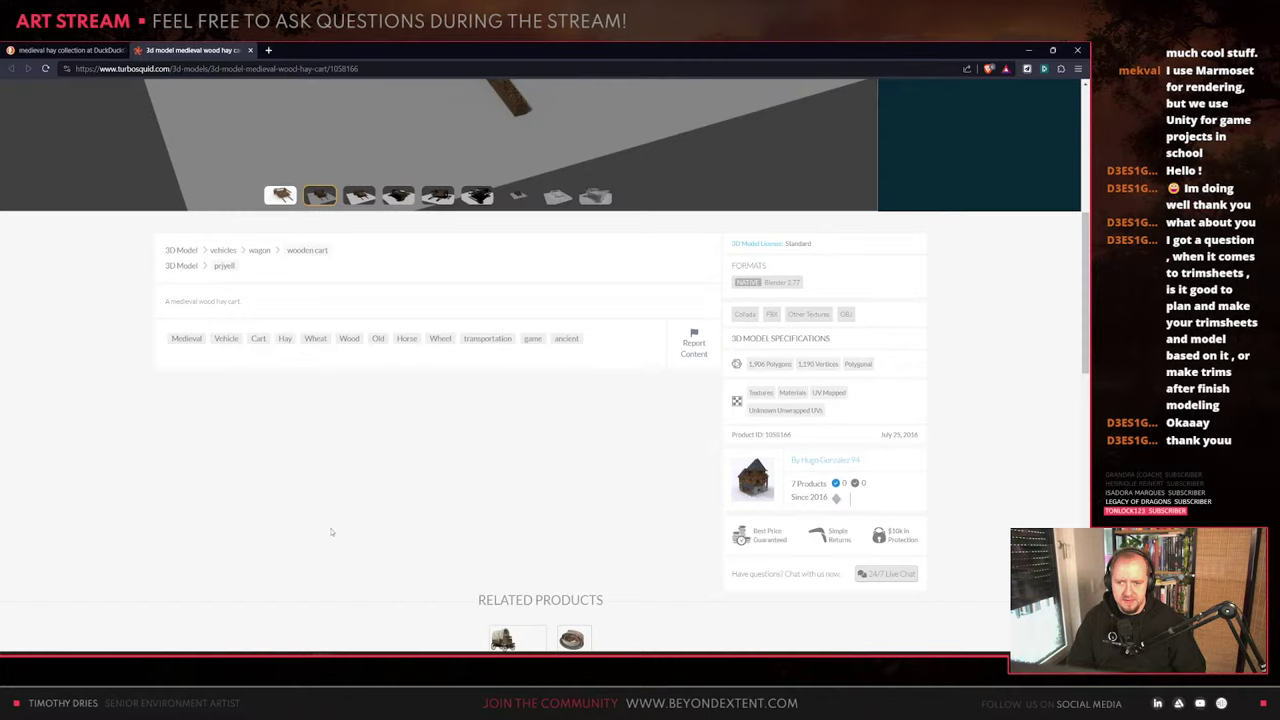
# Examine the sixth, seventh, eighth and fifth preview images of the Medieval hay cart and the related products on its page
pyautogui.scroll(-4, 329, 528)
pyautogui.scroll(3, 908, 528)
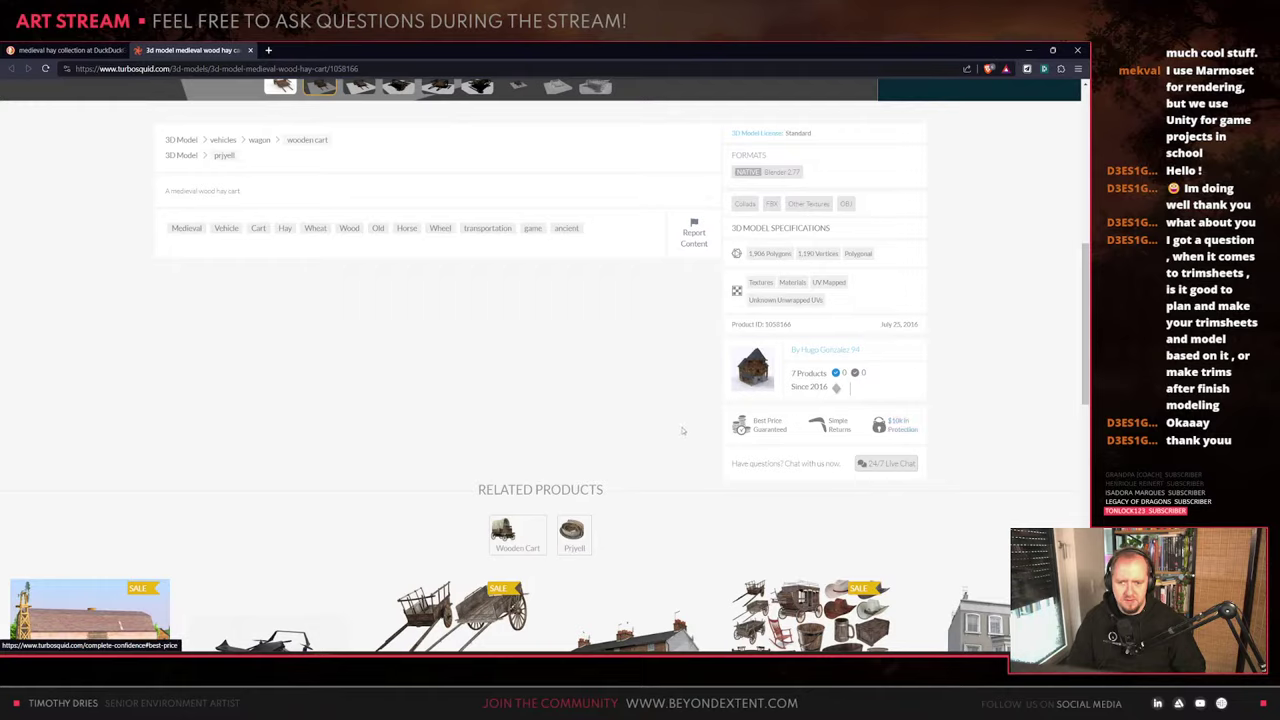
pyautogui.scroll(2, 682, 430)
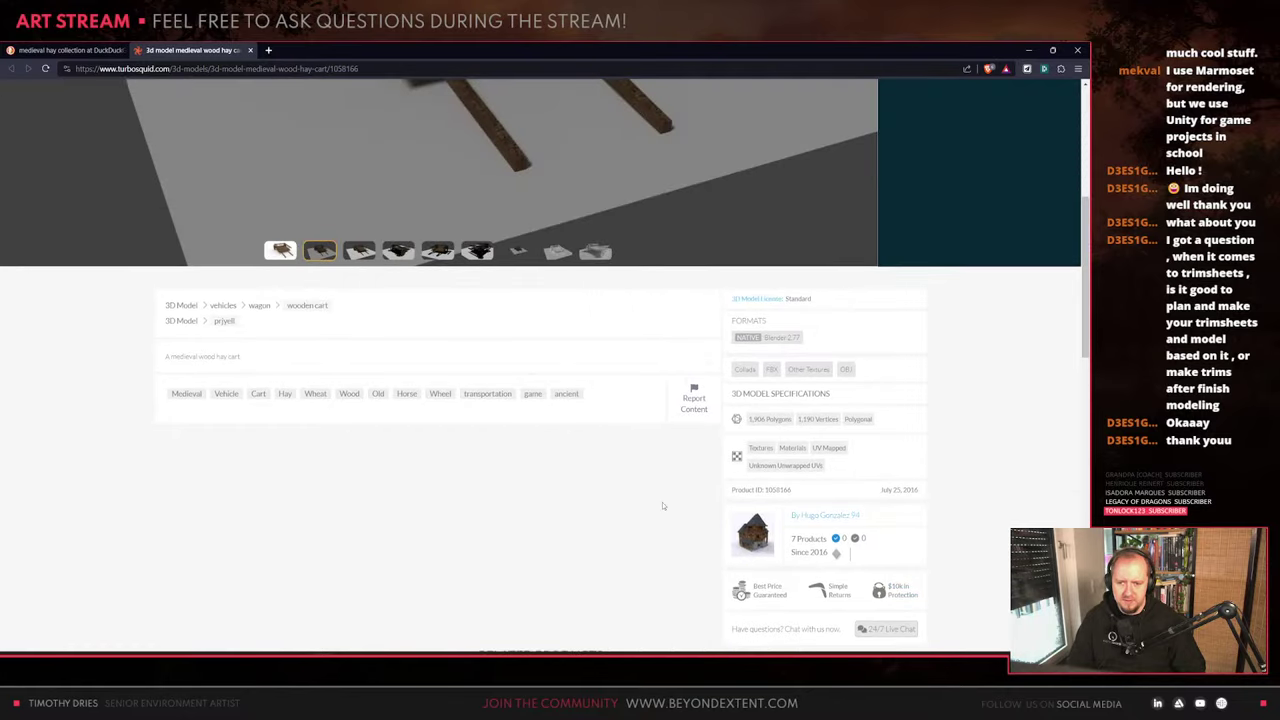
pyautogui.scroll(5, 620, 515)
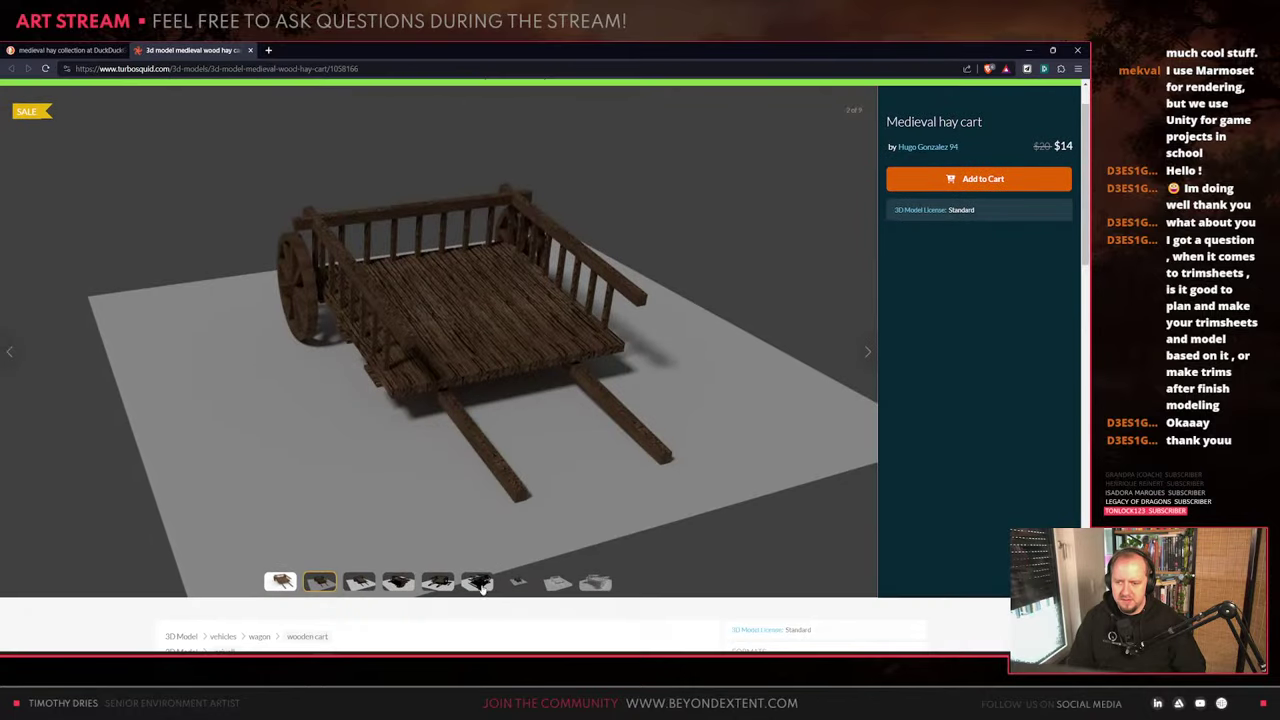
pyautogui.click(481, 584)
pyautogui.click(520, 583)
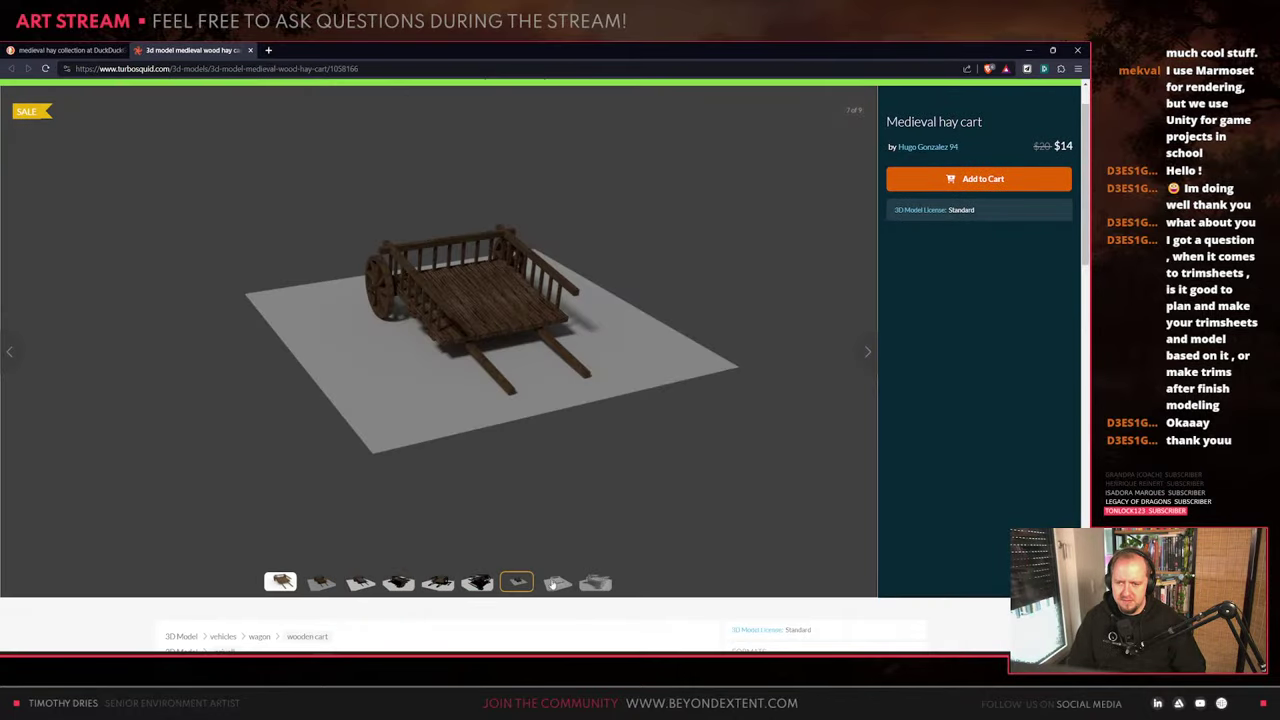
pyautogui.click(555, 584)
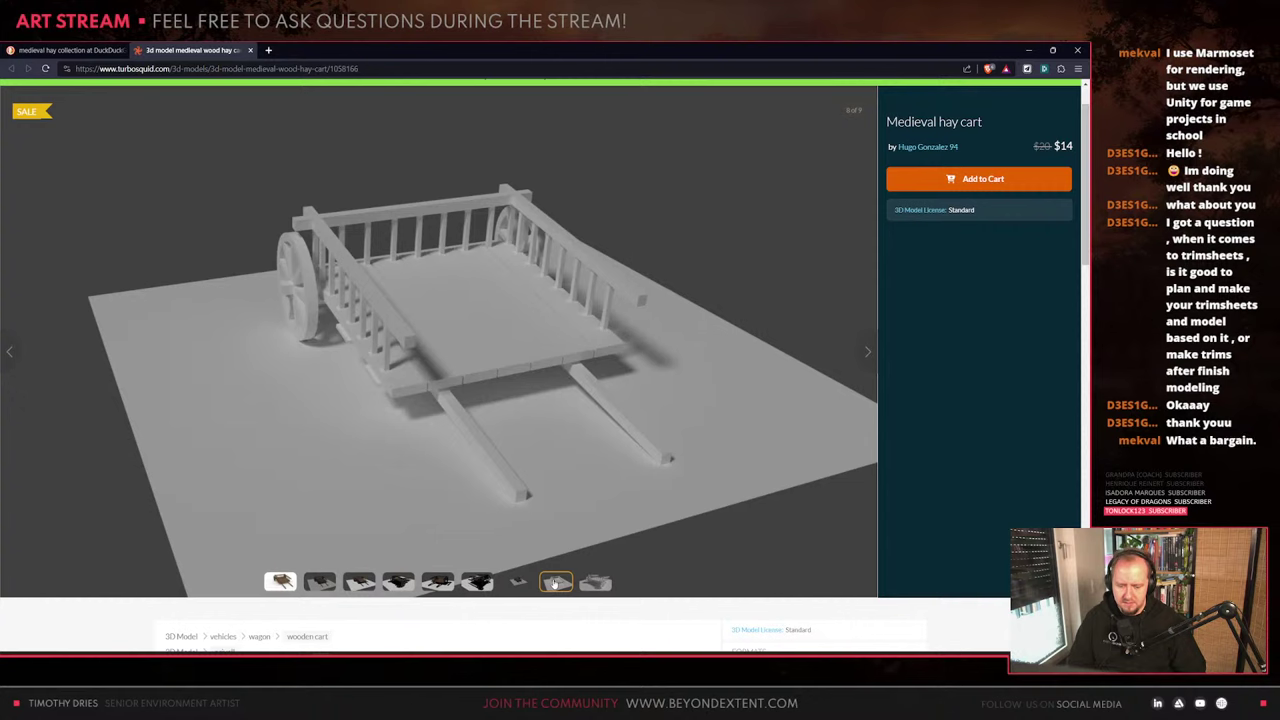
pyautogui.click(440, 584)
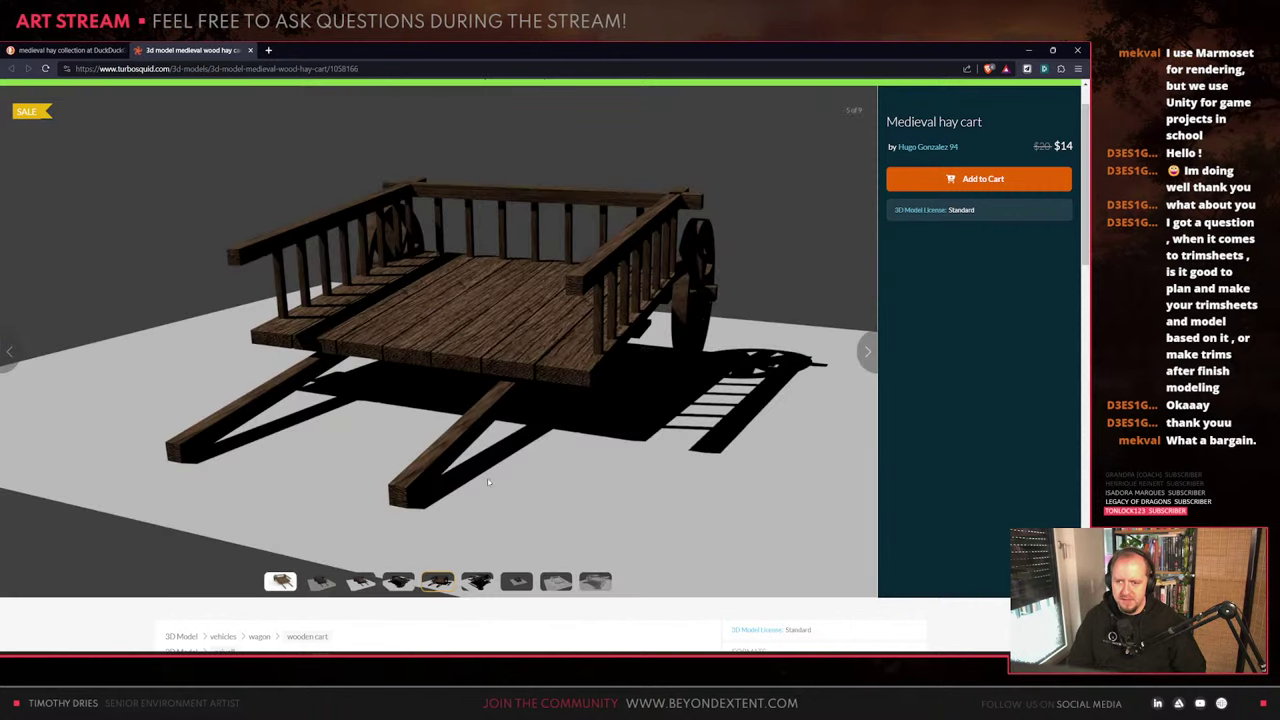
pyautogui.scroll(-10, 488, 483)
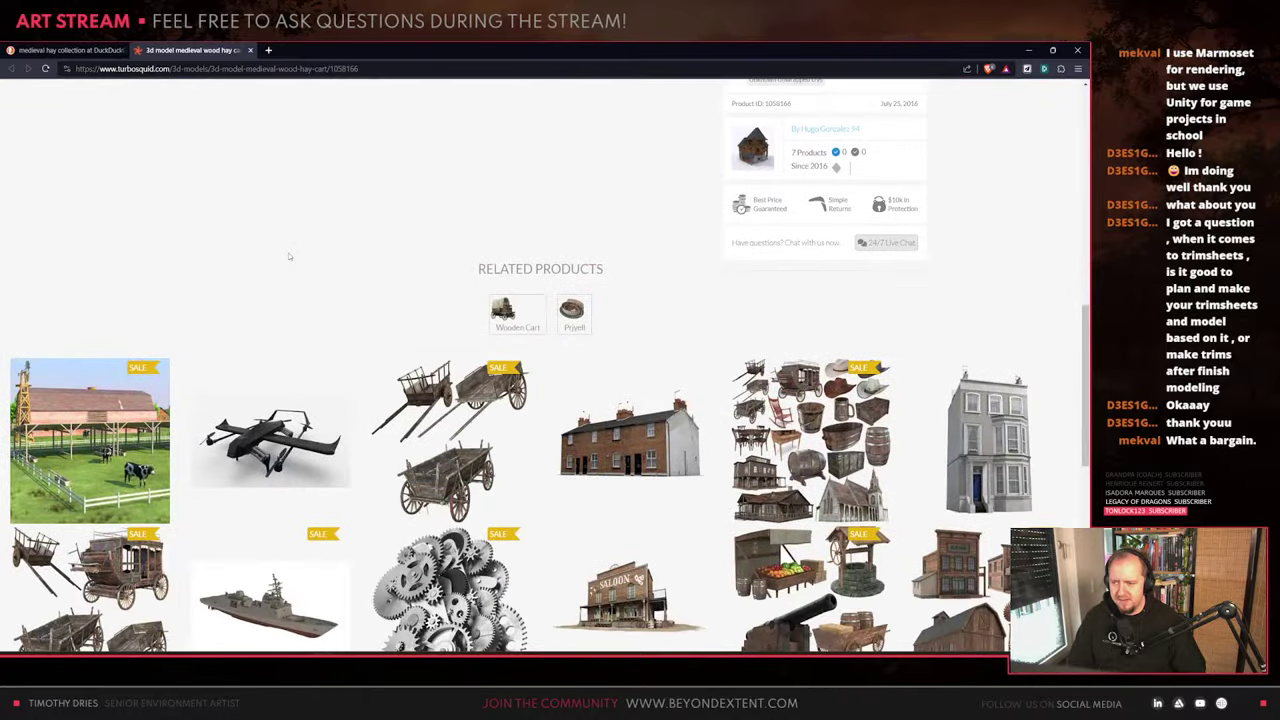
# Return to the "medieval hay collection" image results and browse them for further haystack and hay cart references
pyautogui.click(103, 48)
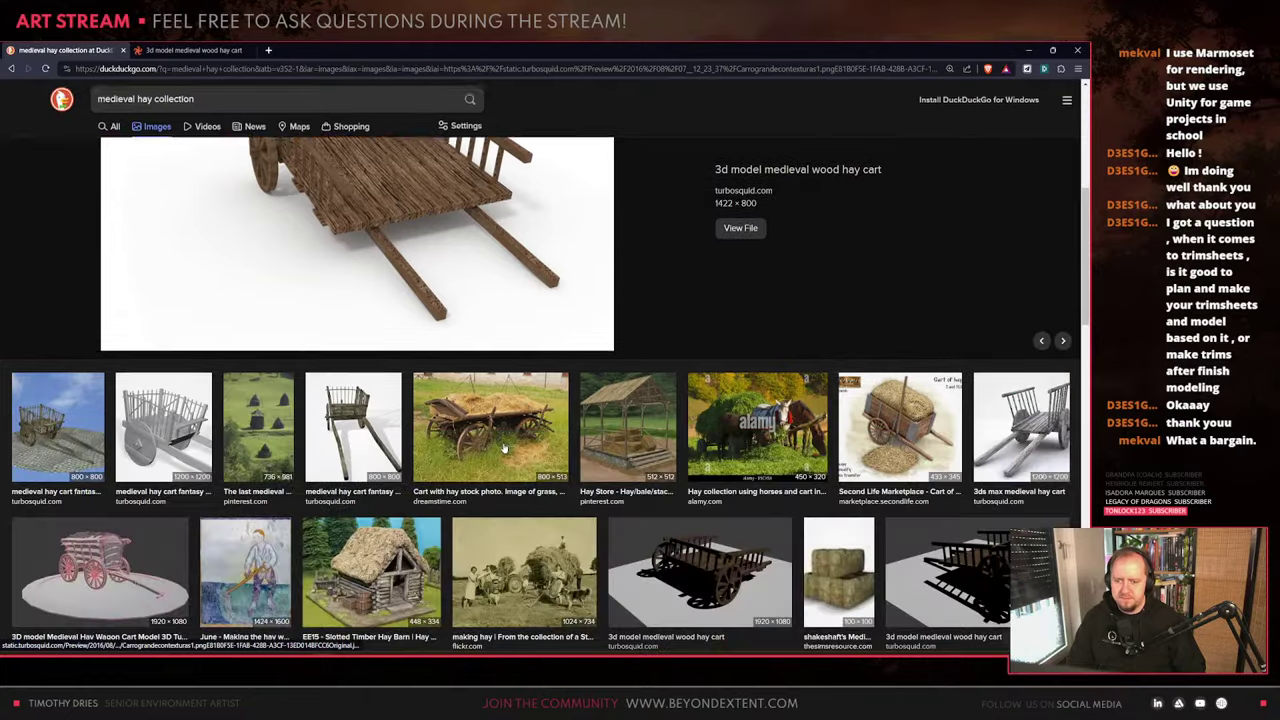
pyautogui.scroll(-3, 505, 447)
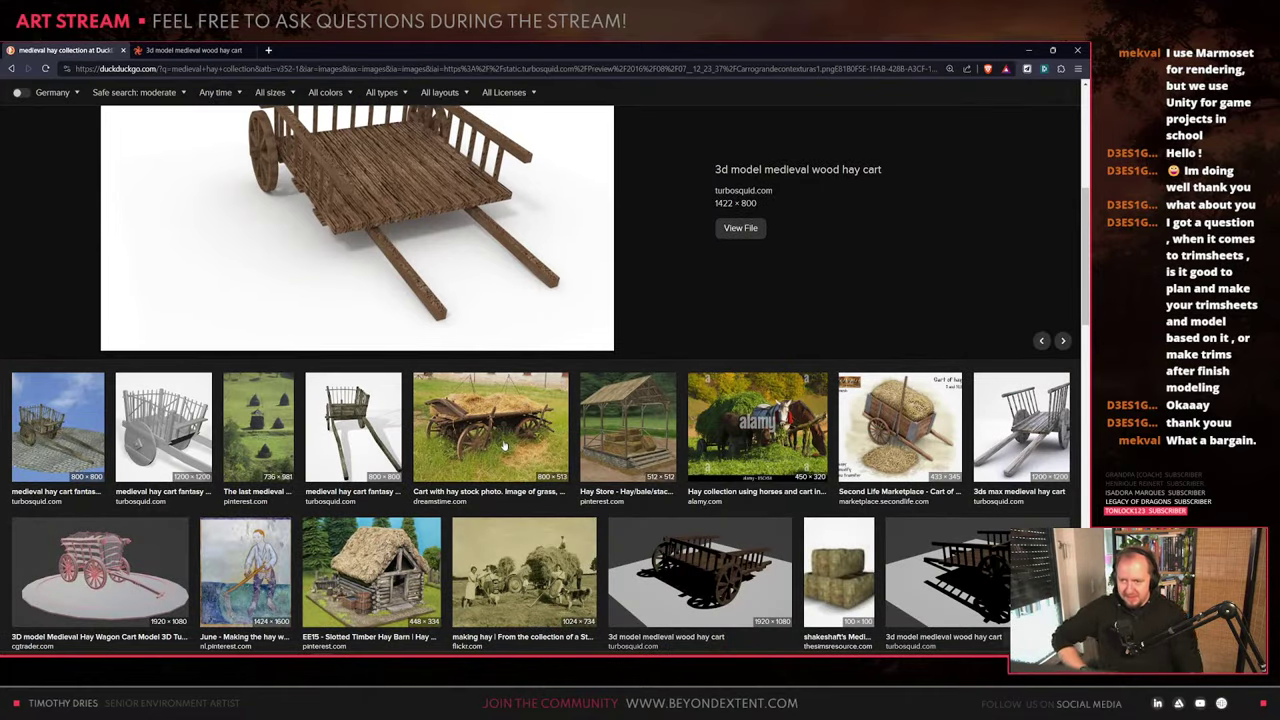
pyautogui.scroll(5, 506, 200)
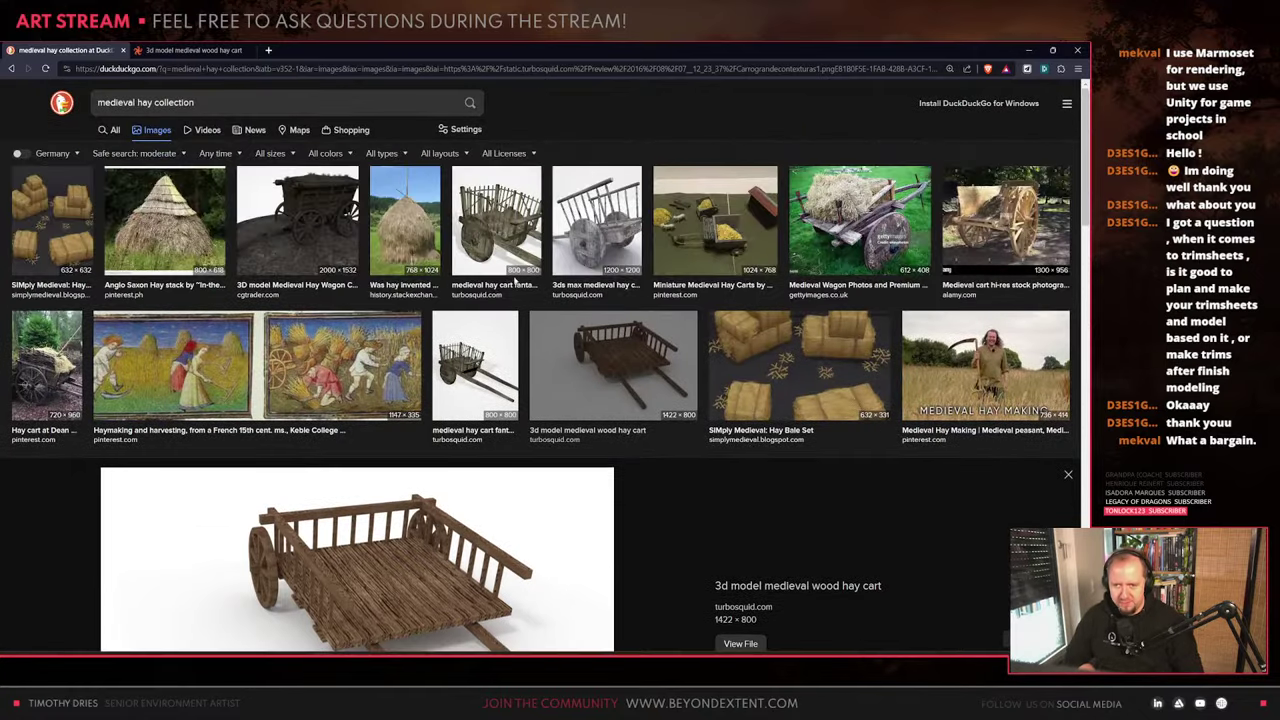
pyautogui.scroll(-5, 524, 321)
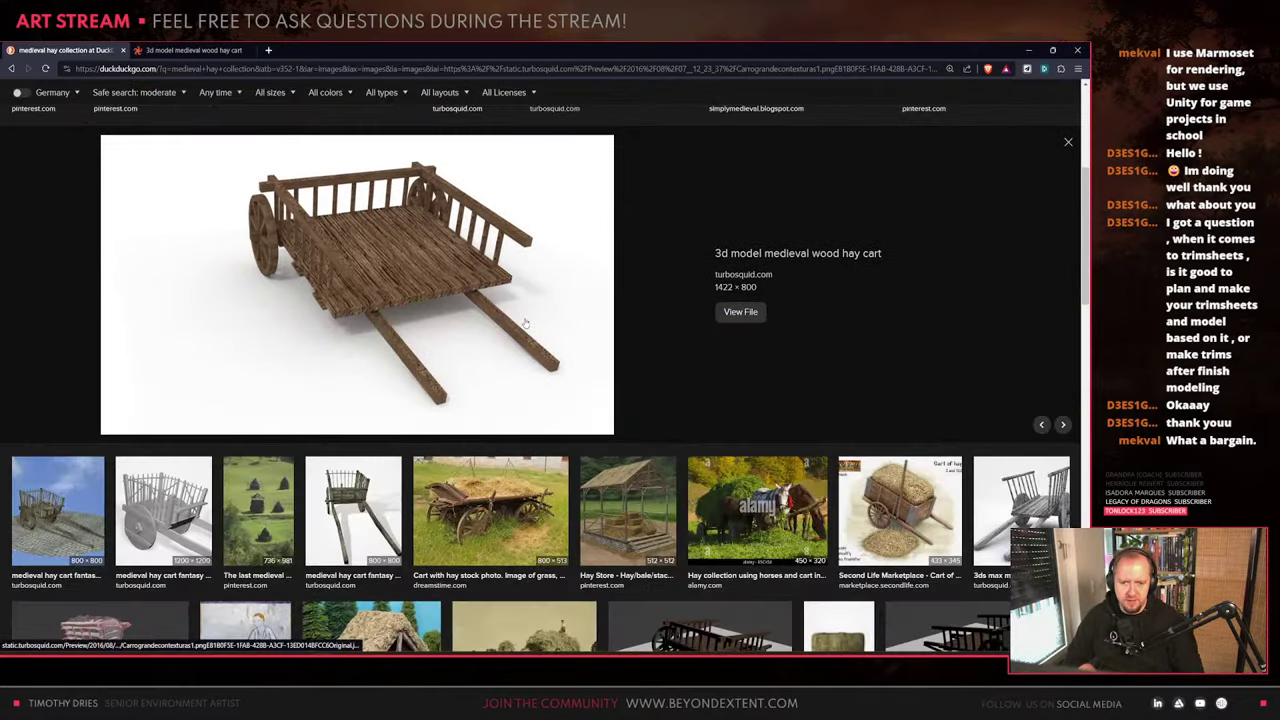
pyautogui.scroll(-1, 524, 321)
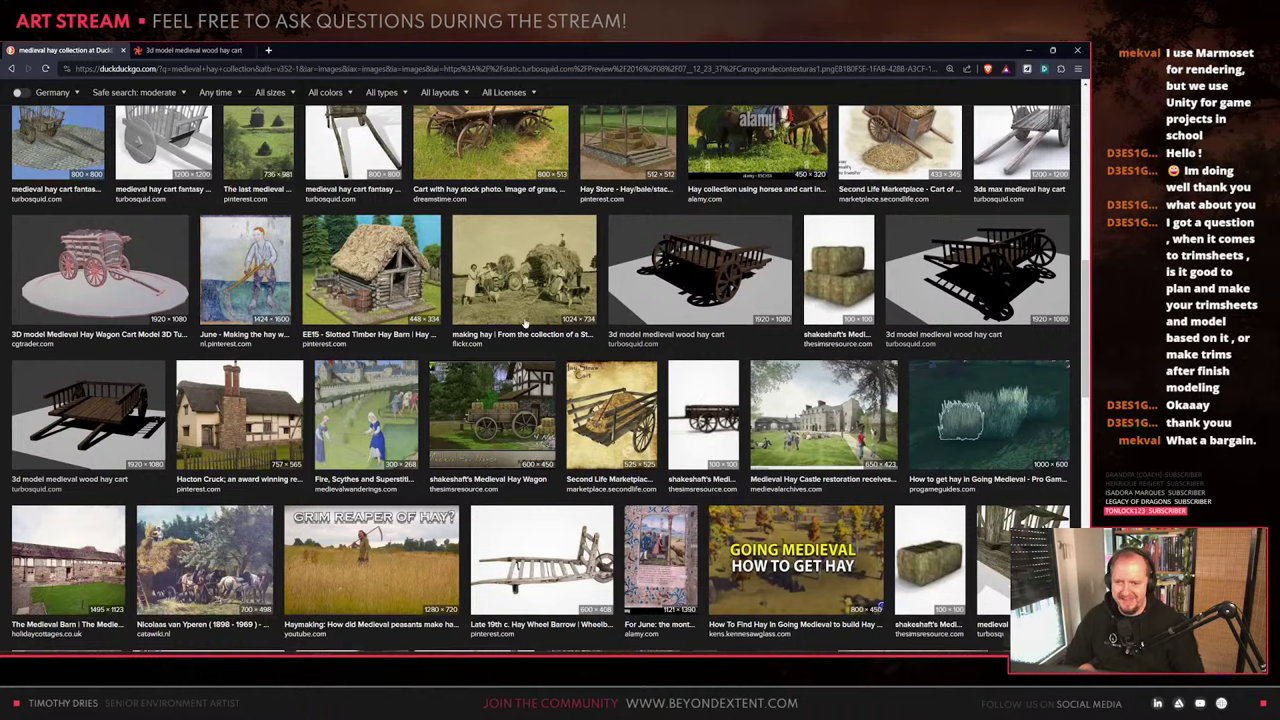
pyautogui.scroll(-3, 455, 375)
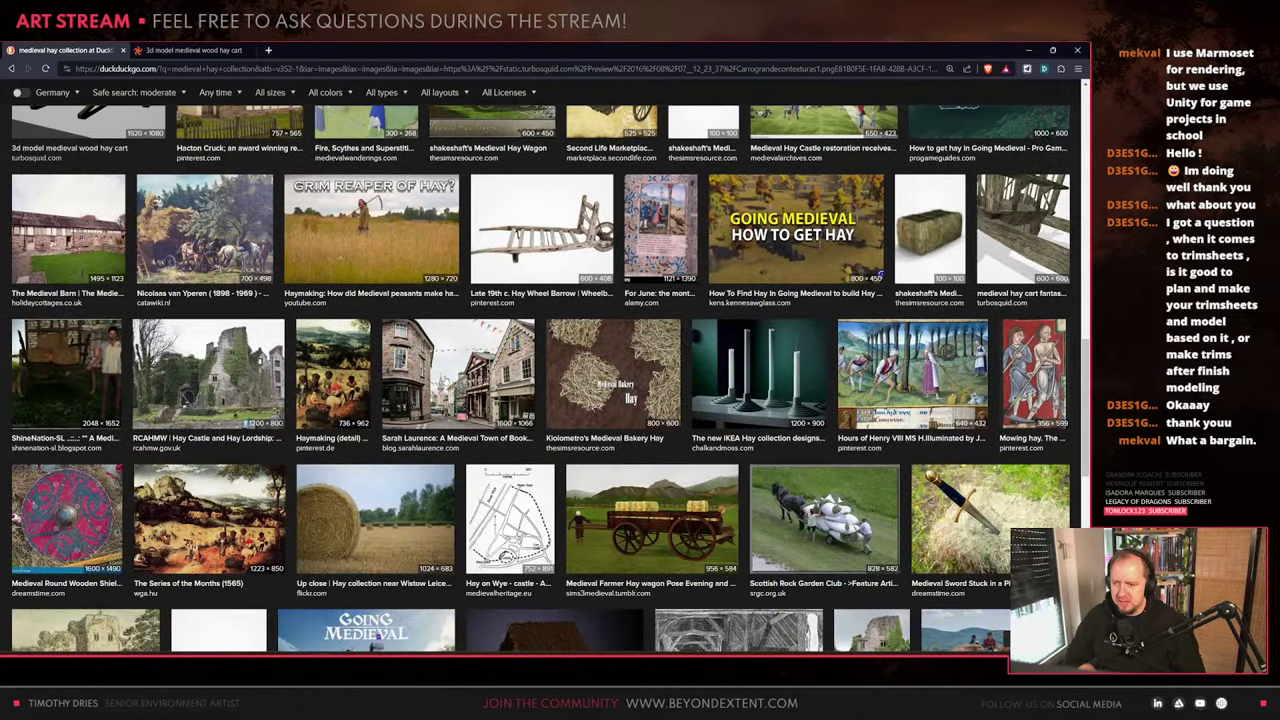
pyautogui.scroll(-3, 532, 372)
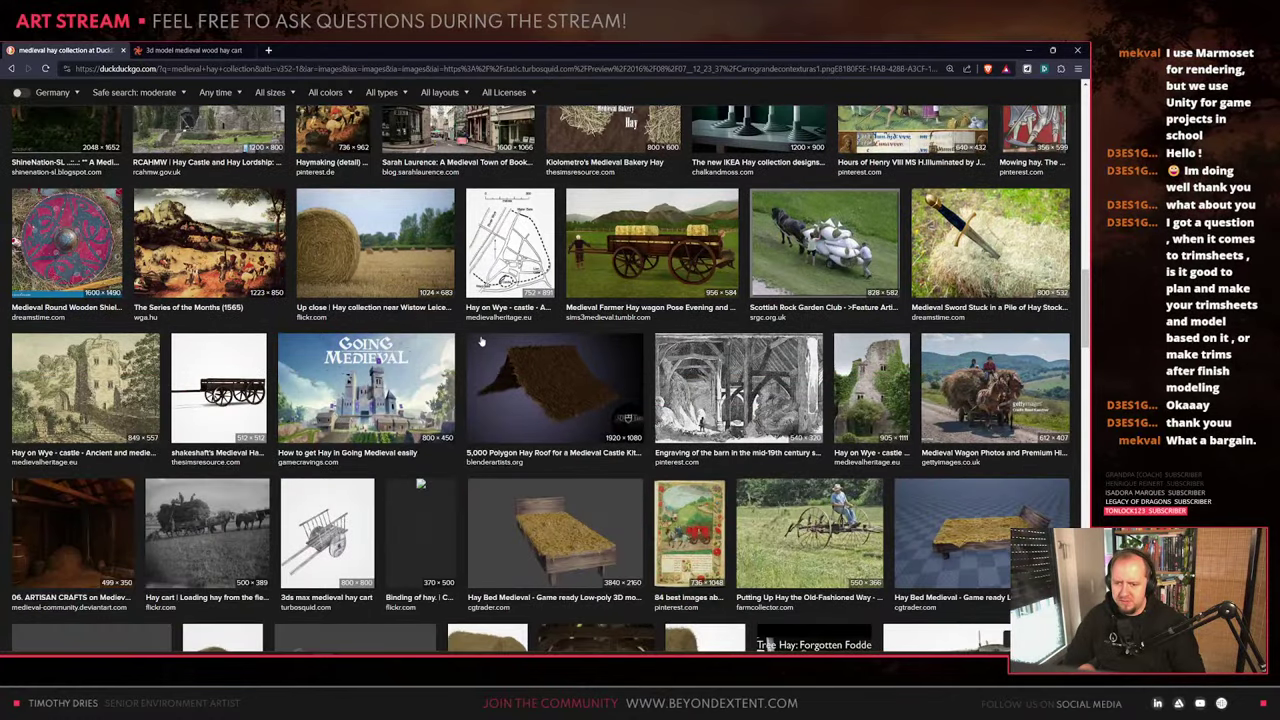
pyautogui.scroll(-3, 480, 342)
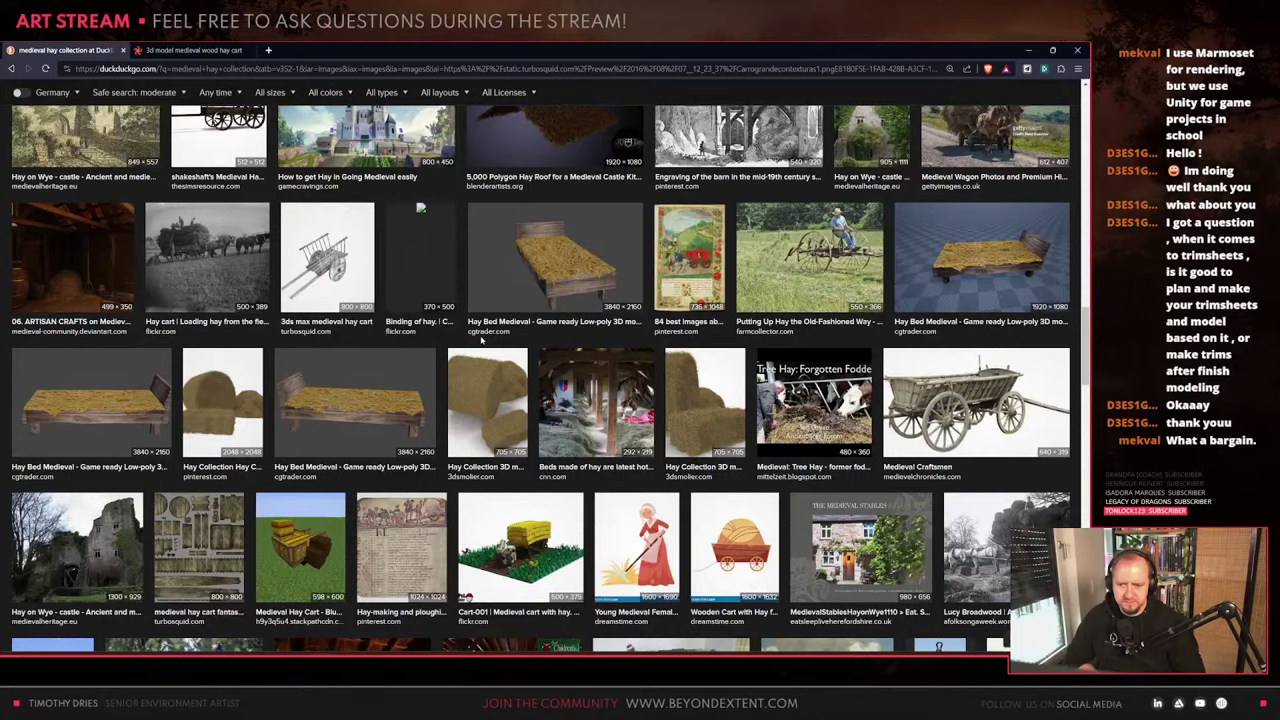
pyautogui.scroll(-3, 447, 362)
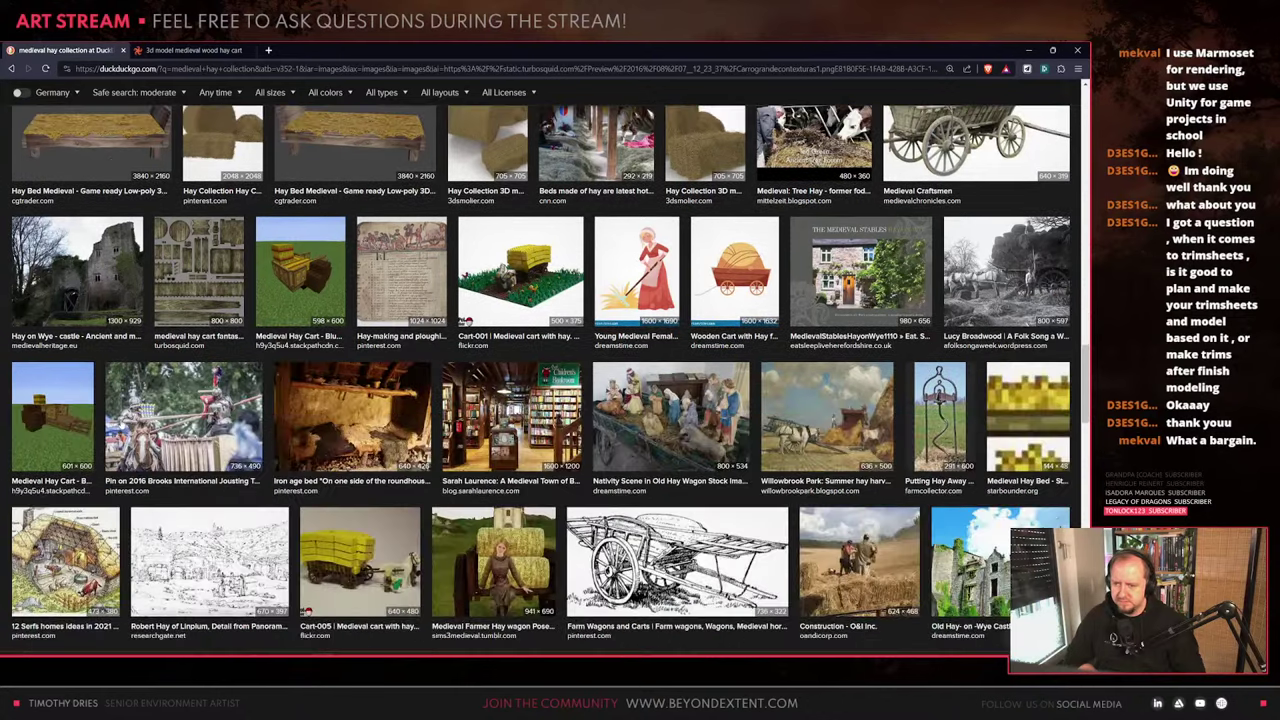
pyautogui.scroll(-3, 540, 380)
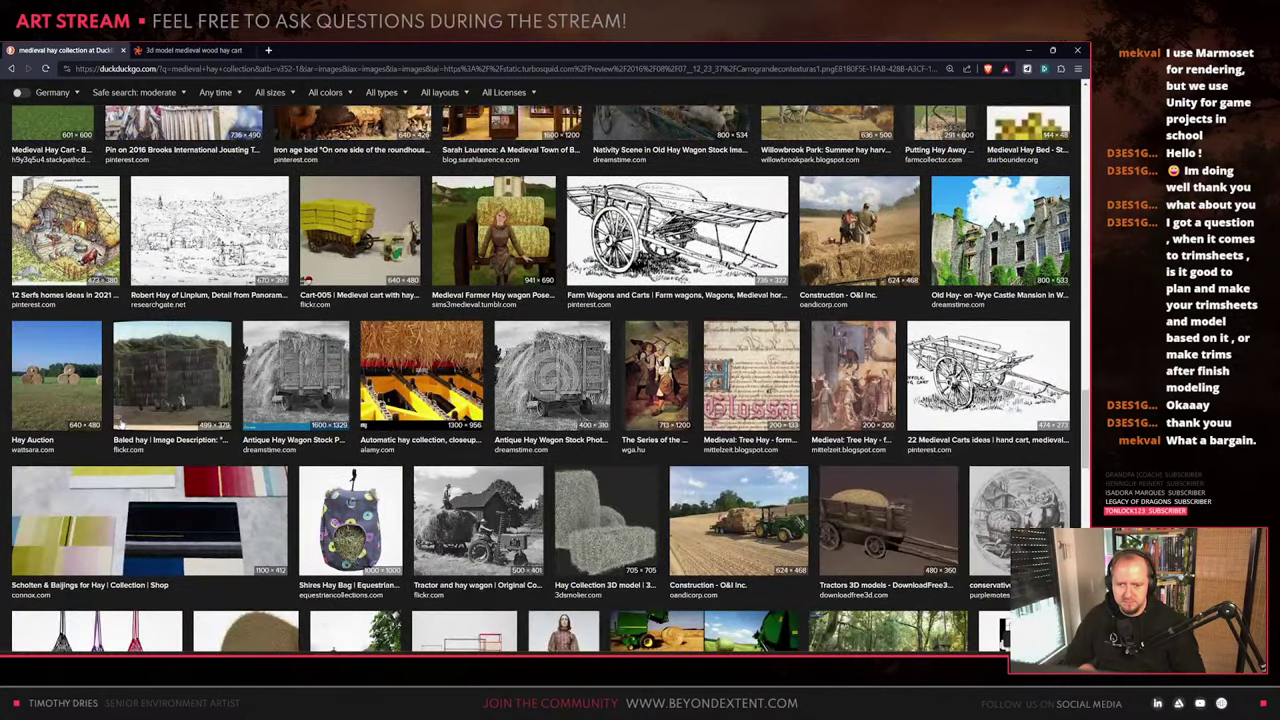
pyautogui.scroll(-3, 147, 370)
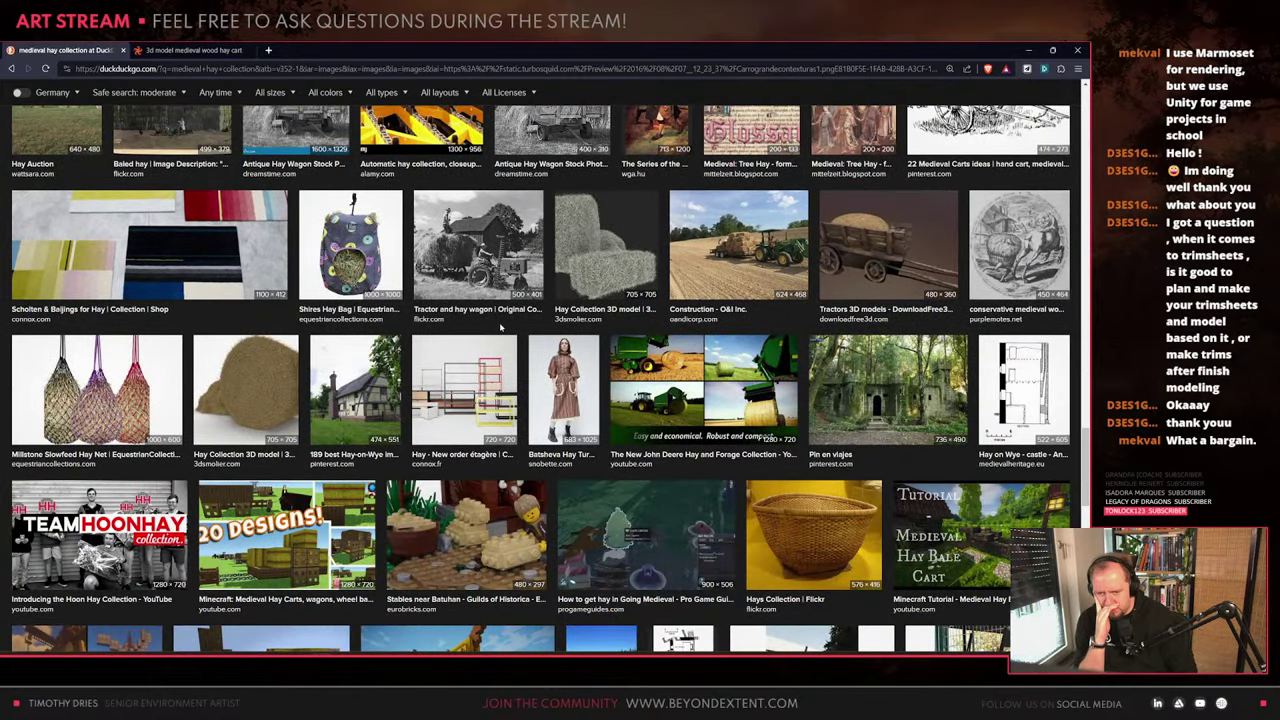
pyautogui.scroll(-3, 501, 328)
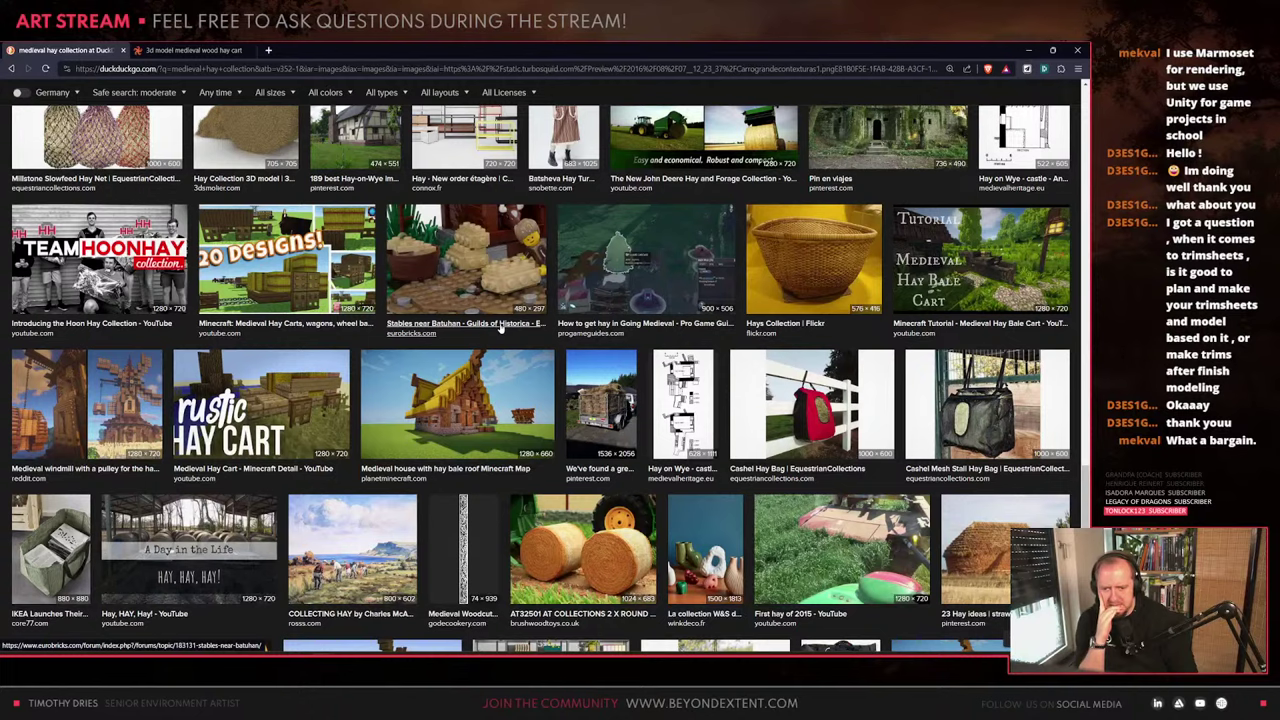
# Change the image search to "medieval straw bales"
pyautogui.scroll(20, 438, 394)
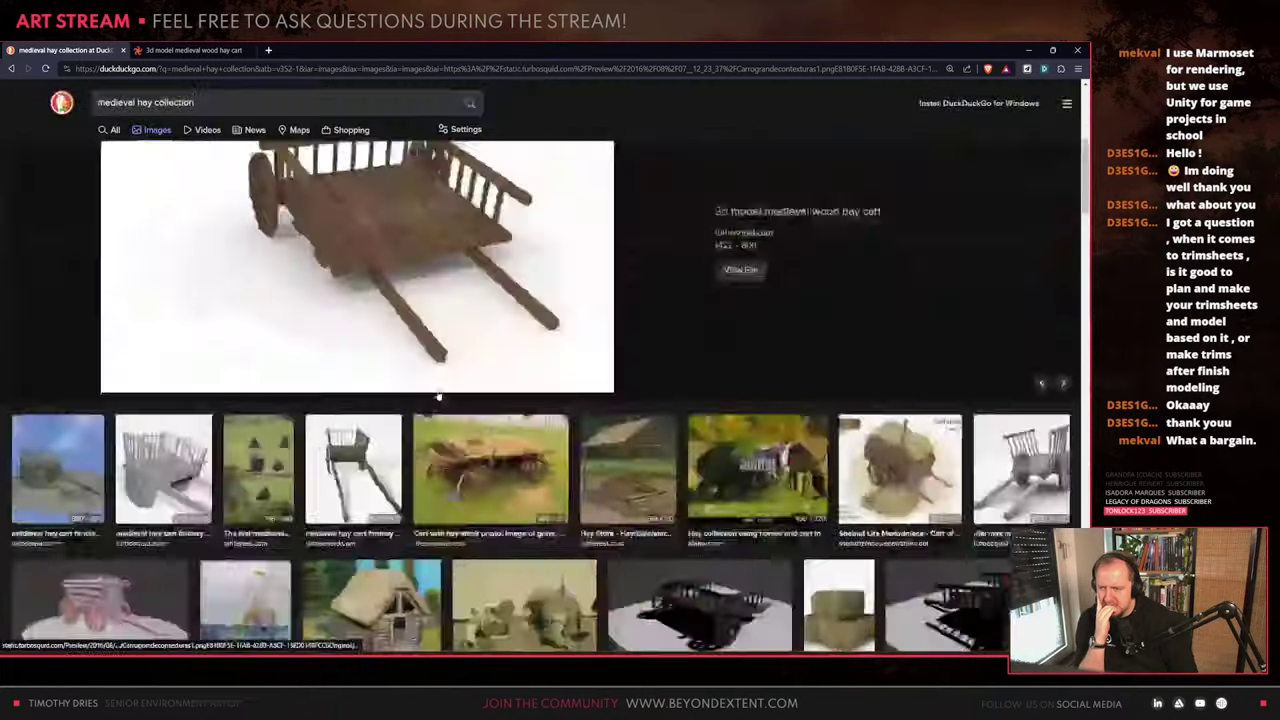
pyautogui.moveTo(198, 102); pyautogui.dragTo(137, 102)
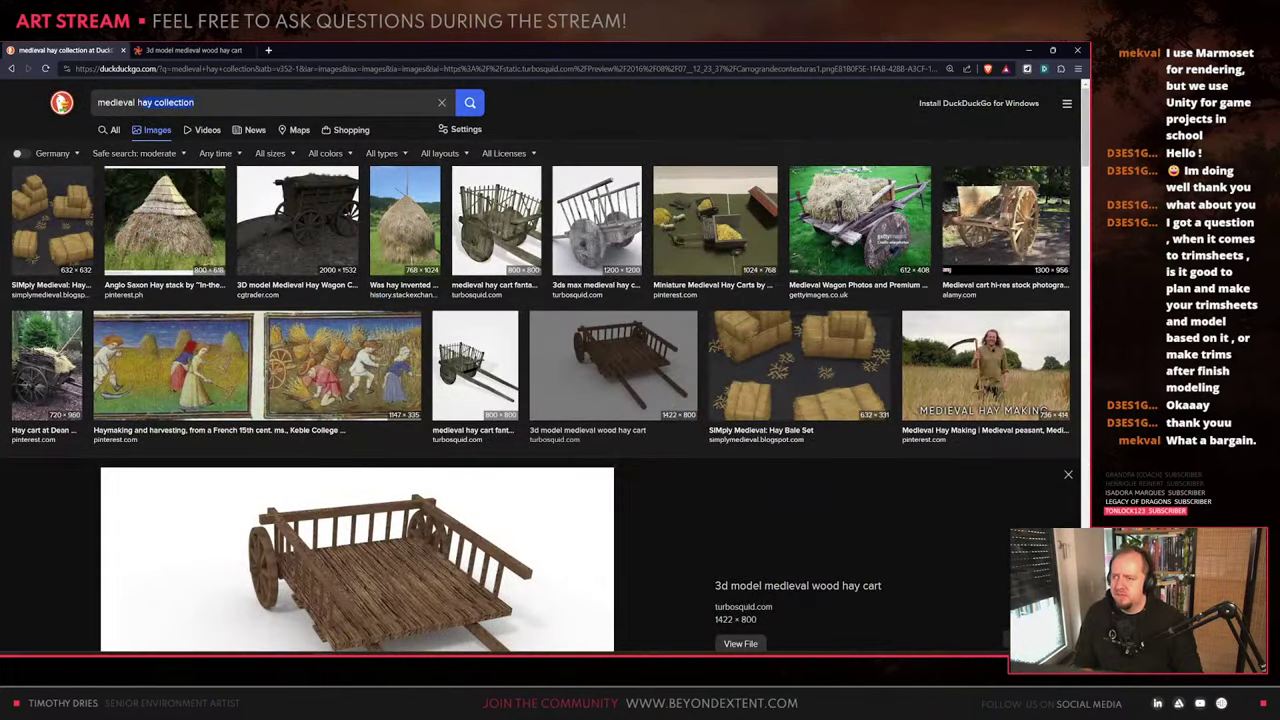
pyautogui.write('straw bales')
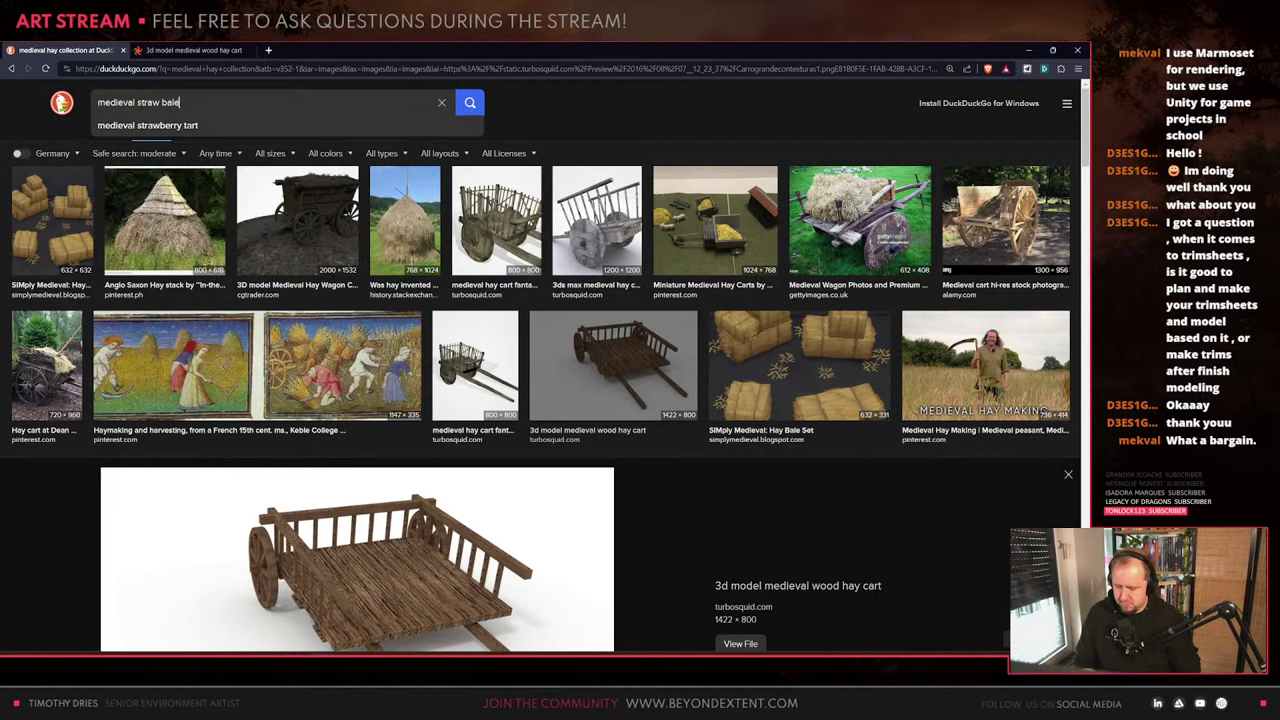
pyautogui.press('Return')
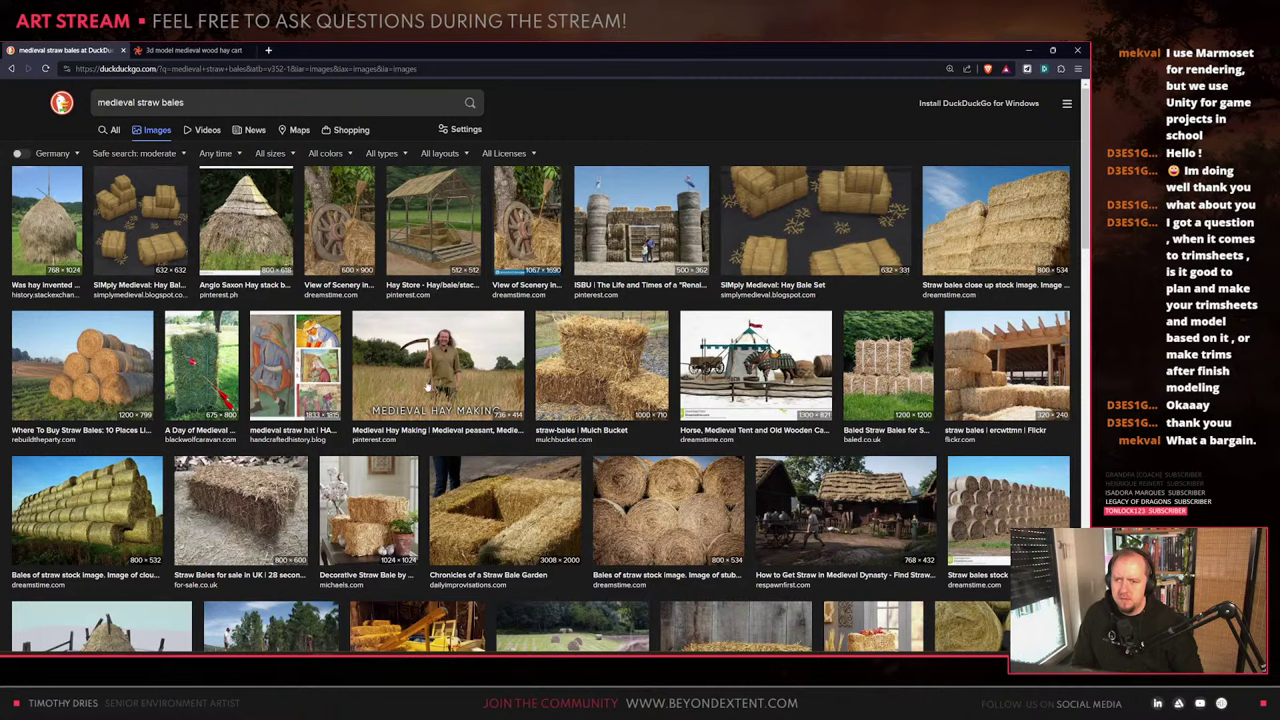
# Preview the "Medieval Hay Making" result, go to its Pinterest page and open the linked haymaking video on YouTube
pyautogui.click(428, 387)
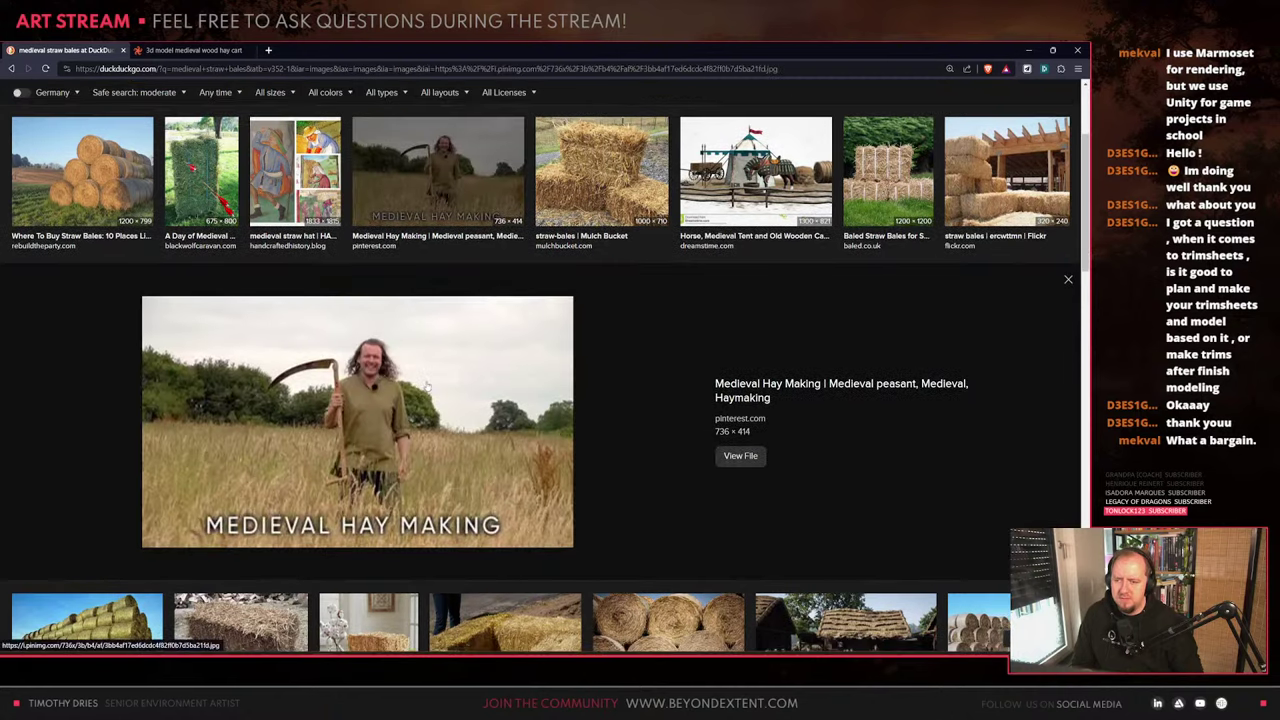
pyautogui.click(838, 386)
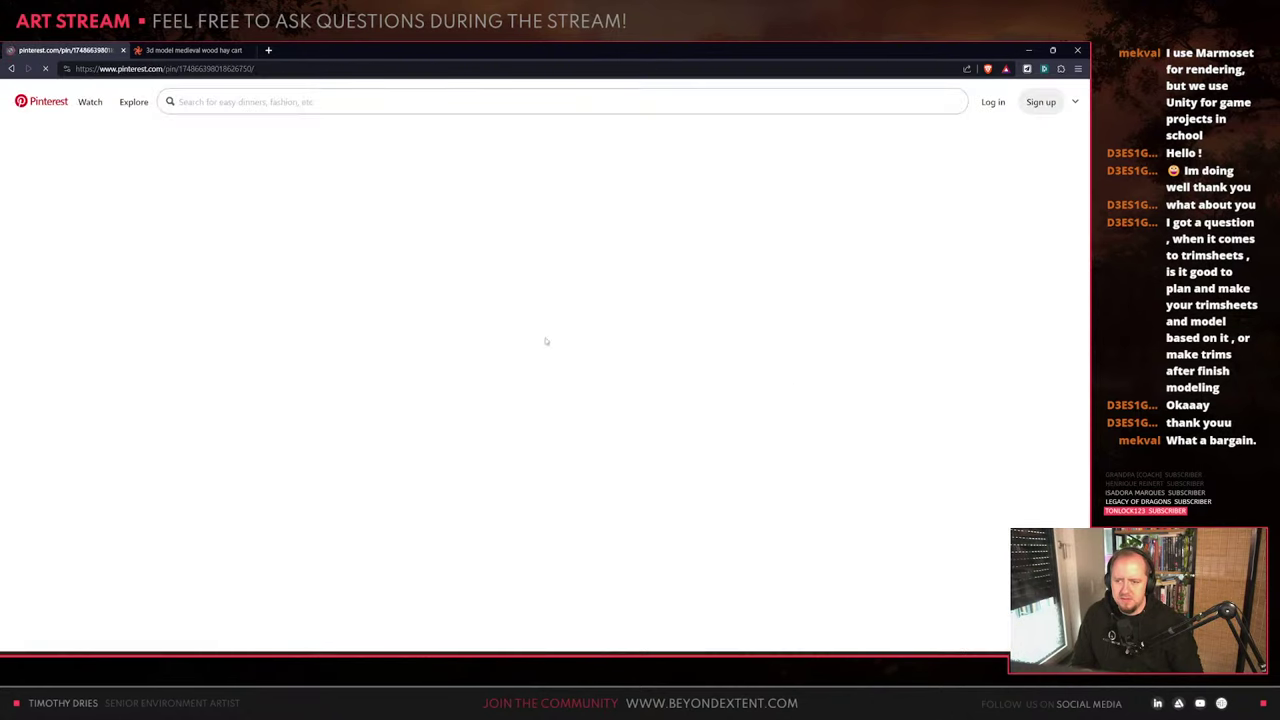
pyautogui.click(589, 203)
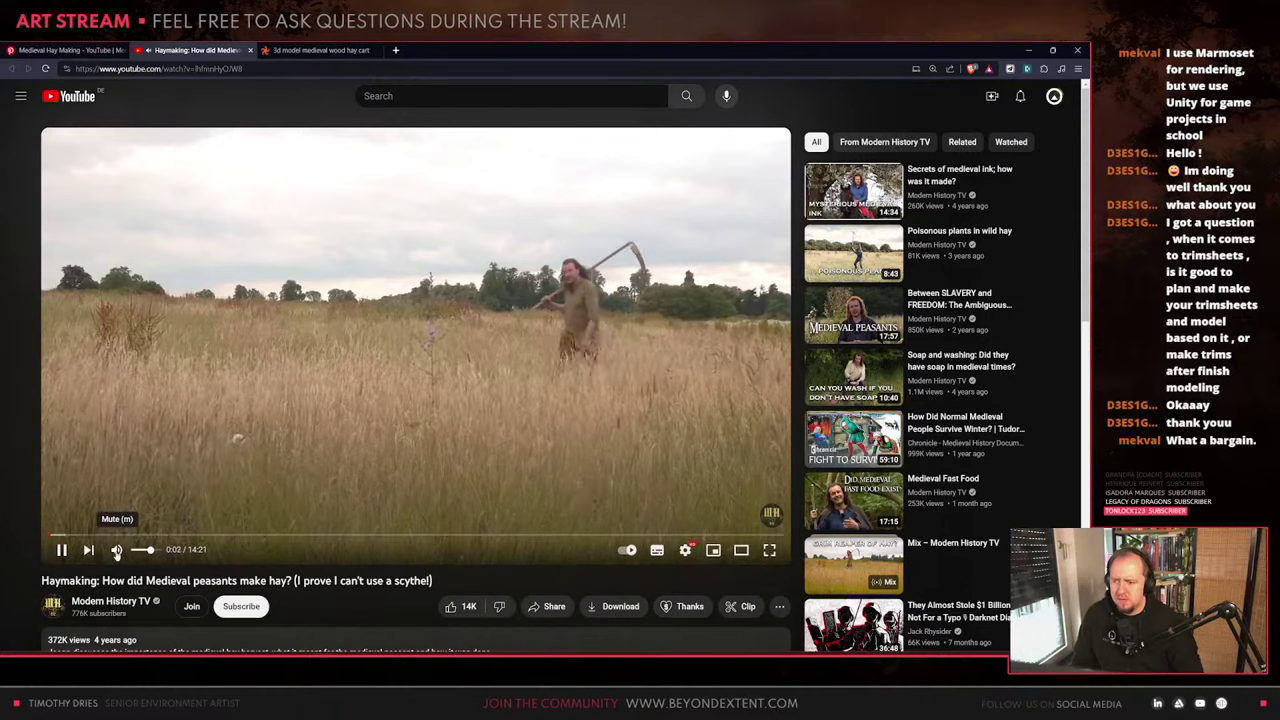
# Mute the haymaking video and skim it, skipping ahead to about 1:57 and to just past its middle
pyautogui.click(115, 551)
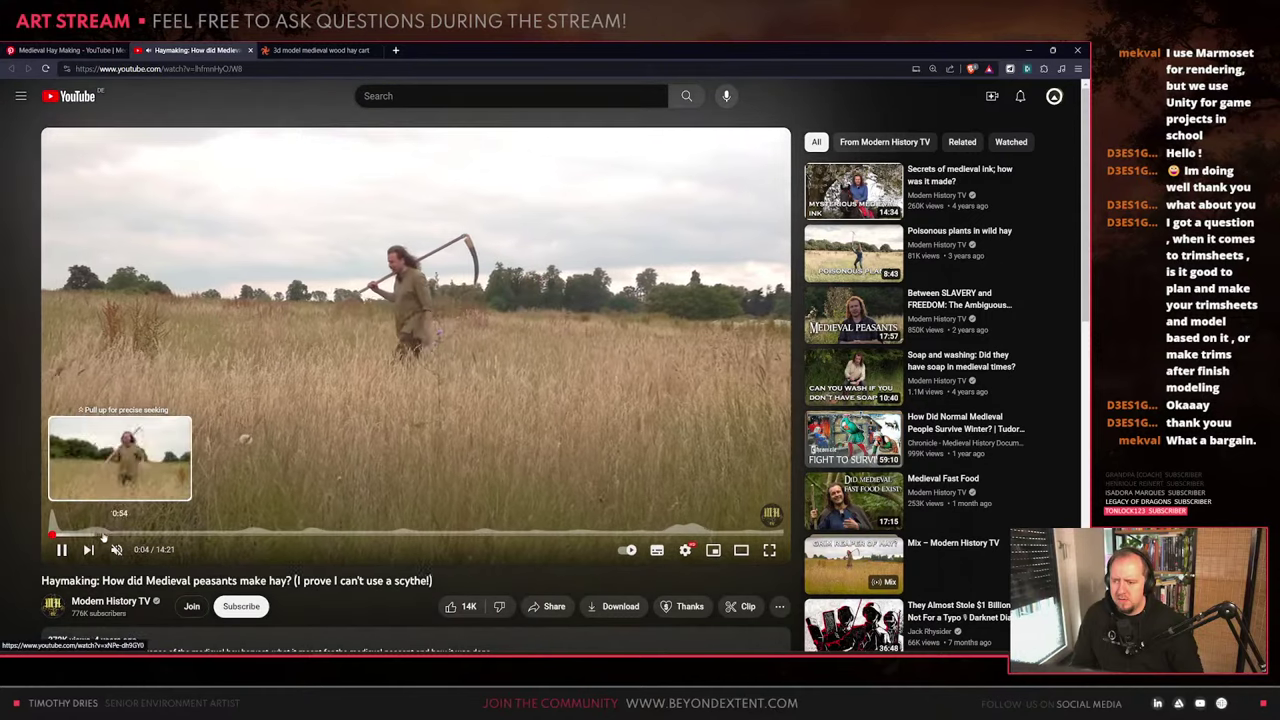
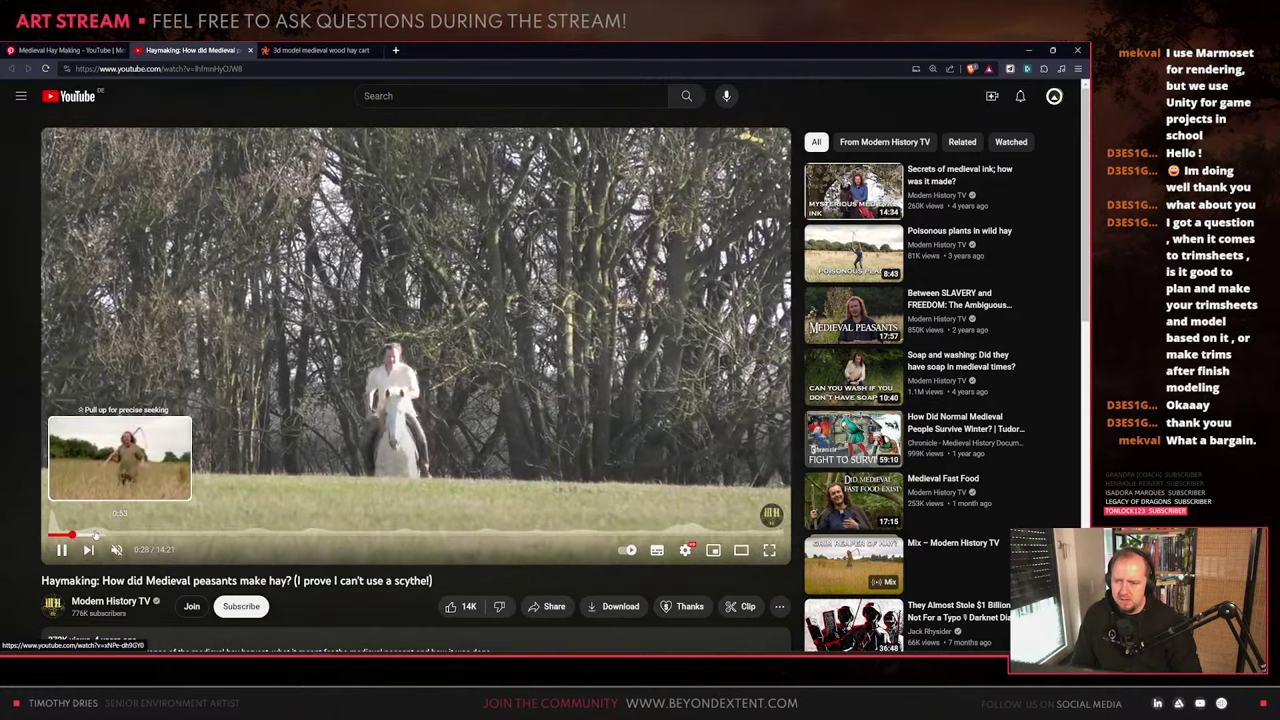
pyautogui.click(148, 536)
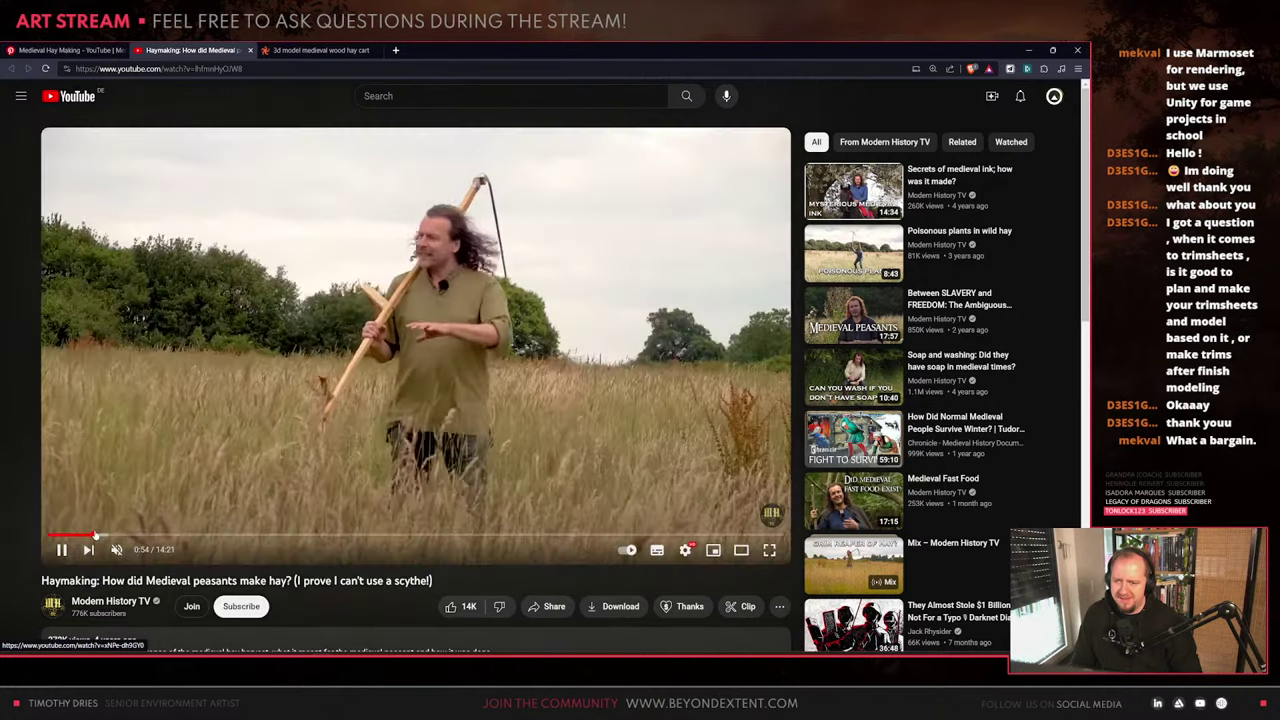
pyautogui.scroll(-1, 148, 536)
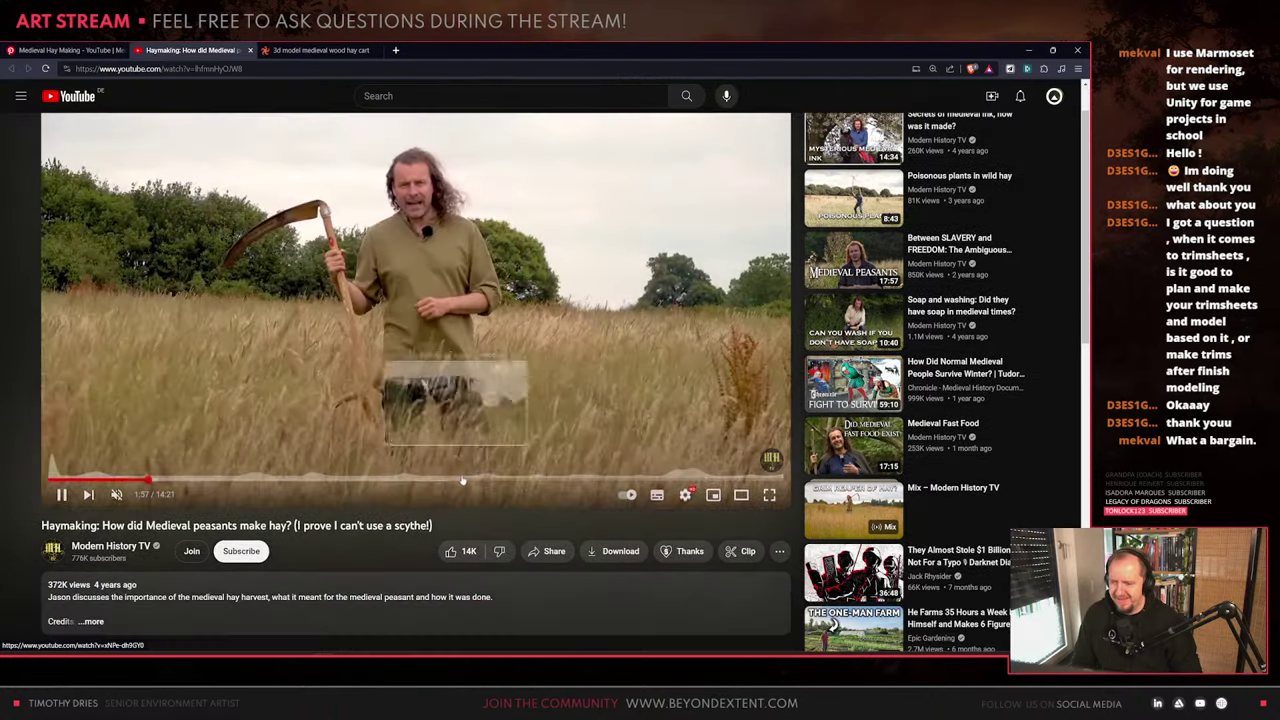
pyautogui.click(463, 481)
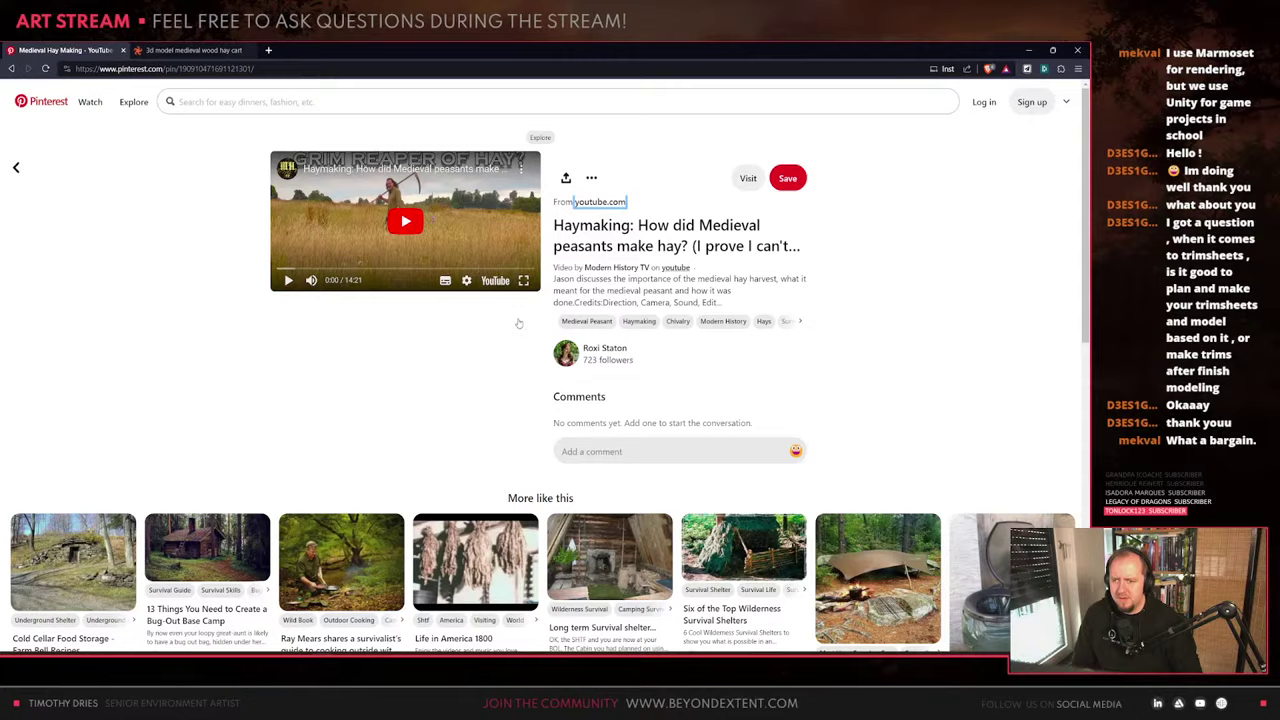
# Close the video, check the related Pinterest pins, and go back to browse the "medieval straw bales" image results
pyautogui.click(250, 50)
pyautogui.scroll(-2, 540, 380)
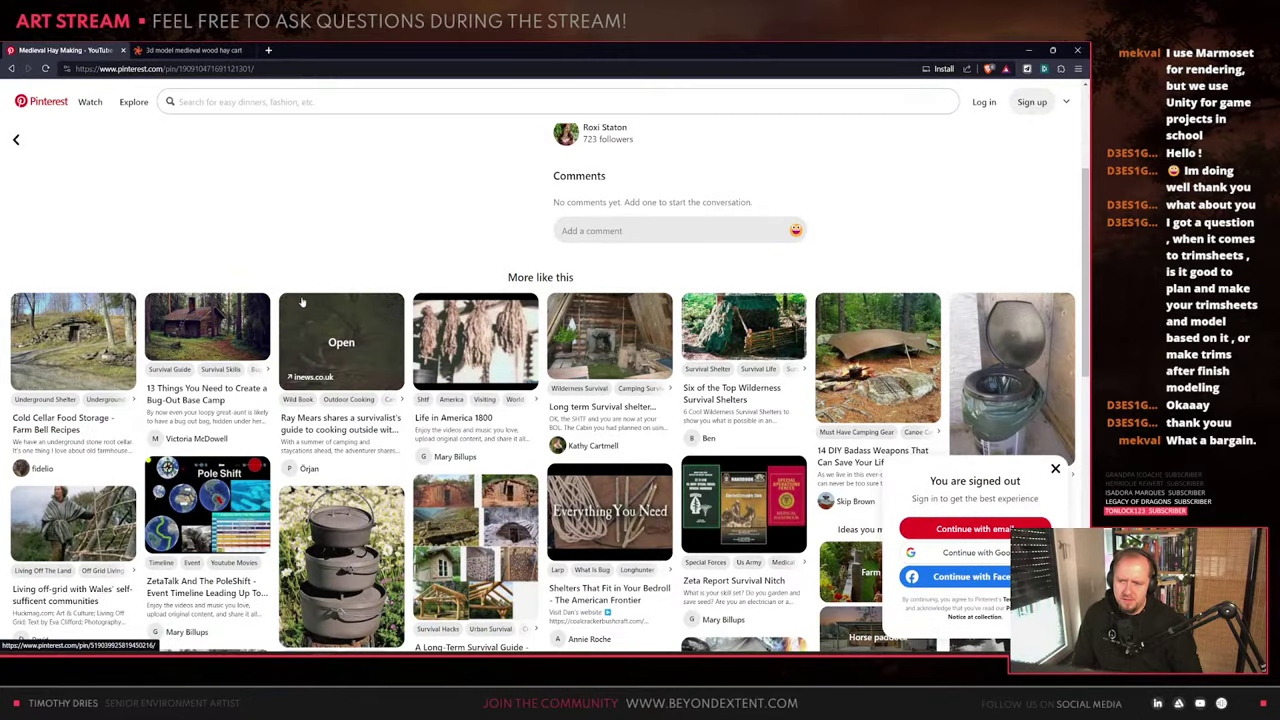
pyautogui.scroll(-3, 303, 307)
pyautogui.scroll(-3, 303, 307)
pyautogui.hotkey('alt', 'Left')
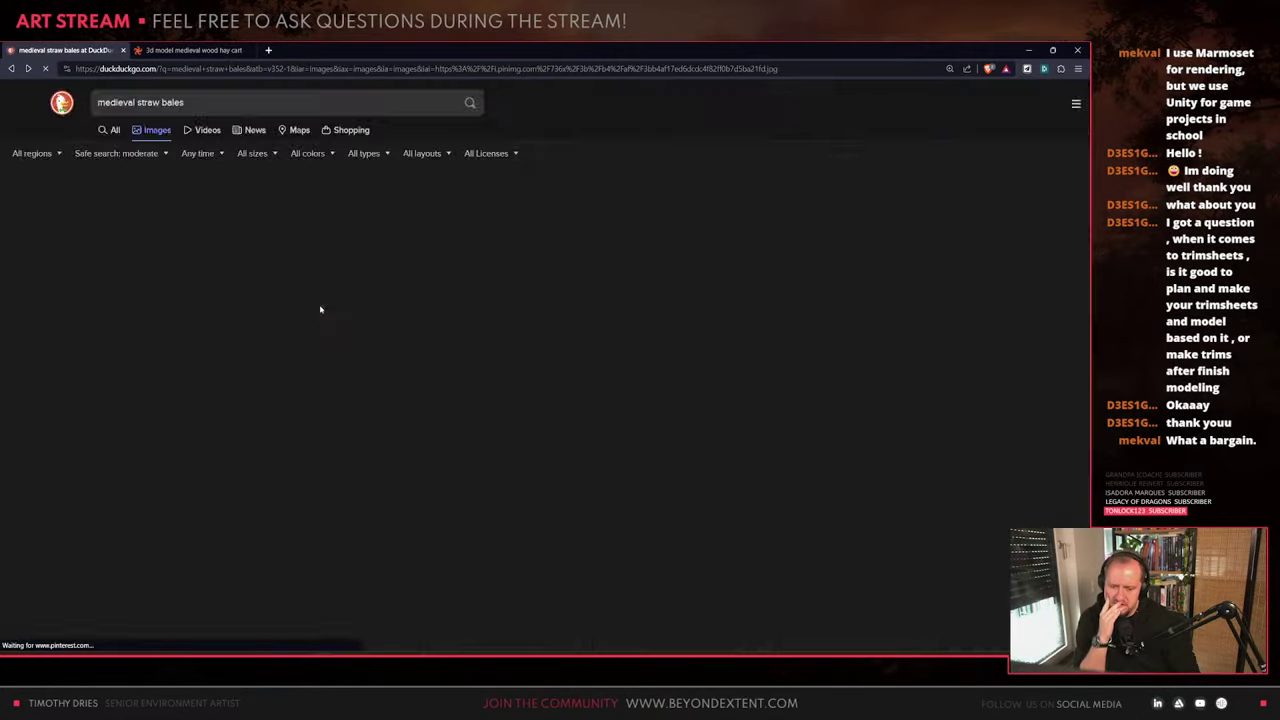
pyautogui.scroll(-5, 655, 362)
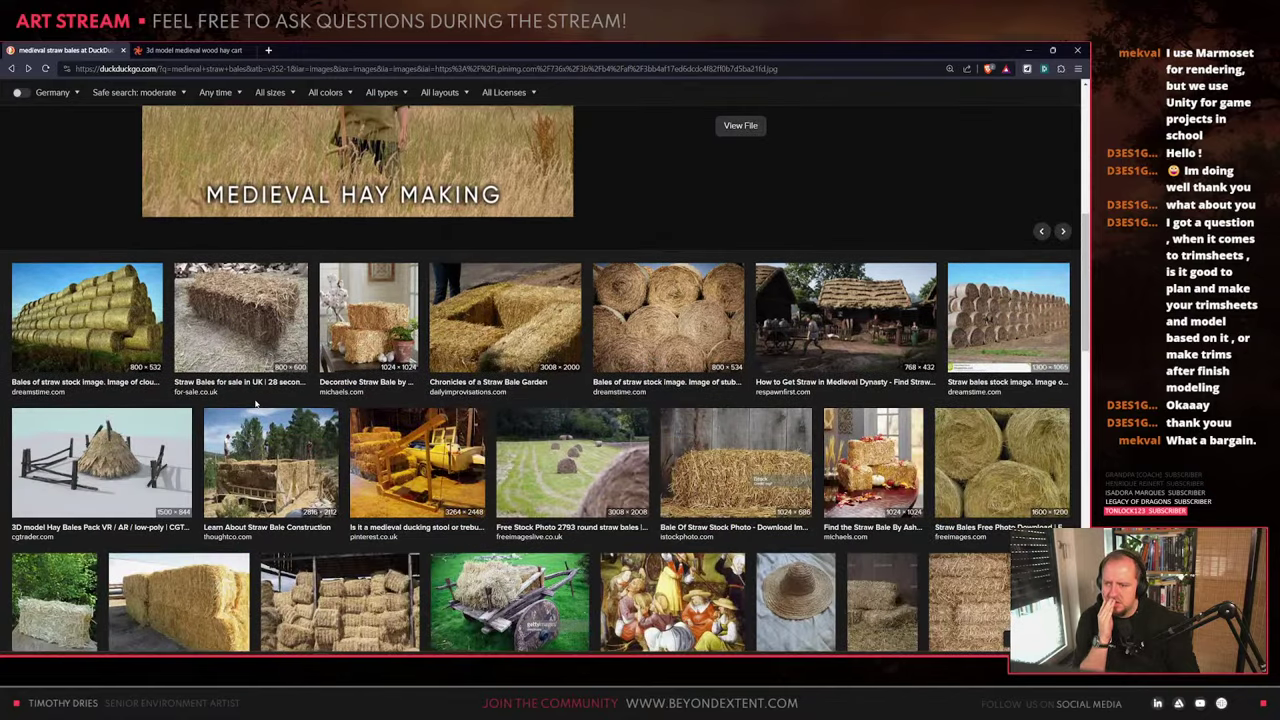
pyautogui.scroll(-3, 255, 403)
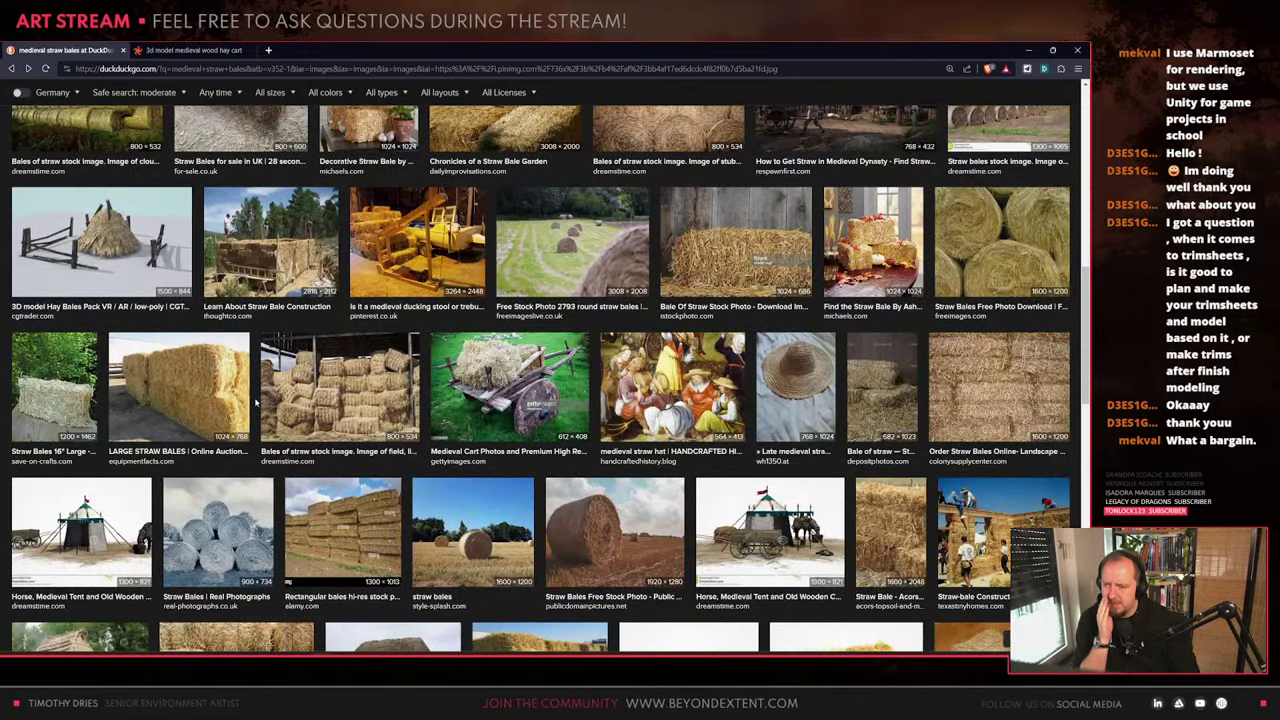
# Browse further through the "medieval straw bales" image results and preview the thatched house image "Pin on Dragon"
pyautogui.scroll(-3, 256, 399)
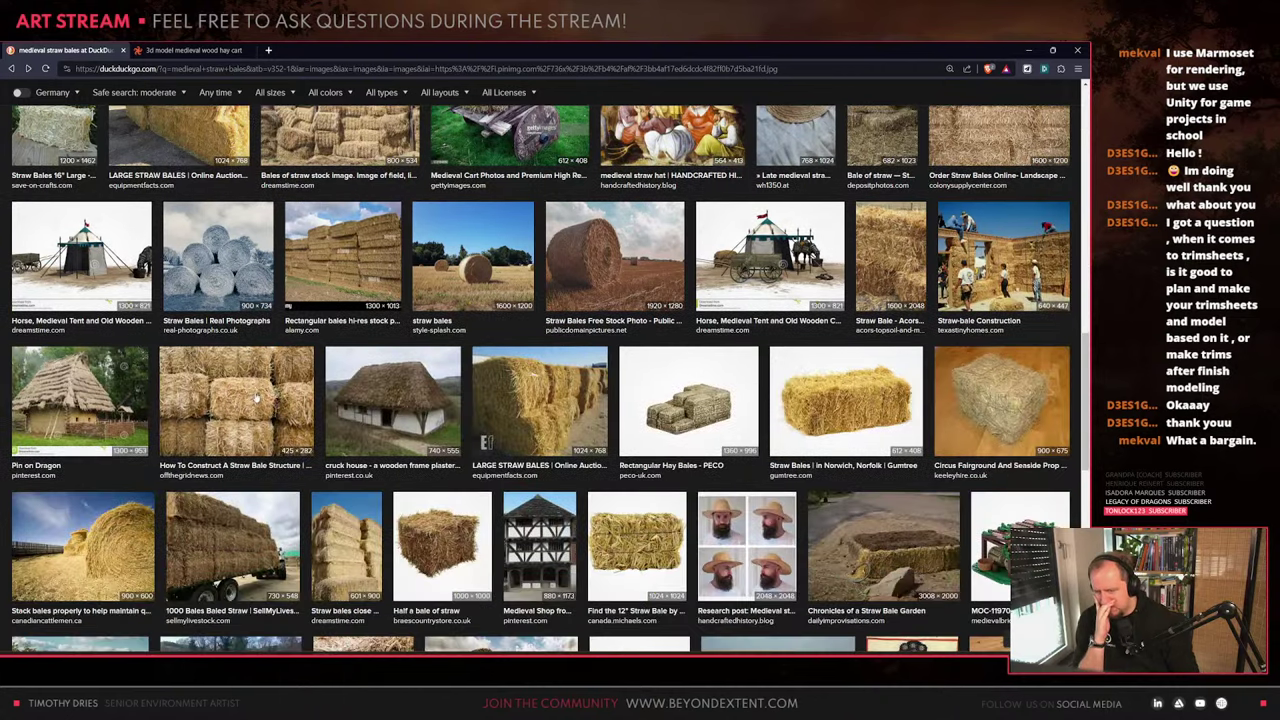
pyautogui.click(75, 401)
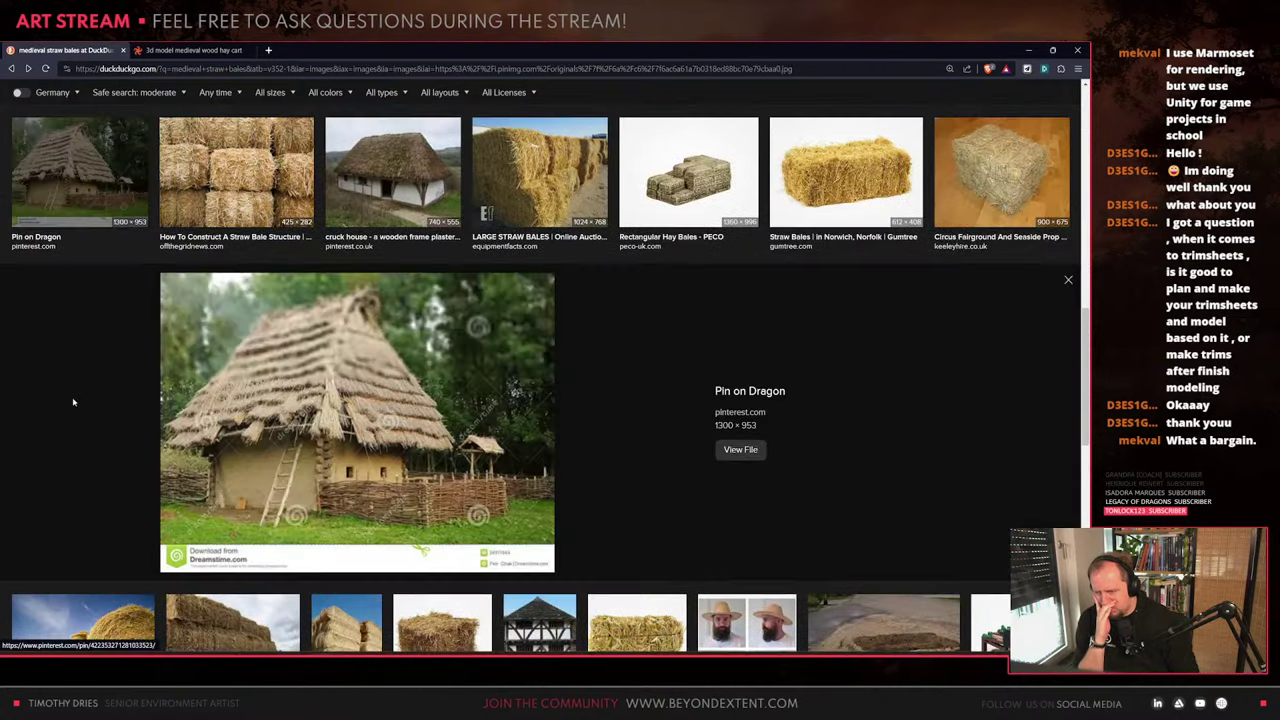
pyautogui.scroll(-1, 685, 336)
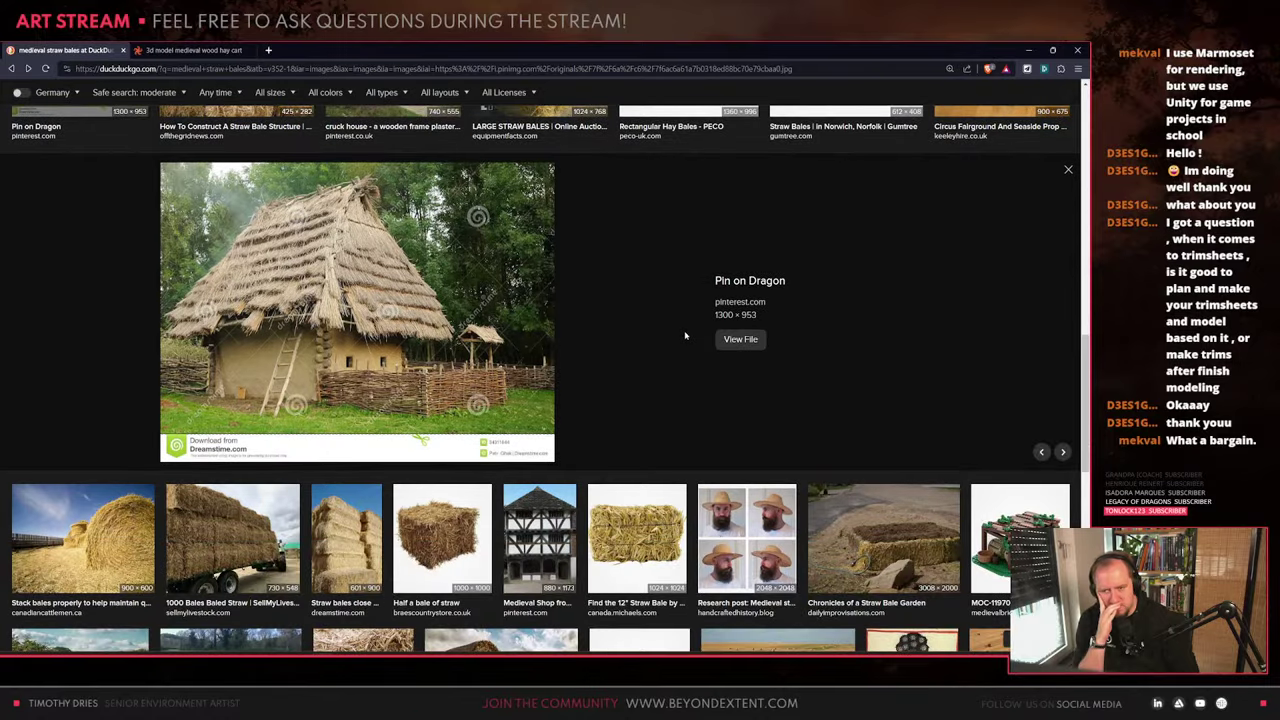
pyautogui.scroll(-2, 679, 336)
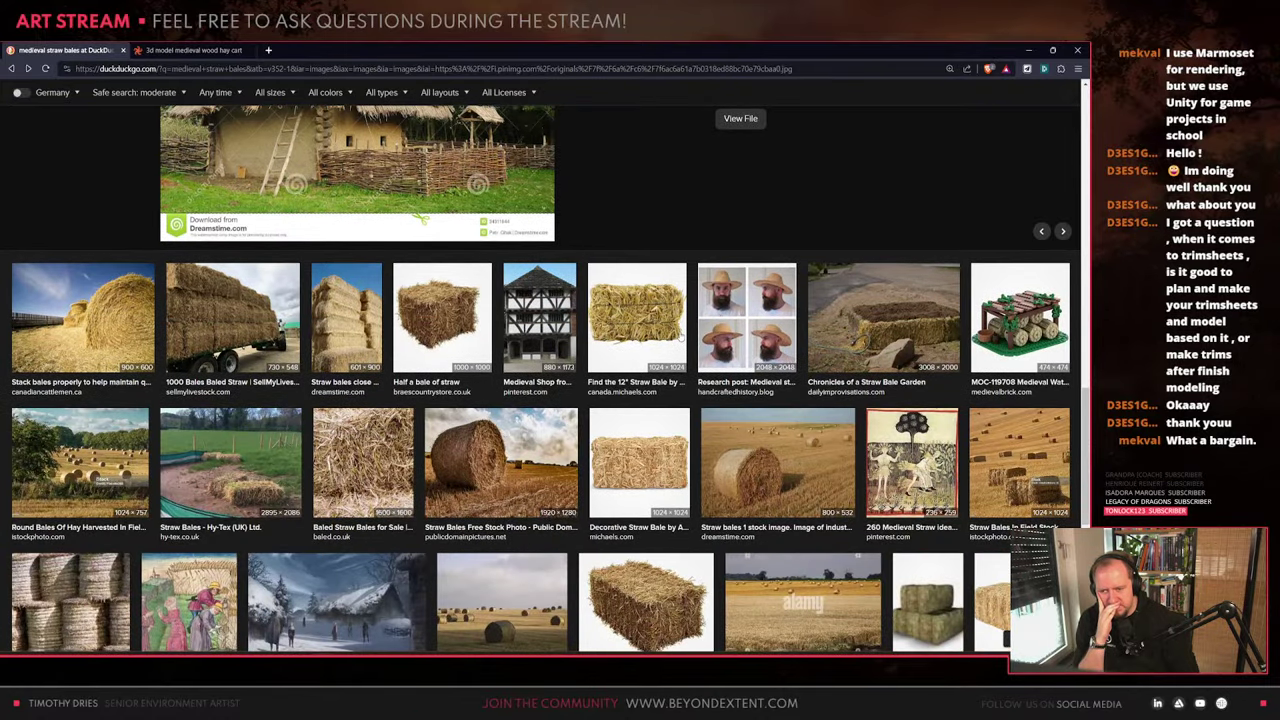
pyautogui.scroll(-3, 682, 335)
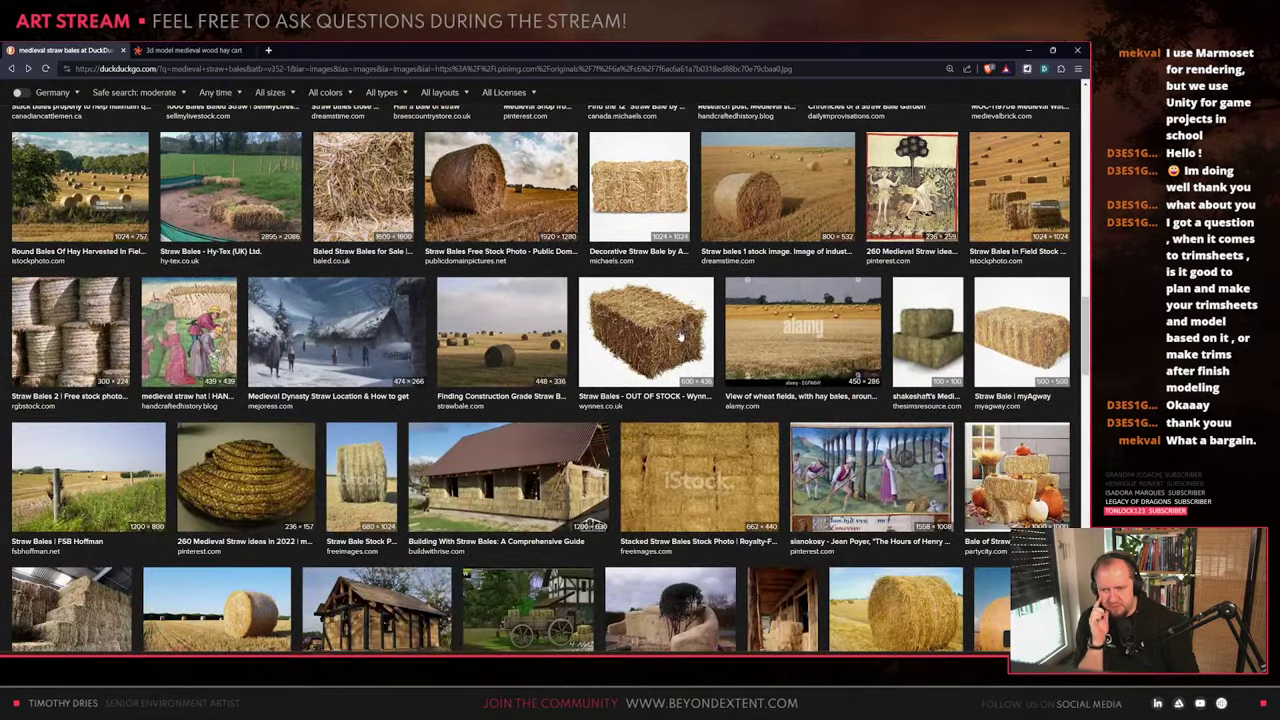
pyautogui.scroll(-3, 676, 332)
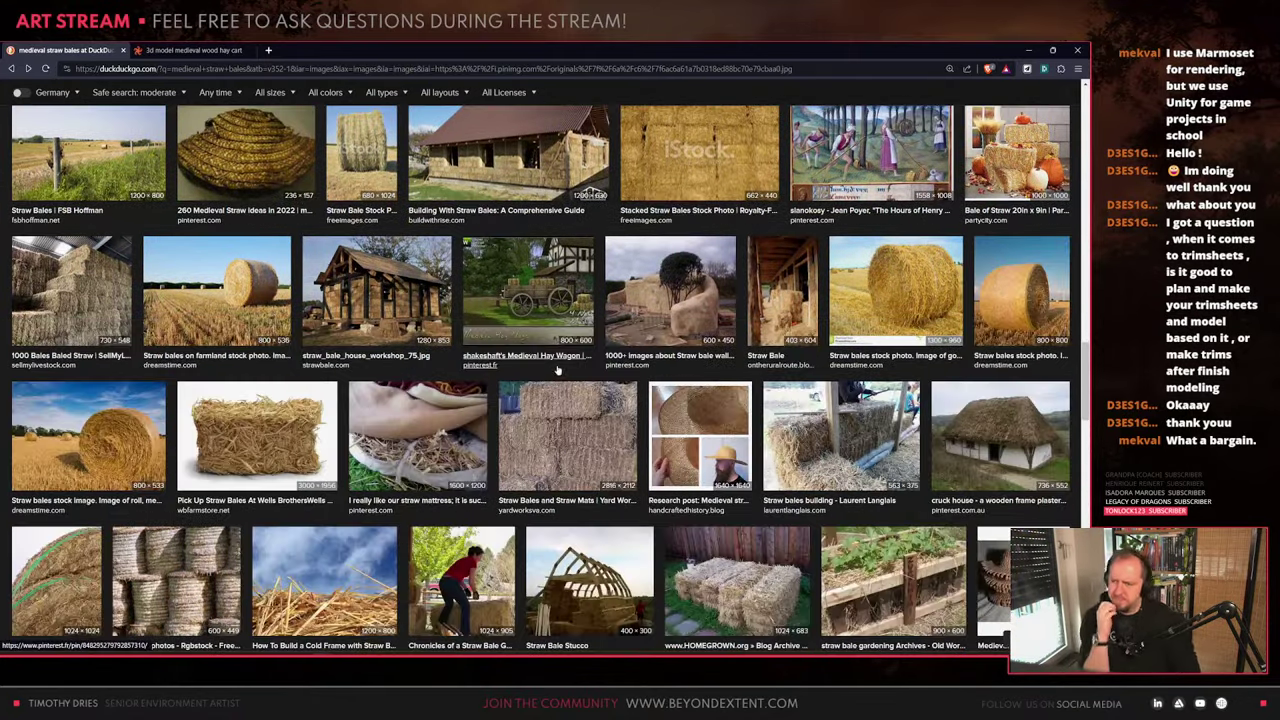
pyautogui.scroll(-3, 552, 352)
pyautogui.scroll(-2, 553, 351)
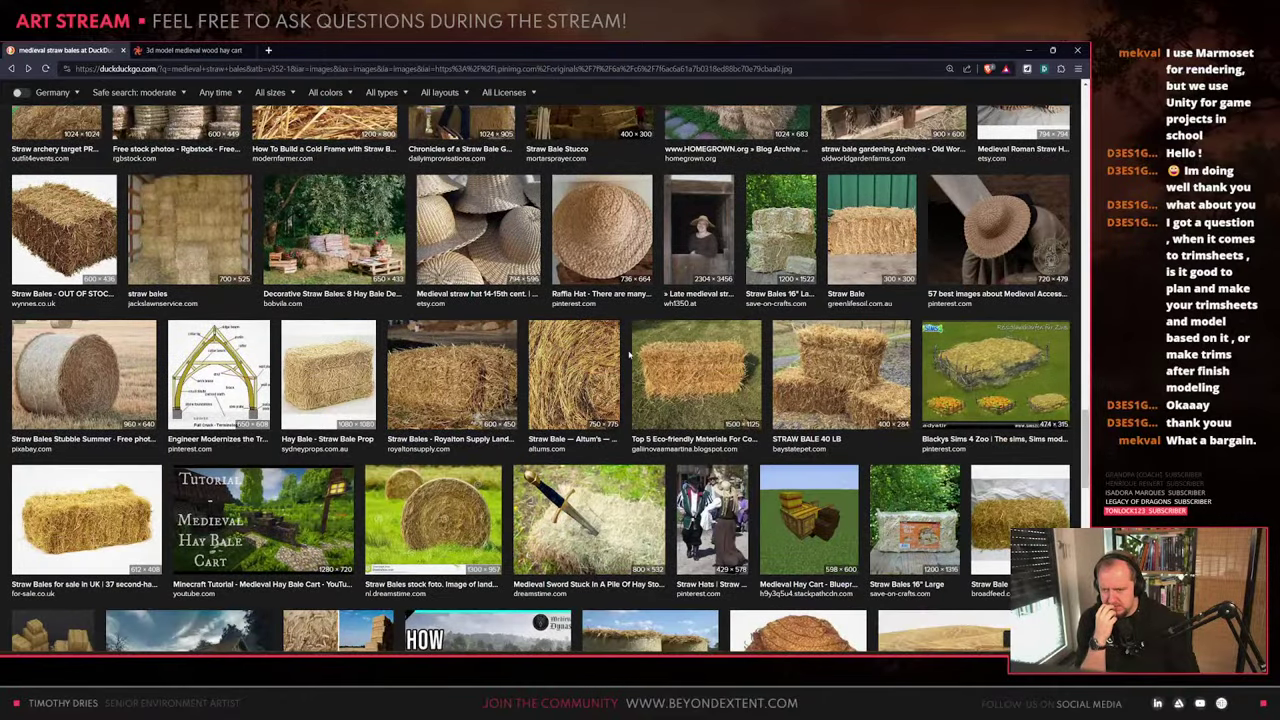
pyautogui.scroll(-1, 630, 353)
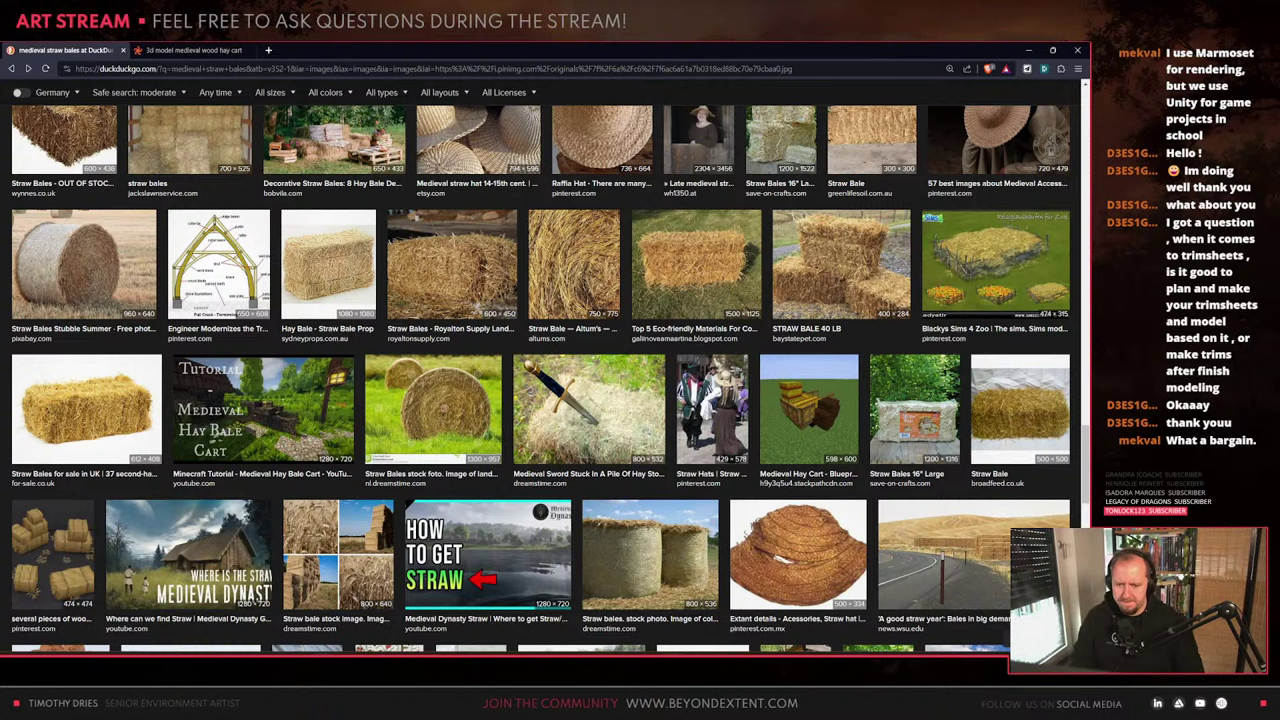
# Switch to Blender, clear the selection, and add a 32-vertex cylinder with a 1 m radius and 2 m depth
pyautogui.click(671, 665)
pyautogui.click(640, 606)
pyautogui.scroll(-8, 510, 309)
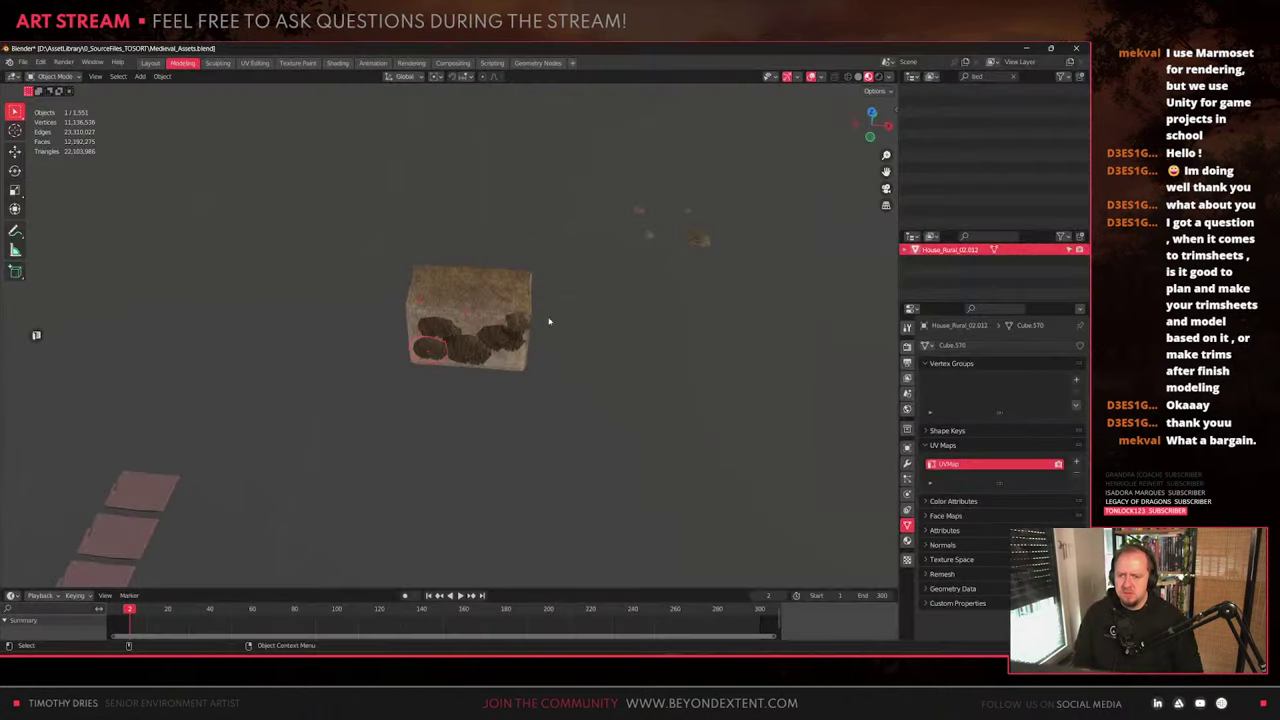
pyautogui.scroll(3, 549, 321)
pyautogui.click(597, 363)
pyautogui.scroll(-3, 597, 363)
pyautogui.keyDown('shift'); pyautogui.moveTo(632, 332); pyautogui.dragTo(489, 349, button='middle'); pyautogui.keyUp('shift')
pyautogui.hotkey('ctrl', 'a')
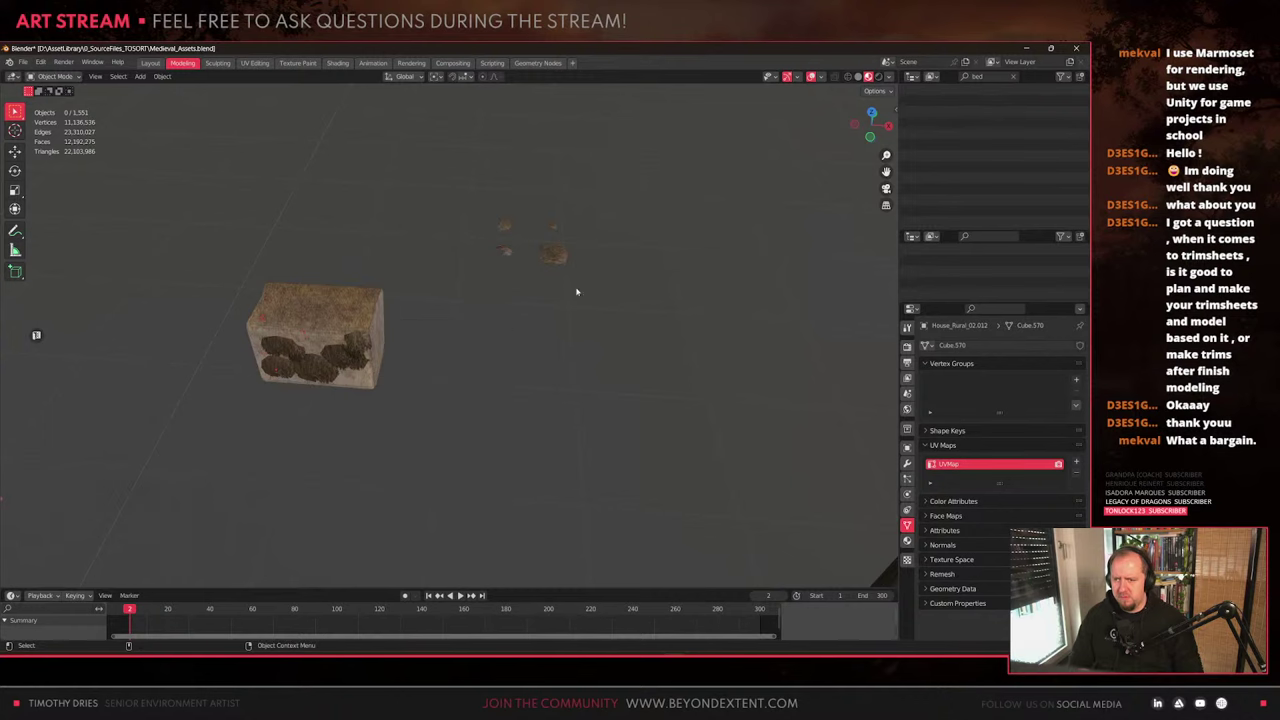
pyautogui.hotkey('shift', 'a')
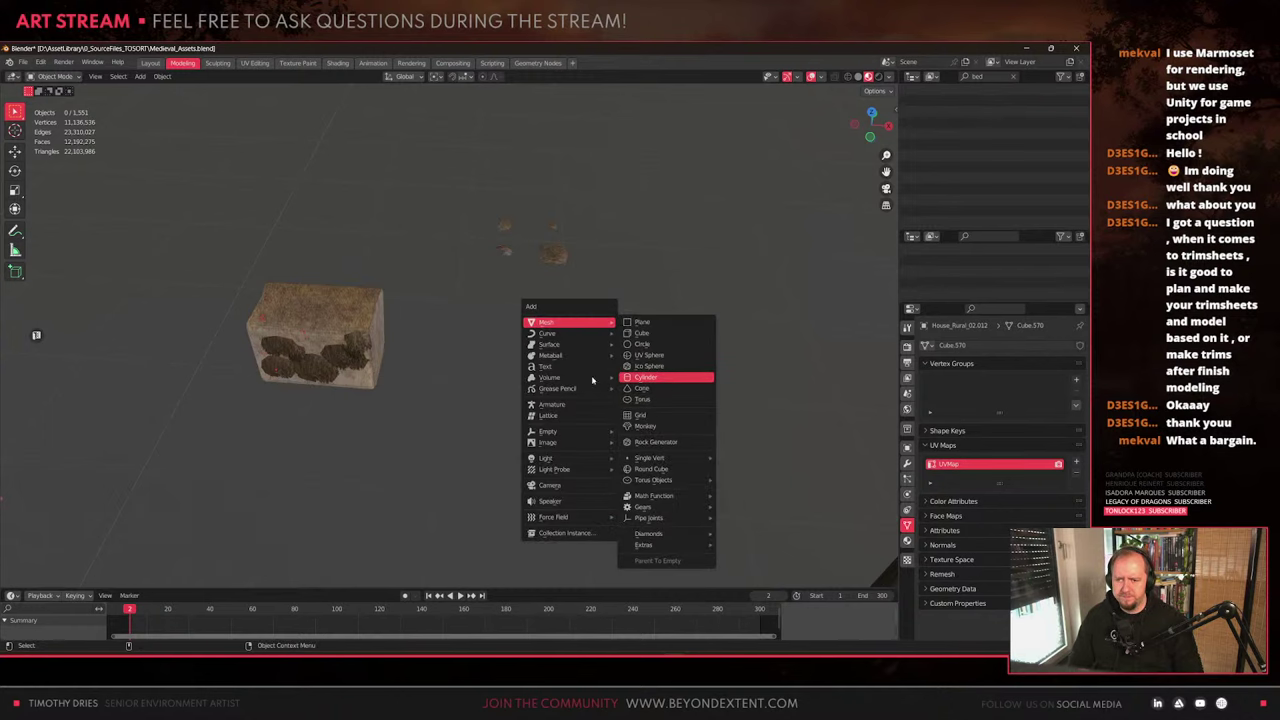
pyautogui.click(642, 377)
# Move the new cylinder 62 m along X and -27 m along Y so it stands beside the hay bale
pyautogui.scroll(-13, 455, 345)
pyautogui.press('g')
pyautogui.hotkey('shift', 'z')
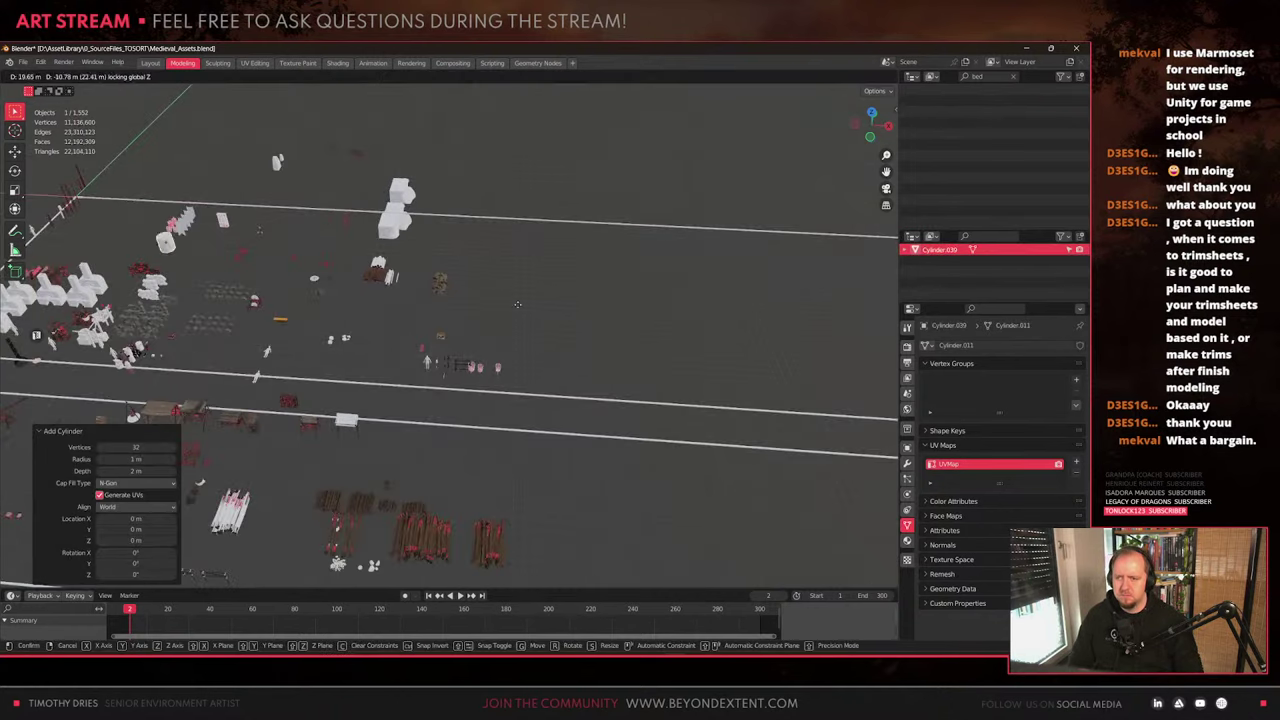
pyautogui.click(697, 359)
pyautogui.press('KP_Decimal')
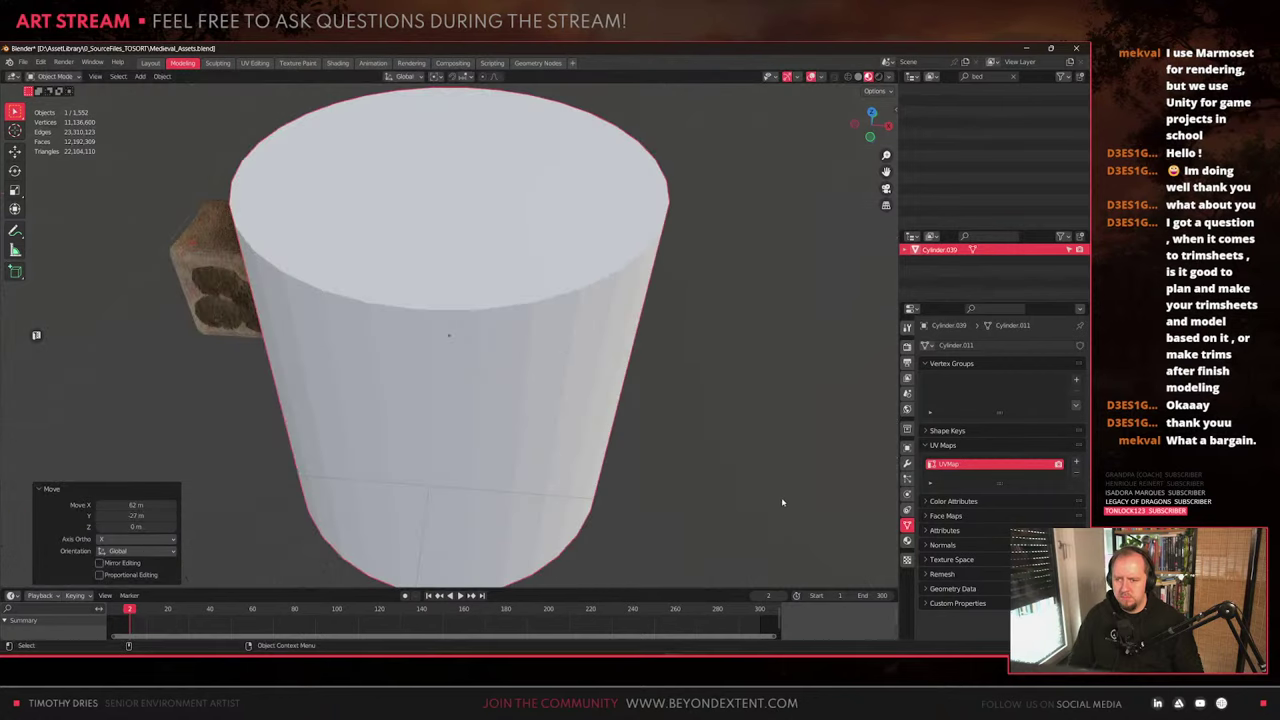
# Duplicate the female scale figure and place the copy on the ground beside the cylinder
pyautogui.scroll(-11, 783, 502)
pyautogui.click(342, 414)
pyautogui.click(360, 422)
pyautogui.hotkey('shift', 'd')
pyautogui.hotkey('shift', 'z')
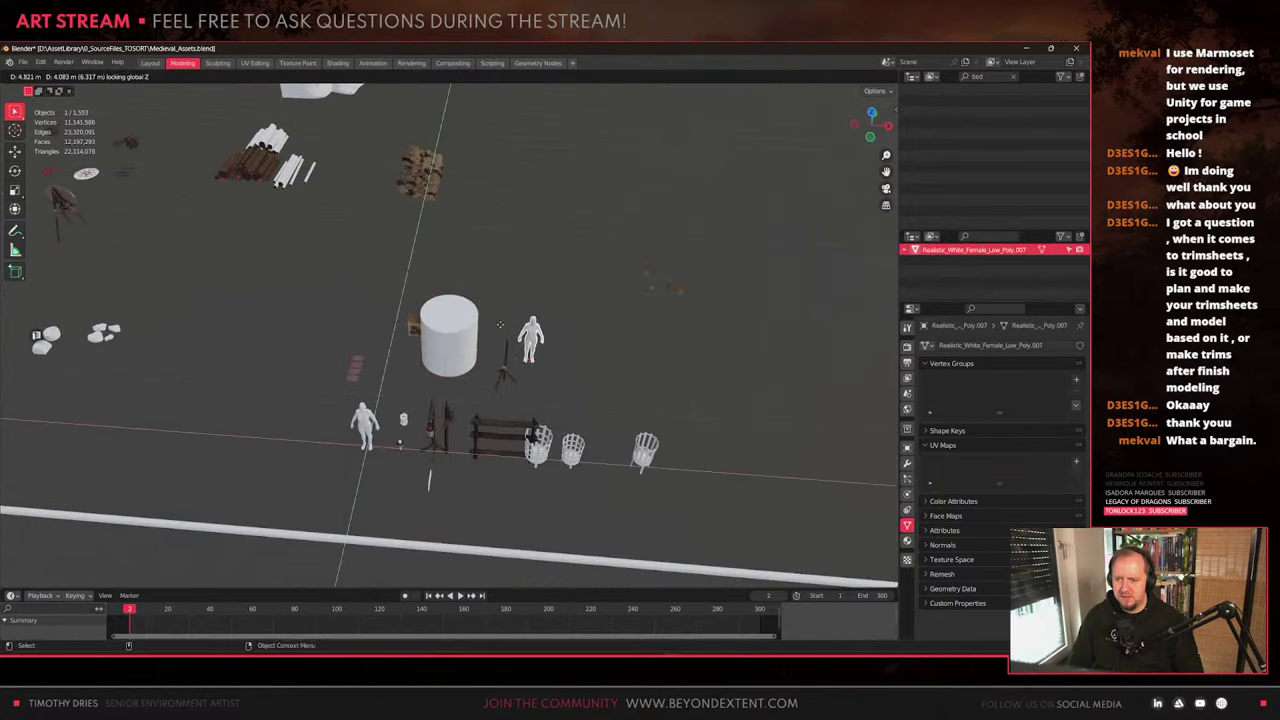
pyautogui.scroll(4, 492, 344)
# Scale the cylinder down to 0.3 and stretch its height by about 1.85
pyautogui.press('s')
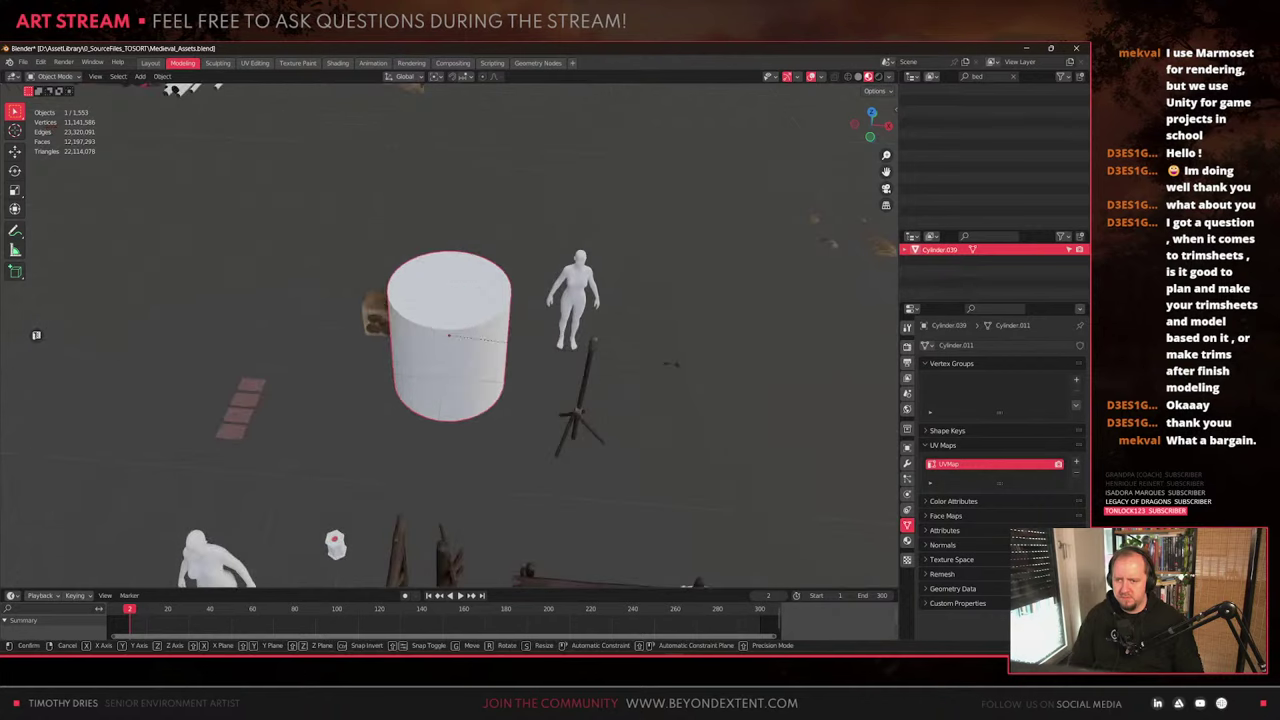
pyautogui.click(518, 349)
pyautogui.press('s')
pyautogui.press('z')
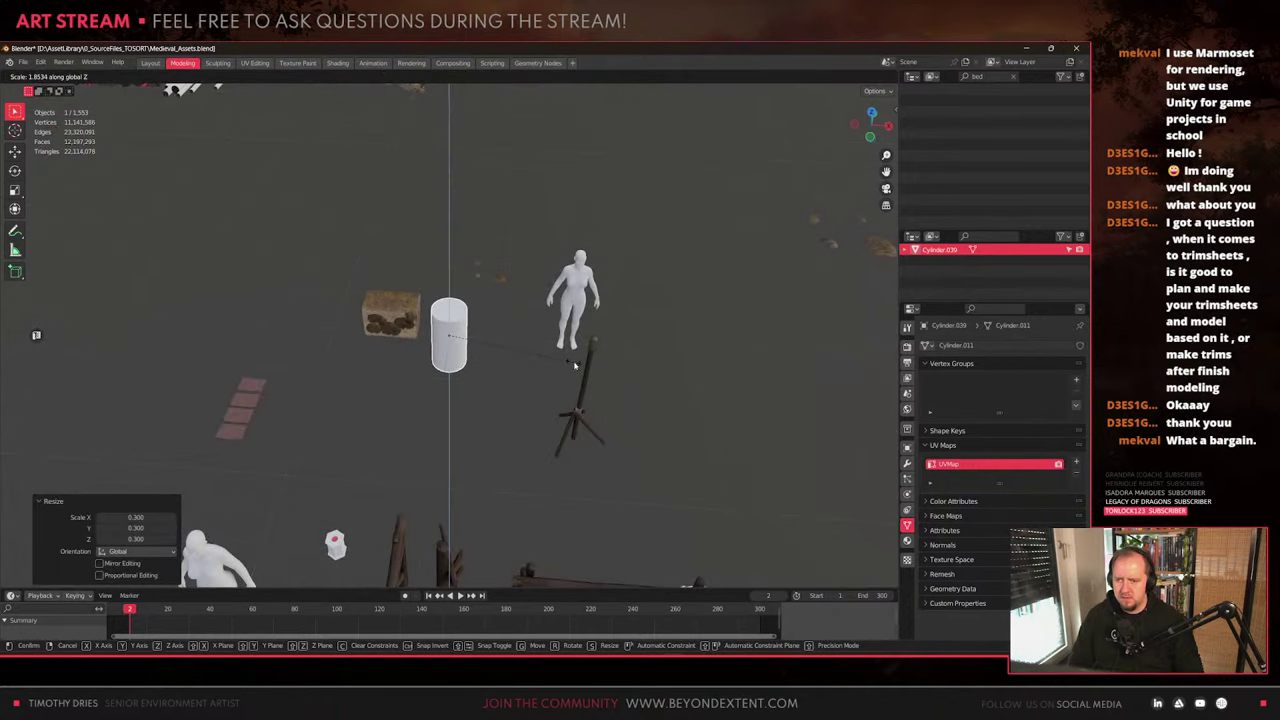
pyautogui.click(575, 365)
# Move the cylinder horizontally closer to the scale figure and raise it about 0.93 m
pyautogui.press('g')
pyautogui.hotkey('shift', 'z')
pyautogui.click(601, 346)
pyautogui.click(576, 336)
pyautogui.scroll(2, 567, 328)
pyautogui.click(542, 342)
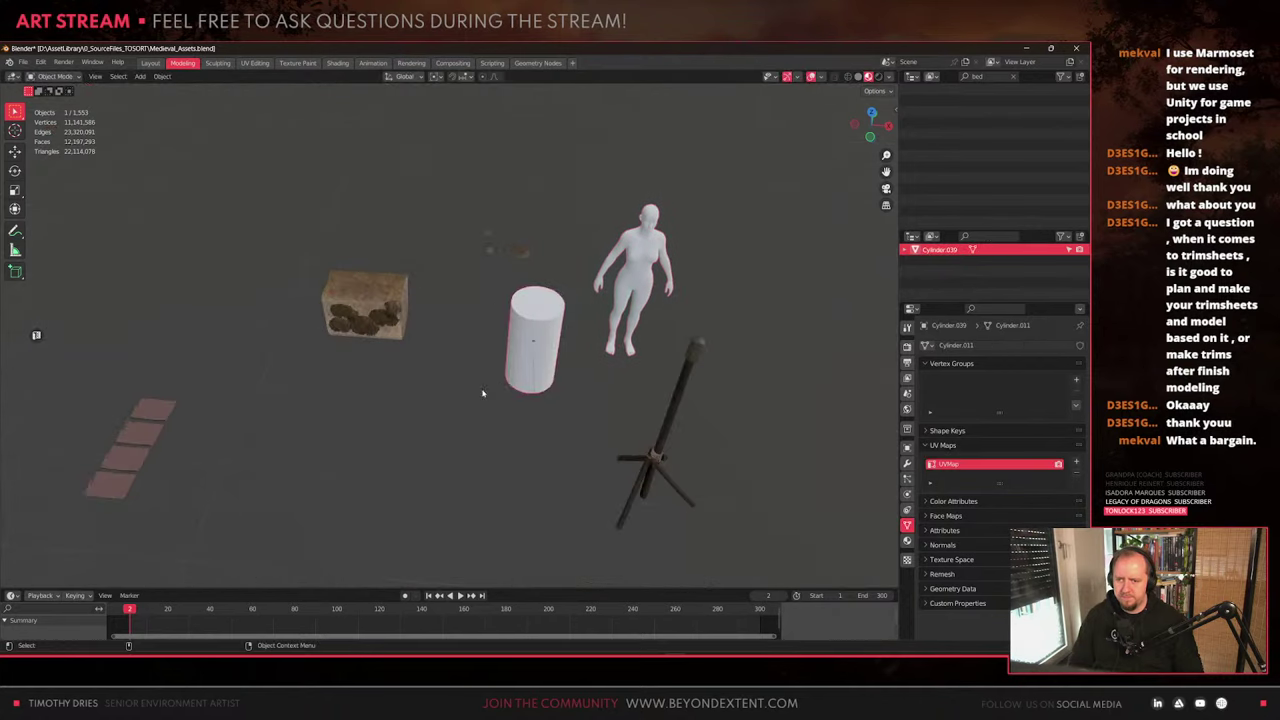
pyautogui.press('g')
pyautogui.press('z')
pyautogui.click(735, 350)
# Slim the cylinder horizontally, scale it by 0.643, and shift it about 0.68 m in X and 0.33 m in Y towards the figure
pyautogui.keyDown('shift'); pyautogui.moveTo(752, 350); pyautogui.dragTo(648, 457, button='middle'); pyautogui.keyUp('shift')
pyautogui.press('s')
pyautogui.hotkey('shift', 'z')
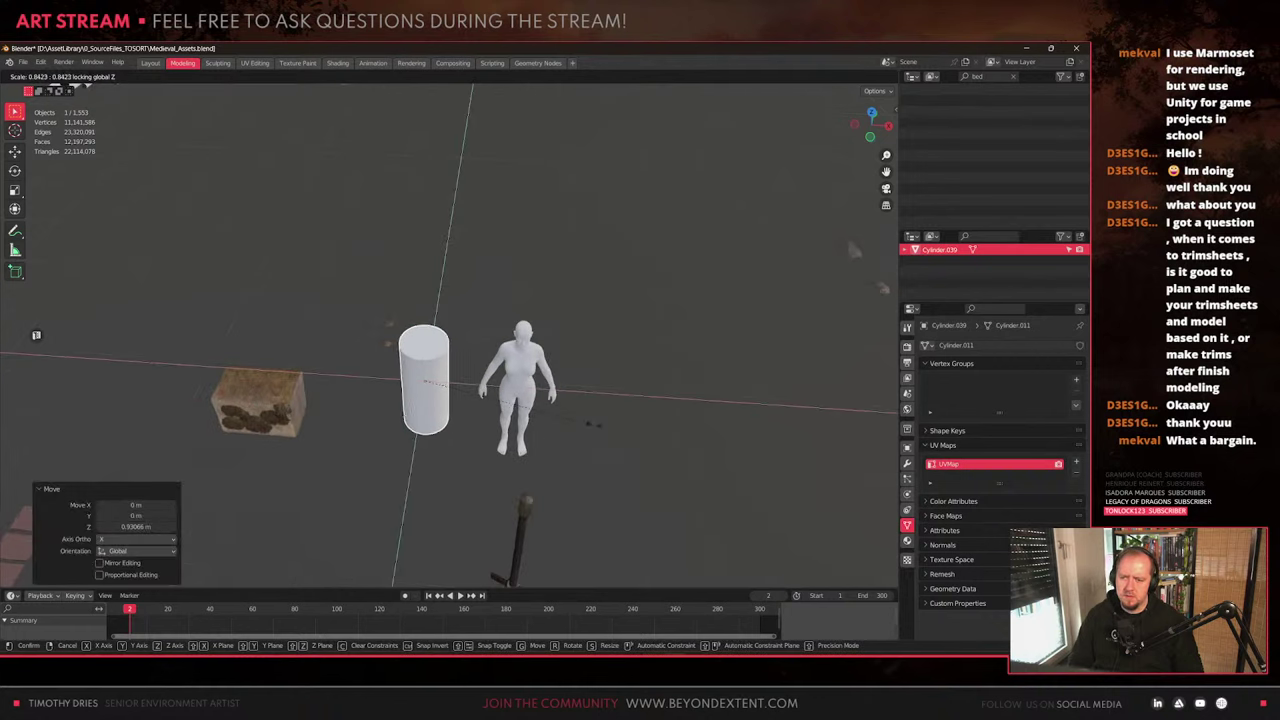
pyautogui.click(557, 415)
pyautogui.press('s')
pyautogui.click(534, 426)
pyautogui.press('g')
pyautogui.hotkey('shift', 'z')
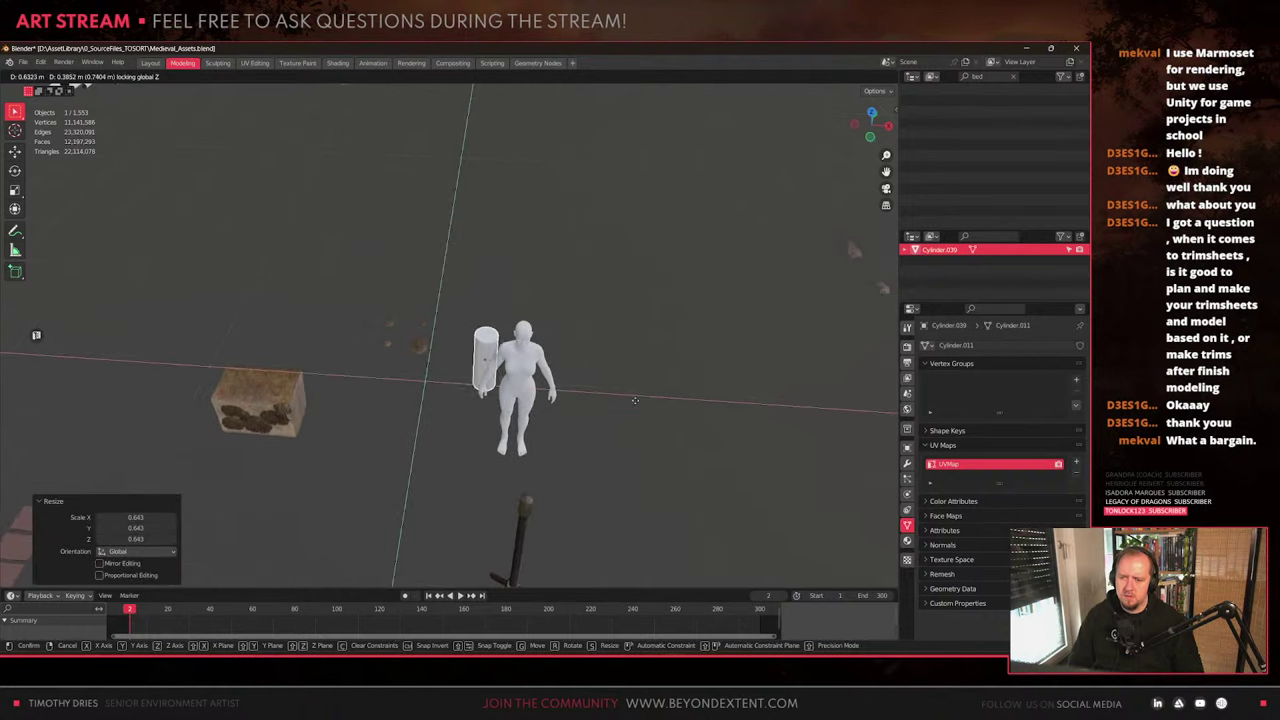
pyautogui.click(644, 406)
# Enlarge the cylinder by 1.651 and adjust its width without changing its height
pyautogui.press('KP_Decimal')
pyautogui.moveTo(534, 391); pyautogui.dragTo(538, 406, button='middle')
pyautogui.scroll(-4, 538, 406)
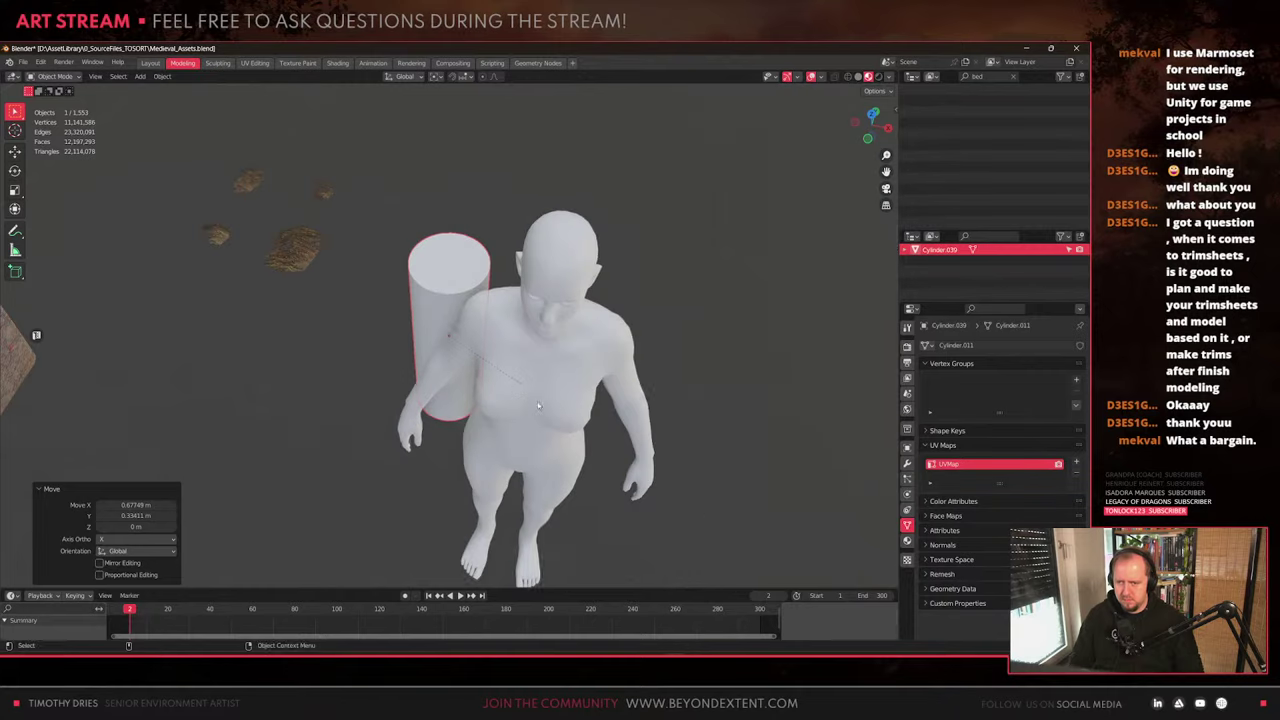
pyautogui.press('s')
pyautogui.press('Return')
pyautogui.scroll(-2, 540, 420)
pyautogui.press('s')
pyautogui.hotkey('shift', 'z')
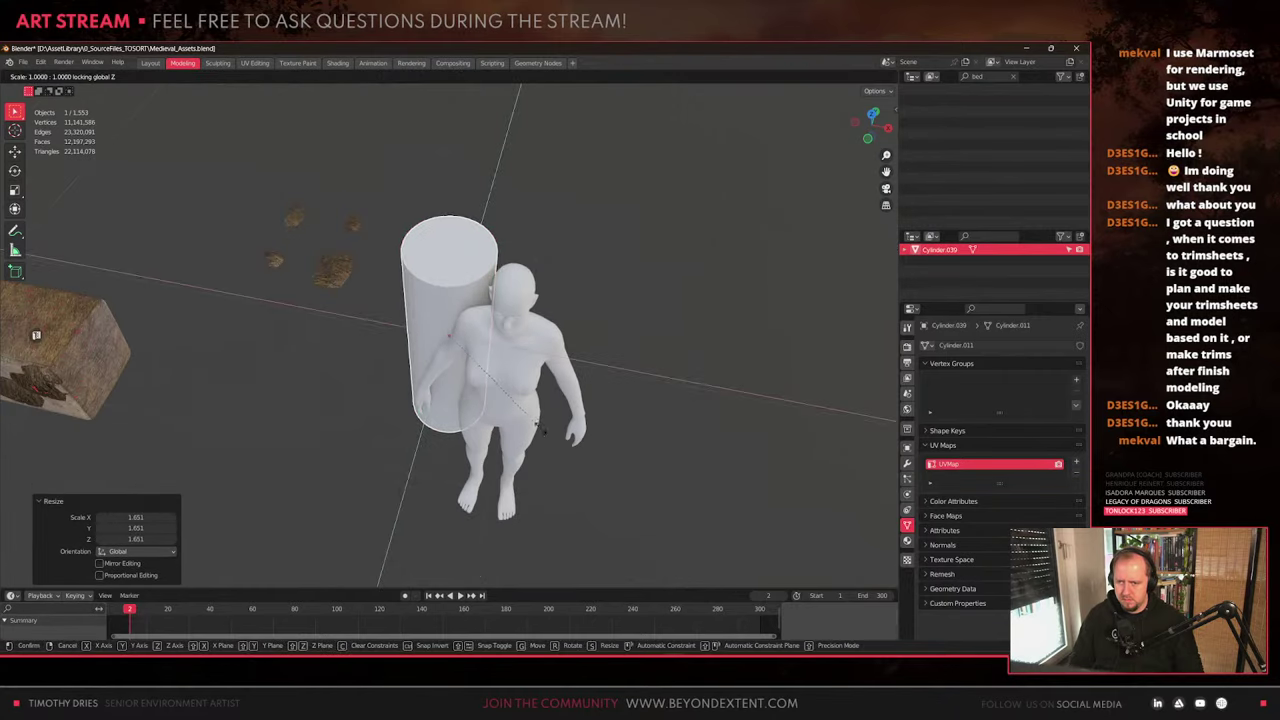
pyautogui.click(558, 438)
# Shift the cylinder about 0.35 m in X and 0.17 m in Y behind the figure and raise it about 0.36 m
pyautogui.press('g')
pyautogui.hotkey('shift', 'z')
pyautogui.click(642, 421)
pyautogui.moveTo(640, 421); pyautogui.dragTo(341, 313, button='middle')
pyautogui.press('g')
pyautogui.press('z')
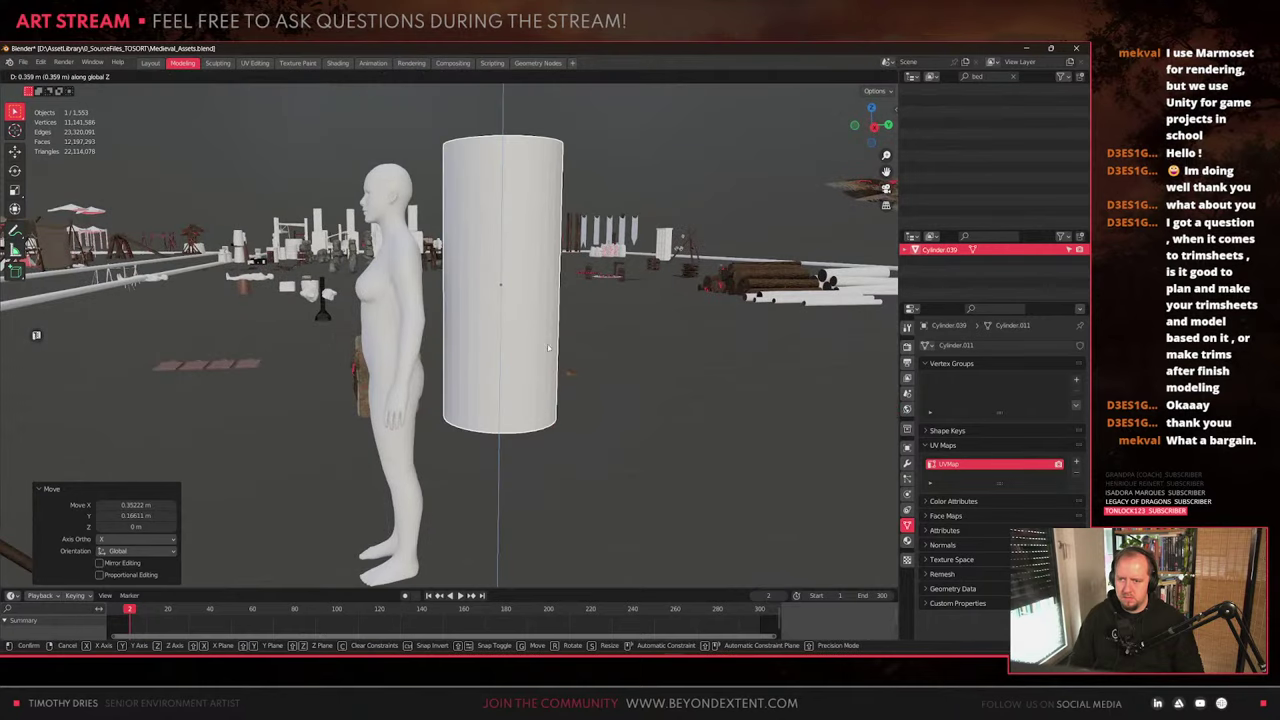
pyautogui.click(548, 348)
# Resize the cylinder, shorten its height to 0.852, and move it about -0.065 m along Y towards the figure's back
pyautogui.press('s')
pyautogui.click(605, 416)
pyautogui.press('s')
pyautogui.press('z')
pyautogui.click(591, 391)
pyautogui.press('g')
pyautogui.press('y')
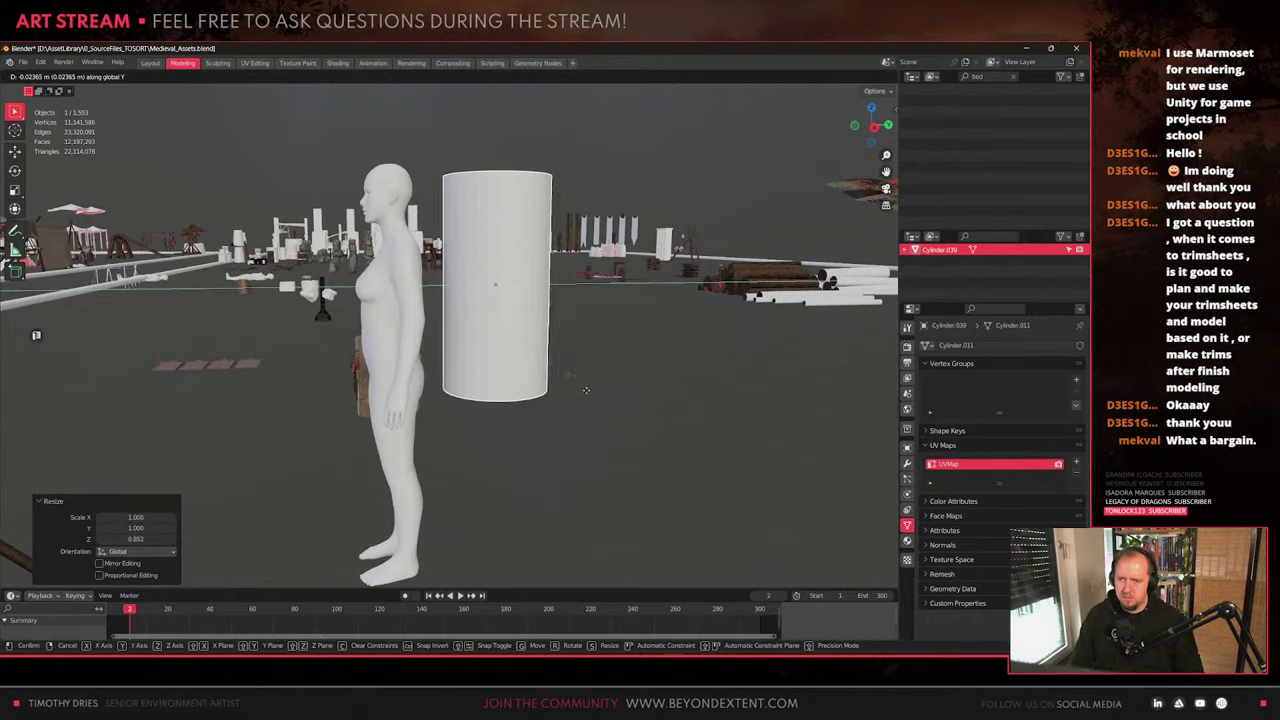
pyautogui.click(570, 390)
pyautogui.moveTo(570, 390); pyautogui.dragTo(511, 424, button='middle')
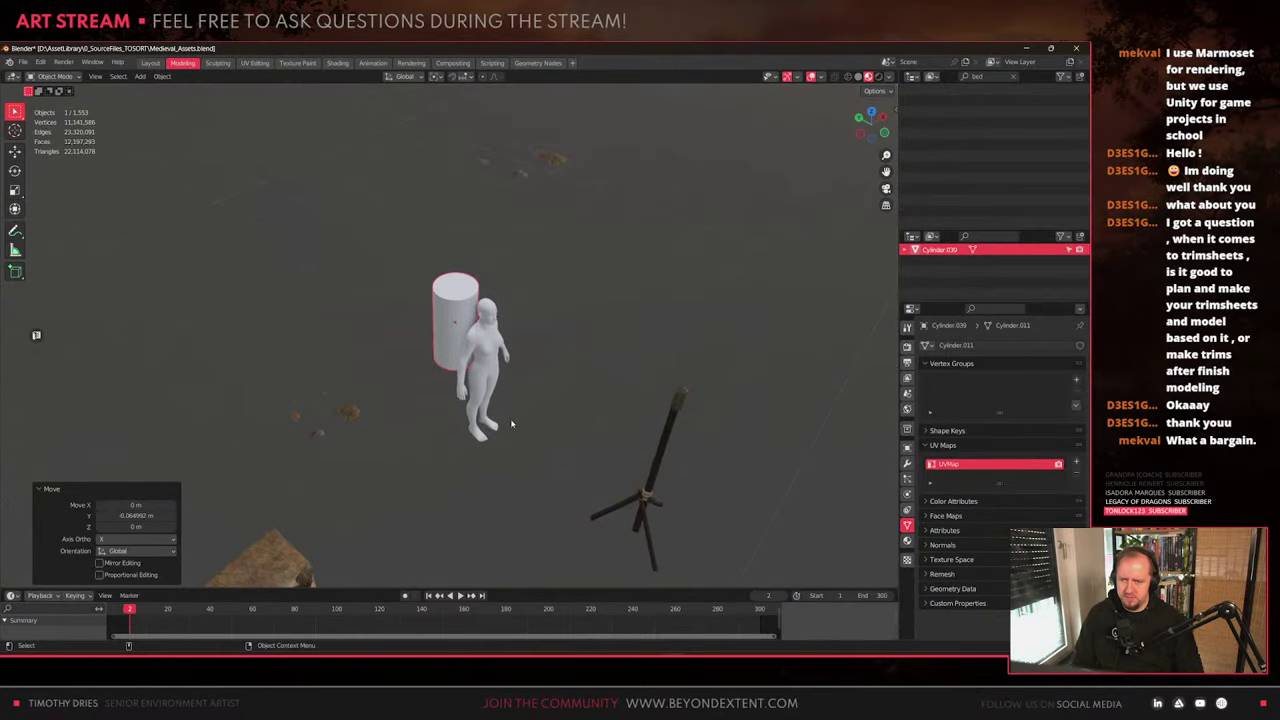
# Add one centred loop cut around the cylinder and scale it horizontally to 0.708 to pinch the waist
pyautogui.scroll(6, 402, 375)
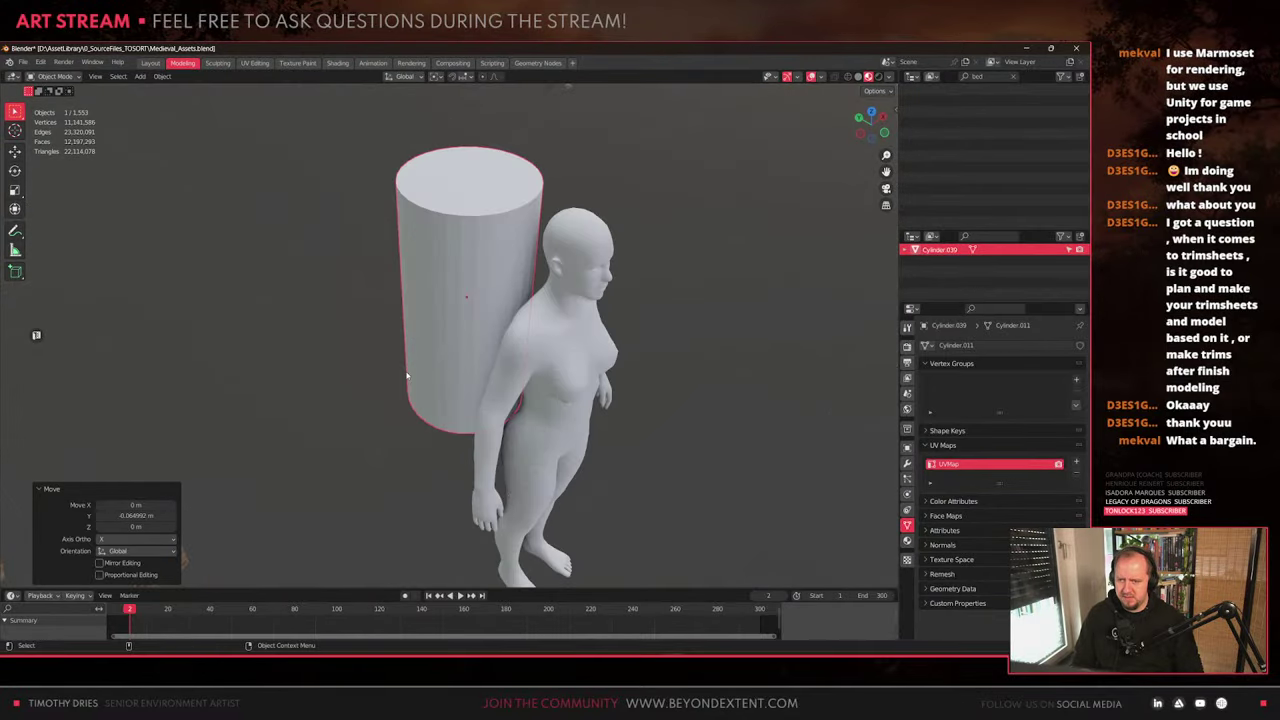
pyautogui.press('Tab')
pyautogui.moveTo(404, 375); pyautogui.dragTo(490, 350, button='middle')
pyautogui.hotkey('ctrl', 'r')
pyautogui.click(455, 352)
pyautogui.rightClick(455, 352)
pyautogui.press('s')
pyautogui.hotkey('shift', 'z')
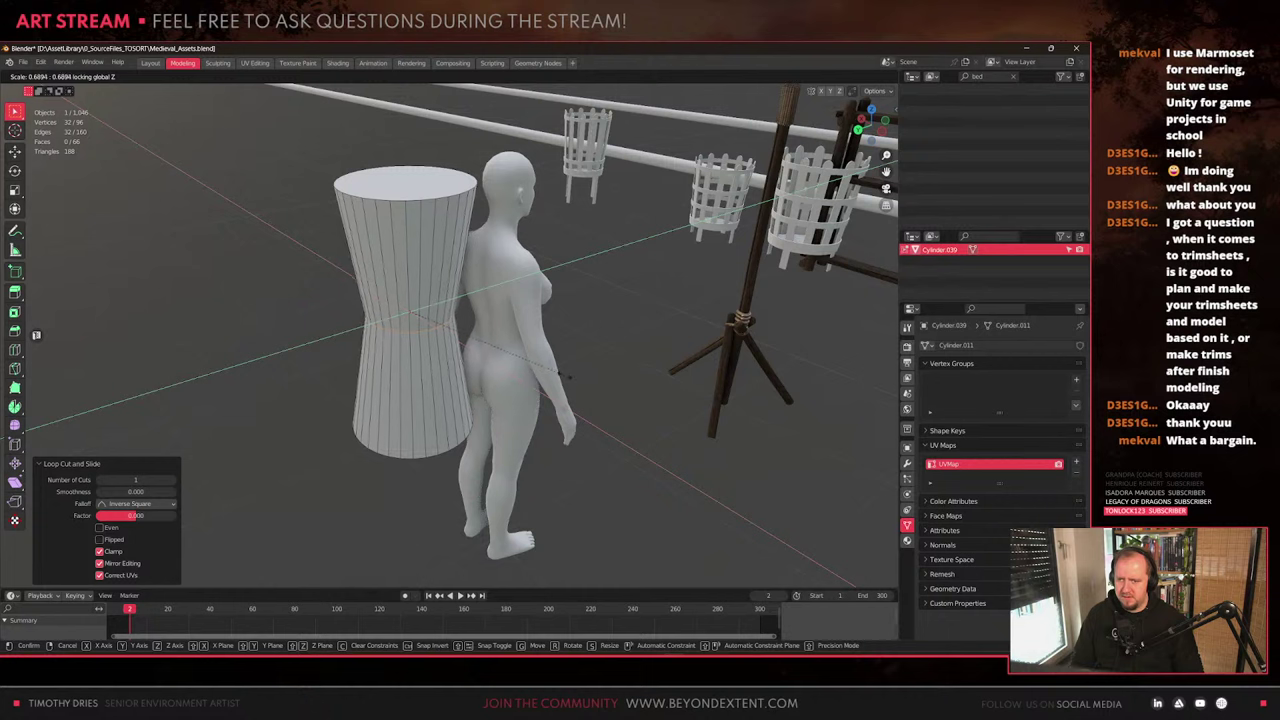
pyautogui.click(570, 378)
# Turn the waist edge loop into a thin binding band using Quick Pipe with 6 segments
pyautogui.scroll(-2, 455, 322)
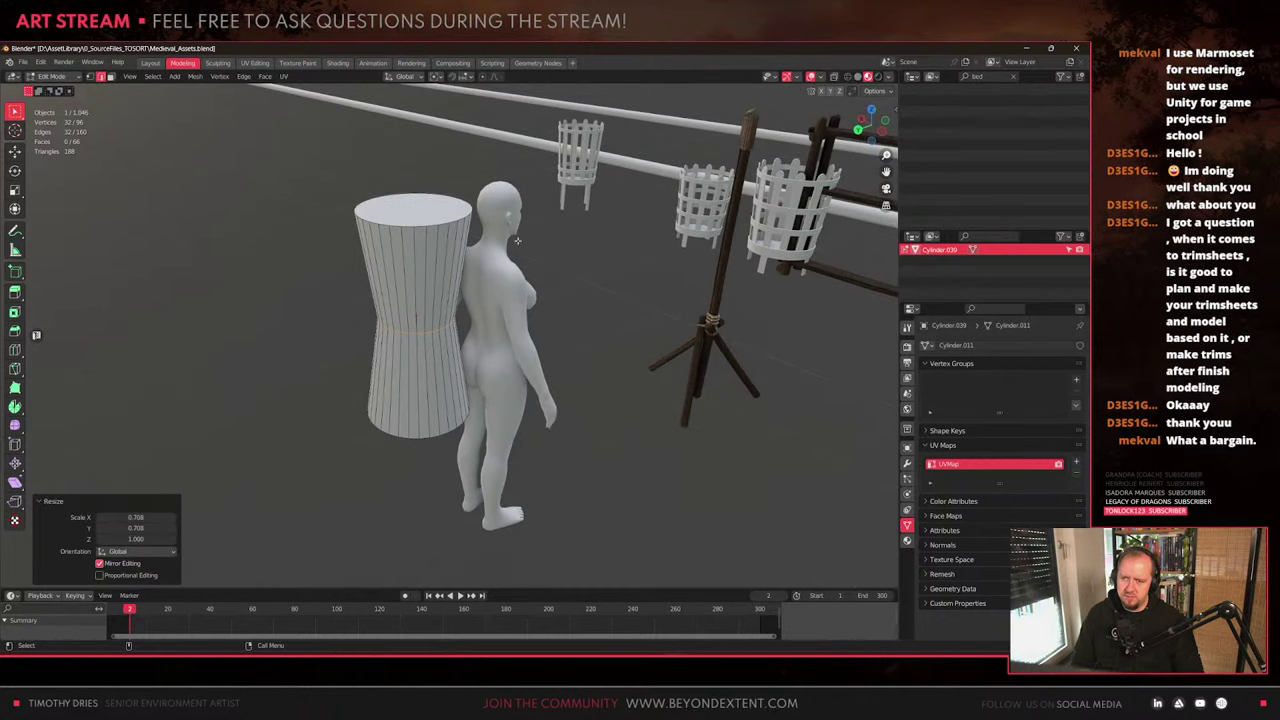
pyautogui.scroll(-4, 461, 348)
pyautogui.moveTo(461, 348); pyautogui.dragTo(495, 385, button='middle')
pyautogui.scroll(5, 580, 371)
pyautogui.scroll(5, 495, 385)
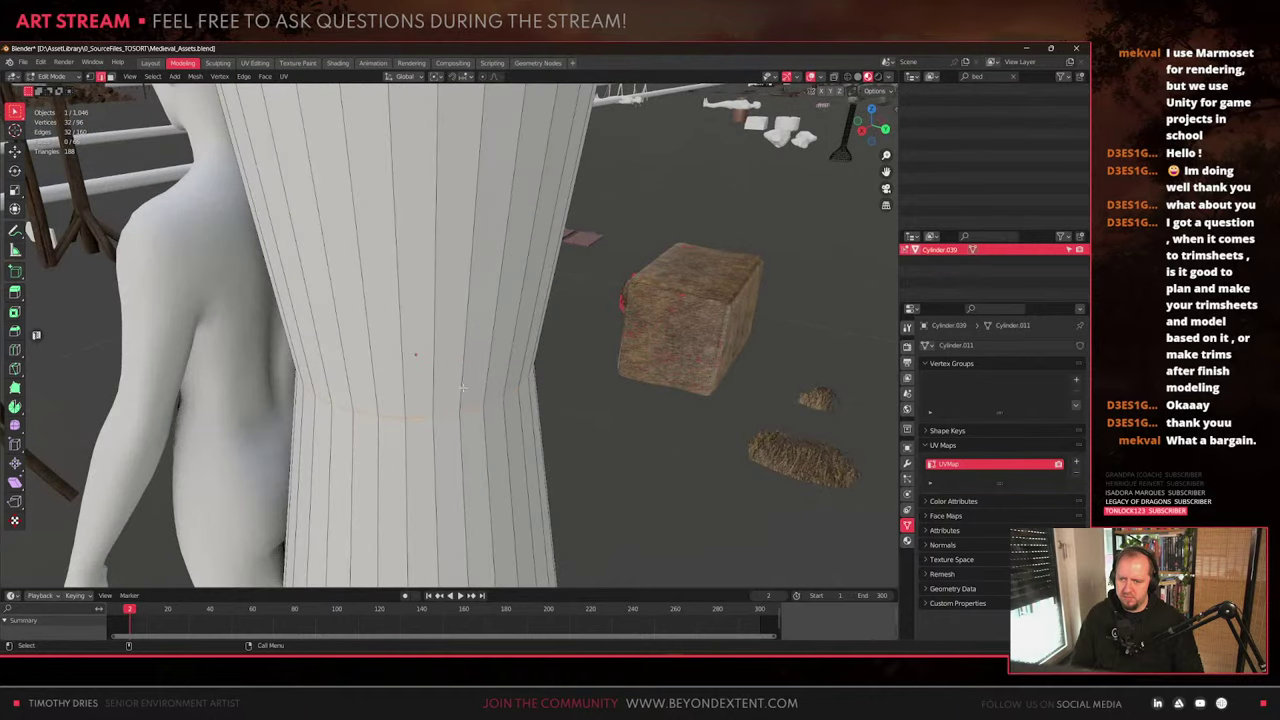
pyautogui.press('q')
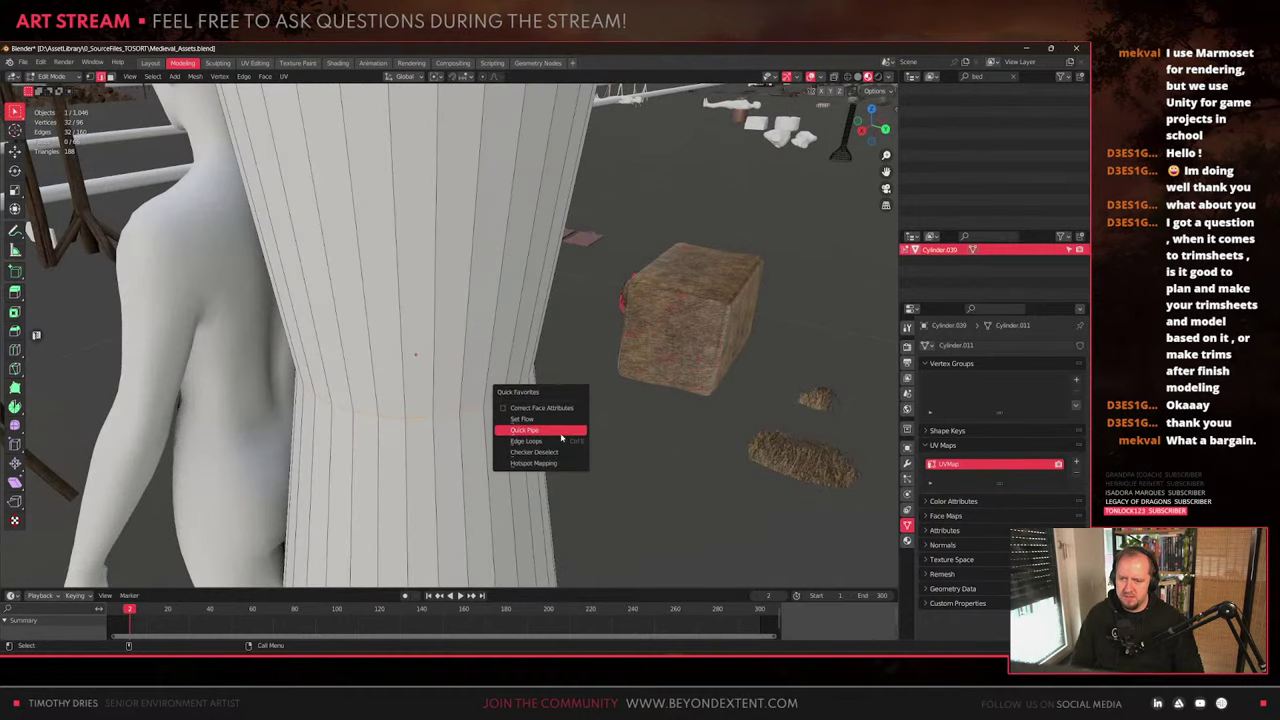
pyautogui.click(545, 430)
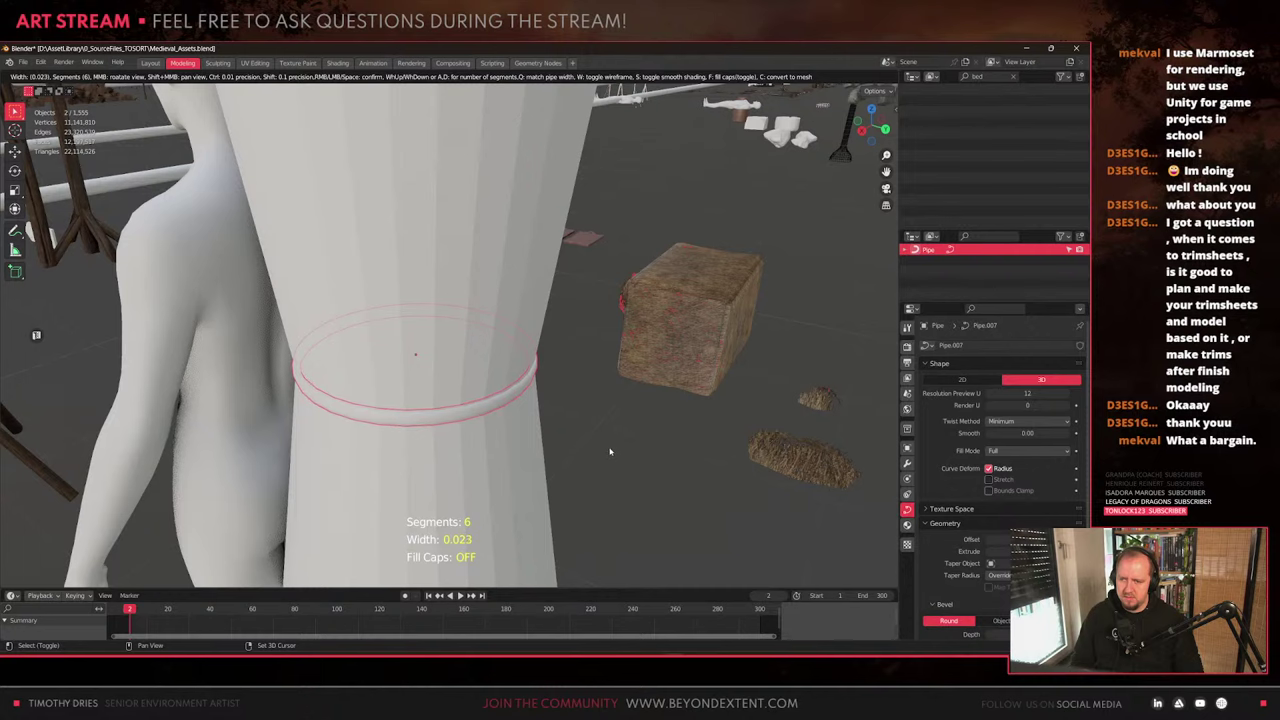
pyautogui.click(559, 406)
pyautogui.scroll(-5, 559, 406)
pyautogui.press('Tab')
# Select the pinched cylinder together with its band and move both horizontally away from behind the figure
pyautogui.moveTo(559, 406); pyautogui.dragTo(400, 350, button='middle')
pyautogui.scroll(2, 400, 350)
pyautogui.press('Tab')
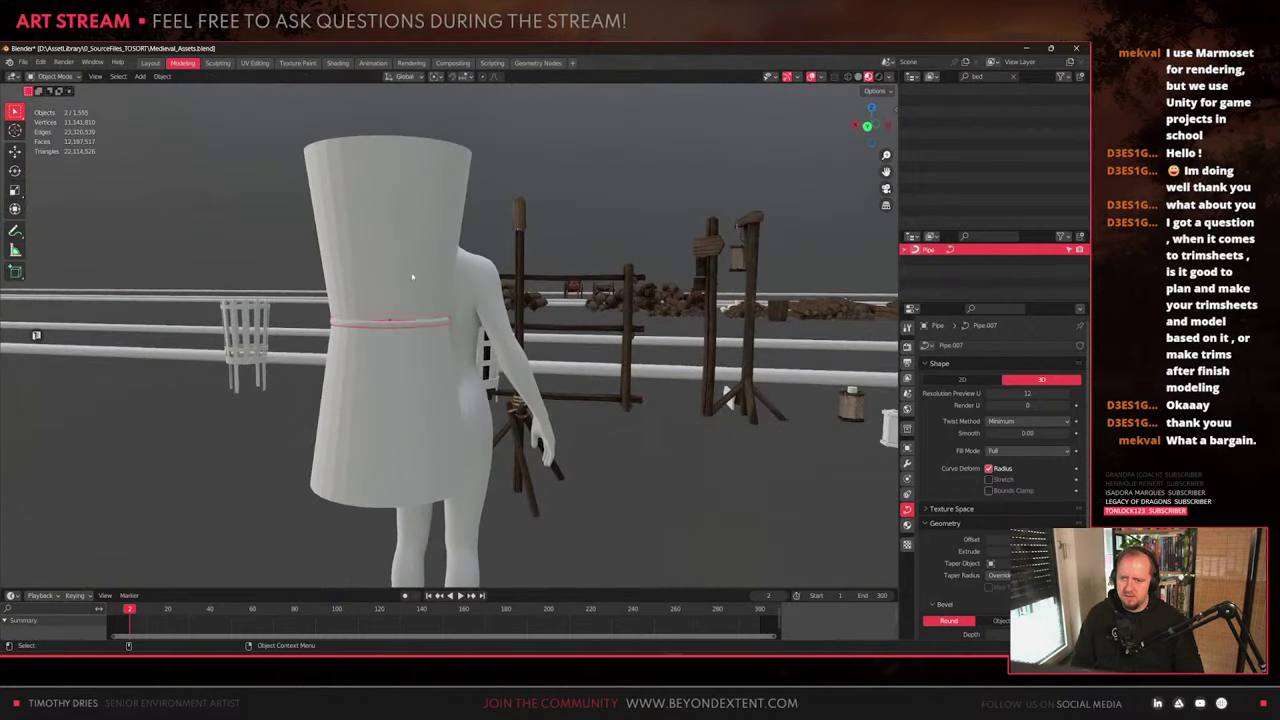
pyautogui.click(405, 300)
pyautogui.moveTo(405, 300); pyautogui.dragTo(415, 359, button='middle')
pyautogui.scroll(-2, 415, 359)
pyautogui.hotkey('alt', 'a')
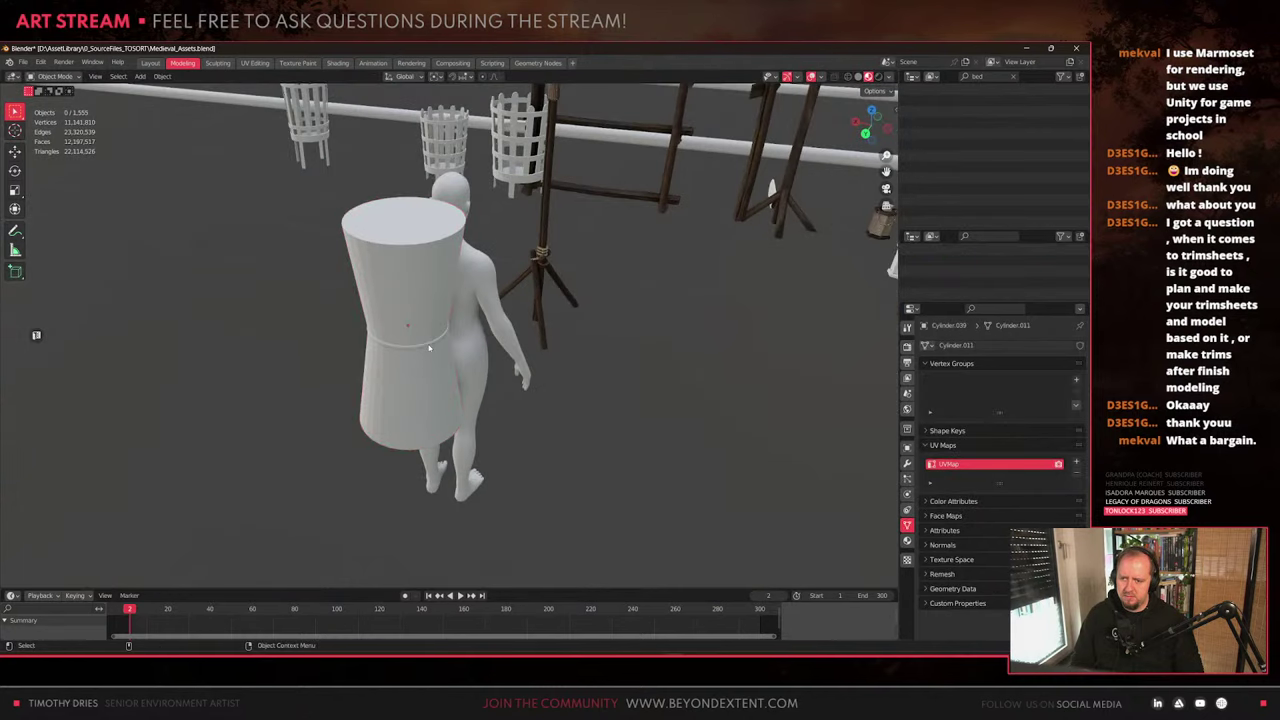
pyautogui.click(429, 347)
pyautogui.scroll(-4, 429, 347)
pyautogui.press('g')
pyautogui.hotkey('shift', 'z')
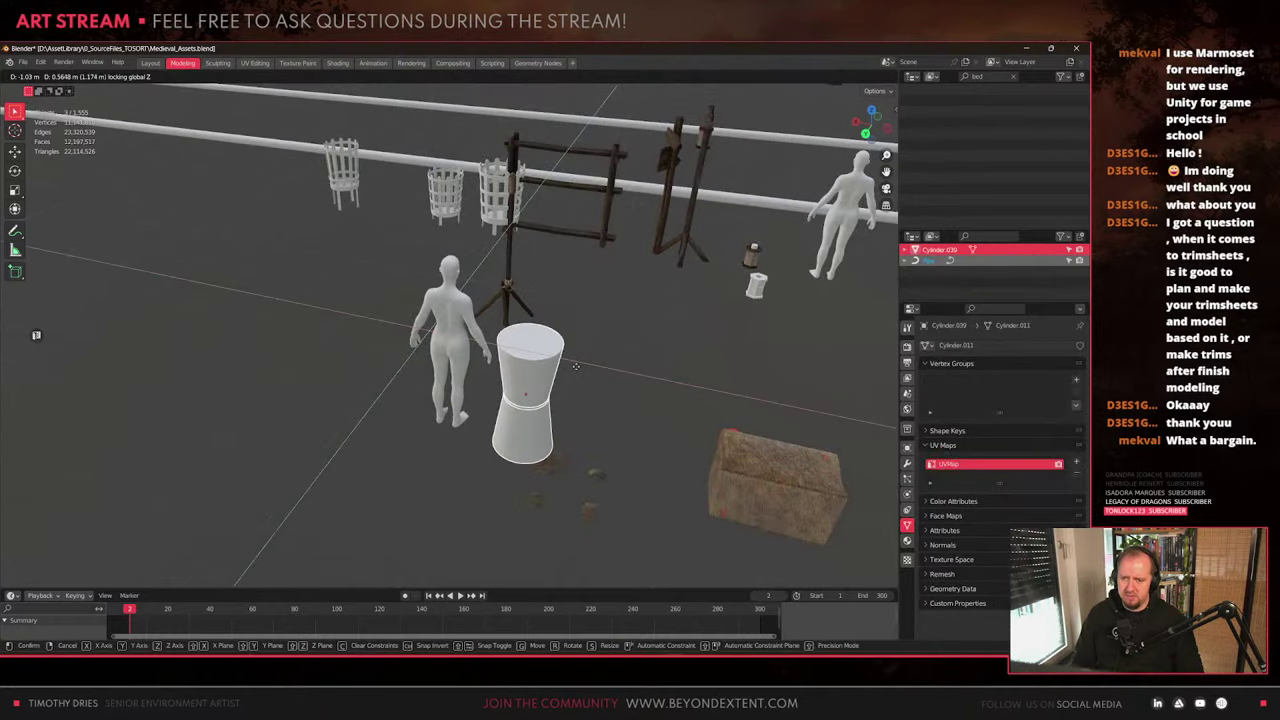
pyautogui.click(575, 366)
# Adjust the height of the cylinder and band along Z, and undo the second vertical move
pyautogui.moveTo(575, 366); pyautogui.dragTo(437, 351, button='middle')
pyautogui.press('g')
pyautogui.press('z')
pyautogui.click(534, 341)
pyautogui.press('g')
pyautogui.press('z')
pyautogui.click(565, 408)
pyautogui.hotkey('ctrl', 'z')
# Move the scale figure horizontally away from the banded cylinder to the ground behind the hay bale
pyautogui.scroll(-3, 545, 377)
pyautogui.scroll(2, 505, 386)
pyautogui.click(478, 347)
pyautogui.press('g')
pyautogui.hotkey('shift', 'z')
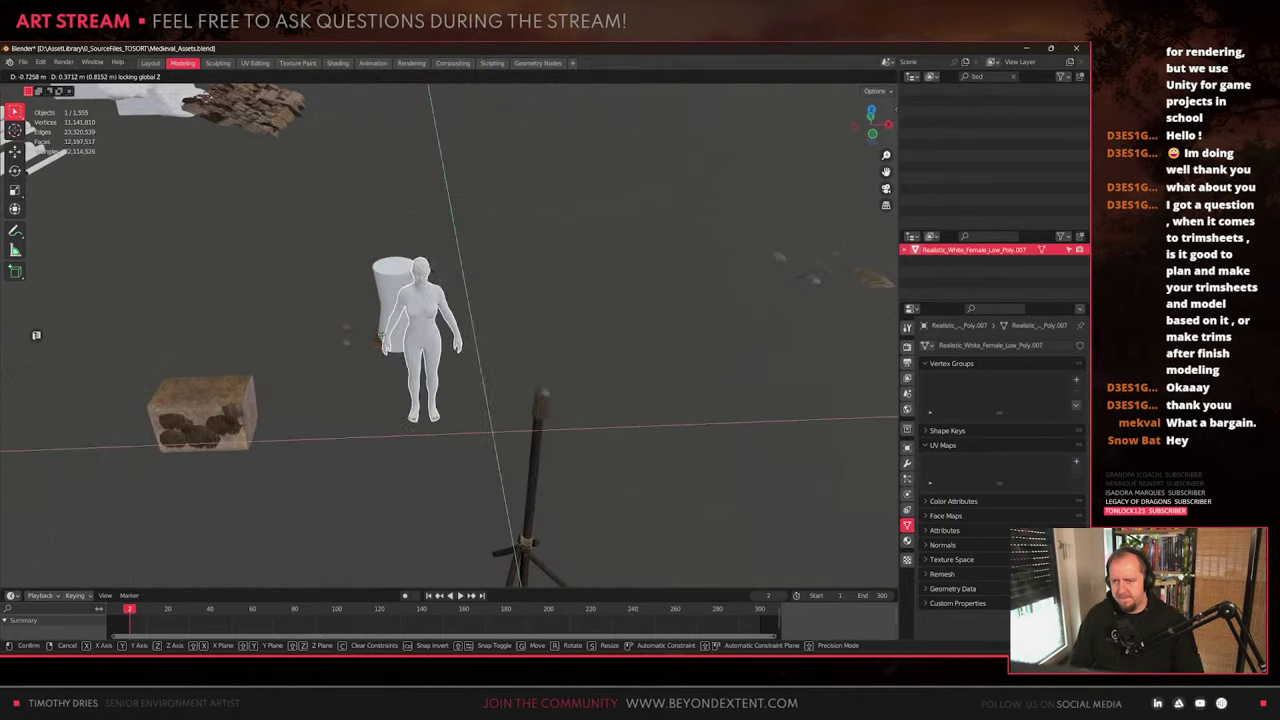
pyautogui.click(223, 286)
pyautogui.keyDown('shift'); pyautogui.moveTo(415, 394); pyautogui.dragTo(461, 446, button='middle'); pyautogui.keyUp('shift')
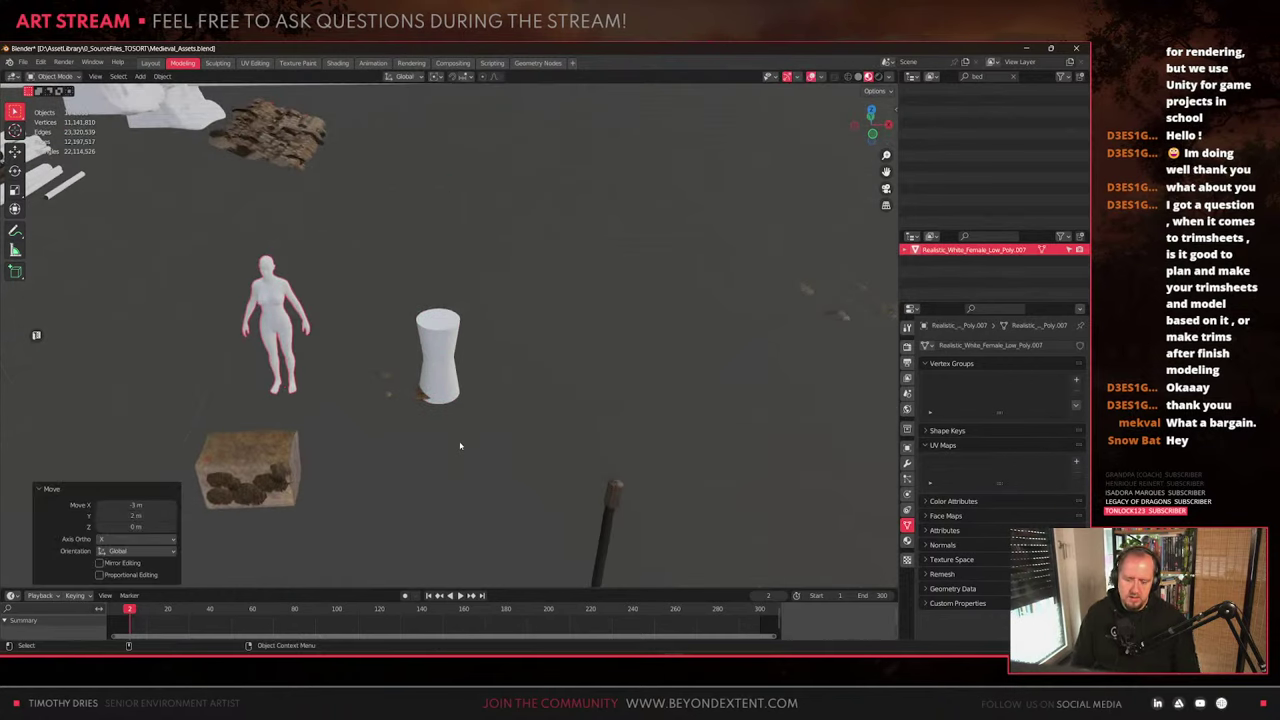
# Select the four small thatch clumps around the pinched cylinder's base and move them horizontally to the scale figure's feet
pyautogui.click(472, 357)
pyautogui.moveTo(472, 357); pyautogui.dragTo(400, 385, button='middle')
pyautogui.scroll(4, 368, 424)
pyautogui.click(392, 444)
pyautogui.moveTo(392, 446); pyautogui.dragTo(492, 499, button='middle')
pyautogui.keyDown('shift'); pyautogui.moveTo(284, 460); pyautogui.dragTo(372, 412, button='middle'); pyautogui.keyUp('shift')
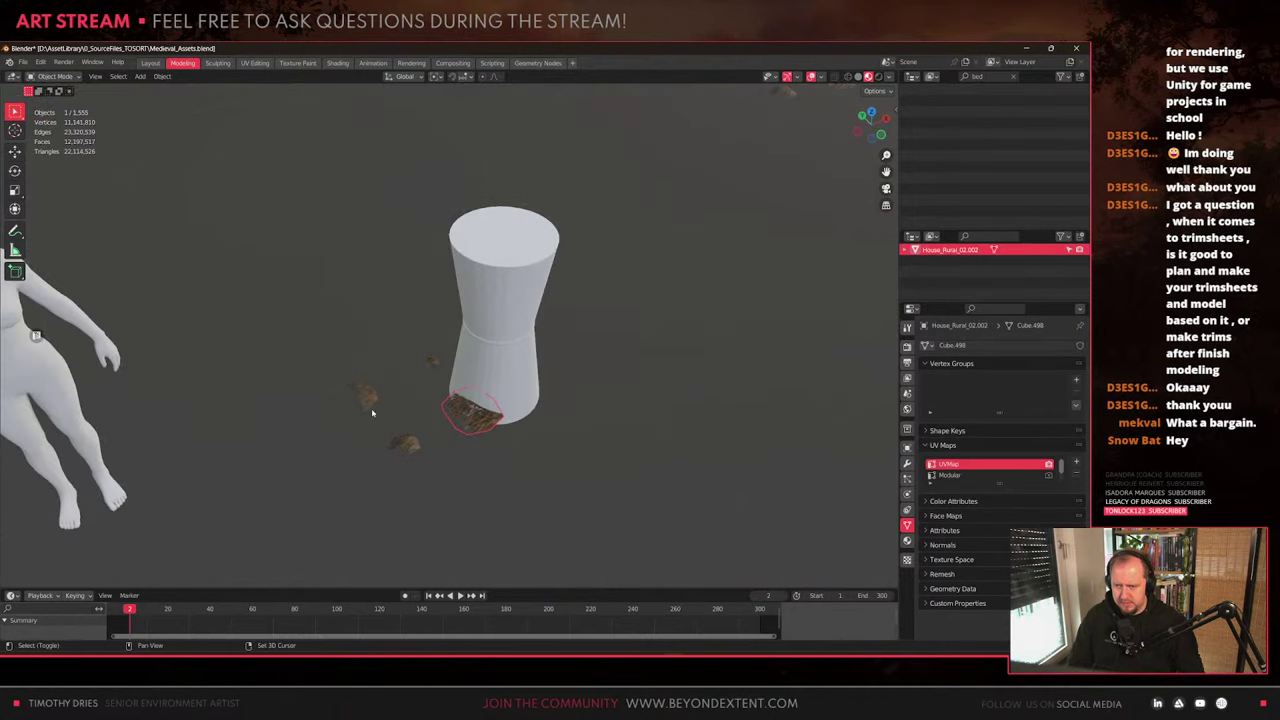
pyautogui.keyDown('shift'); pyautogui.moveTo(342, 318); pyautogui.dragTo(442, 484); pyautogui.keyUp('shift')
pyautogui.moveTo(442, 484); pyautogui.dragTo(534, 326, button='middle')
pyautogui.scroll(-2, 534, 326)
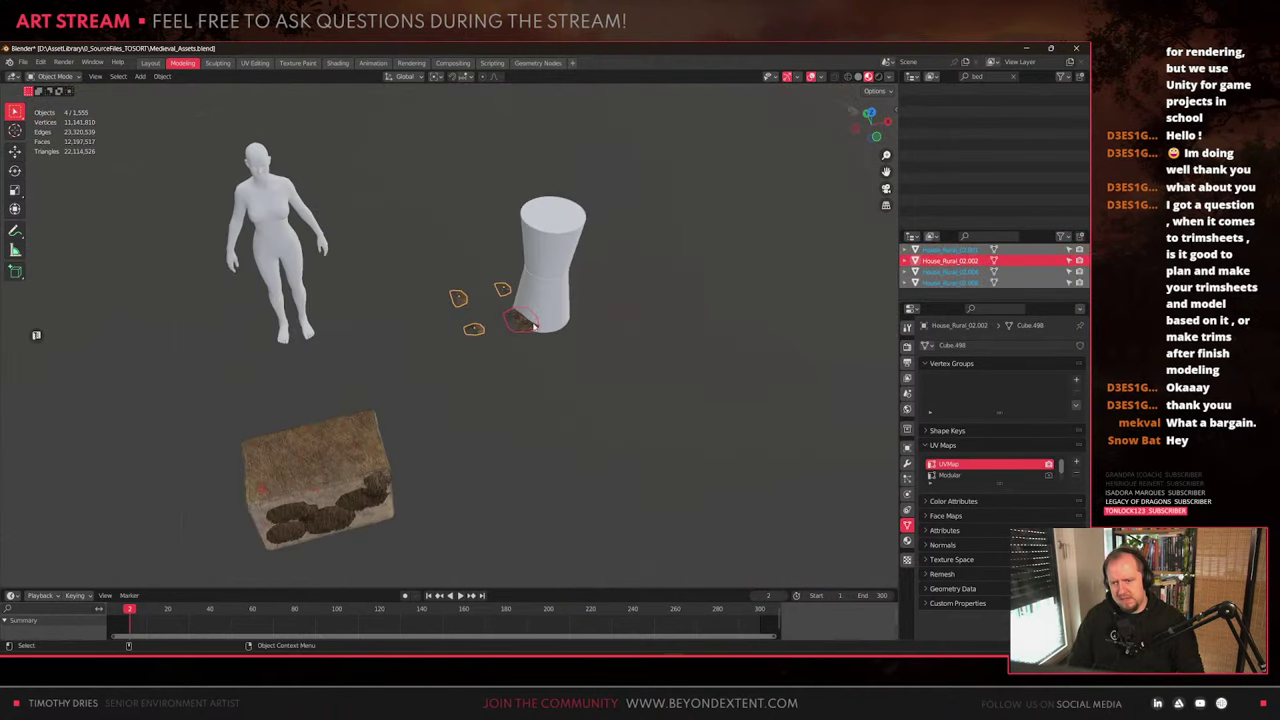
pyautogui.press('g')
pyautogui.hotkey('shift', 'z')
pyautogui.click(440, 353)
# Examine the haystack photos on the reference board for overall shape, and return to the Blender scene
pyautogui.moveTo(545, 385); pyautogui.dragTo(368, 404, button='middle')
pyautogui.click(510, 310)
pyautogui.moveTo(510, 310); pyautogui.dragTo(519, 385, button='middle')
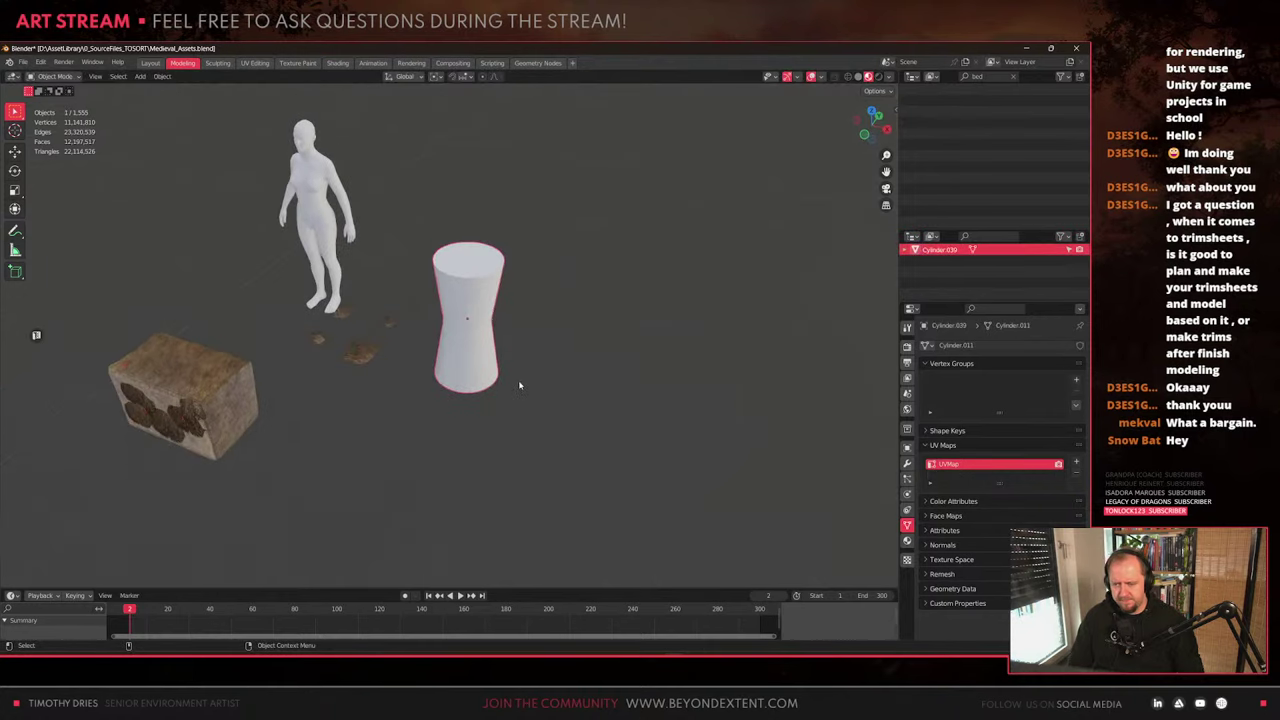
pyautogui.moveTo(0, 430); pyautogui.dragTo(416, 427, button='right')
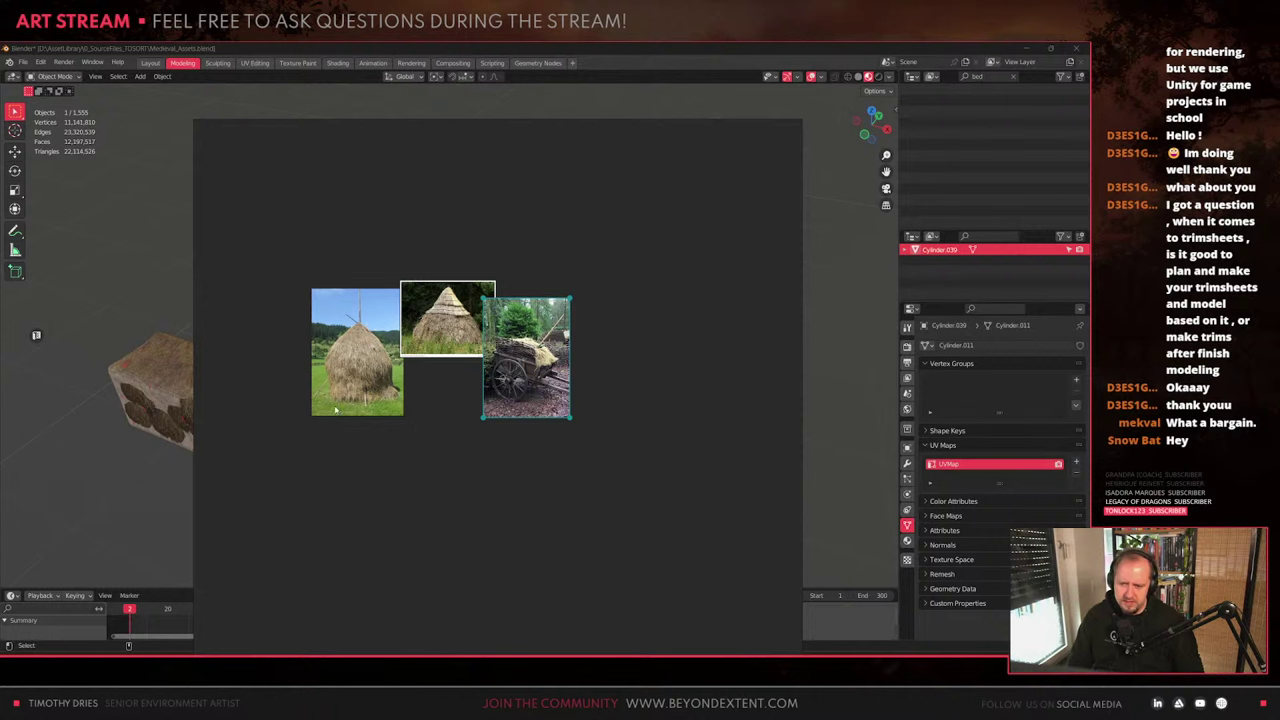
pyautogui.scroll(6, 352, 338)
pyautogui.scroll(-2, 593, 338)
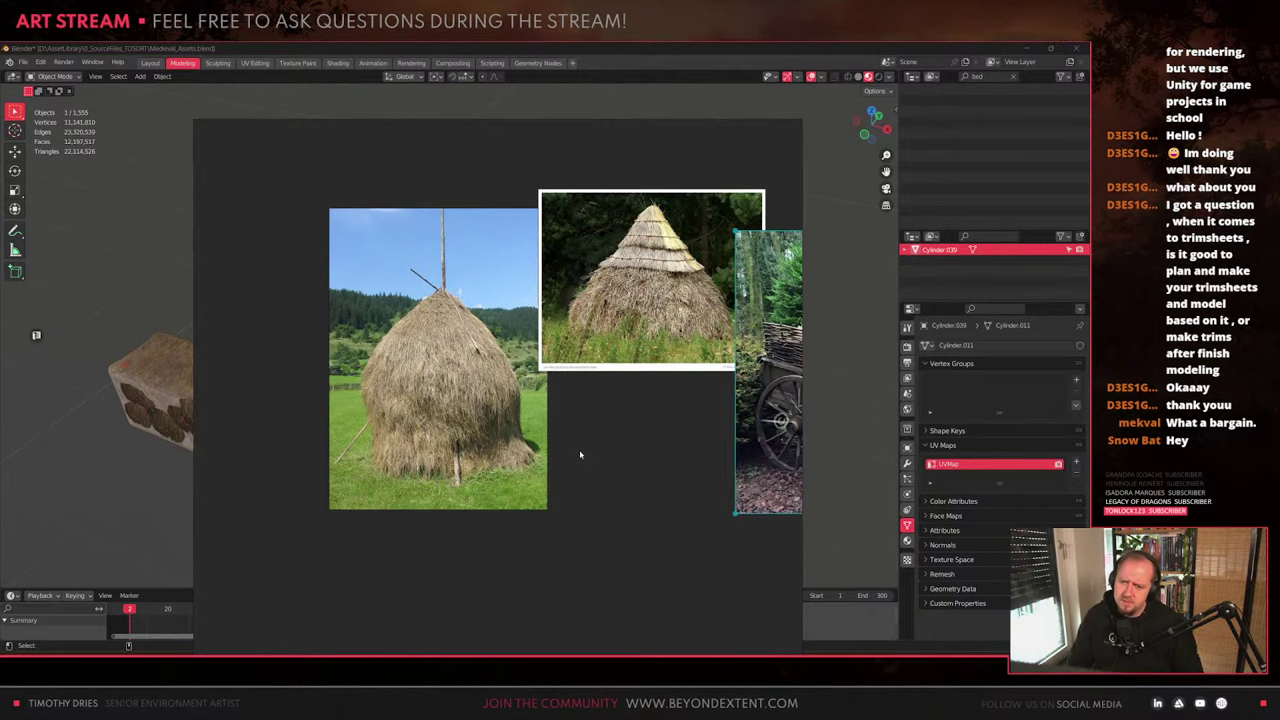
pyautogui.hotkey('alt', 'Tab')
pyautogui.click(606, 448)
# Add a UV sphere and move it horizontally, about 64 m in X and -25 m in Y, beside the pinched cylinder
pyautogui.scroll(-4, 557, 360)
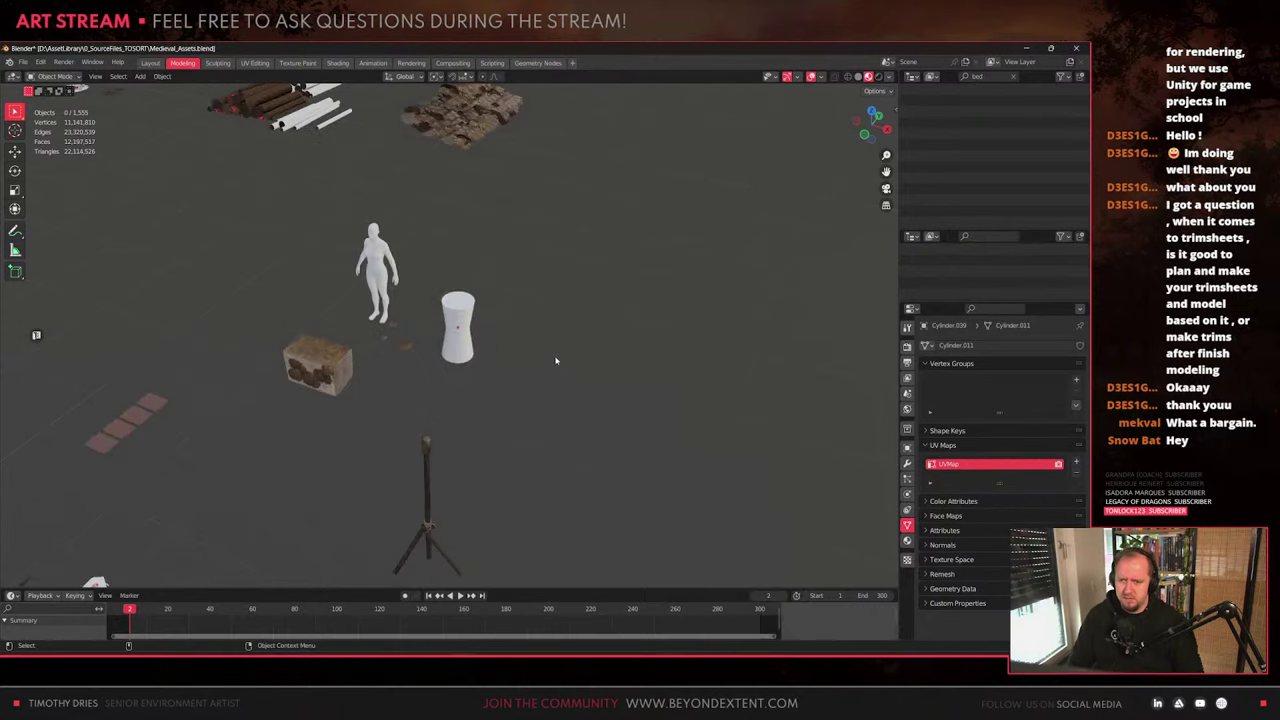
pyautogui.hotkey('ctrl', 'a')
pyautogui.hotkey('shift', 'a')
pyautogui.moveTo(620, 350)
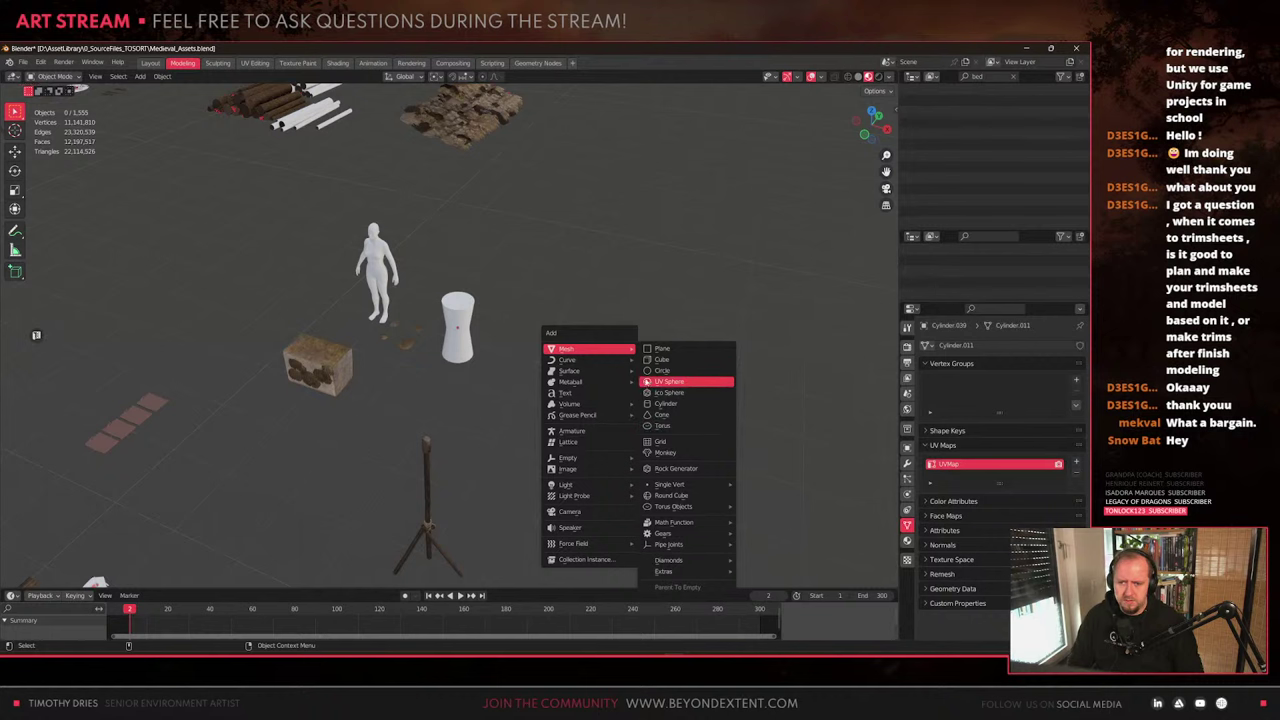
pyautogui.click(670, 381)
pyautogui.scroll(-5, 670, 381)
pyautogui.press('g')
pyautogui.press('z')
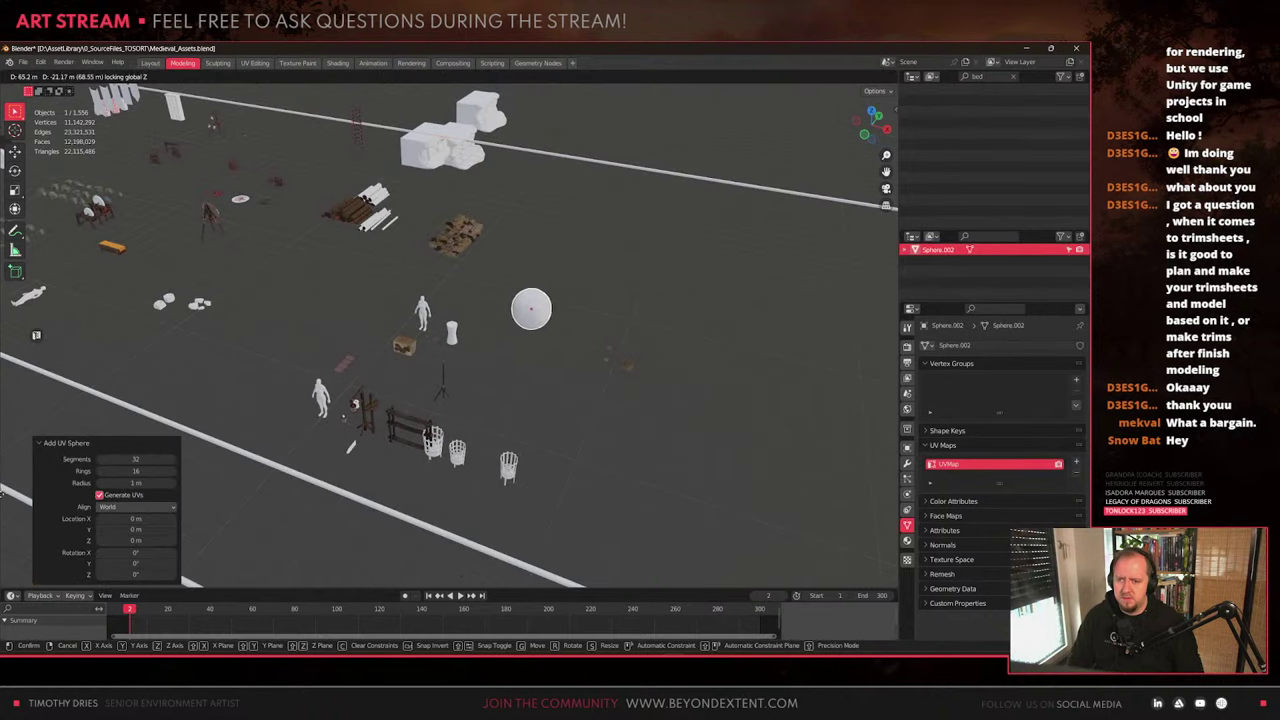
pyautogui.click(852, 532)
# Raise the sphere 1 m along Z
pyautogui.press('KP_Decimal')
pyautogui.scroll(-3, 526, 357)
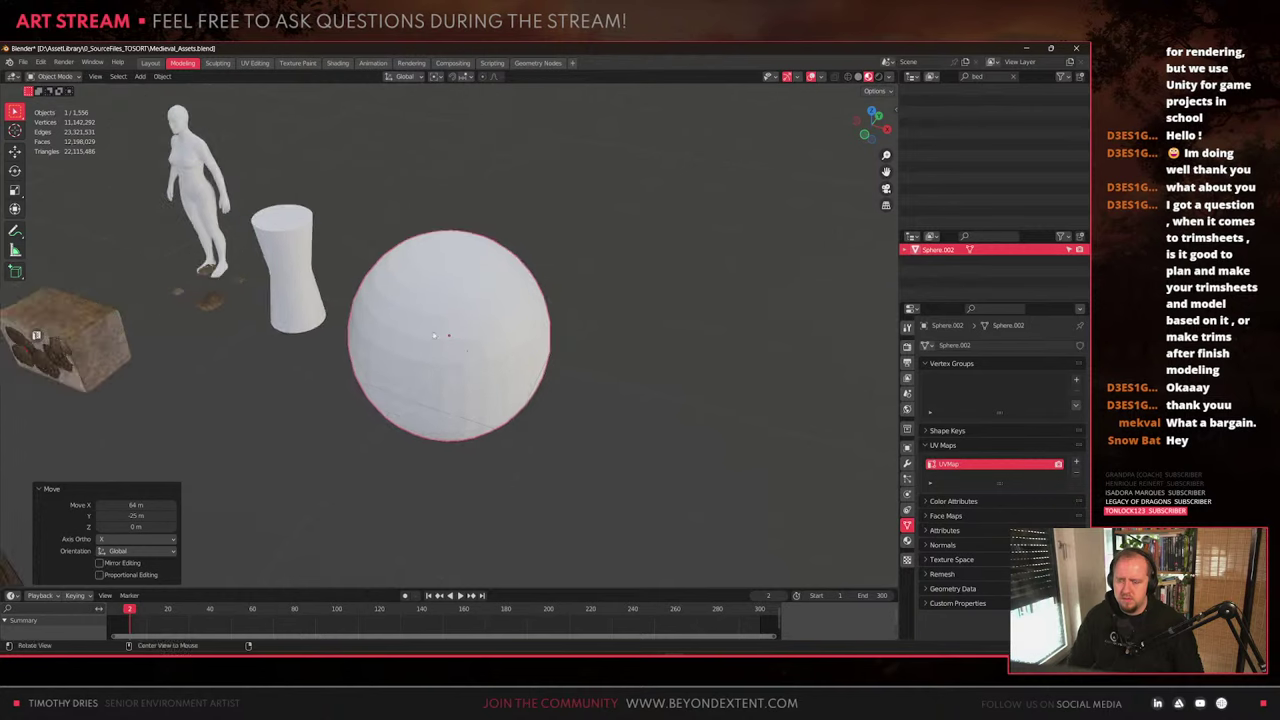
pyautogui.keyDown('alt'); pyautogui.moveTo(434, 335); pyautogui.dragTo(442, 311); pyautogui.keyUp('alt')
pyautogui.press('g')
pyautogui.press('z')
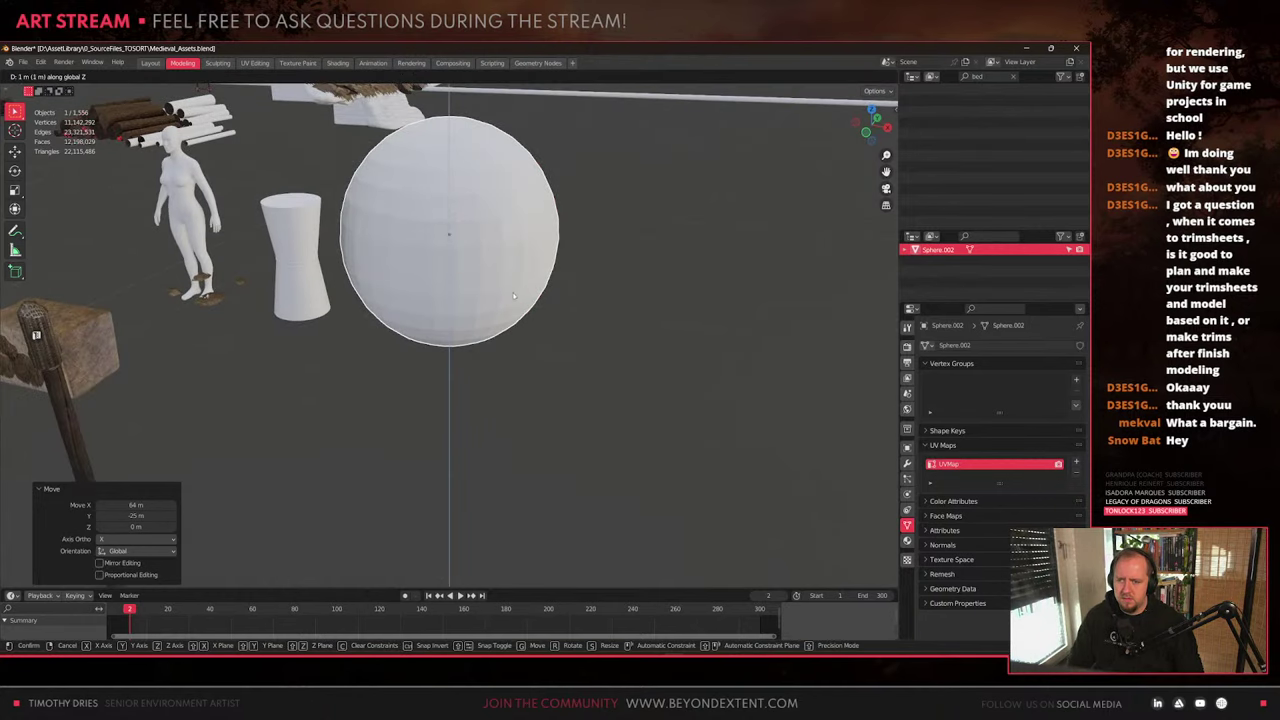
pyautogui.click(513, 295)
pyautogui.moveTo(513, 295); pyautogui.dragTo(485, 389, button='middle')
# Start editing the sphere's mesh by faces with nothing selected, and display the scene in wireframe
pyautogui.press('Tab')
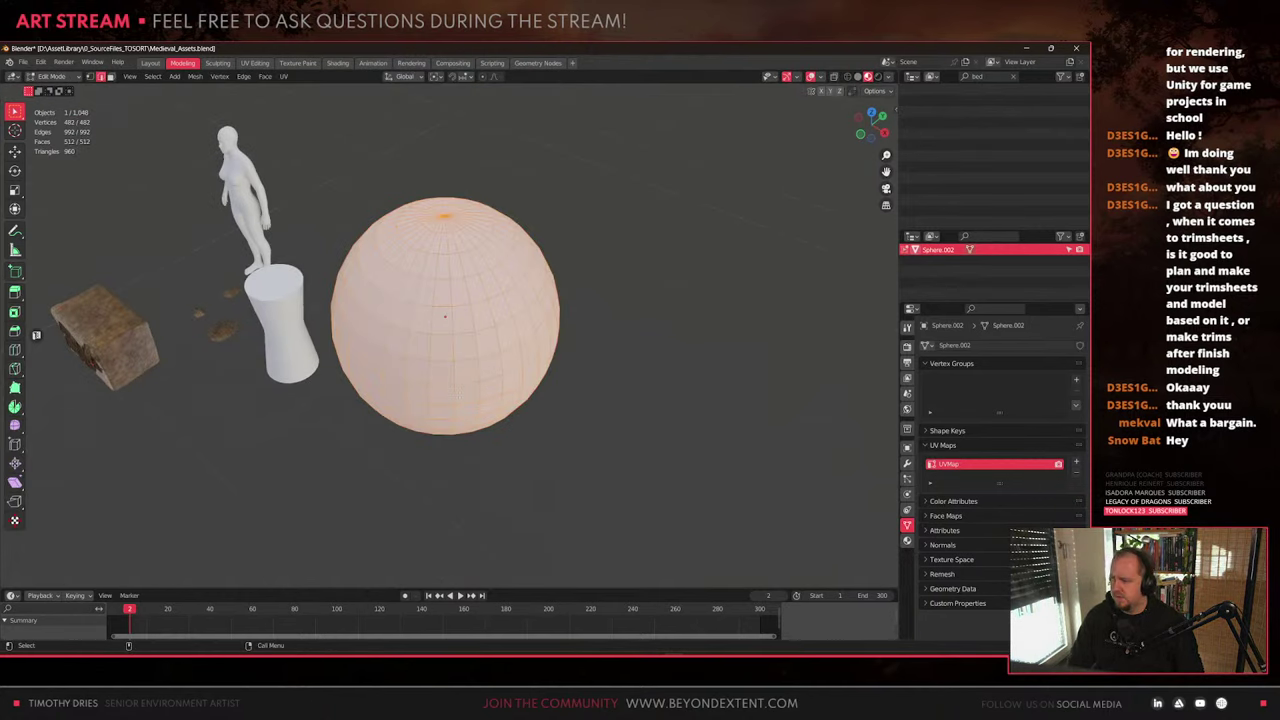
pyautogui.press('3')
pyautogui.hotkey('alt', 'a')
pyautogui.moveTo(458, 465); pyautogui.dragTo(471, 416, button='middle')
pyautogui.scroll(3, 471, 416)
pyautogui.hotkey('alt', 'space')
pyautogui.write('z')
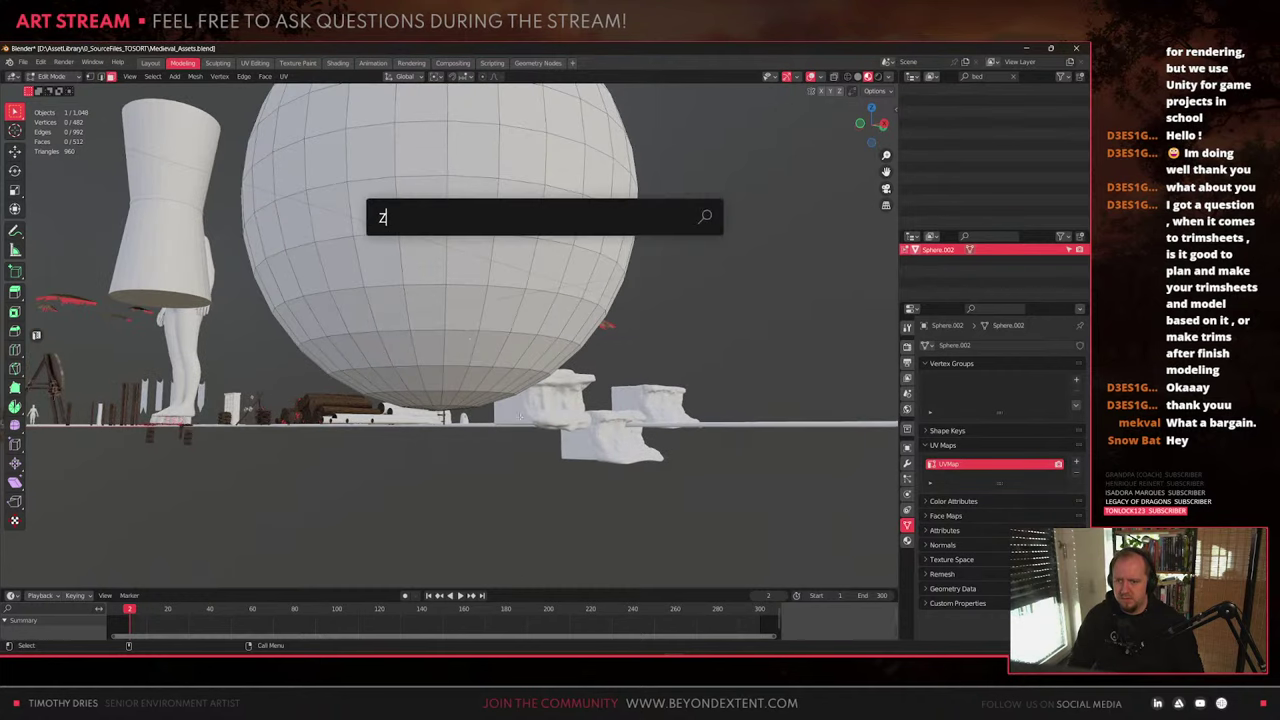
pyautogui.press('Escape')
pyautogui.scroll(-4, 520, 416)
pyautogui.hotkey('shift', 'z')
pyautogui.scroll(2, 513, 415)
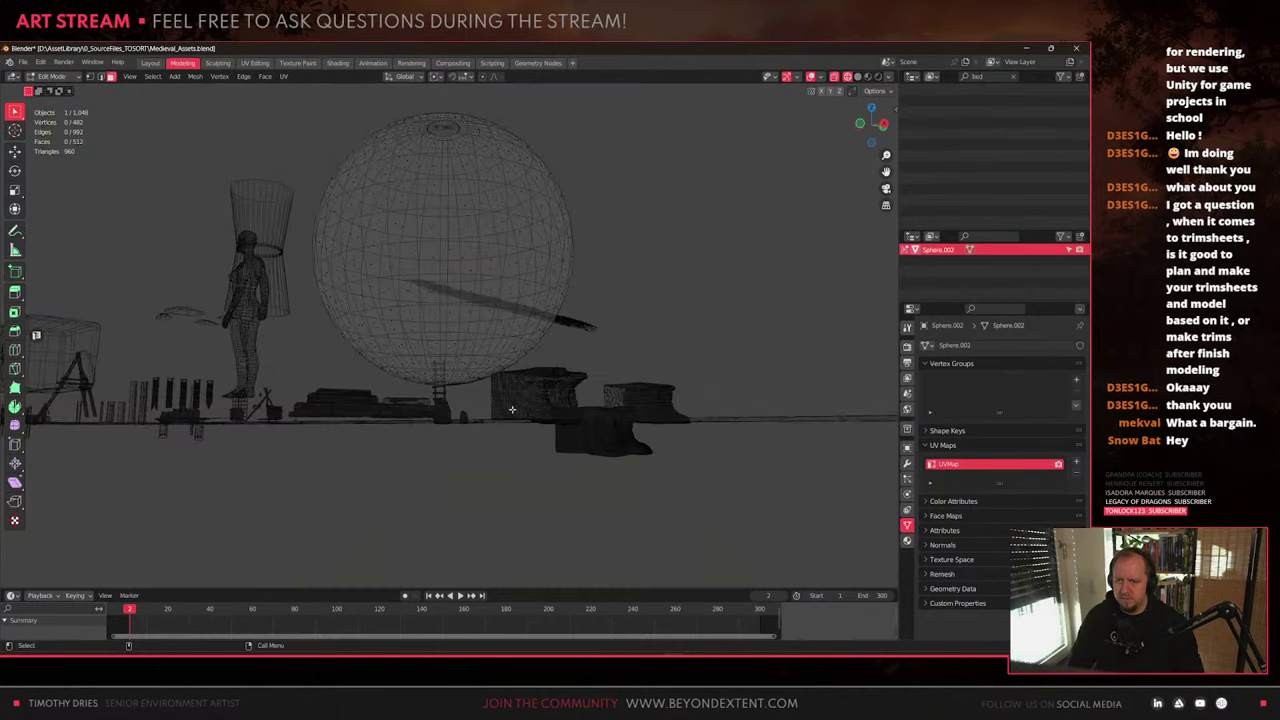
# Delete the three lowest rings of faces from the sphere and select the open bottom edge loop
pyautogui.moveTo(514, 408); pyautogui.dragTo(511, 415, button='middle')
pyautogui.moveTo(569, 440); pyautogui.dragTo(345, 370)
pyautogui.press('x')
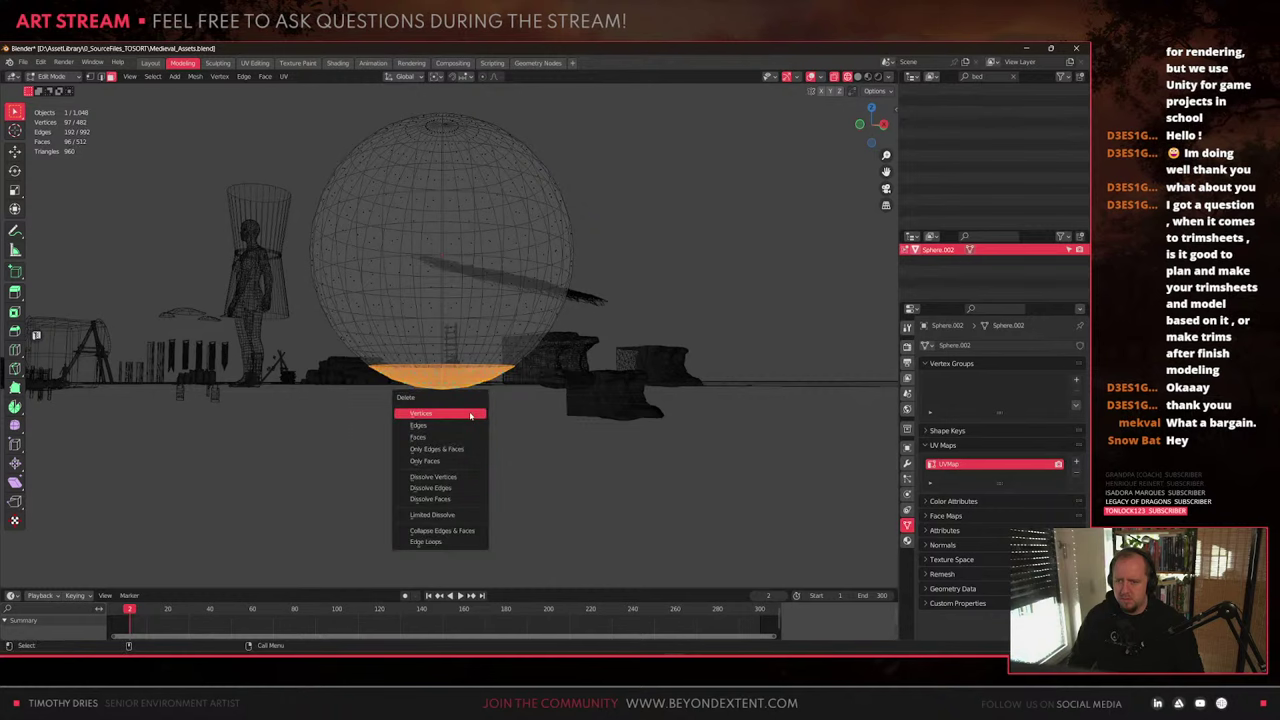
pyautogui.click(440, 434)
pyautogui.scroll(2, 483, 385)
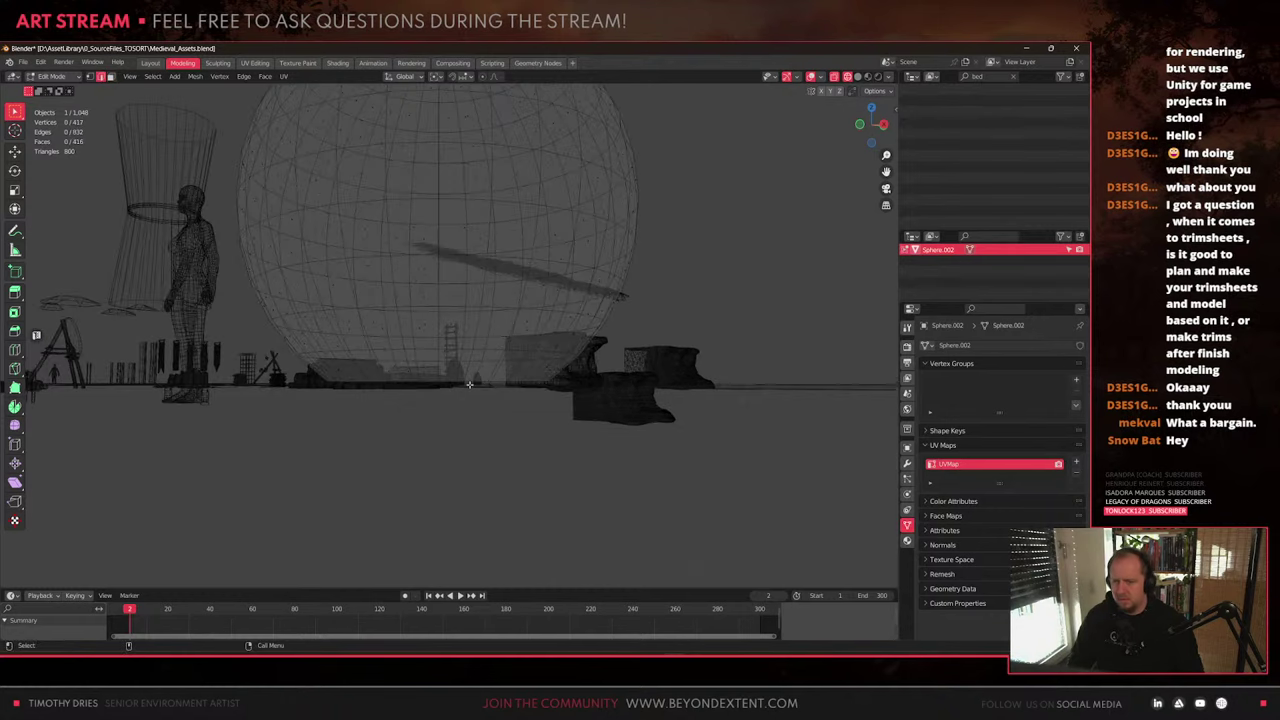
pyautogui.keyDown('alt'); pyautogui.click(469, 384); pyautogui.keyUp('alt')
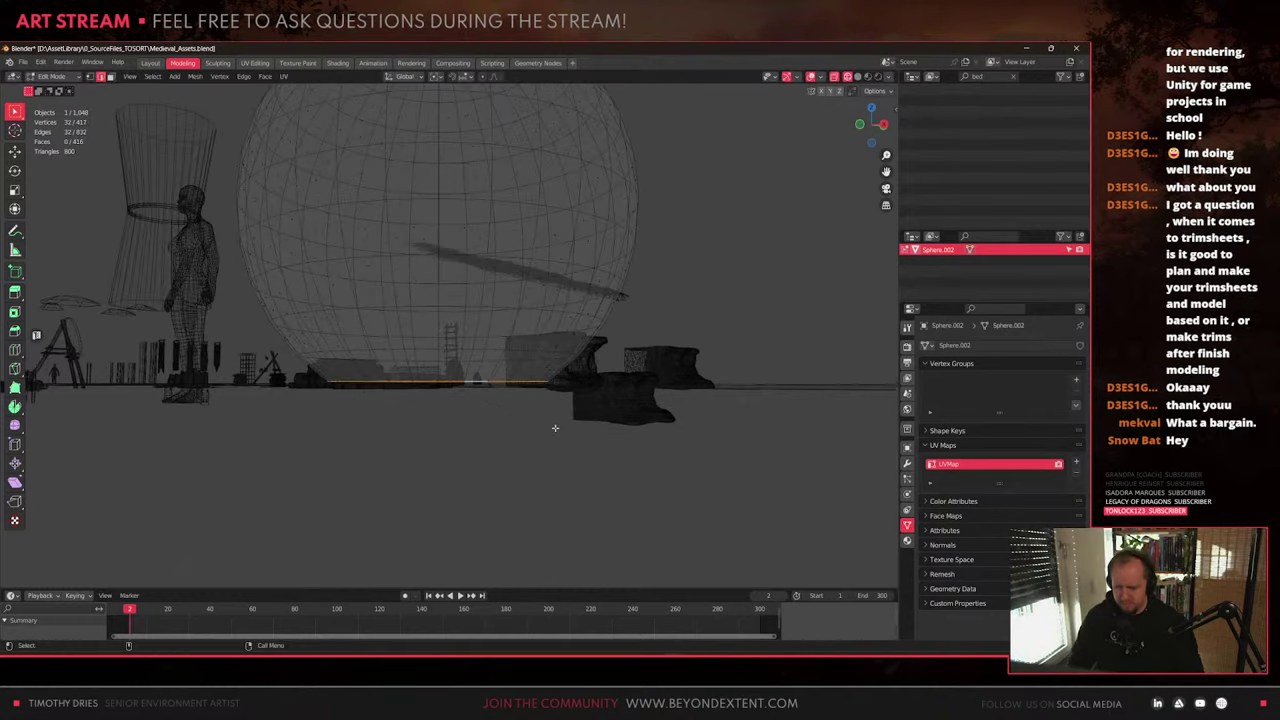
pyautogui.press('s')
pyautogui.hotkey('shift', 'z')
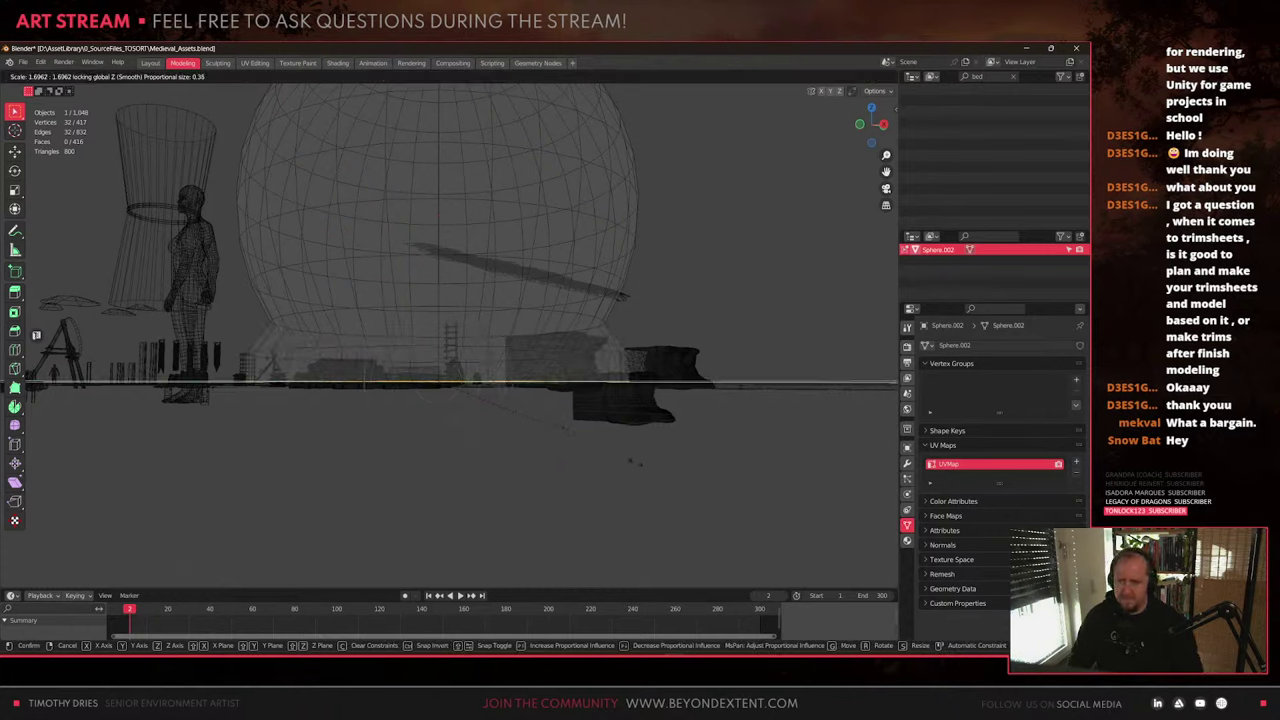
pyautogui.scroll(3, 650, 472)
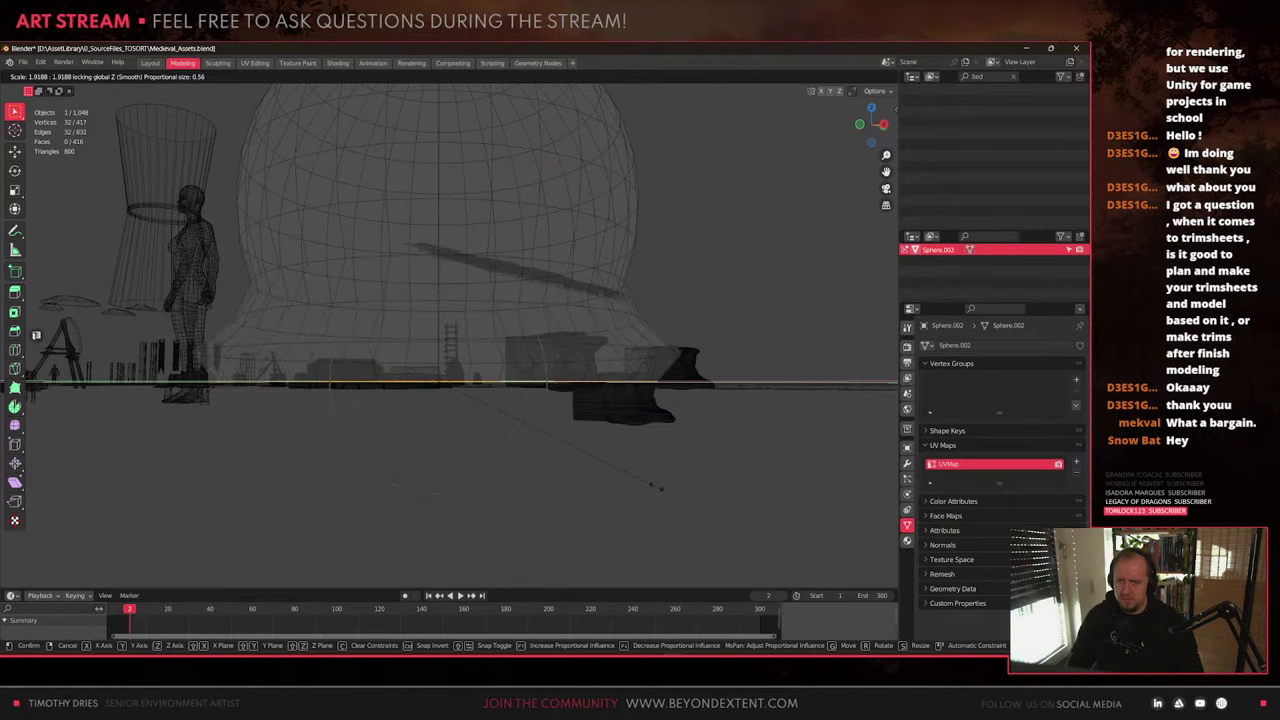
pyautogui.click(619, 489)
pyautogui.scroll(-3, 508, 320)
pyautogui.moveTo(508, 323); pyautogui.dragTo(480, 403, button='middle')
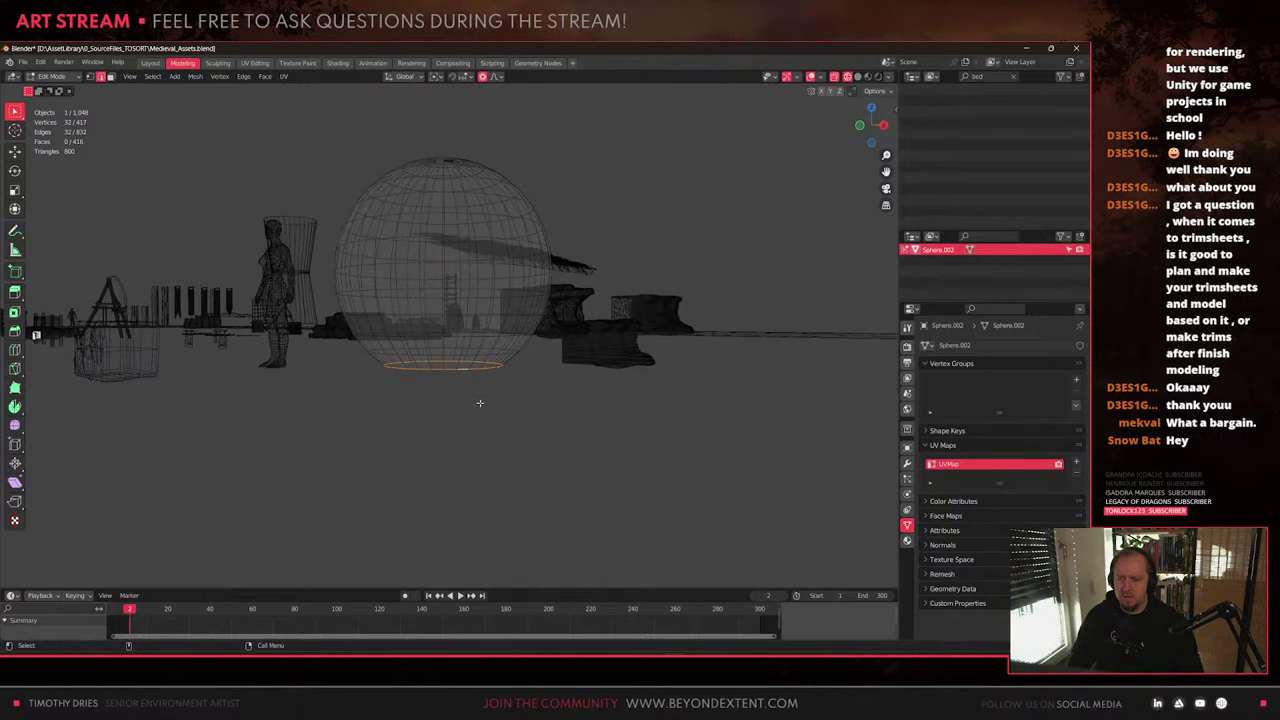
# Widen the bottom edge loop horizontally by about 1.33 with proportional editing, and lower it about 0.17 m along Z
pyautogui.press('s')
pyautogui.hotkey('shift', 'z')
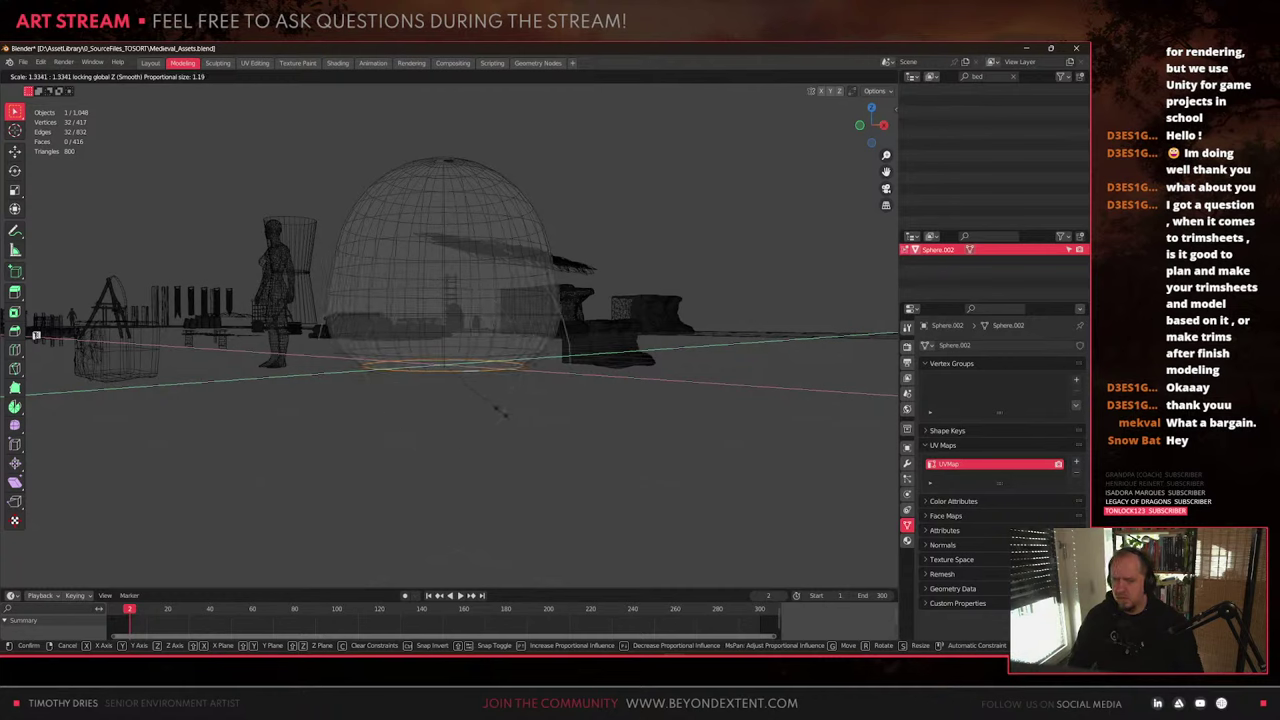
pyautogui.click(502, 410)
pyautogui.press('g')
pyautogui.press('z')
pyautogui.click(525, 416)
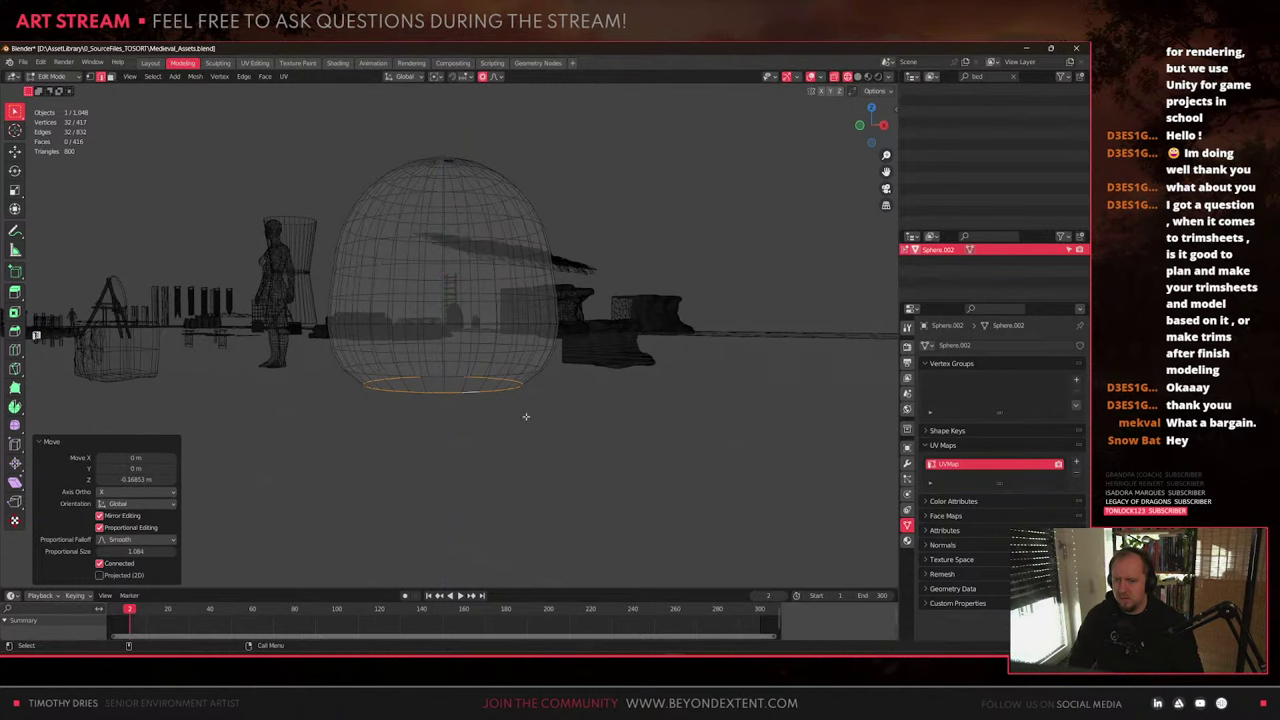
pyautogui.scroll(-1, 530, 412)
pyautogui.press('s')
pyautogui.hotkey('shift', 'z')
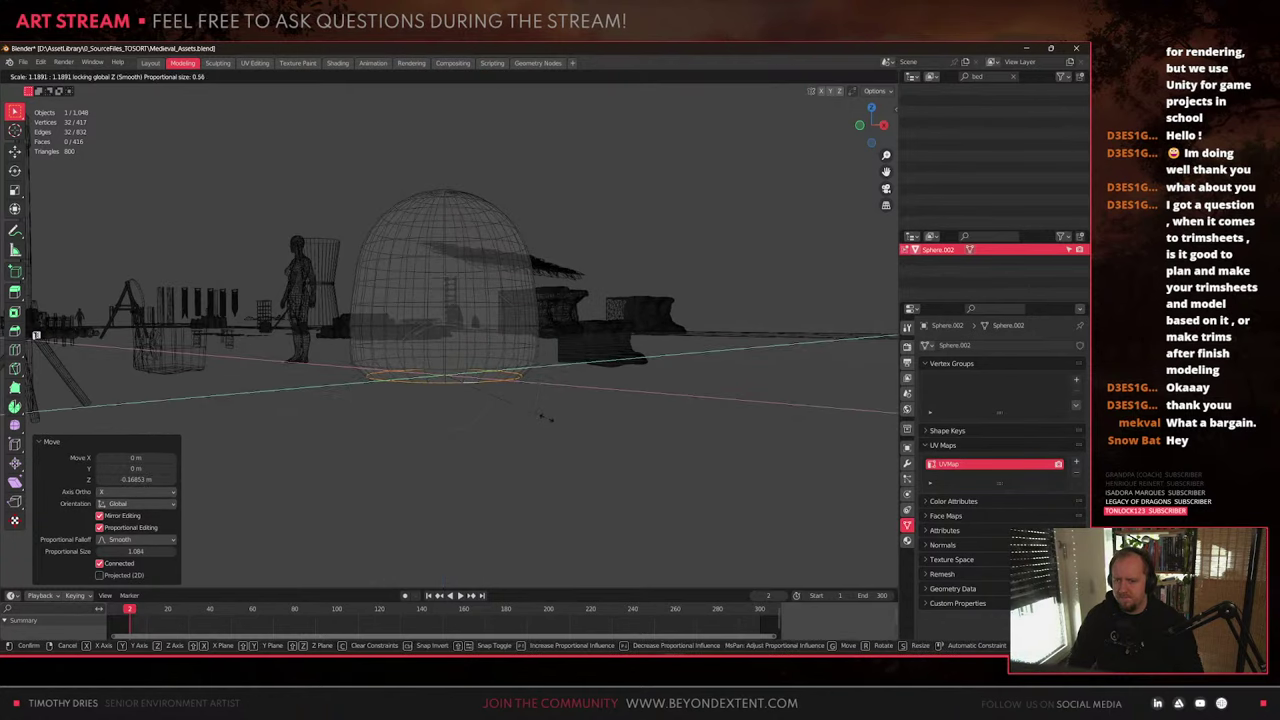
pyautogui.press('Escape')
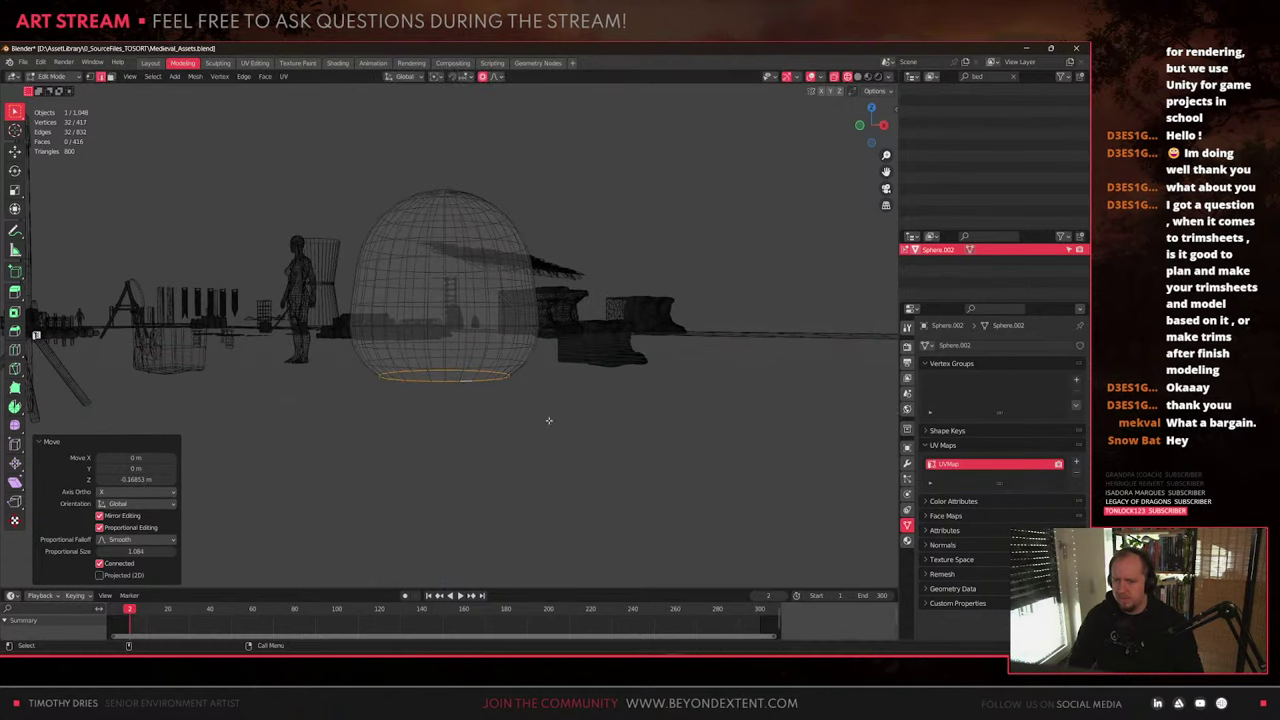
# Flare the bottom edge loop horizontally by about 1.42 with a proportional size of 0.38
pyautogui.scroll(3, 540, 440)
pyautogui.press('s')
pyautogui.hotkey('shift', 'z')
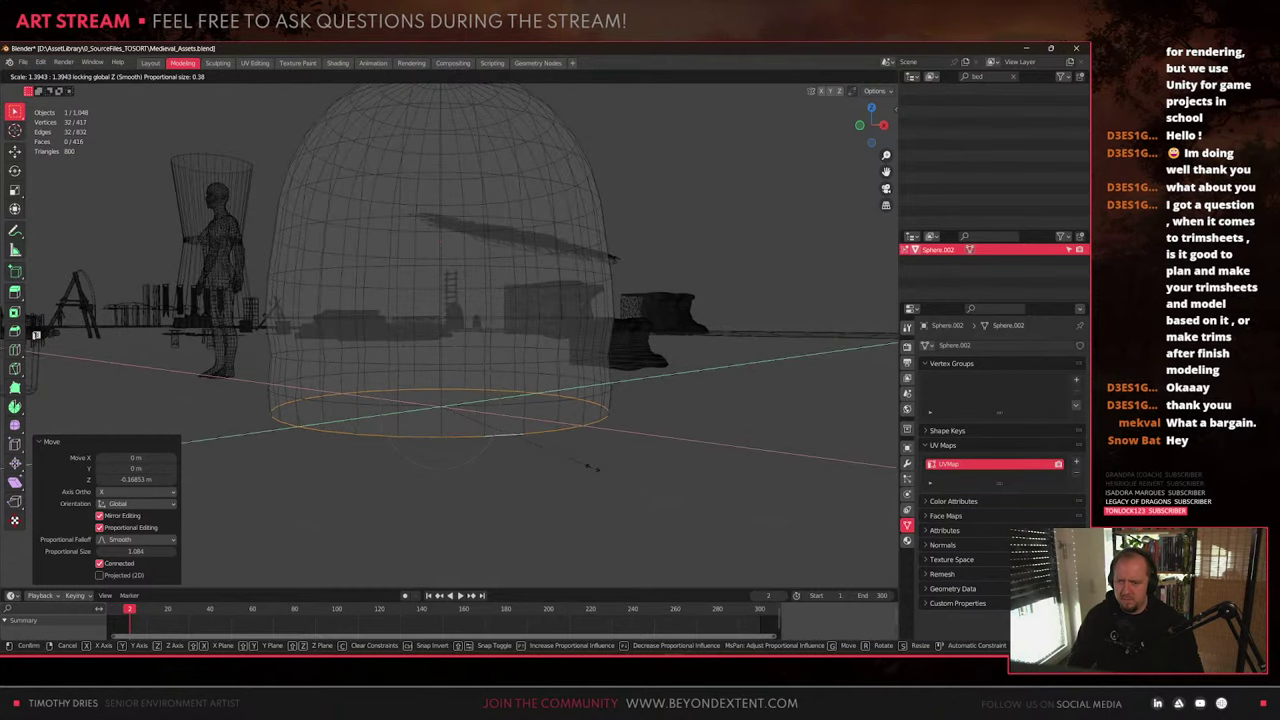
pyautogui.click(590, 464)
# Shrink the reference board window, frame the pointed haystack photo in it, and park it over the outliner beside the viewport
pyautogui.hotkey('alt', 'Tab')
pyautogui.moveTo(646, 390); pyautogui.dragTo(440, 397, button='right')
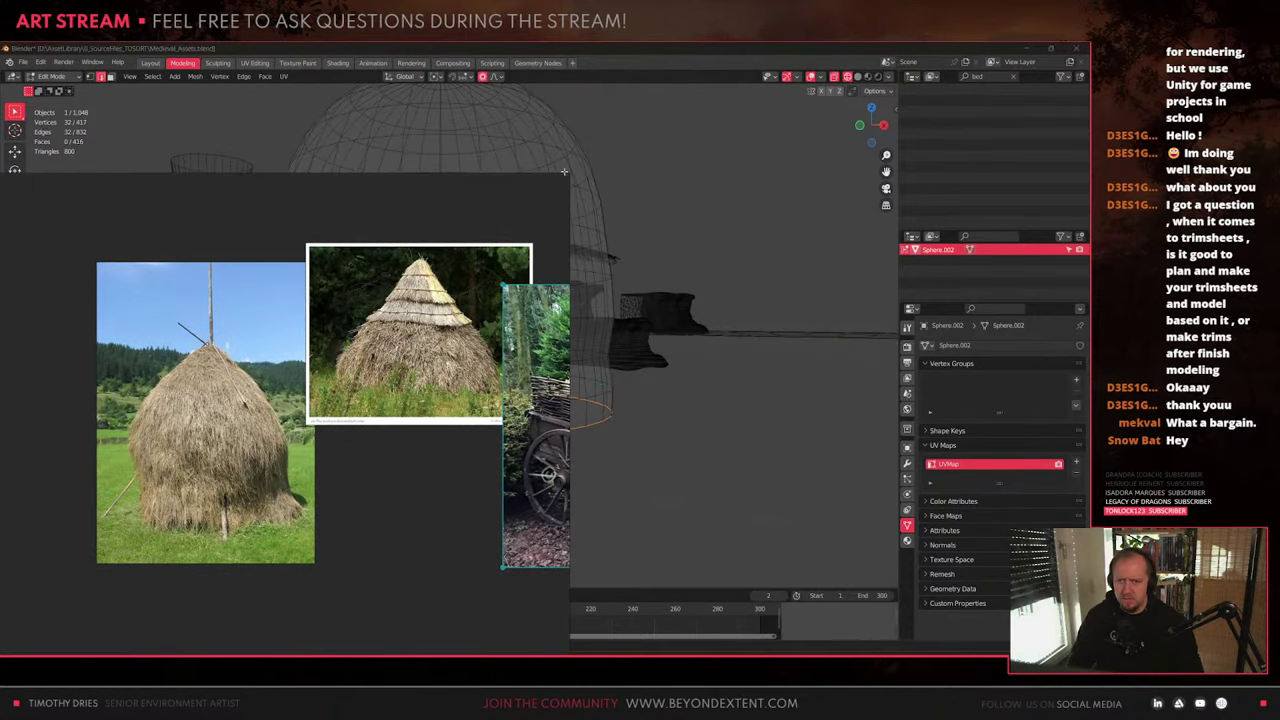
pyautogui.moveTo(568, 174); pyautogui.dragTo(268, 437)
pyautogui.scroll(-5, 255, 452)
pyautogui.moveTo(231, 487); pyautogui.dragTo(98, 614, button='middle')
pyautogui.scroll(5, 99, 614)
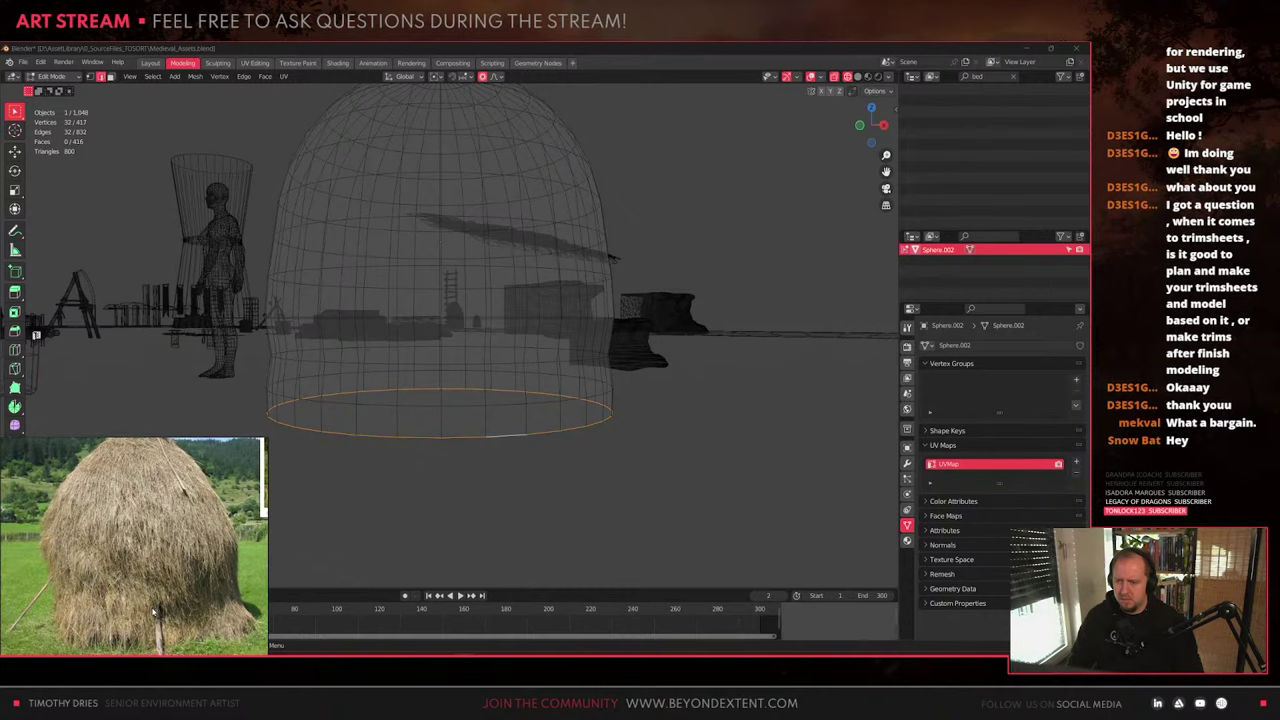
pyautogui.moveTo(154, 612); pyautogui.dragTo(978, 218, button='right')
pyautogui.moveTo(788, 380); pyautogui.dragTo(852, 276)
pyautogui.moveTo(962, 192)
pyautogui.mouseDown(button='middle')
pyautogui.moveTo(936, 232)
pyautogui.moveTo(963, 214)
pyautogui.mouseUp(button='middle')
pyautogui.scroll(-2, 936, 232)
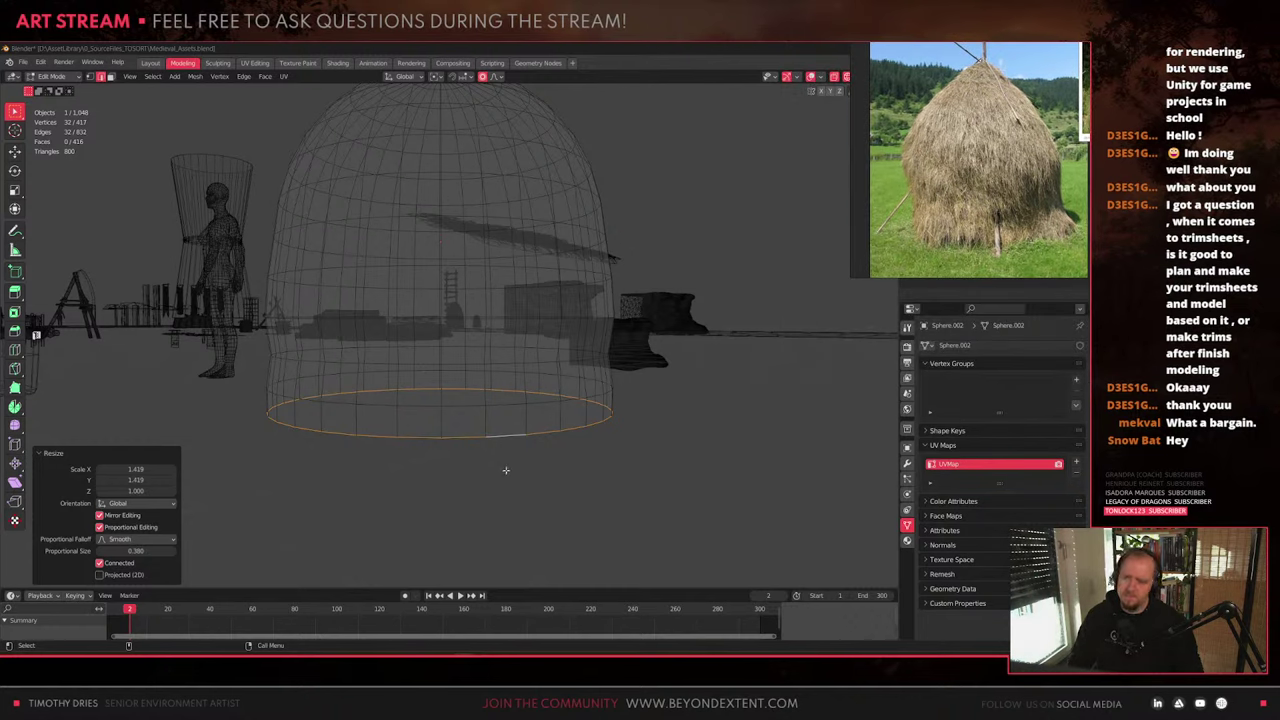
# Narrow the edge loop just above the haystack's base horizontally to about 0.915 with proportional editing
pyautogui.click(506, 469)
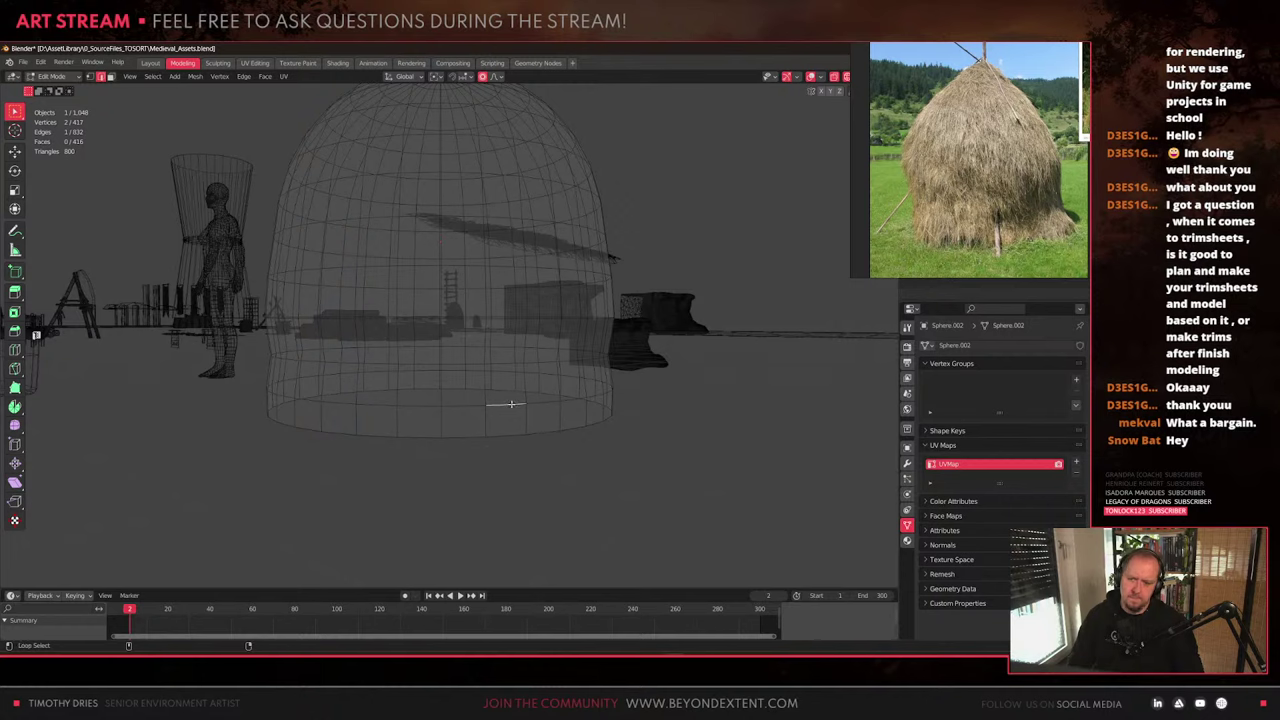
pyautogui.keyDown('alt'); pyautogui.click(510, 404); pyautogui.keyUp('alt')
pyautogui.press('s')
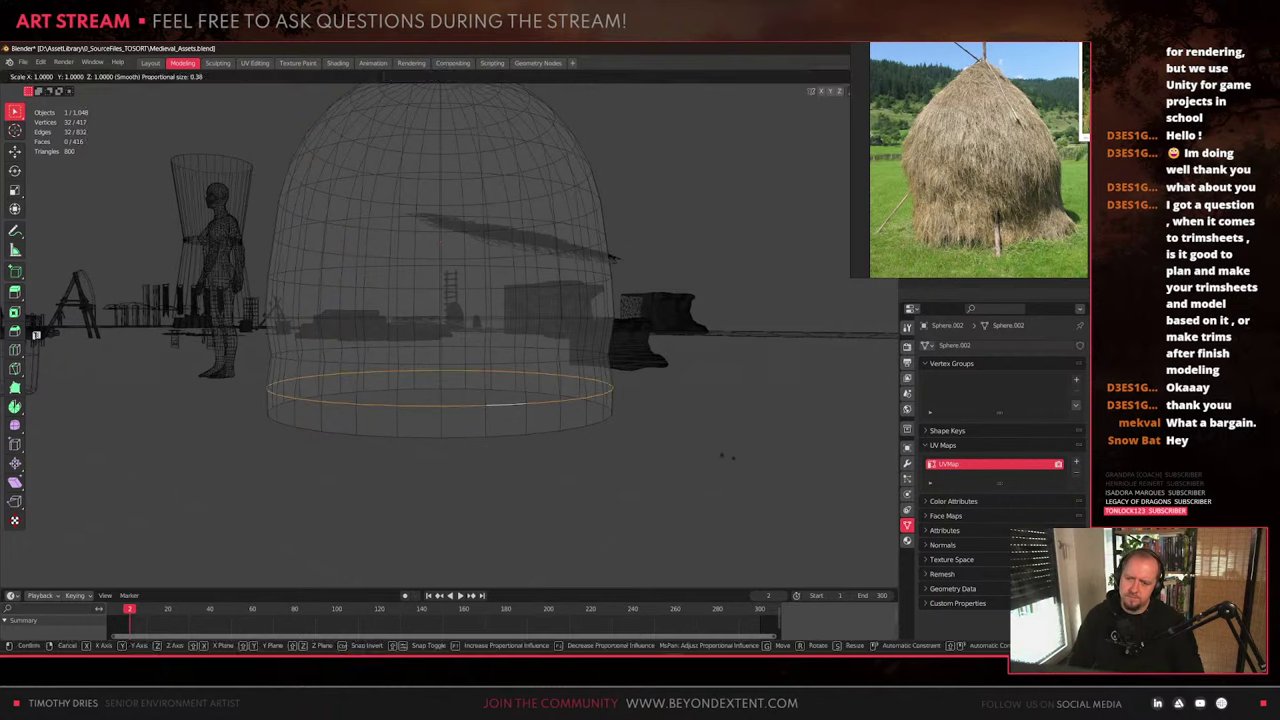
pyautogui.hotkey('shift', 'z')
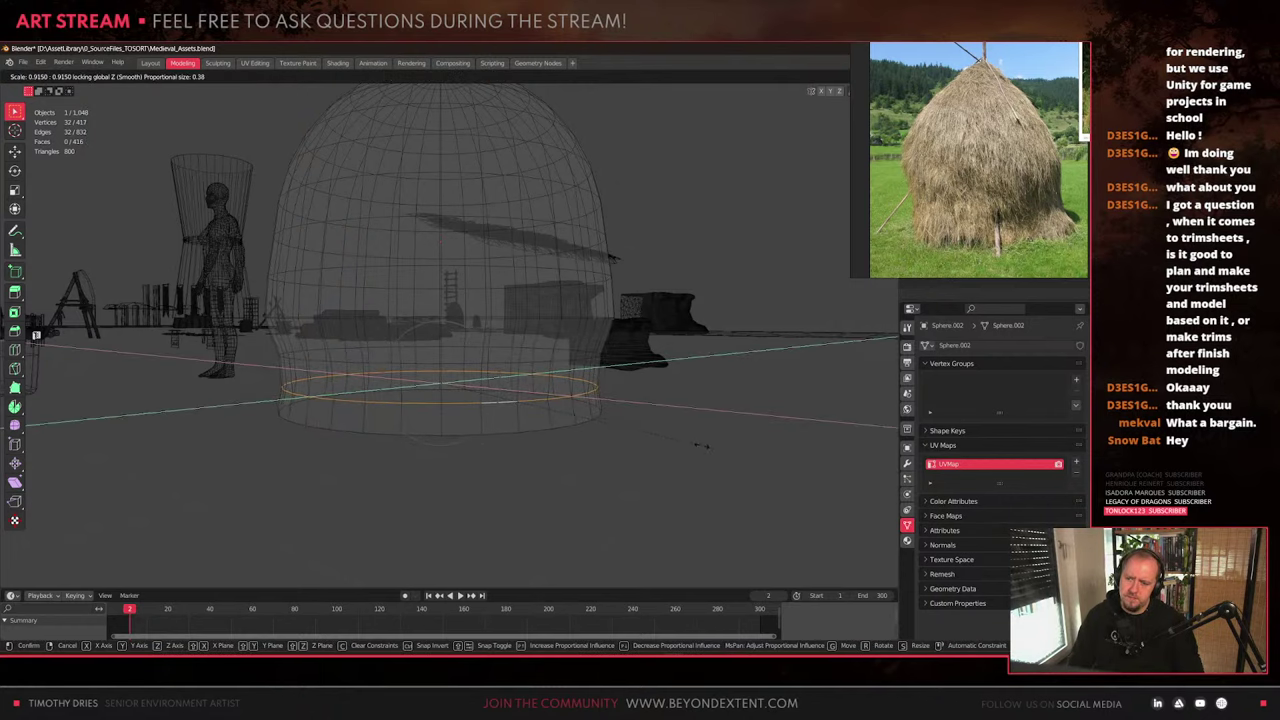
pyautogui.click(703, 446)
# Narrow the next edge loop selected higher on the haystack body horizontally to about 0.954 with proportional editing
pyautogui.keyDown('alt'); pyautogui.click(473, 316); pyautogui.keyUp('alt')
pyautogui.moveTo(640, 393); pyautogui.dragTo(631, 417, button='middle')
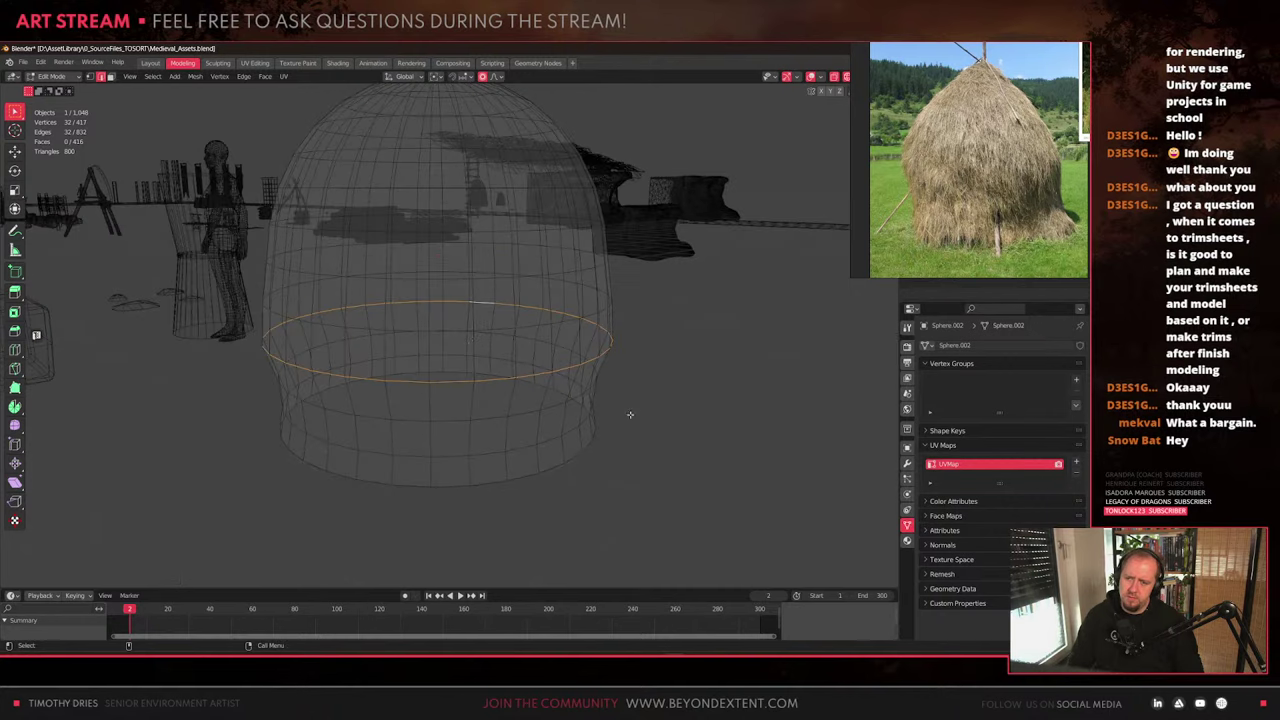
pyautogui.press('s')
pyautogui.hotkey('shift', 'z')
pyautogui.click(688, 469)
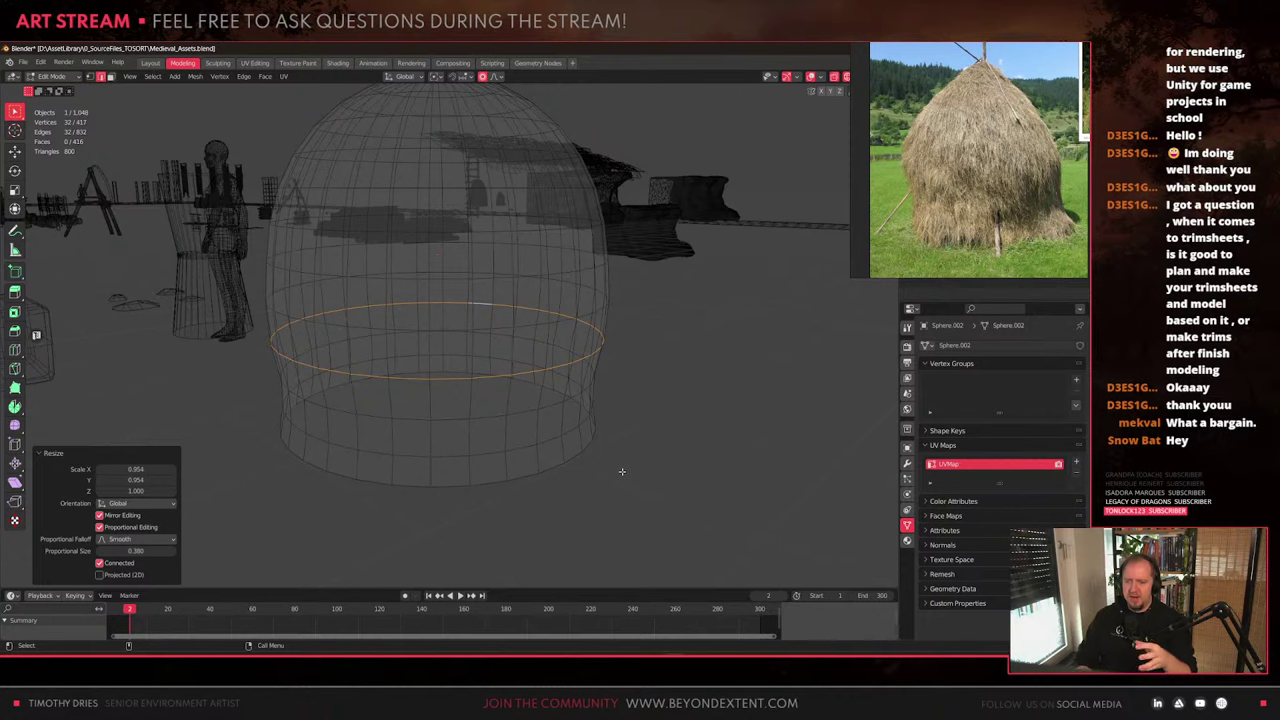
# Select the single vertex at the centre of the haystack's crown in vertex select mode
pyautogui.moveTo(622, 471); pyautogui.dragTo(568, 420, button='middle')
pyautogui.keyDown('shift'); pyautogui.moveTo(470, 142); pyautogui.dragTo(471, 289, button='middle'); pyautogui.keyUp('shift')
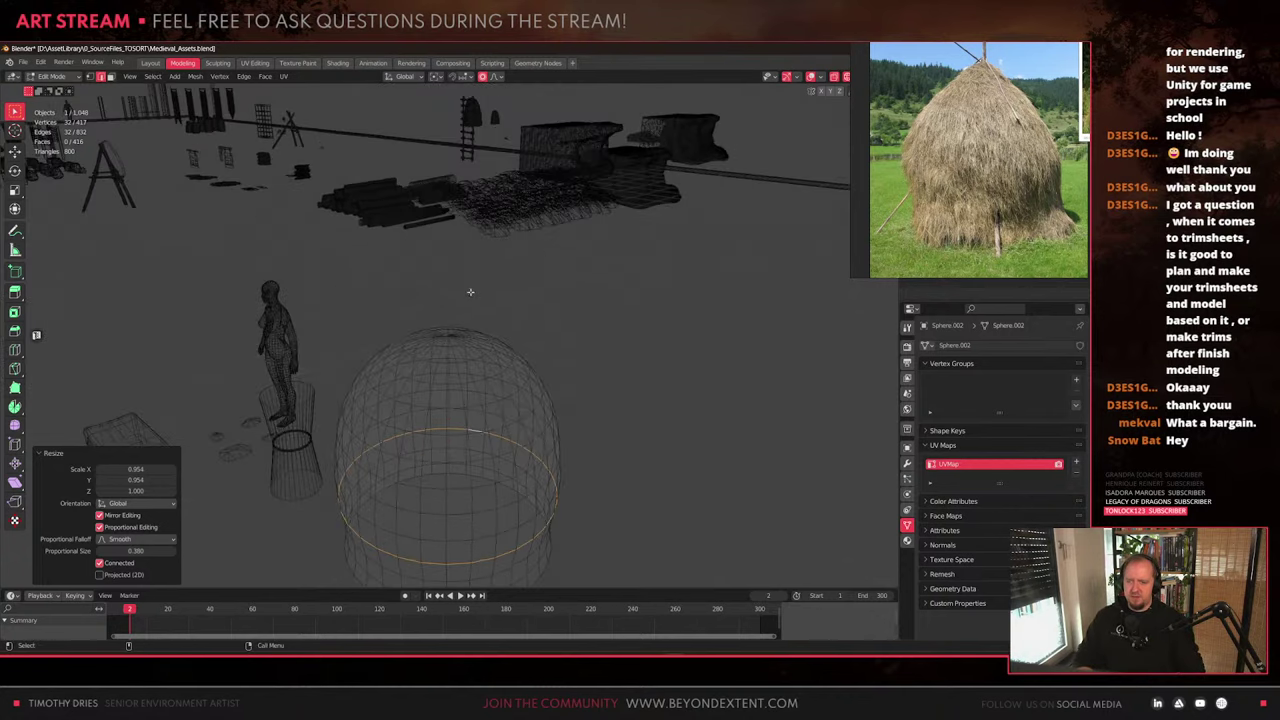
pyautogui.scroll(2, 465, 295)
pyautogui.press('Tab')
pyautogui.press('Tab')
pyautogui.click(448, 336)
pyautogui.moveTo(448, 336); pyautogui.dragTo(528, 340, button='middle')
pyautogui.press('g')
pyautogui.press('z')
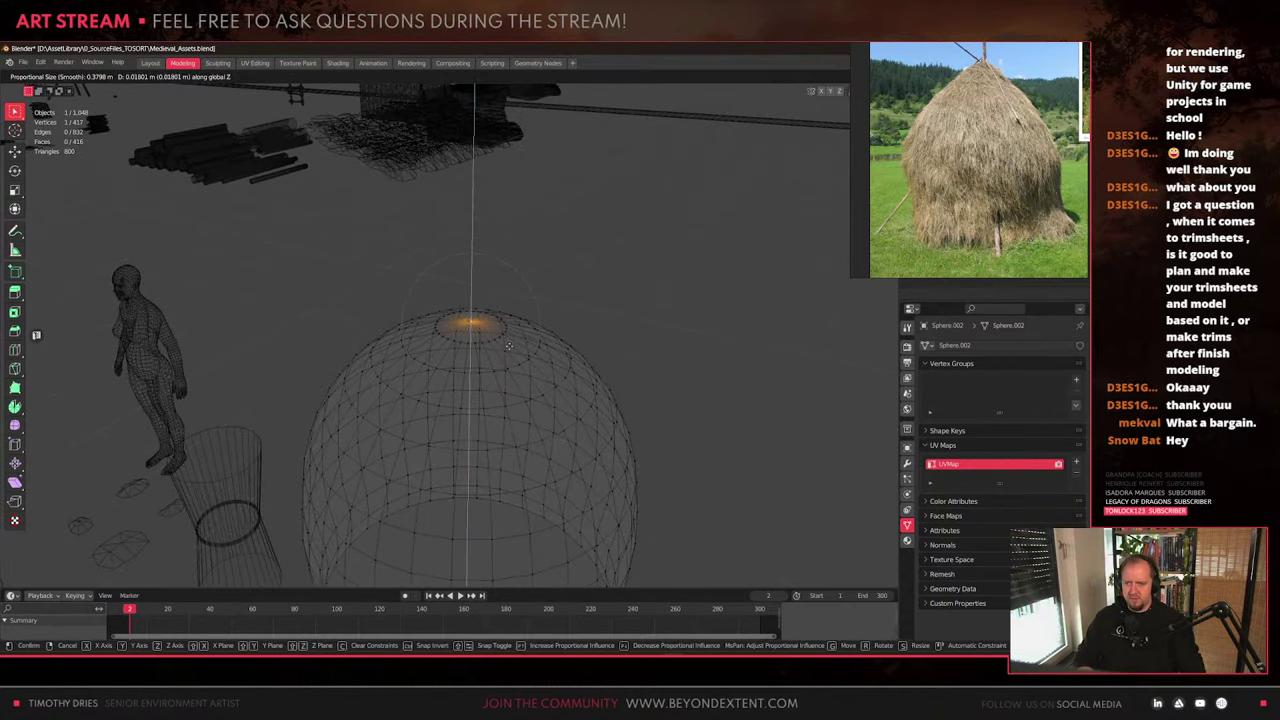
pyautogui.scroll(3, 549, 290)
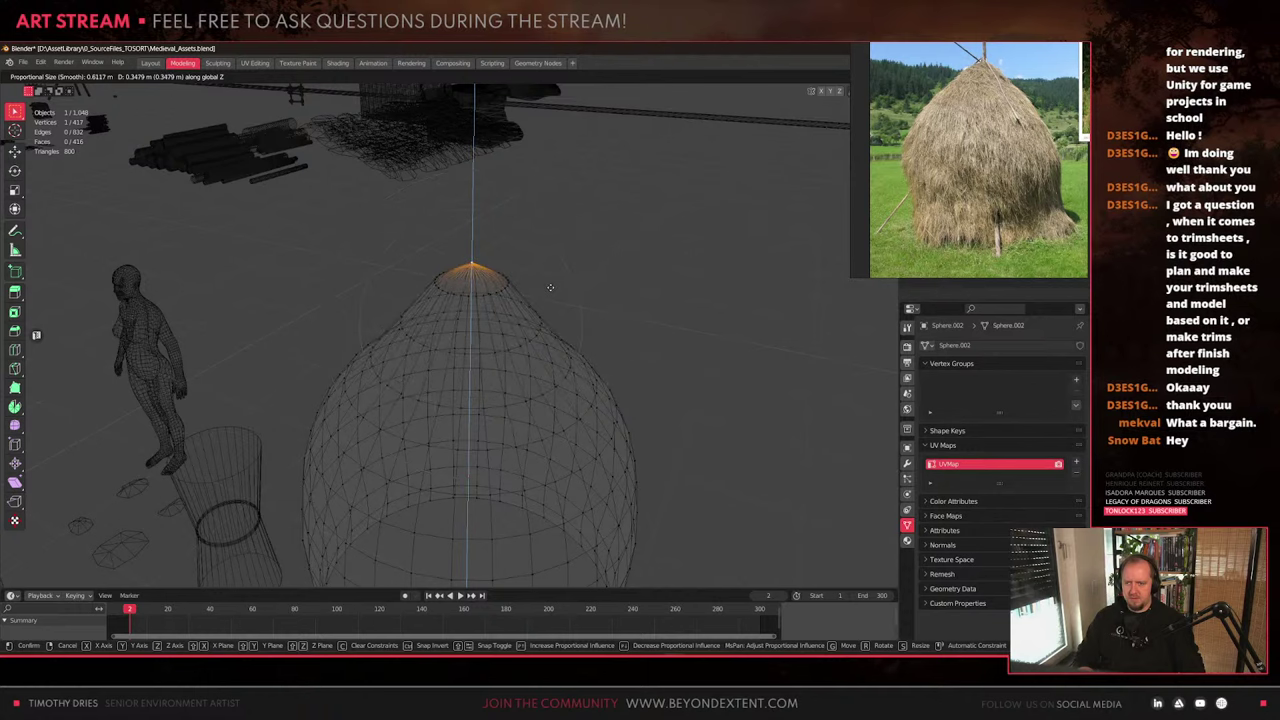
pyautogui.rightClick(556, 299)
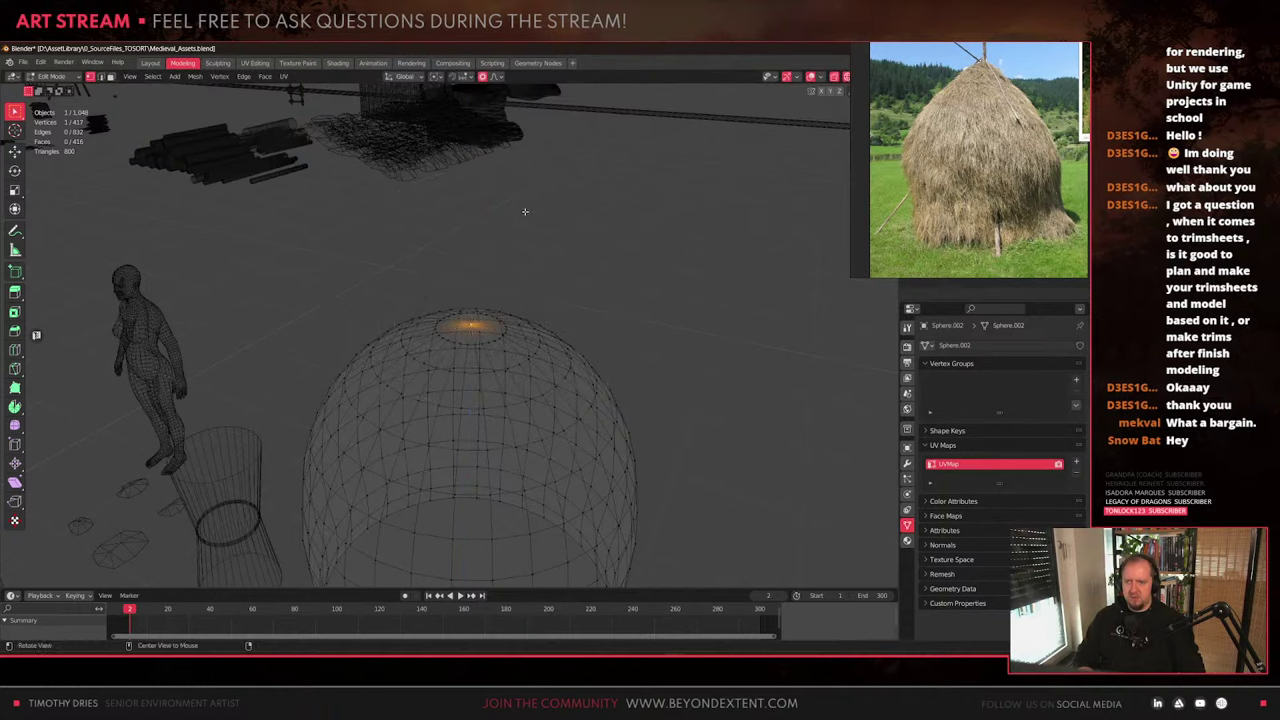
# Raise the haystack's crown vertex vertically about 0.07 m with Smooth falloff and a proportional size of 0.236
pyautogui.click(495, 76)
pyautogui.click(470, 126)
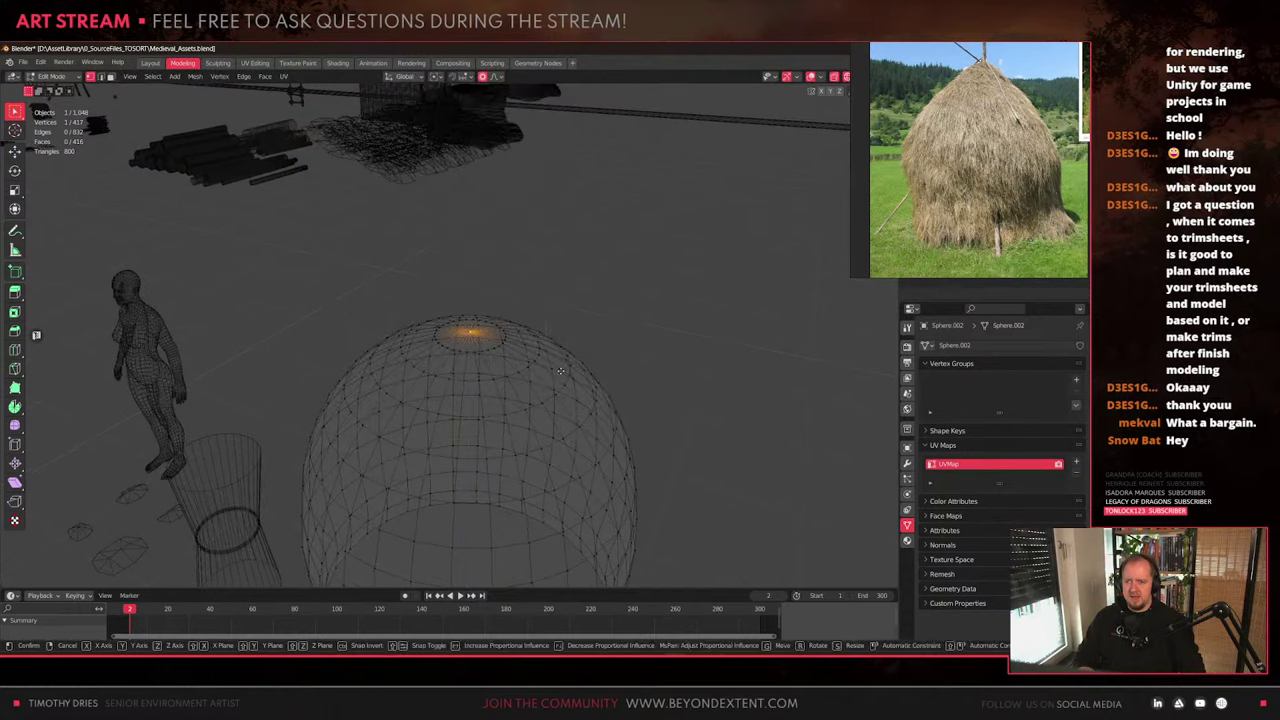
pyautogui.press('g')
pyautogui.press('z')
pyautogui.click(575, 358)
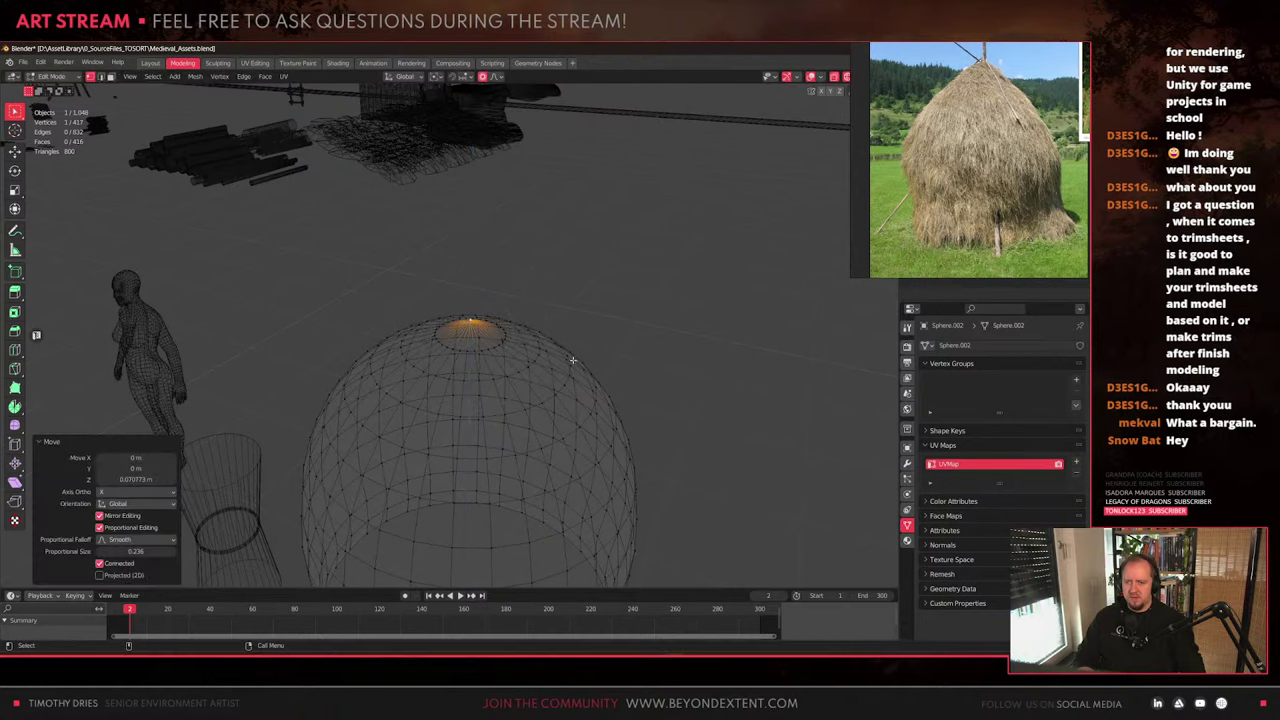
# Pull the crown vertex up about 0.29 m along Z, with the proportional size widened to about 1.19, to make a pointed dome
pyautogui.moveTo(575, 358); pyautogui.dragTo(537, 355, button='middle')
pyautogui.press('g')
pyautogui.press('z')
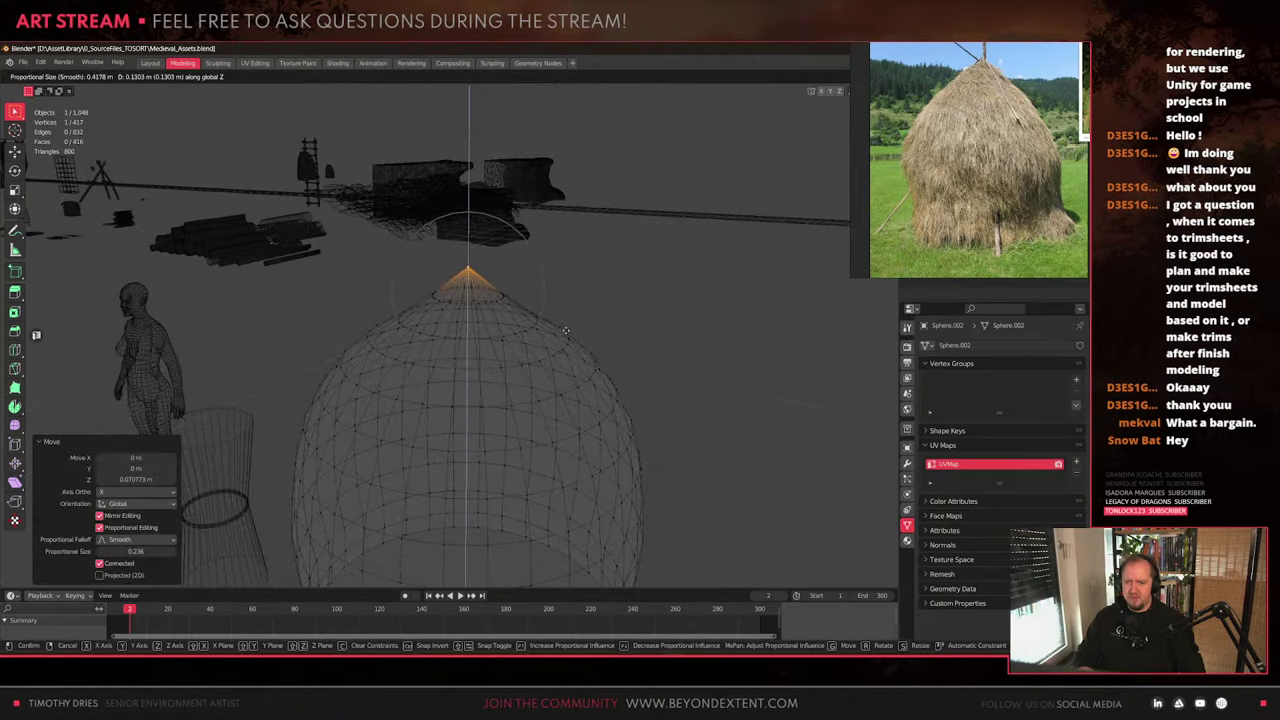
pyautogui.scroll(-8, 565, 331)
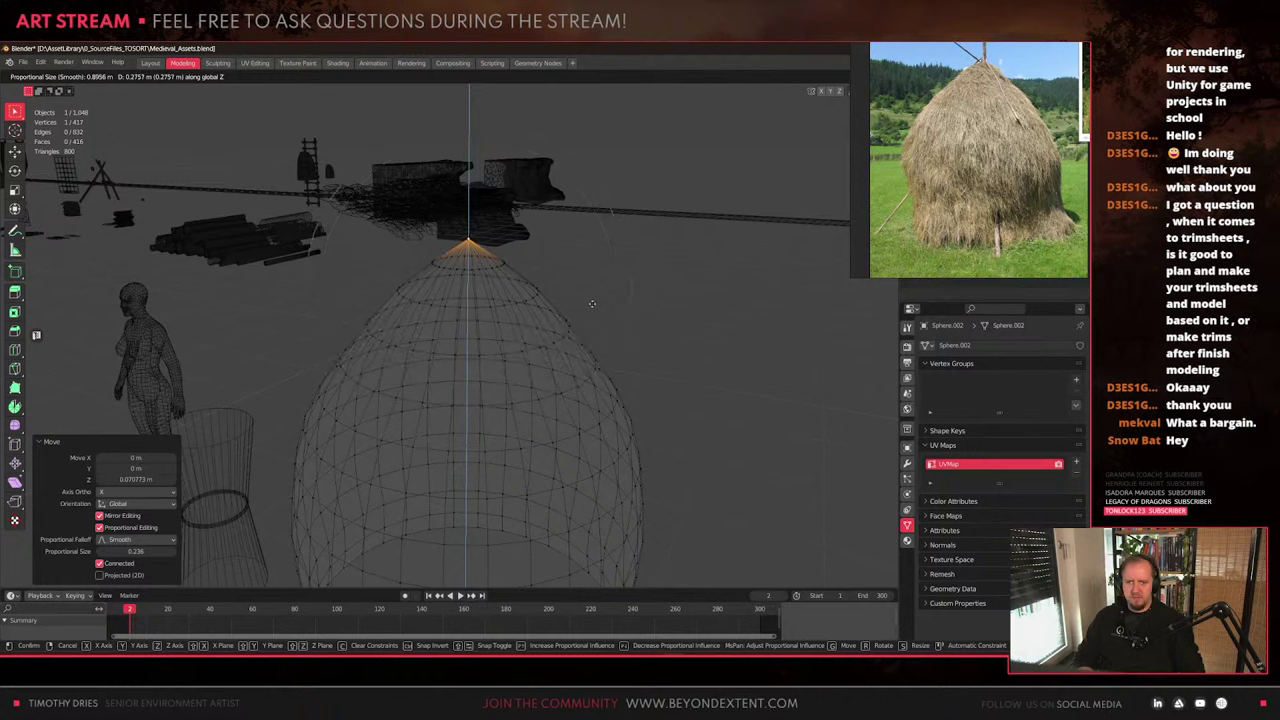
pyautogui.scroll(-3, 597, 297)
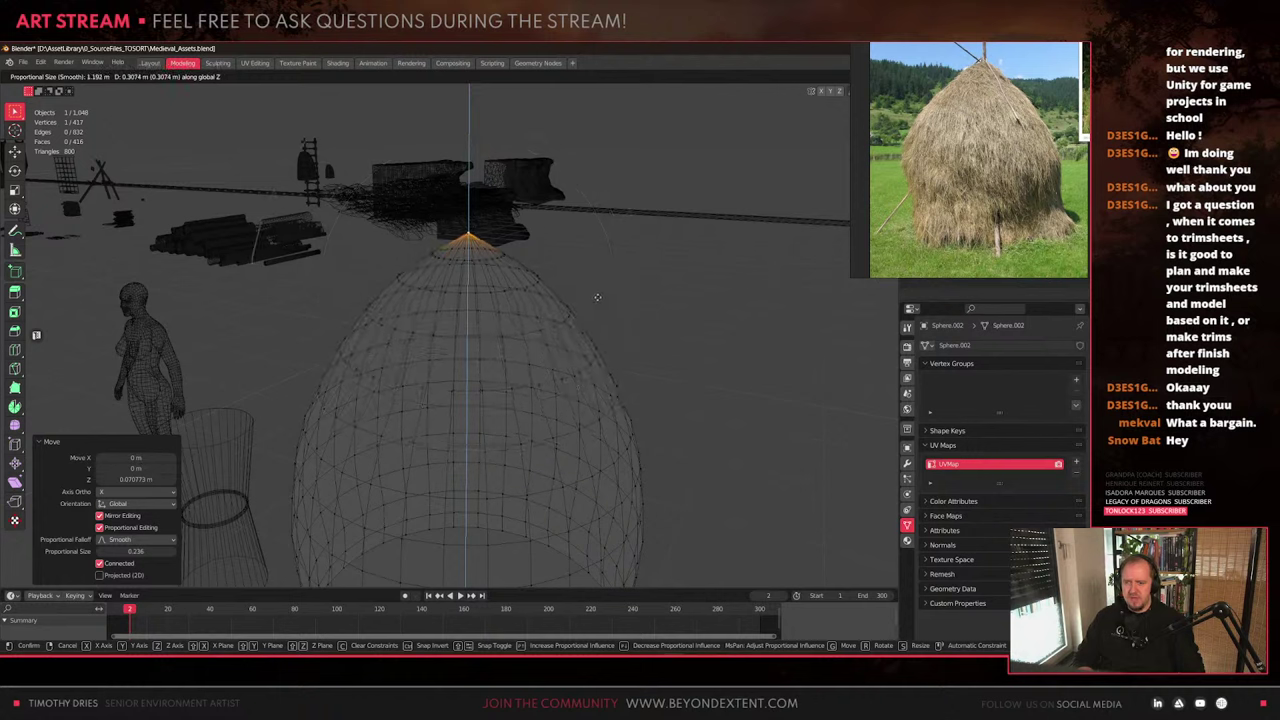
pyautogui.scroll(2, 600, 297)
pyautogui.scroll(-2, 600, 299)
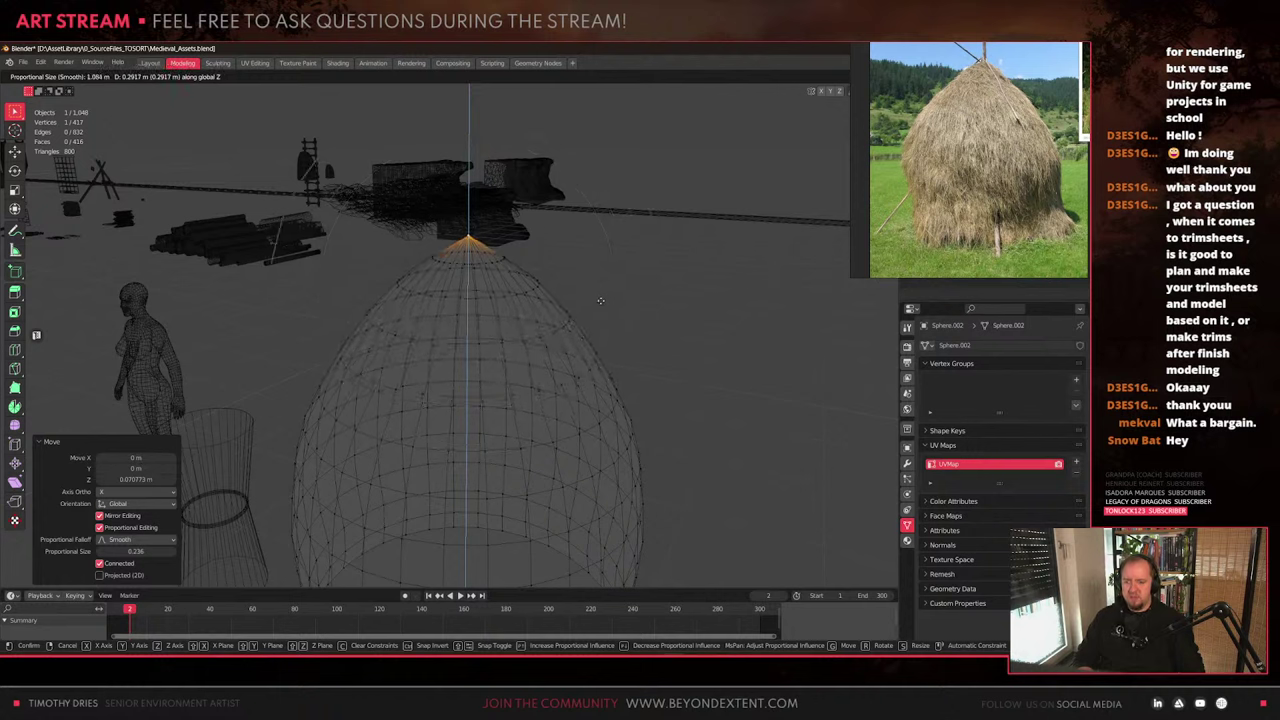
pyautogui.click(600, 301)
# Raise the haystack's tip another 0.054 m along Z with a proportional size of 0.814
pyautogui.moveTo(568, 317); pyautogui.dragTo(537, 309, button='middle')
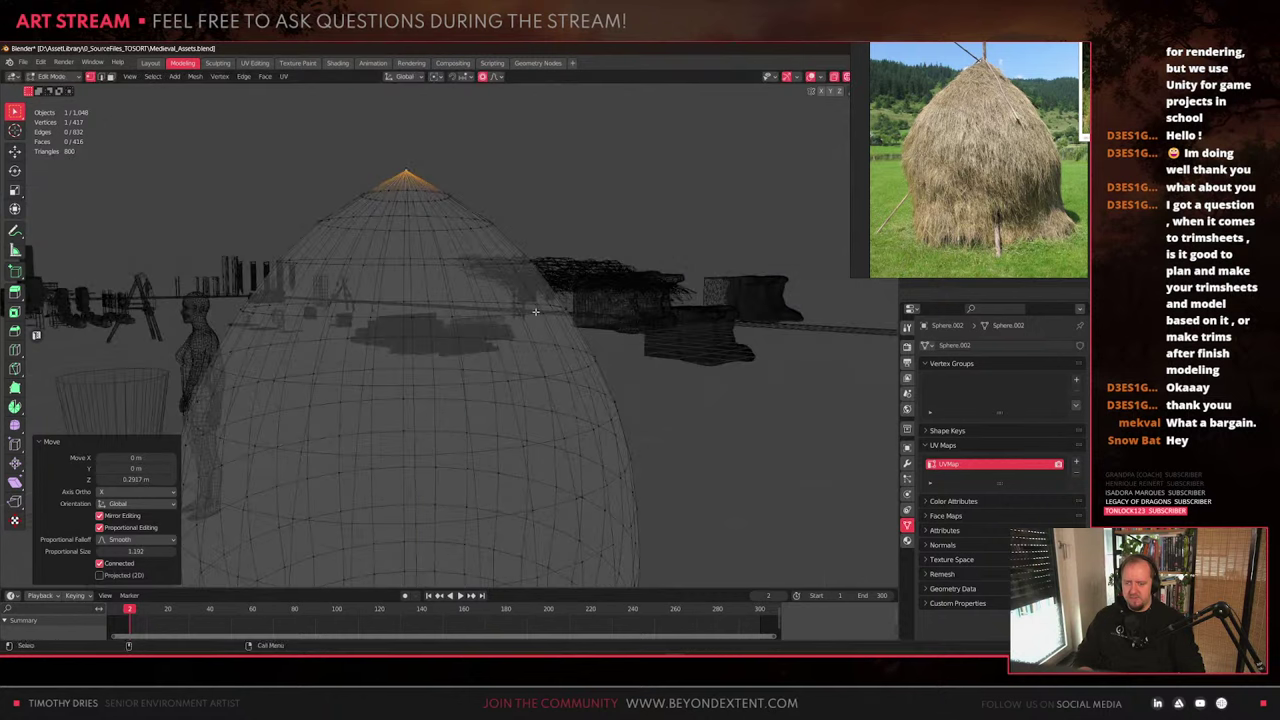
pyautogui.press('g')
pyautogui.press('z')
pyautogui.scroll(3, 551, 302)
pyautogui.click(551, 302)
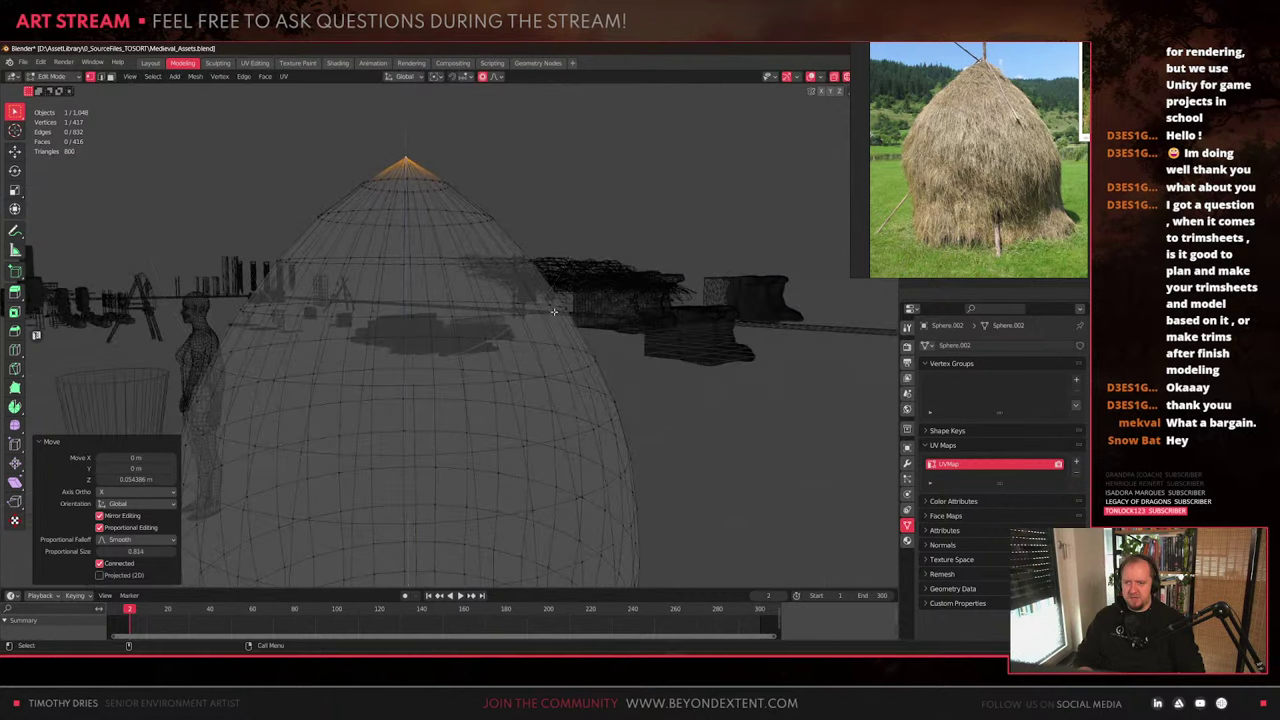
pyautogui.scroll(-5, 549, 360)
# Return to Object Mode without wireframe shading and compare the haystack's silhouette with the haystack photos on the reference board
pyautogui.press('Tab')
pyautogui.hotkey('shift', 'z')
pyautogui.moveTo(546, 414); pyautogui.dragTo(567, 422, button='middle')
pyautogui.moveTo(645, 421); pyautogui.dragTo(530, 450, button='middle')
pyautogui.scroll(-3, 1016, 204)
pyautogui.moveTo(1080, 165); pyautogui.dragTo(998, 188, button='middle')
pyautogui.scroll(2, 998, 188)
pyautogui.scroll(-1, 998, 187)
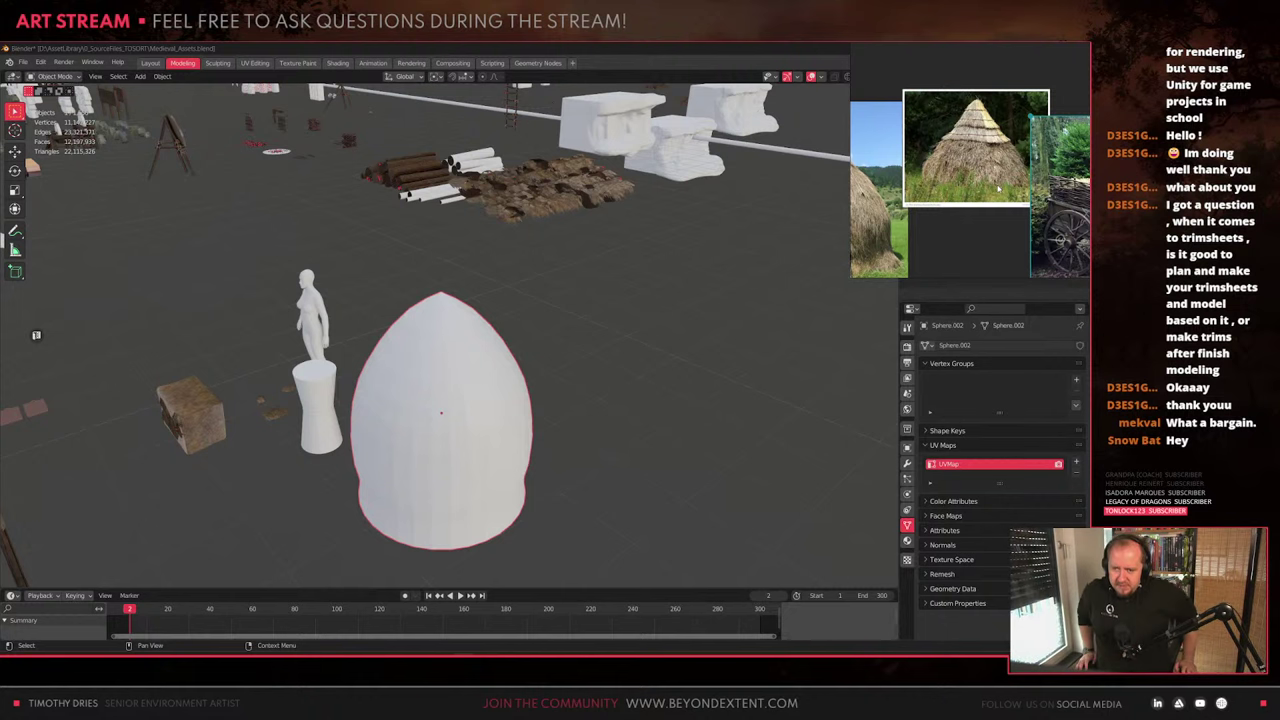
pyautogui.scroll(-2, 1055, 222)
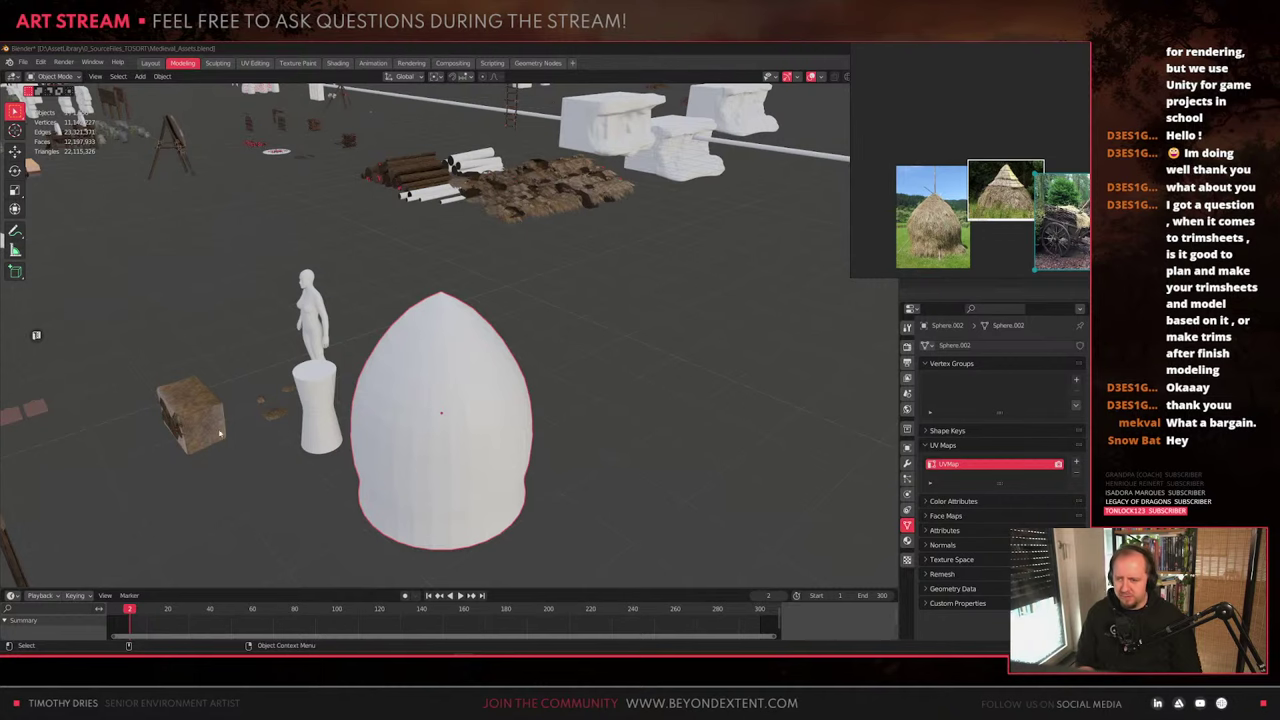
# Examine the hay bale's straw surface and dark straw patches close up, and its size beside the other hay props
pyautogui.click(188, 417)
pyautogui.press('KP_Decimal')
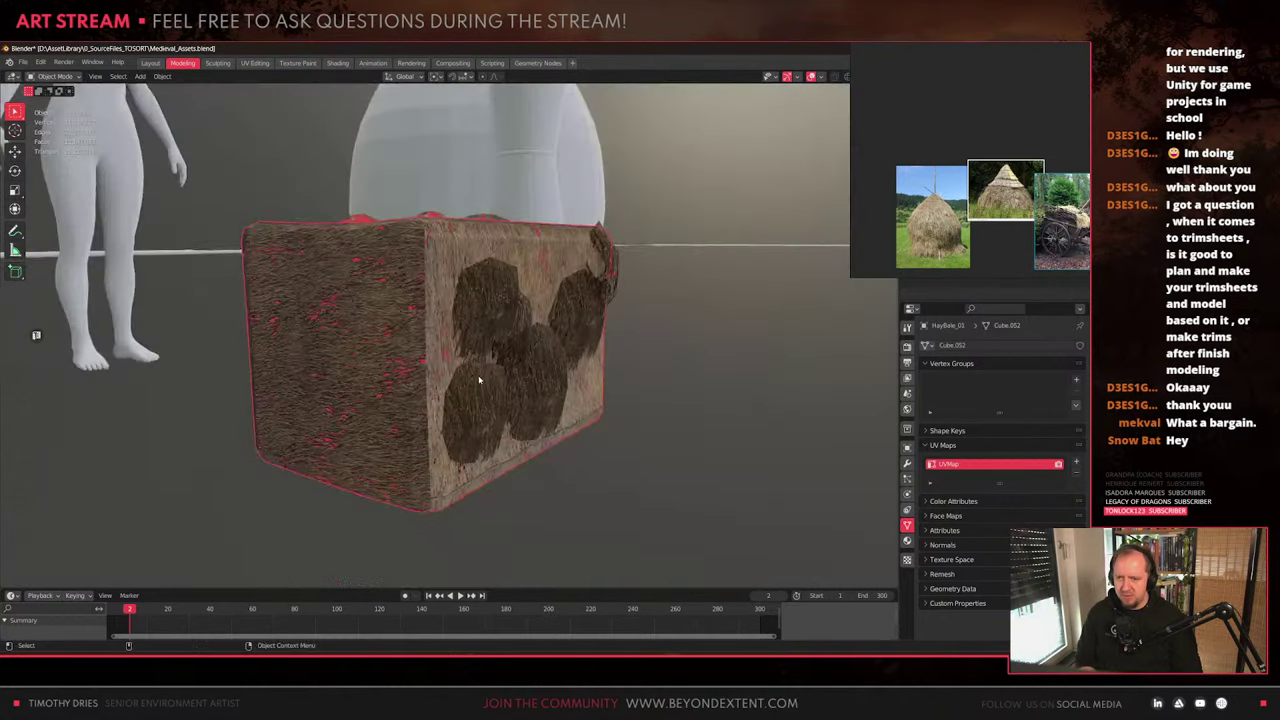
pyautogui.moveTo(479, 380); pyautogui.dragTo(435, 404, button='middle')
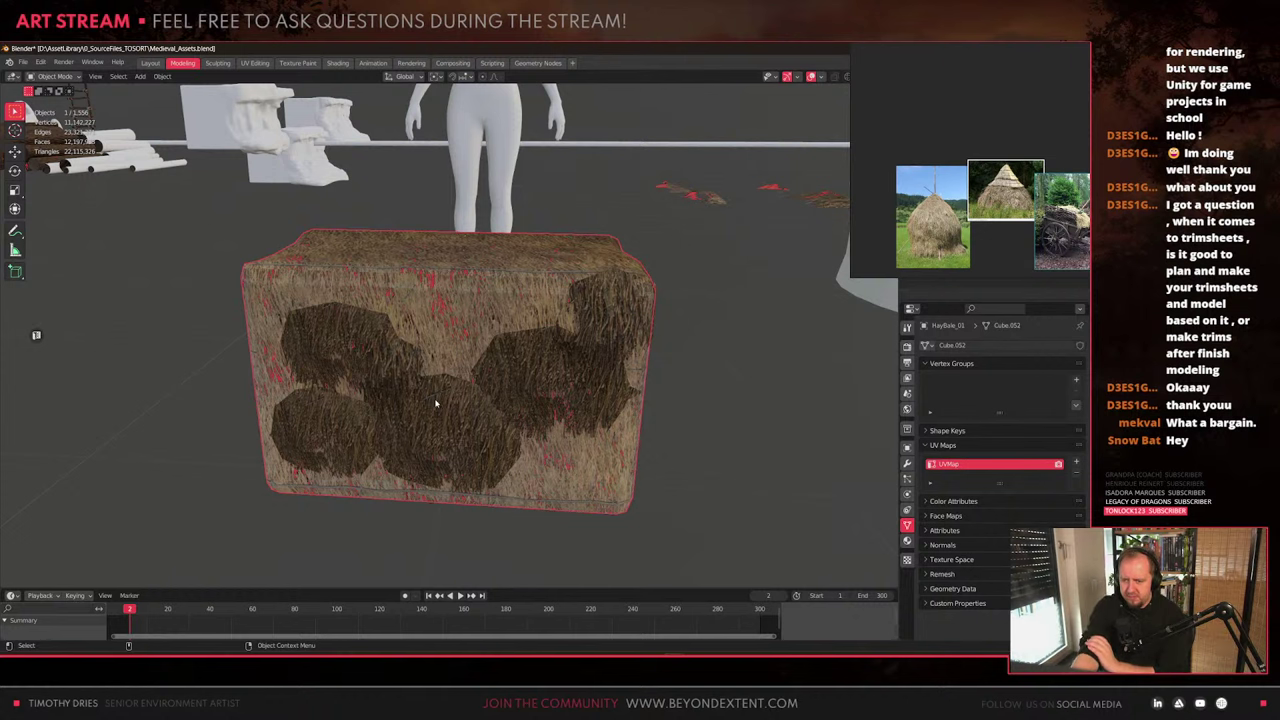
pyautogui.scroll(-4, 424, 386)
pyautogui.keyDown('shift'); pyautogui.moveTo(660, 370); pyautogui.dragTo(366, 434, button='middle'); pyautogui.keyUp('shift')
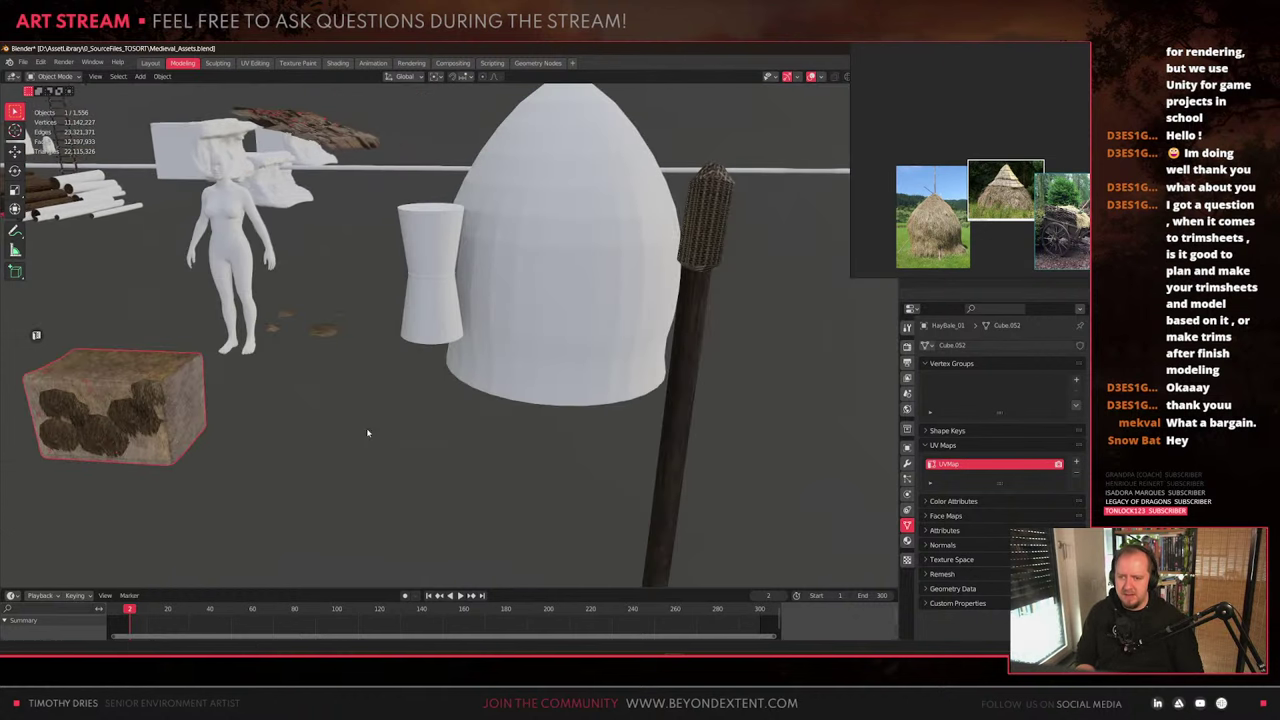
# Select the rope ring around the straw bundle's waist and apply its scale
pyautogui.click(590, 350)
pyautogui.moveTo(590, 355); pyautogui.dragTo(438, 346, button='middle')
pyautogui.scroll(6, 437, 342)
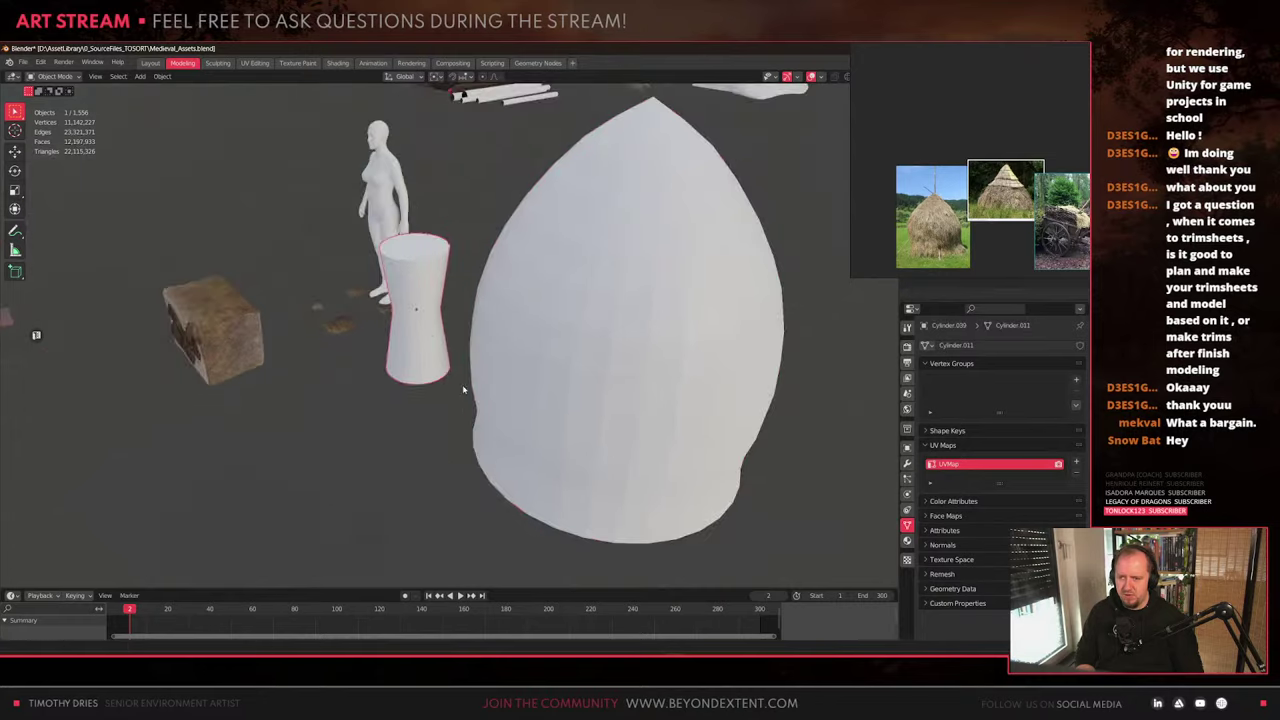
pyautogui.click(445, 461)
pyautogui.press('Tab')
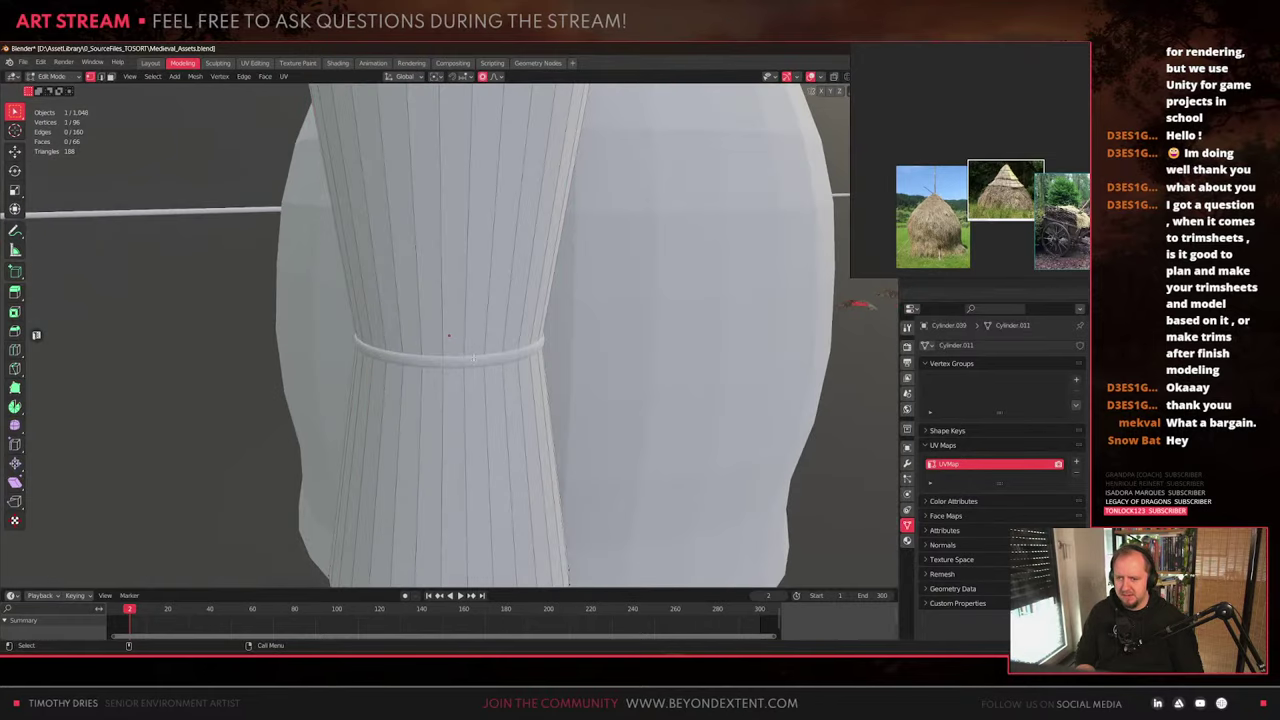
pyautogui.press('Tab')
pyautogui.click(473, 359)
pyautogui.moveTo(473, 359); pyautogui.dragTo(534, 404, button='middle')
pyautogui.hotkey('ctrl', 'a')
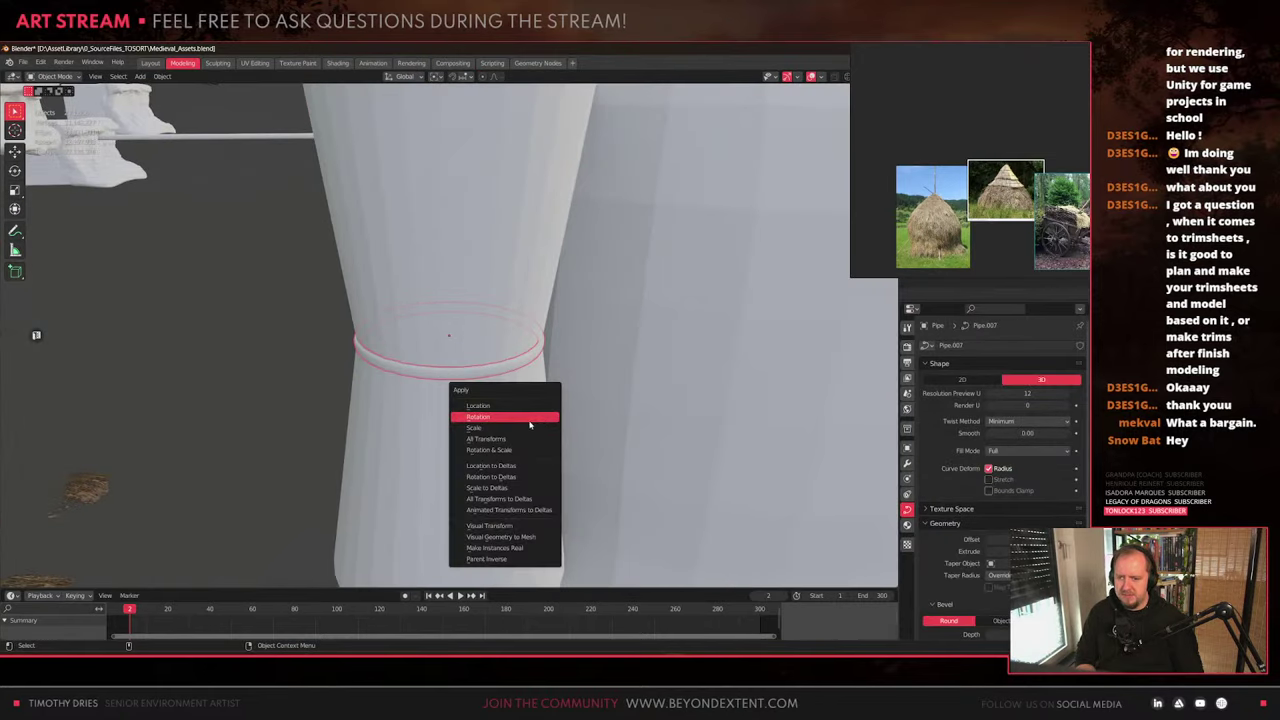
pyautogui.click(530, 427)
pyautogui.scroll(-5, 498, 392)
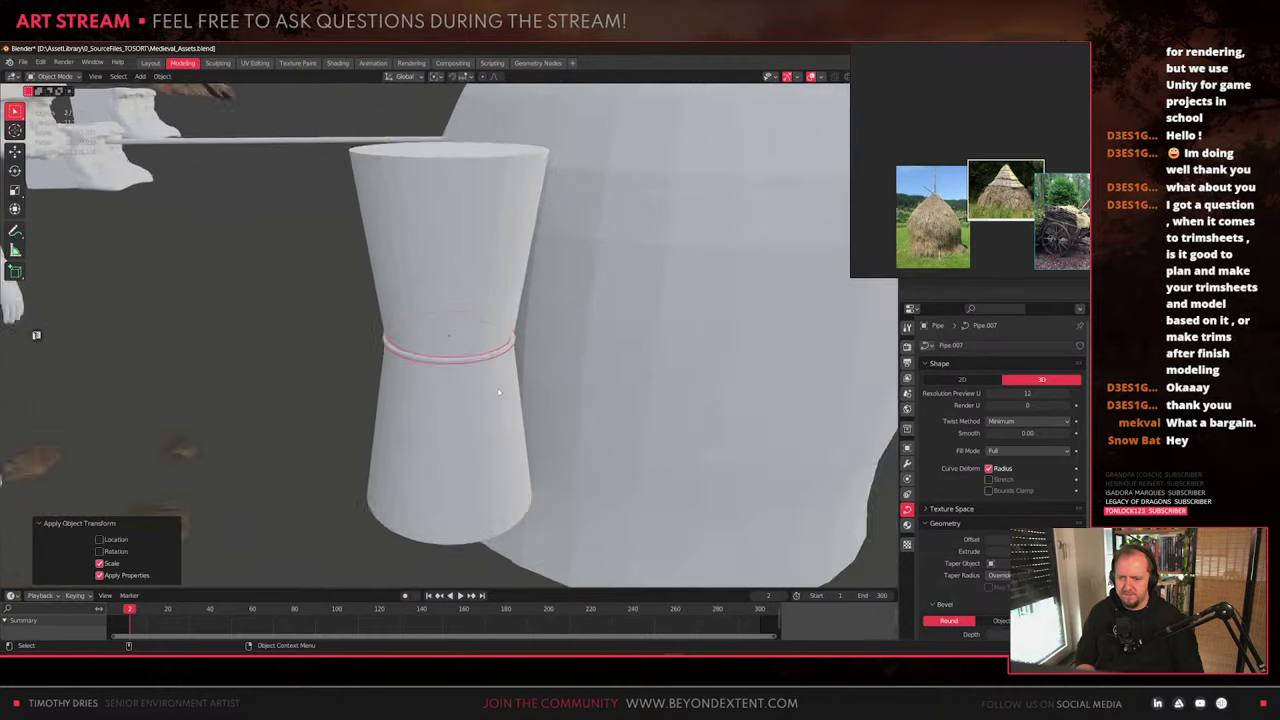
# Duplicate the straw bundle's rope ring slightly upward along Z, and lower both rings together by about 0.006 m
pyautogui.scroll(6, 498, 392)
pyautogui.hotkey('shift', 'd')
pyautogui.press('z')
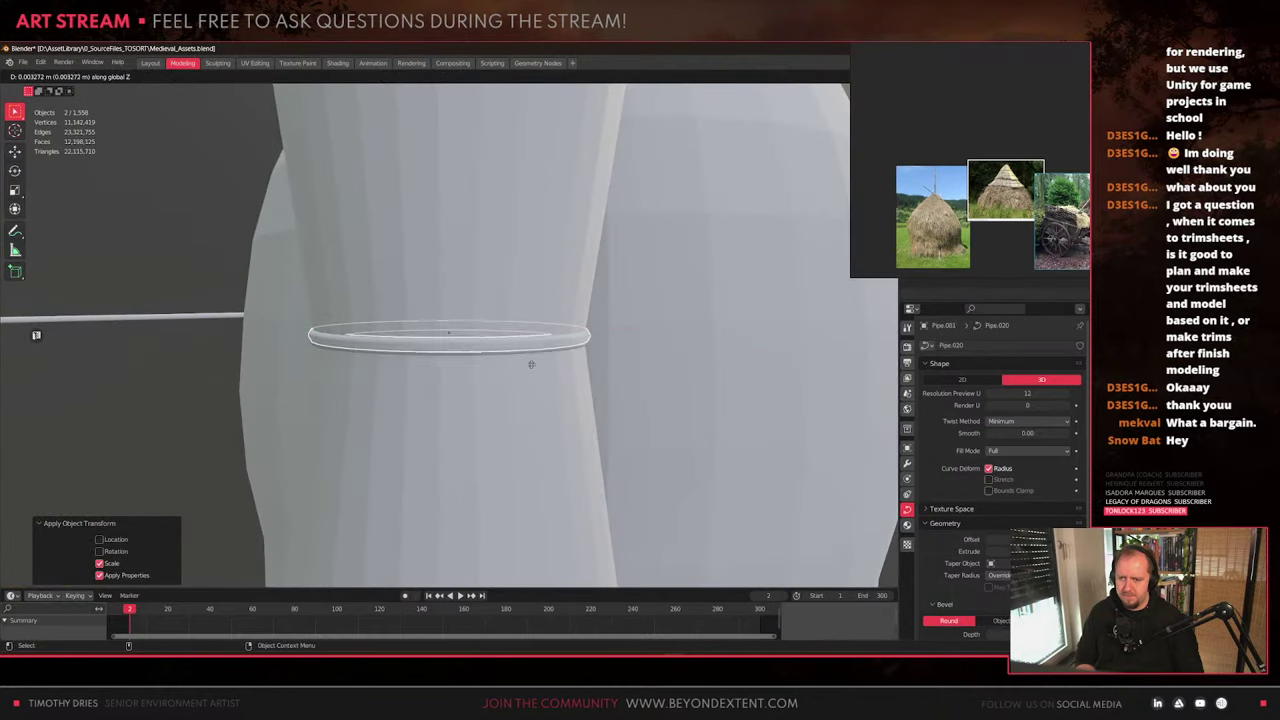
pyautogui.click(538, 358)
pyautogui.hotkey('shift', 'd')
pyautogui.press('z')
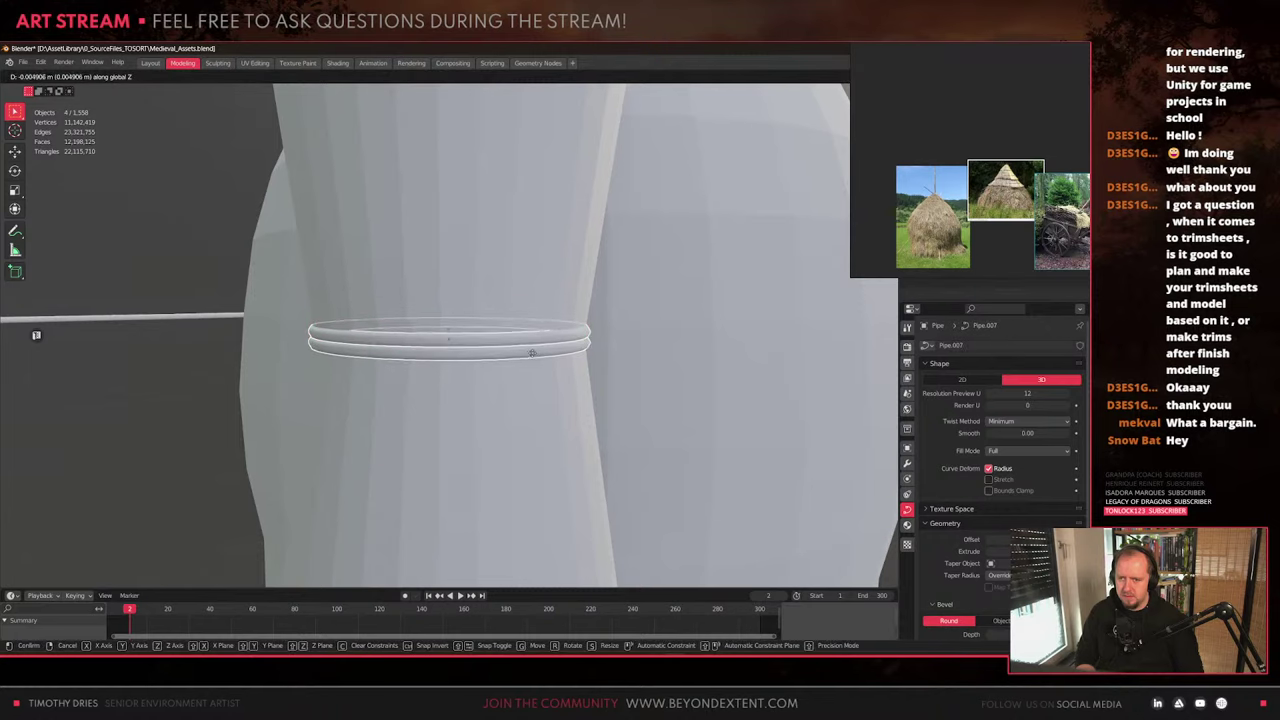
pyautogui.click(532, 353)
pyautogui.scroll(-6, 489, 428)
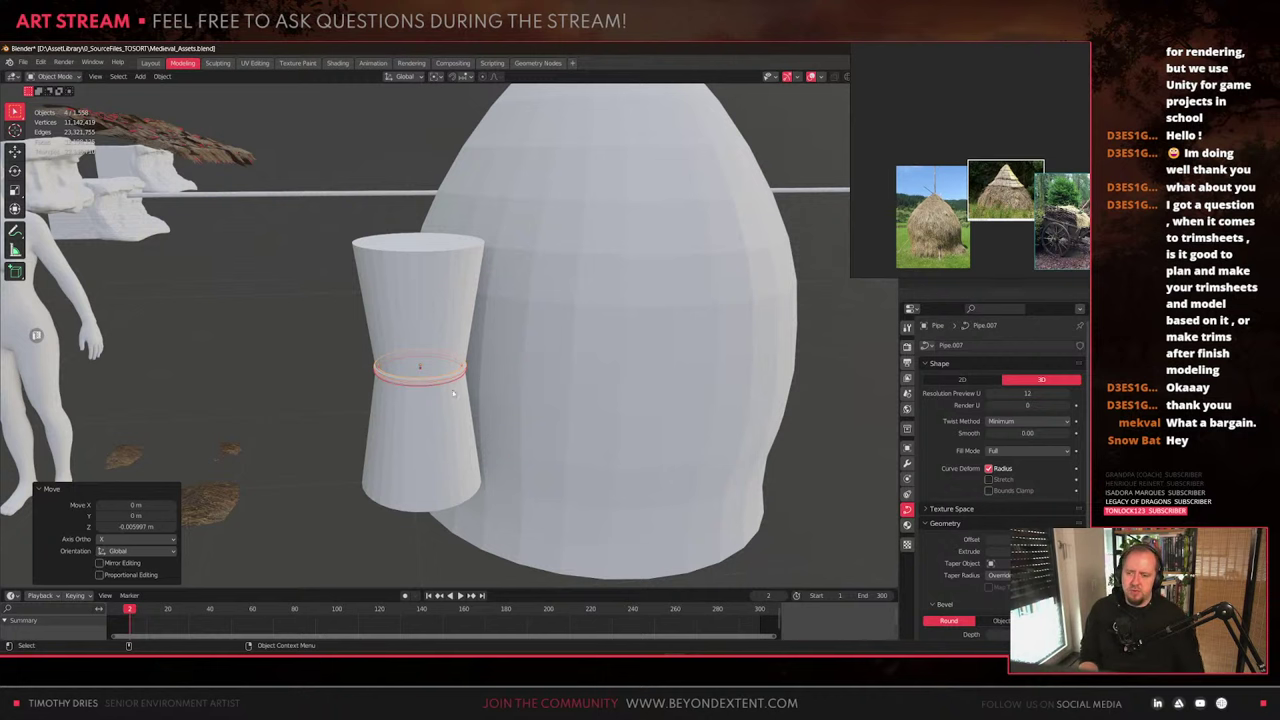
# Select the haystack, check its overall shape, and examine the surrounding asset layout across the Blockouts and To Polish areas
pyautogui.click(573, 340)
pyautogui.scroll(-4, 571, 345)
pyautogui.moveTo(560, 366); pyautogui.dragTo(479, 431, button='middle')
pyautogui.scroll(4, 479, 431)
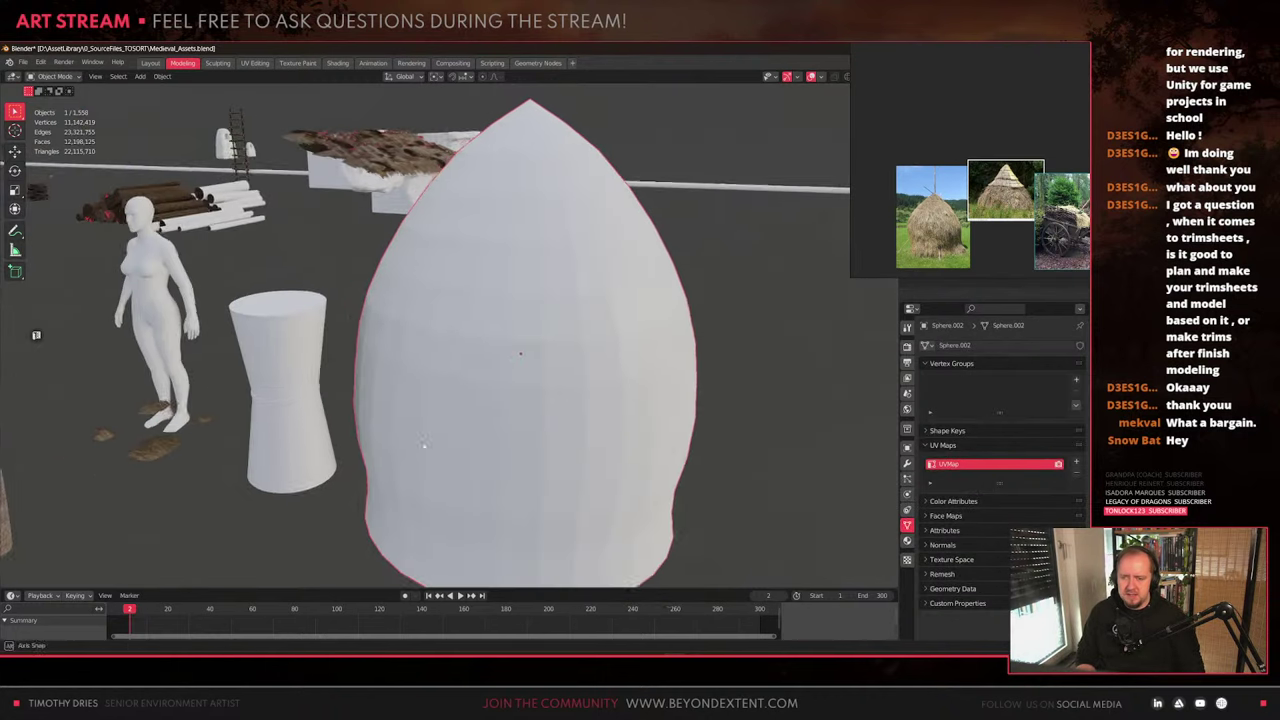
pyautogui.moveTo(522, 352); pyautogui.dragTo(507, 395, button='middle')
pyautogui.scroll(-12, 507, 395)
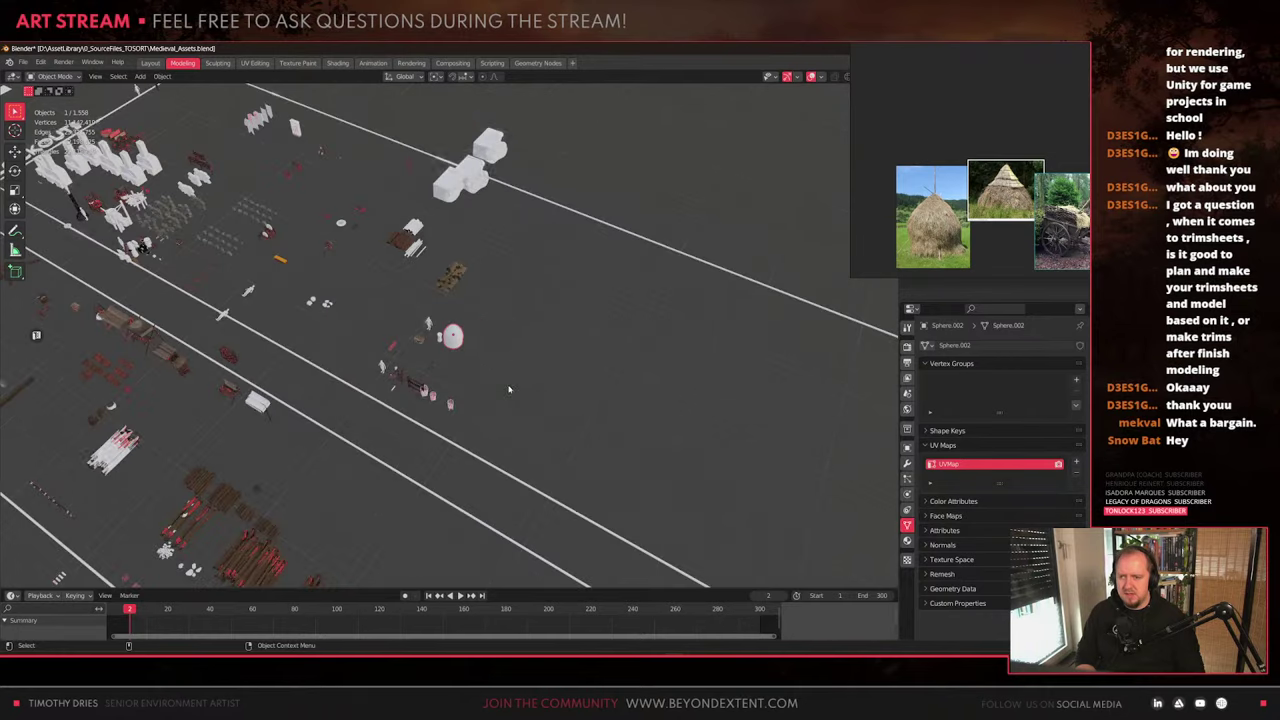
pyautogui.moveTo(395, 374); pyautogui.dragTo(375, 352, button='middle')
pyautogui.keyDown('shift'); pyautogui.moveTo(175, 375); pyautogui.dragTo(511, 391, button='middle'); pyautogui.keyUp('shift')
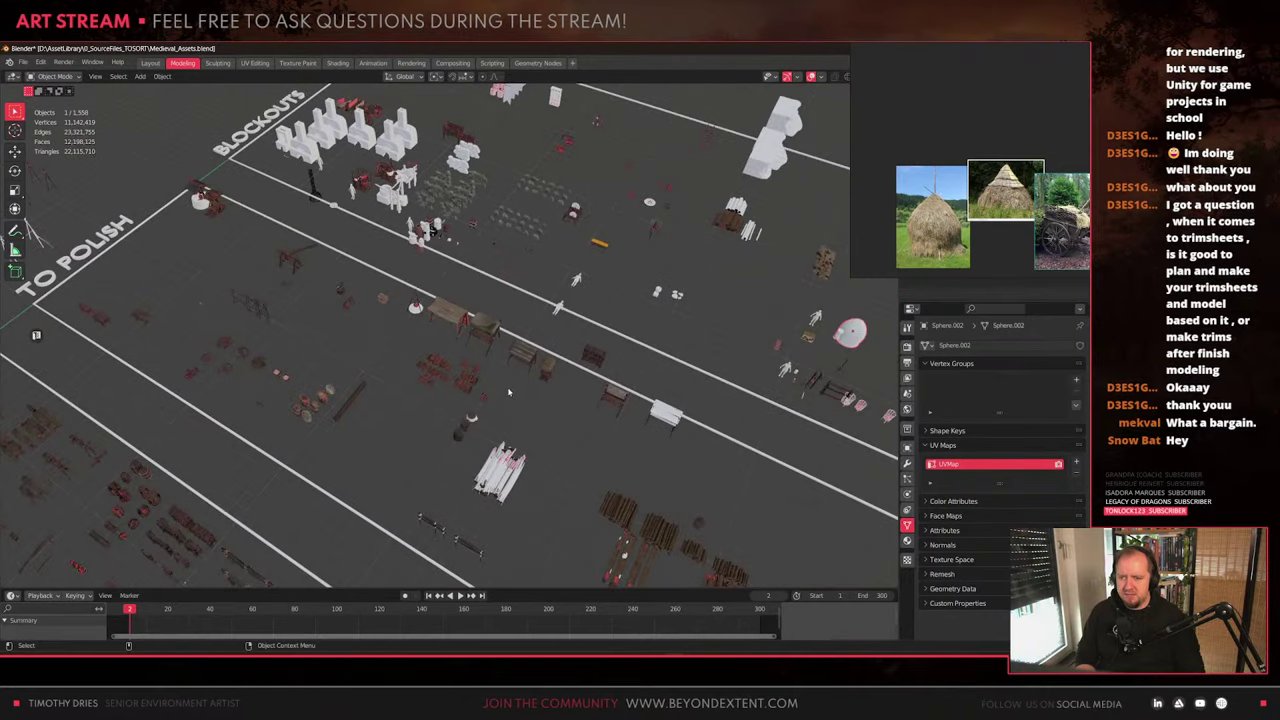
# Duplicate the campfire tripod beside the canvas-covered bench and move the copy 22 m in X and 17 m in Y into the blockout area
pyautogui.scroll(-4, 320, 409)
pyautogui.scroll(6, 319, 409)
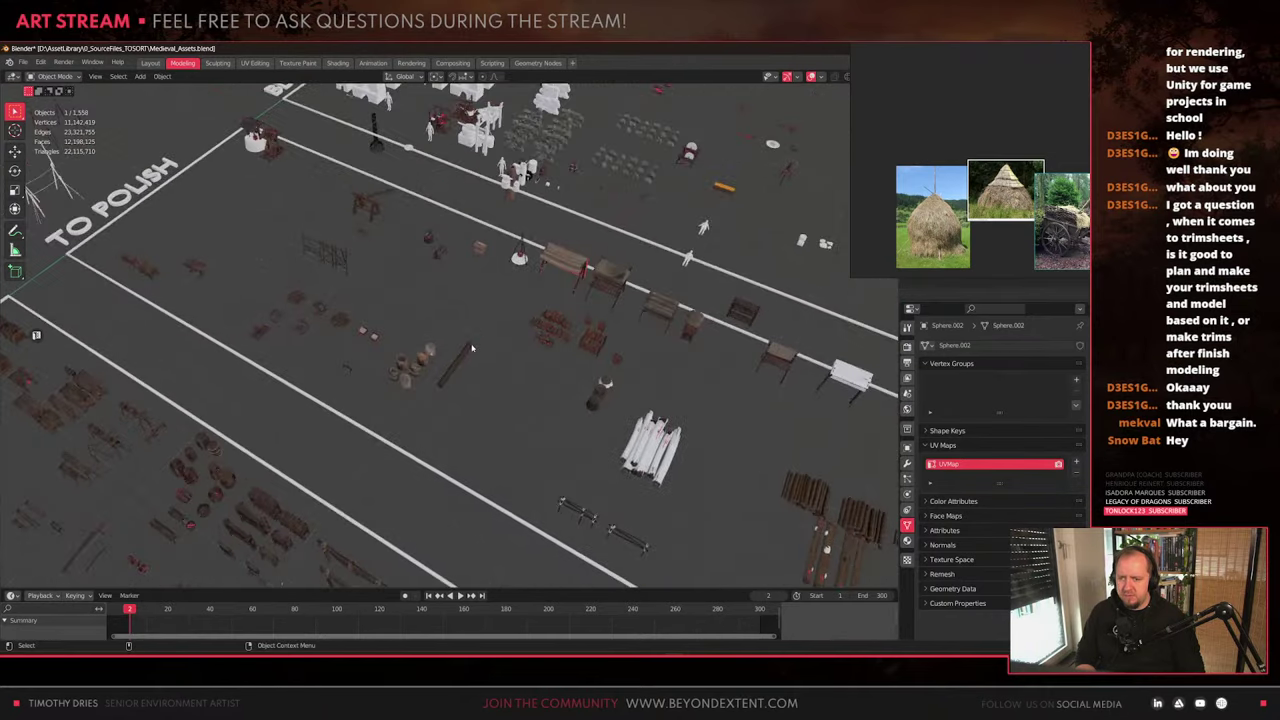
pyautogui.click(520, 243)
pyautogui.press('KP_Decimal')
pyautogui.scroll(-9, 520, 243)
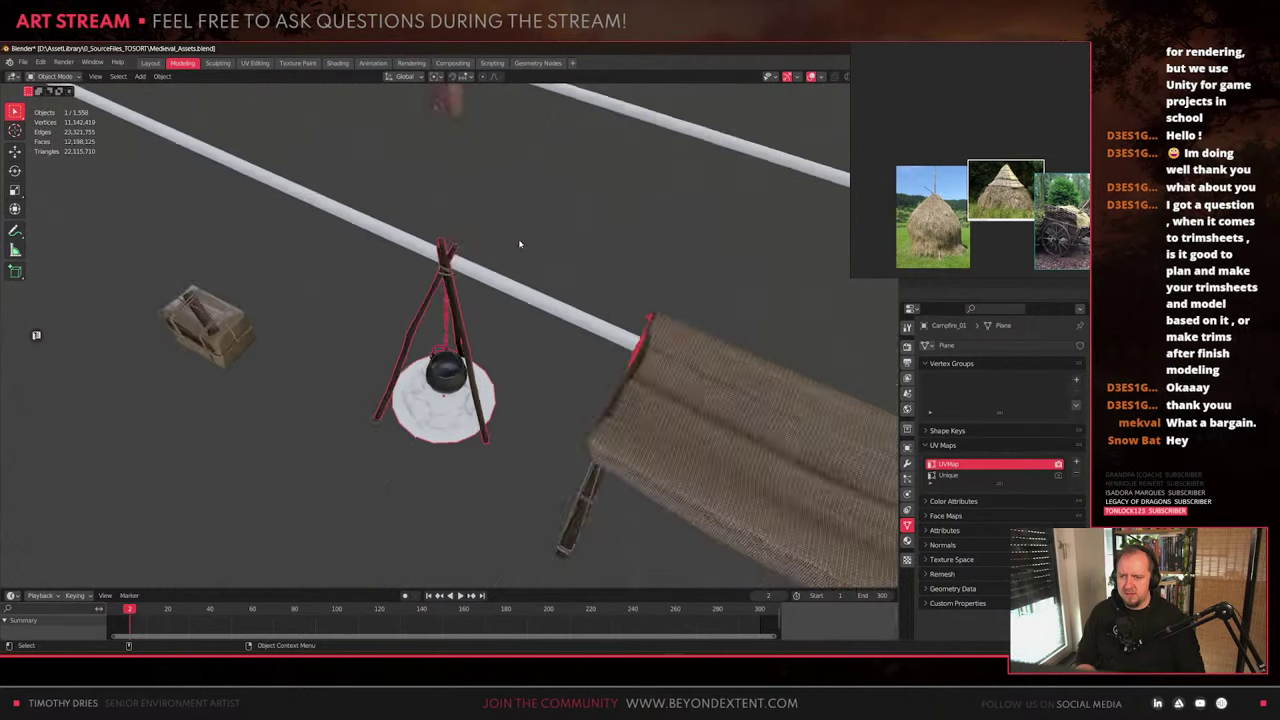
pyautogui.keyDown('shift'); pyautogui.moveTo(580, 289); pyautogui.dragTo(430, 362, button='middle'); pyautogui.keyUp('shift')
pyautogui.hotkey('shift', 'd')
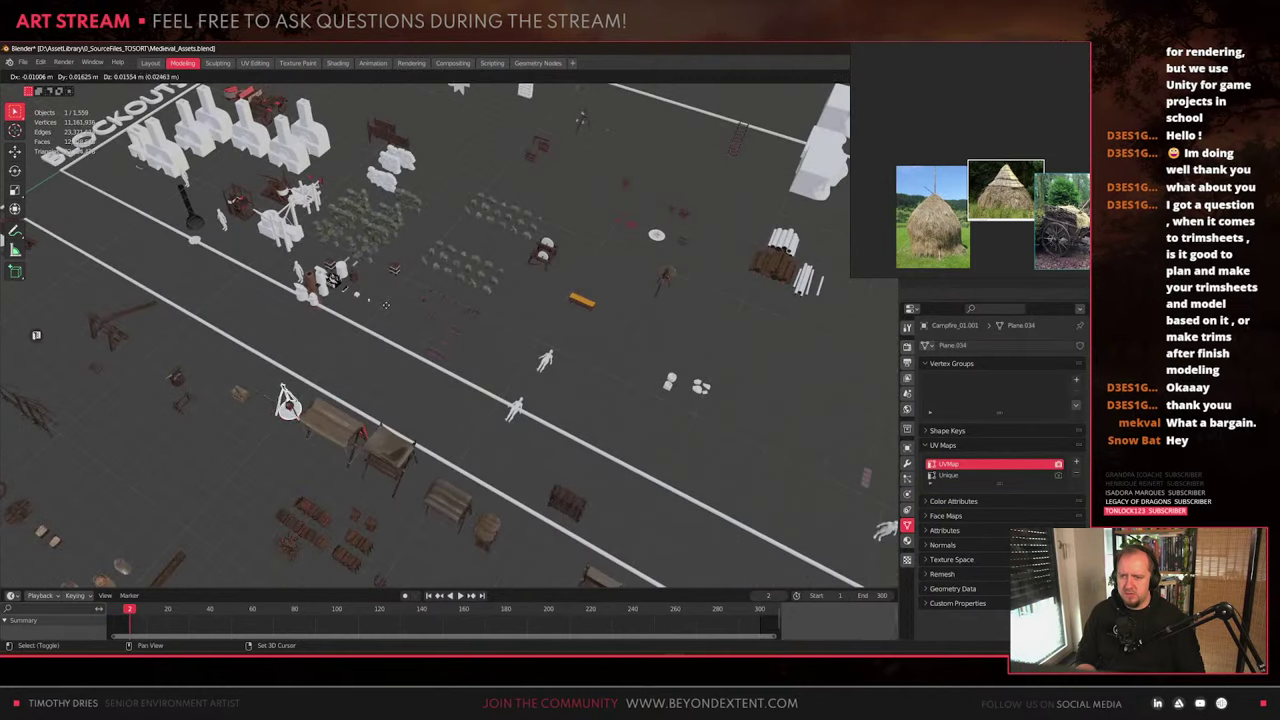
pyautogui.hotkey('shift', 'z')
pyautogui.click(842, 263)
# Move the campfire copy another 12 m along X onto the white haystack blockout
pyautogui.keyDown('shift'); pyautogui.moveTo(722, 368); pyautogui.dragTo(536, 337, button='middle'); pyautogui.keyUp('shift')
pyautogui.press('g')
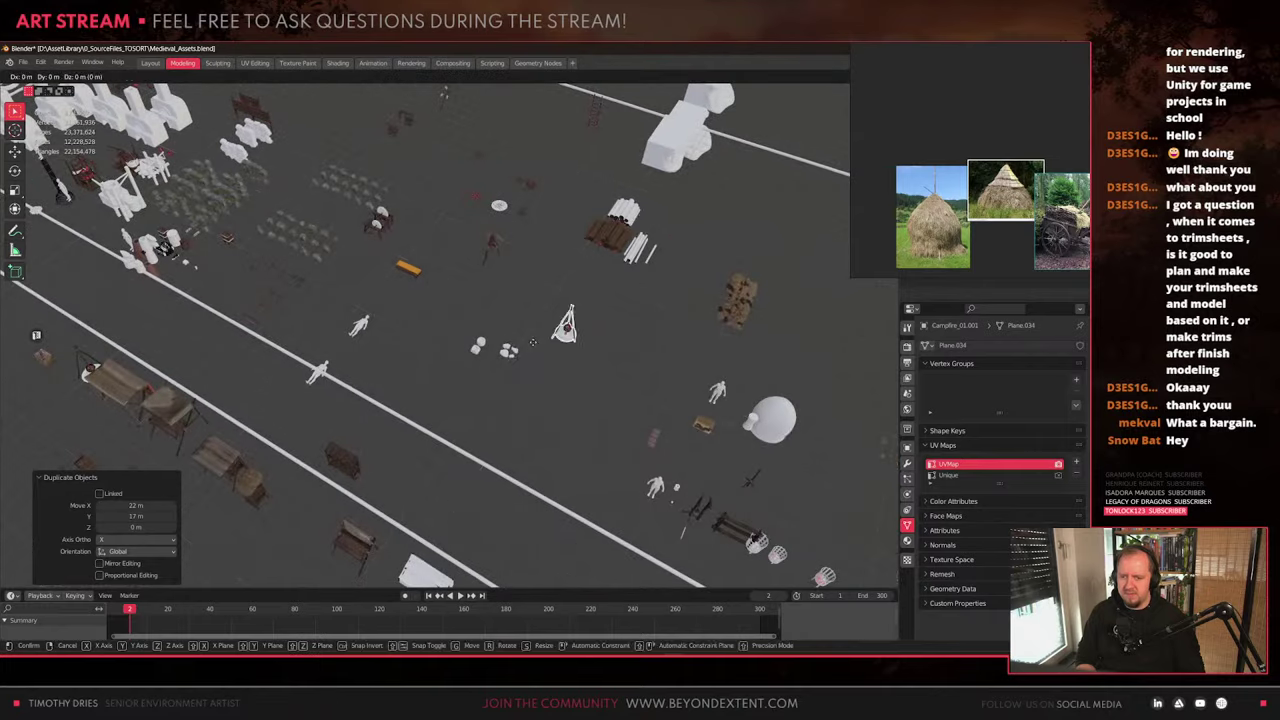
pyautogui.hotkey('shift', 'z')
pyautogui.click(736, 443)
pyautogui.press('KP_Decimal')
pyautogui.scroll(-1, 640, 430)
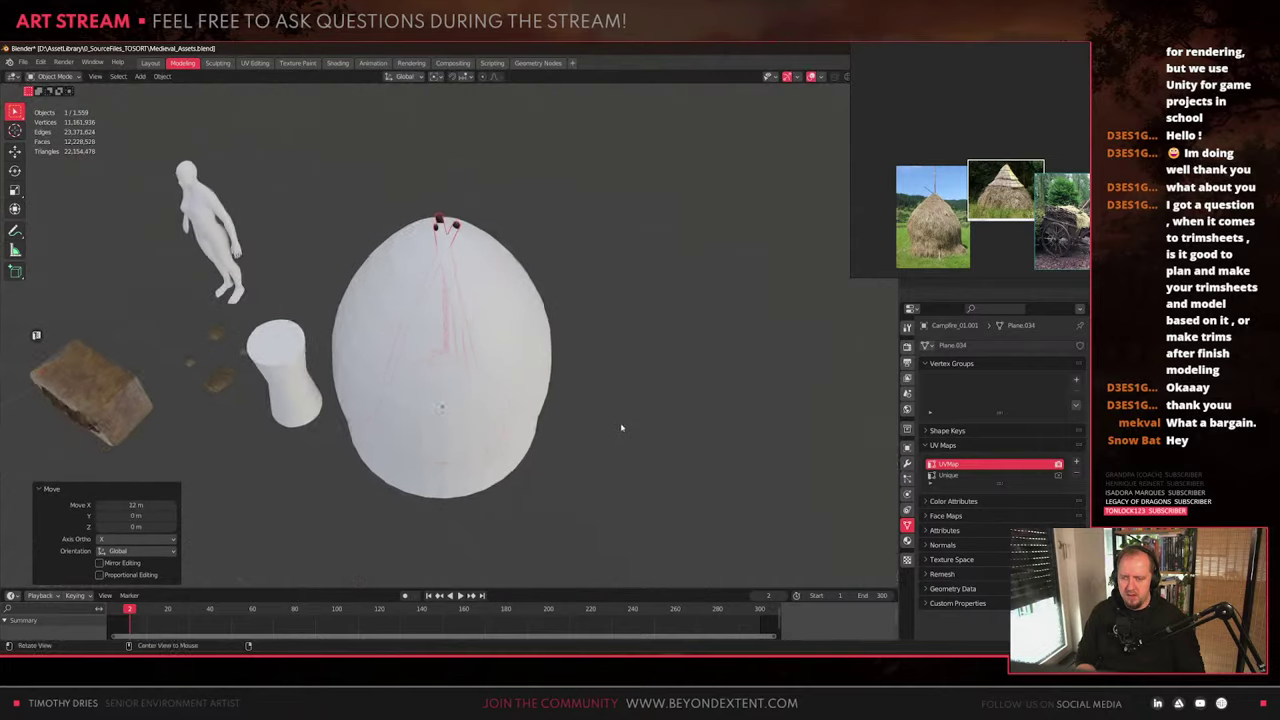
# Scale the campfire copy up by about 1.2 so its poles stick out of the haystack's top
pyautogui.moveTo(623, 429); pyautogui.dragTo(622, 391, button='middle')
pyautogui.press('s')
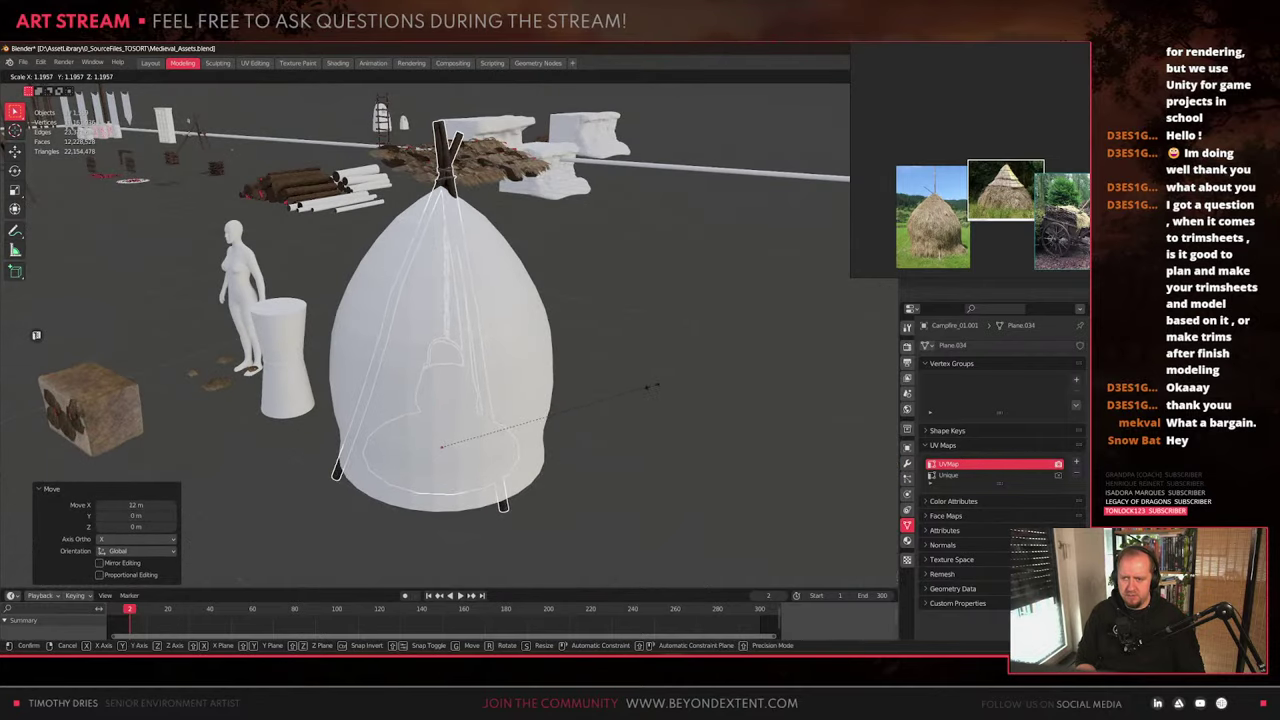
pyautogui.click(651, 393)
pyautogui.moveTo(651, 393); pyautogui.dragTo(495, 448, button='middle')
# Isolate the campfire copy and select its ground disc, cooking pot and ring of stones as linked face regions
pyautogui.press('/')
pyautogui.press('Tab')
pyautogui.press('3')
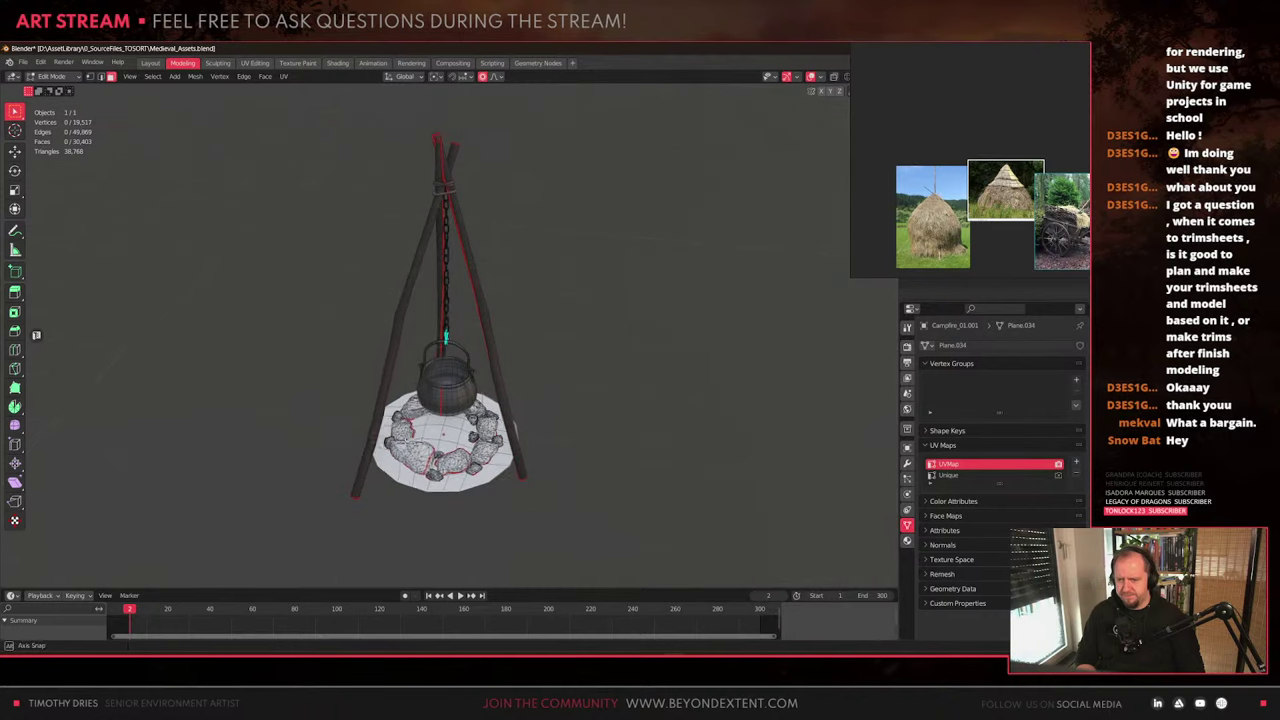
pyautogui.press('b')
pyautogui.click(436, 492)
pyautogui.hotkey('ctrl', 'l')
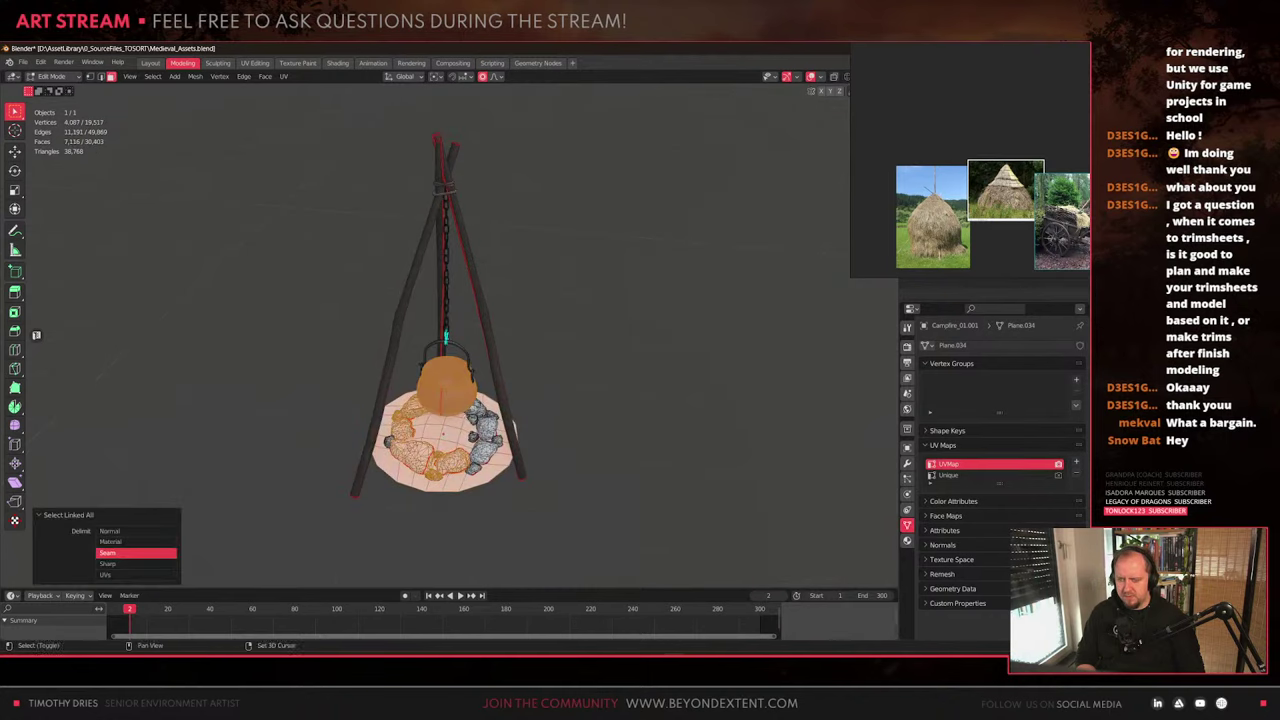
pyautogui.moveTo(489, 485); pyautogui.dragTo(490, 486)
pyautogui.hotkey('ctrl', 'l')
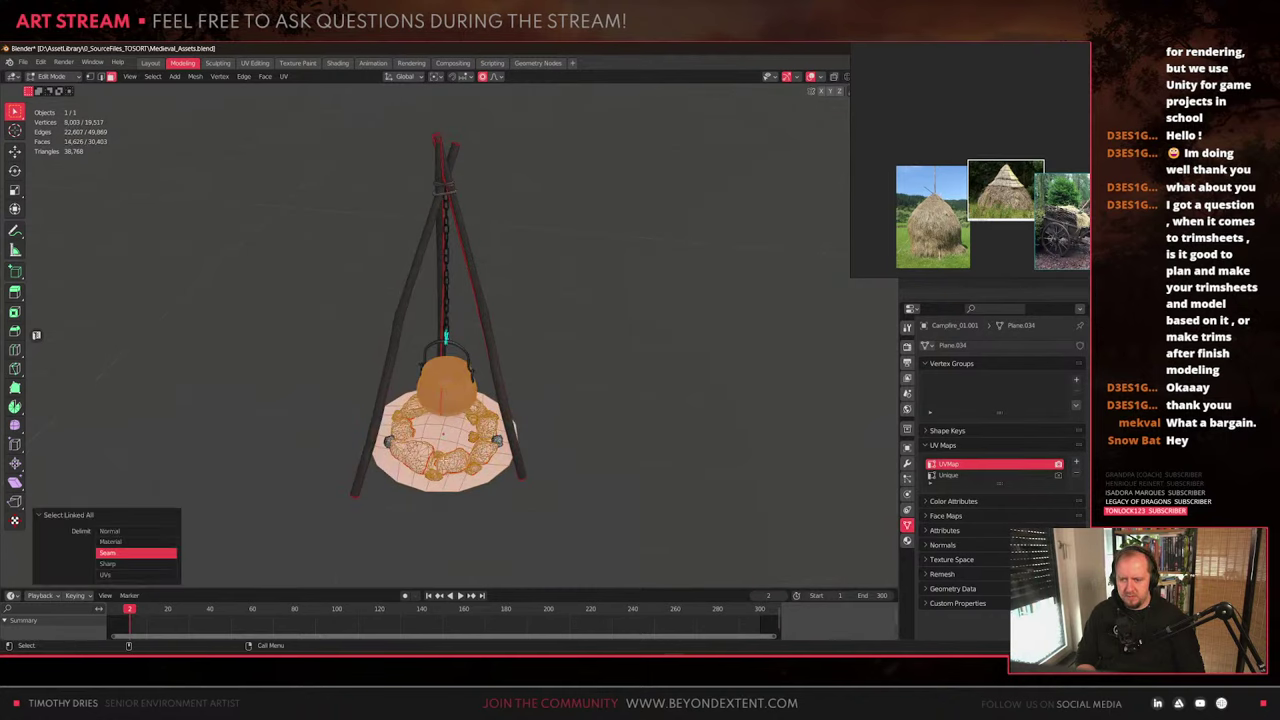
pyautogui.keyDown('shift'); pyautogui.moveTo(402, 449); pyautogui.dragTo(404, 450); pyautogui.keyUp('shift')
pyautogui.keyDown('shift'); pyautogui.moveTo(496, 437); pyautogui.dragTo(499, 440); pyautogui.keyUp('shift')
pyautogui.hotkey('ctrl', 'l')
pyautogui.moveTo(508, 432); pyautogui.dragTo(322, 452, button='middle')
pyautogui.keyDown('shift'); pyautogui.moveTo(486, 424); pyautogui.dragTo(496, 438); pyautogui.keyUp('shift')
pyautogui.hotkey('ctrl', 'l')
pyautogui.moveTo(496, 438); pyautogui.dragTo(452, 474, button='middle')
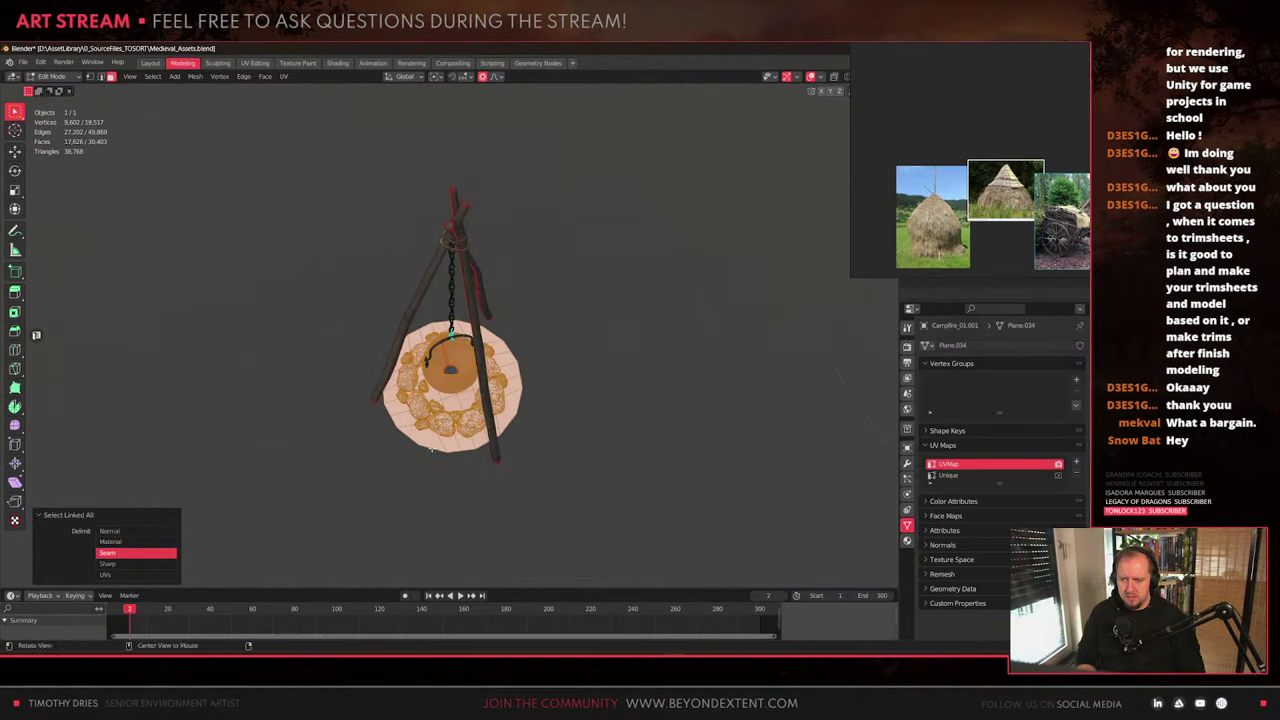
# Add the pot handle, hook and hanging chain to the face selection and delete the selected geometry
pyautogui.scroll(2, 447, 338)
pyautogui.keyDown('shift'); pyautogui.moveTo(467, 433); pyautogui.dragTo(468, 436); pyautogui.keyUp('shift')
pyautogui.hotkey('ctrl', 'l')
pyautogui.moveTo(468, 436); pyautogui.dragTo(385, 408, button='middle')
pyautogui.keyDown('shift'); pyautogui.moveTo(453, 315); pyautogui.dragTo(503, 372); pyautogui.keyUp('shift')
pyautogui.hotkey('ctrl', 'l')
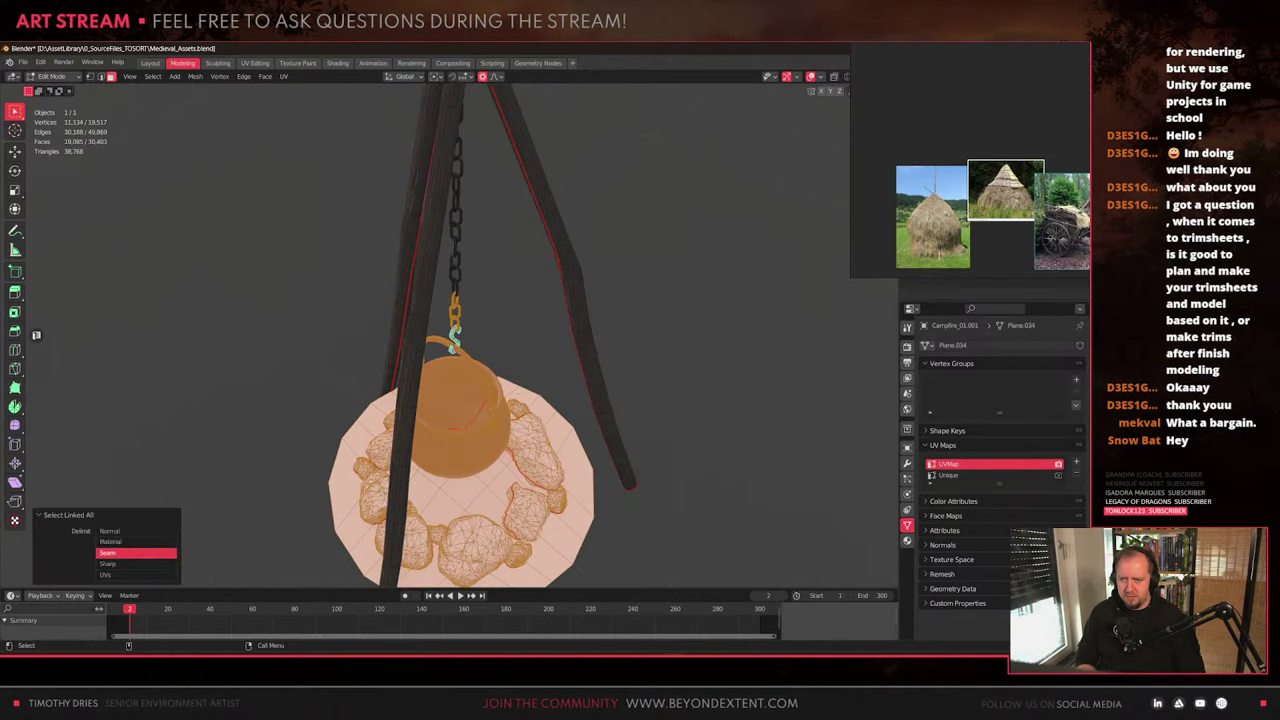
pyautogui.scroll(2, 480, 413)
pyautogui.moveTo(480, 413)
pyautogui.mouseDown(button='middle')
pyautogui.moveTo(477, 402)
pyautogui.moveTo(474, 414)
pyautogui.mouseUp(button='middle')
pyautogui.keyDown('shift'); pyautogui.moveTo(449, 193); pyautogui.dragTo(457, 486); pyautogui.keyUp('shift')
pyautogui.hotkey('ctrl', 'l')
pyautogui.press('x')
pyautogui.click(455, 486)
pyautogui.scroll(-3, 451, 480)
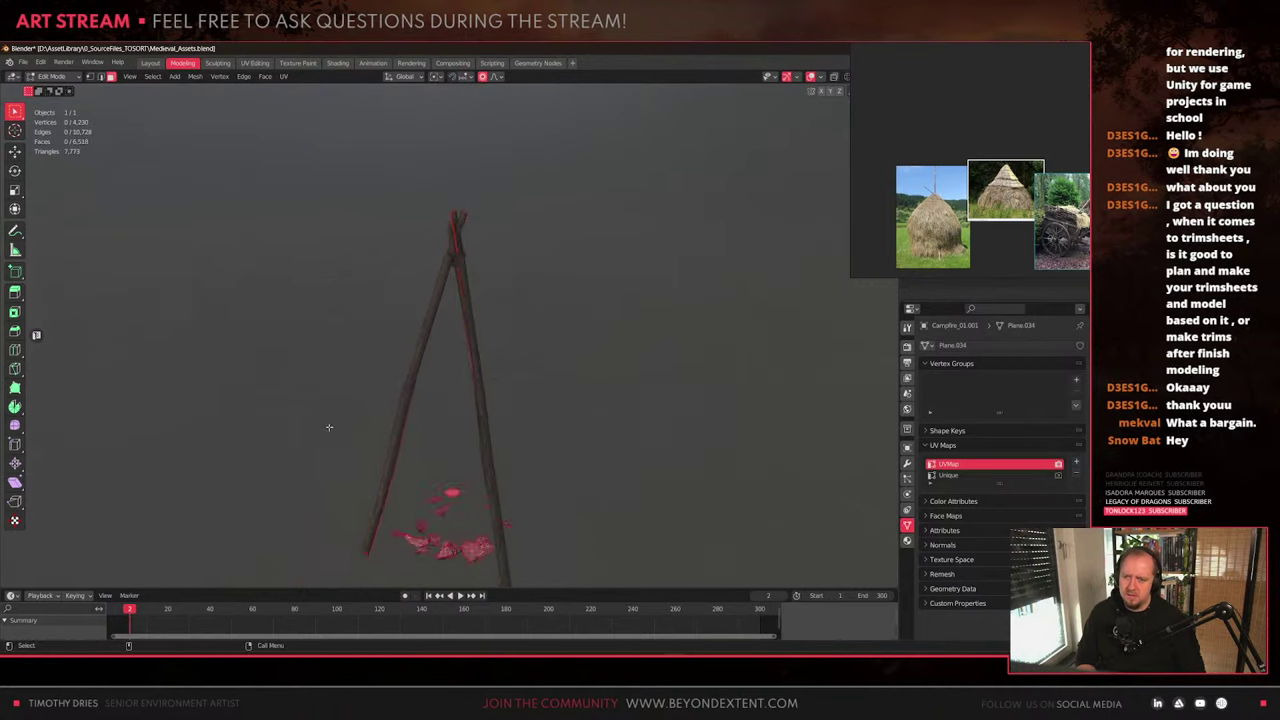
# Select all leftover stones and the round piece under the tripod with their linked faces and delete them
pyautogui.press('Tab')
pyautogui.press('Tab')
pyautogui.scroll(5, 379, 356)
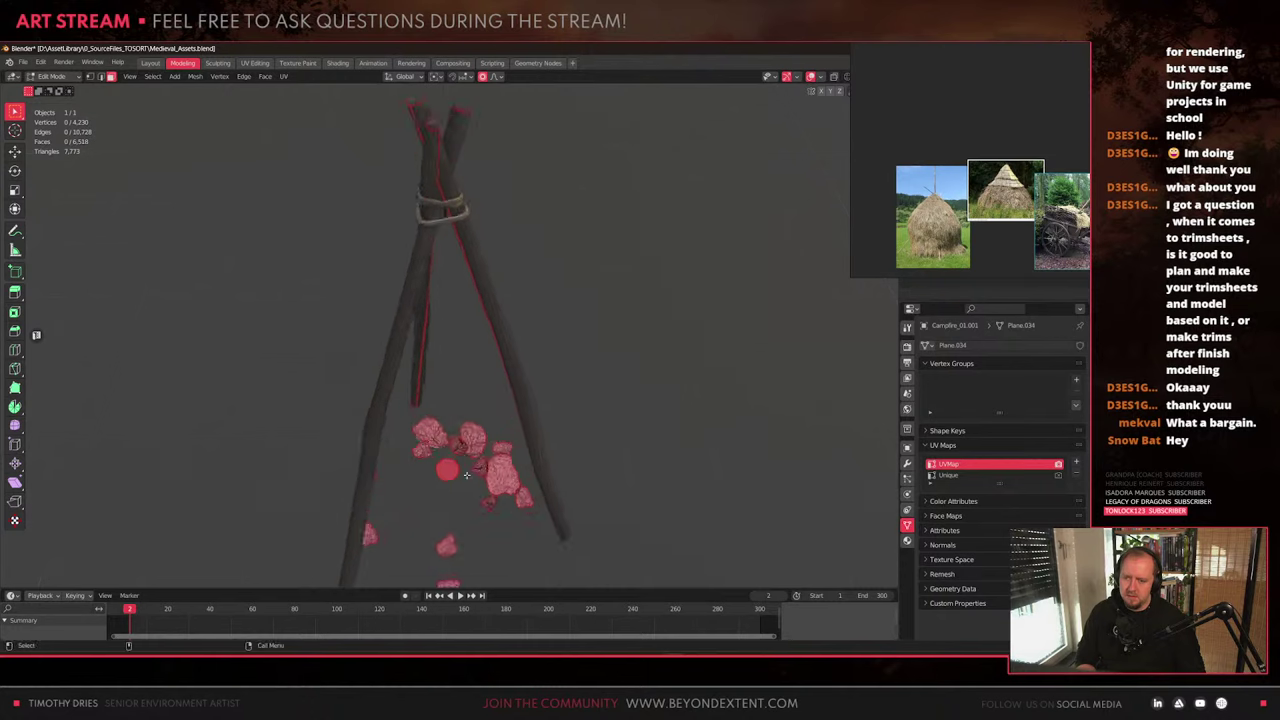
pyautogui.moveTo(386, 342); pyautogui.dragTo(510, 572)
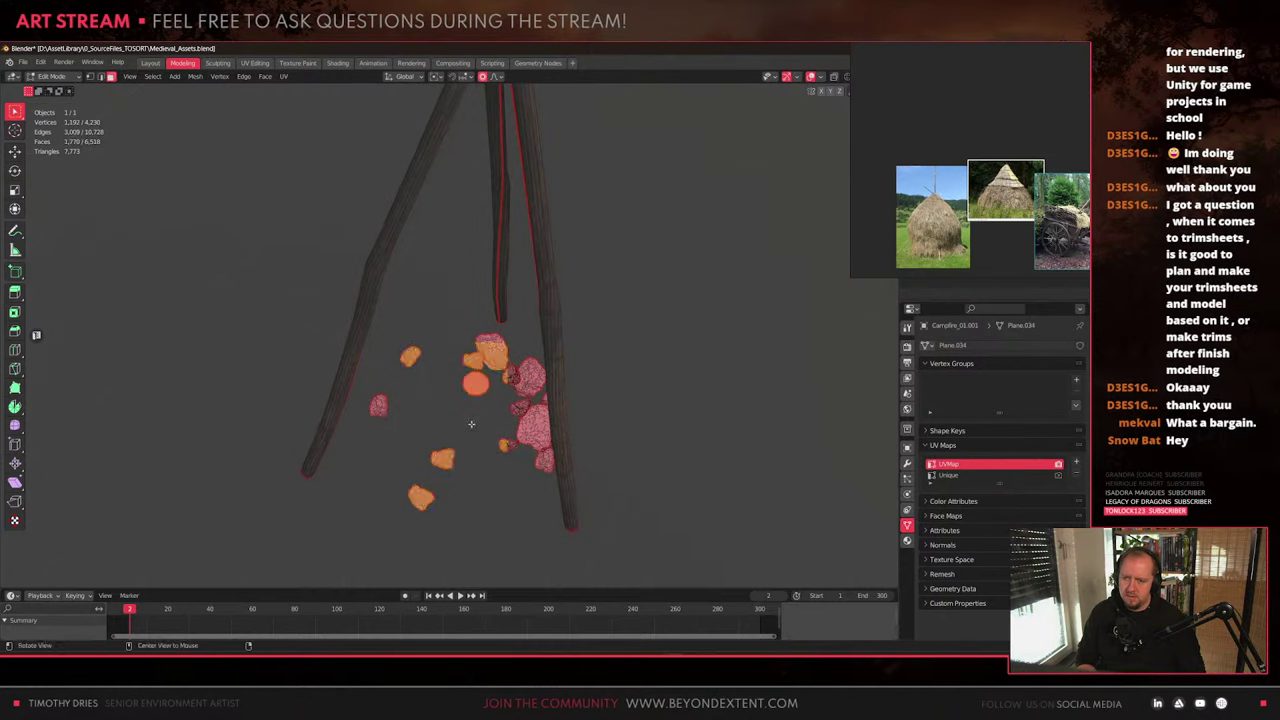
pyautogui.moveTo(510, 572); pyautogui.dragTo(502, 437, button='middle')
pyautogui.hotkey('ctrl', 'l')
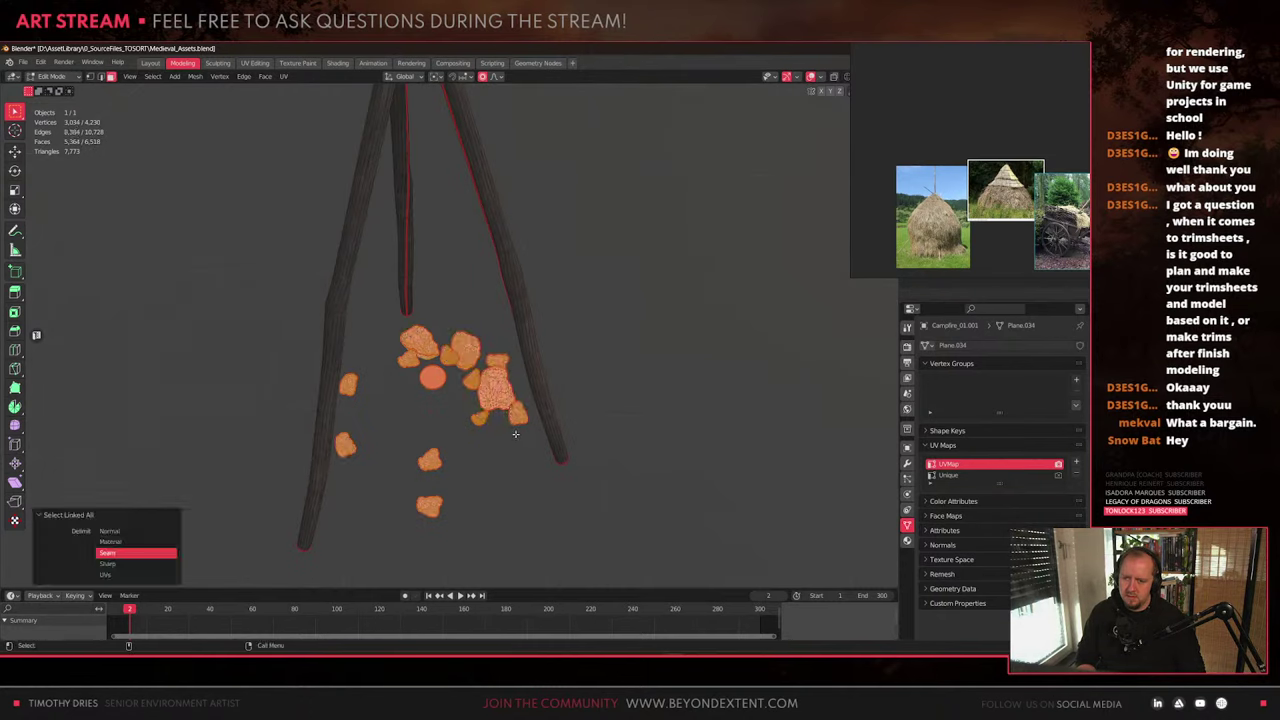
pyautogui.click(112, 531)
pyautogui.press('x')
pyautogui.click(397, 407)
pyautogui.scroll(-4, 422, 412)
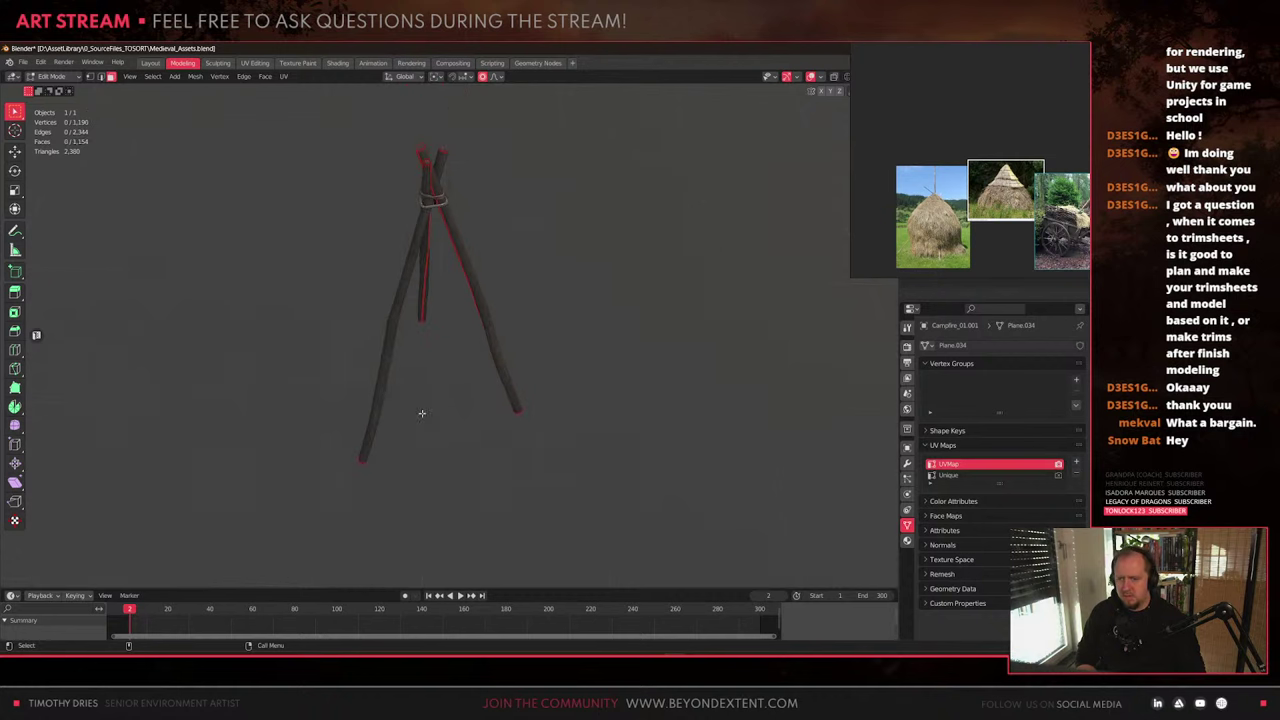
# Leave mesh editing and the isolated view to show the cleaned tripod together with the haystack blockout
pyautogui.press('Tab')
pyautogui.moveTo(423, 412); pyautogui.dragTo(509, 390, button='middle')
pyautogui.press('KP_Divide')
pyautogui.click(509, 390)
pyautogui.scroll(-4, 509, 390)
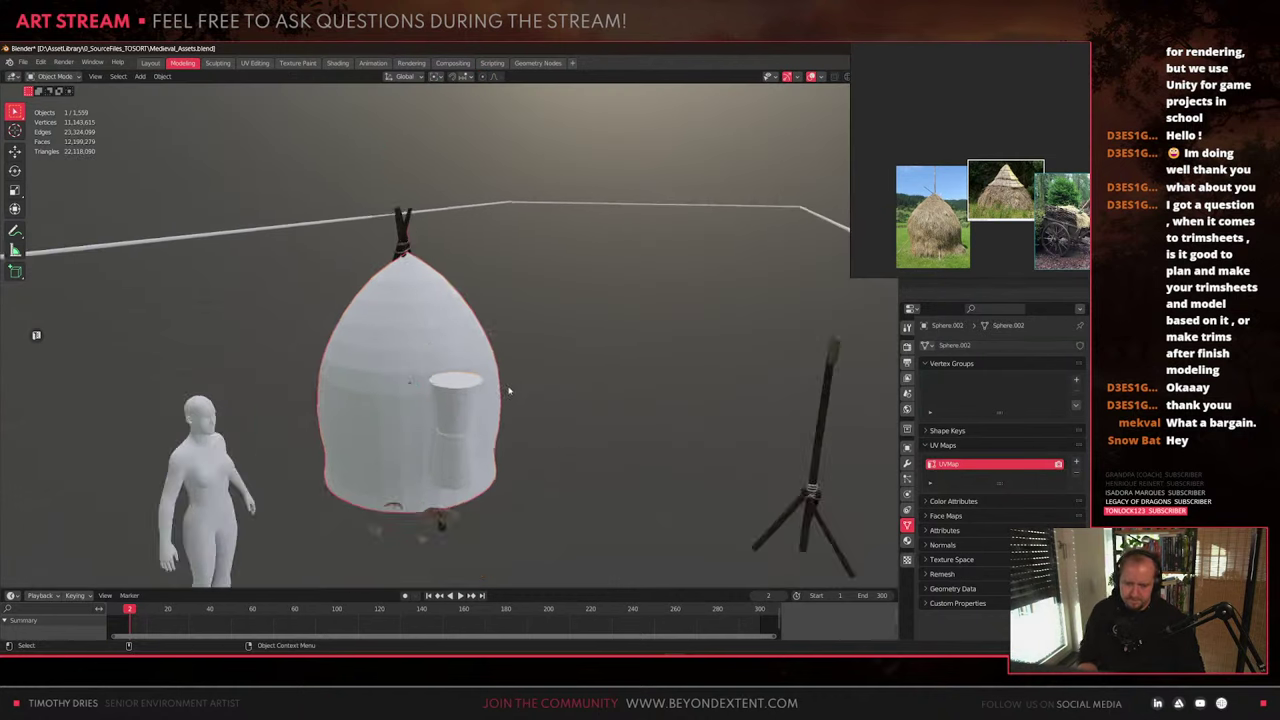
pyautogui.scroll(4, 406, 365)
pyautogui.moveTo(405, 365); pyautogui.dragTo(408, 256, button='middle')
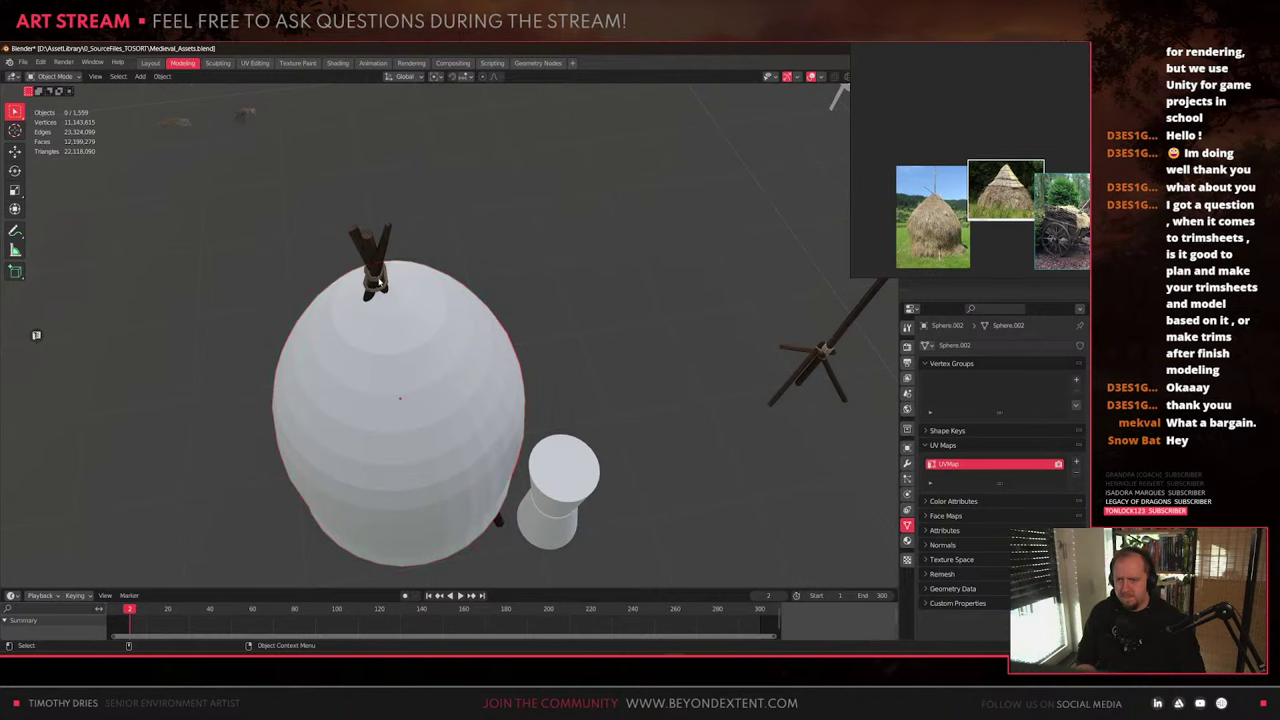
# Select the tripod and try to shift it horizontally within the haystack
pyautogui.click(378, 283)
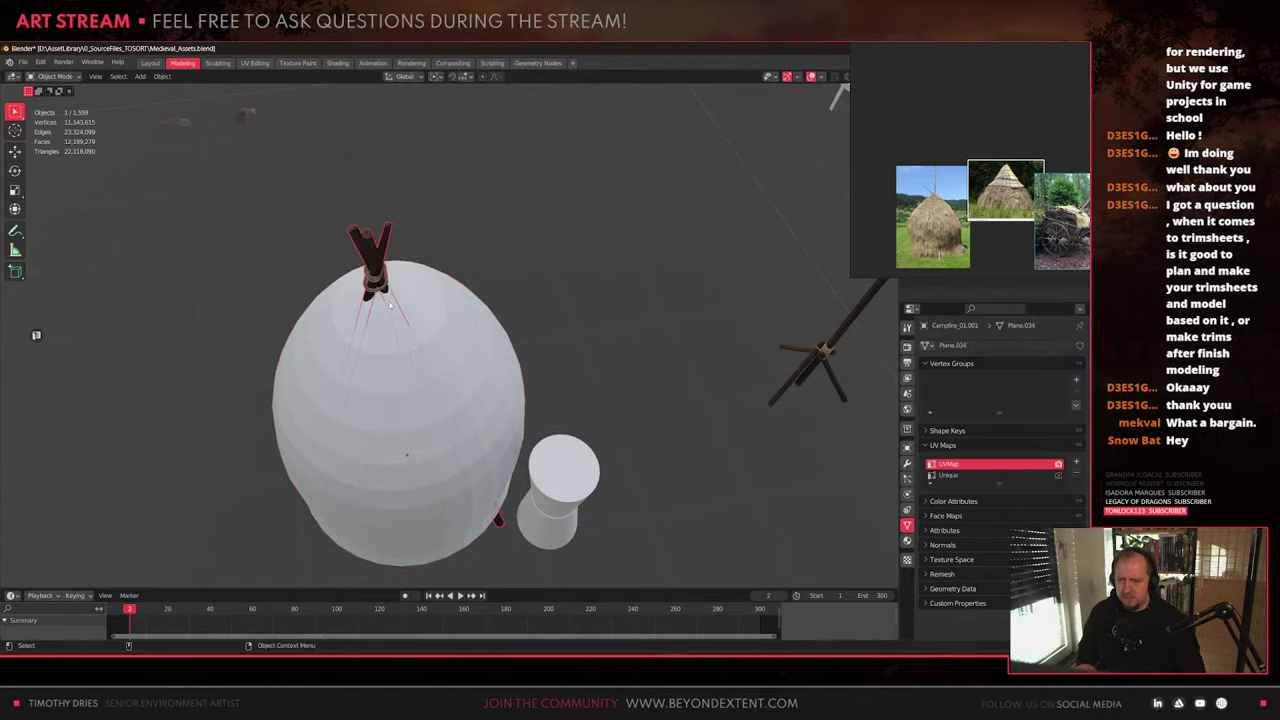
pyautogui.press('g')
pyautogui.hotkey('shift', 'z')
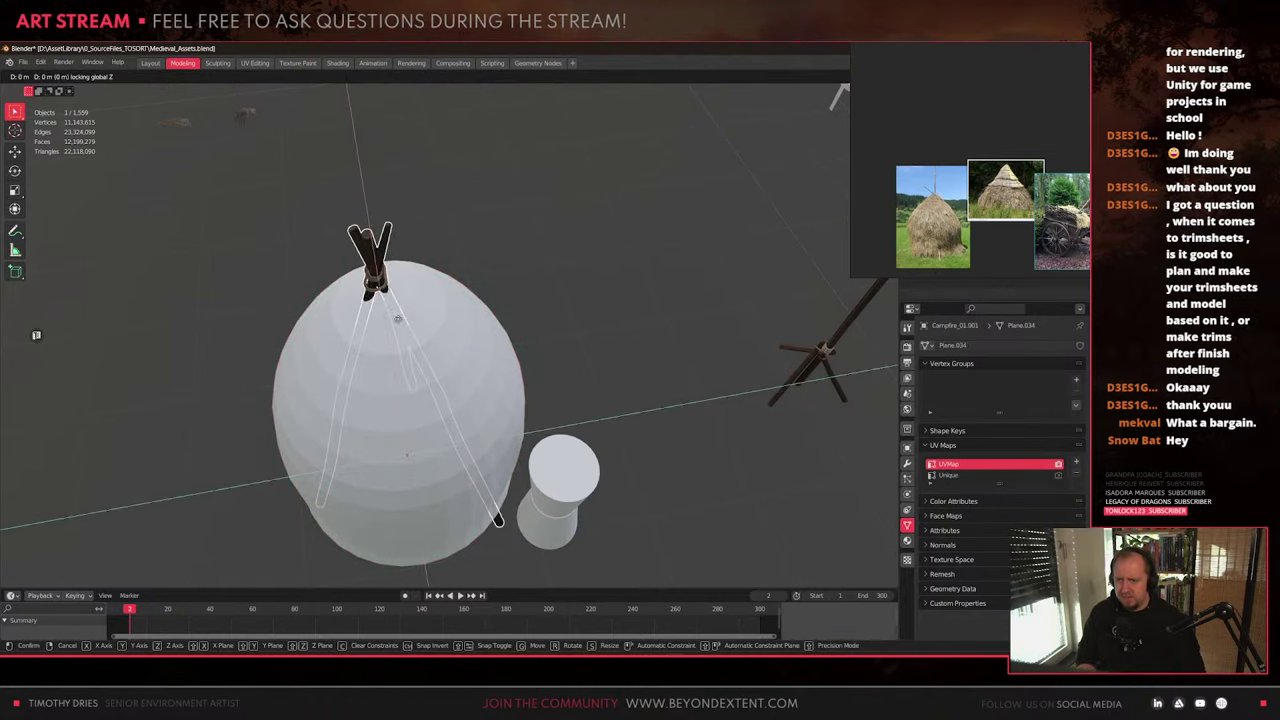
pyautogui.click(399, 319)
# Examine how the tripod's poles and rope binding emerge from the top of the haystack
pyautogui.scroll(-11, 657, 407)
pyautogui.keyDown('shift'); pyautogui.moveTo(657, 407); pyautogui.dragTo(295, 385, button='middle'); pyautogui.keyUp('shift')
pyautogui.press('KP_Decimal')
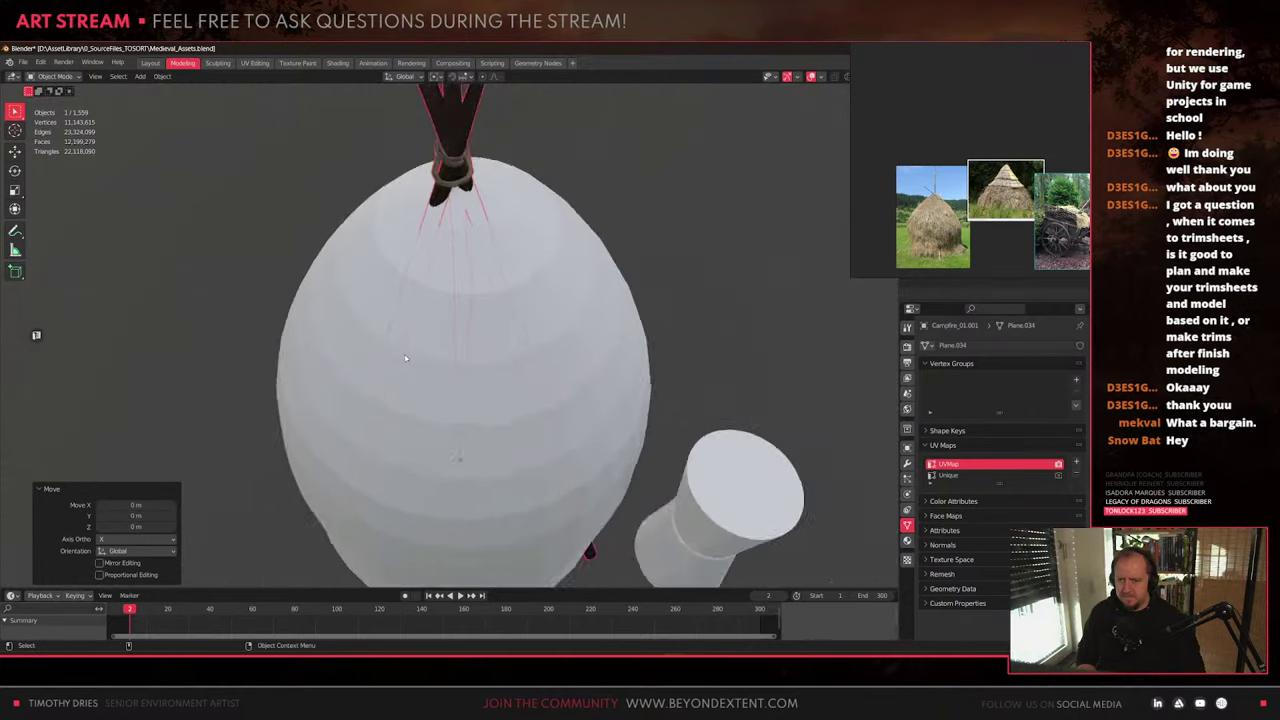
pyautogui.scroll(-2, 405, 357)
pyautogui.moveTo(405, 357); pyautogui.dragTo(517, 329, button='middle')
pyautogui.keyDown('shift'); pyautogui.moveTo(469, 185); pyautogui.dragTo(429, 372, button='middle'); pyautogui.keyUp('shift')
pyautogui.scroll(7, 428, 373)
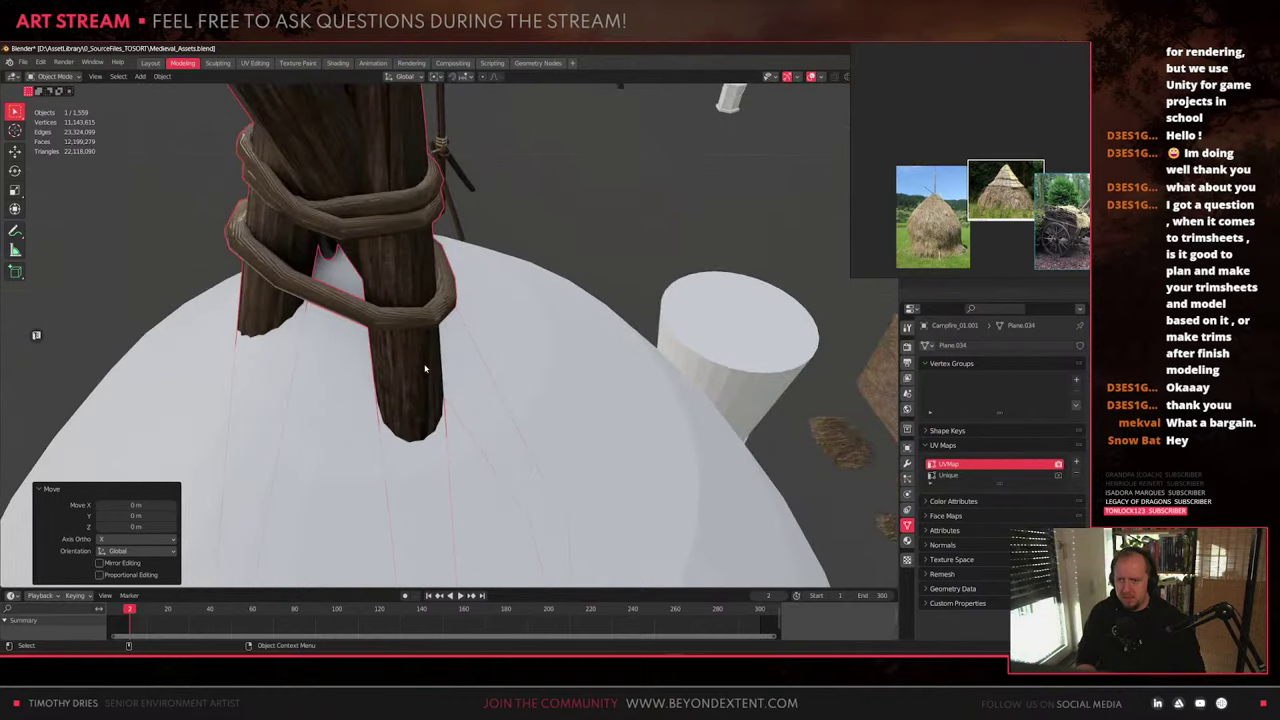
pyautogui.scroll(-8, 424, 369)
# Select one pole's top end up to its seam and raise it about 0.68 m along Z with proportional editing
pyautogui.press('Tab')
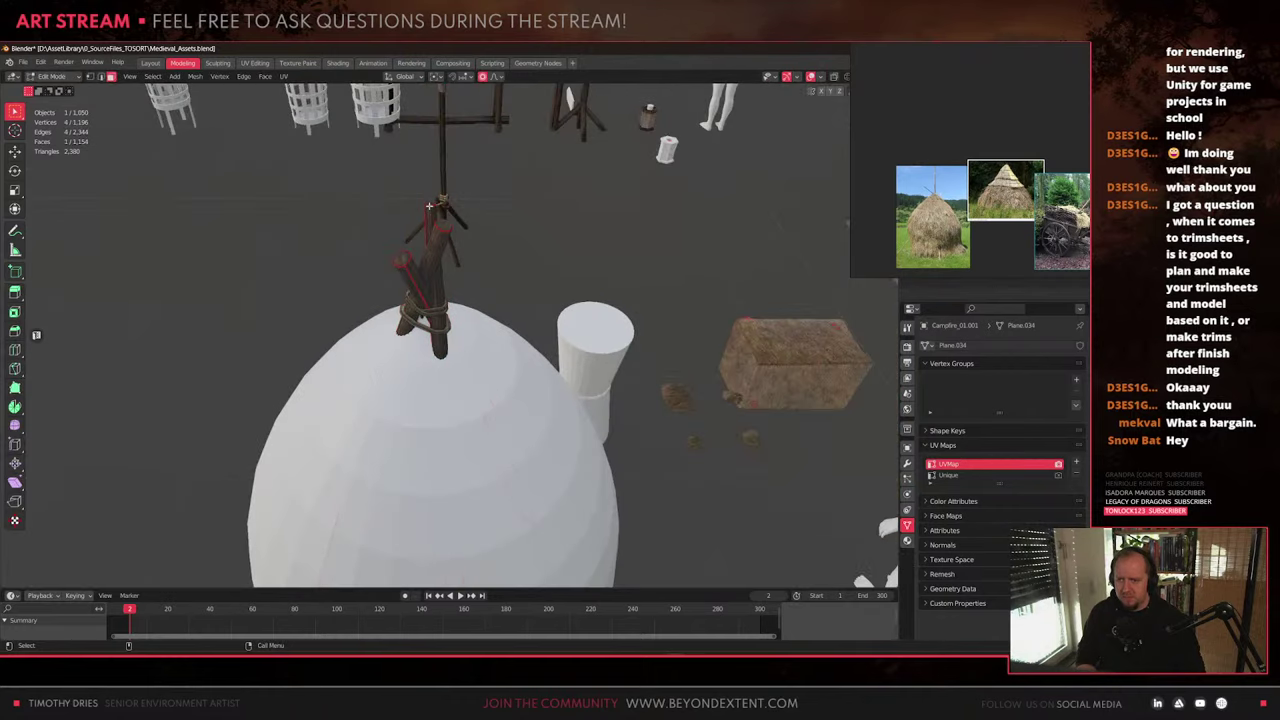
pyautogui.hotkey('ctrl', 'l')
pyautogui.click(131, 555)
pyautogui.scroll(-2, 363, 286)
pyautogui.moveTo(363, 286); pyautogui.dragTo(530, 320, button='middle')
pyautogui.press('g')
pyautogui.press('z')
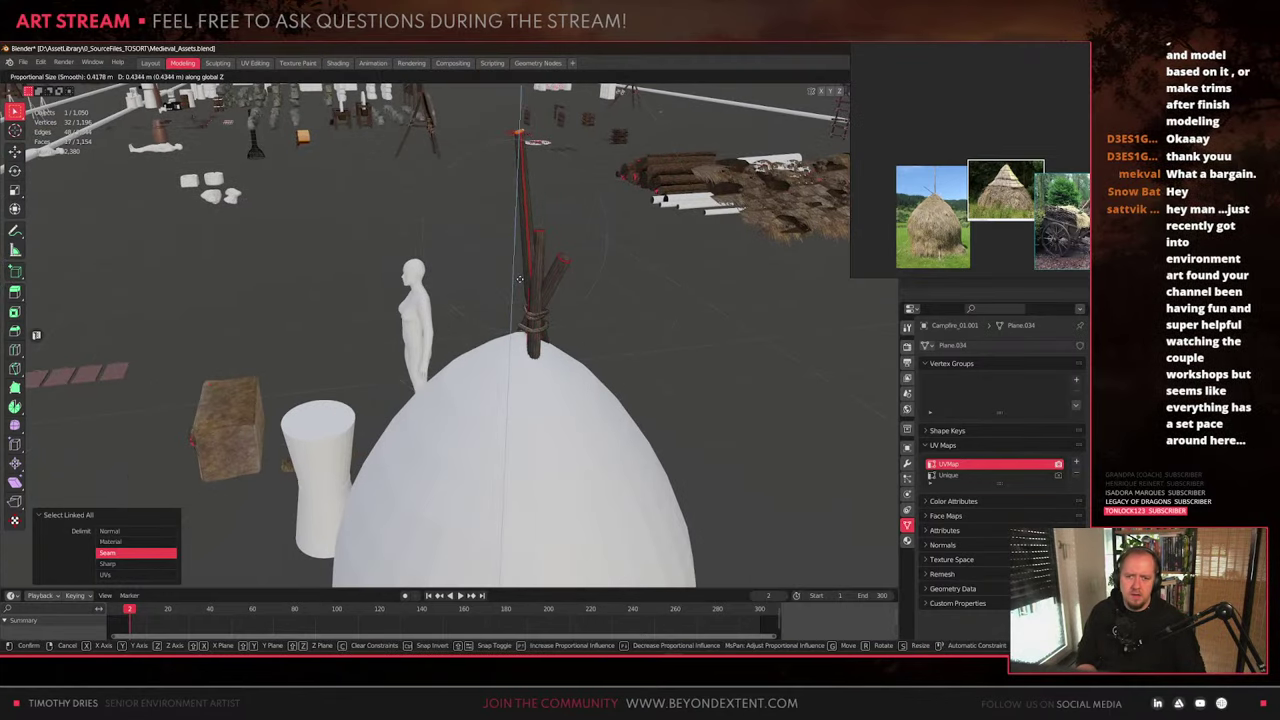
pyautogui.scroll(-3, 537, 222)
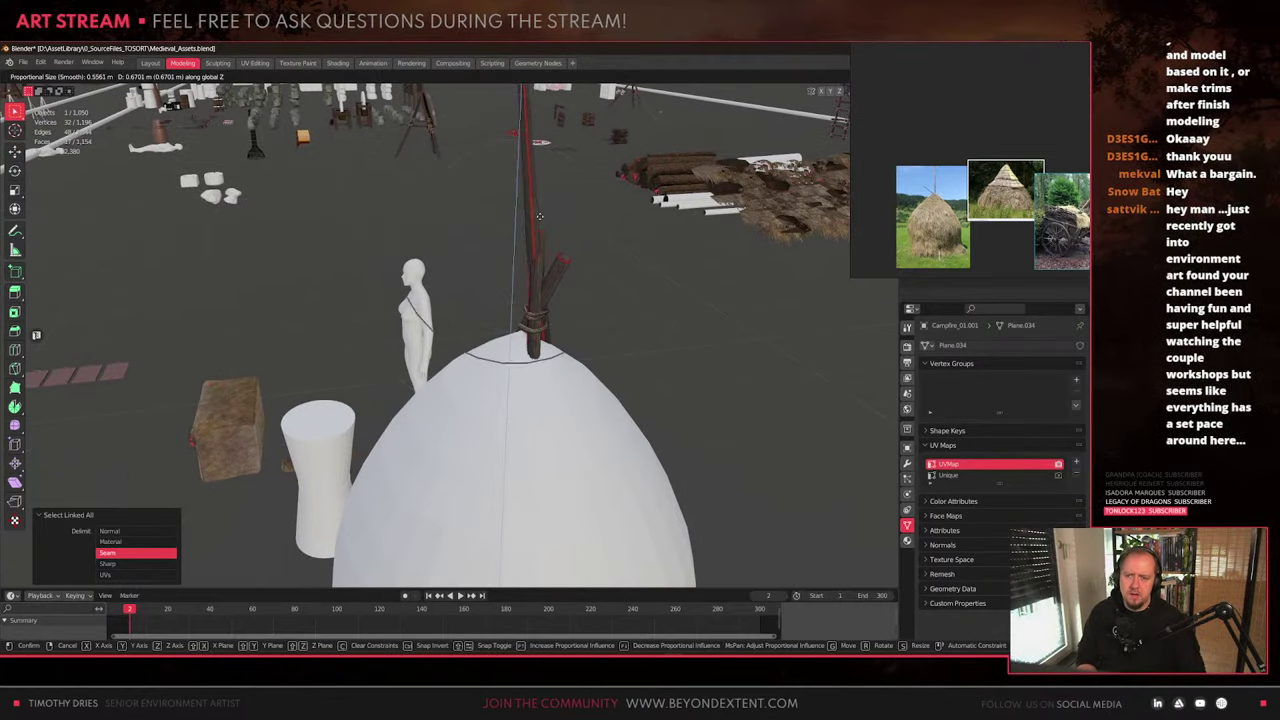
pyautogui.click(539, 215)
pyautogui.moveTo(539, 215); pyautogui.dragTo(487, 298, button='middle')
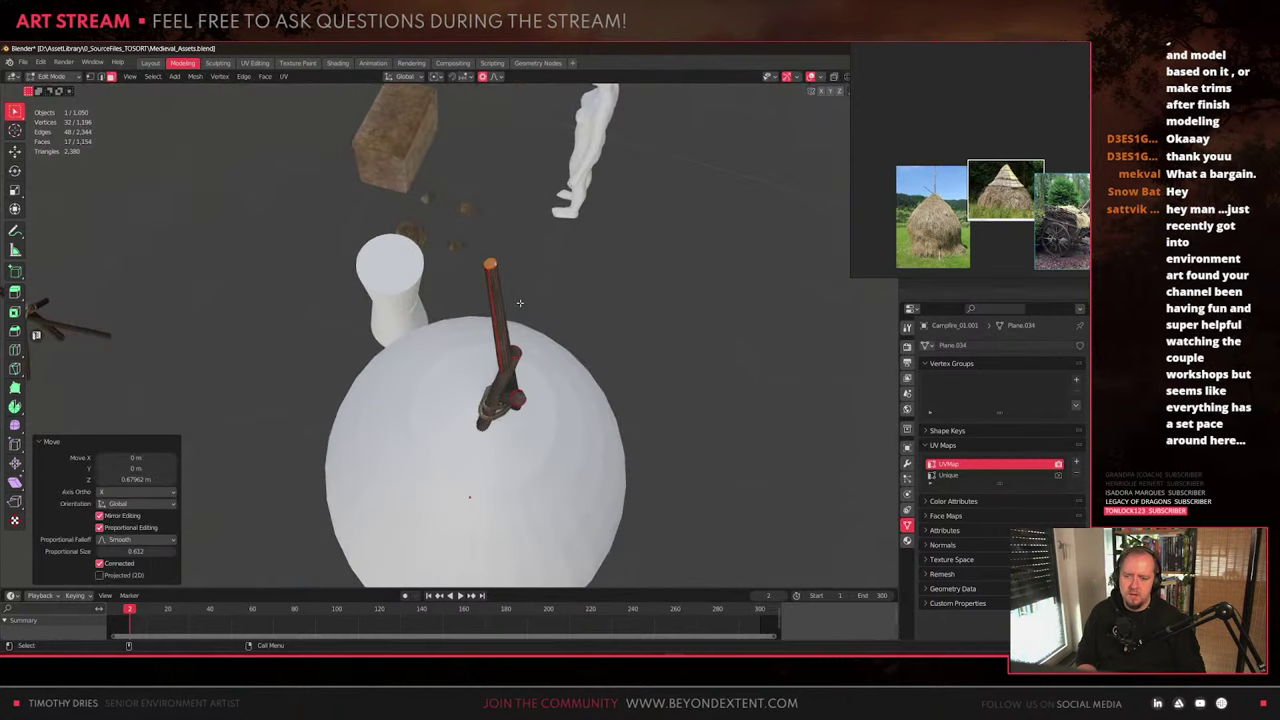
pyautogui.press('g')
pyautogui.hotkey('shift', 'z')
pyautogui.rightClick(487, 298)
# Shift the raised pole top horizontally about 0.09 m in X and -0.10 m in Y with a proportional size of about 2.32 m
pyautogui.scroll(-2, 487, 298)
pyautogui.press('g')
pyautogui.hotkey('shift', 'z')
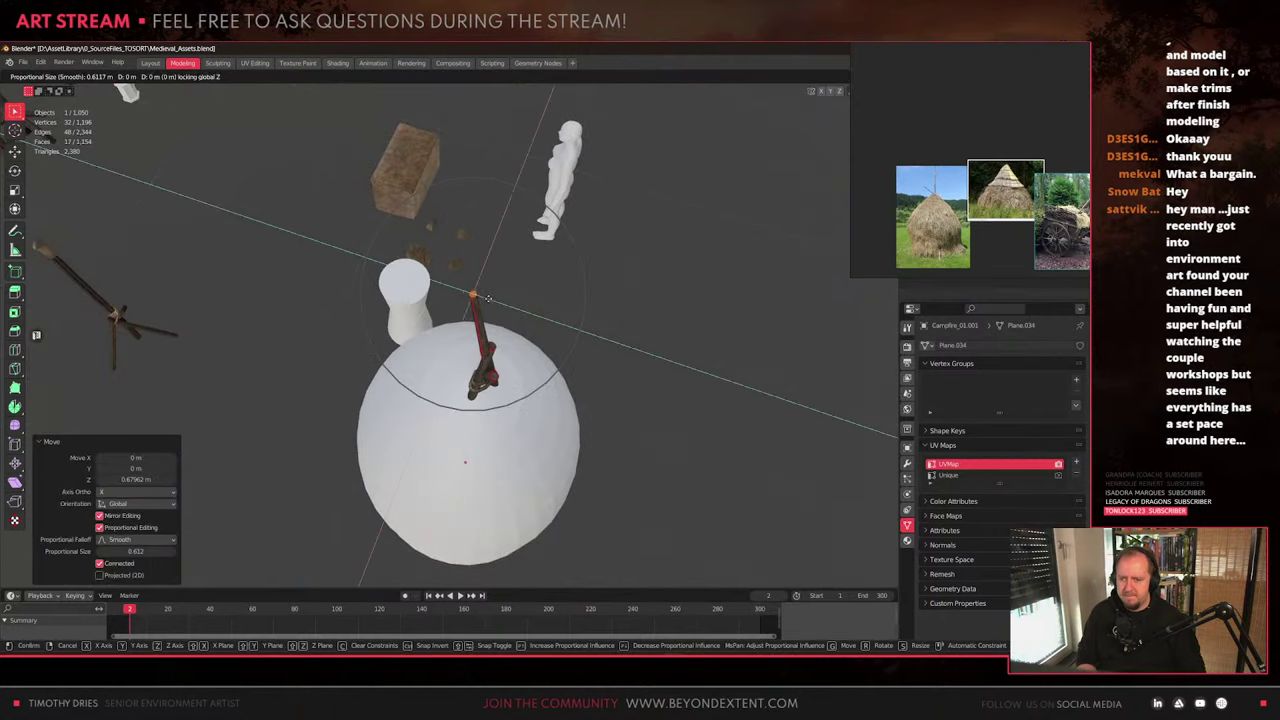
pyautogui.scroll(-8, 474, 295)
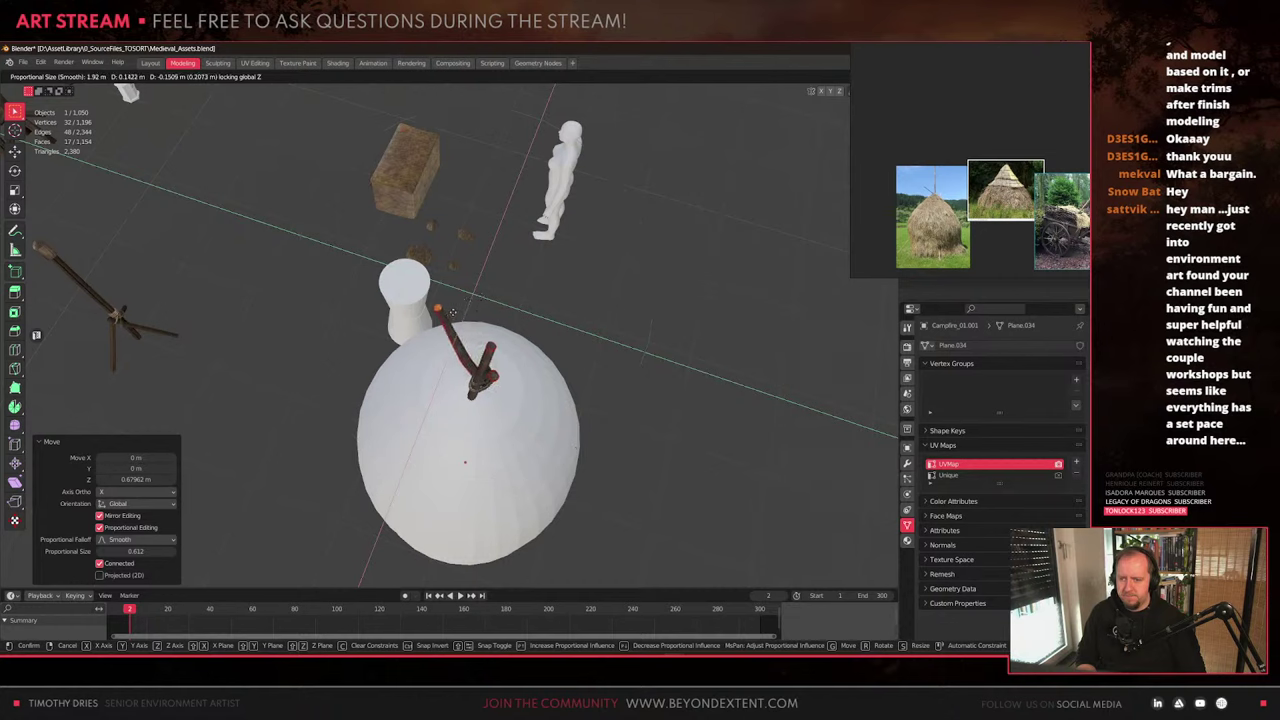
pyautogui.scroll(-1, 468, 307)
pyautogui.click(465, 307)
# Select a second pole's top end and move it about -0.13 m in X and 0.38 m in Z, using a proportional size of 3.4 m
pyautogui.moveTo(465, 307); pyautogui.dragTo(488, 238, button='middle')
pyautogui.hotkey('shift', 'z')
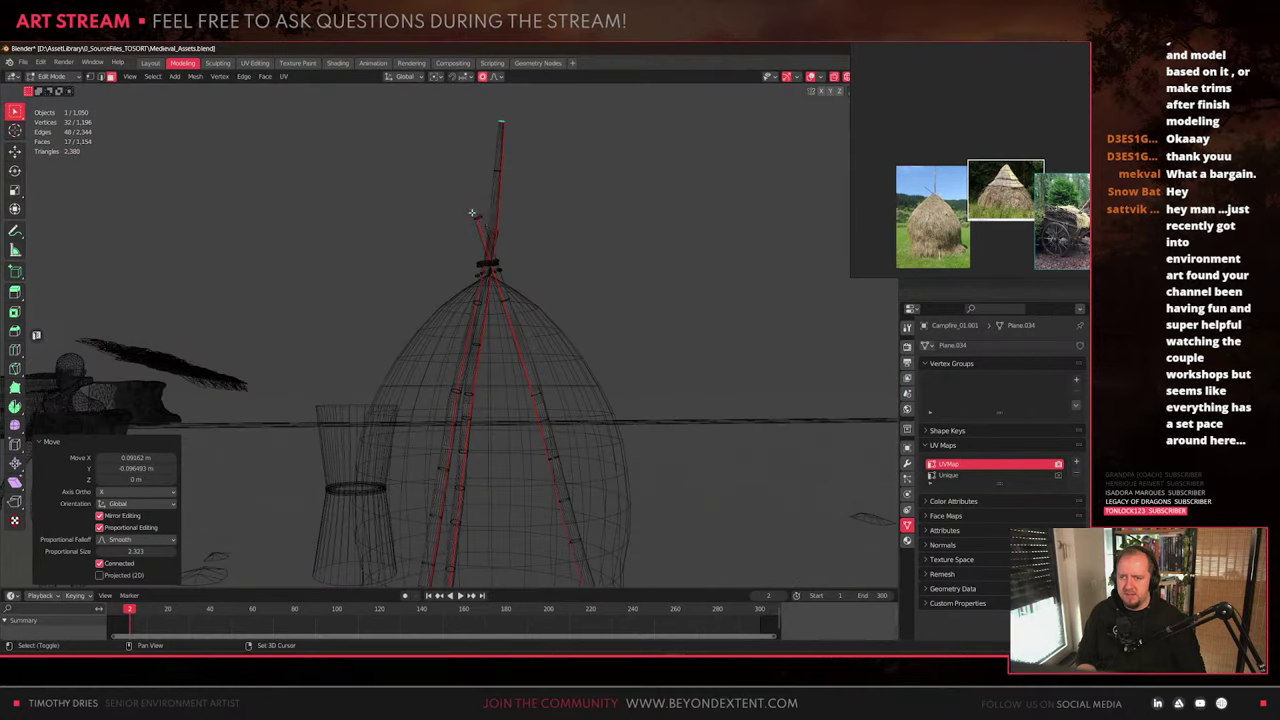
pyautogui.hotkey('shift', 'z')
pyautogui.press('g')
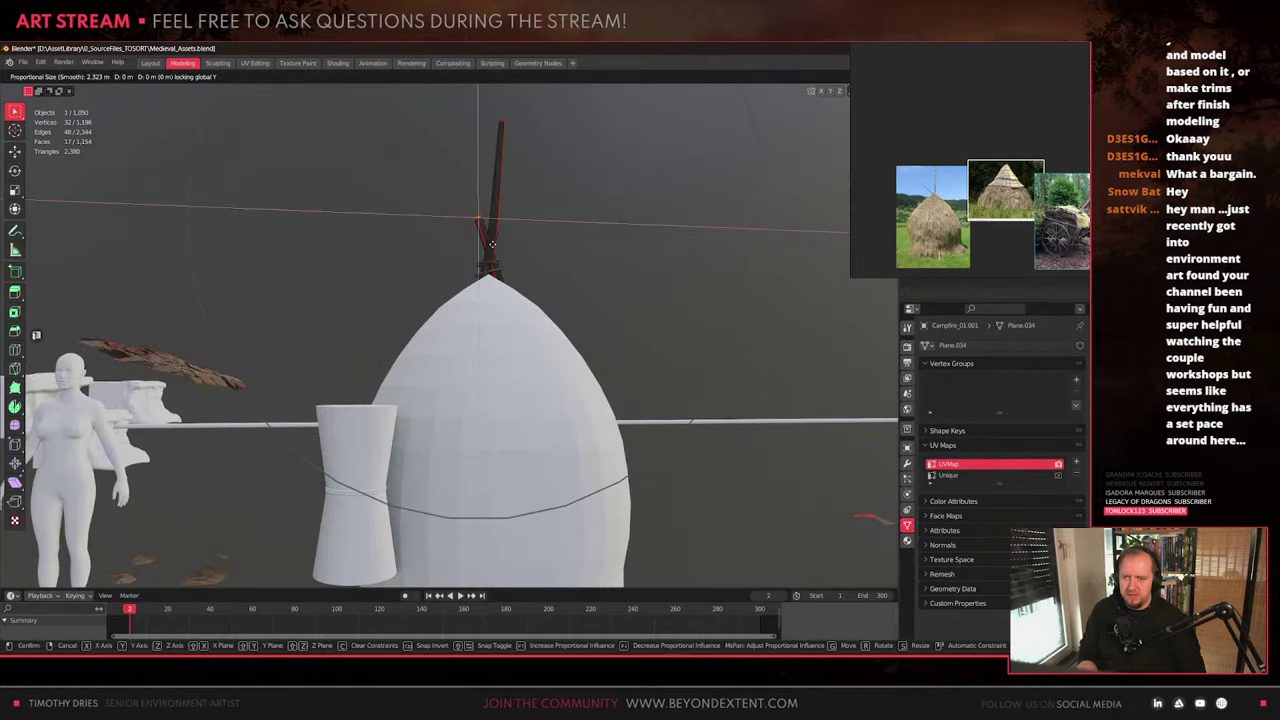
pyautogui.press('y')
pyautogui.scroll(-4, 483, 224)
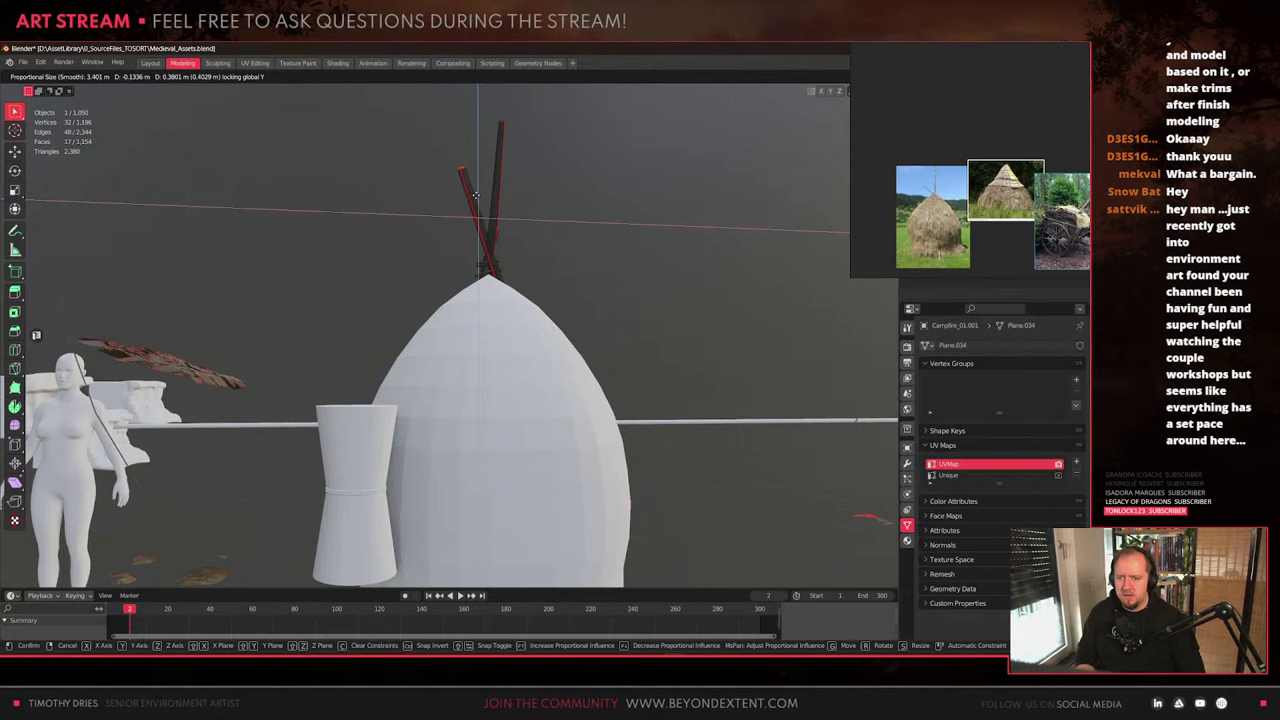
pyautogui.click(476, 196)
# Nudge the second pole's top end horizontally by about -0.01 m in X and -0.005 m in Y
pyautogui.moveTo(476, 196); pyautogui.dragTo(484, 298, button='middle')
pyautogui.press('g')
pyautogui.hotkey('shift', 'z')
pyautogui.click(483, 297)
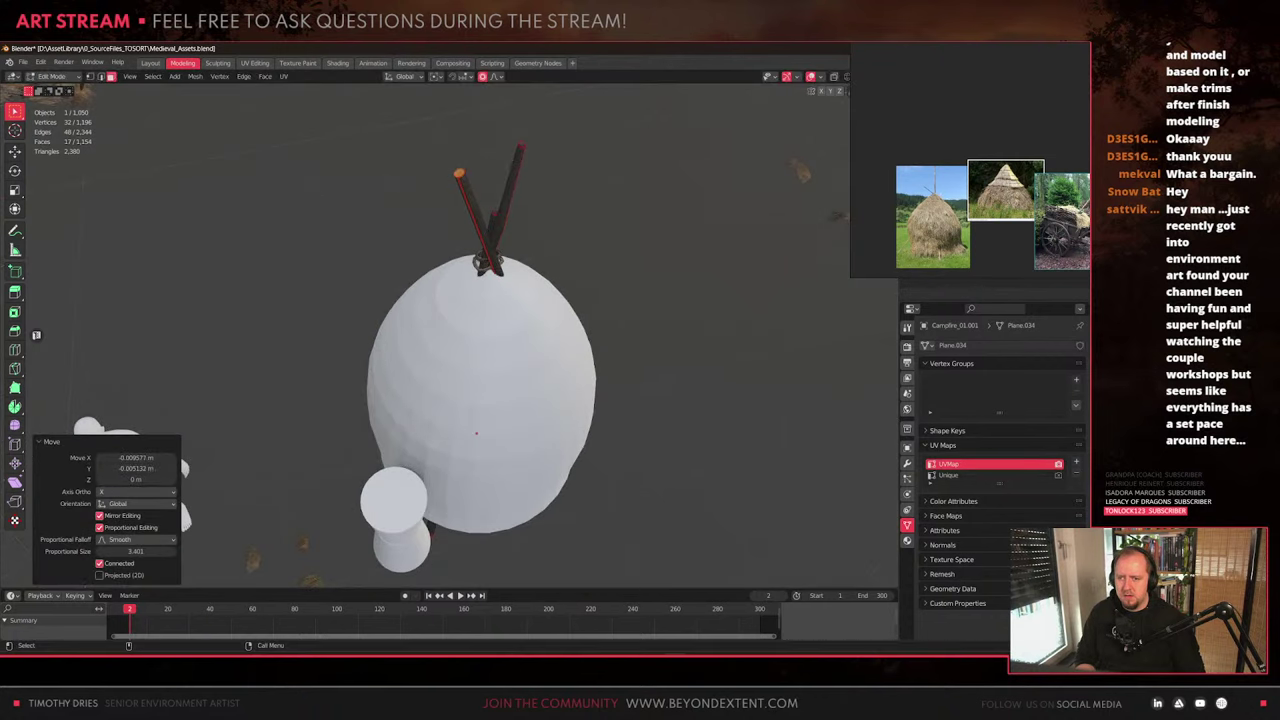
# Select one pole's bottom end and move it outward about 0.32 m in X and -0.08 m in Y with proportional size 2.555 m
pyautogui.scroll(-3, 500, 330)
pyautogui.moveTo(570, 405)
pyautogui.mouseDown(button='middle')
pyautogui.moveTo(546, 400)
pyautogui.moveTo(468, 436)
pyautogui.mouseUp(button='middle')
pyautogui.hotkey('shift', 'z')
pyautogui.press('g')
pyautogui.press('z')
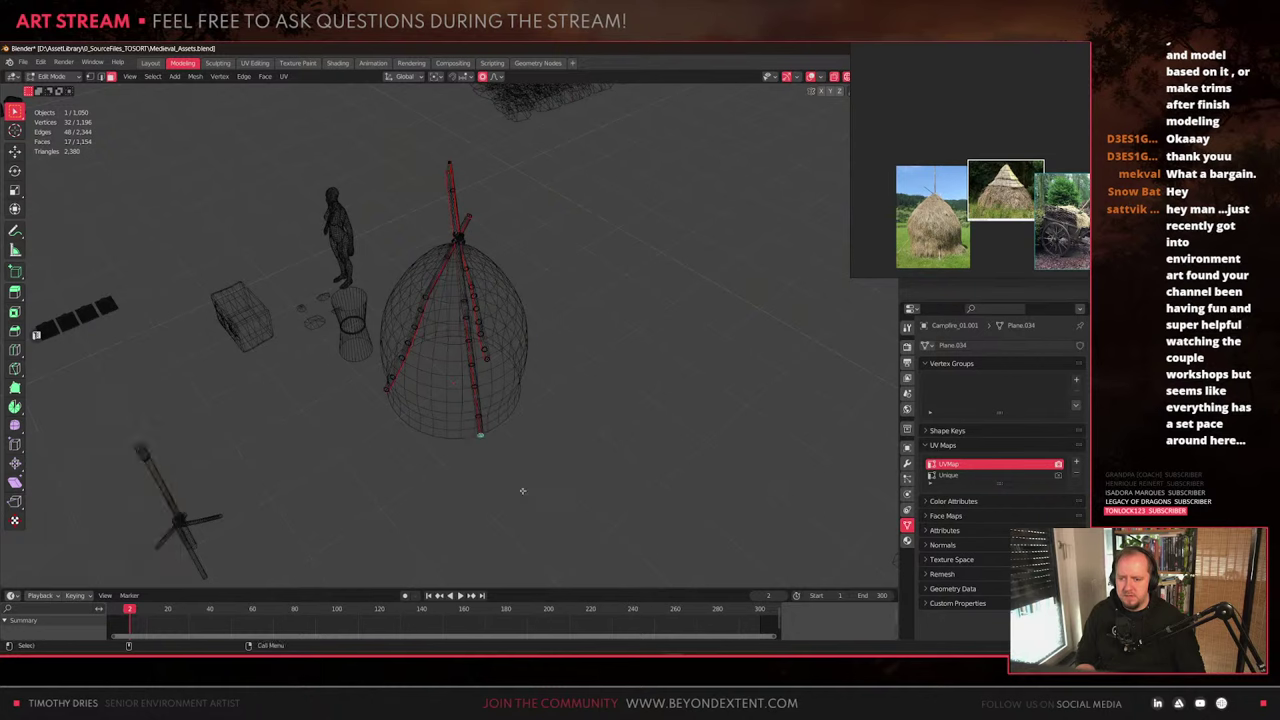
pyautogui.hotkey('shift', 'z')
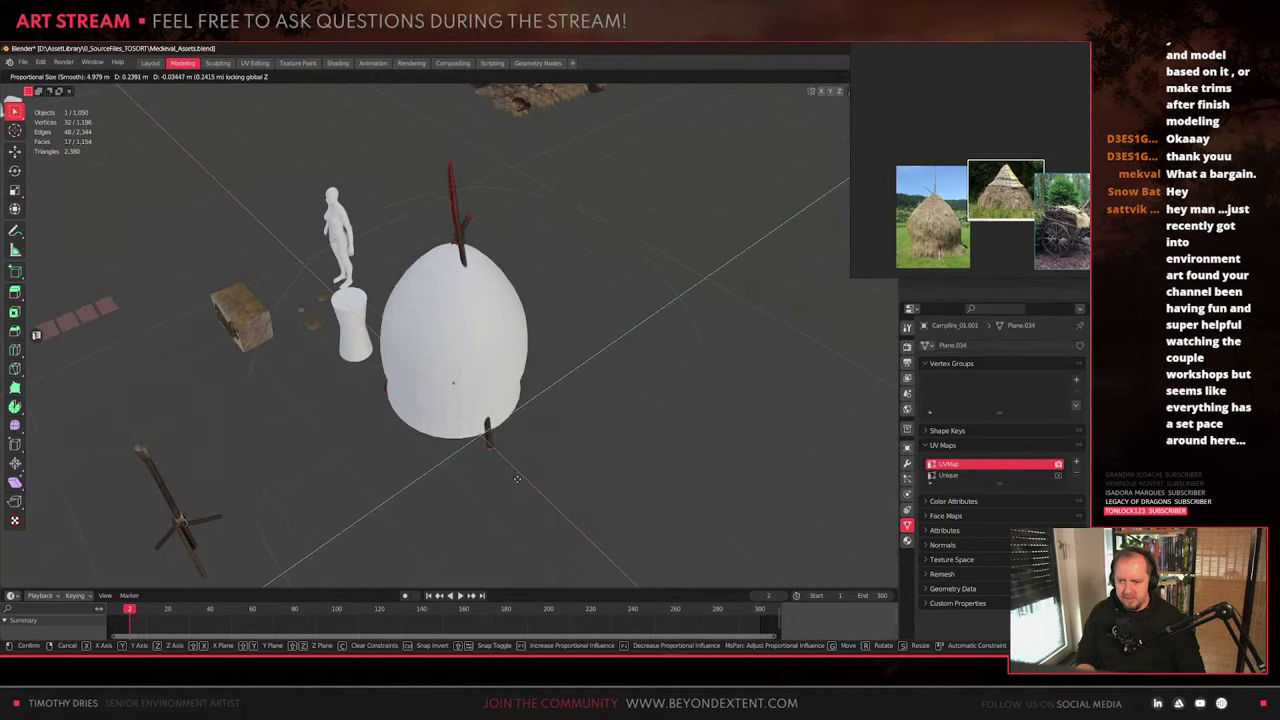
pyautogui.scroll(-2, 516, 478)
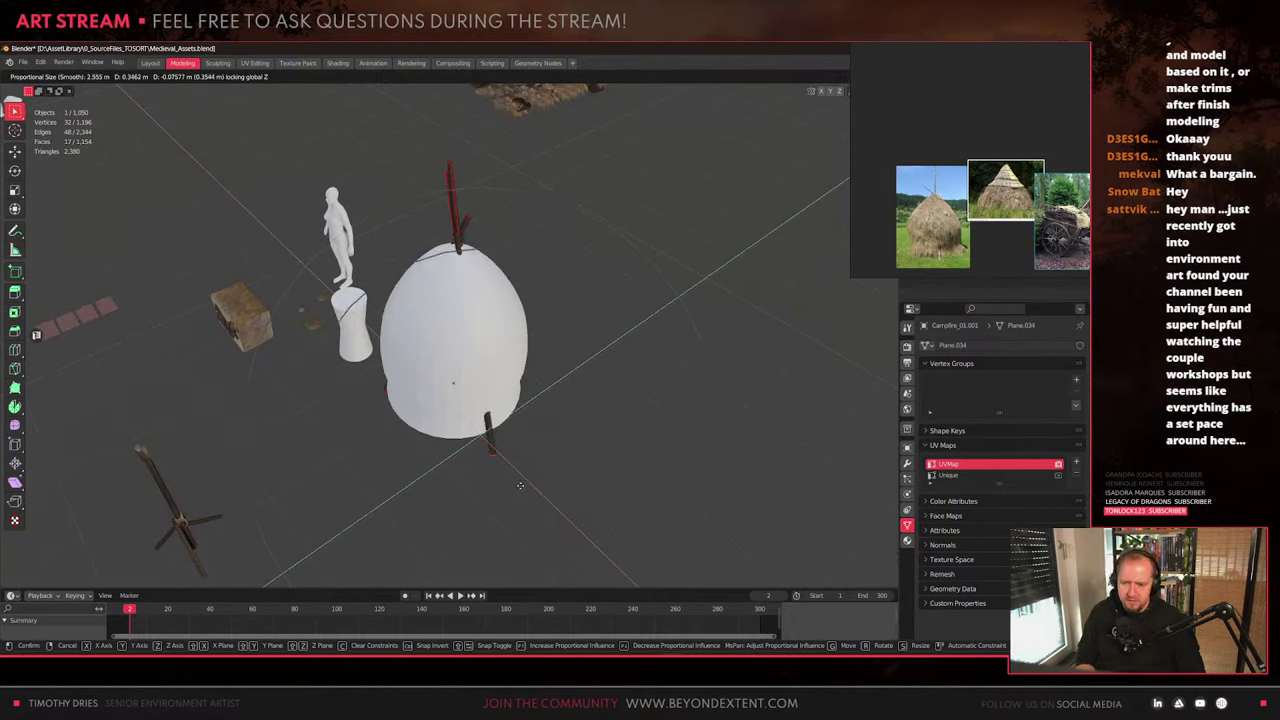
pyautogui.click(518, 484)
# Select a second pole's bottom end and move it outward about -0.04 m in X and 0.26 m in Y with the same proportional size
pyautogui.moveTo(518, 484)
pyautogui.mouseDown(button='middle')
pyautogui.moveTo(374, 443)
pyautogui.moveTo(460, 450)
pyautogui.mouseUp(button='middle')
pyautogui.hotkey('shift', 'z')
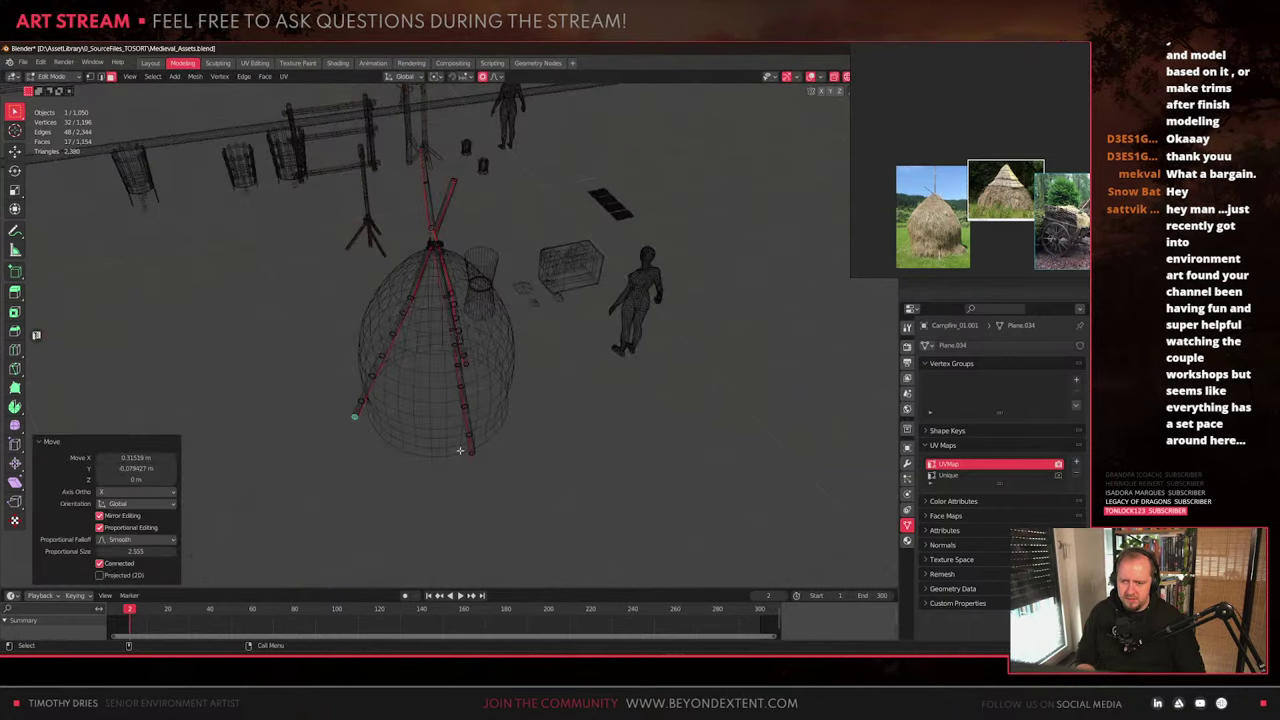
pyautogui.hotkey('shift', 'z')
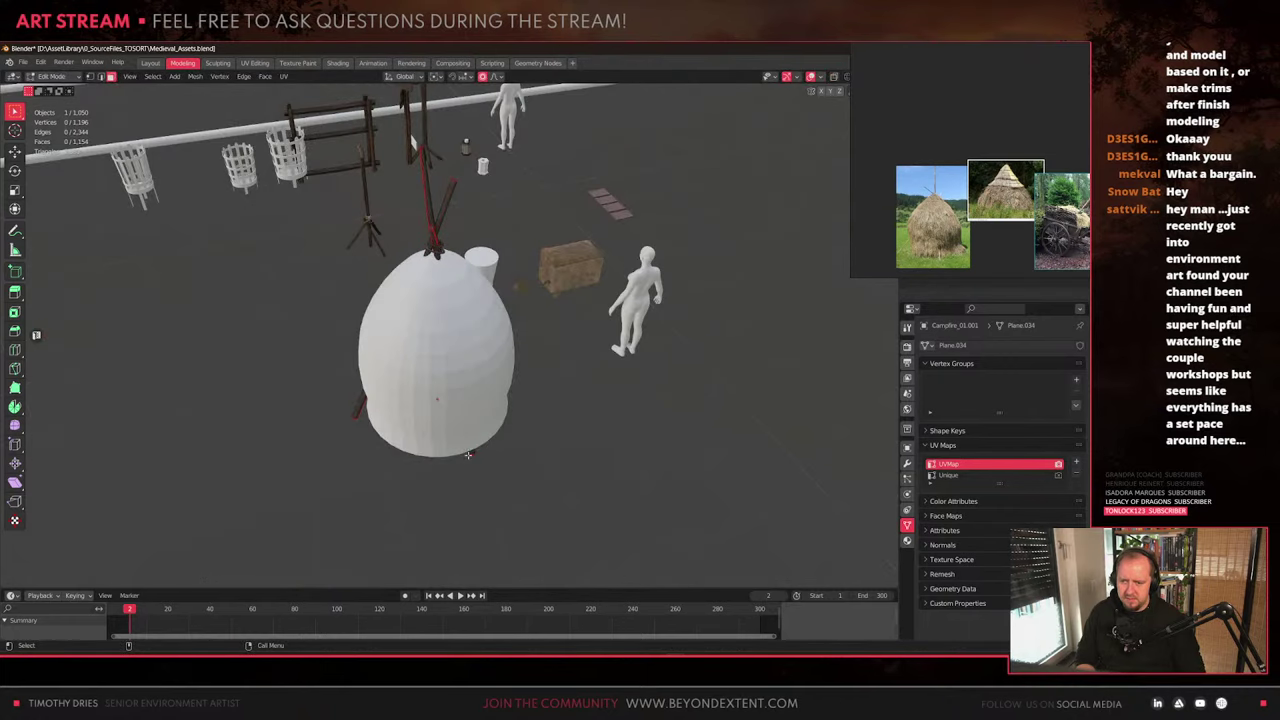
pyautogui.hotkey('shift', 'z')
pyautogui.hotkey('shift', 'z')
pyautogui.press('g')
pyautogui.press('z')
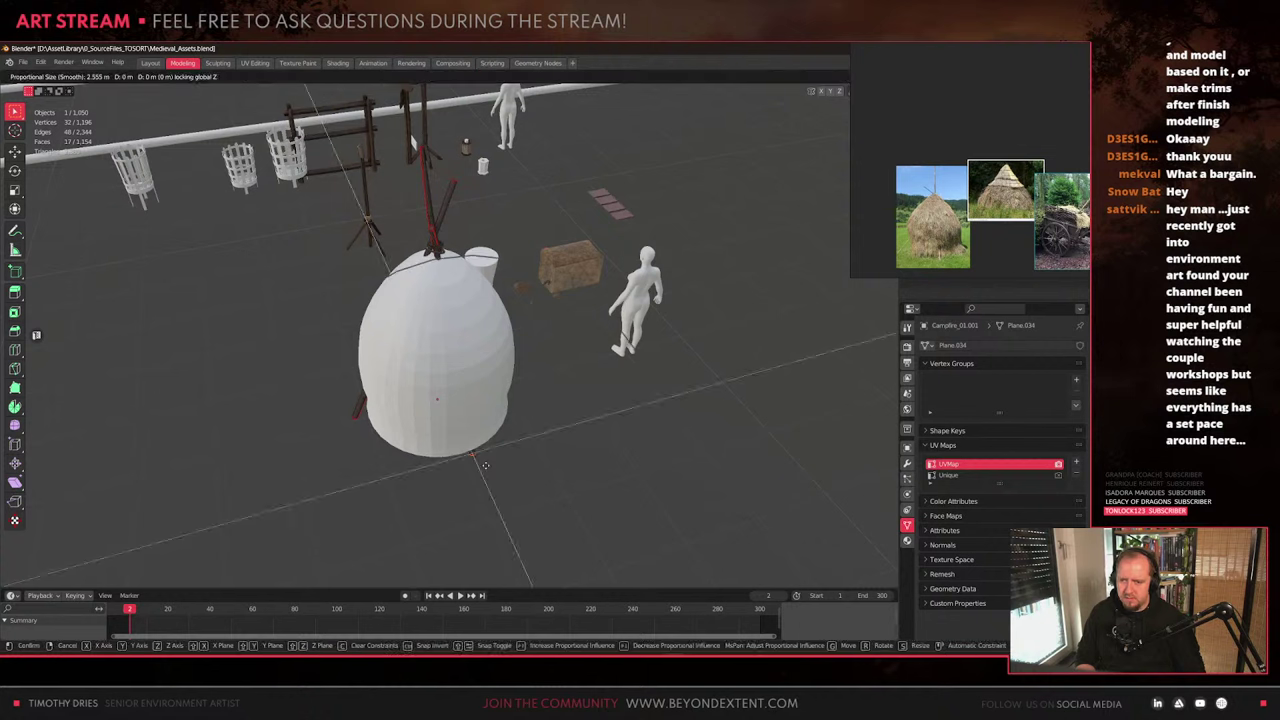
pyautogui.click(524, 452)
# Shift the third pole's bottom end horizontally outward past the haystack's base, and leave Edit Mode
pyautogui.moveTo(526, 449); pyautogui.dragTo(400, 440, button='middle')
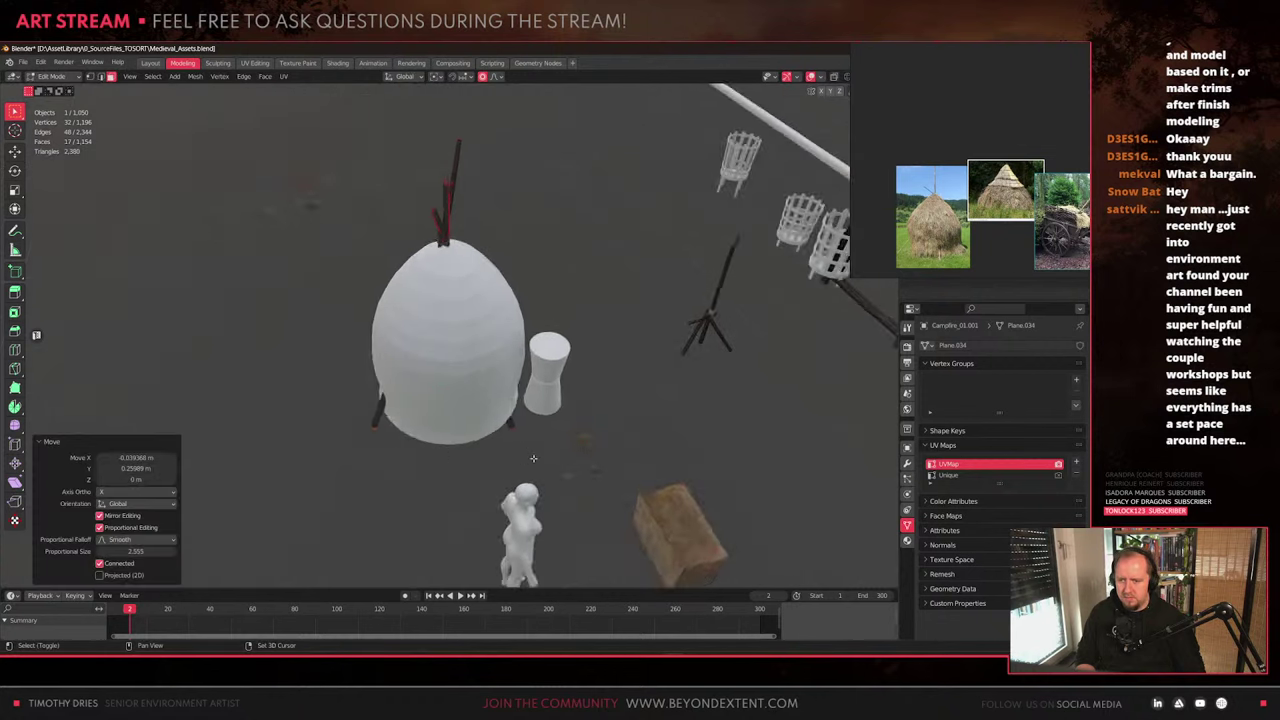
pyautogui.hotkey('shift', 'z')
pyautogui.hotkey('shift', 'z')
pyautogui.press('g')
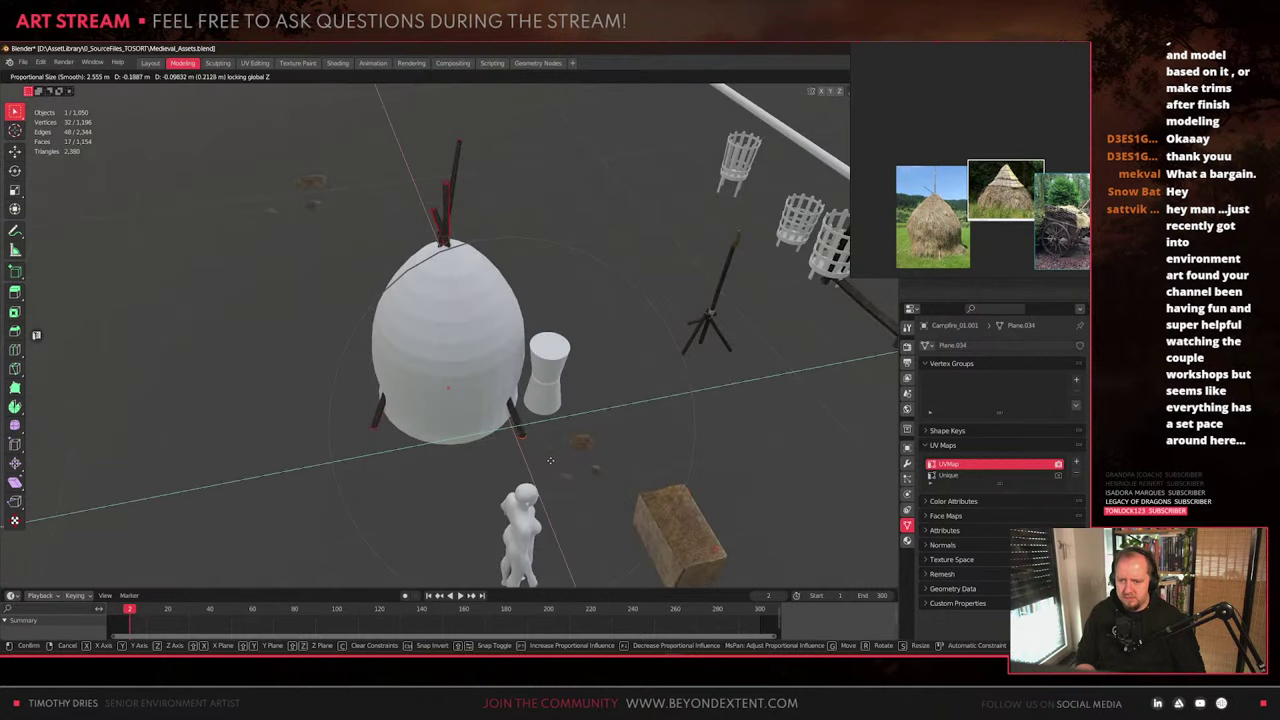
pyautogui.click(510, 430)
pyautogui.moveTo(510, 430); pyautogui.dragTo(485, 450, button='middle')
pyautogui.press('Tab')
# Add a mesh plane at the base of the haystack blockout and bring the haystack into close view
pyautogui.click(640, 359)
pyautogui.hotkey('ctrl', 'a')
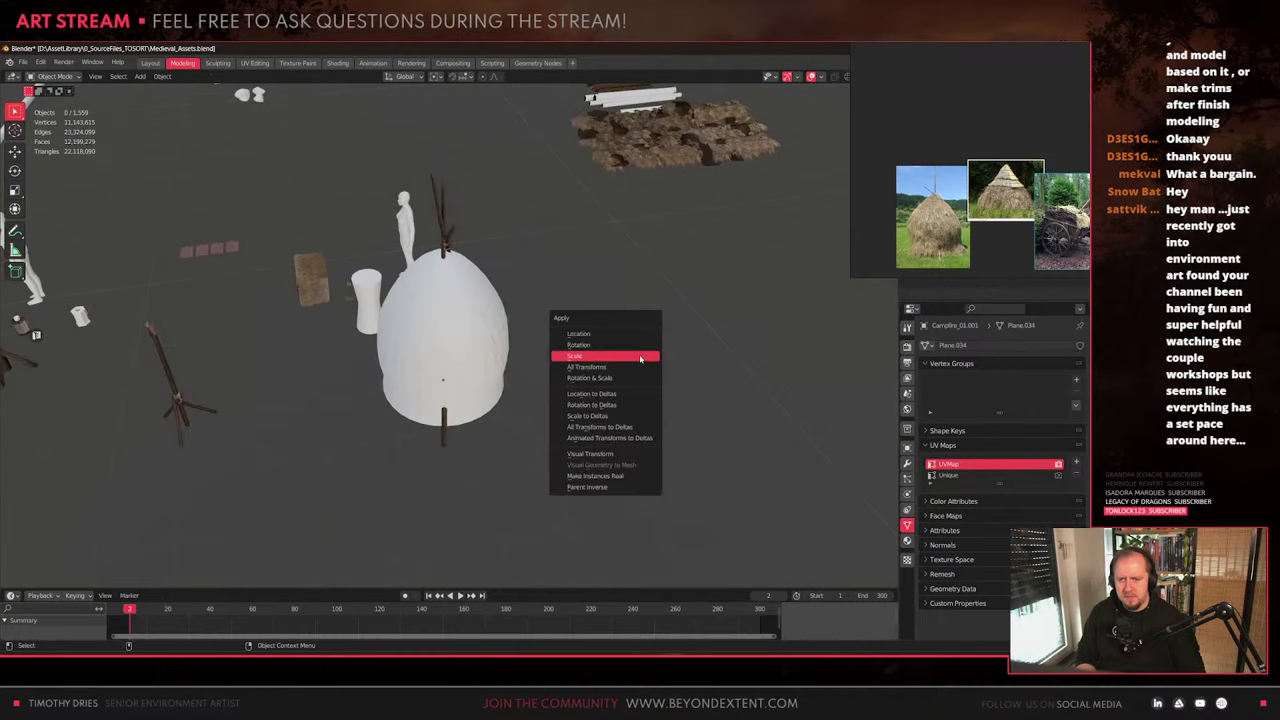
pyautogui.hotkey('shift', 'a')
pyautogui.moveTo(640, 272)
pyautogui.scroll(-4, 265, 267)
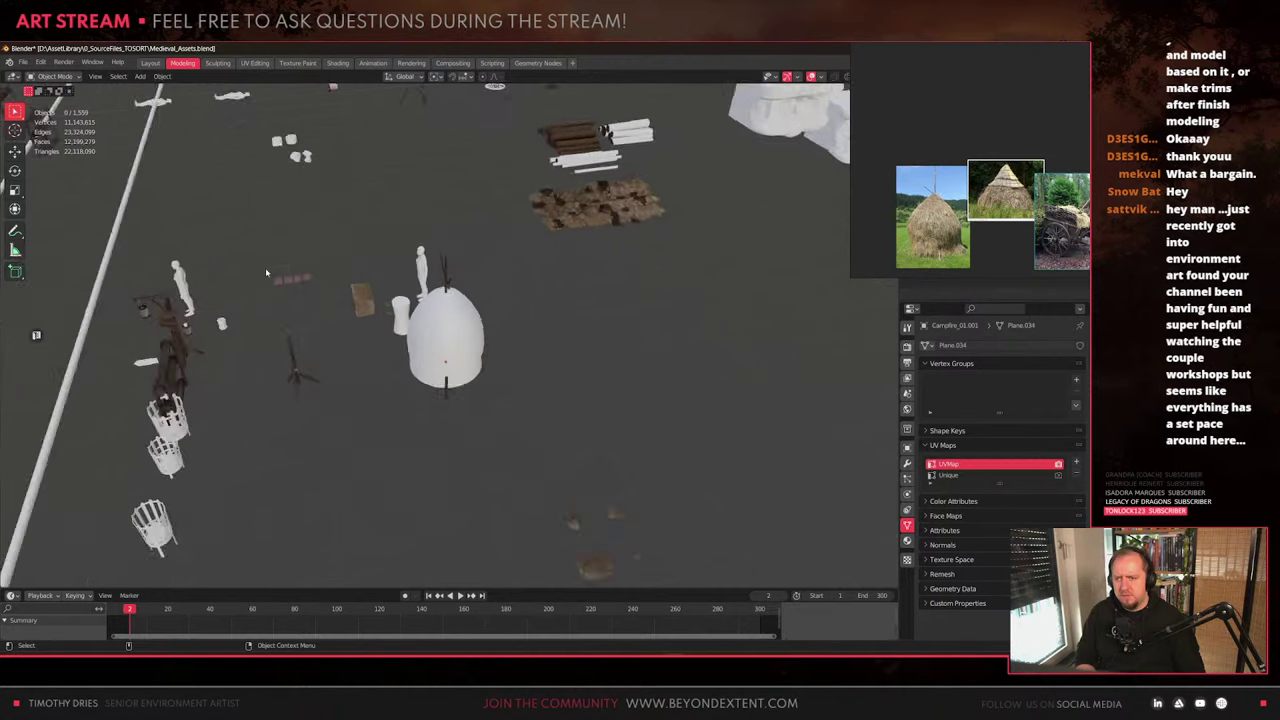
pyautogui.scroll(-2, 565, 302)
pyautogui.hotkey('shift', 'a')
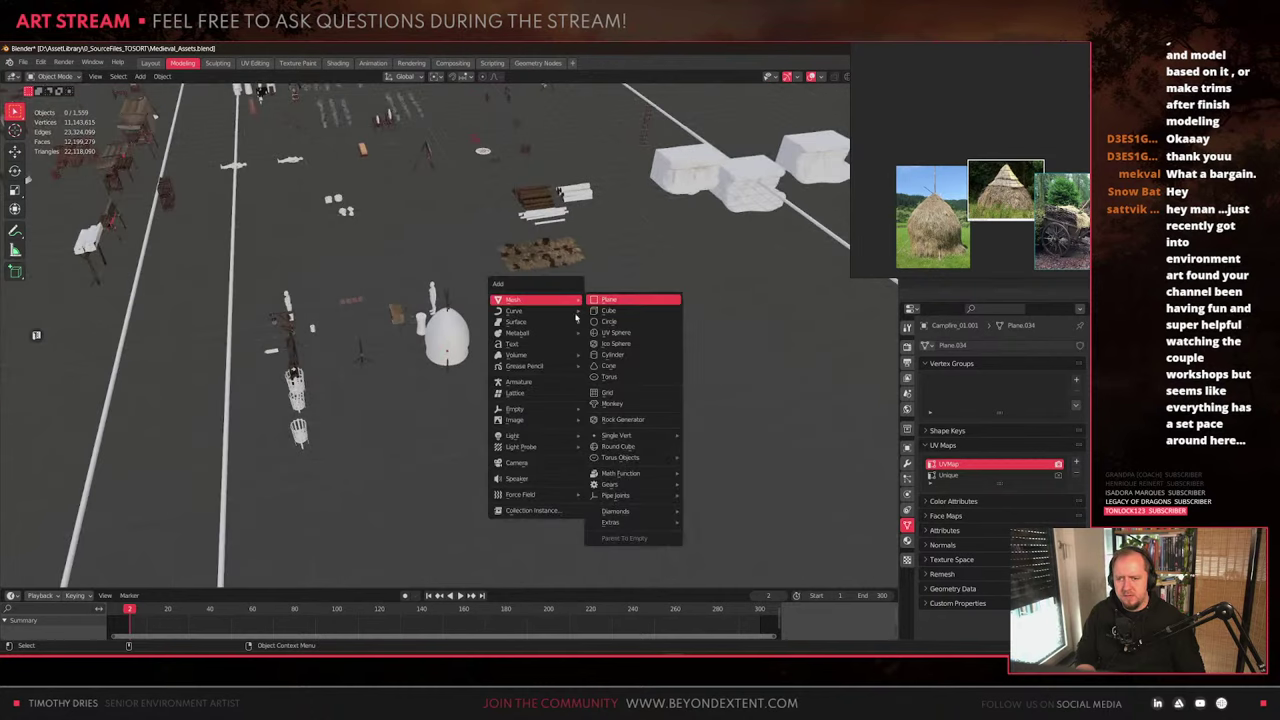
pyautogui.click(625, 302)
pyautogui.moveTo(625, 302); pyautogui.dragTo(470, 237, button='middle')
pyautogui.press('KP_Decimal')
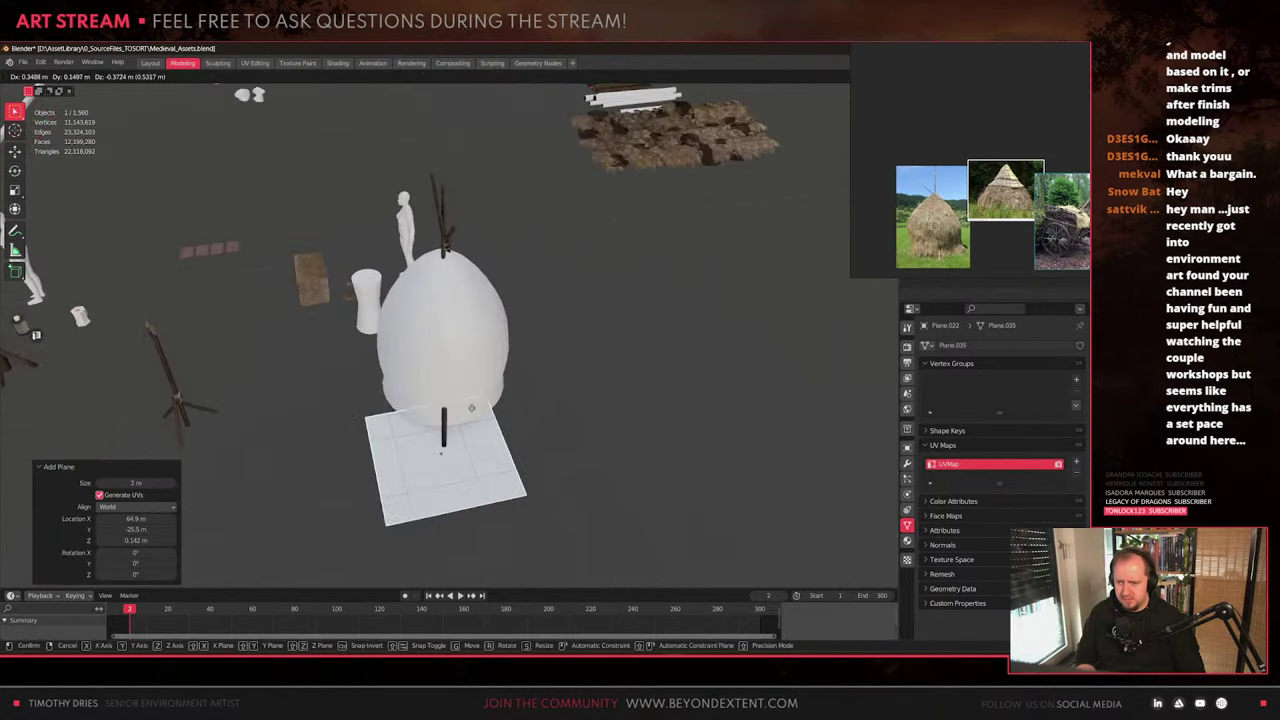
# Scale the plane by 2.809 and move it horizontally about -0.93 m in X and 0.49 m in Y beneath the haystack
pyautogui.press('s')
pyautogui.click(620, 430)
pyautogui.press('g')
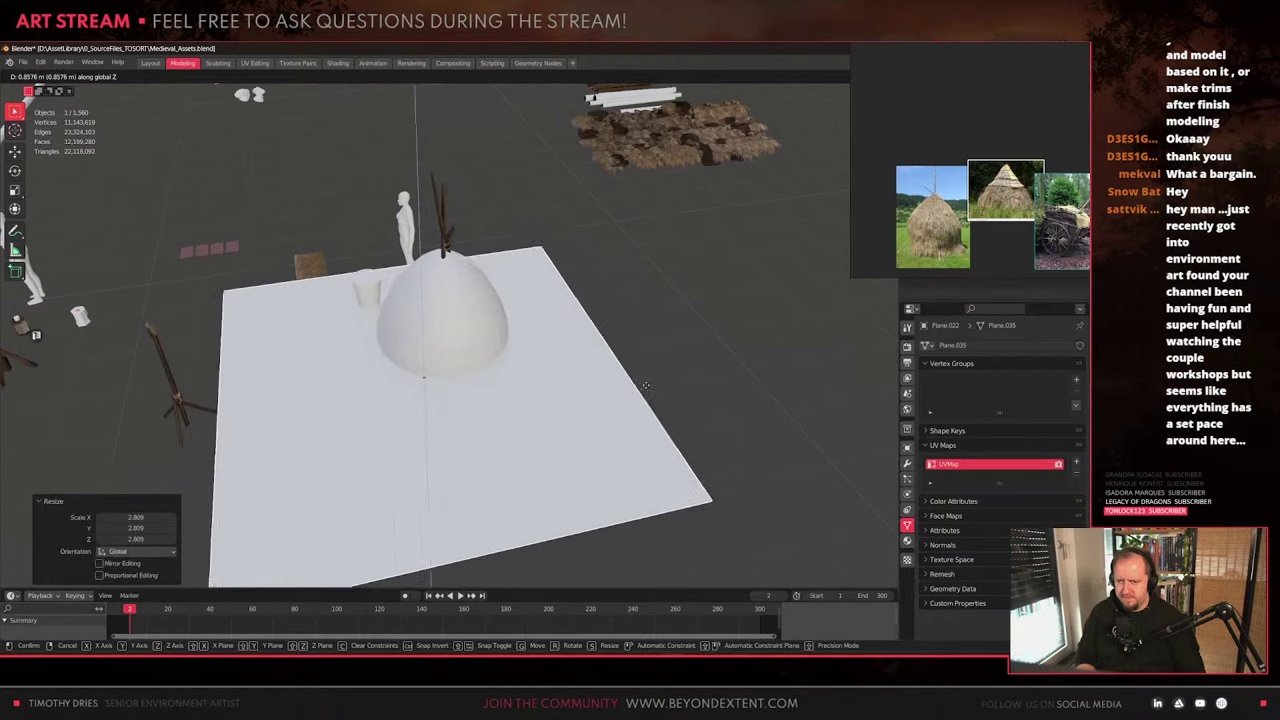
pyautogui.hotkey('shift', 'z')
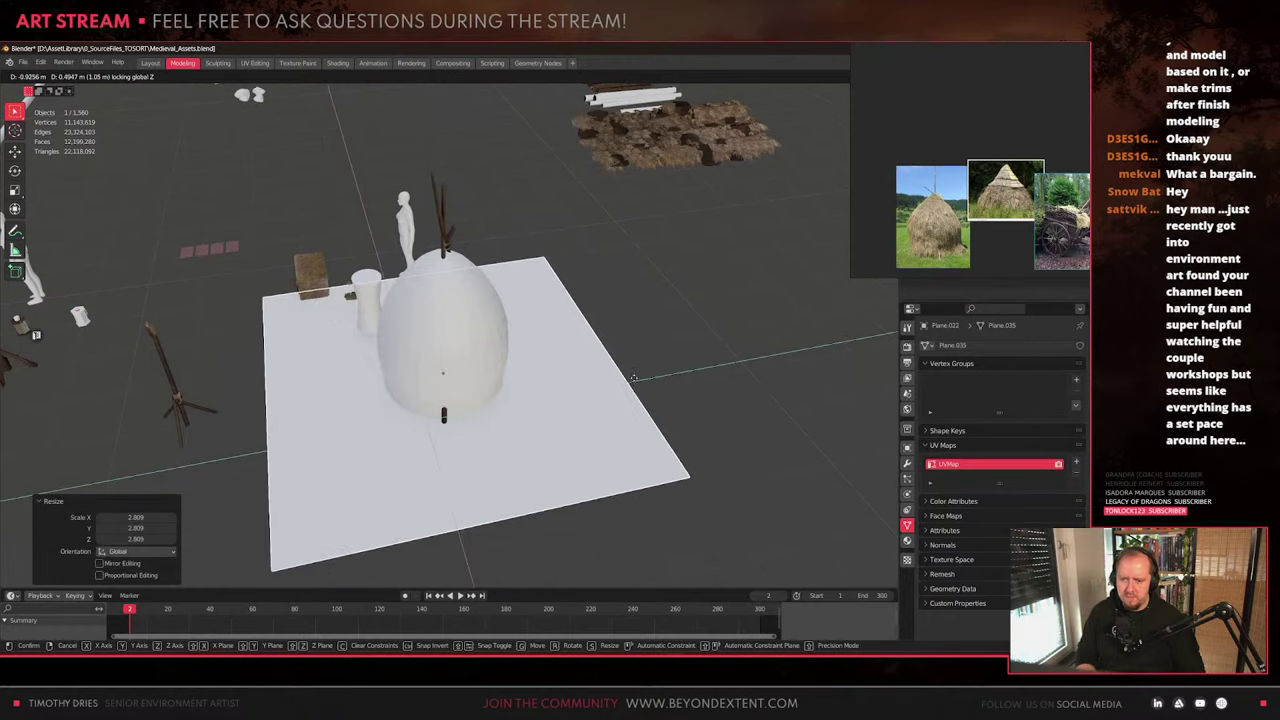
pyautogui.click(634, 378)
# Lower the plane 0.142 m along Z to serve as ground level
pyautogui.press('g')
pyautogui.rightClick(523, 431)
pyautogui.moveTo(523, 431); pyautogui.dragTo(565, 444, button='middle')
pyautogui.press('g')
pyautogui.press('z')
pyautogui.click(535, 398)
pyautogui.press('g')
pyautogui.rightClick(563, 443)
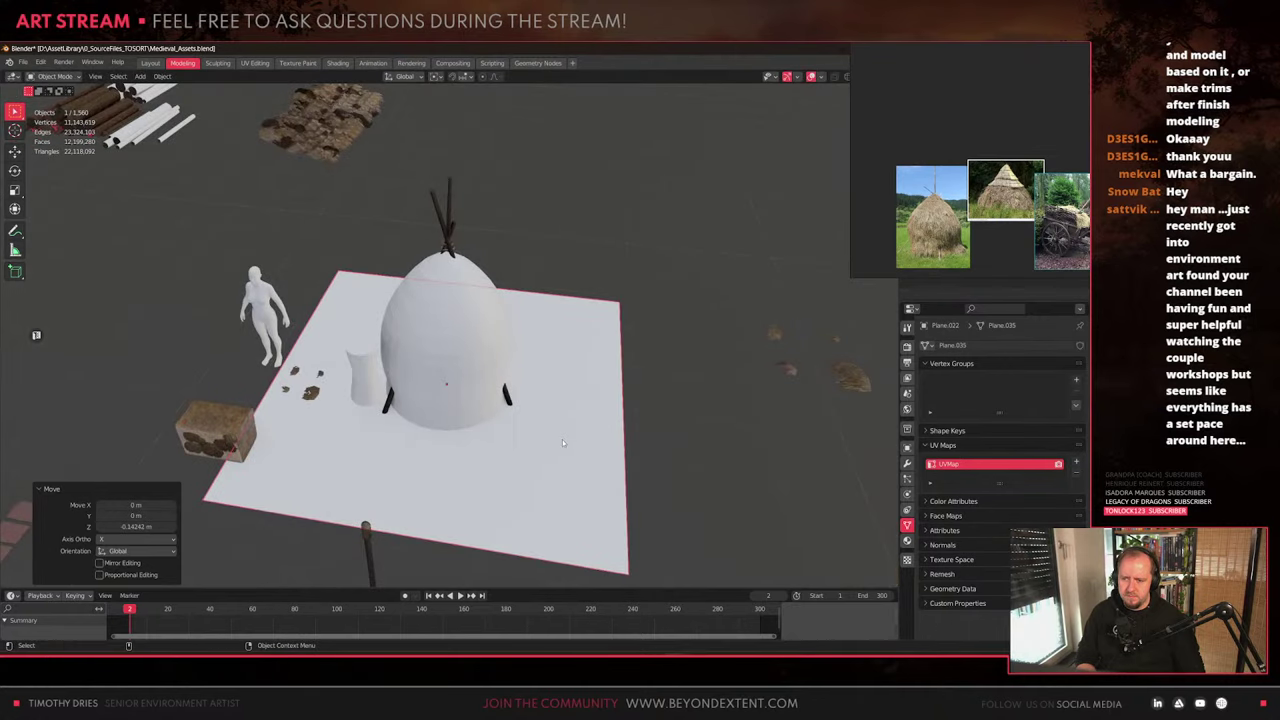
# Examine from below and around the haystack how the pole feet meet the ground plane and the blockout
pyautogui.scroll(2, 563, 443)
pyautogui.keyDown('alt'); pyautogui.moveTo(563, 443); pyautogui.dragTo(493, 423); pyautogui.keyUp('alt')
pyautogui.scroll(3, 492, 424)
pyautogui.moveTo(492, 424); pyautogui.dragTo(546, 398, button='middle')
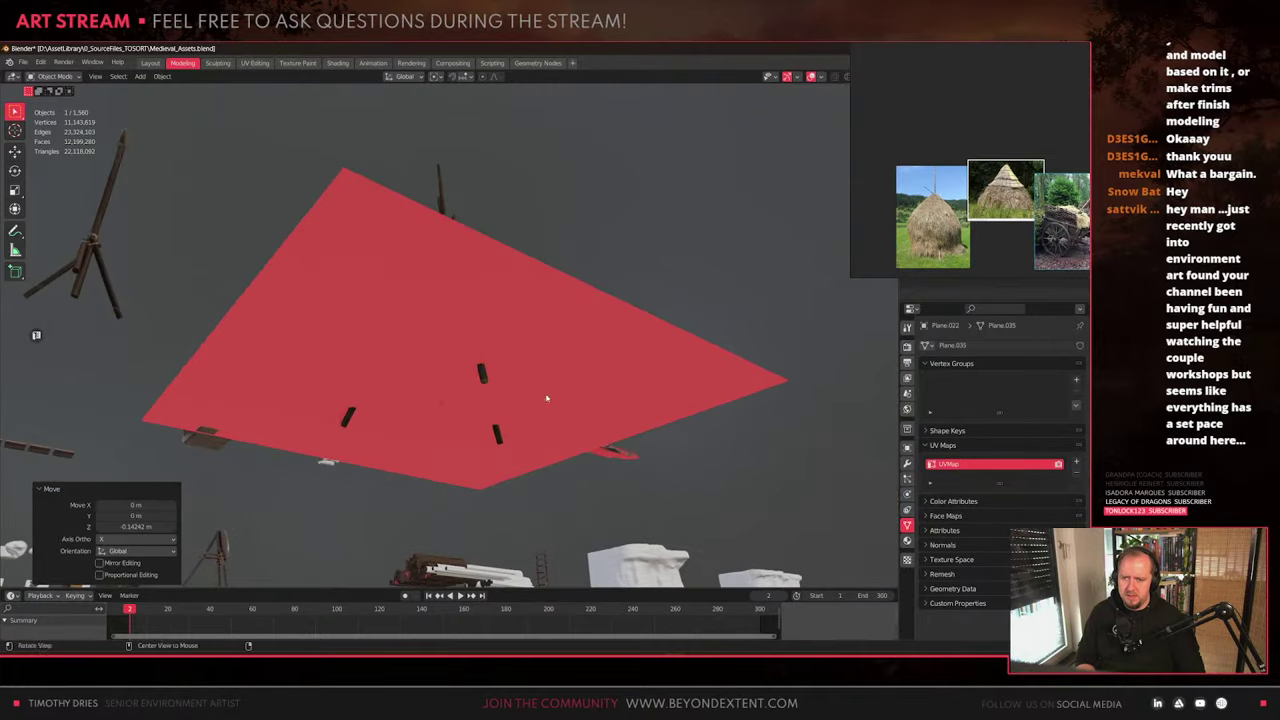
pyautogui.click(482, 375)
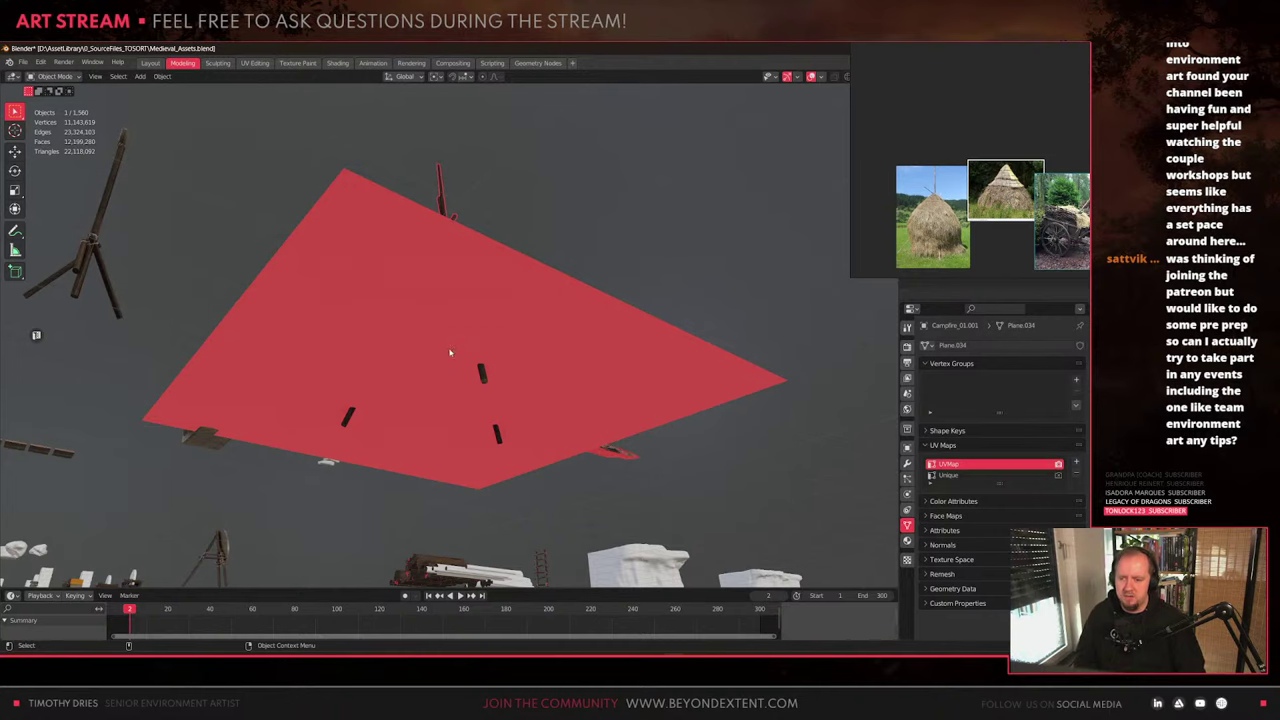
pyautogui.scroll(5, 450, 352)
pyautogui.scroll(-6, 451, 346)
pyautogui.moveTo(451, 346)
pyautogui.keyDown('alt'); pyautogui.mouseDown()
pyautogui.moveTo(504, 438)
pyautogui.moveTo(460, 480)
pyautogui.moveTo(500, 430)
pyautogui.moveTo(438, 348)
pyautogui.mouseUp(); pyautogui.keyUp('alt')
pyautogui.scroll(4, 460, 480)
pyautogui.click(480, 393)
pyautogui.press('KP_Decimal')
pyautogui.scroll(3, 450, 370)
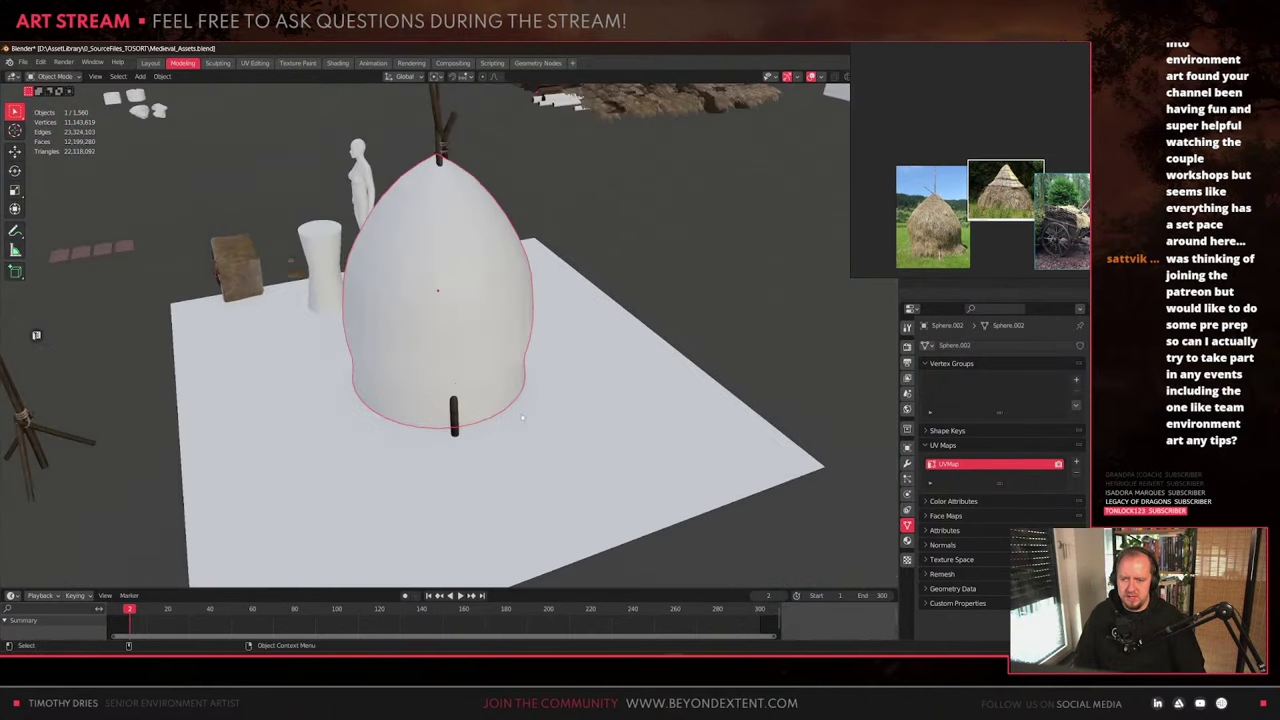
pyautogui.keyDown('alt'); pyautogui.moveTo(520, 425); pyautogui.dragTo(448, 393); pyautogui.keyUp('alt')
pyautogui.scroll(3, 448, 393)
pyautogui.scroll(-2, 326, 456)
pyautogui.scroll(-3, 438, 408)
pyautogui.moveTo(326, 456); pyautogui.dragTo(433, 446, button='middle')
# Select the tripod, enter Edit Mode and select the lower rope loop that ties the poles together at the haystack's tip
pyautogui.click(423, 416)
pyautogui.click(420, 483)
pyautogui.scroll(2, 429, 367)
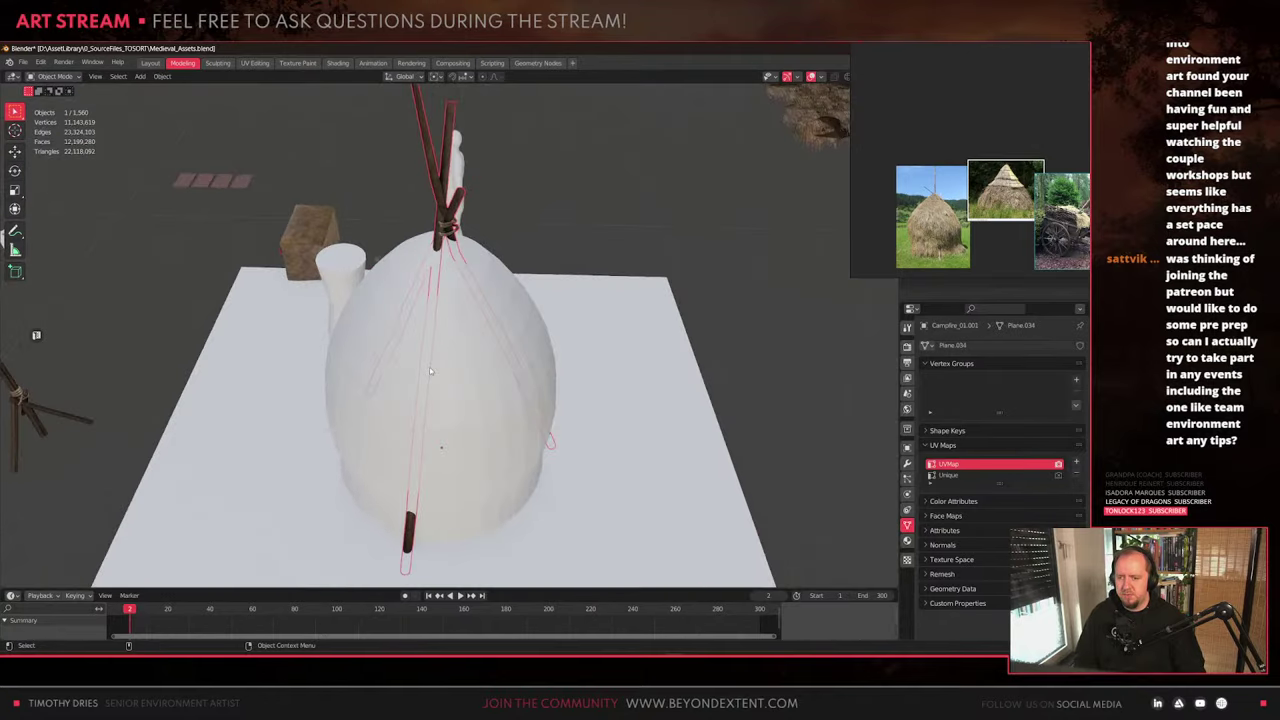
pyautogui.keyDown('alt'); pyautogui.moveTo(429, 367); pyautogui.dragTo(530, 350); pyautogui.keyUp('alt')
pyautogui.keyDown('alt'); pyautogui.moveTo(530, 350); pyautogui.dragTo(472, 412, button='middle'); pyautogui.keyUp('alt')
pyautogui.scroll(3, 472, 412)
pyautogui.press('Tab')
pyautogui.keyDown('alt'); pyautogui.moveTo(472, 412); pyautogui.dragTo(634, 371); pyautogui.keyUp('alt')
pyautogui.scroll(4, 634, 371)
pyautogui.hotkey('ctrl', 'l')
pyautogui.keyDown('alt'); pyautogui.moveTo(610, 380); pyautogui.dragTo(585, 402, button='middle'); pyautogui.keyUp('alt')
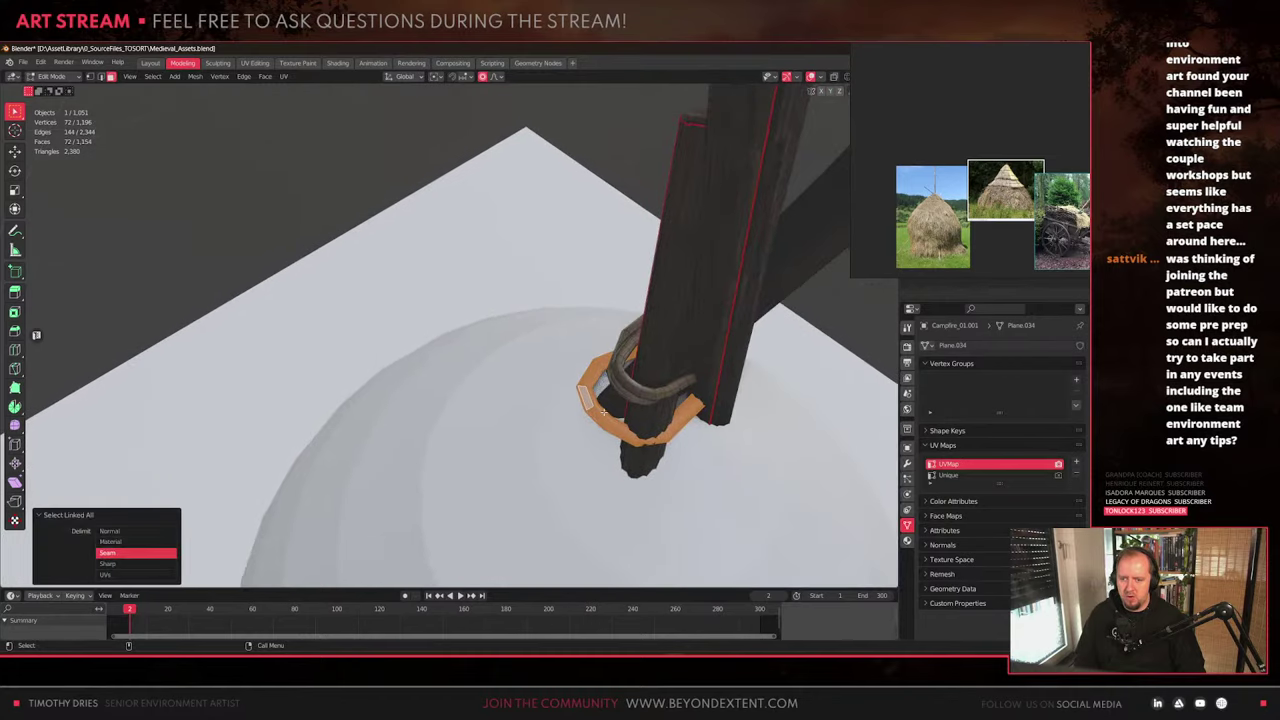
# Move a segment of the lower rope loop about 0.005 m in X and -0.053 m in Y with proportional size 0.133 m
pyautogui.doubleClick(603, 412)
pyautogui.press('g')
pyautogui.hotkey('shift', 'z')
pyautogui.scroll(-2, 601, 412)
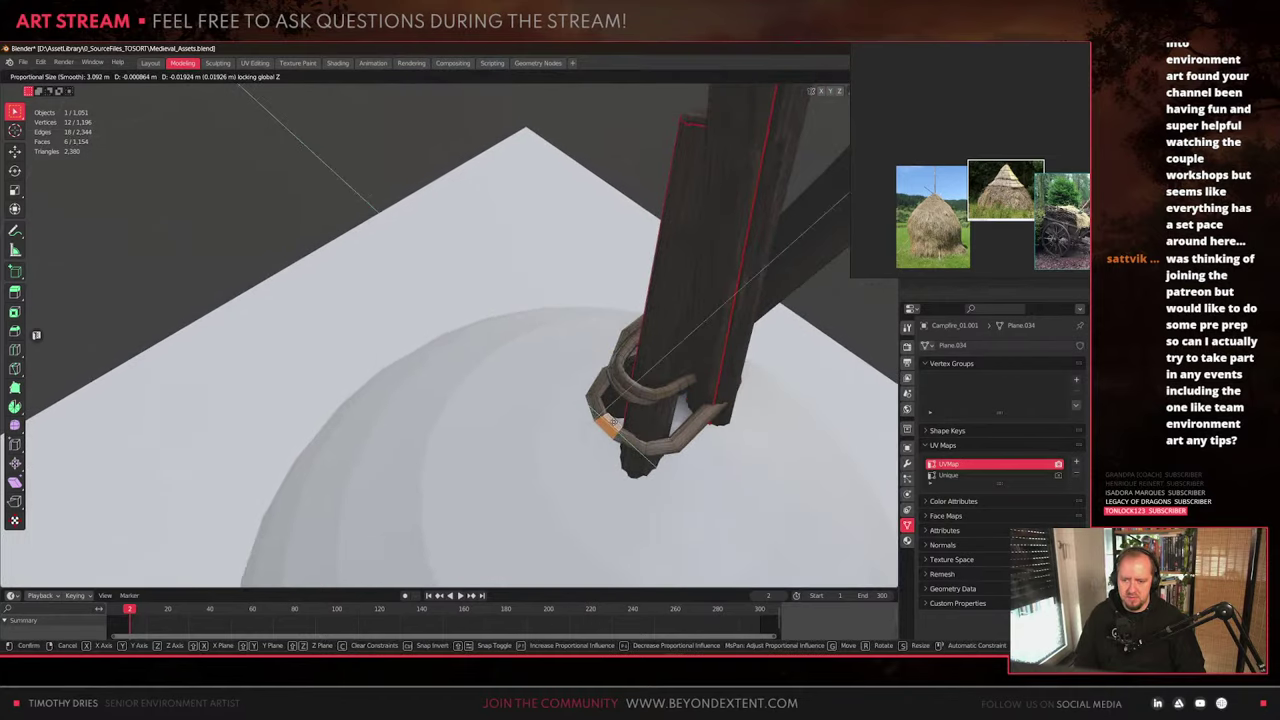
pyautogui.press('o')
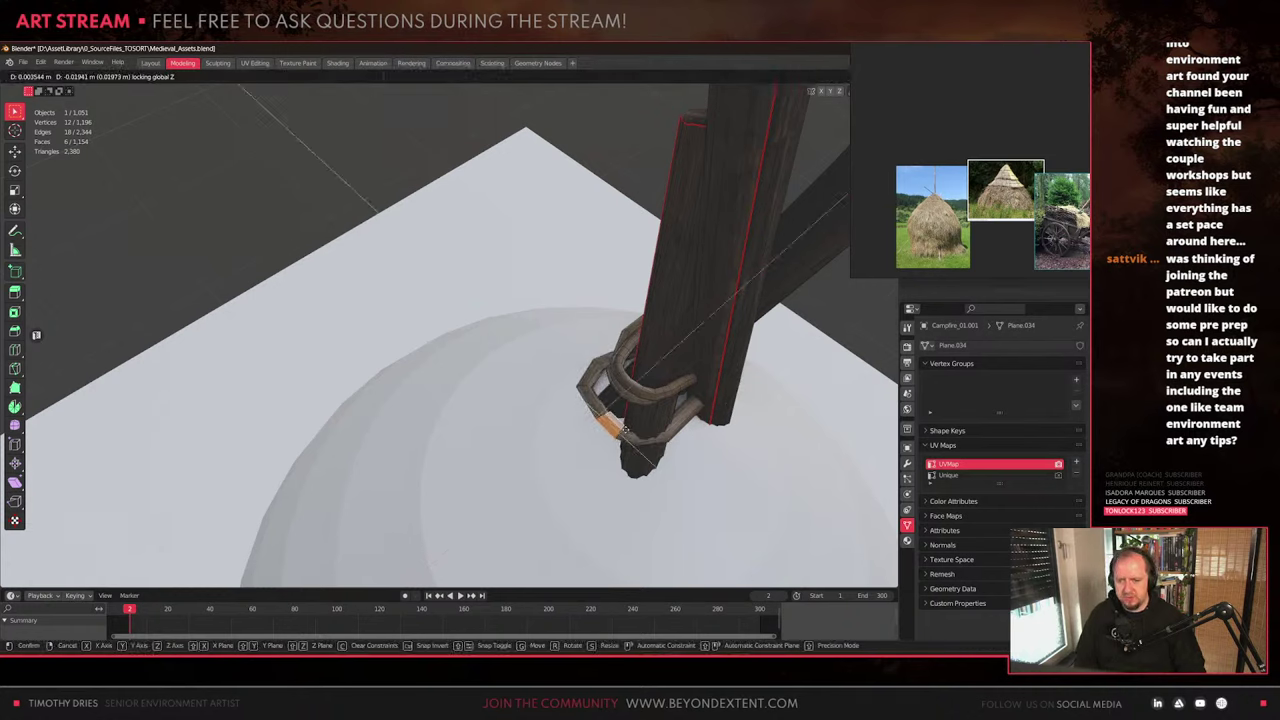
pyautogui.click(625, 429)
pyautogui.press('g')
pyautogui.press('z')
pyautogui.press('o')
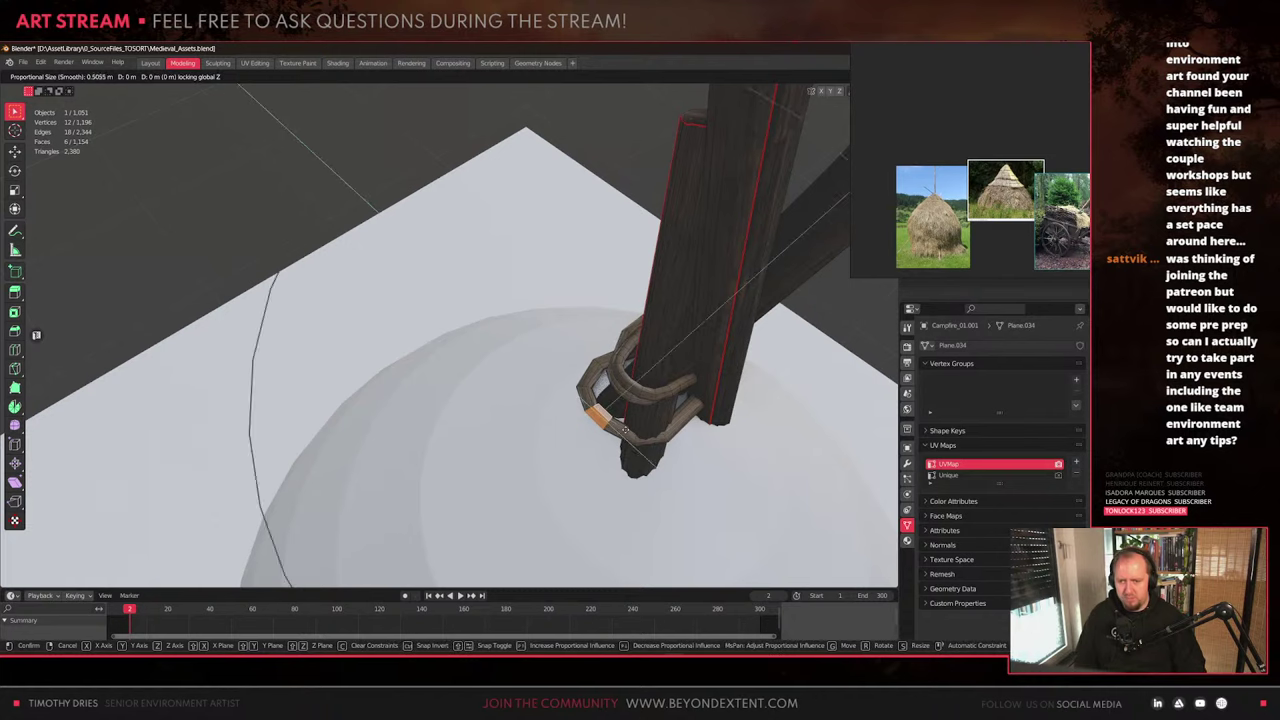
pyautogui.scroll(15, 632, 437)
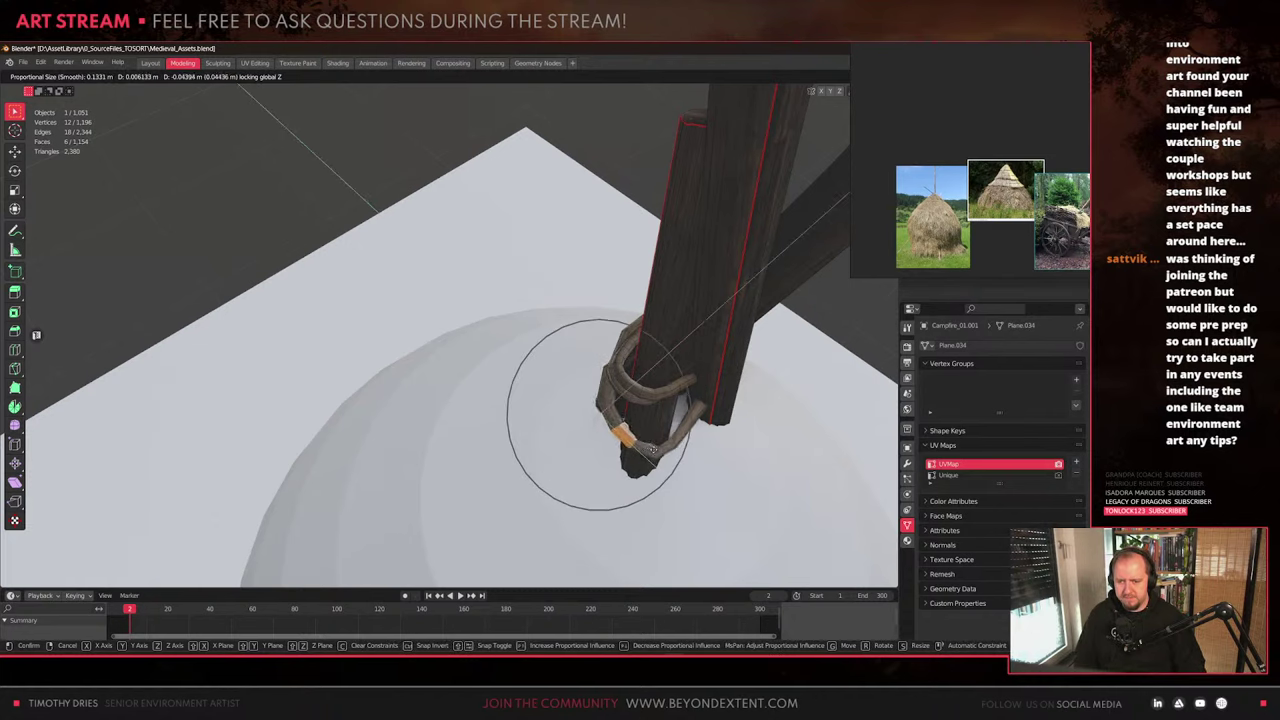
pyautogui.click(657, 452)
# Move an edge loop on the rope's opposite side about 0.009 m in X and -0.035 m in Y, using proportional size 0.047 m, and leave Edit Mode
pyautogui.moveTo(657, 452); pyautogui.dragTo(580, 440, button='middle')
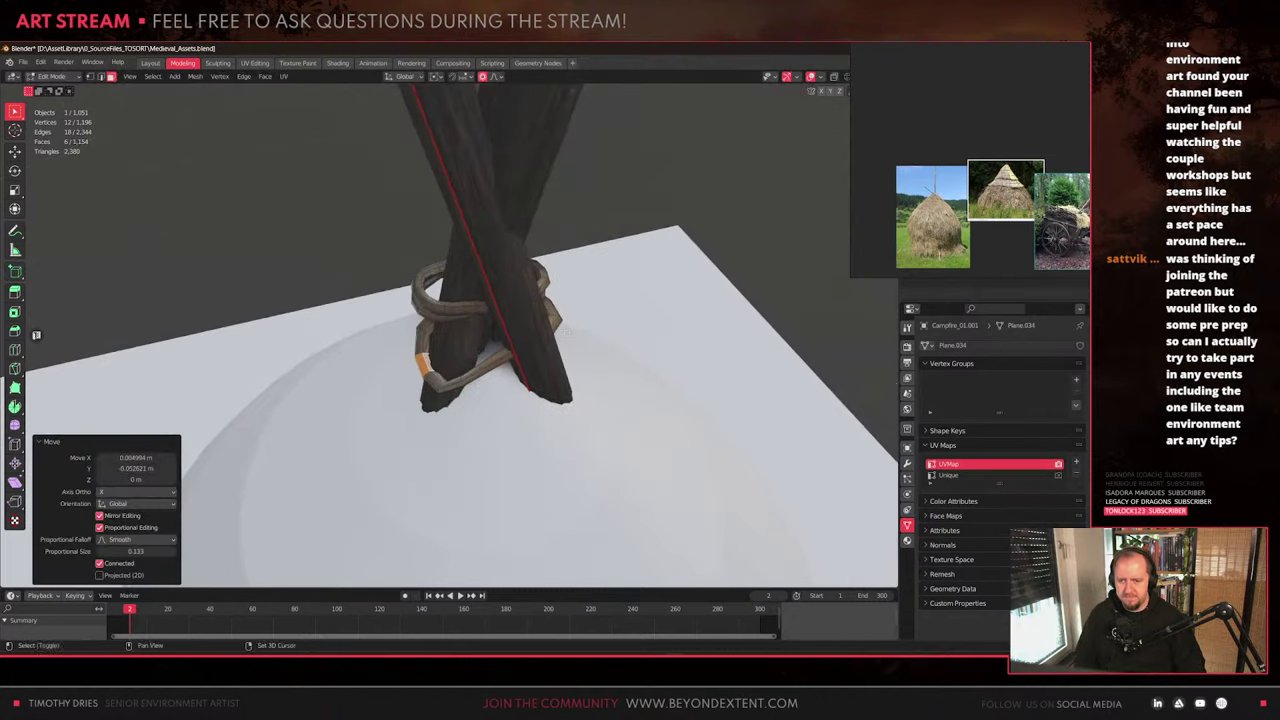
pyautogui.hotkey('shift', 'z')
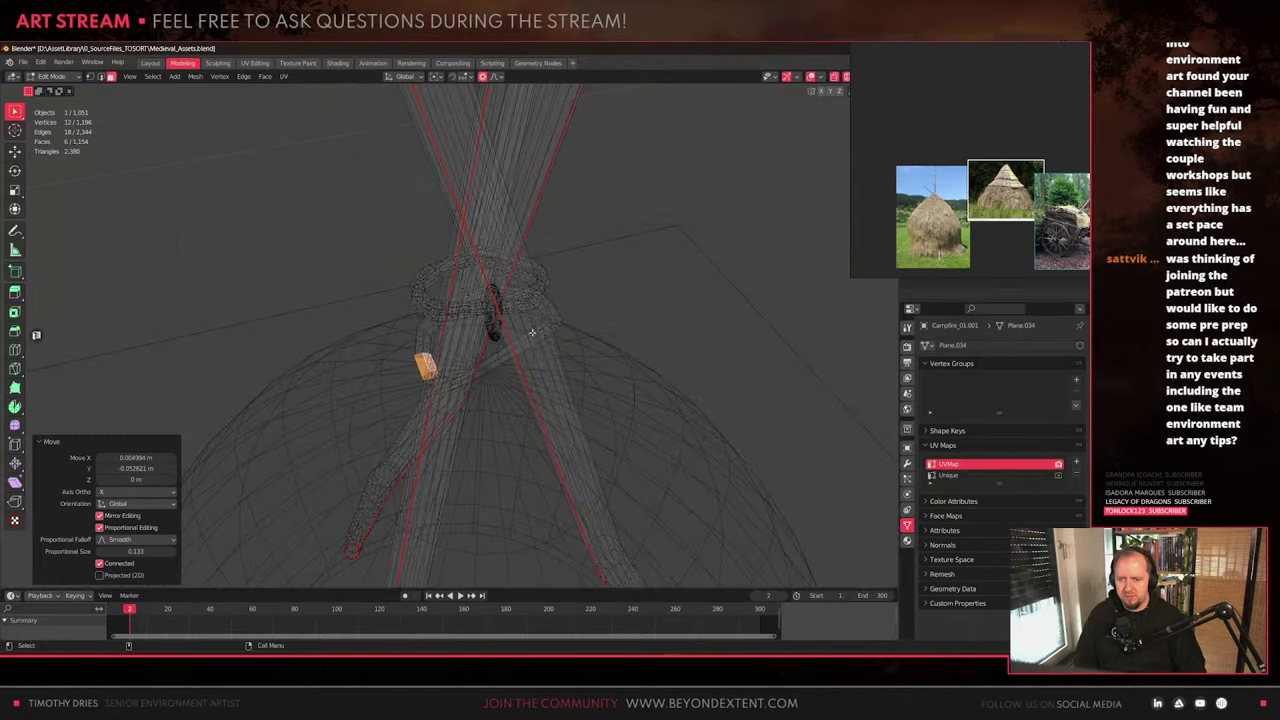
pyautogui.click(532, 333)
pyautogui.hotkey('shift', 'z')
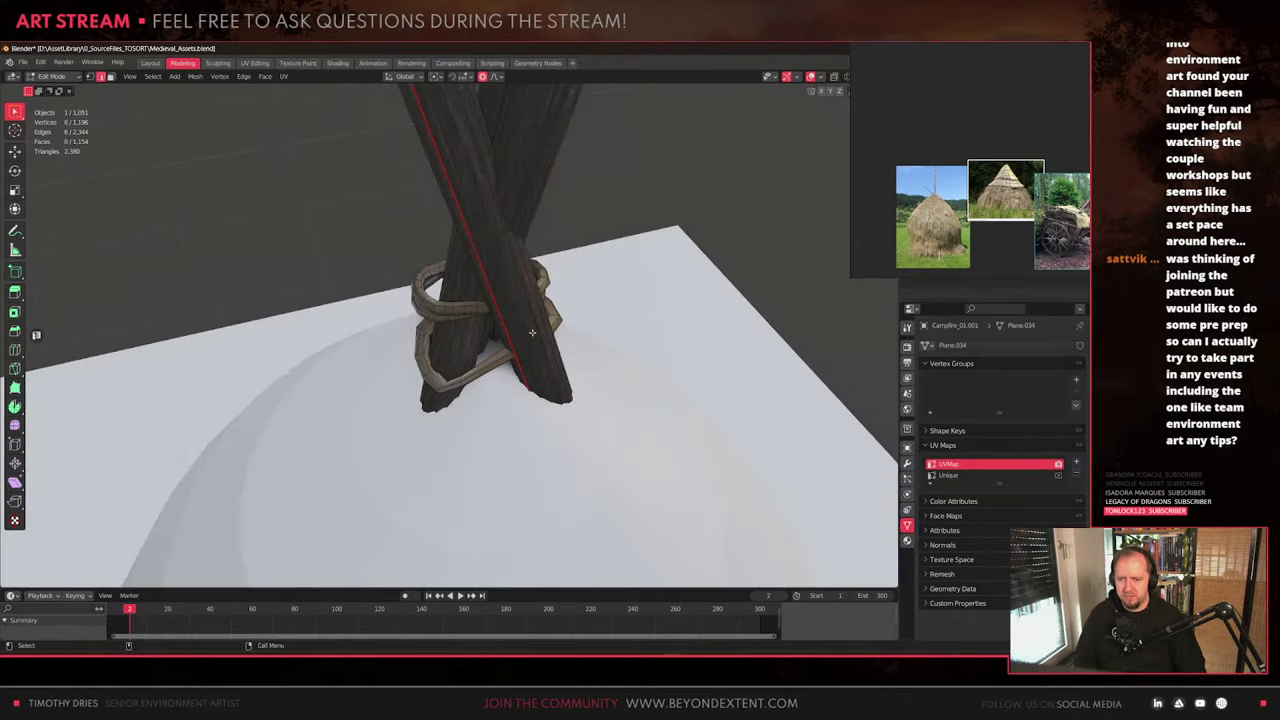
pyautogui.press('g')
pyautogui.hotkey('shift', 'z')
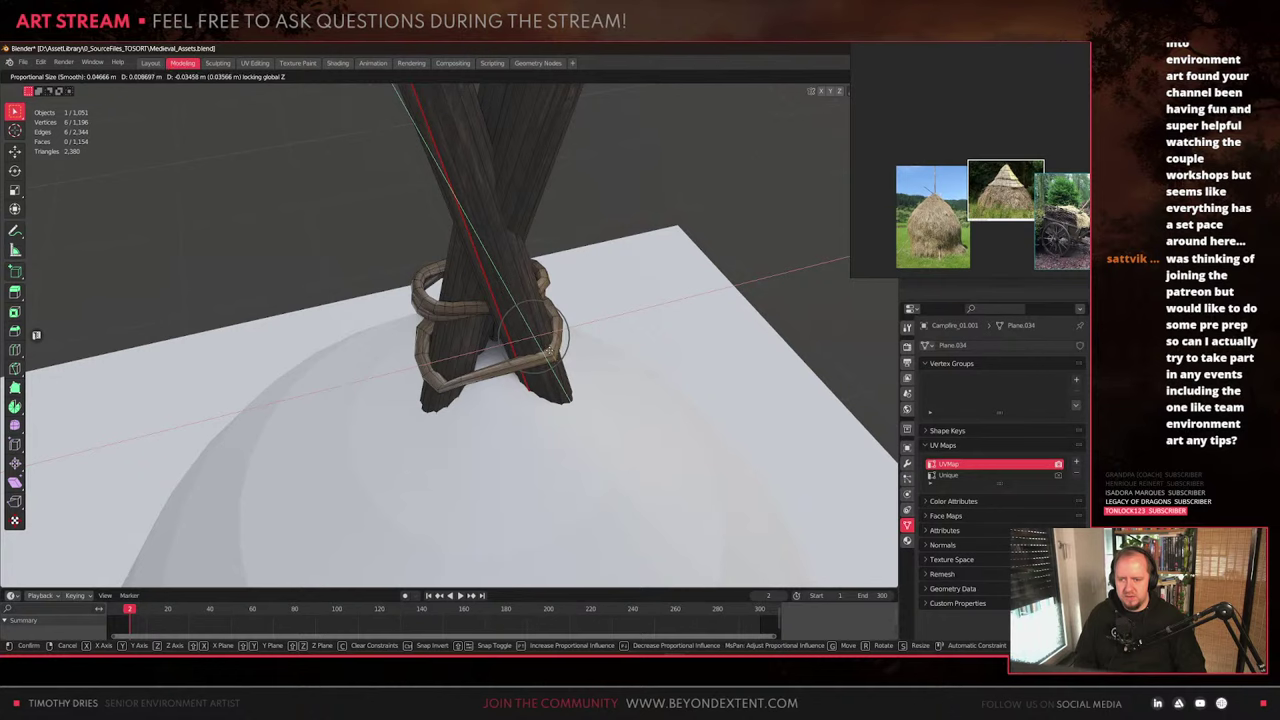
pyautogui.click(548, 351)
pyautogui.scroll(-5, 548, 351)
pyautogui.press('Tab')
# Select one pole's foot up to its seam and move it outward about 0.2 m in X and -0.07 m in Y with proportional size 1.587 m
pyautogui.moveTo(548, 351); pyautogui.dragTo(522, 265, button='middle')
pyautogui.scroll(-2, 500, 400)
pyautogui.moveTo(452, 434); pyautogui.dragTo(453, 478, button='middle')
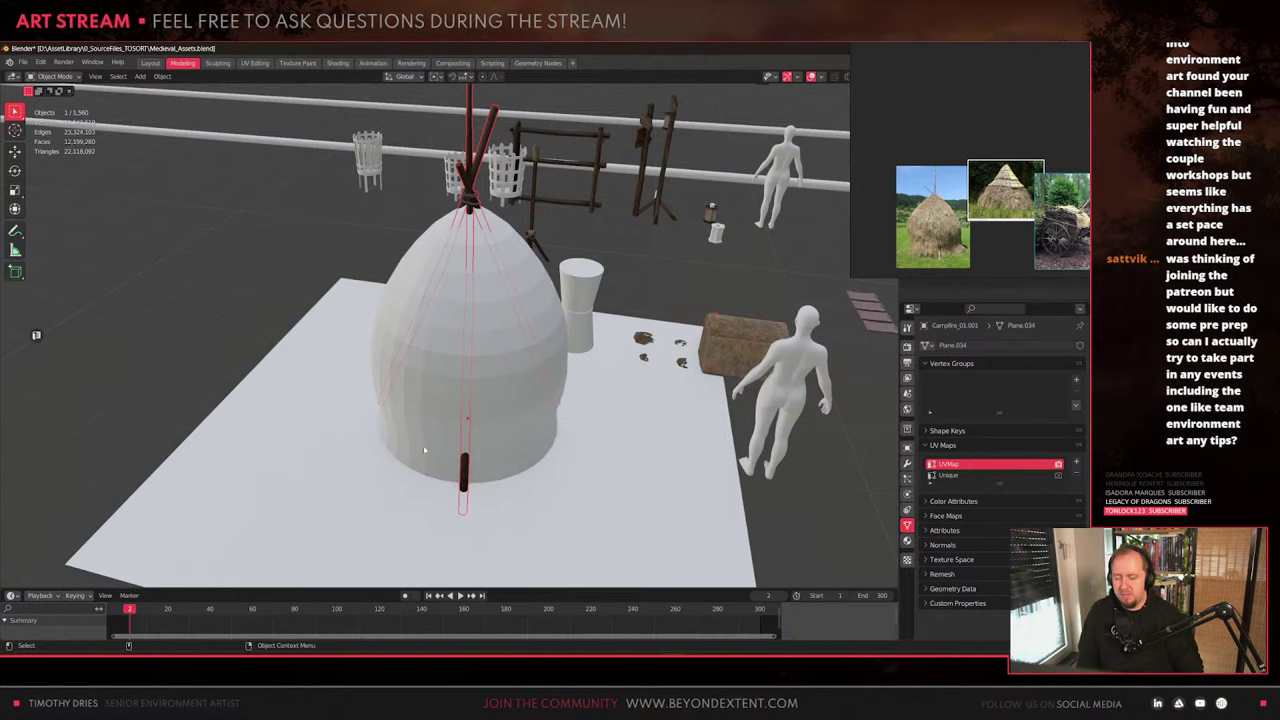
pyautogui.scroll(3, 455, 479)
pyautogui.moveTo(455, 479); pyautogui.dragTo(420, 452, button='middle')
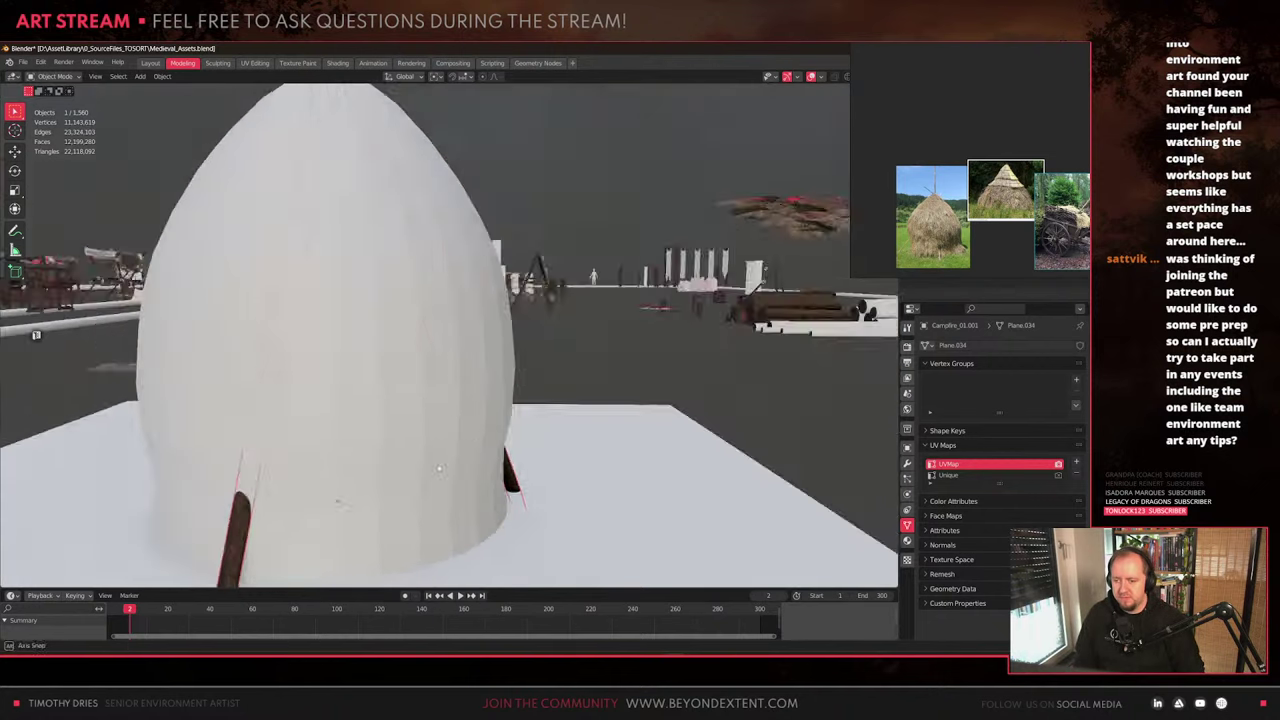
pyautogui.scroll(-4, 410, 455)
pyautogui.press('Tab')
pyautogui.press('1')
pyautogui.hotkey('shift', 'z')
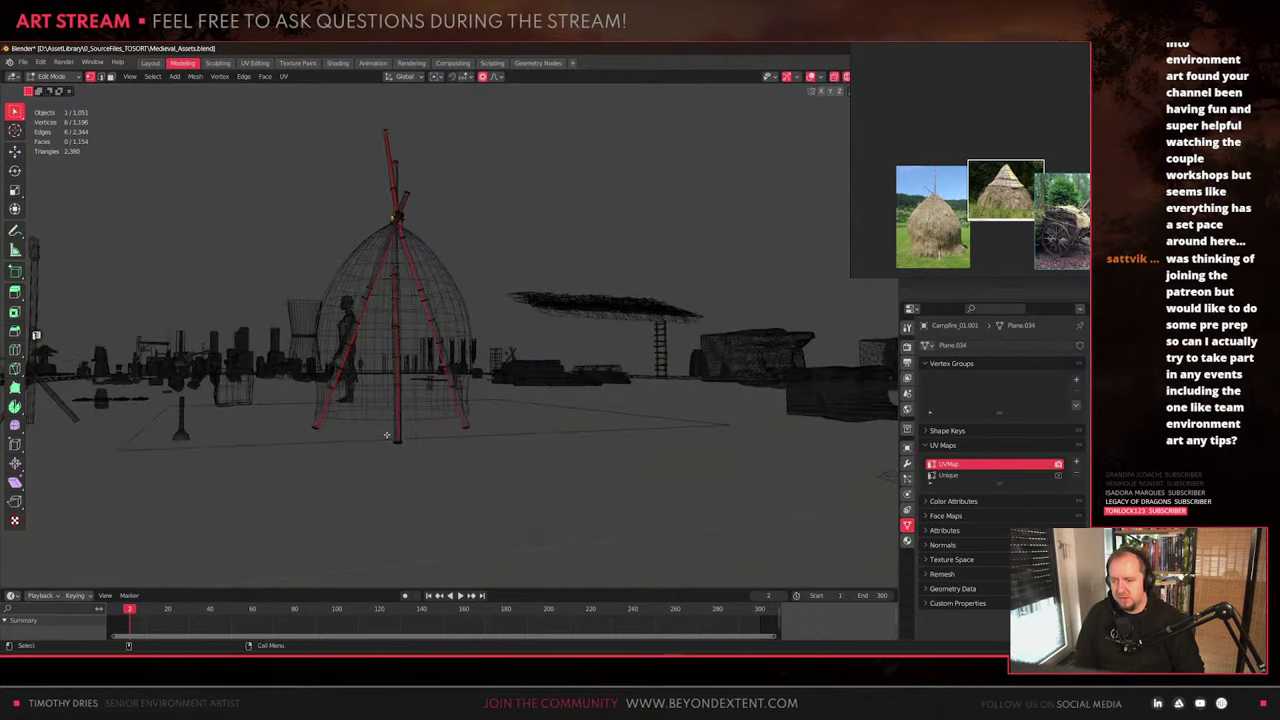
pyautogui.moveTo(389, 437); pyautogui.dragTo(427, 467)
pyautogui.hotkey('ctrl', 'l')
pyautogui.hotkey('shift', 'z')
pyautogui.moveTo(412, 434); pyautogui.dragTo(409, 469, button='middle')
pyautogui.press('g')
pyautogui.hotkey('shift', 'z')
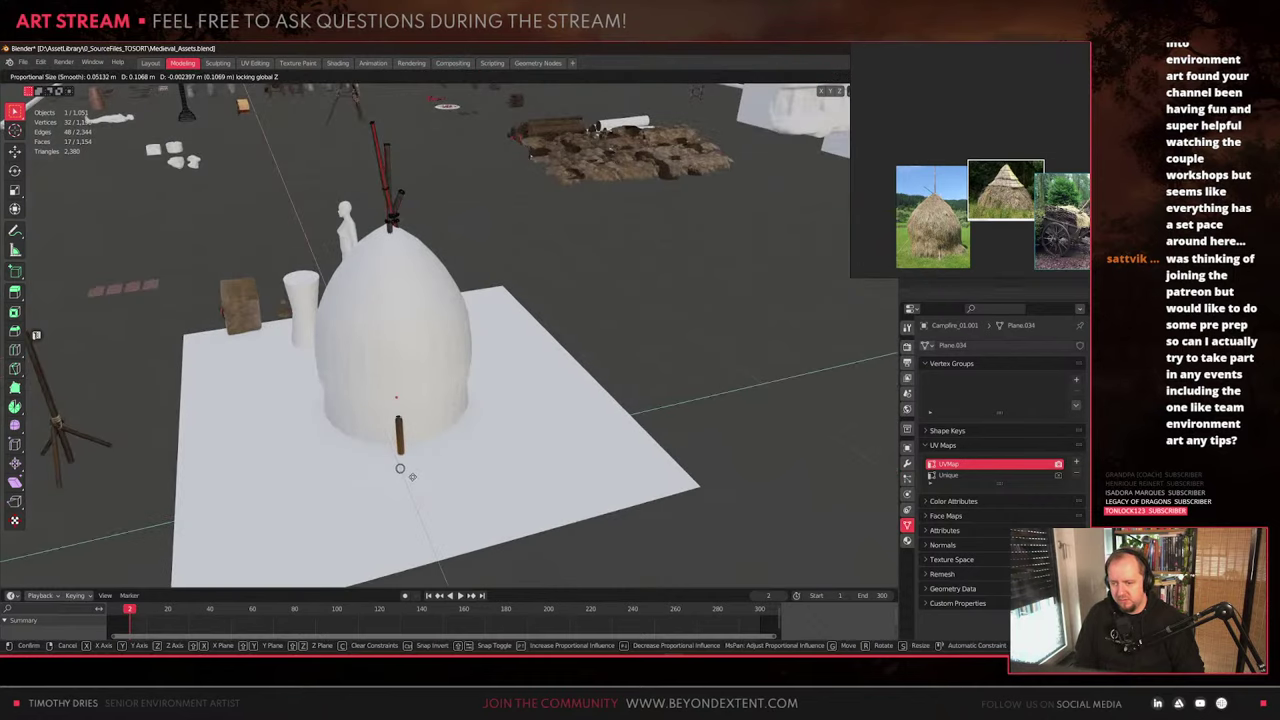
pyautogui.scroll(-20, 410, 478)
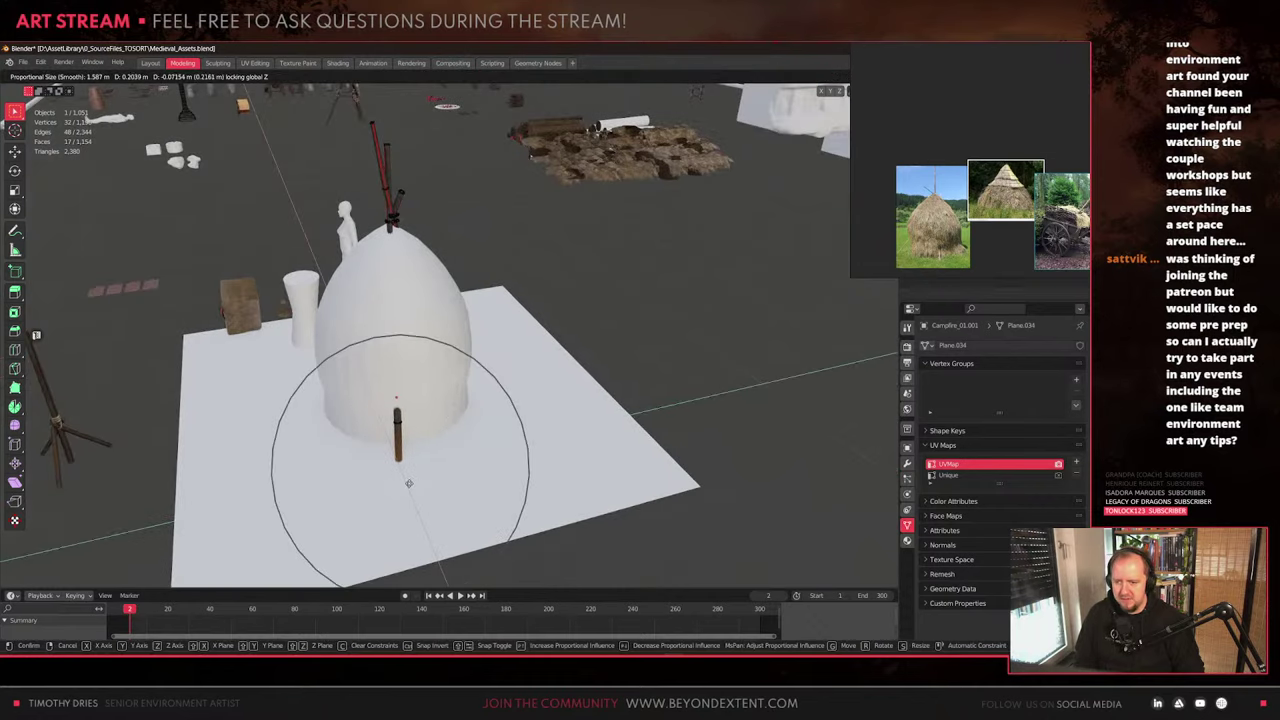
pyautogui.click(411, 483)
# Select another pole's foot up to its seam and move it outward about -0.06 m in X and 0.12 m in Y
pyautogui.moveTo(411, 483); pyautogui.dragTo(295, 460, button='middle')
pyautogui.hotkey('shift', 'z')
pyautogui.moveTo(443, 419); pyautogui.dragTo(518, 488)
pyautogui.hotkey('ctrl', 'l')
pyautogui.hotkey('shift', 'z')
pyautogui.moveTo(494, 434); pyautogui.dragTo(492, 449, button='middle')
pyautogui.press('g')
pyautogui.hotkey('shift', 'z')
pyautogui.click(491, 452)
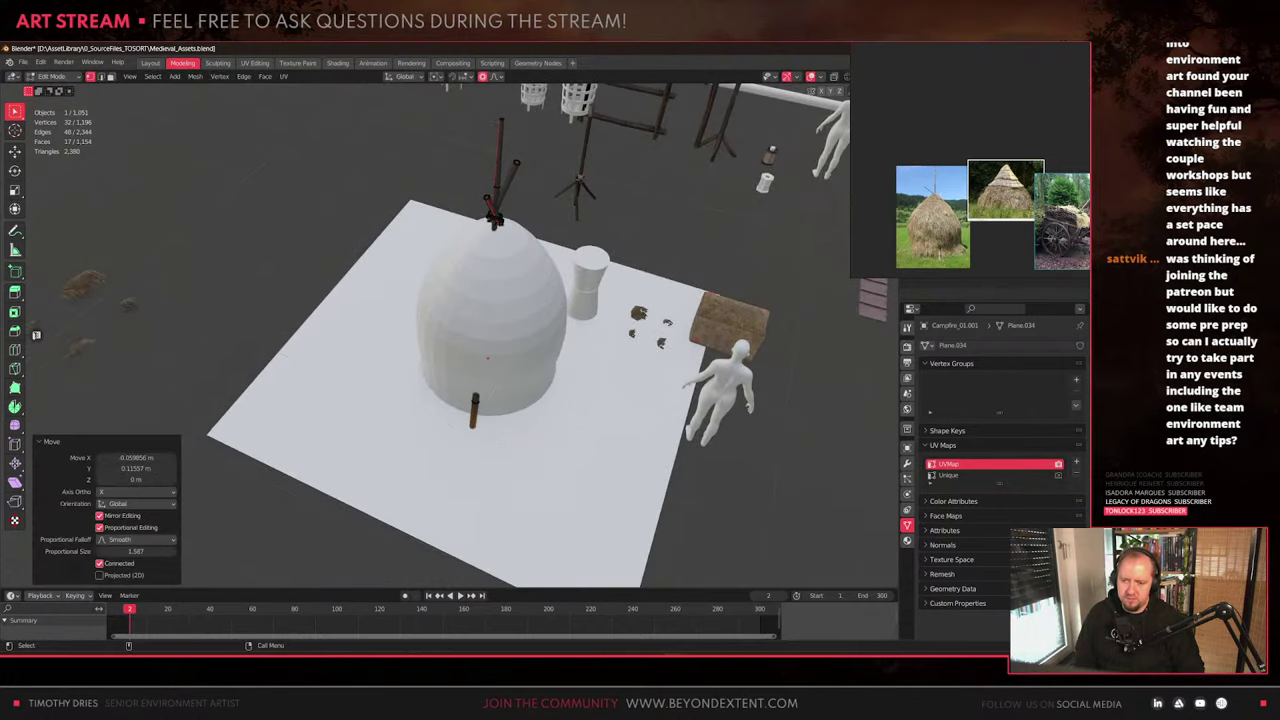
pyautogui.scroll(3, 581, 434)
pyautogui.hotkey('shift', 'z')
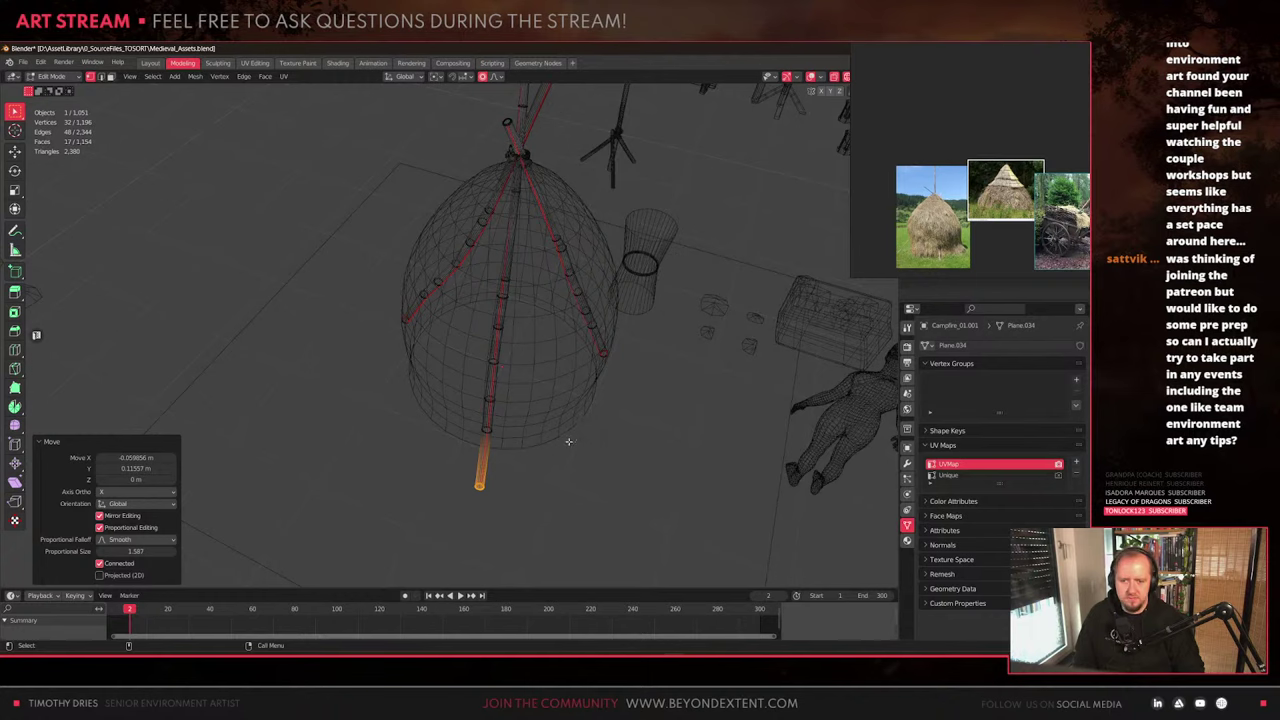
# Finish editing the poles and open the haystack blockout in Edit Mode with vertex selection
pyautogui.moveTo(568, 441); pyautogui.dragTo(581, 416, button='middle')
pyautogui.hotkey('alt', 'z')
pyautogui.hotkey('alt', 'z')
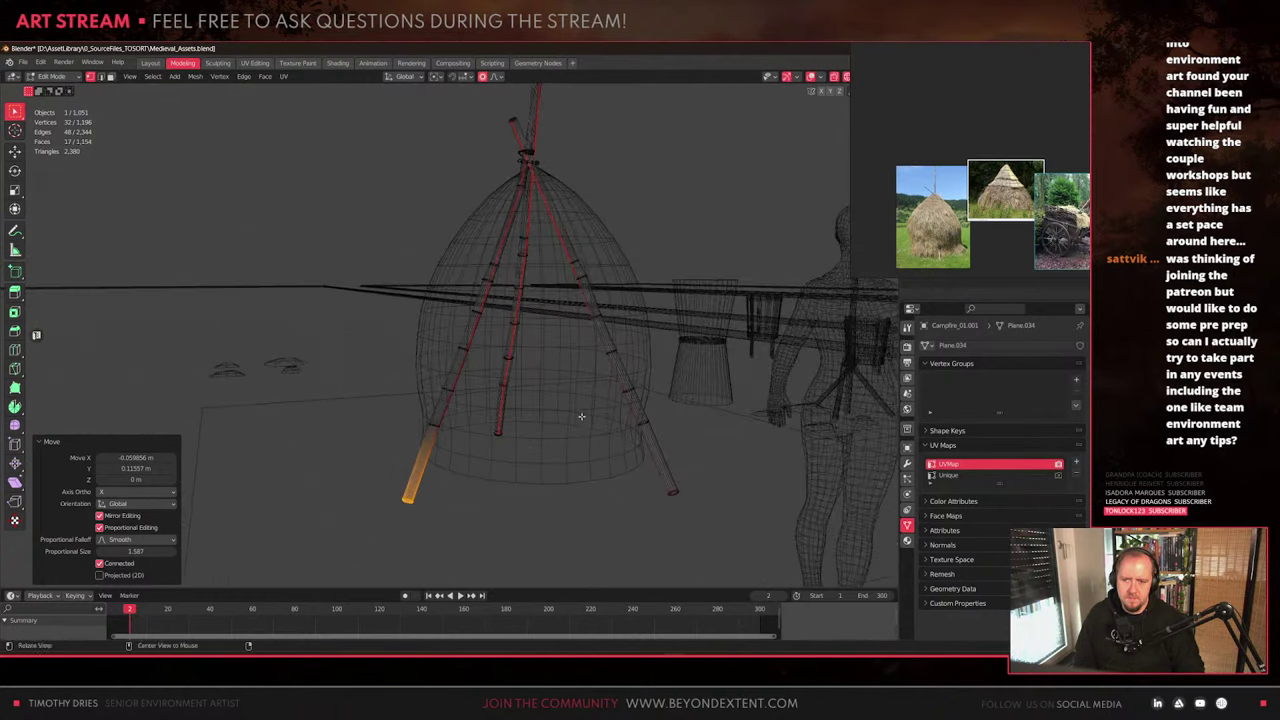
pyautogui.scroll(-2, 582, 417)
pyautogui.press('Tab')
pyautogui.keyDown('alt'); pyautogui.moveTo(583, 417); pyautogui.dragTo(497, 394); pyautogui.keyUp('alt')
pyautogui.scroll(1, 497, 394)
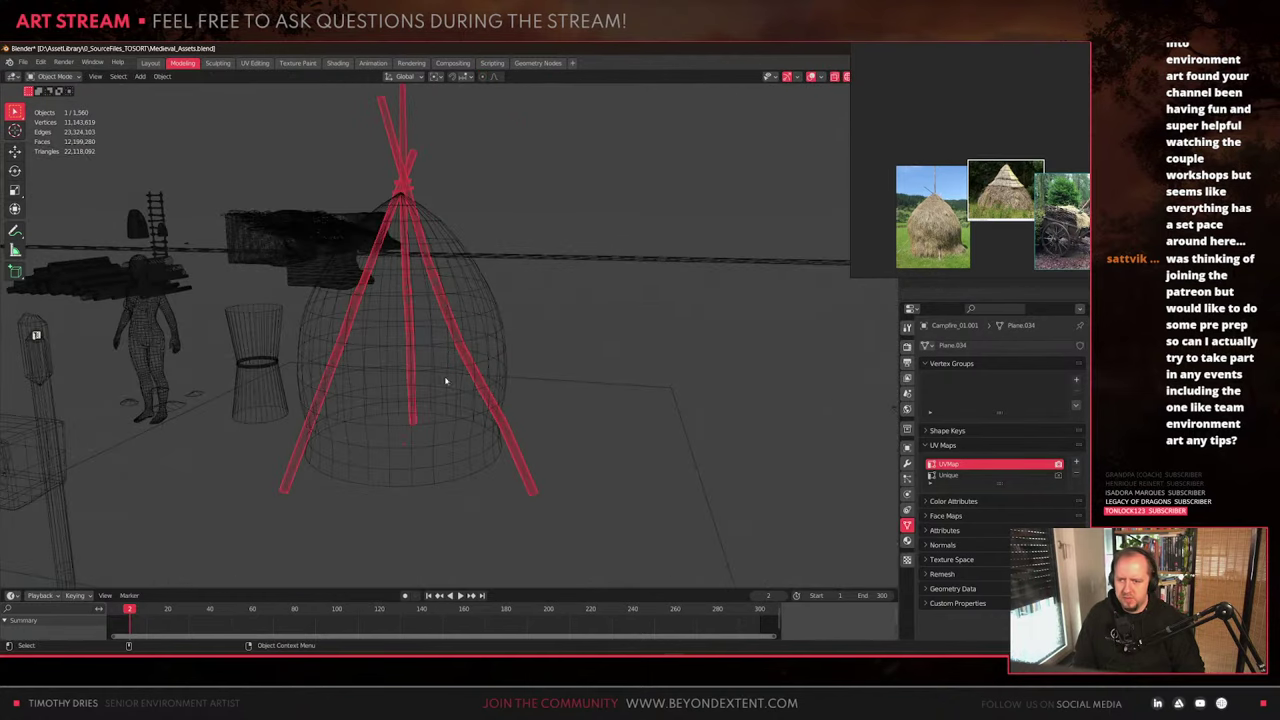
pyautogui.click(449, 284)
pyautogui.keyDown('alt'); pyautogui.moveTo(450, 284); pyautogui.dragTo(465, 348, button='middle'); pyautogui.keyUp('alt')
pyautogui.press('1')
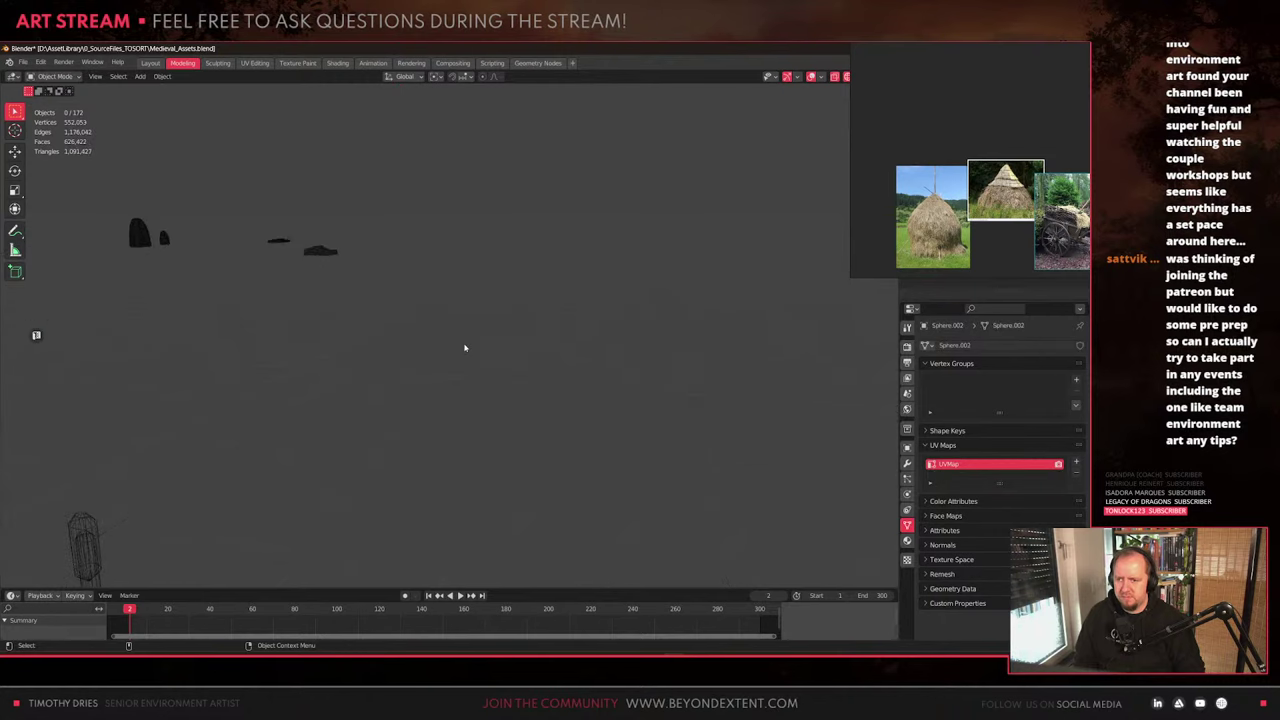
pyautogui.hotkey('alt', 'h')
pyautogui.press('Tab')
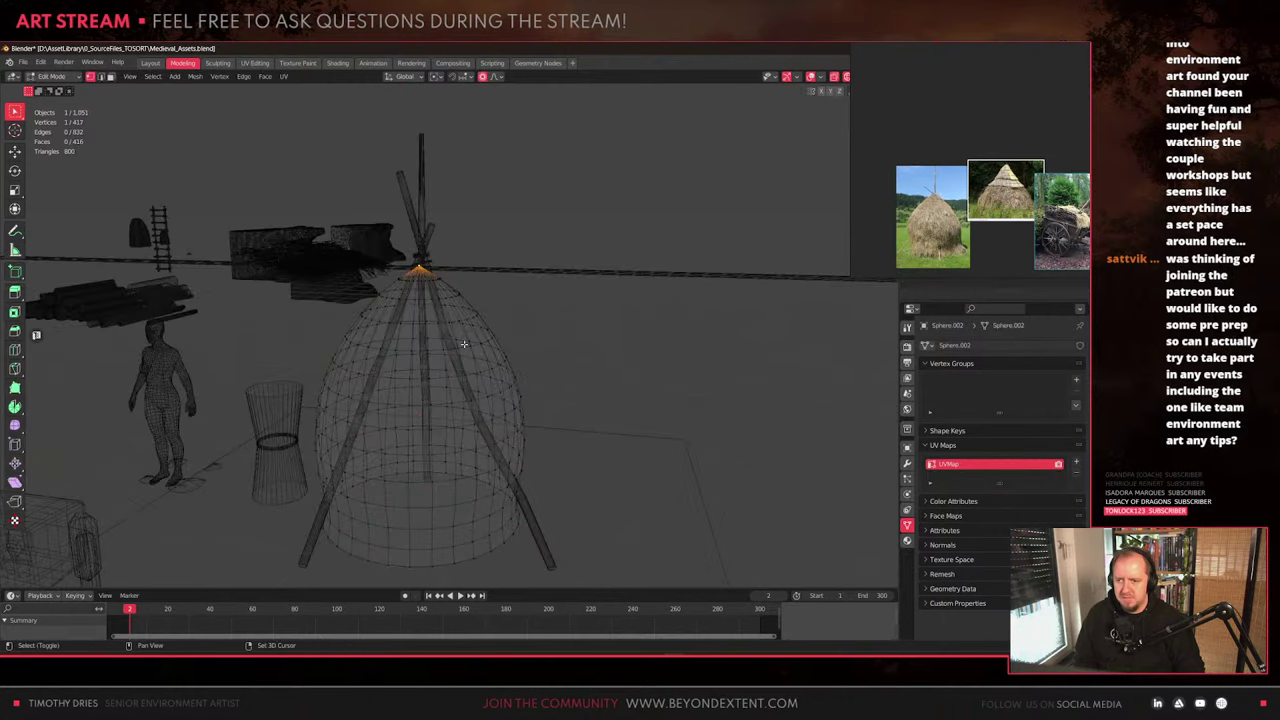
# Turn off X-ray and lower the haystack's tip vertex about 0.056 m in Z with proportional size 0.285 m
pyautogui.hotkey('alt', 'z')
pyautogui.keyDown('alt'); pyautogui.moveTo(443, 336); pyautogui.dragTo(454, 331); pyautogui.keyUp('alt')
pyautogui.scroll(5, 938, 213)
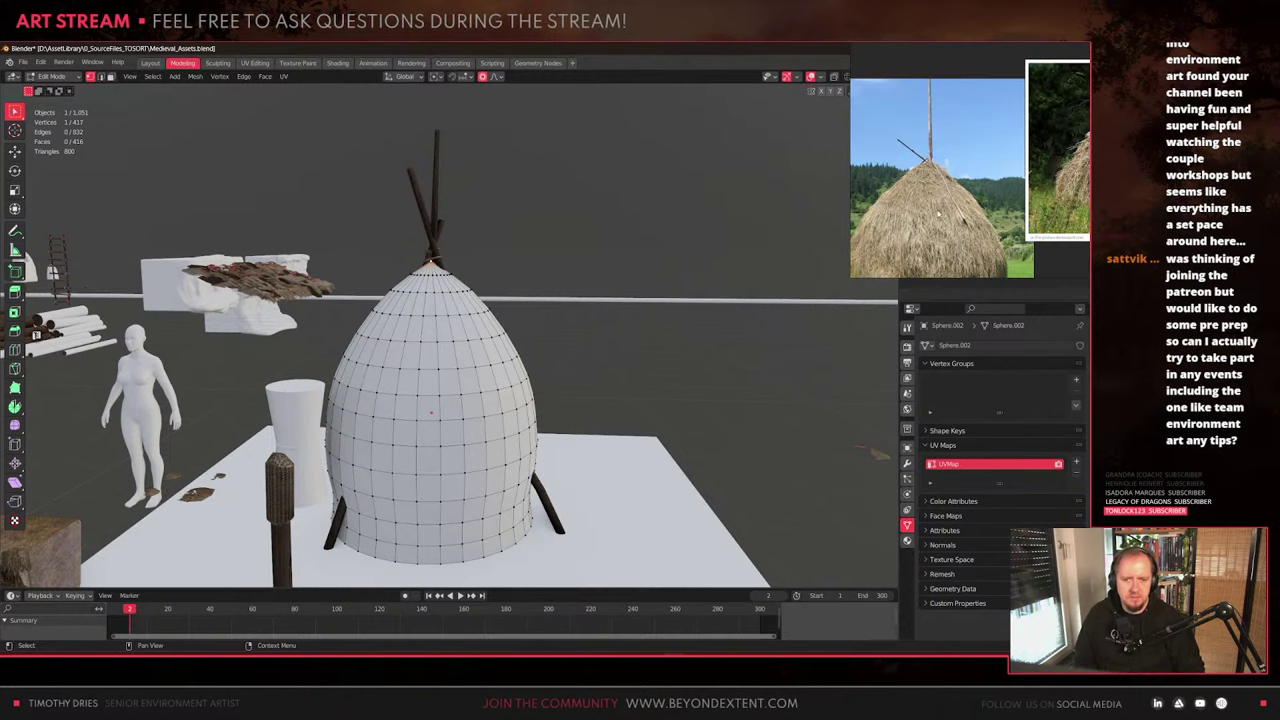
pyautogui.moveTo(489, 308); pyautogui.dragTo(495, 322, button='middle')
pyautogui.press('g')
pyautogui.press('z')
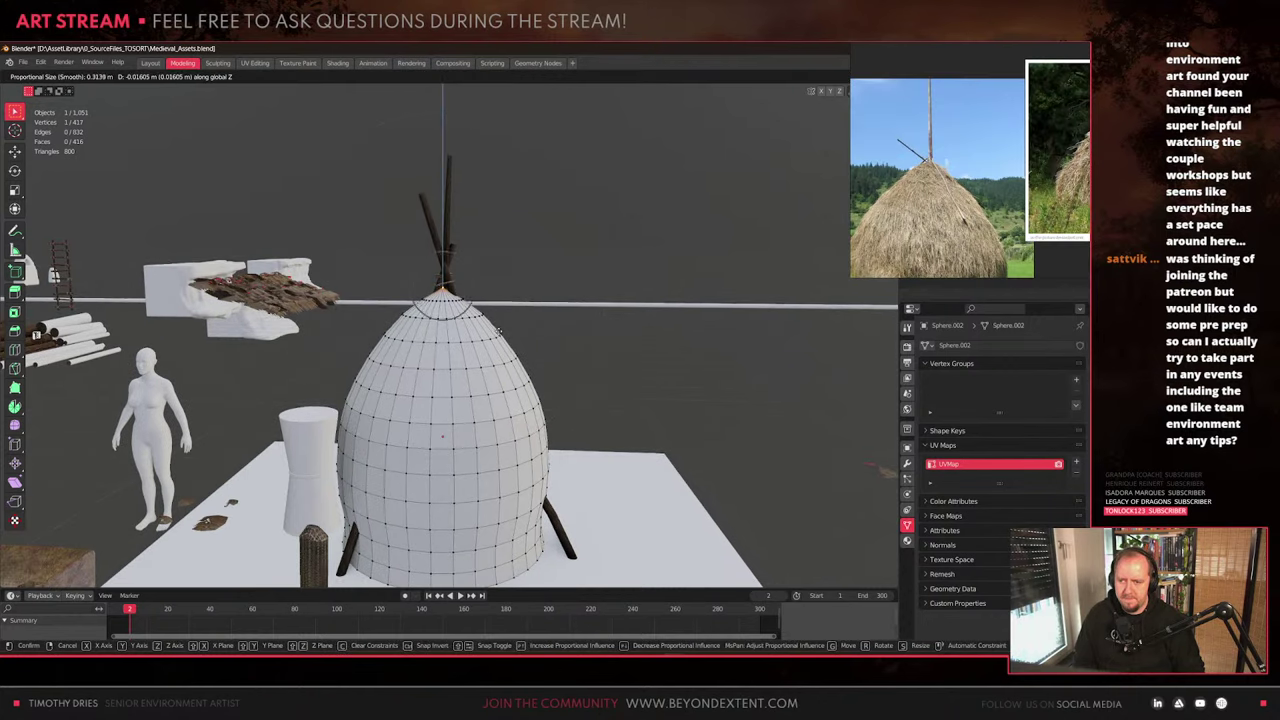
pyautogui.click(497, 337)
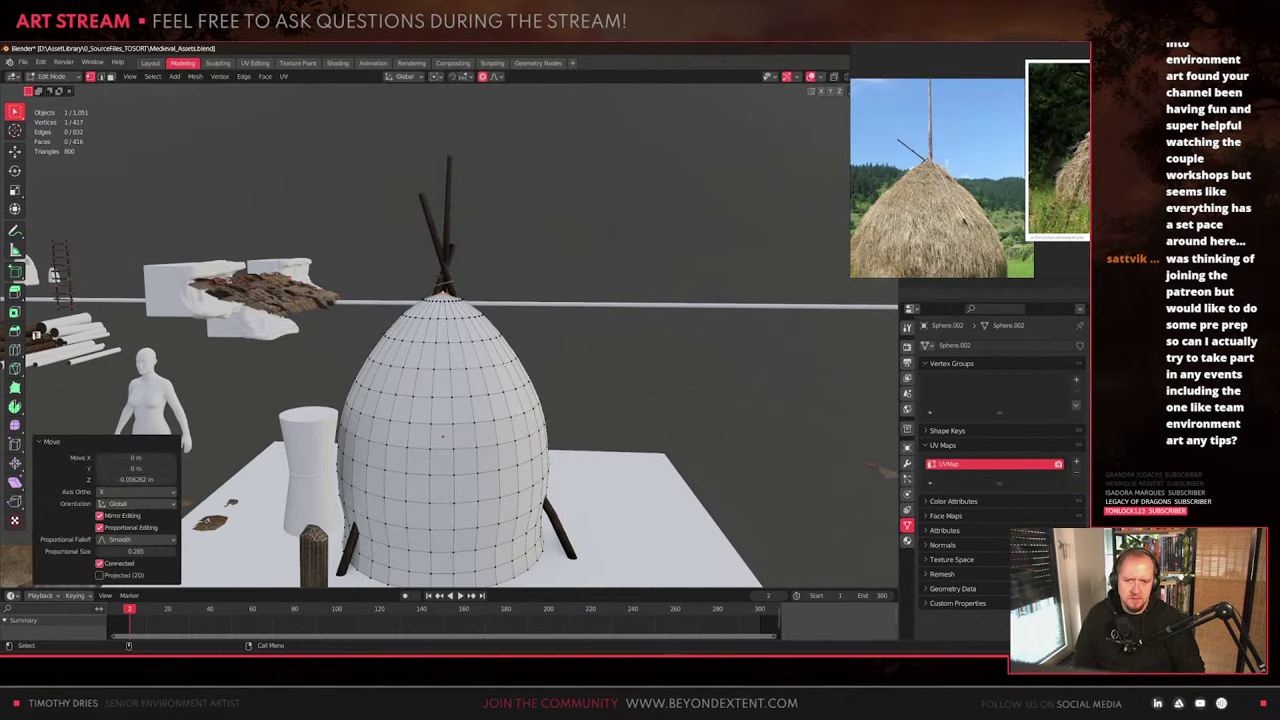
# Examine the haystack reference's pole and rope, the thatched-cap haystack and the hay cart with its pitchfork
pyautogui.scroll(3, 1025, 218)
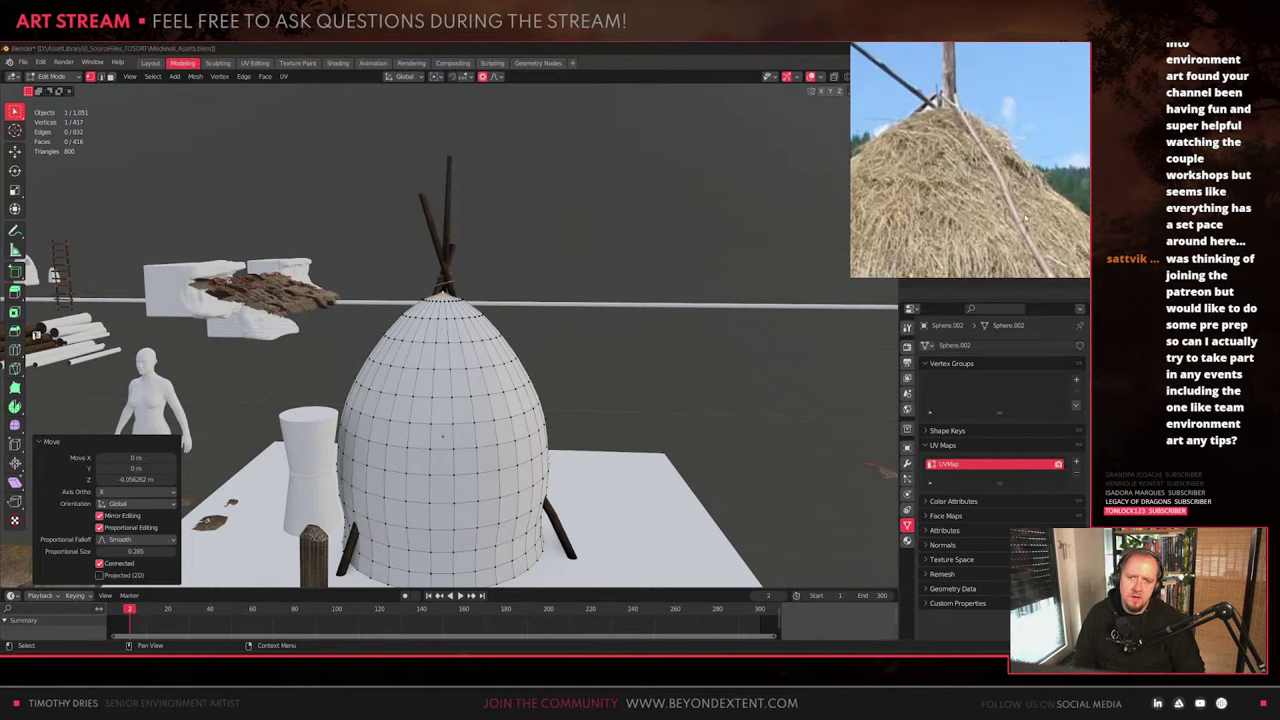
pyautogui.scroll(-3, 1024, 218)
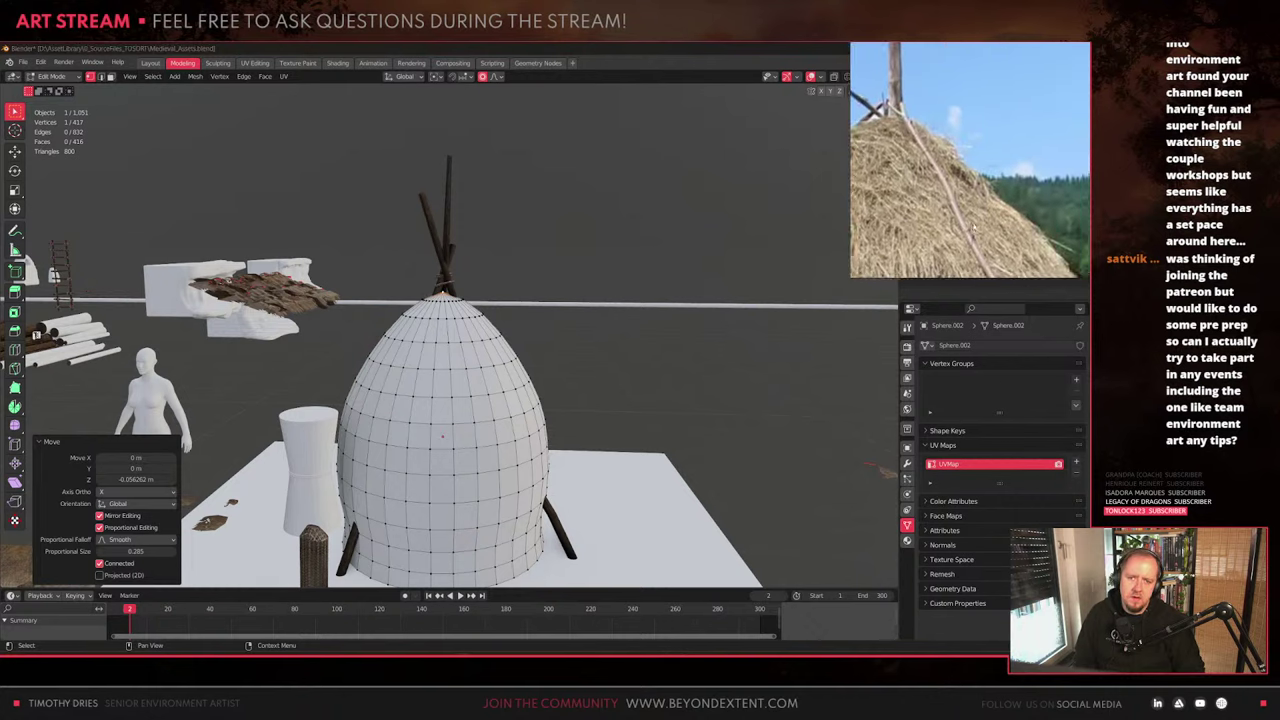
pyautogui.moveTo(966, 222); pyautogui.dragTo(966, 212, button='middle')
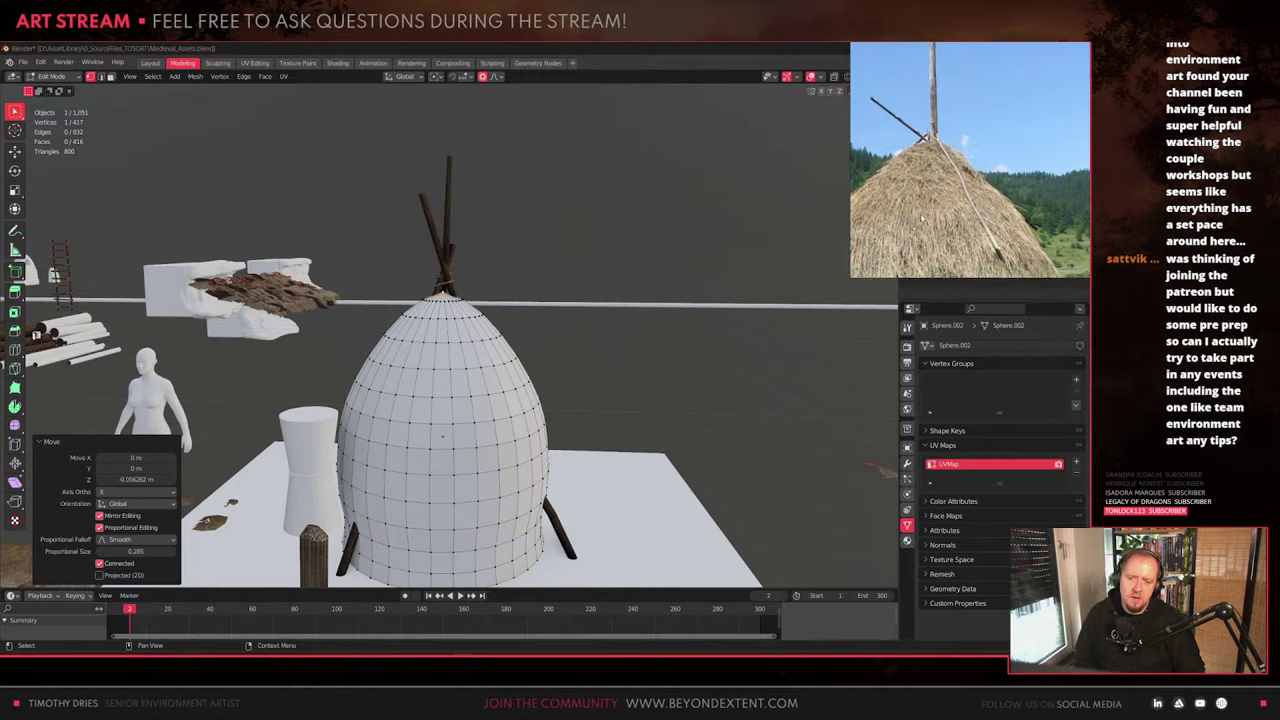
pyautogui.scroll(3, 921, 217)
pyautogui.scroll(-4, 957, 170)
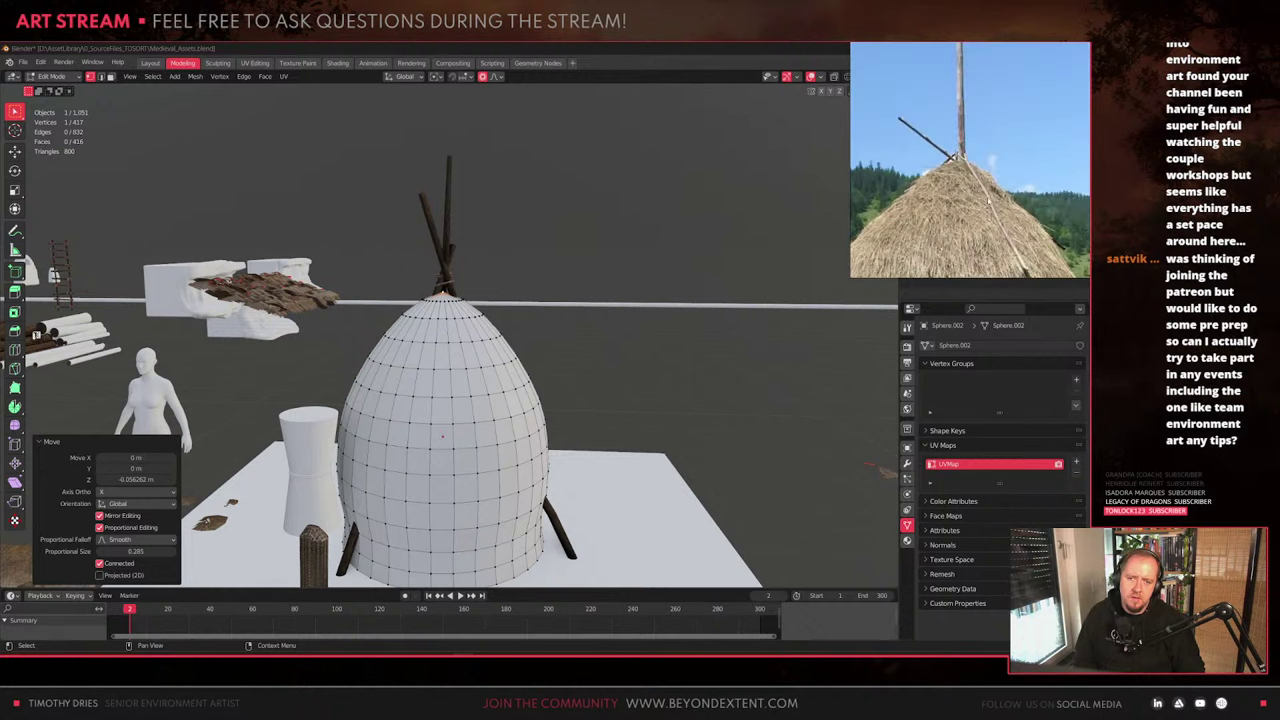
pyautogui.moveTo(1012, 229); pyautogui.dragTo(1000, 155, button='middle')
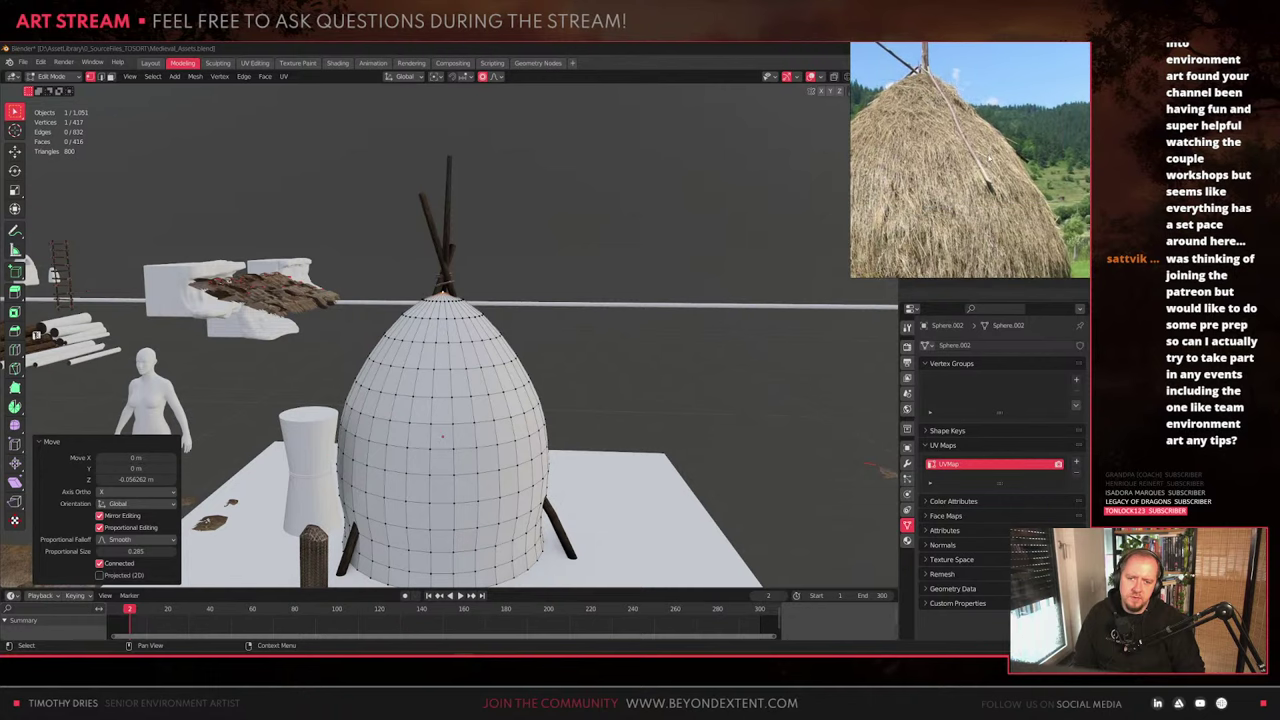
pyautogui.scroll(-4, 1005, 160)
pyautogui.moveTo(1084, 184); pyautogui.dragTo(988, 248, button='middle')
pyautogui.scroll(3, 1051, 170)
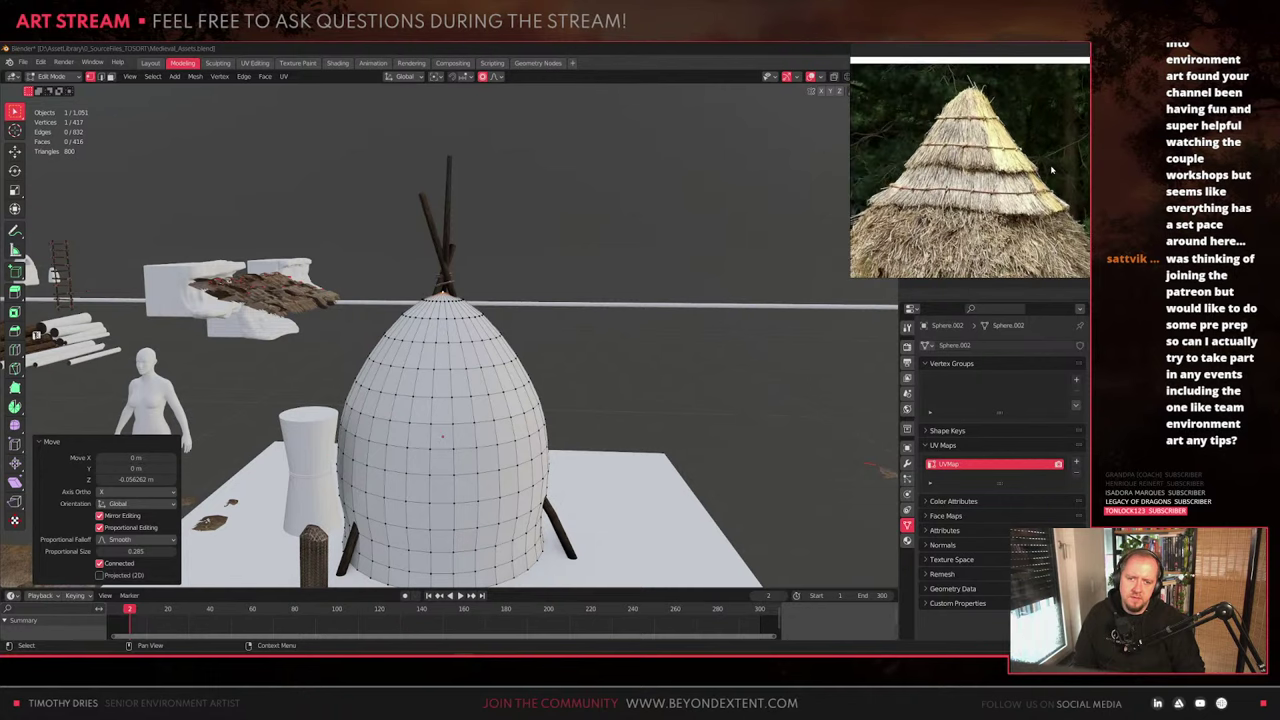
pyautogui.scroll(-2, 1051, 170)
pyautogui.click(594, 297)
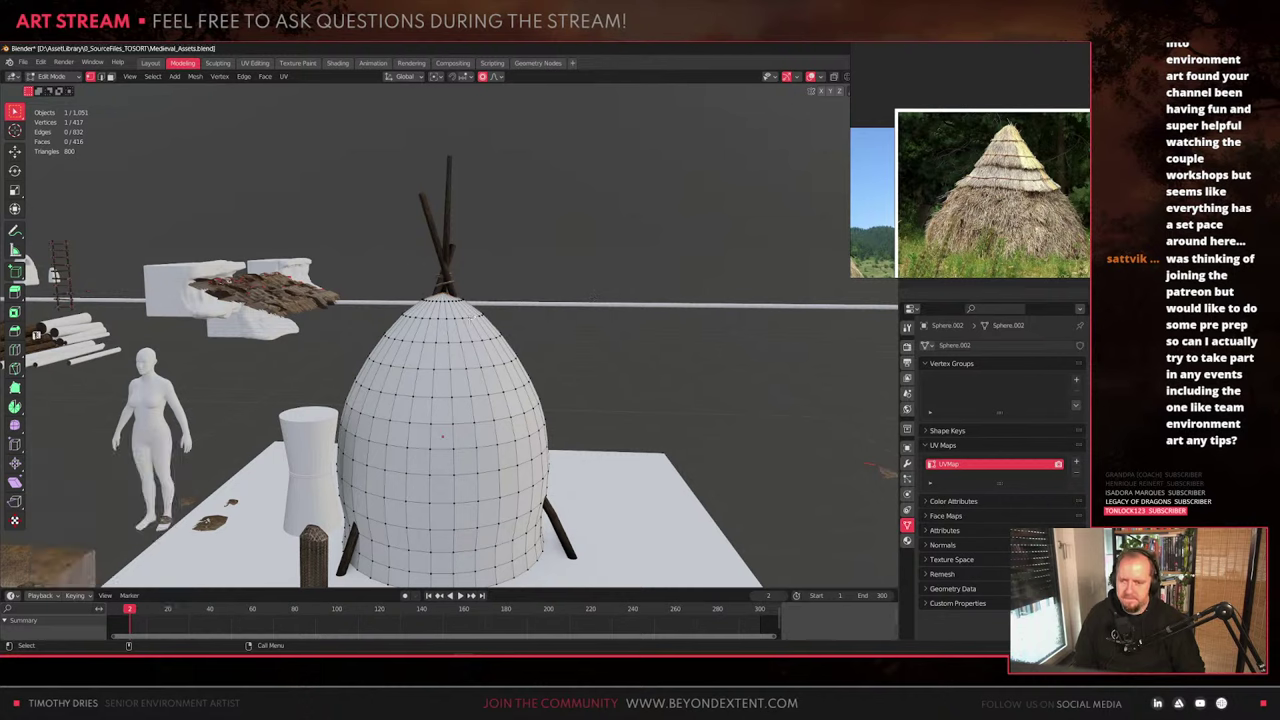
pyautogui.scroll(5, 1010, 184)
pyautogui.scroll(-3, 1013, 184)
pyautogui.moveTo(1013, 185); pyautogui.dragTo(960, 182, button='middle')
pyautogui.scroll(-2, 969, 173)
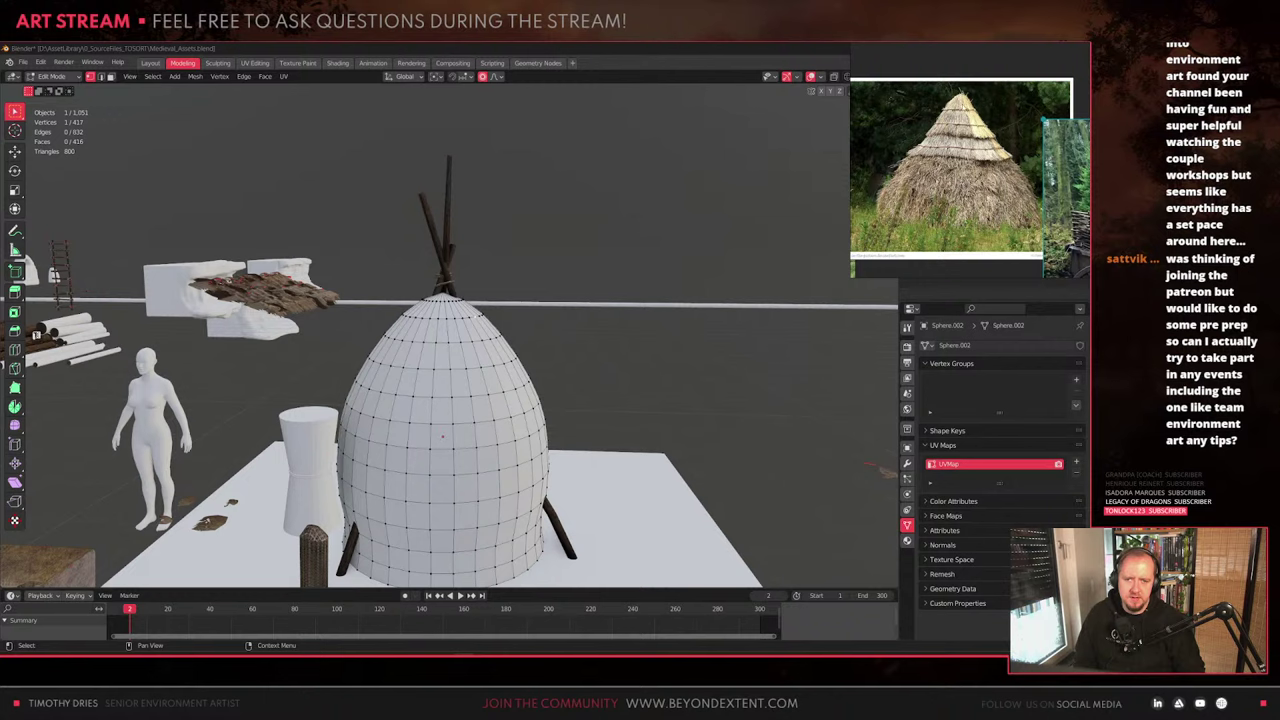
pyautogui.scroll(-4, 980, 172)
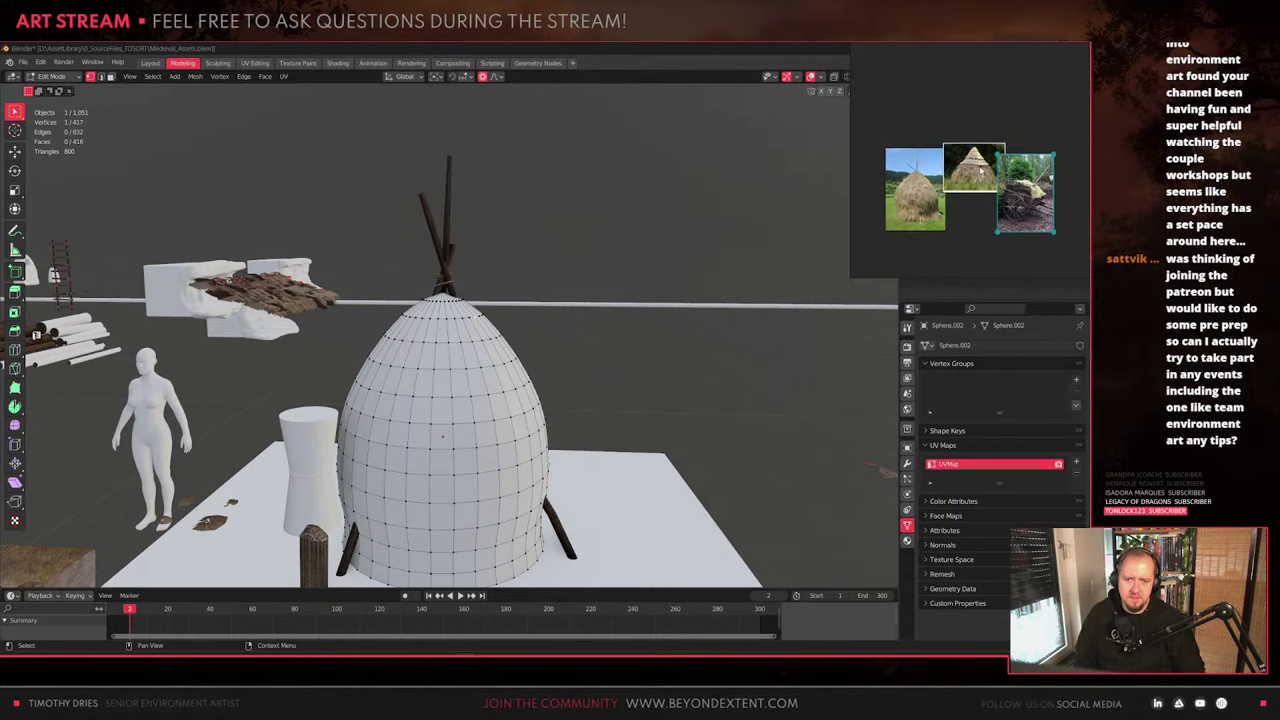
pyautogui.scroll(5, 926, 229)
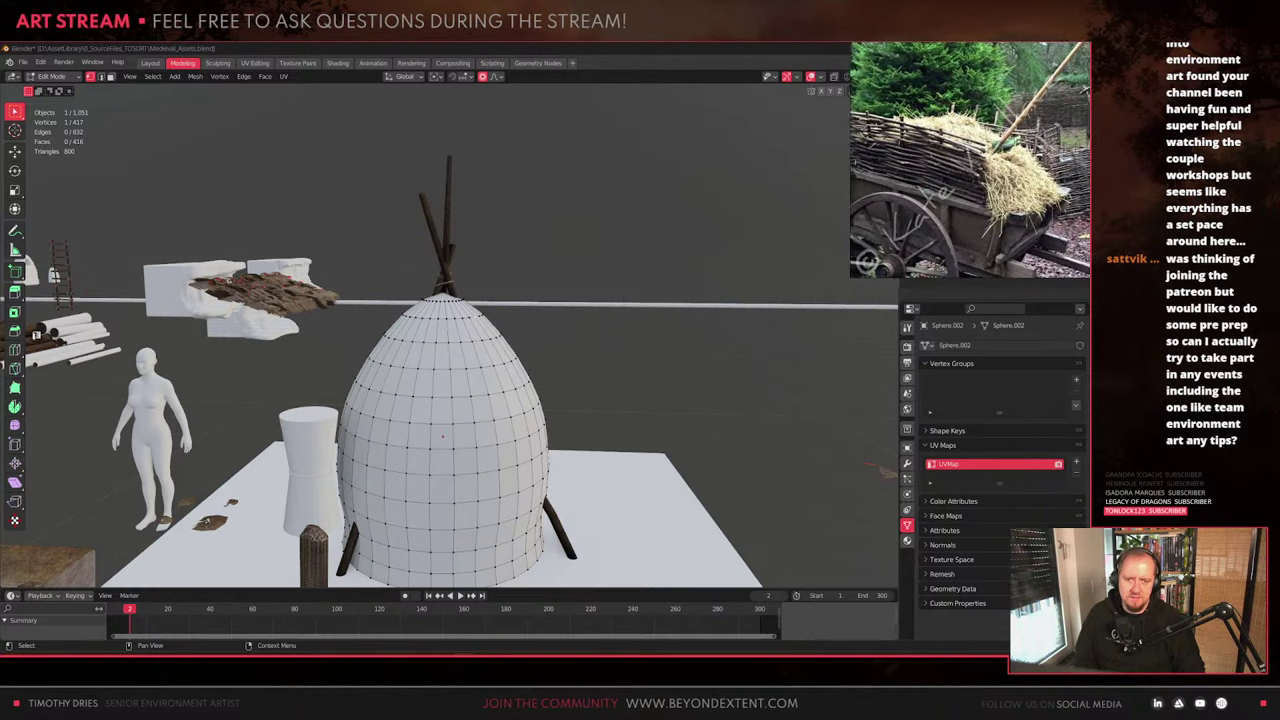
pyautogui.scroll(-1, 926, 229)
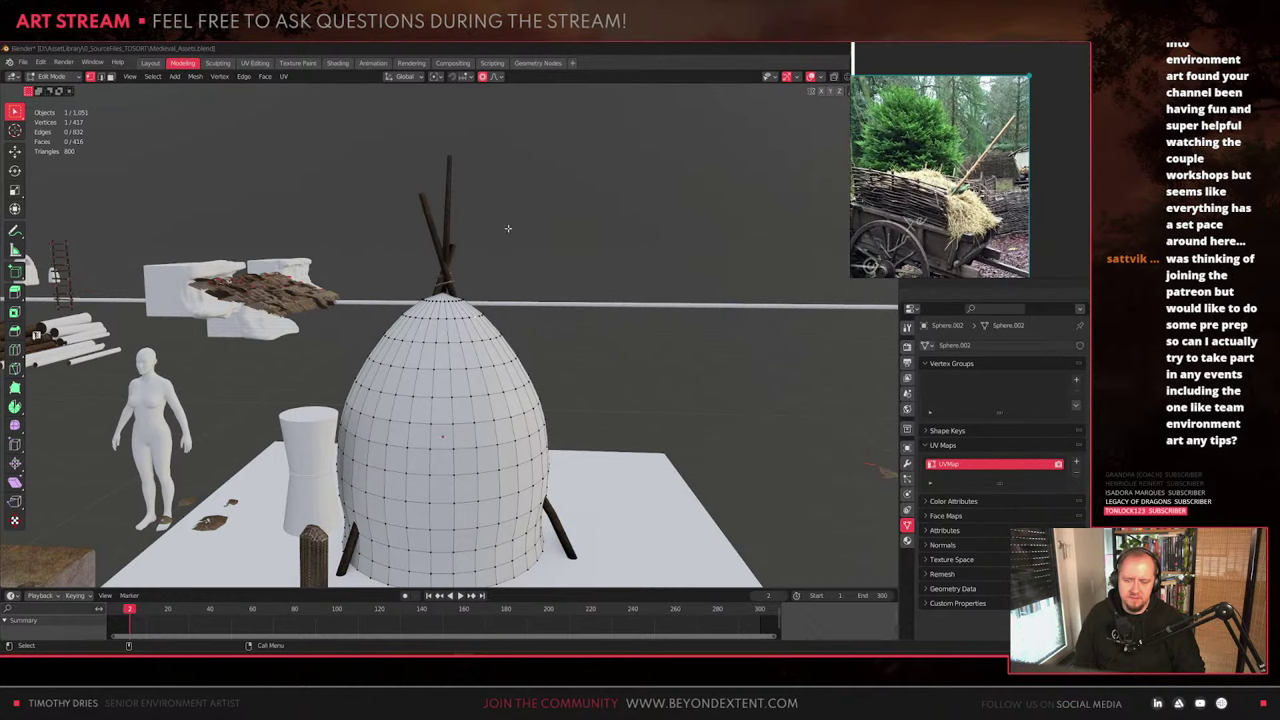
# Leave Edit Mode on the haystack and add a 2 m cube to the scene
pyautogui.click(508, 229)
pyautogui.scroll(4, 508, 229)
pyautogui.press('Tab')
pyautogui.scroll(-6, 515, 300)
pyautogui.moveTo(535, 330); pyautogui.dragTo(498, 378, button='middle')
pyautogui.scroll(-5, 432, 400)
pyautogui.scroll(5, 375, 408)
pyautogui.hotkey('ctrl', 'a')
pyautogui.click(588, 366)
pyautogui.hotkey('shift', 'a')
pyautogui.moveTo(626, 338)
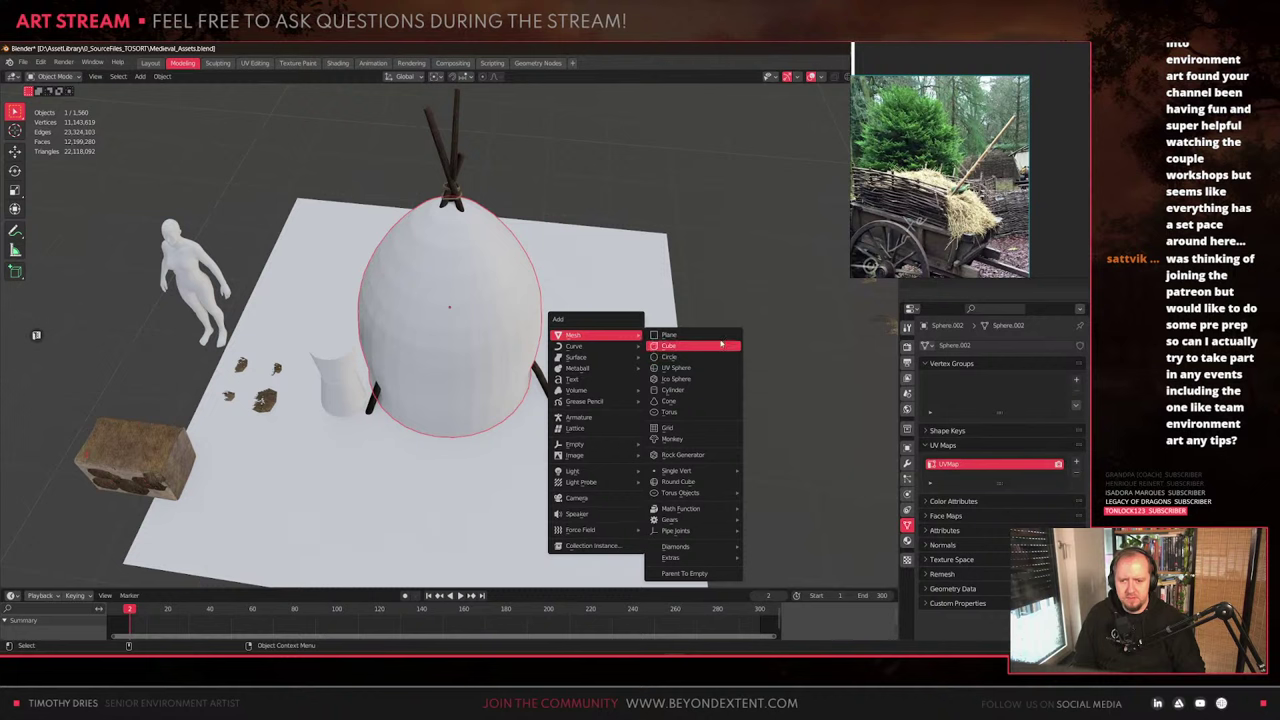
pyautogui.click(681, 346)
# Move the cube about 4.07 m in X and 0.49 m in Y, off the ground plane
pyautogui.scroll(-6, 487, 375)
pyautogui.press('g')
pyautogui.hotkey('shift', 'z')
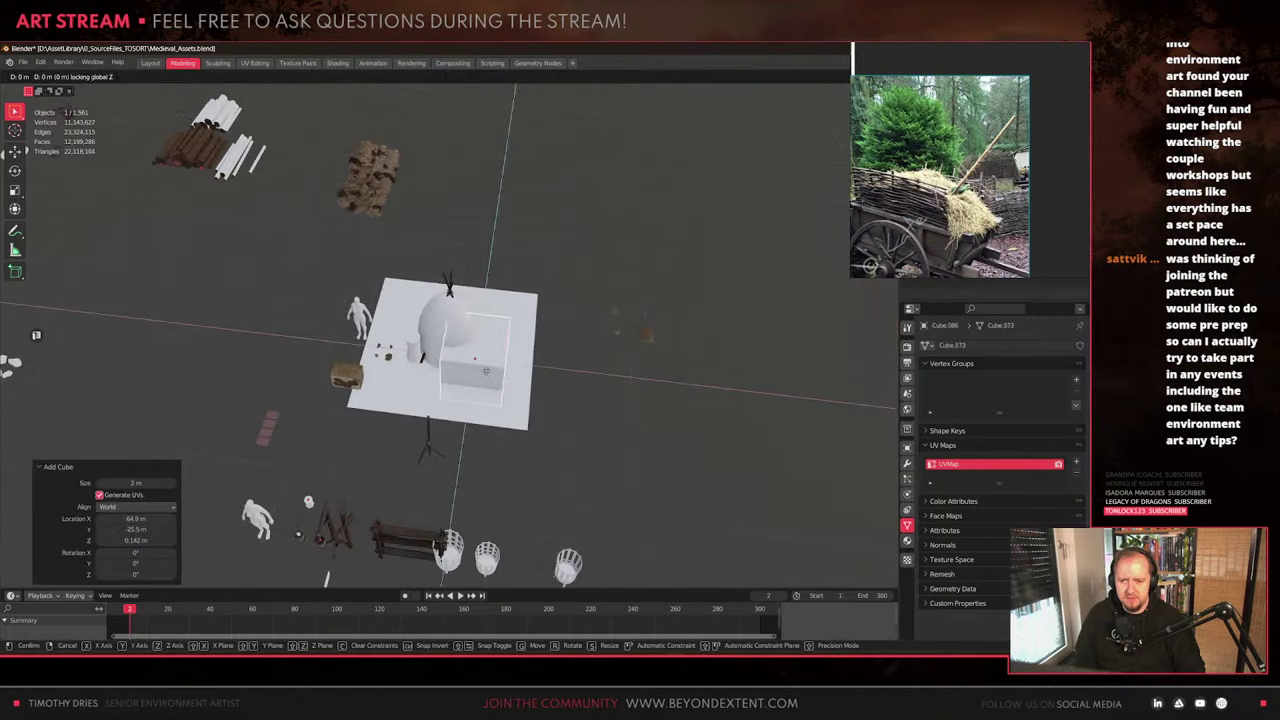
pyautogui.click(617, 384)
# Scale the cube to about 0.03 in X and Y as a thin upright handle and raise it about 0.86 m
pyautogui.press('KP_Decimal')
pyautogui.scroll(-5, 602, 394)
pyautogui.press('s')
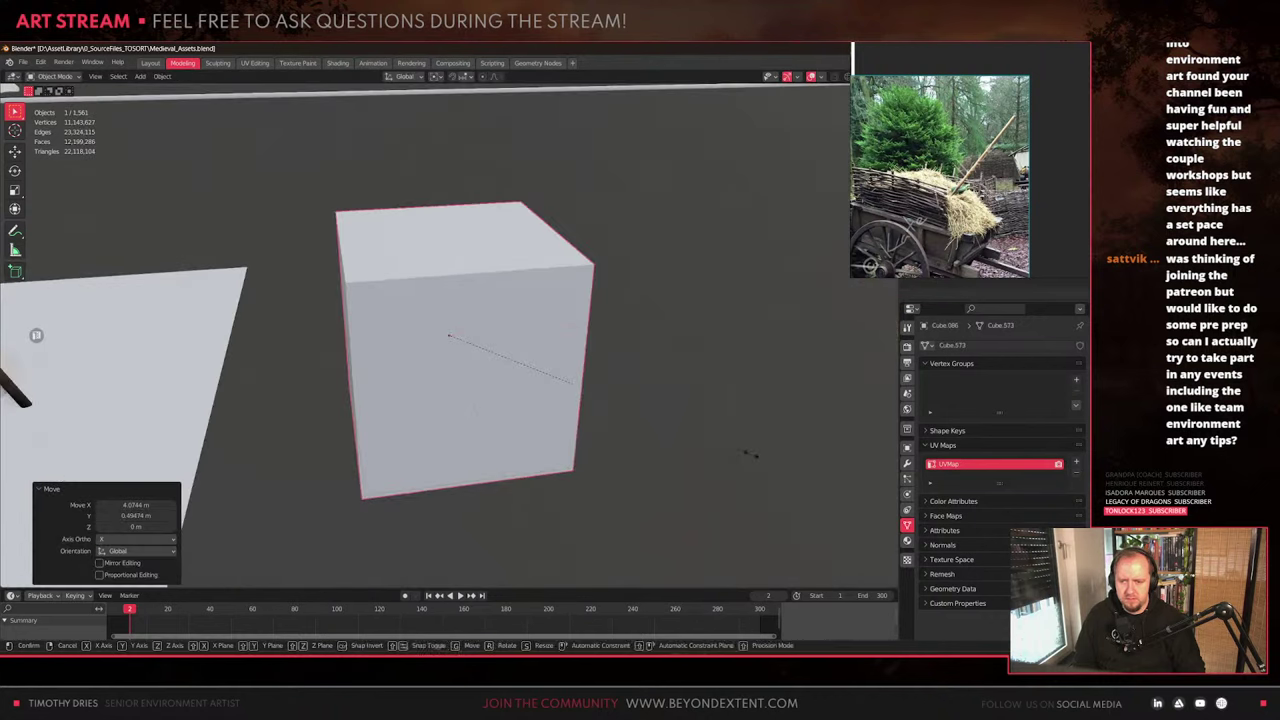
pyautogui.hotkey('shift', 'z')
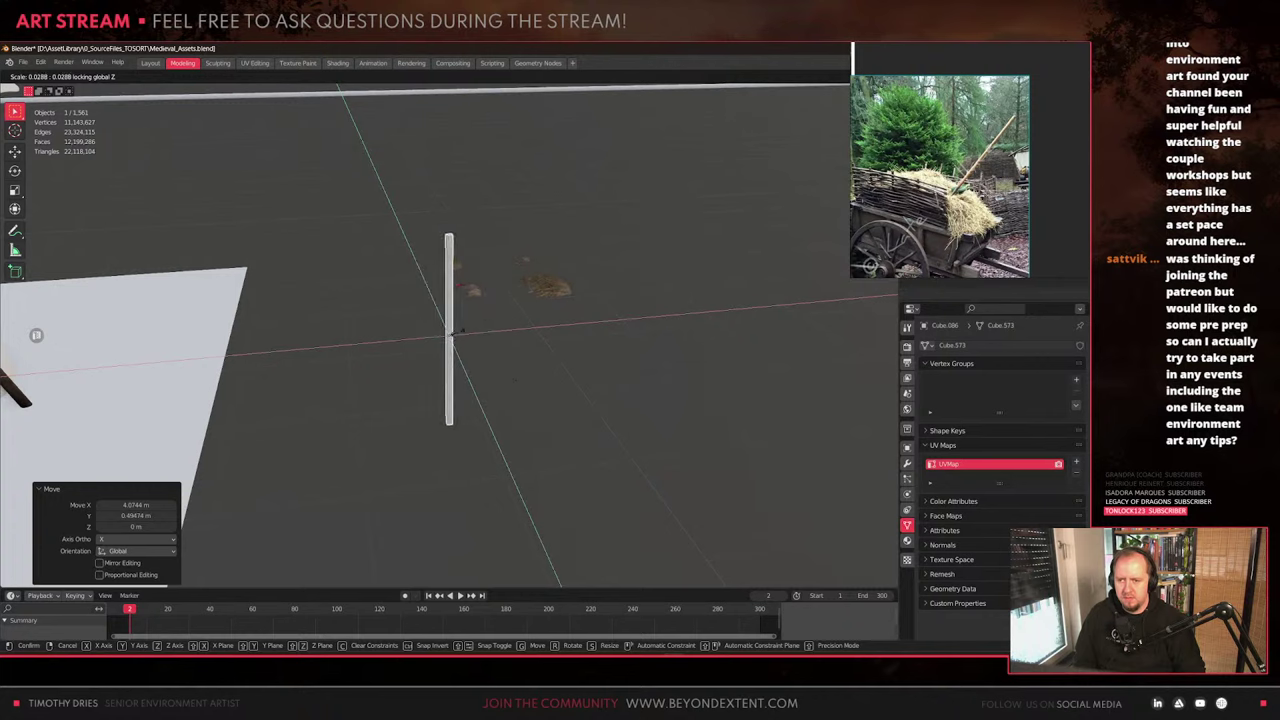
pyautogui.click(458, 336)
pyautogui.press('g')
pyautogui.press('z')
pyautogui.click(478, 265)
# Duplicate the handle 1 m downward and scale the copy to 0.179 in Z as a short prong
pyautogui.keyDown('shift'); pyautogui.moveTo(477, 283); pyautogui.dragTo(475, 312, button='middle'); pyautogui.keyUp('shift')
pyautogui.scroll(2, 474, 350)
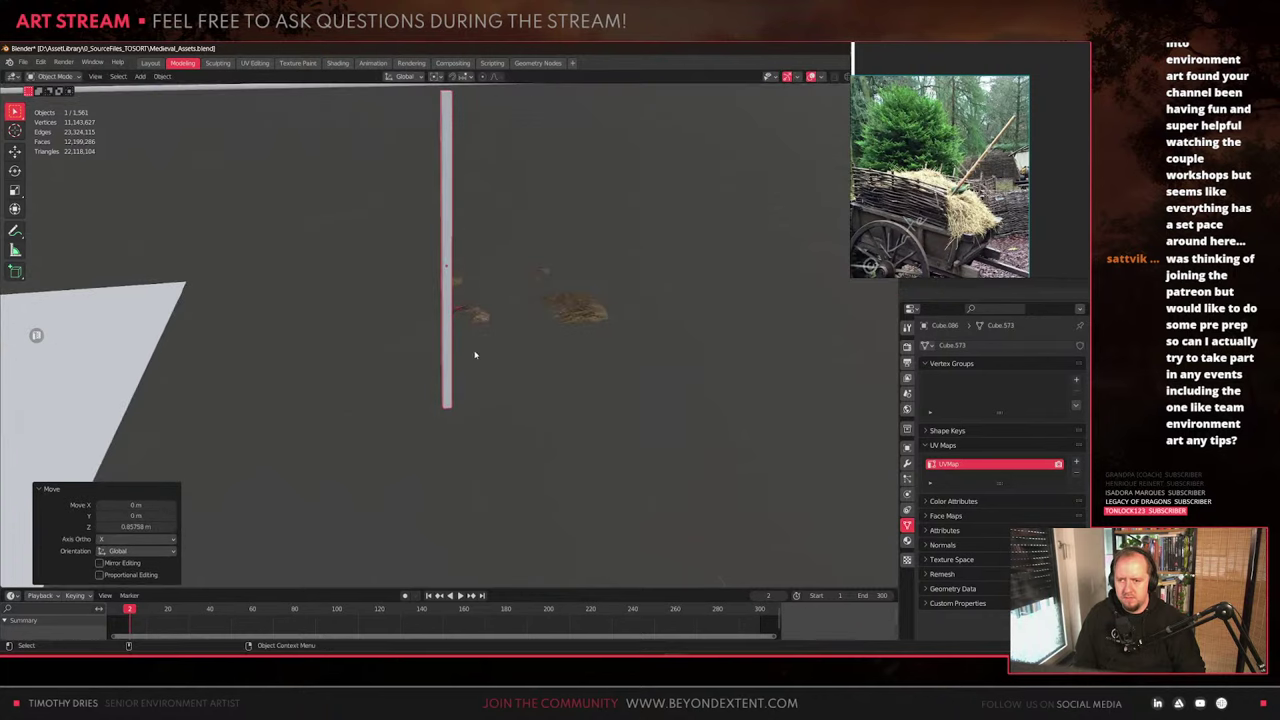
pyautogui.hotkey('shift', 'd')
pyautogui.press('z')
pyautogui.keyDown('ctrl'); pyautogui.click(481, 442); pyautogui.keyUp('ctrl')
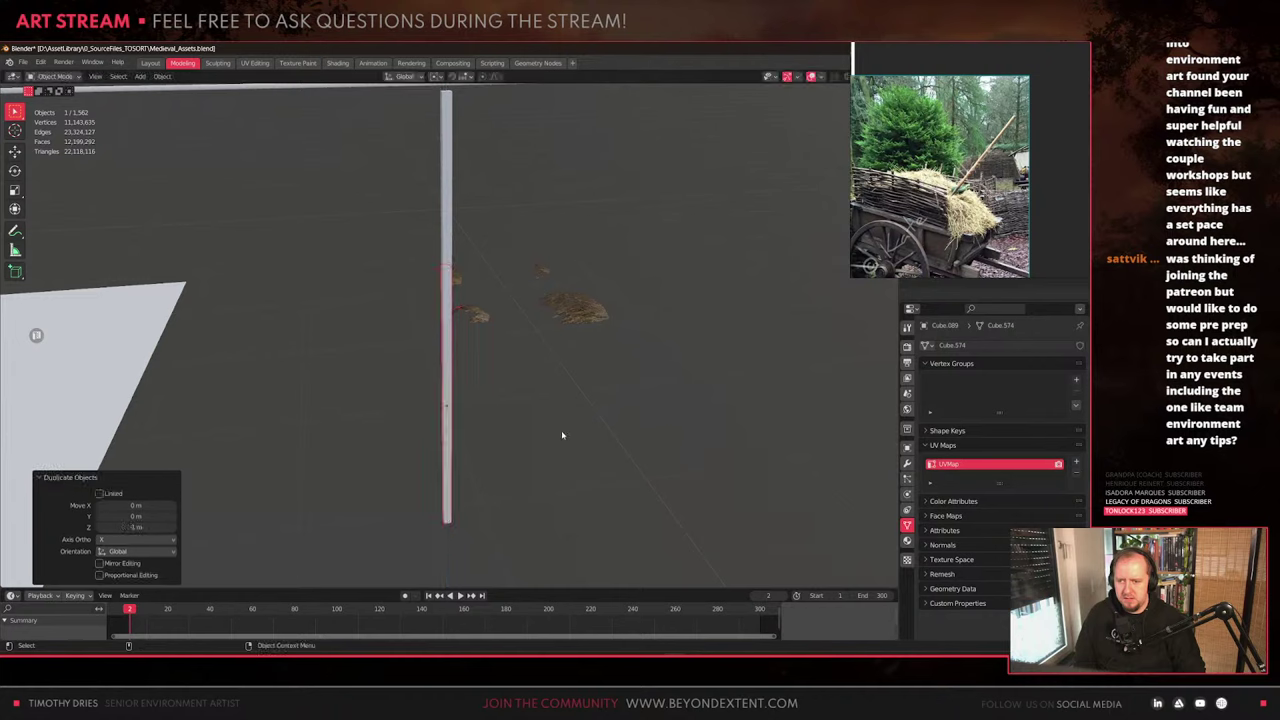
pyautogui.press('s')
pyautogui.press('z')
pyautogui.click(462, 393)
# Duplicate the short prong about -0.13 m in X, and copy that one about 0.26 m to the handle's other side
pyautogui.scroll(3, 462, 393)
pyautogui.moveTo(462, 393); pyautogui.dragTo(500, 440, button='middle')
pyautogui.hotkey('shift', 'd')
pyautogui.press('z')
pyautogui.press('x')
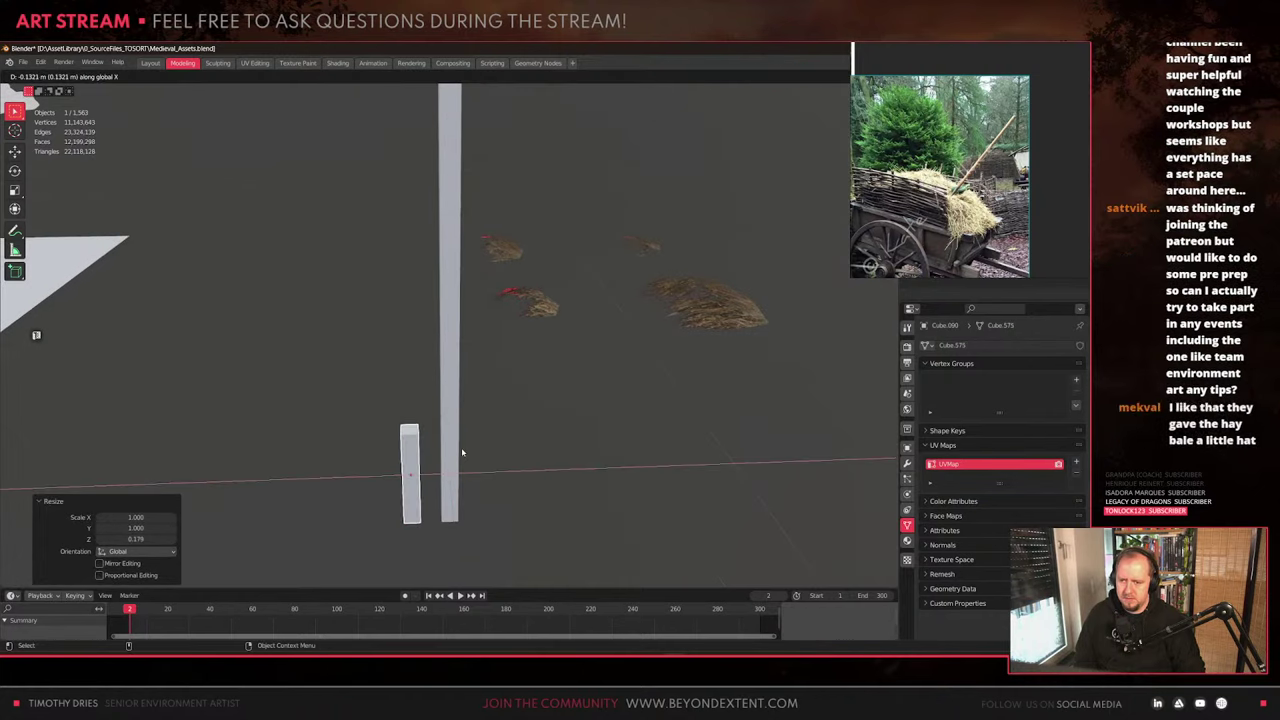
pyautogui.click(461, 447)
pyautogui.hotkey('shift', 'd')
pyautogui.press('x')
pyautogui.click(536, 448)
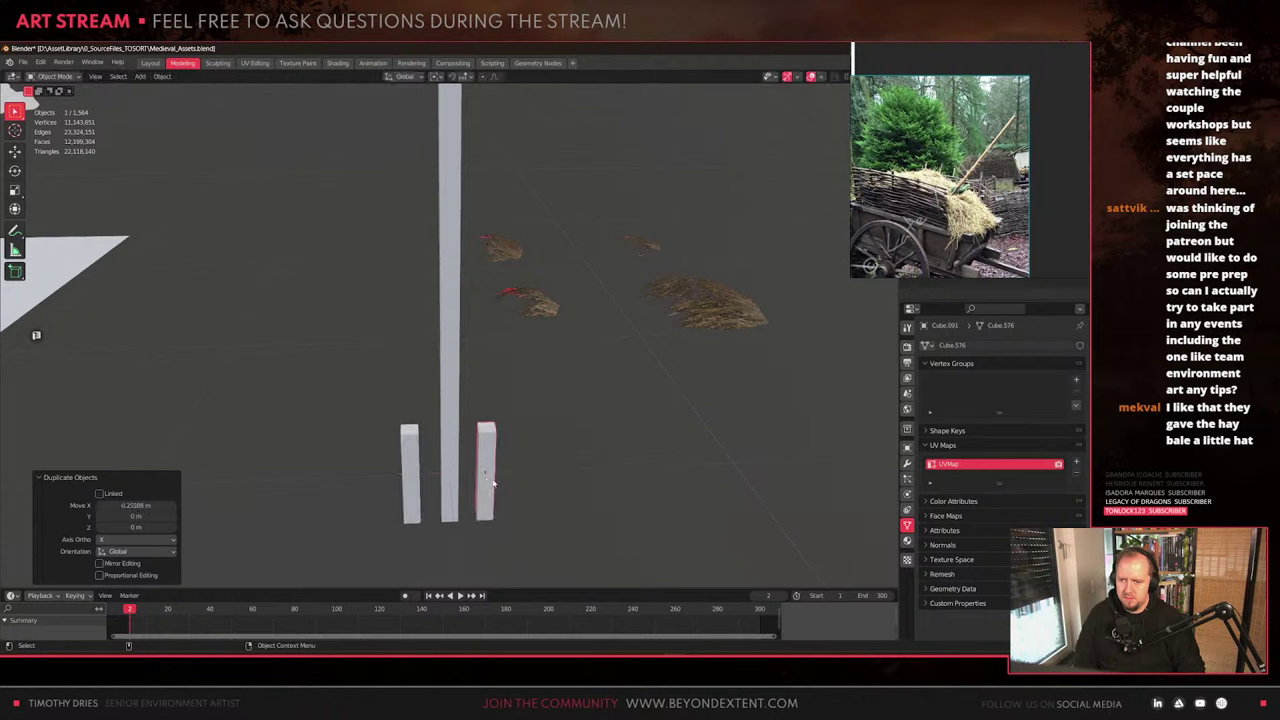
# Duplicate the outer prong for a crossbar, raise the copy about 0.155 m and rotate it 90° around Y
pyautogui.hotkey('shift', 'd')
pyautogui.rightClick(536, 441)
pyautogui.press('g')
pyautogui.press('z')
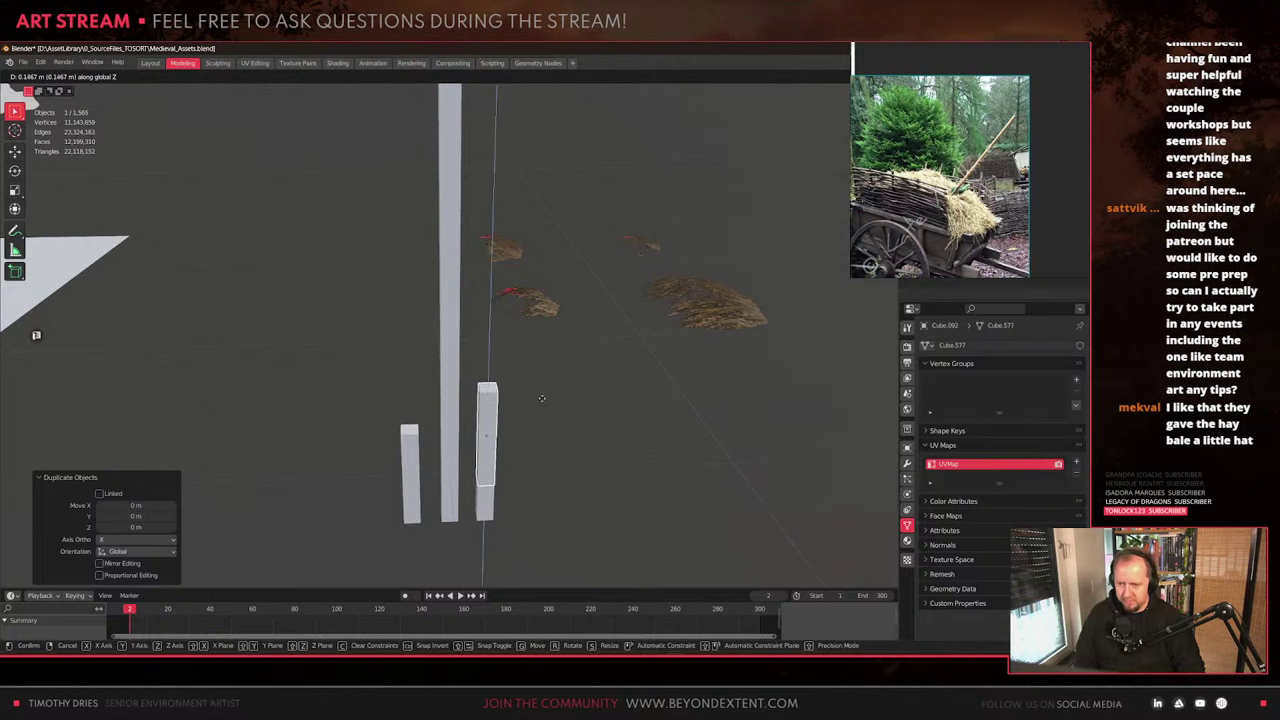
pyautogui.click(536, 400)
pyautogui.press('r')
pyautogui.press('y')
pyautogui.press('ctrl')
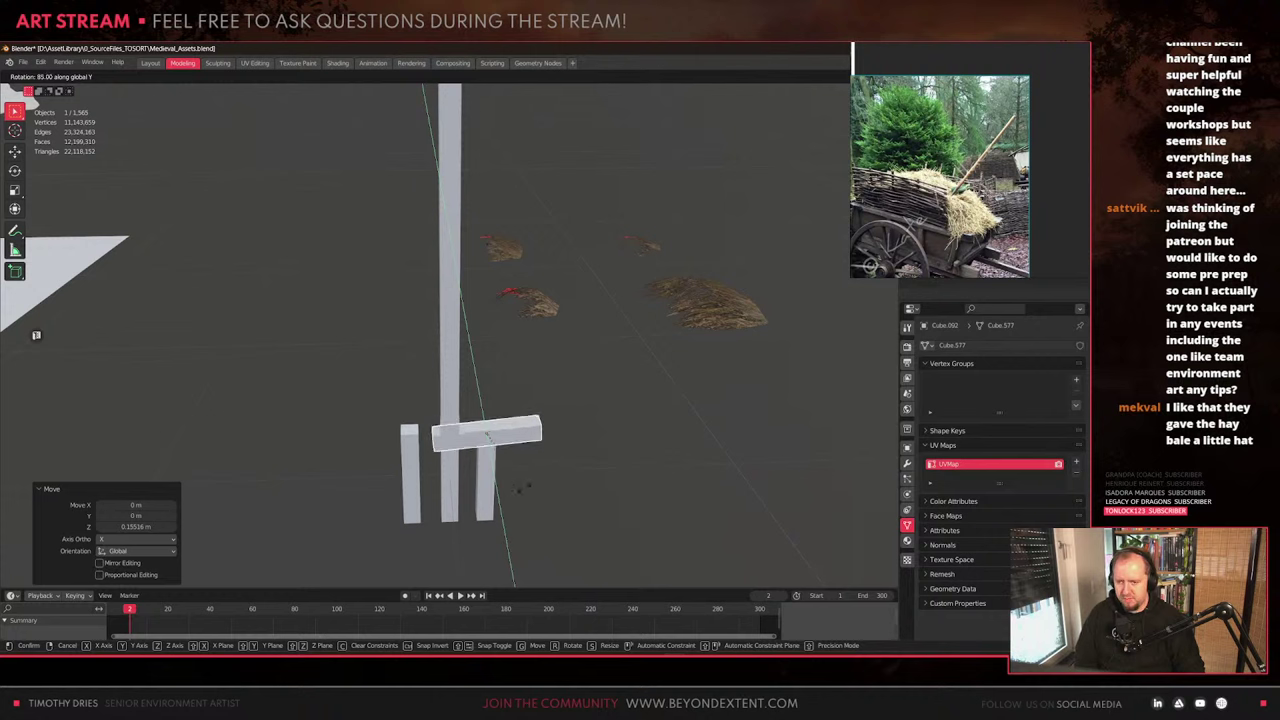
pyautogui.click(521, 498)
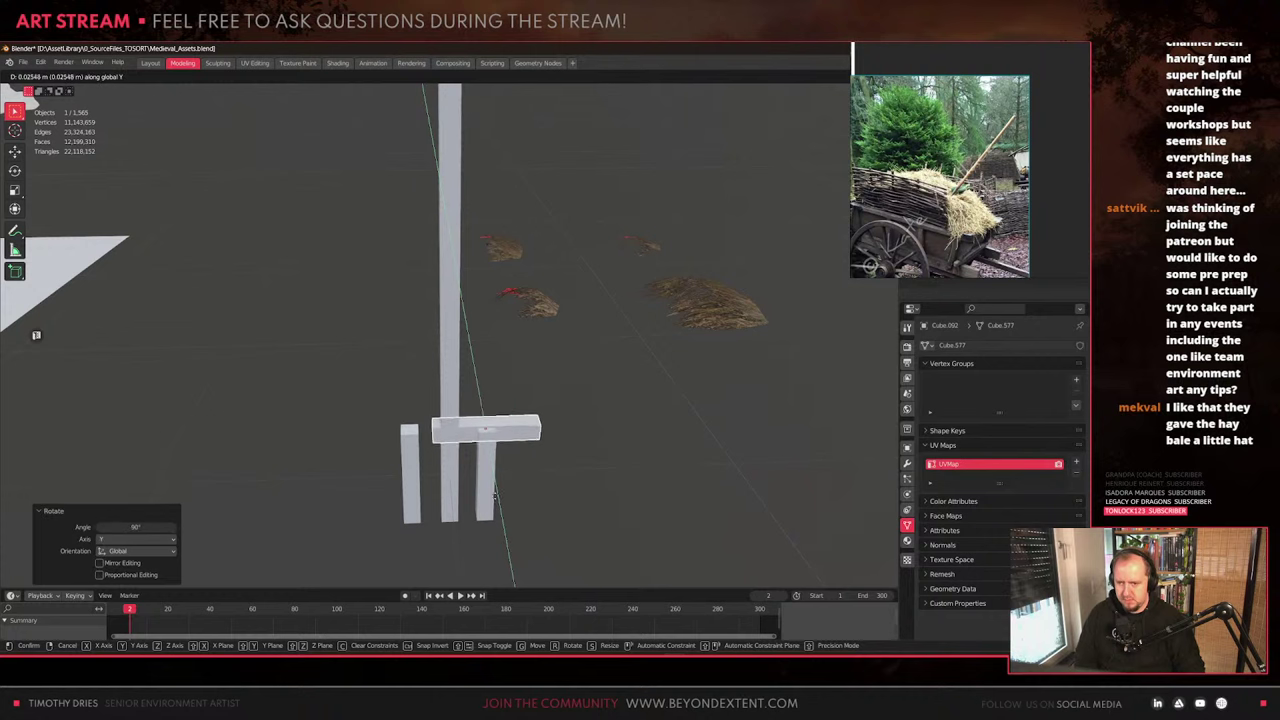
# Centre the crossbar on the handle by moving it about -0.124 m in X, and raise it about 0.25 m
pyautogui.press('g')
pyautogui.press('x')
pyautogui.press('z')
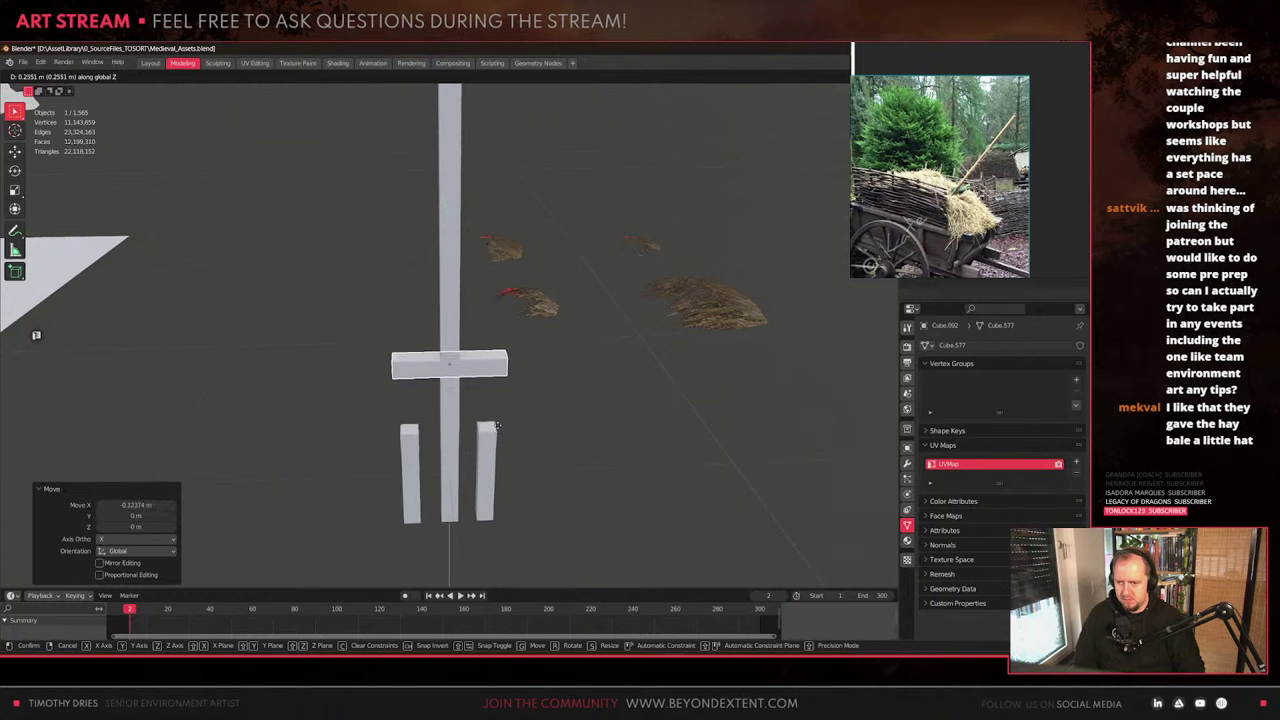
pyautogui.click(353, 448)
# Scale both outer prongs to 1.624 in Z and raise them about 0.08 m to meet the crossbar
pyautogui.click(418, 454)
pyautogui.keyDown('shift'); pyautogui.click(489, 446); pyautogui.keyUp('shift')
pyautogui.press('s')
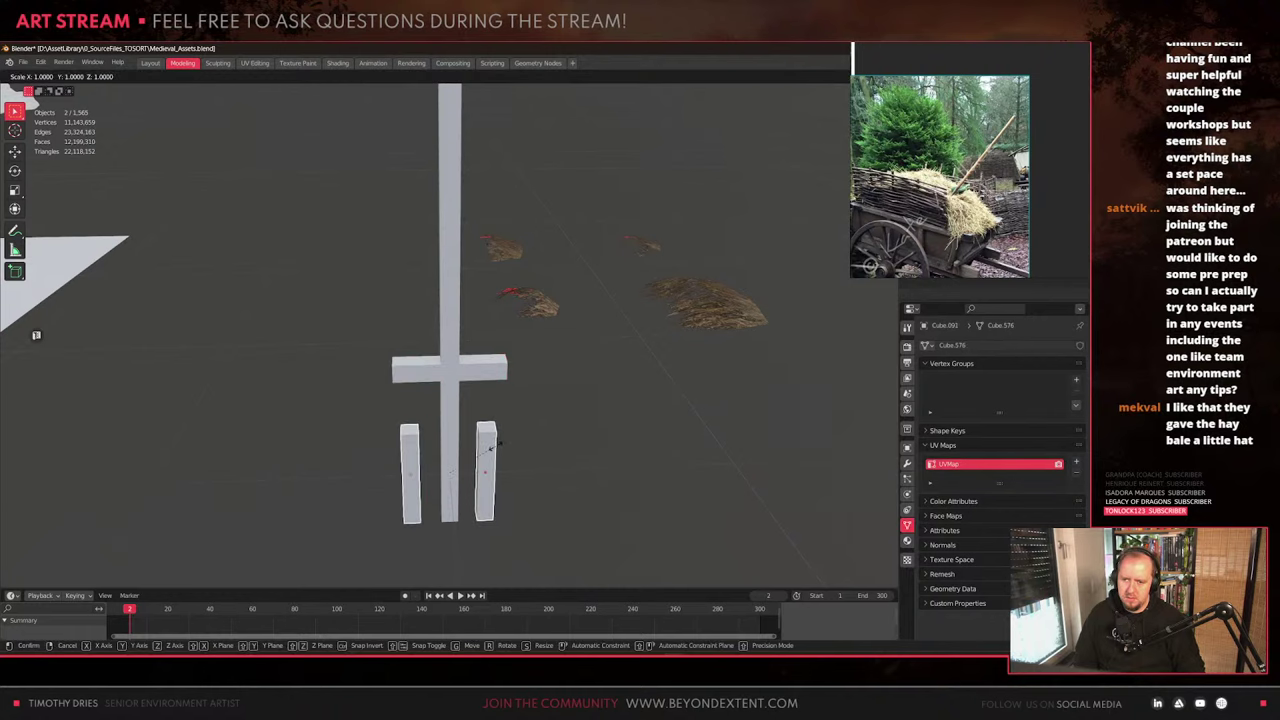
pyautogui.press('z')
pyautogui.click(533, 451)
pyautogui.press('g')
pyautogui.press('z')
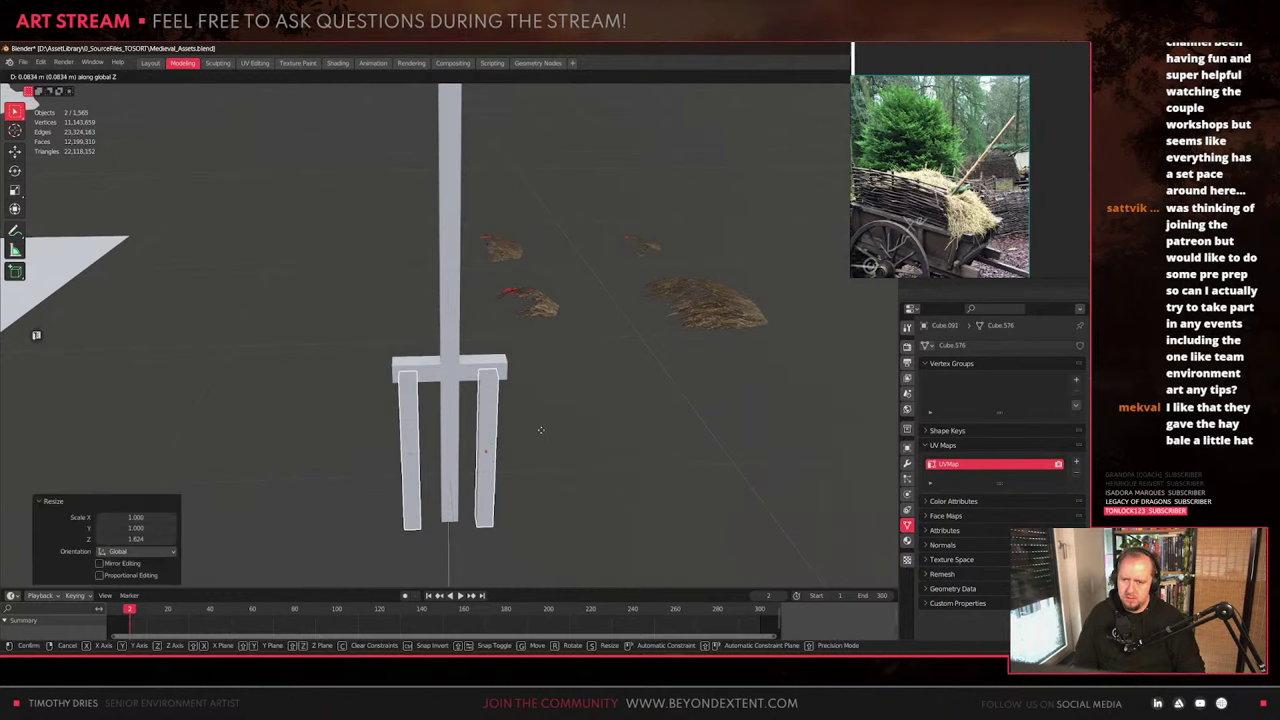
pyautogui.click(539, 438)
# Narrow the pitchfork's crossbar to a scale of 0.910 in X
pyautogui.scroll(-4, 503, 446)
pyautogui.moveTo(503, 446)
pyautogui.mouseDown(button='middle')
pyautogui.moveTo(446, 423)
pyautogui.moveTo(488, 430)
pyautogui.mouseUp(button='middle')
pyautogui.click(447, 418)
pyautogui.scroll(4, 447, 418)
pyautogui.press('s')
pyautogui.press('y')
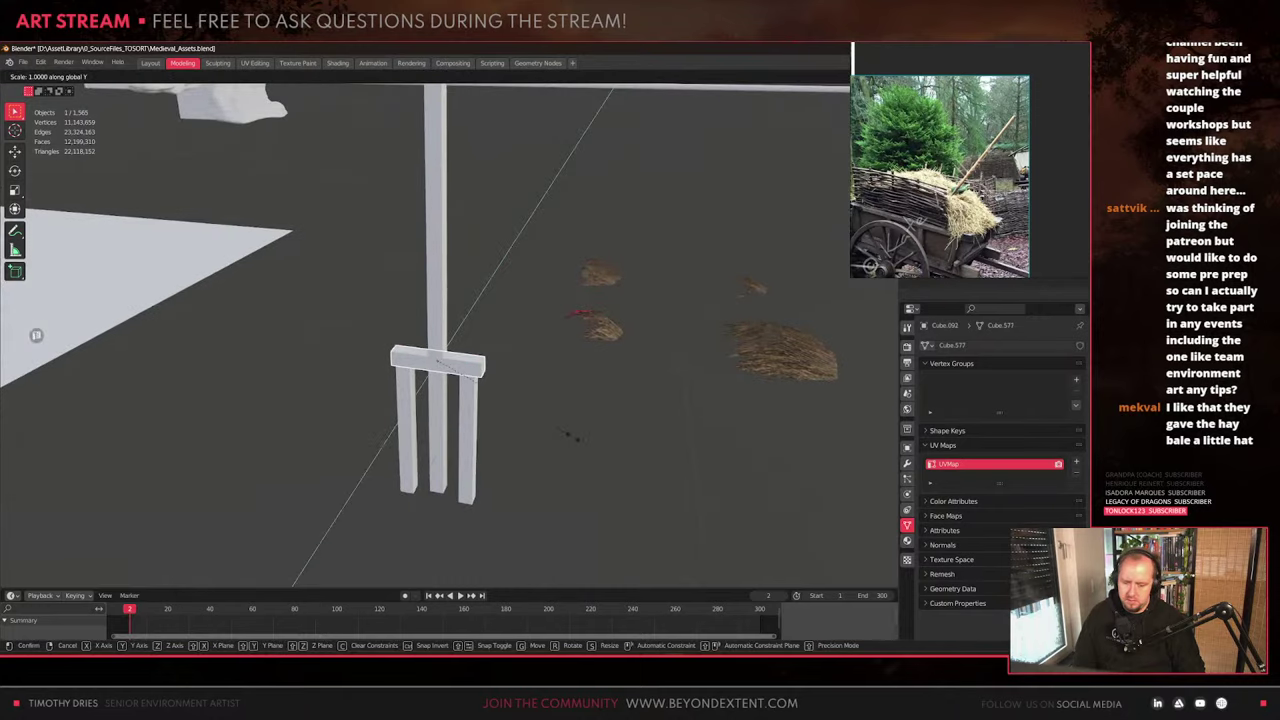
pyautogui.press('x')
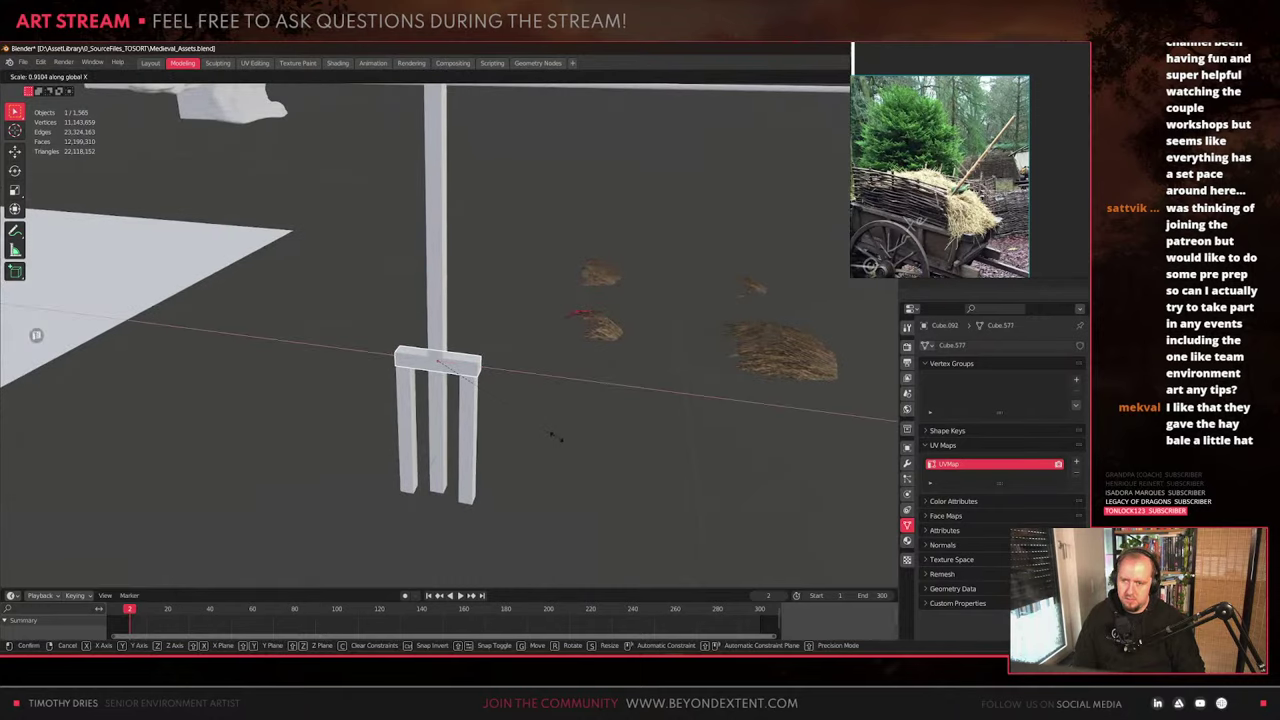
pyautogui.click(557, 437)
pyautogui.scroll(-2, 557, 437)
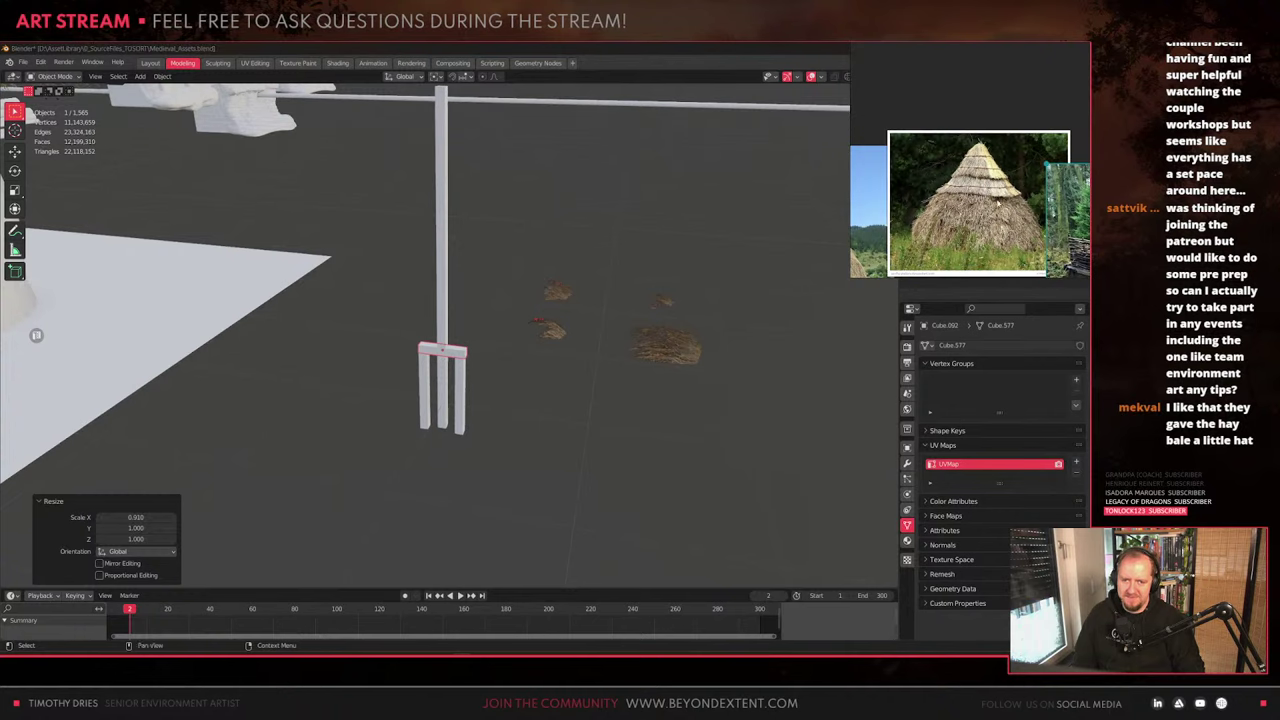
# Select all parts of the tied hay sheaf beside the haystack and lower it about 0.54 m onto the ground plane
pyautogui.click(668, 431)
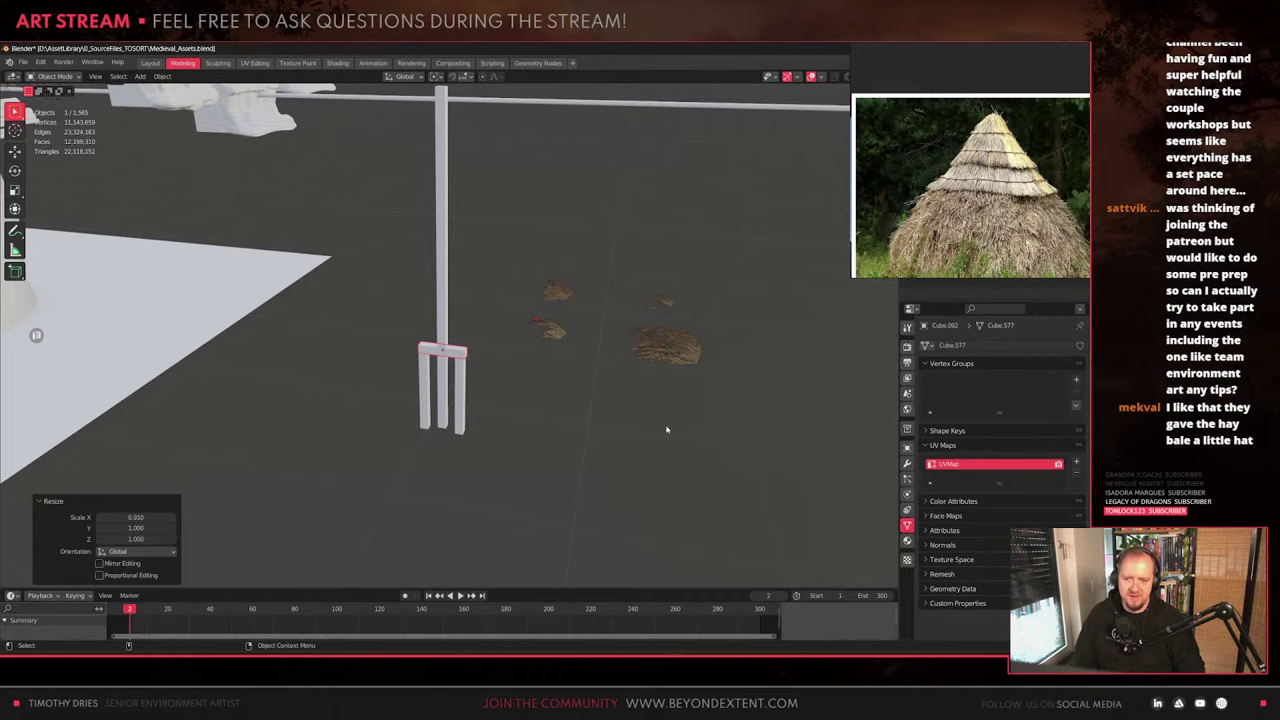
pyautogui.scroll(-5, 400, 388)
pyautogui.keyDown('shift'); pyautogui.moveTo(377, 383); pyautogui.dragTo(486, 420, button='middle'); pyautogui.keyUp('shift')
pyautogui.moveTo(335, 430); pyautogui.dragTo(598, 437, button='middle')
pyautogui.press('Tab')
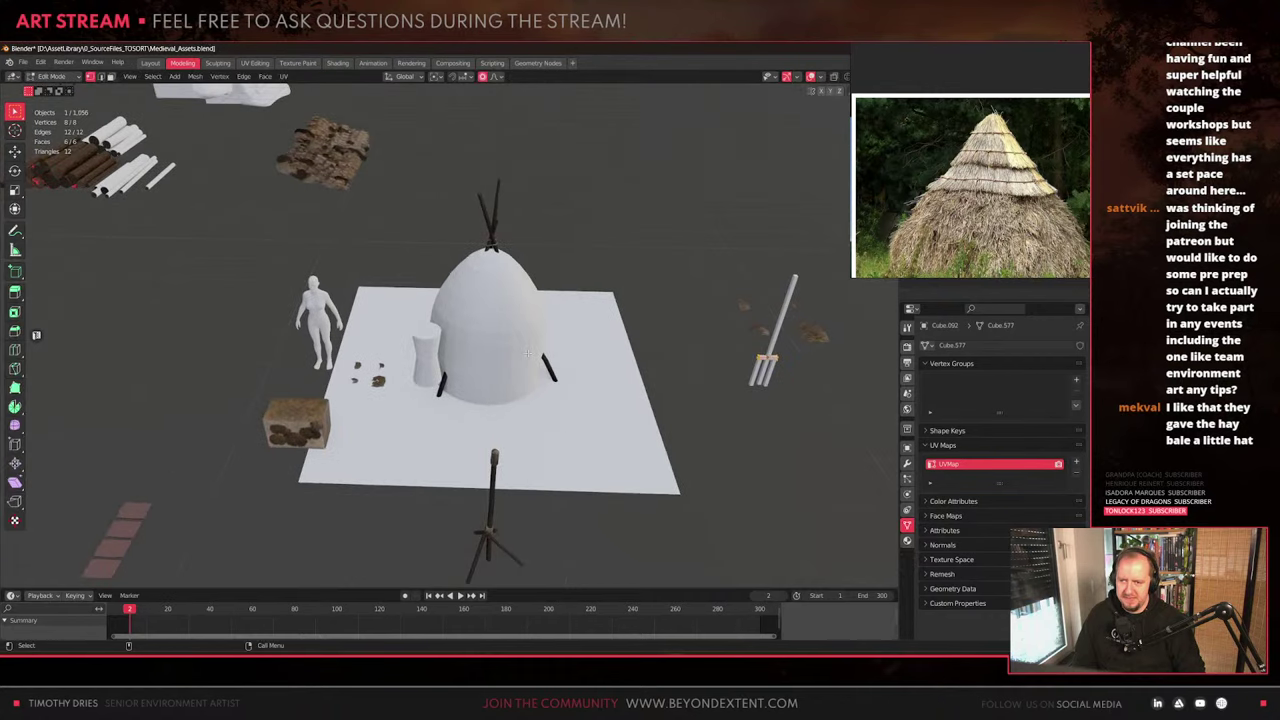
pyautogui.scroll(3, 540, 400)
pyautogui.press('Tab')
pyautogui.click(490, 385)
pyautogui.moveTo(490, 385); pyautogui.dragTo(496, 435, button='middle')
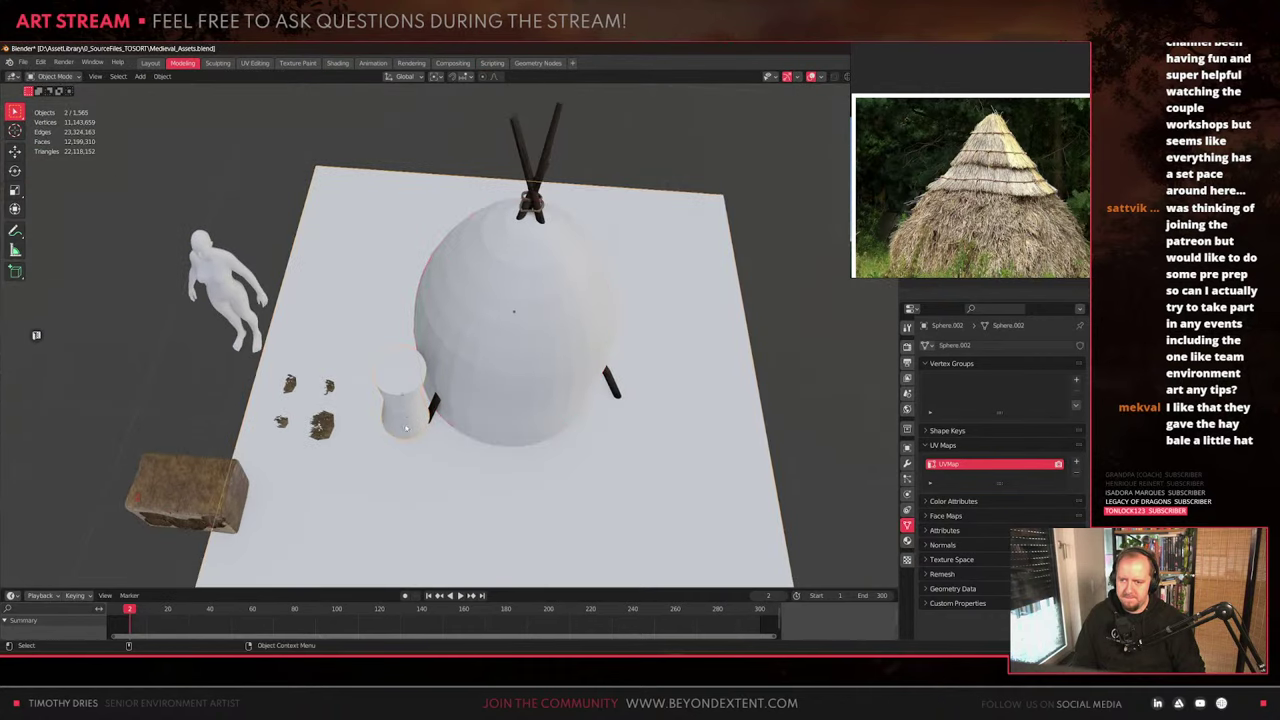
pyautogui.click(407, 413)
pyautogui.keyDown('shift'); pyautogui.click(405, 411); pyautogui.keyUp('shift')
pyautogui.scroll(3, 405, 411)
pyautogui.moveTo(405, 411); pyautogui.dragTo(372, 380, button='middle')
pyautogui.moveTo(380, 436); pyautogui.dragTo(338, 377)
pyautogui.click(335, 252)
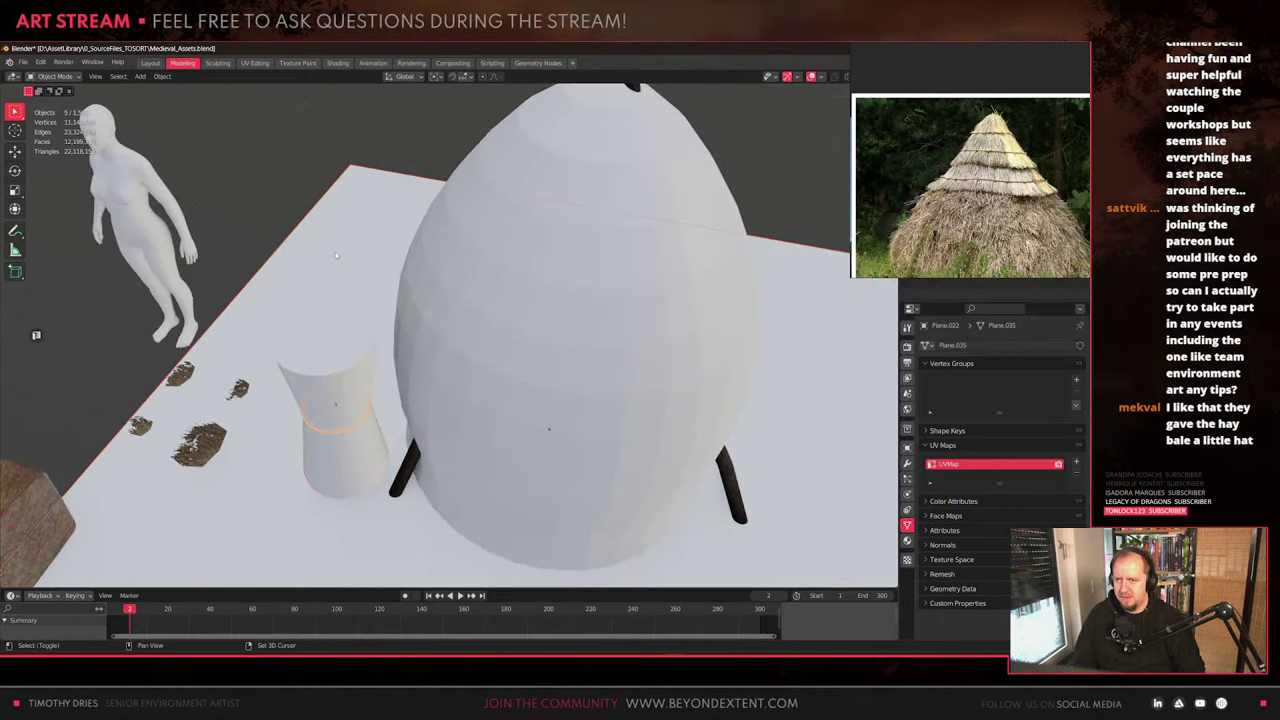
pyautogui.keyDown('shift'); pyautogui.moveTo(337, 256); pyautogui.dragTo(382, 196, button='middle'); pyautogui.keyUp('shift')
pyautogui.click(391, 338)
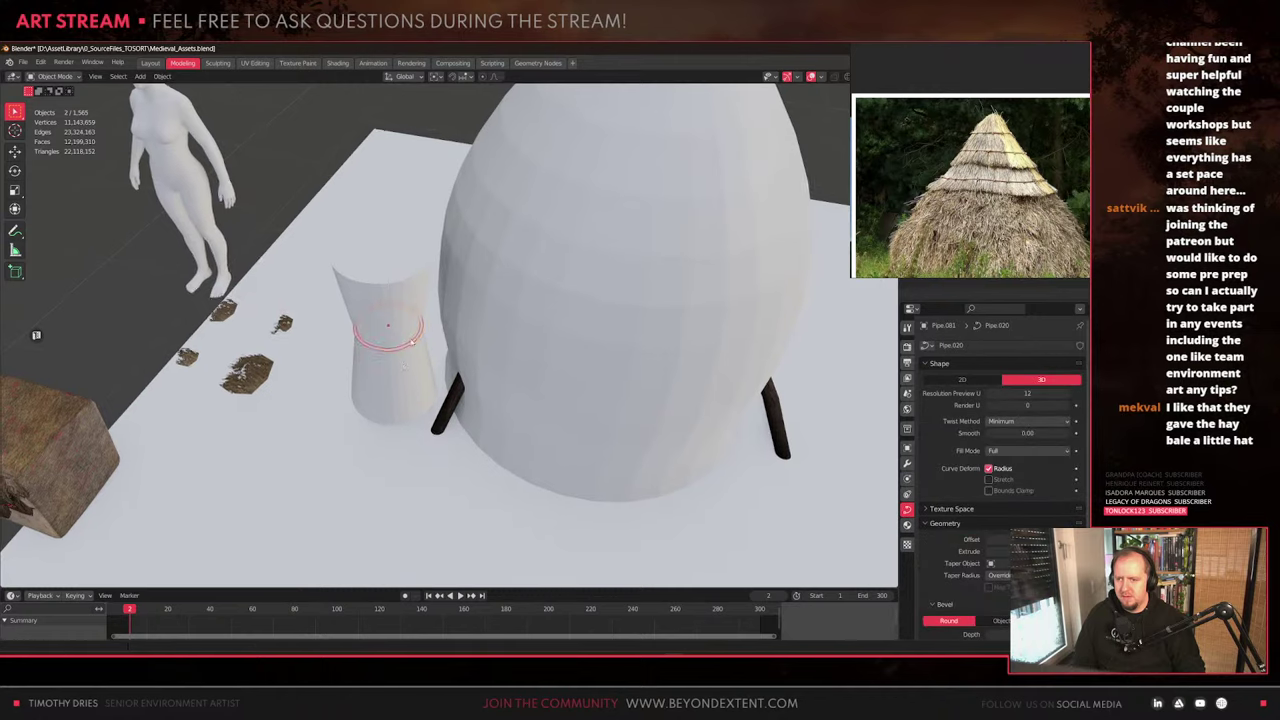
pyautogui.keyDown('shift'); pyautogui.moveTo(393, 332); pyautogui.dragTo(439, 227, button='middle'); pyautogui.keyUp('shift')
pyautogui.click(433, 262)
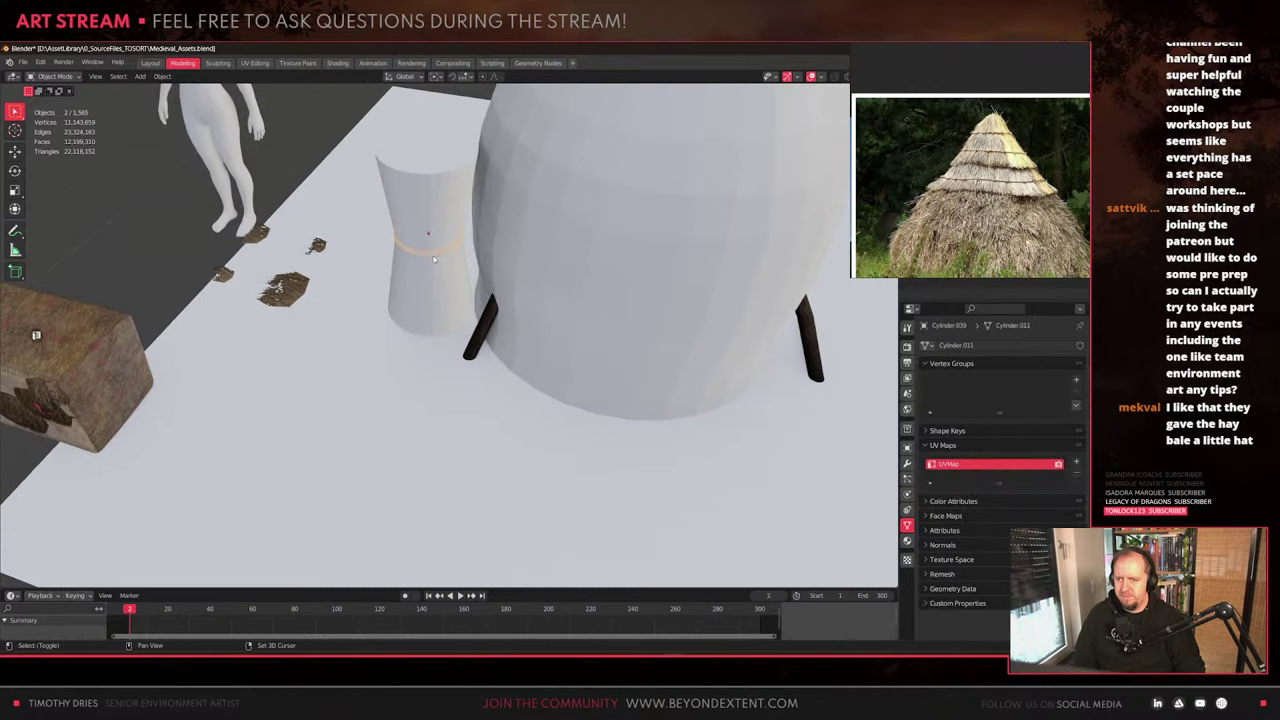
pyautogui.click(440, 231)
pyautogui.keyDown('shift'); pyautogui.click(435, 270); pyautogui.keyUp('shift')
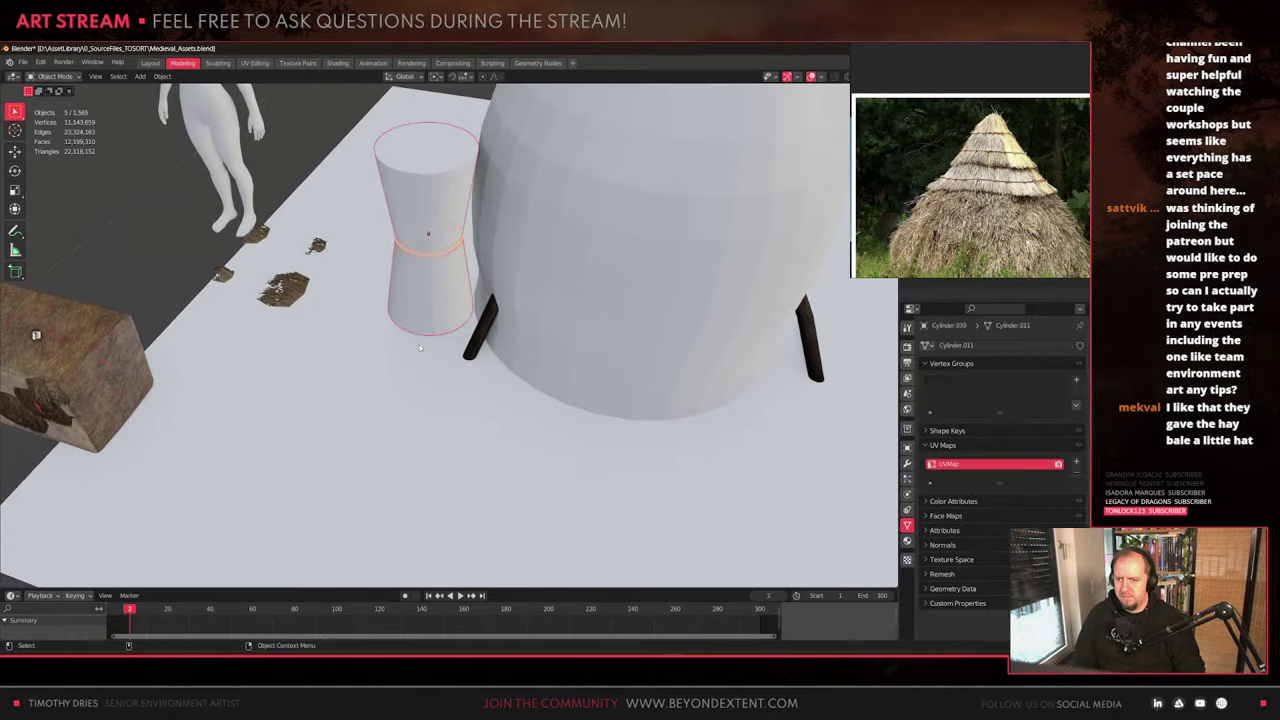
pyautogui.moveTo(435, 270); pyautogui.dragTo(431, 222, button='middle')
pyautogui.press('g')
pyautogui.press('z')
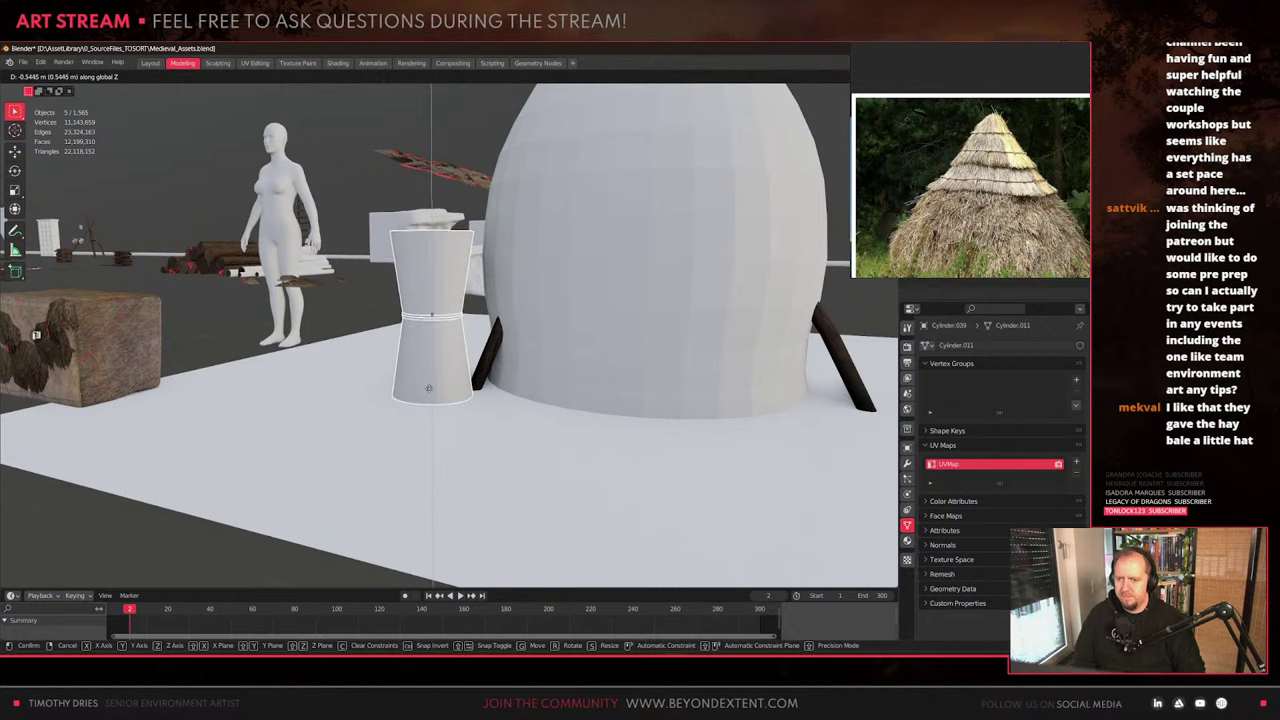
pyautogui.click(434, 386)
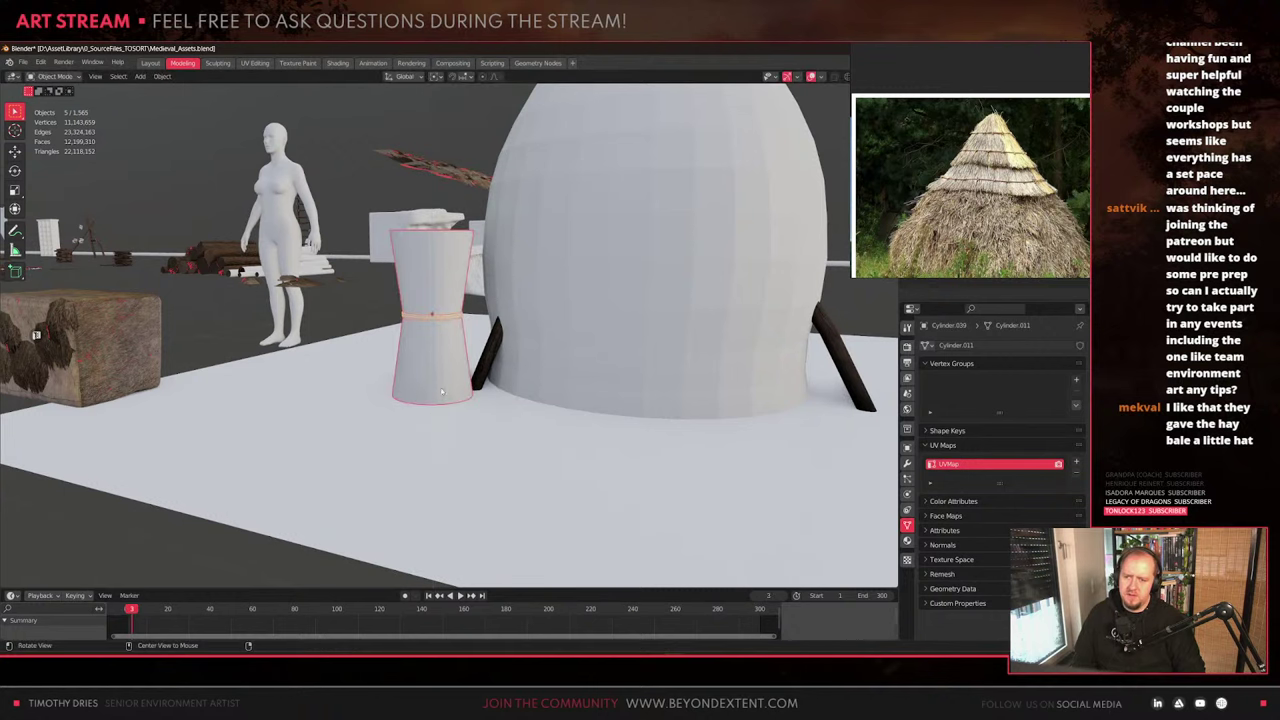
# Shift the hay sheaf across the ground by about -0.41 m in X and 0.99 m in Y
pyautogui.keyDown('alt'); pyautogui.moveTo(452, 408); pyautogui.dragTo(458, 450); pyautogui.keyUp('alt')
pyautogui.keyDown('alt'); pyautogui.scroll(-2, 458, 440); pyautogui.keyUp('alt')
pyautogui.scroll(-7, 458, 440)
pyautogui.scroll(5, 464, 382)
pyautogui.press('g')
pyautogui.hotkey('shift', 'z')
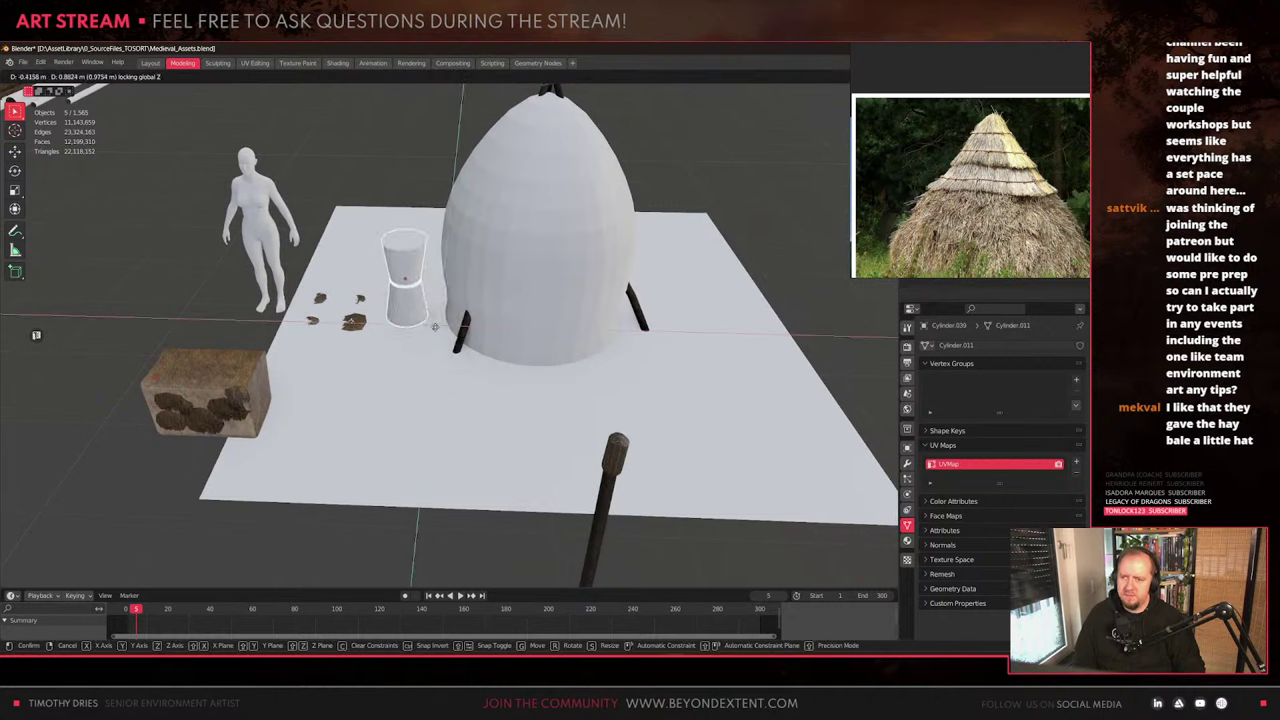
pyautogui.rightClick(433, 331)
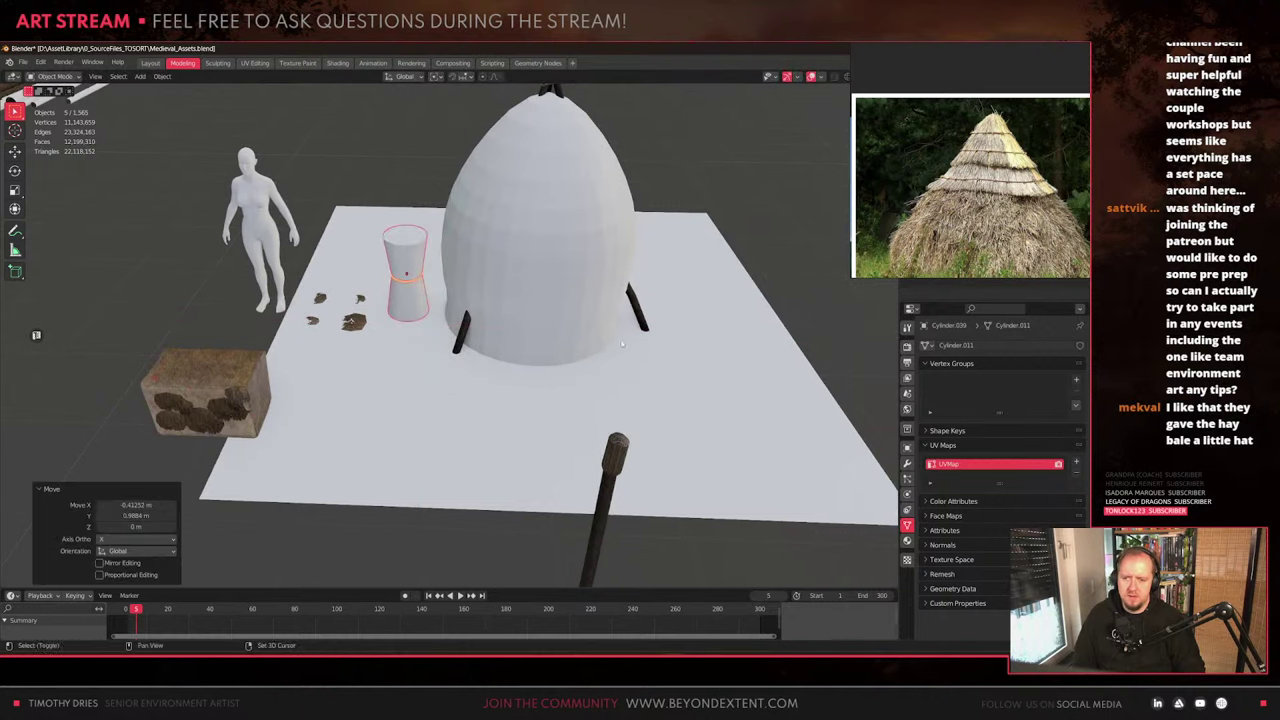
# Apply smooth shading to the large haystack blockout
pyautogui.keyDown('shift'); pyautogui.moveTo(621, 344); pyautogui.dragTo(552, 428, button='middle'); pyautogui.keyUp('shift')
pyautogui.click(520, 350)
pyautogui.moveTo(520, 350); pyautogui.dragTo(578, 400, button='middle')
pyautogui.scroll(3, 470, 360)
pyautogui.keyDown('shift'); pyautogui.moveTo(578, 400); pyautogui.dragTo(525, 401, button='middle'); pyautogui.keyUp('shift')
pyautogui.rightClick(393, 324)
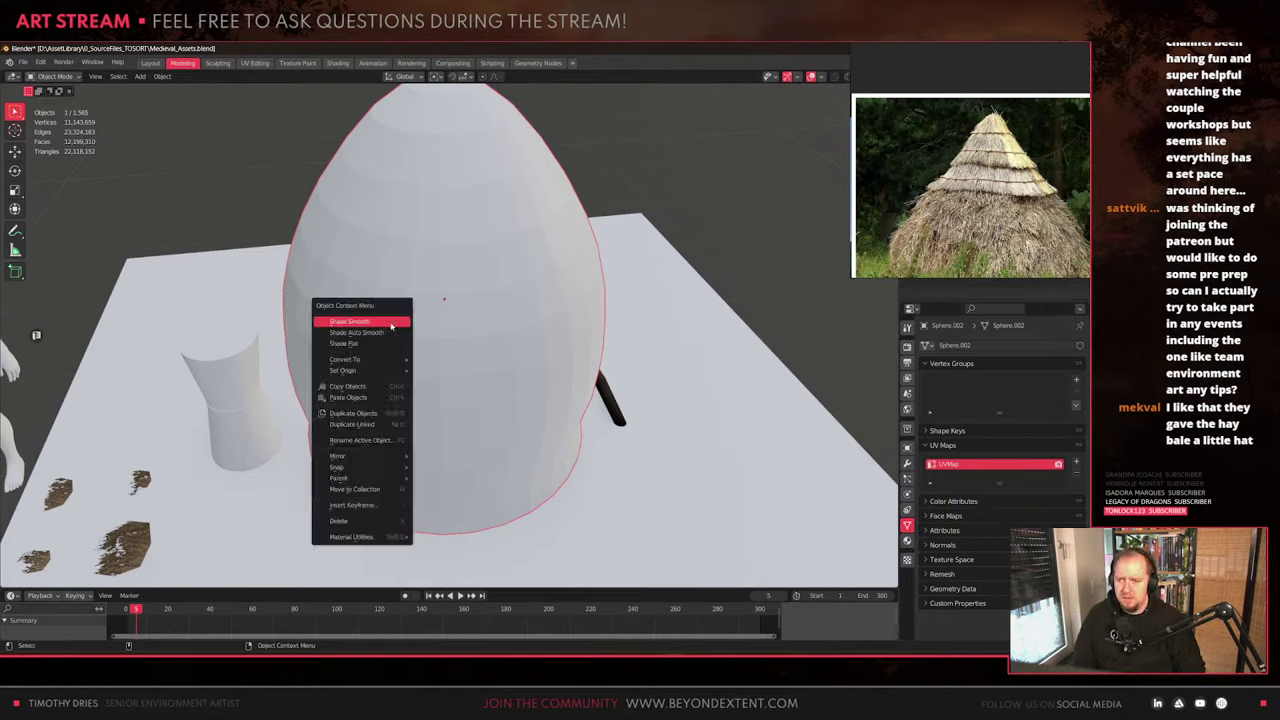
pyautogui.click(391, 322)
# Assign the existing thatch material MI_Thatch_01 to the haystack blockout and check how it looks
pyautogui.click(907, 464)
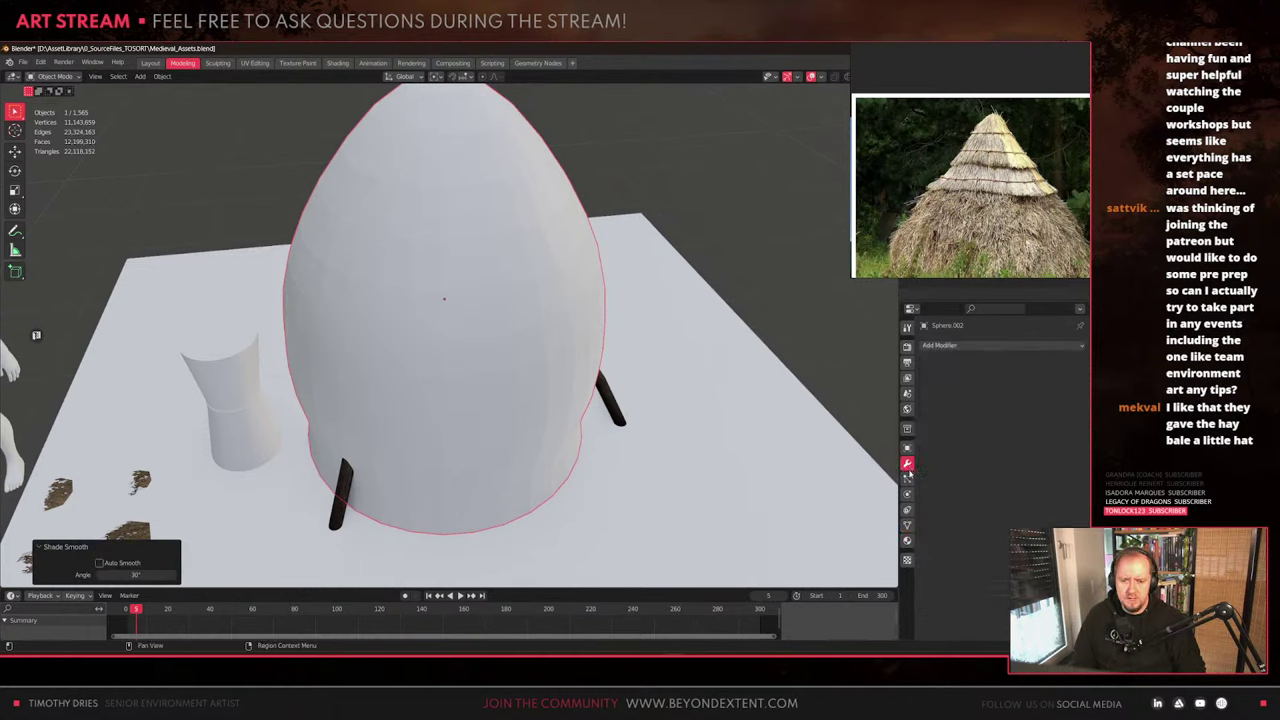
pyautogui.click(907, 540)
pyautogui.click(926, 391)
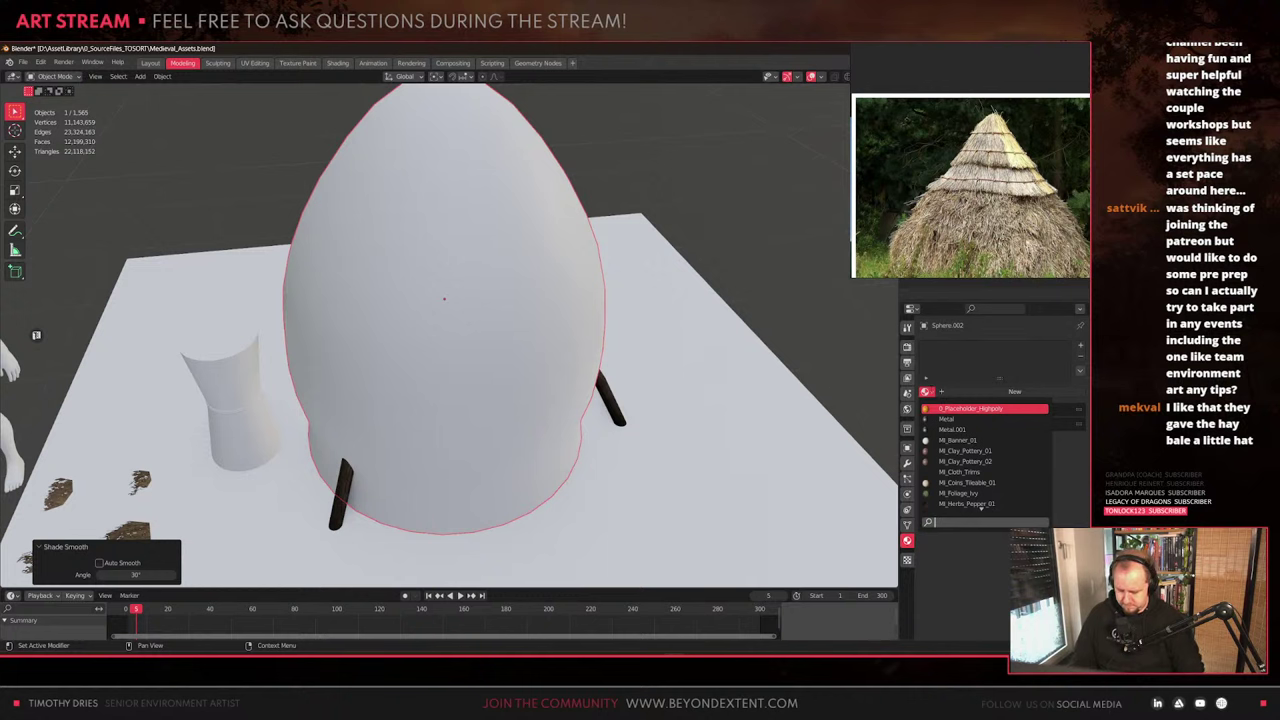
pyautogui.write('tha')
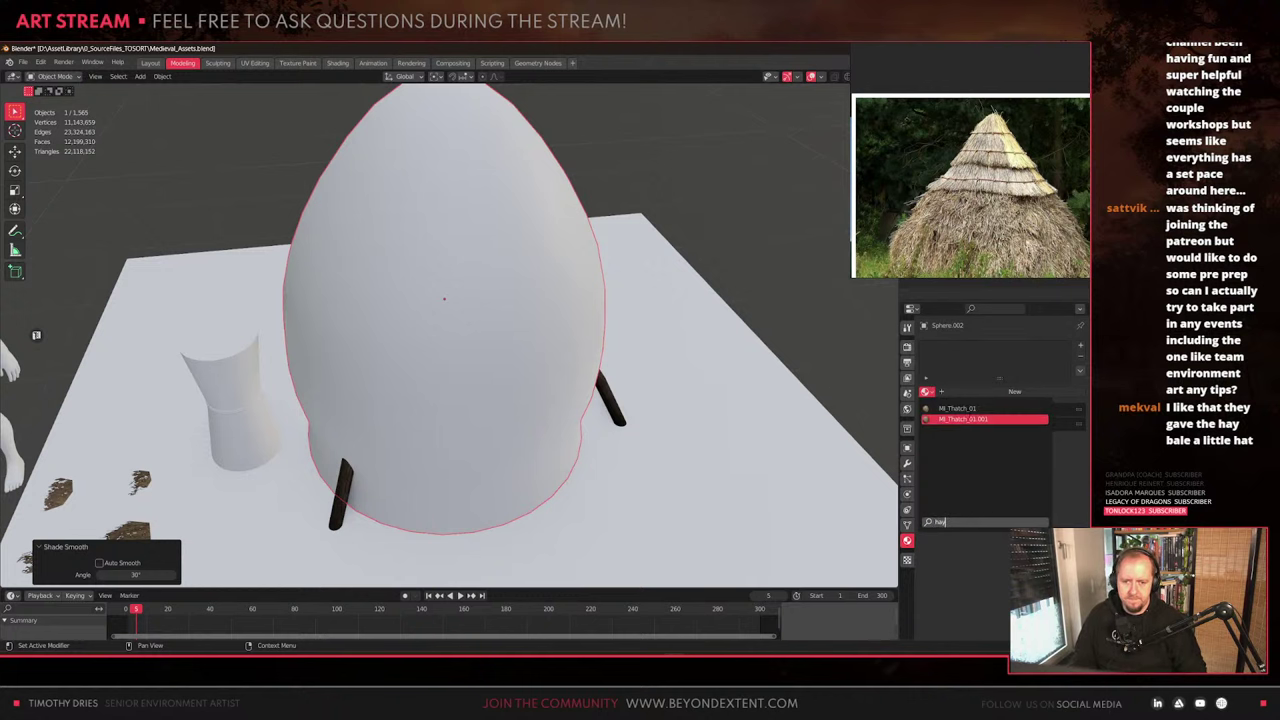
pyautogui.click(972, 411)
pyautogui.scroll(-1, 560, 335)
pyautogui.moveTo(530, 335); pyautogui.dragTo(825, 360, button='middle')
pyautogui.scroll(4, 503, 341)
pyautogui.scroll(-4, 502, 342)
pyautogui.moveTo(502, 342); pyautogui.dragTo(272, 271, button='middle')
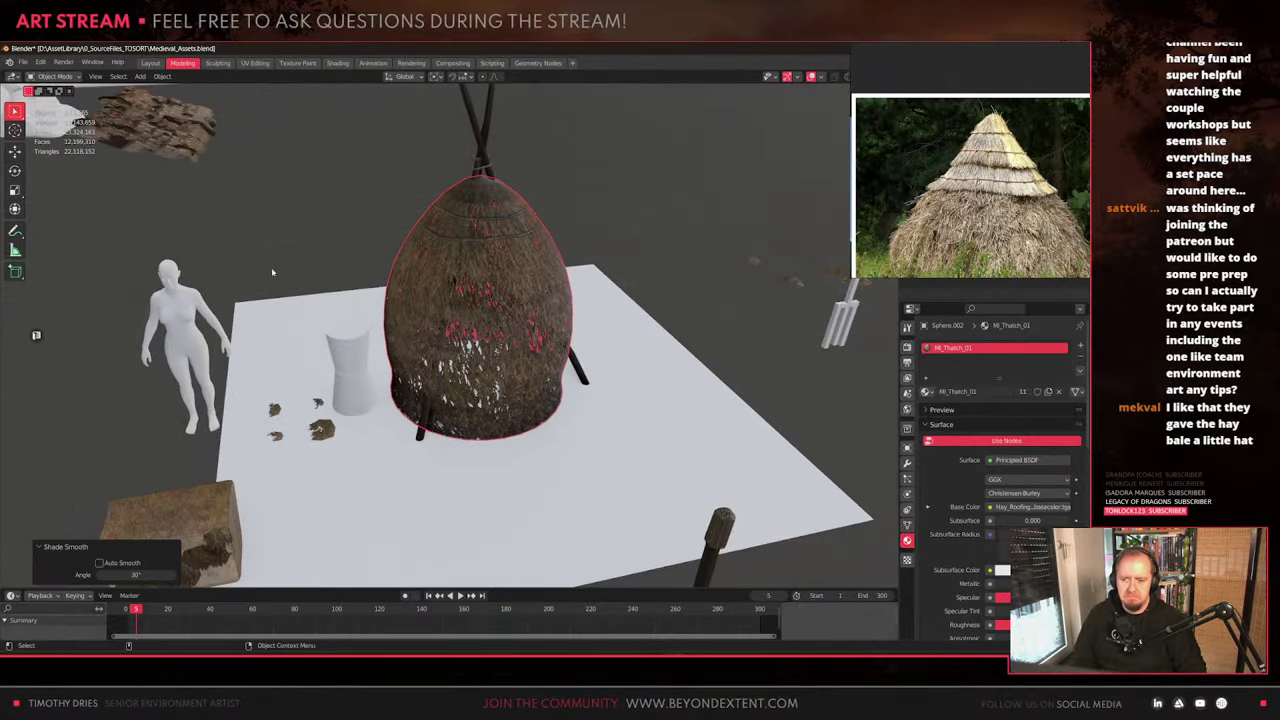
# Edit the haystack in the UV Editing workspace with its whole mesh selected, and widen the UV editor
pyautogui.click(258, 64)
pyautogui.press('KP_Decimal')
pyautogui.moveTo(340, 425); pyautogui.dragTo(280, 390, button='middle')
pyautogui.press('Tab')
pyautogui.hotkey('ctrl', 'l')
pyautogui.moveTo(783, 375); pyautogui.dragTo(873, 360, button='middle')
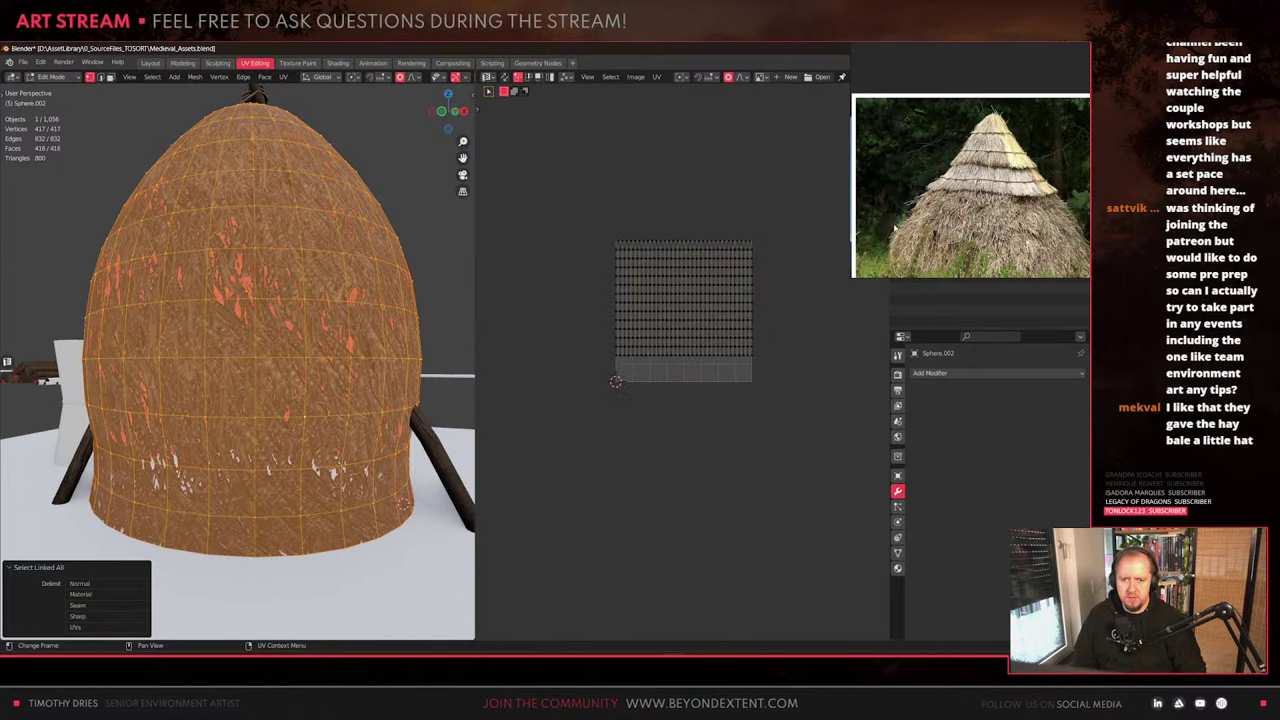
pyautogui.hotkey('alt', 'Tab')
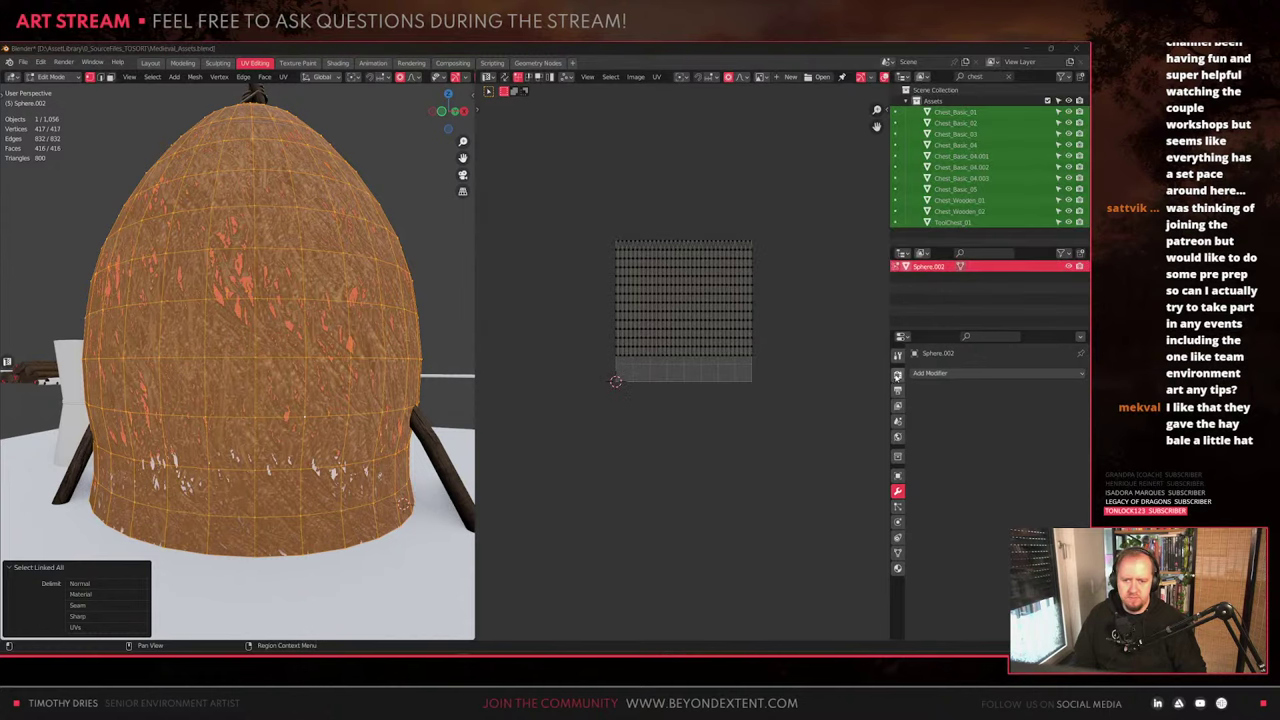
pyautogui.moveTo(887, 373); pyautogui.dragTo(1002, 376)
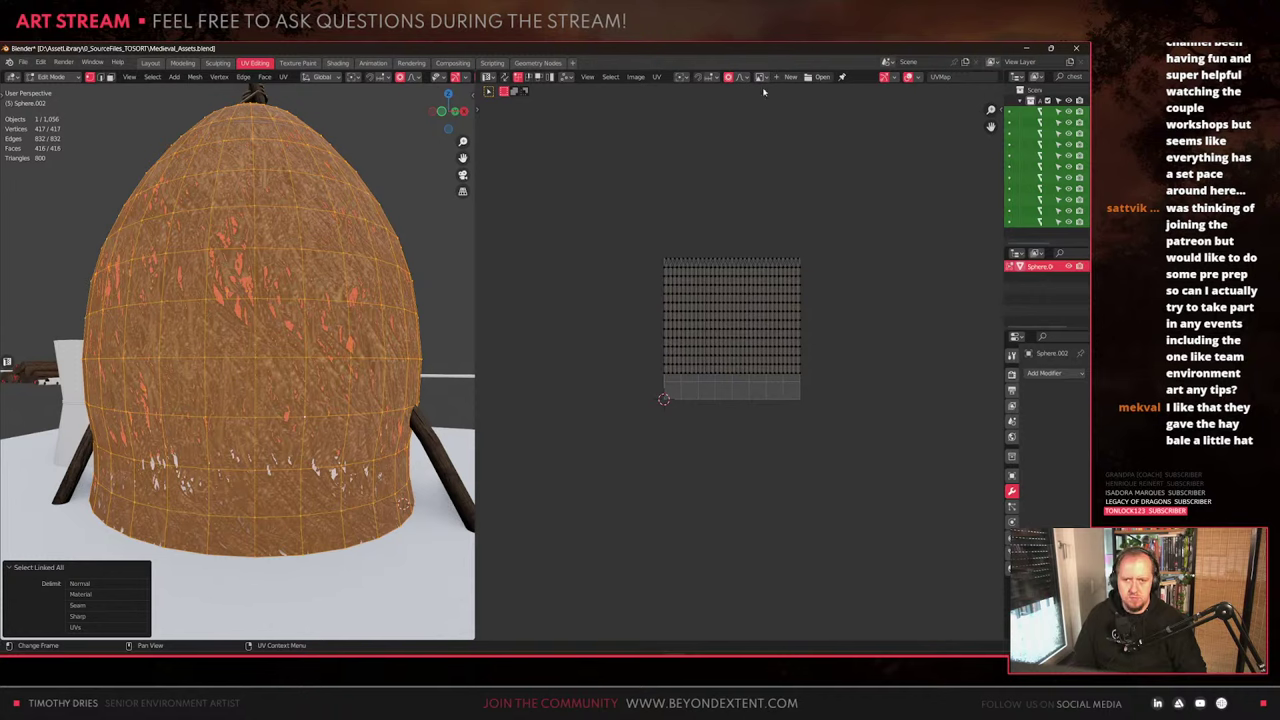
# Display the Hay_Roofing_Tileable_01_basecolor.tga texture behind the haystack's UVs
pyautogui.press('Tab')
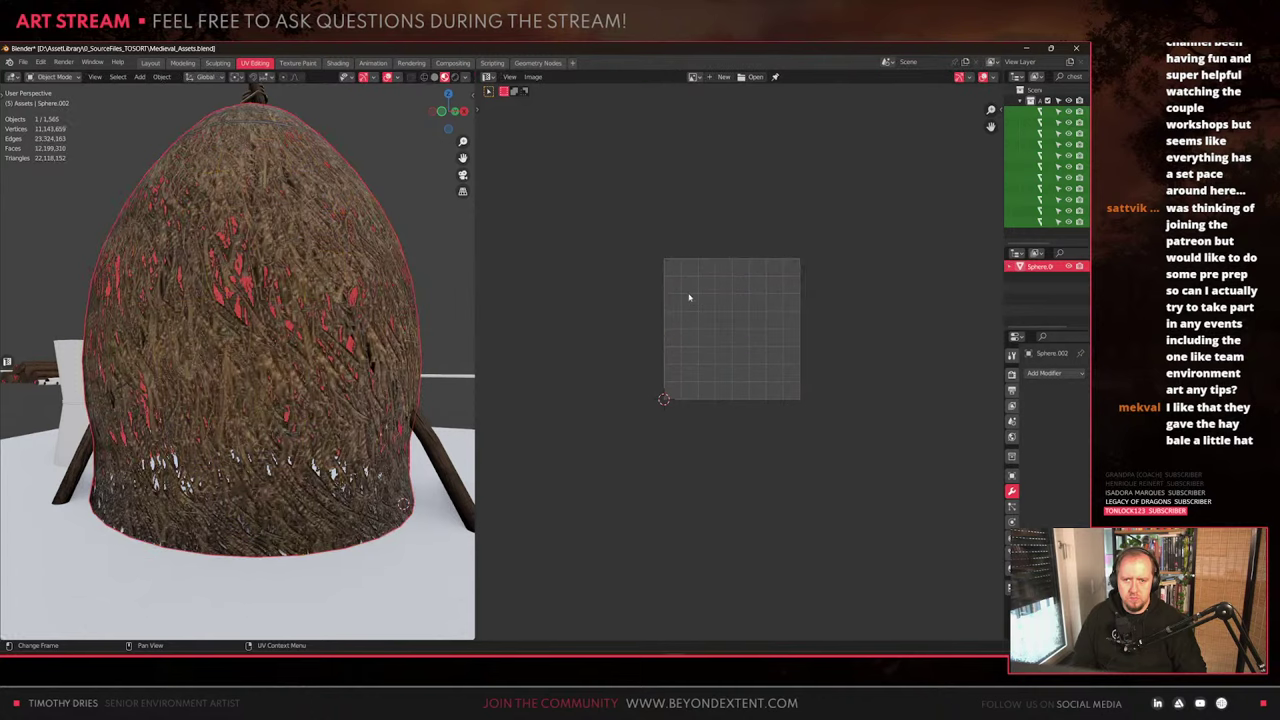
pyautogui.press('Tab')
pyautogui.click(945, 77)
pyautogui.click(926, 84)
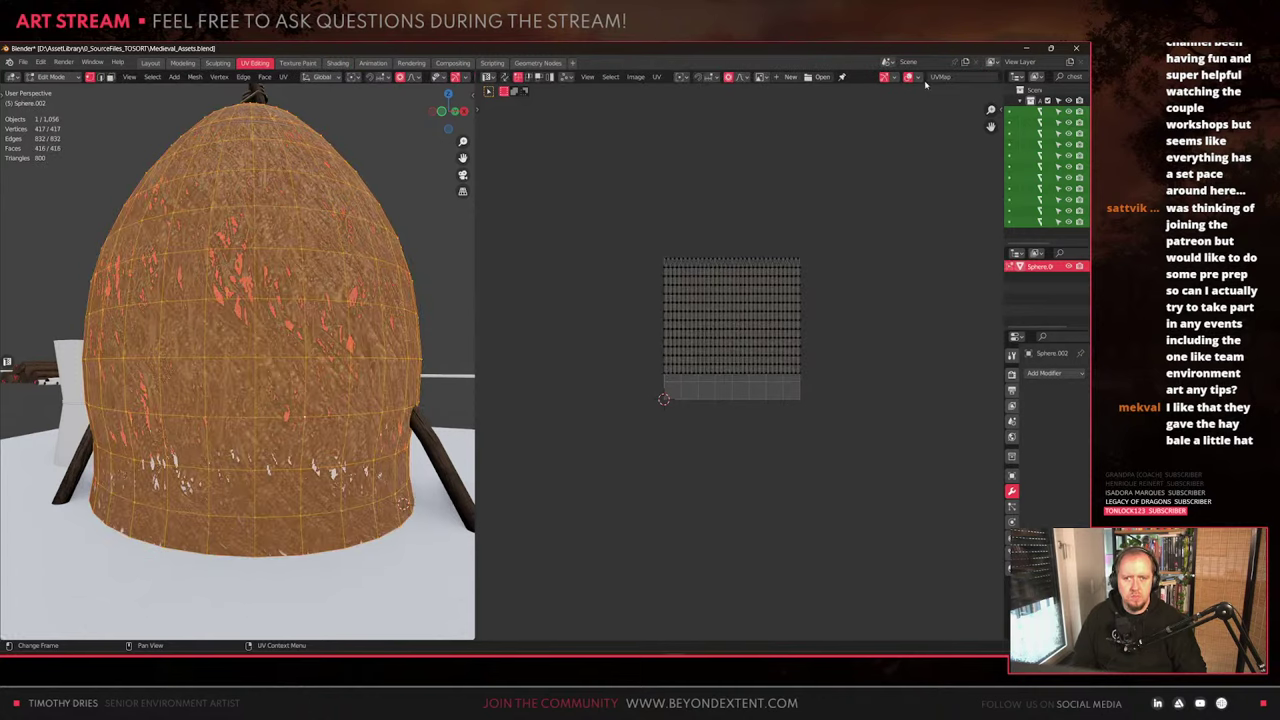
pyautogui.click(763, 77)
pyautogui.write('hay')
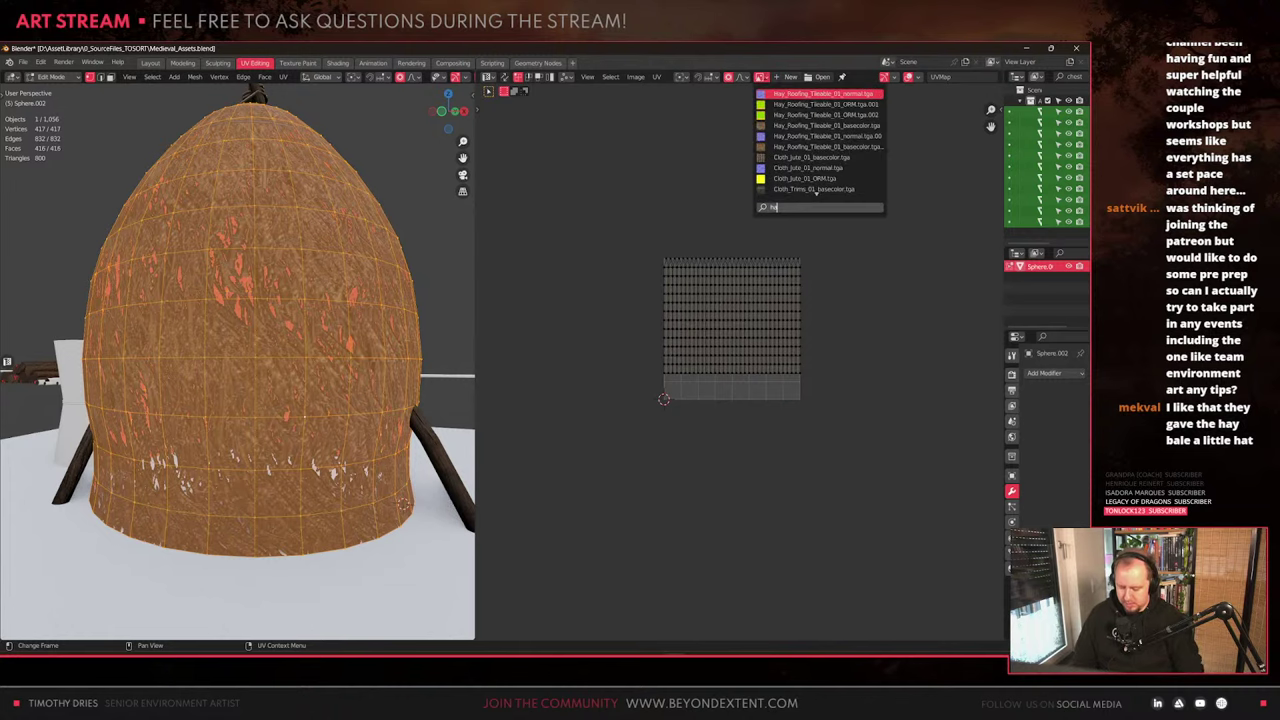
pyautogui.click(820, 125)
# Select all the haystack's UVs and move them about -0.099 in Y to cover the thatch's lower fringe
pyautogui.scroll(-3, 724, 338)
pyautogui.scroll(-2, 724, 338)
pyautogui.press('a')
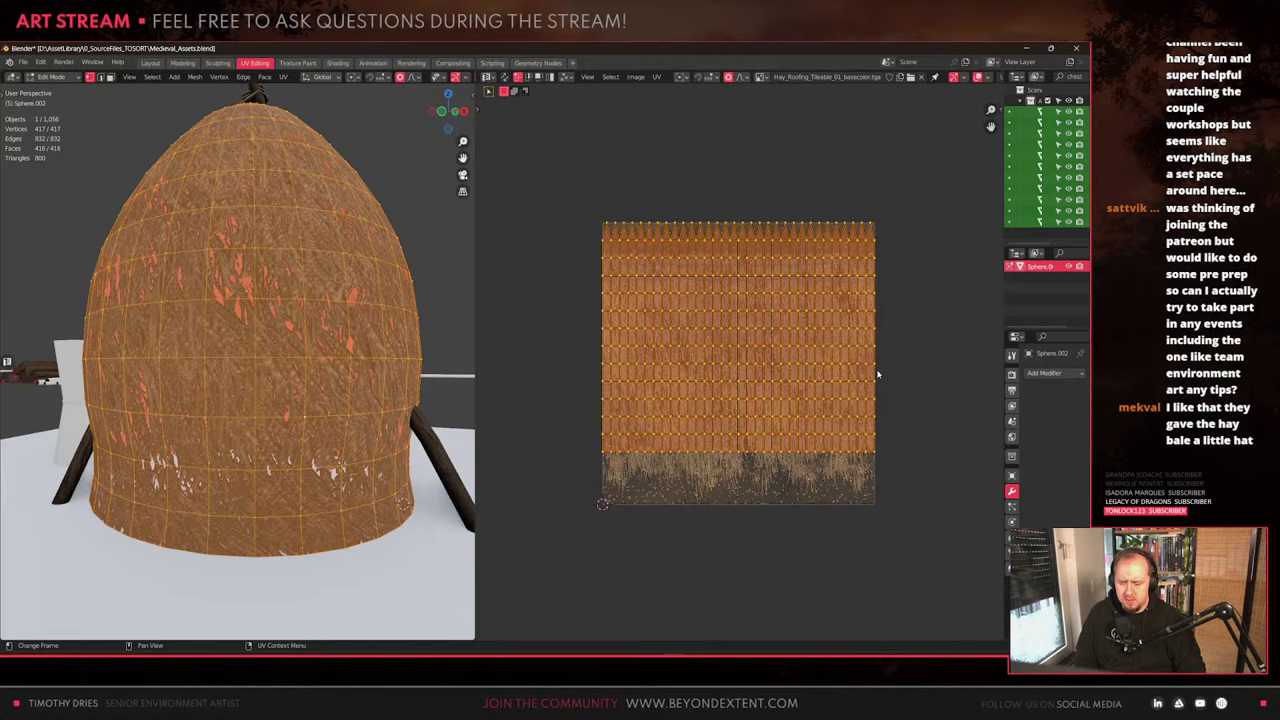
pyautogui.press('g')
pyautogui.press('y')
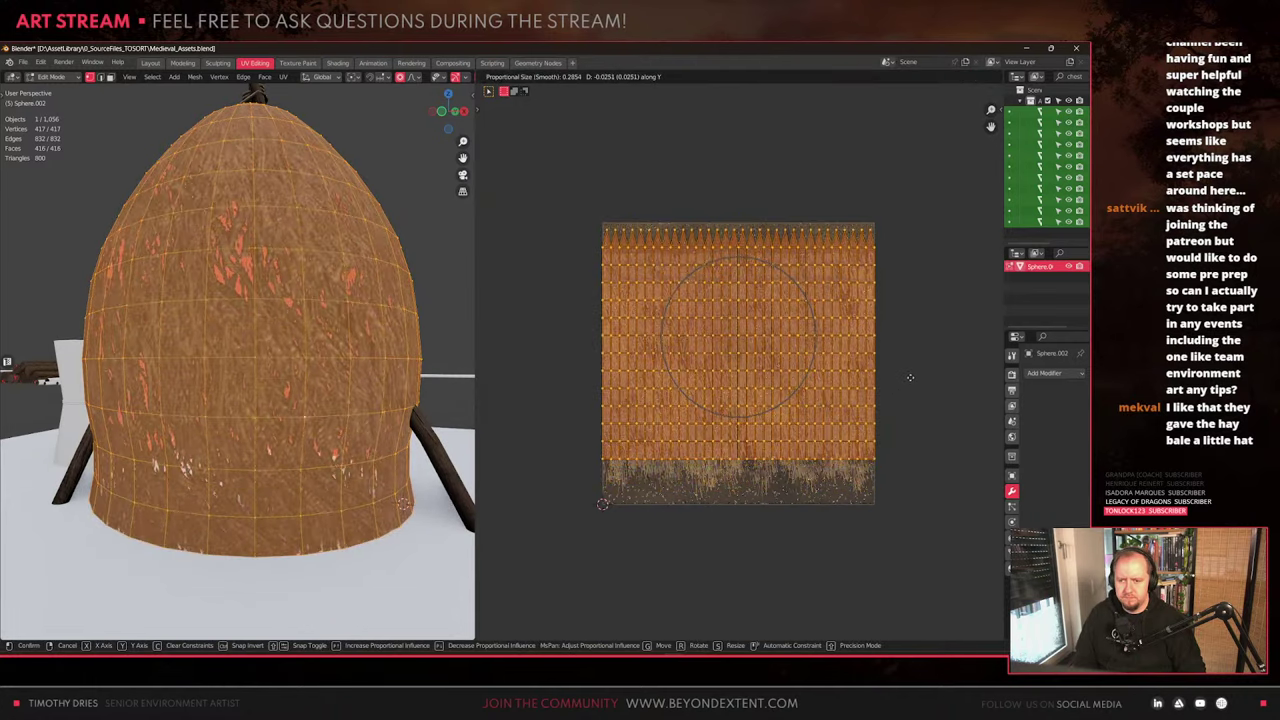
pyautogui.click(906, 398)
# Examine the thatch coverage and the lower fringe on the haystack in Object Mode
pyautogui.scroll(-3, 282, 307)
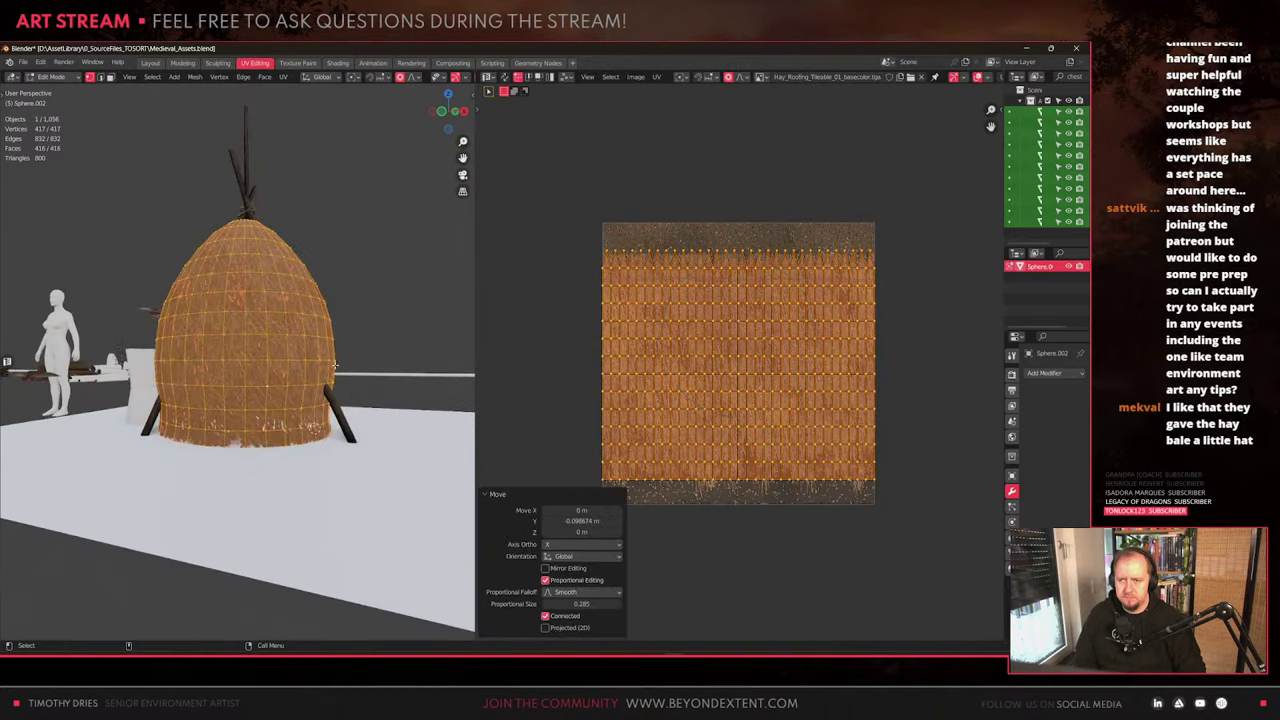
pyautogui.press('Tab')
pyautogui.moveTo(281, 305); pyautogui.dragTo(283, 336, button='middle')
pyautogui.scroll(5, 283, 384)
pyautogui.scroll(-4, 285, 422)
pyautogui.scroll(3, 305, 328)
pyautogui.scroll(-3, 307, 325)
pyautogui.scroll(2, 307, 325)
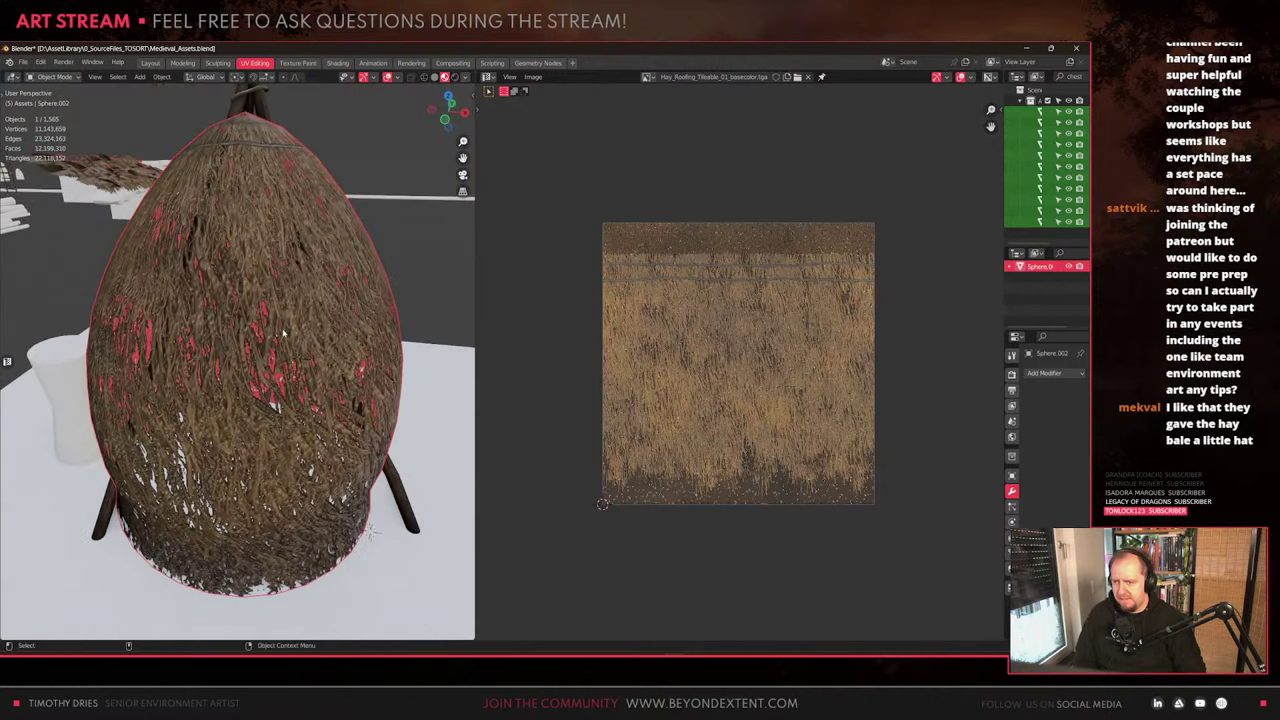
pyautogui.scroll(-2, 283, 333)
# Select the haystack's upper face rings including the tip, and separate them into their own object
pyautogui.press('Tab')
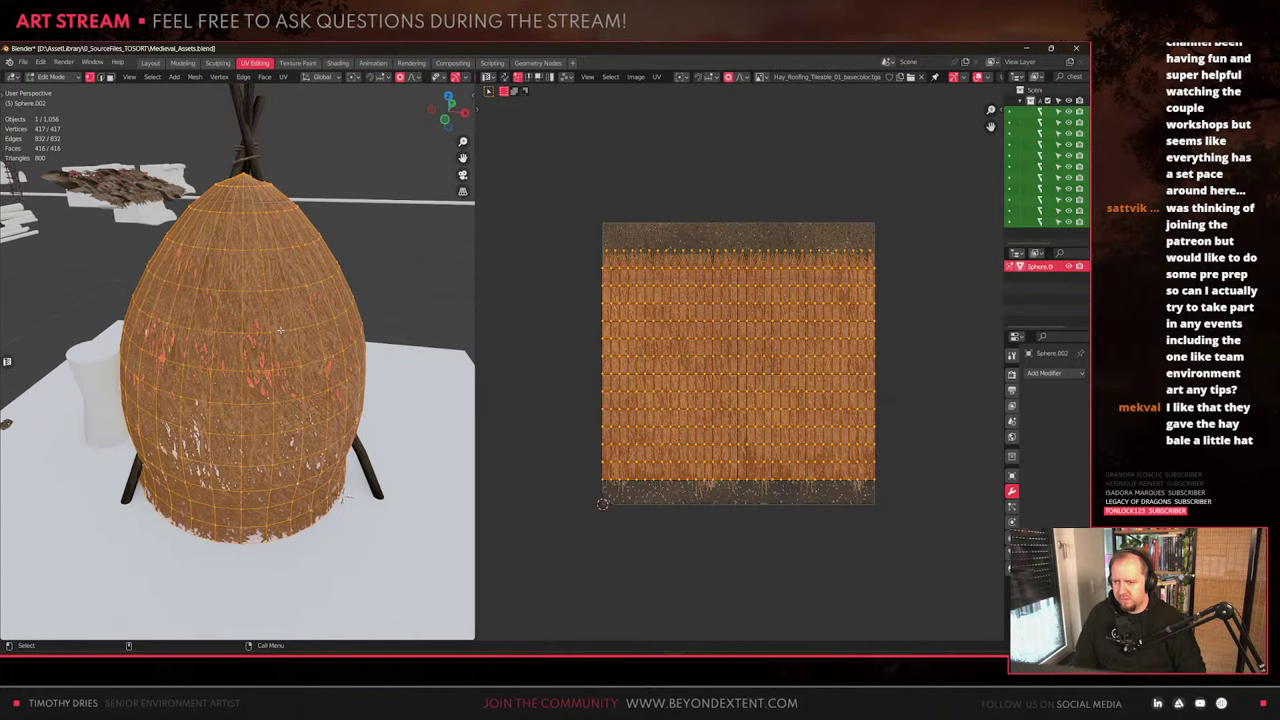
pyautogui.press('3')
pyautogui.click(247, 287)
pyautogui.press('2')
pyautogui.keyDown('alt'); pyautogui.click(247, 290); pyautogui.keyUp('alt')
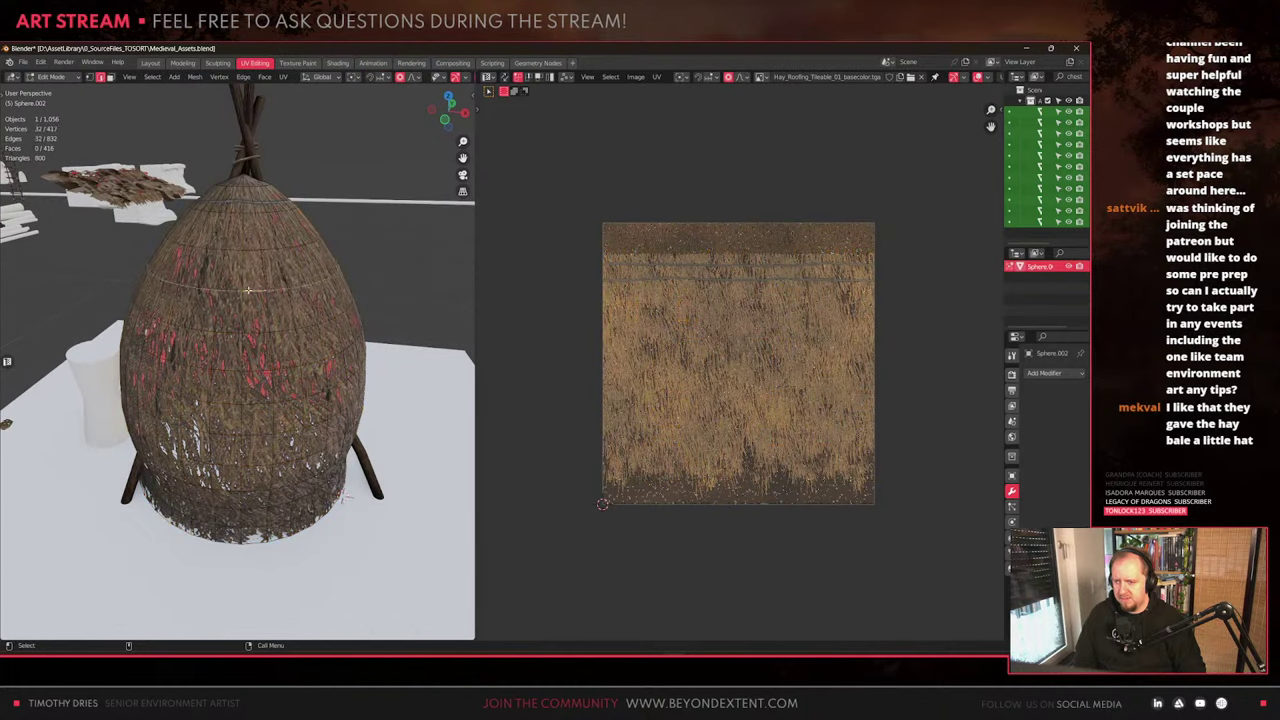
pyautogui.press('3')
pyautogui.click(252, 270)
pyautogui.keyDown('alt'); pyautogui.click(252, 270); pyautogui.keyUp('alt')
pyautogui.keyDown('alt'); pyautogui.keyDown('shift'); pyautogui.click(251, 236); pyautogui.keyUp('shift'); pyautogui.keyUp('alt')
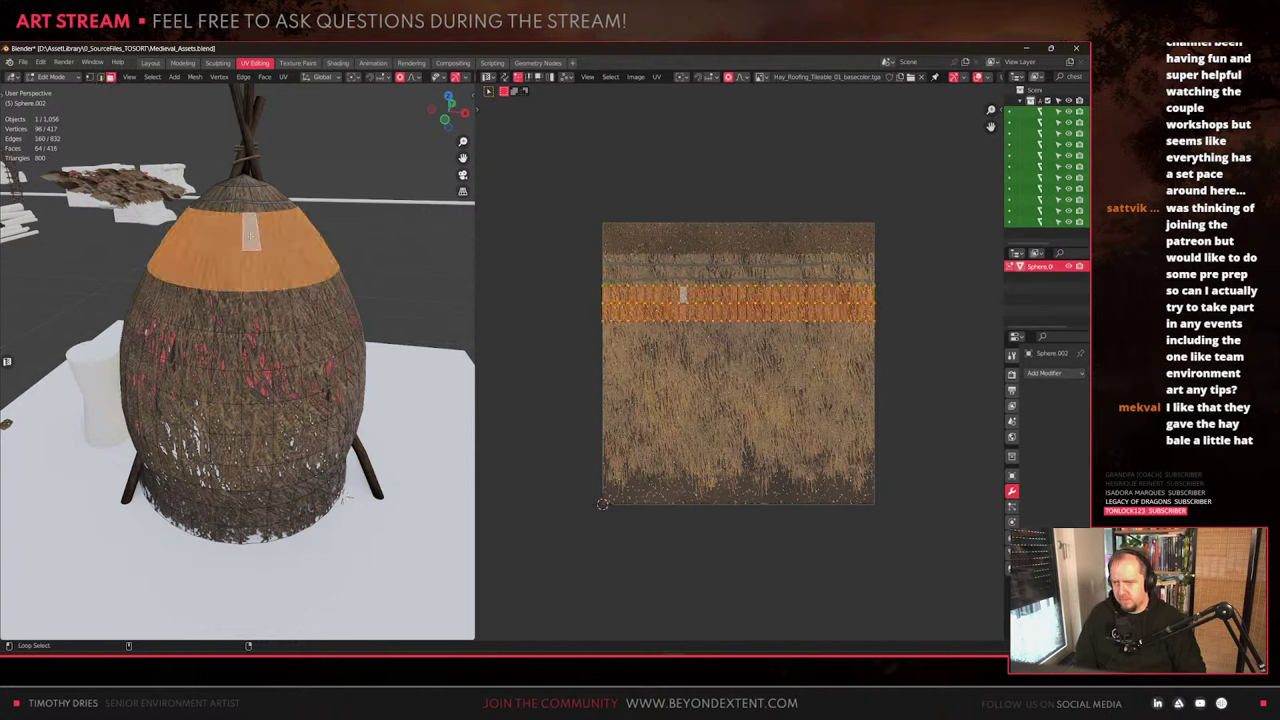
pyautogui.moveTo(251, 236); pyautogui.dragTo(250, 286, button='middle')
pyautogui.keyDown('alt'); pyautogui.keyDown('shift'); pyautogui.click(249, 257); pyautogui.keyUp('shift'); pyautogui.keyUp('alt')
pyautogui.keyDown('alt'); pyautogui.keyDown('shift'); pyautogui.click(245, 232); pyautogui.keyUp('shift'); pyautogui.keyUp('alt')
pyautogui.hotkey('ctrl', 'z')
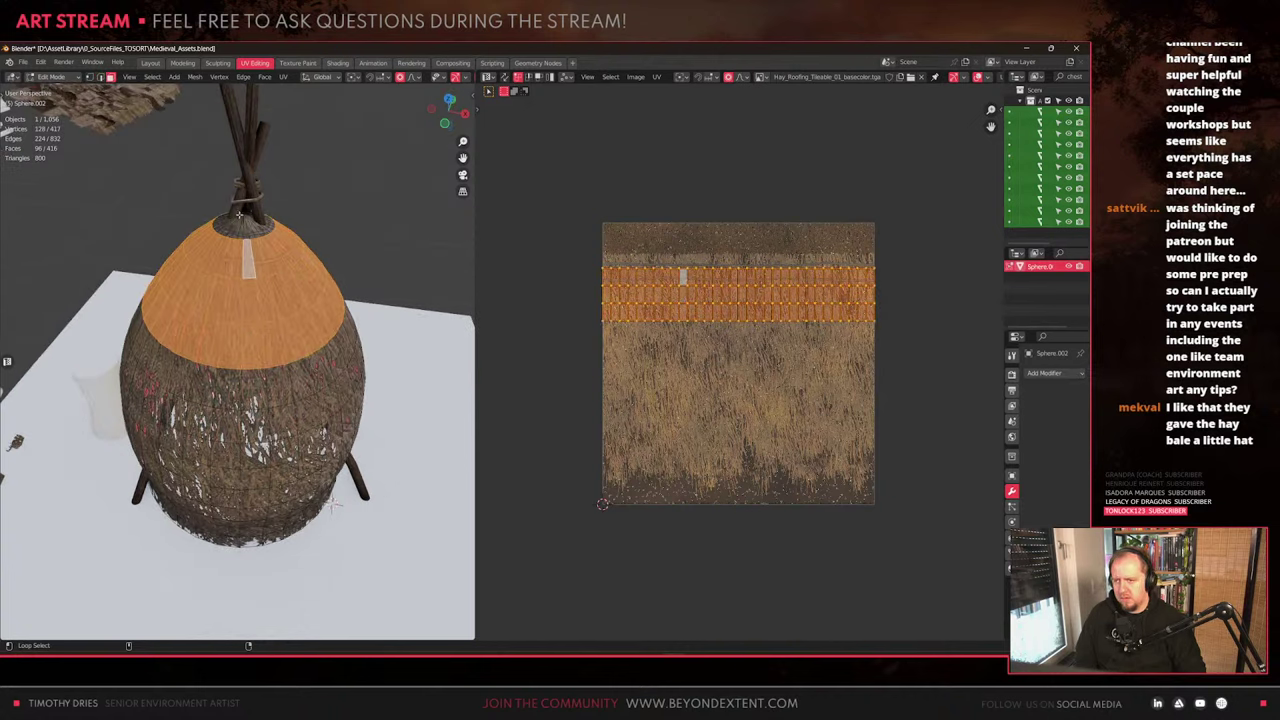
pyautogui.keyDown('alt'); pyautogui.keyDown('shift'); pyautogui.click(238, 214); pyautogui.keyUp('shift'); pyautogui.keyUp('alt')
pyautogui.moveTo(239, 214)
pyautogui.mouseDown(button='middle')
pyautogui.moveTo(240, 250)
pyautogui.moveTo(239, 207)
pyautogui.mouseUp(button='middle')
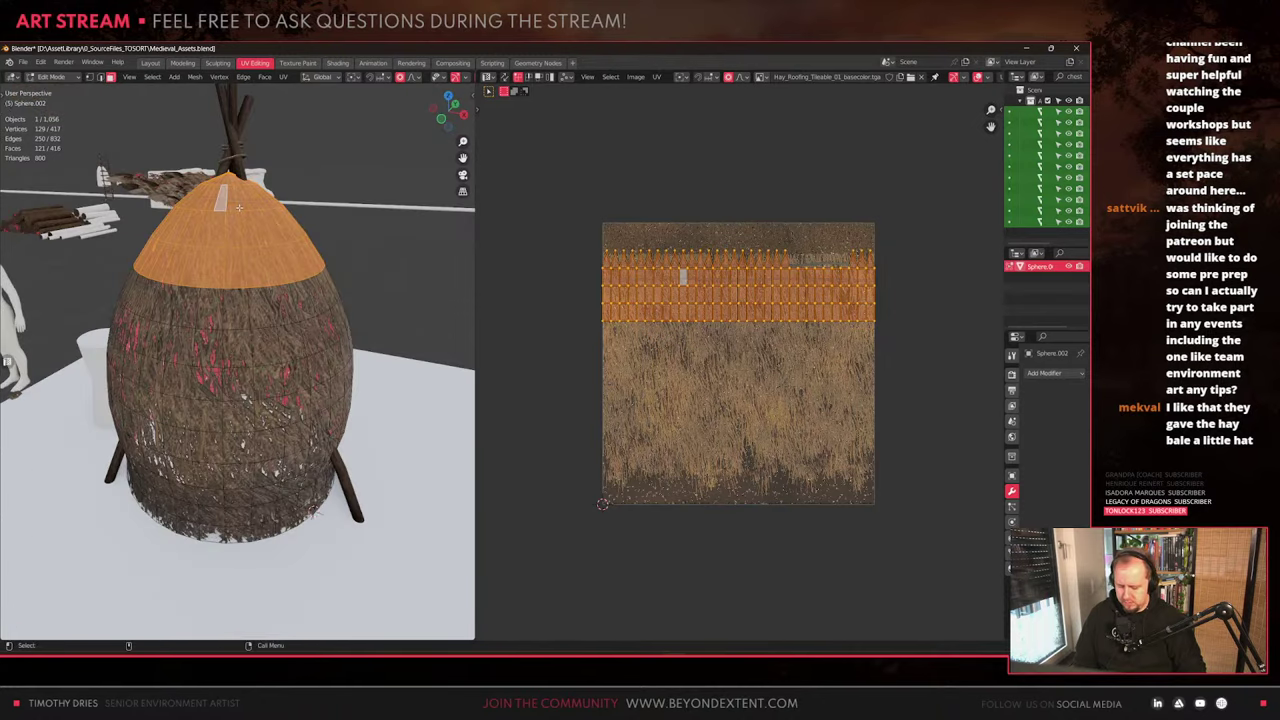
pyautogui.press('p')
pyautogui.click(239, 209)
pyautogui.press('Tab')
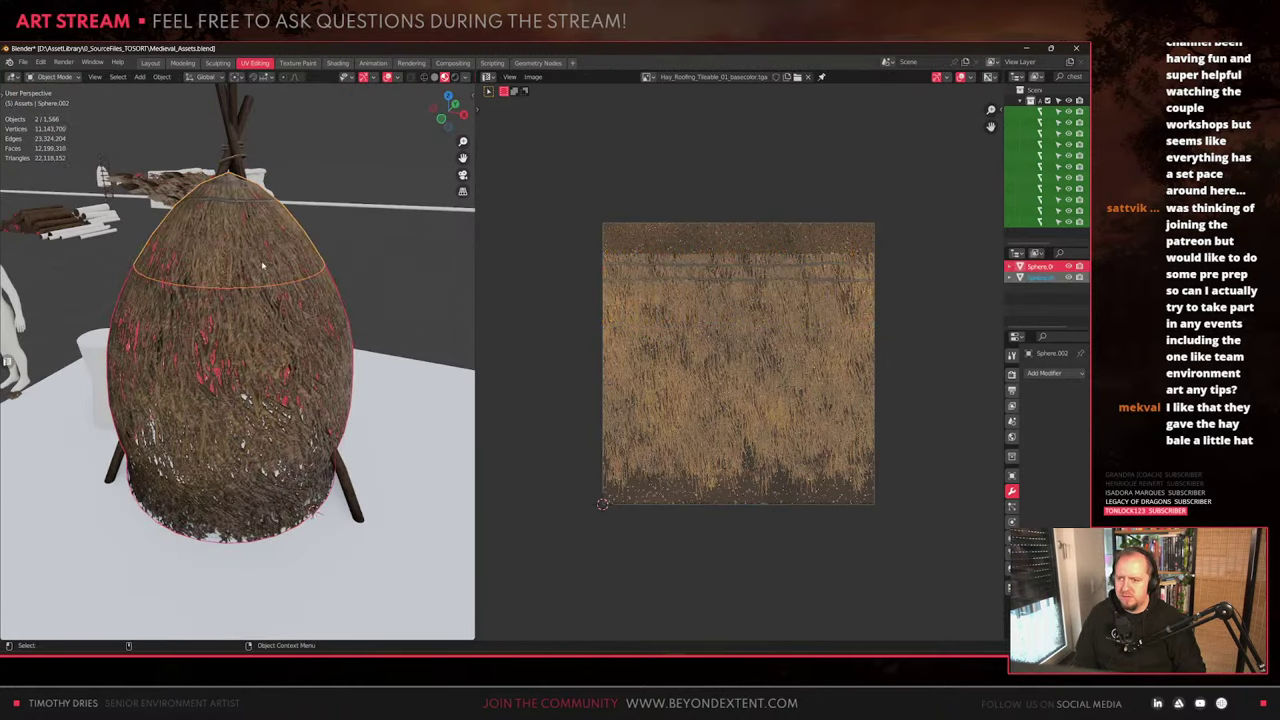
# Flare the separated haystack cap by scaling its lower edge loop to 1.039 in X and Y, using proportional editing
pyautogui.click(262, 280)
pyautogui.press('Tab')
pyautogui.press('2')
pyautogui.click(263, 286)
pyautogui.keyDown('alt'); pyautogui.click(262, 287); pyautogui.keyUp('alt')
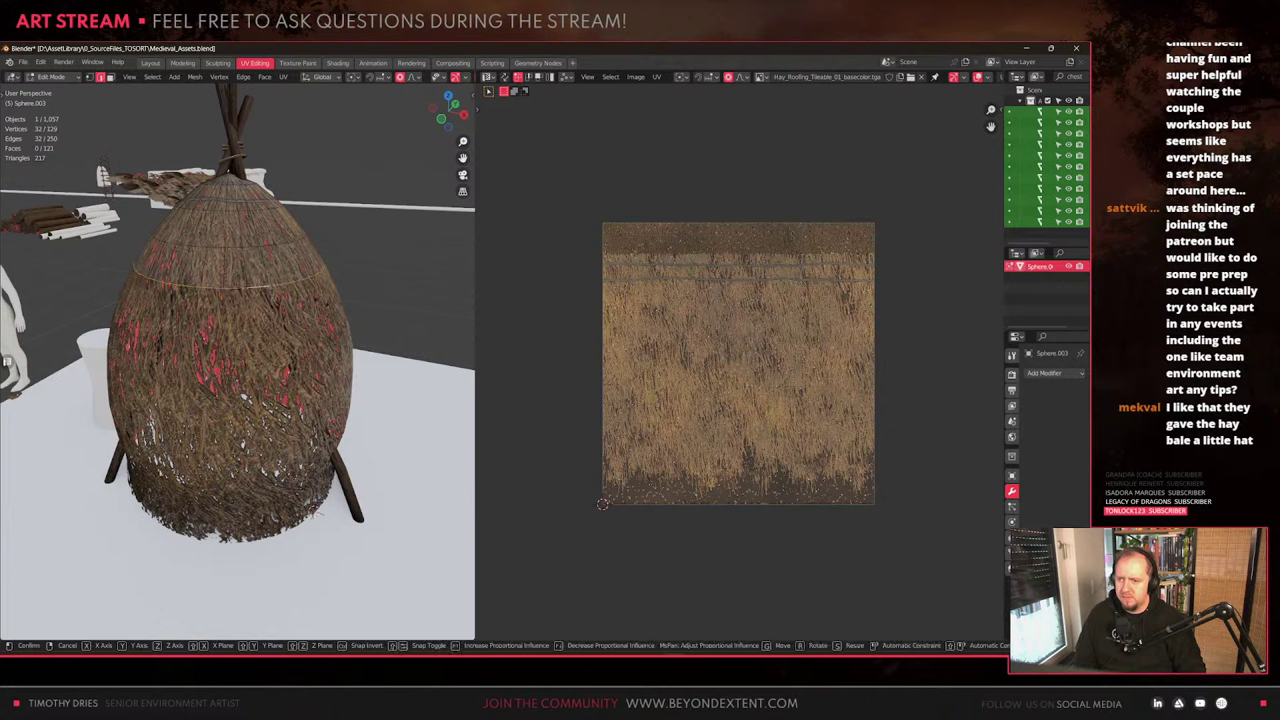
pyautogui.press('s')
pyautogui.hotkey('shift', 'z')
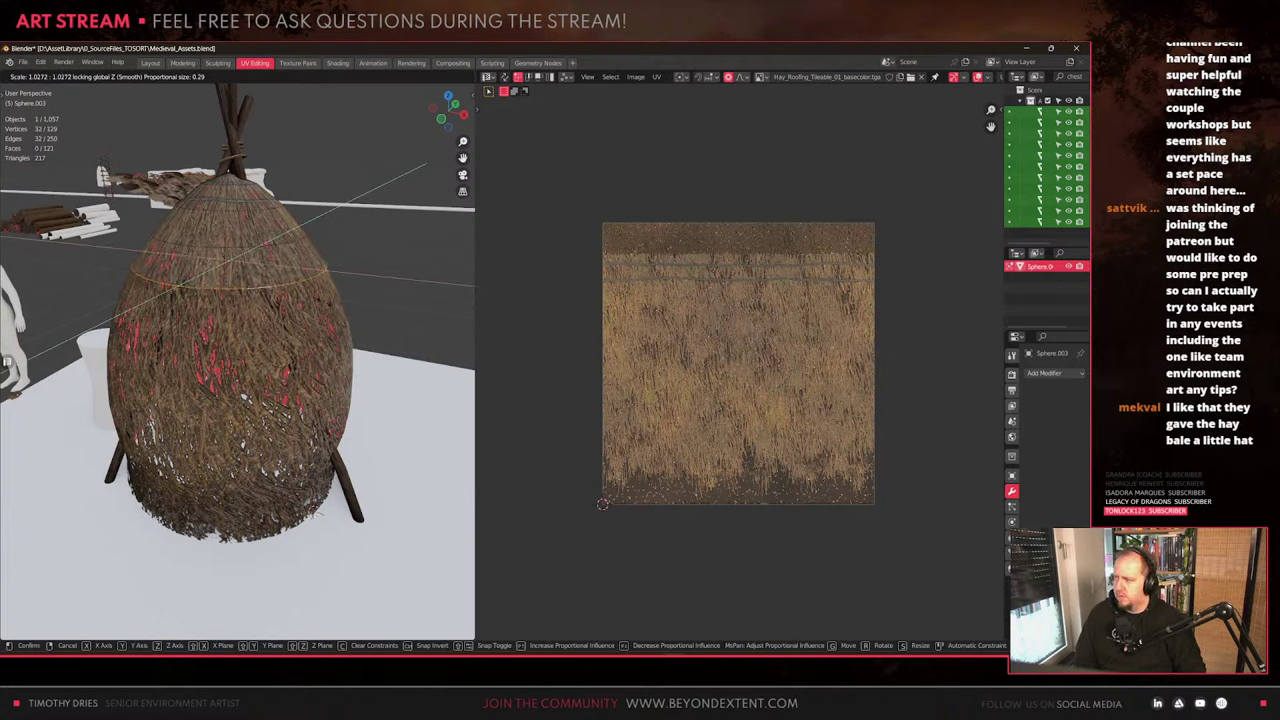
pyautogui.click(320, 301)
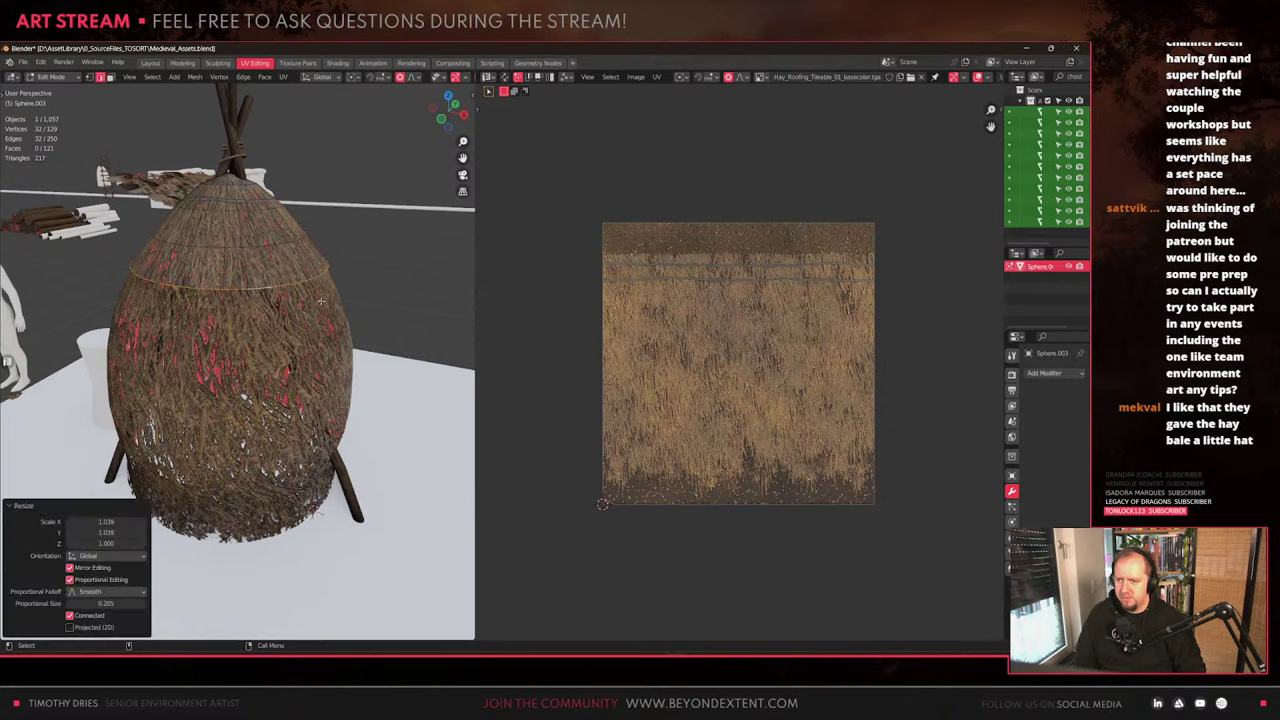
# Select the haystack body below the cap, scale its UVs to 1.388 and move them about 0.13 up in Y
pyautogui.scroll(-1, 300, 300)
pyautogui.press('Tab')
pyautogui.click(271, 337)
pyautogui.press('Tab')
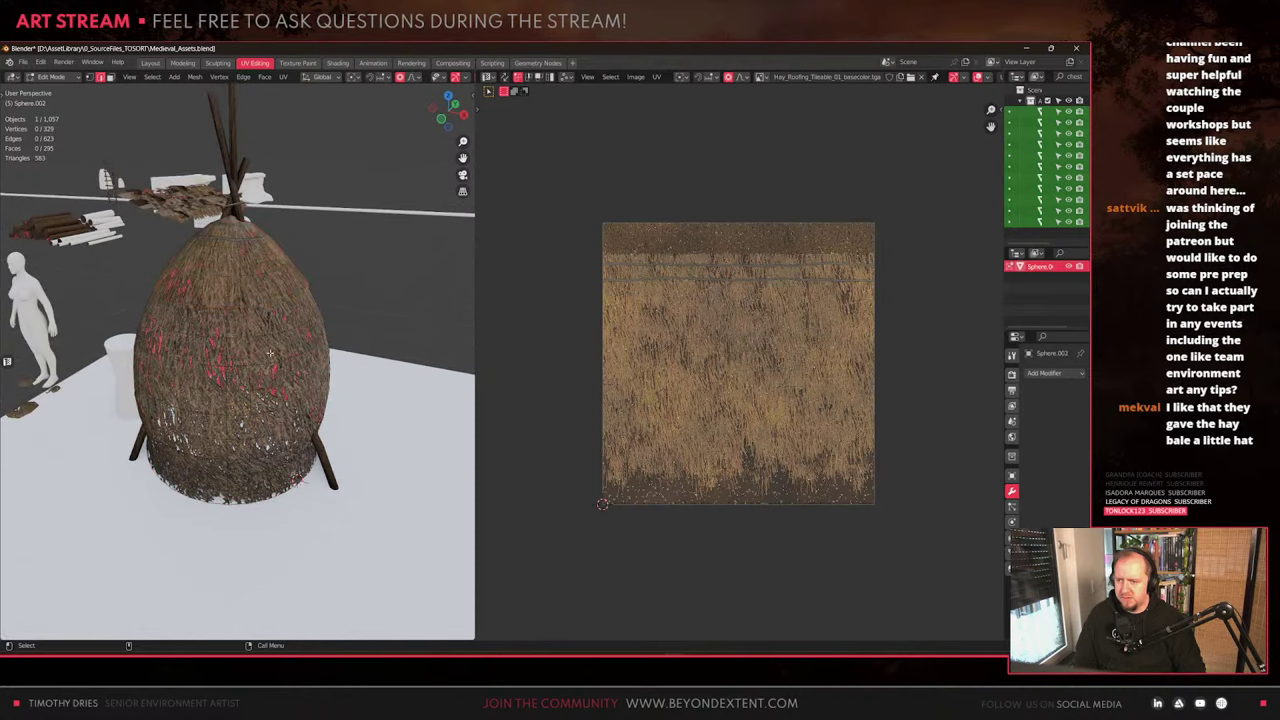
pyautogui.press('a')
pyautogui.click(268, 352)
pyautogui.hotkey('ctrl', 'l')
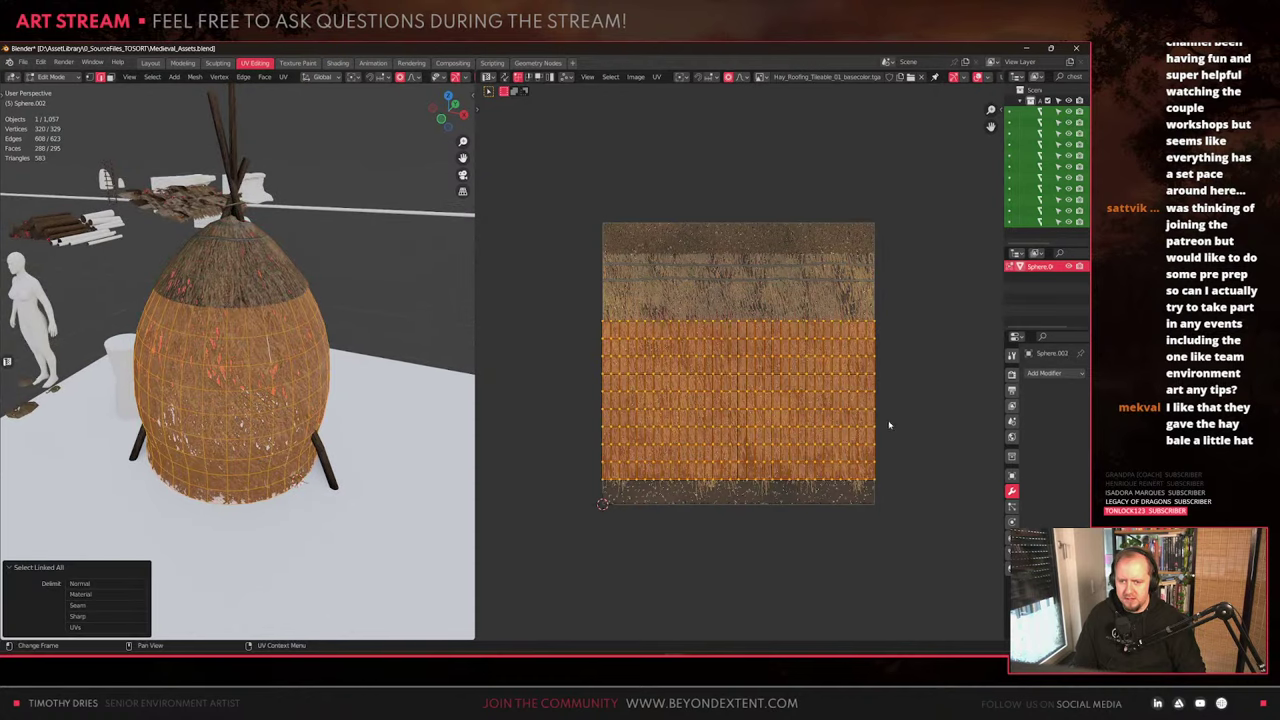
pyautogui.press('s')
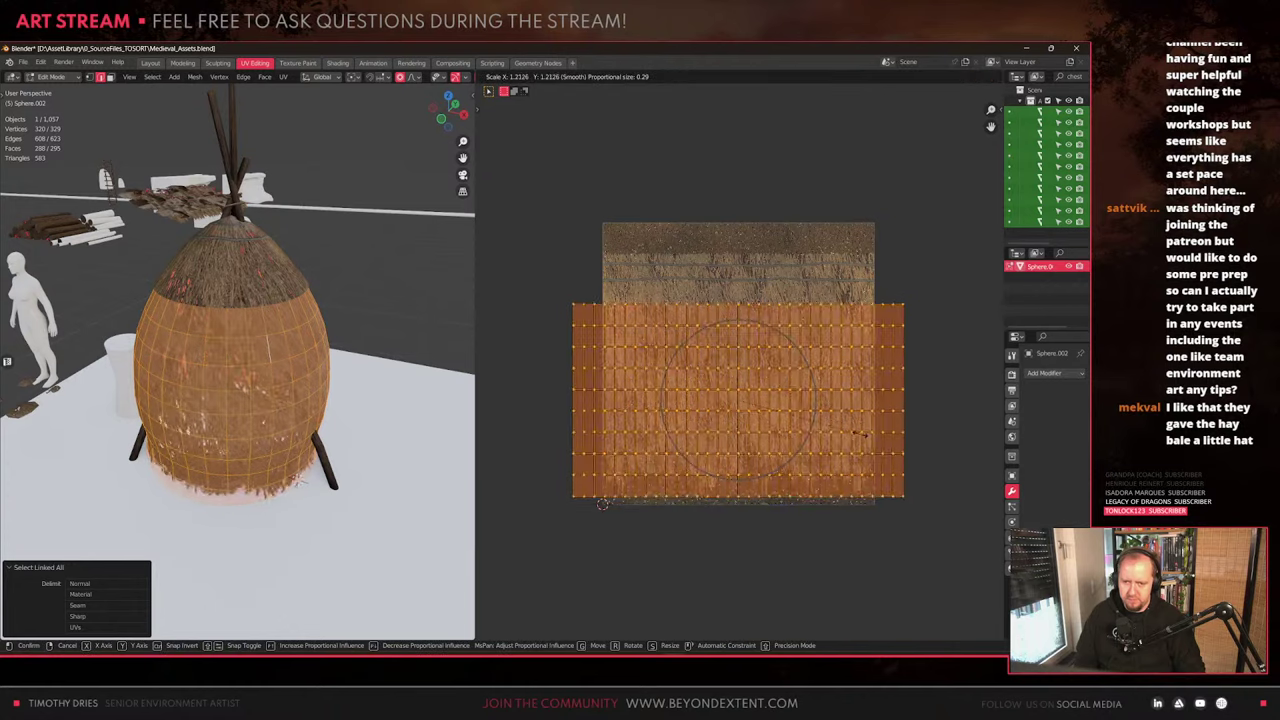
pyautogui.click(597, 507)
pyautogui.press('g')
pyautogui.press('y')
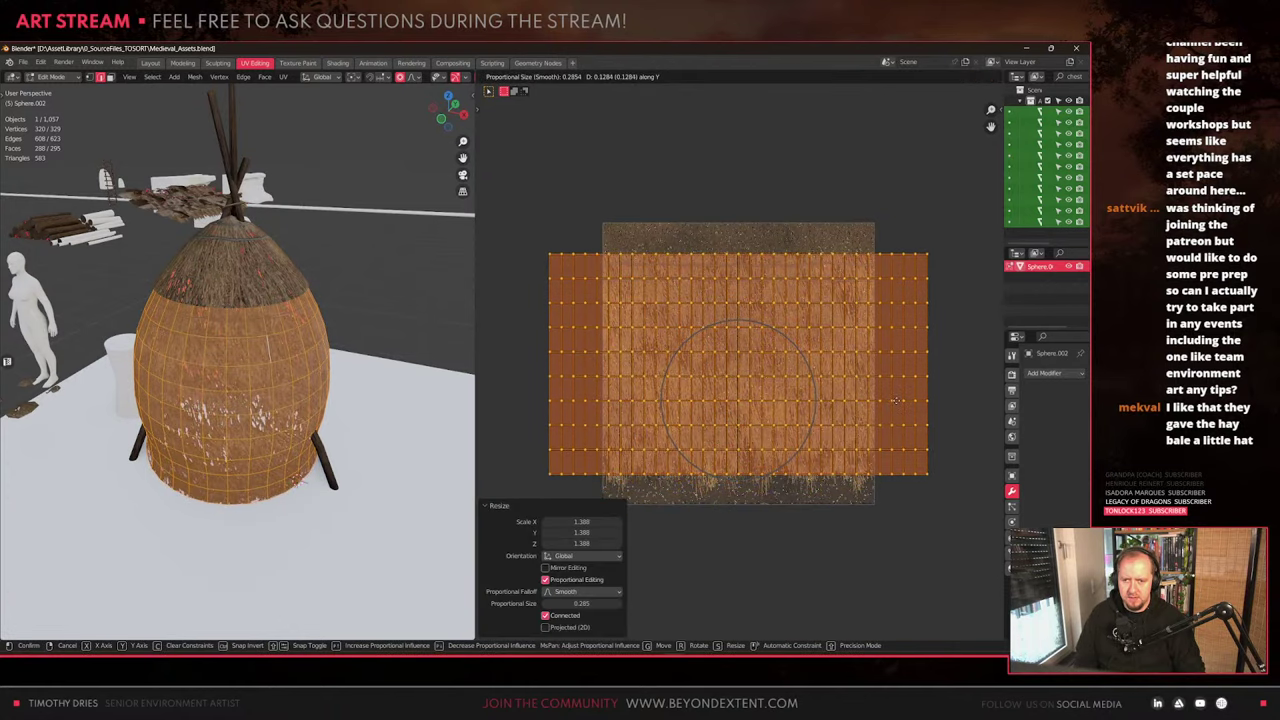
pyautogui.click(726, 430)
# Try a texel density of 1024 on all the haystack body's UVs, then undo it
pyautogui.press('Tab')
pyautogui.moveTo(335, 316); pyautogui.dragTo(293, 336, button='middle')
pyautogui.moveTo(274, 389)
pyautogui.mouseDown(button='middle')
pyautogui.moveTo(271, 343)
pyautogui.moveTo(272, 385)
pyautogui.mouseUp(button='middle')
pyautogui.press('Tab')
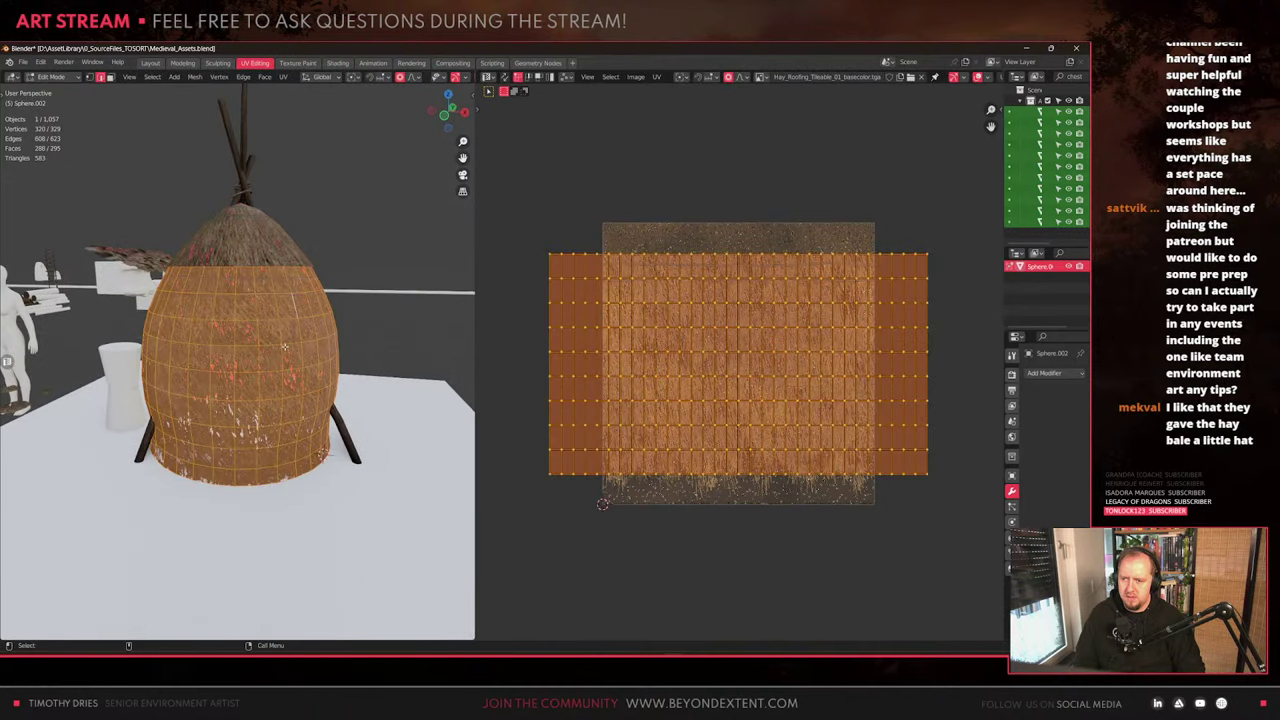
pyautogui.press('q')
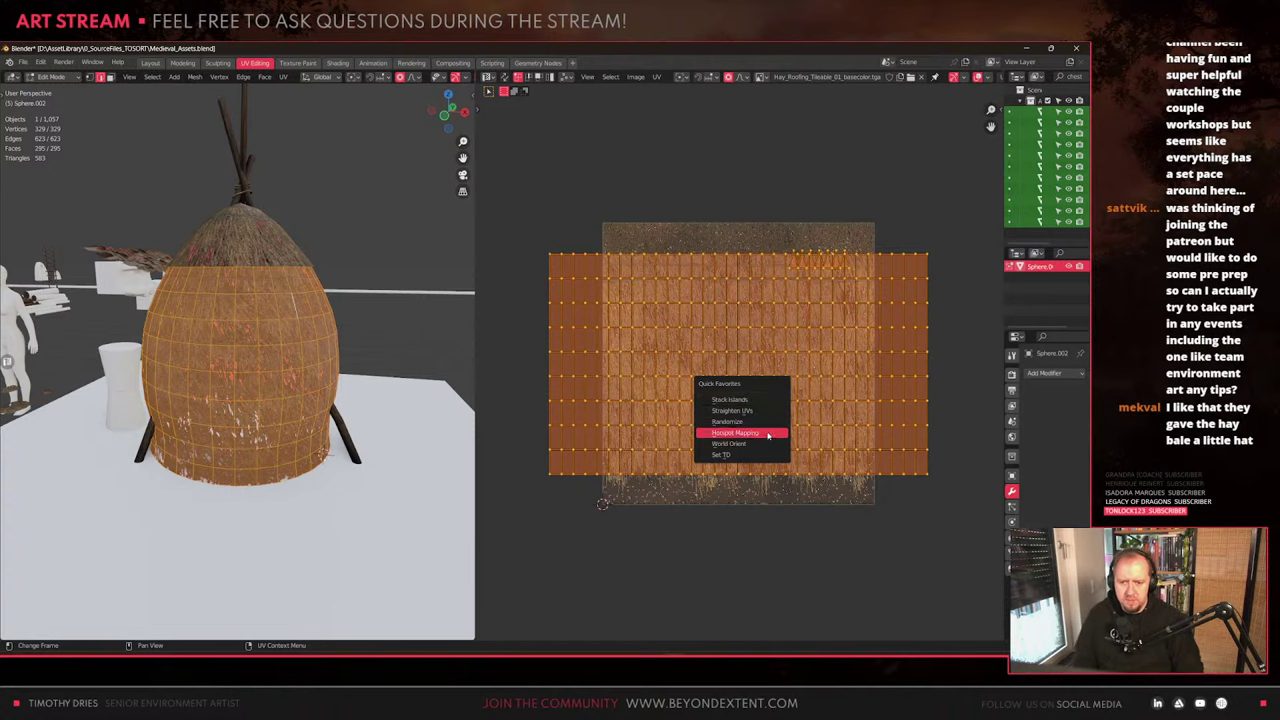
pyautogui.click(747, 456)
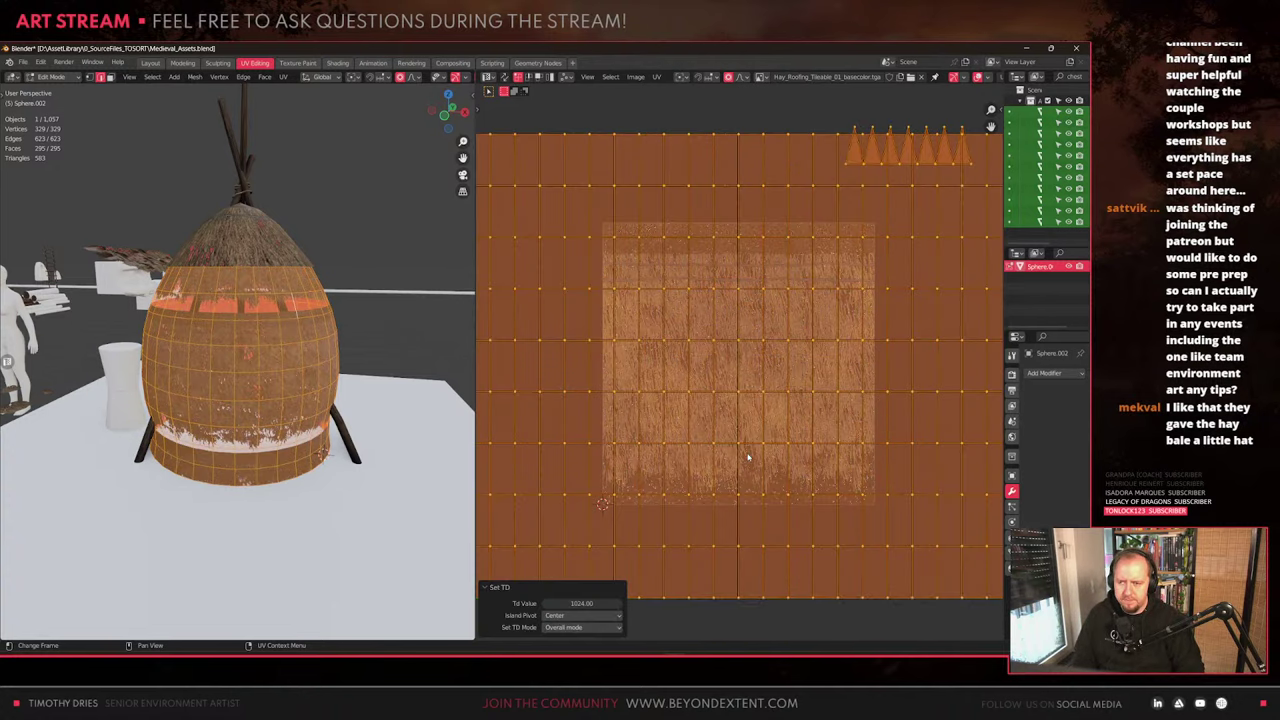
pyautogui.scroll(-4, 808, 357)
pyautogui.scroll(1, 809, 356)
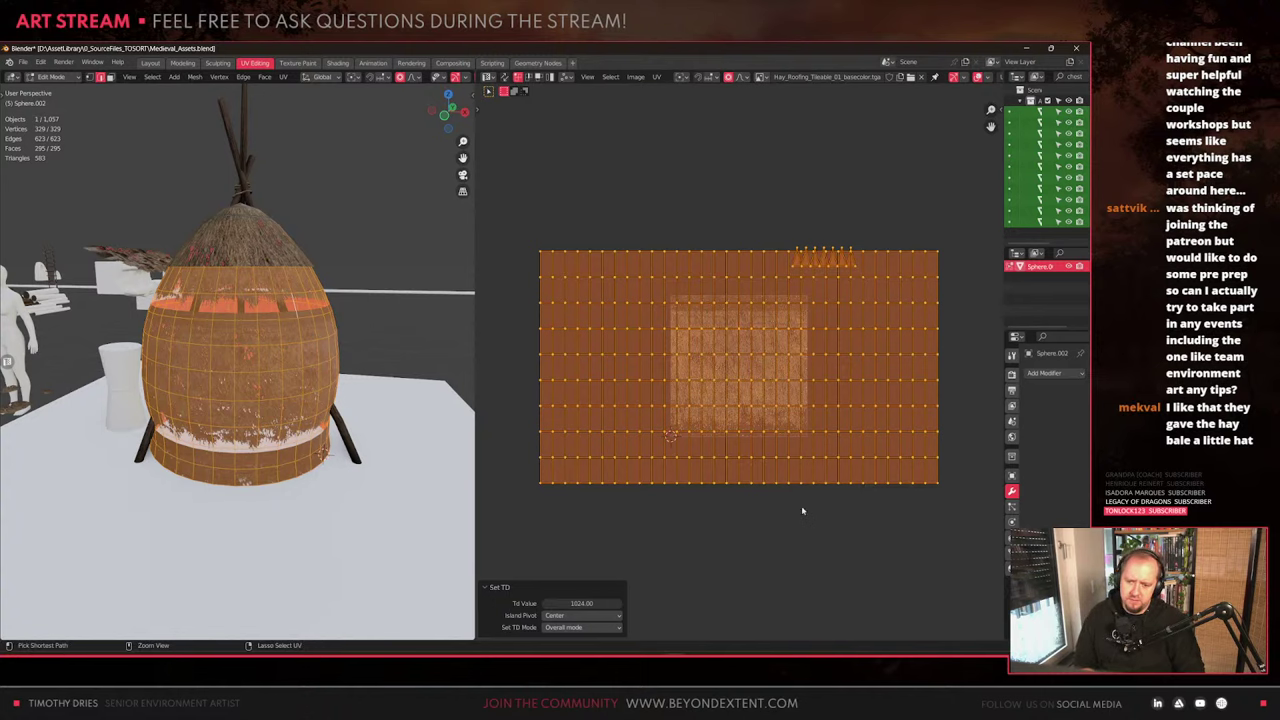
pyautogui.hotkey('ctrl', 'z')
# Reapply the 1024 texel density to the haystack body's UVs and check the thatch on the model
pyautogui.press('s')
pyautogui.rightClick(832, 412)
pyautogui.press('q')
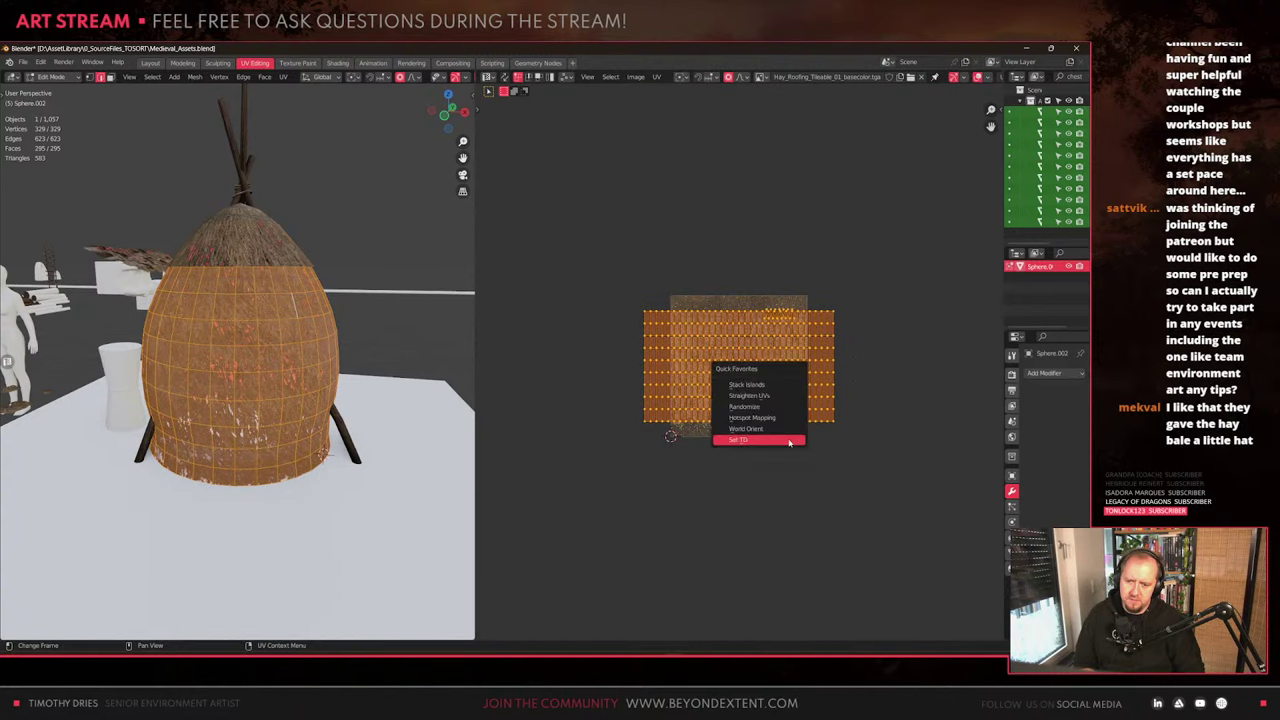
pyautogui.click(789, 441)
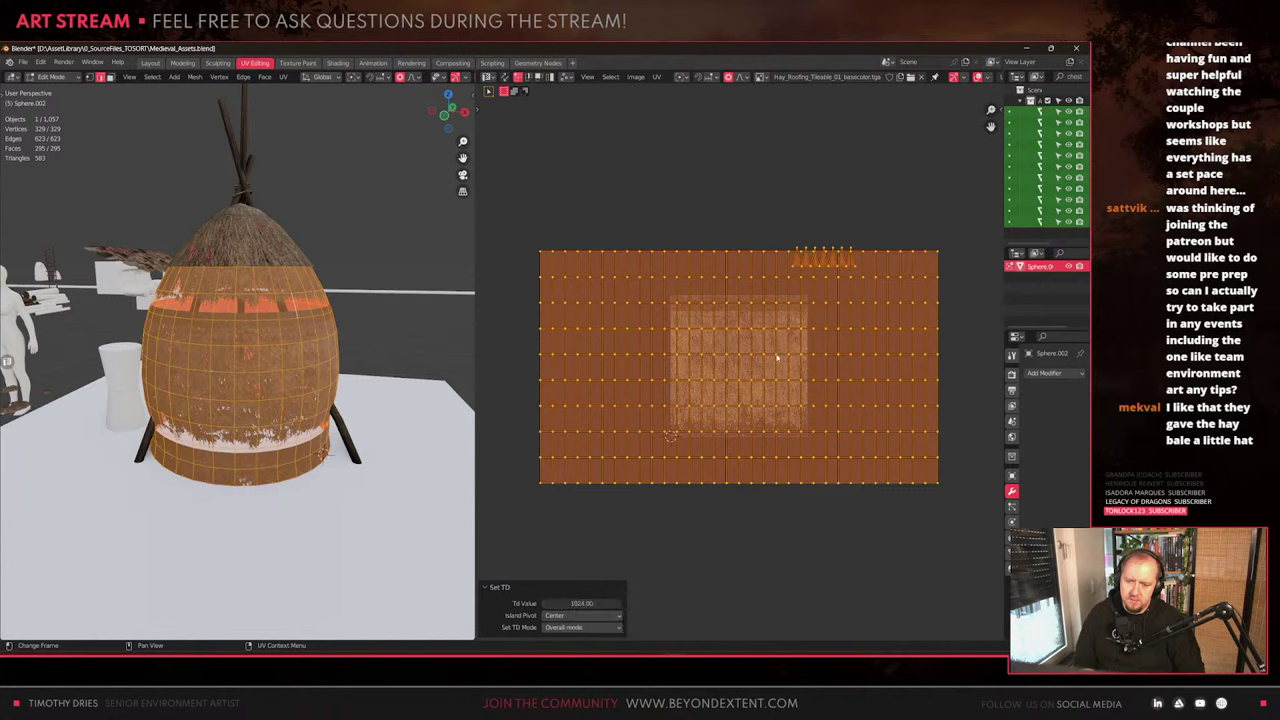
pyautogui.scroll(1, 740, 390)
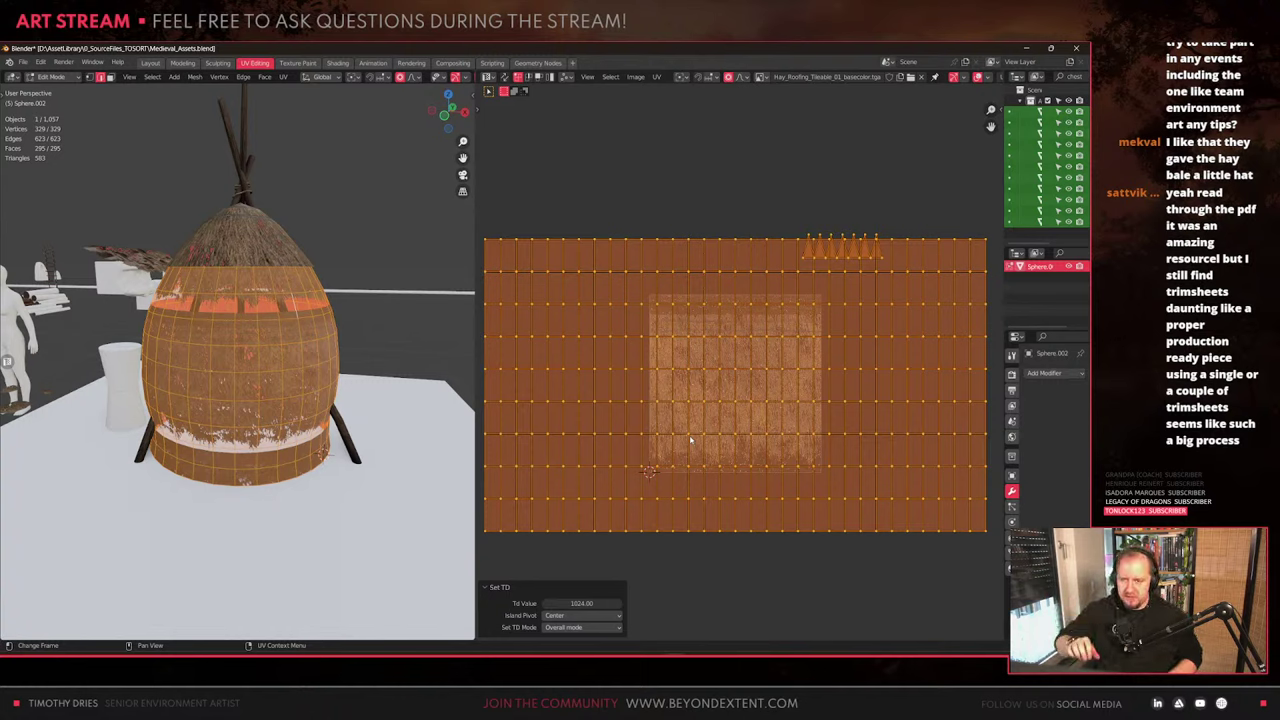
pyautogui.hotkey('alt', 'a')
pyautogui.moveTo(406, 335); pyautogui.dragTo(324, 378, button='middle')
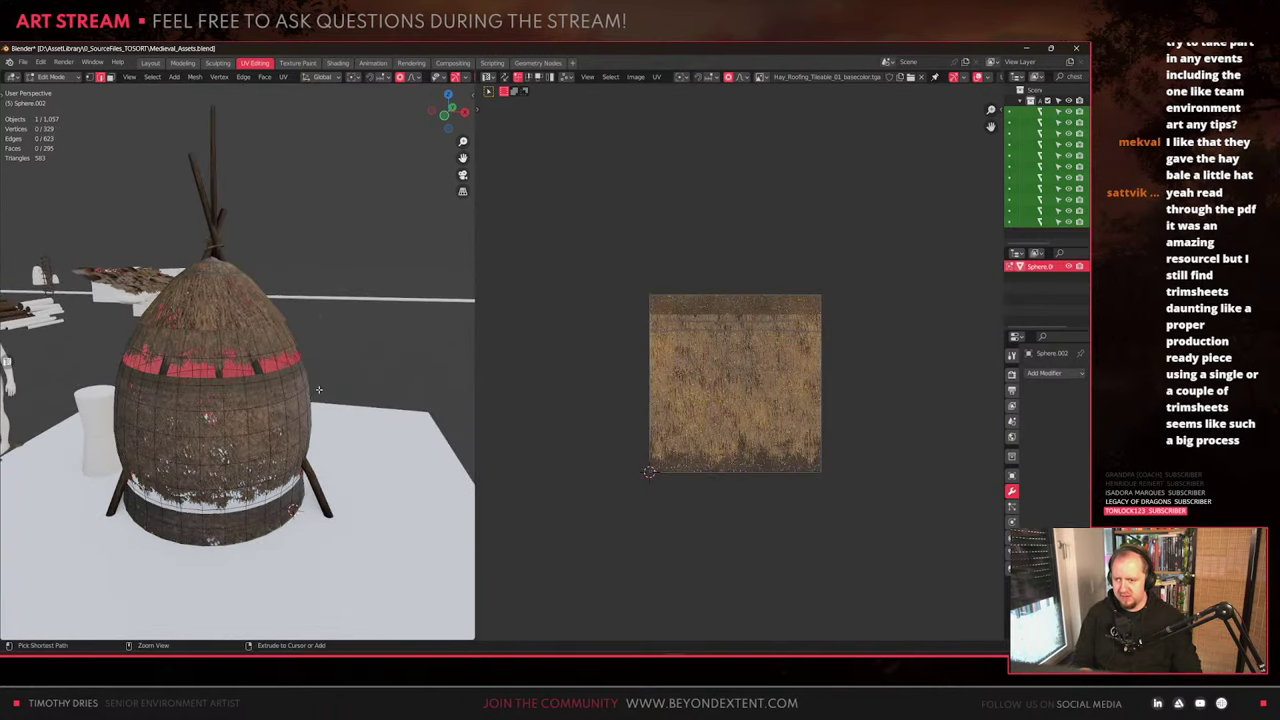
pyautogui.scroll(3, 324, 378)
# Undo the texel density, scaling and move of the haystack body's UVs, and clear the selection
pyautogui.hotkey('ctrl', 'z')
pyautogui.hotkey('ctrl', 'z')
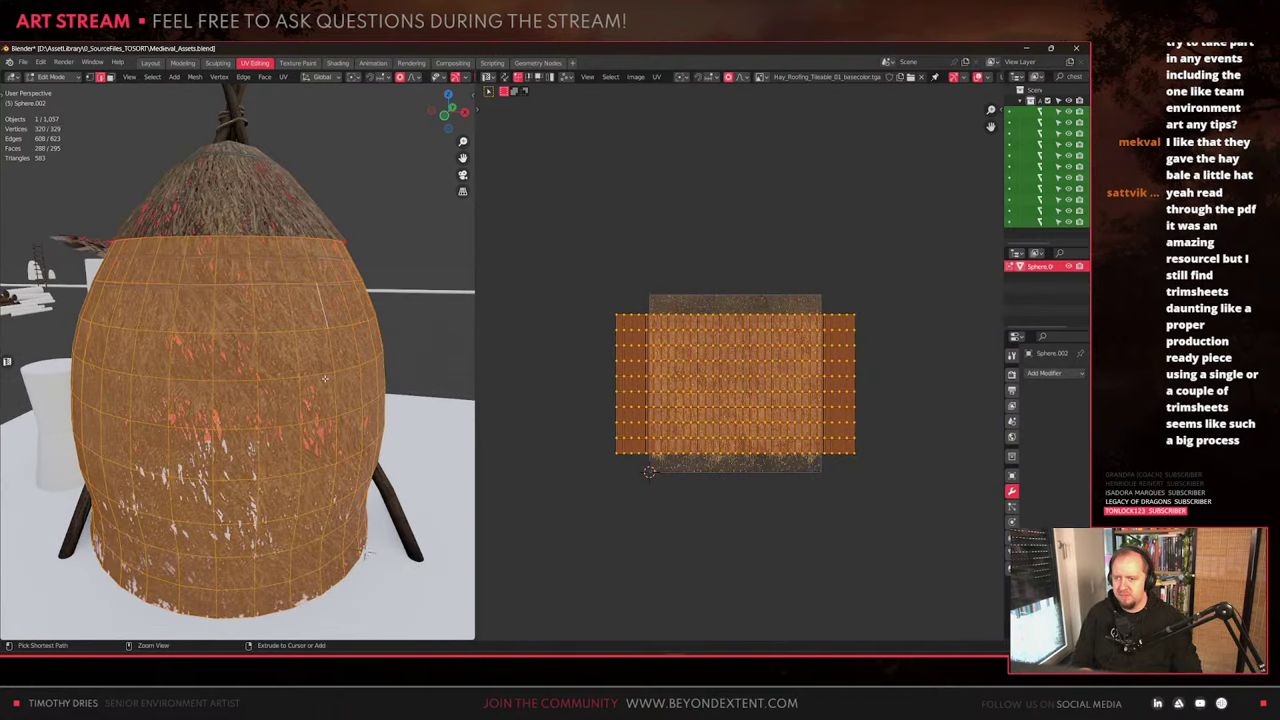
pyautogui.hotkey('ctrl', 'z')
pyautogui.hotkey('ctrl', 'z')
pyautogui.hotkey('ctrl', 'z')
pyautogui.hotkey('ctrl', 'z')
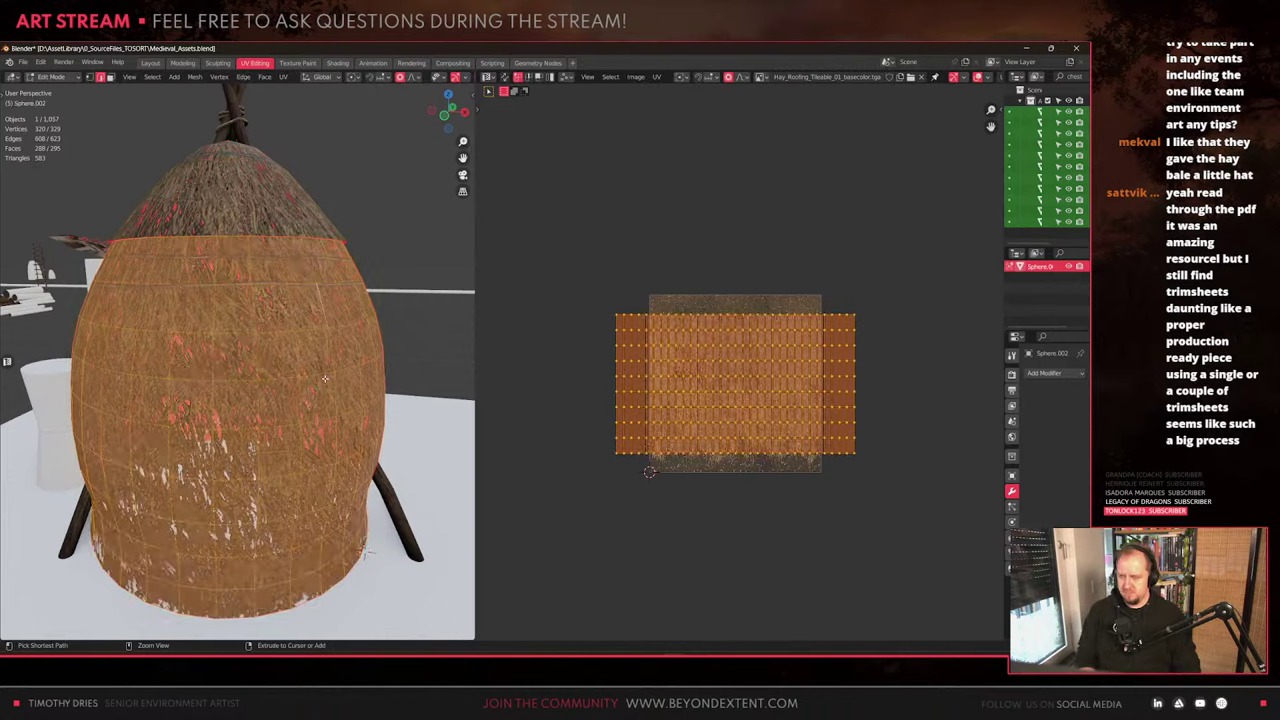
pyautogui.hotkey('alt', 'a')
pyautogui.press('l')
pyautogui.hotkey('alt', 'a')
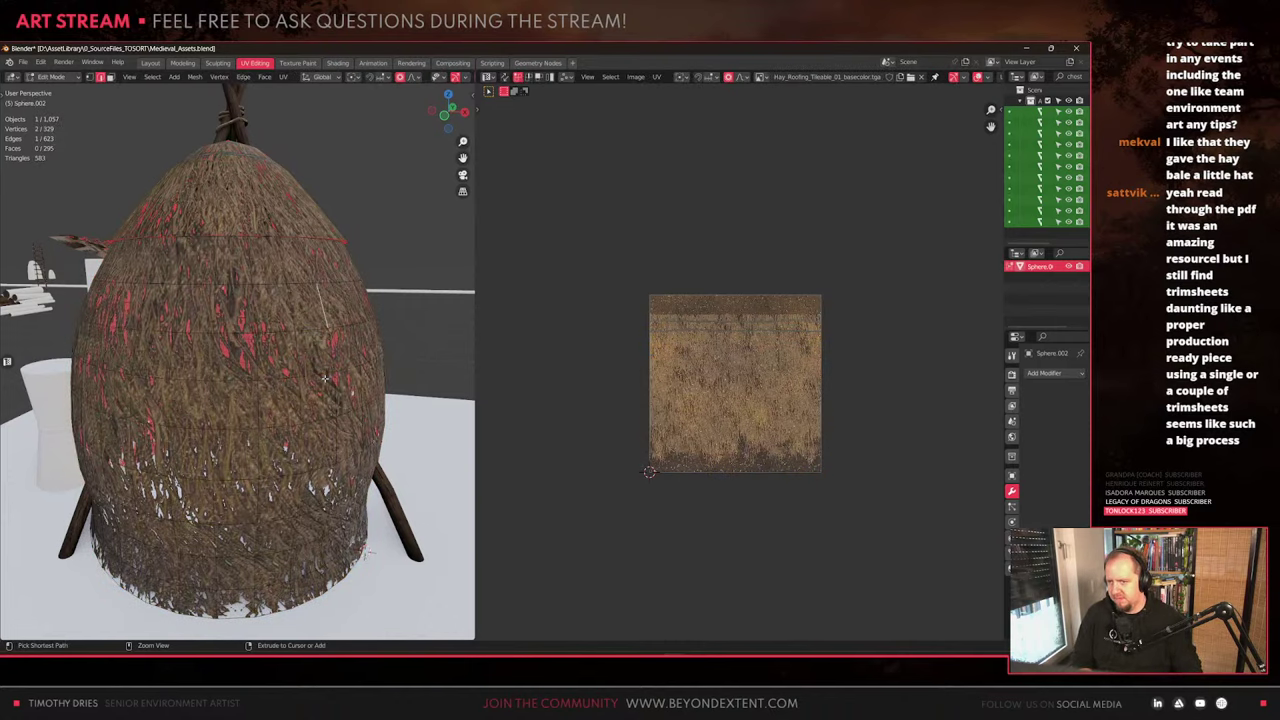
# Undo the cap's flare and its separation so the haystack shell is a single object again
pyautogui.press('Tab')
pyautogui.hotkey('ctrl', 'z')
pyautogui.hotkey('ctrl', 'z')
pyautogui.hotkey('ctrl', 'z')
pyautogui.hotkey('ctrl', 'z')
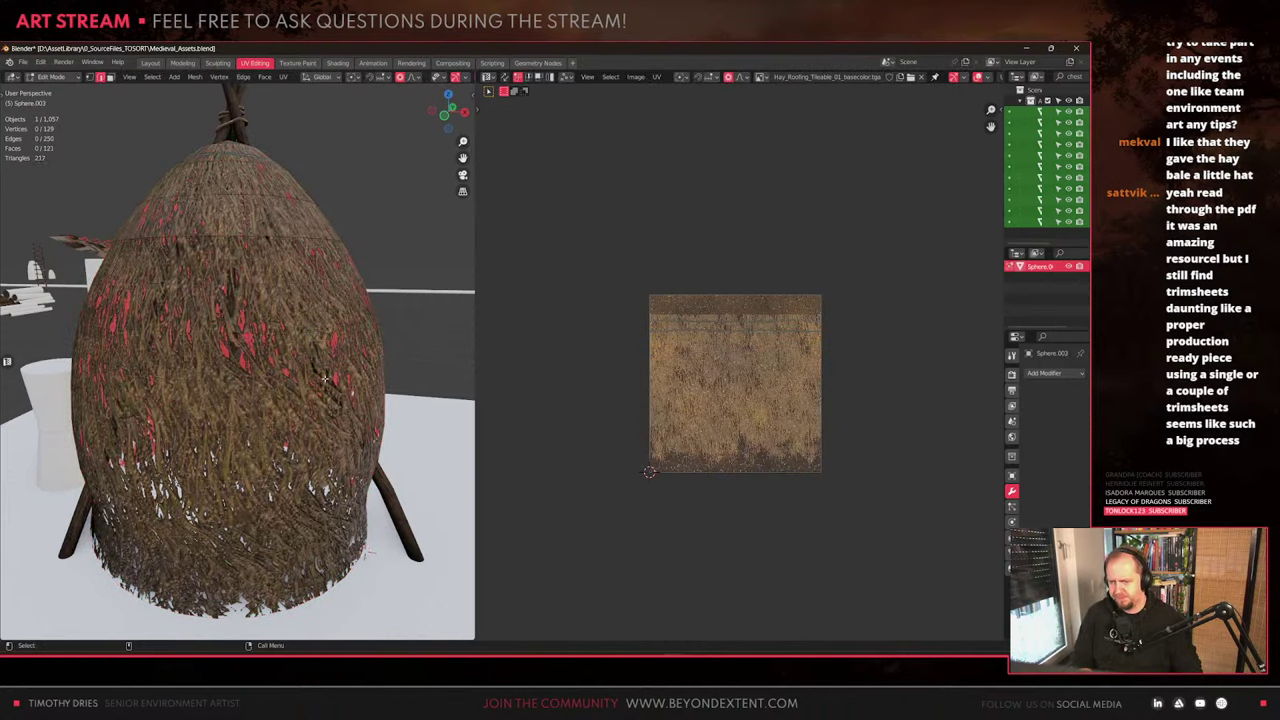
pyautogui.press('Tab')
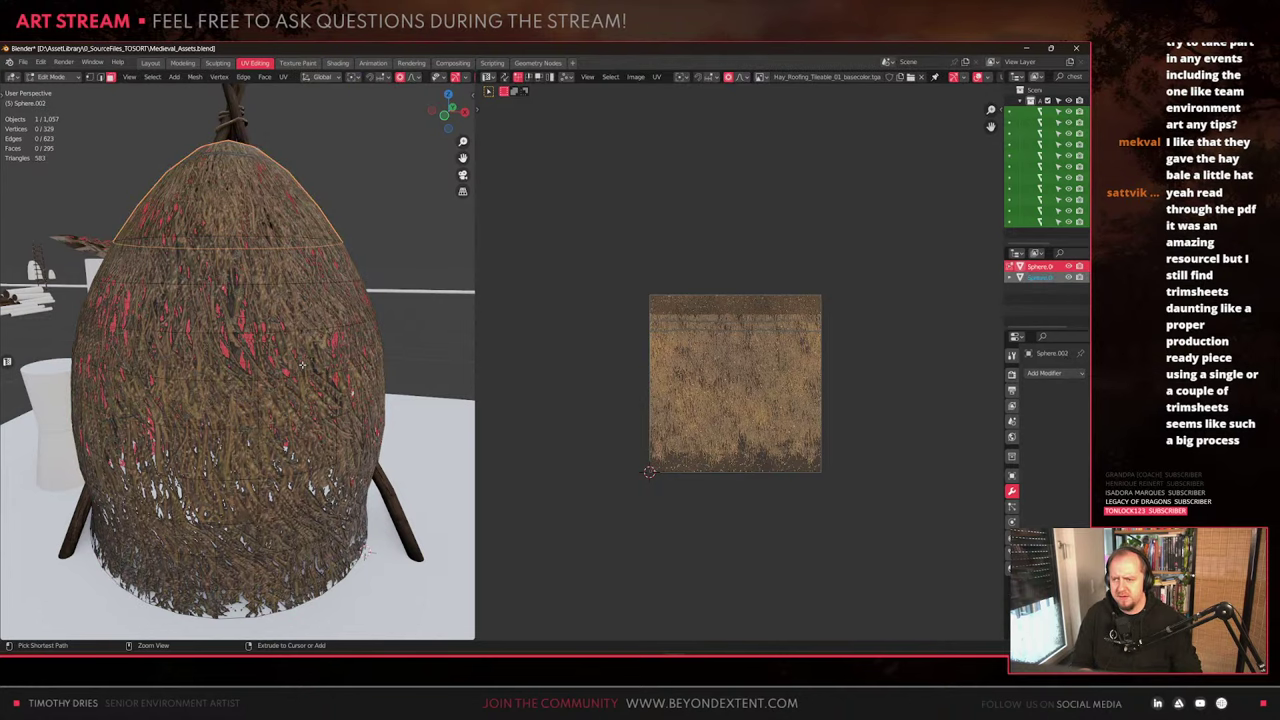
pyautogui.hotkey('ctrl', 'z')
pyautogui.scroll(-3, 262, 285)
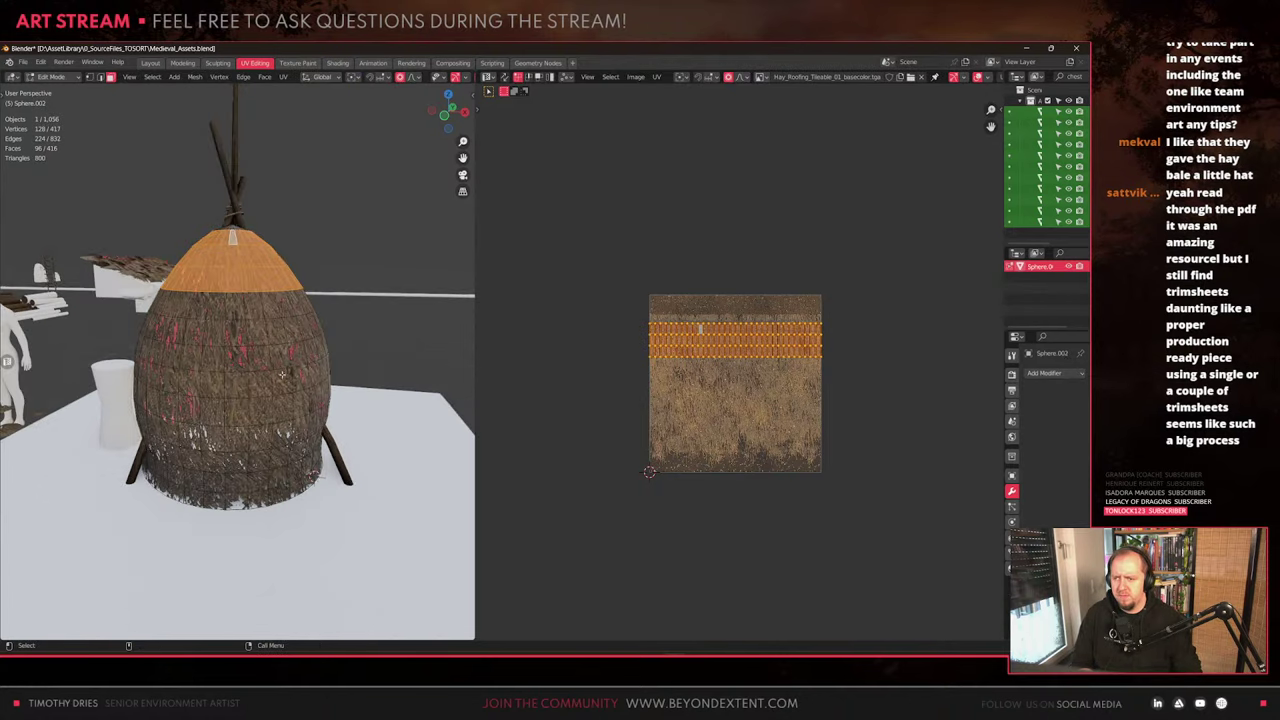
# Mark a seam around the haystack on the edge loop one ring below the former cap's lower edge
pyautogui.moveTo(246, 274); pyautogui.dragTo(256, 272, button='middle')
pyautogui.hotkey('alt', 'a')
pyautogui.keyDown('alt'); pyautogui.click(276, 299); pyautogui.keyUp('alt')
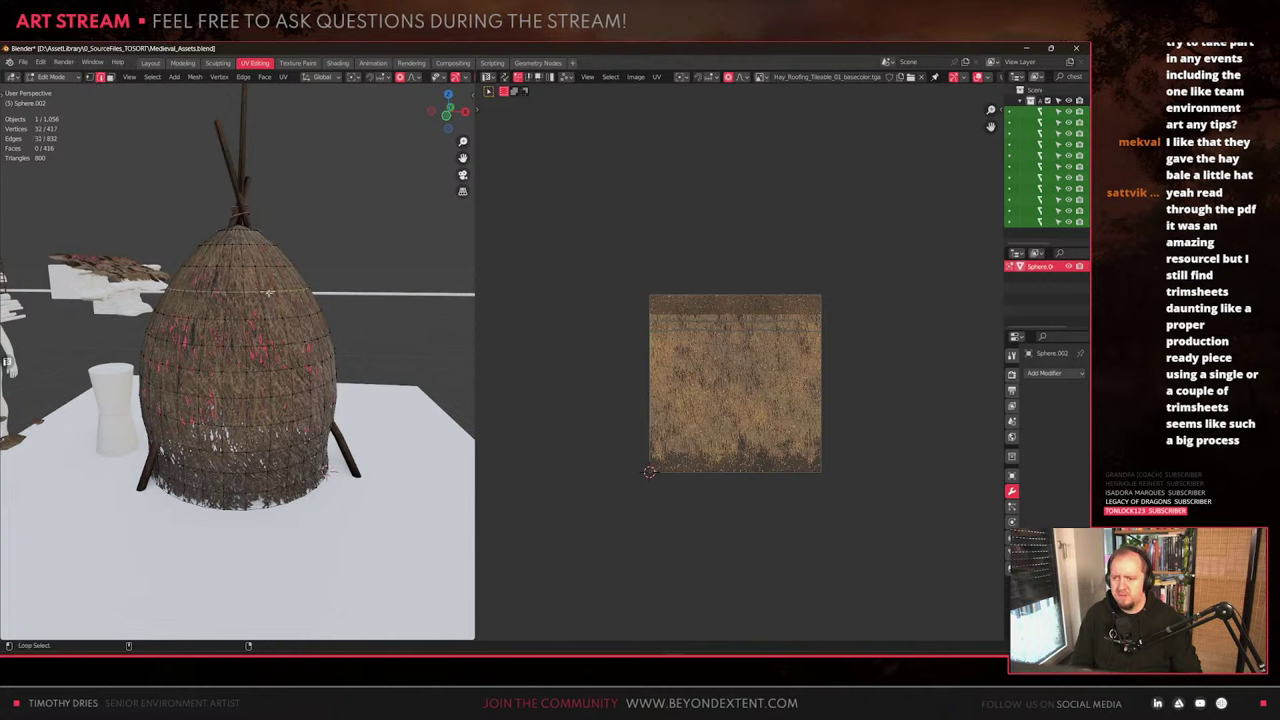
pyautogui.press('g')
pyautogui.click(273, 318)
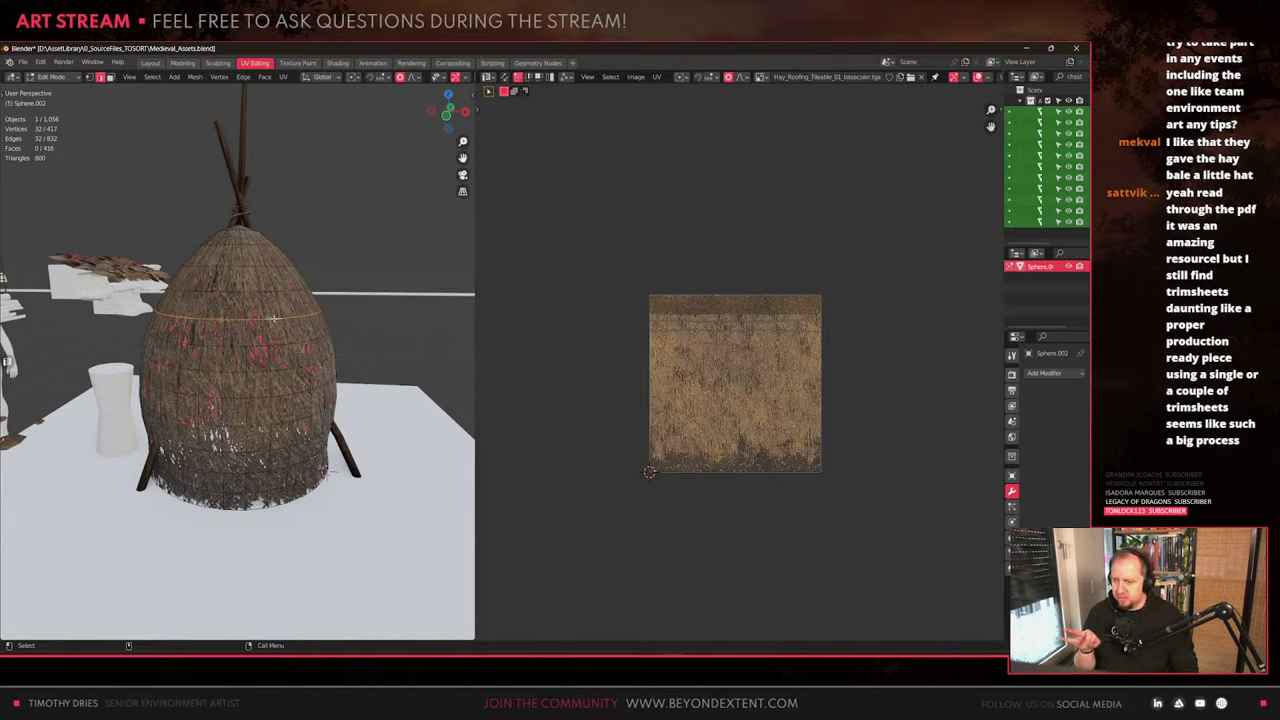
pyautogui.scroll(3, 273, 320)
pyautogui.rightClick(277, 329)
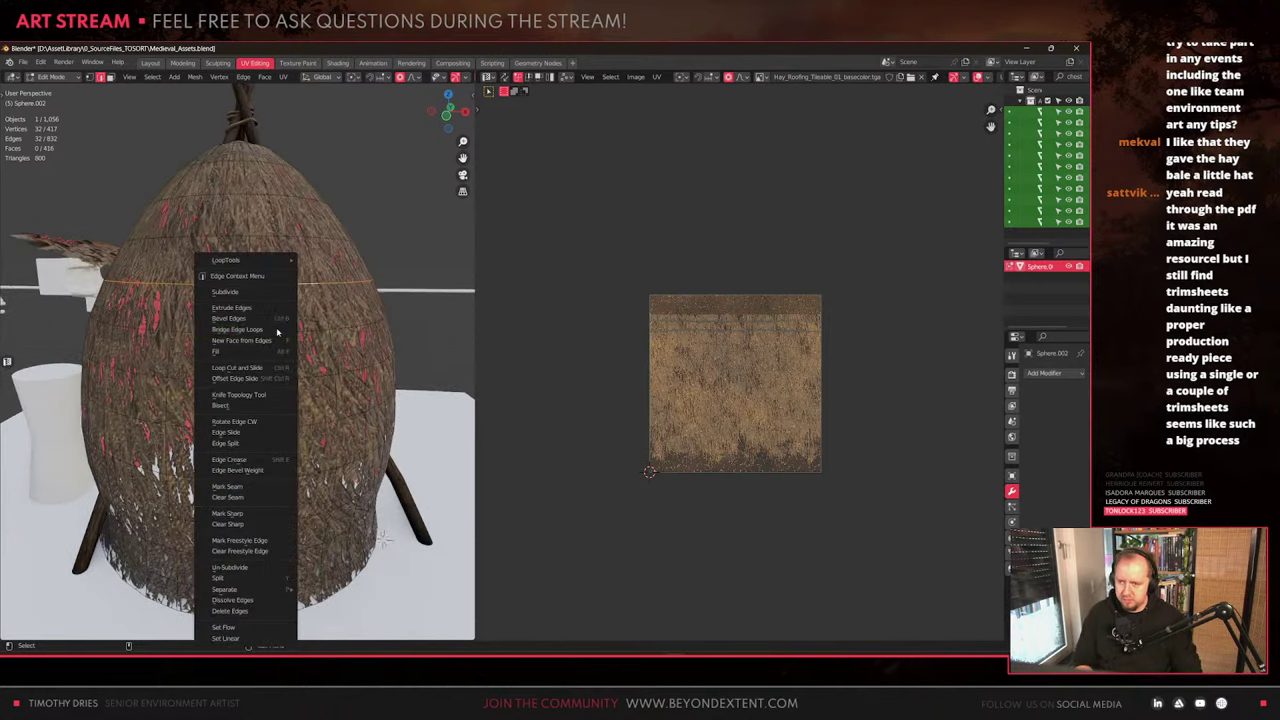
pyautogui.click(252, 487)
# Select the haystack faces below the seam, delimited by seam, and set their UV texel density to 1024
pyautogui.hotkey('ctrl', 'l')
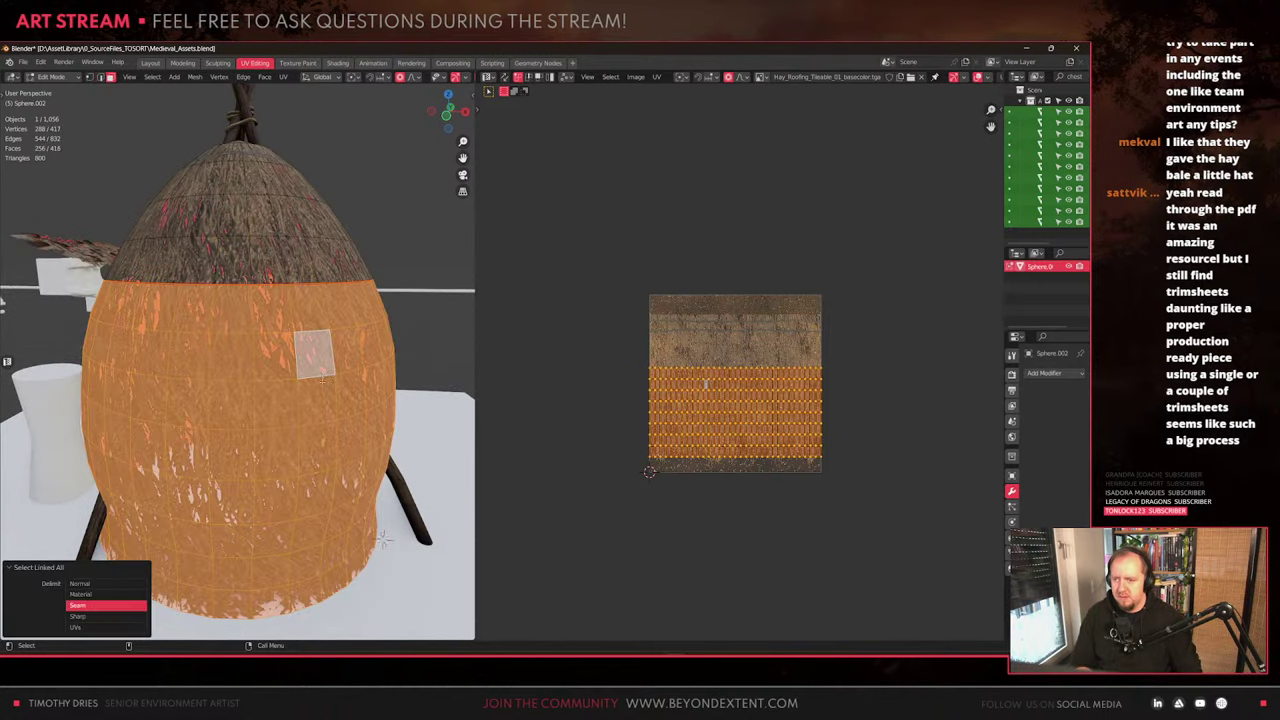
pyautogui.rightClick(787, 427)
pyautogui.click(787, 427)
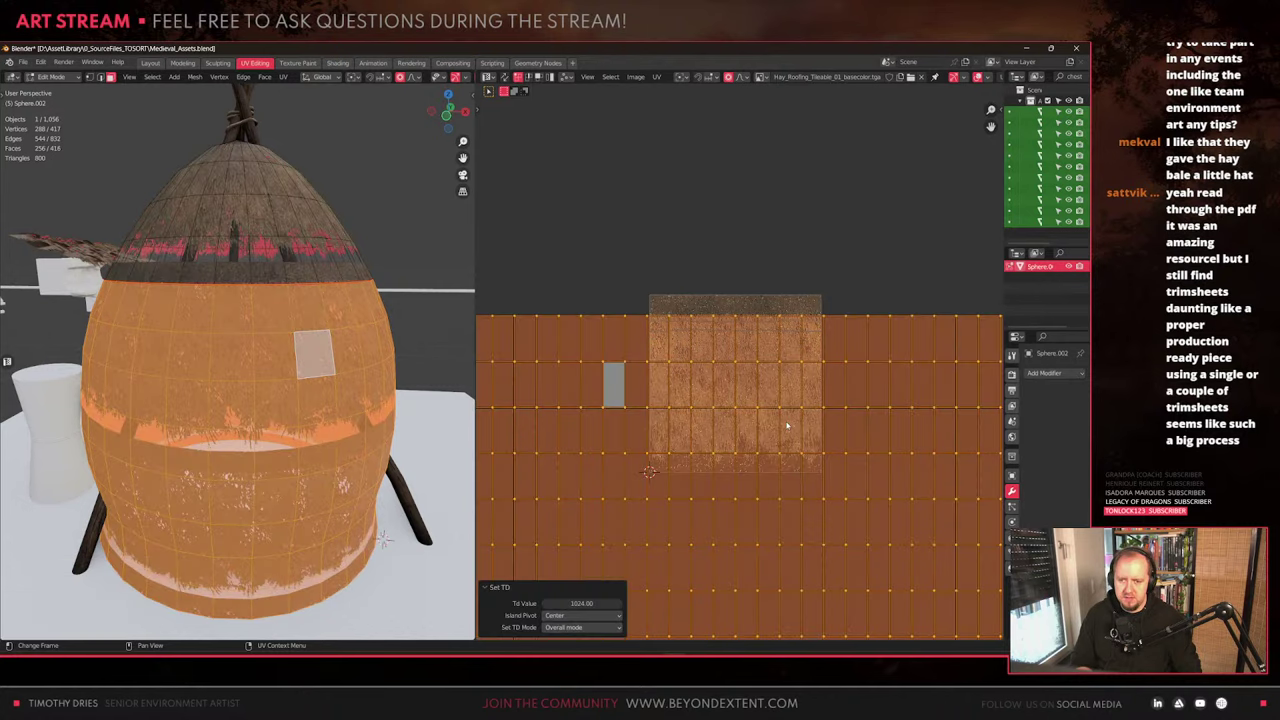
pyautogui.scroll(-3, 826, 459)
pyautogui.press('s')
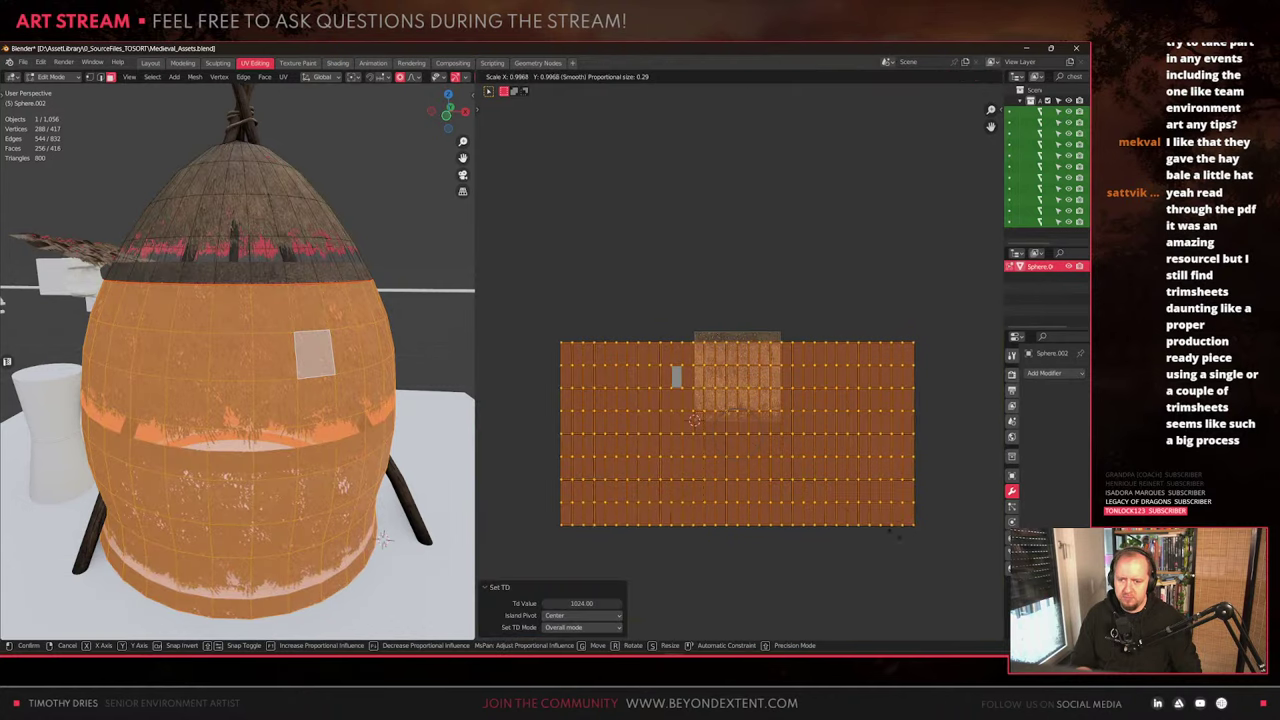
pyautogui.rightClick(838, 501)
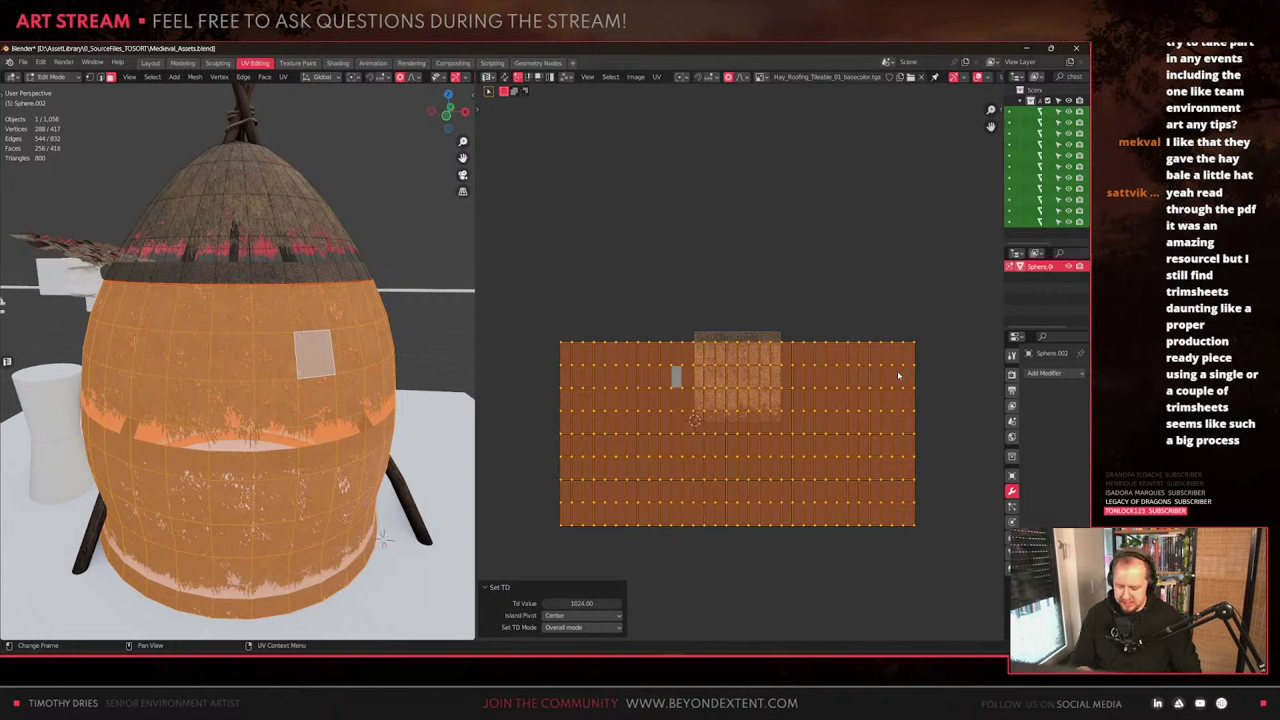
# Display the UV Toolkit tools in the UV editor and check the haystack reference photo in the browser
pyautogui.press('m')
pyautogui.press('n')
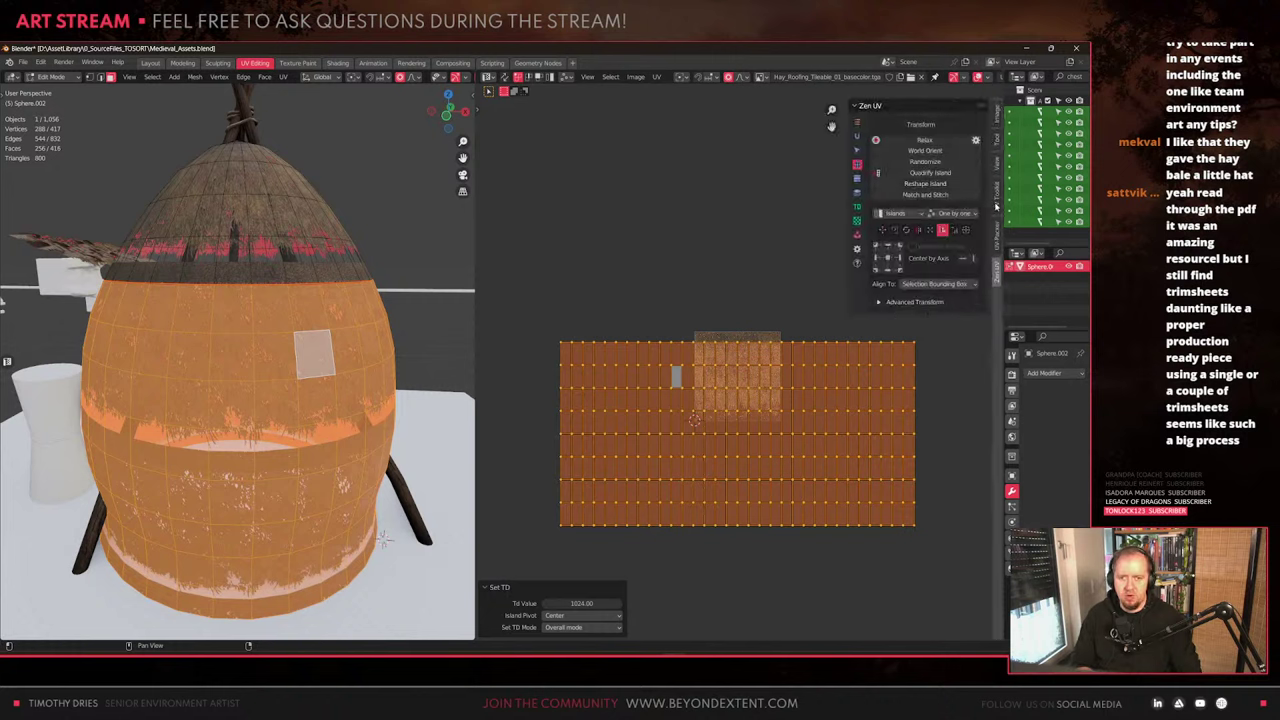
pyautogui.click(996, 205)
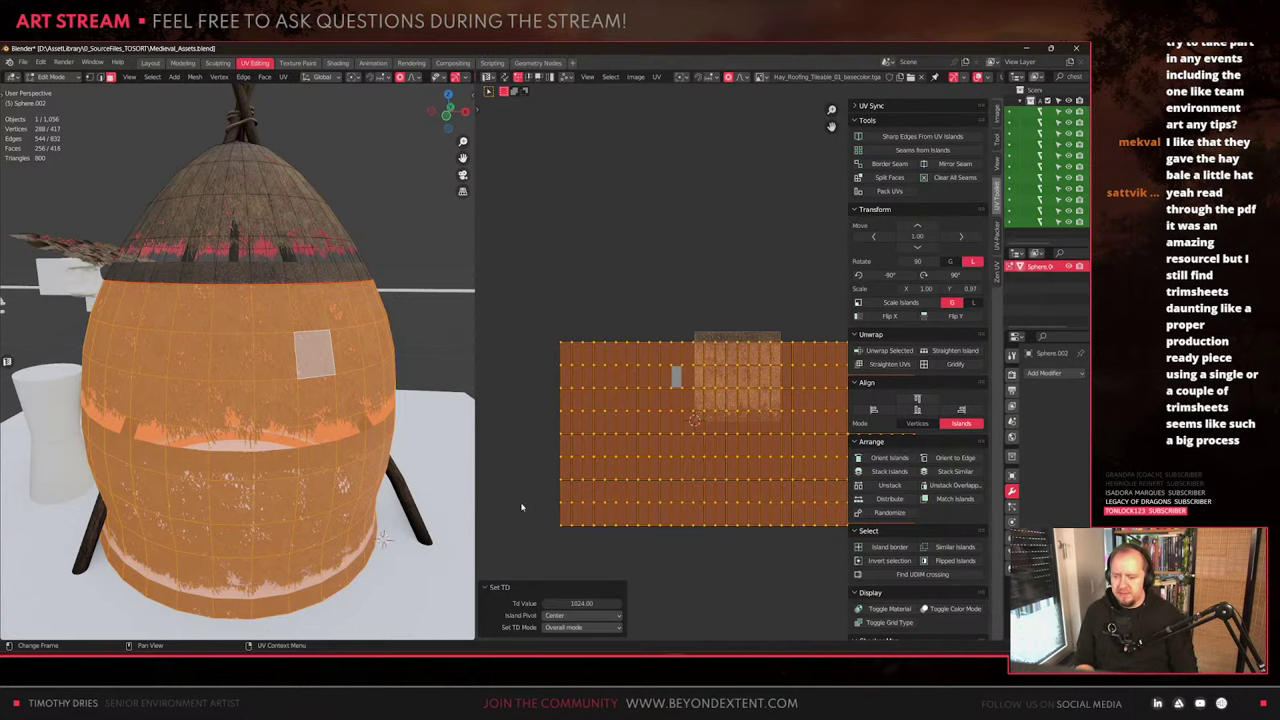
pyautogui.click(329, 628)
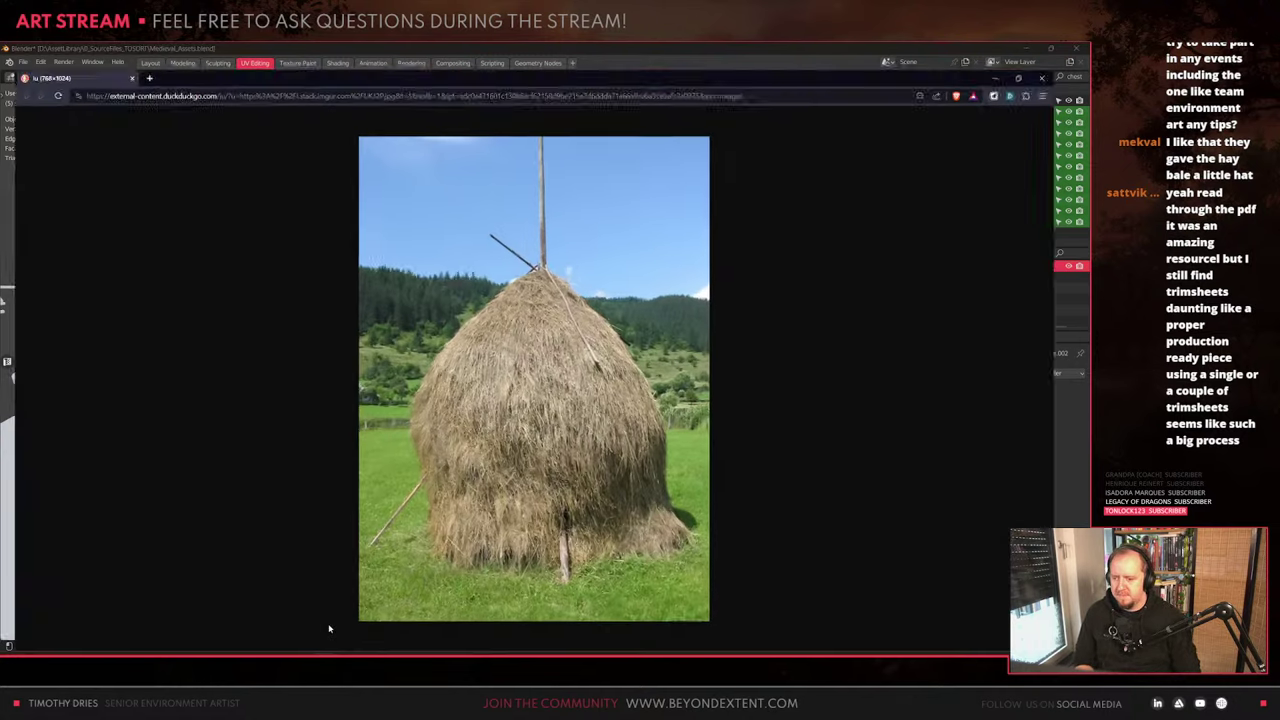
pyautogui.hotkey('alt', 'Tab')
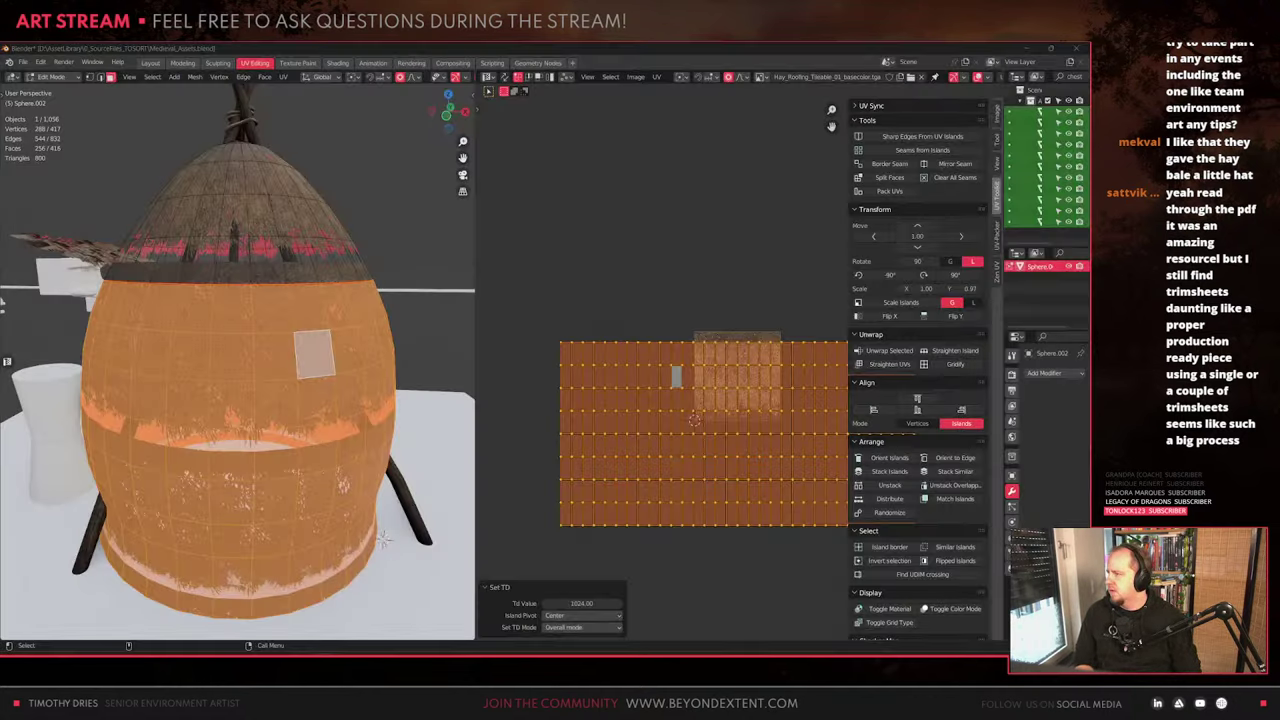
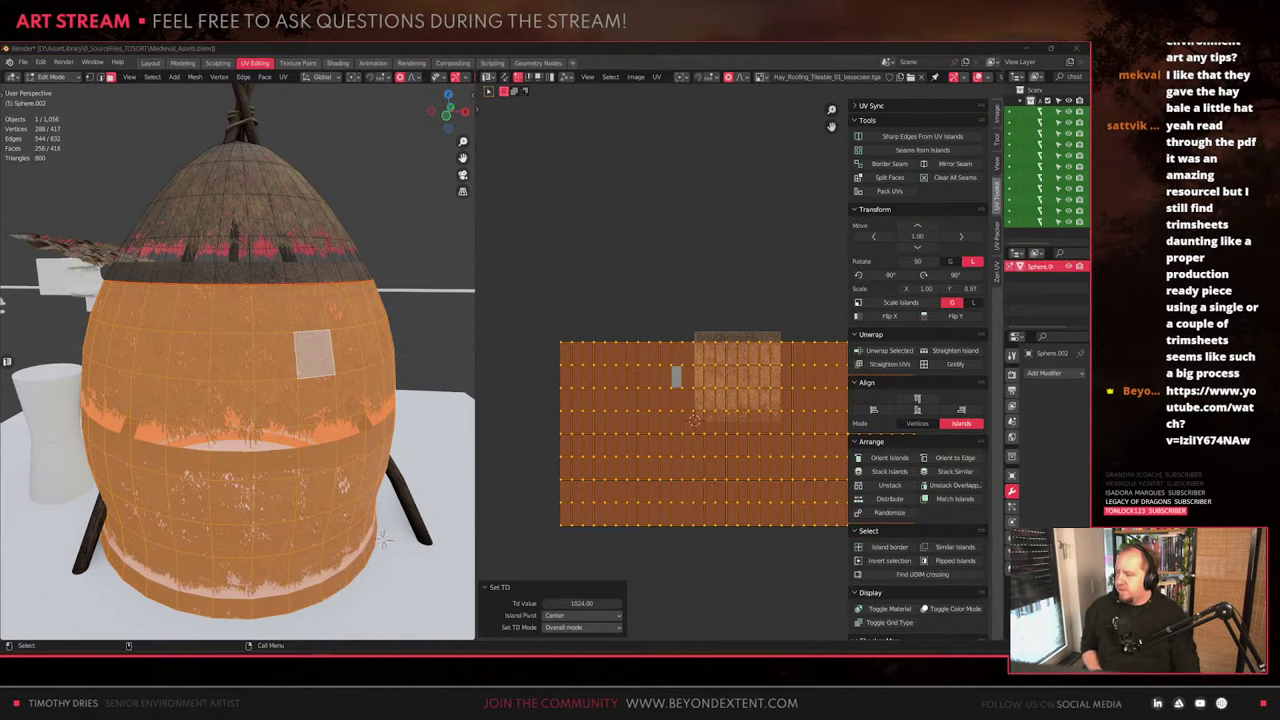
# Switch to the browser and skim through Polygon Academy's "Trim Texture Tutorial - Environment Art 101" video on YouTube
pyautogui.moveTo(1088, 50); pyautogui.dragTo(700, 44)
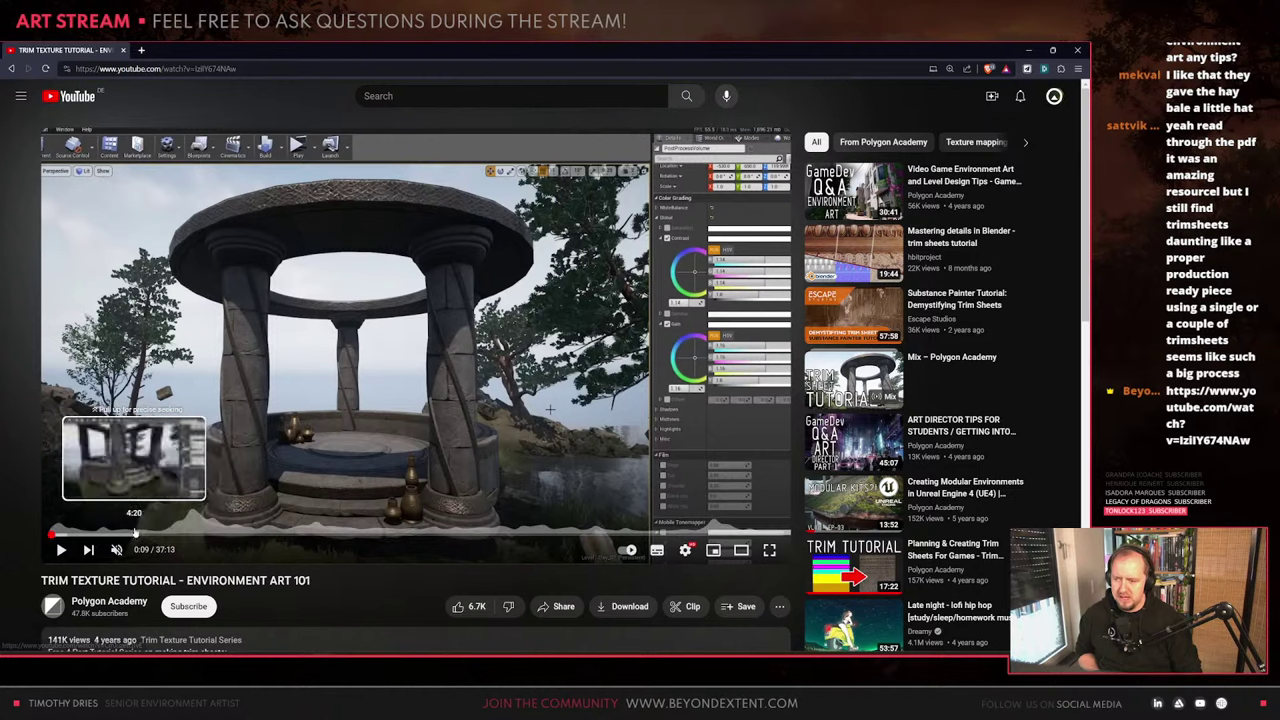
pyautogui.click(158, 534)
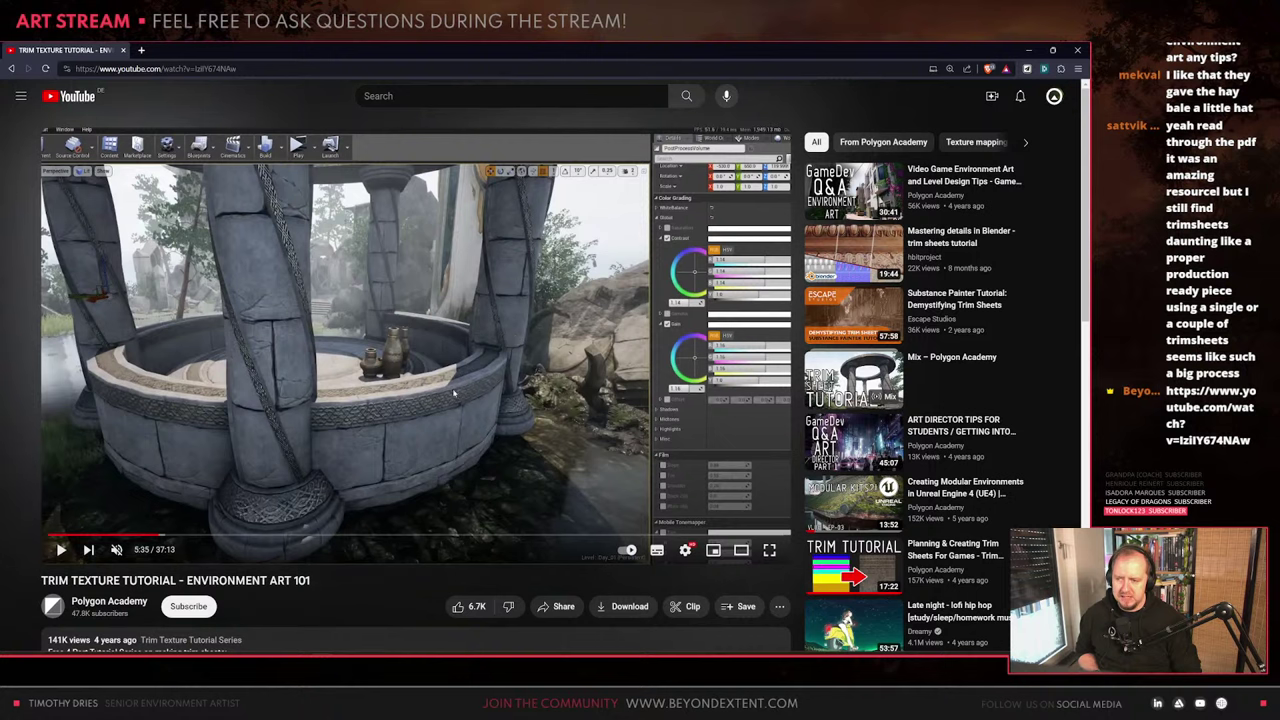
pyautogui.click(409, 518)
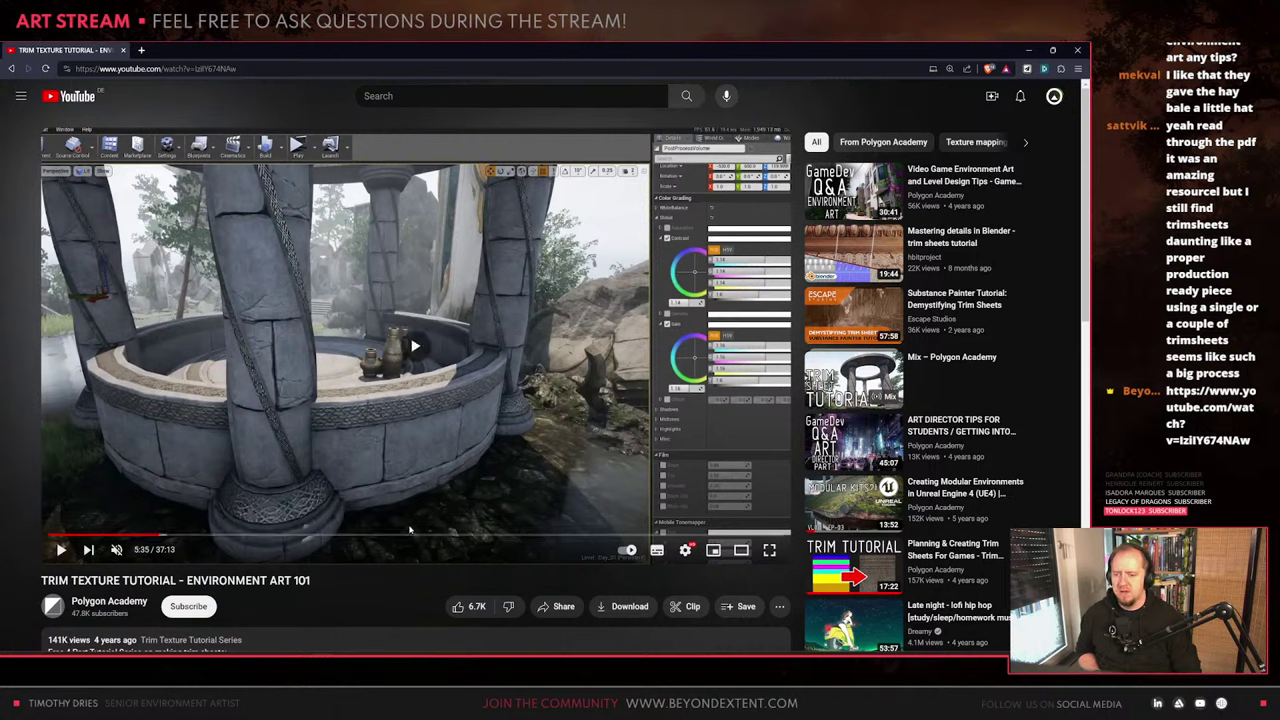
pyautogui.click(411, 534)
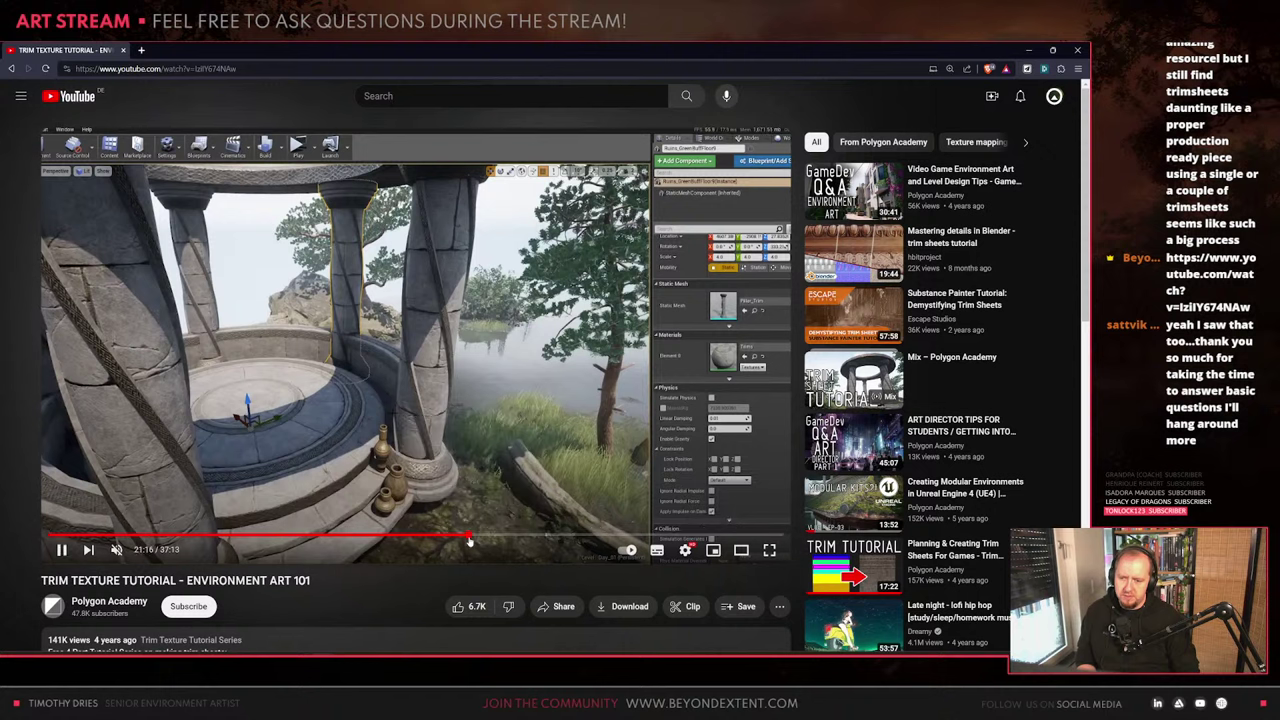
pyautogui.moveTo(440, 536); pyautogui.dragTo(419, 540)
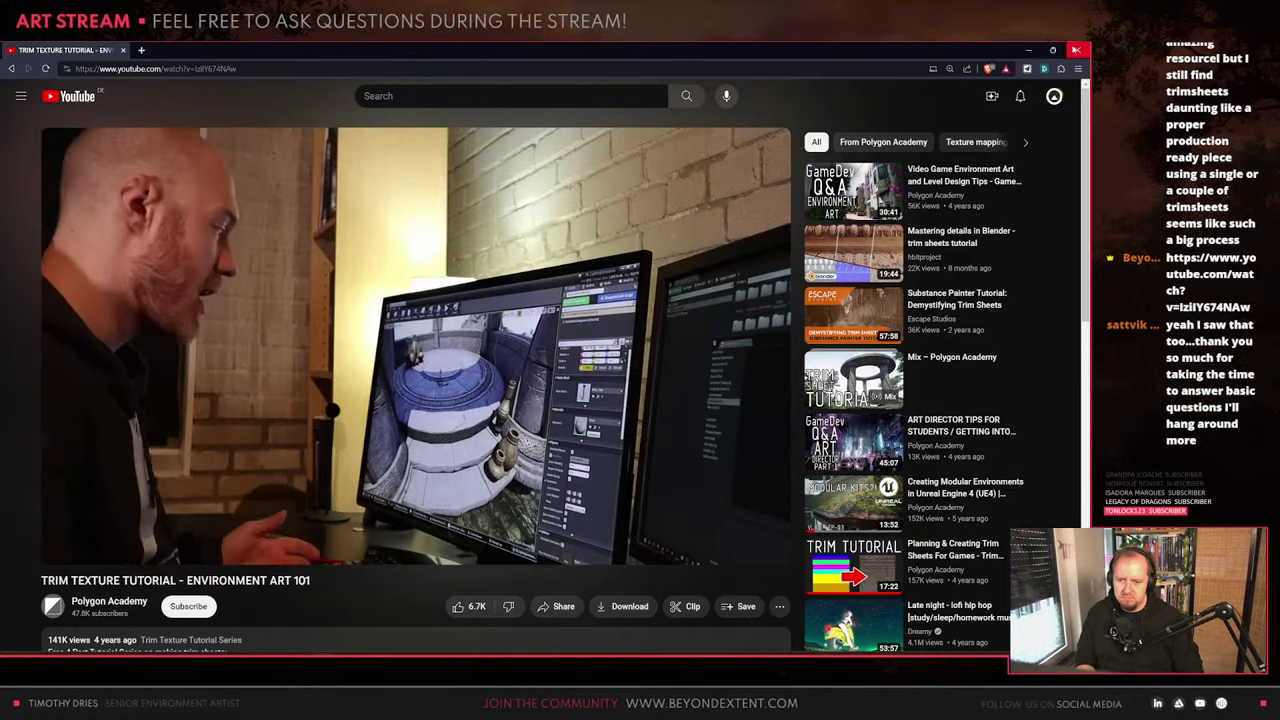
# Switch back to Blender and select the haystack faces above the seam, delimited by seam
pyautogui.click(1076, 49)
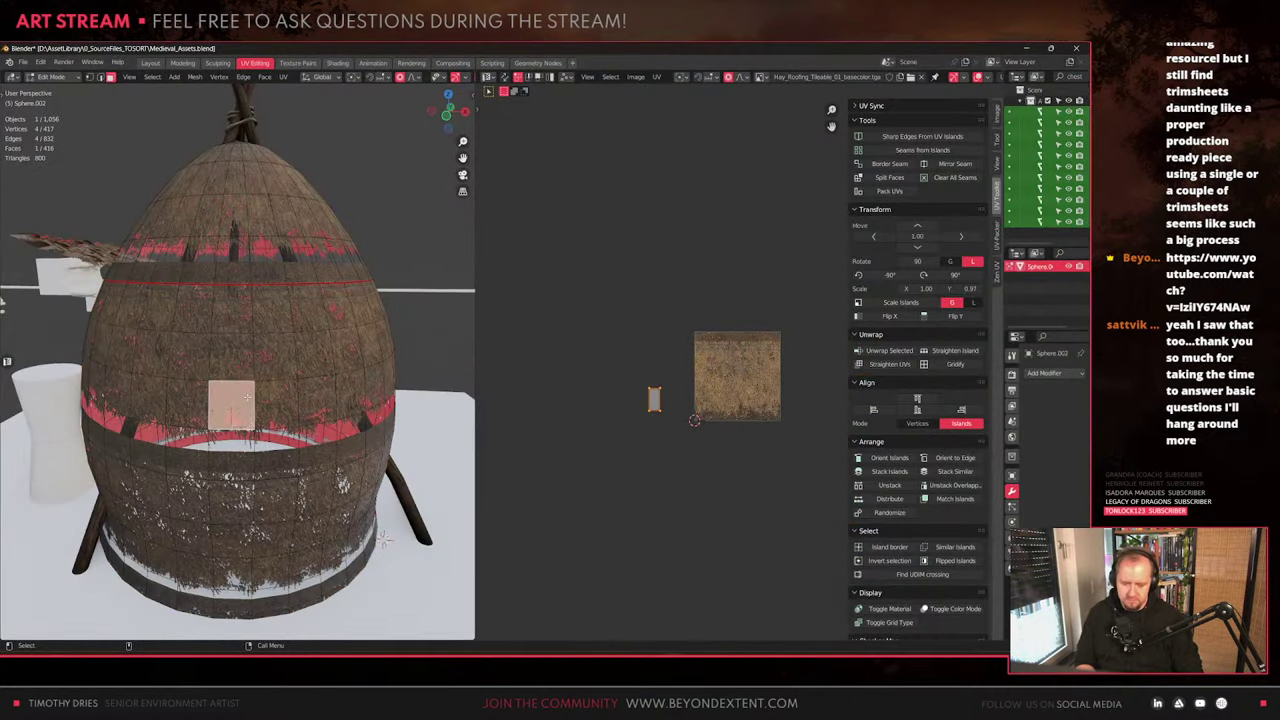
pyautogui.hotkey('ctrl', 'l')
pyautogui.moveTo(246, 397); pyautogui.dragTo(287, 485, button='middle')
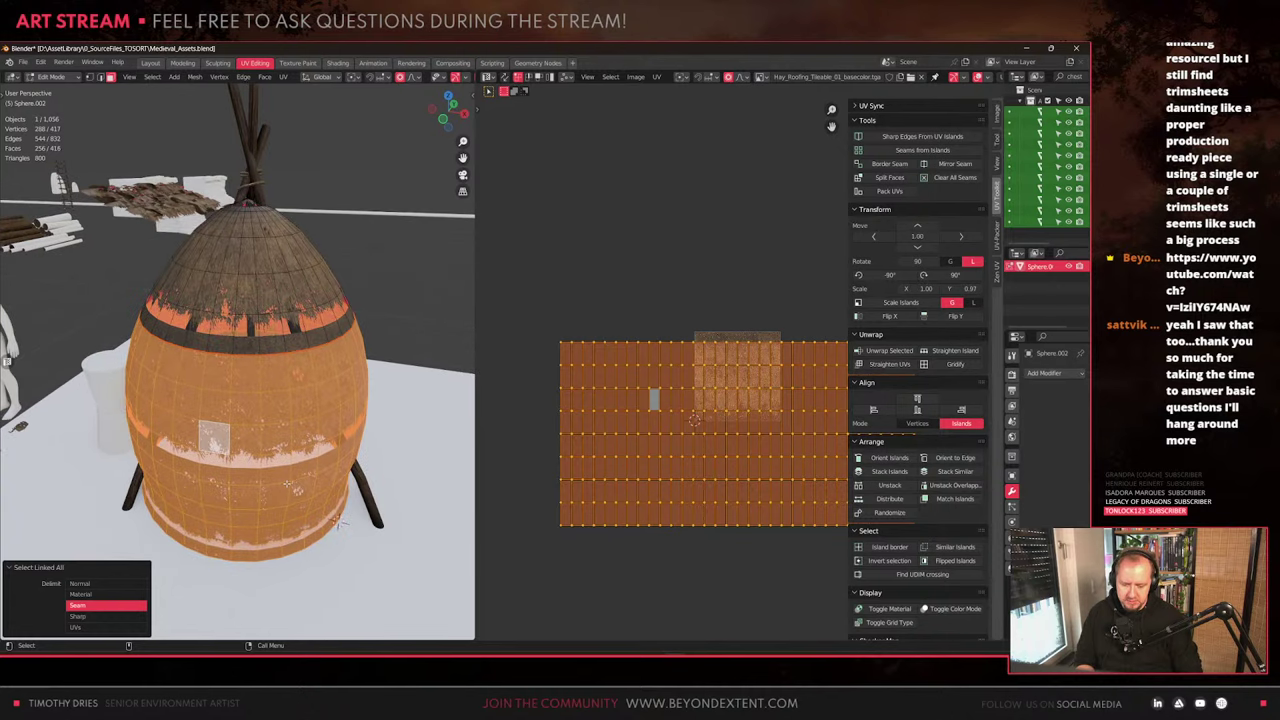
pyautogui.scroll(5, 288, 484)
pyautogui.keyDown('shift'); pyautogui.moveTo(265, 245); pyautogui.dragTo(274, 370, button='middle'); pyautogui.keyUp('shift')
pyautogui.scroll(-5, 268, 342)
pyautogui.click(268, 342)
pyautogui.hotkey('ctrl', 'l')
pyautogui.moveTo(754, 369); pyautogui.dragTo(677, 394, button='middle')
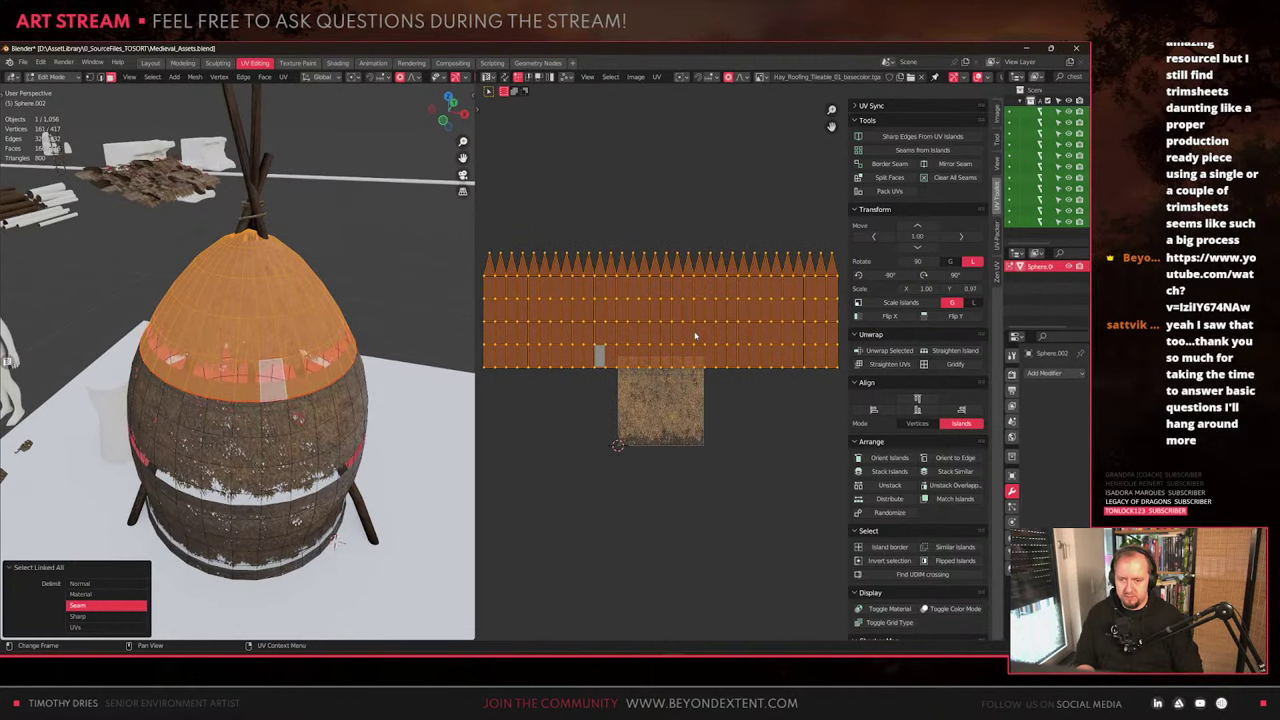
# Apply the preset texel density to the upper UV island, scale it by 0.826 and 0.834, and position it within the thatch texture
pyautogui.press('g')
pyautogui.click(695, 436)
pyautogui.press('q')
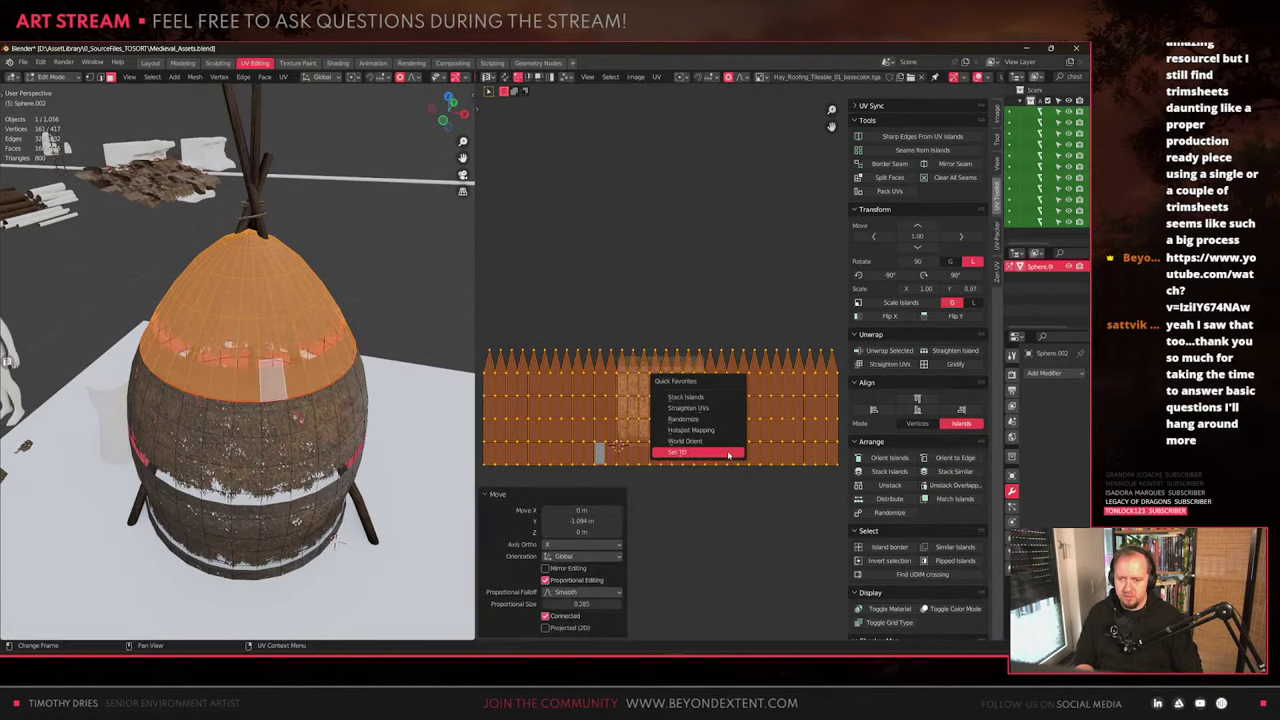
pyautogui.click(728, 455)
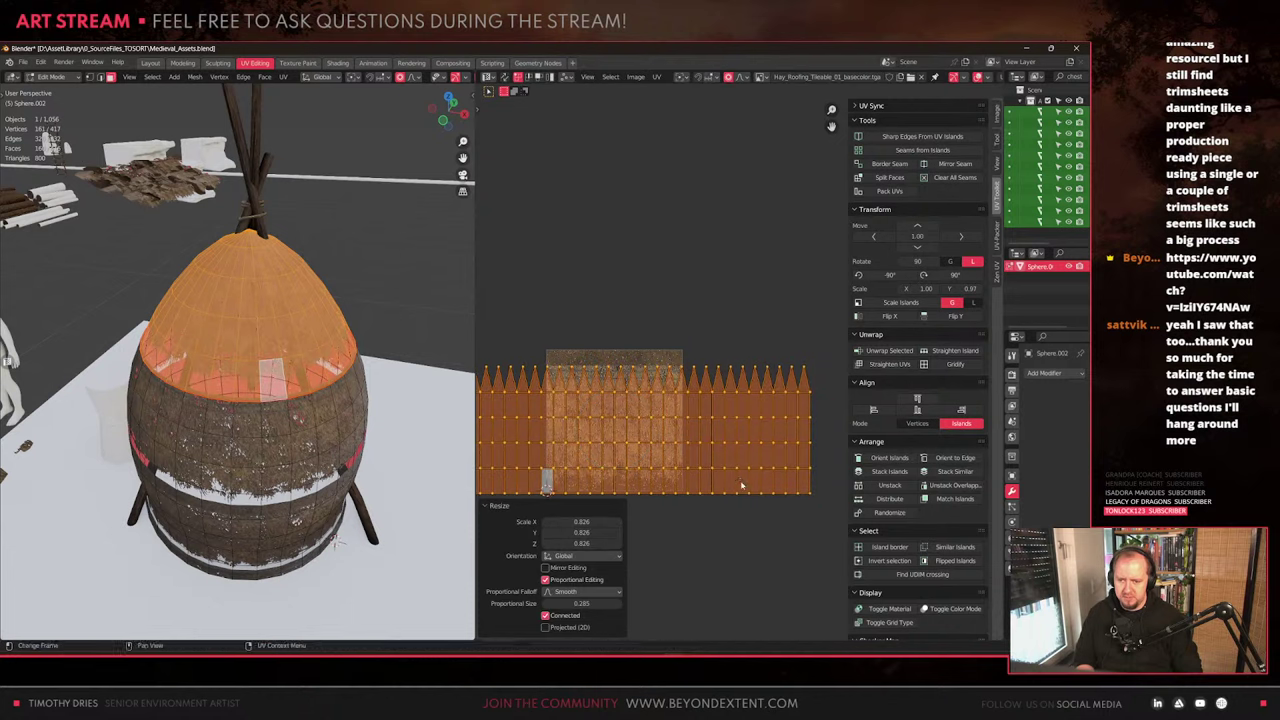
pyautogui.press('g')
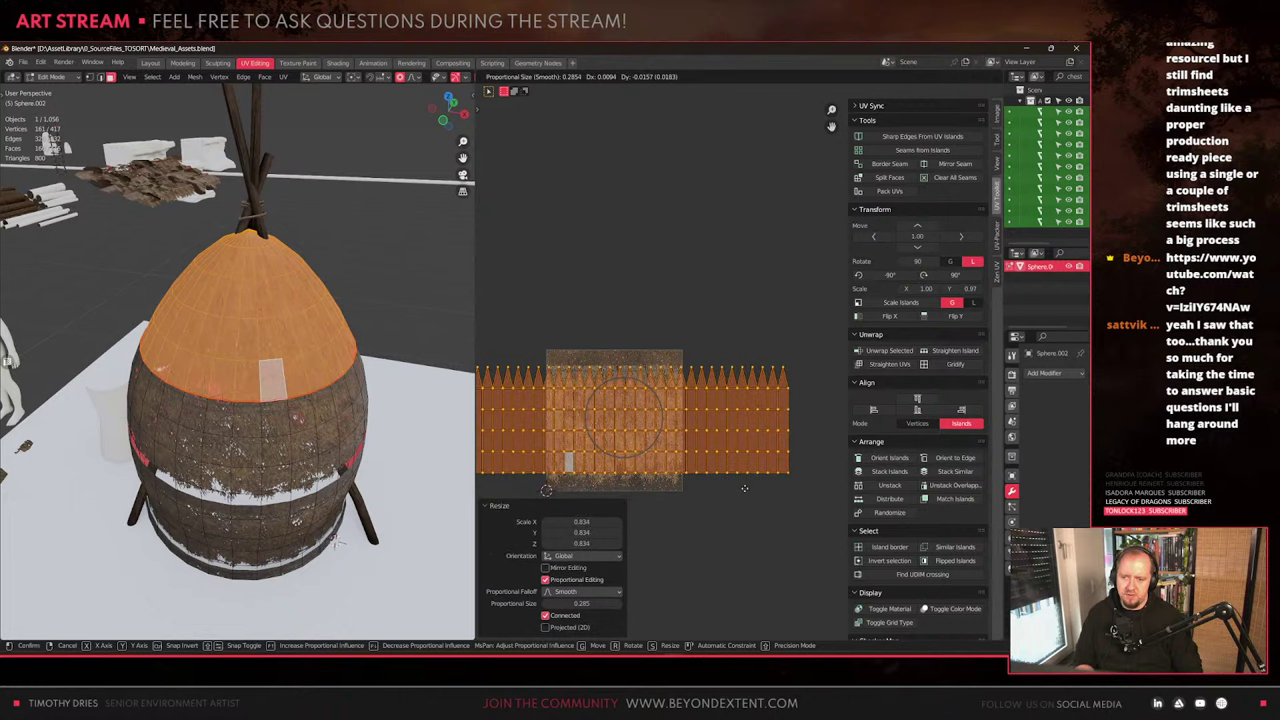
pyautogui.click(747, 488)
pyautogui.scroll(1, 340, 480)
pyautogui.press('Tab')
pyautogui.press('Tab')
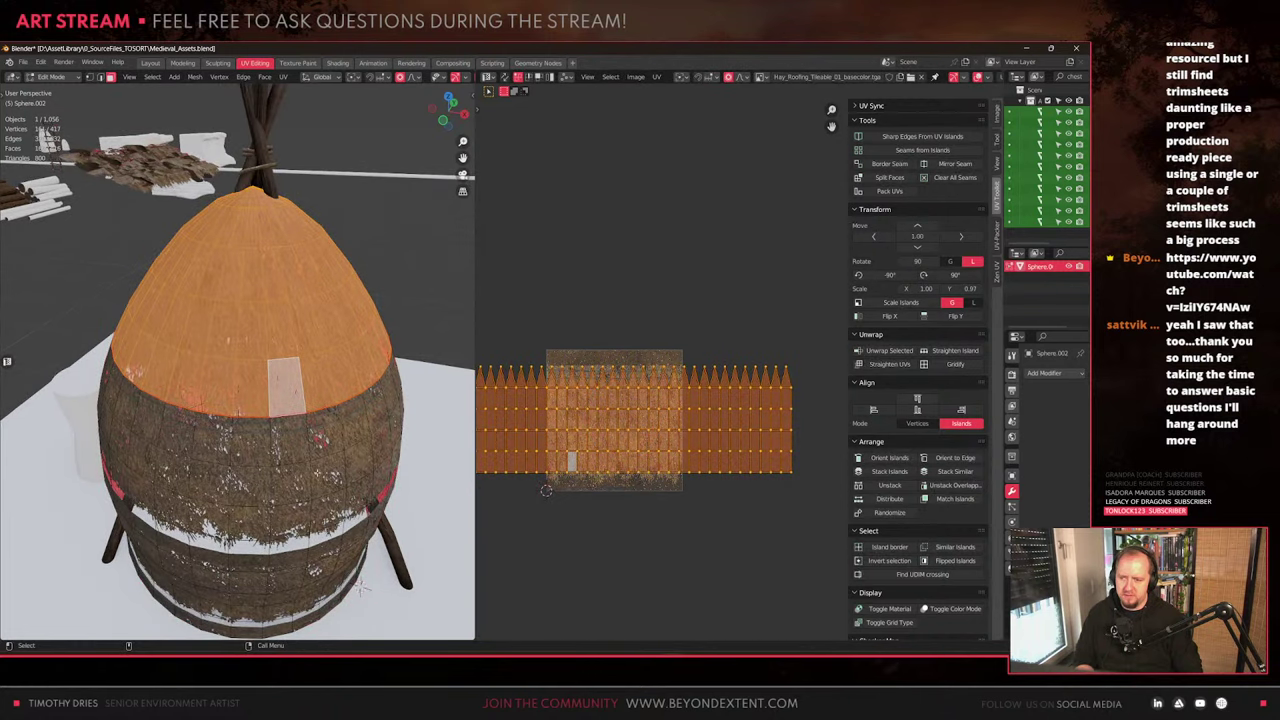
# Select the haystack faces below the seam, scale their UV island by 0.682 and move it up over the thatch texture
pyautogui.click(314, 475)
pyautogui.hotkey('ctrl', 'l')
pyautogui.keyDown('shift'); pyautogui.moveTo(314, 475); pyautogui.dragTo(308, 397, button='middle'); pyautogui.keyUp('shift')
pyautogui.scroll(-3, 740, 370)
pyautogui.press('s')
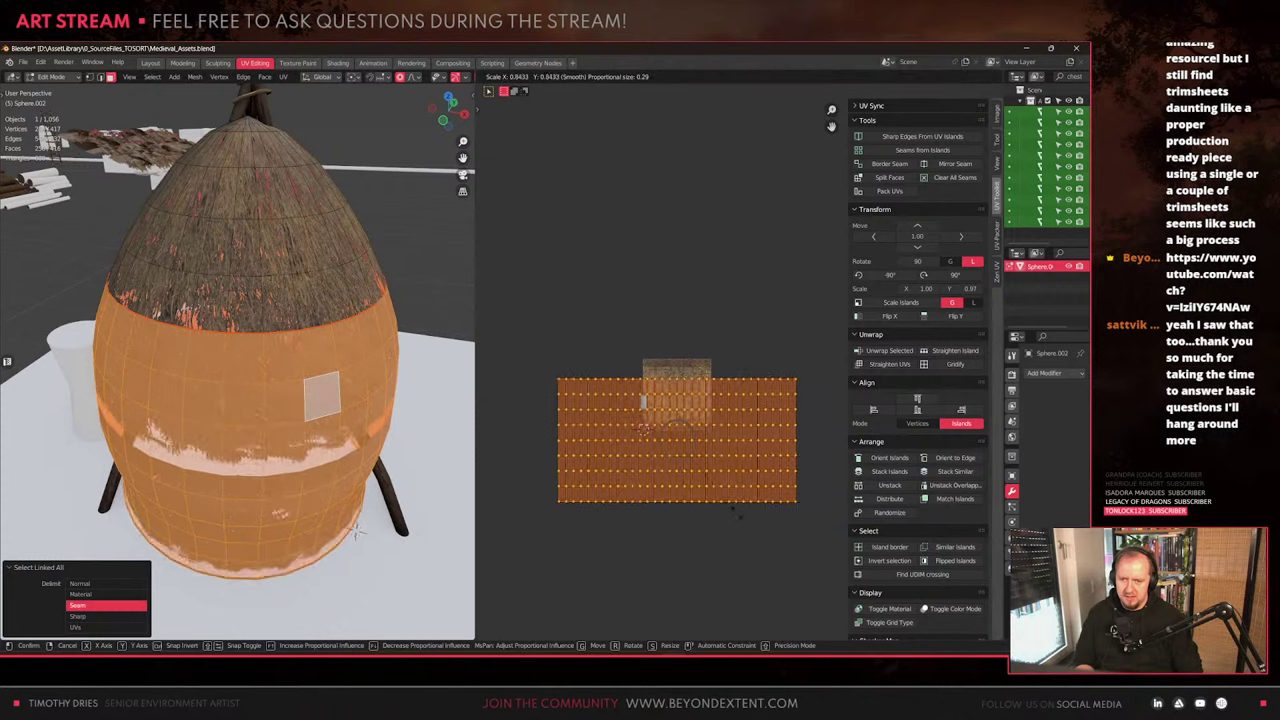
pyautogui.click(727, 503)
pyautogui.scroll(5, 726, 503)
pyautogui.press('g')
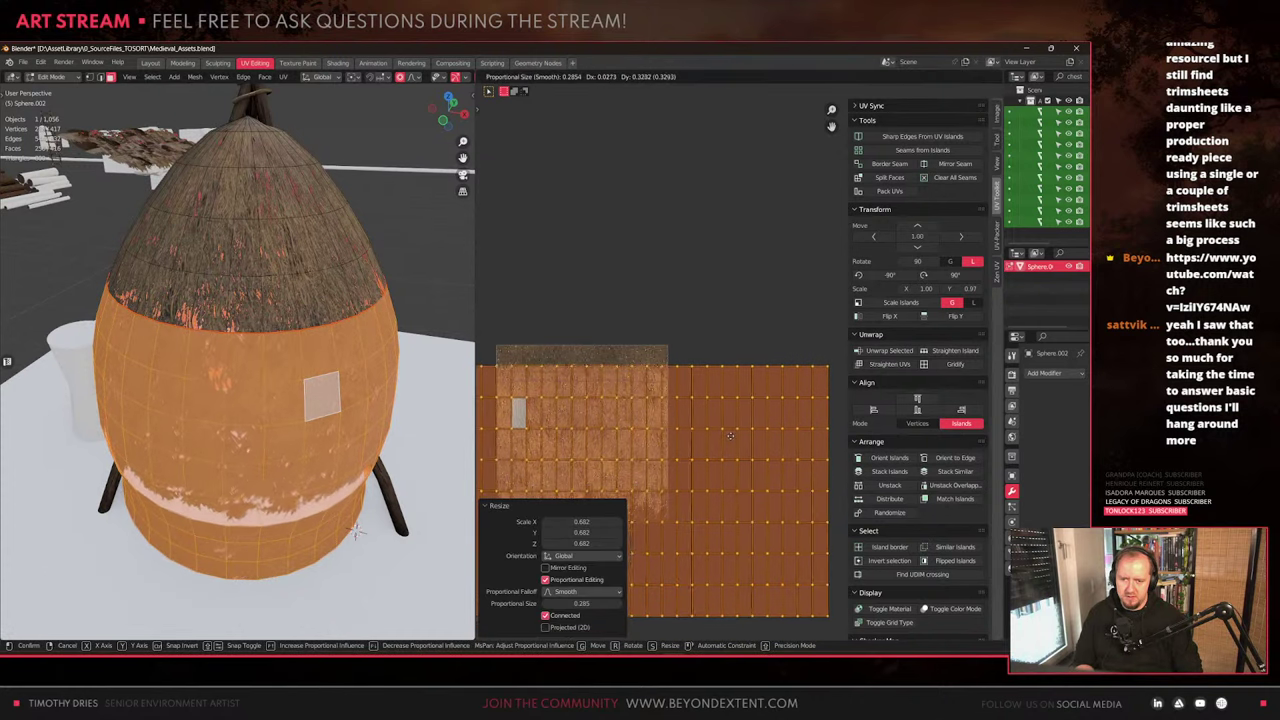
pyautogui.click(722, 459)
# Scale the lower UV island by 0.789 and move it about 0.055 in X and 0.144 in Y
pyautogui.moveTo(722, 459); pyautogui.dragTo(747, 400, button='middle')
pyautogui.press('s')
pyautogui.click(751, 508)
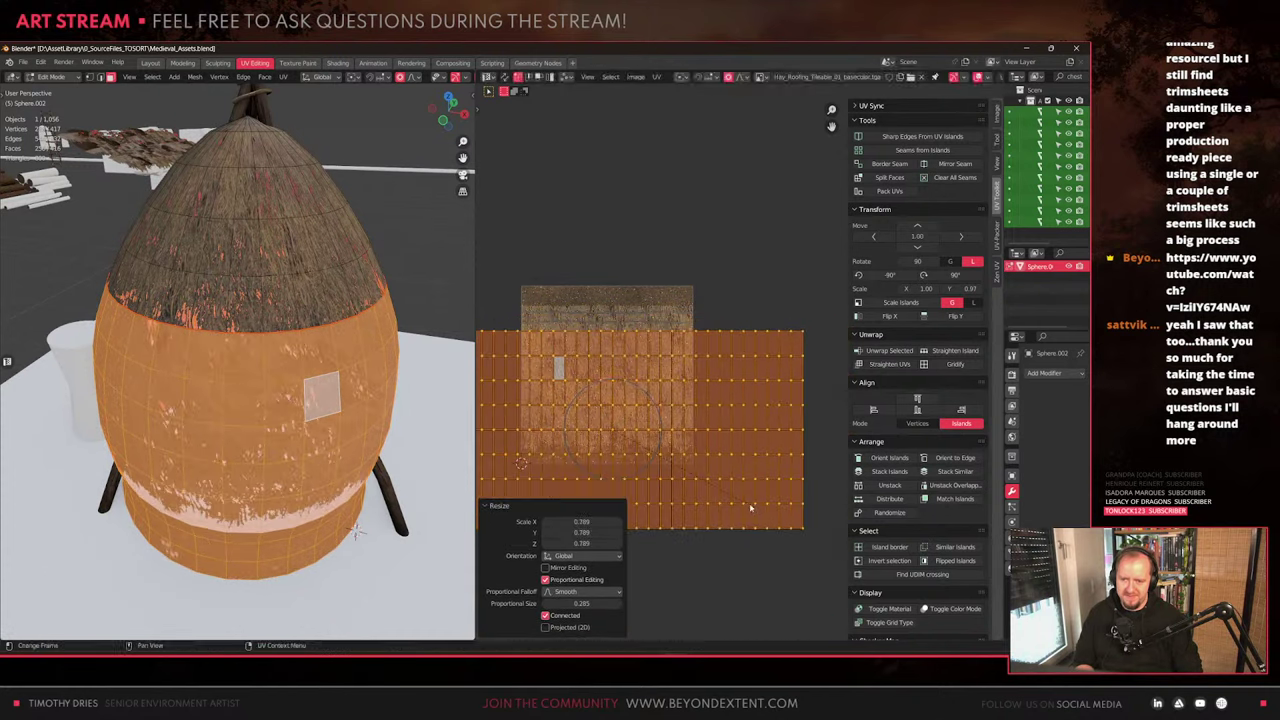
pyautogui.press('g')
pyautogui.click(756, 463)
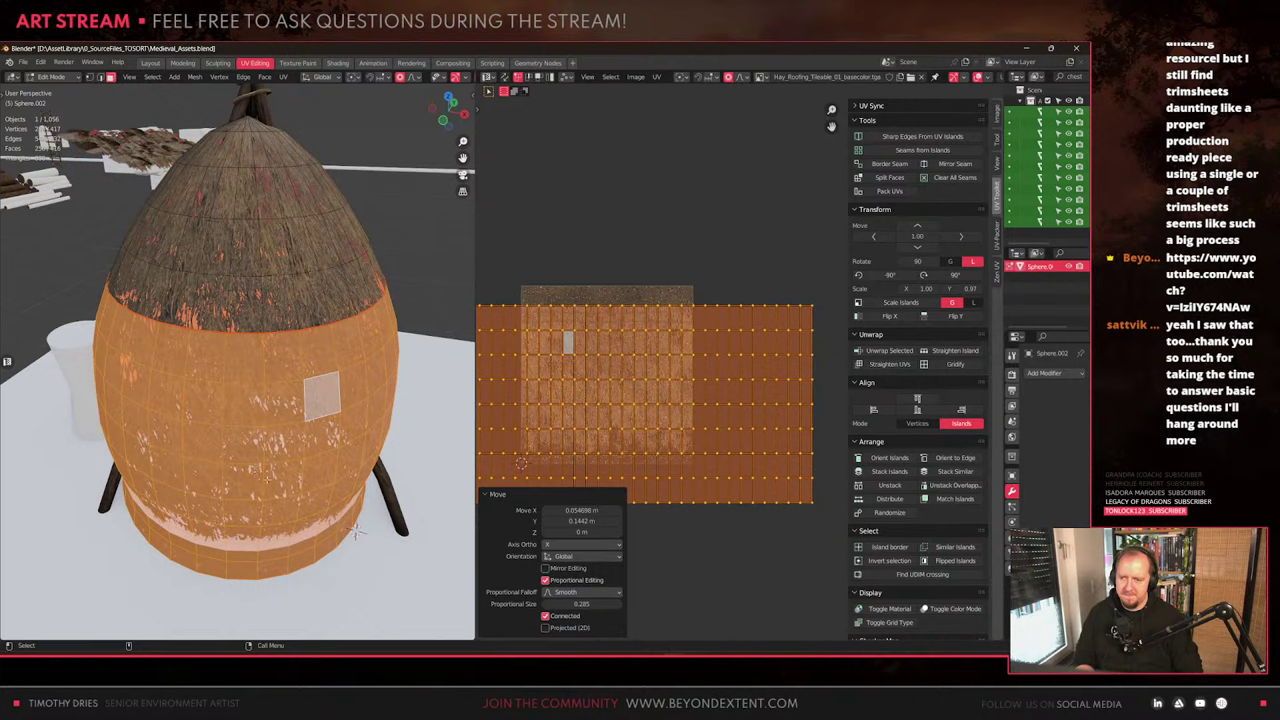
# Scale the lower UV island down further and move it about 0.030 in X and 0.099 in Y
pyautogui.moveTo(320, 430); pyautogui.dragTo(307, 461, button='middle')
pyautogui.scroll(1, 307, 461)
pyautogui.press('Tab')
pyautogui.scroll(-1, 307, 461)
pyautogui.keyDown('alt'); pyautogui.moveTo(307, 461); pyautogui.dragTo(267, 485); pyautogui.keyUp('alt')
pyautogui.scroll(2, 267, 485)
pyautogui.press('Tab')
pyautogui.press('s')
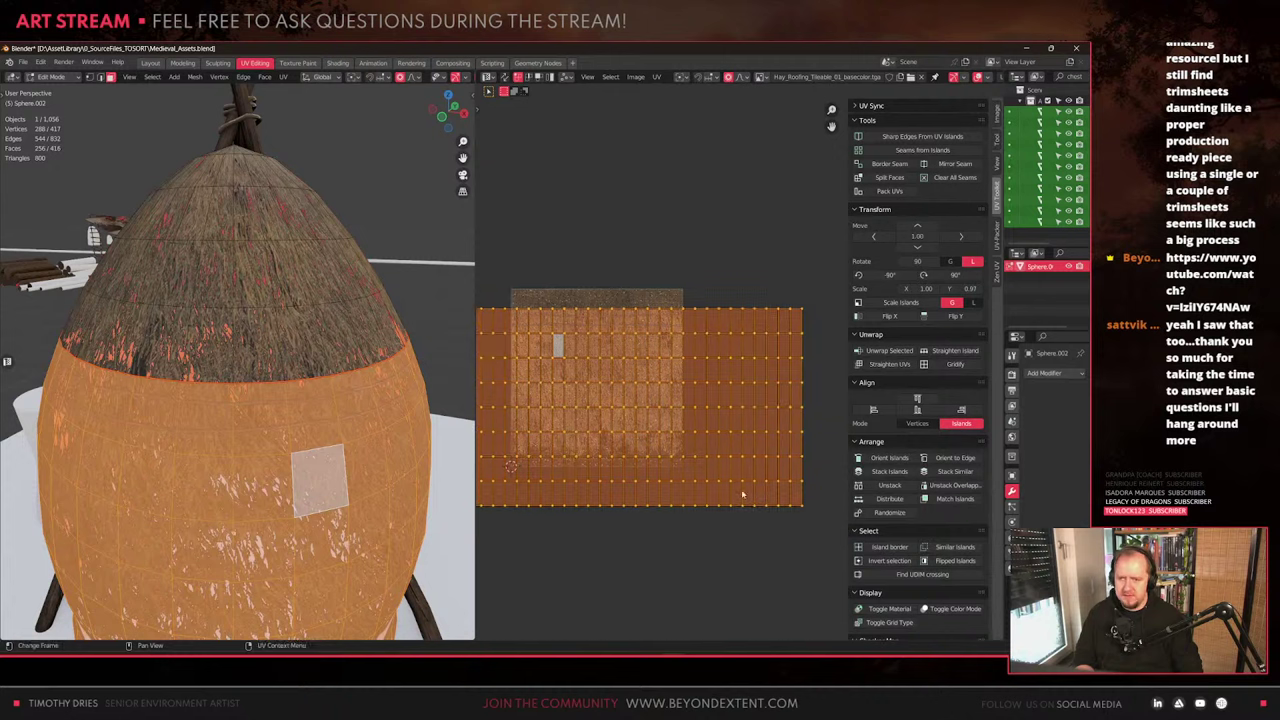
pyautogui.click(722, 483)
pyautogui.press('g')
pyautogui.click(728, 467)
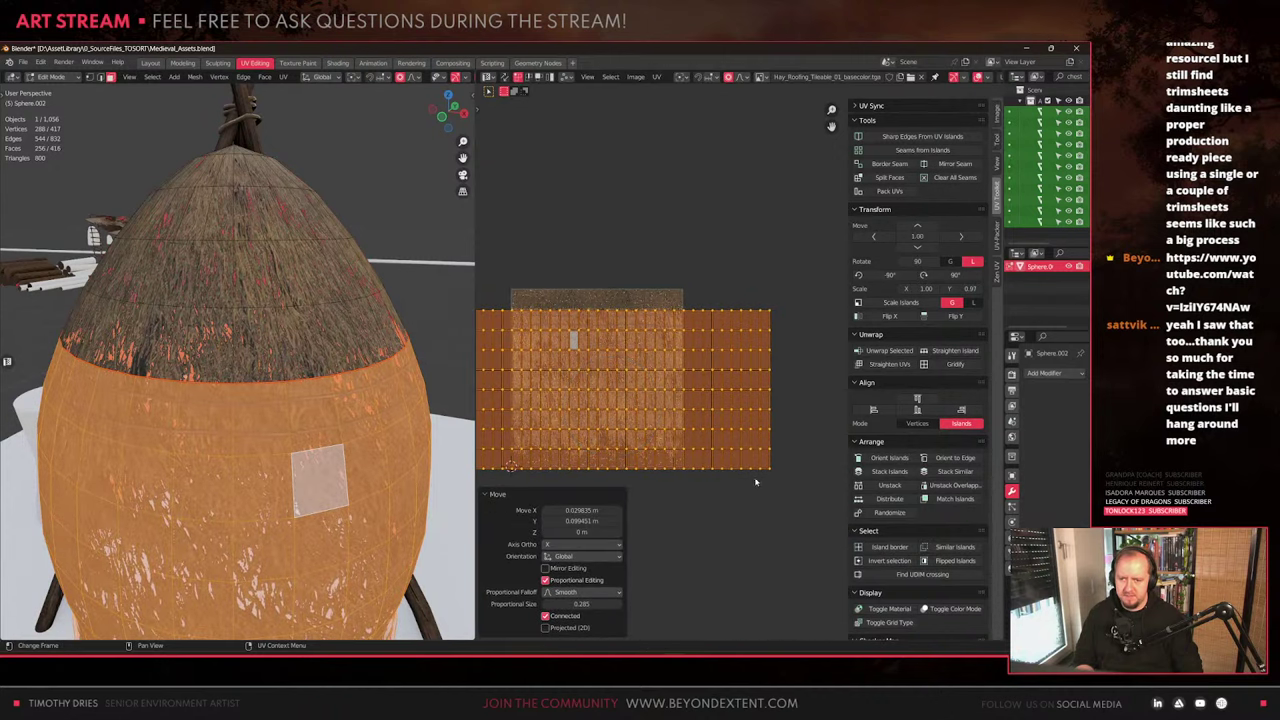
# Scale the lower UV island by 0.978, nudge it into the texture tile and inspect the thatch on the whole haystack
pyautogui.press('s')
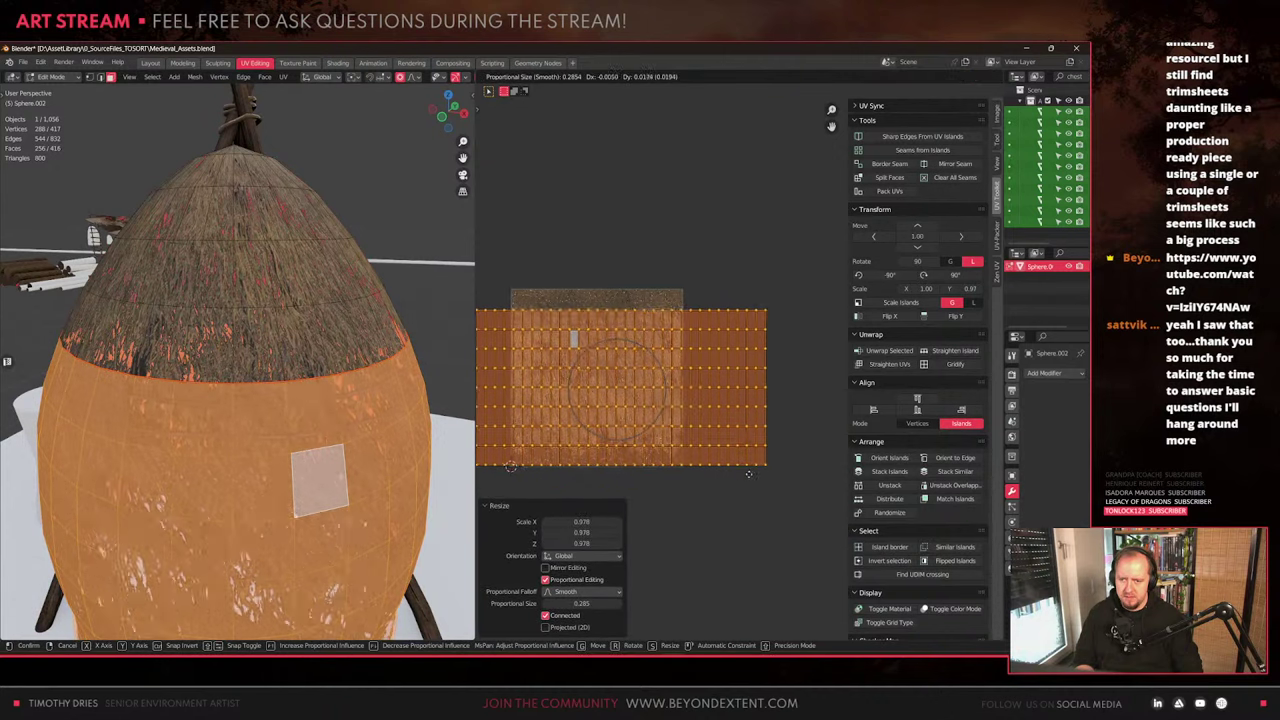
pyautogui.click(747, 478)
pyautogui.press('Tab')
pyautogui.scroll(-5, 251, 449)
pyautogui.moveTo(266, 338); pyautogui.dragTo(299, 432, button='middle')
pyautogui.scroll(3, 280, 431)
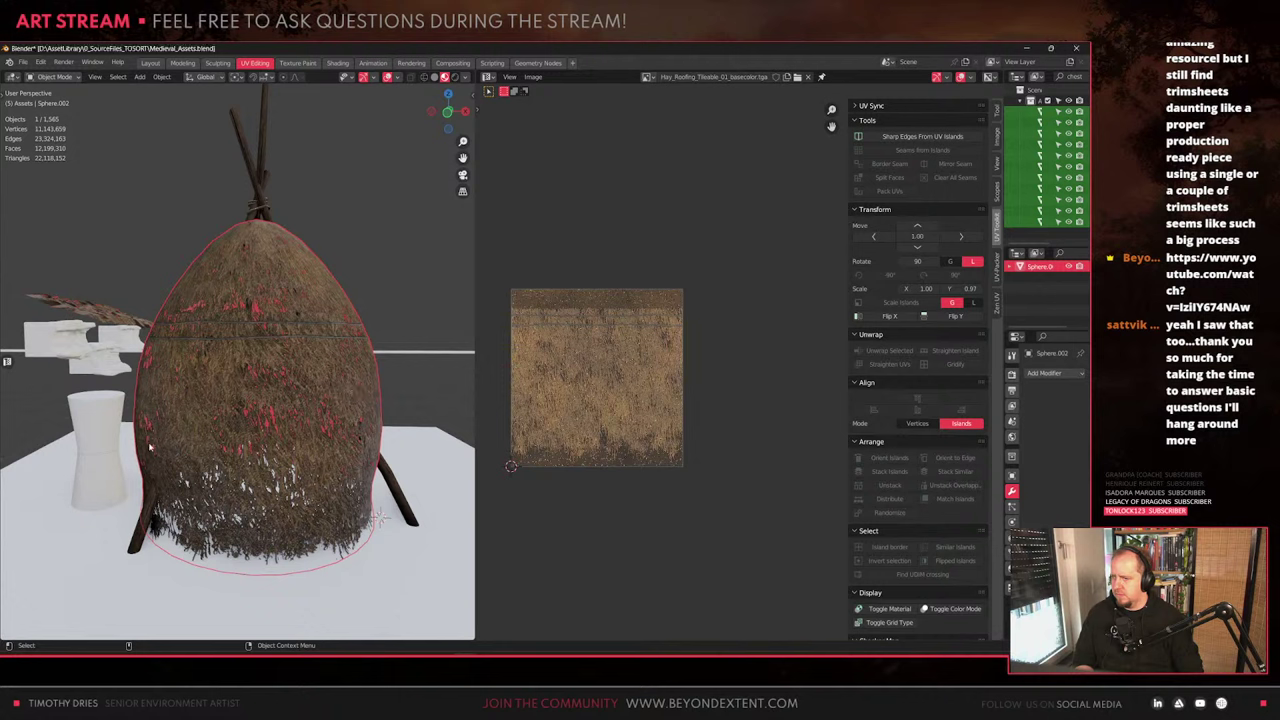
# Clear the seam from the edge loop separating the haystack's upper and lower UV islands
pyautogui.scroll(-4, 184, 331)
pyautogui.press('Tab')
pyautogui.moveTo(184, 331); pyautogui.dragTo(316, 352, button='middle')
pyautogui.scroll(4, 205, 415)
pyautogui.keyDown('alt'); pyautogui.click(270, 430); pyautogui.keyUp('alt')
pyautogui.rightClick(270, 430)
pyautogui.click(272, 442)
# Mark seams on three edge loops around the haystack: one near the top, one above the middle and one near the base
pyautogui.keyDown('alt'); pyautogui.click(296, 302); pyautogui.keyUp('alt')
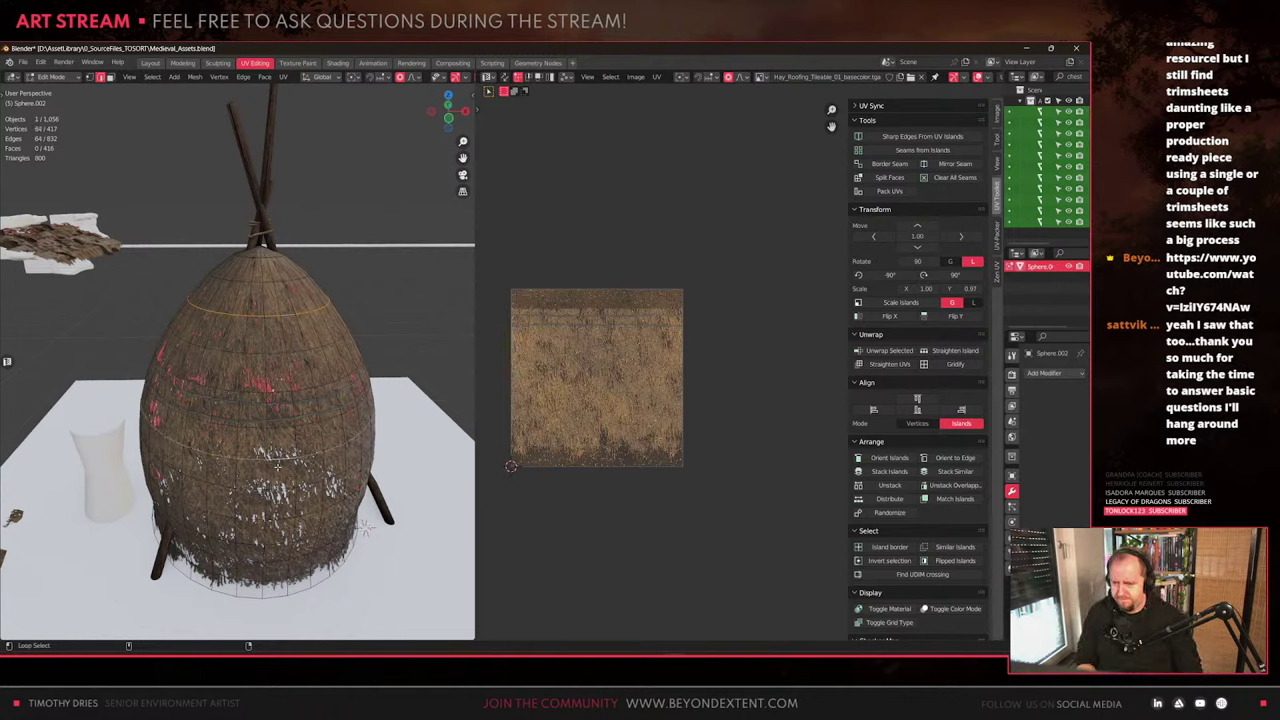
pyautogui.moveTo(289, 458); pyautogui.dragTo(261, 478, button='middle')
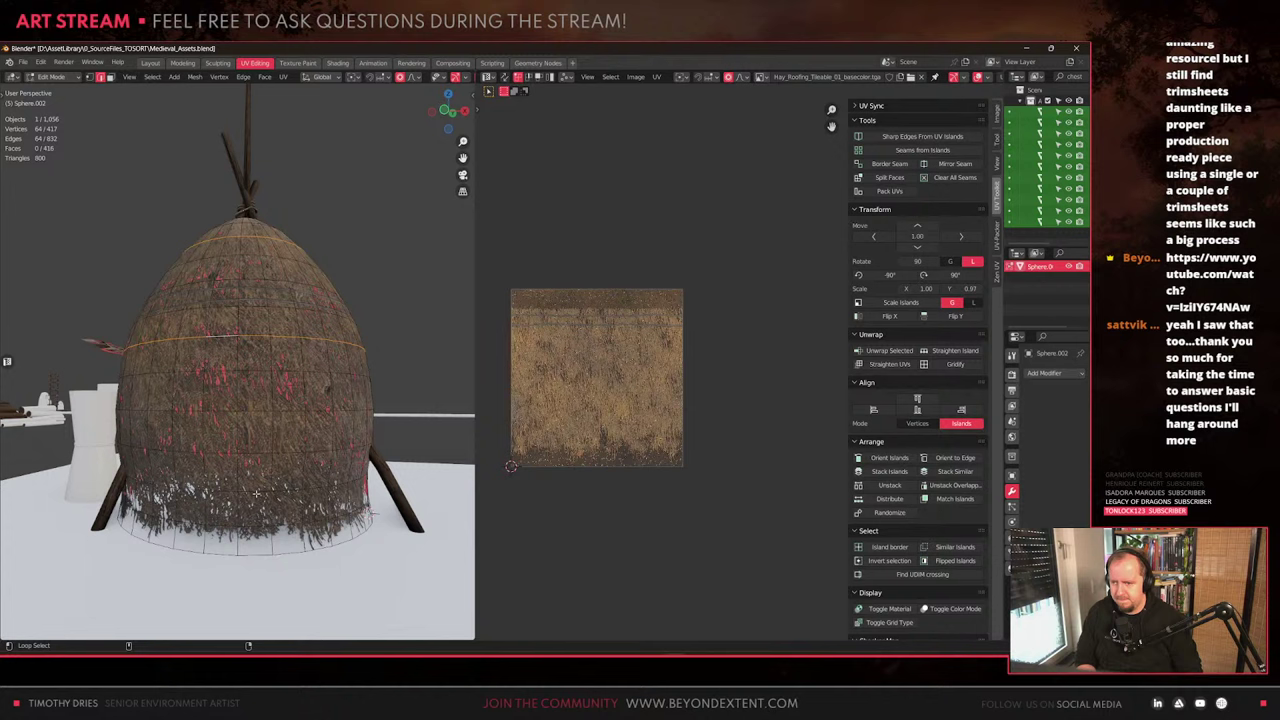
pyautogui.rightClick(260, 461)
pyautogui.click(260, 461)
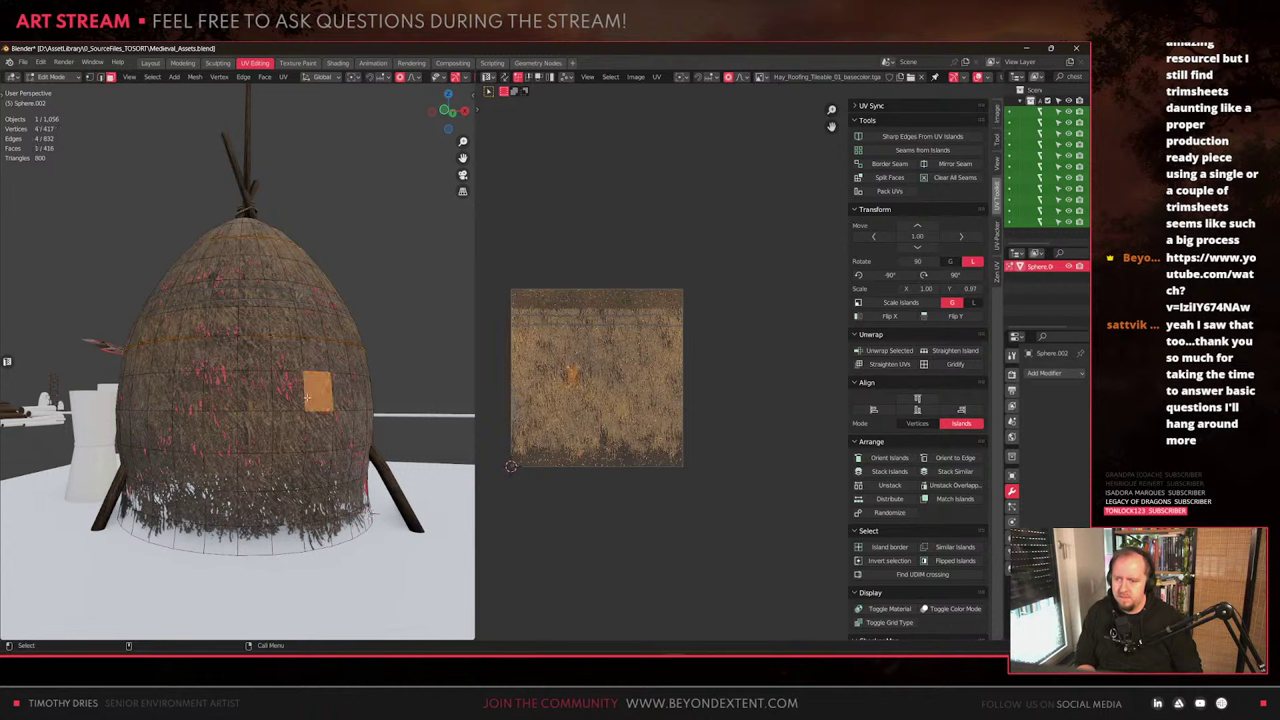
pyautogui.press('a')
pyautogui.click(306, 397)
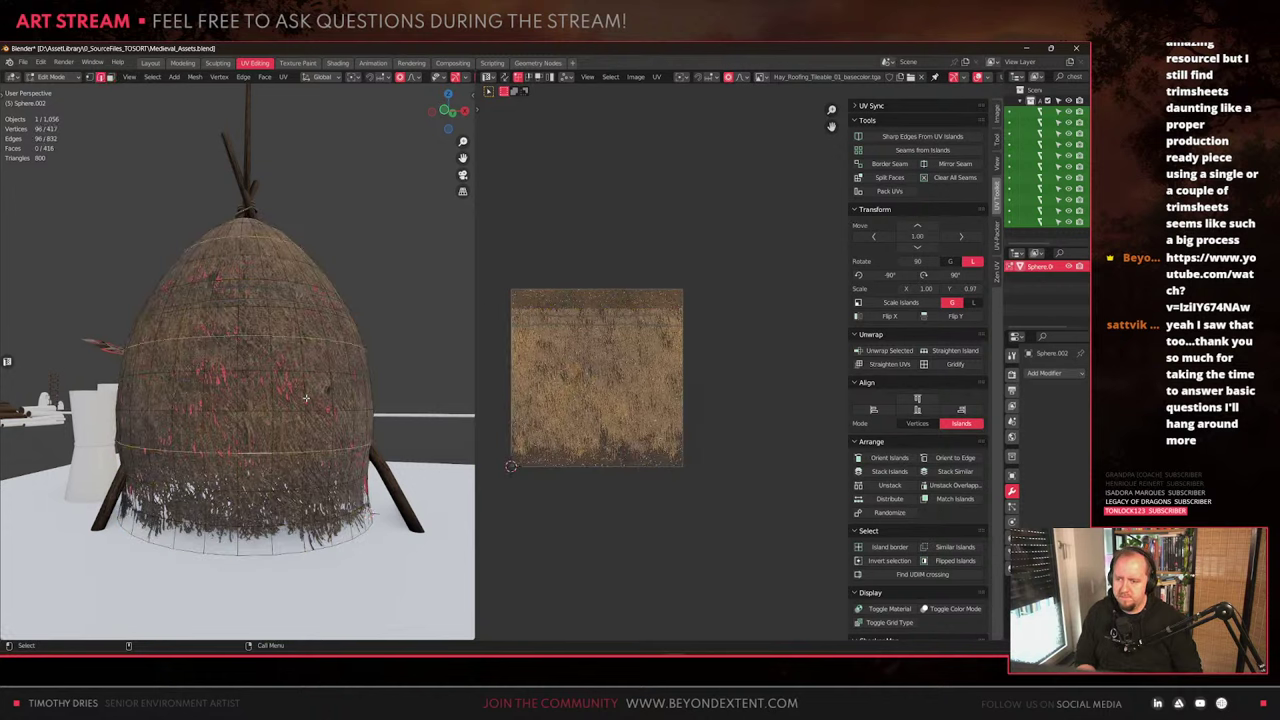
pyautogui.rightClick(306, 397)
pyautogui.click(297, 386)
# Try unwrapping all haystack faces with the Conformal method and applying the preset texel density, undoing the attempts
pyautogui.press('a')
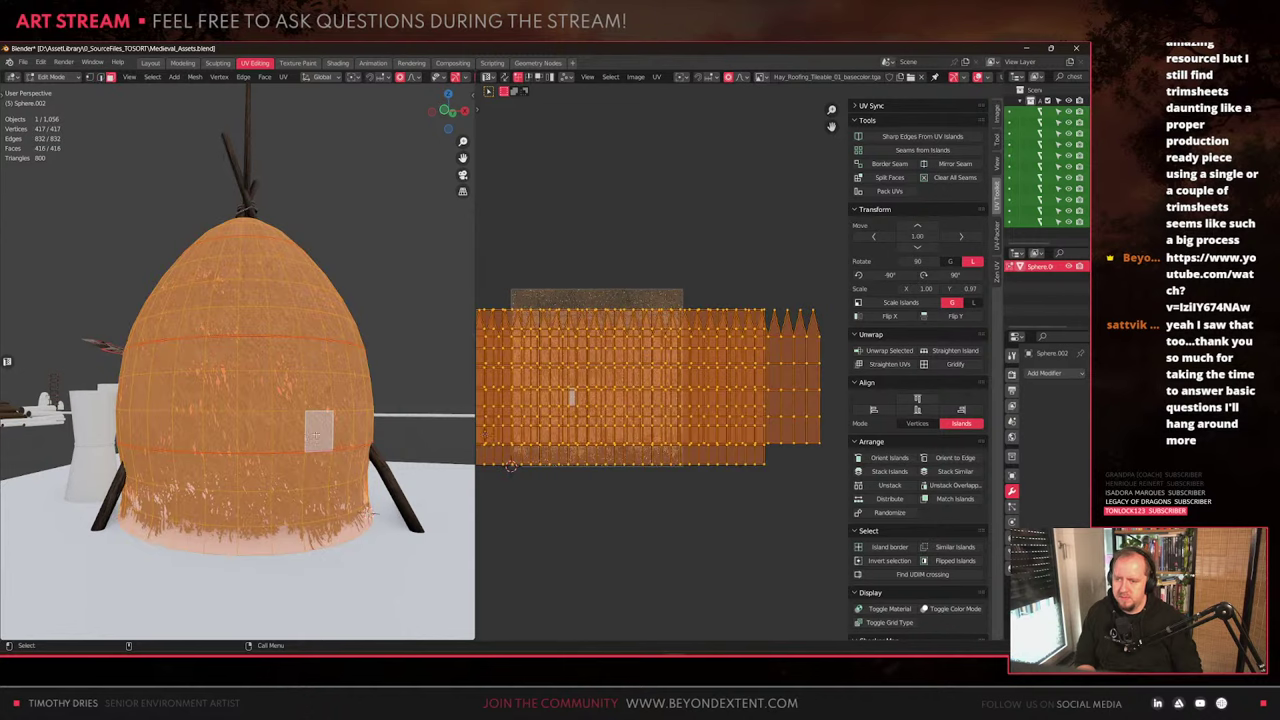
pyautogui.press('u')
pyautogui.click(667, 430)
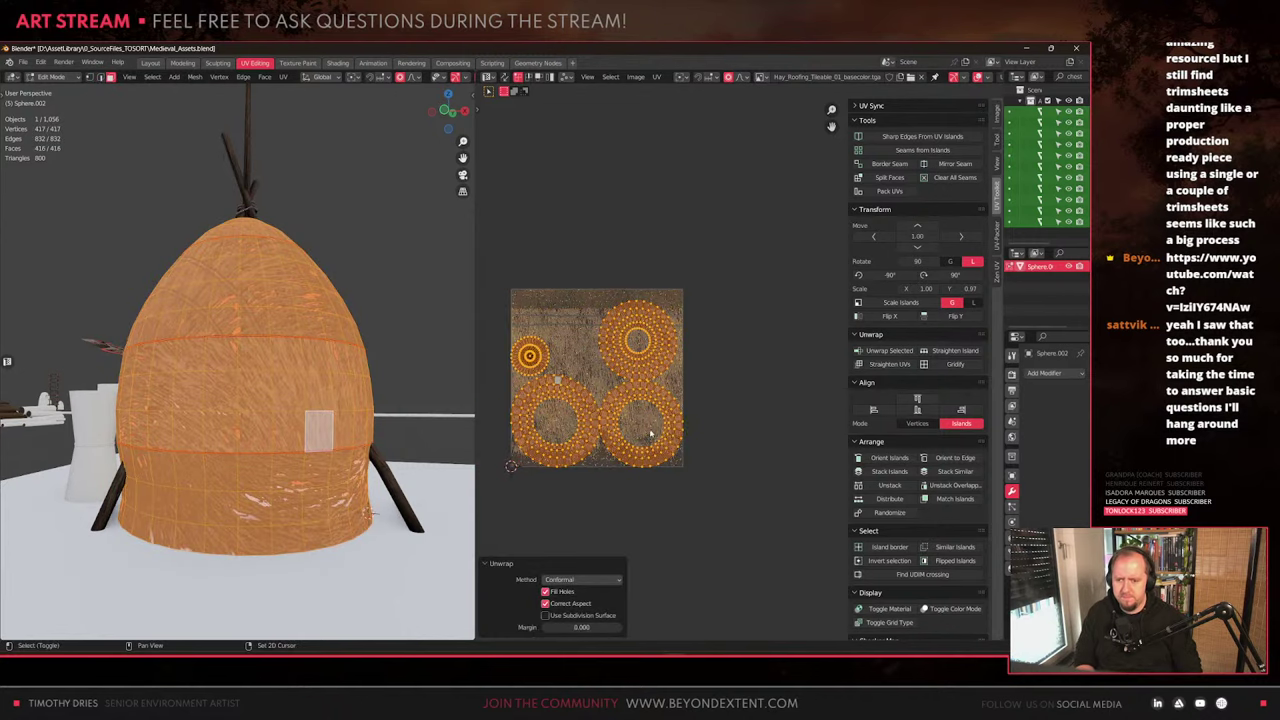
pyautogui.keyDown('shift'); pyautogui.moveTo(650, 433); pyautogui.dragTo(711, 396, button='middle'); pyautogui.keyUp('shift')
pyautogui.press('q')
pyautogui.click(711, 396)
pyautogui.moveTo(400, 390); pyautogui.dragTo(391, 416, button='middle')
pyautogui.scroll(-2, 671, 336)
pyautogui.press('q')
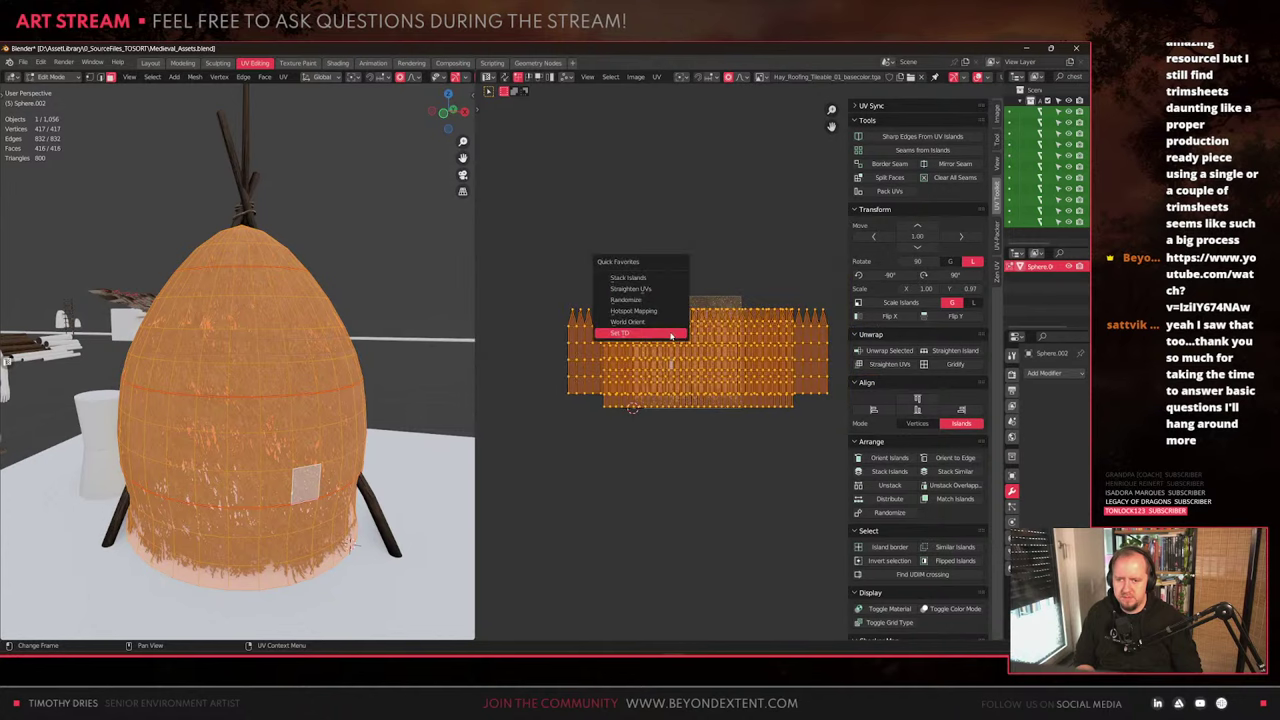
pyautogui.click(671, 336)
pyautogui.hotkey('ctrl', 'z')
# Select the haystack band between the two upper seams, delimited by seam, and move its UVs down slightly
pyautogui.click(296, 323)
pyautogui.hotkey('ctrl', 'l')
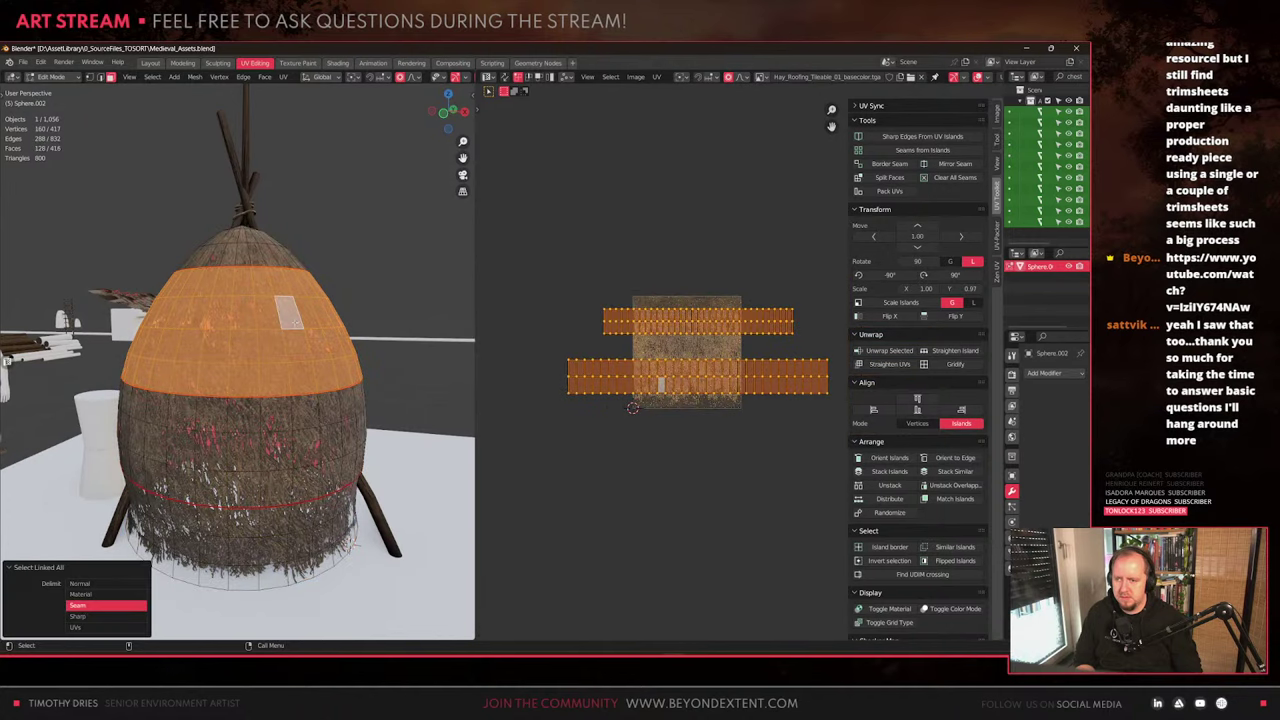
pyautogui.press('g')
pyautogui.click(656, 415)
# Clear the seam from the edge loop midway through the upper band and reselect that band, delimited by seam
pyautogui.moveTo(312, 384)
pyautogui.mouseDown(button='middle')
pyautogui.moveTo(219, 405)
pyautogui.moveTo(375, 398)
pyautogui.moveTo(298, 389)
pyautogui.mouseUp(button='middle')
pyautogui.click(265, 370)
pyautogui.press('2')
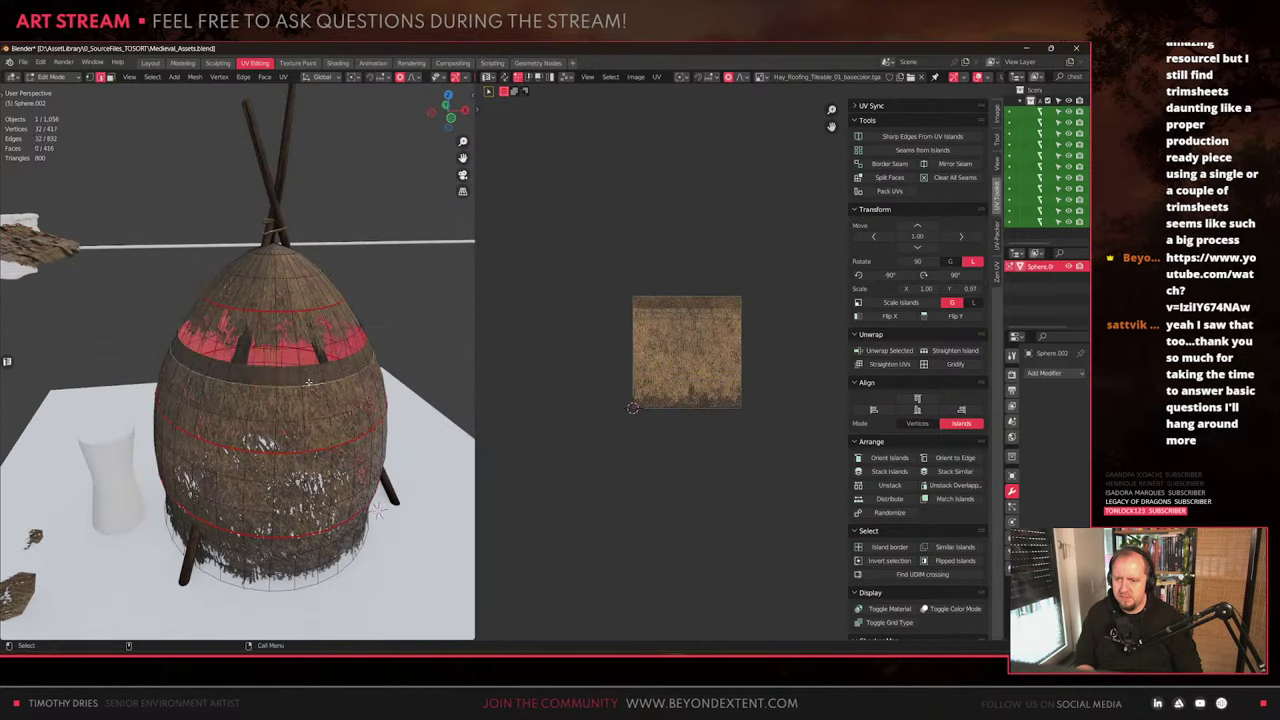
pyautogui.rightClick(308, 382)
pyautogui.click(310, 393)
pyautogui.press('3')
pyautogui.click(328, 373)
pyautogui.hotkey('ctrl', 'l')
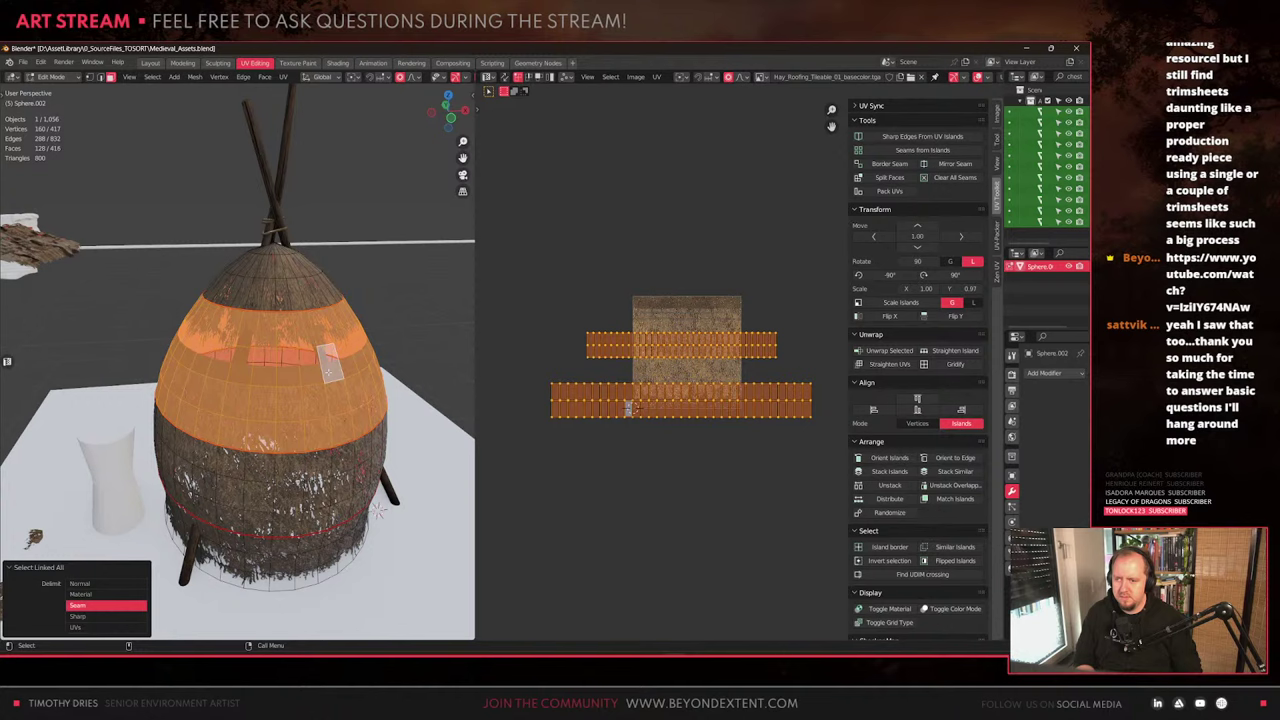
# Mark a vertical seam down one side of the haystack, from the top cap's seam to the base
pyautogui.moveTo(330, 372); pyautogui.dragTo(199, 332, button='middle')
pyautogui.keyDown('alt'); pyautogui.click(242, 375); pyautogui.keyUp('alt')
pyautogui.click(226, 374)
pyautogui.keyDown('ctrl'); pyautogui.click(203, 558); pyautogui.keyUp('ctrl')
pyautogui.rightClick(203, 559)
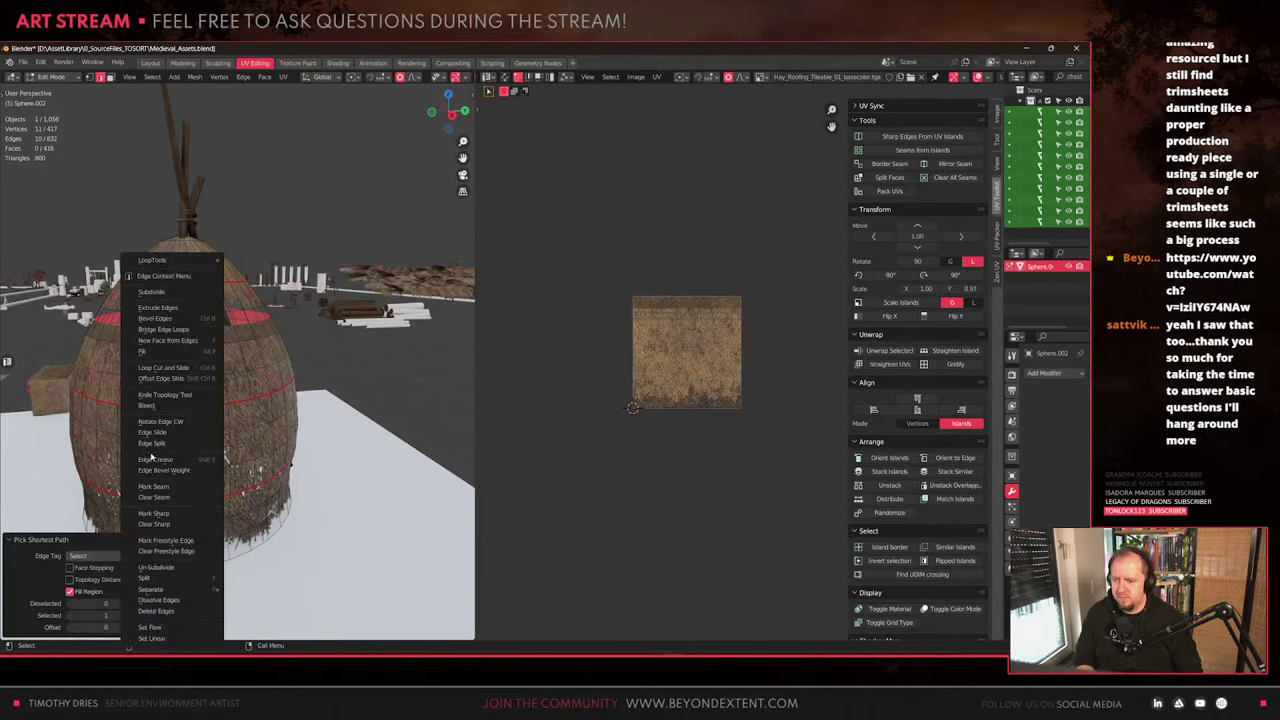
pyautogui.click(168, 486)
pyautogui.moveTo(168, 486); pyautogui.dragTo(295, 368, button='middle')
# Select the three haystack bands below the top cap and unwrap them with the Conformal method
pyautogui.hotkey('ctrl', 'l')
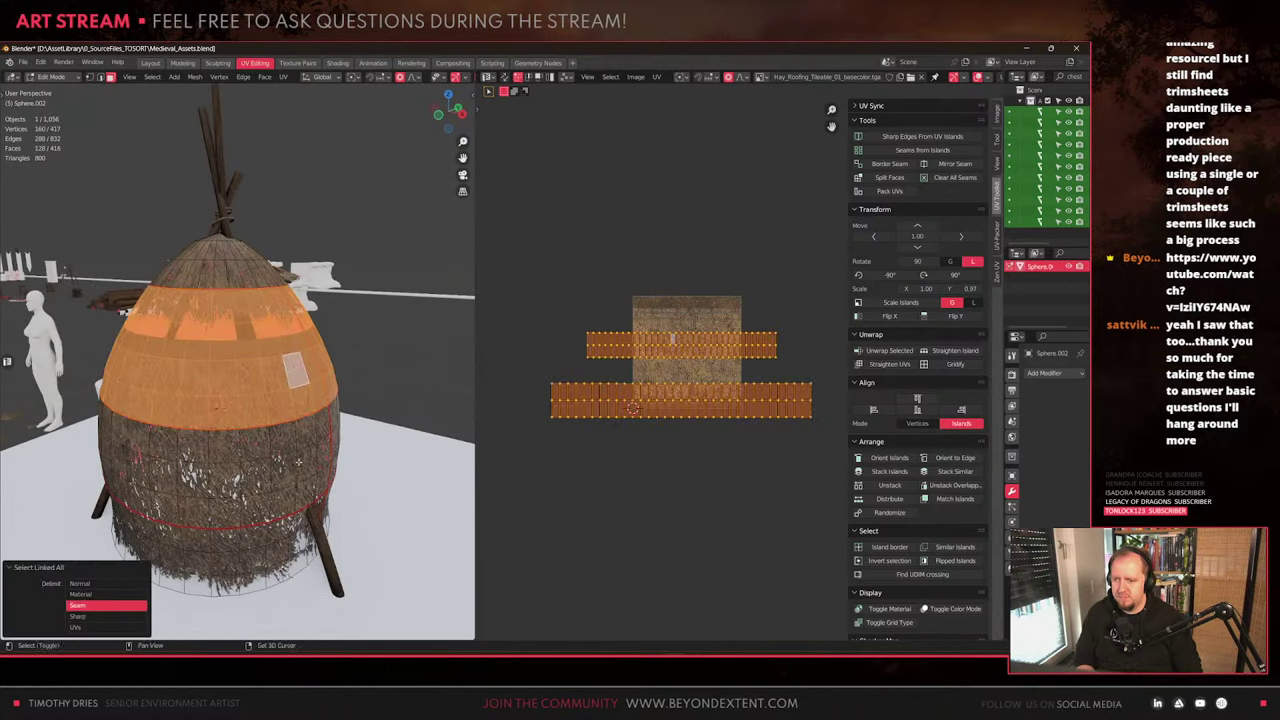
pyautogui.press('l')
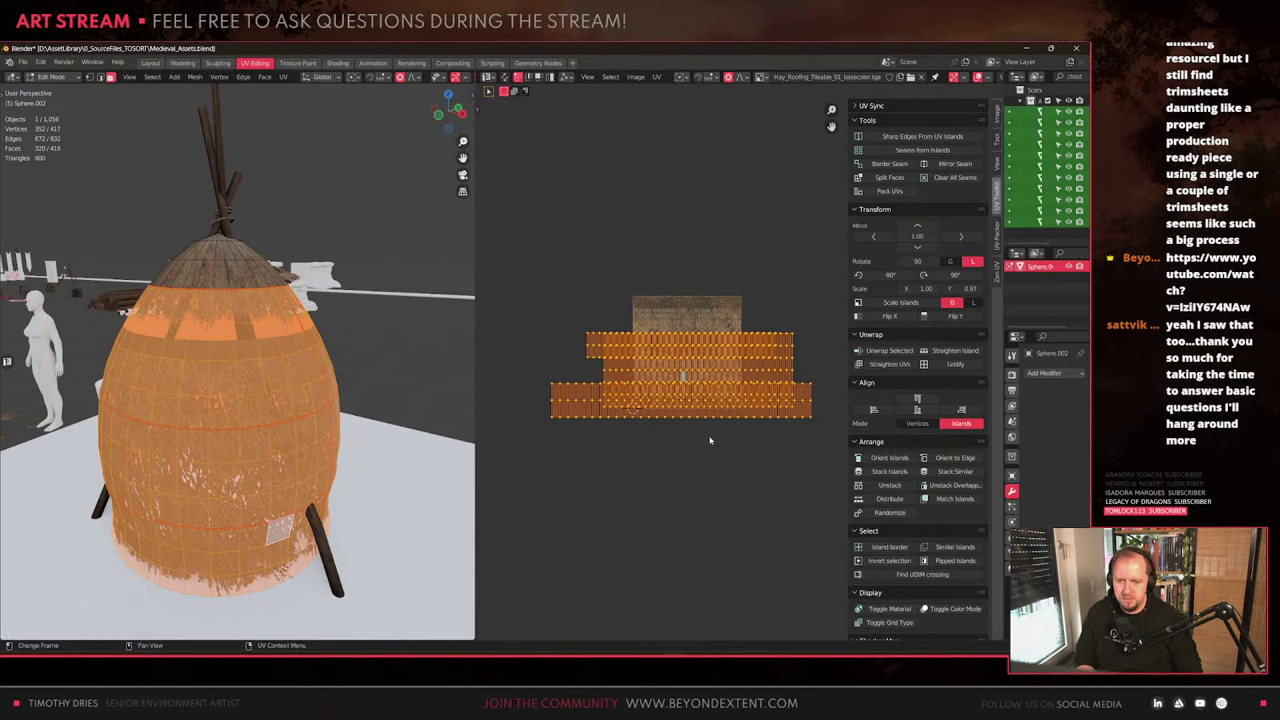
pyautogui.press('u')
pyautogui.press('u')
pyautogui.scroll(3, 677, 426)
pyautogui.moveTo(625, 427); pyautogui.dragTo(694, 426, button='middle')
# Set UV selection to island mode and straighten the UVs of the three unwrapped bands
pyautogui.press('q')
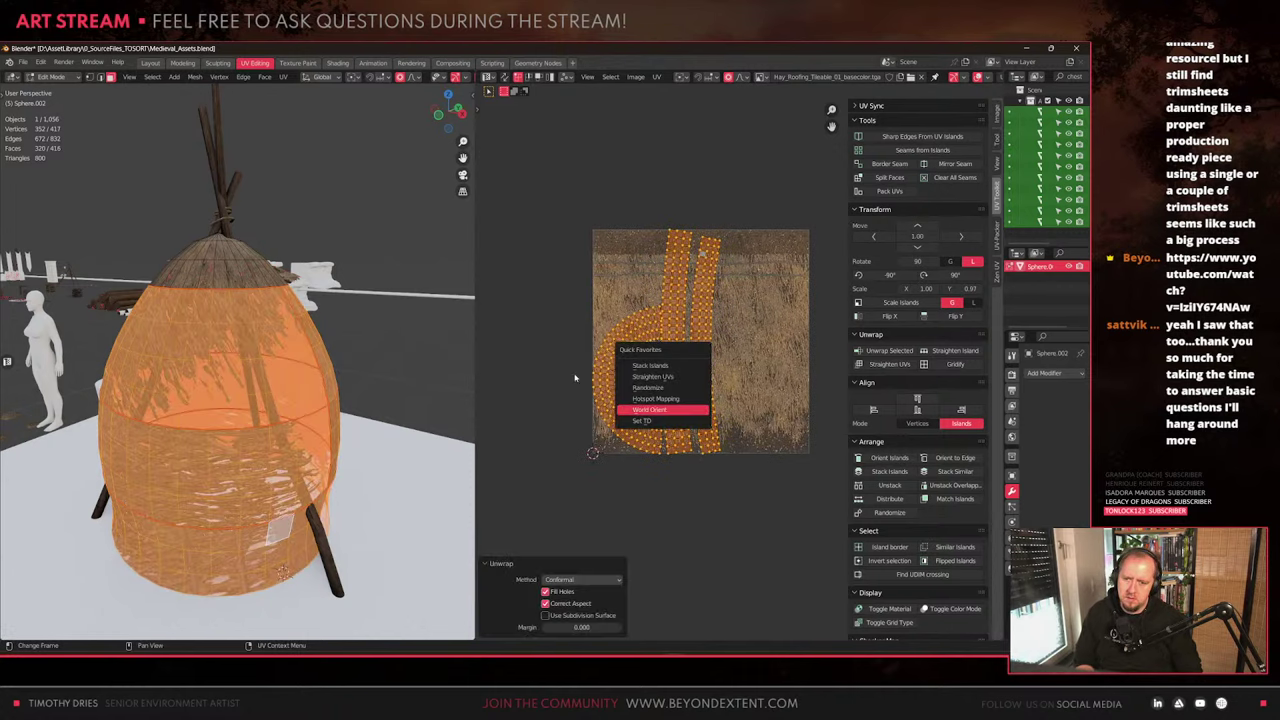
pyautogui.click(651, 376)
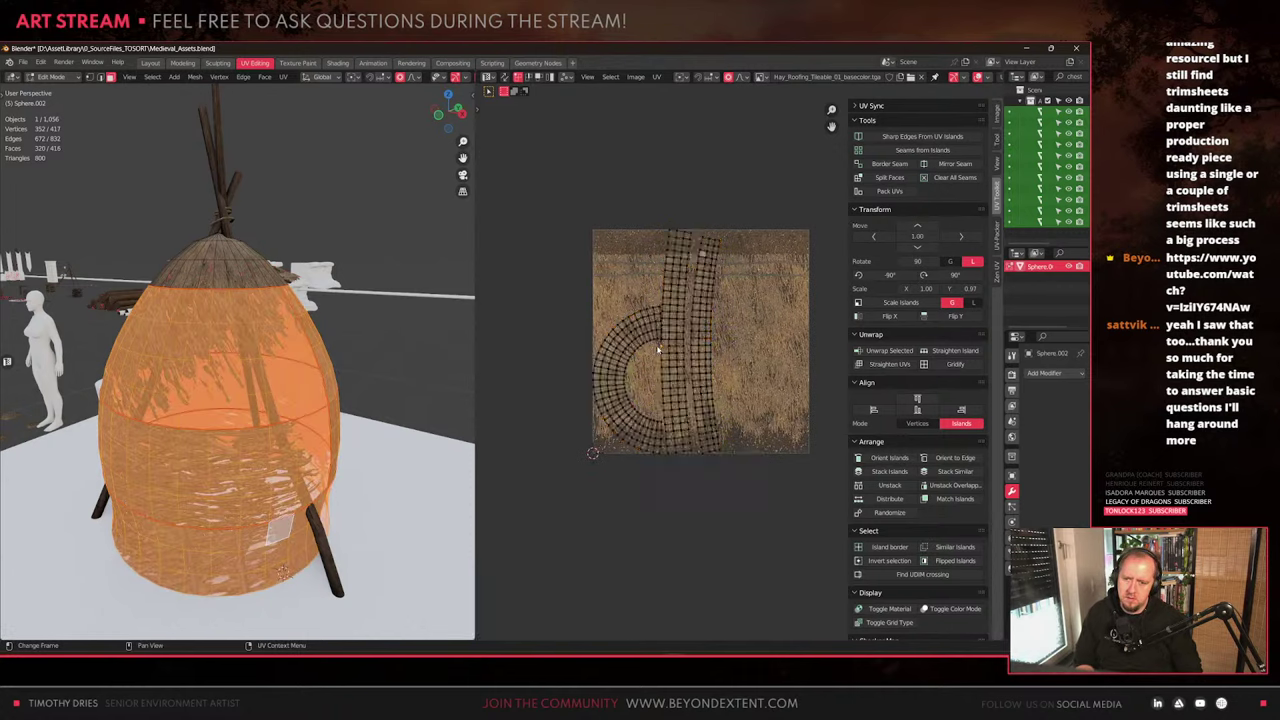
pyautogui.click(549, 78)
pyautogui.press('q')
pyautogui.click(677, 289)
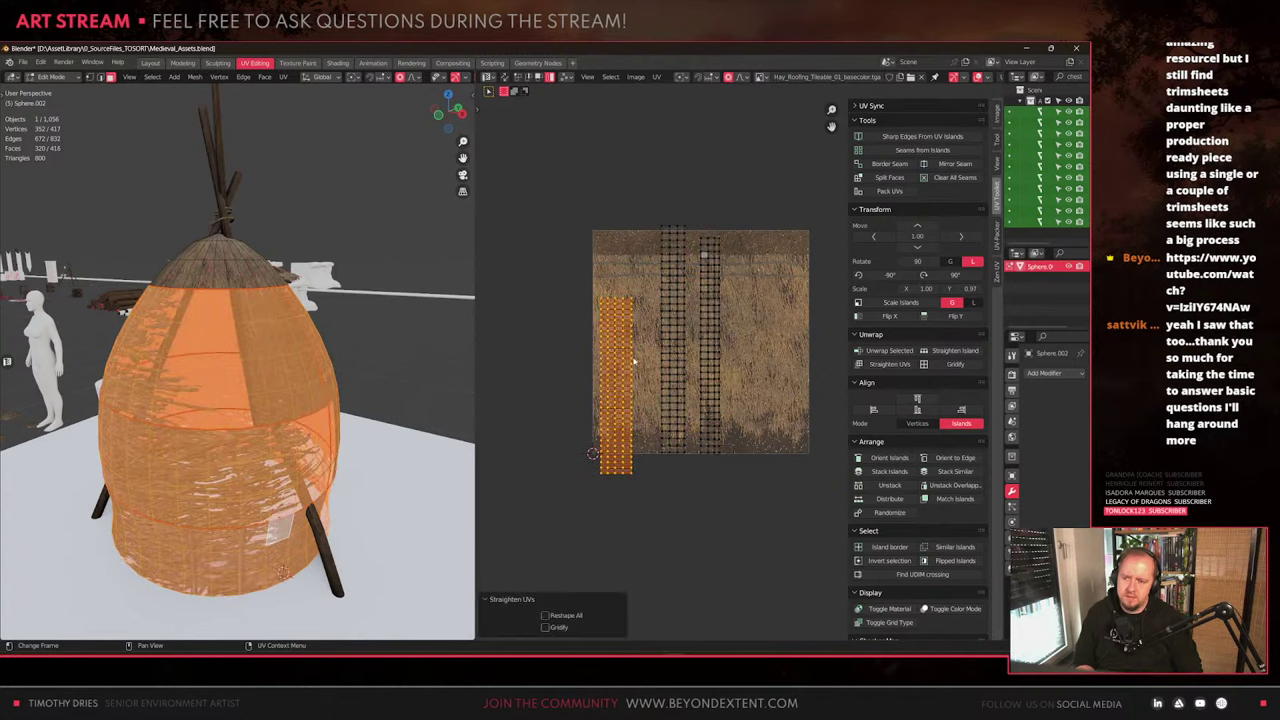
# Select all three straightened UV strips and rotate them 90 degrees
pyautogui.moveTo(730, 447); pyautogui.dragTo(733, 452)
pyautogui.press('t')
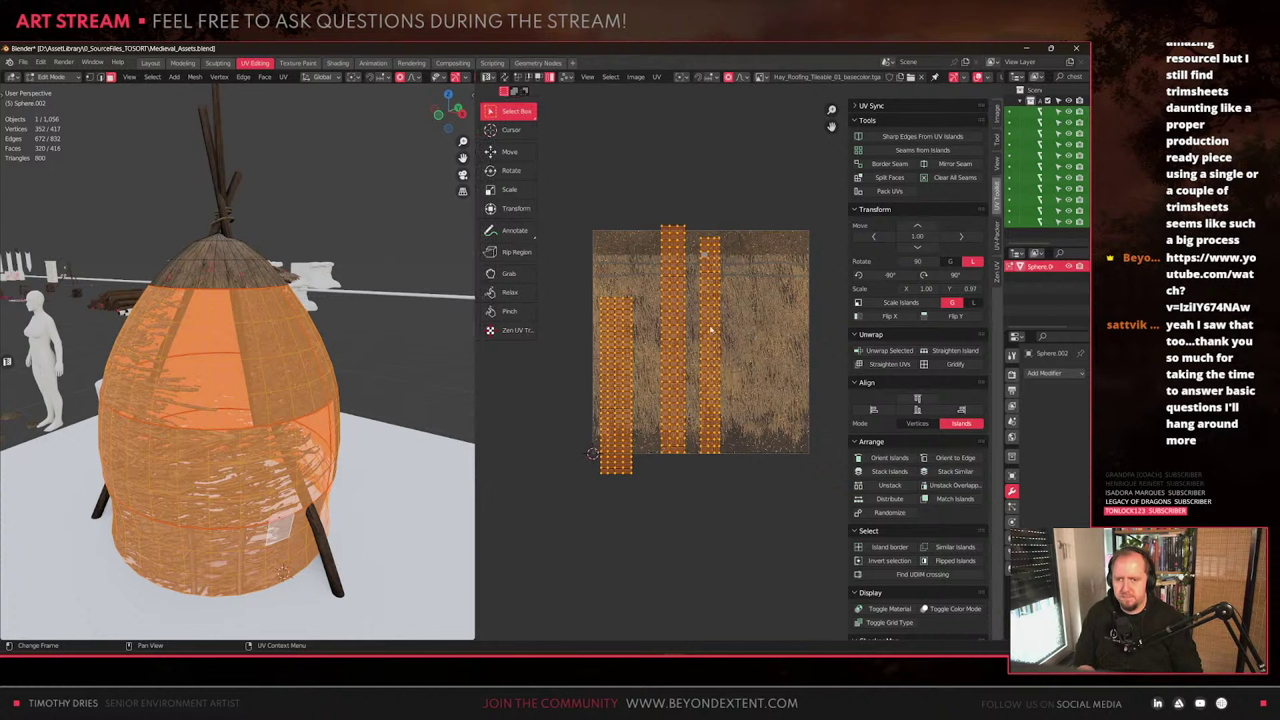
pyautogui.write('r90')
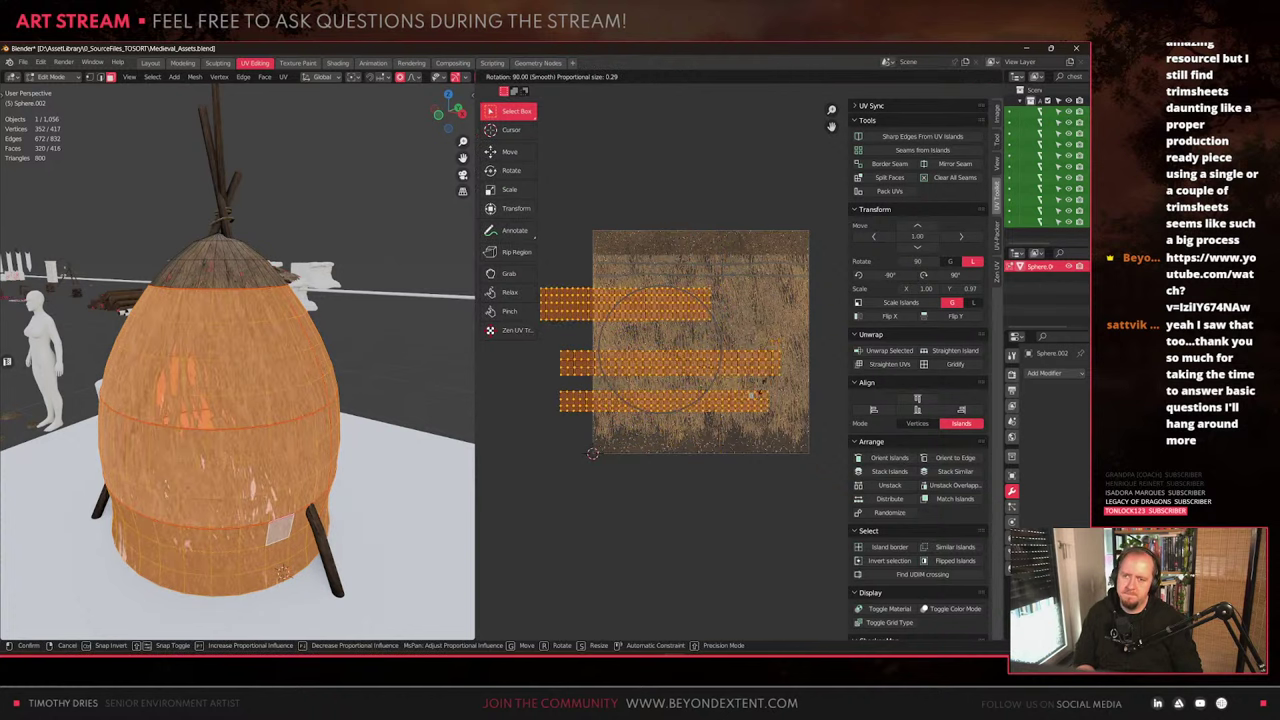
pyautogui.press('Return')
pyautogui.press('t')
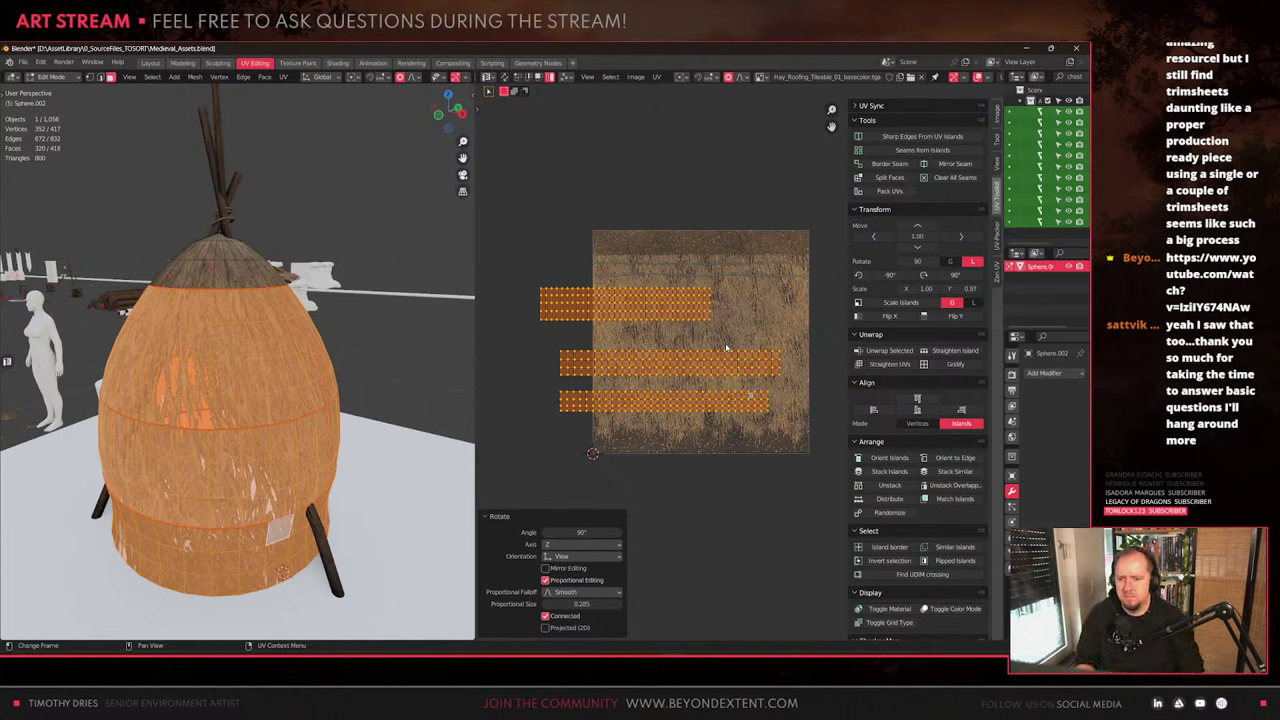
# Apply the Set TD texel density to the three selected UV strips
pyautogui.press('q')
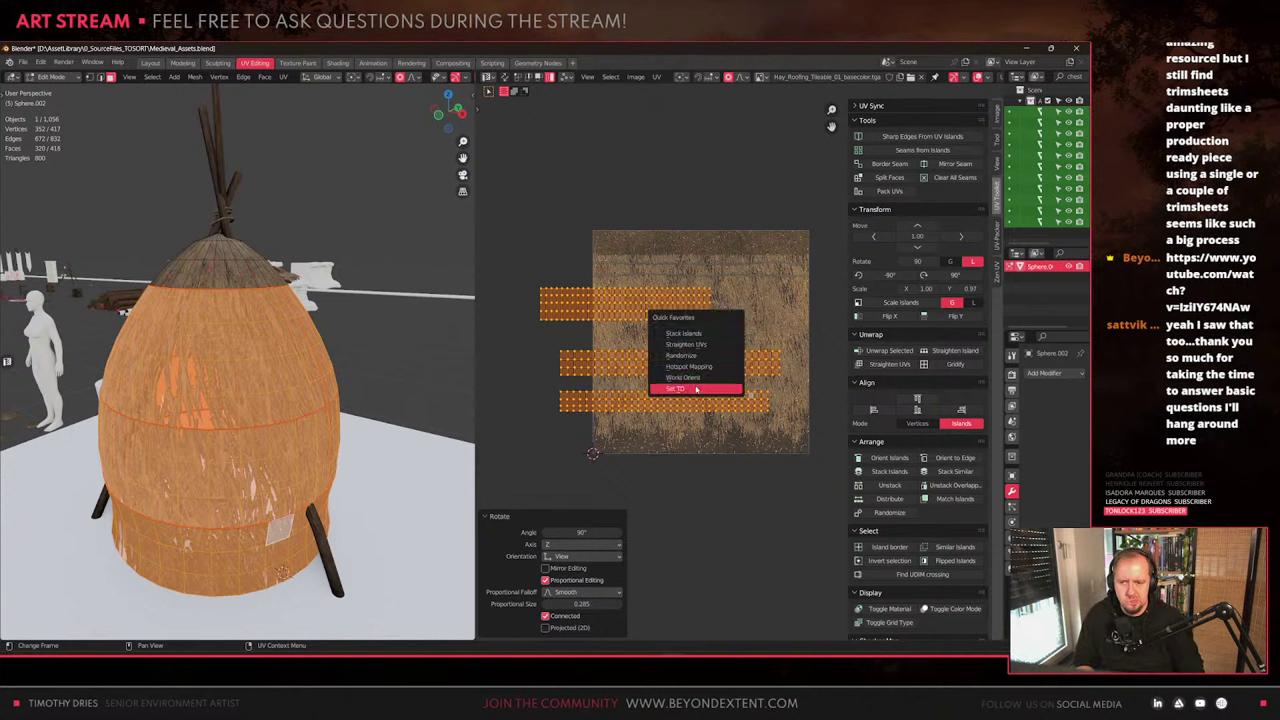
pyautogui.click(697, 389)
pyautogui.scroll(-6, 671, 373)
pyautogui.click(671, 372)
# Move the three UV strips over the thatch texture and rotate them 180 degrees
pyautogui.press('g')
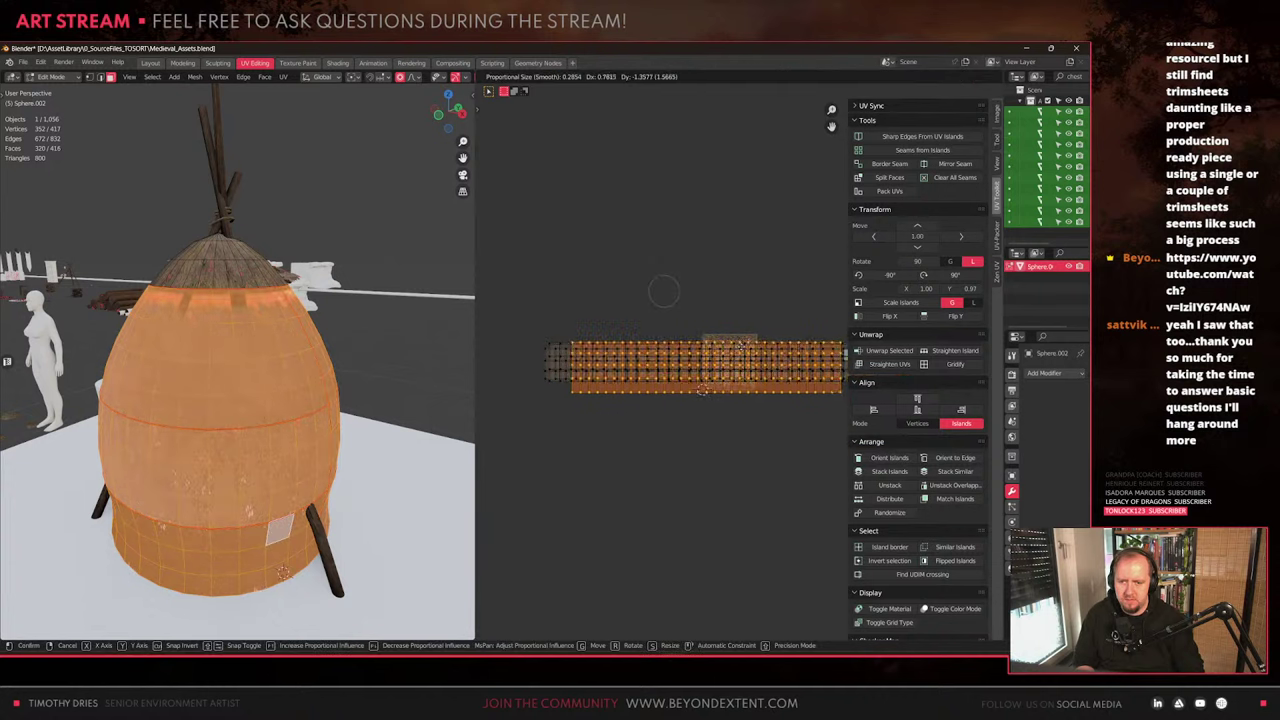
pyautogui.click(663, 291)
pyautogui.scroll(2, 184, 494)
pyautogui.scroll(2, 549, 346)
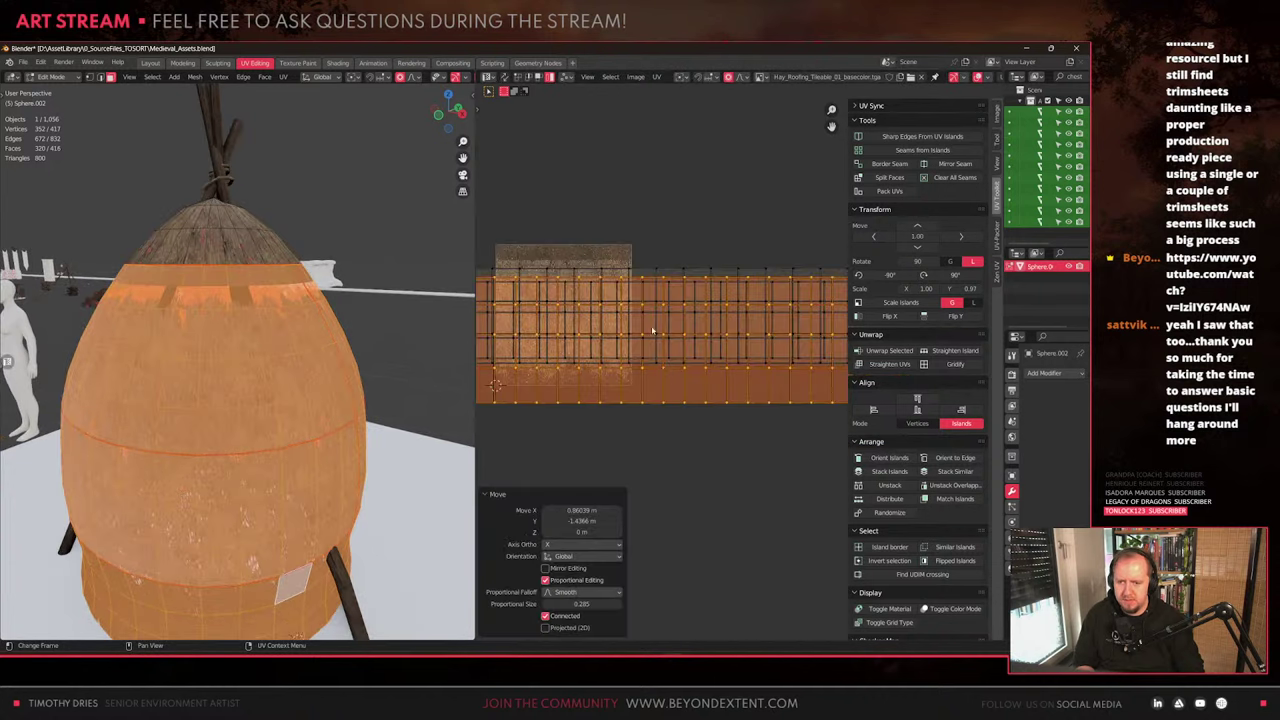
pyautogui.press('r')
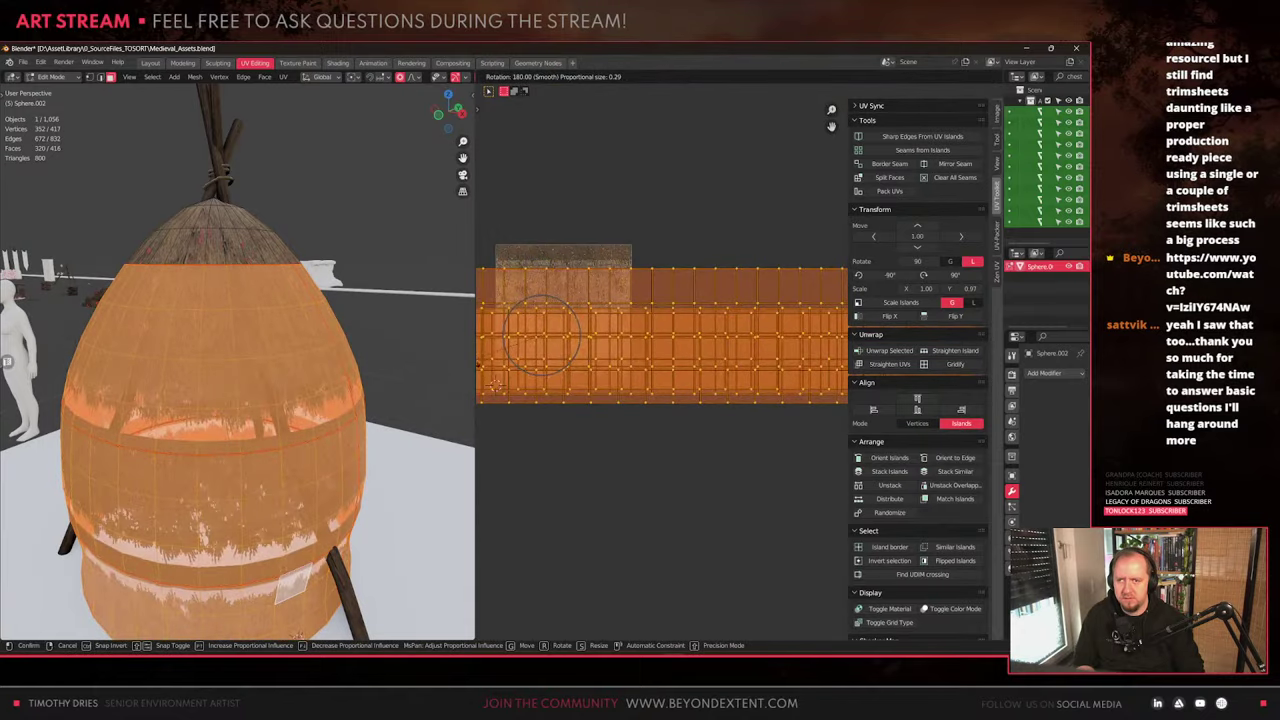
pyautogui.click(472, 357)
# Select the upper haystack band by seam and shift and shrink its UV strip to fit the thatch texture's height
pyautogui.click(152, 384)
pyautogui.moveTo(152, 384); pyautogui.dragTo(274, 378, button='middle')
pyautogui.hotkey('ctrl', 'l')
pyautogui.scroll(2, 700, 380)
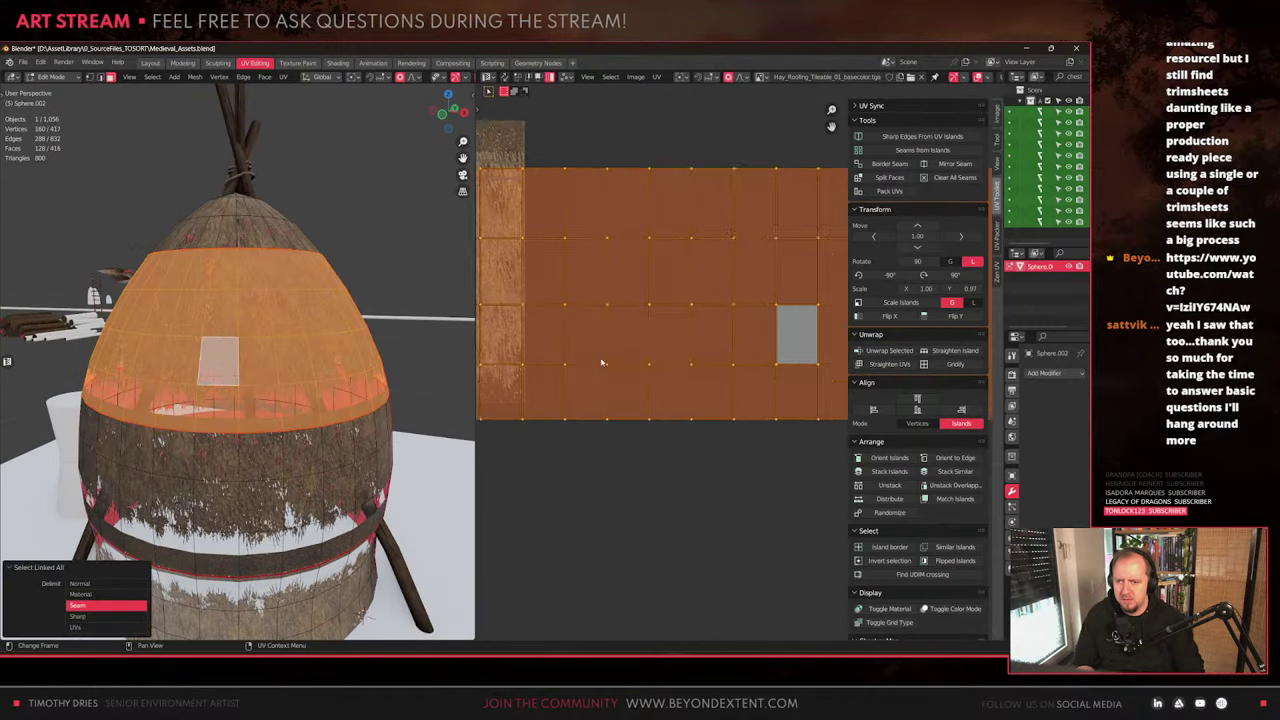
pyautogui.press('g')
pyautogui.click(748, 409)
pyautogui.press('s')
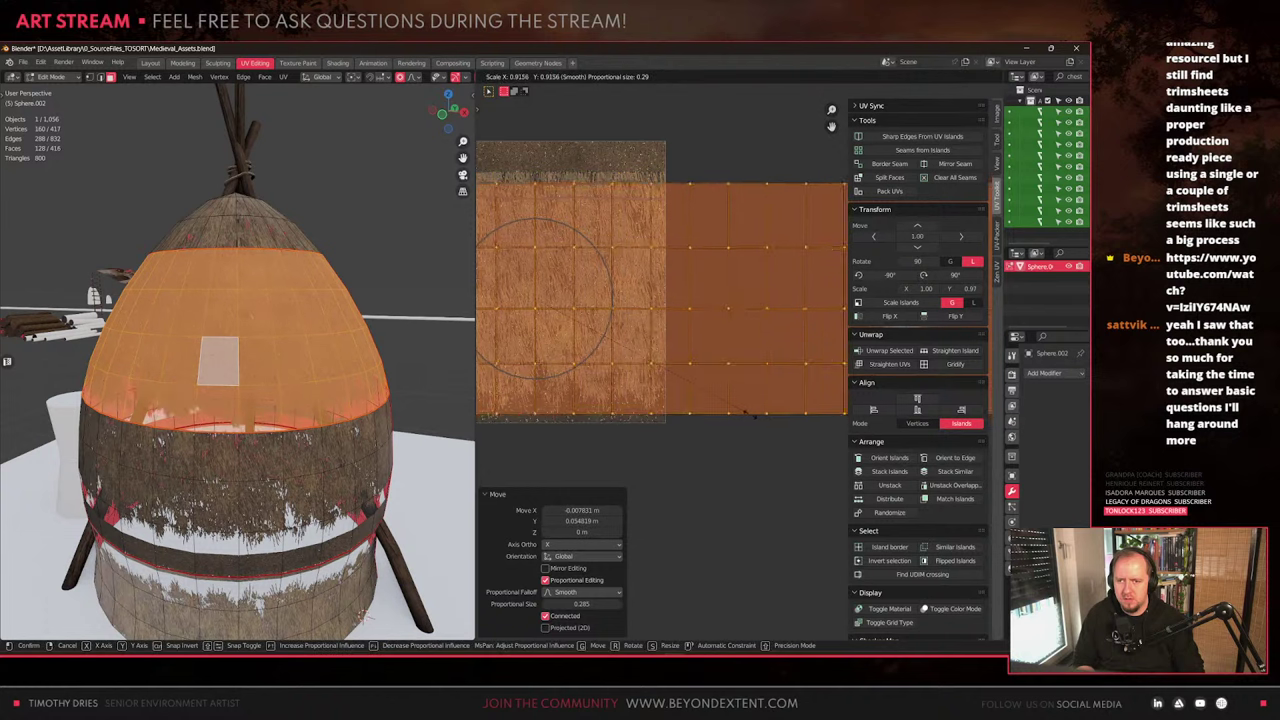
pyautogui.click(721, 395)
pyautogui.press('g')
pyautogui.click(720, 379)
# Select the middle haystack band by seam and move its UV strip up into the dense part of the texture
pyautogui.click(303, 367)
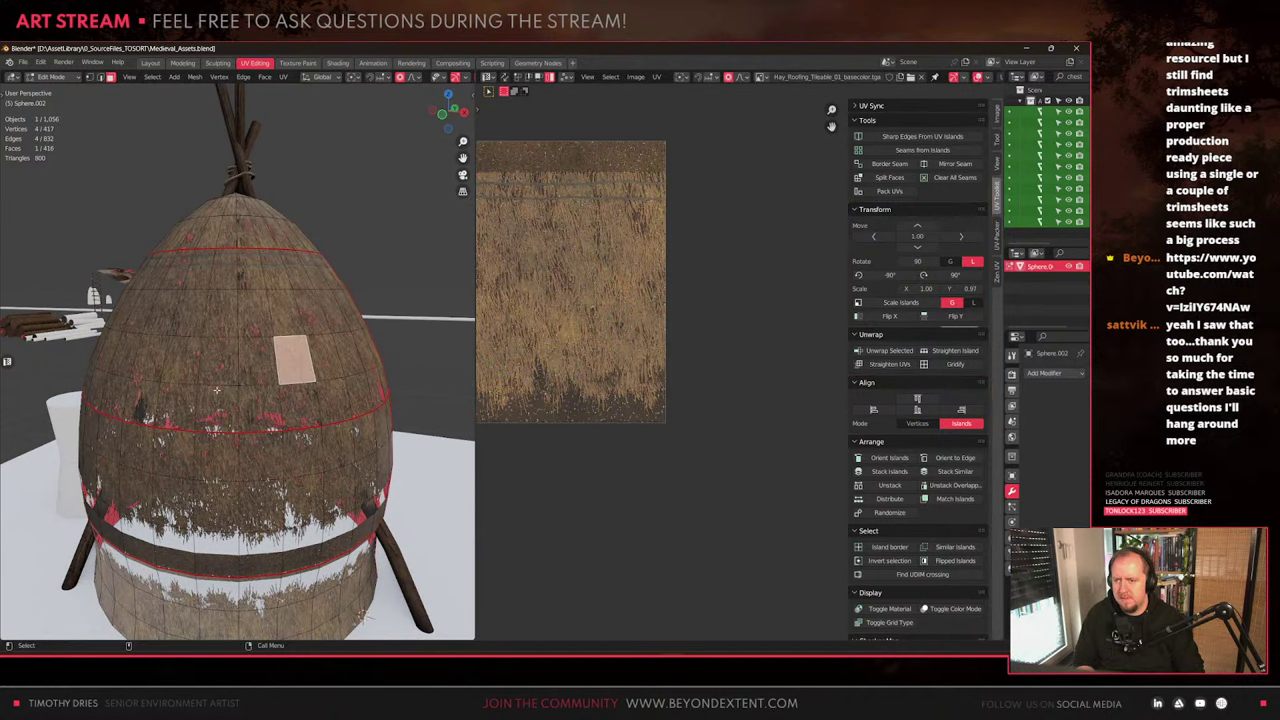
pyautogui.moveTo(300, 366); pyautogui.dragTo(345, 375, button='middle')
pyautogui.click(319, 403)
pyautogui.hotkey('ctrl', 'l')
pyautogui.press('g')
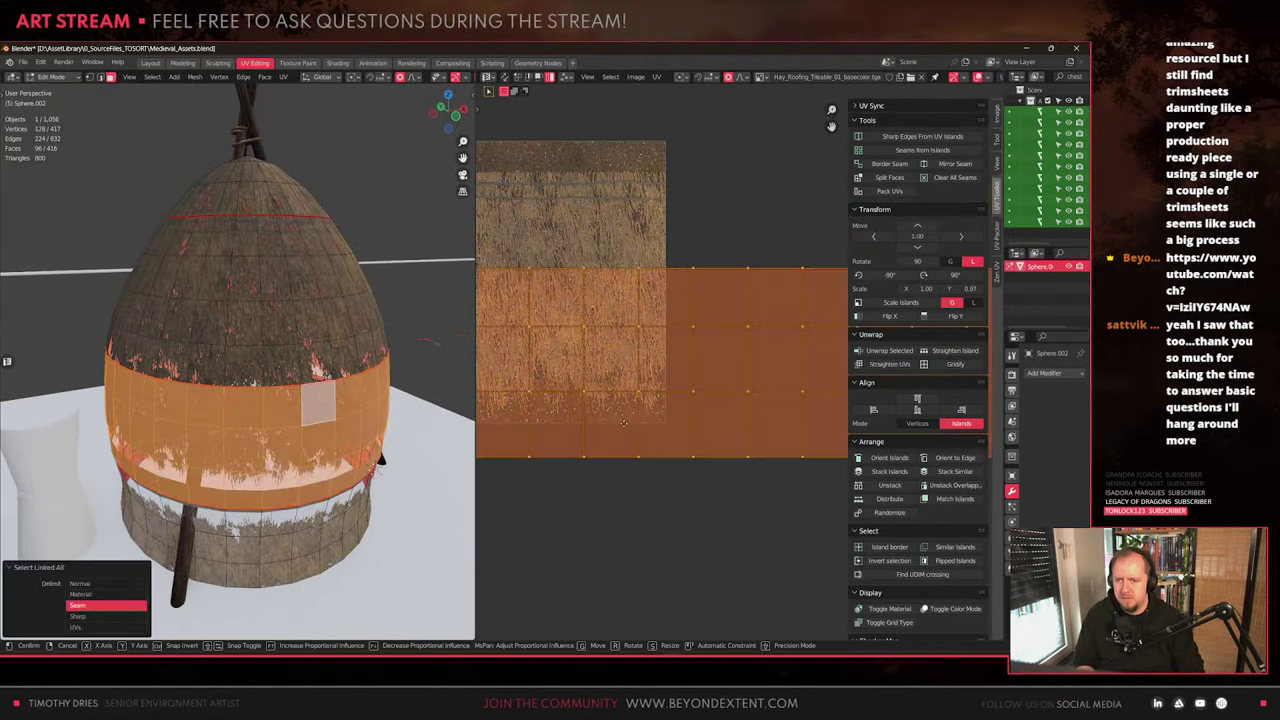
pyautogui.click(614, 358)
# Select the lowest haystack band, move its UV strip up off the frayed texture edge and rotate it 180 degrees
pyautogui.click(337, 540)
pyautogui.hotkey('ctrl', 'l')
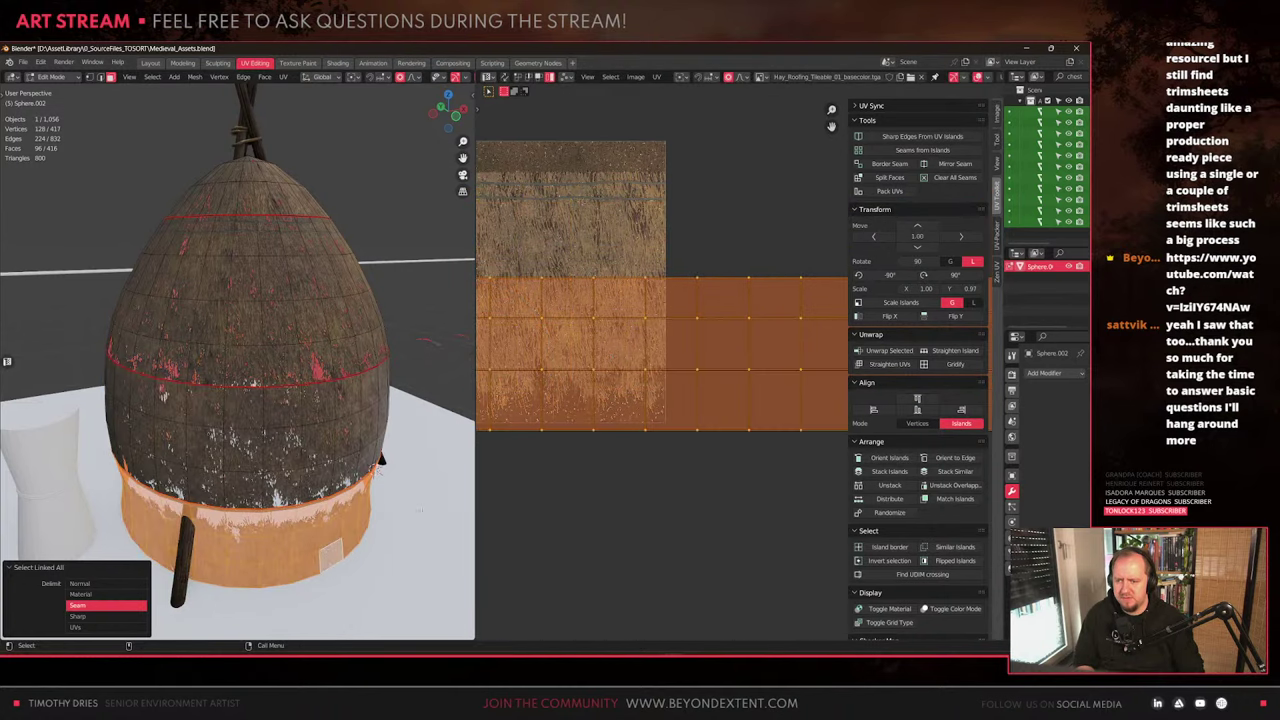
pyautogui.press('g')
pyautogui.click(527, 407)
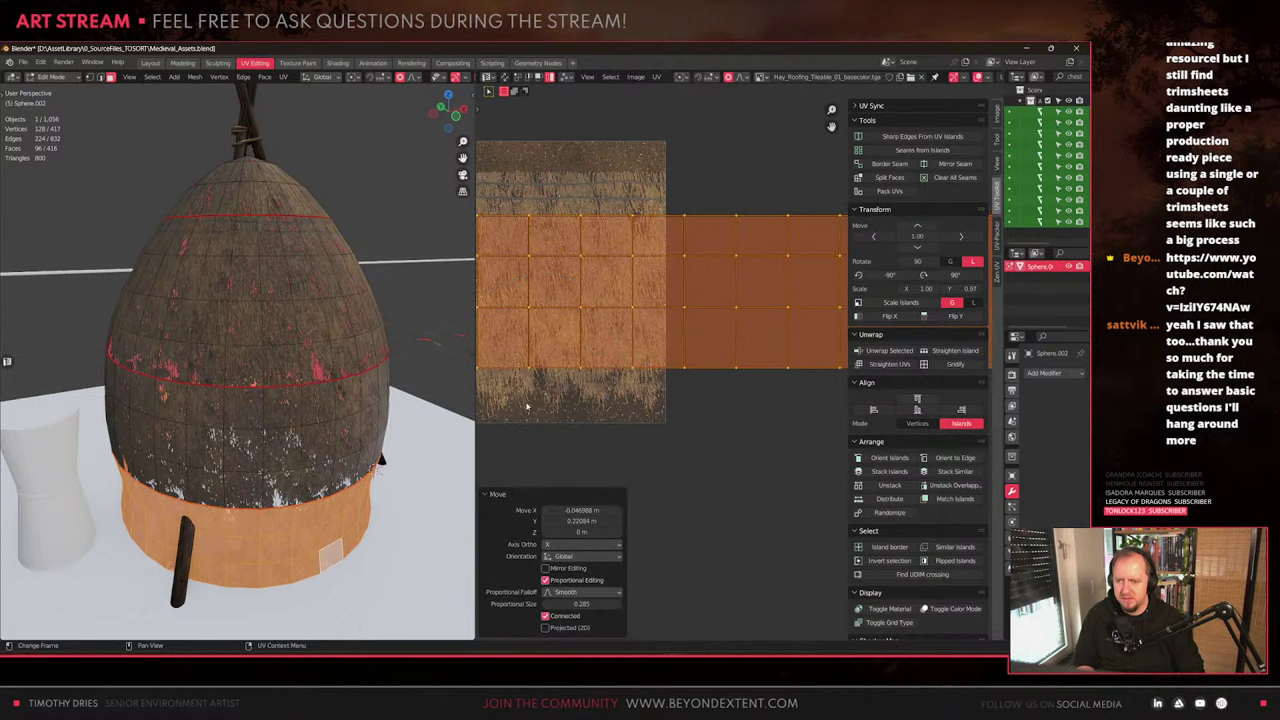
pyautogui.press('Tab')
pyautogui.press('Tab')
pyautogui.press('r')
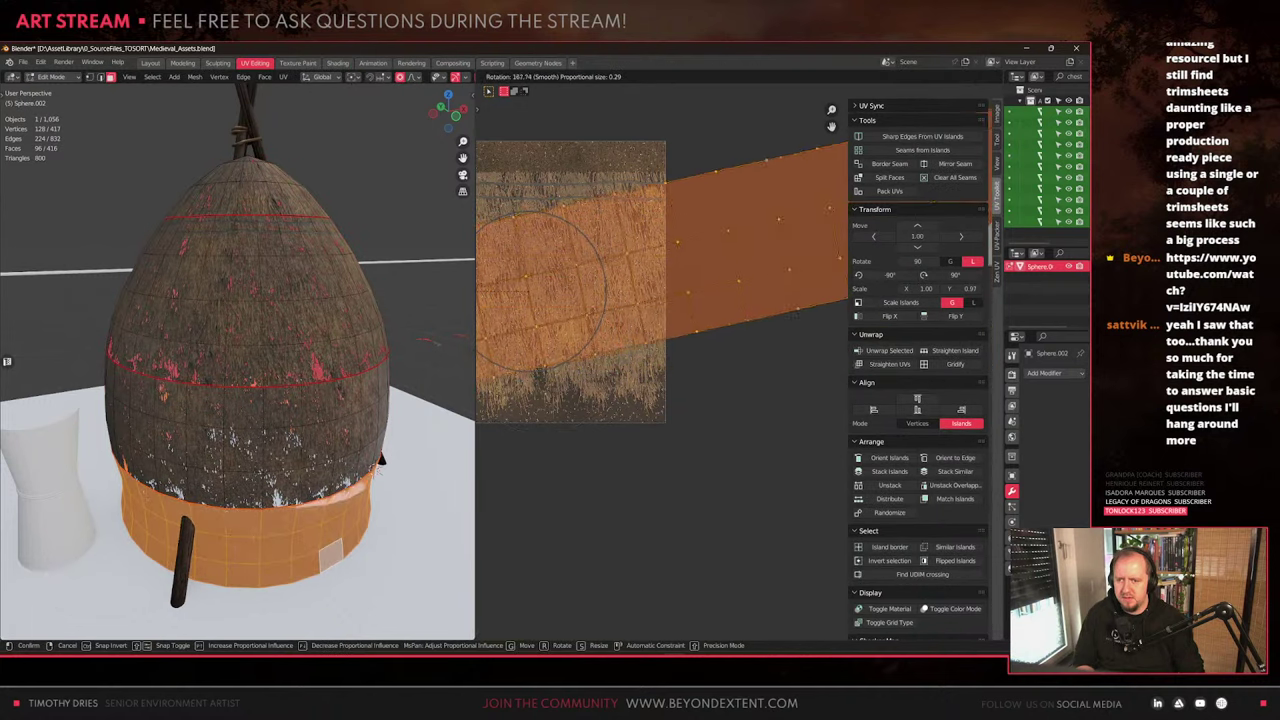
pyautogui.click(791, 354)
# Examine the thatch texture on the whole haystack in Object Mode from different angles and distances
pyautogui.moveTo(350, 440); pyautogui.dragTo(157, 232, button='middle')
pyautogui.press('Tab')
pyautogui.scroll(-2, 236, 408)
pyautogui.scroll(5, 238, 430)
pyautogui.scroll(-2, 251, 367)
pyautogui.scroll(-3, 251, 345)
pyautogui.scroll(4, 350, 405)
pyautogui.moveTo(181, 354); pyautogui.dragTo(274, 377, button='middle')
pyautogui.press('Tab')
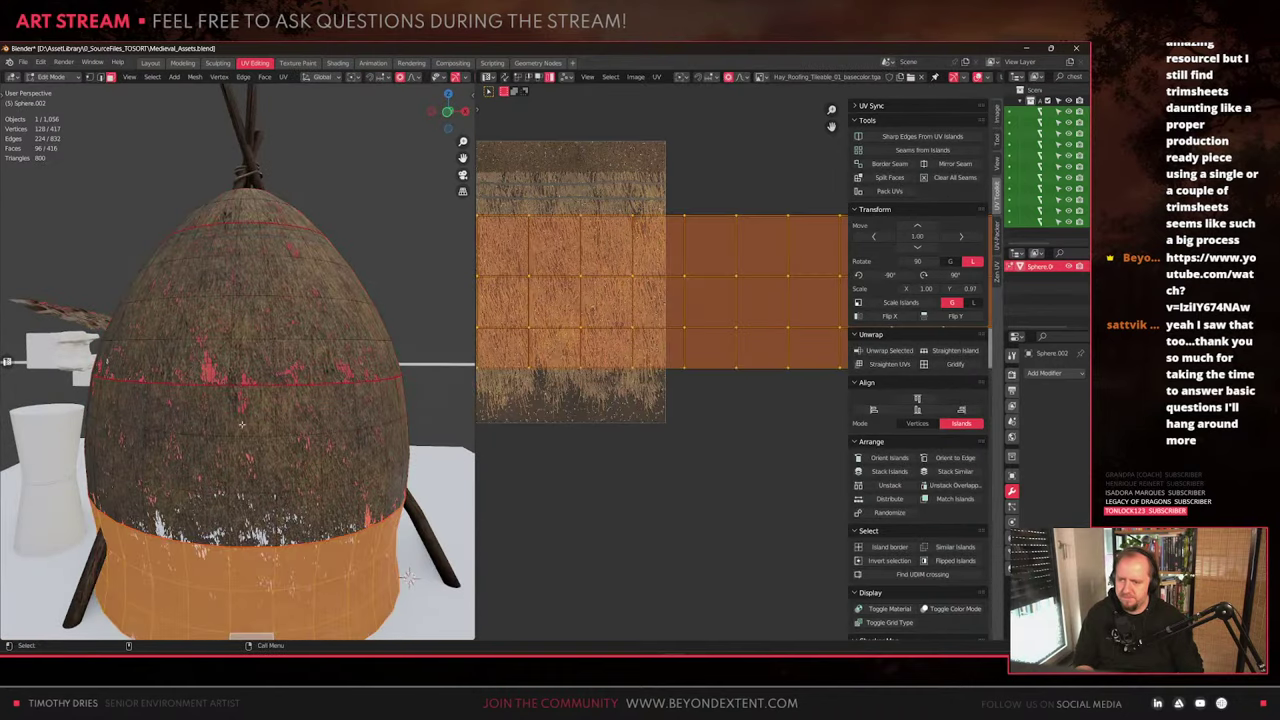
pyautogui.hotkey('ctrl', 'l')
pyautogui.moveTo(241, 424); pyautogui.dragTo(232, 538, button='middle')
pyautogui.click(286, 384)
pyautogui.hotkey('ctrl', 'l')
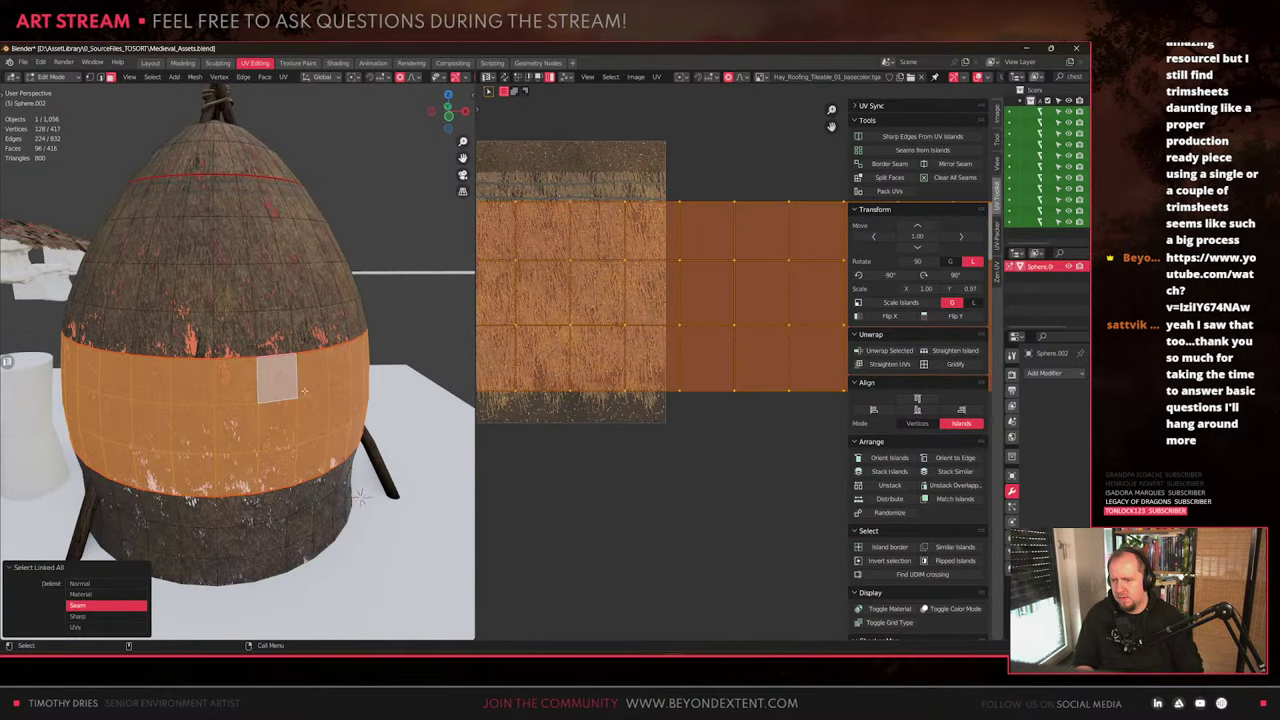
pyautogui.press('1')
pyautogui.click(217, 363)
pyautogui.press('g')
pyautogui.press('z')
pyautogui.rightClick(231, 397)
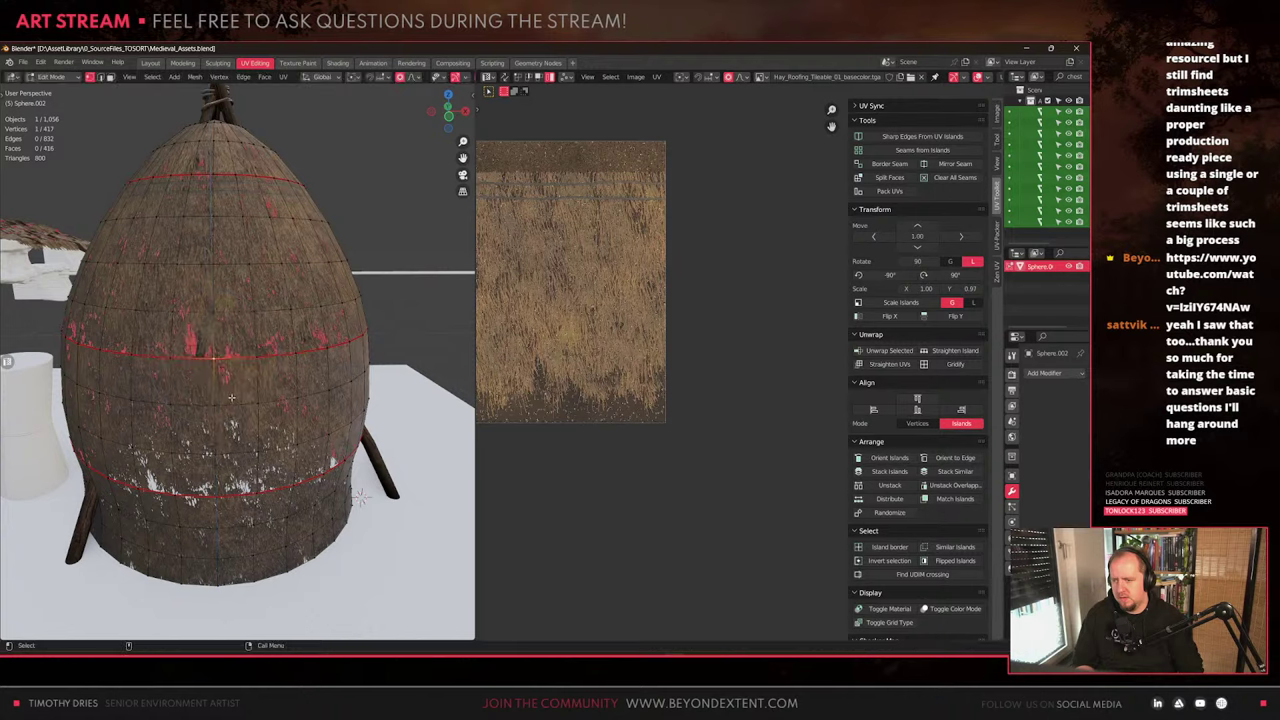
pyautogui.keyDown('alt'); pyautogui.click(239, 369); pyautogui.keyUp('alt')
pyautogui.moveTo(239, 369); pyautogui.dragTo(260, 368, button='middle')
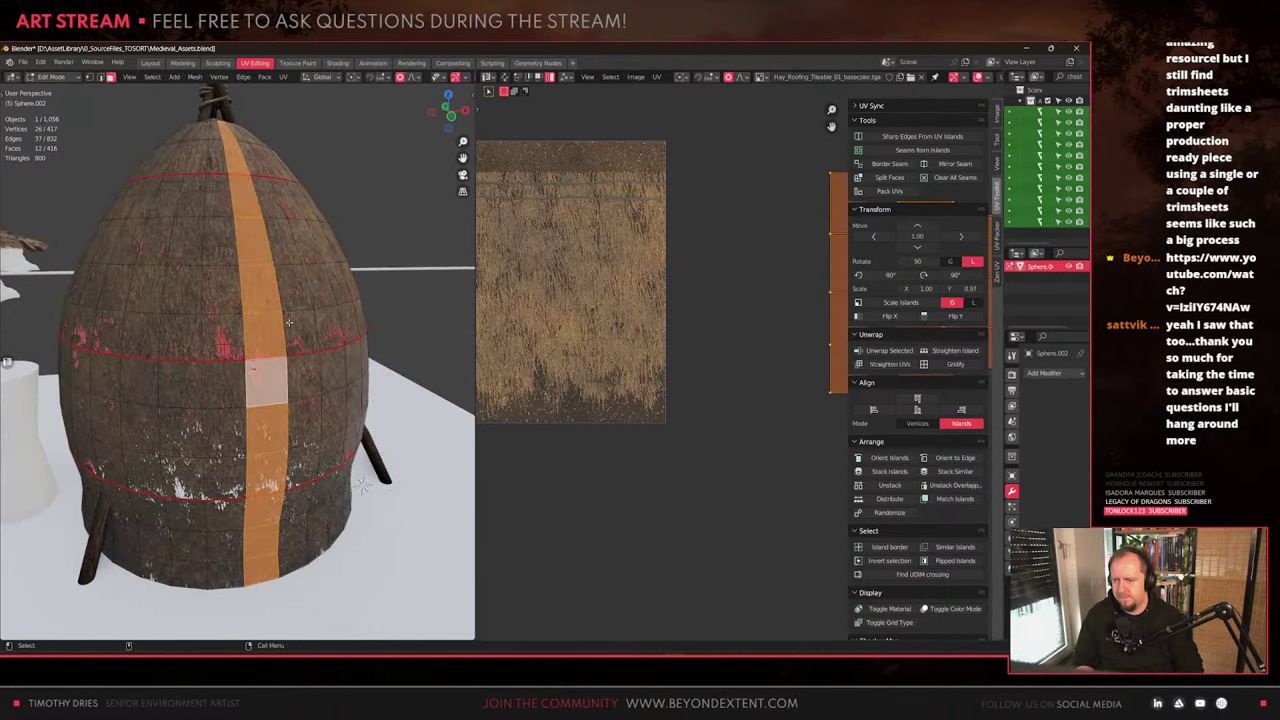
pyautogui.click(297, 340)
pyautogui.keyDown('alt'); pyautogui.click(296, 343); pyautogui.keyUp('alt')
pyautogui.click(290, 380)
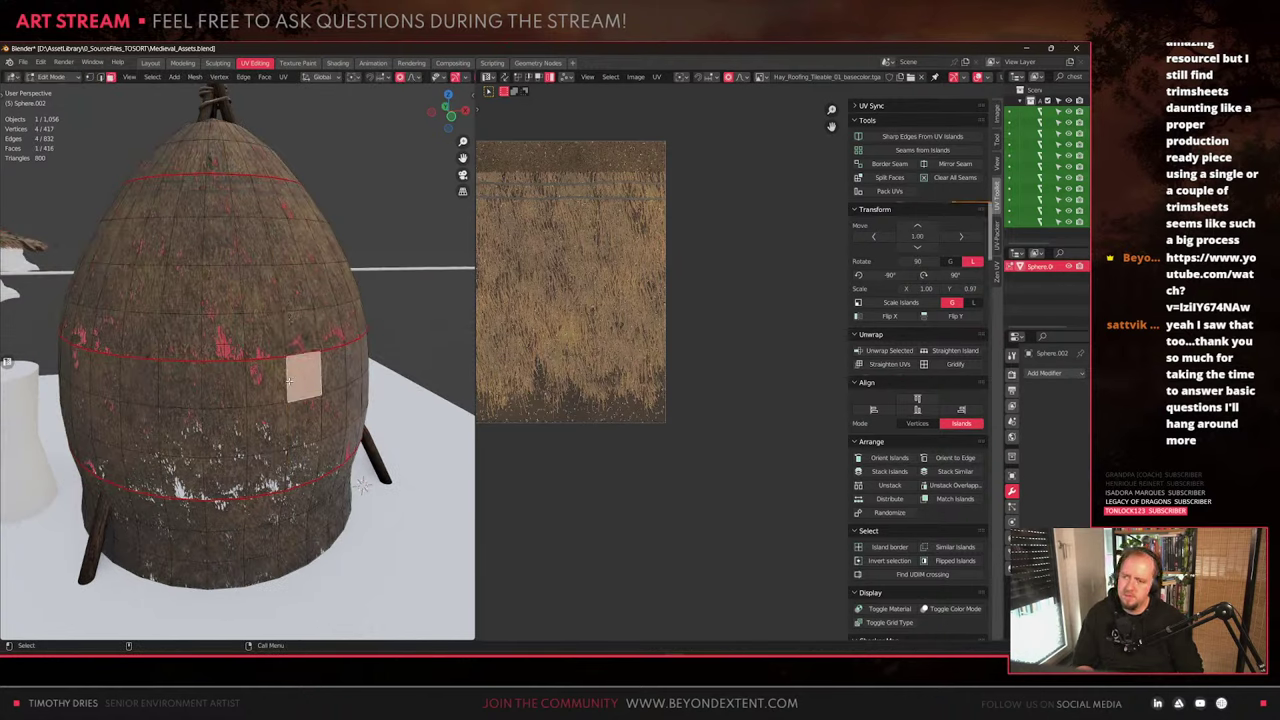
# Duplicate the upper haystack band, scale the copy to 1.03 horizontally and lower it about 0.046 m
pyautogui.click(291, 299)
pyautogui.hotkey('ctrl', 'l')
pyautogui.moveTo(291, 299); pyautogui.dragTo(280, 322, button='middle')
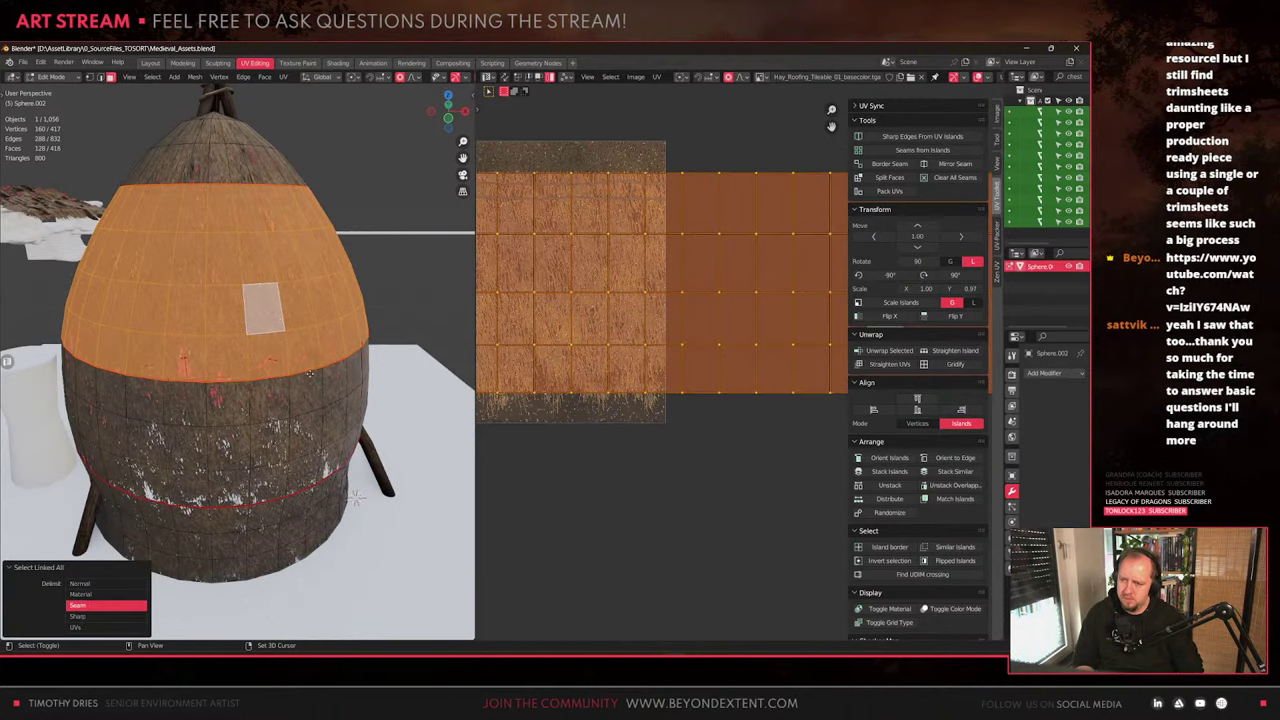
pyautogui.hotkey('shift', 'd')
pyautogui.press('s')
pyautogui.press('z')
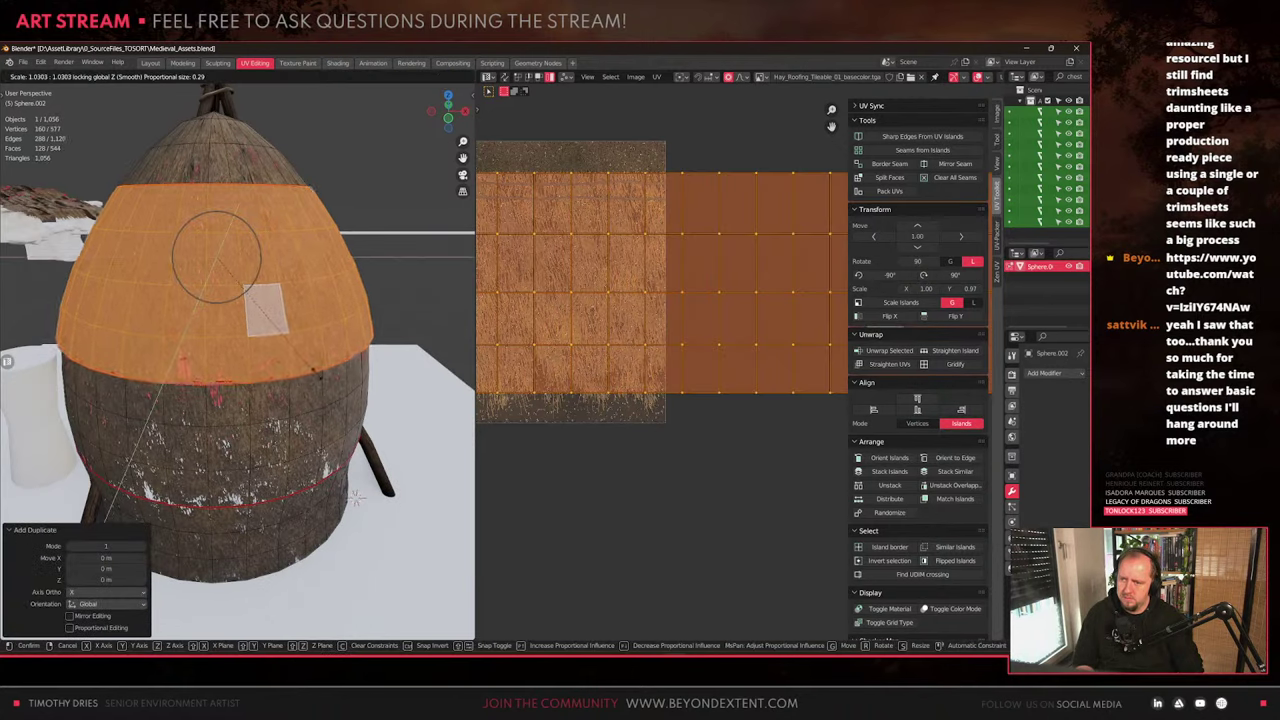
pyautogui.click(318, 373)
pyautogui.press('g')
pyautogui.press('z')
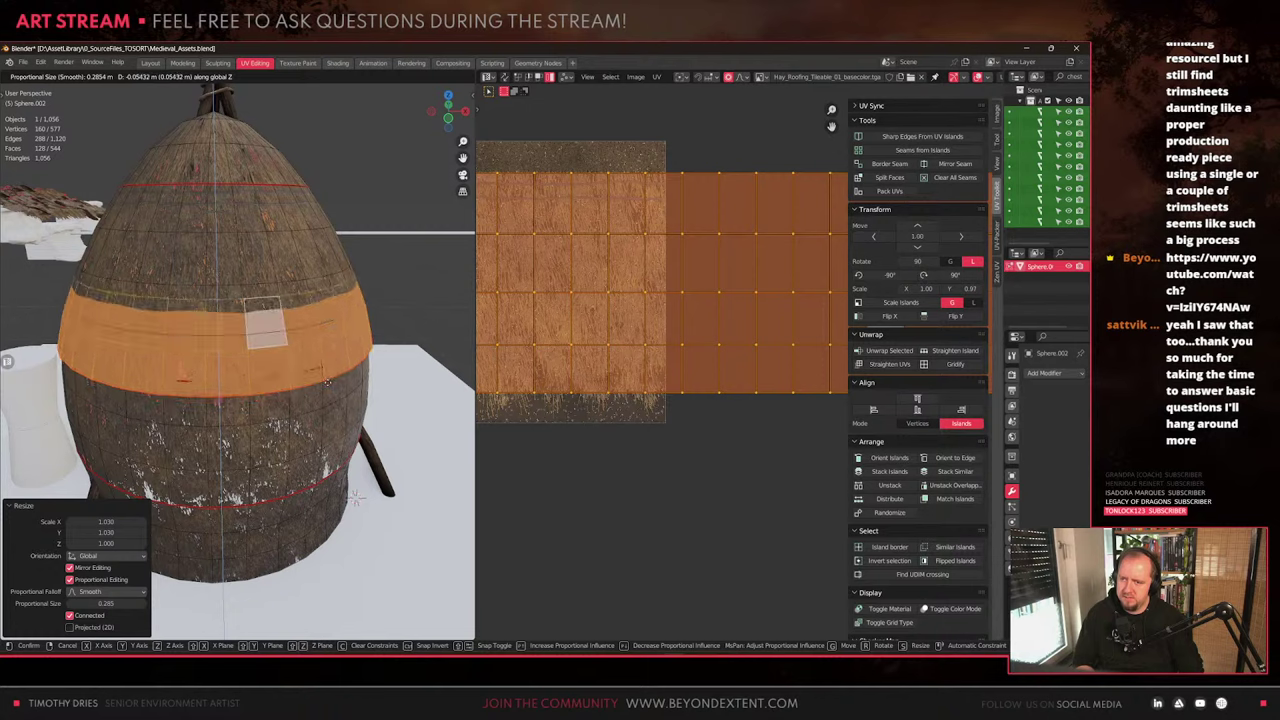
pyautogui.click(328, 378)
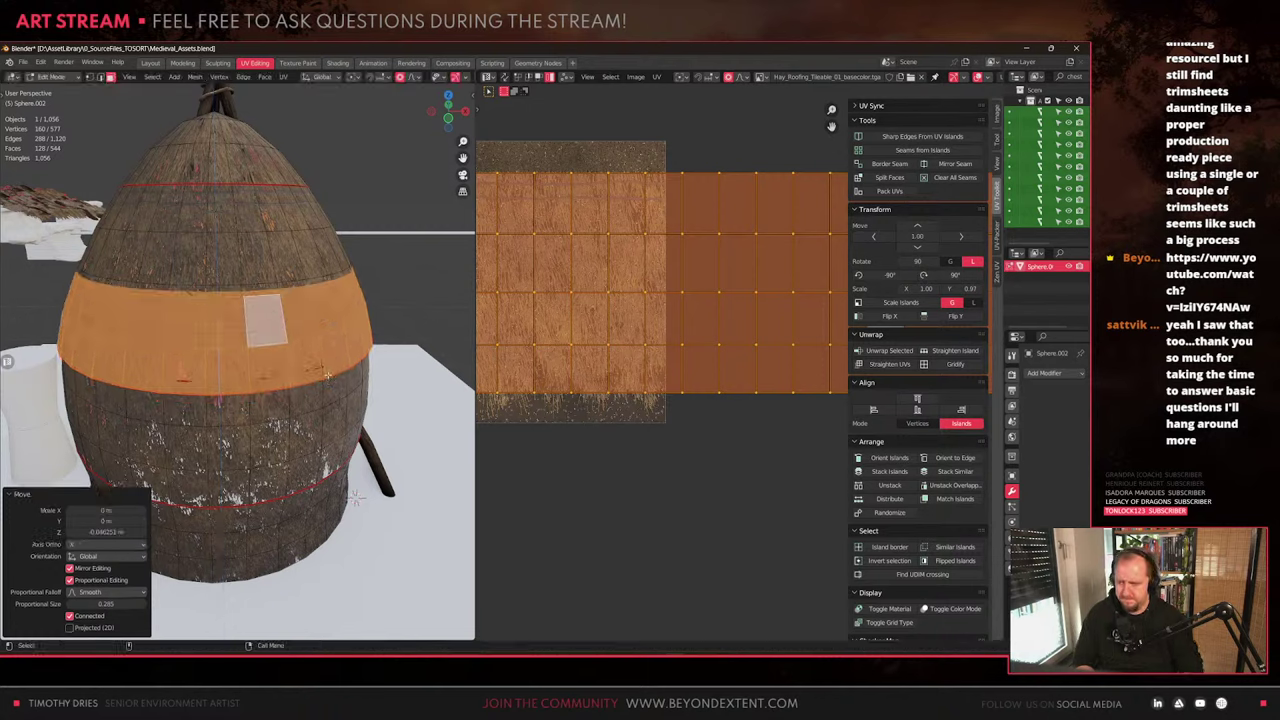
# Isolate the duplicated band, delete its two upper rows of faces and reveal the hidden geometry
pyautogui.hotkey('shift', 'h')
pyautogui.doubleClick(296, 226)
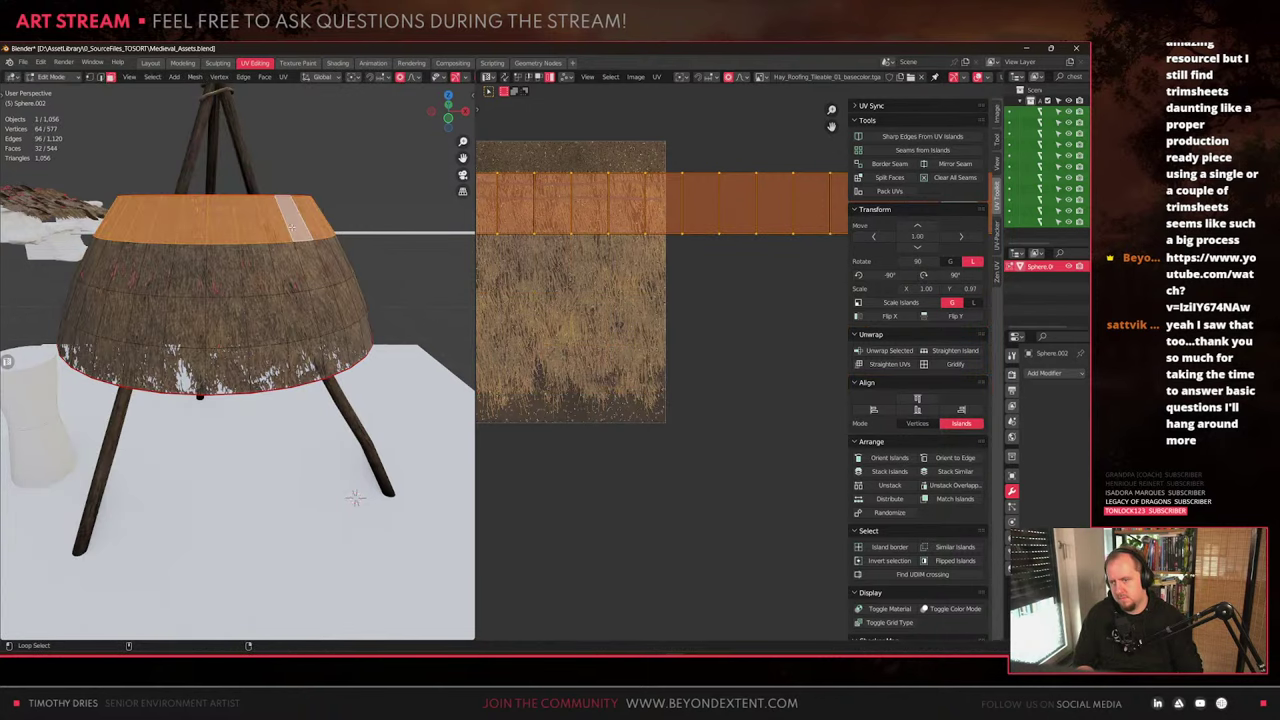
pyautogui.keyDown('shift'); pyautogui.doubleClick(297, 253); pyautogui.keyUp('shift')
pyautogui.press('x')
pyautogui.click(267, 250)
pyautogui.hotkey('alt', 'h')
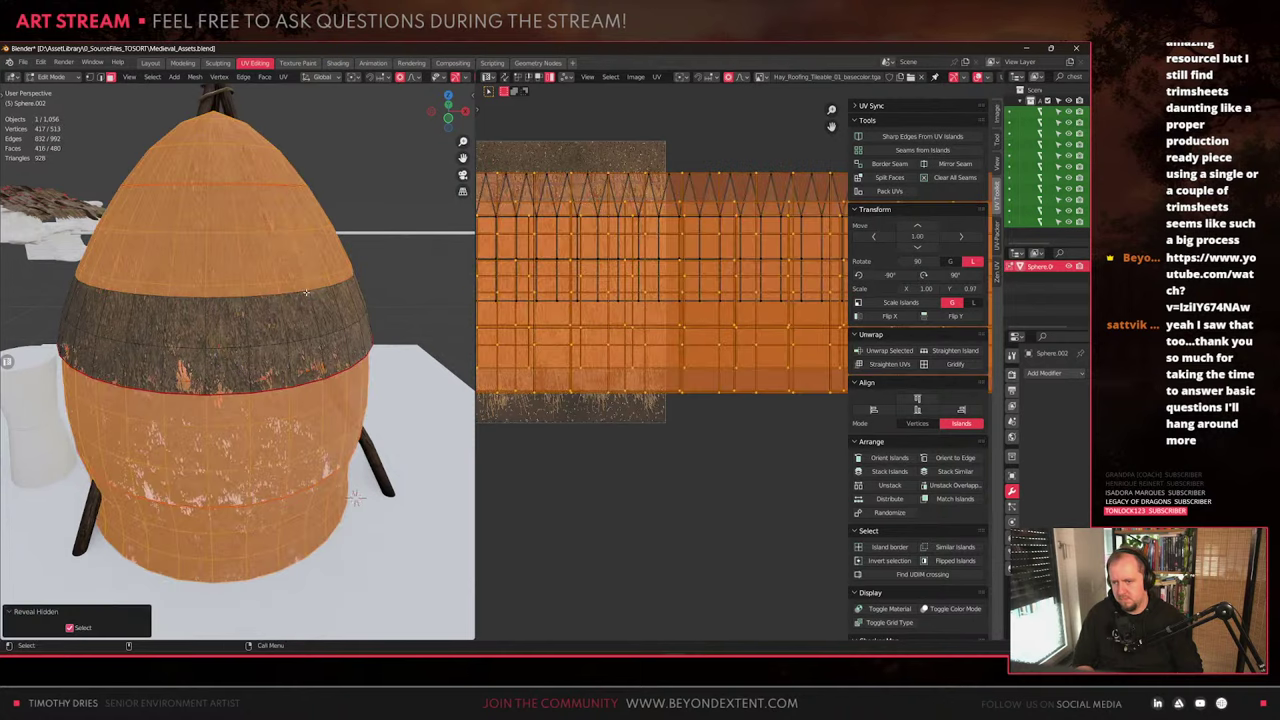
# Scale the remaining skirt's upper edge loop to about 0.994 horizontally, keeping its height
pyautogui.click(303, 292)
pyautogui.press('s')
pyautogui.hotkey('shift', 'z')
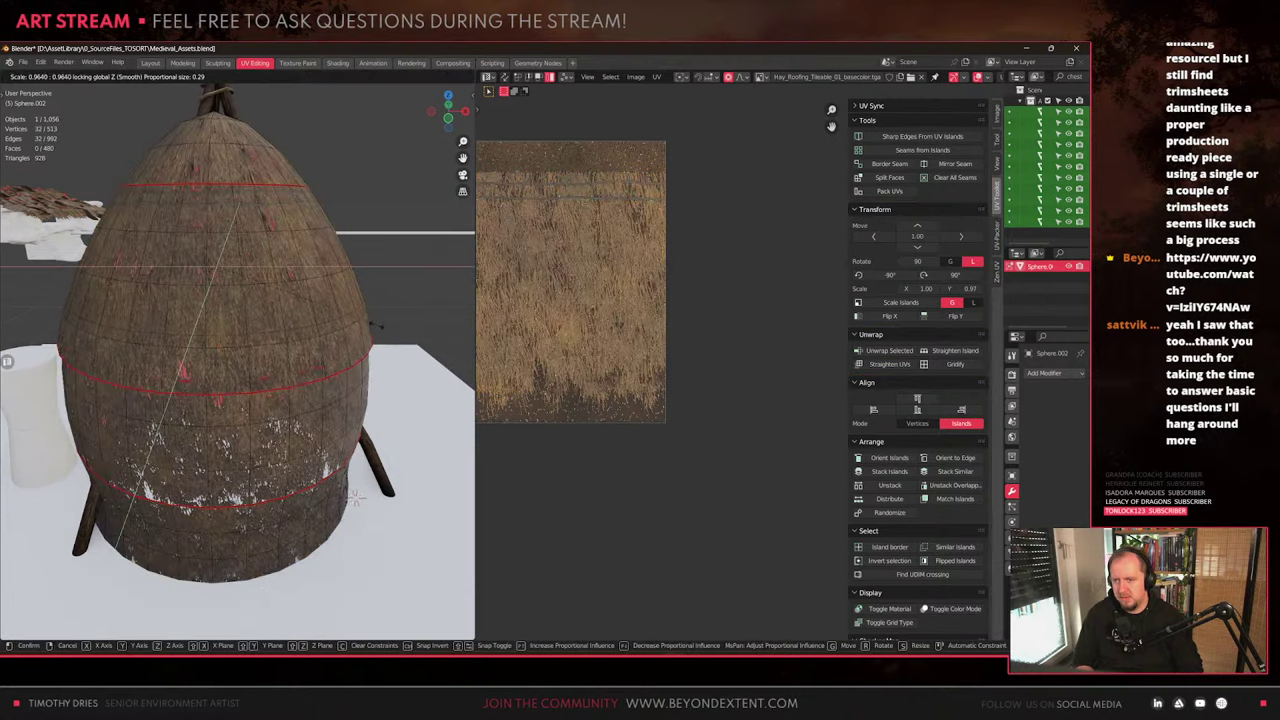
pyautogui.click(378, 323)
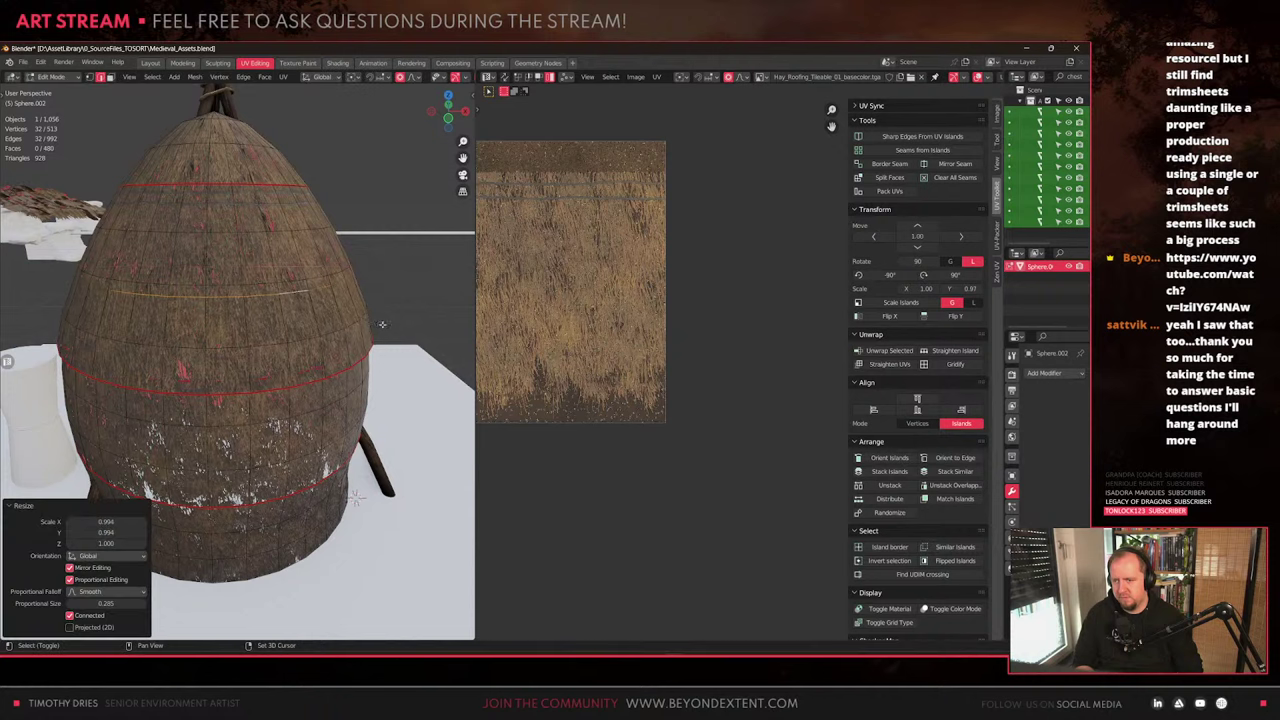
# Select the whole thatch skirt, lower it about 0.098 m and scale it to about 1.057 horizontally
pyautogui.hotkey('ctrl', 'l')
pyautogui.click(340, 362)
pyautogui.hotkey('ctrl', 'l')
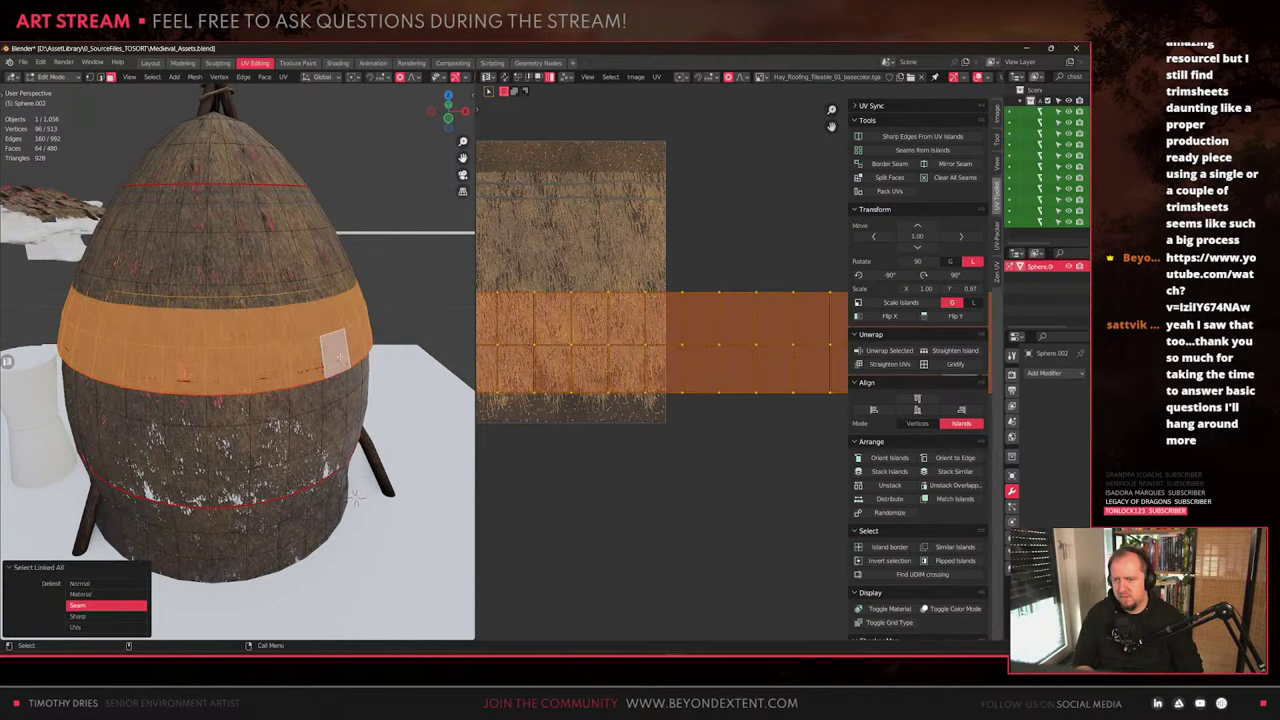
pyautogui.press('g')
pyautogui.press('z')
pyautogui.click(358, 375)
pyautogui.press('s')
pyautogui.hotkey('shift', 'z')
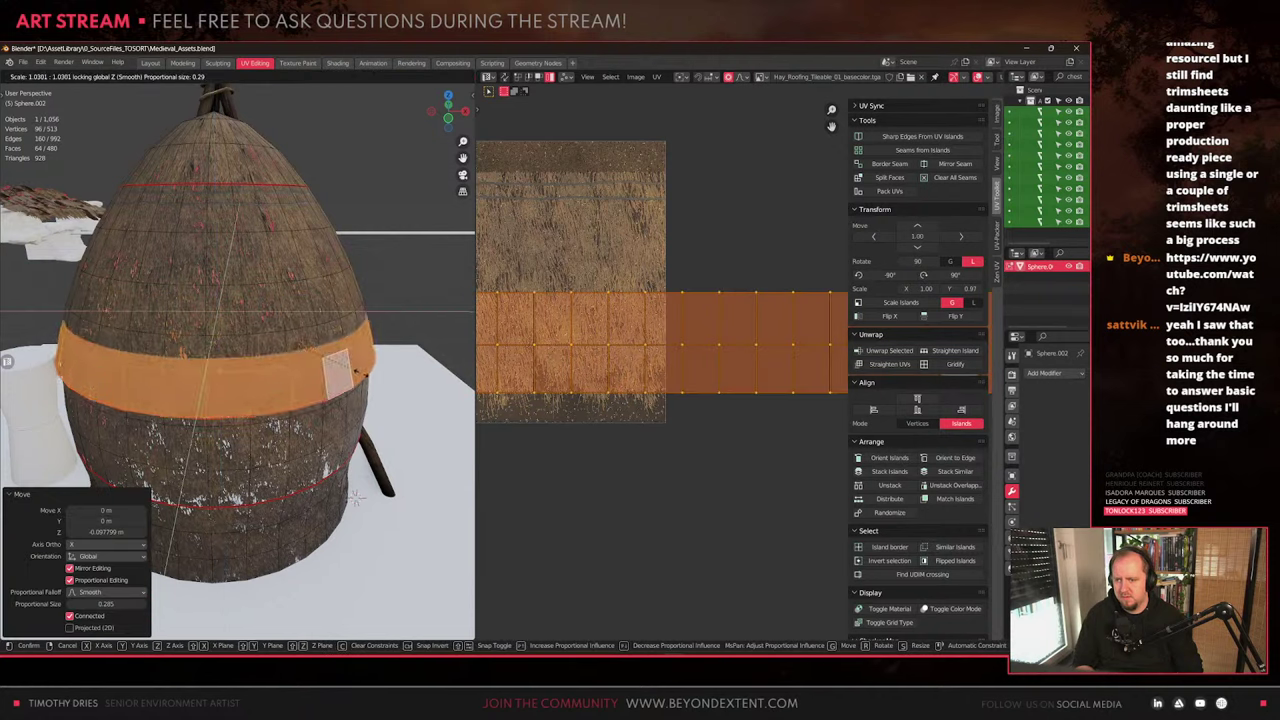
pyautogui.click(365, 378)
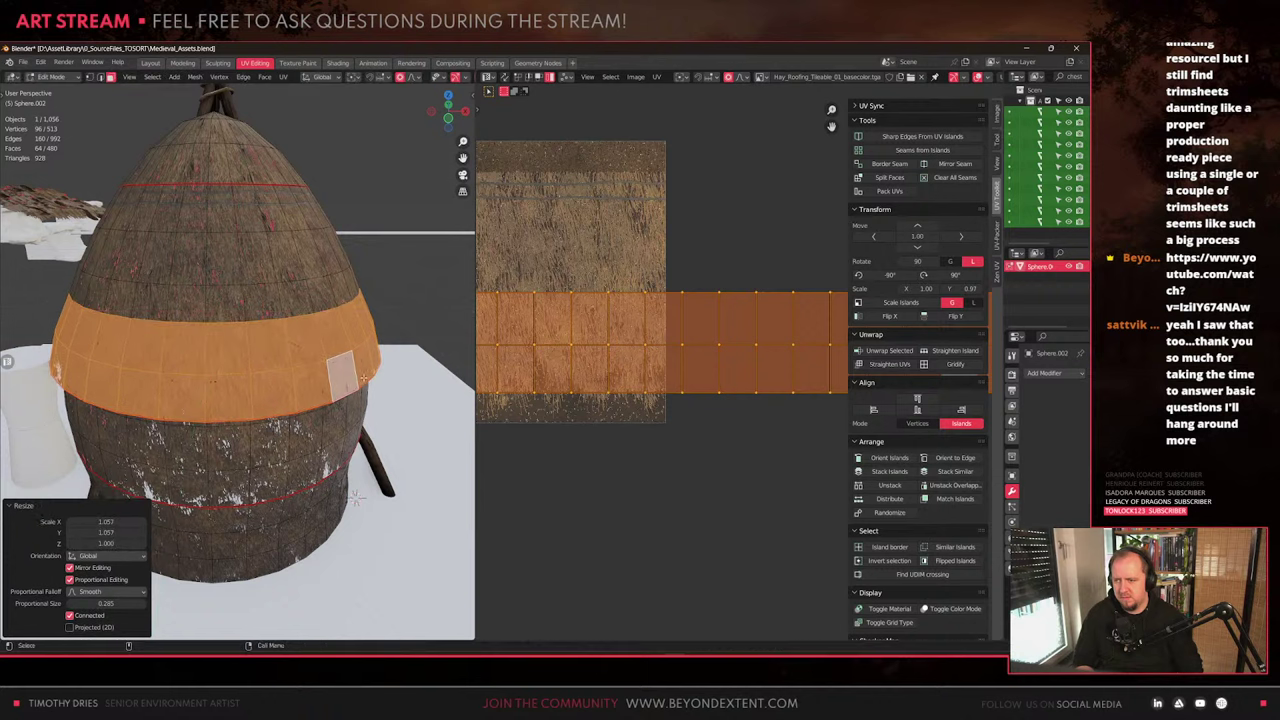
# Move the skirt's UVs down about 0.10 along Y to the frayed texture edge and check the haystack
pyautogui.press('g')
pyautogui.press('y')
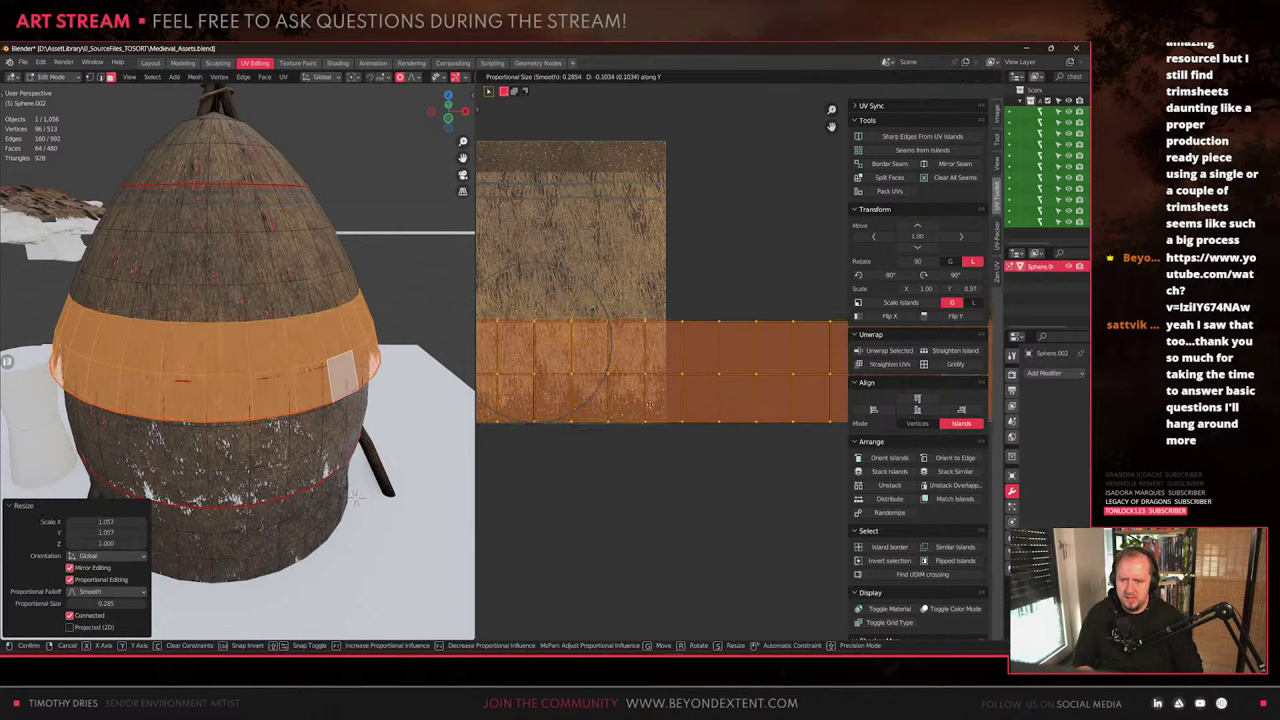
pyautogui.click(664, 403)
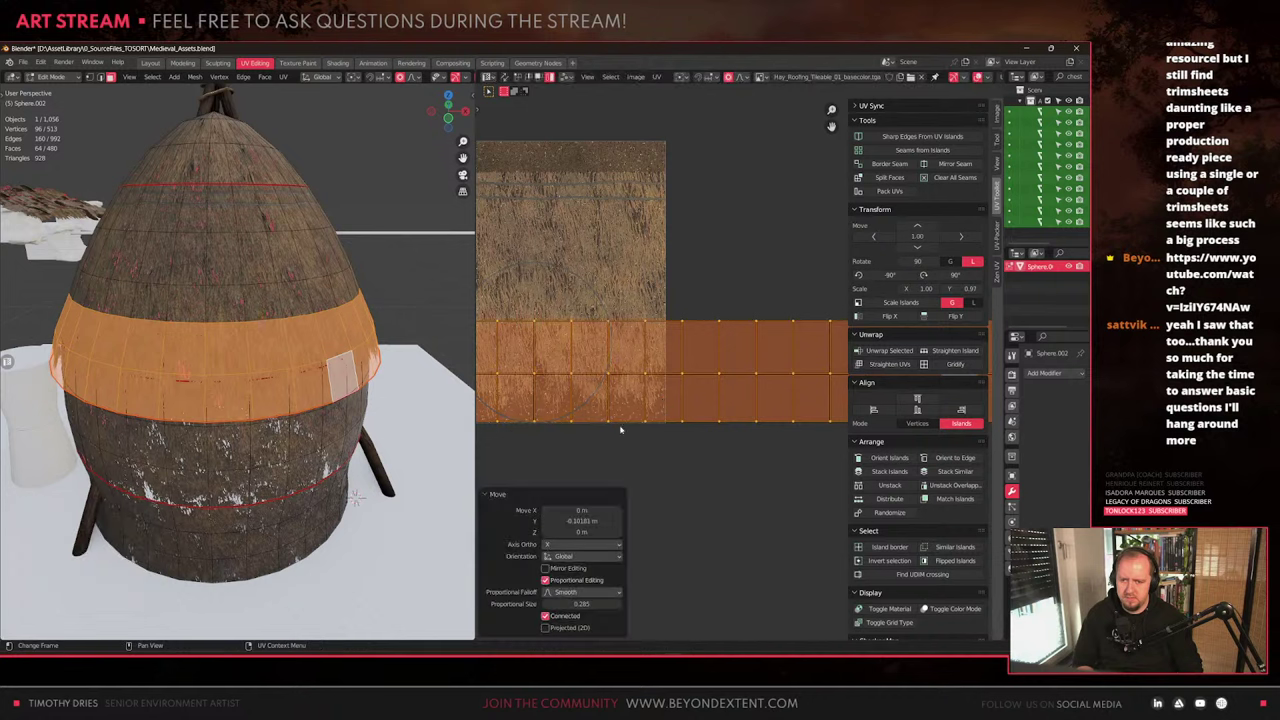
pyautogui.scroll(2, 762, 380)
pyautogui.moveTo(762, 380); pyautogui.dragTo(826, 362, button='middle')
pyautogui.press('Tab')
pyautogui.moveTo(400, 397); pyautogui.dragTo(257, 330, button='middle')
pyautogui.press('Tab')
pyautogui.scroll(-2, 217, 350)
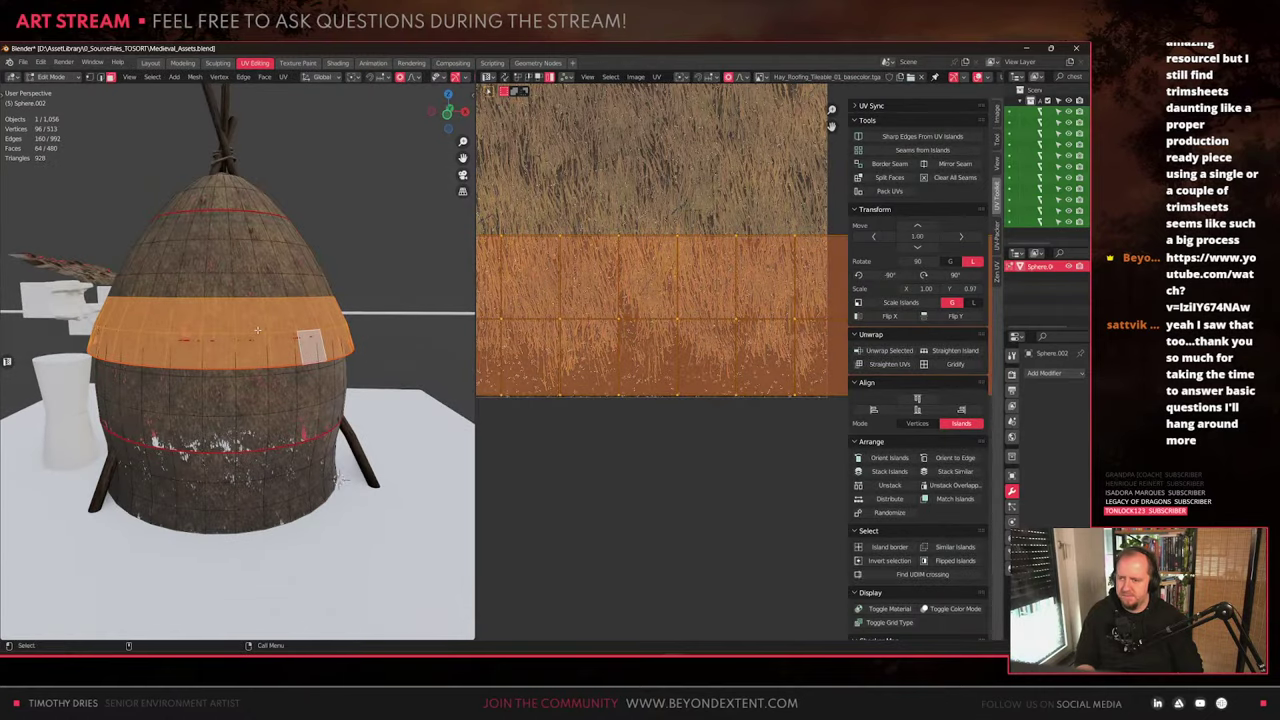
pyautogui.scroll(-3, 797, 334)
# Search the images for "hay" and choose the Hay_Roofing_Tileable_01 basecolor texture for the UV view
pyautogui.click(759, 77)
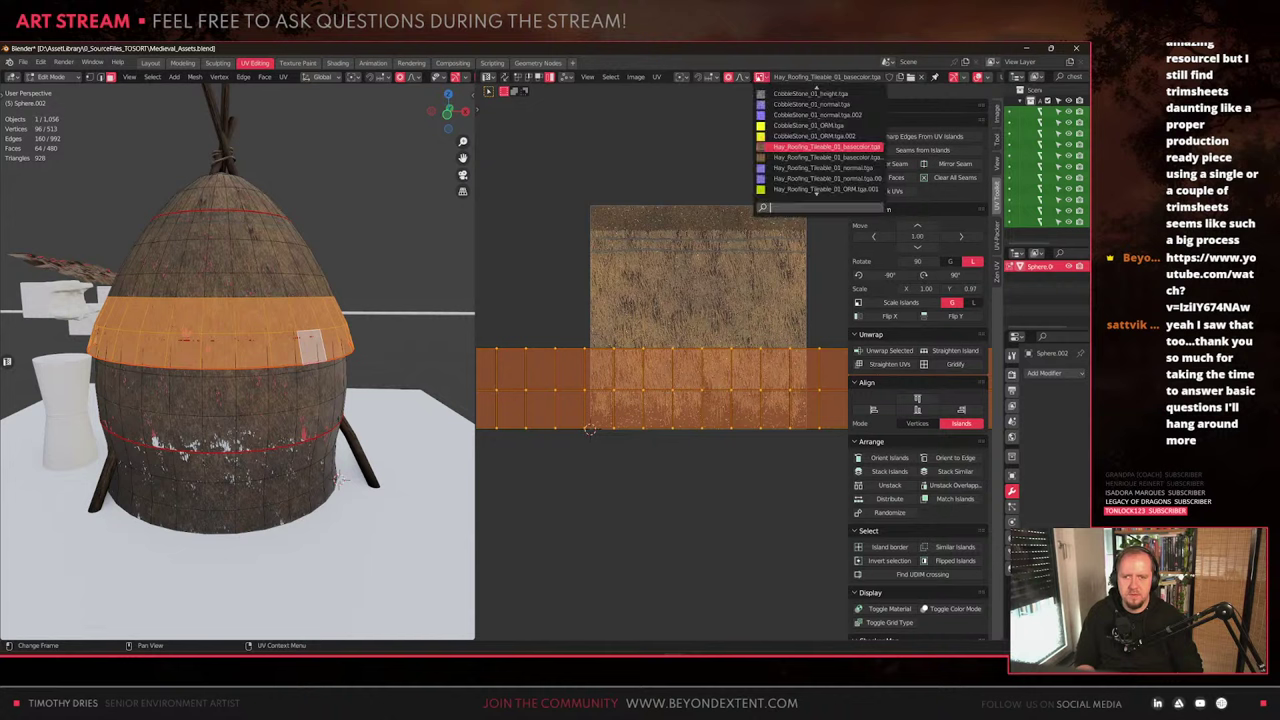
pyautogui.write('hay')
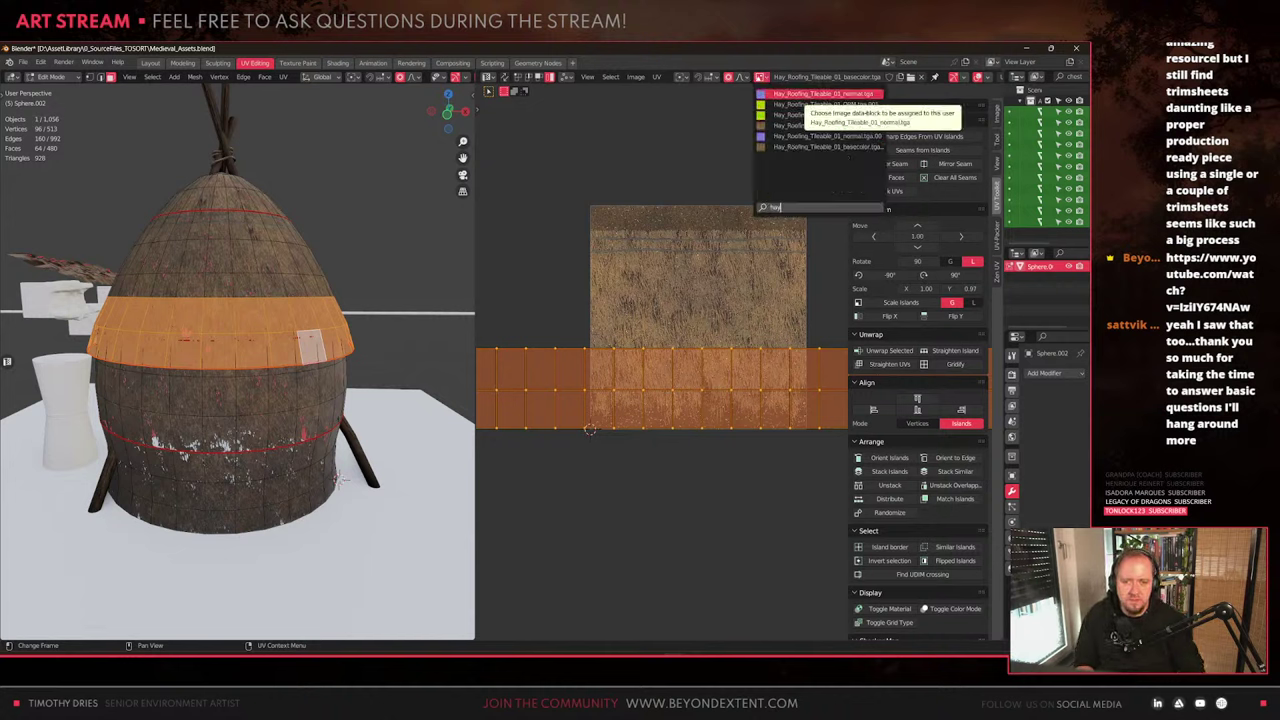
pyautogui.click(800, 126)
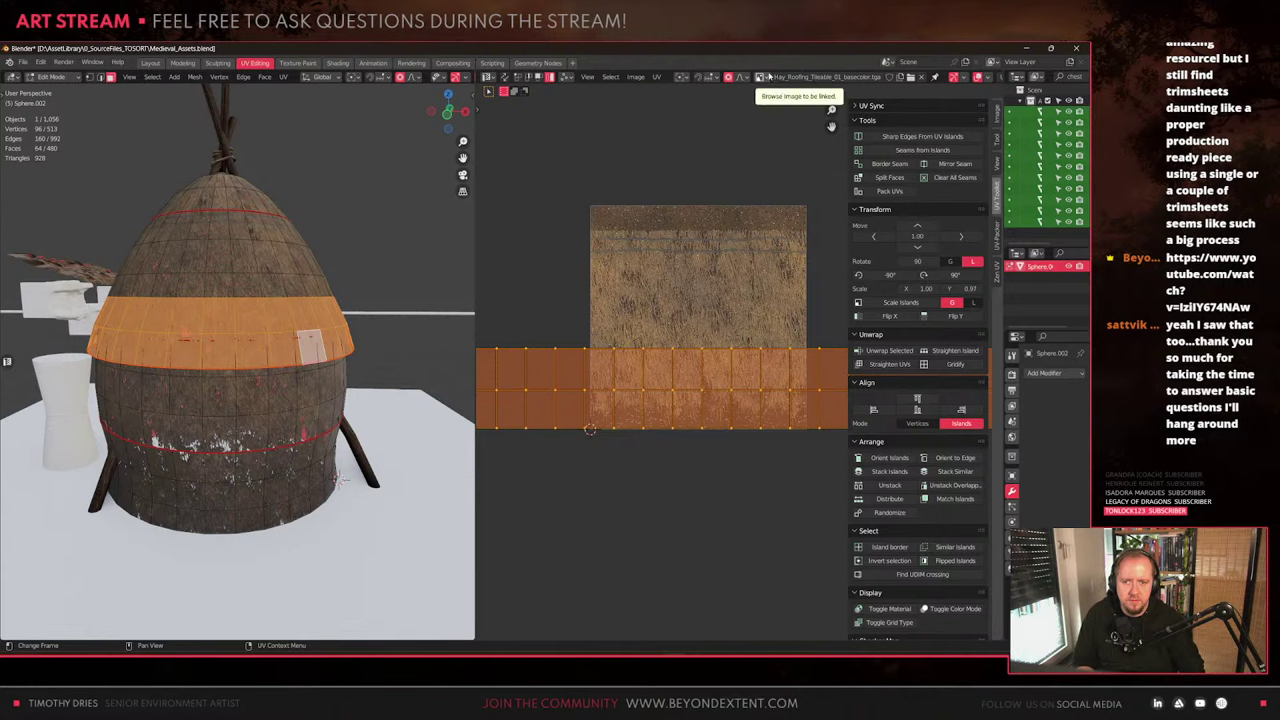
pyautogui.moveTo(695, 476); pyautogui.dragTo(678, 461, button='middle')
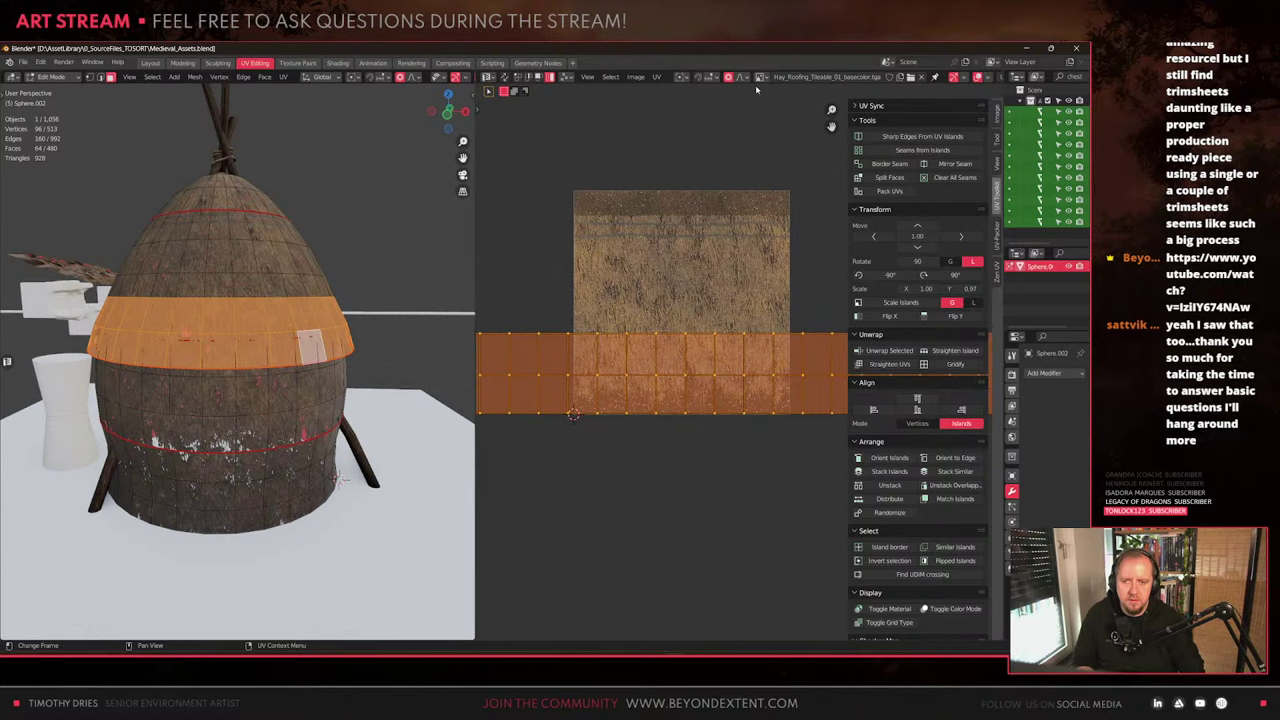
# Select the entire frayed thatch skirt around the haystack's middle and duplicate it in place
pyautogui.click(248, 422)
pyautogui.moveTo(248, 422); pyautogui.dragTo(296, 346, button='middle')
pyautogui.scroll(3, 314, 400)
pyautogui.scroll(-4, 330, 360)
pyautogui.keyDown('alt'); pyautogui.moveTo(296, 346); pyautogui.dragTo(218, 392); pyautogui.keyUp('alt')
pyautogui.scroll(3, 212, 380)
pyautogui.click(254, 265)
pyautogui.keyDown('alt'); pyautogui.moveTo(252, 275); pyautogui.dragTo(202, 368); pyautogui.keyUp('alt')
pyautogui.moveTo(202, 367); pyautogui.dragTo(305, 332, button='middle')
pyautogui.hotkey('ctrl', 'l')
pyautogui.hotkey('shift', 'd')
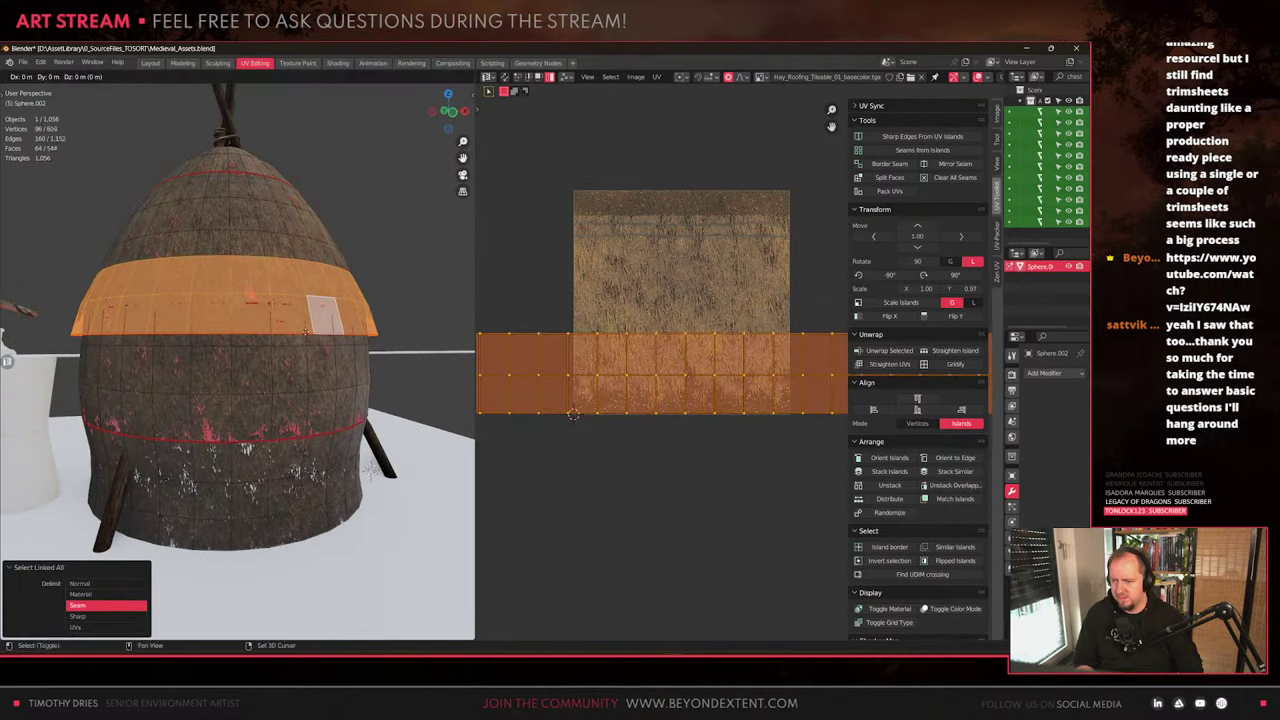
pyautogui.press('g')
pyautogui.rightClick(320, 300)
# Lower the copied skirt about 0.608 m and scale it to about 1.109 horizontally, keeping its height
pyautogui.press('g')
pyautogui.press('z')
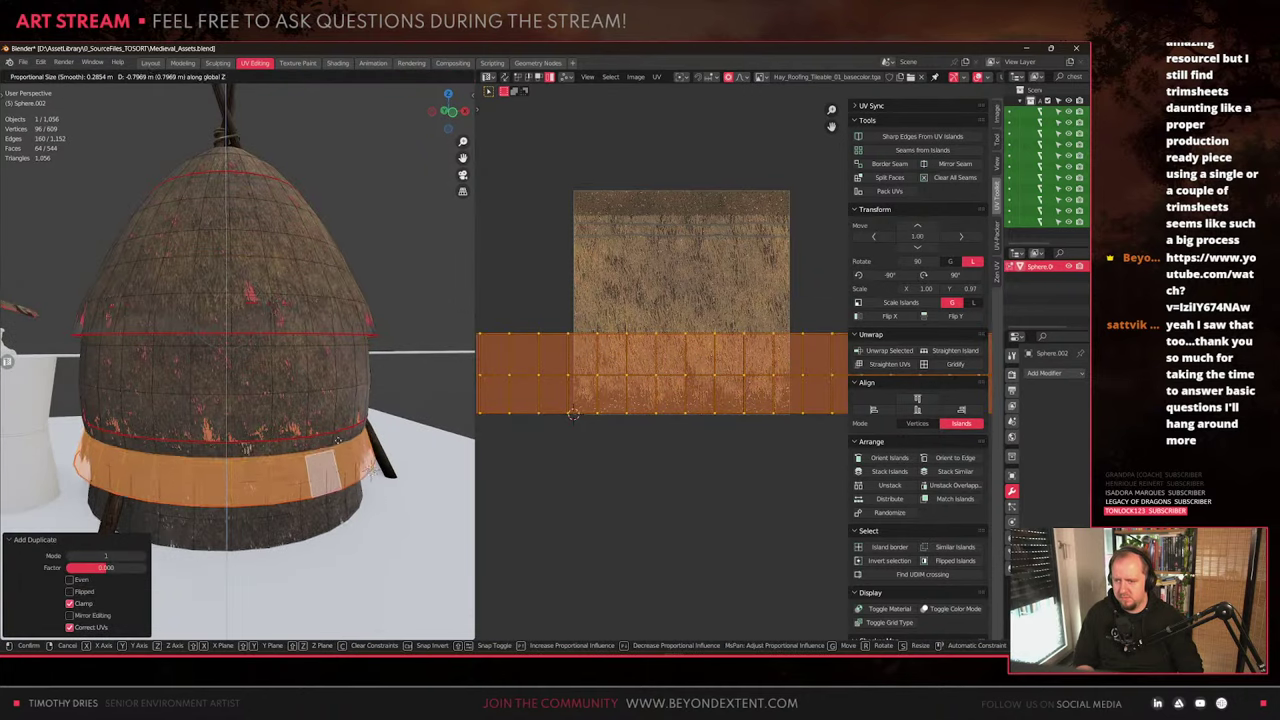
pyautogui.click(385, 448)
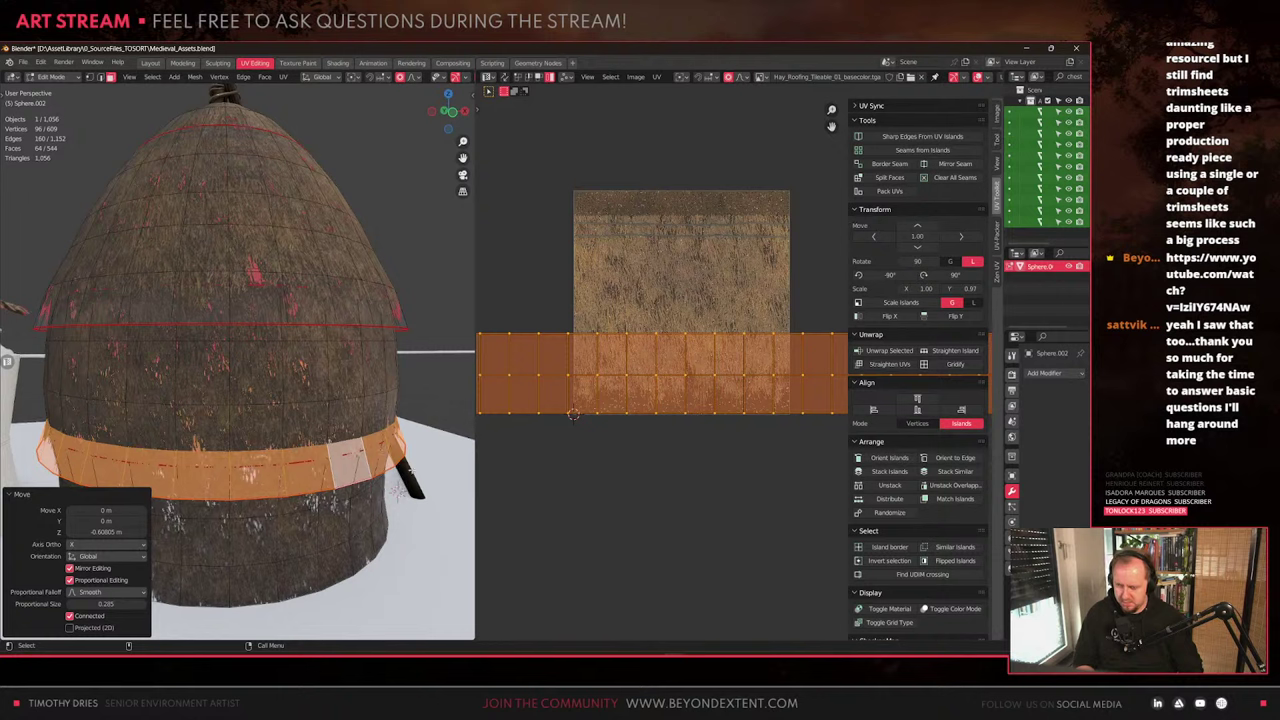
pyautogui.press('s')
pyautogui.hotkey('shift', 'z')
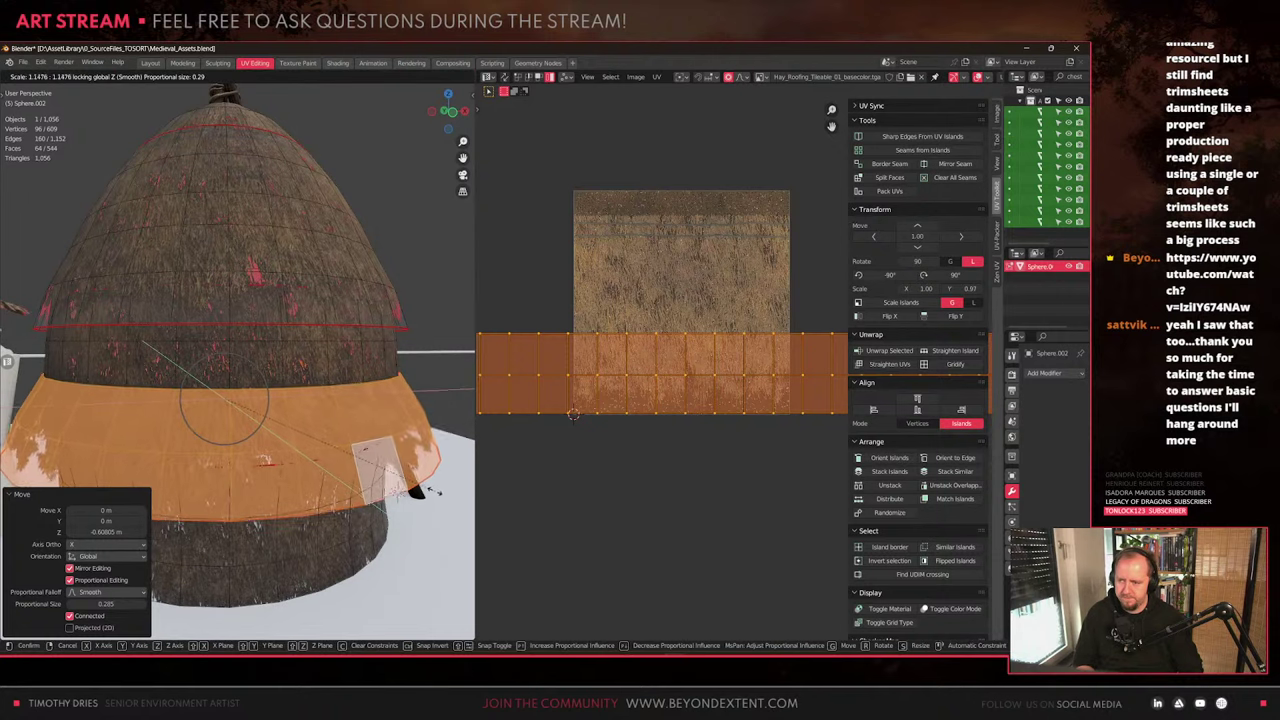
pyautogui.click(428, 487)
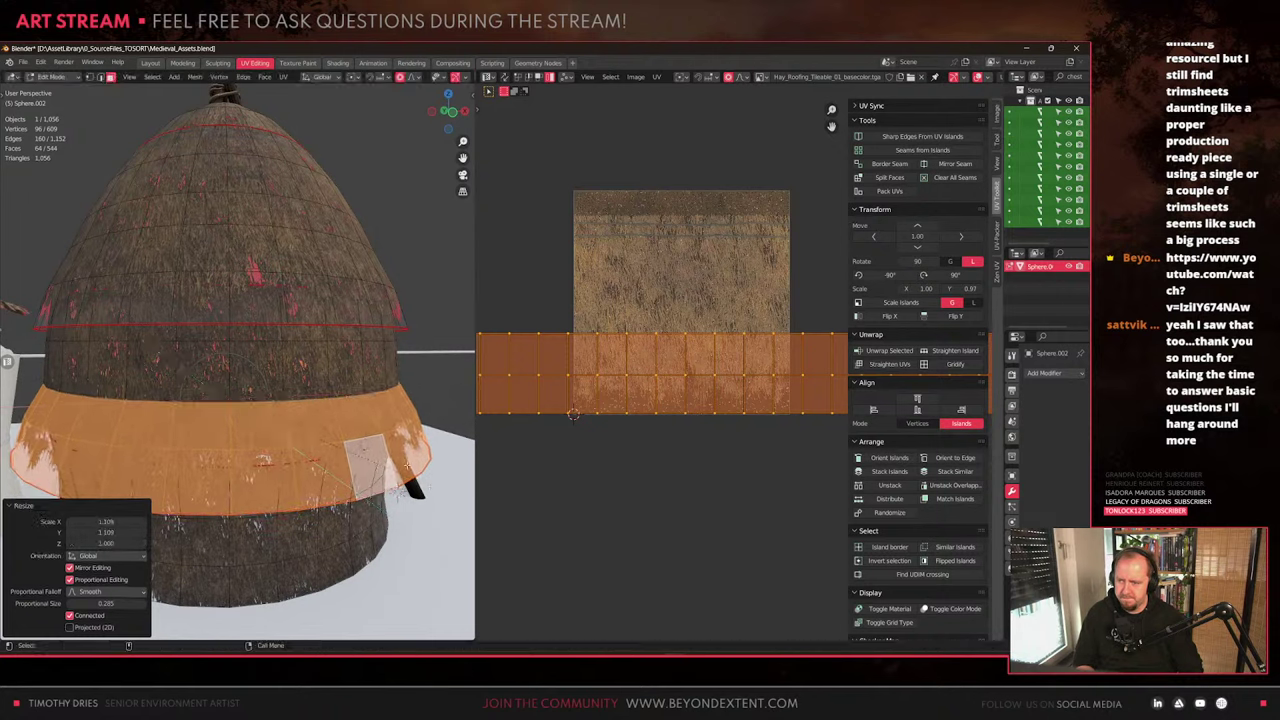
# Scale the copied skirt's bottom edge loop to about 0.927 horizontally with a proportional size of about 0.418
pyautogui.press('2')
pyautogui.keyDown('alt'); pyautogui.click(404, 486); pyautogui.keyUp('alt')
pyautogui.press('s')
pyautogui.hotkey('shift', 'z')
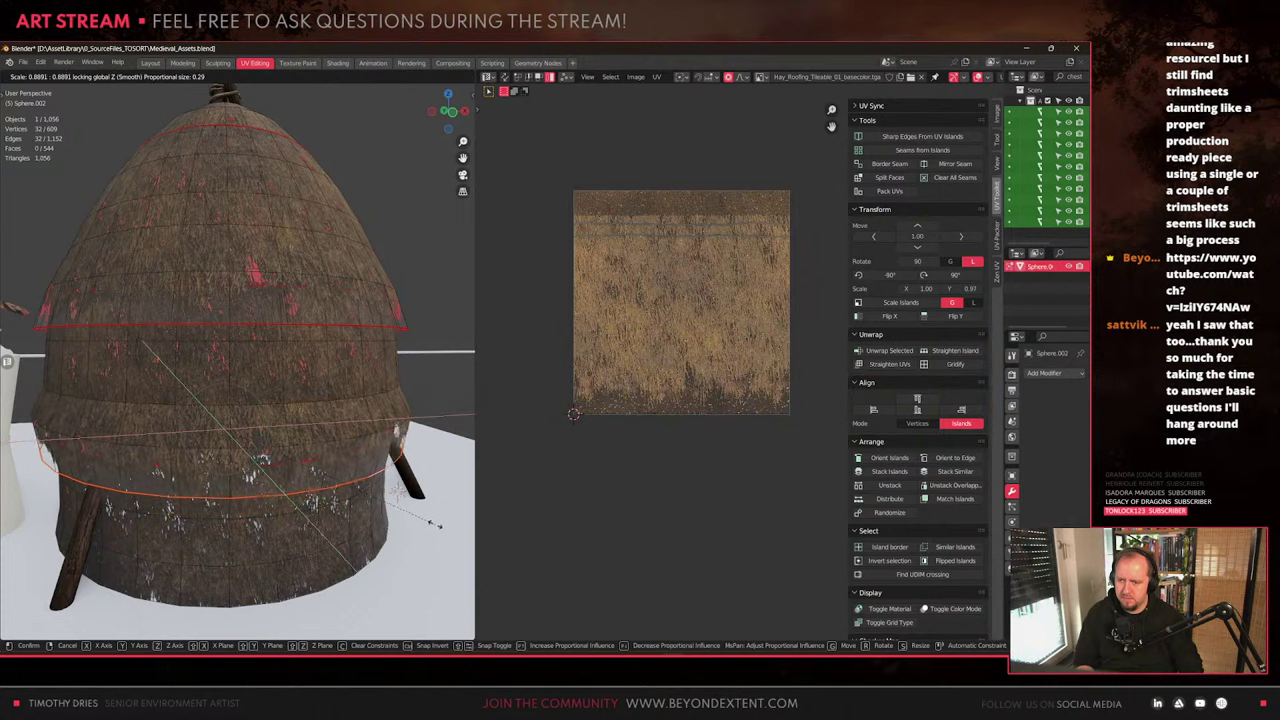
pyautogui.scroll(-4, 434, 523)
pyautogui.scroll(2, 435, 524)
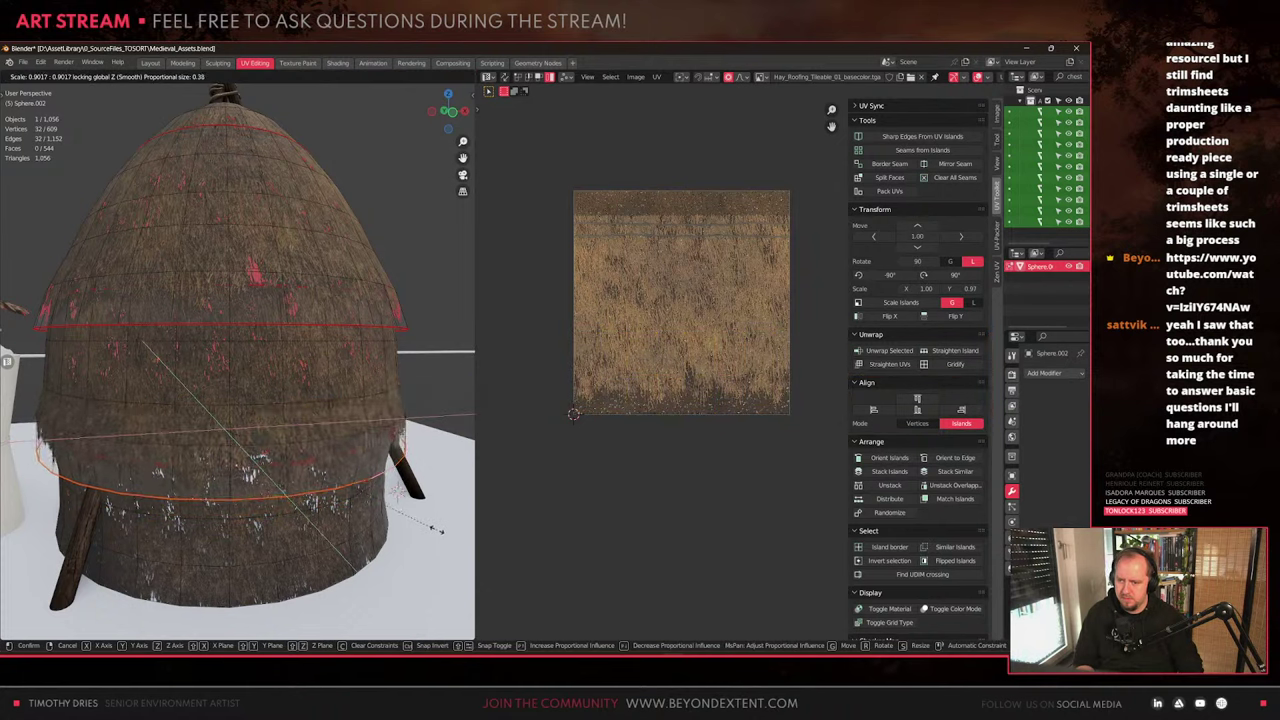
pyautogui.scroll(-1, 443, 531)
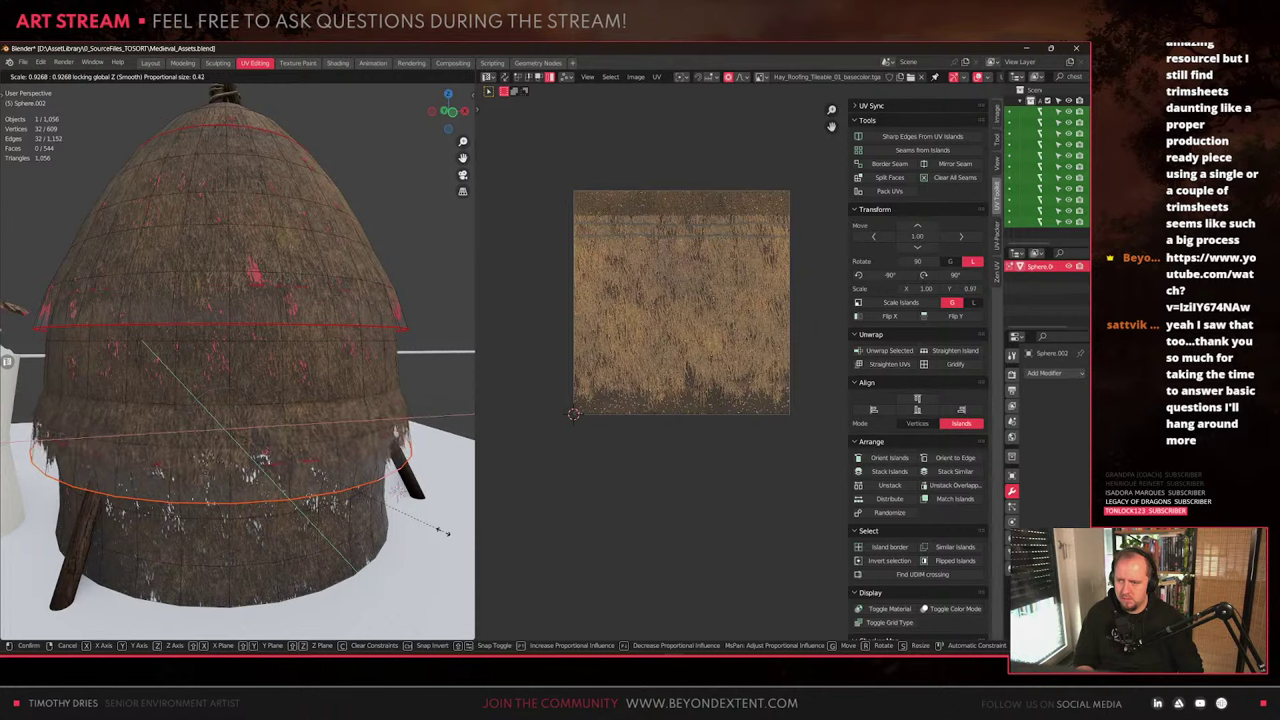
pyautogui.click(443, 531)
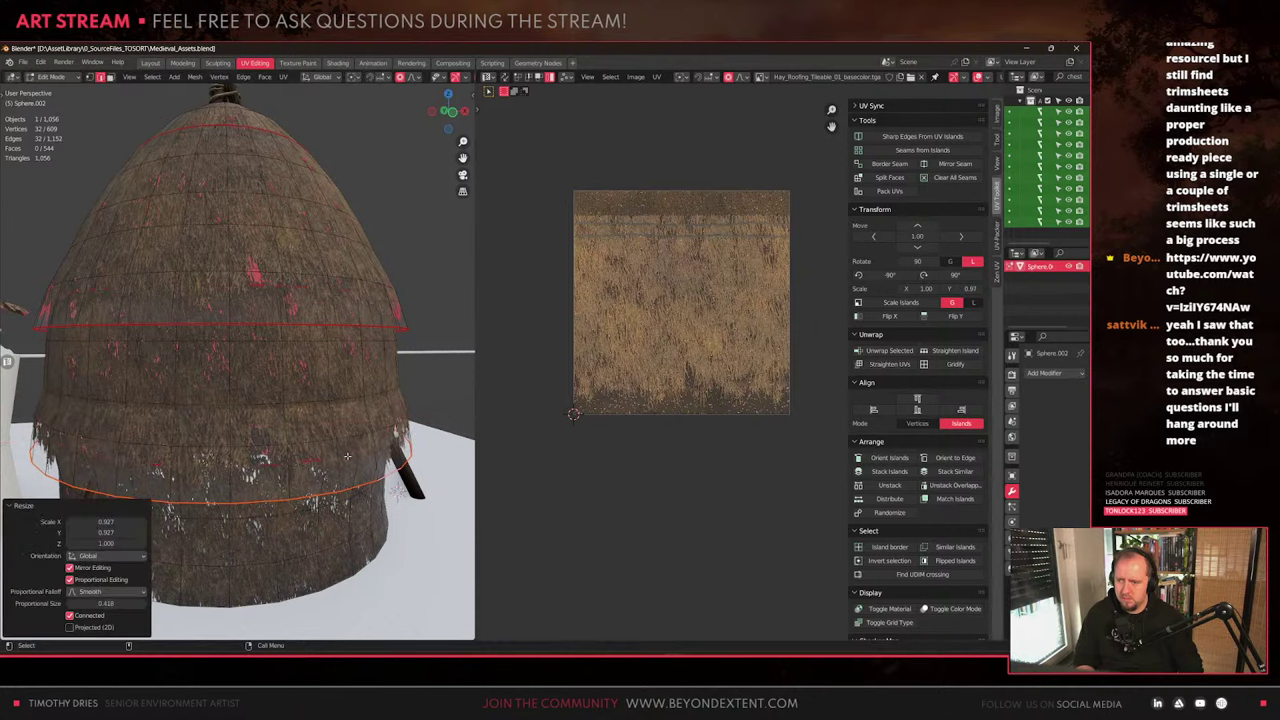
# Select the whole copied skirt and lower it about 0.207 m along Z
pyautogui.scroll(-5, 347, 456)
pyautogui.scroll(4, 347, 456)
pyautogui.moveTo(342, 453); pyautogui.dragTo(323, 413, button='middle')
pyautogui.hotkey('ctrl', 'l')
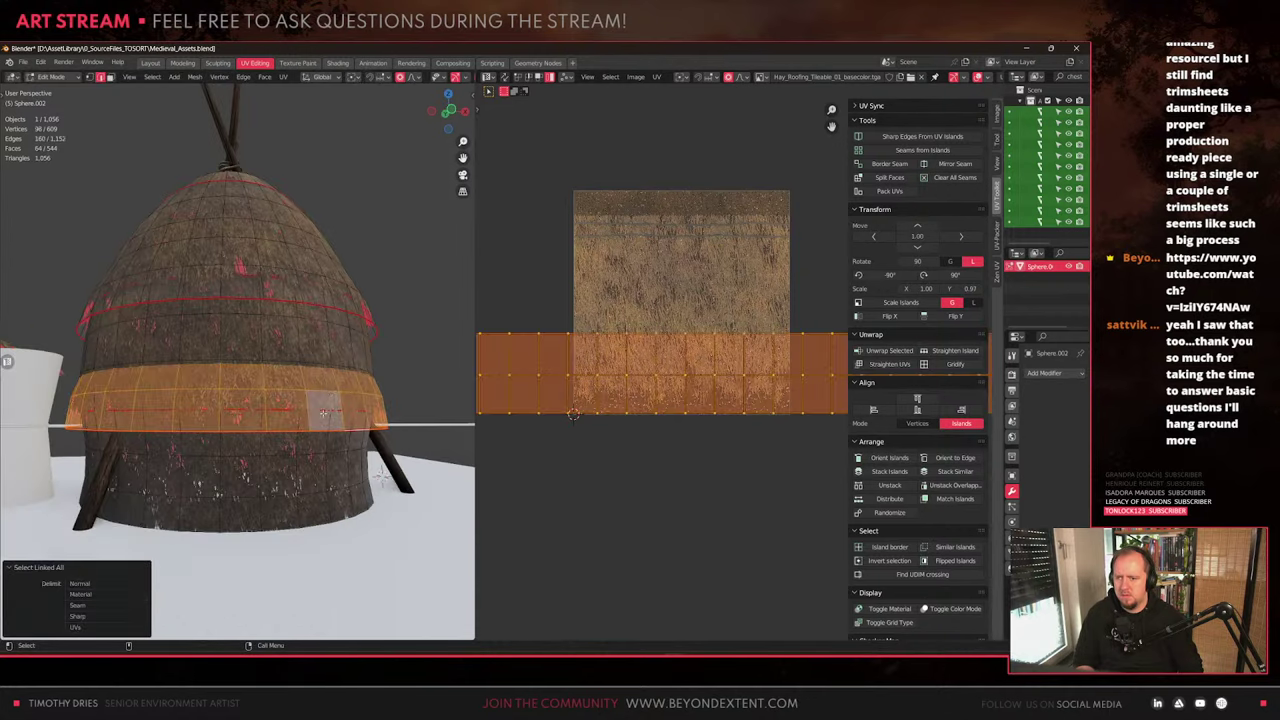
pyautogui.press('g')
pyautogui.press('z')
pyautogui.click(342, 425)
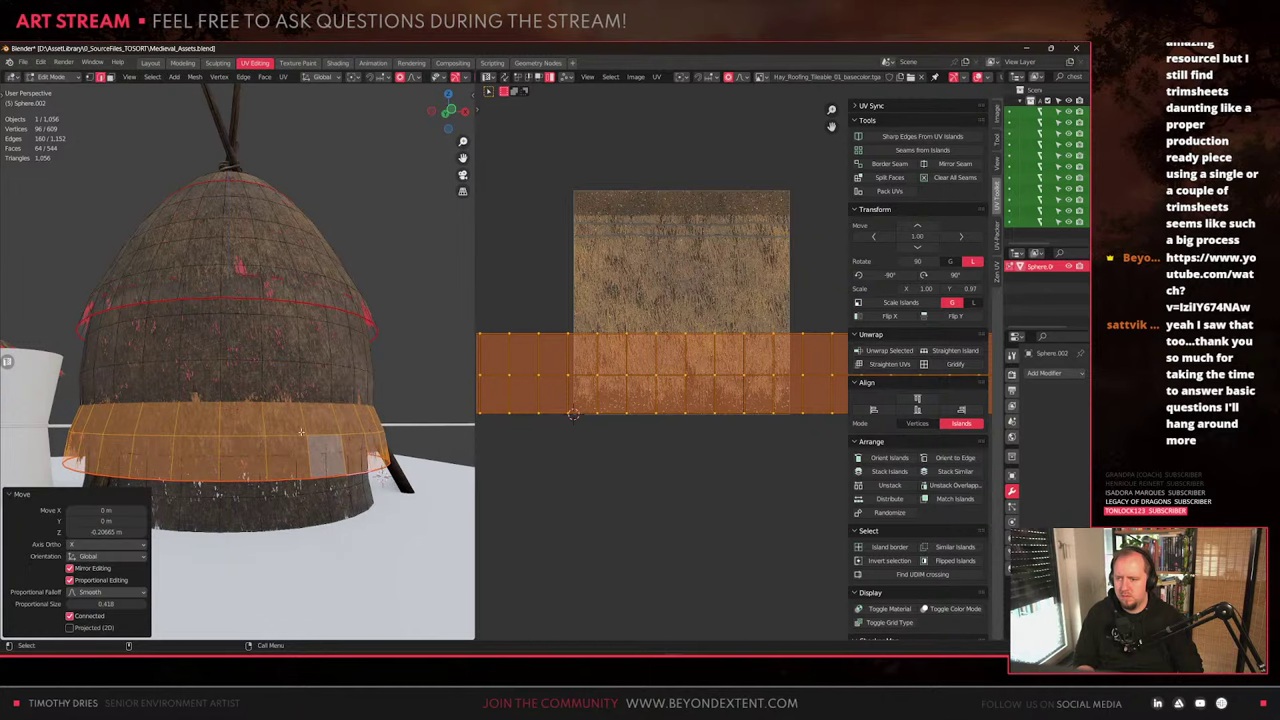
# Scale the lower skirt's bottom edge loop to about 0.928 and its middle edge loop to about 0.970
pyautogui.click(301, 432)
pyautogui.press('s')
pyautogui.hotkey('shift', 'z')
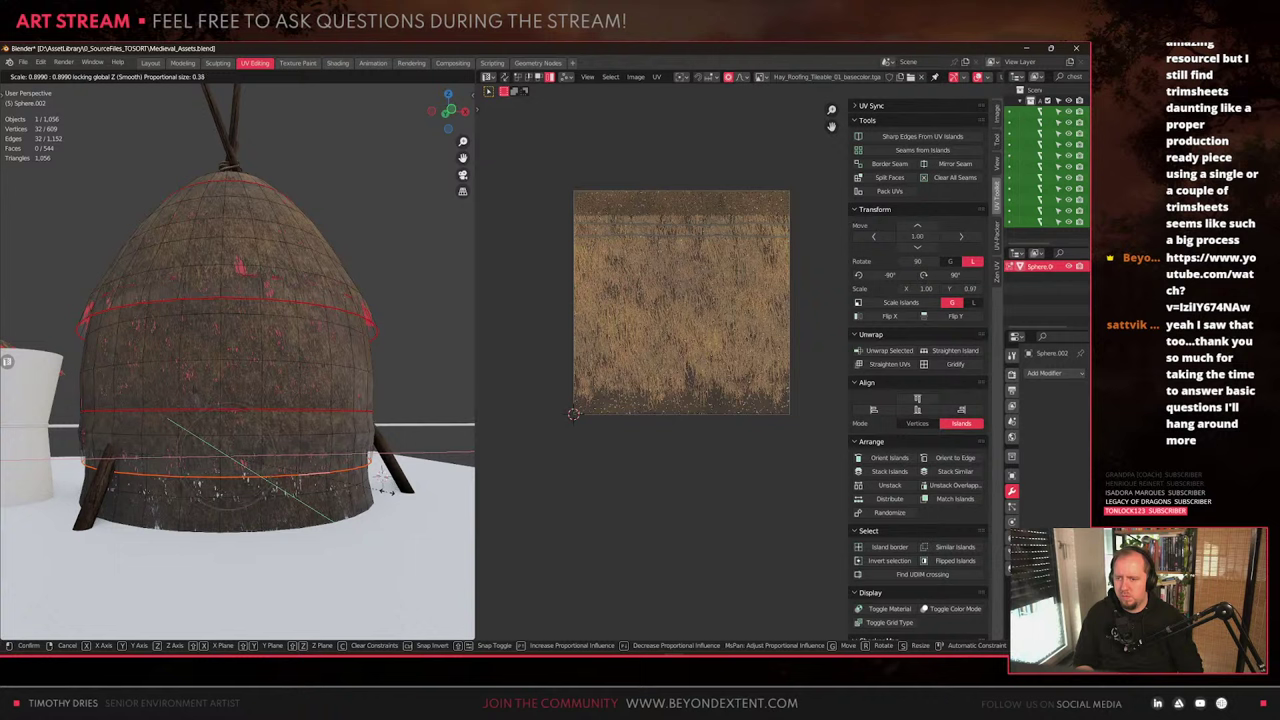
pyautogui.rightClick(386, 490)
pyautogui.press('s')
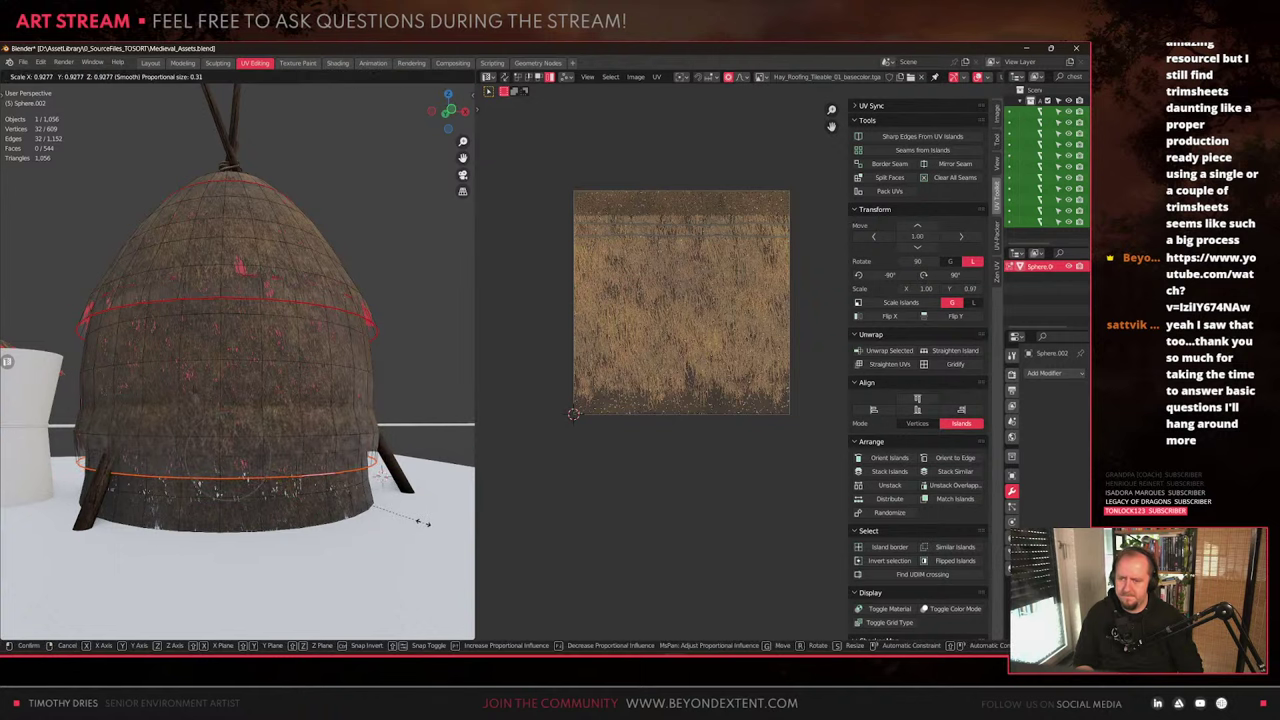
pyautogui.click(423, 522)
pyautogui.doubleClick(322, 436)
pyautogui.press('s')
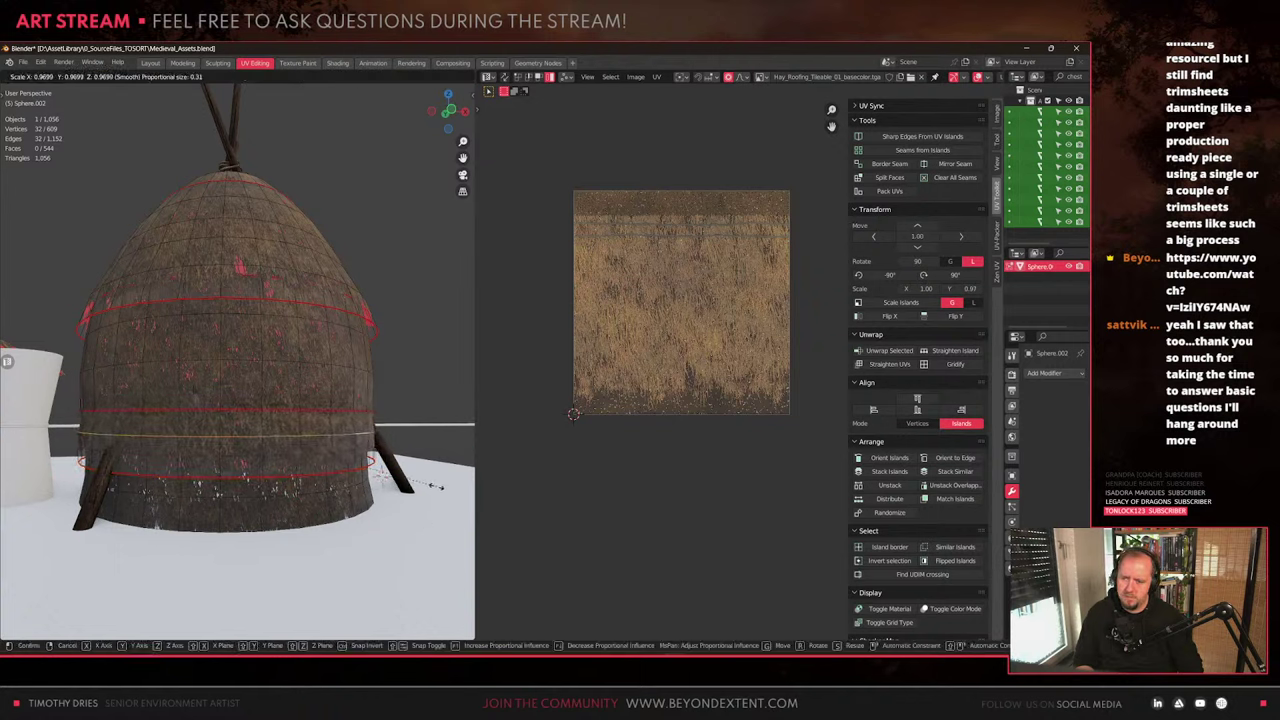
pyautogui.click(436, 487)
# Select the whole lower skirt, raise it about 0.078 m and scale it to about 1.017 horizontally
pyautogui.hotkey('ctrl', 'l')
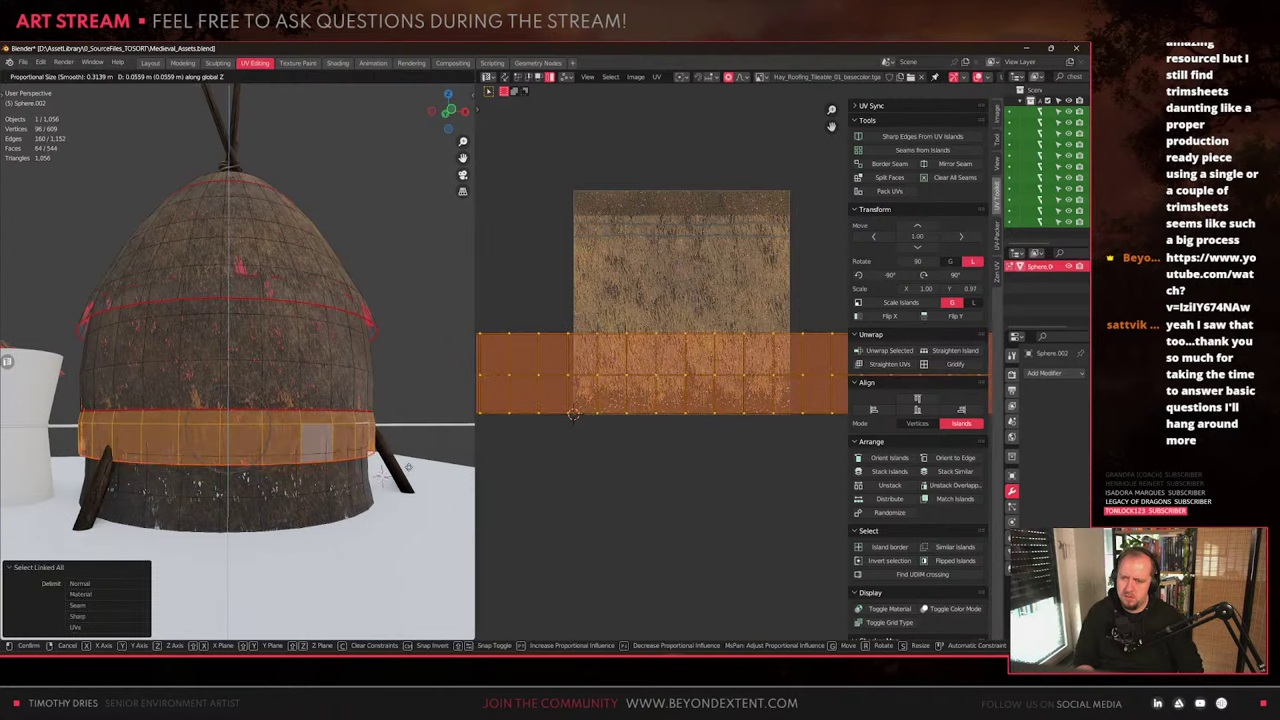
pyautogui.keyDown('alt'); pyautogui.moveTo(396, 467); pyautogui.dragTo(399, 474); pyautogui.keyUp('alt')
pyautogui.press('g')
pyautogui.press('z')
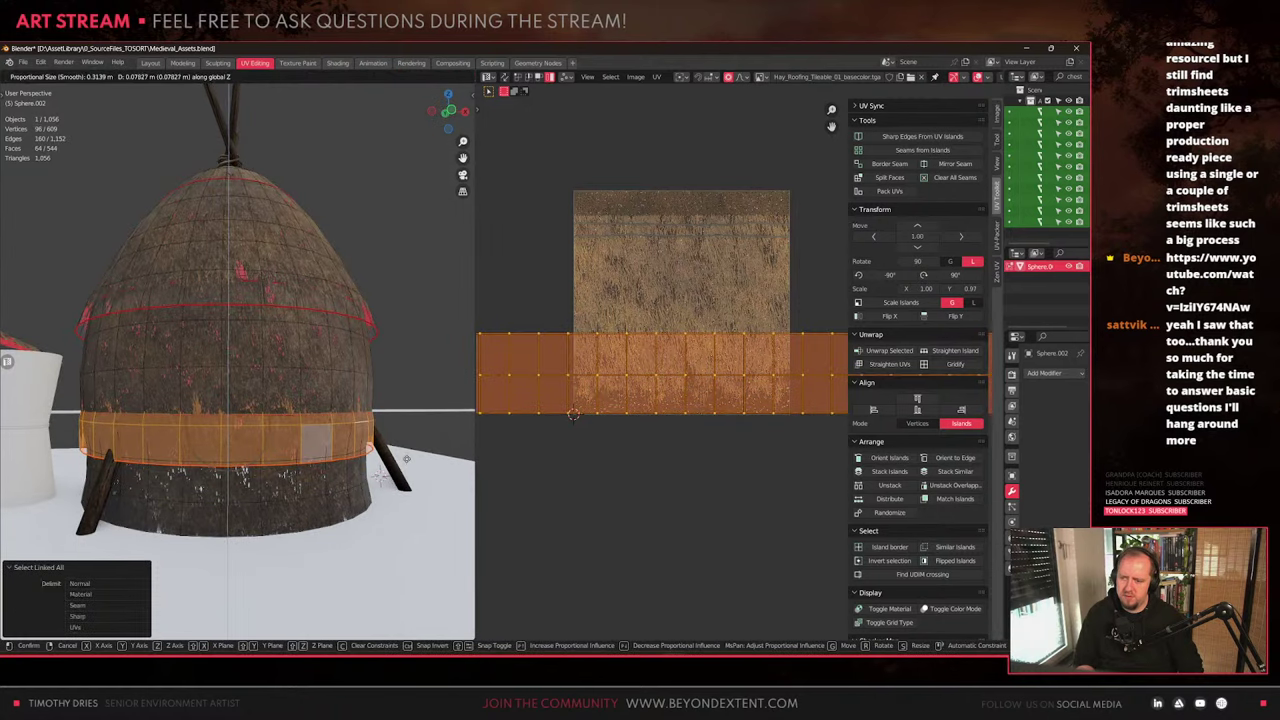
pyautogui.click(406, 458)
pyautogui.press('s')
pyautogui.hotkey('shift', 'z')
pyautogui.click(410, 460)
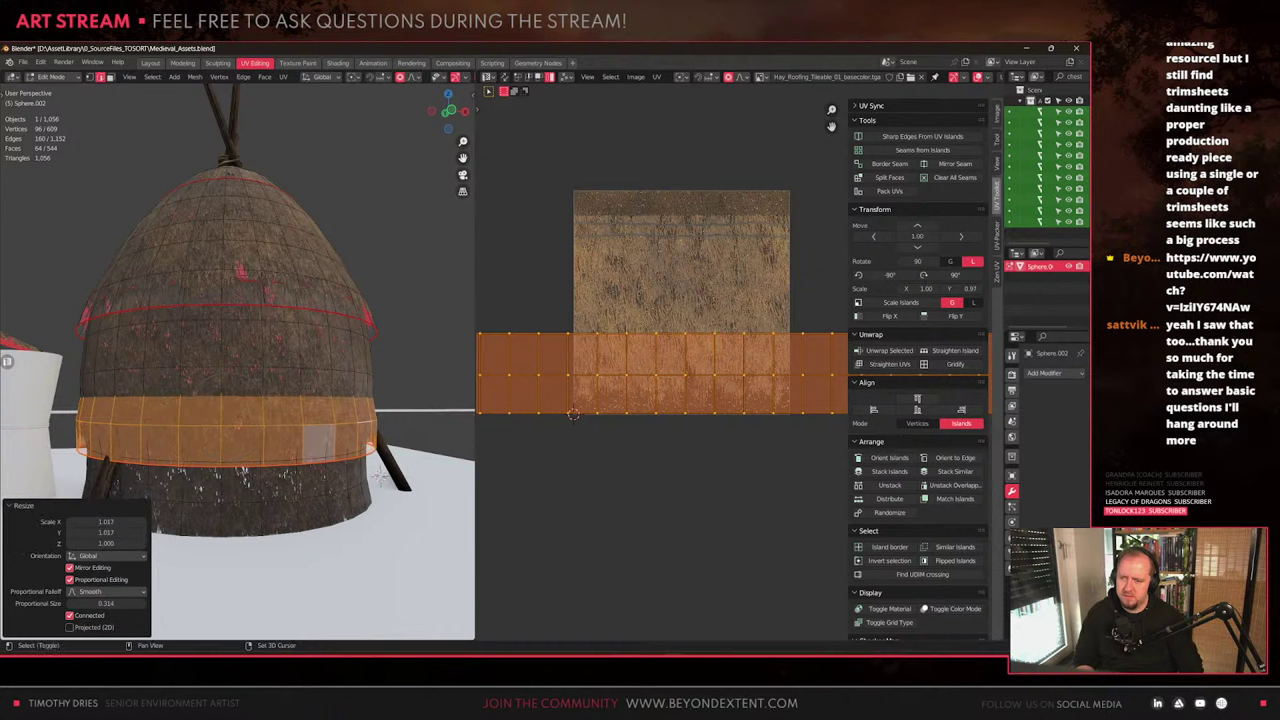
# Check the layered skirts in Object Mode and switch to the Modeling workspace
pyautogui.press('Tab')
pyautogui.moveTo(410, 460); pyautogui.dragTo(243, 390, button='middle')
pyautogui.scroll(3, 249, 436)
pyautogui.press('Tab')
pyautogui.scroll(-5, 235, 300)
pyautogui.moveTo(215, 140); pyautogui.dragTo(211, 107, button='middle')
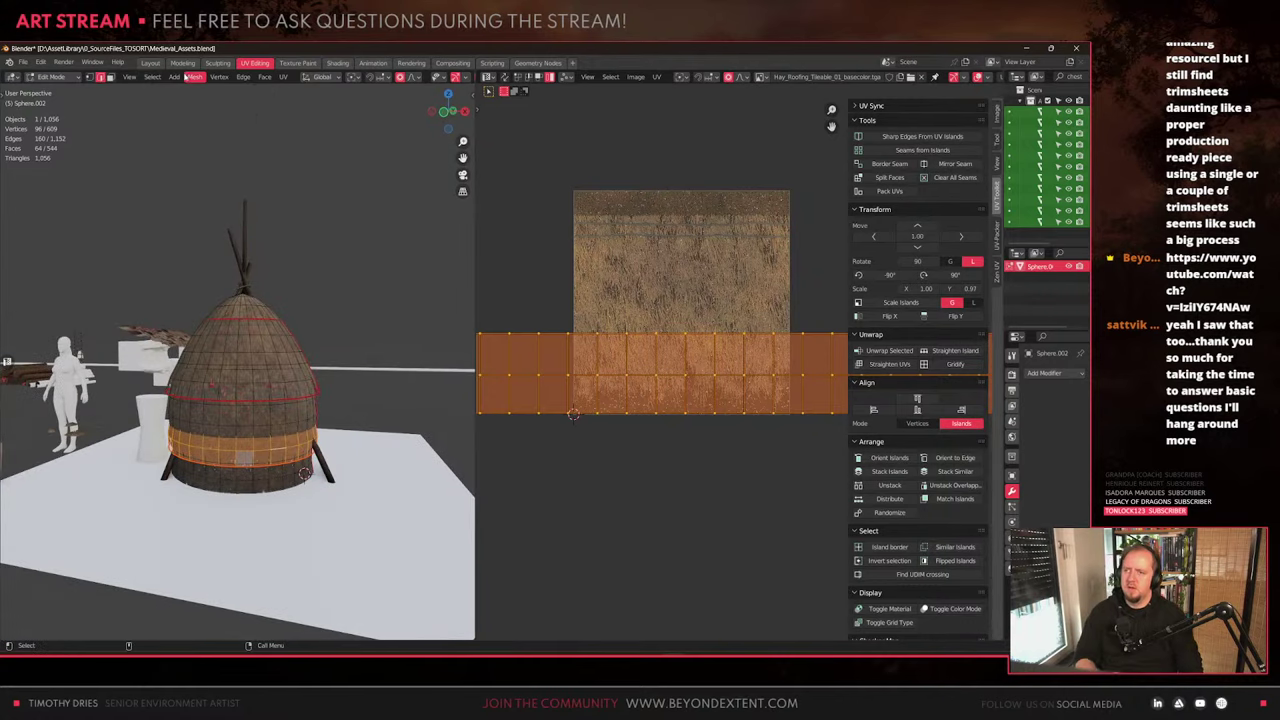
pyautogui.click(186, 63)
pyautogui.scroll(3, 390, 291)
pyautogui.press('Tab')
pyautogui.scroll(-4, 508, 383)
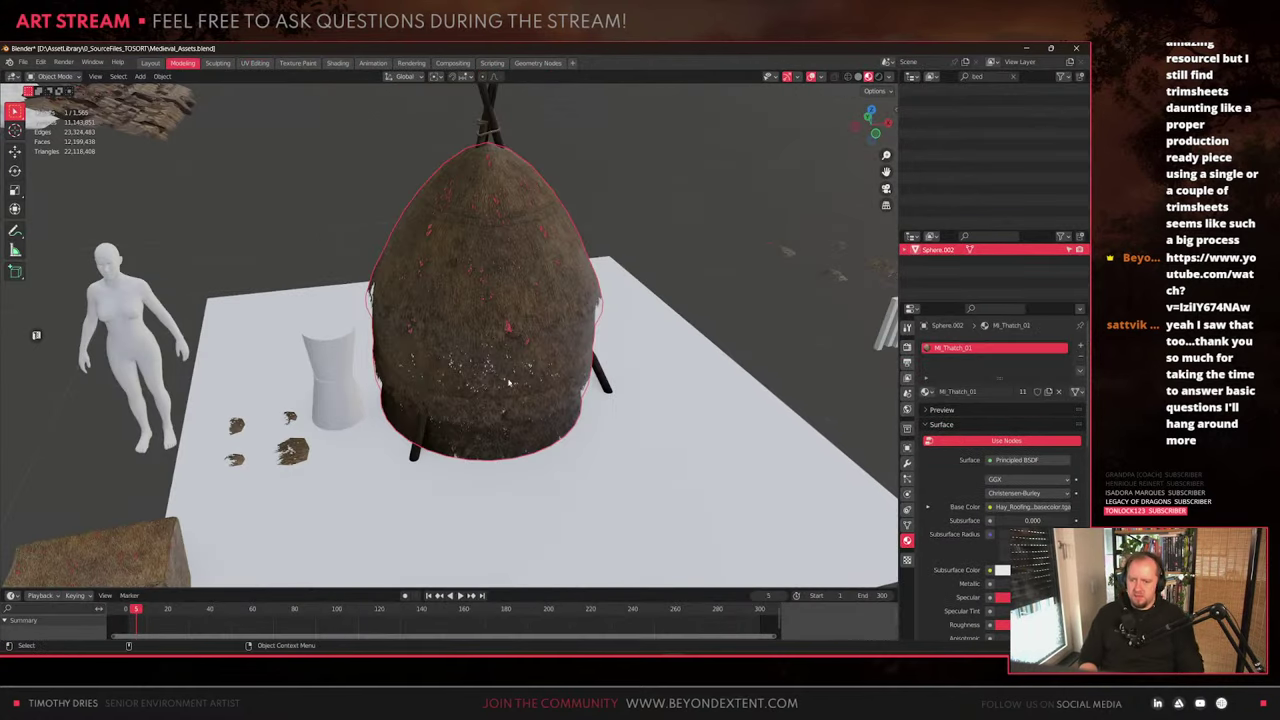
# Isolate the thatch shell together with its pole frame and open the shell in Edit Mode
pyautogui.press('KP_Divide')
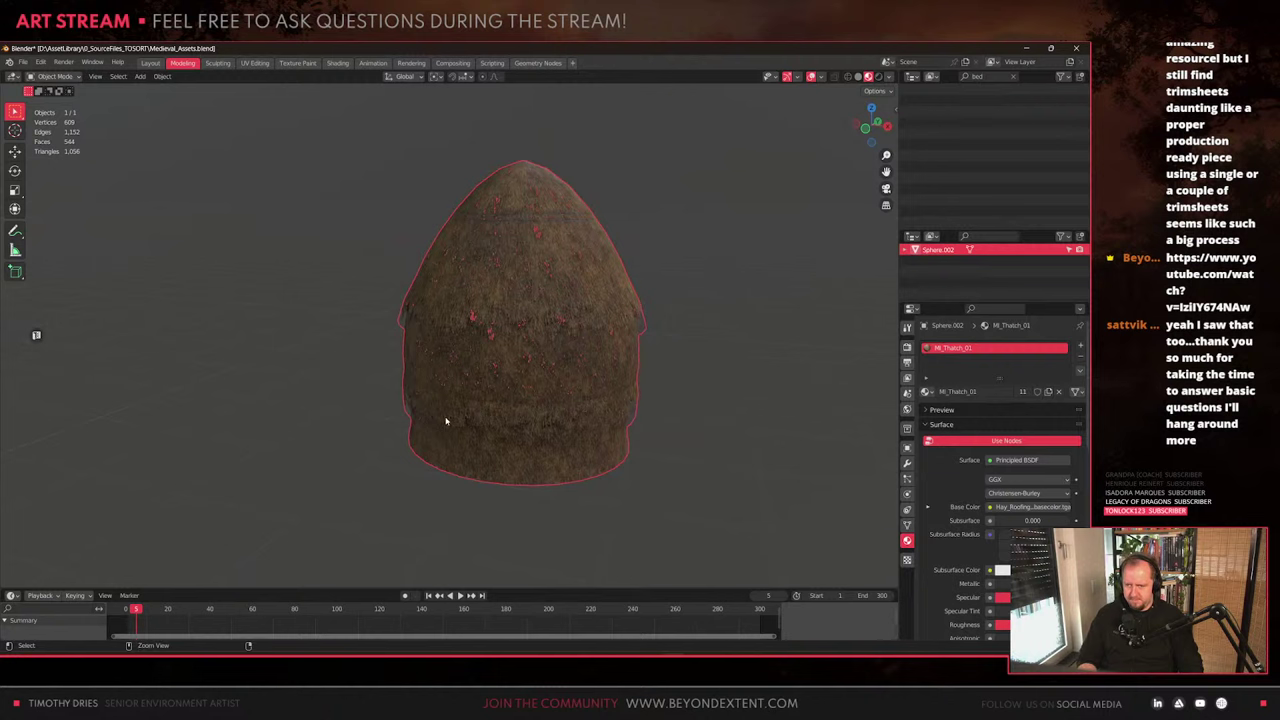
pyautogui.press('KP_Divide')
pyautogui.keyDown('shift'); pyautogui.click(643, 443); pyautogui.keyUp('shift')
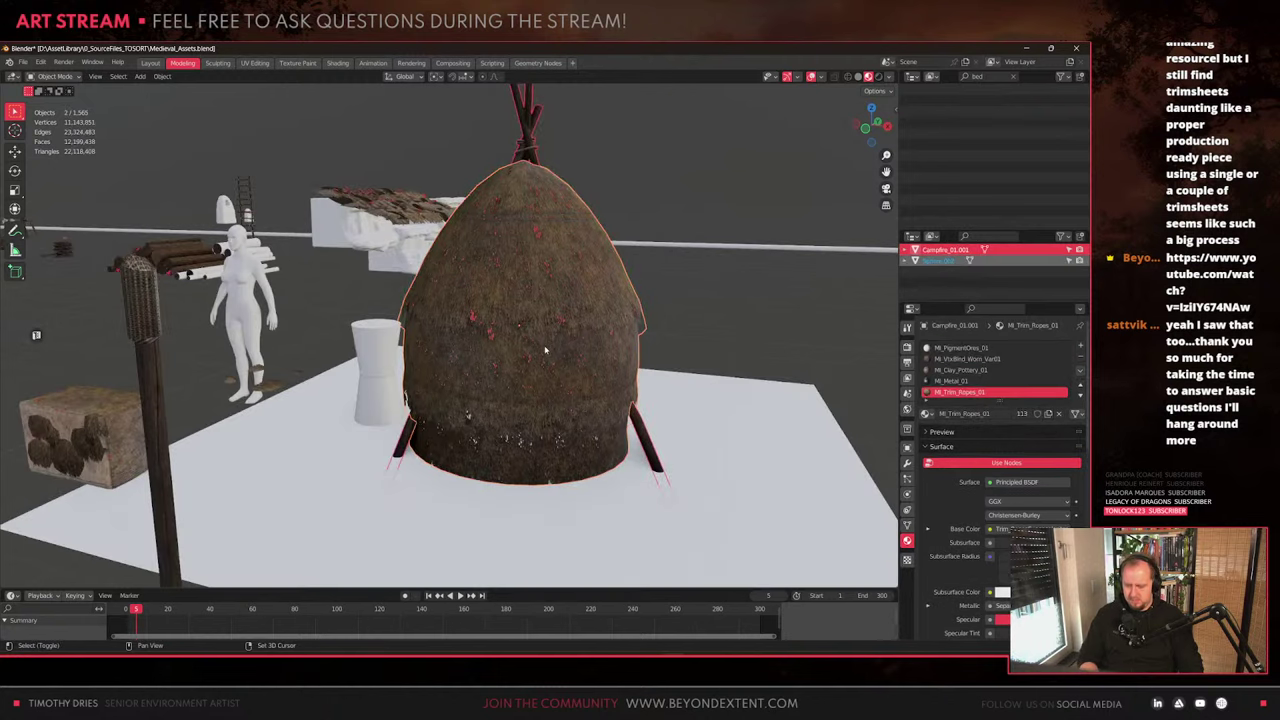
pyautogui.press('KP_Divide')
pyautogui.moveTo(557, 374); pyautogui.dragTo(580, 400, button='middle')
pyautogui.keyDown('shift'); pyautogui.moveTo(528, 452); pyautogui.dragTo(510, 380, button='middle'); pyautogui.keyUp('shift')
pyautogui.scroll(2, 520, 400)
pyautogui.keyDown('shift'); pyautogui.moveTo(540, 424); pyautogui.dragTo(562, 359, button='middle'); pyautogui.keyUp('shift')
pyautogui.click(531, 329)
pyautogui.scroll(3, 531, 329)
pyautogui.keyDown('alt'); pyautogui.middleClick(531, 329); pyautogui.keyUp('alt')
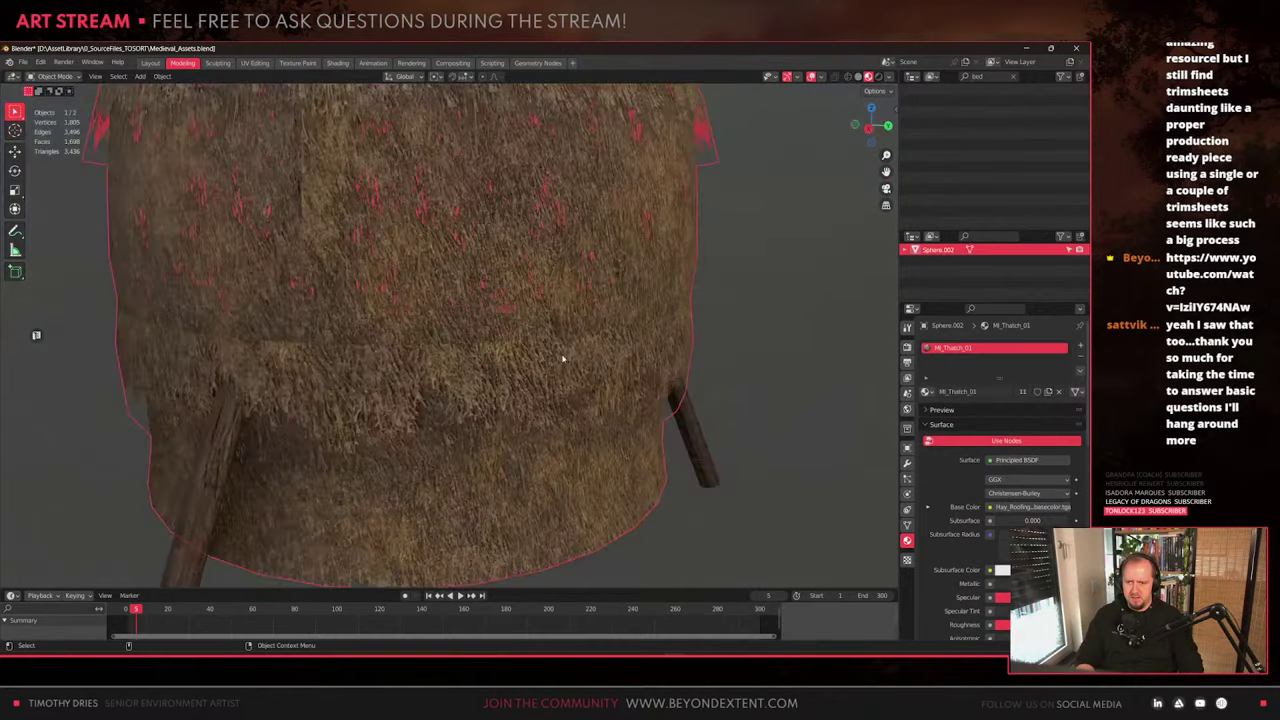
pyautogui.press('Tab')
# Select the lowest frayed skirt and duplicate it in place
pyautogui.click(498, 359)
pyautogui.hotkey('ctrl', 'l')
pyautogui.scroll(-3, 498, 358)
pyautogui.press('g')
pyautogui.hotkey('shift', 'z')
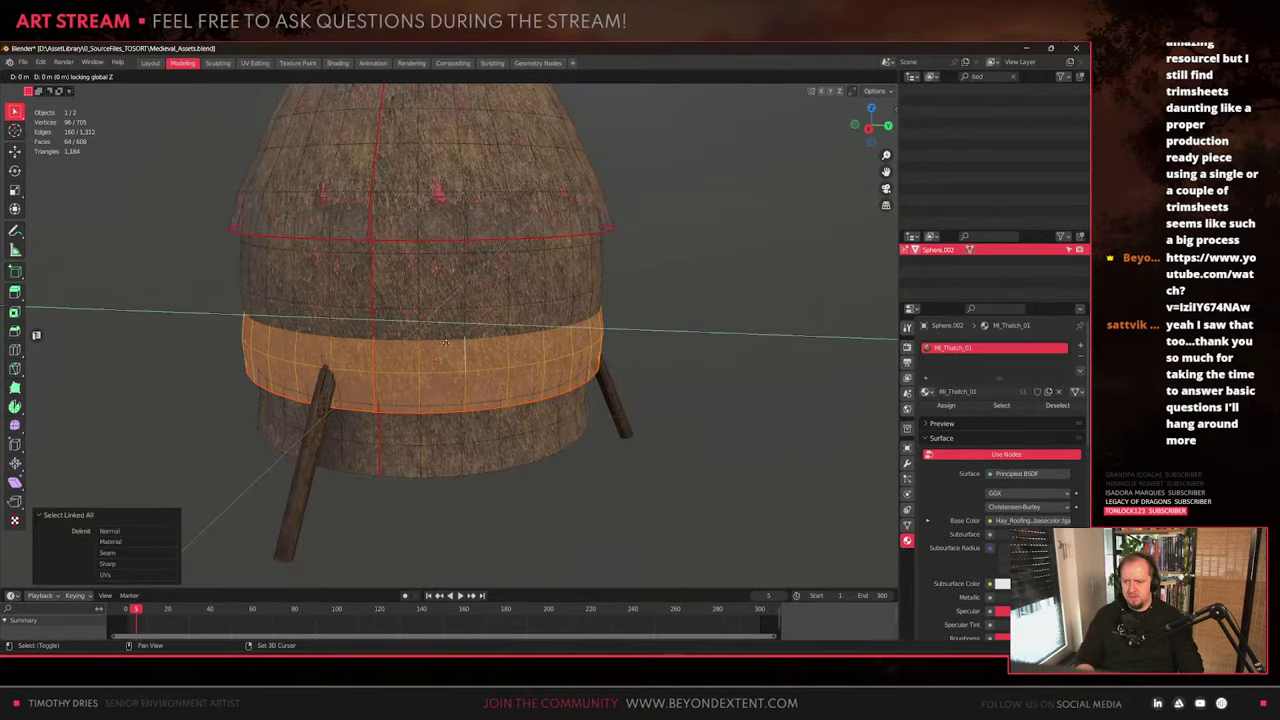
pyautogui.rightClick(502, 455)
# Try raising the lower skirt's copy about 1.385 m and narrowing it for the haystack's top, and delete the copy
pyautogui.scroll(-2, 484, 455)
pyautogui.press('g')
pyautogui.press('z')
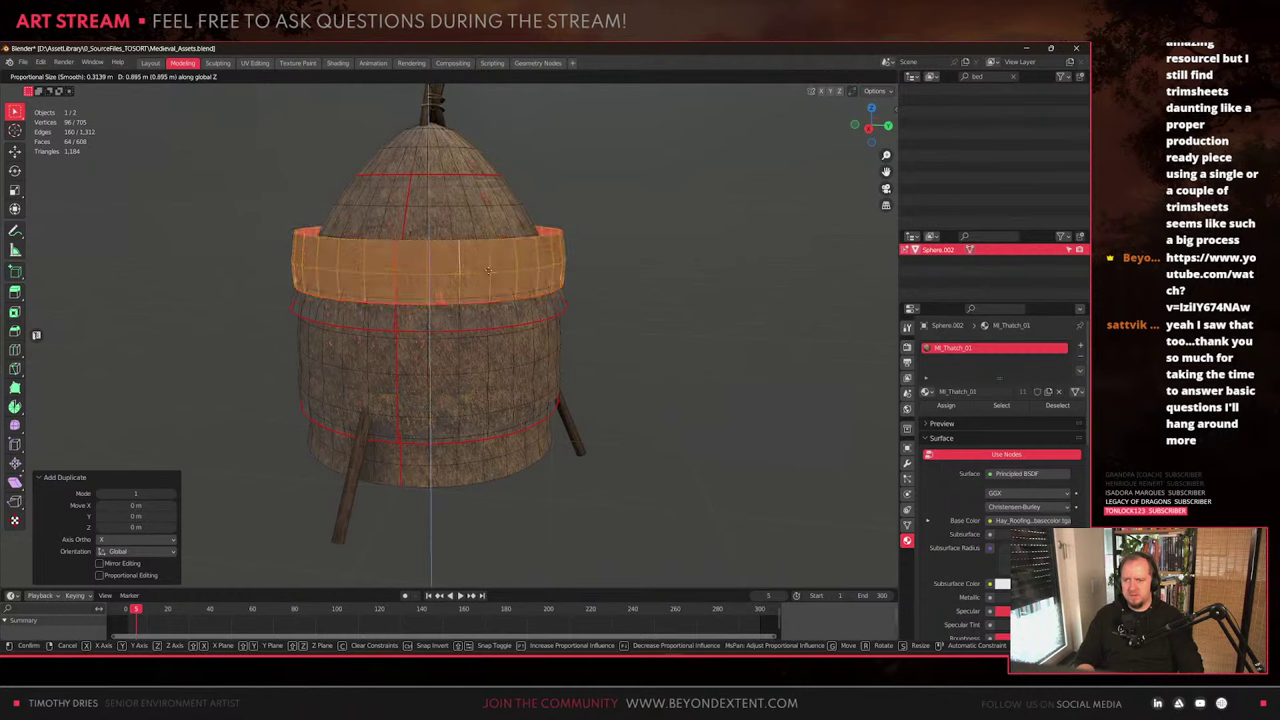
pyautogui.click(489, 192)
pyautogui.keyDown('shift'); pyautogui.moveTo(489, 192); pyautogui.dragTo(489, 305, button='middle'); pyautogui.keyUp('shift')
pyautogui.press('s')
pyautogui.hotkey('shift', 'z')
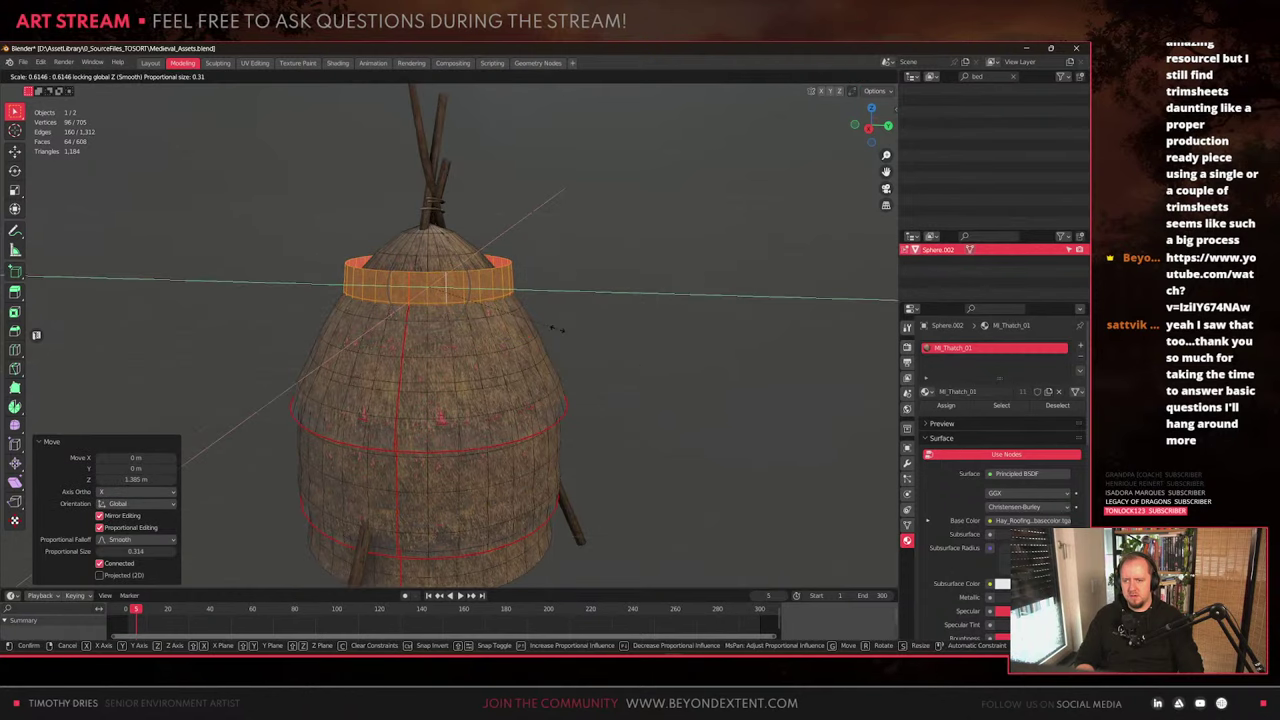
pyautogui.rightClick(557, 329)
pyautogui.hotkey('ctrl', 'l')
pyautogui.press('x')
pyautogui.click(451, 395)
# Select the entire flared skirt around the haystack's middle and duplicate it in place
pyautogui.click(458, 437)
pyautogui.hotkey('ctrl', 'l')
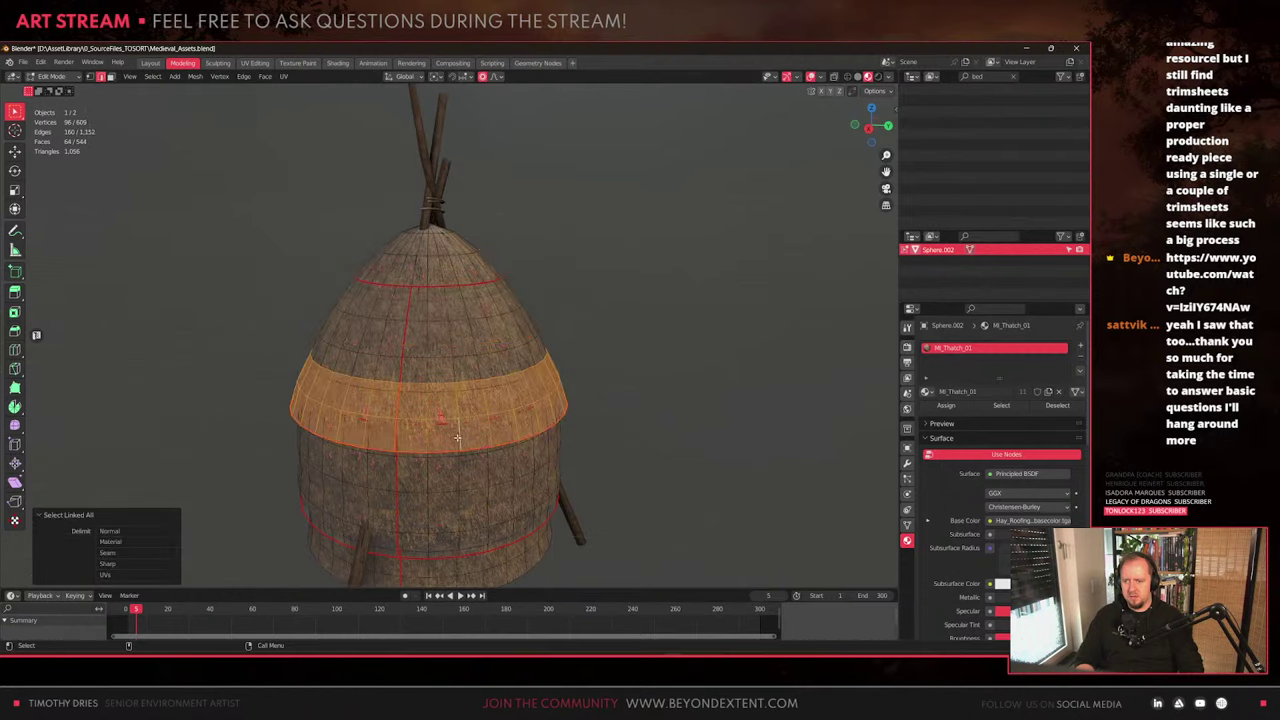
pyautogui.hotkey('shift', 'd')
pyautogui.press('Escape')
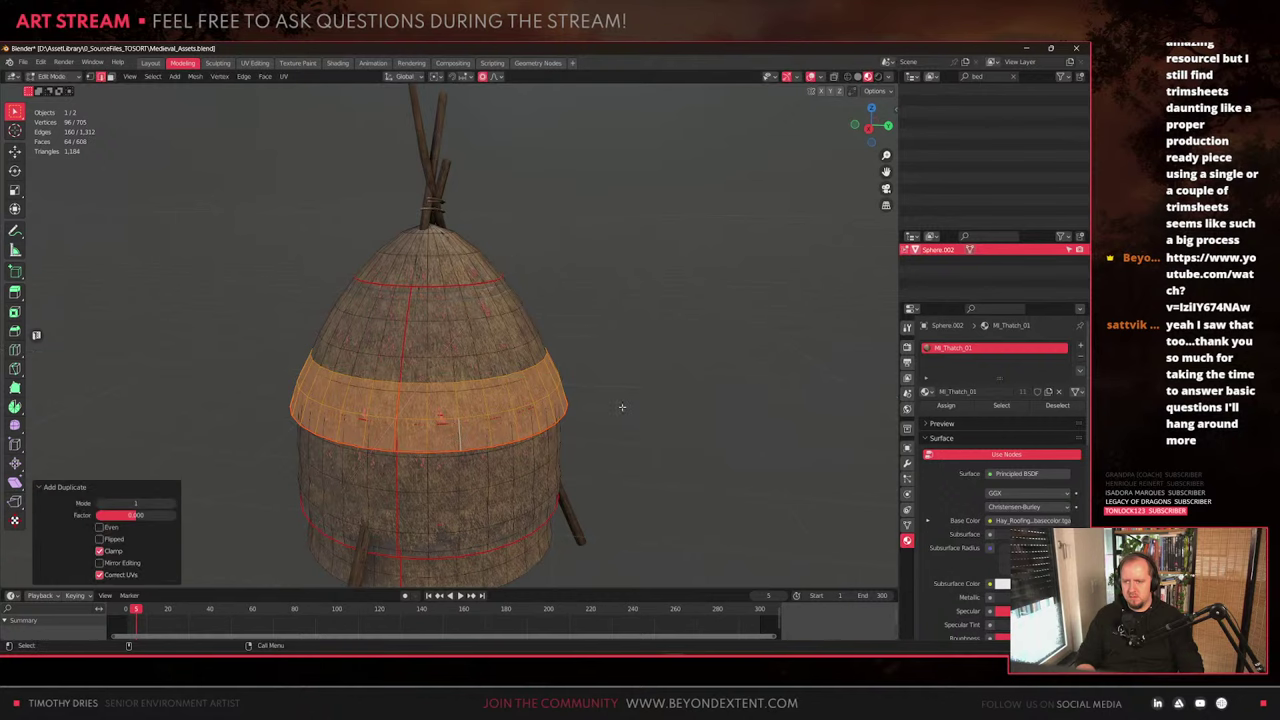
# Raise the flared skirt's copy about 0.566 m and scale it to about 0.656 horizontally
pyautogui.press('g')
pyautogui.press('z')
pyautogui.click(652, 376)
pyautogui.press('s')
pyautogui.hotkey('shift', 'z')
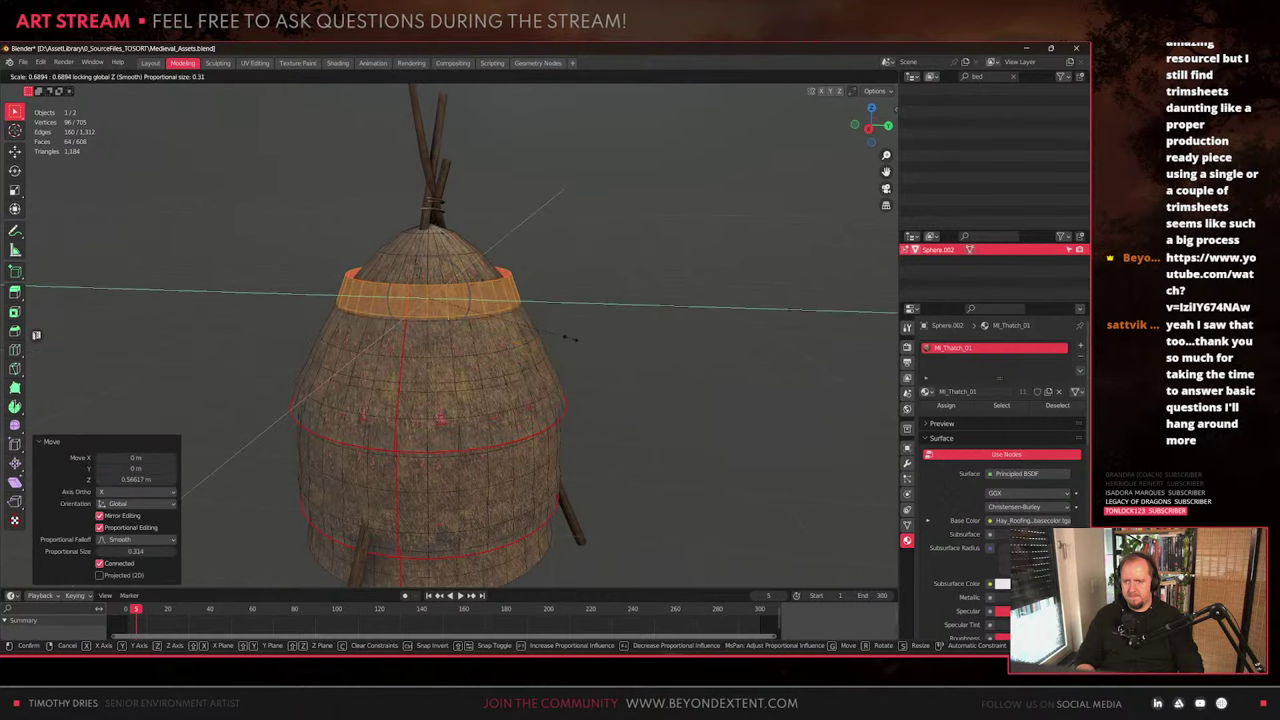
pyautogui.click(562, 337)
pyautogui.scroll(3, 548, 418)
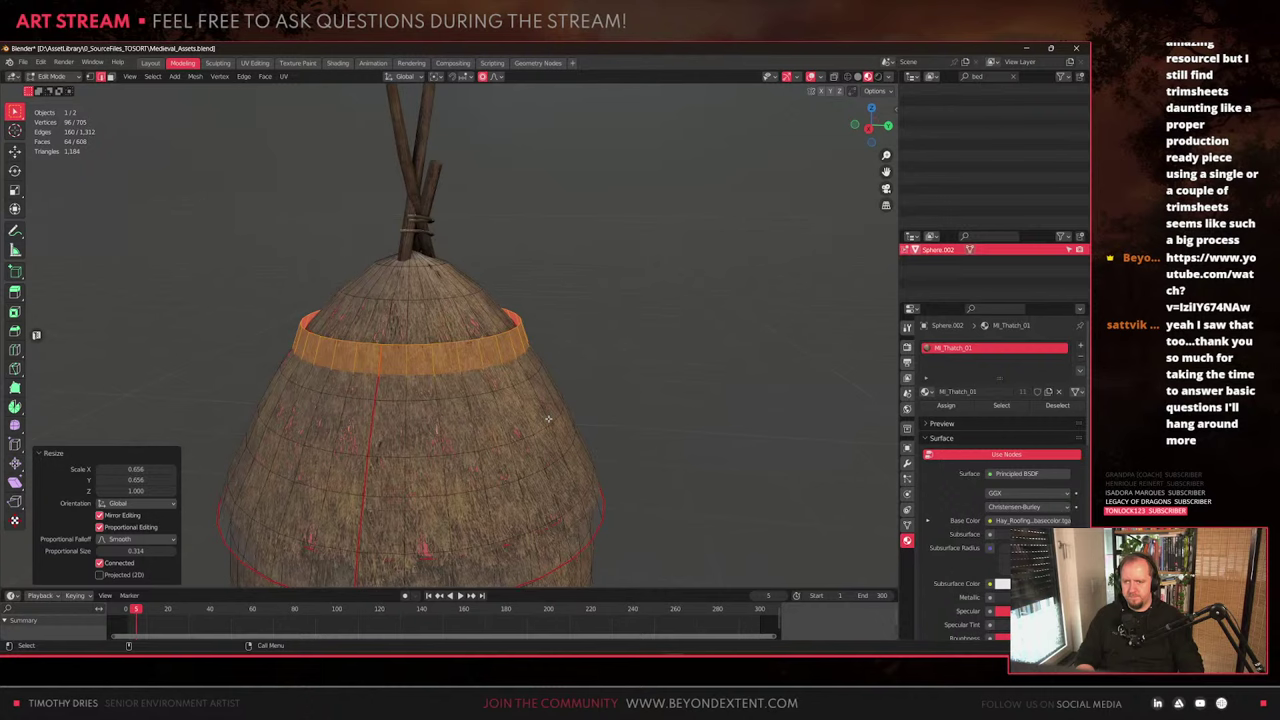
# Select the whole copied upper skirt by its seams and widen it horizontally beyond the dome, keeping its height
pyautogui.click(488, 339)
pyautogui.hotkey('ctrl', 'l')
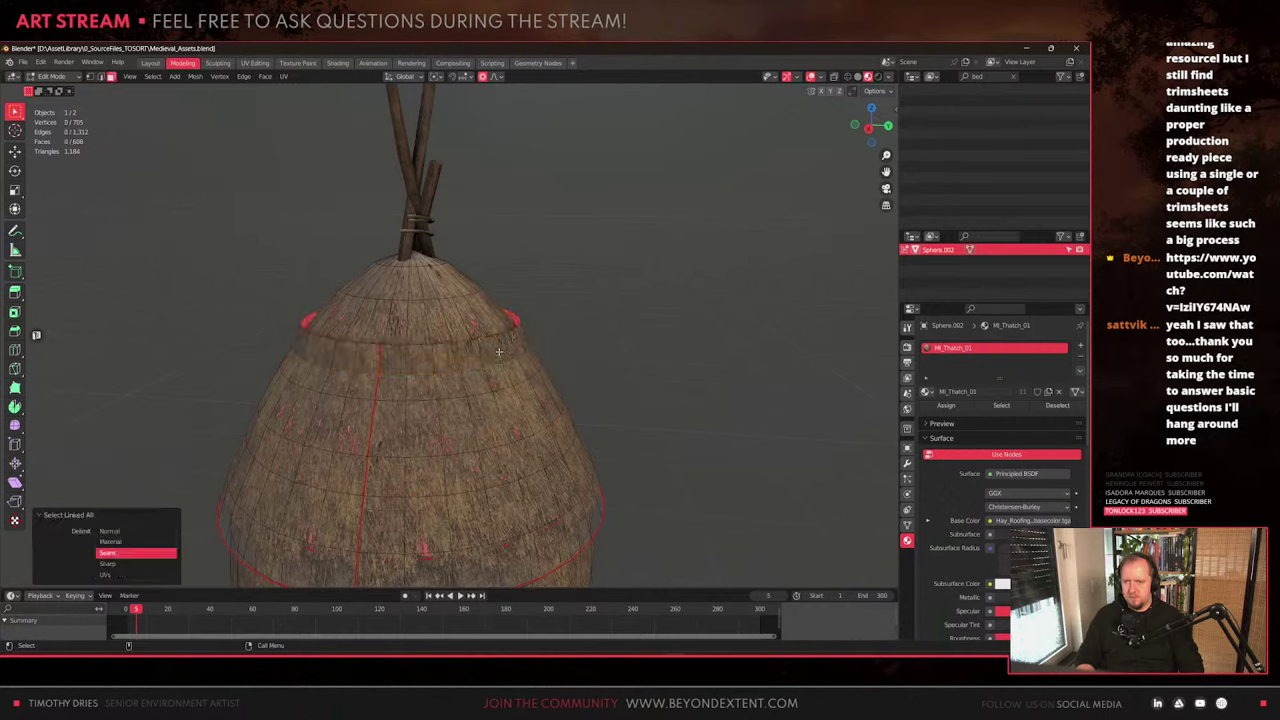
pyautogui.press('s')
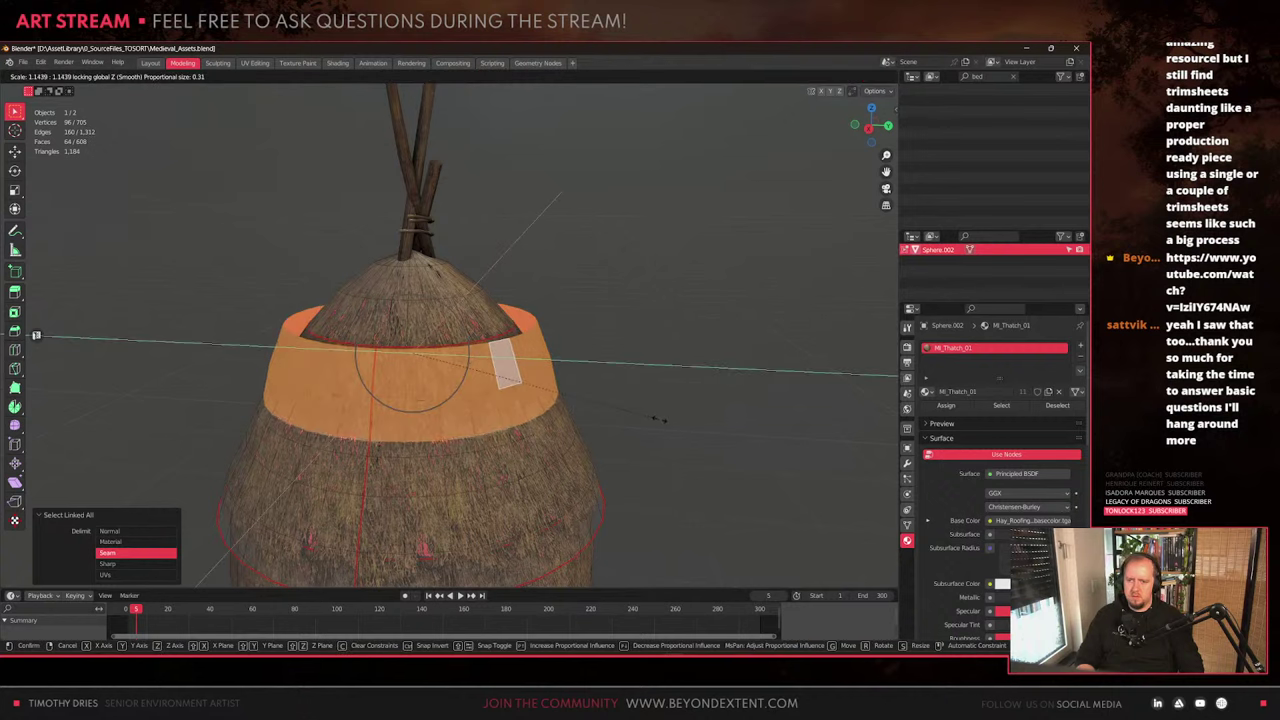
pyautogui.click(521, 310)
# Scale the upper skirt's top edge loop to about 0.762 horizontally so it meets the dome
pyautogui.click(539, 328)
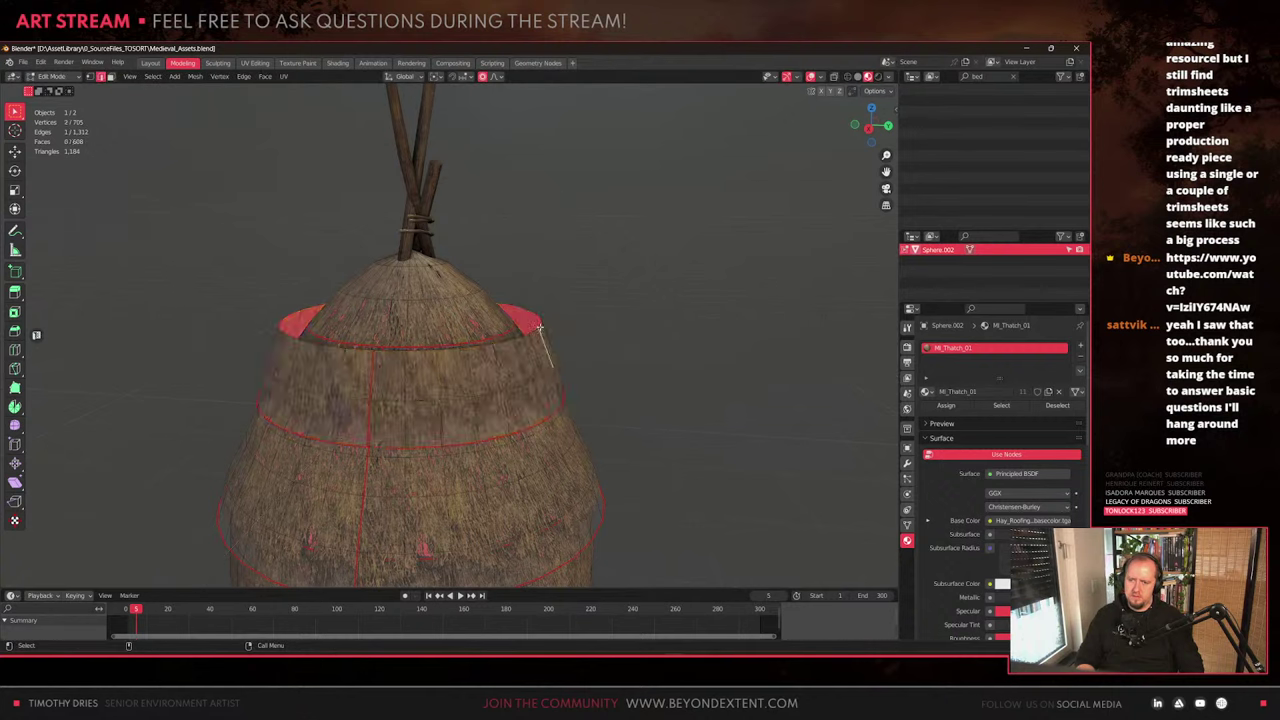
pyautogui.press('s')
pyautogui.hotkey('shift', 'z')
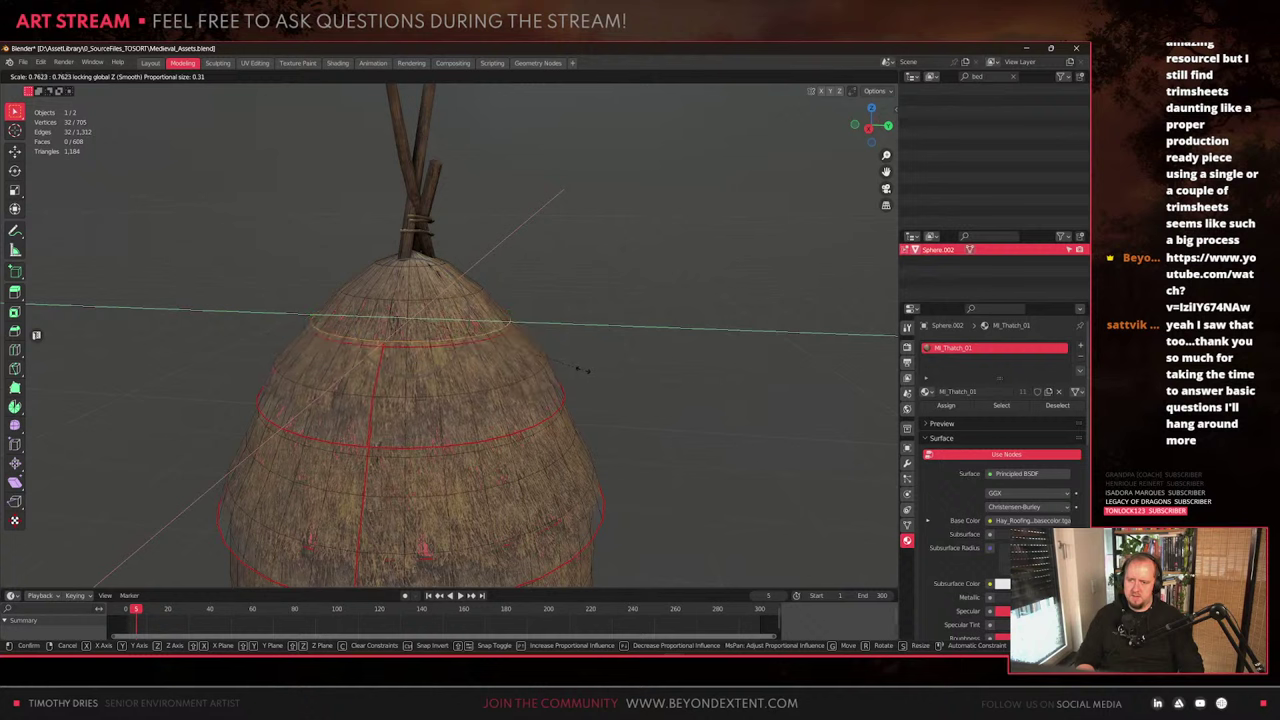
pyautogui.click(585, 370)
# Select the whole upper skirt by its seams, raise it about 0.066 m and scale it uniformly to 0.906
pyautogui.hotkey('ctrl', 'l')
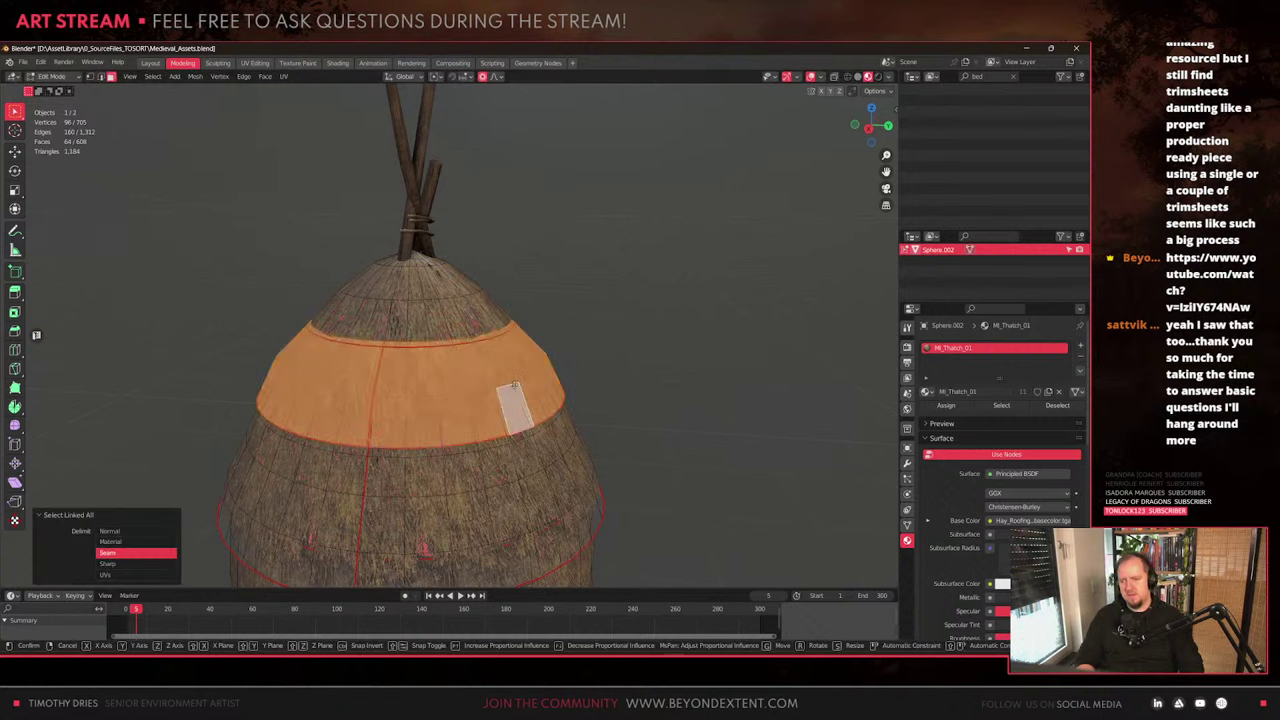
pyautogui.press('g')
pyautogui.press('z')
pyautogui.click(520, 364)
pyautogui.press('s')
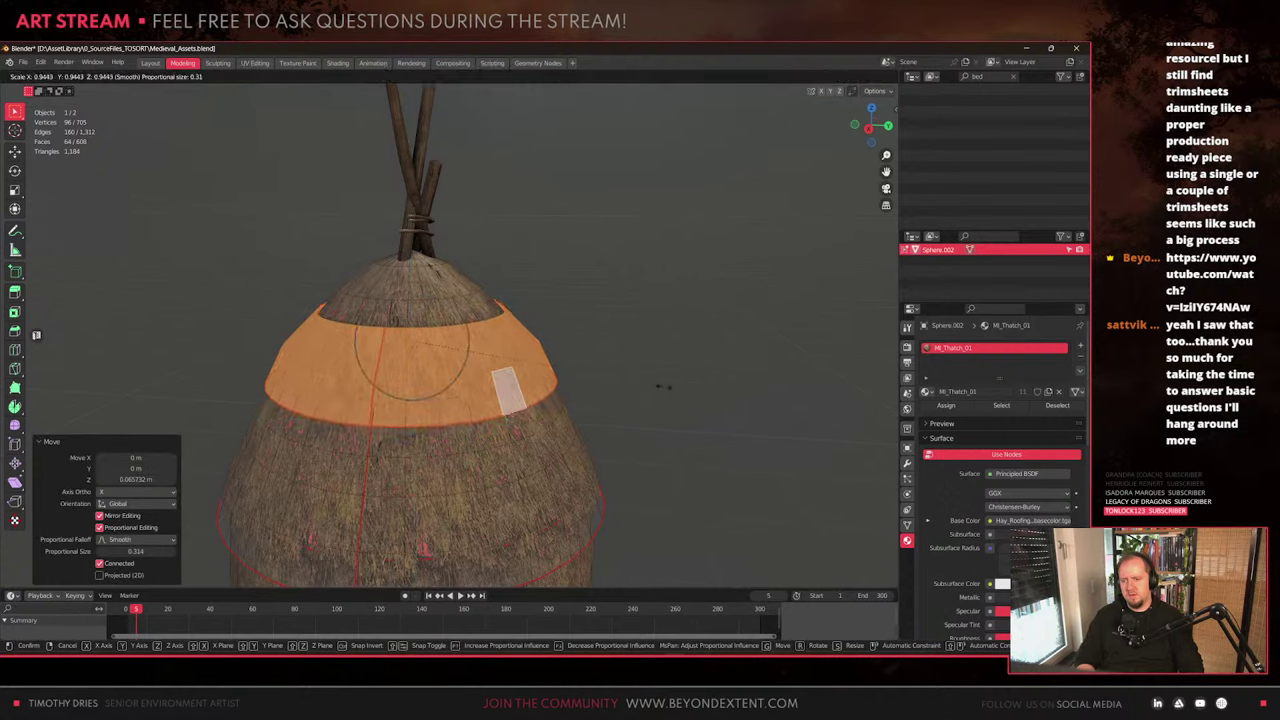
pyautogui.click(654, 385)
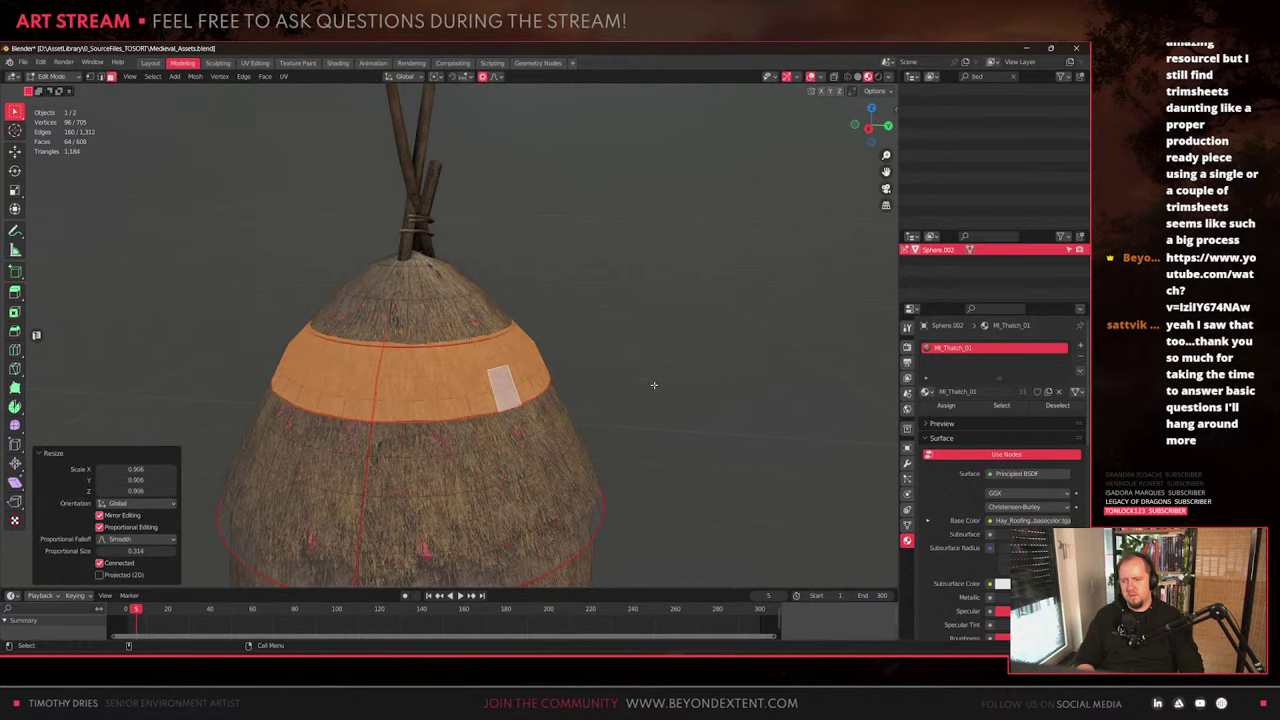
# Raise the upper skirt another 0.031 m or so and scale it uniformly to about 0.958
pyautogui.press('g')
pyautogui.press('z')
pyautogui.click(650, 382)
pyautogui.press('s')
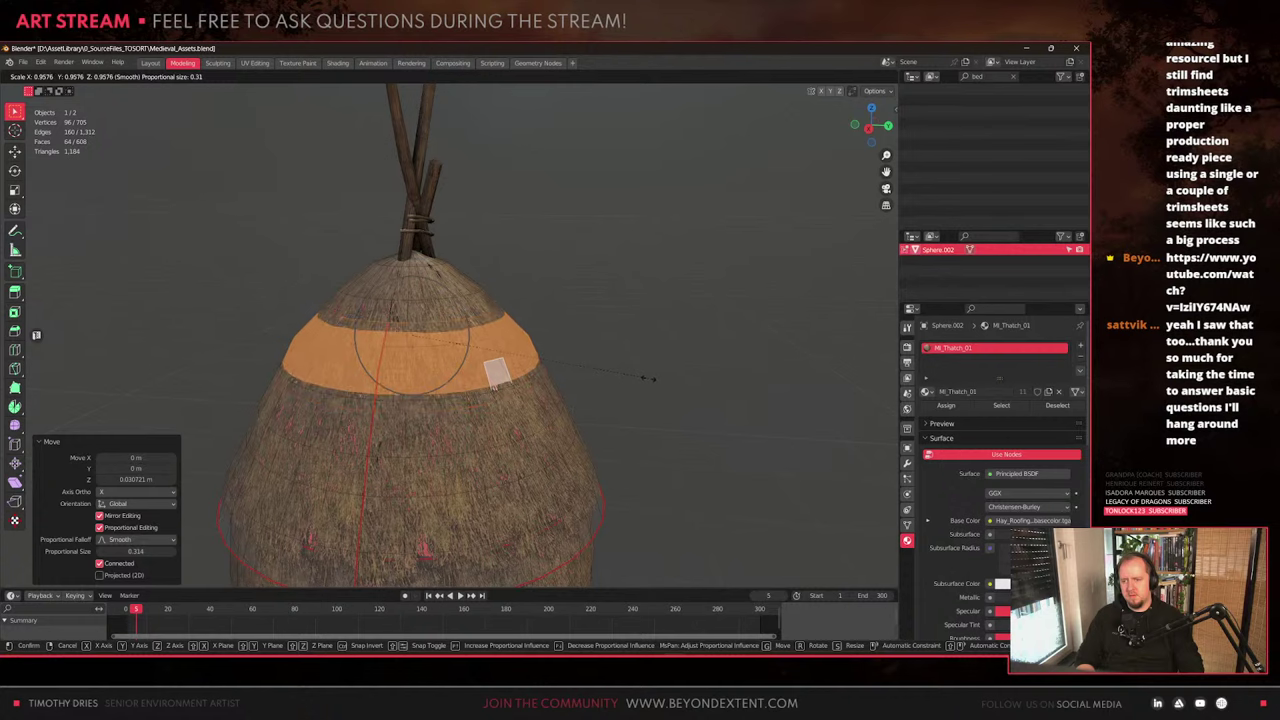
pyautogui.click(650, 378)
# Scale the upper skirt's bottom edge loop horizontally to about 1.05 so it flares over the layer below, and finish mesh editing
pyautogui.hotkey('shift', 'z')
pyautogui.click(460, 408)
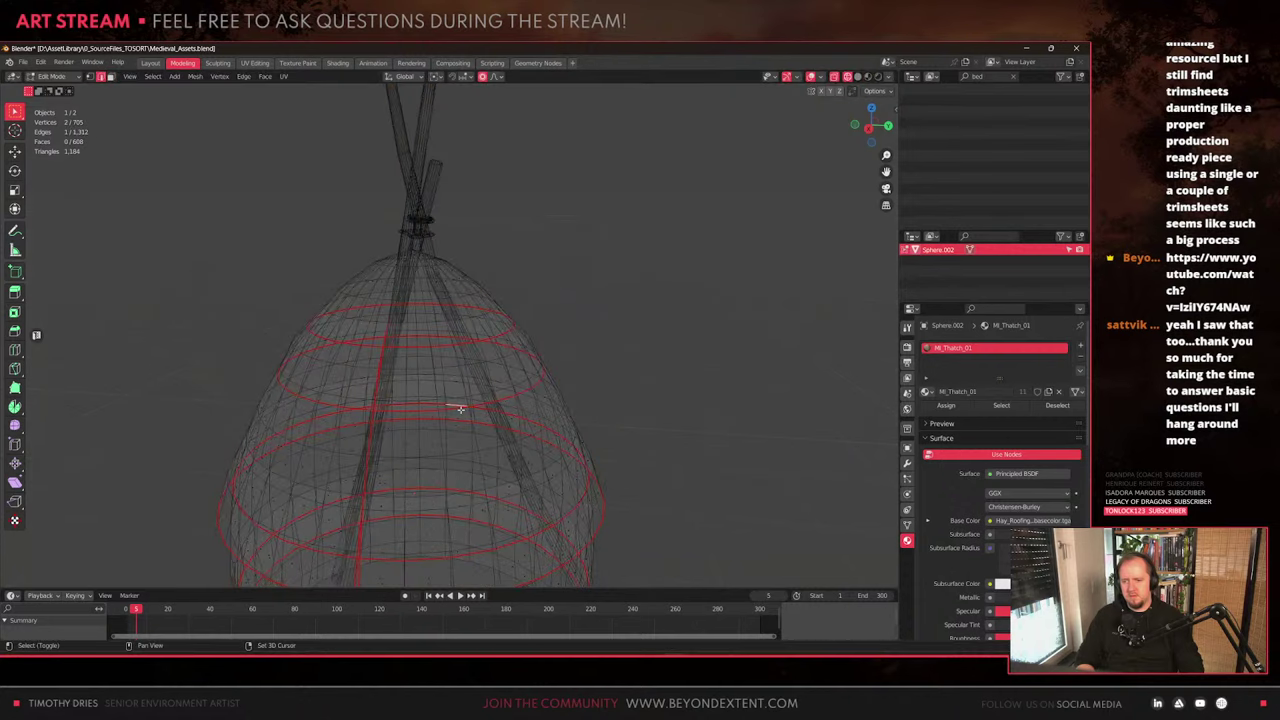
pyautogui.hotkey('shift', 'z')
pyautogui.press('s')
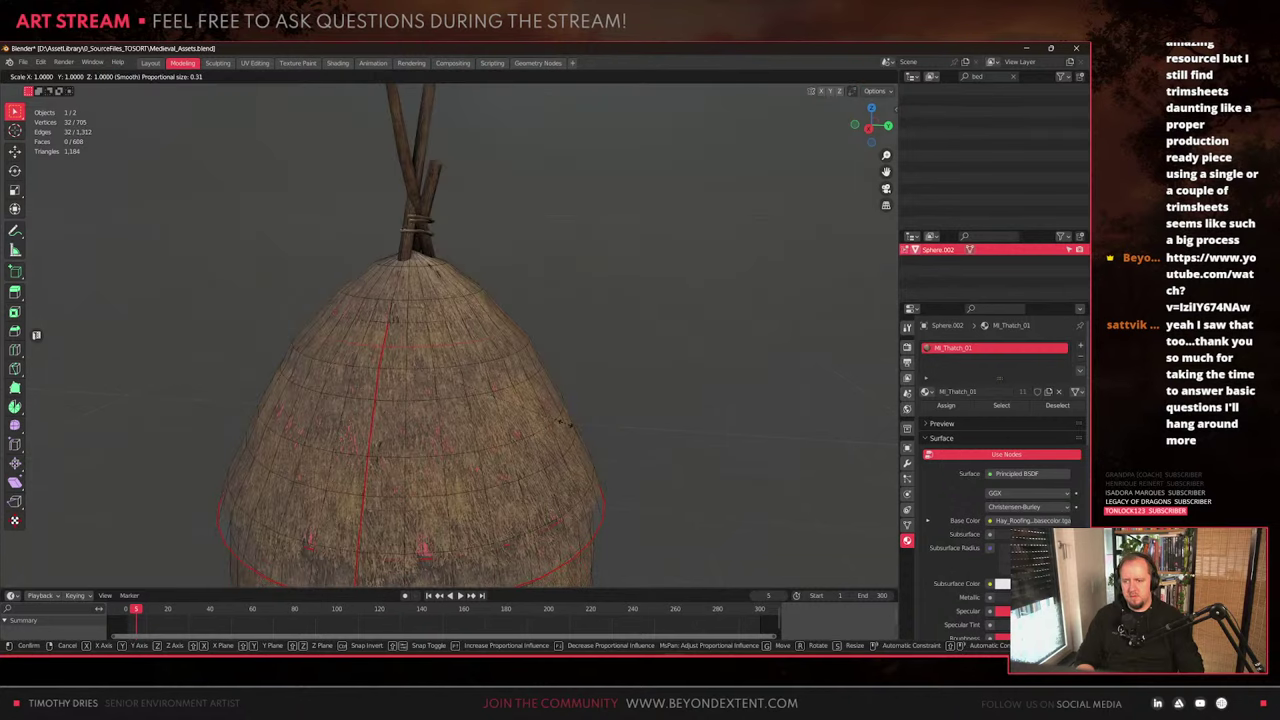
pyautogui.hotkey('shift', 'z')
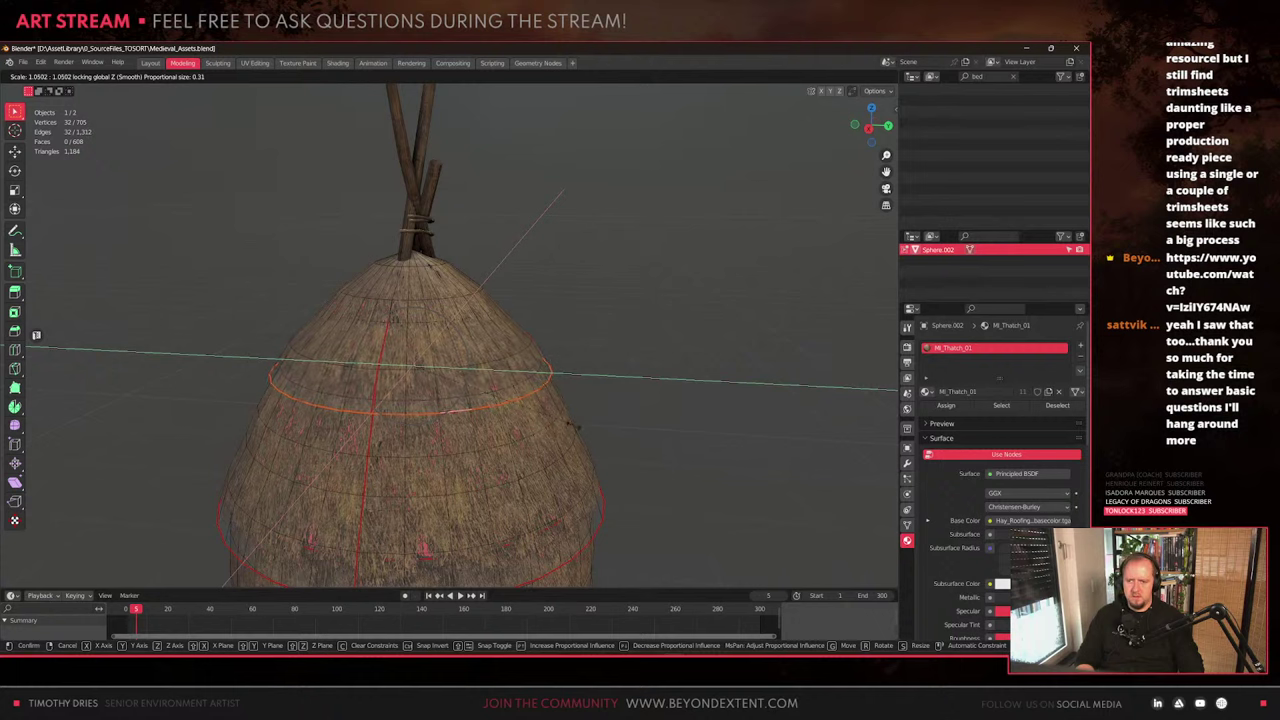
pyautogui.click(574, 427)
pyautogui.press('Tab')
# Examine the layered thatch shell from several sides and from below for overlap and silhouette
pyautogui.scroll(3, 508, 437)
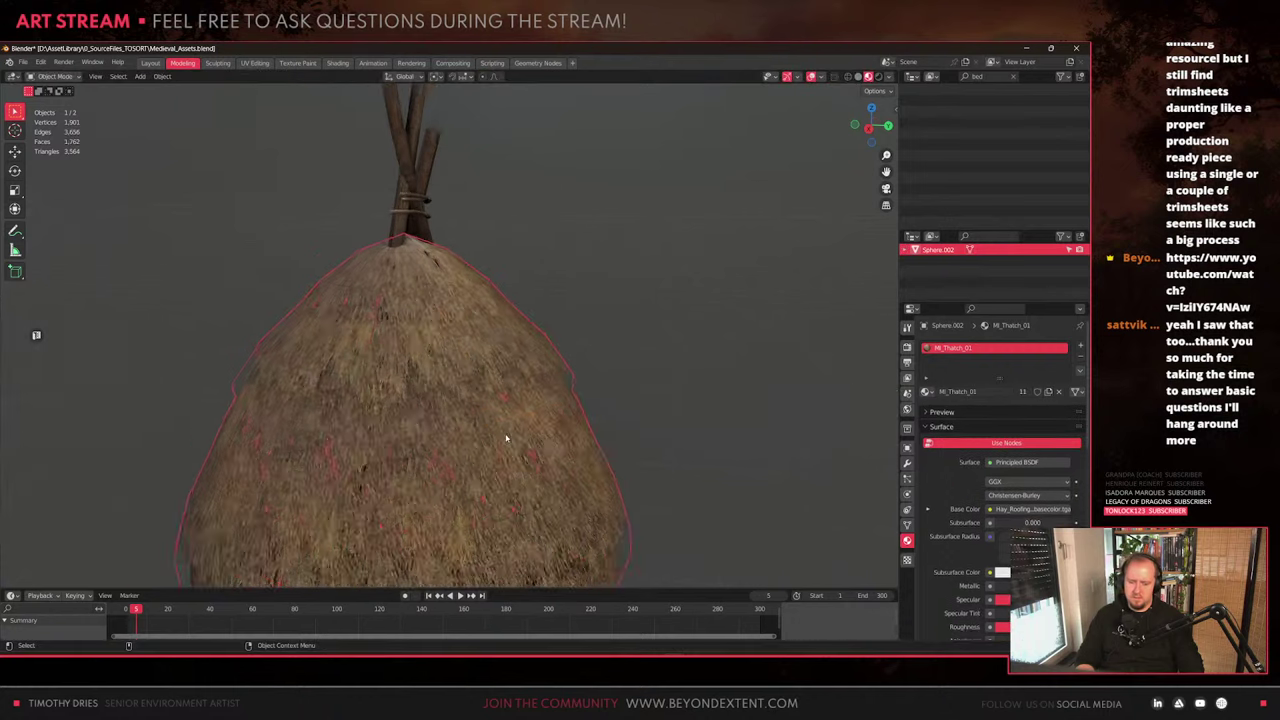
pyautogui.moveTo(404, 432)
pyautogui.mouseDown(button='middle')
pyautogui.moveTo(453, 465)
pyautogui.moveTo(509, 414)
pyautogui.moveTo(449, 437)
pyautogui.moveTo(367, 318)
pyautogui.moveTo(431, 403)
pyautogui.moveTo(343, 370)
pyautogui.moveTo(540, 379)
pyautogui.moveTo(590, 418)
pyautogui.moveTo(323, 417)
pyautogui.moveTo(409, 408)
pyautogui.moveTo(422, 428)
pyautogui.mouseUp(button='middle')
pyautogui.scroll(-4, 512, 410)
pyautogui.scroll(4, 380, 381)
pyautogui.scroll(-4, 590, 418)
pyautogui.moveTo(422, 428); pyautogui.dragTo(553, 421, button='middle')
pyautogui.scroll(3, 553, 421)
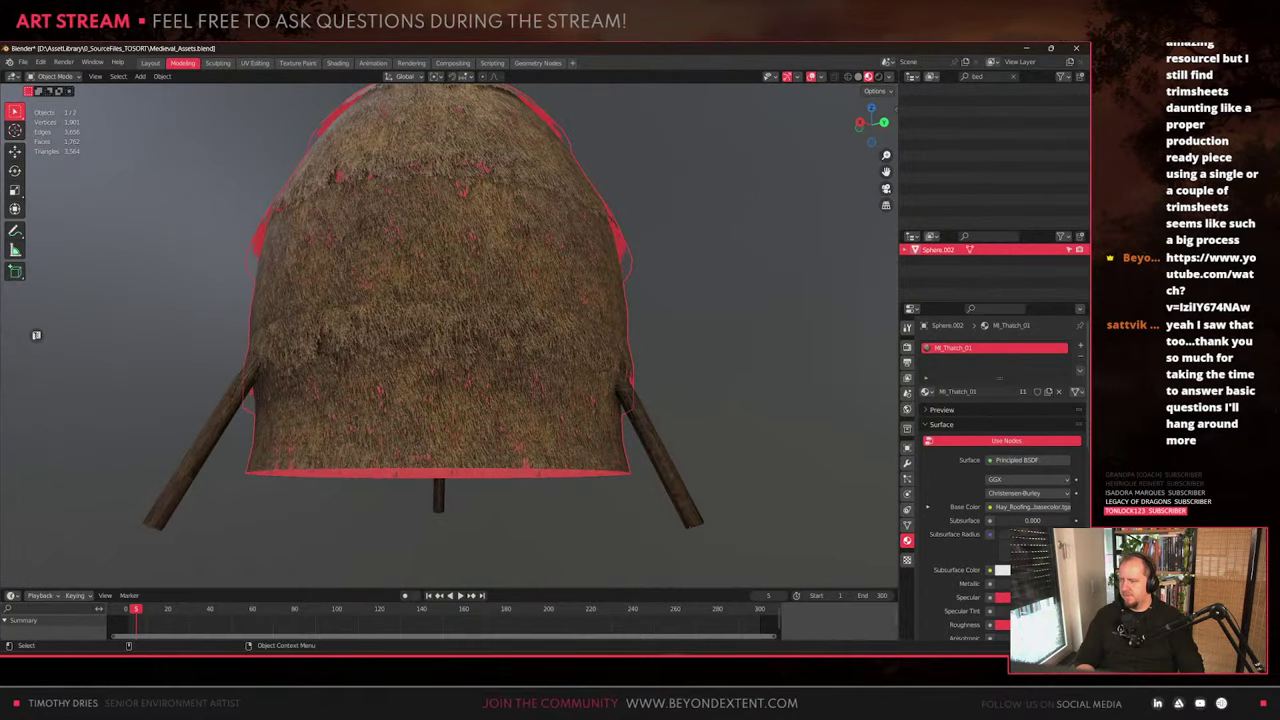
pyautogui.moveTo(446, 350); pyautogui.dragTo(473, 415, button='middle')
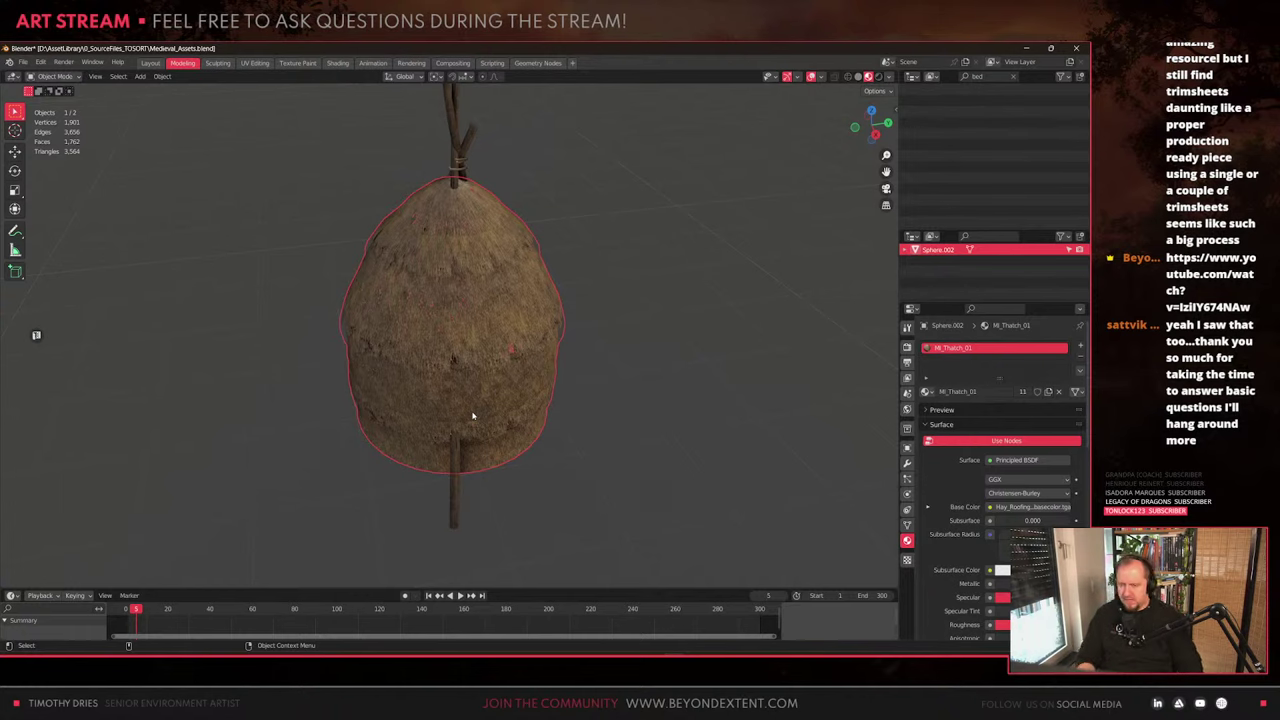
# Duplicate the thatch shell and place the copy horizontally beside the haystack
pyautogui.scroll(-2, 473, 415)
pyautogui.hotkey('shift', 'd')
pyautogui.hotkey('shift', 'z')
pyautogui.click(715, 381)
# Delete the overlapping skirt layers from the shell's copy, selecting them by their seams
pyautogui.press('Tab')
pyautogui.keyDown('shift'); pyautogui.moveTo(715, 381); pyautogui.dragTo(543, 356, button='middle'); pyautogui.keyUp('shift')
pyautogui.scroll(1, 584, 340)
pyautogui.click(582, 352)
pyautogui.hotkey('ctrl', 'l')
pyautogui.press('x')
pyautogui.click(580, 429)
pyautogui.scroll(-3, 540, 325)
pyautogui.press('Tab')
# Unhide all scene objects and copy the modifiers from the thatched roof piece onto the shell's copy
pyautogui.hotkey('alt', 'h')
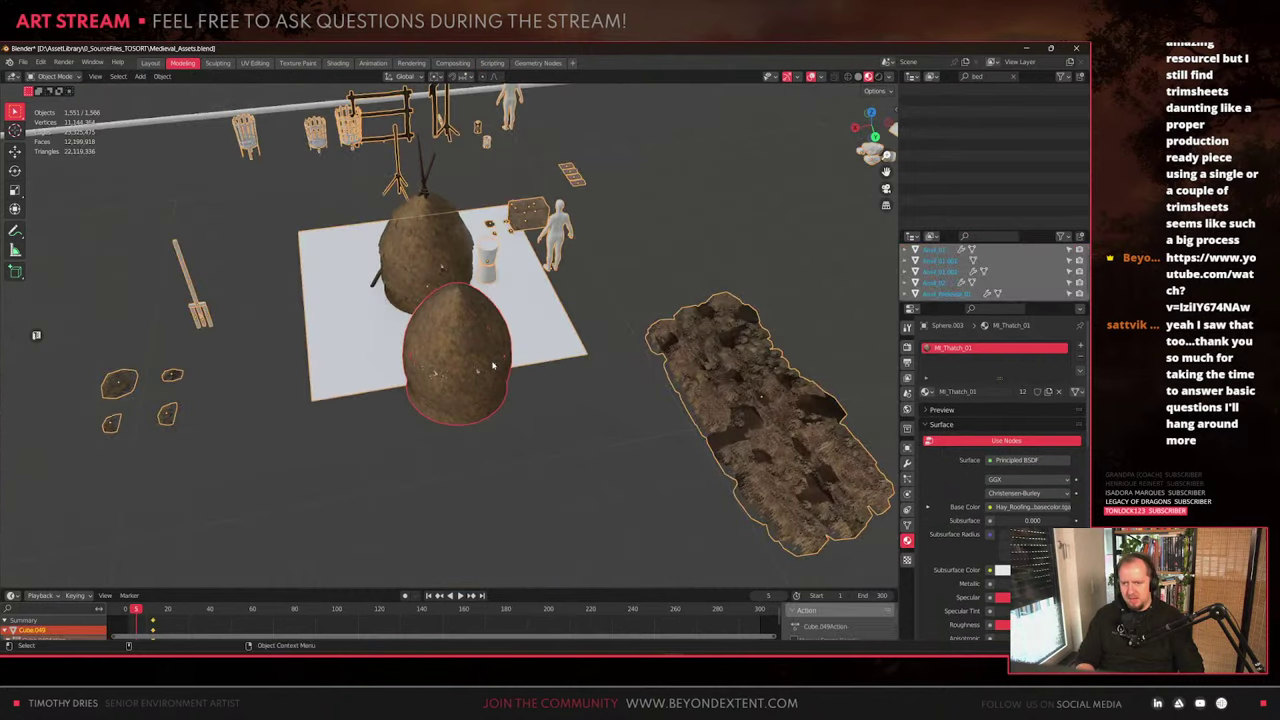
pyautogui.scroll(-2, 495, 366)
pyautogui.click(508, 375)
pyautogui.keyDown('shift'); pyautogui.click(637, 404); pyautogui.keyUp('shift')
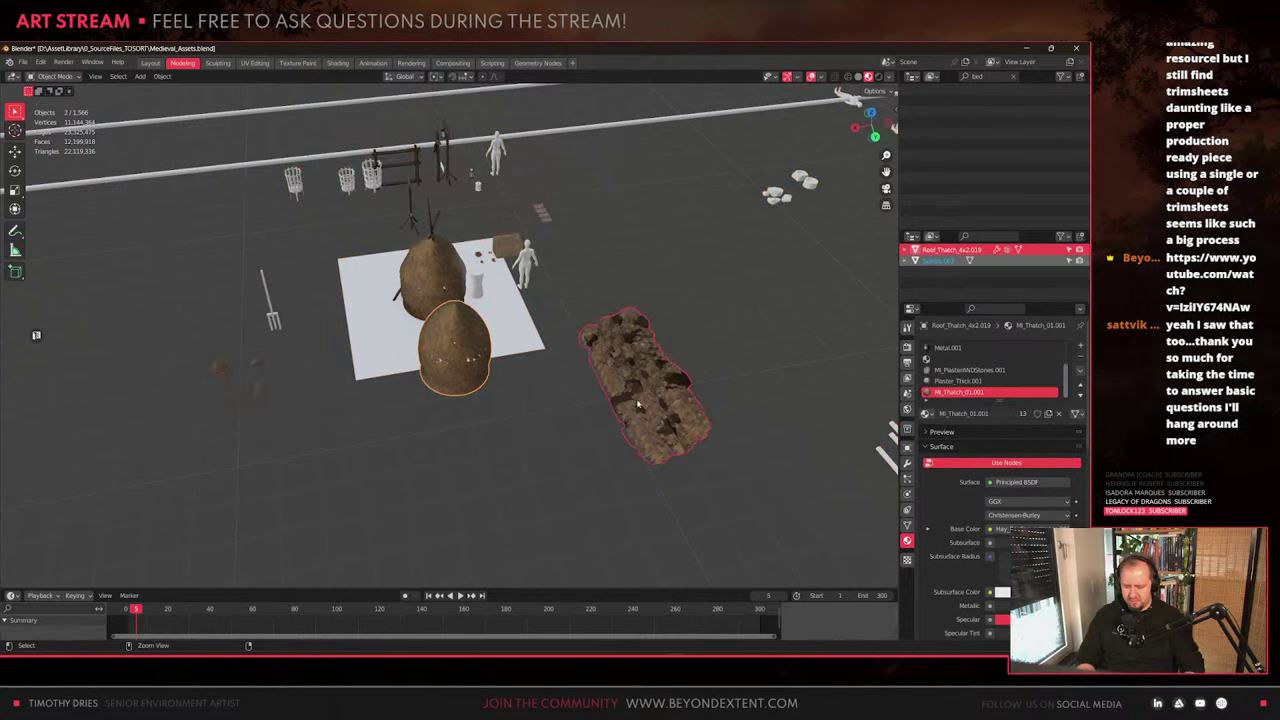
pyautogui.hotkey('ctrl', 'l')
pyautogui.click(638, 404)
pyautogui.scroll(6, 489, 411)
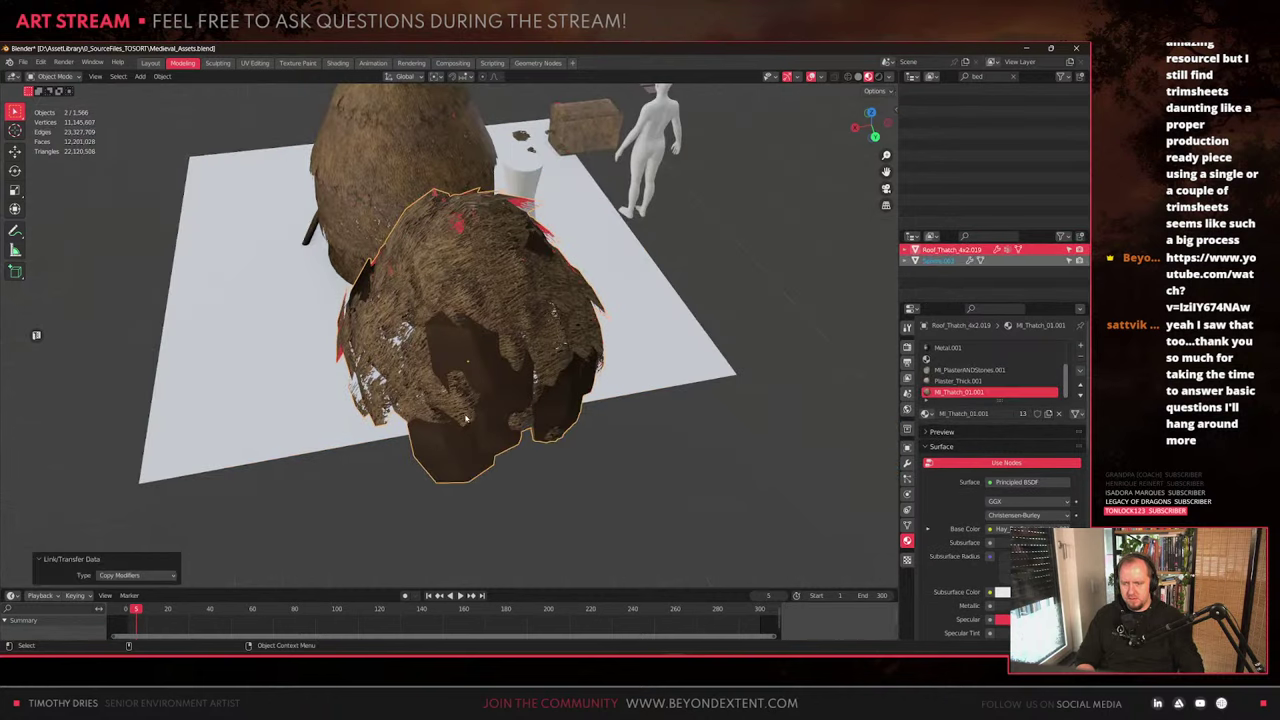
# Examine the hay clump meshes in front of the haystack, comparing them with the scattered thatch on the copied dome
pyautogui.moveTo(489, 411); pyautogui.dragTo(511, 430, button='middle')
pyautogui.scroll(-5, 543, 406)
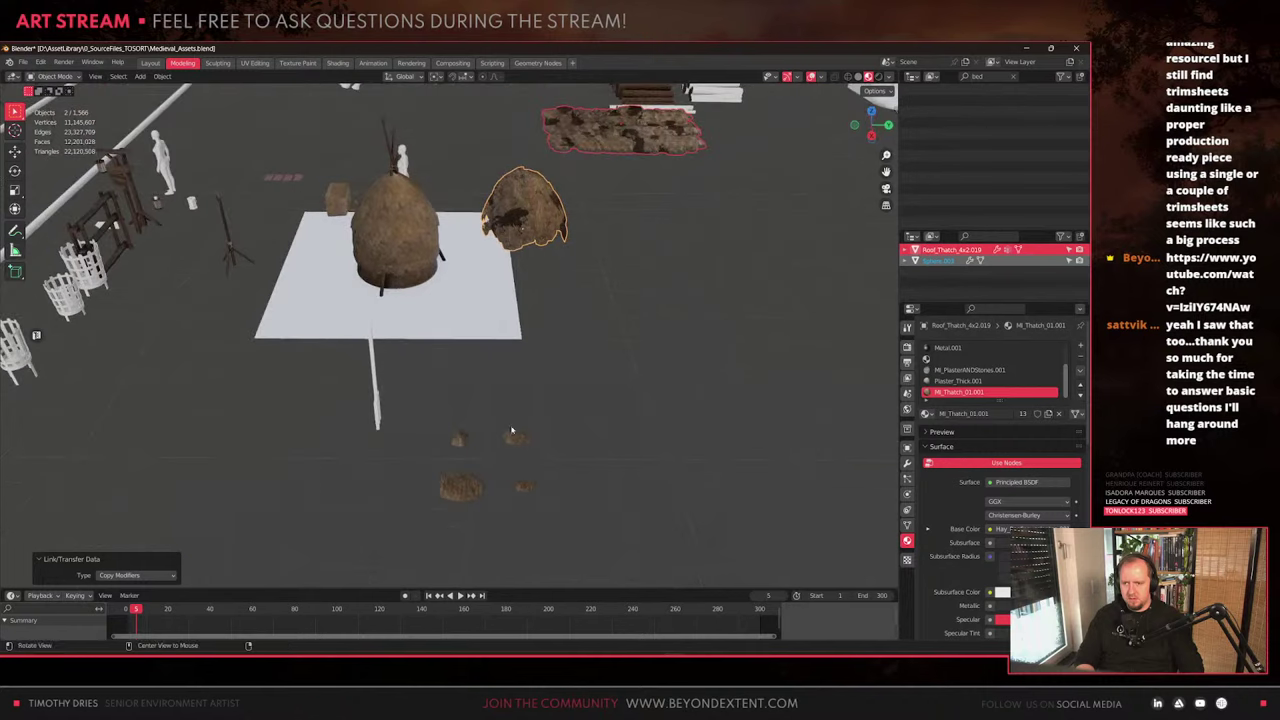
pyautogui.click(463, 482)
pyautogui.click(534, 230)
pyautogui.scroll(4, 538, 247)
pyautogui.press('KP_Decimal')
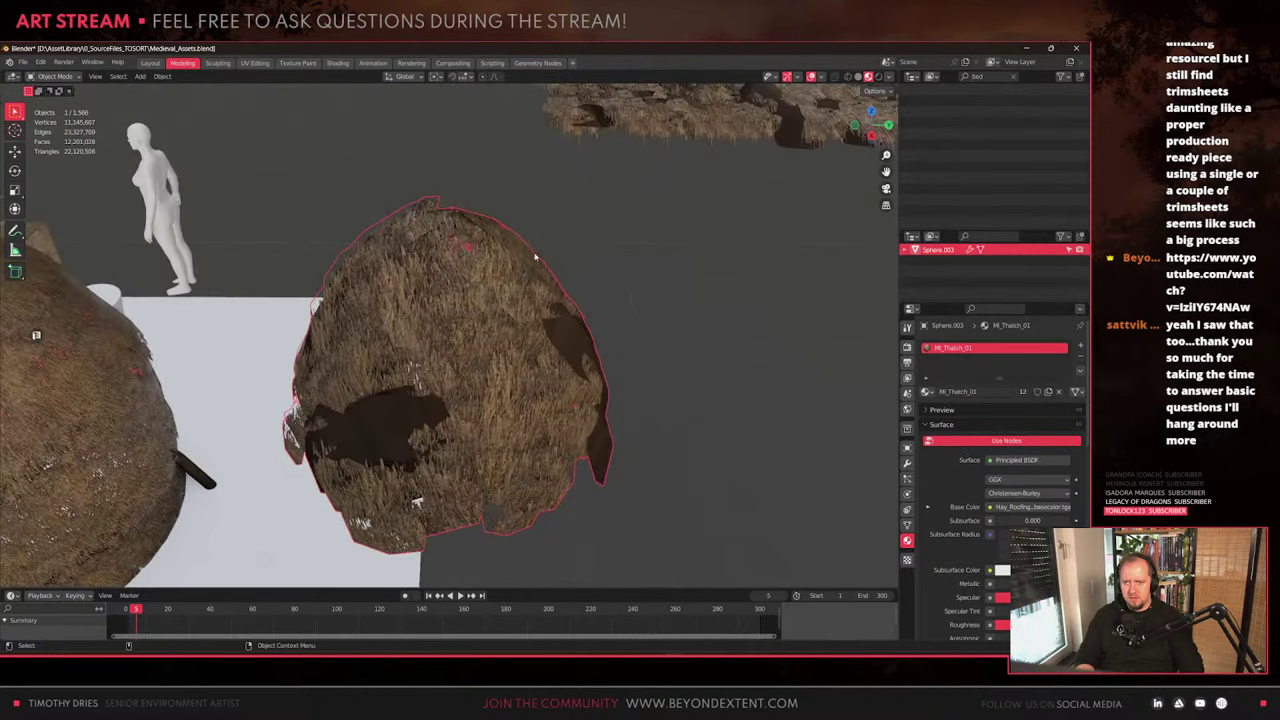
pyautogui.scroll(-1, 469, 394)
pyautogui.scroll(-4, 469, 394)
pyautogui.keyDown('shift'); pyautogui.moveTo(469, 394); pyautogui.dragTo(457, 211, button='middle'); pyautogui.keyUp('shift')
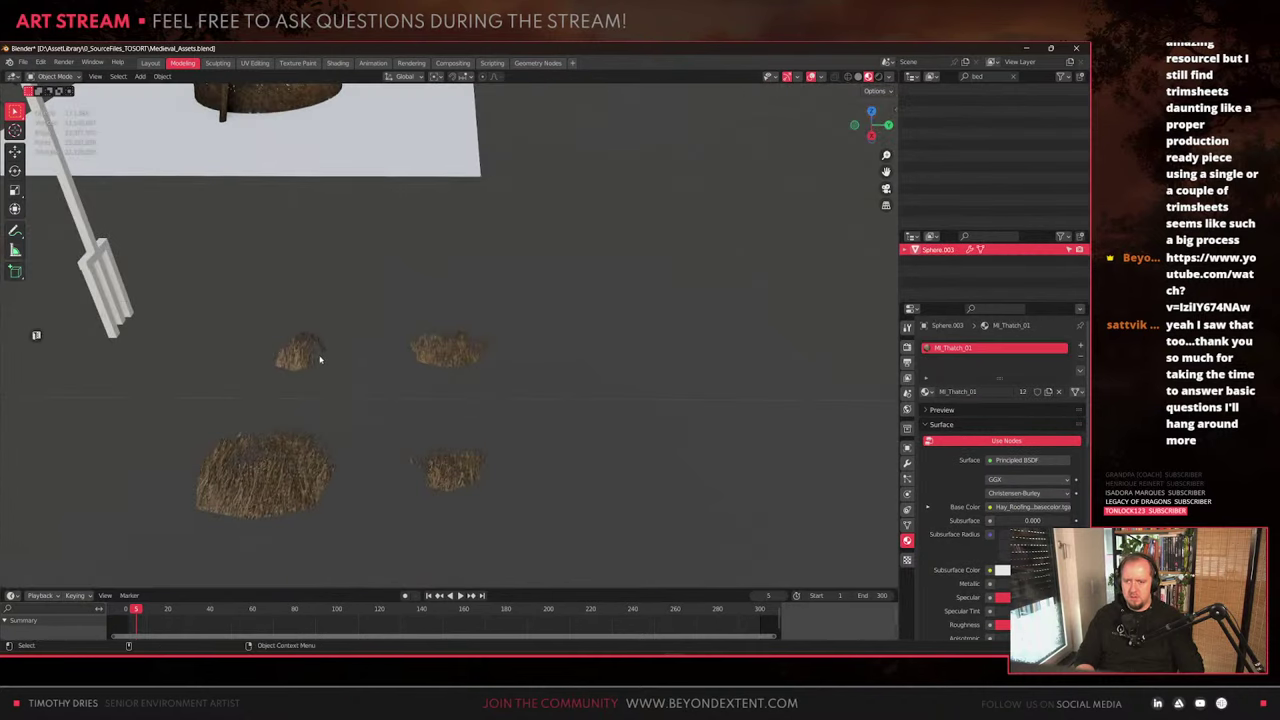
pyautogui.click(321, 358)
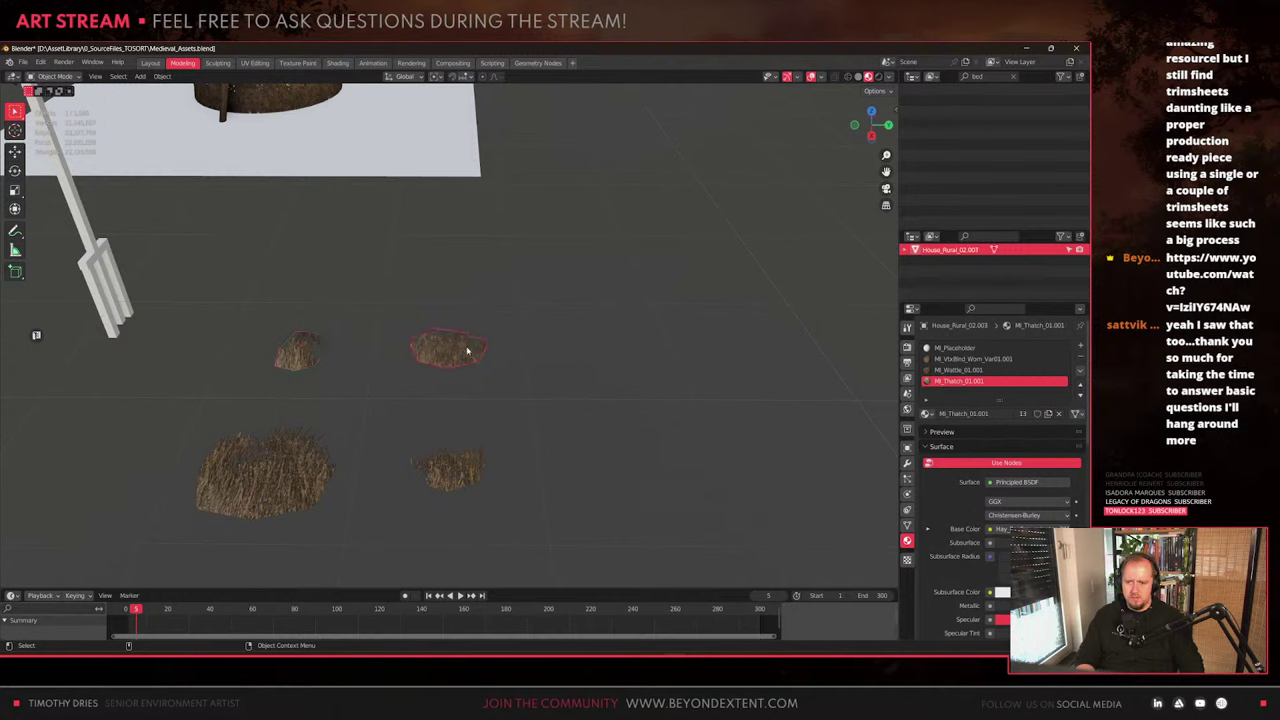
pyautogui.scroll(-5, 275, 515)
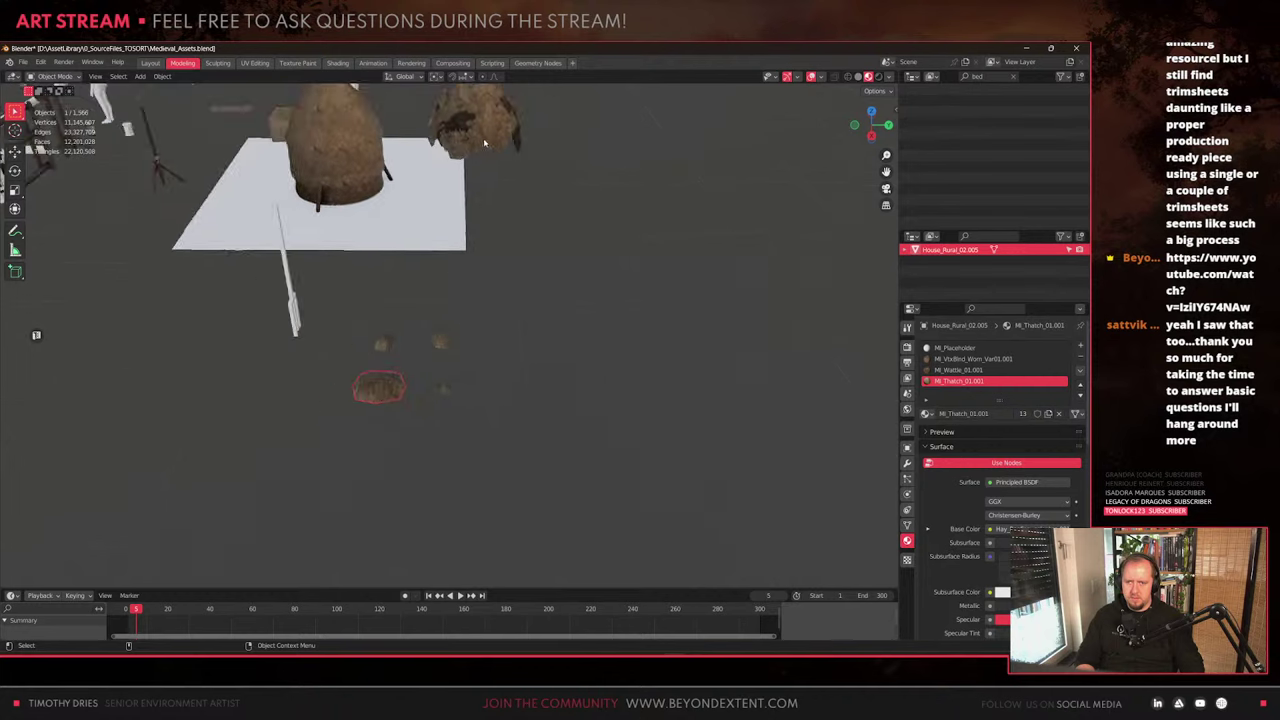
# Frame the scattered-thatch dome and inspect its hay coverage and gaps from several angles
pyautogui.keyDown('shift'); pyautogui.moveTo(434, 190); pyautogui.dragTo(455, 375, button='middle'); pyautogui.keyUp('shift')
pyautogui.click(471, 329)
pyautogui.press('KP_Decimal')
pyautogui.moveTo(451, 420); pyautogui.dragTo(475, 402, button='middle')
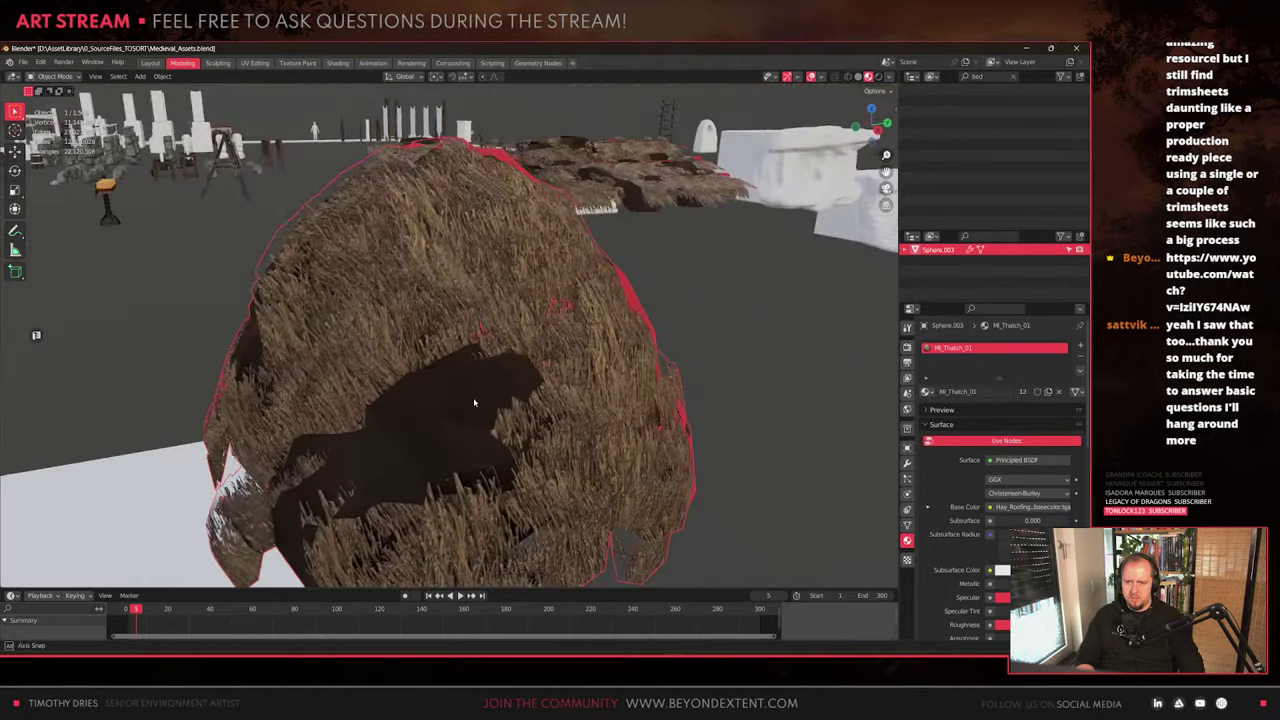
pyautogui.moveTo(591, 388); pyautogui.dragTo(598, 308, button='middle')
pyautogui.scroll(-4, 556, 391)
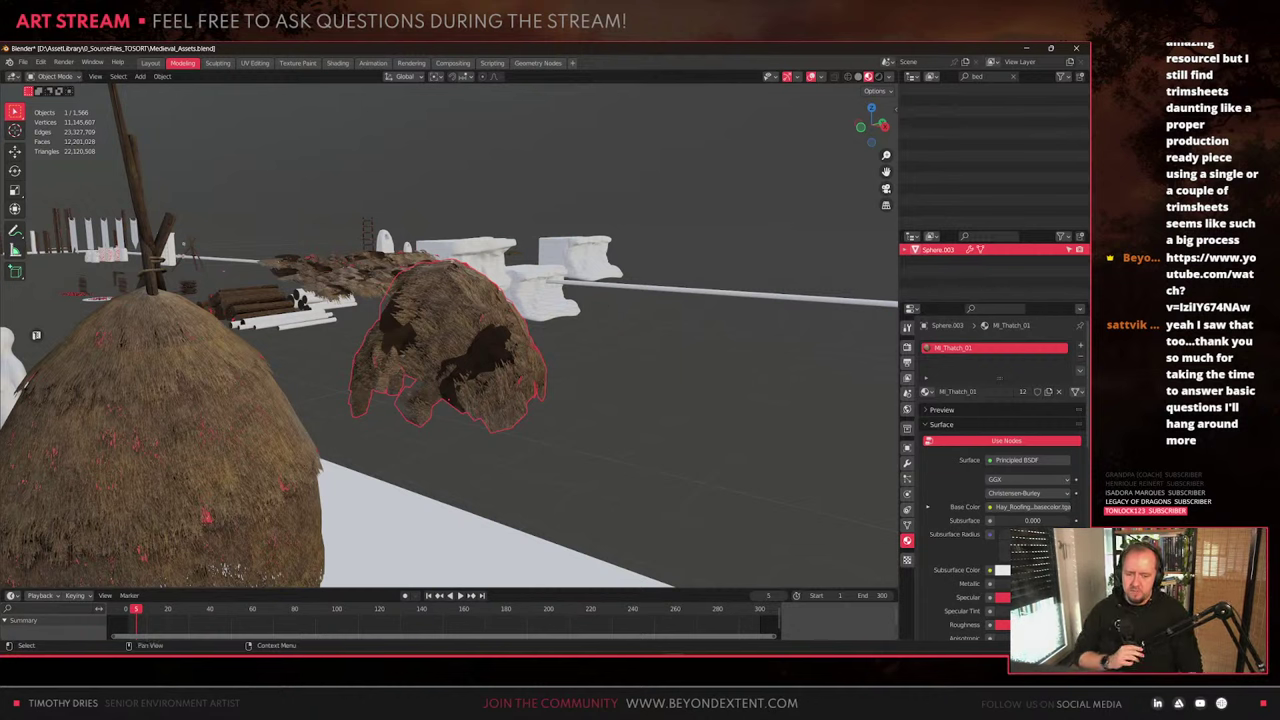
# Review the dome's Roof Creator V2 geometry nodes settings and check how the hay clumps are scattered
pyautogui.click(907, 526)
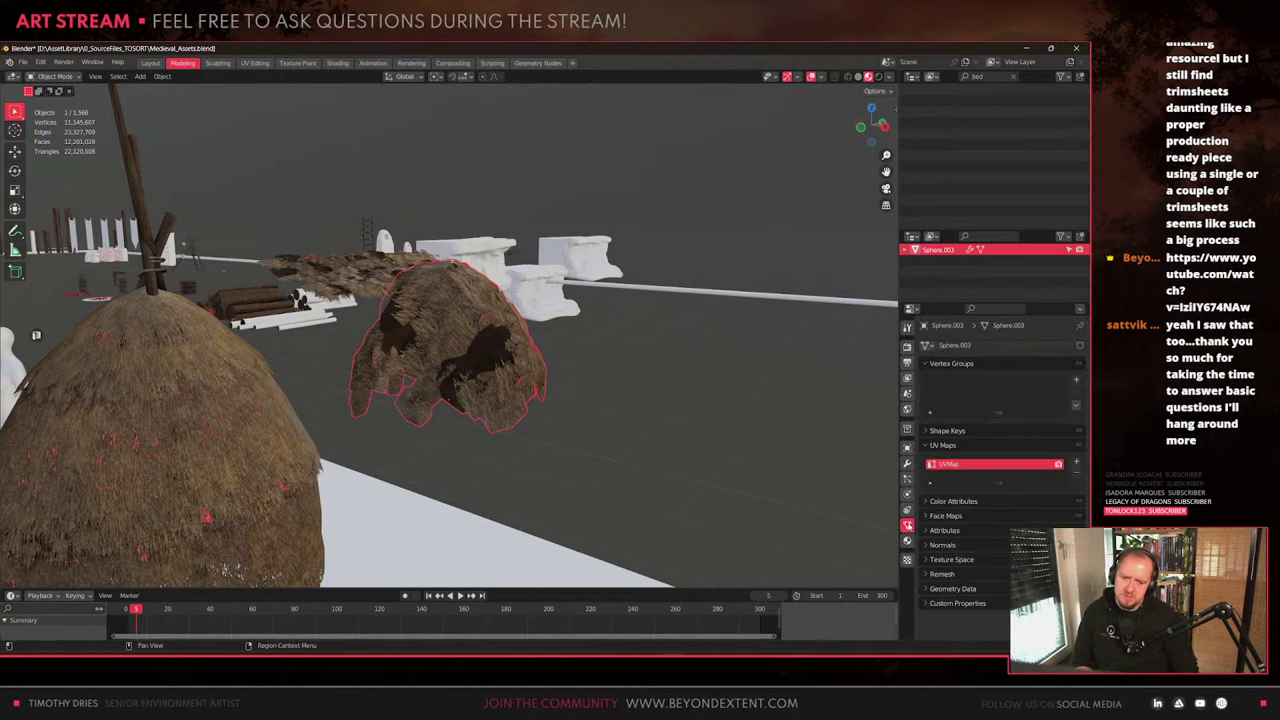
pyautogui.click(907, 464)
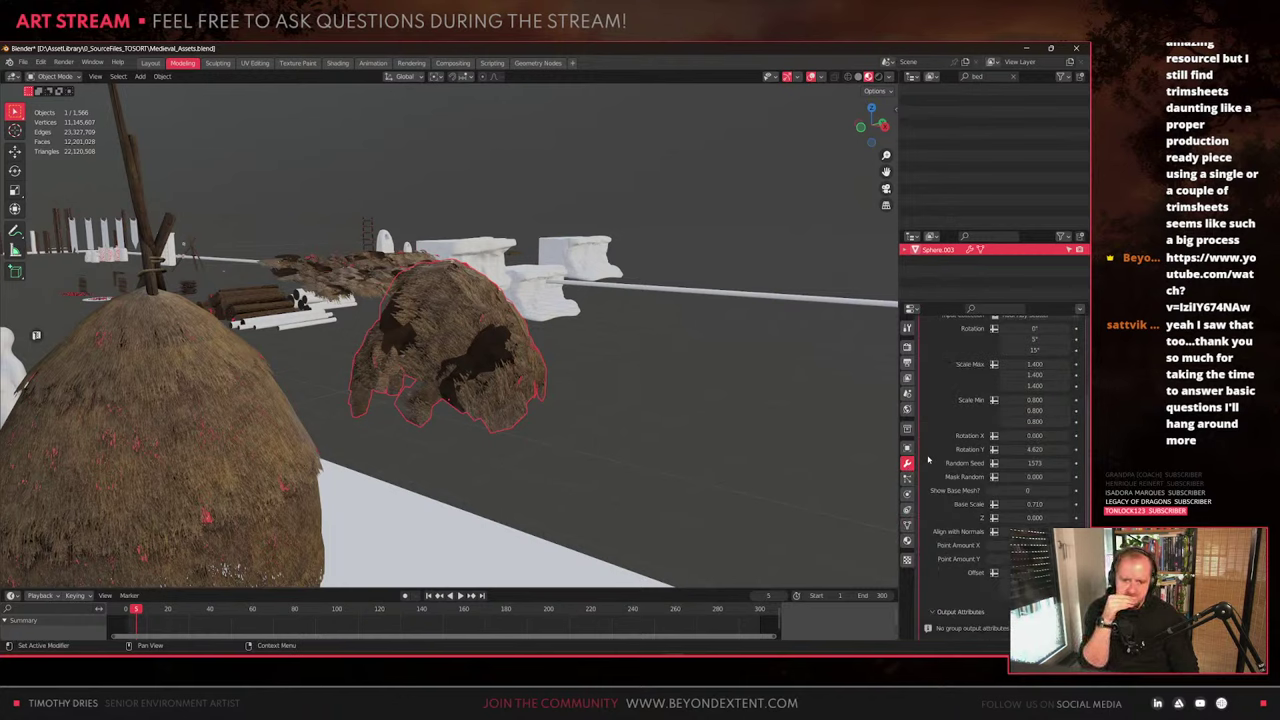
pyautogui.scroll(2, 928, 459)
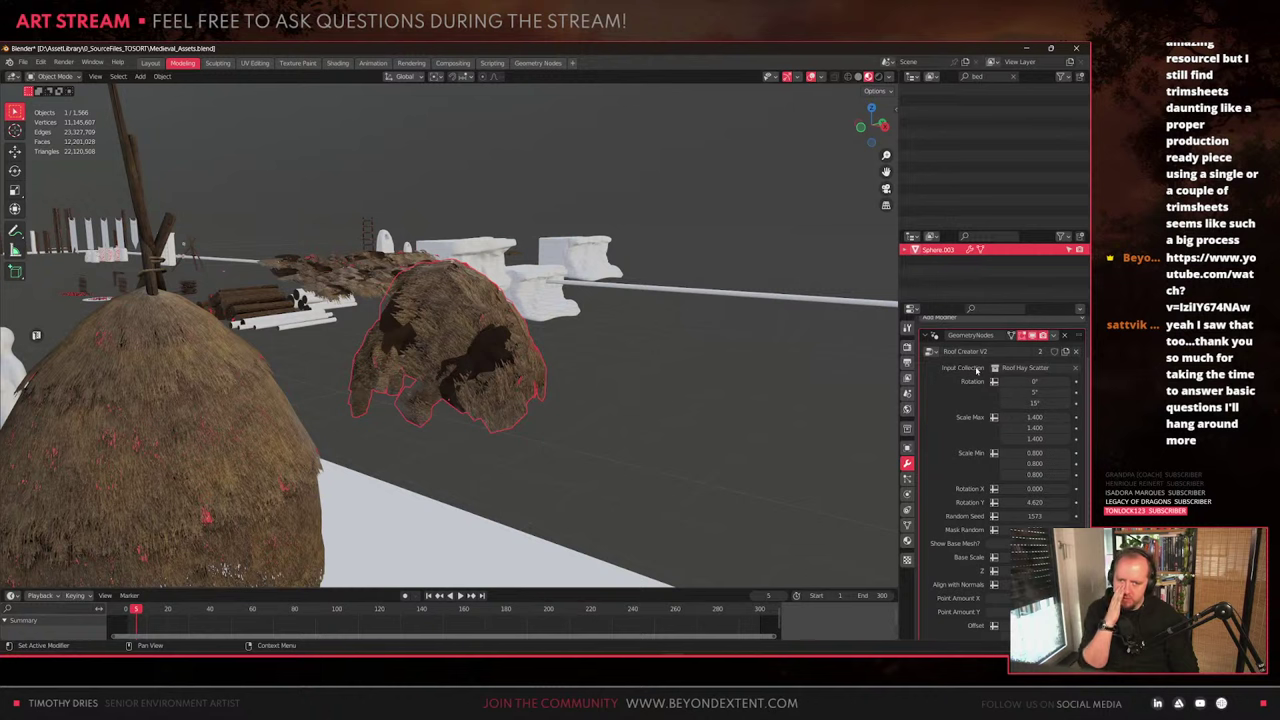
pyautogui.scroll(-2, 944, 405)
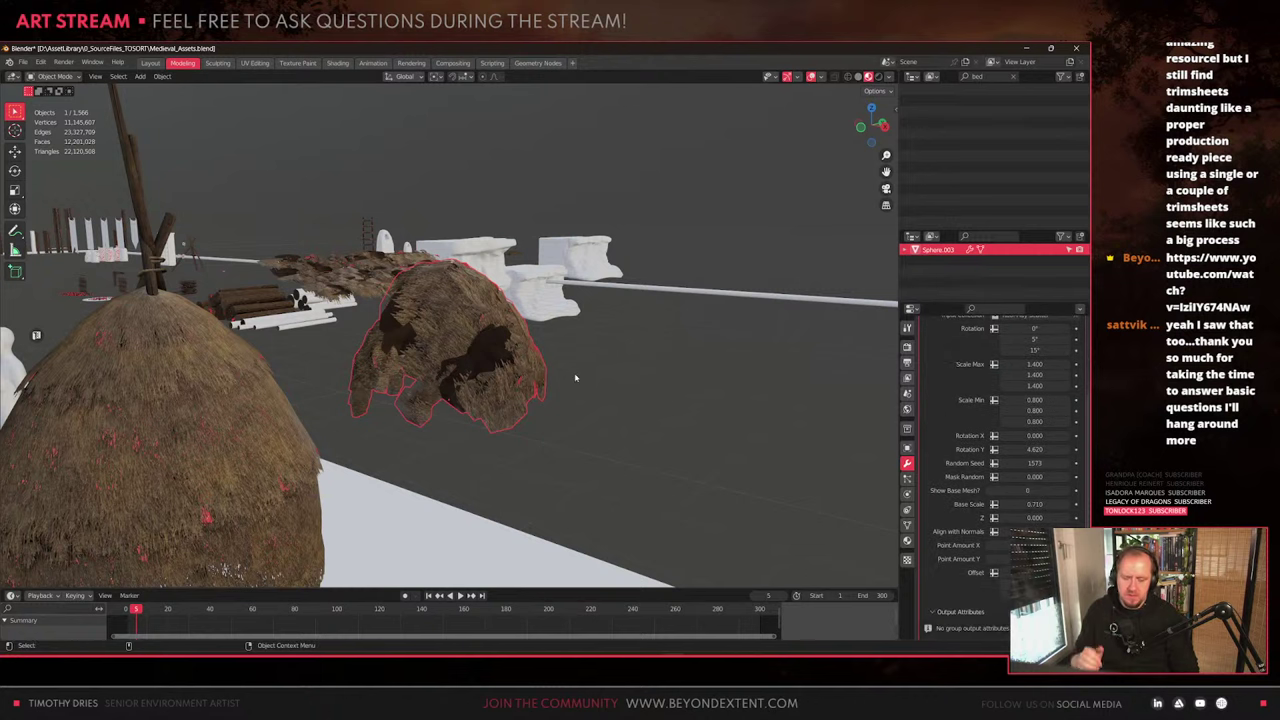
pyautogui.moveTo(527, 358); pyautogui.dragTo(467, 420, button='middle')
pyautogui.scroll(5, 566, 374)
pyautogui.moveTo(566, 374); pyautogui.dragTo(467, 361, button='middle')
pyautogui.scroll(-3, 466, 361)
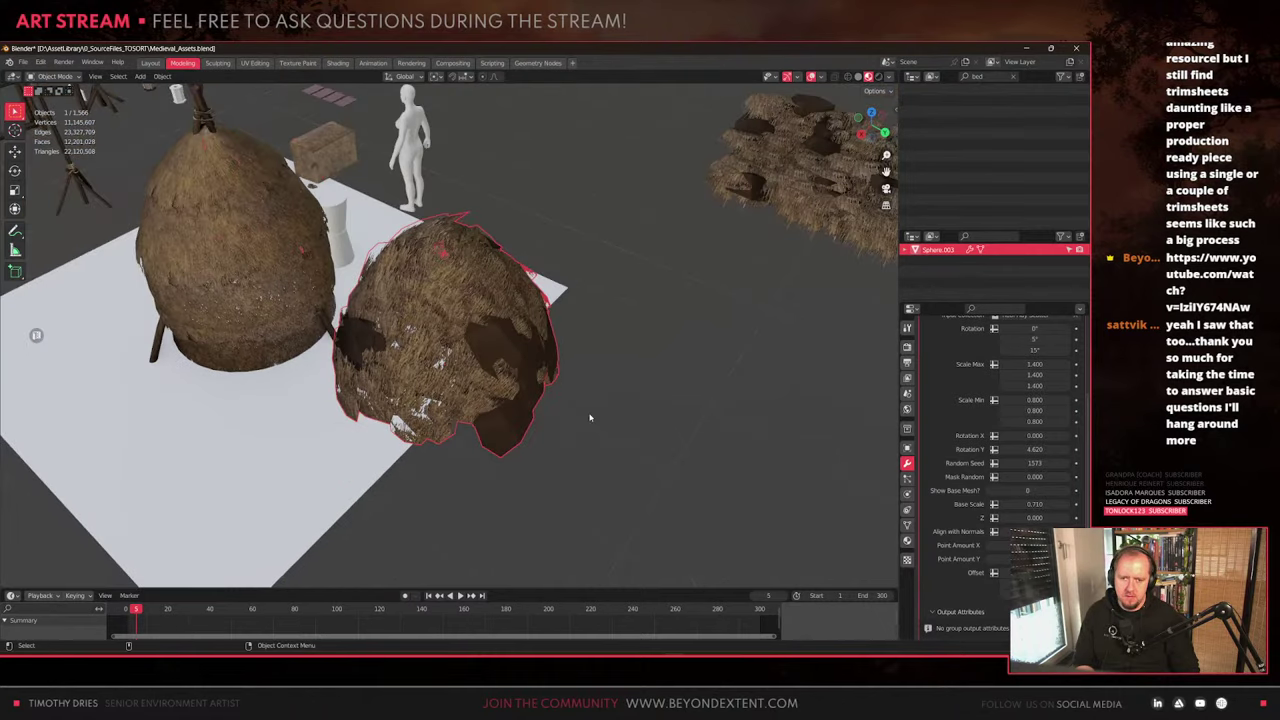
# Try a different Rotation X value for the dome's scattered hay, and undo the change
pyautogui.scroll(2, 590, 418)
pyautogui.moveTo(1035, 435)
pyautogui.mouseDown()
pyautogui.moveTo(1062, 435)
pyautogui.moveTo(1030, 435)
pyautogui.mouseUp()
pyautogui.hotkey('ctrl', 'z')
pyautogui.scroll(-5, 520, 378)
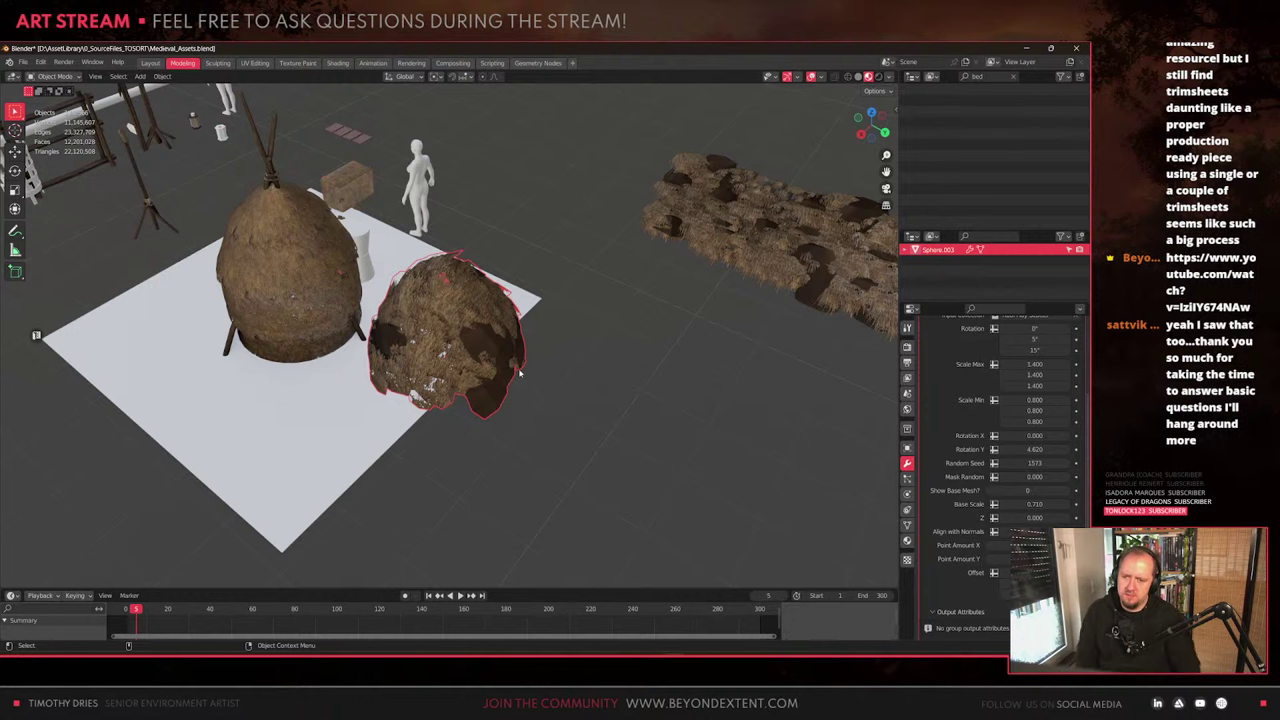
# Compare the scattered-thatch dome with the layered haystack at different distances and angles
pyautogui.moveTo(519, 373); pyautogui.dragTo(529, 400, button='middle')
pyautogui.scroll(3, 525, 390)
pyautogui.scroll(-3, 500, 360)
pyautogui.moveTo(480, 350); pyautogui.dragTo(552, 362, button='middle')
pyautogui.scroll(-3, 551, 374)
pyautogui.scroll(2, 552, 362)
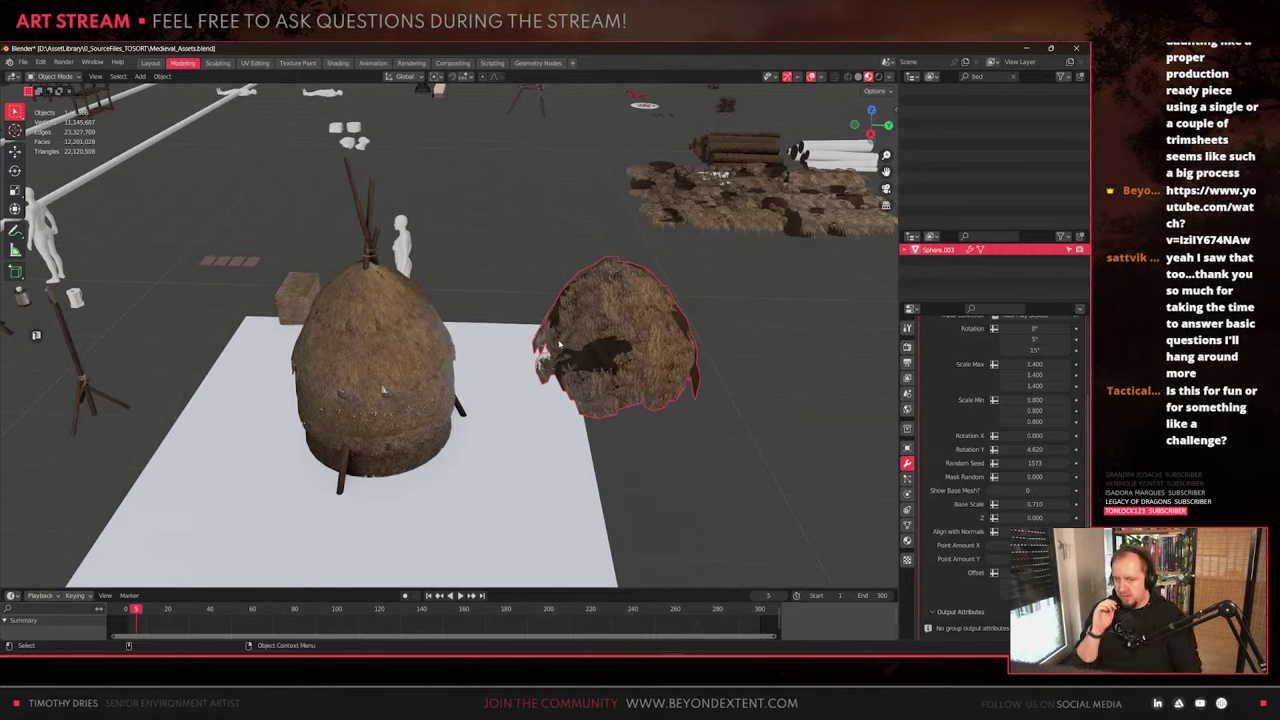
pyautogui.scroll(-2, 553, 329)
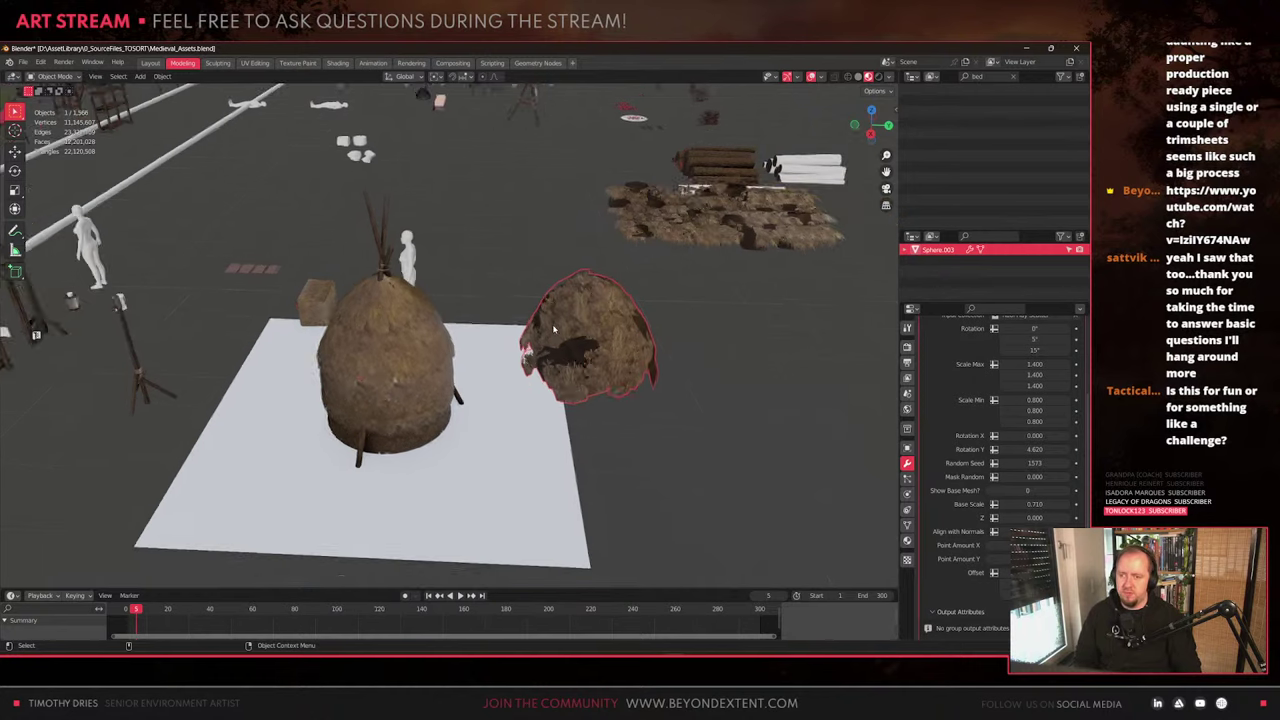
pyautogui.scroll(2, 553, 329)
pyautogui.scroll(-2, 553, 329)
pyautogui.keyDown('alt'); pyautogui.moveTo(553, 329); pyautogui.dragTo(535, 373); pyautogui.keyUp('alt')
# Select the original haystack shell and inspect it from all around beside the scattered version
pyautogui.click(400, 369)
pyautogui.scroll(3, 410, 363)
pyautogui.press('KP_Decimal')
pyautogui.moveTo(535, 373); pyautogui.dragTo(412, 377, button='middle')
pyautogui.scroll(-5, 519, 381)
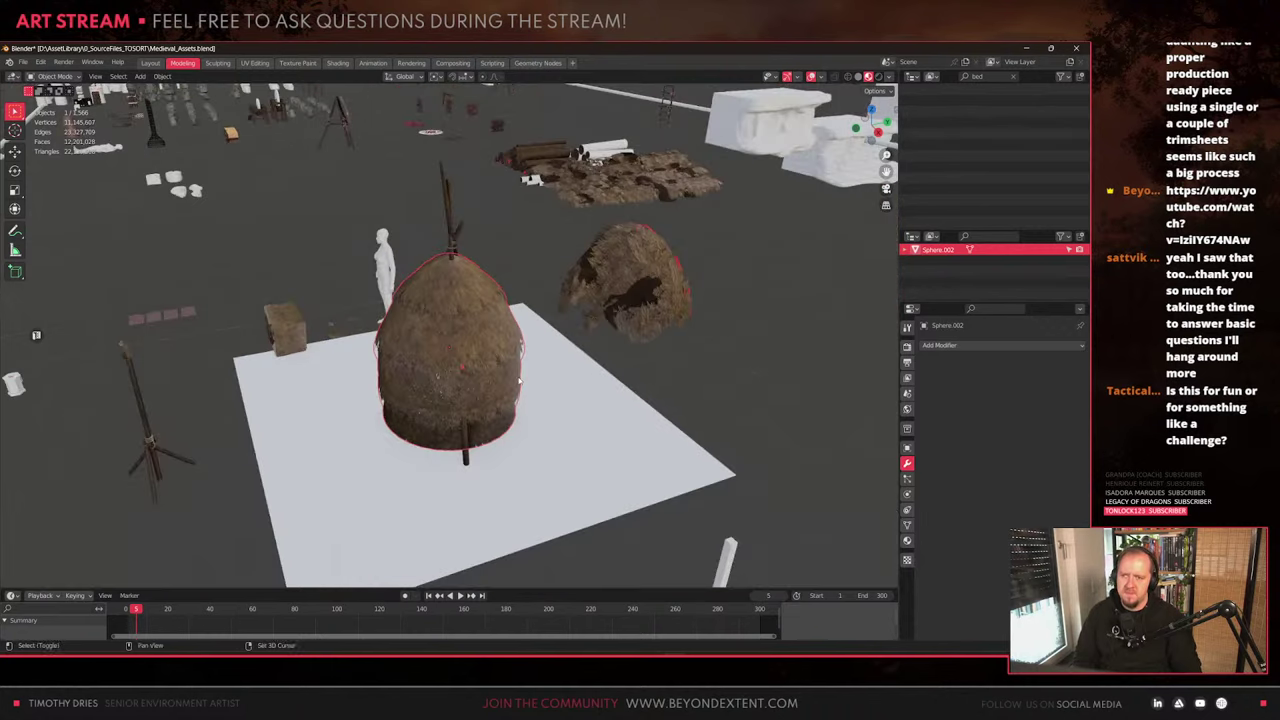
pyautogui.scroll(2, 505, 395)
pyautogui.keyDown('alt'); pyautogui.moveTo(480, 396); pyautogui.dragTo(528, 391); pyautogui.keyUp('alt')
pyautogui.scroll(3, 526, 386)
pyautogui.moveTo(523, 383); pyautogui.dragTo(502, 398, button='middle')
pyautogui.scroll(-4, 445, 358)
# Select the scattered-thatch dome and read through its scatter rotation, scale, seed and point amount settings
pyautogui.click(426, 379)
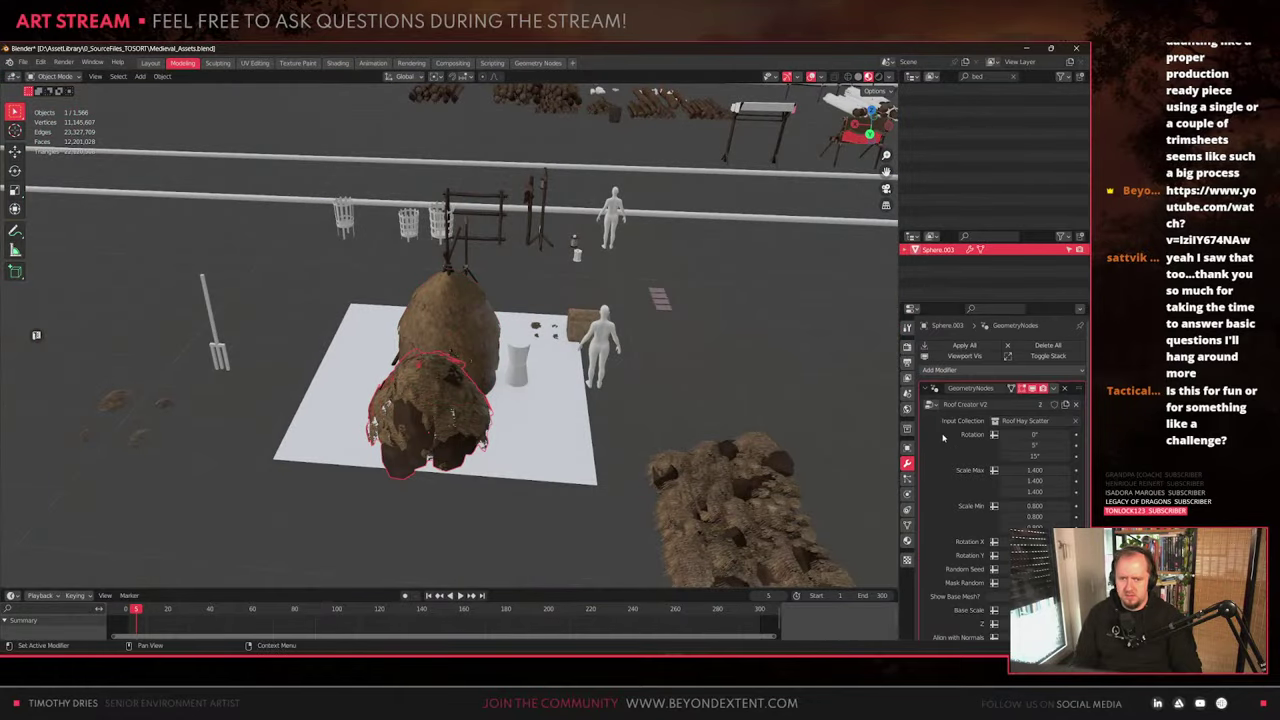
pyautogui.scroll(-6, 951, 438)
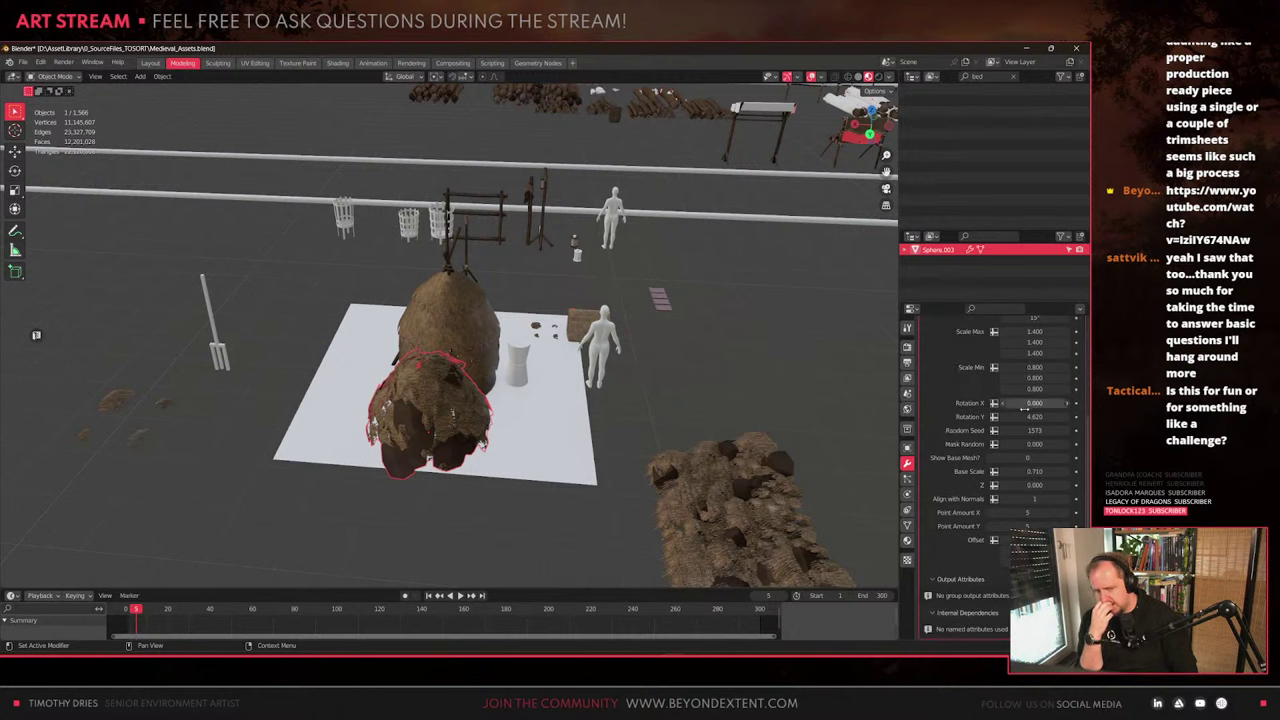
pyautogui.scroll(3, 975, 453)
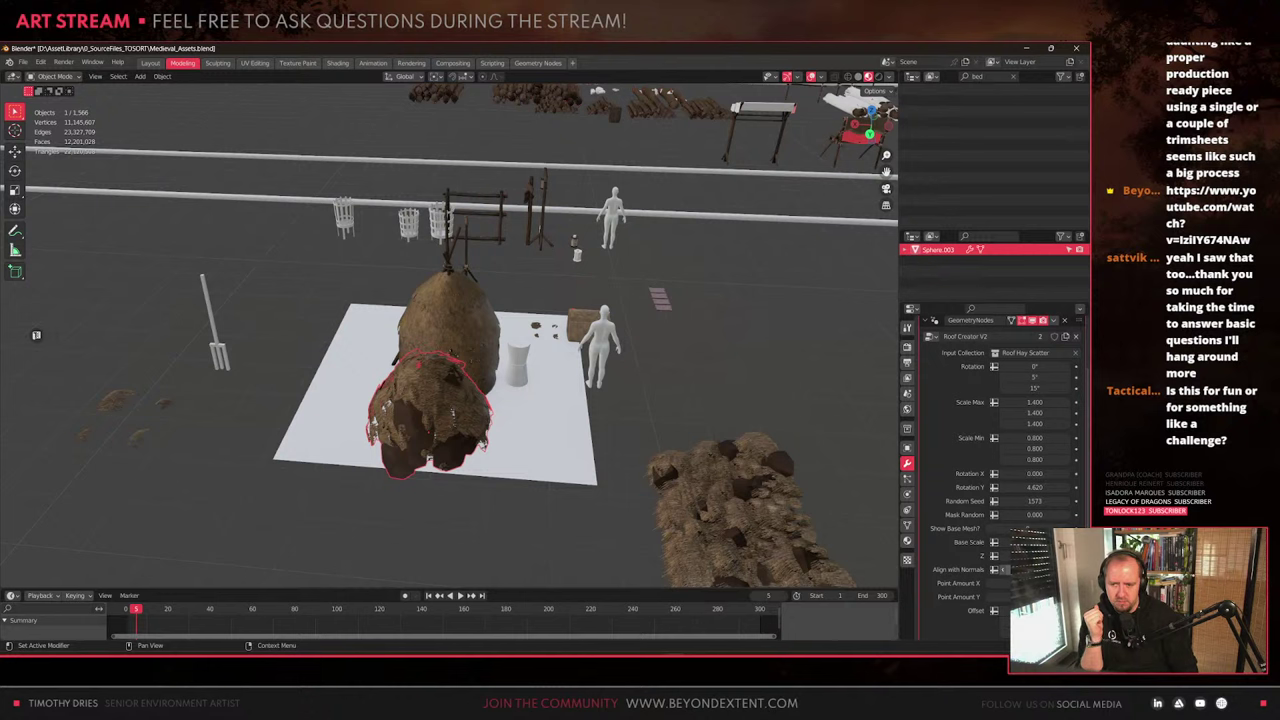
pyautogui.scroll(4, 418, 482)
pyautogui.scroll(-4, 411, 489)
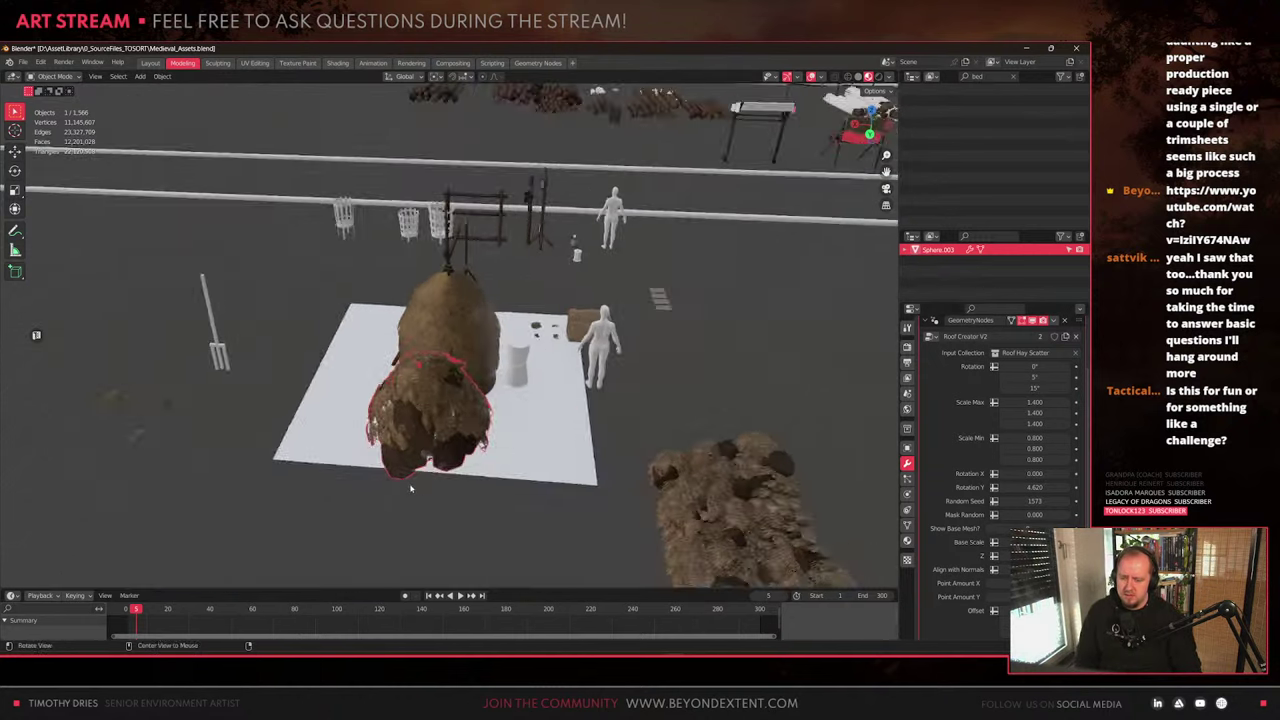
# Try flaring the scattered-thatch dome by scaling a lower edge loop horizontally to about 1.69 with proportional editing, and undo it
pyautogui.moveTo(410, 488); pyautogui.dragTo(446, 460, button='middle')
pyautogui.scroll(4, 591, 369)
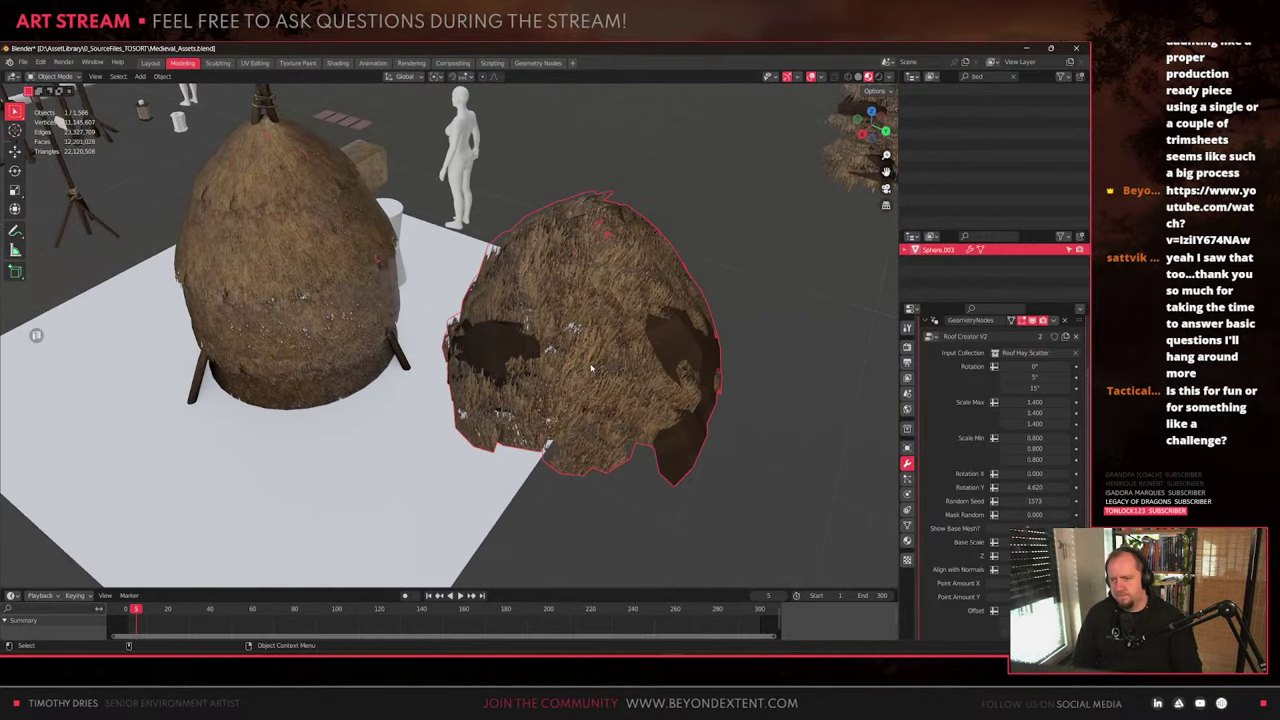
pyautogui.press('Tab')
pyautogui.moveTo(591, 368); pyautogui.dragTo(636, 390, button='middle')
pyautogui.keyDown('shift'); pyautogui.moveTo(636, 390); pyautogui.dragTo(435, 350, button='middle'); pyautogui.keyUp('shift')
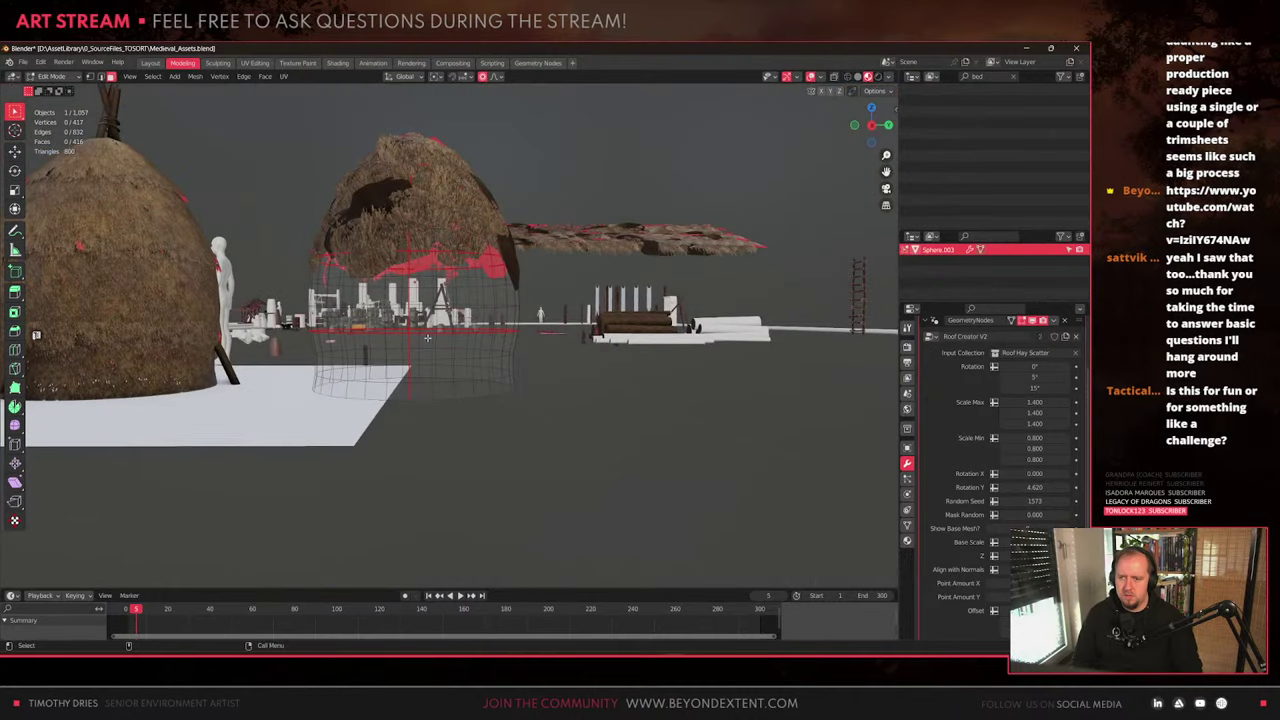
pyautogui.scroll(2, 450, 402)
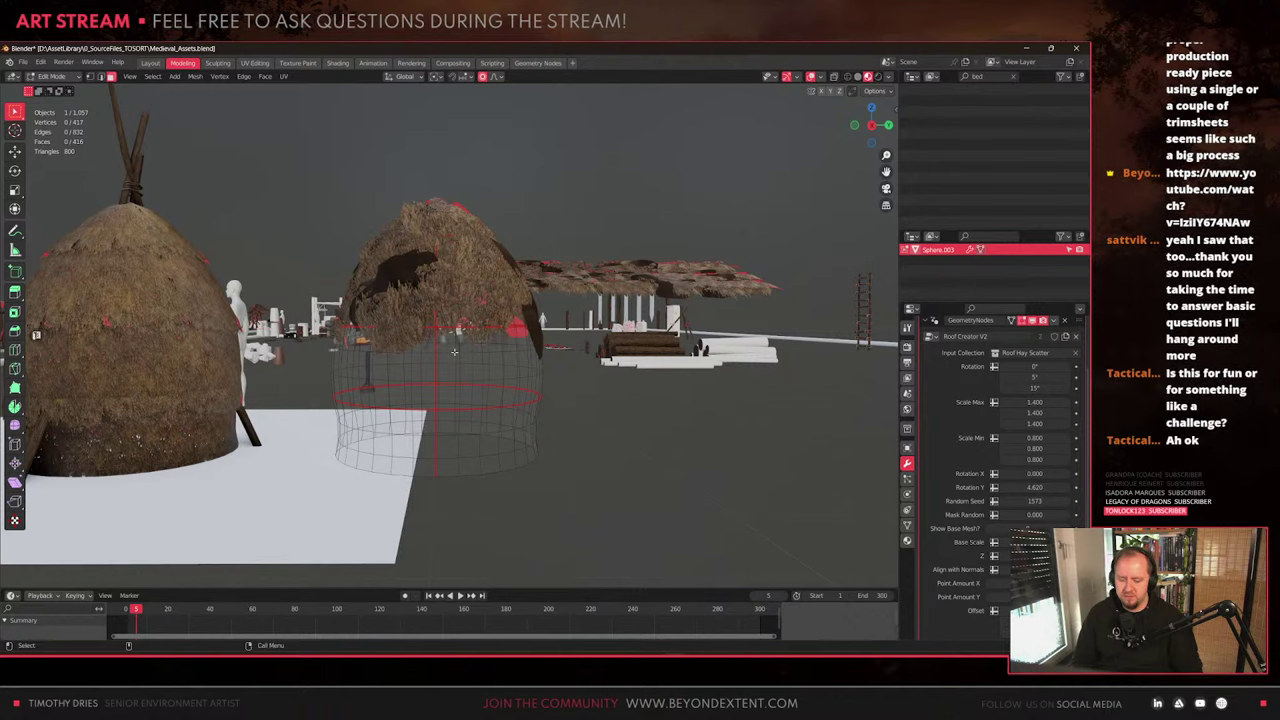
pyautogui.scroll(2, 517, 465)
pyautogui.press('s')
pyautogui.hotkey('shift', 'z')
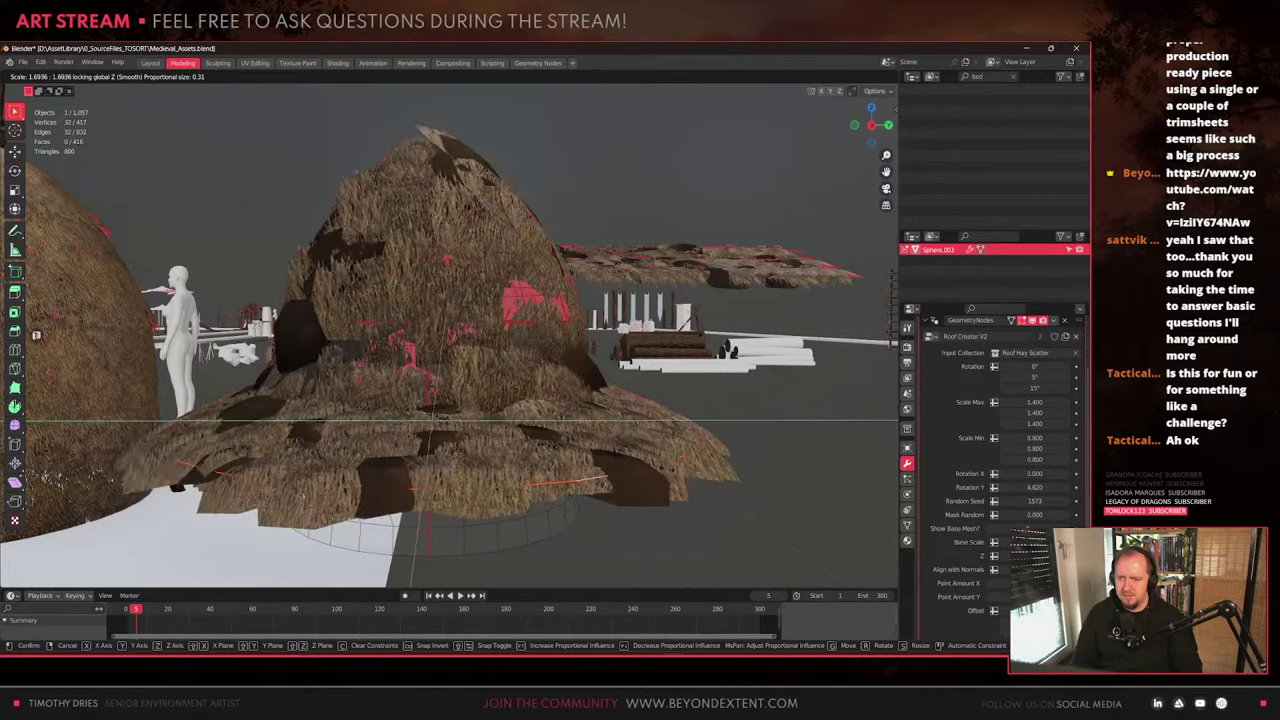
pyautogui.click(555, 388)
pyautogui.moveTo(555, 388); pyautogui.dragTo(517, 378, button='middle')
pyautogui.scroll(-2, 543, 356)
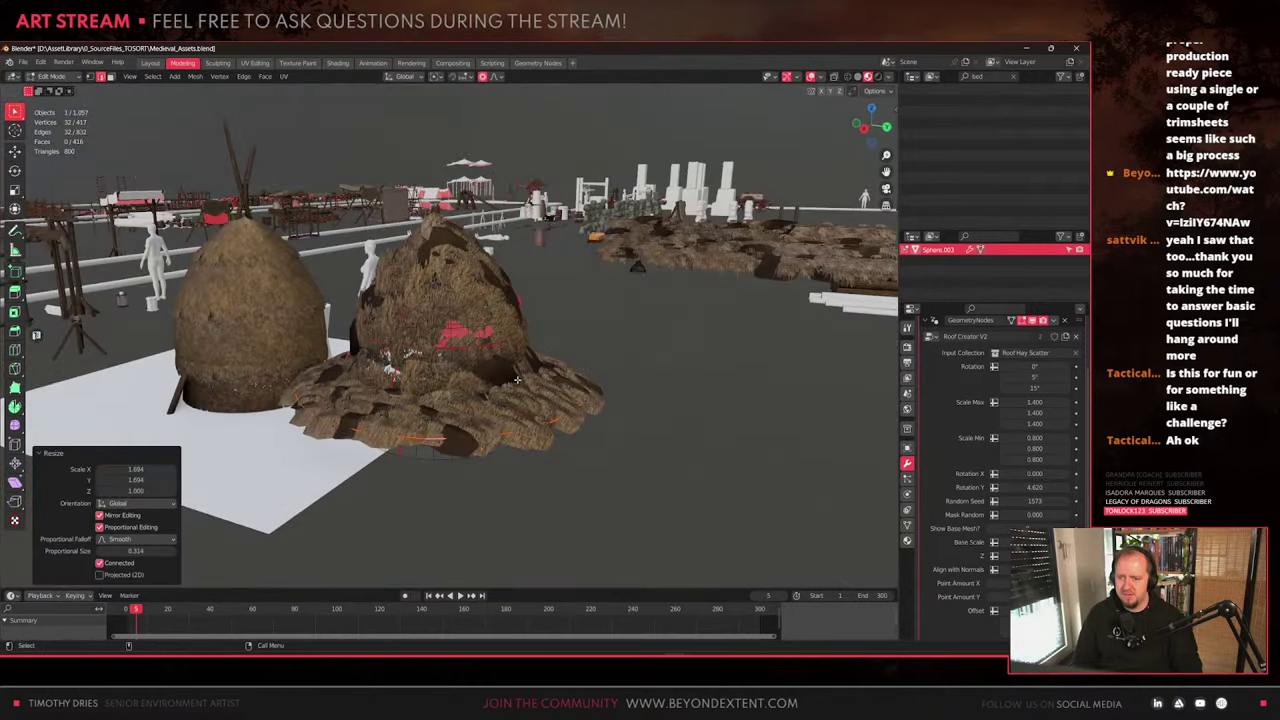
pyautogui.hotkey('ctrl', 'z')
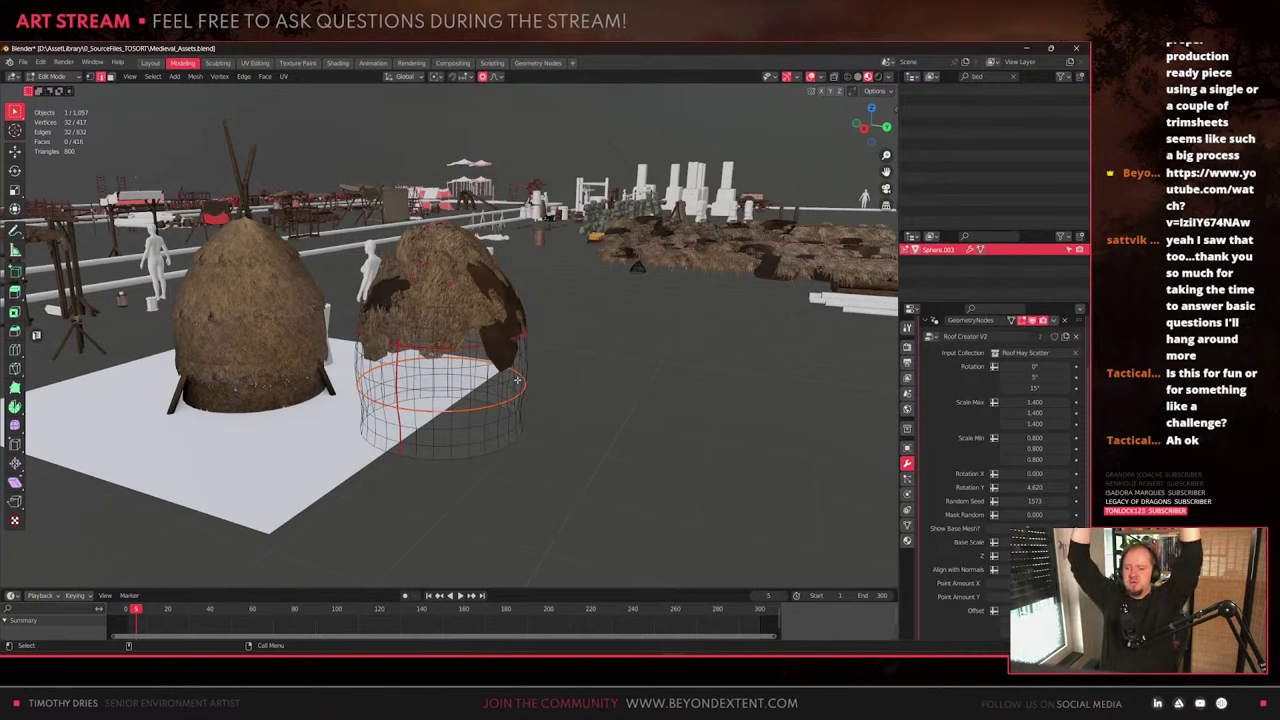
# Try widening the dome's skirt by scaling two lower edge loops horizontally to about 1.47 with proportional editing
pyautogui.scroll(3, 457, 489)
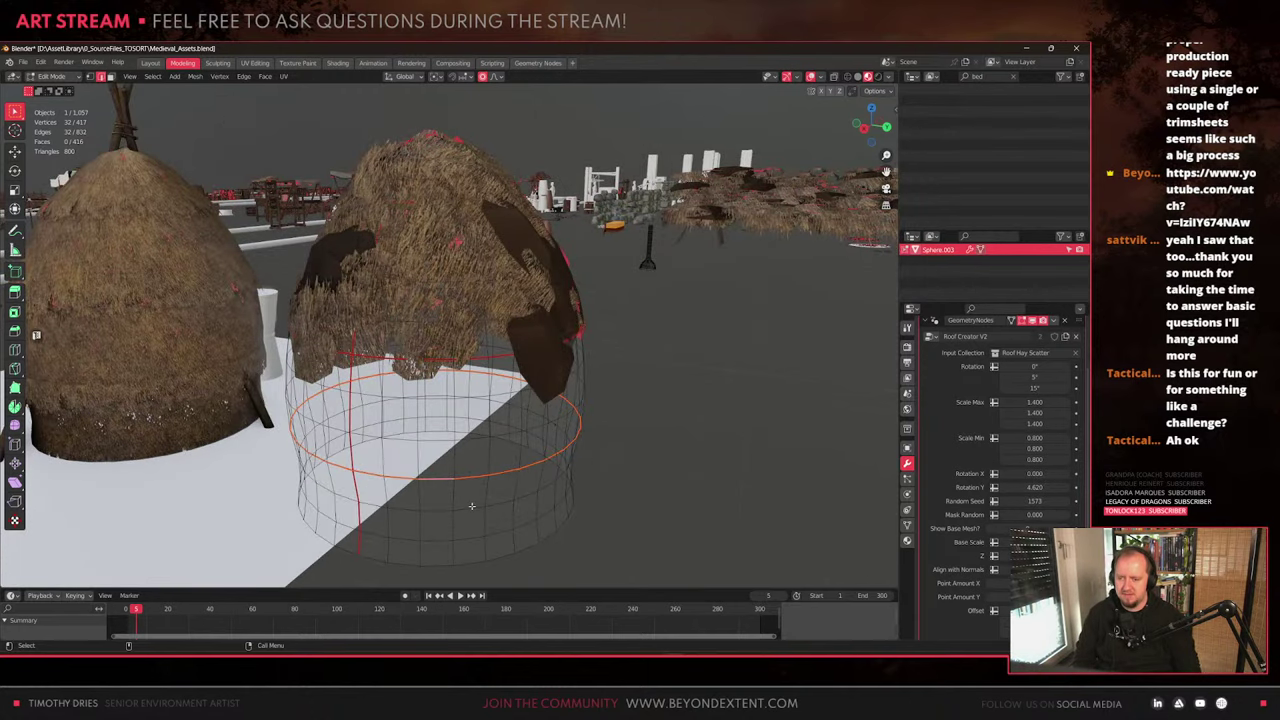
pyautogui.press('s')
pyautogui.hotkey('shift', 'z')
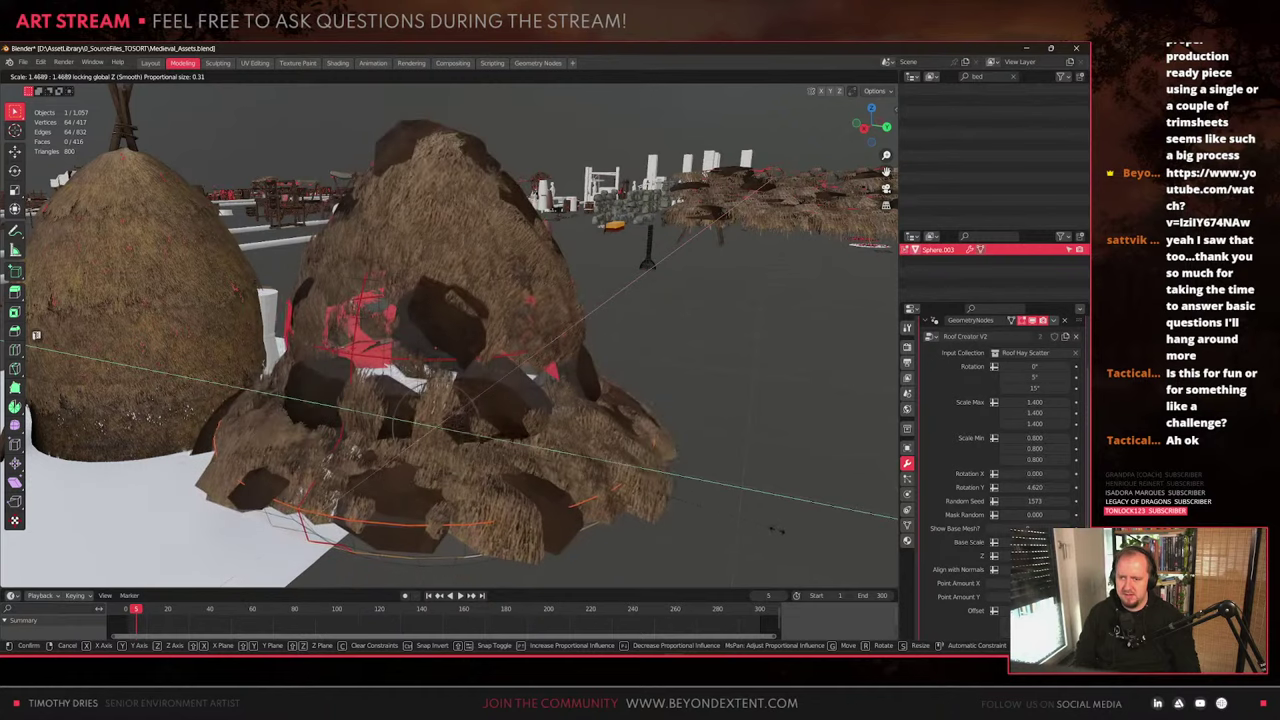
pyautogui.click(775, 530)
pyautogui.moveTo(775, 530); pyautogui.dragTo(643, 472, button='middle')
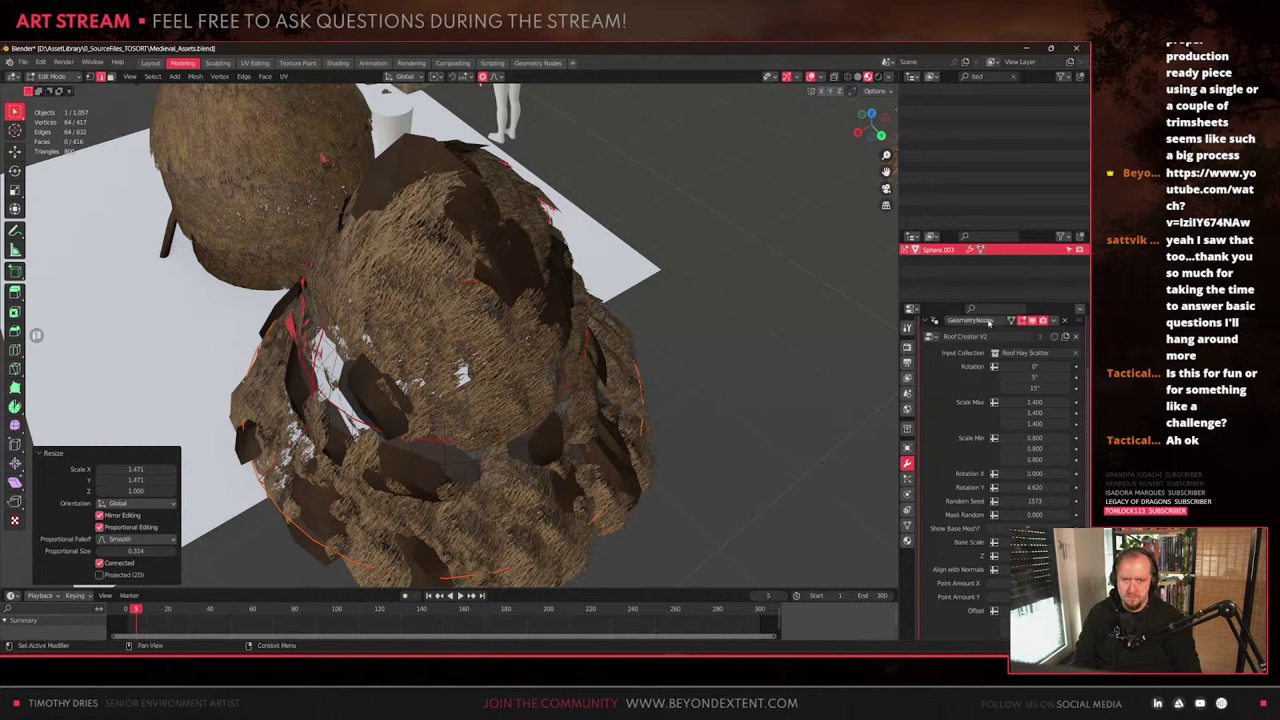
# Try applying the GeometryNodes modifier on the flared dome, check the mesh in edit mode, and undo the application
pyautogui.scroll(2, 975, 330)
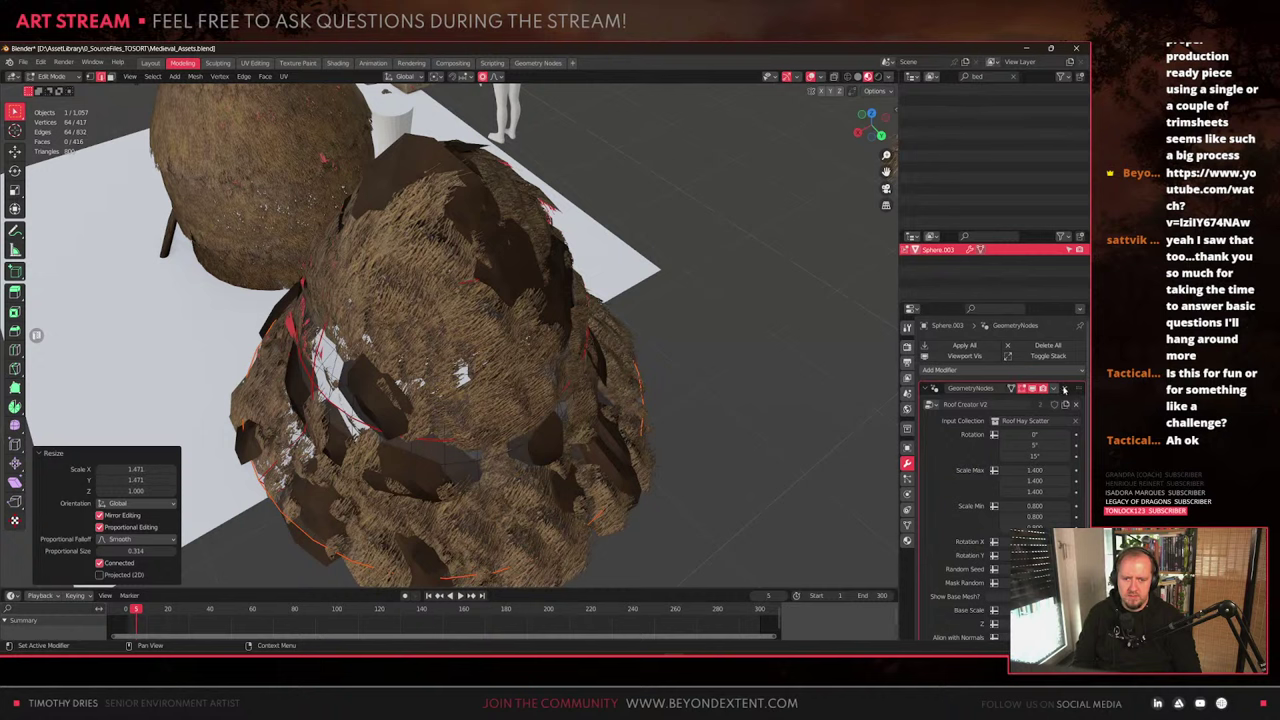
pyautogui.click(1064, 389)
pyautogui.press('Tab')
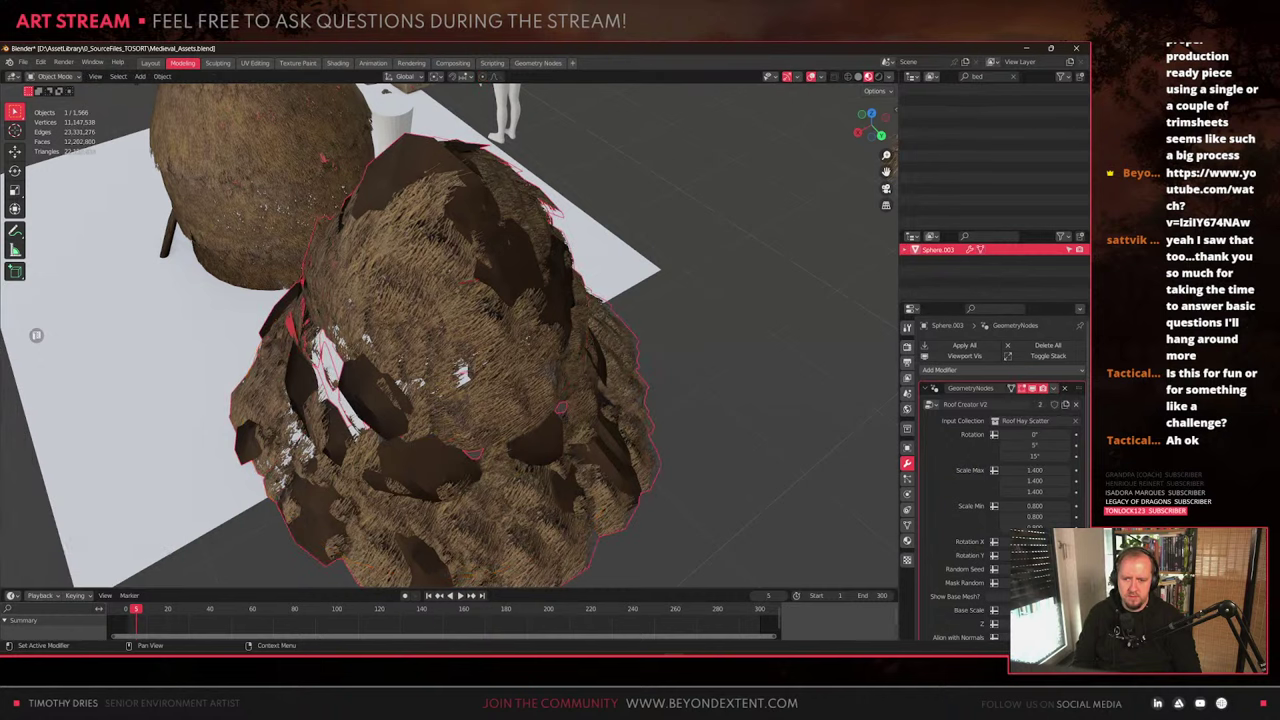
pyautogui.click(1055, 389)
pyautogui.click(1031, 402)
pyautogui.moveTo(455, 355); pyautogui.dragTo(510, 361, button='middle')
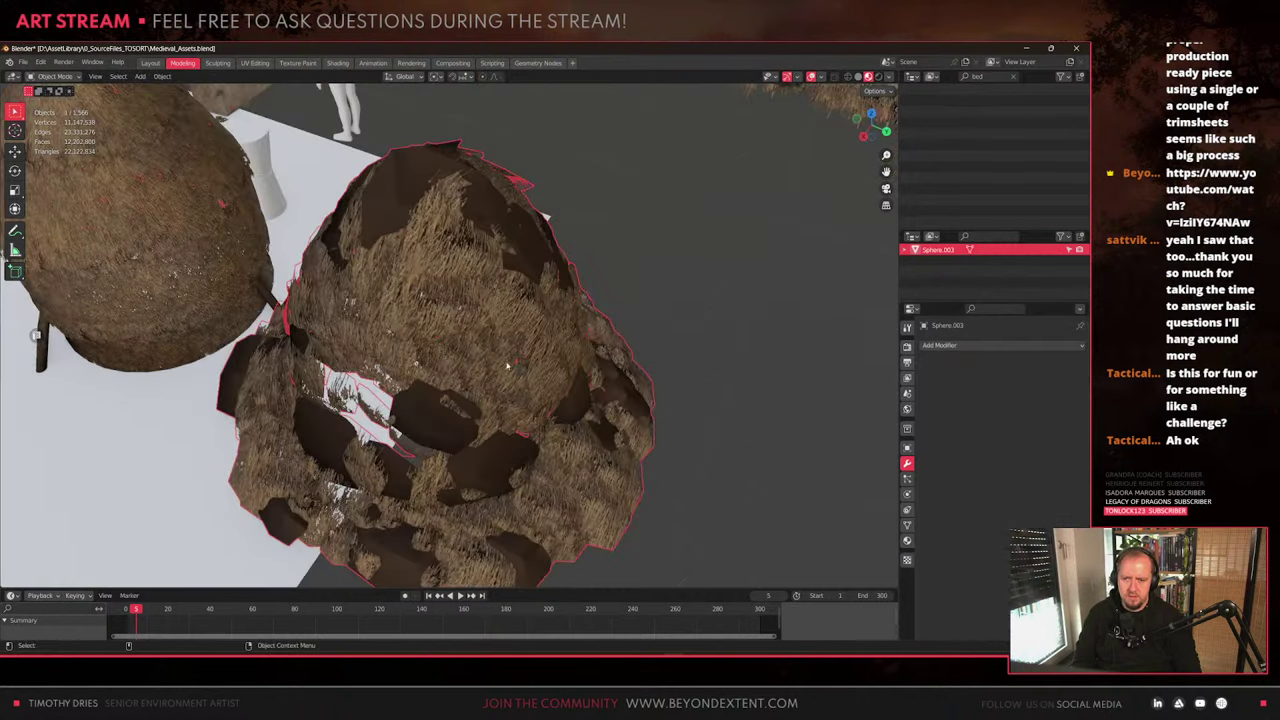
pyautogui.press('Tab')
pyautogui.press('Tab')
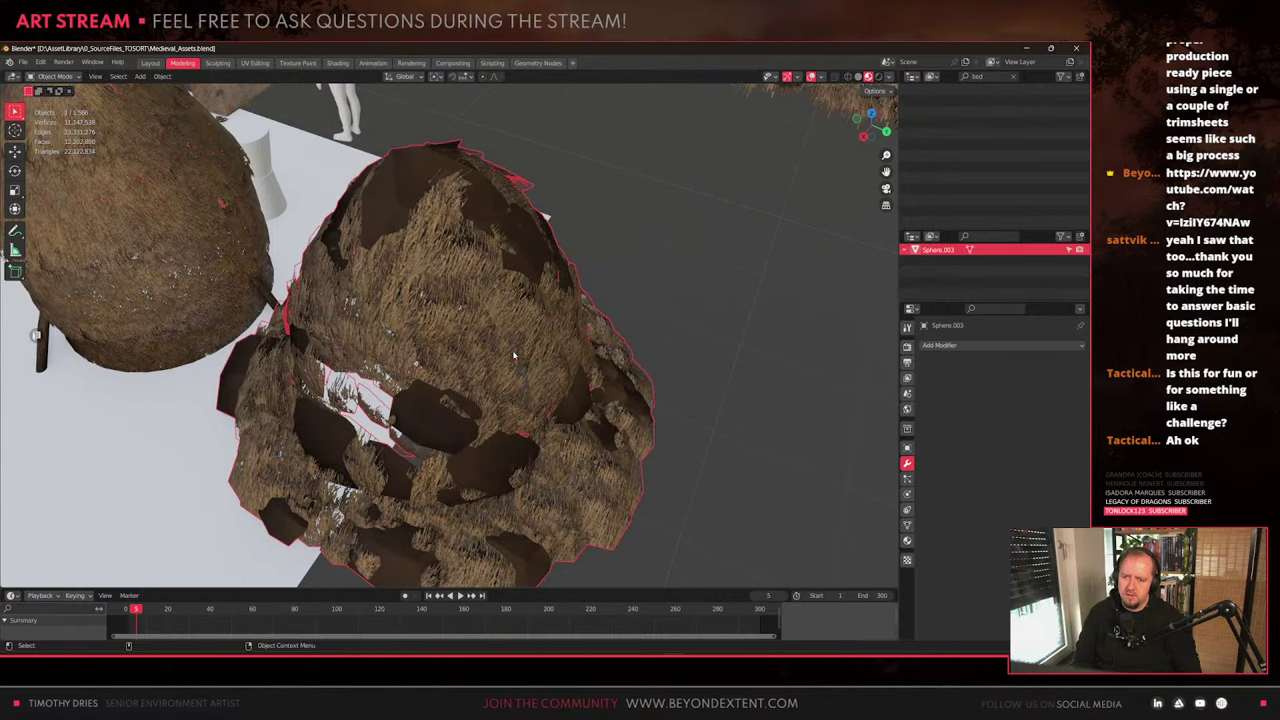
pyautogui.scroll(-3, 513, 355)
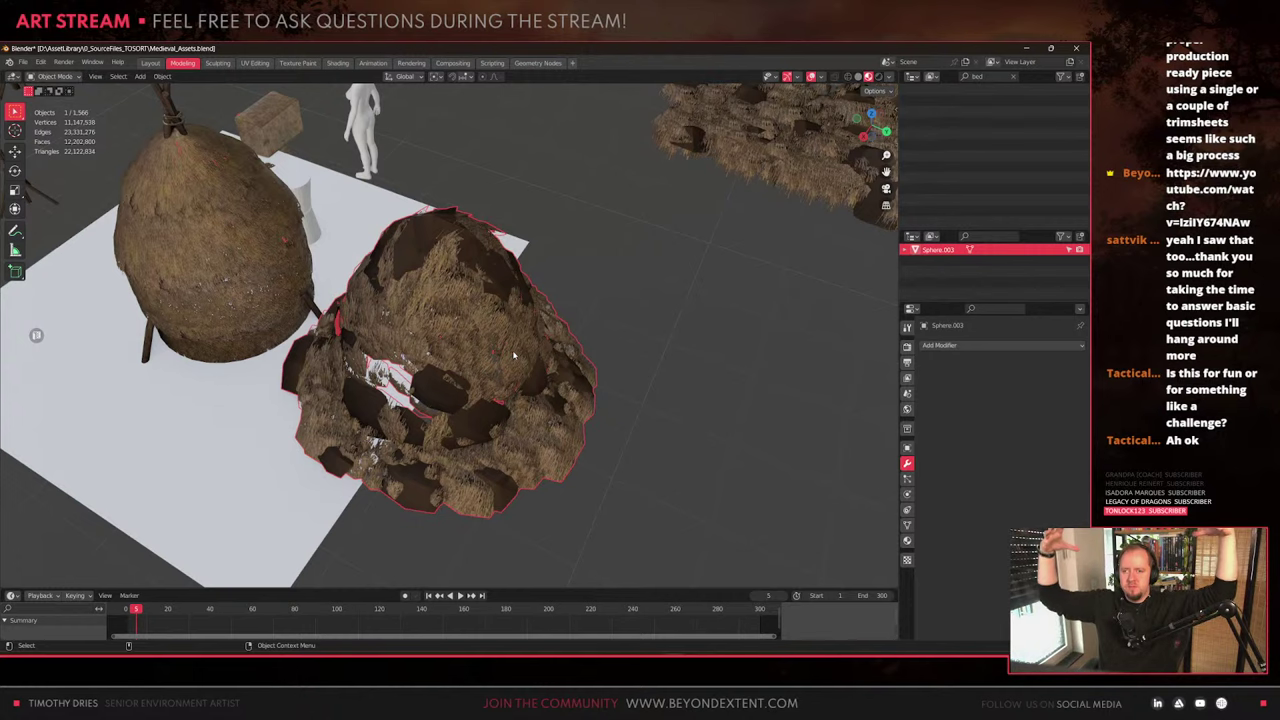
pyautogui.press('Tab')
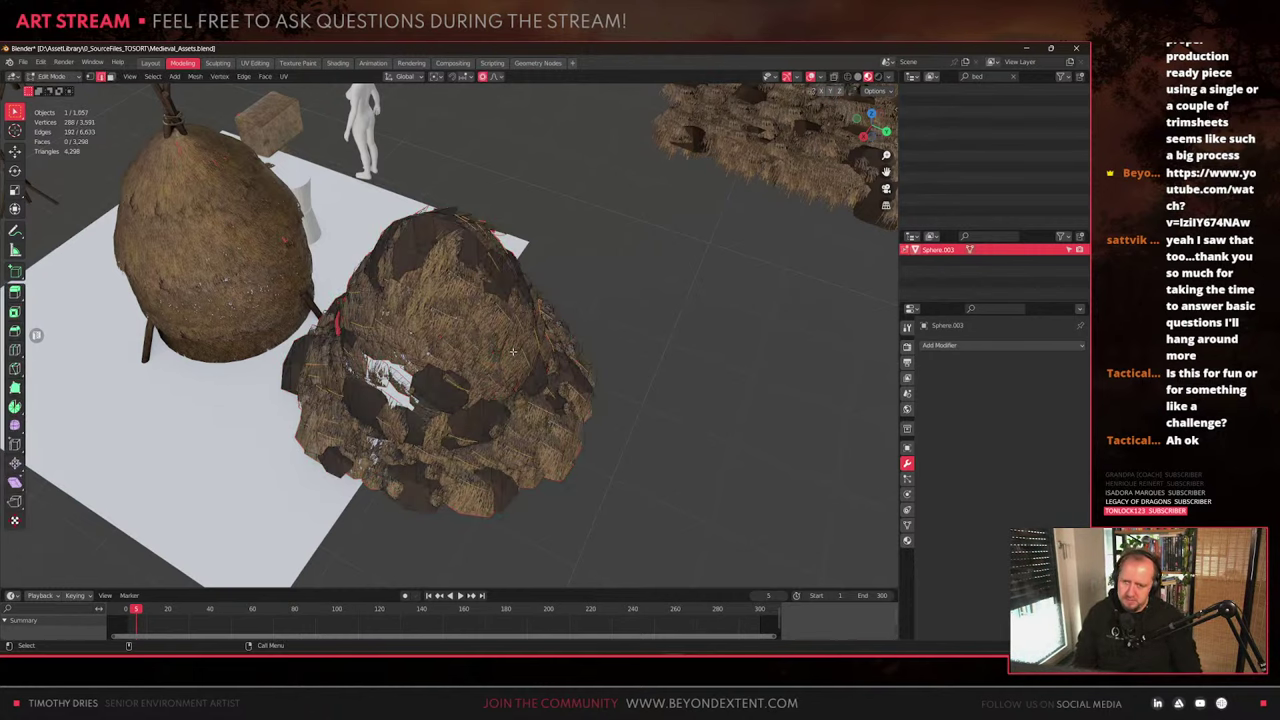
pyautogui.press('Tab')
pyautogui.scroll(-3, 512, 351)
pyautogui.scroll(3, 463, 413)
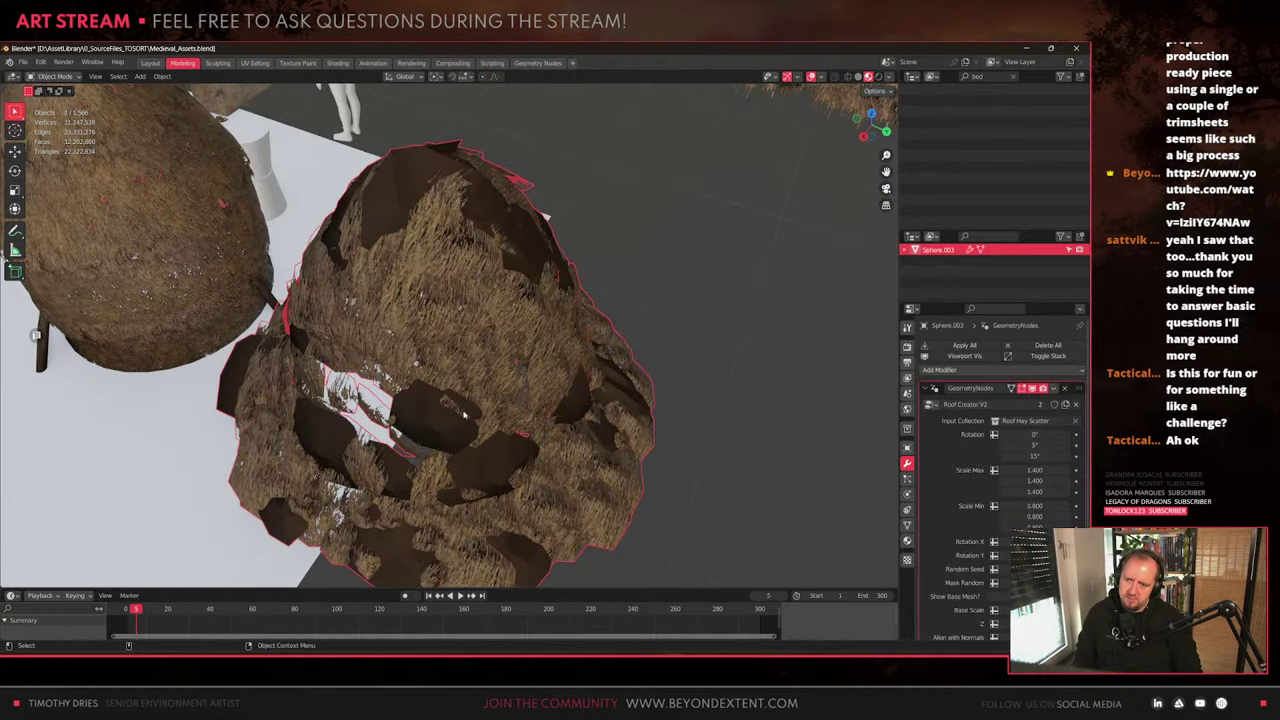
# Select one half of the dome's base mesh through the wireframe and delete its faces
pyautogui.press('Tab')
pyautogui.scroll(-4, 456, 383)
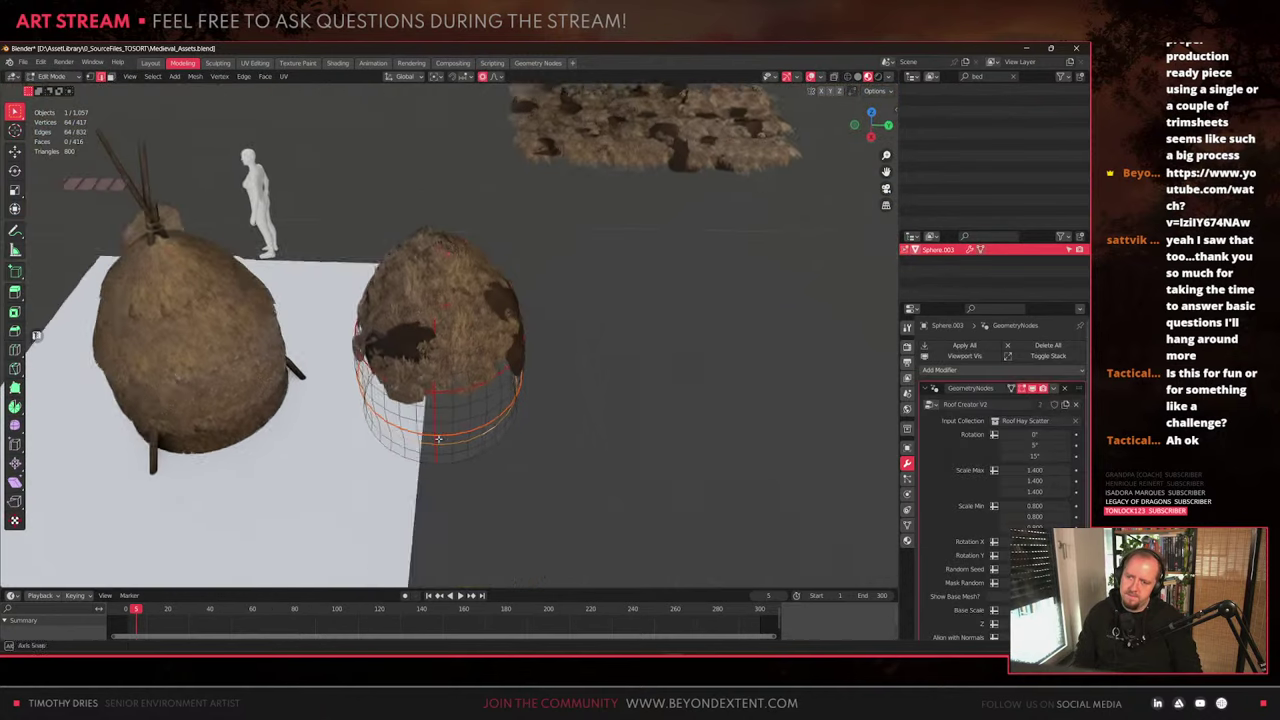
pyautogui.scroll(2, 456, 383)
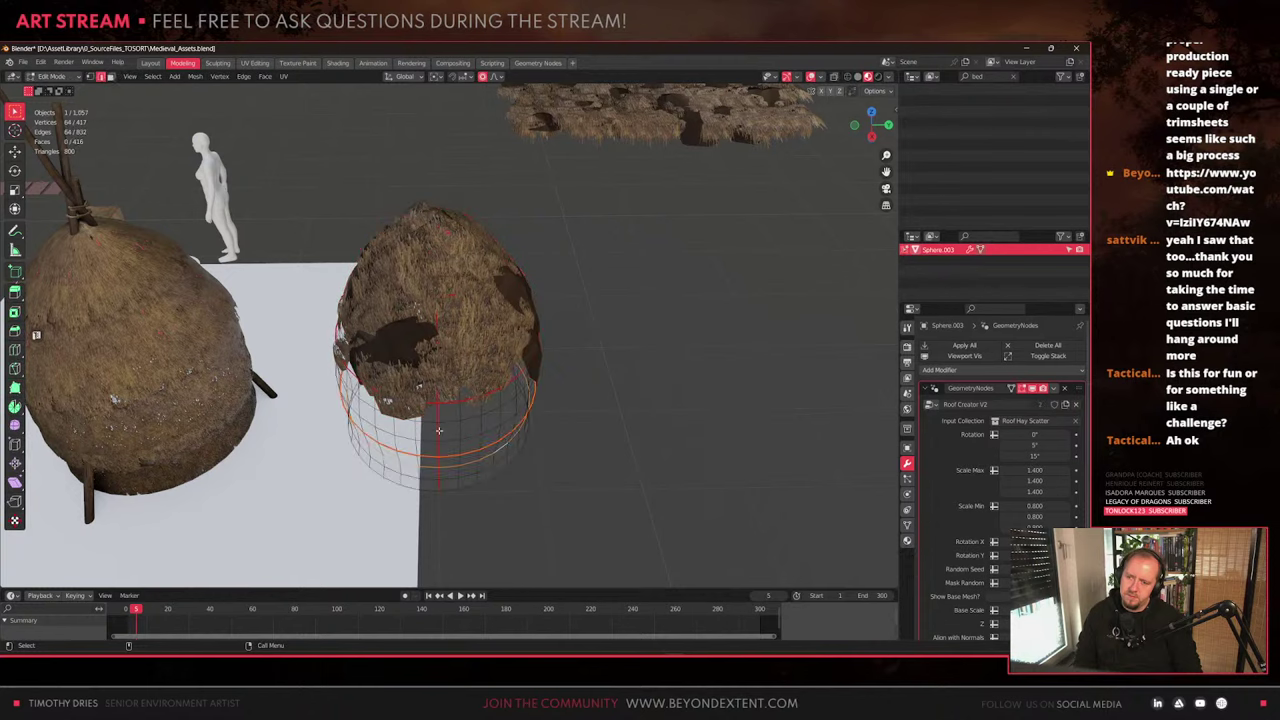
pyautogui.hotkey('shift', 'z')
pyautogui.moveTo(263, 149); pyautogui.dragTo(436, 548)
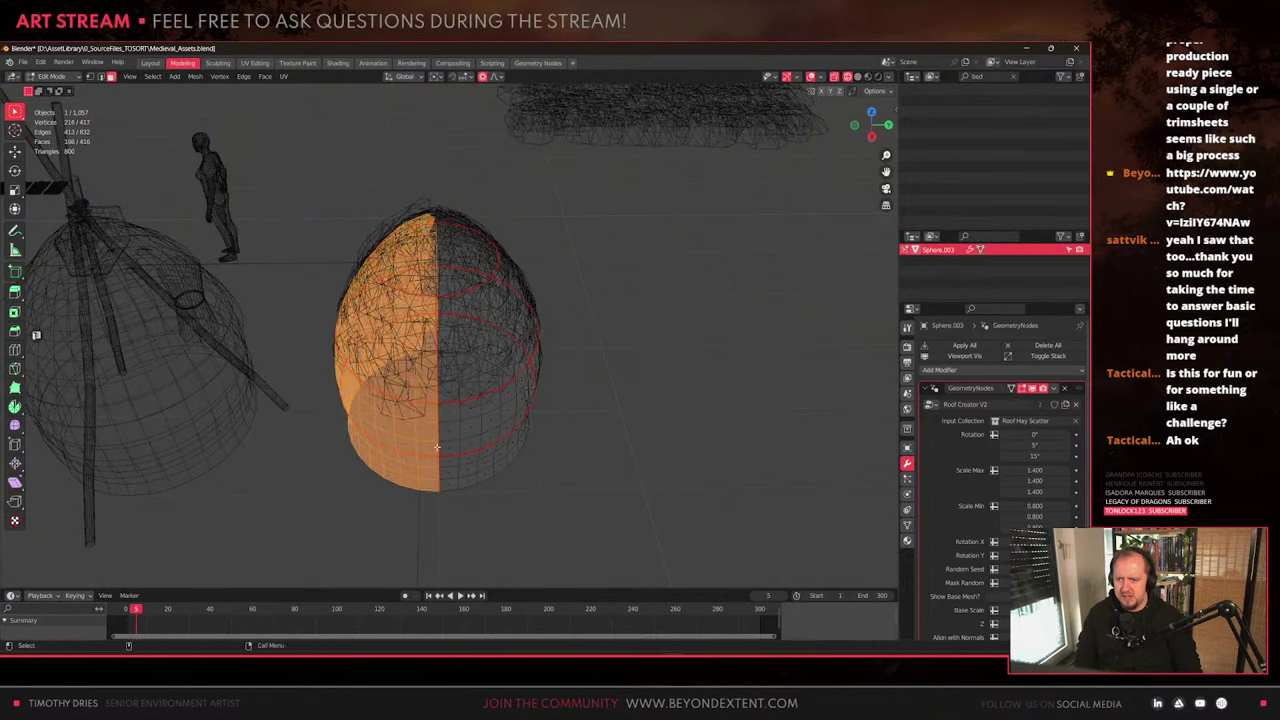
pyautogui.press('x')
pyautogui.keyDown('shift'); pyautogui.moveTo(308, 158); pyautogui.dragTo(313, 159, button='middle'); pyautogui.keyUp('shift')
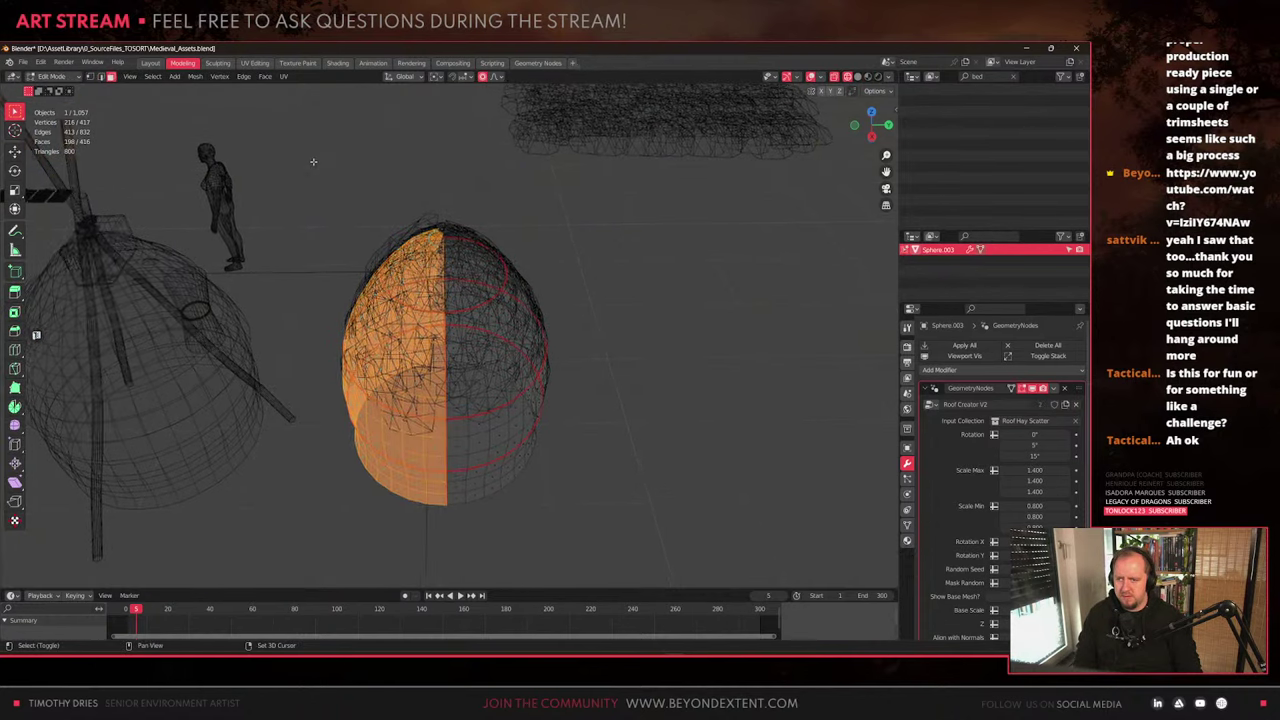
pyautogui.hotkey('shift', 'z')
pyautogui.hotkey('shift', 'z')
pyautogui.moveTo(295, 141)
pyautogui.mouseDown()
pyautogui.moveTo(459, 552)
pyautogui.moveTo(442, 554)
pyautogui.mouseUp()
pyautogui.press('x')
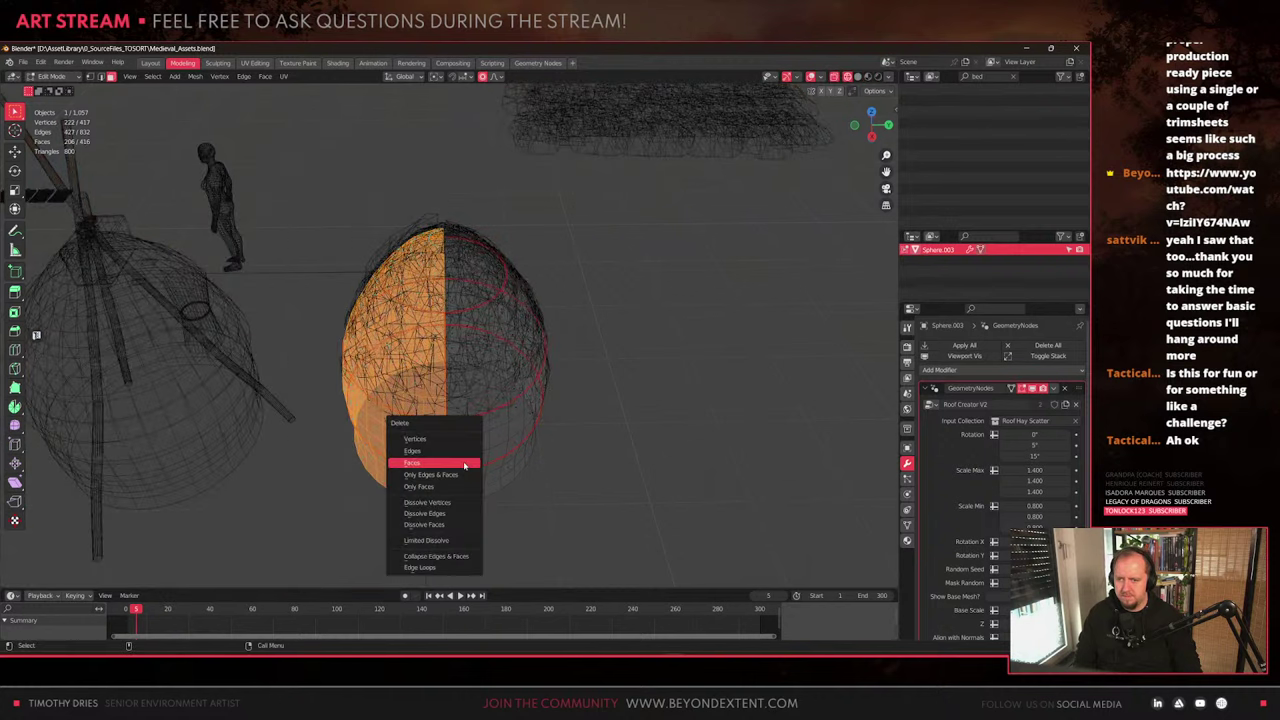
pyautogui.click(455, 461)
# Inspect the half dome's scattered thatch from different angles and distances in wireframe and shaded display
pyautogui.moveTo(455, 461); pyautogui.dragTo(388, 414, button='middle')
pyautogui.scroll(5, 388, 414)
pyautogui.press('Tab')
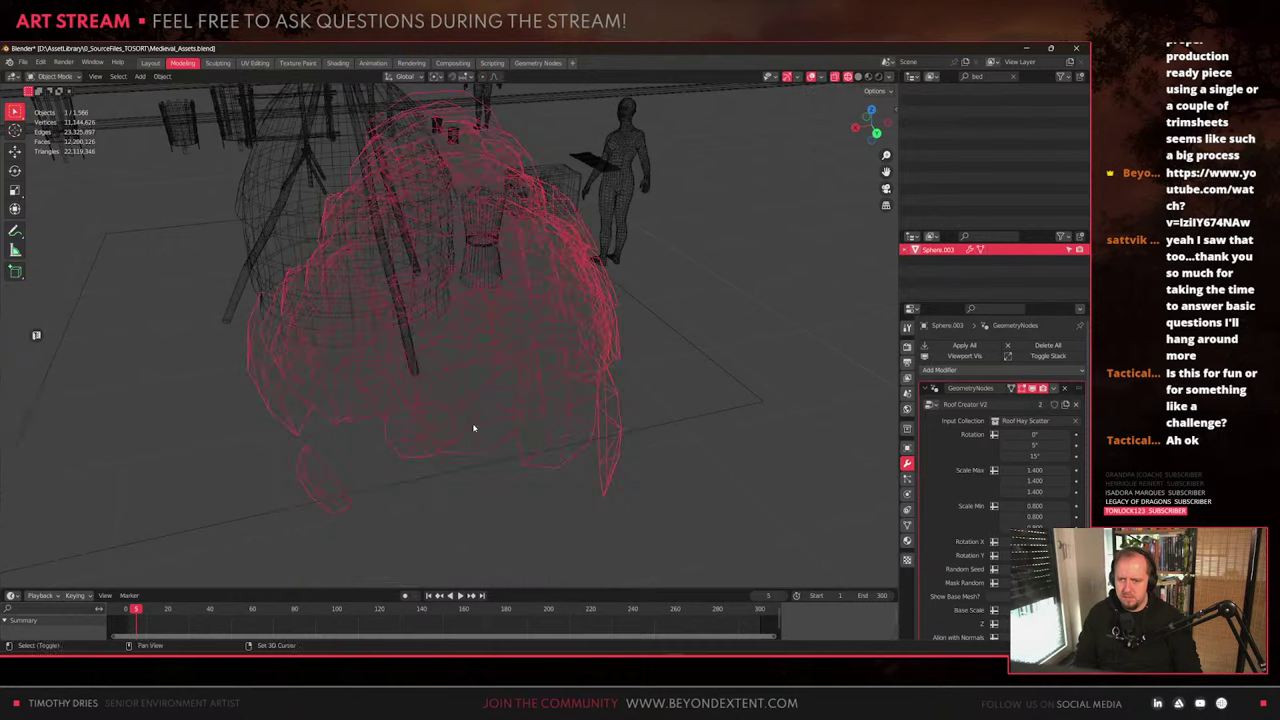
pyautogui.hotkey('shift', 'z')
pyautogui.moveTo(474, 428)
pyautogui.mouseDown(button='middle')
pyautogui.moveTo(440, 444)
pyautogui.moveTo(432, 428)
pyautogui.moveTo(716, 405)
pyautogui.mouseUp(button='middle')
pyautogui.scroll(-4, 438, 440)
pyautogui.scroll(3, 447, 430)
pyautogui.scroll(-2, 434, 440)
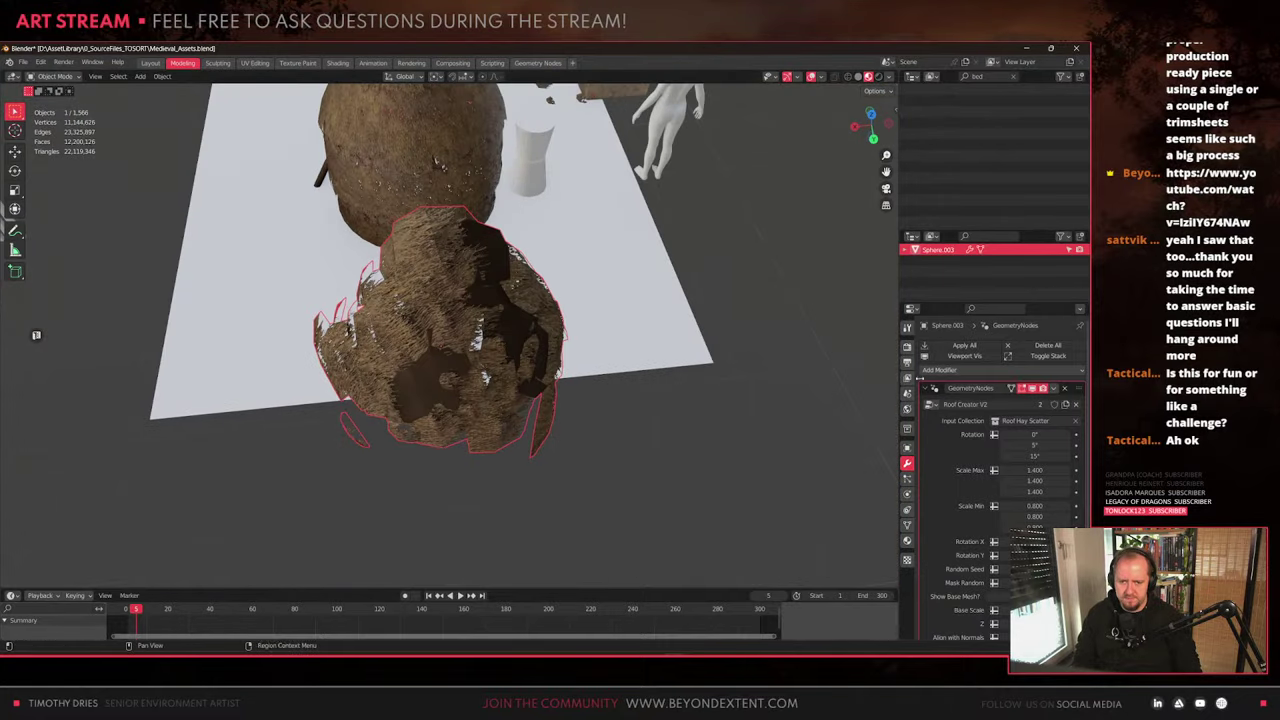
# Delete half of the remaining half dome's faces and the leftover face near its top, leaving a quarter shell
pyautogui.press('Tab')
pyautogui.moveTo(521, 448); pyautogui.dragTo(506, 450, button='middle')
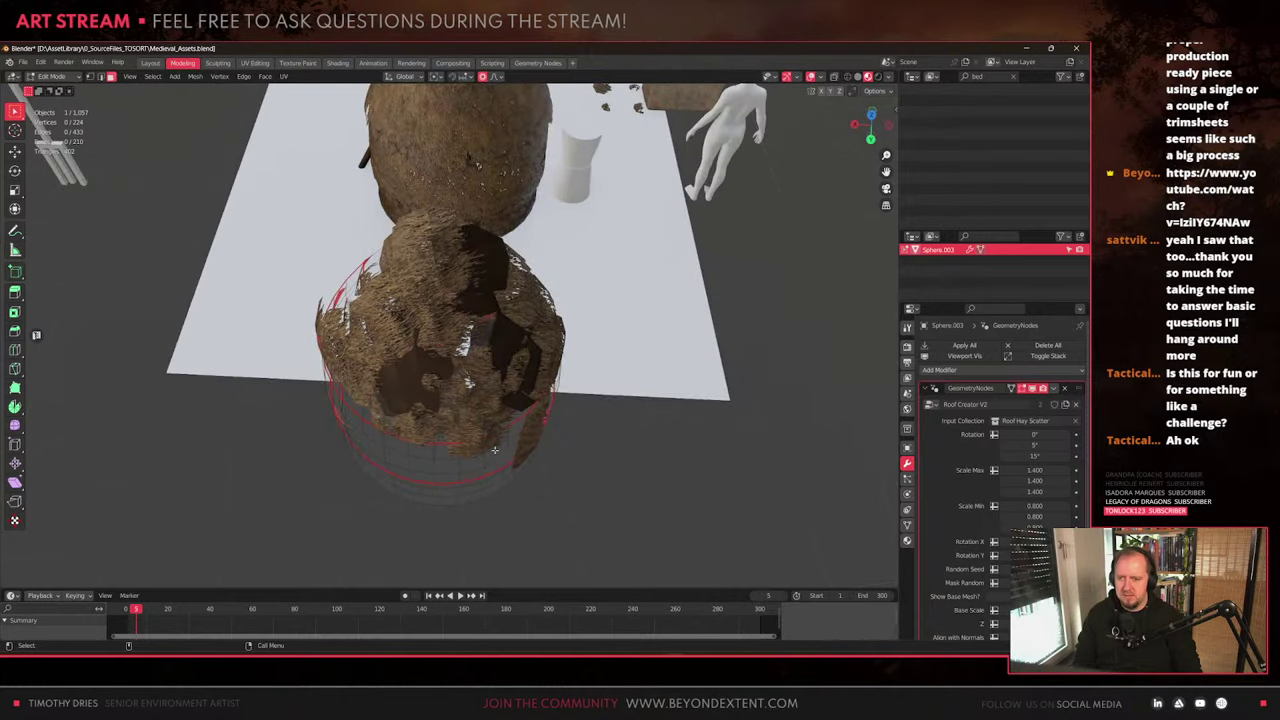
pyautogui.hotkey('shift', 'z')
pyautogui.moveTo(581, 541)
pyautogui.mouseDown()
pyautogui.moveTo(525, 478)
pyautogui.moveTo(443, 204)
pyautogui.mouseUp()
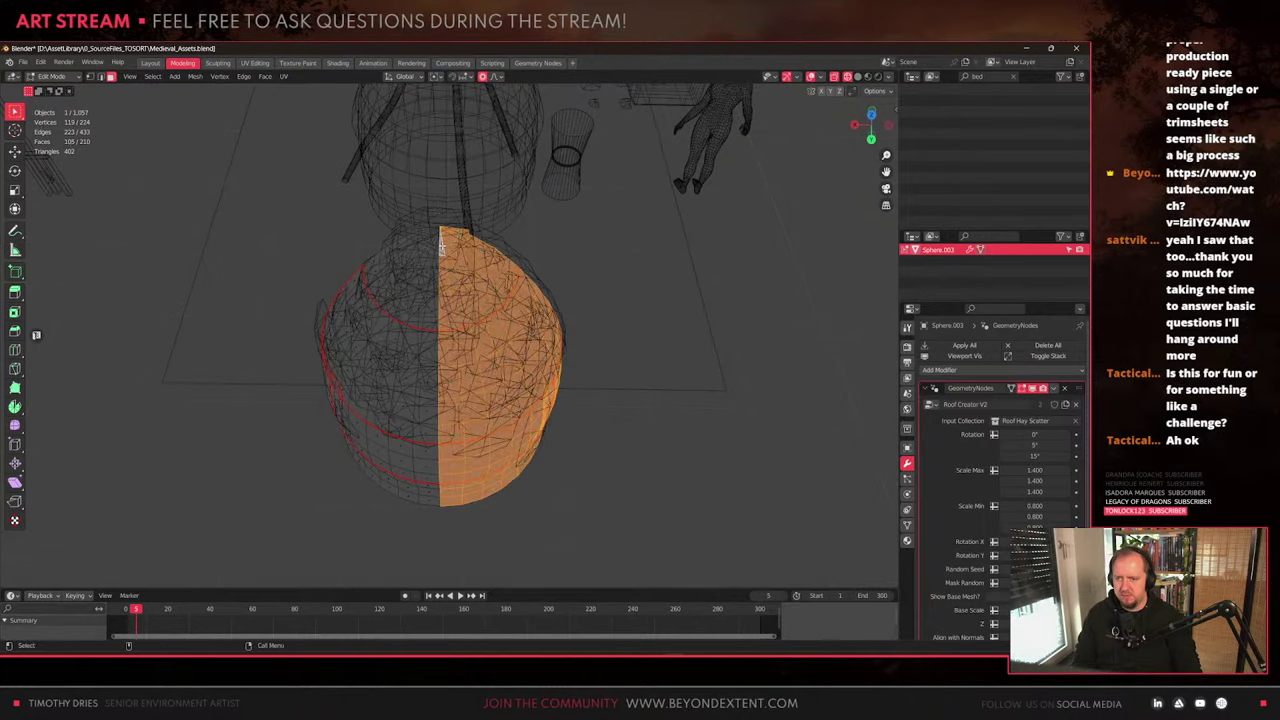
pyautogui.press('x')
pyautogui.click(441, 245)
pyautogui.press('x')
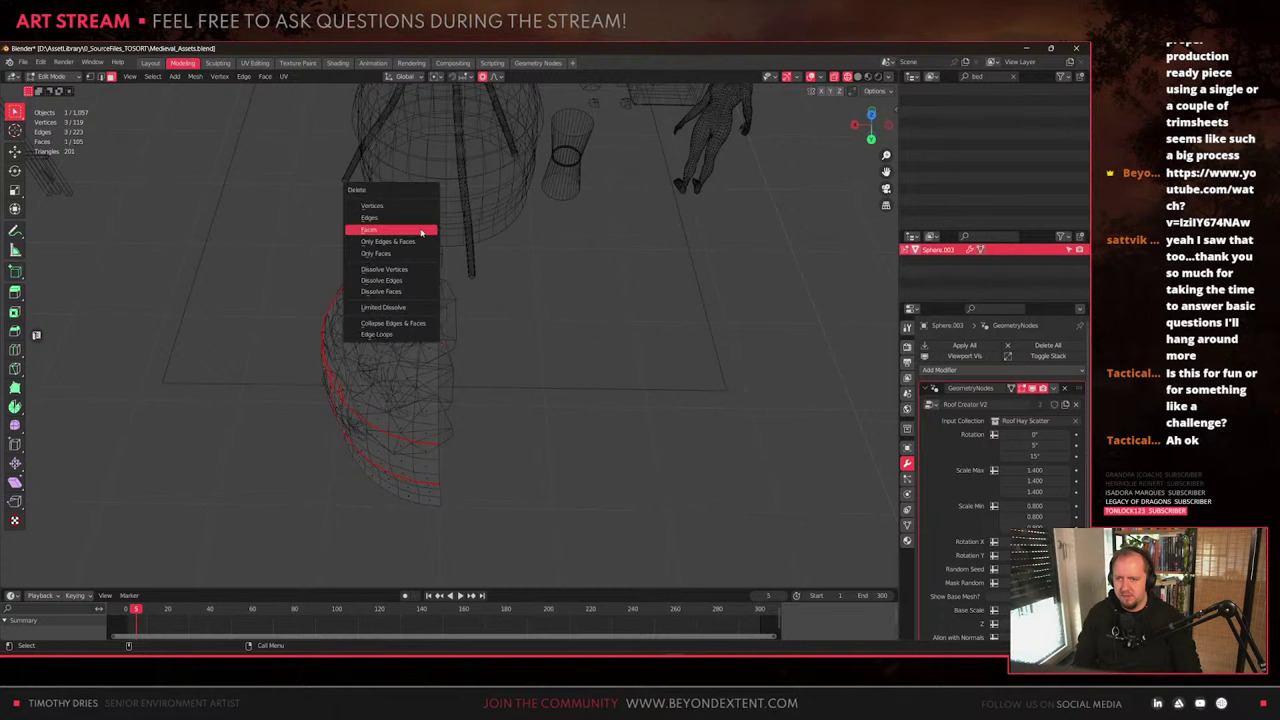
pyautogui.click(423, 231)
# Return to Object Mode and shaded display, and open the Apply options for the quarter shell's transforms
pyautogui.keyDown('alt'); pyautogui.moveTo(423, 231); pyautogui.dragTo(514, 318); pyautogui.keyUp('alt')
pyautogui.press('Tab')
pyautogui.moveTo(513, 318); pyautogui.dragTo(520, 449, button='middle')
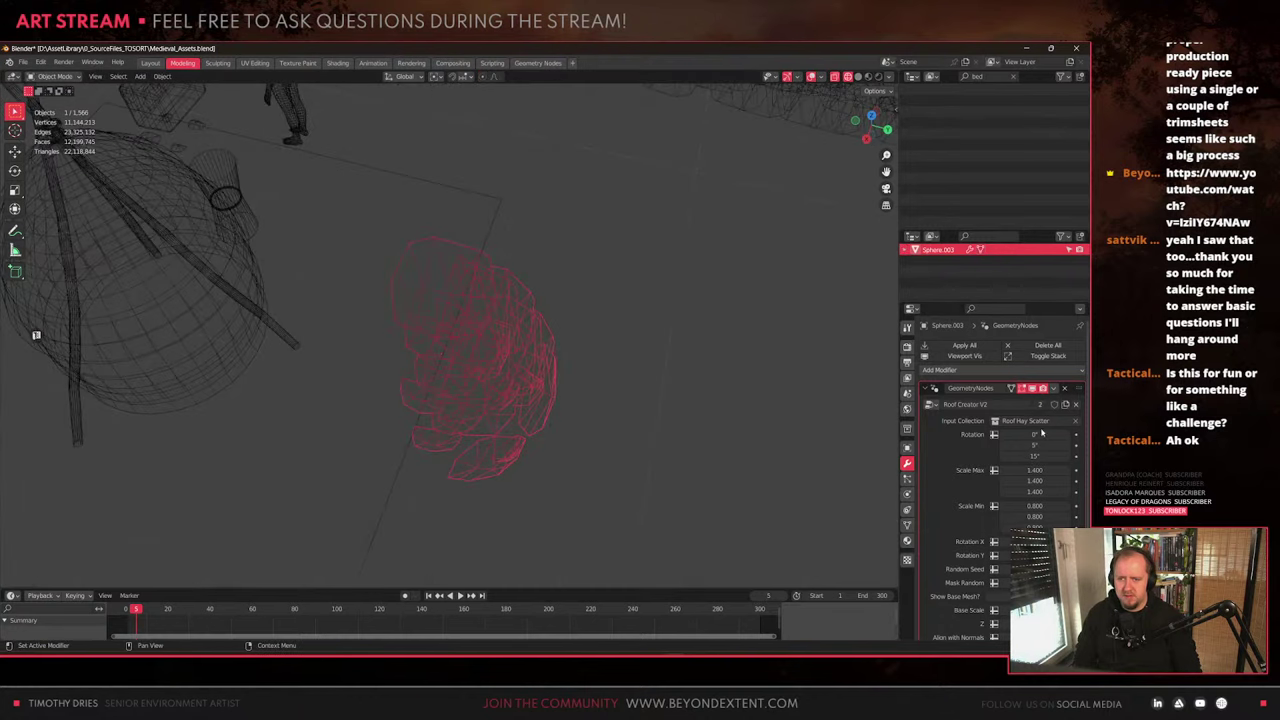
pyautogui.hotkey('shift', 'z')
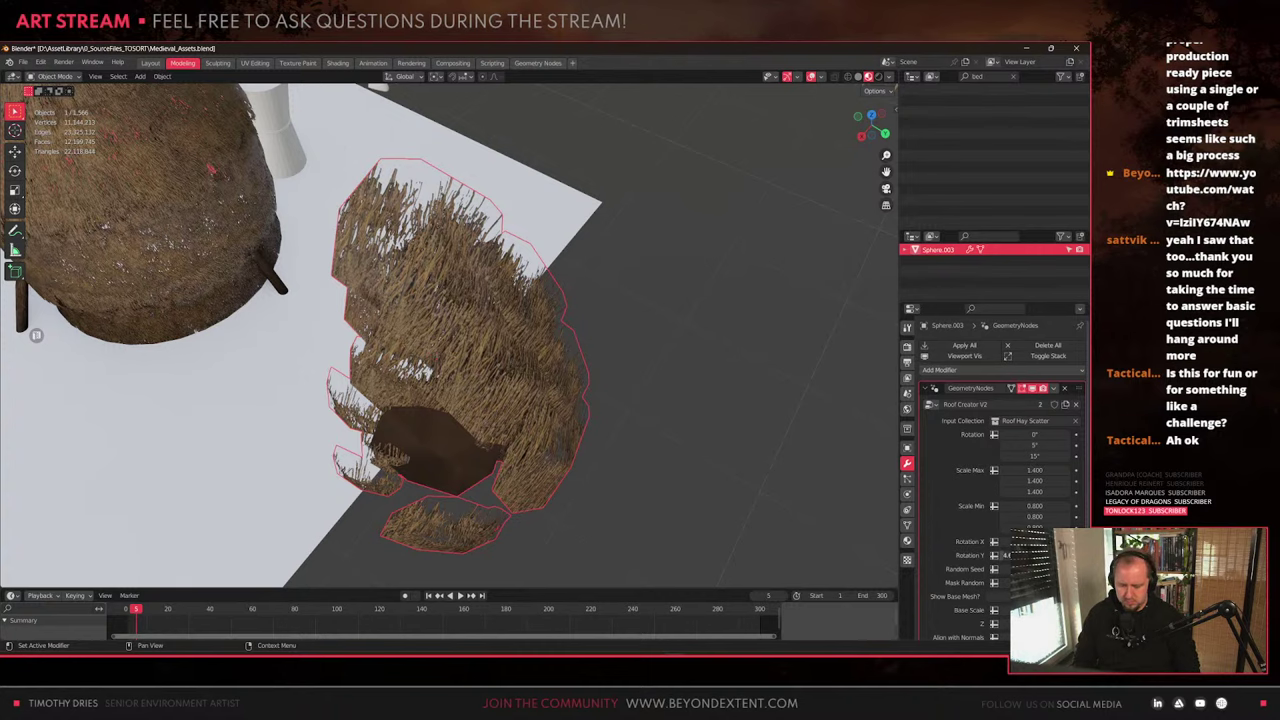
pyautogui.hotkey('ctrl', 'a')
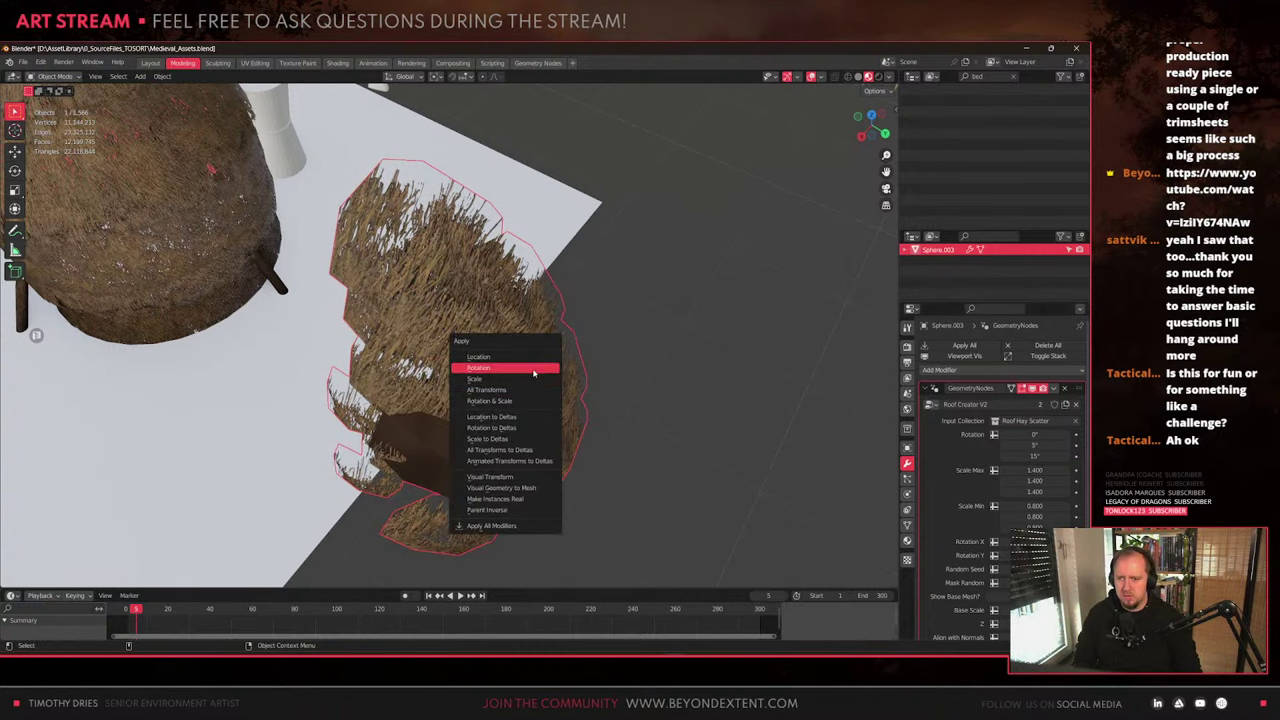
# Apply the straw mesh's rotation, enable origins-only transforms, and rotate its origin by about -130° around the global Z axis
pyautogui.click(533, 373)
pyautogui.moveTo(533, 373); pyautogui.dragTo(528, 365, button='middle')
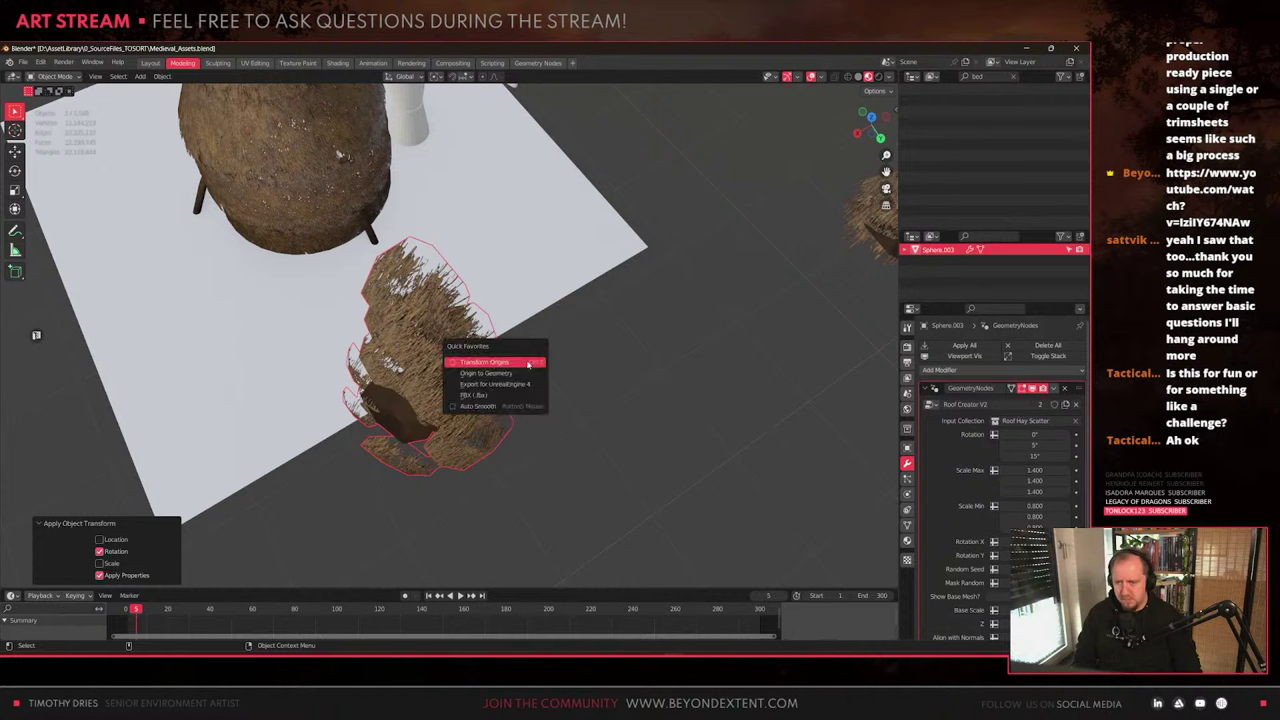
pyautogui.click(521, 366)
pyautogui.press('r')
pyautogui.press('x')
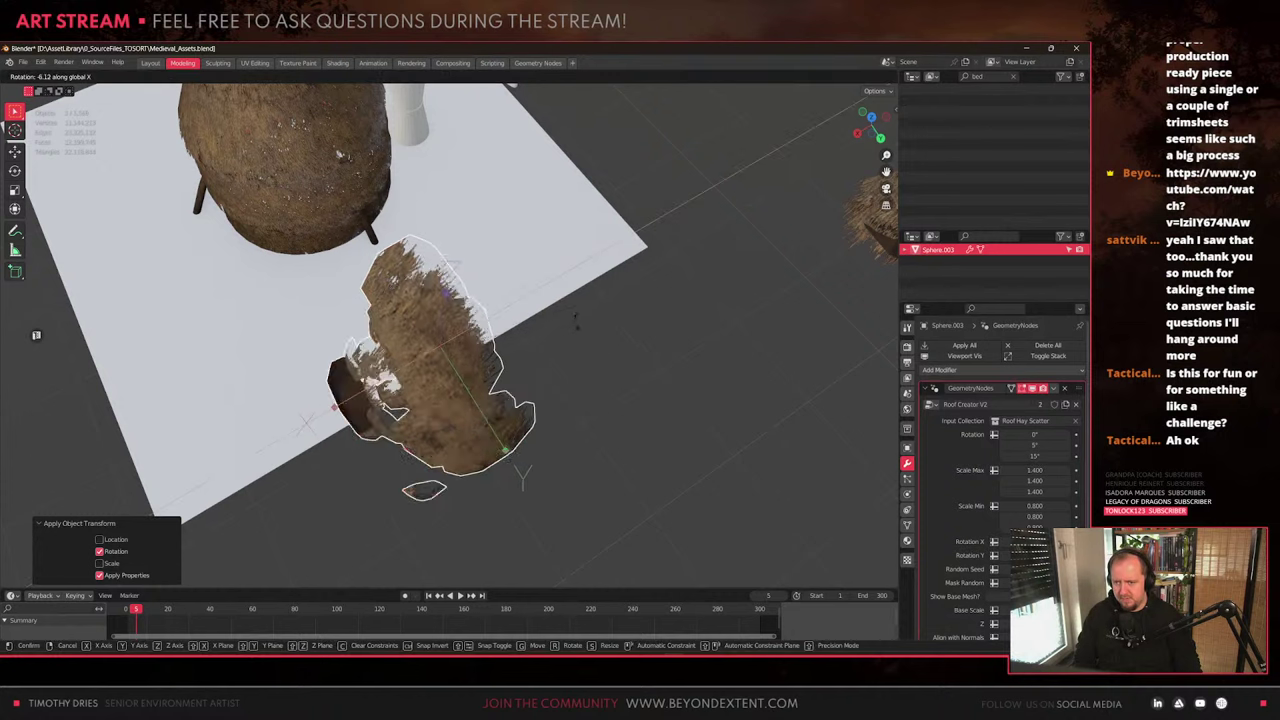
pyautogui.press('z')
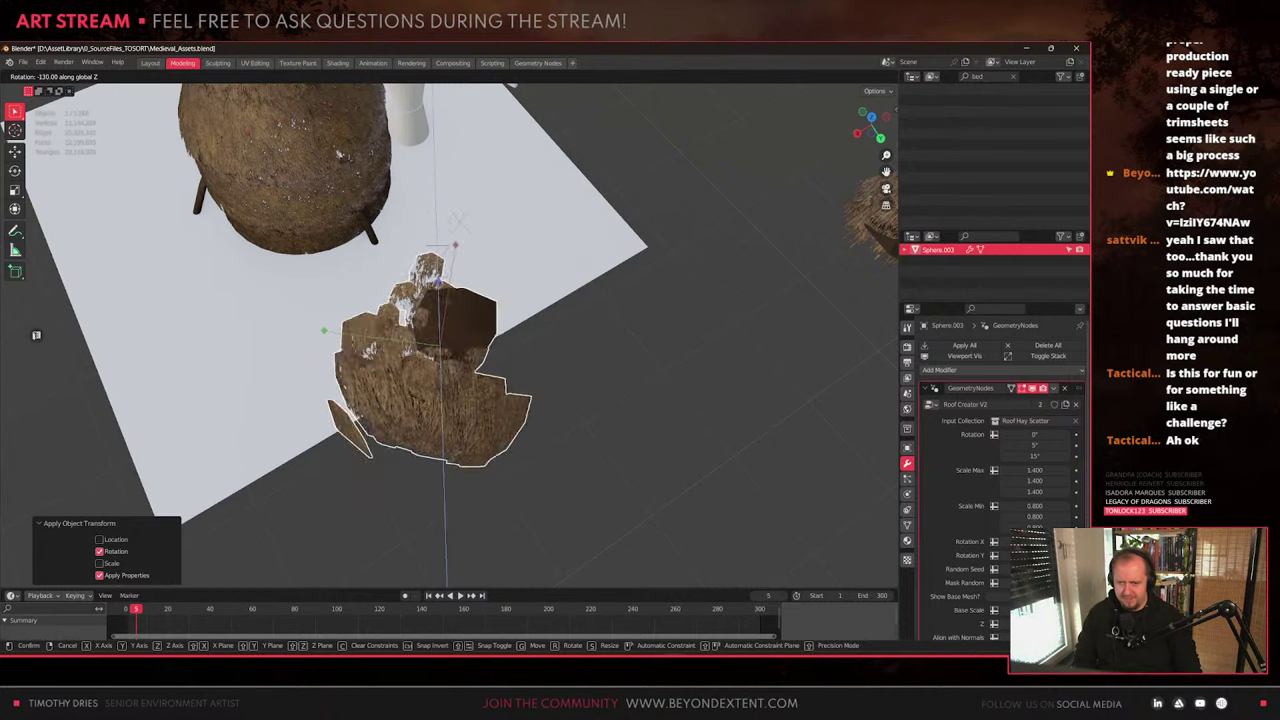
pyautogui.click(448, 390)
# Check the straw object's base mesh in Edit Mode and turn off origins-only transforms in Object Mode
pyautogui.moveTo(448, 390); pyautogui.dragTo(658, 362, button='middle')
pyautogui.press('Tab')
pyautogui.scroll(2, 463, 413)
pyautogui.scroll(-2, 500, 362)
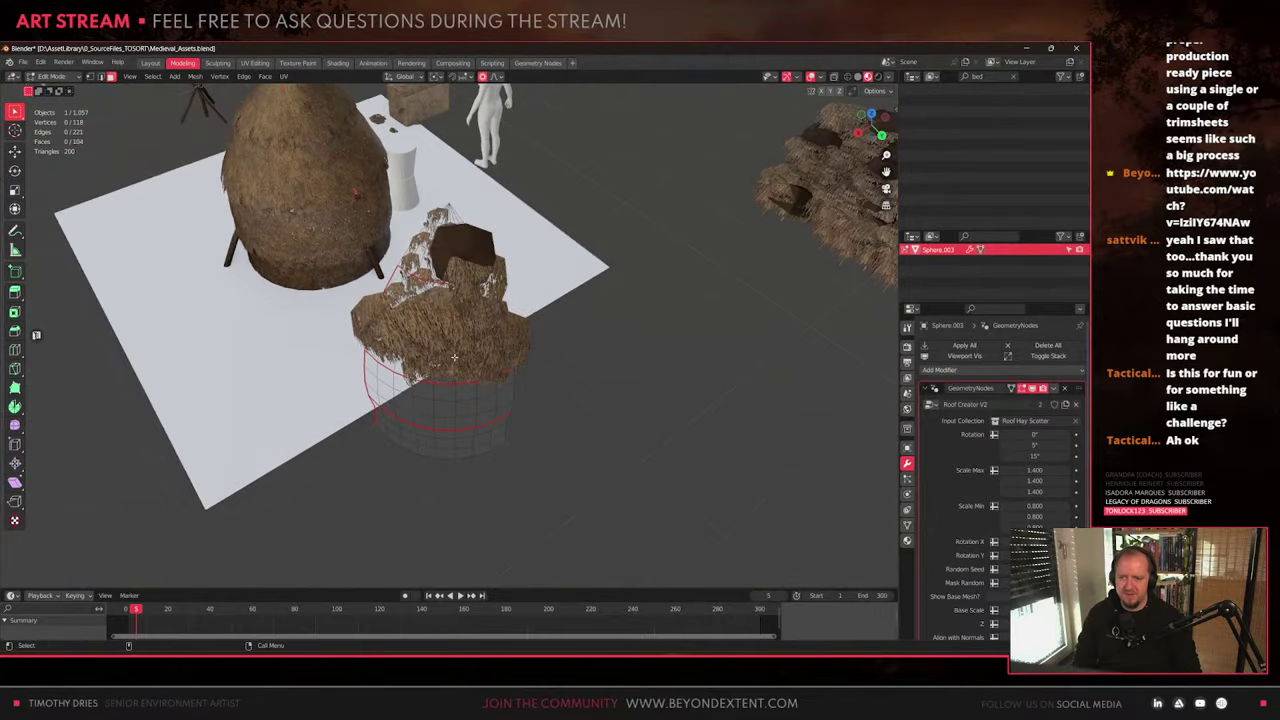
pyautogui.press('Tab')
pyautogui.moveTo(454, 361); pyautogui.dragTo(520, 388, button='middle')
pyautogui.press('q')
pyautogui.click(448, 397)
# Add a Mirror modifier to the straw mesh and collapse the Geometry Nodes modifier's settings
pyautogui.click(951, 374)
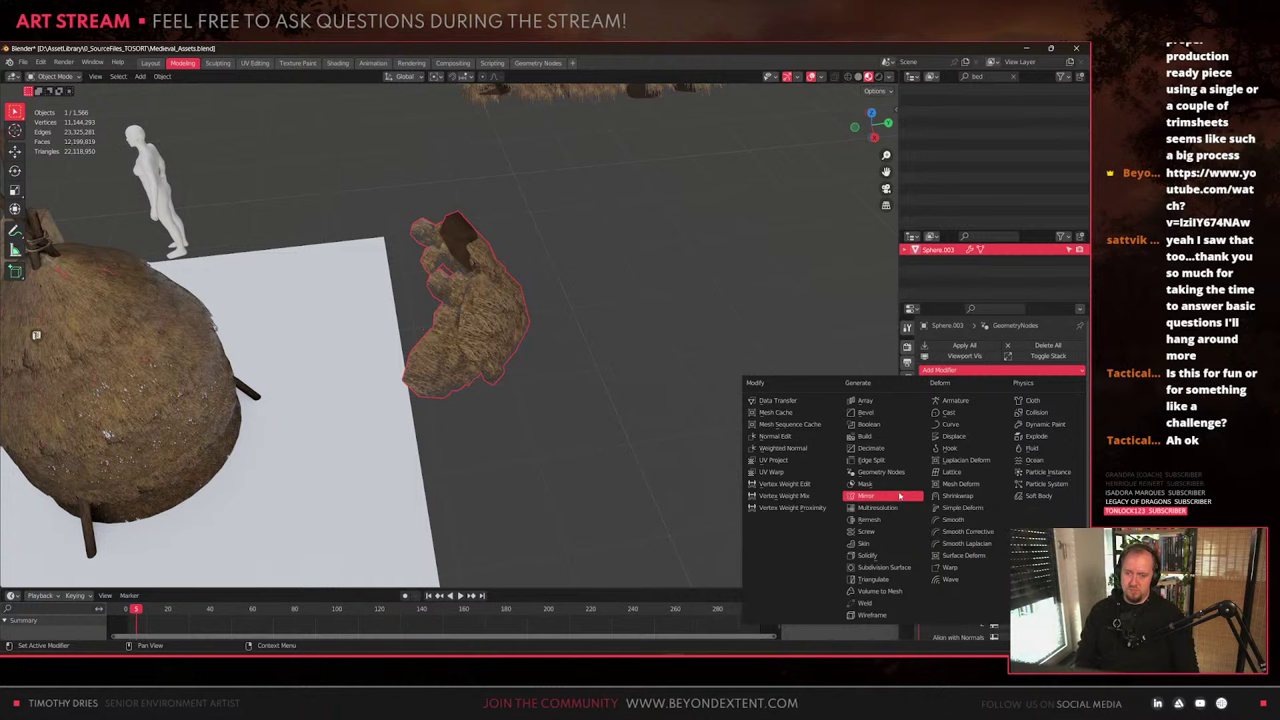
pyautogui.click(905, 494)
pyautogui.moveTo(620, 430); pyautogui.dragTo(457, 372, button='middle')
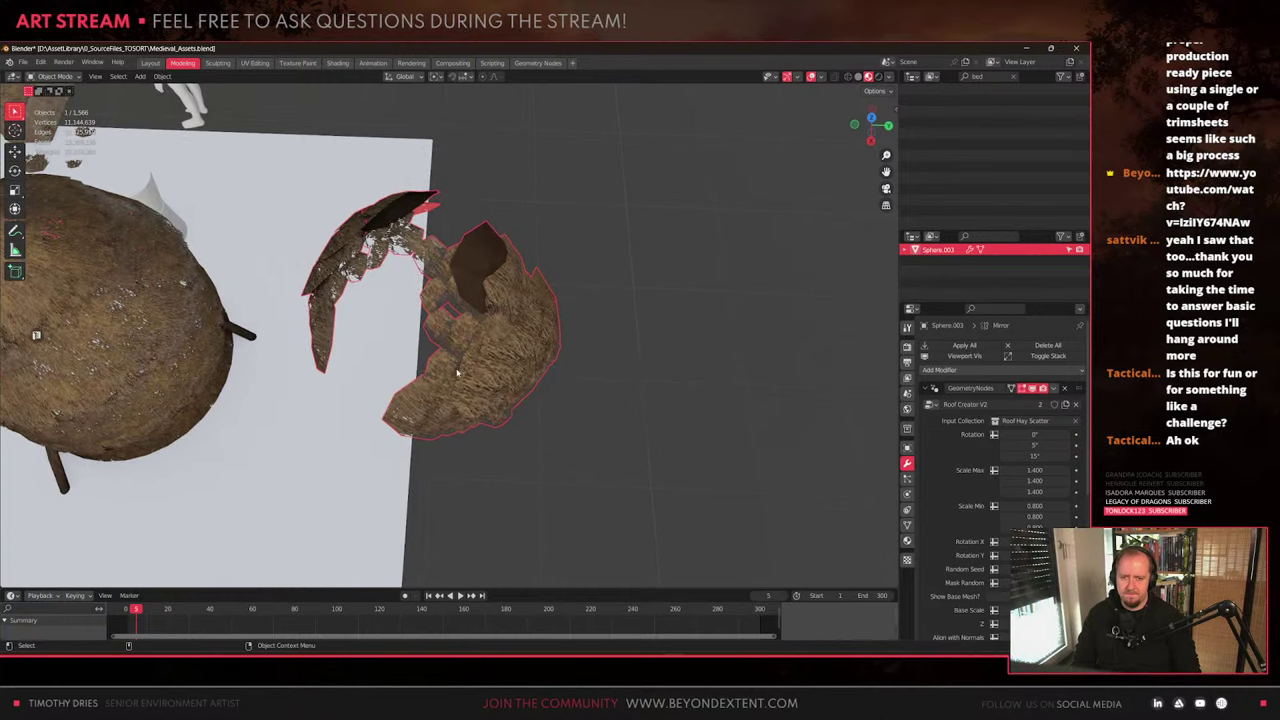
pyautogui.click(927, 388)
pyautogui.moveTo(462, 374); pyautogui.dragTo(492, 383, button='middle')
# Try mirroring the straw mesh on the Y axis in addition to X
pyautogui.click(1026, 420)
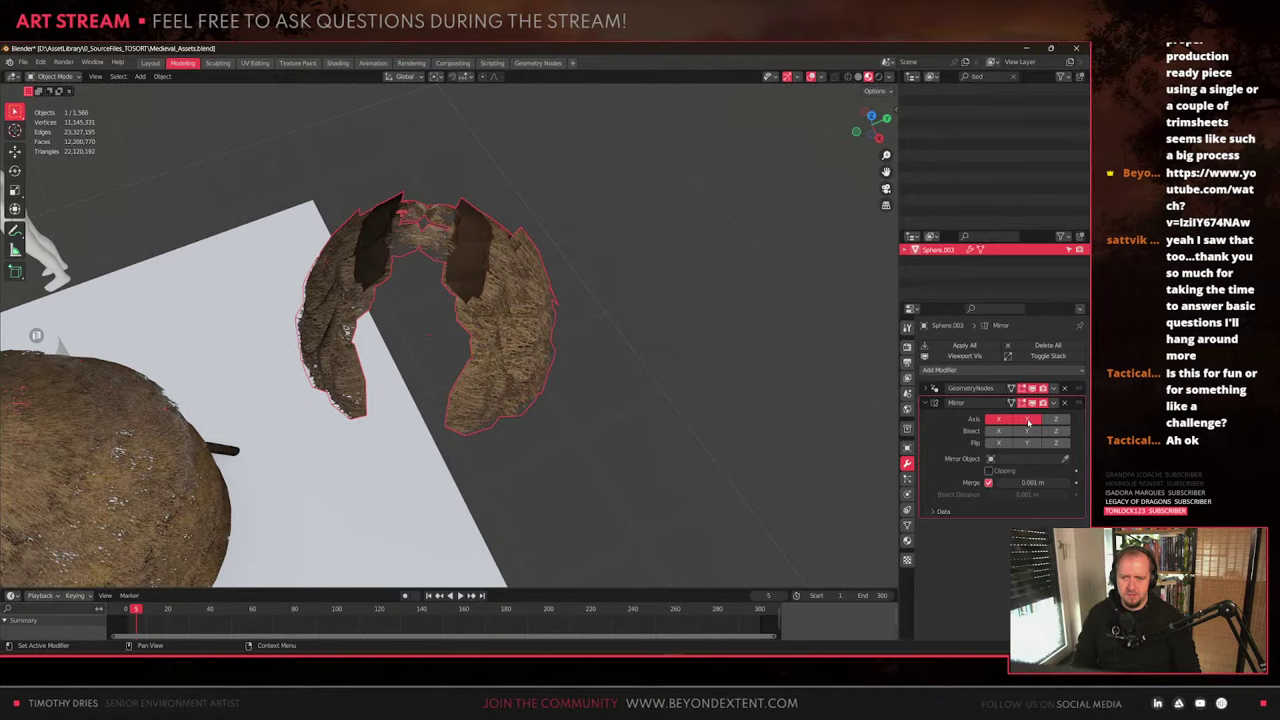
pyautogui.click(1027, 421)
pyautogui.click(1028, 421)
pyautogui.click(1029, 420)
# Enable origins-only transforms again for the mirrored straw mesh
pyautogui.moveTo(420, 367); pyautogui.dragTo(485, 381, button='middle')
pyautogui.press('Tab')
pyautogui.press('Tab')
pyautogui.press('q')
pyautogui.click(485, 381)
pyautogui.press('r')
pyautogui.press('y')
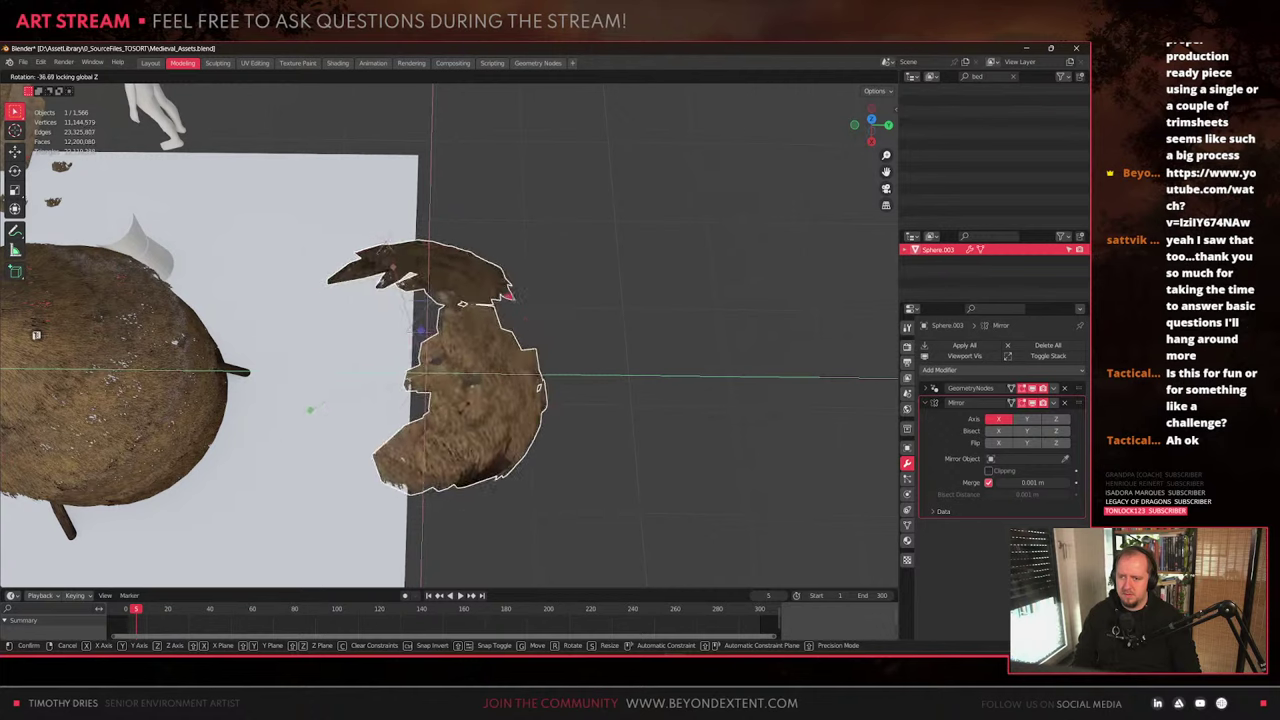
pyautogui.click(527, 378)
pyautogui.press('r')
pyautogui.press('z')
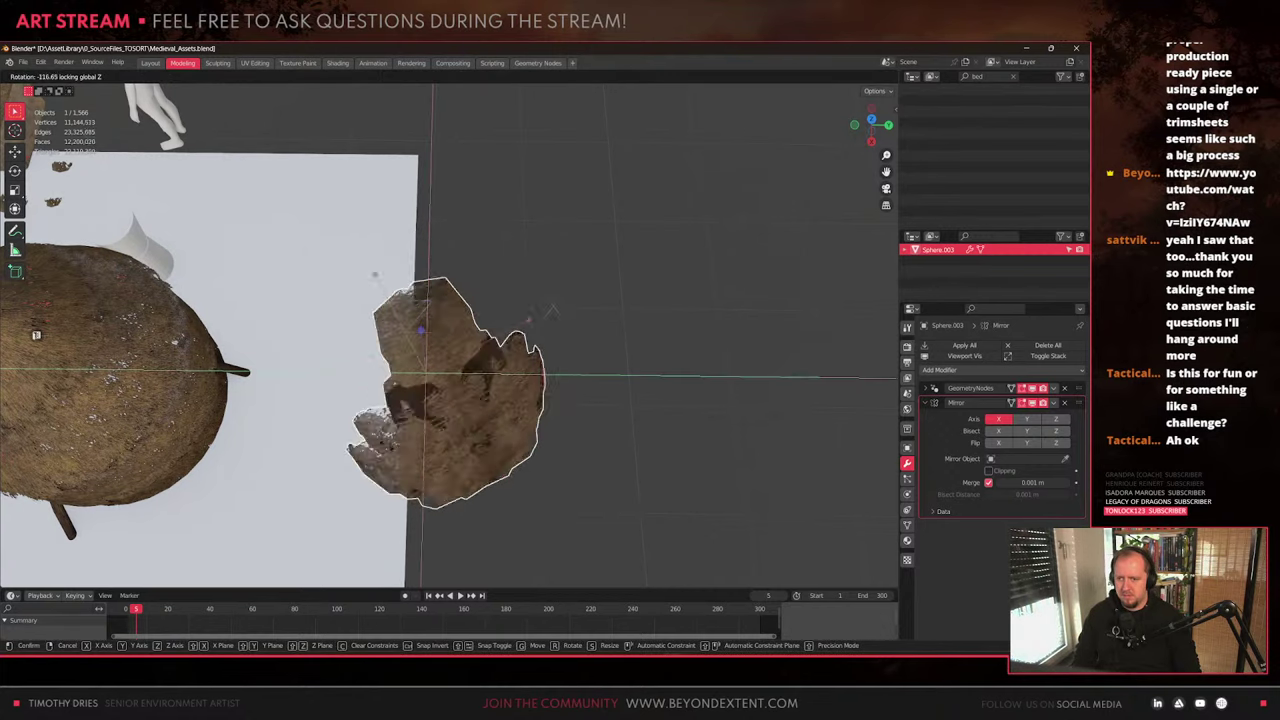
pyautogui.rightClick(291, 458)
pyautogui.scroll(2, 571, 397)
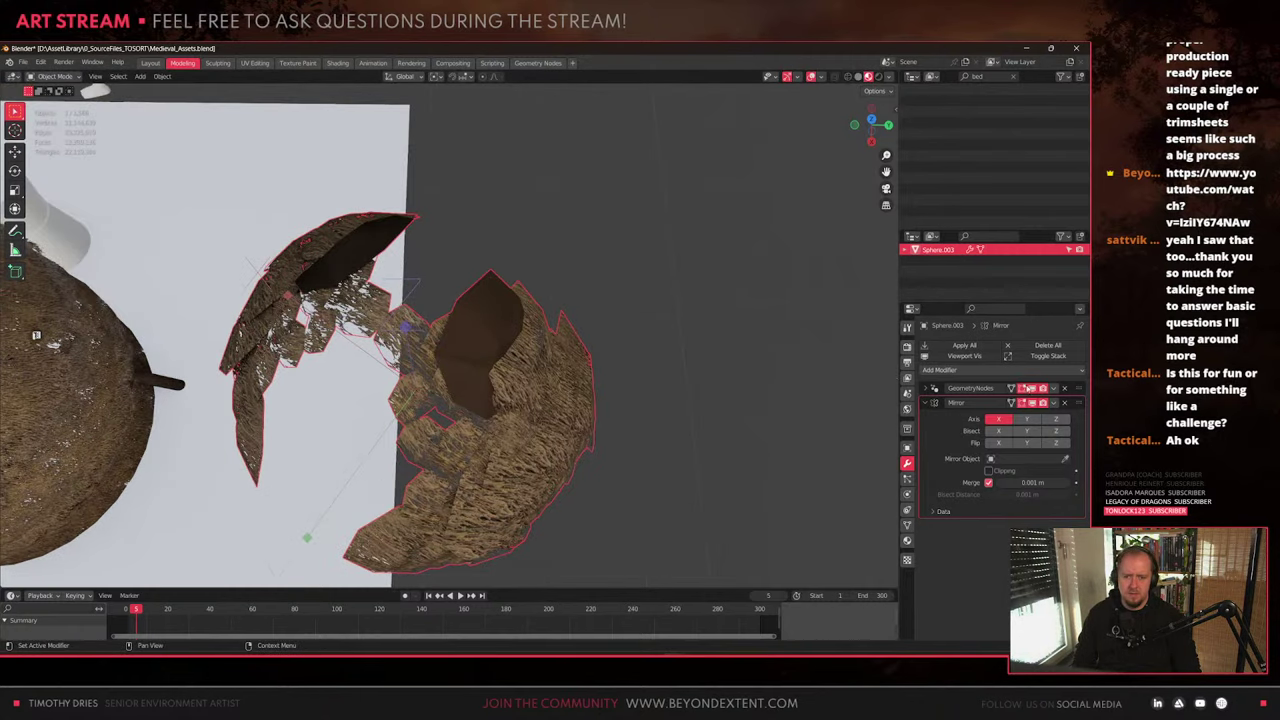
# Hide the Geometry Nodes effect in the viewport and rotate the mesh's origin 35° around the global Z axis
pyautogui.click(1031, 388)
pyautogui.moveTo(496, 411); pyautogui.dragTo(540, 405, button='middle')
pyautogui.press('r')
pyautogui.press('z')
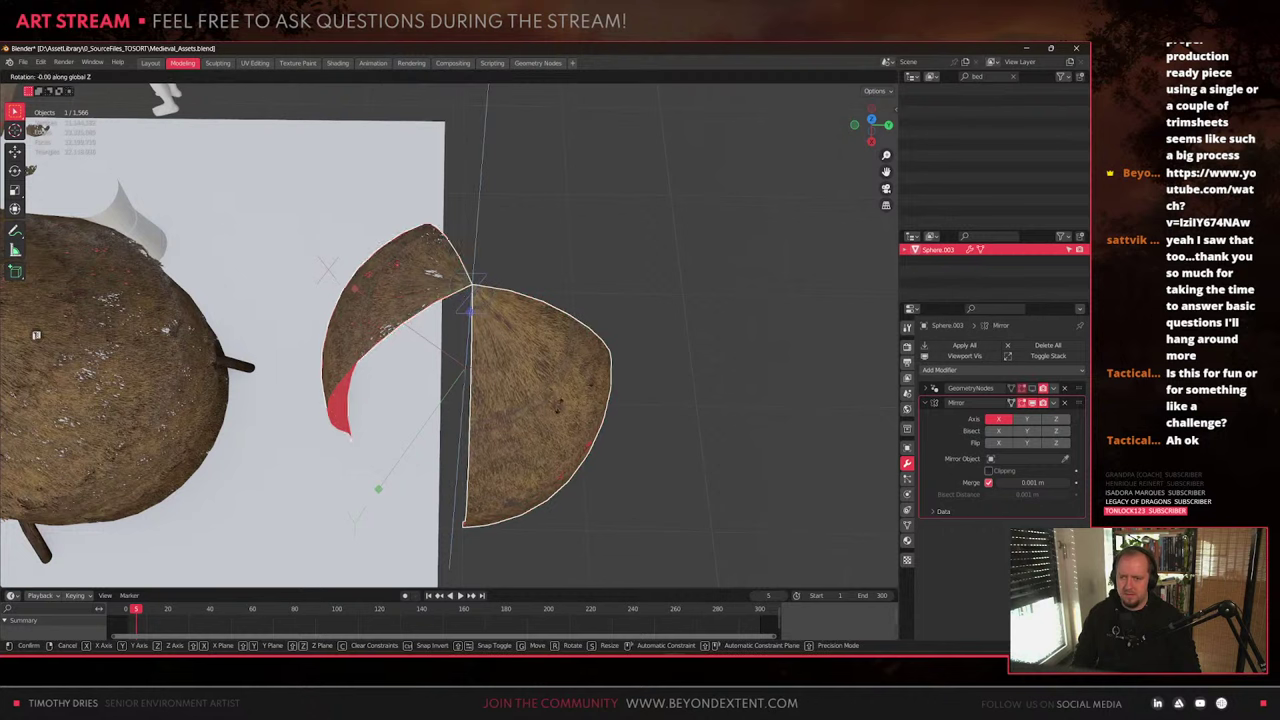
pyautogui.click(641, 330)
pyautogui.moveTo(641, 330); pyautogui.dragTo(601, 383, button='middle')
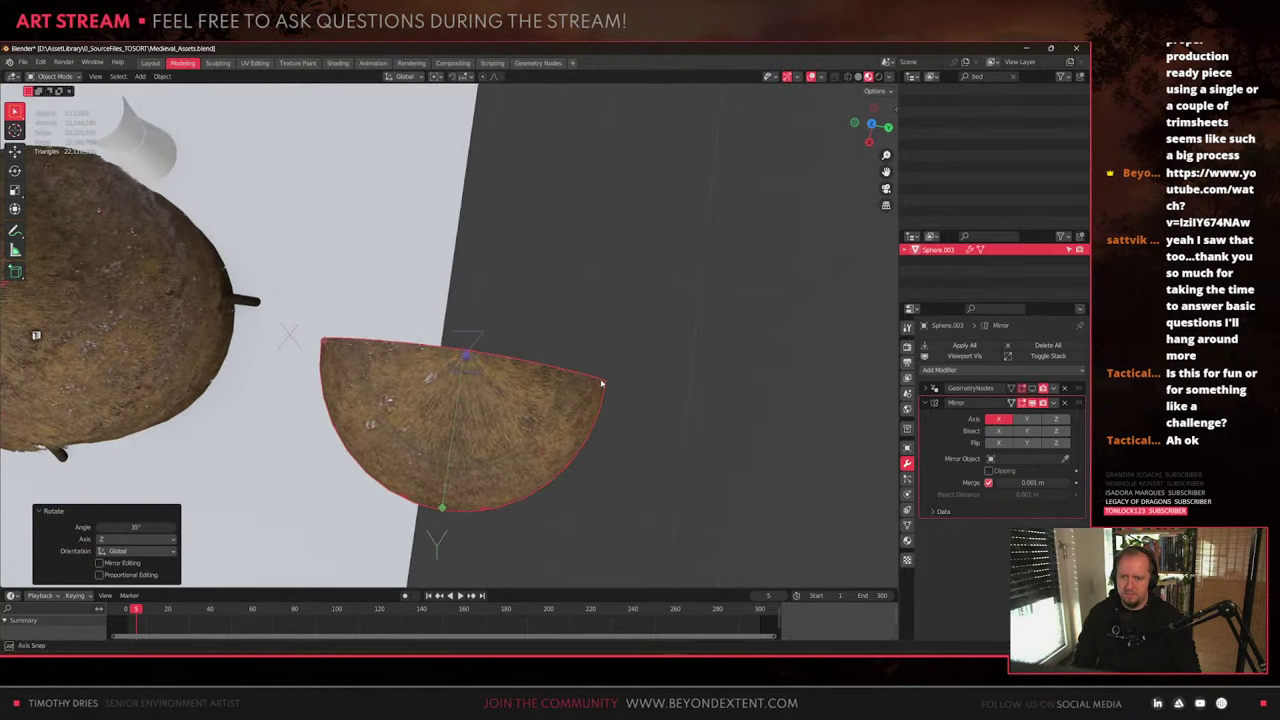
# Enable the Mirror modifier's Y axis and show the Geometry Nodes straw in the viewport again
pyautogui.click(1026, 419)
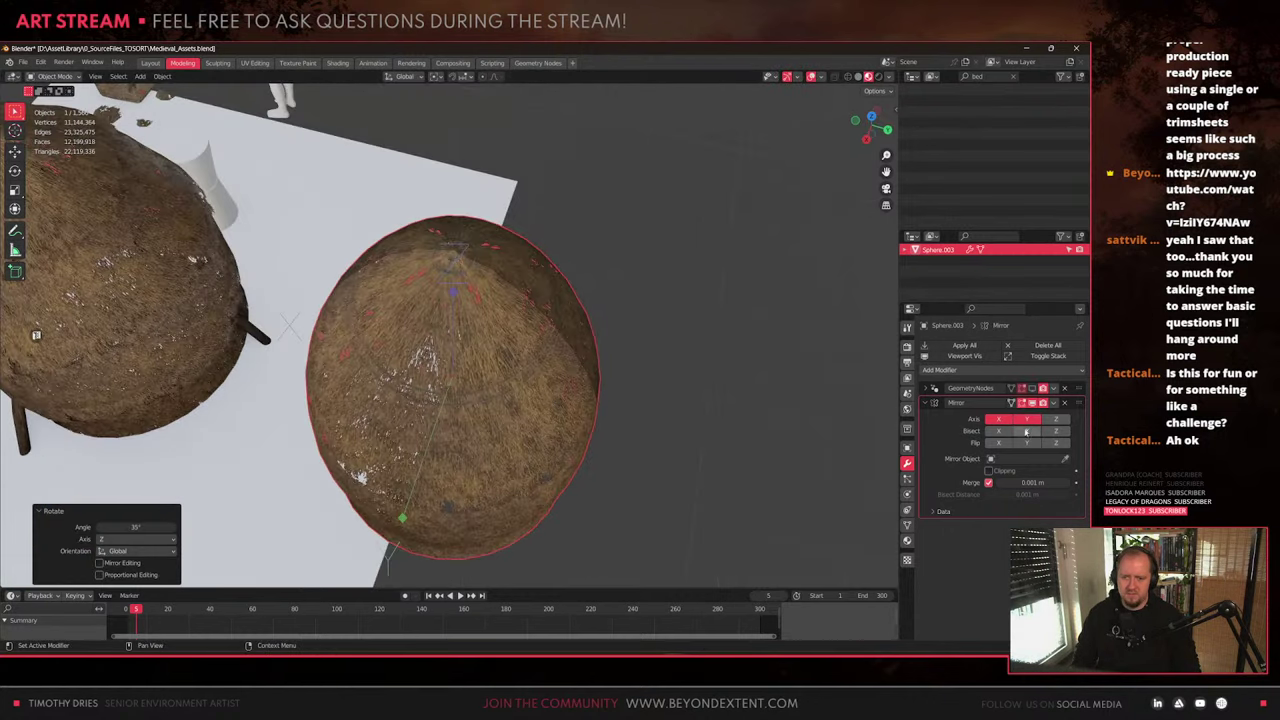
pyautogui.click(1031, 389)
pyautogui.moveTo(500, 403); pyautogui.dragTo(440, 380, button='middle')
# Try adjusting the rotation inputs of the straw mesh's Geometry Nodes modifier
pyautogui.click(931, 388)
pyautogui.scroll(-1, 449, 335)
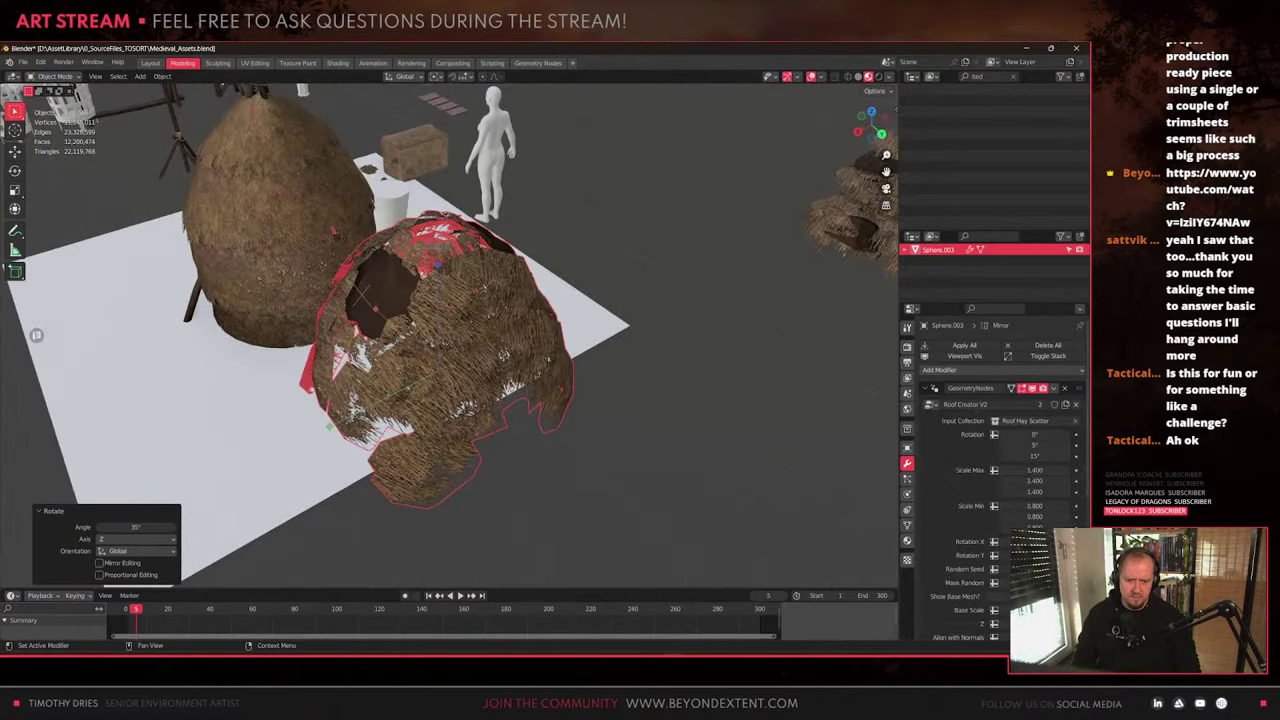
pyautogui.moveTo(1035, 555); pyautogui.dragTo(1065, 555)
pyautogui.hotkey('ctrl', 'z')
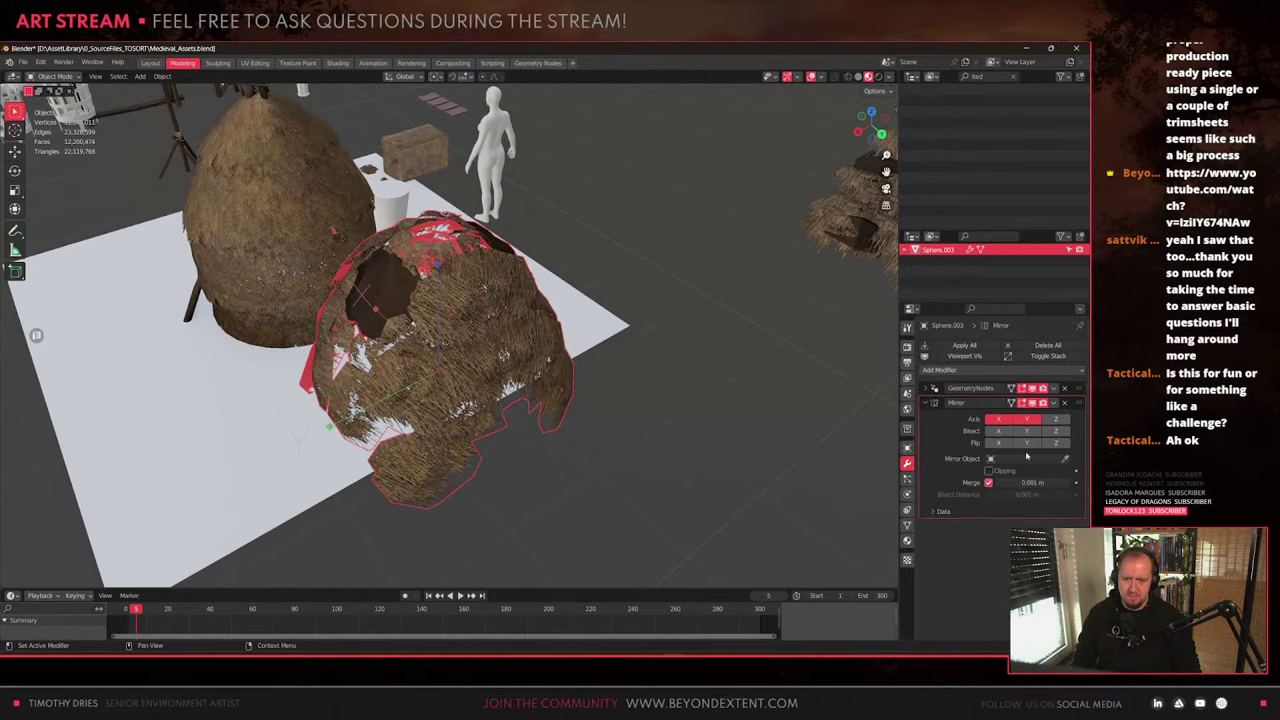
pyautogui.click(933, 388)
pyautogui.scroll(2, 450, 335)
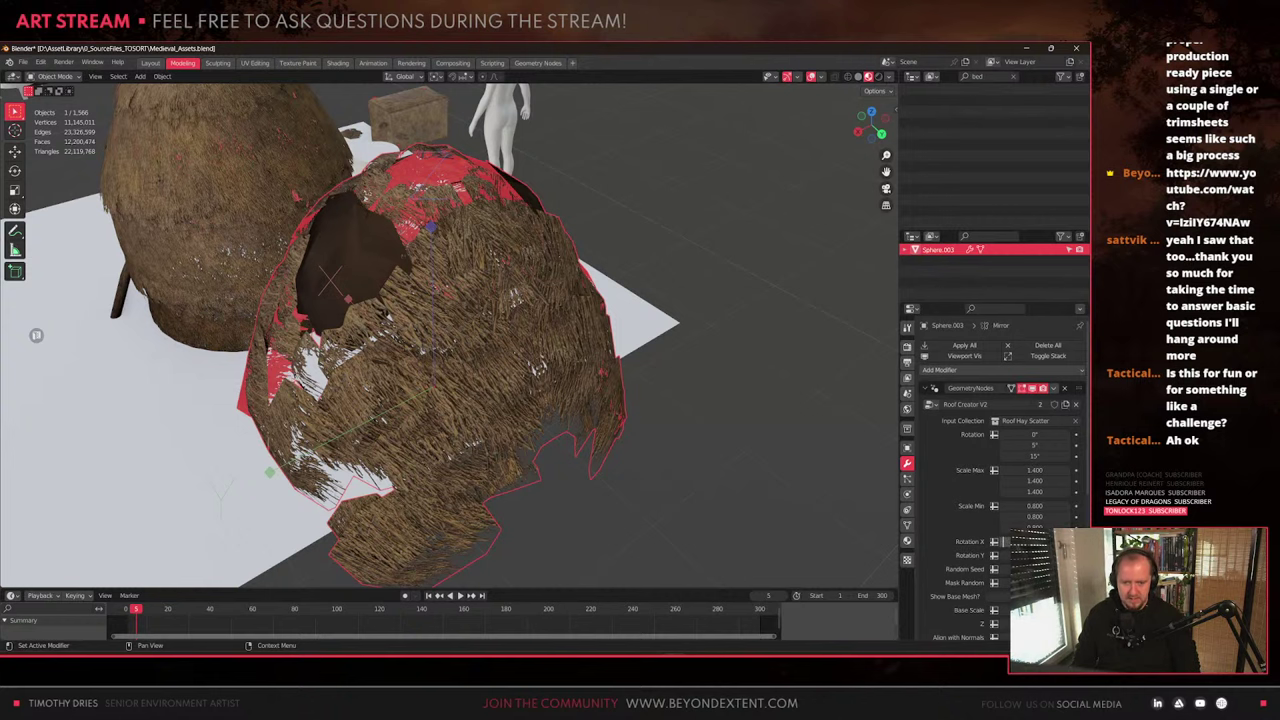
pyautogui.press('Return')
pyautogui.scroll(-3, 500, 405)
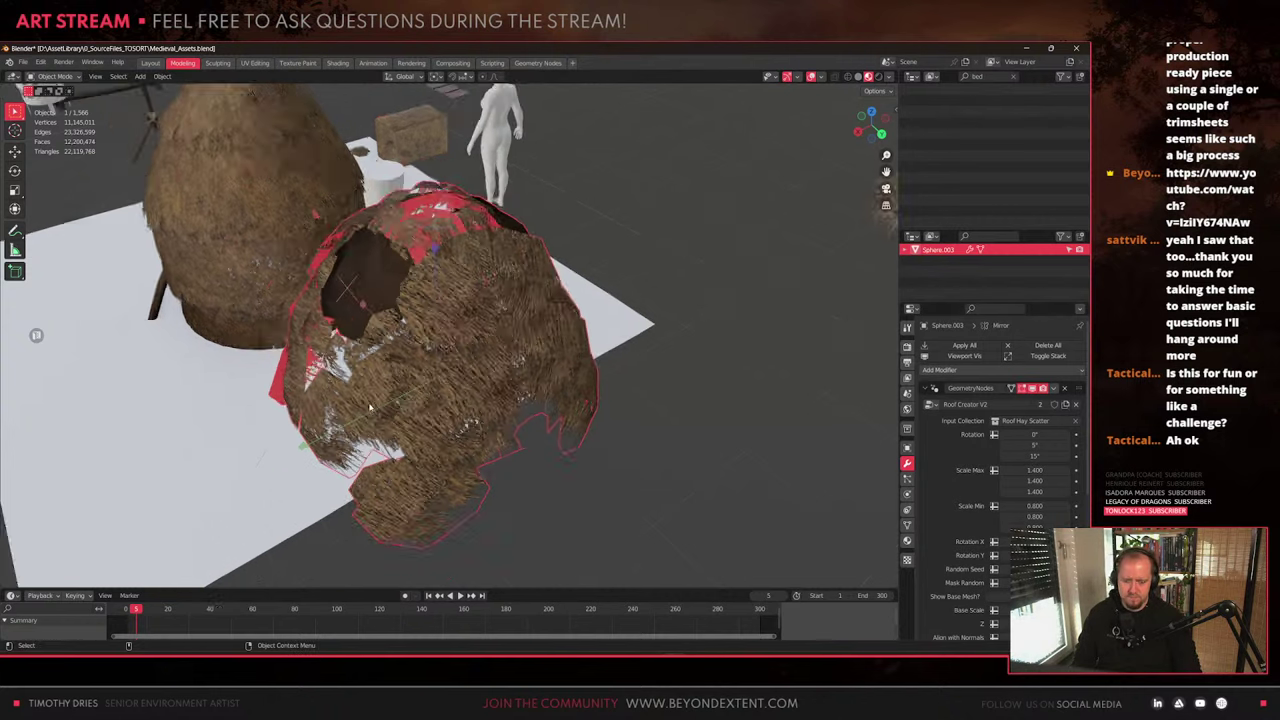
pyautogui.moveTo(500, 405); pyautogui.dragTo(598, 419, button='middle')
pyautogui.press('q')
pyautogui.click(600, 416)
pyautogui.press('q')
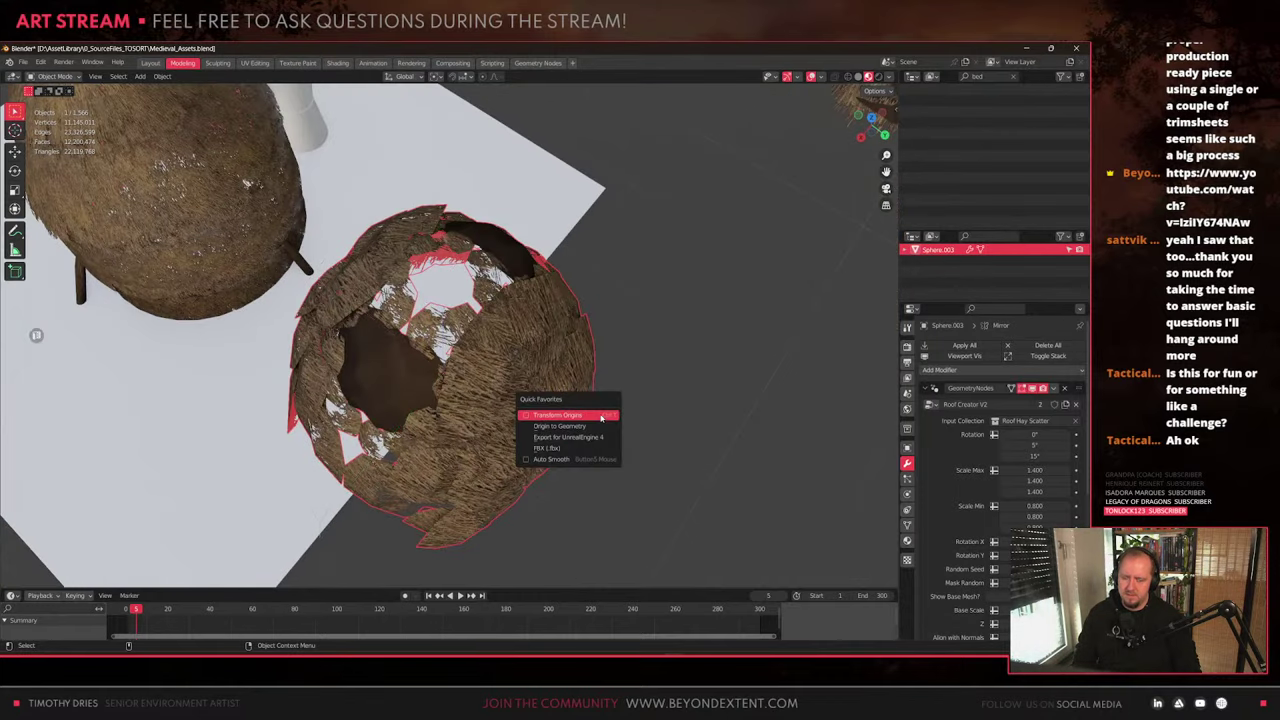
pyautogui.click(600, 416)
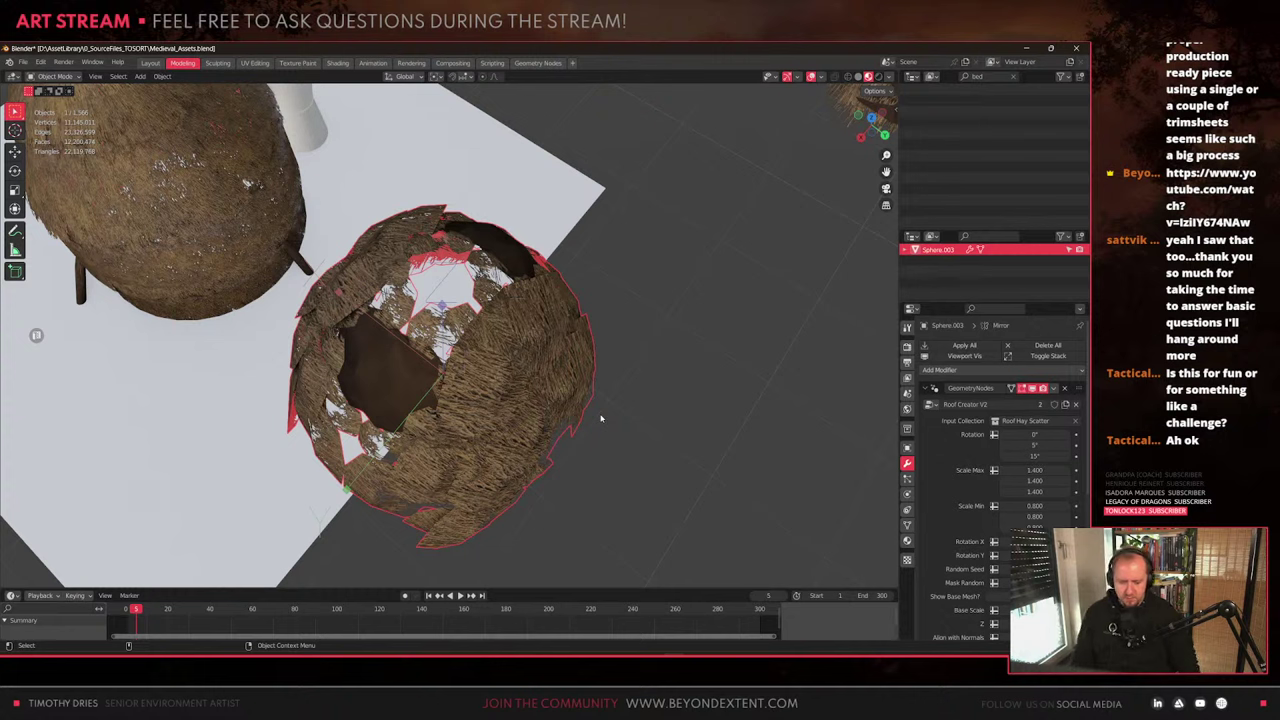
pyautogui.press('r')
pyautogui.press('z')
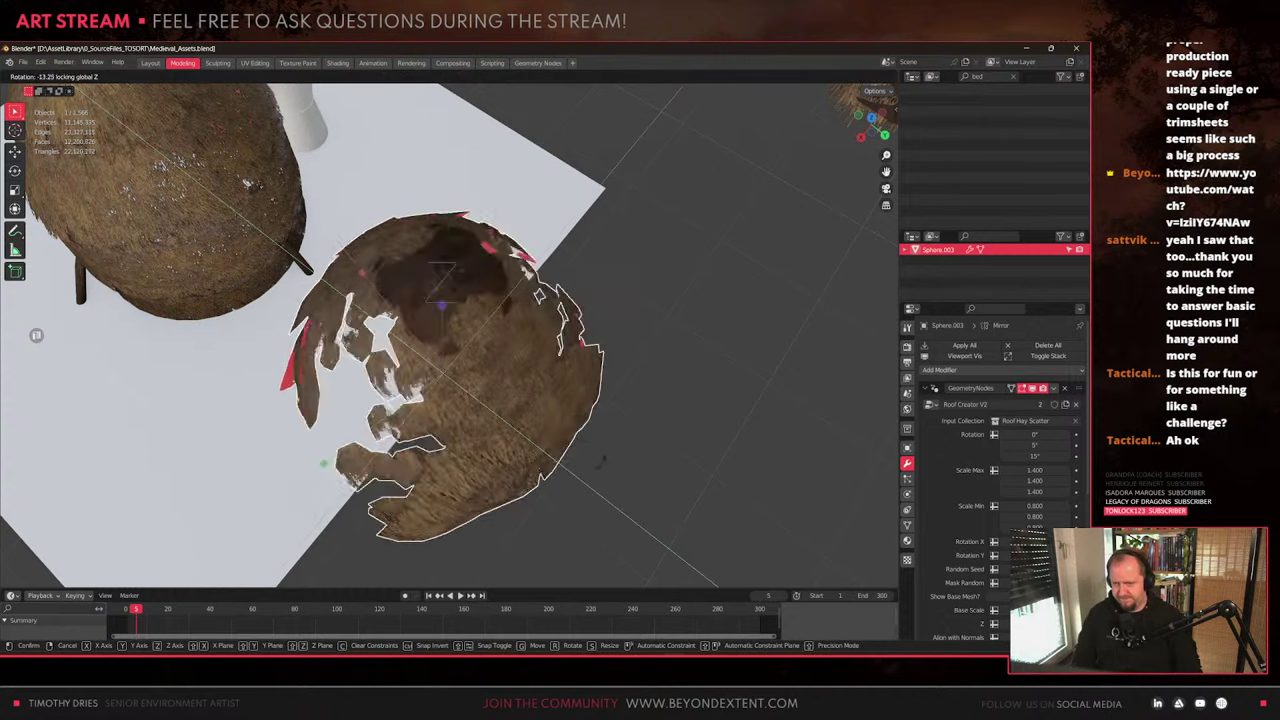
pyautogui.press('Escape')
# Collapse the Geometry Nodes settings and disable the Mirror modifier's Y axis, leaving only X
pyautogui.click(932, 388)
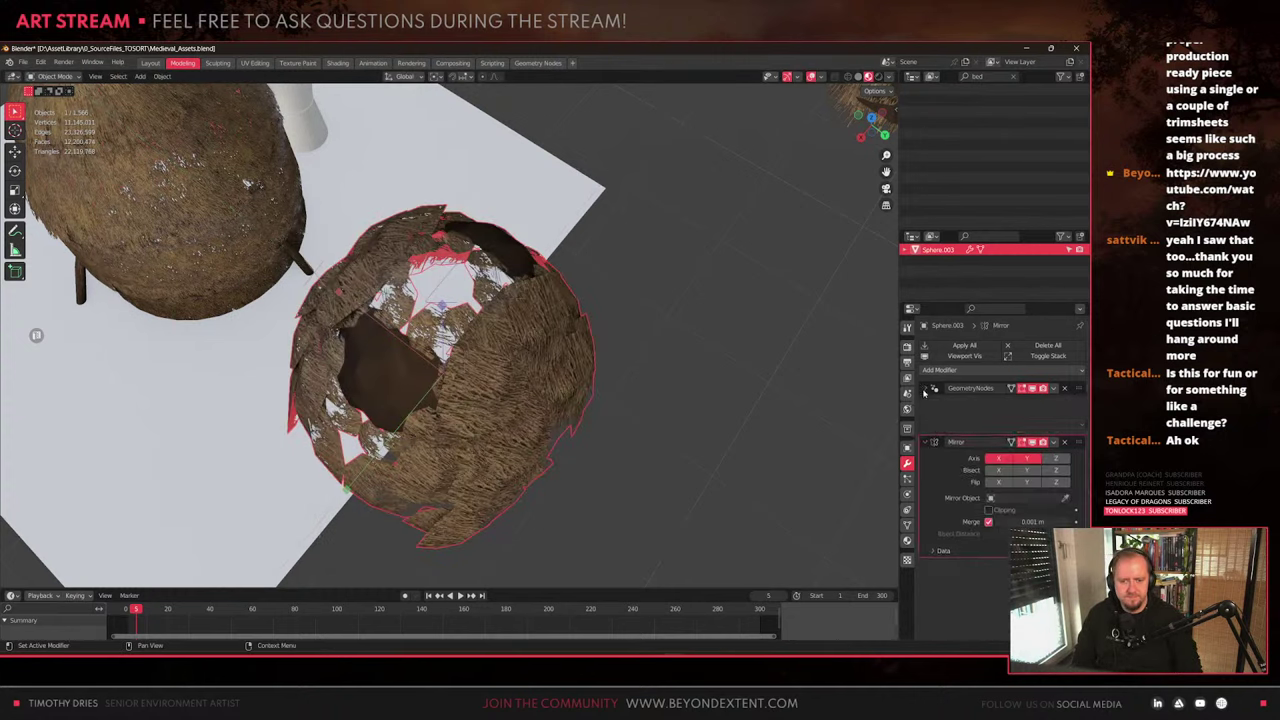
pyautogui.click(1027, 418)
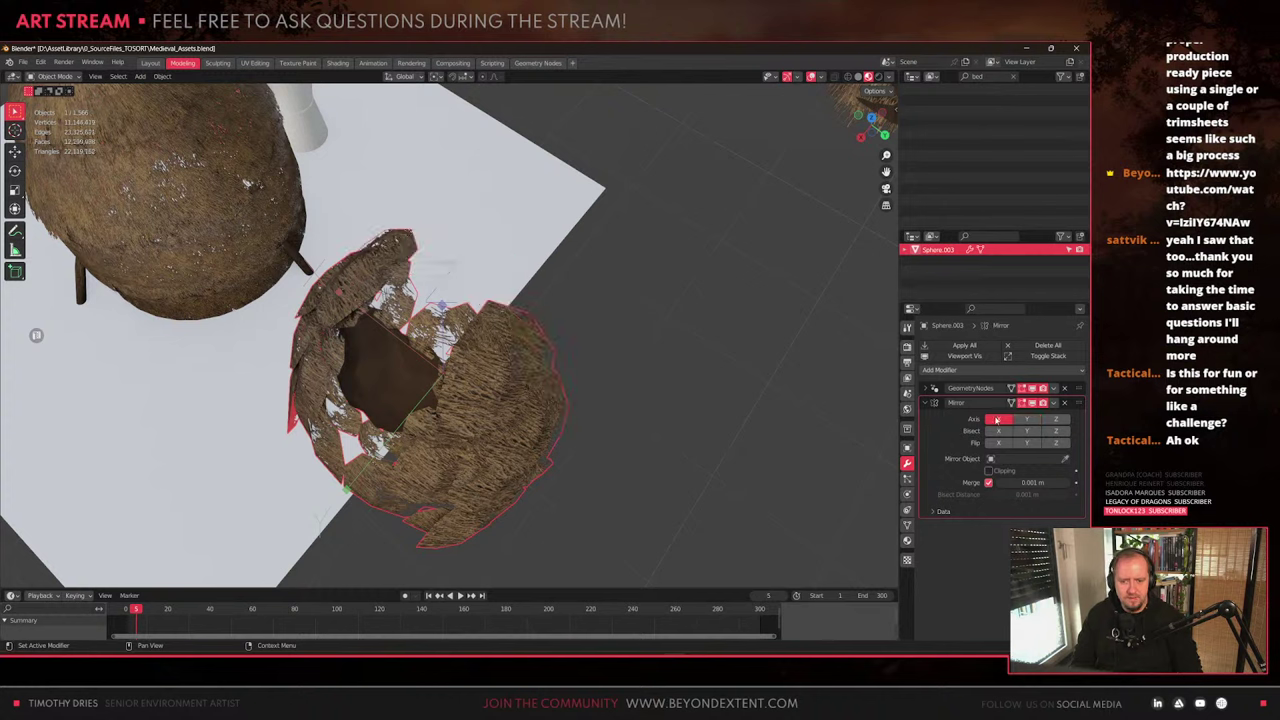
pyautogui.press('r')
pyautogui.press('z')
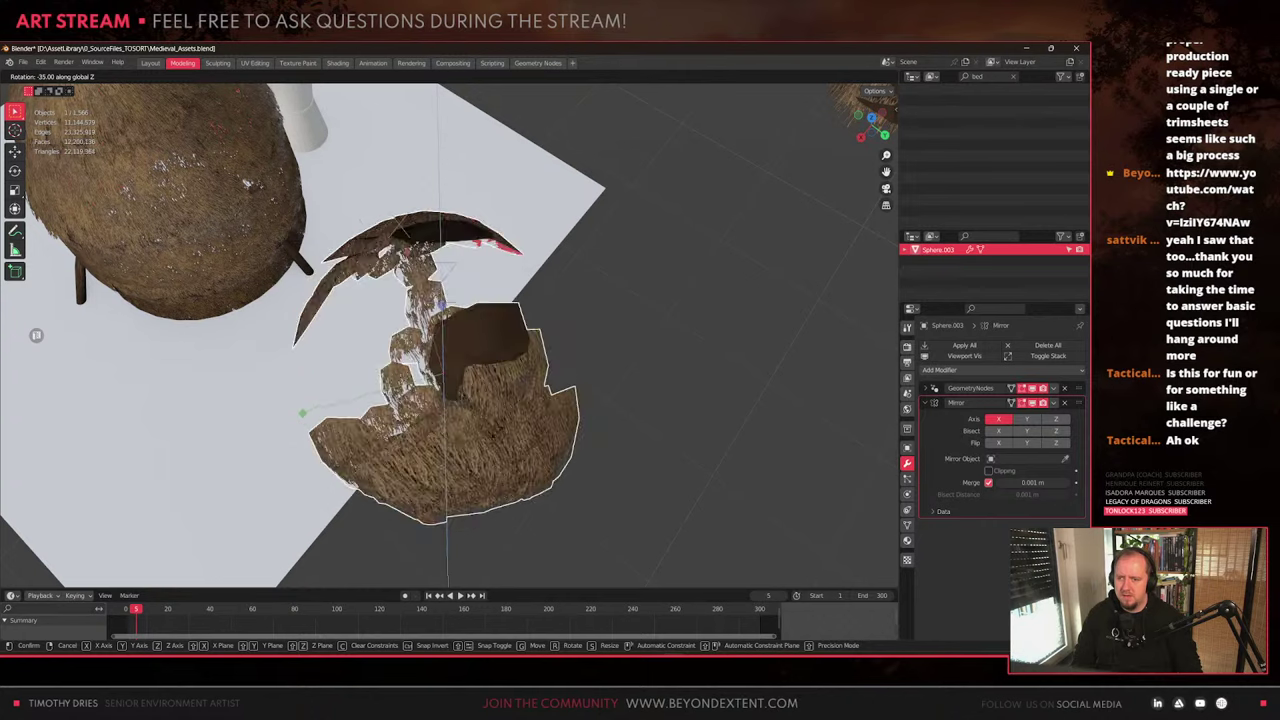
pyautogui.rightClick(559, 372)
# Rotate the mesh's origin by -45° with the global Z axis locked, and collapse the Mirror modifier's settings
pyautogui.press('r')
pyautogui.hotkey('shift', 'z')
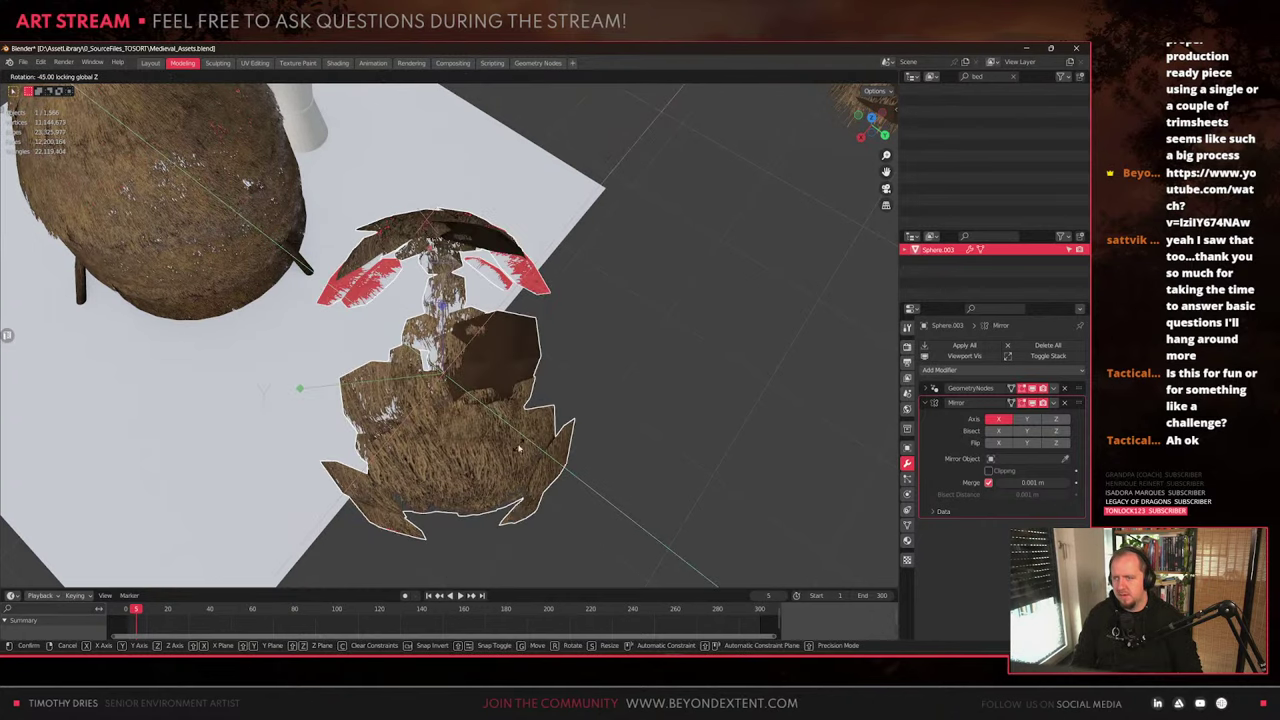
pyautogui.click(468, 436)
pyautogui.moveTo(468, 436); pyautogui.dragTo(600, 395, button='middle')
pyautogui.click(927, 403)
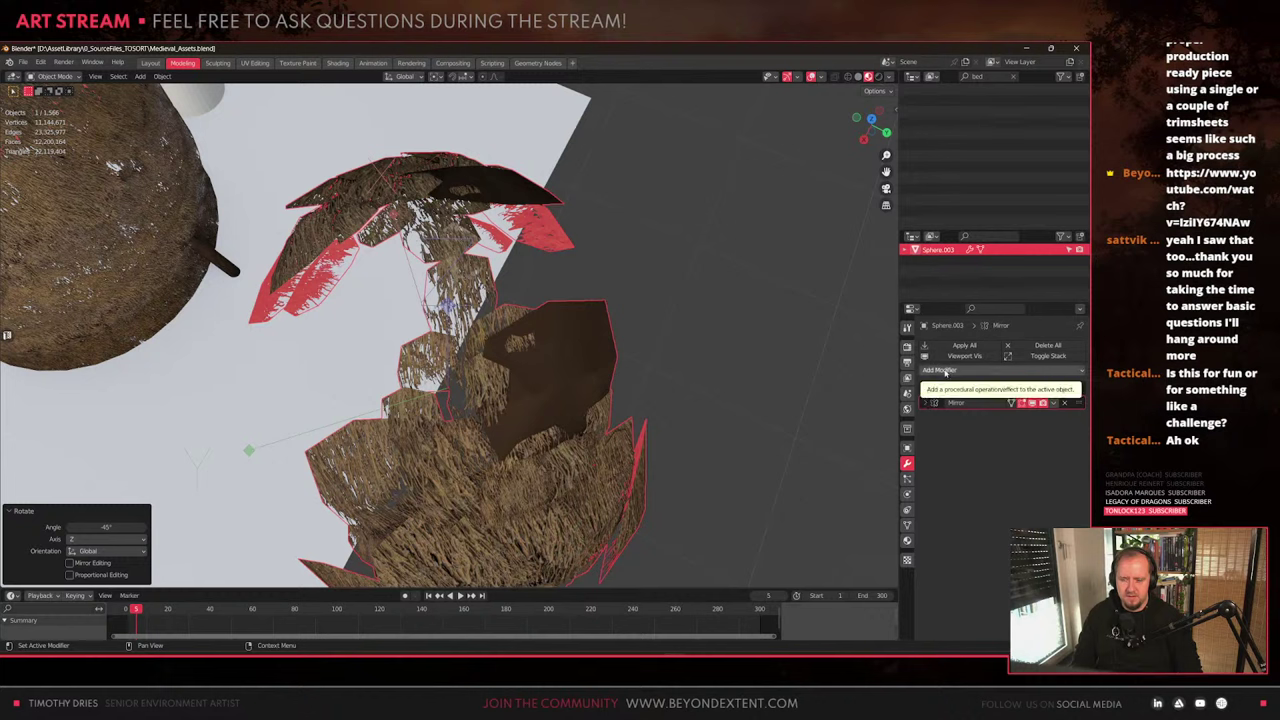
# Look over the surrounding scene for the loose straw clumps and the thatched roof piece
pyautogui.click(945, 372)
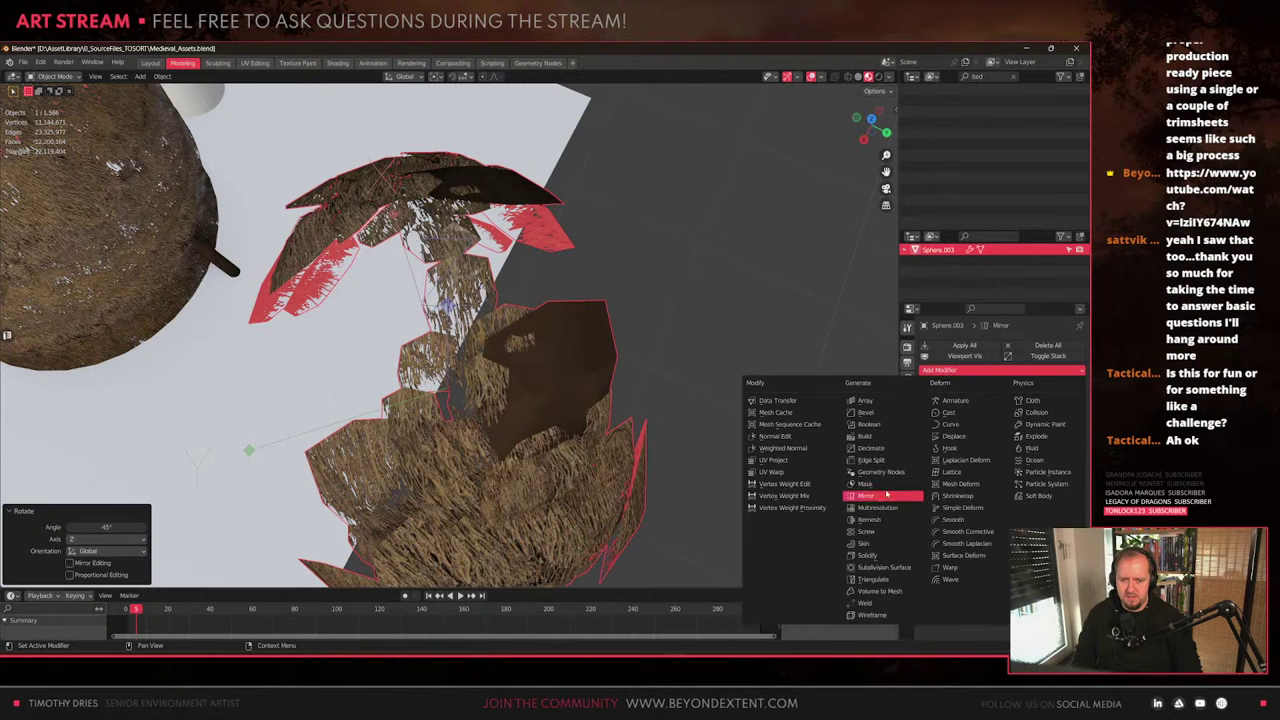
pyautogui.scroll(-2, 498, 400)
pyautogui.moveTo(494, 412); pyautogui.dragTo(468, 410, button='middle')
pyautogui.scroll(-4, 468, 410)
pyautogui.moveTo(460, 350); pyautogui.dragTo(400, 390, button='middle')
pyautogui.scroll(-2, 400, 390)
pyautogui.press('Tab')
pyautogui.moveTo(385, 300); pyautogui.dragTo(430, 300, button='middle')
pyautogui.keyDown('shift'); pyautogui.moveTo(436, 510); pyautogui.dragTo(498, 246, button='middle'); pyautogui.keyUp('shift')
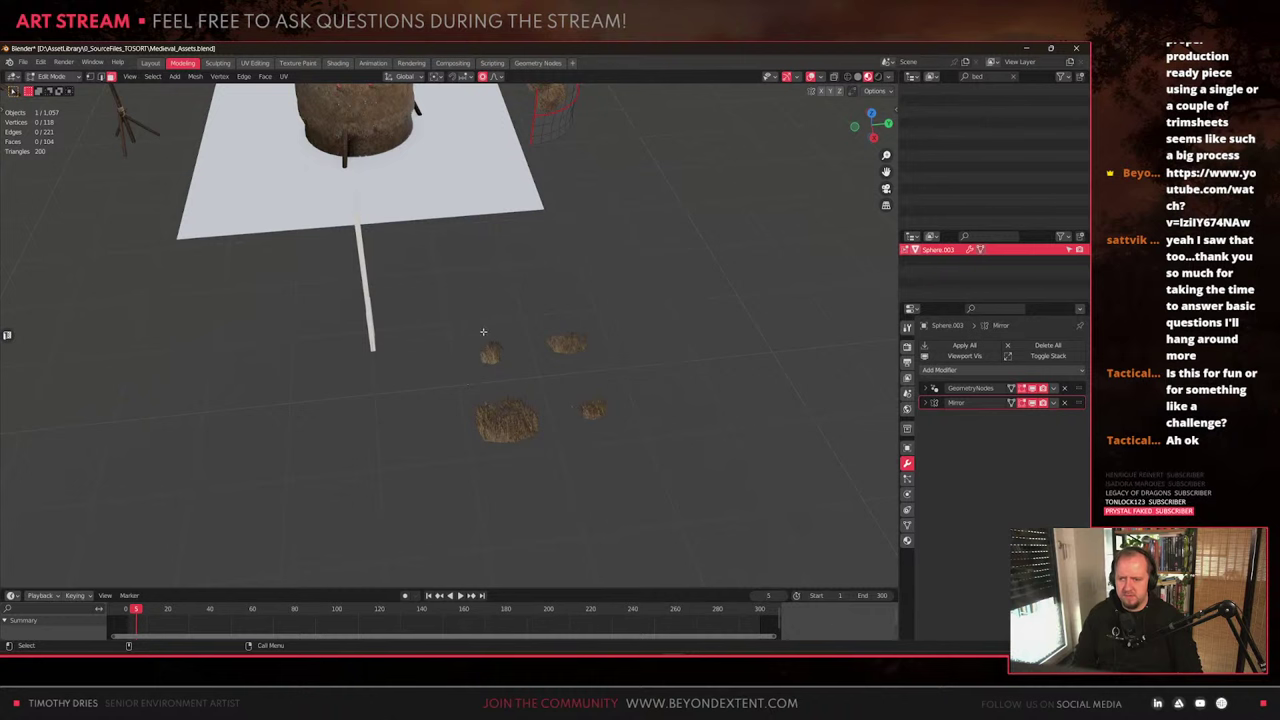
pyautogui.keyDown('shift'); pyautogui.moveTo(572, 286); pyautogui.dragTo(550, 448, button='middle'); pyautogui.keyUp('shift')
pyautogui.scroll(-1, 590, 290)
pyautogui.press('Tab')
pyautogui.scroll(-2, 600, 265)
pyautogui.keyDown('shift'); pyautogui.moveTo(580, 138); pyautogui.dragTo(547, 195, button='middle'); pyautogui.keyUp('shift')
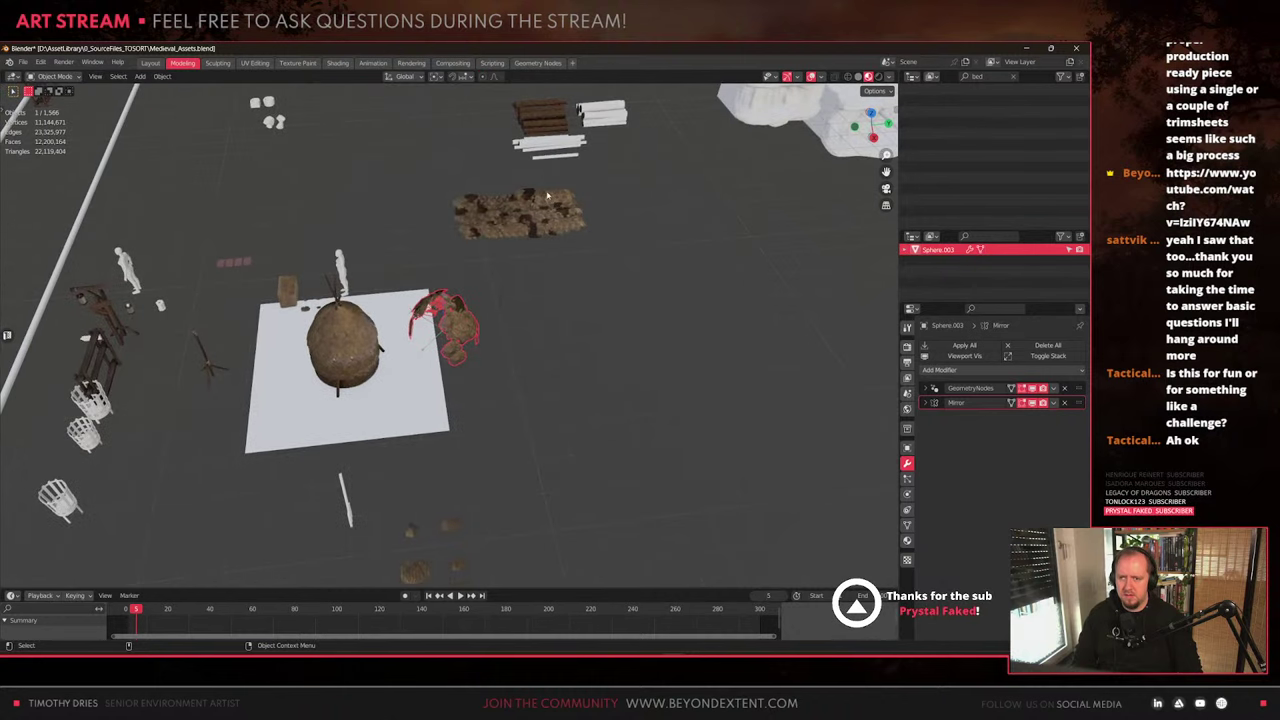
# Select the thatched roof piece and examine its Geometry Nodes settings and surroundings
pyautogui.click(548, 200)
pyautogui.press('KP_Decimal')
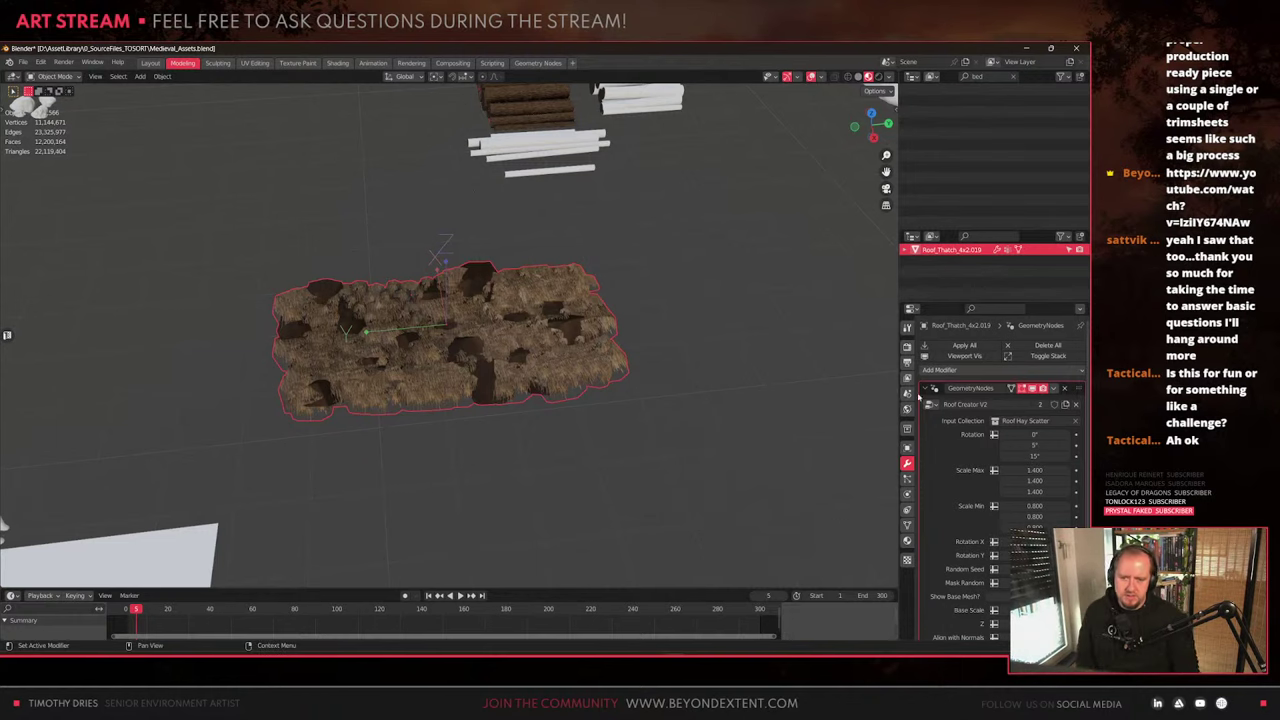
pyautogui.scroll(-3, 600, 330)
pyautogui.scroll(-5, 563, 310)
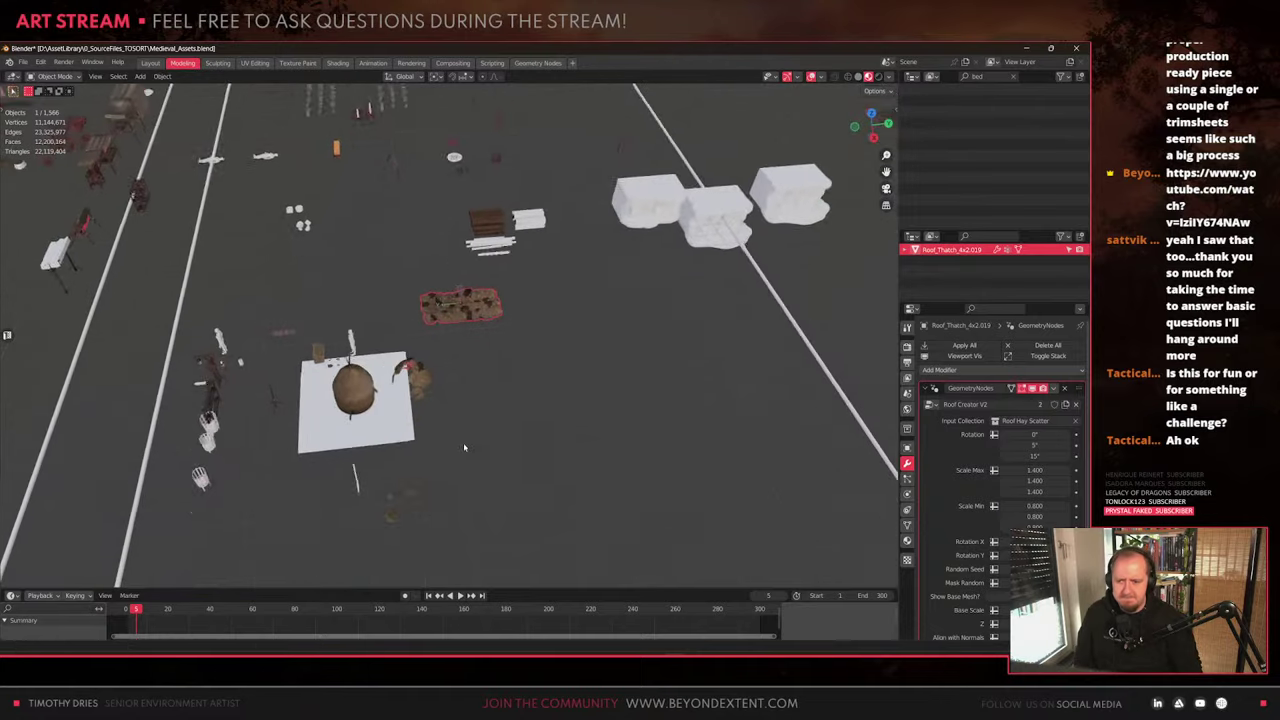
# Filter the outliner for "roof" and select the Roof Hay Scatter collection
pyautogui.click(1014, 77)
pyautogui.write('roof')
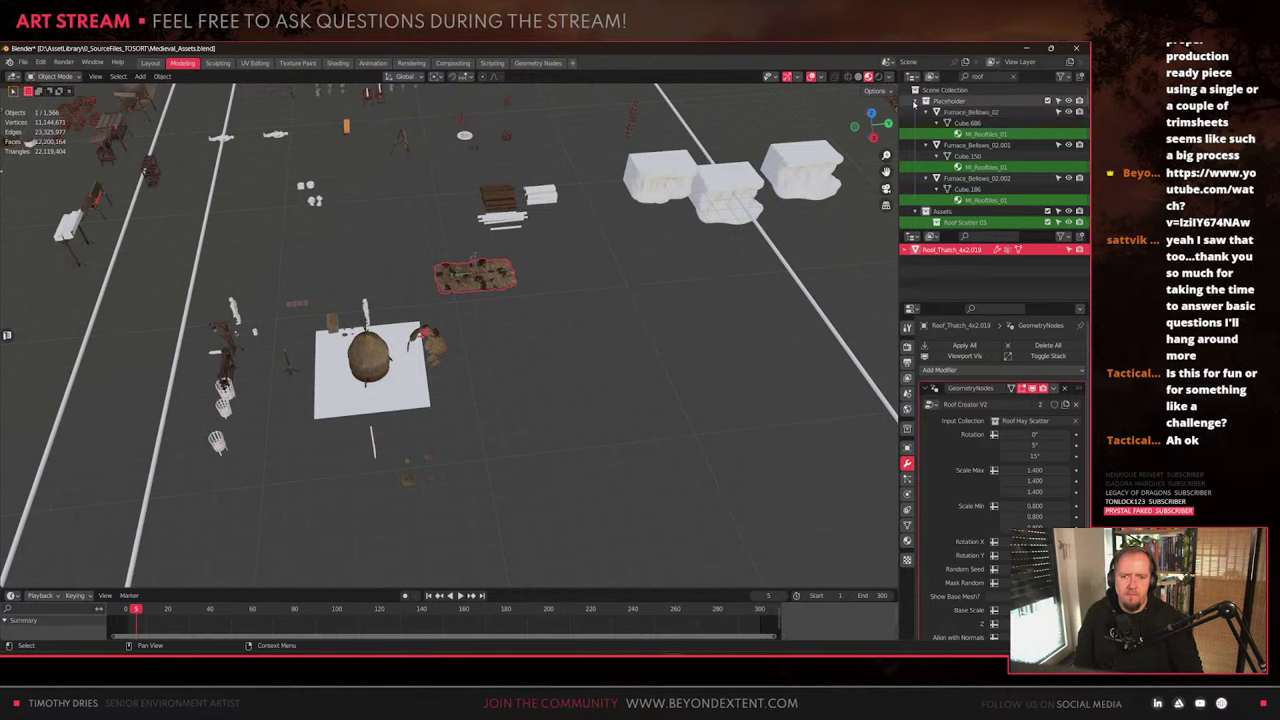
pyautogui.scroll(-4, 985, 145)
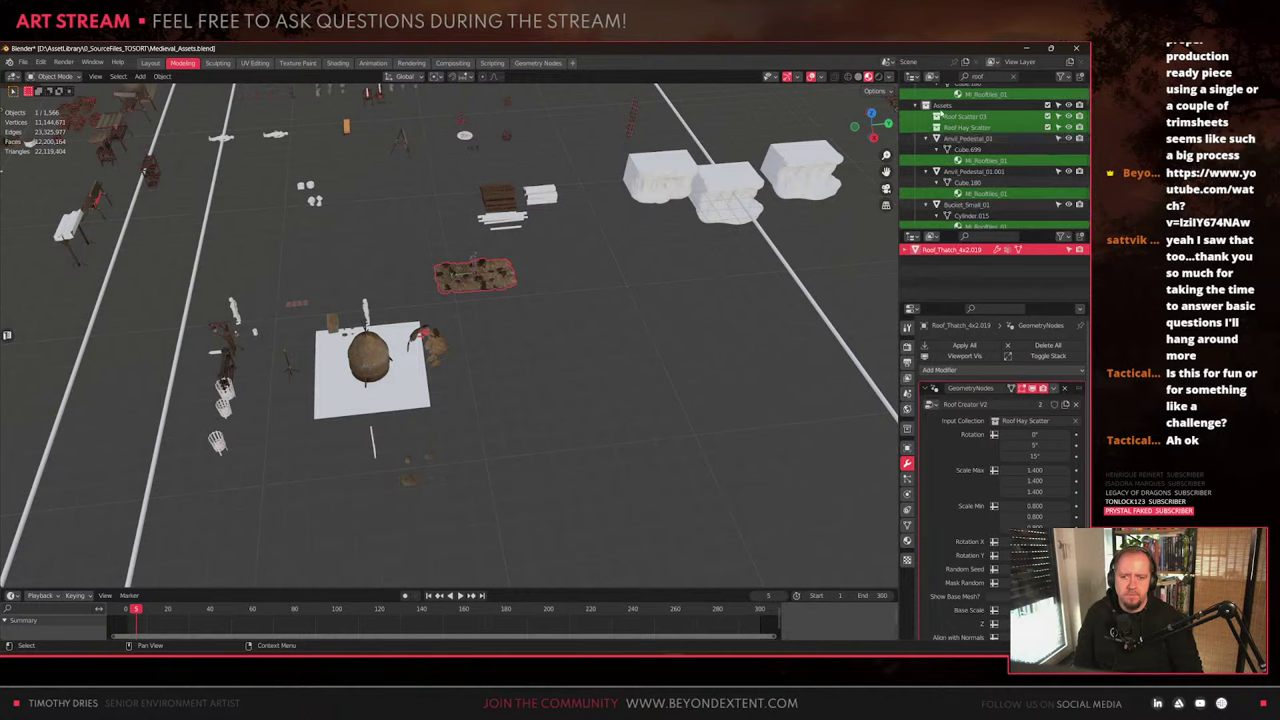
pyautogui.click(967, 128)
# Select the four loose straw clumps in front of the haystack and clear the outliner's search filter
pyautogui.scroll(6, 517, 457)
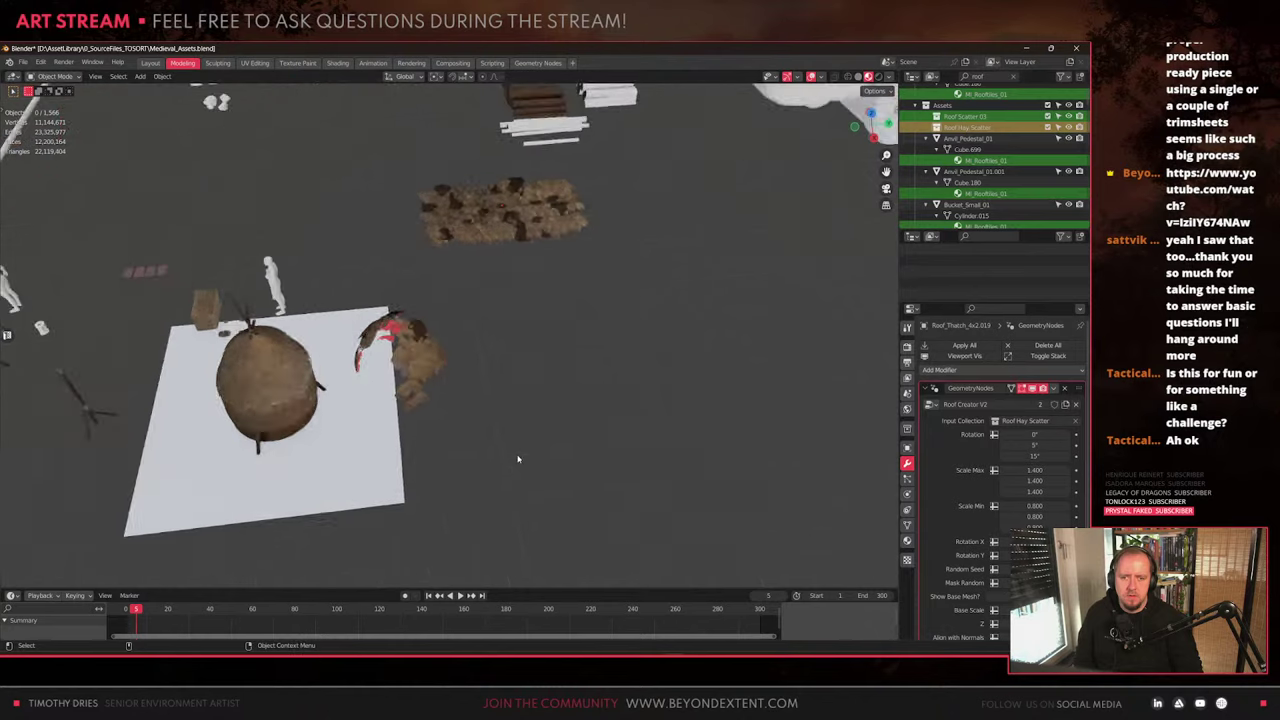
pyautogui.keyDown('shift'); pyautogui.moveTo(517, 457); pyautogui.dragTo(537, 417, button='middle'); pyautogui.keyUp('shift')
pyautogui.scroll(-5, 537, 417)
pyautogui.moveTo(403, 449); pyautogui.dragTo(490, 525)
pyautogui.scroll(-10, 1060, 130)
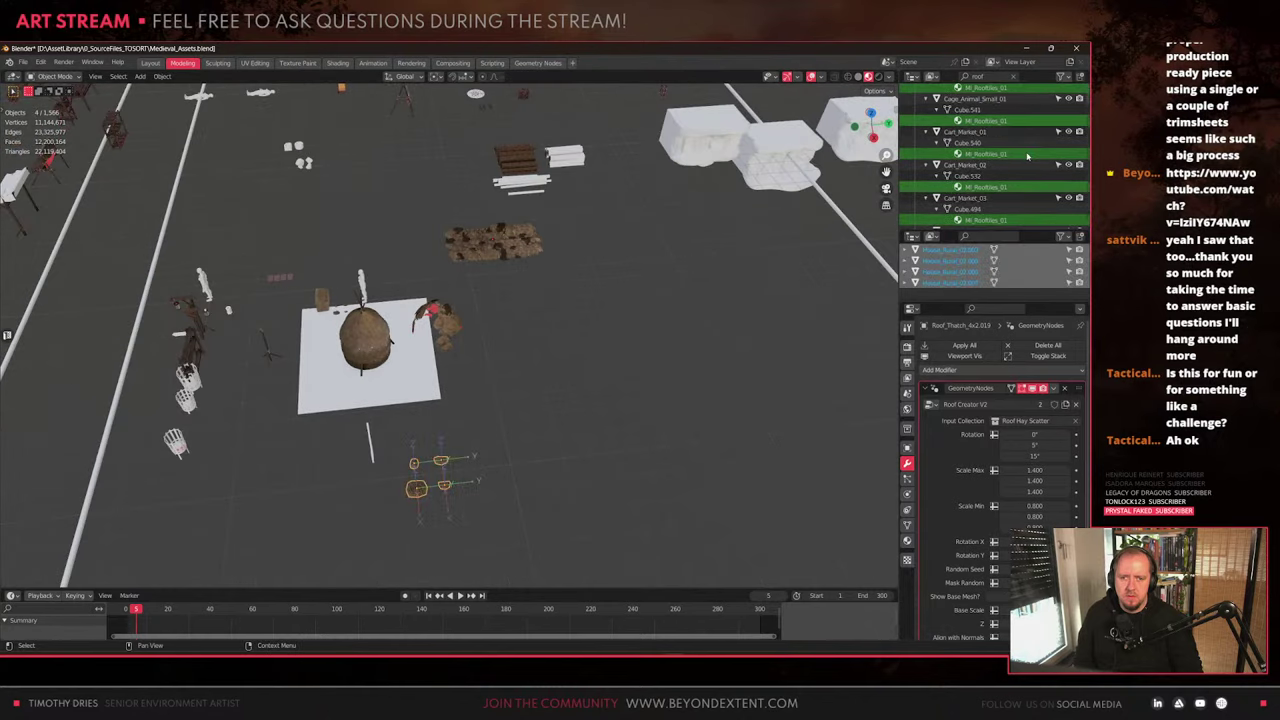
pyautogui.click(1015, 77)
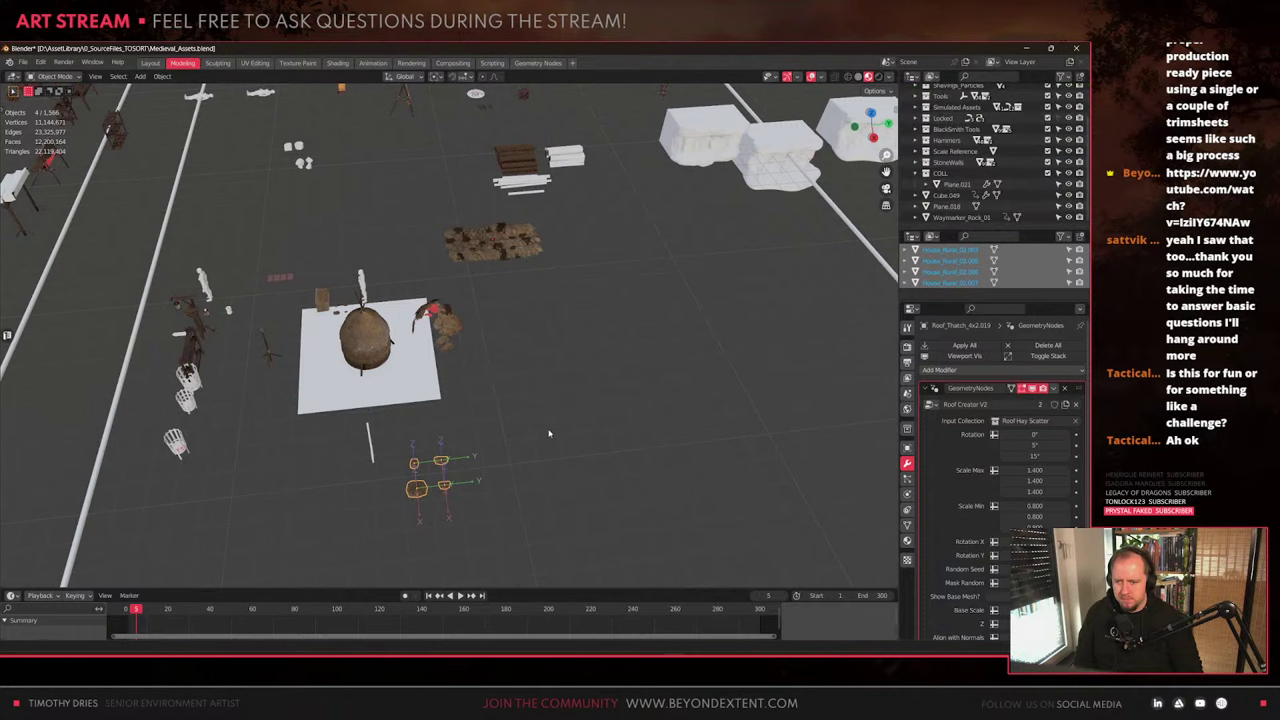
# Look through the top-level collections and expand Assets to list the objects inside Roof Hay Scatter
pyautogui.keyDown('shift'); pyautogui.moveTo(547, 434); pyautogui.dragTo(577, 394, button='middle'); pyautogui.keyUp('shift')
pyautogui.scroll(8, 964, 174)
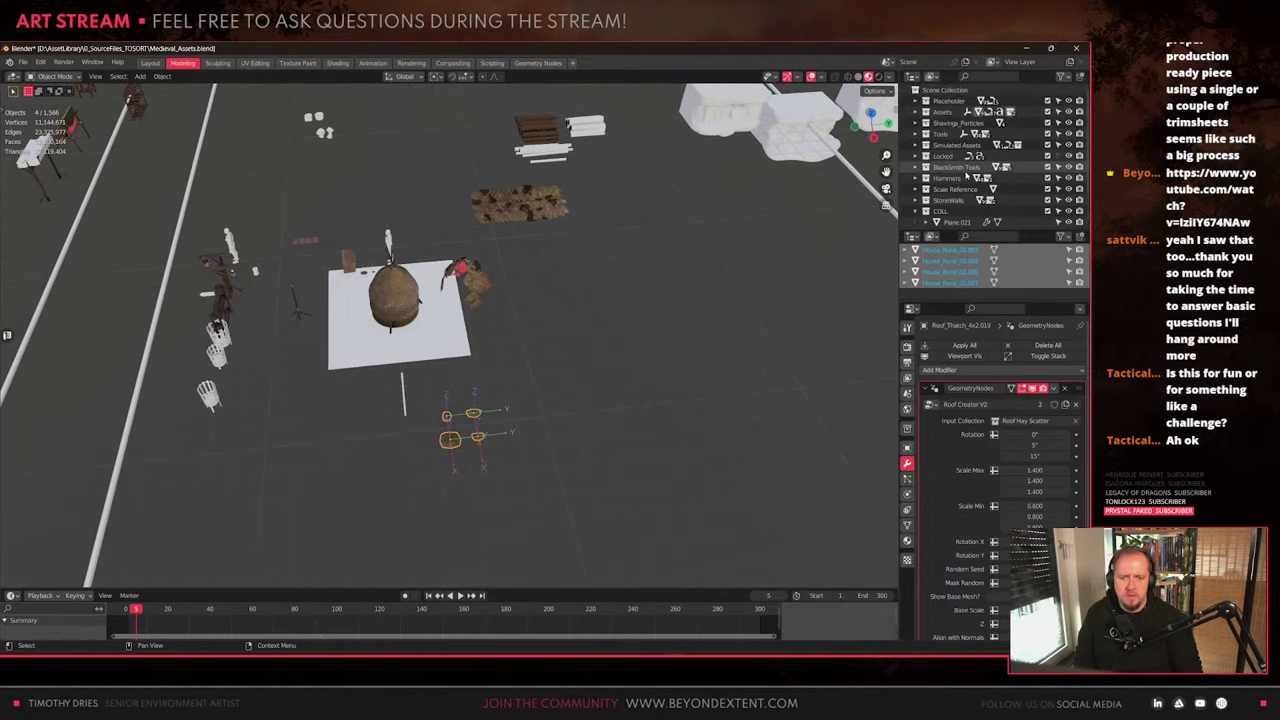
pyautogui.scroll(-2, 1015, 160)
pyautogui.scroll(2, 965, 175)
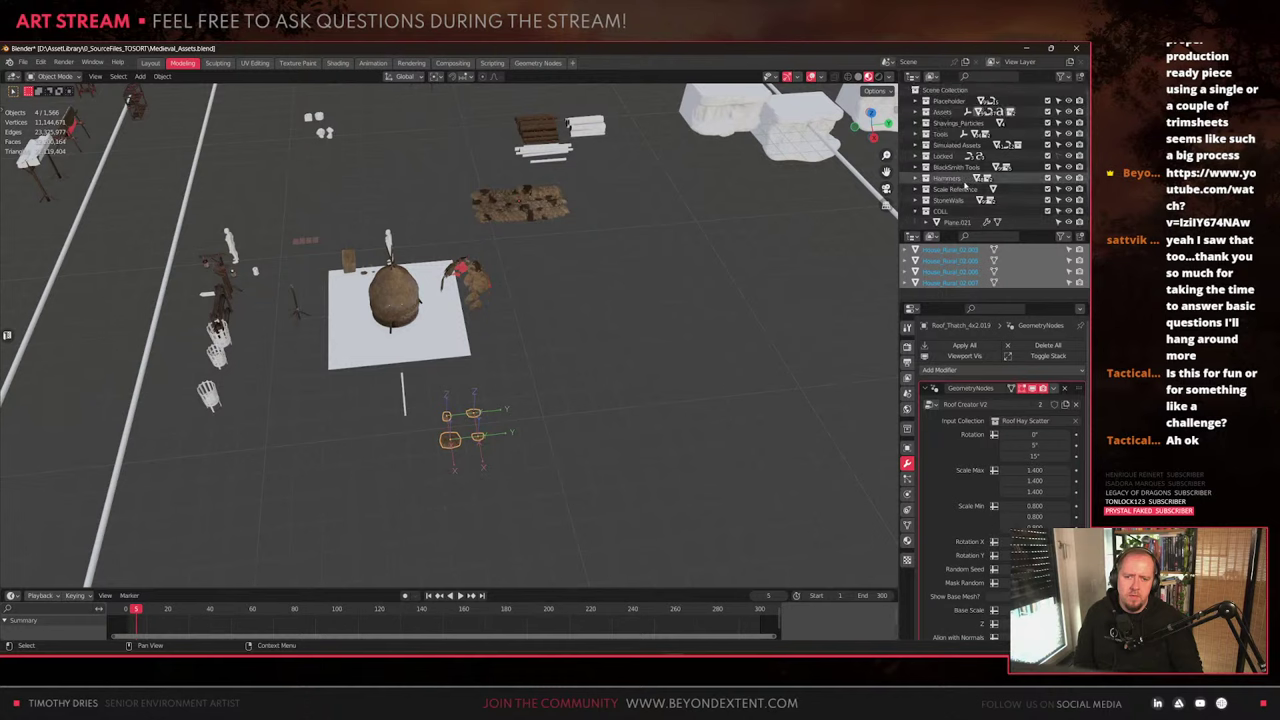
pyautogui.click(917, 146)
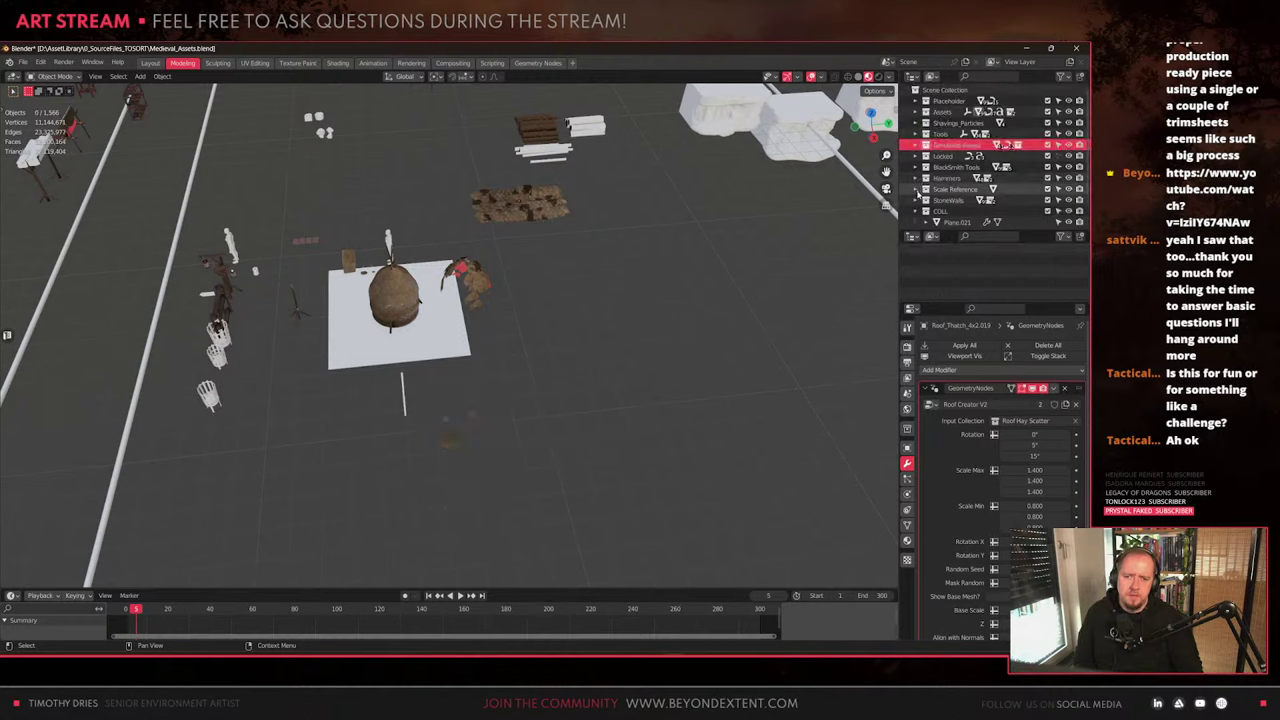
pyautogui.click(917, 102)
pyautogui.click(917, 102)
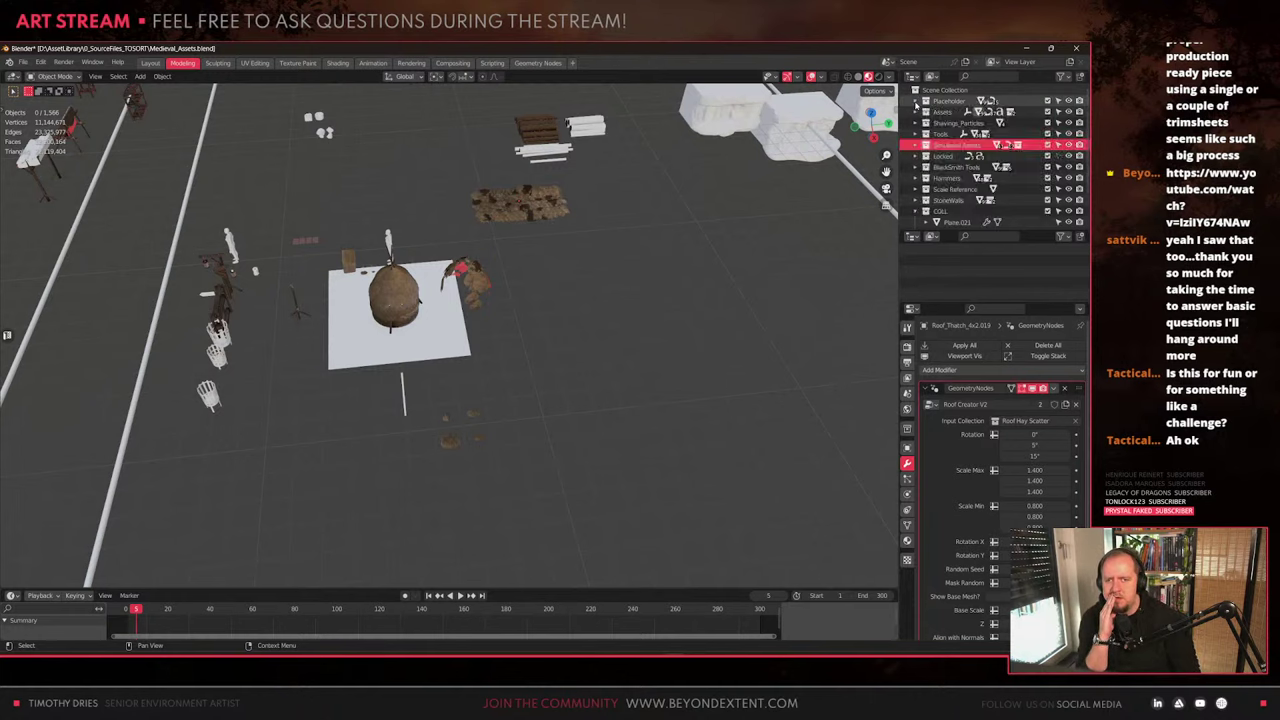
pyautogui.click(955, 112)
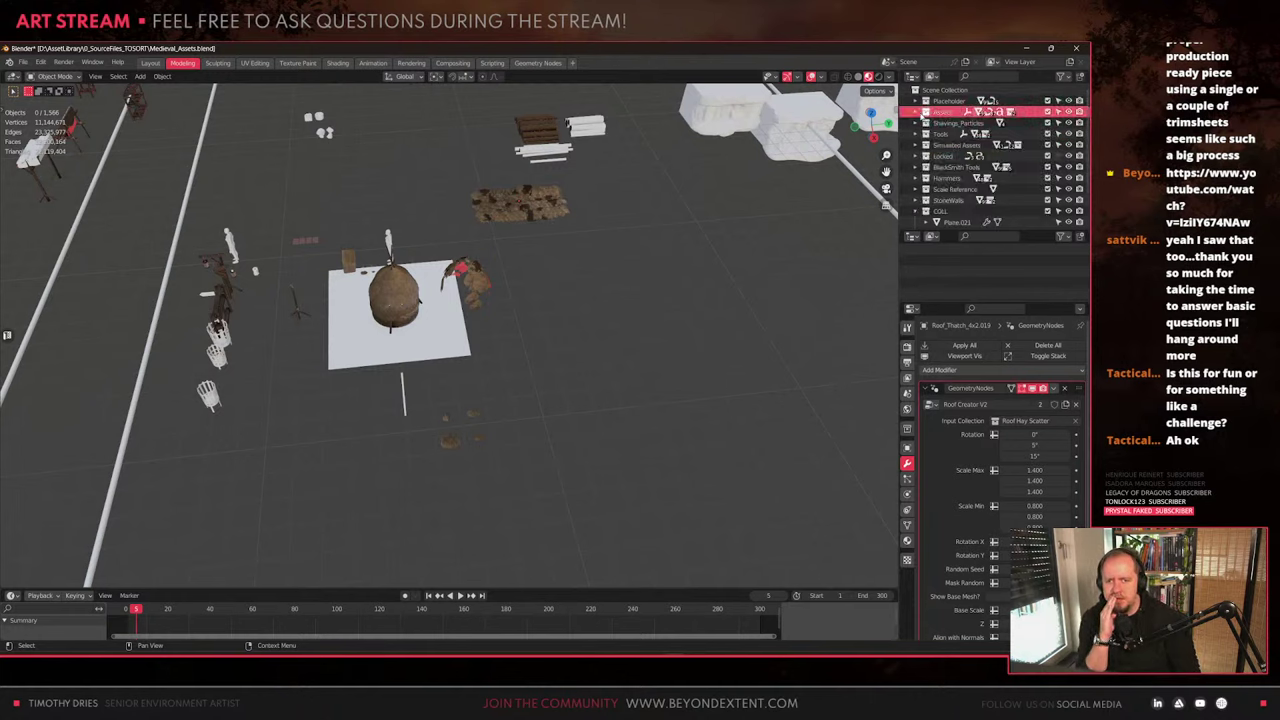
pyautogui.click(917, 112)
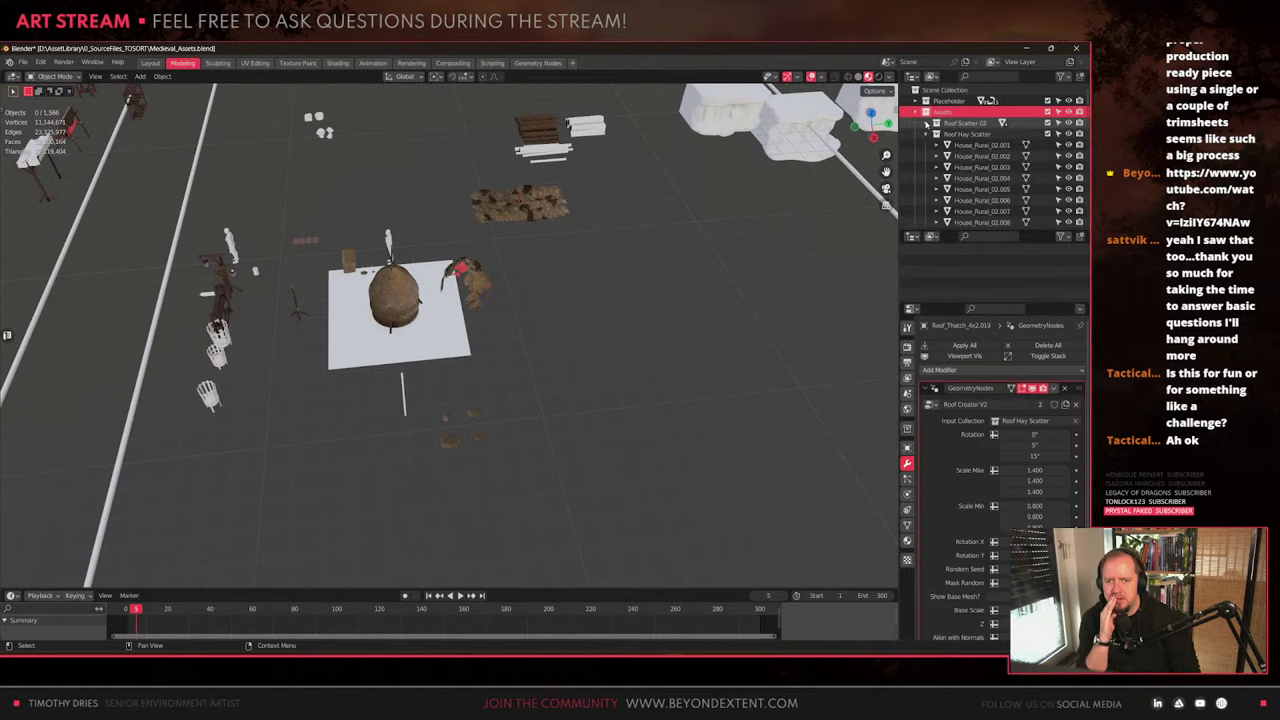
# Select every object in the Roof Hay Scatter collection, from House_Rural_02.001 to House_Rural_02.014, and find them in the scene
pyautogui.click(936, 123)
pyautogui.scroll(-3, 993, 157)
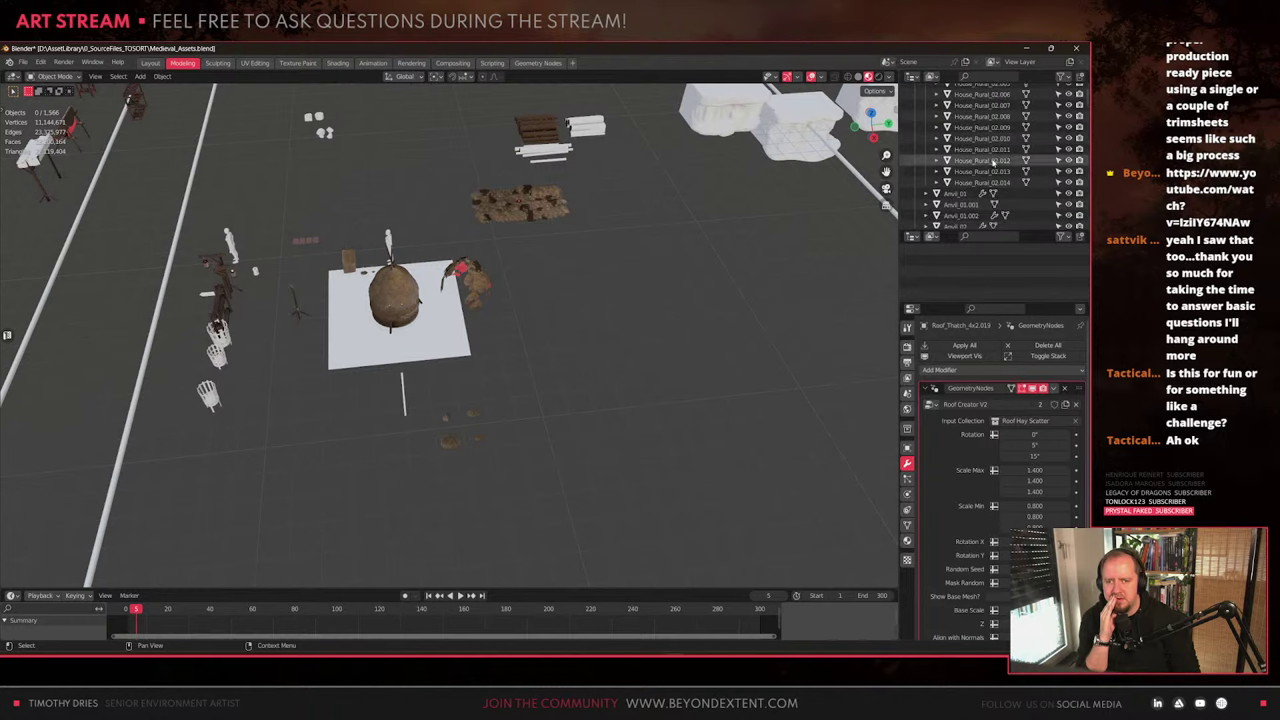
pyautogui.click(994, 182)
pyautogui.scroll(1, 995, 176)
pyautogui.scroll(4, 995, 175)
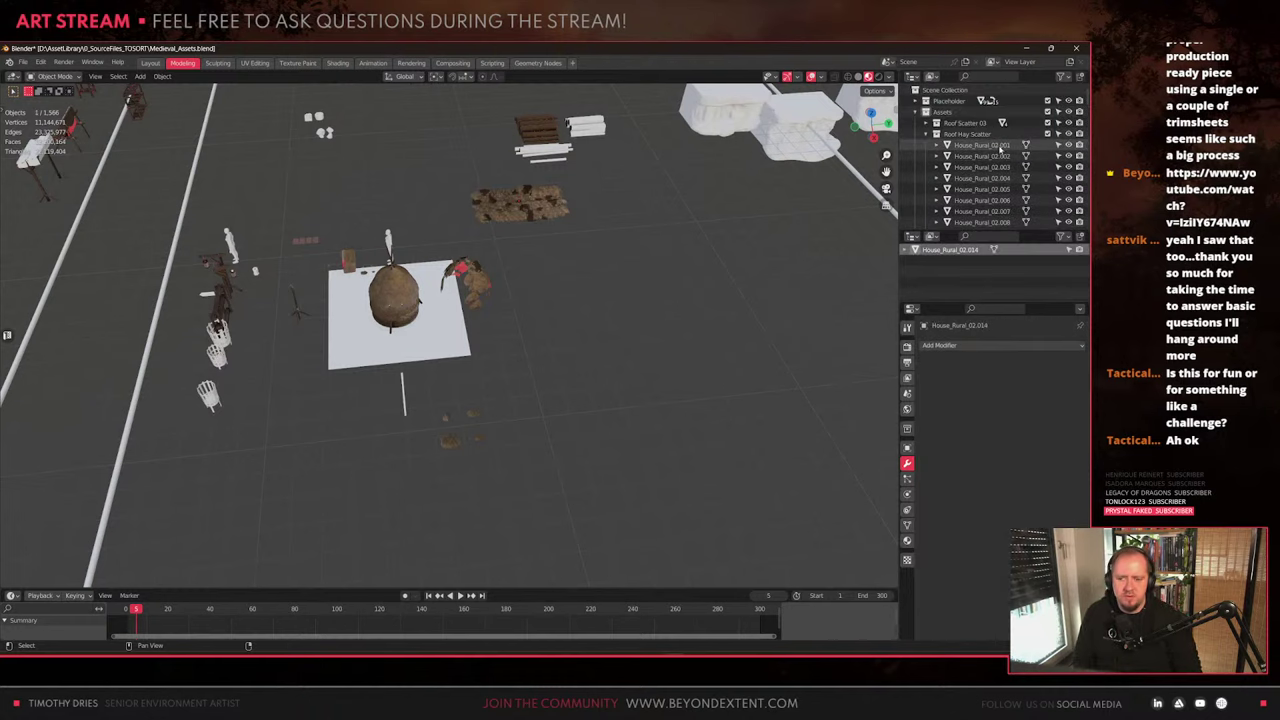
pyautogui.keyDown('shift'); pyautogui.click(1001, 147); pyautogui.keyUp('shift')
pyautogui.keyDown('shift'); pyautogui.scroll(1, 557, 260); pyautogui.keyUp('shift')
pyautogui.scroll(2, 417, 310)
pyautogui.moveTo(418, 309); pyautogui.dragTo(444, 339, button='middle')
pyautogui.scroll(5, 433, 328)
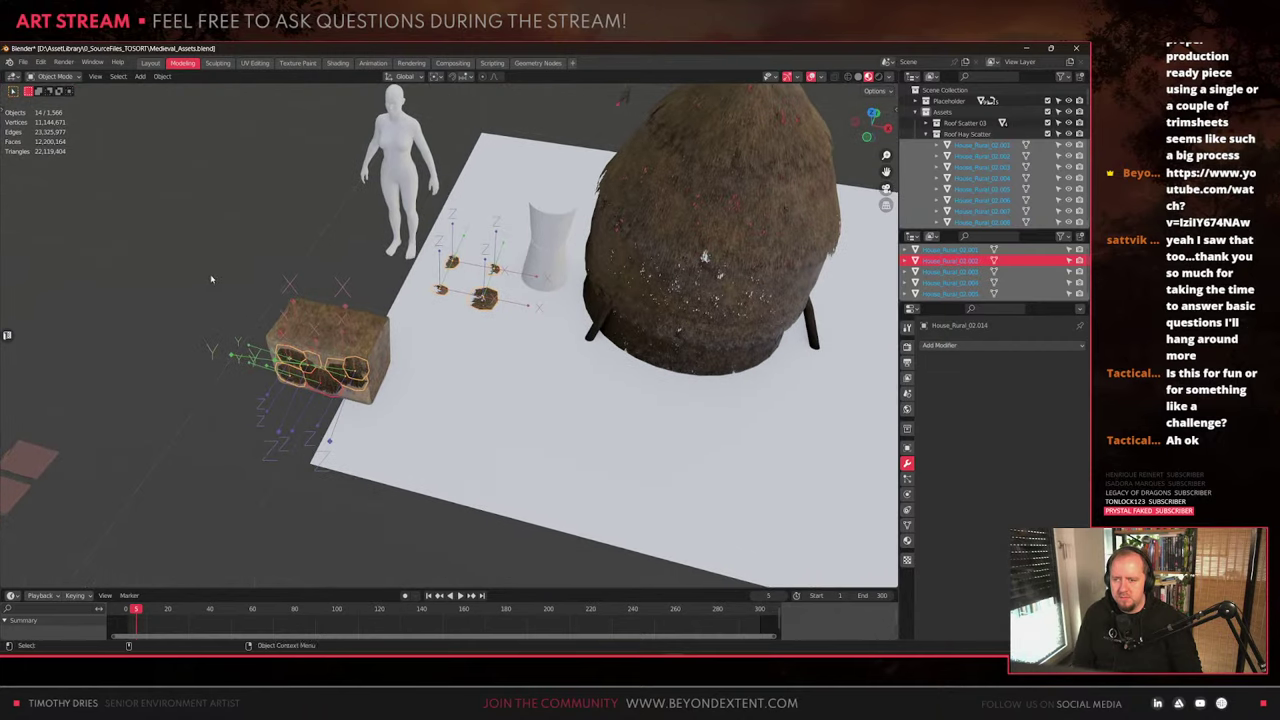
# Delete the hay bale beside the mannequin together with the straw clumps on its side
pyautogui.moveTo(211, 275); pyautogui.dragTo(352, 384)
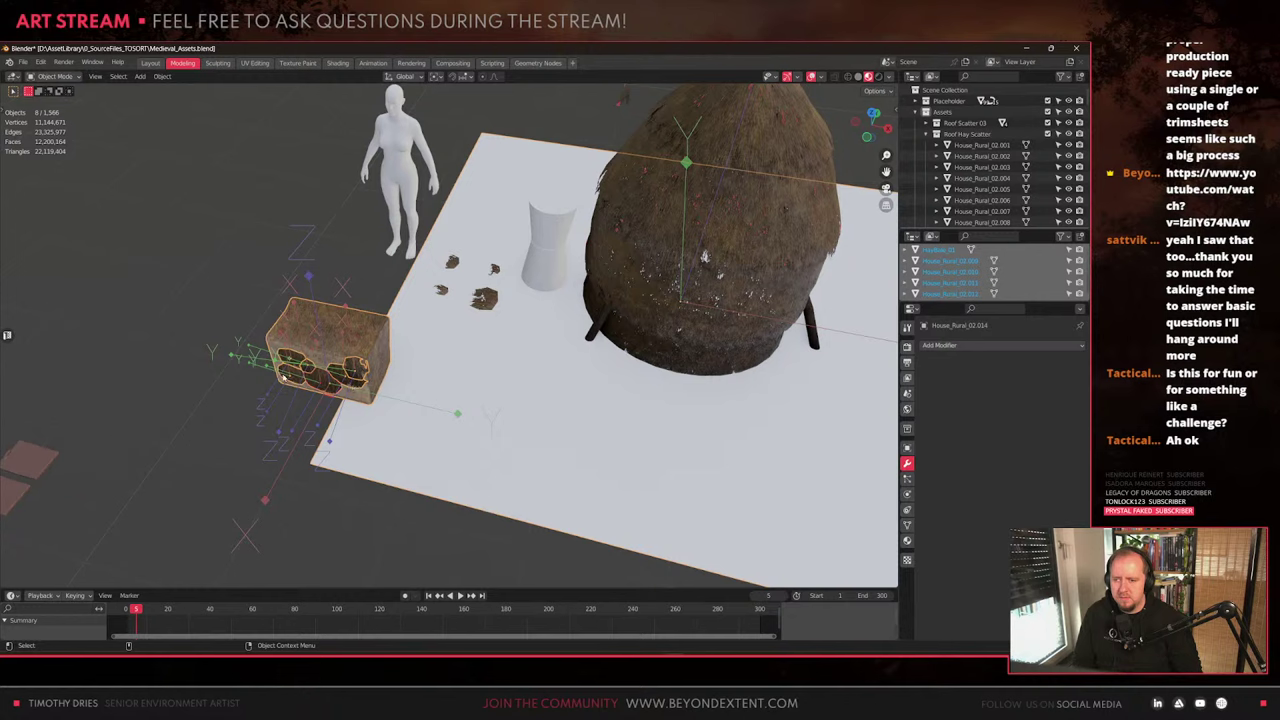
pyautogui.moveTo(193, 295); pyautogui.dragTo(341, 382)
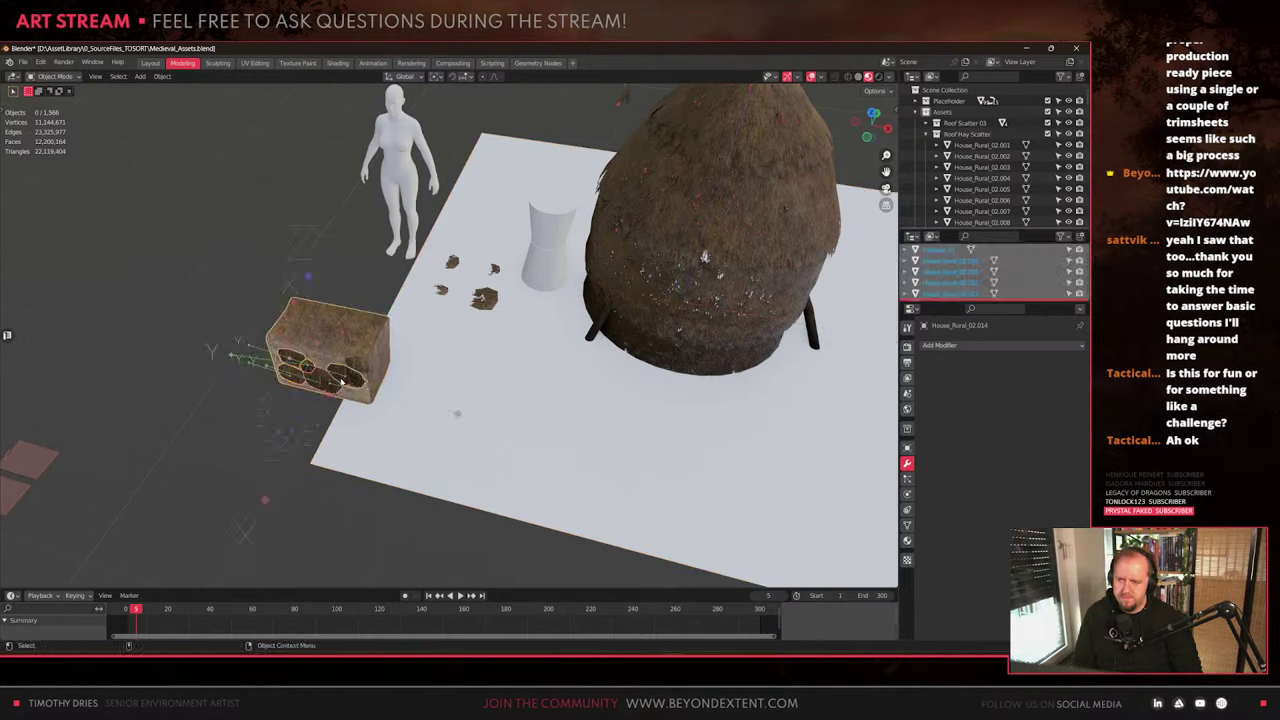
pyautogui.press('Delete')
pyautogui.click(357, 368)
pyautogui.press('Delete')
# Delete the four small straw clumps lying beside the haystack, undoing the accidental removal of the white ground plane
pyautogui.click(442, 290)
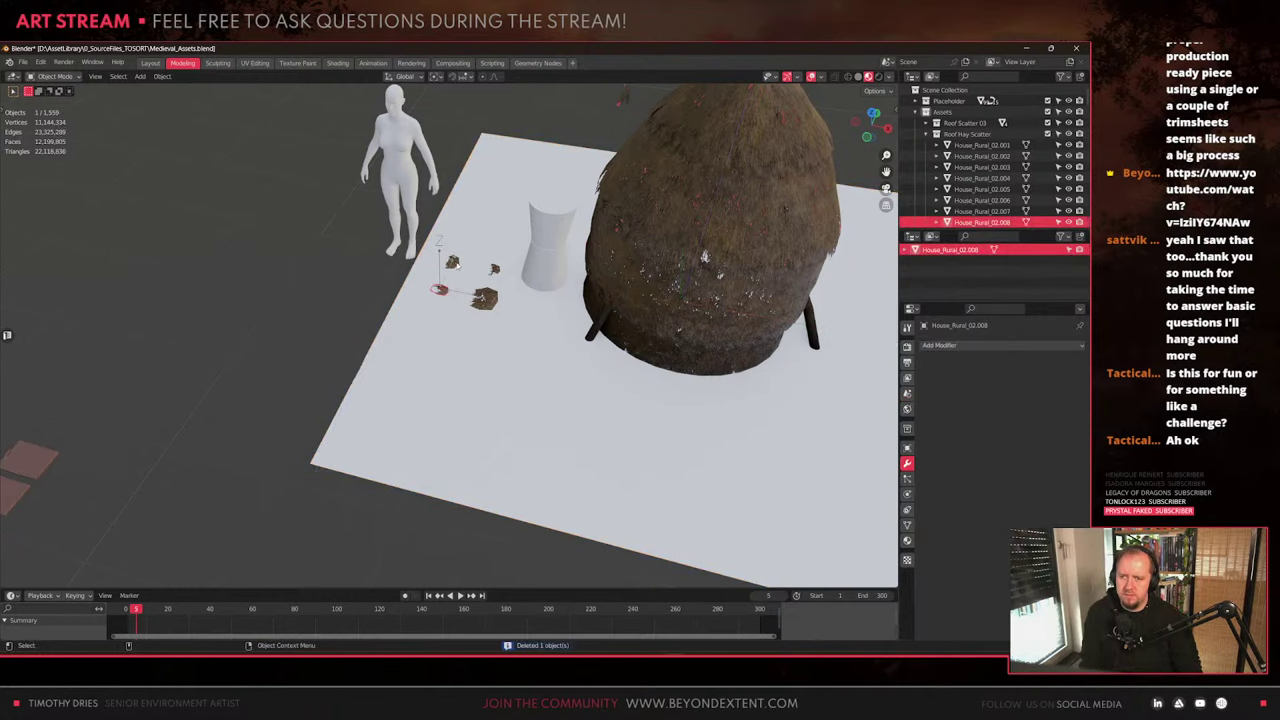
pyautogui.press('Delete')
pyautogui.click(455, 277)
pyautogui.press('Delete')
pyautogui.click(493, 271)
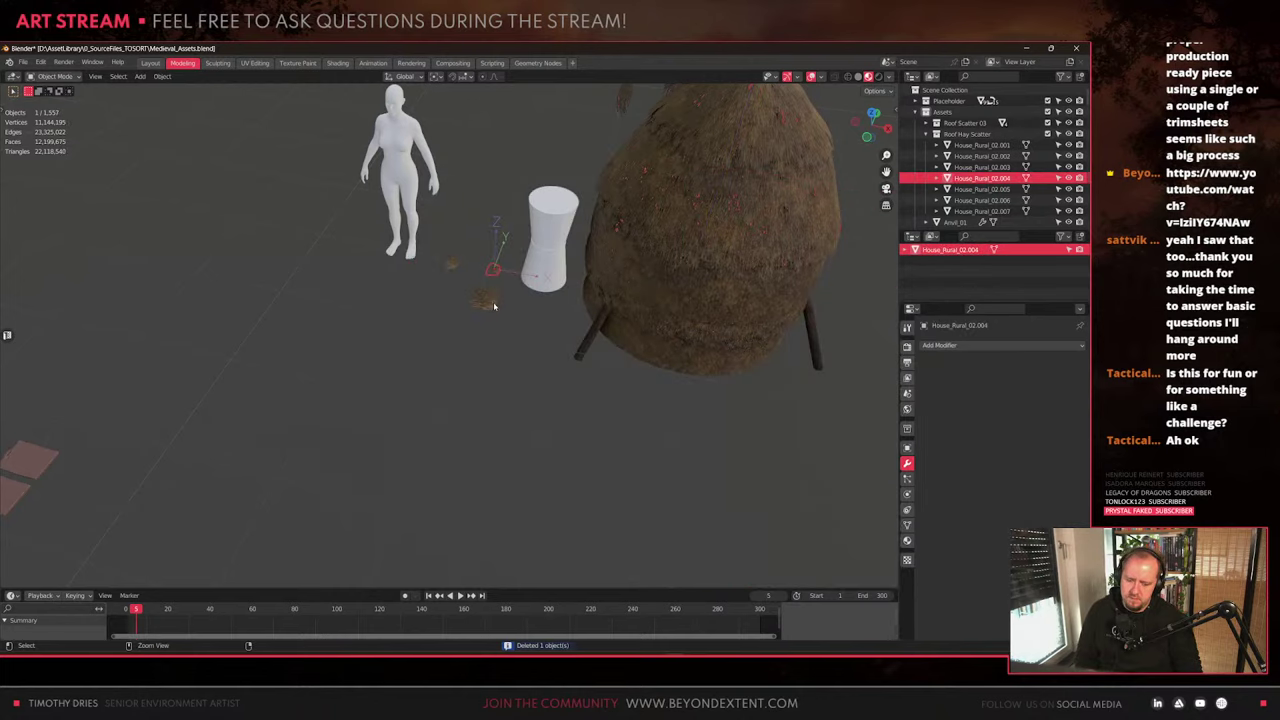
pyautogui.hotkey('ctrl', 'z')
pyautogui.click(491, 305)
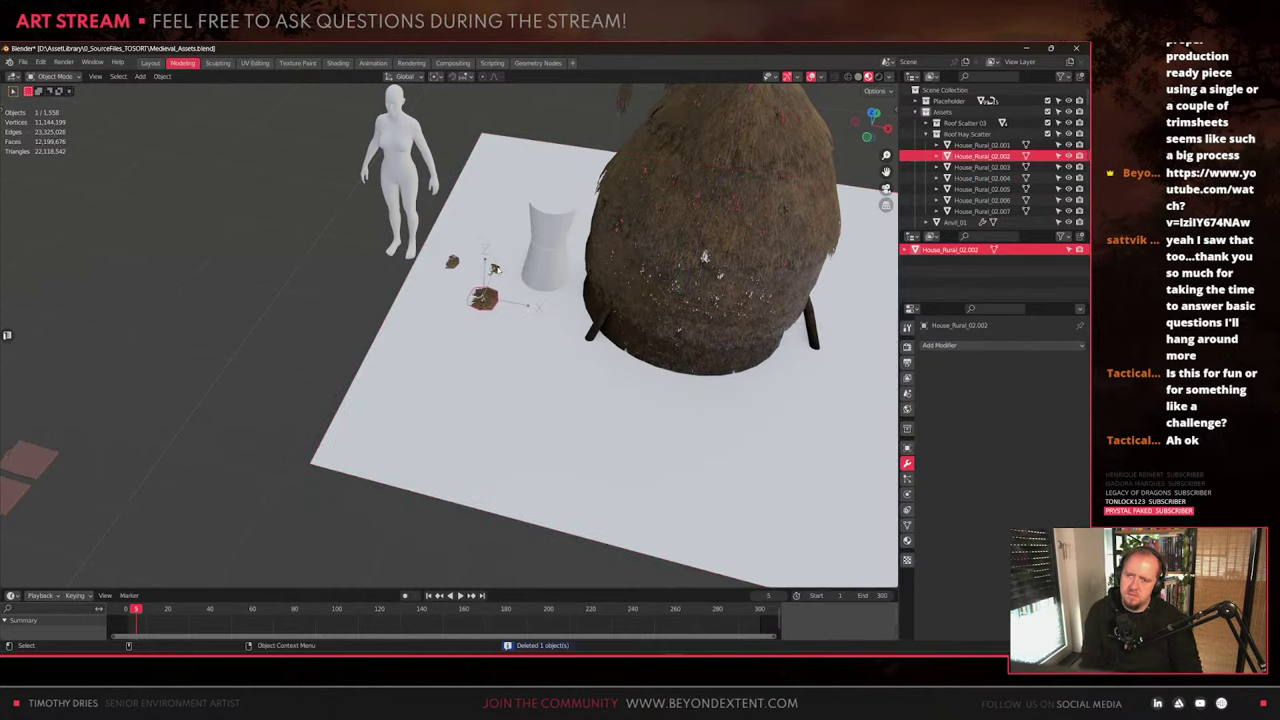
pyautogui.press('Delete')
pyautogui.click(494, 270)
pyautogui.press('Delete')
pyautogui.click(452, 262)
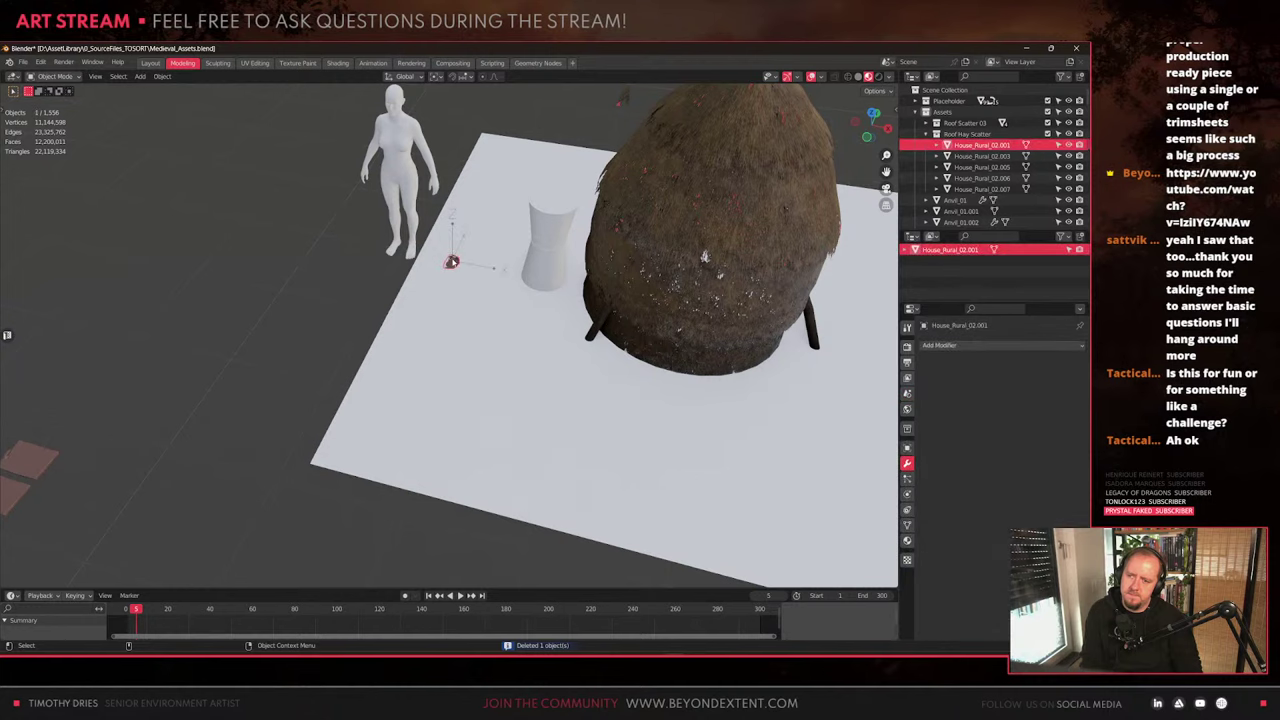
pyautogui.press('Delete')
# Select the four straw clumps near the pitchfork and examine them up close
pyautogui.scroll(-6, 452, 262)
pyautogui.moveTo(660, 500); pyautogui.dragTo(620, 520, button='middle')
pyautogui.keyDown('shift'); pyautogui.moveTo(620, 520); pyautogui.dragTo(505, 412, button='middle'); pyautogui.keyUp('shift')
pyautogui.scroll(2, 505, 411)
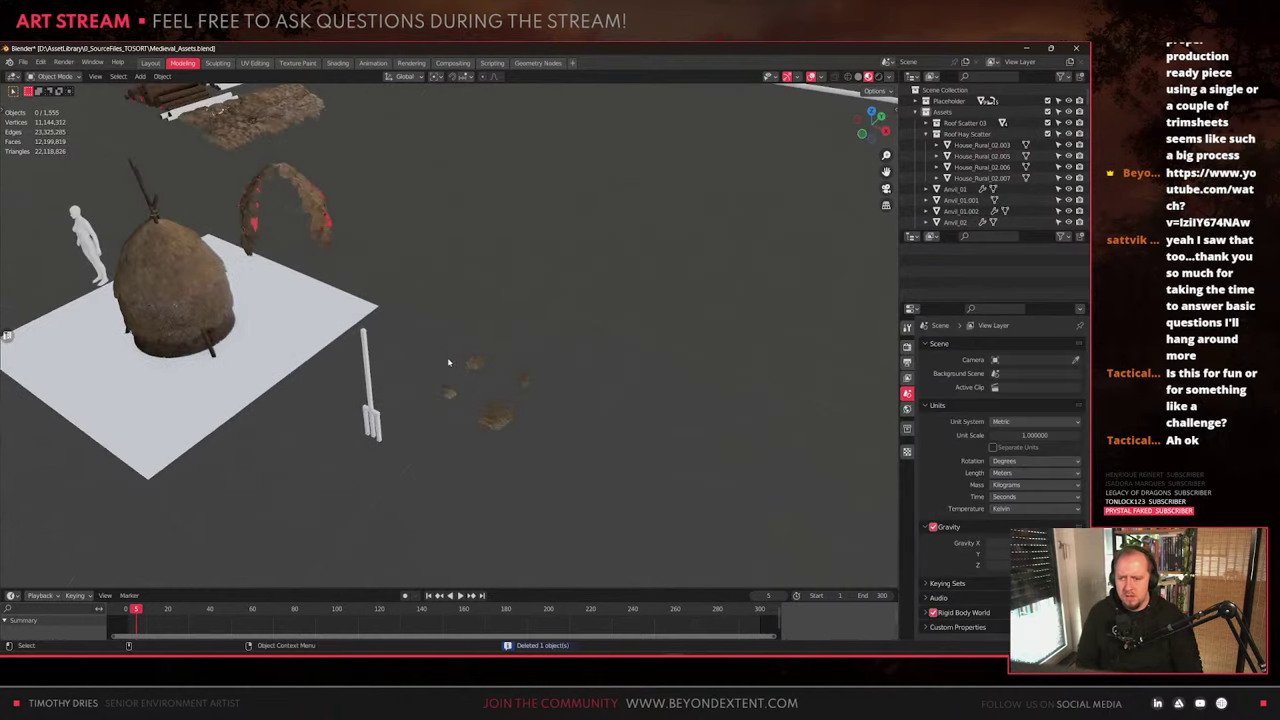
pyautogui.moveTo(444, 344); pyautogui.dragTo(608, 510)
pyautogui.press('KP_Decimal')
pyautogui.keyDown('shift'); pyautogui.moveTo(452, 268); pyautogui.dragTo(429, 423, button='middle'); pyautogui.keyUp('shift')
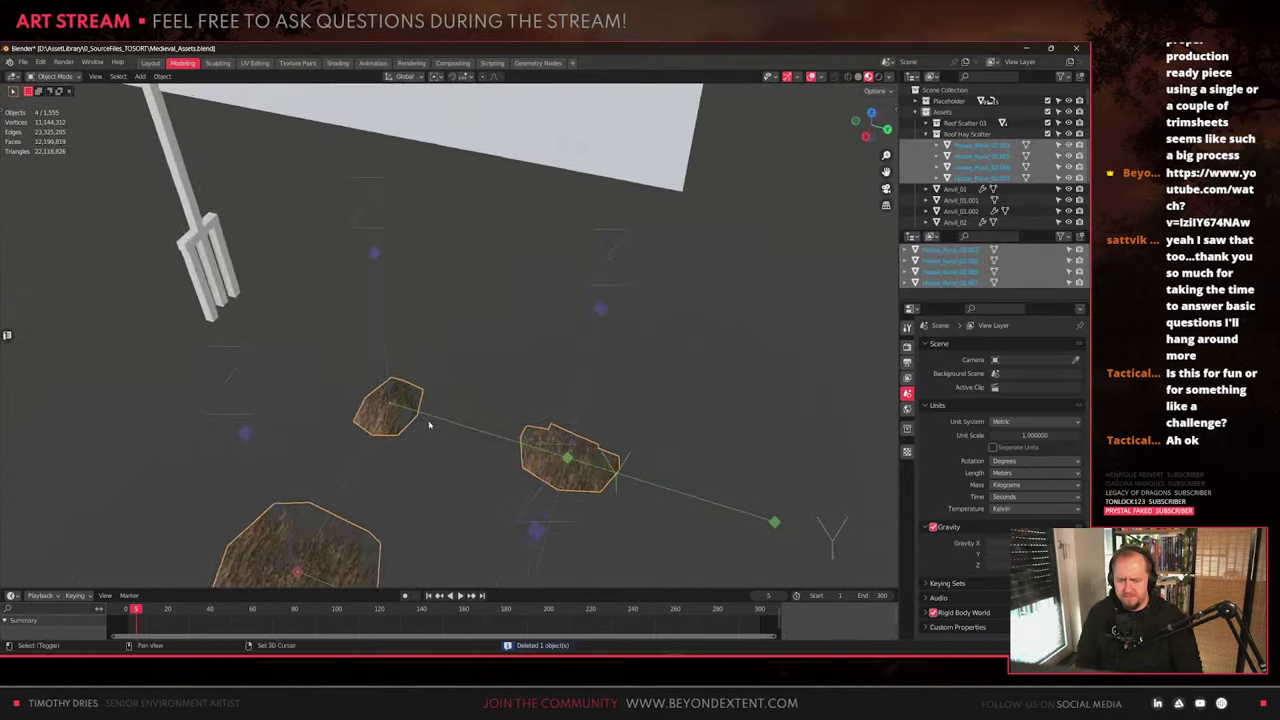
# Select the curved straw shell beside the haystack and open its mesh for editing
pyautogui.scroll(-4, 429, 423)
pyautogui.keyDown('shift'); pyautogui.moveTo(690, 150); pyautogui.dragTo(426, 472, button='middle'); pyautogui.keyUp('shift')
pyautogui.scroll(1, 492, 310)
pyautogui.click(521, 175)
pyautogui.press('KP_Decimal')
pyautogui.scroll(-1, 386, 386)
pyautogui.moveTo(450, 371); pyautogui.dragTo(455, 336, button='middle')
pyautogui.scroll(-4, 470, 390)
pyautogui.press('Tab')
pyautogui.moveTo(487, 446); pyautogui.dragTo(495, 425, button='middle')
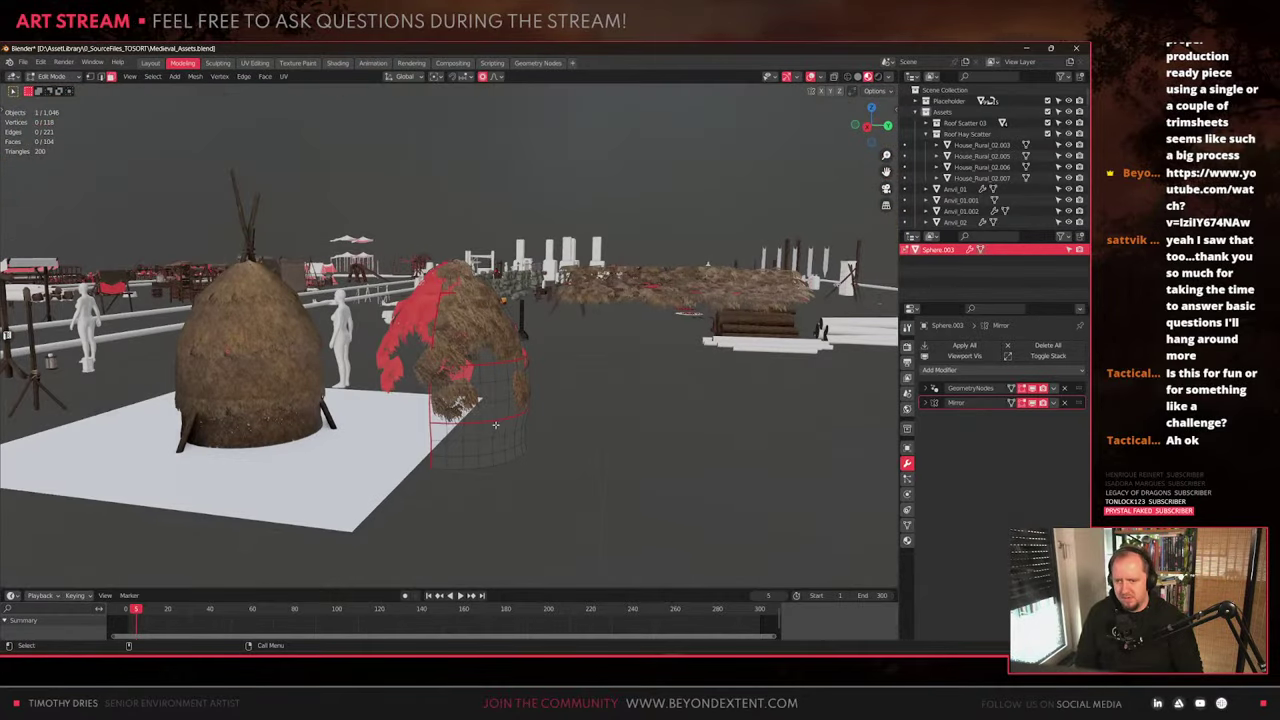
pyautogui.keyDown('alt'); pyautogui.click(506, 442); pyautogui.keyUp('alt')
pyautogui.hotkey('shift', 's')
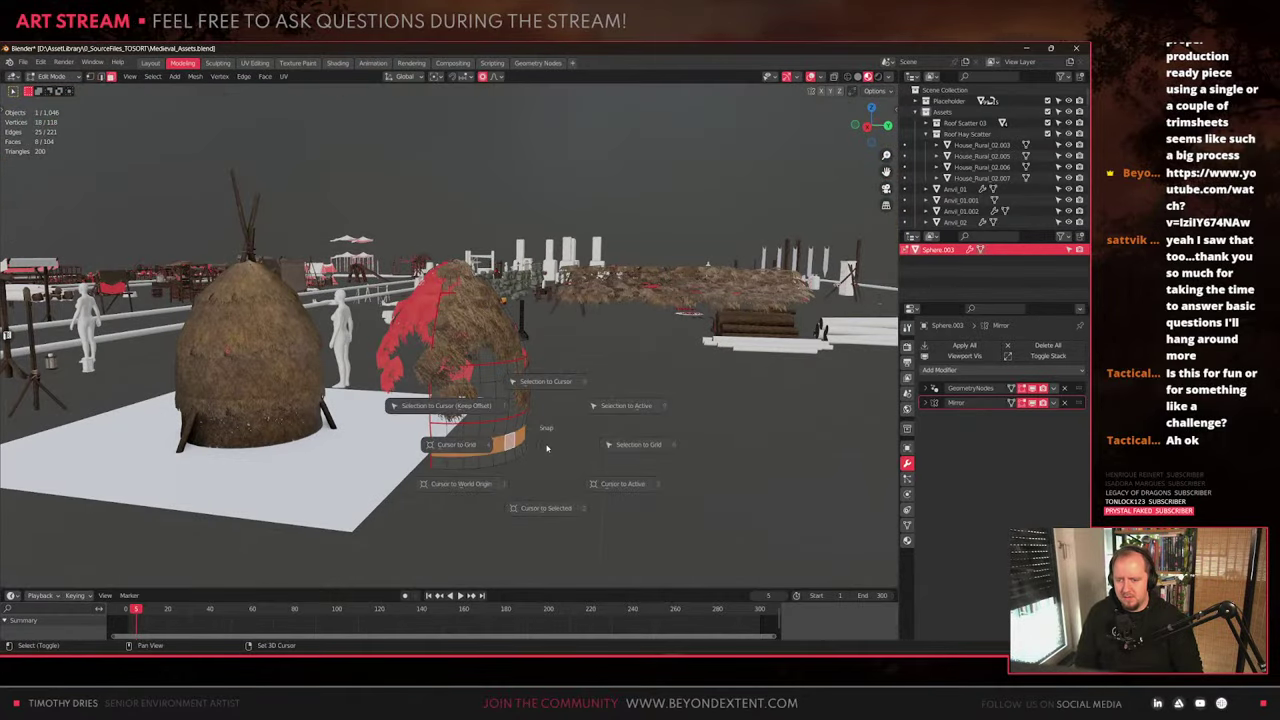
pyautogui.press('Escape')
pyautogui.press('s')
pyautogui.hotkey('shift', 'z')
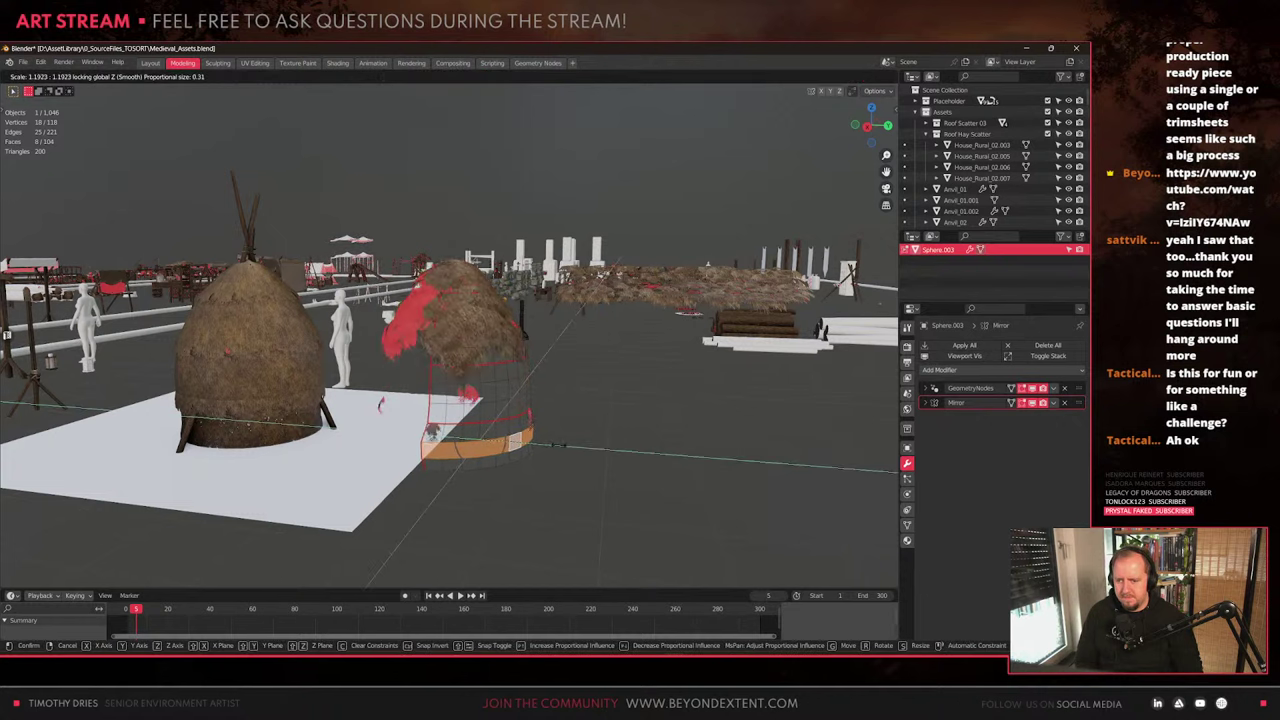
pyautogui.rightClick(565, 449)
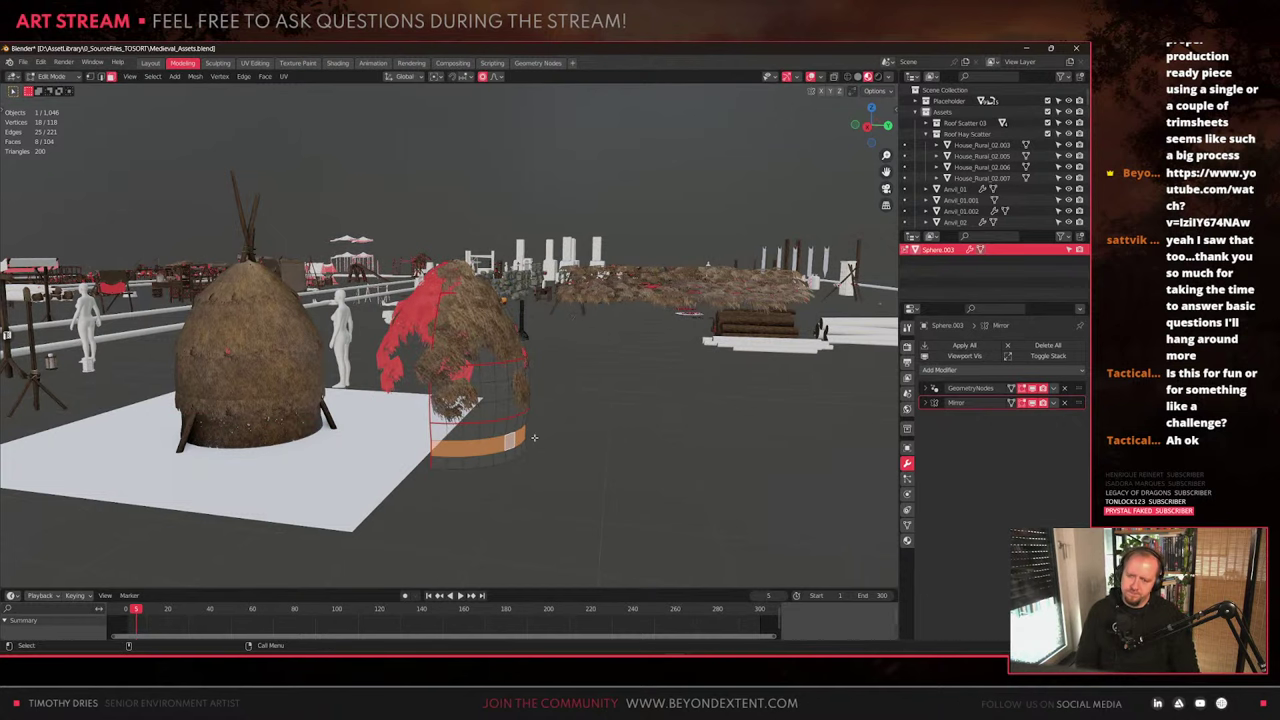
# Try to widen the shell's lowest edge loop horizontally by about 1.5 with a proportional size of about 1.08
pyautogui.moveTo(534, 437); pyautogui.dragTo(535, 488, button='middle')
pyautogui.press('1')
pyautogui.click(487, 470)
pyautogui.keyDown('alt'); pyautogui.click(489, 470); pyautogui.keyUp('alt')
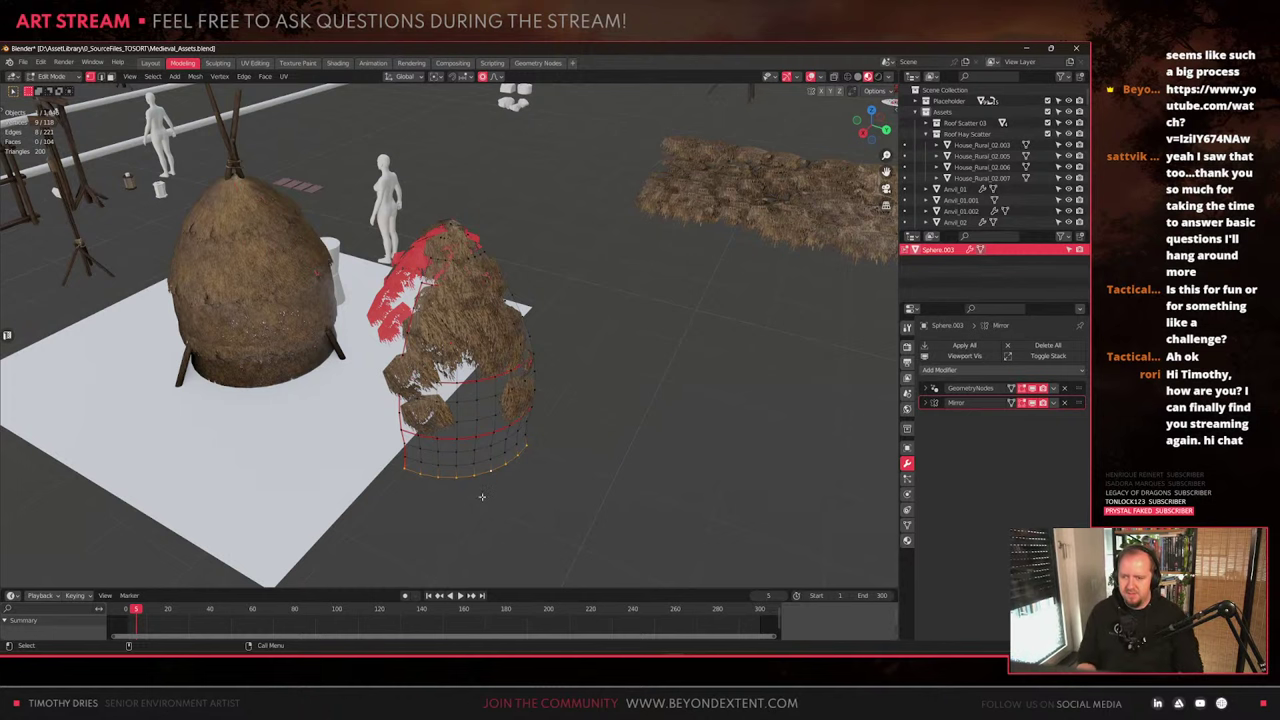
pyautogui.moveTo(481, 496); pyautogui.dragTo(499, 488, button='middle')
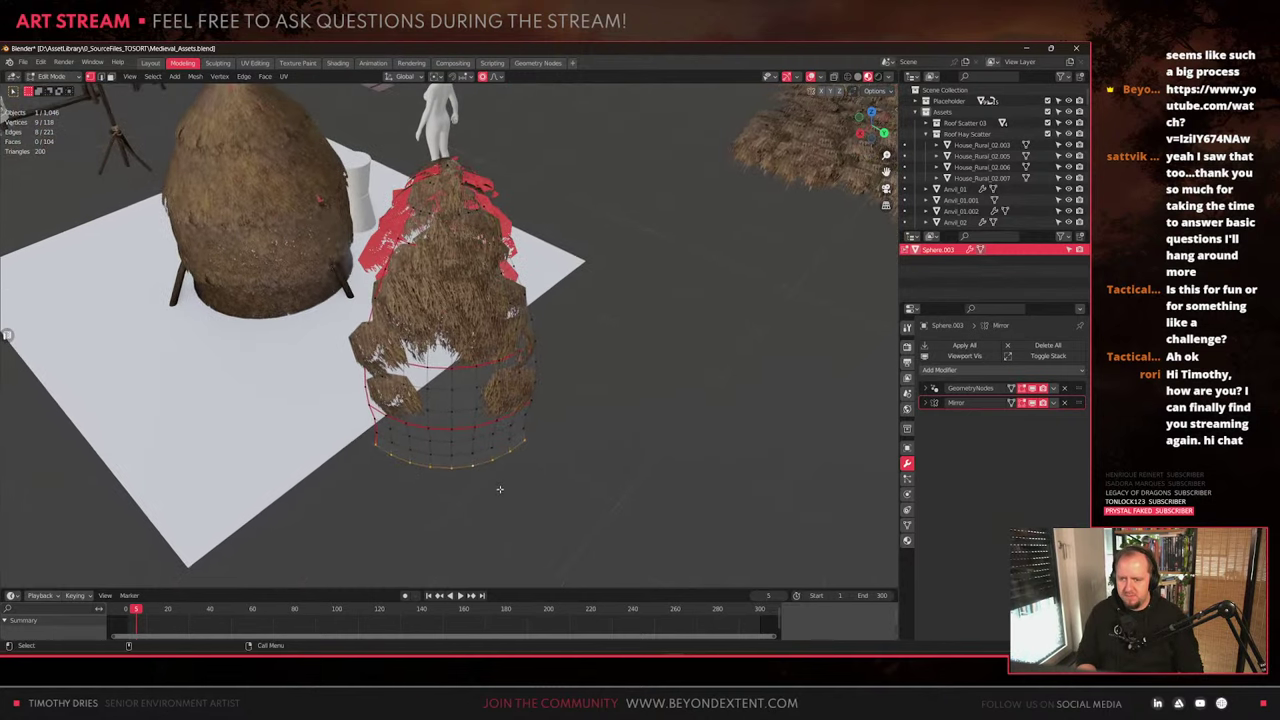
pyautogui.press('s')
pyautogui.hotkey('shift', 'z')
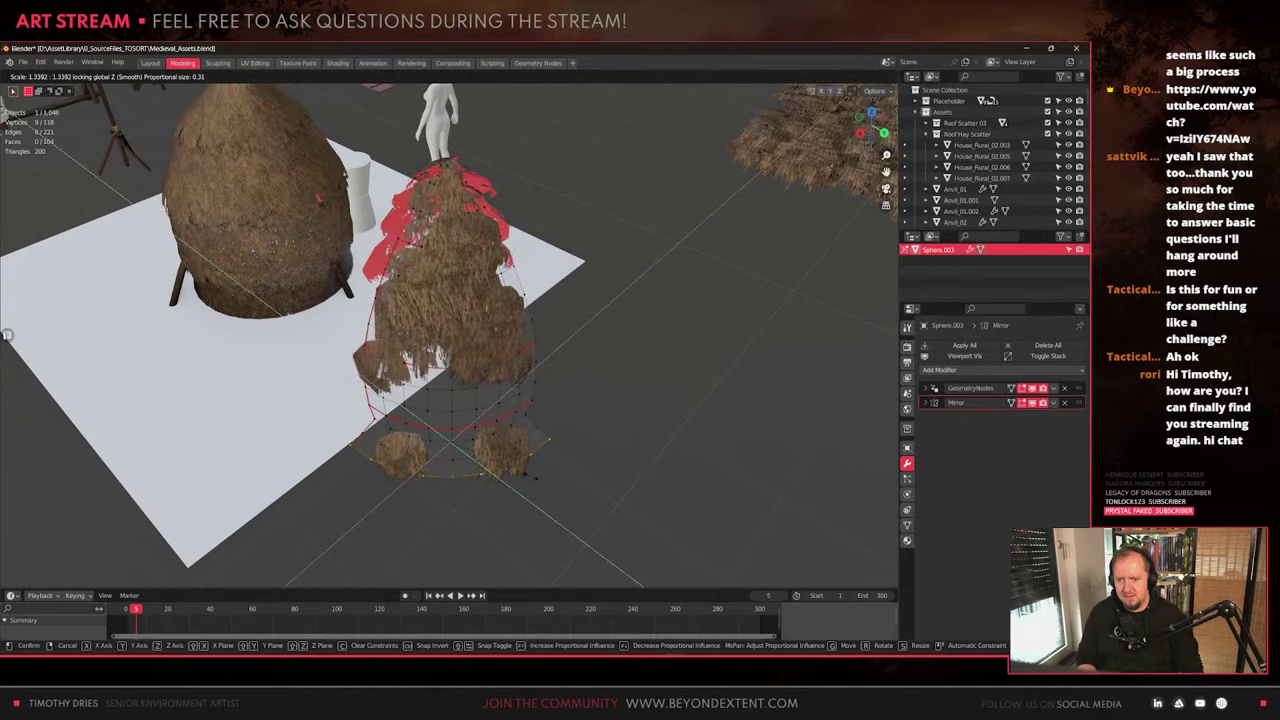
pyautogui.scroll(-11, 535, 476)
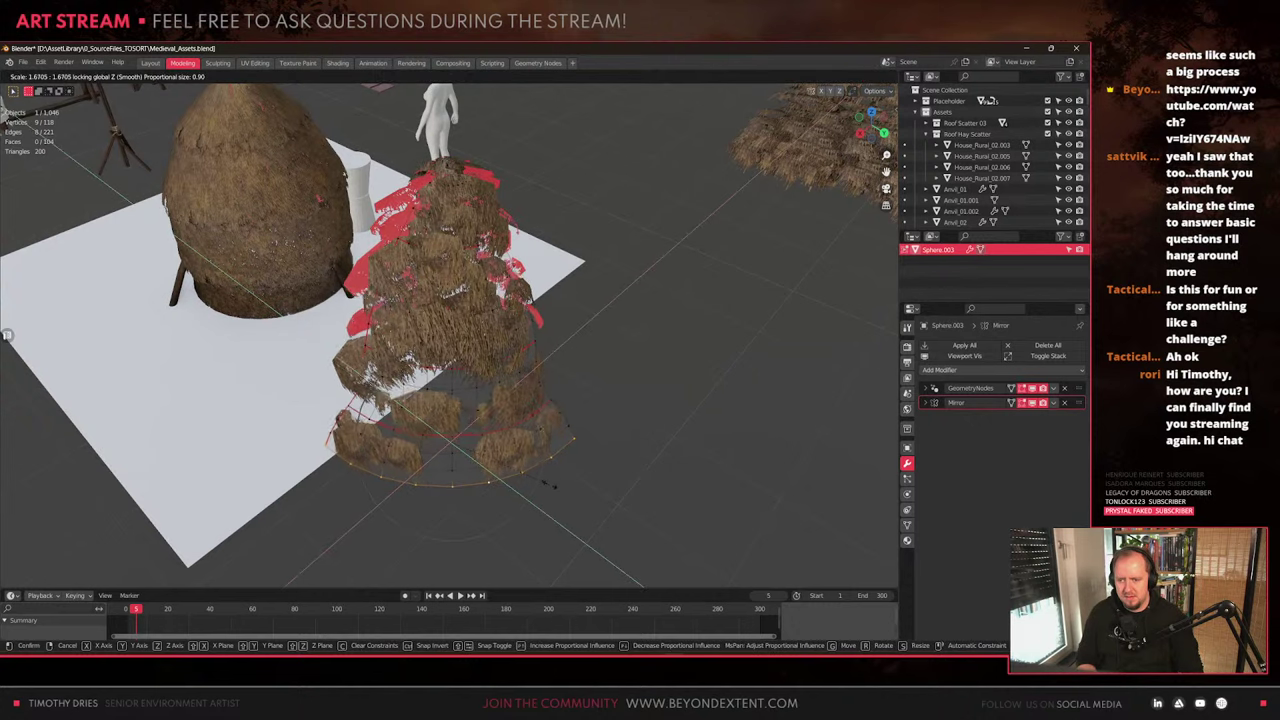
pyautogui.scroll(-2, 540, 478)
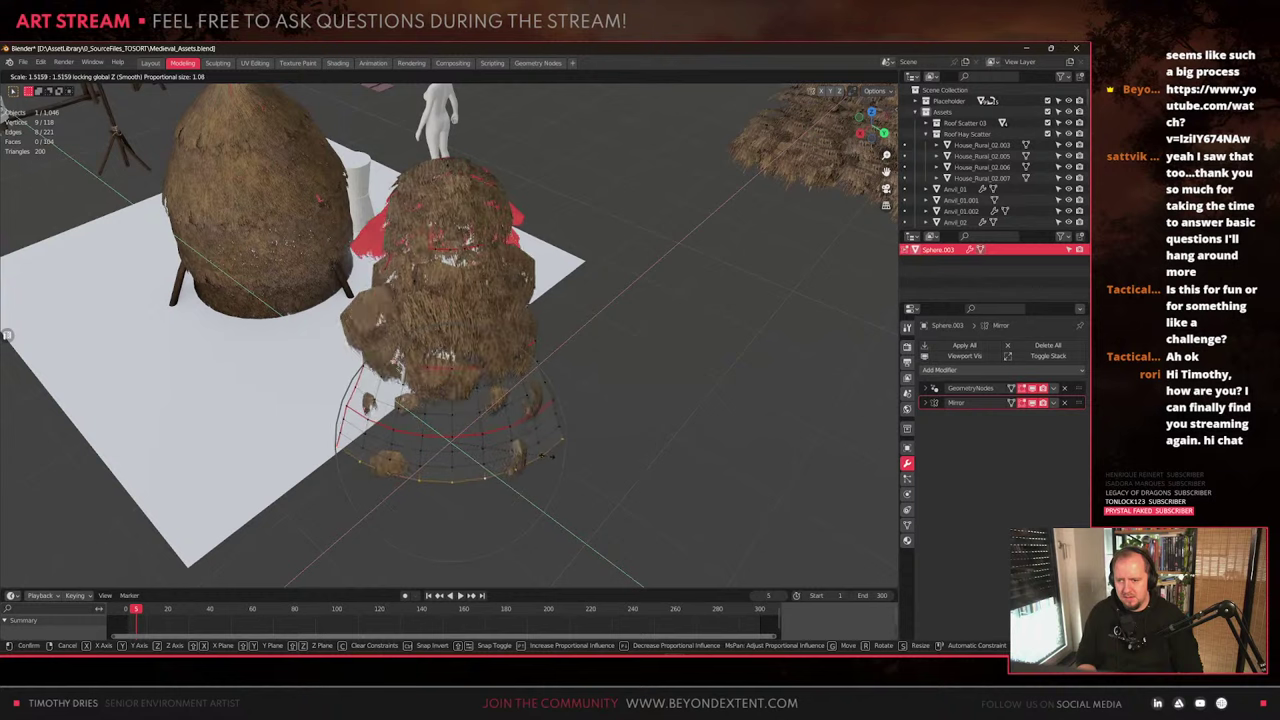
pyautogui.click(556, 457)
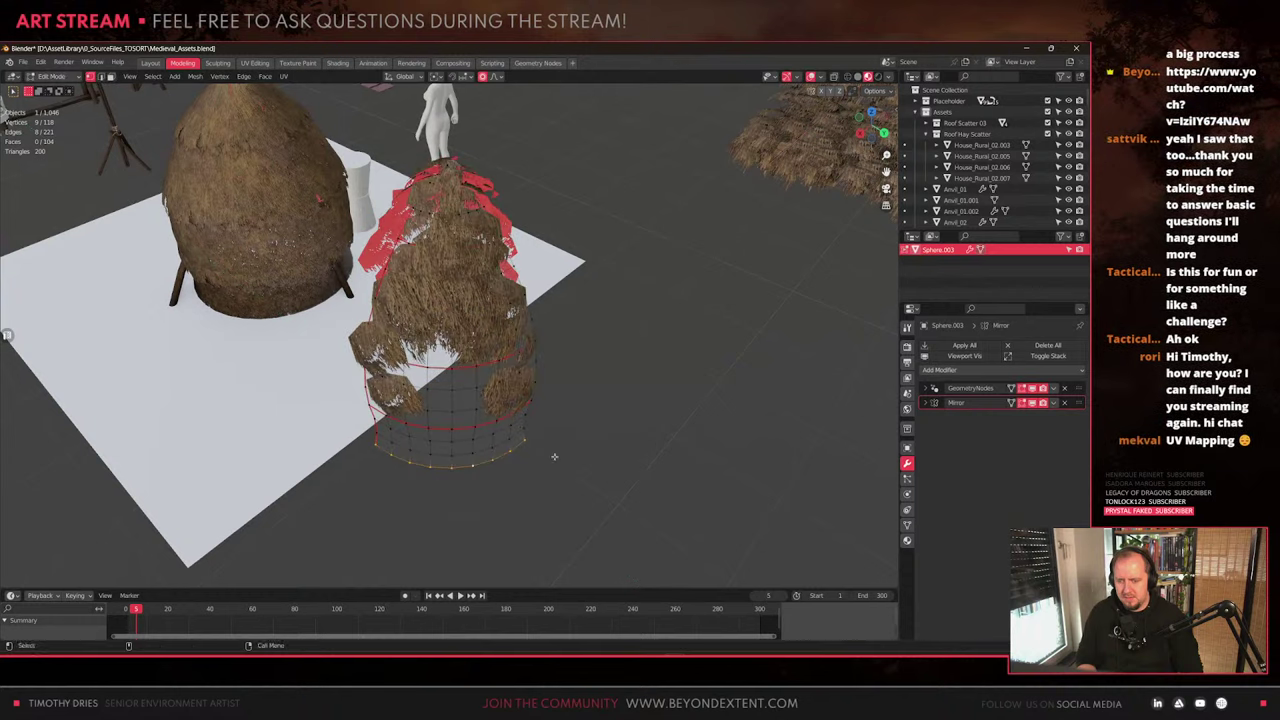
# Try to move the shell's lowest edge loop outward horizontally by about 0.58 m with a proportional size of about 1.19 m
pyautogui.moveTo(556, 457); pyautogui.dragTo(472, 403, button='middle')
pyautogui.press('s')
pyautogui.click(503, 478)
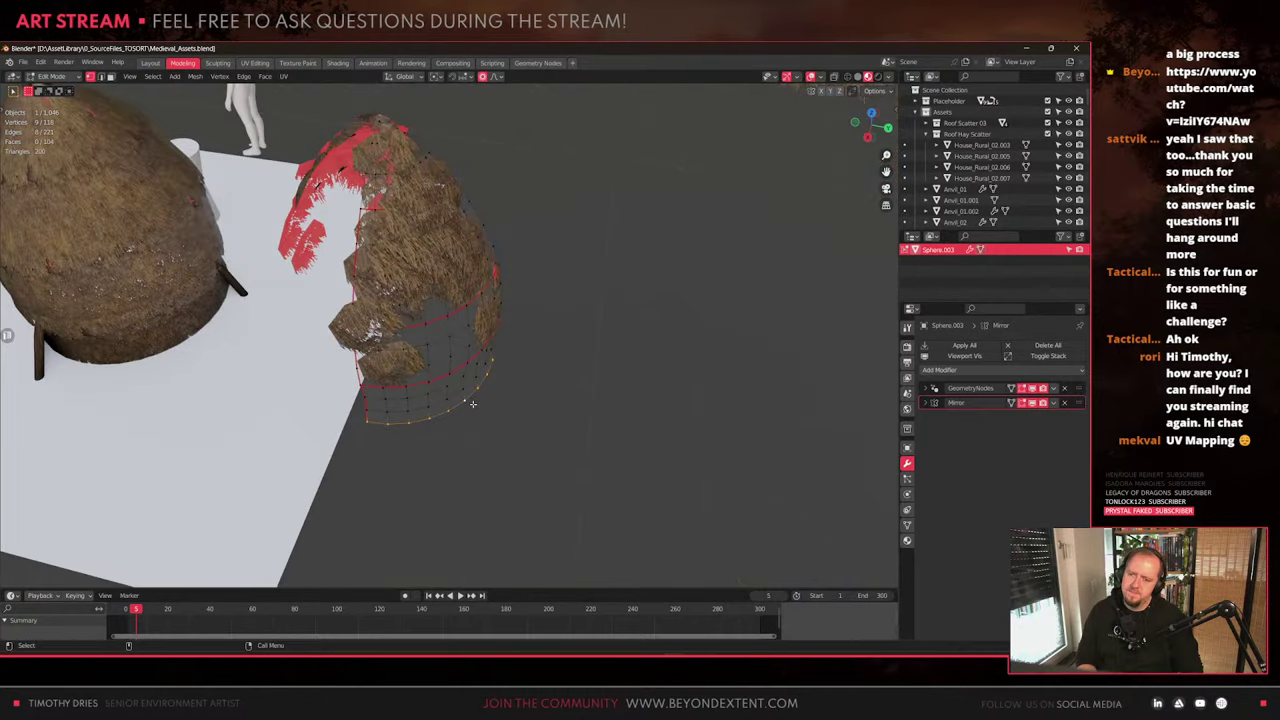
pyautogui.press('g')
pyautogui.hotkey('shift', 'z')
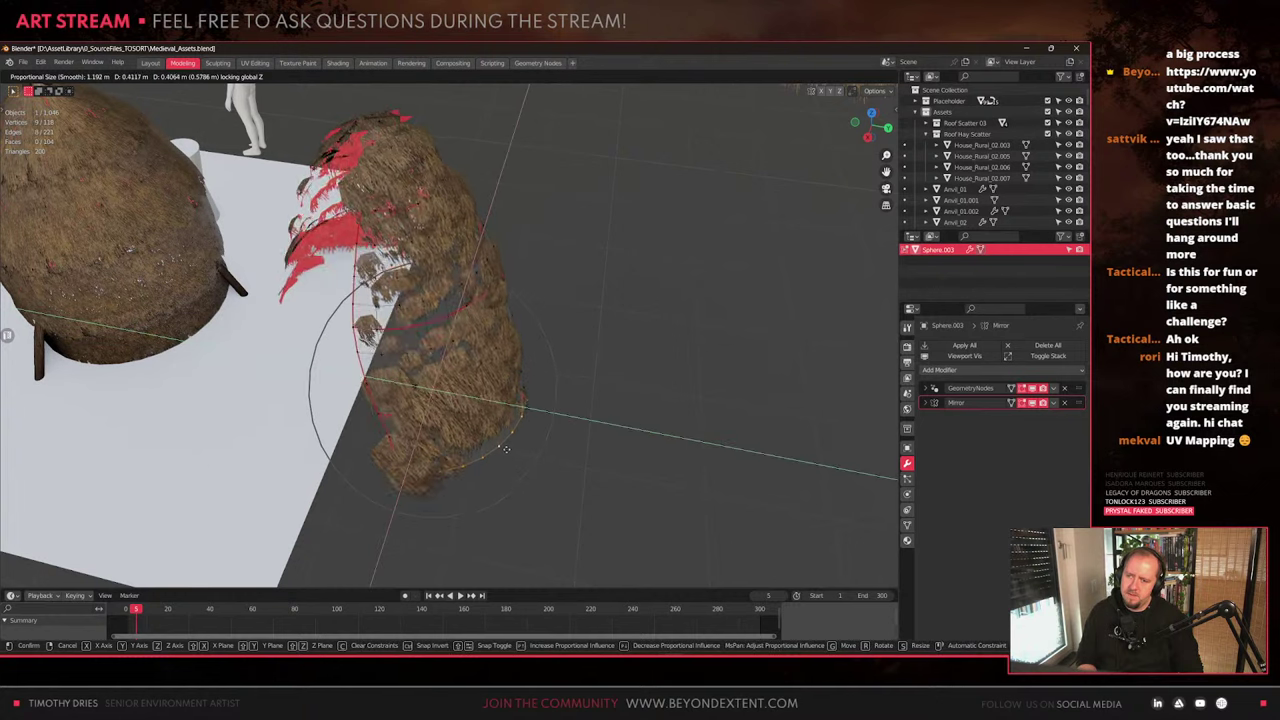
pyautogui.click(510, 454)
# Remove the Mirror modifier from the straw shell and return to Object Mode
pyautogui.moveTo(511, 449); pyautogui.dragTo(404, 411, button='middle')
pyautogui.press('Tab')
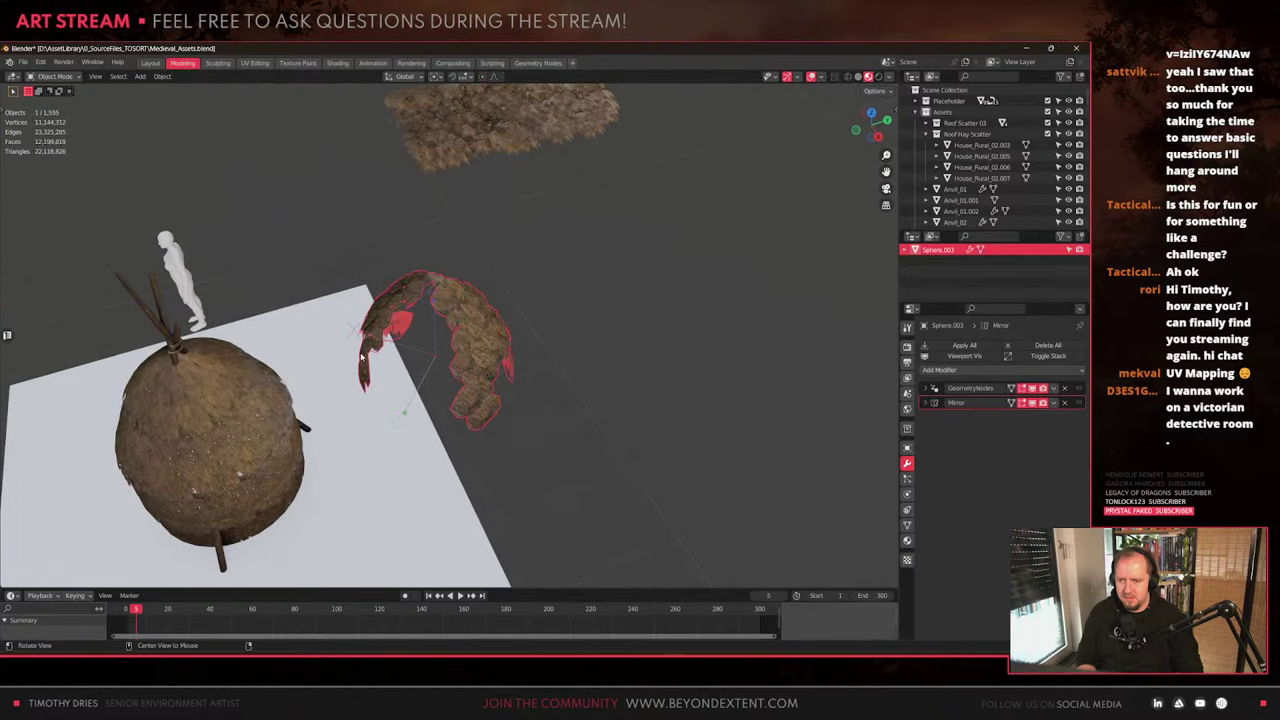
pyautogui.press('Tab')
pyautogui.moveTo(362, 357); pyautogui.dragTo(418, 349, button='middle')
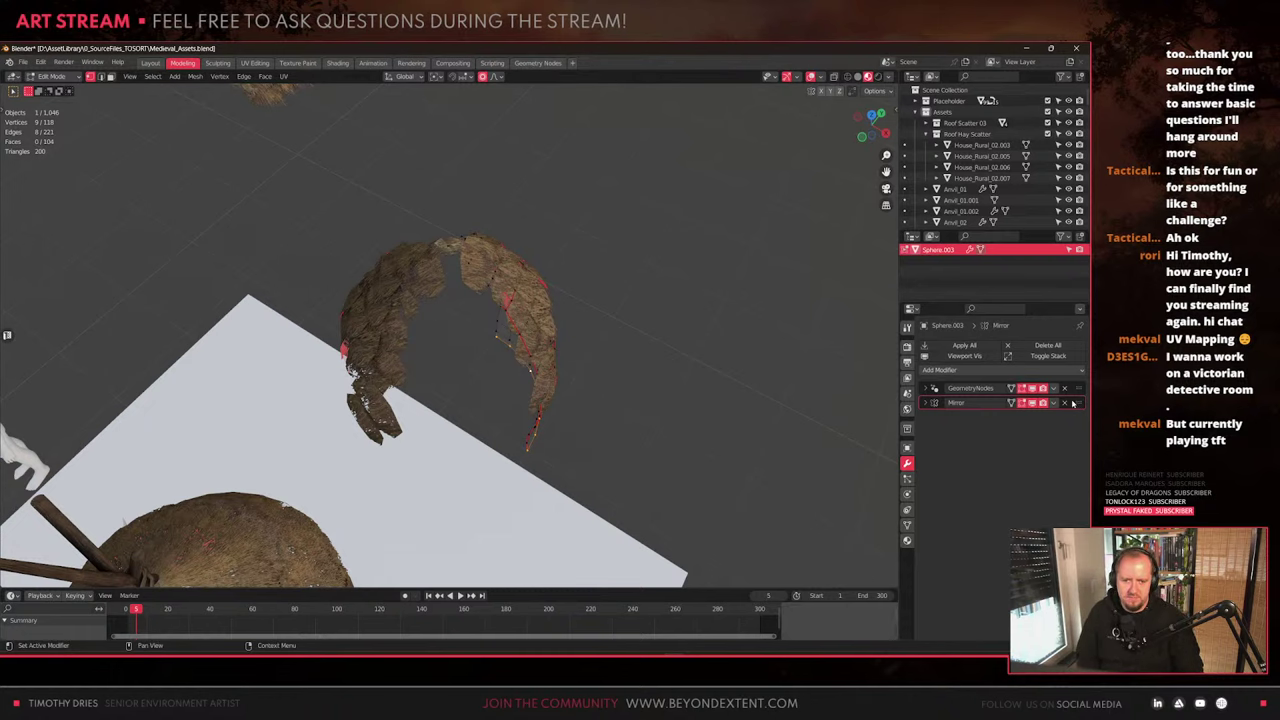
pyautogui.click(1065, 403)
pyautogui.scroll(2, 620, 375)
pyautogui.press('Tab')
pyautogui.moveTo(571, 366); pyautogui.dragTo(440, 403, button='middle')
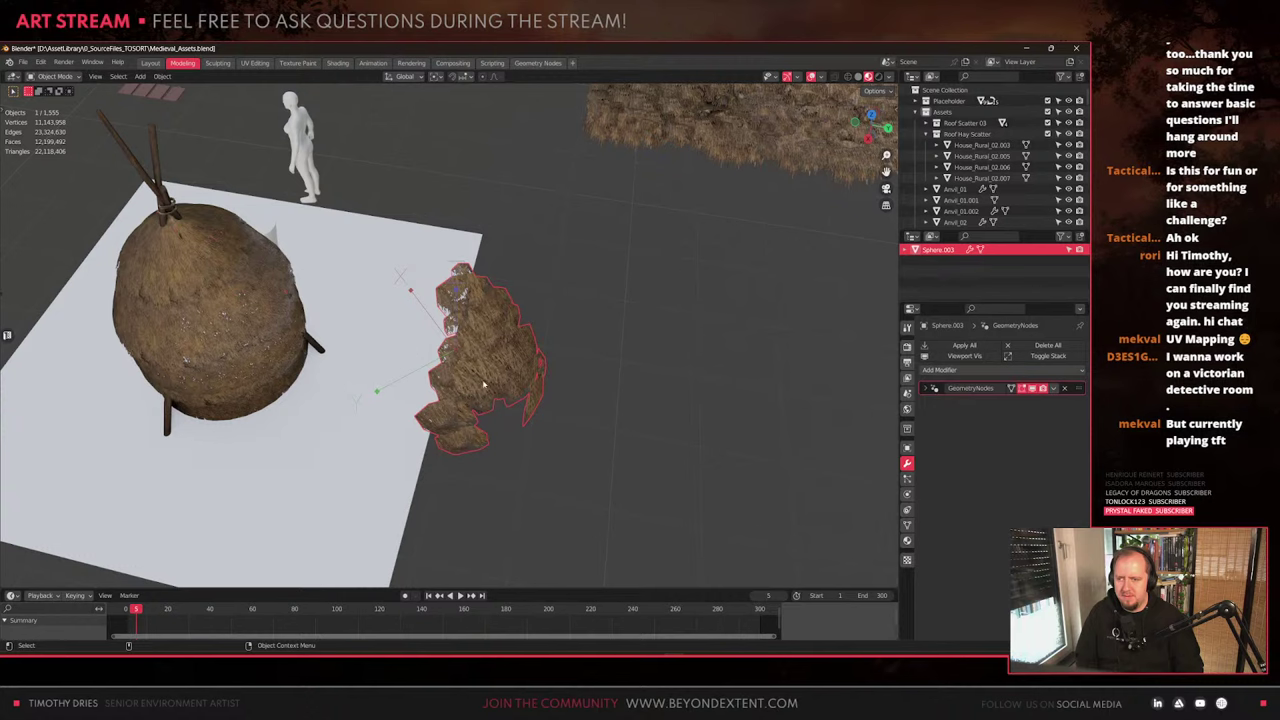
# Check the unmirrored straw shell from several sides and expand its Roof Creator V2 Geometry Nodes settings
pyautogui.moveTo(432, 331); pyautogui.dragTo(424, 262, button='middle')
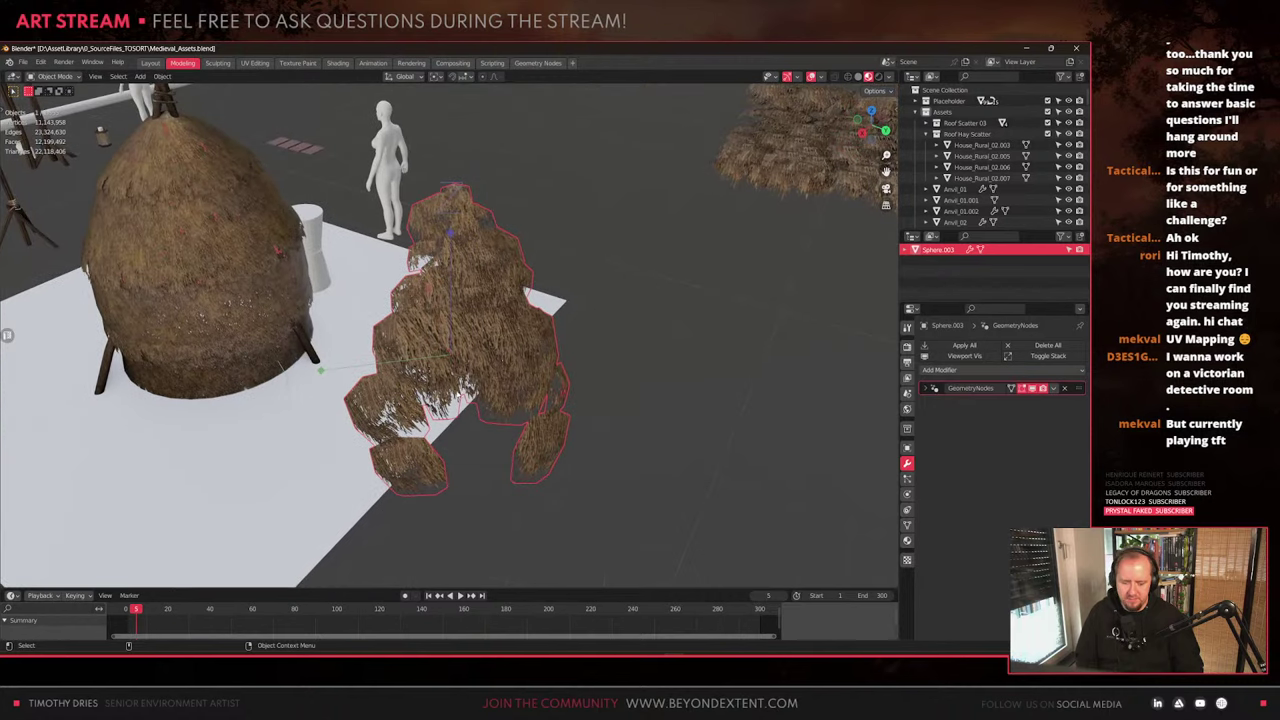
pyautogui.scroll(4, 460, 393)
pyautogui.moveTo(460, 393); pyautogui.dragTo(552, 414, button='middle')
pyautogui.scroll(-4, 450, 348)
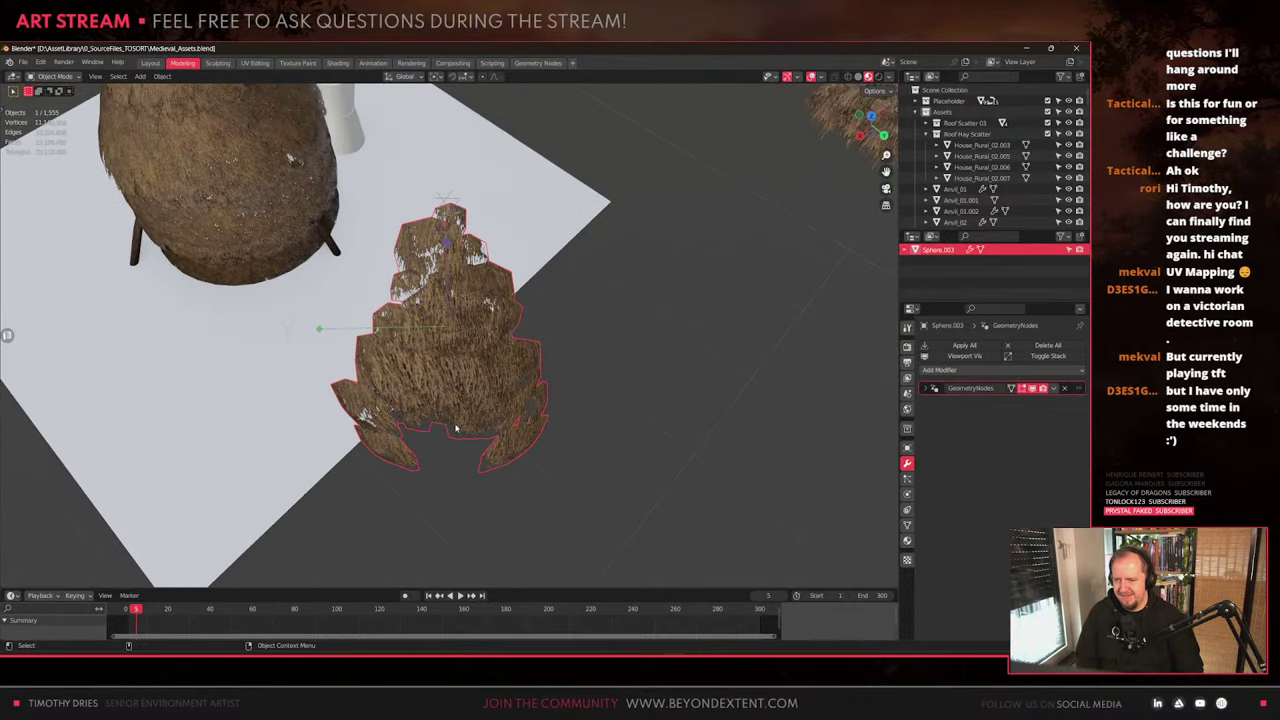
pyautogui.click(933, 388)
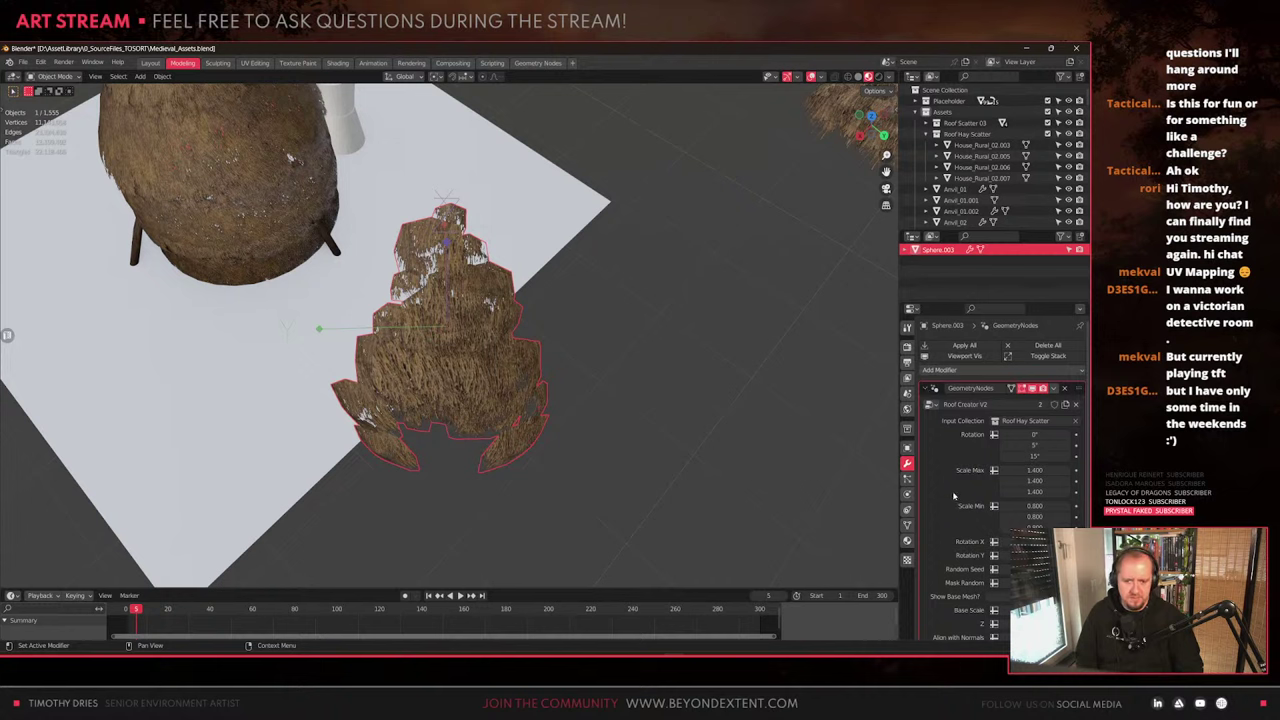
# Change the Random Seed of the straw shell's Roof Creator V2 modifier and check the new clump distribution
pyautogui.scroll(-4, 953, 496)
pyautogui.keyDown('shift'); pyautogui.moveTo(428, 481); pyautogui.dragTo(448, 442, button='middle'); pyautogui.keyUp('shift')
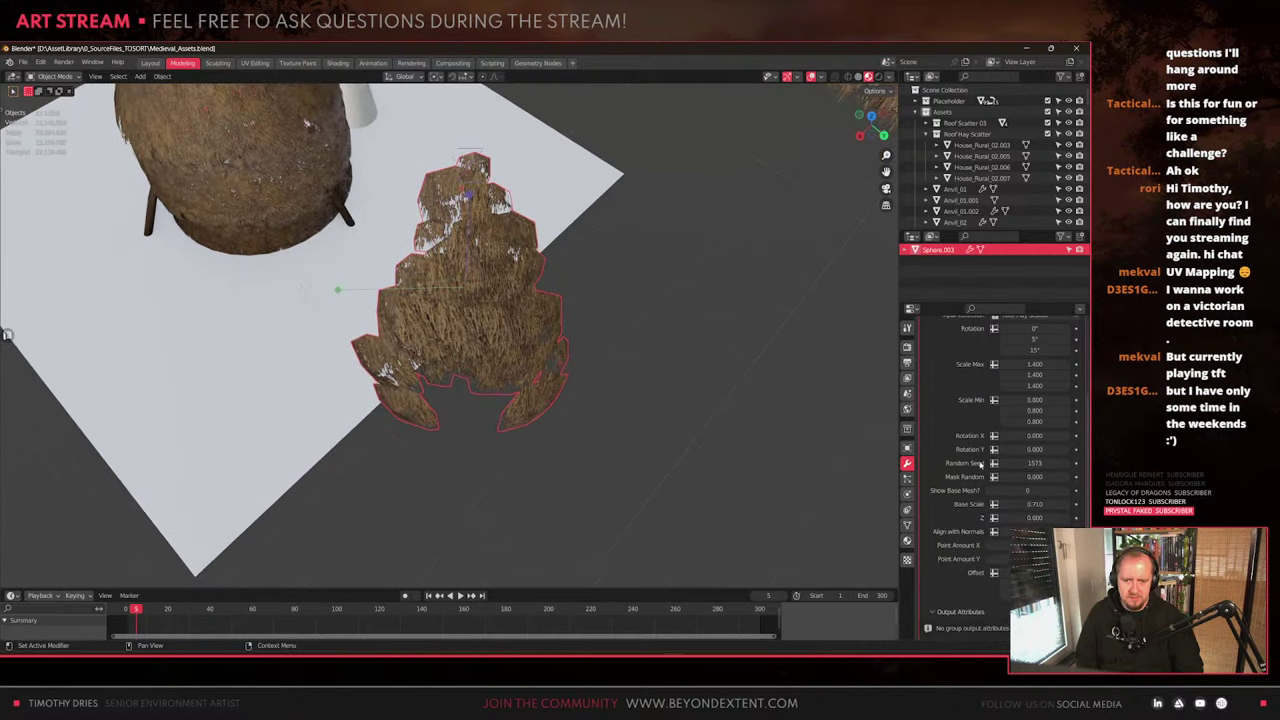
pyautogui.moveTo(1037, 463); pyautogui.dragTo(1064, 463)
pyautogui.moveTo(594, 426); pyautogui.dragTo(457, 384, button='middle')
pyautogui.scroll(4, 980, 355)
pyautogui.scroll(-2, 570, 358)
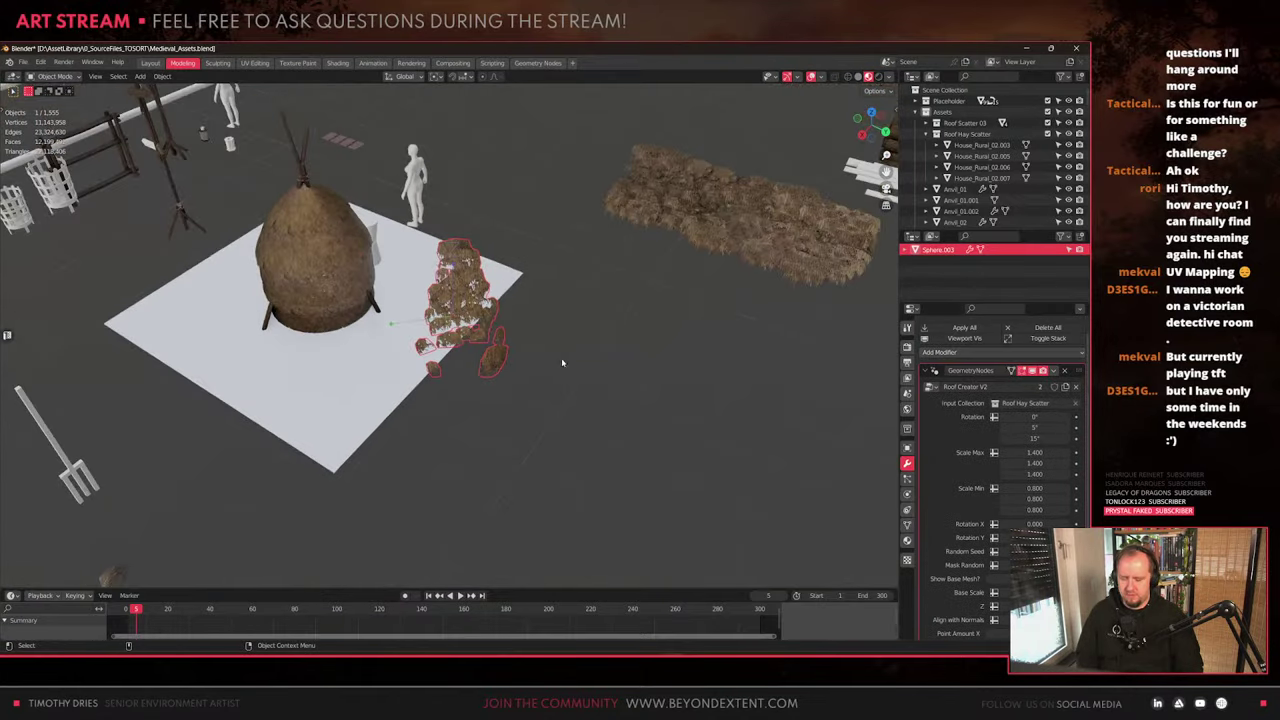
# Duplicate the straw shell in place, keeping its Geometry Nodes modifier
pyautogui.moveTo(563, 363); pyautogui.dragTo(600, 377, button='middle')
pyautogui.press('q')
pyautogui.hotkey('shift', 'd')
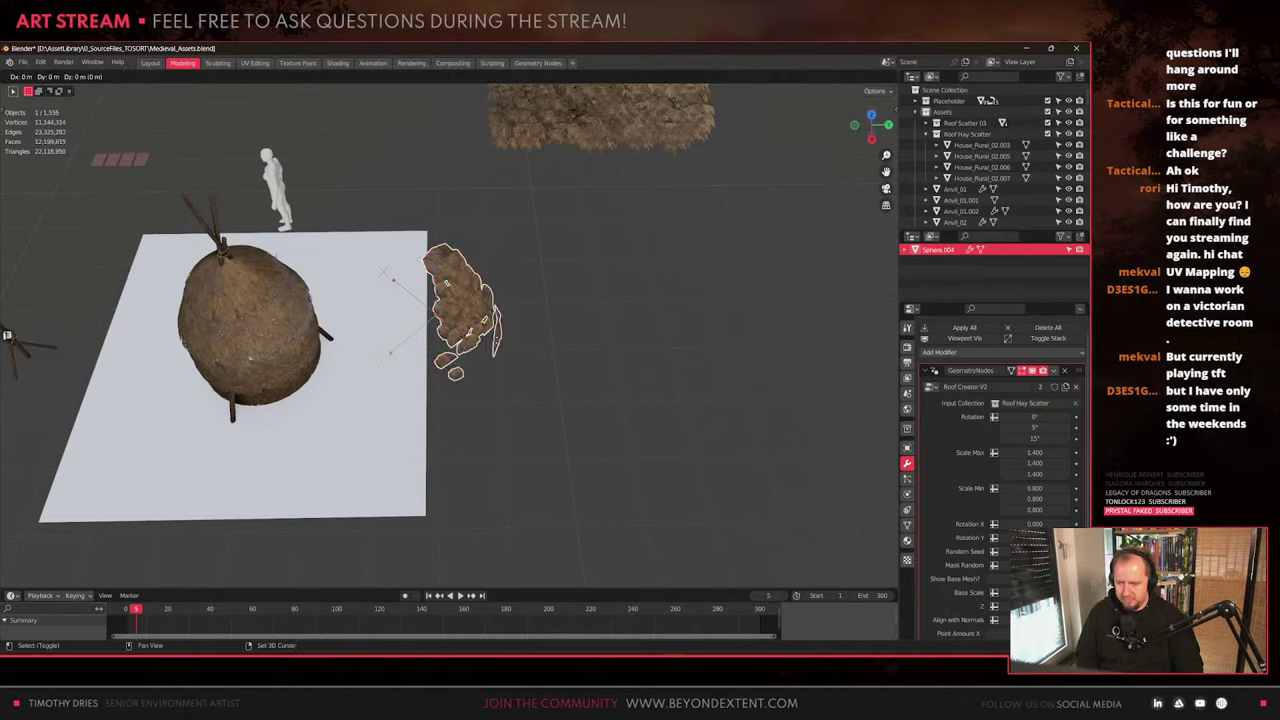
pyautogui.rightClick(380, 376)
pyautogui.press('q')
pyautogui.keyDown('shift'); pyautogui.moveTo(485, 374); pyautogui.dragTo(494, 383, button='middle'); pyautogui.keyUp('shift')
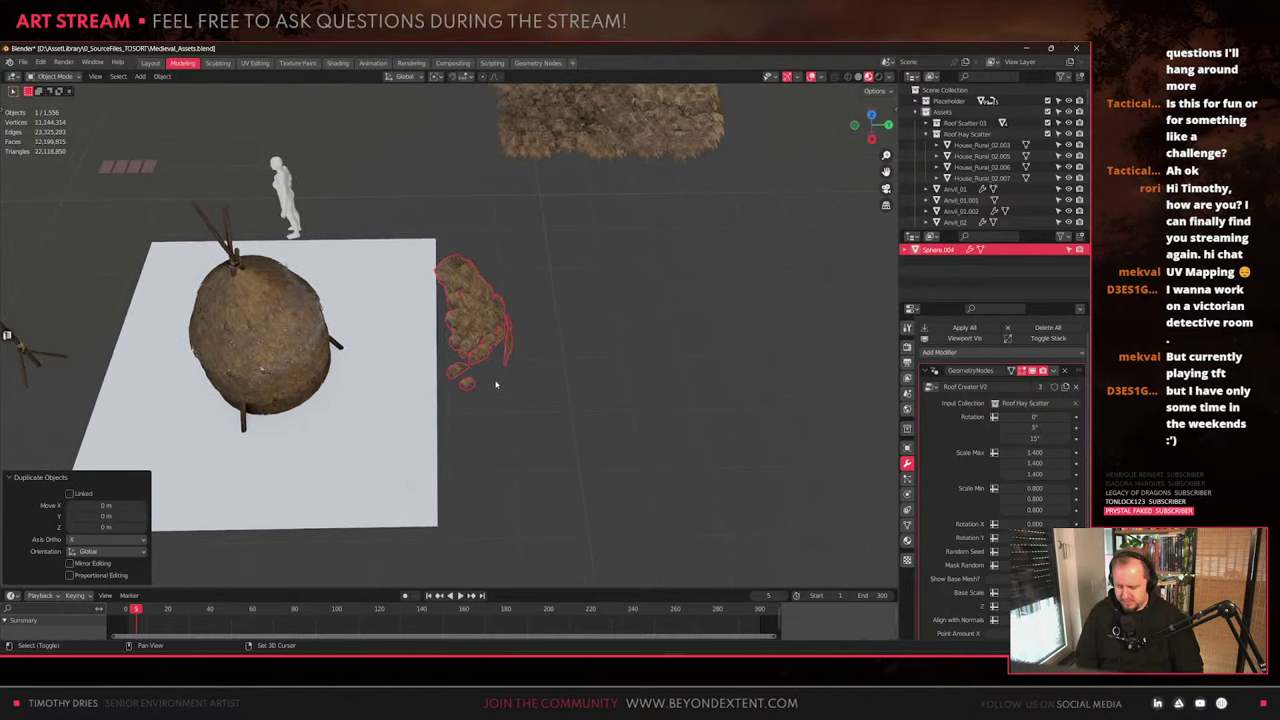
# Duplicate the straw shell with a -2 m offset along Y and apply the copy's Geometry Nodes modifier
pyautogui.hotkey('shift', 'd')
pyautogui.press('y')
pyautogui.click(352, 380)
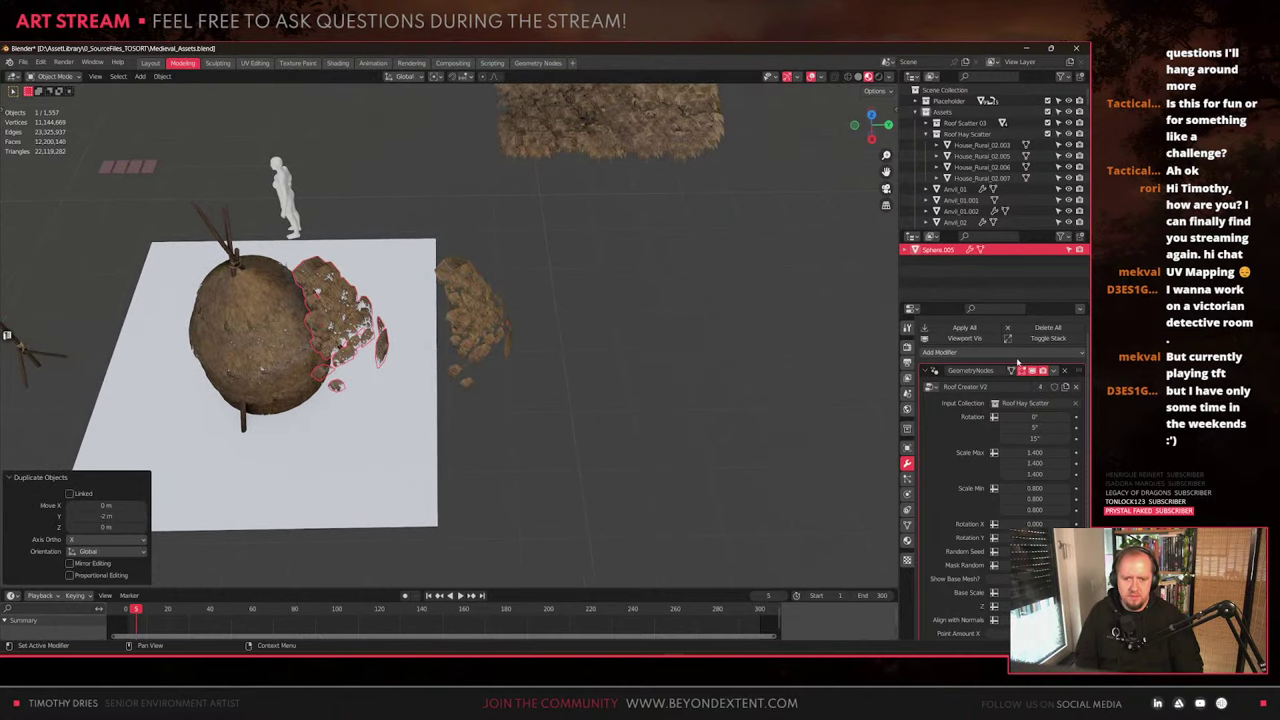
pyautogui.click(1065, 371)
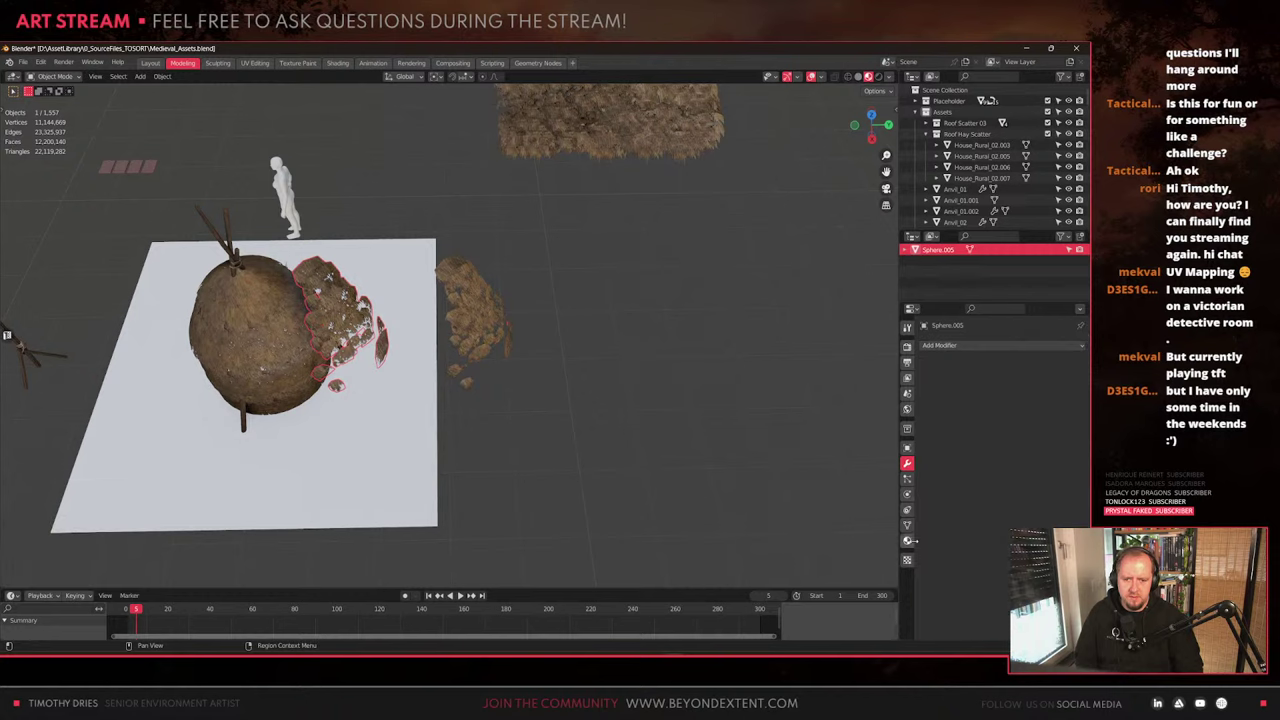
# Convert the applied straw copy's UVMap attribute into a UV map
pyautogui.click(908, 527)
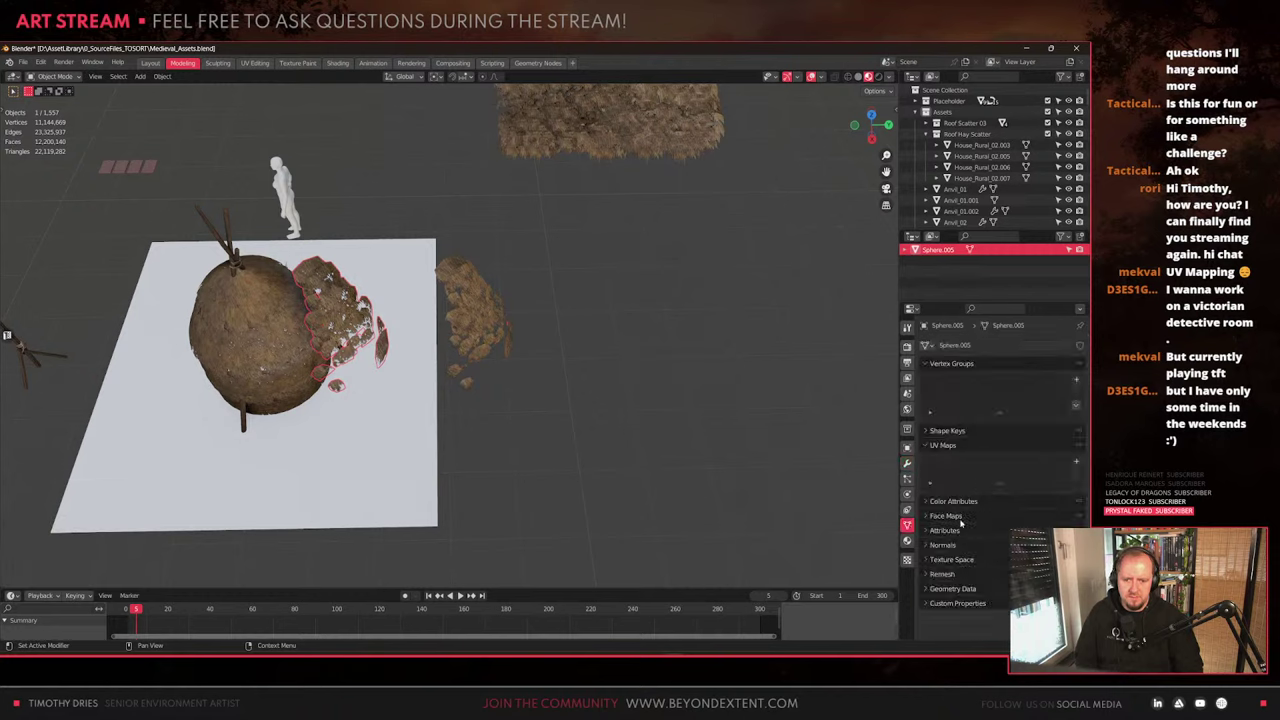
pyautogui.click(945, 530)
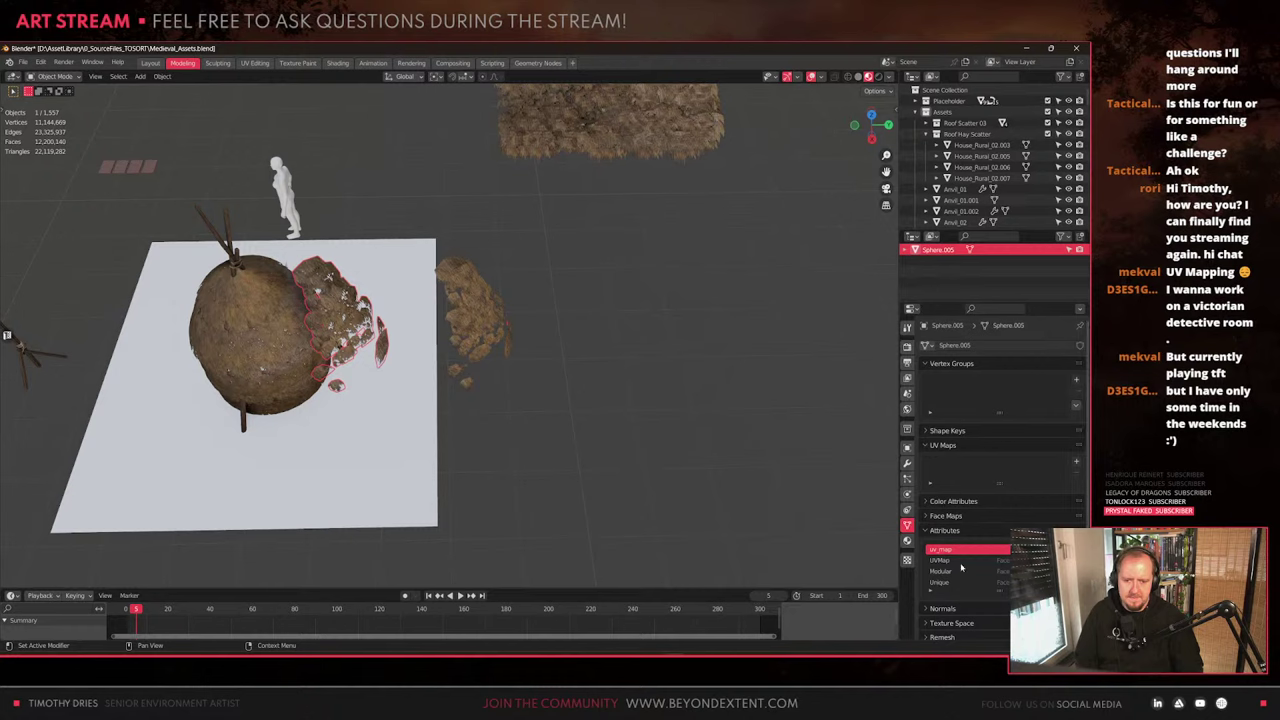
pyautogui.click(950, 560)
pyautogui.click(1020, 585)
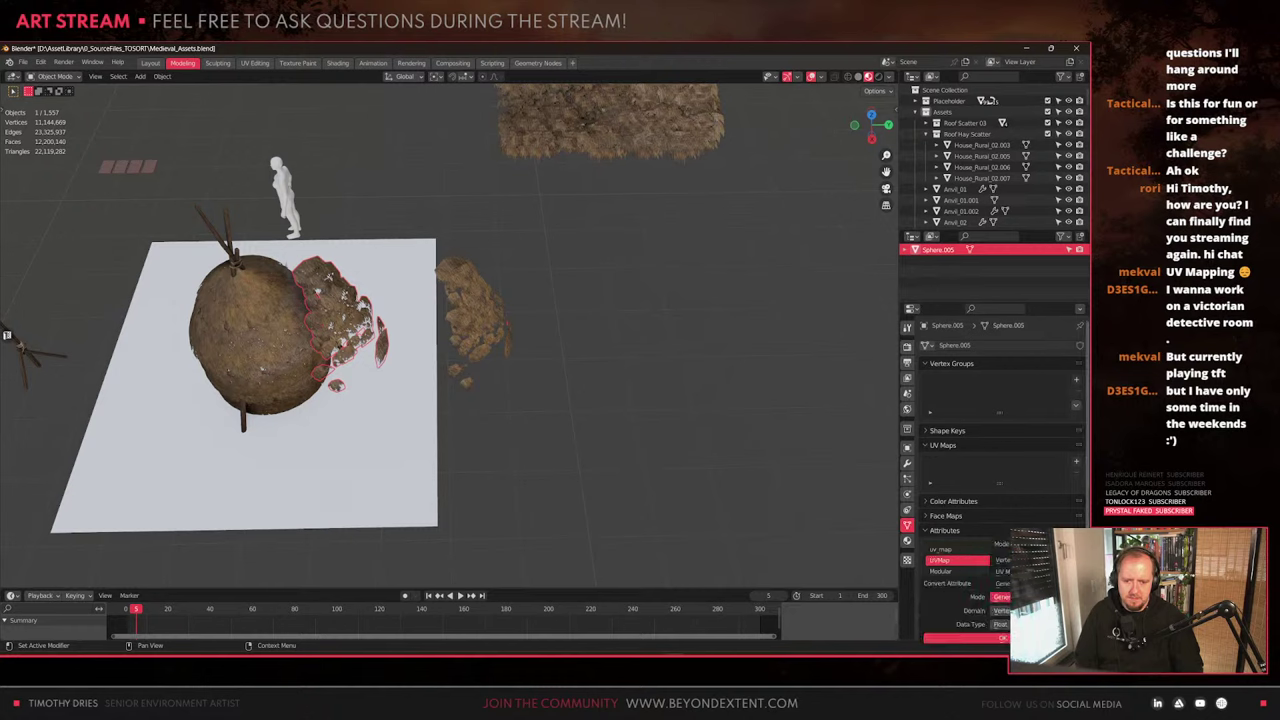
pyautogui.click(1000, 571)
pyautogui.click(1001, 610)
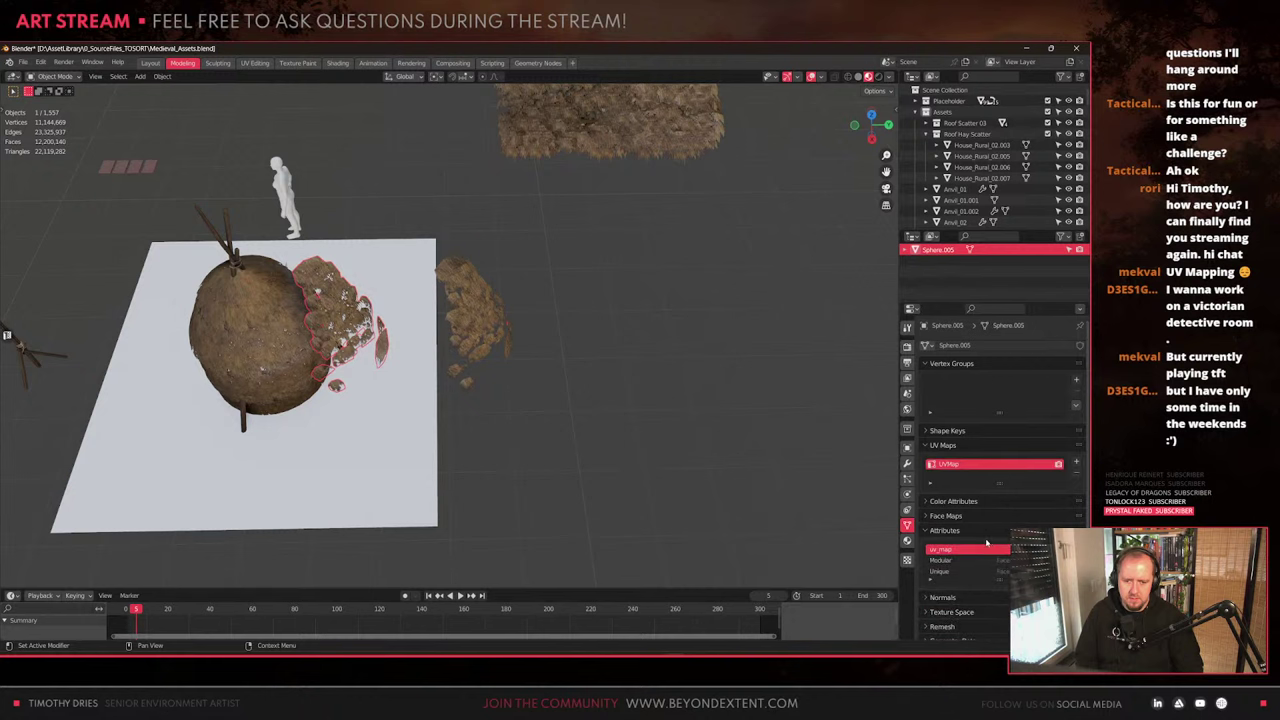
pyautogui.click(958, 533)
# Move the applied straw piece -1 m along Y onto the haystack, with the move locked to the horizontal plane
pyautogui.scroll(4, 330, 415)
pyautogui.keyDown('shift'); pyautogui.moveTo(260, 415); pyautogui.dragTo(435, 455, button='middle'); pyautogui.keyUp('shift')
pyautogui.press('g')
pyautogui.hotkey('shift', 'z')
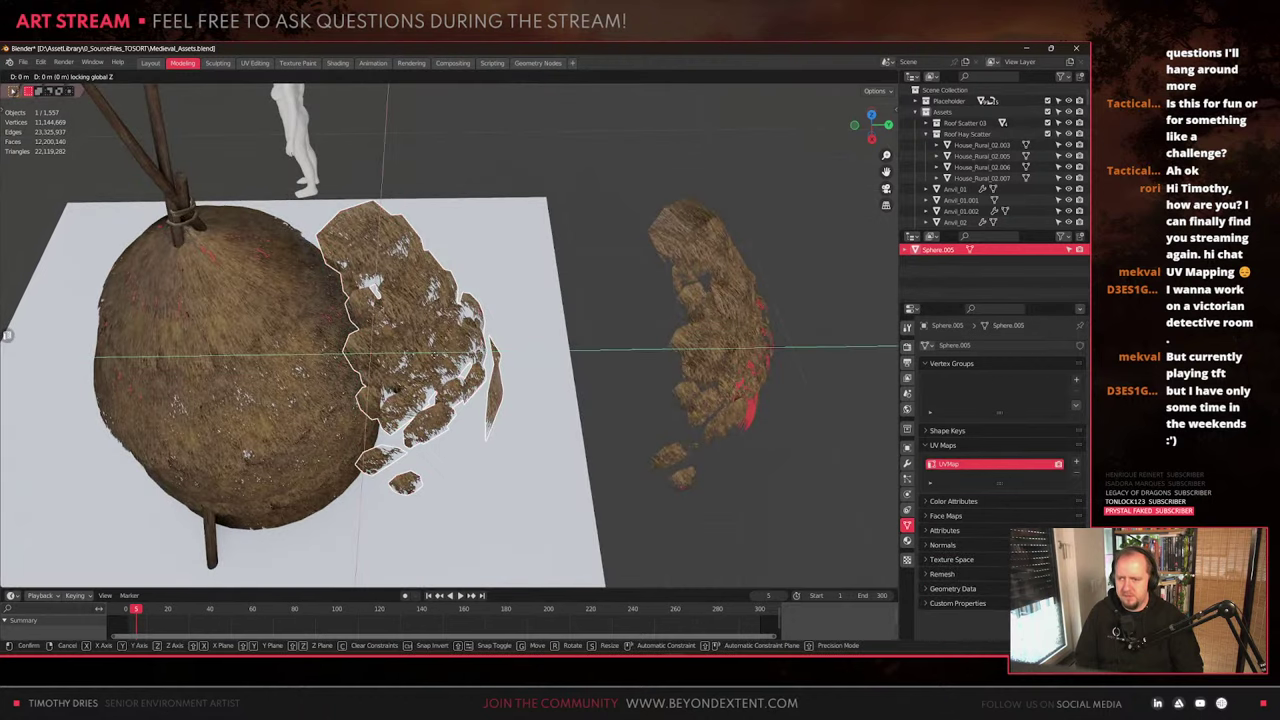
pyautogui.press('Return')
pyautogui.moveTo(460, 340); pyautogui.dragTo(481, 370, button='middle')
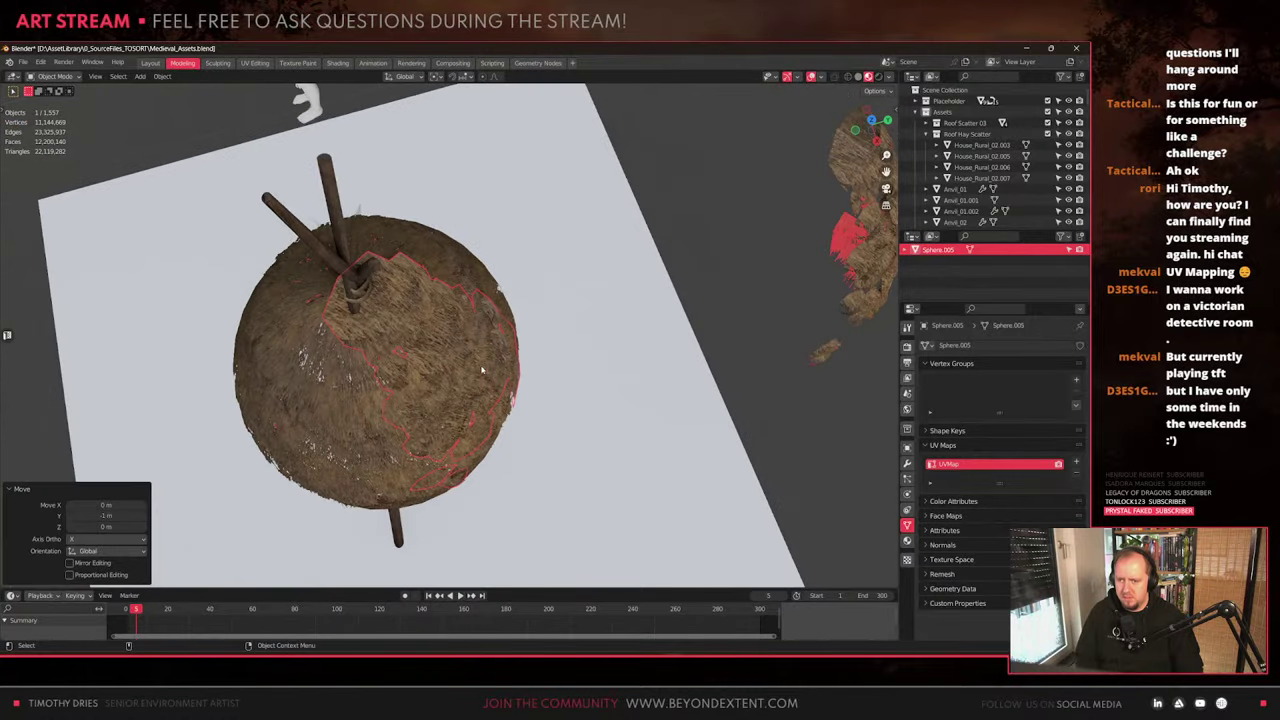
# Try a linked duplicate of the straw piece, rotated -90° about the global Z axis as a separate operation
pyautogui.hotkey('alt', 'd')
pyautogui.press('Escape')
pyautogui.write('rz')
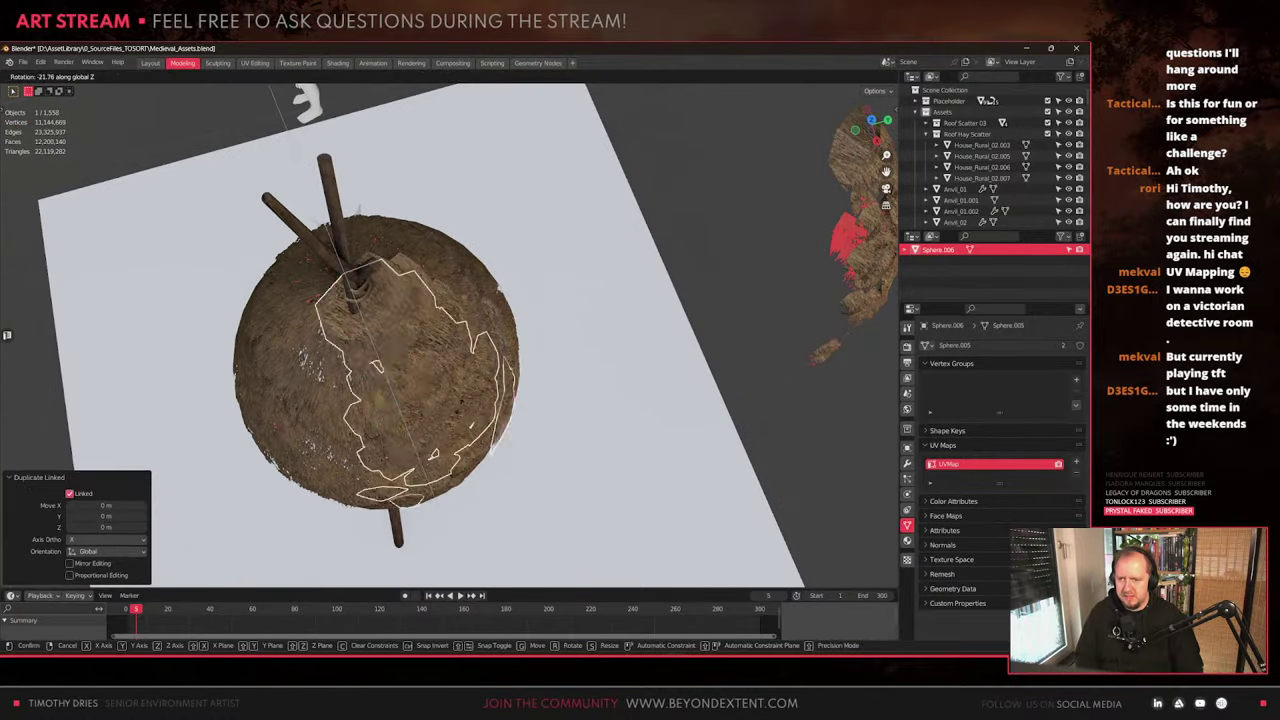
pyautogui.write('-90')
pyautogui.press('Return')
pyautogui.moveTo(370, 458); pyautogui.dragTo(449, 400, button='middle')
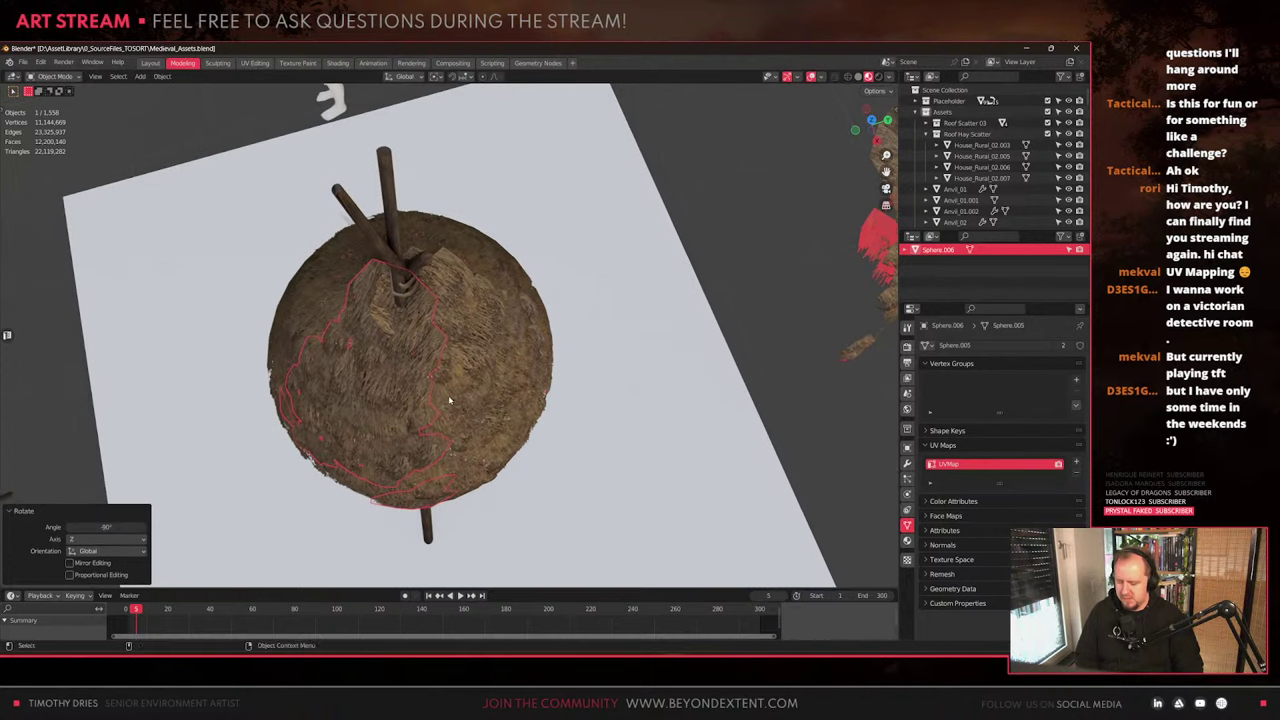
# Make one more linked duplicate in place, delete the linked duplicates and reselect the original straw piece
pyautogui.hotkey('alt', 'd')
pyautogui.press('Escape')
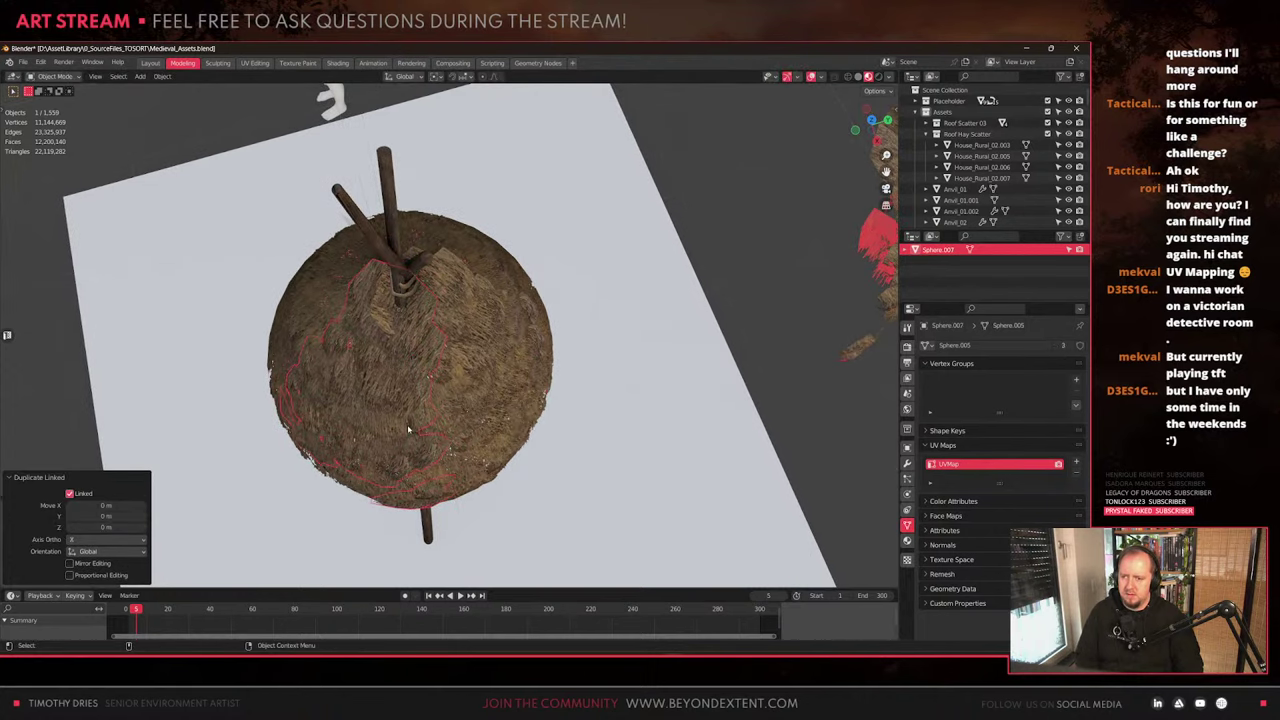
pyautogui.press('Delete')
pyautogui.click(490, 393)
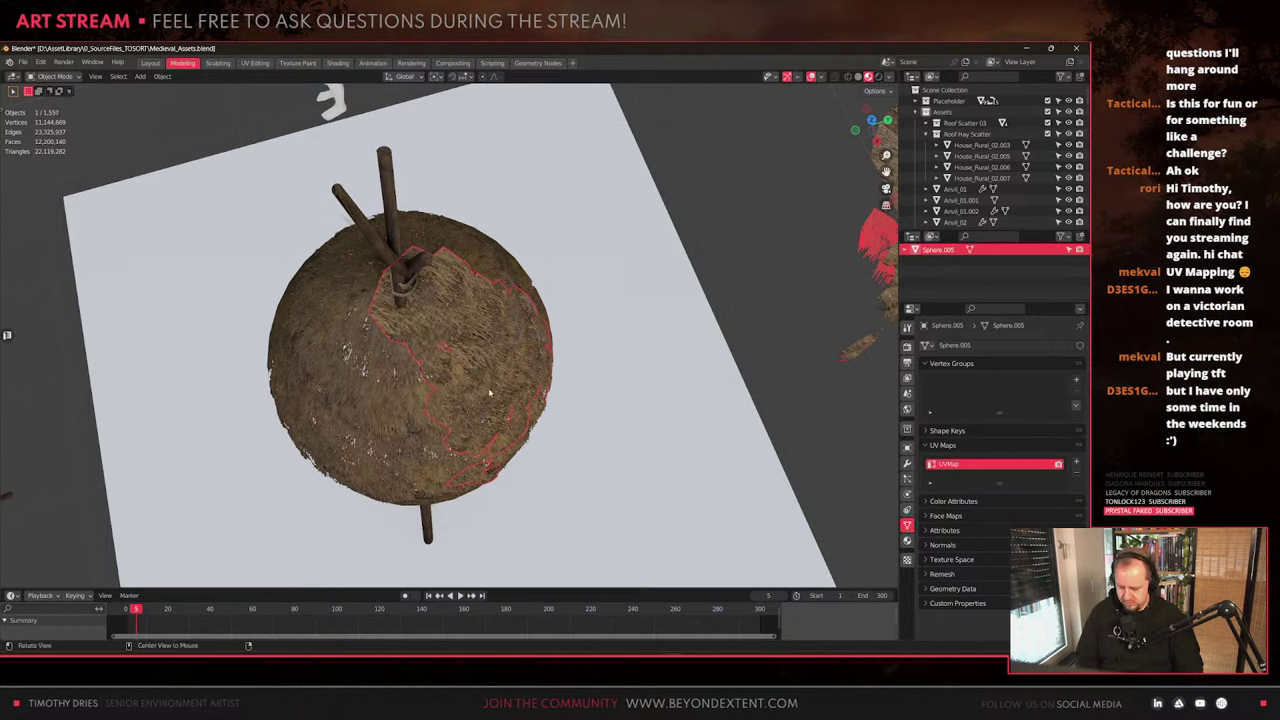
# Make a linked duplicate of the straw piece rotated -90° about global Z within the same duplicate operation
pyautogui.hotkey('alt', 'd')
pyautogui.press('r')
pyautogui.press('z')
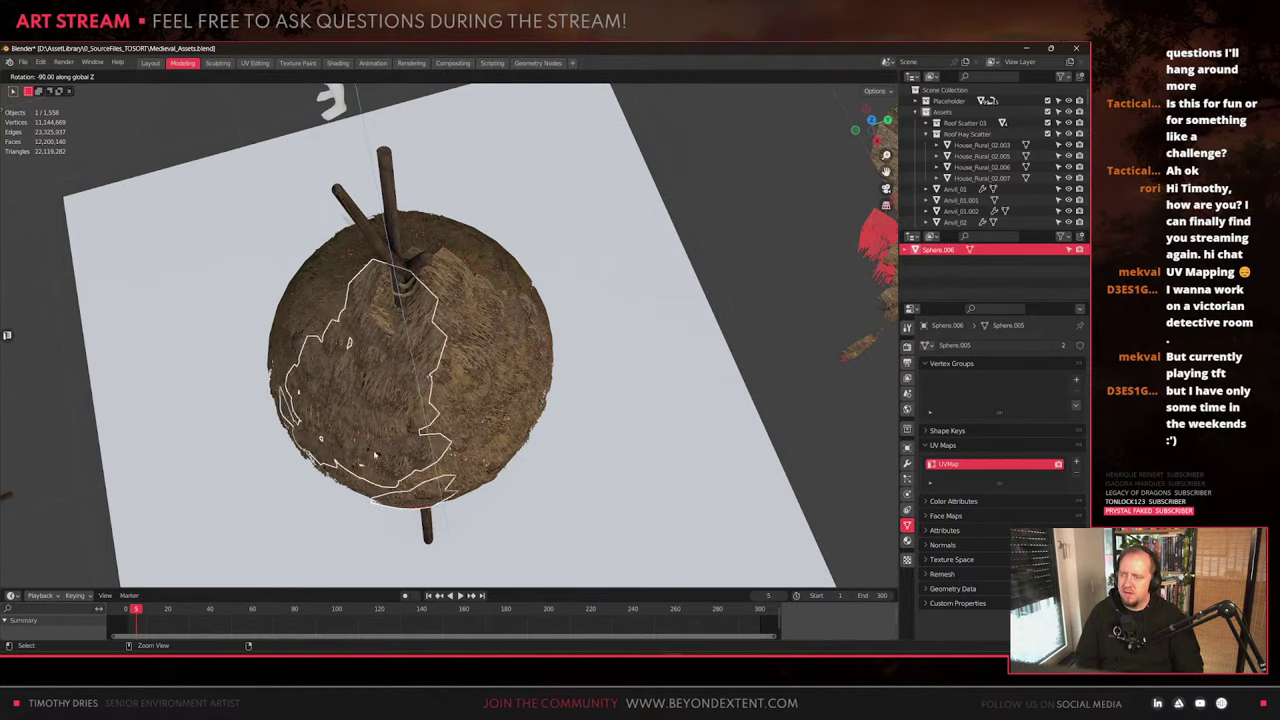
pyautogui.click(375, 455)
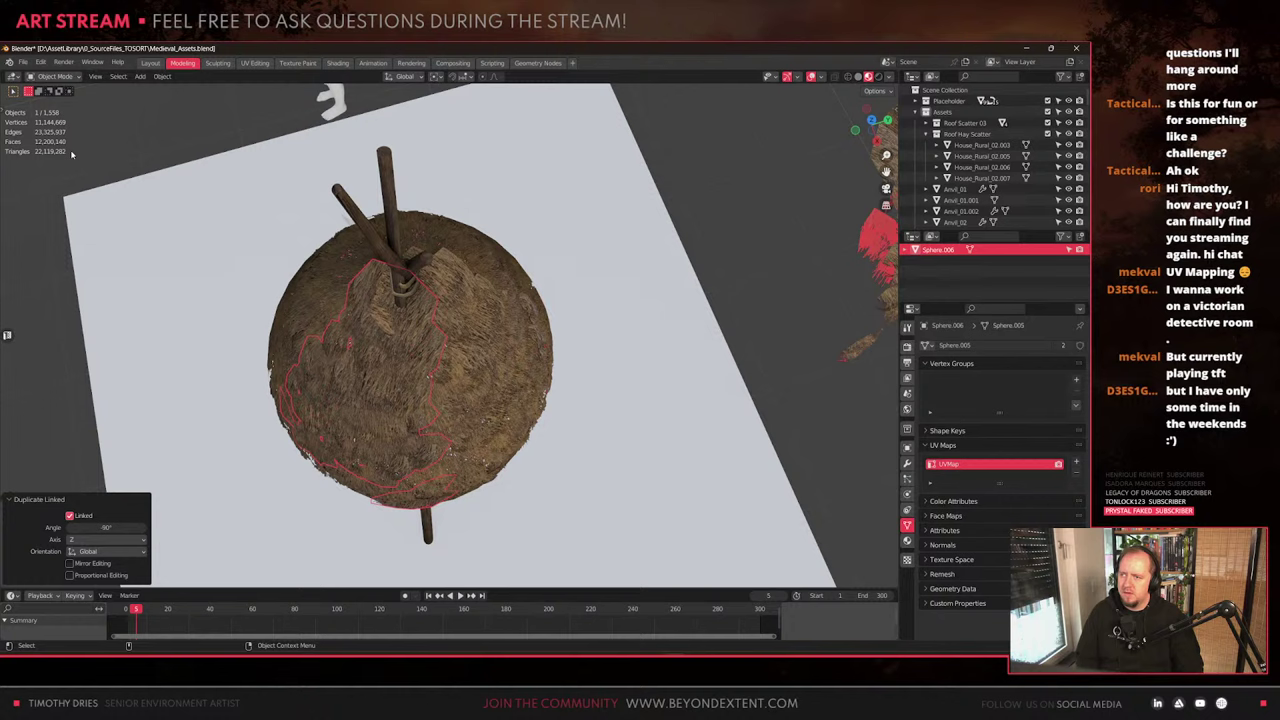
# Repeat the linked duplication with its -90° rotation twice to surround the haystack with straw pieces
pyautogui.click(66, 62)
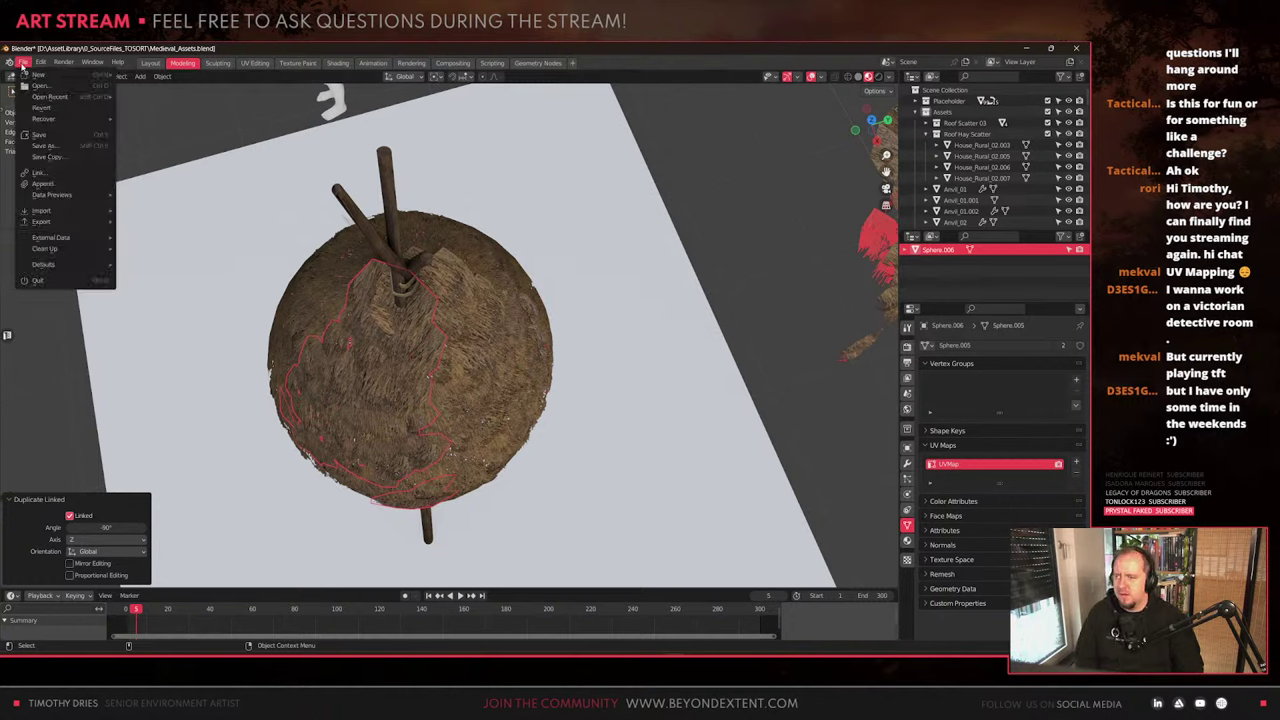
pyautogui.click(65, 117)
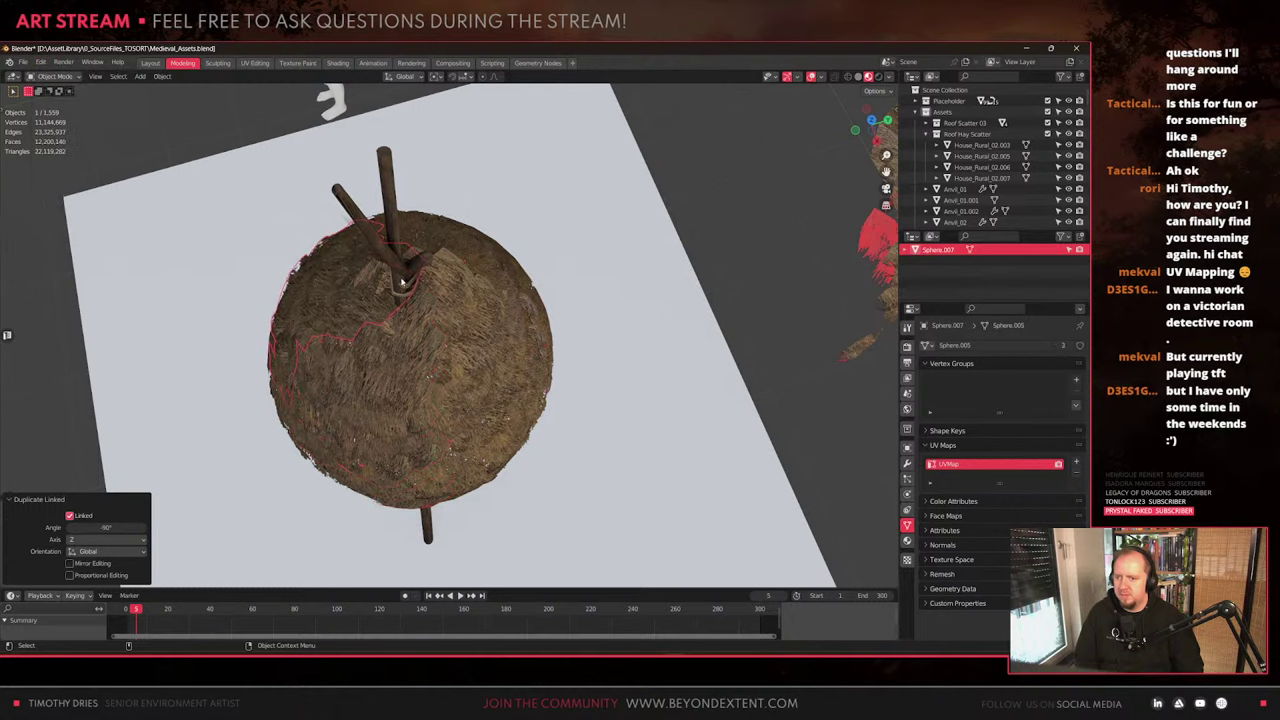
pyautogui.moveTo(398, 281); pyautogui.dragTo(242, 346, button='middle')
pyautogui.hotkey('shift', 'r')
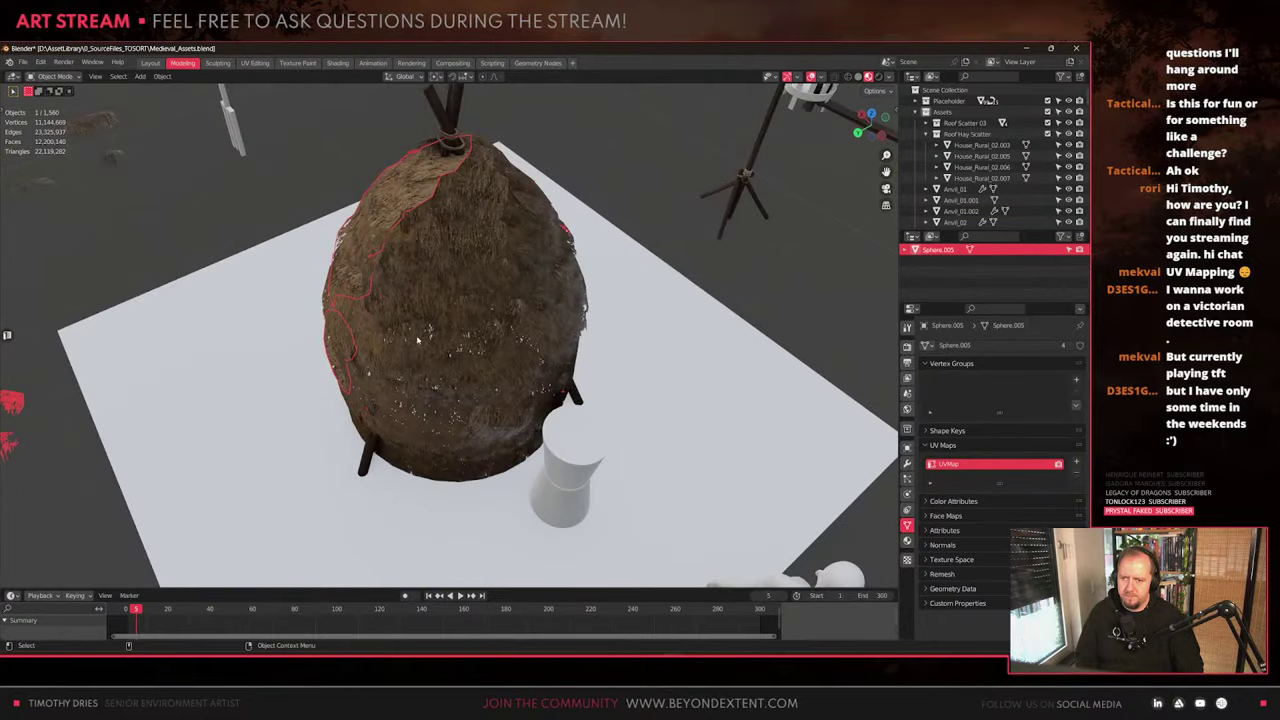
# Examine how the four linked straw pieces cover and overlap around the haystack
pyautogui.click(430, 337)
pyautogui.moveTo(530, 337); pyautogui.dragTo(420, 335, button='middle')
pyautogui.keyDown('shift'); pyautogui.click(482, 332); pyautogui.keyUp('shift')
pyautogui.moveTo(640, 346); pyautogui.dragTo(501, 268, button='middle')
pyautogui.keyDown('shift'); pyautogui.click(501, 347); pyautogui.keyUp('shift')
pyautogui.keyDown('shift'); pyautogui.click(432, 342); pyautogui.keyUp('shift')
pyautogui.click(414, 350)
pyautogui.scroll(2, 438, 203)
pyautogui.keyDown('shift'); pyautogui.moveTo(438, 203); pyautogui.dragTo(452, 317, button='middle'); pyautogui.keyUp('shift')
pyautogui.click(452, 317)
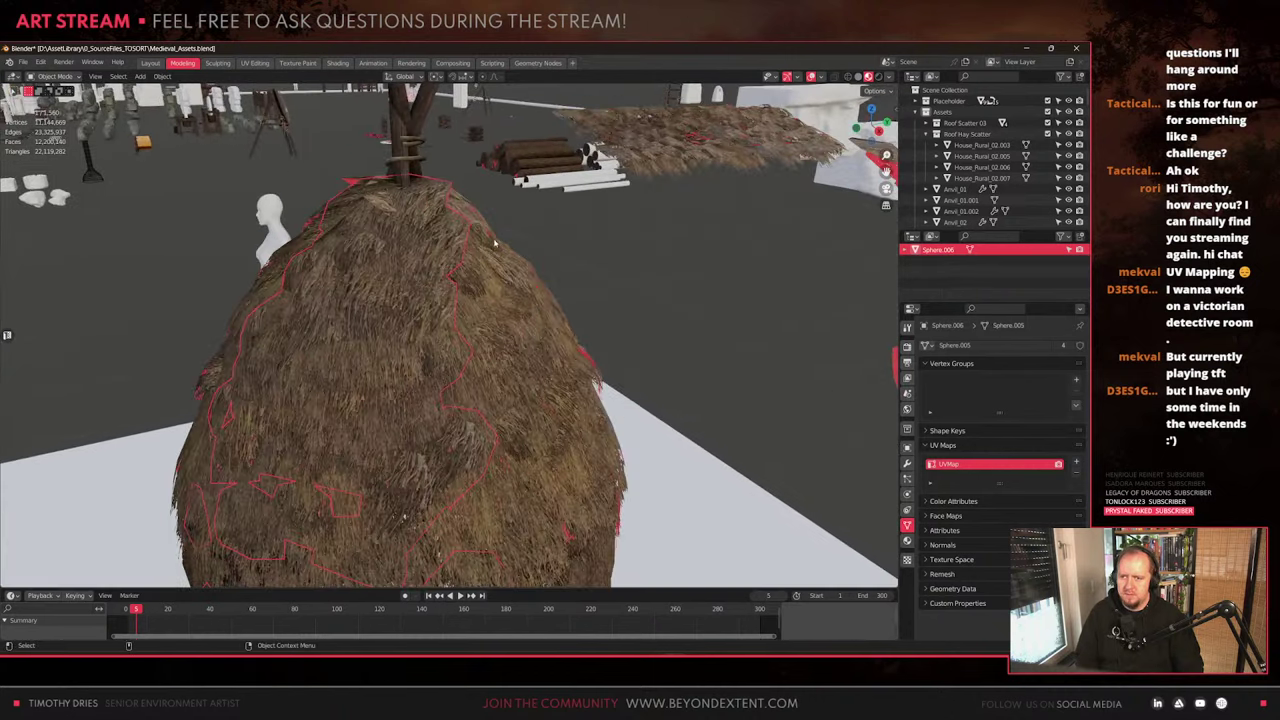
# Lower a vertex at the original straw piece's upper edge by about 0.01 m with a proportional size of about 2.8 m
pyautogui.click(410, 229)
pyautogui.press('Tab')
pyautogui.press('g')
pyautogui.press('z')
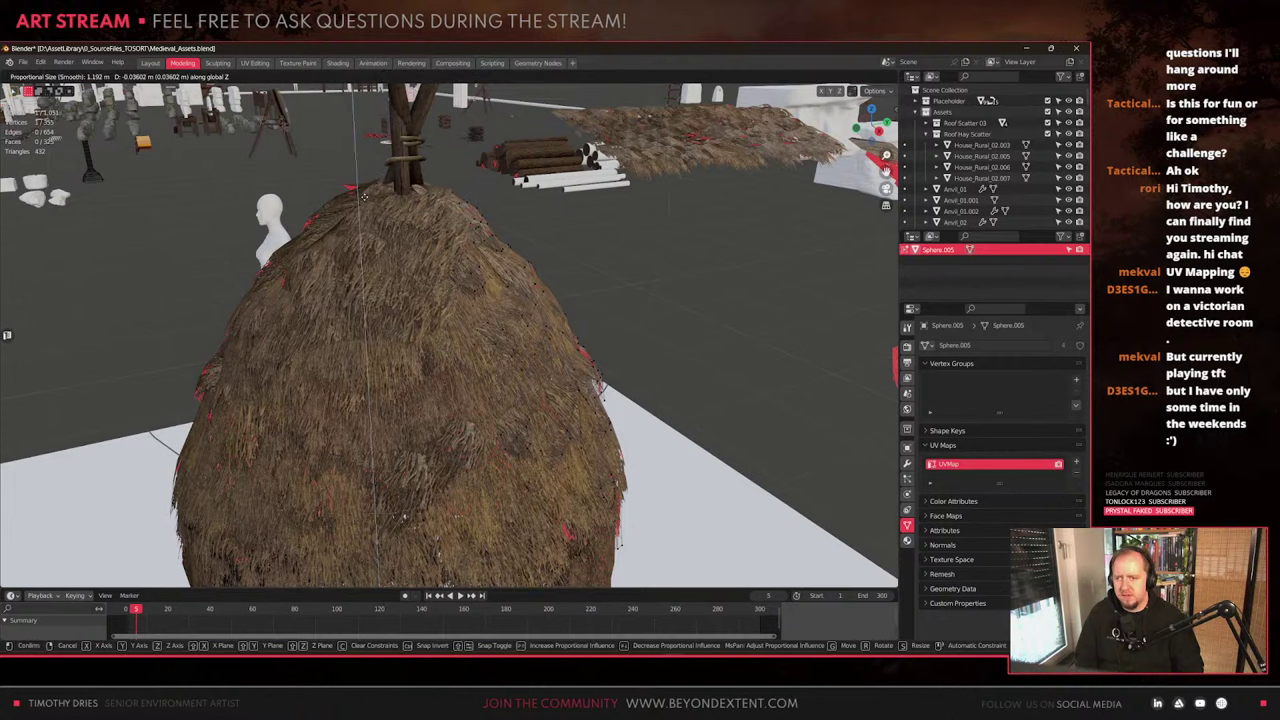
pyautogui.scroll(-9, 370, 193)
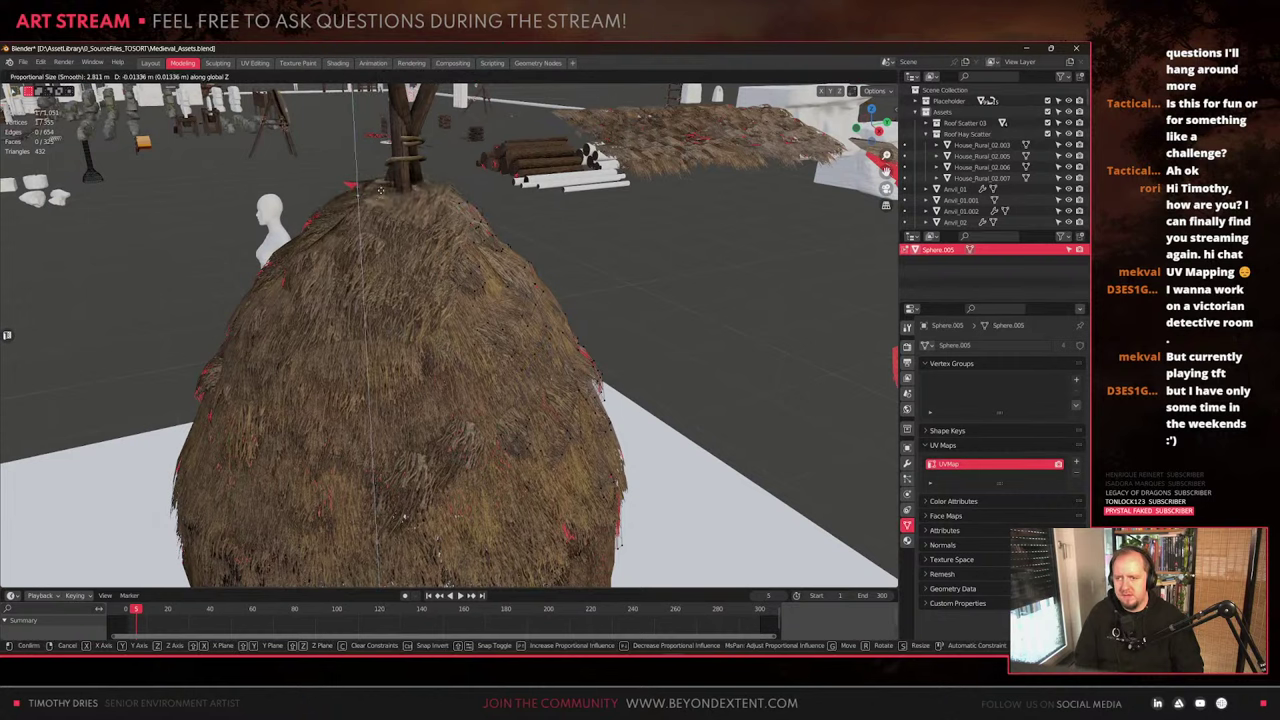
pyautogui.click(381, 194)
# Adjust vertices near the straw piece's peak vertically and horizontally with proportional editing
pyautogui.moveTo(381, 194); pyautogui.dragTo(432, 298, button='middle')
pyautogui.press('g')
pyautogui.press('z')
pyautogui.click(413, 226)
pyautogui.click(425, 238)
pyautogui.press('g')
pyautogui.hotkey('shift', 'z')
pyautogui.click(428, 284)
# Lower the straw vertices along the upper seam, using a proportional size of about 0.26 m
pyautogui.press('g')
pyautogui.press('z')
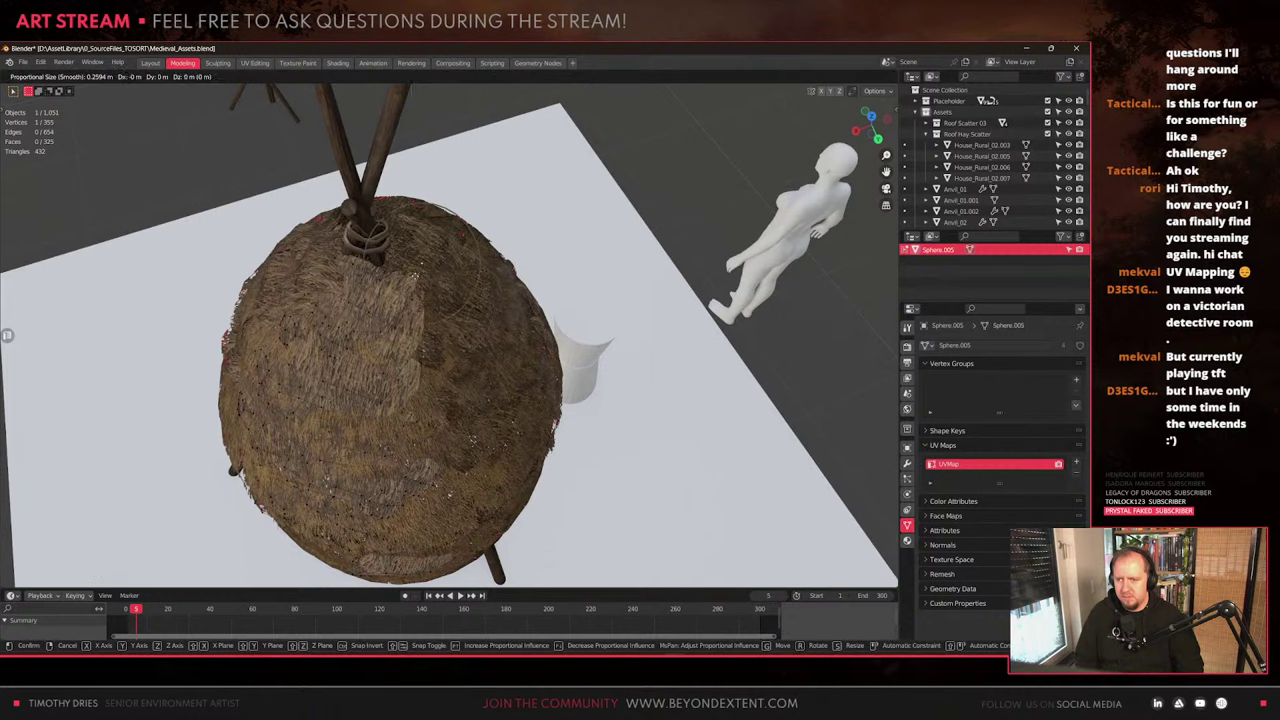
pyautogui.click(410, 290)
pyautogui.press('g')
pyautogui.press('z')
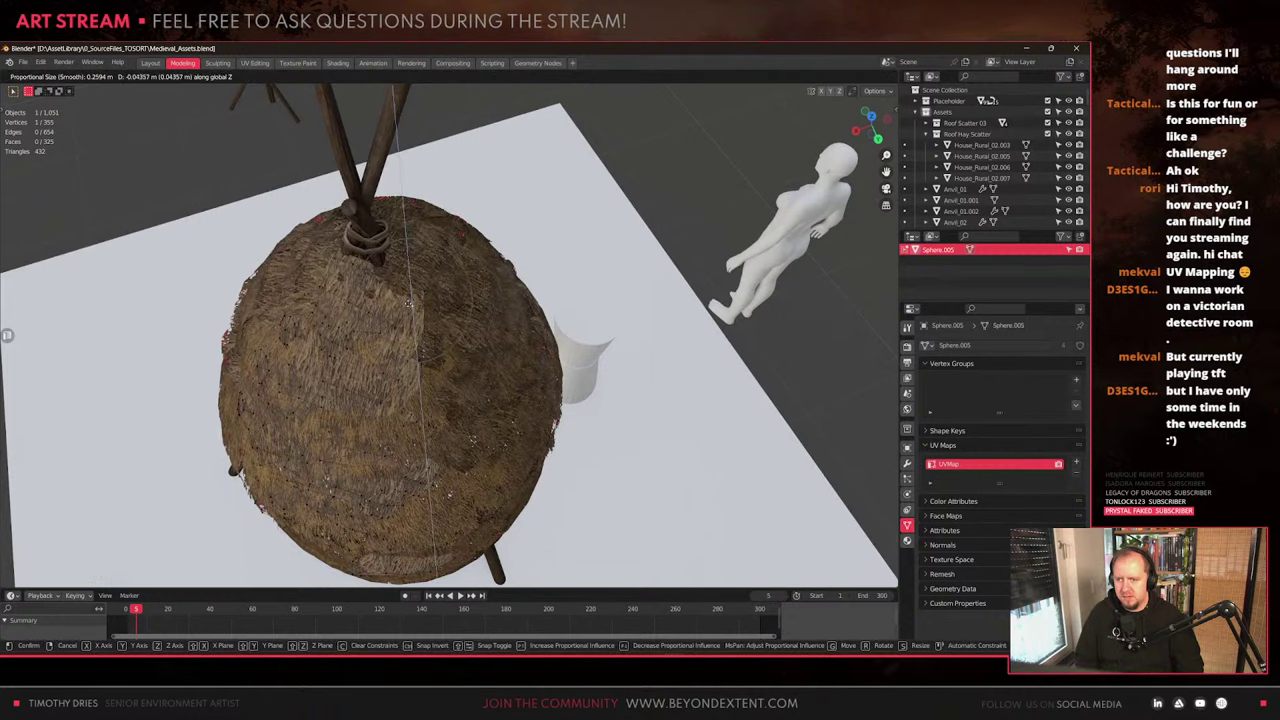
pyautogui.click(404, 318)
# Lower another upper seam vertex by about 0.03 m and adjust the vertex above it along Z
pyautogui.moveTo(404, 318); pyautogui.dragTo(390, 286, button='middle')
pyautogui.click(390, 286)
pyautogui.press('g')
pyautogui.press('z')
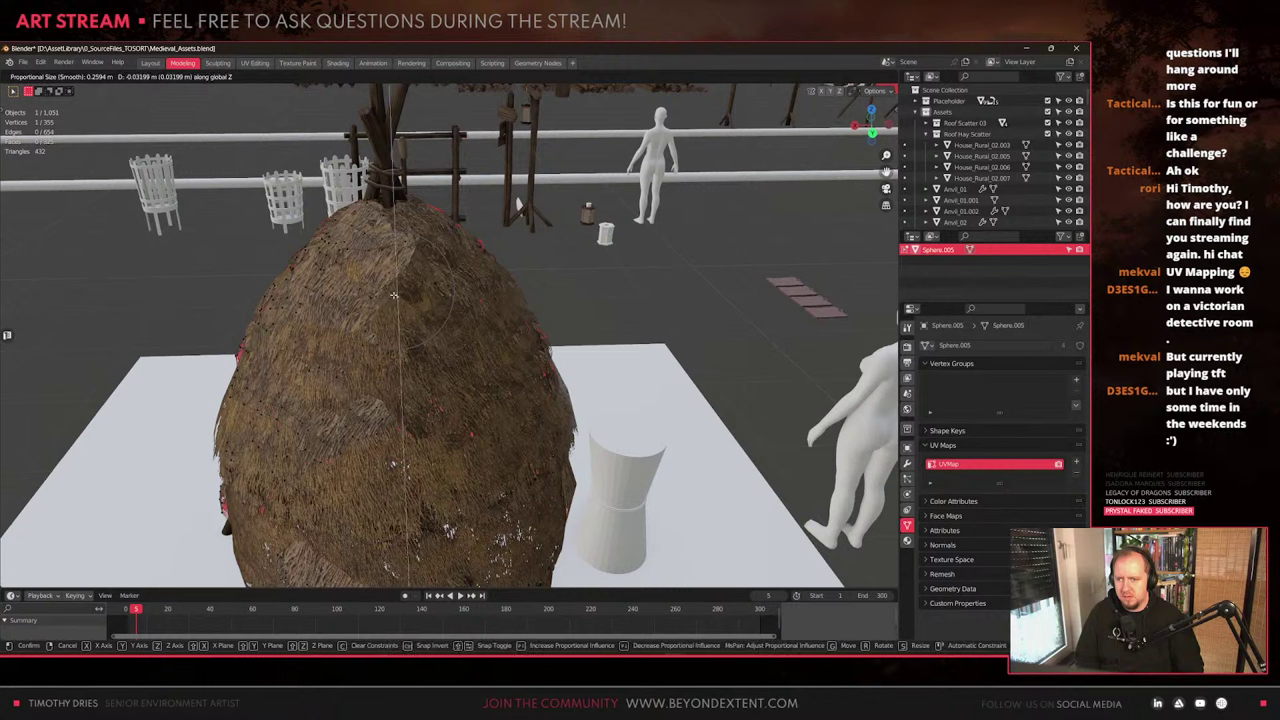
pyautogui.click(391, 298)
pyautogui.click(405, 266)
pyautogui.press('g')
pyautogui.press('z')
pyautogui.click(405, 268)
# Move a mid-height seam vertex horizontally by about 0.02 m with a proportional size of about 0.18 m
pyautogui.moveTo(405, 268); pyautogui.dragTo(398, 388, button='middle')
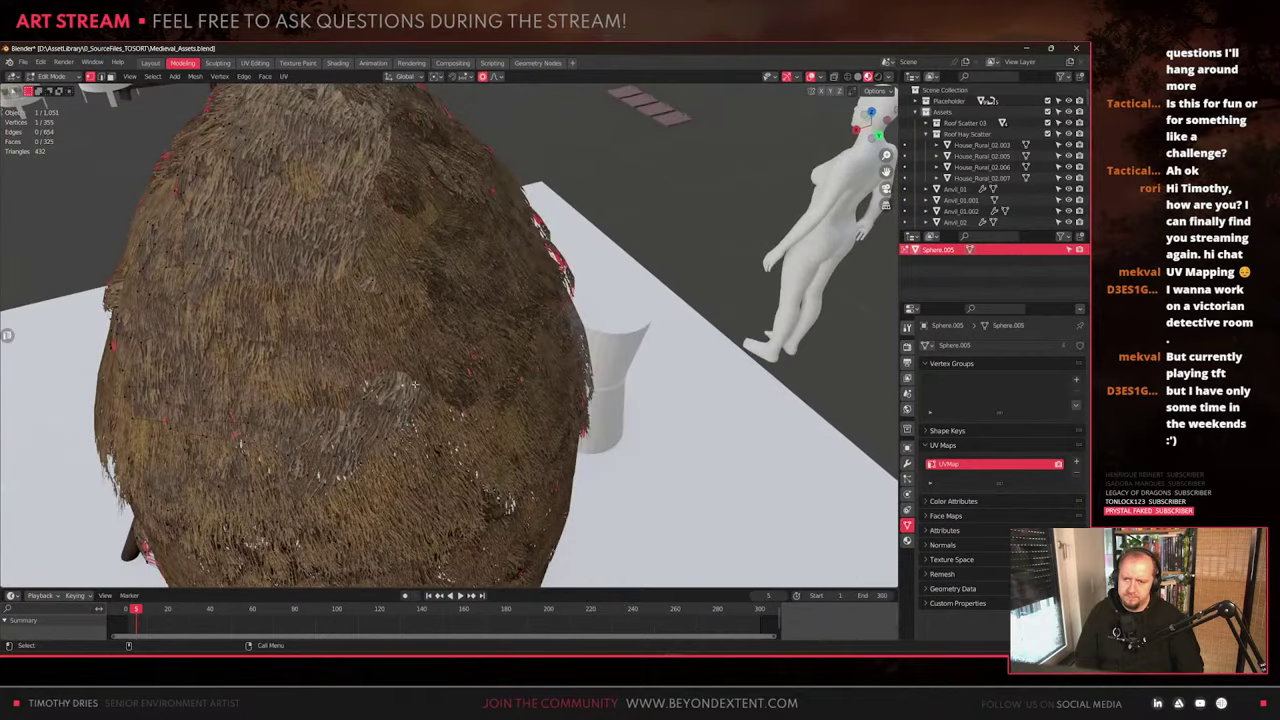
pyautogui.press('g')
pyautogui.press('z')
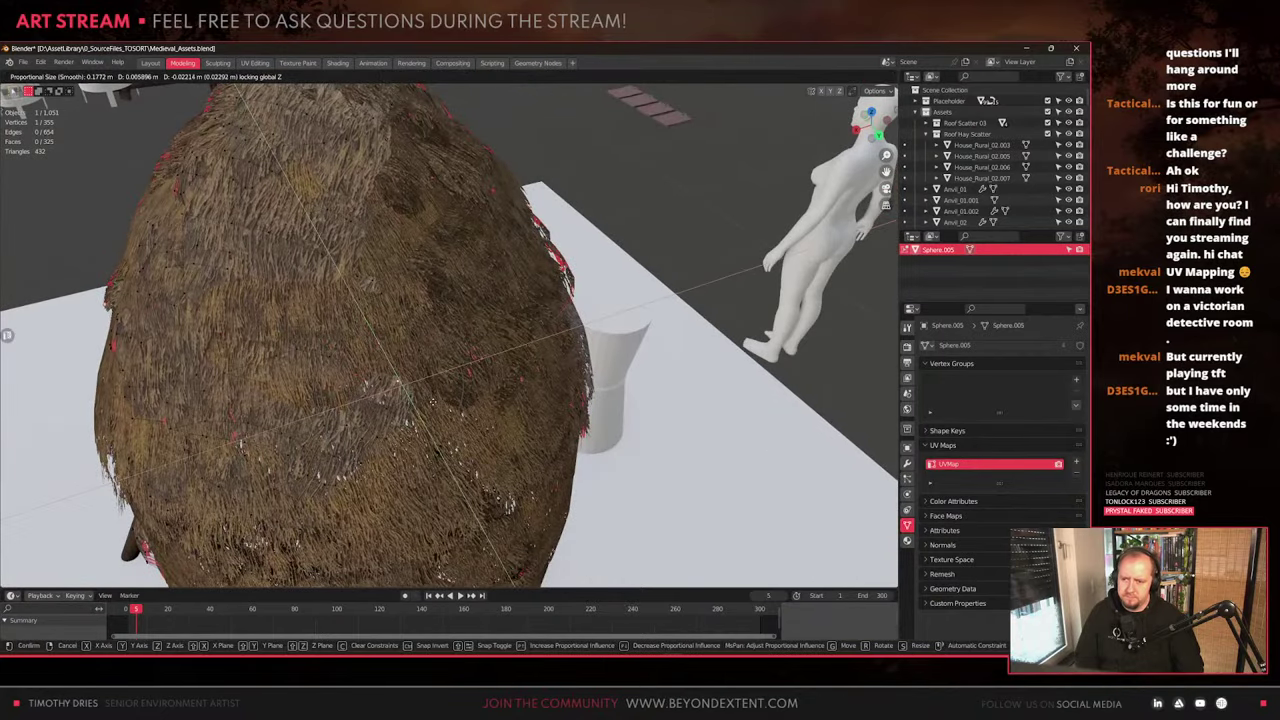
pyautogui.click(398, 388)
pyautogui.moveTo(398, 388); pyautogui.dragTo(444, 302, button='middle')
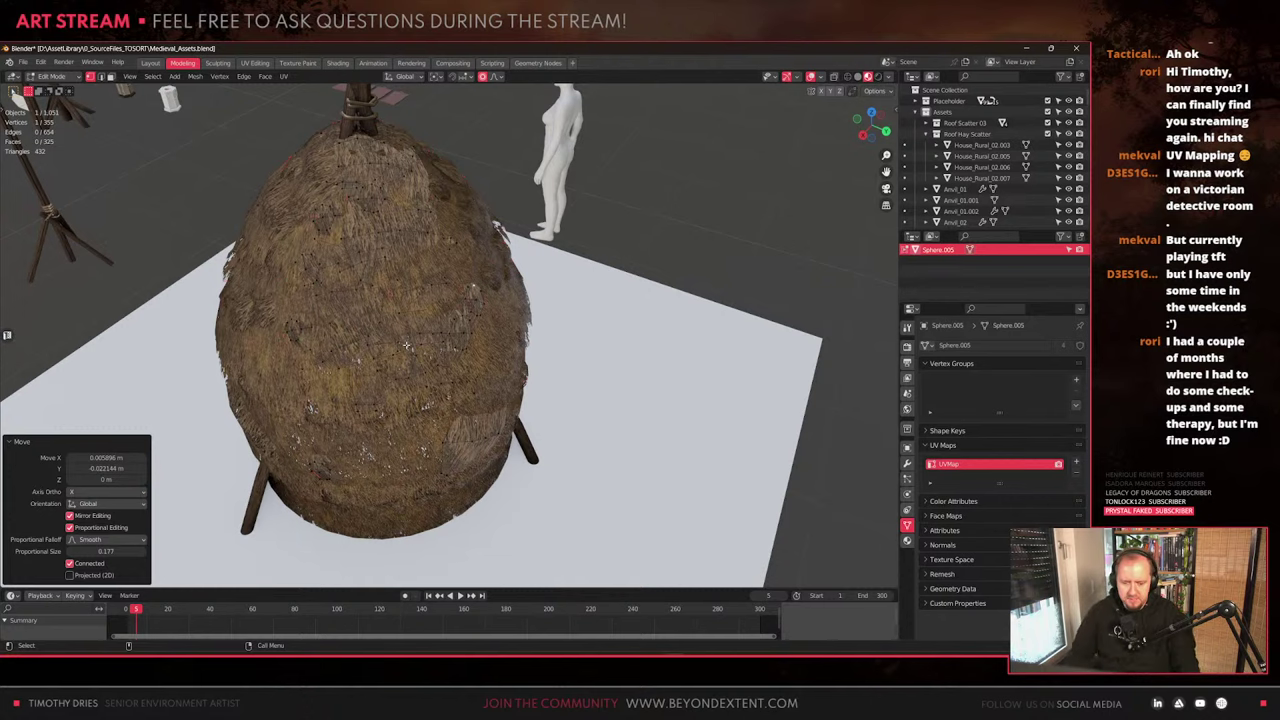
# Select the linked faces of the protruding straw clump near the piece's lower corner and delete them
pyautogui.scroll(3, 428, 414)
pyautogui.moveTo(510, 426); pyautogui.dragTo(536, 383, button='middle')
pyautogui.press('Tab')
pyautogui.press('Tab')
pyautogui.hotkey('ctrl', 'l')
pyautogui.press('3')
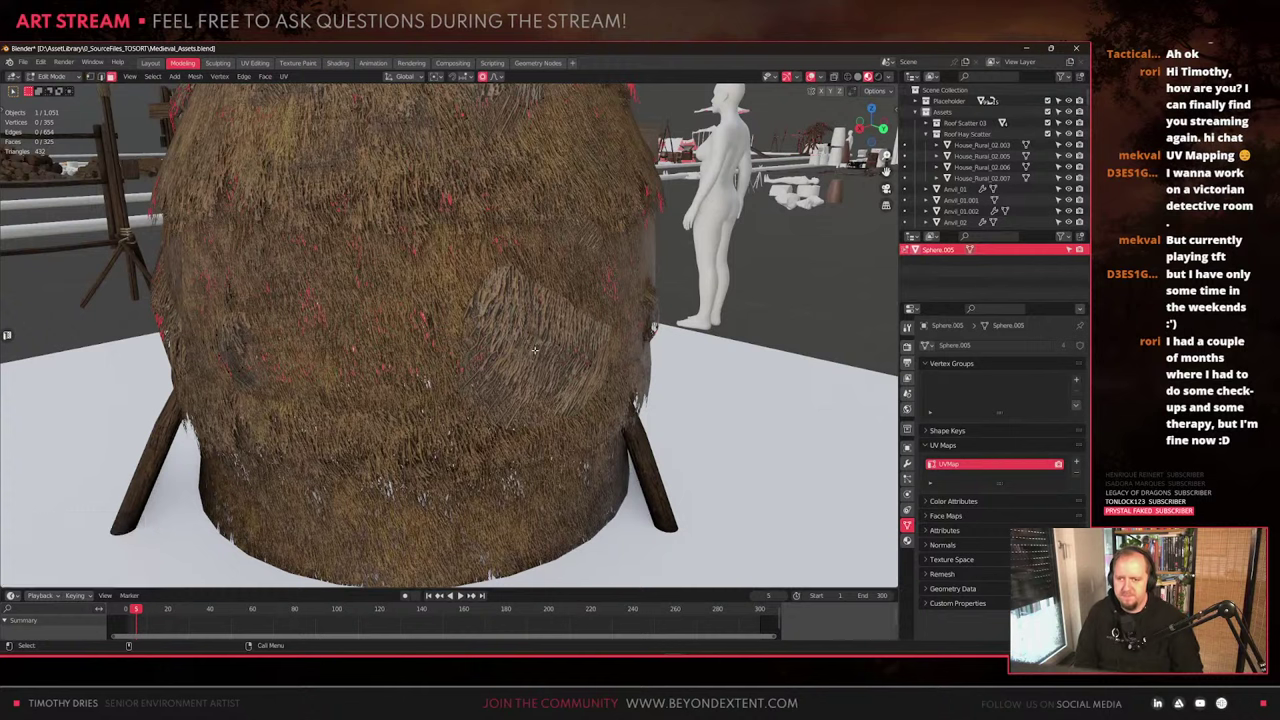
pyautogui.click(534, 351)
pyautogui.hotkey('ctrl', 'l')
pyautogui.press('x')
pyautogui.click(535, 355)
# Select a linked straw clump in the middle of the piece and check the piece's outline in Object Mode
pyautogui.scroll(-3, 530, 350)
pyautogui.moveTo(520, 330); pyautogui.dragTo(490, 385, button='middle')
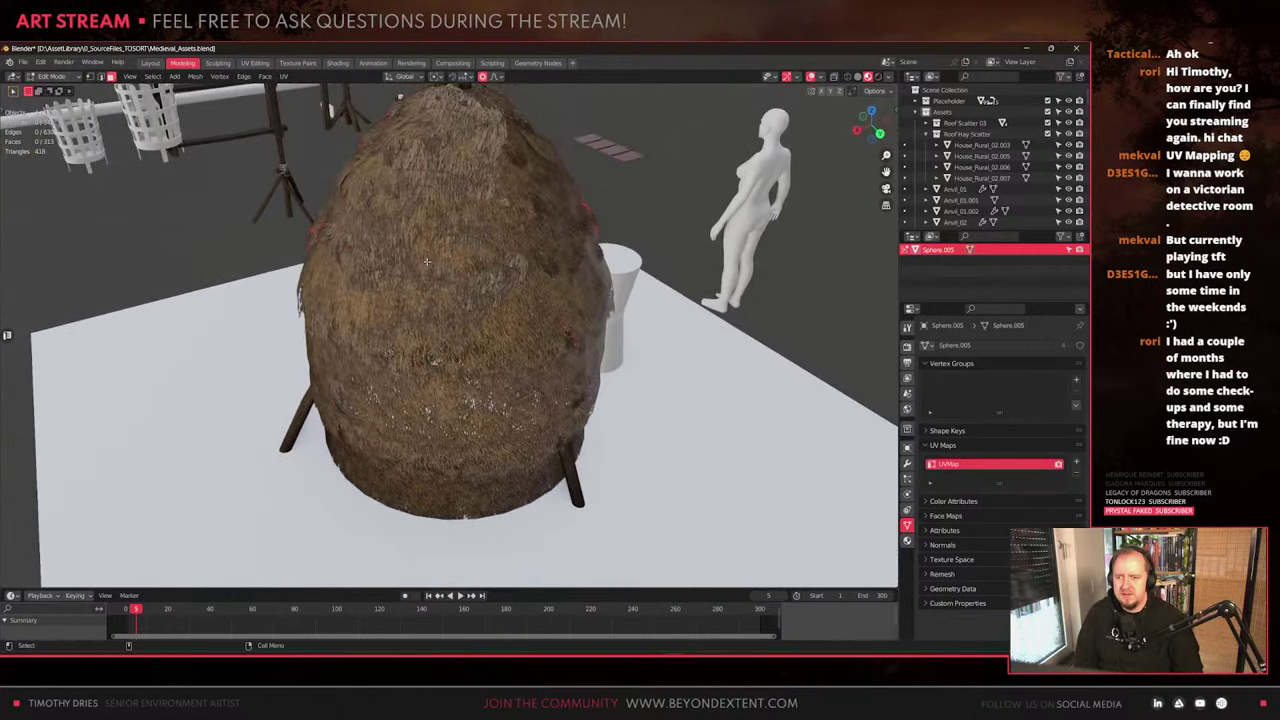
pyautogui.click(433, 268)
pyautogui.hotkey('ctrl', 'l')
pyautogui.moveTo(433, 268); pyautogui.dragTo(424, 296, button='middle')
pyautogui.scroll(-2, 424, 296)
pyautogui.press('Tab')
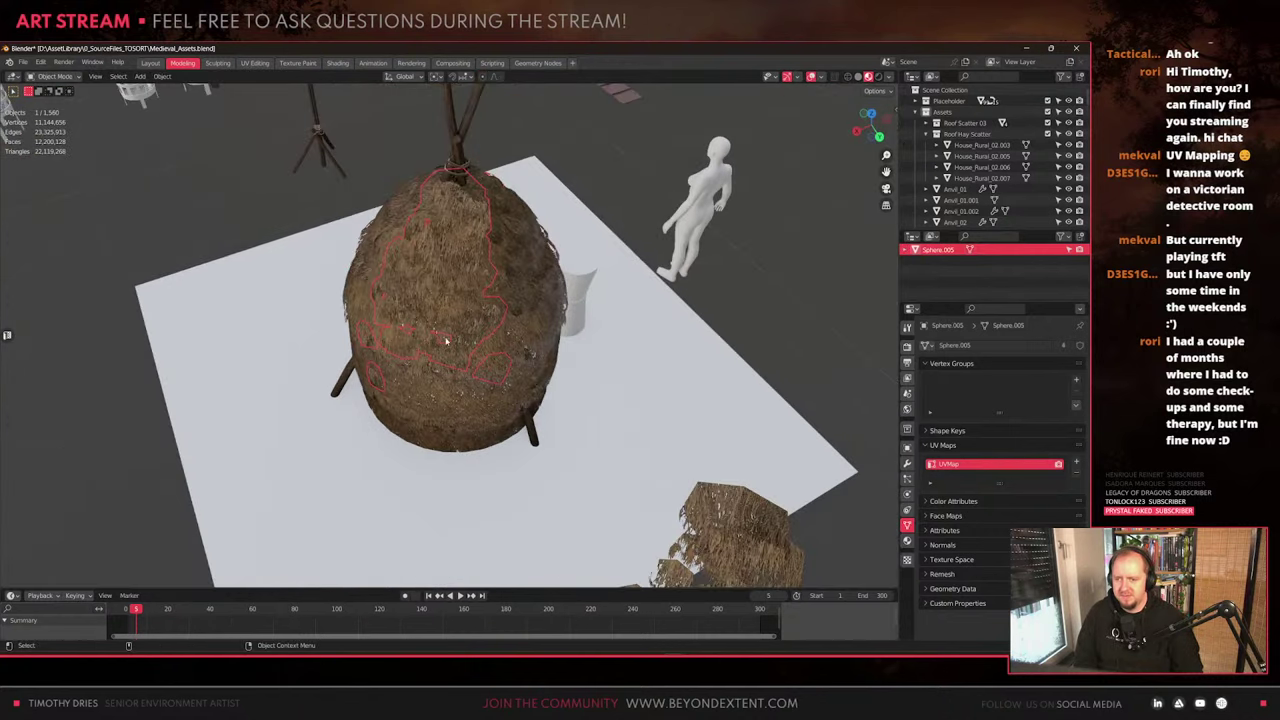
# Delete the linked faces of another straw clump low on the straw piece
pyautogui.scroll(1, 446, 341)
pyautogui.moveTo(446, 341); pyautogui.dragTo(432, 318, button='middle')
pyautogui.press('Tab')
pyautogui.click(378, 403)
pyautogui.hotkey('ctrl', 'l')
pyautogui.press('x')
pyautogui.click(382, 403)
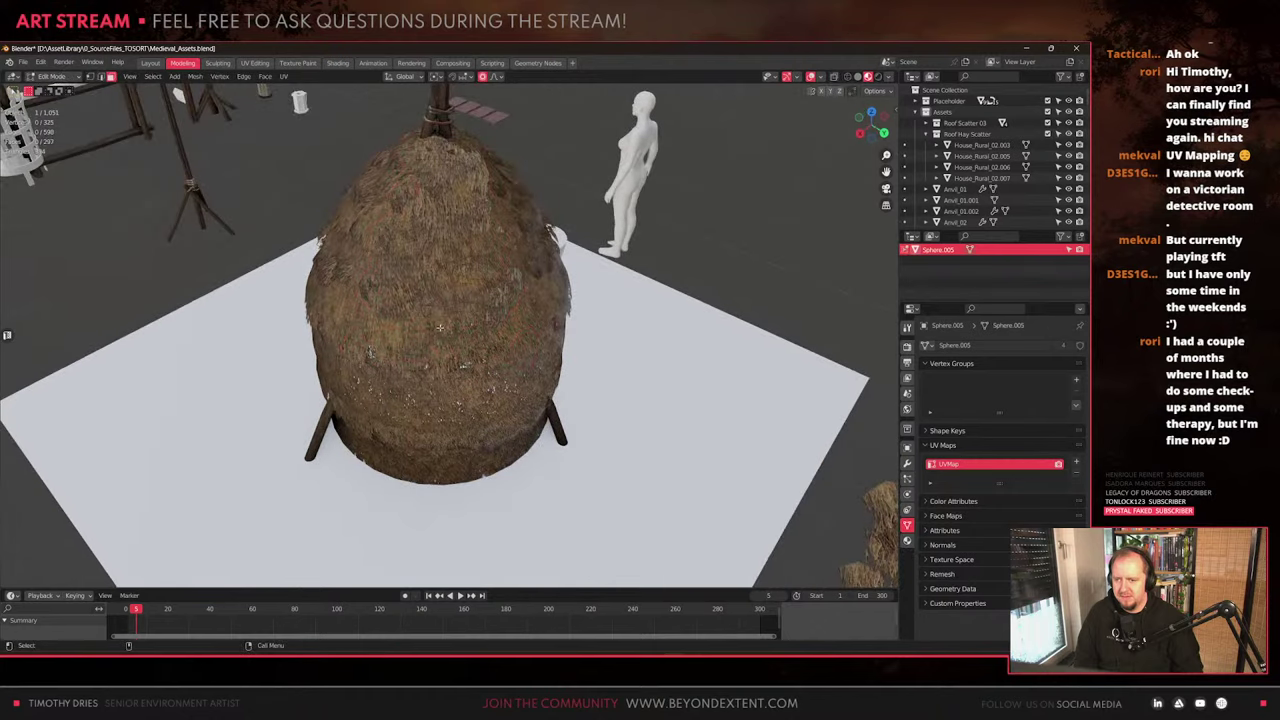
# Duplicate the linked straw clumps in the middle of the haystack and offset the copy about 0.24 m in X and 0.38 m in Y
pyautogui.moveTo(350, 318); pyautogui.dragTo(528, 384)
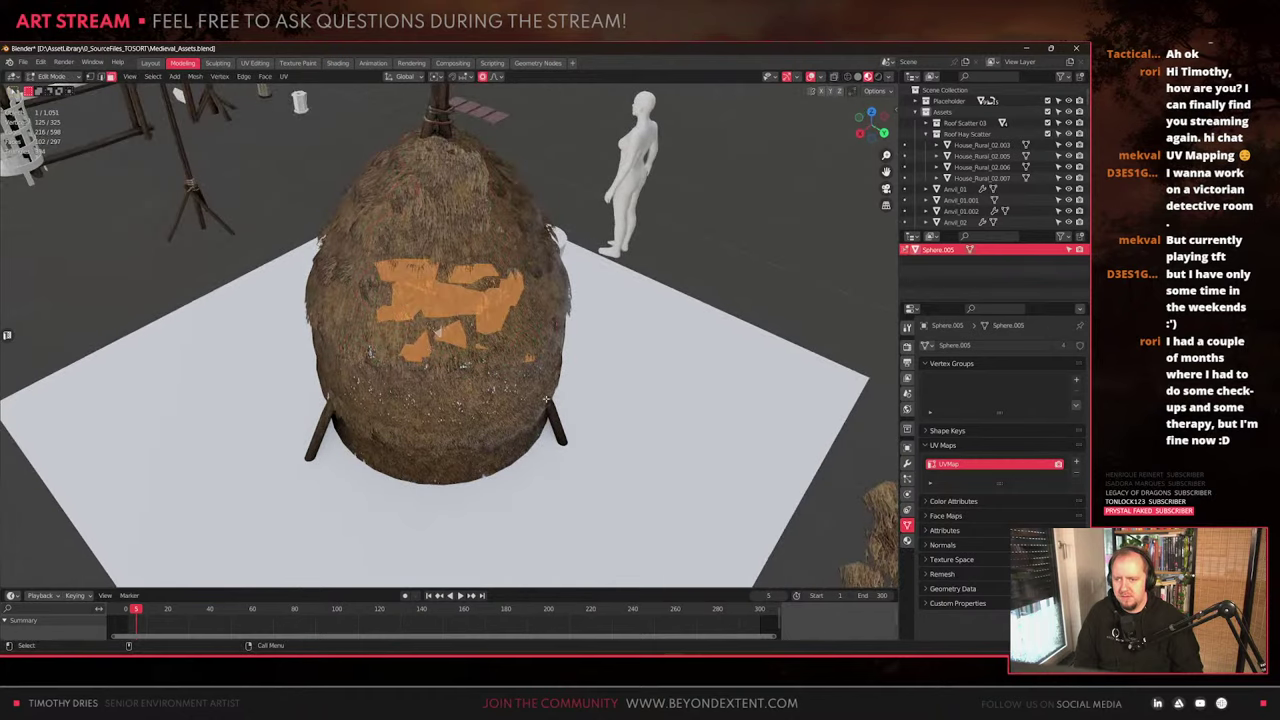
pyautogui.hotkey('ctrl', 'l')
pyautogui.moveTo(381, 281); pyautogui.dragTo(423, 350, button='middle')
pyautogui.keyDown('shift'); pyautogui.click(345, 305); pyautogui.keyUp('shift')
pyautogui.hotkey('ctrl', 'l')
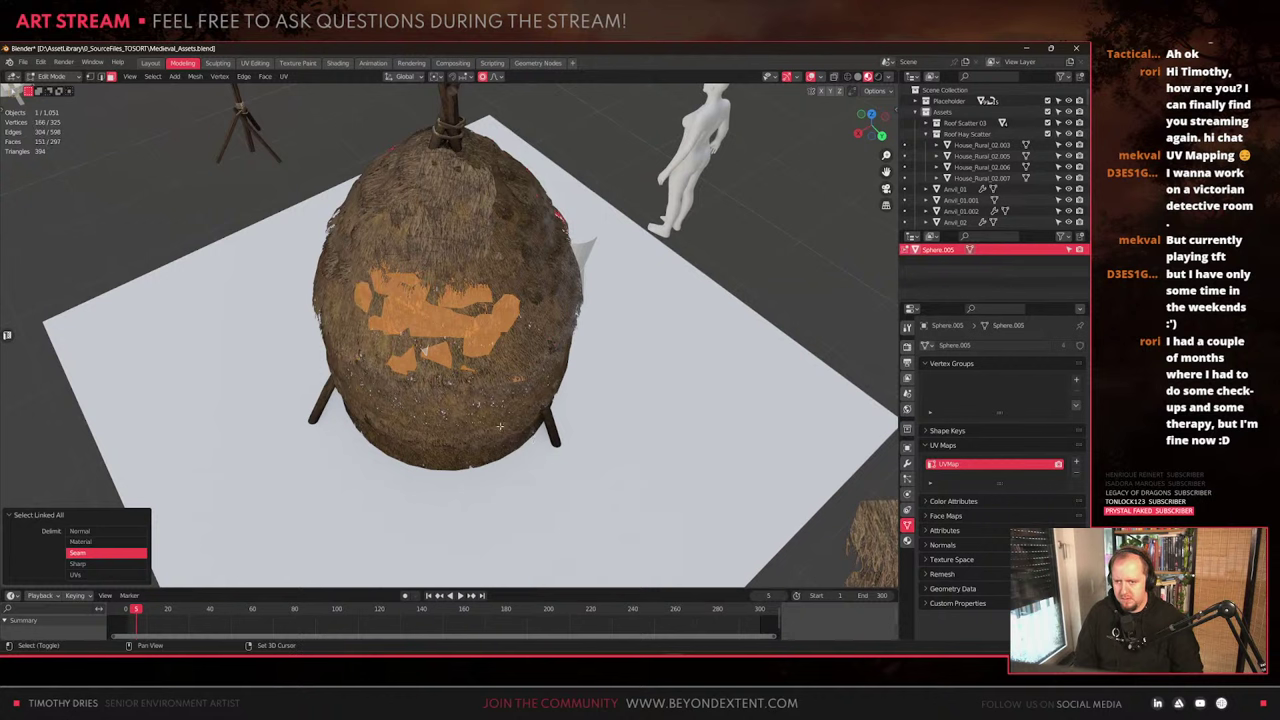
pyautogui.hotkey('shift', 'd')
pyautogui.hotkey('shift', 'z')
pyautogui.click(494, 479)
pyautogui.moveTo(495, 476); pyautogui.dragTo(515, 334, button='middle')
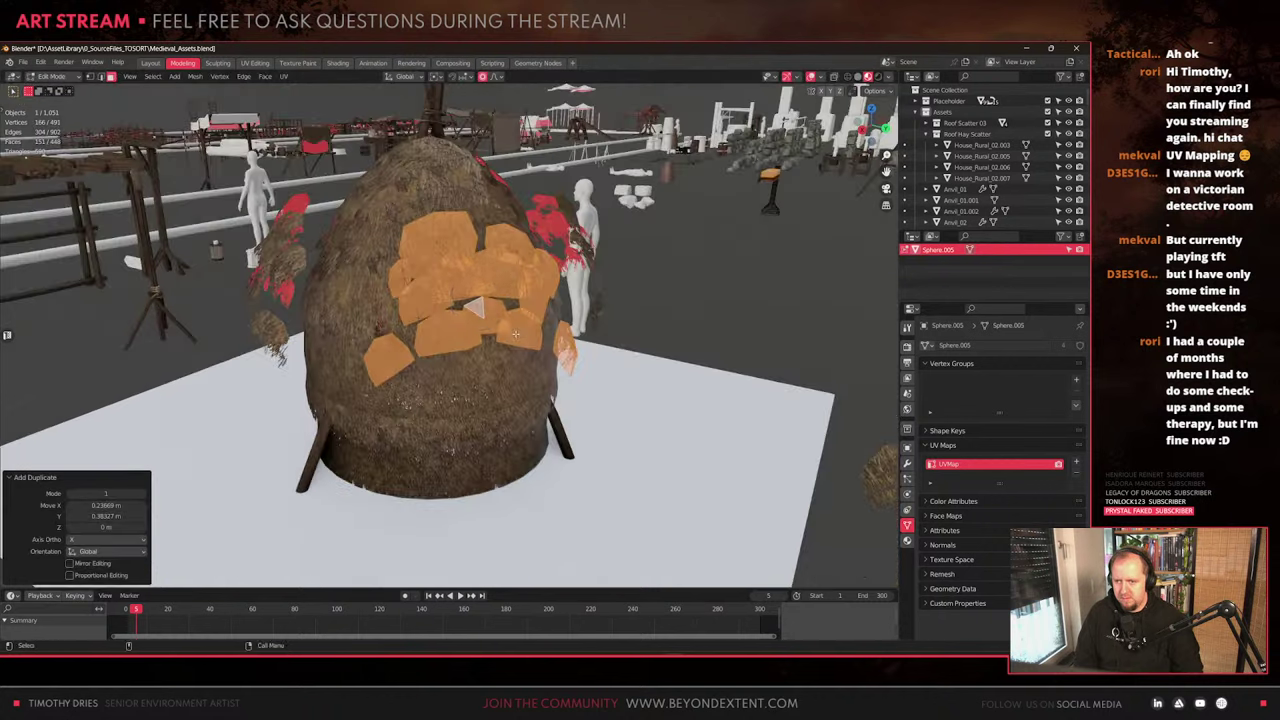
# Lower the duplicated straw clumps about 0.77 m along Z and rotate them about -20° around their local Y axis
pyautogui.press('g')
pyautogui.press('z')
pyautogui.click(517, 456)
pyautogui.moveTo(517, 456); pyautogui.dragTo(508, 415, button='middle')
pyautogui.press('r')
pyautogui.press('y')
pyautogui.rightClick(534, 358)
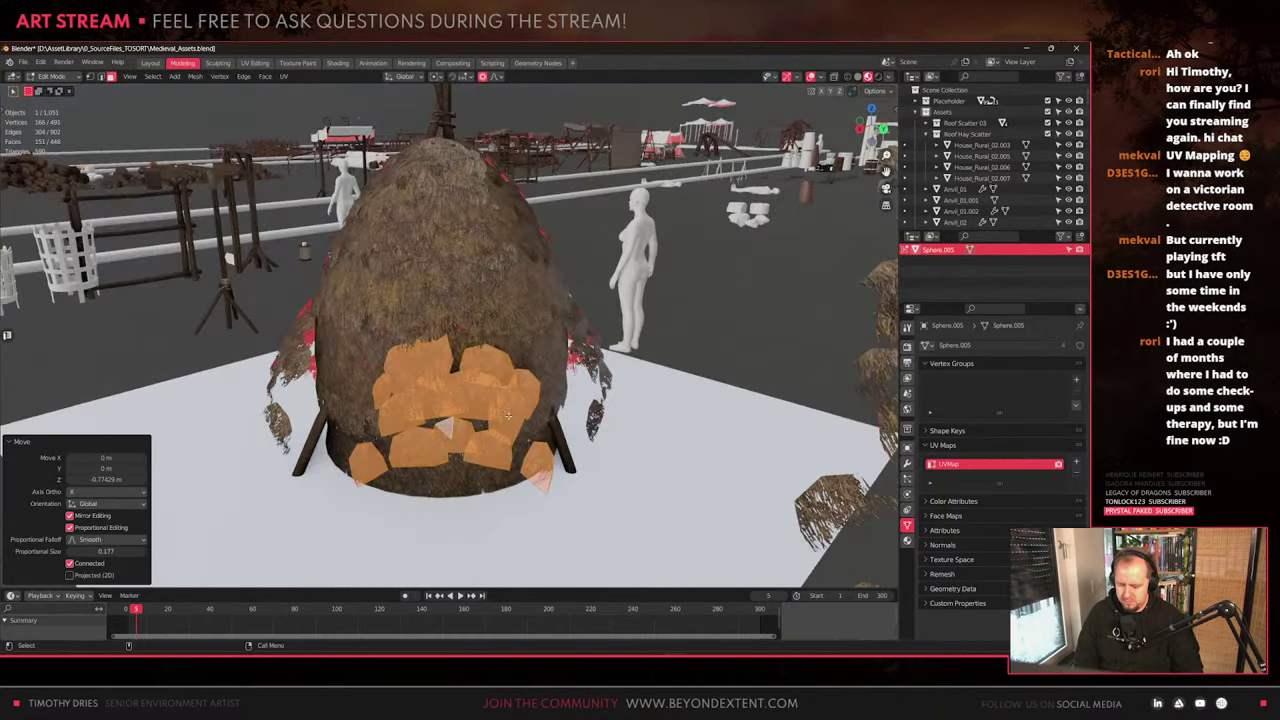
pyautogui.press('r')
pyautogui.press('y')
pyautogui.press('y')
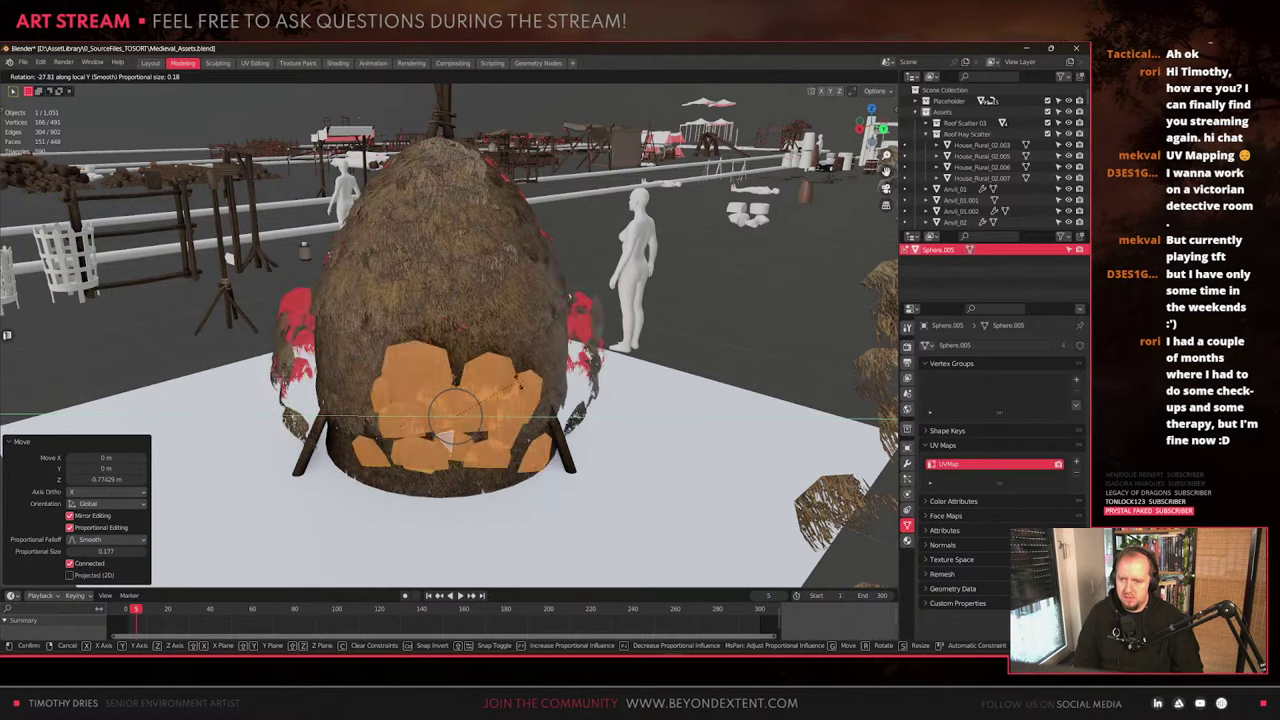
pyautogui.click(513, 386)
pyautogui.moveTo(513, 376); pyautogui.dragTo(506, 416, button='middle')
# Move the duplicated clumps about -0.11 m in X and -0.2 m in Y against the haystack and adjust their tilt around Y
pyautogui.press('g')
pyautogui.hotkey('shift', 'z')
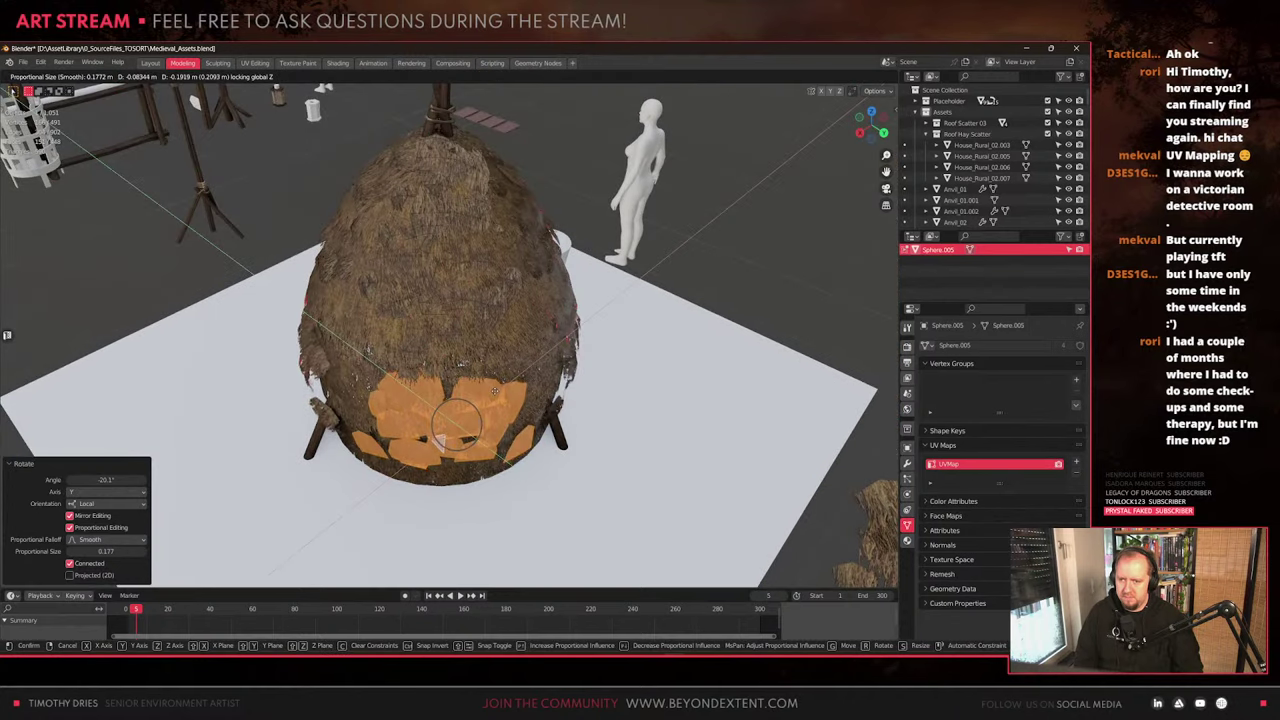
pyautogui.click(457, 422)
pyautogui.press('r')
pyautogui.press('y')
pyautogui.press('y')
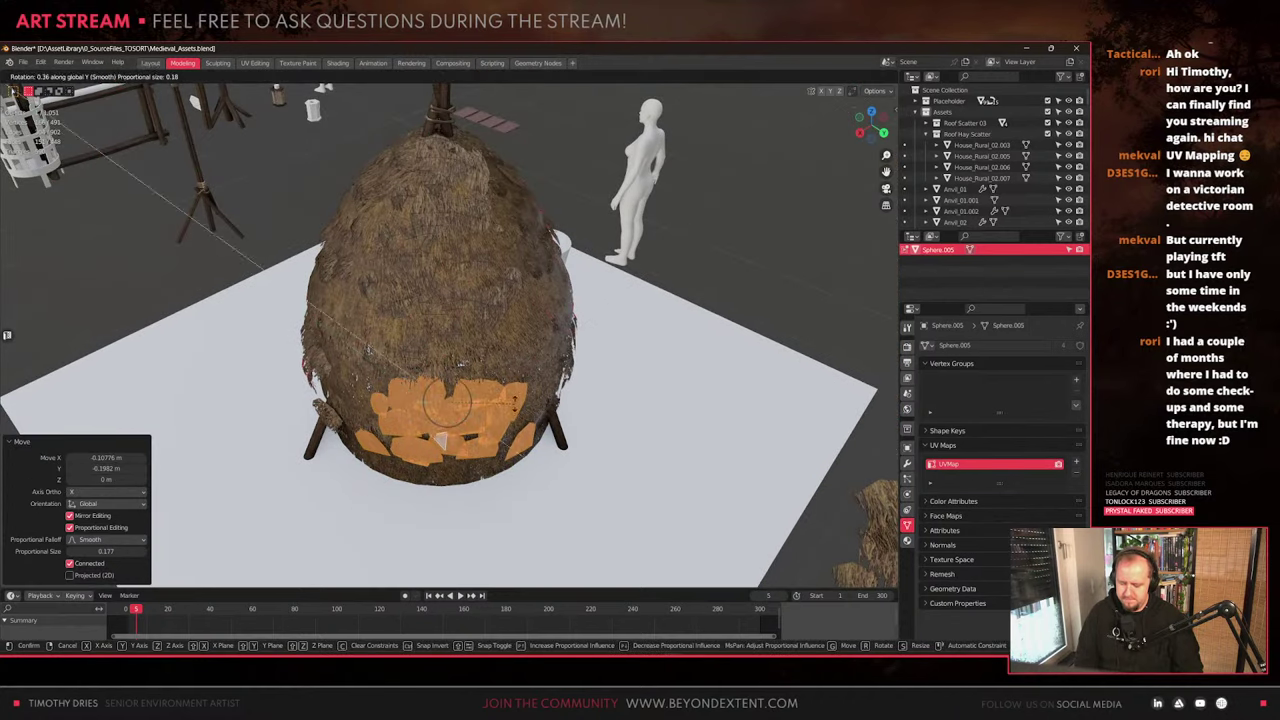
pyautogui.click(460, 366)
# Nudge the duplicated clumps horizontally by about -0.01 m in X and -0.03 m in Y, and lower them further along Z
pyautogui.moveTo(460, 366); pyautogui.dragTo(505, 372, button='middle')
pyautogui.press('g')
pyautogui.hotkey('shift', 'z')
pyautogui.click(508, 395)
pyautogui.press('g')
pyautogui.hotkey('shift', 'z')
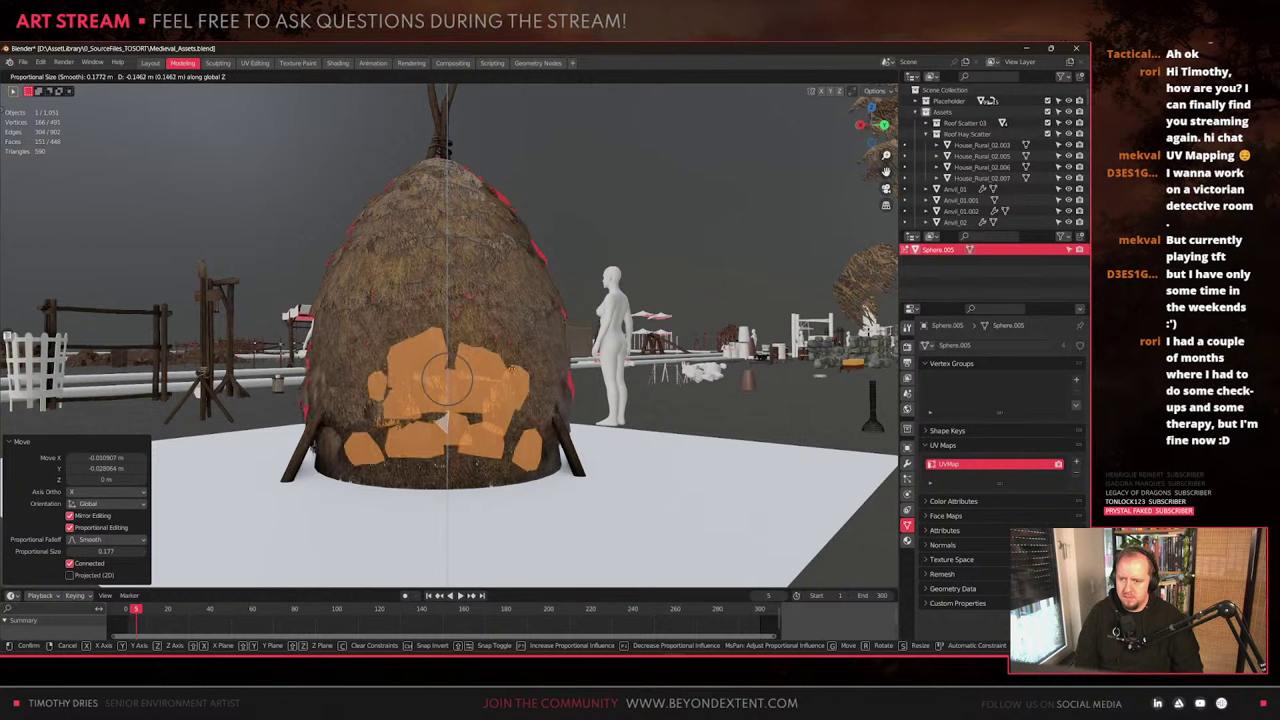
pyautogui.click(522, 347)
# Move a vertex low on the straw piece about -0.06 m in X and -0.05 m in Y with a proportional size of about 0.31 m
pyautogui.moveTo(522, 347); pyautogui.dragTo(421, 380, button='middle')
pyautogui.click(421, 380)
pyautogui.press('g')
pyautogui.hotkey('shift', 'z')
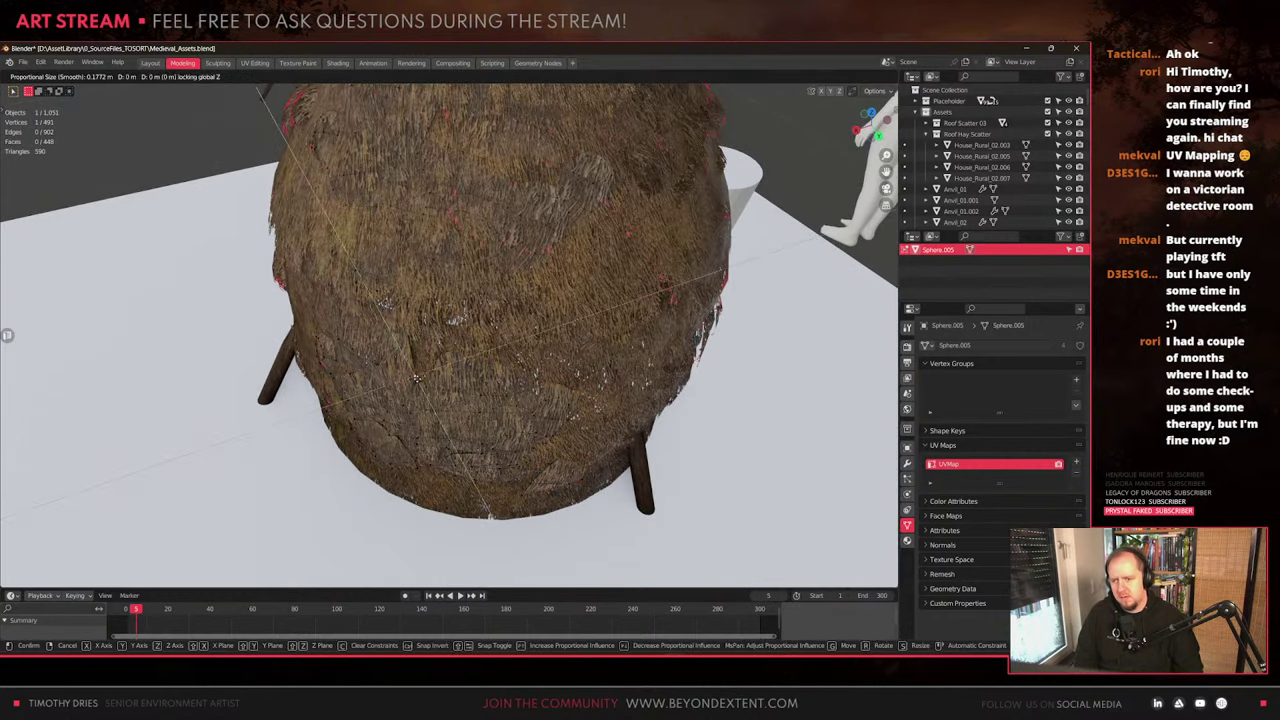
pyautogui.click(426, 364)
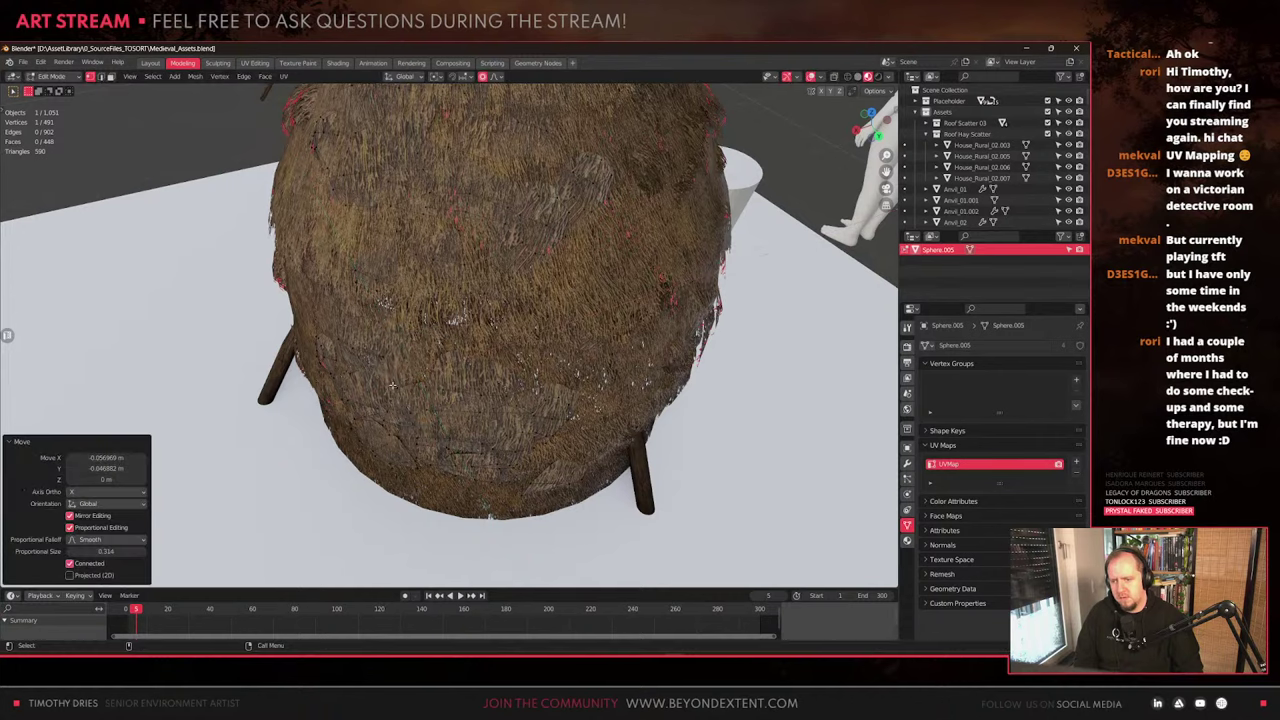
pyautogui.moveTo(426, 364); pyautogui.dragTo(440, 322, button='middle')
# Duplicate the linked lower straw clumps and place the copy at the haystack's base, about 0.03 m along local X and -0.44 m along local Z
pyautogui.press('Tab')
pyautogui.moveTo(528, 354); pyautogui.dragTo(437, 385, button='middle')
pyautogui.scroll(-4, 572, 338)
pyautogui.press('Tab')
pyautogui.scroll(3, 537, 350)
pyautogui.scroll(3, 417, 362)
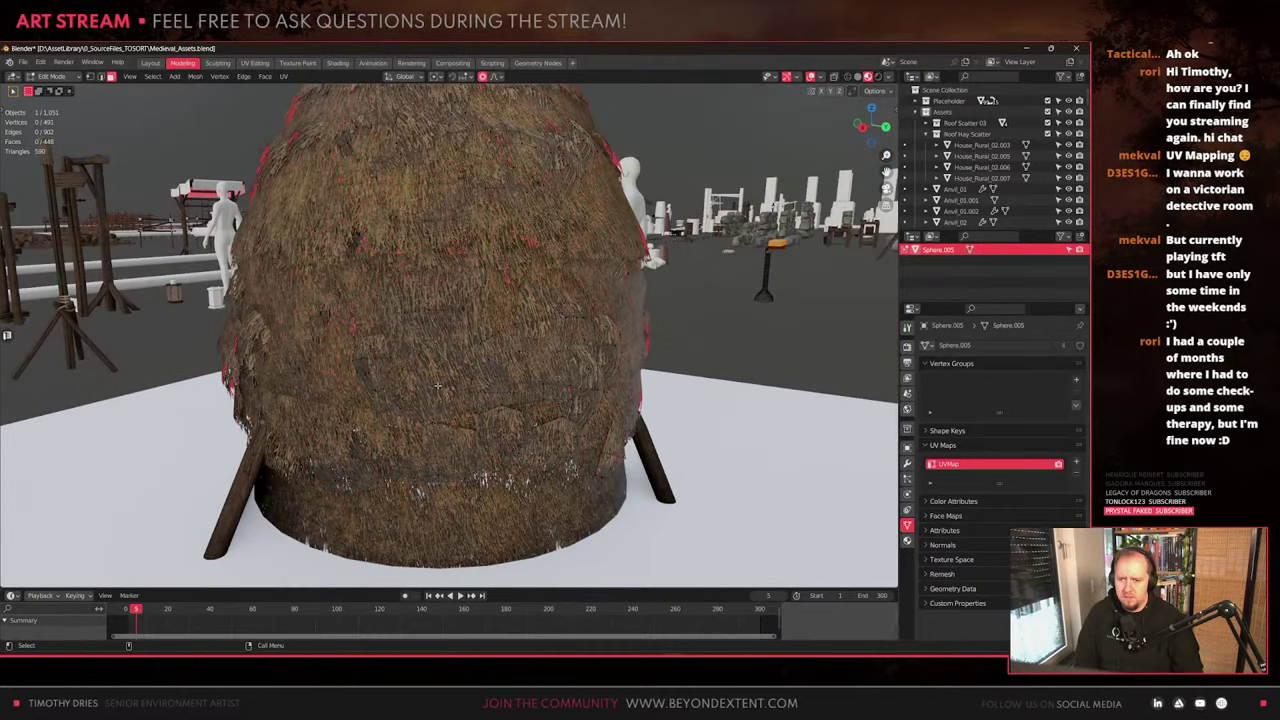
pyautogui.hotkey('ctrl', 'l')
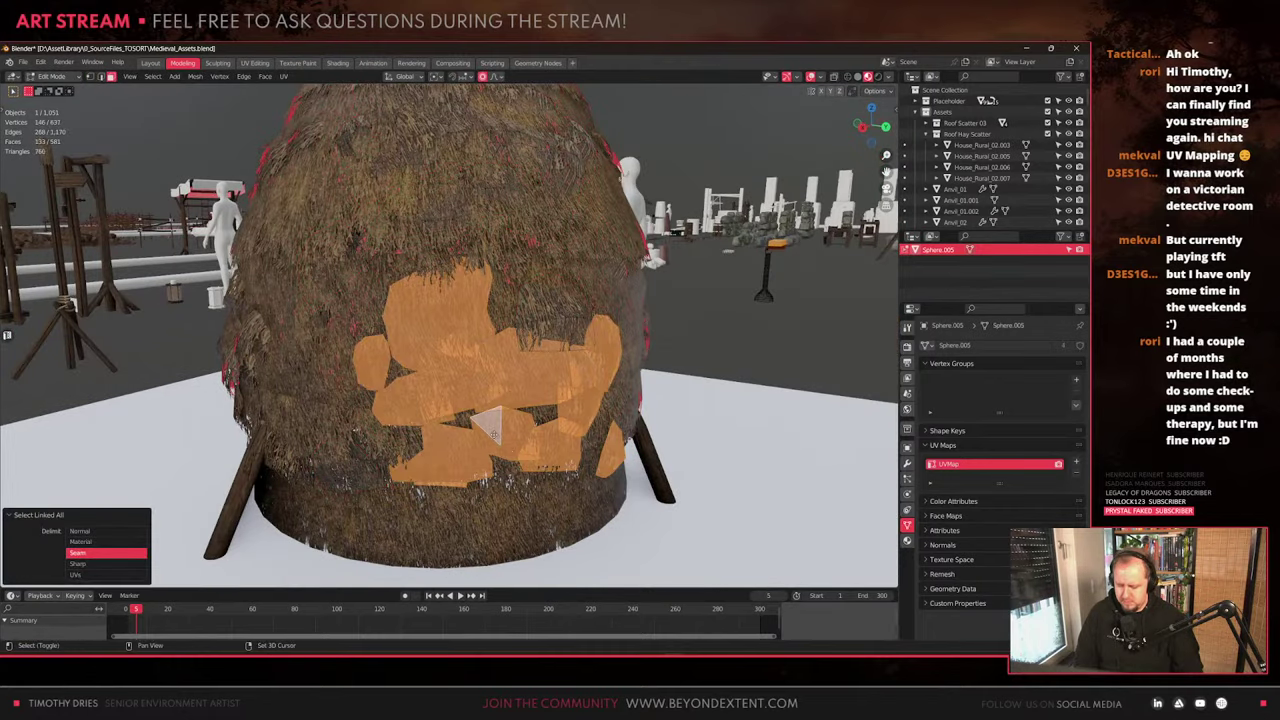
pyautogui.press('e')
pyautogui.press('y')
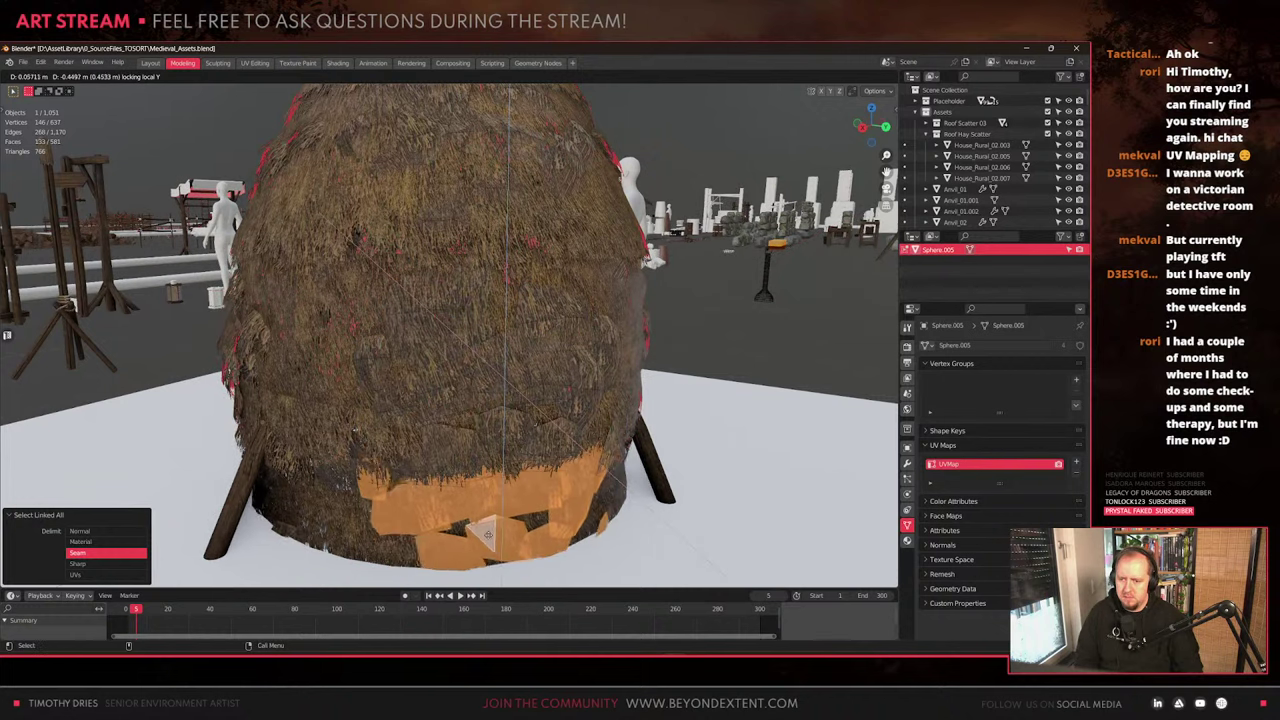
pyautogui.click(487, 538)
pyautogui.moveTo(487, 538); pyautogui.dragTo(518, 453, button='middle')
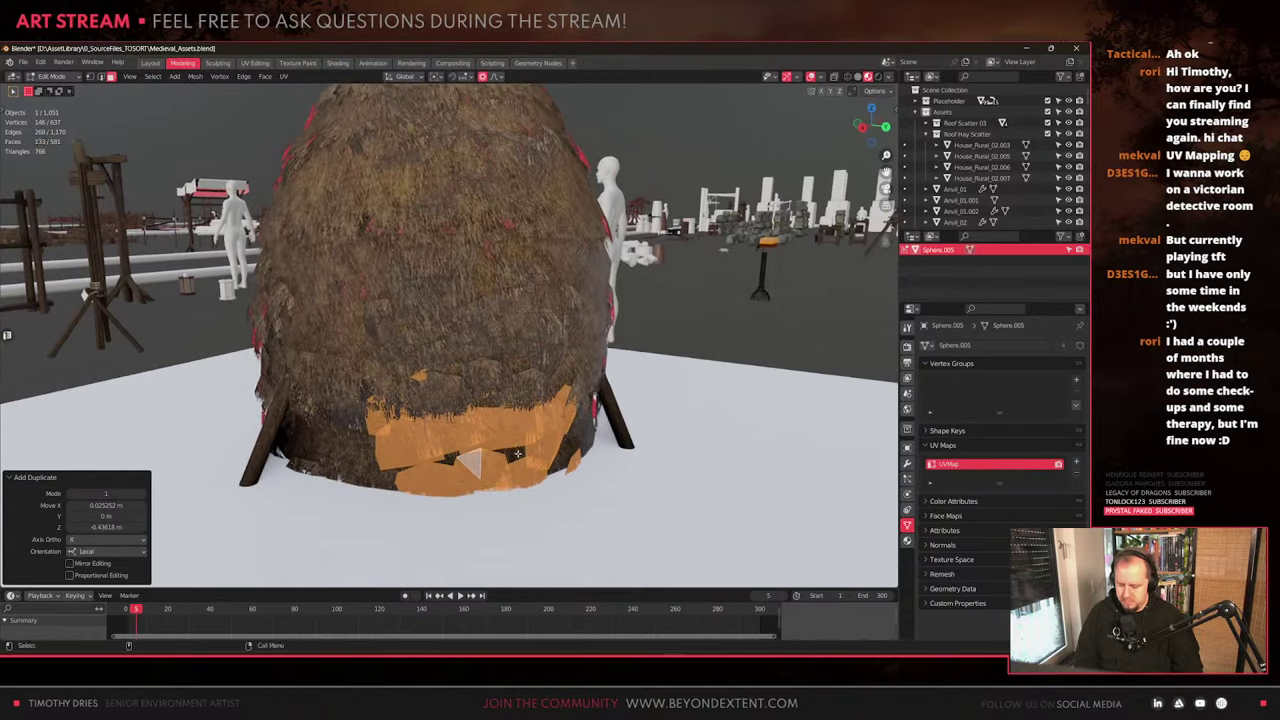
# Rotate the duplicated base clumps 6.8° around their local Y axis and adjust their height along Z
pyautogui.press('r')
pyautogui.press('y')
pyautogui.press('y')
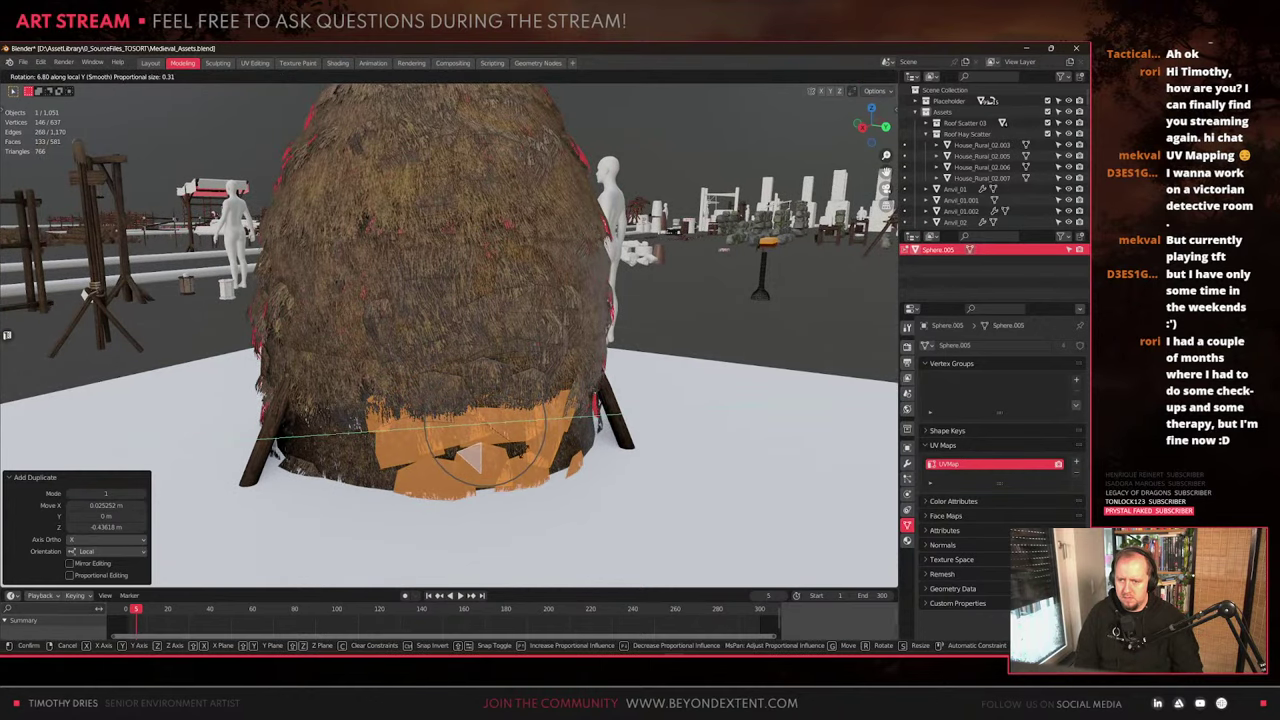
pyautogui.click(522, 452)
pyautogui.moveTo(522, 452); pyautogui.dragTo(527, 413, button='middle')
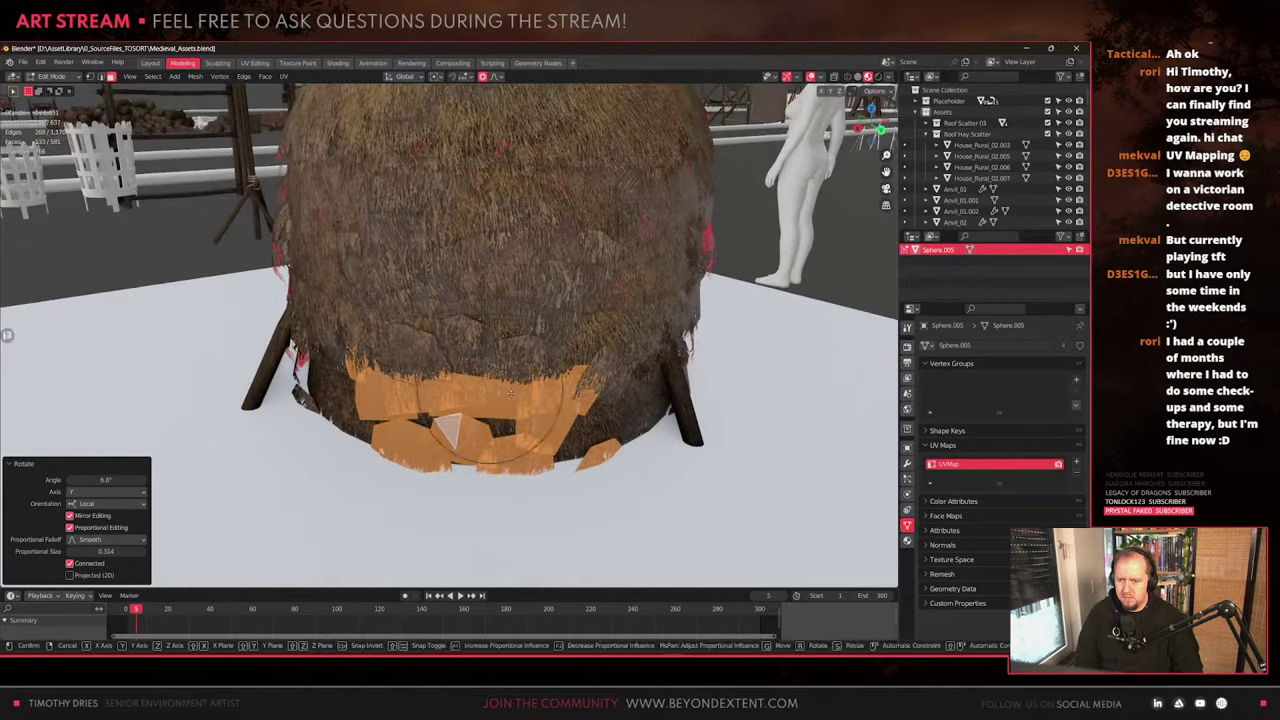
pyautogui.press('g')
pyautogui.press('z')
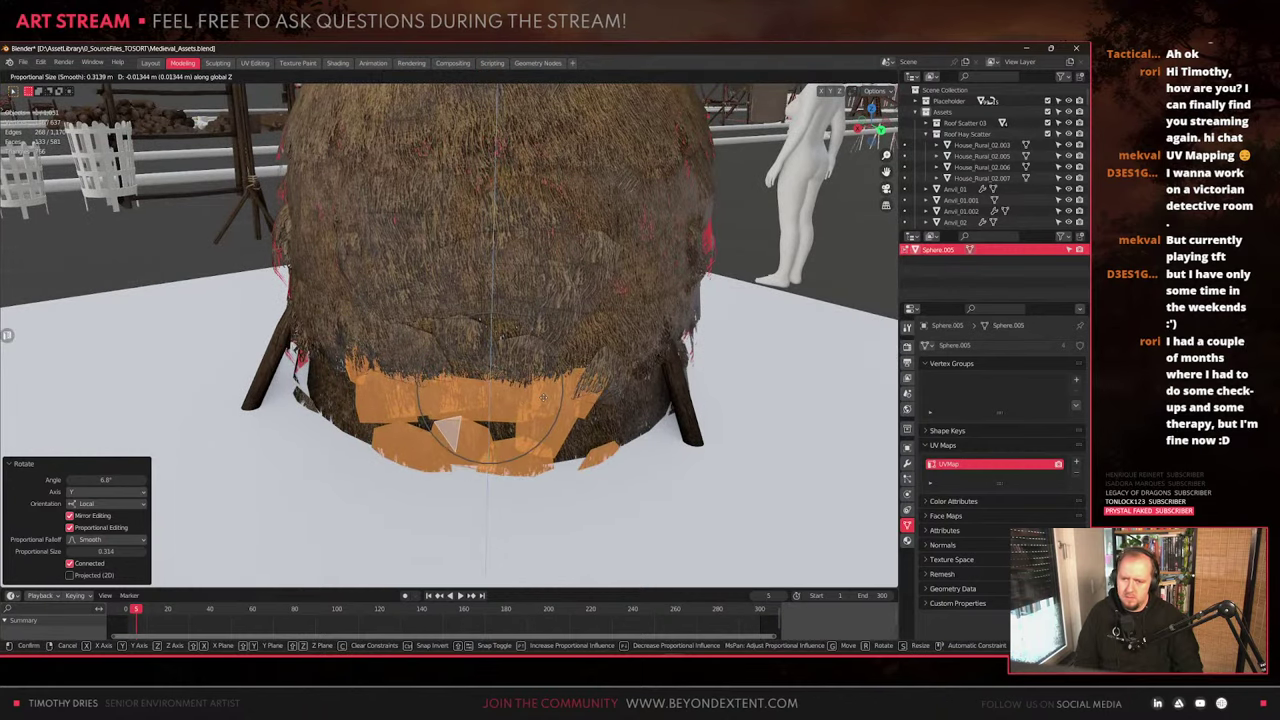
pyautogui.click(525, 421)
# Raise one linked clump on the bottom rim slightly along Z and shift it about -0.02 m in X and -0.06 m in Y
pyautogui.click(406, 452)
pyautogui.hotkey('ctrl', 'l')
pyautogui.press('g')
pyautogui.press('z')
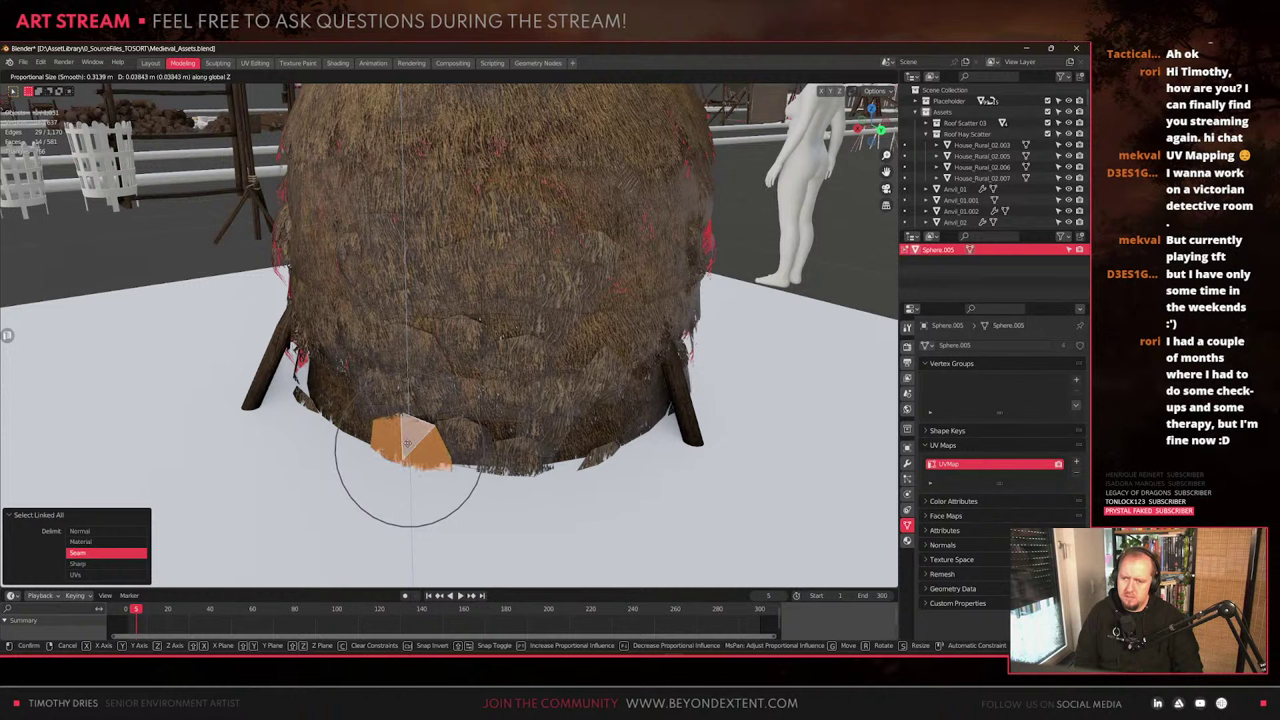
pyautogui.click(404, 444)
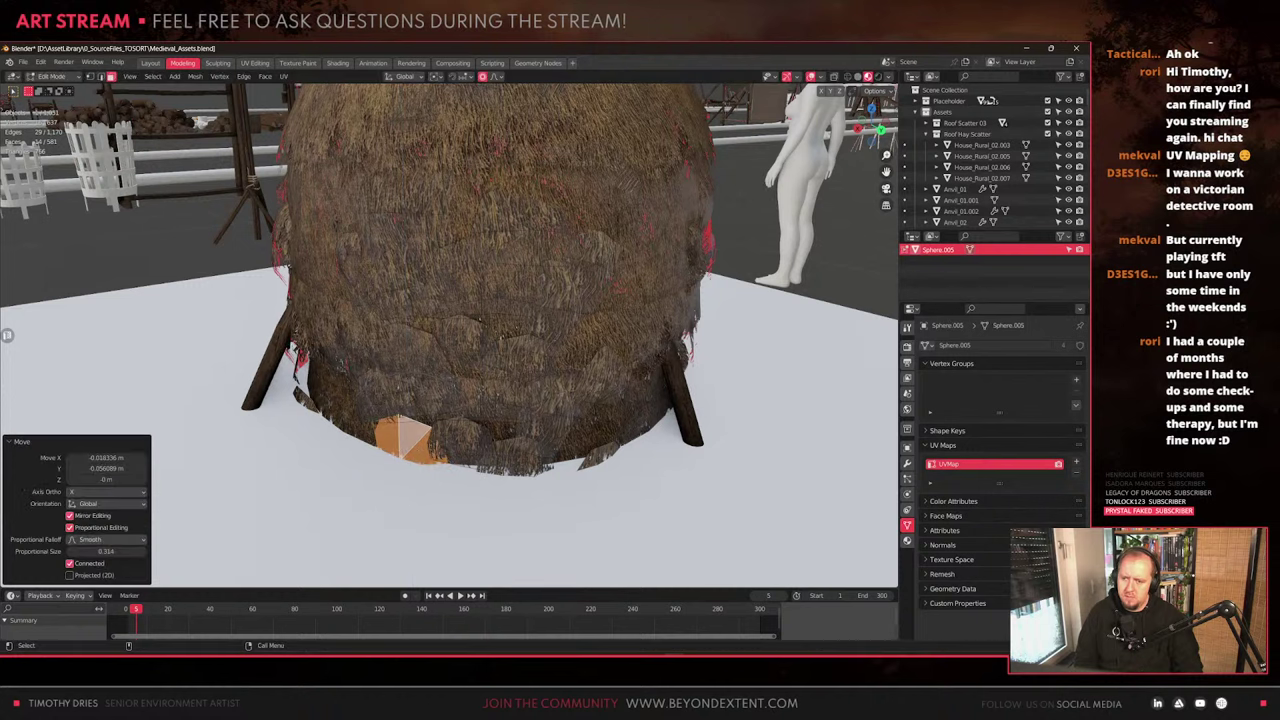
# Raise the loose rim clump about 0.15 m, shift it about 0.05 m in X and 0.04 m in Y, and rotate it about 6° around Z
pyautogui.click(600, 453)
pyautogui.hotkey('ctrl', 'l')
pyautogui.press('g')
pyautogui.press('z')
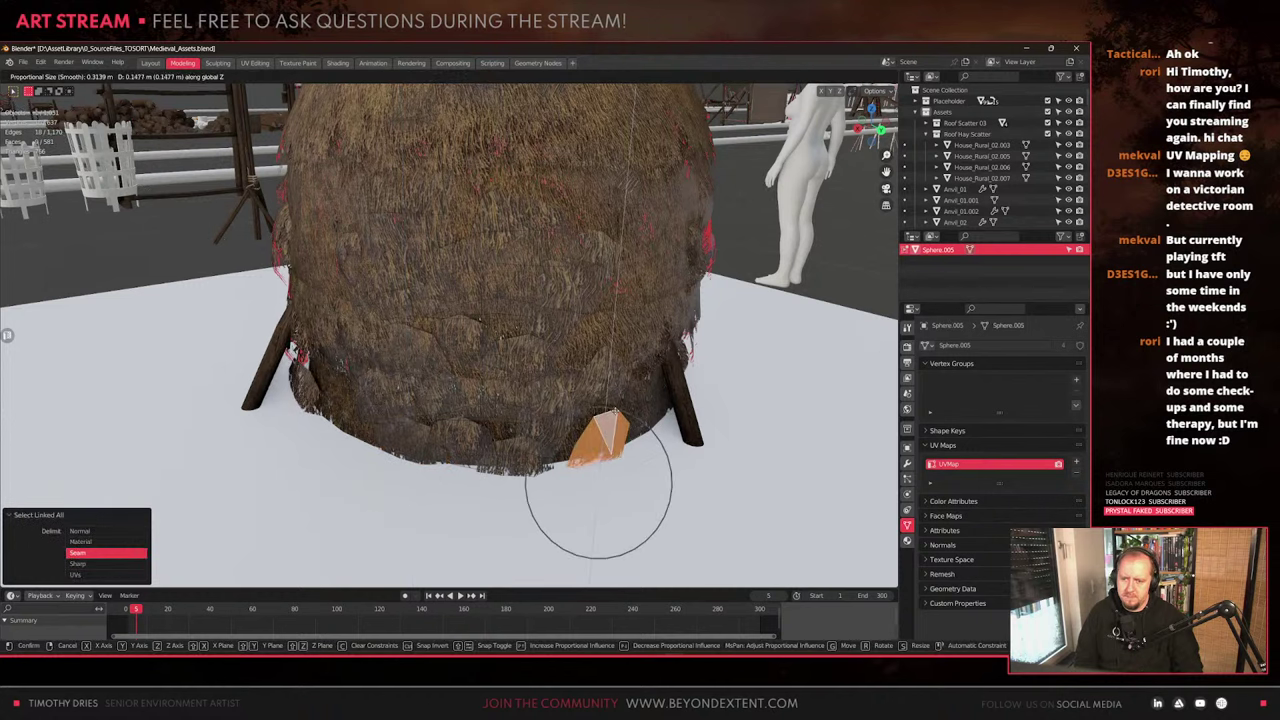
pyautogui.click(612, 412)
pyautogui.press('r')
pyautogui.press('z')
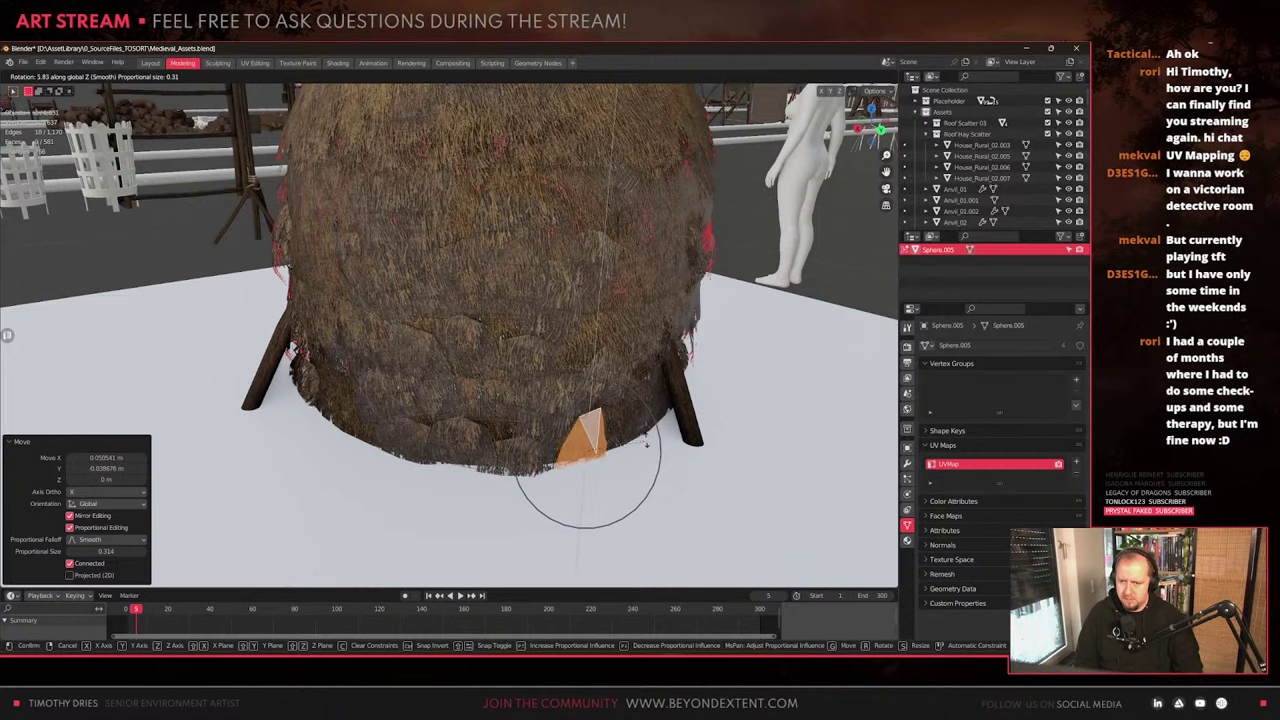
pyautogui.click(646, 444)
# Push the linked clump in the middle of the bottom rim horizontally by about 0.05 m and raise it about 0.03 m along Z
pyautogui.click(510, 455)
pyautogui.hotkey('ctrl', 'l')
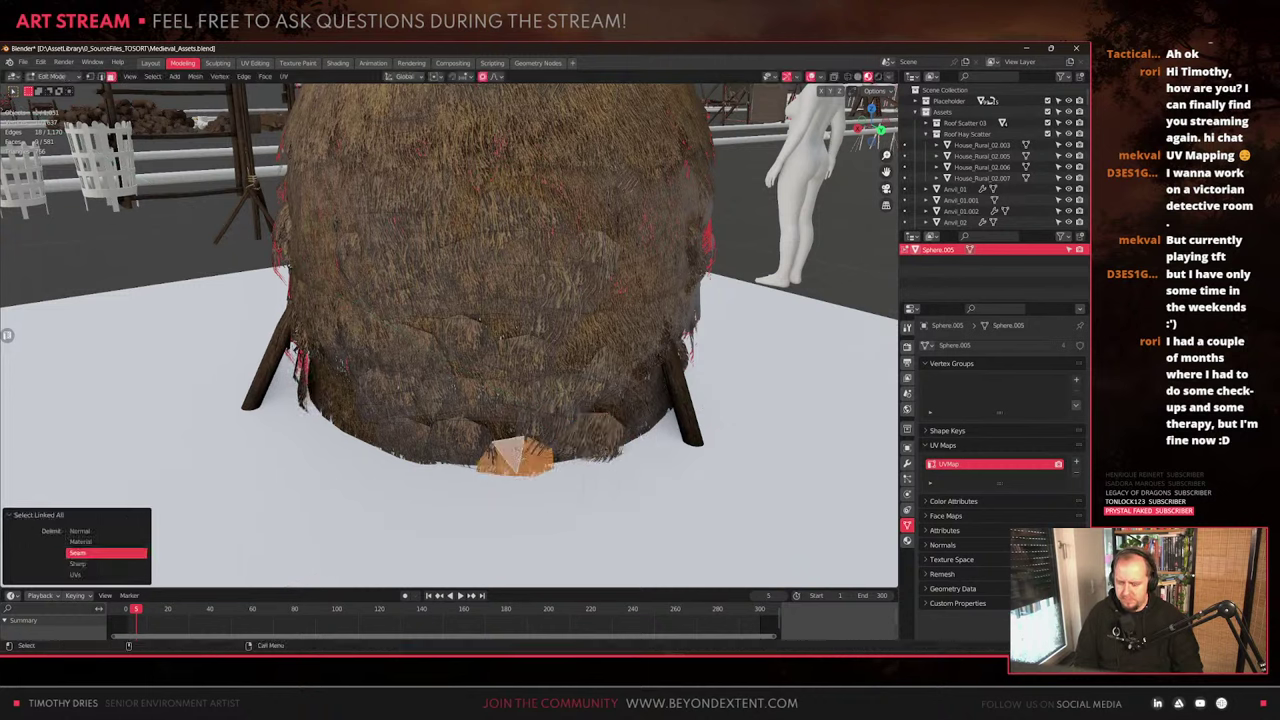
pyautogui.press('g')
pyautogui.press('z')
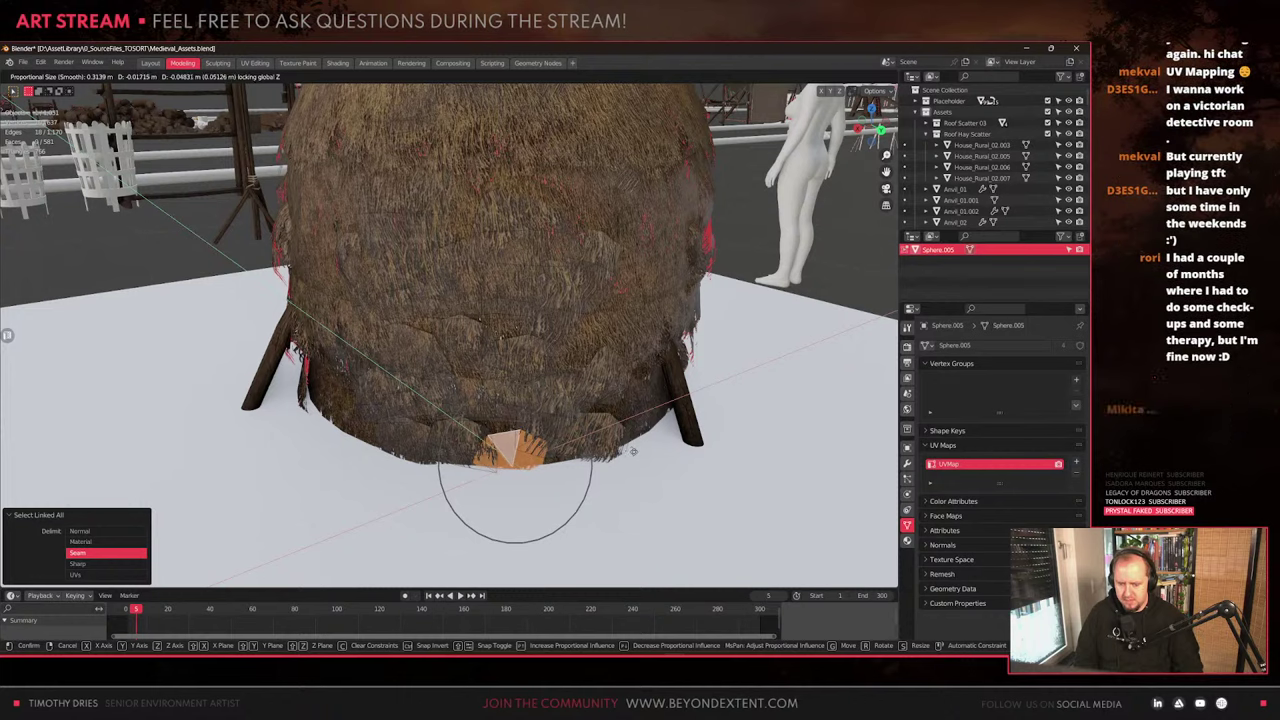
pyautogui.click(633, 452)
pyautogui.press('g')
pyautogui.press('z')
pyautogui.click(640, 447)
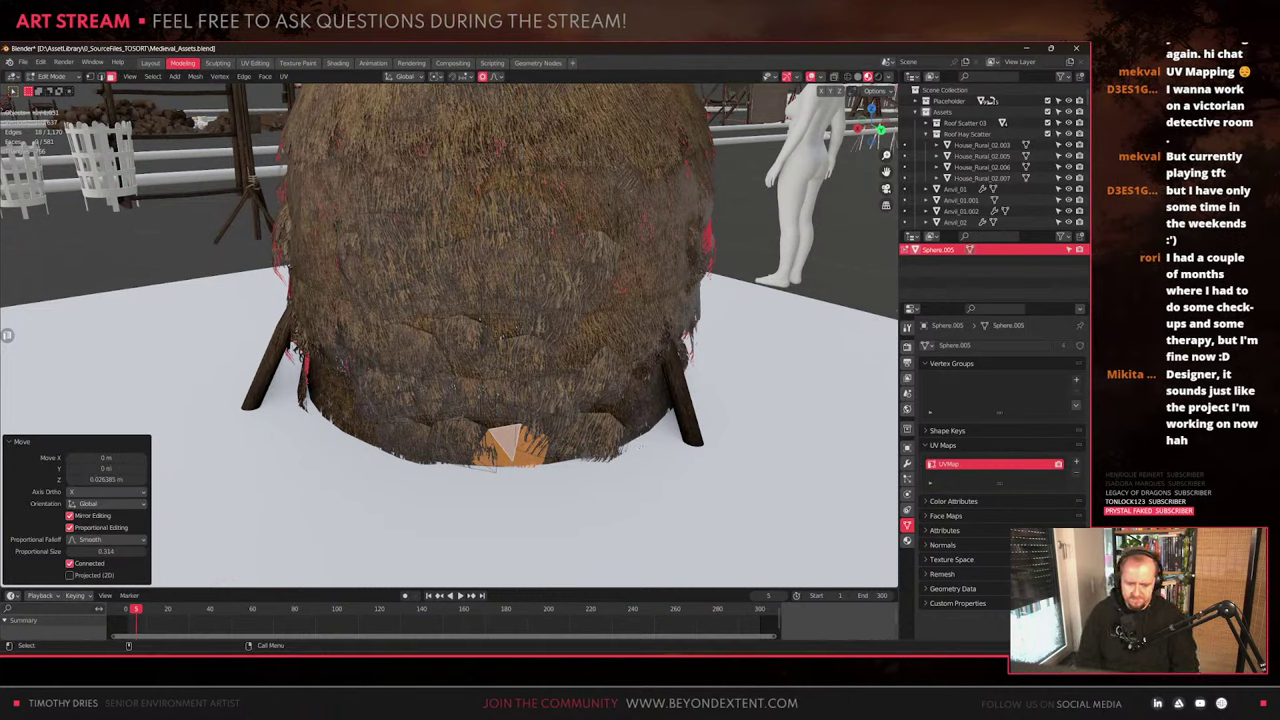
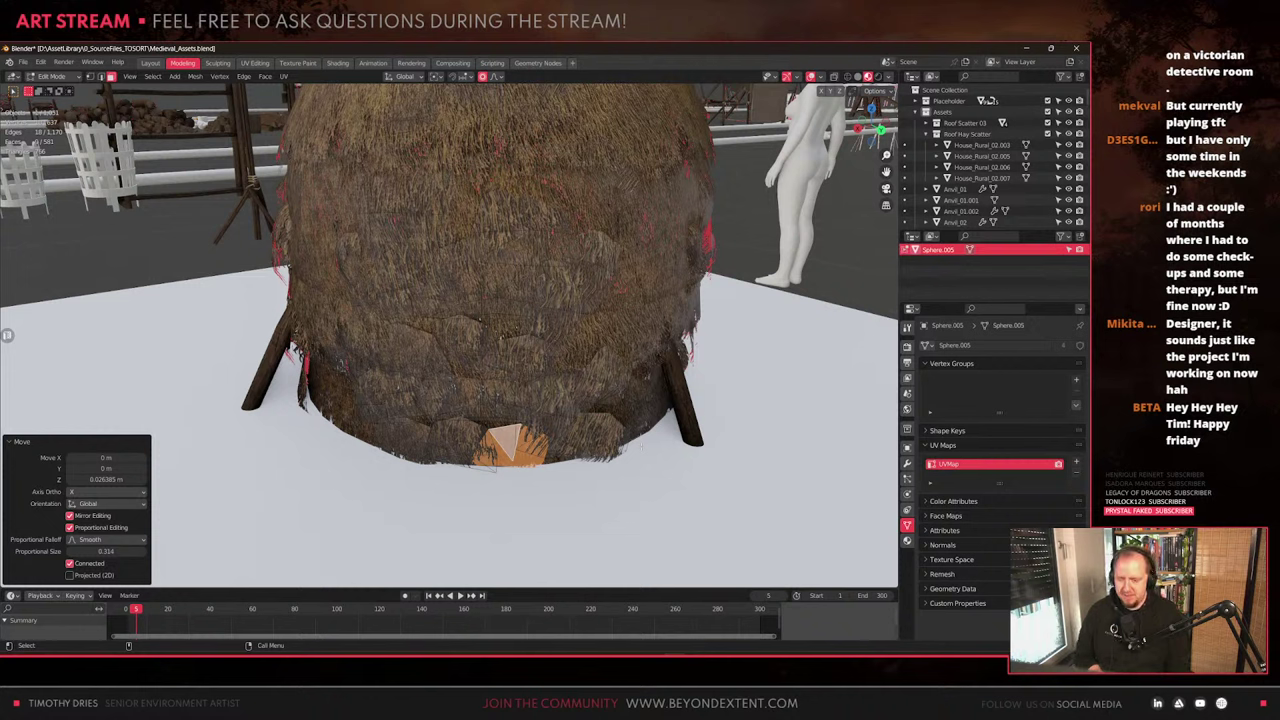
# Move the upper vertex of the protruding clump above the base about -0.01 m in X and -0.02 m in Y with a proportional size of 0.259 m
pyautogui.click(468, 322)
pyautogui.hotkey('ctrl', 'l')
pyautogui.scroll(3, 468, 322)
pyautogui.press('1')
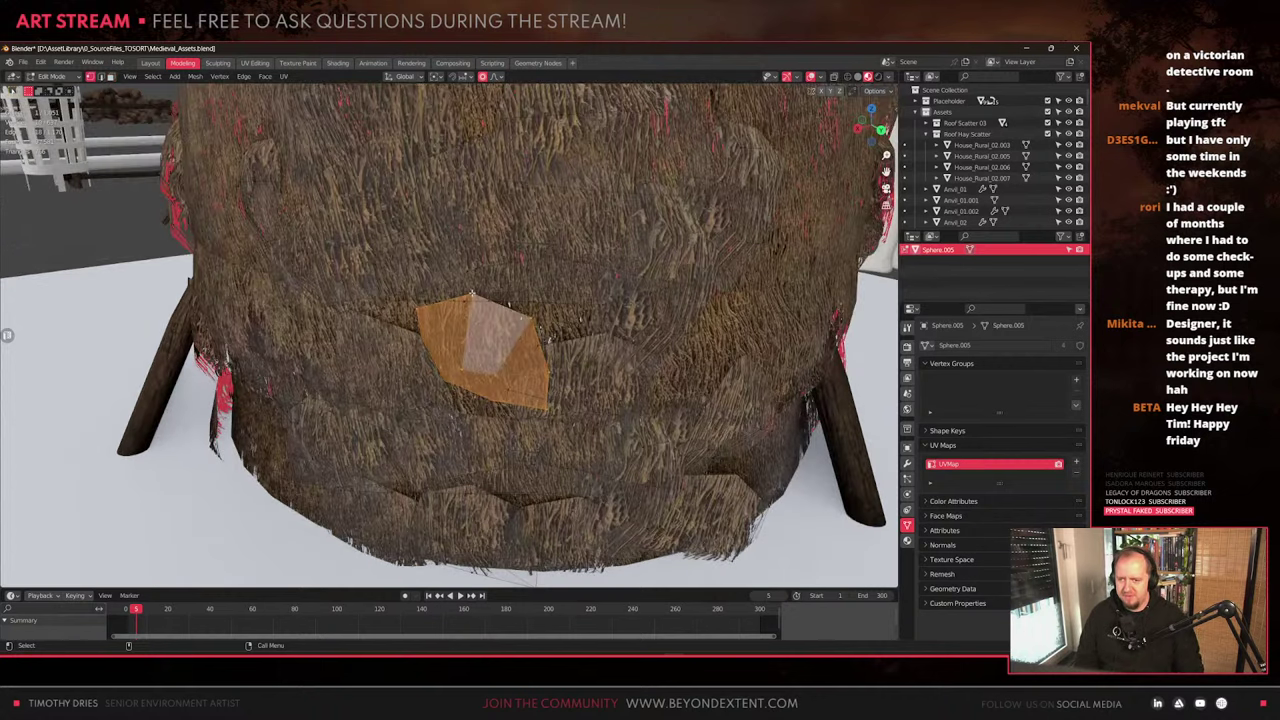
pyautogui.click(469, 301)
pyautogui.moveTo(470, 306); pyautogui.dragTo(476, 350, button='middle')
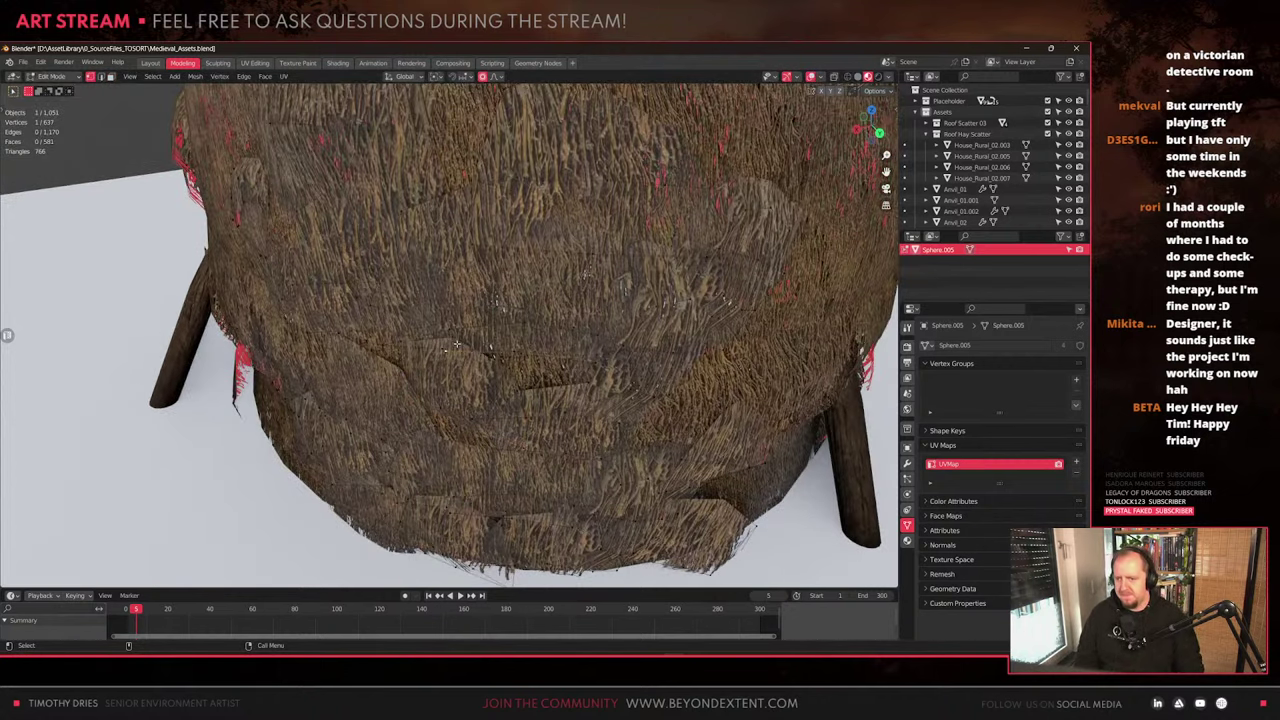
pyautogui.hotkey('shift', 'z')
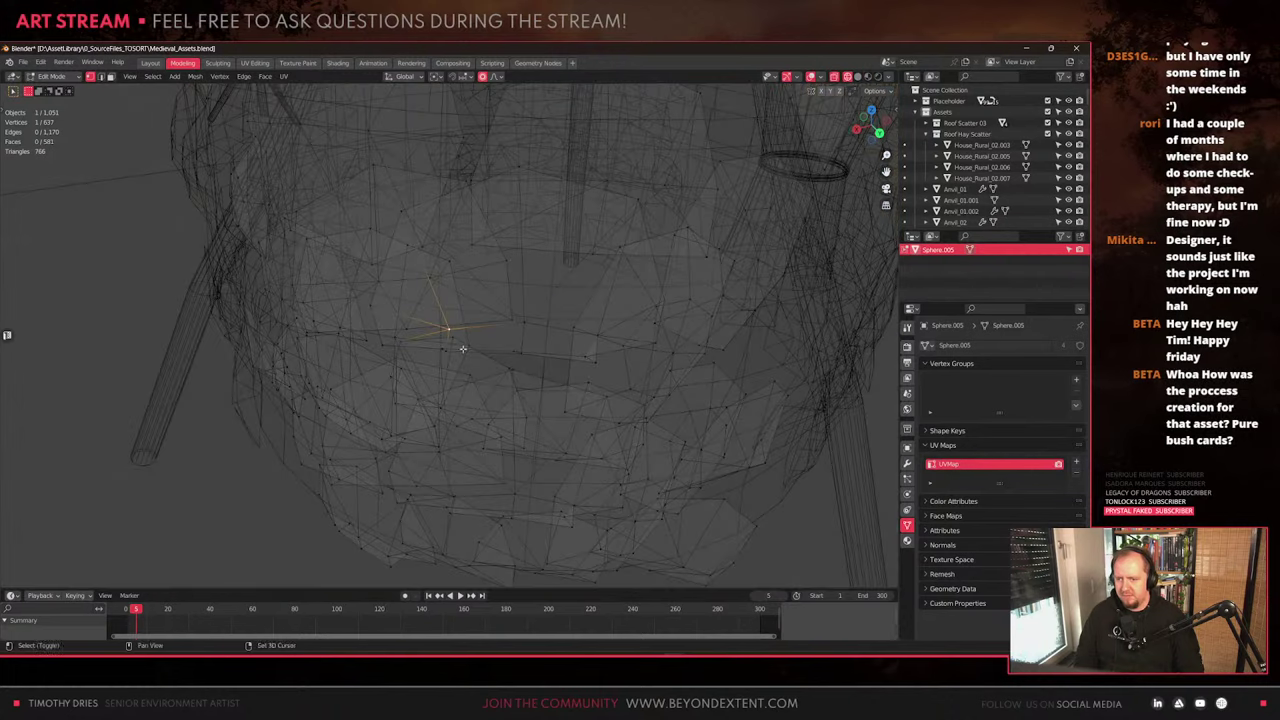
pyautogui.hotkey('shift', 'z')
pyautogui.press('g')
pyautogui.press('z')
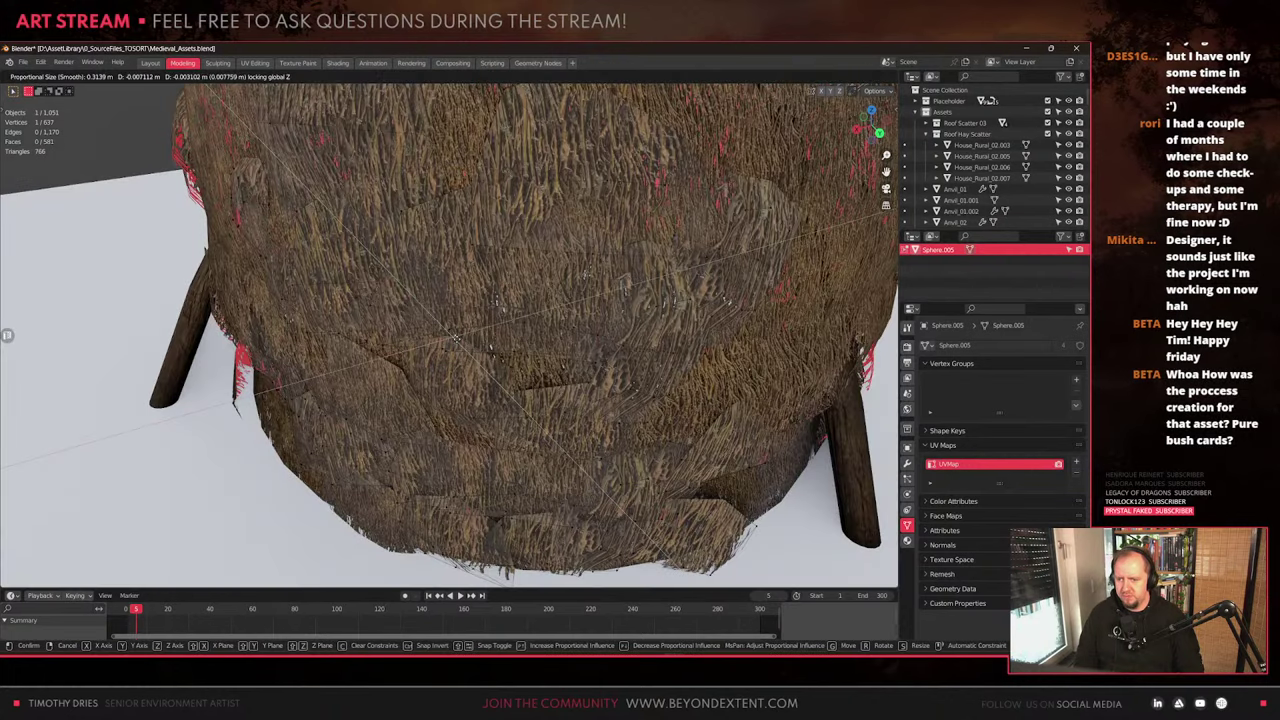
pyautogui.click(456, 337)
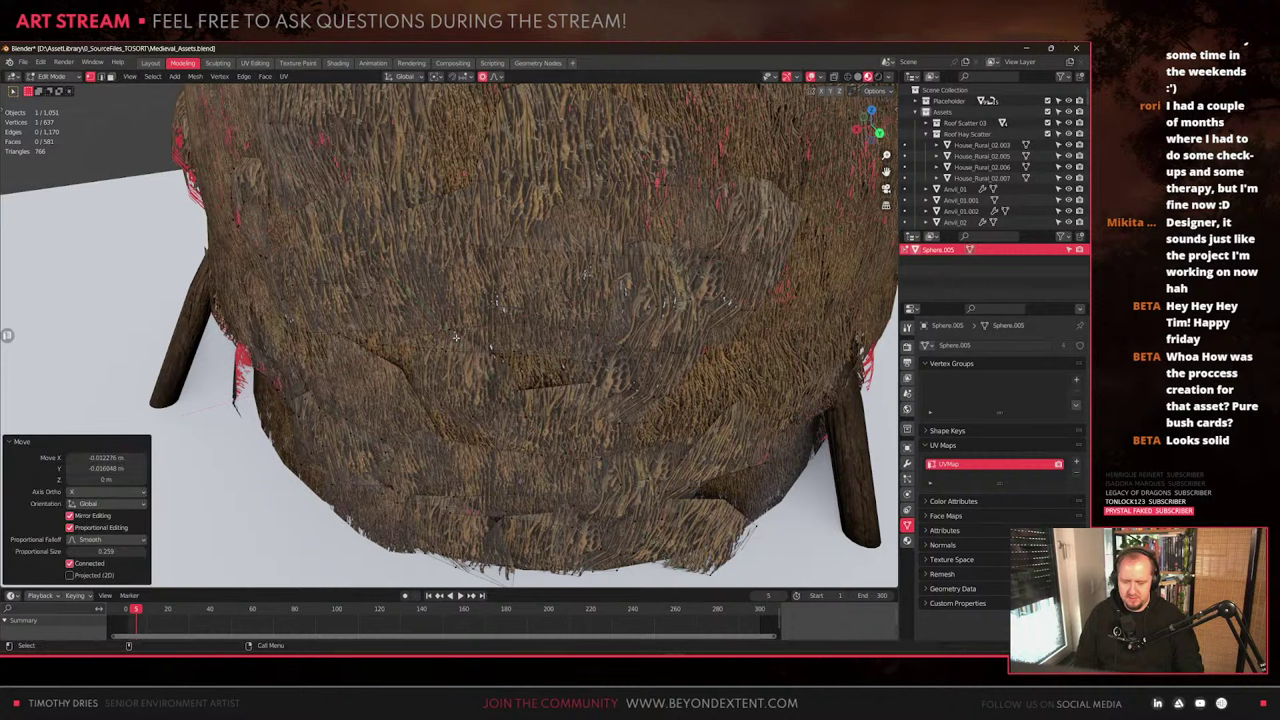
# Move further vertices along the clump's upper seam horizontally, about -0.02 m in X and -0.01 to -0.02 m in Y
pyautogui.press('g')
pyautogui.click(521, 376)
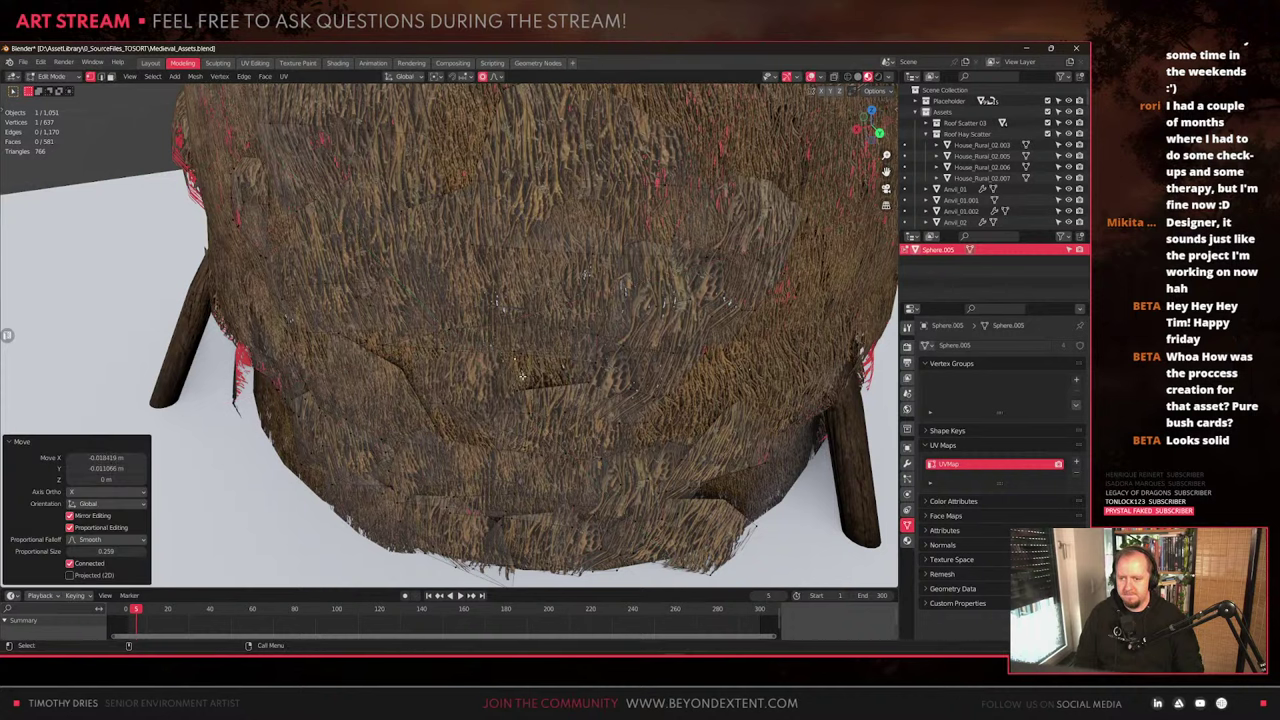
pyautogui.press('g')
pyautogui.click(416, 358)
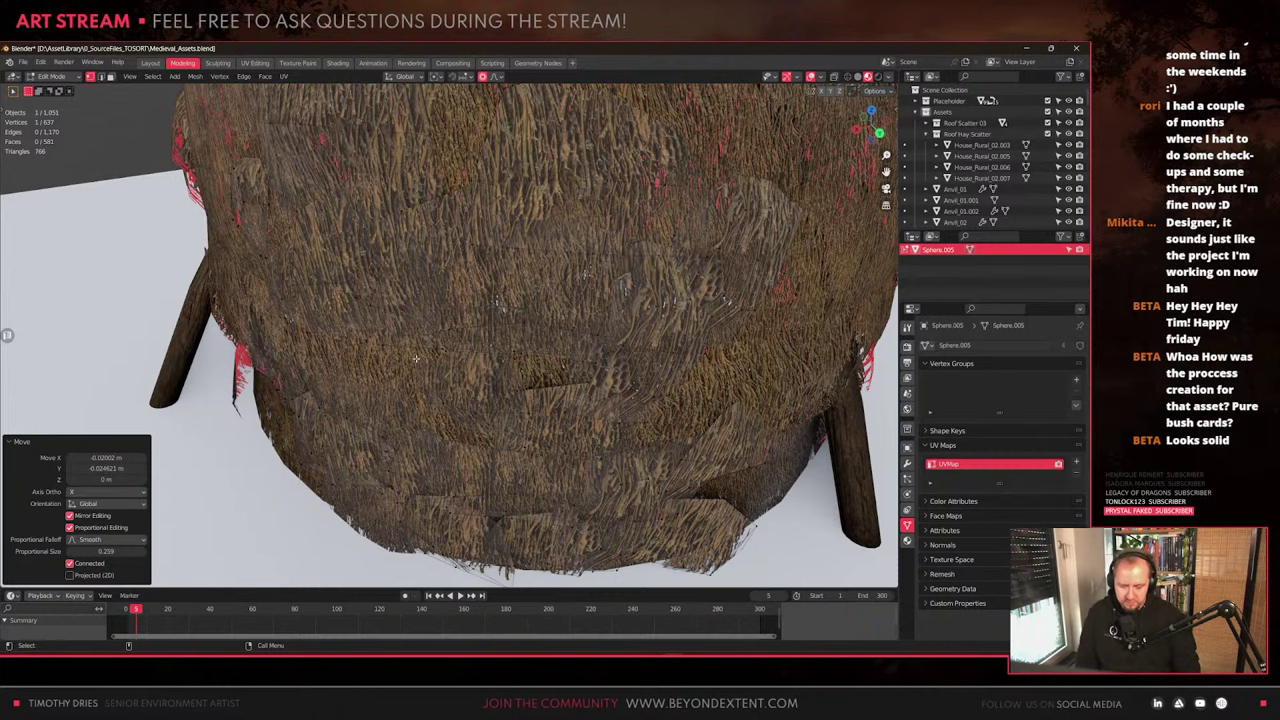
# Return to Object Mode, select the haystack mesh Sphere.002 and isolate it in local view
pyautogui.scroll(-5, 416, 358)
pyautogui.moveTo(416, 358); pyautogui.dragTo(532, 452, button='middle')
pyautogui.scroll(3, 522, 444)
pyautogui.scroll(-3, 534, 453)
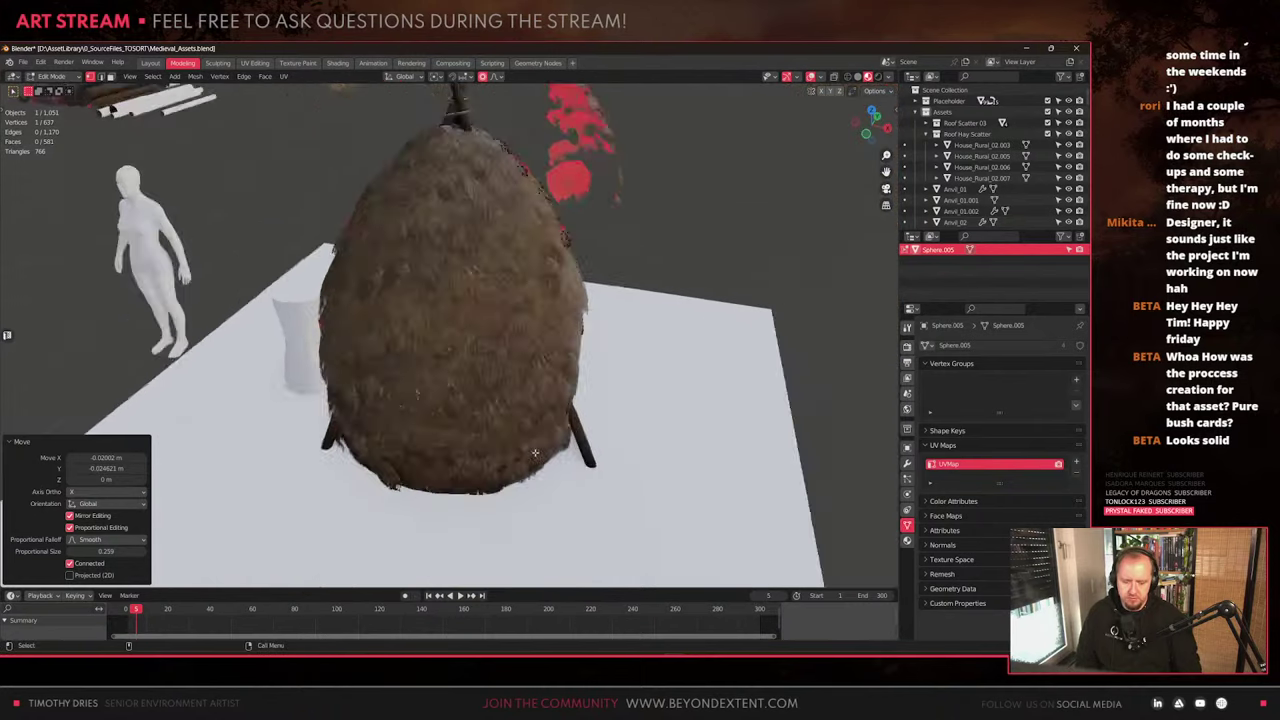
pyautogui.moveTo(462, 426); pyautogui.dragTo(505, 454, button='middle')
pyautogui.scroll(-2, 505, 454)
pyautogui.scroll(2, 505, 454)
pyautogui.press('Tab')
pyautogui.click(489, 362)
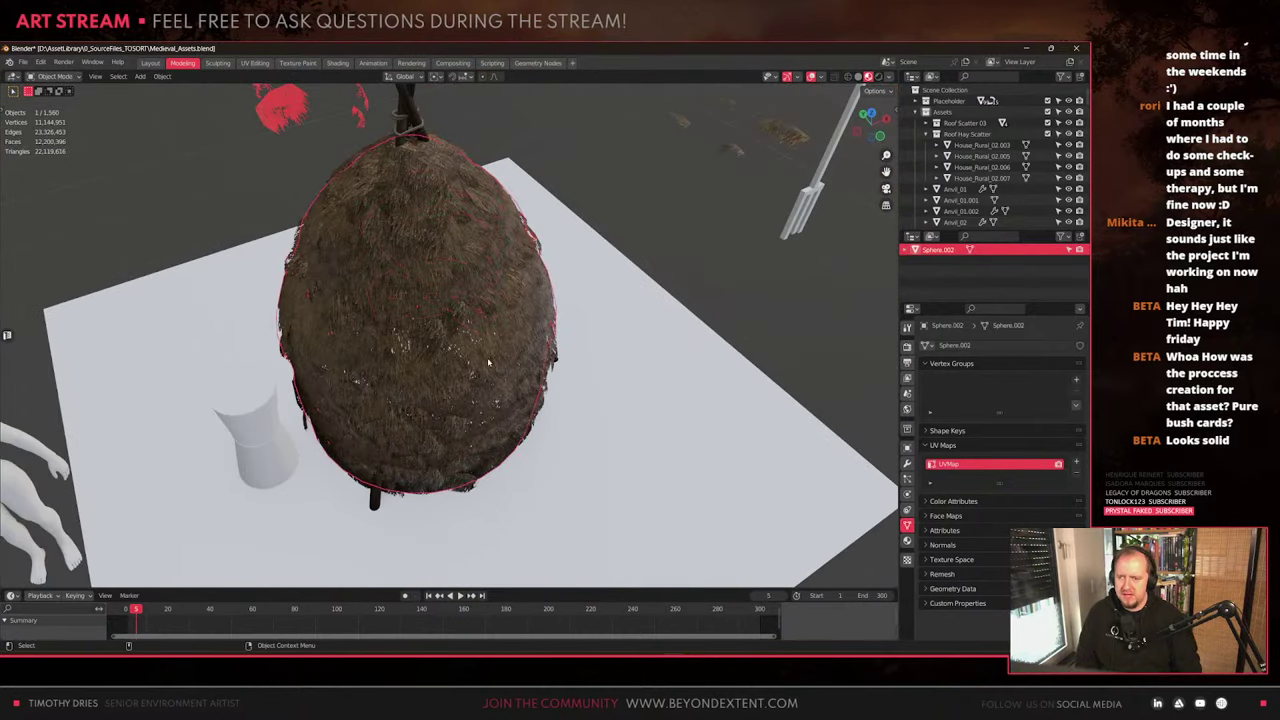
pyautogui.press('KP_Divide')
pyautogui.moveTo(417, 400); pyautogui.dragTo(591, 356, button='middle')
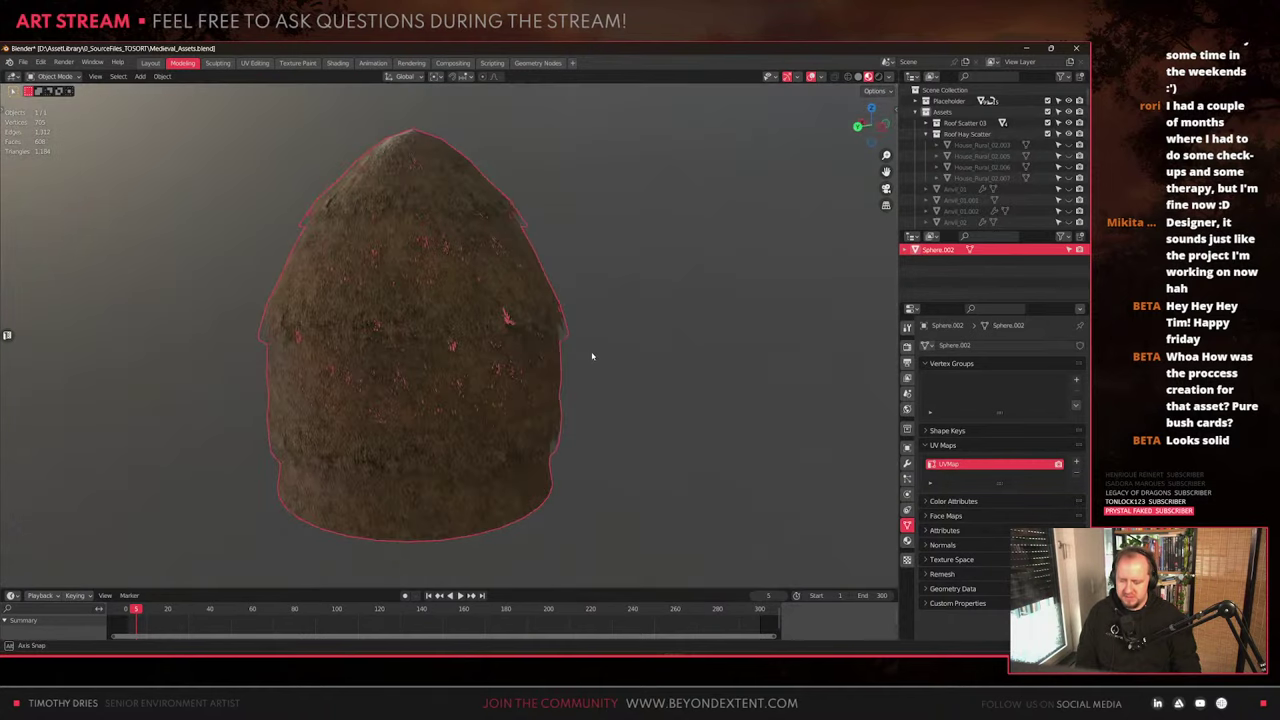
# Leave local view and place the haystack reference photos beside the haystack model
pyautogui.press('KP_Divide')
pyautogui.moveTo(490, 327); pyautogui.dragTo(517, 371, button='middle')
pyautogui.moveTo(417, 349); pyautogui.dragTo(452, 337, button='middle')
pyautogui.keyDown('shift'); pyautogui.click(452, 337); pyautogui.keyUp('shift')
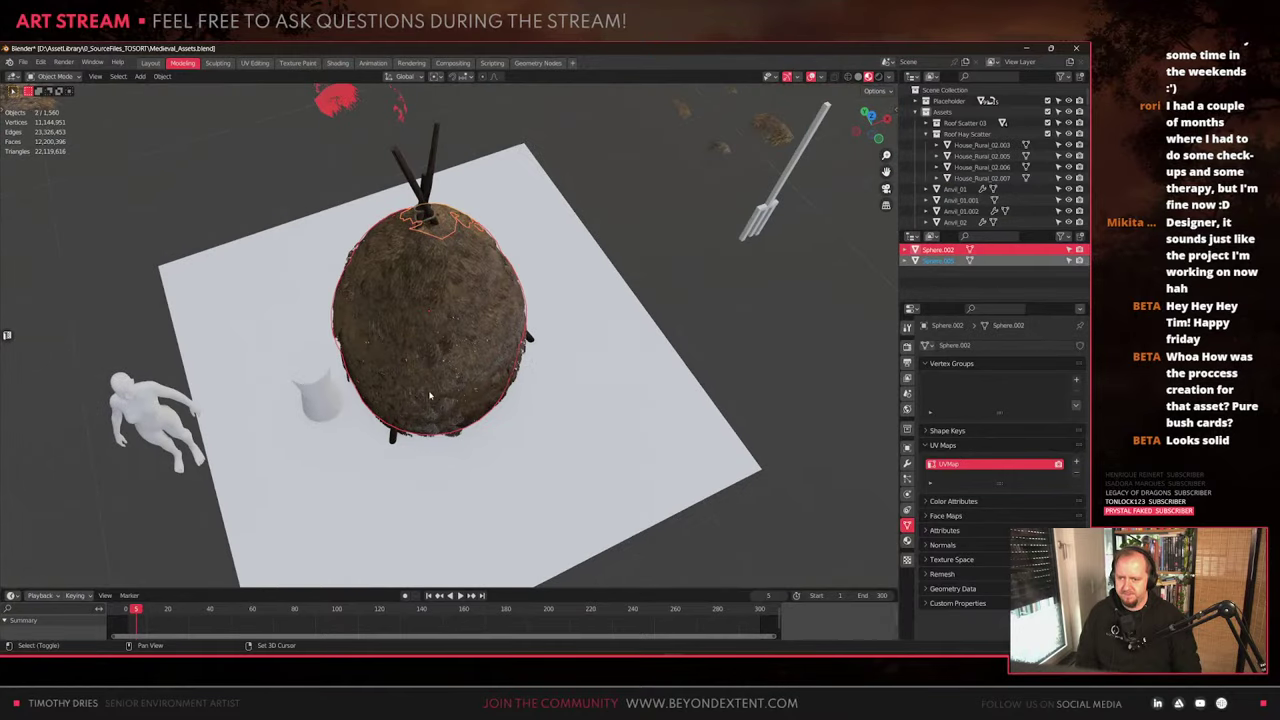
pyautogui.keyDown('shift'); pyautogui.click(430, 395); pyautogui.keyUp('shift')
pyautogui.moveTo(430, 395); pyautogui.dragTo(551, 468, button='middle')
pyautogui.scroll(4, 470, 358)
pyautogui.click(466, 358)
pyautogui.moveTo(407, 339); pyautogui.dragTo(163, 343, button='right')
pyautogui.click(537, 434)
# Select the haystack core, its straw pieces and the wooden poles without the ground plane, and hide all other objects
pyautogui.moveTo(483, 446); pyautogui.dragTo(438, 425, button='middle')
pyautogui.scroll(-3, 466, 325)
pyautogui.click(471, 319)
pyautogui.scroll(-3, 437, 400)
pyautogui.moveTo(316, 190); pyautogui.dragTo(528, 405)
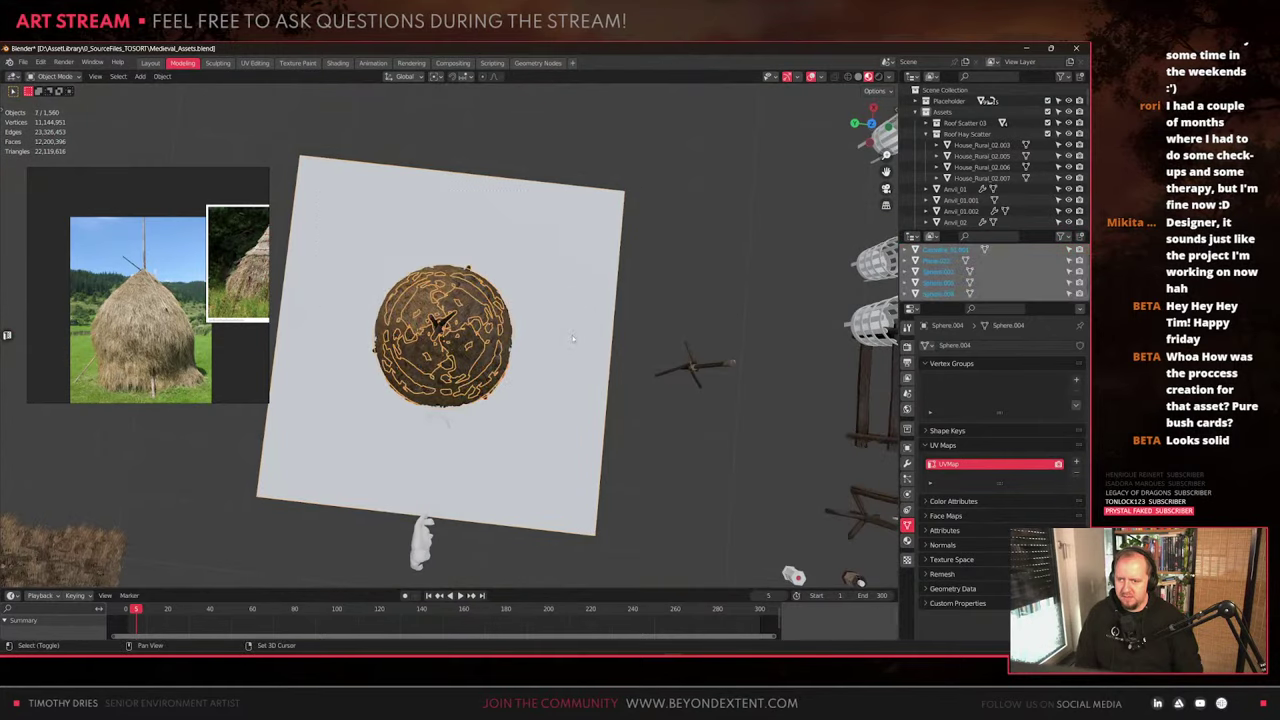
pyautogui.keyDown('shift'); pyautogui.click(572, 335); pyautogui.keyUp('shift')
pyautogui.keyDown('shift'); pyautogui.click(603, 366); pyautogui.keyUp('shift')
pyautogui.hotkey('shift', 'h')
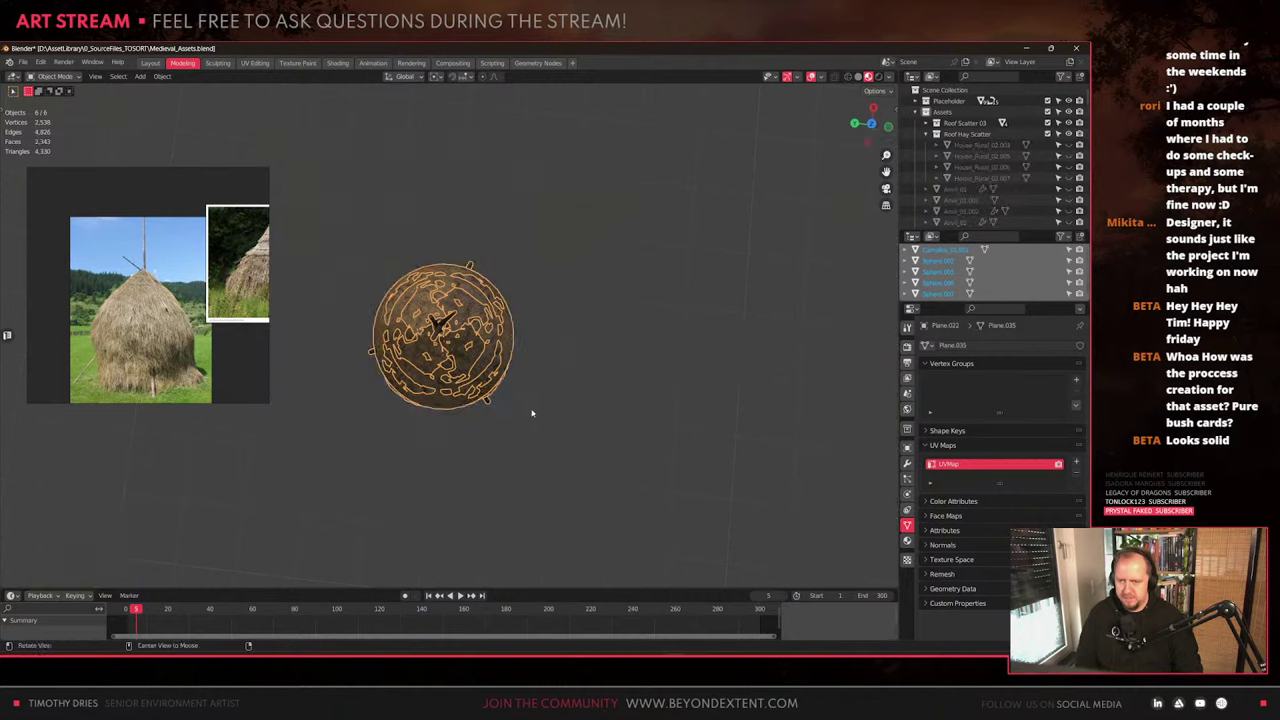
# Try to join the straw pieces and the haystack core Sphere.002 into one mesh, and undo the join
pyautogui.moveTo(531, 411); pyautogui.dragTo(480, 335, button='middle')
pyautogui.click(479, 334)
pyautogui.scroll(3, 478, 334)
pyautogui.click(412, 385)
pyautogui.moveTo(412, 385); pyautogui.dragTo(506, 337, button='middle')
pyautogui.keyDown('shift'); pyautogui.click(443, 392); pyautogui.keyUp('shift')
pyautogui.keyDown('shift'); pyautogui.click(465, 312); pyautogui.keyUp('shift')
pyautogui.keyDown('shift'); pyautogui.click(506, 337); pyautogui.keyUp('shift')
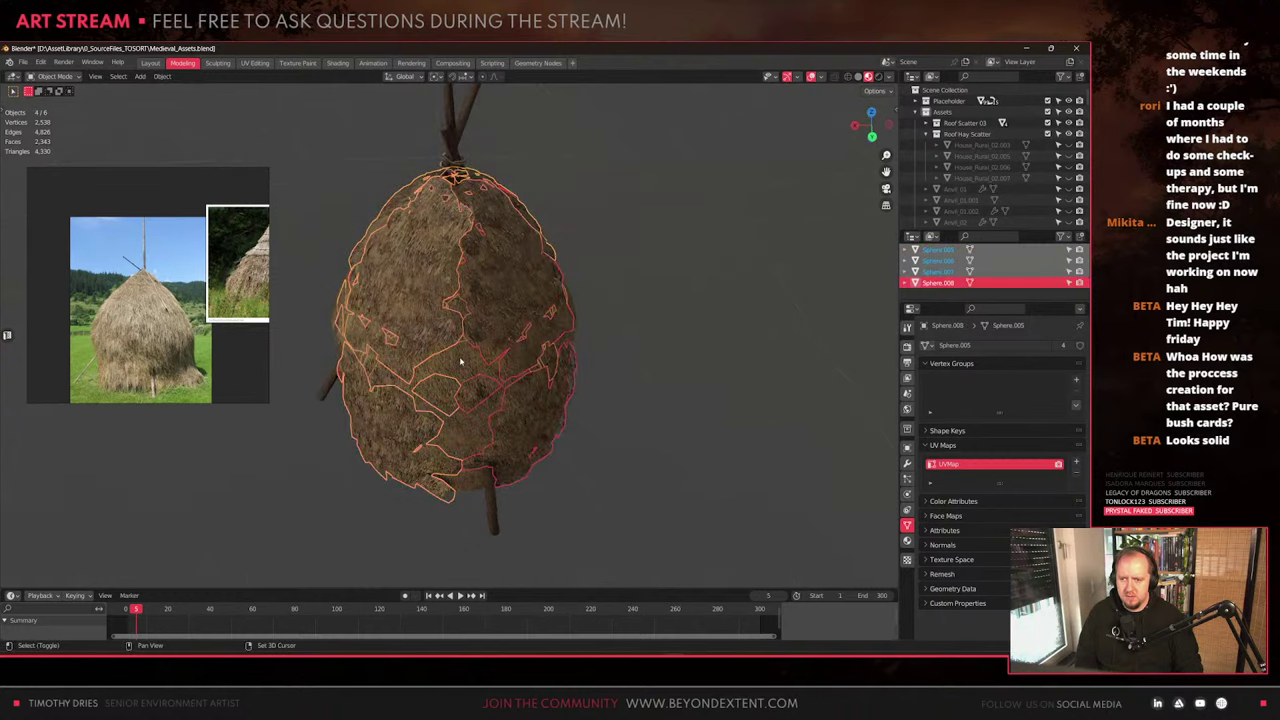
pyautogui.hotkey('ctrl', 'j')
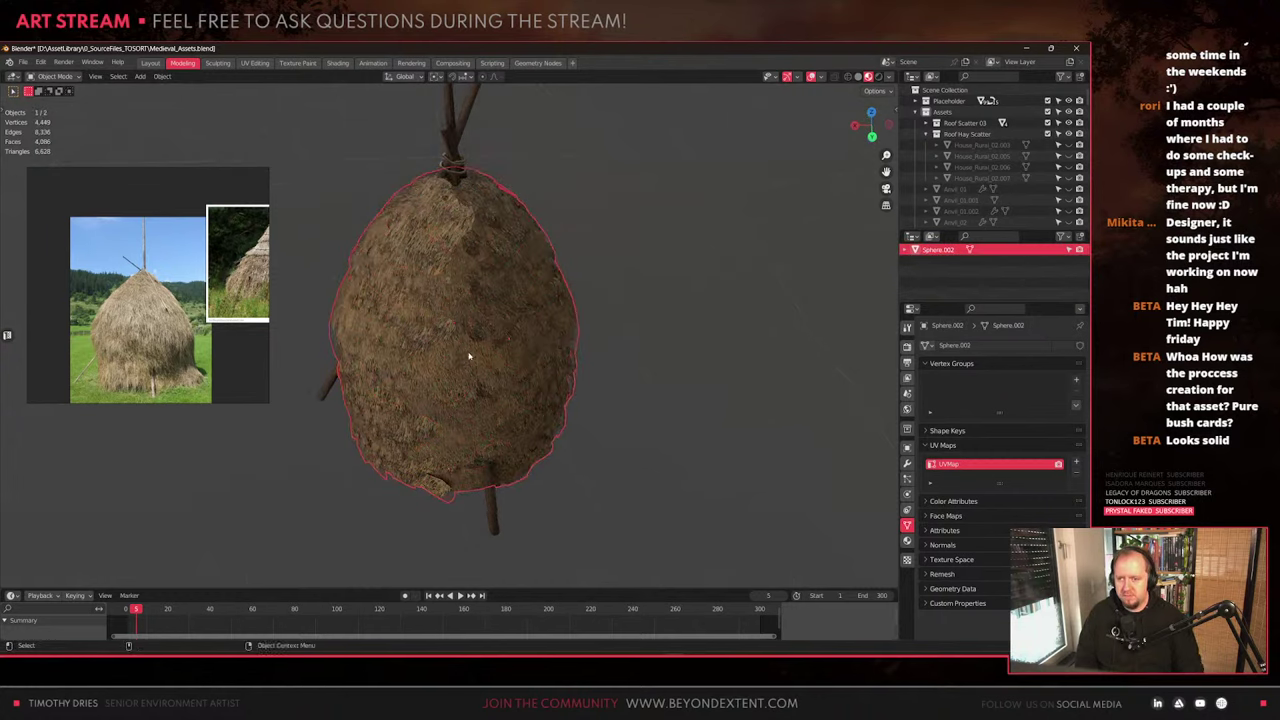
pyautogui.hotkey('ctrl', 'z')
# Scale the upper and middle edge loops of the haystack core Sphere.002 to about 0.98 horizontally, with Z locked and proportional editing on
pyautogui.scroll(1, 468, 356)
pyautogui.moveTo(468, 356); pyautogui.dragTo(437, 323, button='middle')
pyautogui.click(464, 279)
pyautogui.press('Tab')
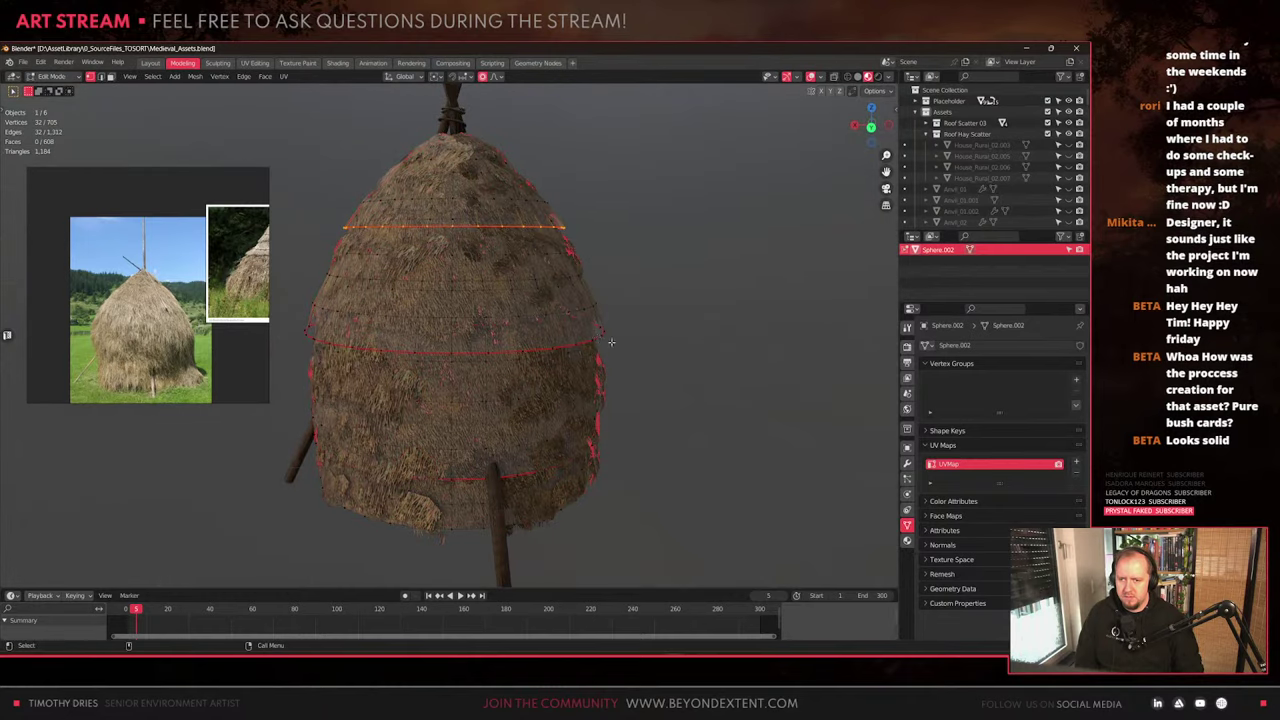
pyautogui.keyDown('alt'); pyautogui.keyDown('shift'); pyautogui.click(597, 335); pyautogui.keyUp('shift'); pyautogui.keyUp('alt')
pyautogui.press('s')
pyautogui.hotkey('shift', 'z')
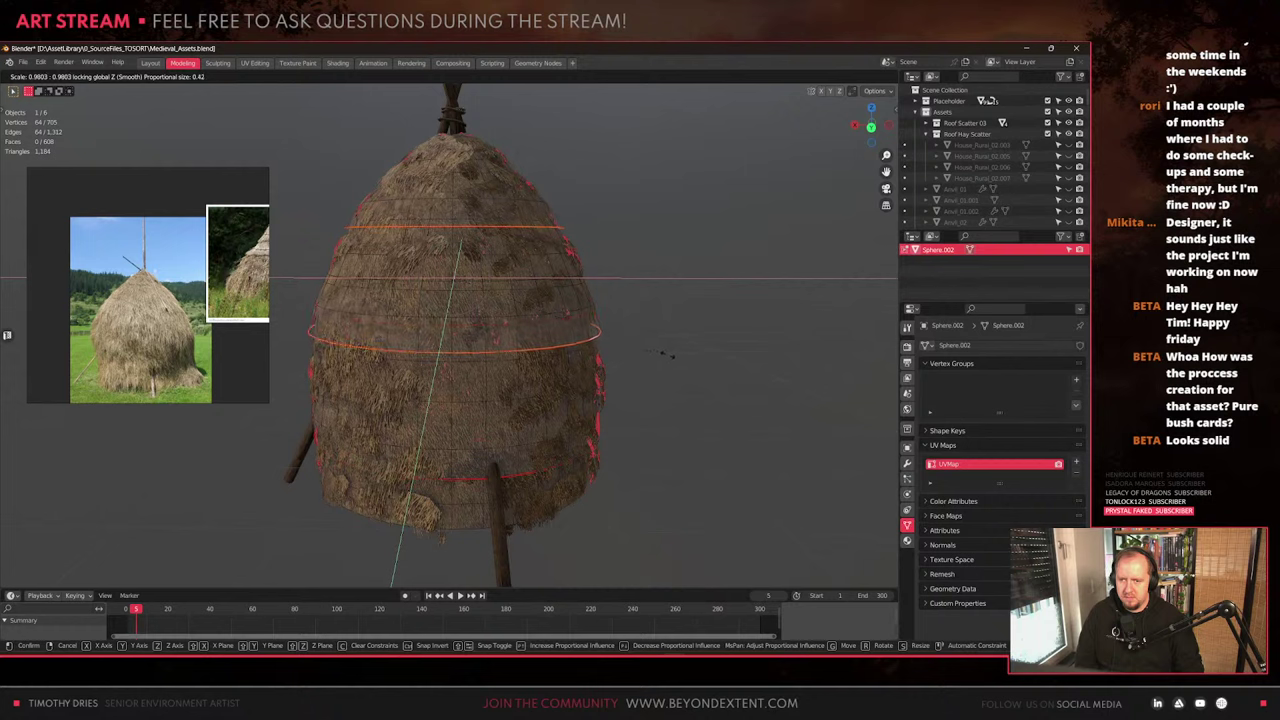
pyautogui.click(533, 318)
pyautogui.press('Tab')
pyautogui.click(543, 299)
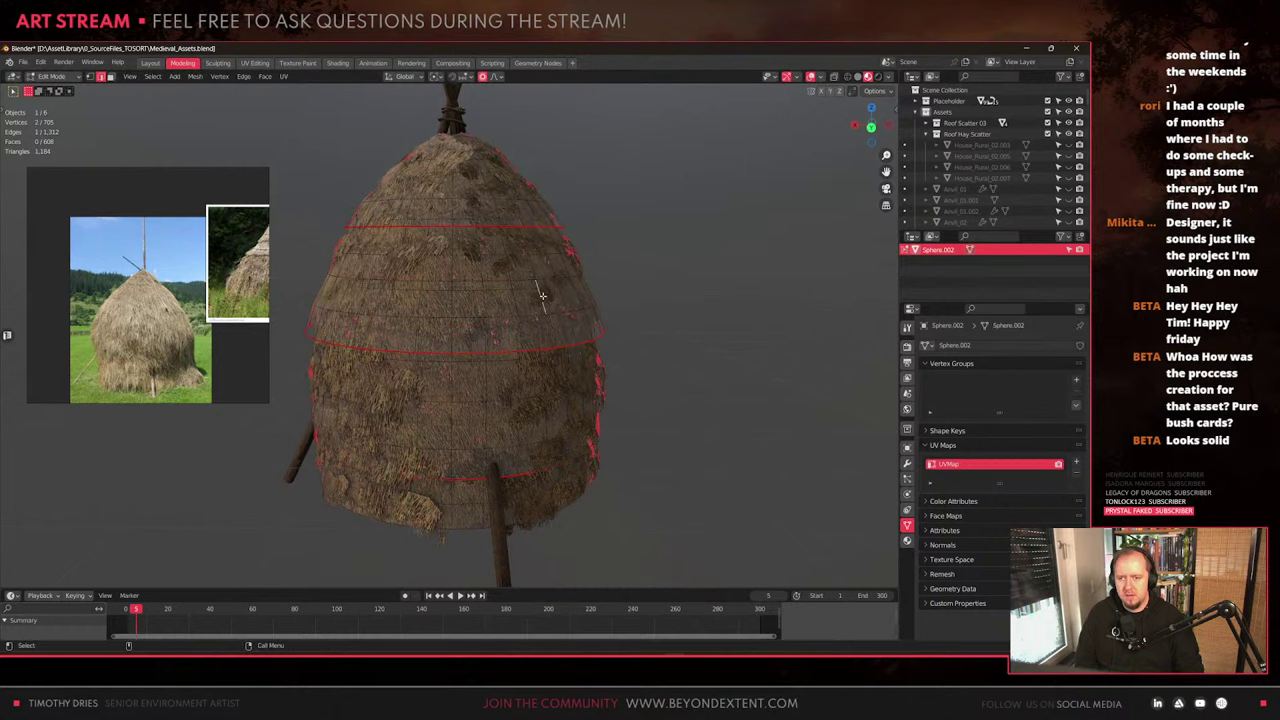
# Move the vertex cluster at mid-height of straw piece Sphere.008 about -0.03 m in X and 0.02 m in Y
pyautogui.press('Tab')
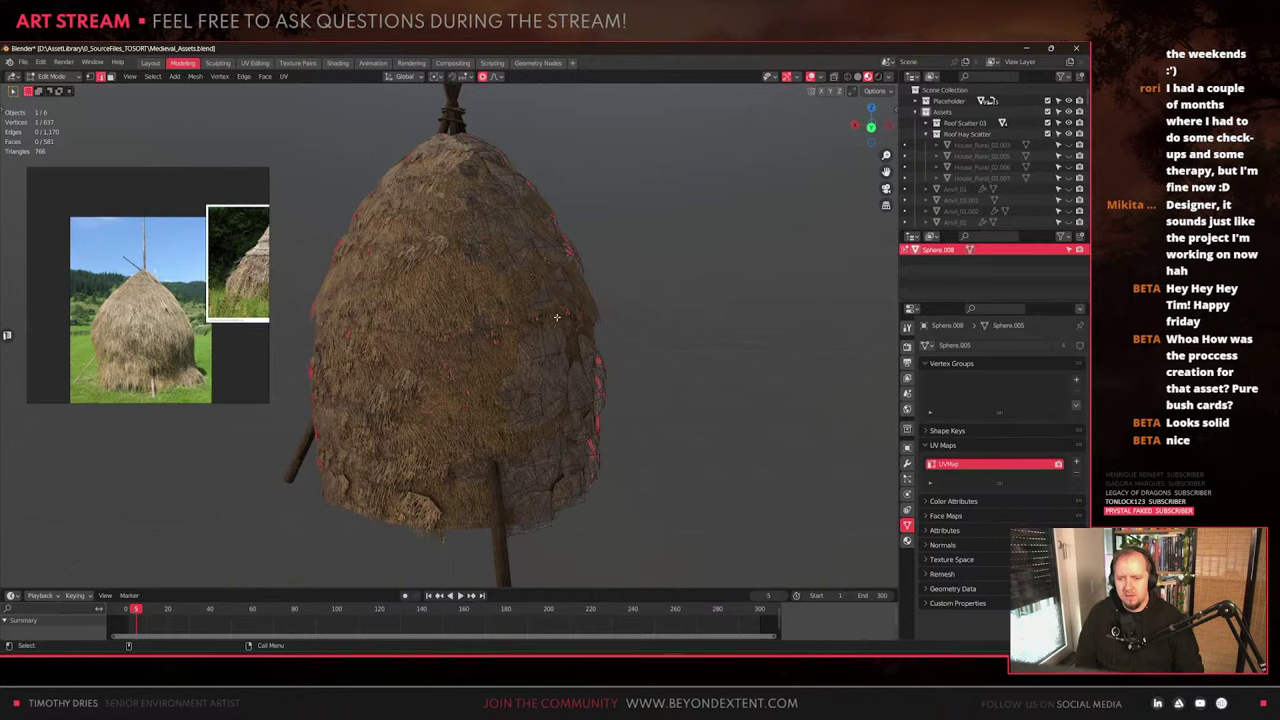
pyautogui.press('1')
pyautogui.moveTo(549, 301); pyautogui.dragTo(540, 319, button='middle')
pyautogui.moveTo(538, 319); pyautogui.dragTo(600, 364)
pyautogui.press('g')
pyautogui.hotkey('shift', 'z')
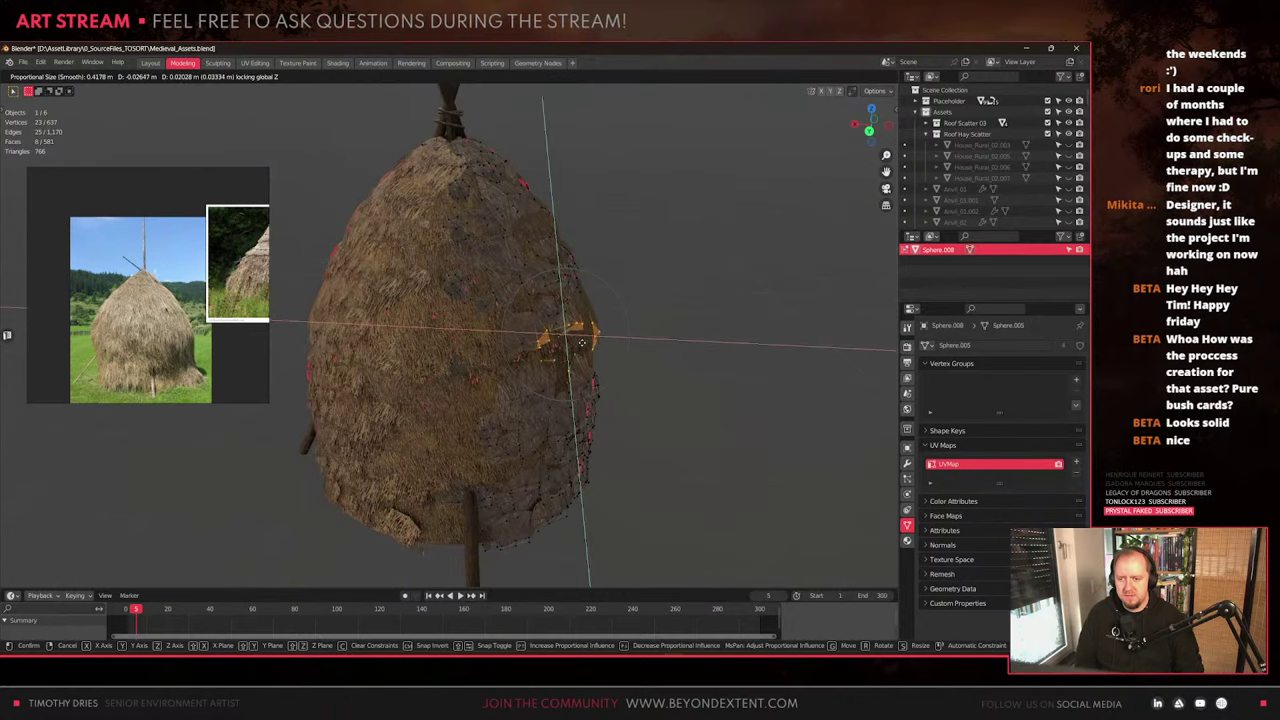
pyautogui.scroll(-5, 582, 343)
pyautogui.click(580, 343)
# Shift the same mid-height cluster about -0.02 m in X and 0.04 m in Y with a 0.673 m proportional size, and return to Object Mode
pyautogui.moveTo(580, 343); pyautogui.dragTo(538, 372, button='middle')
pyautogui.press('g')
pyautogui.hotkey('shift', 'z')
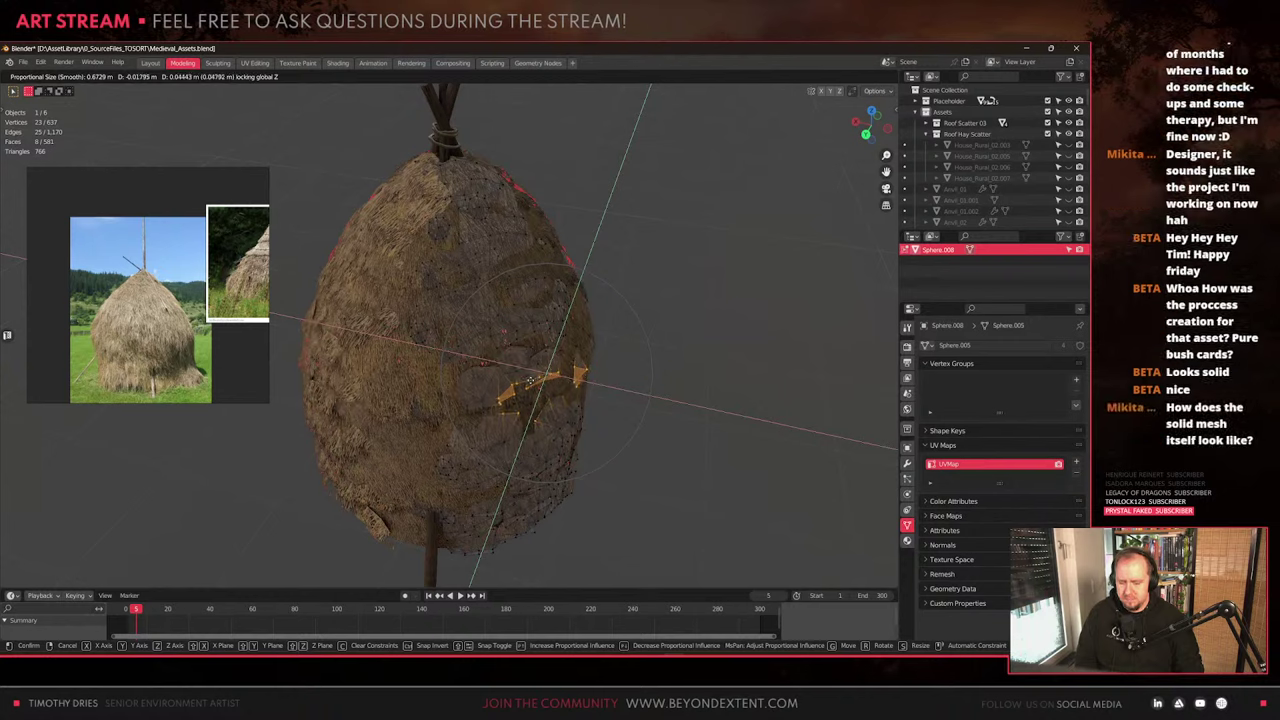
pyautogui.click(518, 374)
pyautogui.moveTo(518, 374); pyautogui.dragTo(546, 379, button='middle')
pyautogui.press('Tab')
pyautogui.click(525, 371)
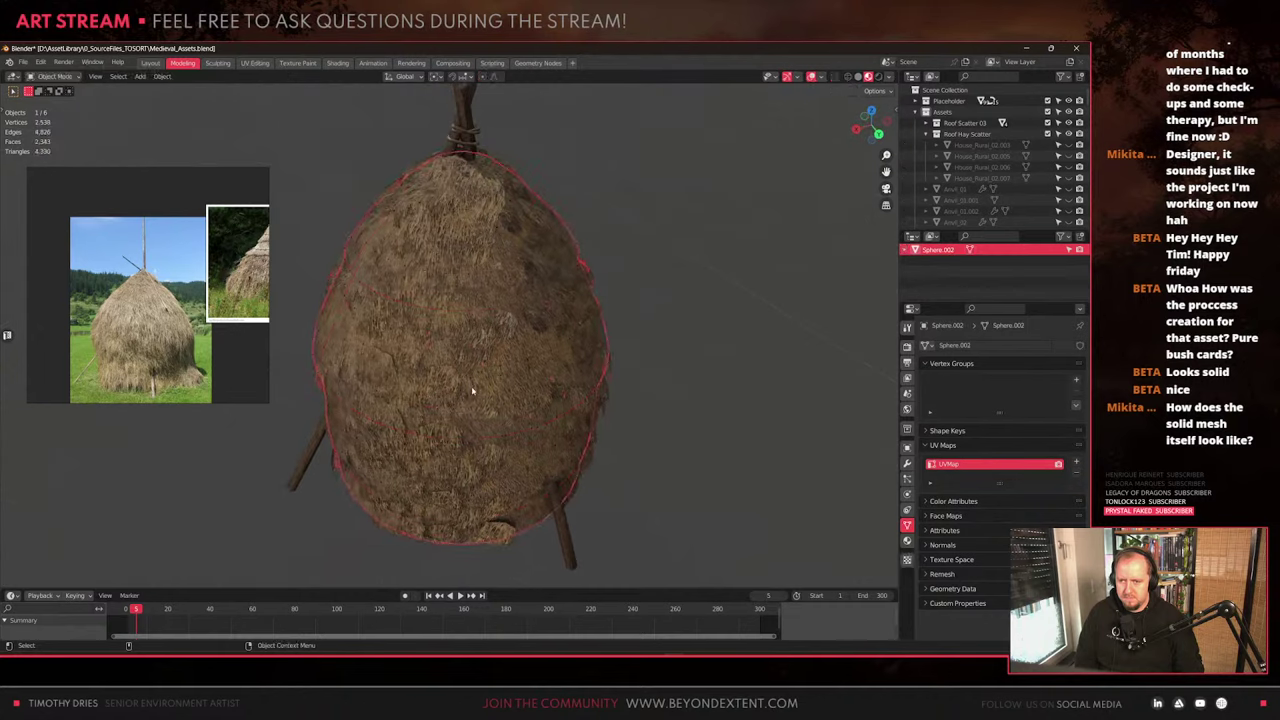
pyautogui.press('Tab')
pyautogui.press('Tab')
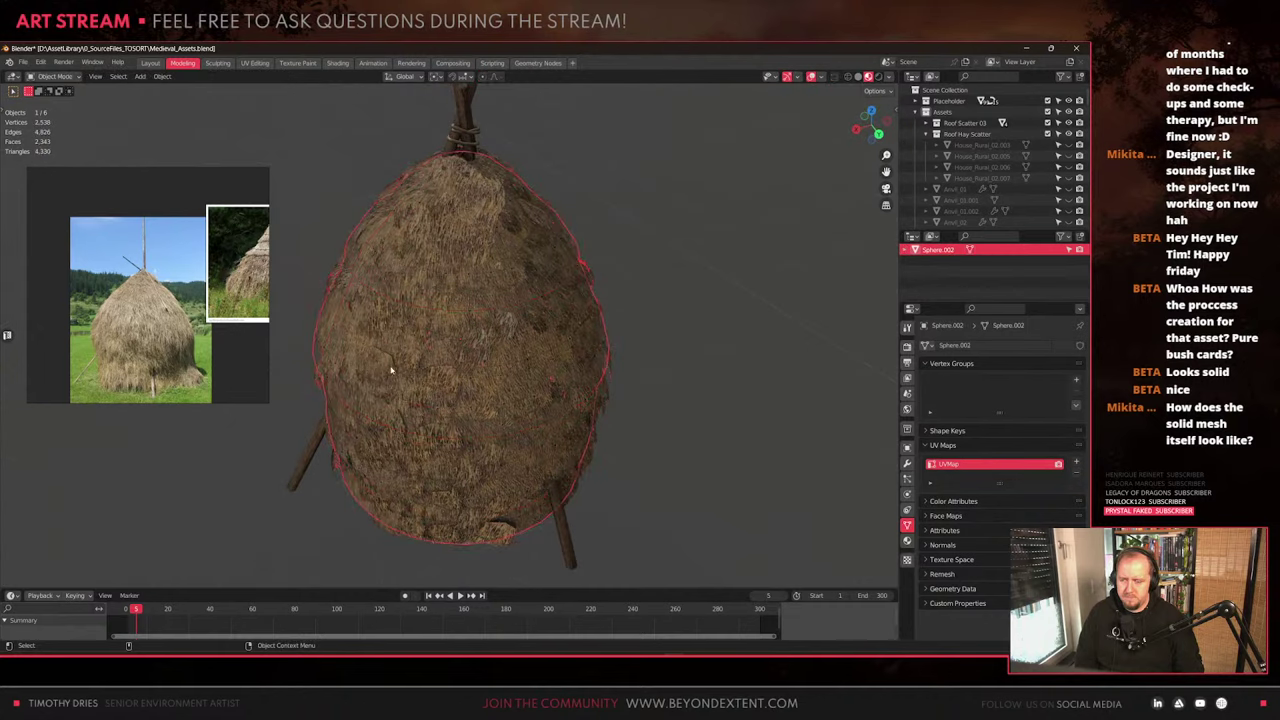
# Move the selected mid-height vertices of straw piece Sphere.005 about -0.013 m in X and -0.026 m in Y with a 0.38 m proportional size
pyautogui.click(391, 370)
pyautogui.press('Tab')
pyautogui.press('g')
pyautogui.hotkey('shift', 'z')
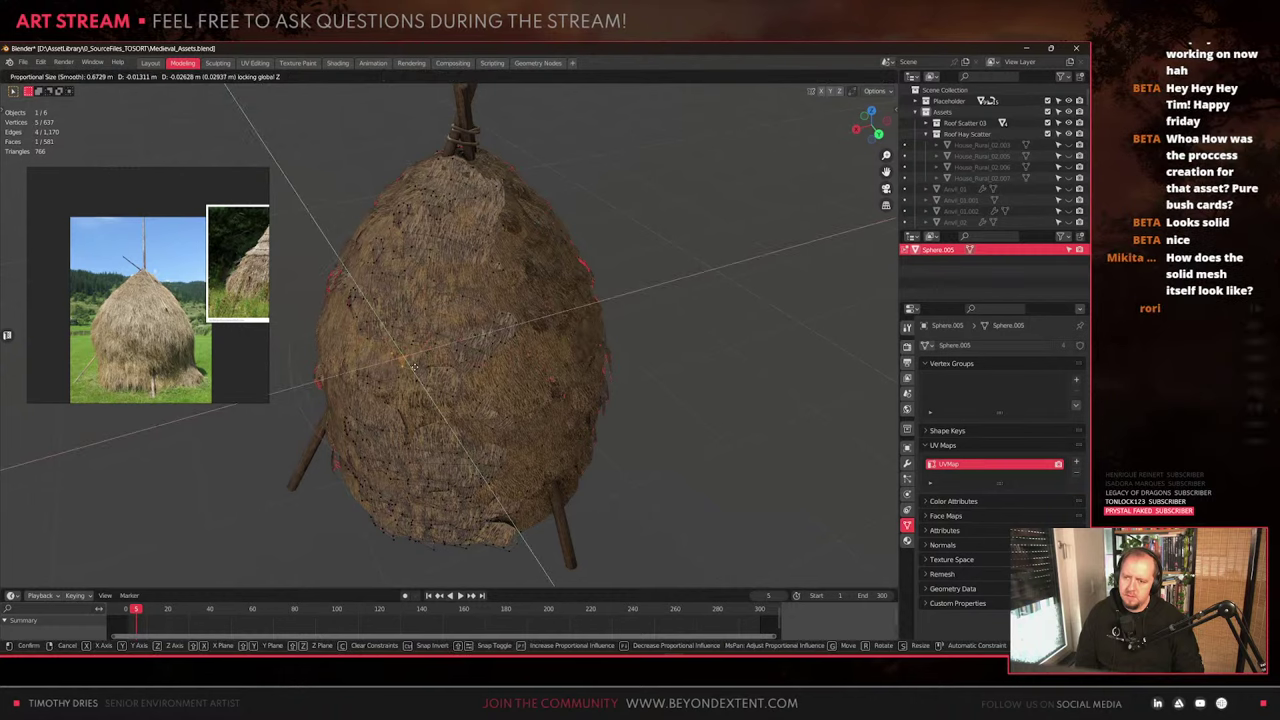
pyautogui.click(414, 367)
pyautogui.moveTo(414, 367); pyautogui.dragTo(489, 391, button='middle')
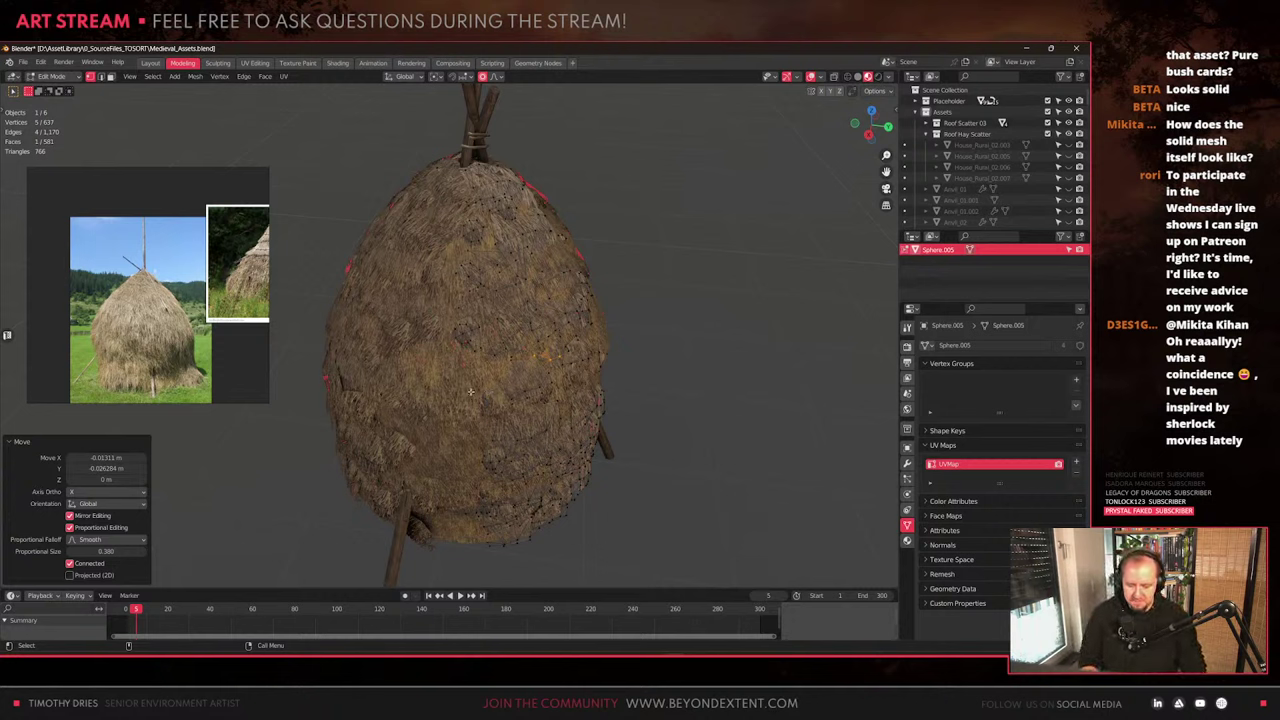
pyautogui.scroll(4, 441, 351)
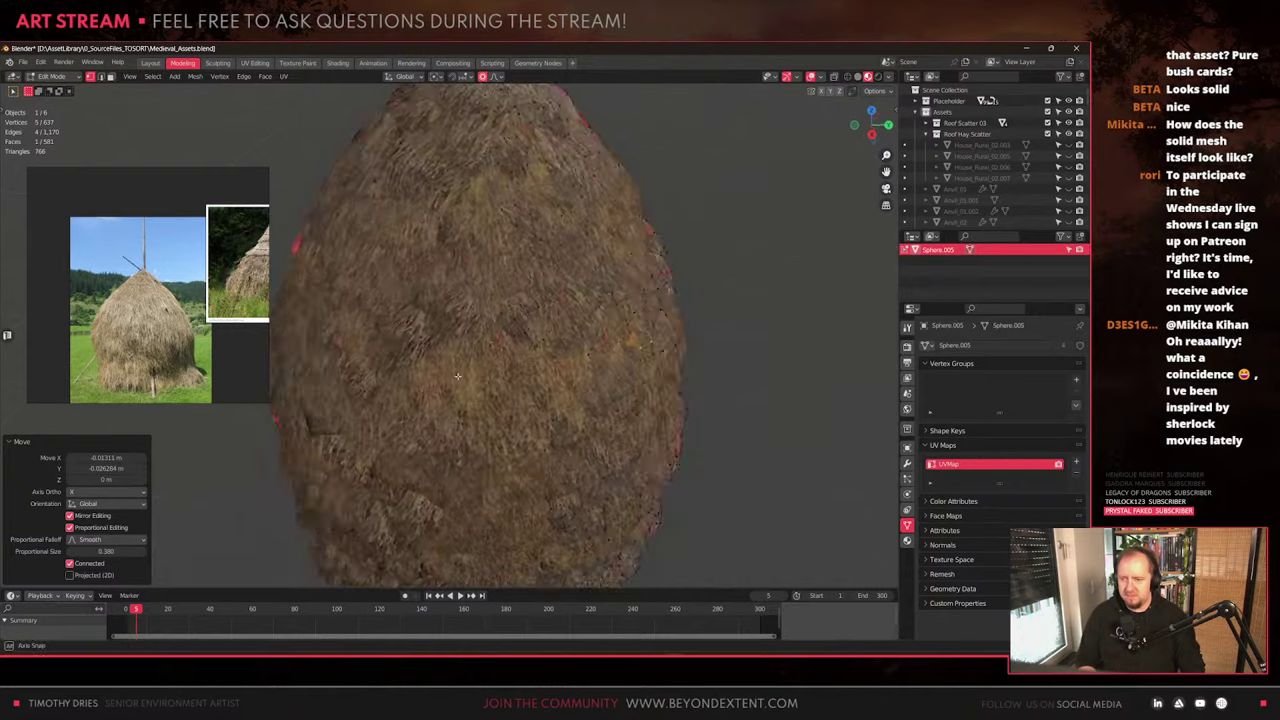
pyautogui.press('Tab')
pyautogui.scroll(-2, 545, 453)
pyautogui.press('Tab')
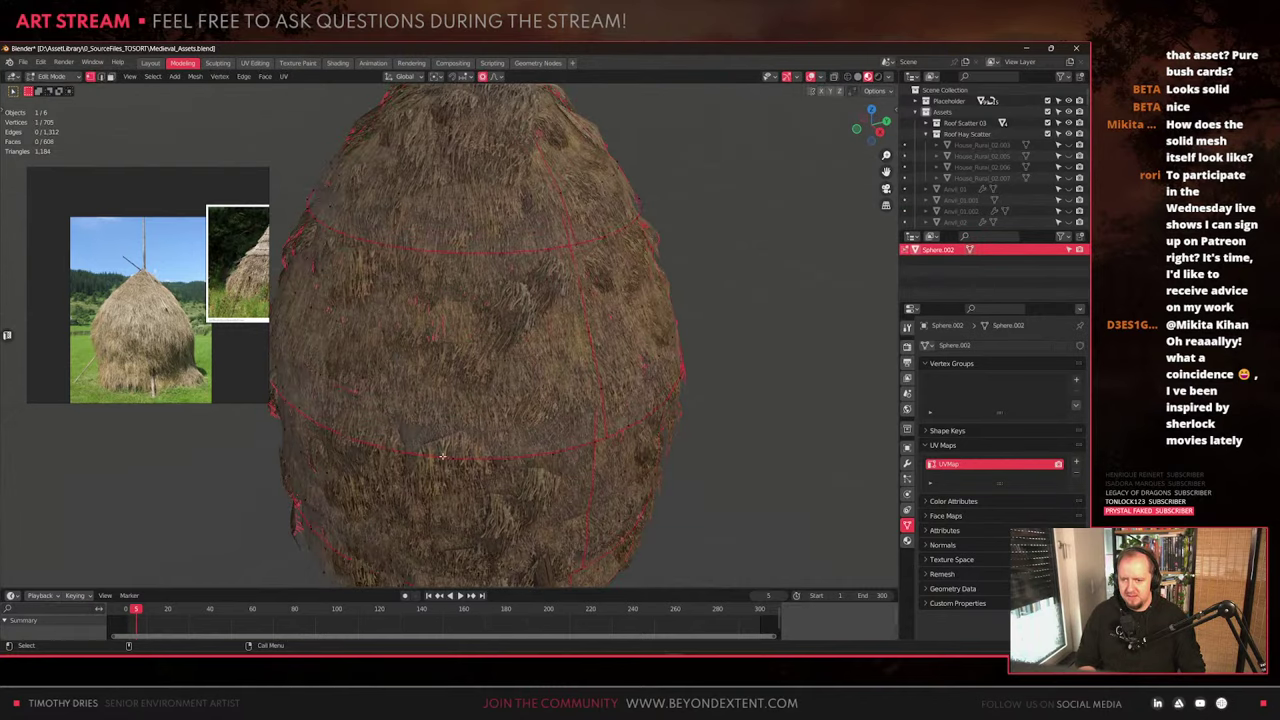
pyautogui.moveTo(450, 492); pyautogui.dragTo(517, 415, button='middle')
pyautogui.press('Tab')
# Move lower-middle vertices of Sphere.005 horizontally, first about -0.026 m in X and -0.022 m in Y, then -0.022 m in X and -0.016 m in Y
pyautogui.click(514, 428)
pyautogui.press('Tab')
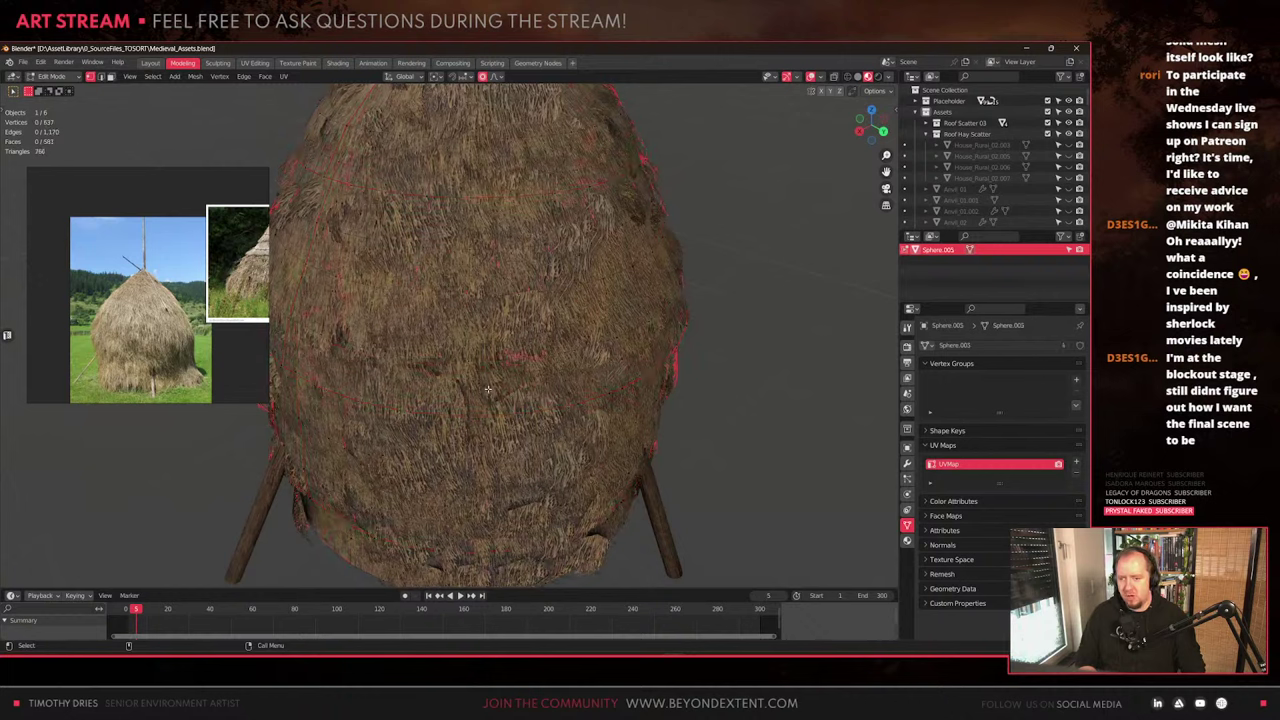
pyautogui.moveTo(487, 388); pyautogui.dragTo(516, 424)
pyautogui.press('g')
pyautogui.hotkey('shift', 'z')
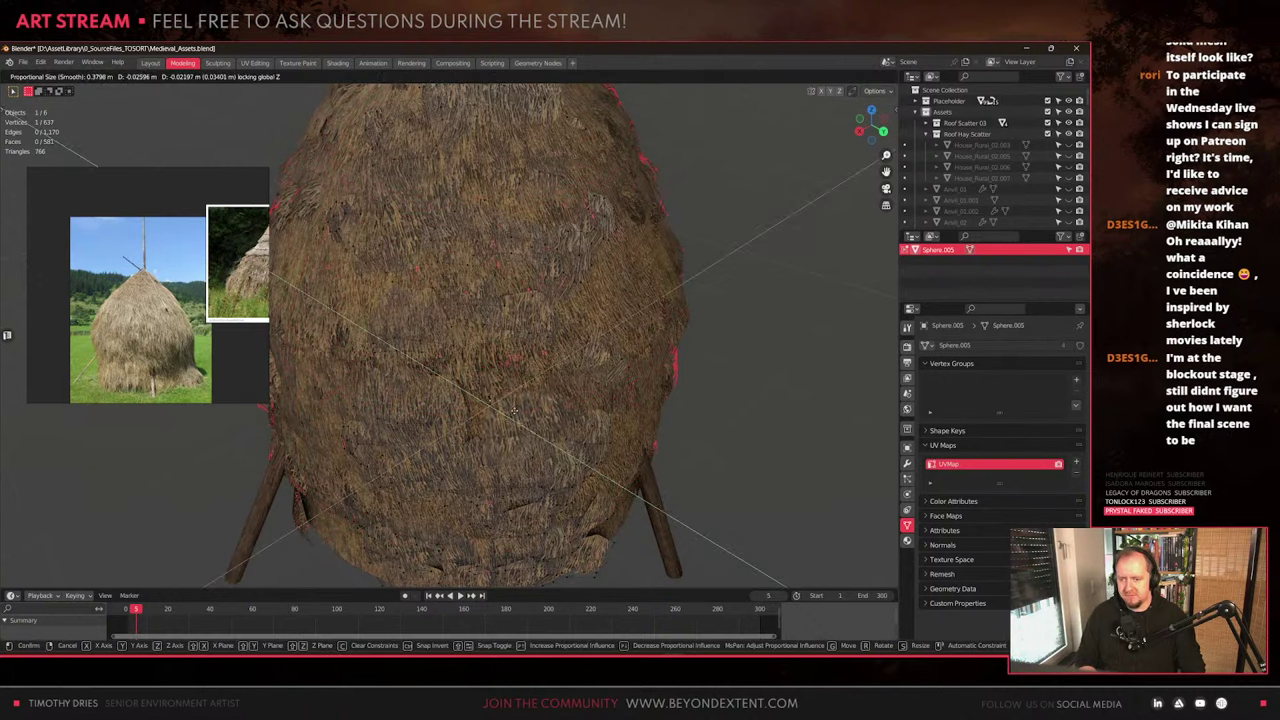
pyautogui.click(490, 402)
pyautogui.press('g')
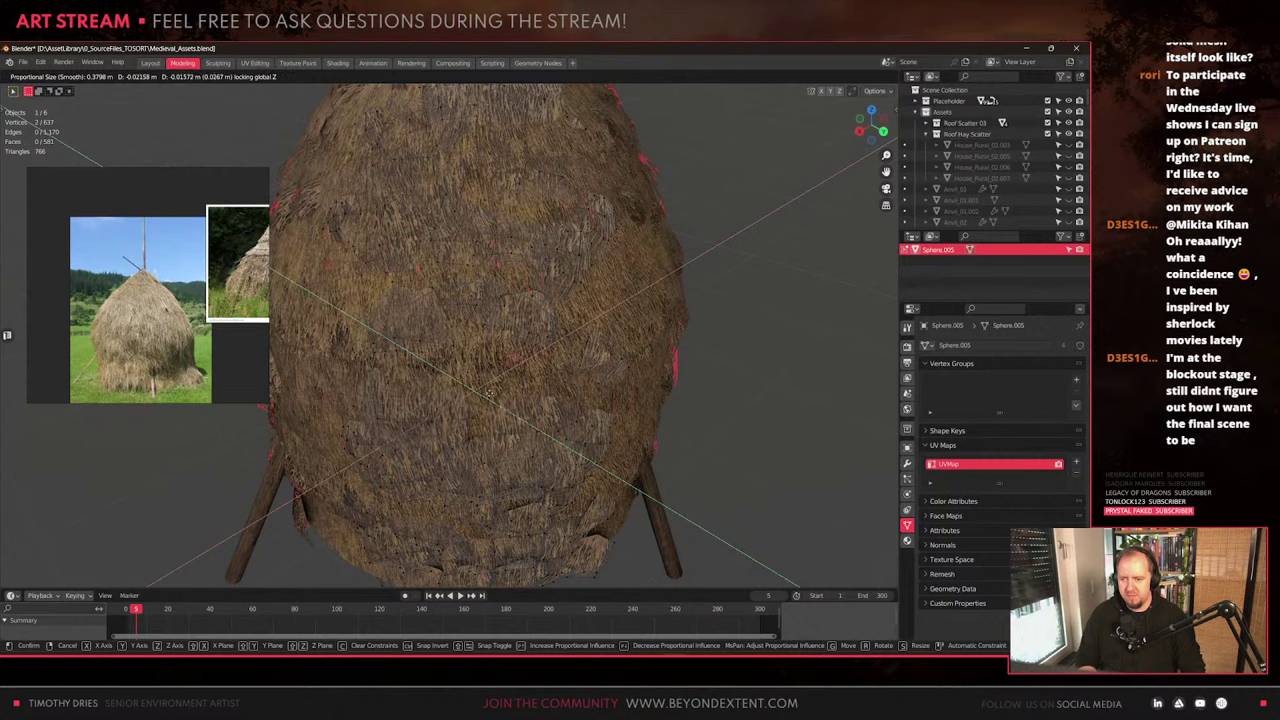
pyautogui.click(489, 393)
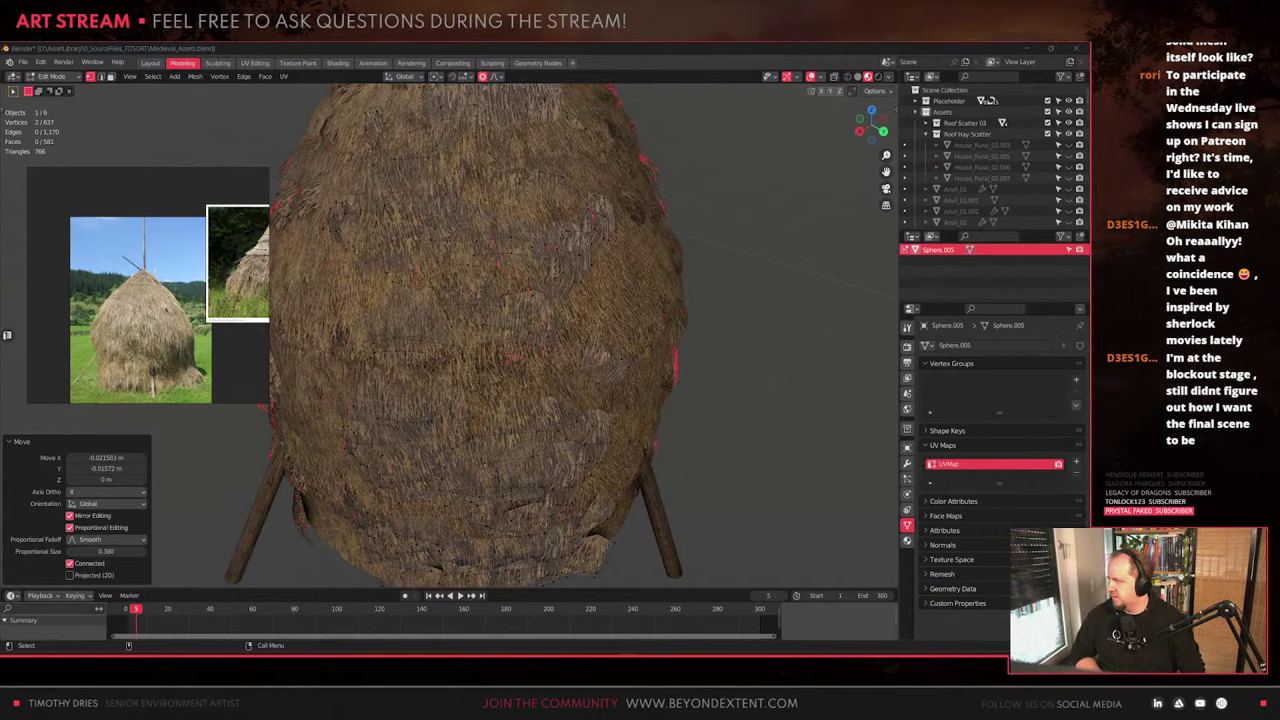
# Switch to Discord, browse the work-in-progress forum and read through the Springfield SA35 post before closing it
pyautogui.press('super+shift+Left')
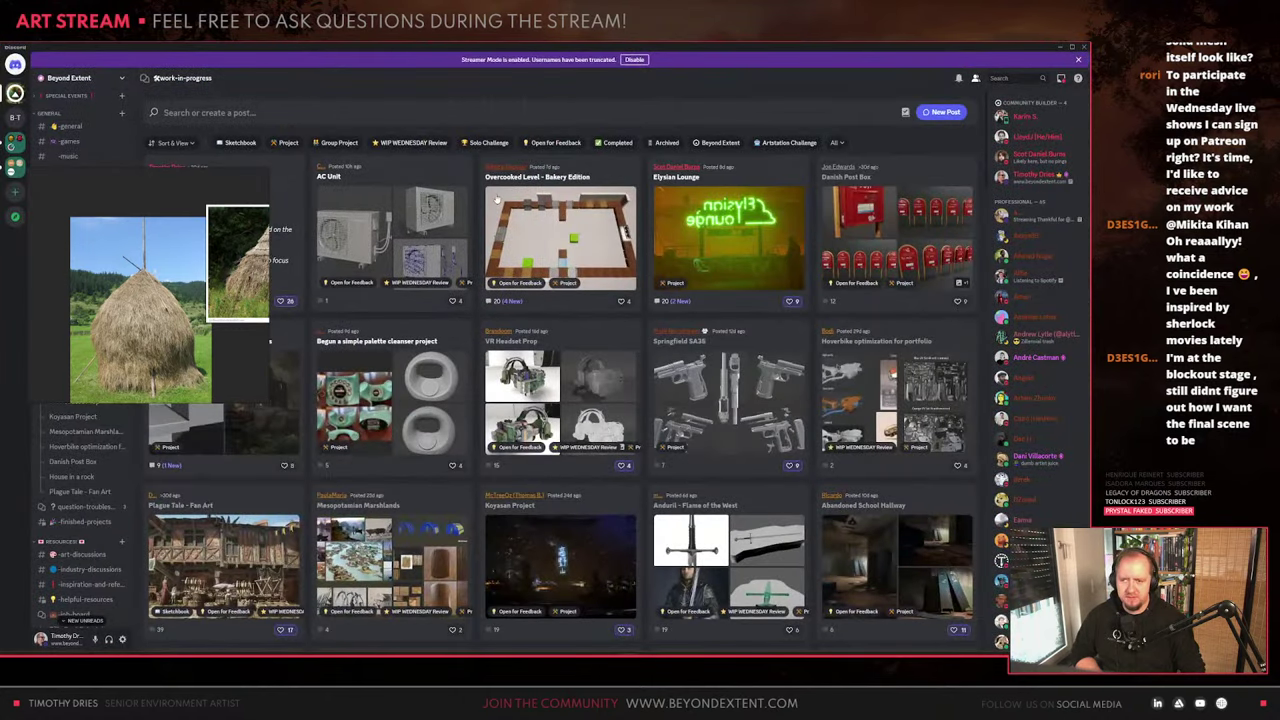
pyautogui.scroll(-3, 683, 240)
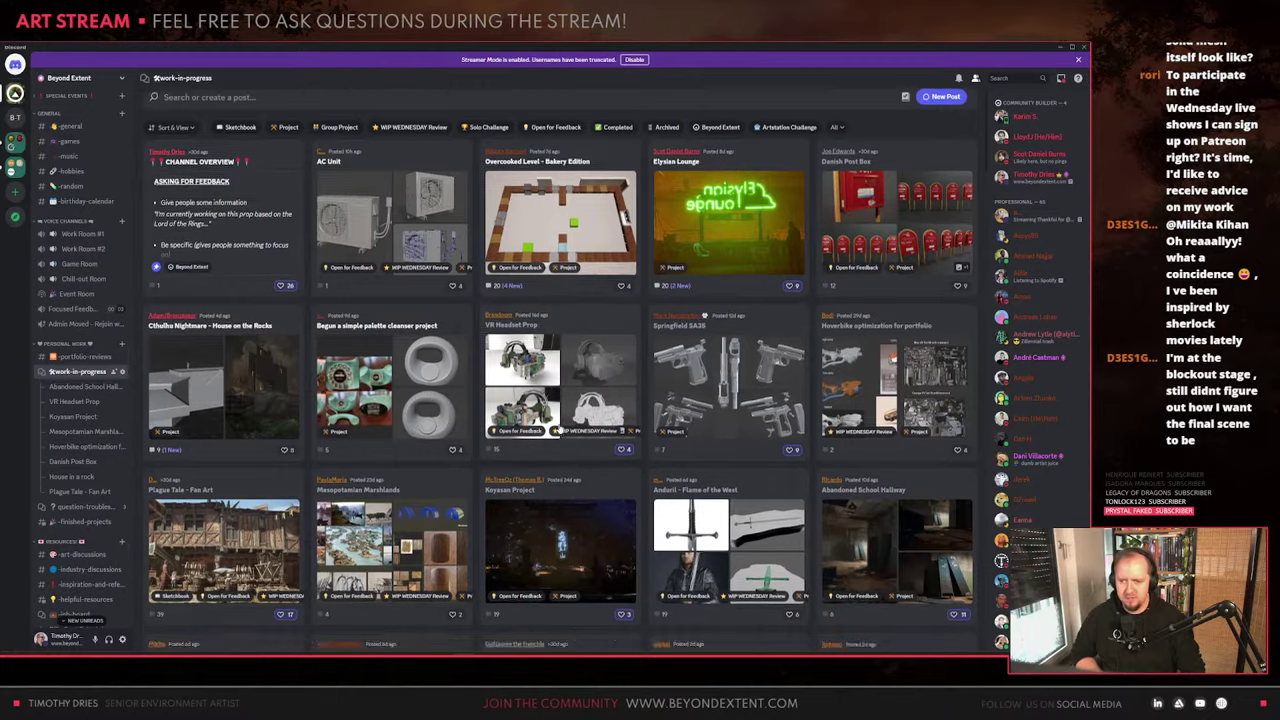
pyautogui.scroll(3, 783, 407)
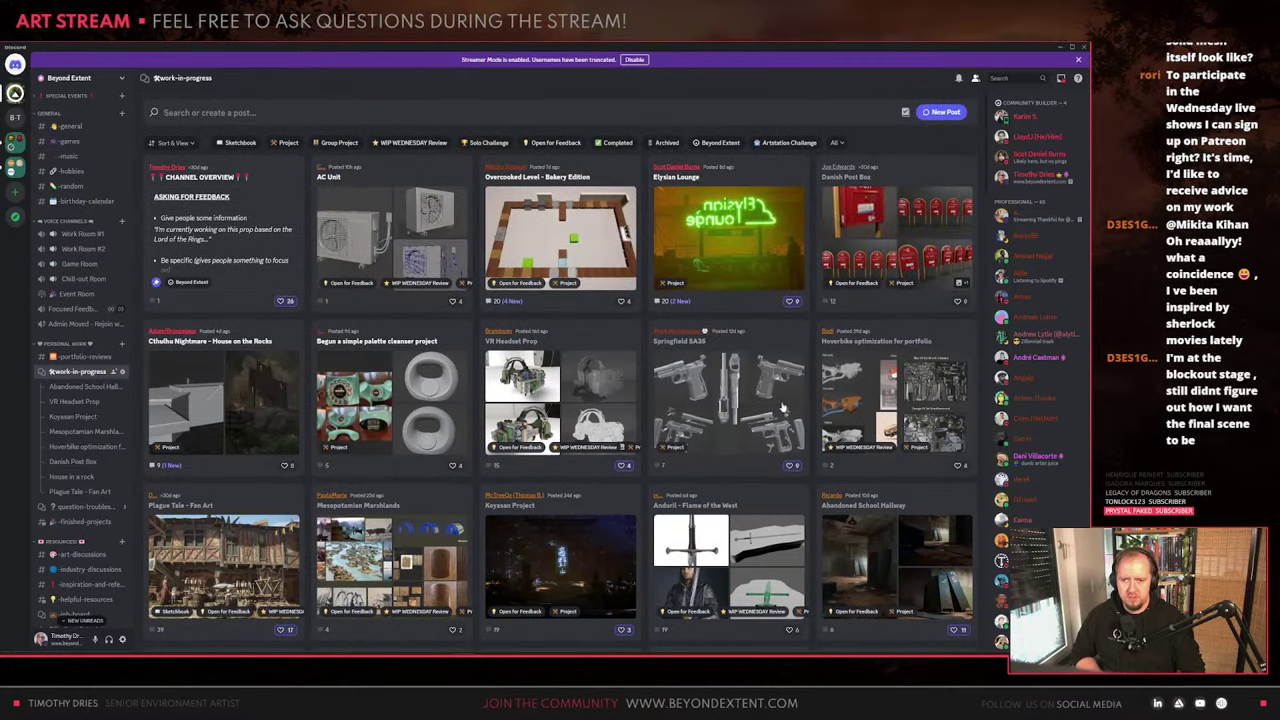
pyautogui.click(728, 380)
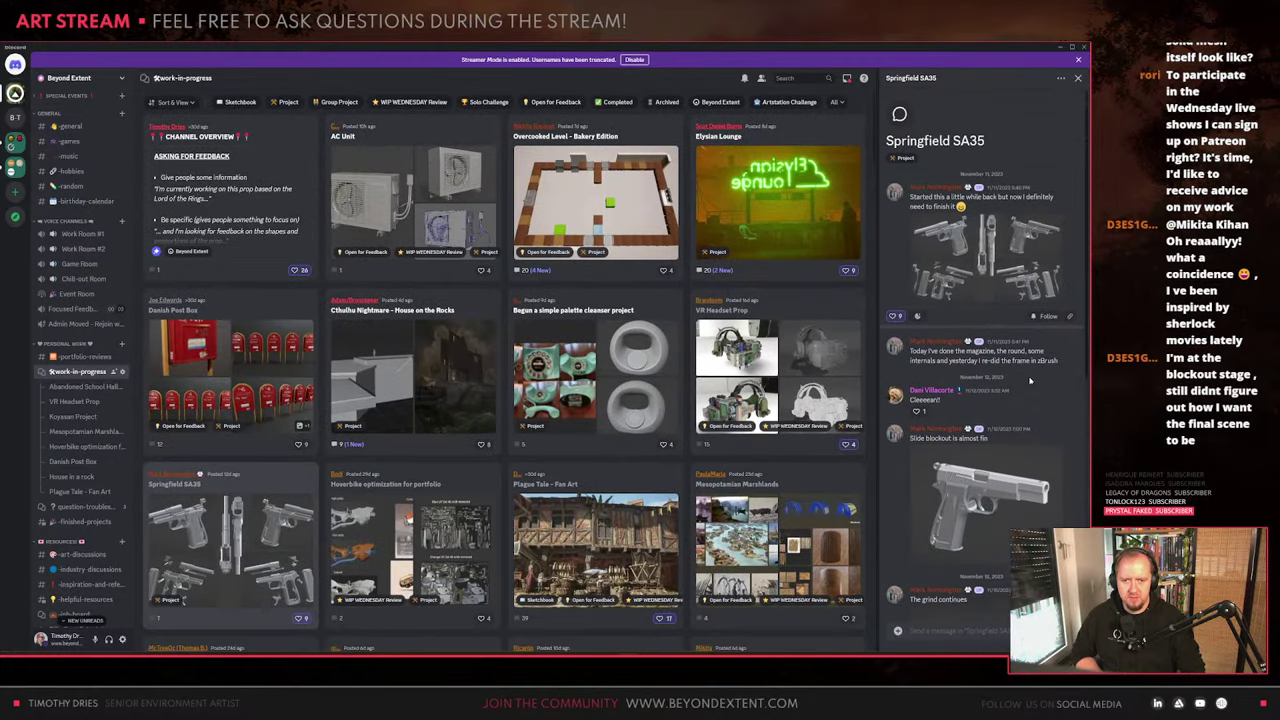
pyautogui.scroll(-5, 1030, 380)
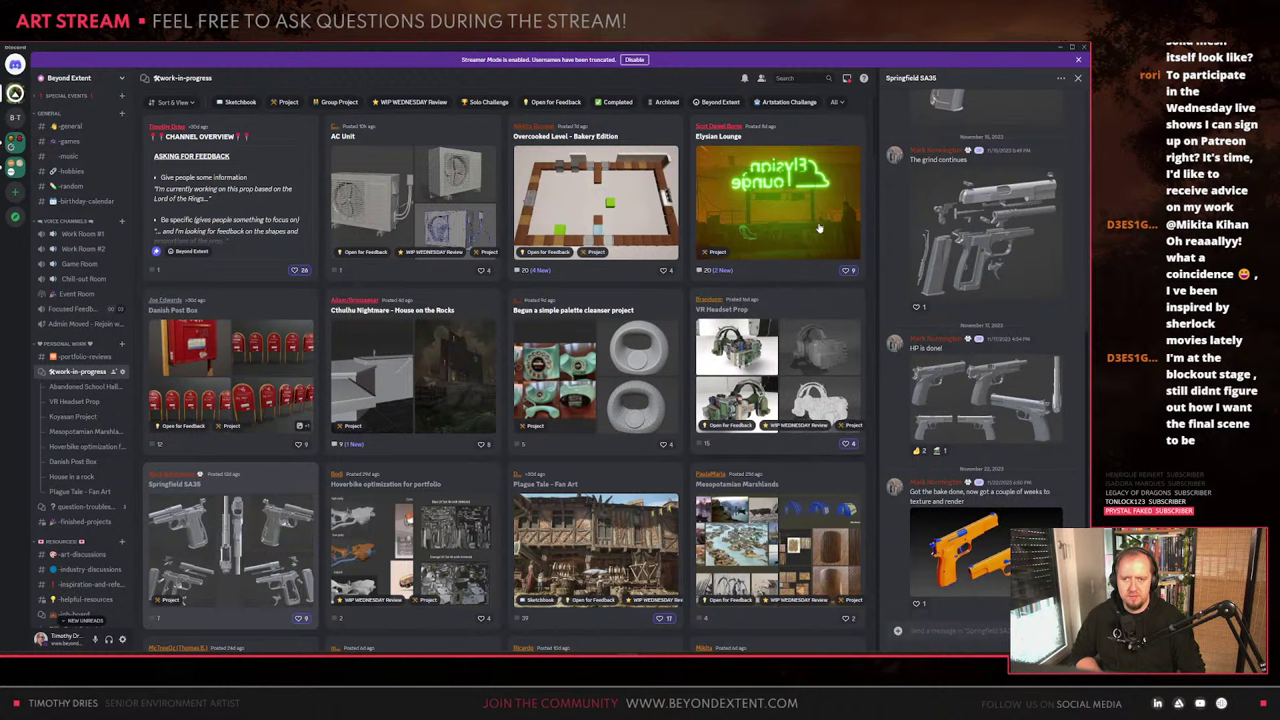
pyautogui.click(1078, 80)
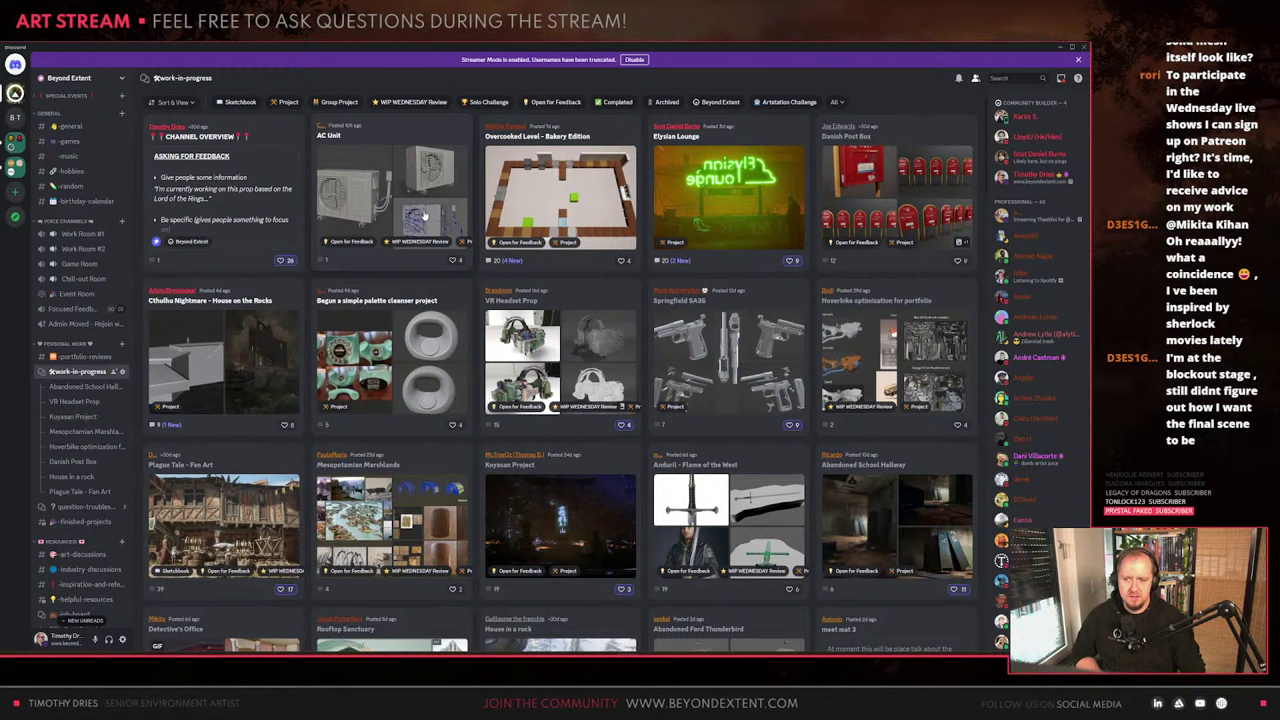
# Look at the options for the Overcooked Level - Bakery Edition post, dismiss them and return to Blender
pyautogui.rightClick(542, 194)
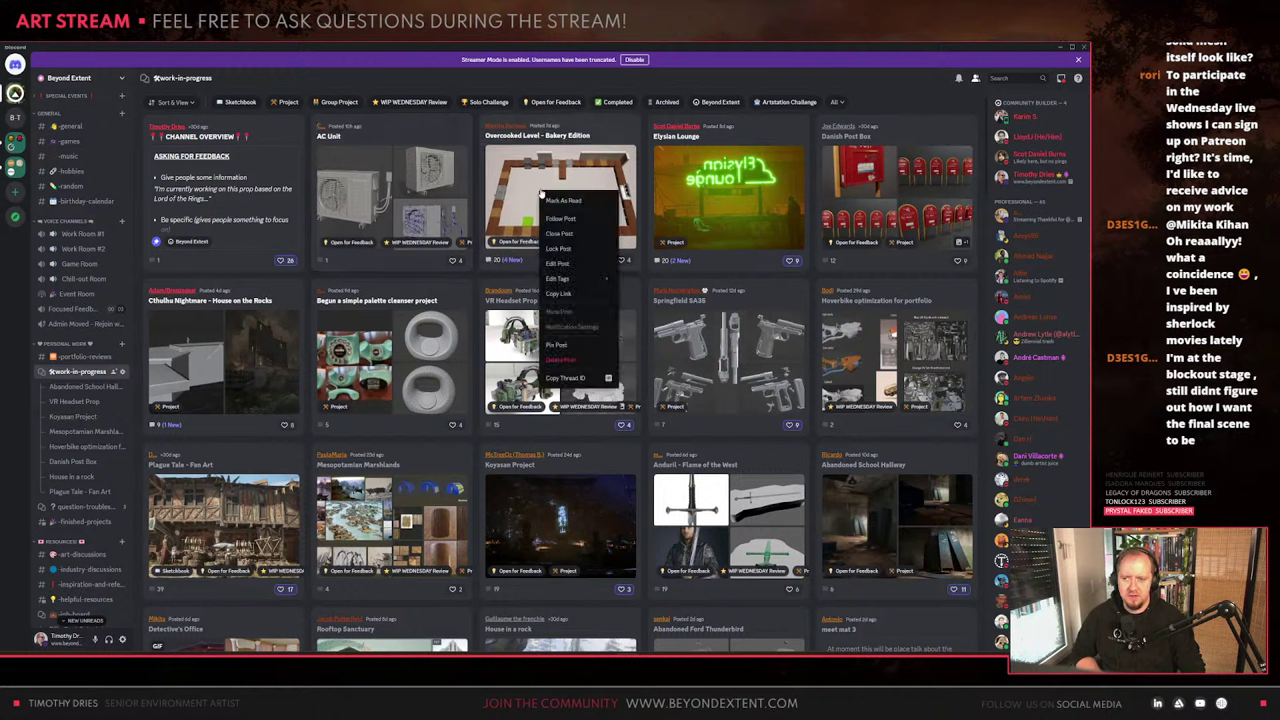
pyautogui.moveTo(576, 281)
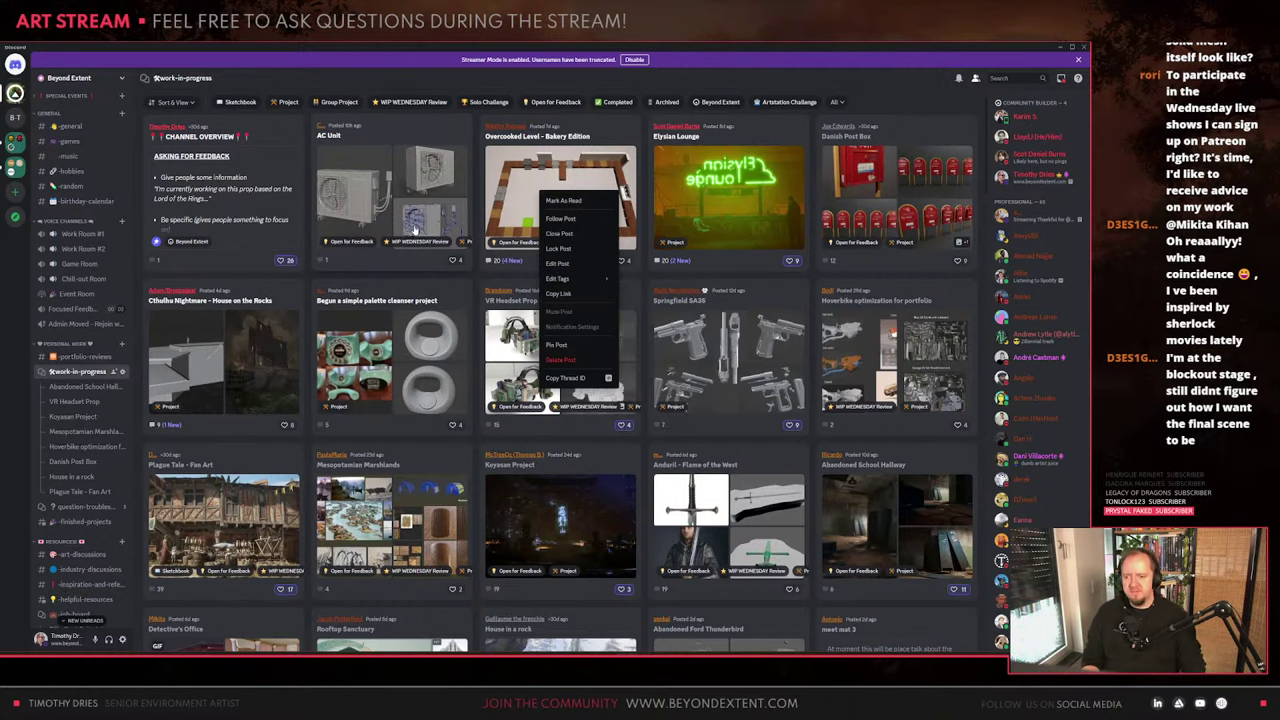
pyautogui.scroll(2, 456, 249)
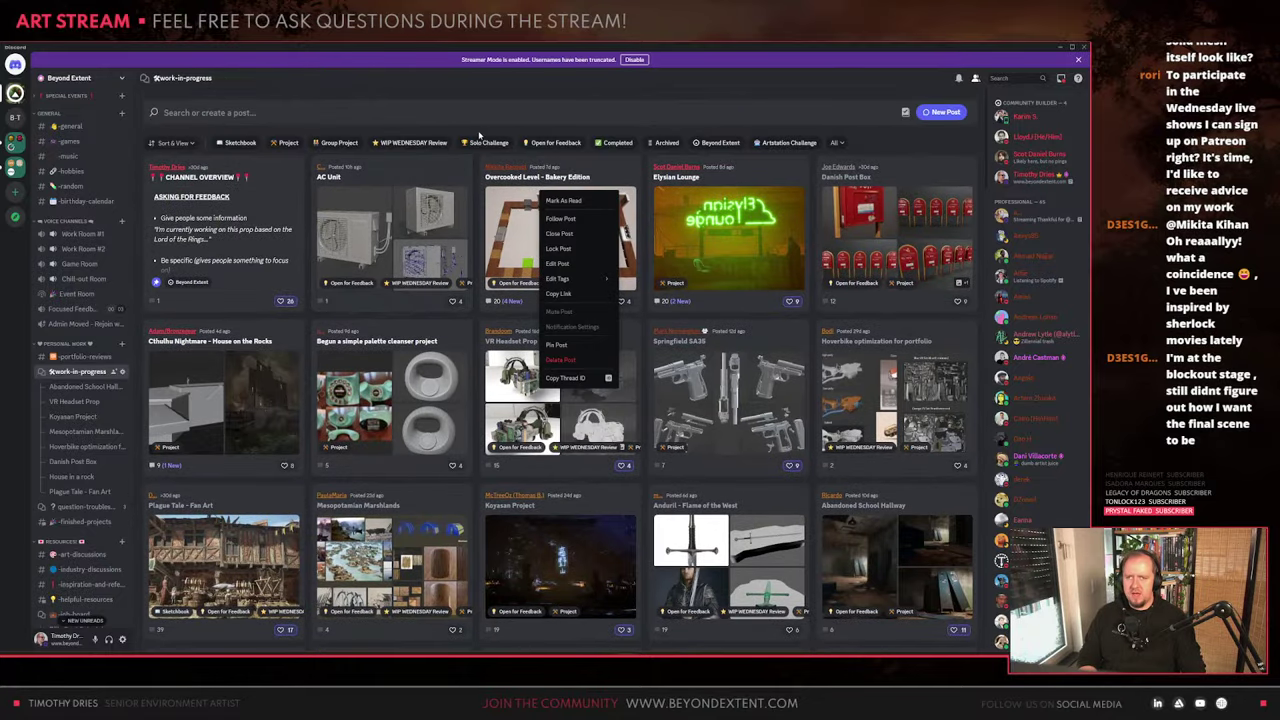
pyautogui.press('Escape')
pyautogui.click(1063, 47)
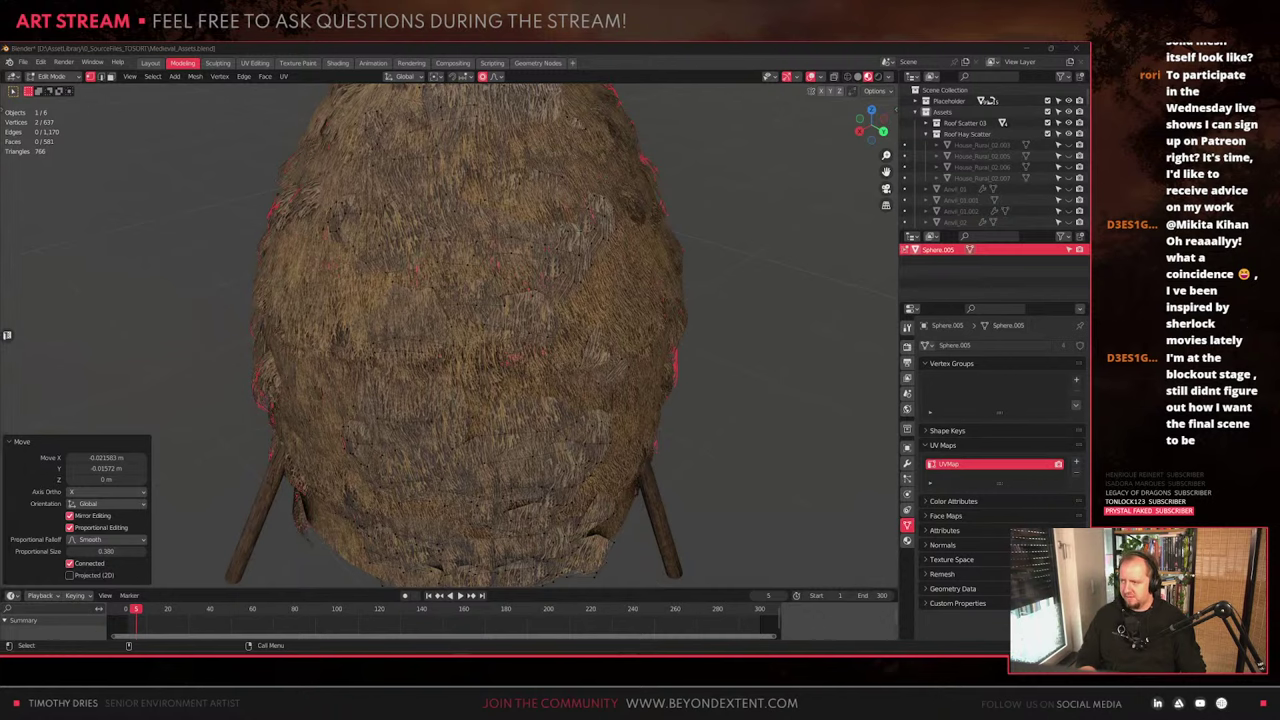
# Move a lower-middle vertex of Sphere.005 about -0.005 m in X and -0.007 m in Y with a 0.236 m proportional size
pyautogui.click(719, 323)
pyautogui.scroll(-3, 719, 323)
pyautogui.moveTo(719, 323); pyautogui.dragTo(678, 332, button='middle')
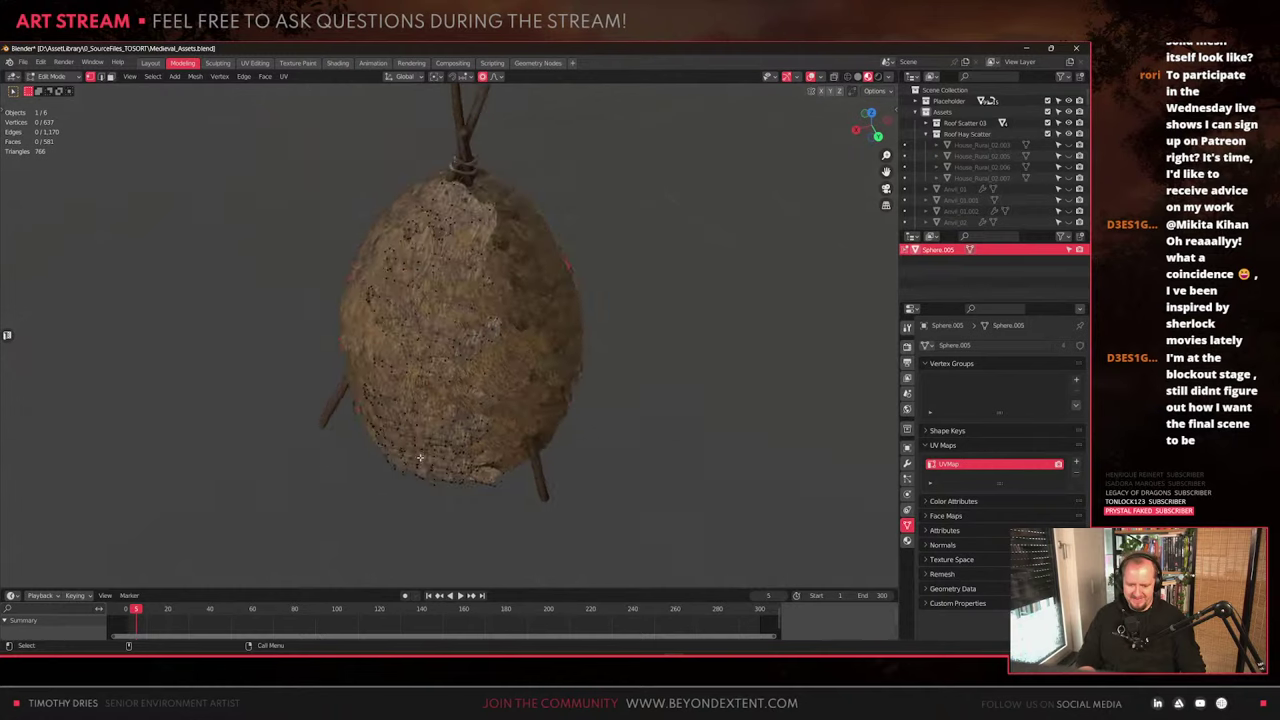
pyautogui.scroll(3, 422, 458)
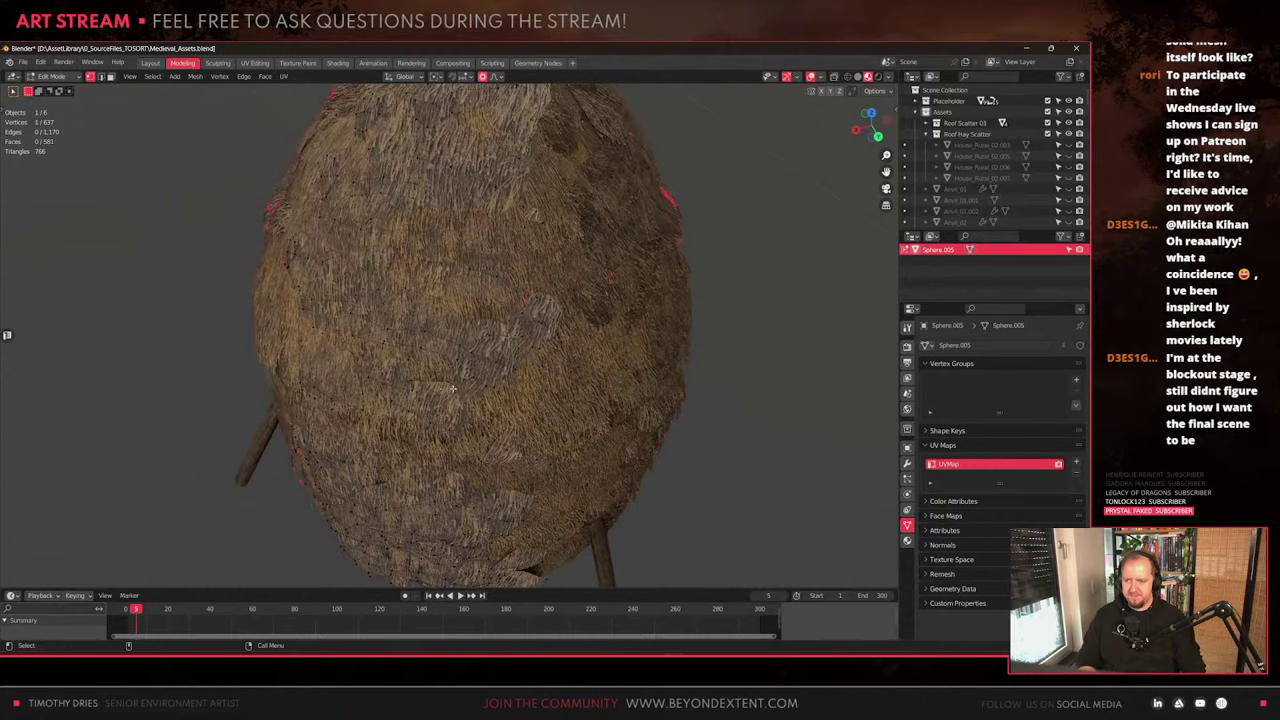
pyautogui.press('g')
pyautogui.hotkey('shift', 'z')
pyautogui.click(427, 382)
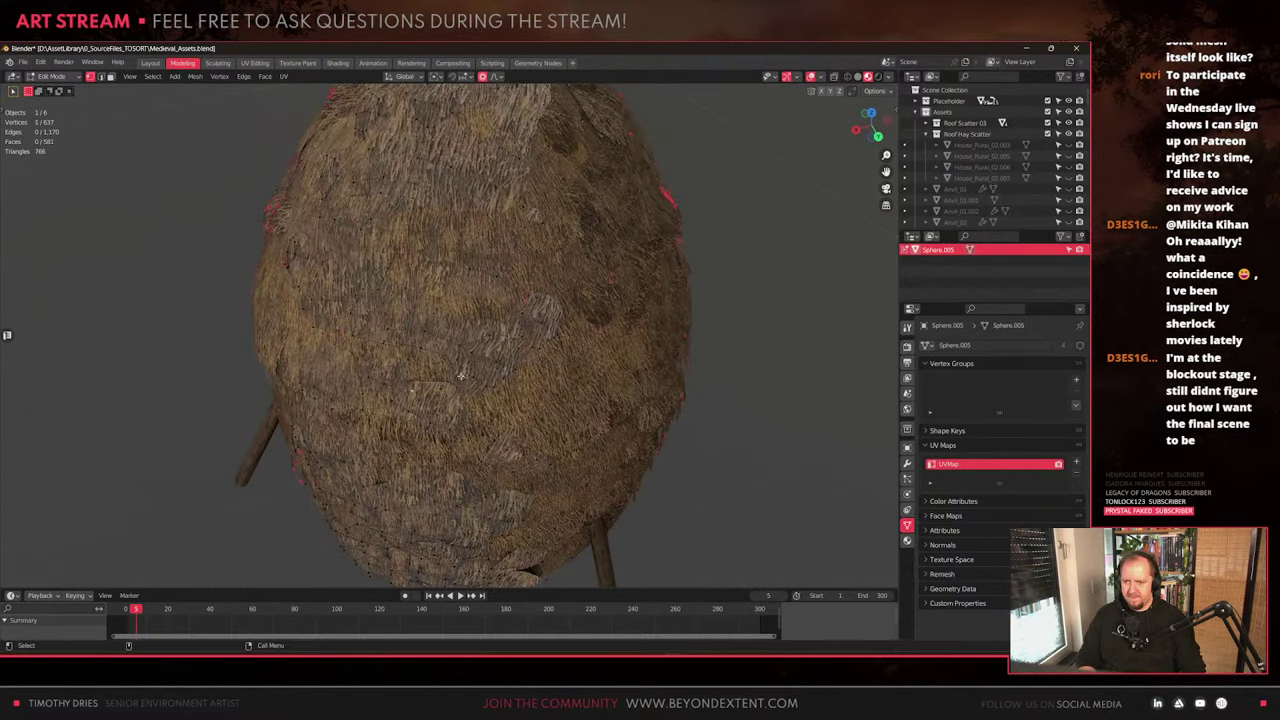
pyautogui.hotkey('shift', 'z')
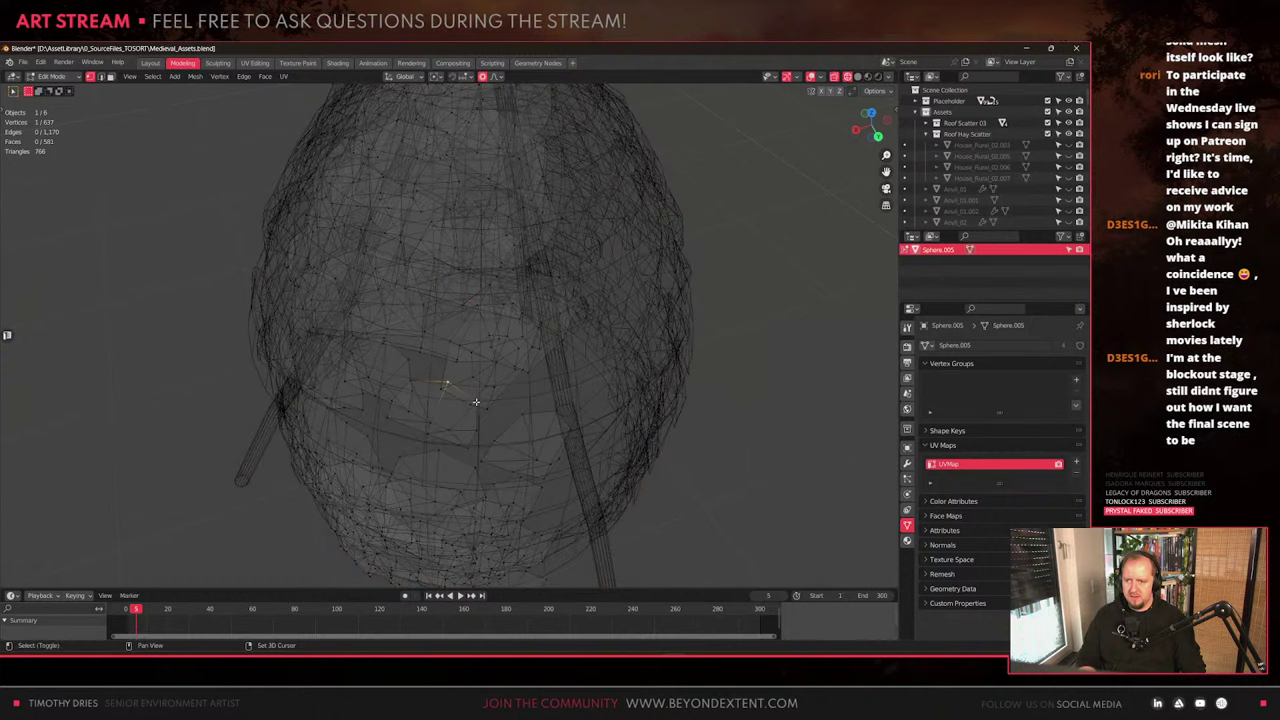
pyautogui.hotkey('shift', 'z')
pyautogui.press('g')
pyautogui.hotkey('shift', 'z')
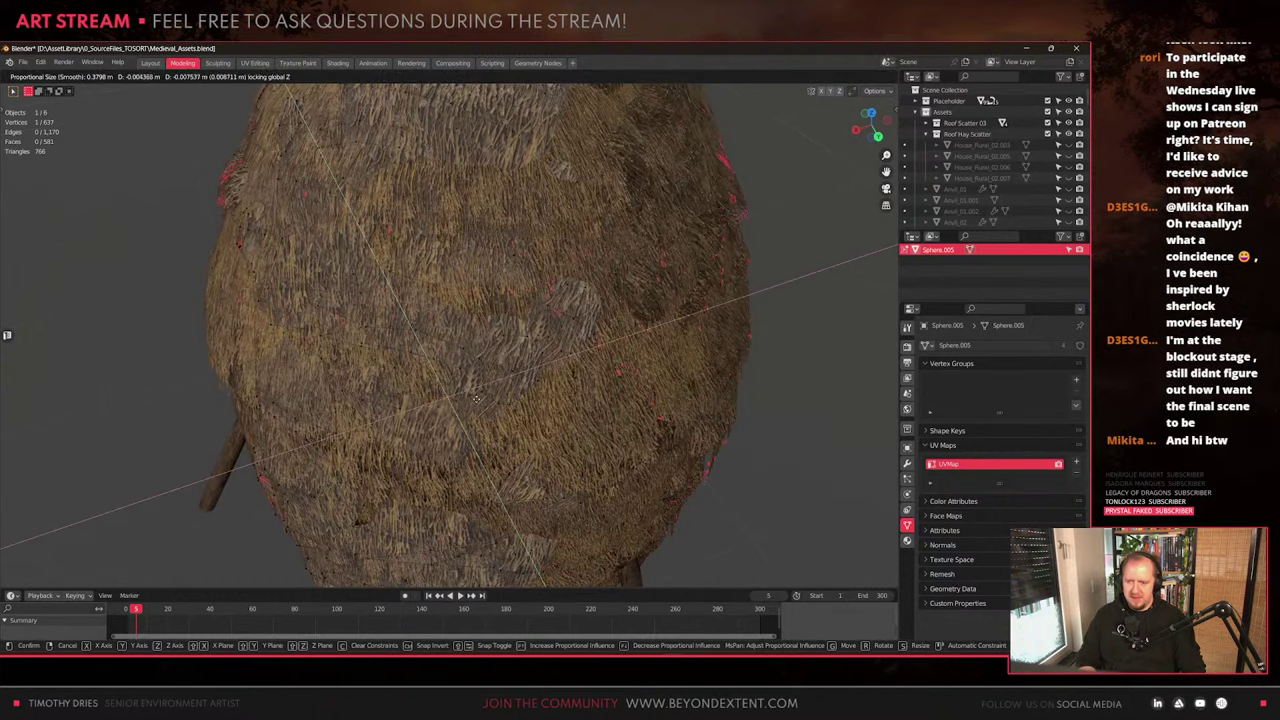
pyautogui.click(477, 399)
pyautogui.scroll(-3, 480, 400)
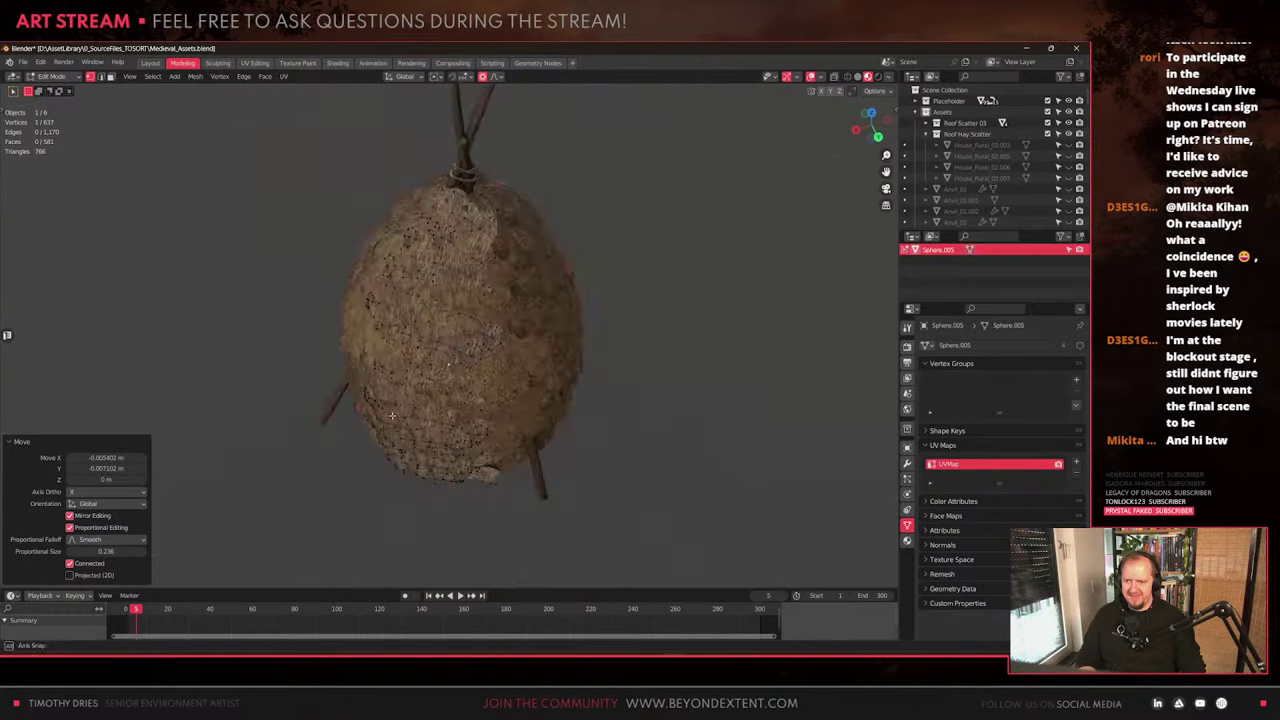
# Isolate the haystack core Sphere.002 and examine its vertex rings in edit mode
pyautogui.moveTo(512, 395); pyautogui.dragTo(482, 444, button='middle')
pyautogui.scroll(1, 480, 448)
pyautogui.press('Tab')
pyautogui.click(480, 460)
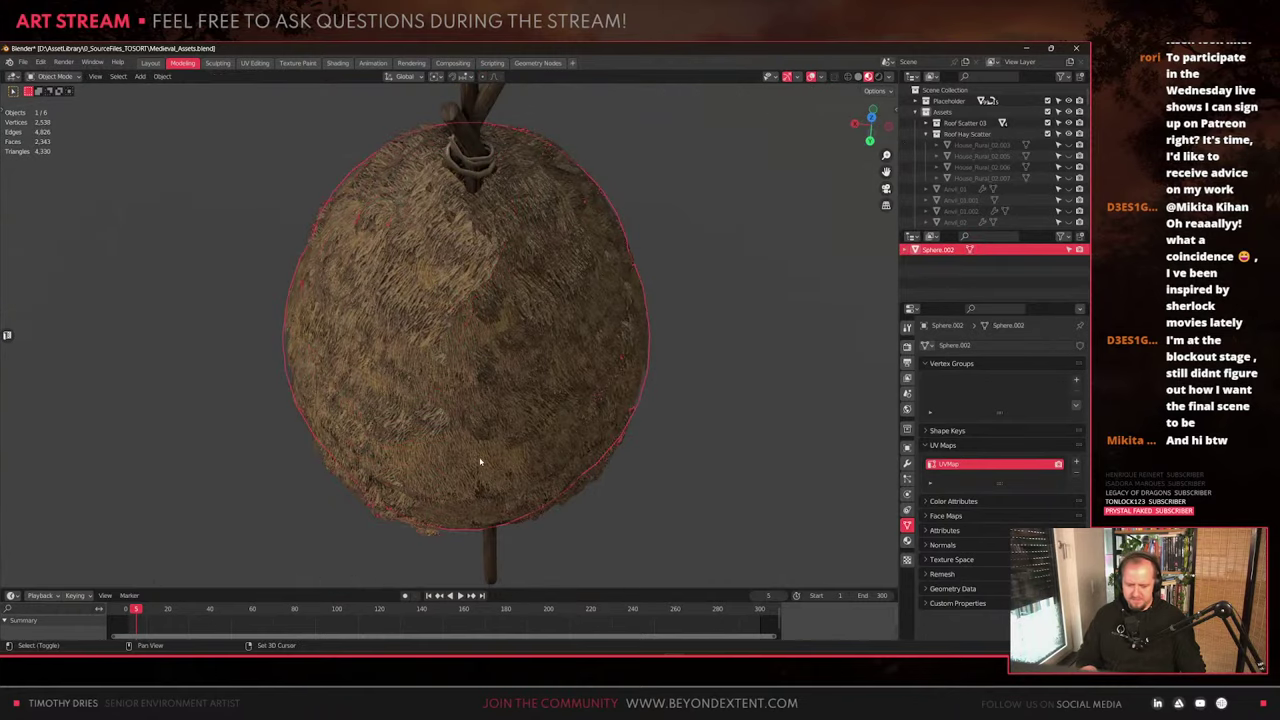
pyautogui.press('KP_Divide')
pyautogui.moveTo(497, 400); pyautogui.dragTo(623, 378, button='middle')
pyautogui.press('Tab')
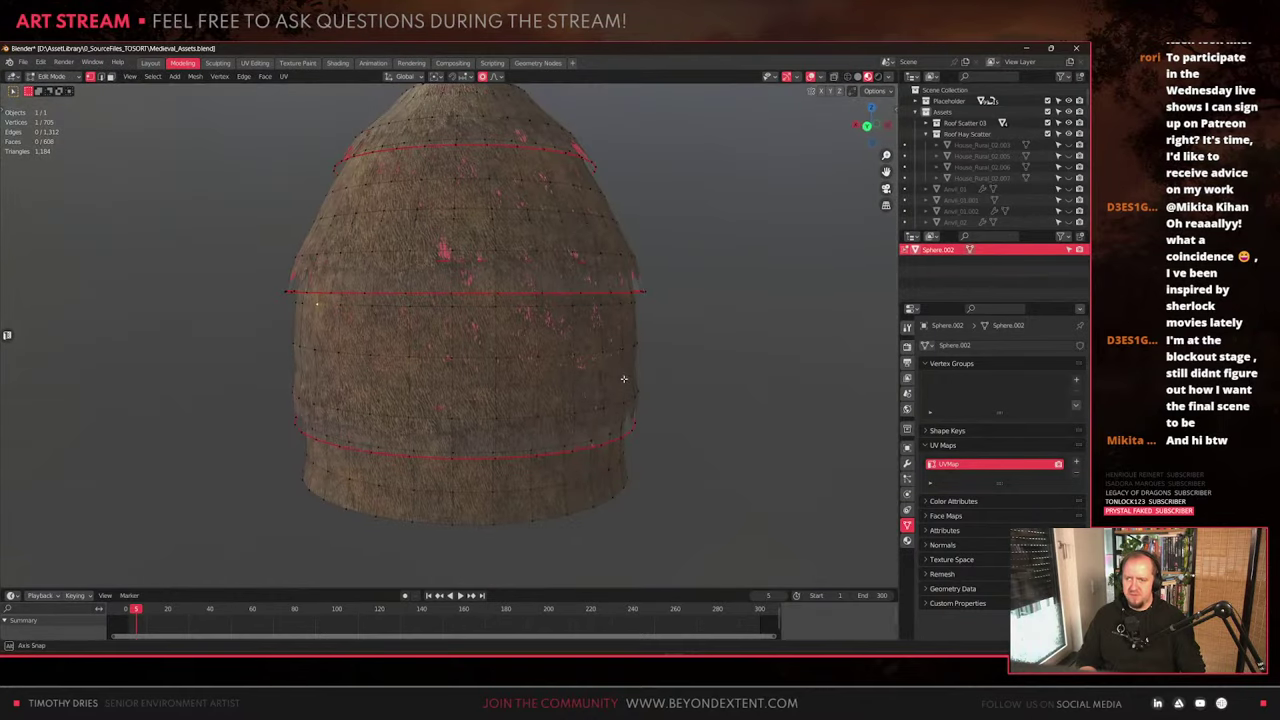
pyautogui.scroll(-2, 602, 394)
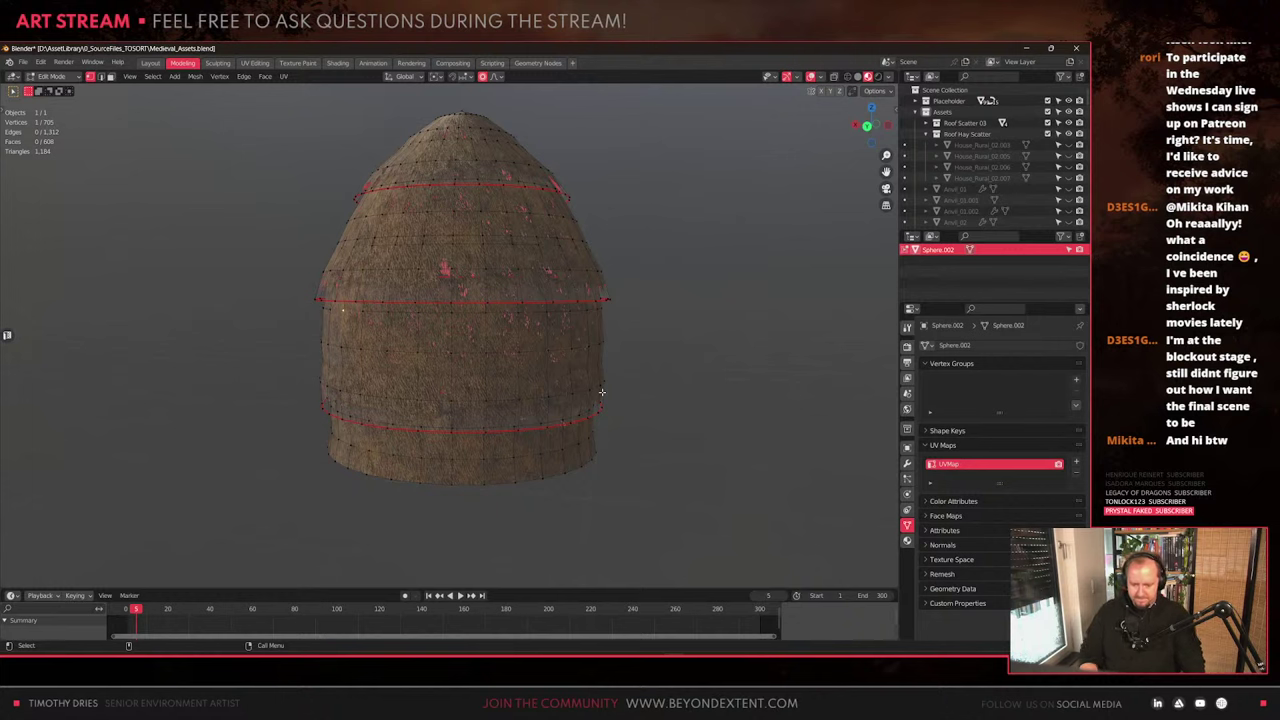
pyautogui.press('Tab')
pyautogui.scroll(-2, 526, 394)
pyautogui.moveTo(526, 394); pyautogui.dragTo(506, 408, button='middle')
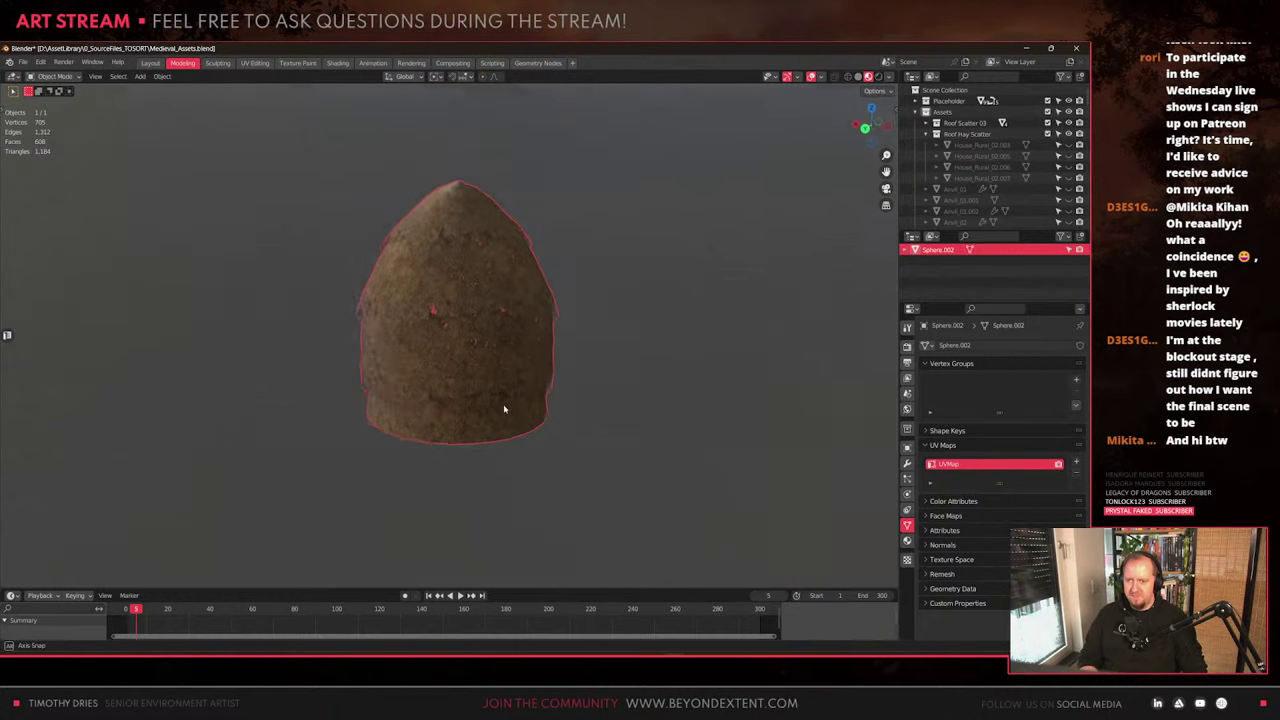
# Bring back the full scene and isolate the haystack with its poles, the white cylinder and the ground plane
pyautogui.press('KP_Divide')
pyautogui.moveTo(487, 337); pyautogui.dragTo(485, 465, button='middle')
pyautogui.scroll(-4, 500, 391)
pyautogui.moveTo(313, 213); pyautogui.dragTo(521, 478)
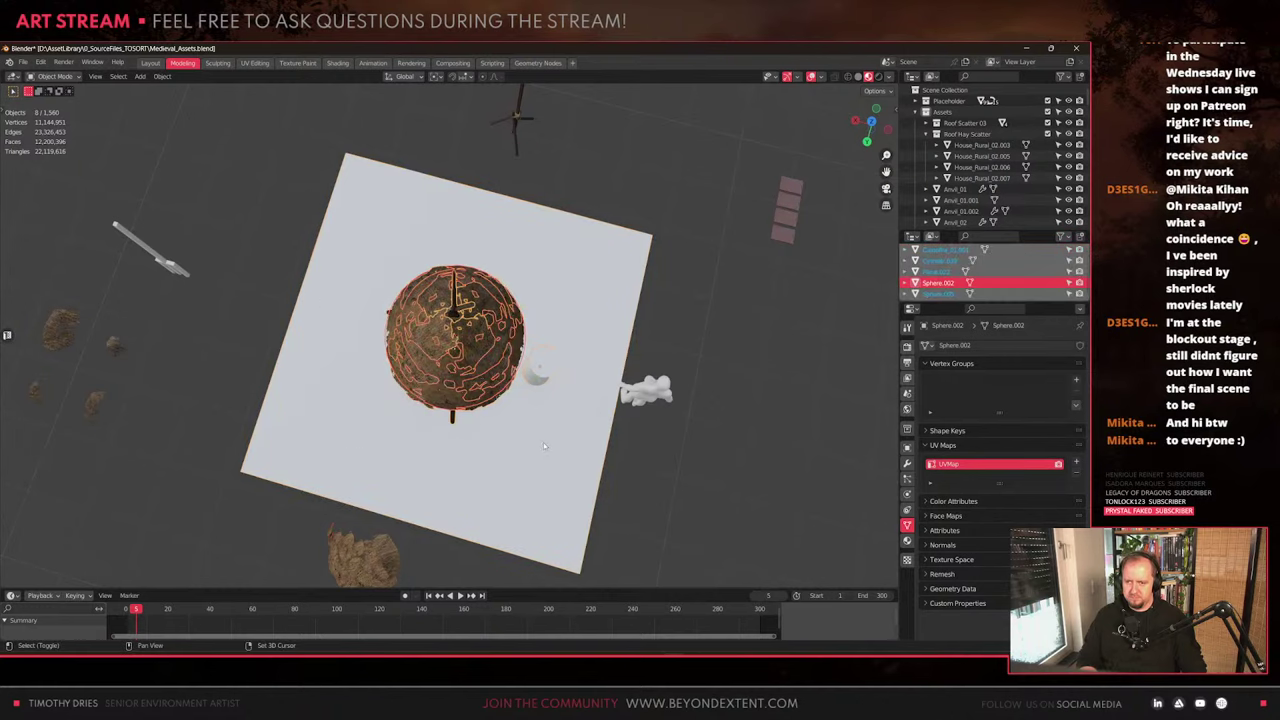
pyautogui.scroll(2, 543, 442)
pyautogui.keyDown('shift'); pyautogui.click(585, 409); pyautogui.keyUp('shift')
pyautogui.hotkey('shift', 'h')
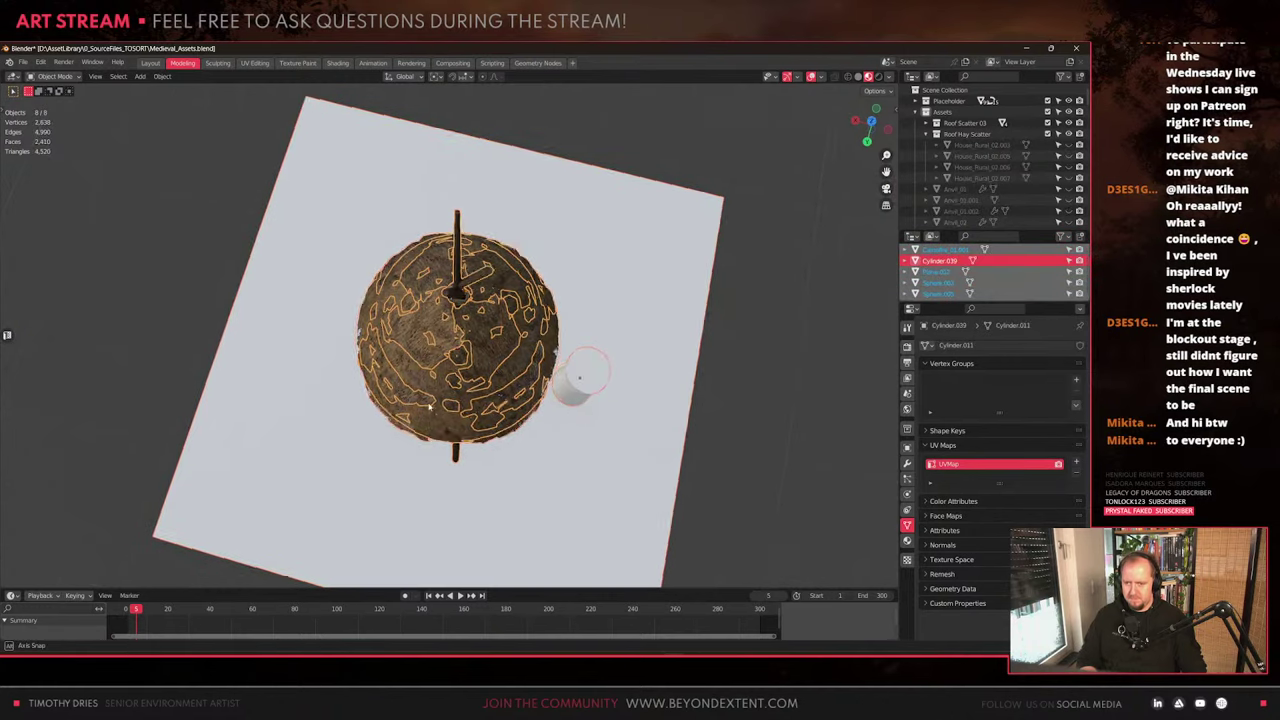
# Hide the white cylinder and the ground plane, and check the haystack from below and the sides
pyautogui.moveTo(583, 412); pyautogui.dragTo(564, 364, button='middle')
pyautogui.click(547, 355)
pyautogui.click(594, 350)
pyautogui.press('h')
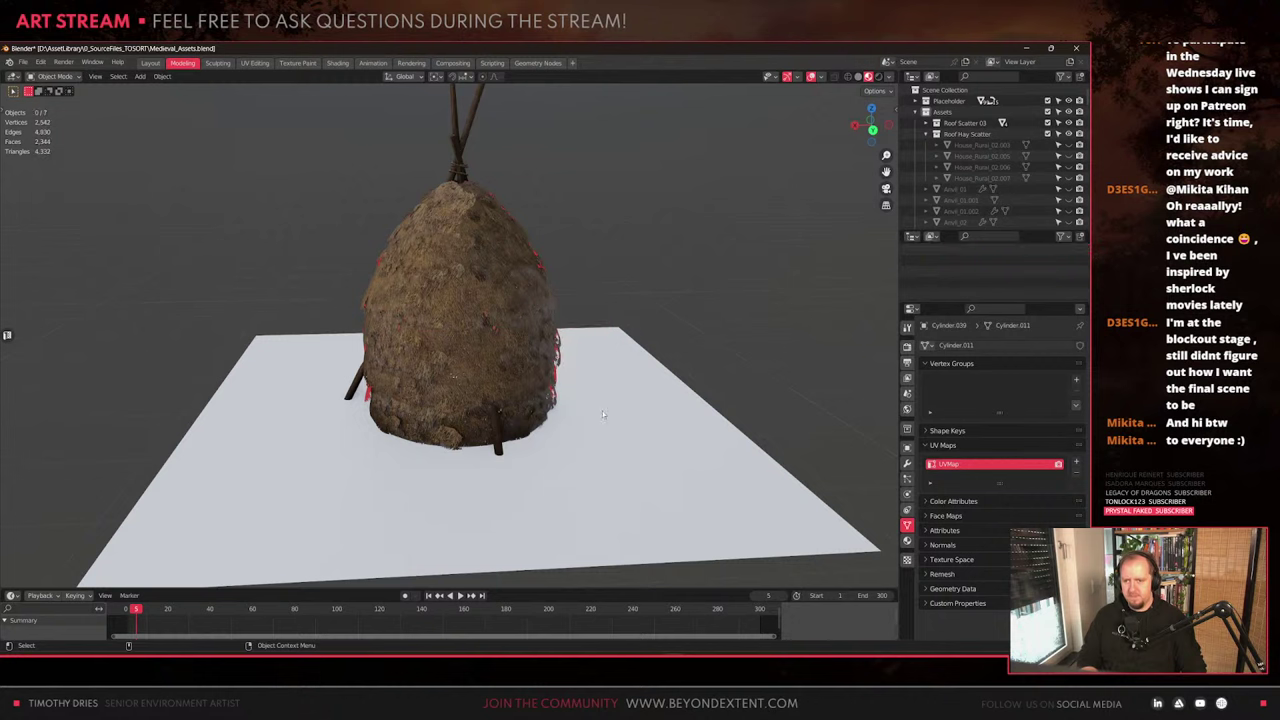
pyautogui.click(602, 410)
pyautogui.press('h')
pyautogui.moveTo(483, 364); pyautogui.dragTo(434, 351, button='middle')
pyautogui.click(457, 306)
pyautogui.scroll(4, 463, 306)
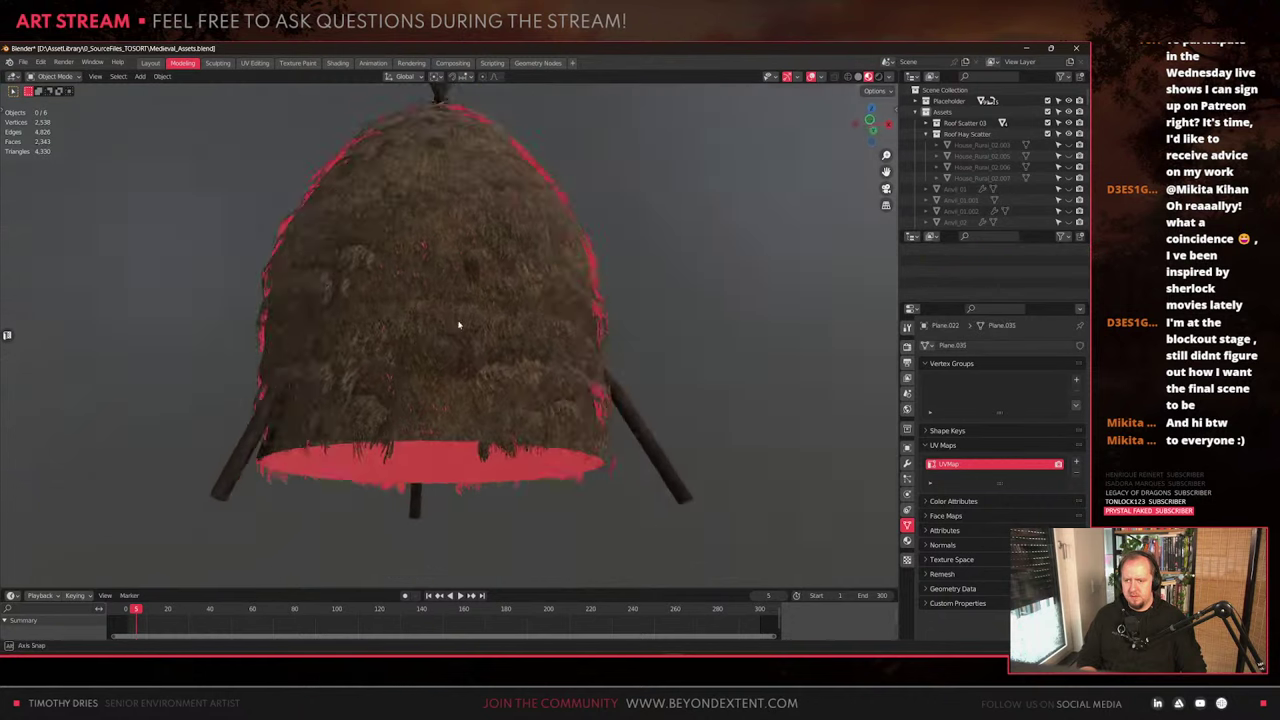
pyautogui.moveTo(569, 356); pyautogui.dragTo(617, 391, button='middle')
pyautogui.scroll(-3, 500, 385)
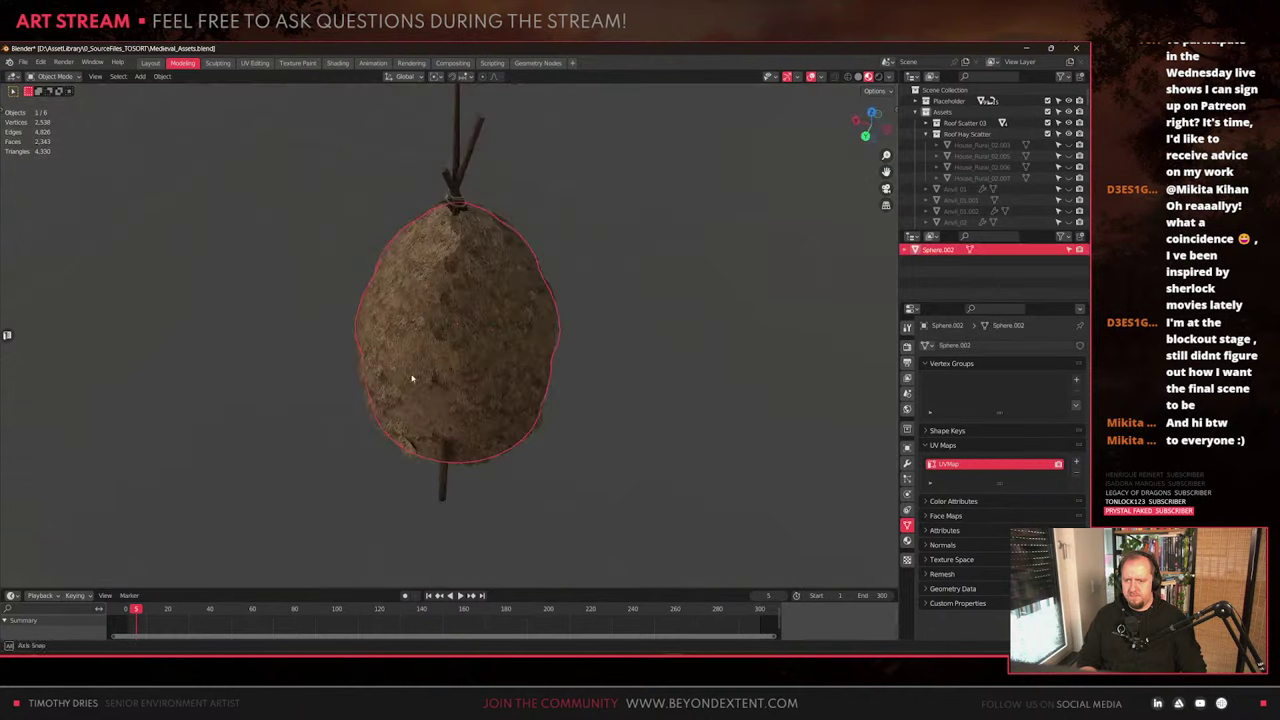
pyautogui.moveTo(411, 377); pyautogui.dragTo(569, 322, button='middle')
# Join the four straw pieces with the core into the single mesh Sphere.002
pyautogui.click(482, 350)
pyautogui.scroll(4, 456, 384)
pyautogui.keyDown('shift'); pyautogui.click(430, 332); pyautogui.keyUp('shift')
pyautogui.rightClick(429, 330)
pyautogui.moveTo(429, 330); pyautogui.dragTo(467, 352, button='middle')
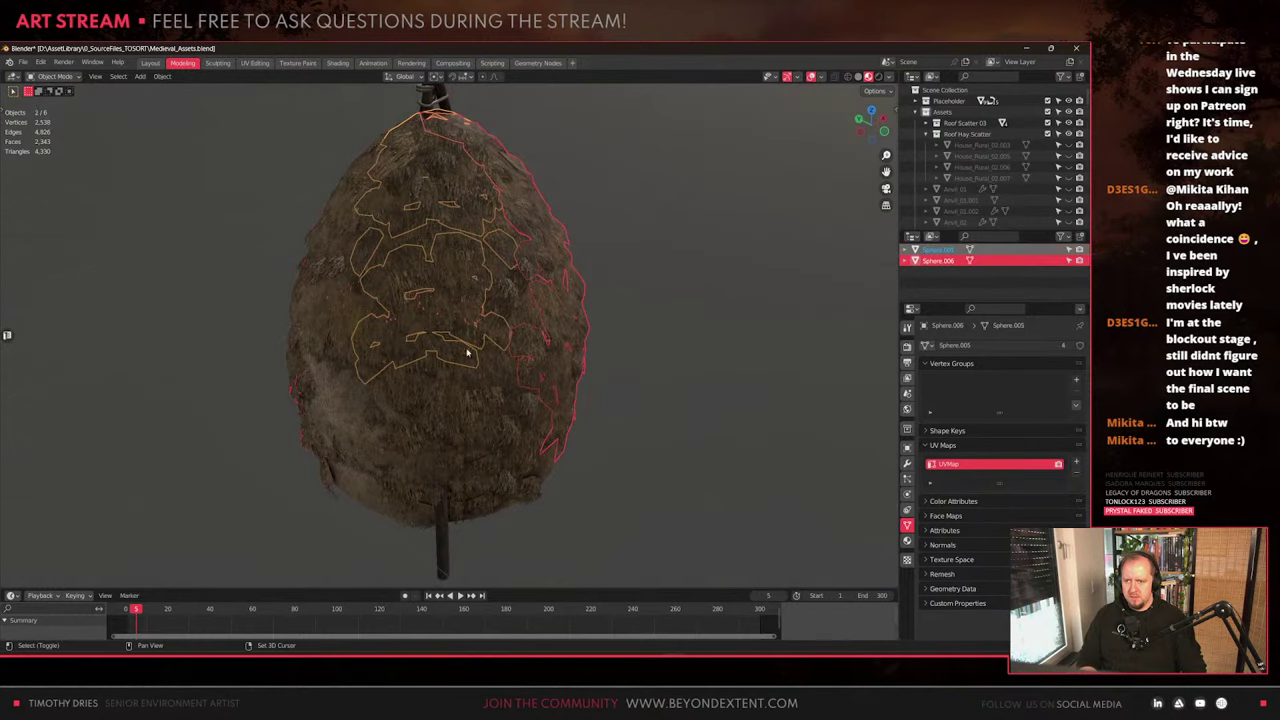
pyautogui.hotkey('shift', 'd')
pyautogui.rightClick(481, 427)
pyautogui.moveTo(481, 427); pyautogui.dragTo(470, 437, button='middle')
pyautogui.keyDown('shift'); pyautogui.click(434, 441); pyautogui.keyUp('shift')
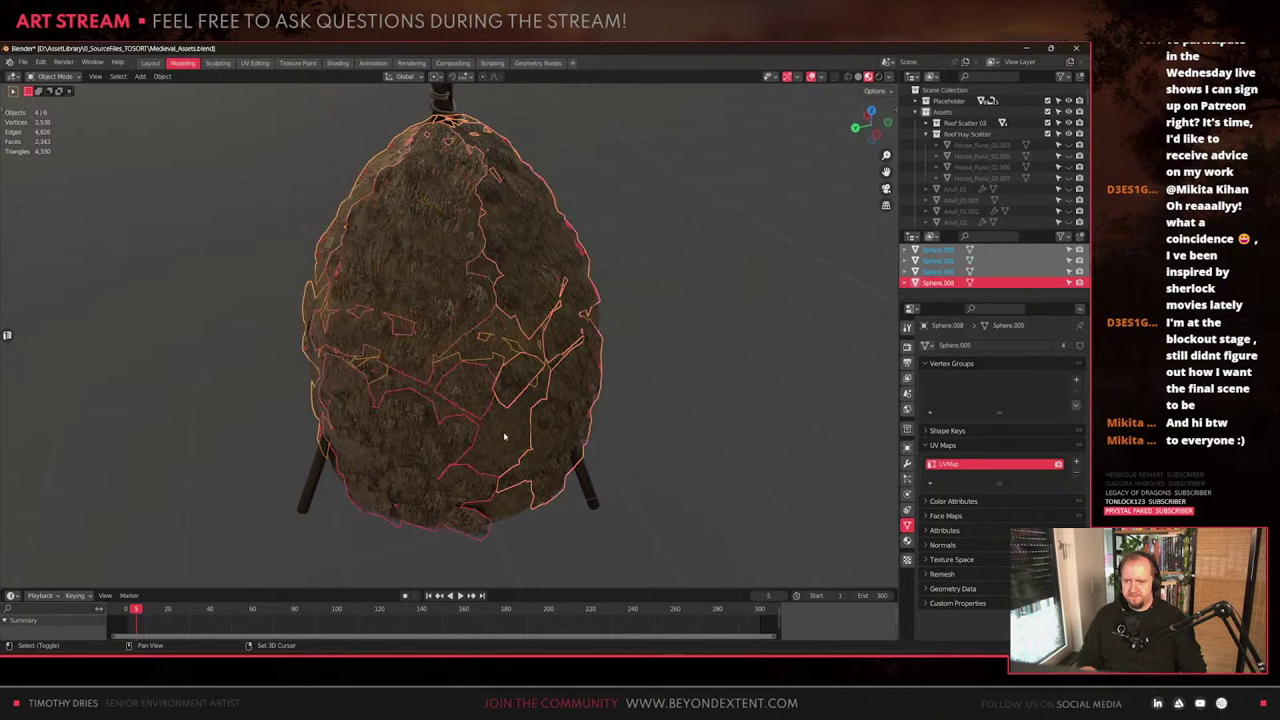
pyautogui.keyDown('shift'); pyautogui.click(504, 433); pyautogui.keyUp('shift')
pyautogui.hotkey('ctrl', 'j')
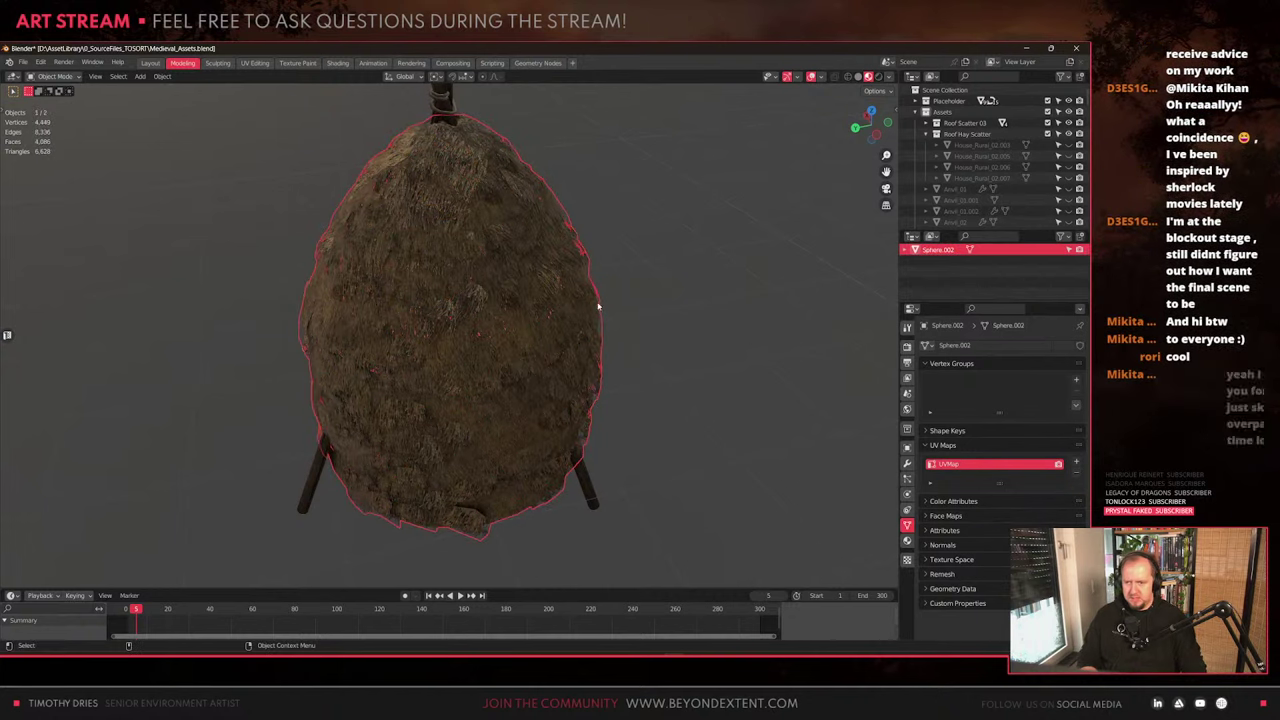
# Try a vertical move of a middle-ring vertex on the joined mesh and turn off connected-only proportional editing
pyautogui.scroll(2, 514, 391)
pyautogui.moveTo(514, 391); pyautogui.dragTo(566, 354, button='middle')
pyautogui.scroll(-2, 566, 354)
pyautogui.press('Tab')
pyautogui.click(590, 300)
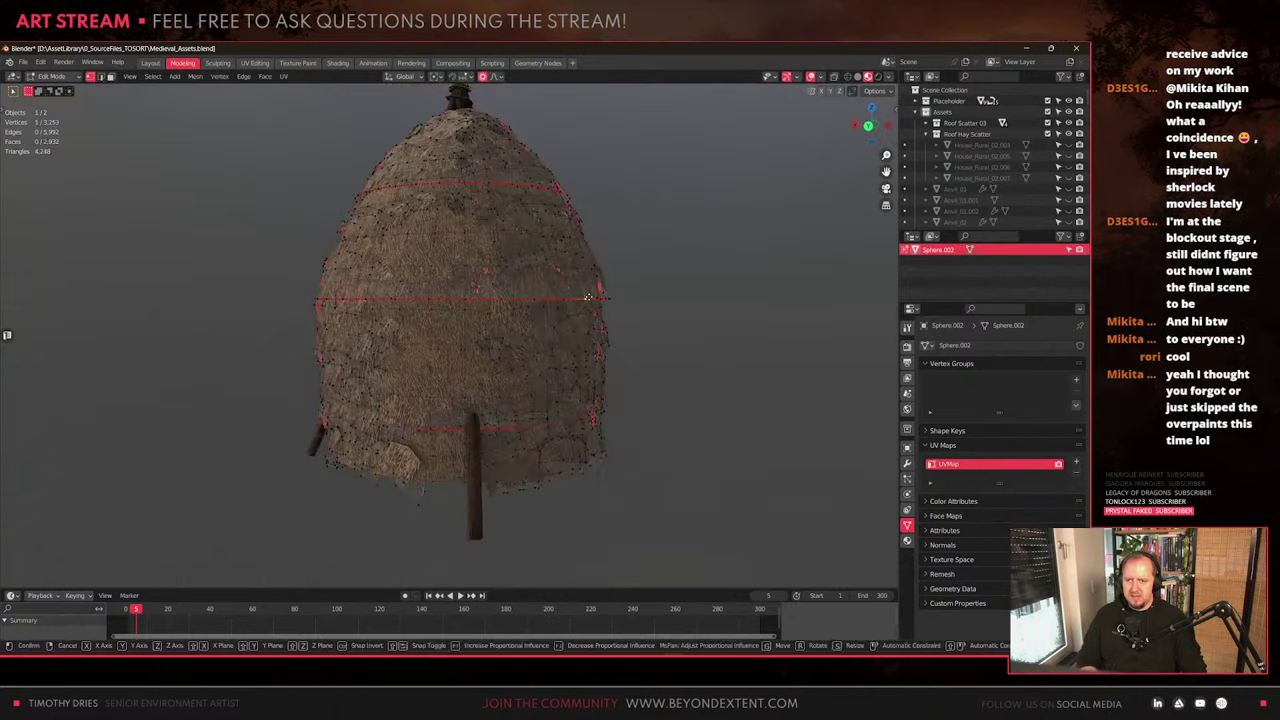
pyautogui.press('g')
pyautogui.press('z')
pyautogui.click(590, 304)
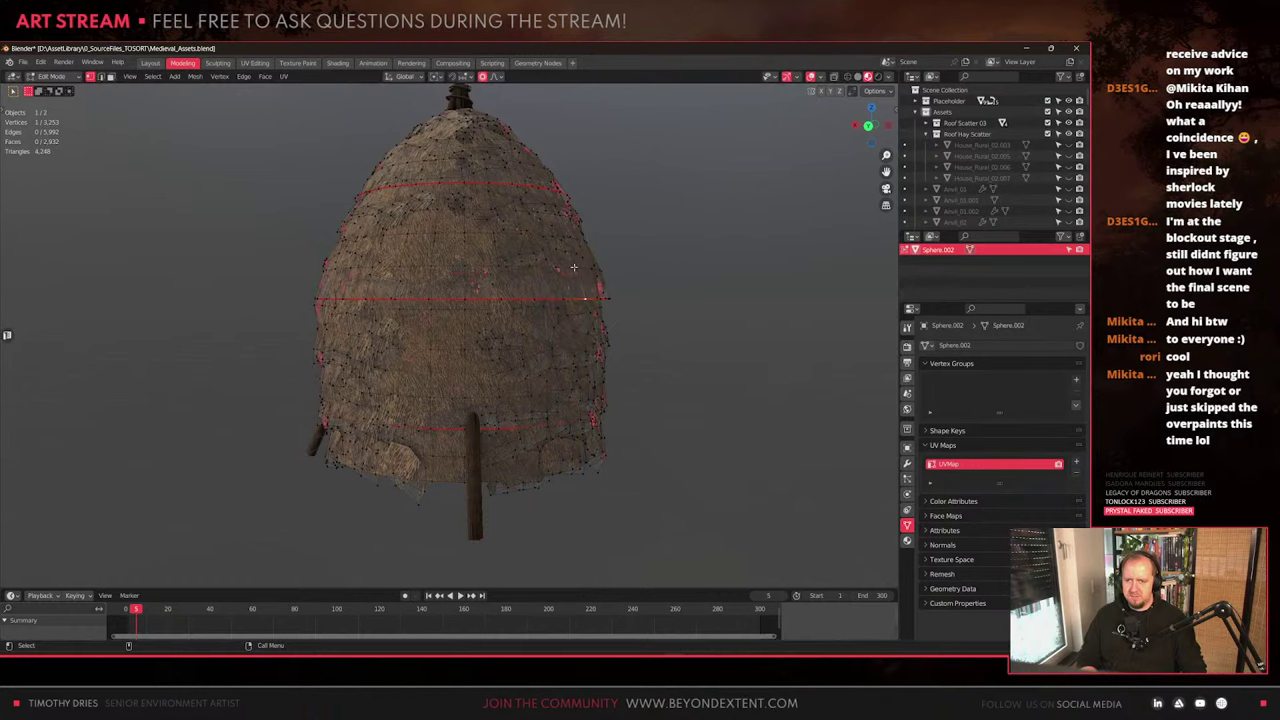
pyautogui.click(496, 77)
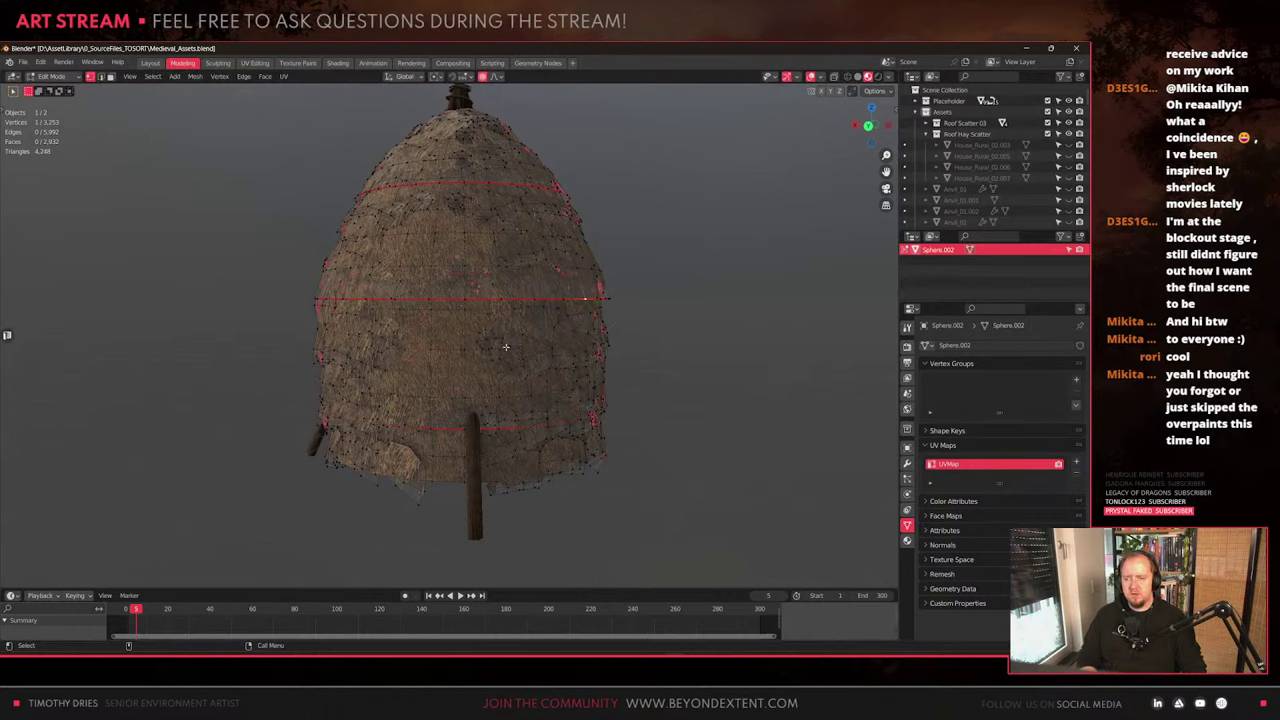
# Lower a side vertex of the middle ring with an enlarged proportional size and shift a vertex above the ring vertically
pyautogui.press('g')
pyautogui.press('z')
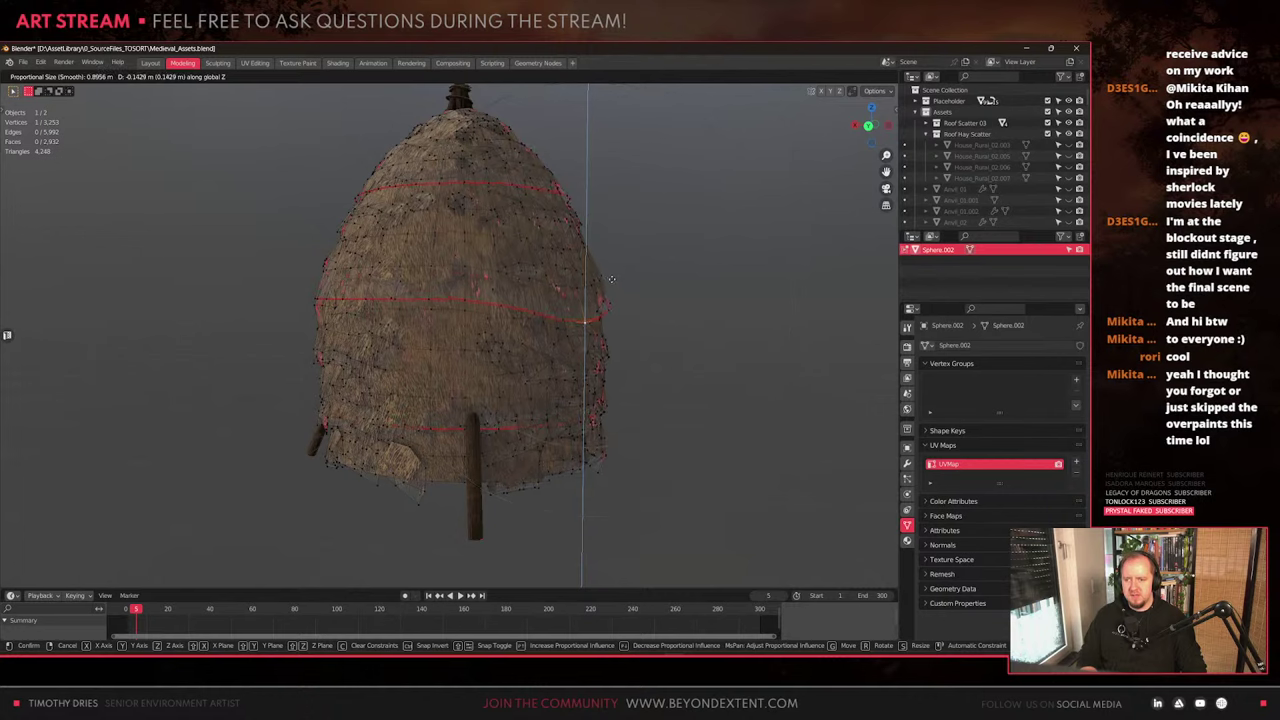
pyautogui.scroll(-1, 612, 278)
pyautogui.click(615, 275)
pyautogui.click(438, 268)
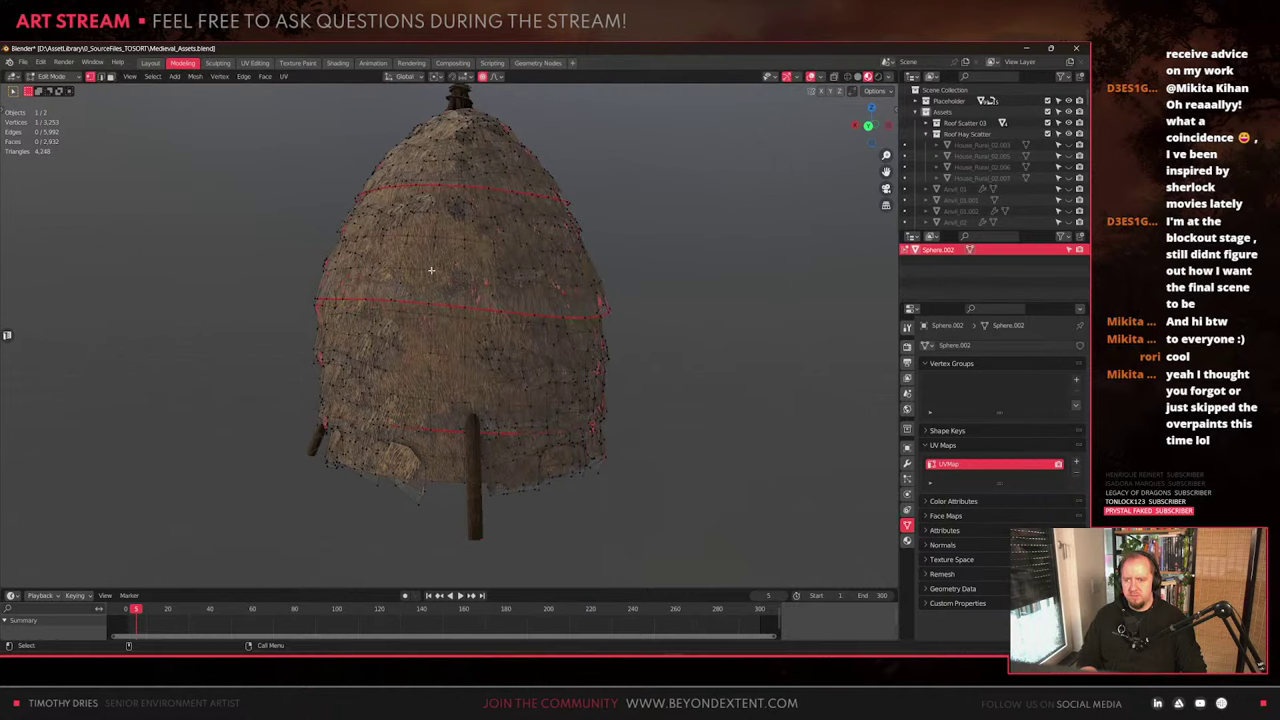
pyautogui.press('g')
pyautogui.press('z')
pyautogui.click(443, 259)
# Rotate to another side and shift an upper haystack vertex vertically to make the straw rings uneven
pyautogui.moveTo(443, 259); pyautogui.dragTo(529, 283, button='middle')
pyautogui.click(528, 237)
pyautogui.press('g')
pyautogui.press('z')
pyautogui.click(541, 225)
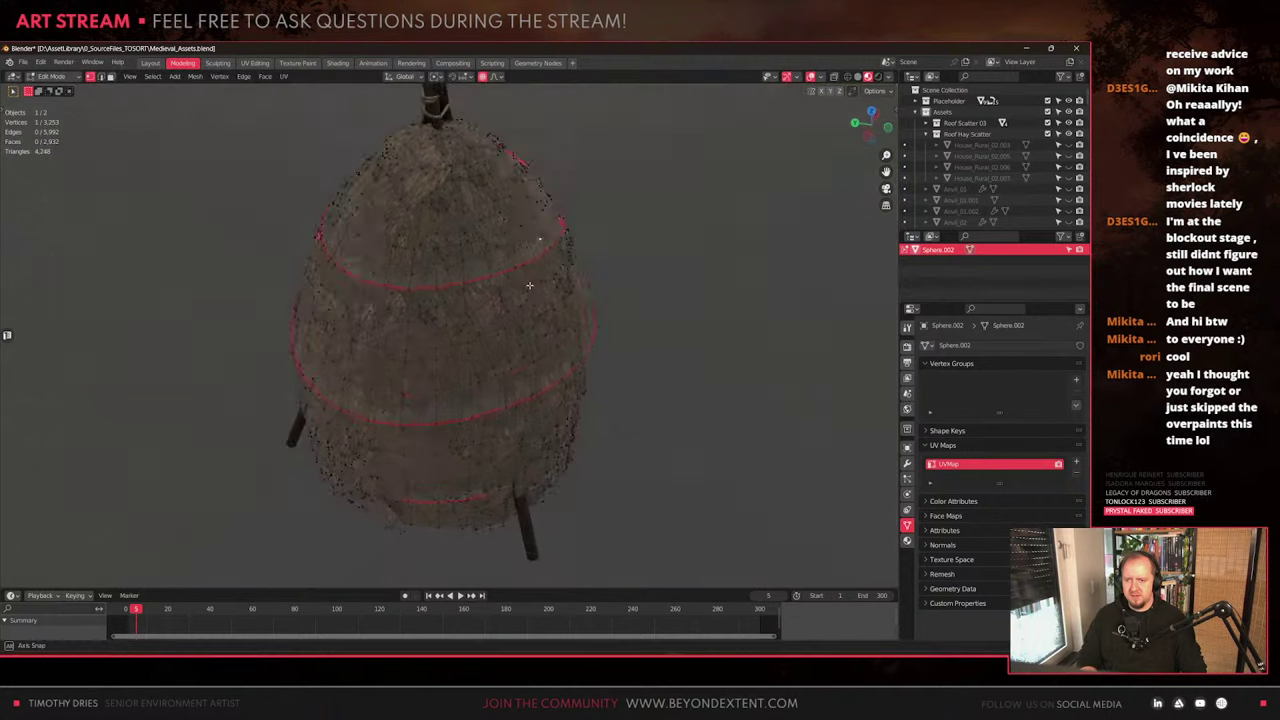
pyautogui.press('g')
pyautogui.press('z')
pyautogui.click(537, 291)
# Move two vertices on the haystack's upper half horizontally, locking Z, with a 1.442 m proportional size
pyautogui.click(425, 294)
pyautogui.press('g')
pyautogui.hotkey('shift', 'z')
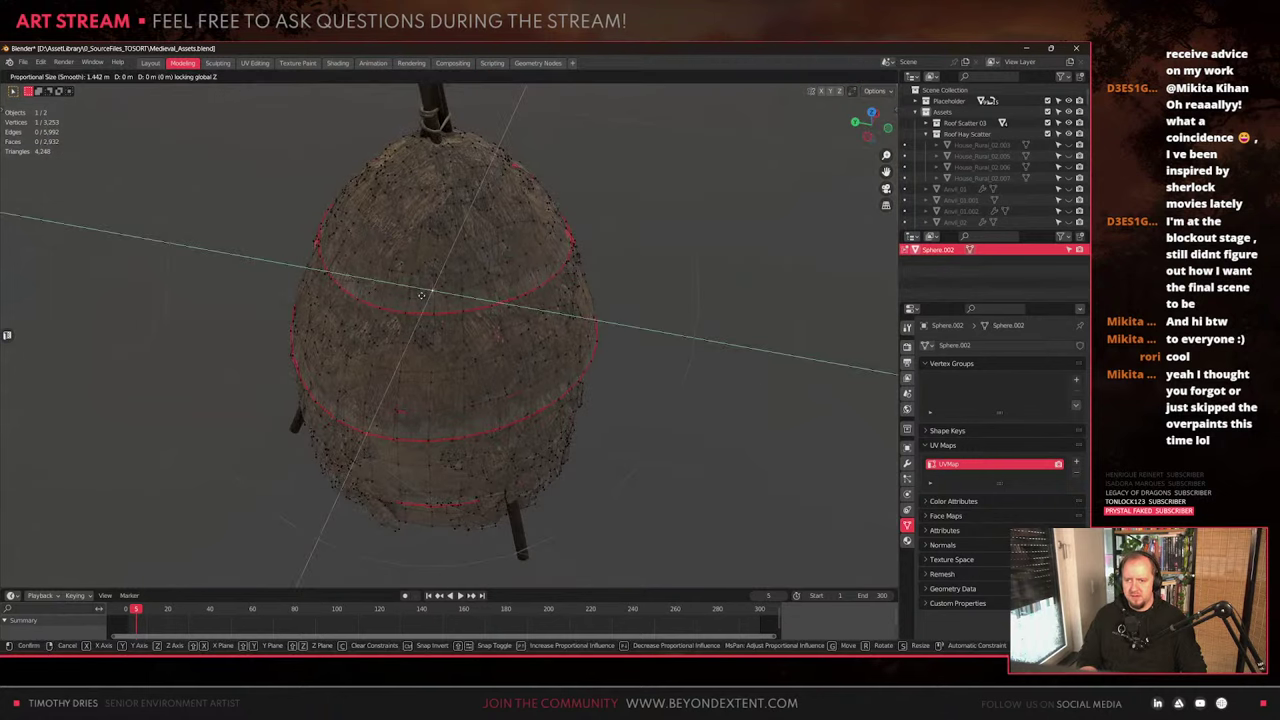
pyautogui.click(426, 303)
pyautogui.moveTo(391, 423); pyautogui.dragTo(468, 400, button='middle')
pyautogui.click(400, 255)
pyautogui.press('g')
pyautogui.hotkey('shift', 'z')
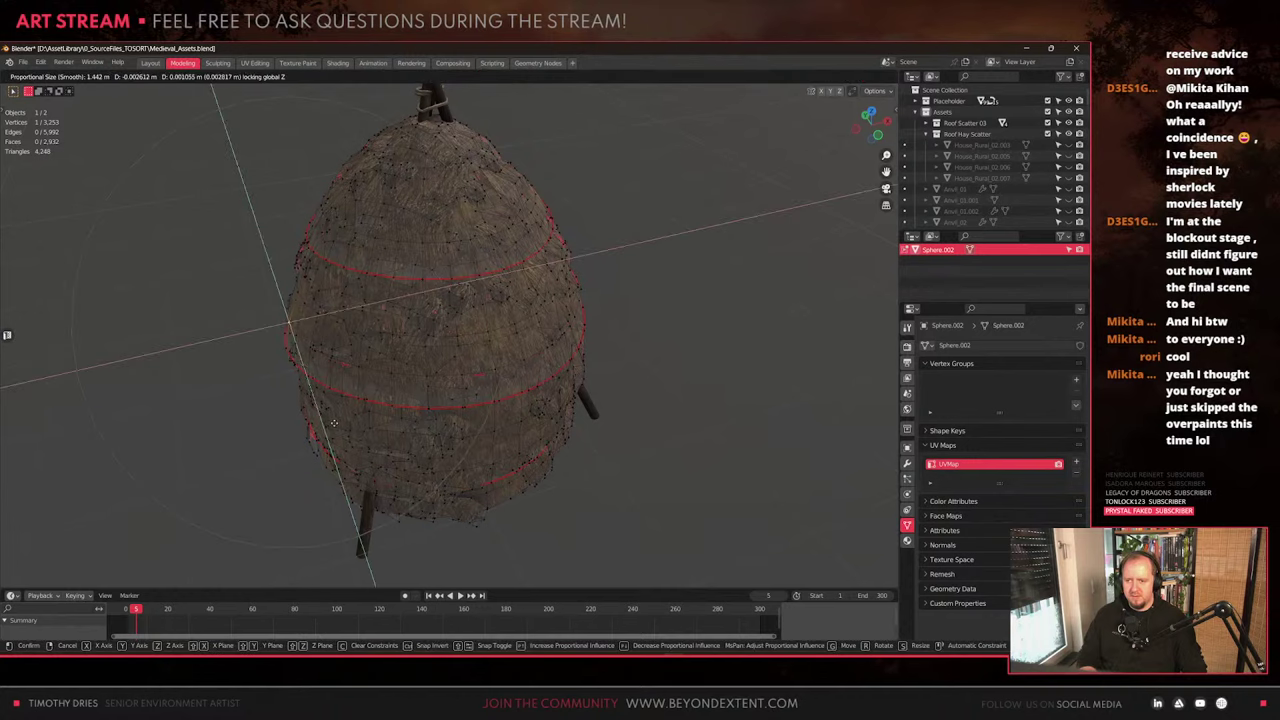
pyautogui.click(396, 262)
# Move two more side vertices horizontally with a 1.442 m proportional size, the first about 0.05 m in X and 0.045 m in Y
pyautogui.moveTo(405, 295); pyautogui.dragTo(520, 303, button='middle')
pyautogui.click(524, 300)
pyautogui.press('g')
pyautogui.hotkey('shift', 'z')
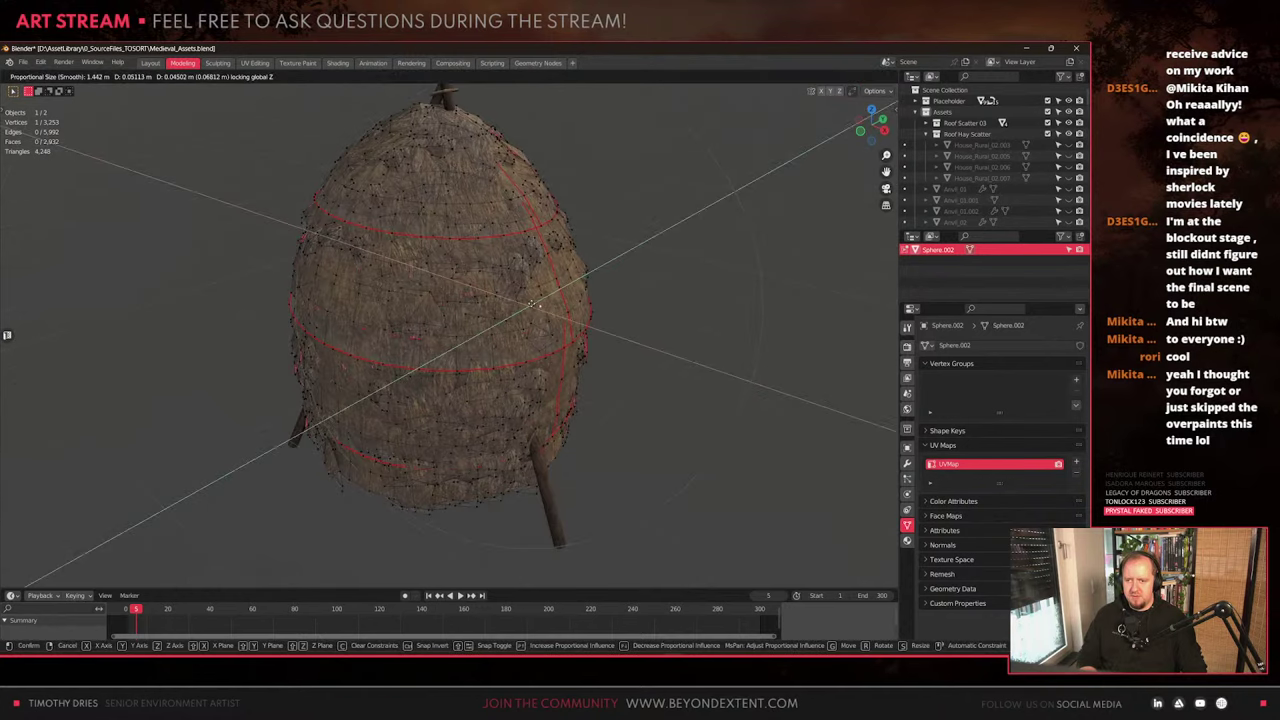
pyautogui.click(538, 290)
pyautogui.click(578, 264)
pyautogui.moveTo(640, 252); pyautogui.dragTo(588, 276, button='middle')
pyautogui.click(576, 277)
pyautogui.press('g')
pyautogui.hotkey('shift', 'z')
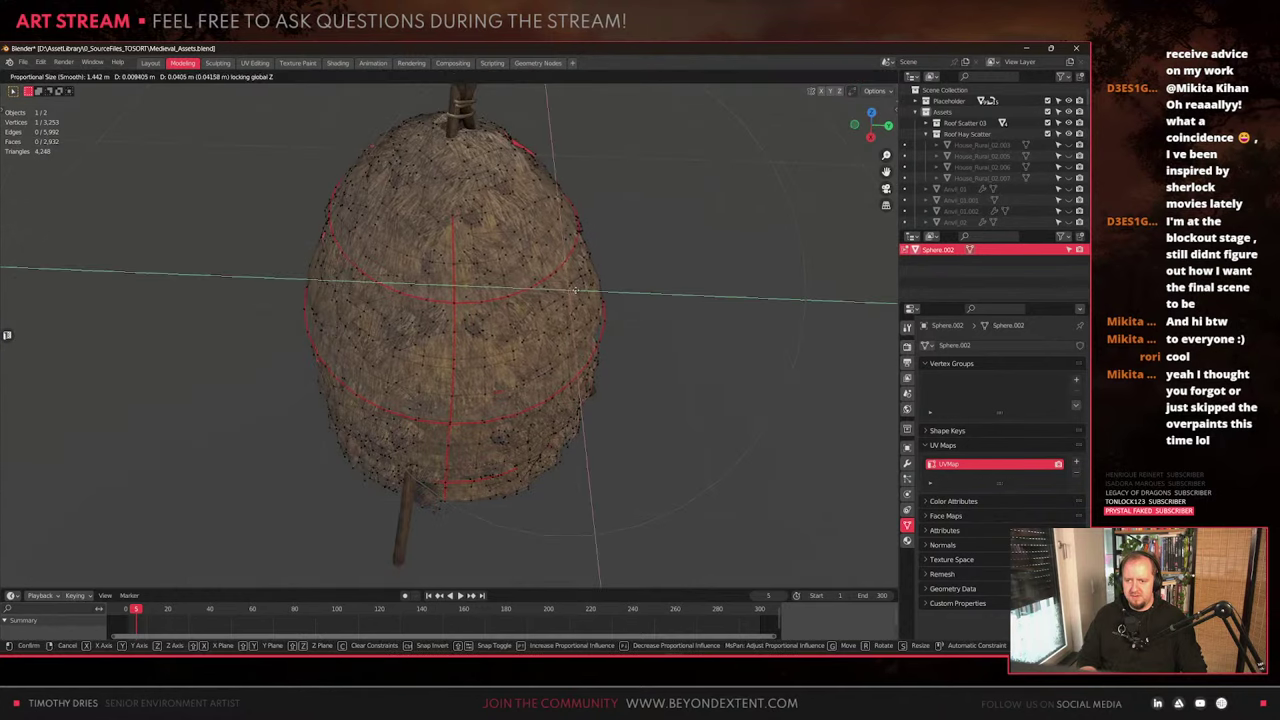
pyautogui.click(587, 283)
# Move two vertices near the haystack's base horizontally, the second about -0.035 m in X and 0.050 m in Y
pyautogui.moveTo(584, 450); pyautogui.dragTo(582, 417, button='middle')
pyautogui.click(568, 444)
pyautogui.press('g')
pyautogui.hotkey('shift', 'z')
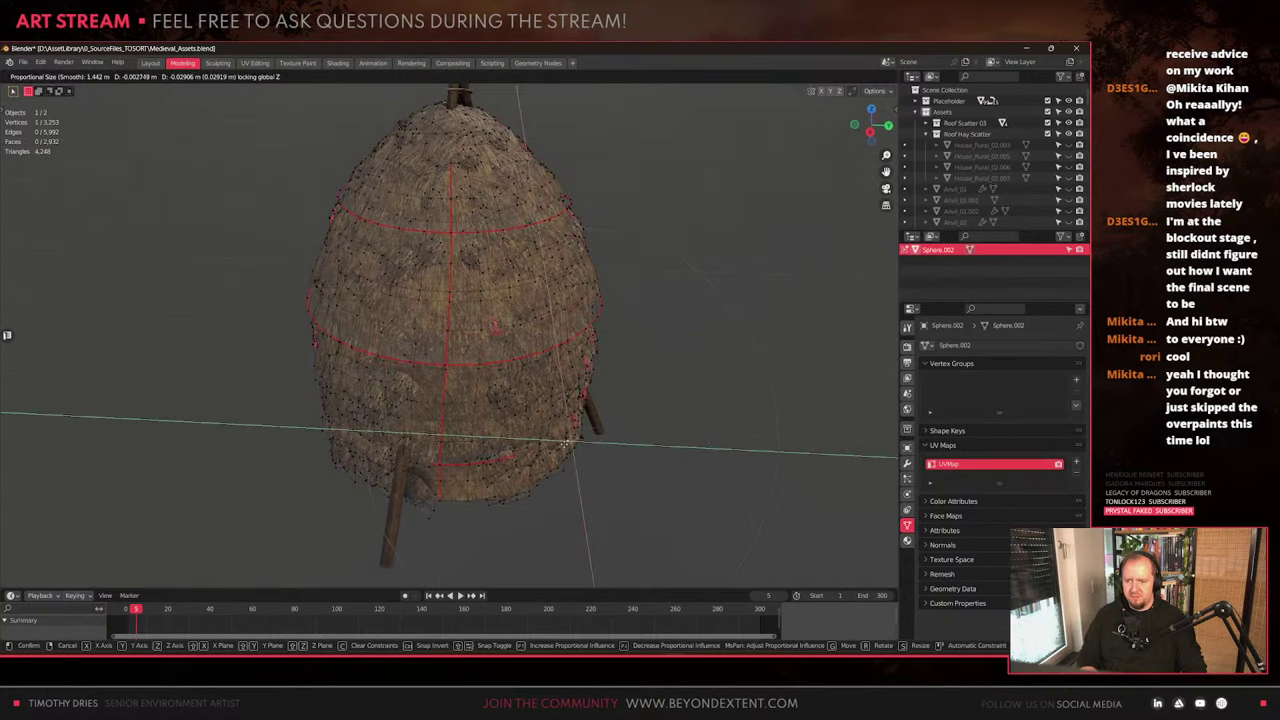
pyautogui.click(560, 442)
pyautogui.click(391, 433)
pyautogui.press('g')
pyautogui.hotkey('shift', 'z')
pyautogui.click(386, 429)
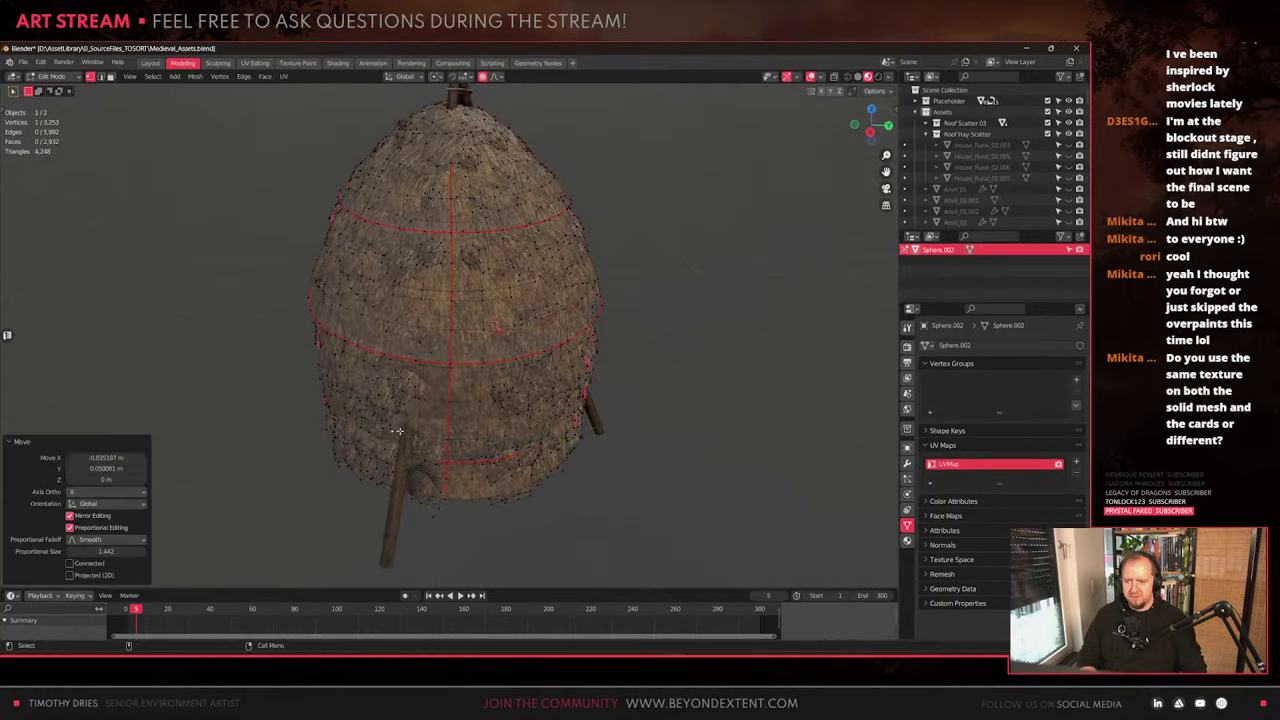
# Shift vertices around the haystack's upper half vertically, lowering the one near the top ring about 0.045 m
pyautogui.click(401, 254)
pyautogui.press('g')
pyautogui.moveTo(438, 308); pyautogui.dragTo(568, 312, button='middle')
pyautogui.click(444, 347)
pyautogui.press('g')
pyautogui.press('z')
pyautogui.click(540, 213)
pyautogui.click(499, 248)
pyautogui.press('g')
pyautogui.press('z')
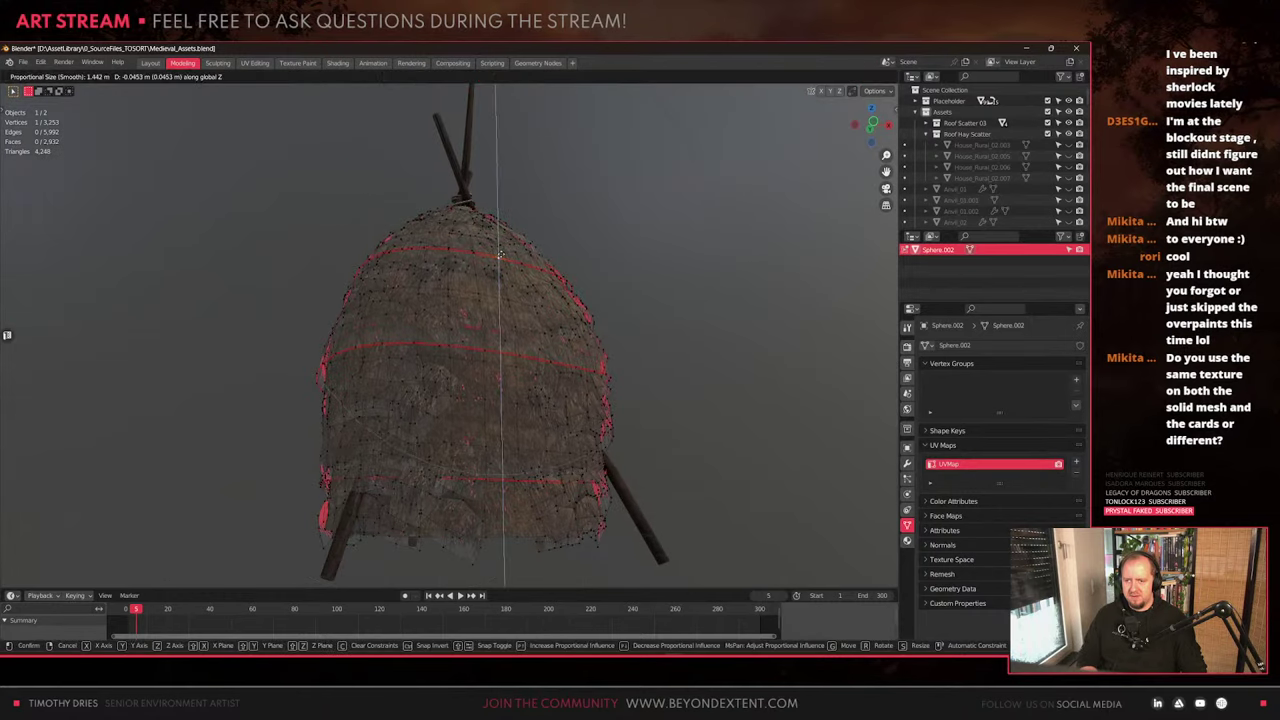
pyautogui.click(502, 257)
# Raise a middle-ring vertex about 0.04 m in Z with a 0.74 m proportional size
pyautogui.click(486, 346)
pyautogui.press('g')
pyautogui.press('z')
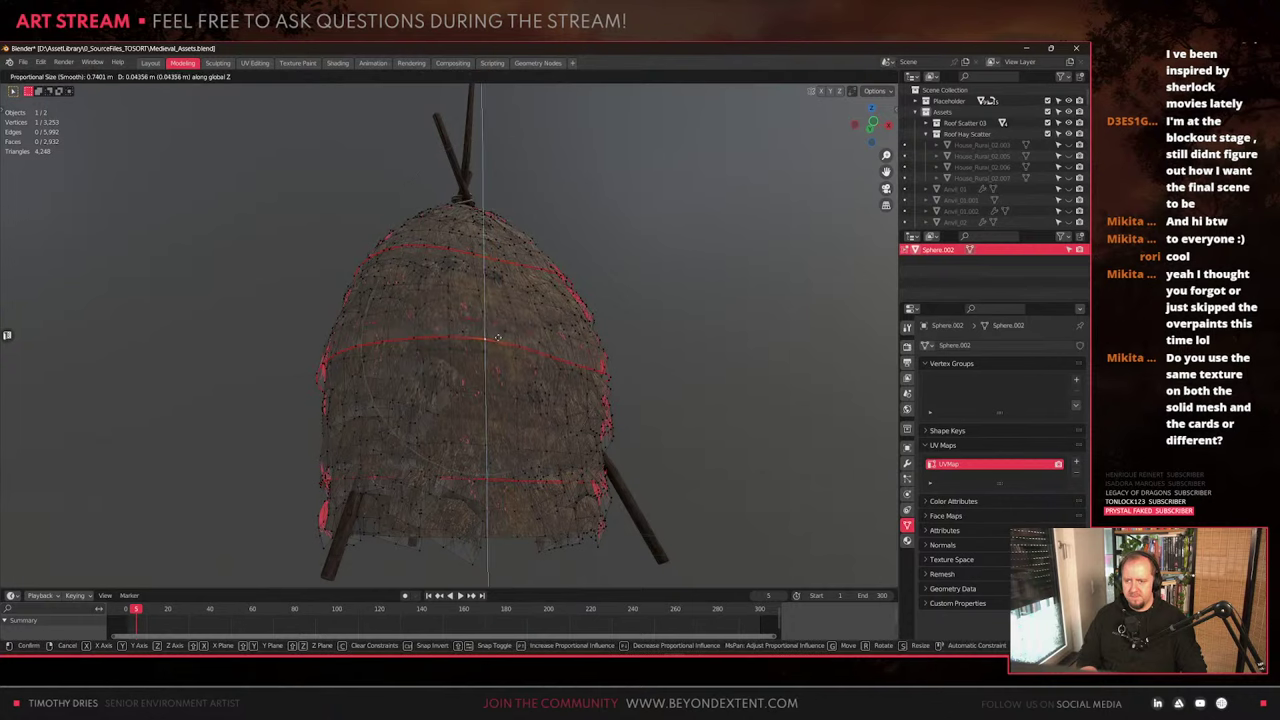
pyautogui.click(484, 338)
# Try to raise a vertex on the haystack's lower ring about 0.04 m in Z with proportional editing
pyautogui.moveTo(486, 464); pyautogui.dragTo(526, 484, button='middle')
pyautogui.click(526, 484)
pyautogui.press('g')
pyautogui.press('z')
pyautogui.click(517, 496)
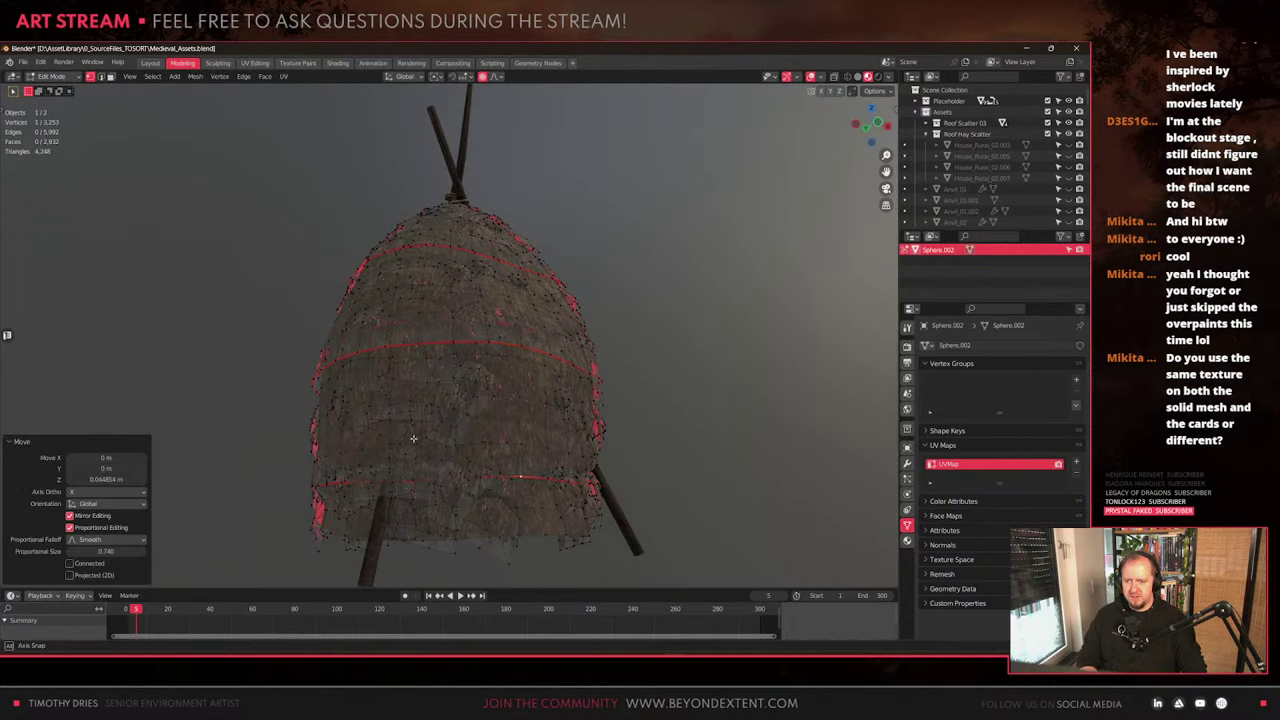
pyautogui.moveTo(415, 440); pyautogui.dragTo(449, 400, button='middle')
pyautogui.hotkey('ctrl', 'z')
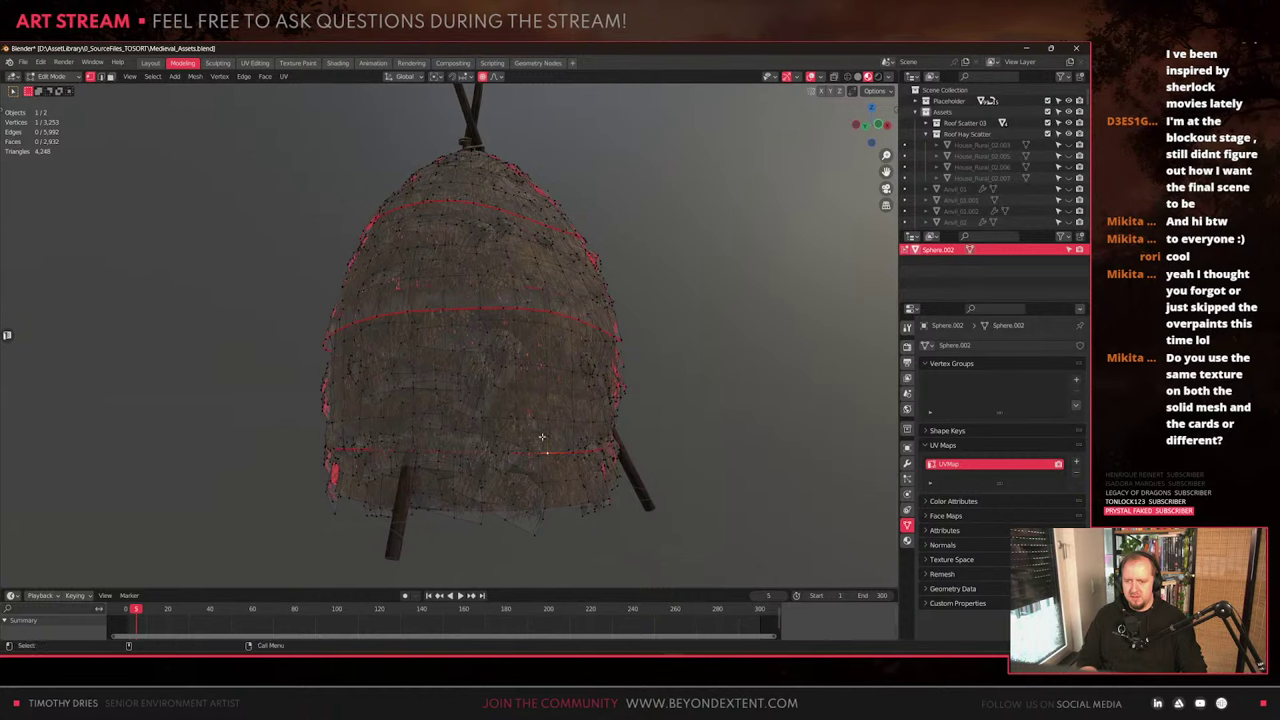
pyautogui.press('g')
pyautogui.press('z')
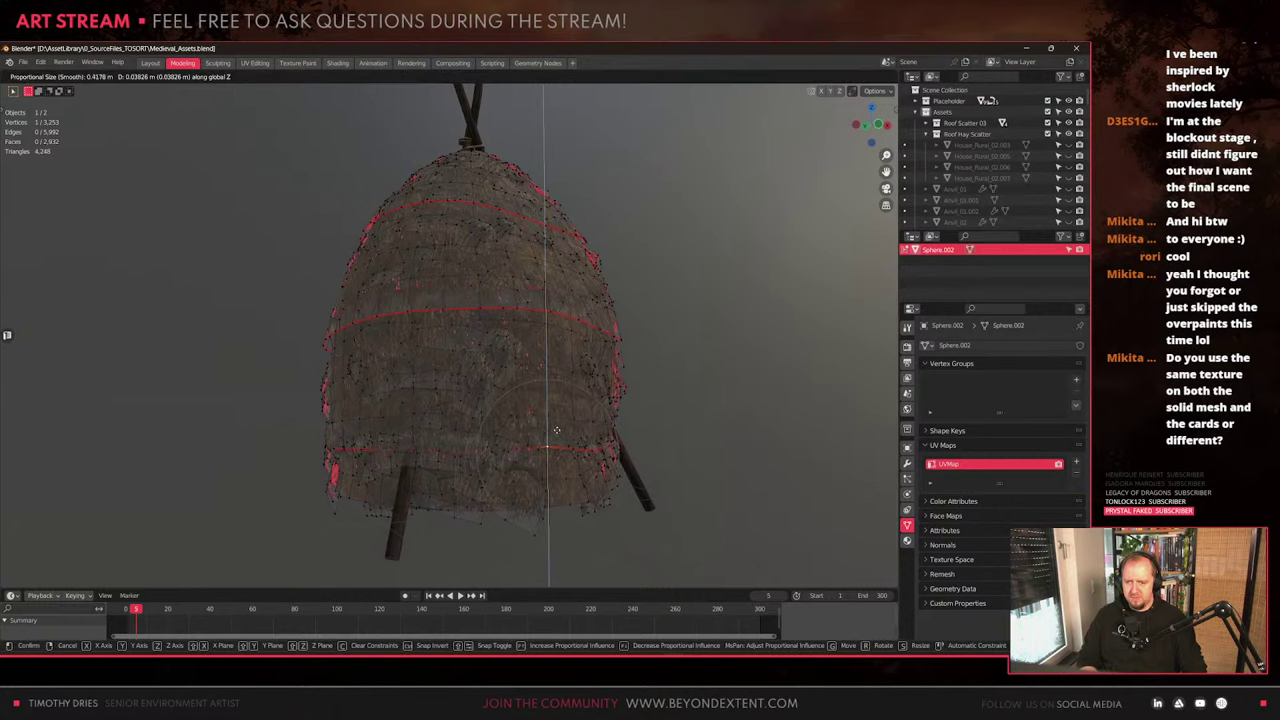
pyautogui.click(556, 430)
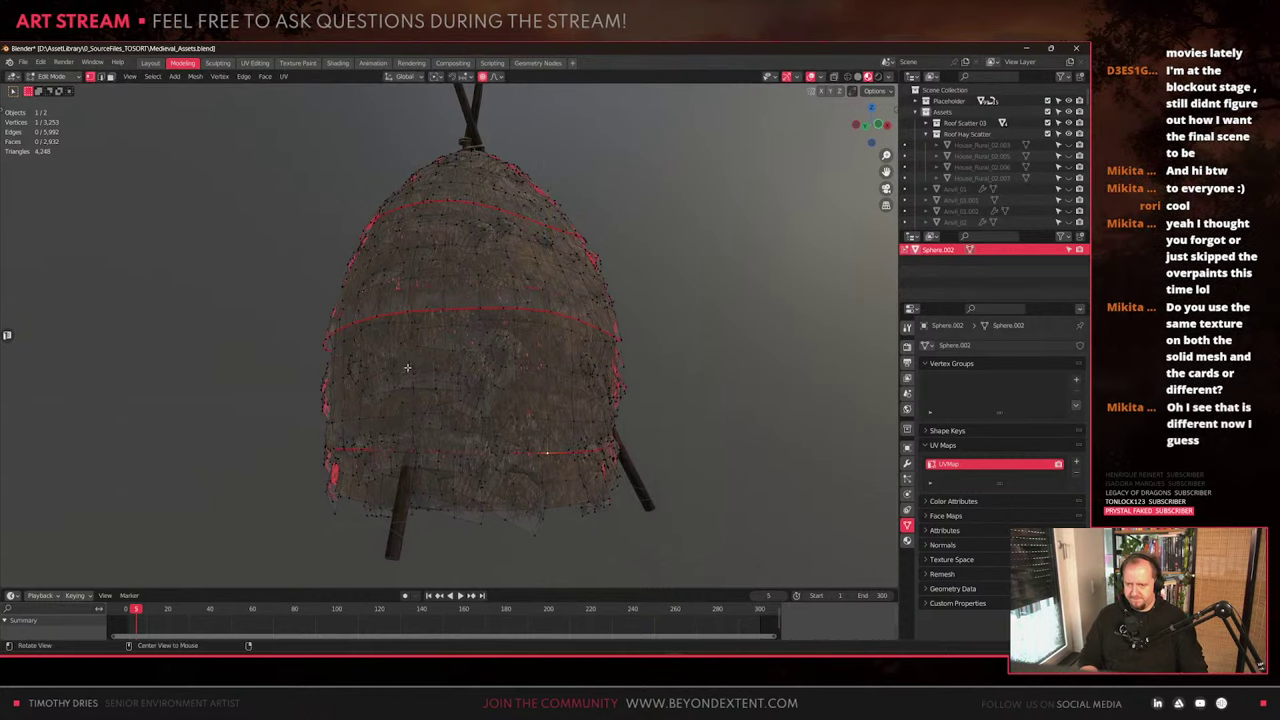
# Raise the haystack's peak vertex about 0.056 m in Z with a 0.814 m proportional size
pyautogui.moveTo(440, 438); pyautogui.dragTo(452, 337, button='middle')
pyautogui.moveTo(382, 388); pyautogui.dragTo(476, 234, button='middle')
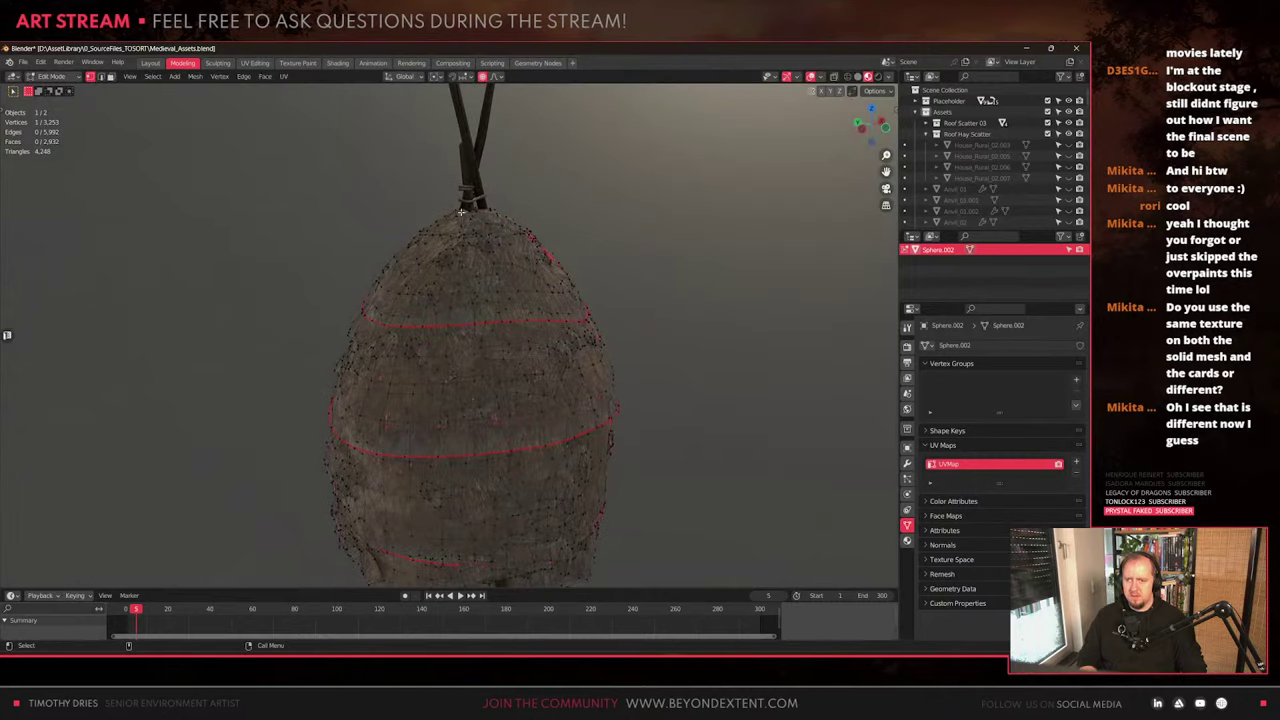
pyautogui.press('g')
pyautogui.press('z')
pyautogui.scroll(-5, 514, 203)
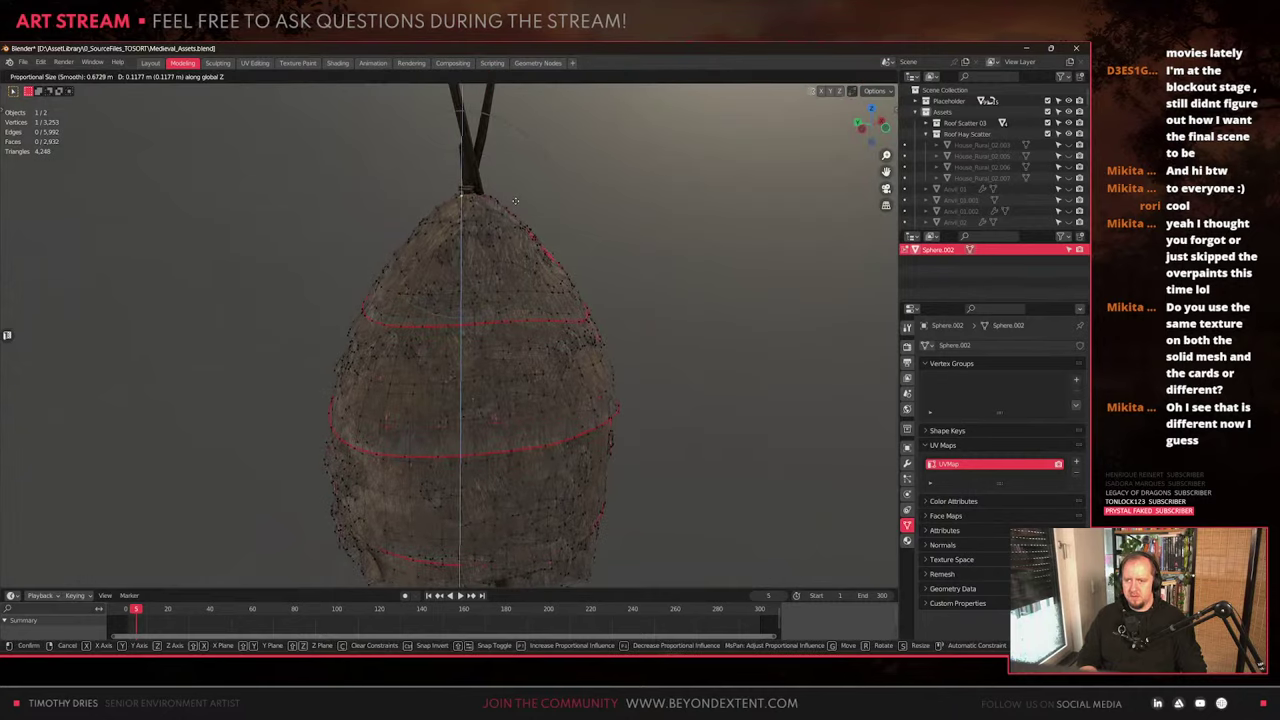
pyautogui.click(512, 213)
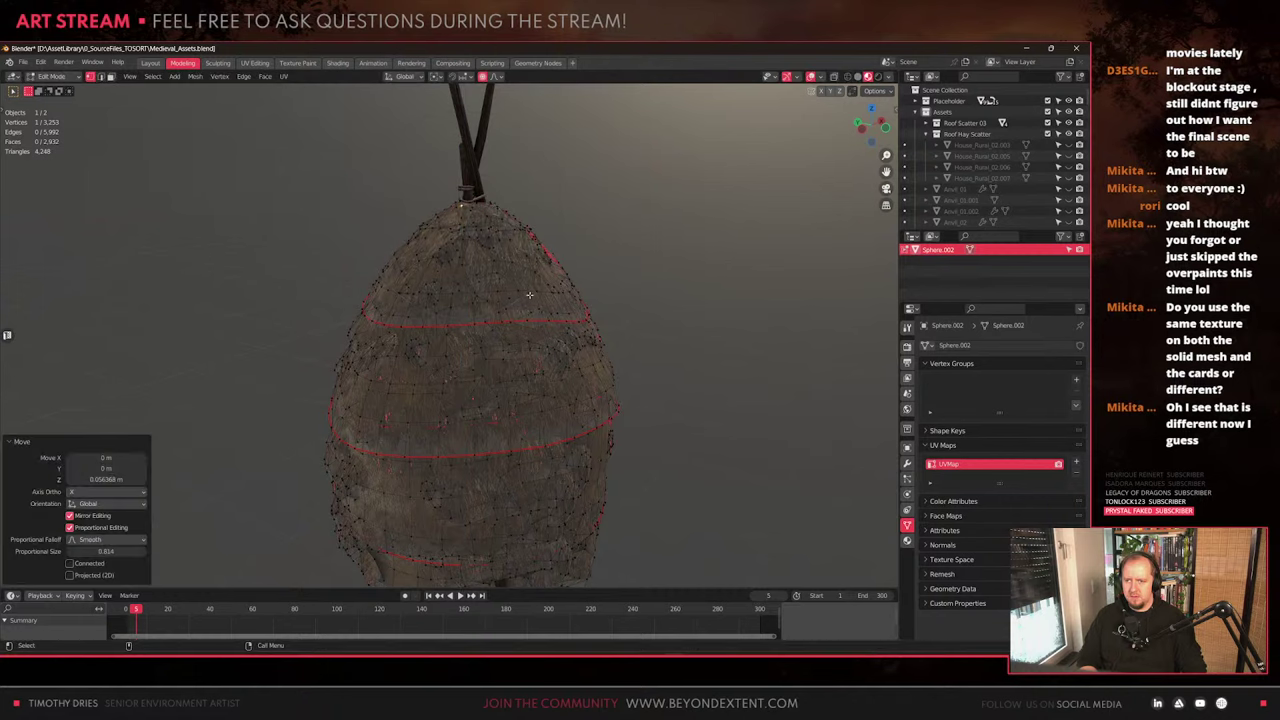
# Scale the haystack's upper edge ring outward horizontally, keeping its height locked and using a reduced proportional size
pyautogui.press('s')
pyautogui.hotkey('shift', 'z')
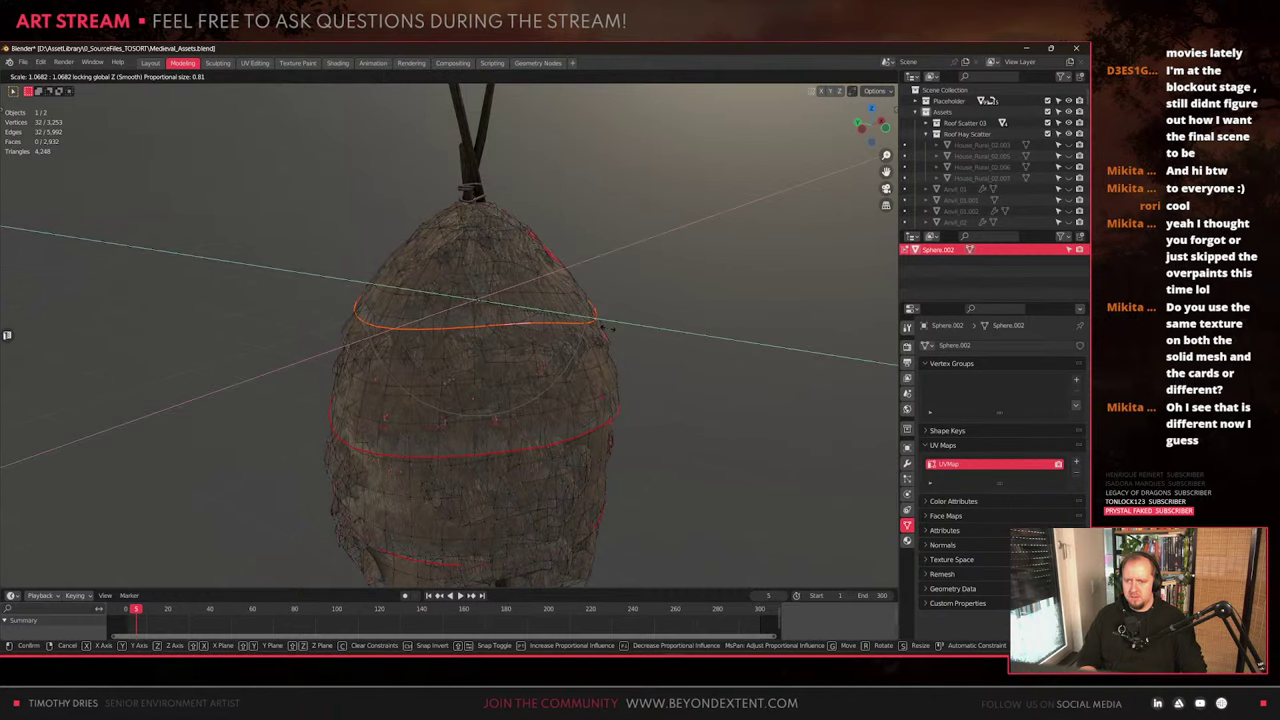
pyautogui.scroll(4, 611, 328)
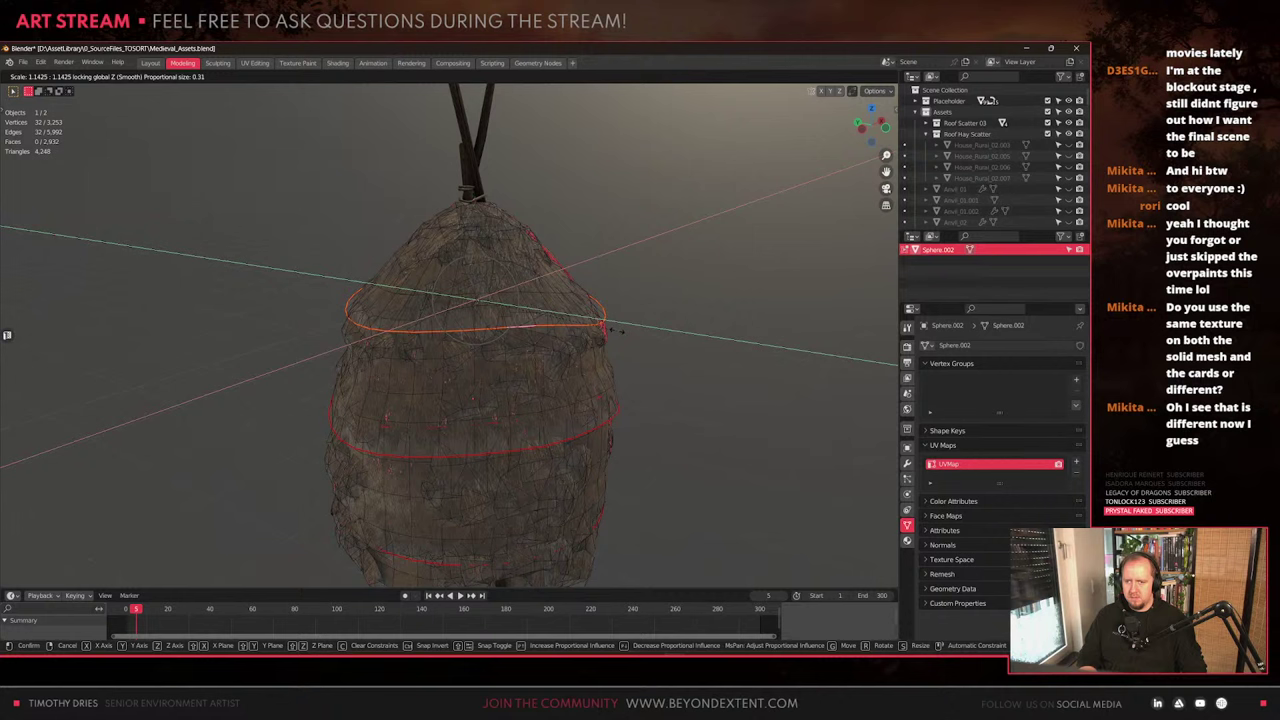
pyautogui.scroll(-2, 610, 330)
pyautogui.click(615, 333)
pyautogui.moveTo(612, 335); pyautogui.dragTo(436, 357, button='middle')
pyautogui.press('Tab')
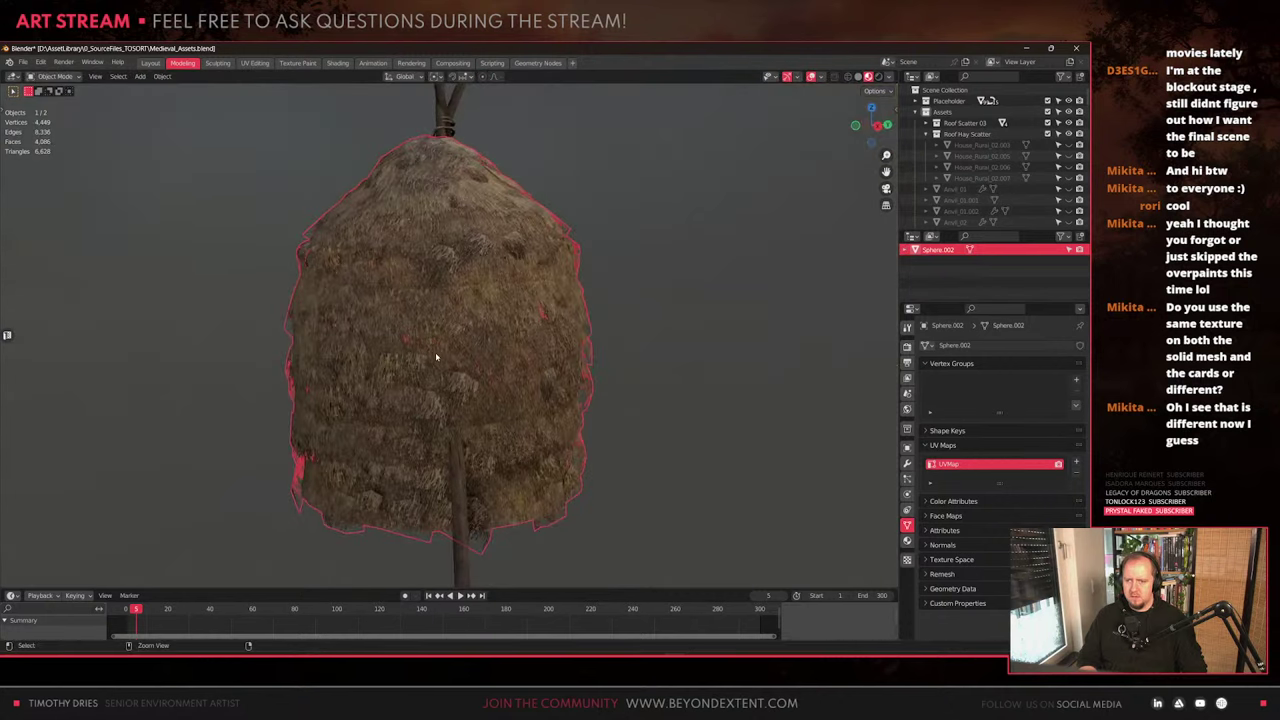
# Scale the haystack's middle edge ring outward horizontally by about 1.08 with a 0.56 m proportional size
pyautogui.press('Tab')
pyautogui.moveTo(565, 352); pyautogui.dragTo(491, 347, button='middle')
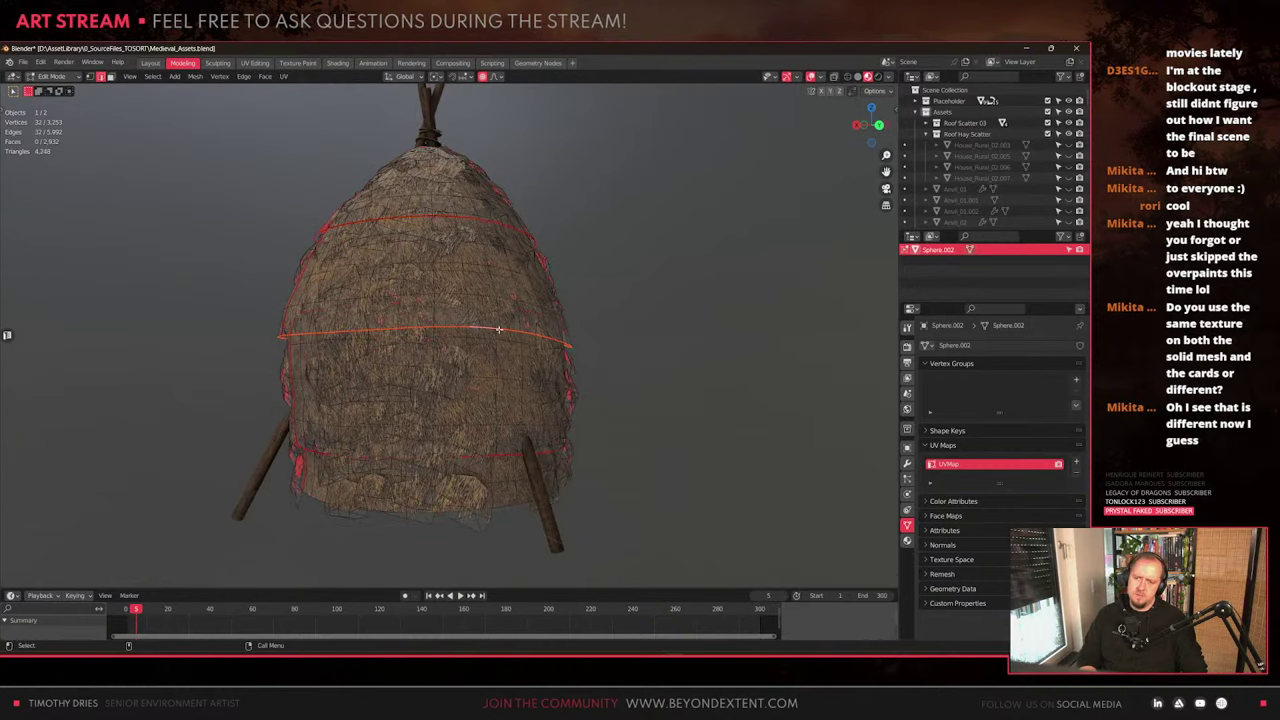
pyautogui.press('s')
pyautogui.hotkey('shift', 'z')
pyautogui.scroll(3, 495, 274)
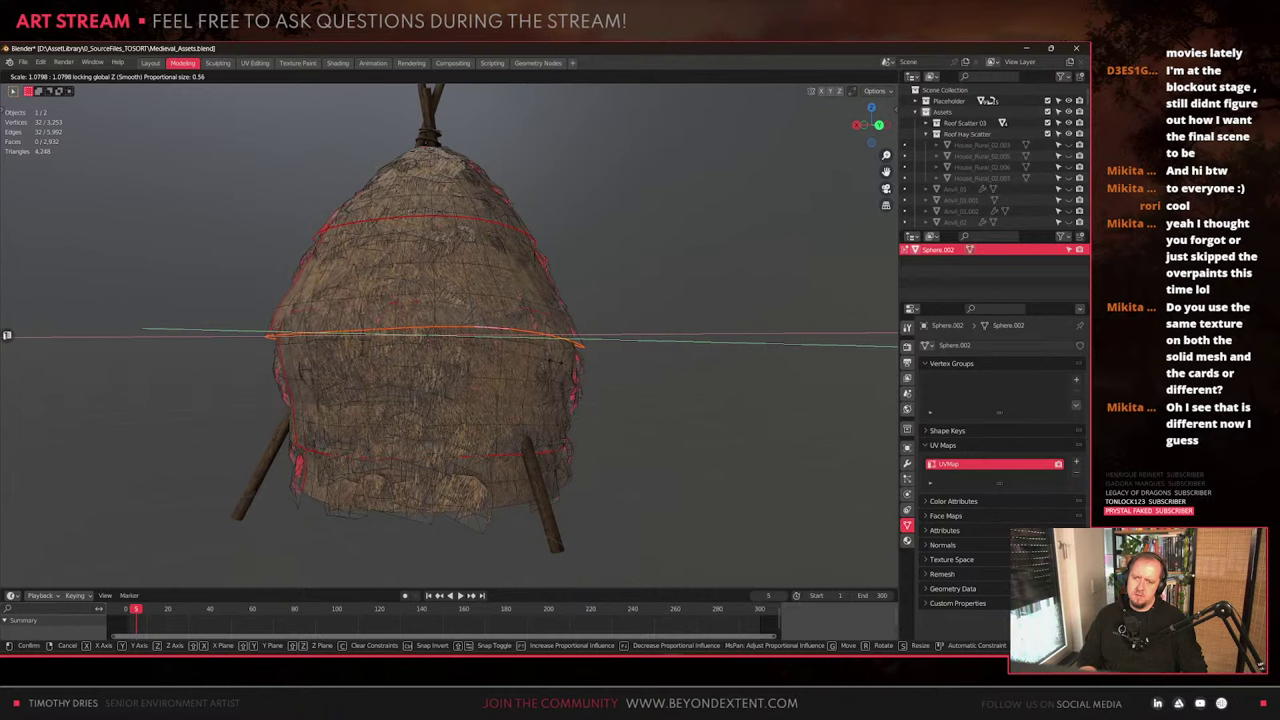
pyautogui.click(495, 274)
# Scale the edge loop between the upper and middle rings by 1.046 in X and Y with a 0.556 m proportional size
pyautogui.click(500, 270)
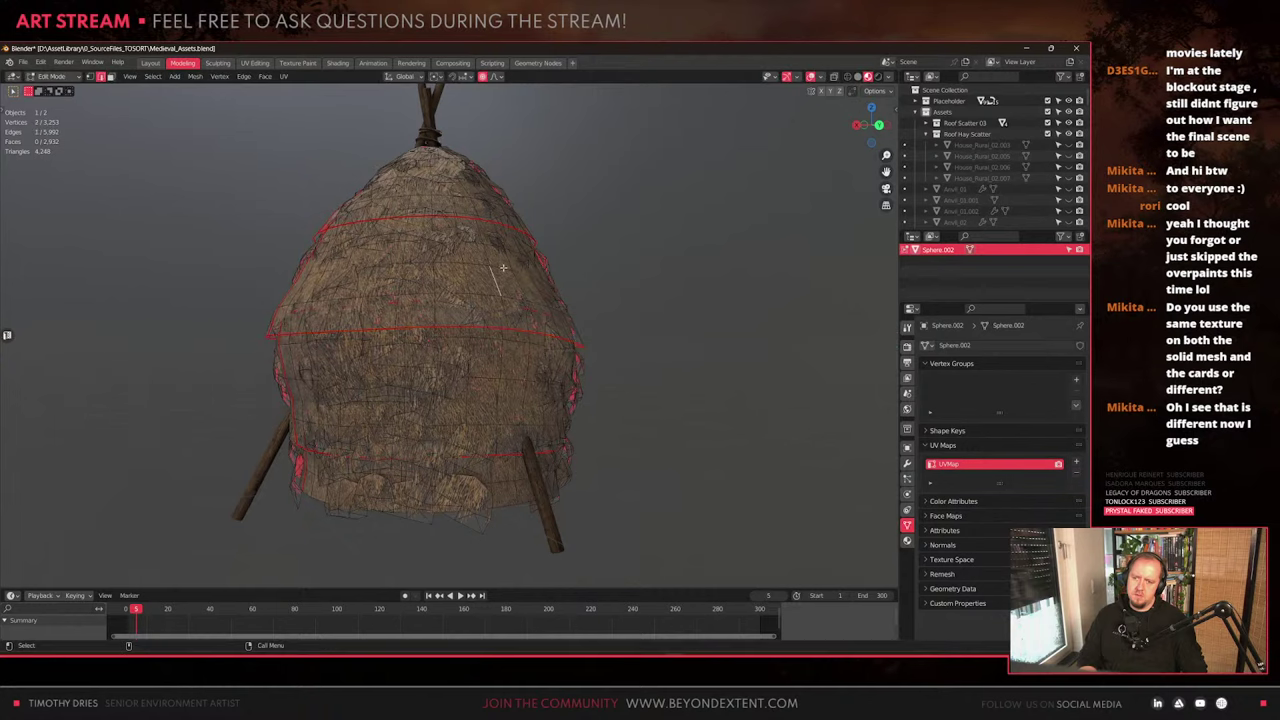
pyautogui.press('s')
pyautogui.hotkey('shift', 'z')
pyautogui.click(652, 333)
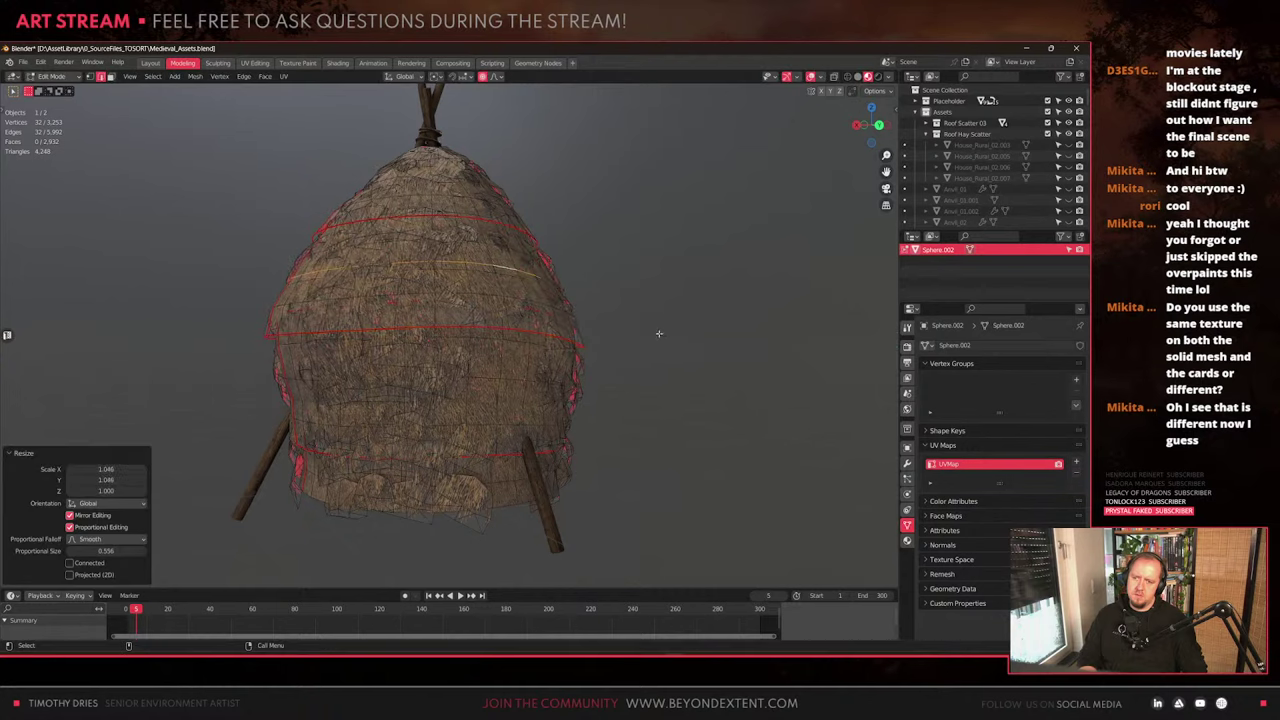
# Examine the reshaped haystack from several sides and up close, both with and without its mesh edges displayed
pyautogui.press('Tab')
pyautogui.moveTo(640, 380); pyautogui.dragTo(249, 366, button='middle')
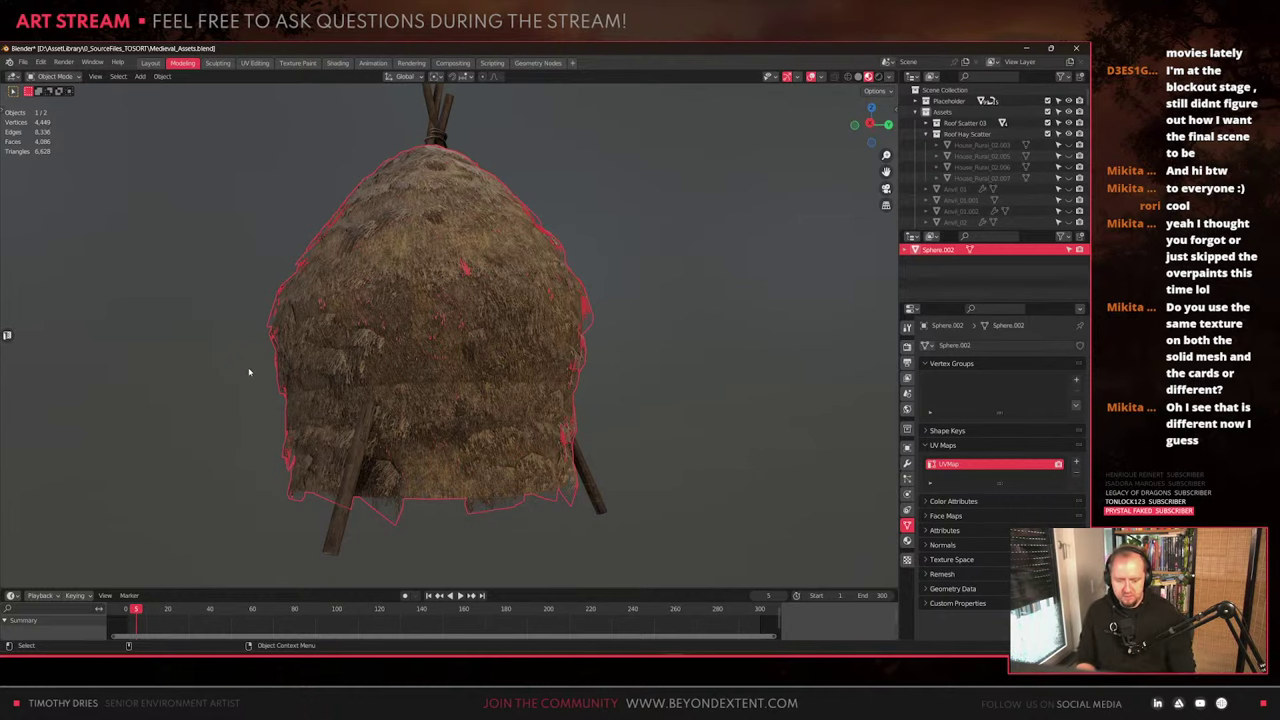
pyautogui.scroll(4, 372, 346)
pyautogui.scroll(-2, 379, 354)
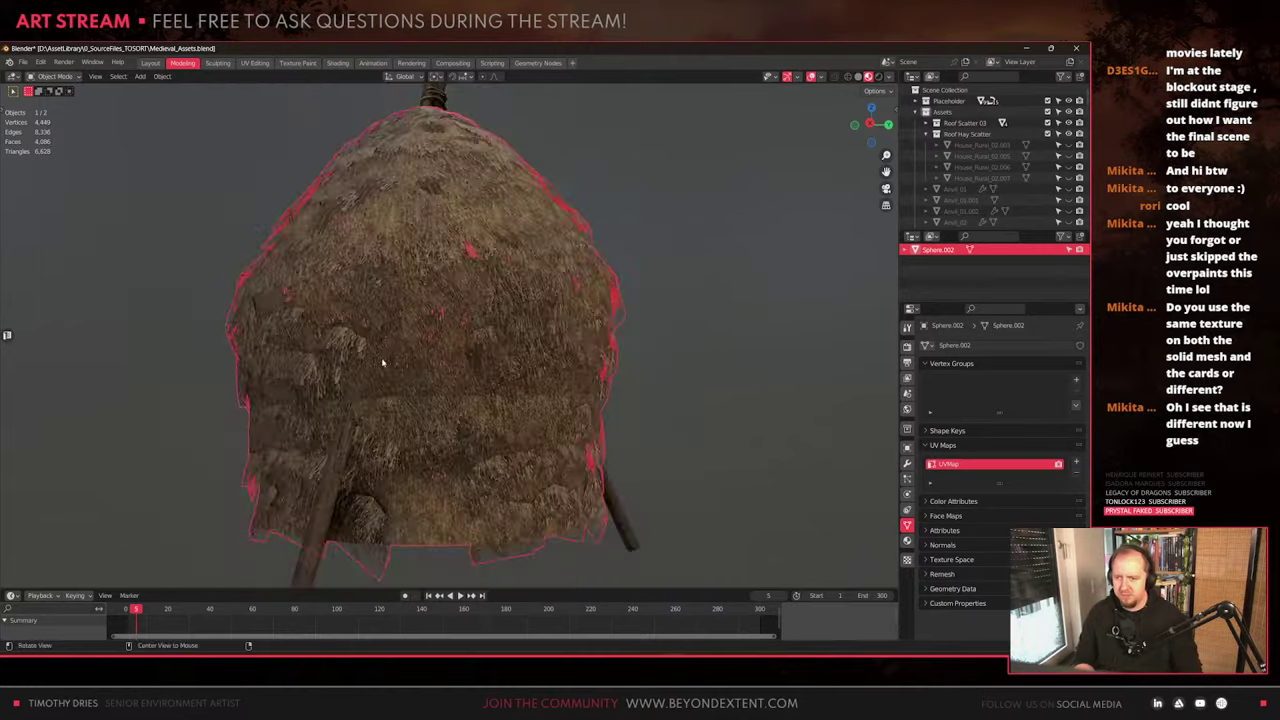
pyautogui.moveTo(383, 363); pyautogui.dragTo(477, 400, button='middle')
pyautogui.press('Tab')
pyautogui.scroll(2, 440, 345)
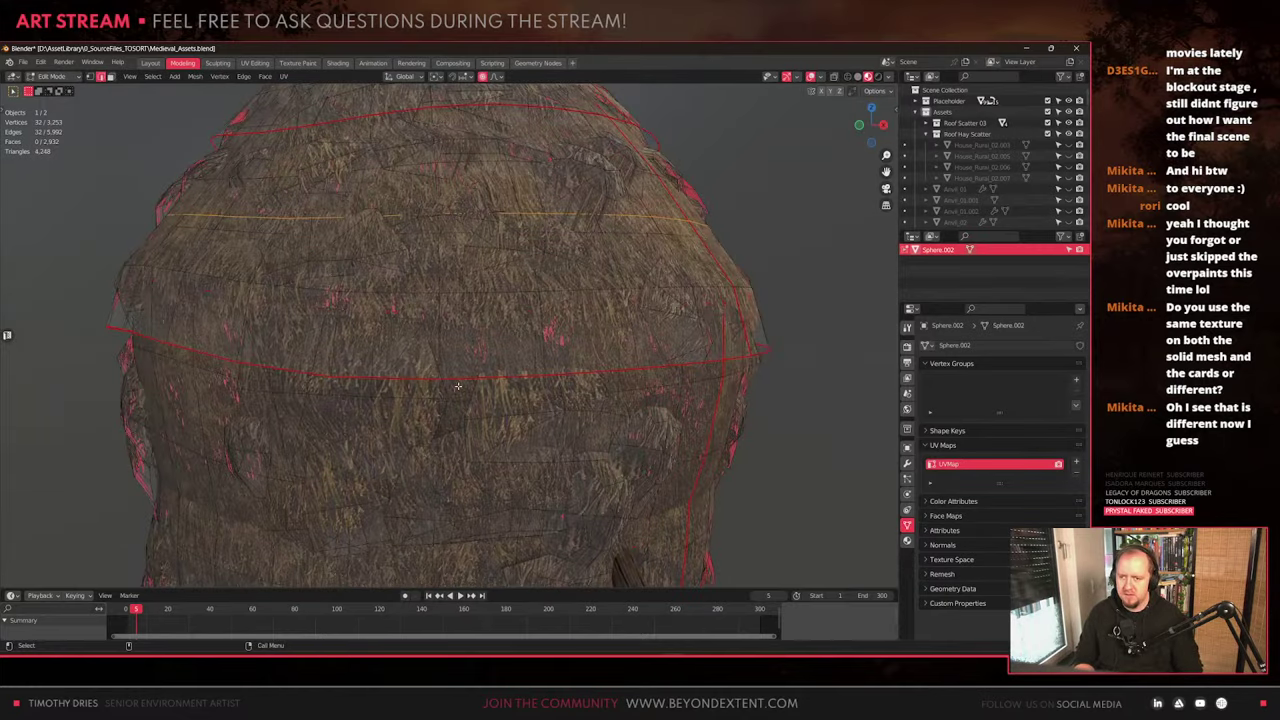
pyautogui.scroll(-3, 365, 245)
pyautogui.press('Tab')
pyautogui.scroll(3, 408, 267)
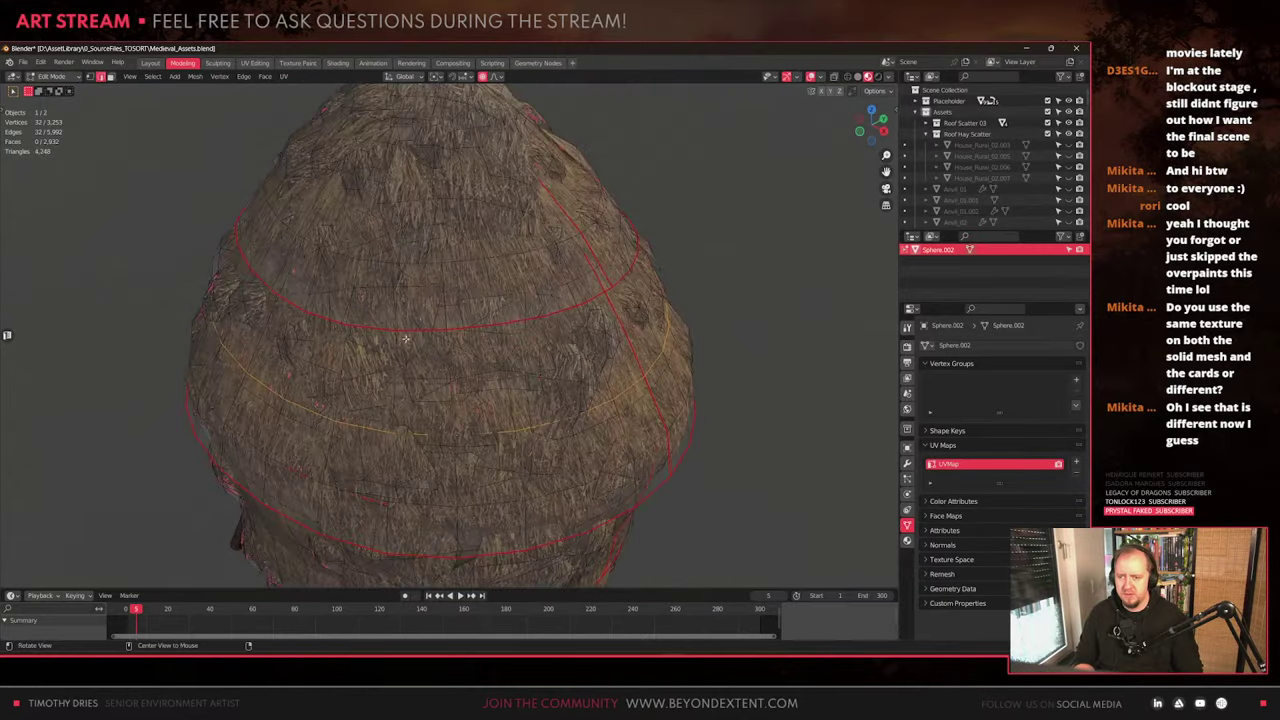
pyautogui.moveTo(408, 267); pyautogui.dragTo(435, 385, button='middle')
pyautogui.scroll(2, 420, 350)
# Delete a linked piece of geometry near the haystack's top
pyautogui.keyDown('shift'); pyautogui.click(420, 350); pyautogui.keyUp('shift')
pyautogui.press('Tab')
pyautogui.hotkey('ctrl', 'l')
pyautogui.press('x')
pyautogui.click(529, 351)
pyautogui.press('Tab')
# Select the whole straw piece sticking out beside the pole at the haystack's base and rotate it around global X
pyautogui.scroll(-3, 575, 390)
pyautogui.click(575, 390)
pyautogui.scroll(1, 487, 345)
pyautogui.scroll(3, 435, 390)
pyautogui.press('Tab')
pyautogui.click(429, 430)
pyautogui.hotkey('ctrl', 'l')
pyautogui.moveTo(428, 430); pyautogui.dragTo(533, 469, button='middle')
pyautogui.press('r')
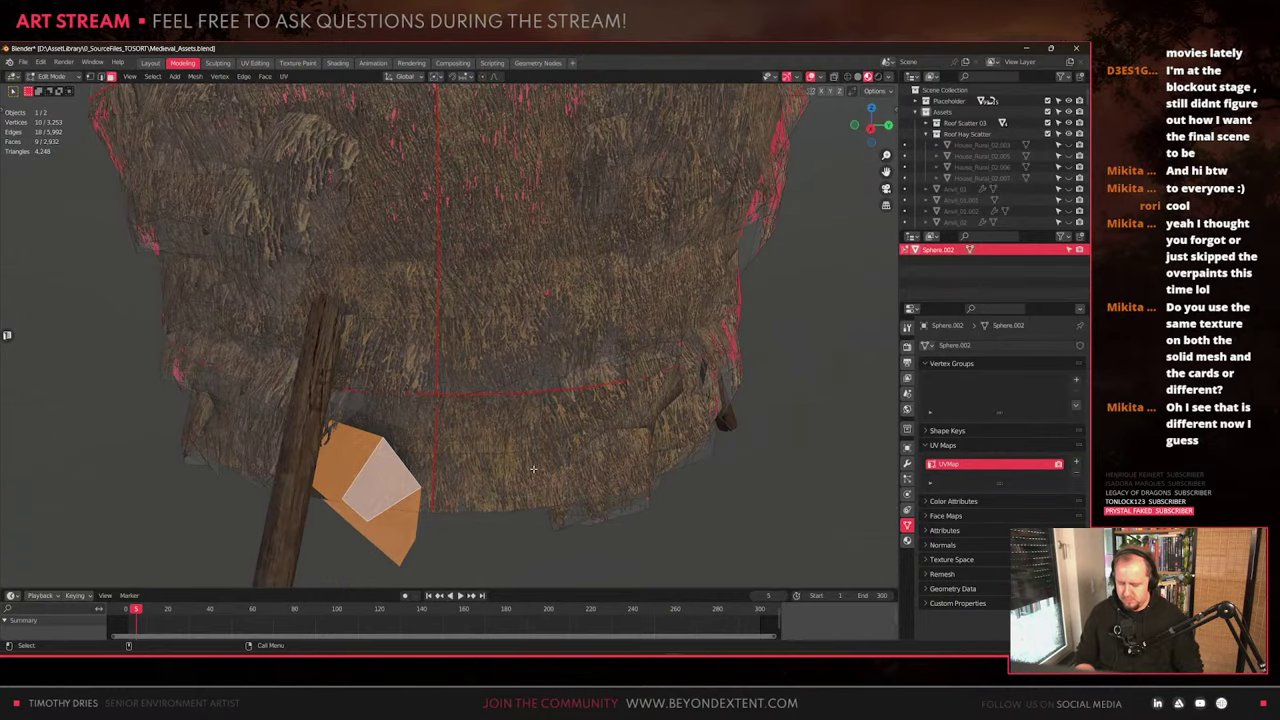
pyautogui.press('y')
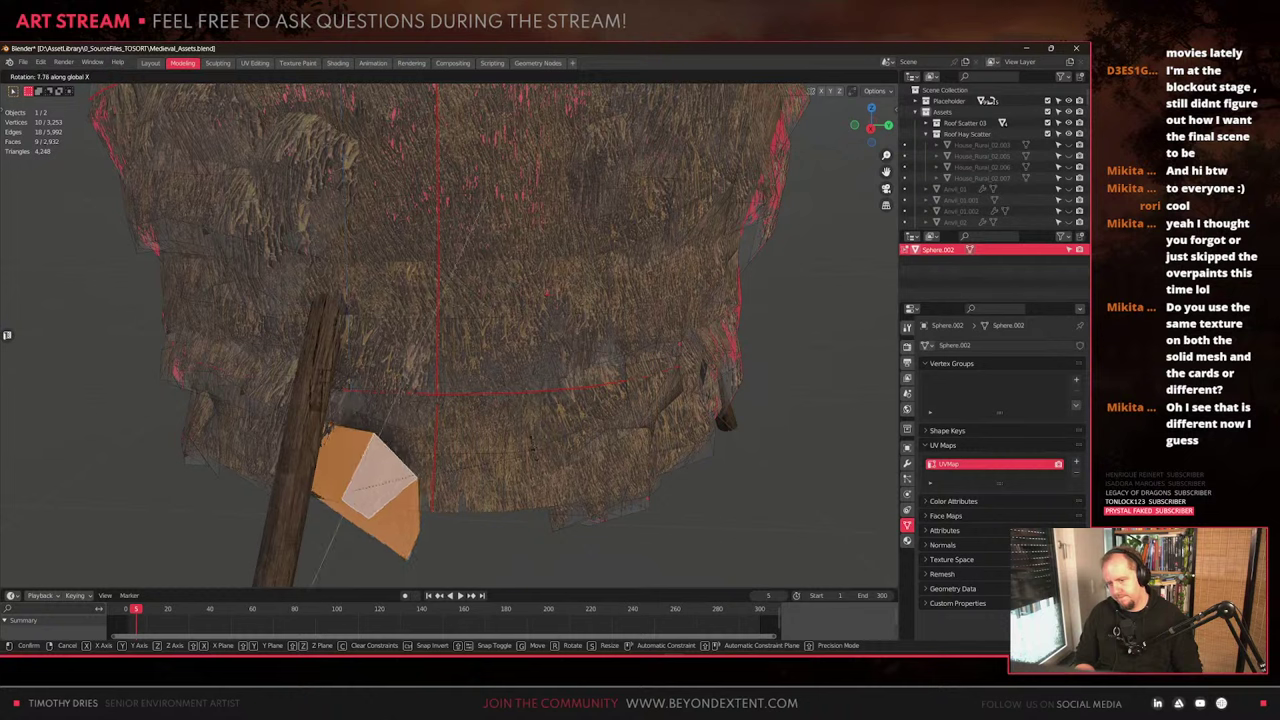
pyautogui.press('Return')
# Shift the straw piece horizontally about -0.021 m in X and 0.015 m in Y, and tilt it around its local Y axis
pyautogui.press('g')
pyautogui.hotkey('shift', 'z')
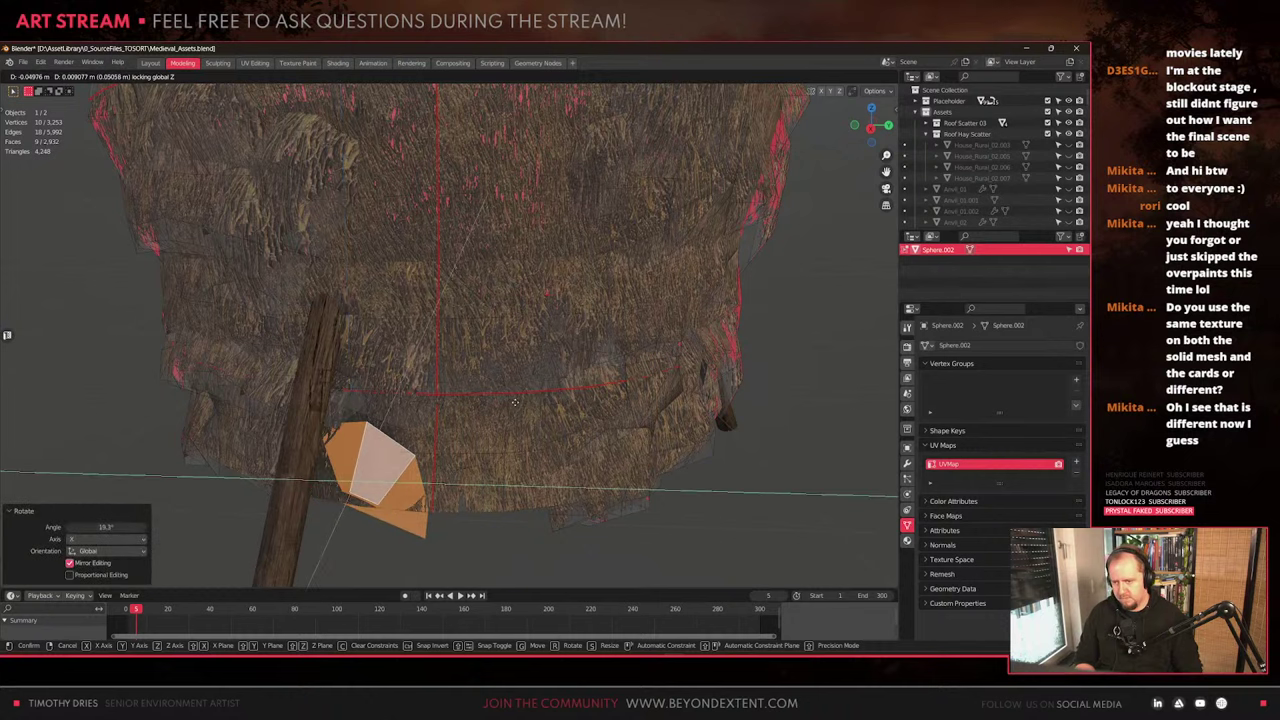
pyautogui.press('Return')
pyautogui.press('r')
pyautogui.press('y')
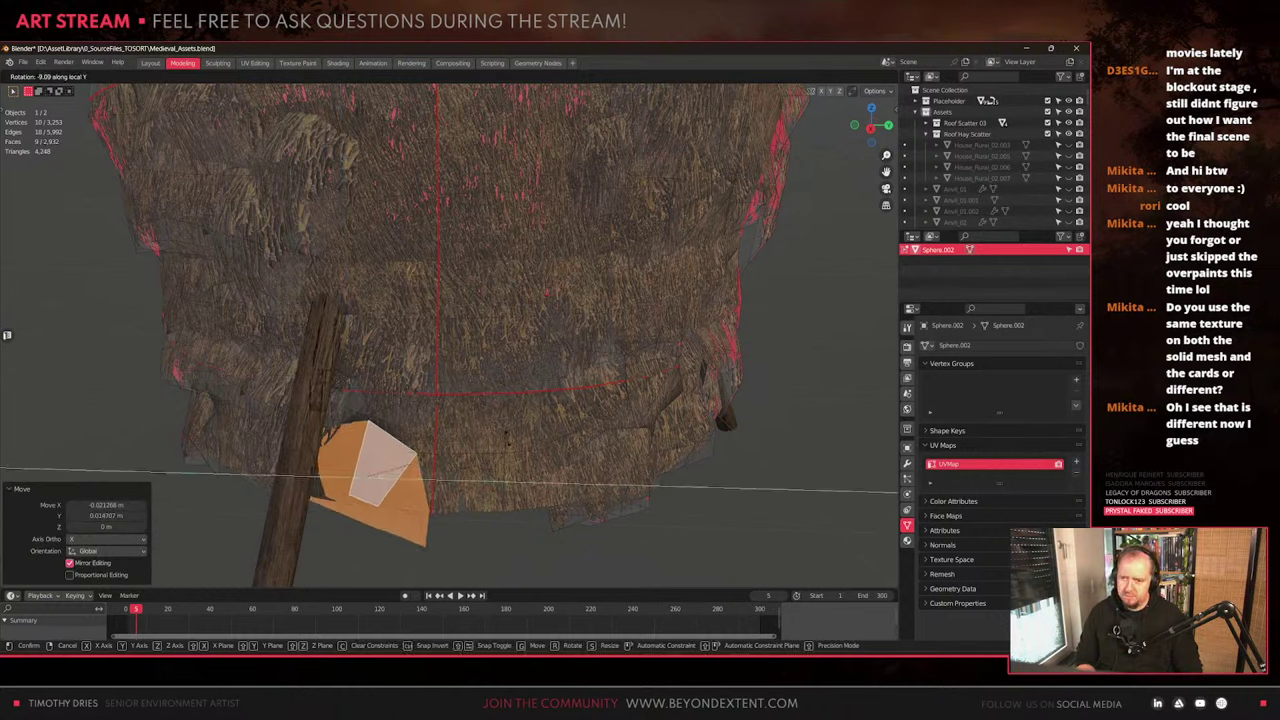
pyautogui.press('Return')
# Fine-tune the same straw piece with small horizontal shifts and a slight rotation around global Z
pyautogui.press('g')
pyautogui.hotkey('shift', 'z')
pyautogui.press('Return')
pyautogui.press('r')
pyautogui.press('z')
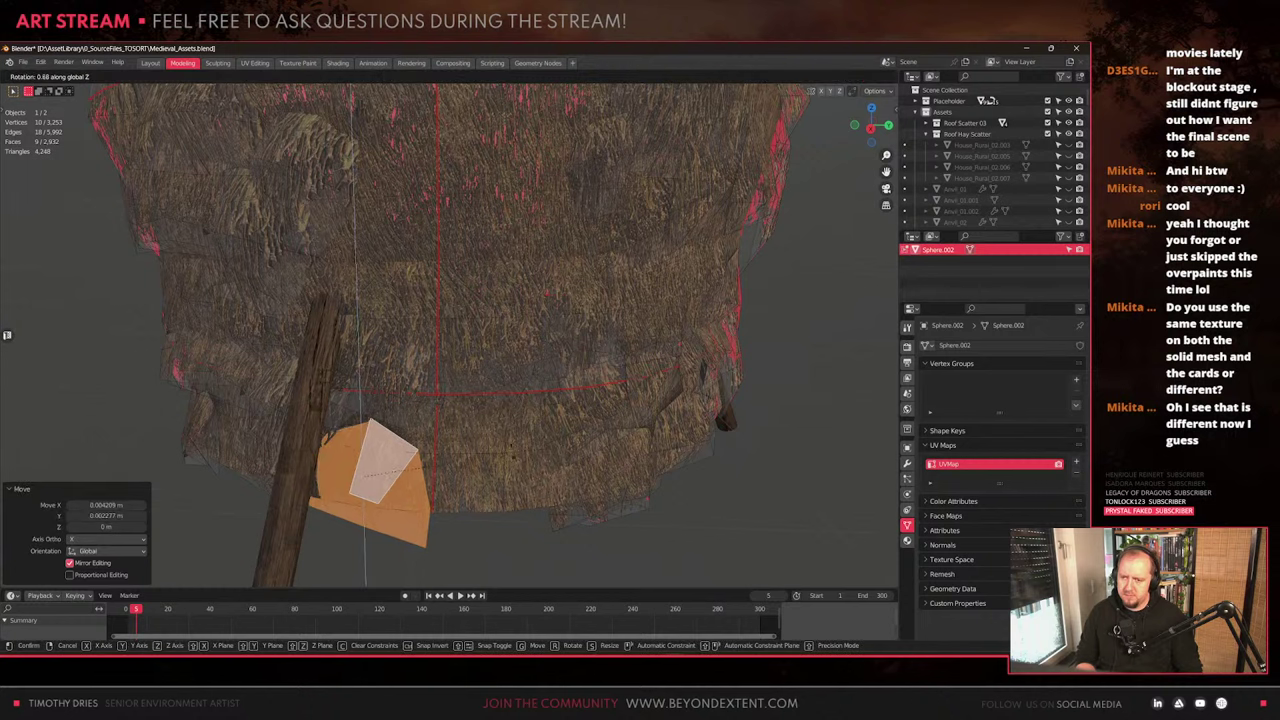
pyautogui.click(612, 430)
pyautogui.press('g')
pyautogui.hotkey('shift', 'z')
pyautogui.click(630, 442)
pyautogui.moveTo(630, 442); pyautogui.dragTo(570, 444, button='middle')
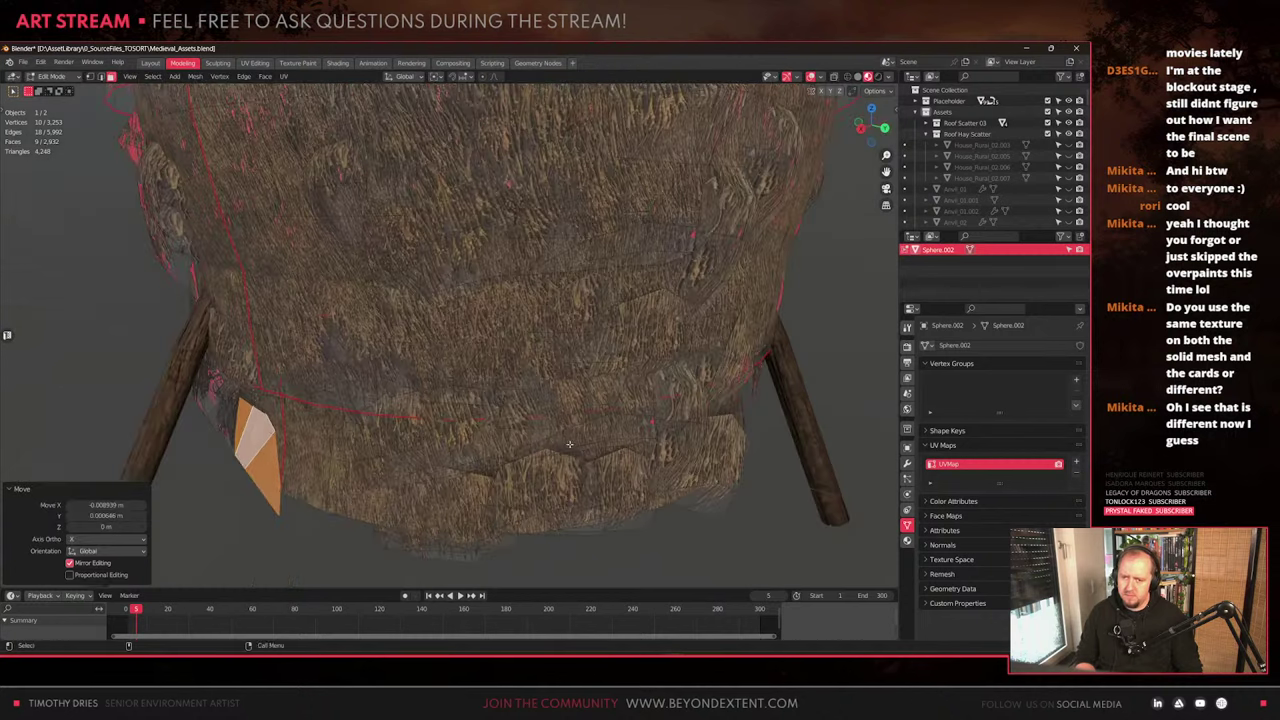
# Push the exposed upper edge of a straw piece at the haystack's base horizontally into the surface
pyautogui.press('2')
pyautogui.click(607, 457)
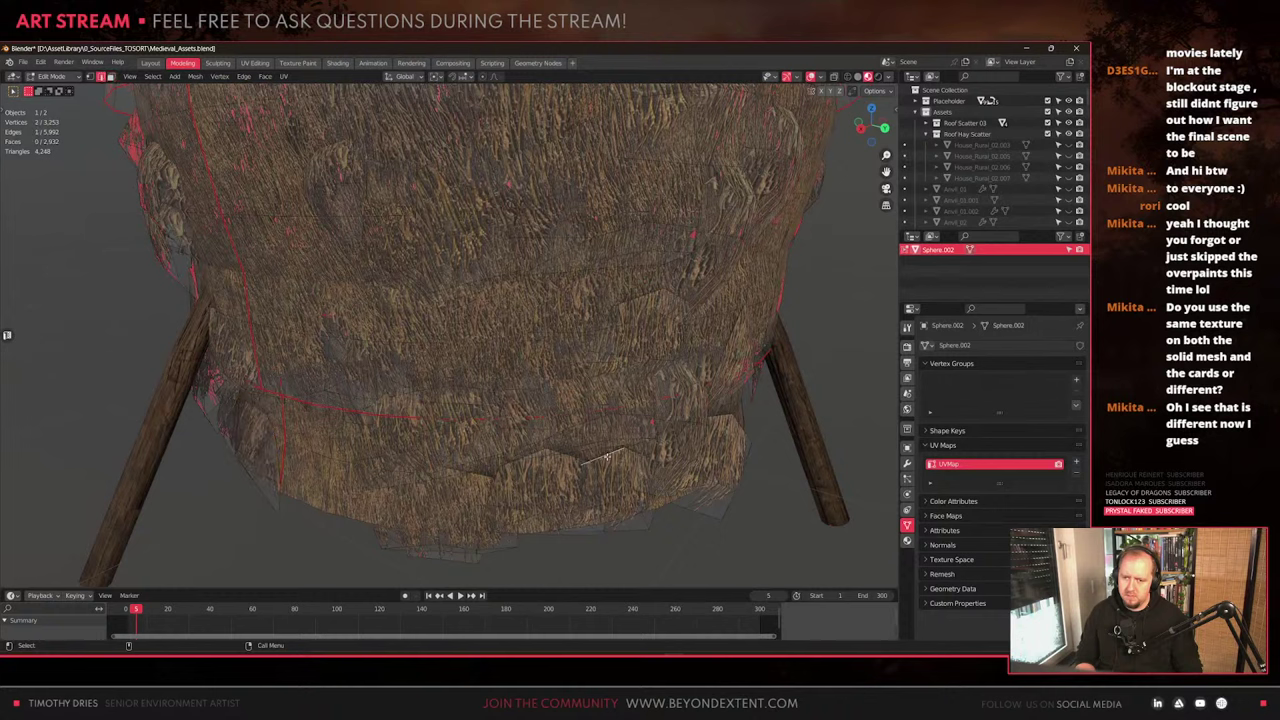
pyautogui.press('g')
pyautogui.hotkey('shift', 'z')
pyautogui.click(602, 455)
# Move the neighbouring straw piece's top vertex about -0.042 m in X and -0.036 m in Y, using Connected Only proportional editing at 0.314 m
pyautogui.click(517, 456)
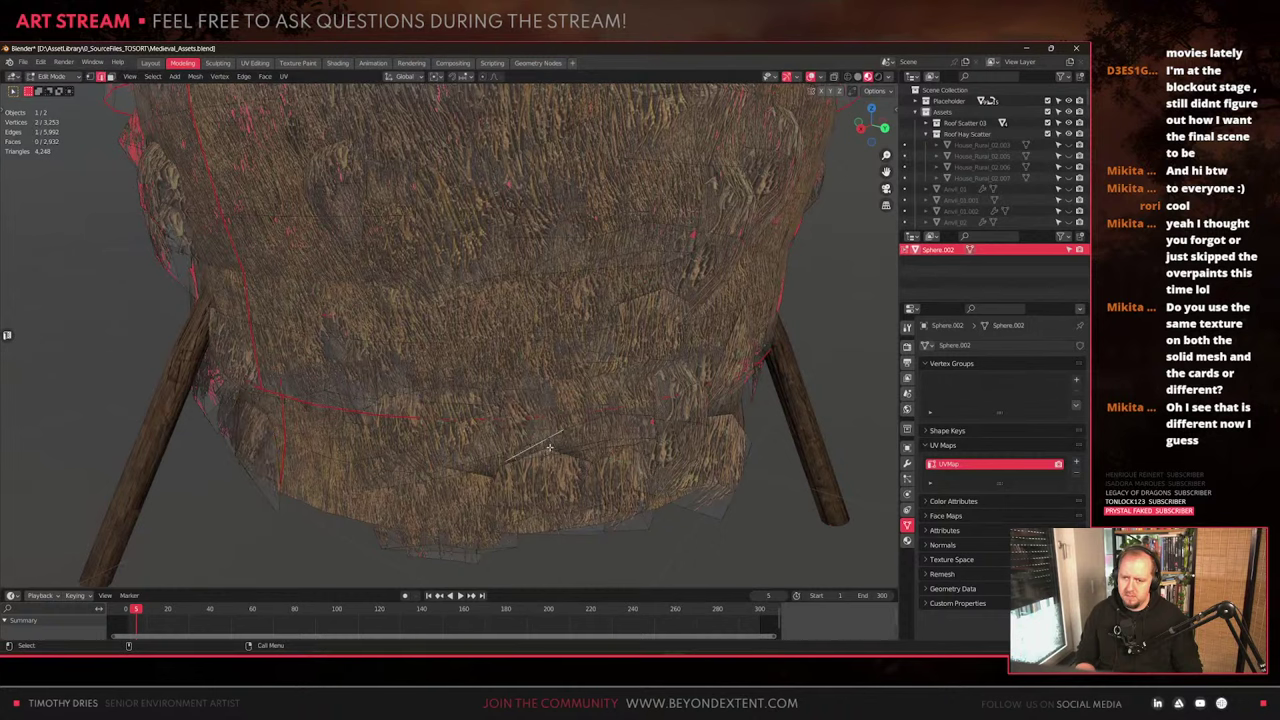
pyautogui.hotkey('alt', 'z')
pyautogui.hotkey('alt', 'z')
pyautogui.press('g')
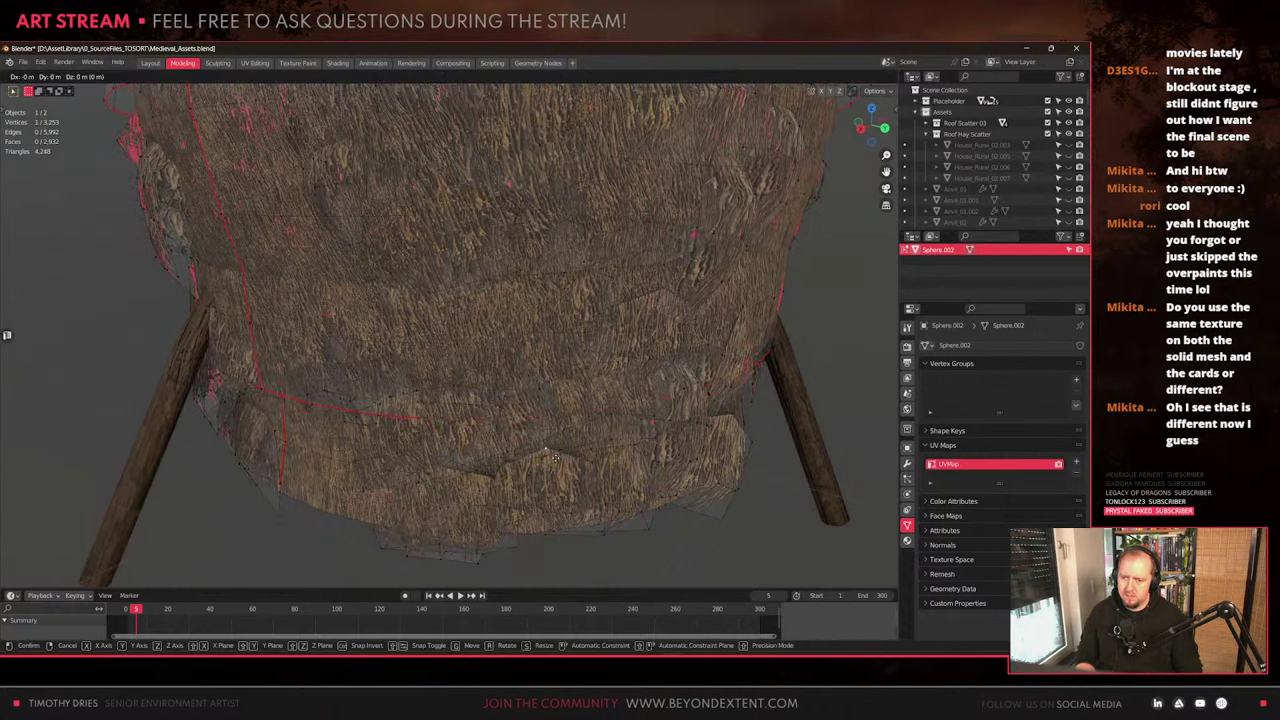
pyautogui.hotkey('shift', 'z')
pyautogui.press('o')
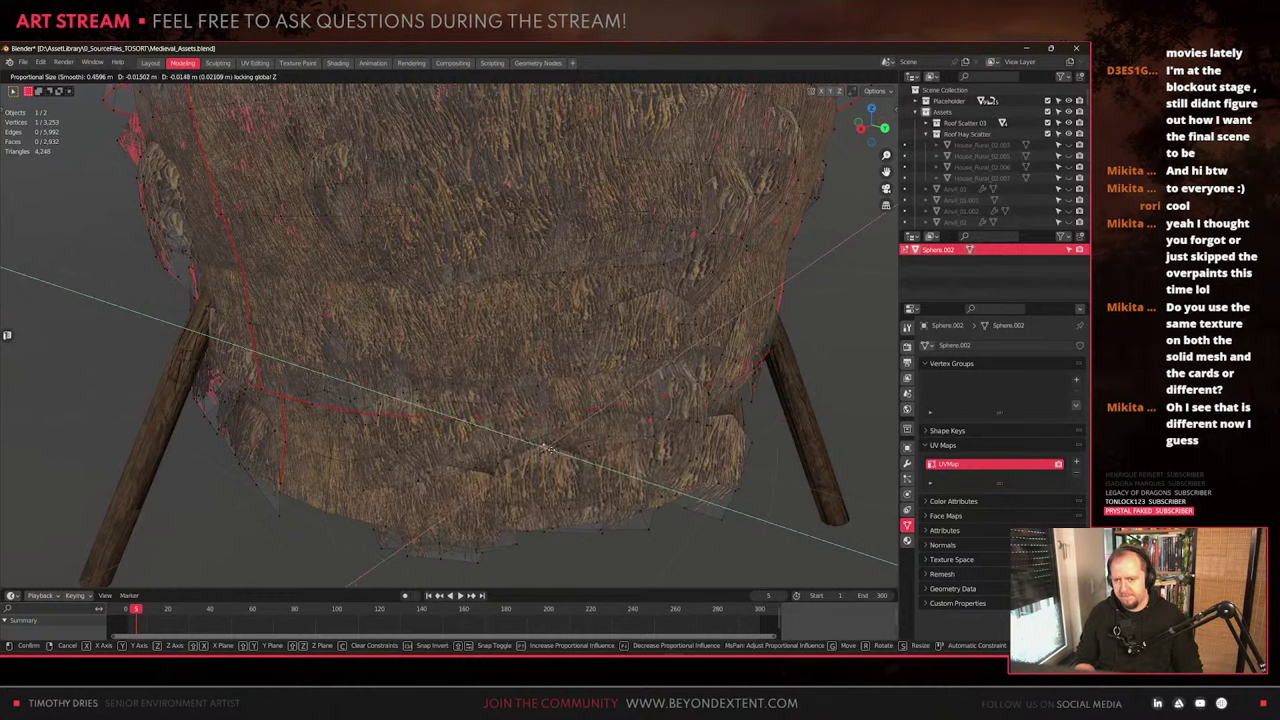
pyautogui.rightClick(556, 452)
pyautogui.click(493, 74)
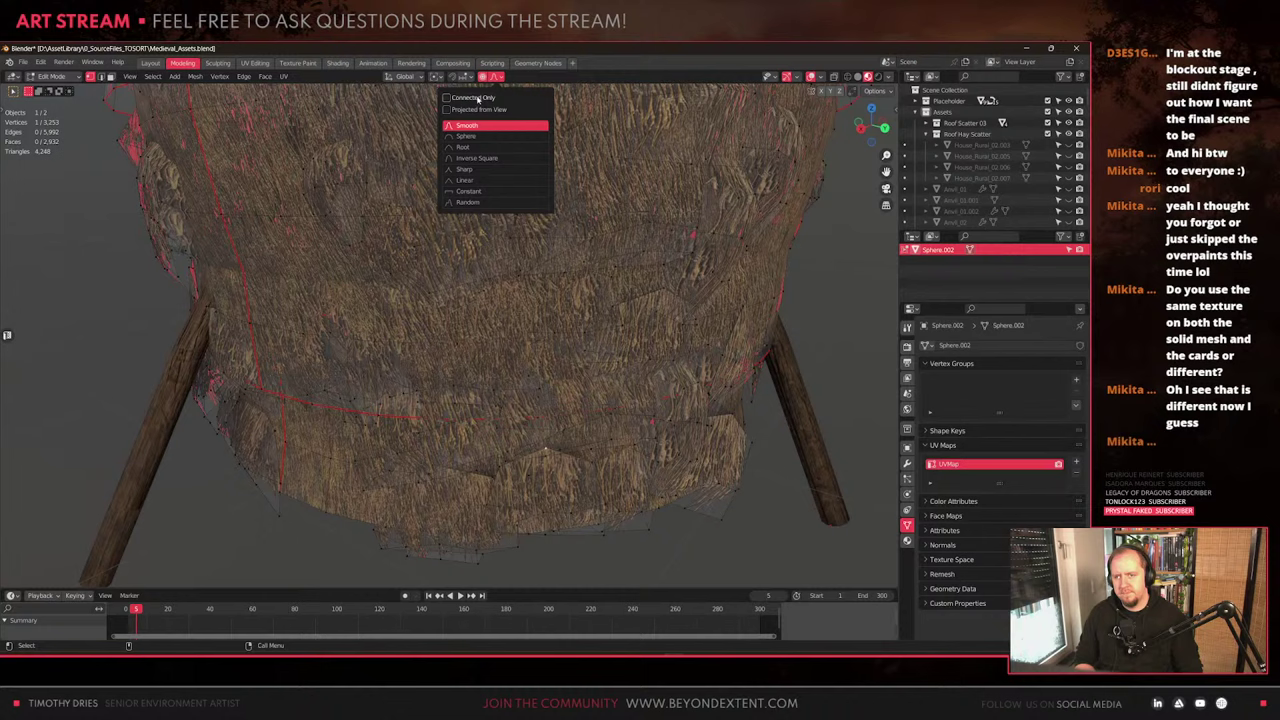
pyautogui.press('g')
pyautogui.hotkey('shift', 'z')
pyautogui.click(642, 373)
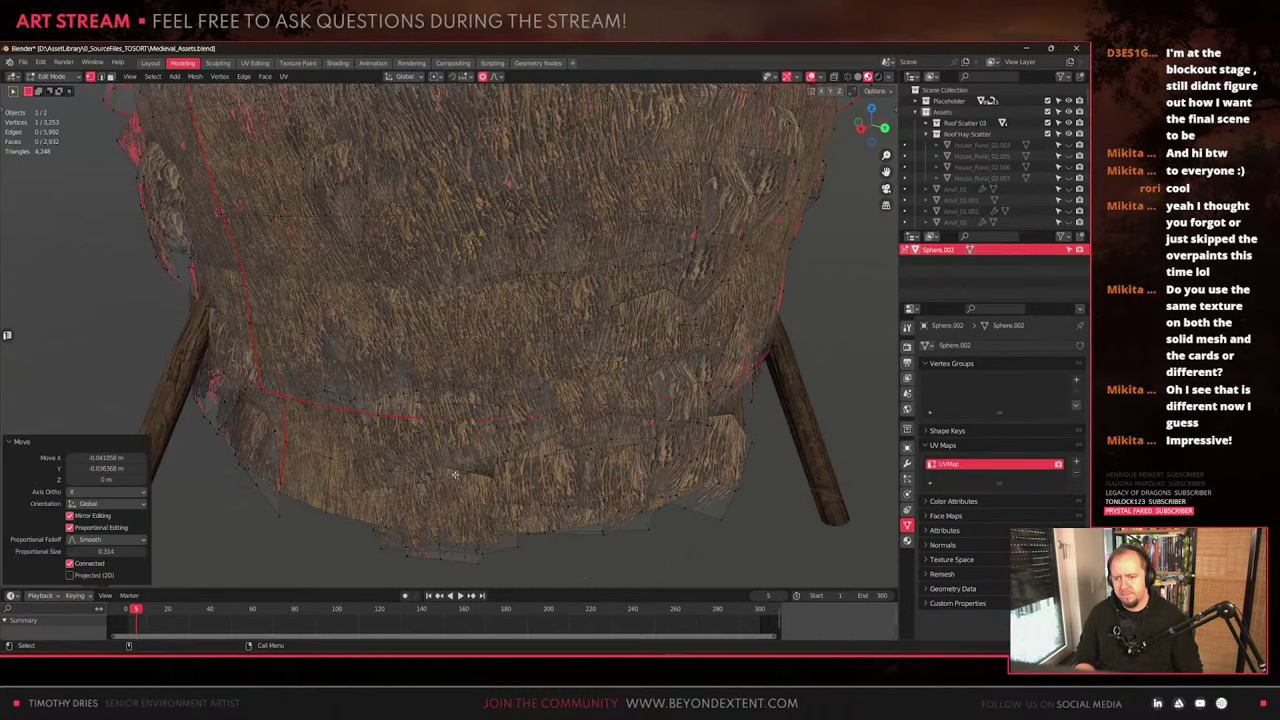
# Move the protruding vertex of the next straw piece along the base about -0.026 m in X and -0.016 m in Y
pyautogui.click(492, 480)
pyautogui.hotkey('shift', 'z')
pyautogui.click(491, 482)
pyautogui.hotkey('shift', 'z')
pyautogui.press('g')
pyautogui.hotkey('shift', 'z')
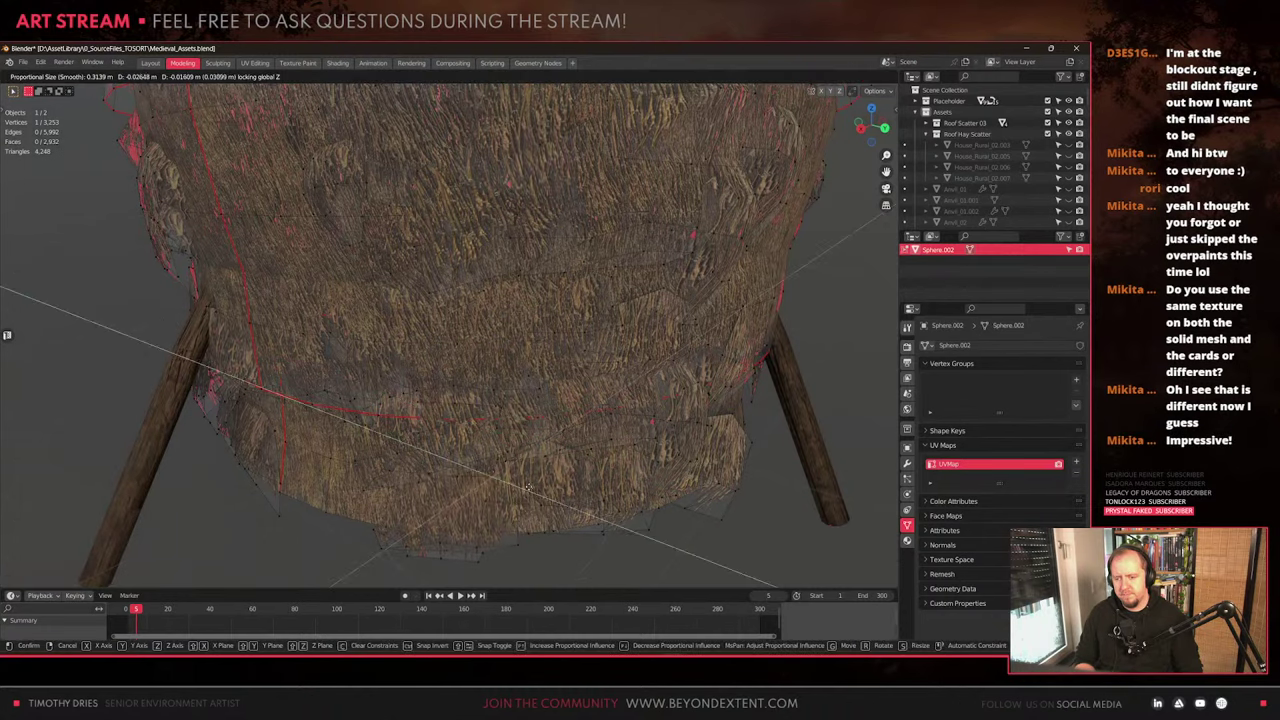
pyautogui.click(528, 487)
# Inspect the haystack's lower side by selecting its seam-bounded face band and checking the overlapping straw in wireframe
pyautogui.moveTo(528, 487); pyautogui.dragTo(177, 400, button='middle')
pyautogui.scroll(5, 457, 355)
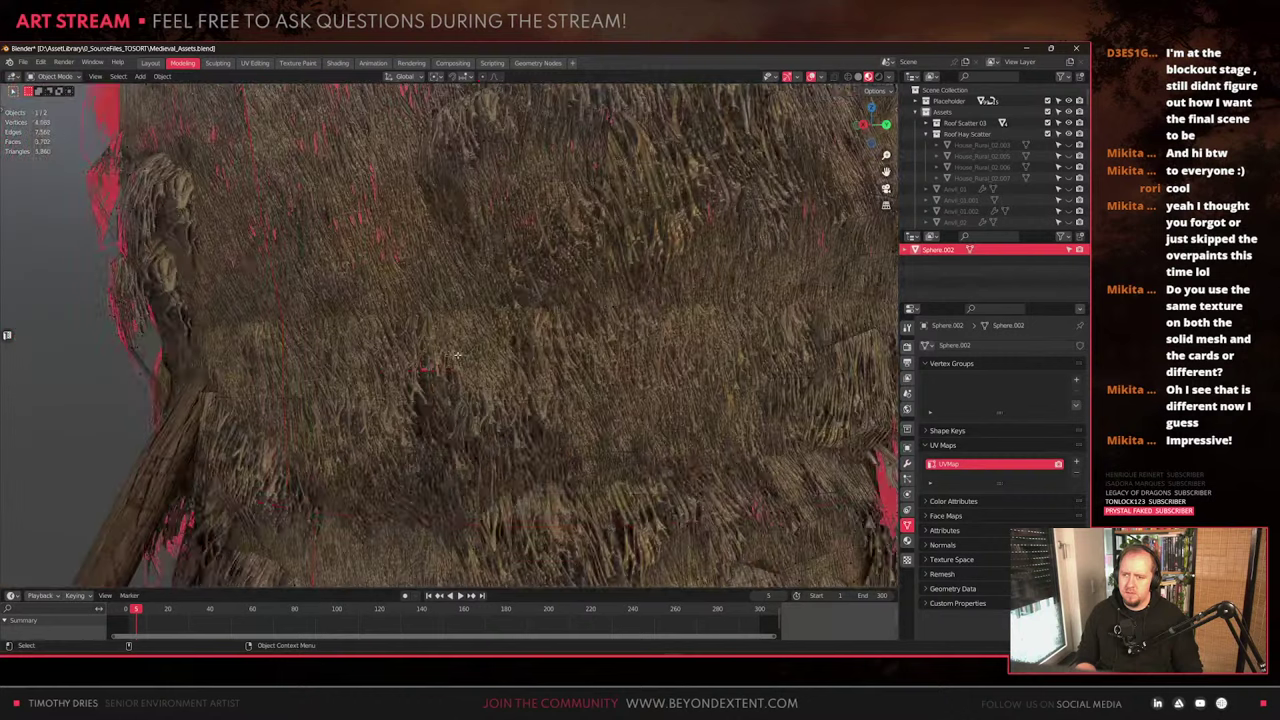
pyautogui.press('Tab')
pyautogui.press('3')
pyautogui.hotkey('ctrl', 'l')
pyautogui.scroll(-4, 339, 366)
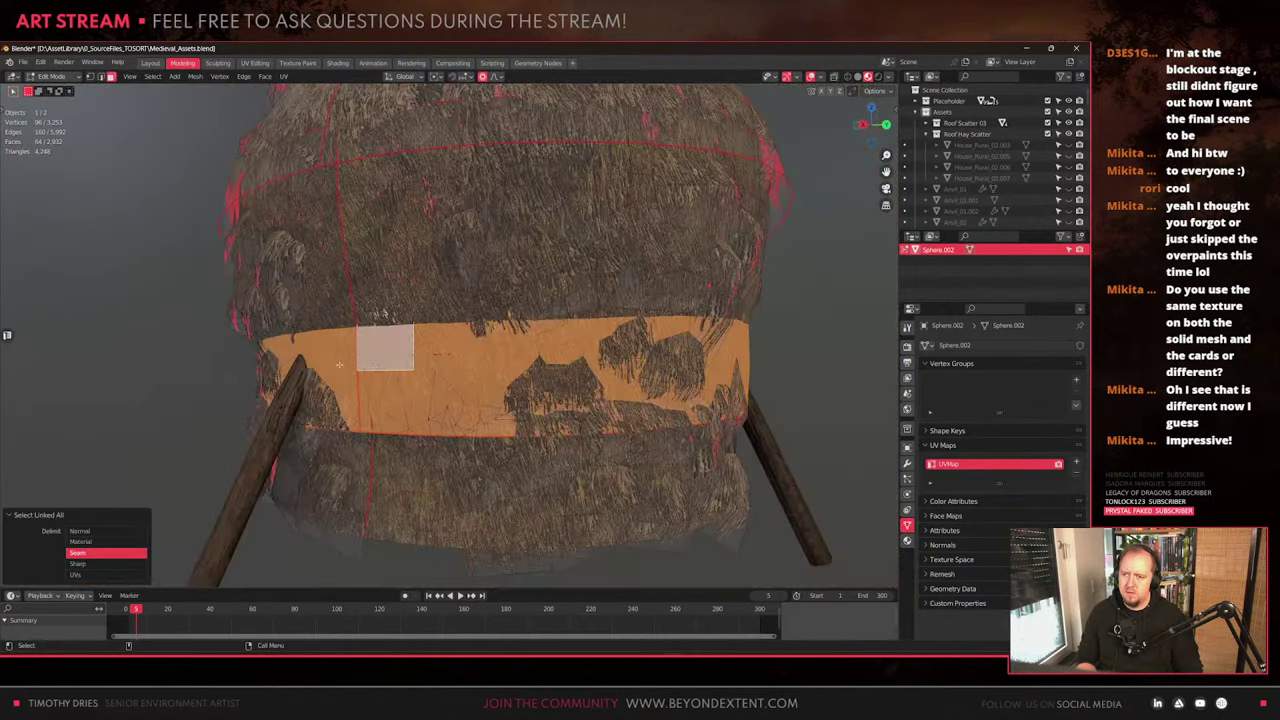
pyautogui.hotkey('shift', 'z')
pyautogui.click(418, 294)
pyautogui.hotkey('shift', 'z')
pyautogui.hotkey('shift', 'z')
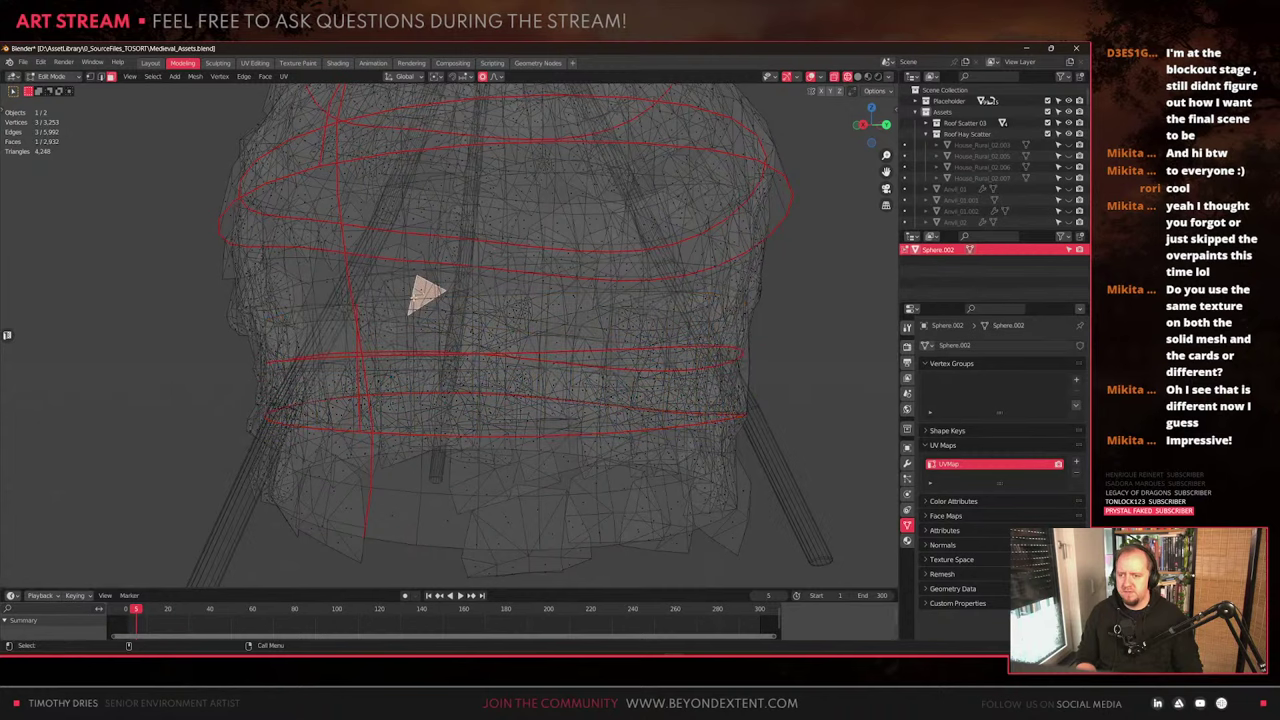
# Shift the protruding vertex on the haystack's lower side horizontally, with a proportional editing size of about 0.418 m
pyautogui.hotkey('shift', 'z')
pyautogui.press('g')
pyautogui.press('z')
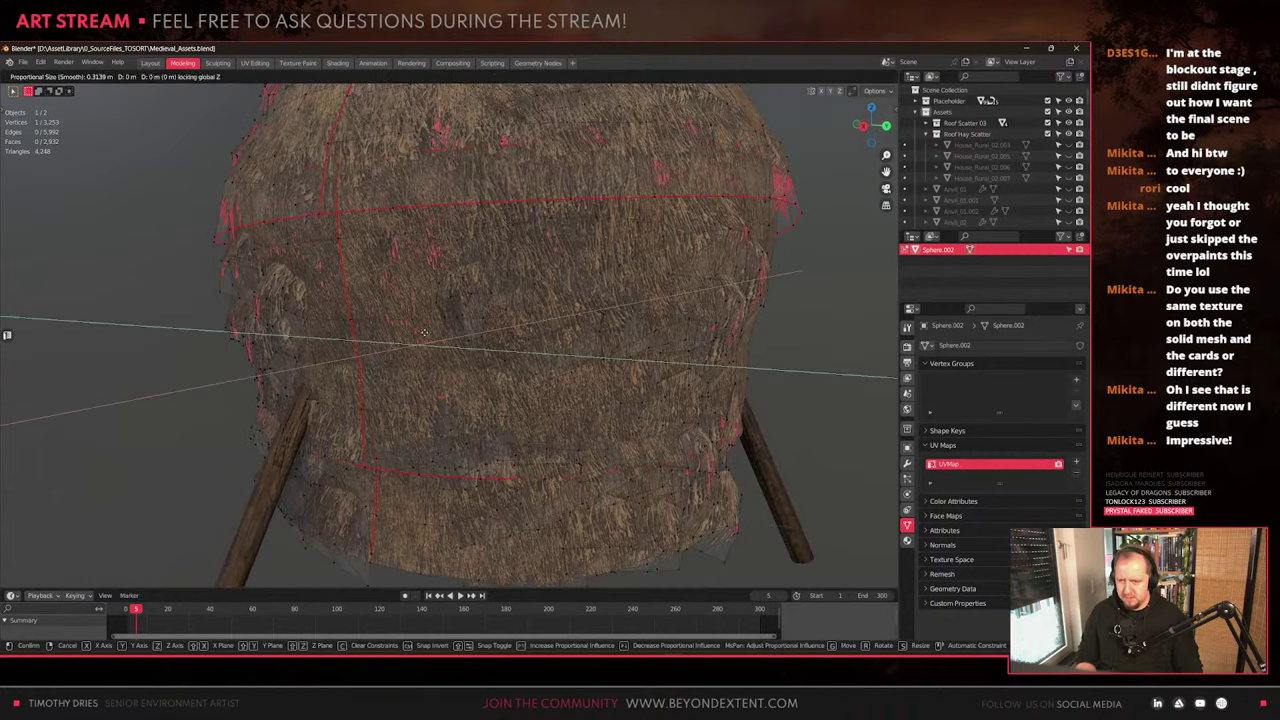
pyautogui.scroll(-3, 420, 332)
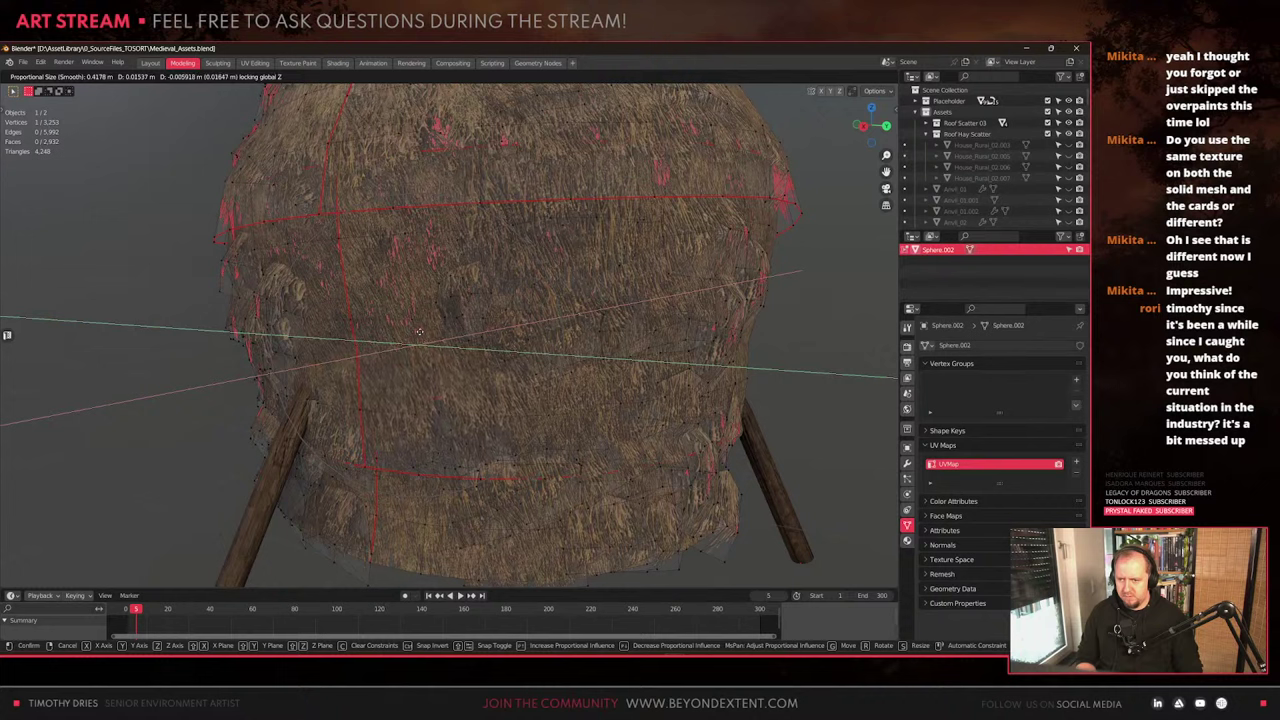
pyautogui.click(390, 334)
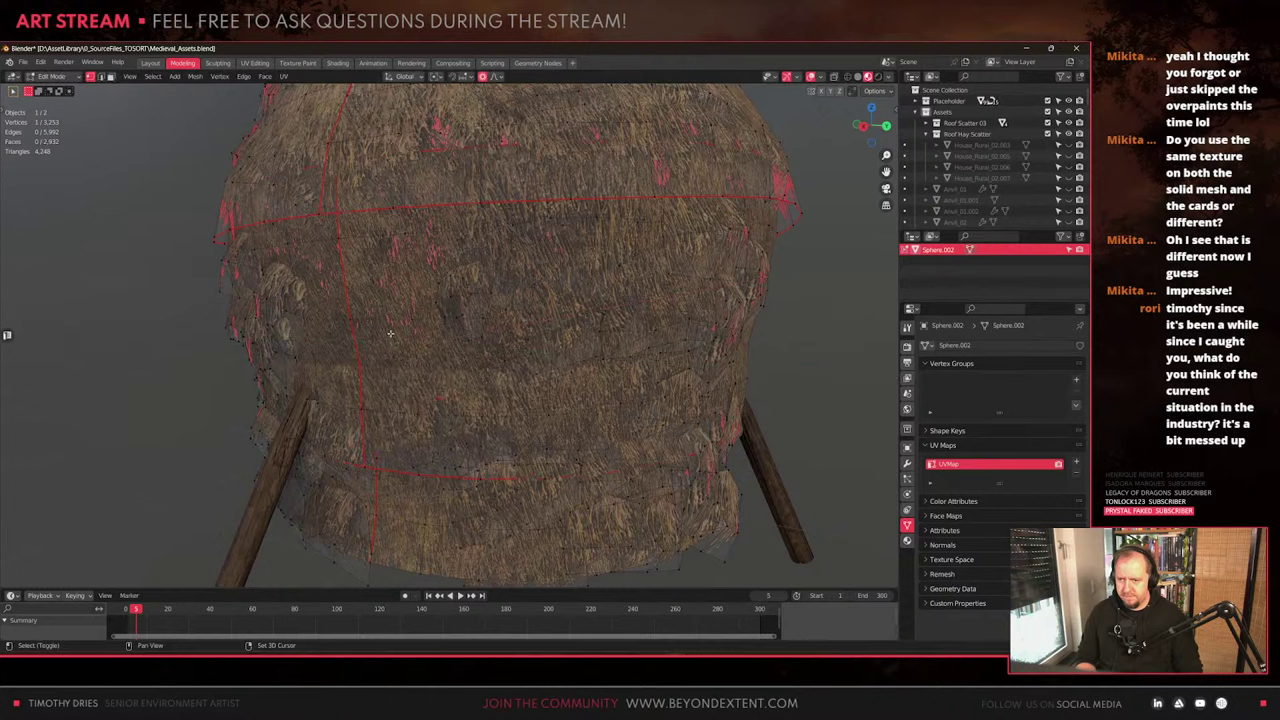
# Duplicate the small seam-bounded straw piece on the haystack's side, offsetting the copy about -0.180 m in Y and -0.244 m in Z
pyautogui.press('3')
pyautogui.click(460, 301)
pyautogui.hotkey('ctrl', 'l')
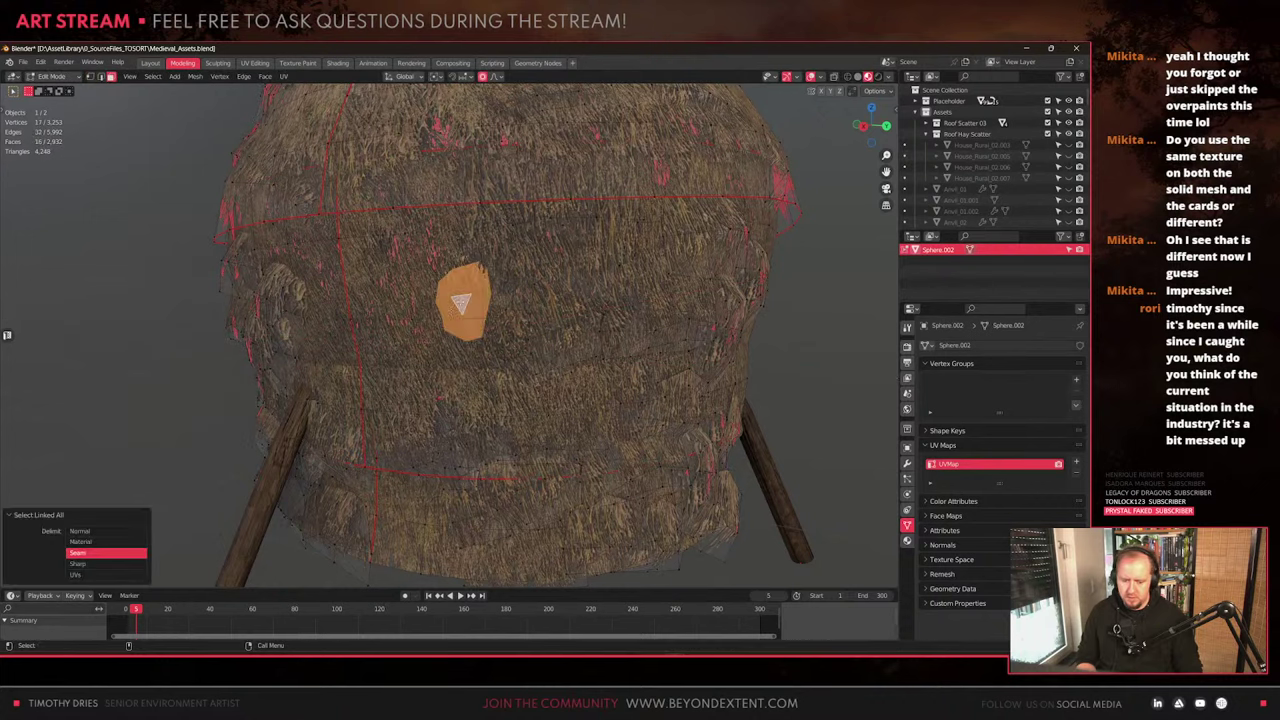
pyautogui.moveTo(460, 301); pyautogui.dragTo(498, 327, button='middle')
pyautogui.hotkey('shift', 'd')
pyautogui.hotkey('shift', 'y')
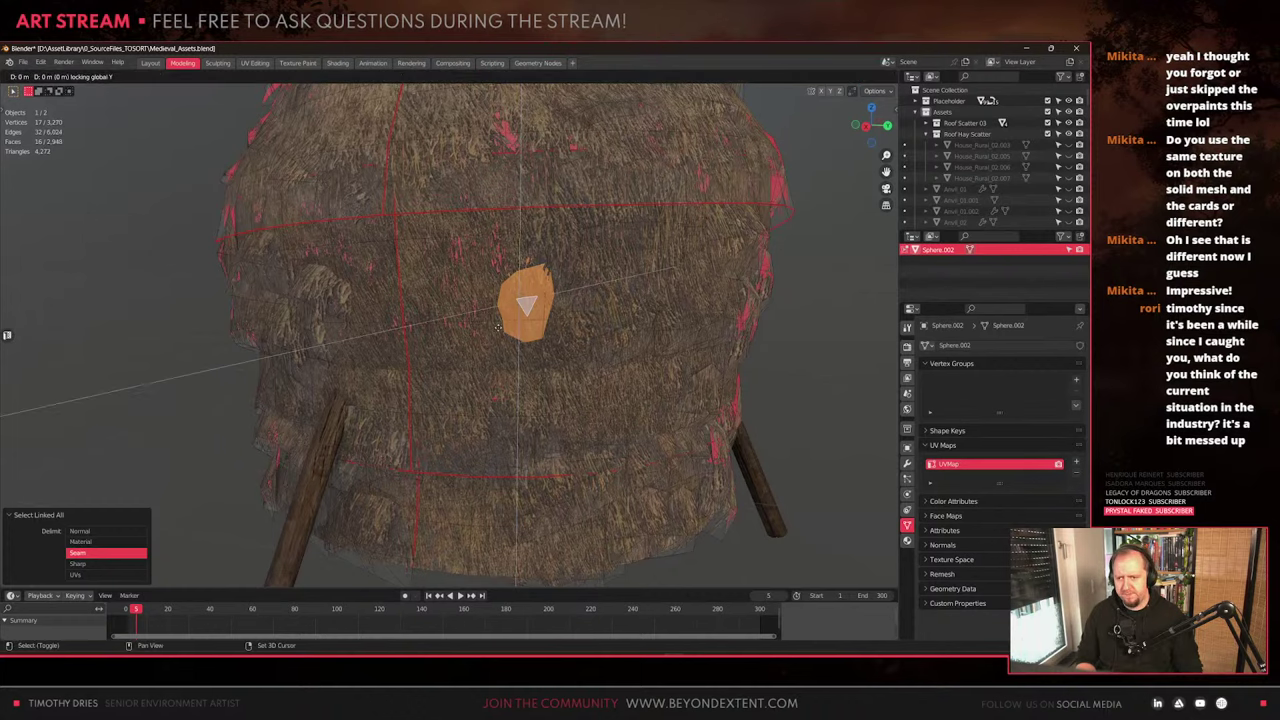
pyautogui.hotkey('shift', 'x')
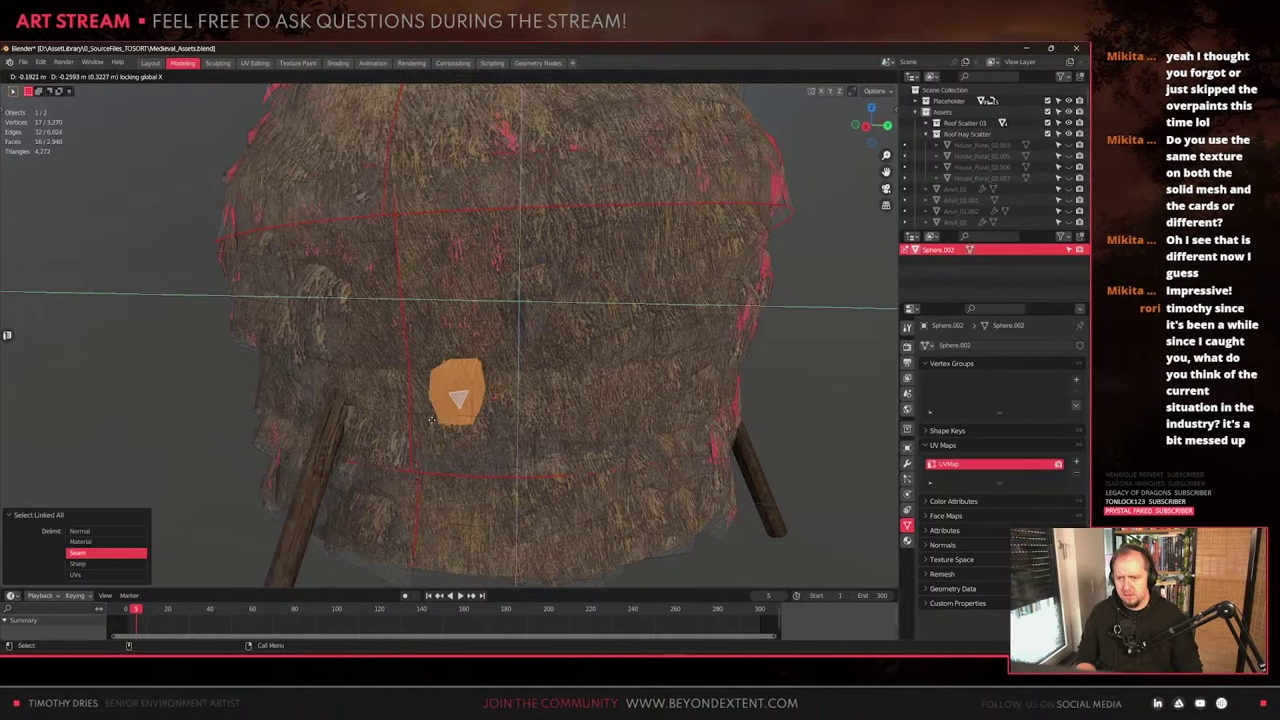
pyautogui.click(436, 413)
# Duplicate the straw piece twice more horizontally toward the support pole, offsetting the copies about -0.146 m and -0.156 m in Y
pyautogui.moveTo(436, 413); pyautogui.dragTo(430, 427, button='middle')
pyautogui.hotkey('shift', 'd')
pyautogui.hotkey('shift', 'z')
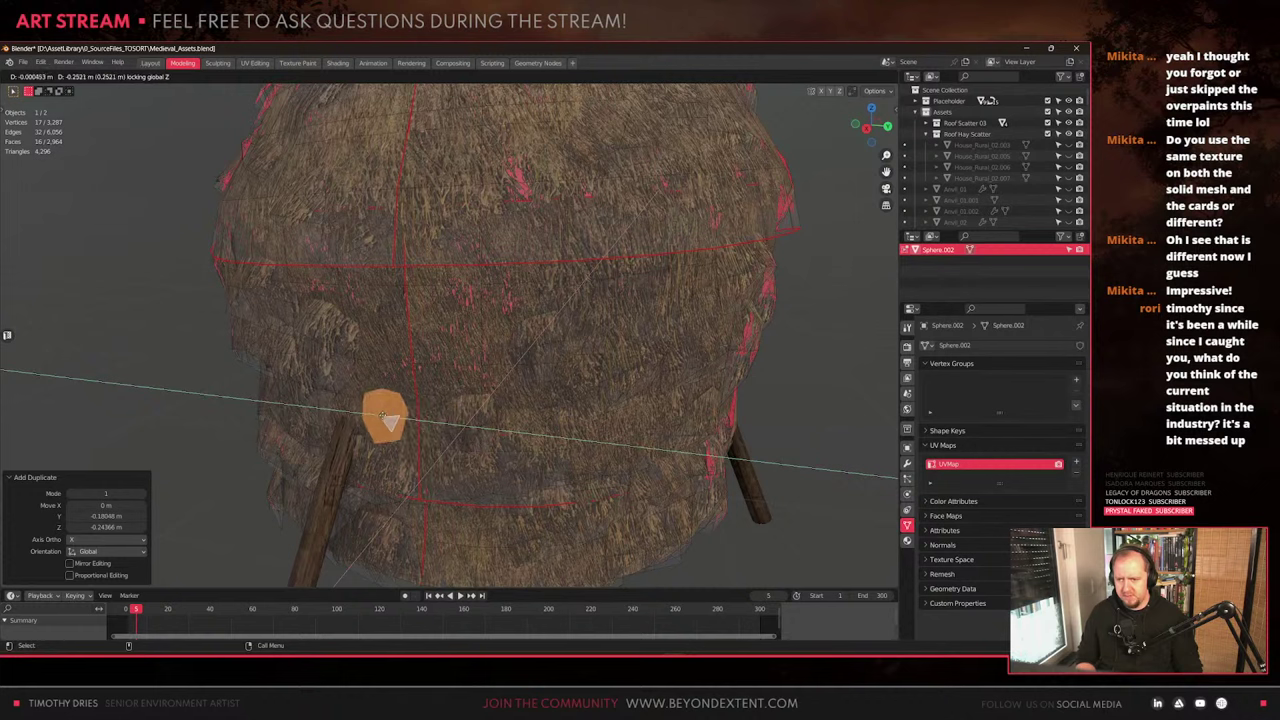
pyautogui.click(420, 424)
pyautogui.hotkey('shift', 'd')
pyautogui.hotkey('shift', 'z')
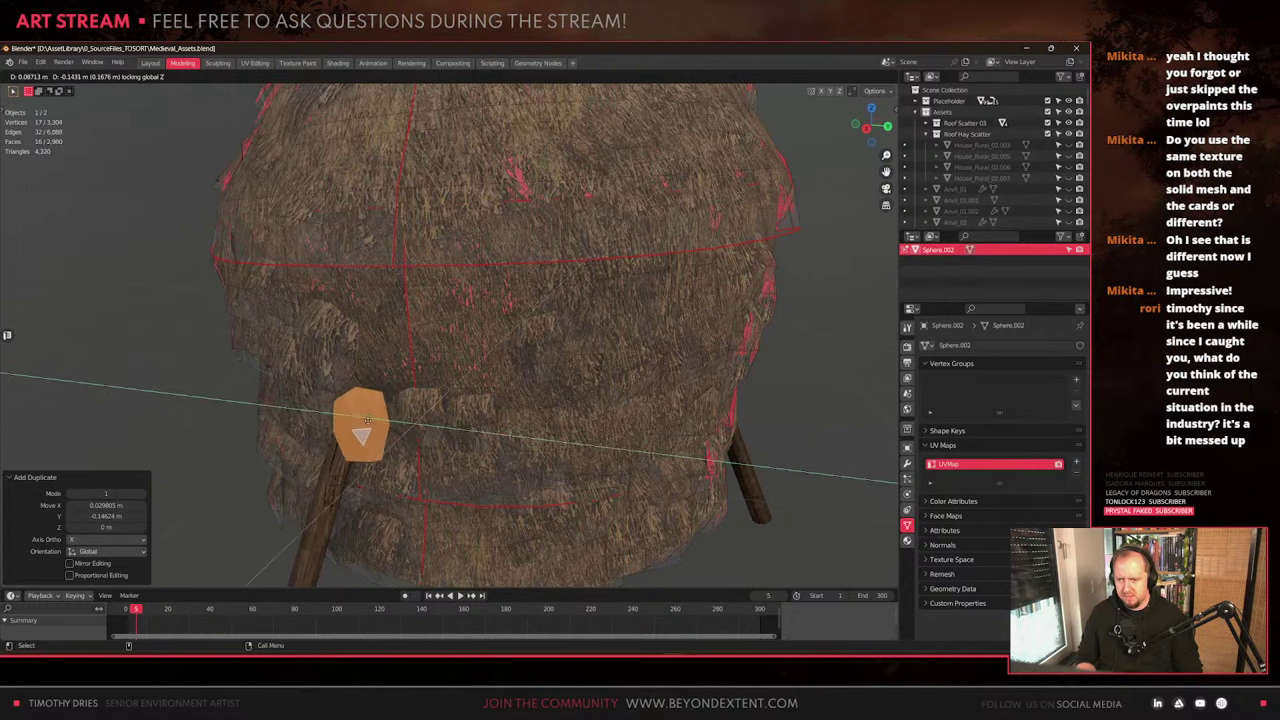
pyautogui.click(381, 413)
# Rotate the last straw copy about -12° around Z and shift it horizontally against the haystack surface
pyautogui.press('r')
pyautogui.press('z')
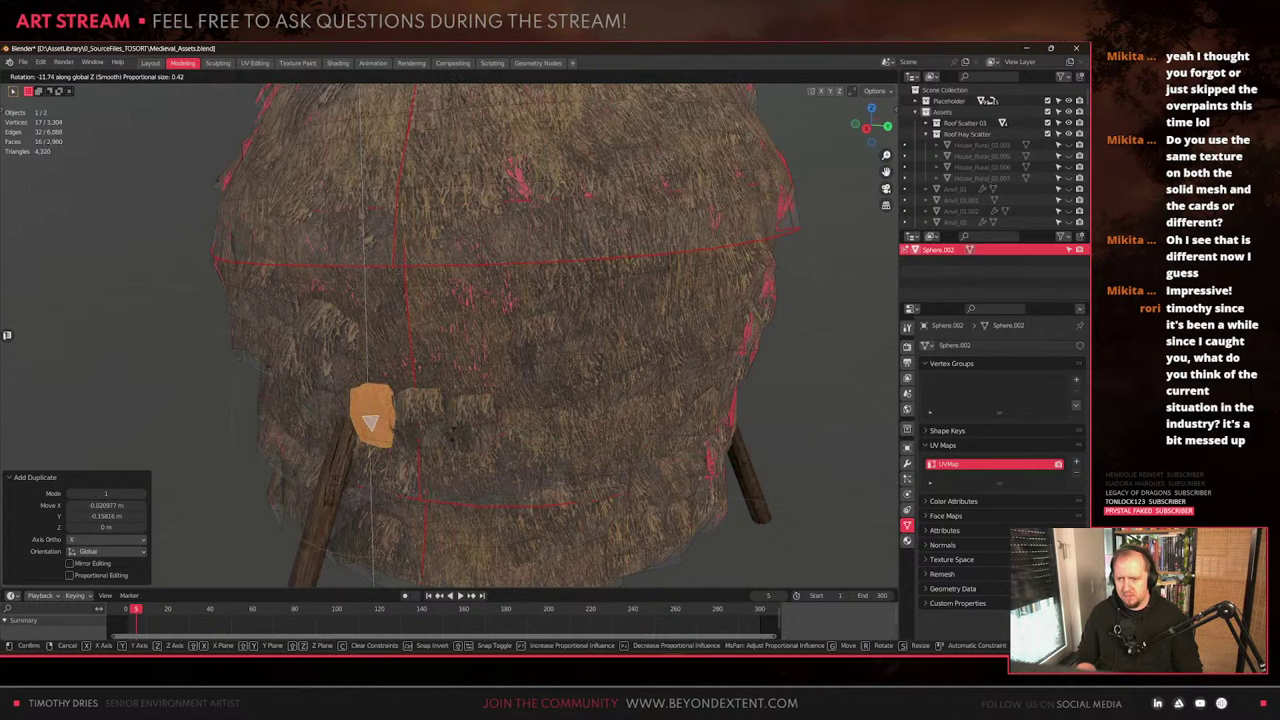
pyautogui.click(453, 431)
pyautogui.press('g')
pyautogui.hotkey('shift', 'z')
pyautogui.click(445, 427)
# Raise the straw vertex above the support pole about 0.073 m along Z, with a proportional editing size of 0.612 m
pyautogui.moveTo(540, 415); pyautogui.dragTo(455, 412, button='middle')
pyautogui.moveTo(605, 406); pyautogui.dragTo(409, 344, button='middle')
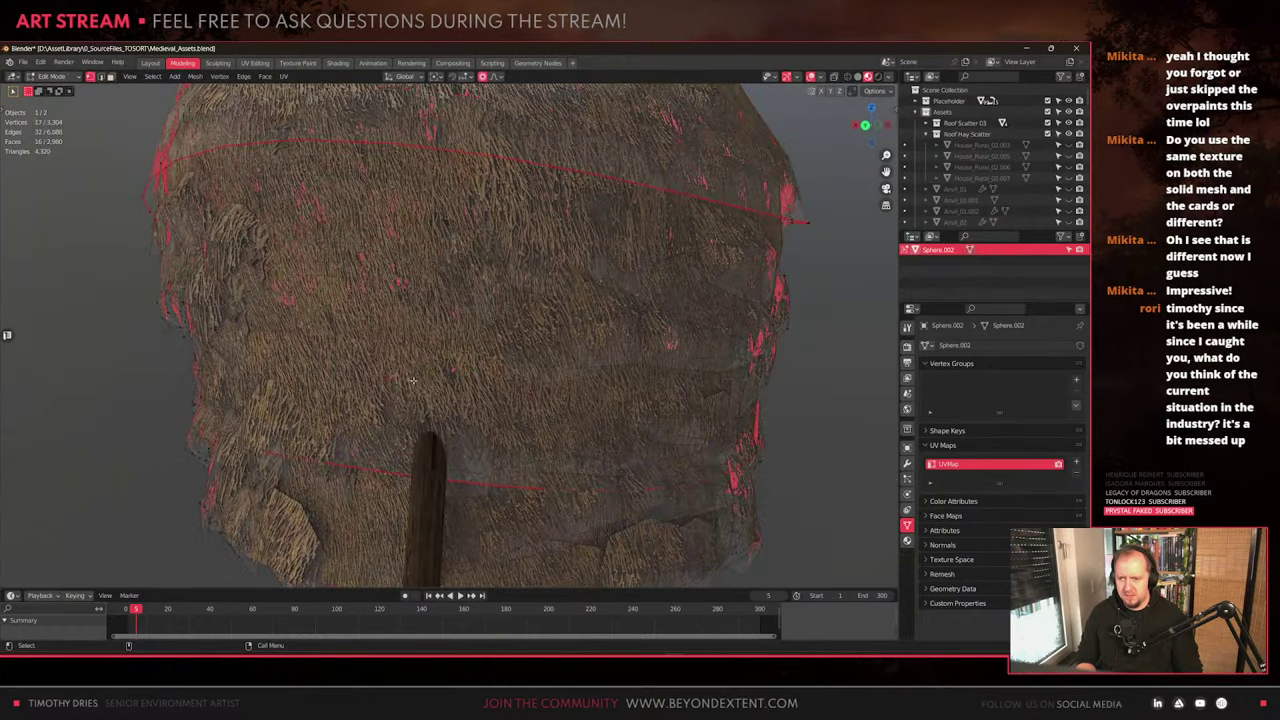
pyautogui.hotkey('shift', 'z')
pyautogui.click(413, 347)
pyautogui.moveTo(438, 386)
pyautogui.mouseDown(button='middle')
pyautogui.moveTo(456, 418)
pyautogui.moveTo(497, 394)
pyautogui.mouseUp(button='middle')
pyautogui.hotkey('shift', 'z')
pyautogui.hotkey('shift', 'z')
pyautogui.hotkey('shift', 'z')
pyautogui.press('g')
pyautogui.press('z')
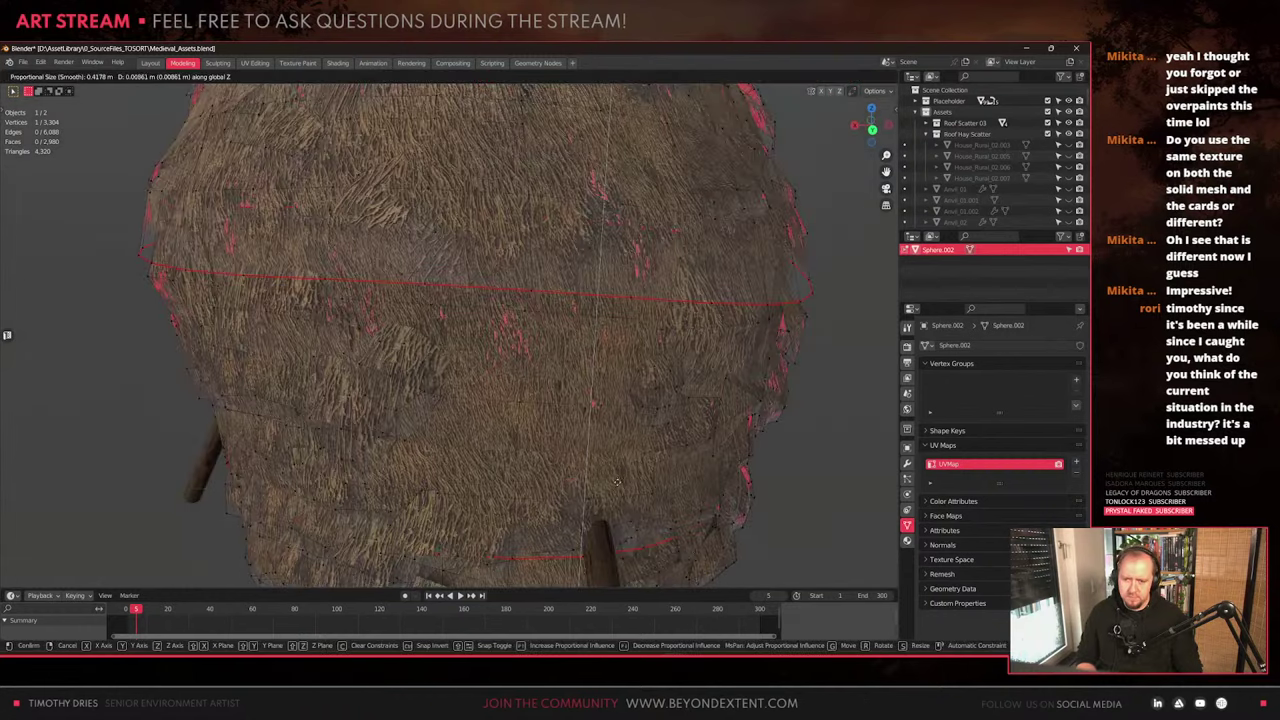
pyautogui.scroll(-4, 640, 462)
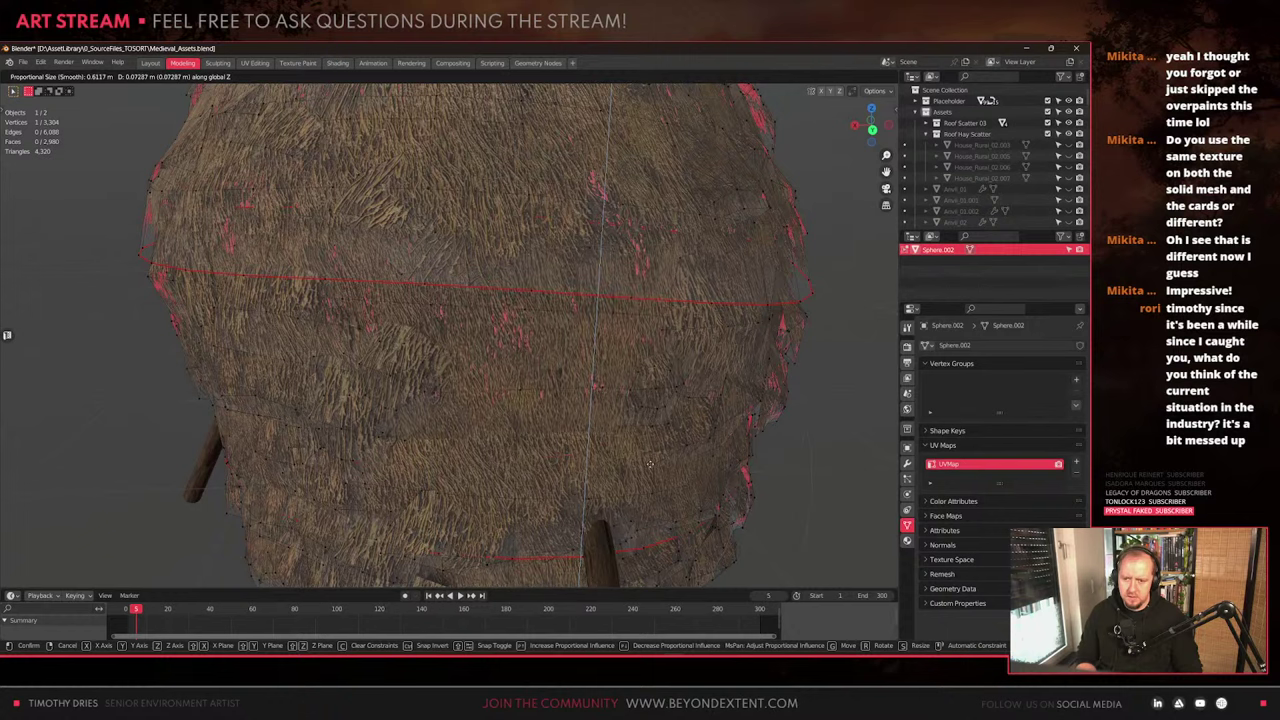
pyautogui.click(650, 464)
# Select the linked straw piece on the haystack's side, rotate it around Y and scale it to 0.72
pyautogui.moveTo(650, 464); pyautogui.dragTo(530, 430, button='middle')
pyautogui.keyDown('shift'); pyautogui.moveTo(232, 317); pyautogui.dragTo(390, 328, button='middle'); pyautogui.keyUp('shift')
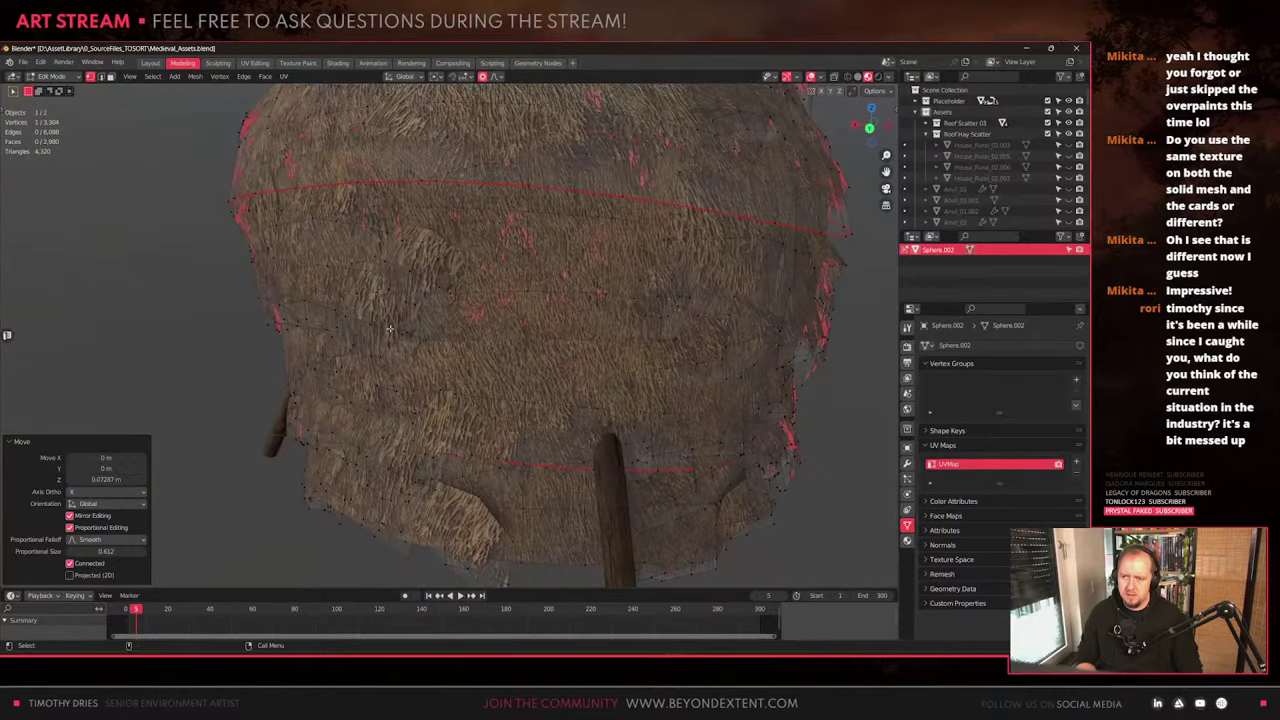
pyautogui.press('Tab')
pyautogui.moveTo(401, 275); pyautogui.dragTo(395, 293, button='middle')
pyautogui.press('Tab')
pyautogui.click(413, 294)
pyautogui.hotkey('ctrl', 'l')
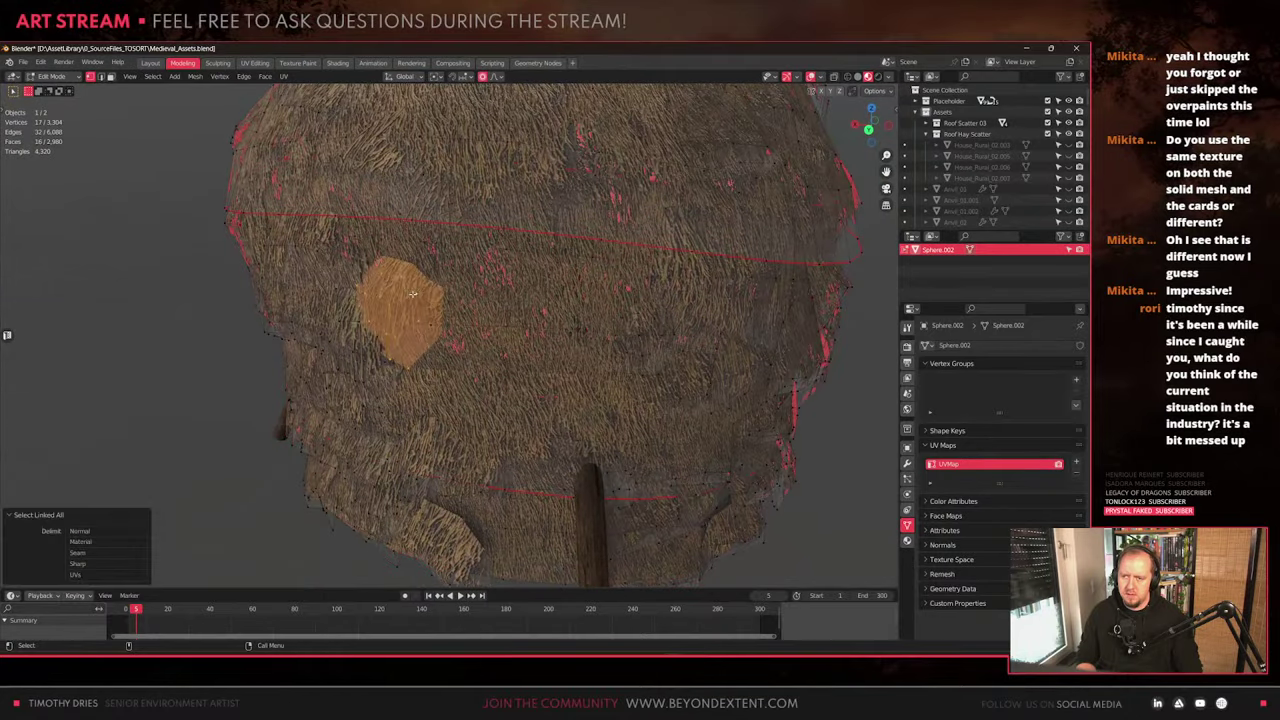
pyautogui.press('r')
pyautogui.press('y')
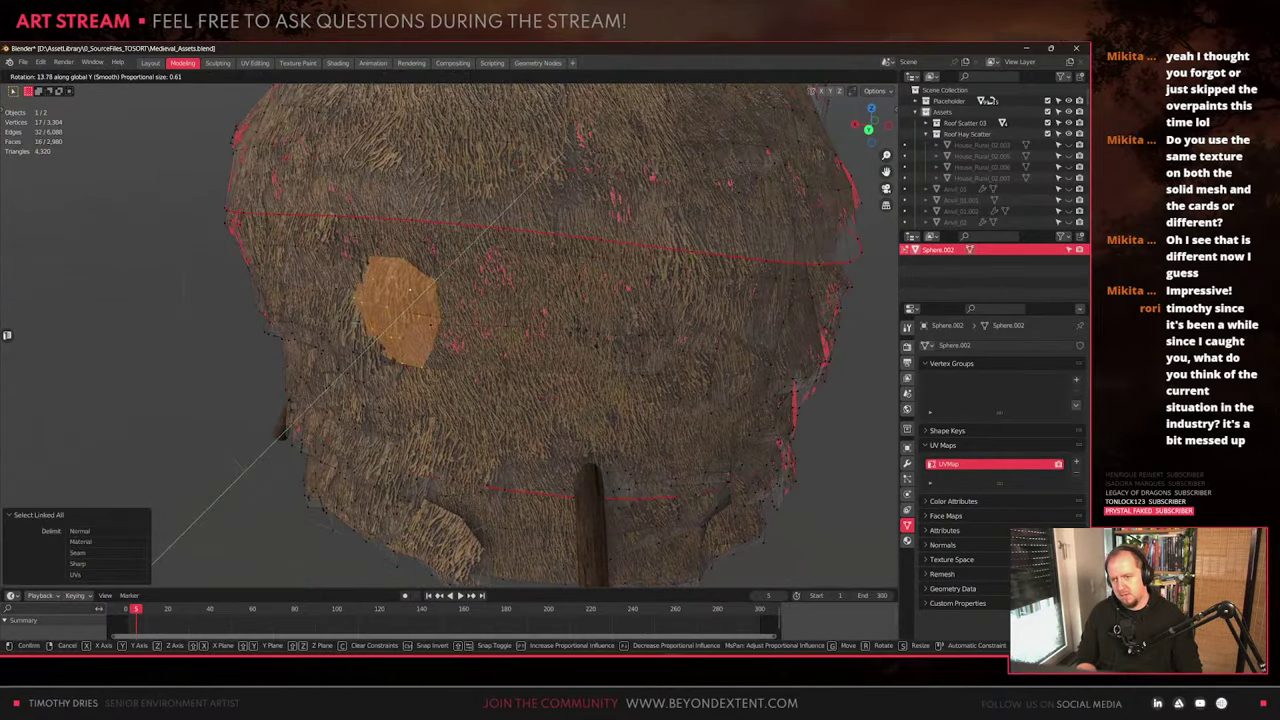
pyautogui.click(525, 357)
pyautogui.press('s')
pyautogui.click(493, 352)
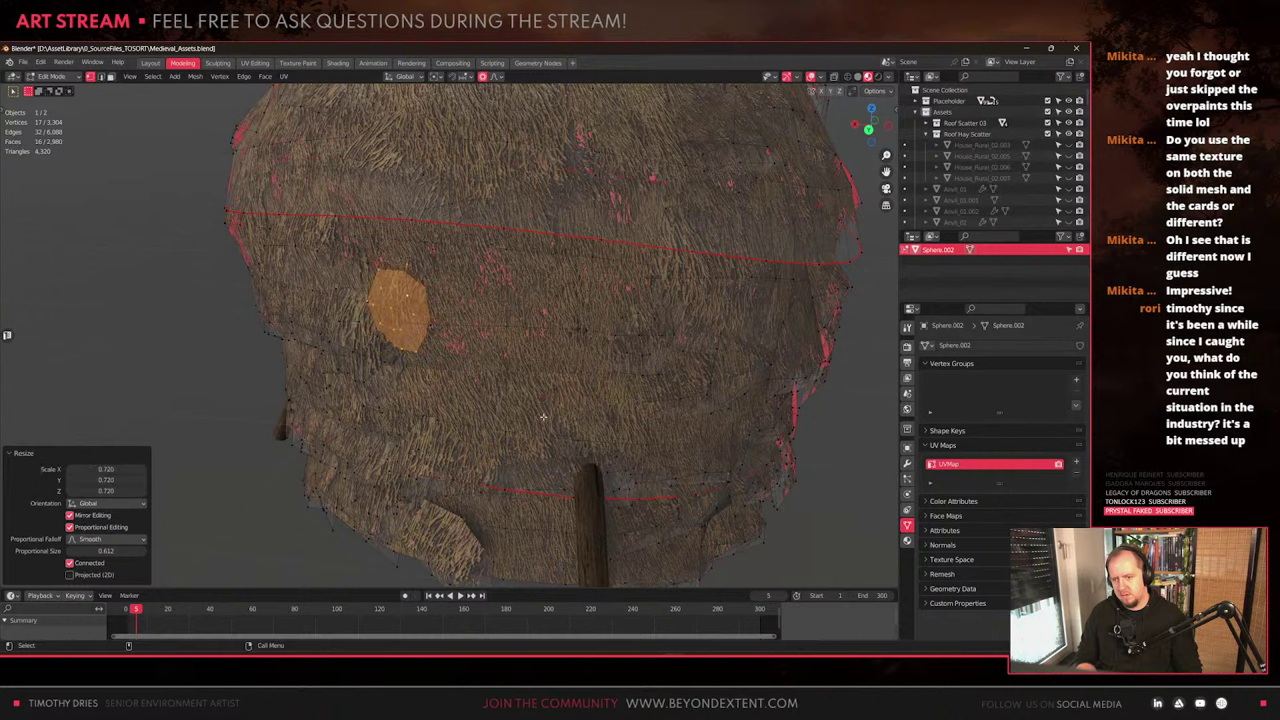
# Rotate the protruding straw piece at the haystack's base around Z and move it about -0.012 m in X and -0.024 m in Y
pyautogui.press('Tab')
pyautogui.press('Tab')
pyautogui.moveTo(452, 543); pyautogui.dragTo(499, 485, button='middle')
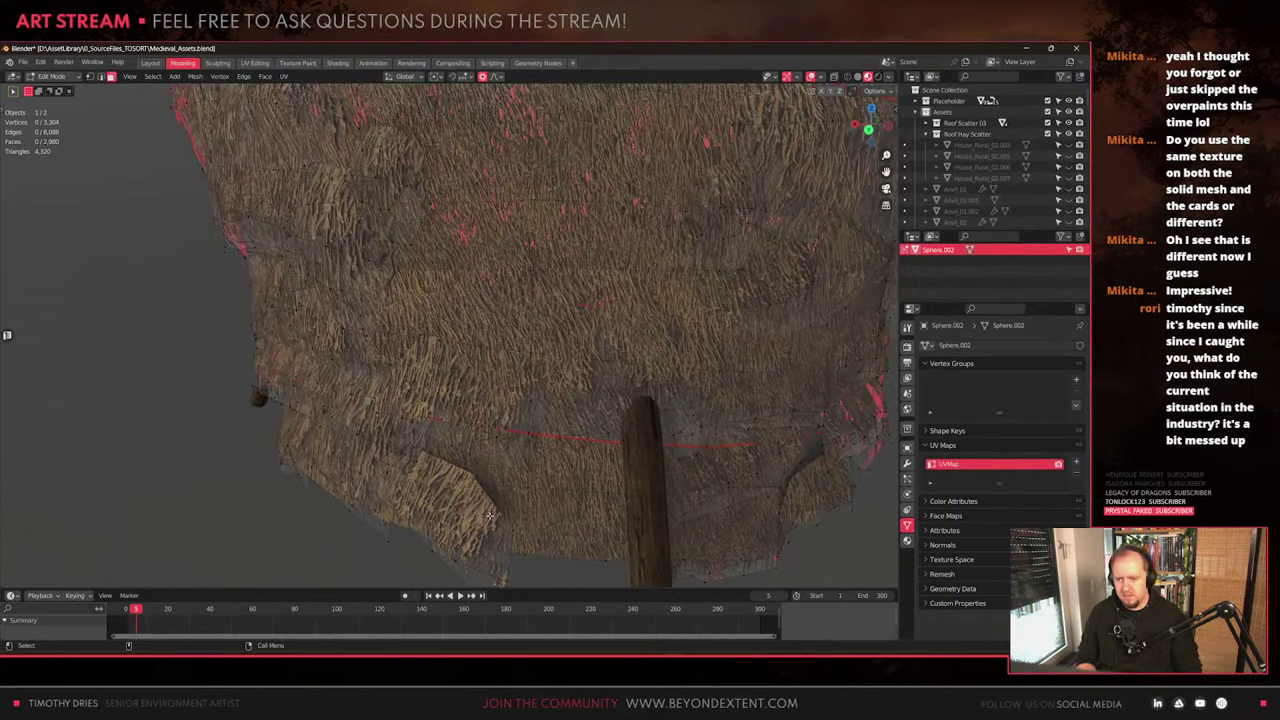
pyautogui.hotkey('ctrl', 'l')
pyautogui.press('r')
pyautogui.press('z')
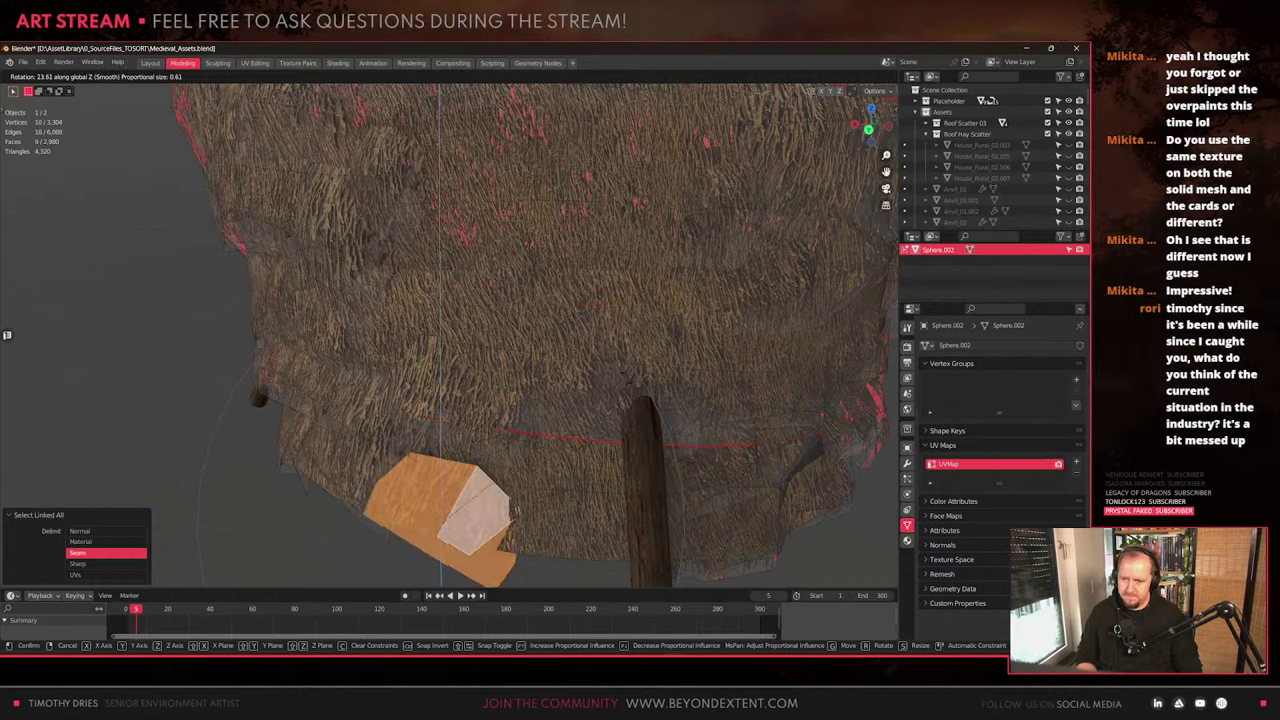
pyautogui.press('Return')
pyautogui.press('g')
pyautogui.press('Return')
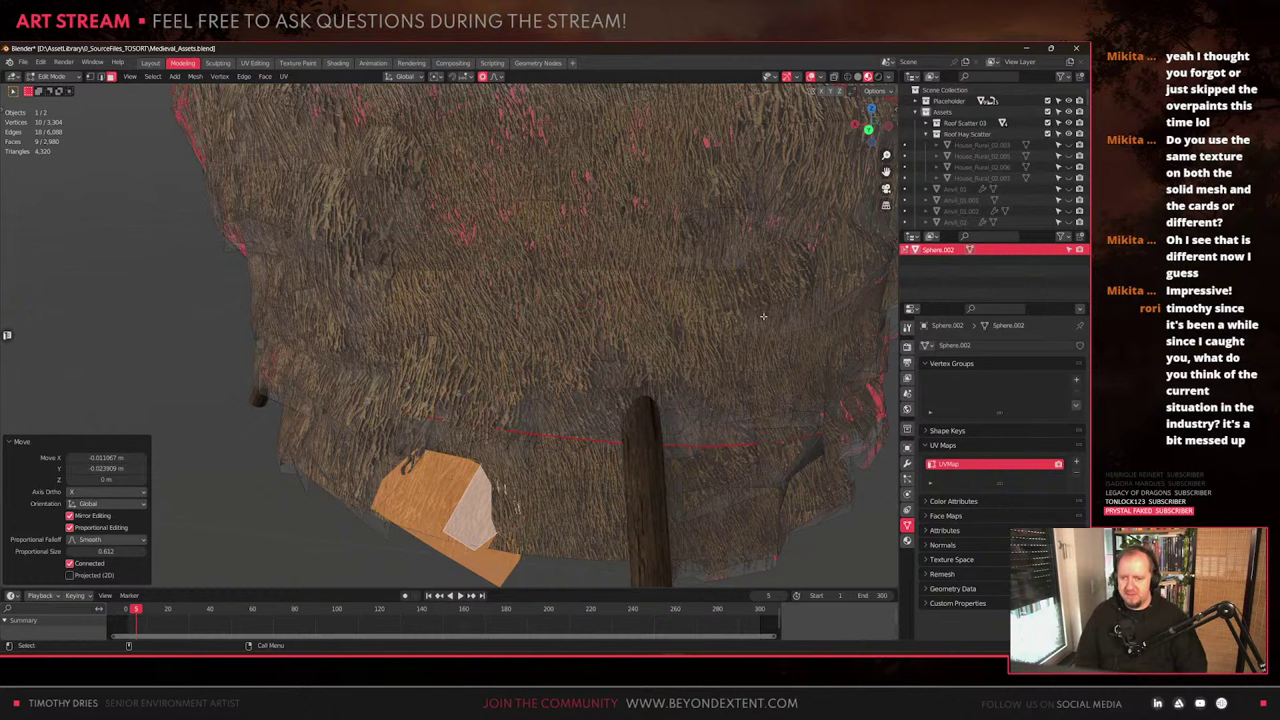
# Shift a straw piece at the base between the two poles horizontally into the haystack and rotate it 12° around Z
pyautogui.scroll(-5, 694, 409)
pyautogui.keyDown('alt'); pyautogui.moveTo(686, 431); pyautogui.dragTo(477, 479); pyautogui.keyUp('alt')
pyautogui.scroll(3, 549, 446)
pyautogui.click(460, 452)
pyautogui.hotkey('ctrl', 'l')
pyautogui.press('g')
pyautogui.hotkey('shift', 'z')
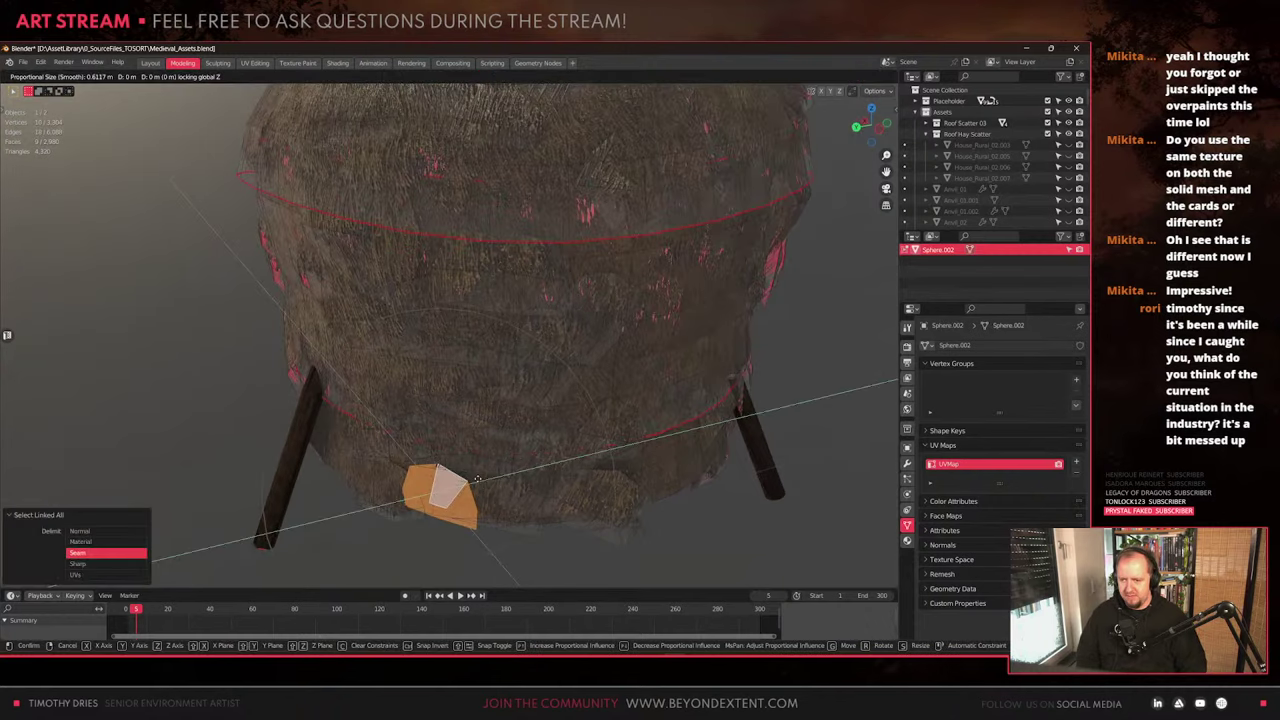
pyautogui.click(483, 472)
pyautogui.press('r')
pyautogui.press('z')
pyautogui.click(515, 461)
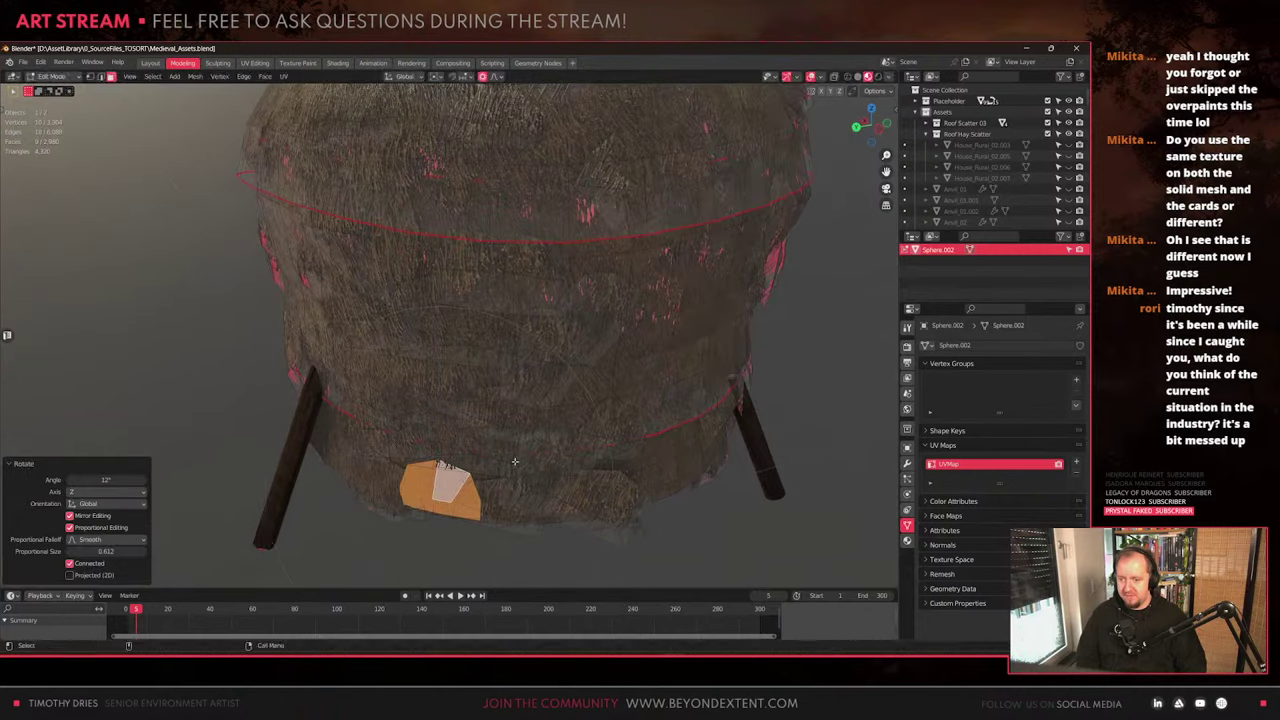
# Rotate the neighbouring base straw piece around Z and move it about 0.036 m in X and -0.007 m in Y
pyautogui.click(600, 508)
pyautogui.hotkey('ctrl', 'l')
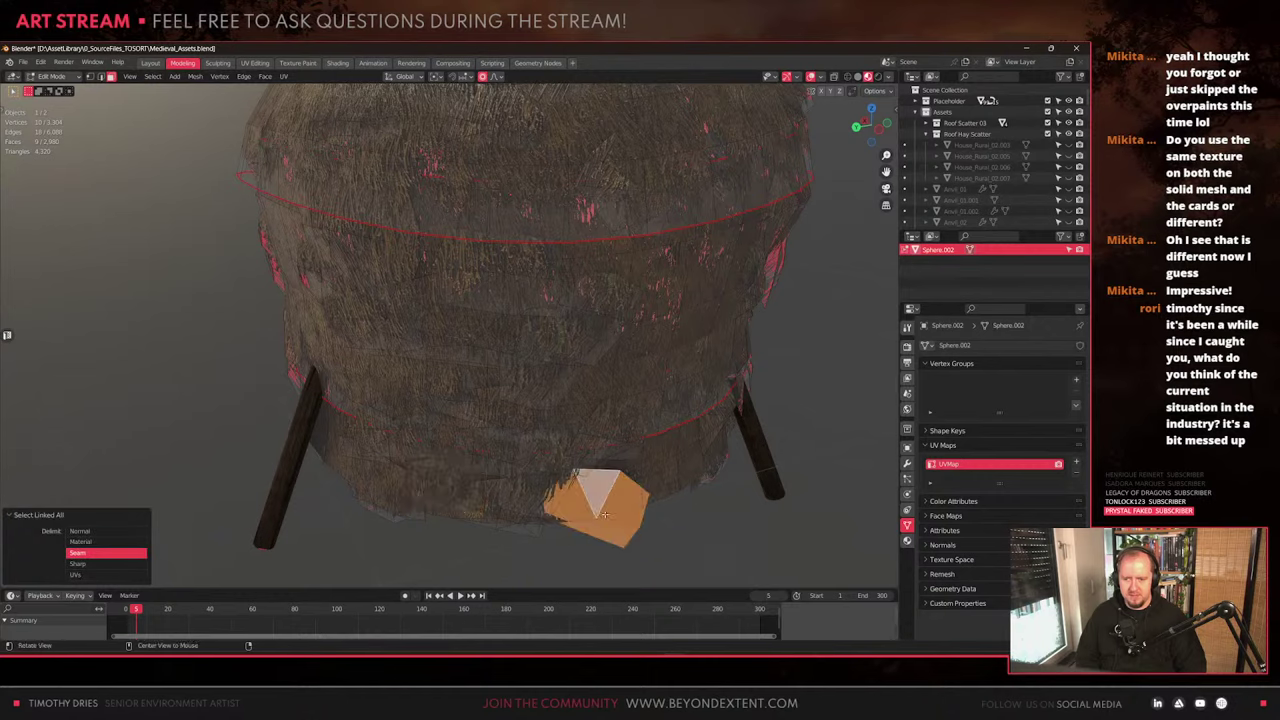
pyautogui.moveTo(604, 513); pyautogui.dragTo(605, 490, button='middle')
pyautogui.press('r')
pyautogui.press('z')
pyautogui.click(605, 487)
pyautogui.press('g')
pyautogui.hotkey('shift', 'z')
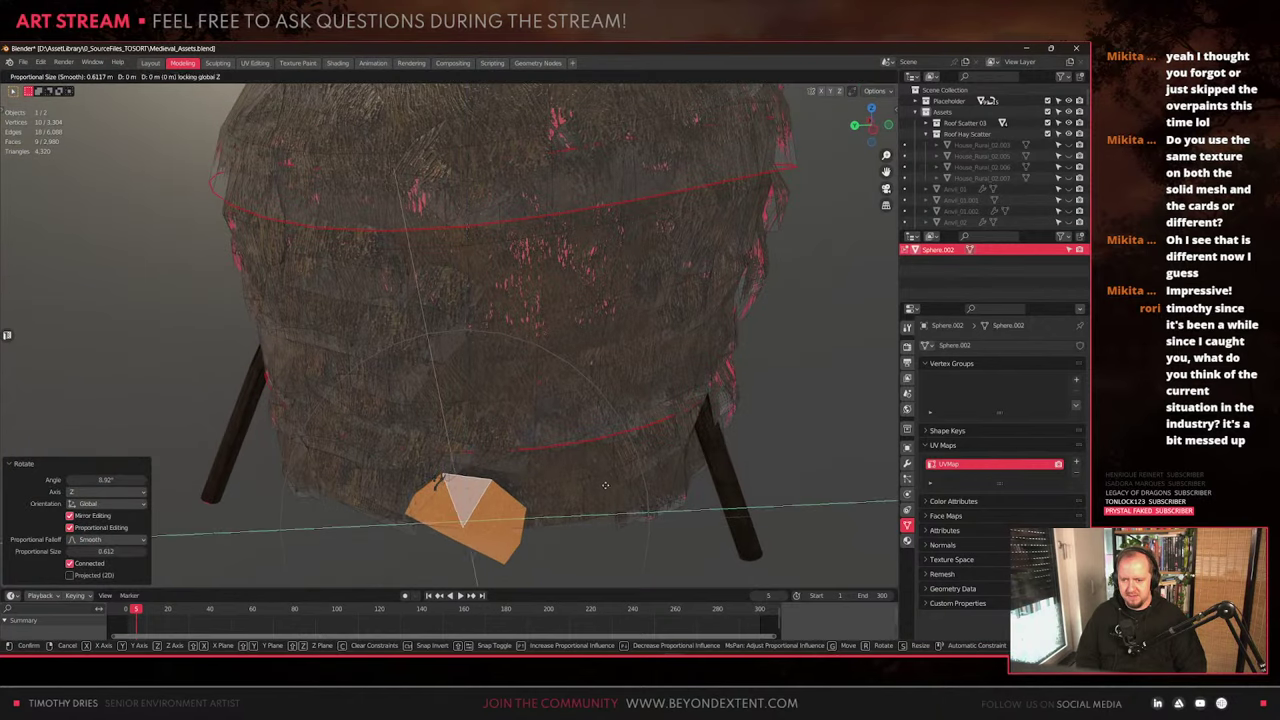
pyautogui.click(606, 480)
# Rotate the base straw piece beyond the next pole 9.63° around Z and move it horizontally about 0.038 m in Y
pyautogui.moveTo(606, 480); pyautogui.dragTo(543, 474, button='middle')
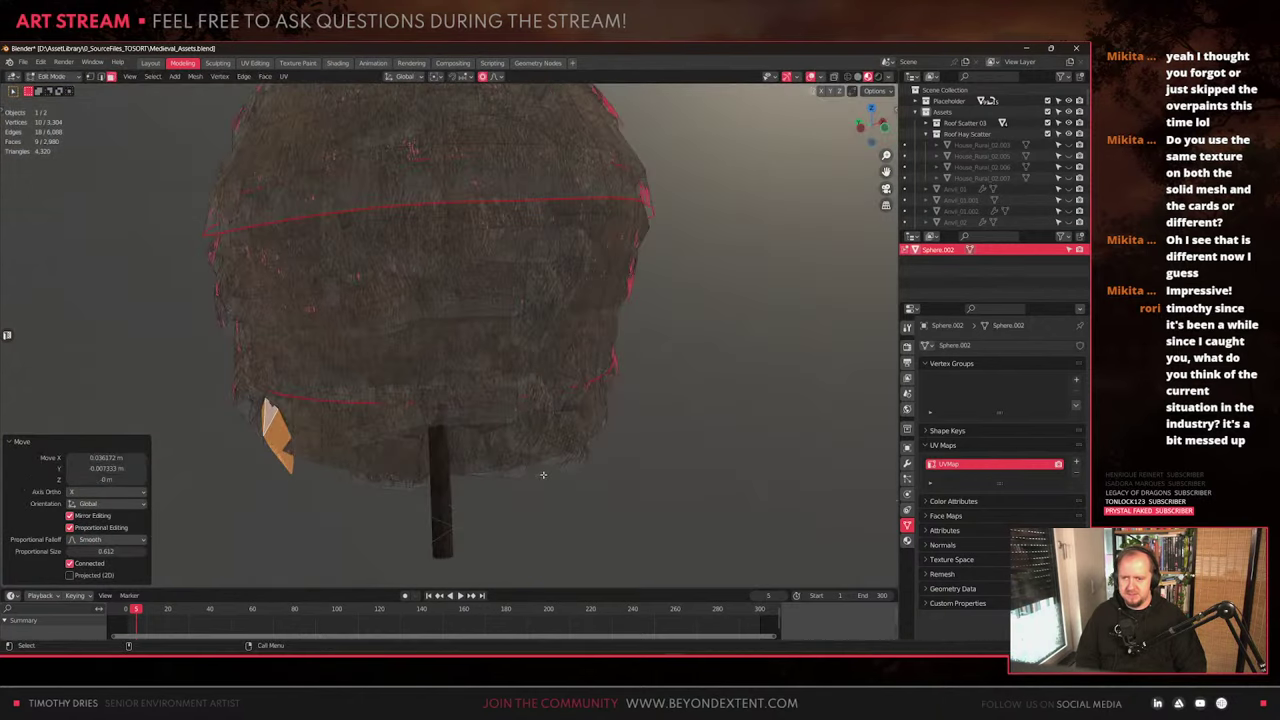
pyautogui.click(516, 412)
pyautogui.moveTo(516, 412); pyautogui.dragTo(408, 432, button='middle')
pyautogui.click(424, 462)
pyautogui.hotkey('ctrl', 'l')
pyautogui.scroll(3, 527, 498)
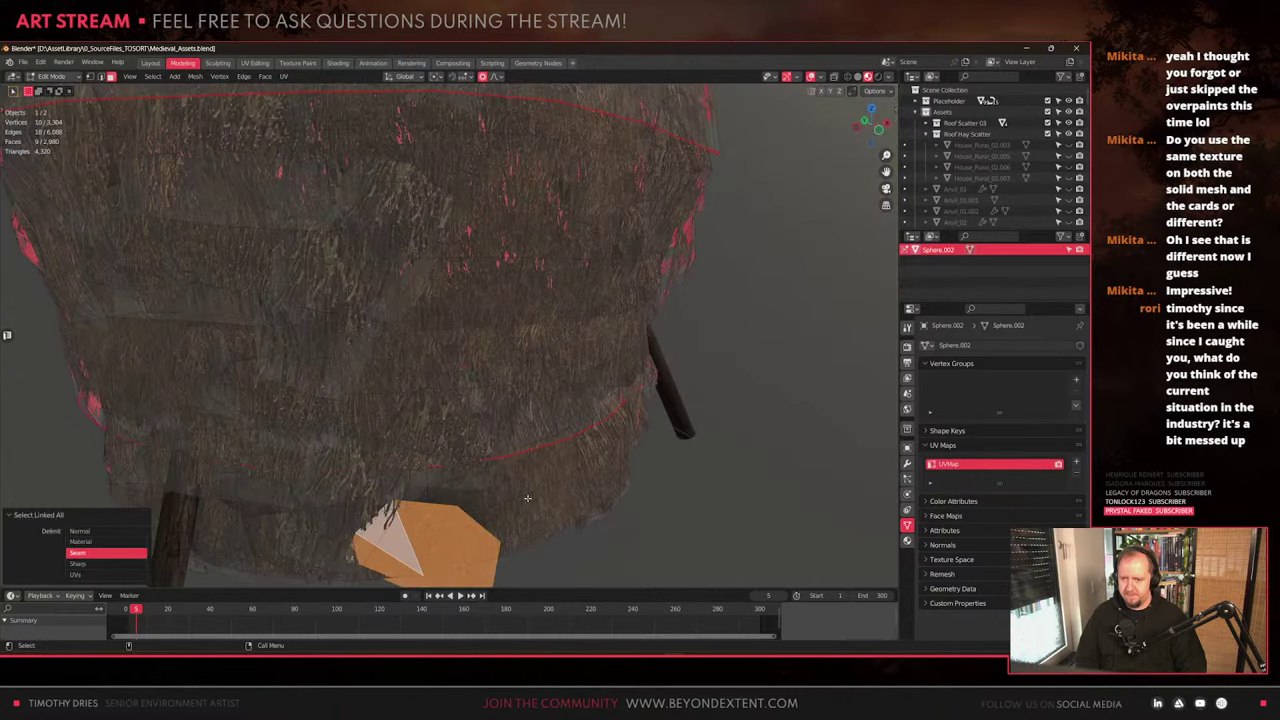
pyautogui.press('r')
pyautogui.press('z')
pyautogui.click(550, 485)
pyautogui.press('g')
pyautogui.hotkey('shift', 'z')
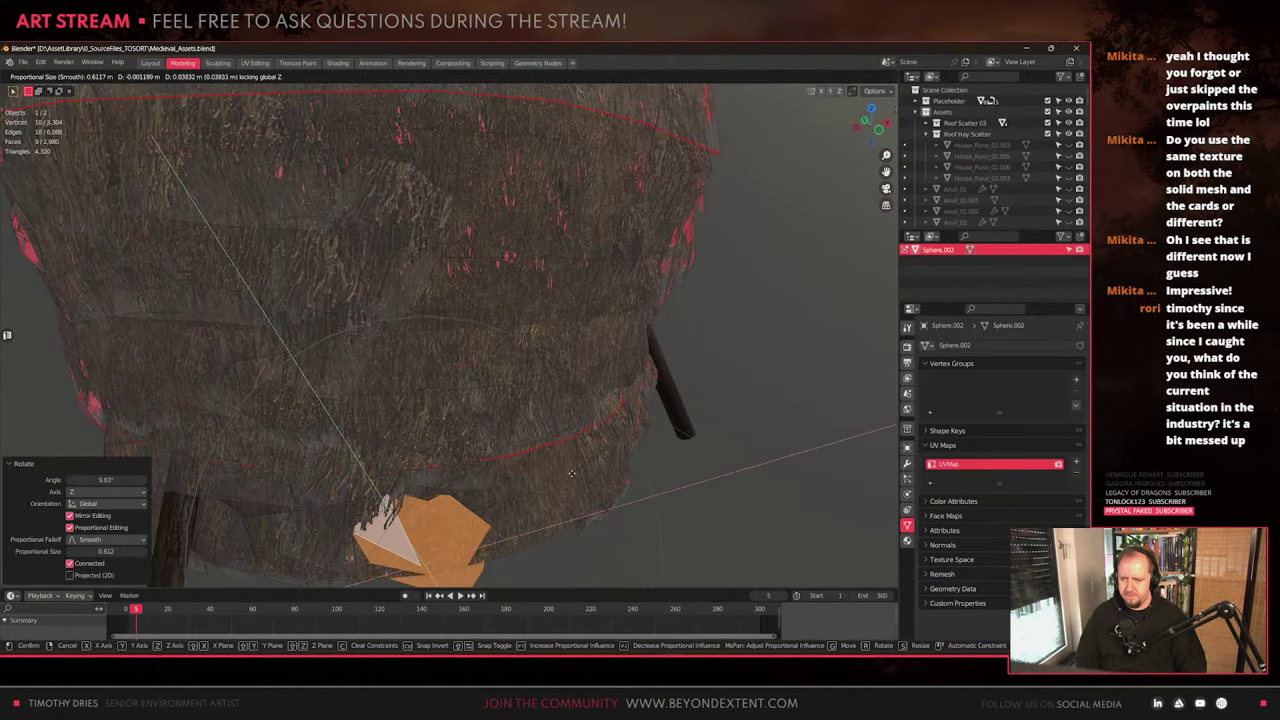
pyautogui.click(572, 474)
# Push the exposed vertex beside the pole at the base about 0.05 m in X and 0.09 m in Y, with 0.380 m proportional size
pyautogui.click(256, 520)
pyautogui.press('1')
pyautogui.click(255, 520)
pyautogui.keyDown('shift'); pyautogui.moveTo(312, 537); pyautogui.dragTo(369, 495, button='middle'); pyautogui.keyUp('shift')
pyautogui.press('g')
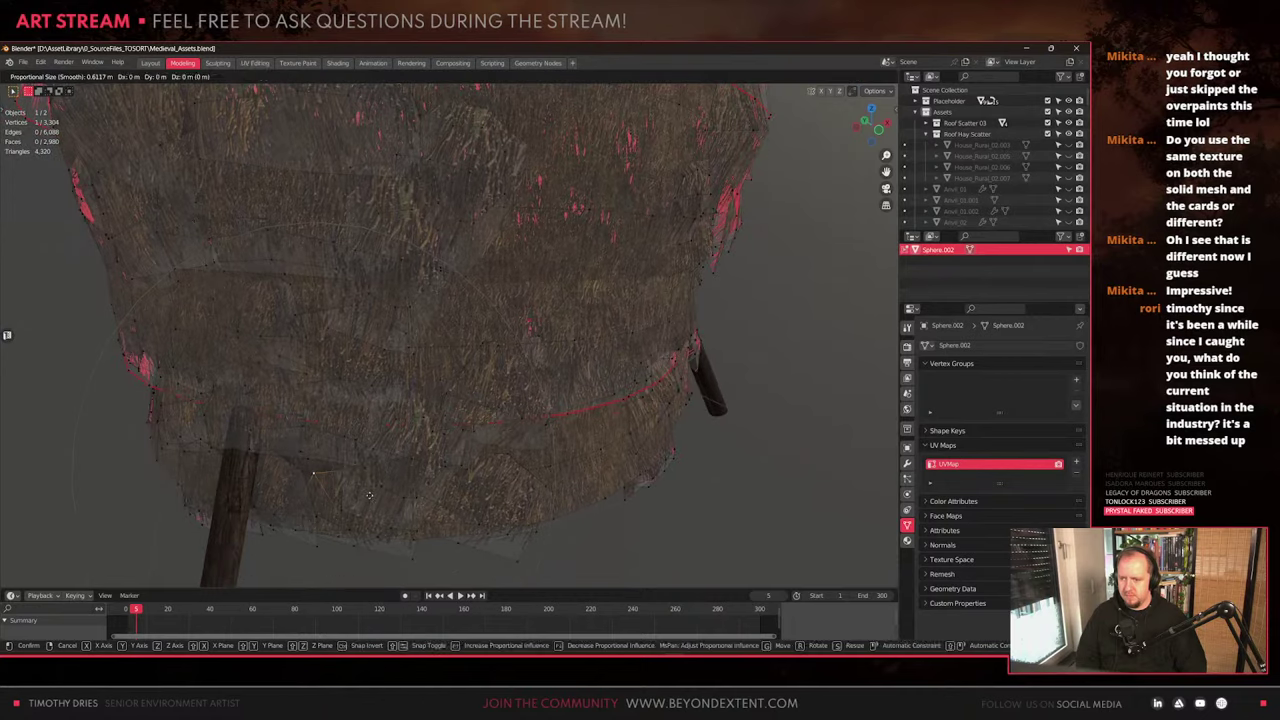
pyautogui.hotkey('shift', 'z')
pyautogui.click(369, 487)
pyautogui.press('g')
pyautogui.hotkey('shift', 'z')
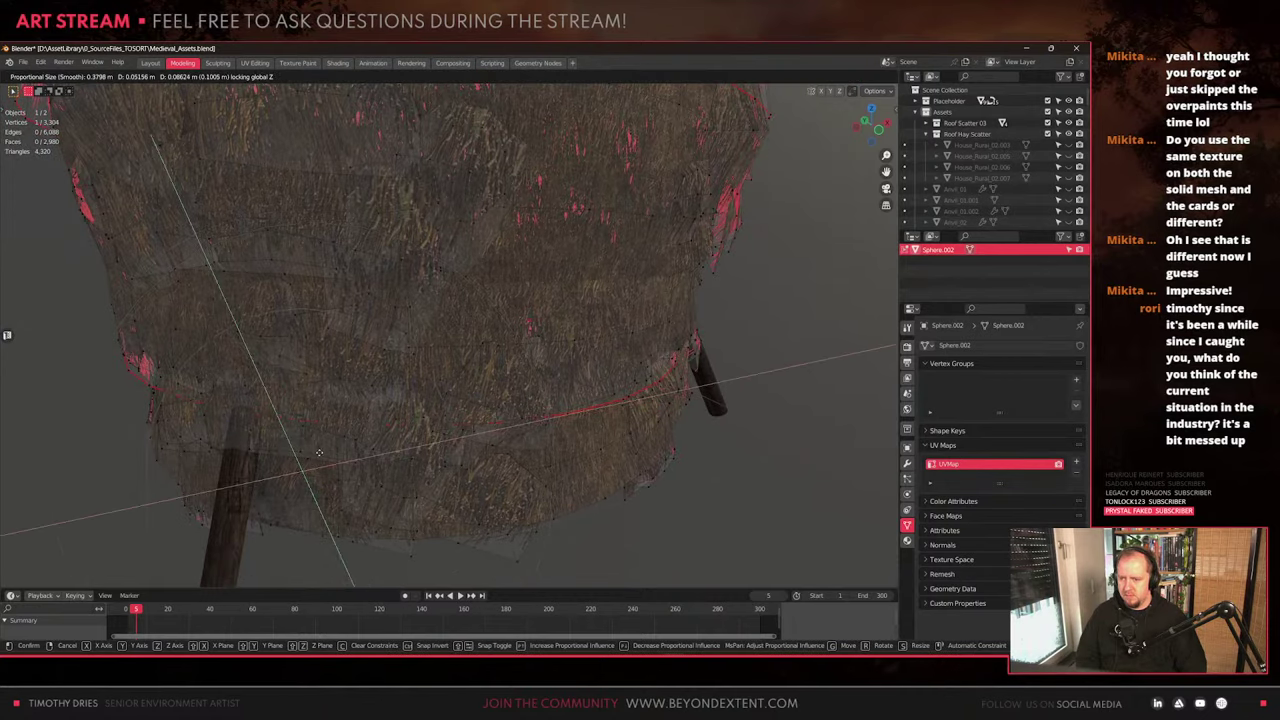
pyautogui.click(322, 455)
# Examine the whole haystack's silhouette in Object Mode and check where the crossed poles emerge from its top
pyautogui.scroll(-5, 520, 459)
pyautogui.press('Tab')
pyautogui.moveTo(520, 459); pyautogui.dragTo(420, 426, button='middle')
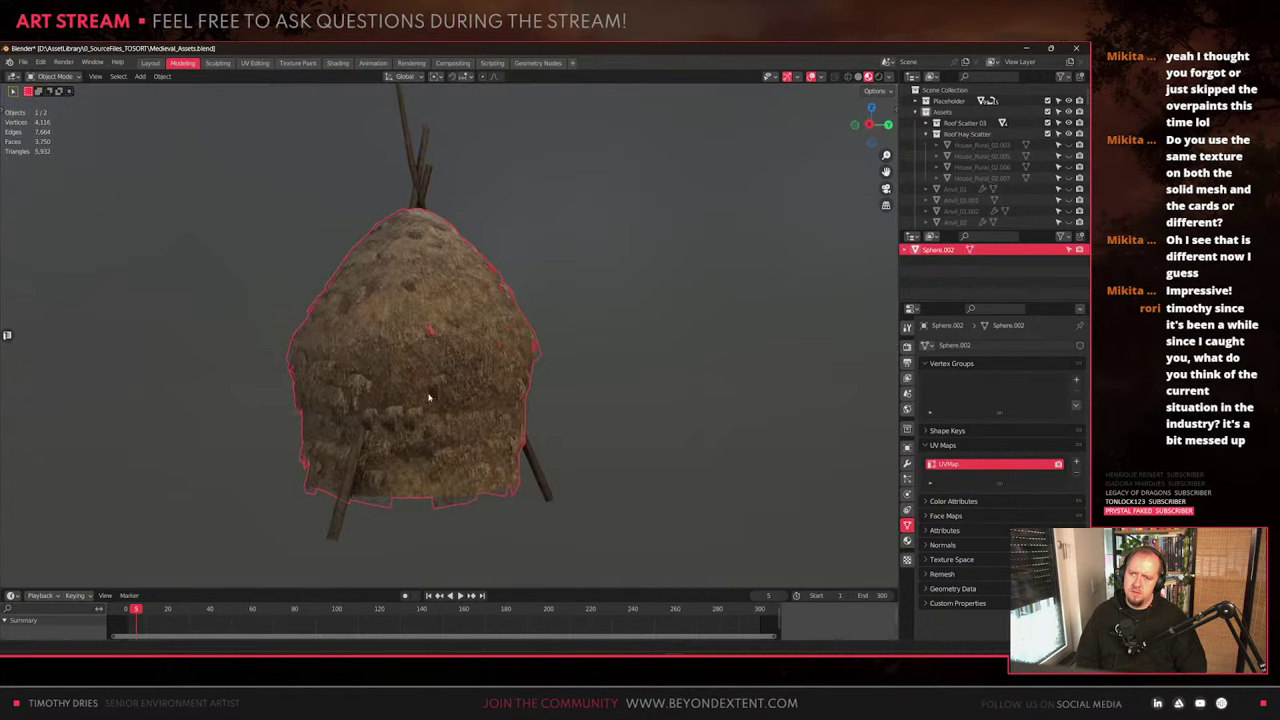
pyautogui.scroll(4, 457, 313)
pyautogui.scroll(2, 457, 313)
pyautogui.moveTo(457, 313); pyautogui.dragTo(470, 410, button='middle')
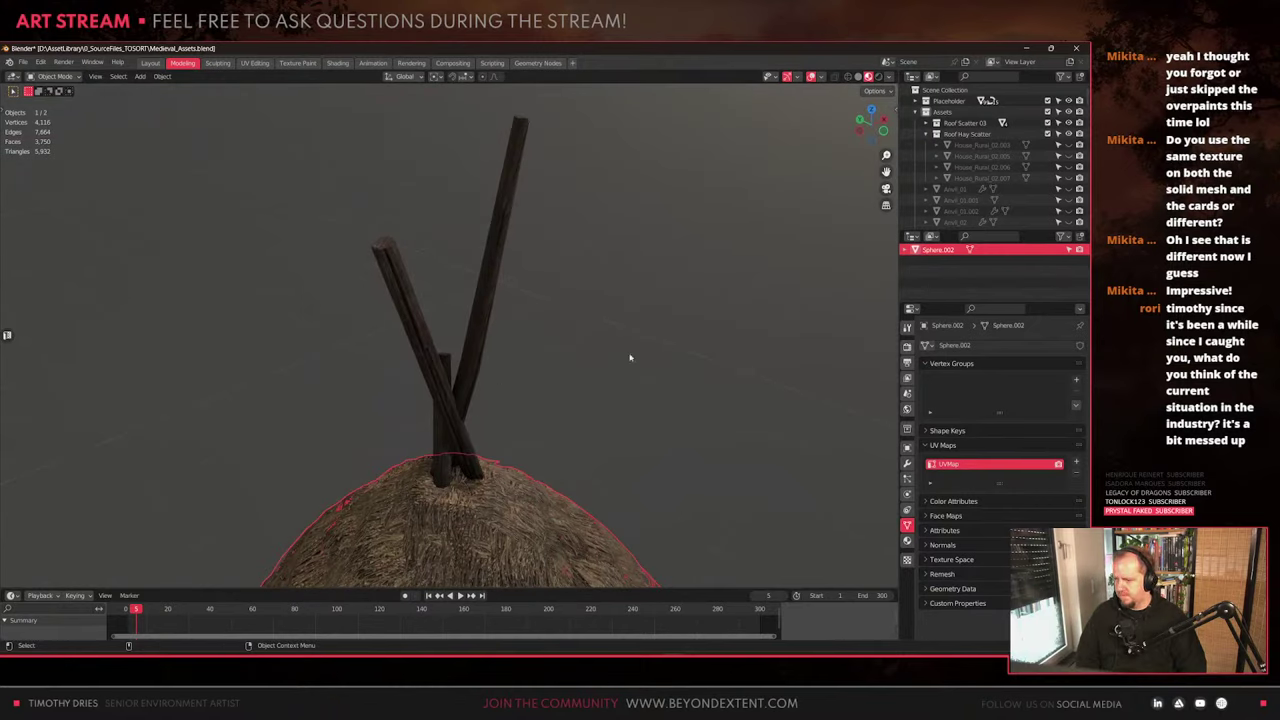
pyautogui.click(487, 413)
pyautogui.click(462, 447)
pyautogui.scroll(-3, 470, 470)
pyautogui.moveTo(477, 486); pyautogui.dragTo(475, 434, button='middle')
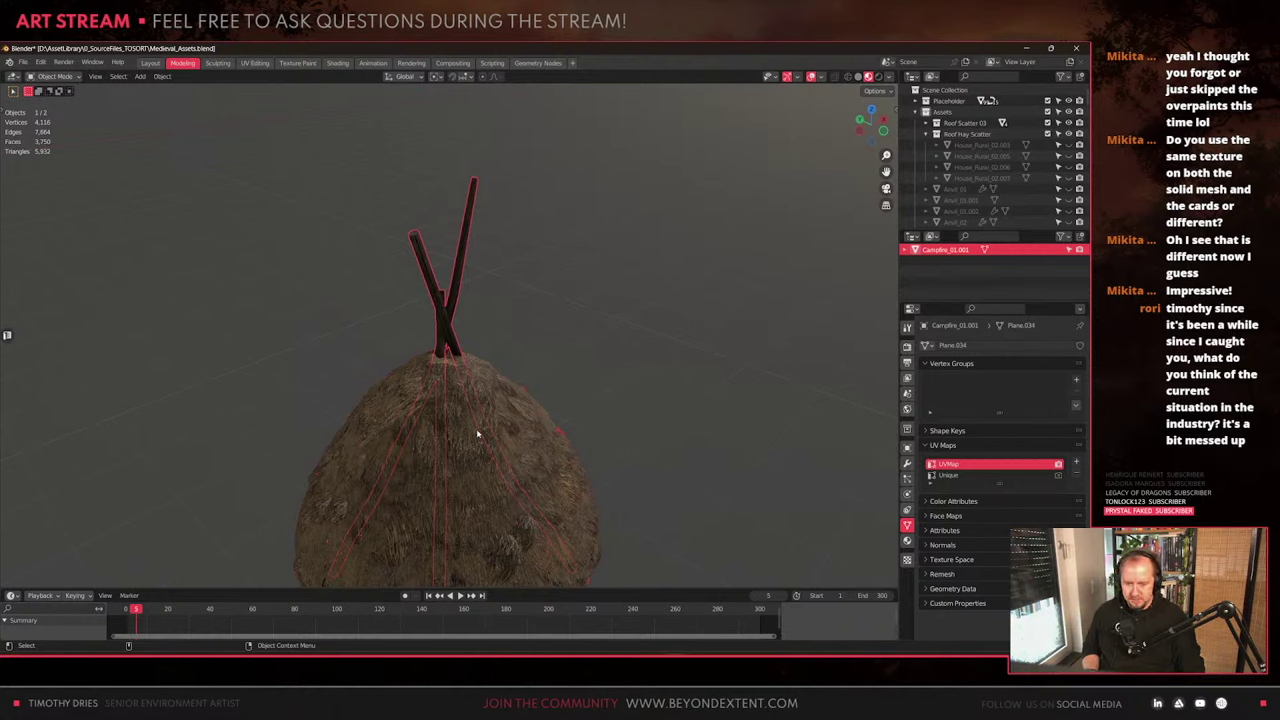
pyautogui.scroll(4, 535, 391)
# Edit the haystack mesh and move a vertex near the poles at its top slightly down along Z
pyautogui.click(446, 445)
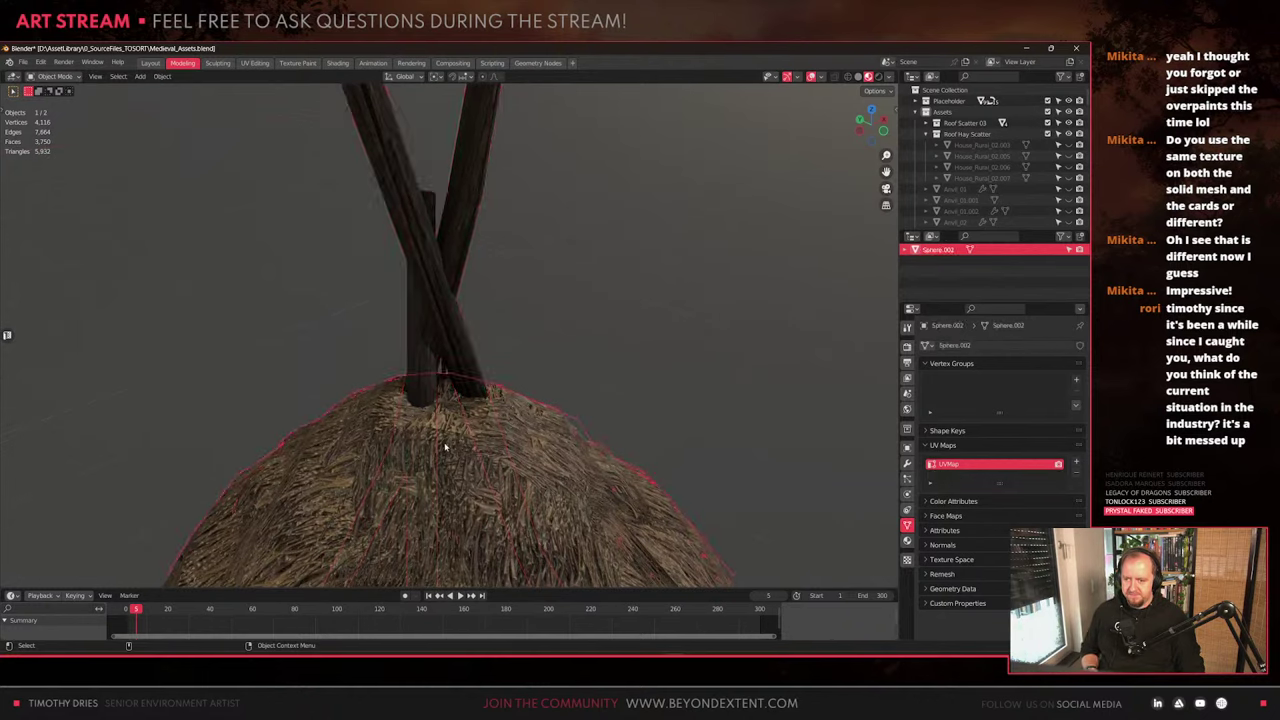
pyautogui.scroll(2, 446, 445)
pyautogui.press('Tab')
pyautogui.moveTo(446, 445); pyautogui.dragTo(504, 360, button='middle')
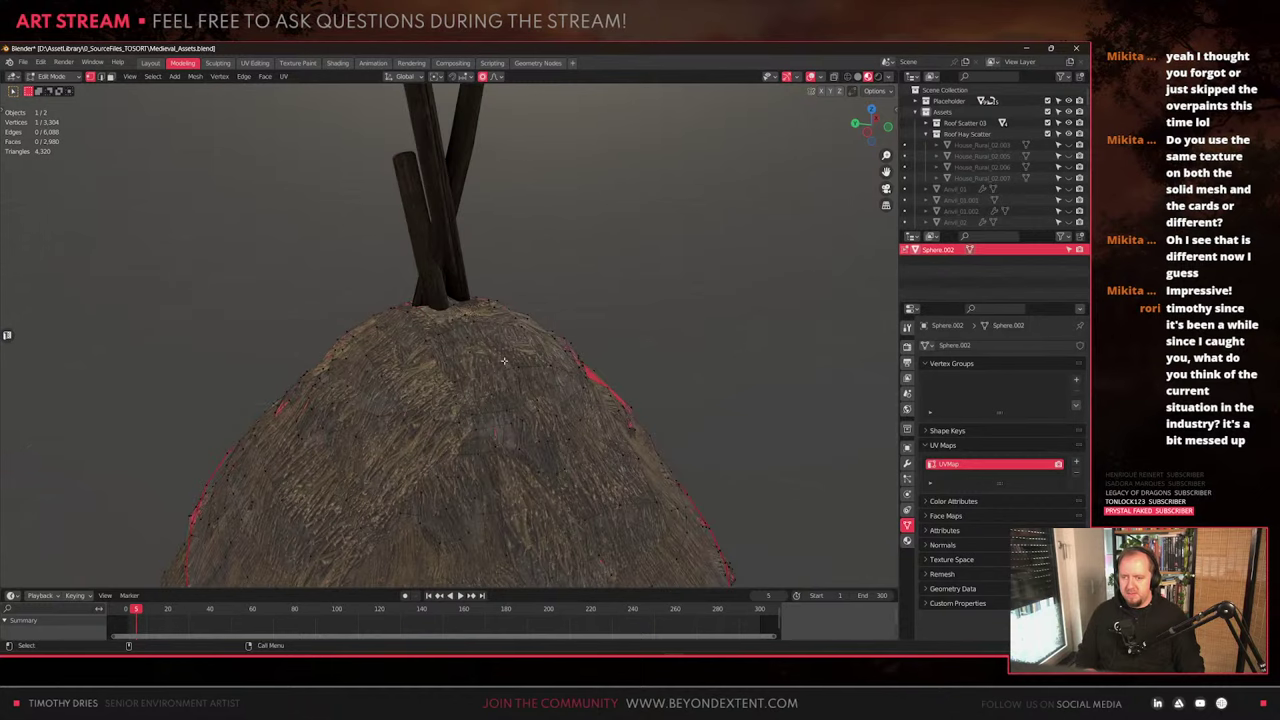
pyautogui.scroll(2, 466, 308)
pyautogui.press('g')
pyautogui.press('z')
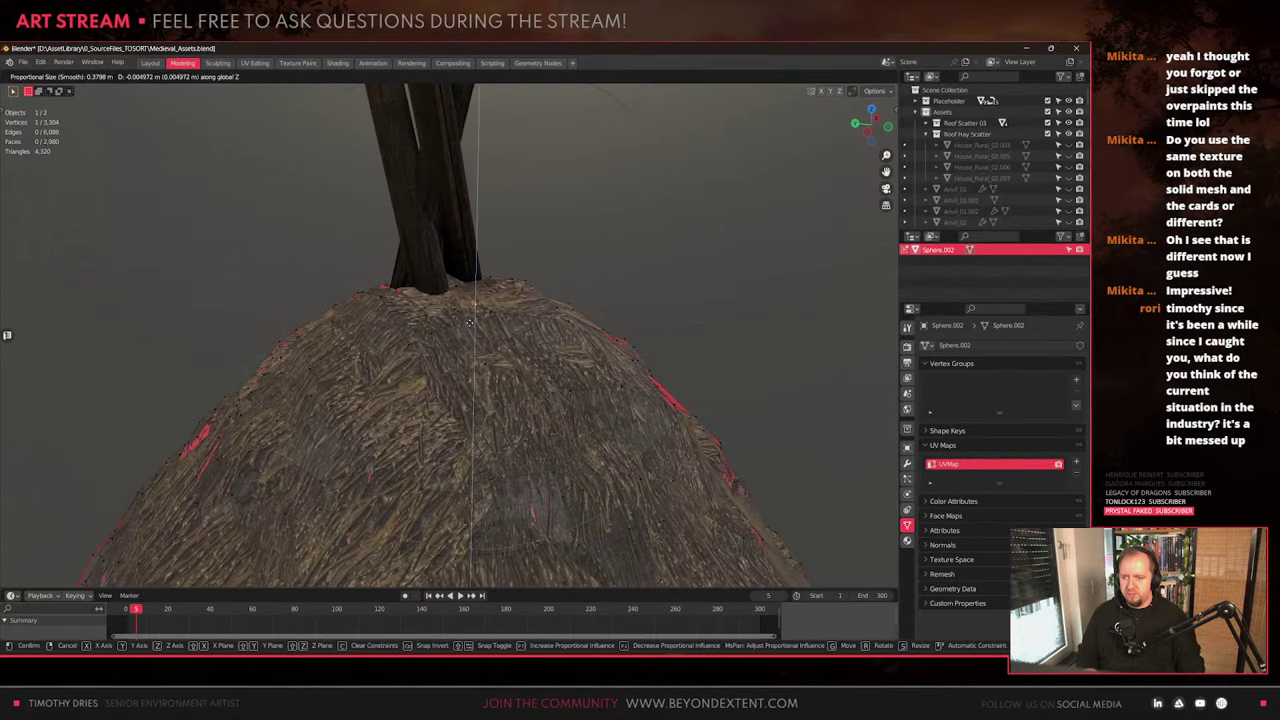
pyautogui.click(470, 326)
pyautogui.moveTo(470, 326); pyautogui.dragTo(491, 389, button='middle')
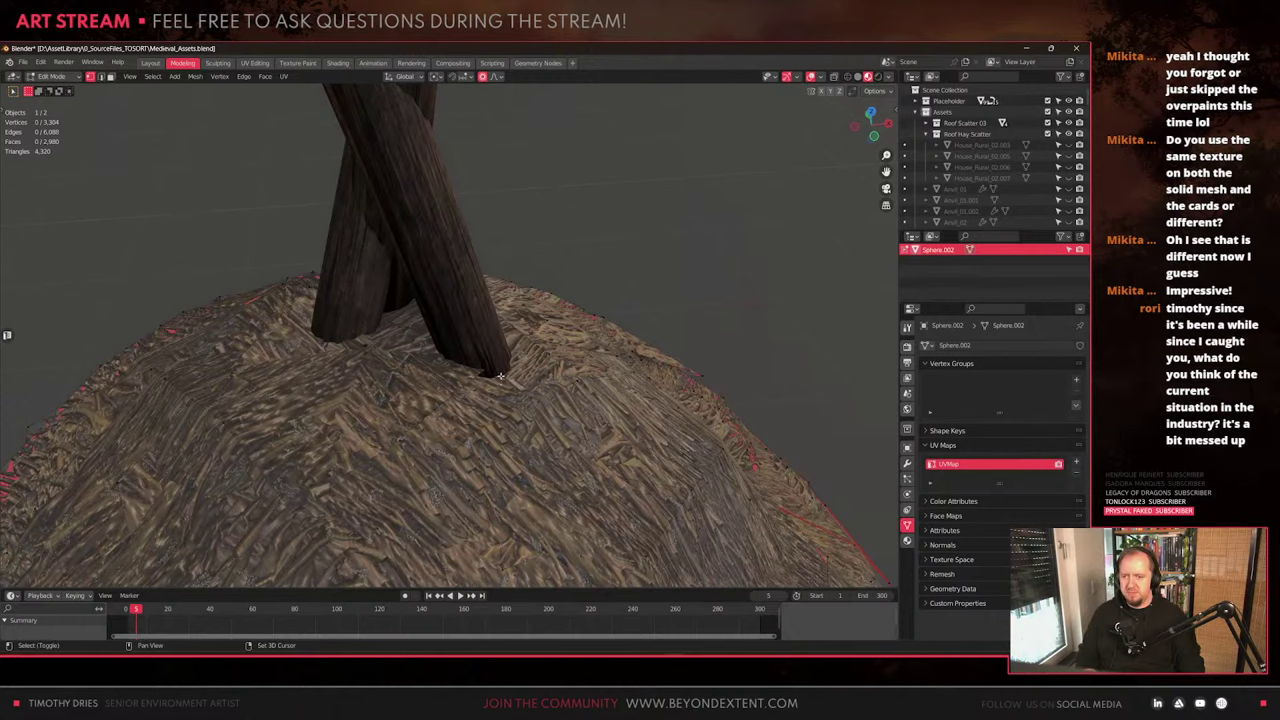
# Lower the vertex beside the front pole's base along Z, reducing the proportional size from 0.380 m for a tighter influence
pyautogui.hotkey('shift', 'z')
pyautogui.click(488, 360)
pyautogui.hotkey('shift', 'z')
pyautogui.moveTo(490, 362)
pyautogui.mouseDown(button='middle')
pyautogui.moveTo(474, 371)
pyautogui.moveTo(500, 325)
pyautogui.mouseUp(button='middle')
pyautogui.hotkey('shift', 'z')
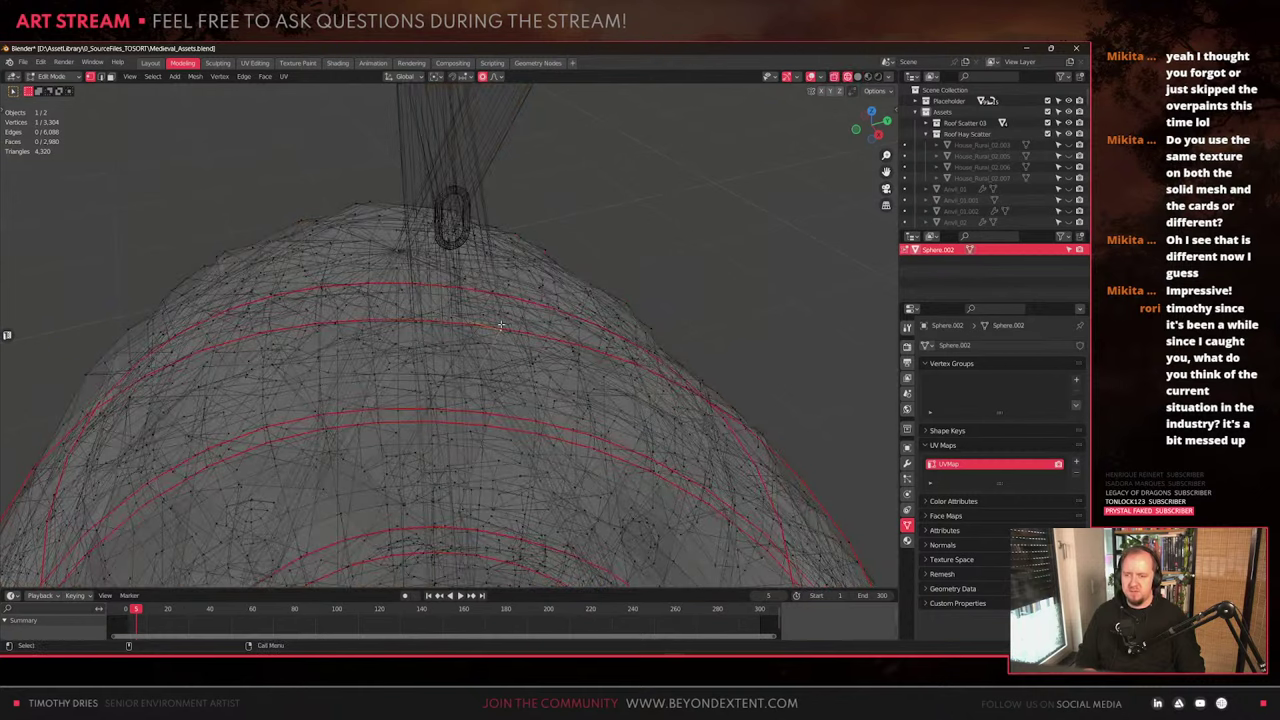
pyautogui.hotkey('shift', 'z')
pyautogui.press('g')
pyautogui.press('z')
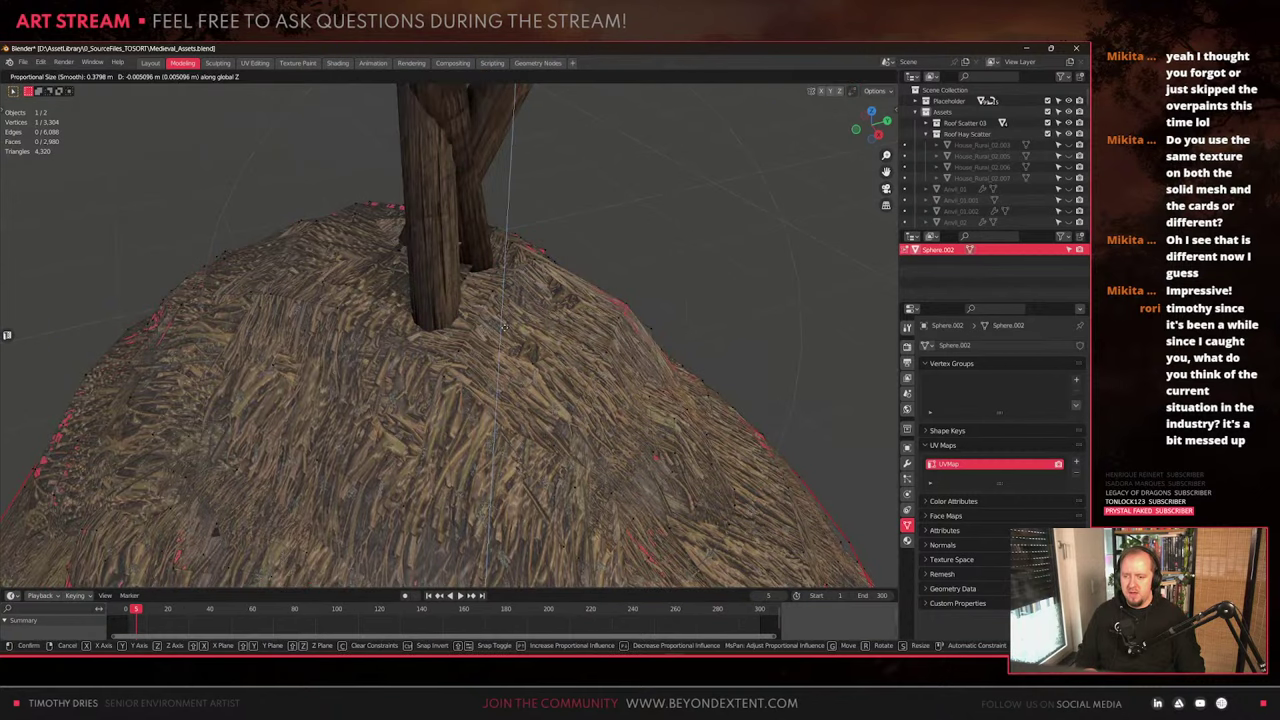
pyautogui.scroll(5, 504, 326)
pyautogui.click(504, 327)
# Raise the haystack vertex beside the poles in two Z moves of about 0.01 m each, with 0.177 m proportional size
pyautogui.click(532, 260)
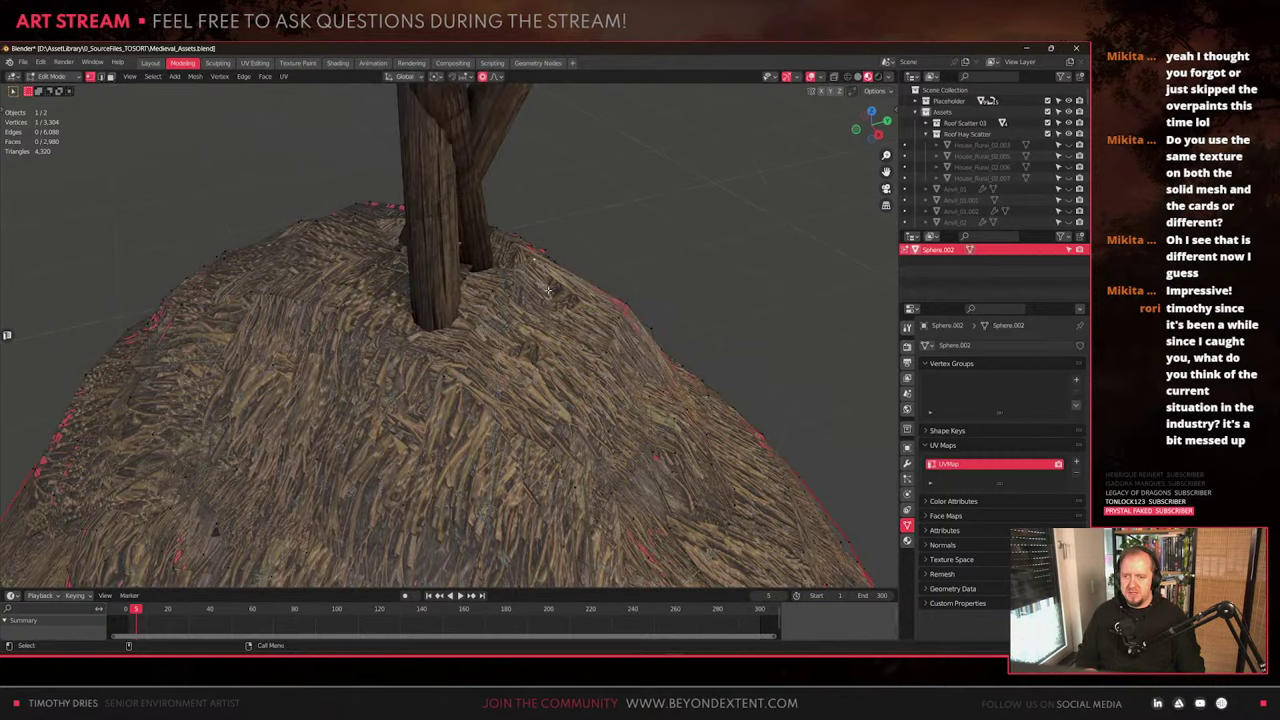
pyautogui.moveTo(625, 340); pyautogui.dragTo(566, 363, button='middle')
pyautogui.press('g')
pyautogui.press('z')
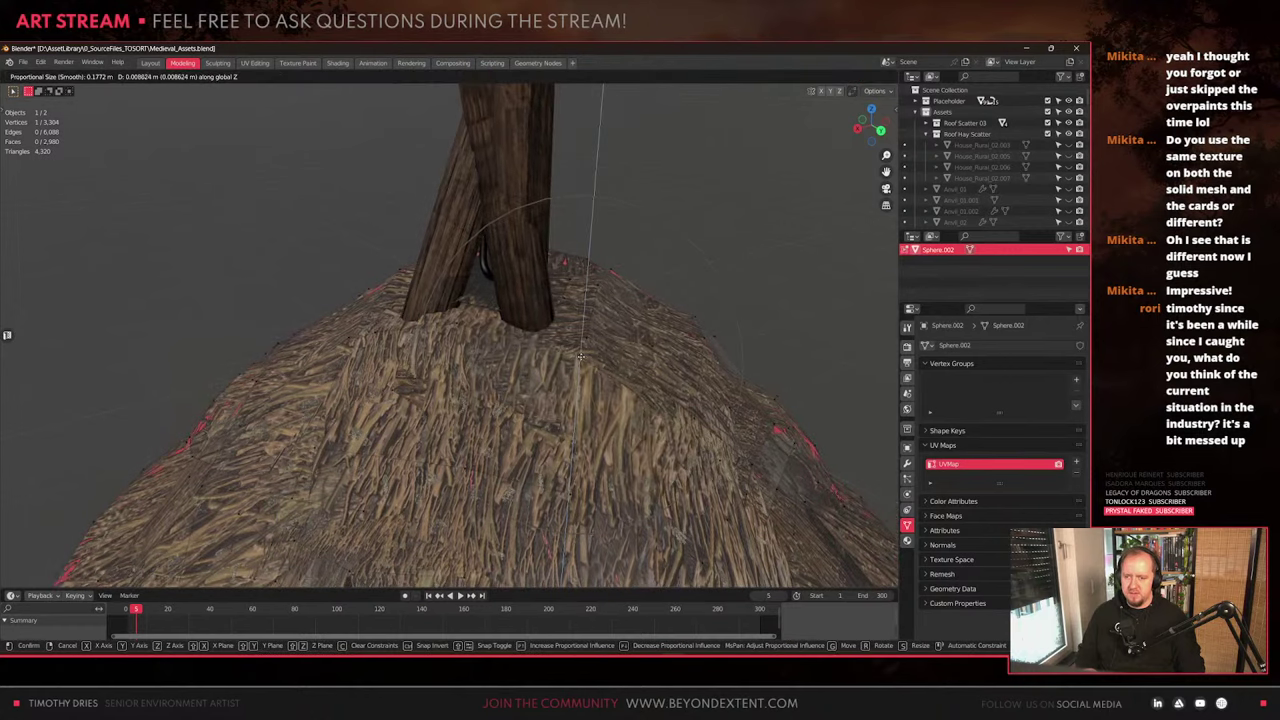
pyautogui.click(592, 326)
pyautogui.press('g')
pyautogui.press('z')
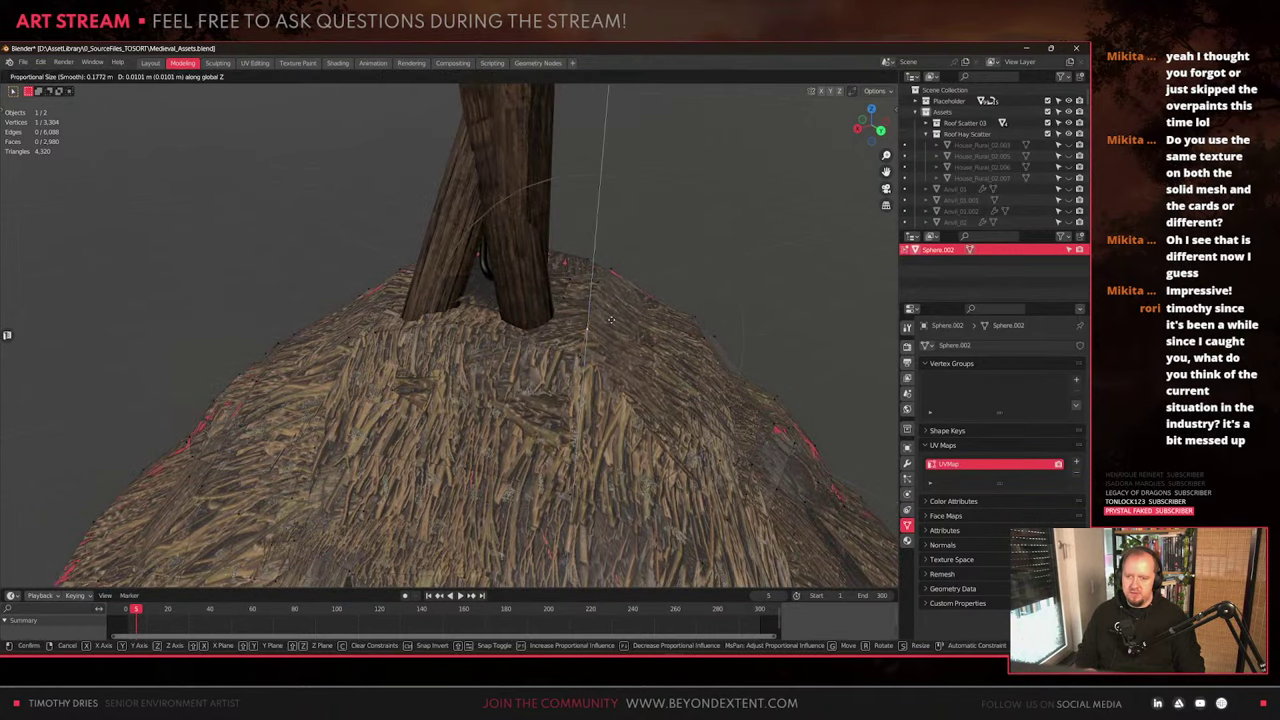
pyautogui.click(624, 370)
# Lower the vertex on the next side of the poles about 0.007 m in Z, with 0.075 m proportional size
pyautogui.moveTo(624, 370); pyautogui.dragTo(568, 330, button='middle')
pyautogui.press('g')
pyautogui.press('z')
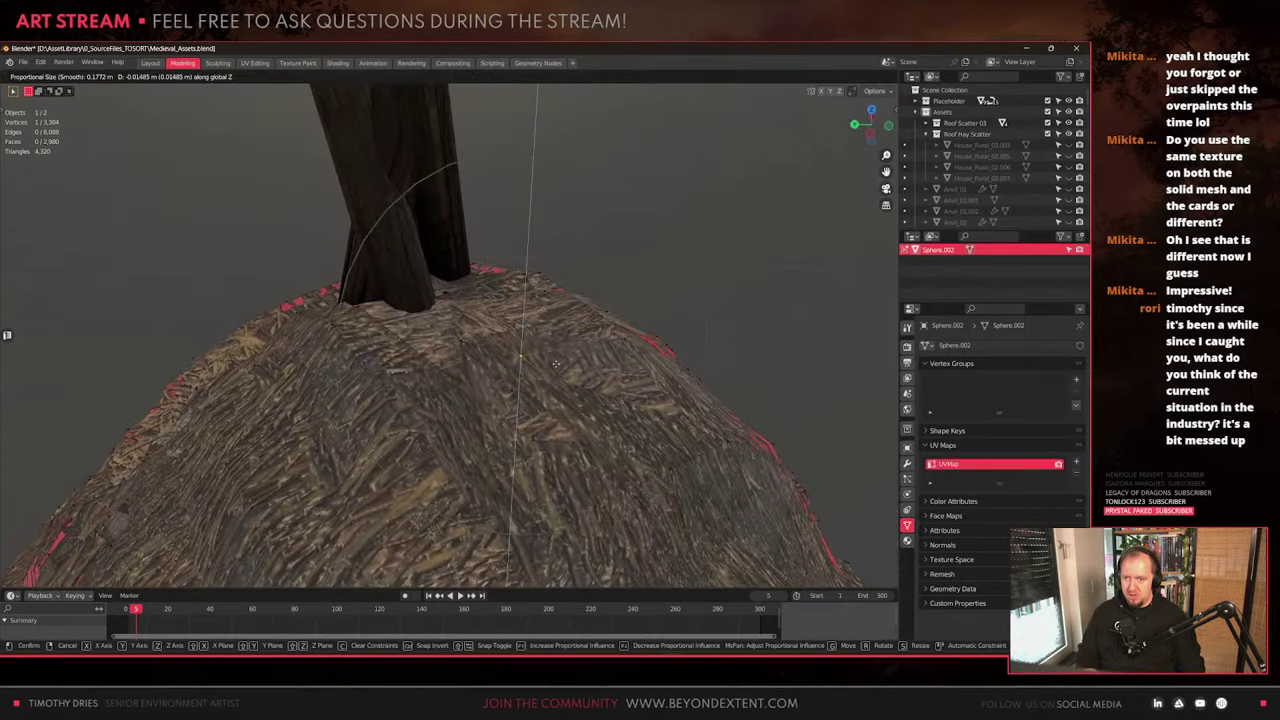
pyautogui.scroll(9, 565, 357)
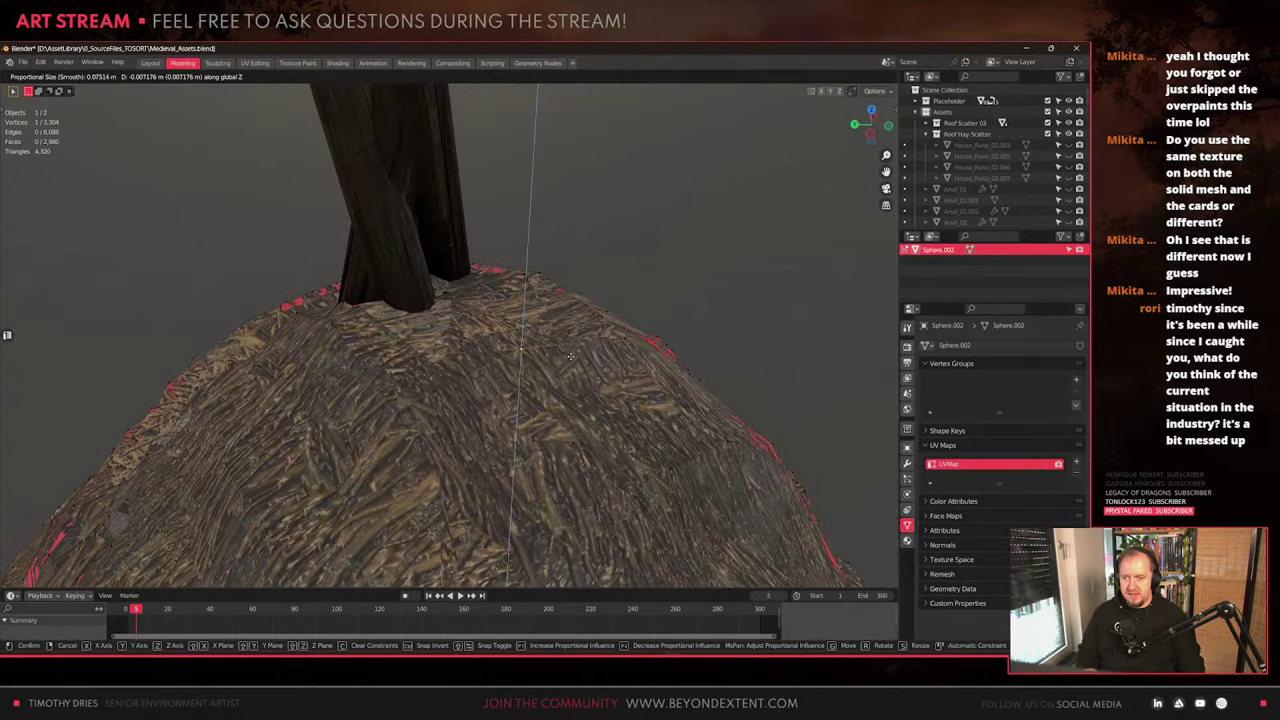
pyautogui.click(575, 354)
# Move the vertex just beneath the crossed poles about -0.0136 m in Z, with 0.056 m proportional size
pyautogui.moveTo(532, 340); pyautogui.dragTo(530, 325, button='middle')
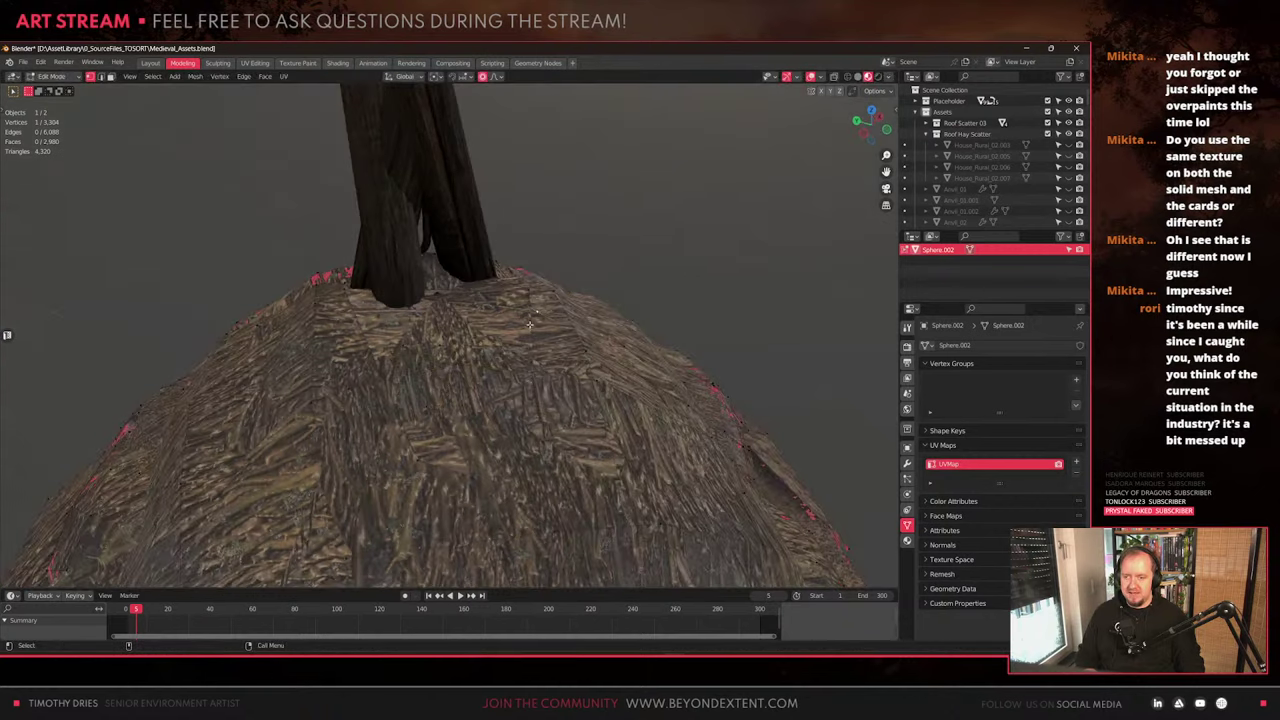
pyautogui.hotkey('shift', 'z')
pyautogui.hotkey('shift', 'z')
pyautogui.moveTo(500, 365); pyautogui.dragTo(493, 364, button='middle')
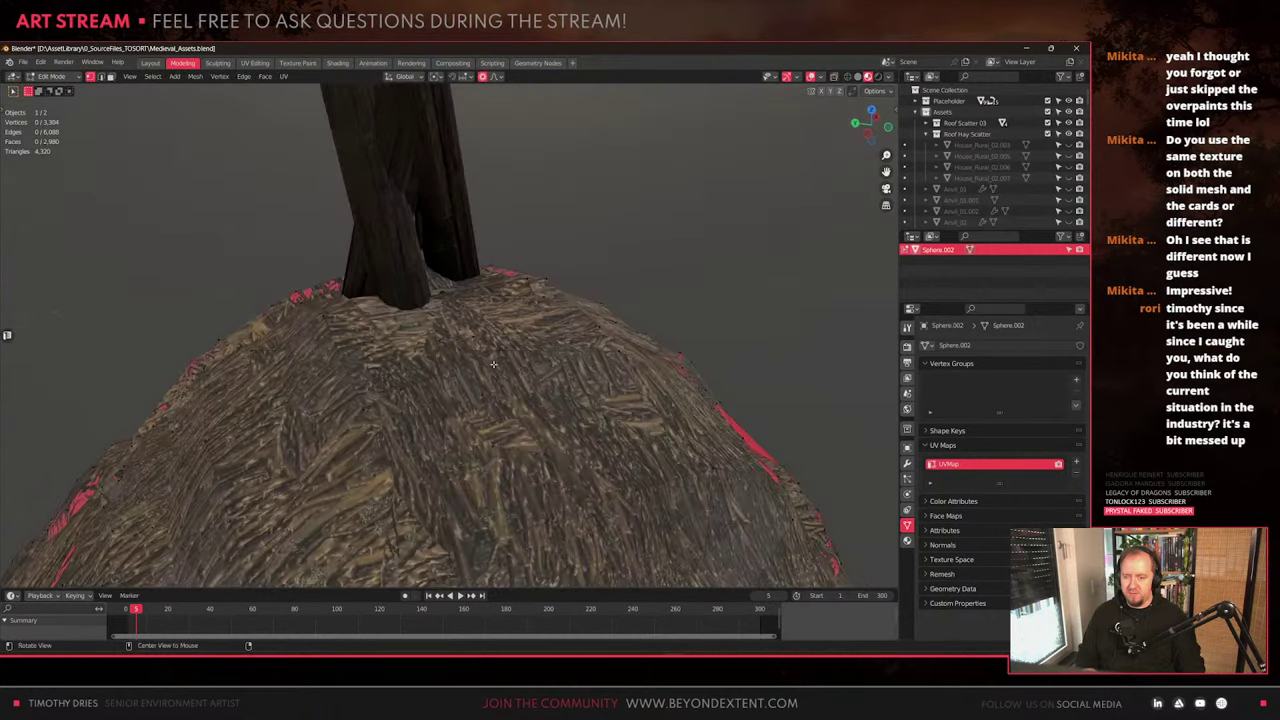
pyautogui.moveTo(396, 353); pyautogui.dragTo(437, 327, button='middle')
pyautogui.press('g')
pyautogui.press('z')
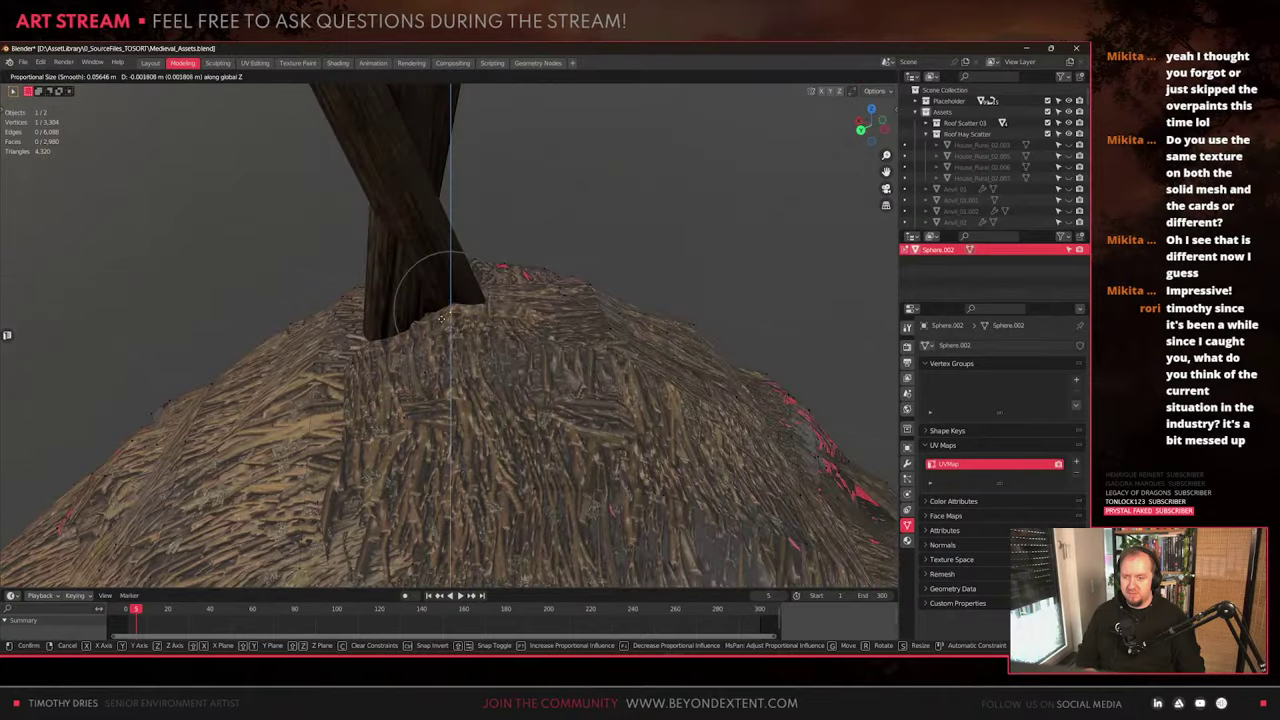
pyautogui.click(438, 329)
pyautogui.scroll(-6, 572, 345)
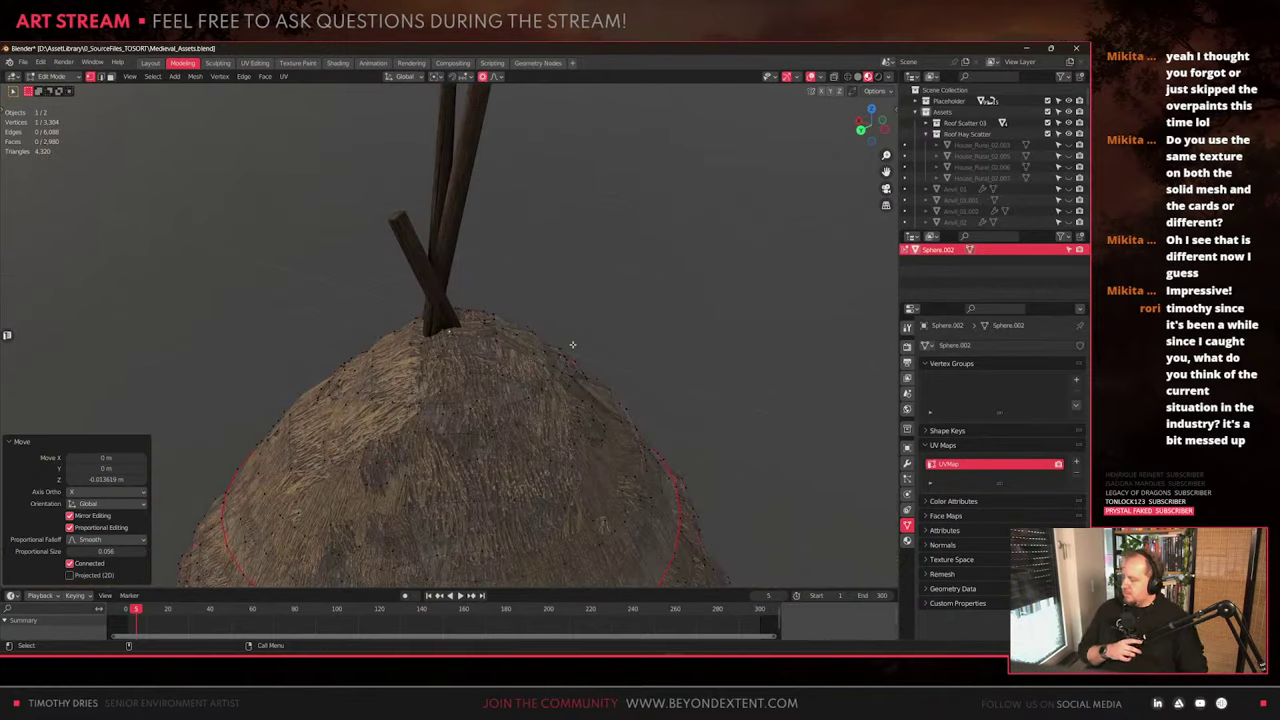
# Move the vertex beside the dark gap on the haystack's slope horizontally about -0.024 m in Y, with 0.195 m proportional size
pyautogui.moveTo(593, 344); pyautogui.dragTo(474, 370, button='middle')
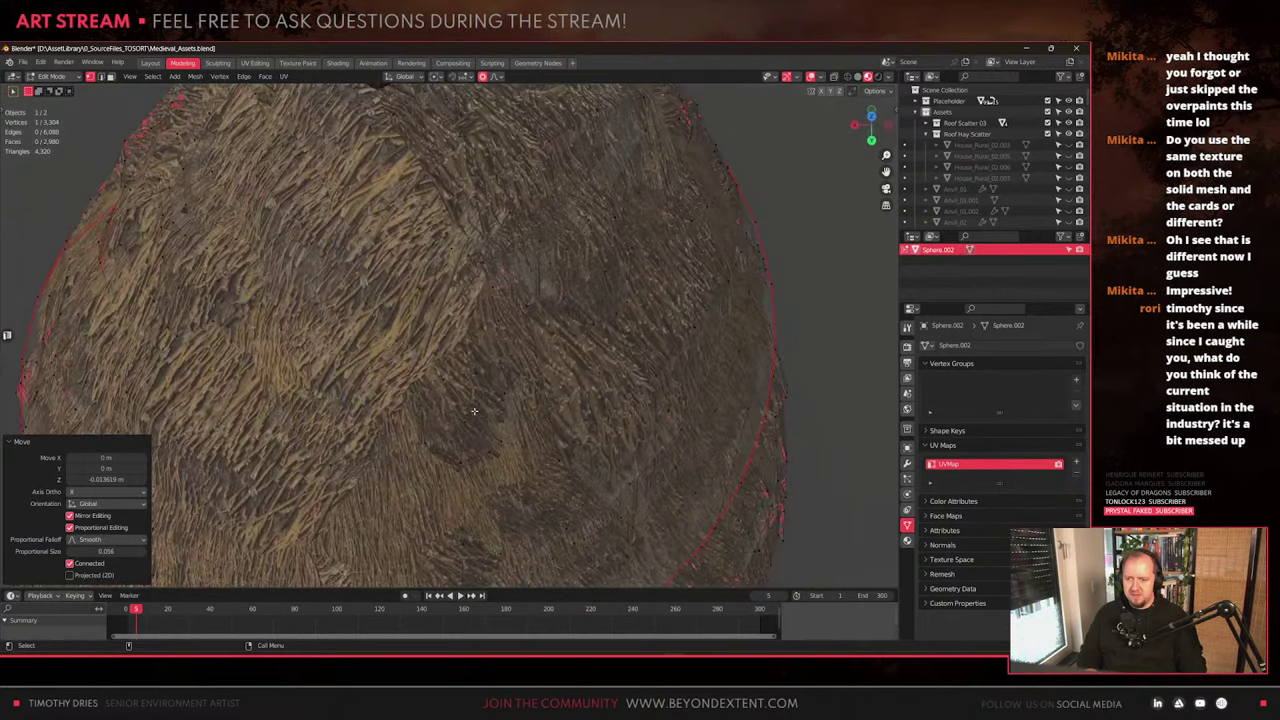
pyautogui.press('g')
pyautogui.press('z')
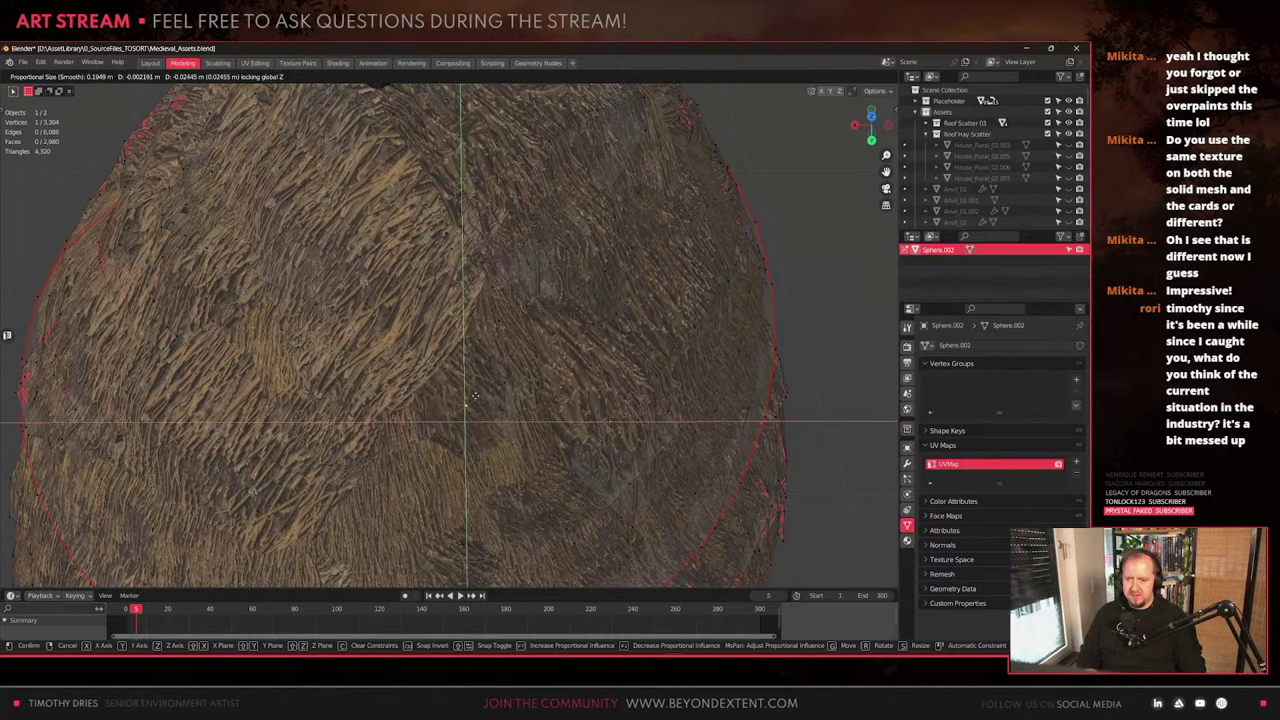
pyautogui.click(472, 382)
pyautogui.scroll(-3, 470, 376)
pyautogui.click(464, 350)
pyautogui.scroll(3, 461, 346)
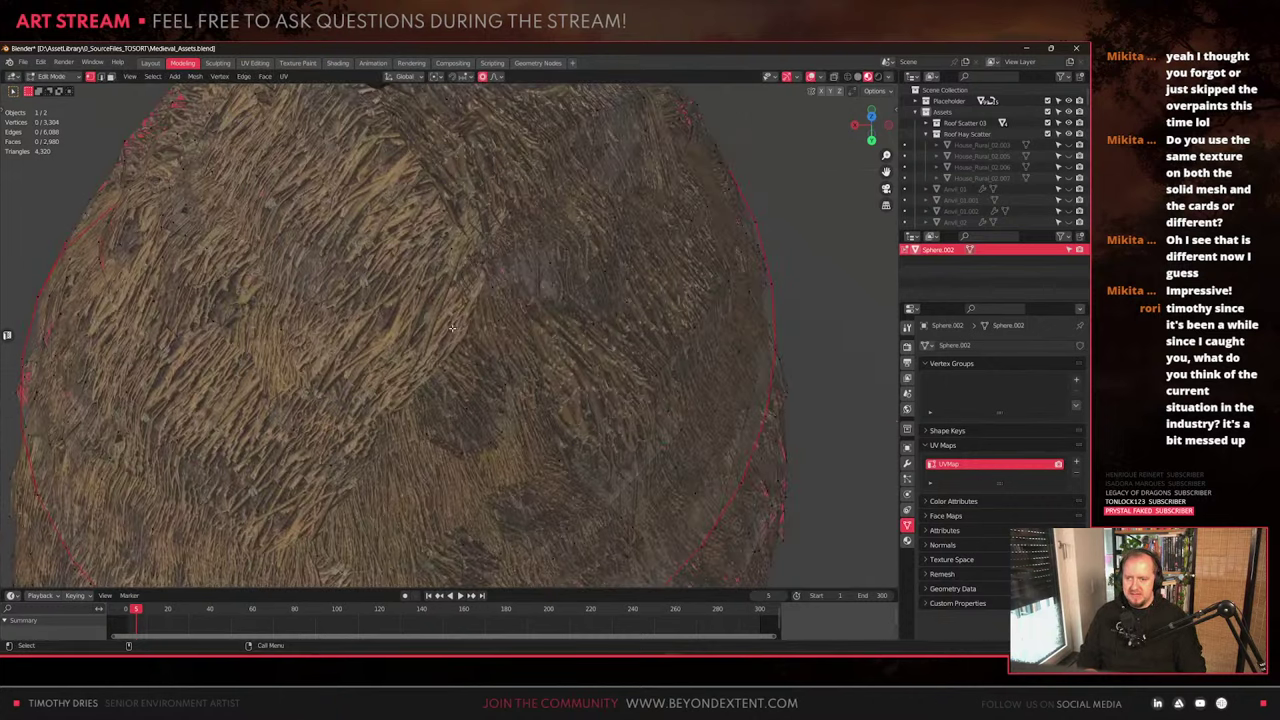
# Select the whole straw piece below the poles, rotate it around Z, and scale it to 0.869
pyautogui.press('3')
pyautogui.click(452, 328)
pyautogui.hotkey('ctrl', 'l')
pyautogui.scroll(-2, 452, 328)
pyautogui.press('r')
pyautogui.press('z')
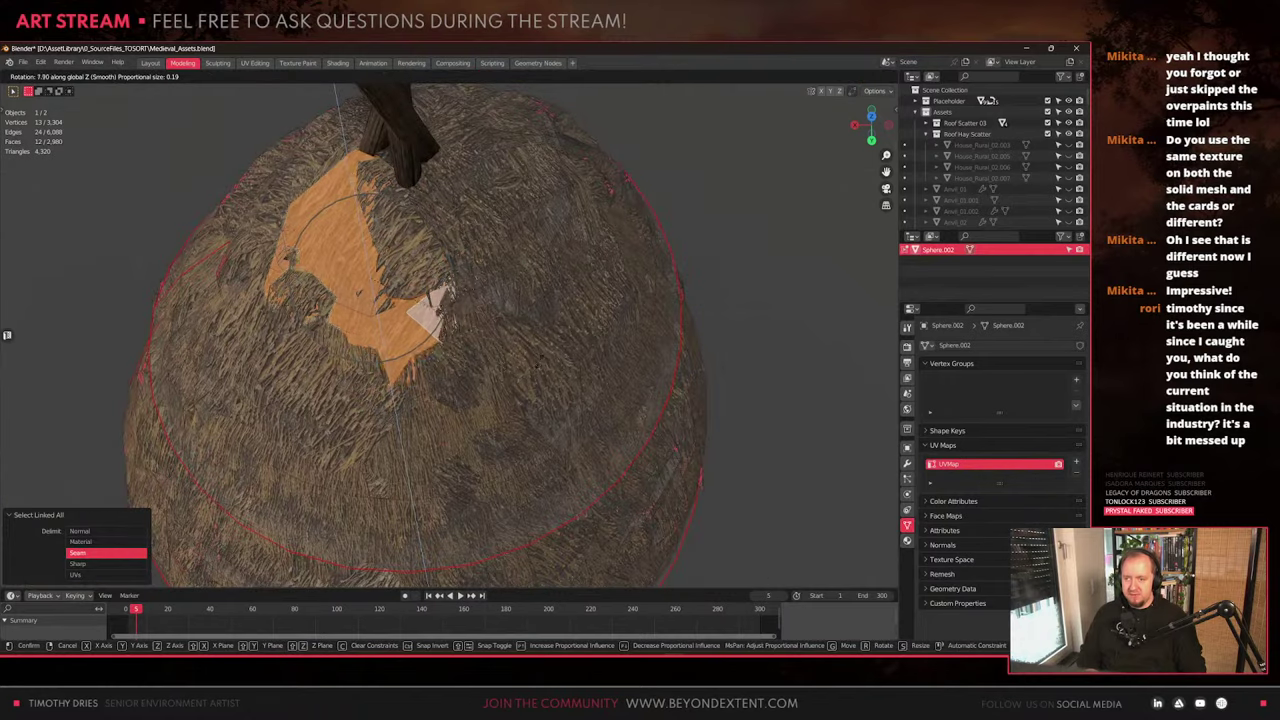
pyautogui.click(549, 372)
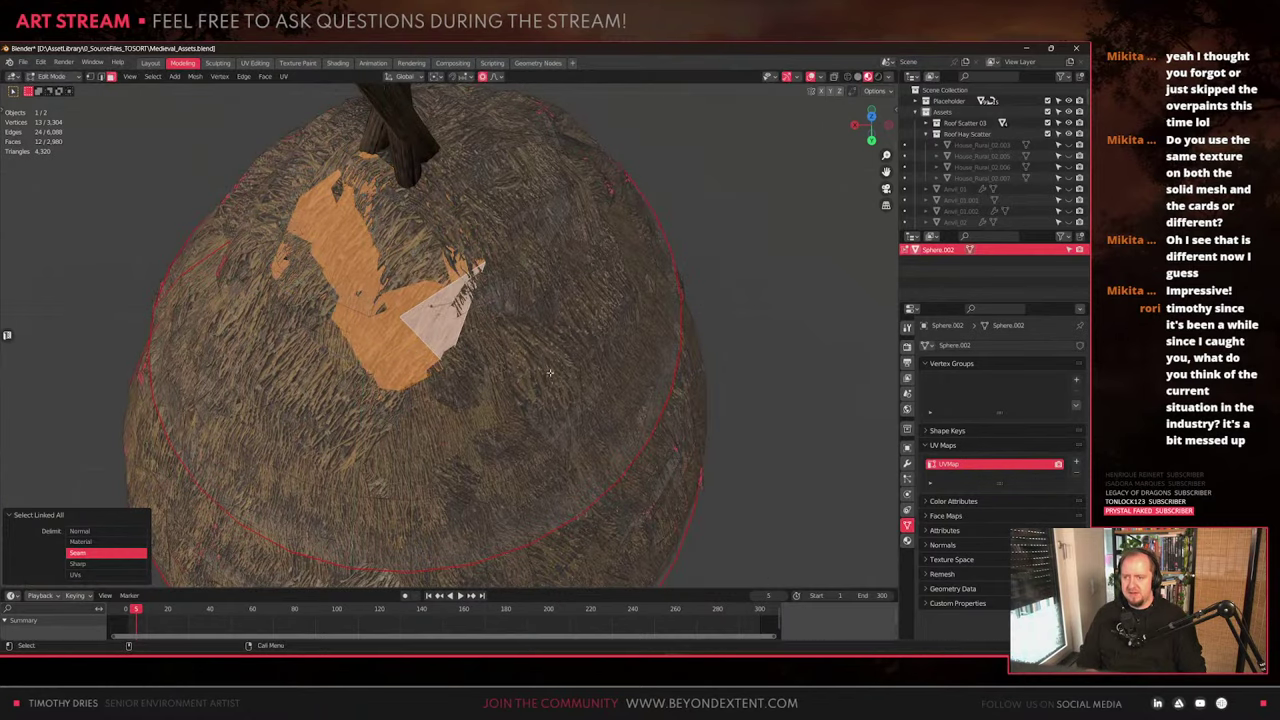
pyautogui.press('s')
pyautogui.click(455, 363)
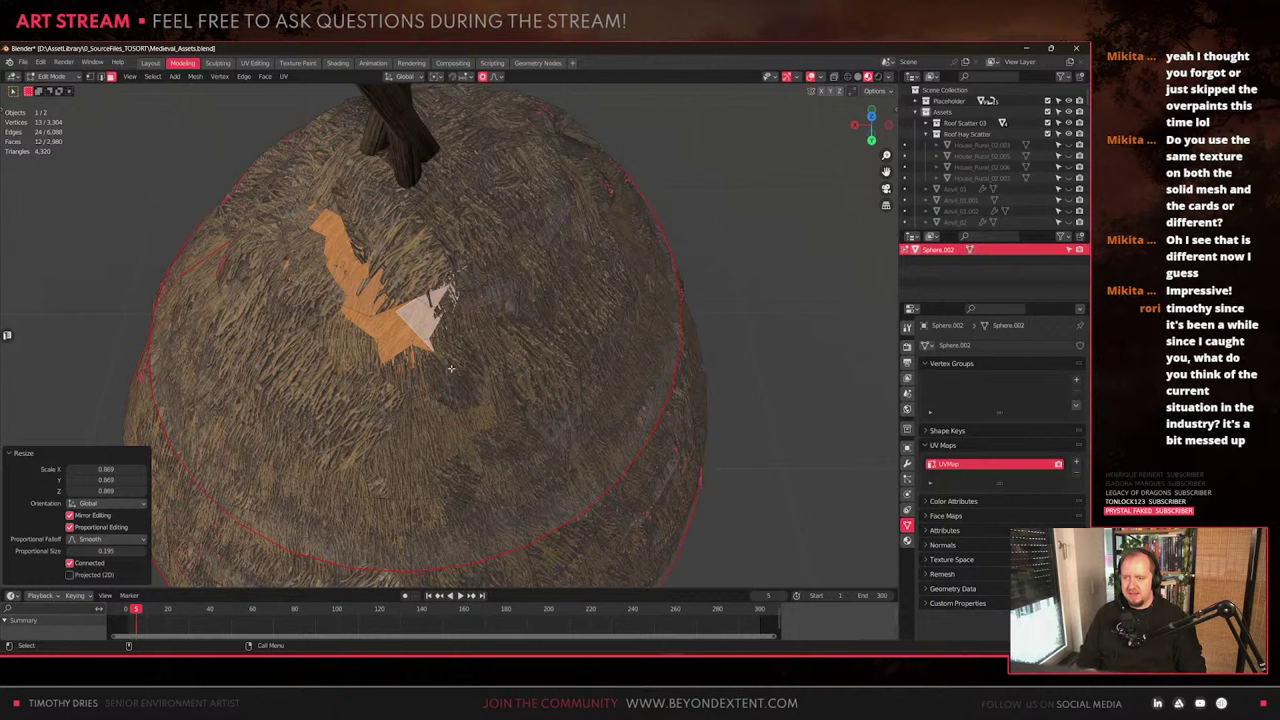
# Move the straw piece horizontally about 0.004 m in X and 0.012 m in Y, and rotate it about 8° around Z
pyautogui.press('g')
pyautogui.hotkey('shift', 'z')
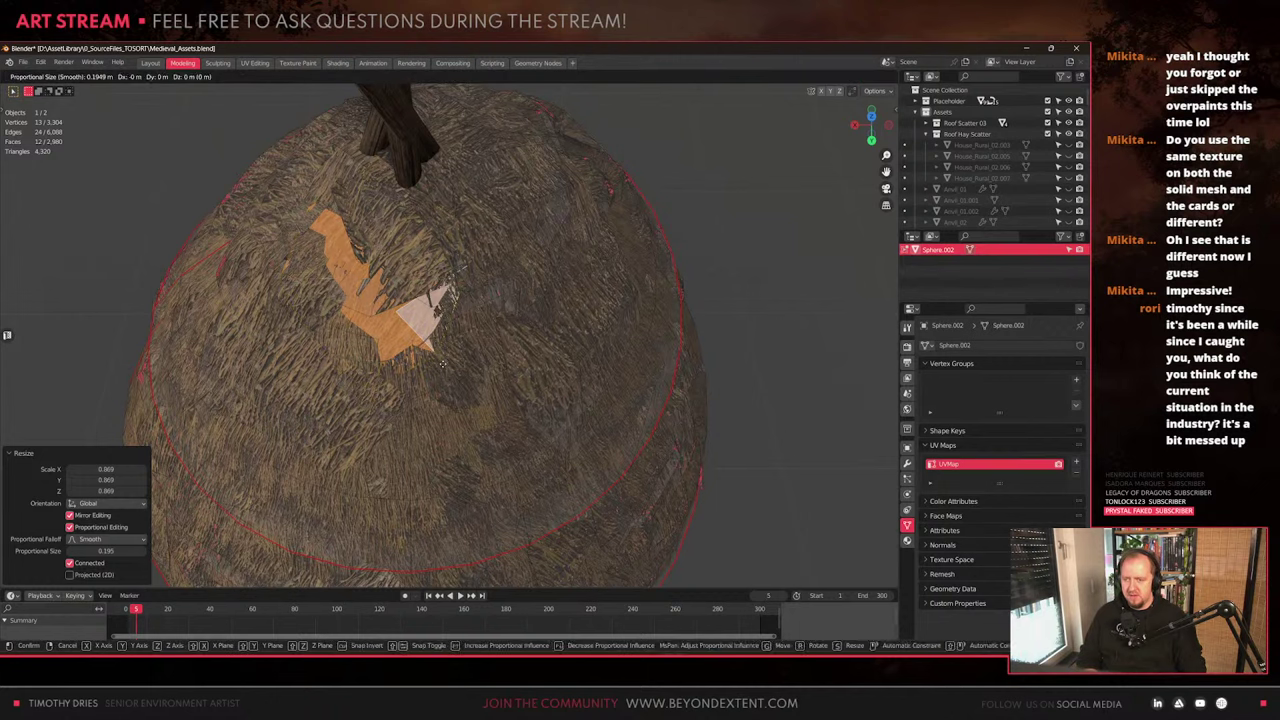
pyautogui.click(438, 368)
pyautogui.press('r')
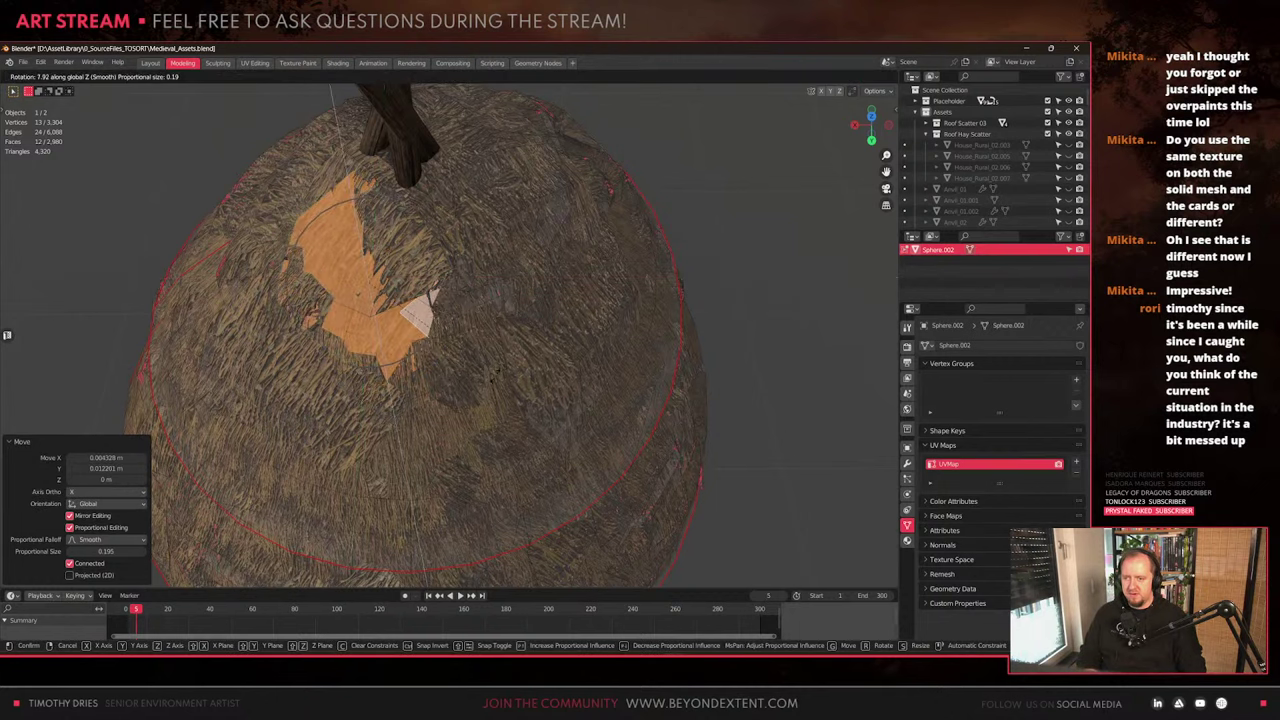
pyautogui.click(490, 379)
# Move a vertex at the straw piece's upper edge horizontally about -0.028 m in X and -0.012 m in Y
pyautogui.press('1')
pyautogui.click(300, 217)
pyautogui.press('g')
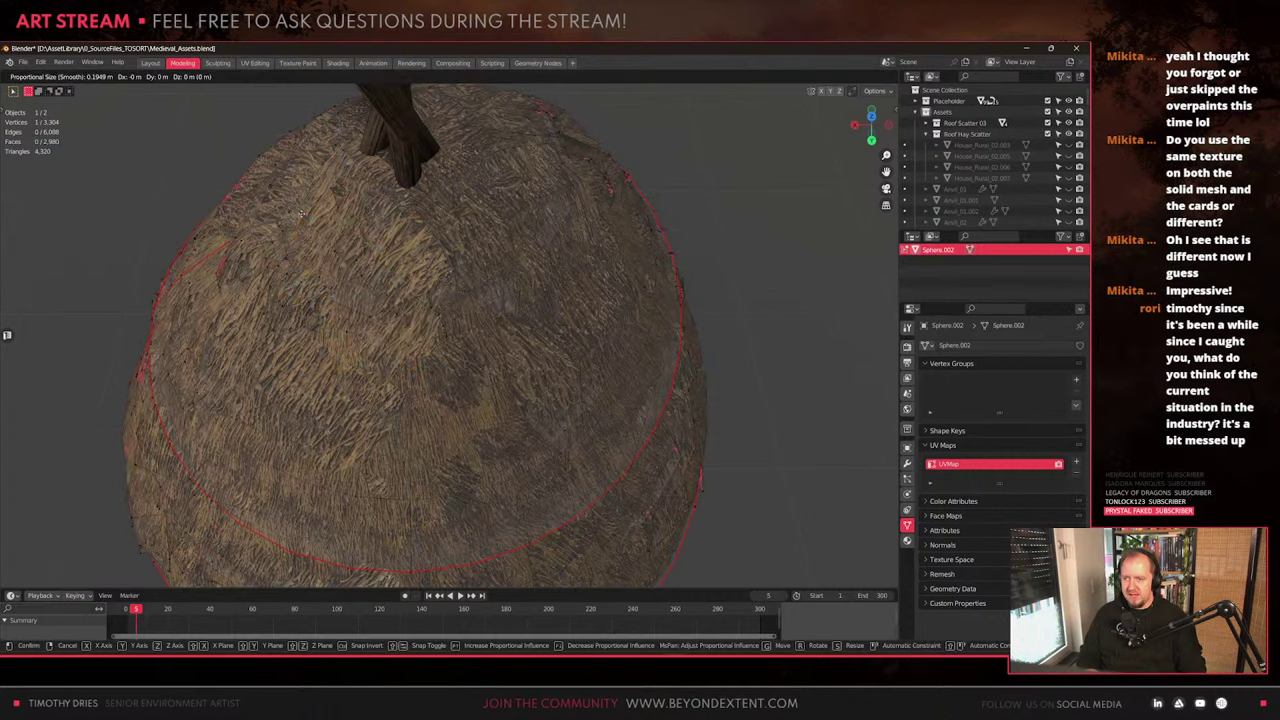
pyautogui.hotkey('shift', 'z')
pyautogui.click(312, 209)
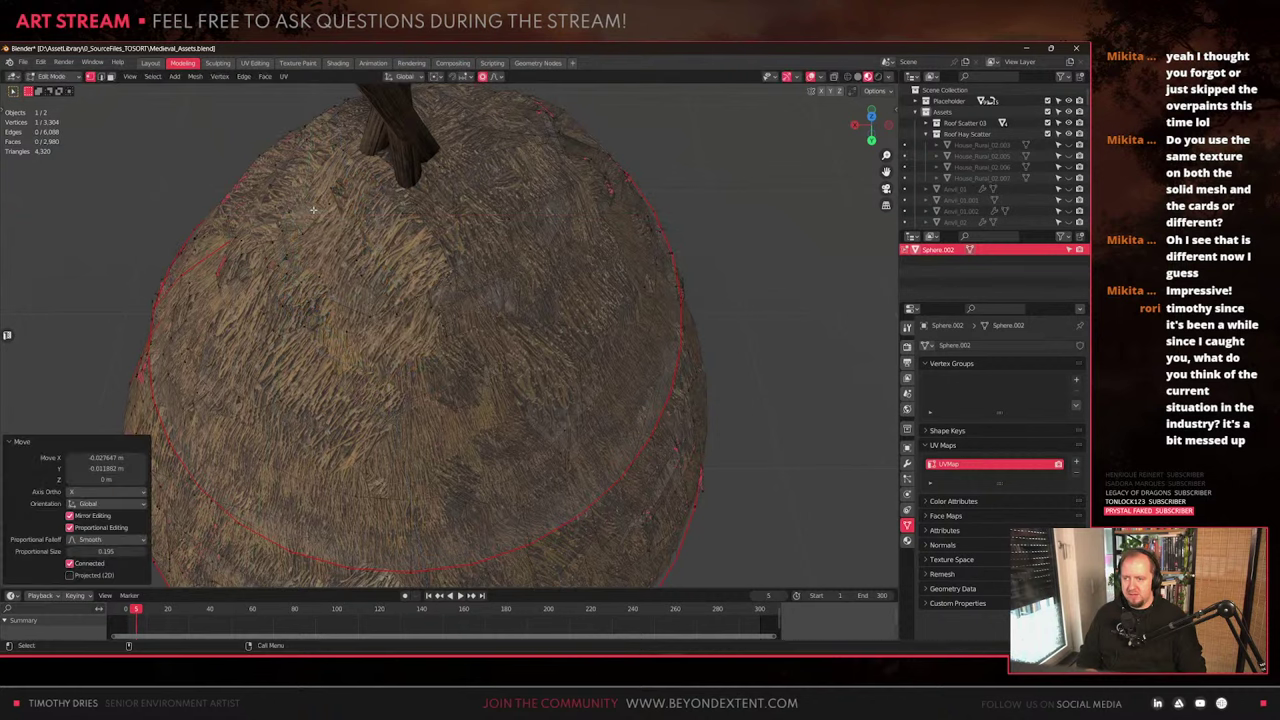
pyautogui.press('Tab')
pyautogui.press('Tab')
# Select the whole neighbouring straw piece lower on the slope and scale it to 0.691
pyautogui.keyDown('shift'); pyautogui.moveTo(366, 420); pyautogui.dragTo(404, 372, button='middle'); pyautogui.keyUp('shift')
pyautogui.press('3')
pyautogui.click(404, 372)
pyautogui.hotkey('ctrl', 'l')
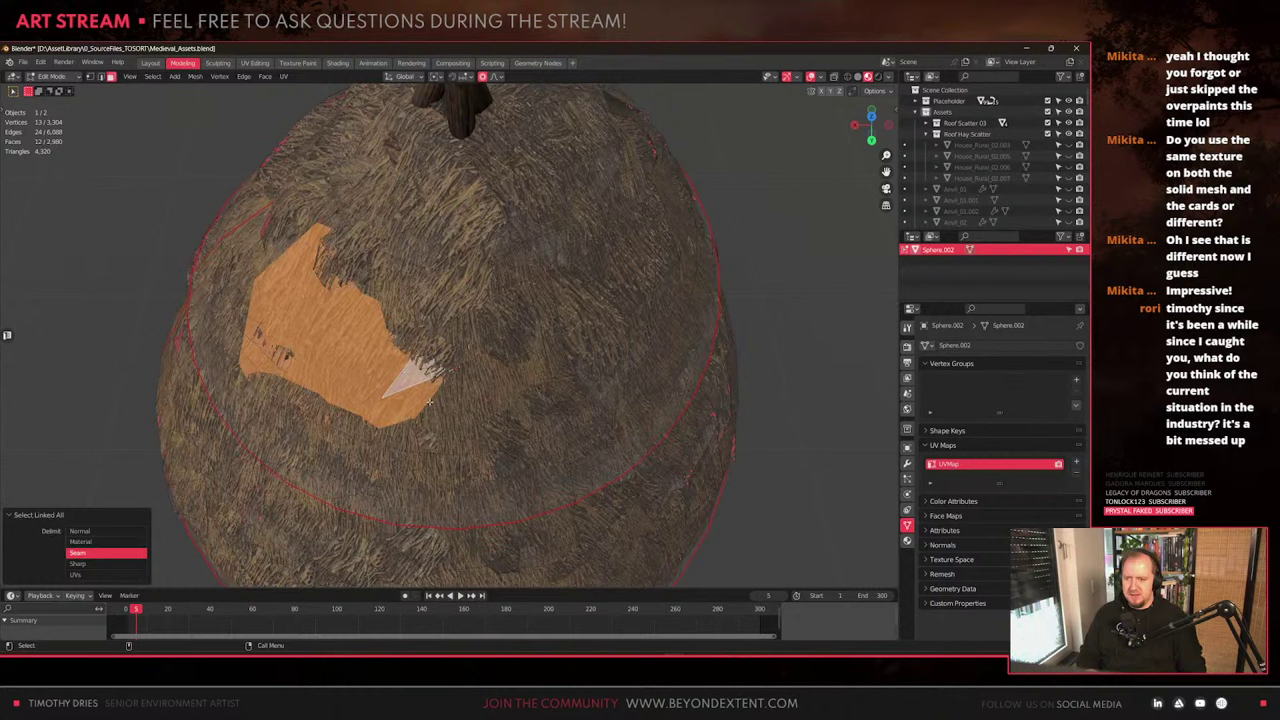
pyautogui.press('s')
pyautogui.click(440, 425)
# Move the scaled straw piece about 0.005 m in X and 0.037 m in Y, and raise it about 0.008 m in Z
pyautogui.press('g')
pyautogui.press('z')
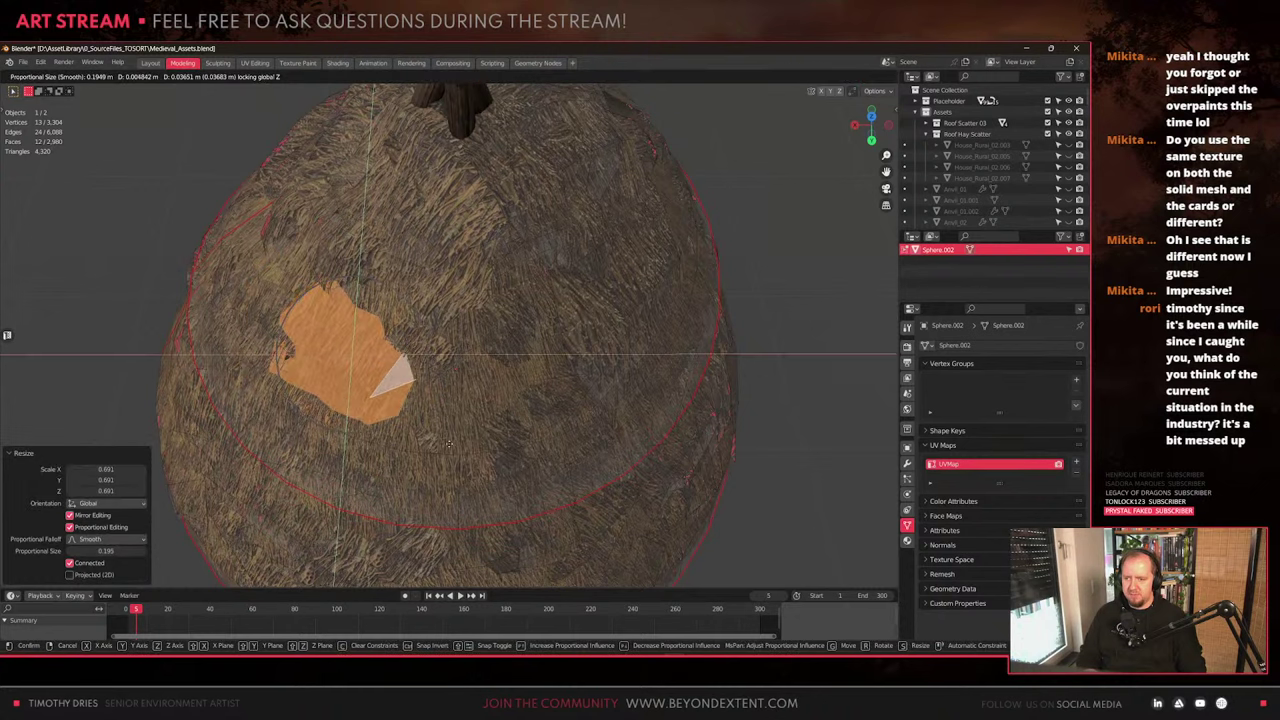
pyautogui.click(449, 444)
pyautogui.press('g')
pyautogui.press('z')
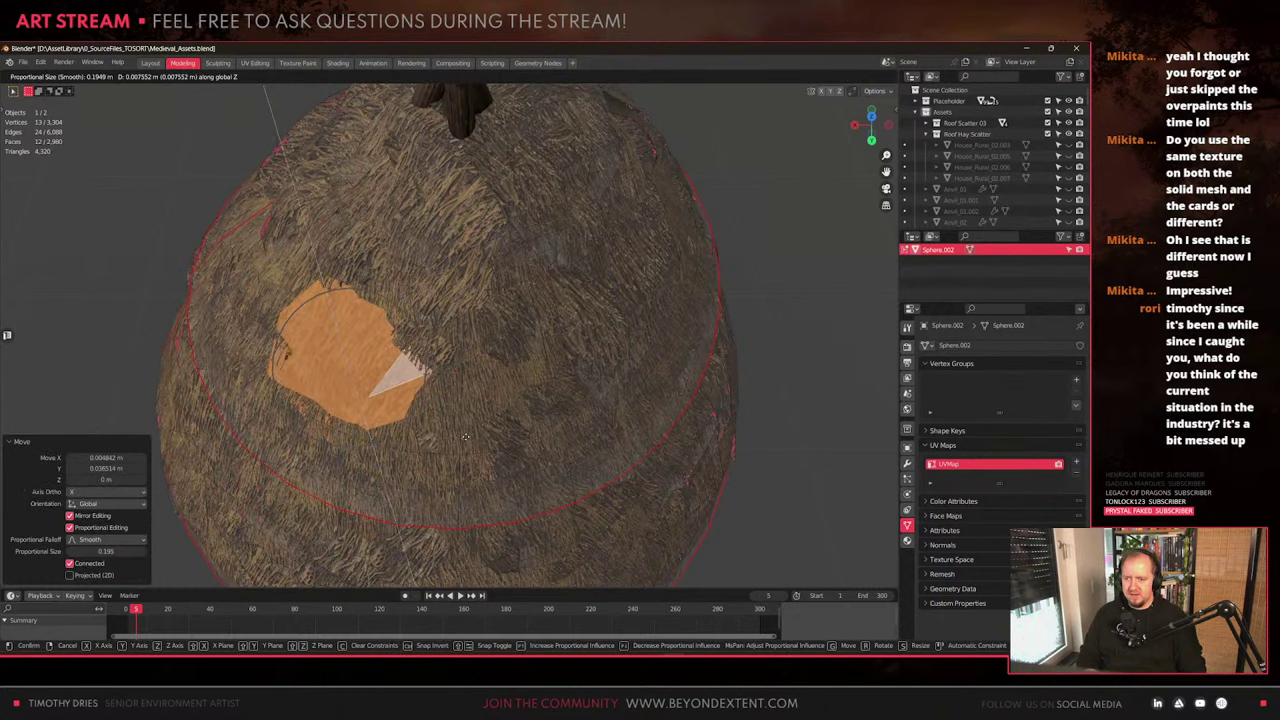
pyautogui.click(464, 434)
# Move the vertex beside the straw piece's outer edge horizontally about -0.025 m in X and -0.036 m in Y
pyautogui.scroll(1, 420, 405)
pyautogui.press('1')
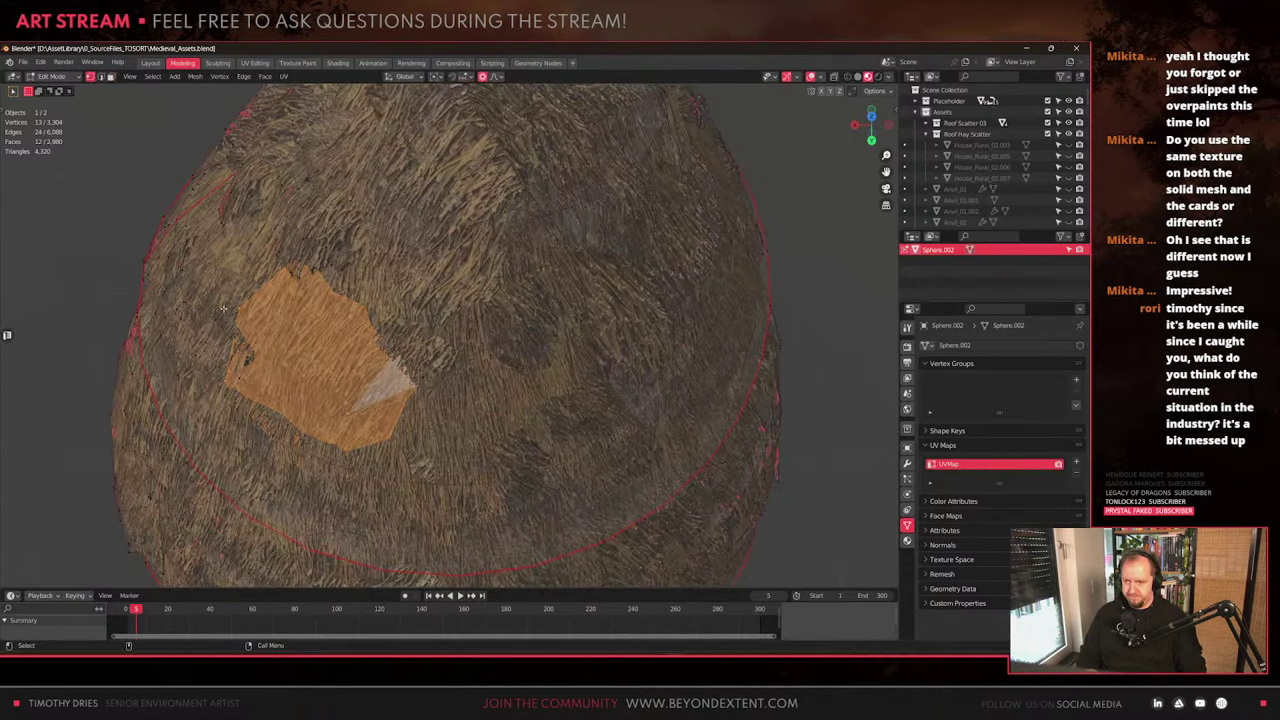
pyautogui.click(226, 308)
pyautogui.press('g')
pyautogui.press('z')
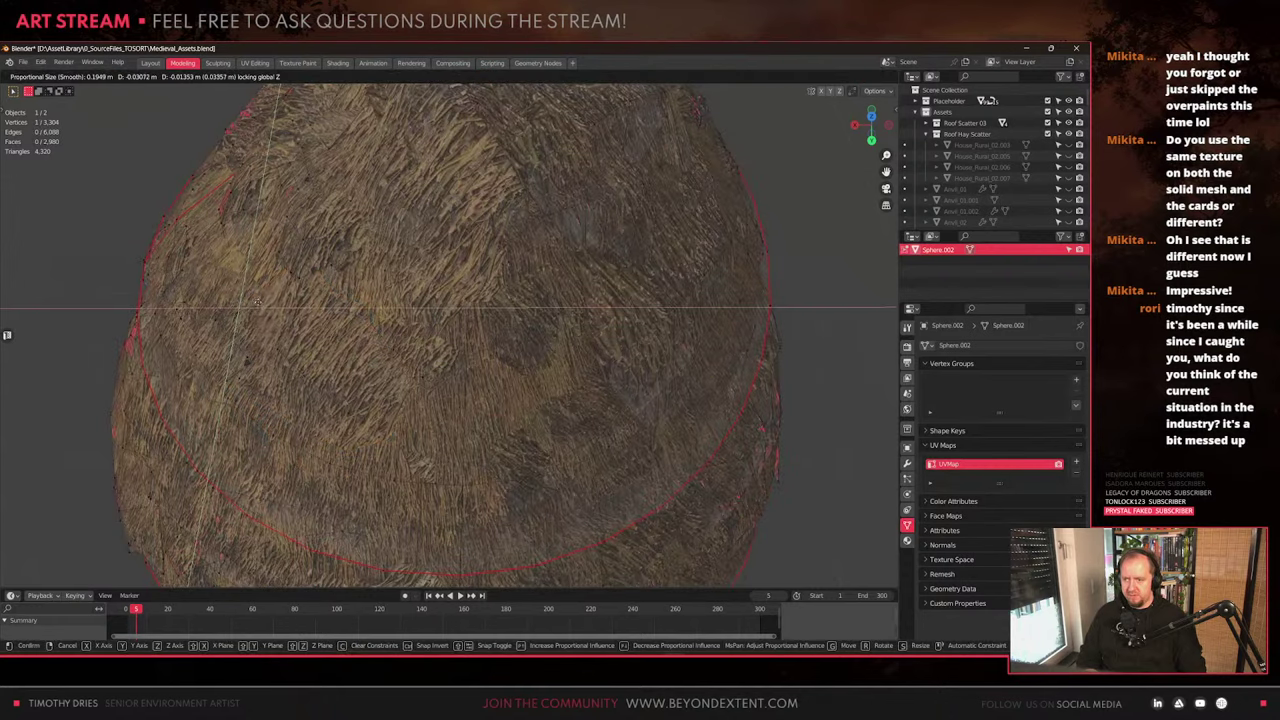
pyautogui.click(378, 403)
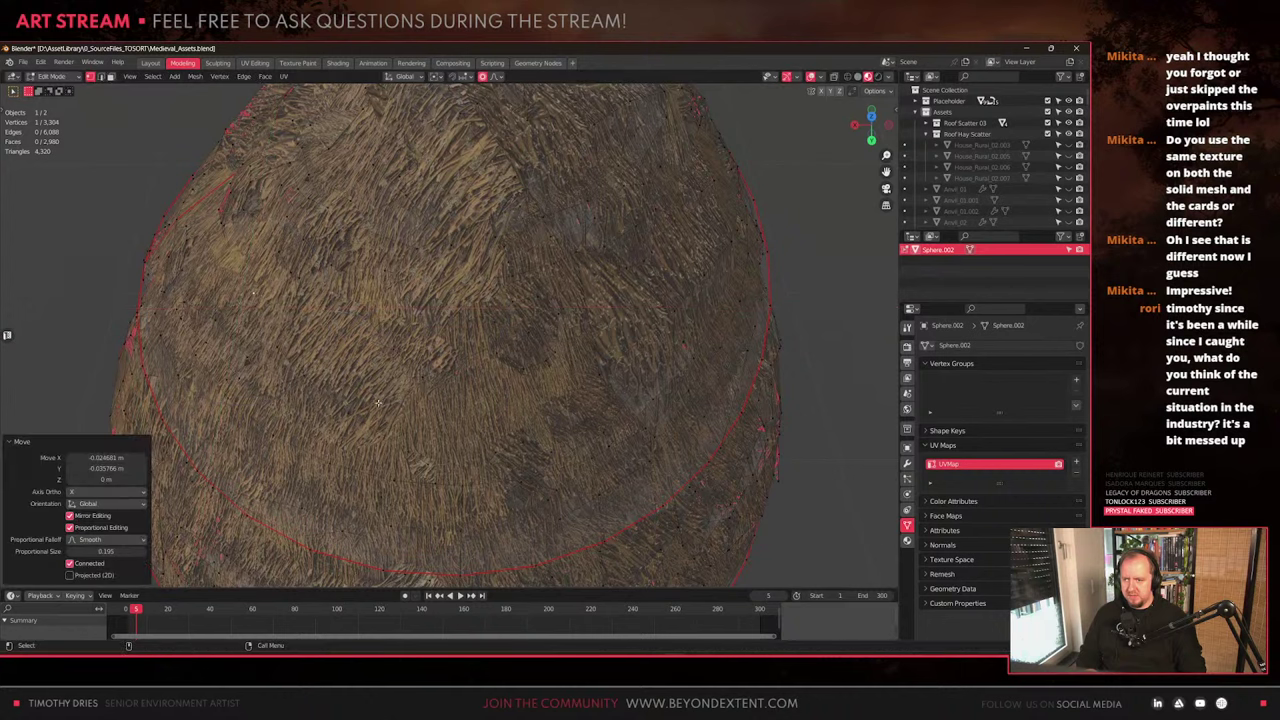
pyautogui.click(380, 428)
# Select the whole straw piece on the adjacent side of the haystack and scale it to 0.786
pyautogui.scroll(-2, 380, 428)
pyautogui.moveTo(380, 428); pyautogui.dragTo(425, 350, button='middle')
pyautogui.scroll(3, 425, 350)
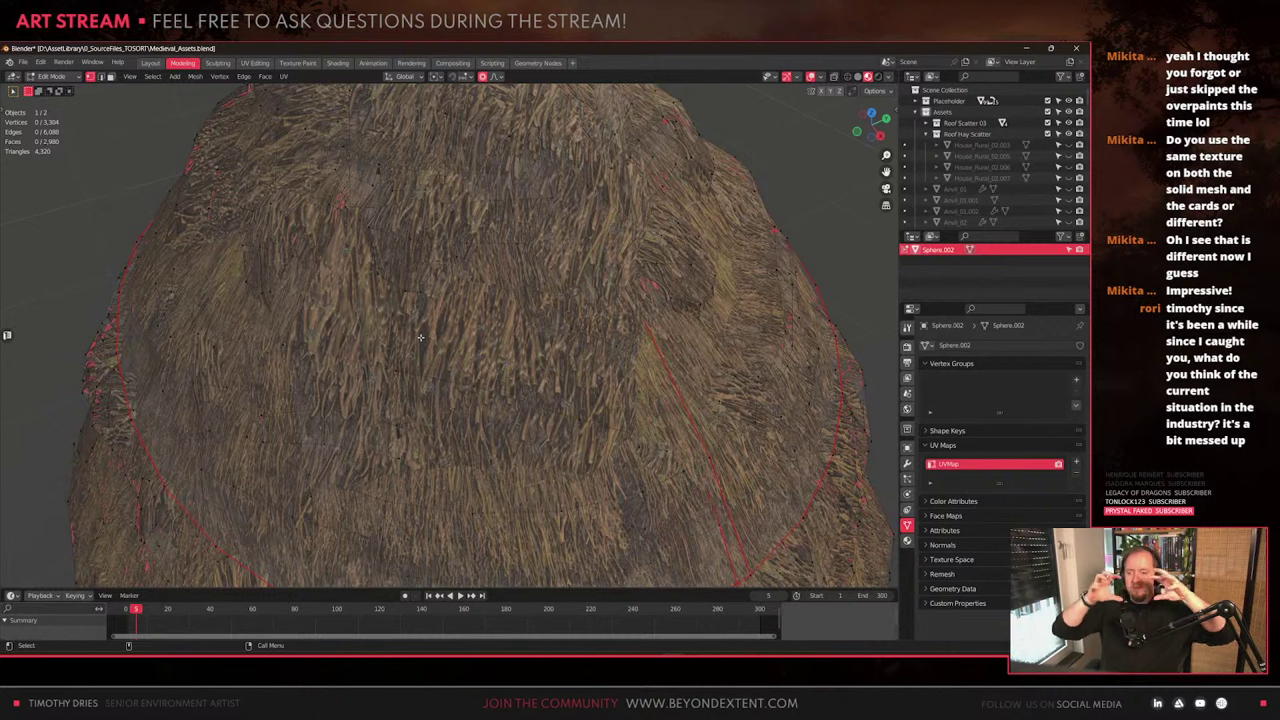
pyautogui.press('F3')
pyautogui.press('Escape')
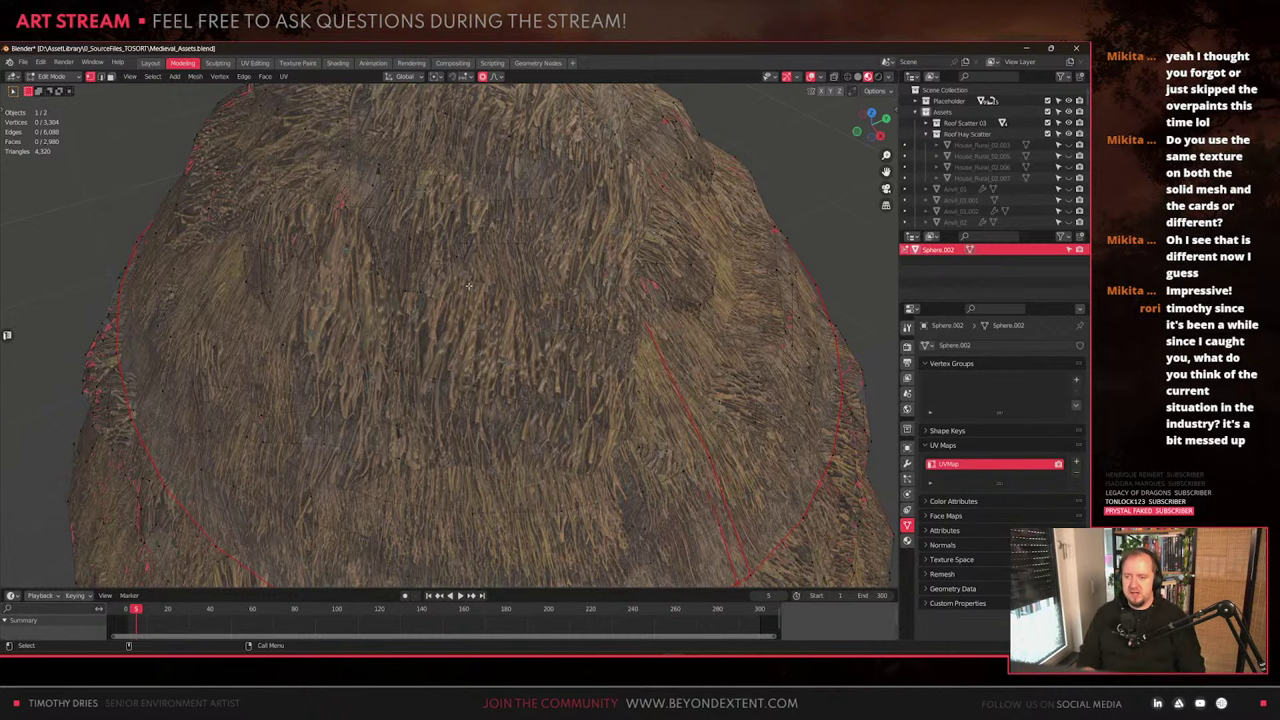
pyautogui.press('l')
pyautogui.scroll(-1, 628, 494)
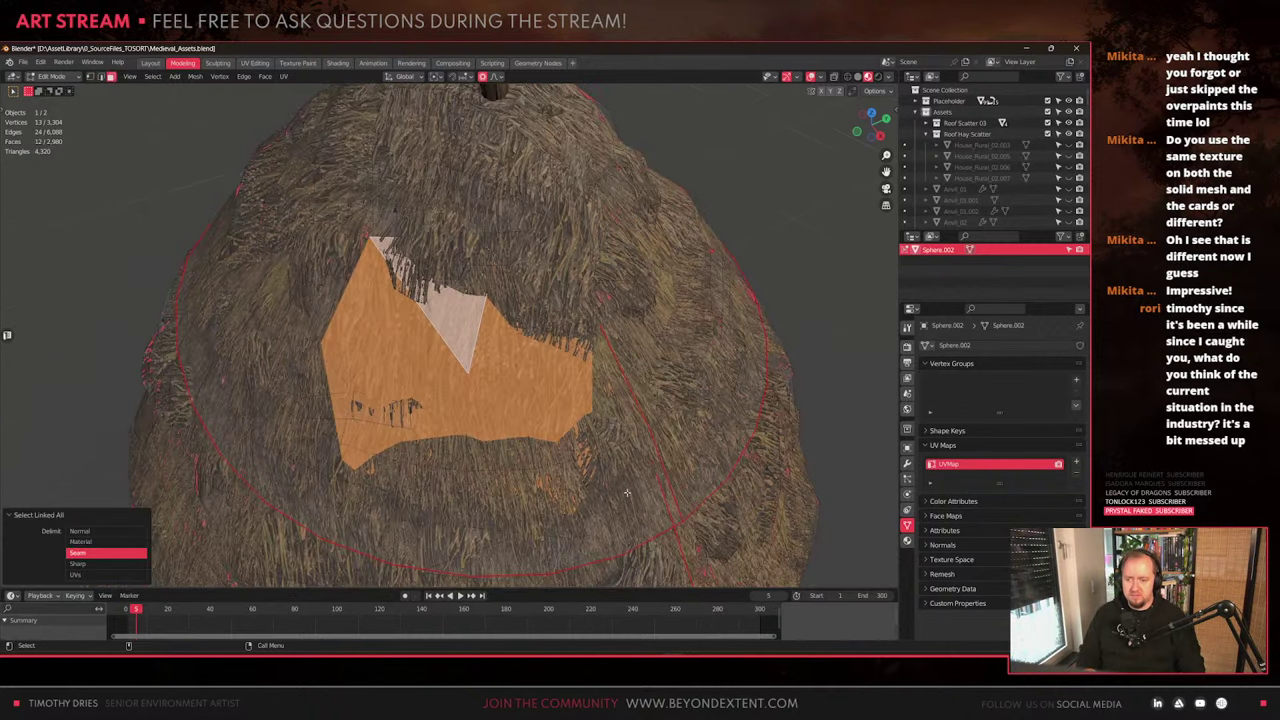
pyautogui.press('s')
pyautogui.click(592, 471)
# Shift the scaled straw piece horizontally about -0.010 m in X and 0.019 m in Y
pyautogui.press('g')
pyautogui.press('y')
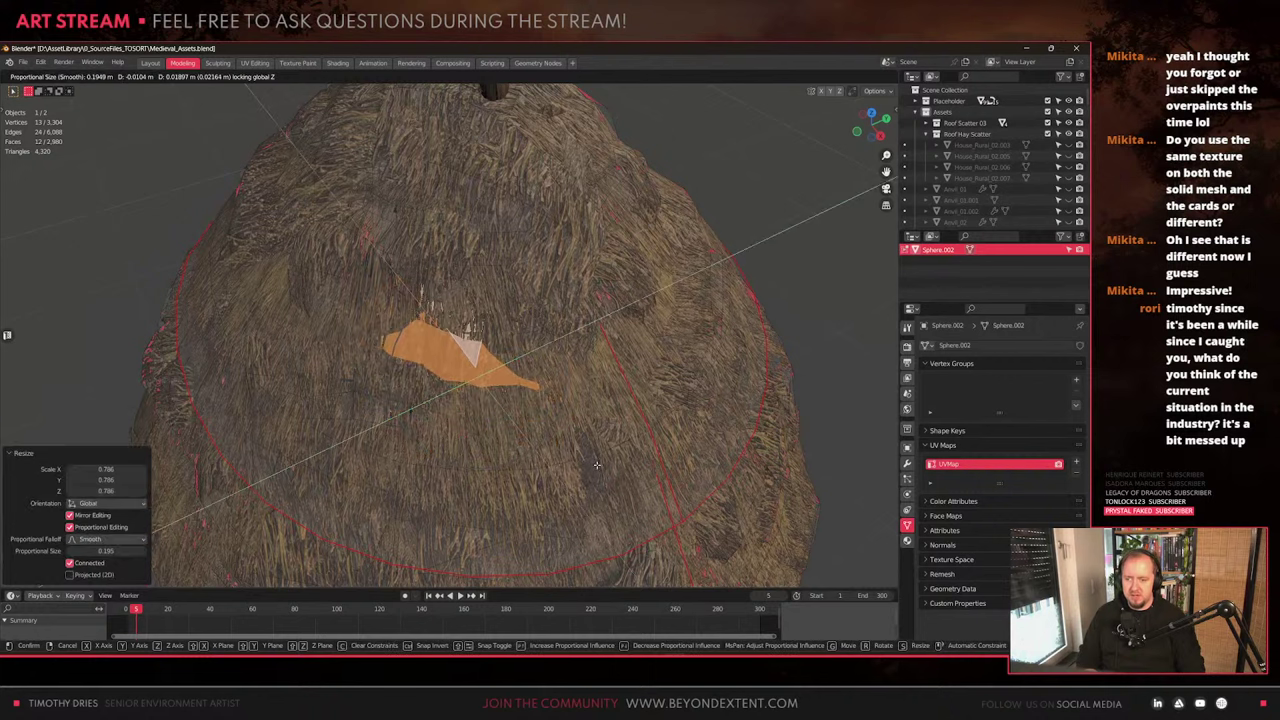
pyautogui.rightClick(552, 414)
pyautogui.press('g')
pyautogui.press('y')
pyautogui.rightClick(552, 414)
# Move the vertex near the piece's outer edge horizontally about -0.019 m in X and 0.039 m in Y, and leave Edit Mode
pyautogui.press('g')
pyautogui.press('z')
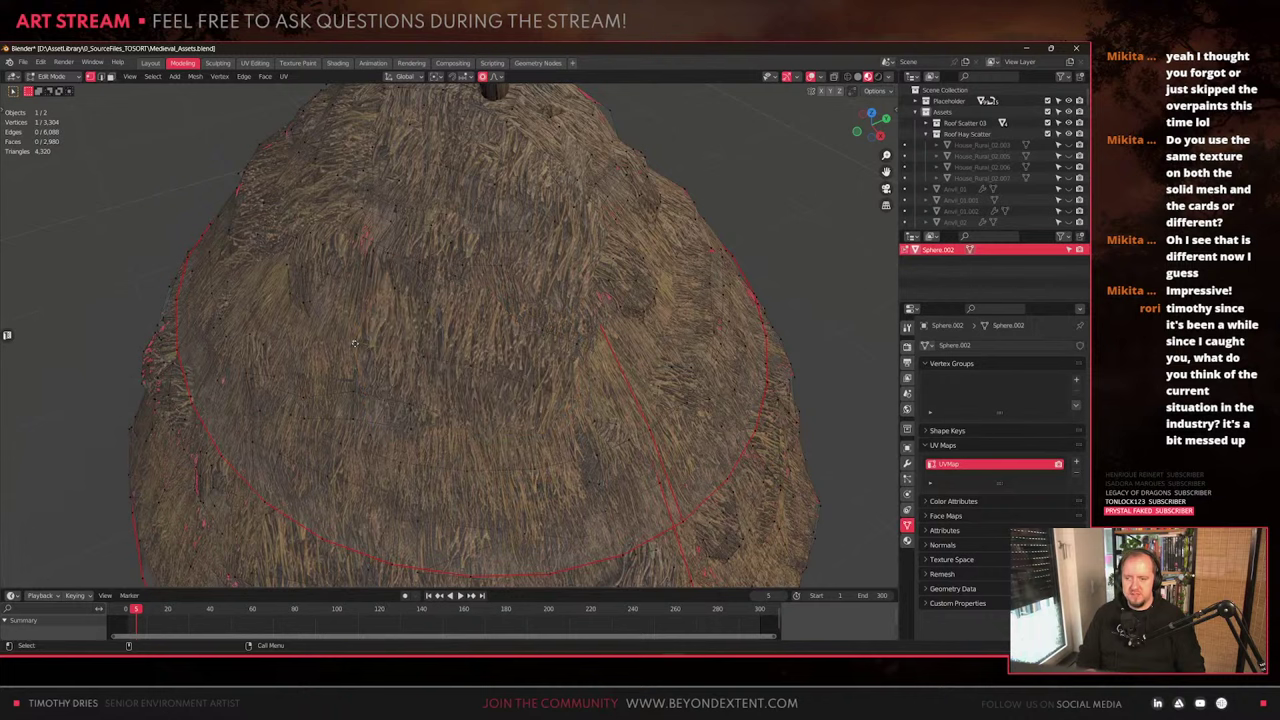
pyautogui.hotkey('shift', 'z')
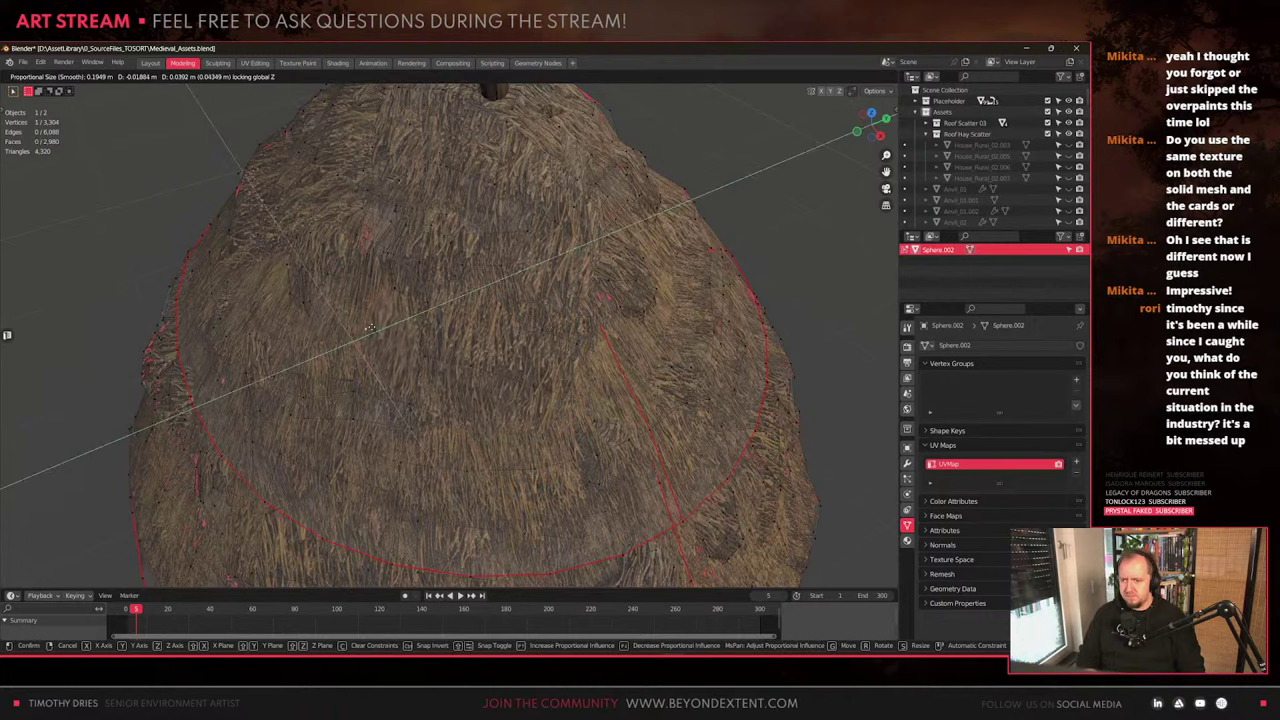
pyautogui.click(372, 325)
pyautogui.scroll(-1, 370, 330)
pyautogui.press('Tab')
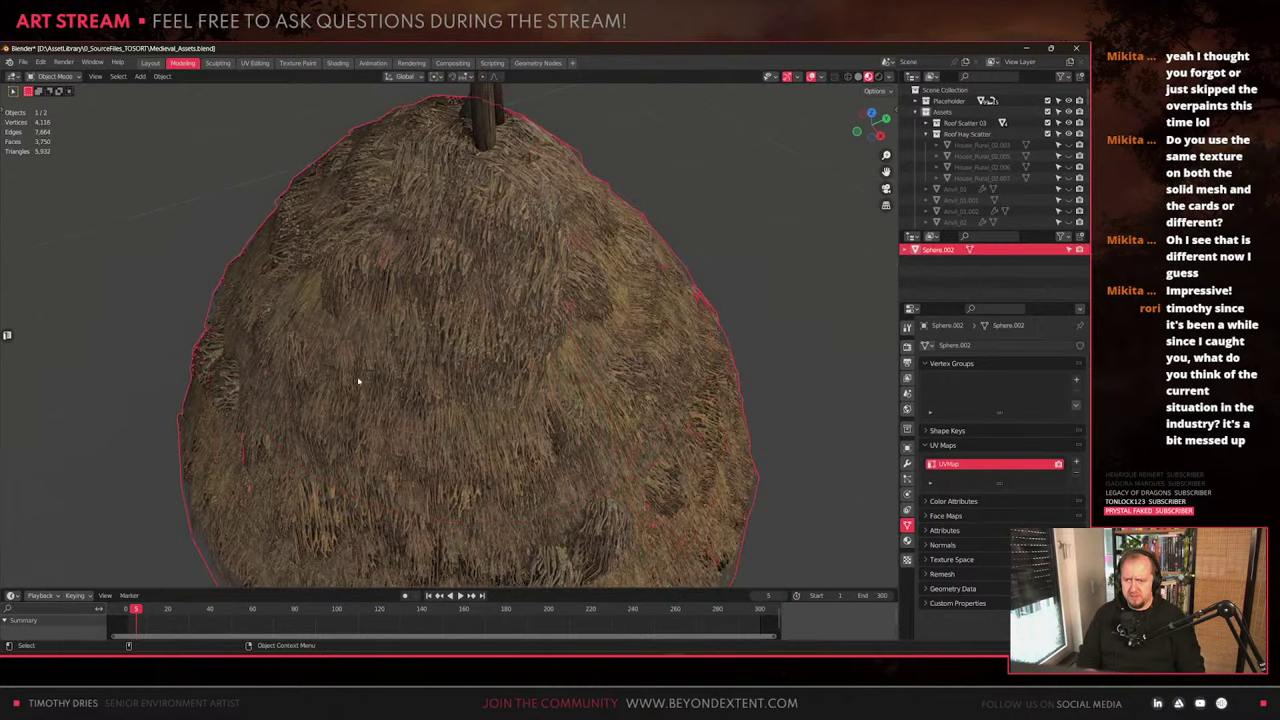
# Select the whole straw piece at the middle of the upper haystack, scale it to 0.645 and raise it about 0.06 m along Z
pyautogui.moveTo(357, 381); pyautogui.dragTo(457, 405, button='middle')
pyautogui.press('Tab')
pyautogui.hotkey('ctrl', 'l')
pyautogui.press('s')
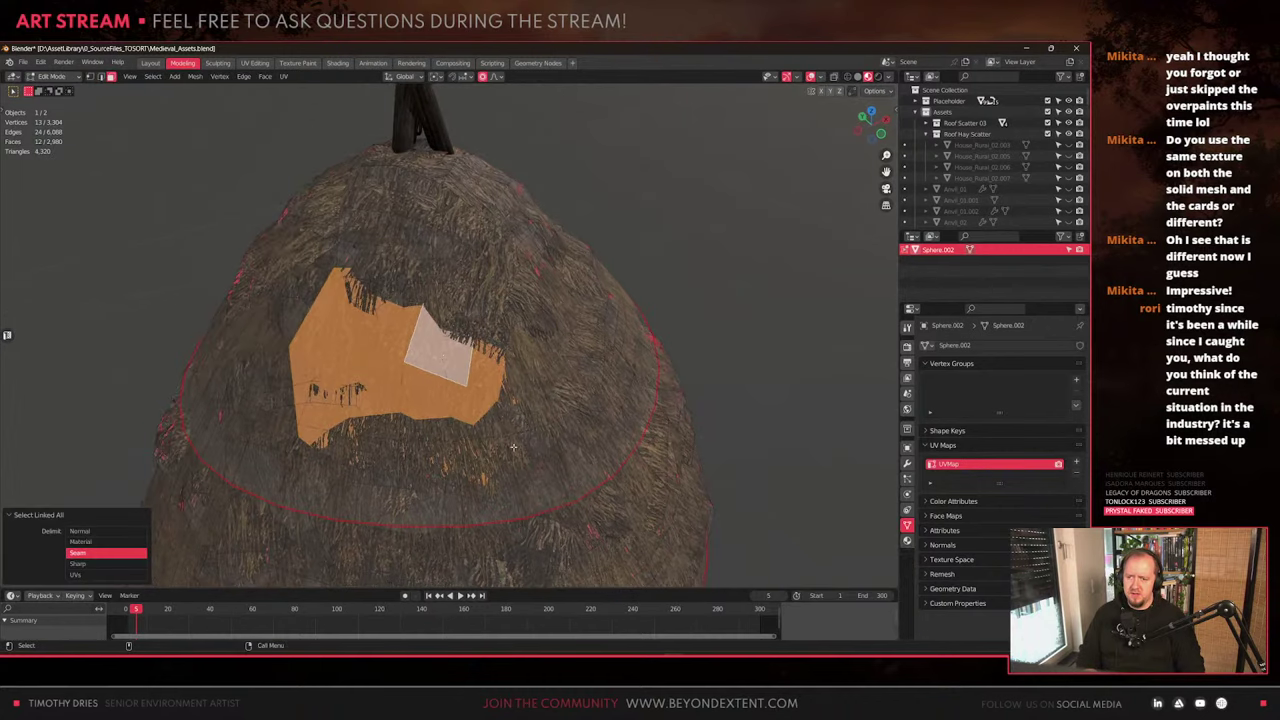
pyautogui.click(518, 456)
pyautogui.press('g')
pyautogui.press('z')
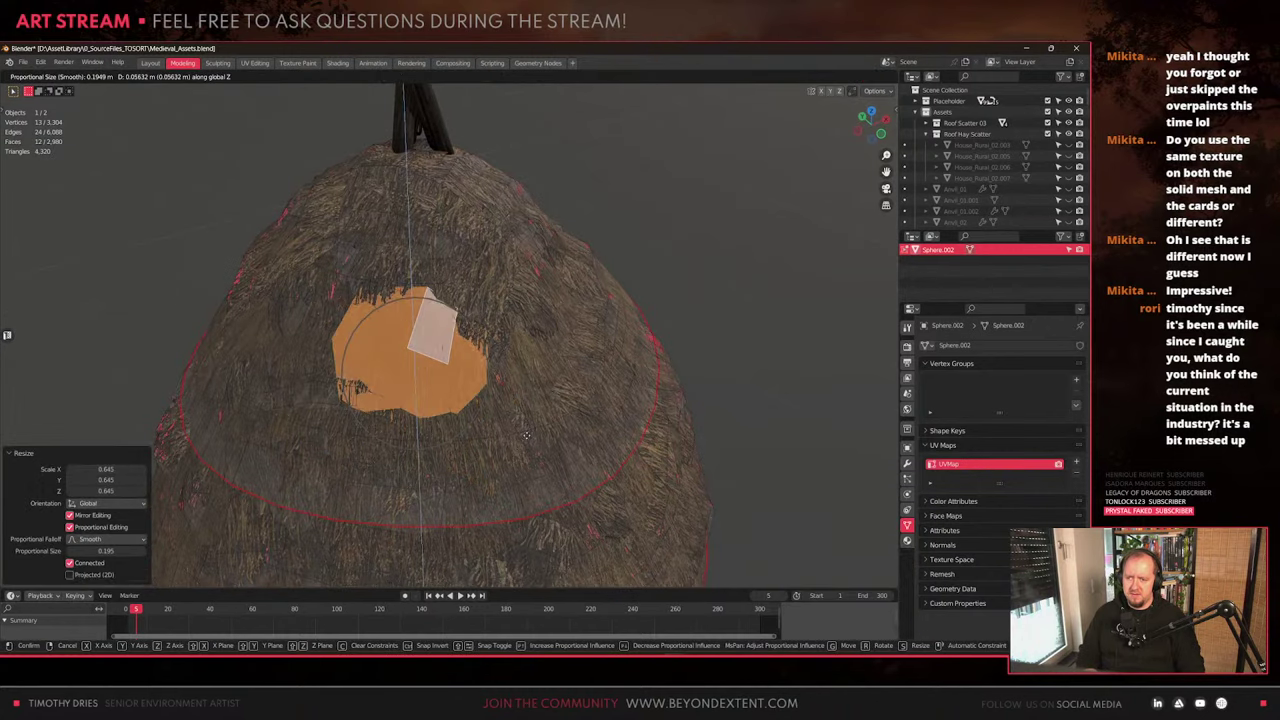
pyautogui.click(529, 434)
# Move the vertex on the scaled piece's outer edge horizontally about 0.047 m in X and 0.038 m in Y
pyautogui.scroll(5, 391, 329)
pyautogui.press('1')
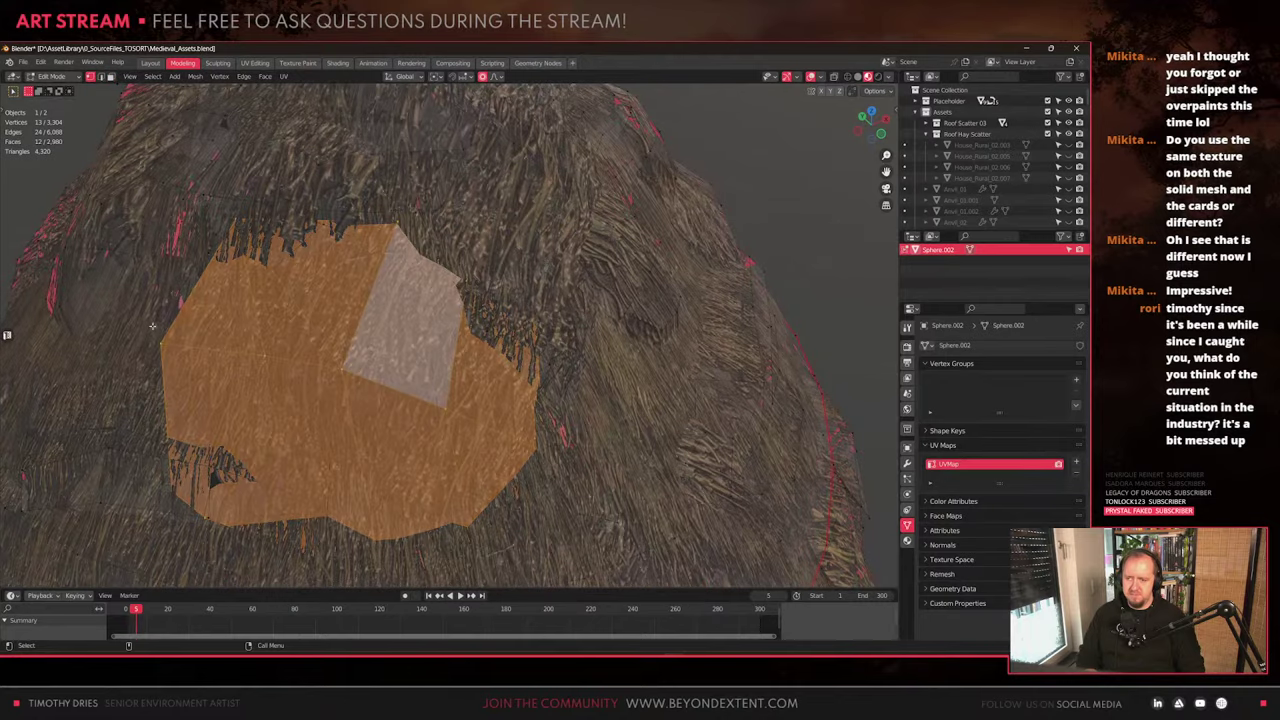
pyautogui.click(154, 328)
pyautogui.moveTo(154, 328); pyautogui.dragTo(250, 384, button='middle')
pyautogui.press('g')
pyautogui.hotkey('shift', 'z')
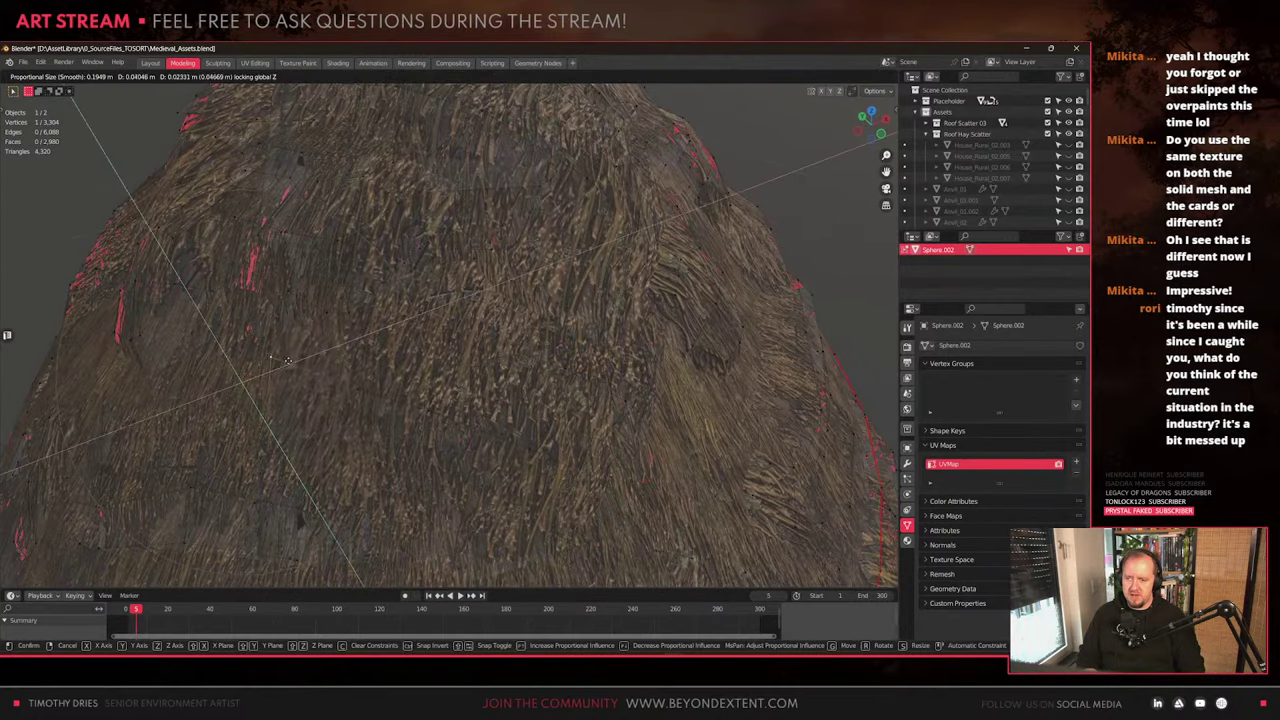
pyautogui.click(287, 352)
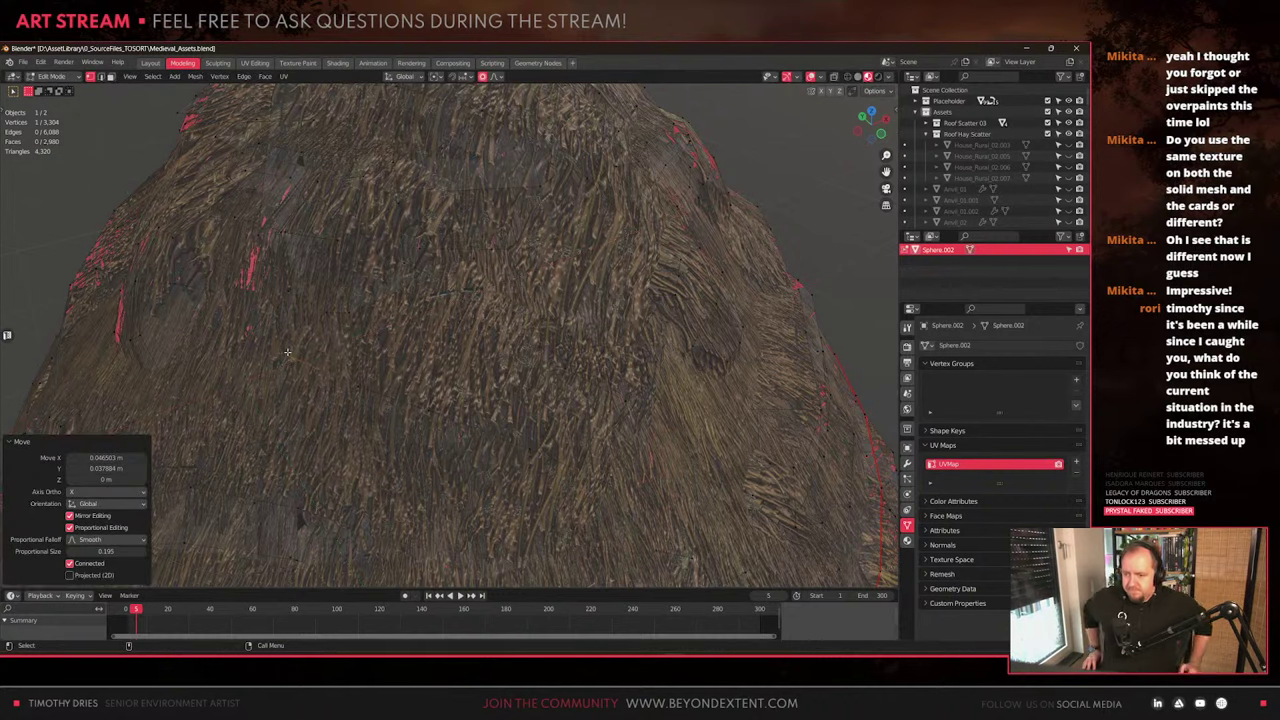
# Lower a vertex on the haystack's horizontal seam about 0.048 m along Z with a proportional size of 0.314
pyautogui.scroll(-10, 540, 410)
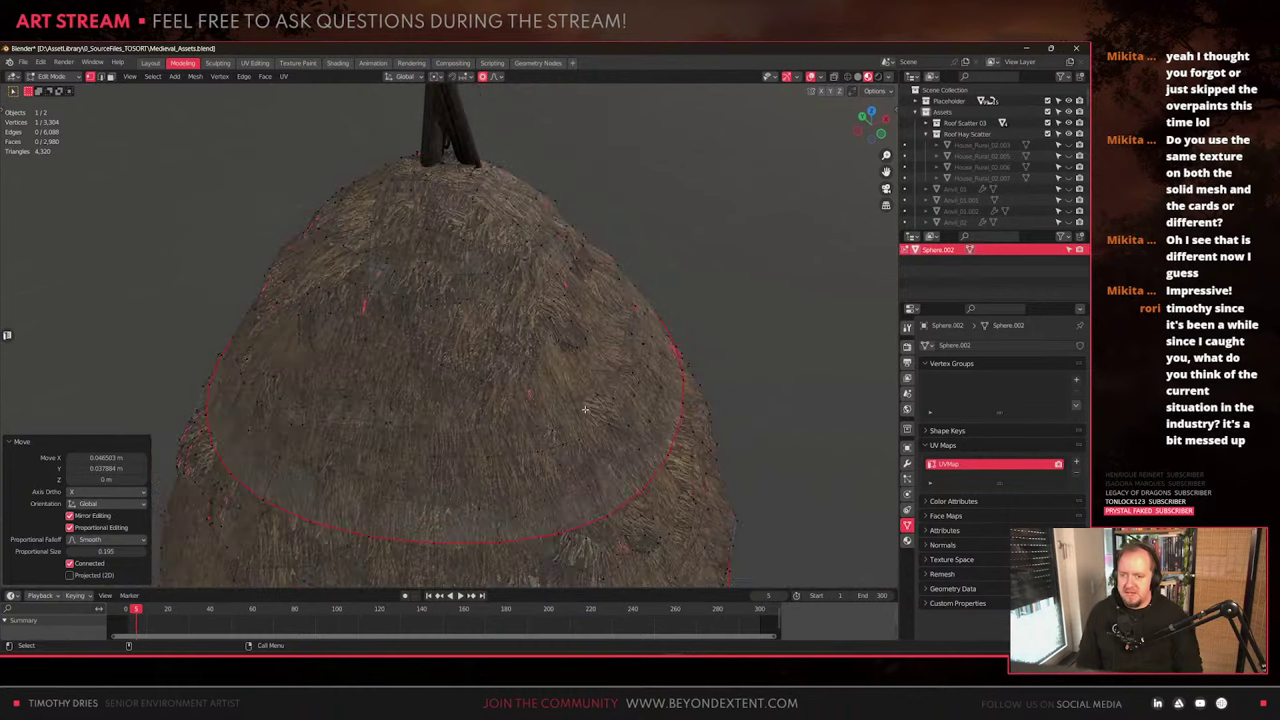
pyautogui.scroll(3, 513, 457)
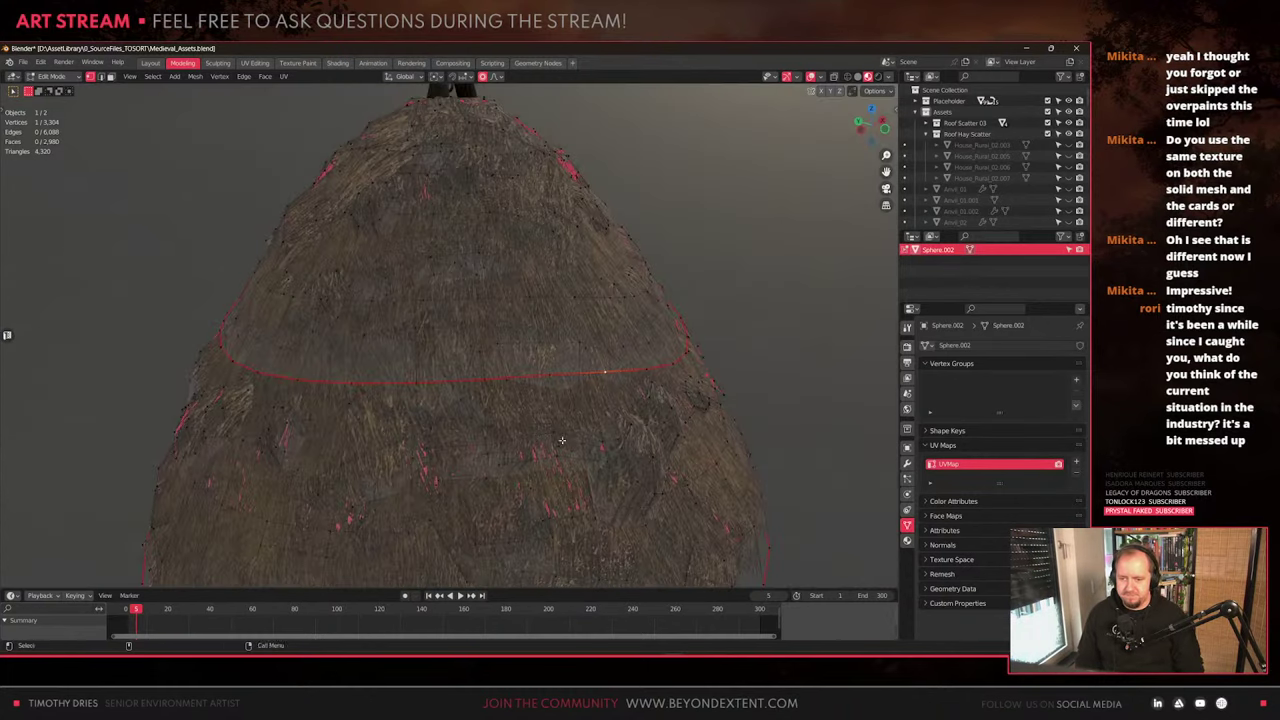
pyautogui.press('g')
pyautogui.press('z')
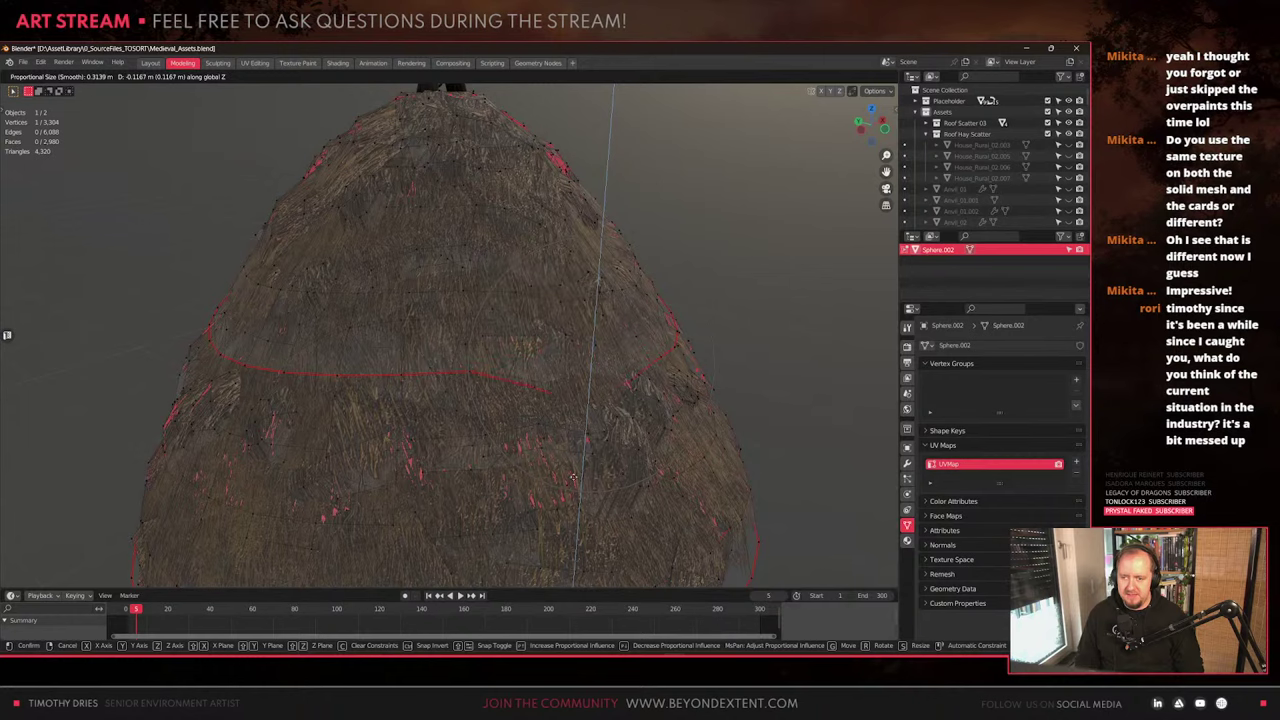
pyautogui.click(593, 454)
# Raise another vertex further along the horizontal seam about 0.063 m along Z with a proportional size of 0.285
pyautogui.scroll(-5, 593, 438)
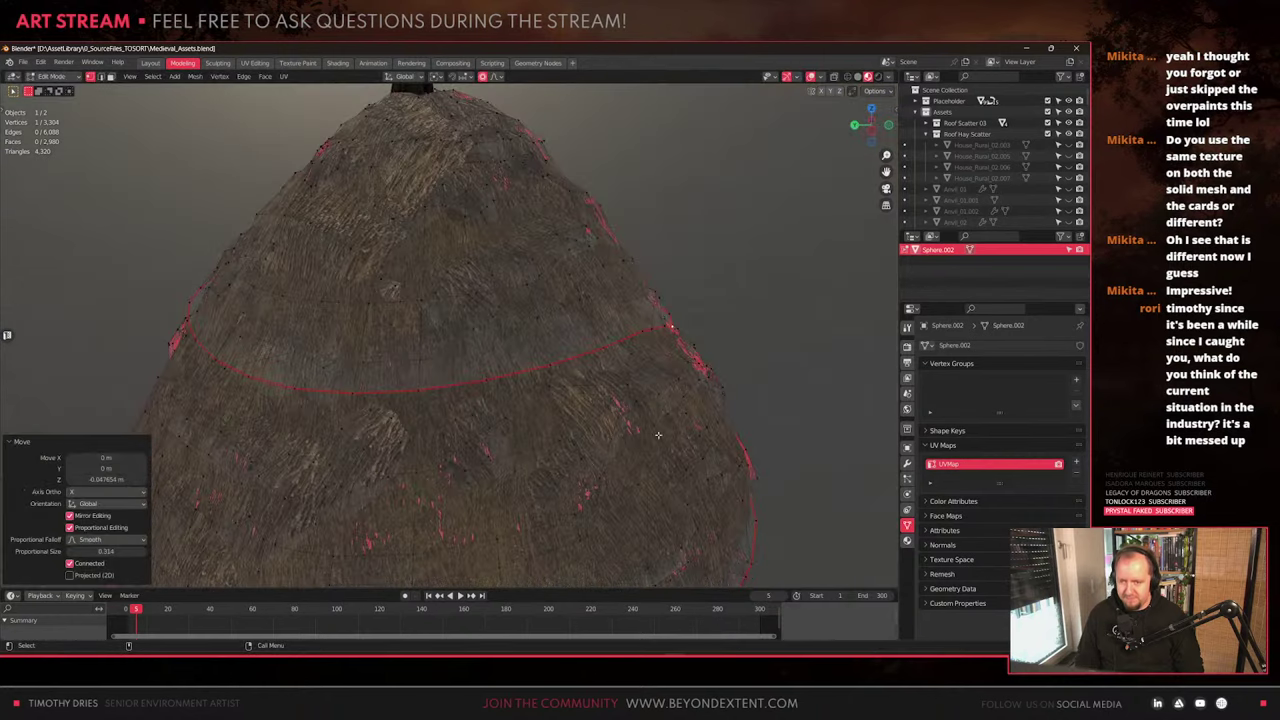
pyautogui.scroll(5, 465, 358)
pyautogui.press('g')
pyautogui.press('z')
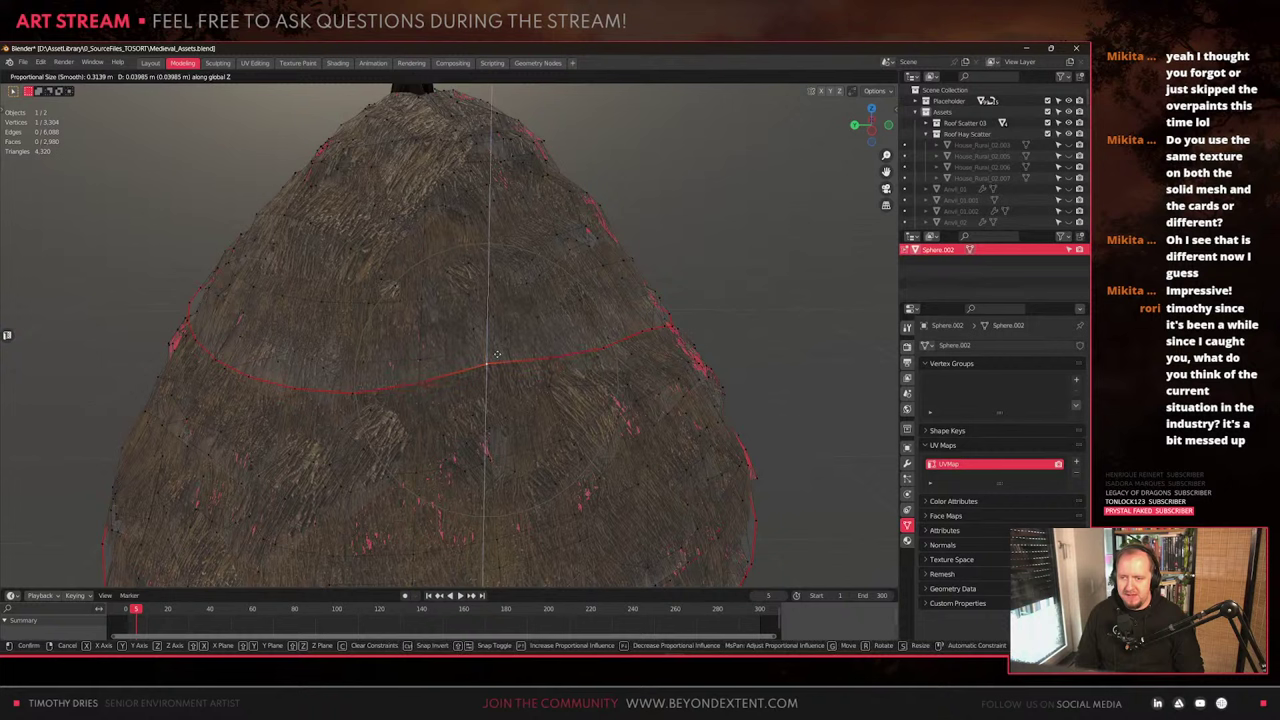
pyautogui.click(510, 346)
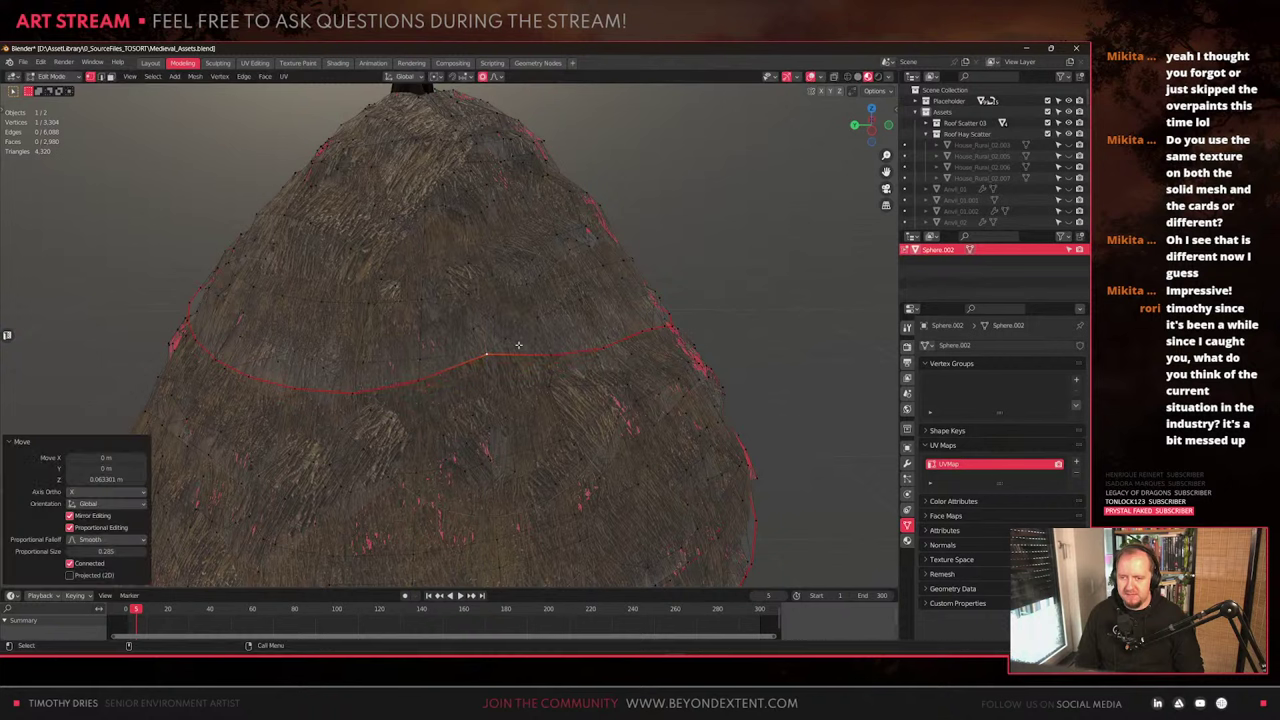
# Select the whole straw piece above the seam on the neighbouring side, scale it to 0.769 and raise it along Z
pyautogui.scroll(-4, 417, 451)
pyautogui.scroll(5, 415, 400)
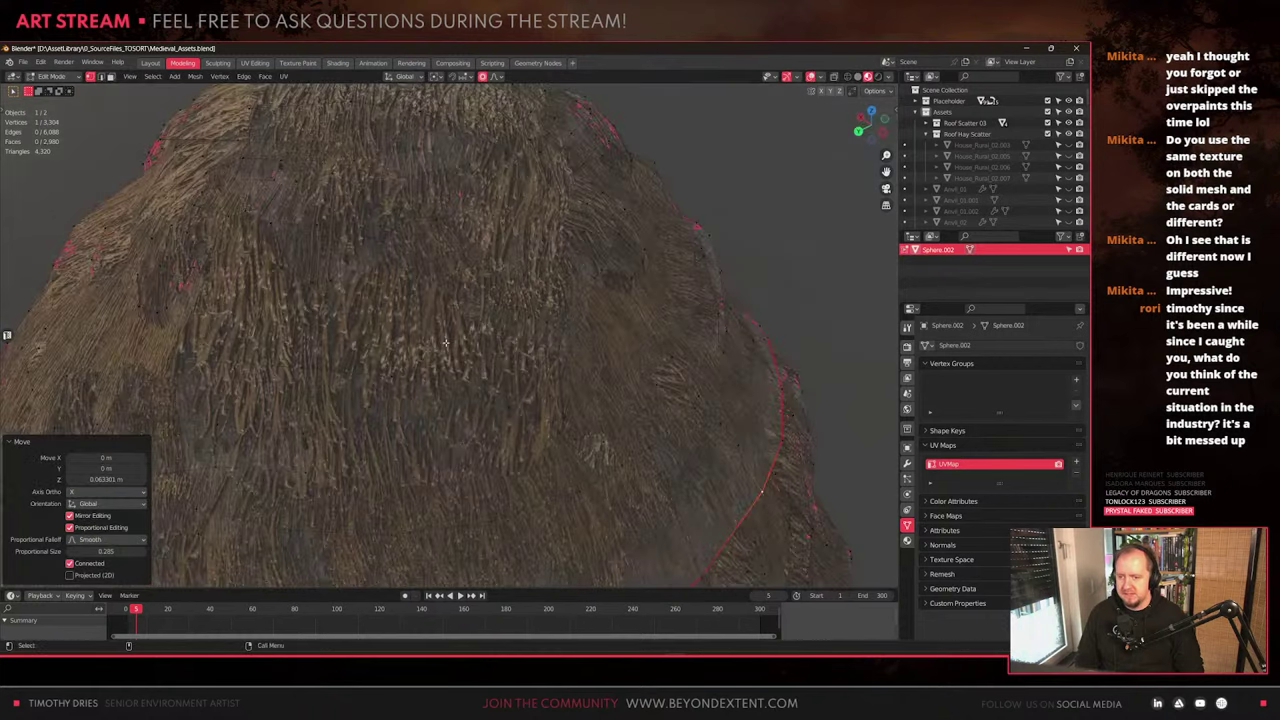
pyautogui.press('3')
pyautogui.click(430, 345)
pyautogui.hotkey('ctrl', 'l')
pyautogui.scroll(-3, 412, 349)
pyautogui.press('s')
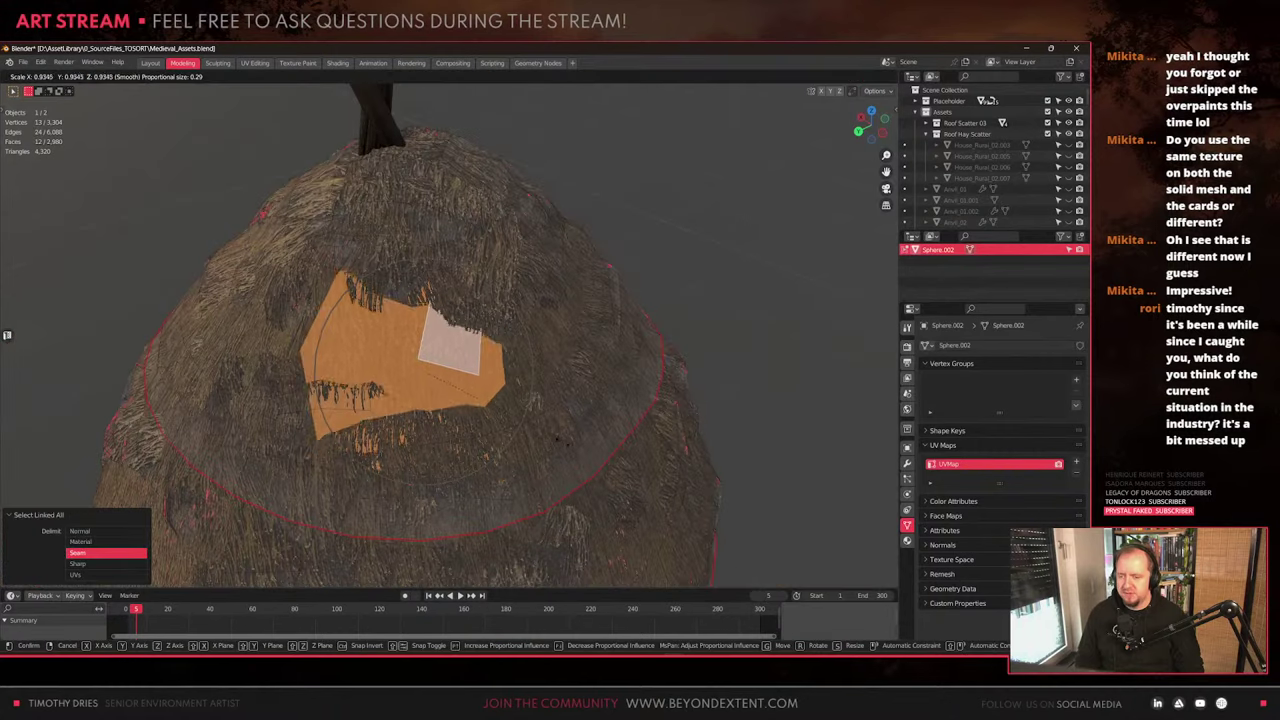
pyautogui.click(533, 440)
pyautogui.press('g')
pyautogui.hotkey('shift', 'z')
pyautogui.press('z')
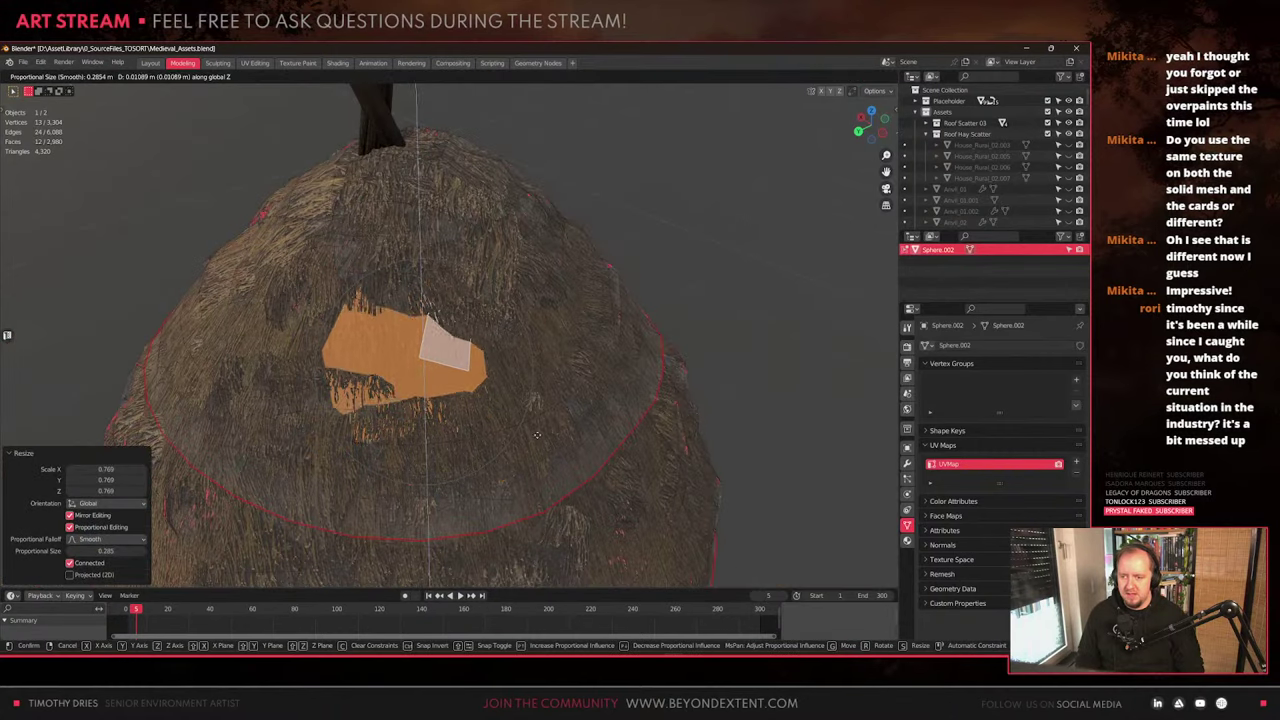
pyautogui.click(554, 424)
# Move the vertex on this piece's outer edge horizontally about 0.036 m in X and -0.025 m in Y
pyautogui.press('1')
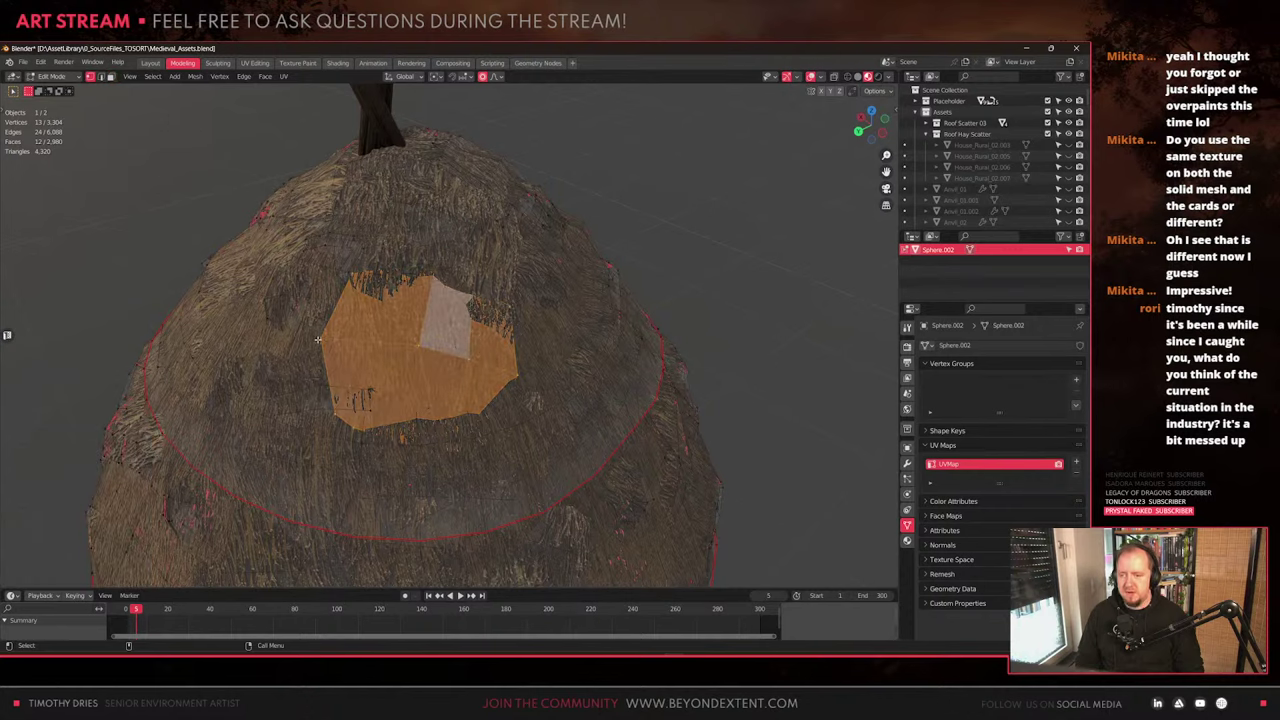
pyautogui.click(320, 337)
pyautogui.press('g')
pyautogui.hotkey('shift', 'z')
pyautogui.click(322, 330)
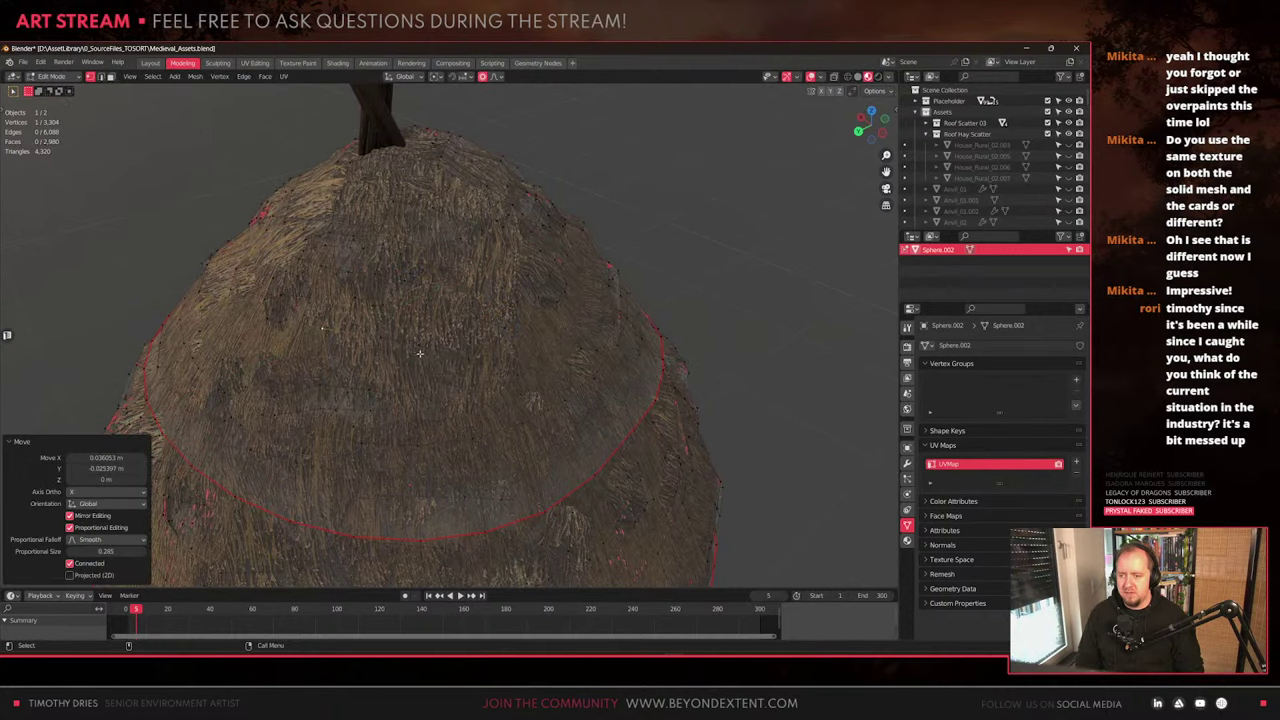
# Move a vertex near the middle of the same straw piece horizontally about -0.02 m in X and 0.02 m in Y
pyautogui.click(398, 348)
pyautogui.moveTo(408, 332); pyautogui.dragTo(425, 364, button='middle')
pyautogui.press('g')
pyautogui.hotkey('shift', 'z')
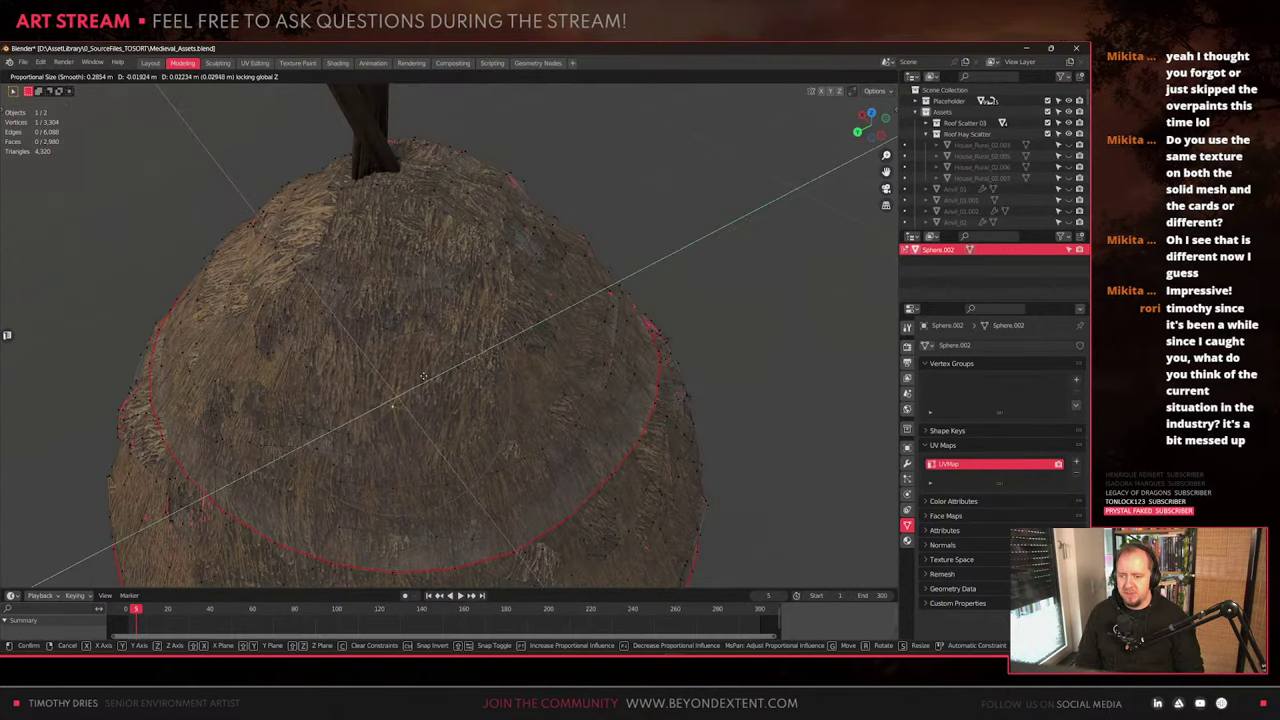
pyautogui.click(427, 370)
# Select the whole straw piece again and rescale it uniformly
pyautogui.hotkey('ctrl', 'l')
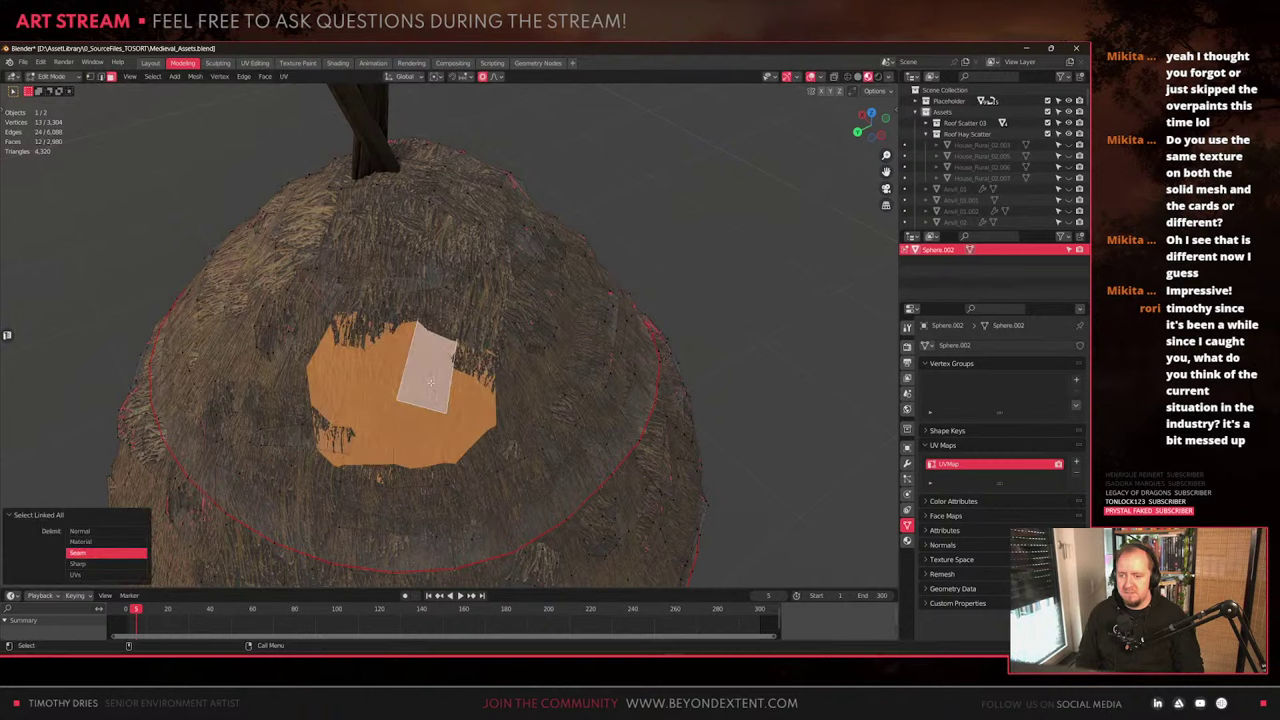
pyautogui.press('s')
pyautogui.click(519, 430)
# Select the whole straw piece just below the horizontal seam and rotate it -18.3° about X and -21.3° about Z
pyautogui.moveTo(519, 430); pyautogui.dragTo(497, 400, button='middle')
pyautogui.click(505, 482)
pyautogui.hotkey('ctrl', 'l')
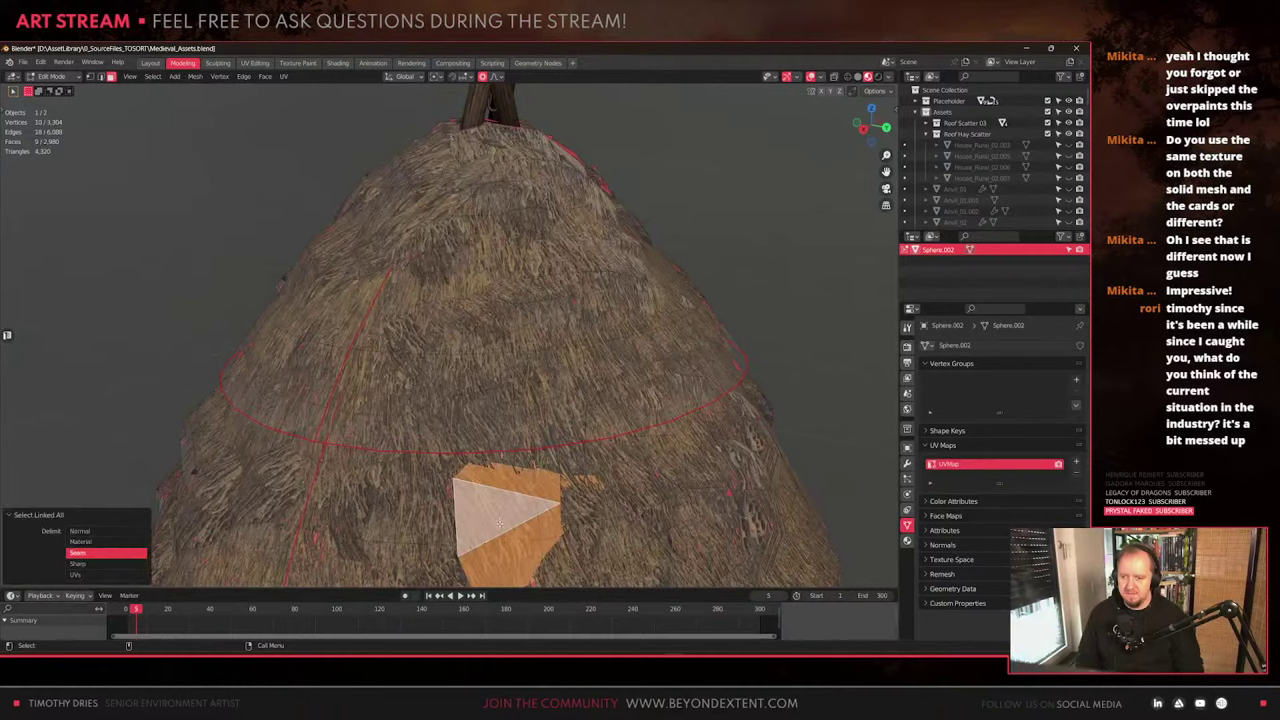
pyautogui.moveTo(505, 482); pyautogui.dragTo(480, 441, button='middle')
pyautogui.scroll(3, 560, 475)
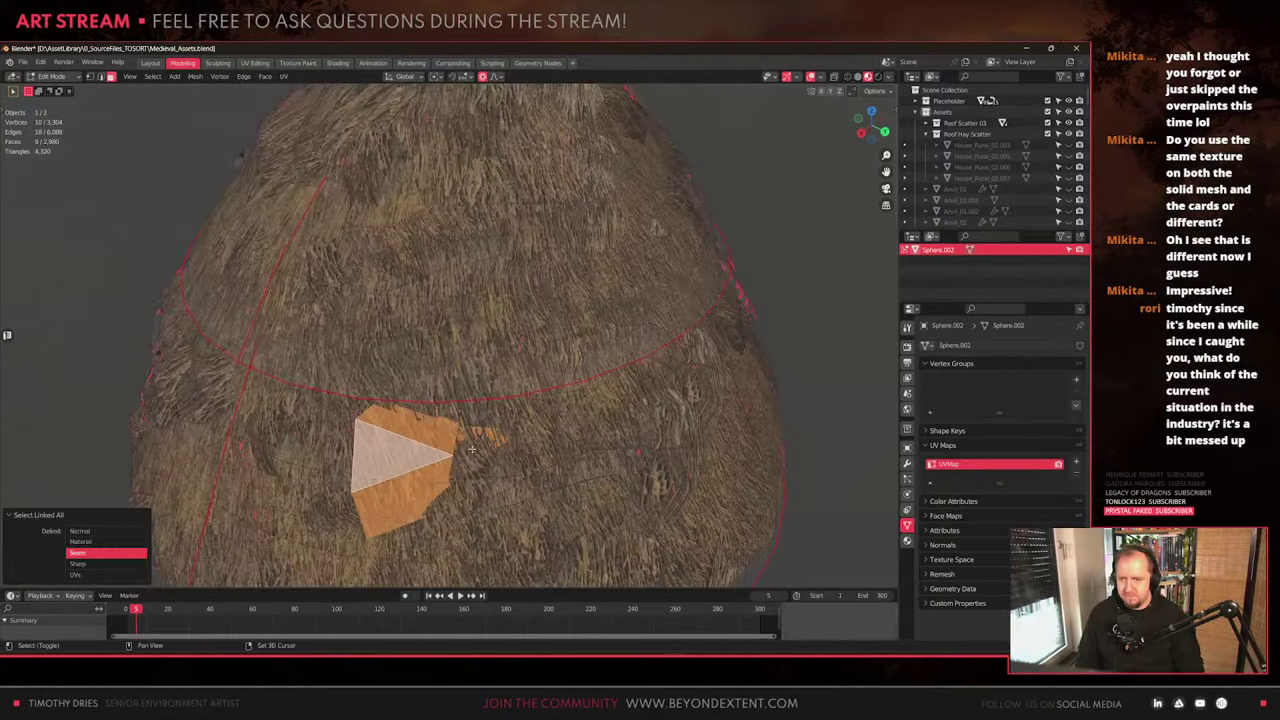
pyautogui.keyDown('shift'); pyautogui.moveTo(599, 494); pyautogui.dragTo(599, 433, button='middle'); pyautogui.keyUp('shift')
pyautogui.press('r')
pyautogui.press('y')
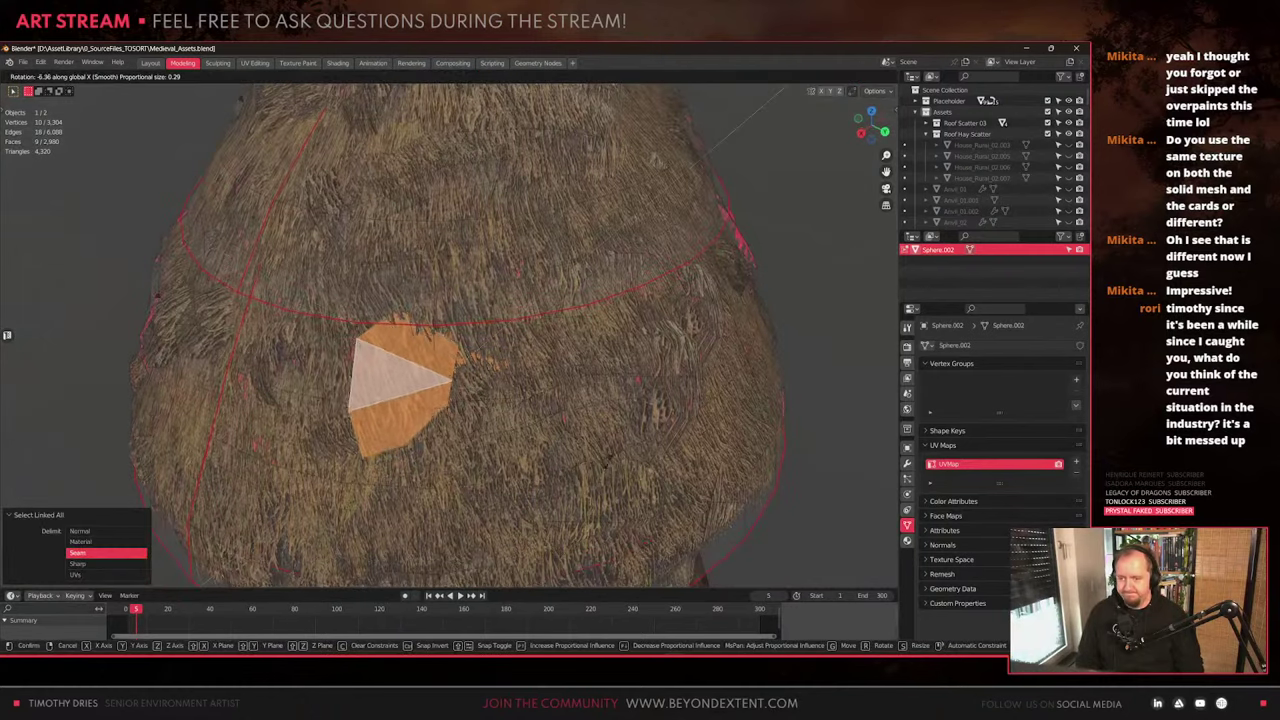
pyautogui.click(593, 493)
pyautogui.press('r')
pyautogui.press('z')
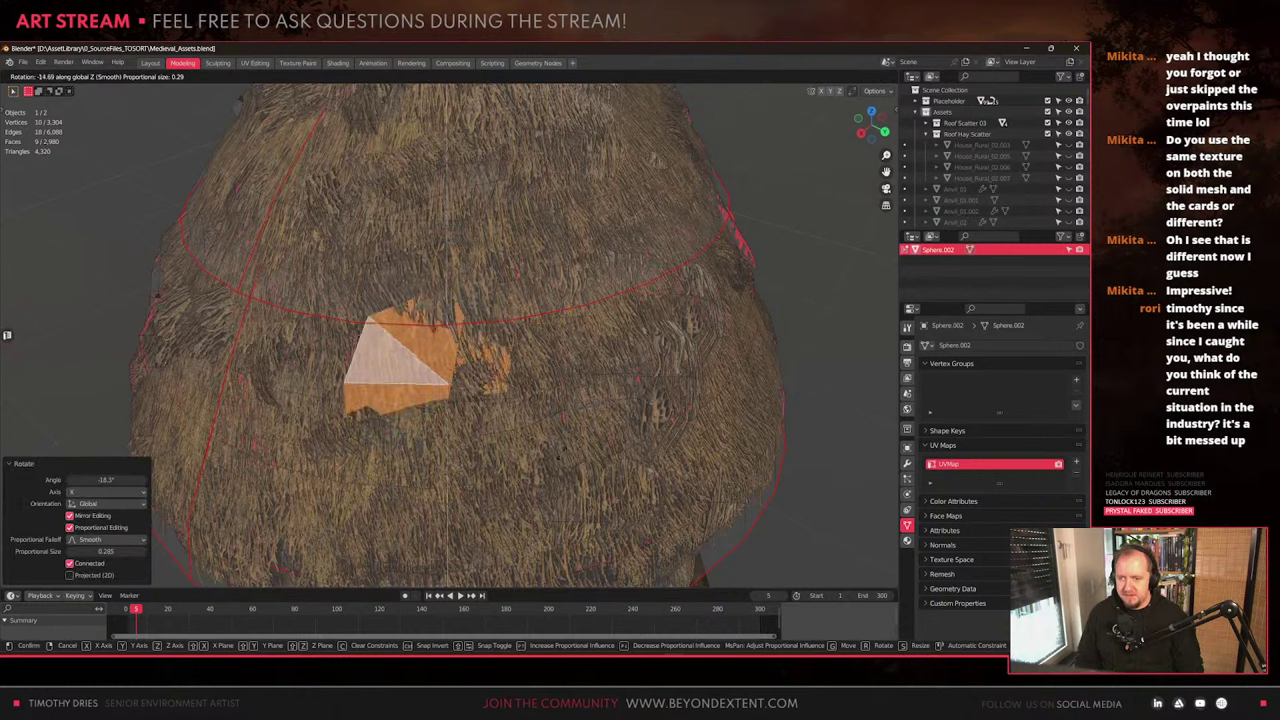
pyautogui.click(544, 447)
# Shift the rotated straw piece horizontally about 0.039 m in X and 0.011 m in Y
pyautogui.press('g')
pyautogui.press('z')
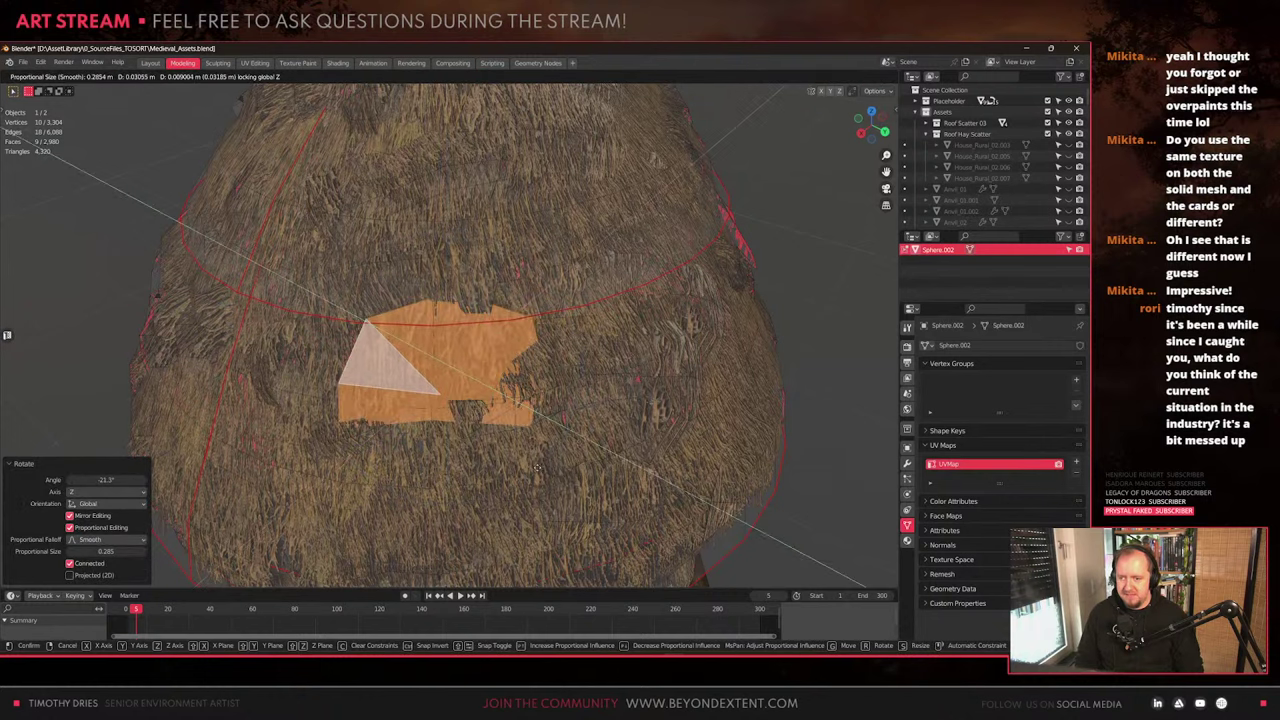
pyautogui.click(536, 470)
pyautogui.press('r')
pyautogui.press('y')
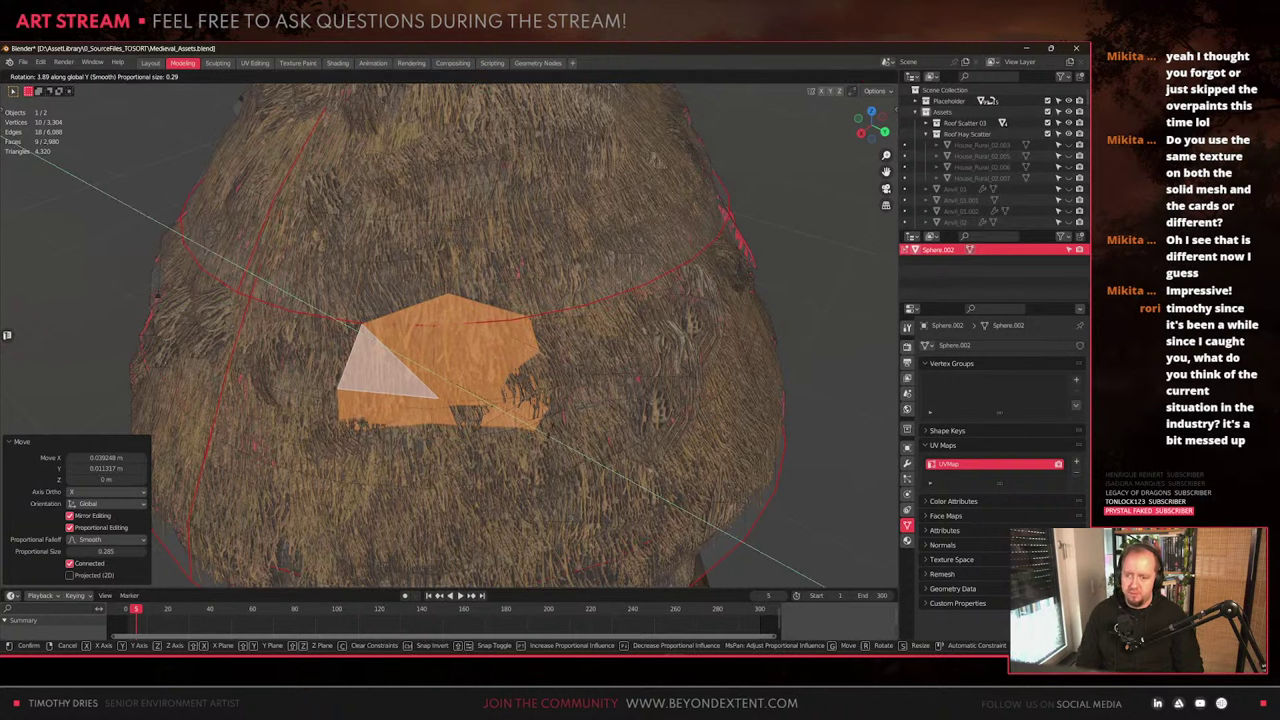
pyautogui.rightClick(551, 424)
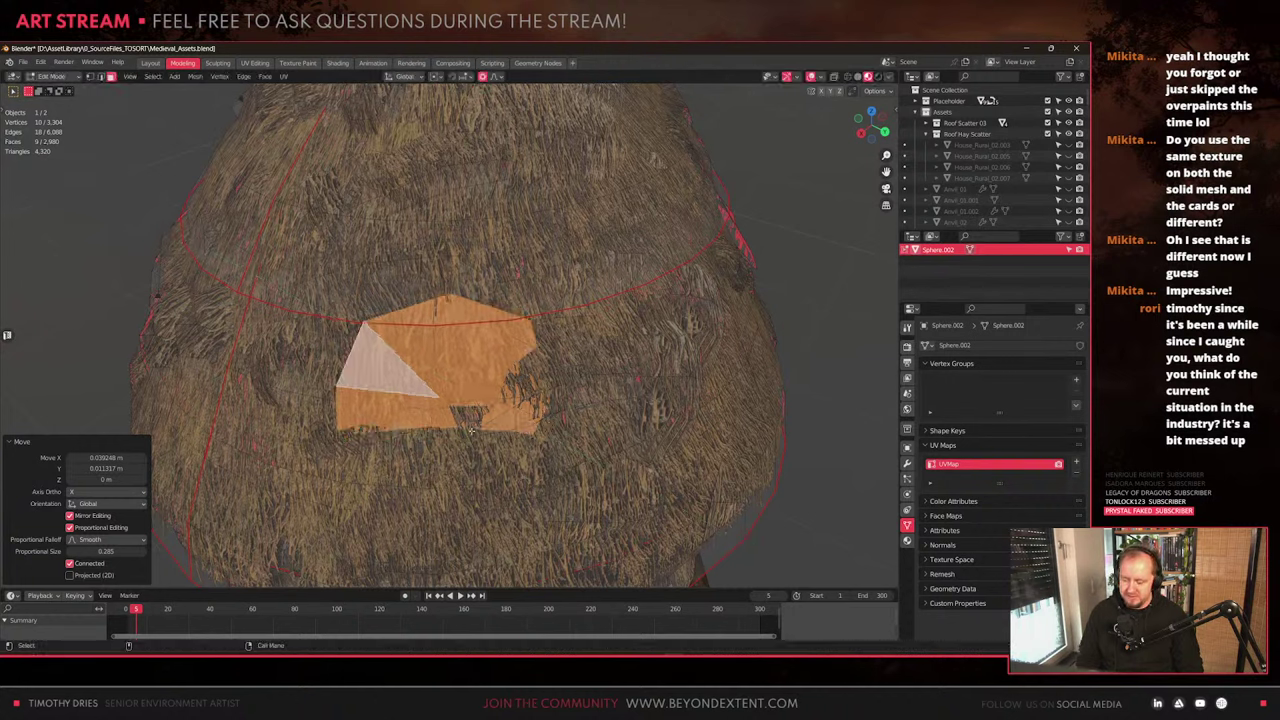
# Scale the straw piece to 0.766 and shift it horizontally about -0.021 m in X and -0.007 m in Y
pyautogui.press('s')
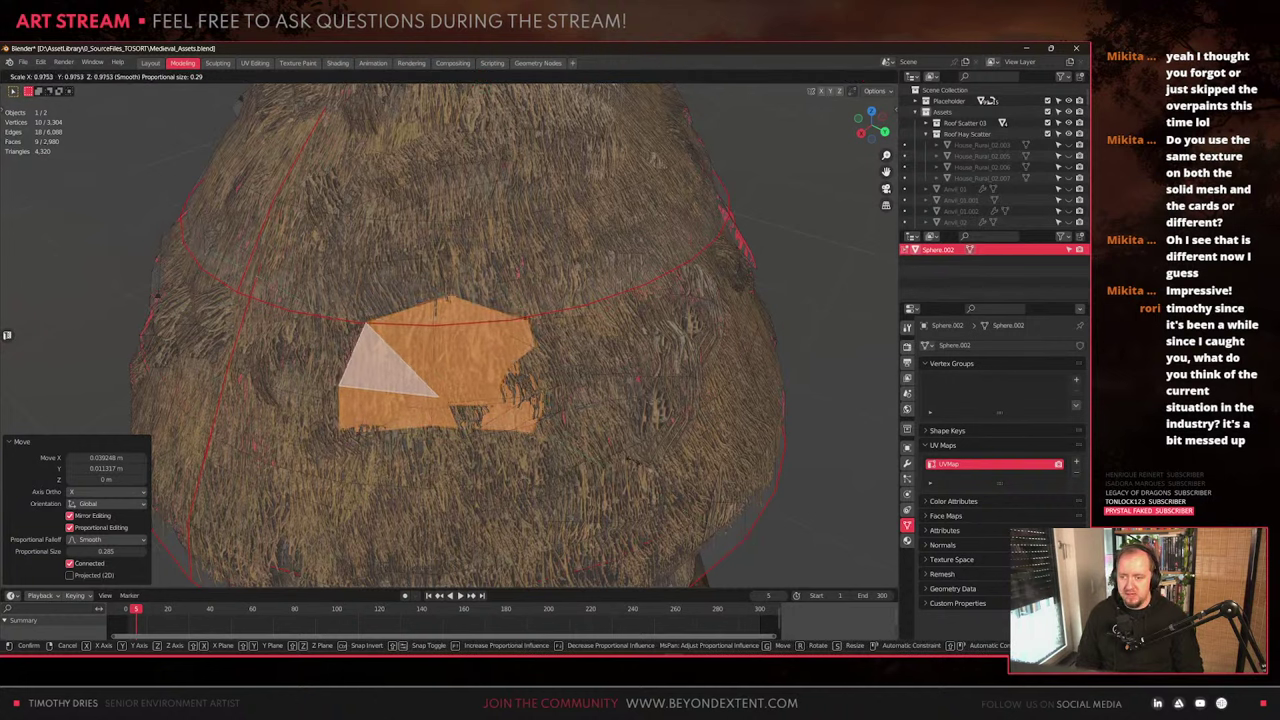
pyautogui.click(581, 443)
pyautogui.press('g')
pyautogui.press('z')
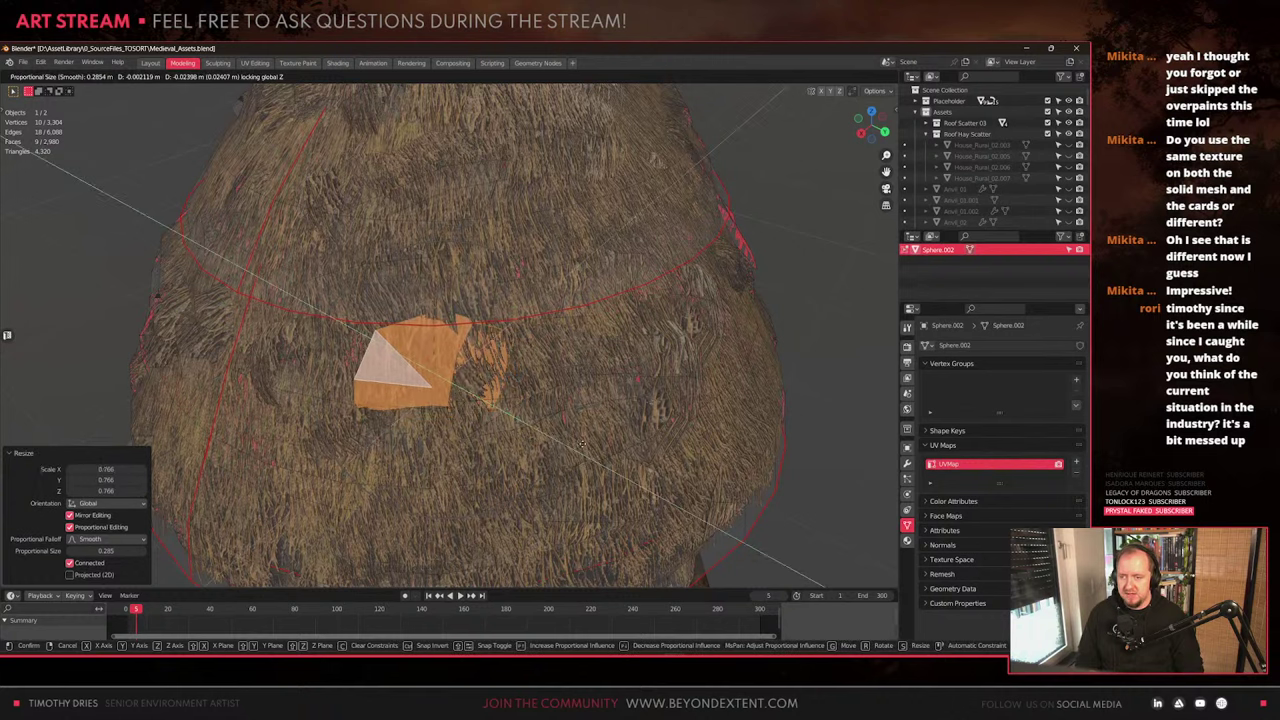
pyautogui.click(593, 443)
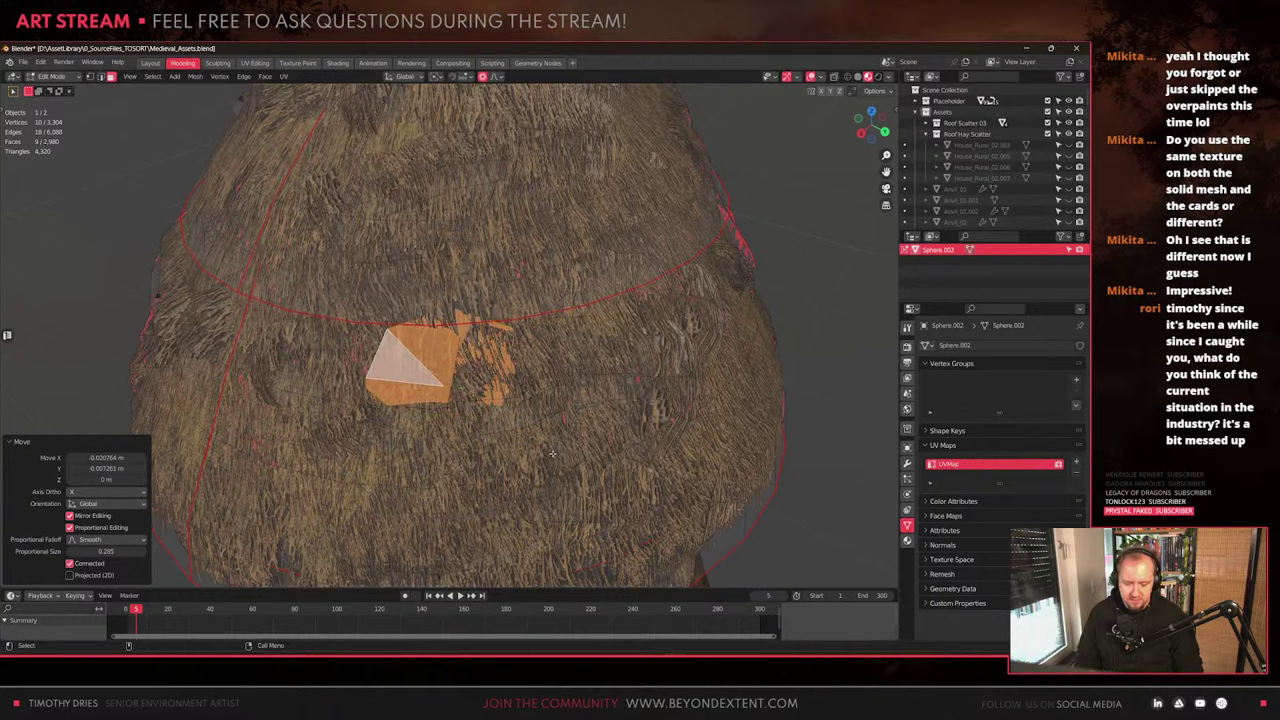
# Select the whole neighbouring straw piece beside the vertical seam and rotate it 43.7° about X and about 16° about Z
pyautogui.moveTo(590, 440); pyautogui.dragTo(632, 437, button='middle')
pyautogui.click(343, 346)
pyautogui.hotkey('ctrl', 'l')
pyautogui.moveTo(345, 345); pyautogui.dragTo(490, 360, button='middle')
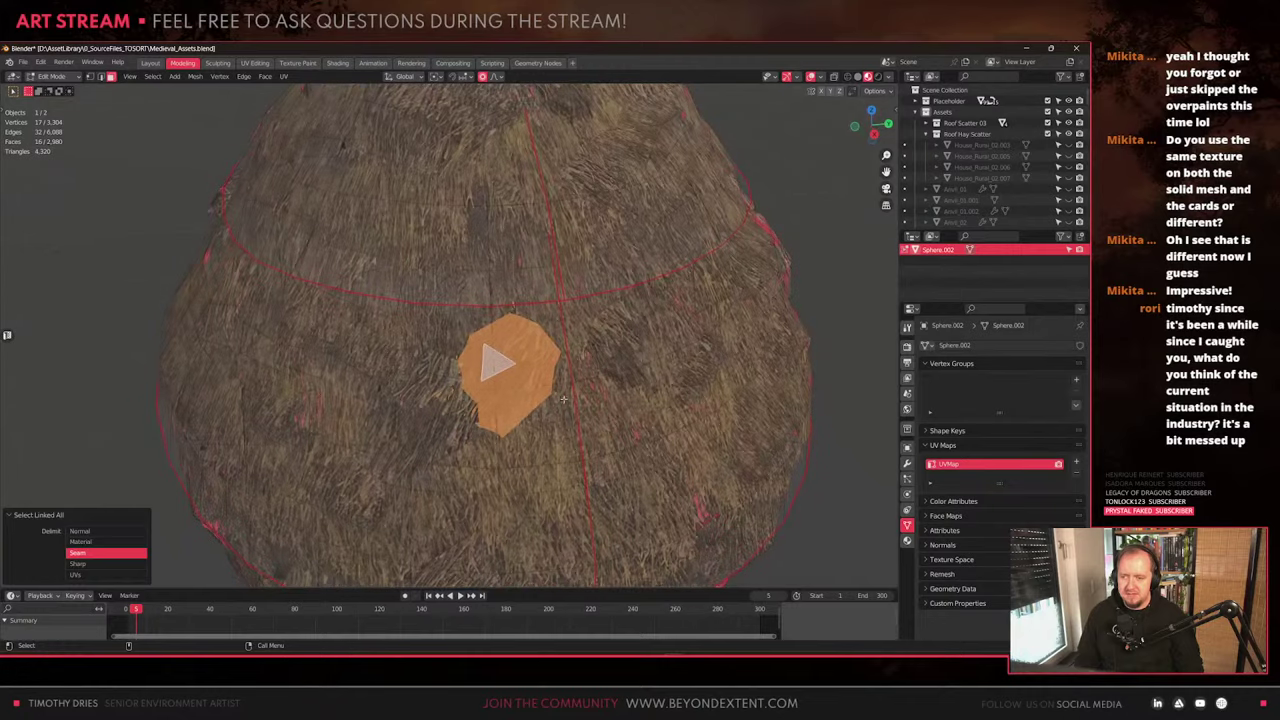
pyautogui.press('r')
pyautogui.press('x')
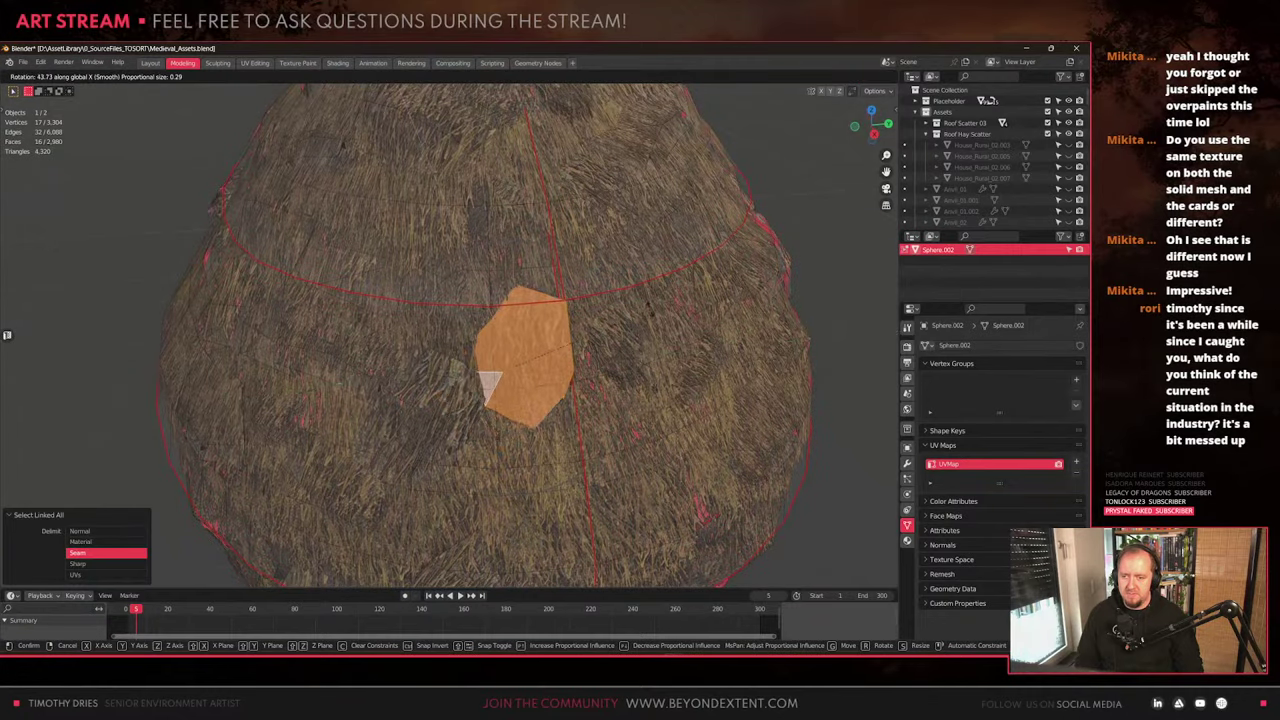
pyautogui.click(483, 374)
pyautogui.press('r')
pyautogui.press('z')
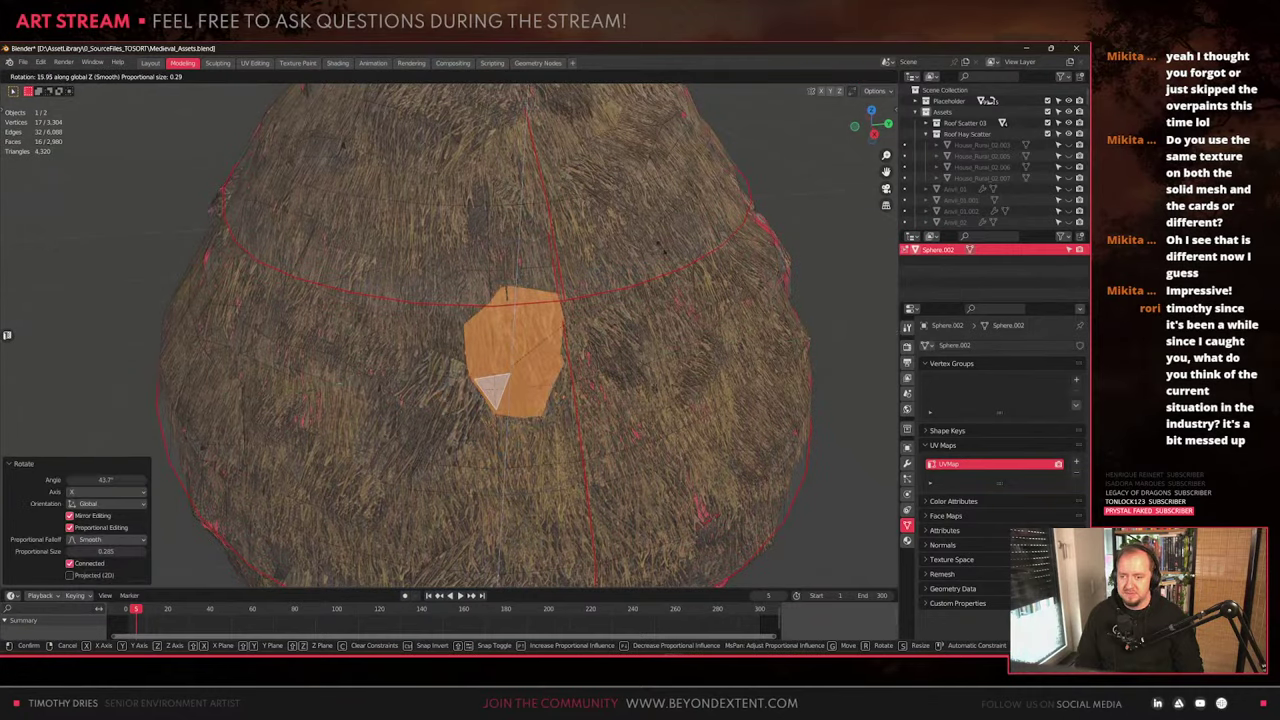
# Finish rotating the selected straw card around the global Z axis and scale it to 0.894
pyautogui.click(665, 252)
pyautogui.press('s')
pyautogui.click(685, 371)
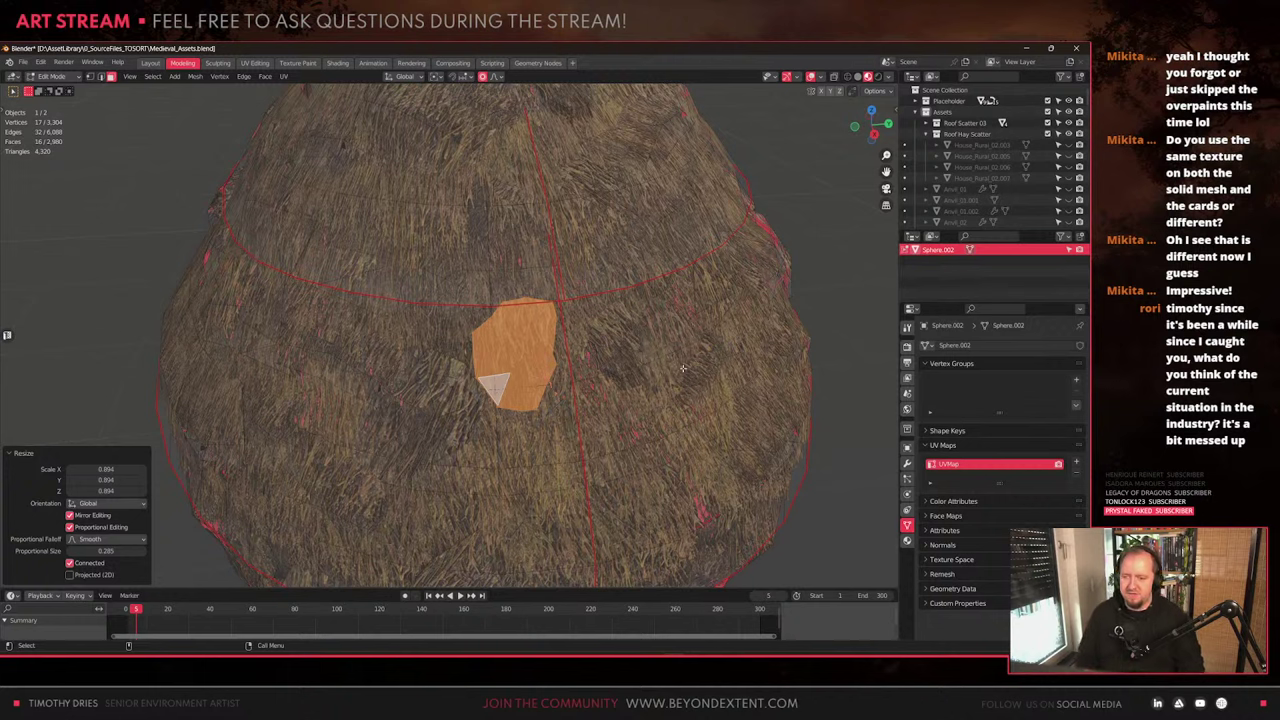
# Select the whole linked straw card beside the previous one, on the side away from the vertical seam, and scale it to 0.695
pyautogui.click(442, 376)
pyautogui.hotkey('ctrl', 'l')
pyautogui.scroll(-3, 442, 376)
pyautogui.scroll(4, 638, 510)
pyautogui.keyDown('shift'); pyautogui.moveTo(638, 515); pyautogui.dragTo(658, 458, button='middle'); pyautogui.keyUp('shift')
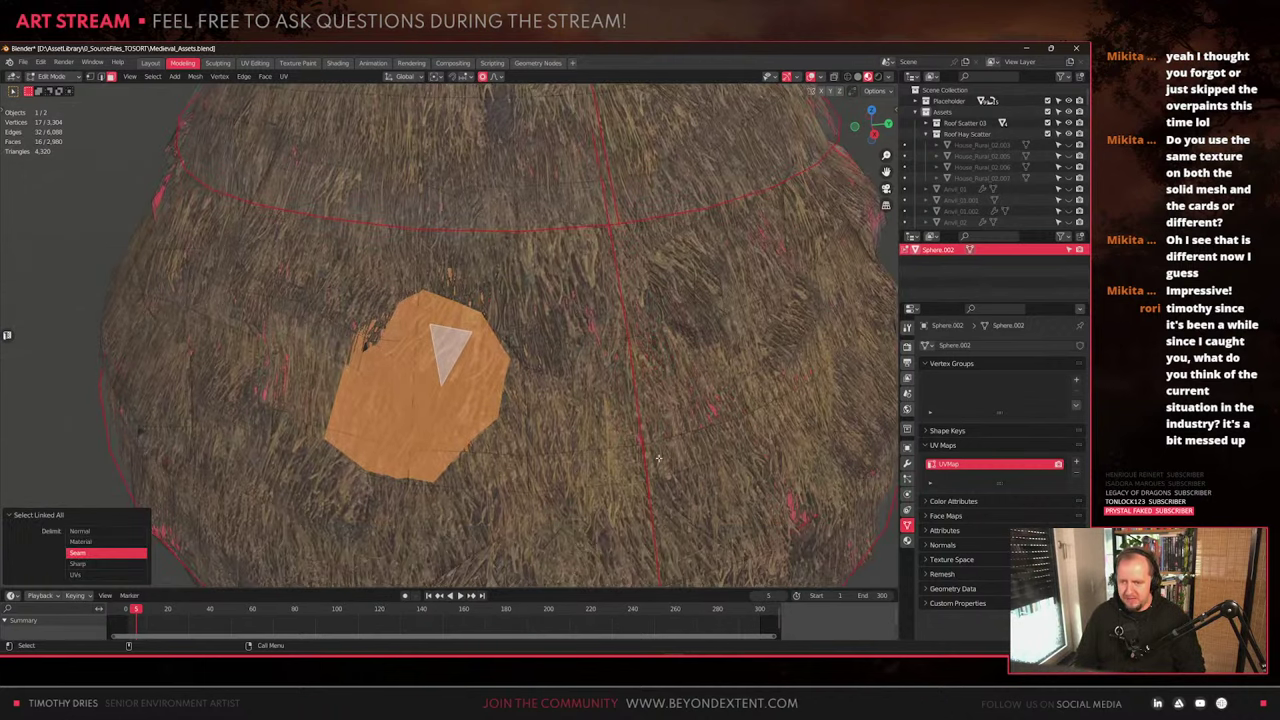
pyautogui.press('s')
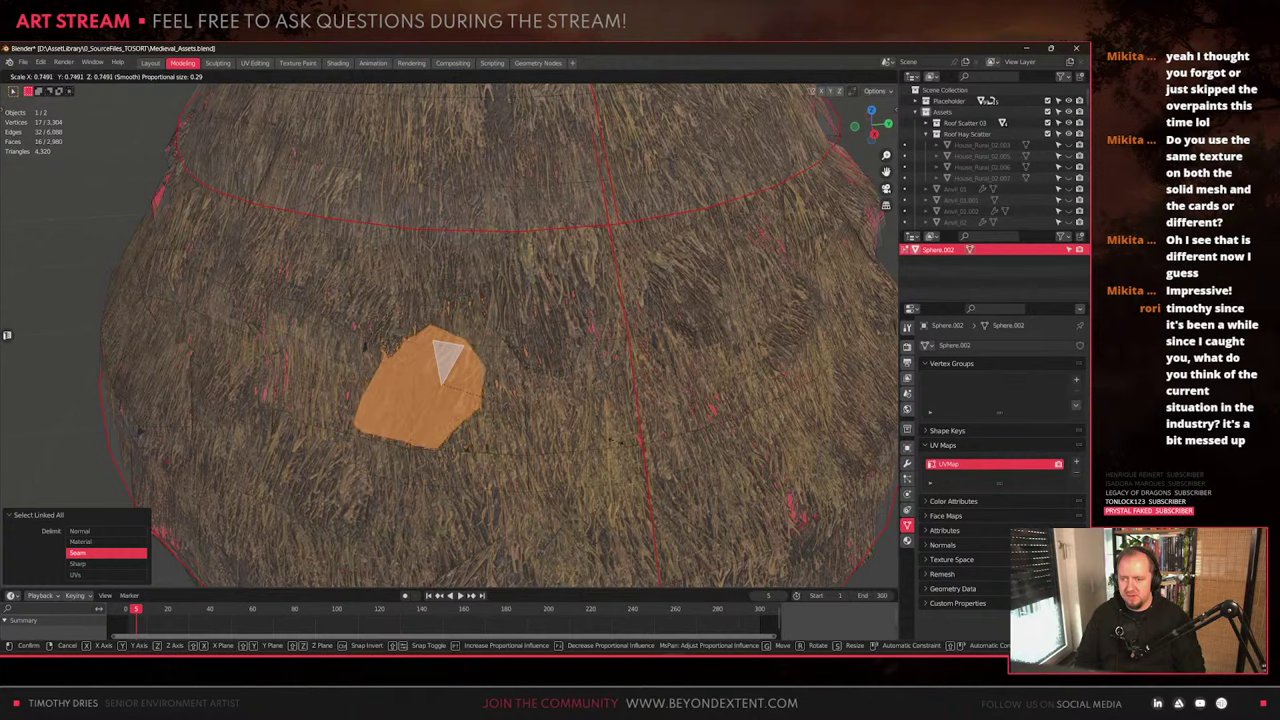
pyautogui.click(604, 440)
# Move the card about 0.011 m in X and -0.015 m in Y, and rotate it -24° around X
pyautogui.press('g')
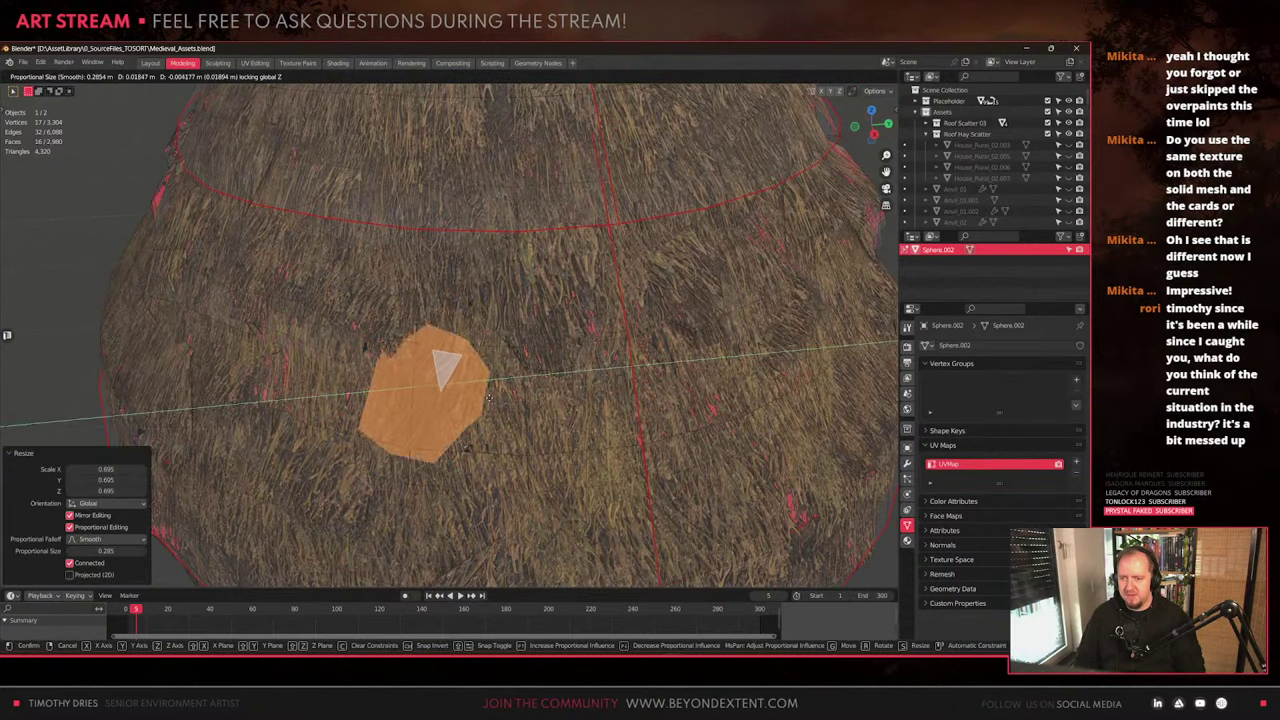
pyautogui.click(489, 410)
pyautogui.press('r')
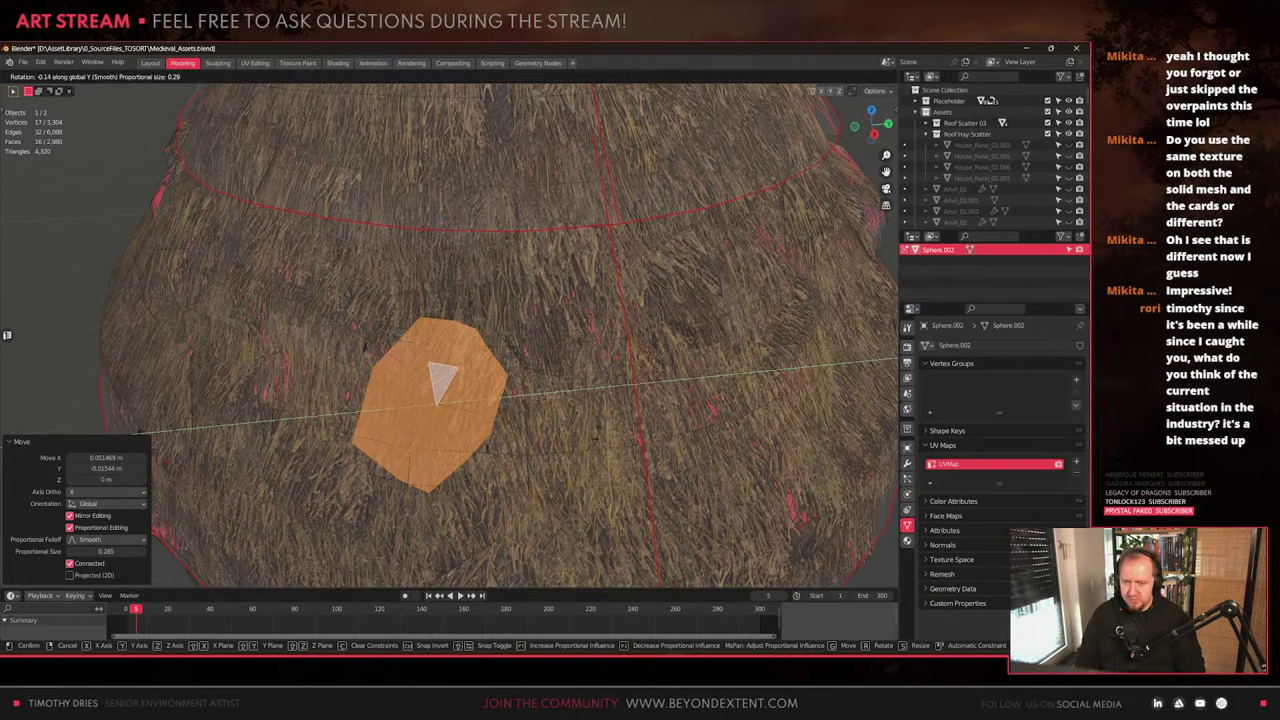
pyautogui.press('x')
pyautogui.press('Escape')
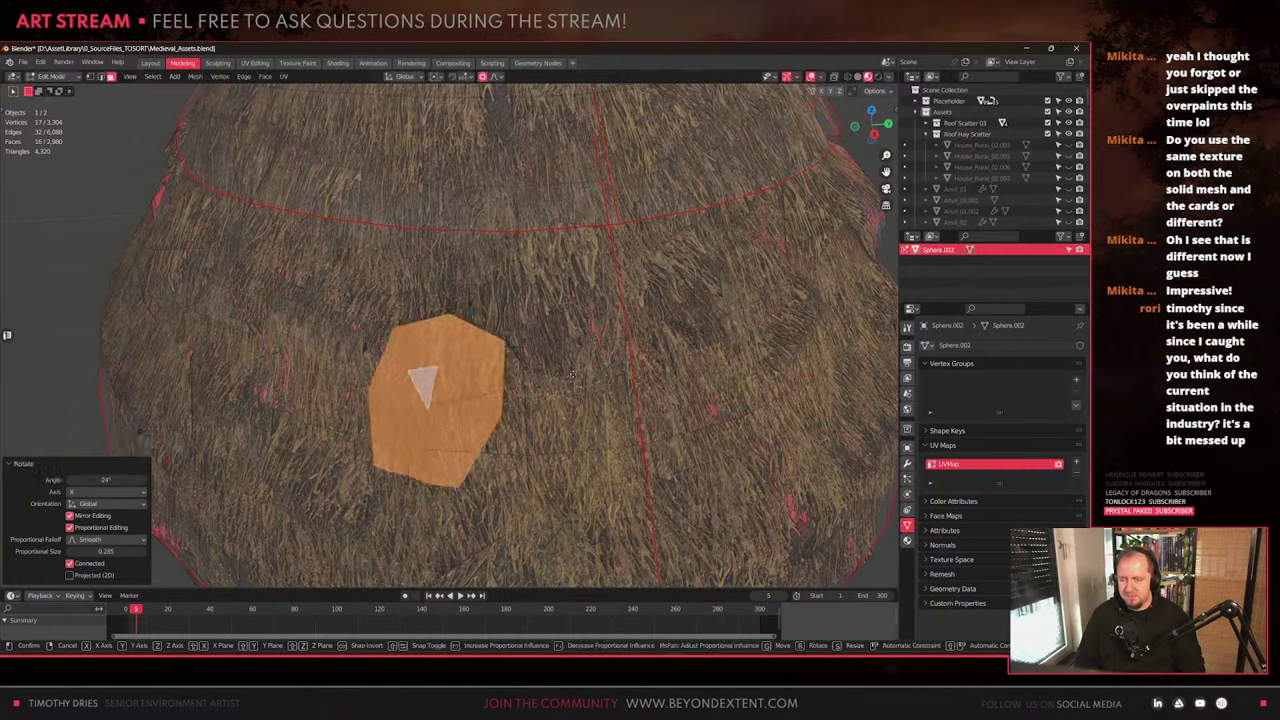
# Shift the card about -0.013 m in X and 0.007 m in Y, rotate it -4.03° around Y, and scale it slightly
pyautogui.press('g')
pyautogui.click(576, 369)
pyautogui.press('r')
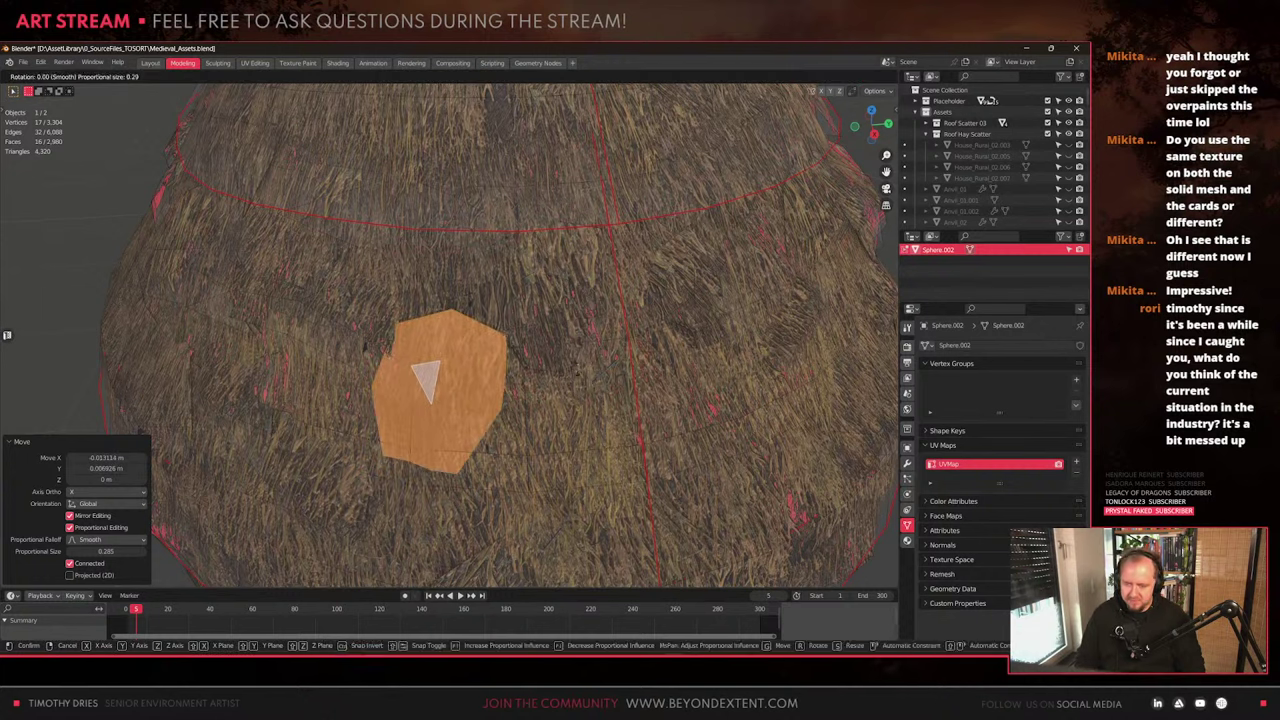
pyautogui.press('y')
pyautogui.click(573, 354)
pyautogui.press('s')
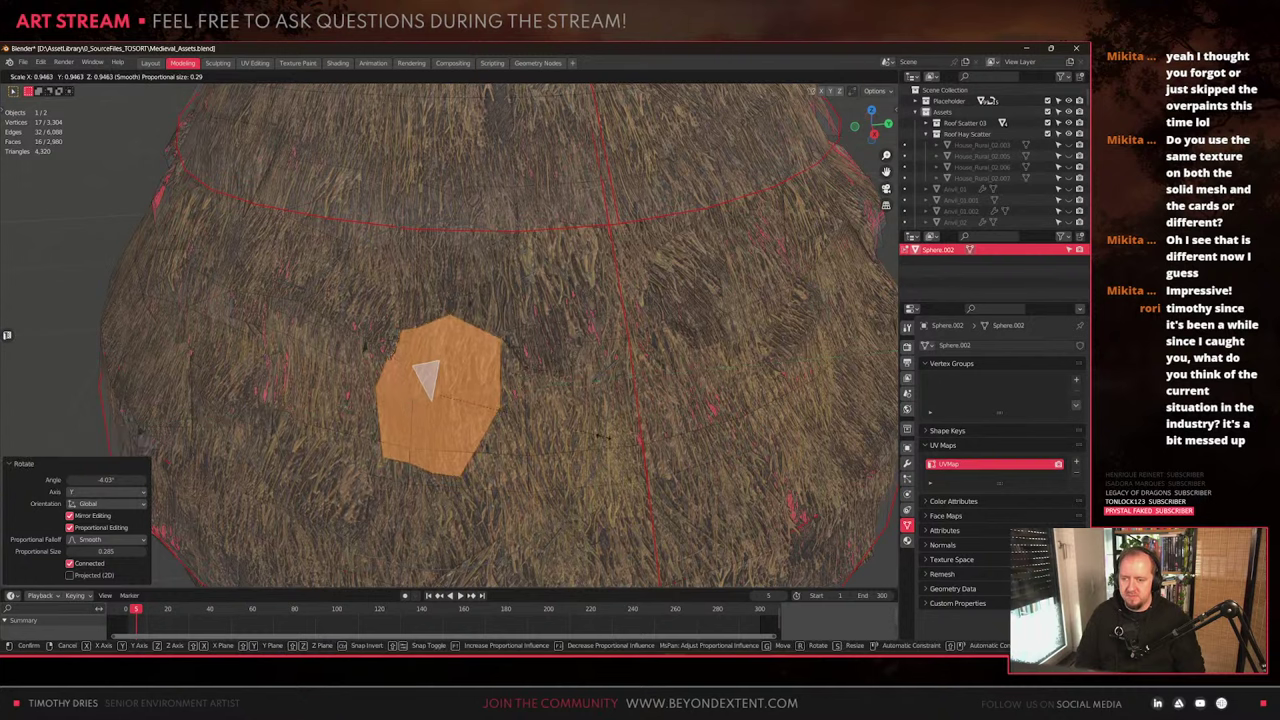
pyautogui.click(566, 357)
# Check the straw dome in Object Mode, then select the linked card just below the horizontal seam and rotate it -26.5° around Y
pyautogui.scroll(-7, 560, 362)
pyautogui.moveTo(430, 422); pyautogui.dragTo(510, 435, button='middle')
pyautogui.keyDown('alt'); pyautogui.moveTo(510, 435); pyautogui.dragTo(545, 440); pyautogui.keyUp('alt')
pyautogui.press('Tab')
pyautogui.scroll(4, 469, 446)
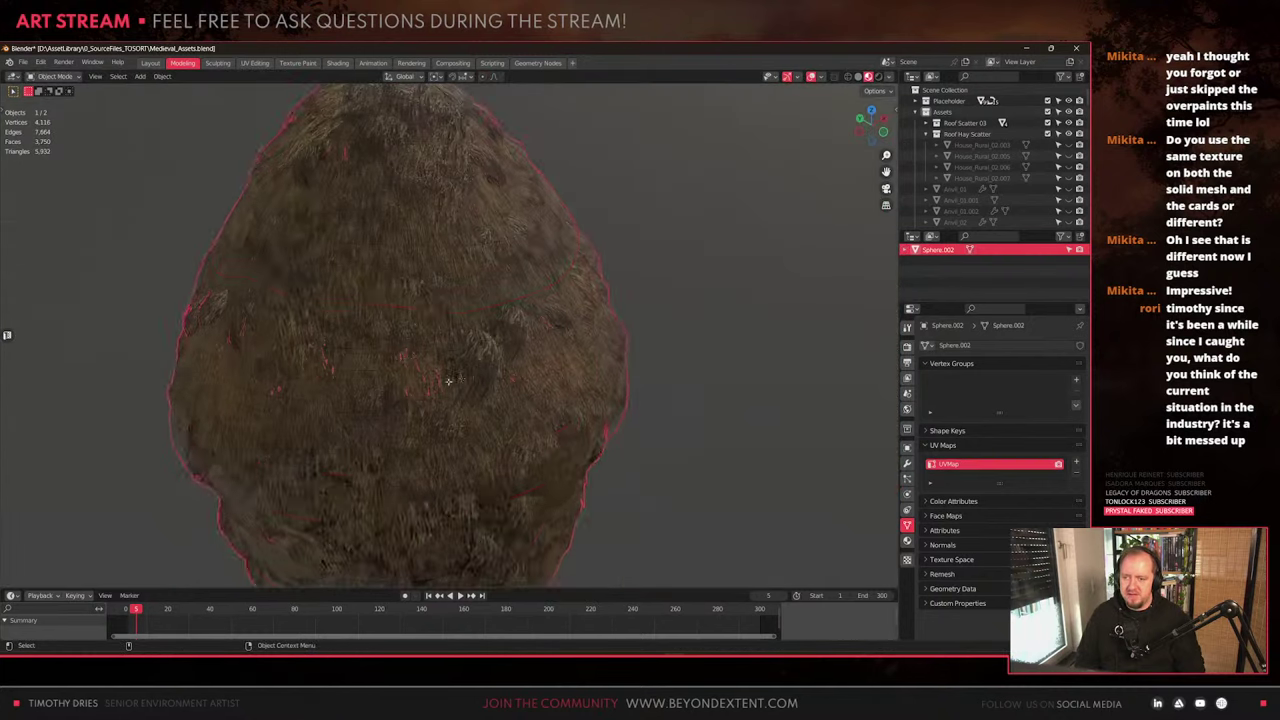
pyautogui.press('Tab')
pyautogui.click(452, 372)
pyautogui.hotkey('ctrl', 'l')
pyautogui.keyDown('alt'); pyautogui.moveTo(452, 372); pyautogui.dragTo(420, 368); pyautogui.keyUp('alt')
pyautogui.scroll(4, 420, 370)
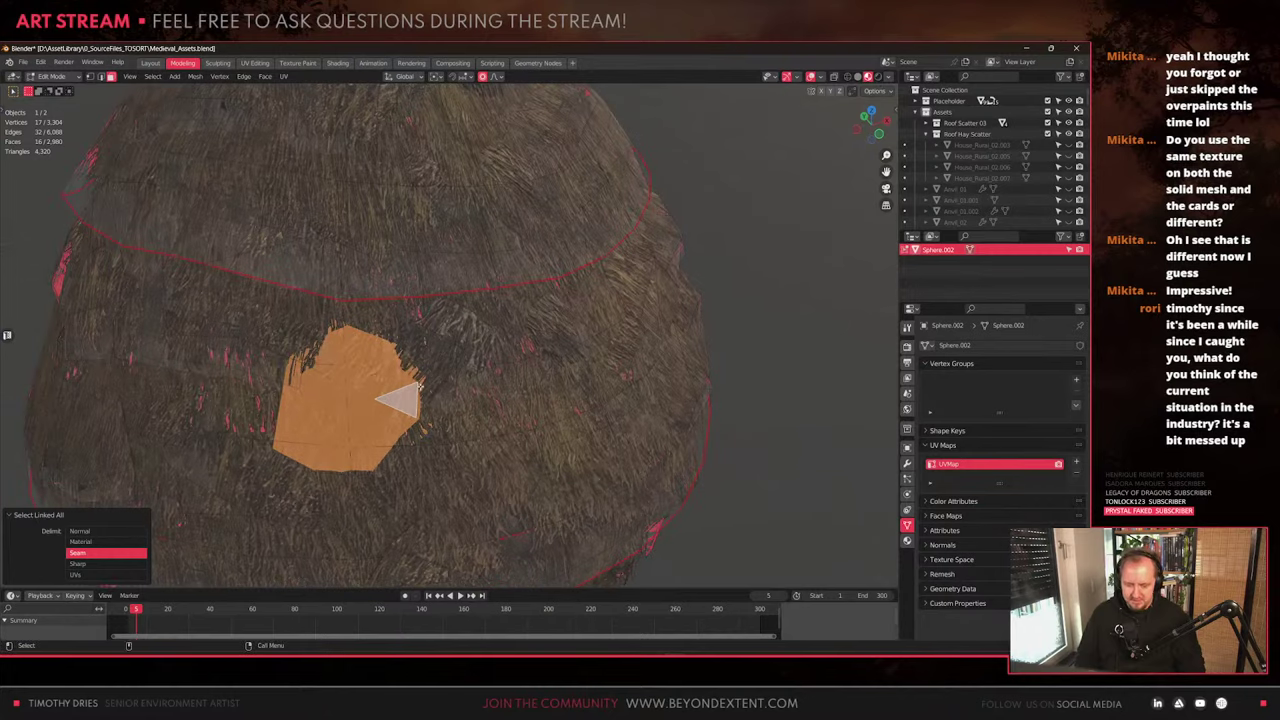
pyautogui.press('r')
pyautogui.press('y')
pyautogui.click(578, 373)
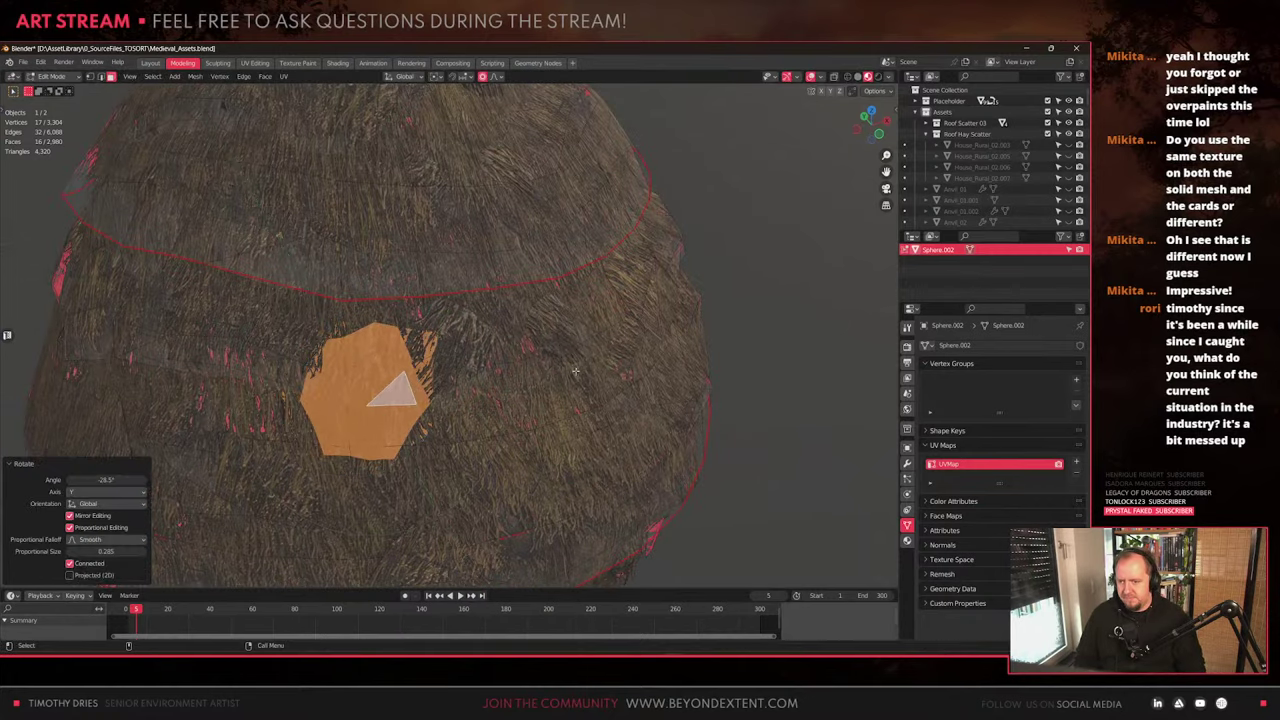
# Rotate the card 3.31° around Z and scale it down slightly
pyautogui.press('r')
pyautogui.press('z')
pyautogui.click(589, 411)
pyautogui.scroll(2, 589, 411)
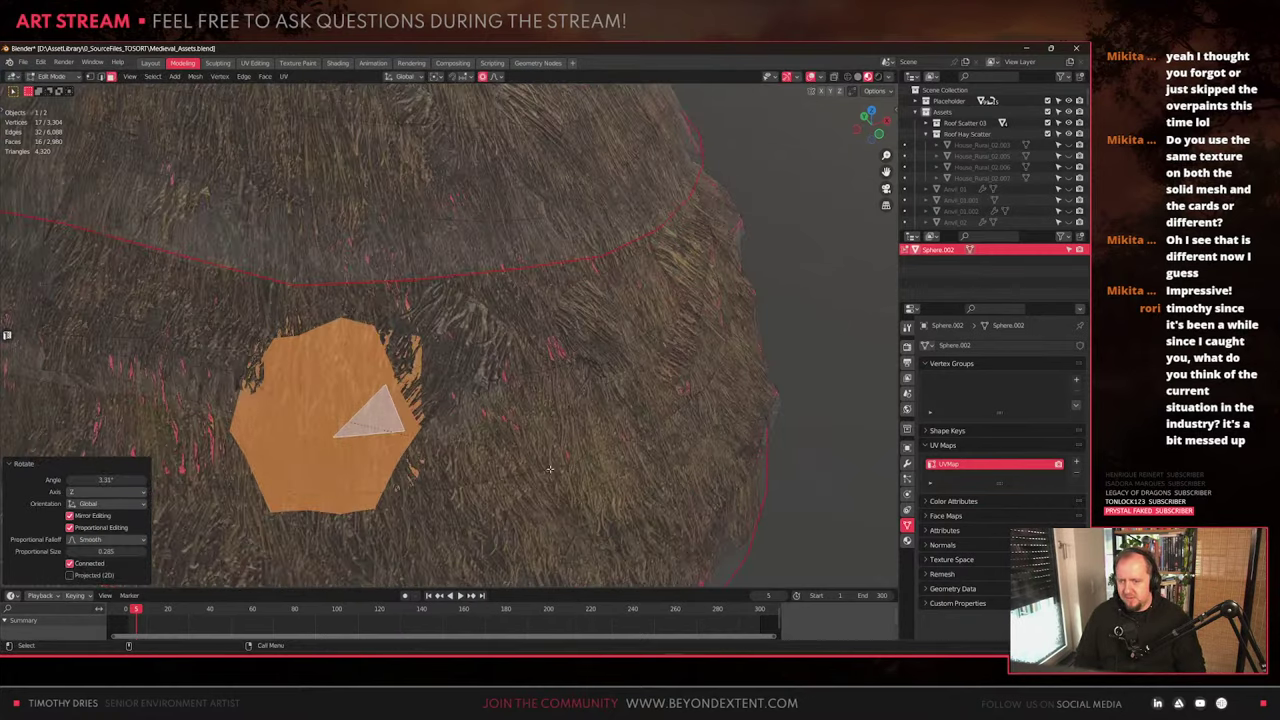
pyautogui.press('s')
pyautogui.click(512, 392)
# Select the whole linked straw card directly beside the last one, just under the horizontal seam
pyautogui.click(408, 349)
pyautogui.hotkey('ctrl', 'l')
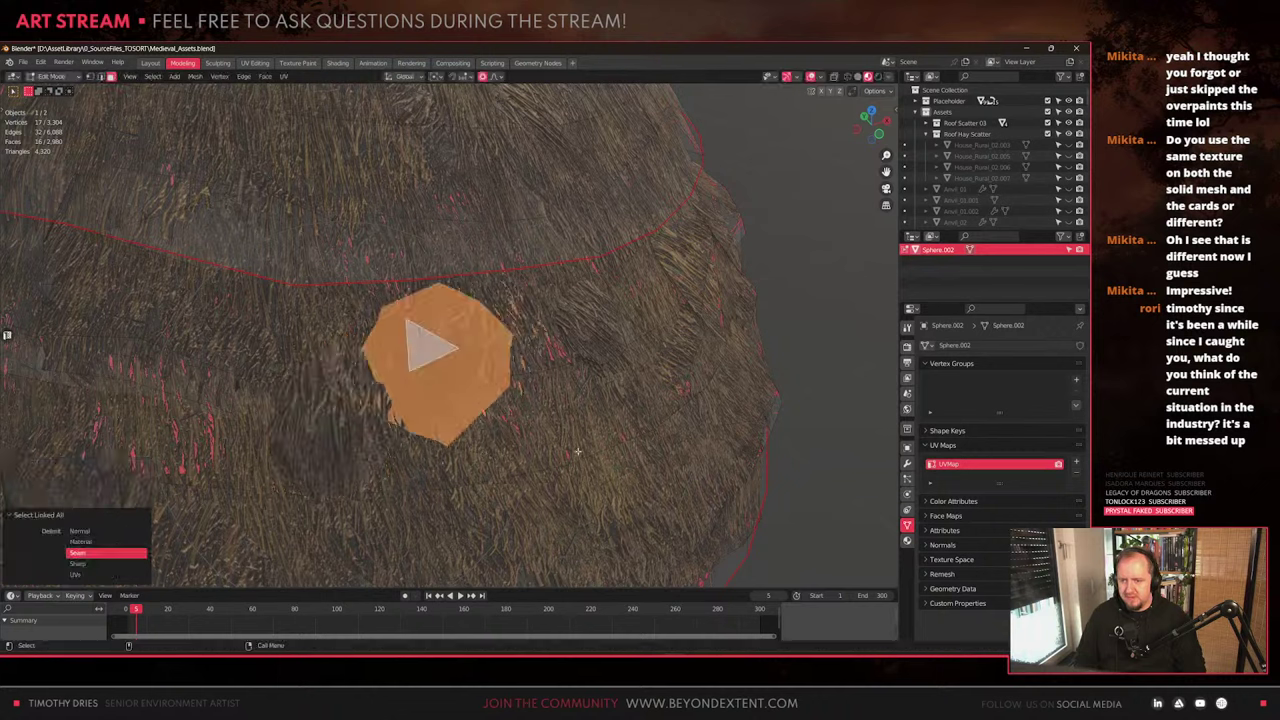
pyautogui.press('e')
pyautogui.click(642, 443)
pyautogui.hotkey('ctrl', 'z')
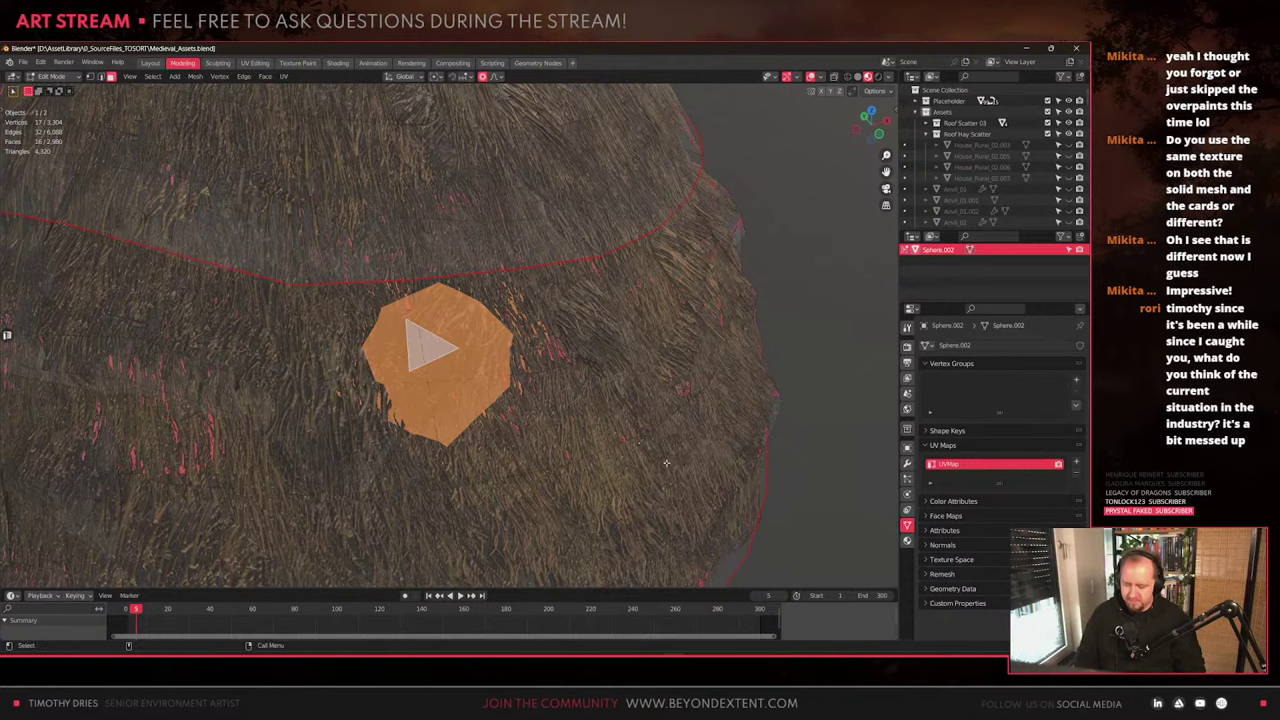
# Rotate the selected straw card -25.1° around Y and turn it further around Z
pyautogui.press('r')
pyautogui.press('y')
pyautogui.press('Return')
pyautogui.press('r')
pyautogui.press('z')
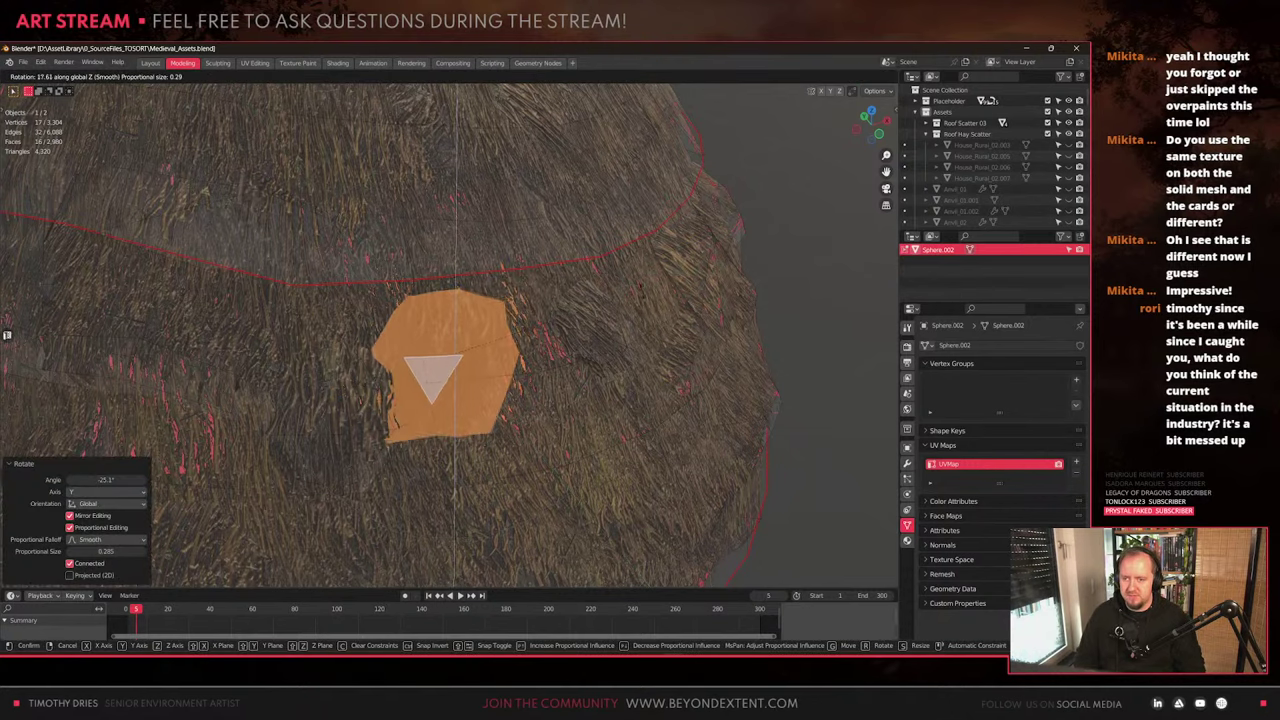
pyautogui.click(596, 362)
# Inspect the straw dome's lower tiers in Object Mode, then examine the linked card near the wooden leg in Edit Mode
pyautogui.press('Tab')
pyautogui.scroll(-4, 672, 430)
pyautogui.click(672, 430)
pyautogui.moveTo(672, 430); pyautogui.dragTo(557, 391, button='middle')
pyautogui.scroll(4, 376, 323)
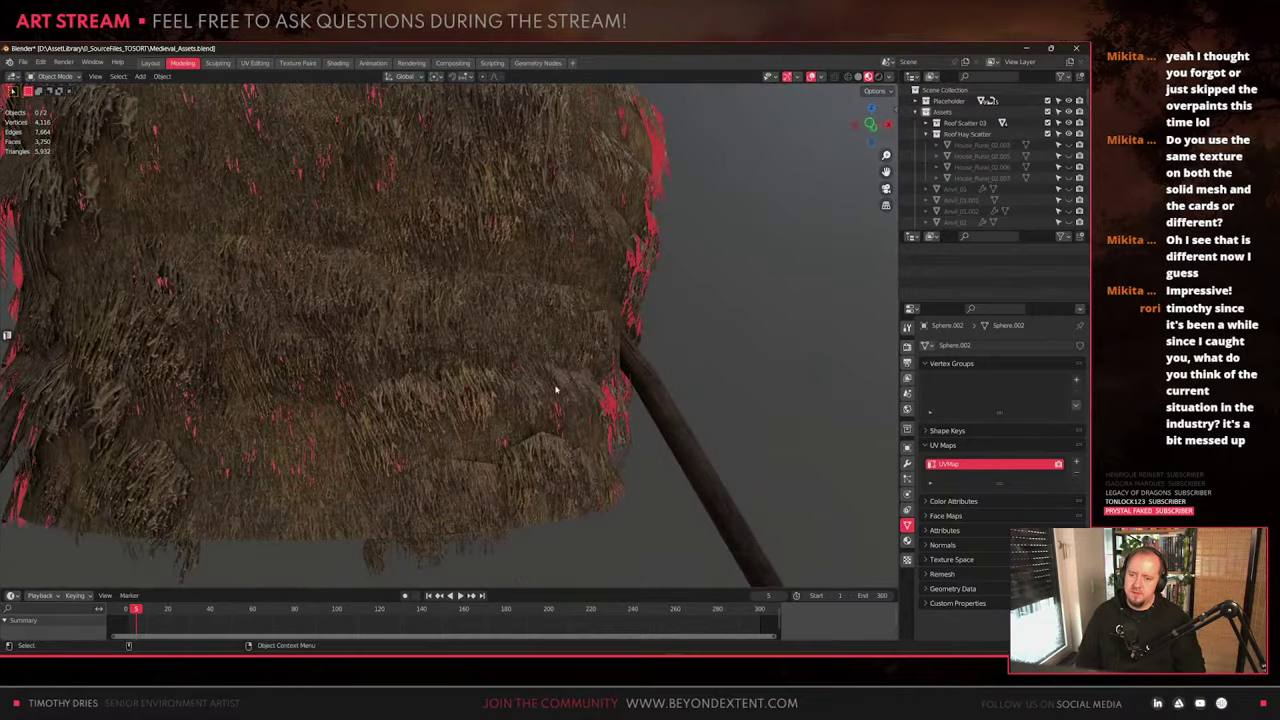
pyautogui.press('Tab')
pyautogui.click(578, 399)
pyautogui.hotkey('ctrl', 'l')
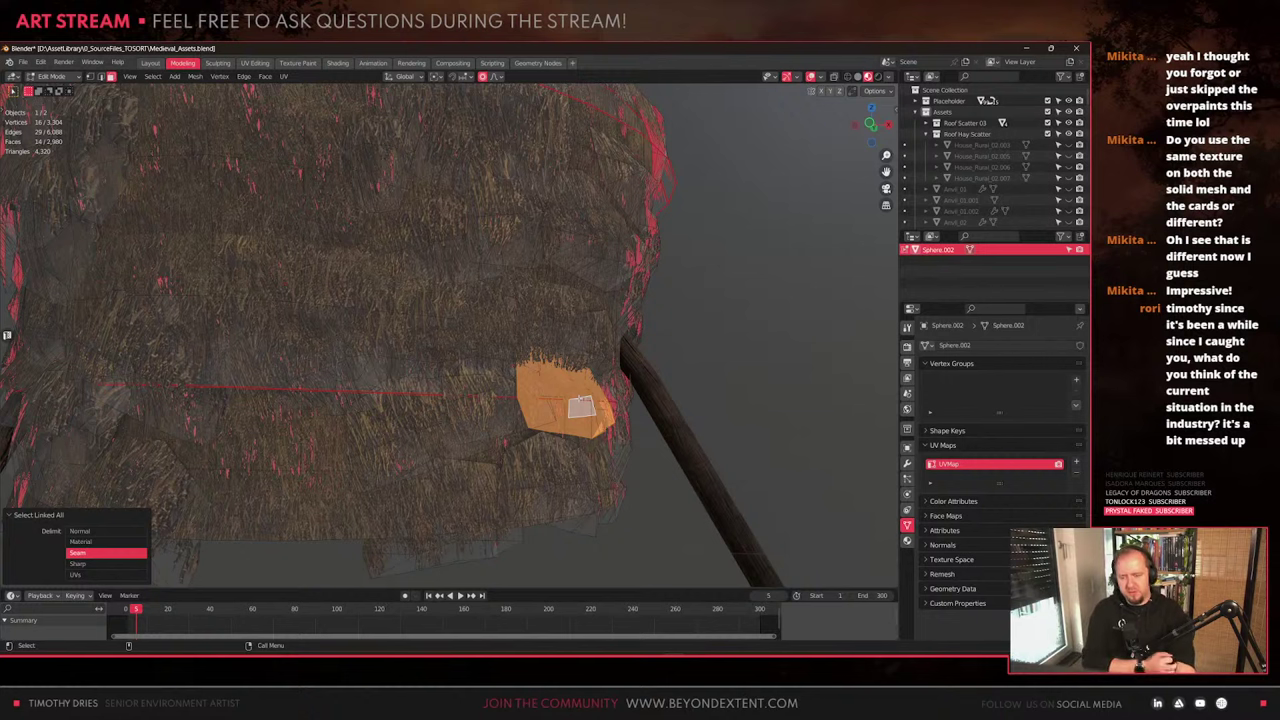
pyautogui.moveTo(580, 404); pyautogui.dragTo(568, 315, button='middle')
# Select a linked straw card on the dome's lower tier, rotate it around Y, and move it in the horizontal plane
pyautogui.click(513, 360)
pyautogui.hotkey('ctrl', 'l')
pyautogui.press('r')
pyautogui.press('y')
pyautogui.click(554, 358)
pyautogui.press('g')
pyautogui.hotkey('shift', 'z')
pyautogui.click(463, 327)
# Select the linked straw card sticking out at the dome's bottom rim and rotate it -28.6° around Y and -15.7° around X
pyautogui.click(320, 388)
pyautogui.hotkey('ctrl', 'l')
pyautogui.keyDown('shift'); pyautogui.moveTo(335, 392); pyautogui.dragTo(402, 392, button='middle'); pyautogui.keyUp('shift')
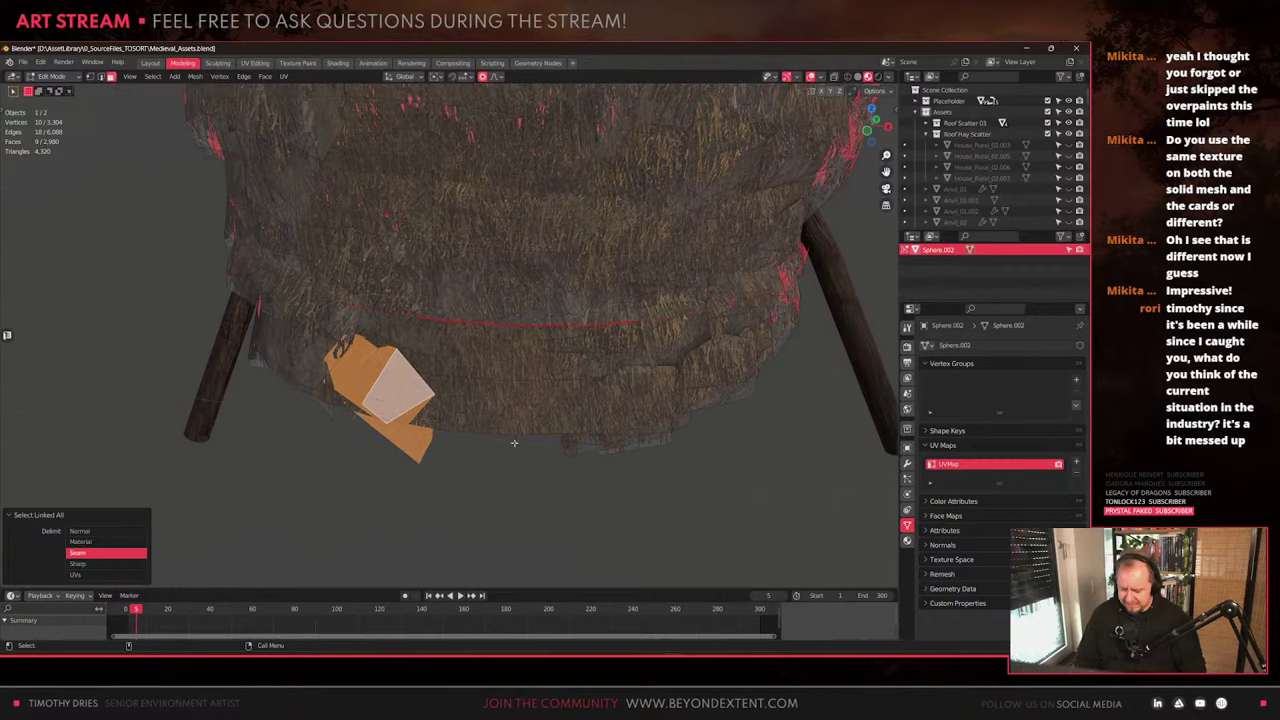
pyautogui.press('r')
pyautogui.press('y')
pyautogui.click(516, 441)
pyautogui.moveTo(516, 441); pyautogui.dragTo(524, 433, button='middle')
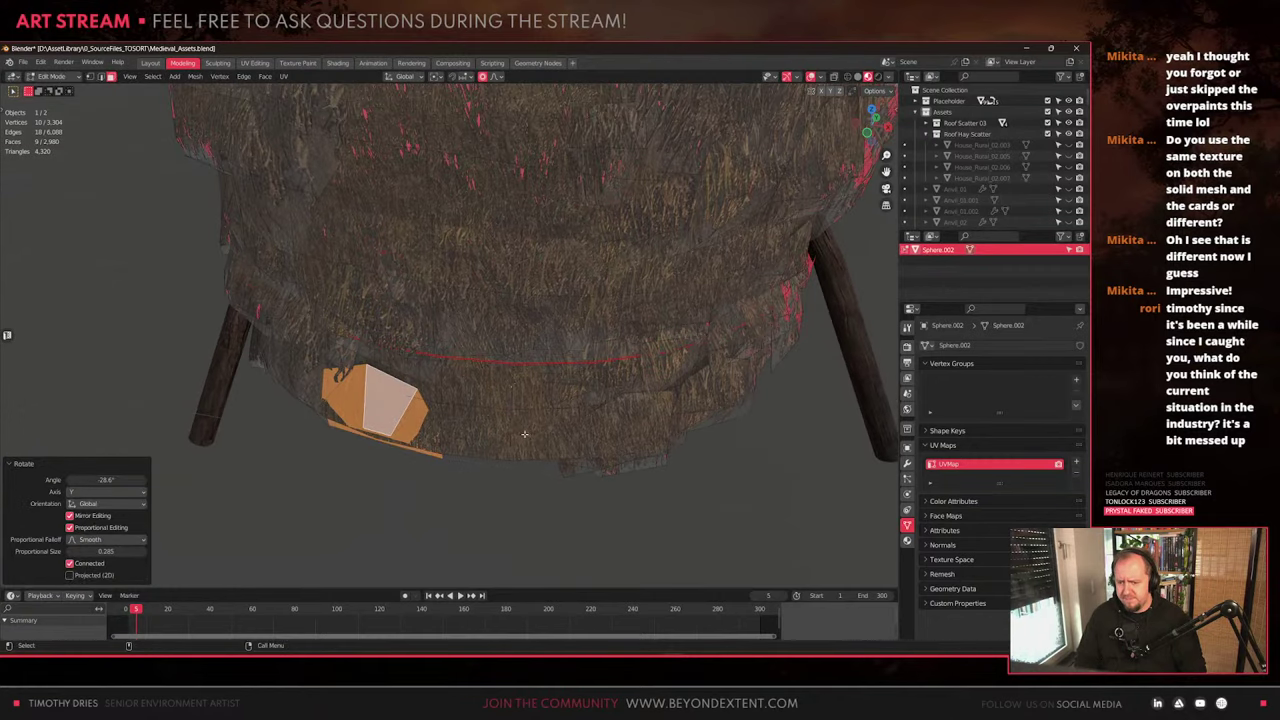
pyautogui.press('r')
pyautogui.press('x')
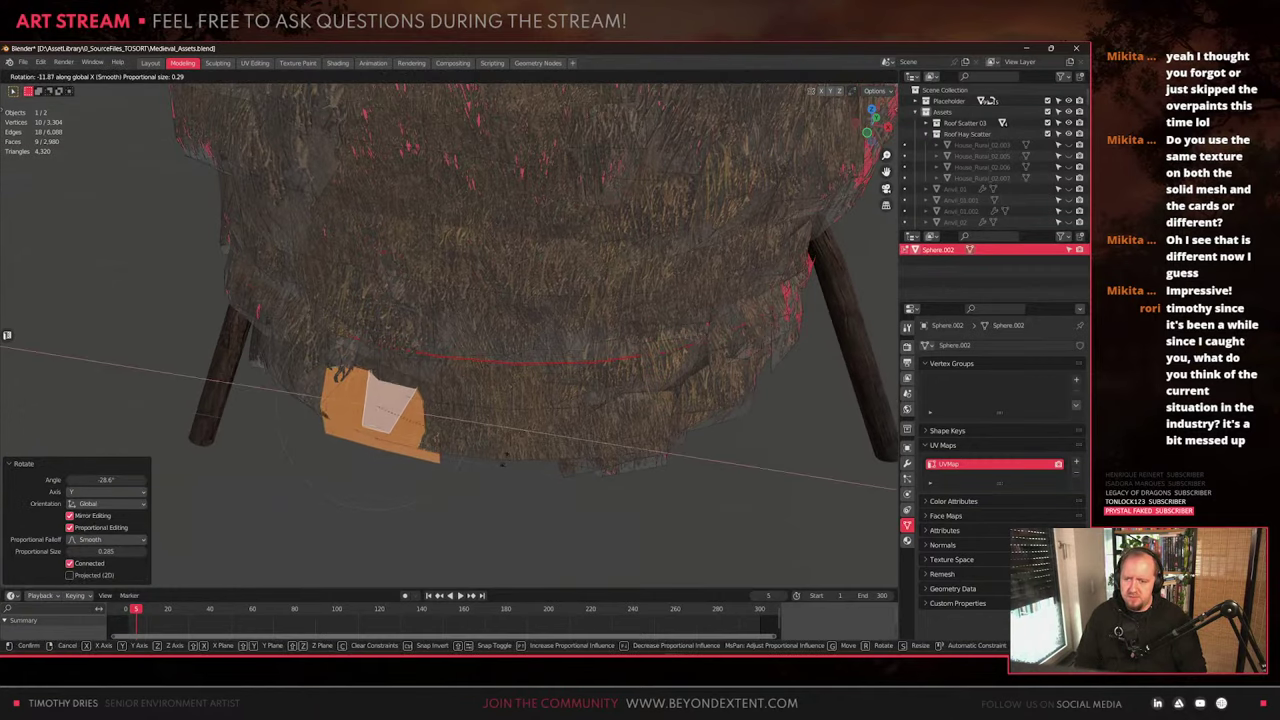
pyautogui.click(493, 470)
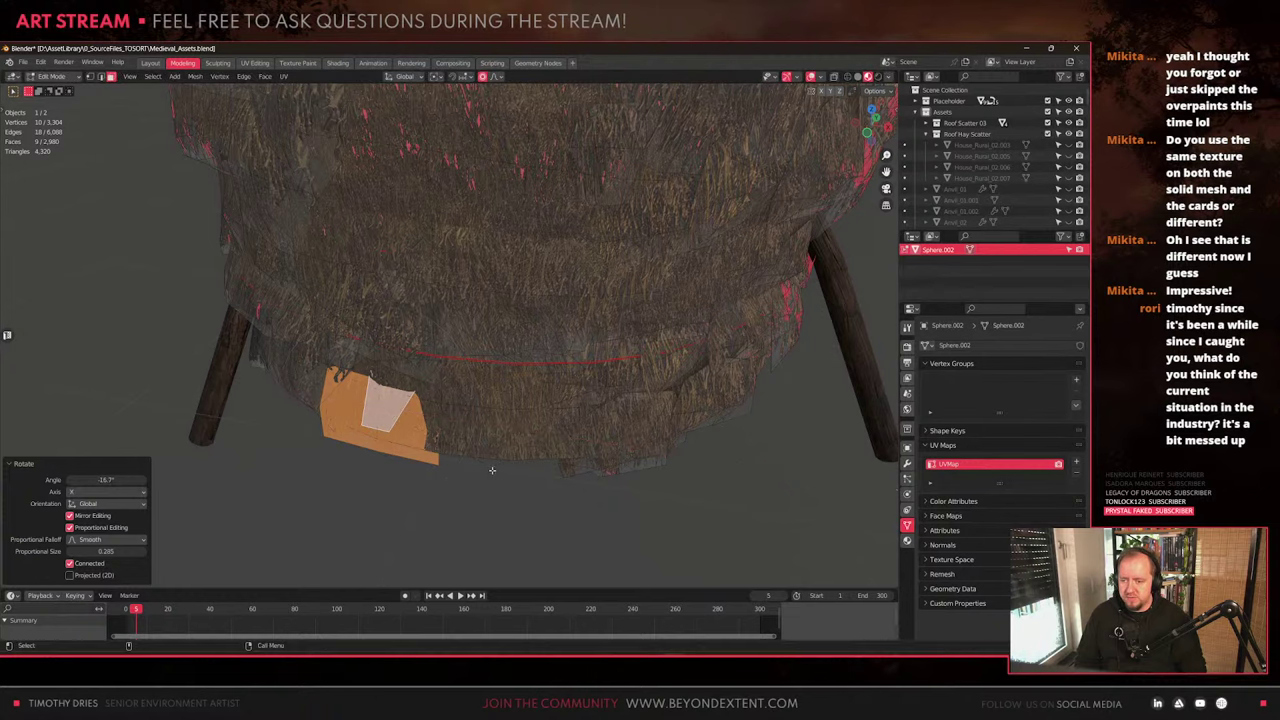
# Reposition the bottom-rim straw card with horizontal and follow-up moves so it sits along the dome's lower edge
pyautogui.press('g')
pyautogui.hotkey('shift', 'z')
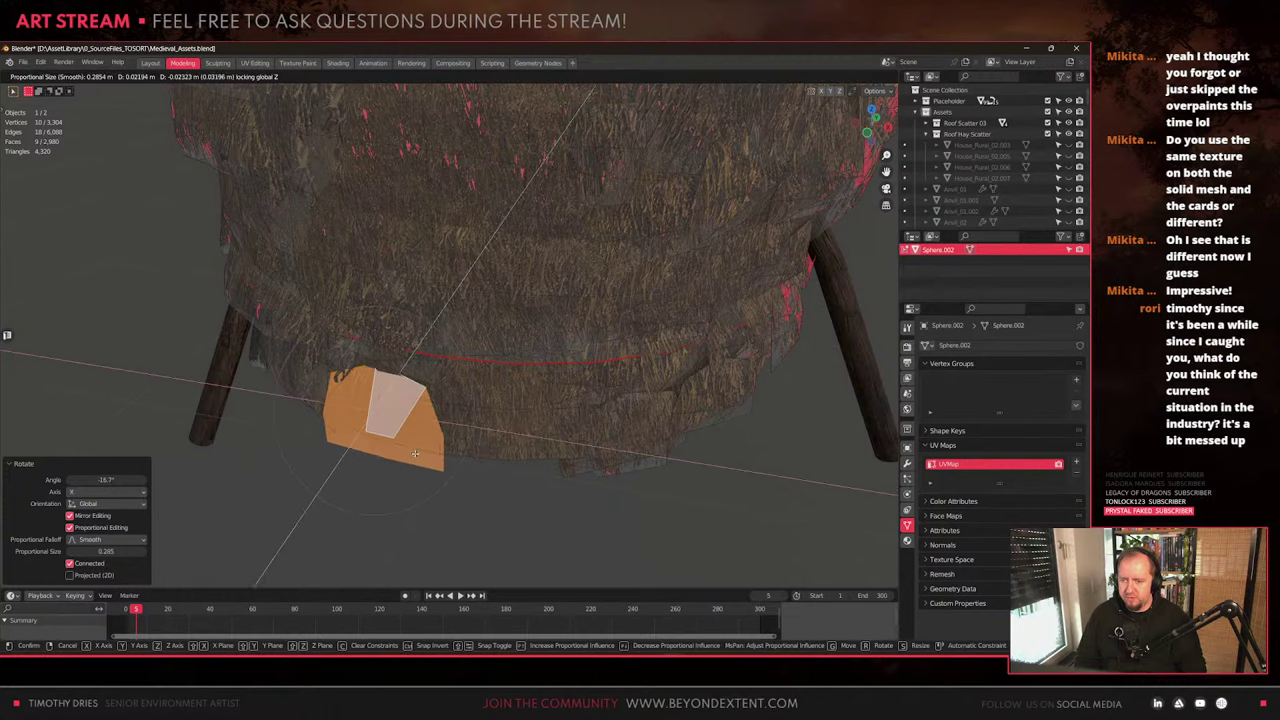
pyautogui.click(415, 453)
pyautogui.moveTo(415, 453); pyautogui.dragTo(622, 424, button='middle')
pyautogui.press('g')
pyautogui.press('z')
pyautogui.click(506, 450)
pyautogui.scroll(1, 544, 431)
pyautogui.scroll(-2, 544, 431)
# Select the wide linked card under the middle seam and move it about -0.004 m in X and 0.018 m in Y
pyautogui.click(508, 182)
pyautogui.hotkey('ctrl', 'l')
pyautogui.moveTo(510, 183); pyautogui.dragTo(520, 308, button='middle')
pyautogui.press('g')
pyautogui.press('z')
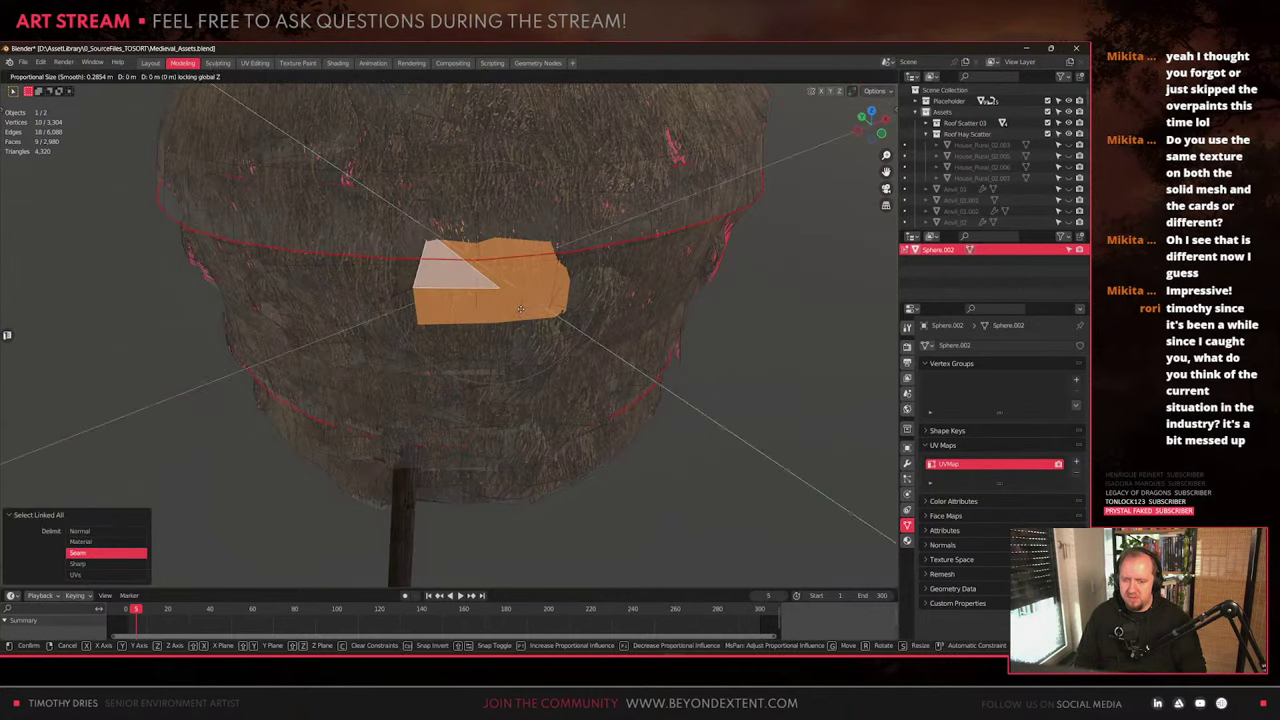
pyautogui.click(513, 306)
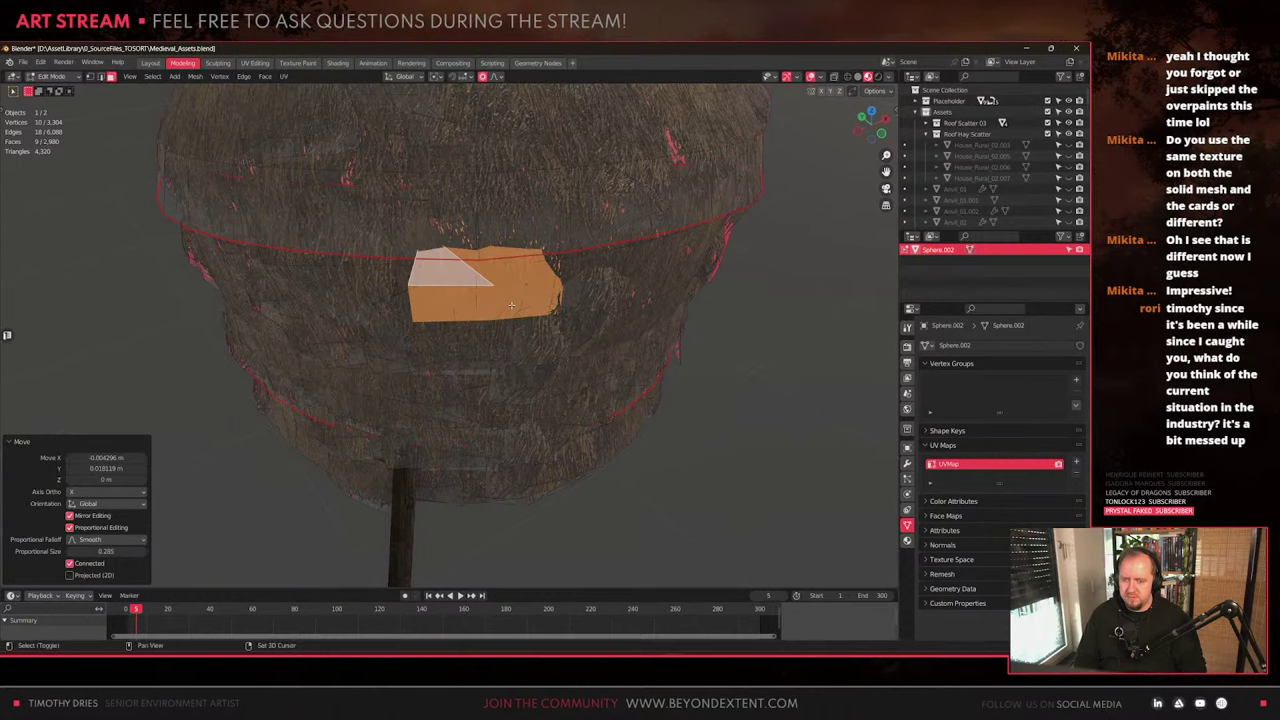
# In vertex mode, move the two vertices at the card's side edge horizontally, and adjust another vertex beside them
pyautogui.press('1')
pyautogui.click(403, 294)
pyautogui.press('g')
pyautogui.press('z')
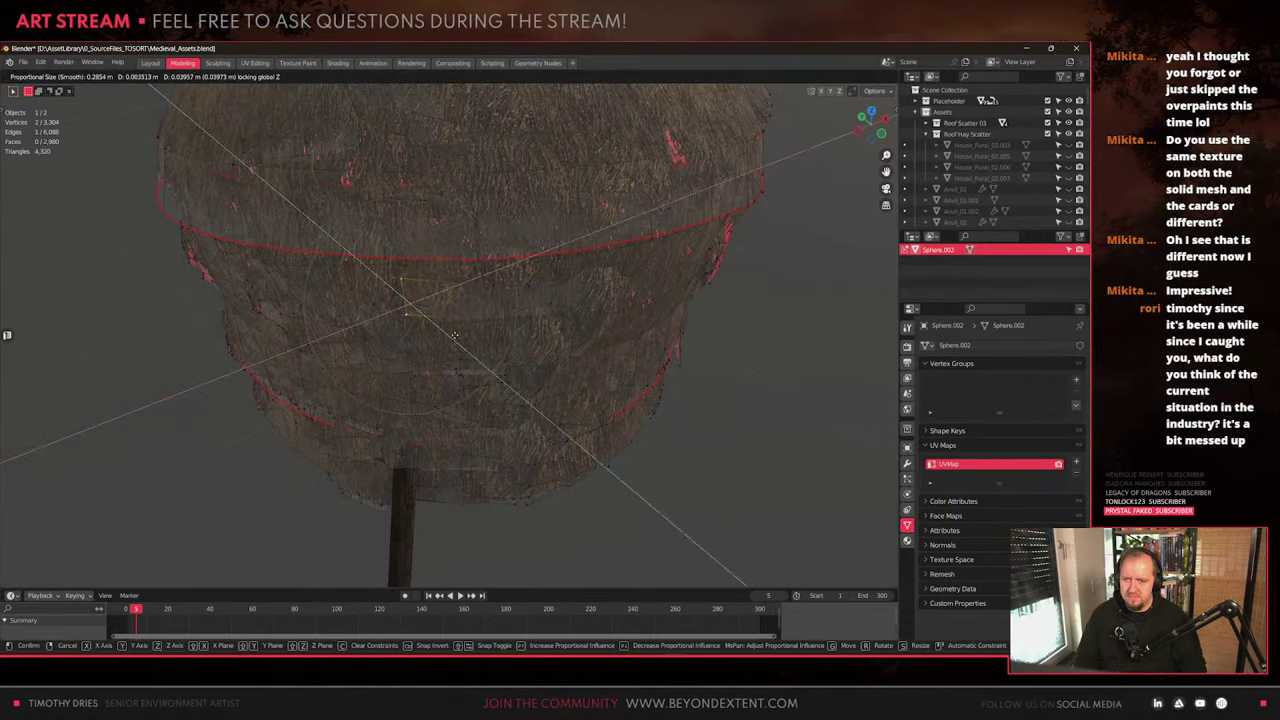
pyautogui.press('g')
pyautogui.click(383, 313)
pyautogui.press('g')
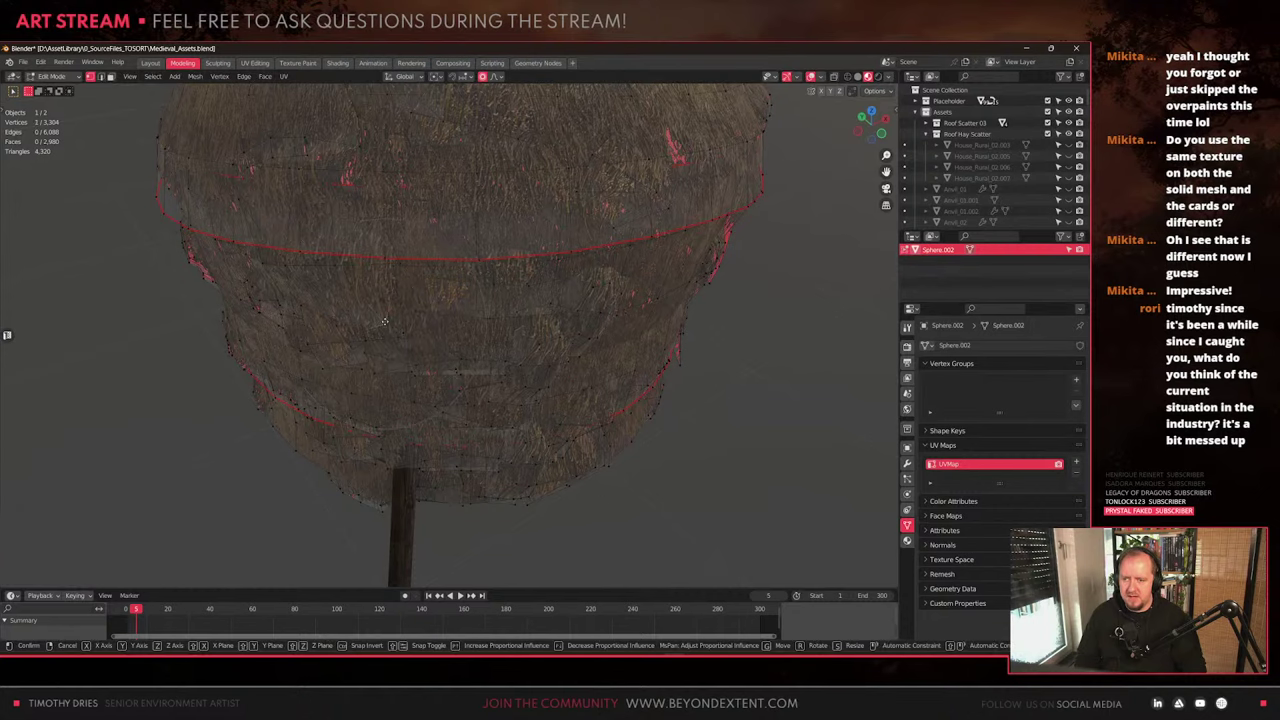
pyautogui.click(380, 279)
# In face mode, select the rounded linked card below the middle seam and rotate it -22.7° around X
pyautogui.moveTo(380, 279); pyautogui.dragTo(419, 367, button='middle')
pyautogui.scroll(1, 419, 367)
pyautogui.press('3')
pyautogui.click(397, 335)
pyautogui.hotkey('ctrl', 'l')
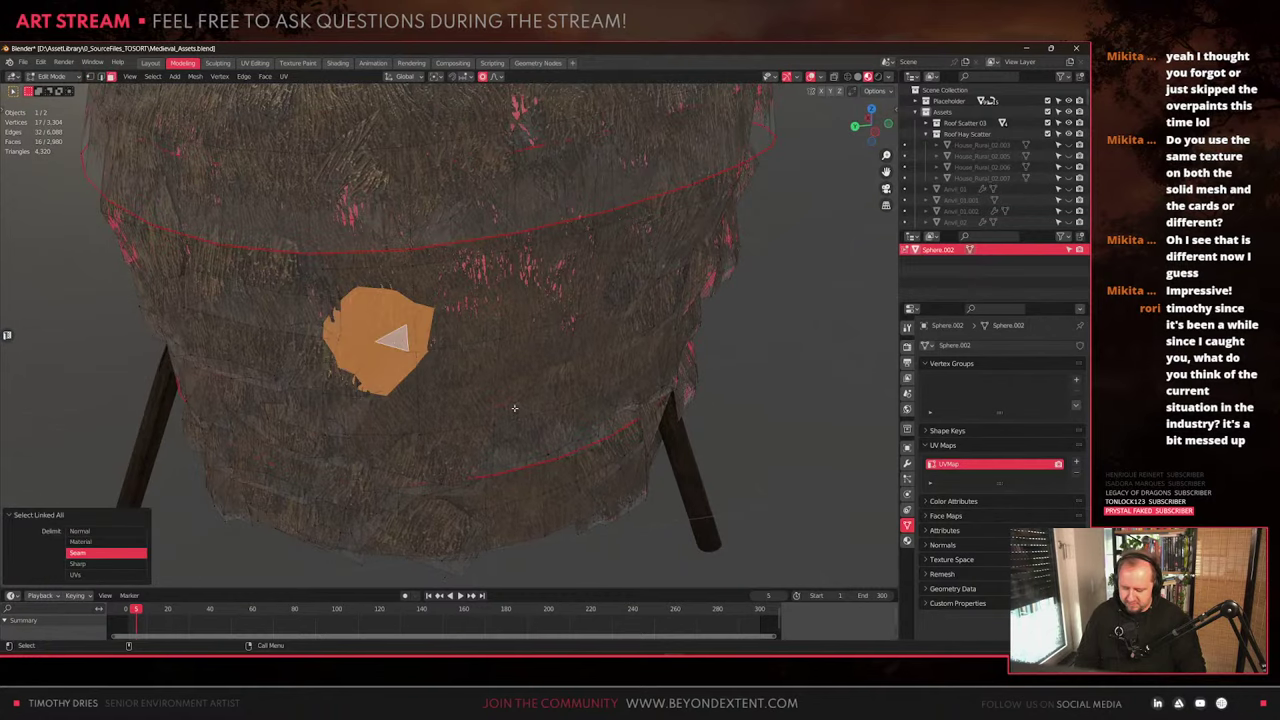
pyautogui.press('r')
pyautogui.press('x')
pyautogui.click(521, 350)
pyautogui.press('r')
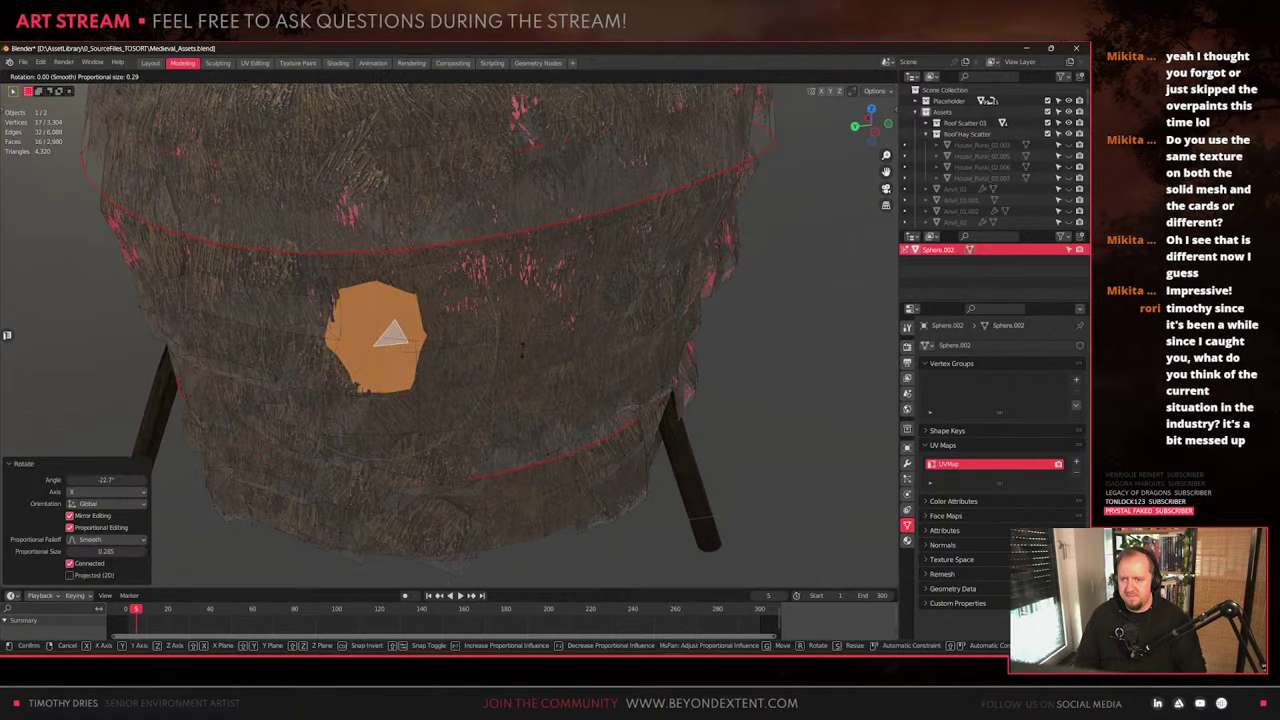
pyautogui.rightClick(522, 350)
# Select the whole linked straw card with the pointed corner just above the middle seam
pyautogui.scroll(-3, 522, 350)
pyautogui.moveTo(522, 350); pyautogui.dragTo(490, 385, button='middle')
pyautogui.click(420, 318)
pyautogui.hotkey('ctrl', 'l')
pyautogui.scroll(3, 418, 318)
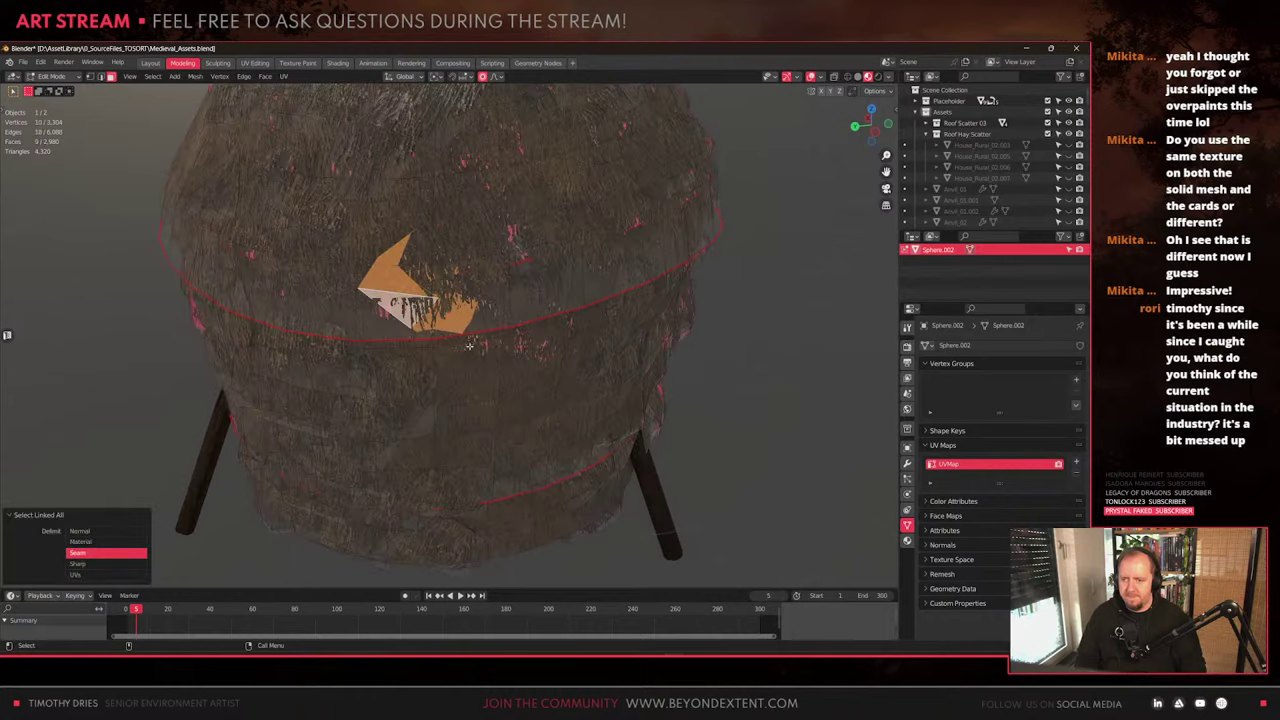
pyautogui.press('r')
pyautogui.press('y')
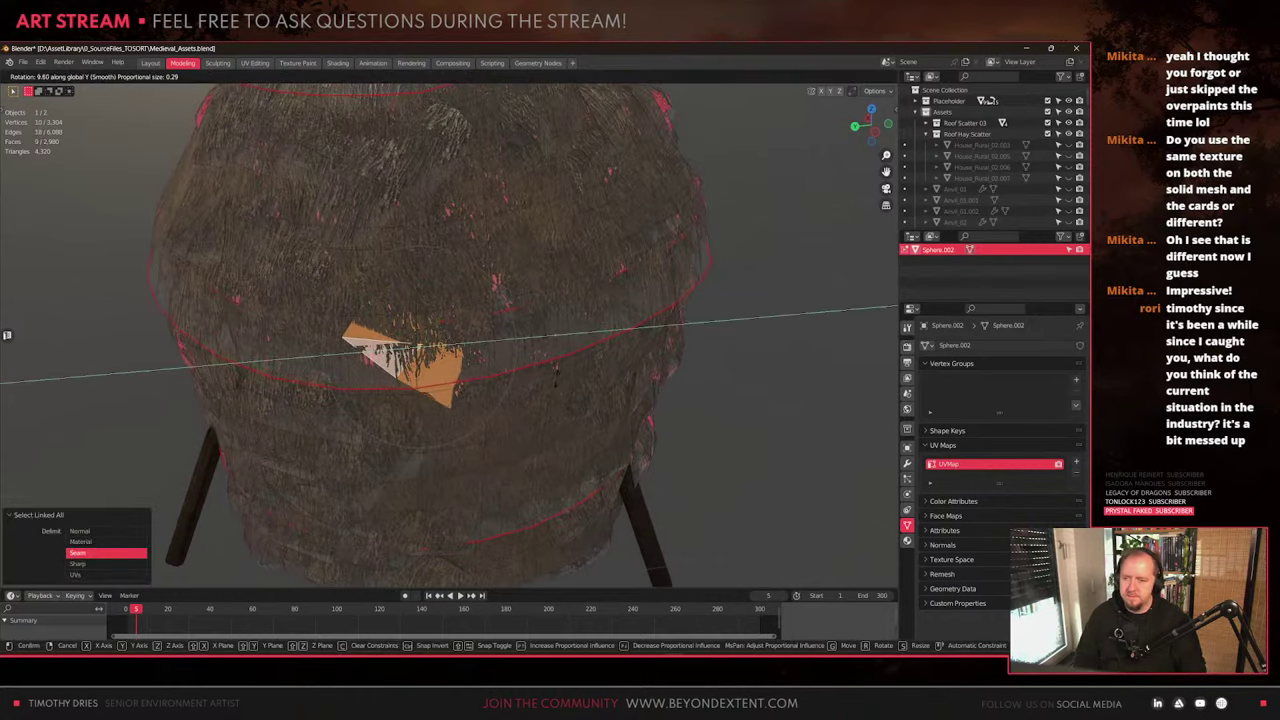
pyautogui.rightClick(559, 371)
# Rotate the selected straw card -29.6° around the global X axis
pyautogui.press('r')
pyautogui.press('x')
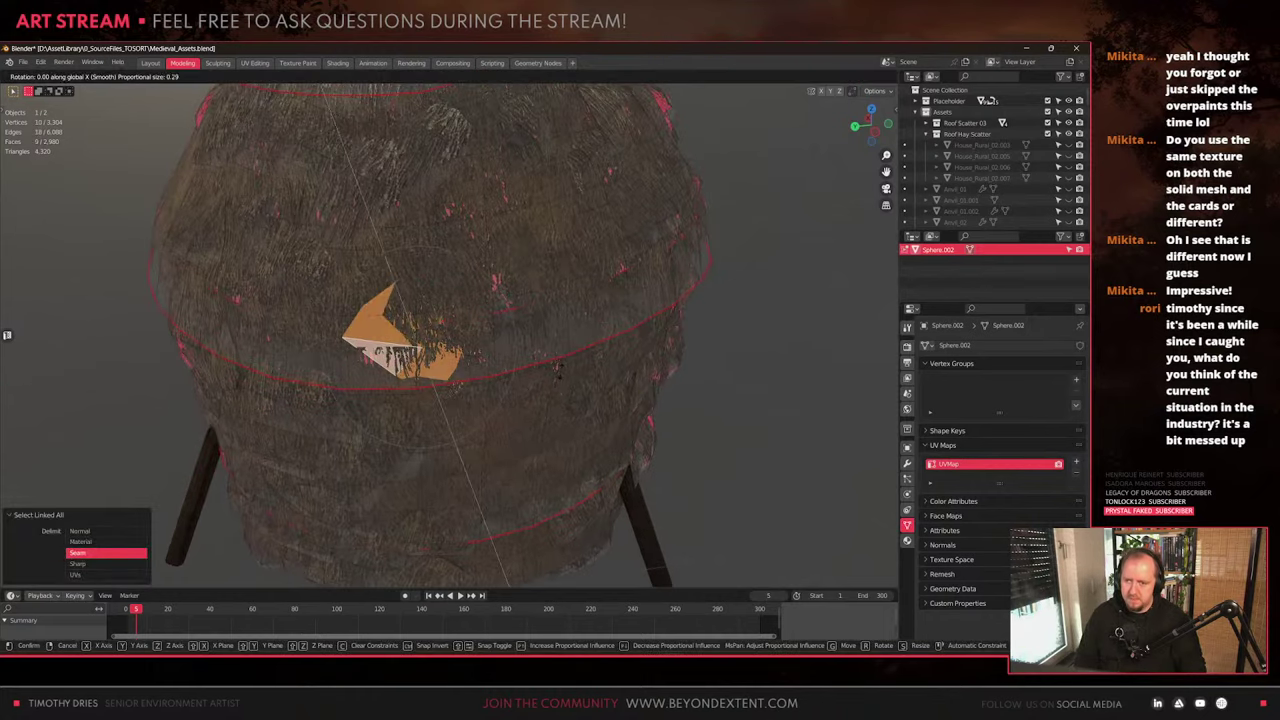
pyautogui.click(534, 295)
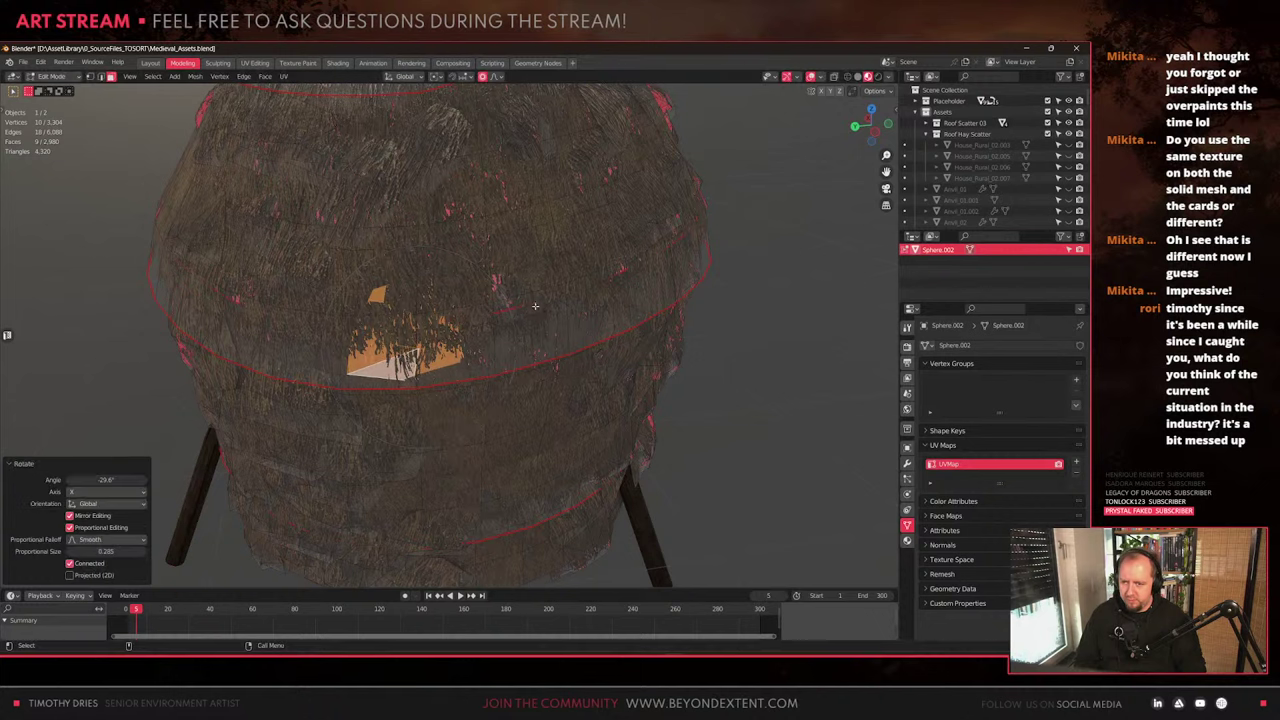
# In vertex mode, select two vertices near the middle seam and move them about -0.036 m in X and -0.003 m in Y
pyautogui.scroll(3, 510, 315)
pyautogui.press('1')
pyautogui.click(391, 368)
pyautogui.hotkey('shift', 'z')
pyautogui.hotkey('shift', 'z')
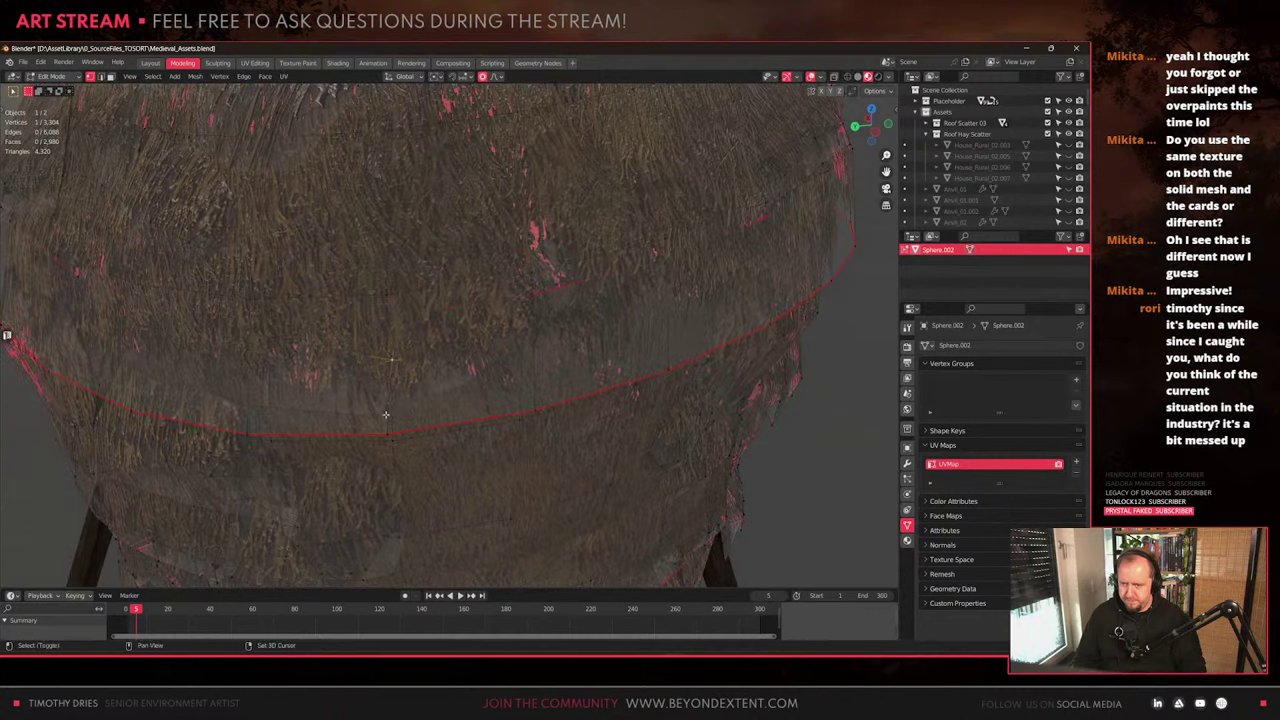
pyautogui.hotkey('shift', 'z')
pyautogui.hotkey('shift', 'z')
pyautogui.press('g')
pyautogui.hotkey('shift', 'z')
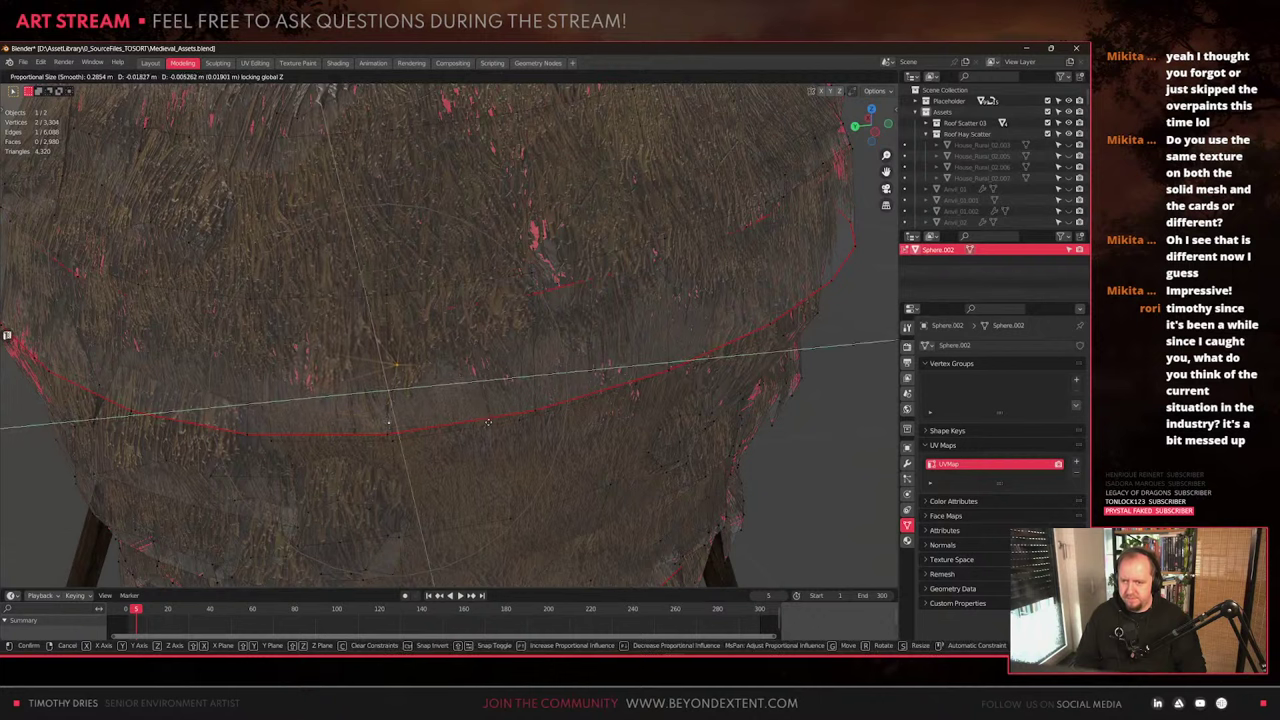
pyautogui.click(487, 428)
pyautogui.scroll(-4, 486, 427)
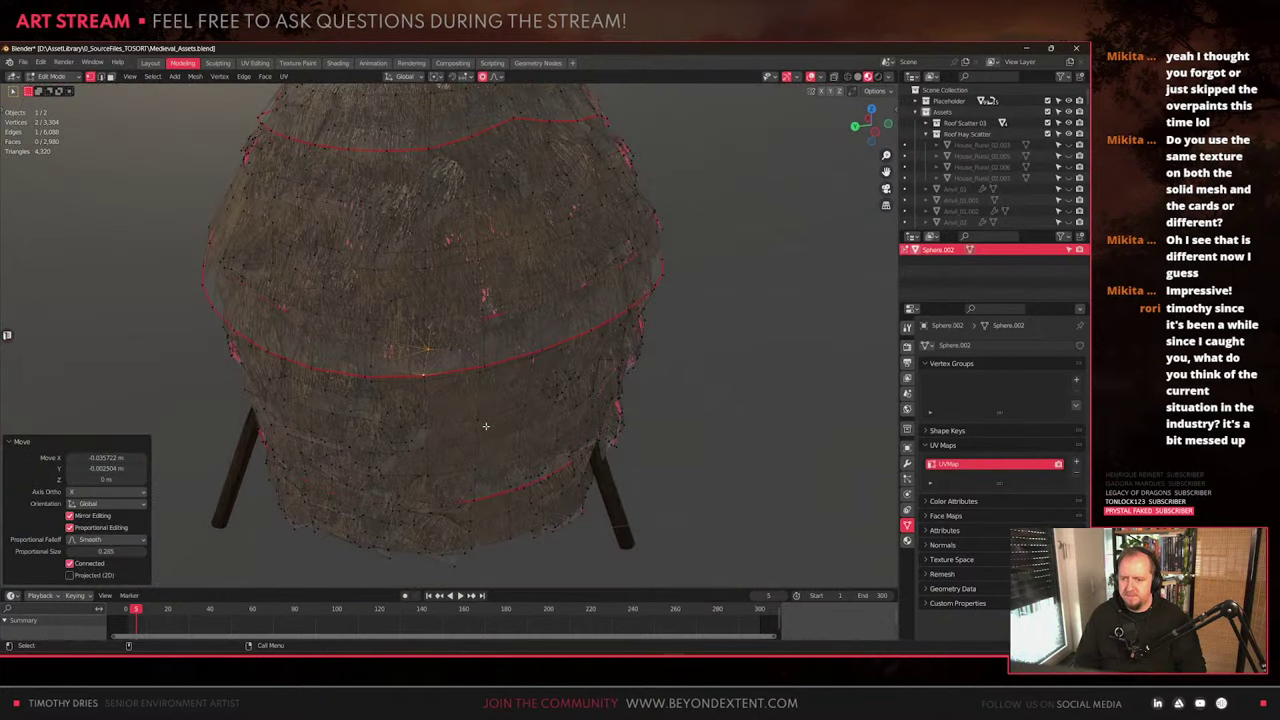
# In edge mode, select the entire open edge loop around the bottom rim of the thatch dome
pyautogui.press('Tab')
pyautogui.moveTo(486, 427); pyautogui.dragTo(560, 404, button='middle')
pyautogui.scroll(-3, 491, 420)
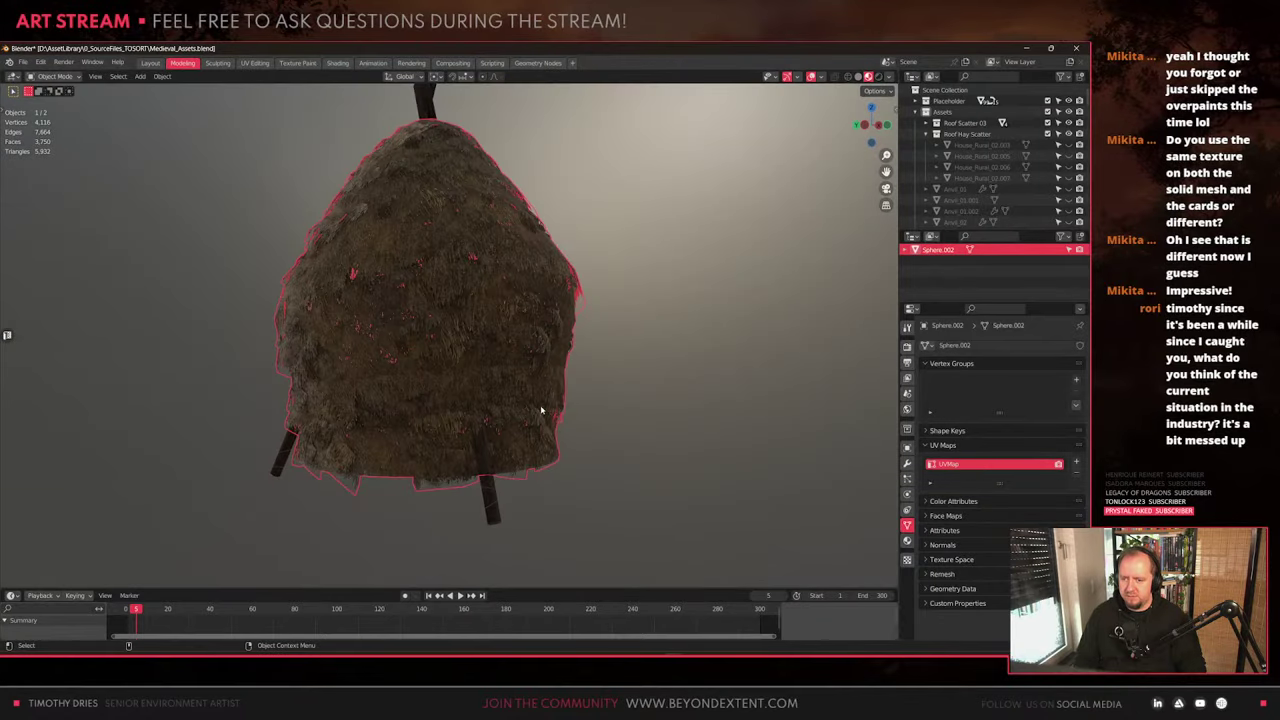
pyautogui.press('Tab')
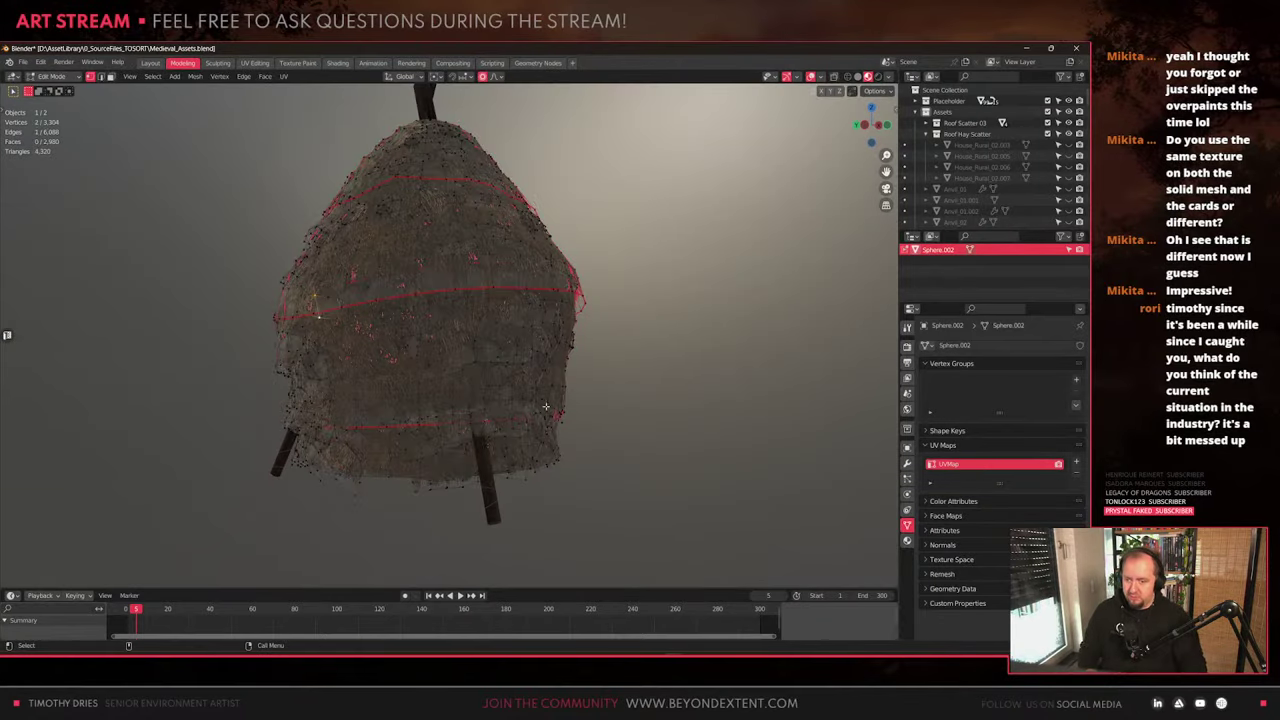
pyautogui.scroll(4, 469, 460)
pyautogui.keyDown('alt'); pyautogui.moveTo(469, 460); pyautogui.dragTo(508, 448); pyautogui.keyUp('alt')
pyautogui.keyDown('alt'); pyautogui.keyDown('shift'); pyautogui.moveTo(508, 448); pyautogui.dragTo(500, 310); pyautogui.keyUp('shift'); pyautogui.keyUp('alt')
pyautogui.press('2')
pyautogui.doubleClick(469, 476)
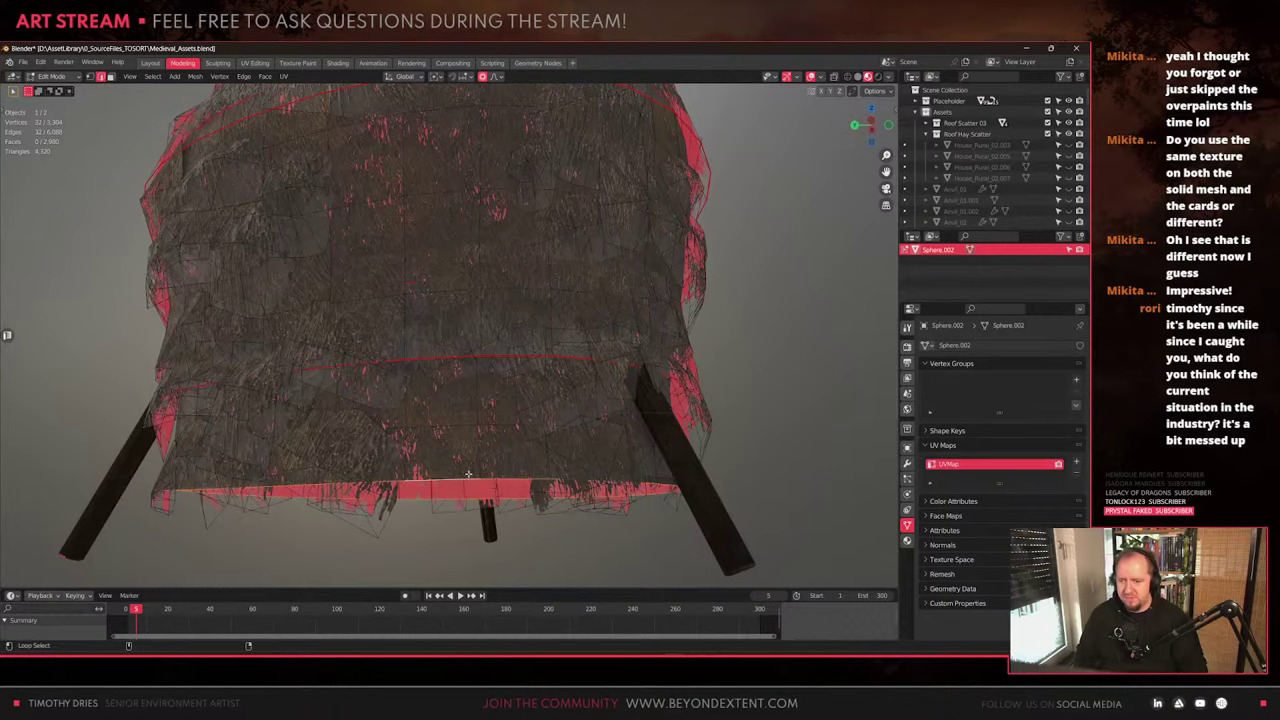
# With proportional editing off, flatten the bottom rim loop by scaling it to 0 along Z
pyautogui.scroll(-3, 469, 475)
pyautogui.moveTo(469, 476); pyautogui.dragTo(469, 471, button='middle')
pyautogui.press('s')
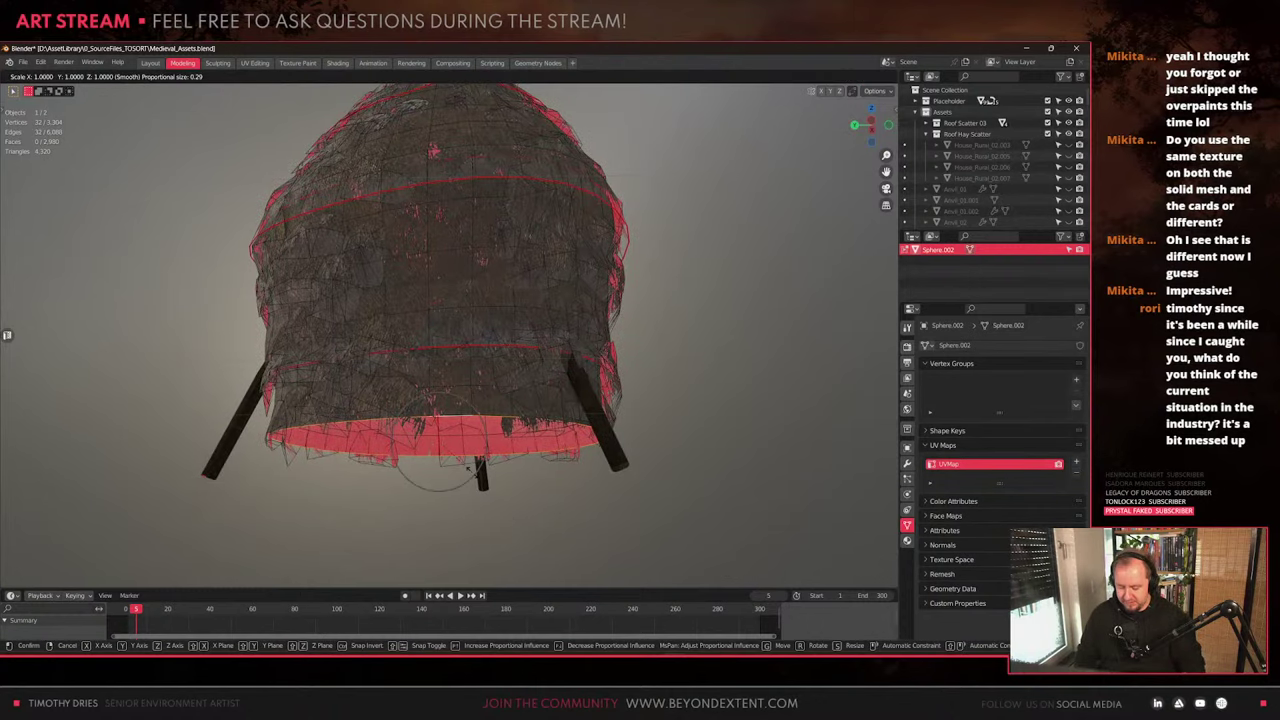
pyautogui.press('0')
pyautogui.press('Return')
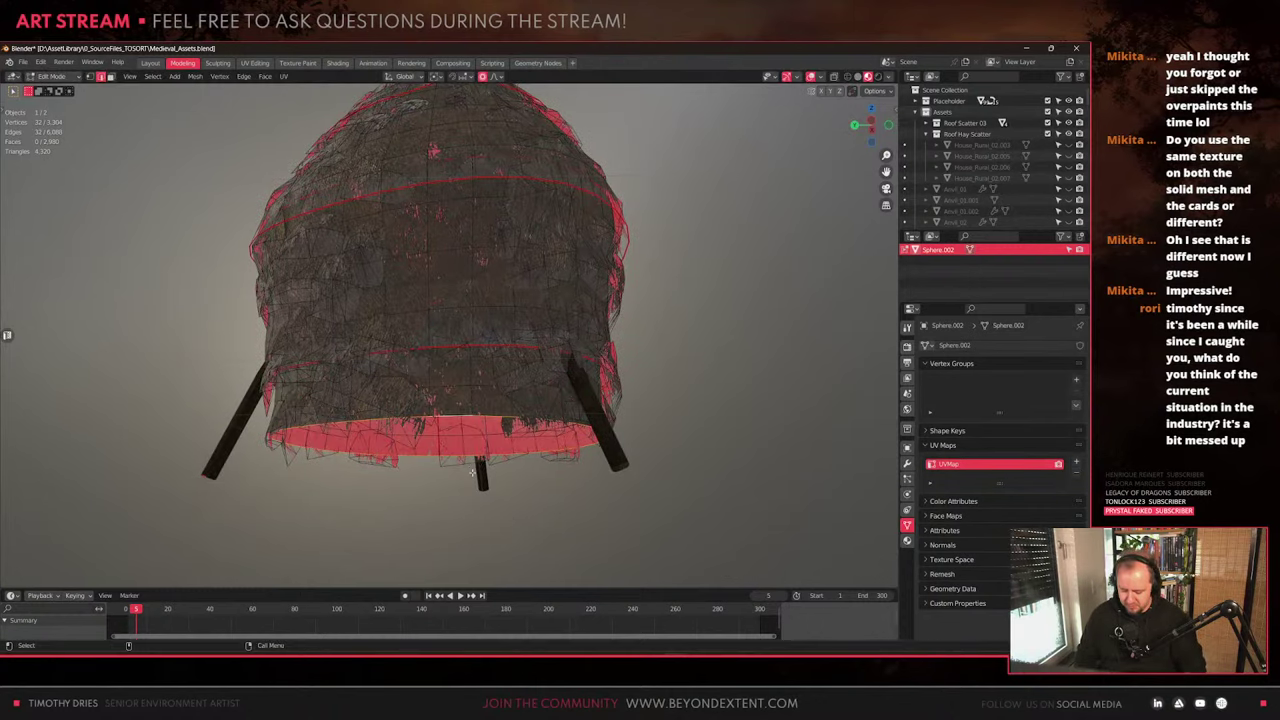
pyautogui.press('s')
pyautogui.press('z')
pyautogui.press('0')
pyautogui.press('Return')
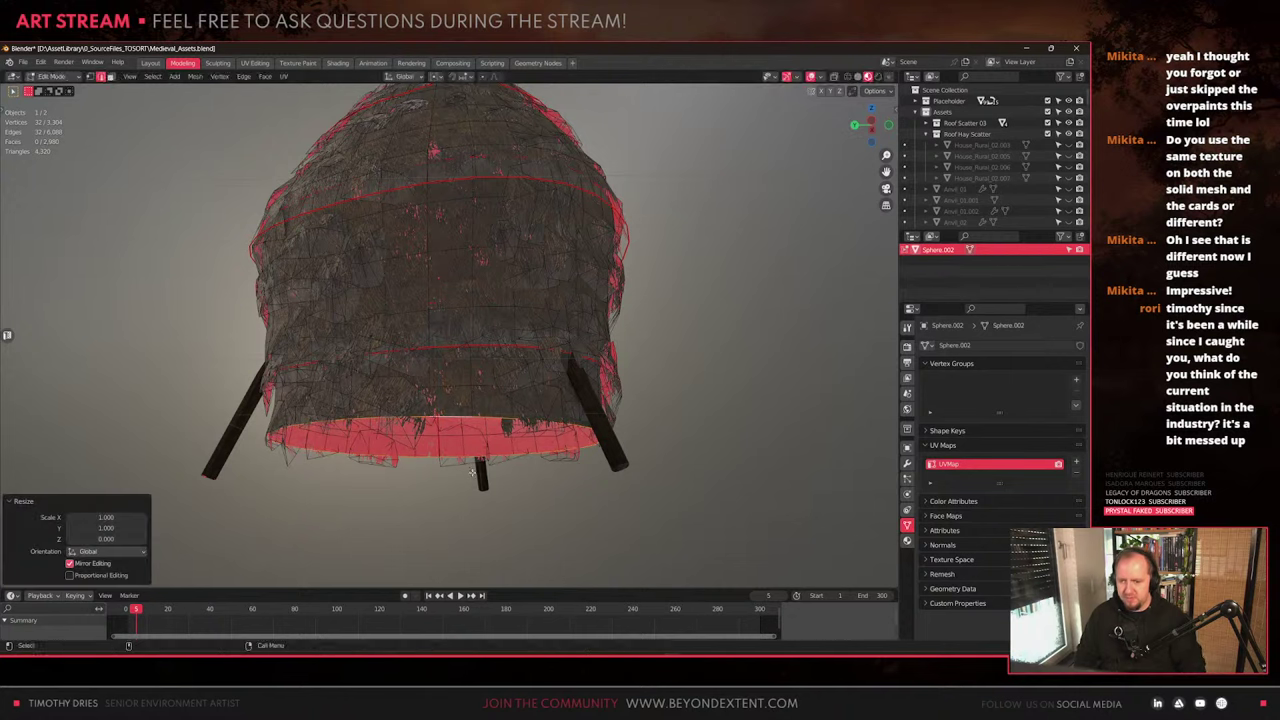
# Move the flattened rim loop about 0.0077 m along Z and fill the opening with a face
pyautogui.press('g')
pyautogui.press('z')
pyautogui.click(472, 473)
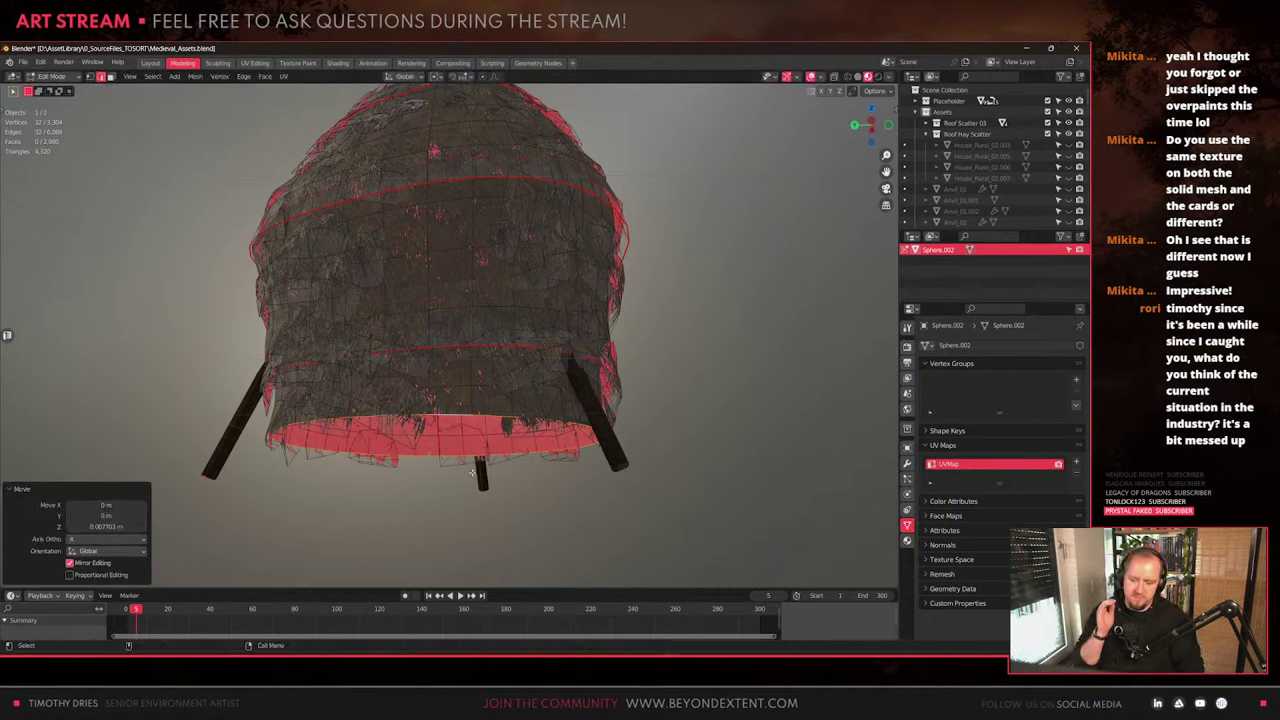
pyautogui.press('f')
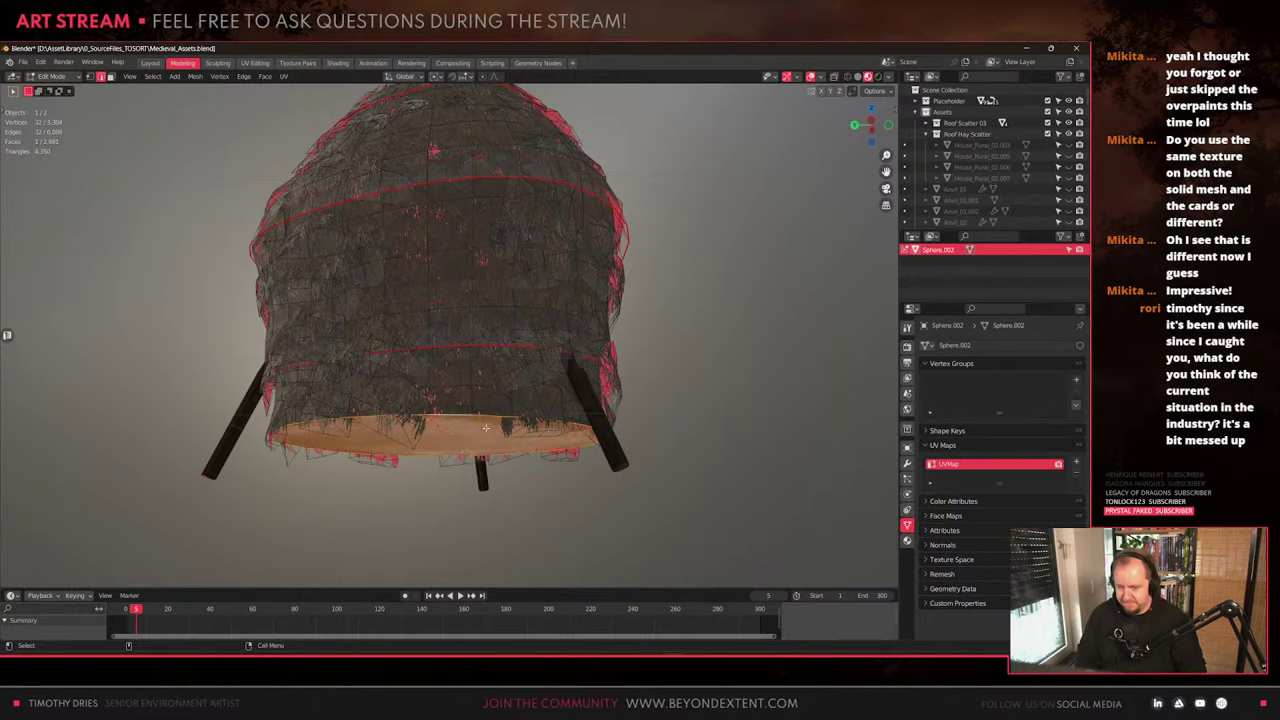
# Mark the rim loop around the new bottom cap as a seam and return to face selection
pyautogui.moveTo(485, 427); pyautogui.dragTo(458, 414, button='middle')
pyautogui.scroll(3, 466, 402)
pyautogui.press('2')
pyautogui.rightClick(466, 402)
pyautogui.click(468, 403)
pyautogui.scroll(-1, 458, 414)
pyautogui.scroll(-2, 458, 414)
pyautogui.press('3')
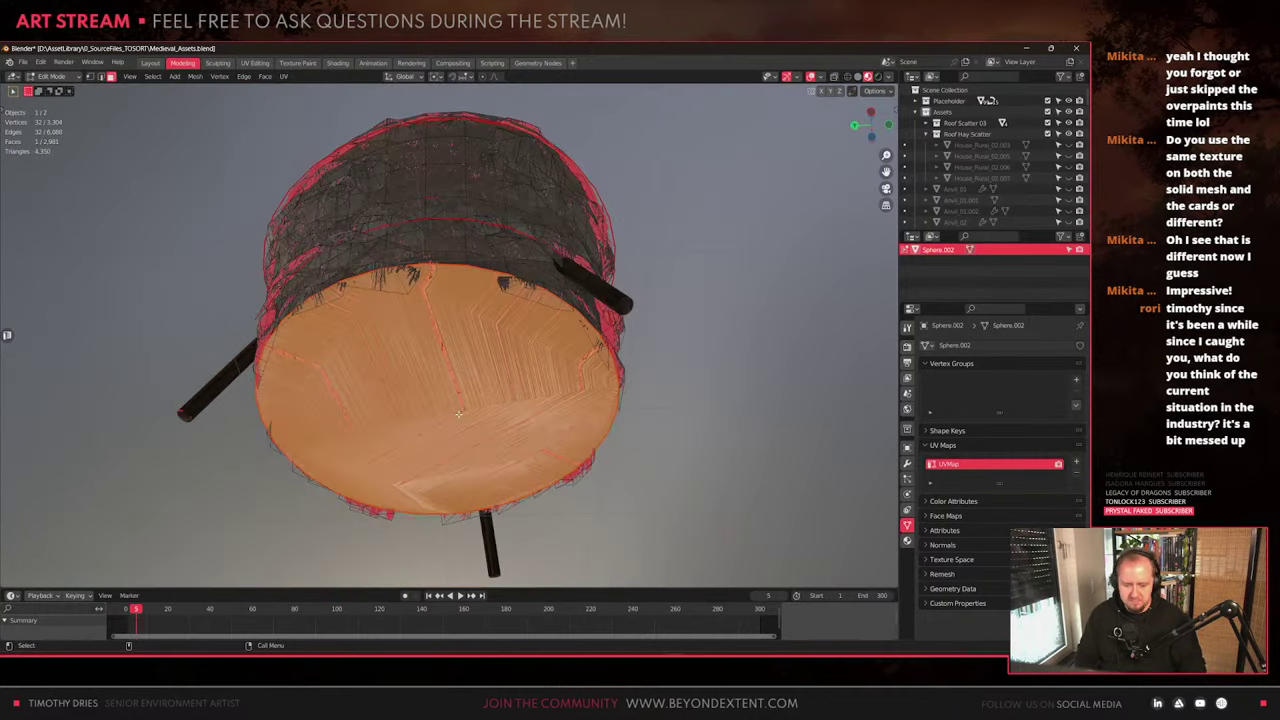
# In the UV Editing workspace, unwrap the bottom cap, scale its UV island to about 0.699 and place it within the straw texture
pyautogui.click(254, 63)
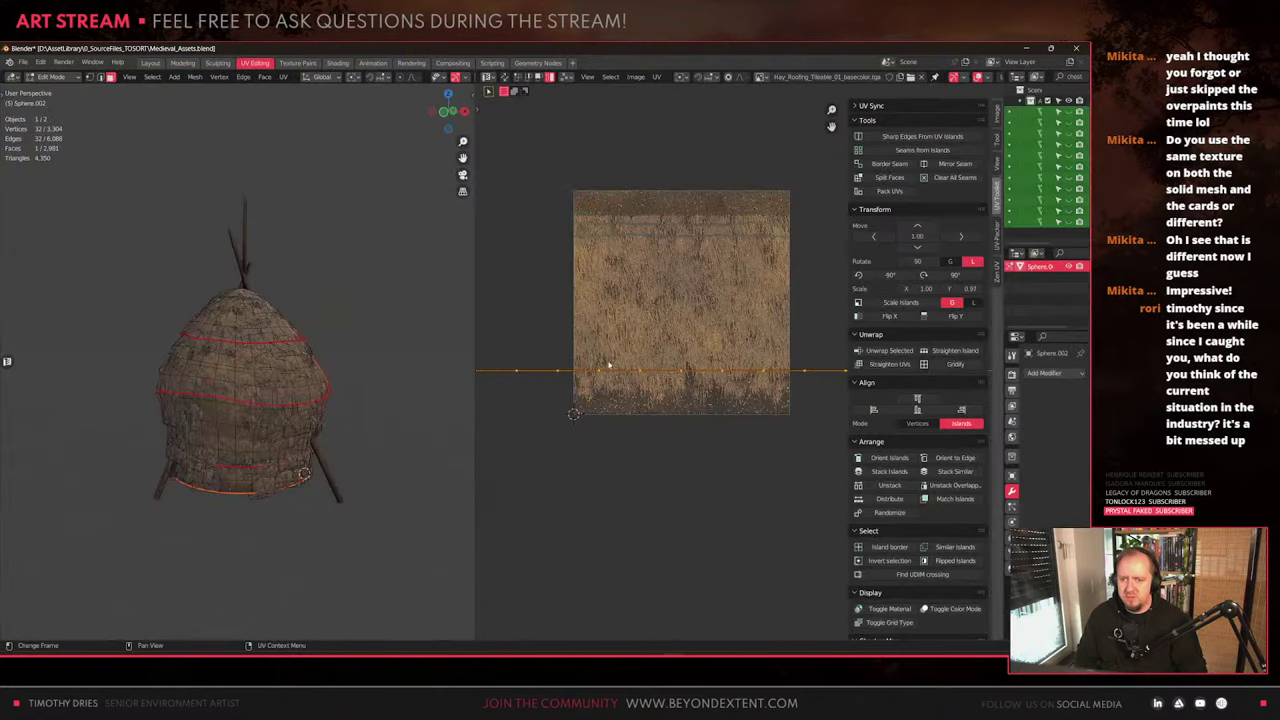
pyautogui.press('u')
pyautogui.click(641, 385)
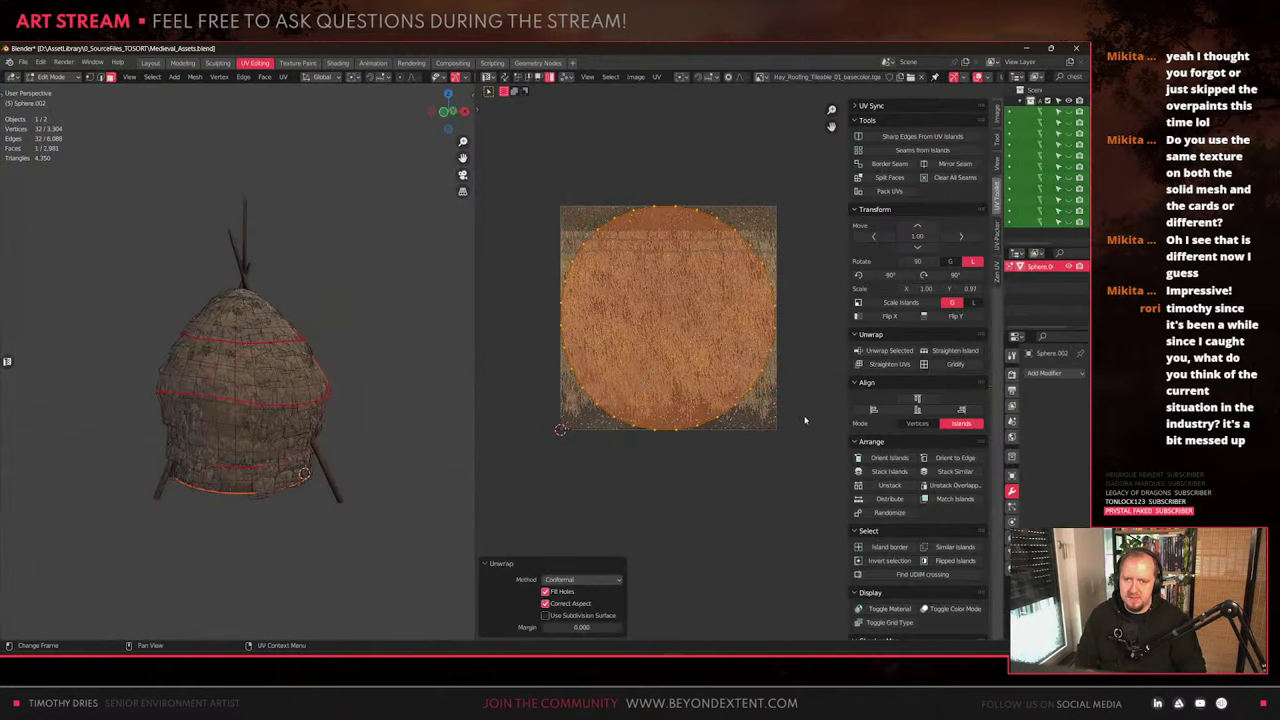
pyautogui.press('s')
pyautogui.click(758, 400)
pyautogui.press('g')
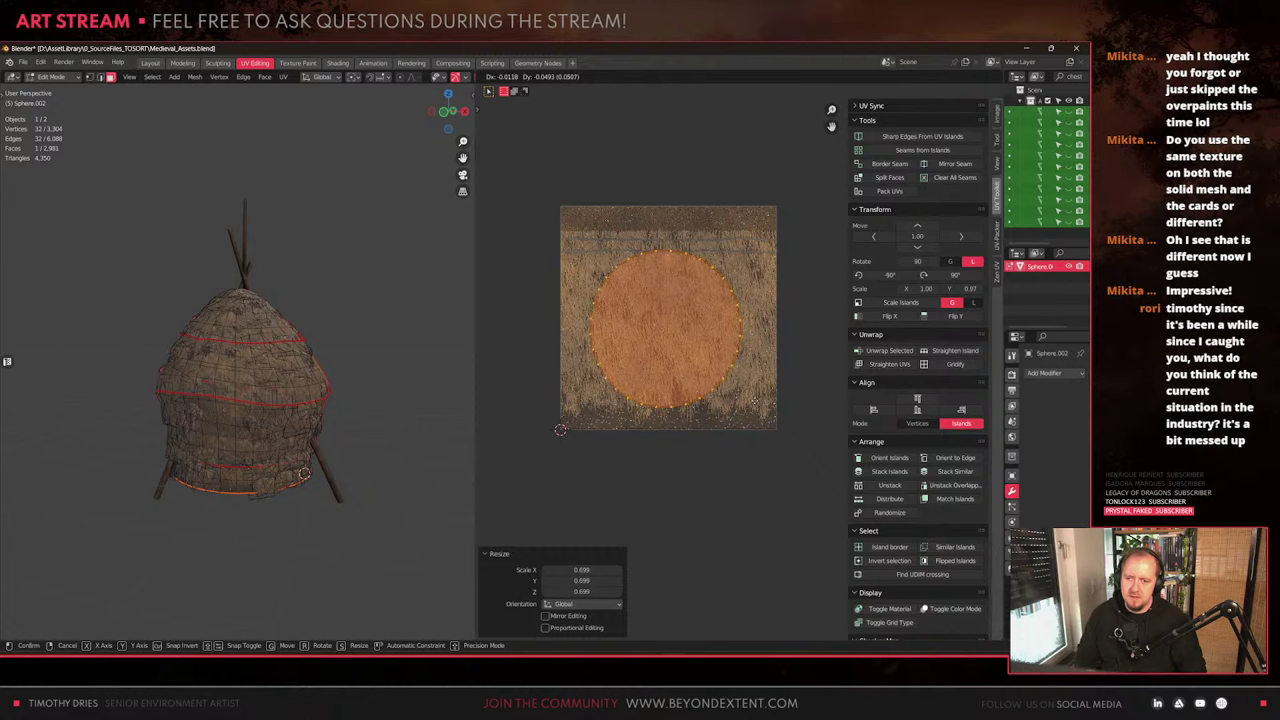
pyautogui.click(755, 401)
# Examine the textured bottom cap and the whole haystack from several sides in object mode, with nothing selected
pyautogui.press('Tab')
pyautogui.moveTo(252, 480); pyautogui.dragTo(246, 409, button='middle')
pyautogui.scroll(3, 246, 409)
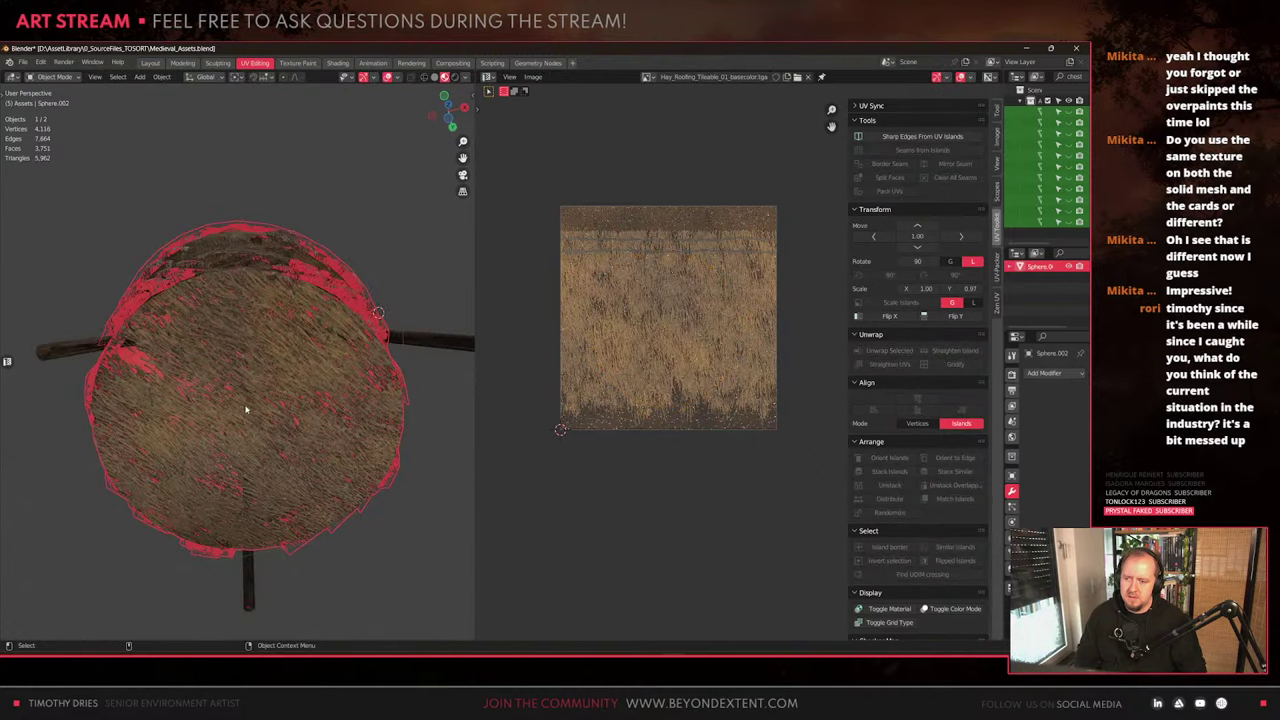
pyautogui.moveTo(257, 471); pyautogui.dragTo(340, 400, button='middle')
pyautogui.scroll(-3, 266, 477)
pyautogui.click(280, 506)
pyautogui.scroll(-3, 340, 400)
pyautogui.moveTo(105, 231); pyautogui.dragTo(361, 499)
pyautogui.hotkey('alt', 'a')
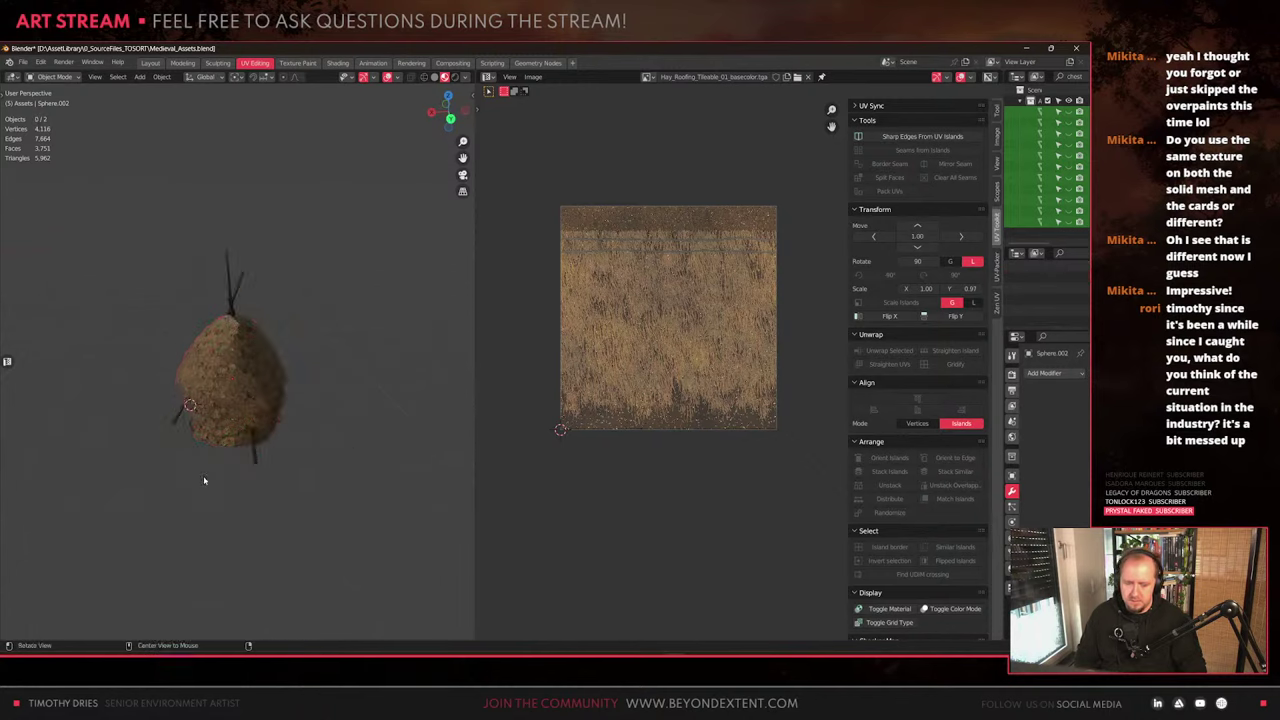
pyautogui.moveTo(203, 477); pyautogui.dragTo(298, 470, button='middle')
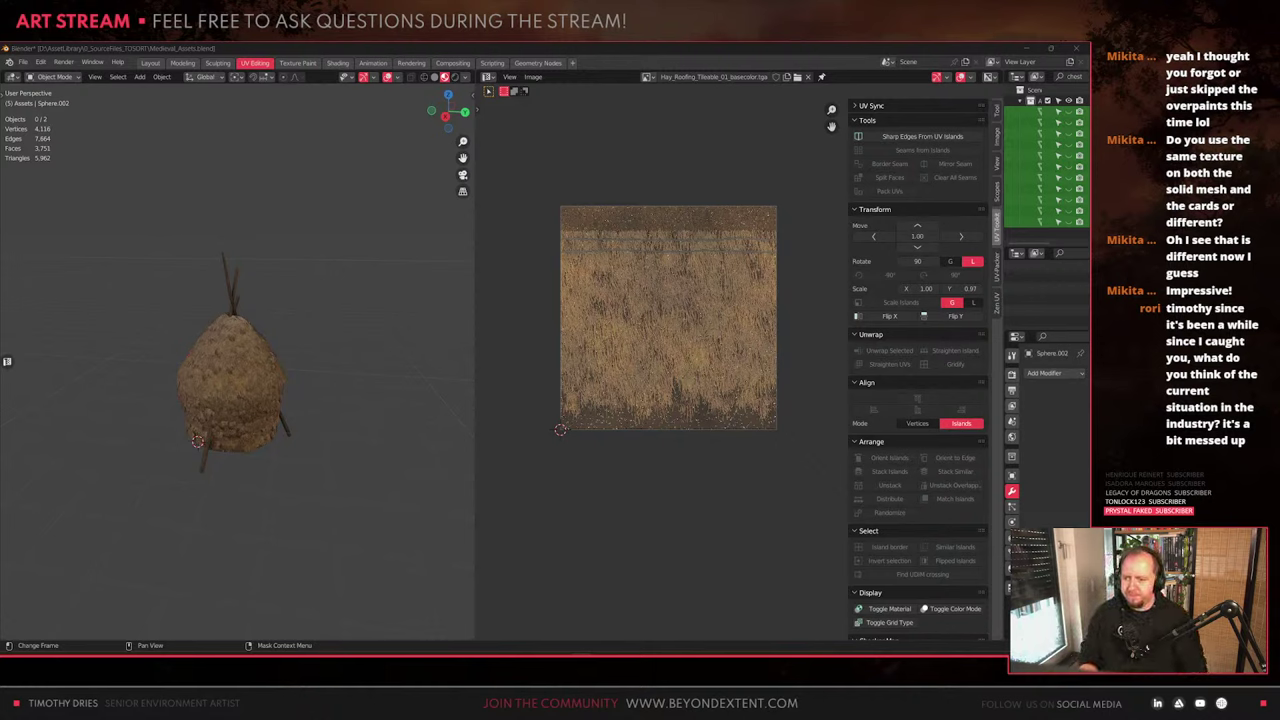
# Select the linked straw card just below the middle seam, above a support pole, and rotate it about 11° around global X
pyautogui.scroll(6, 262, 450)
pyautogui.click(254, 494)
pyautogui.moveTo(254, 494); pyautogui.dragTo(243, 379, button='middle')
pyautogui.press('Tab')
pyautogui.click(285, 370)
pyautogui.hotkey('ctrl', 'l')
pyautogui.press('r')
pyautogui.press('y')
pyautogui.press('x')
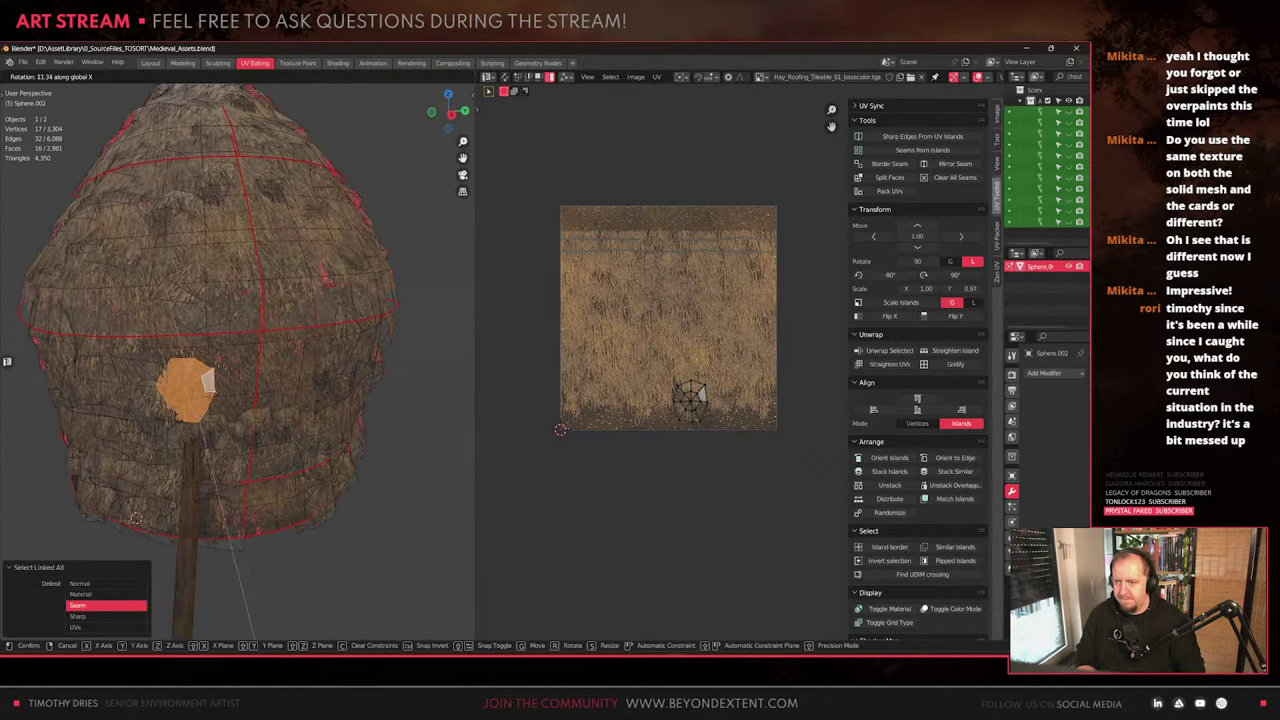
pyautogui.click(190, 484)
# Examine the thatch dome from above and around its sides in object mode for cards that stick out
pyautogui.moveTo(190, 484); pyautogui.dragTo(240, 446, button='middle')
pyautogui.press('Tab')
pyautogui.scroll(-3, 300, 440)
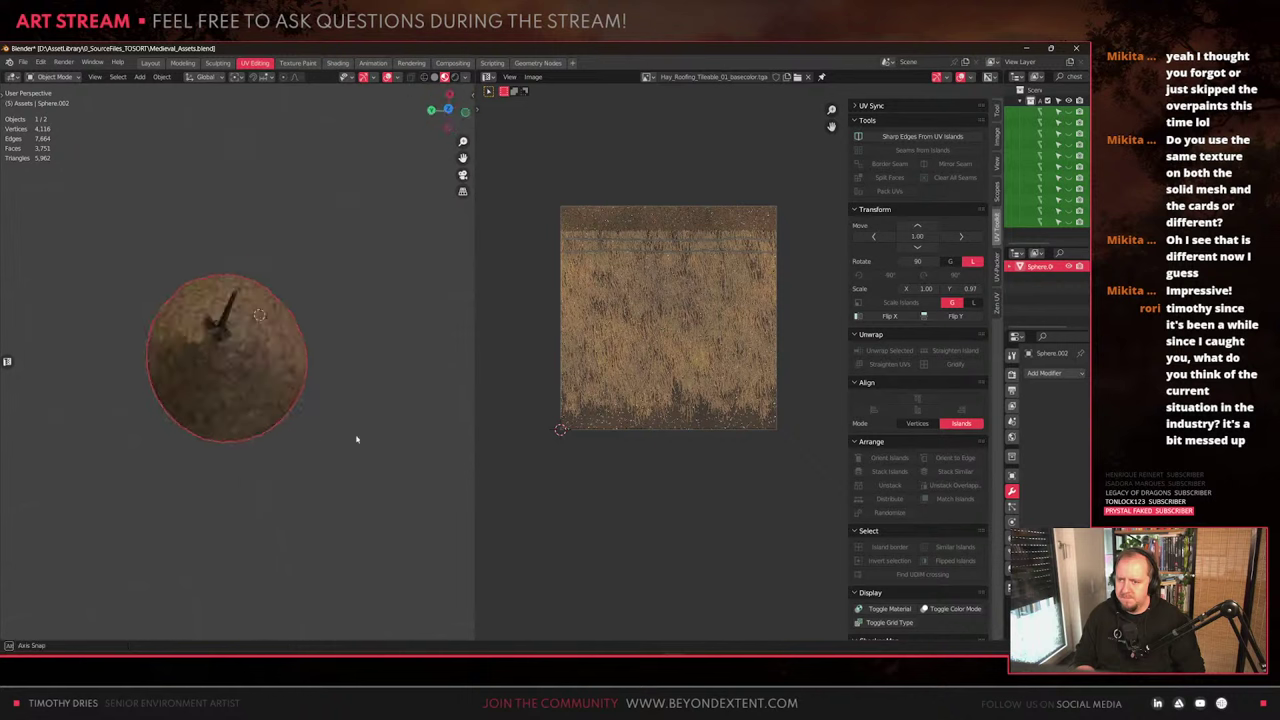
pyautogui.moveTo(356, 438); pyautogui.dragTo(300, 395, button='middle')
pyautogui.scroll(3, 389, 385)
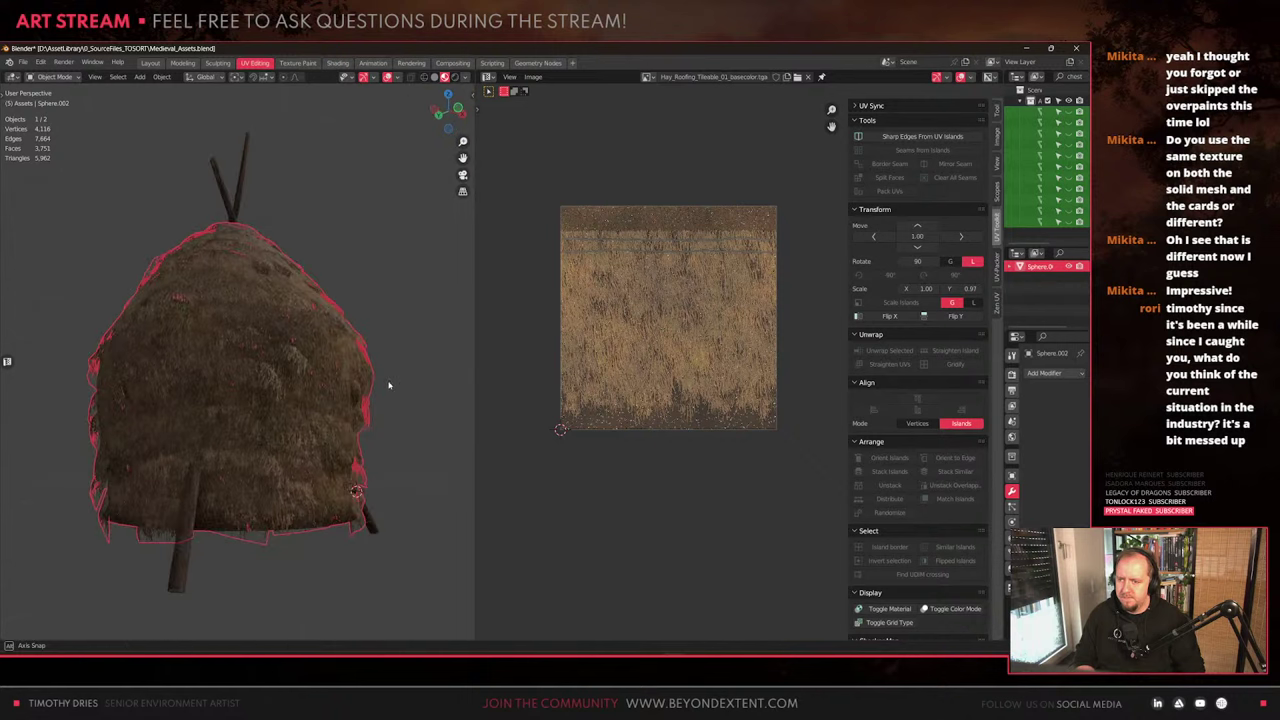
pyautogui.moveTo(389, 385); pyautogui.dragTo(255, 418, button='middle')
pyautogui.scroll(-4, 289, 400)
# Select the support poles together with the thatch dome and join them into one object with the dome as the active object
pyautogui.moveTo(191, 245); pyautogui.dragTo(271, 278)
pyautogui.scroll(3, 260, 295)
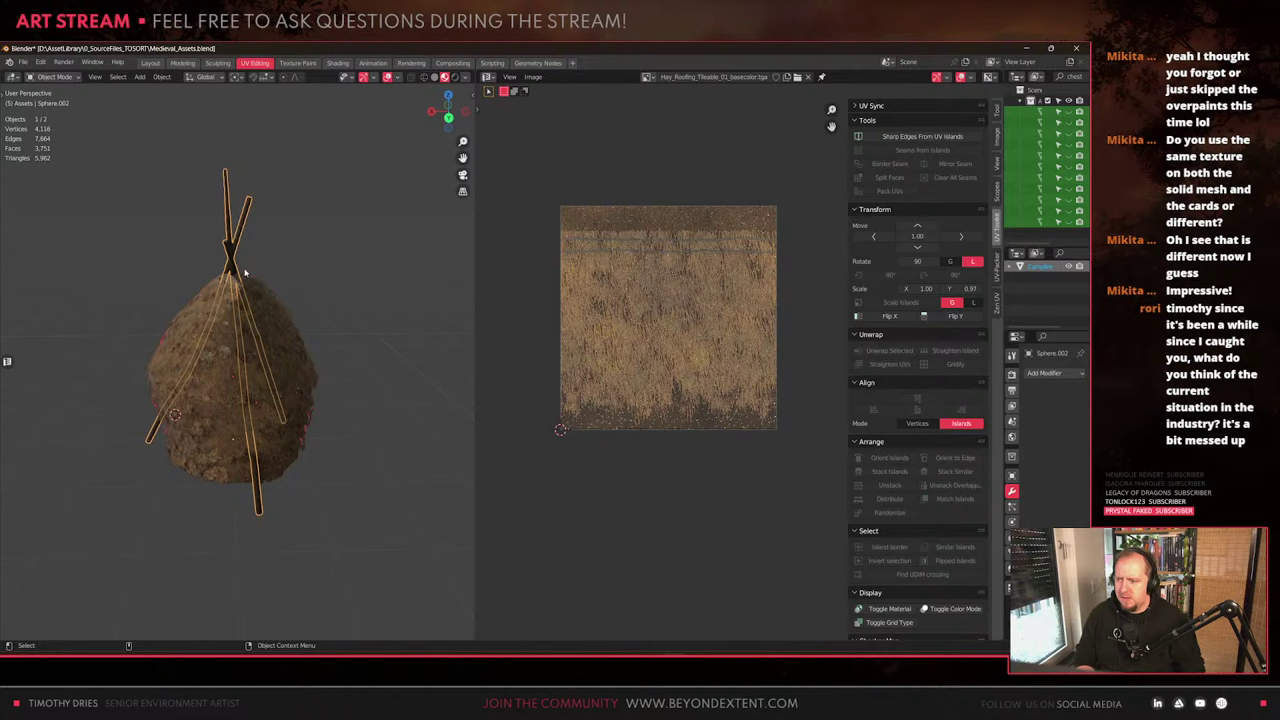
pyautogui.keyDown('shift'); pyautogui.click(285, 306); pyautogui.keyUp('shift')
pyautogui.moveTo(285, 306); pyautogui.dragTo(233, 387, button='middle')
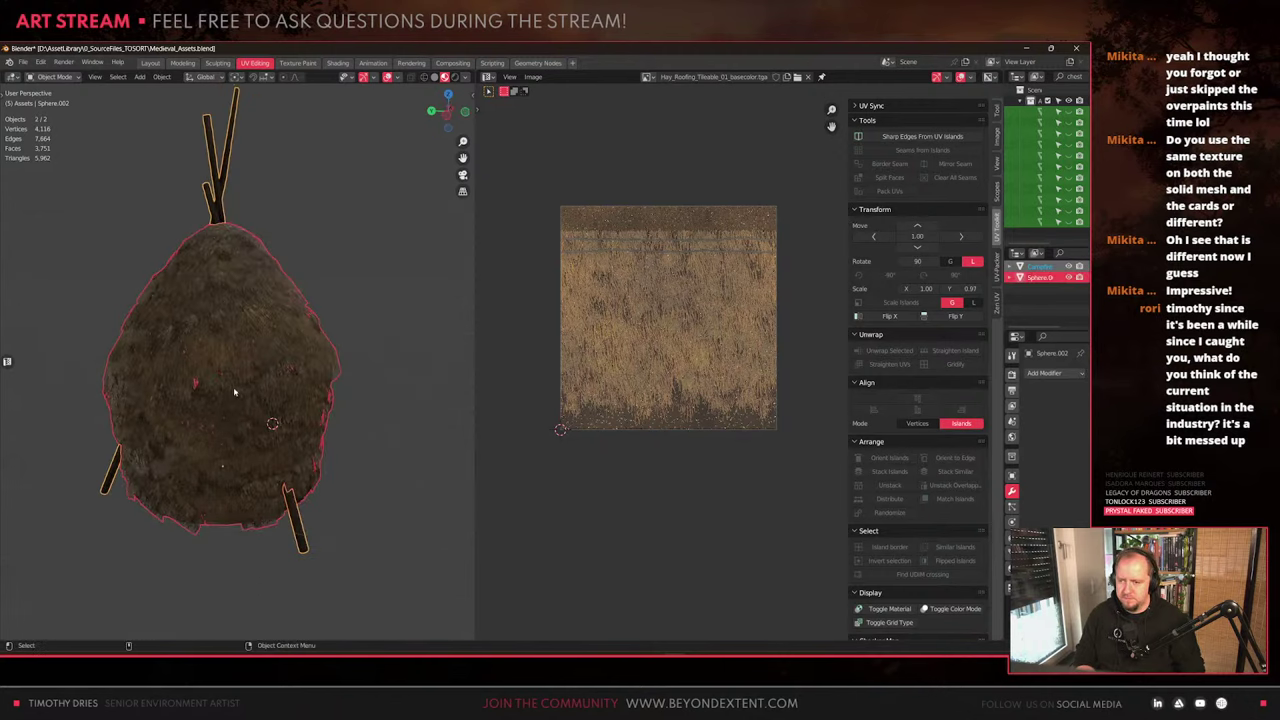
pyautogui.hotkey('ctrl', 'j')
pyautogui.moveTo(314, 266); pyautogui.dragTo(369, 328, button='middle')
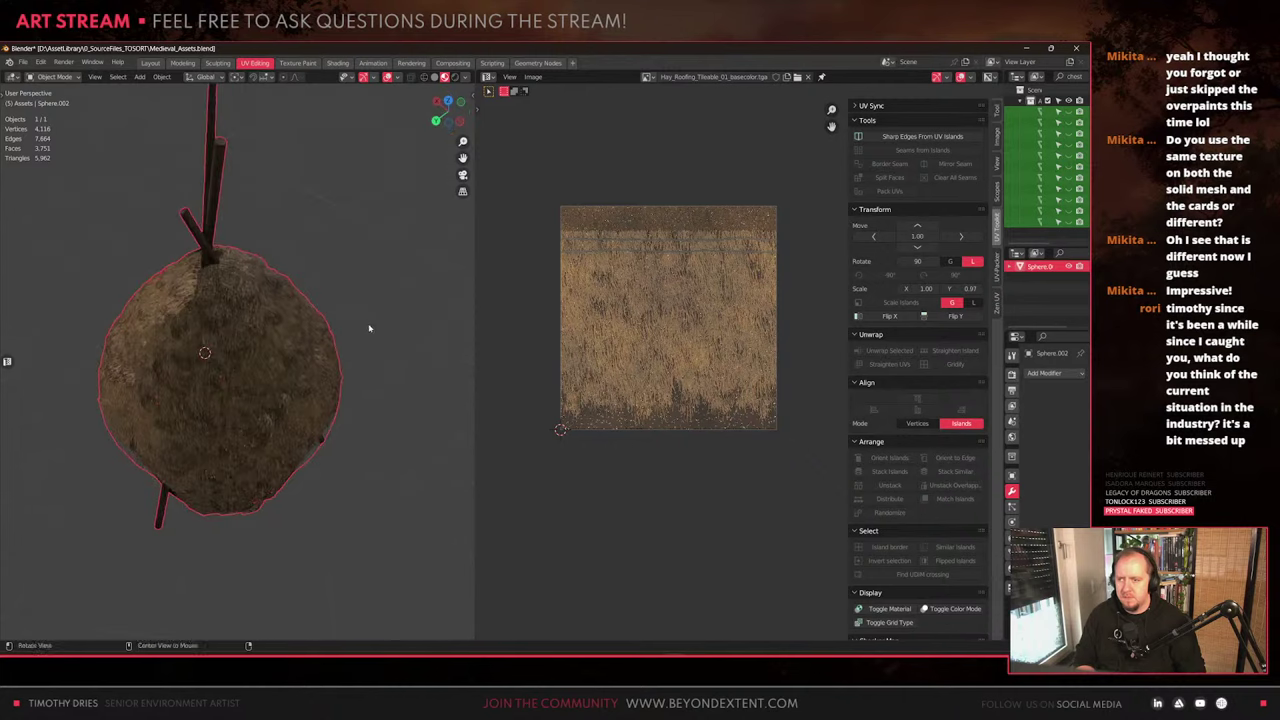
pyautogui.hotkey('ctrl', 'z')
pyautogui.hotkey('ctrl', 'j')
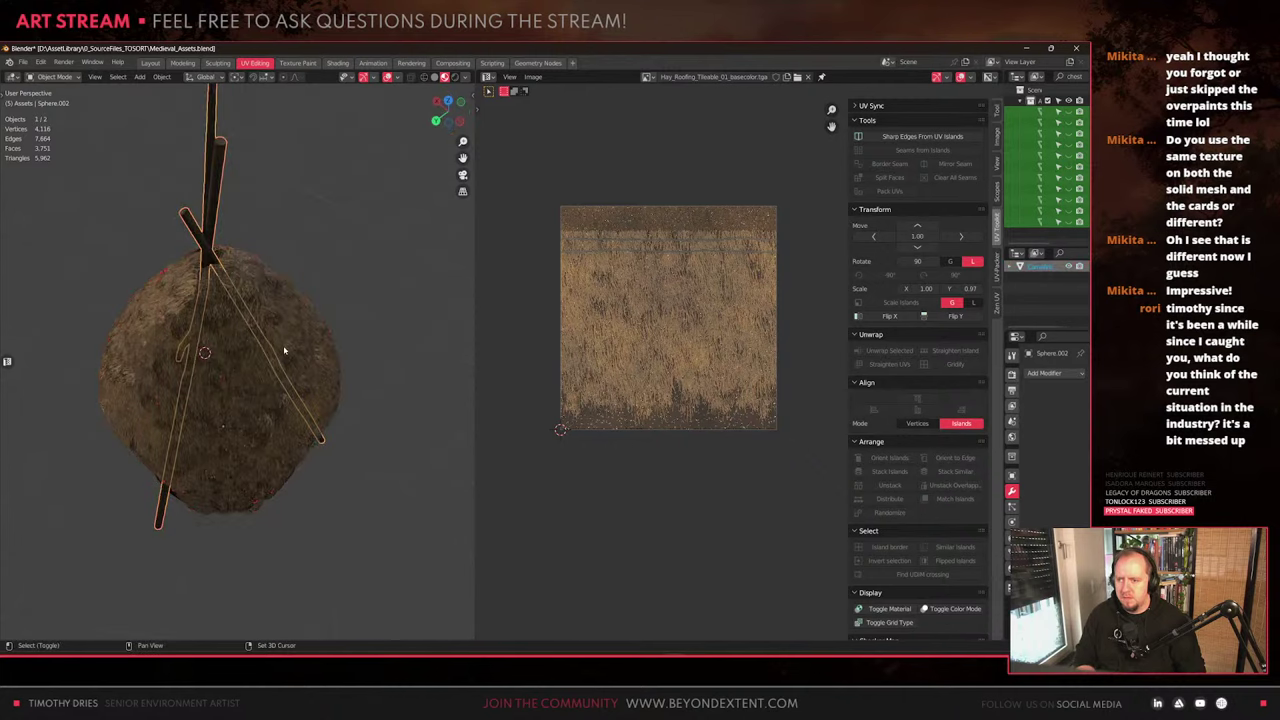
pyautogui.hotkey('ctrl', 'z')
pyautogui.hotkey('ctrl', 'j')
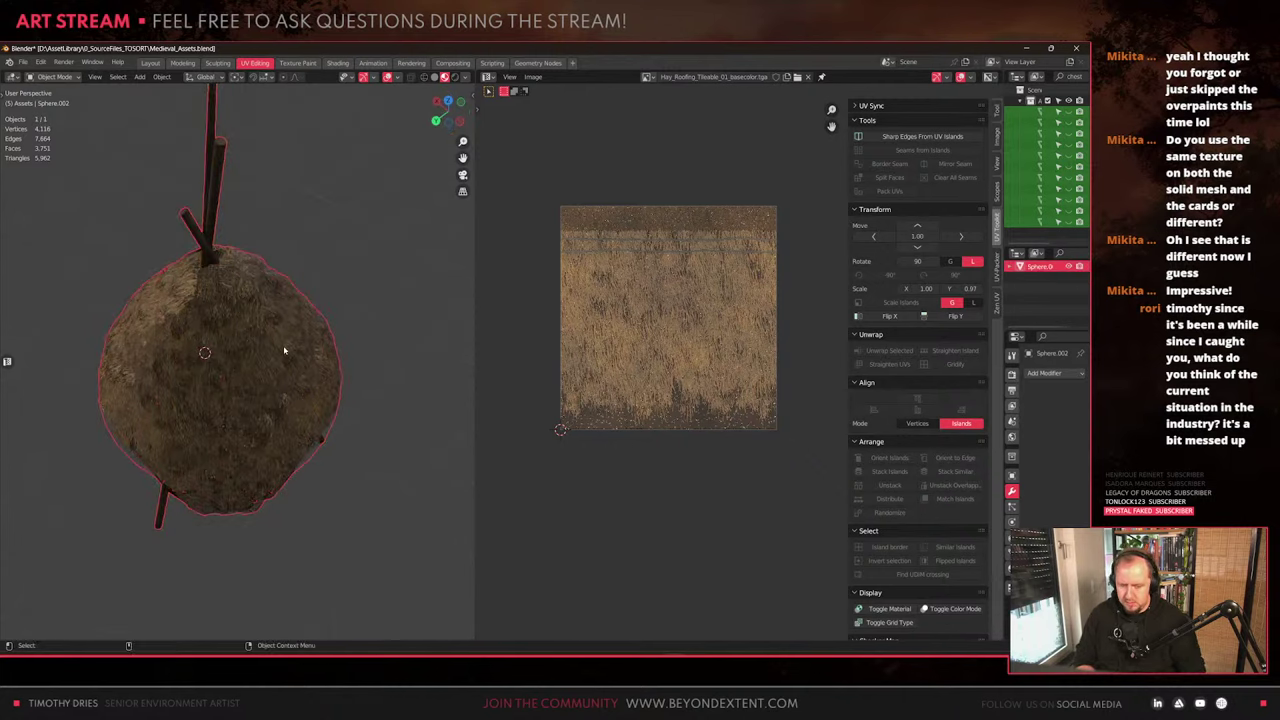
# Bevel the edge loop around the bottom cap with a width of about 0.0239 m and one segment
pyautogui.moveTo(277, 403); pyautogui.dragTo(354, 294, button='middle')
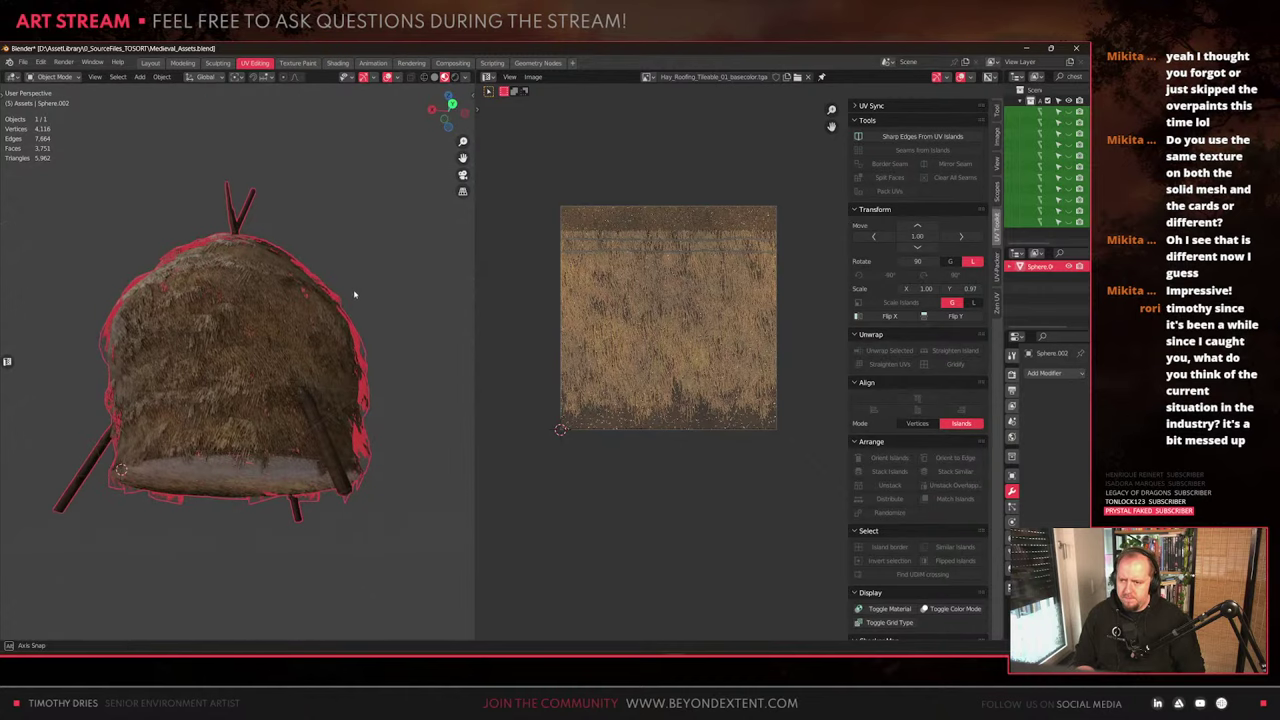
pyautogui.scroll(3, 345, 330)
pyautogui.moveTo(275, 505); pyautogui.dragTo(274, 446, button='middle')
pyautogui.press('Tab')
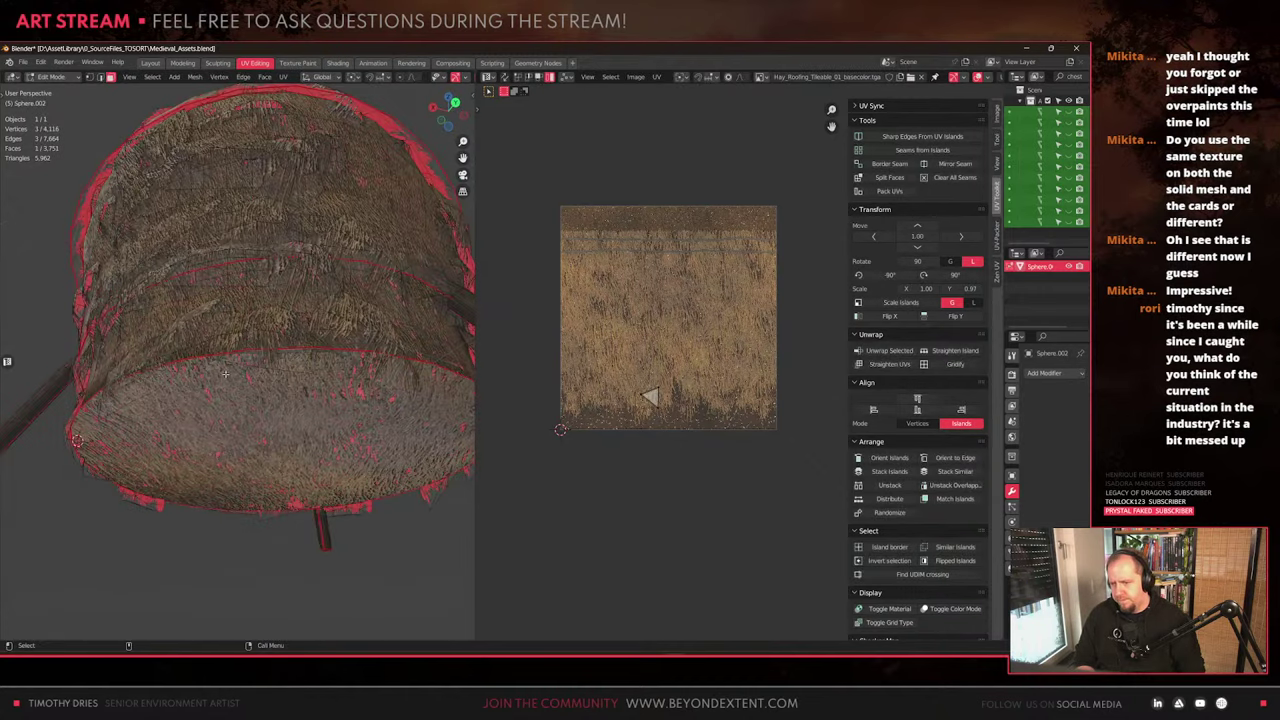
pyautogui.keyDown('alt'); pyautogui.click(178, 360); pyautogui.keyUp('alt')
pyautogui.hotkey('ctrl', 'b')
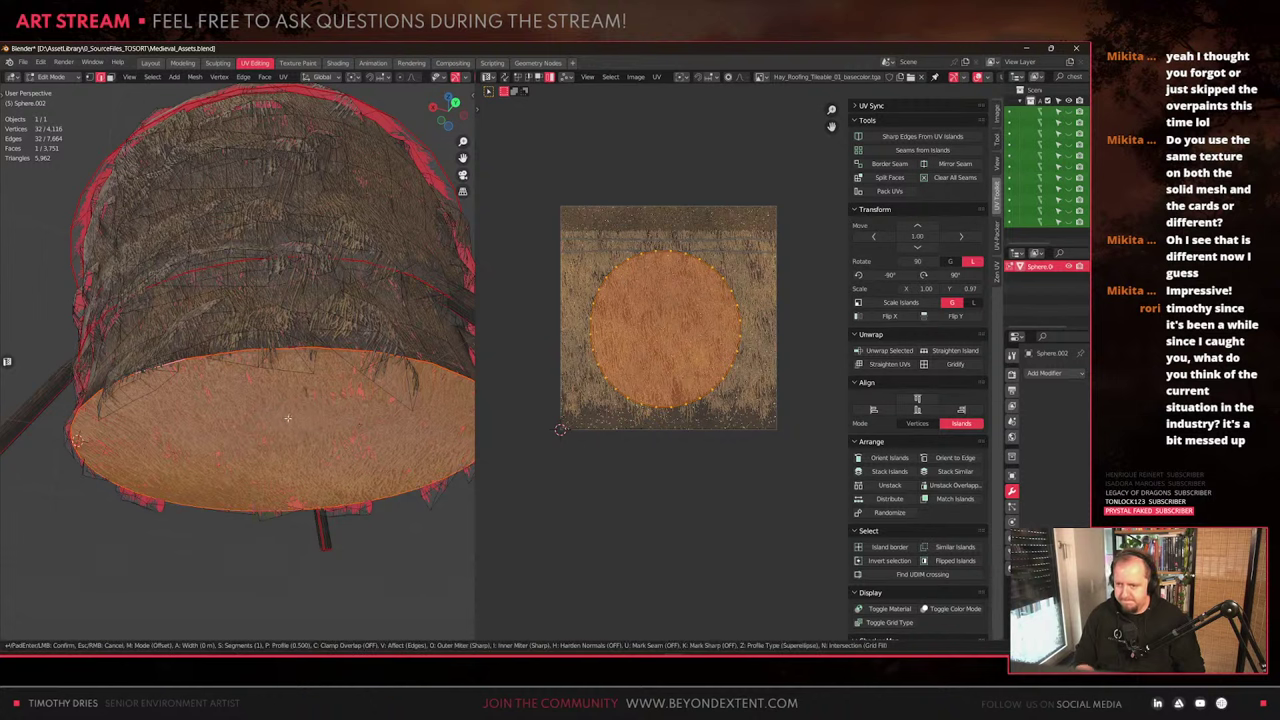
pyautogui.scroll(2, 314, 418)
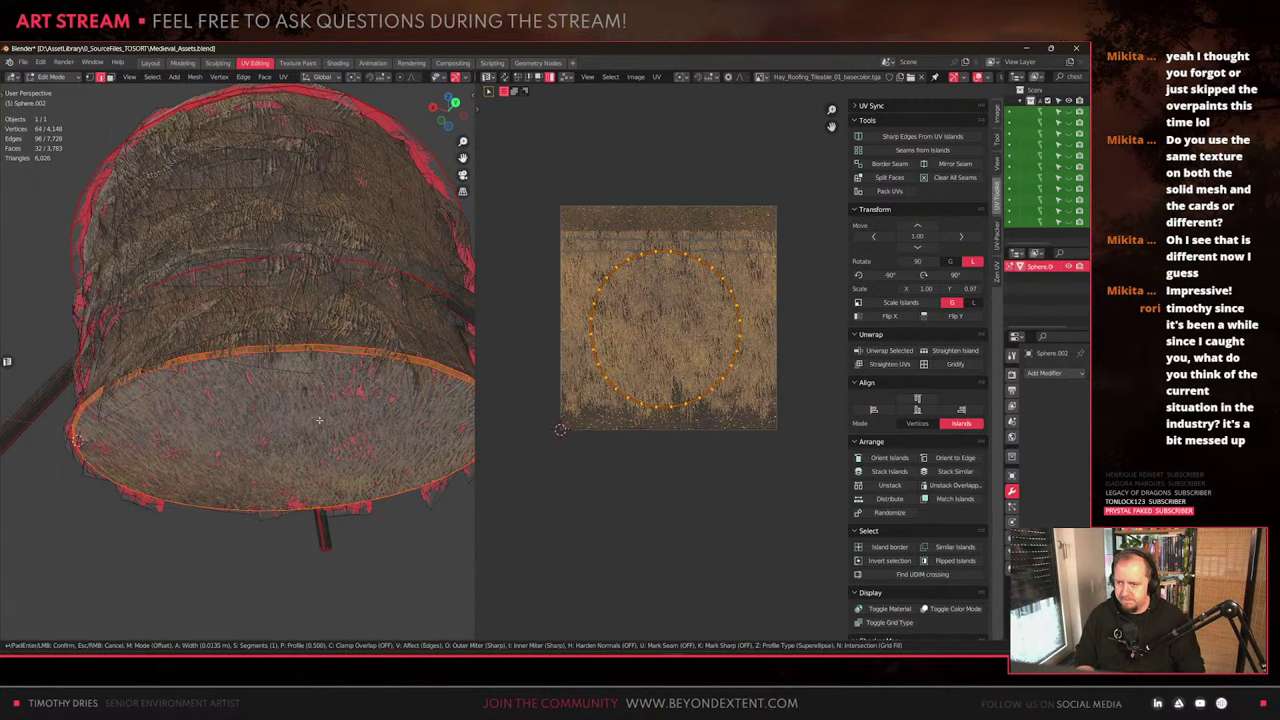
pyautogui.scroll(-2, 319, 420)
pyautogui.click(317, 419)
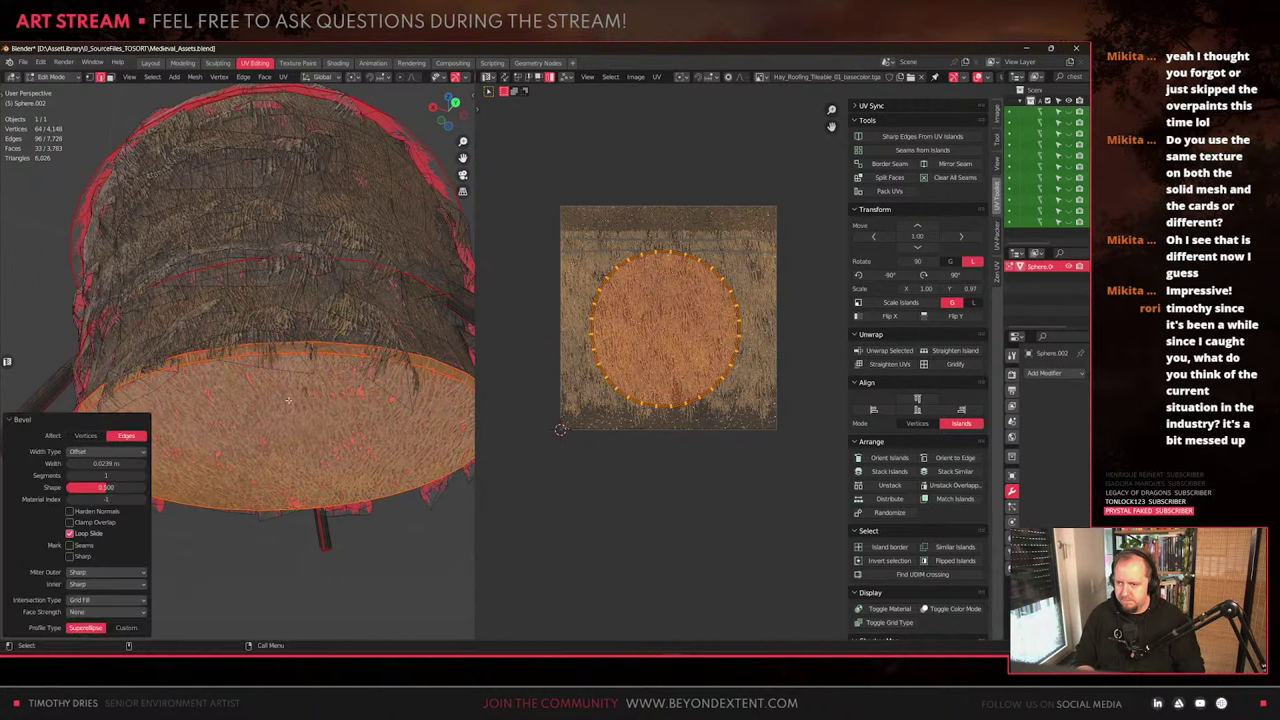
# Rename the joined object HayStack_01 in the outliner and widen the outliner so full names fit
pyautogui.press('Tab')
pyautogui.scroll(-3, 262, 405)
pyautogui.moveTo(258, 404); pyautogui.dragTo(279, 435, button='middle')
pyautogui.scroll(-3, 279, 435)
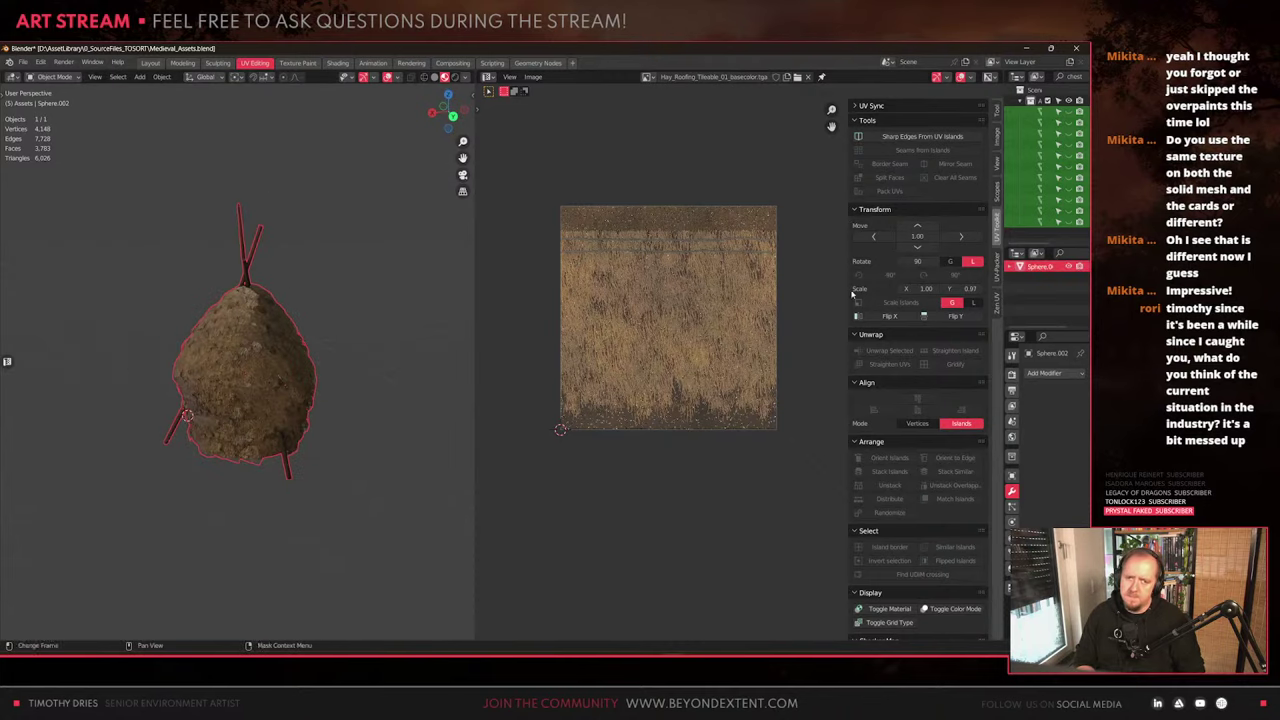
pyautogui.doubleClick(1040, 266)
pyautogui.write('Hays')
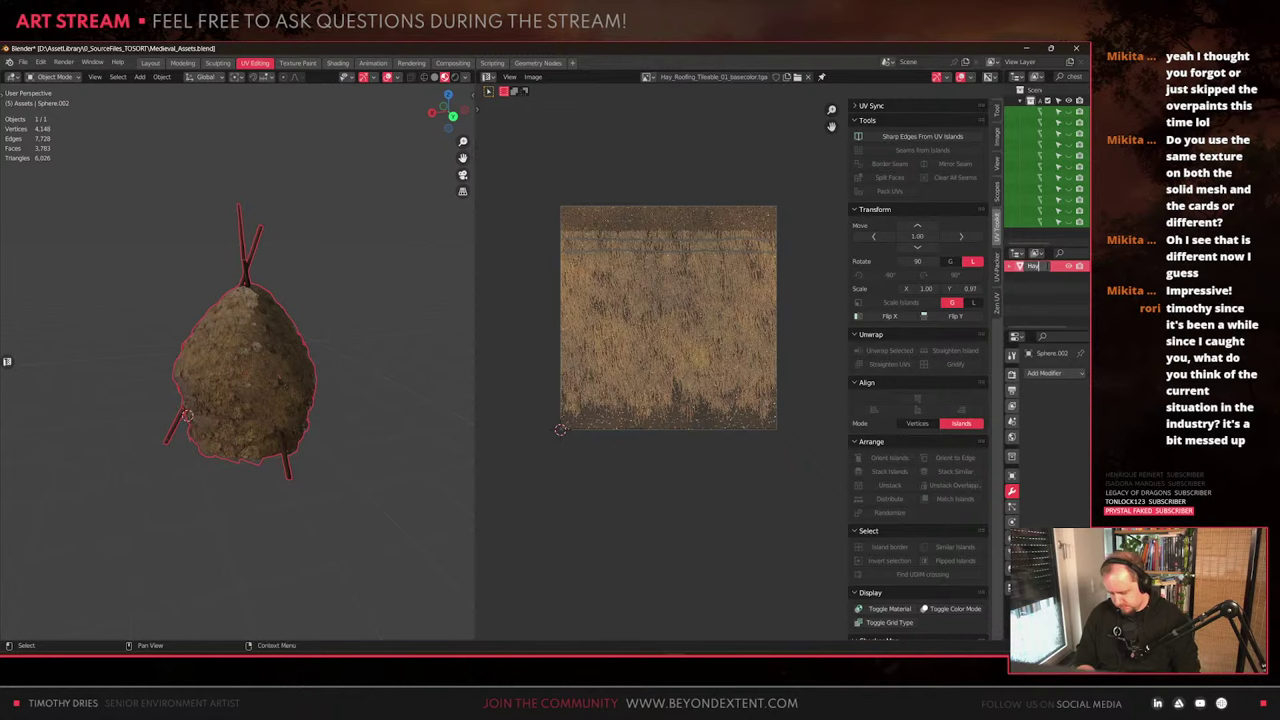
pyautogui.write('tack_0')
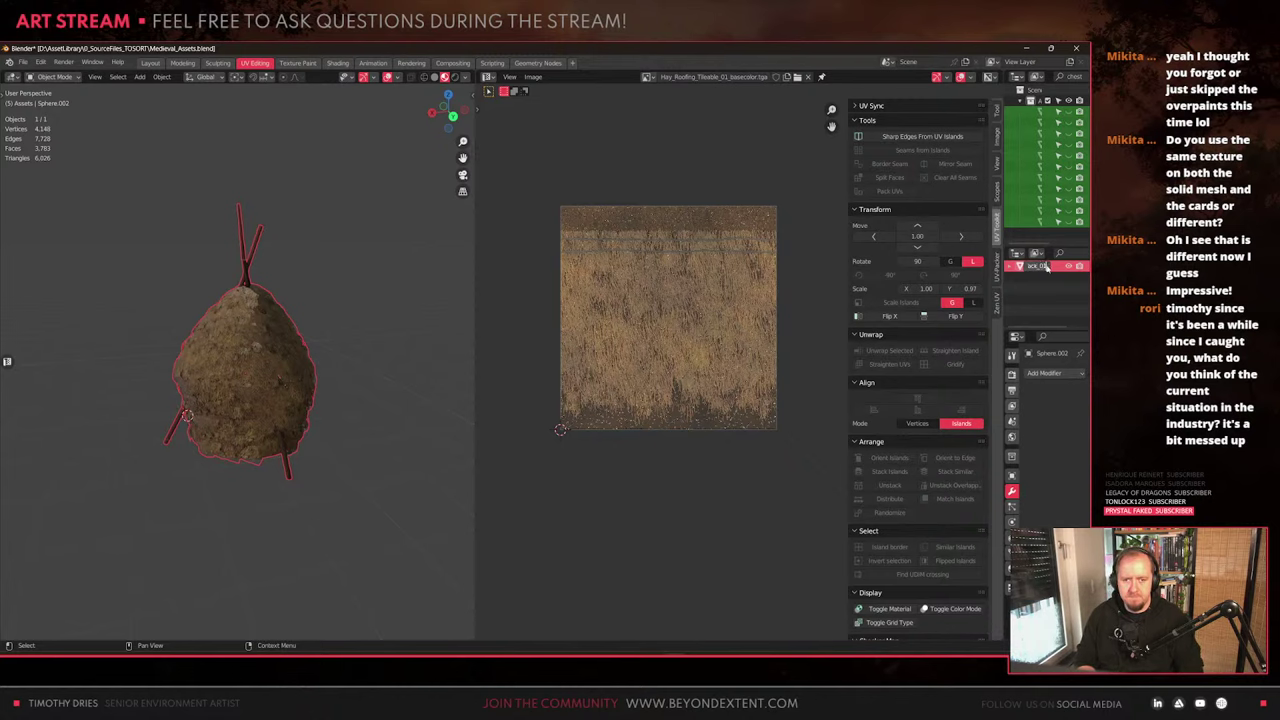
pyautogui.write('1')
pyautogui.press('Return')
pyautogui.moveTo(1004, 287); pyautogui.dragTo(950, 286)
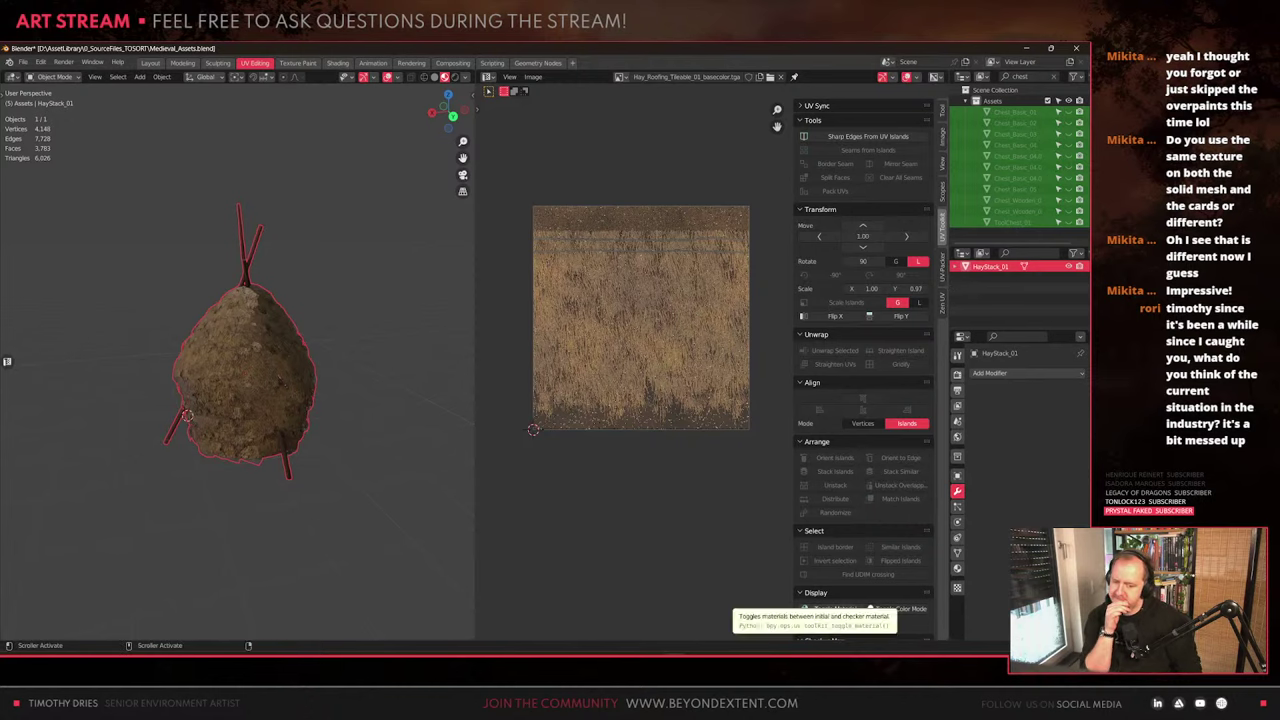
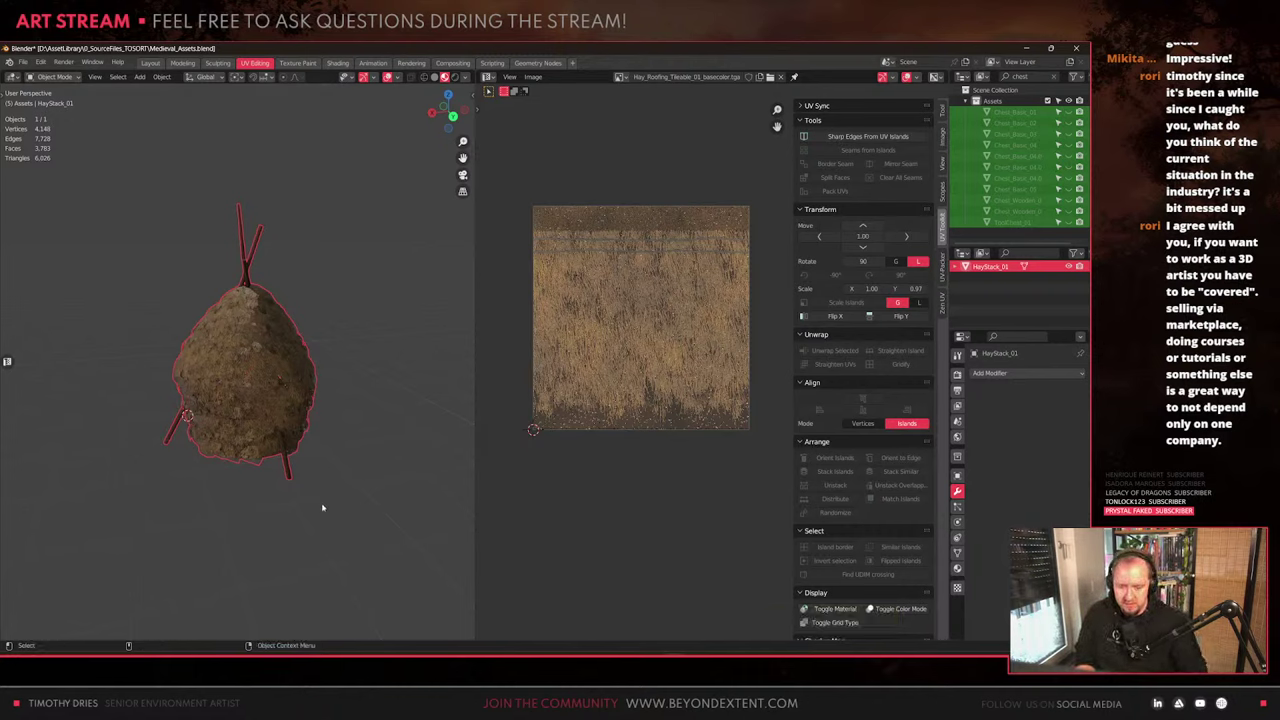
# Select the straw card on the front middle of the dome with its linked geometry and rotate it about 18.4° around the Y axis
pyautogui.scroll(5, 322, 508)
pyautogui.scroll(-3, 322, 508)
pyautogui.scroll(4, 257, 403)
pyautogui.press('Tab')
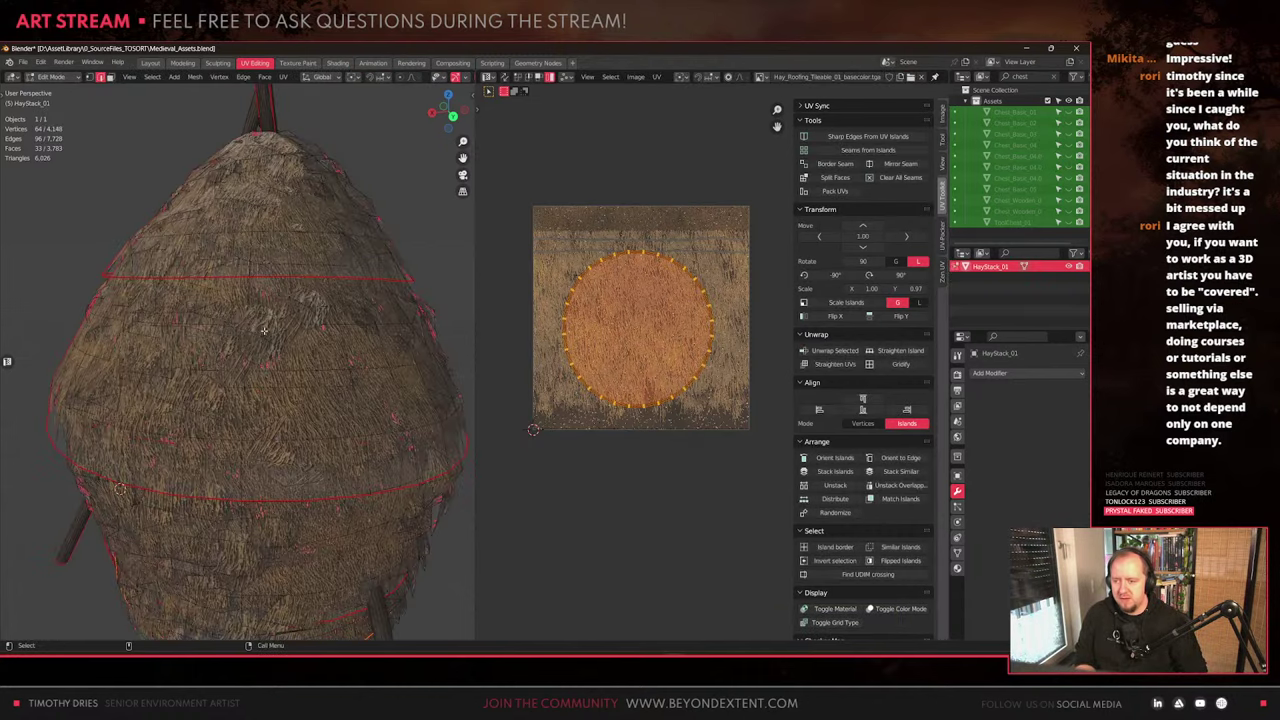
pyautogui.click(264, 330)
pyautogui.hotkey('ctrl', 'l')
pyautogui.moveTo(264, 330); pyautogui.dragTo(228, 354, button='middle')
pyautogui.press('r')
pyautogui.press('y')
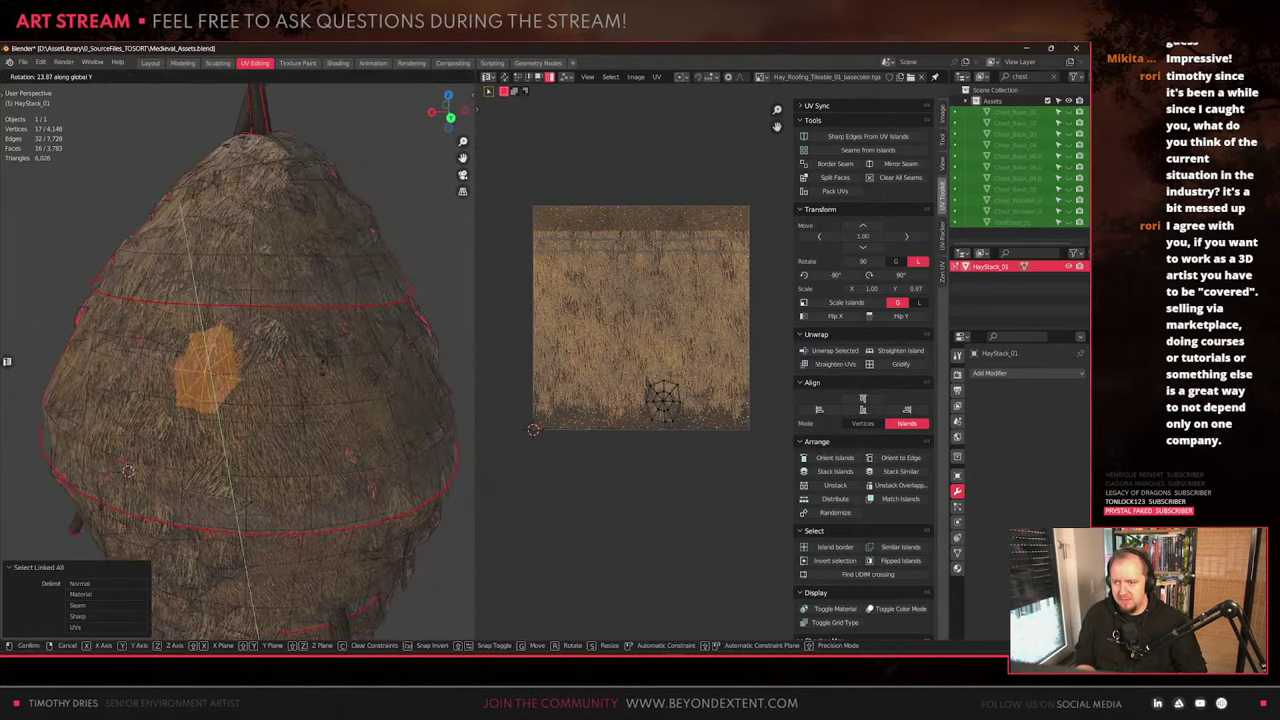
pyautogui.press('Return')
# Rotate the same front card slightly around the global Z axis and rescale it
pyautogui.press('r')
pyautogui.press('z')
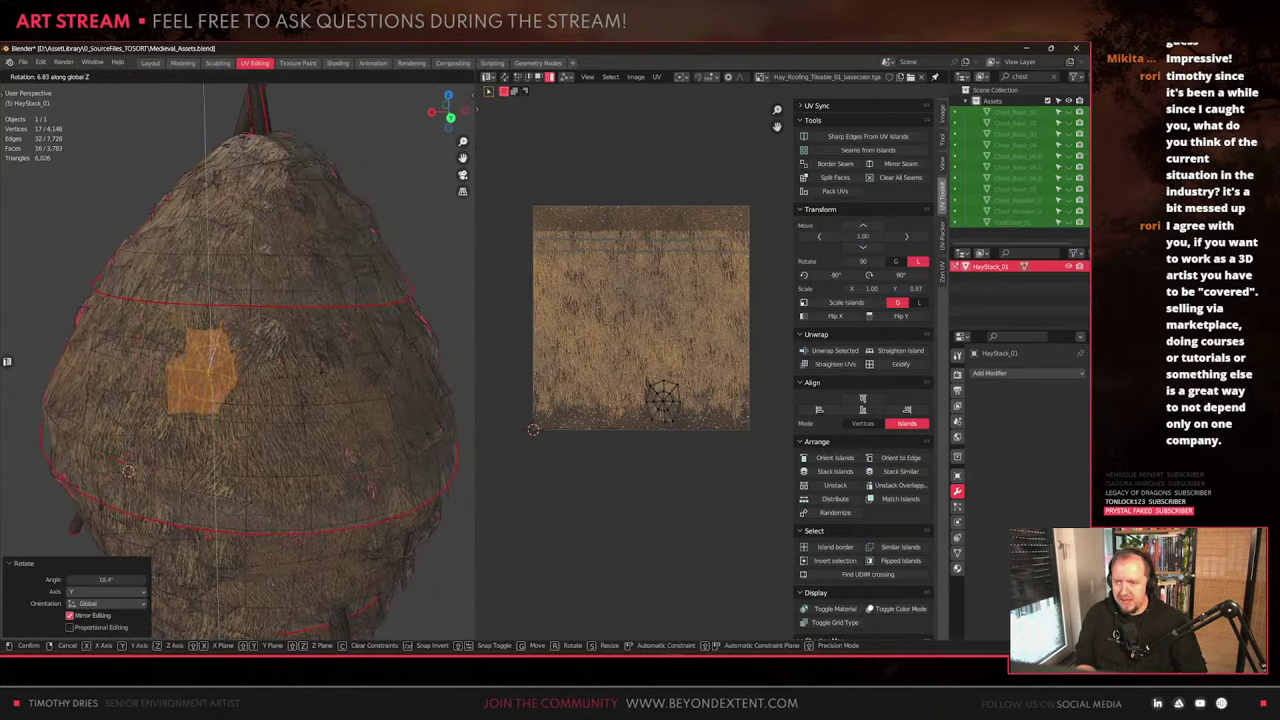
pyautogui.click(322, 368)
pyautogui.press('s')
pyautogui.click(335, 410)
# Select the neighbouring card just below the upper seam and rotate it about 34.8° around Y and 22.8° around Z
pyautogui.click(253, 343)
pyautogui.hotkey('ctrl', 'l')
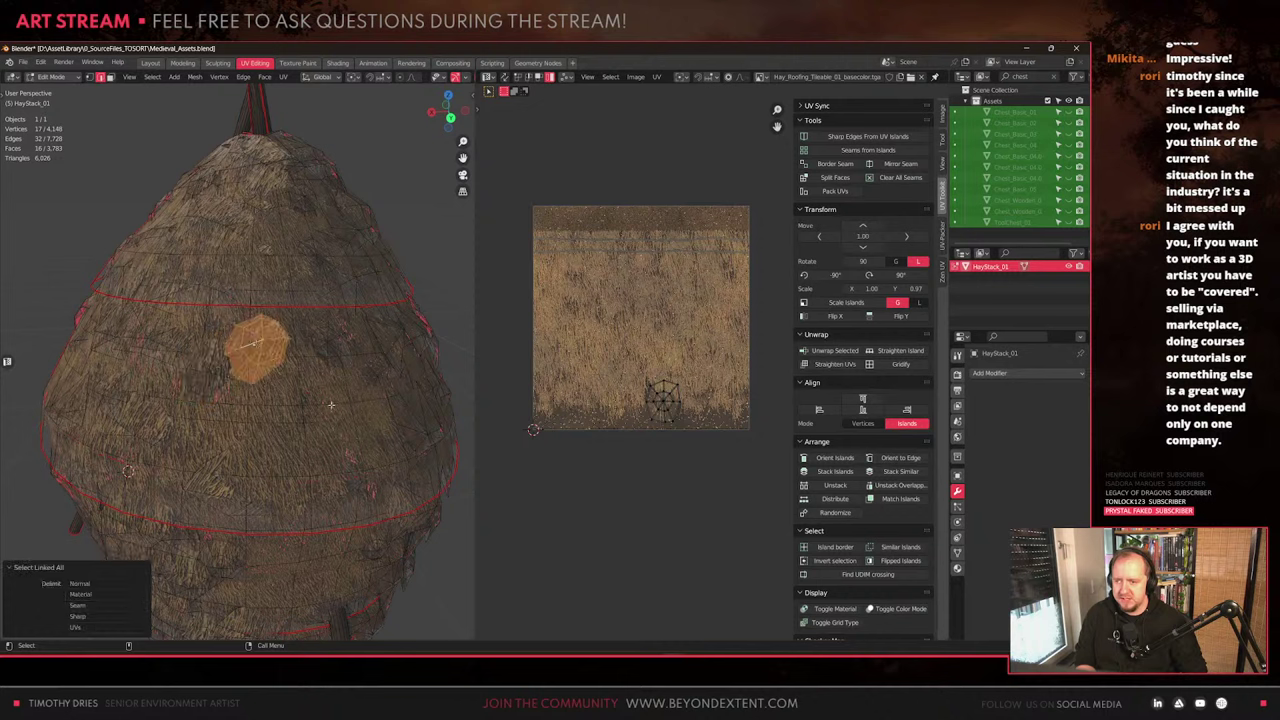
pyautogui.press('r')
pyautogui.press('y')
pyautogui.press('Return')
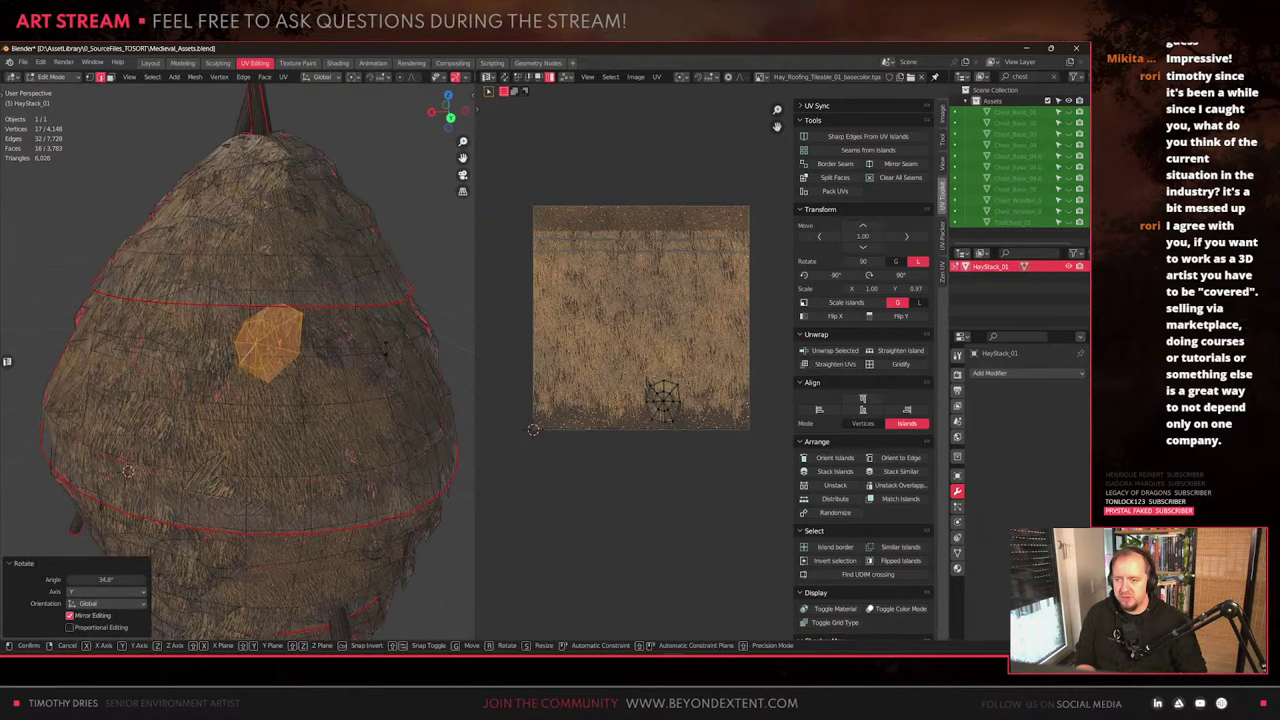
pyautogui.press('z')
pyautogui.press('Return')
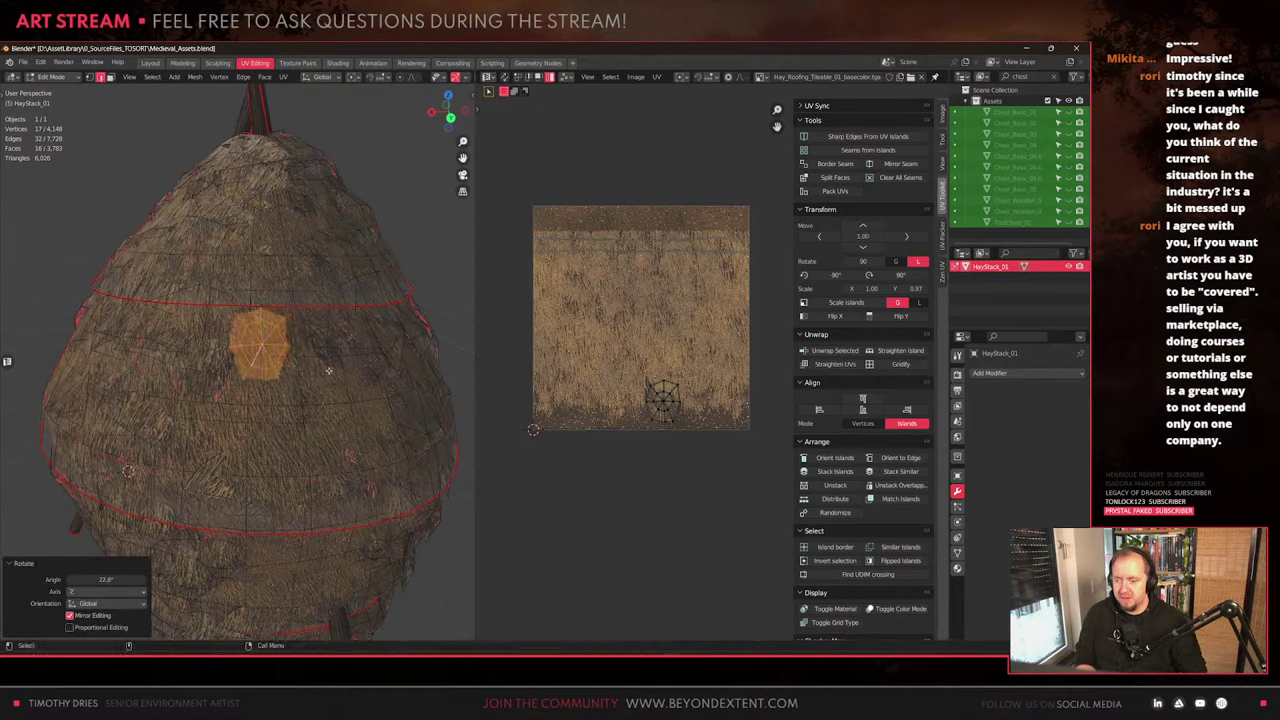
# Select the card just above the lower seam, rotate it about 23.5° around Y and shift it horizontally with Z locked
pyautogui.click(218, 474)
pyautogui.hotkey('ctrl', 'l')
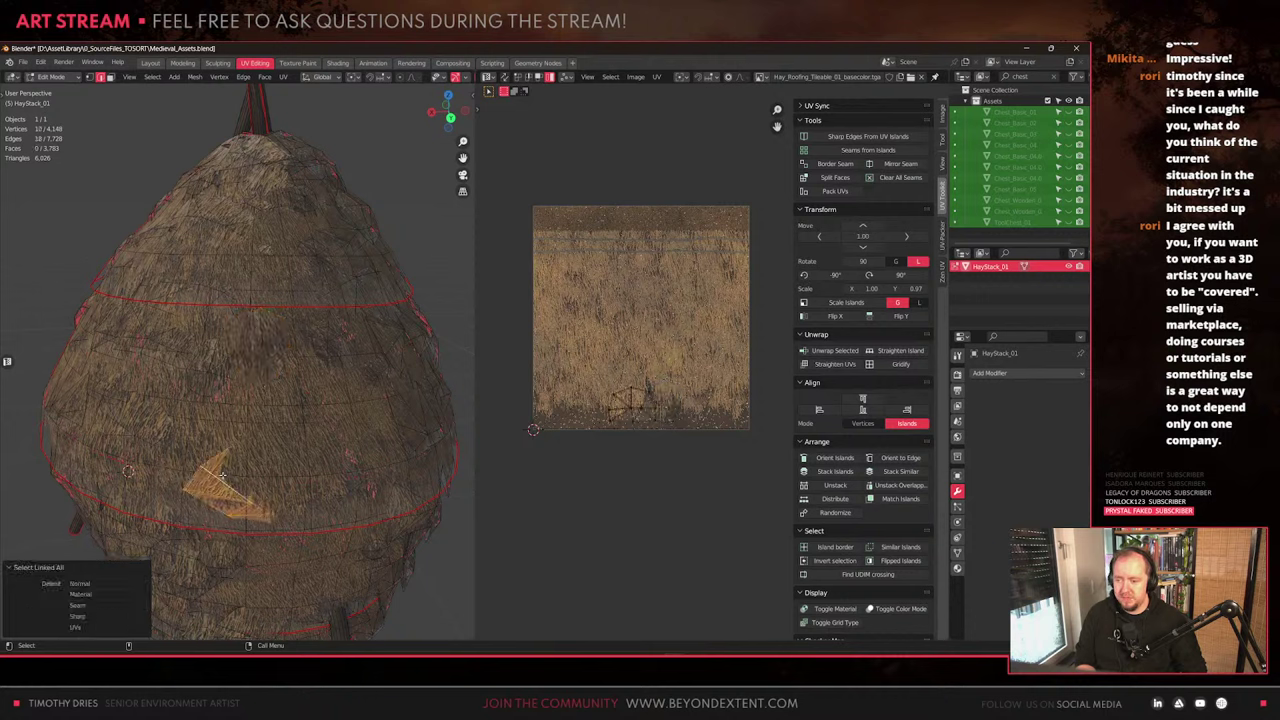
pyautogui.press('r')
pyautogui.press('y')
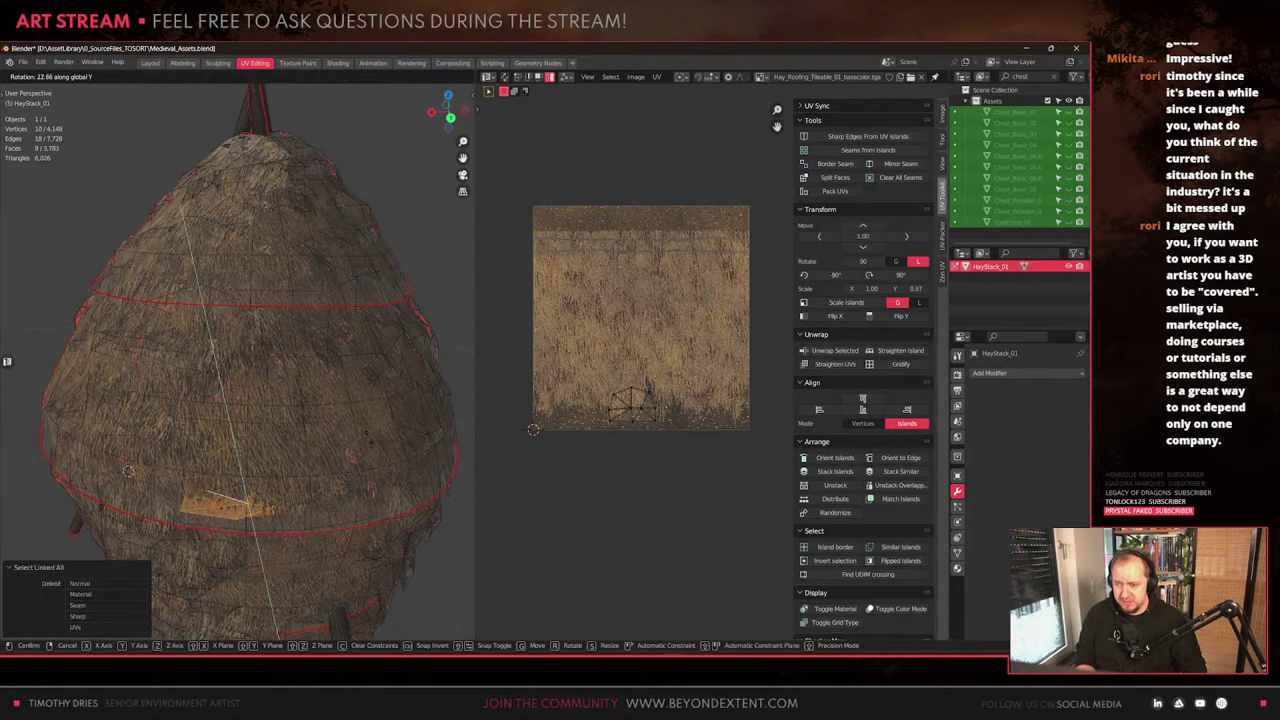
pyautogui.press('Return')
pyautogui.press('g')
pyautogui.hotkey('shift', 'z')
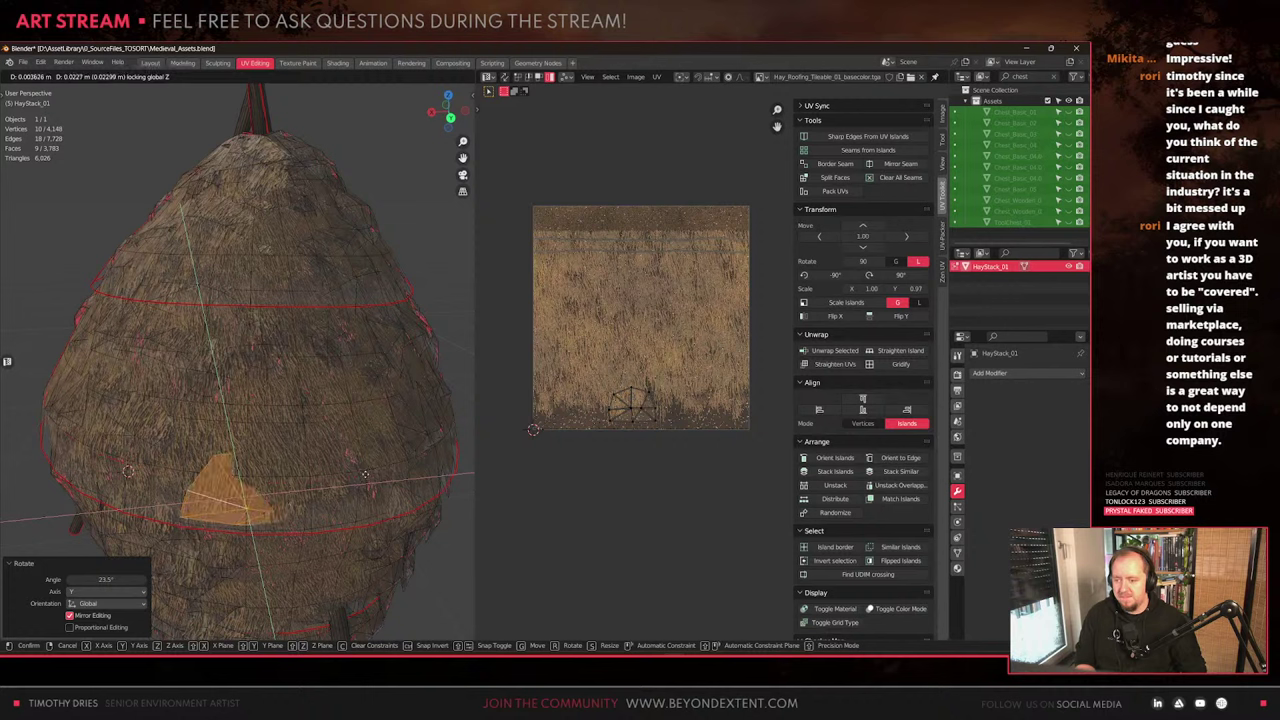
pyautogui.click(370, 480)
# Scale the card above the lower seam to about 0.743 and slide it horizontally into the thatch
pyautogui.press('g')
pyautogui.press('z')
pyautogui.click(146, 486)
pyautogui.press('g')
pyautogui.hotkey('shift', 'z')
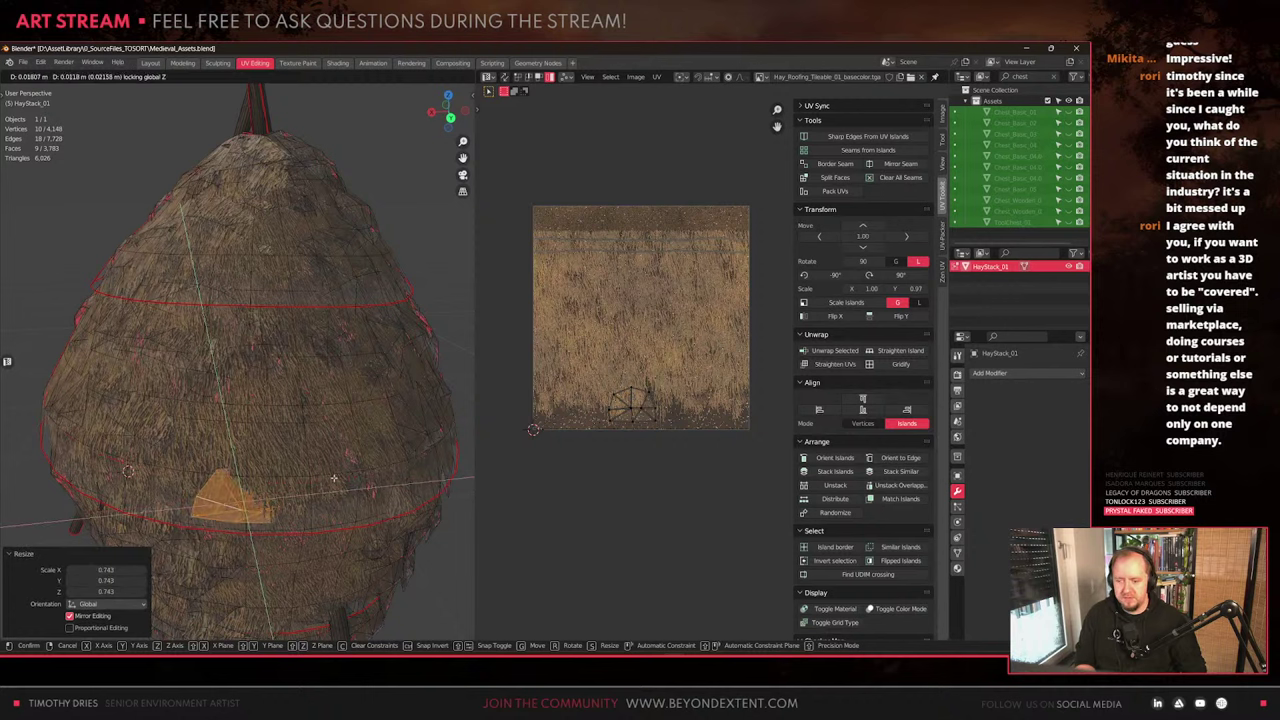
pyautogui.click(151, 481)
# In vertex mode, pick a vertex above the lower seam, turn on proportional editing and move the vertex horizontally with Z locked
pyautogui.press('1')
pyautogui.click(193, 495)
pyautogui.press('g')
pyautogui.hotkey('shift', 'z')
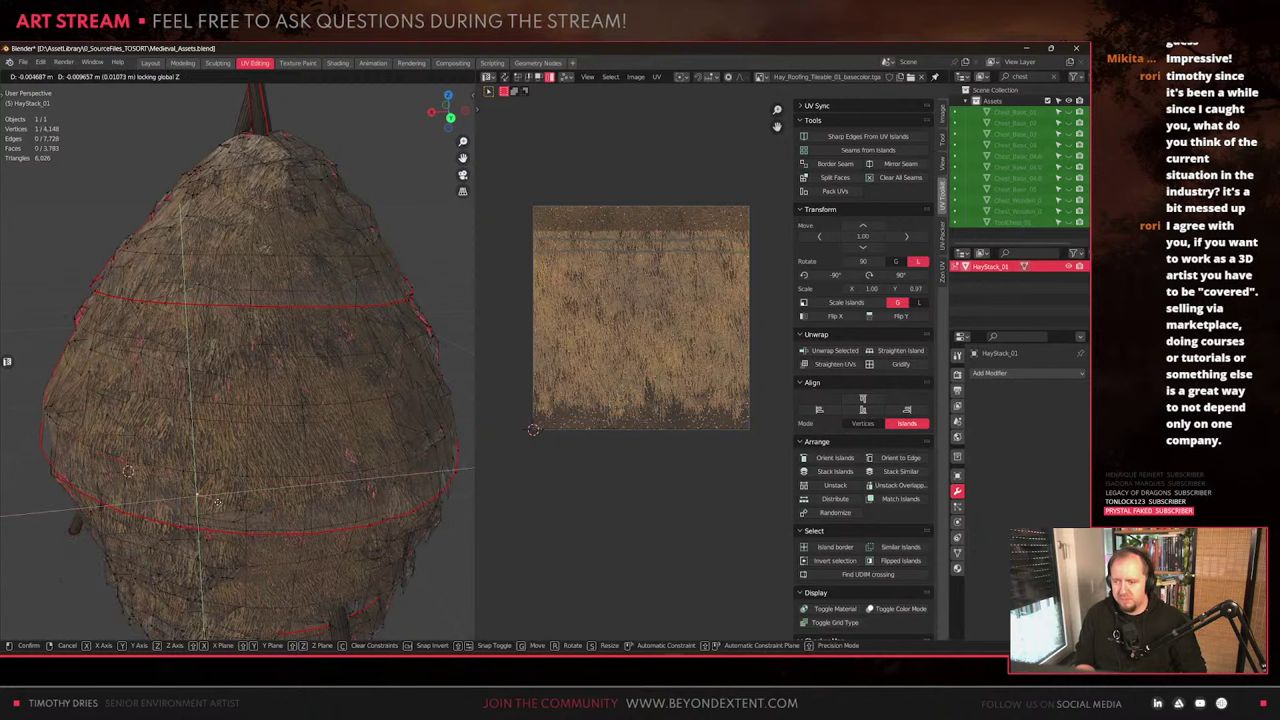
pyautogui.rightClick(218, 502)
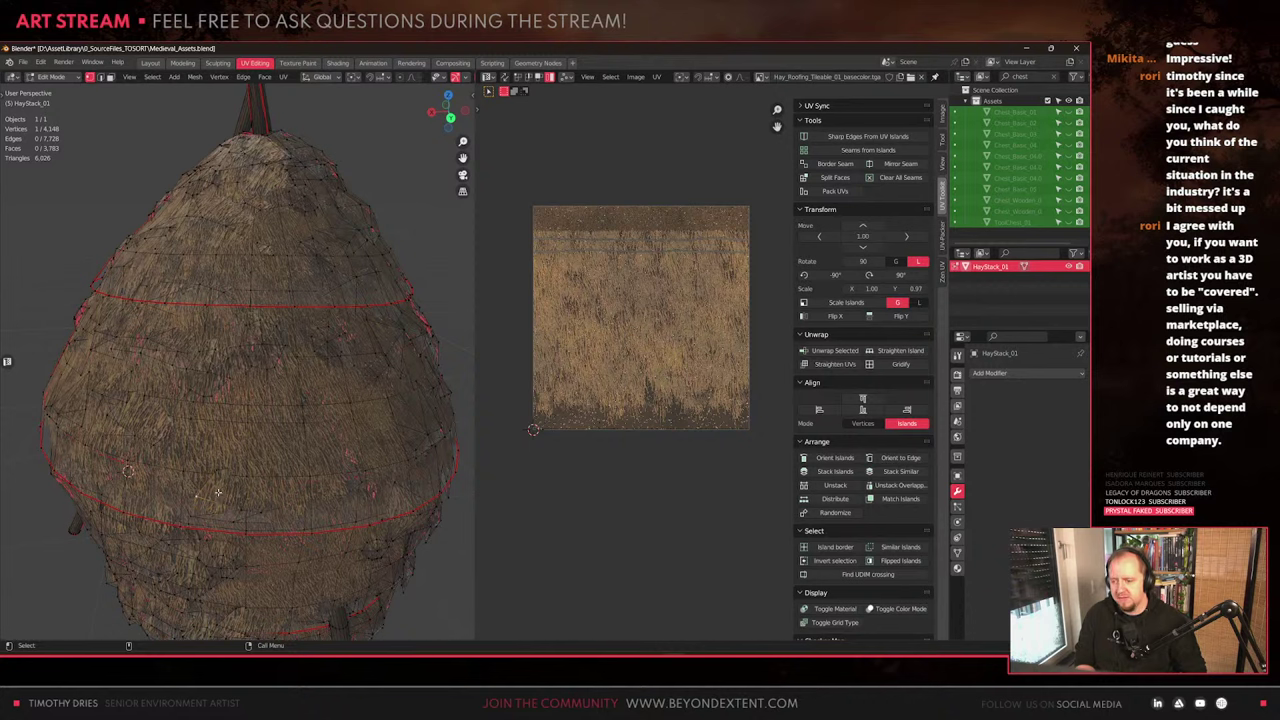
pyautogui.scroll(-3, 218, 492)
pyautogui.press('o')
pyautogui.press('g')
pyautogui.hotkey('shift', 'z')
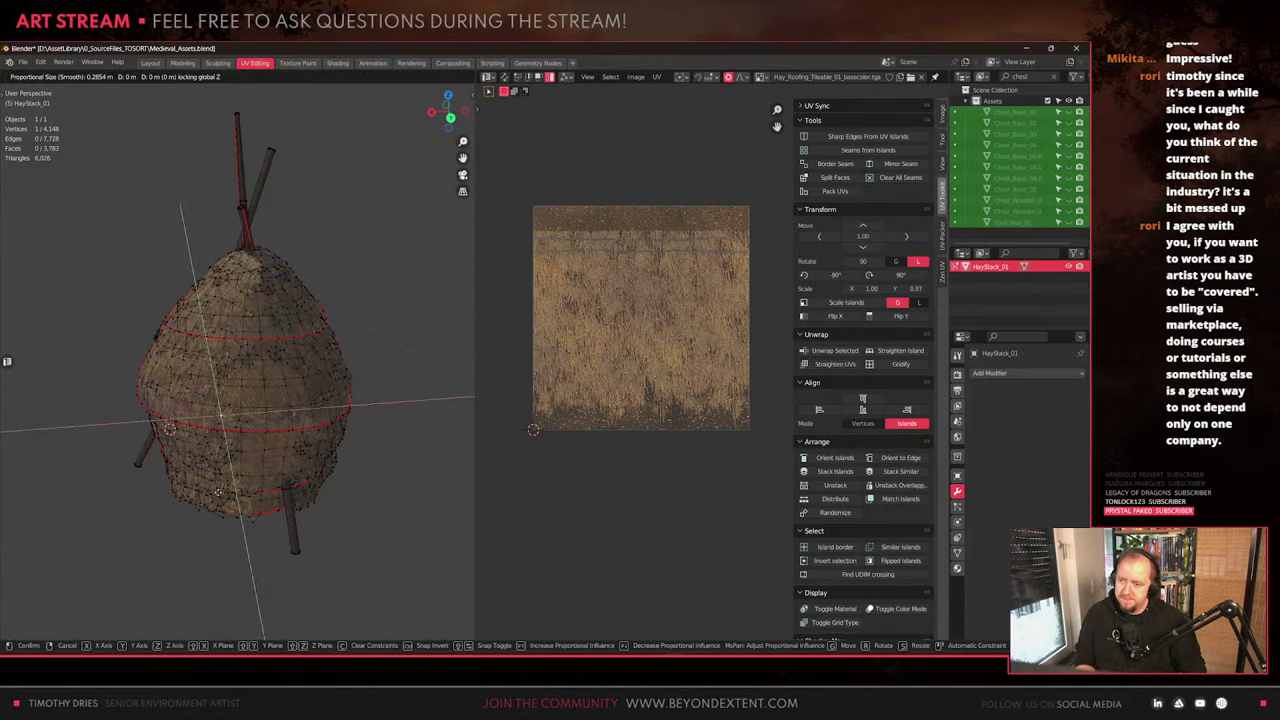
pyautogui.click(220, 490)
pyautogui.scroll(4, 297, 390)
# Check the haystack in object mode, then select a card on the adjacent side and rotate it about -29° around the X axis
pyautogui.press('Tab')
pyautogui.moveTo(297, 388); pyautogui.dragTo(200, 420, button='middle')
pyautogui.press('Tab')
pyautogui.click(142, 429)
pyautogui.hotkey('ctrl', 'l')
pyautogui.press('r')
pyautogui.press('x')
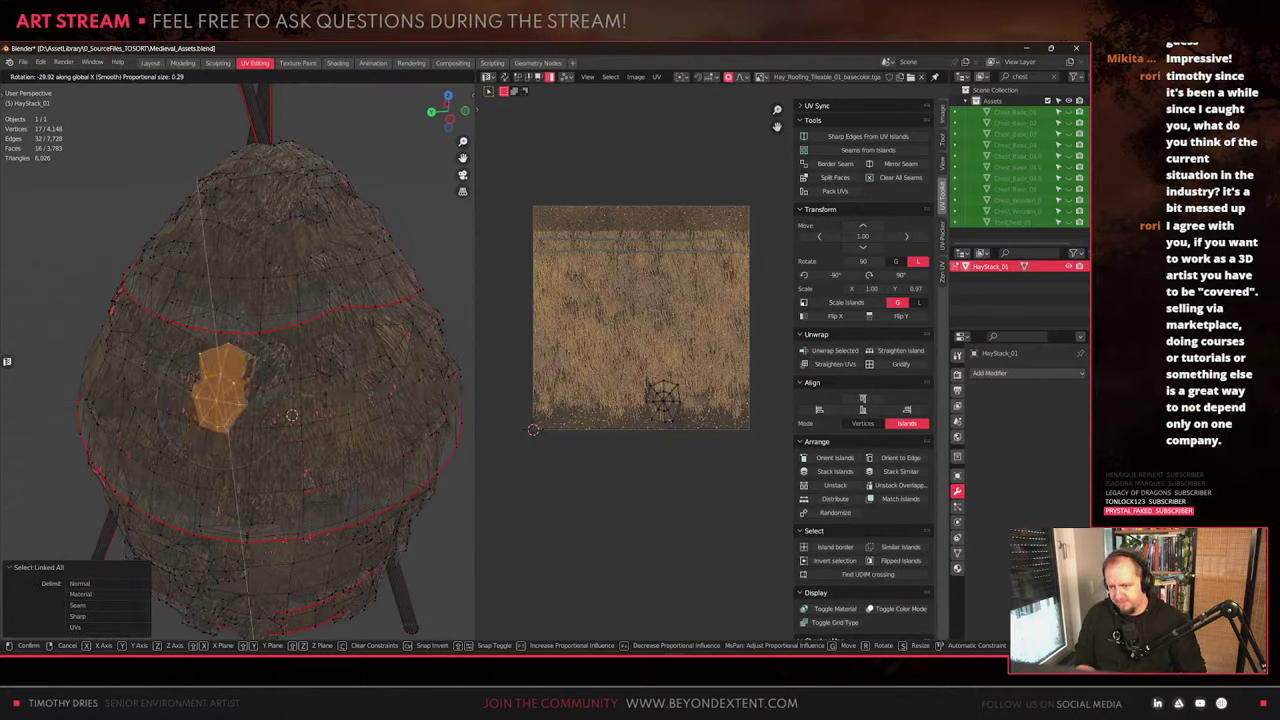
pyautogui.click(336, 410)
# Fine-tune the same side card by rotating it about 1° around Z and 5° around Y
pyautogui.press('r')
pyautogui.press('z')
pyautogui.click(336, 412)
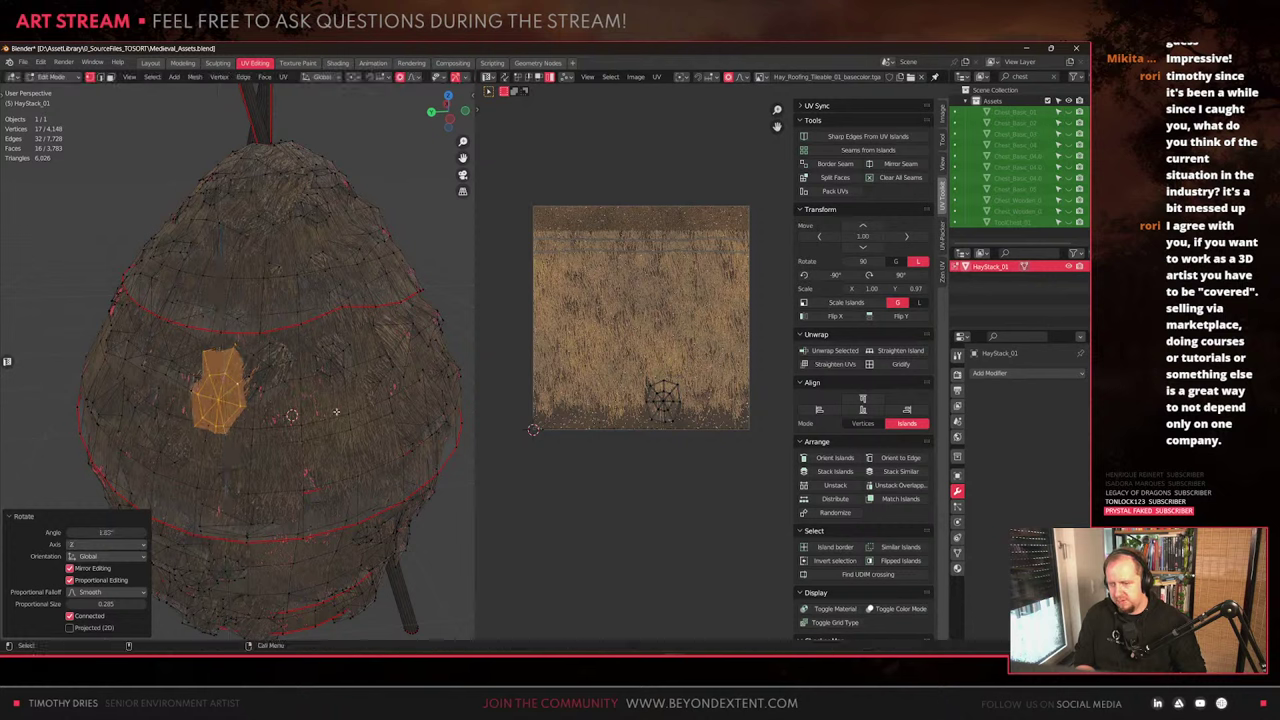
pyautogui.press('r')
pyautogui.press('y')
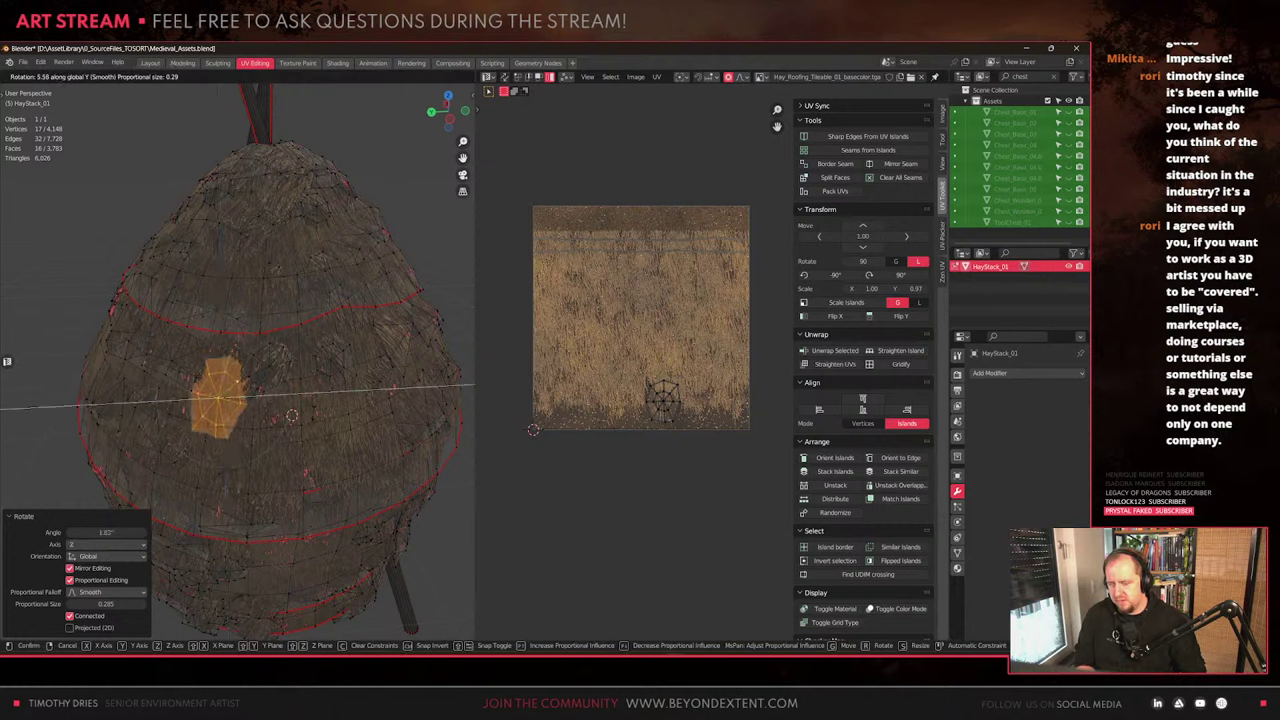
pyautogui.click(291, 415)
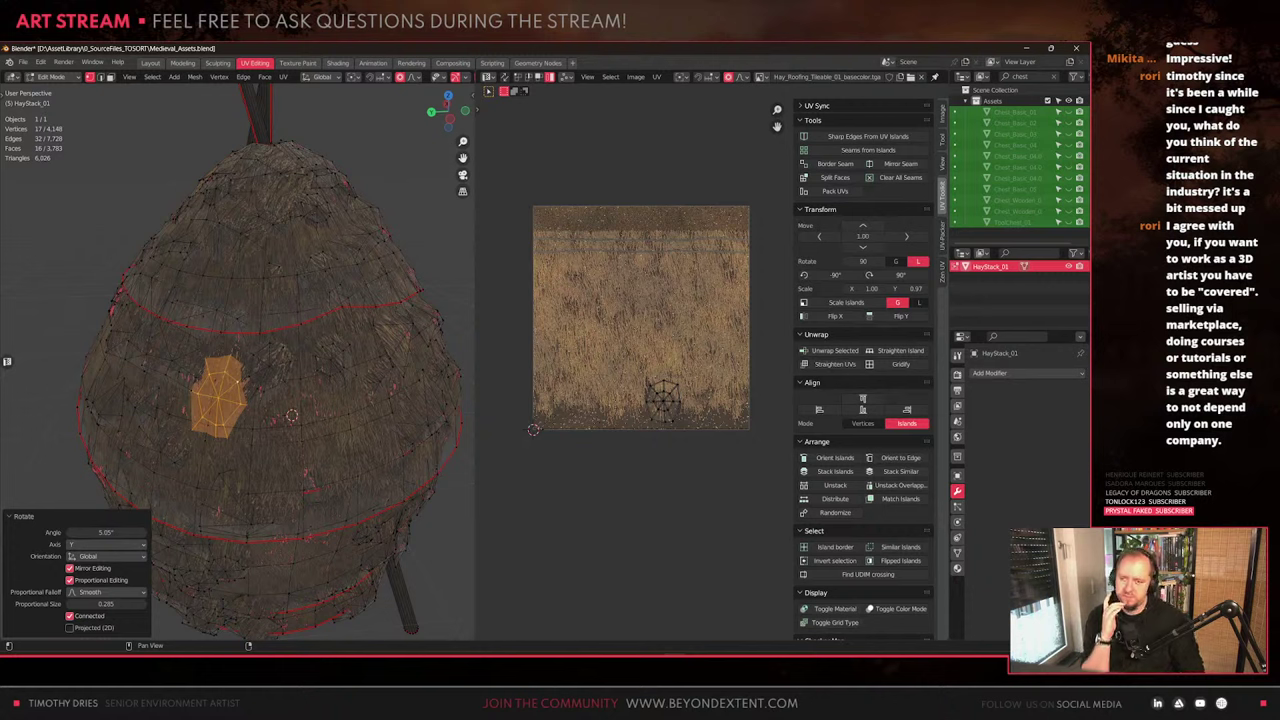
pyautogui.click(322, 660)
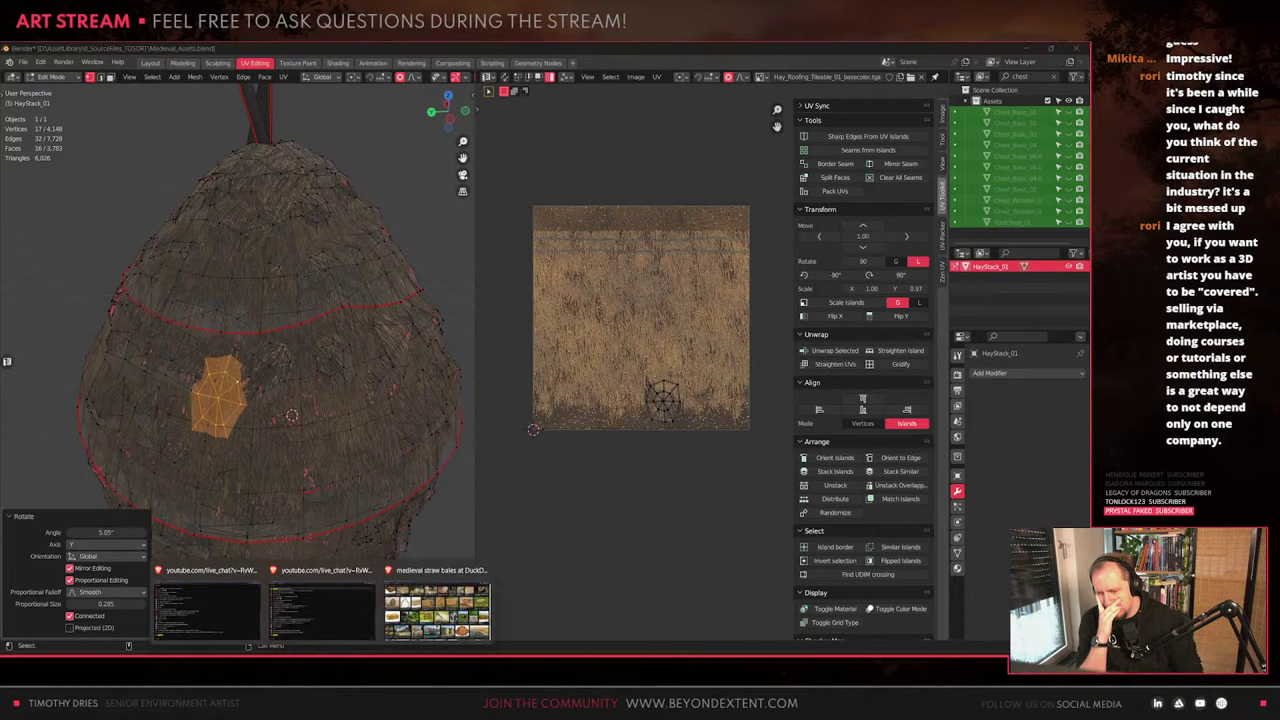
pyautogui.click(645, 462)
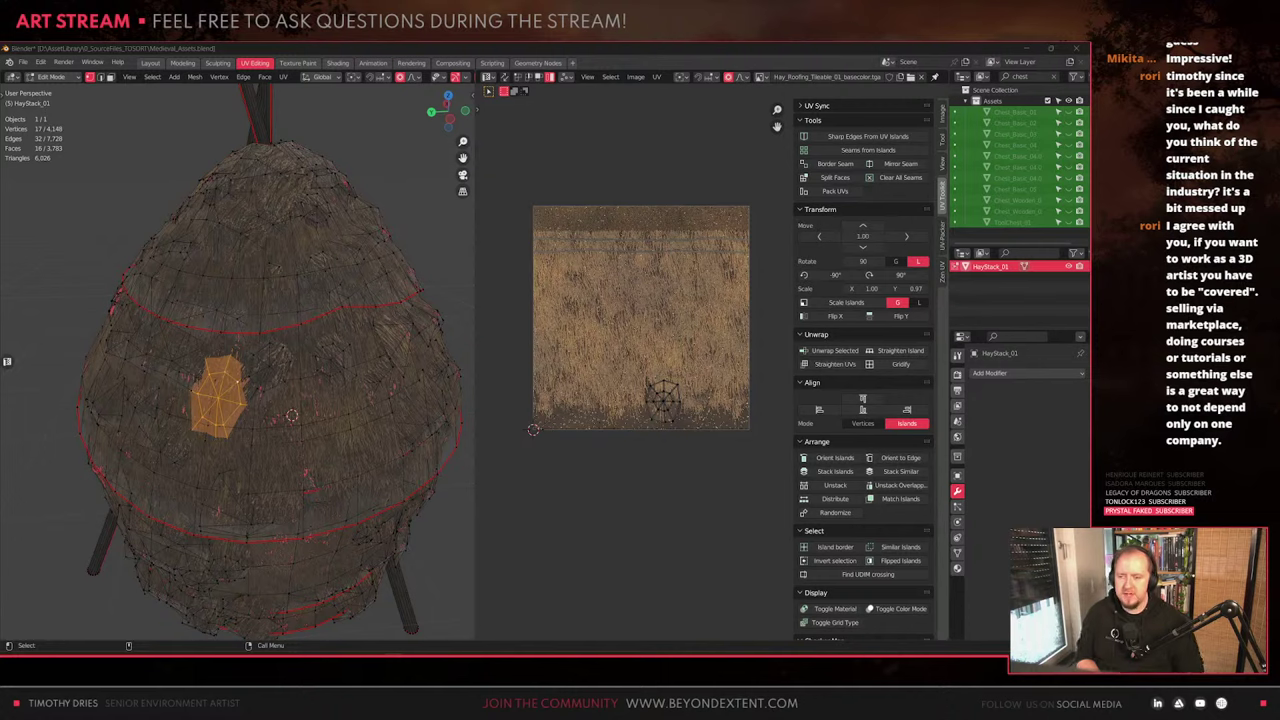
# Select the whole linked card below the upper seam and rotate it about -38.5° around the X axis
pyautogui.hotkey('ctrl', 'l')
pyautogui.scroll(4, 347, 438)
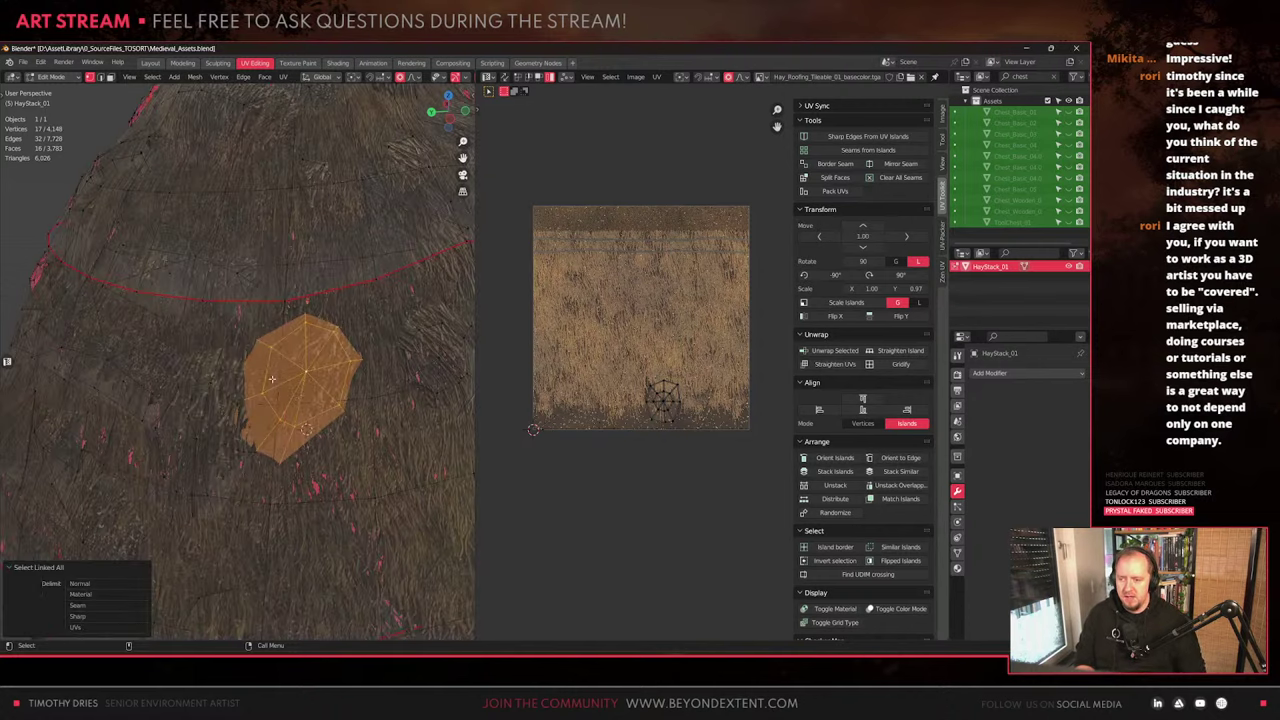
pyautogui.press('r')
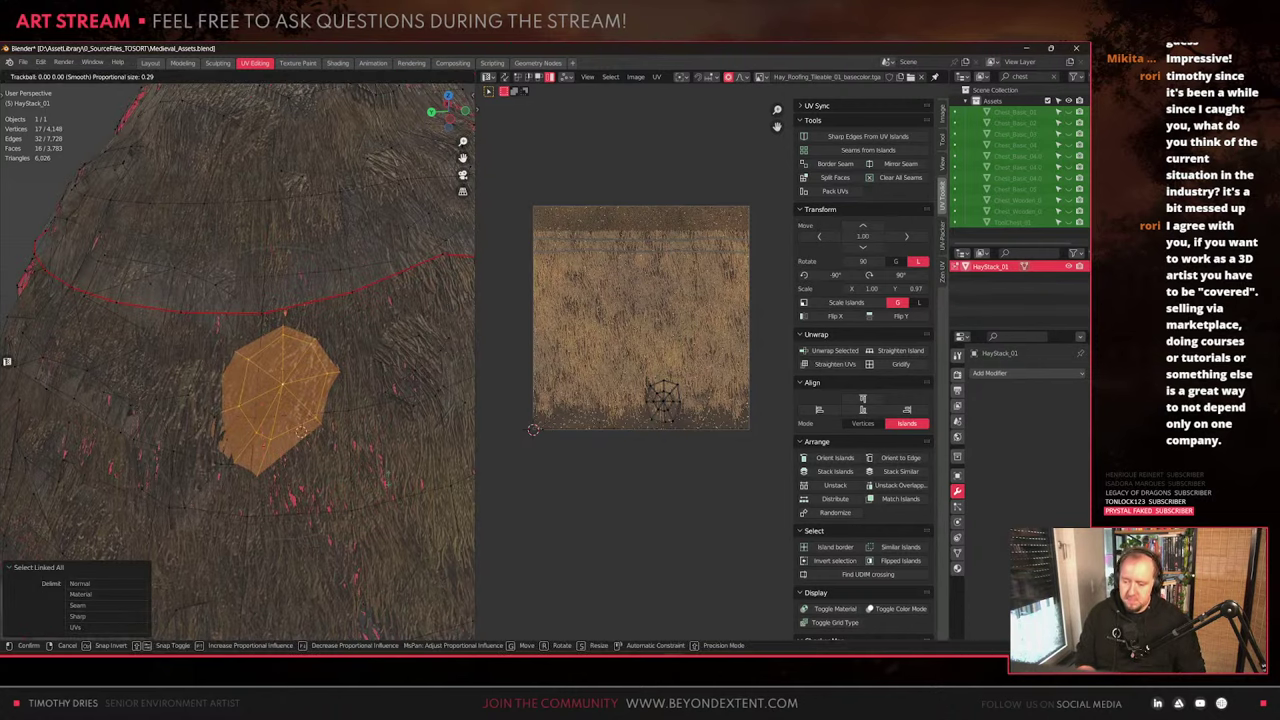
pyautogui.rightClick(398, 450)
pyautogui.press('r')
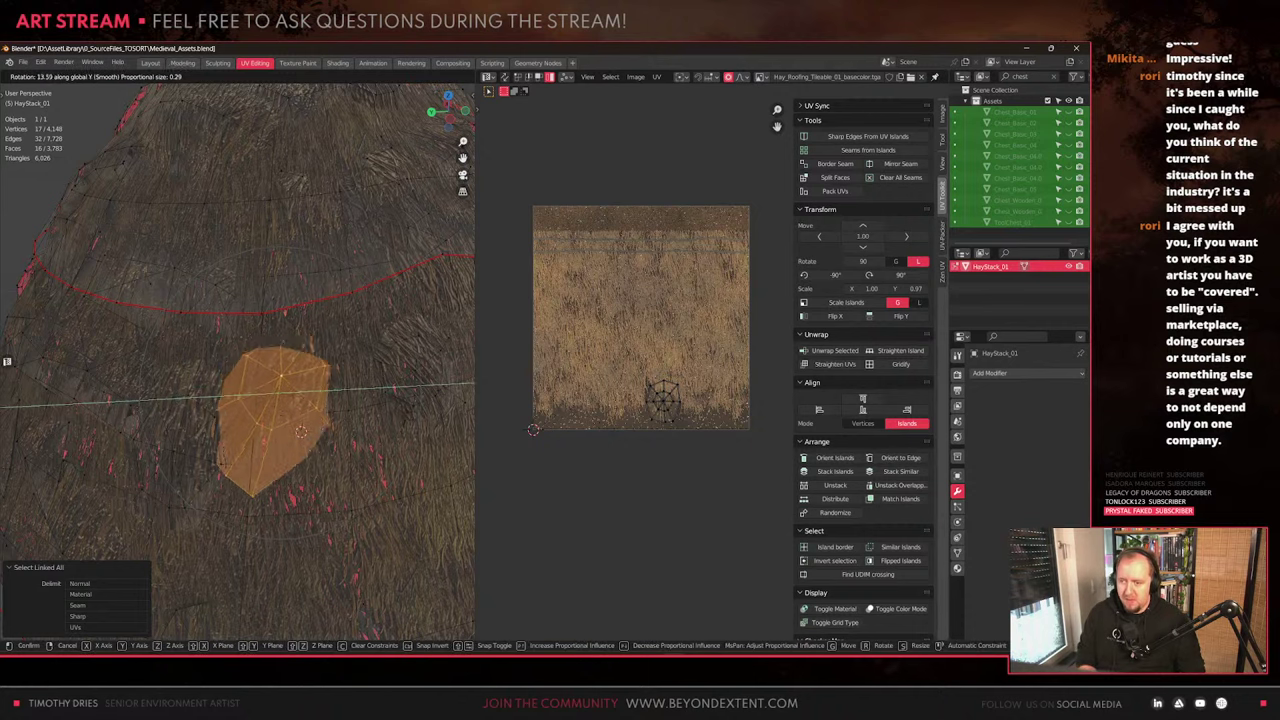
pyautogui.press('x')
pyautogui.press('Return')
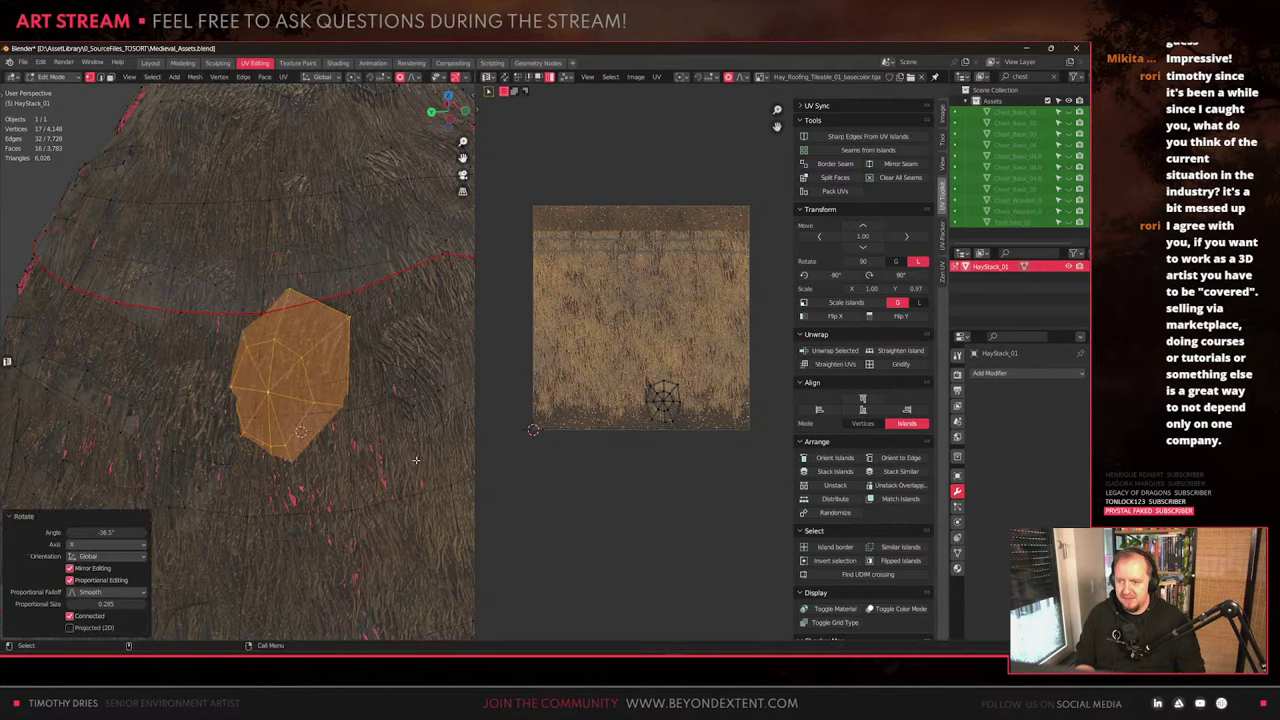
# Rotate the card below the upper seam about 15.5° around Z and scale it to about 0.83
pyautogui.press('r')
pyautogui.press('x')
pyautogui.click(420, 422)
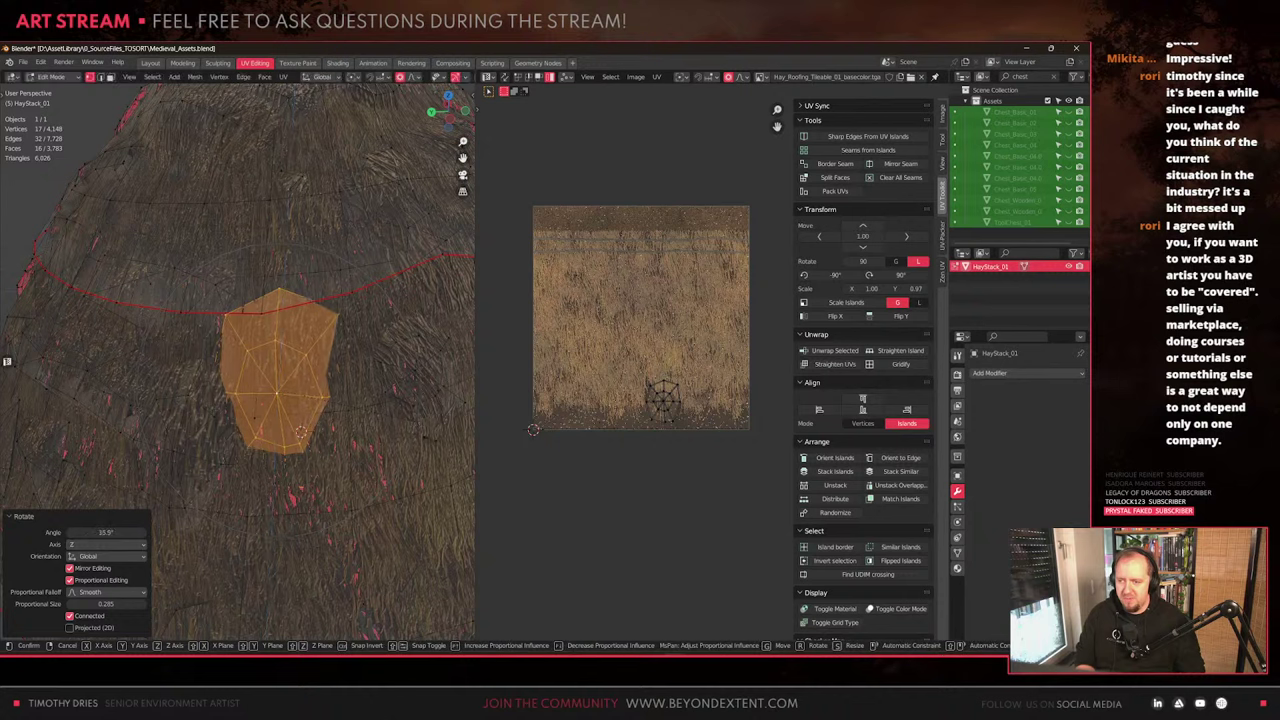
pyautogui.press('s')
pyautogui.click(404, 432)
# Rotate the scaled card about 9.9° around Y and adjust its height along the Z axis
pyautogui.press('r')
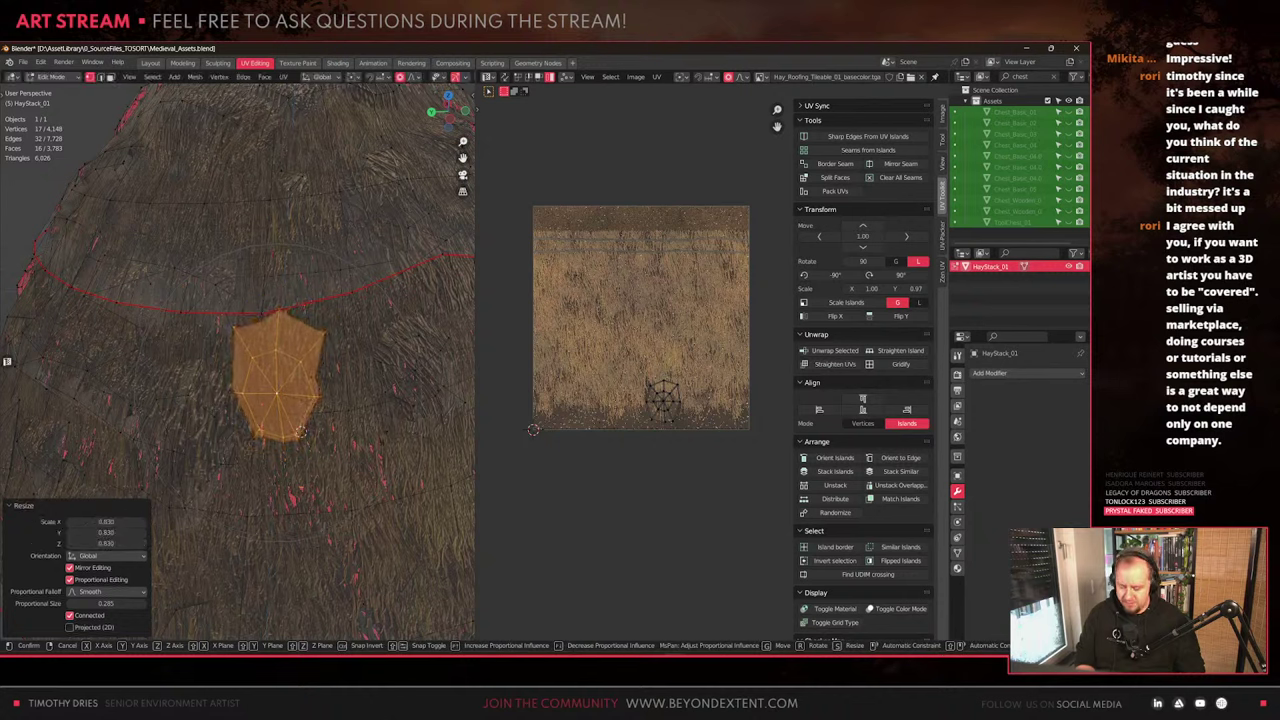
pyautogui.press('y')
pyautogui.click(385, 421)
pyautogui.press('g')
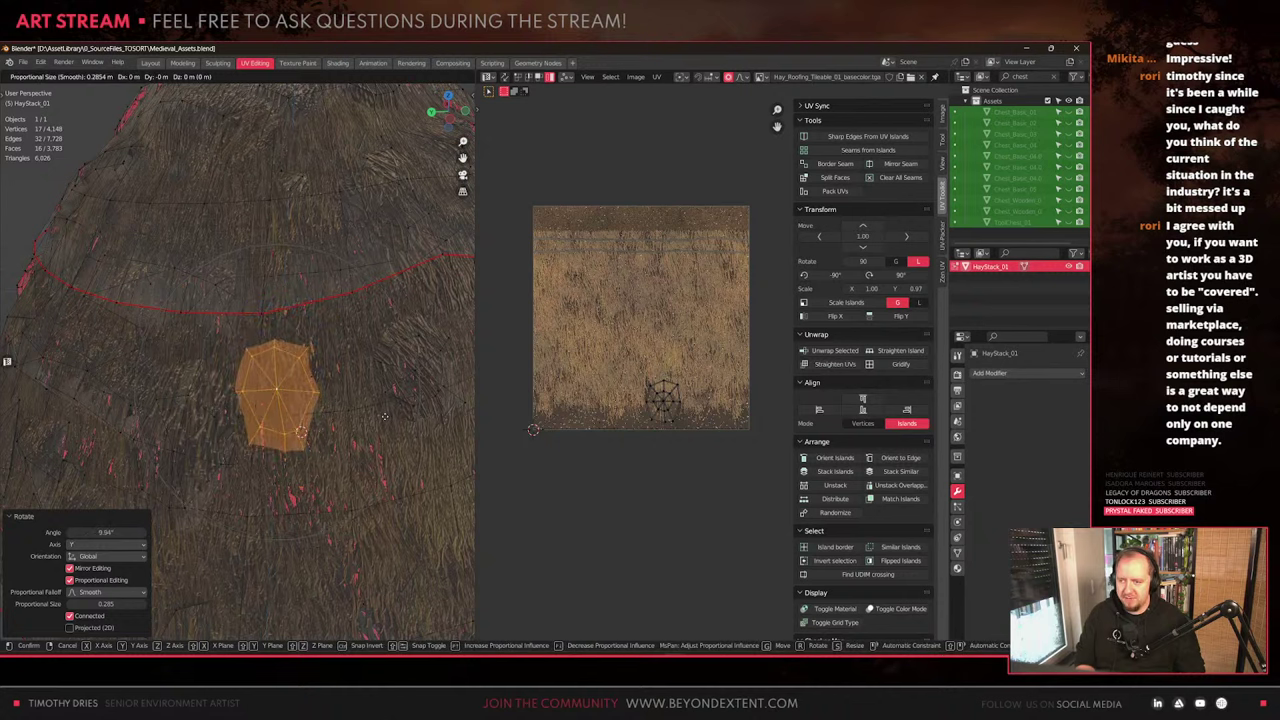
pyautogui.rightClick(379, 425)
pyautogui.moveTo(378, 426); pyautogui.dragTo(320, 420, button='middle')
pyautogui.press('g')
pyautogui.press('z')
pyautogui.press('Return')
# Select the full linked card beneath the upper seam, rotate it about 25.6° around X and move it about 0.02 m along Z
pyautogui.hotkey('ctrl', 'l')
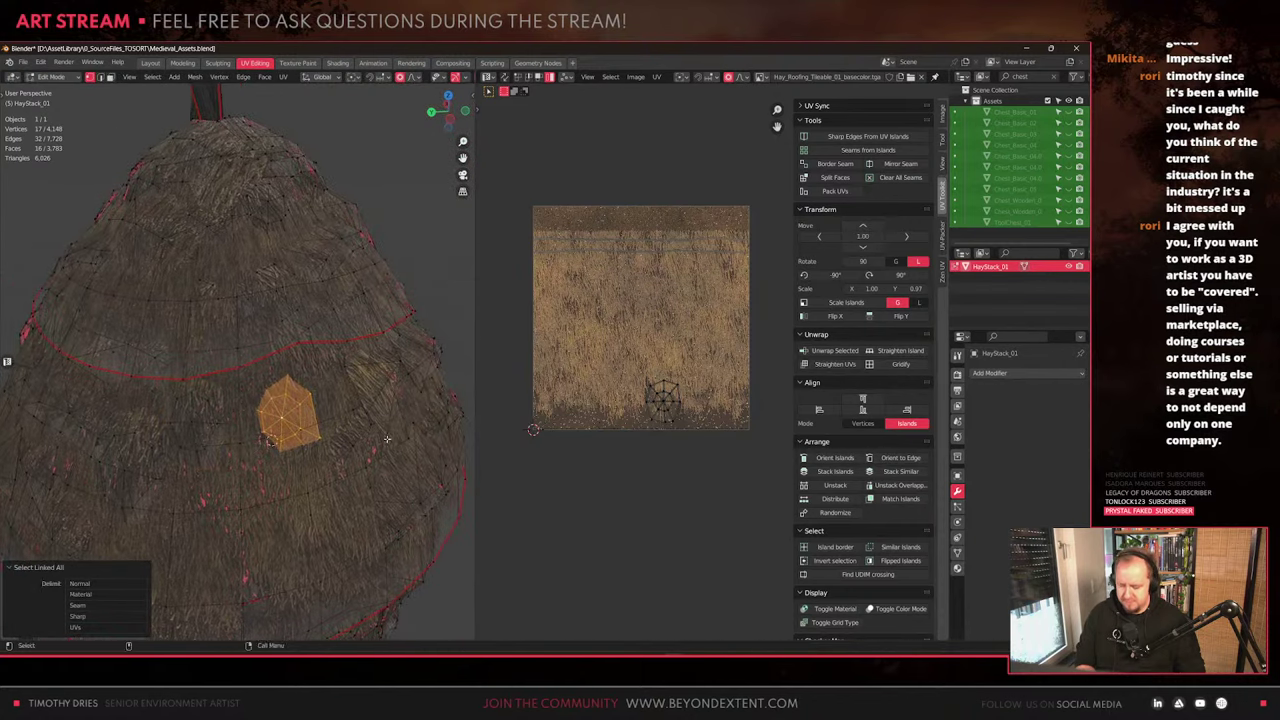
pyautogui.press('r')
pyautogui.press('x')
pyautogui.press('Return')
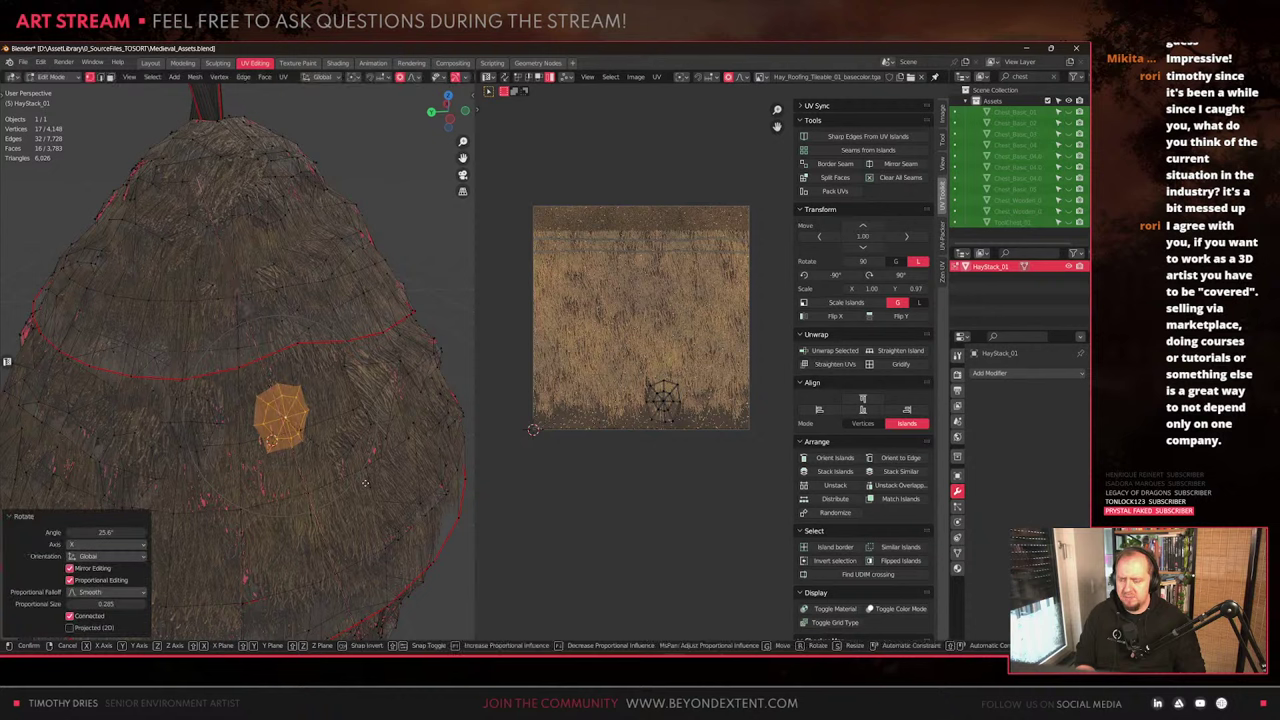
pyautogui.press('g')
pyautogui.press('z')
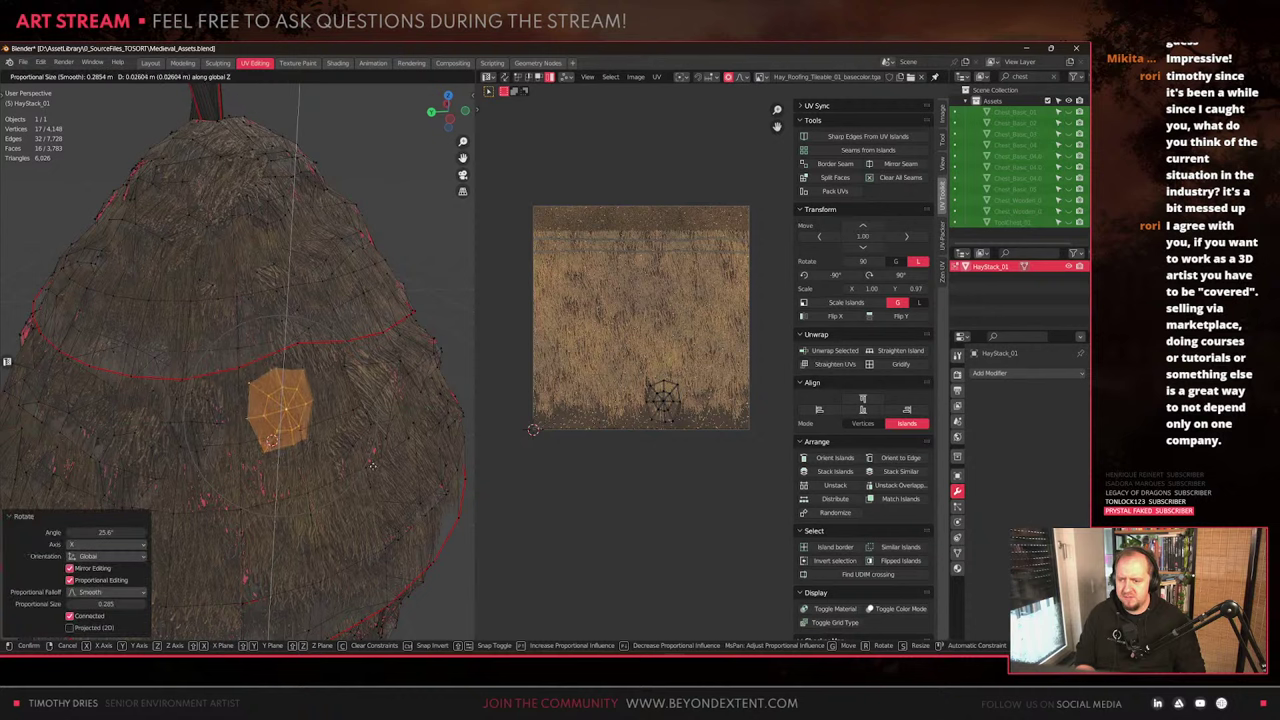
pyautogui.press('Return')
# Rotate the same card slightly around Z and slide it horizontally by about 0.0075 m in X and -0.003 m in Y
pyautogui.moveTo(368, 465); pyautogui.dragTo(345, 480, button='middle')
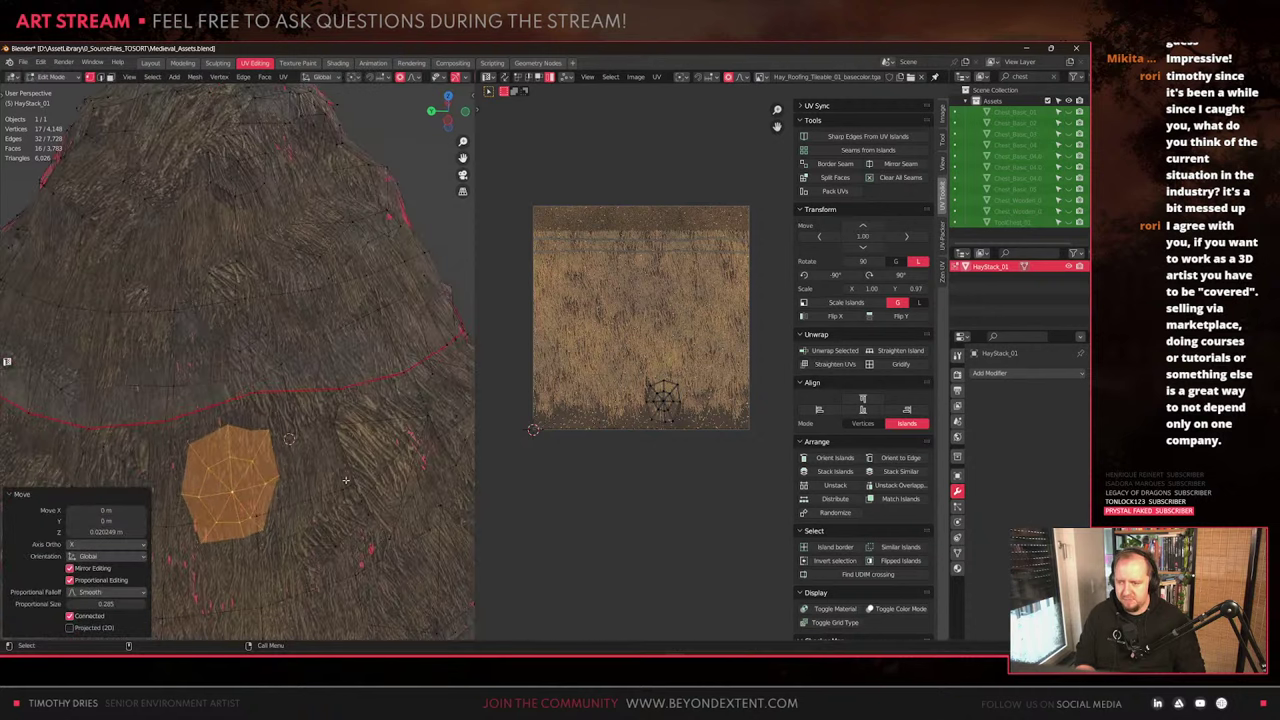
pyautogui.press('r')
pyautogui.press('z')
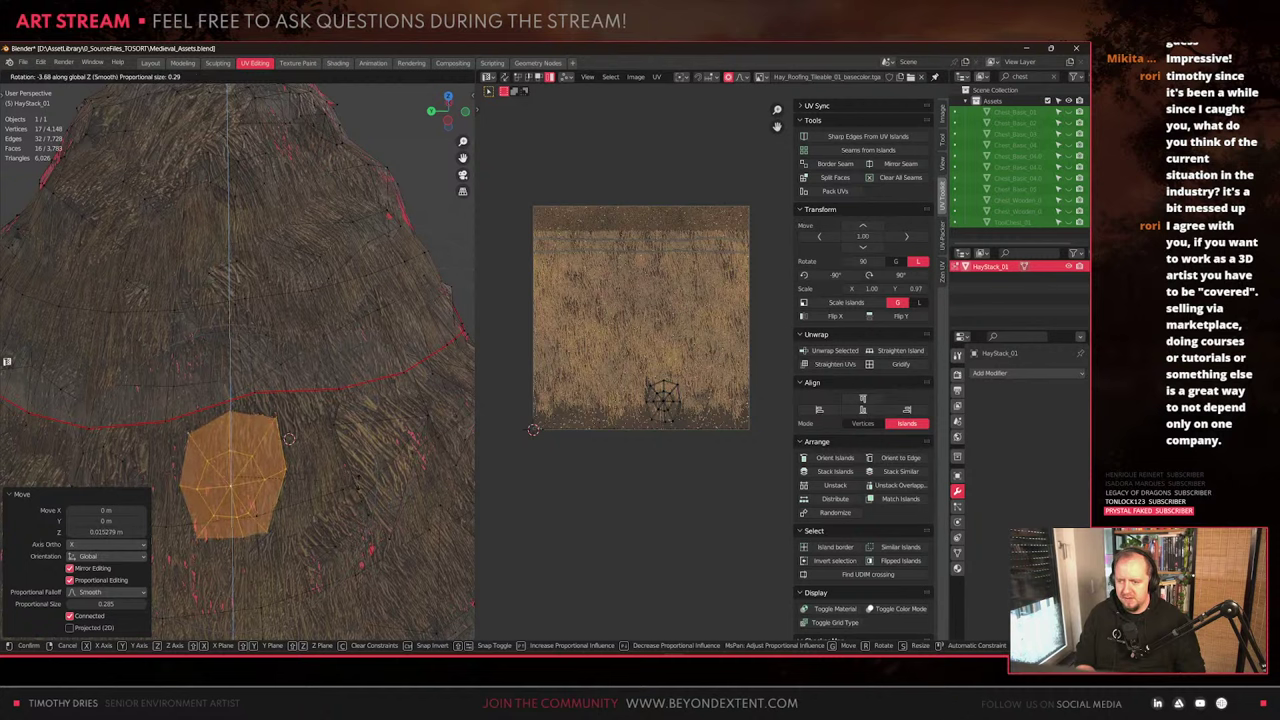
pyautogui.click(358, 484)
pyautogui.press('g')
pyautogui.hotkey('shift', 'z')
pyautogui.click(358, 480)
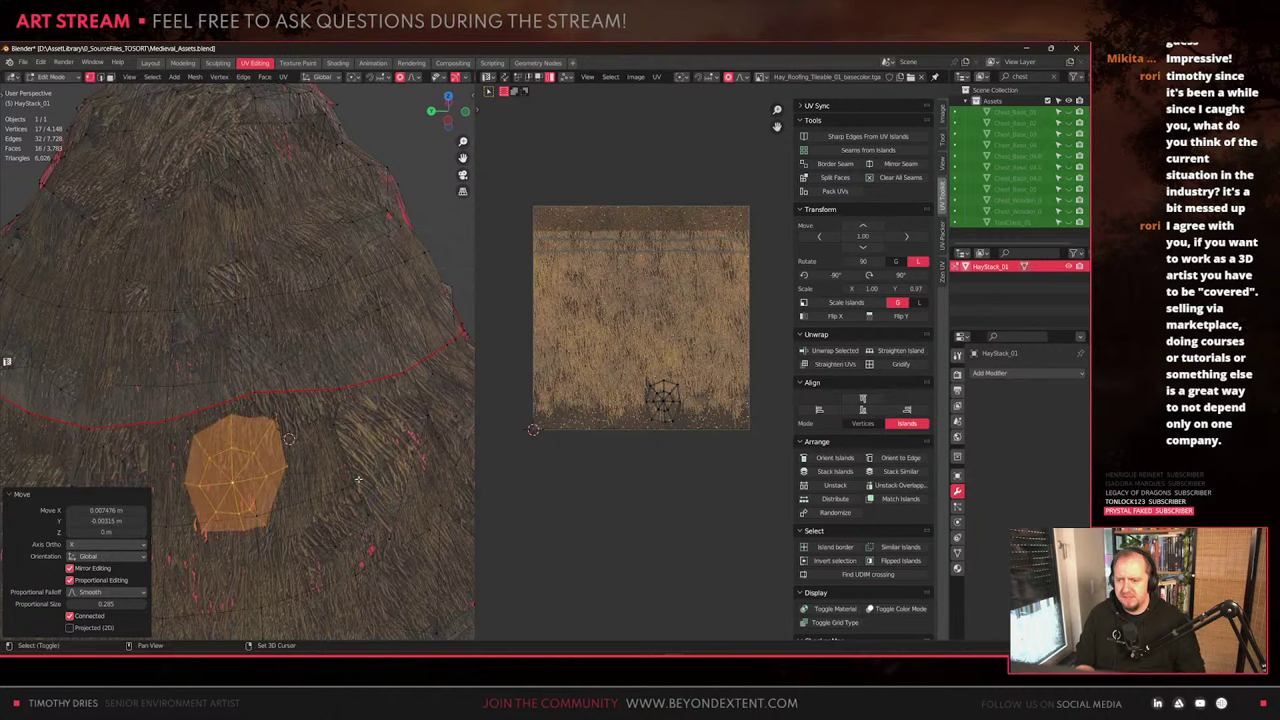
# Check the blend in object mode, then select the next linked card beneath the upper seam and rotate it 12° around Y
pyautogui.scroll(-5, 358, 479)
pyautogui.press('Tab')
pyautogui.scroll(3, 326, 457)
pyautogui.press('Tab')
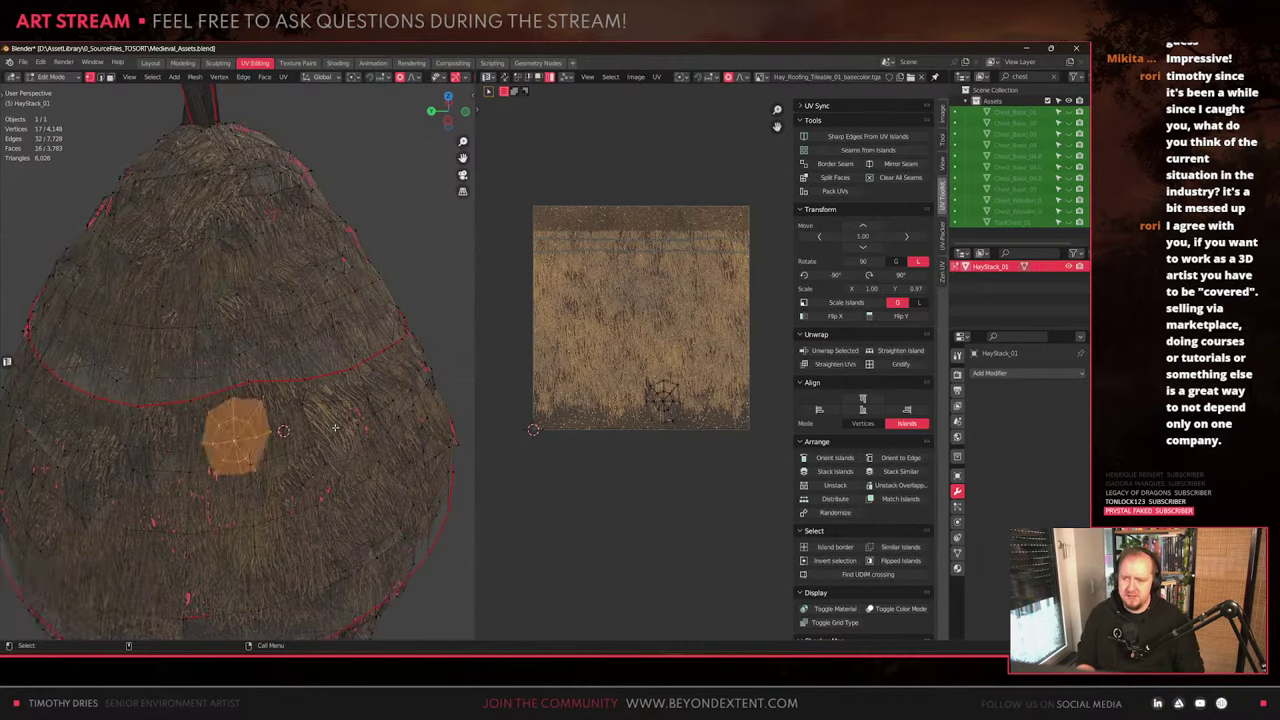
pyautogui.click(290, 440)
pyautogui.hotkey('ctrl', 'l')
pyautogui.moveTo(288, 438); pyautogui.dragTo(236, 425, button='middle')
pyautogui.click(229, 420)
pyautogui.hotkey('ctrl', 'l')
pyautogui.scroll(3, 228, 428)
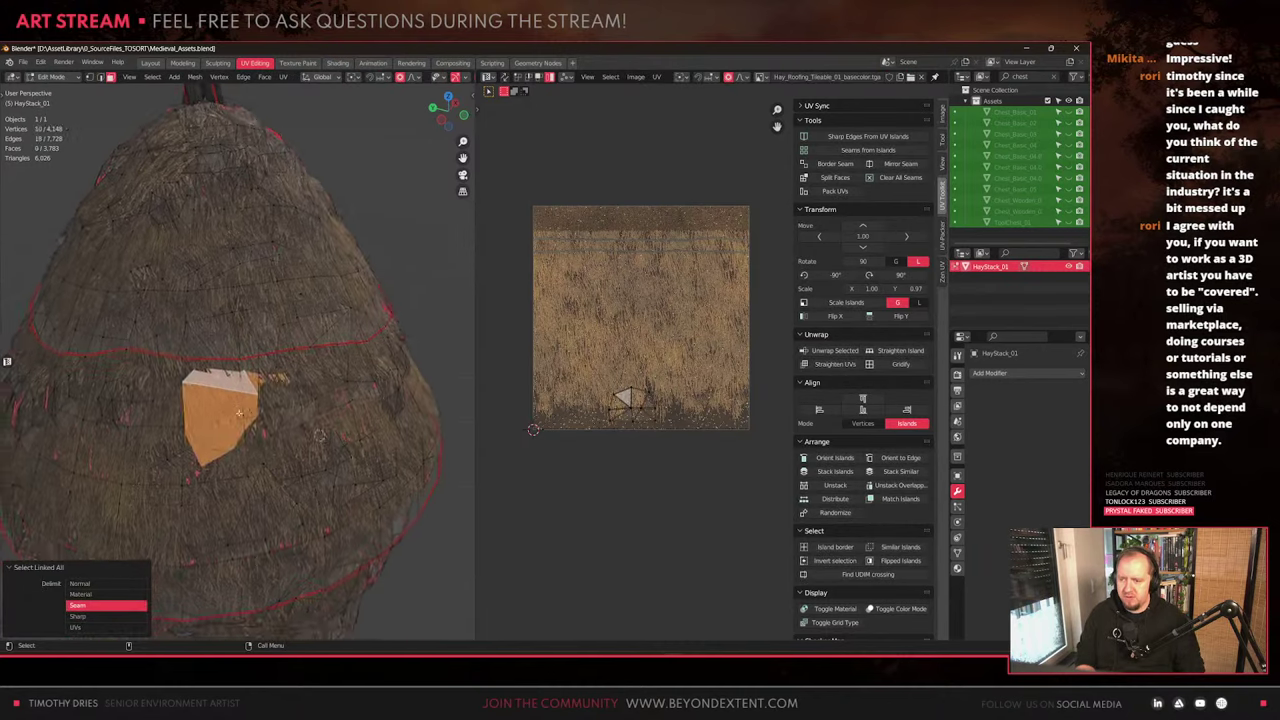
pyautogui.press('r')
pyautogui.press('y')
pyautogui.press('Return')
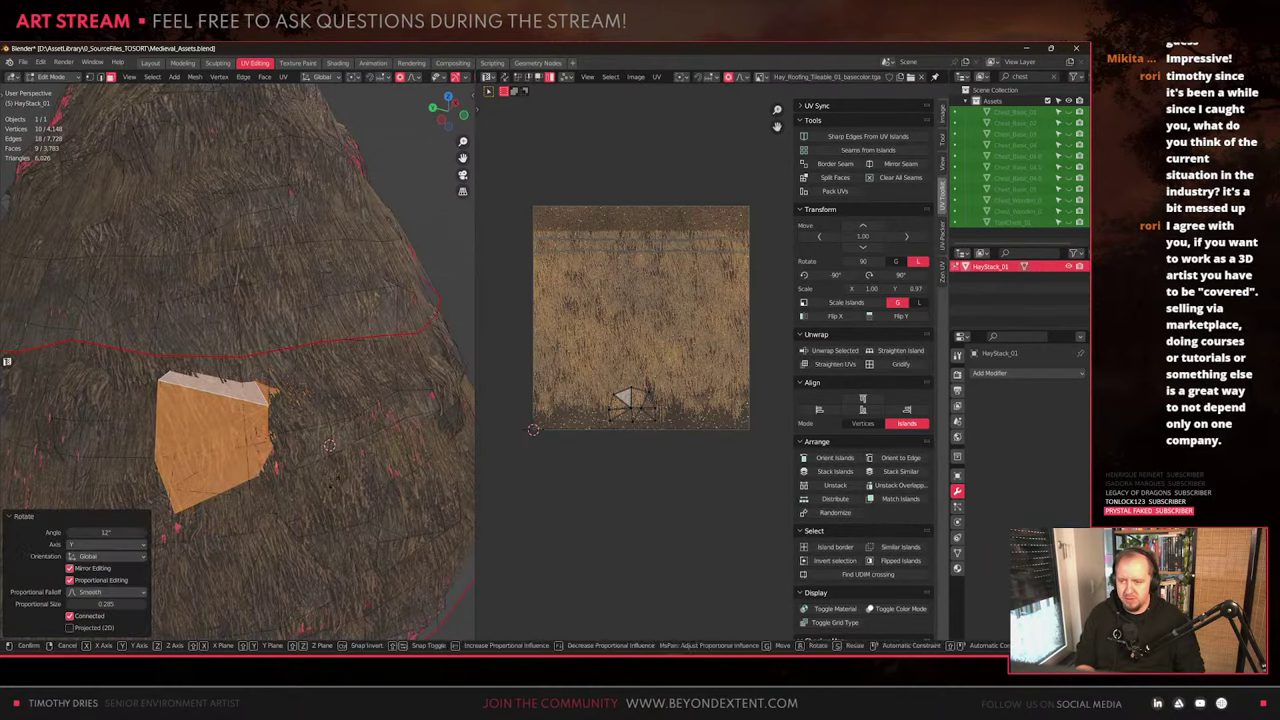
# Rotate the selected straw card beneath the upper seam about 21.8° around Z
pyautogui.press('r')
pyautogui.press('z')
pyautogui.press('Return')
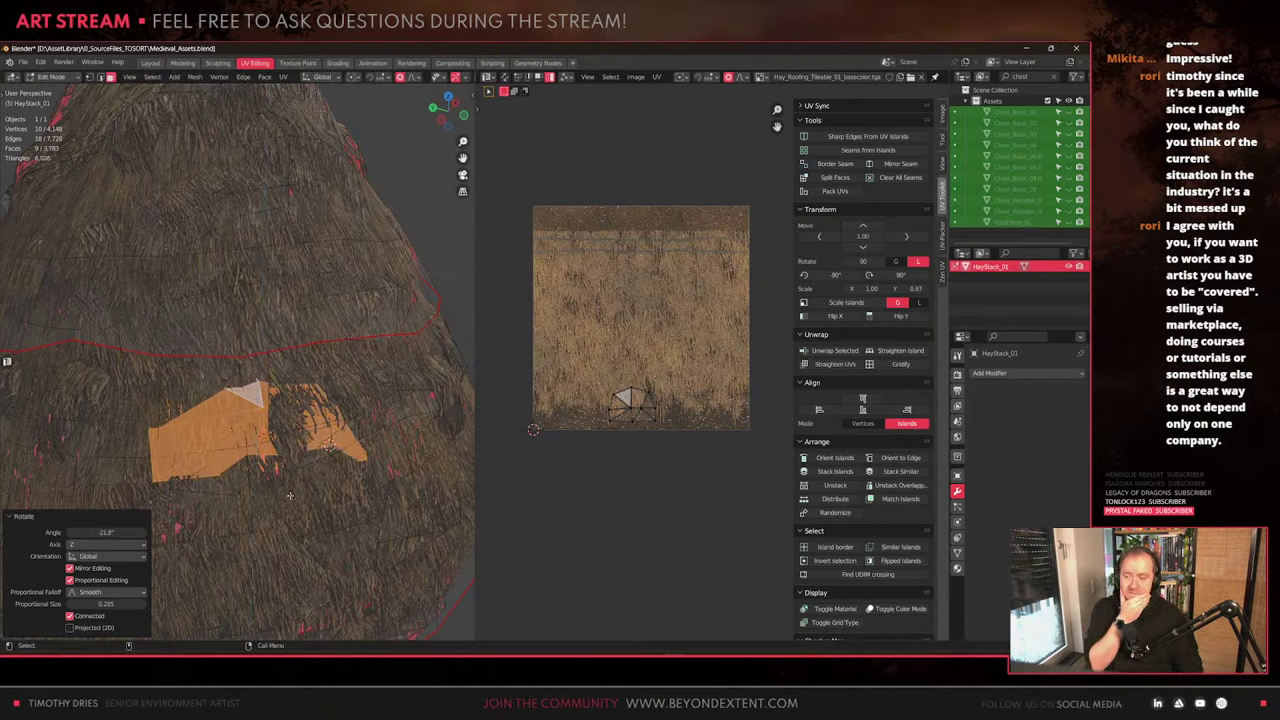
# Select the full linked straw card on the upper dome below the crossed poles and scale it uniformly
pyautogui.keyDown('shift'); pyautogui.moveTo(190, 134); pyautogui.dragTo(370, 410, button='middle'); pyautogui.keyUp('shift')
pyautogui.click(285, 406)
pyautogui.click(258, 358)
pyautogui.hotkey('ctrl', 'l')
pyautogui.click(308, 330)
pyautogui.hotkey('ctrl', 'l')
pyautogui.click(338, 384)
pyautogui.hotkey('ctrl', 'l')
pyautogui.press('s')
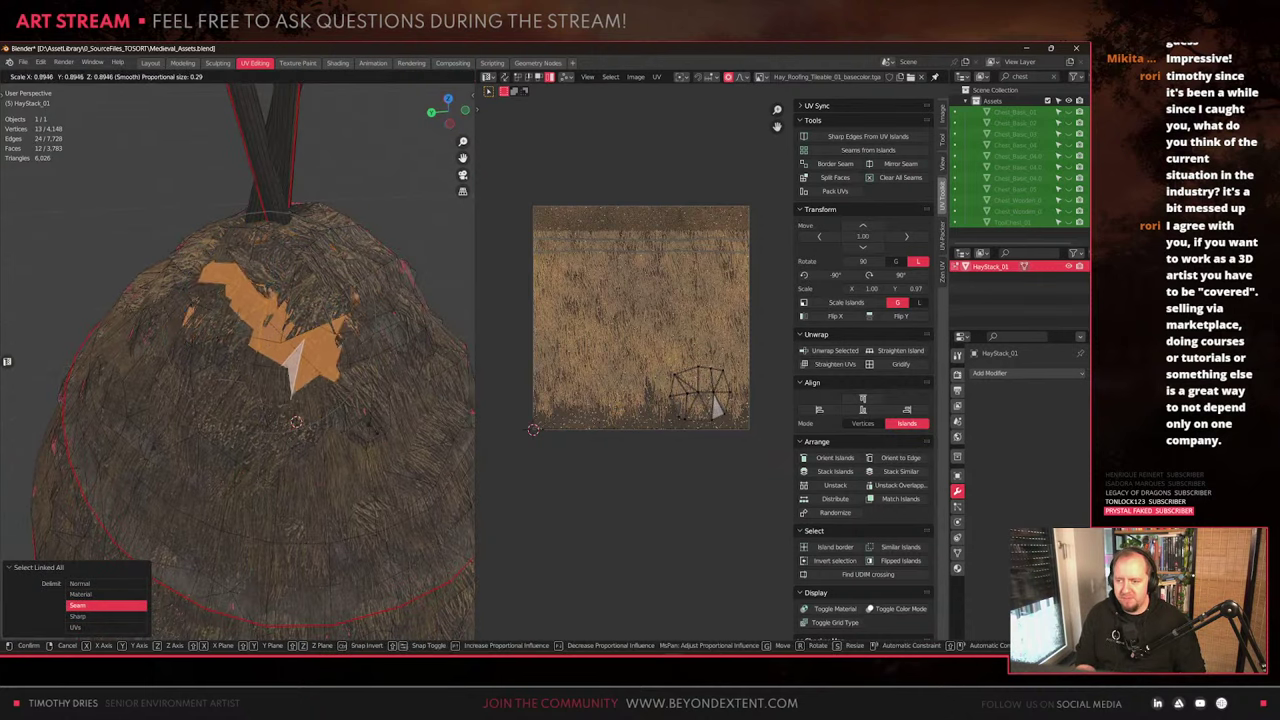
pyautogui.click(338, 382)
# Slide the card about -0.026 m in both X and Y and rotate it 14.2° around Z
pyautogui.press('g')
pyautogui.hotkey('shift', 'z')
pyautogui.click(346, 402)
pyautogui.press('r')
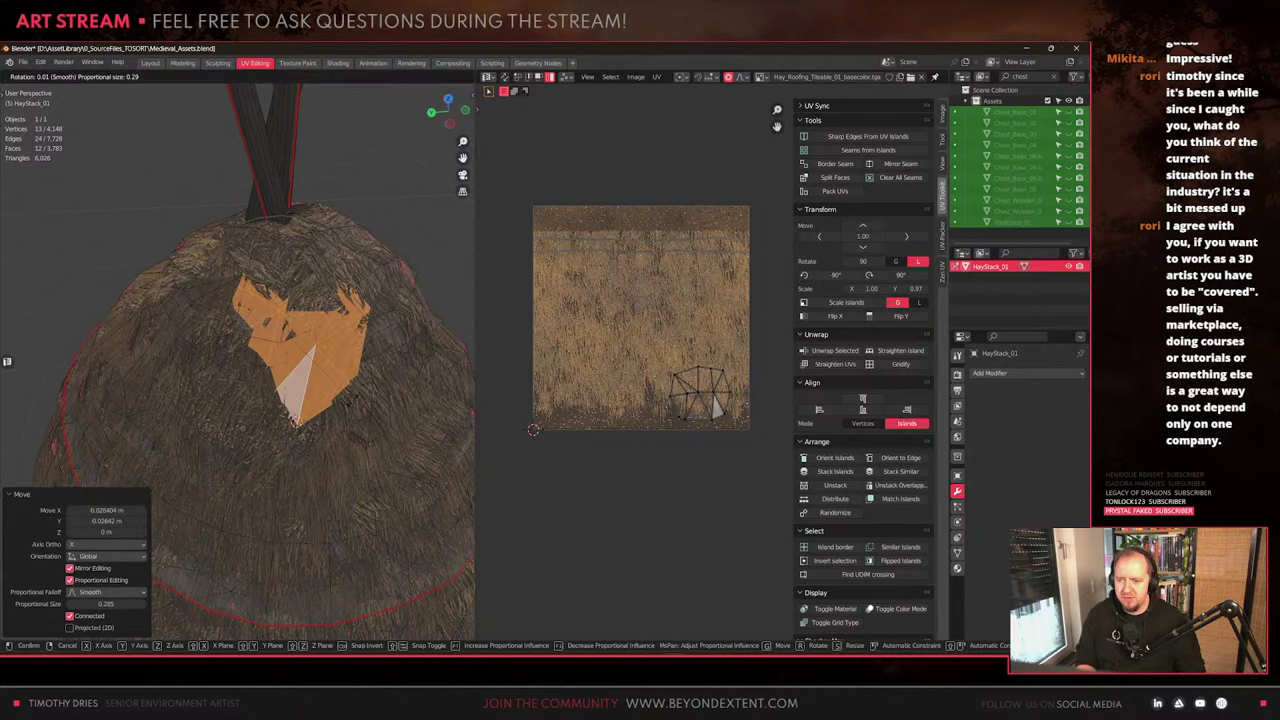
pyautogui.press('z')
pyautogui.click(370, 378)
# Slide the same card horizontally again and scale it uniformly to 0.915
pyautogui.press('g')
pyautogui.hotkey('shift', 'z')
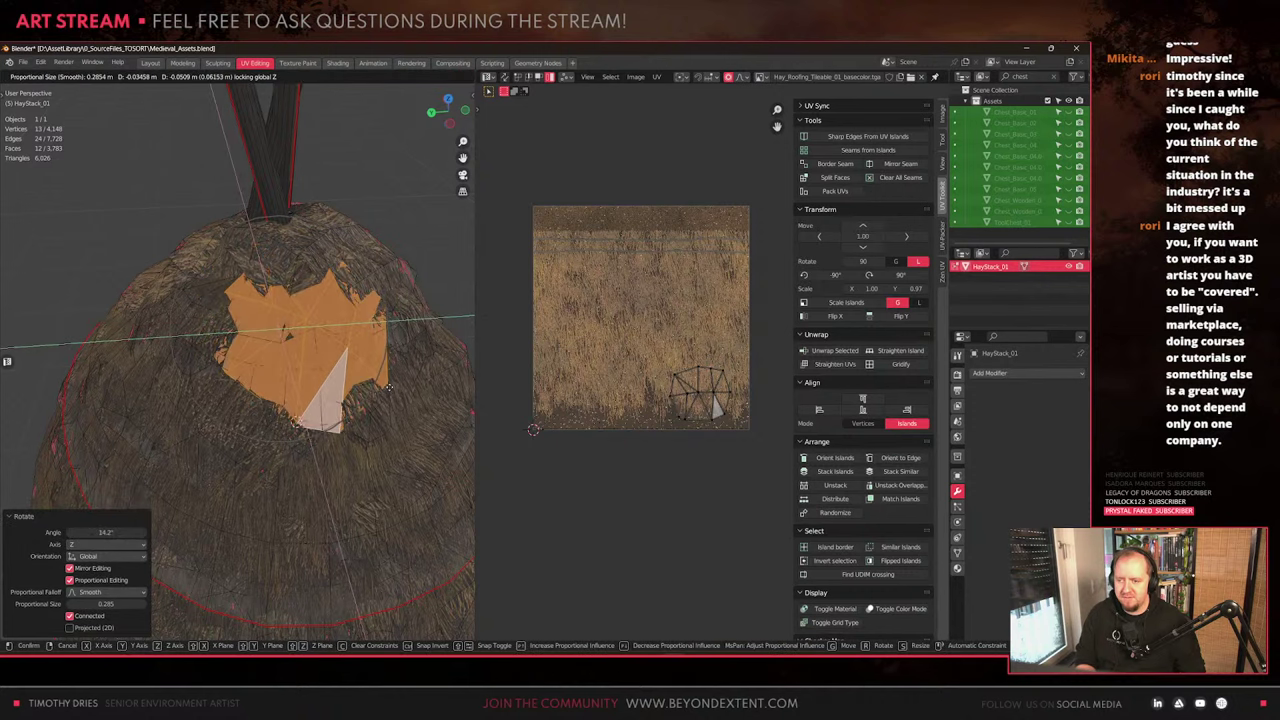
pyautogui.press('Return')
pyautogui.press('s')
pyautogui.press('Return')
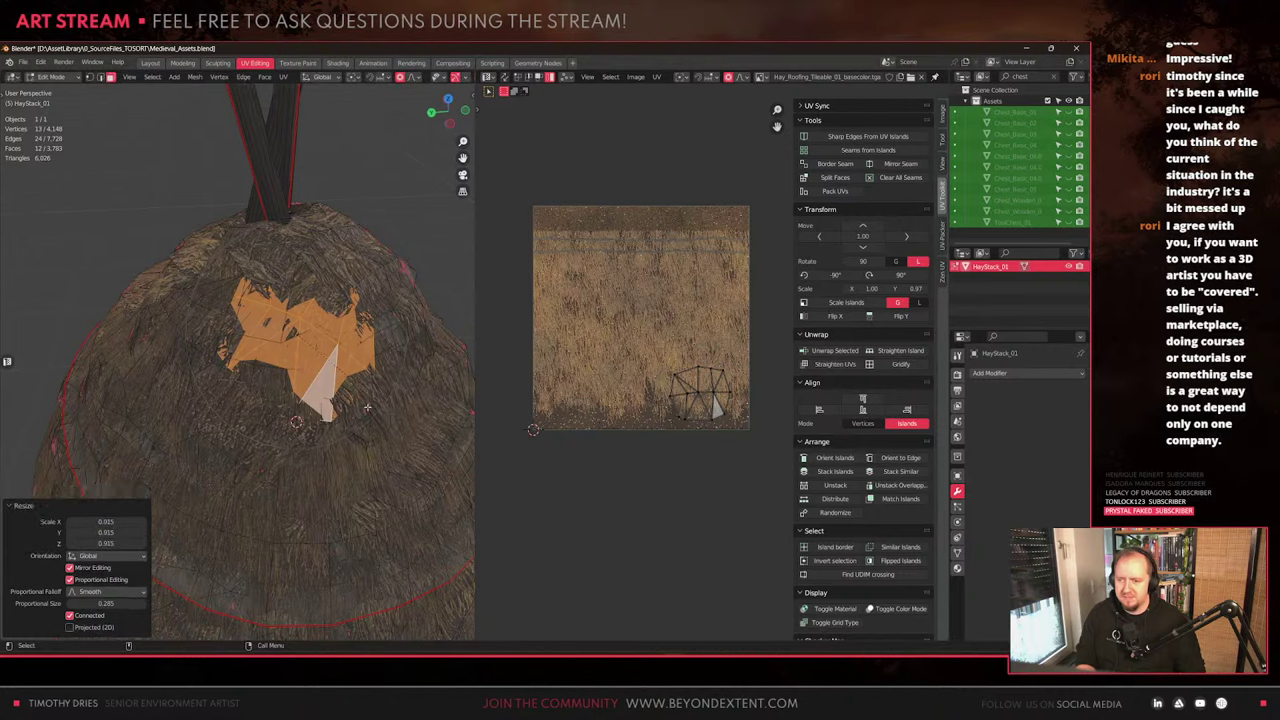
# Select the full linked straw card at the dome's crown beside the poles and scale it uniformly
pyautogui.scroll(-2, 362, 407)
pyautogui.click(283, 405)
pyautogui.hotkey('ctrl', 'l')
pyautogui.keyDown('shift'); pyautogui.moveTo(293, 433); pyautogui.dragTo(272, 412, button='middle'); pyautogui.keyUp('shift')
pyautogui.scroll(2, 272, 412)
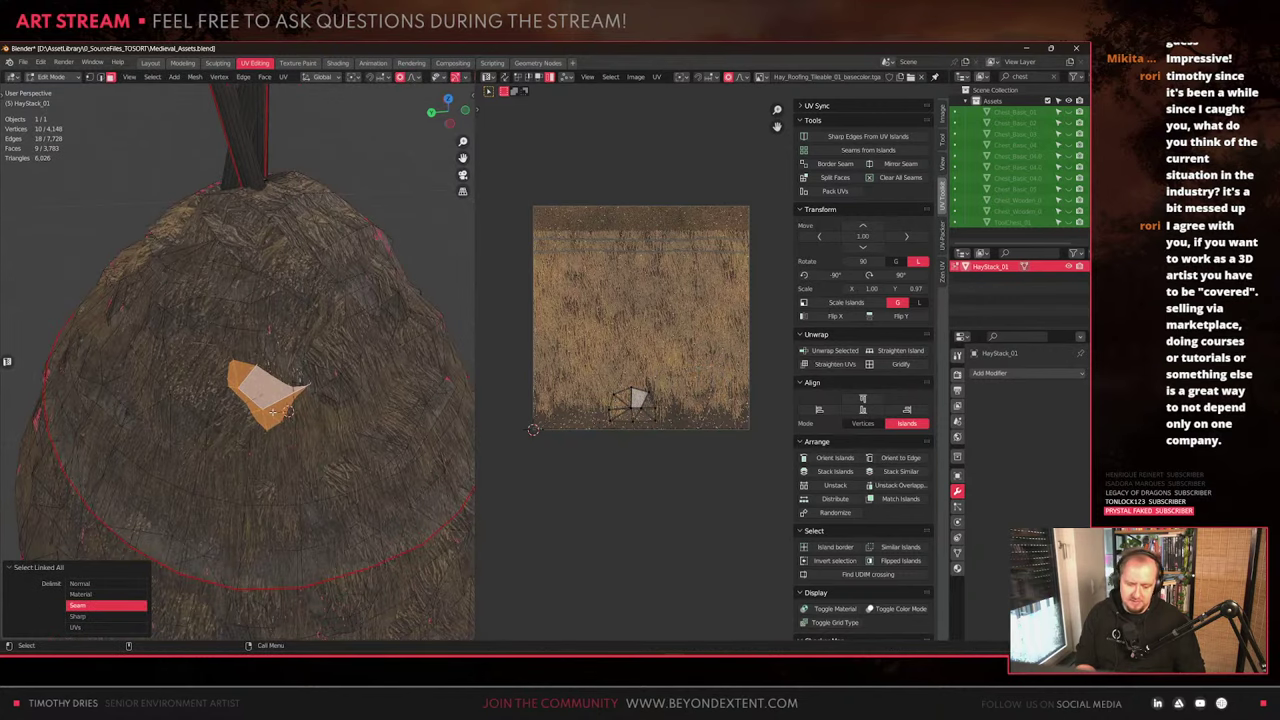
pyautogui.click(219, 250)
pyautogui.hotkey('ctrl', 'l')
pyautogui.keyDown('shift'); pyautogui.moveTo(320, 295); pyautogui.dragTo(310, 395, button='middle'); pyautogui.keyUp('shift')
pyautogui.scroll(2, 330, 398)
pyautogui.press('s')
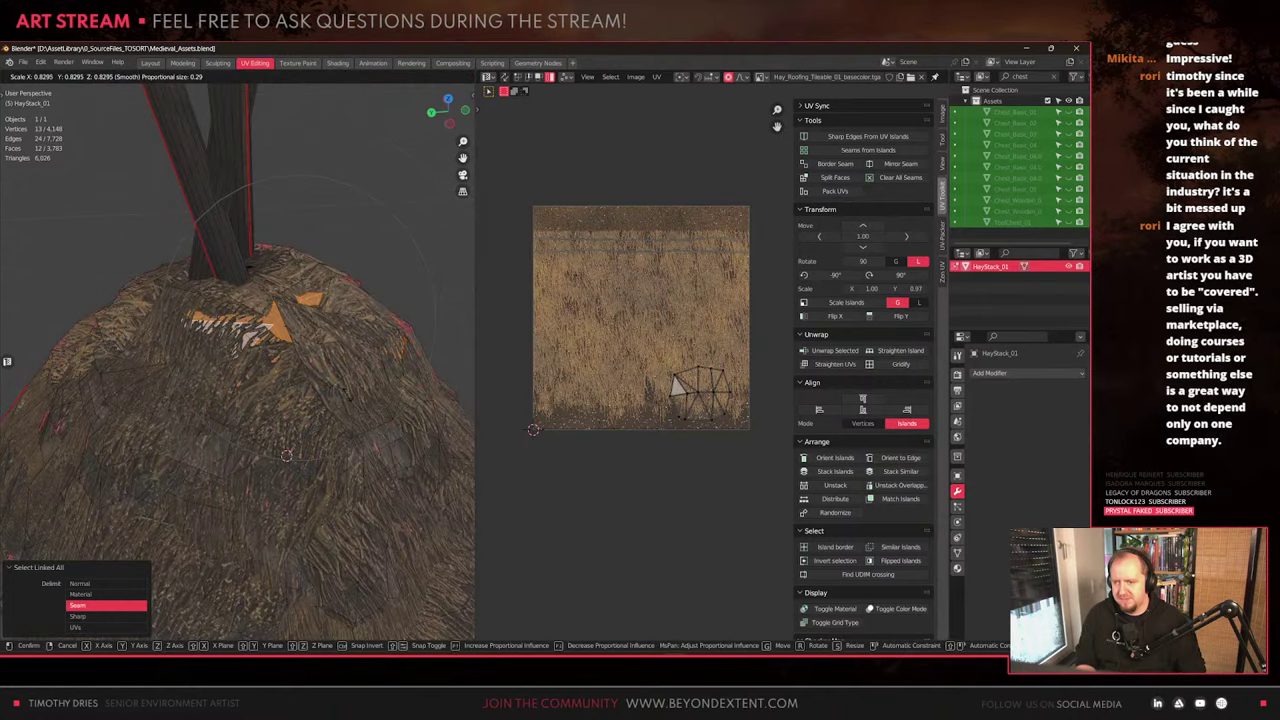
pyautogui.click(344, 392)
# Raise the crown card about 0.023 m along Z, stretch it to 1.121 in Z, and check the dome in object mode
pyautogui.press('g')
pyautogui.press('z')
pyautogui.click(286, 455)
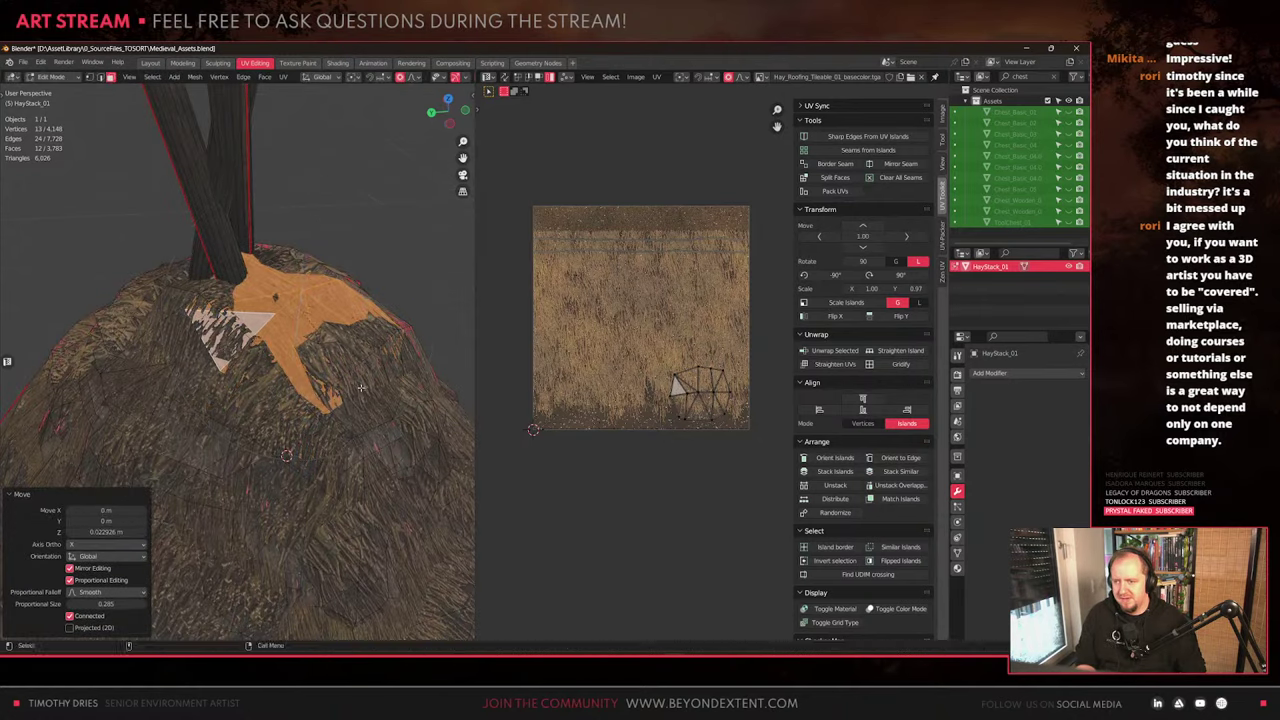
pyautogui.press('s')
pyautogui.press('z')
pyautogui.click(392, 351)
pyautogui.scroll(-6, 386, 352)
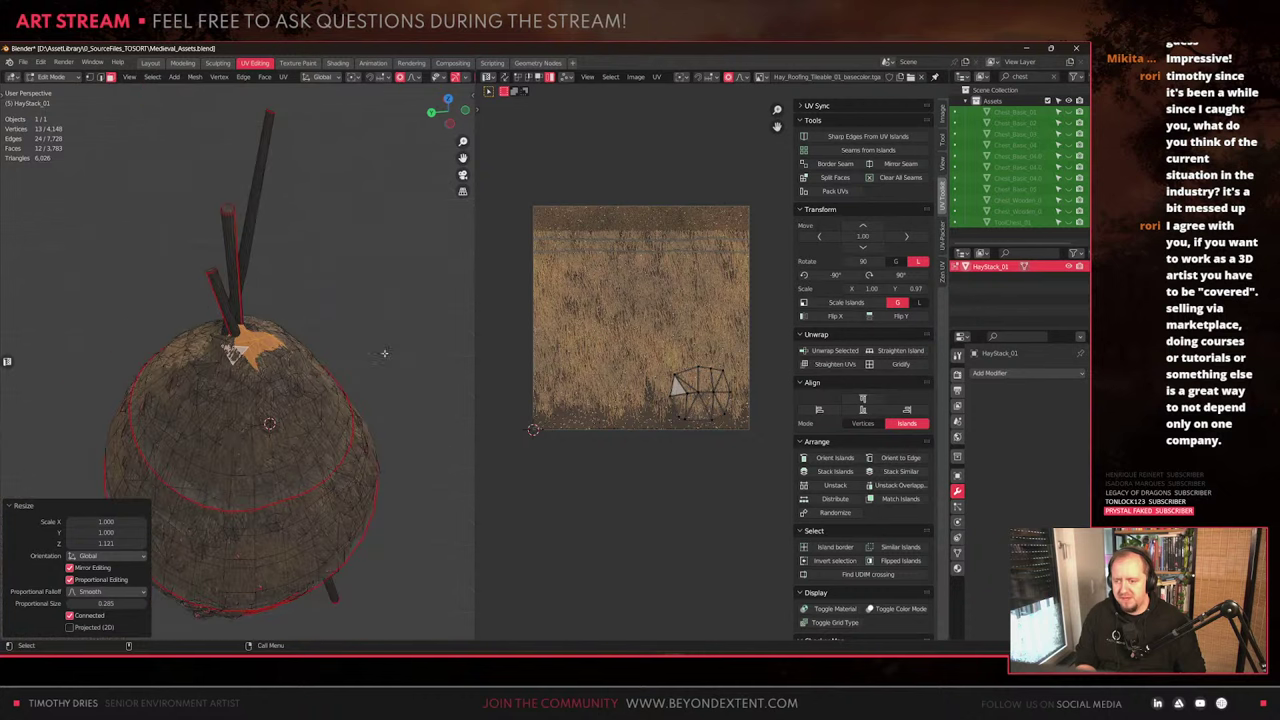
pyautogui.press('Tab')
pyautogui.keyDown('shift'); pyautogui.moveTo(234, 486); pyautogui.dragTo(296, 419, button='middle'); pyautogui.keyUp('shift')
pyautogui.scroll(3, 286, 395)
# Duplicate the full linked card below the seam above the support pole and slide the copy about 0.176 m in X and 0.06 m in Y
pyautogui.press('Tab')
pyautogui.scroll(2, 255, 412)
pyautogui.scroll(3, 296, 419)
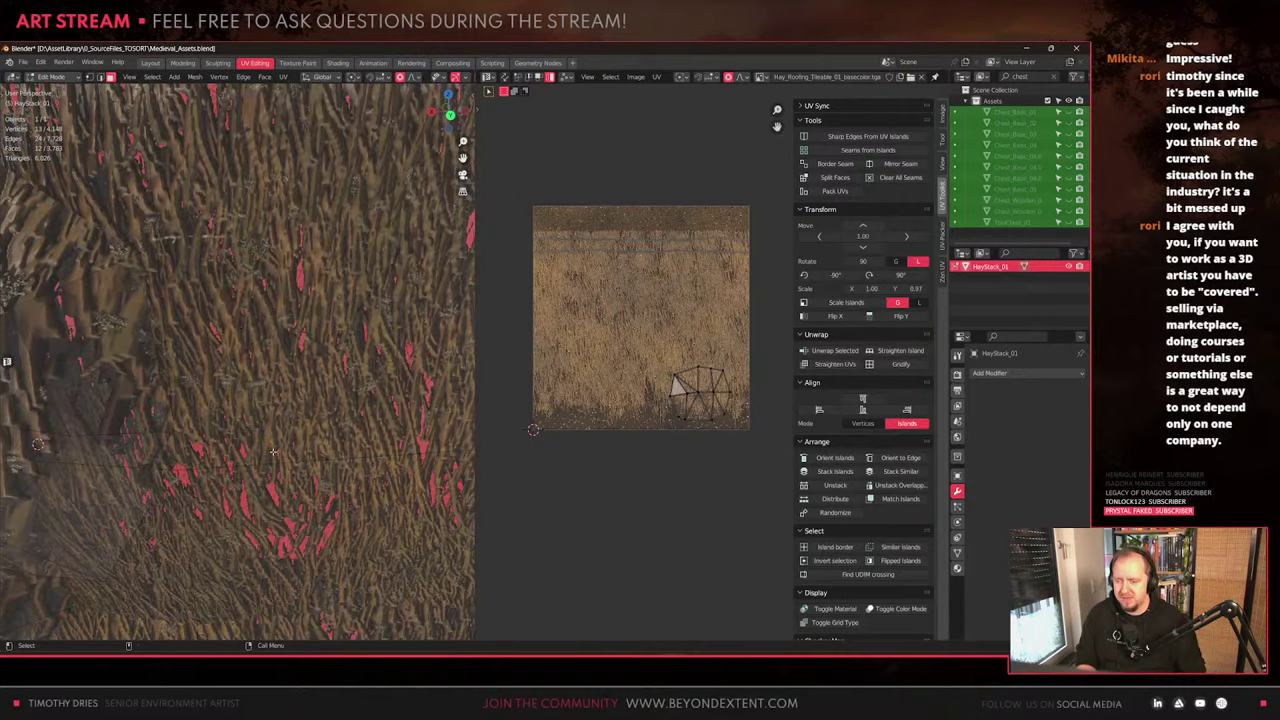
pyautogui.scroll(-6, 280, 455)
pyautogui.scroll(-1, 280, 455)
pyautogui.scroll(3, 280, 455)
pyautogui.moveTo(280, 455); pyautogui.dragTo(300, 391, button='middle')
pyautogui.scroll(2, 265, 403)
pyautogui.click(242, 357)
pyautogui.hotkey('ctrl', 'l')
pyautogui.press('g')
pyautogui.hotkey('shift', 'z')
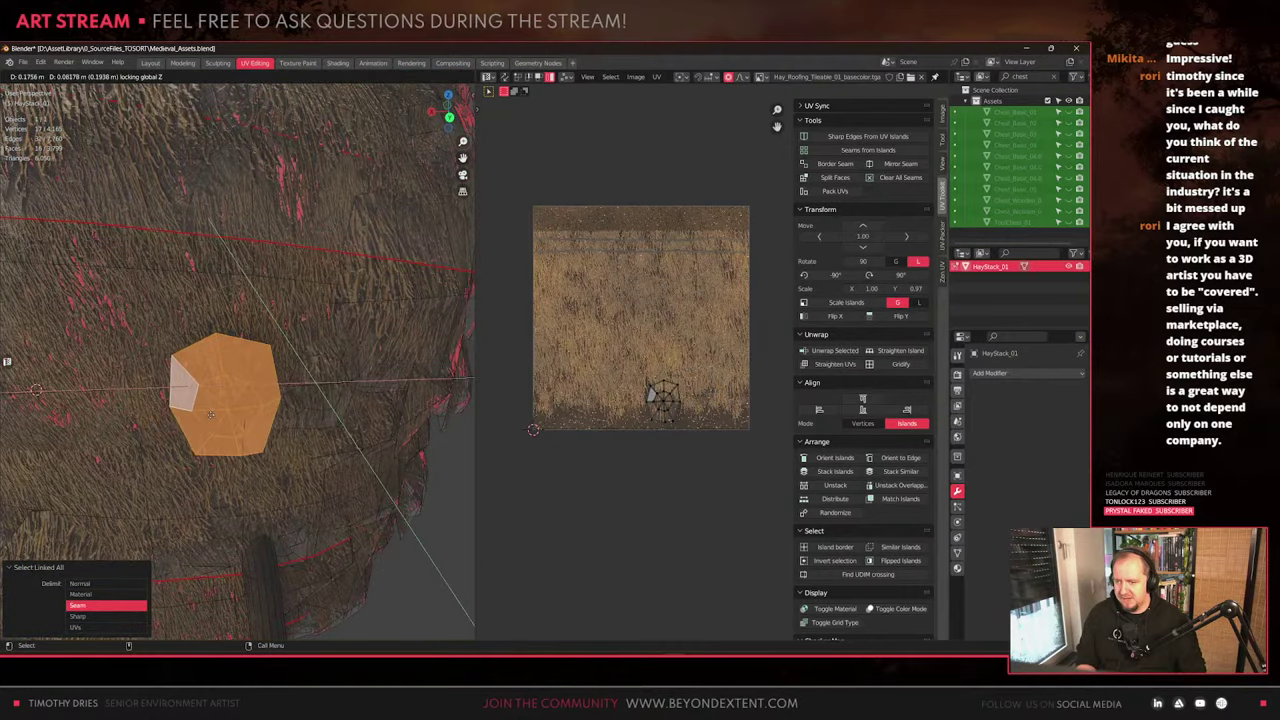
pyautogui.click(190, 334)
# Rotate the duplicated card about -9.62° around Y
pyautogui.press('r')
pyautogui.press('y')
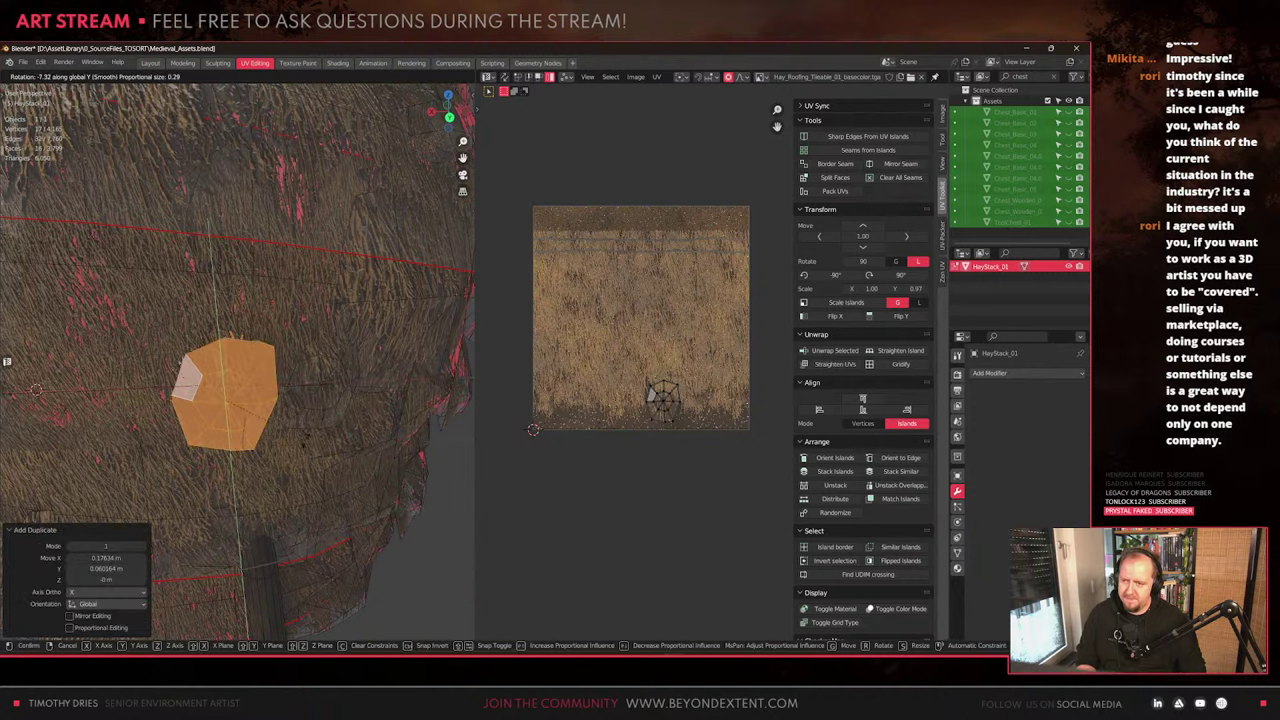
pyautogui.click(297, 446)
# Duplicate the card about 0.339 m along X, then shift the copy about -0.038 m in Y and -0.08 m in Z
pyautogui.moveTo(296, 446); pyautogui.dragTo(320, 436, button='middle')
pyautogui.press('g')
pyautogui.hotkey('shift', 'z')
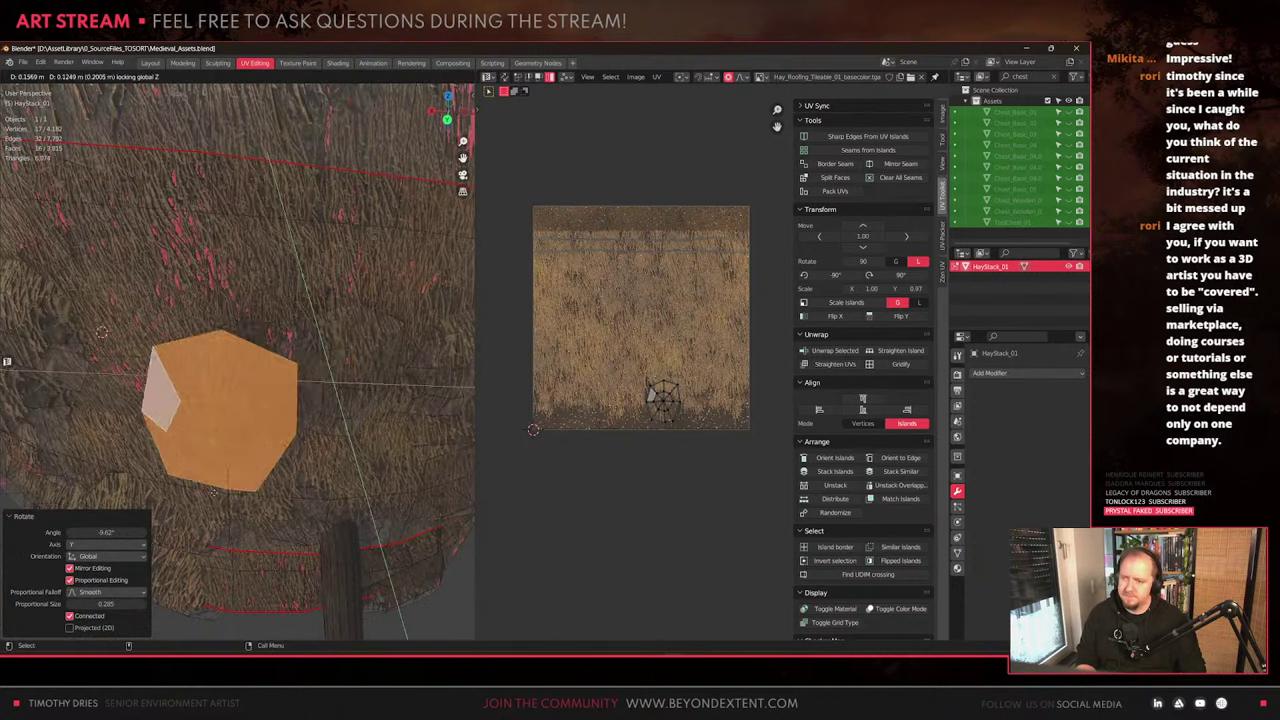
pyautogui.click(134, 427)
pyautogui.moveTo(134, 427); pyautogui.dragTo(139, 366, button='middle')
pyautogui.press('g')
pyautogui.hotkey('shift', 'x')
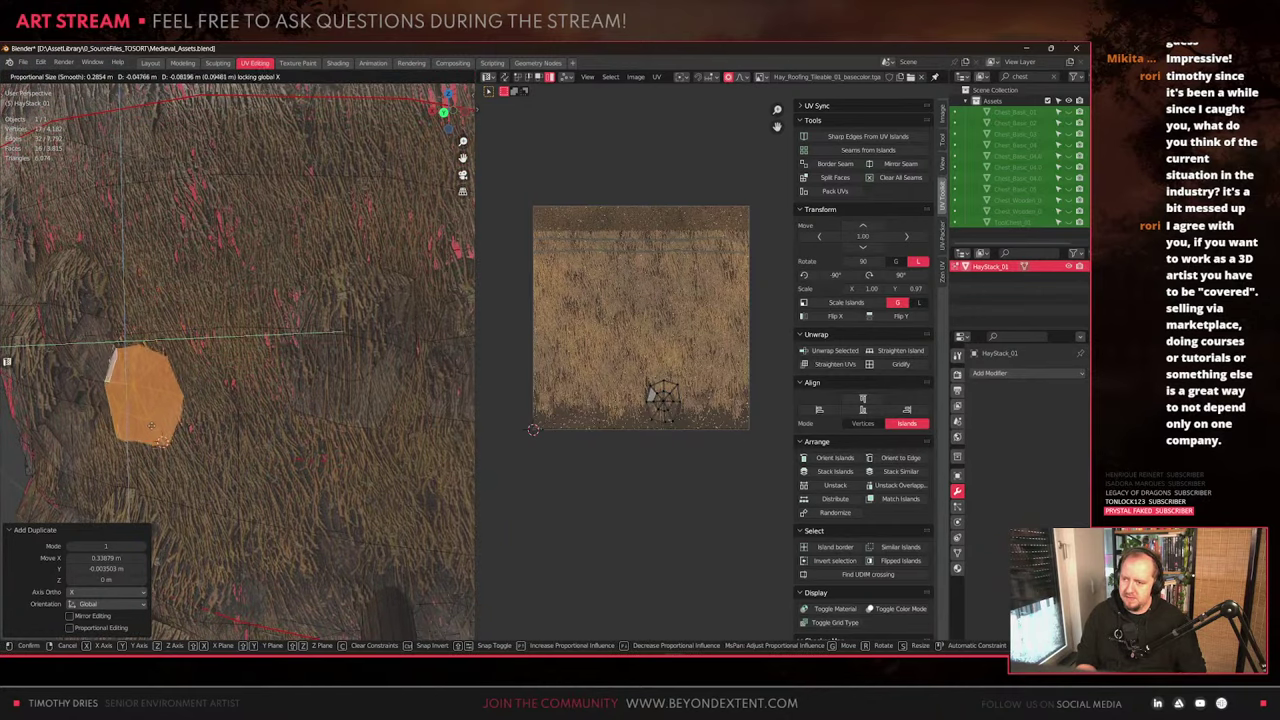
pyautogui.click(172, 422)
# Duplicate the card once more and slide the copy about -0.147 m in X and 0.02 m in Y
pyautogui.scroll(-3, 172, 422)
pyautogui.hotkey('shift', 'd')
pyautogui.hotkey('shift', 'z')
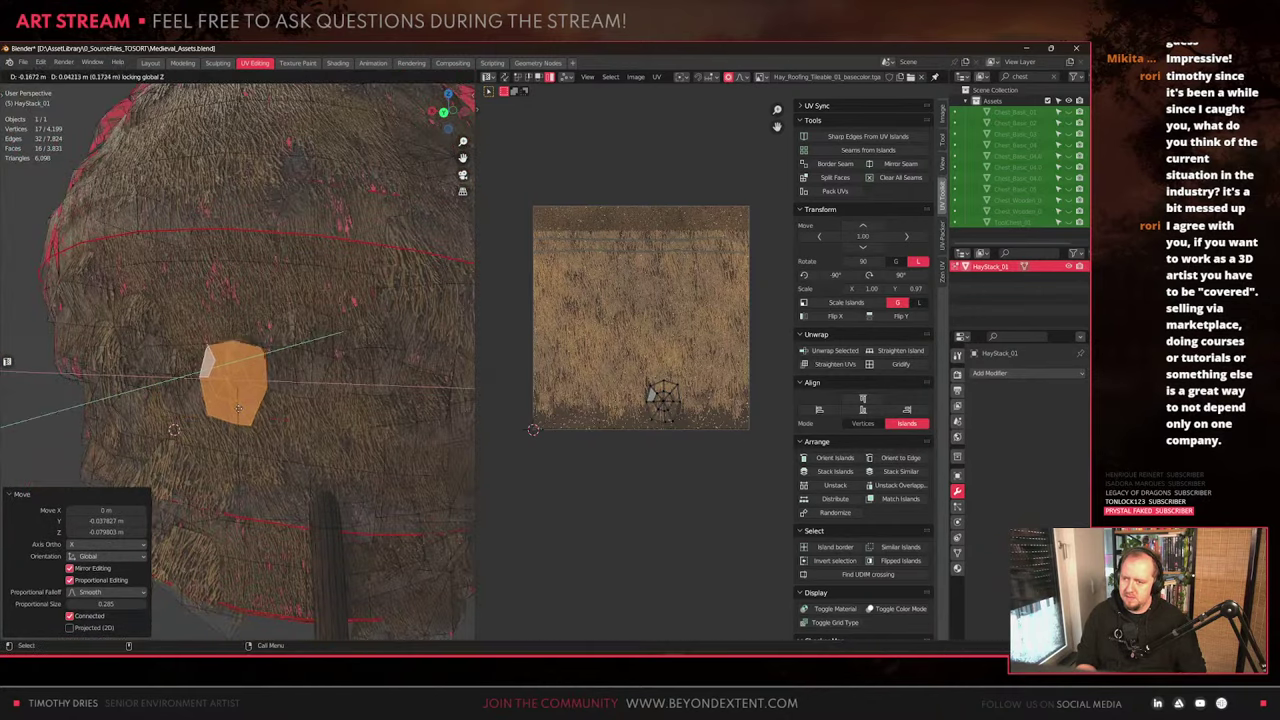
pyautogui.click(235, 408)
pyautogui.moveTo(235, 408); pyautogui.dragTo(250, 443, button='middle')
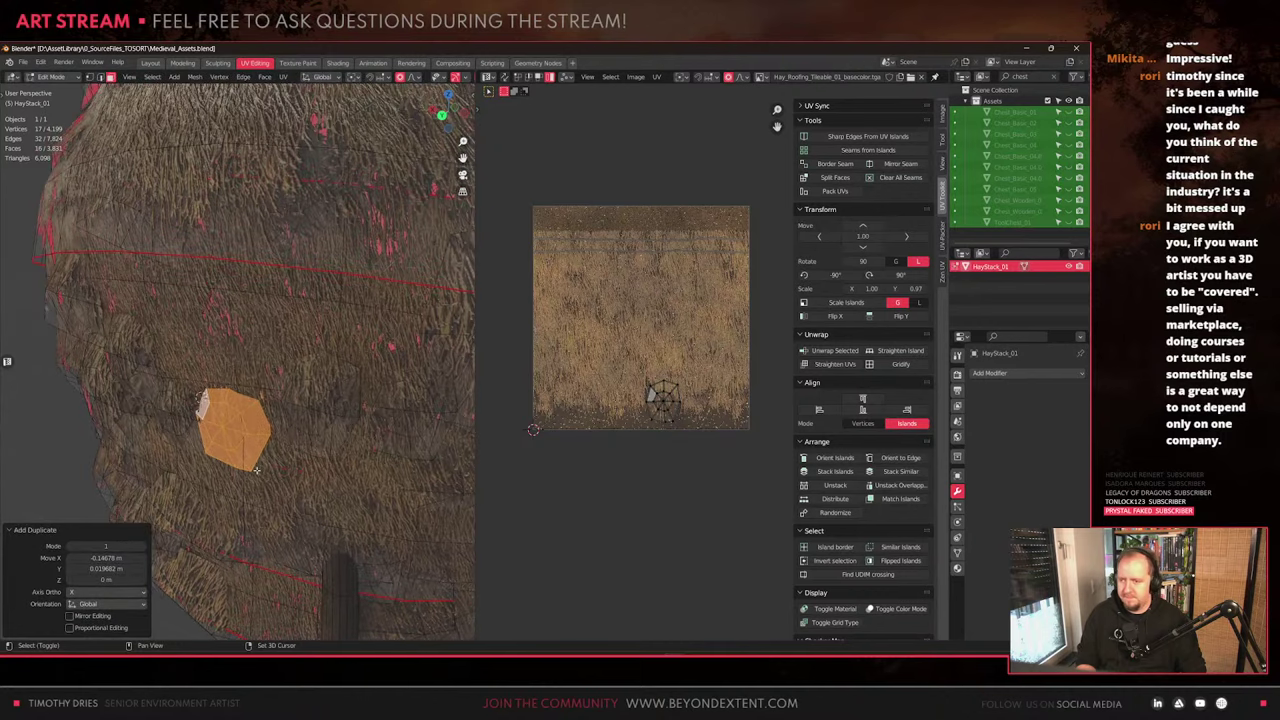
# Duplicate the latest card in place and raise the copy about 0.206 m along Z
pyautogui.hotkey('shift', 'd')
pyautogui.hotkey('shift', 'z')
pyautogui.click(271, 412)
pyautogui.press('g')
pyautogui.press('z')
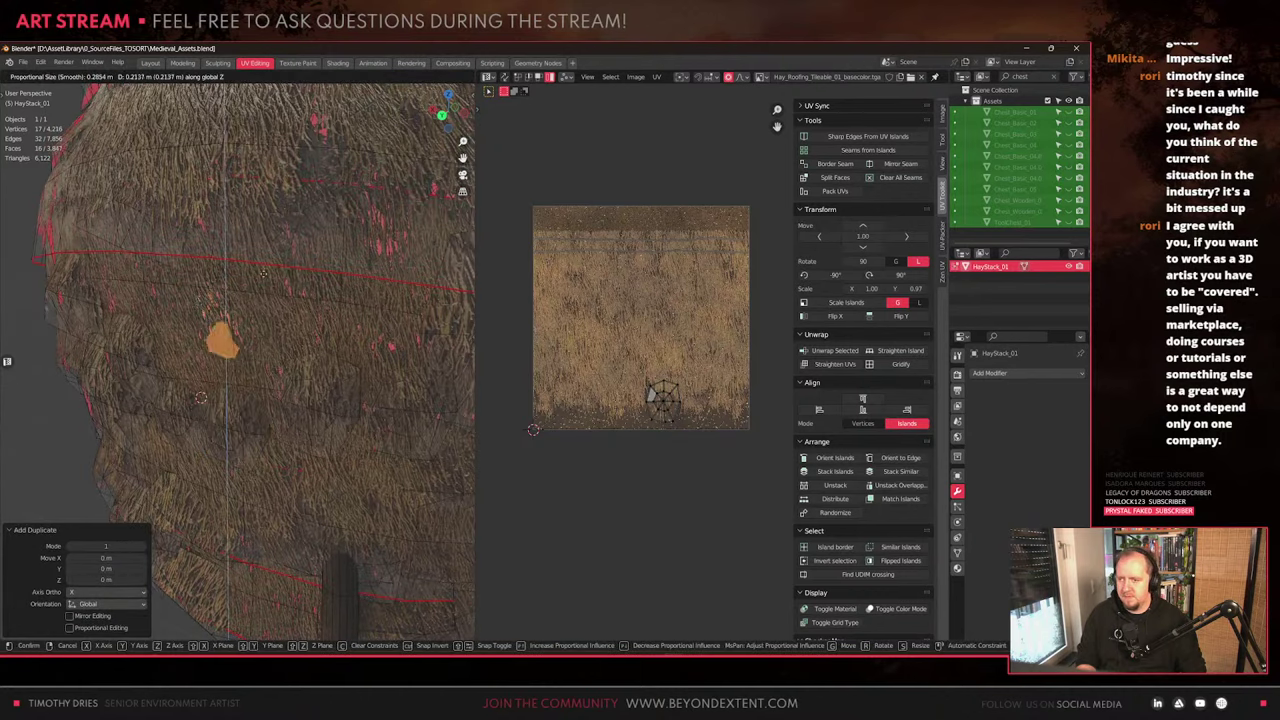
pyautogui.click(263, 284)
# Slide the raised card horizontally to sit in the thatch and check the whole haystack in object mode
pyautogui.moveTo(263, 285); pyautogui.dragTo(266, 323, button='middle')
pyautogui.press('g')
pyautogui.hotkey('shift', 'z')
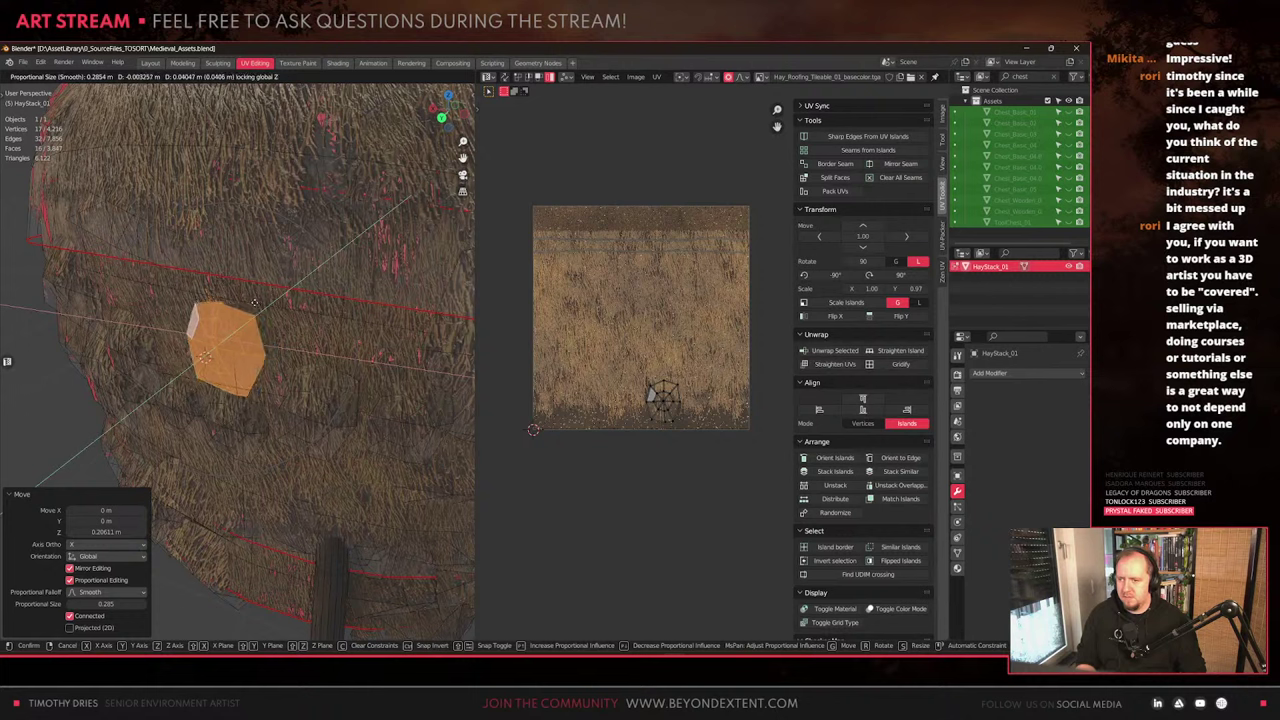
pyautogui.click(267, 327)
pyautogui.scroll(-2, 267, 327)
pyautogui.press('Tab')
pyautogui.scroll(-5, 265, 426)
pyautogui.moveTo(265, 426); pyautogui.dragTo(299, 434, button='middle')
pyautogui.scroll(-3, 299, 434)
# Try to export HayStack_01 for Unreal Engine
pyautogui.press('q')
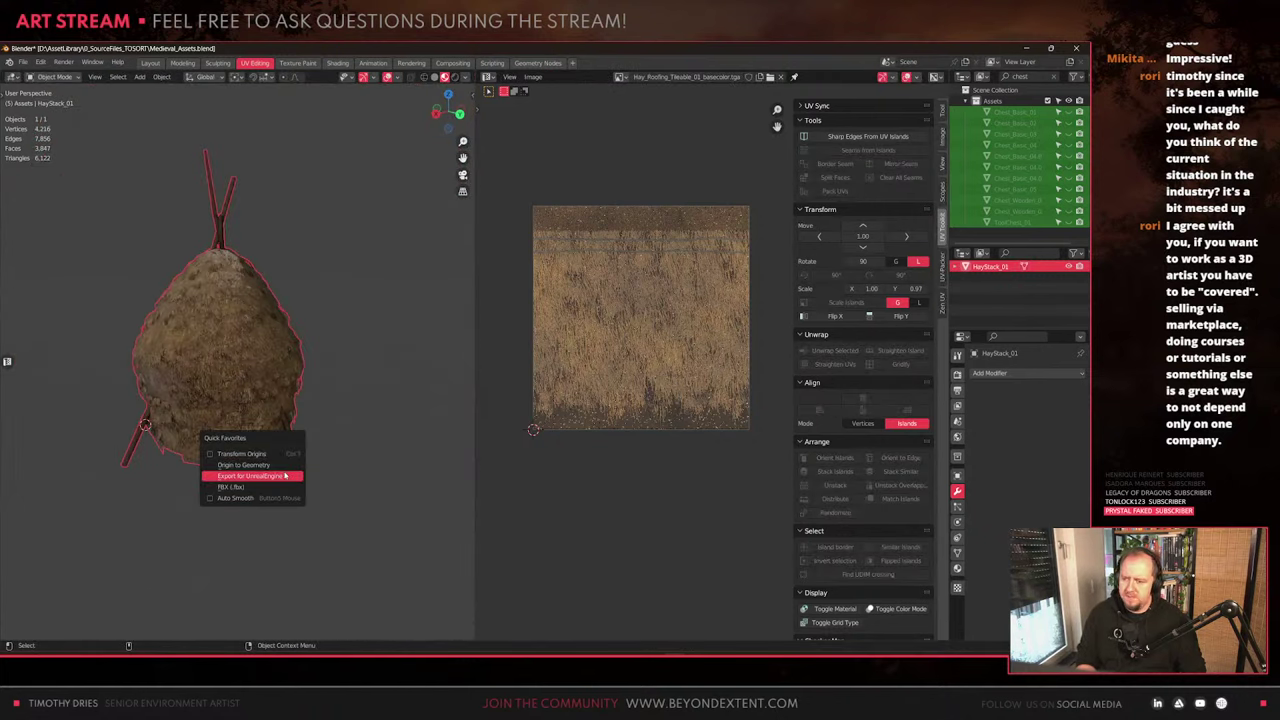
pyautogui.click(285, 476)
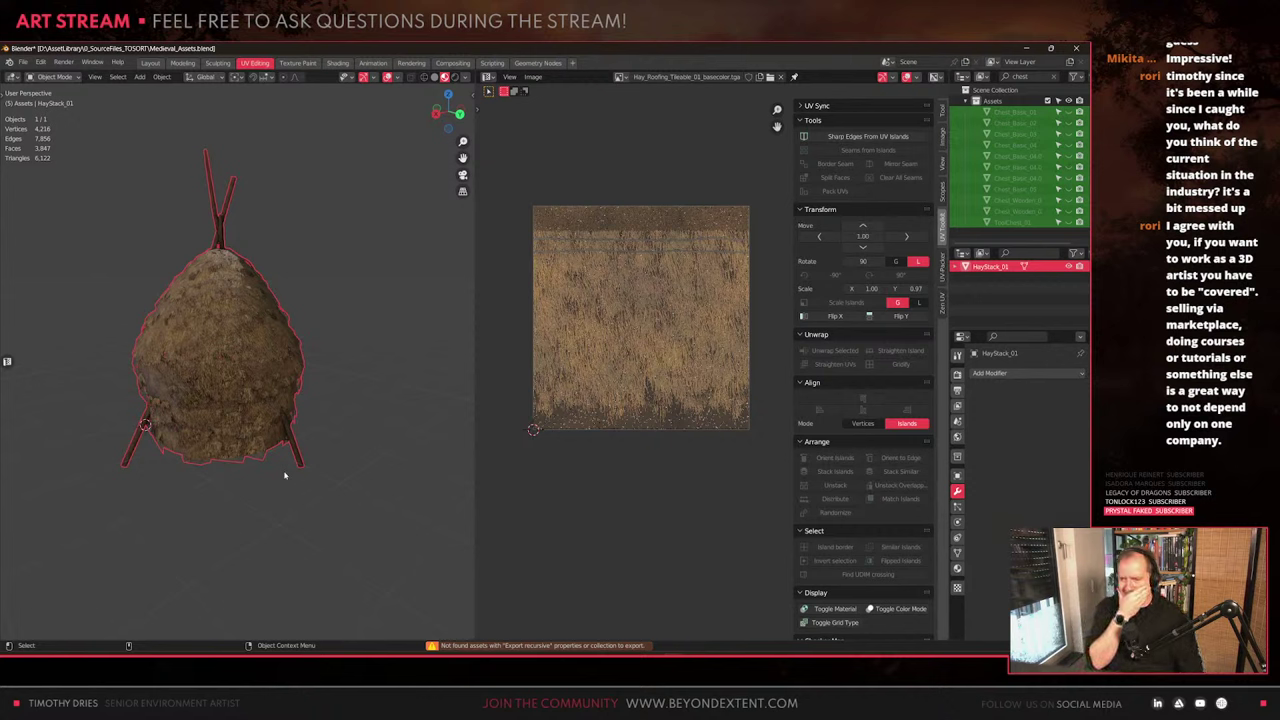
pyautogui.rightClick(285, 488)
pyautogui.click(285, 488)
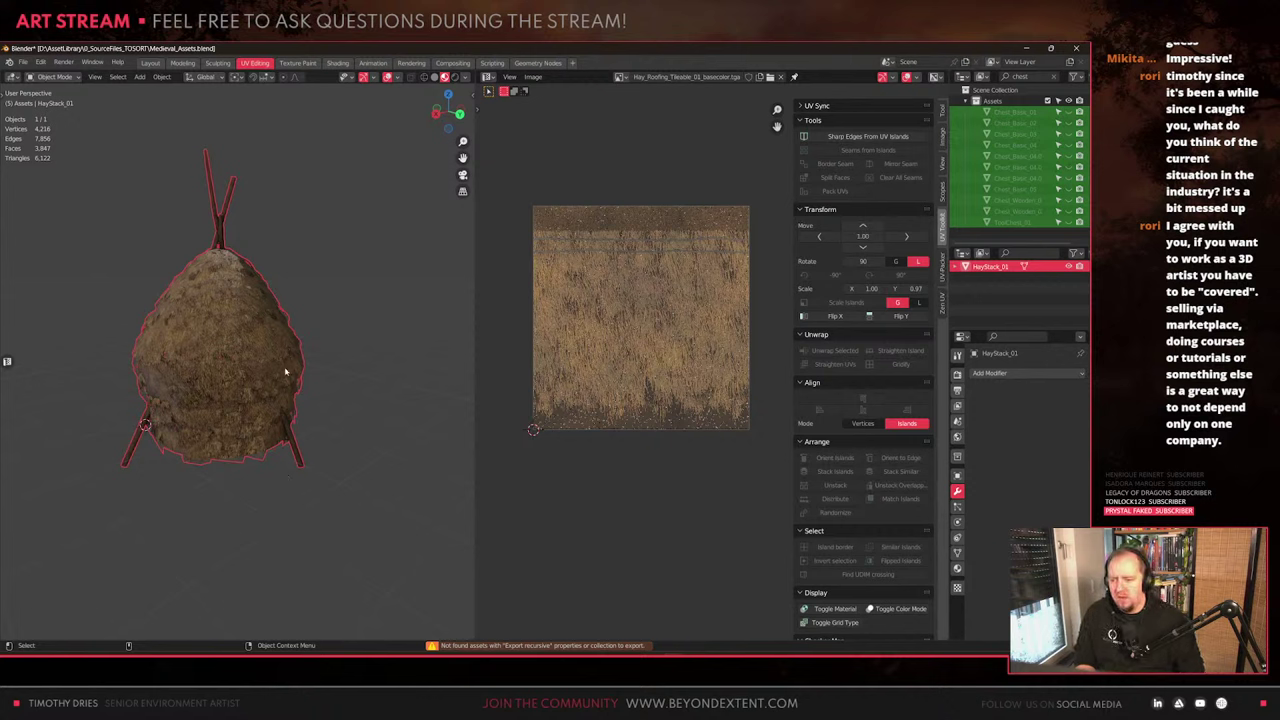
# Set HayStack_01's export type to Export recursive and export it for Unreal Engine
pyautogui.press('n')
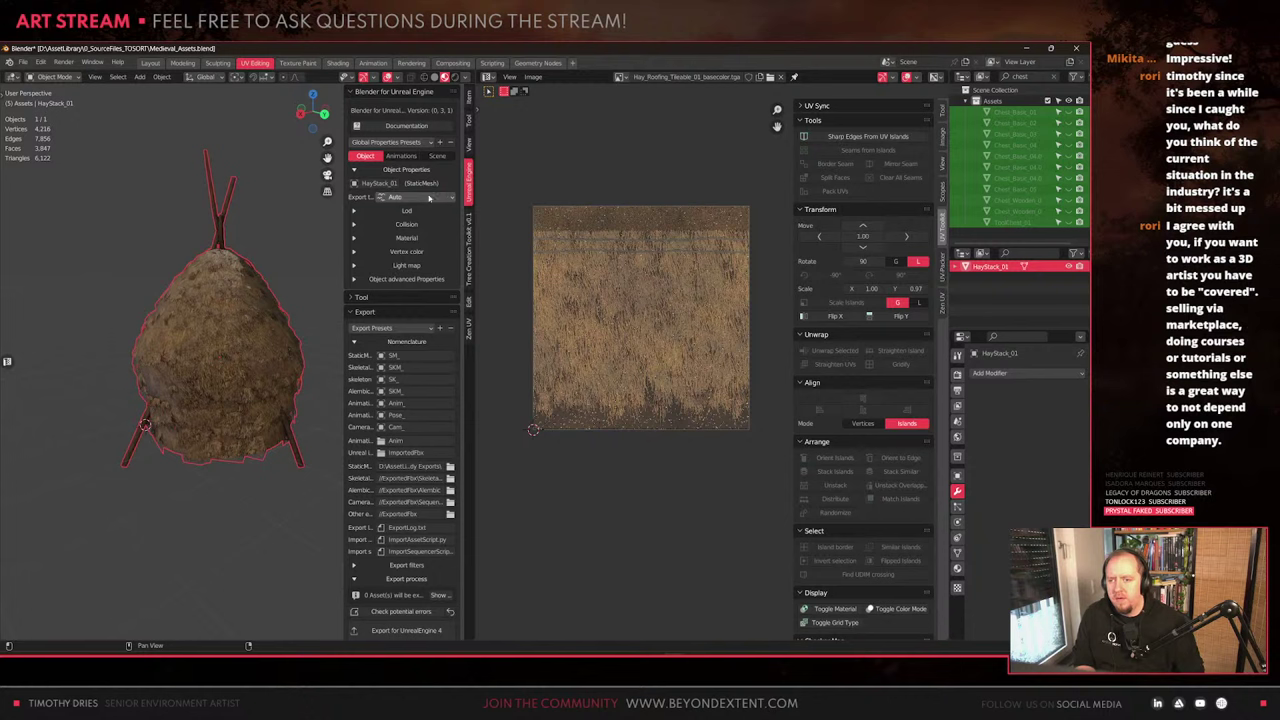
pyautogui.click(415, 197)
pyautogui.click(425, 221)
pyautogui.press('q')
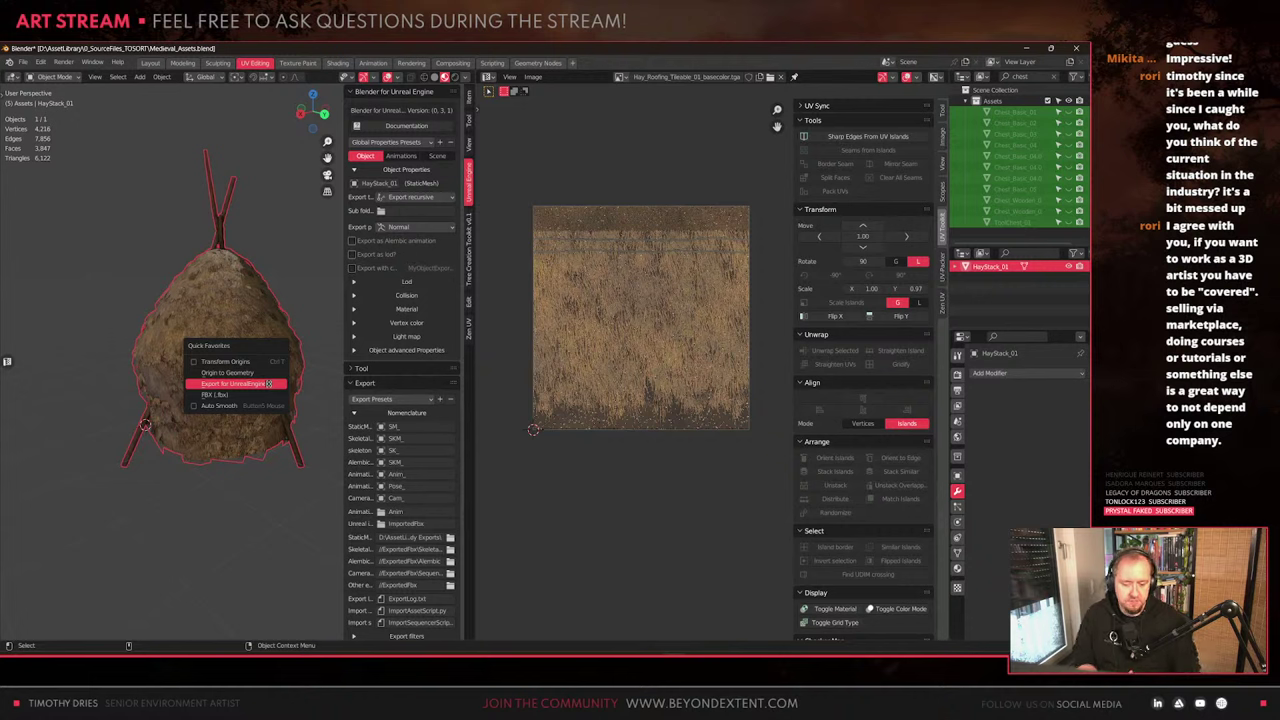
pyautogui.click(268, 384)
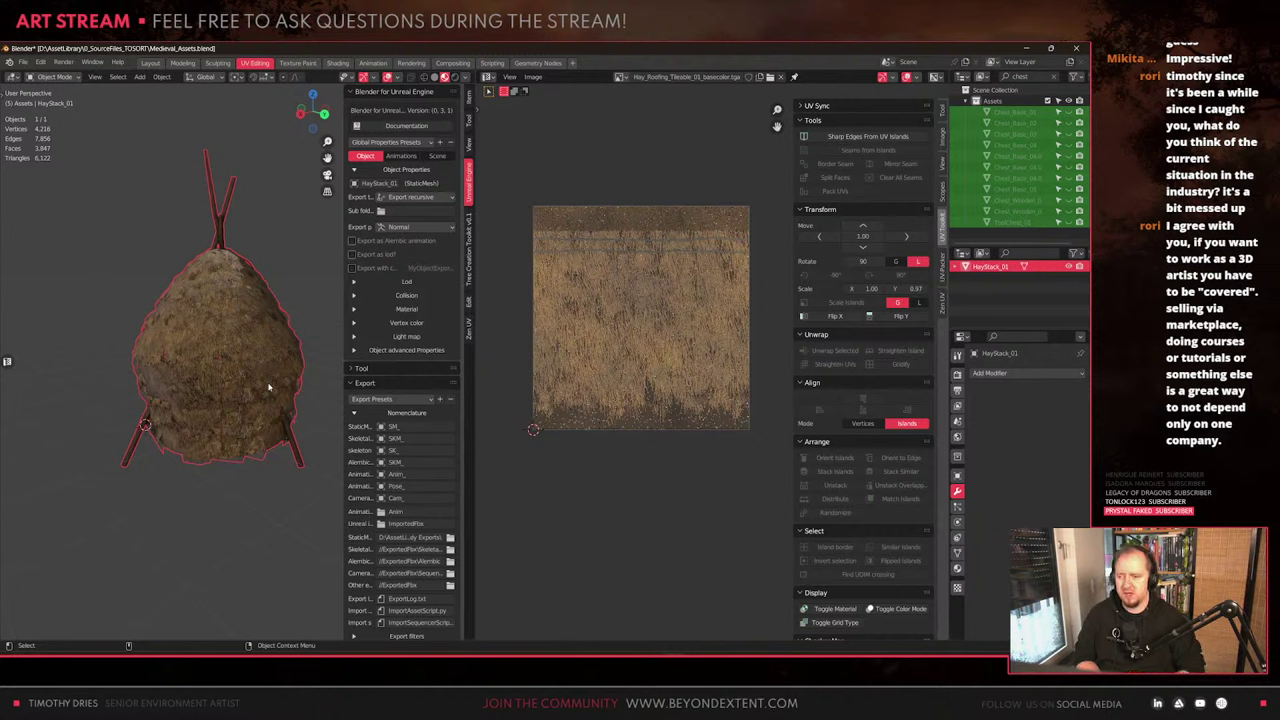
# Inspect the haystack from other sides and enter edit mode close to its thatch bands
pyautogui.scroll(2, 246, 420)
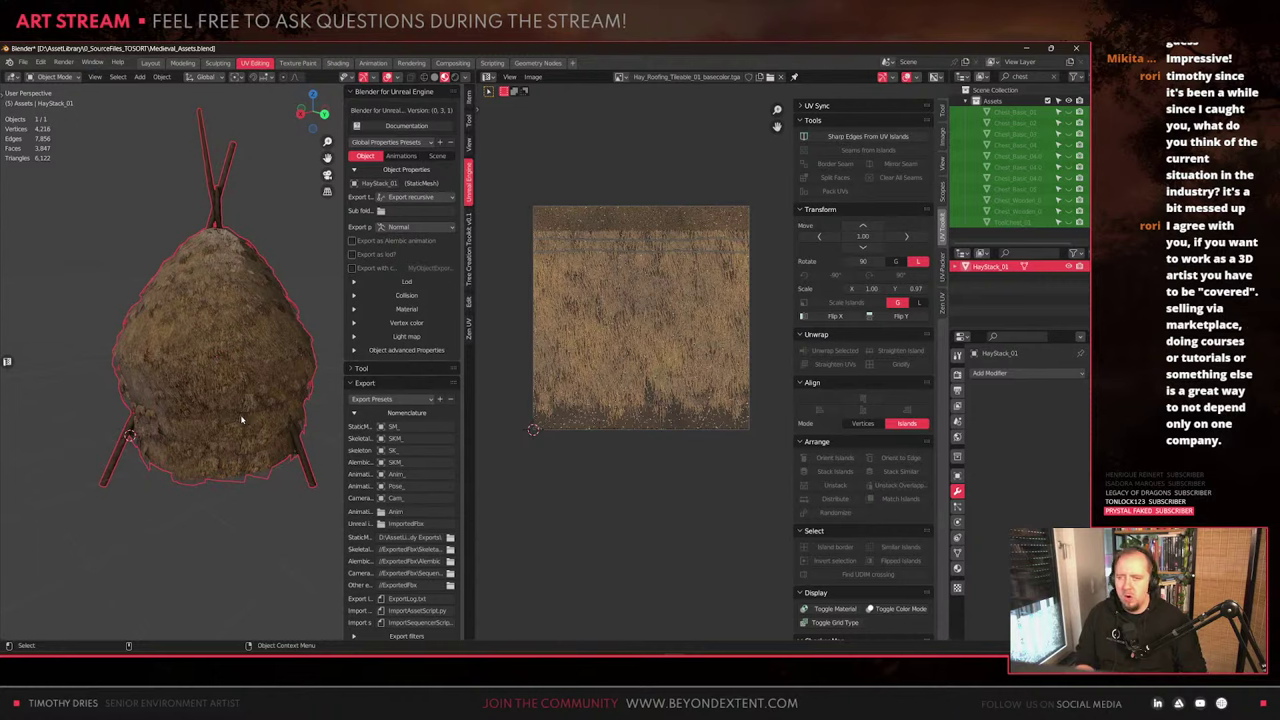
pyautogui.scroll(2, 241, 420)
pyautogui.scroll(-2, 208, 482)
pyautogui.keyDown('shift'); pyautogui.moveTo(253, 437); pyautogui.dragTo(212, 484, button='middle'); pyautogui.keyUp('shift')
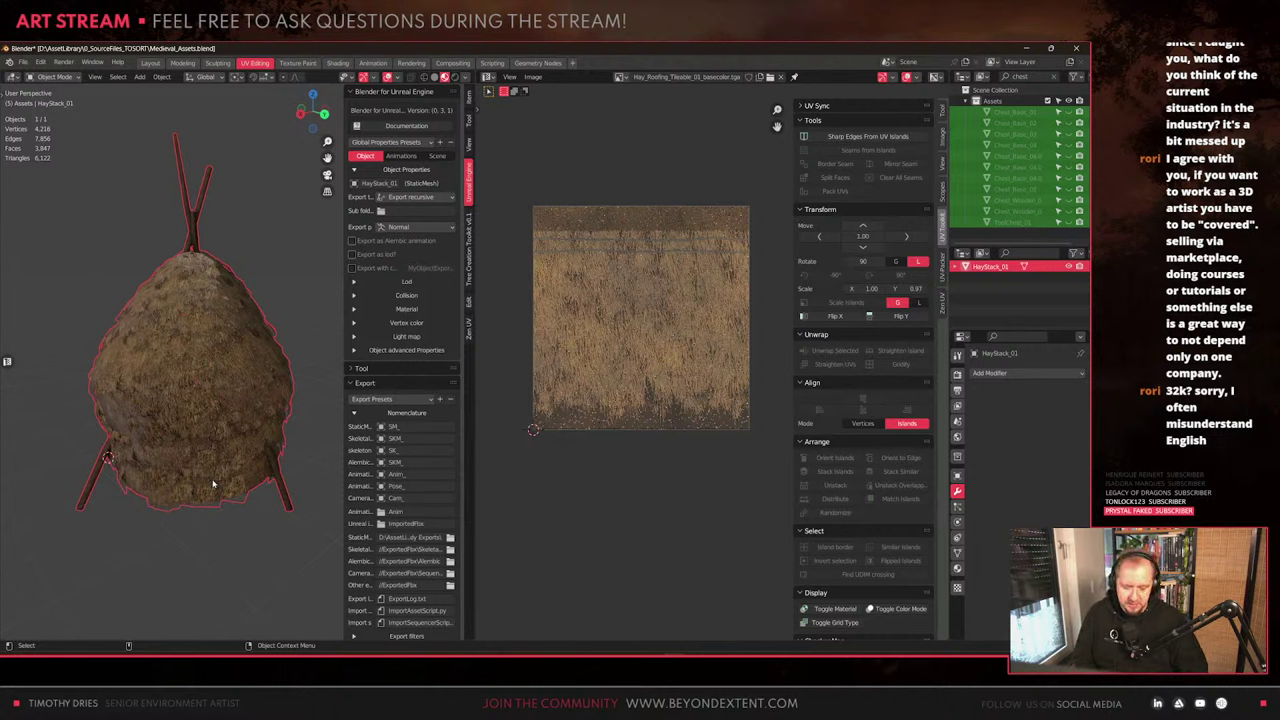
pyautogui.moveTo(242, 437); pyautogui.dragTo(267, 420, button='middle')
pyautogui.scroll(2, 178, 466)
pyautogui.scroll(3, 200, 412)
pyautogui.press('Tab')
pyautogui.click(146, 397)
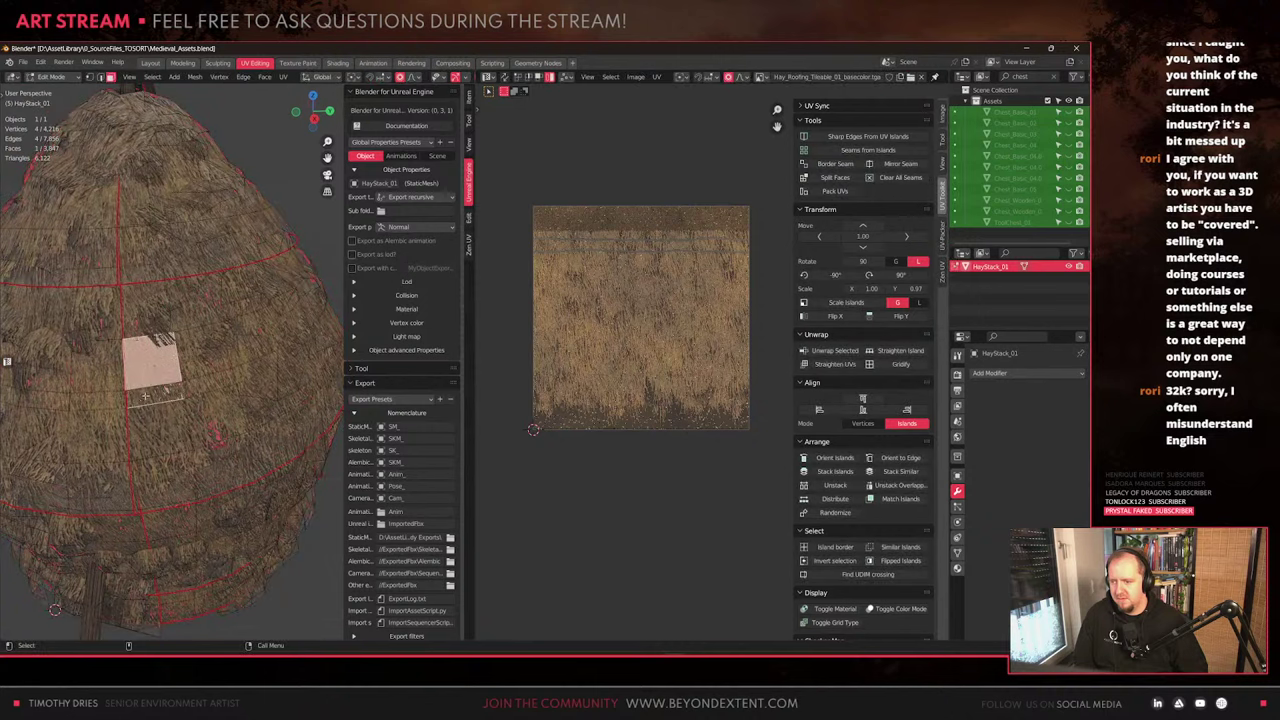
pyautogui.hotkey('ctrl', 'l')
pyautogui.moveTo(146, 398); pyautogui.dragTo(216, 452, button='middle')
pyautogui.hotkey('ctrl', 'z')
# Select the full linked thatch band below the lower seam, shift its UVs along Y, and check the texture in object mode
pyautogui.click(253, 440)
pyautogui.hotkey('ctrl', 'l')
pyautogui.scroll(-1, 674, 372)
pyautogui.press('g')
pyautogui.press('y')
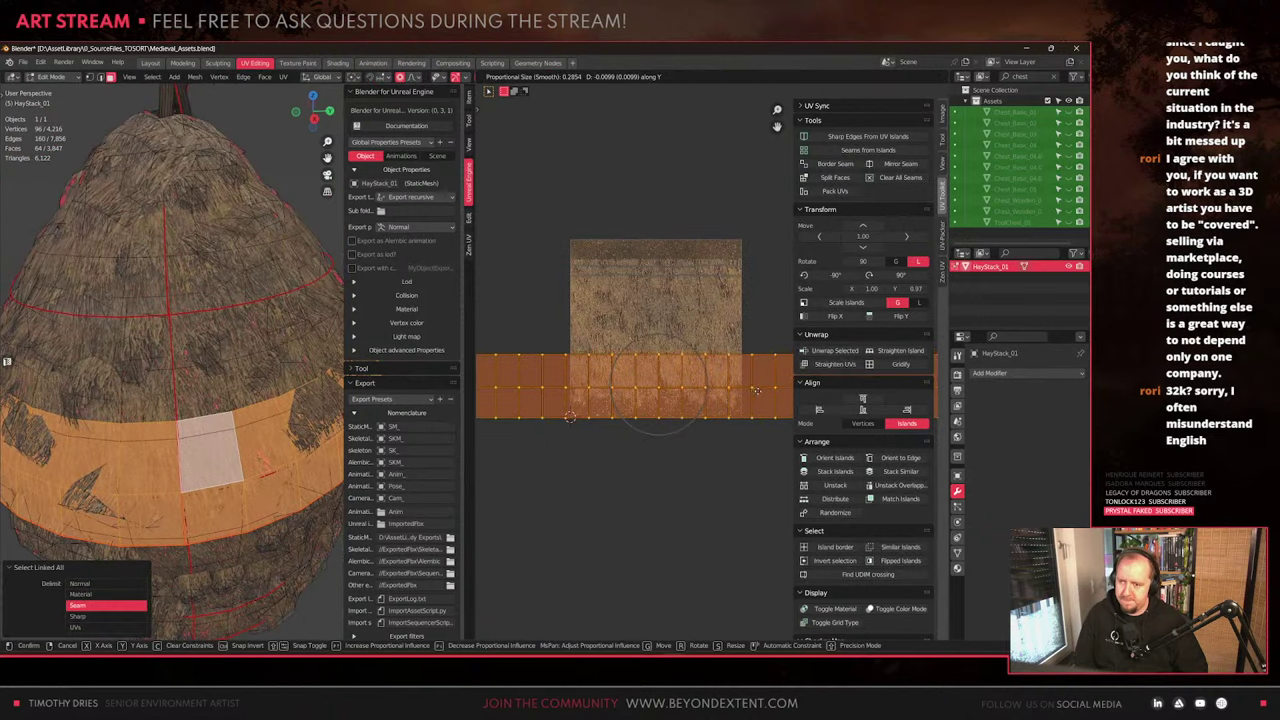
pyautogui.click(569, 418)
pyautogui.press('Tab')
pyautogui.moveTo(267, 418); pyautogui.dragTo(205, 405, button='middle')
pyautogui.keyDown('alt'); pyautogui.moveTo(206, 405); pyautogui.dragTo(236, 385); pyautogui.keyUp('alt')
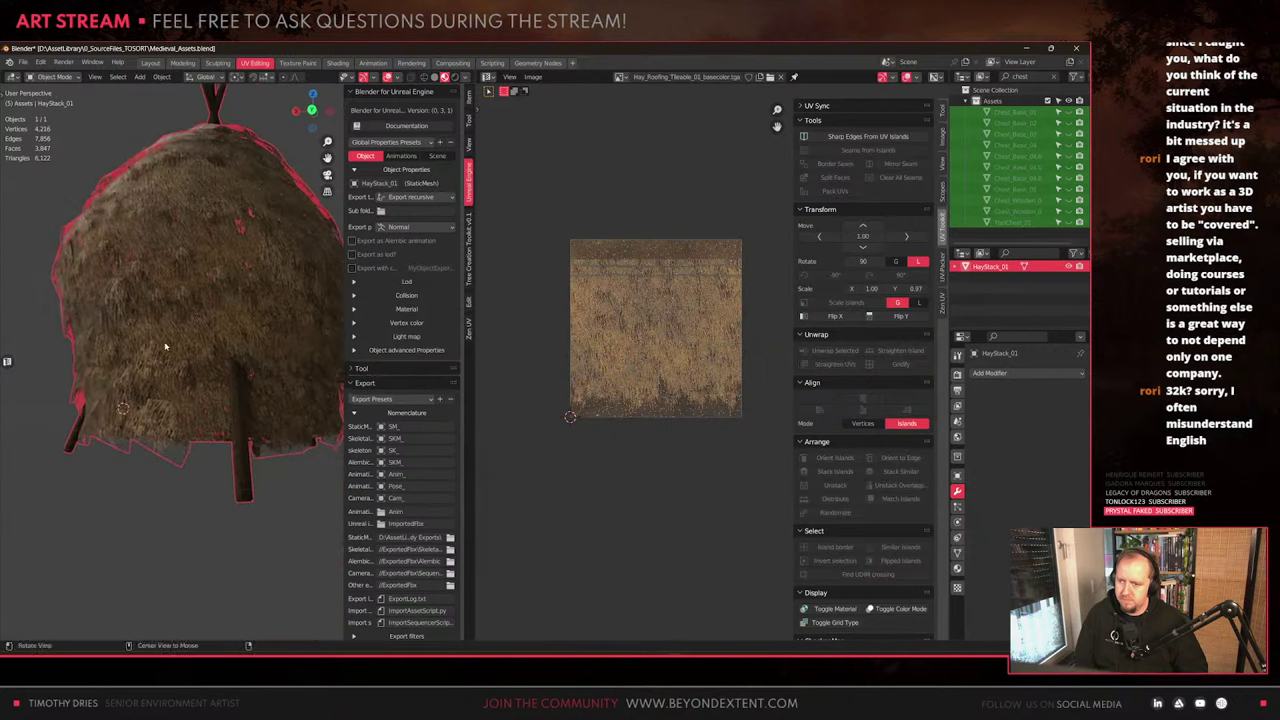
# Reselect the lower thatch band, shift its UVs further along Y, and recheck the texture in object mode
pyautogui.scroll(3, 223, 368)
pyautogui.press('Tab')
pyautogui.click(182, 341)
pyautogui.hotkey('ctrl', 'l')
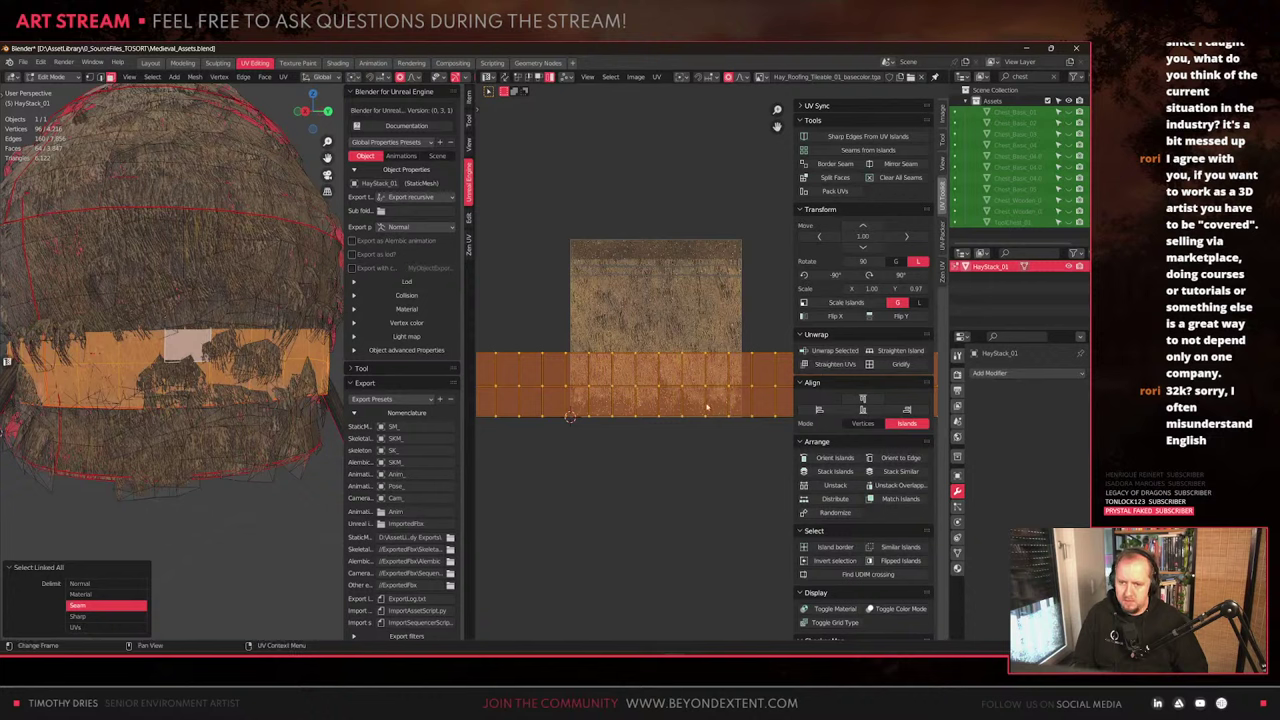
pyautogui.press('g')
pyautogui.press('y')
pyautogui.click(580, 413)
pyautogui.press('Tab')
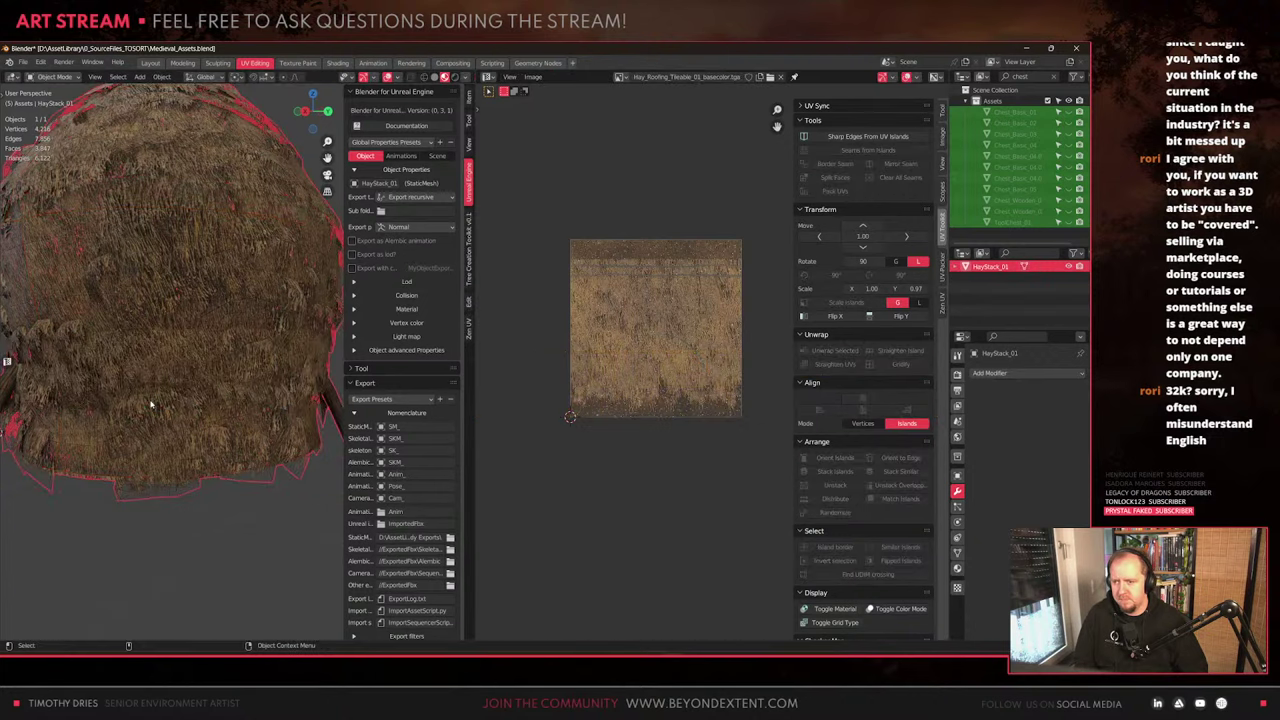
# Select the full linked straw card on the lower thatch band and scale it uniformly to 1.226
pyautogui.scroll(3, 172, 376)
pyautogui.keyDown('alt'); pyautogui.moveTo(154, 422); pyautogui.dragTo(181, 380); pyautogui.keyUp('alt')
pyautogui.scroll(-4, 200, 414)
pyautogui.scroll(5, 181, 380)
pyautogui.press('Tab')
pyautogui.hotkey('ctrl', 'l')
pyautogui.press('s')
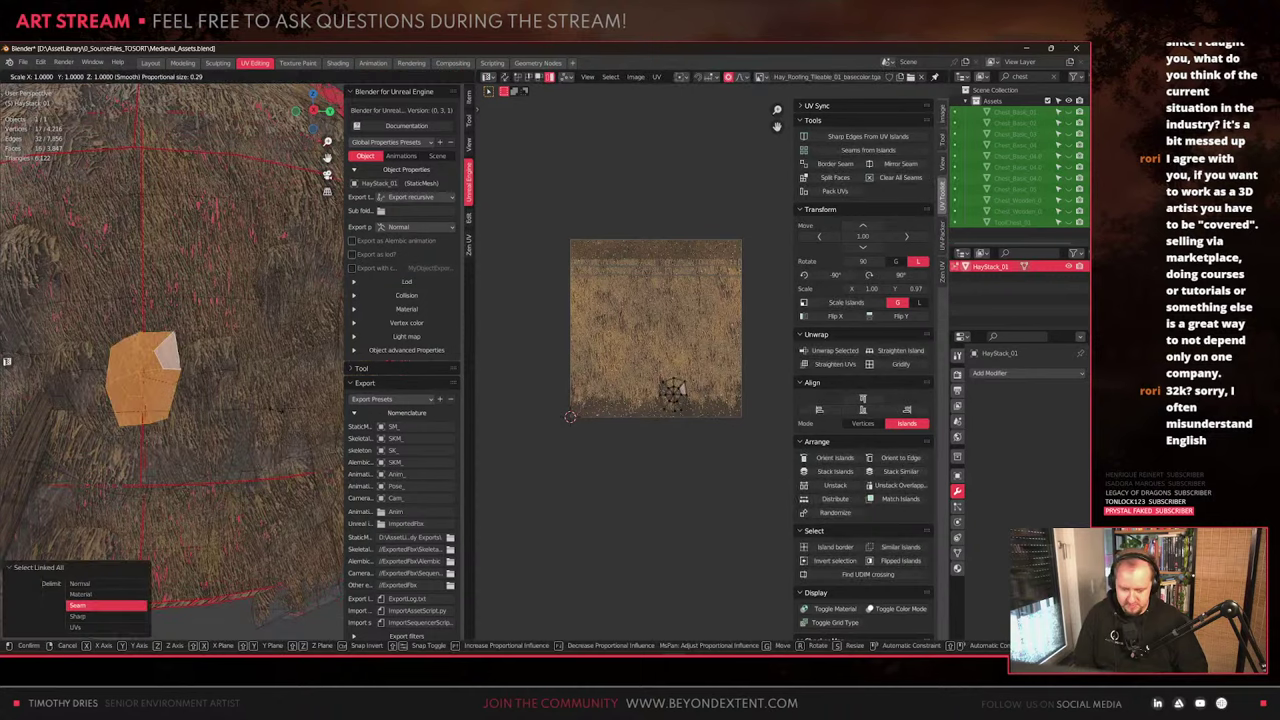
pyautogui.click(203, 427)
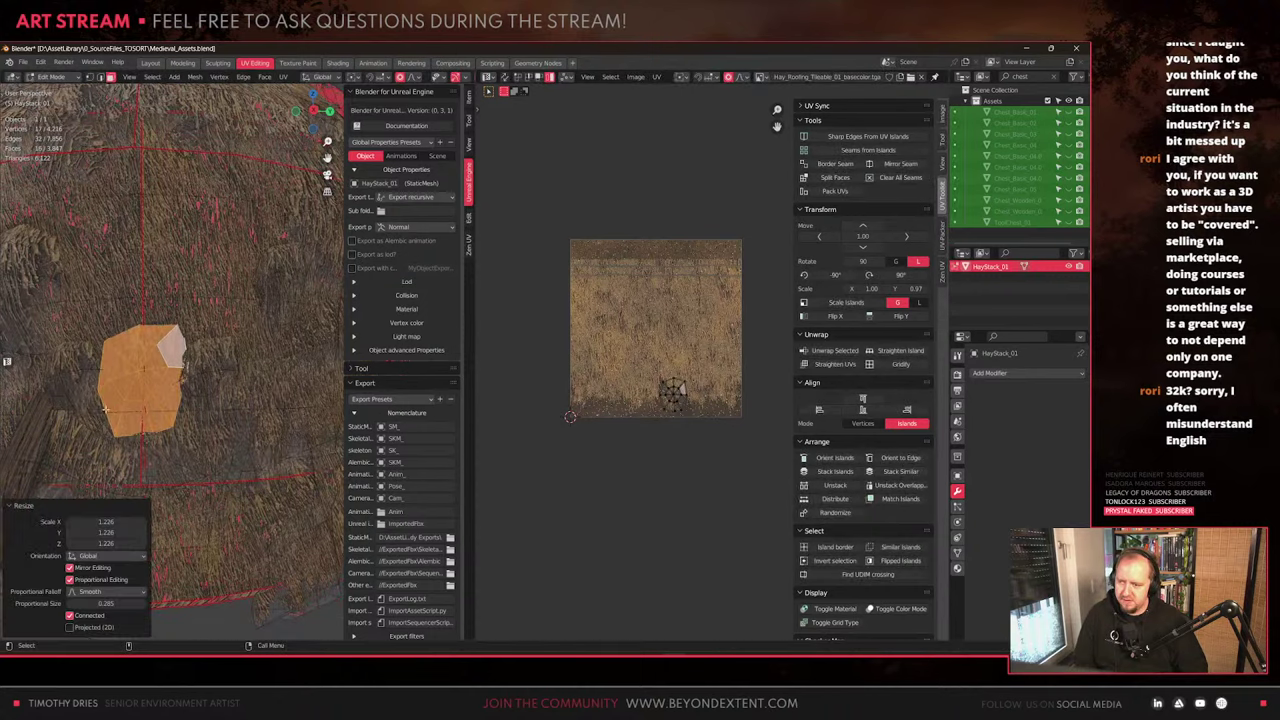
# Select the full linked straw card beside the support pole, rotate it 25.5° about X, and turn it about the Z axis
pyautogui.moveTo(203, 427); pyautogui.dragTo(193, 425, button='middle')
pyautogui.hotkey('ctrl', 'l')
pyautogui.scroll(-4, 231, 399)
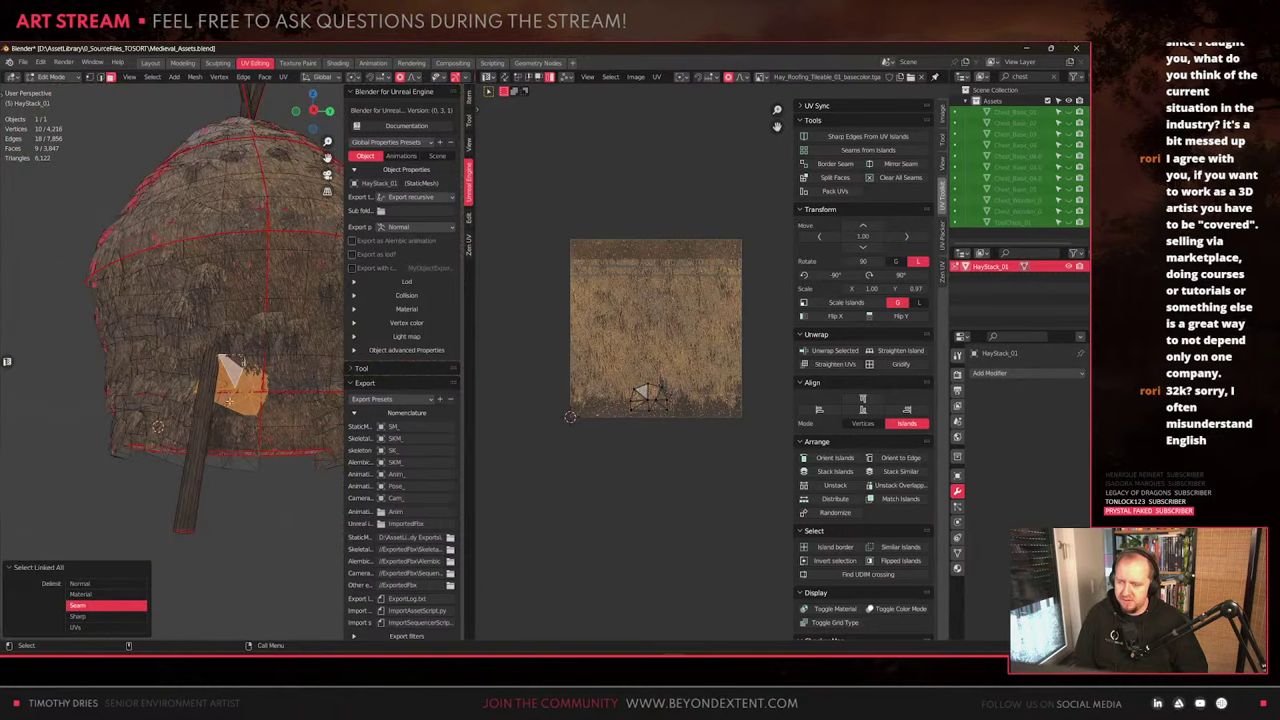
pyautogui.press('r')
pyautogui.press('y')
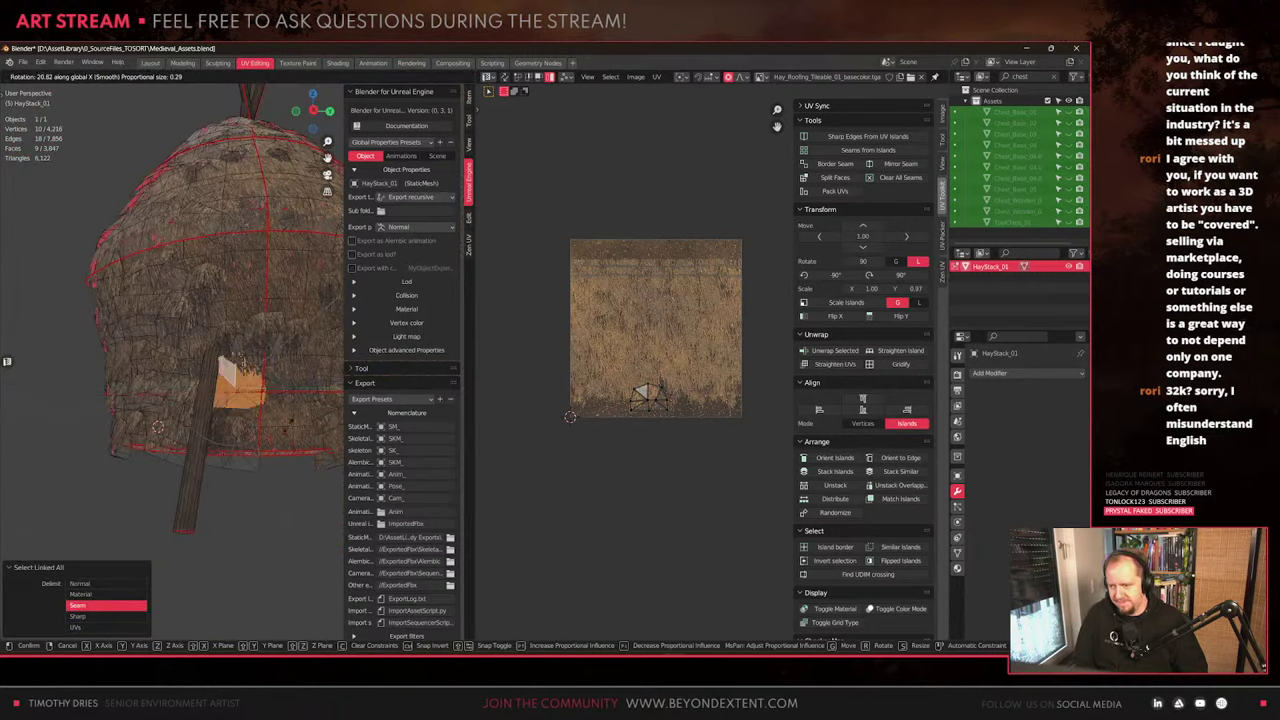
pyautogui.press('Return')
pyautogui.scroll(3, 220, 350)
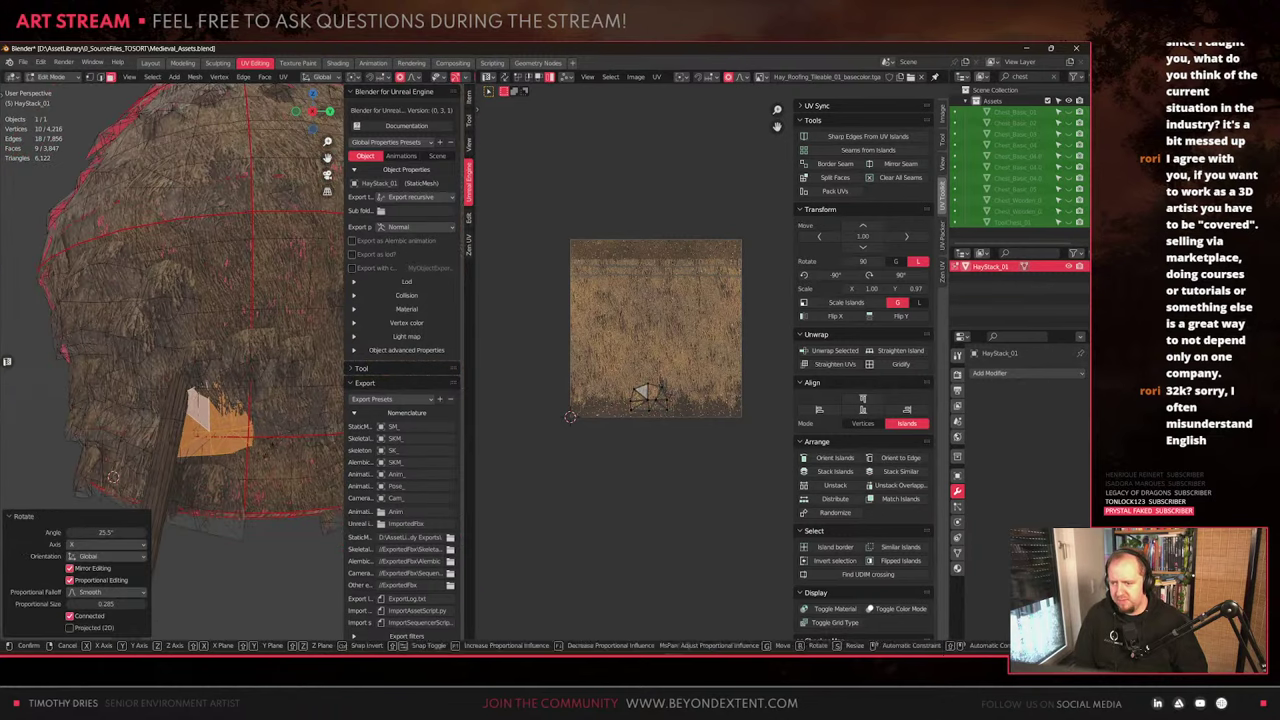
pyautogui.press('r')
pyautogui.press('z')
pyautogui.click(188, 488)
# Select the full linked round straw card just below the lower seam and rotate it about -23° about the global Y axis
pyautogui.click(110, 428)
pyautogui.hotkey('ctrl', 'l')
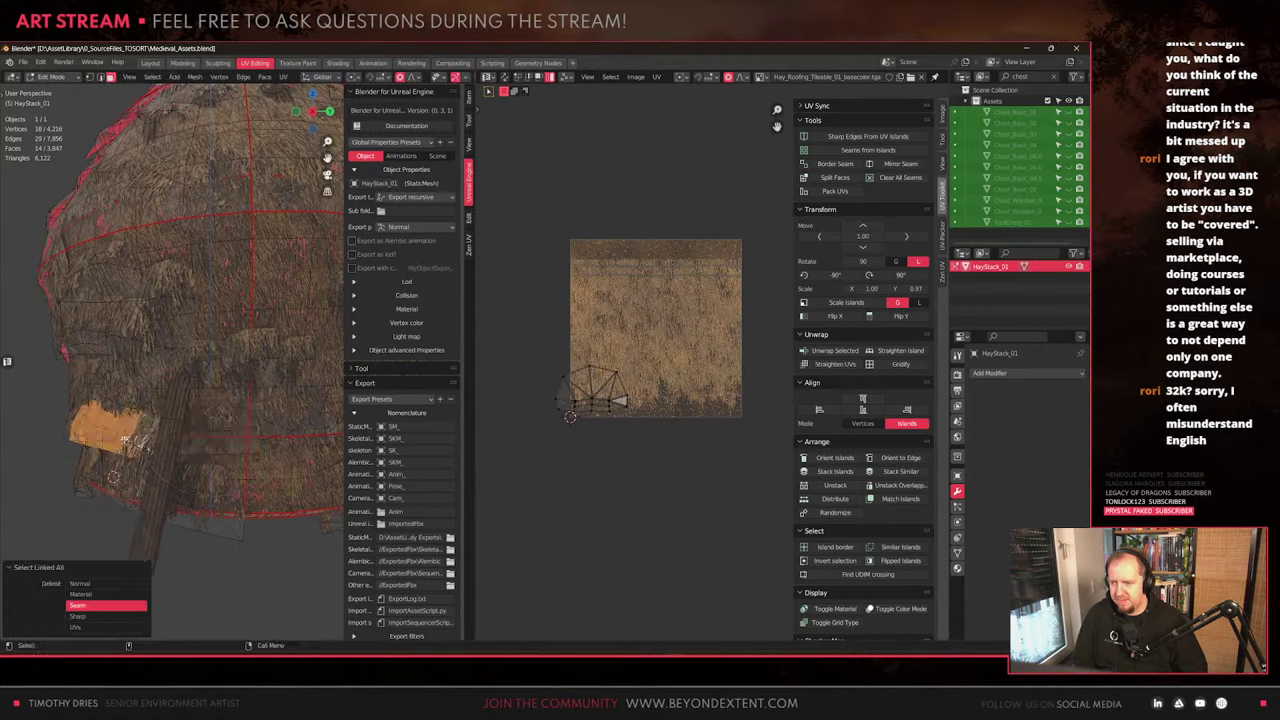
pyautogui.moveTo(112, 425); pyautogui.dragTo(225, 385, button='middle')
pyautogui.click(238, 338)
pyautogui.hotkey('ctrl', 'l')
pyautogui.moveTo(240, 340); pyautogui.dragTo(338, 362, button='middle')
pyautogui.click(254, 377)
pyautogui.hotkey('ctrl', 'l')
pyautogui.moveTo(279, 399); pyautogui.dragTo(265, 385, button='middle')
pyautogui.press('r')
pyautogui.press('y')
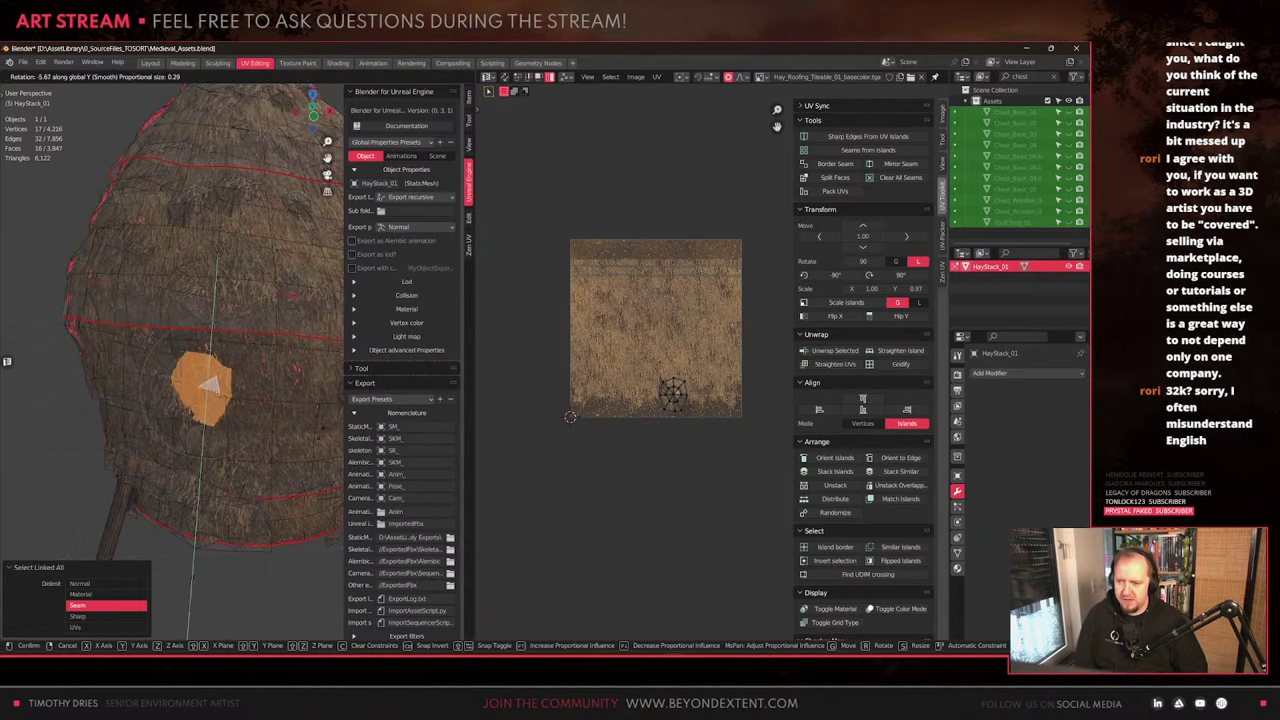
pyautogui.click(302, 380)
pyautogui.rightClick(302, 378)
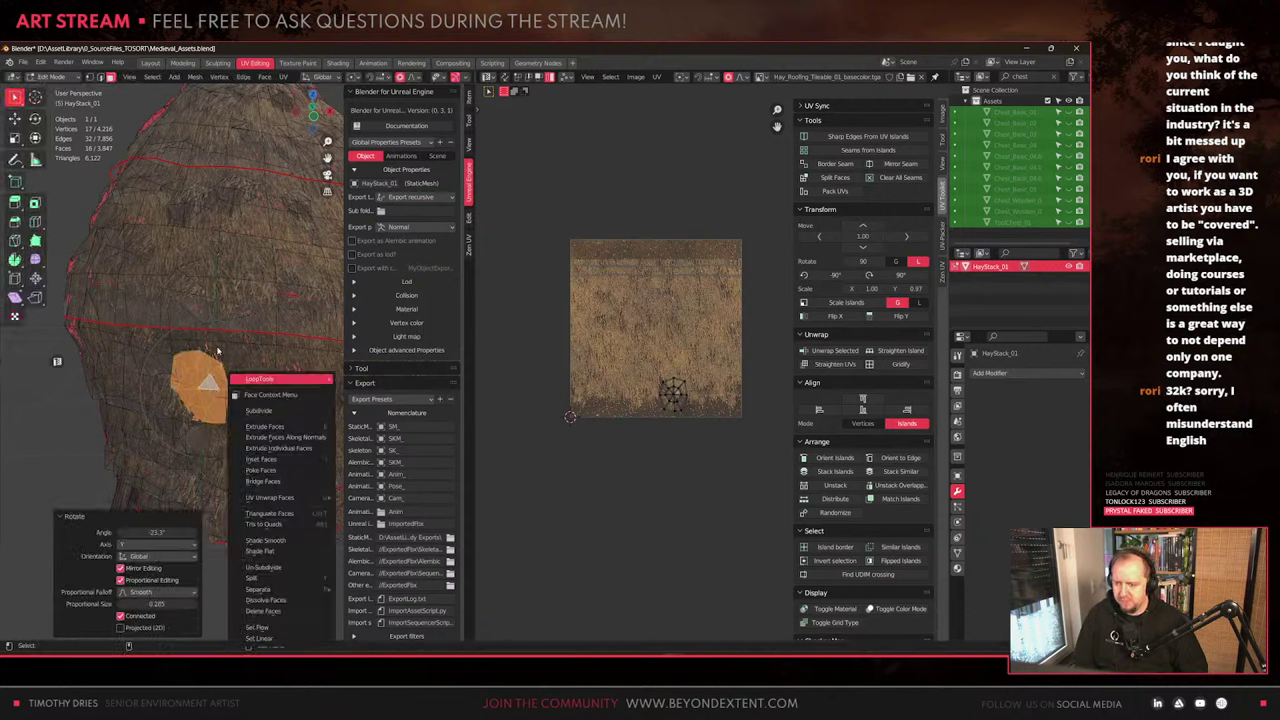
pyautogui.press('t')
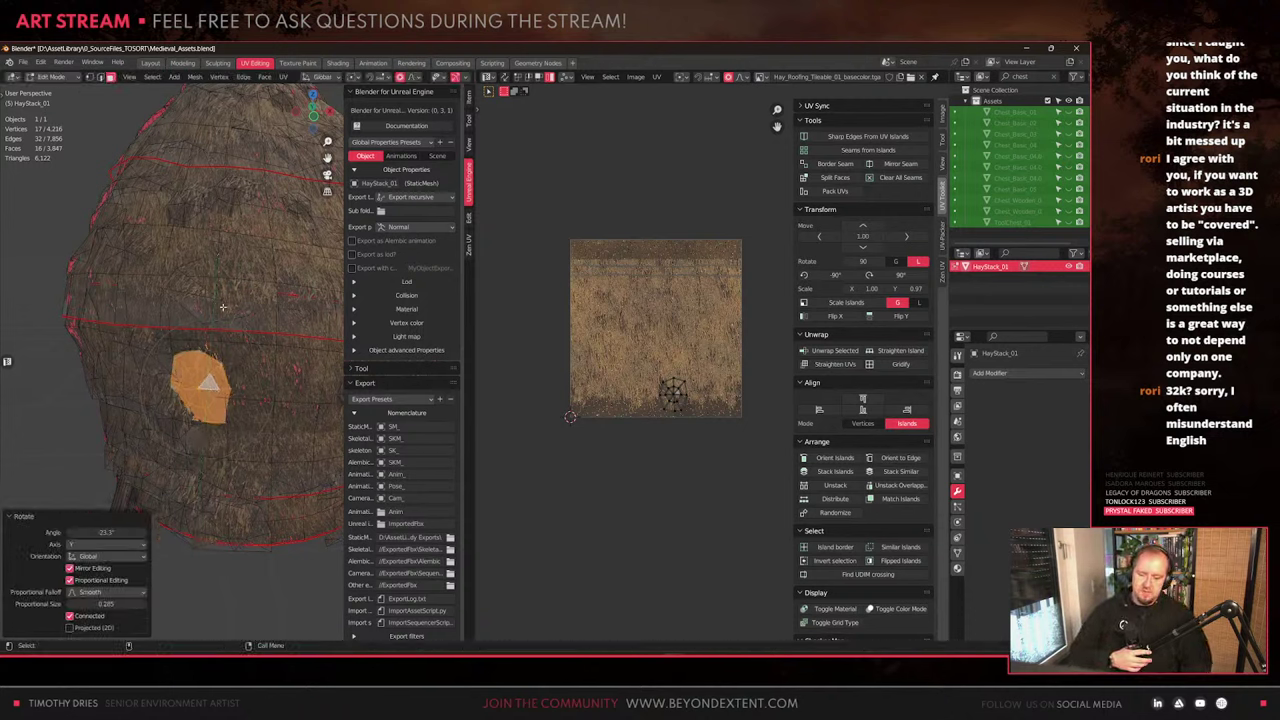
# Inspect the haystack in object mode from several sides and distances to judge how the straw cards blend
pyautogui.press('Tab')
pyautogui.scroll(-5, 283, 362)
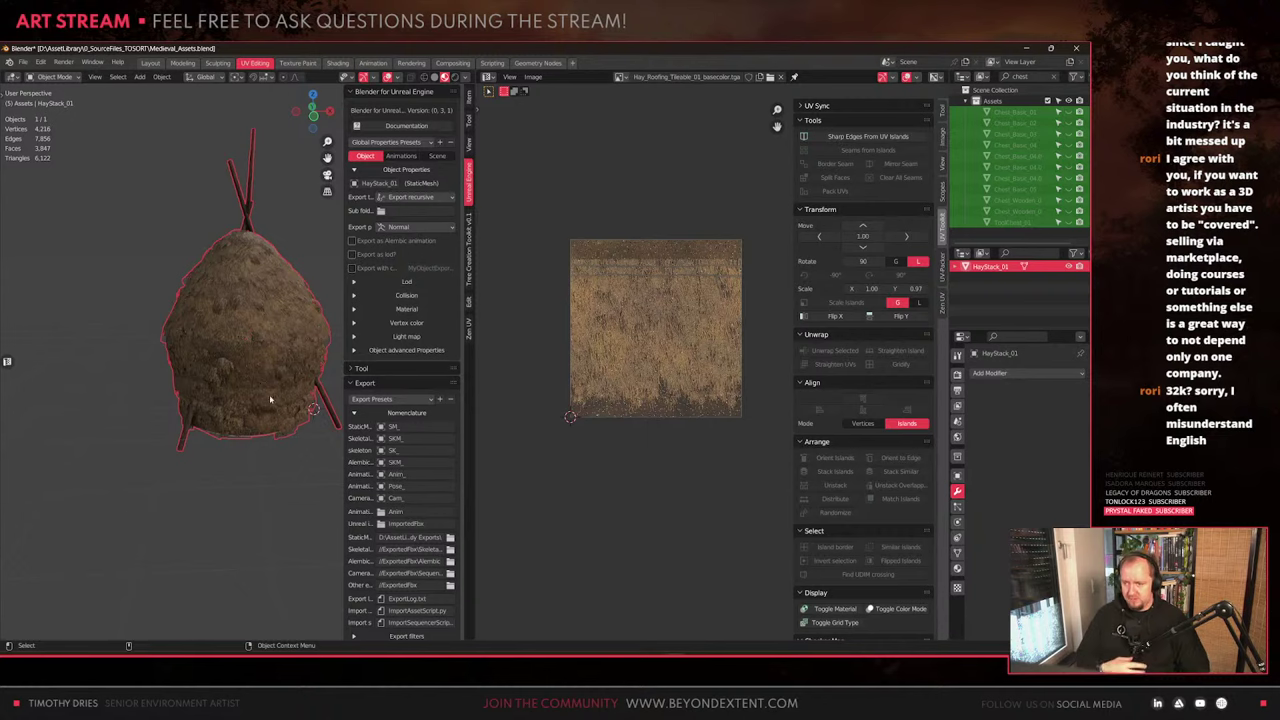
pyautogui.scroll(5, 269, 394)
pyautogui.press('Tab')
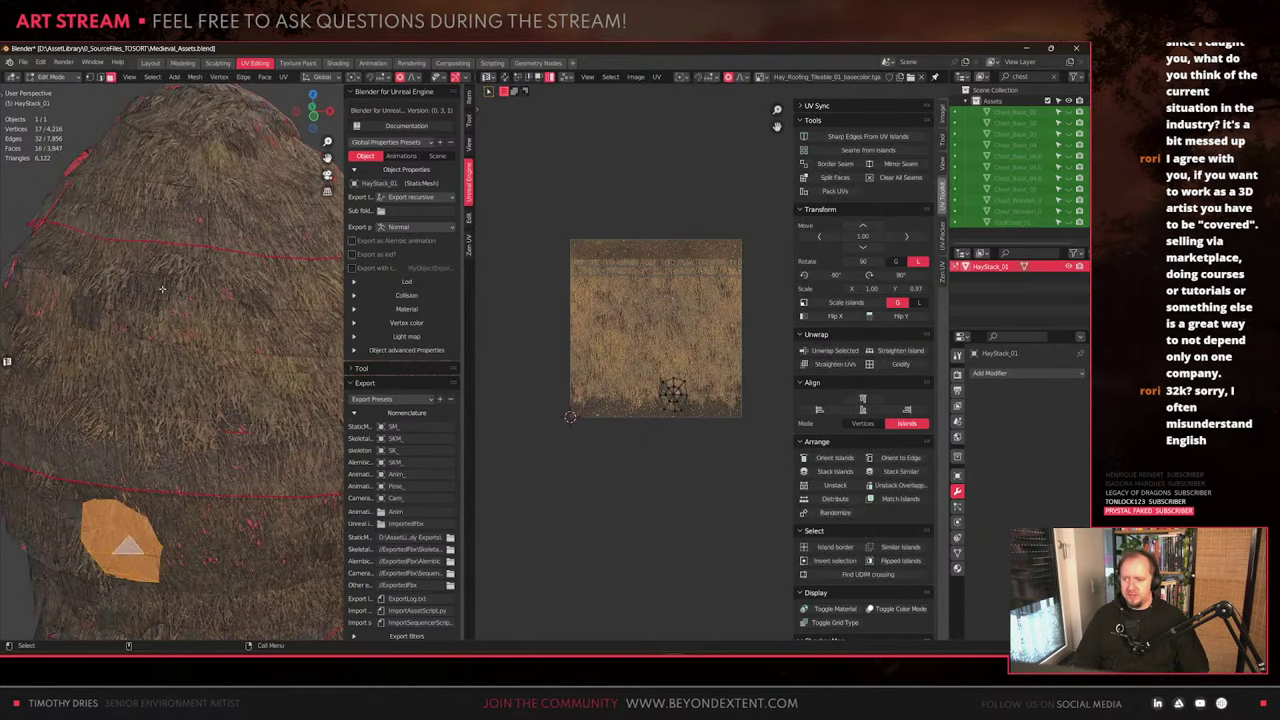
pyautogui.press('Tab')
pyautogui.press('Tab')
pyautogui.scroll(-5, 164, 455)
pyautogui.press('Tab')
pyautogui.keyDown('alt'); pyautogui.moveTo(217, 423); pyautogui.dragTo(236, 467); pyautogui.keyUp('alt')
pyautogui.moveTo(235, 467); pyautogui.dragTo(268, 456, button='middle')
pyautogui.scroll(2, 268, 456)
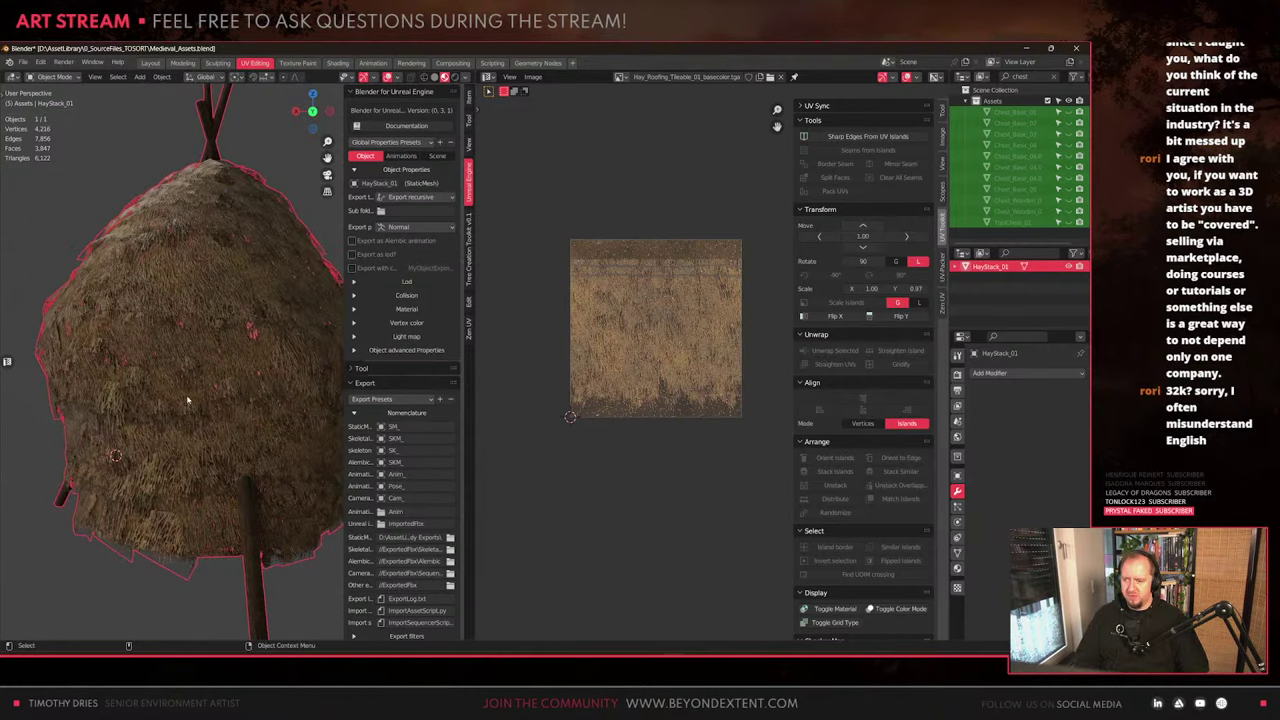
# Select the full linked straw card on the lowest thatch band, scale its UVs to 0.739, and check the haystack in object mode
pyautogui.press('Tab')
pyautogui.click(148, 472)
pyautogui.hotkey('ctrl', 'l')
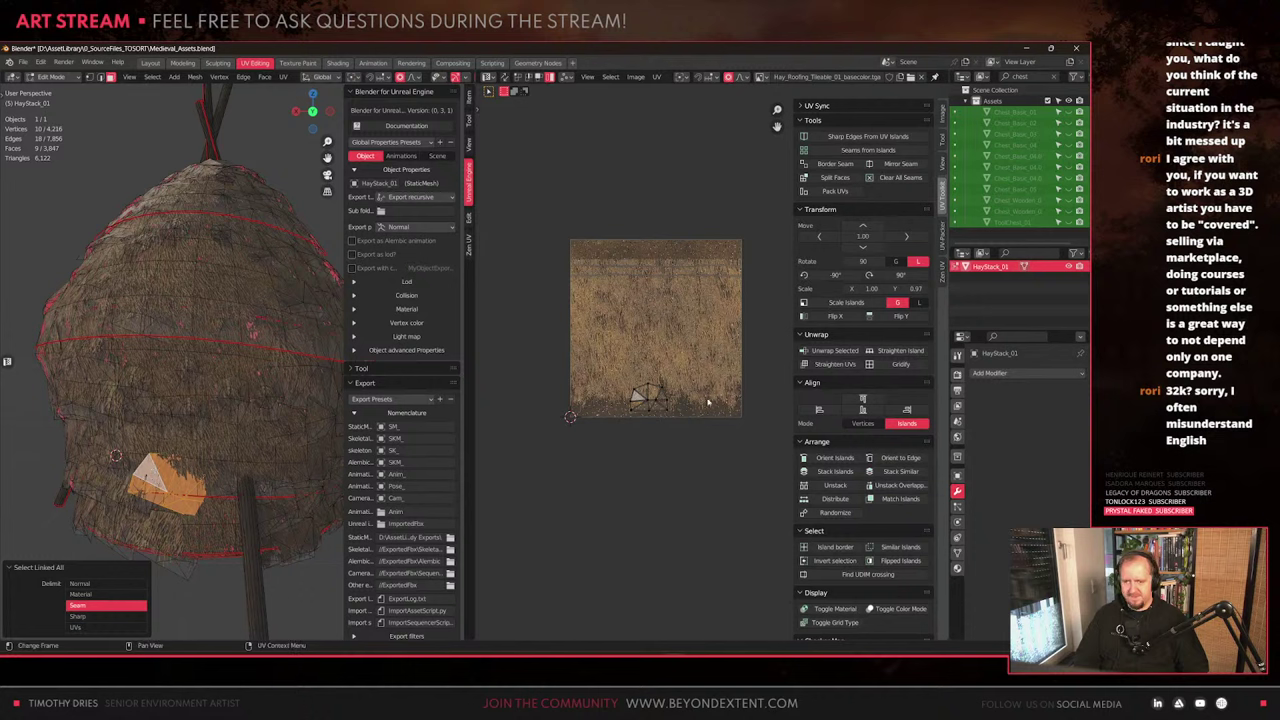
pyautogui.press('a')
pyautogui.press('s')
pyautogui.click(690, 445)
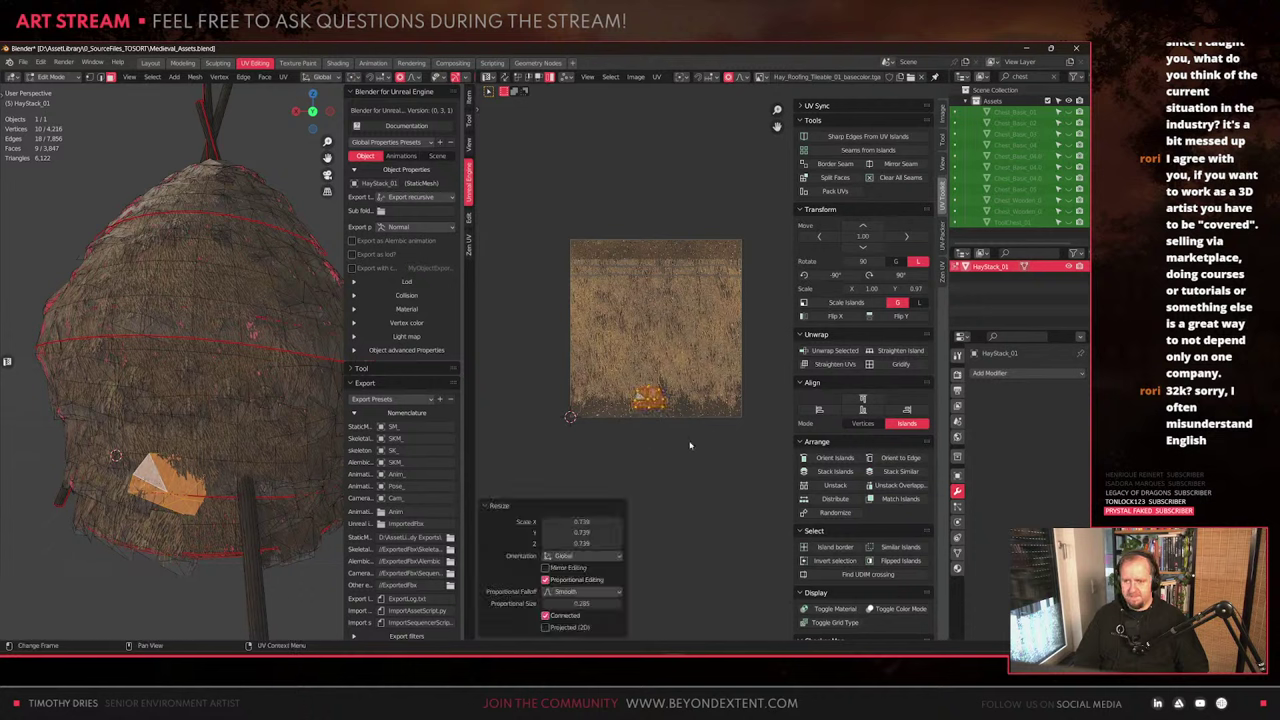
pyautogui.scroll(-3, 190, 462)
pyautogui.moveTo(190, 462); pyautogui.dragTo(246, 455, button='middle')
pyautogui.hotkey('alt', 'a')
pyautogui.press('Tab')
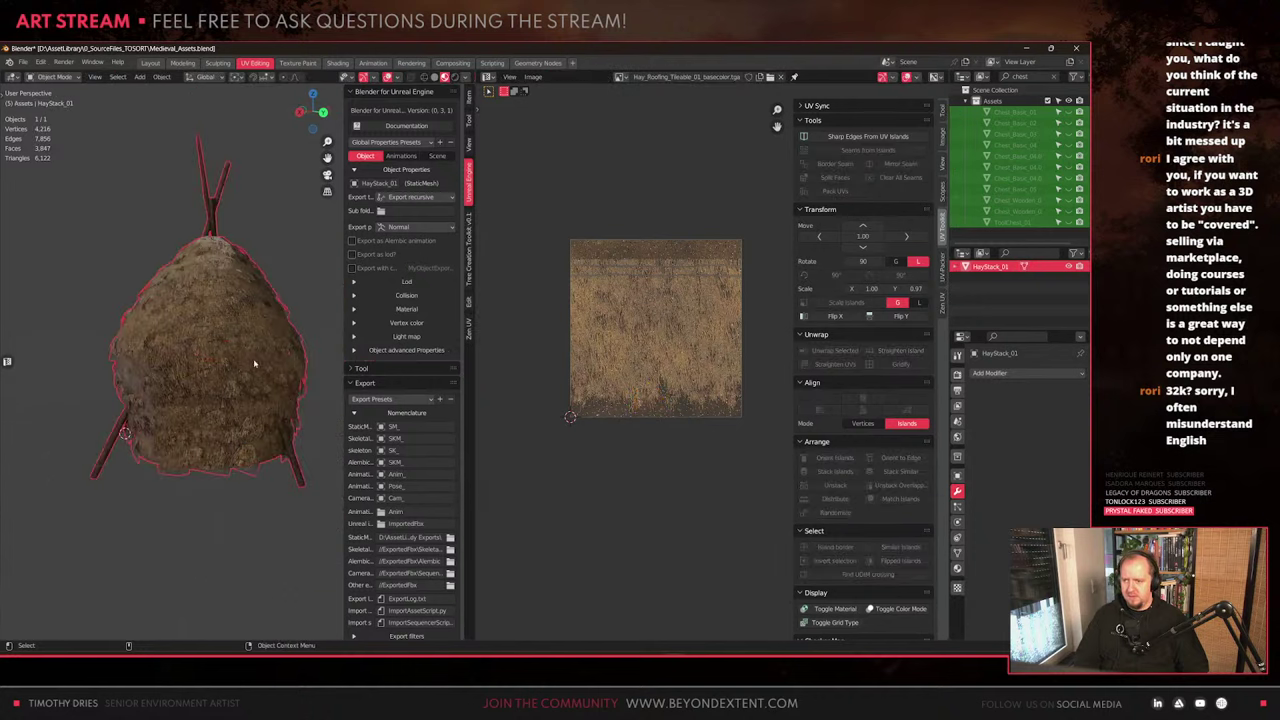
# View the haystack from farther away and hide the 3D viewport's sidebar
pyautogui.press('q')
pyautogui.click(254, 363)
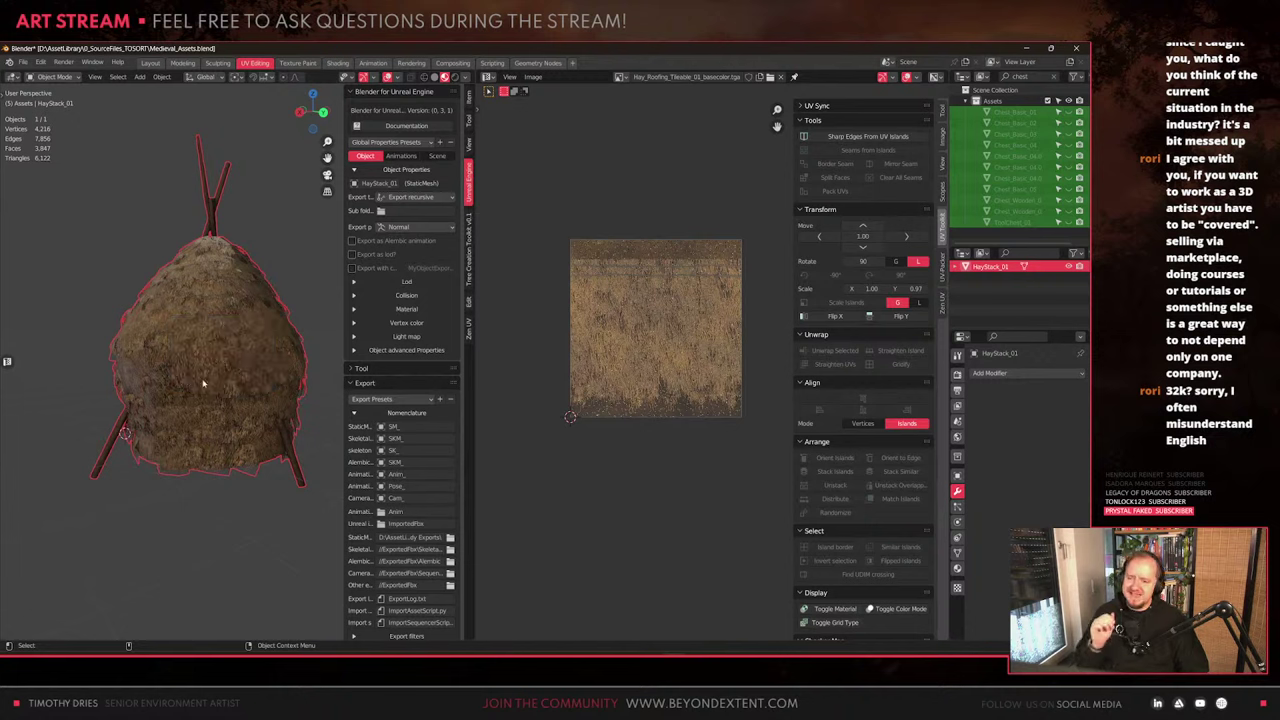
pyautogui.scroll(-5, 205, 385)
pyautogui.moveTo(223, 394); pyautogui.dragTo(358, 418, button='middle')
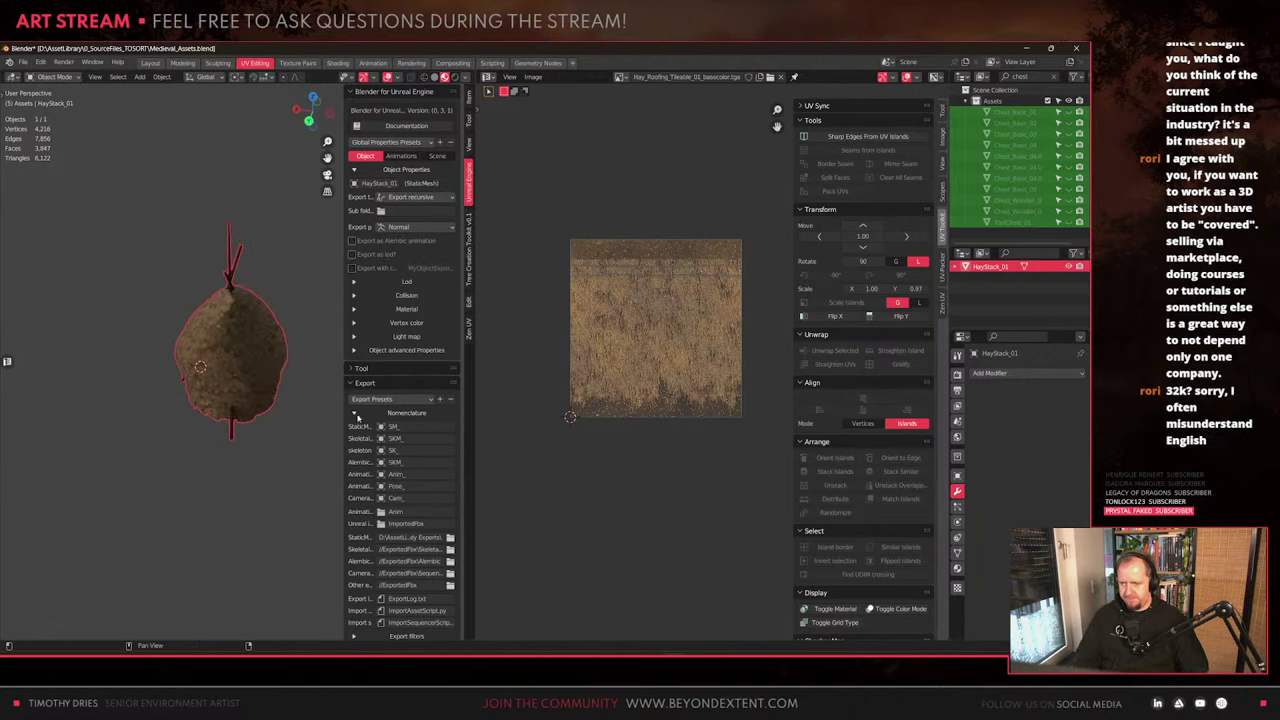
pyautogui.press('m')
pyautogui.press('n')
pyautogui.scroll(-2, 286, 362)
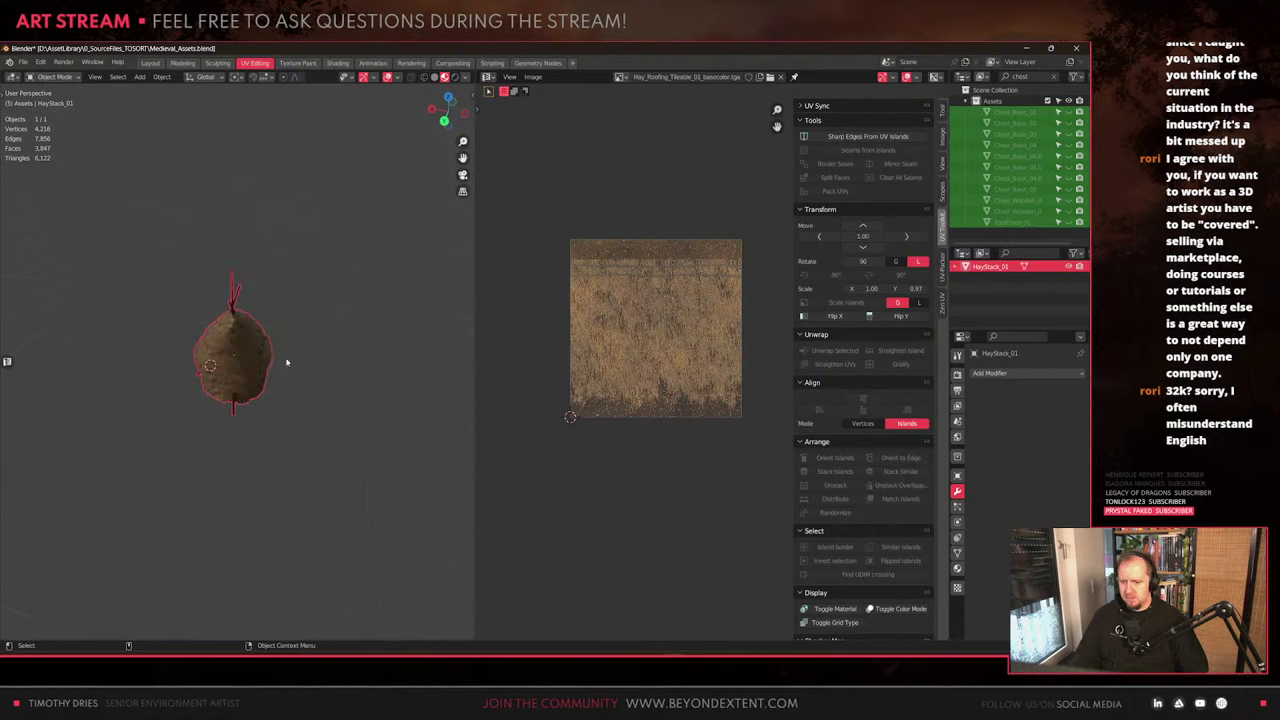
# Duplicate the haystack with an offset of -3 m along Y and look over the copy
pyautogui.scroll(2, 288, 366)
pyautogui.scroll(3, 307, 397)
pyautogui.moveTo(304, 397); pyautogui.dragTo(238, 399, button='middle')
pyautogui.keyDown('shift'); pyautogui.moveTo(238, 399); pyautogui.dragTo(310, 474, button='middle'); pyautogui.keyUp('shift')
pyautogui.scroll(-2, 197, 472)
pyautogui.hotkey('shift', 'd')
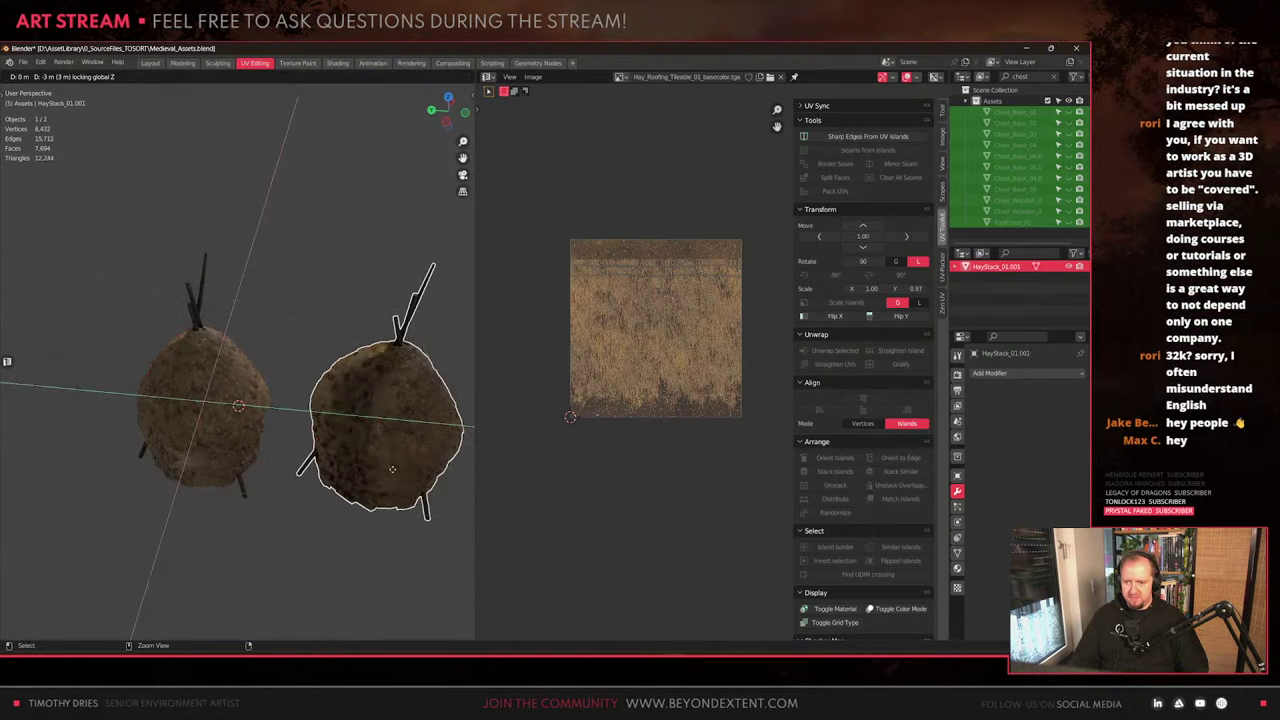
pyautogui.click(392, 474)
pyautogui.keyDown('shift'); pyautogui.moveTo(412, 492); pyautogui.dragTo(323, 480, button='middle'); pyautogui.keyUp('shift')
pyautogui.scroll(2, 323, 480)
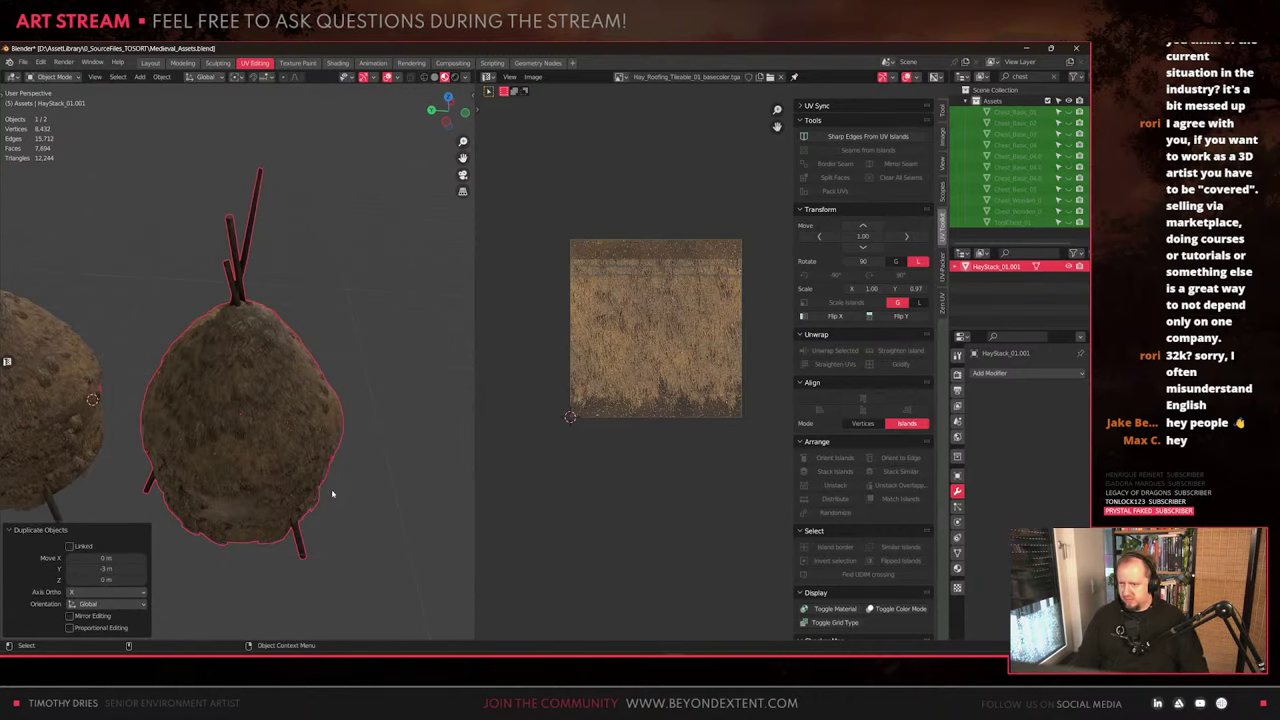
pyautogui.moveTo(333, 493); pyautogui.dragTo(303, 413, button='middle')
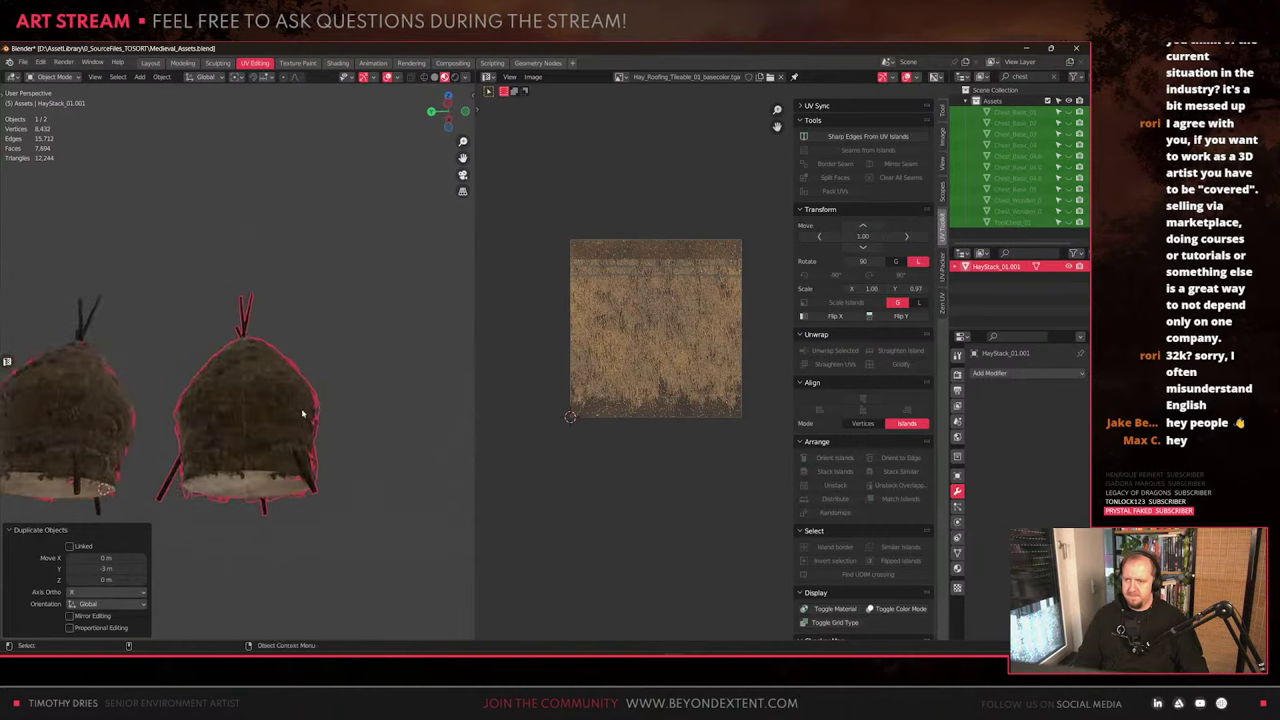
# Try to move the copy's top thatch vertex along Z in edit mode
pyautogui.press('Tab')
pyautogui.scroll(3, 248, 381)
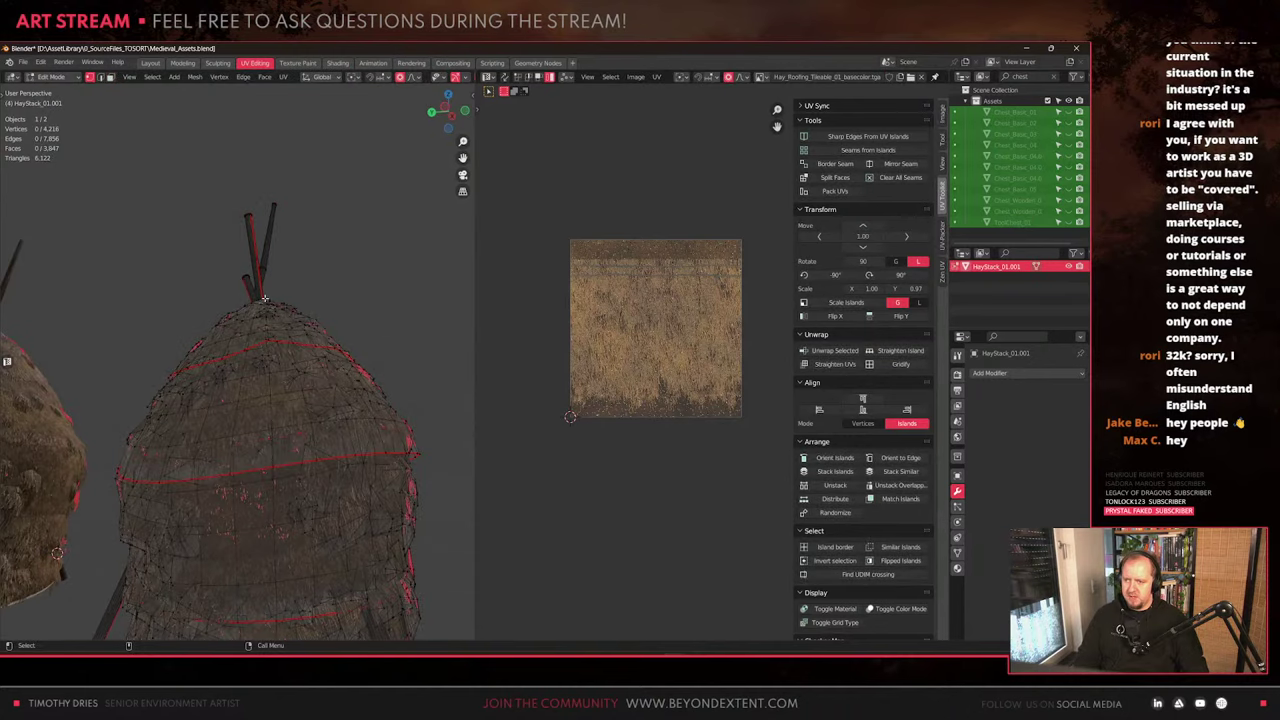
pyautogui.click(264, 298)
pyautogui.press('g')
pyautogui.press('z')
pyautogui.click(295, 338)
pyautogui.moveTo(295, 338); pyautogui.dragTo(268, 392, button='middle')
# Select the copy's wooden poles with their linked faces, delimited by Normal, separate them into their own object, and return to object mode
pyautogui.press('3')
pyautogui.moveTo(206, 181); pyautogui.dragTo(358, 264)
pyautogui.hotkey('ctrl', 'l')
pyautogui.hotkey('ctrl', 'l')
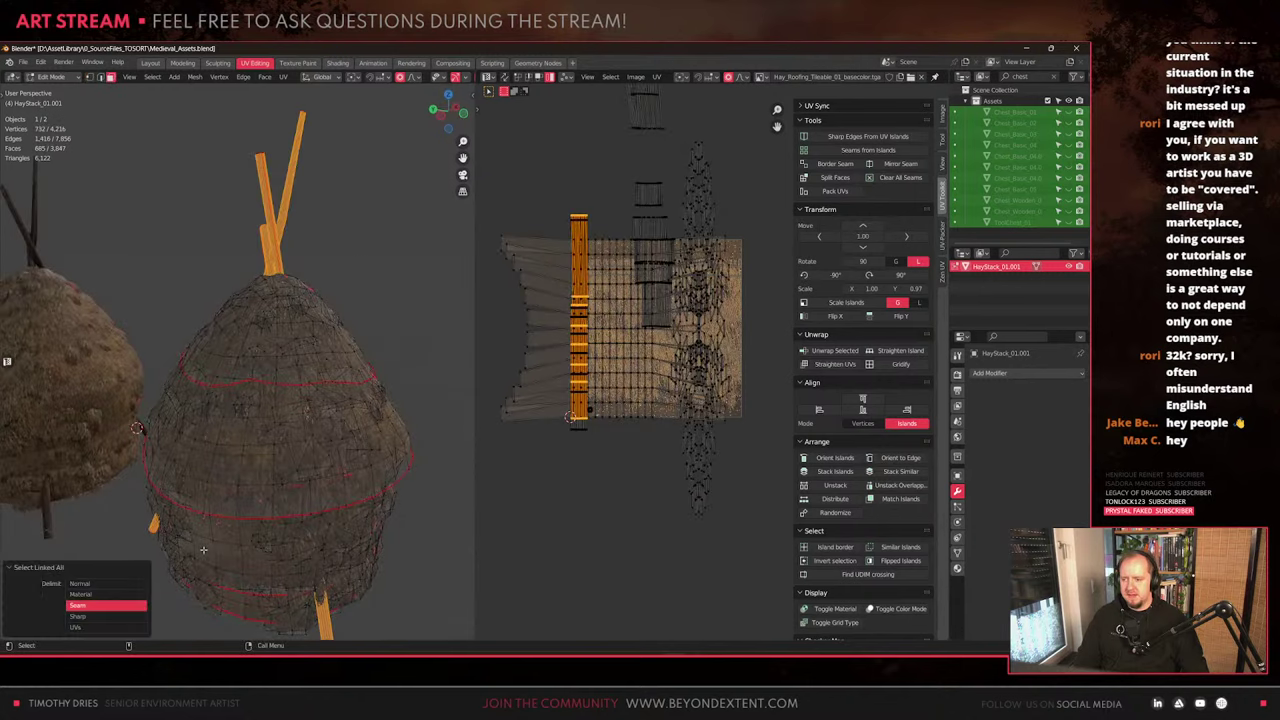
pyautogui.press('p')
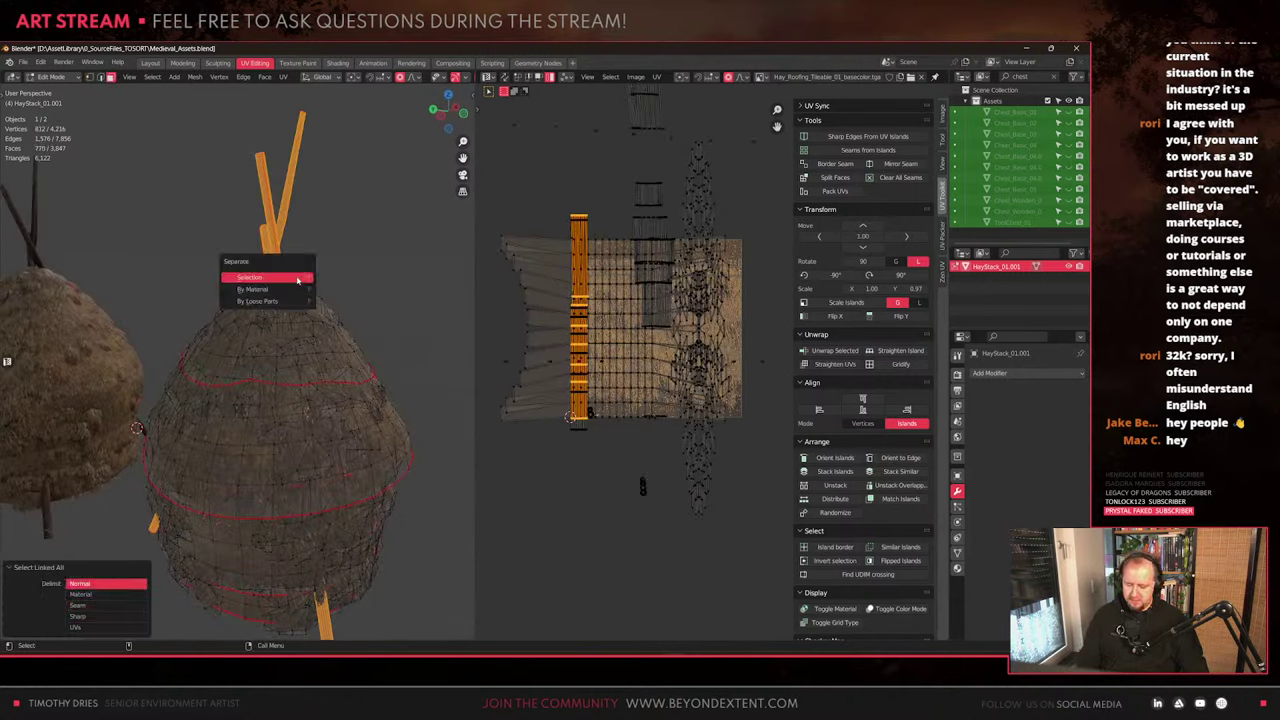
pyautogui.click(296, 280)
pyautogui.moveTo(300, 294); pyautogui.dragTo(195, 228, button='middle')
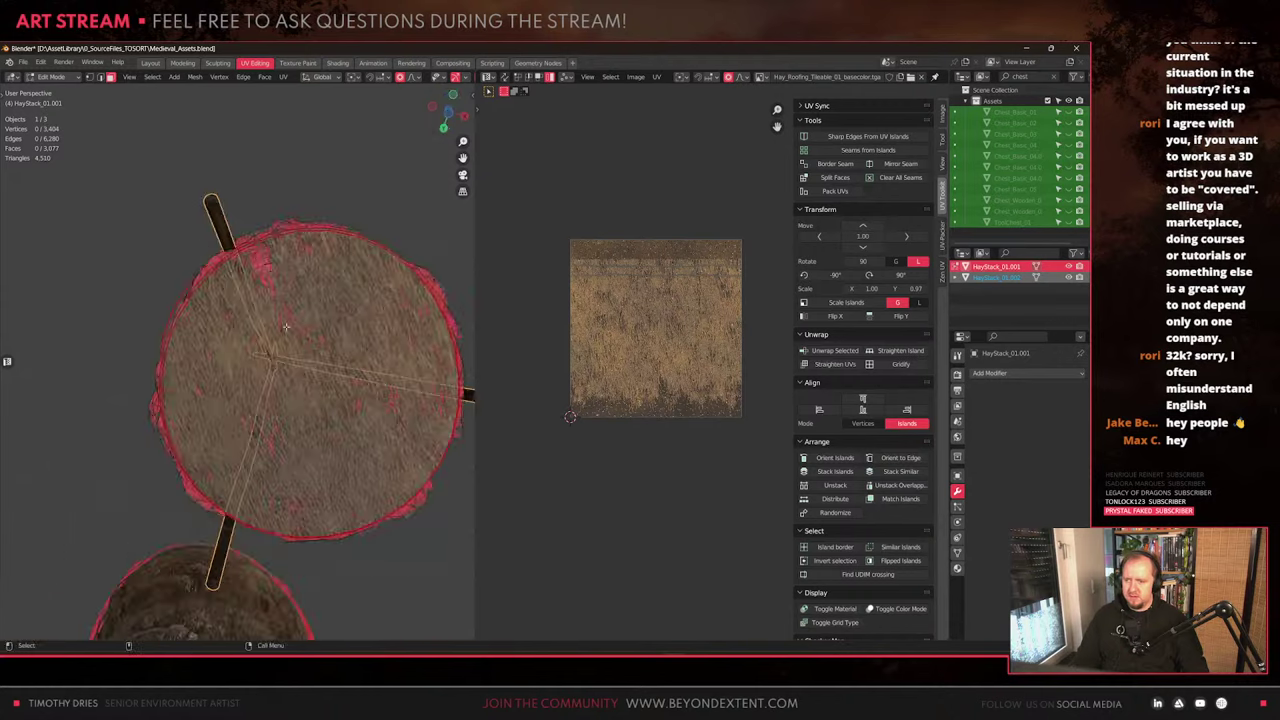
pyautogui.scroll(8, 312, 346)
pyautogui.keyDown('shift'); pyautogui.moveTo(316, 350); pyautogui.dragTo(318, 462, button='middle'); pyautogui.keyUp('shift')
pyautogui.scroll(-10, 212, 308)
pyautogui.press('Tab')
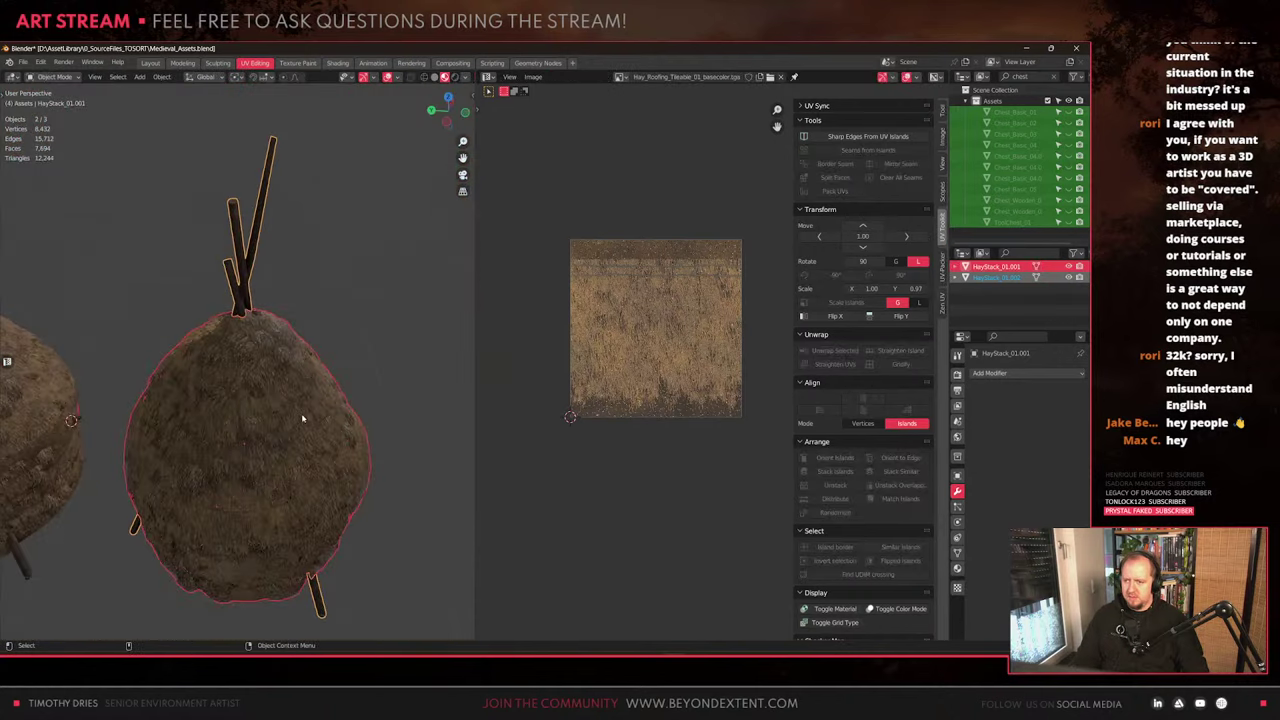
# Try deleting the copy's separated thatch body, and undo the deletion
pyautogui.press('g')
pyautogui.rightClick(303, 418)
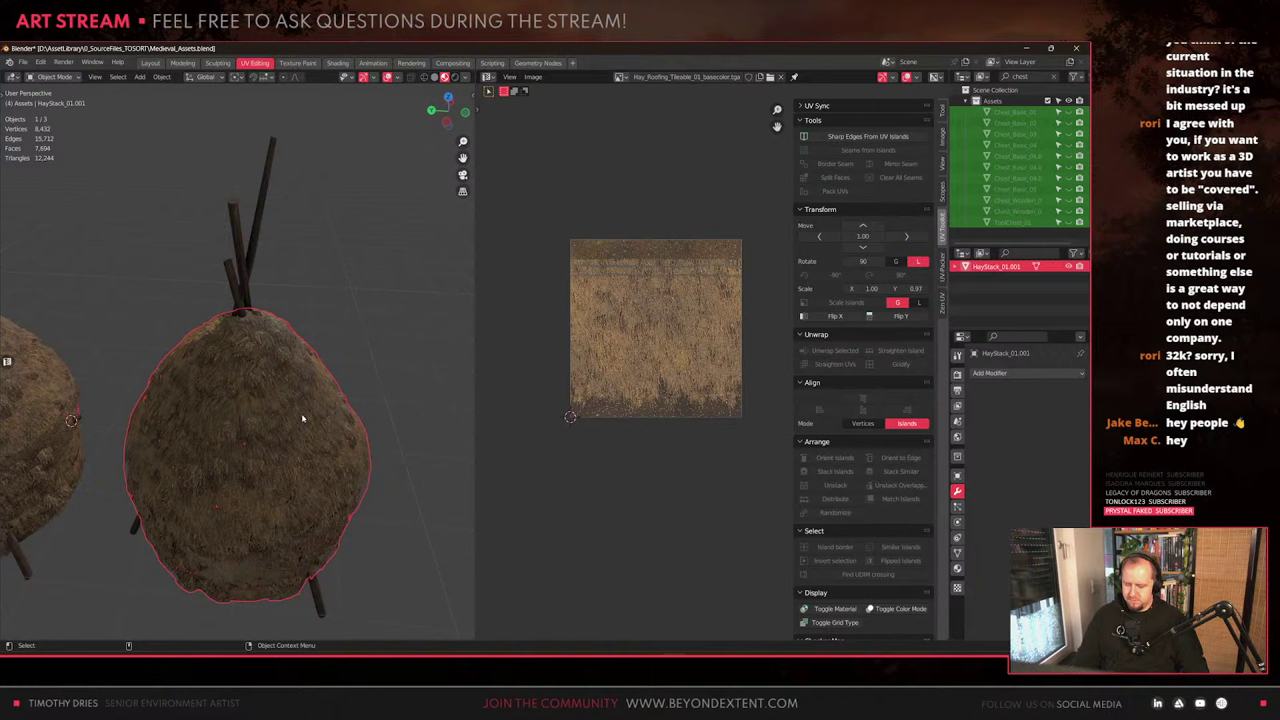
pyautogui.press('Delete')
pyautogui.moveTo(249, 415)
pyautogui.mouseDown(button='middle')
pyautogui.moveTo(374, 423)
pyautogui.moveTo(246, 426)
pyautogui.mouseUp(button='middle')
pyautogui.hotkey('ctrl', 'z')
pyautogui.scroll(-3, 343, 420)
pyautogui.scroll(4, 246, 426)
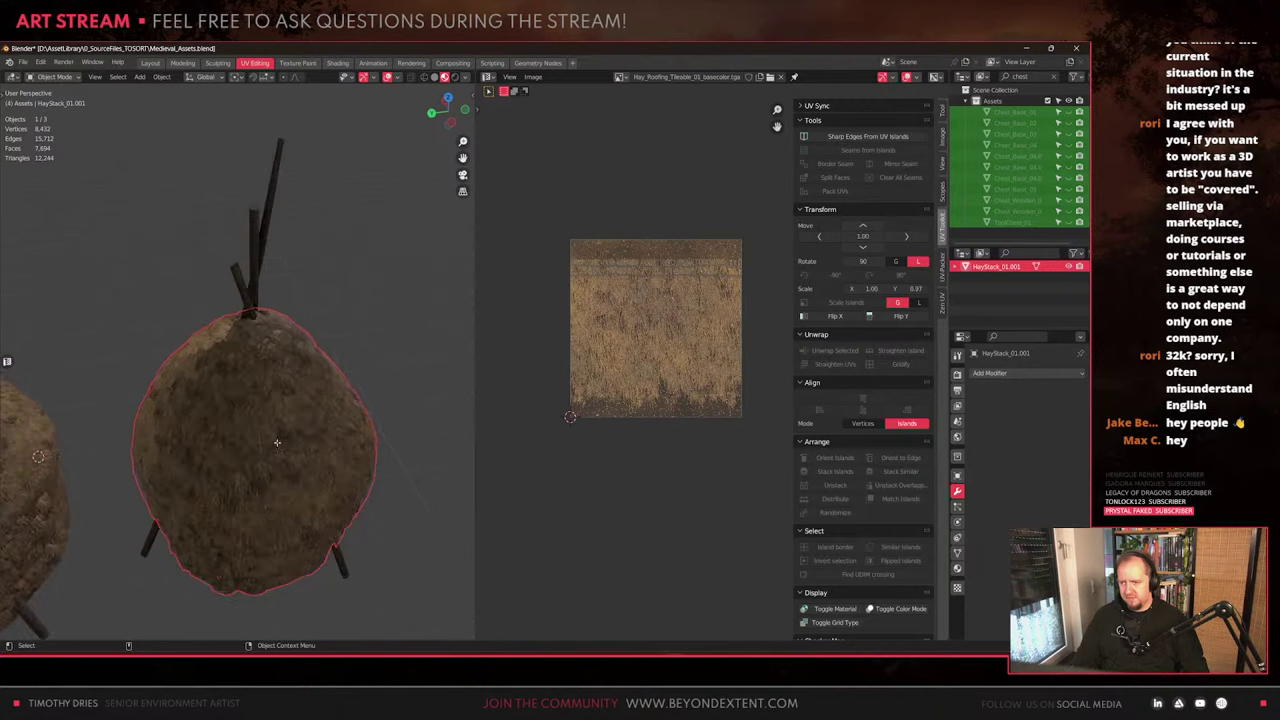
# Turn off Connected Only for proportional editing and lower the copy's top thatch vertex by about 0.5 m along Z
pyautogui.press('Tab')
pyautogui.moveTo(249, 321); pyautogui.dragTo(261, 292, button='middle')
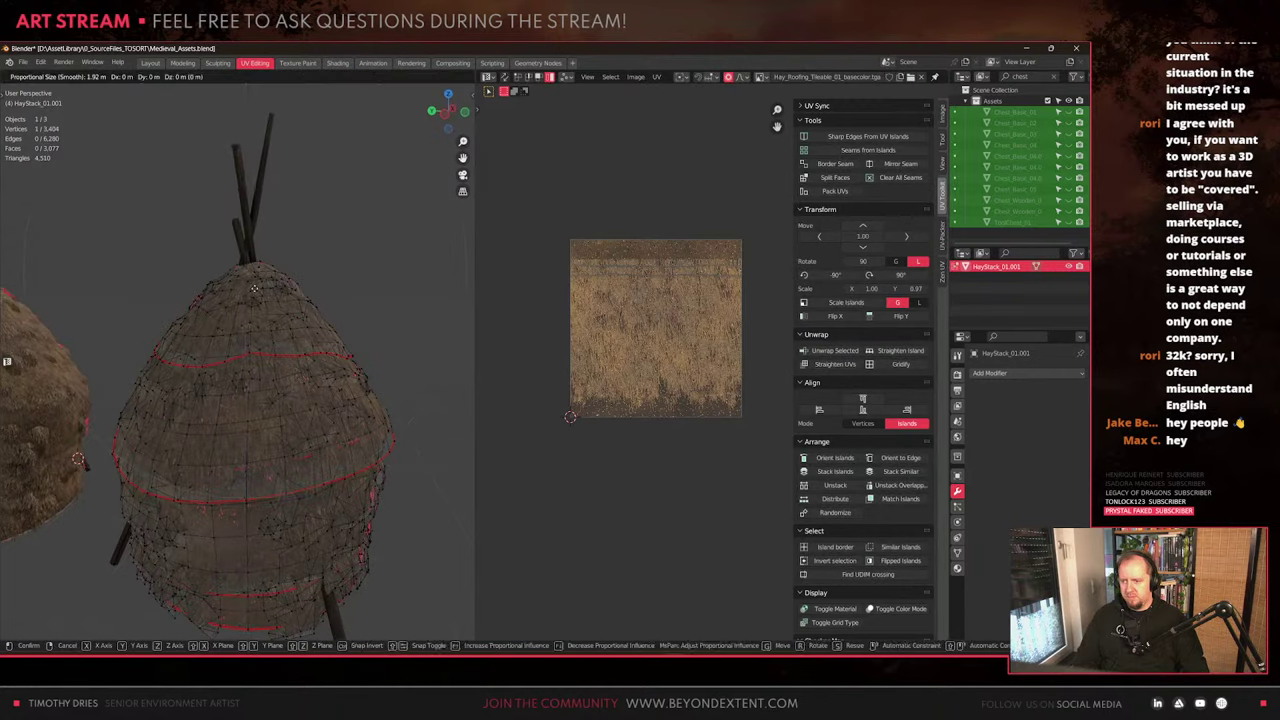
pyautogui.press('g')
pyautogui.press('z')
pyautogui.click(241, 435)
pyautogui.click(412, 78)
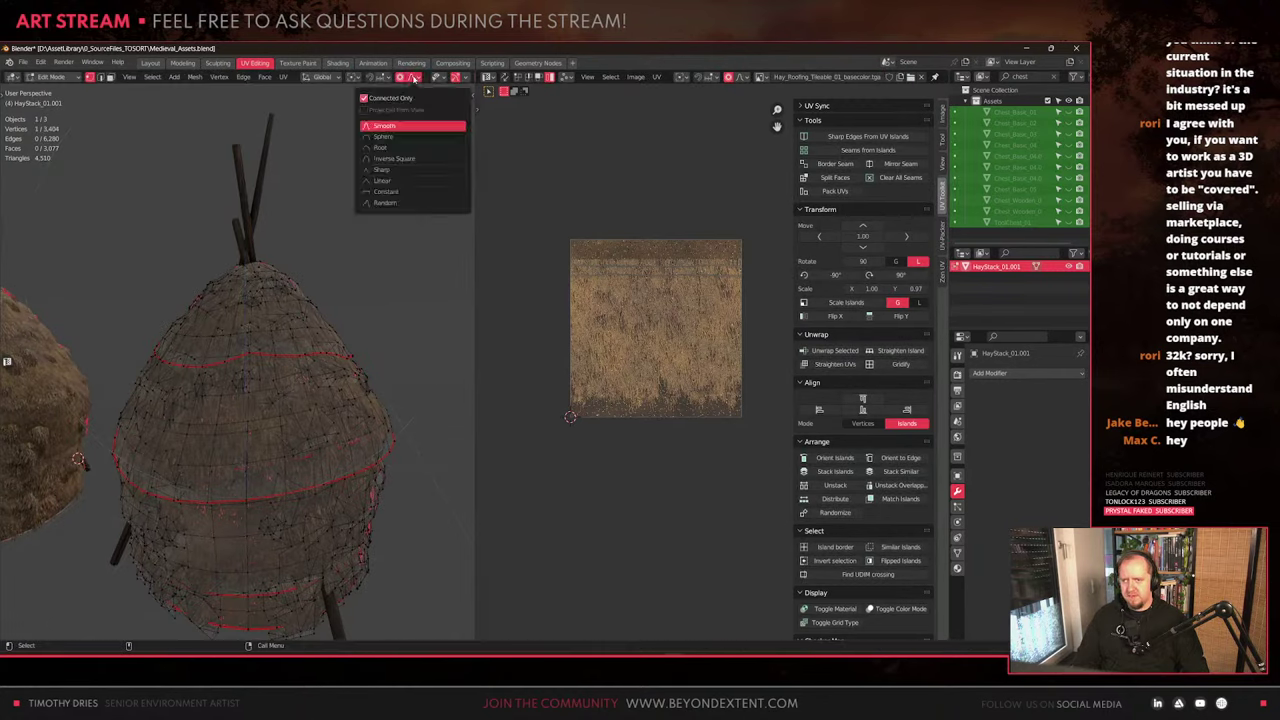
pyautogui.press('g')
pyautogui.press('z')
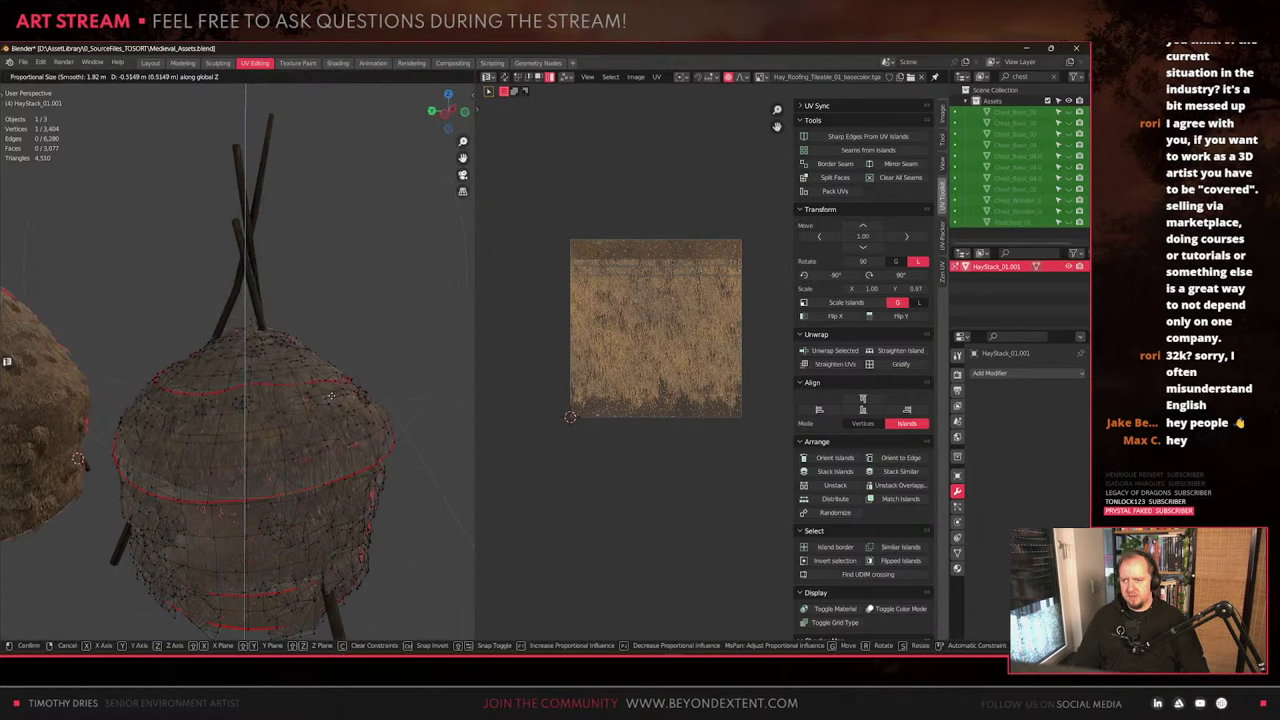
pyautogui.scroll(-4, 327, 408)
pyautogui.click(328, 410)
pyautogui.moveTo(328, 410); pyautogui.dragTo(200, 410, button='middle')
# Raise a vertex on the middle seam about 0.11 m and one on the upper seam about 0.09 m along Z, with proportional size 0.896
pyautogui.click(302, 430)
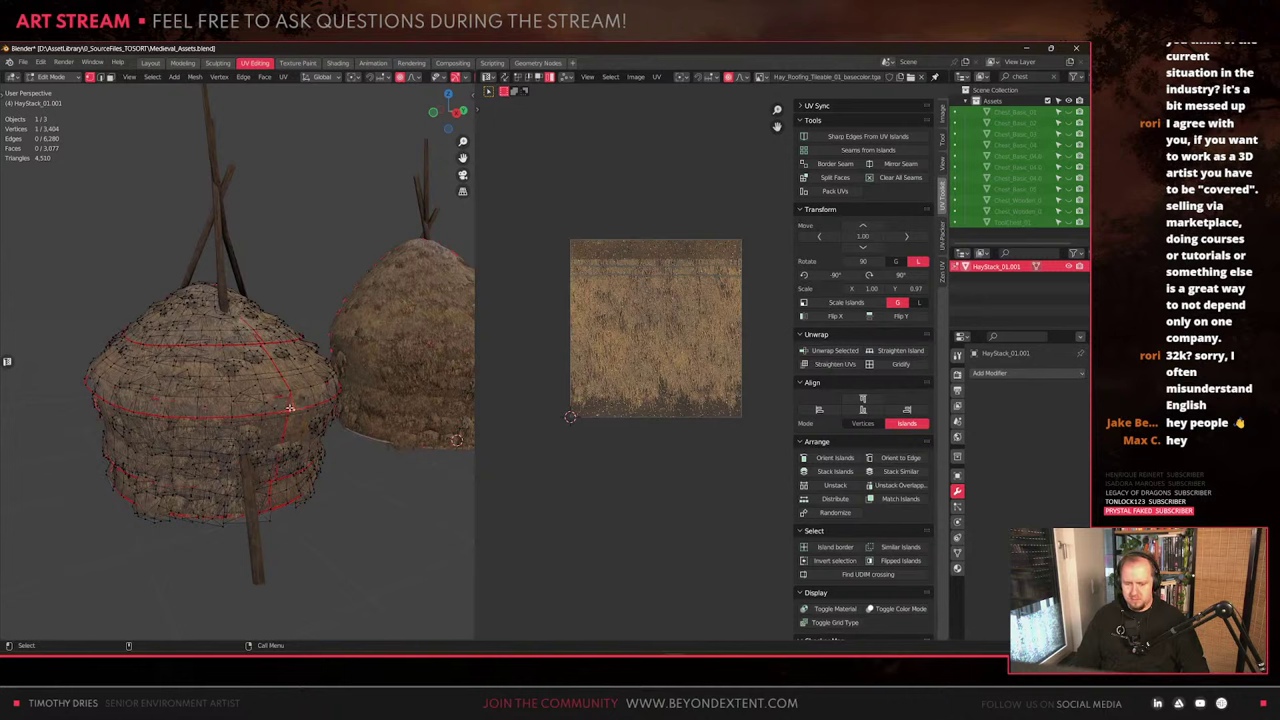
pyautogui.press('g')
pyautogui.press('z')
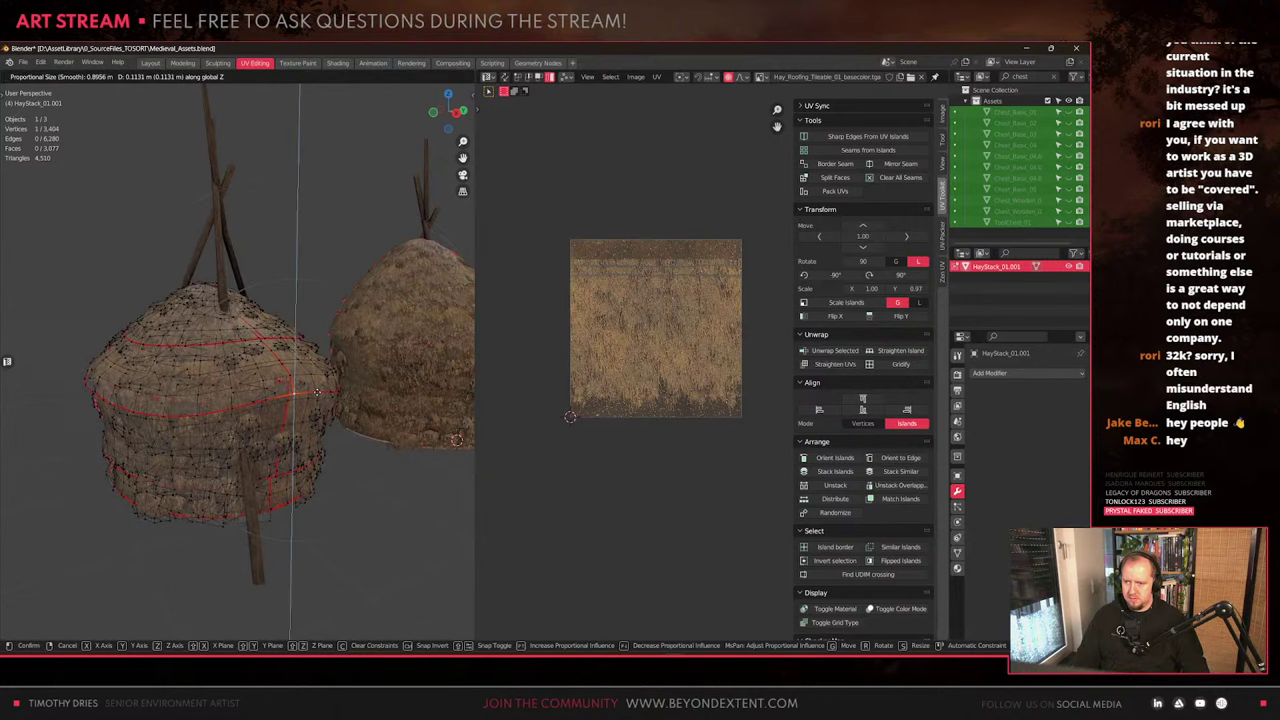
pyautogui.click(317, 392)
pyautogui.click(238, 344)
pyautogui.press('g')
pyautogui.press('z')
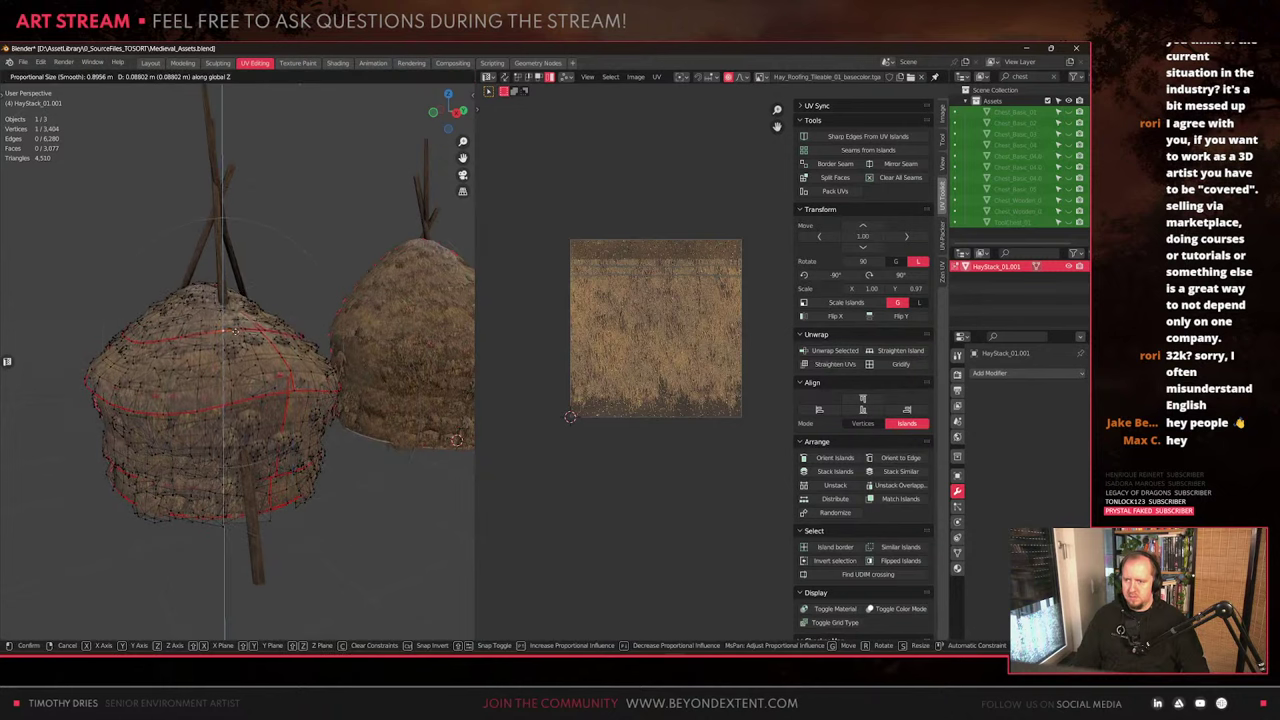
pyautogui.click(242, 326)
# Lower two vertices near the crown of the copy's thatch along Z, the second by about 0.13 m
pyautogui.moveTo(242, 326); pyautogui.dragTo(311, 354, button='middle')
pyautogui.click(238, 291)
pyautogui.press('g')
pyautogui.press('z')
pyautogui.click(229, 328)
pyautogui.click(264, 313)
pyautogui.press('g')
pyautogui.press('z')
pyautogui.click(260, 330)
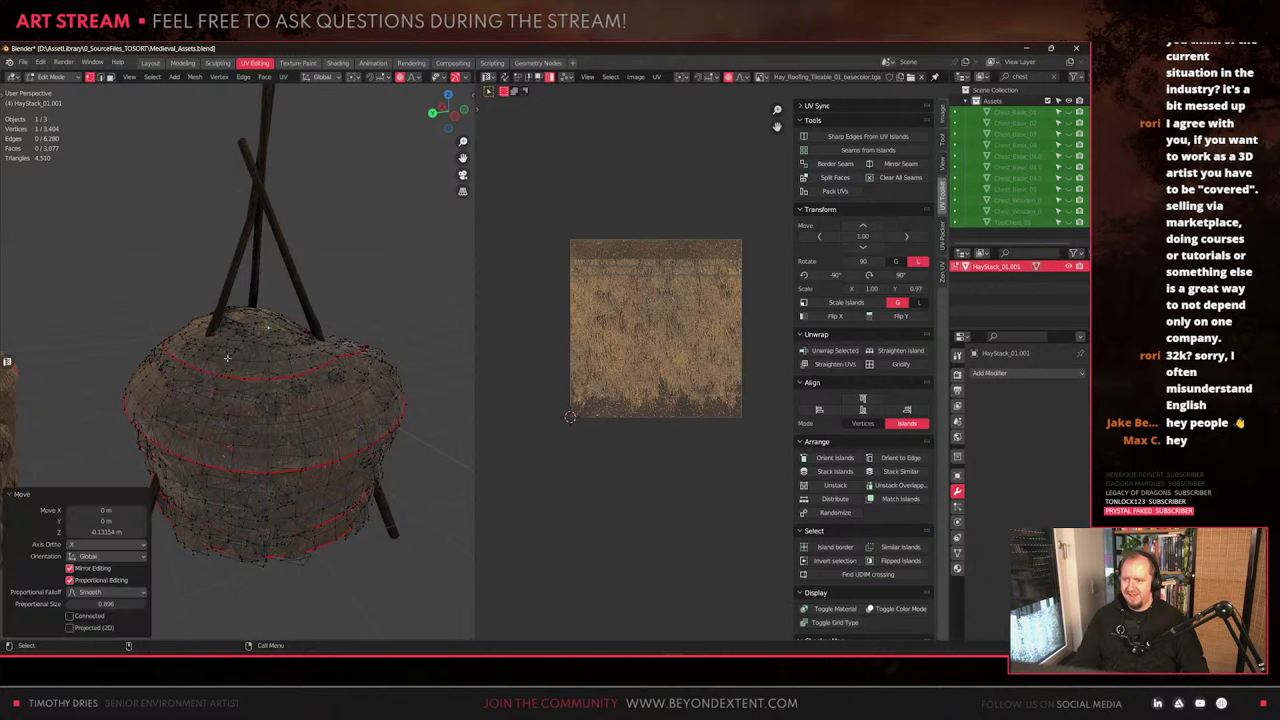
# Lower a vertex on the upper seam by about 0.125 m along Z and inspect the reshaped haystack in object mode
pyautogui.click(222, 370)
pyautogui.press('g')
pyautogui.press('z')
pyautogui.click(218, 385)
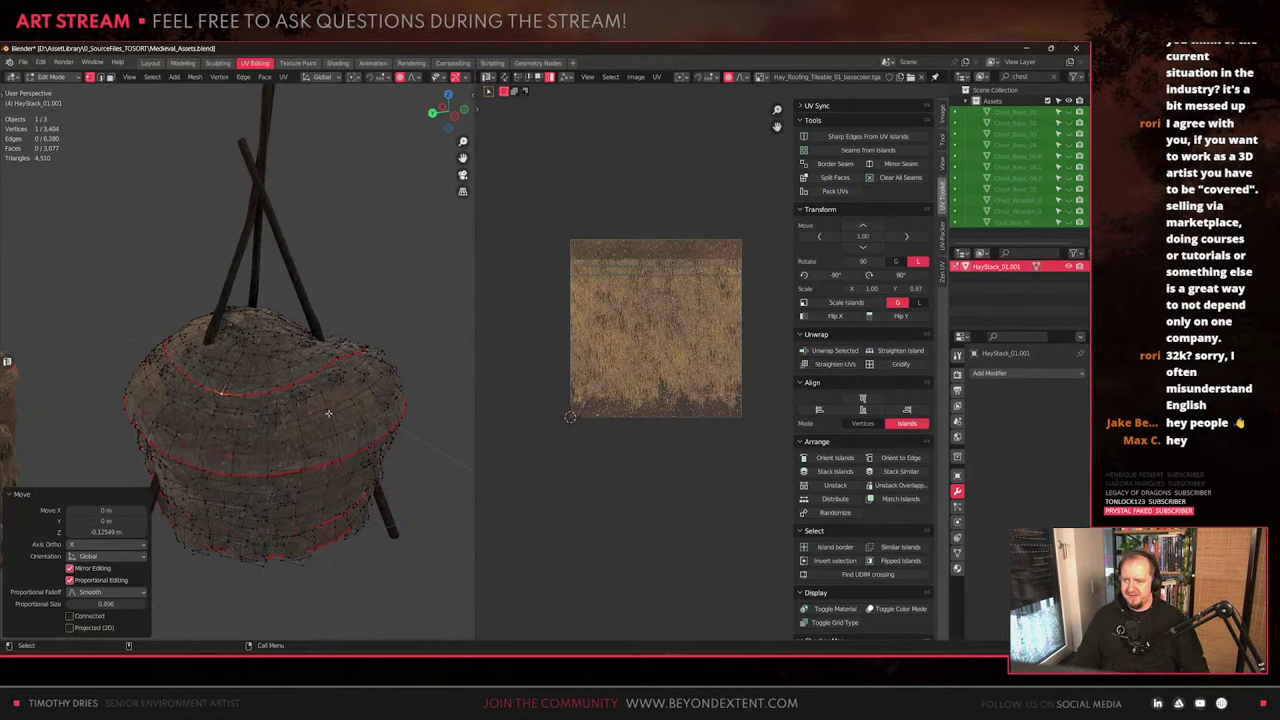
pyautogui.press('Tab')
pyautogui.moveTo(328, 411); pyautogui.dragTo(90, 405, button='middle')
pyautogui.moveTo(211, 403); pyautogui.dragTo(311, 408, button='middle')
# Lower a vertex near the crown of the copy's thatch along Z with proportional editing
pyautogui.press('Tab')
pyautogui.click(214, 313)
pyautogui.press('g')
pyautogui.press('z')
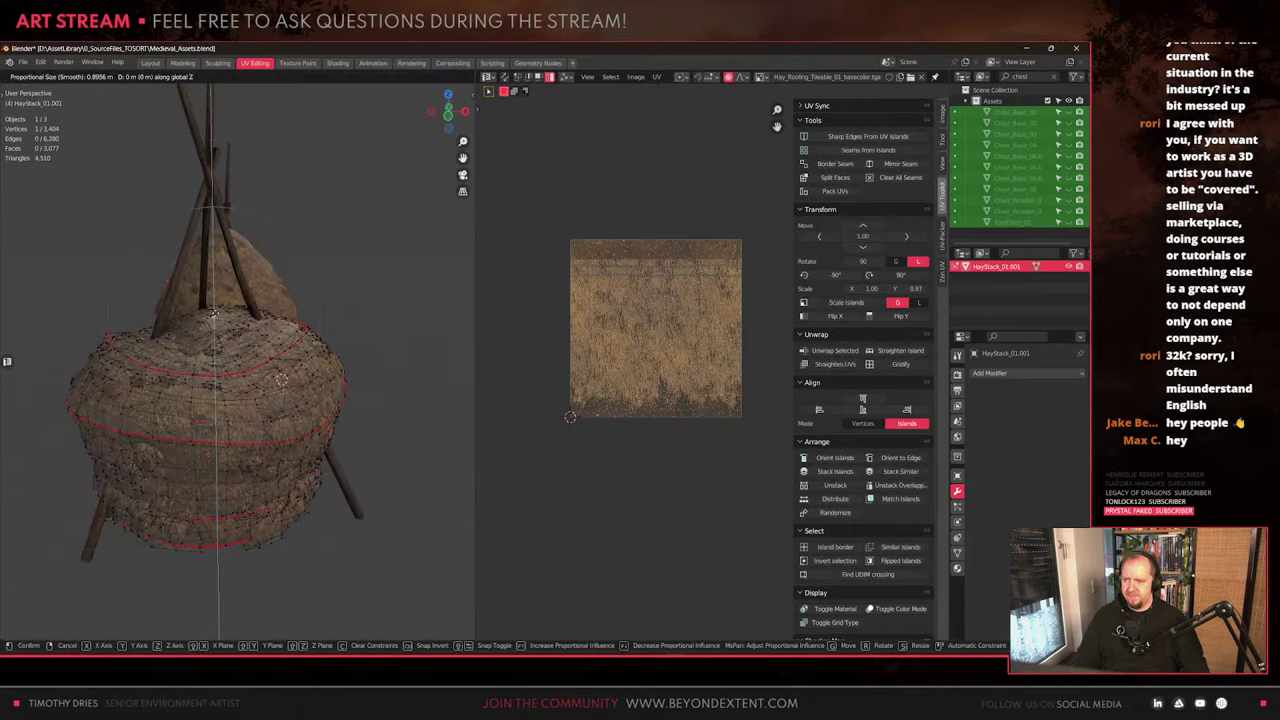
pyautogui.click(215, 329)
pyautogui.scroll(-3, 337, 420)
pyautogui.press('Tab')
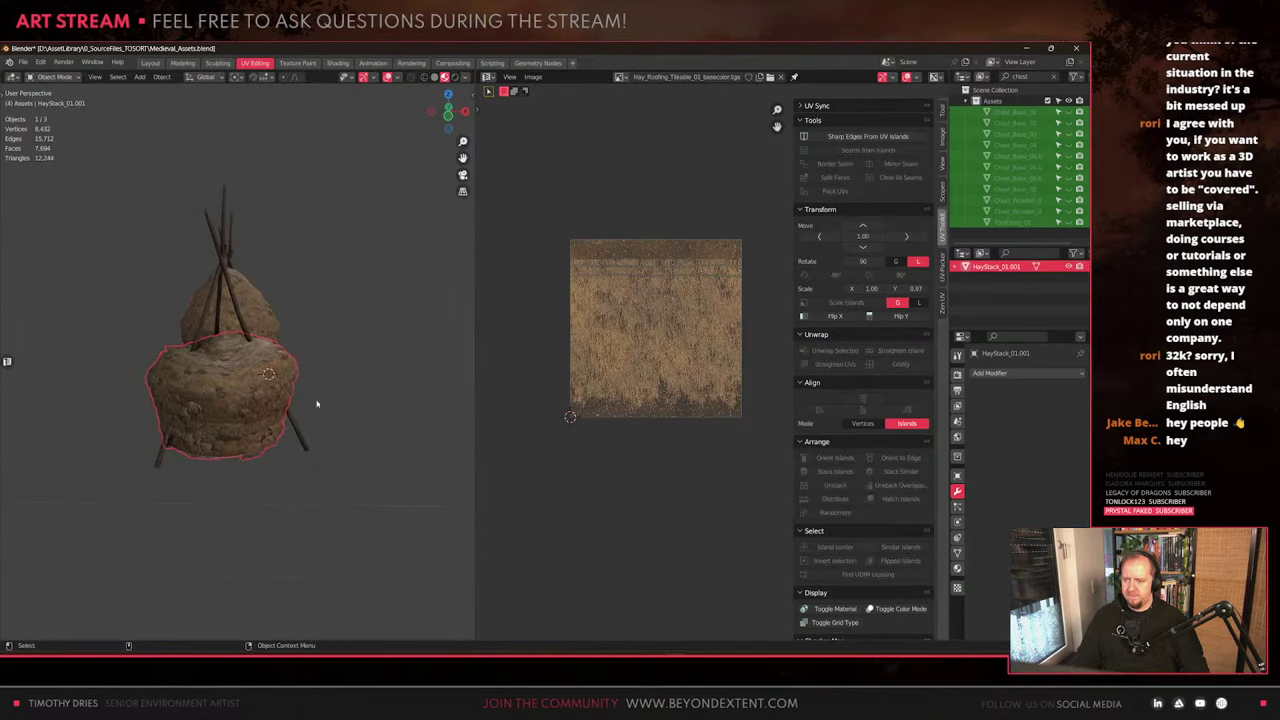
# Rotate the copy's thatch about the Z axis by roughly -75 degrees
pyautogui.press('r')
pyautogui.press('z')
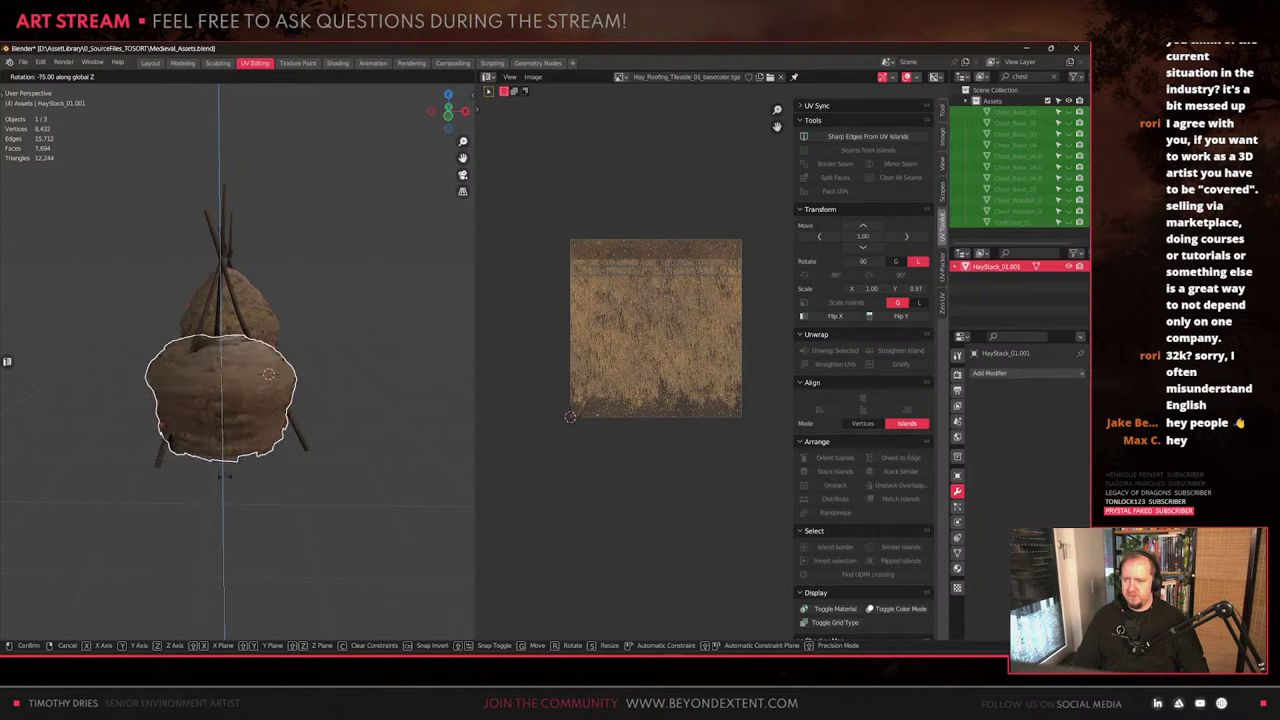
pyautogui.click(235, 439)
# Move a vertex on the side of the copy's thatch horizontally by about 0.13 m with Z locked
pyautogui.scroll(2, 235, 439)
pyautogui.moveTo(235, 439); pyautogui.dragTo(180, 490, button='middle')
pyautogui.press('Tab')
pyautogui.click(264, 393)
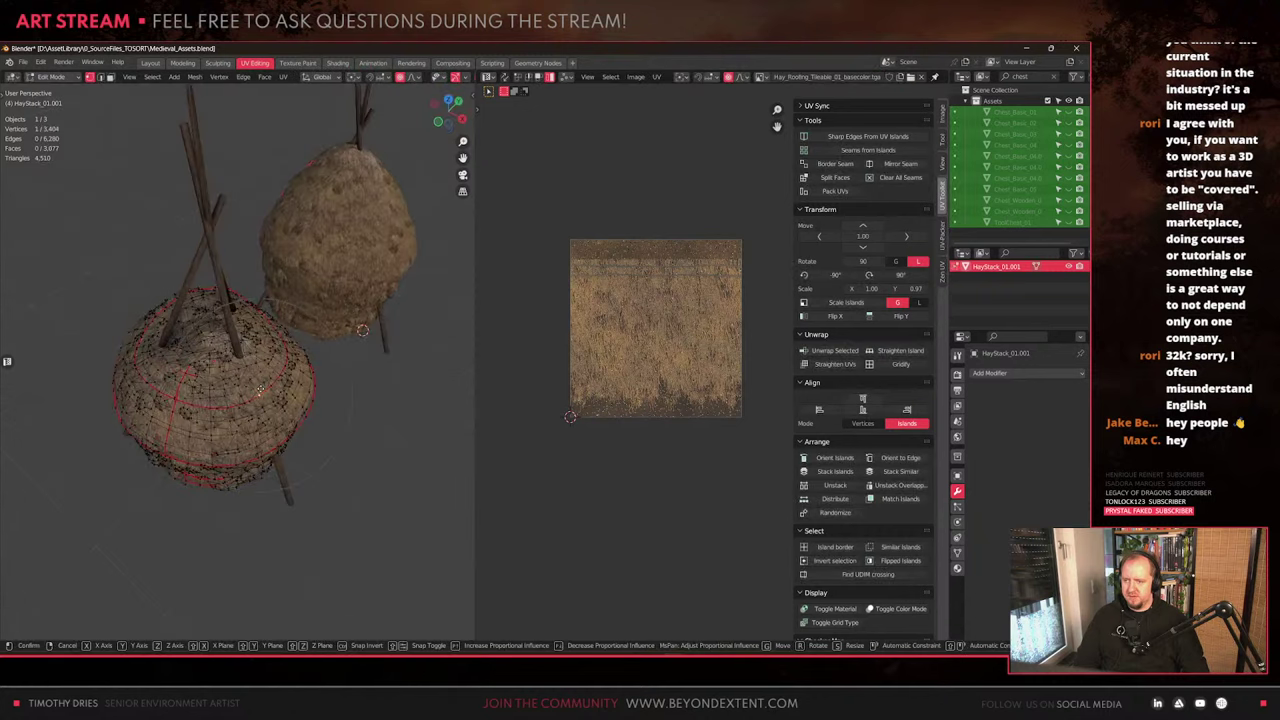
pyautogui.press('g')
pyautogui.hotkey('shift', 'z')
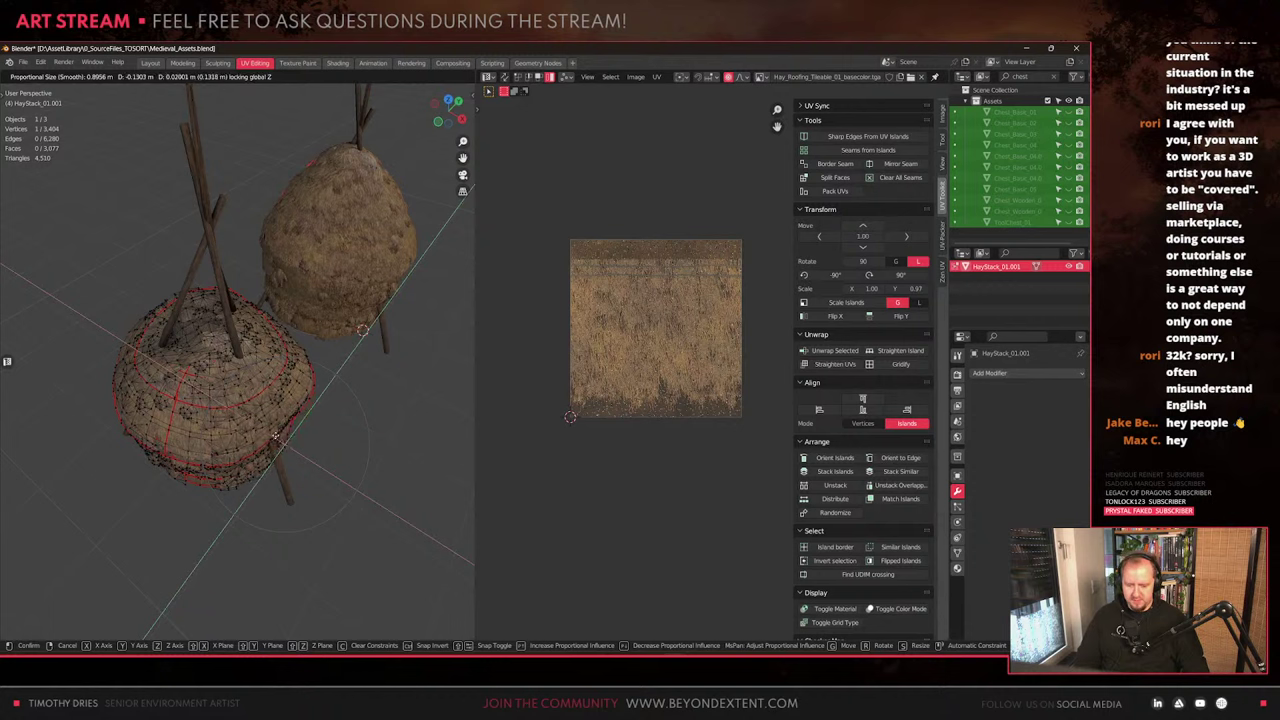
pyautogui.click(275, 435)
# Nudge a lower side vertex of the thatch horizontally with Z locked, adjust the shape along Z, and inspect the haystack in object mode
pyautogui.moveTo(275, 435); pyautogui.dragTo(210, 437, button='middle')
pyautogui.click(240, 456)
pyautogui.press('g')
pyautogui.hotkey('shift', 'z')
pyautogui.click(243, 447)
pyautogui.press('g')
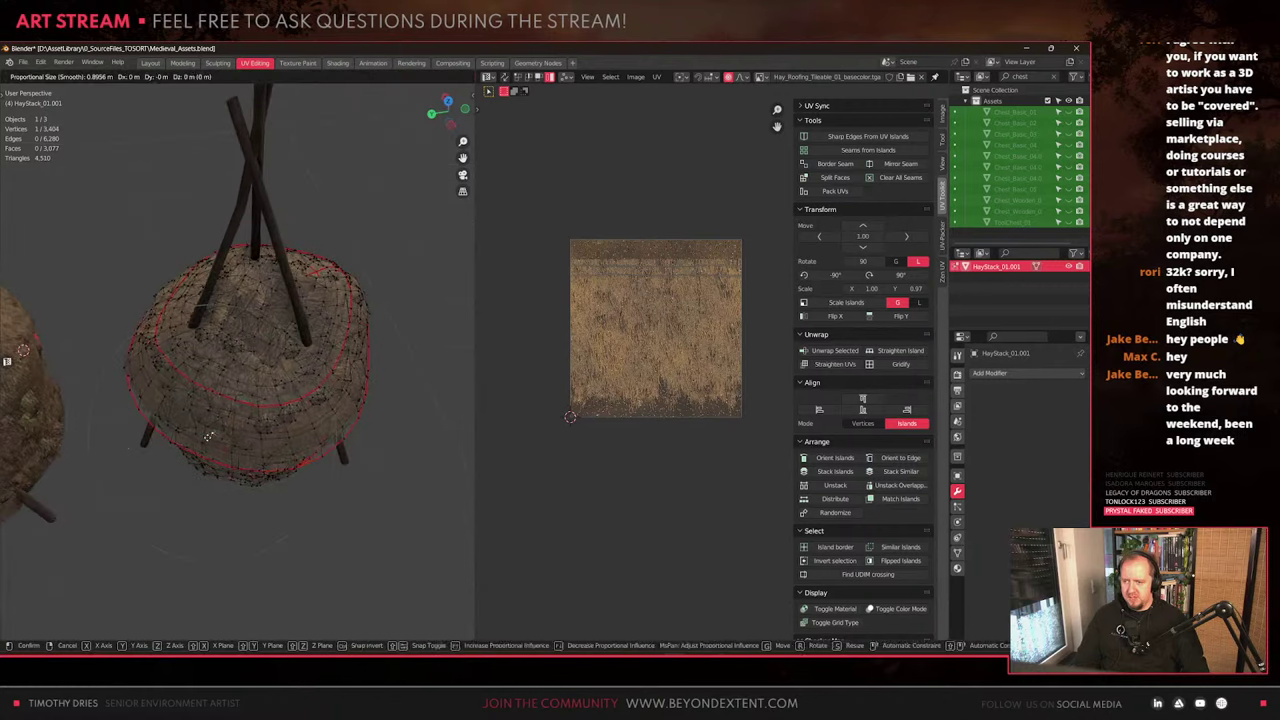
pyautogui.press('z')
pyautogui.click(212, 428)
pyautogui.press('Tab')
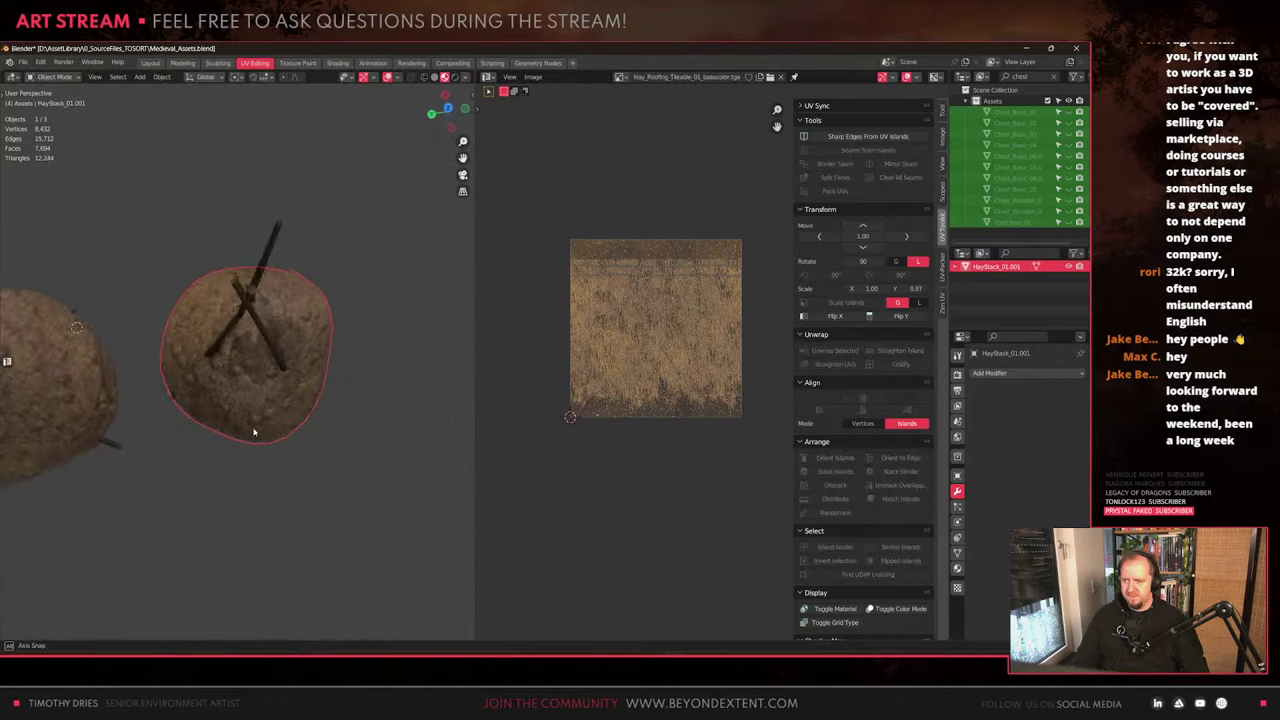
pyautogui.moveTo(212, 428); pyautogui.dragTo(236, 314, button='middle')
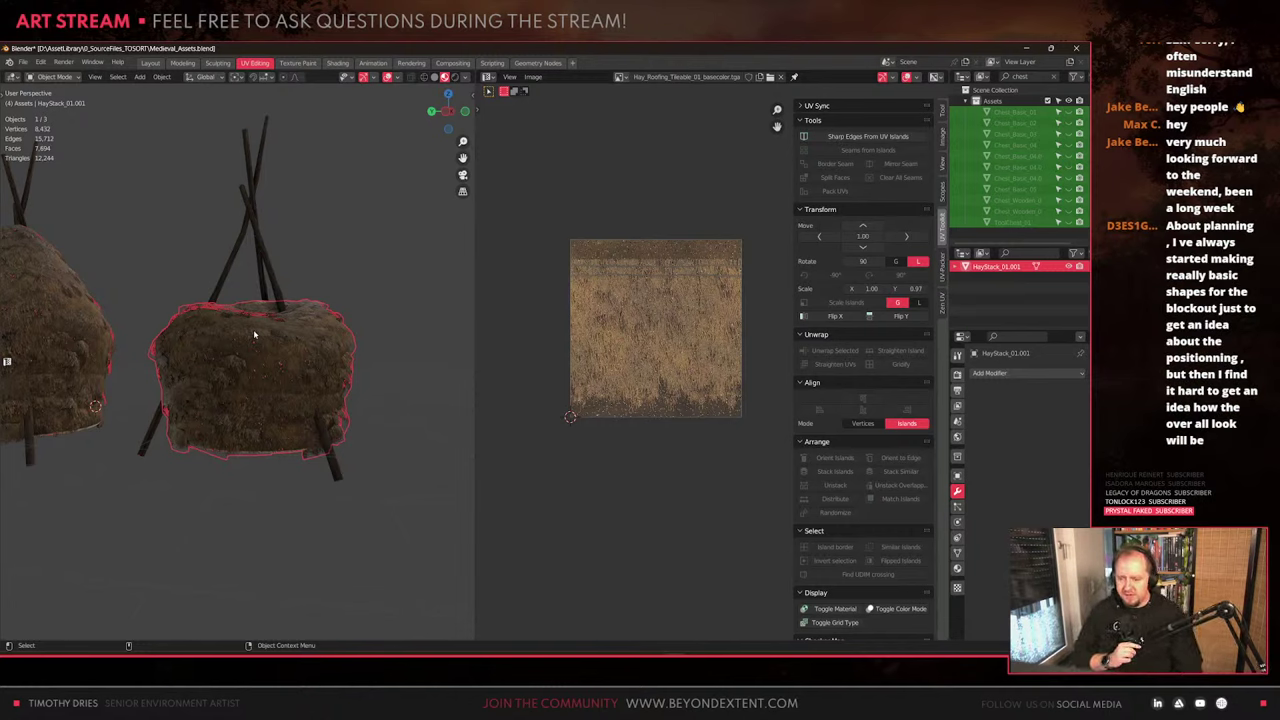
# Try to create a pipe from the selected edges of the copy's poles and shade it smooth, and undo it
pyautogui.scroll(-2, 253, 335)
pyautogui.moveTo(201, 216); pyautogui.dragTo(308, 414)
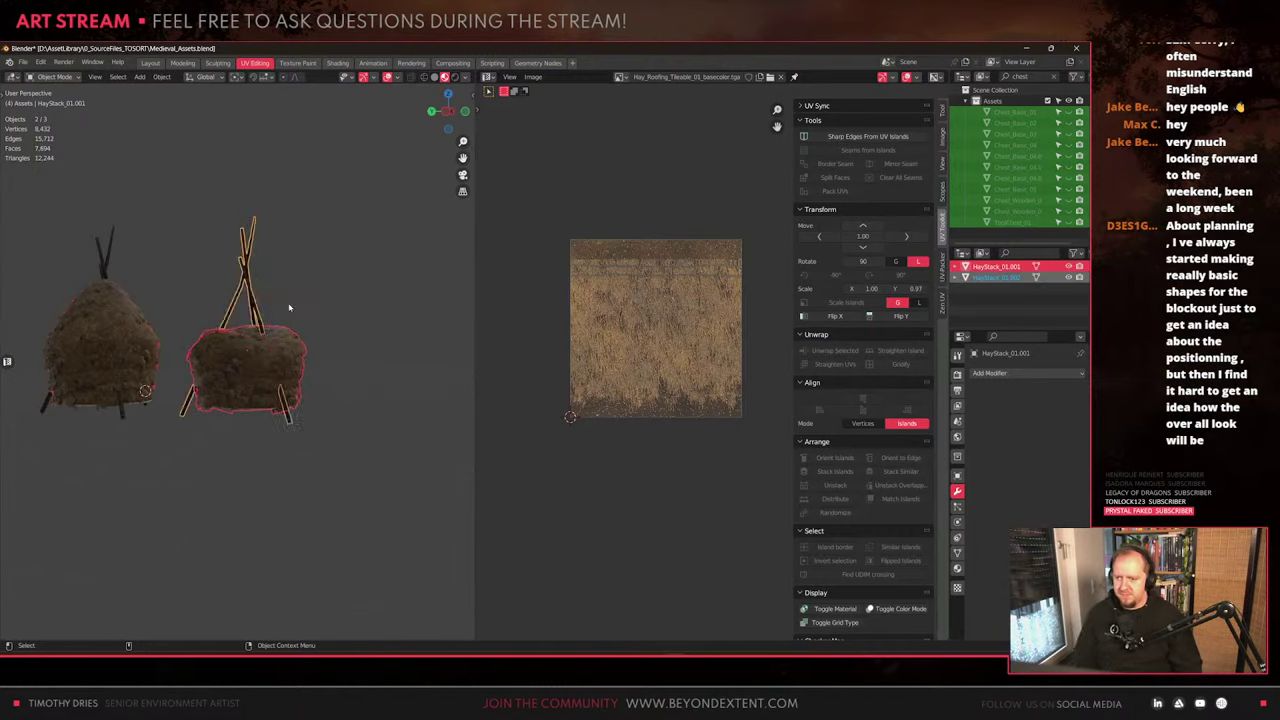
pyautogui.scroll(3, 286, 300)
pyautogui.click(263, 226)
pyautogui.keyDown('shift'); pyautogui.moveTo(263, 226); pyautogui.dragTo(343, 353, button='middle'); pyautogui.keyUp('shift')
pyautogui.scroll(4, 236, 288)
pyautogui.press('Tab')
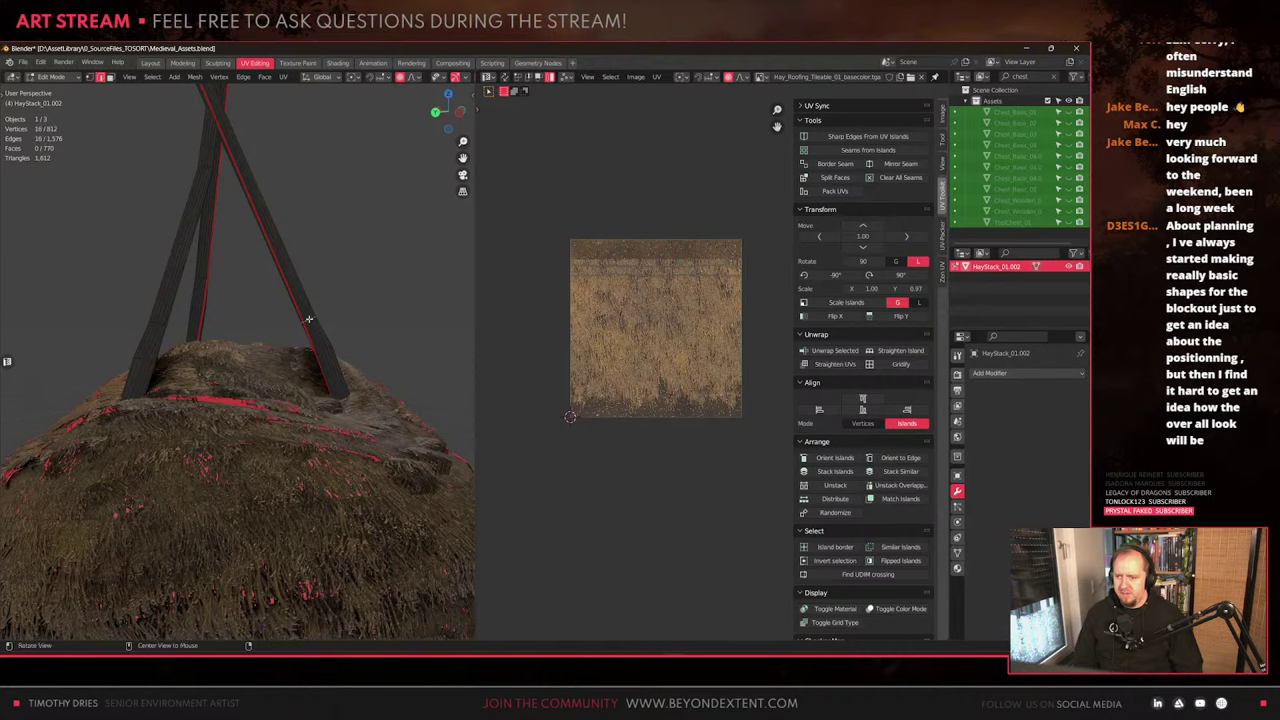
pyautogui.press('q')
pyautogui.click(338, 322)
pyautogui.click(390, 322)
pyautogui.rightClick(378, 319)
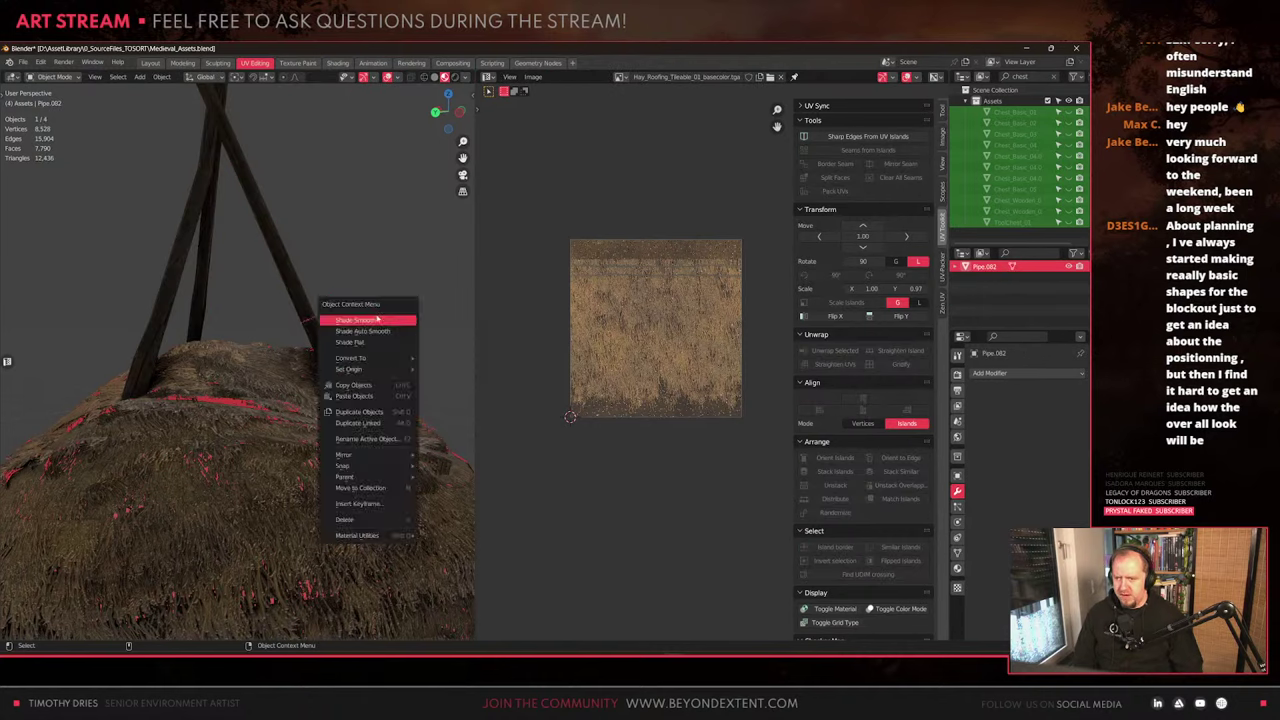
pyautogui.click(378, 319)
pyautogui.scroll(-4, 364, 306)
pyautogui.hotkey('ctrl', 'z')
pyautogui.scroll(-3, 363, 307)
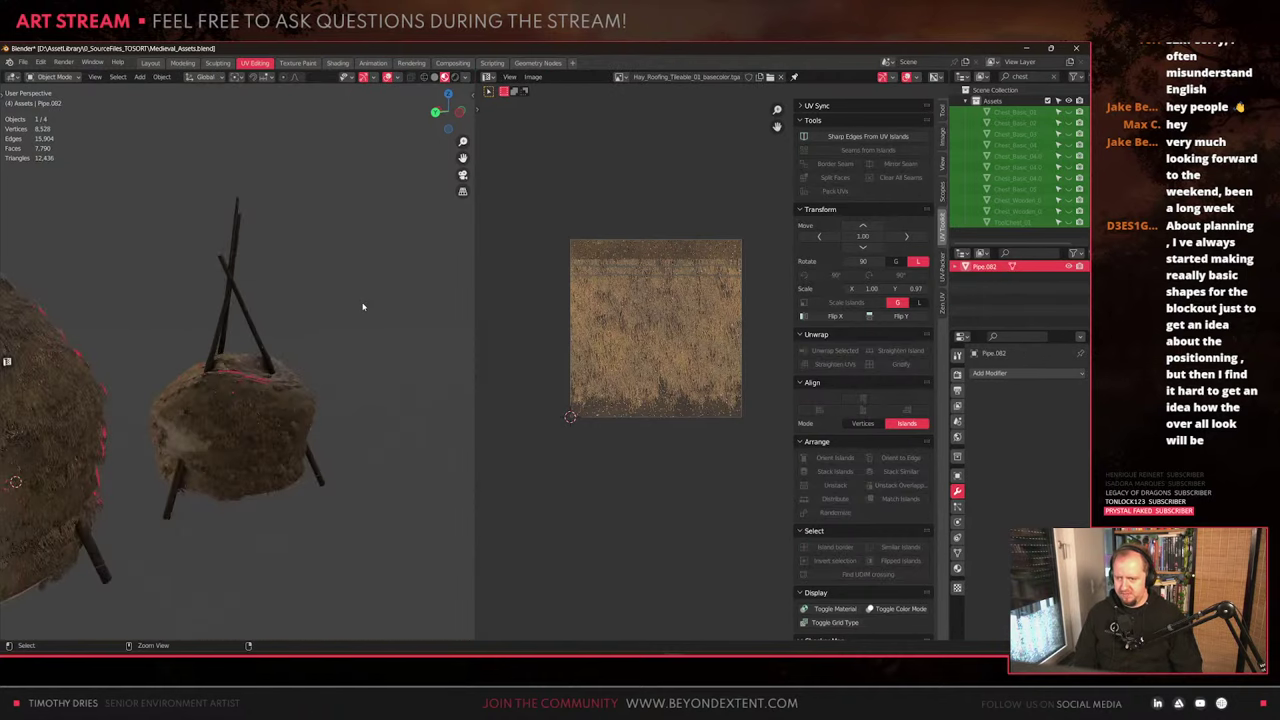
pyautogui.hotkey('ctrl', 'z')
pyautogui.keyDown('alt'); pyautogui.moveTo(319, 345); pyautogui.dragTo(280, 368); pyautogui.keyUp('alt')
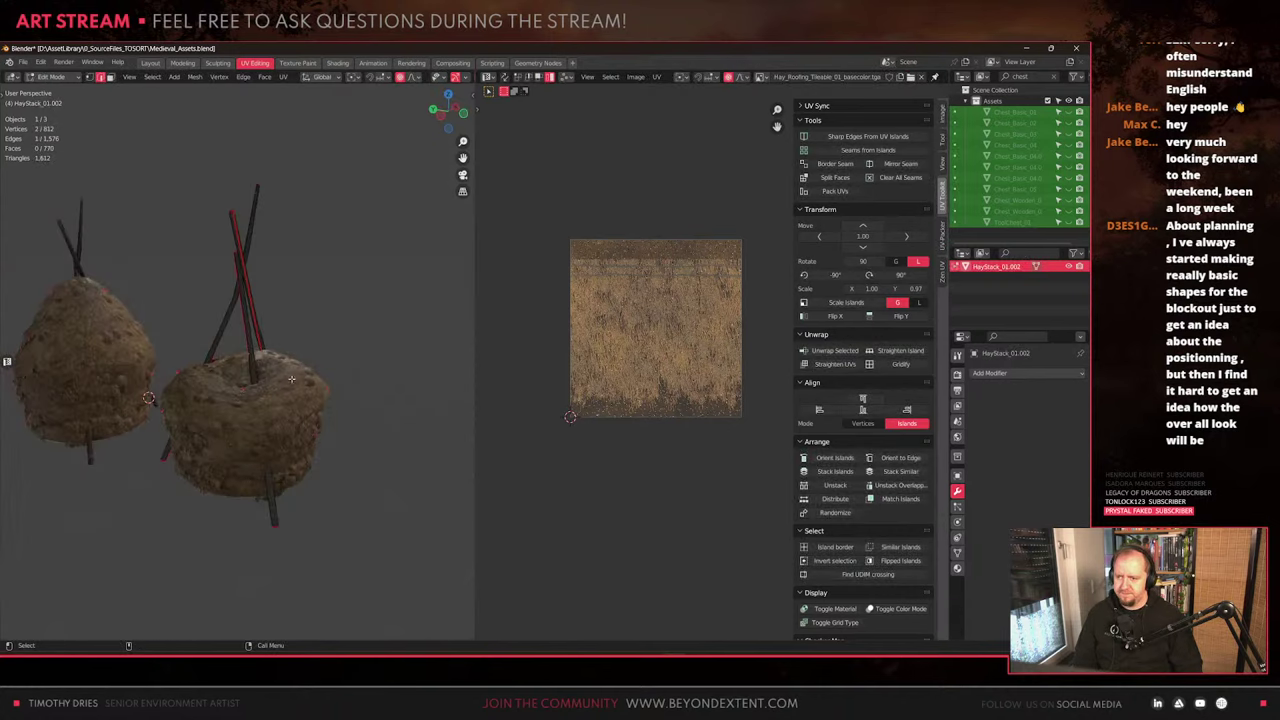
pyautogui.scroll(2, 326, 317)
pyautogui.press('Tab')
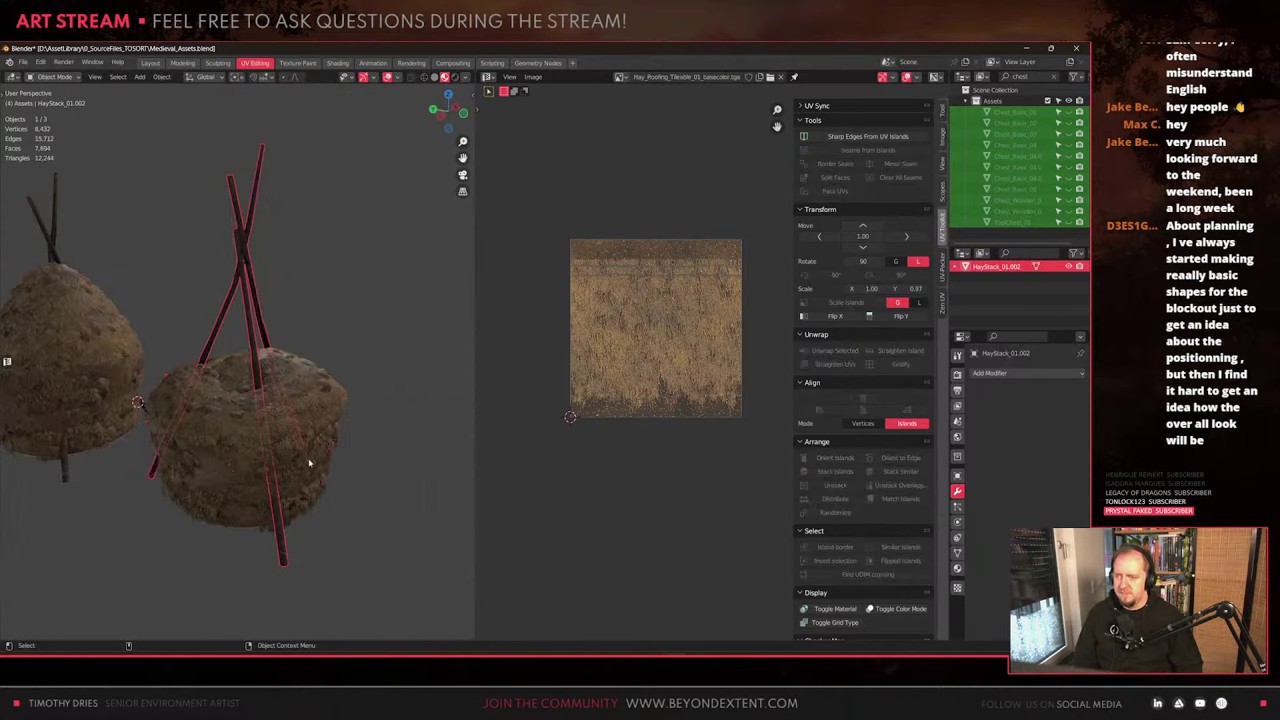
# Edit the copy's thatch and poles together, select the upper pole ends, and try lowering them along Z
pyautogui.click(309, 463)
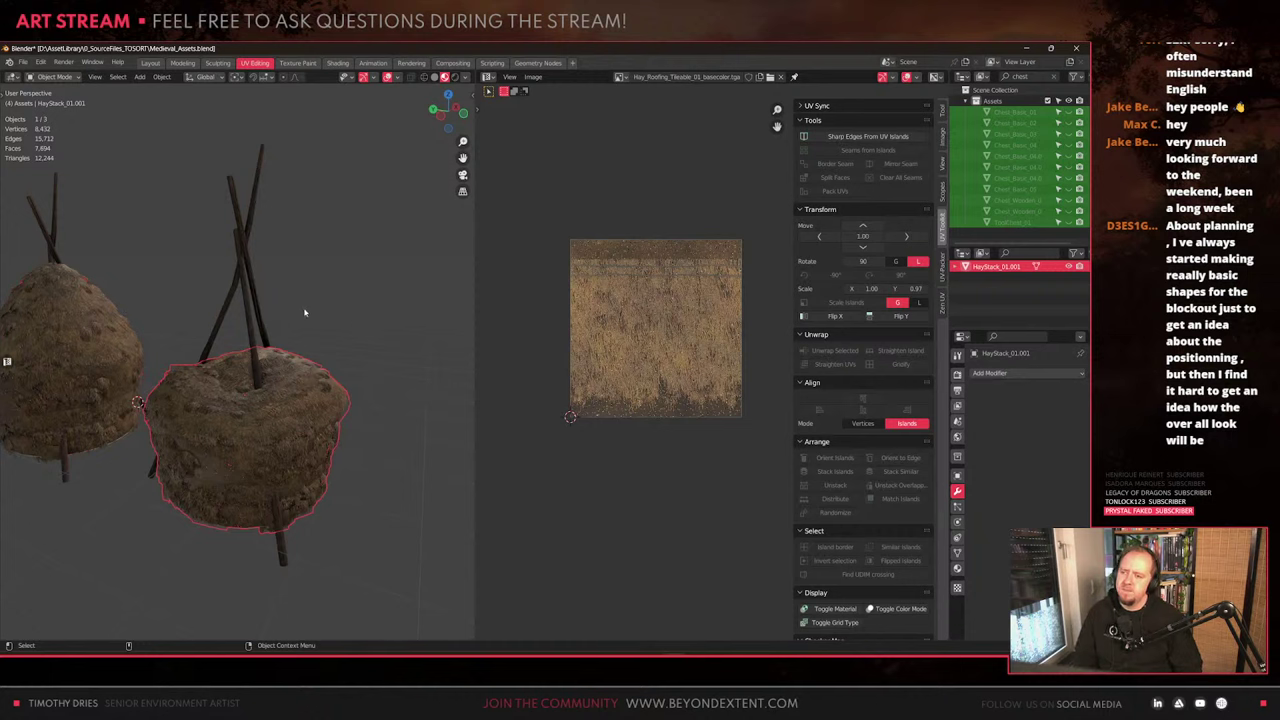
pyautogui.keyDown('shift'); pyautogui.click(238, 262); pyautogui.keyUp('shift')
pyautogui.press('Tab')
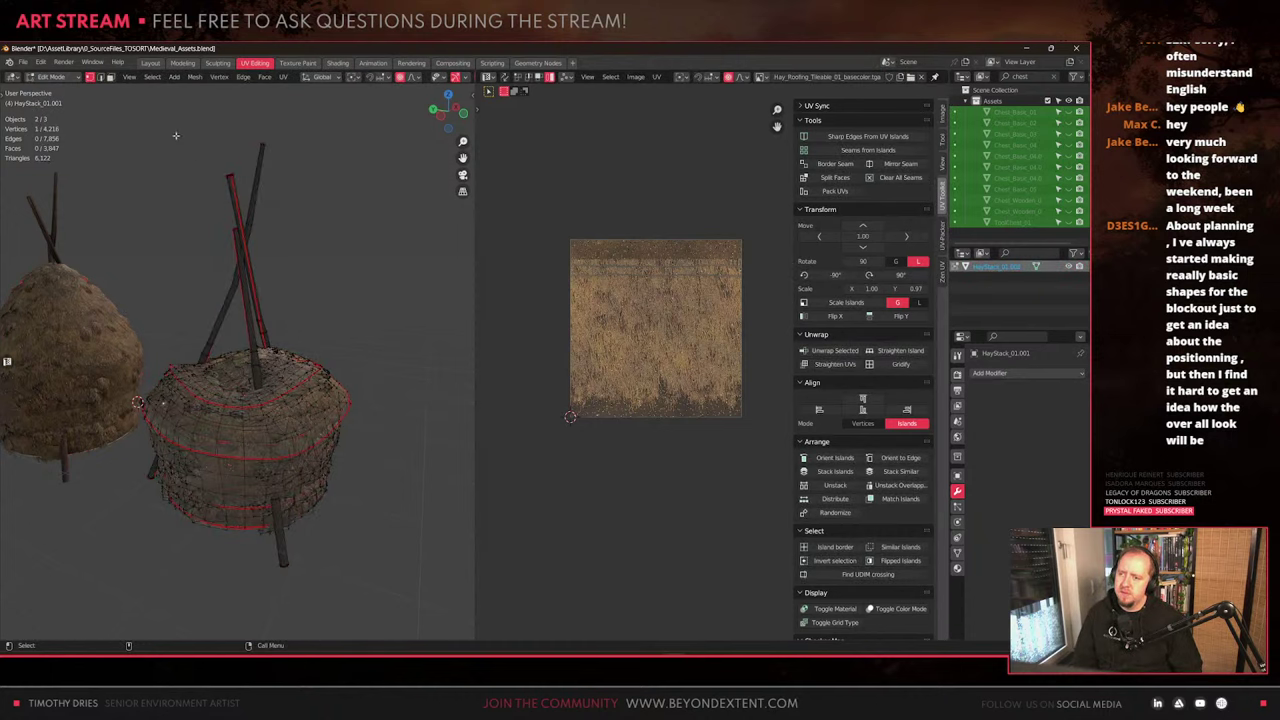
pyautogui.moveTo(176, 135); pyautogui.dragTo(320, 240)
pyautogui.press('g')
pyautogui.press('z')
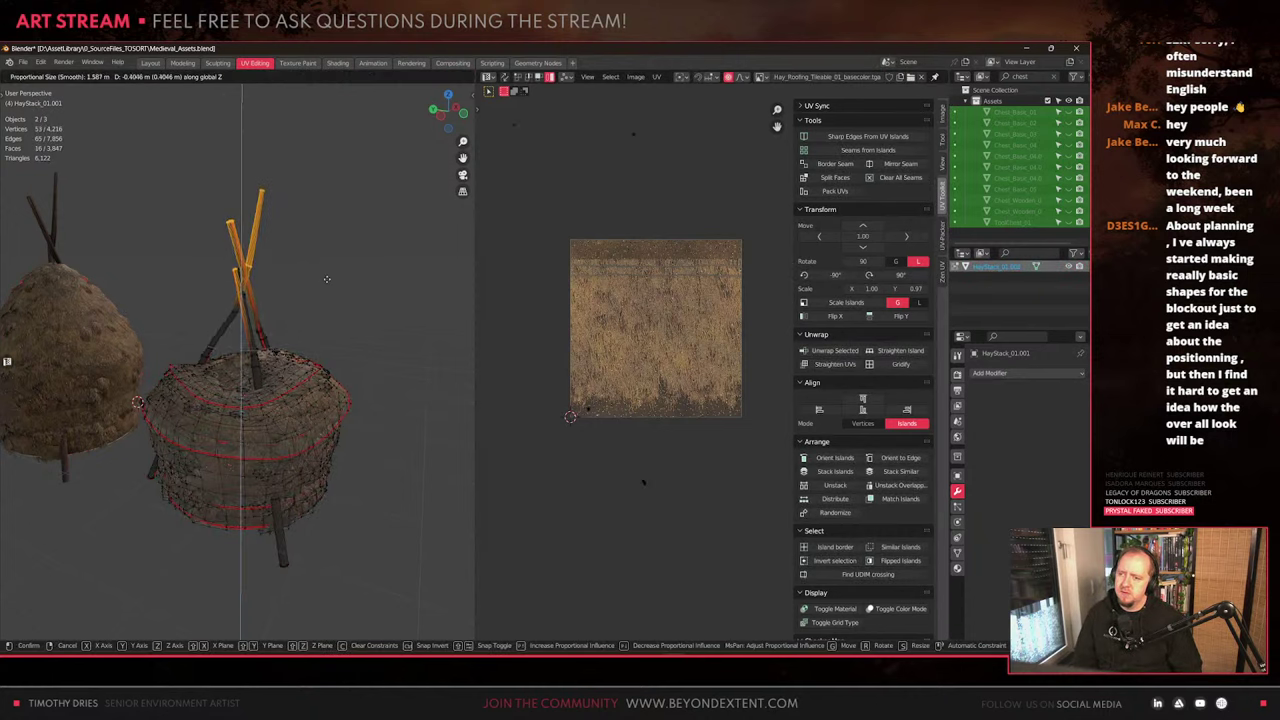
pyautogui.click(340, 139)
pyautogui.press('Tab')
# Edit only the poles and lower their selected upper ends about 0.37 m along Z with proportional size 1.92
pyautogui.click(242, 271)
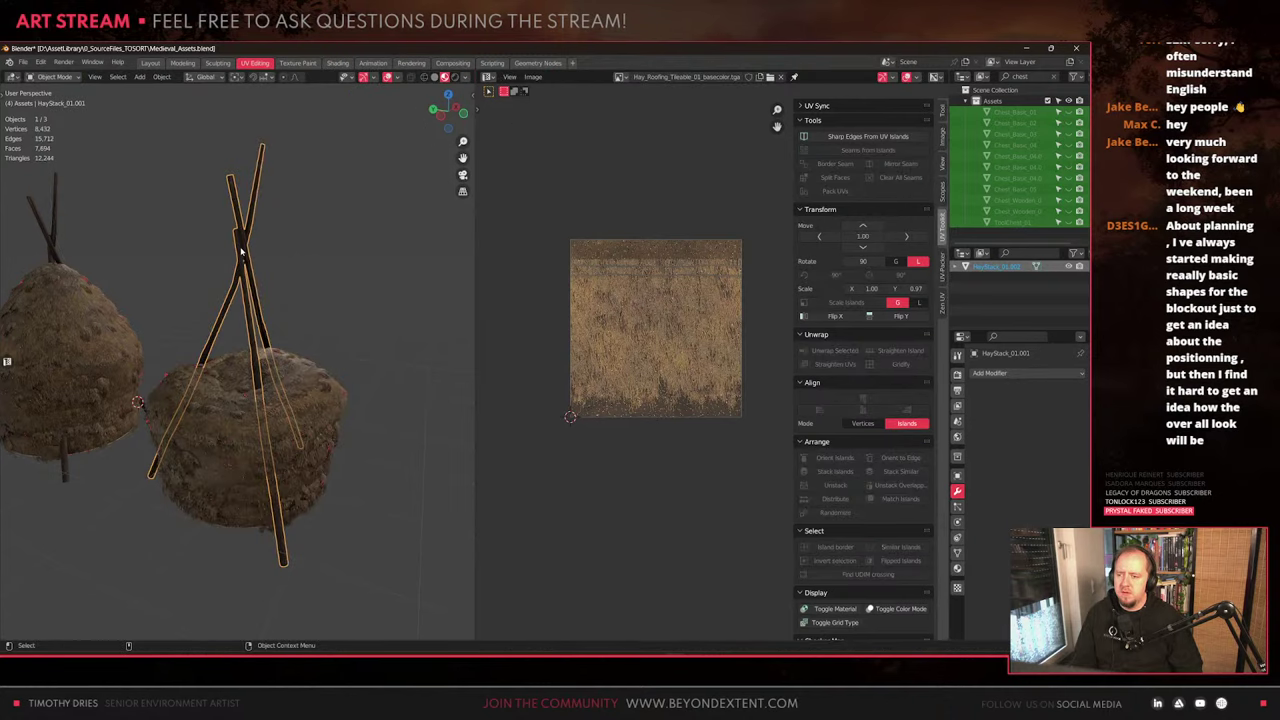
pyautogui.press('Tab')
pyautogui.press('g')
pyautogui.press('z')
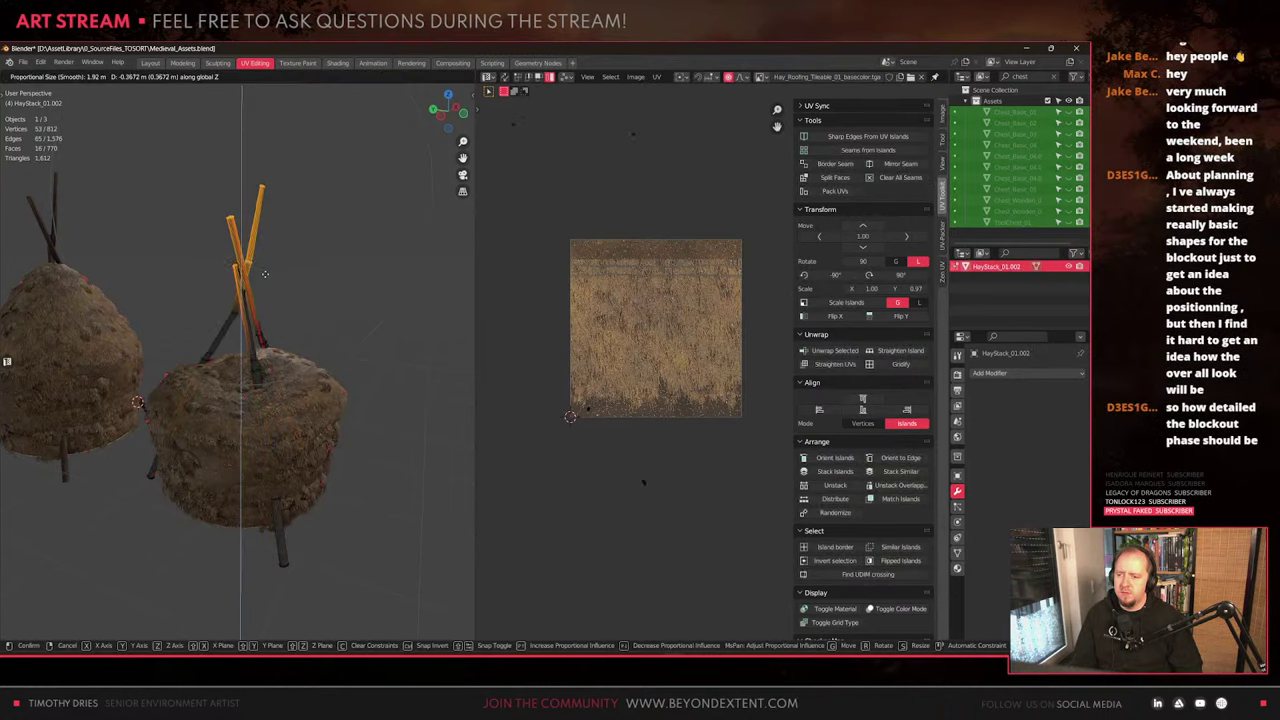
pyautogui.click(265, 274)
pyautogui.press('Tab')
pyautogui.moveTo(368, 348); pyautogui.dragTo(196, 355, button='middle')
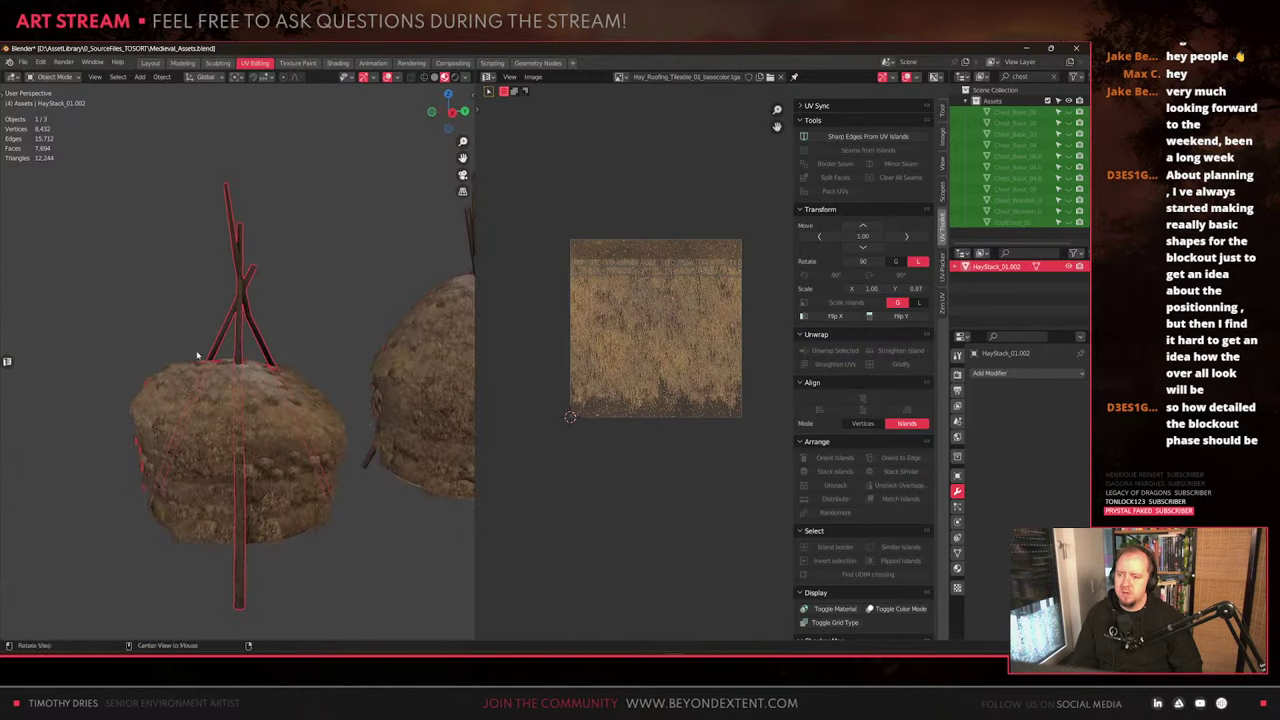
# Scale the copy's thatch to 0.9 along X and Y, keeping its height
pyautogui.keyDown('shift'); pyautogui.moveTo(425, 561); pyautogui.dragTo(216, 474, button='middle'); pyautogui.keyUp('shift')
pyautogui.click(289, 470)
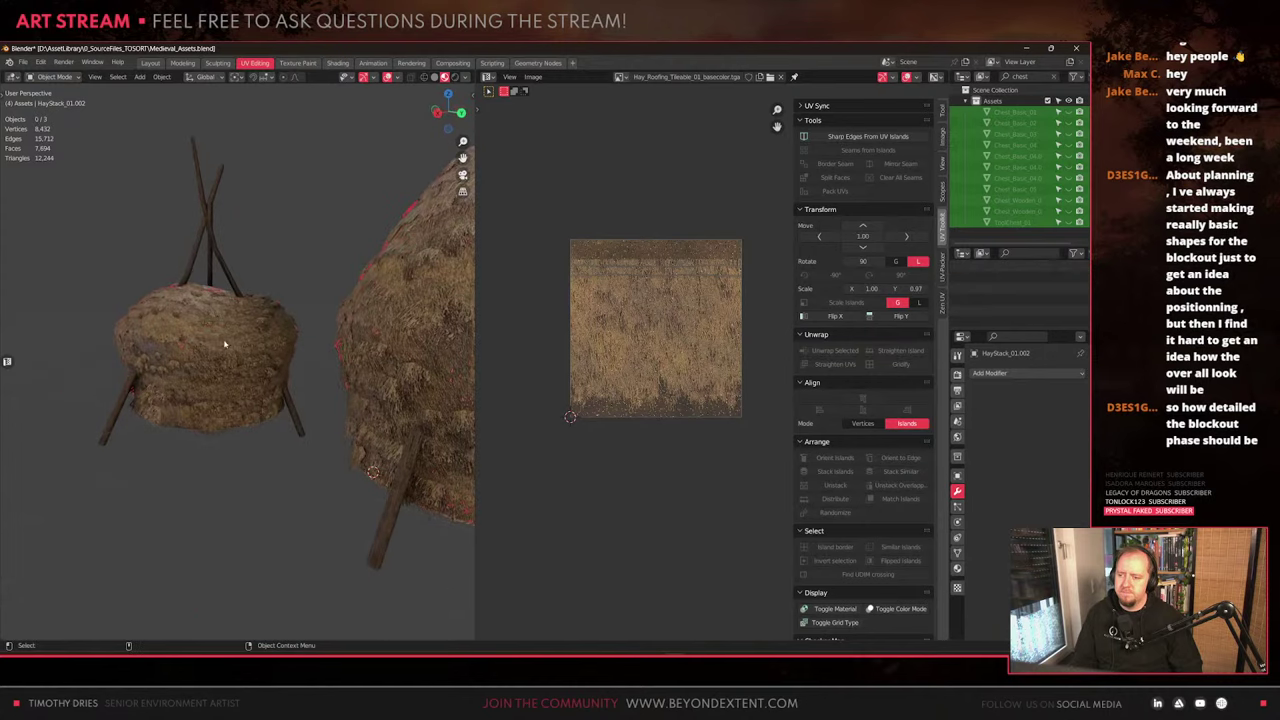
pyautogui.click(225, 348)
pyautogui.press('s')
pyautogui.hotkey('shift', 'z')
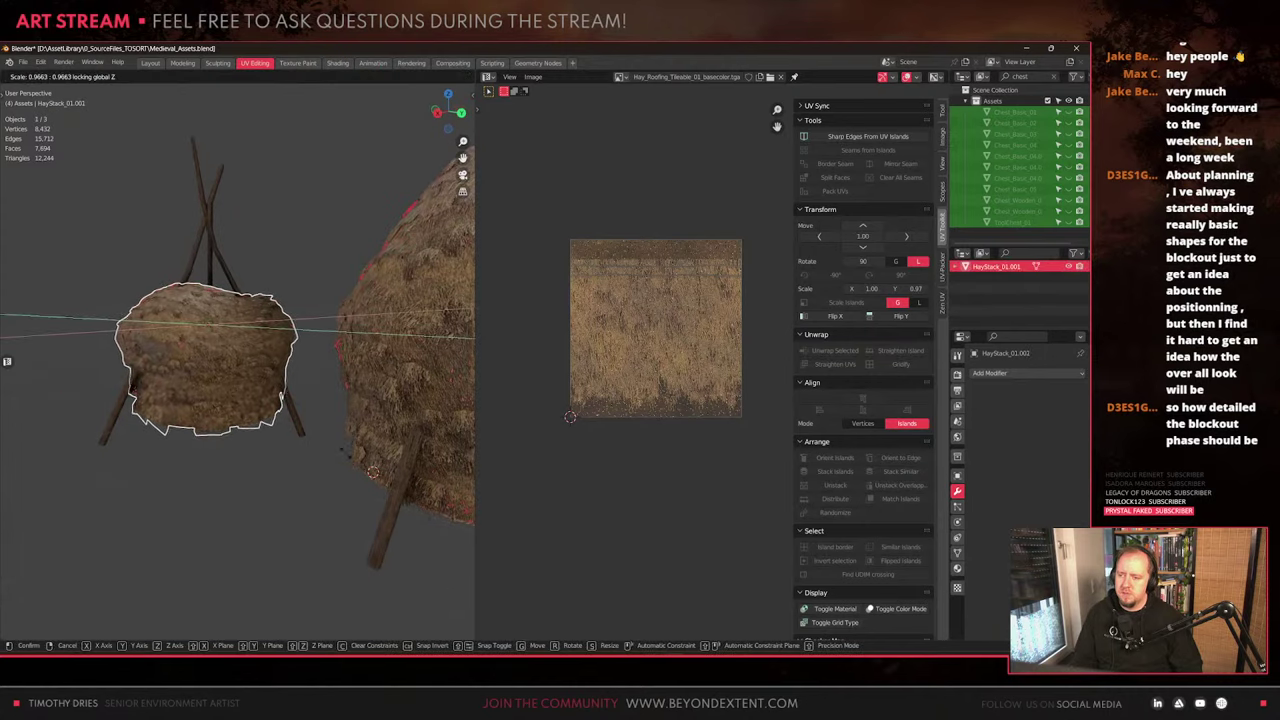
pyautogui.click(263, 449)
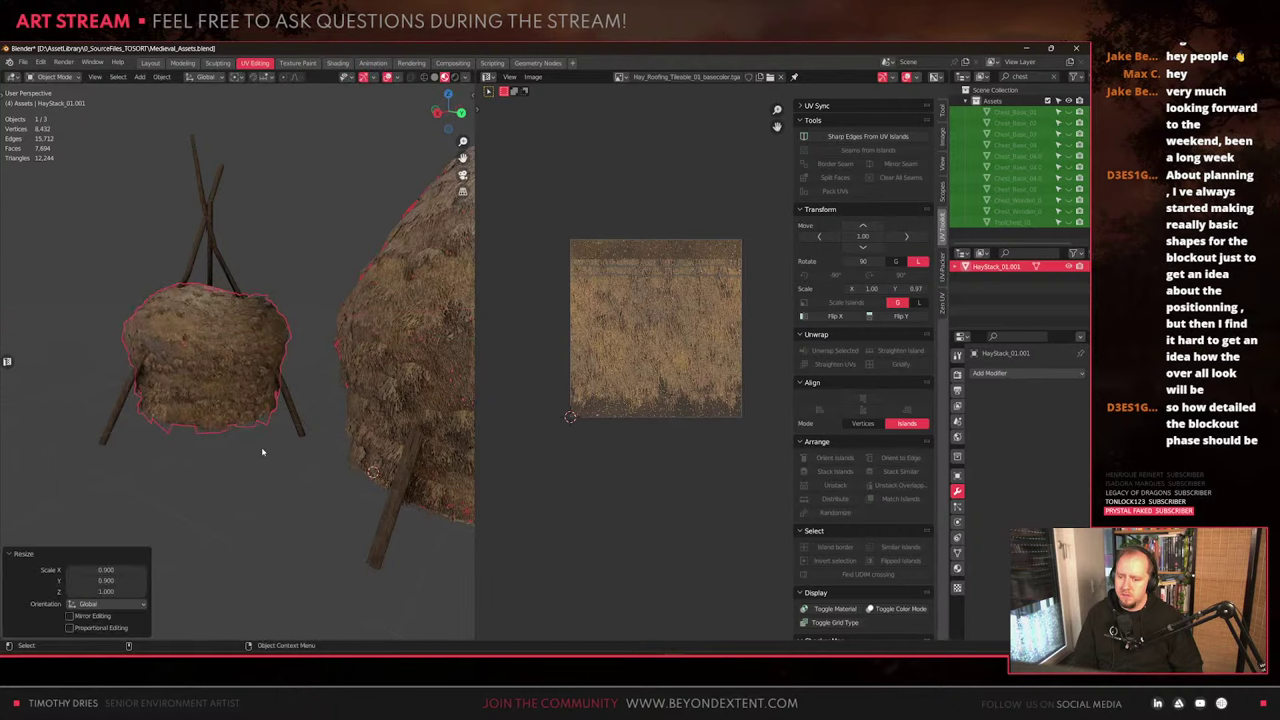
# Flare the thatch's base by scaling its bottom vertices to about 1.4 along X and Y with proportional size 0.81
pyautogui.moveTo(263, 449); pyautogui.dragTo(281, 423, button='middle')
pyautogui.press('Tab')
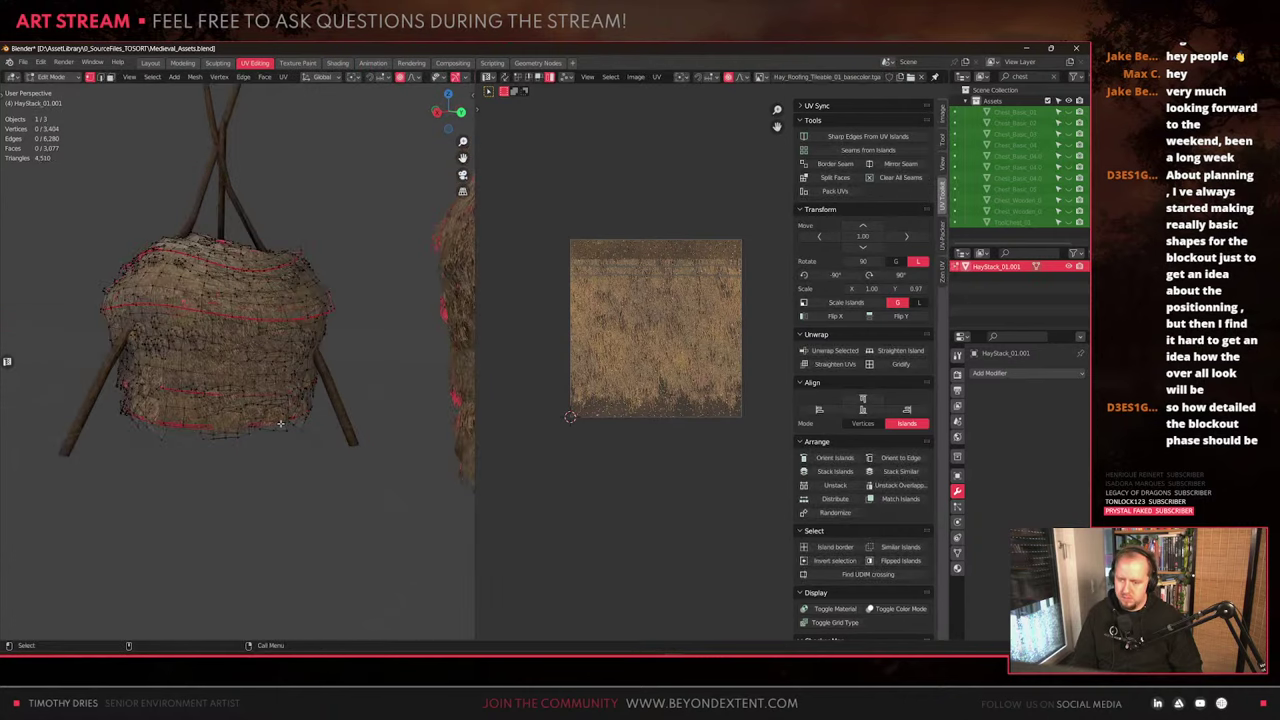
pyautogui.hotkey('shift', 'z')
pyautogui.moveTo(97, 411); pyautogui.dragTo(100, 403, button='middle')
pyautogui.moveTo(101, 403); pyautogui.dragTo(421, 475)
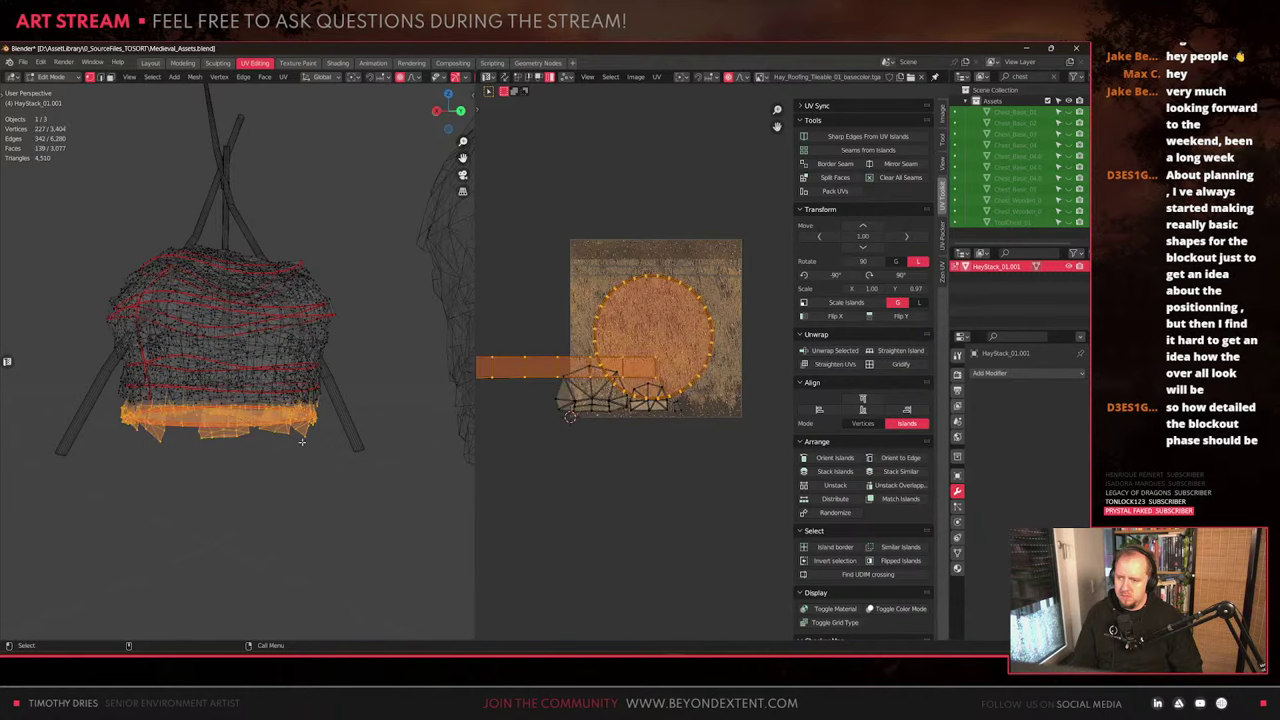
pyautogui.press('s')
pyautogui.rightClick(303, 441)
pyautogui.press('s')
pyautogui.hotkey('shift', 'z')
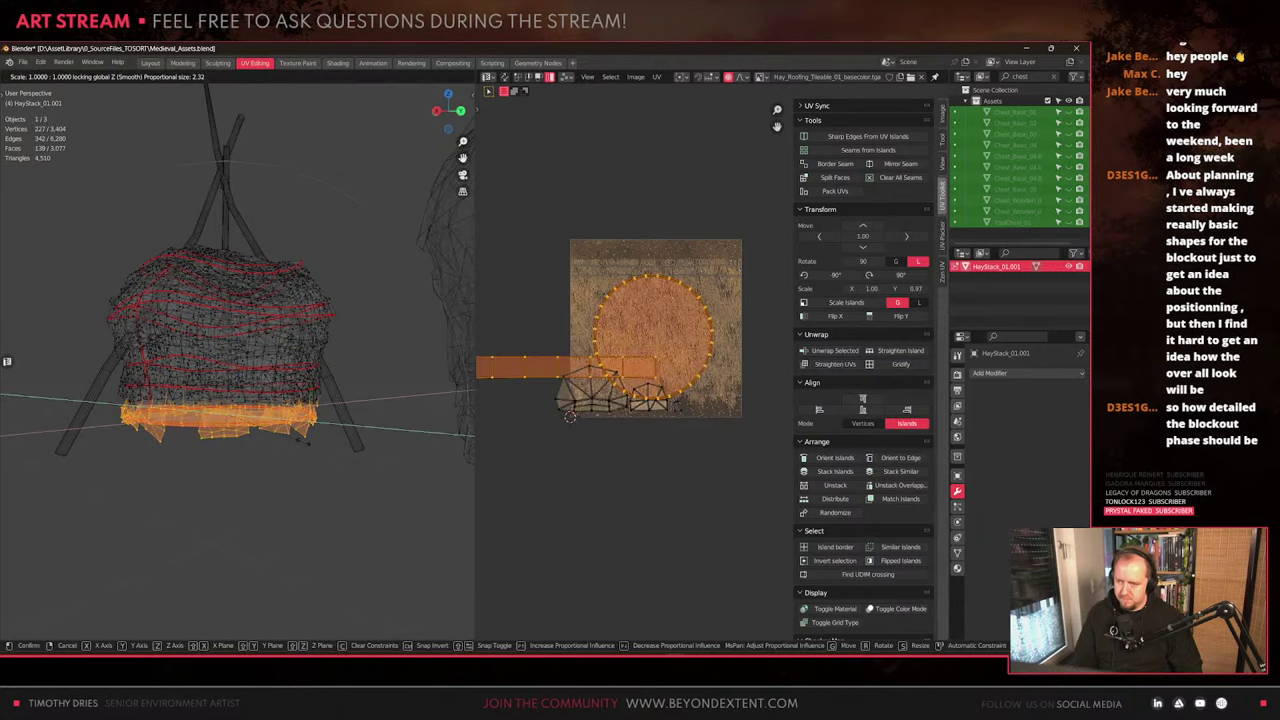
pyautogui.scroll(6, 312, 442)
pyautogui.scroll(9, 315, 442)
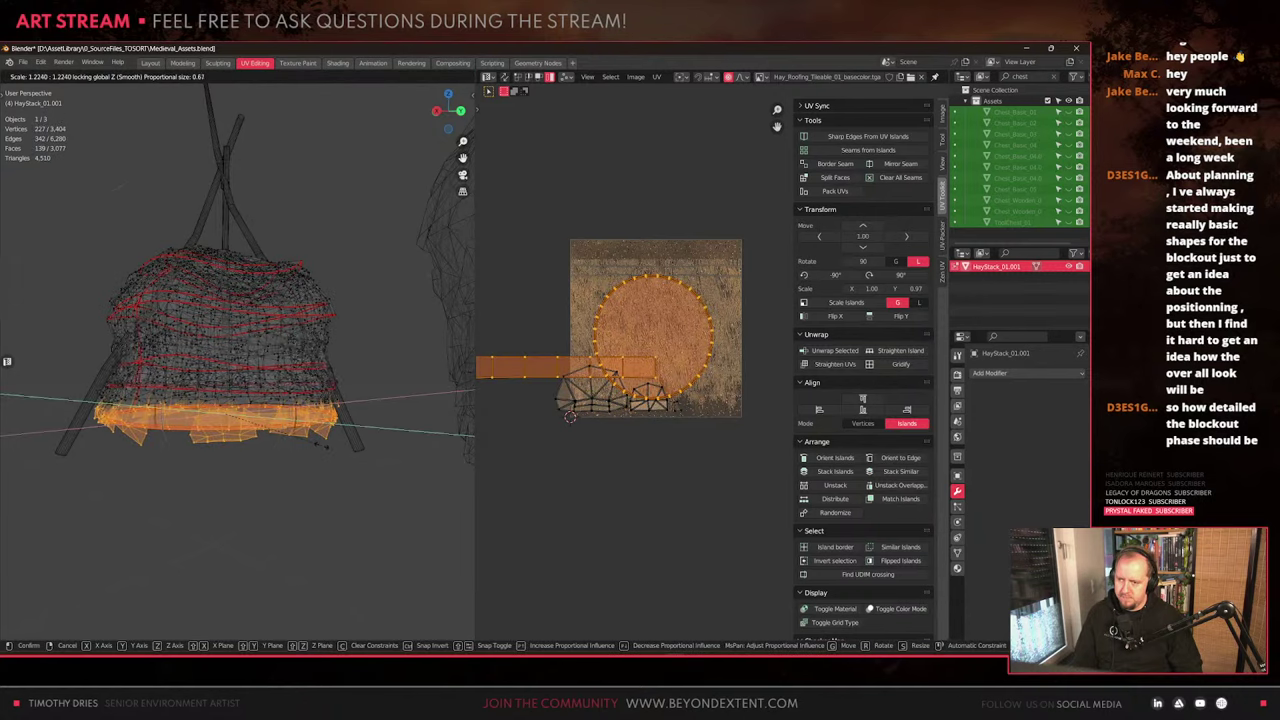
pyautogui.scroll(-2, 320, 445)
pyautogui.scroll(1, 330, 448)
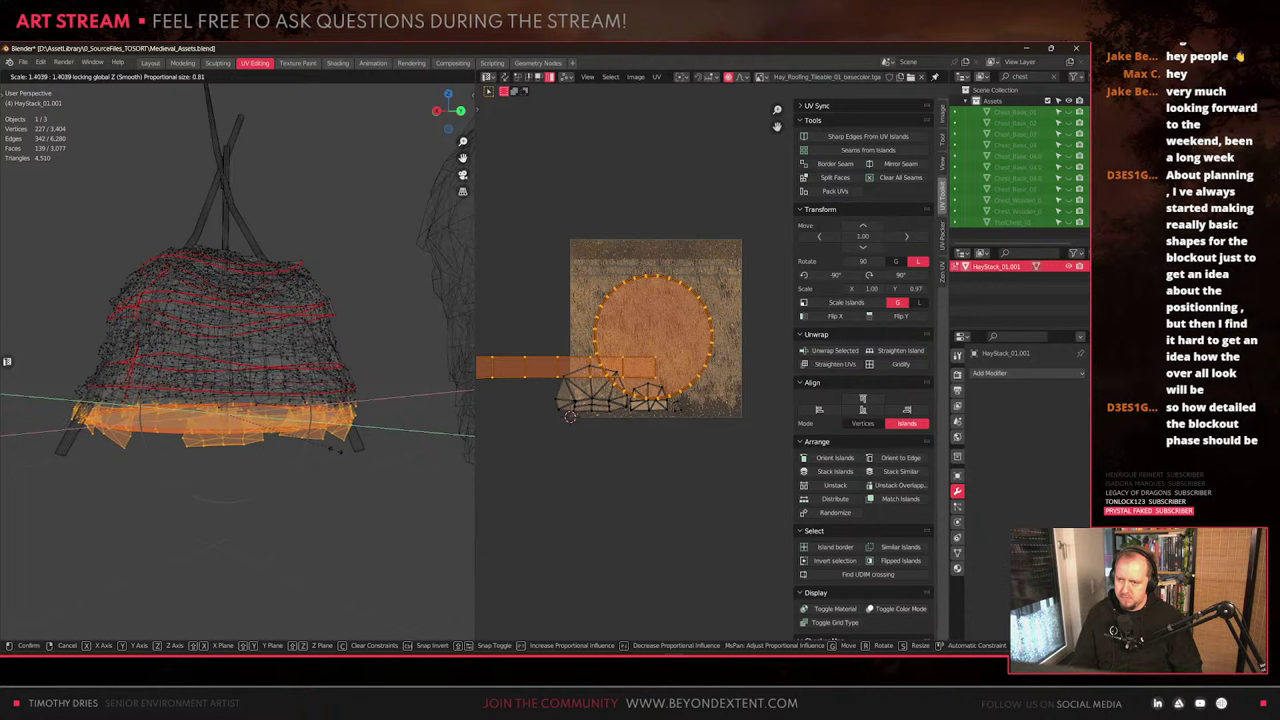
pyautogui.click(337, 450)
pyautogui.press('Tab')
pyautogui.hotkey('shift', 'z')
# Scale the flared thatch by 0.9 along X and Y, with Z locked
pyautogui.moveTo(130, 450); pyautogui.dragTo(289, 431, button='middle')
pyautogui.scroll(-5, 271, 452)
pyautogui.scroll(2, 289, 431)
pyautogui.press('s')
pyautogui.hotkey('shift', 'z')
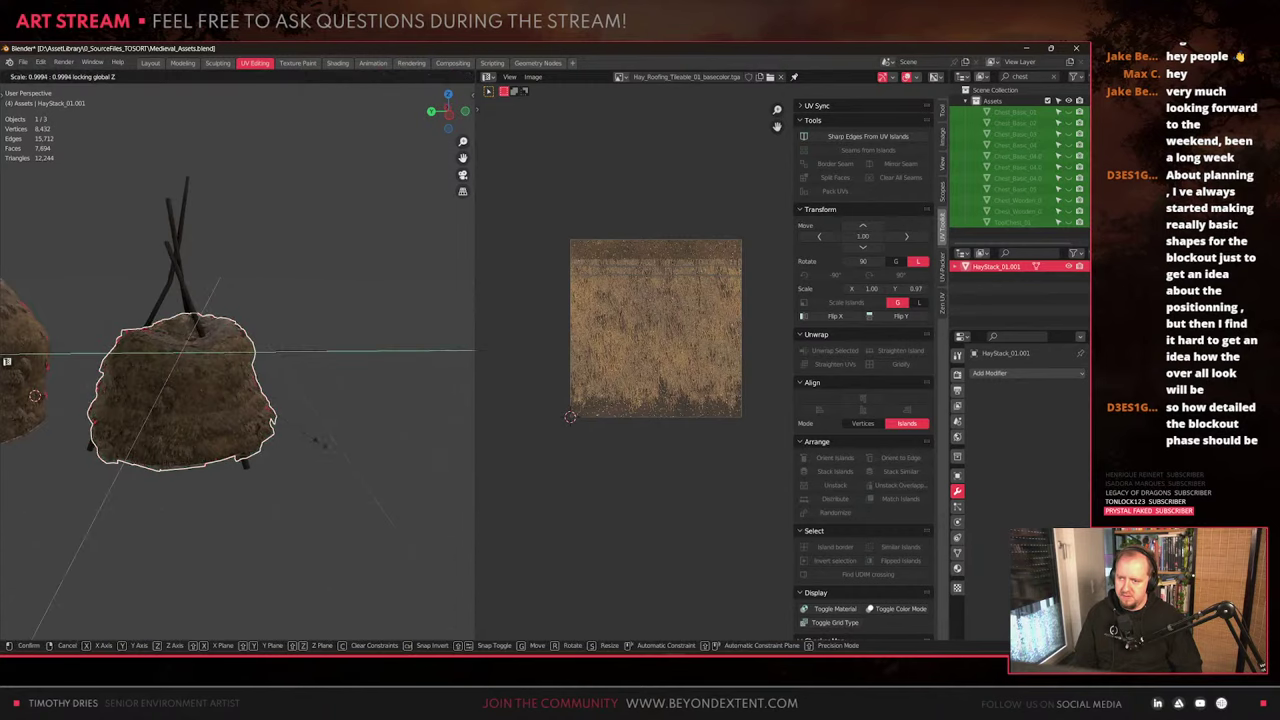
pyautogui.click(182, 427)
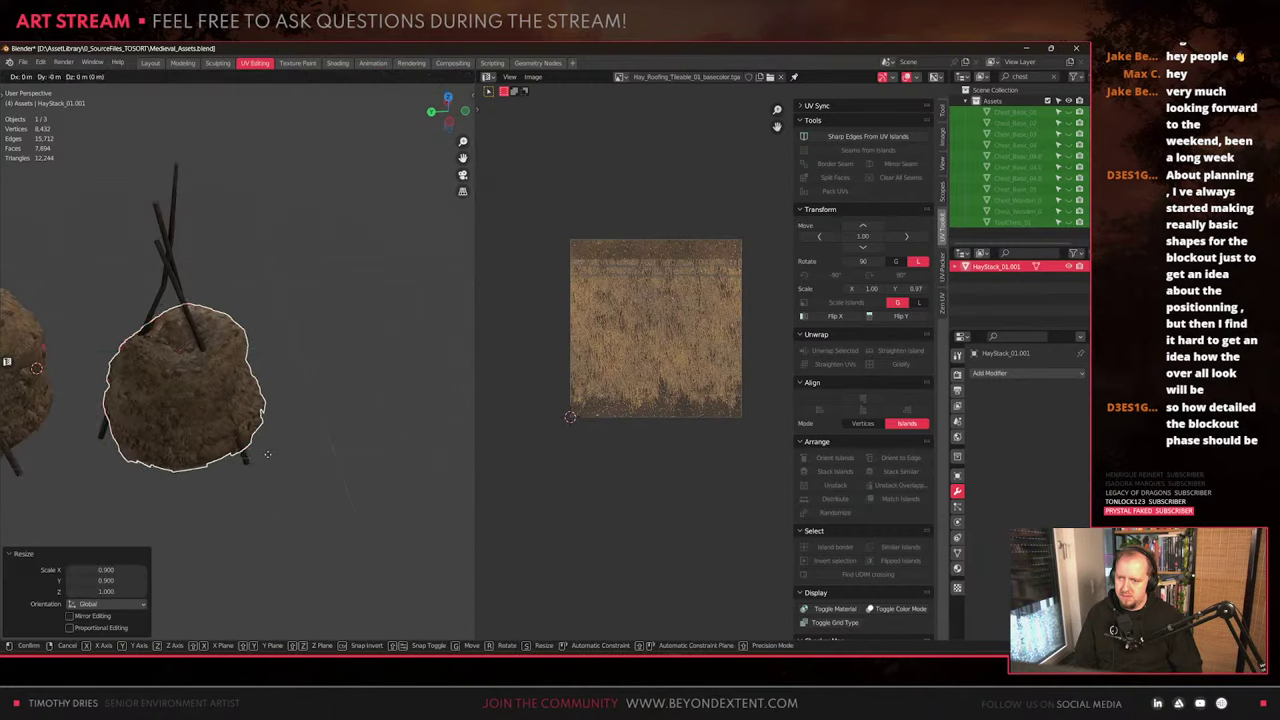
# Shift the thatch slightly along Y relative to the poles and check its fit from several sides
pyautogui.press('g')
pyautogui.press('y')
pyautogui.click(258, 454)
pyautogui.moveTo(258, 454); pyautogui.dragTo(381, 420, button='middle')
pyautogui.scroll(4, 330, 415)
pyautogui.moveTo(270, 412); pyautogui.dragTo(365, 385, button='middle')
pyautogui.moveTo(200, 405); pyautogui.dragTo(295, 292, button='middle')
pyautogui.press('Tab')
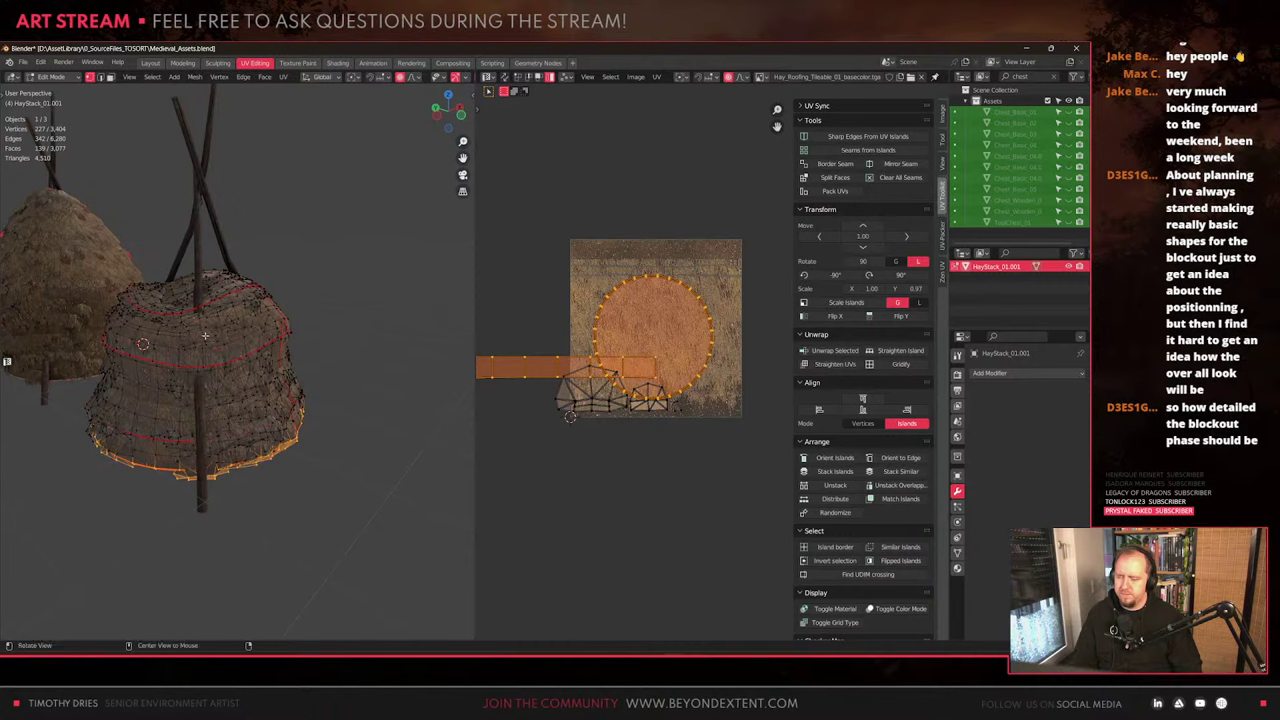
pyautogui.moveTo(205, 336); pyautogui.dragTo(258, 401, button='middle')
pyautogui.press('Tab')
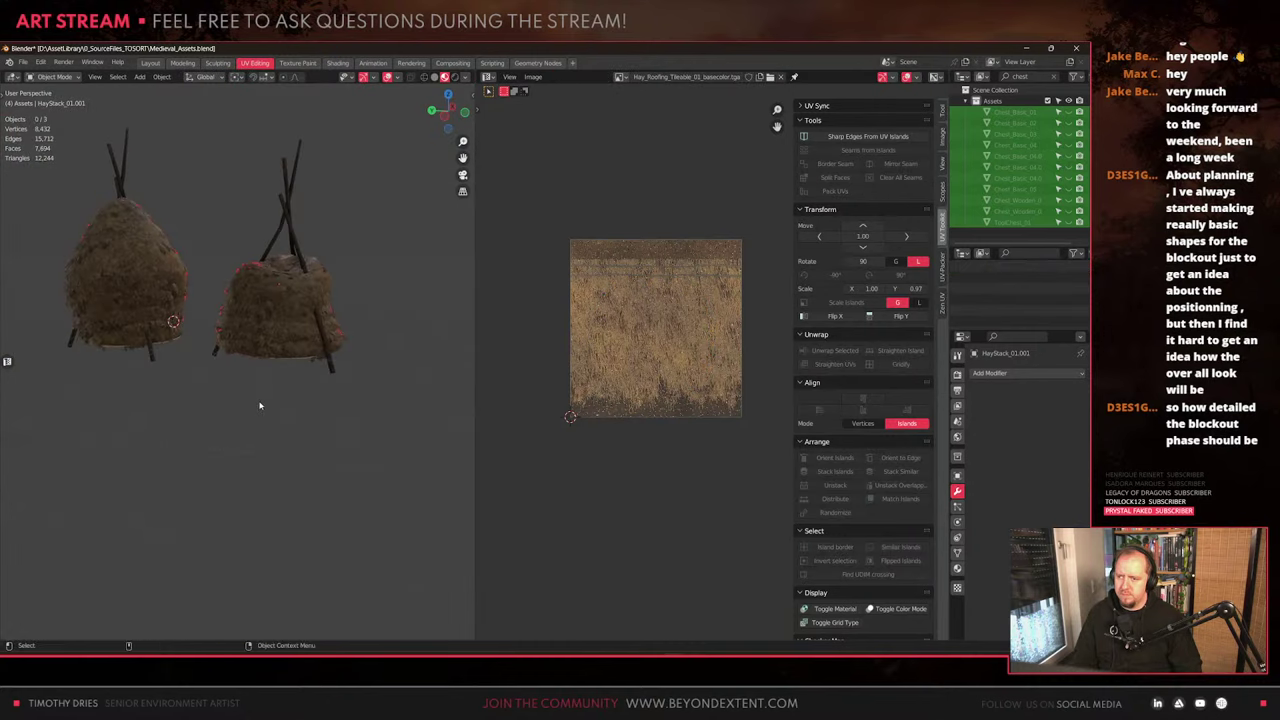
# Join the lower haystack's thatch and its poles into one object in the Modeling workspace
pyautogui.scroll(-2, 255, 430)
pyautogui.moveTo(231, 314); pyautogui.dragTo(371, 528)
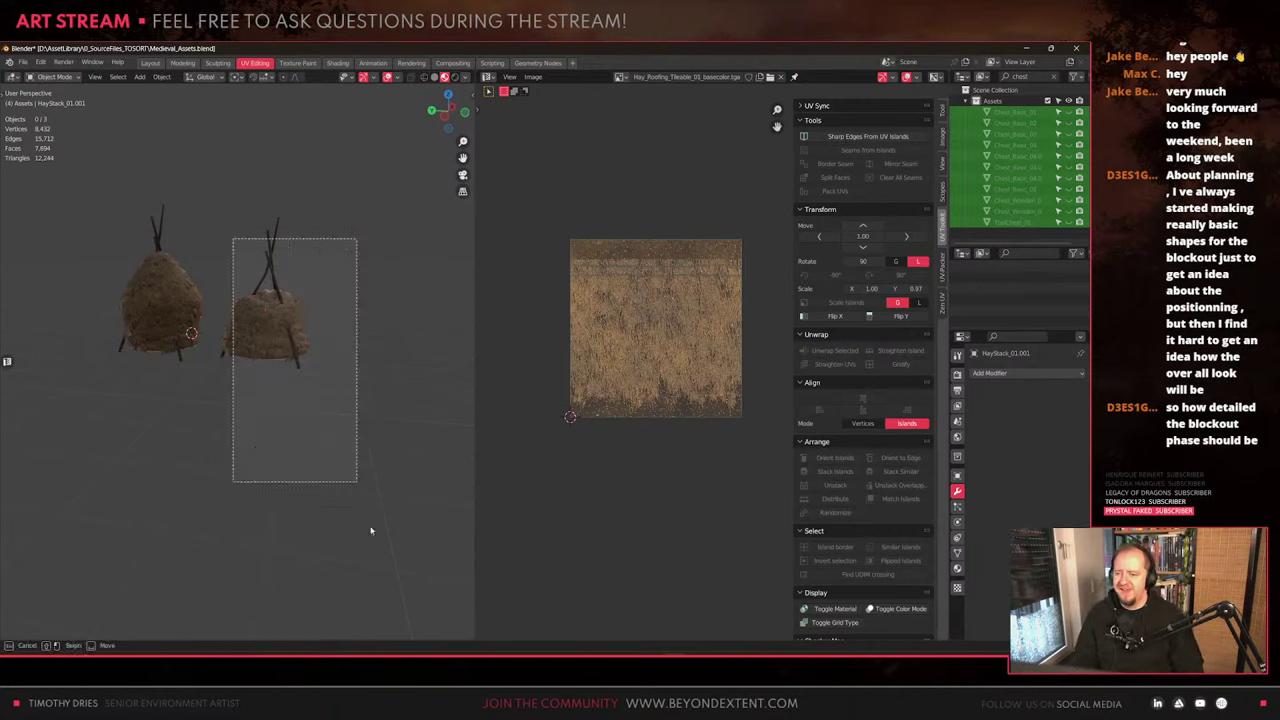
pyautogui.scroll(5, 333, 359)
pyautogui.scroll(-2, 327, 351)
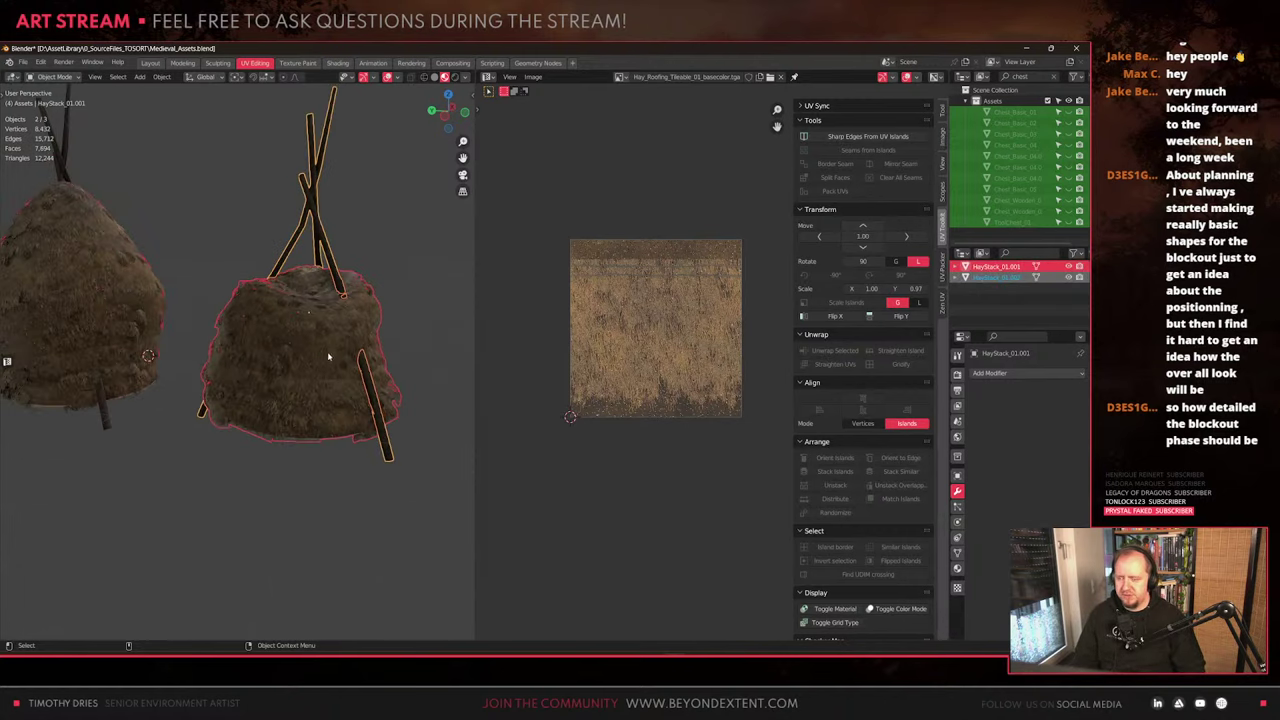
pyautogui.click(324, 344)
pyautogui.moveTo(324, 344); pyautogui.dragTo(241, 377, button='middle')
pyautogui.keyDown('shift'); pyautogui.click(323, 383); pyautogui.keyUp('shift')
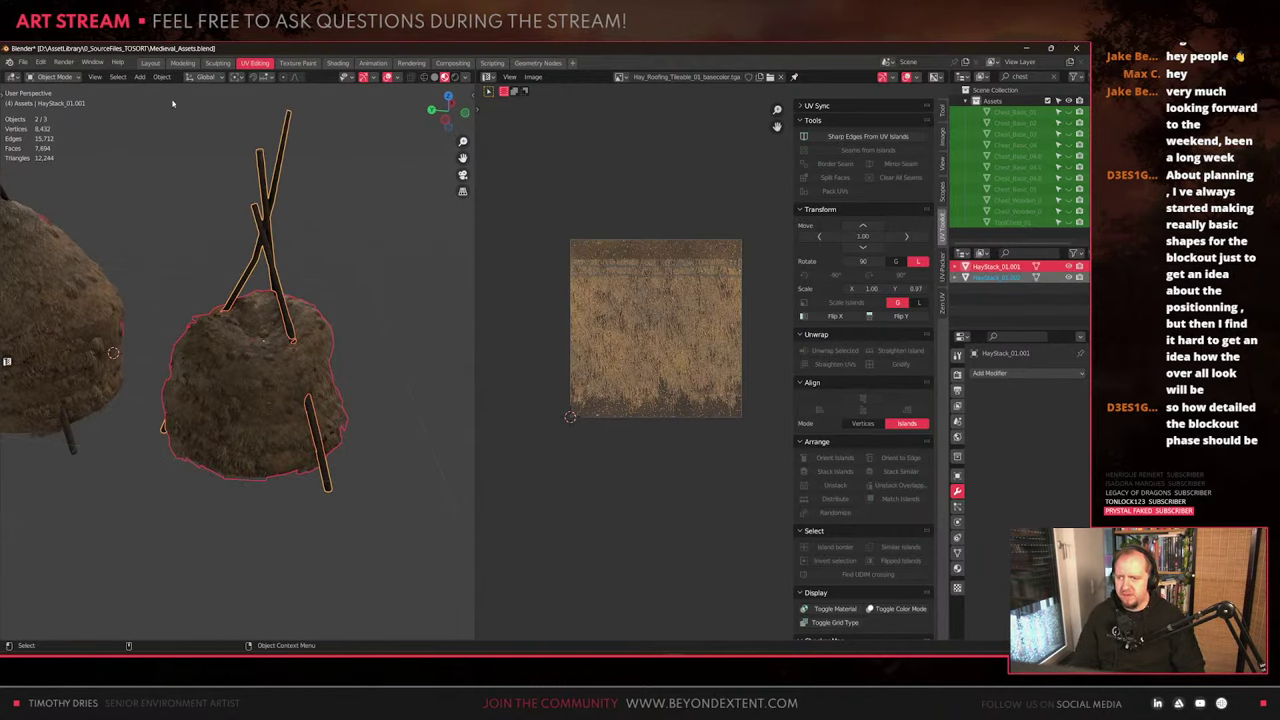
pyautogui.click(181, 64)
pyautogui.moveTo(389, 374); pyautogui.dragTo(470, 383, button='middle')
pyautogui.scroll(5, 526, 443)
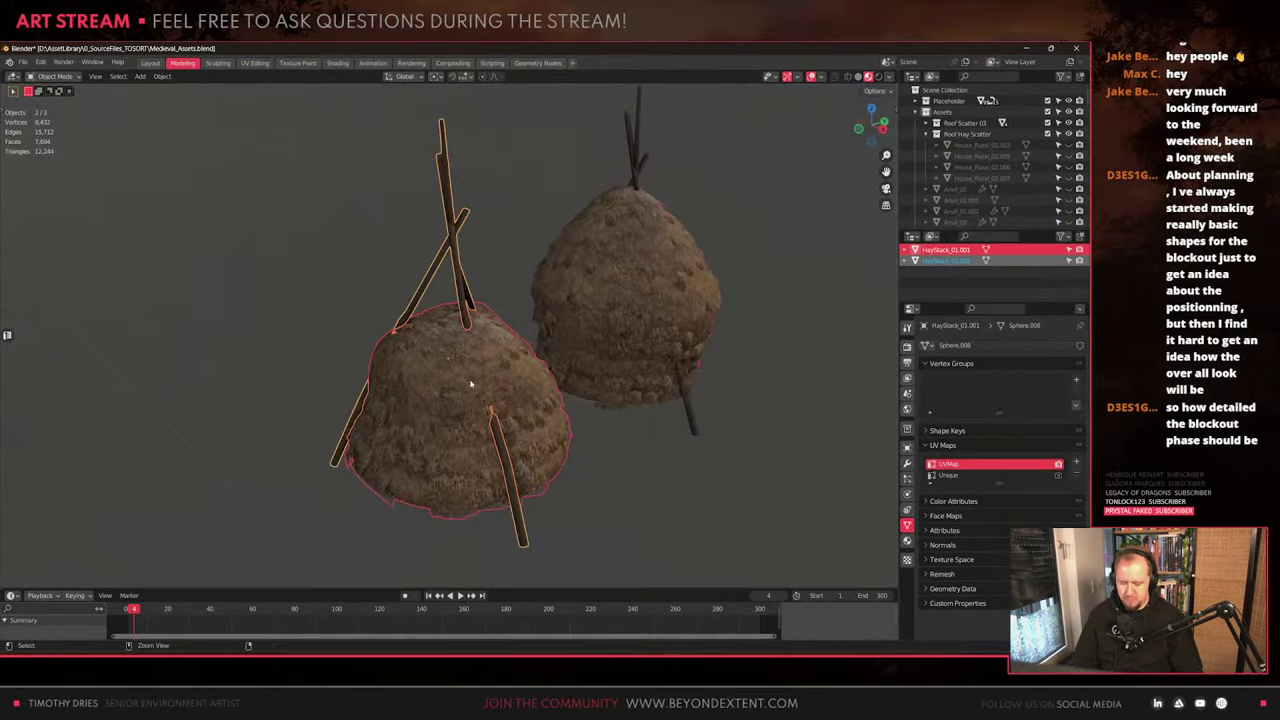
pyautogui.hotkey('ctrl', 'j')
# Rename the joined lower haystack to HayStack_02
pyautogui.doubleClick(956, 250)
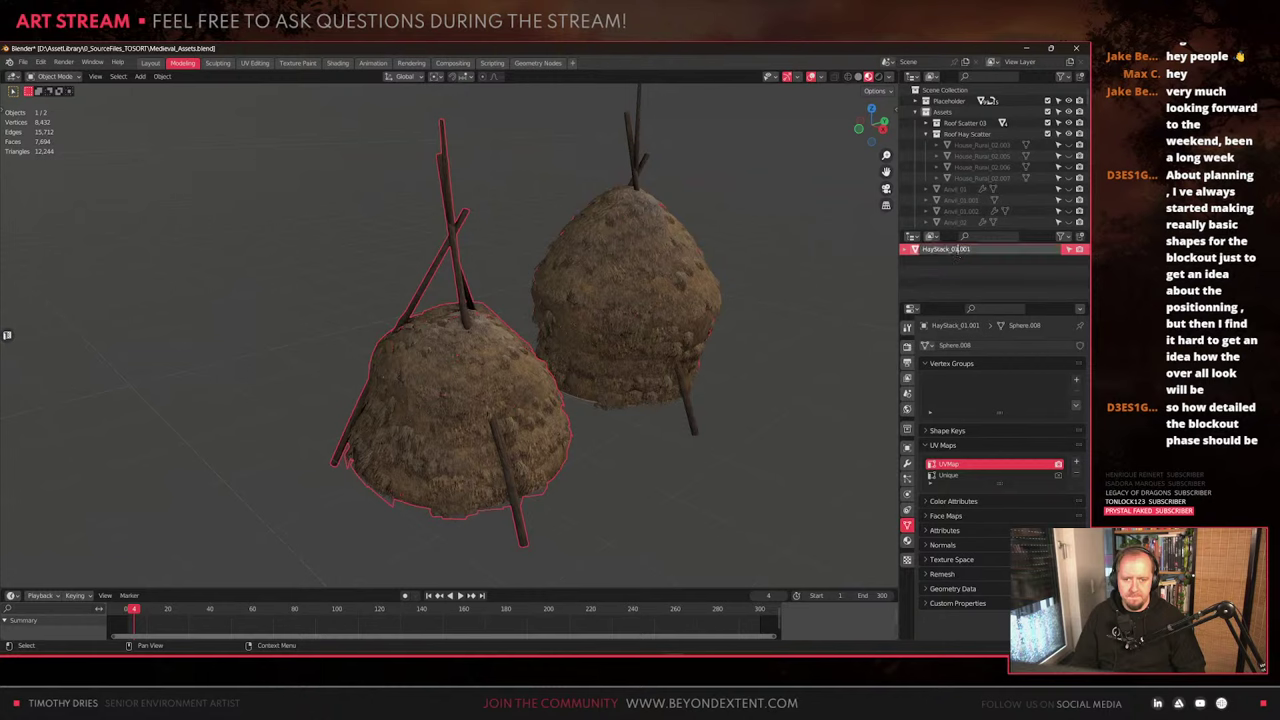
pyautogui.moveTo(956, 250); pyautogui.dragTo(973, 250)
pyautogui.press('BackSpace')
pyautogui.write('2')
pyautogui.press('Return')
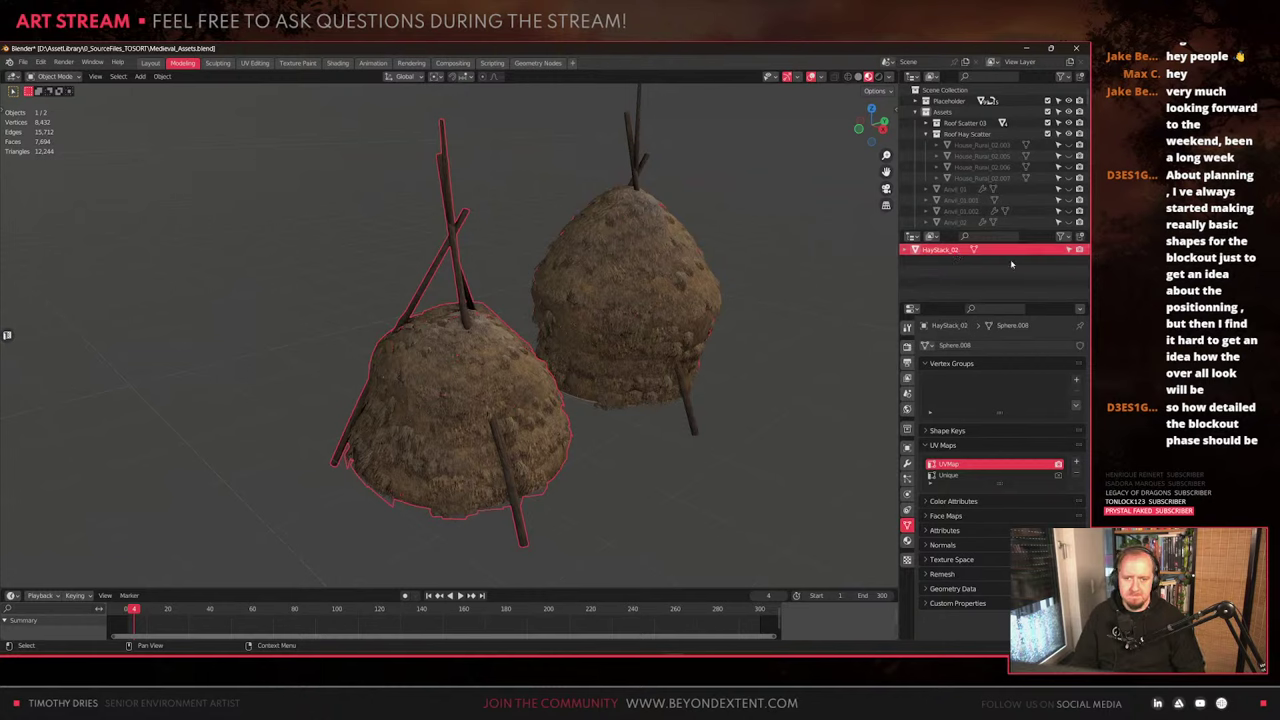
# Export HayStack_01 and HayStack_02 together with Export for UnrealEngine
pyautogui.keyDown('shift'); pyautogui.click(645, 305); pyautogui.keyUp('shift')
pyautogui.press('q')
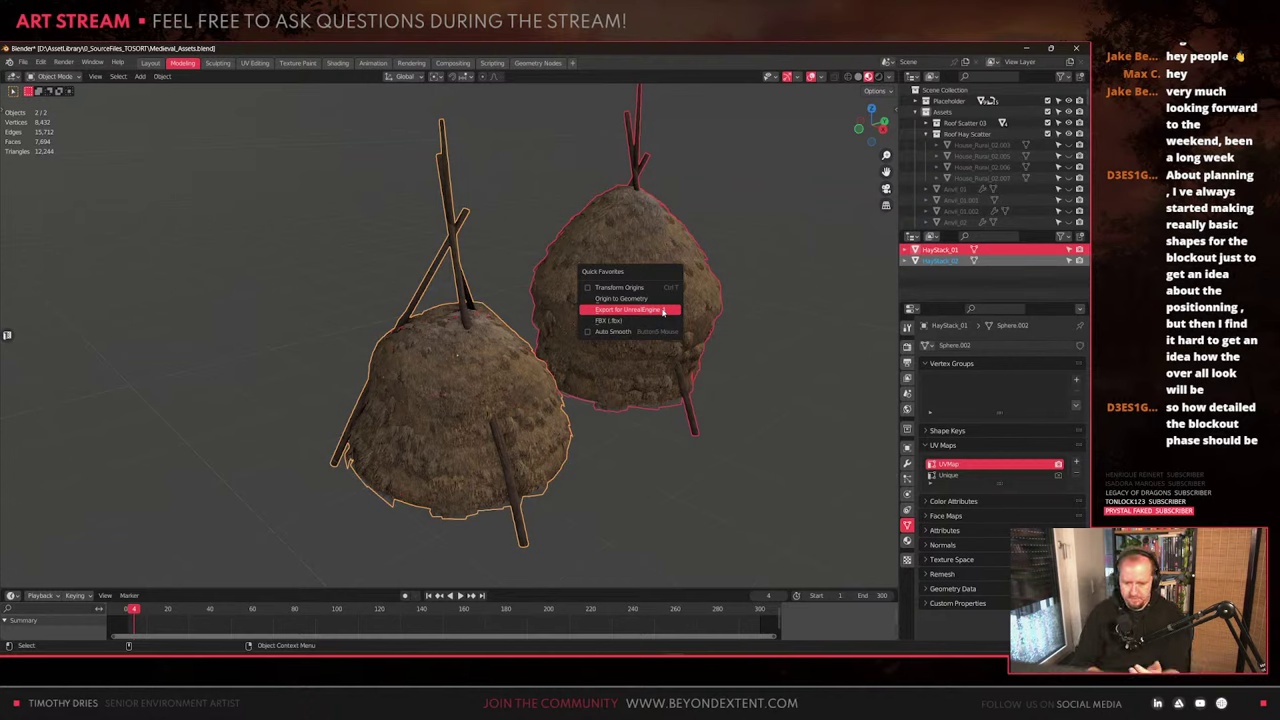
pyautogui.click(662, 311)
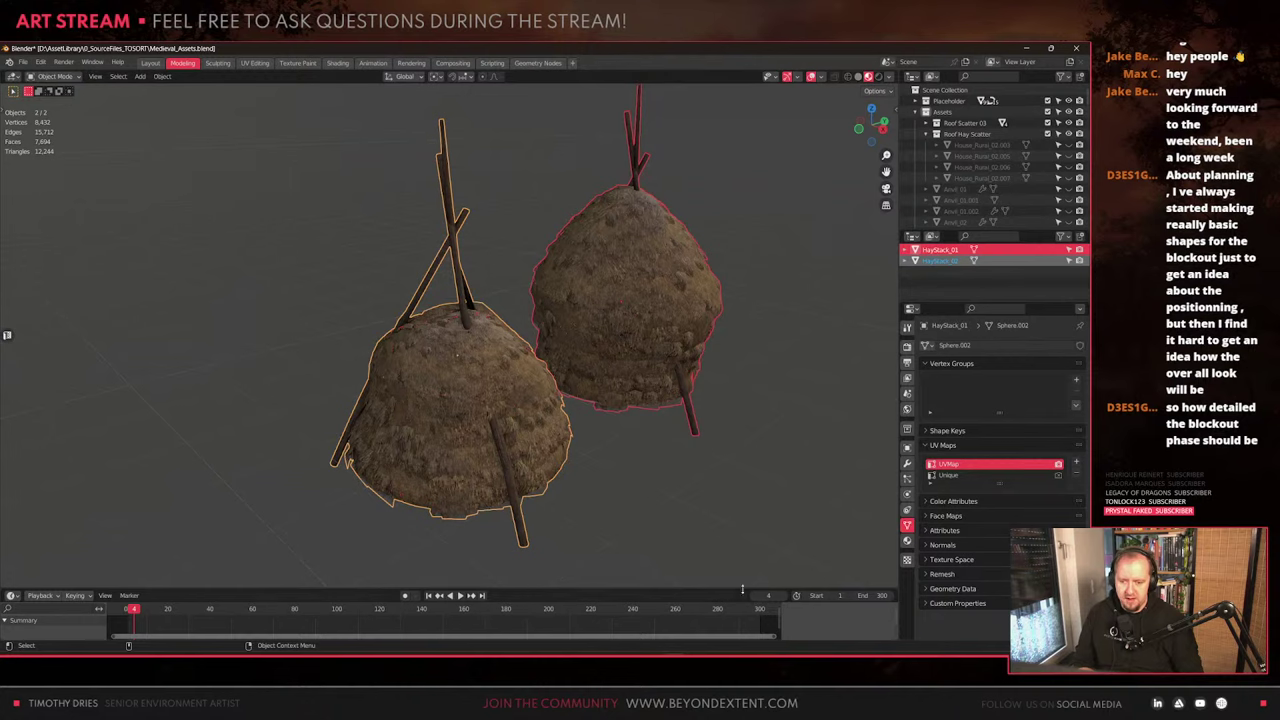
# Switch to Unreal Engine and survey the row of medieval assets in the asset presentation level
pyautogui.click(767, 661)
pyautogui.click(803, 626)
pyautogui.scroll(-15, 690, 460)
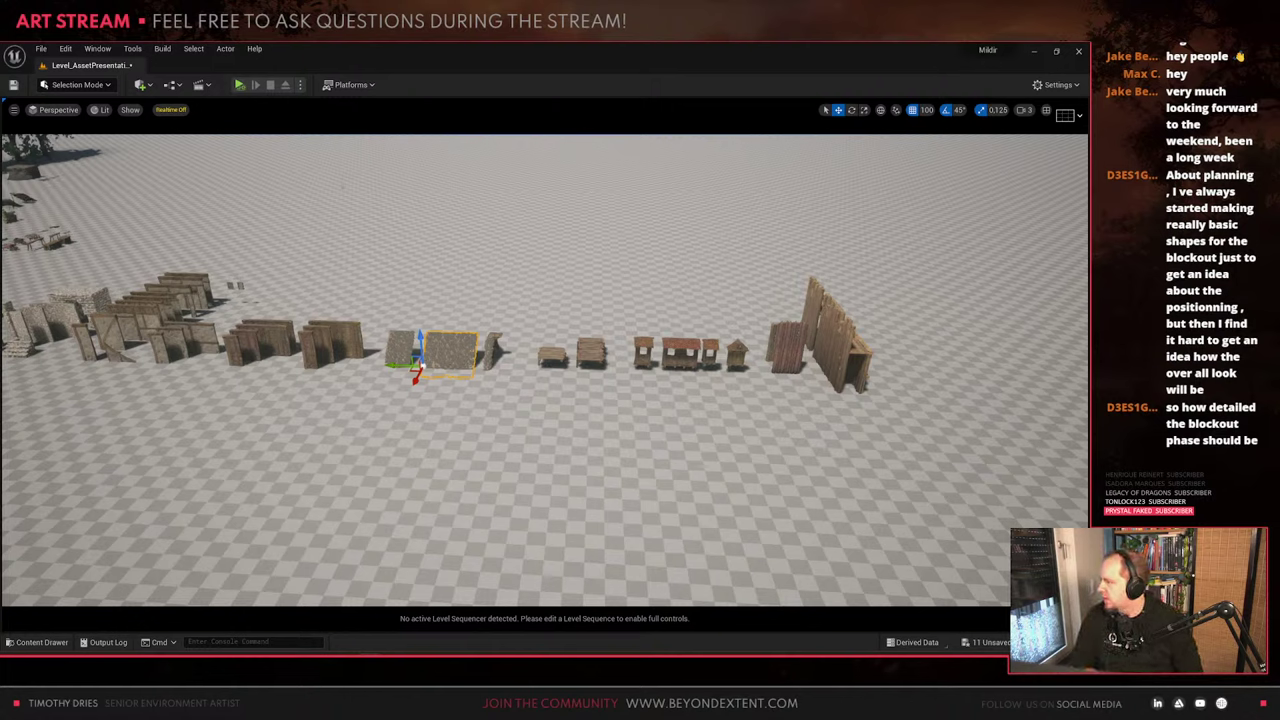
# Switch to the image viewer and browse the market blockout screenshots forward from HighresScreenshot00001 to HighresScreenshot00021
pyautogui.hotkey('alt', 'Tab')
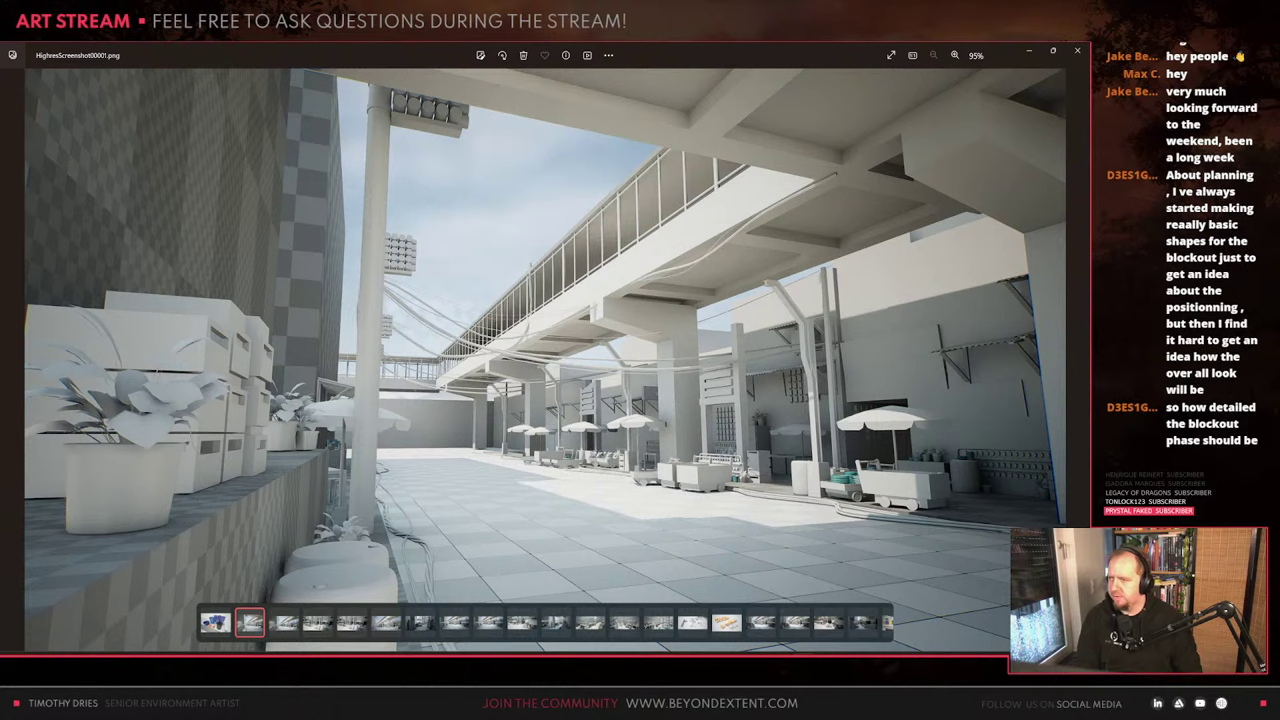
pyautogui.press('Right')
pyautogui.press('Right')
pyautogui.press('Right')
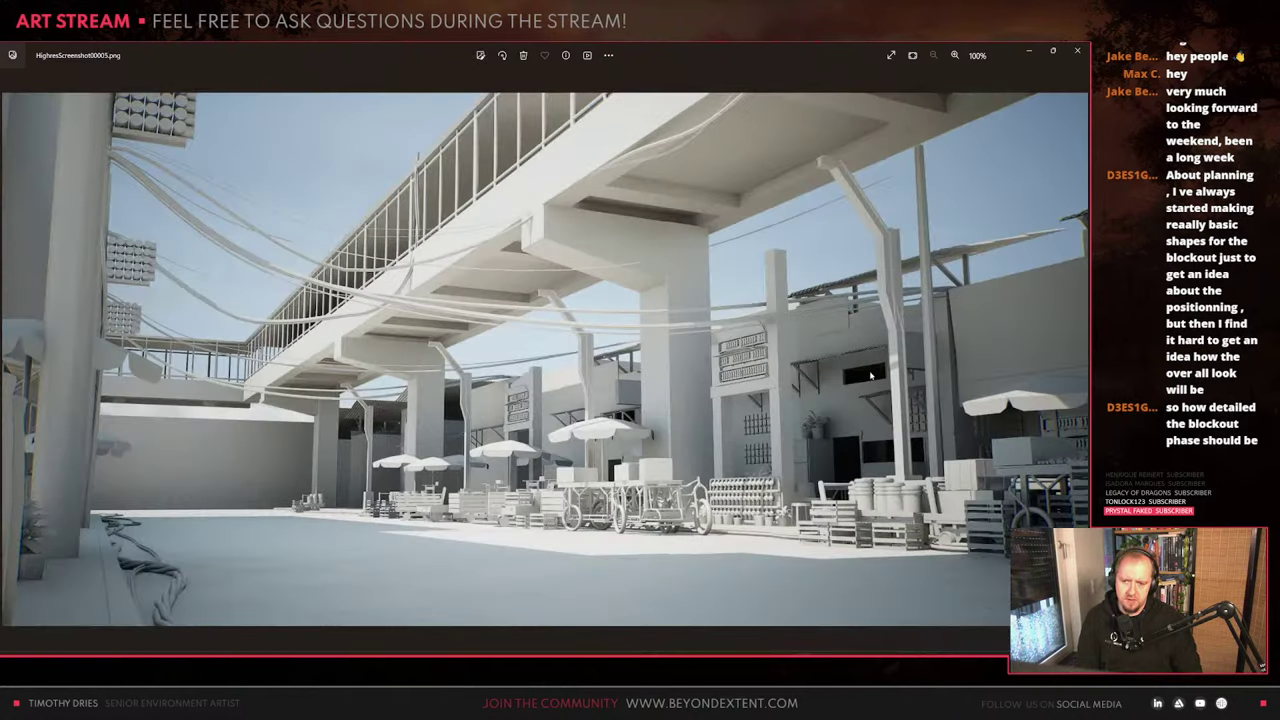
pyautogui.press('Right')
pyautogui.press('Right')
pyautogui.press('Right')
pyautogui.press('Right')
pyautogui.press('Right')
pyautogui.press('Right')
pyautogui.press('Right')
pyautogui.press('Right')
pyautogui.press('Right')
pyautogui.press('Right')
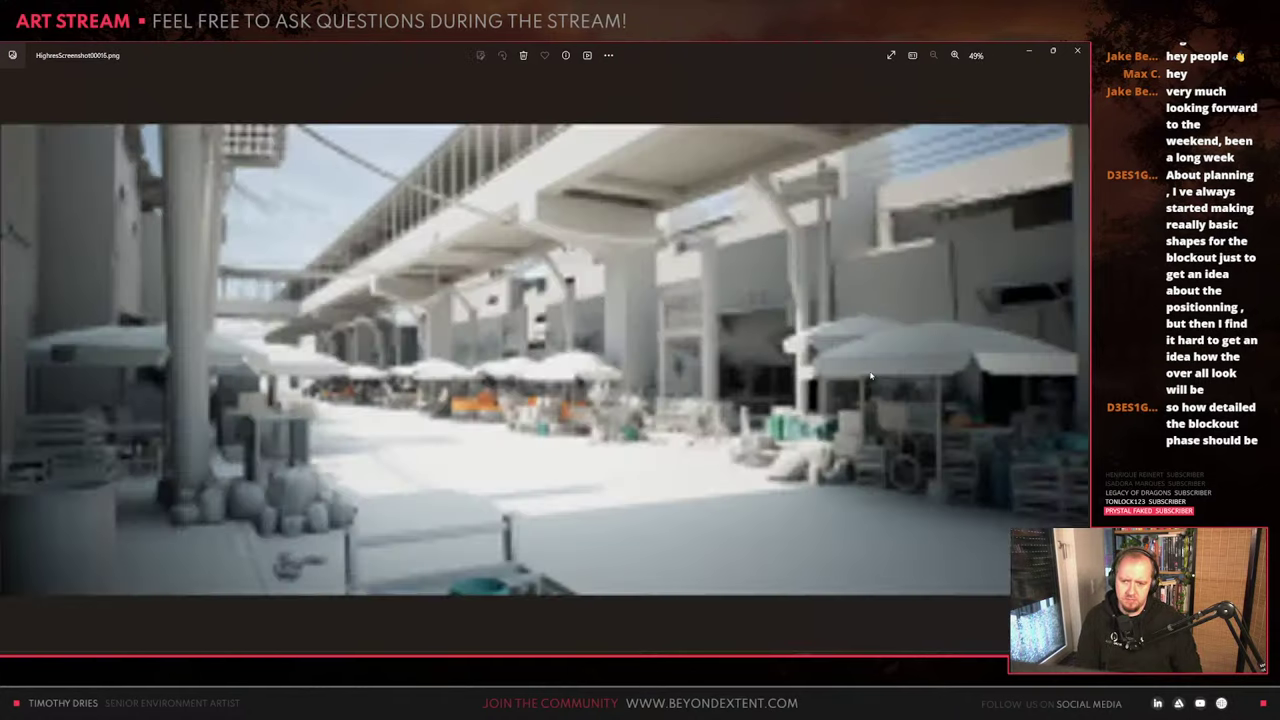
pyautogui.press('Right')
pyautogui.press('Right')
pyautogui.press('Right')
pyautogui.press('Right')
pyautogui.press('Right')
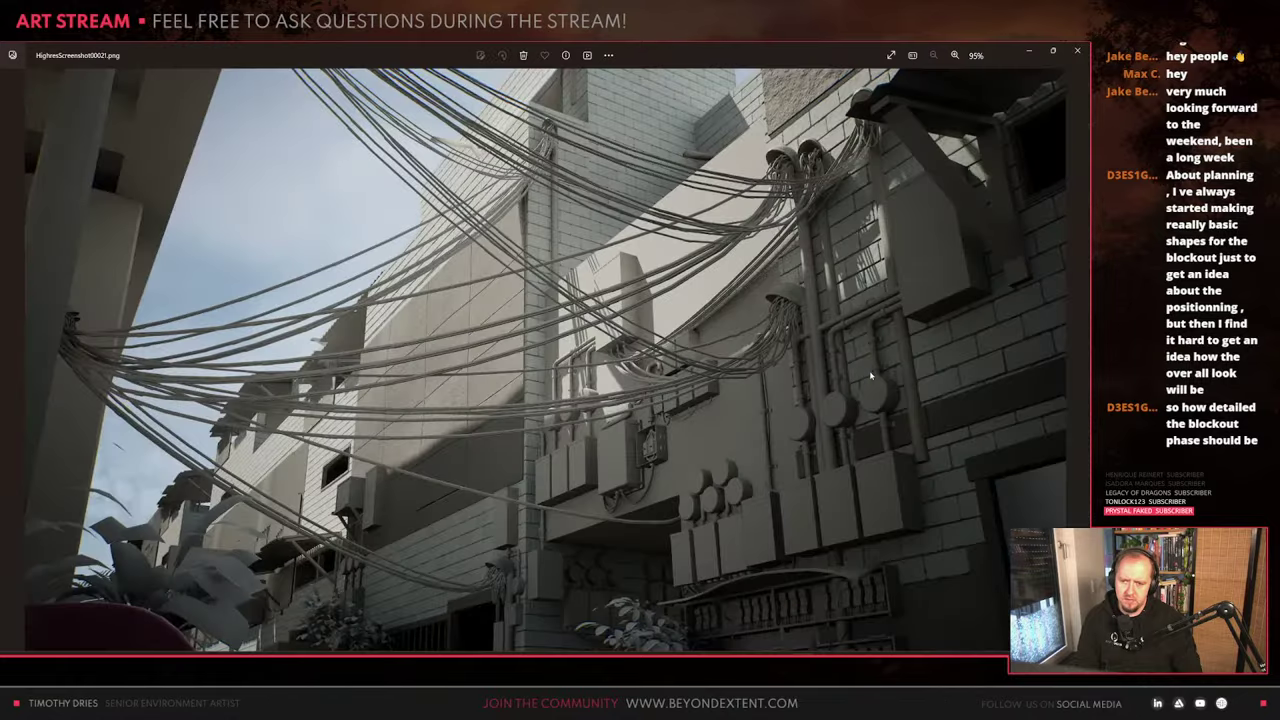
# Browse back through the blockout screenshots to HighresScreenshot00002, reviewing the props, vehicles, market tables and street views
pyautogui.press('Left')
pyautogui.press('Left')
pyautogui.press('Left')
pyautogui.press('Left')
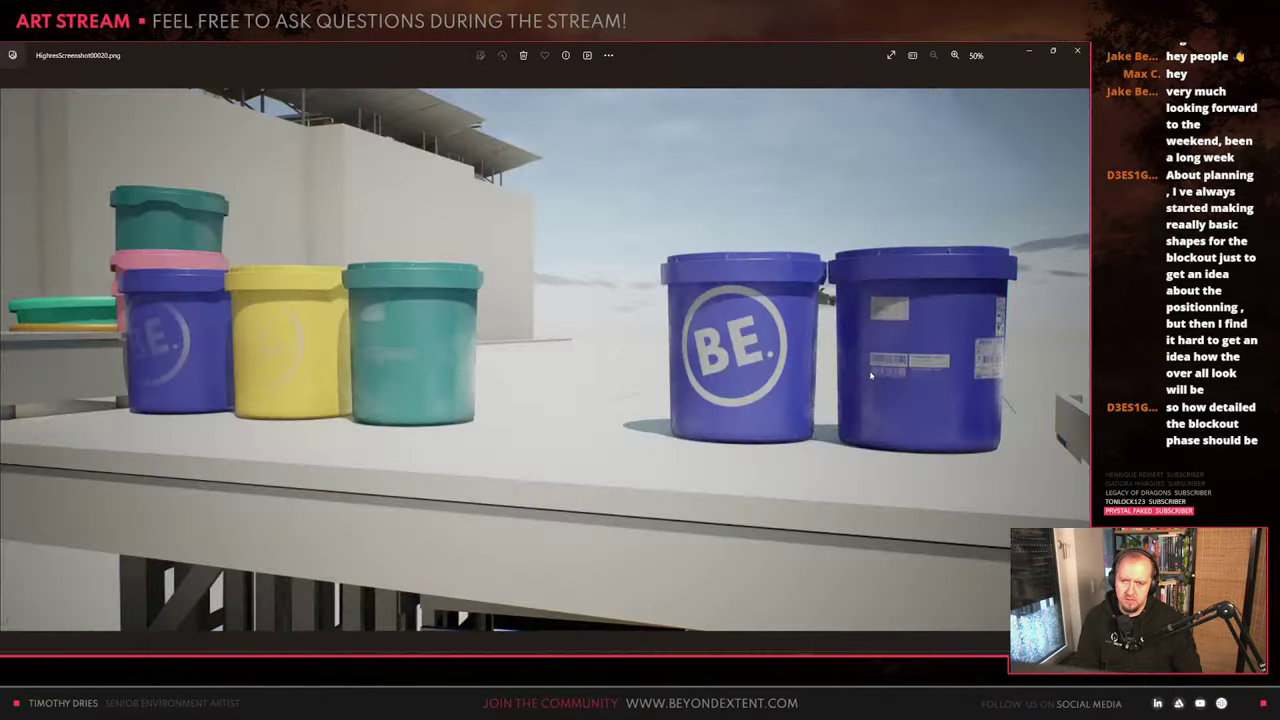
pyautogui.press('Left')
pyautogui.press('Left')
pyautogui.press('Left')
pyautogui.press('Left')
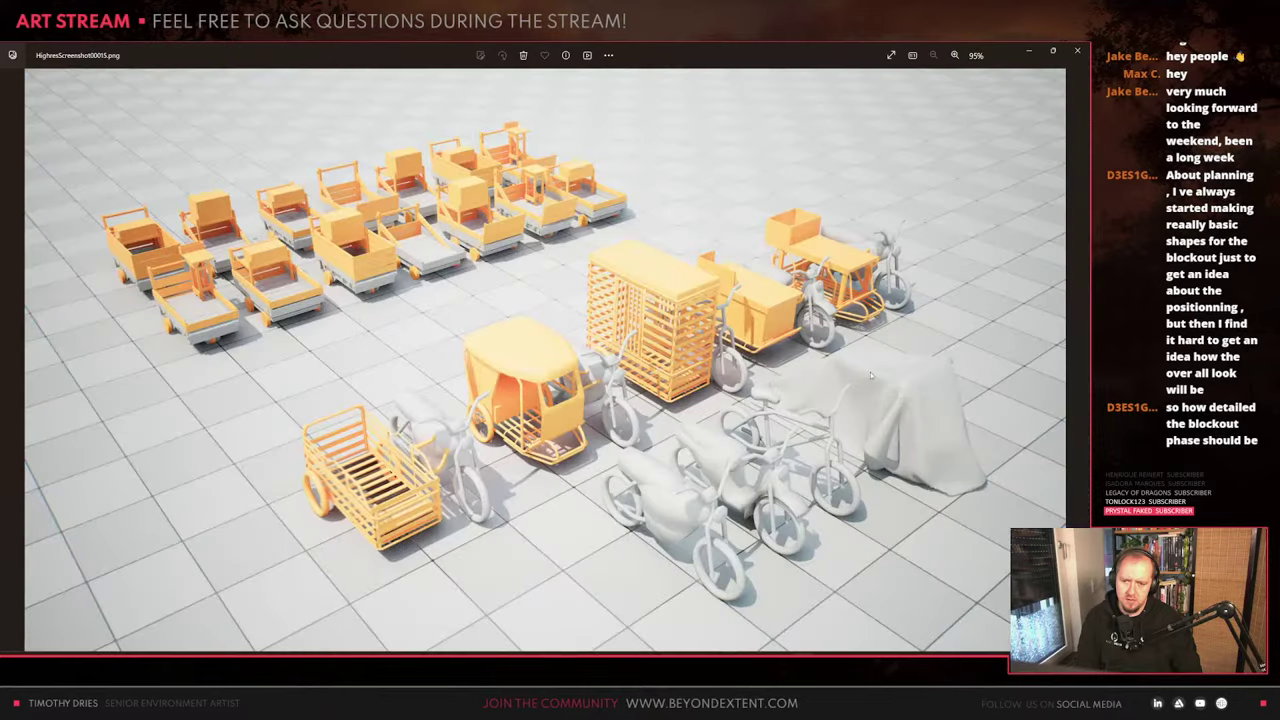
pyautogui.press('Left')
pyautogui.press('Left')
pyautogui.press('Left')
pyautogui.press('Left')
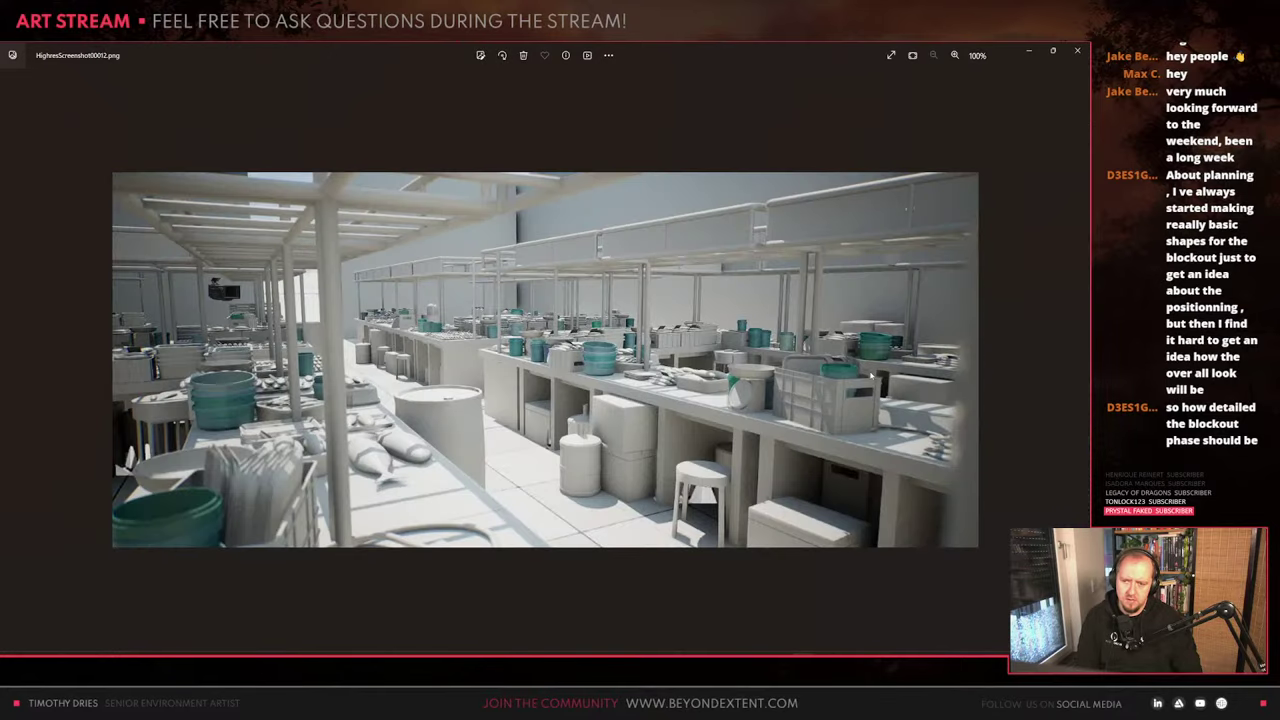
pyautogui.press('Left')
pyautogui.press('Right')
pyautogui.press('Right')
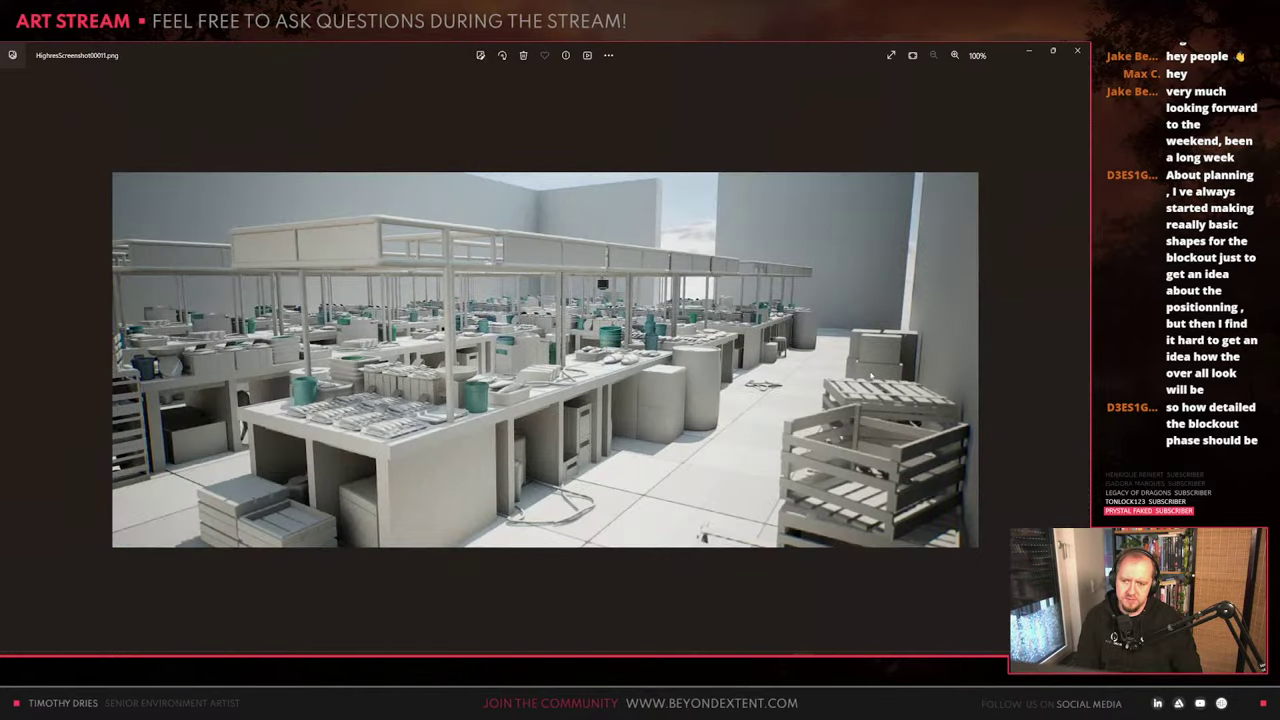
pyautogui.press('Left')
pyautogui.press('Left')
pyautogui.press('Left')
pyautogui.press('Left')
pyautogui.press('Left')
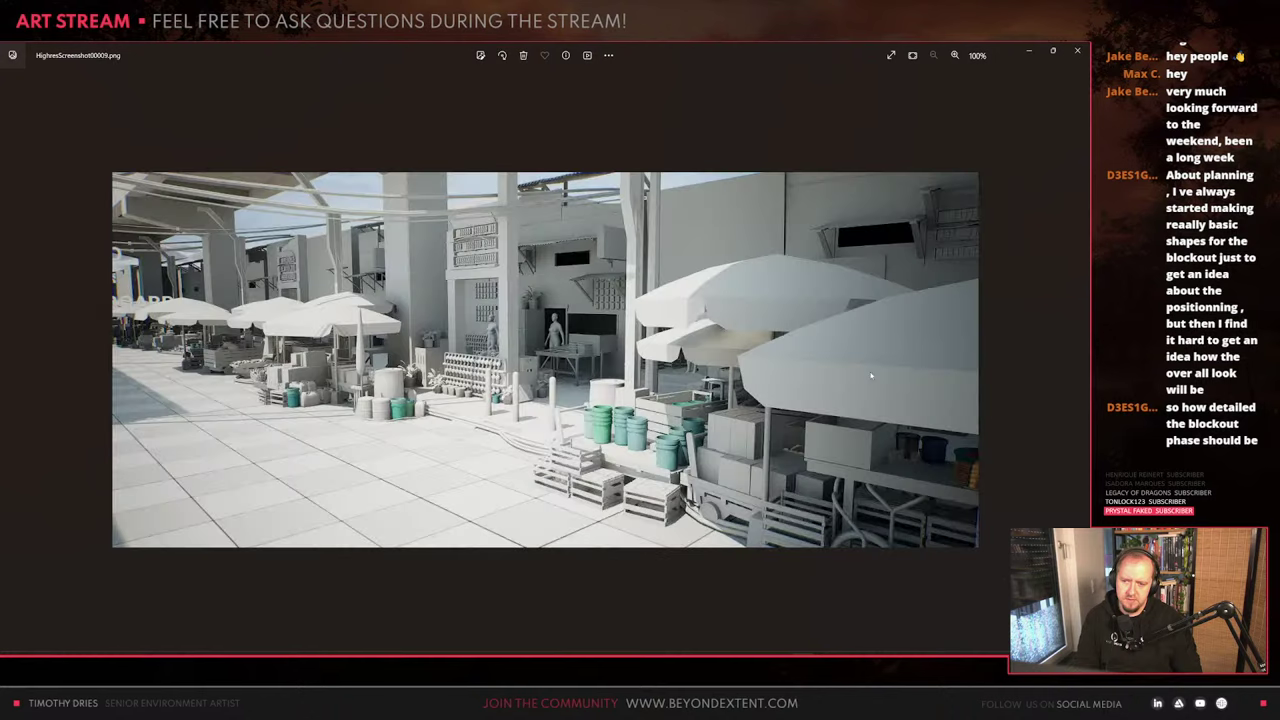
pyautogui.press('Left')
pyautogui.press('Left')
pyautogui.press('Left')
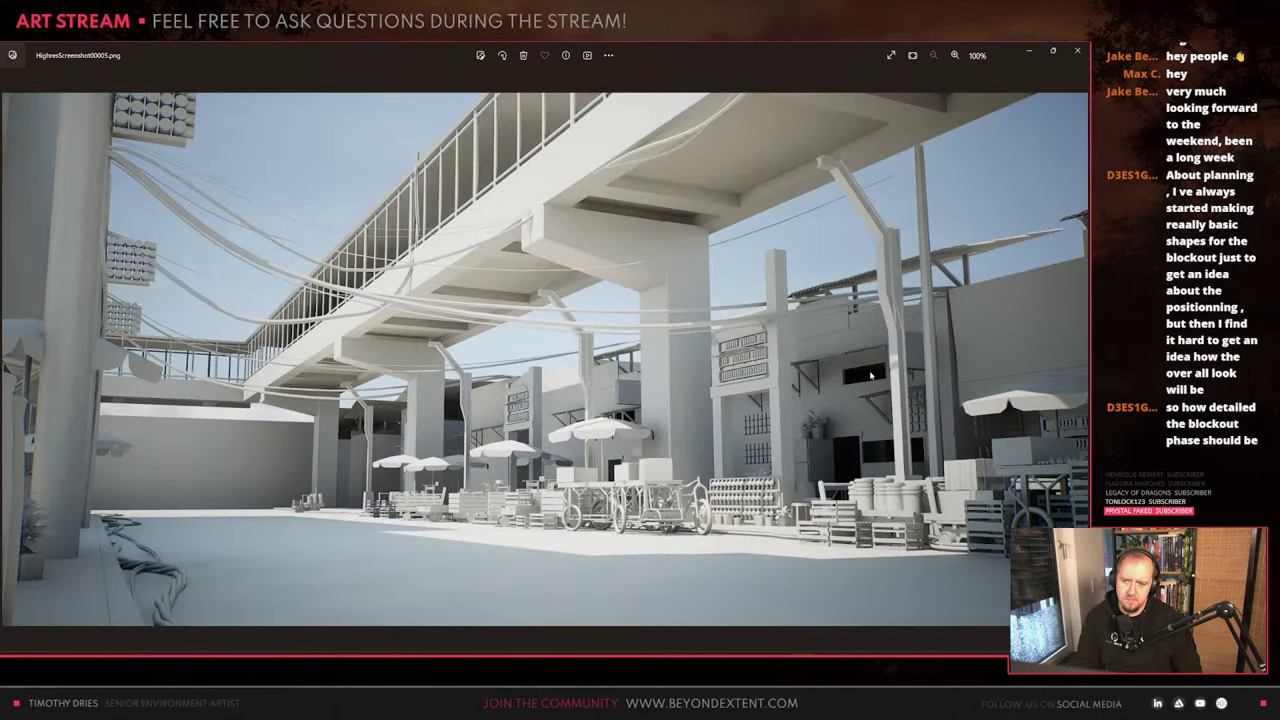
pyautogui.press('Left')
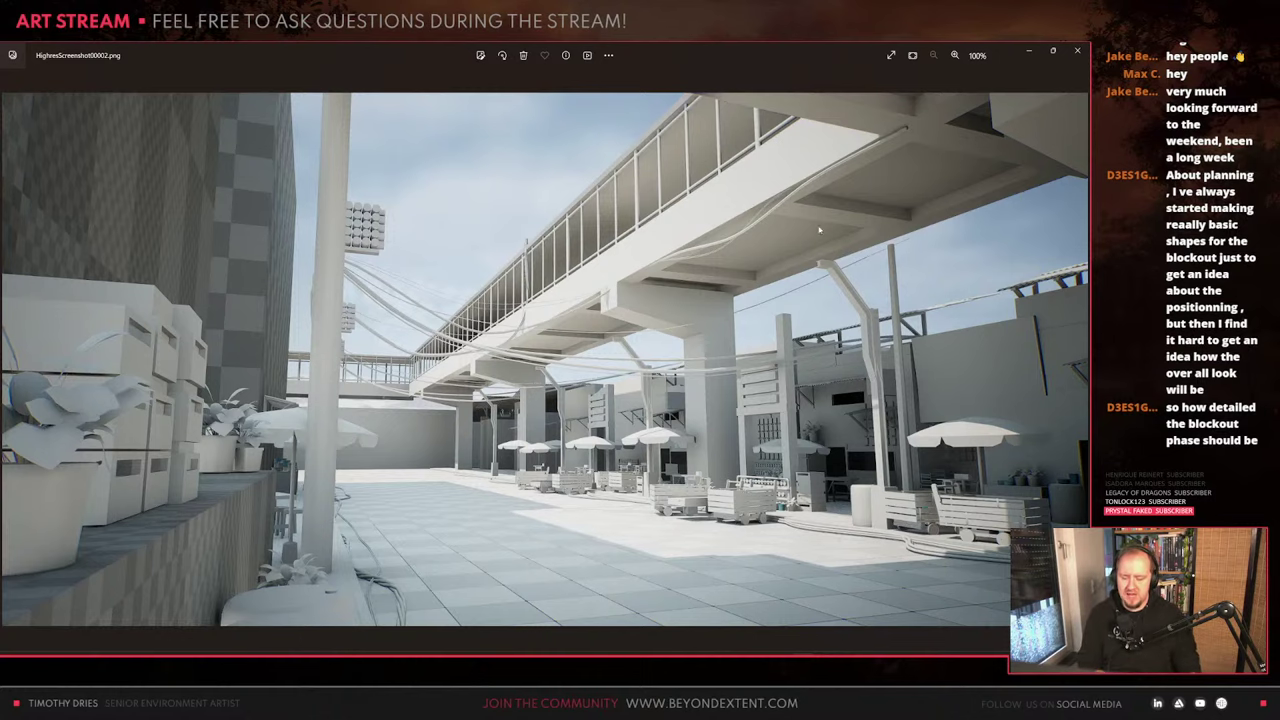
# Compare the early blockout HighresScreenshot00002 side by side with HighresScreenshot00017, closing both images when done
pyautogui.moveTo(787, 55); pyautogui.dragTo(3, 250)
pyautogui.click(172, 59)
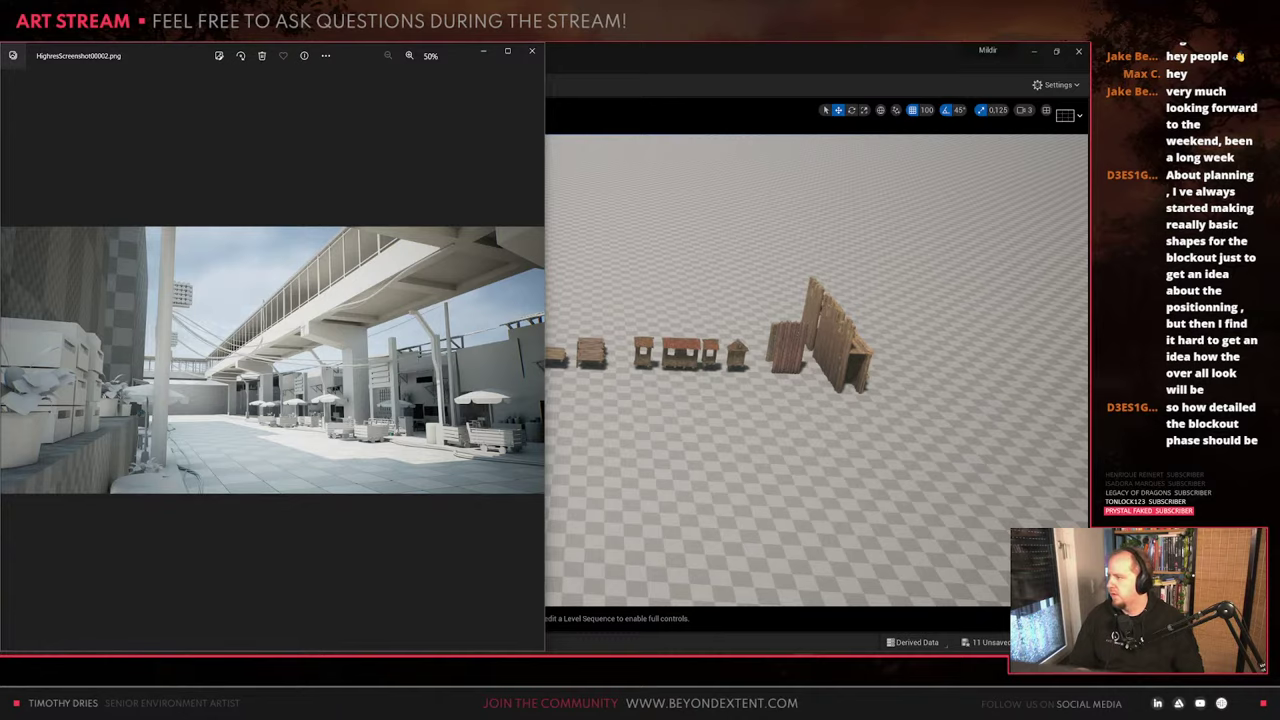
pyautogui.moveTo(3, 240); pyautogui.dragTo(1088, 192)
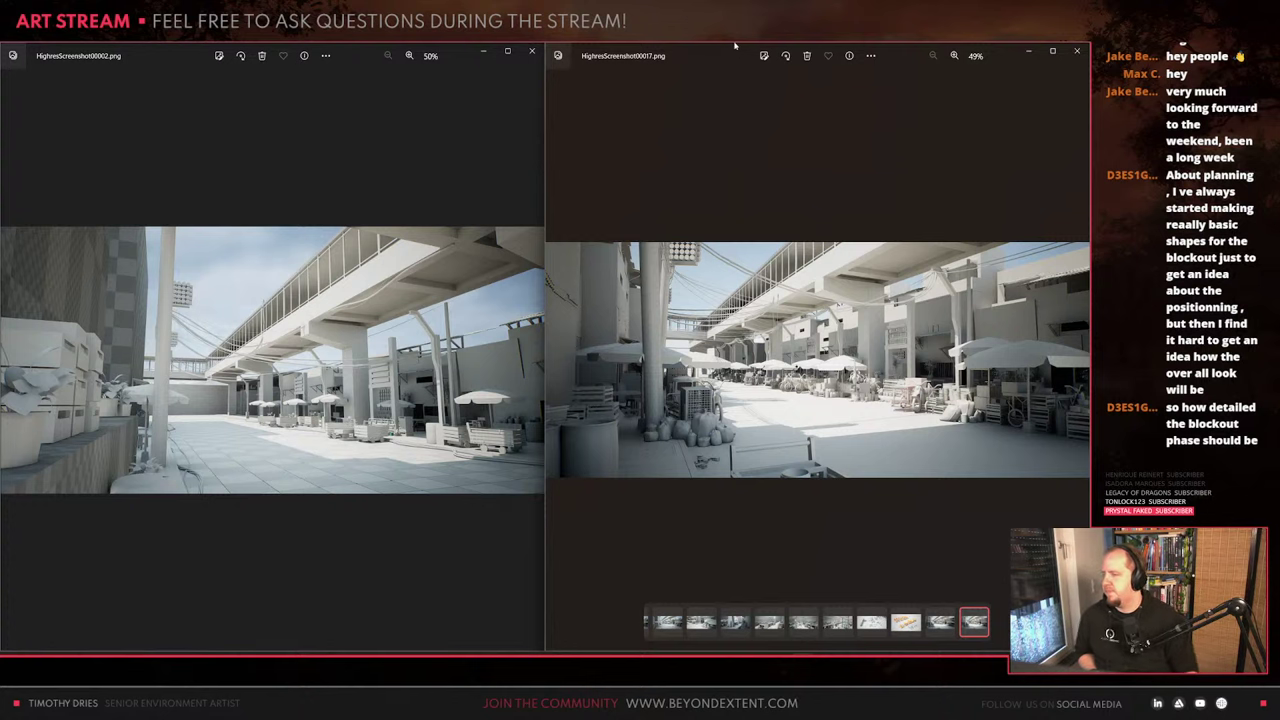
pyautogui.click(535, 50)
pyautogui.click(1077, 50)
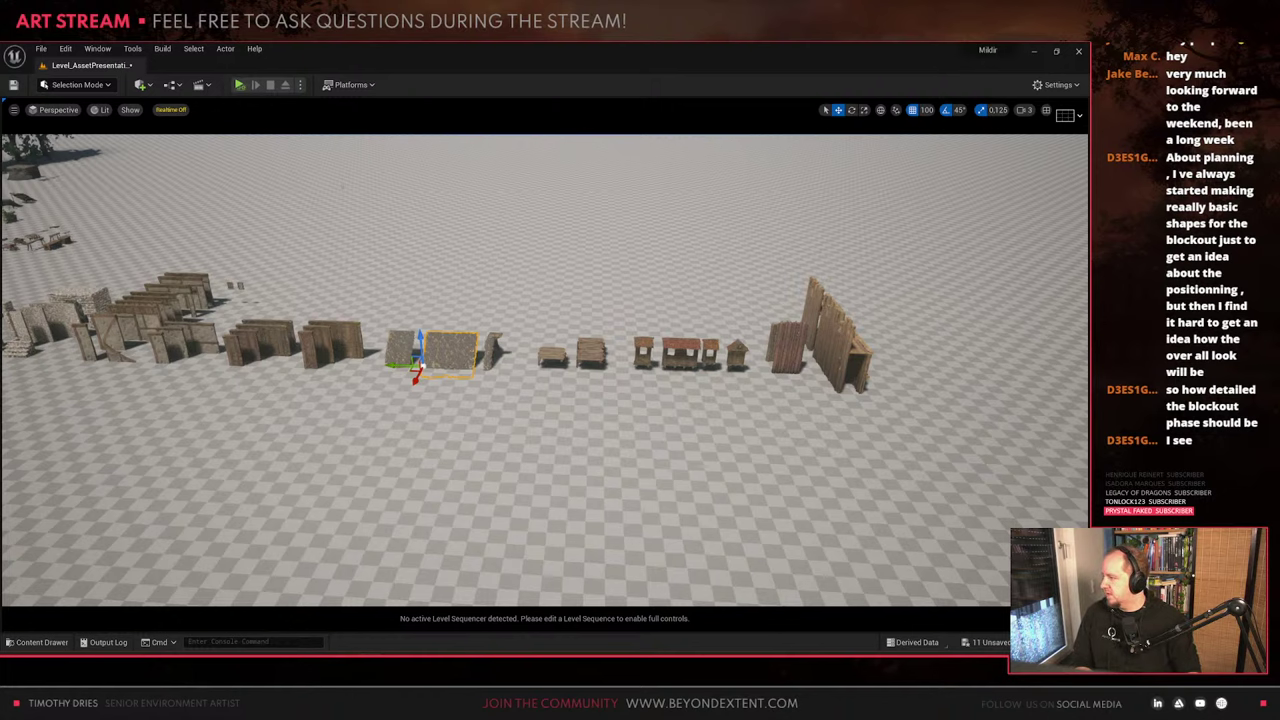
# Reopen HighresScreenshot00017 and examine the boxes, crates and buckets under the near umbrellas up close
pyautogui.hotkey('alt', 'Tab')
pyautogui.click(532, 52)
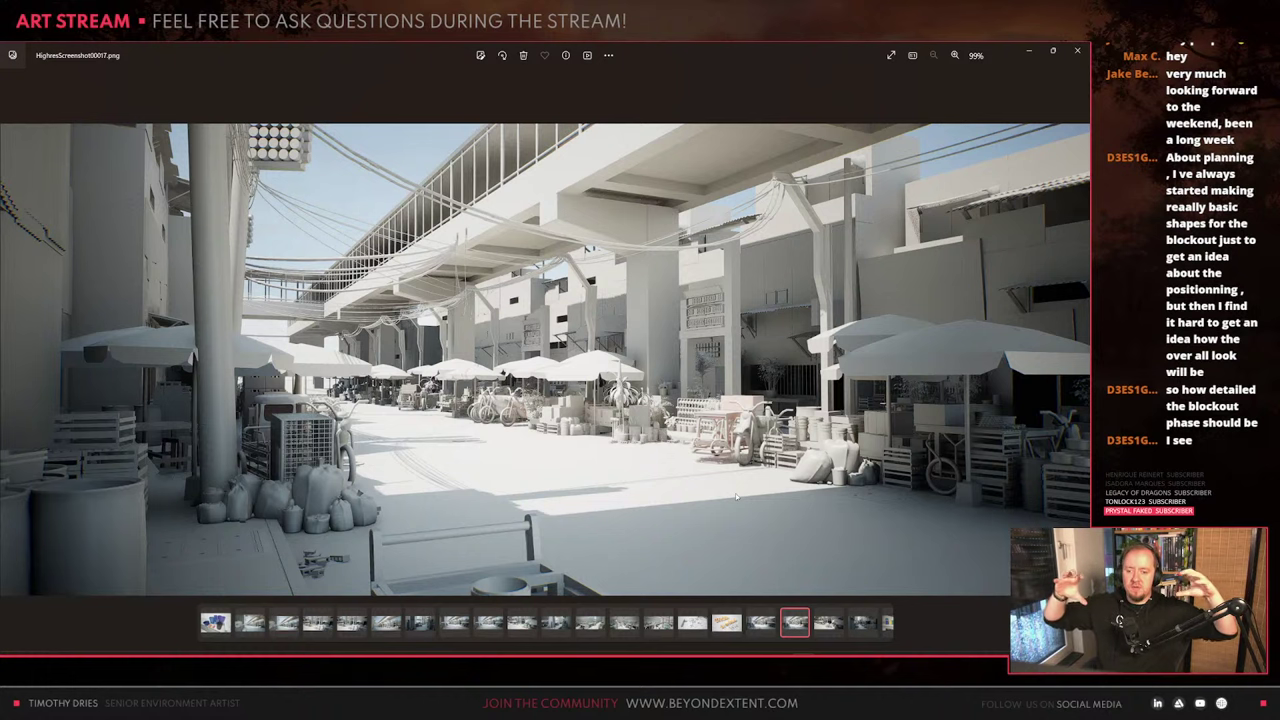
pyautogui.scroll(5, 736, 497)
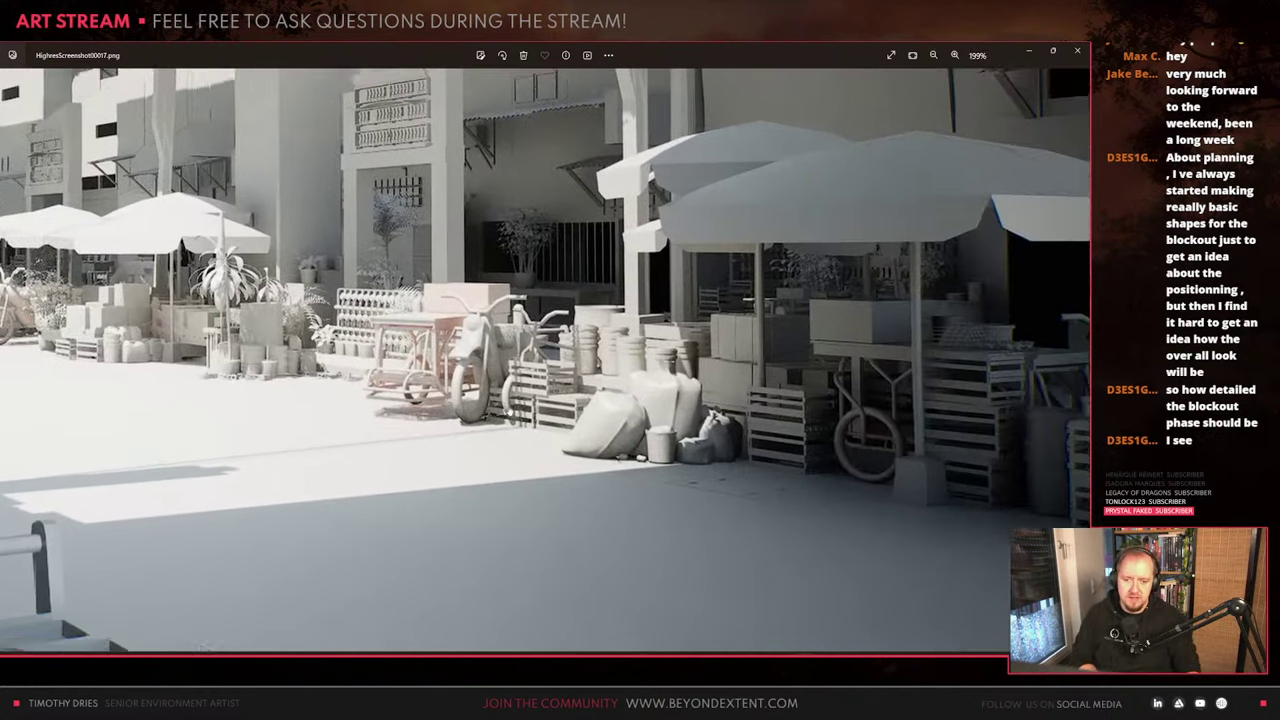
pyautogui.scroll(6, 669, 386)
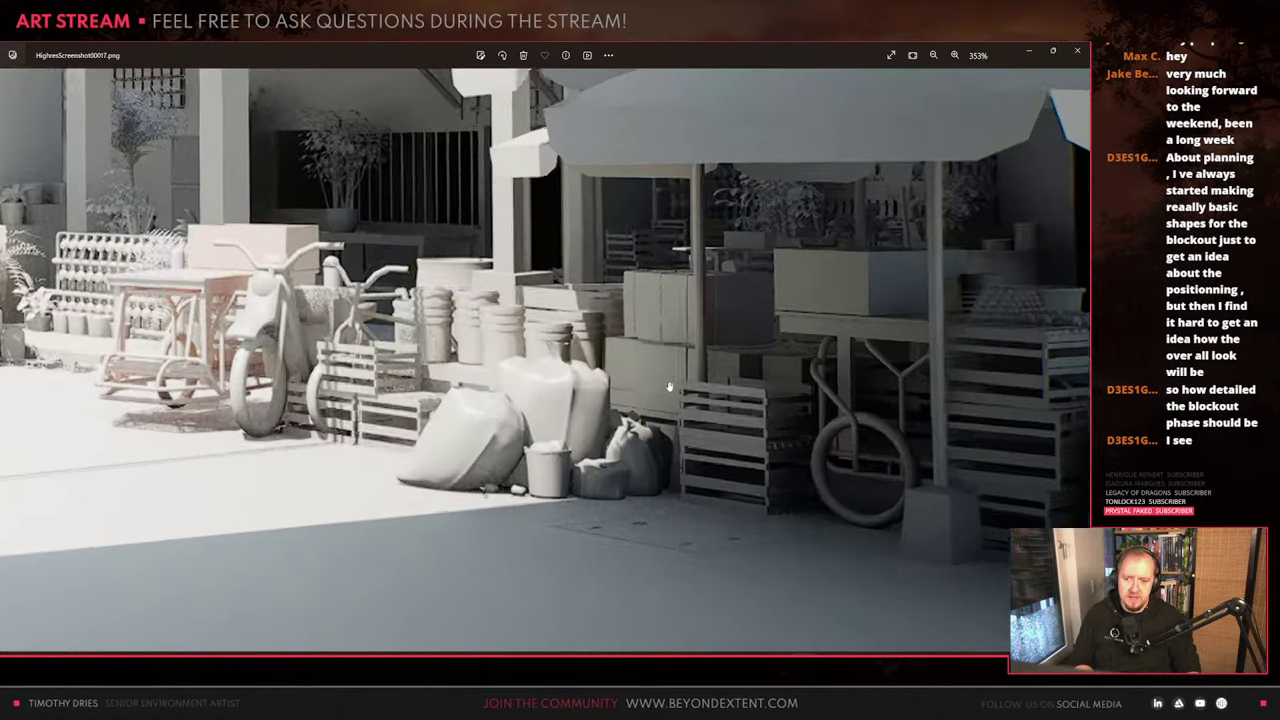
pyautogui.moveTo(900, 362); pyautogui.dragTo(495, 503)
pyautogui.moveTo(420, 396); pyautogui.dragTo(580, 379)
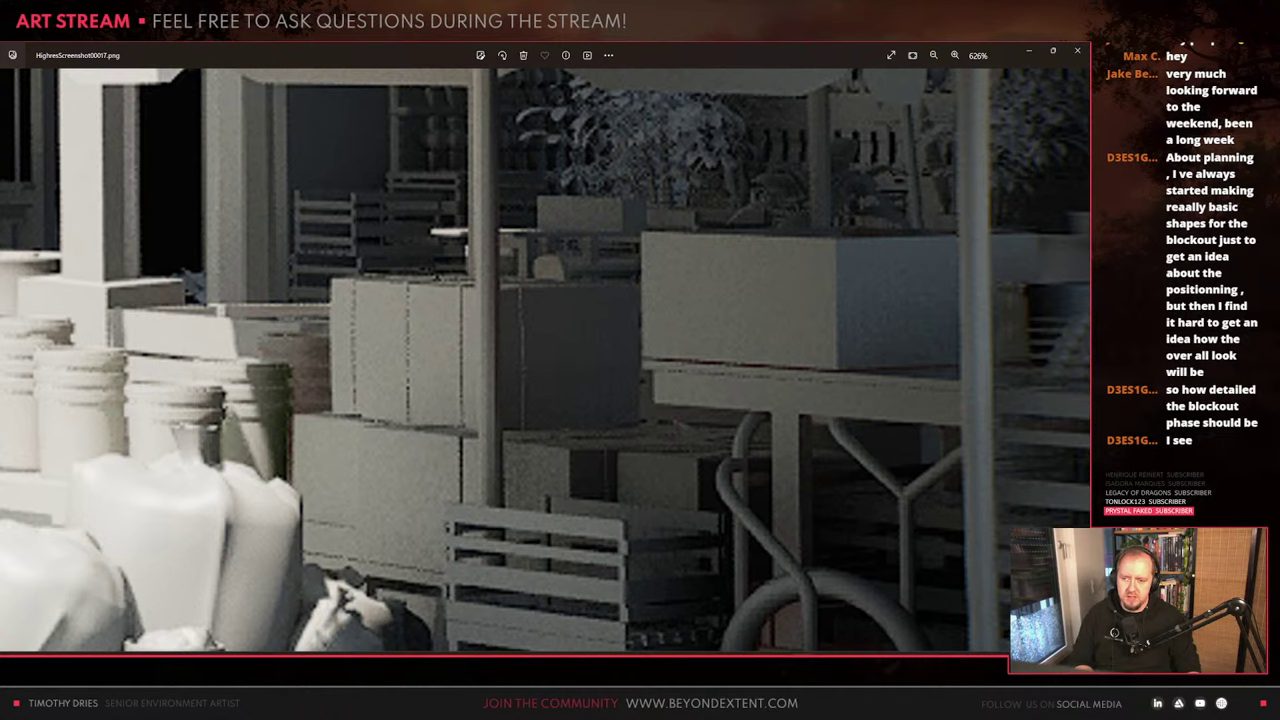
pyautogui.scroll(-3, 562, 404)
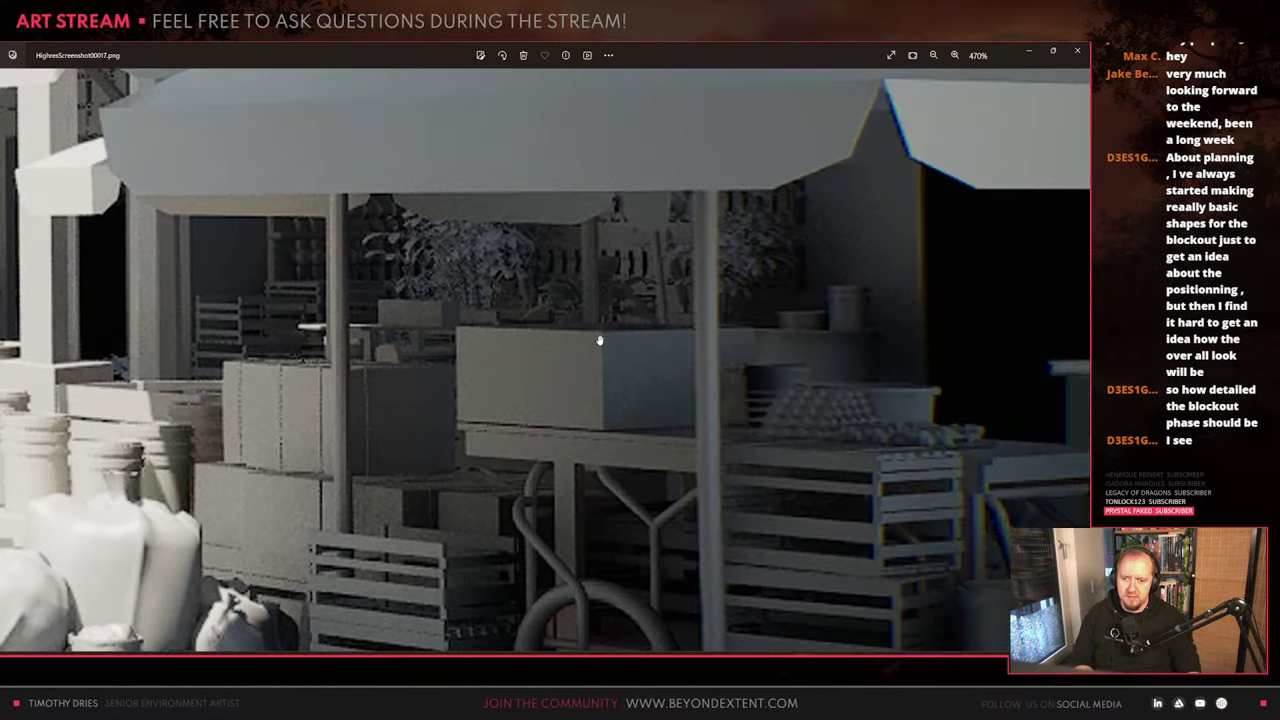
pyautogui.moveTo(580, 345); pyautogui.dragTo(484, 424)
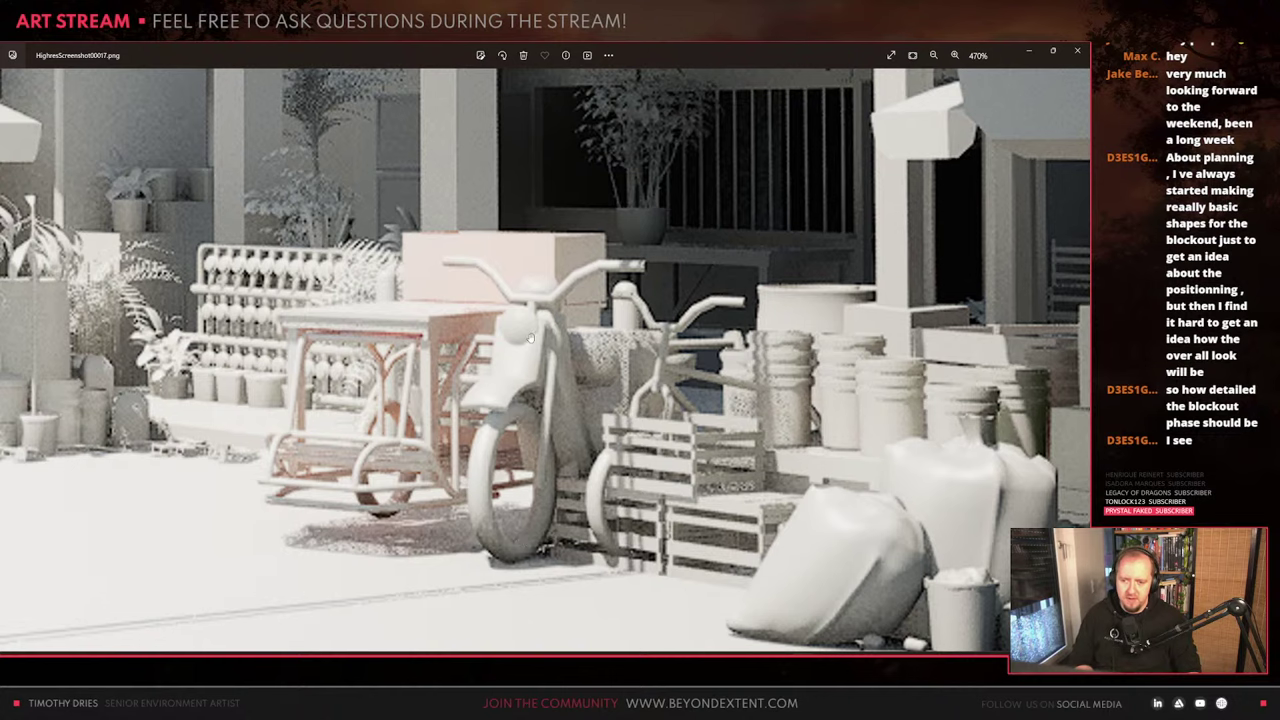
# Examine the cargo cart, motorbike, parked bicycles and stacked boxes in HighresScreenshot00017 up close
pyautogui.moveTo(531, 338); pyautogui.dragTo(641, 322)
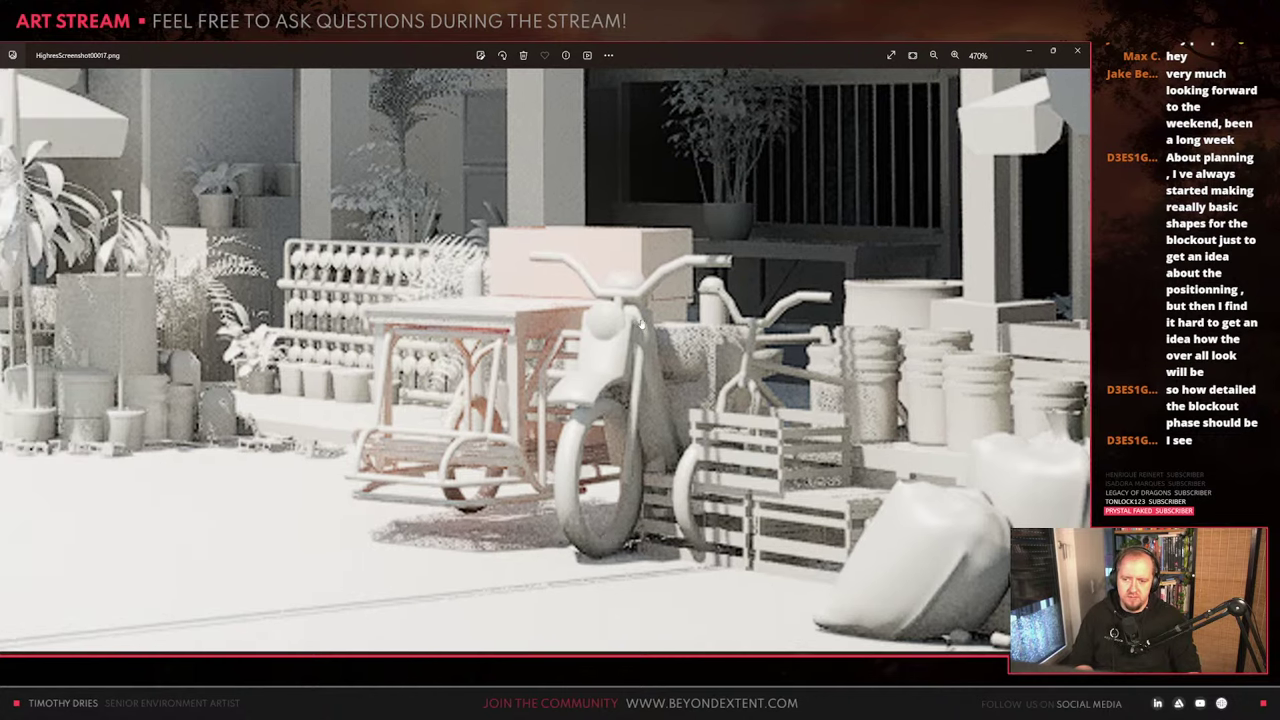
pyautogui.moveTo(177, 357); pyautogui.dragTo(812, 404)
pyautogui.moveTo(404, 397); pyautogui.dragTo(880, 436)
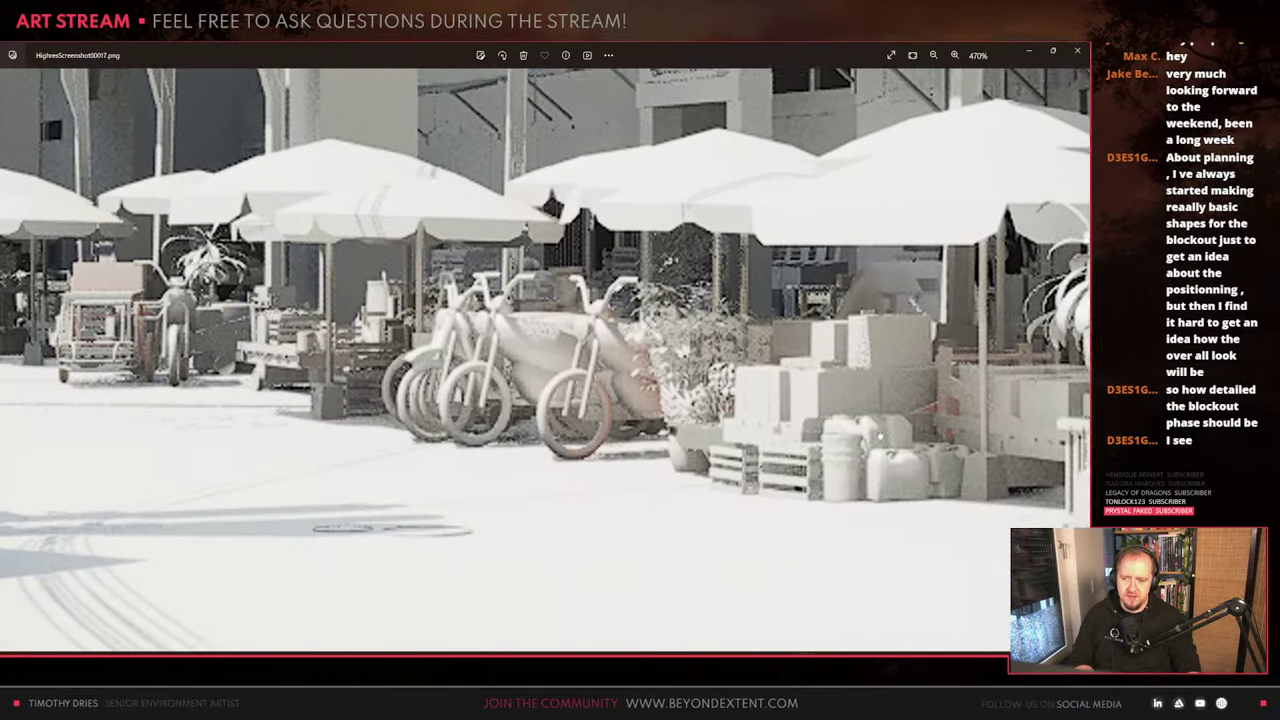
pyautogui.press('Right')
pyautogui.press('Right')
pyautogui.press('Right')
pyautogui.press('Right')
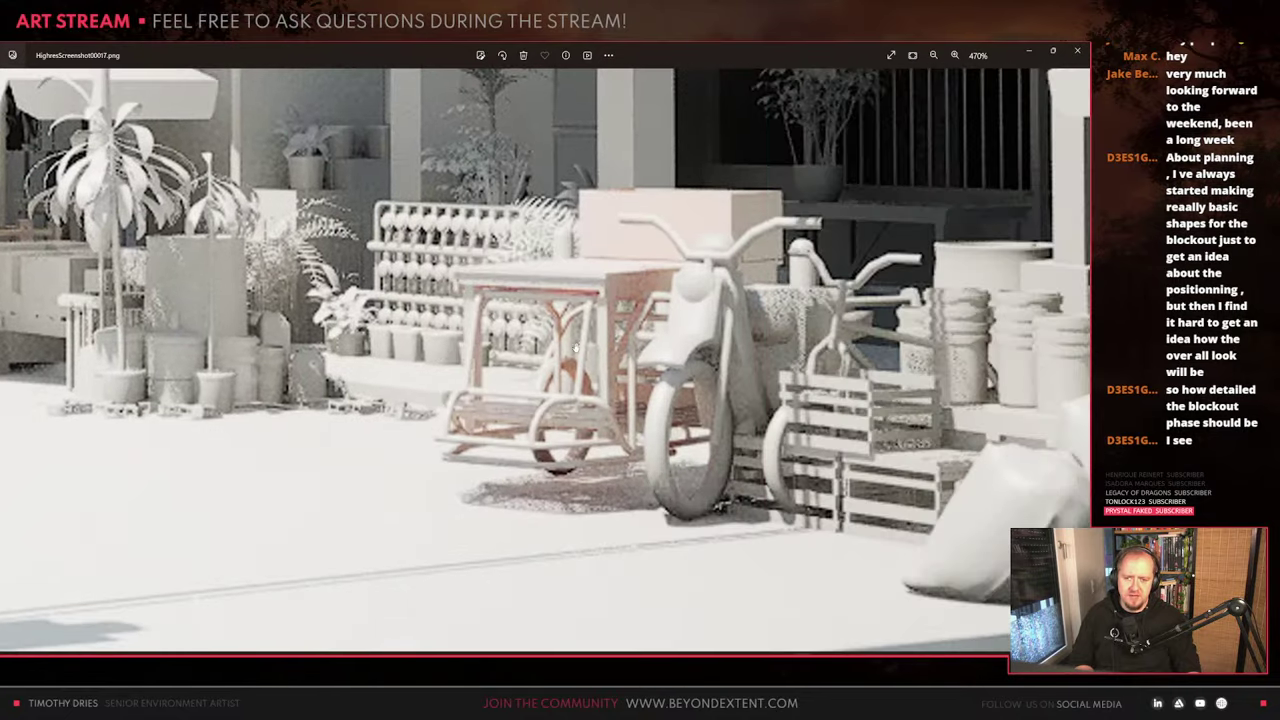
pyautogui.press('Right')
pyautogui.press('Right')
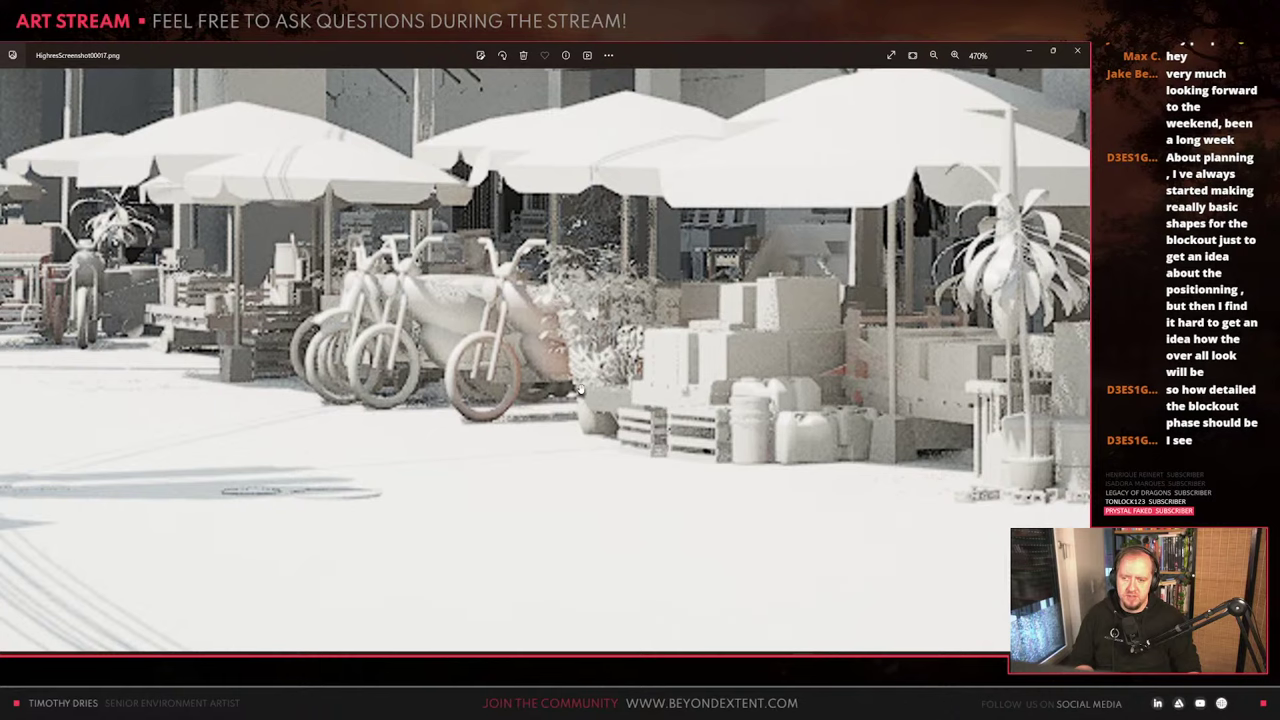
pyautogui.scroll(-3, 578, 388)
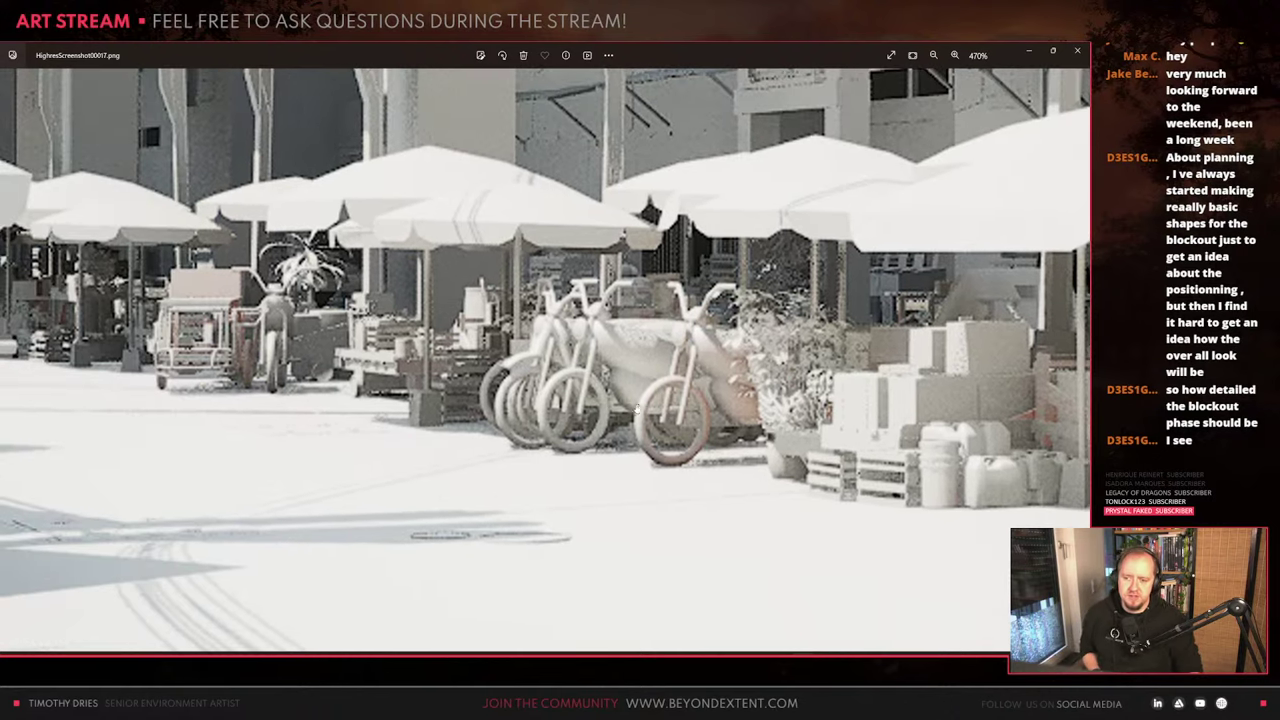
pyautogui.press('Right')
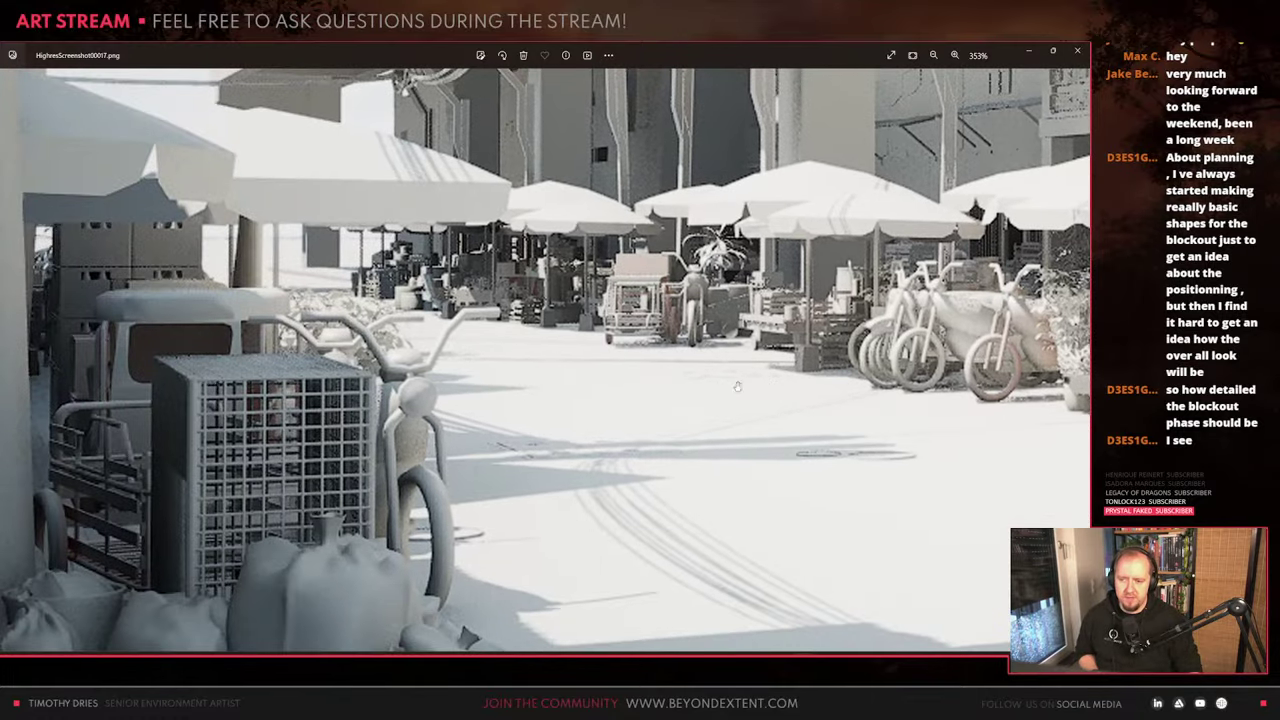
# Examine the overhead cables, building facades, crates and sacks in HighresScreenshot00017, finishing with a wider view of the street
pyautogui.press('Right')
pyautogui.moveTo(690, 376); pyautogui.dragTo(640, 590)
pyautogui.scroll(-5, 671, 388)
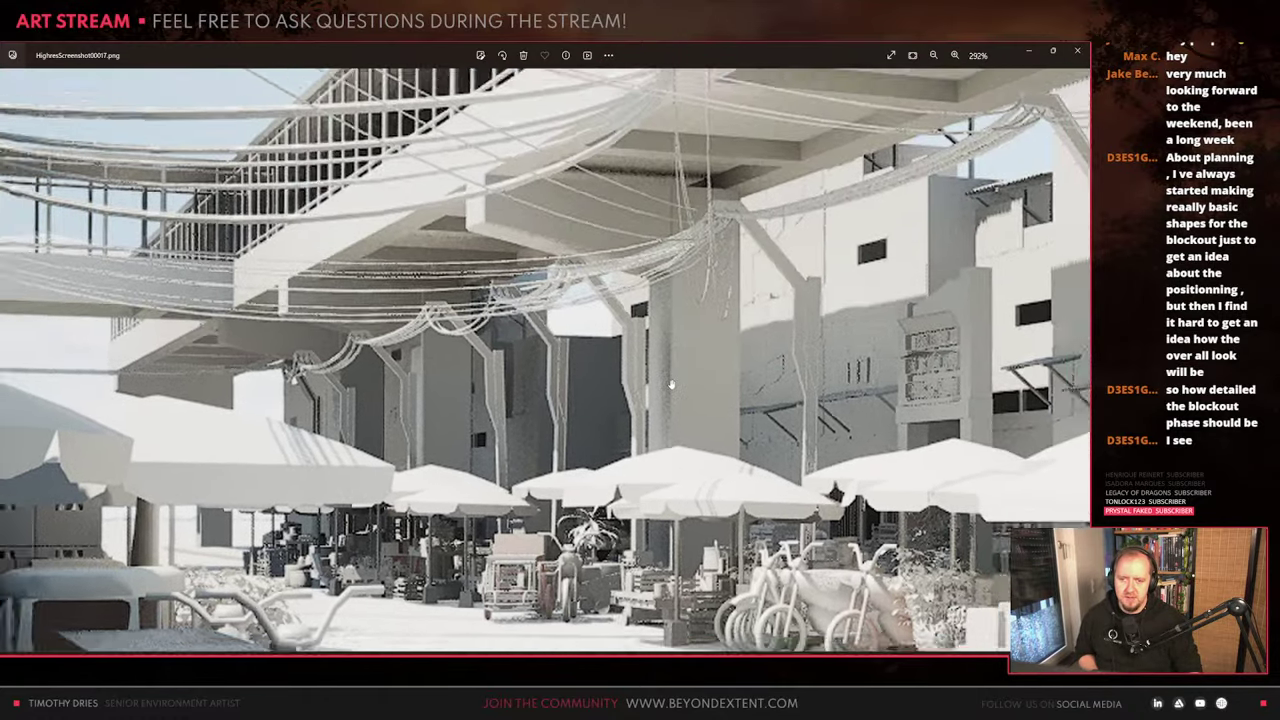
pyautogui.moveTo(855, 362); pyautogui.dragTo(471, 254)
pyautogui.press('Right')
pyautogui.press('Right')
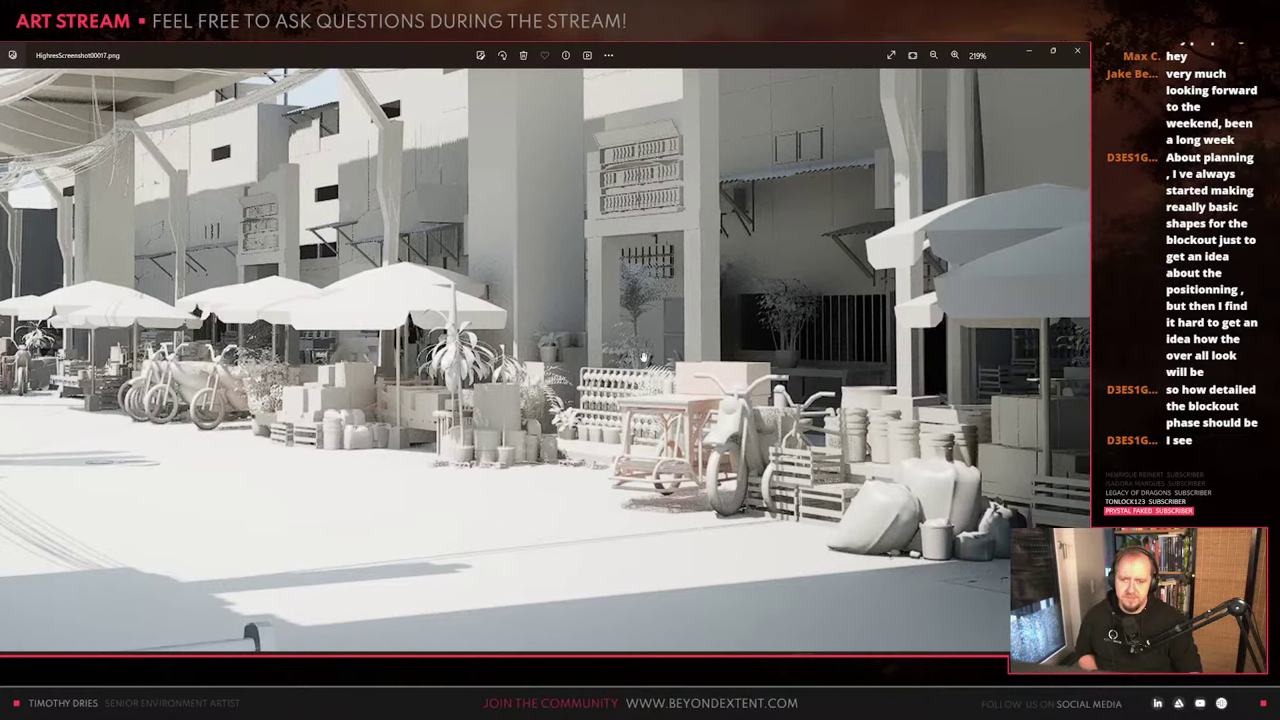
pyautogui.press('Right')
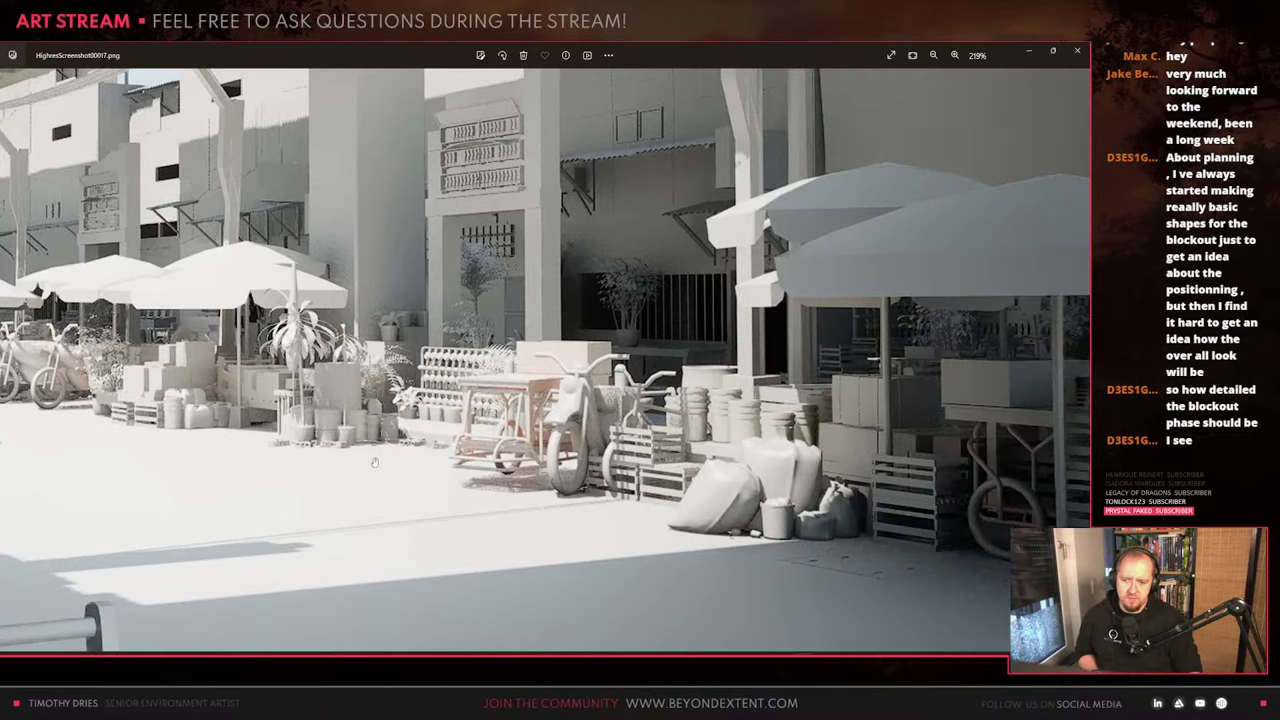
pyautogui.scroll(-1, 374, 462)
pyautogui.scroll(4, 378, 462)
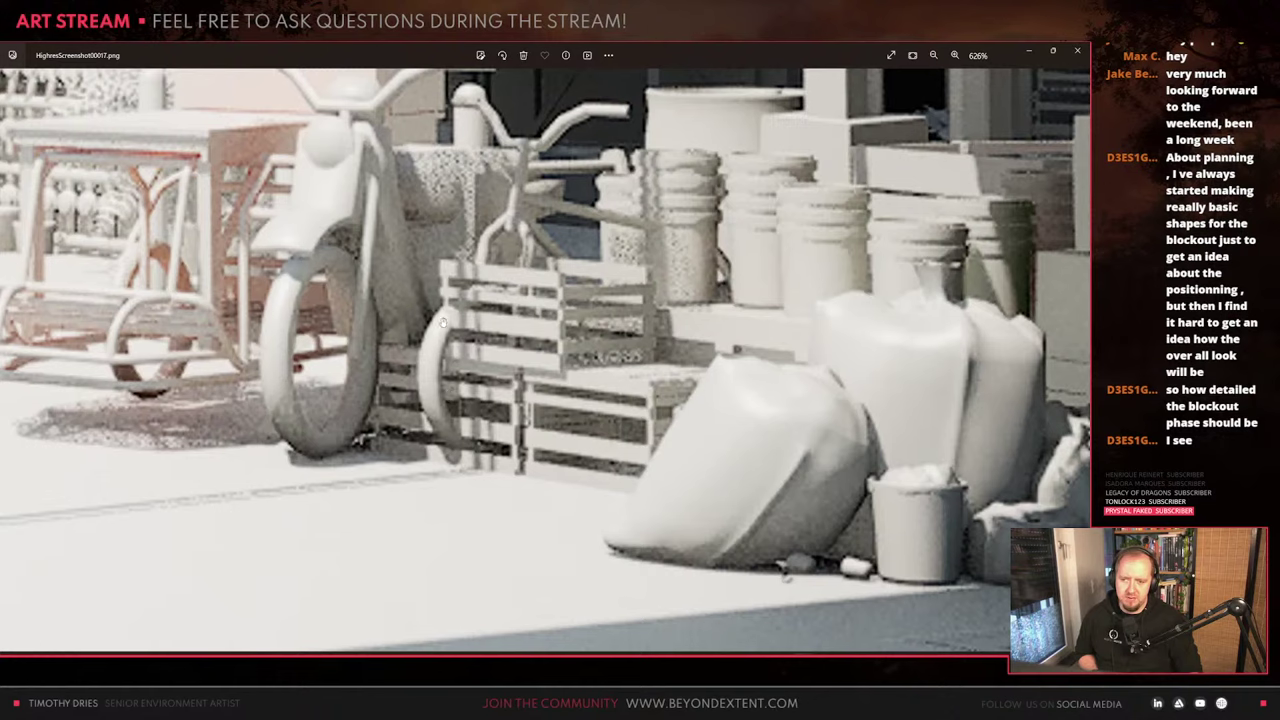
pyautogui.scroll(-1, 632, 371)
pyautogui.scroll(-3, 632, 371)
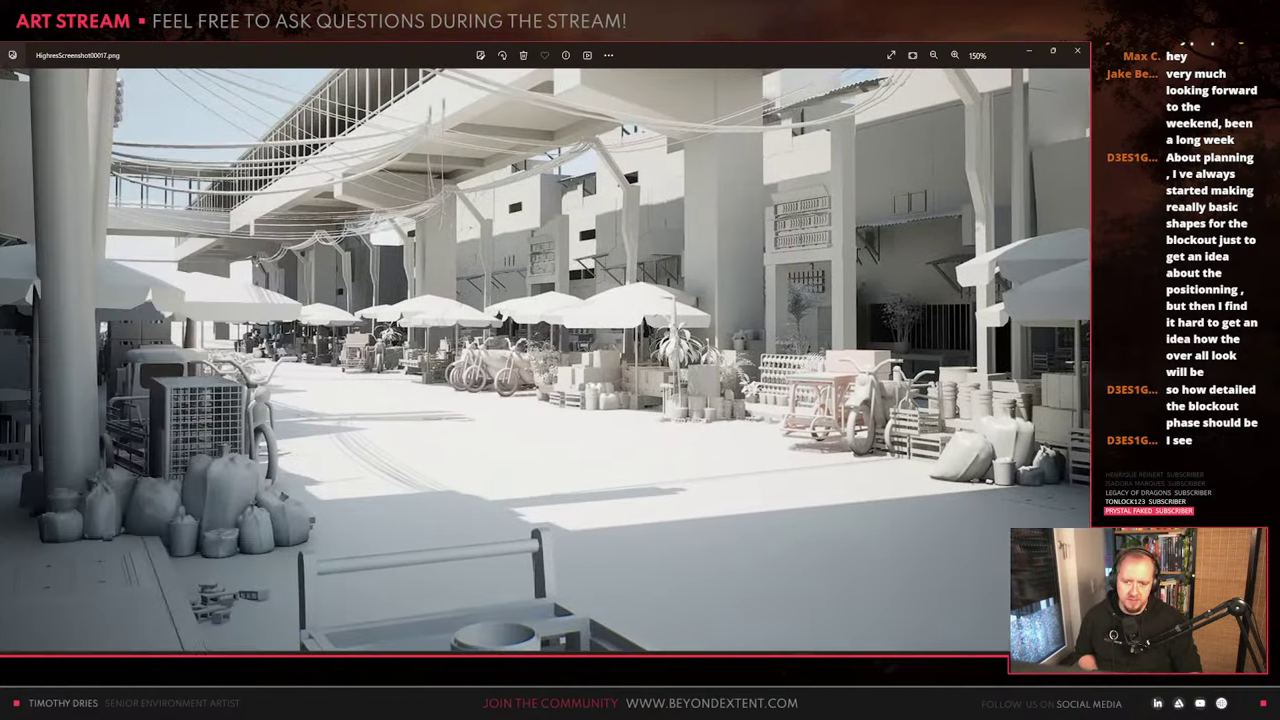
pyautogui.moveTo(572, 387); pyautogui.dragTo(594, 386)
pyautogui.moveTo(368, 461); pyautogui.dragTo(494, 447)
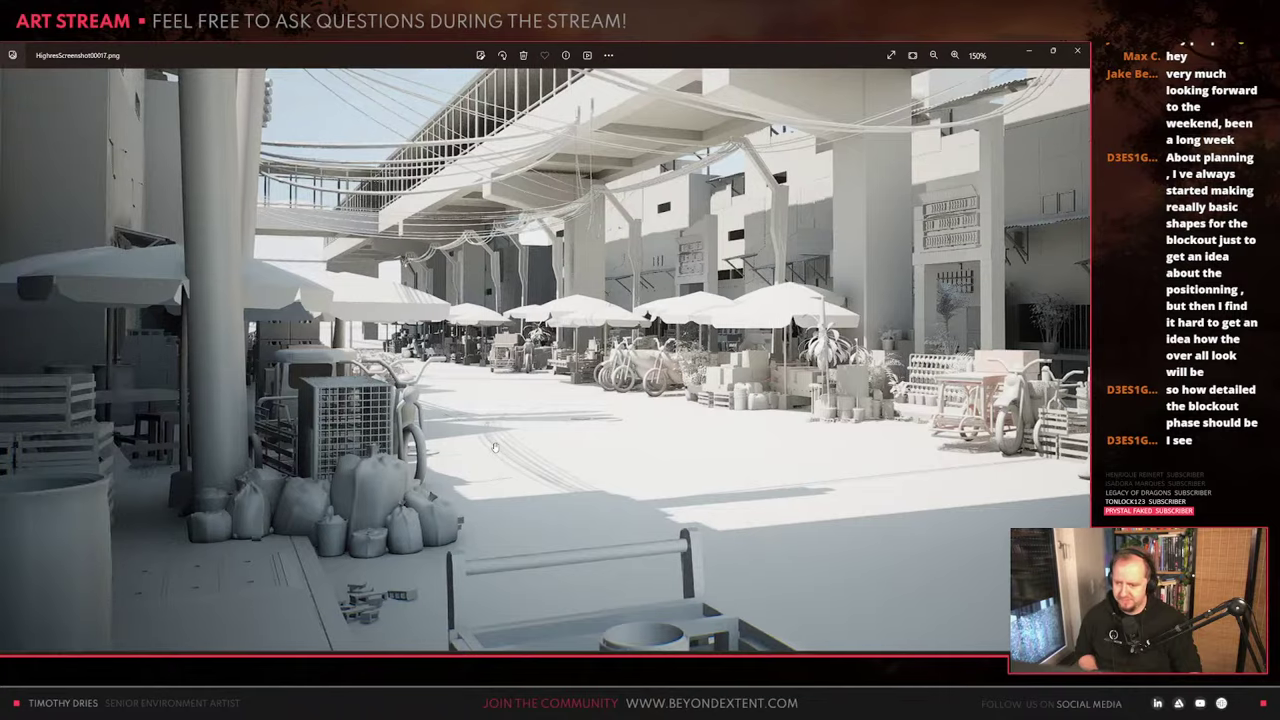
# Close HighresScreenshot00017 and HighresScreenshot00042 to return to the asset presentation level in Unreal Engine
pyautogui.click(1077, 50)
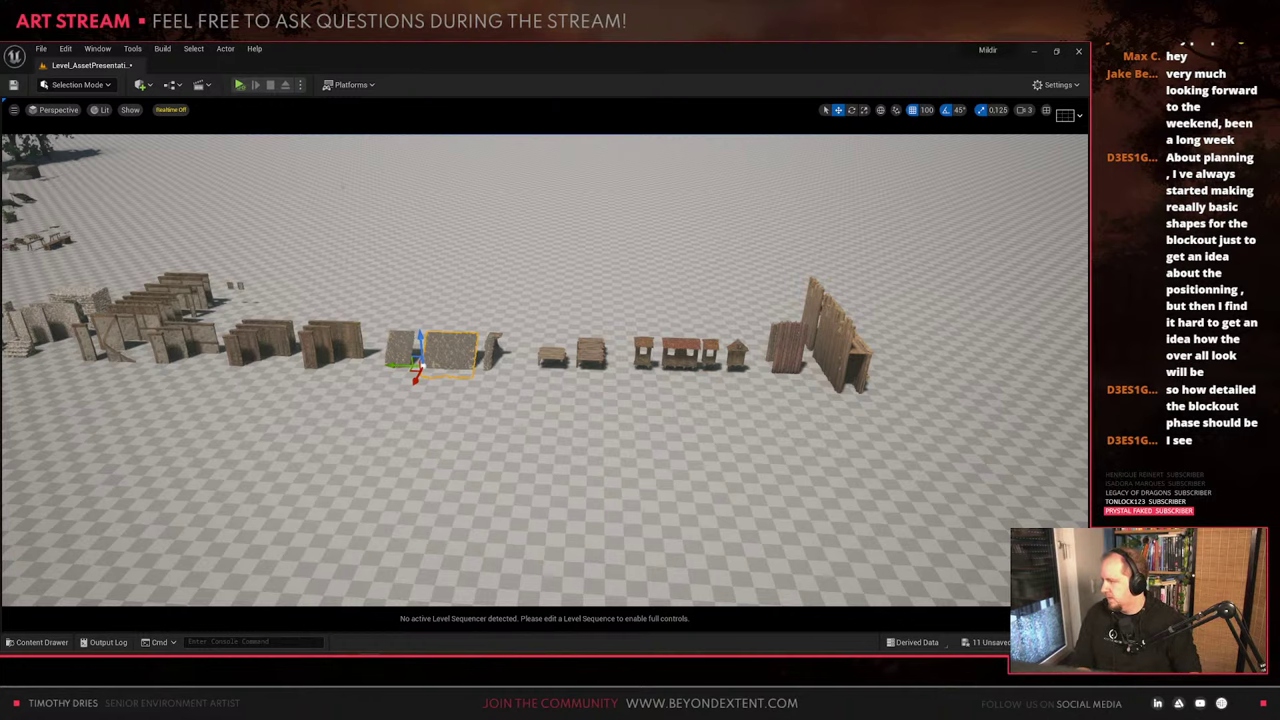
pyautogui.hotkey('alt', 'Tab')
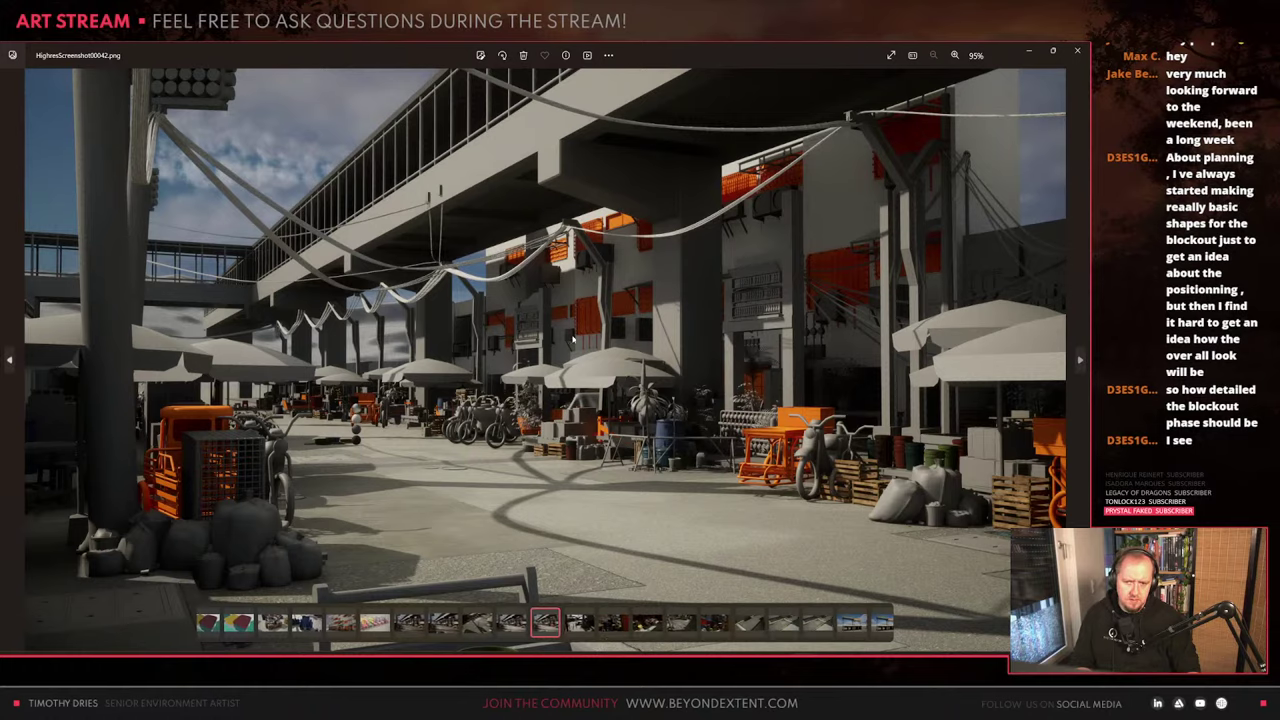
pyautogui.click(1078, 50)
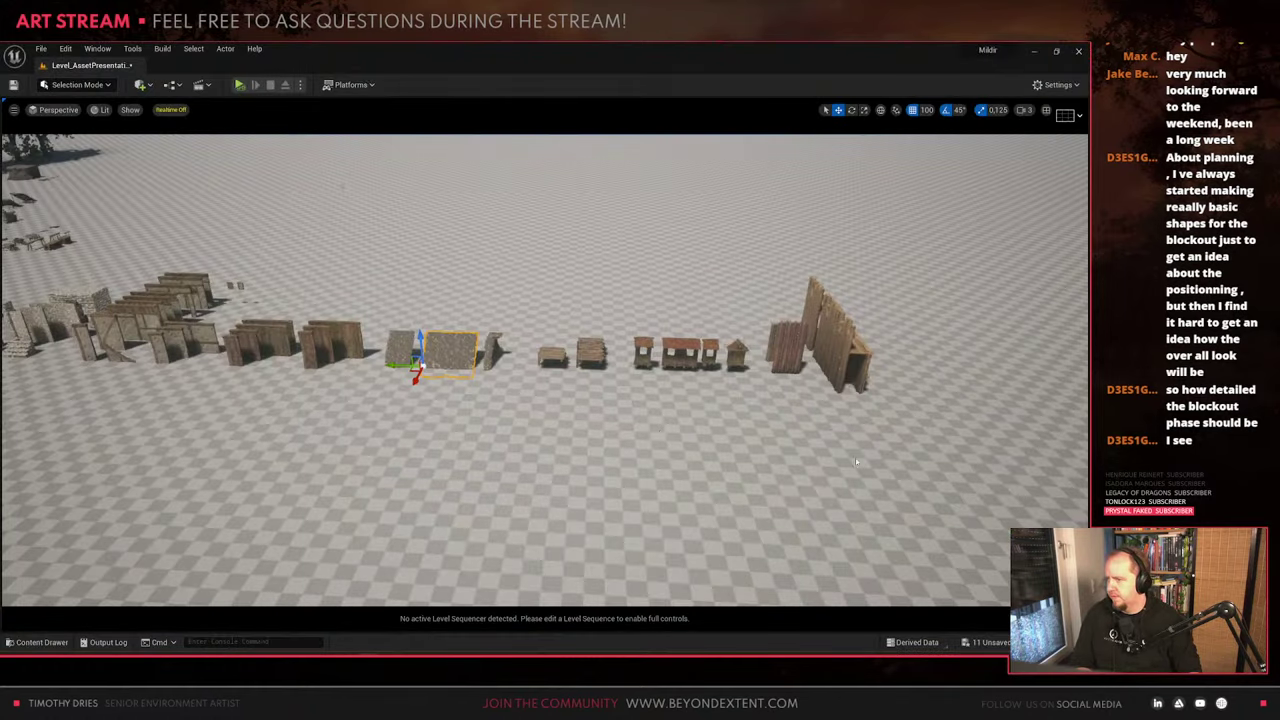
# Open the Assets > UniquePieces folder in the project content and go to the end of its asset list
pyautogui.moveTo(640, 533); pyautogui.dragTo(628, 392, button='right')
pyautogui.moveTo(674, 664)
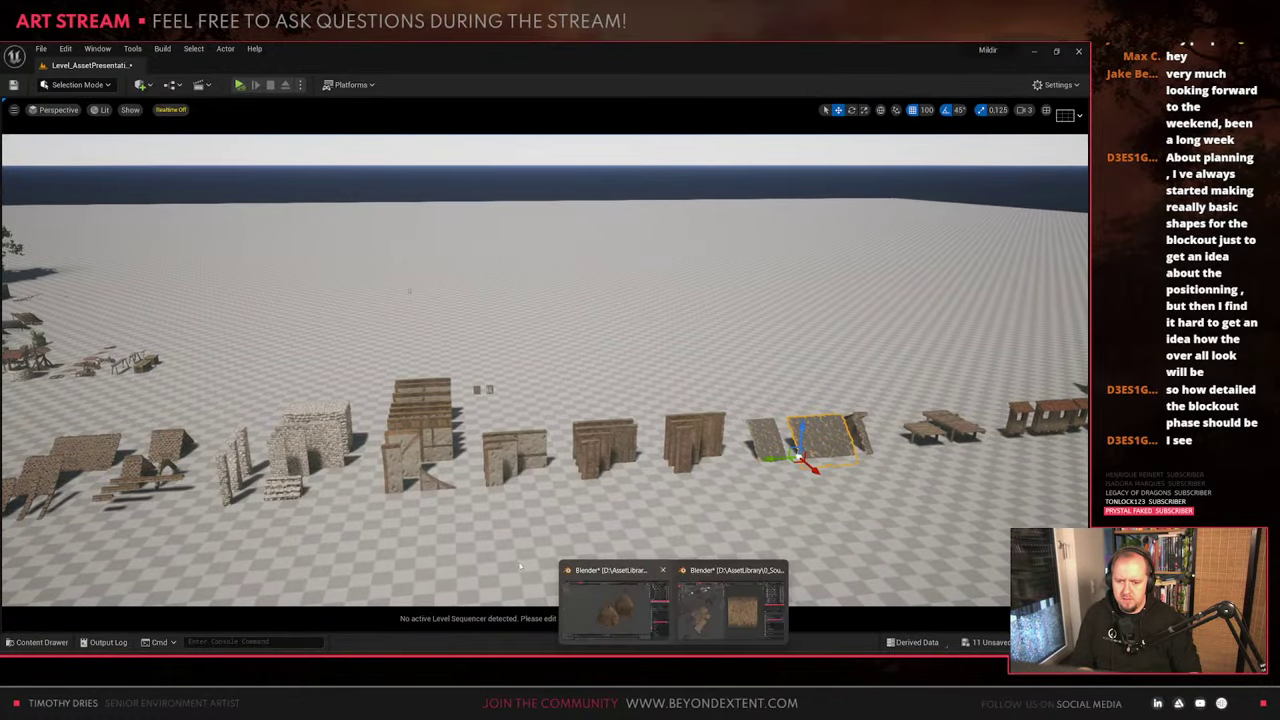
pyautogui.click(592, 614)
pyautogui.moveTo(632, 330); pyautogui.dragTo(700, 352, button='right')
pyautogui.hotkey('ctrl', 'space')
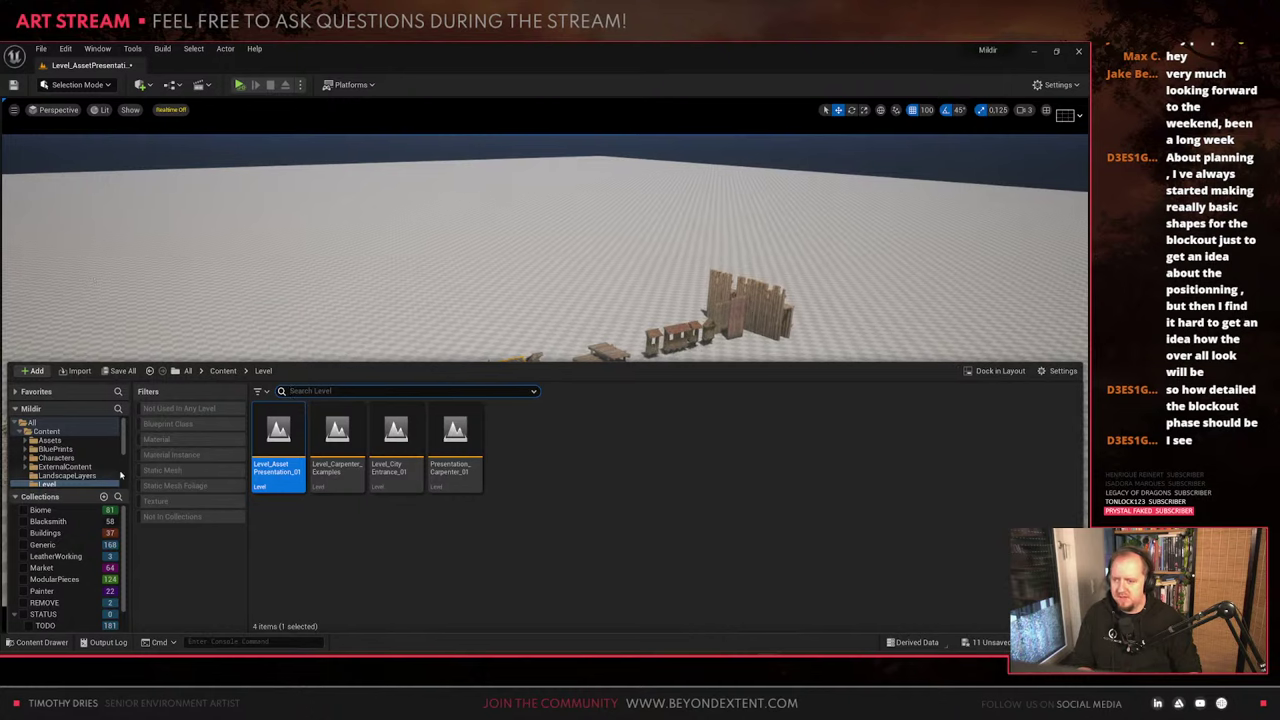
pyautogui.scroll(-5, 95, 454)
pyautogui.scroll(5, 95, 454)
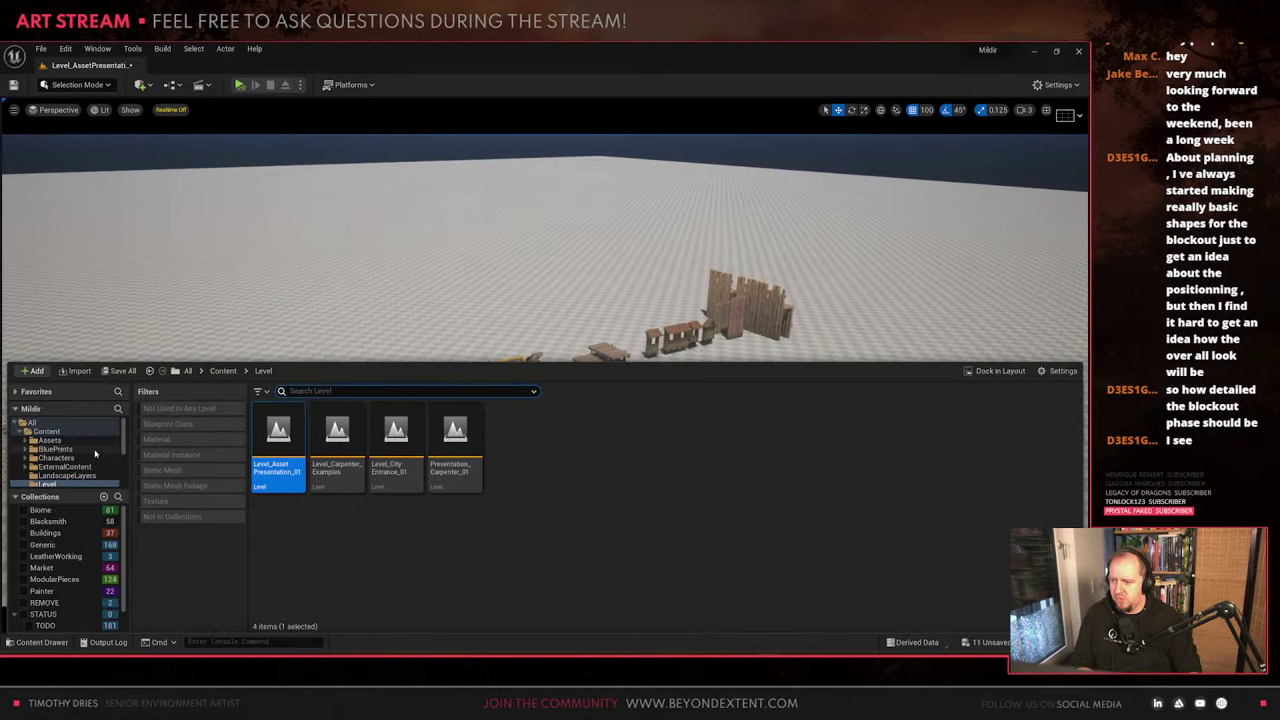
pyautogui.click(50, 441)
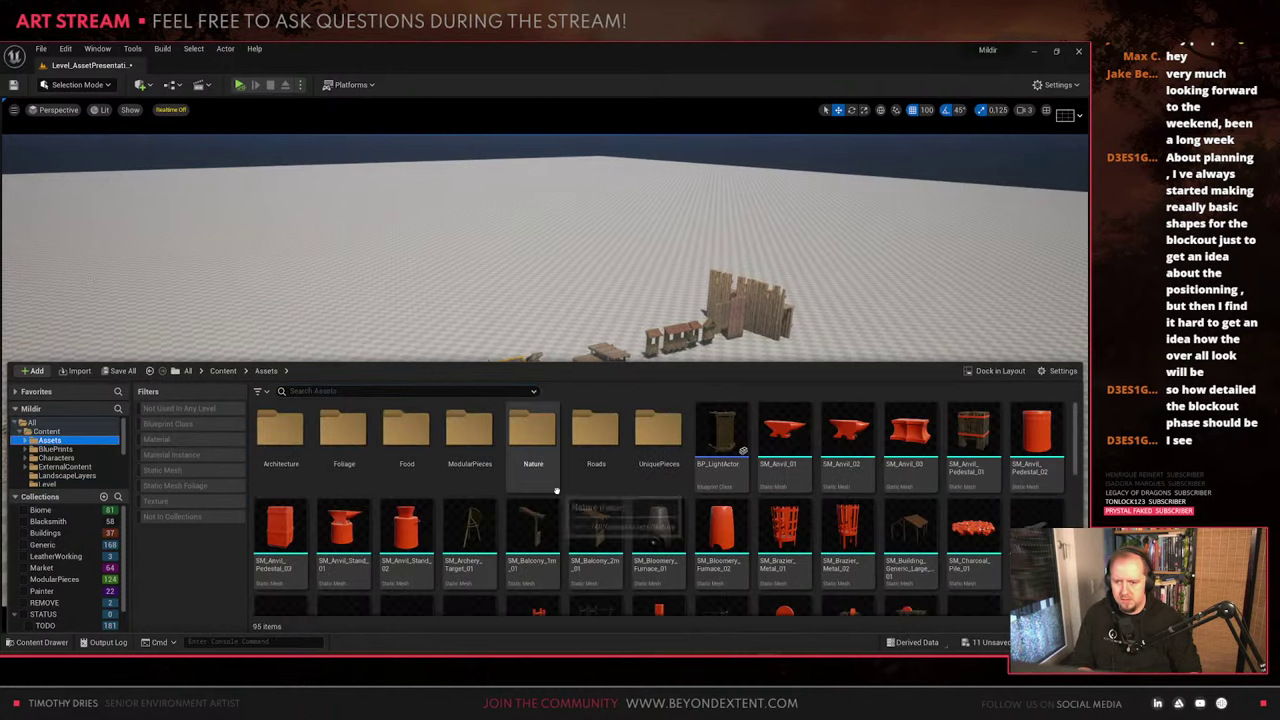
pyautogui.doubleClick(658, 430)
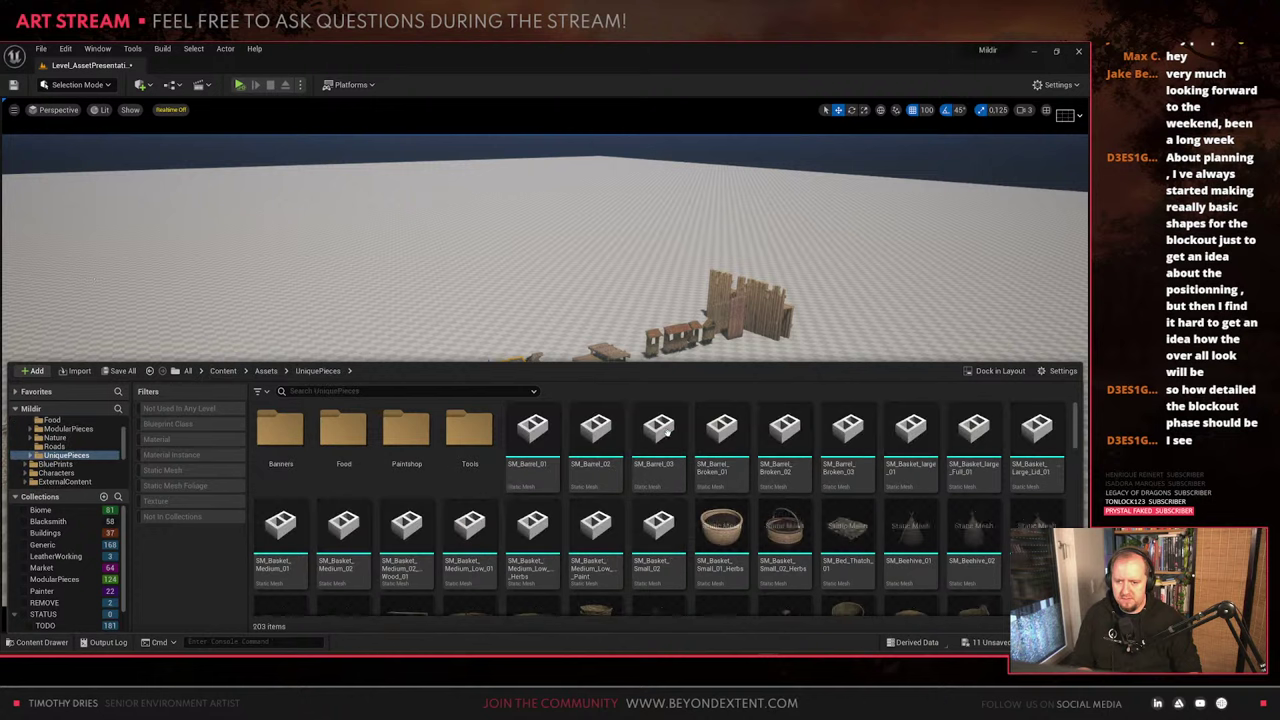
pyautogui.scroll(-10, 675, 435)
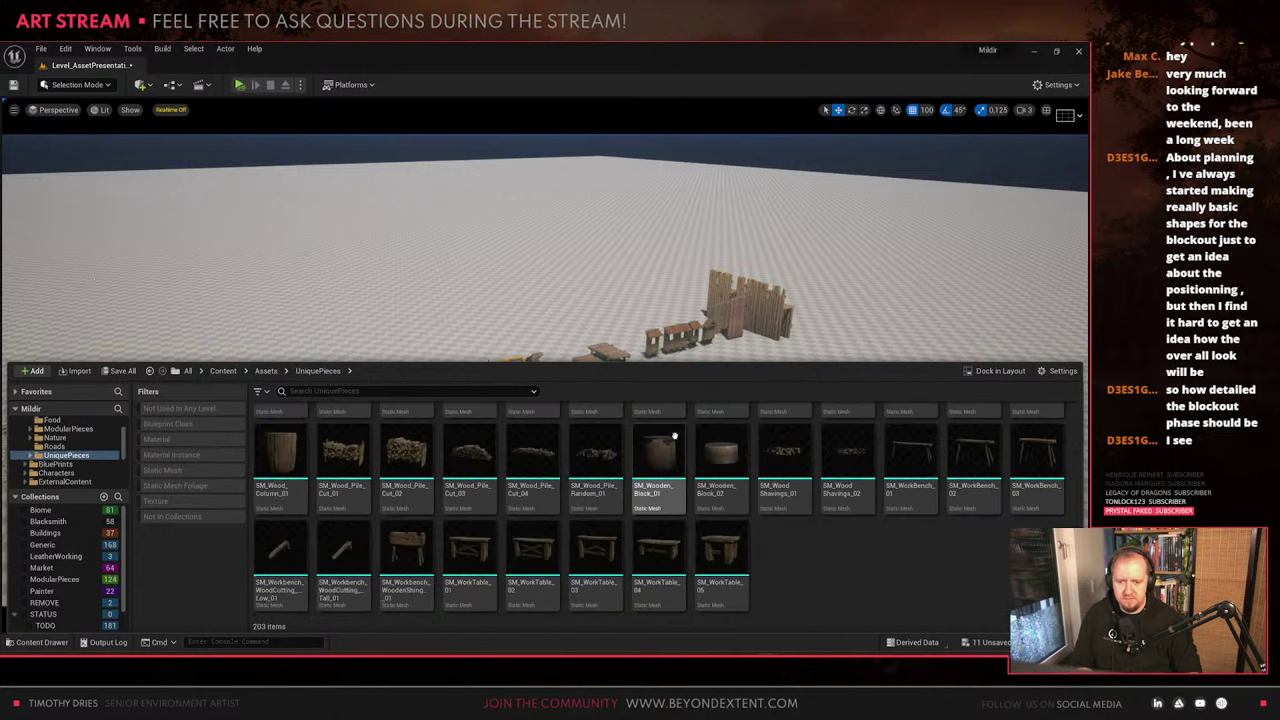
# Import SM_HayStack_01.fbx and SM_HayStack_02.fbx from the Game Ready Exports folder into UniquePieces, and close the import windows
pyautogui.rightClick(839, 538)
pyautogui.click(894, 130)
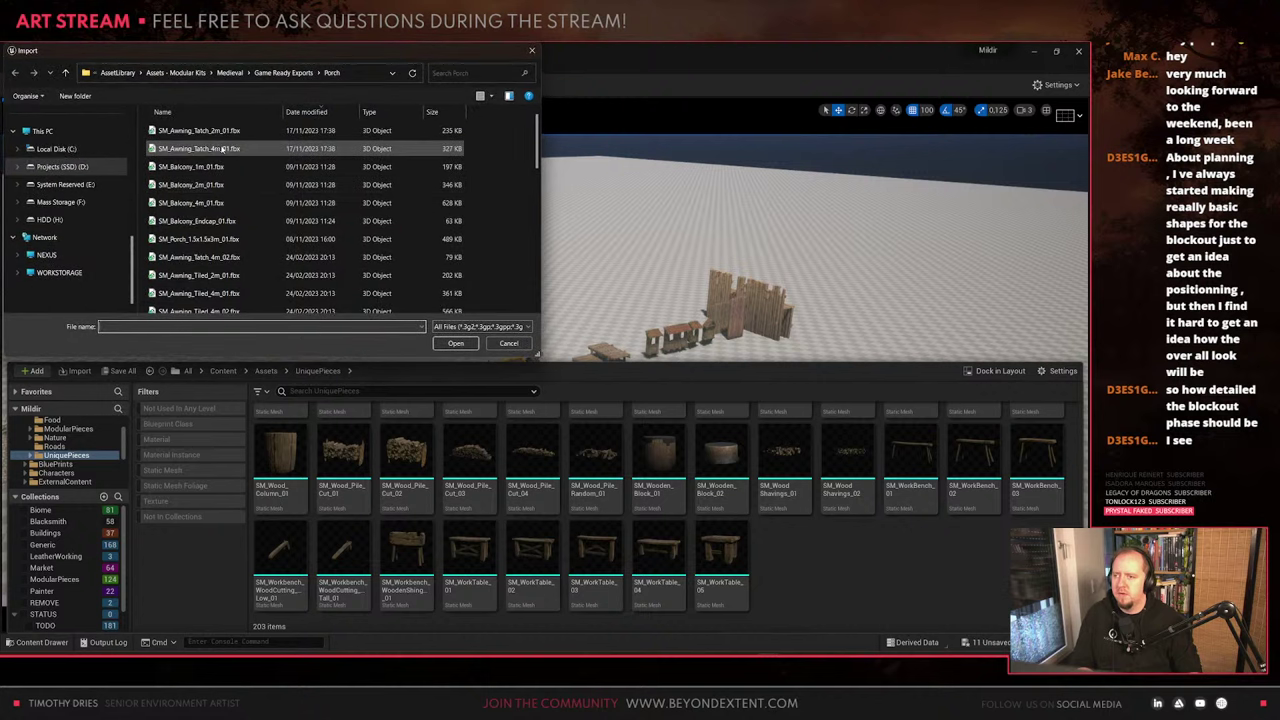
pyautogui.click(298, 76)
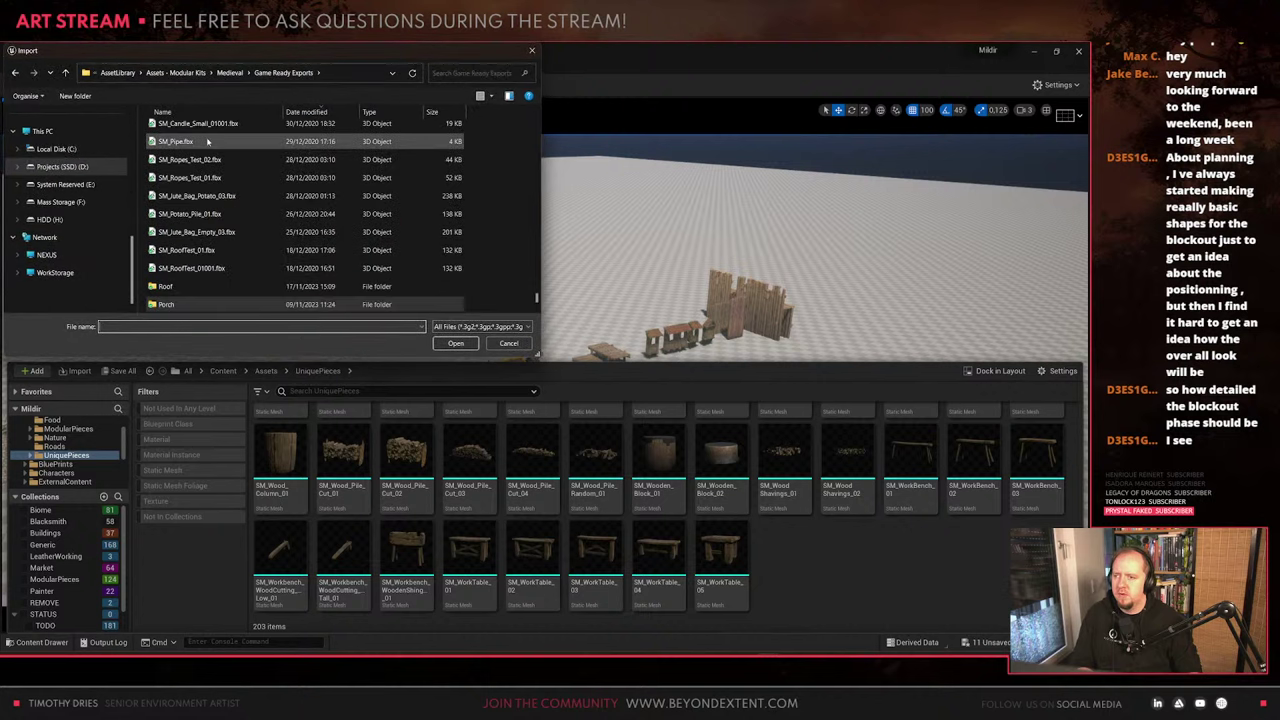
pyautogui.scroll(10, 536, 297)
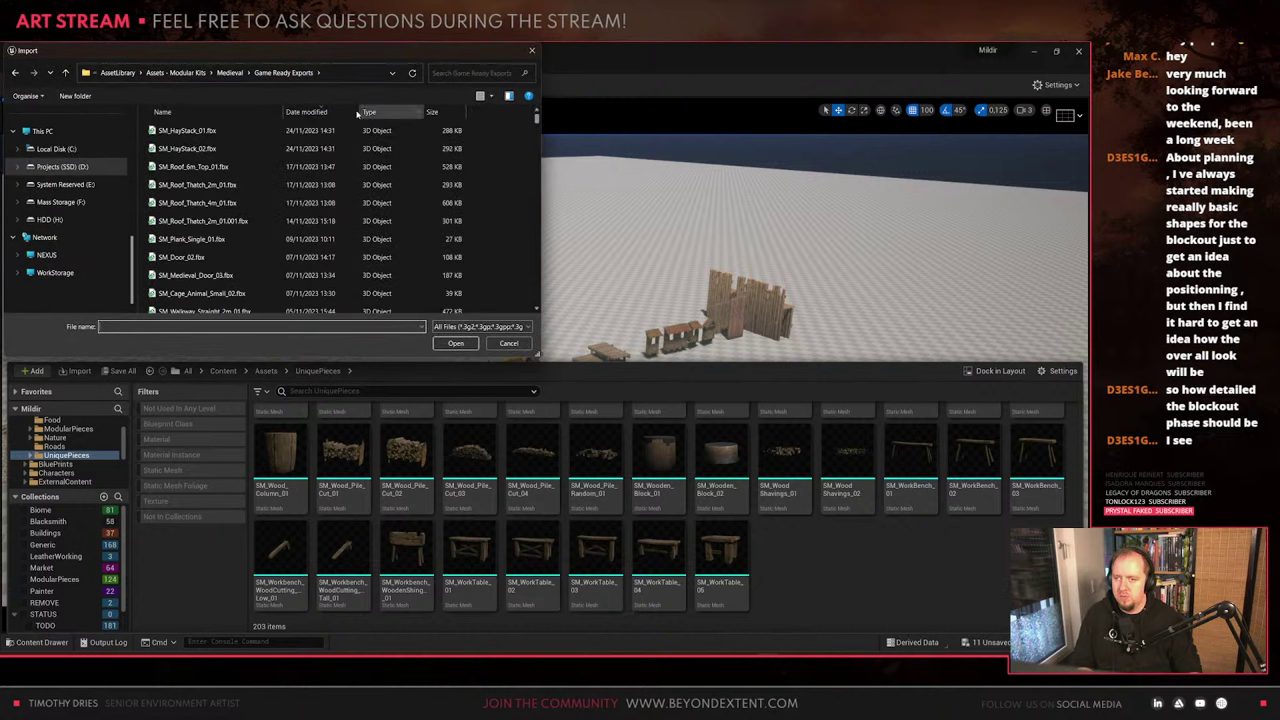
pyautogui.click(190, 130)
pyautogui.keyDown('shift'); pyautogui.click(190, 148); pyautogui.keyUp('shift')
pyautogui.click(455, 343)
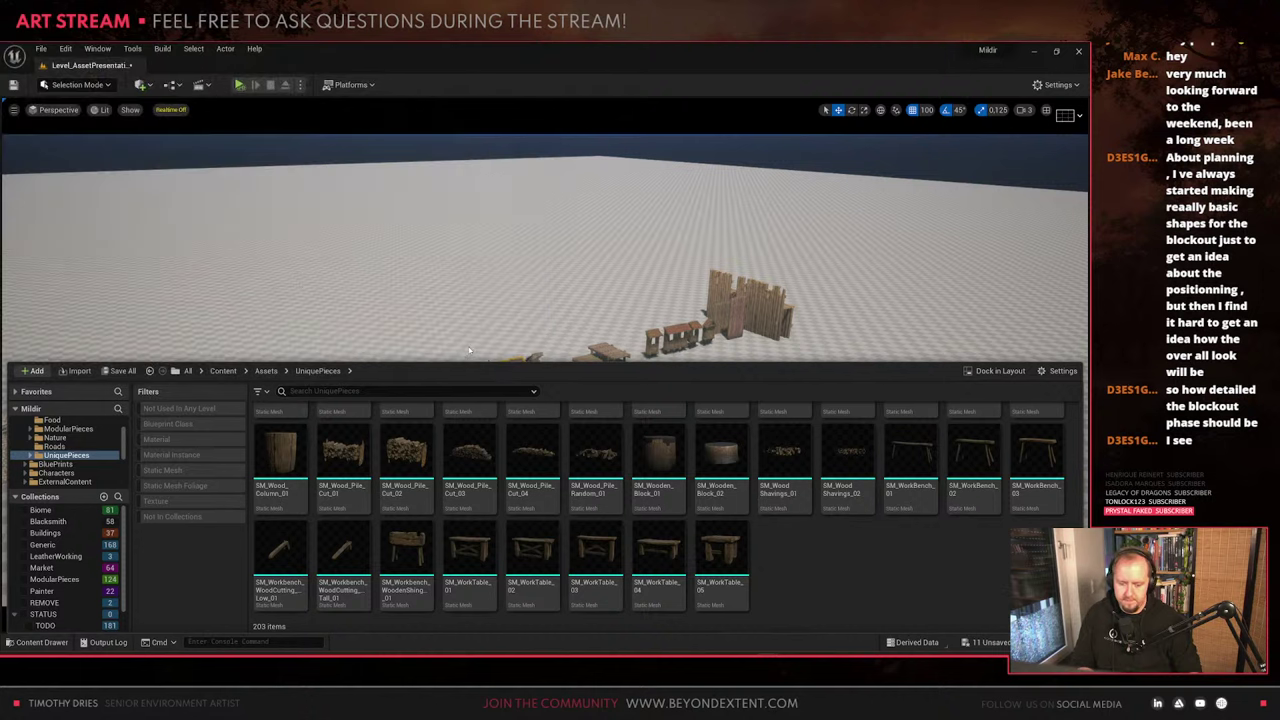
pyautogui.click(560, 562)
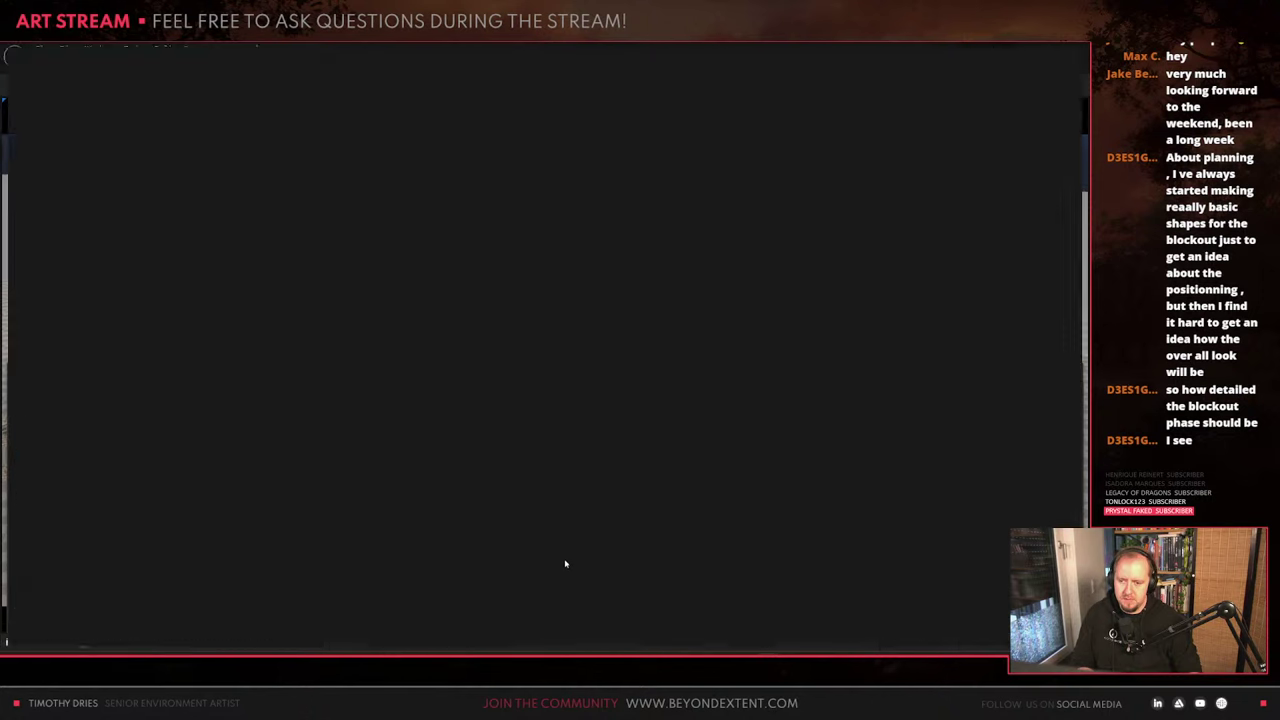
pyautogui.click(560, 562)
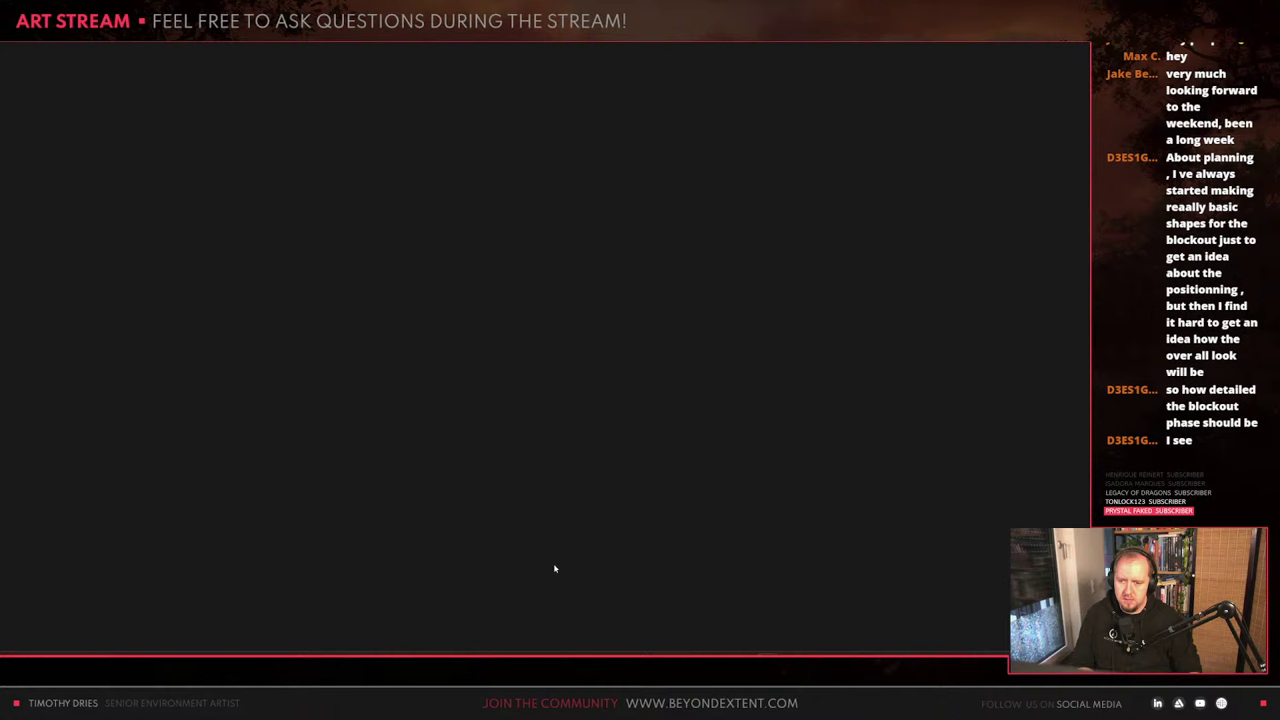
pyautogui.click(1079, 52)
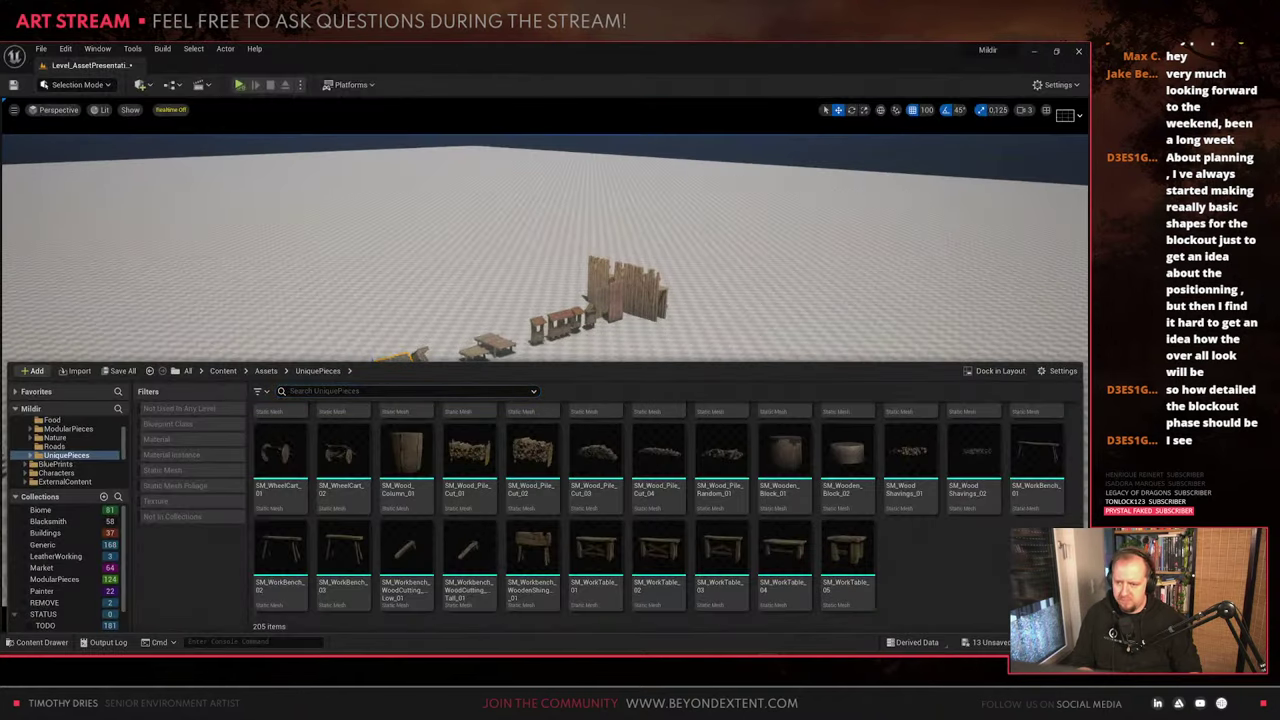
# Filter the assets by "hay", place SM_HayStack_01 in the level beside the wooden pieces and frame it for inspection
pyautogui.write('hay')
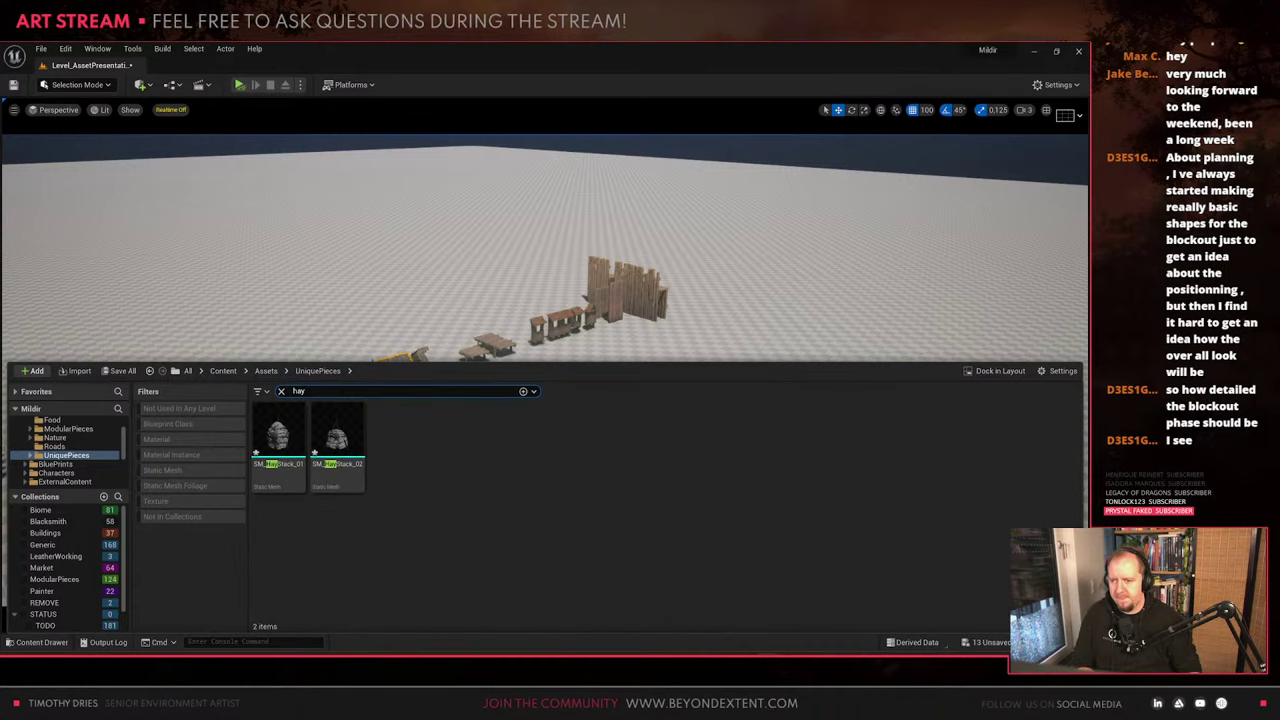
pyautogui.moveTo(280, 440); pyautogui.dragTo(727, 365)
pyautogui.press('f')
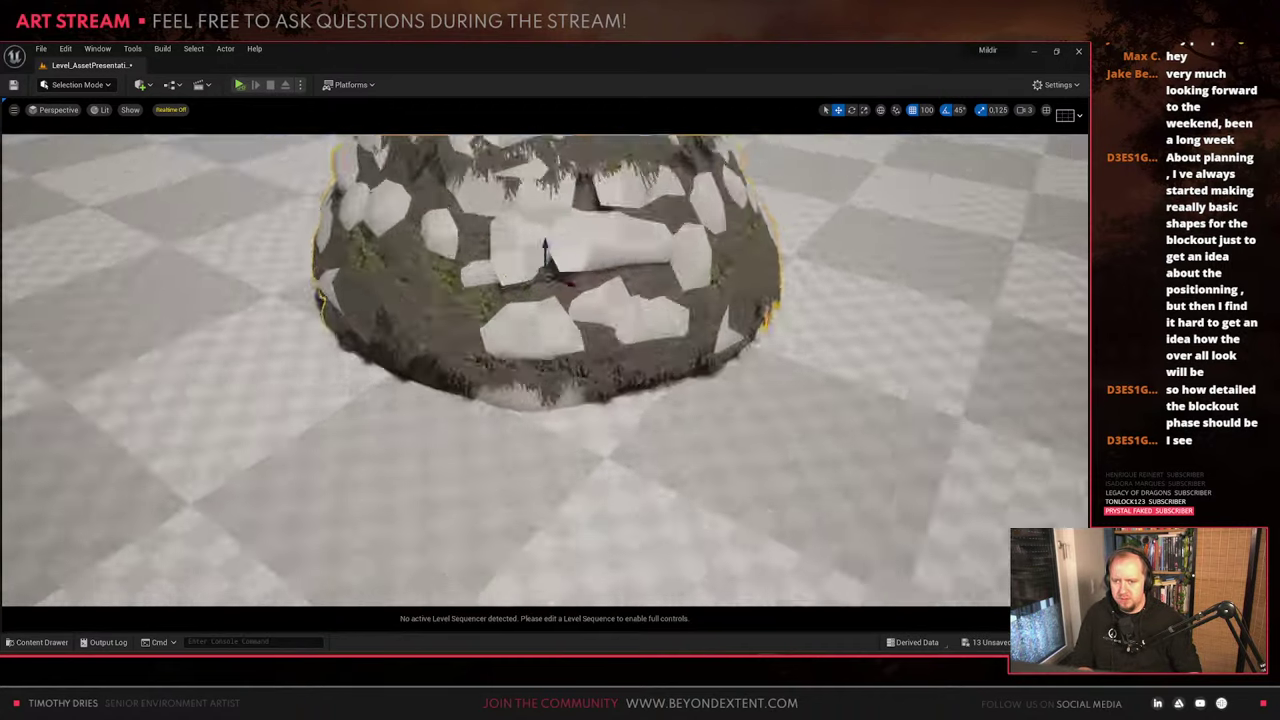
pyautogui.moveTo(545, 370); pyautogui.dragTo(545, 290, button='right')
pyautogui.press('s')
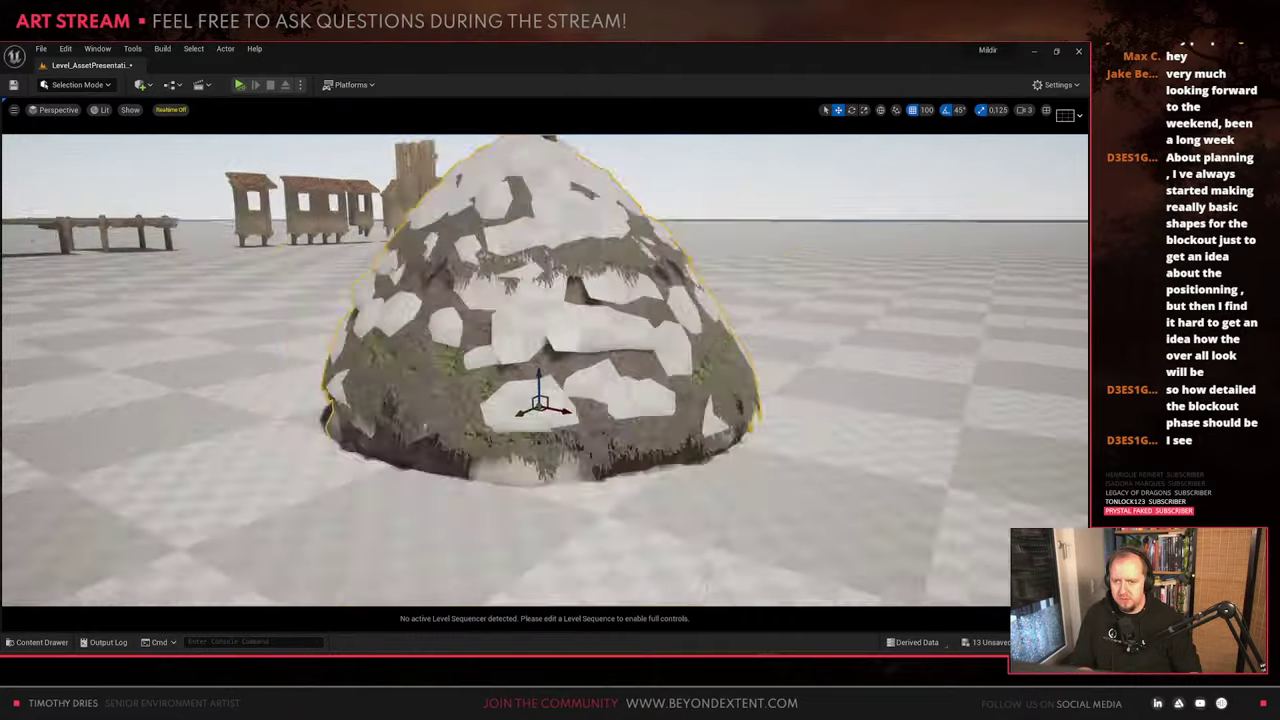
# Switch to Blender and inspect HayStack_02's material slots in Edit Mode with linked thatch faces selected, making MI_Wattle_01.001 the active slot
pyautogui.moveTo(673, 665)
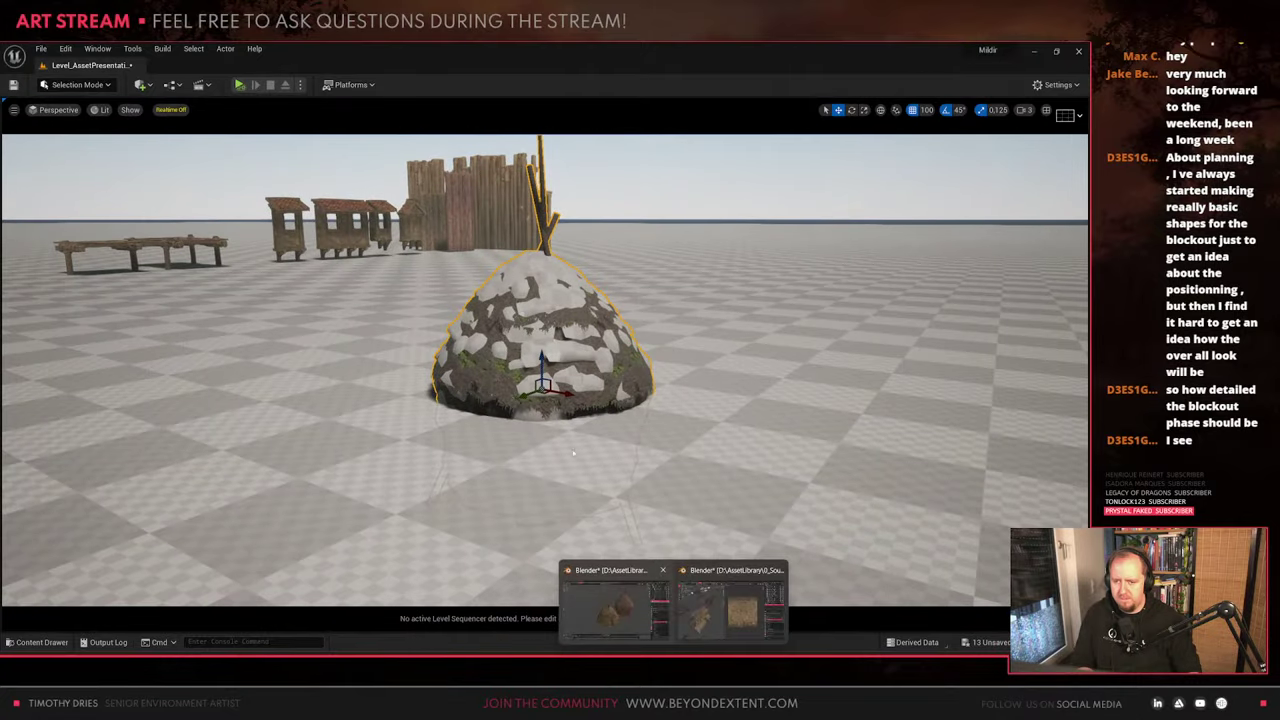
pyautogui.click(620, 606)
pyautogui.scroll(2, 515, 411)
pyautogui.click(515, 410)
pyautogui.press('Tab')
pyautogui.hotkey('ctrl', 'l')
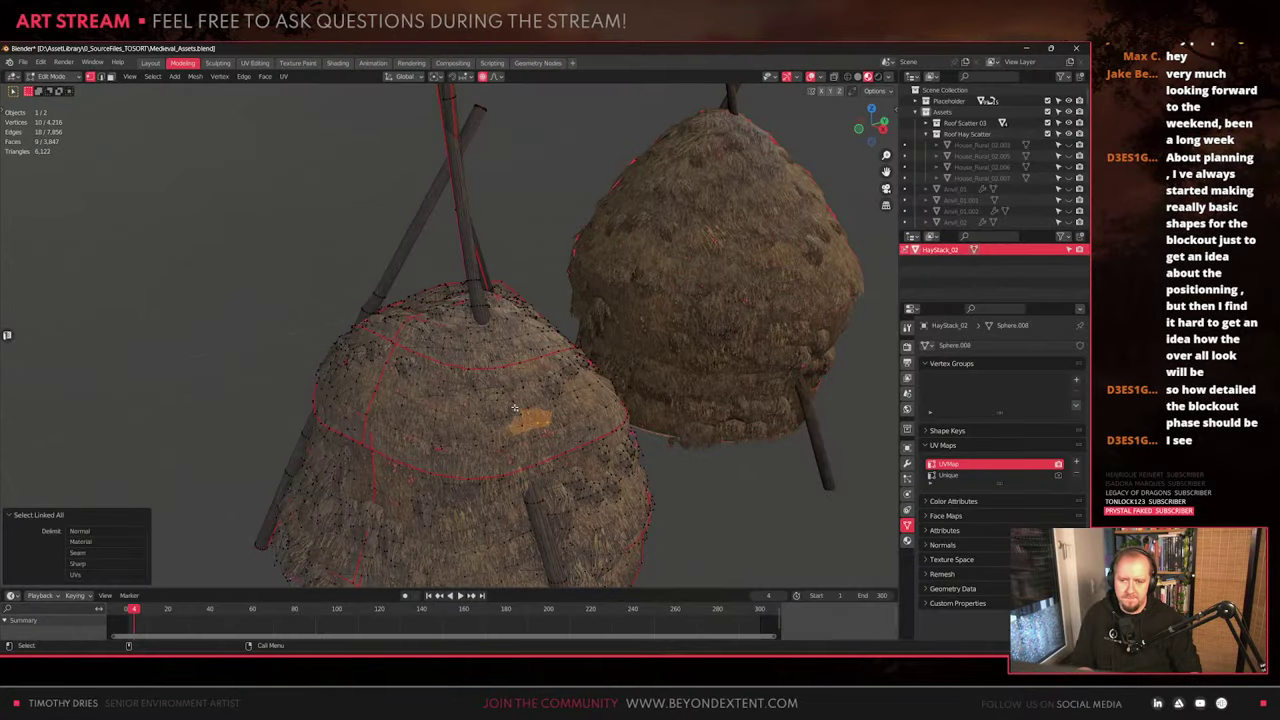
pyautogui.click(907, 540)
pyautogui.moveTo(560, 430); pyautogui.dragTo(588, 418, button='middle')
pyautogui.click(990, 381)
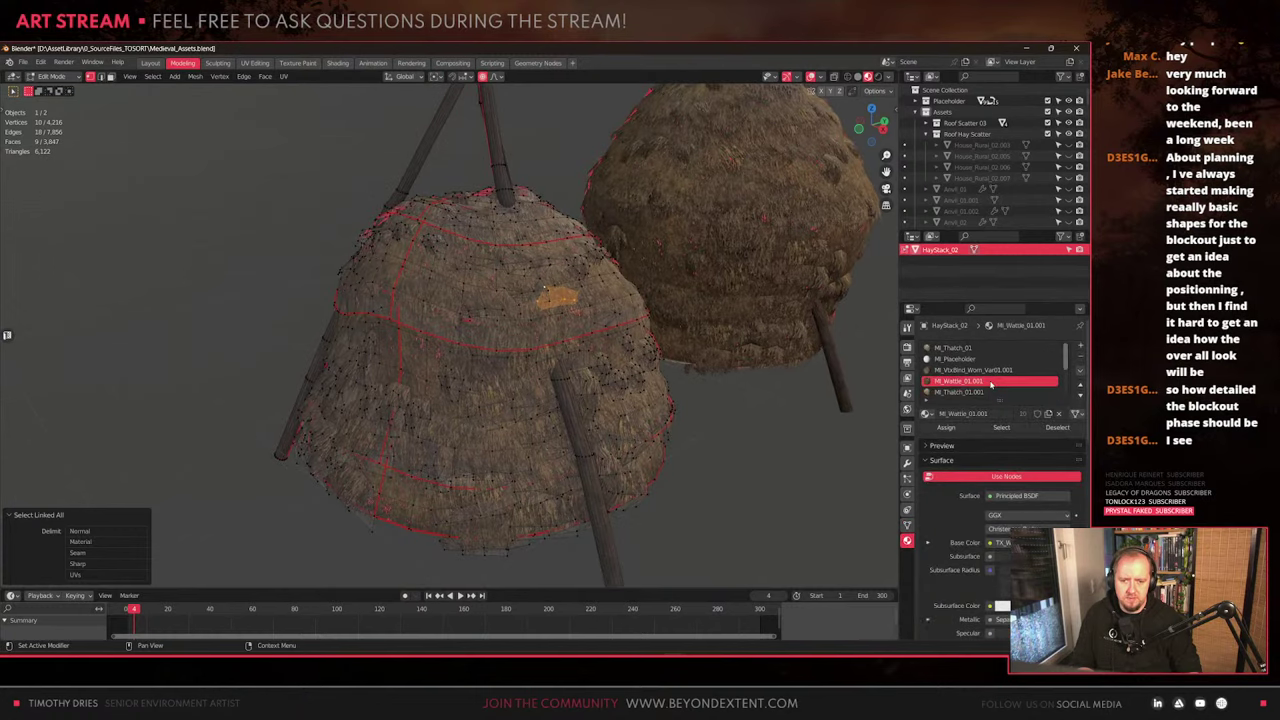
pyautogui.moveTo(540, 380); pyautogui.dragTo(553, 368, button='middle')
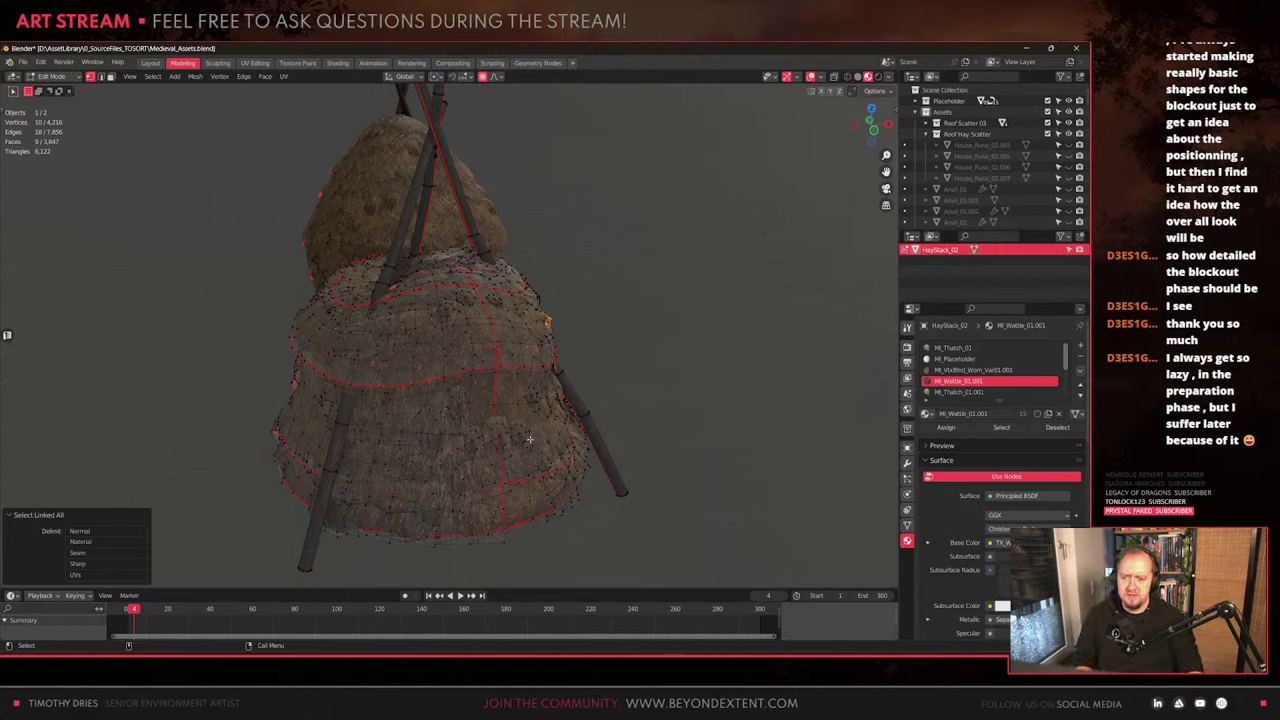
# Examine HayStack_02's thatch layers and poles from several sides, and return the object to Object Mode
pyautogui.scroll(3, 500, 433)
pyautogui.moveTo(500, 434); pyautogui.dragTo(458, 451, button='middle')
pyautogui.scroll(-4, 470, 447)
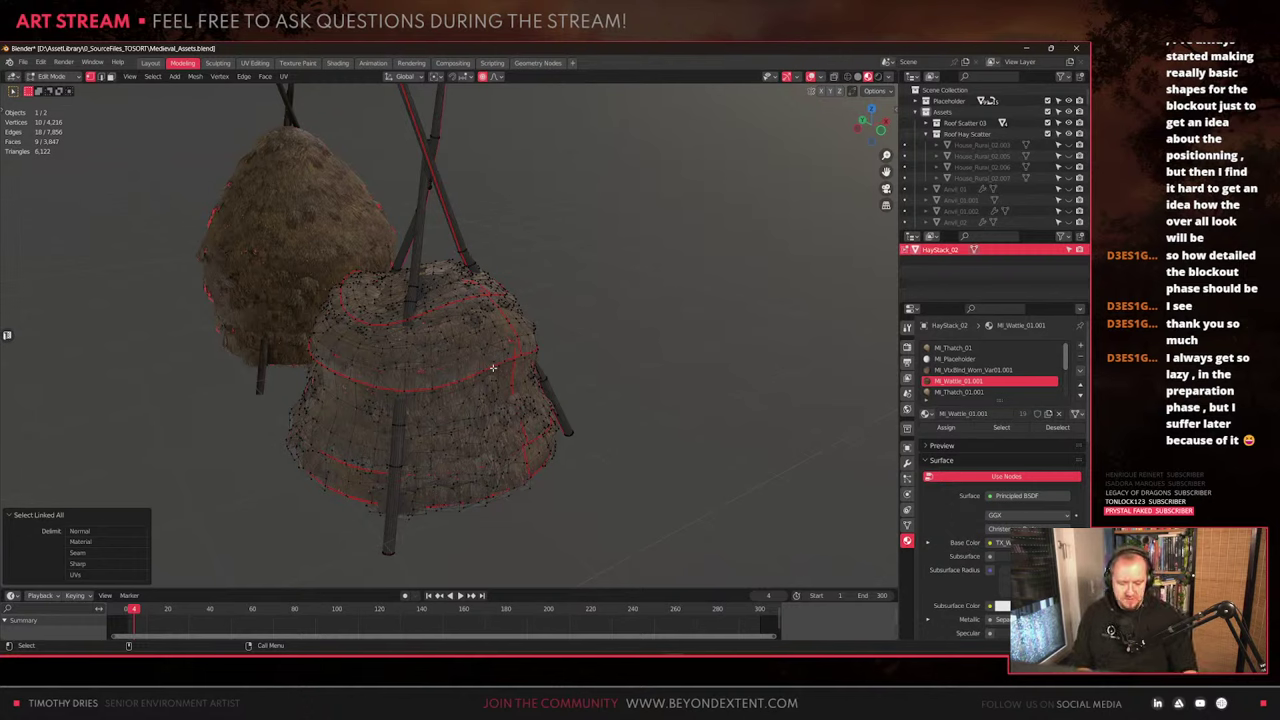
pyautogui.moveTo(504, 346)
pyautogui.mouseDown(button='middle')
pyautogui.moveTo(445, 412)
pyautogui.moveTo(520, 358)
pyautogui.mouseUp(button='middle')
pyautogui.scroll(-2, 486, 357)
pyautogui.scroll(4, 455, 412)
pyautogui.scroll(4, 525, 360)
pyautogui.scroll(-6, 524, 360)
pyautogui.press('Tab')
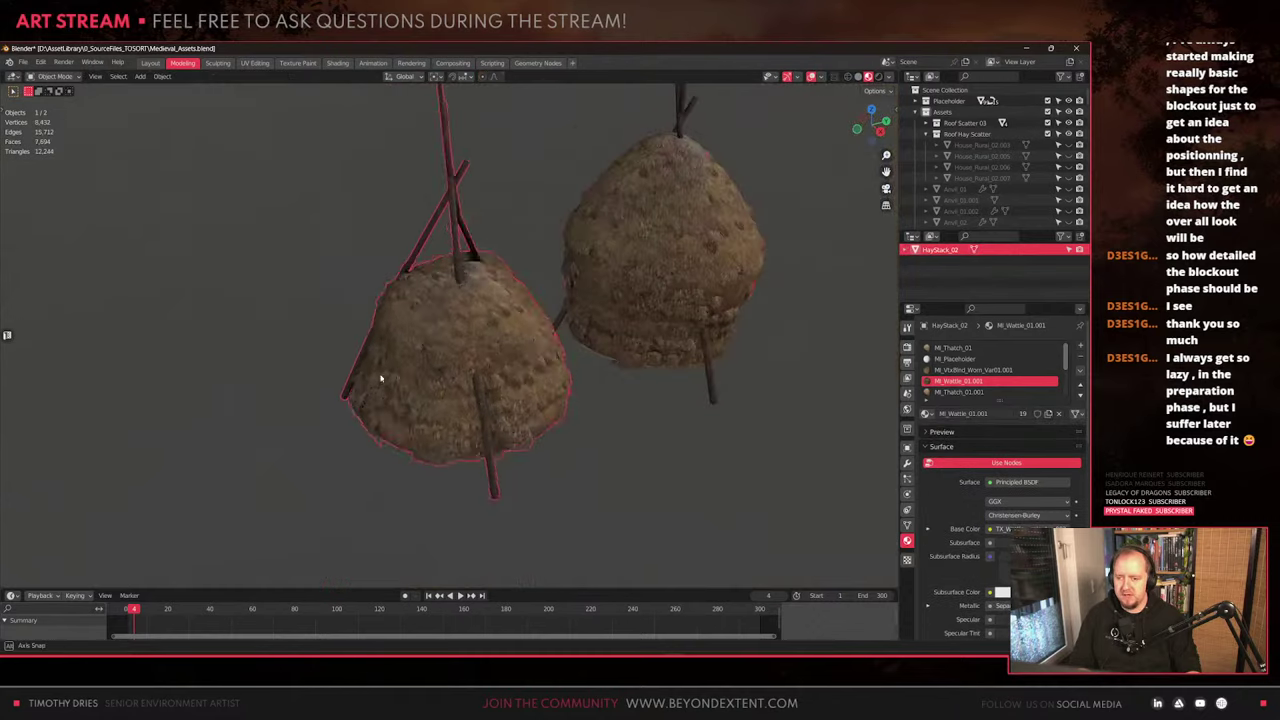
pyautogui.moveTo(383, 377); pyautogui.dragTo(514, 391, button='middle')
# Switch to File Explorer's Screenshots > Windows folder and view the images from HighresScreenshot00000.png through HighresScreenshot00007.png
pyautogui.click(369, 663)
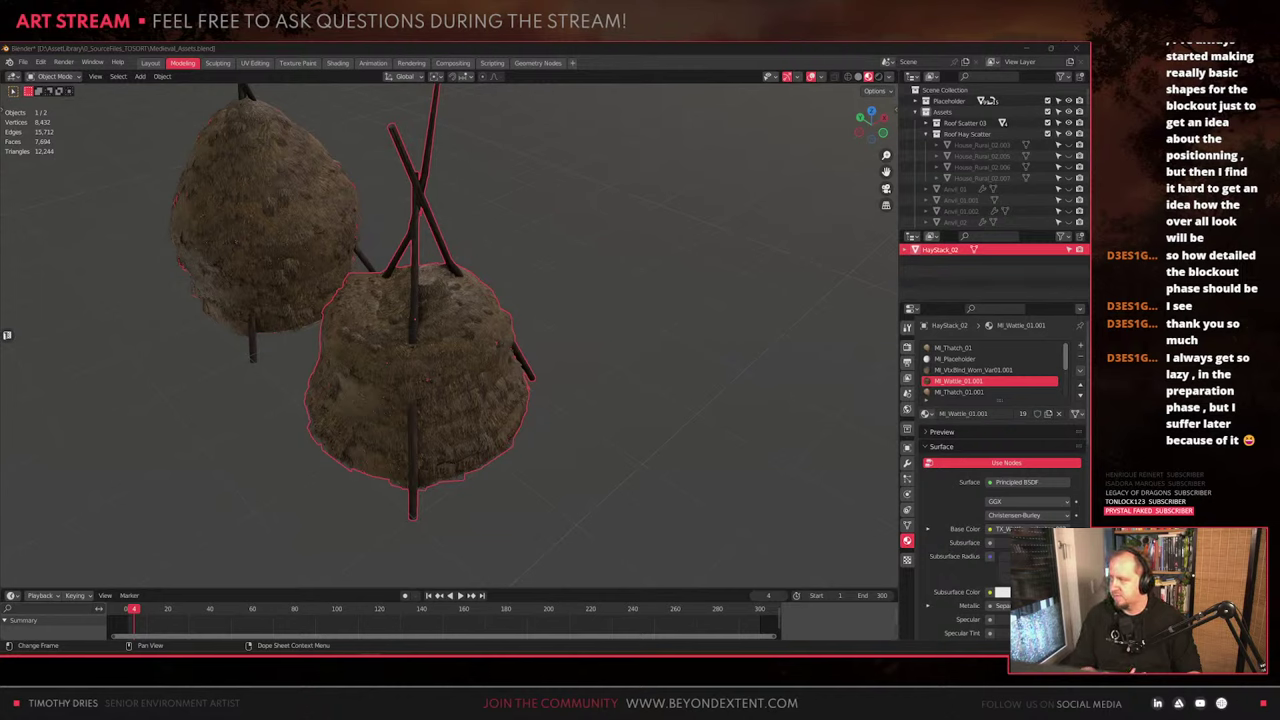
pyautogui.hotkey('alt', 'Tab')
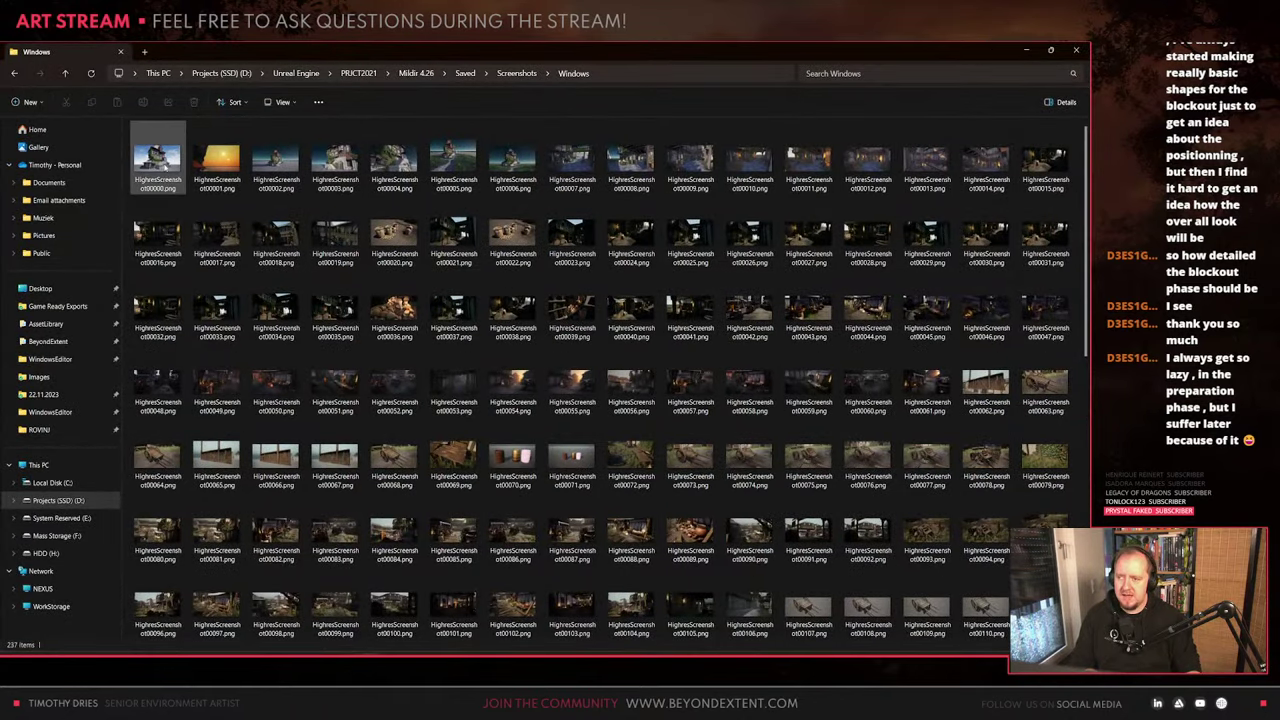
pyautogui.doubleClick(160, 165)
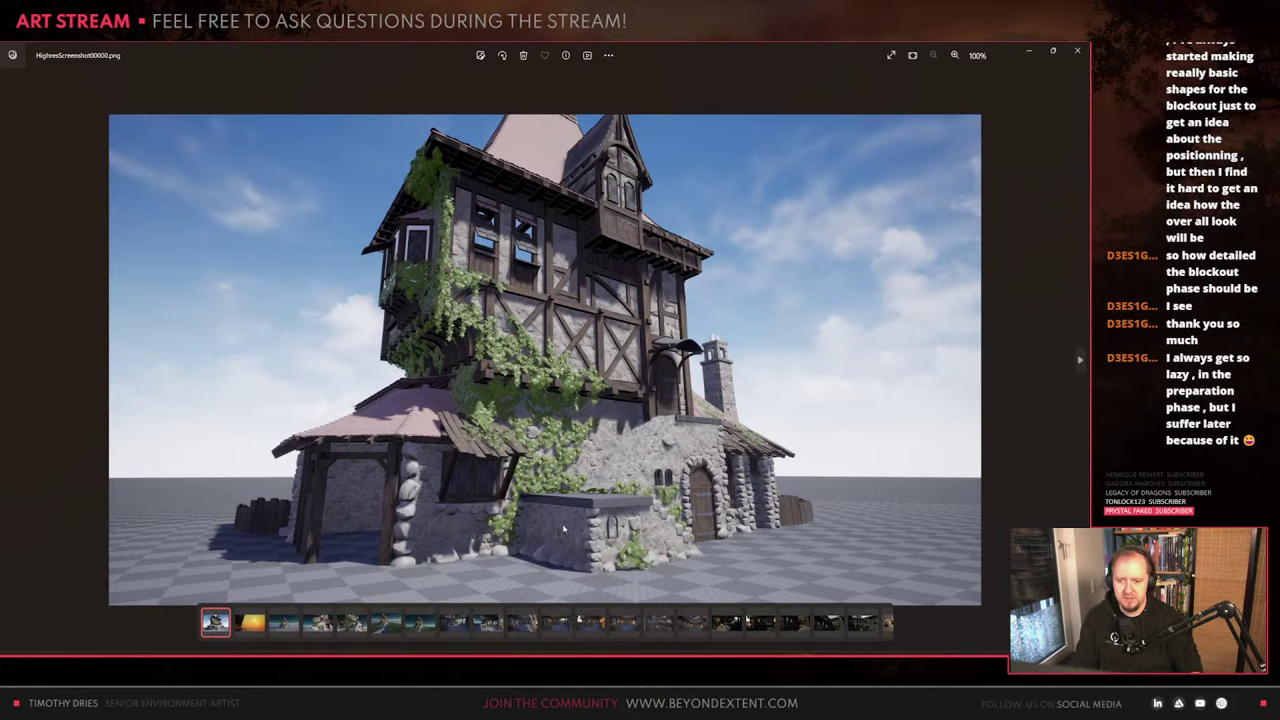
pyautogui.press('Right')
pyautogui.press('Right')
pyautogui.press('Right')
pyautogui.press('Right')
pyautogui.press('Right')
pyautogui.press('Right')
pyautogui.press('Right')
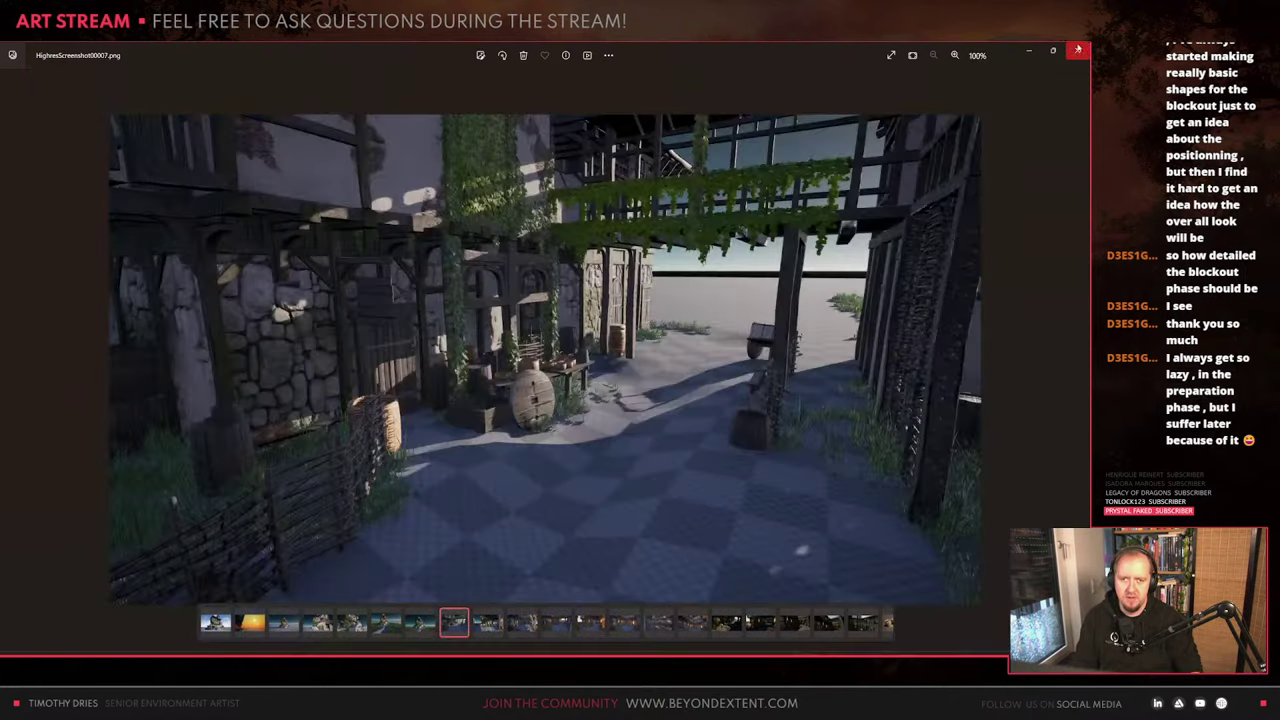
pyautogui.click(1078, 49)
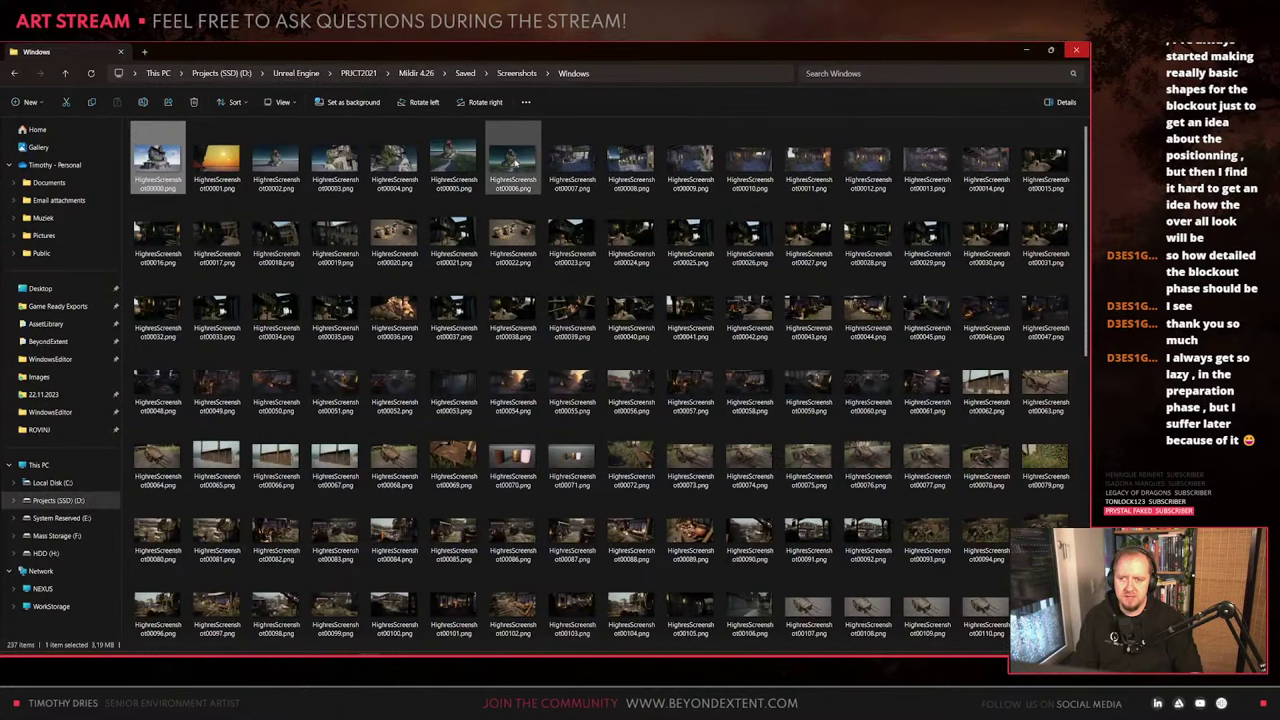
# View HighresScreenshot00006.png, HighresScreenshot00007.png and the foggy sunset street in HighresScreenshot00054.png, closing the viewer after looking
pyautogui.doubleClick(514, 160)
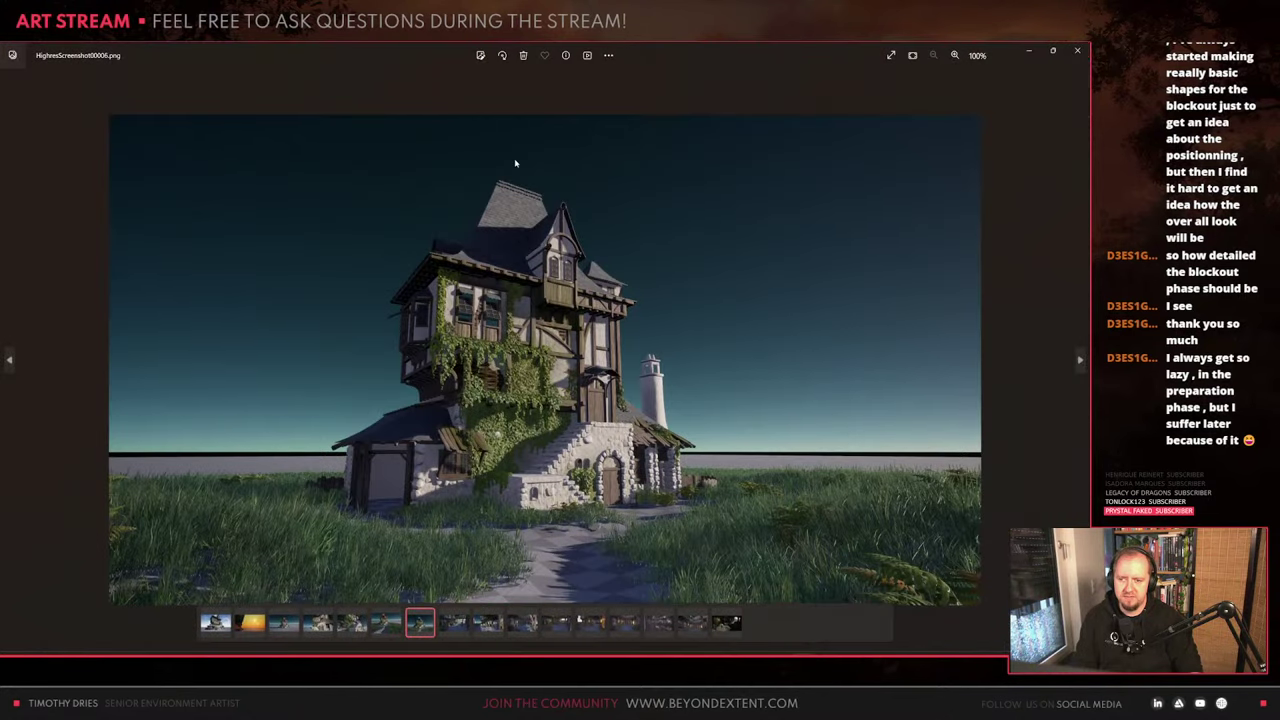
pyautogui.press('Right')
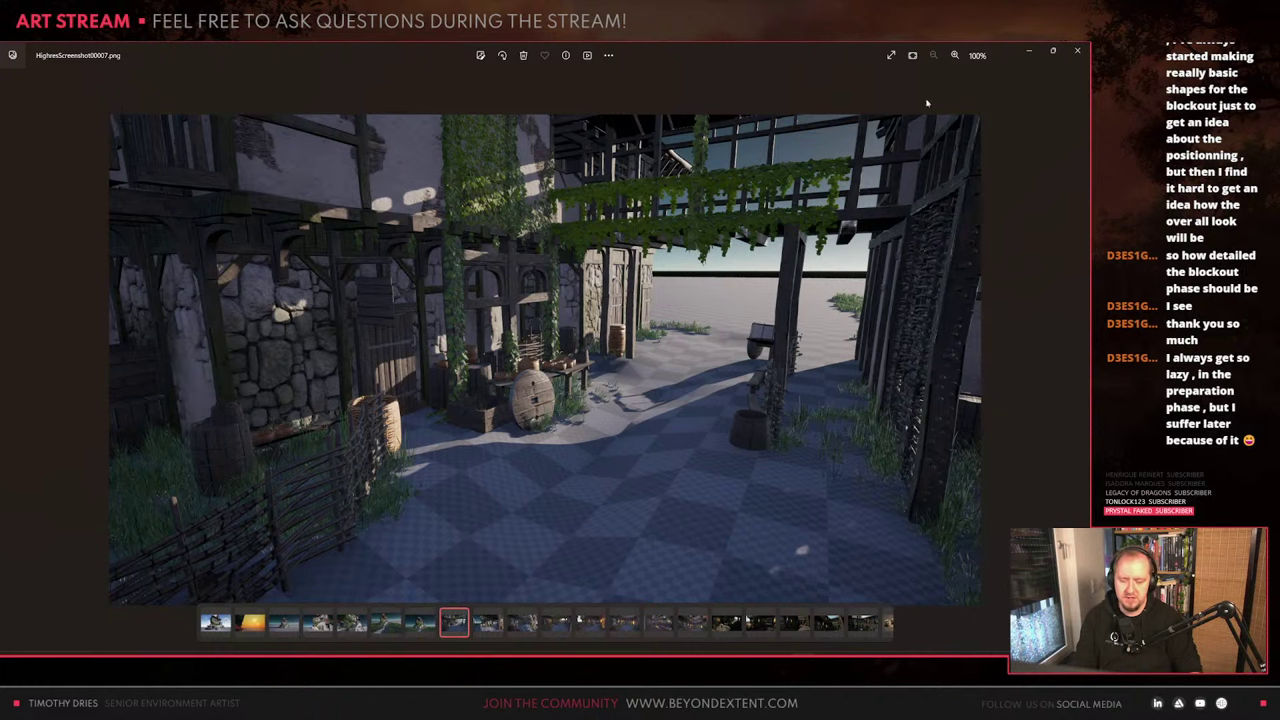
pyautogui.click(1077, 50)
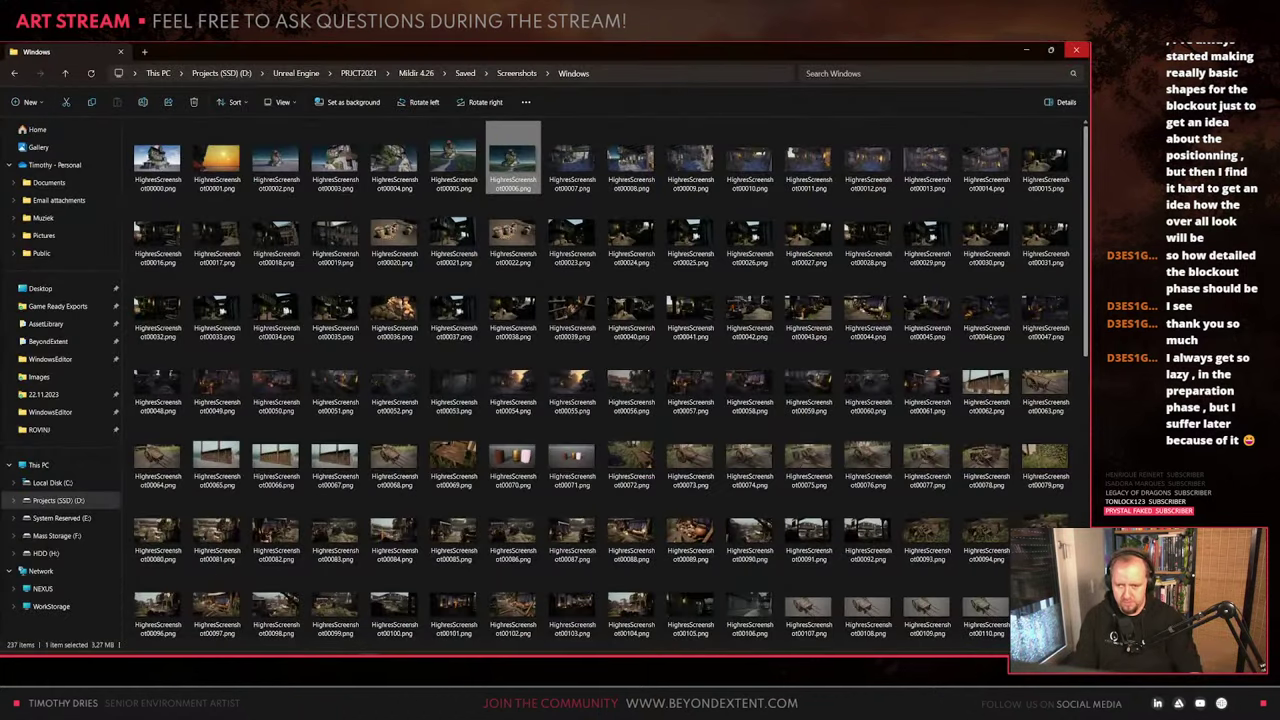
pyautogui.click(585, 165)
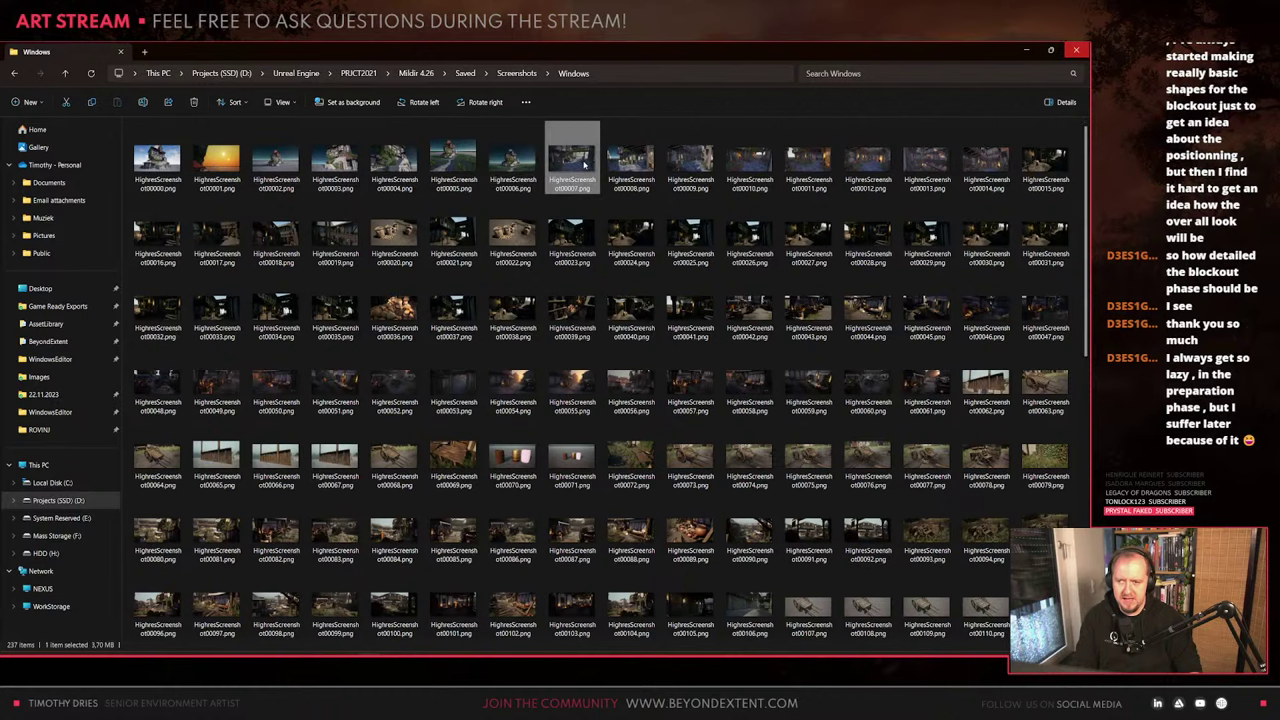
pyautogui.doubleClick(585, 165)
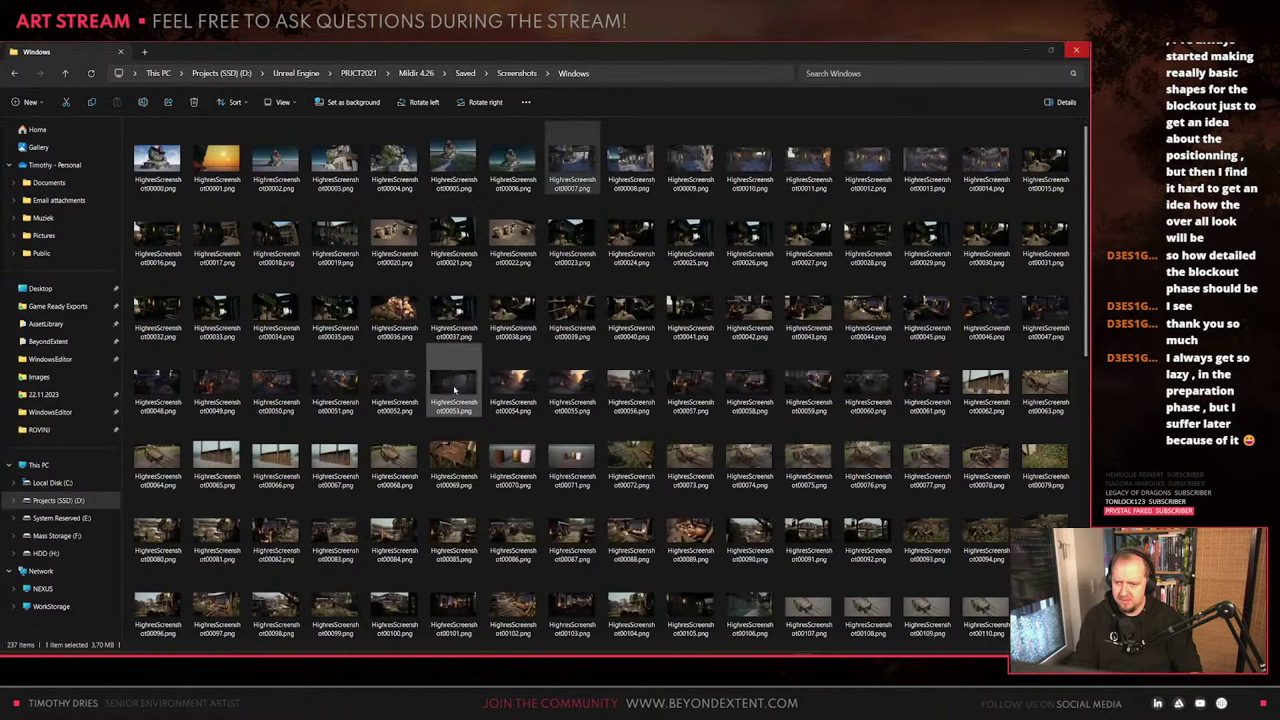
pyautogui.click(511, 383)
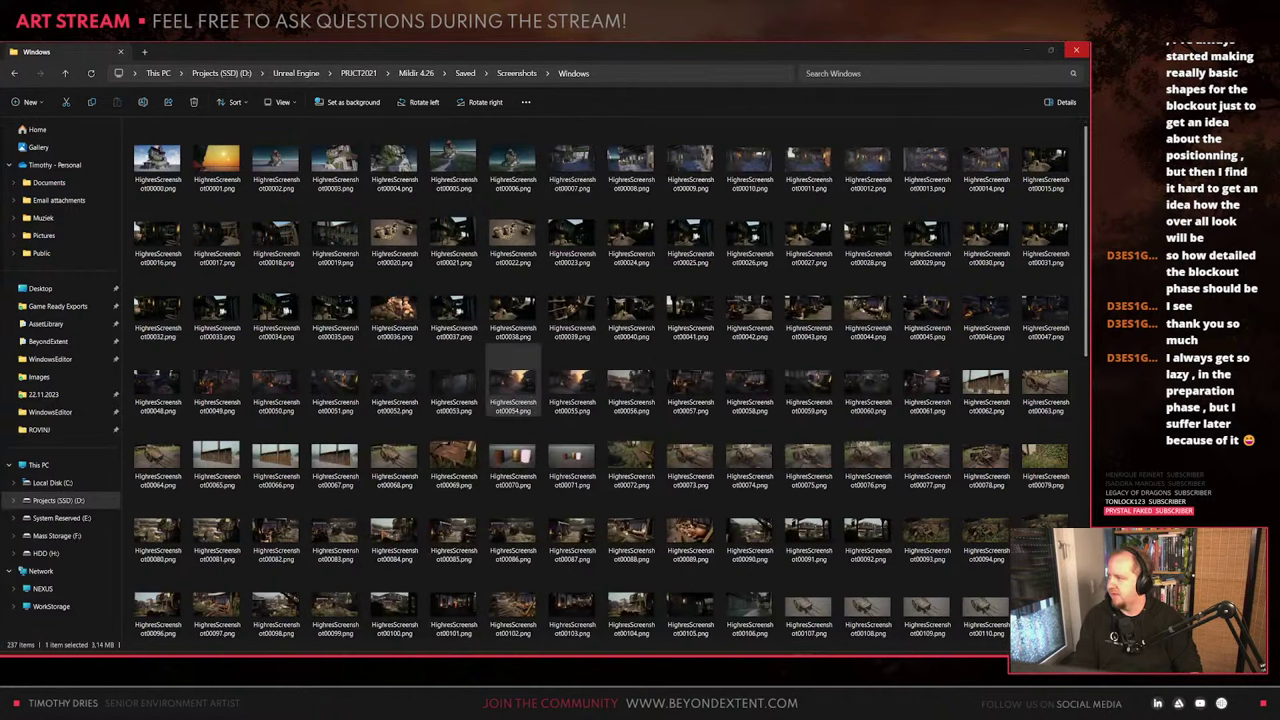
pyautogui.press('Return')
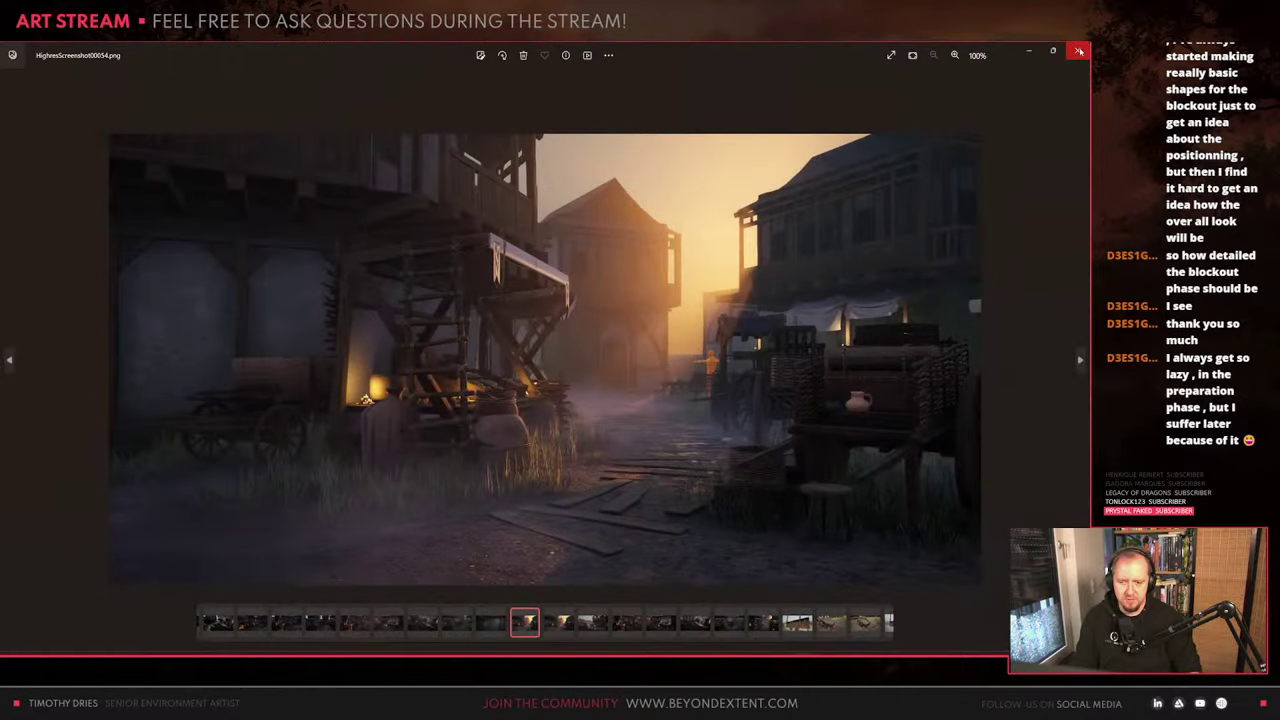
pyautogui.click(1079, 51)
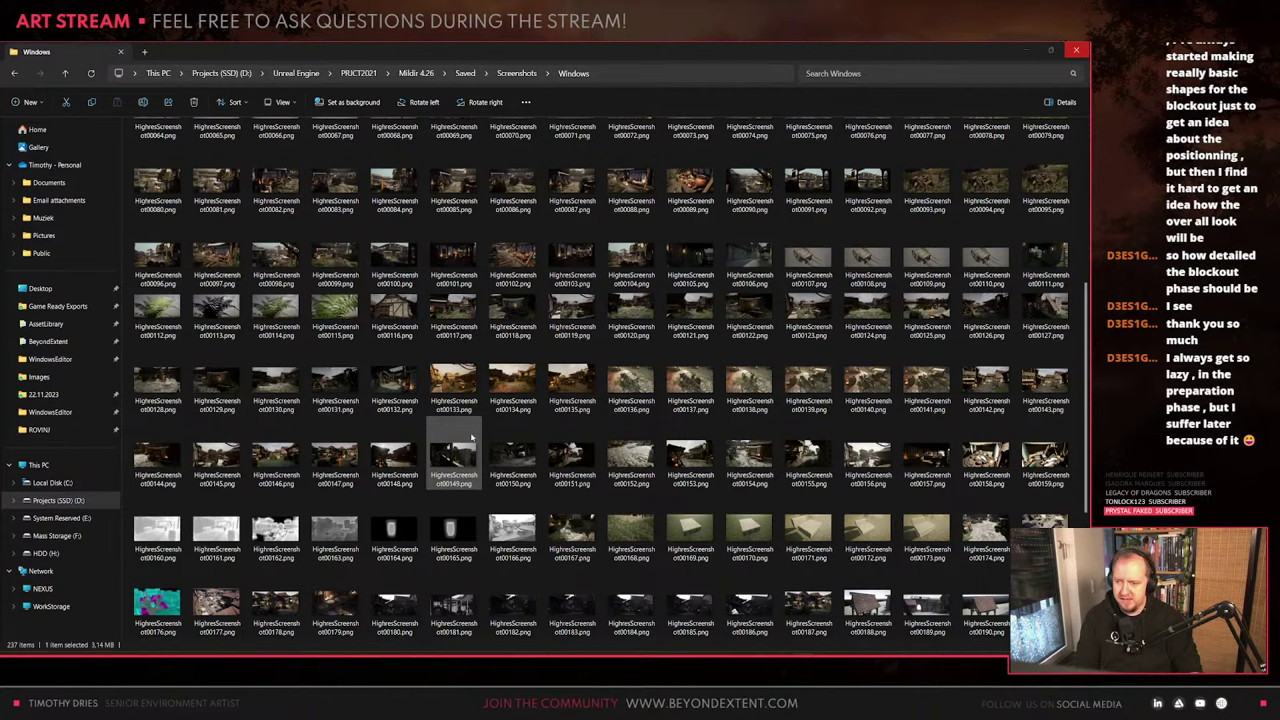
# View HighresScreenshot00148.png and the forest hut in HighresScreenshot00213.png, and return to the parent Screenshots folder
pyautogui.click(405, 446)
pyautogui.doubleClick(405, 446)
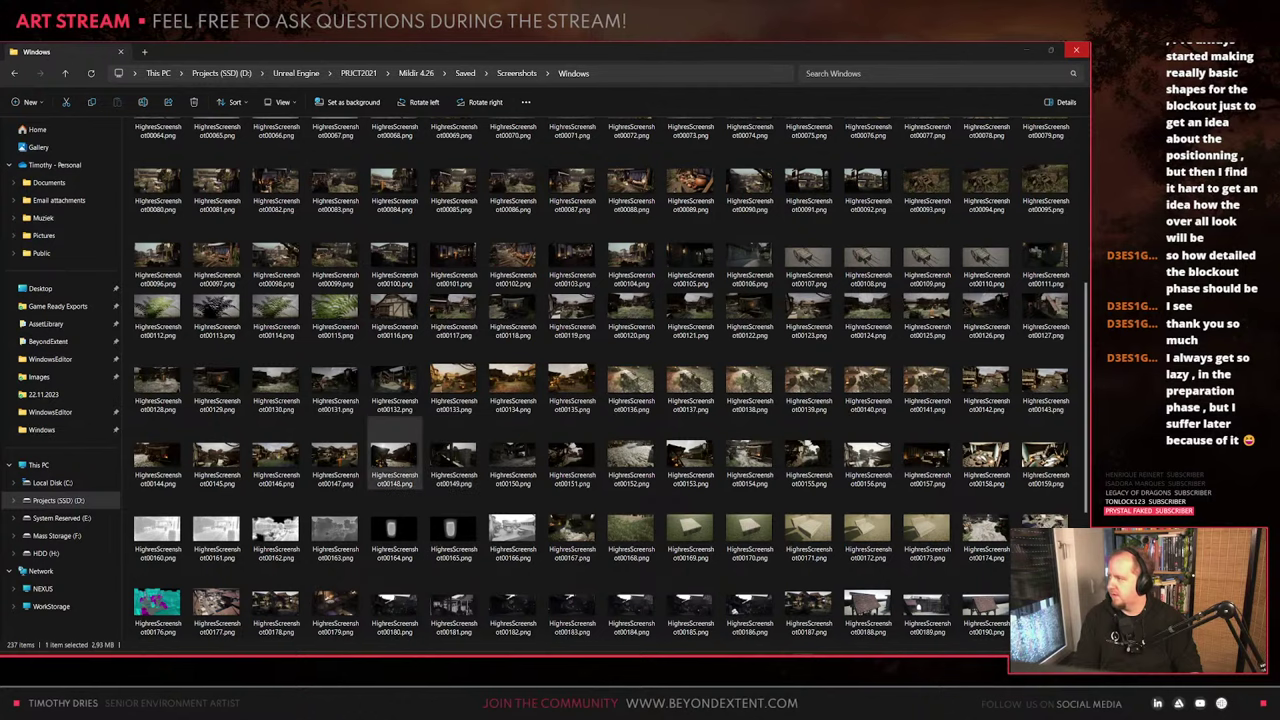
pyautogui.press('Return')
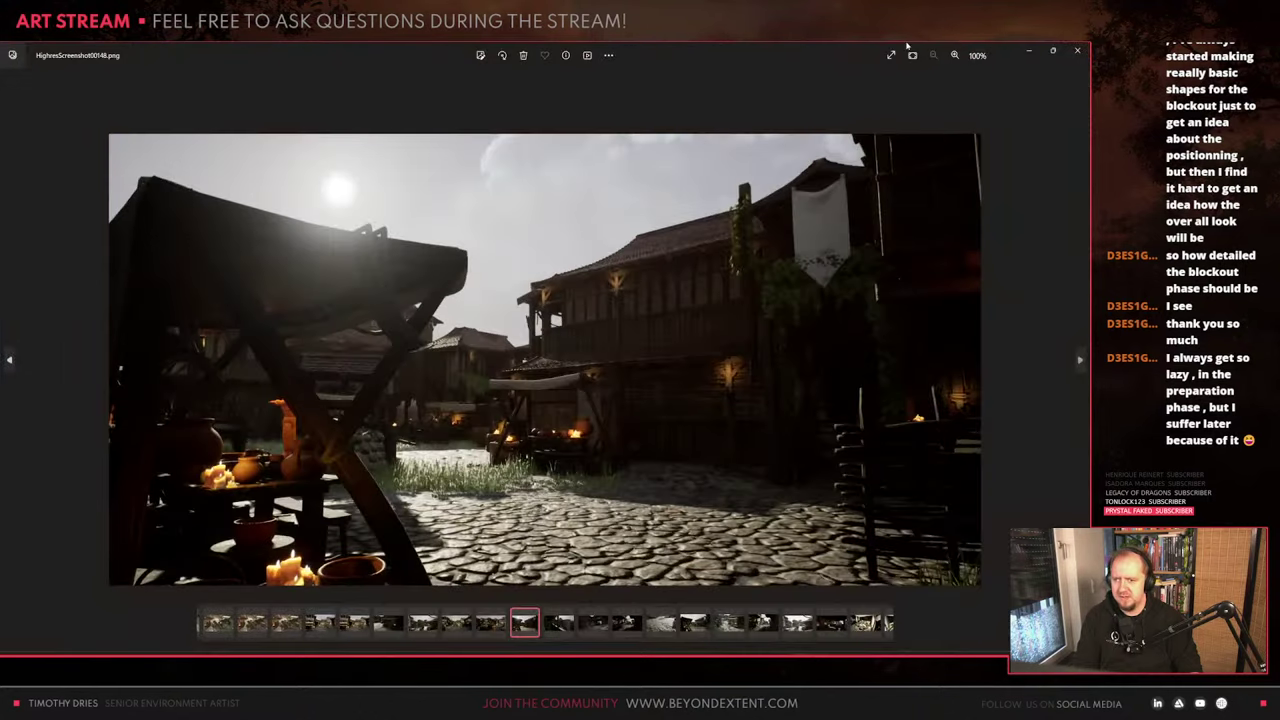
pyautogui.click(1077, 50)
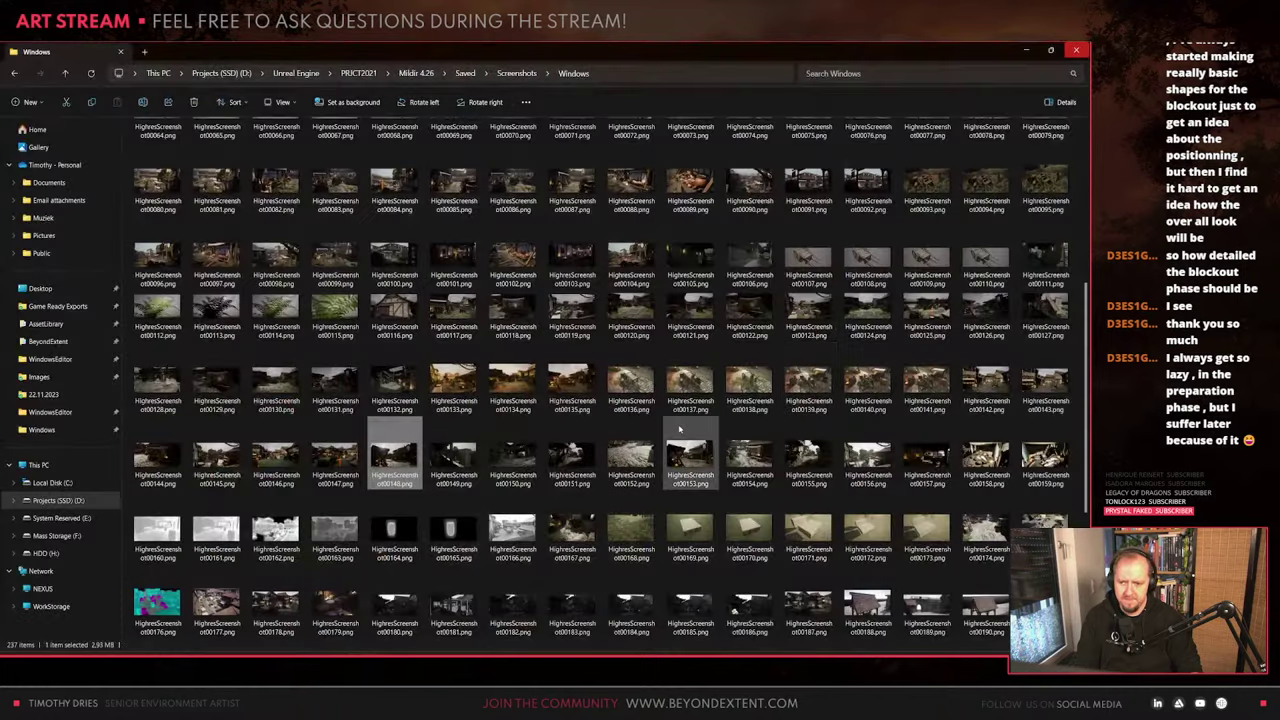
pyautogui.scroll(-3, 679, 429)
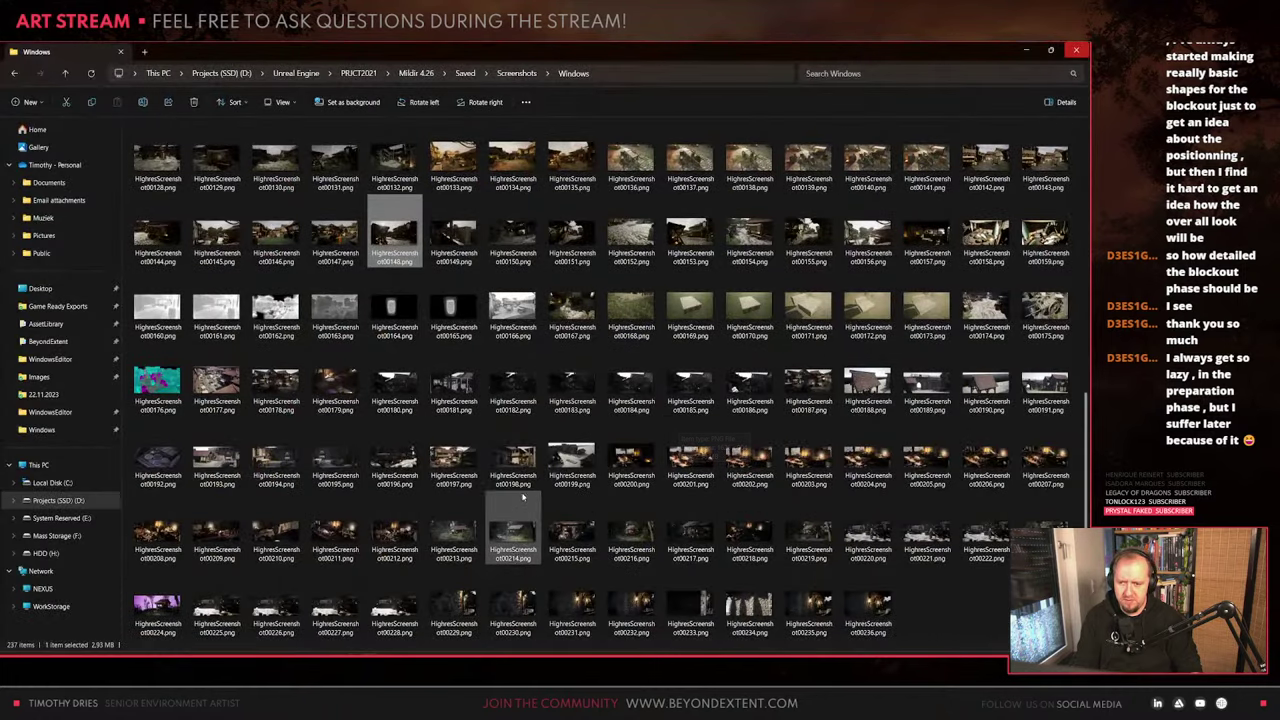
pyautogui.doubleClick(440, 535)
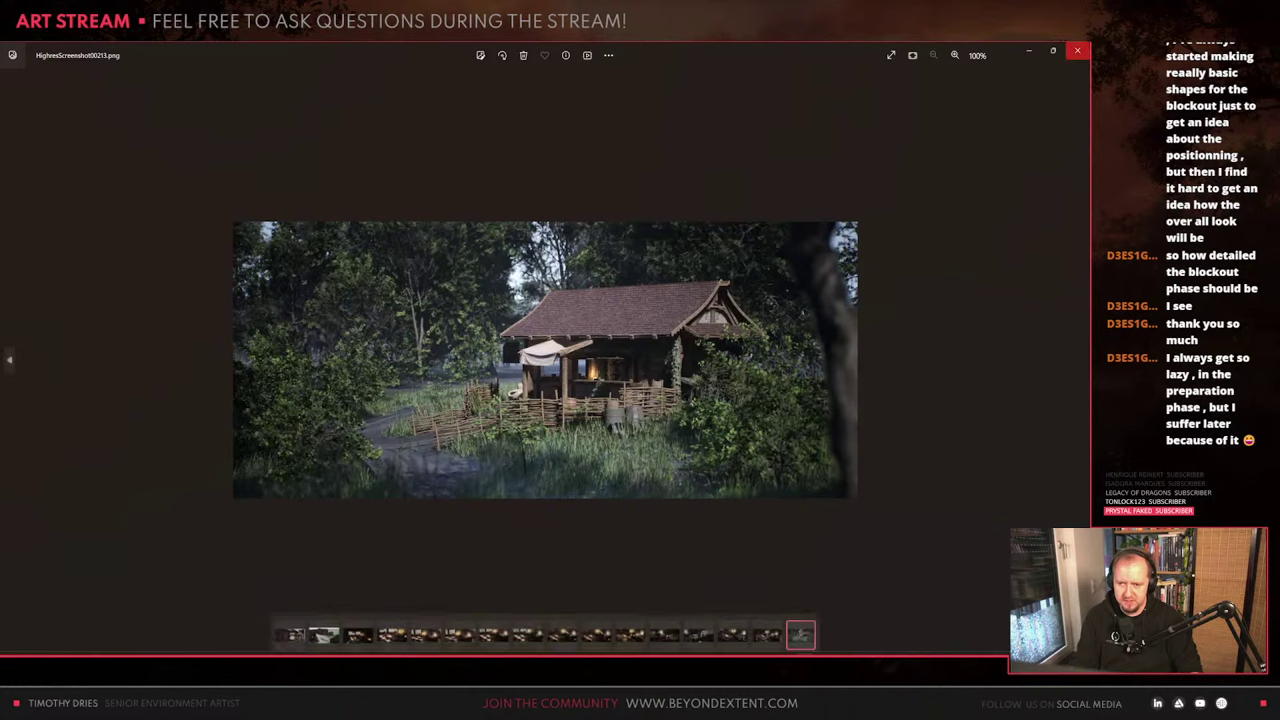
pyautogui.click(1077, 50)
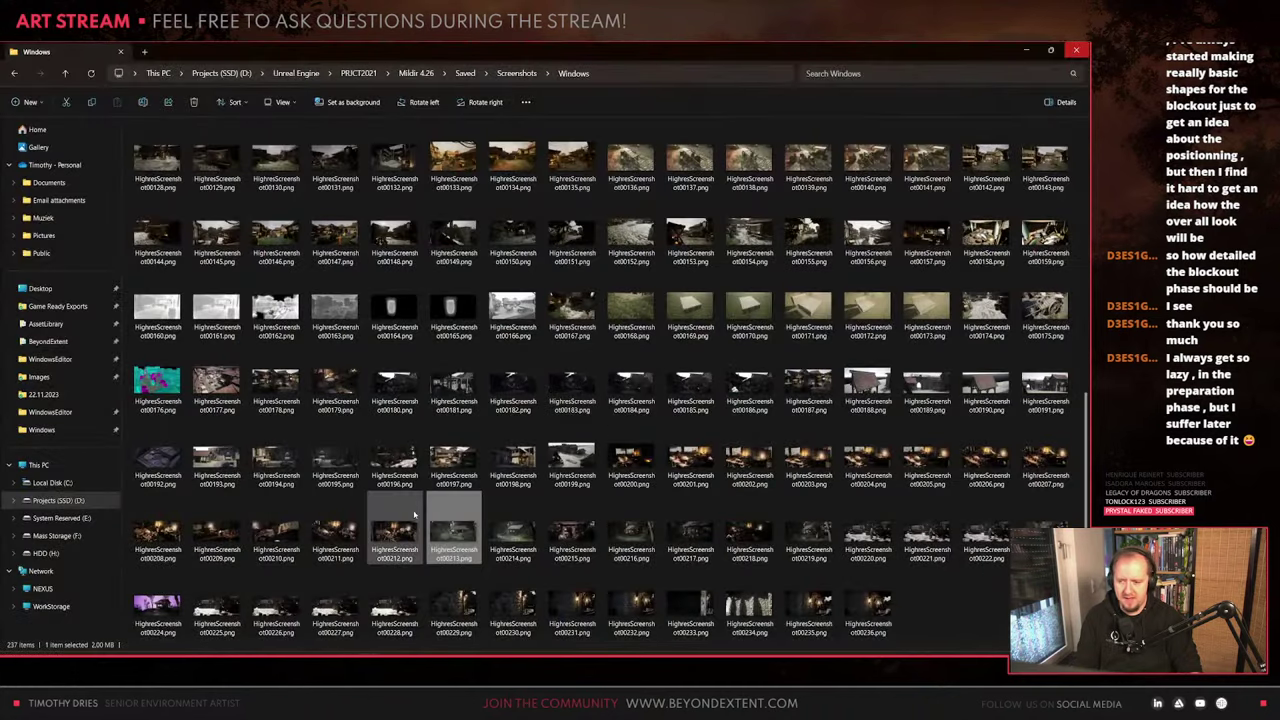
pyautogui.hotkey('alt', 'Left')
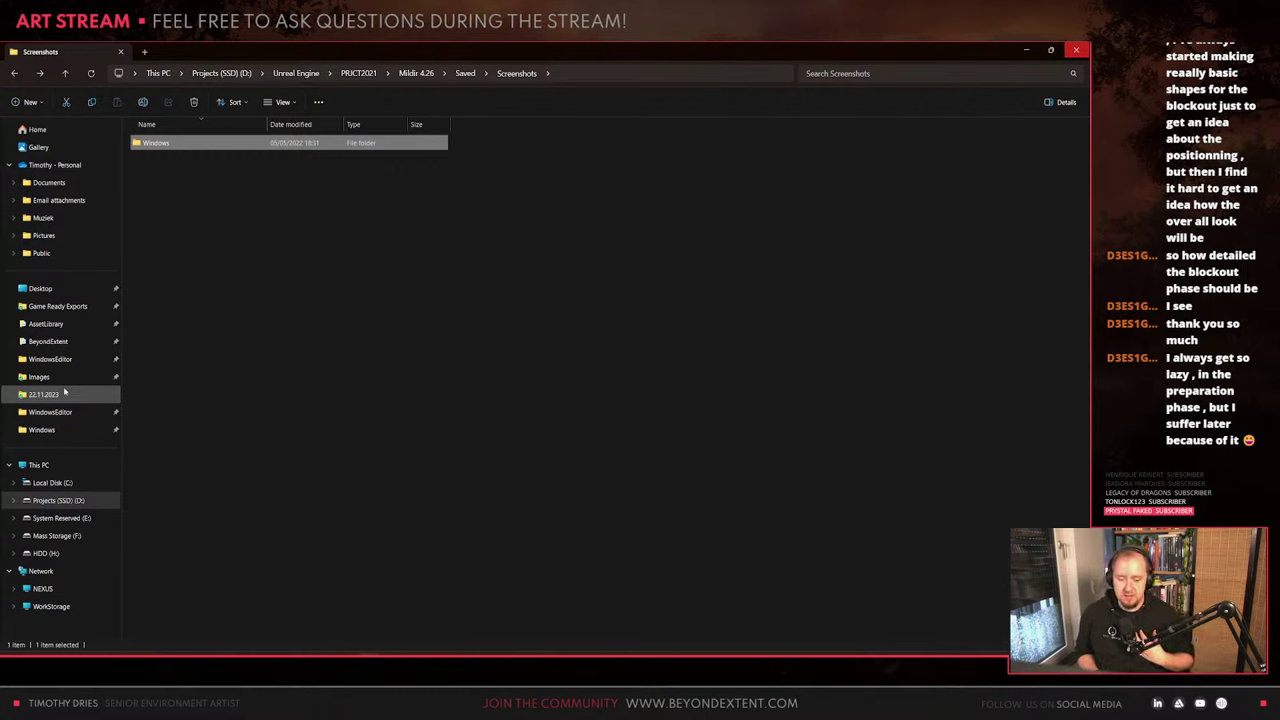
pyautogui.click(391, 407)
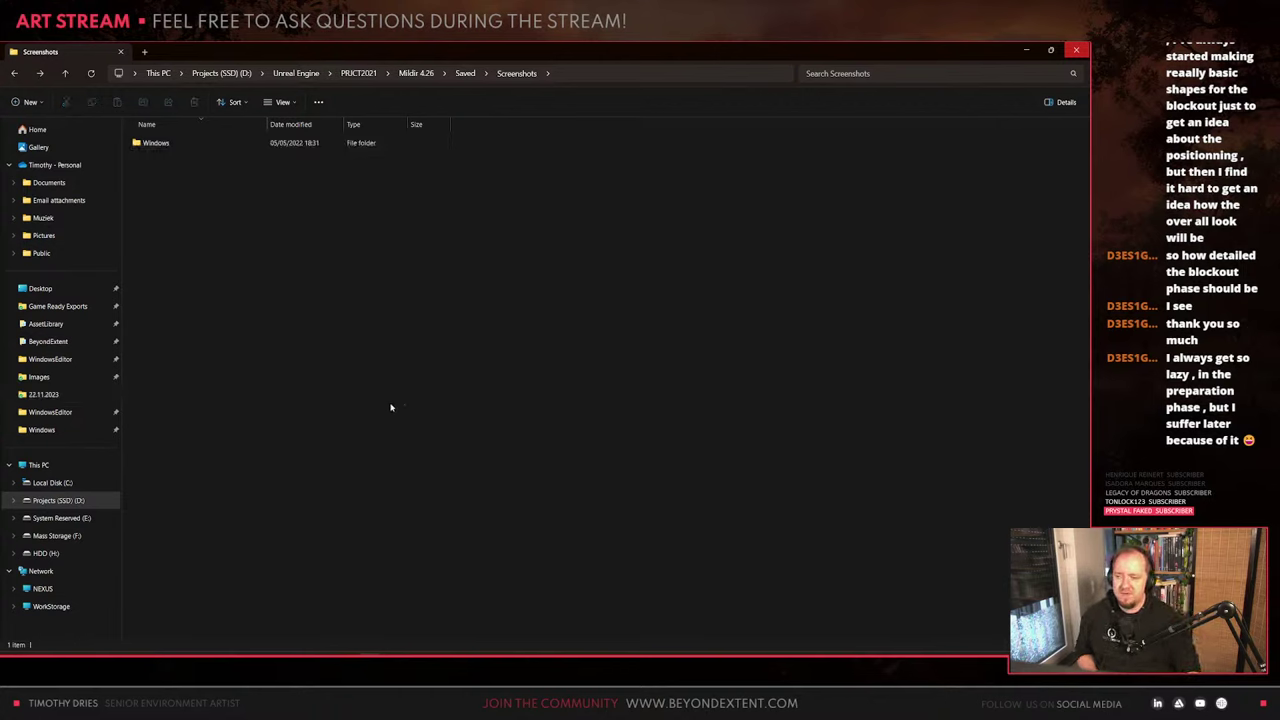
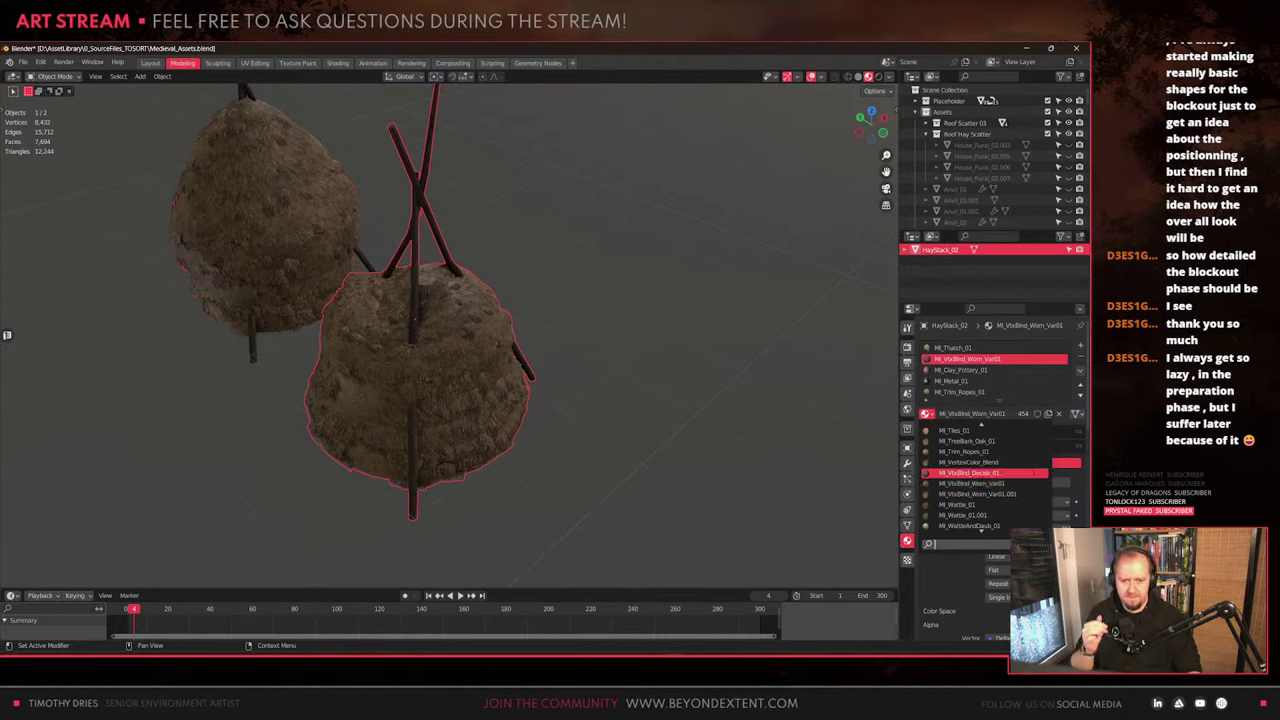
# Assign MI_VtxBlnd_Worn_Var01 to HayStack_02's second material slot and remove the MI_Clay_Pottery_01, MI_Metal_01 and MI_Trim_Ropes_01 slots
pyautogui.click(1031, 486)
pyautogui.click(1000, 371)
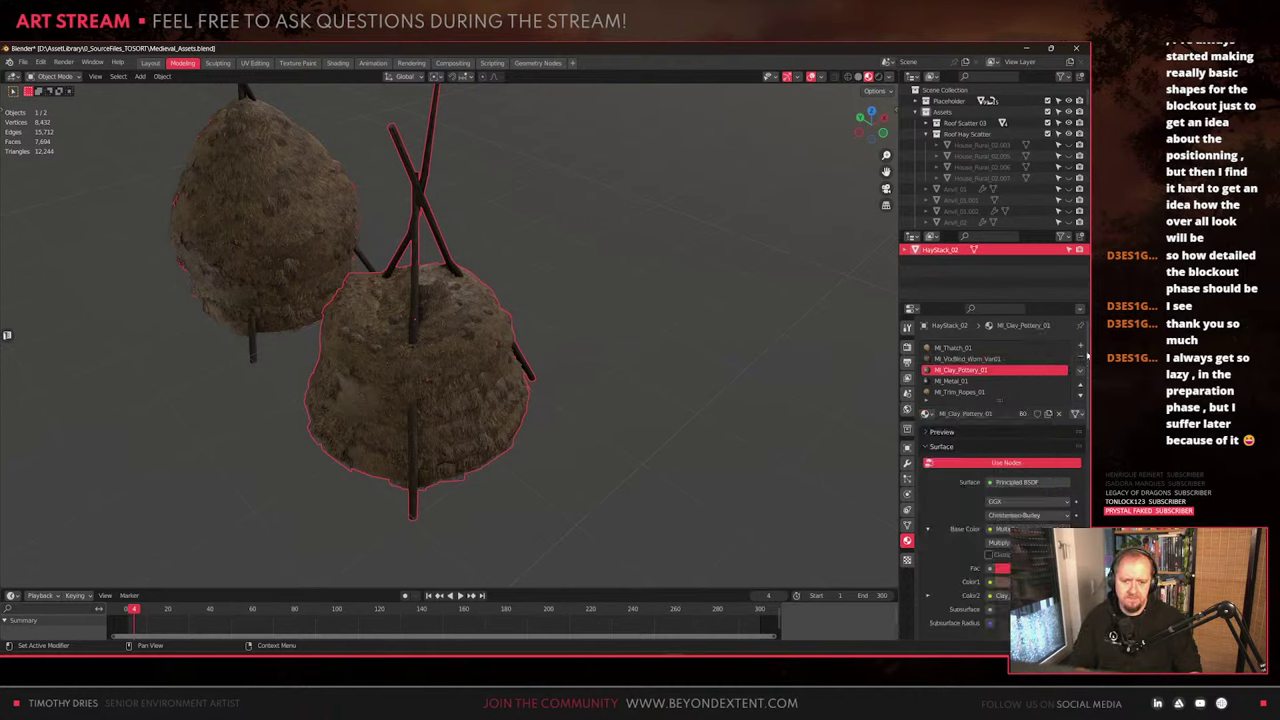
pyautogui.click(1080, 359)
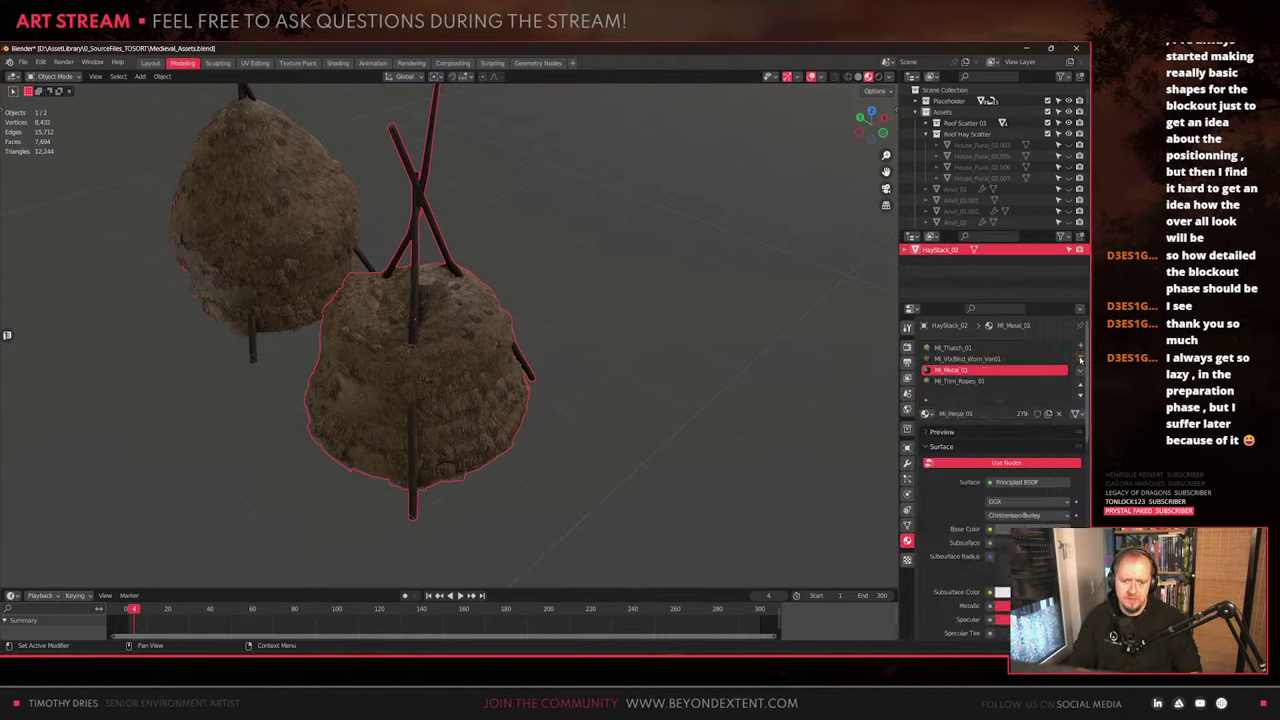
pyautogui.click(1080, 359)
pyautogui.click(1080, 359)
# Remove the MI_Placeholder, MI_VtxBlnd_Worn_Var01.001, MI_Wattle_01.001, MI_Thatch_01.001 and MI_PigmentOres_01 material slots from HayStack_01
pyautogui.keyDown('shift'); pyautogui.moveTo(371, 355); pyautogui.dragTo(442, 428, button='middle'); pyautogui.keyUp('shift')
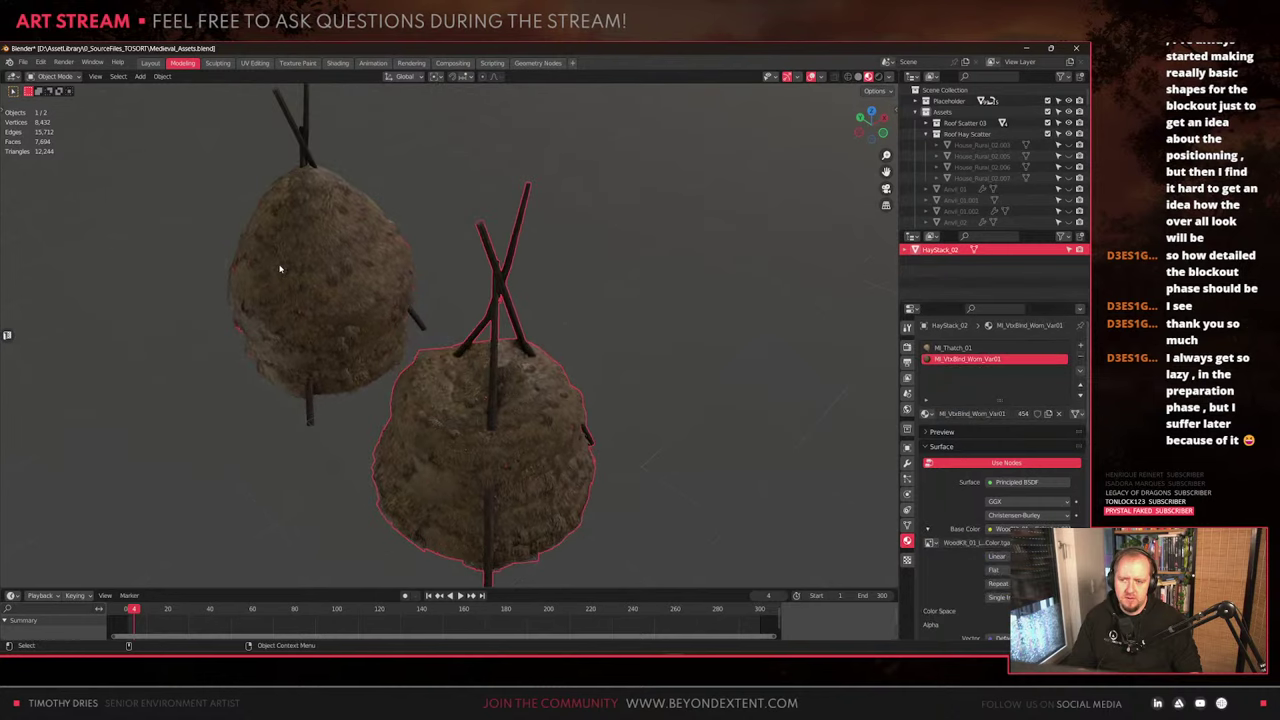
pyautogui.click(280, 268)
pyautogui.press('KP_Decimal')
pyautogui.moveTo(280, 275); pyautogui.dragTo(400, 318, button='middle')
pyautogui.click(1000, 359)
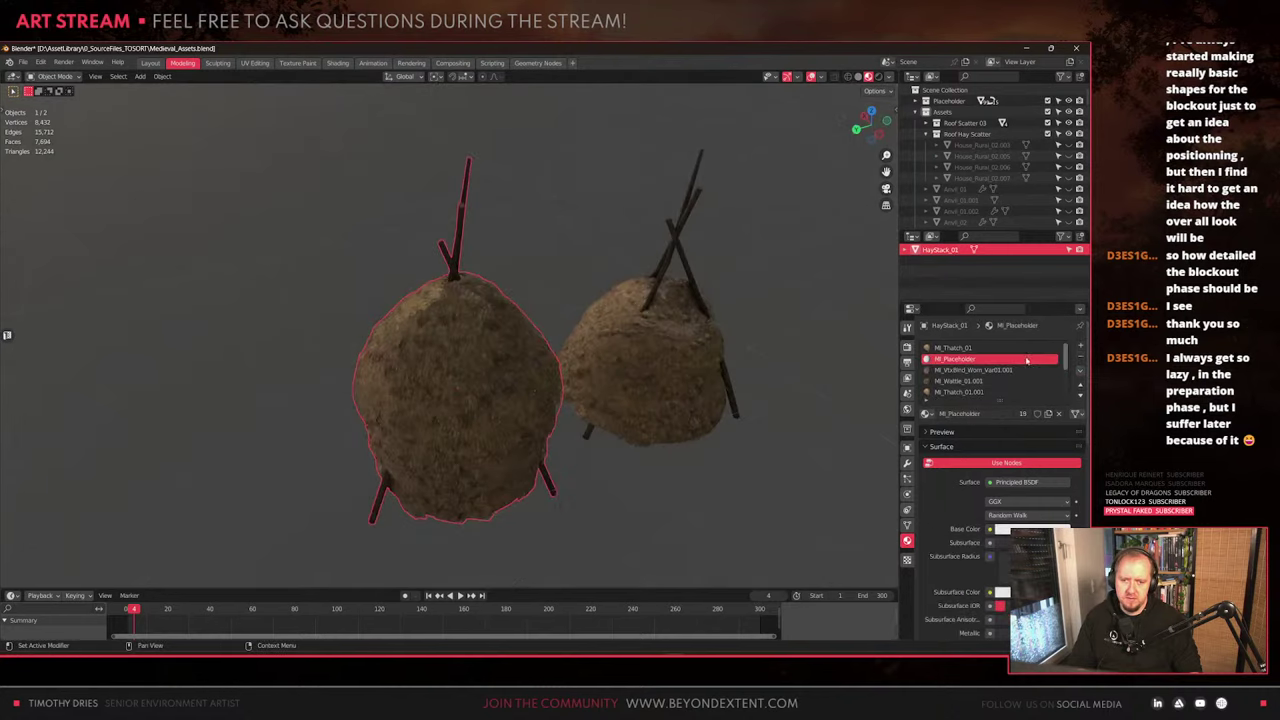
pyautogui.click(1080, 358)
pyautogui.click(1080, 358)
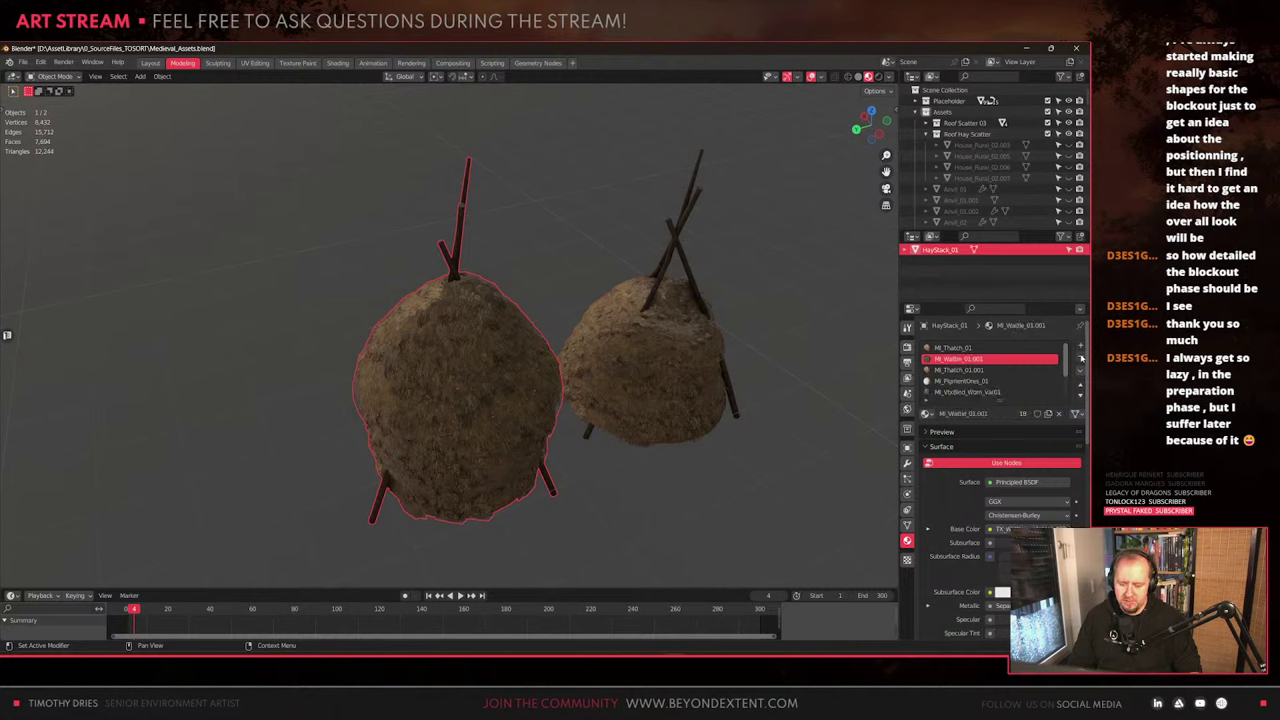
pyautogui.click(1080, 358)
pyautogui.click(1080, 358)
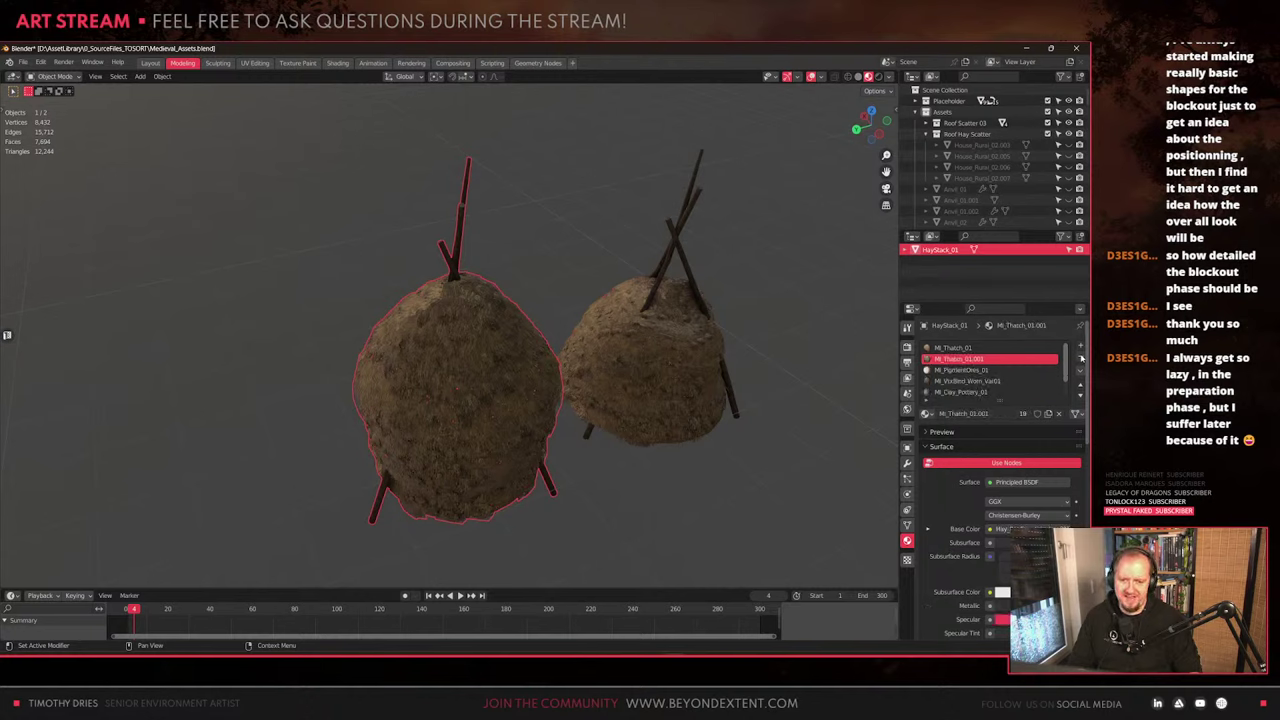
pyautogui.click(1080, 358)
pyautogui.click(1080, 358)
# Remove the MI_Clay_Pottery_01, MI_Metal_01 and MI_Trim_Ropes_01 material slots from HayStack_01
pyautogui.click(957, 371)
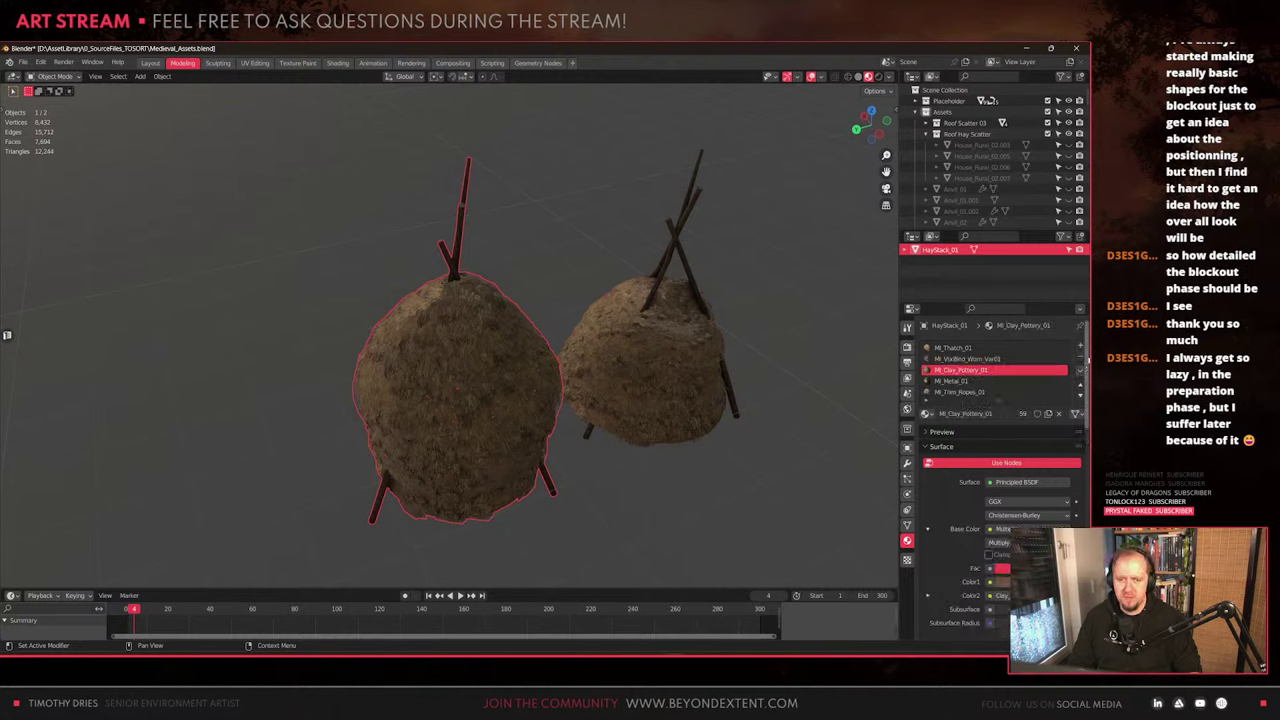
pyautogui.click(1080, 358)
pyautogui.click(1080, 358)
pyautogui.click(1080, 358)
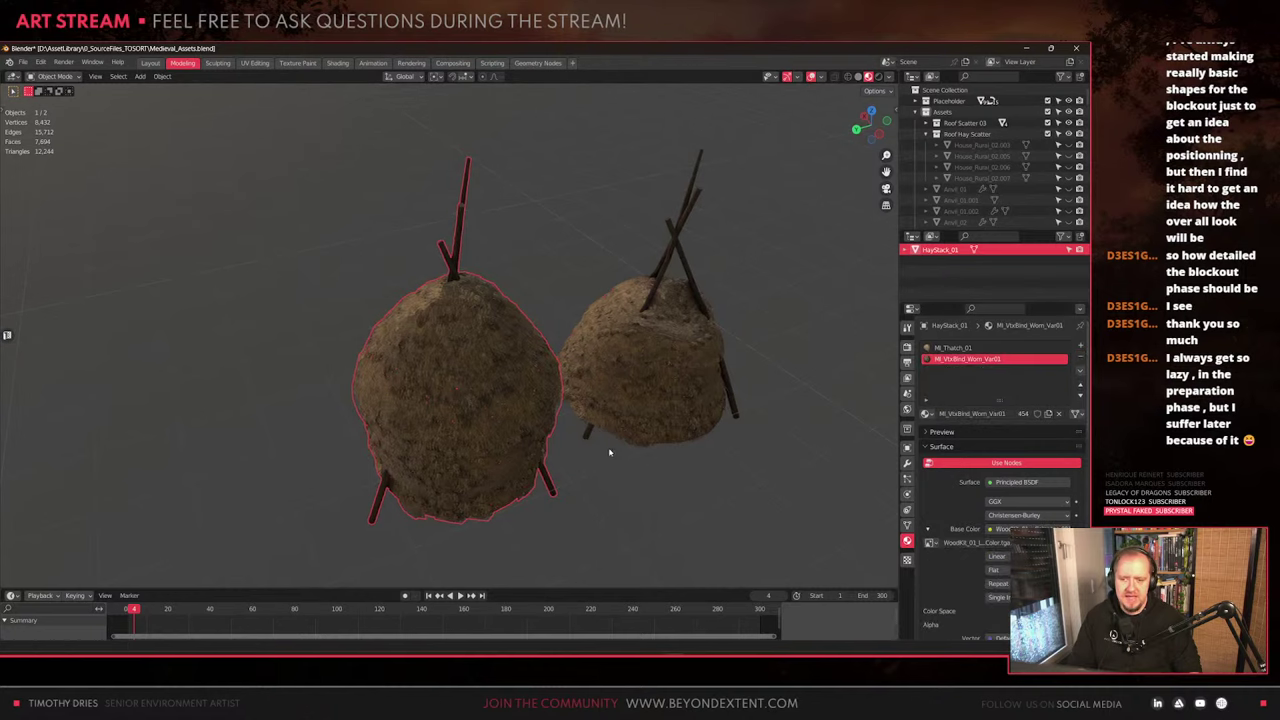
# Export HayStack_01 and HayStack_02 together for Unreal Engine, and check the placed haystack in the Unreal level before returning to Blender
pyautogui.scroll(3, 573, 432)
pyautogui.keyDown('alt'); pyautogui.moveTo(573, 432); pyautogui.dragTo(677, 400); pyautogui.keyUp('alt')
pyautogui.keyDown('shift'); pyautogui.click(677, 400); pyautogui.keyUp('shift')
pyautogui.press('q')
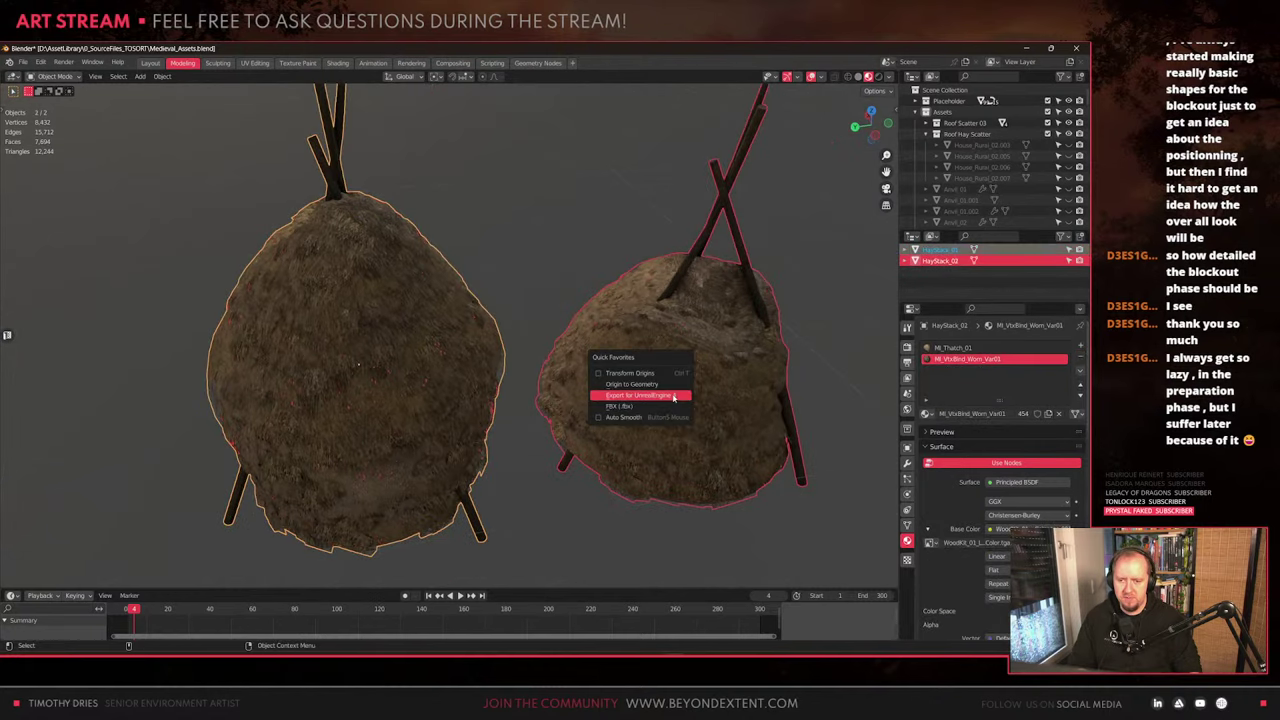
pyautogui.moveTo(767, 664)
pyautogui.click(812, 619)
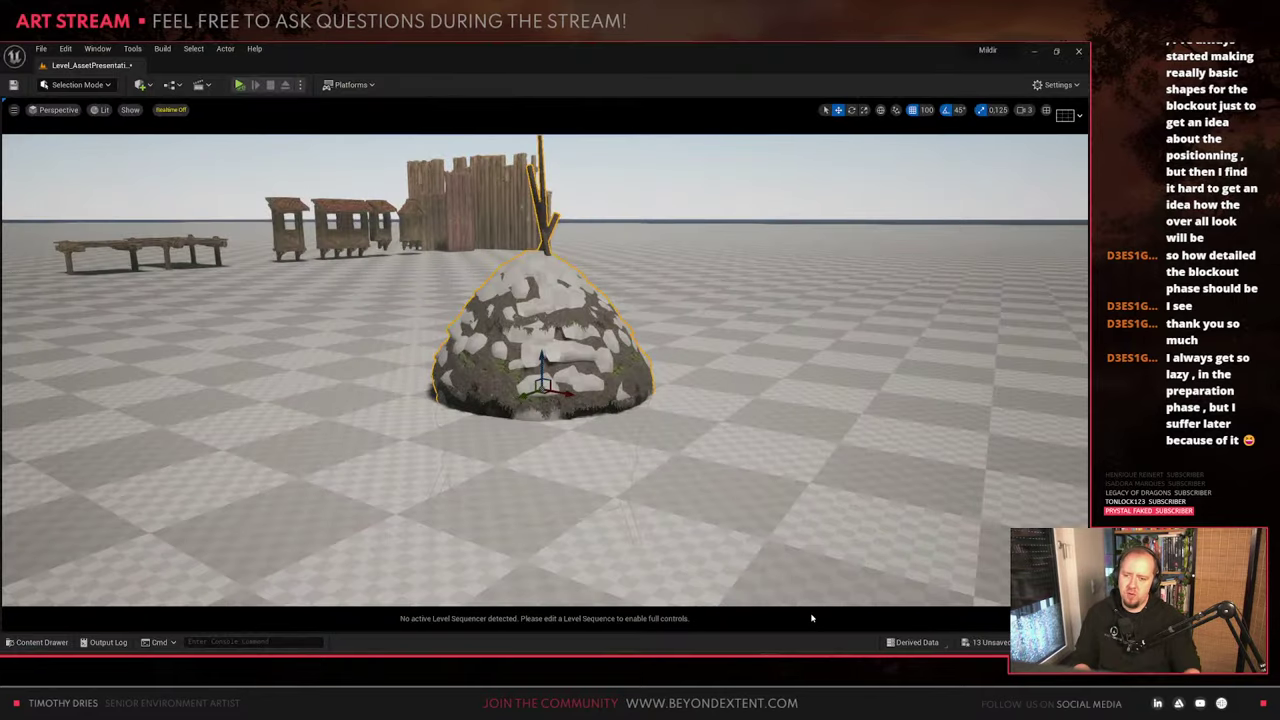
pyautogui.hotkey('alt', 'Tab')
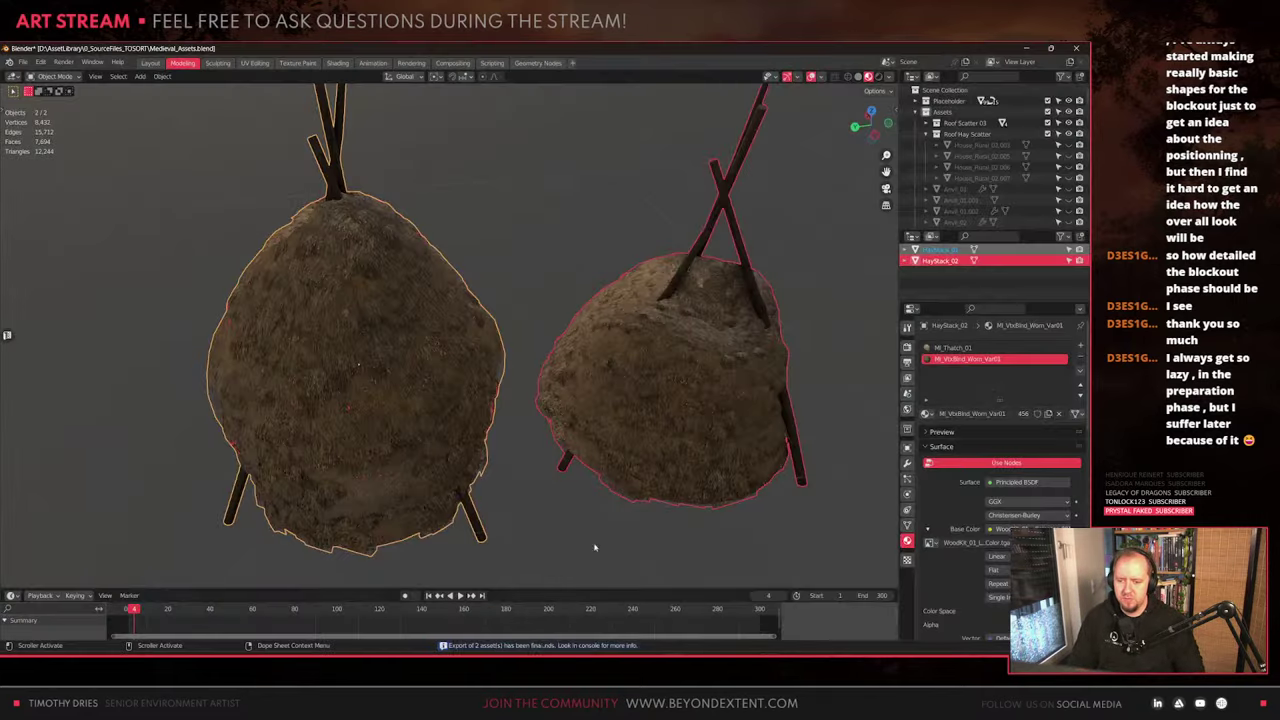
# Lower the origin of HayStack_01 by 1 m along Z without moving its geometry
pyautogui.click(449, 434)
pyautogui.scroll(-2, 446, 430)
pyautogui.keyDown('alt'); pyautogui.moveTo(424, 419); pyautogui.dragTo(446, 342, button='middle'); pyautogui.keyUp('alt')
pyautogui.press('q')
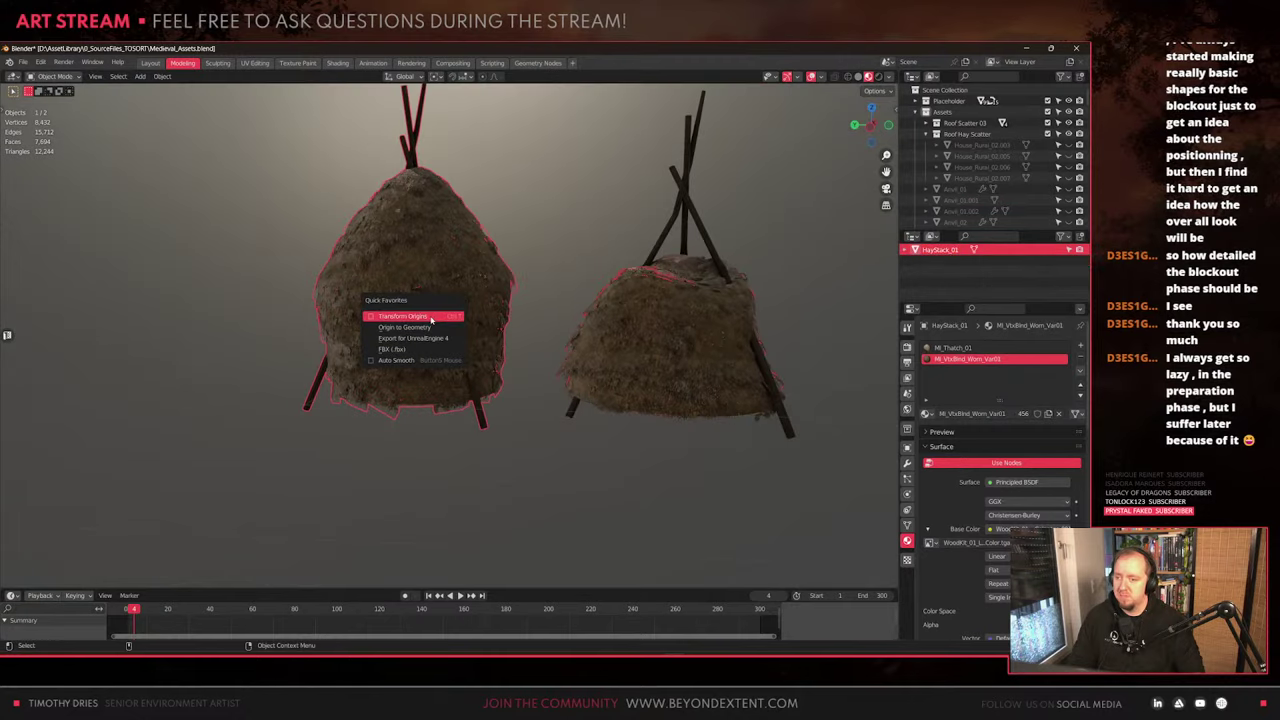
pyautogui.click(429, 317)
pyautogui.keyDown('alt'); pyautogui.moveTo(429, 317); pyautogui.dragTo(417, 349); pyautogui.keyUp('alt')
pyautogui.press('g')
pyautogui.press('z')
pyautogui.click(426, 434)
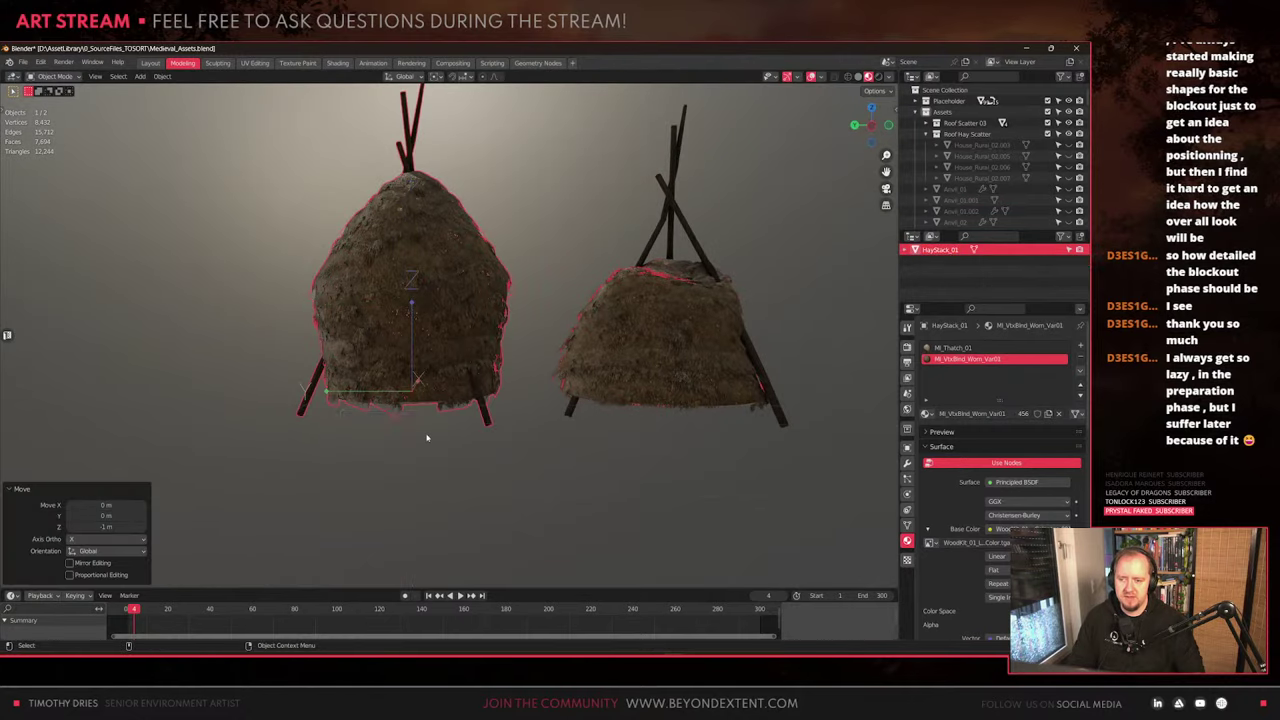
pyautogui.press('q')
pyautogui.click(428, 436)
# Lower the origin of HayStack_02 by 1 m along Z, moving only the origin
pyautogui.keyDown('alt'); pyautogui.moveTo(535, 446); pyautogui.dragTo(640, 405); pyautogui.keyUp('alt')
pyautogui.click(672, 337)
pyautogui.keyDown('alt'); pyautogui.moveTo(672, 337); pyautogui.dragTo(667, 320); pyautogui.keyUp('alt')
pyautogui.press('q')
pyautogui.click(667, 320)
pyautogui.press('g')
pyautogui.press('z')
pyautogui.click(675, 415)
pyautogui.press('q')
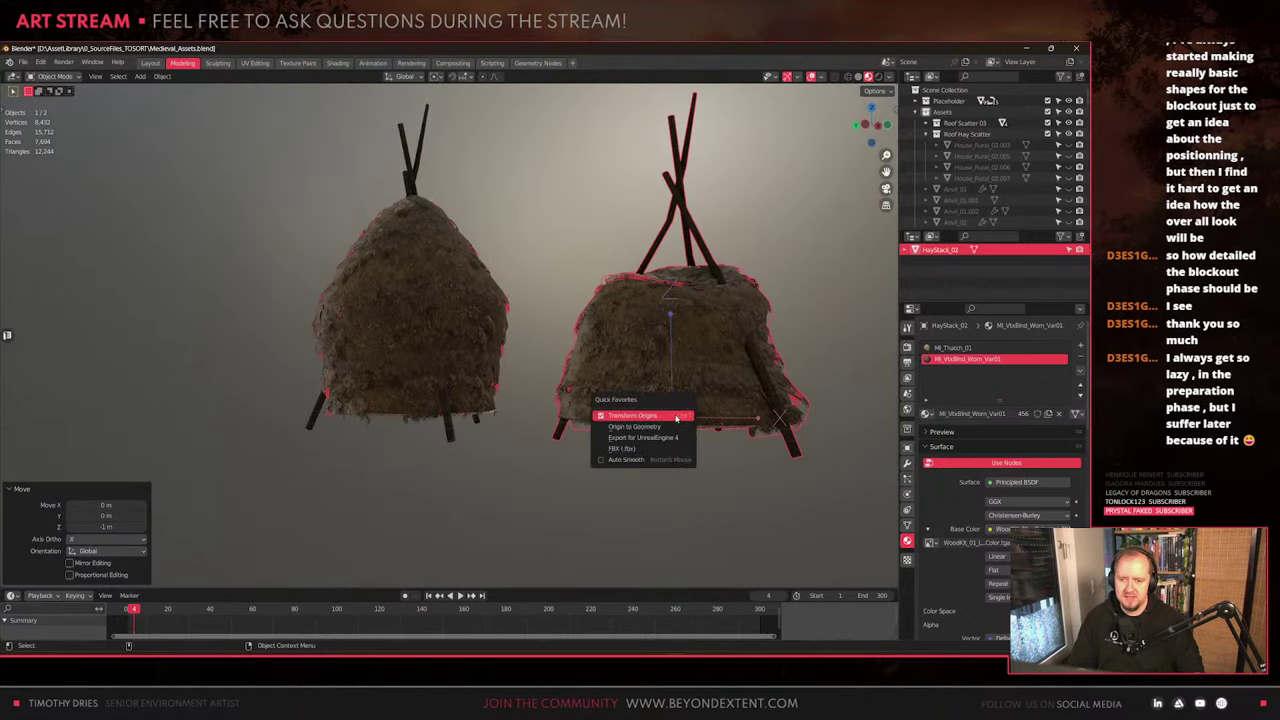
# Apply the rotation of HayStack_02
pyautogui.moveTo(614, 415); pyautogui.dragTo(616, 388, button='middle')
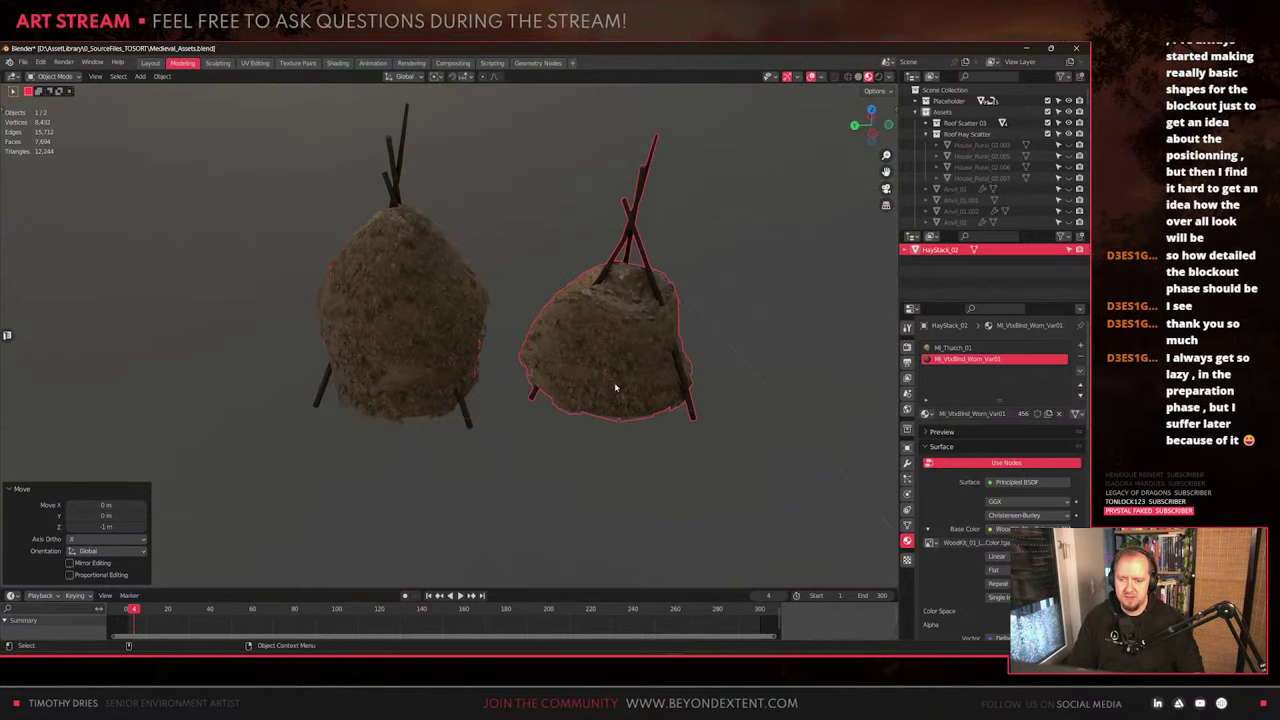
pyautogui.hotkey('ctrl', 'a')
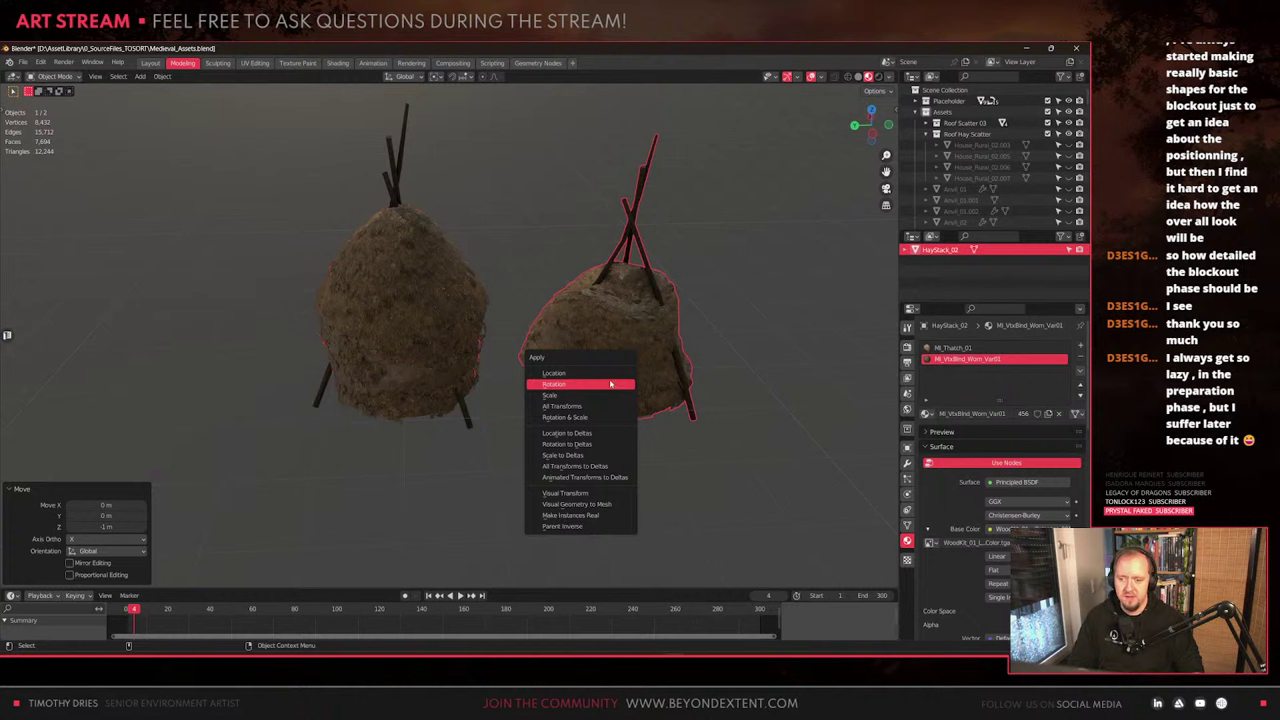
pyautogui.click(610, 384)
pyautogui.click(453, 340)
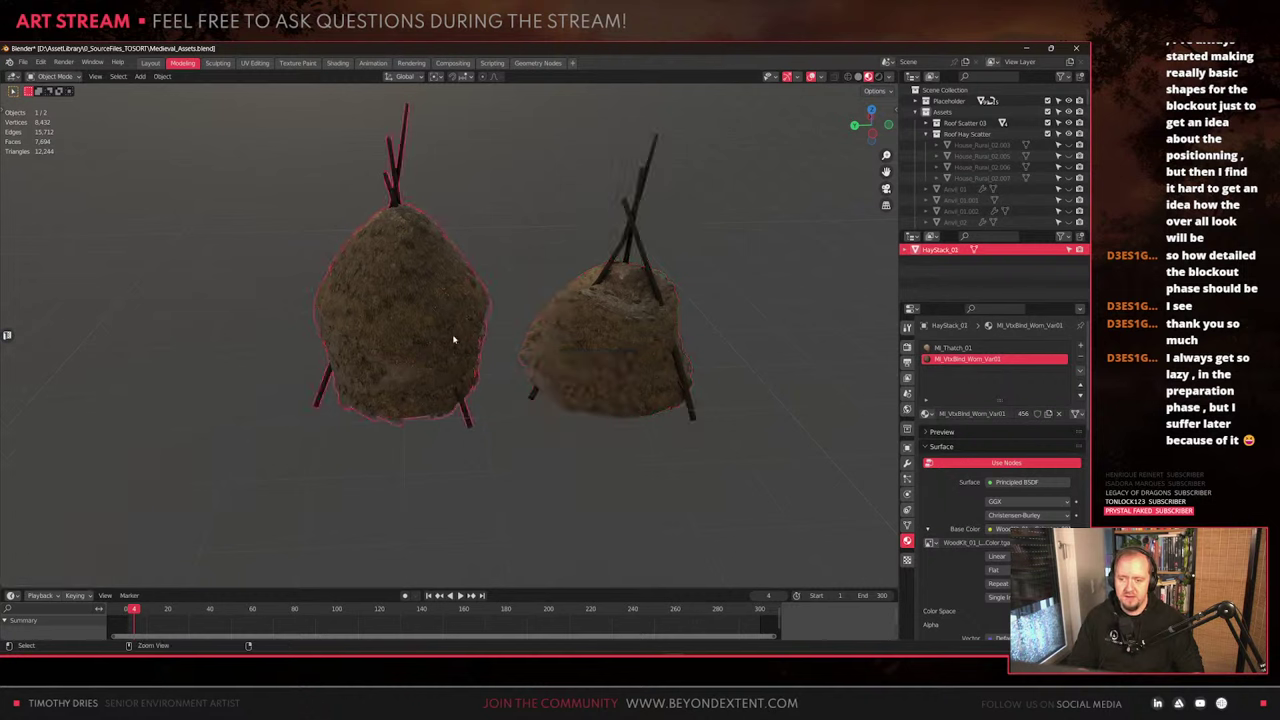
pyautogui.click(587, 352)
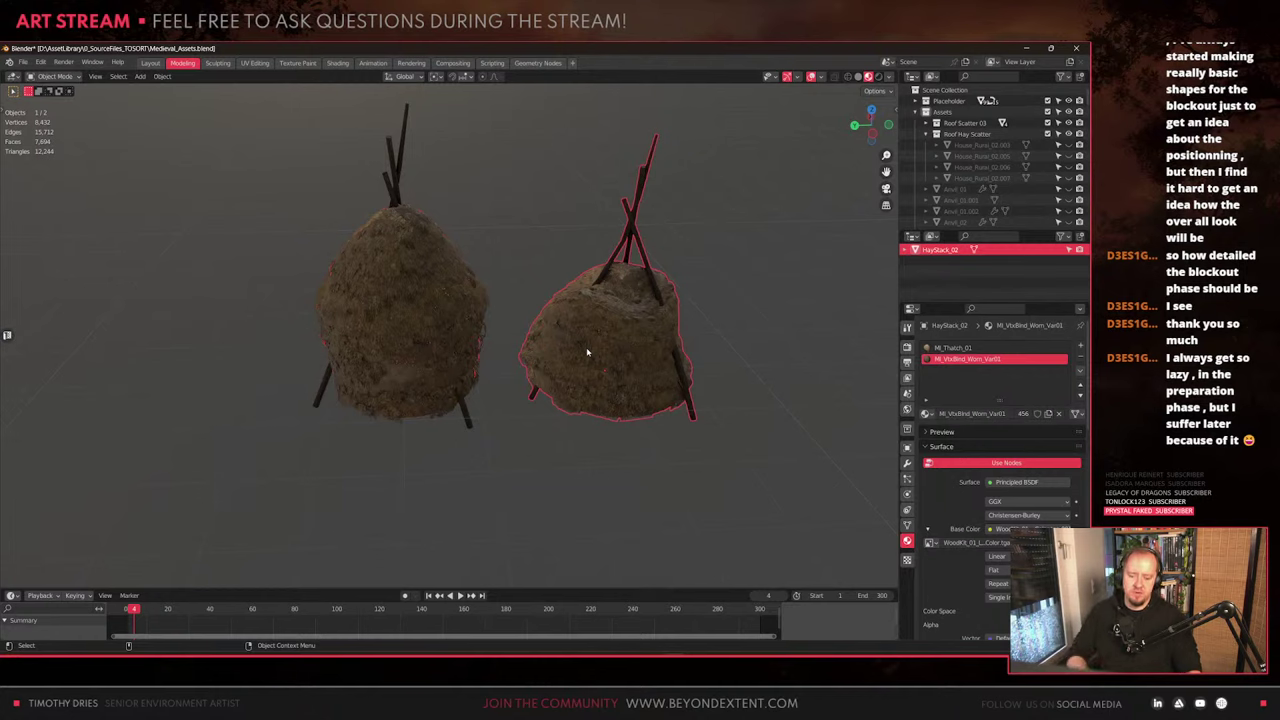
# Export HayStack_01 and HayStack_02 together for Unreal Engine and switch to the Unreal Editor
pyautogui.scroll(-2, 587, 352)
pyautogui.click(479, 317)
pyautogui.keyDown('shift'); pyautogui.moveTo(480, 325); pyautogui.dragTo(478, 344, button='middle'); pyautogui.keyUp('shift')
pyautogui.press('q')
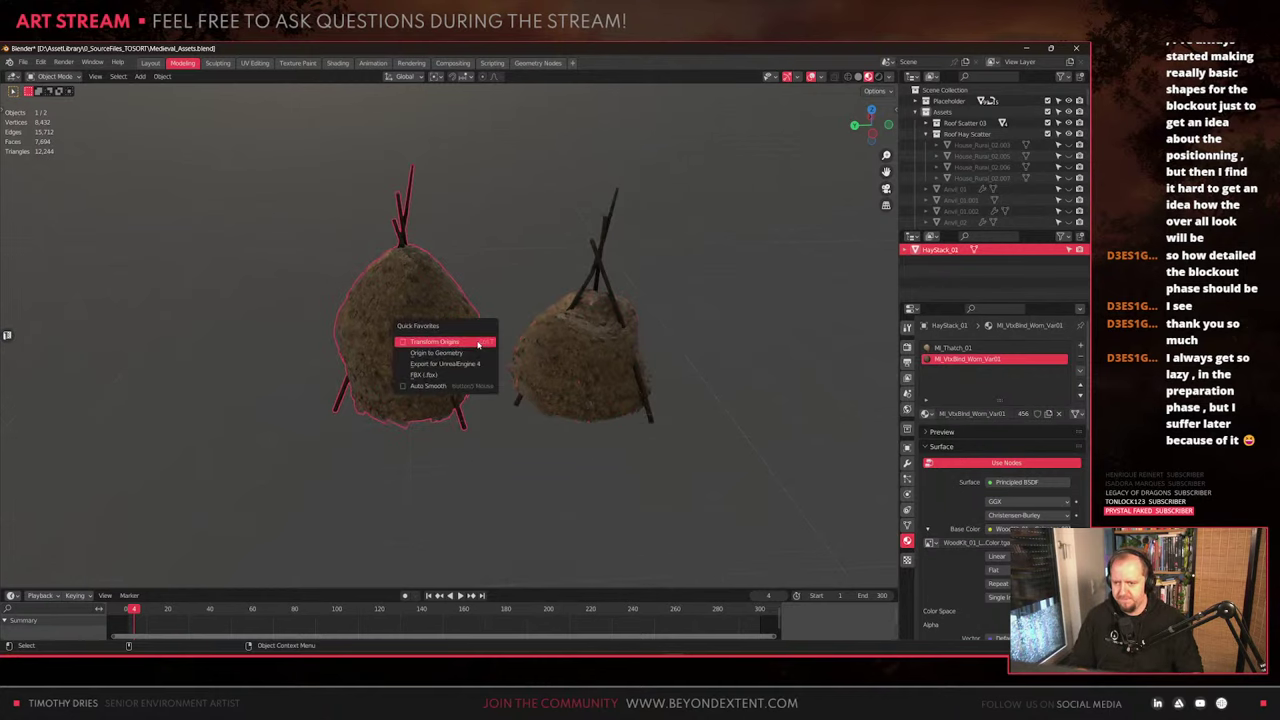
pyautogui.keyDown('shift'); pyautogui.click(577, 352); pyautogui.keyUp('shift')
pyautogui.press('q')
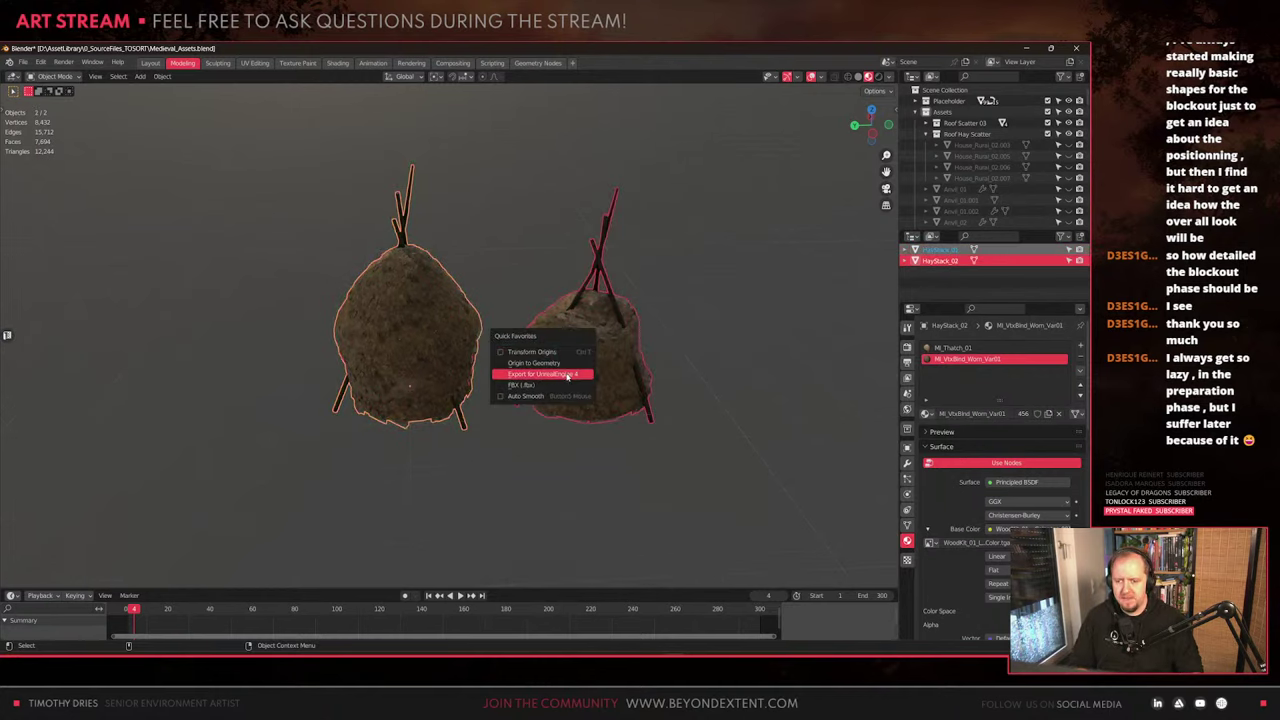
pyautogui.moveTo(767, 660)
pyautogui.click(822, 603)
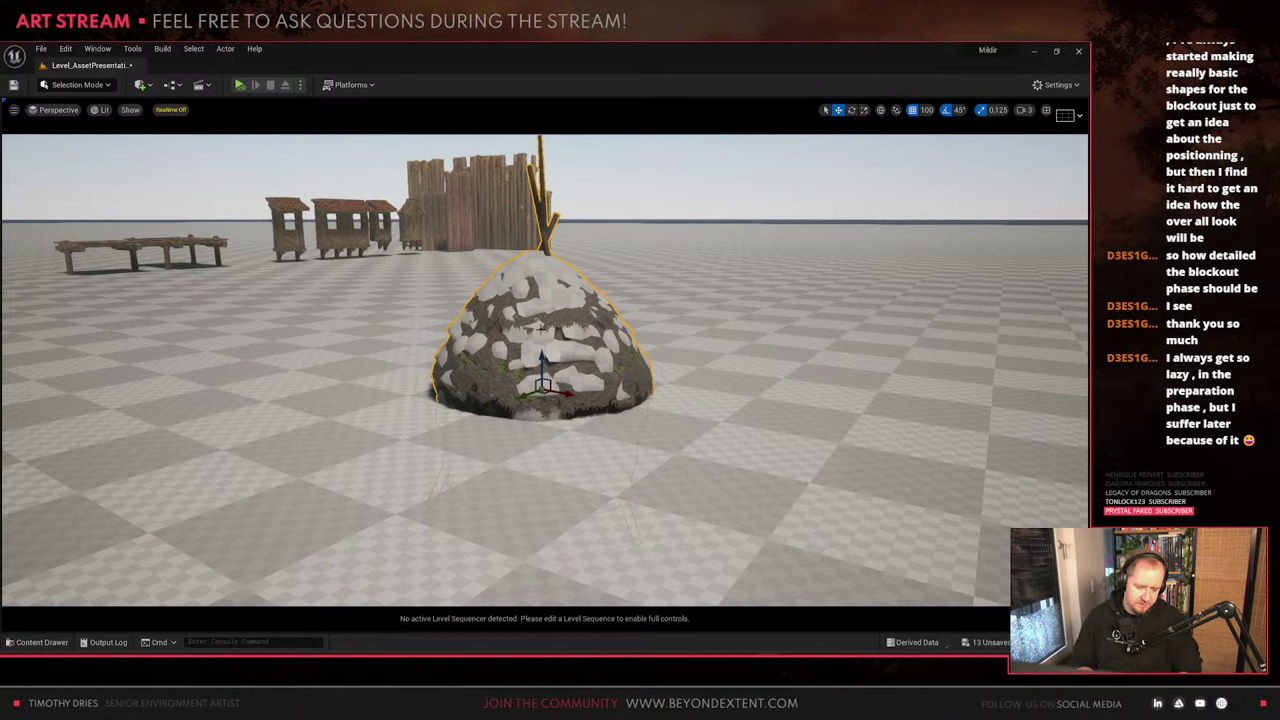
# Place SM_HayStack_02 from the UniquePieces folder in the level beside the existing haystack
pyautogui.hotkey('ctrl', 'space')
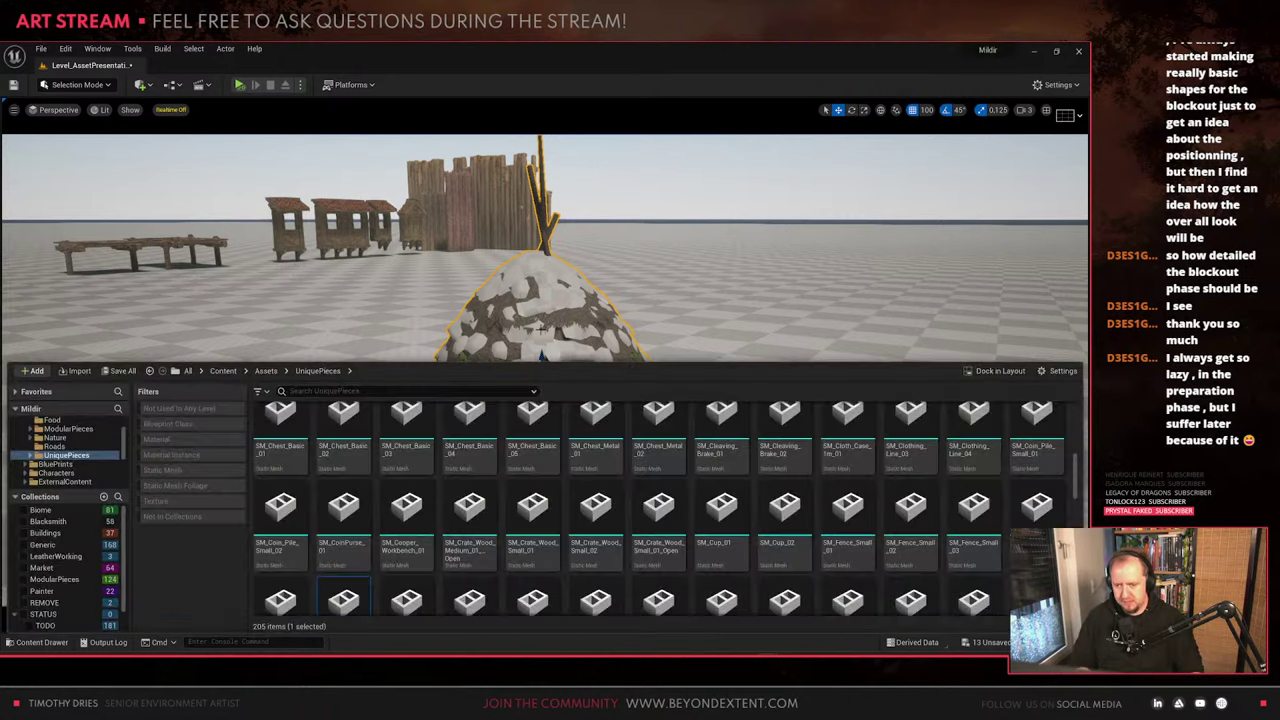
pyautogui.hotkey('ctrl', 'space')
pyautogui.moveTo(541, 330); pyautogui.dragTo(500, 380, button='right')
pyautogui.hotkey('ctrl', 'space')
pyautogui.scroll(-1, 289, 492)
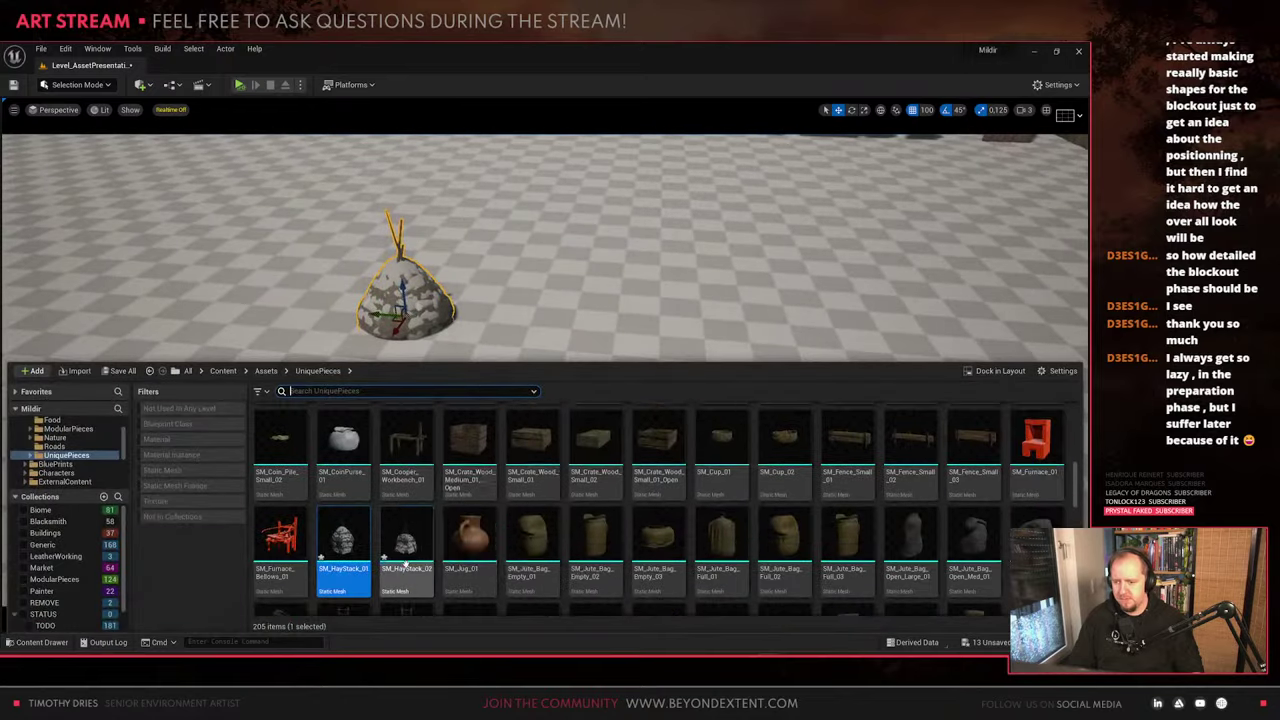
pyautogui.moveTo(405, 528); pyautogui.dragTo(521, 325)
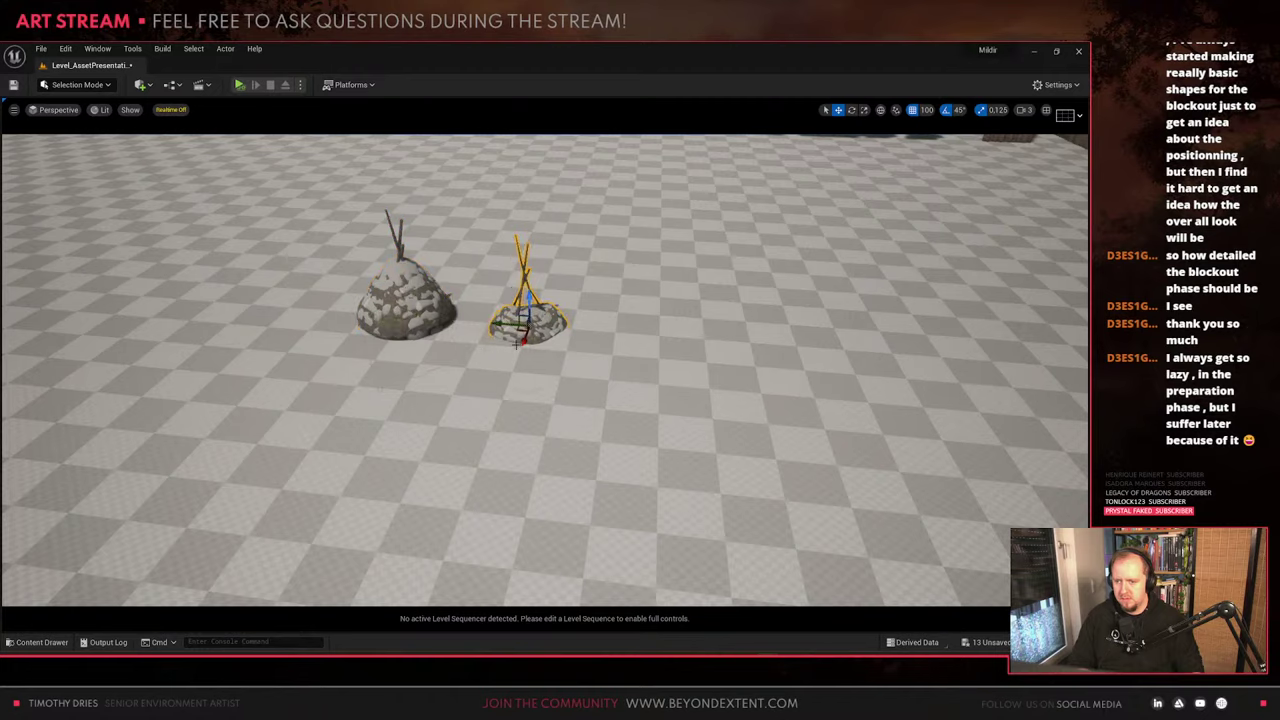
# Reimport the SM_HayStack_01 and SM_HayStack_02 static meshes from the UniquePieces folder
pyautogui.hotkey('ctrl', 'space')
pyautogui.keyDown('ctrl'); pyautogui.click(349, 548); pyautogui.keyUp('ctrl')
pyautogui.rightClick(417, 522)
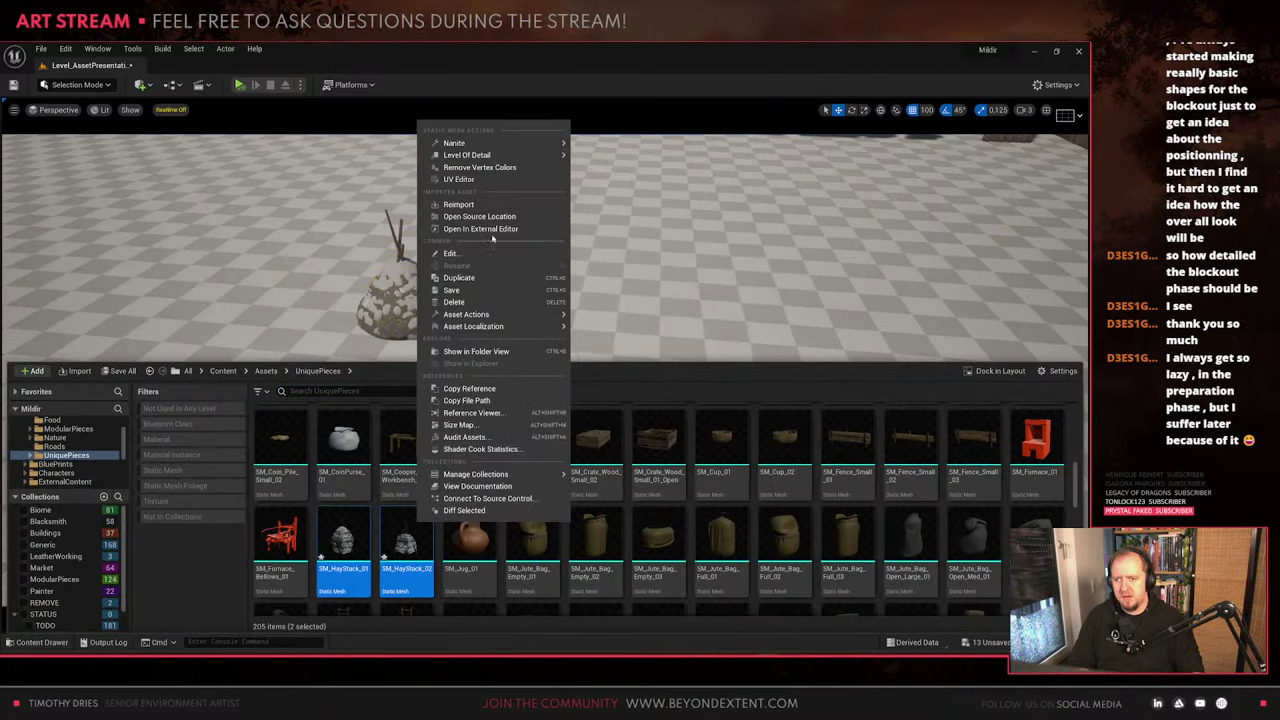
pyautogui.click(491, 208)
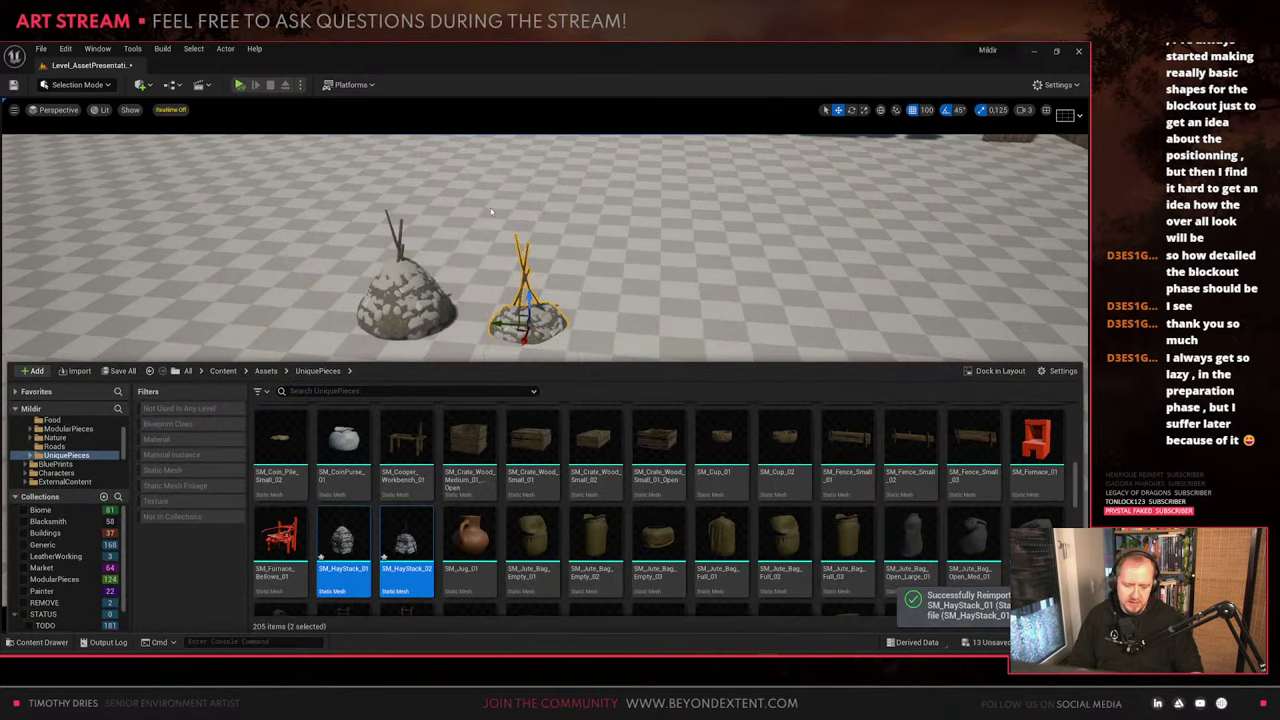
# Switch to Modeling Mode and bake vertex colors on SM_HayStack_02 with the existing per-channel curvature and ambient occlusion settings
pyautogui.click(538, 287)
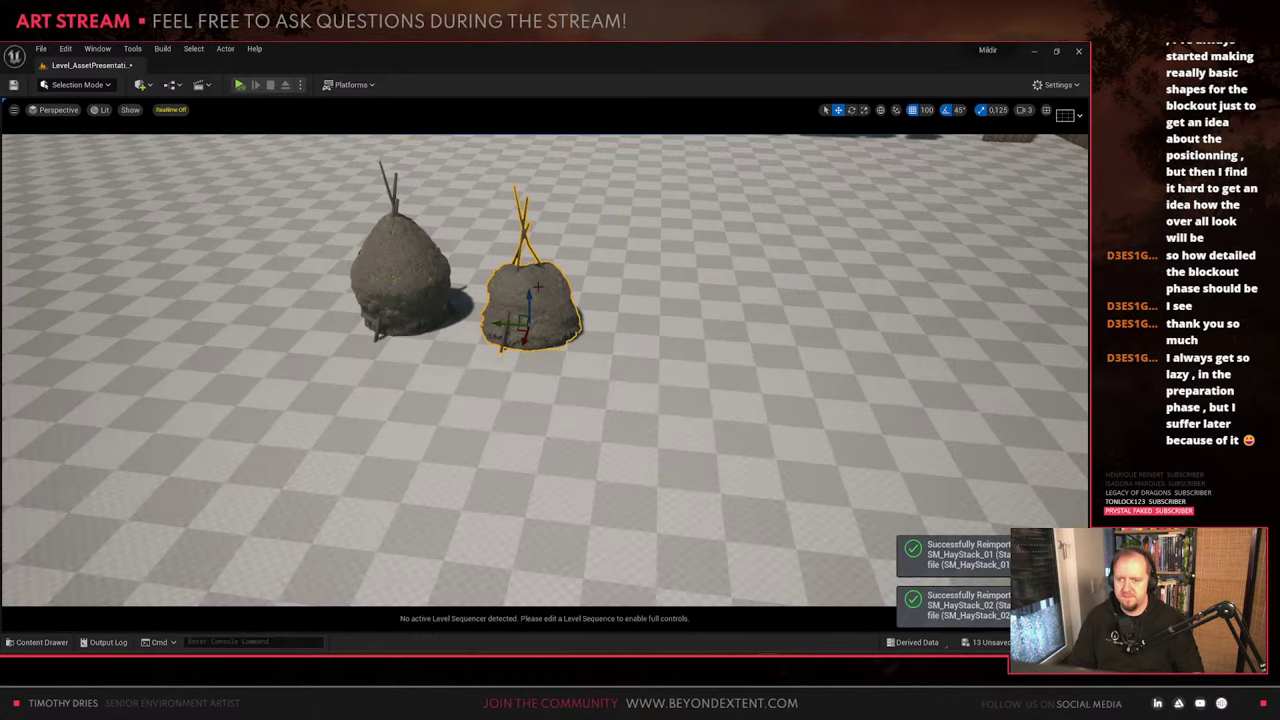
pyautogui.click(80, 86)
pyautogui.click(70, 151)
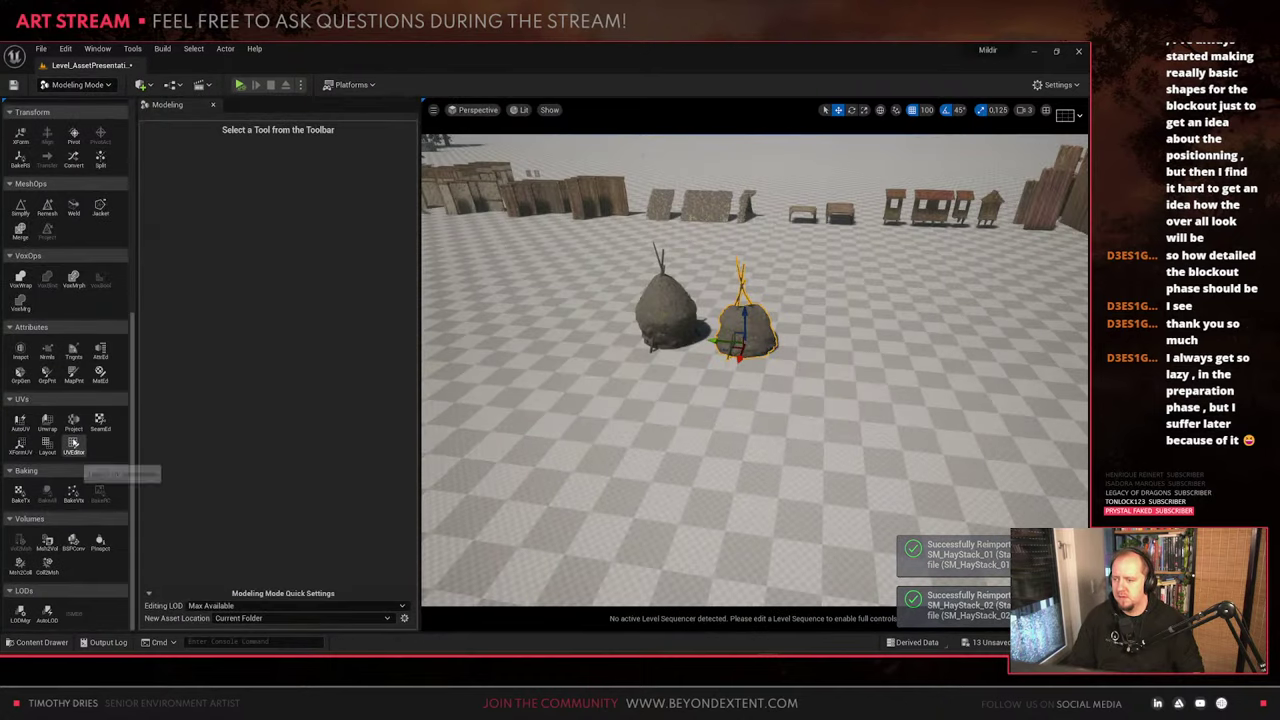
pyautogui.click(73, 492)
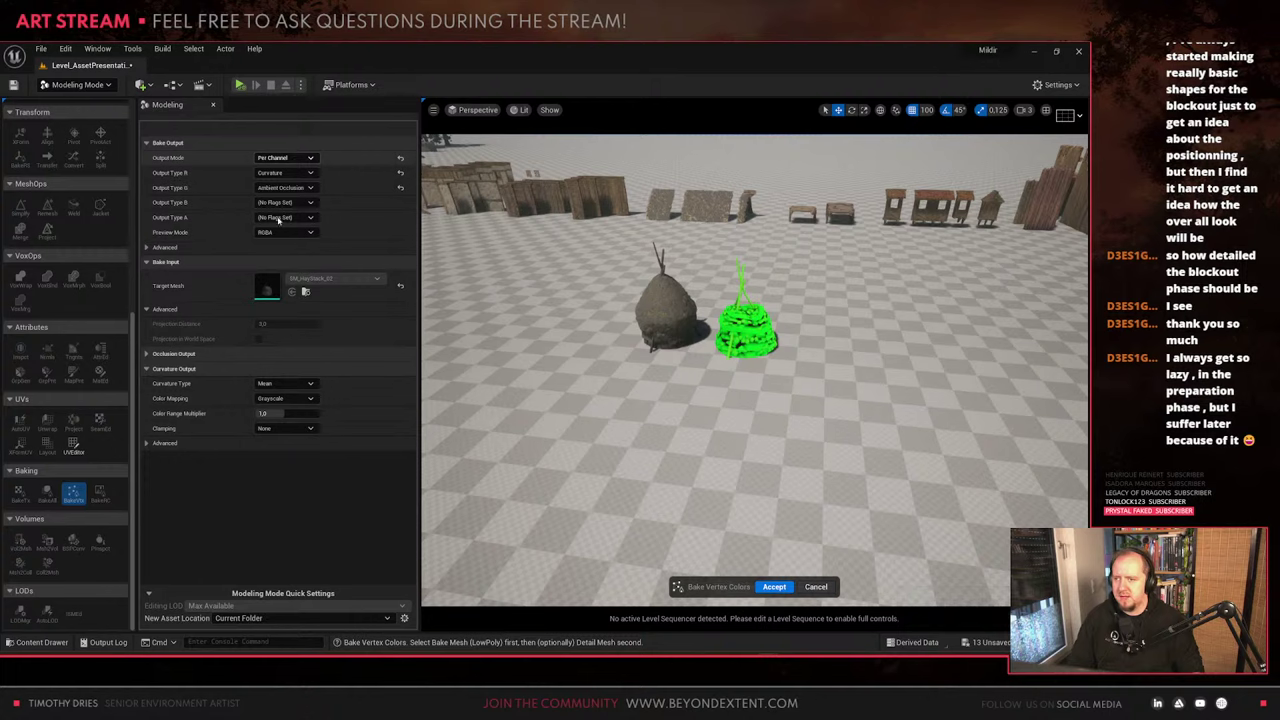
pyautogui.click(774, 587)
# Bake vertex colors on SM_HayStack_01 with the same settings and return to Selection Mode
pyautogui.click(664, 315)
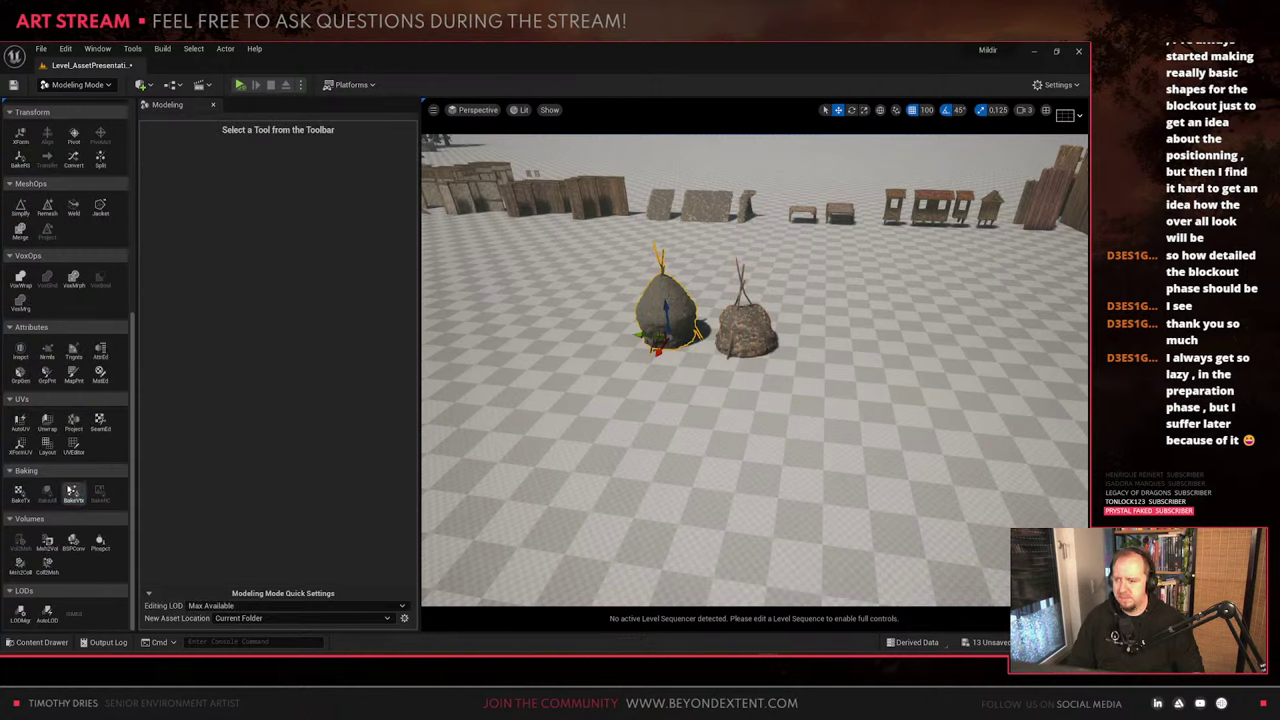
pyautogui.click(73, 492)
pyautogui.click(774, 587)
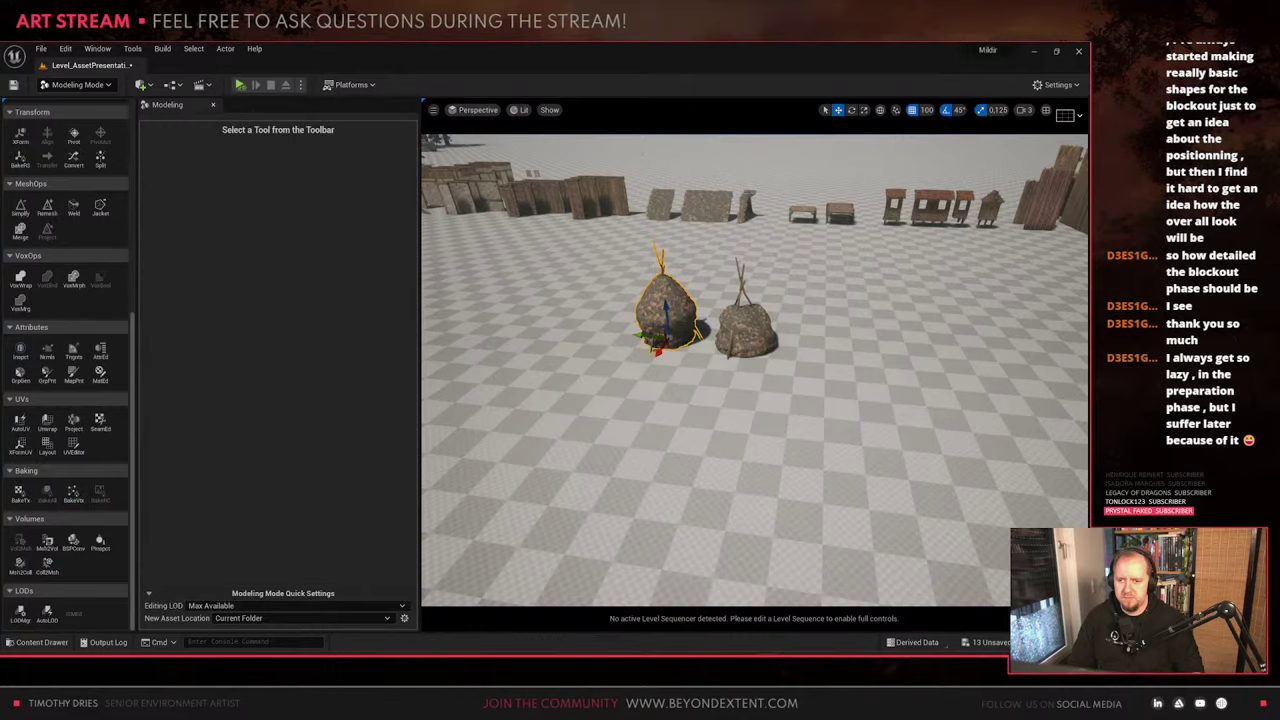
pyautogui.click(85, 88)
pyautogui.click(86, 107)
# Inspect both baked haystacks in the level from several sides and select them together
pyautogui.moveTo(420, 330); pyautogui.dragTo(500, 300, button='right')
pyautogui.moveTo(663, 377); pyautogui.dragTo(860, 325, button='right')
pyautogui.moveTo(545, 370); pyautogui.dragTo(542, 510, button='right')
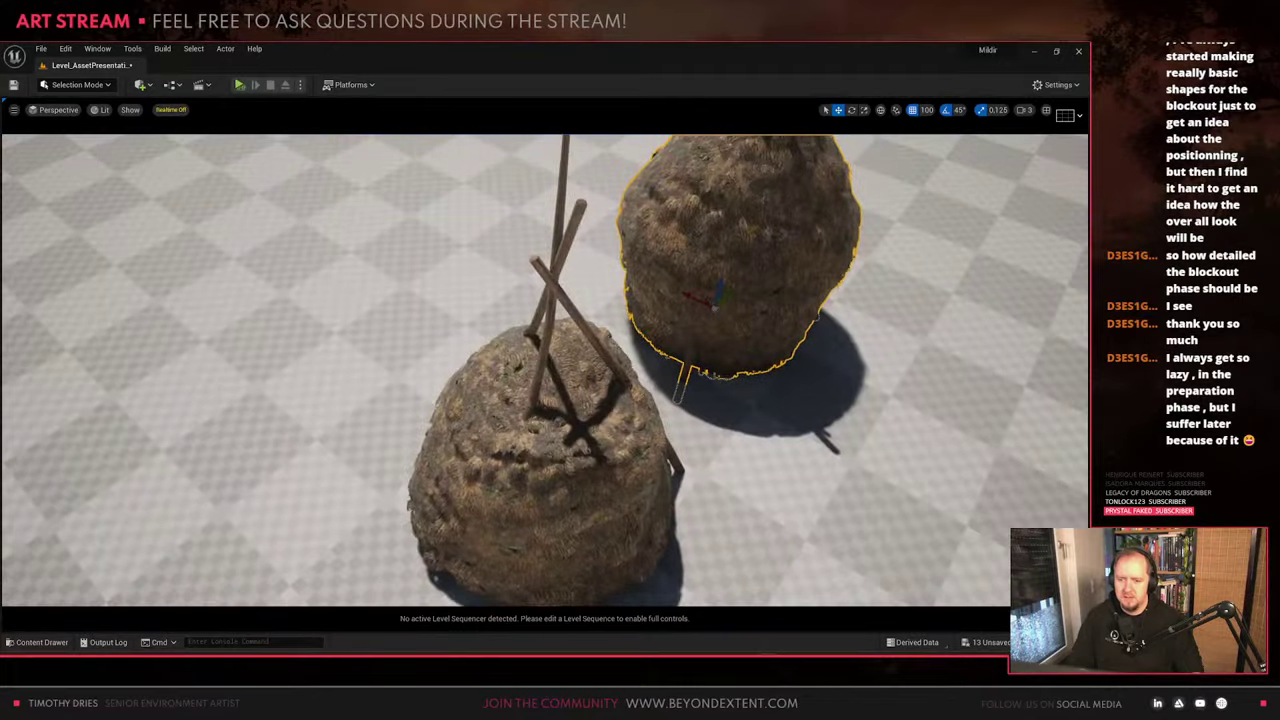
pyautogui.moveTo(620, 360); pyautogui.dragTo(690, 300, button='right')
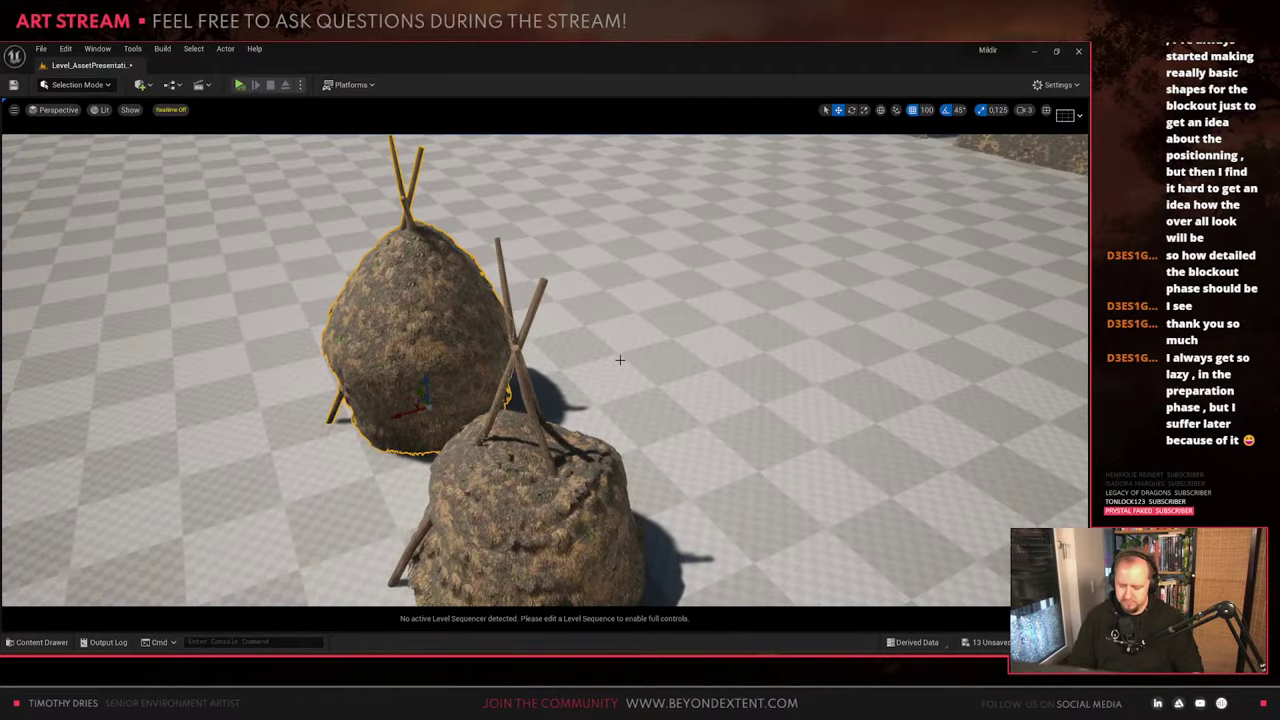
pyautogui.moveTo(620, 360); pyautogui.dragTo(602, 260, button='right')
pyautogui.moveTo(652, 412); pyautogui.dragTo(652, 505, button='right')
pyautogui.keyDown('ctrl'); pyautogui.click(652, 412); pyautogui.keyUp('ctrl')
pyautogui.moveTo(600, 443); pyautogui.dragTo(690, 446, button='right')
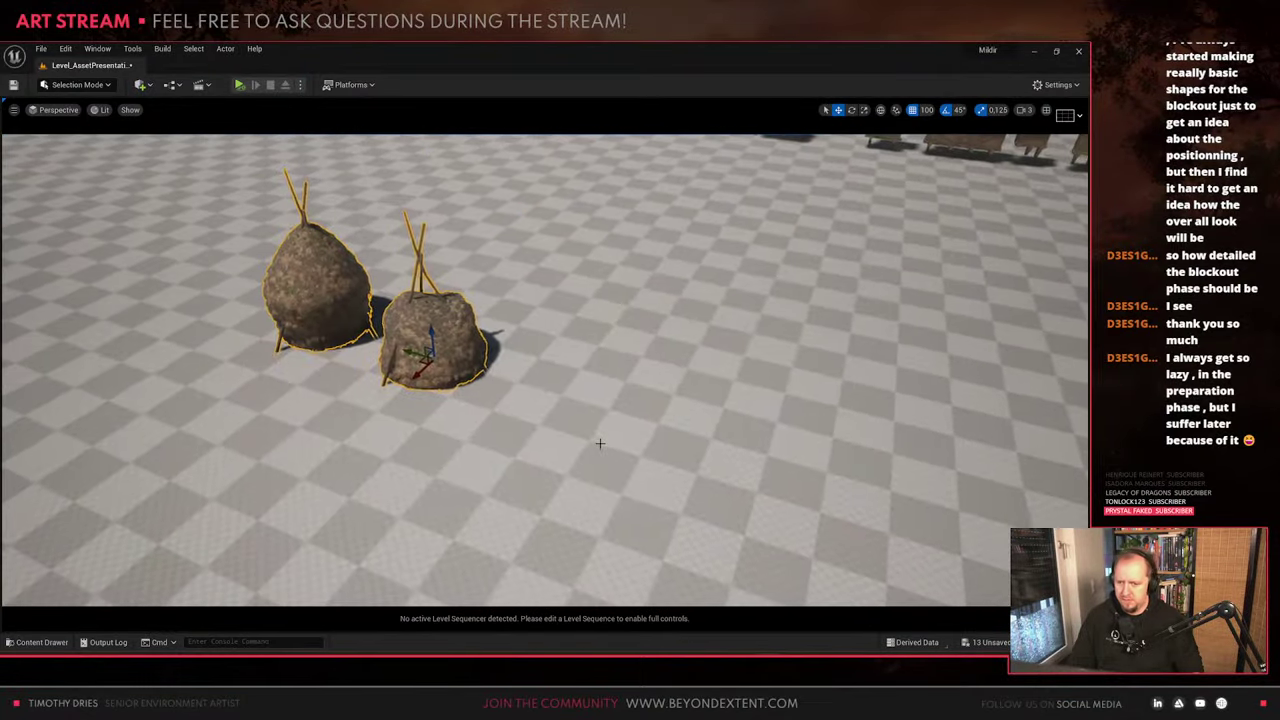
# Switch to Blender and clear the selection in Medieval_Assets.blend, and return to Unreal to examine the haystacks up close and from afar
pyautogui.hotkey('alt', 'Tab')
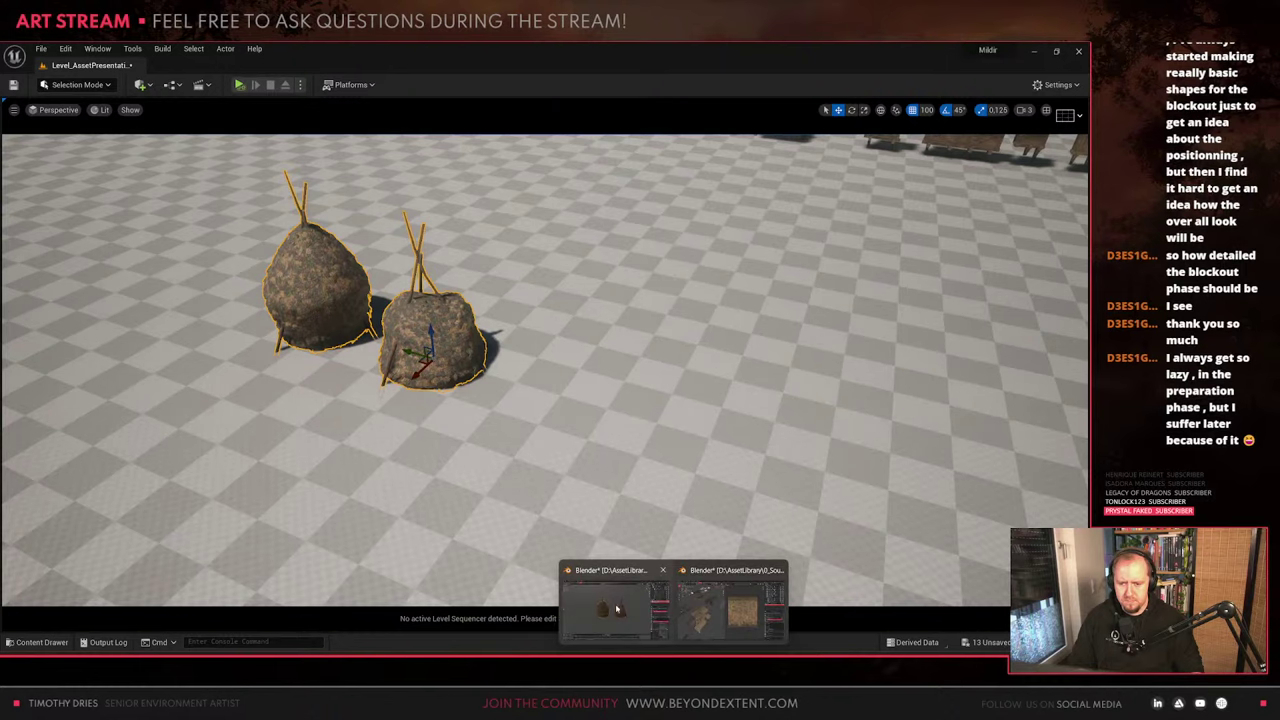
pyautogui.scroll(-10, 455, 428)
pyautogui.hotkey('alt', 'a')
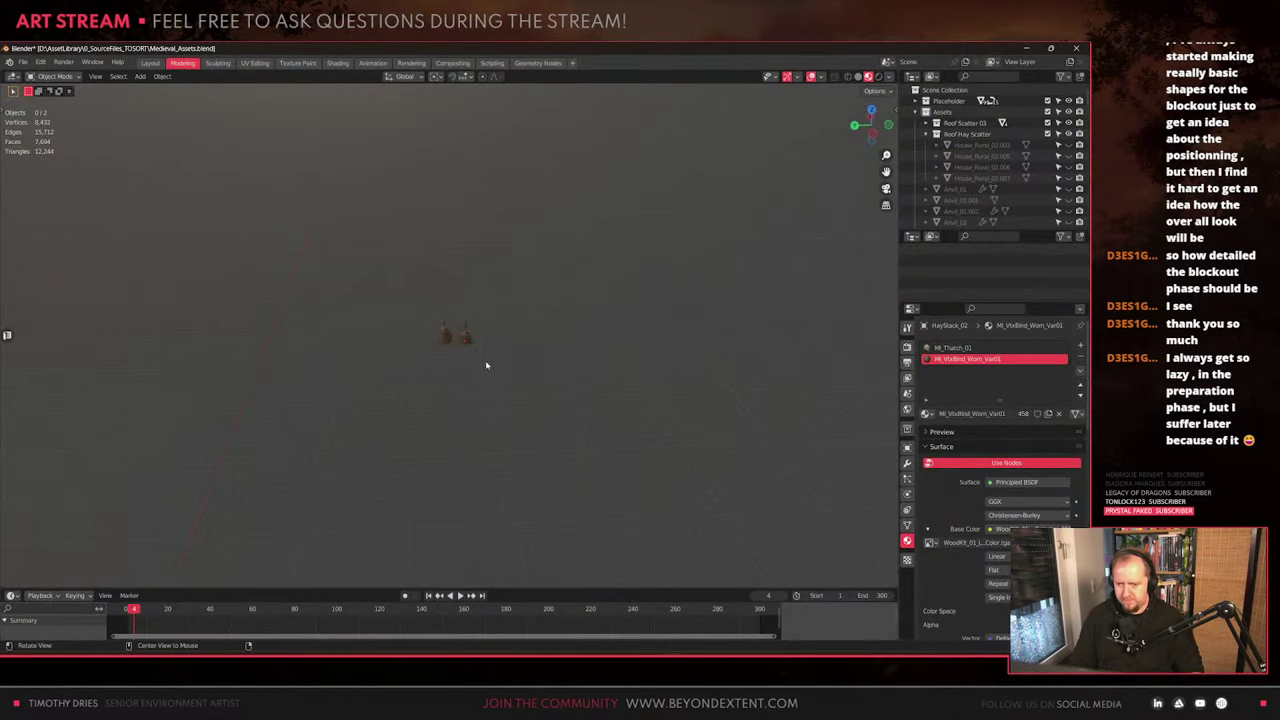
pyautogui.hotkey('alt', 'Tab')
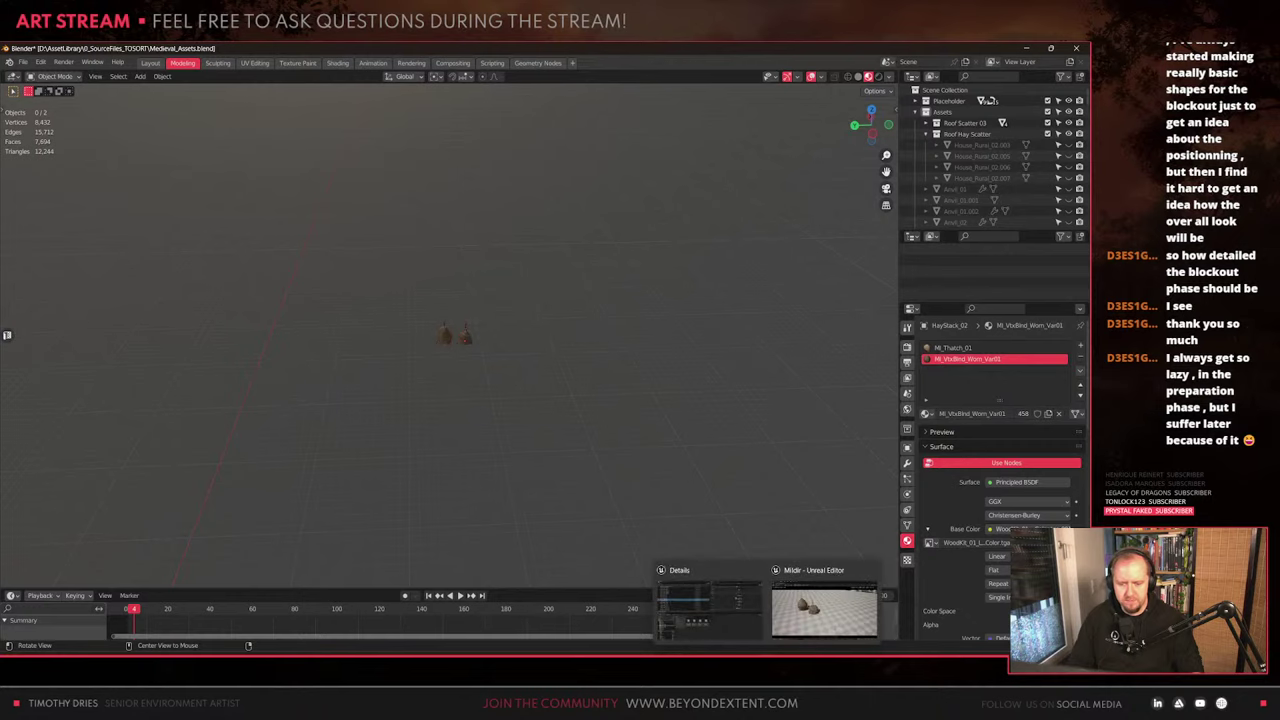
pyautogui.scroll(6, 512, 468)
pyautogui.scroll(-6, 512, 468)
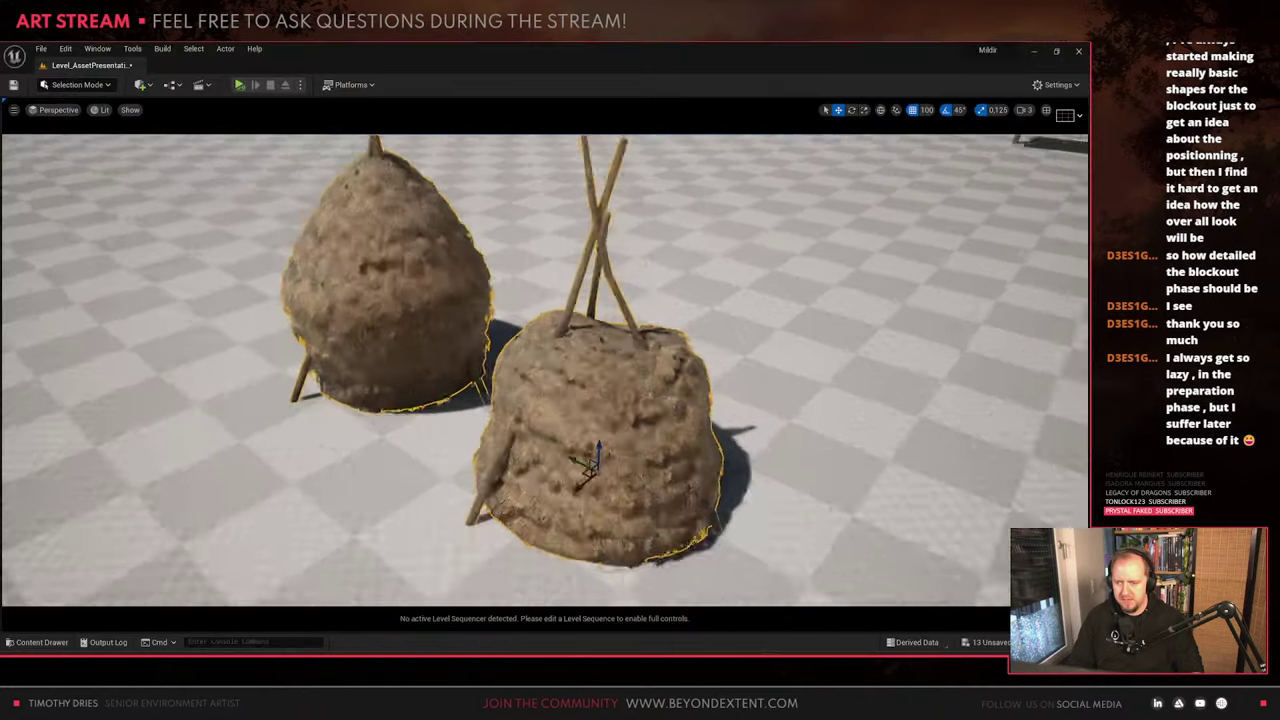
# Close the Blender file Medieval_ModularKit.blend without saving its changes
pyautogui.hotkey('alt', 'Tab')
pyautogui.hotkey('alt', 'Tab')
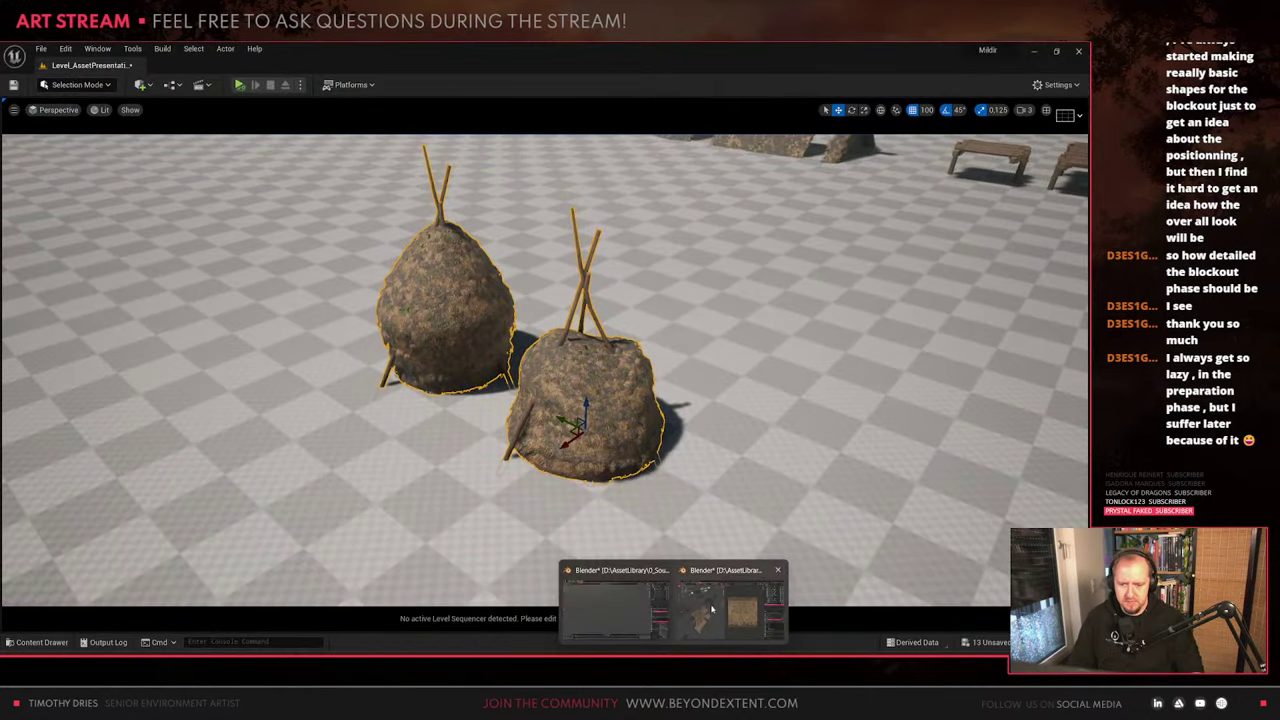
pyautogui.click(1077, 47)
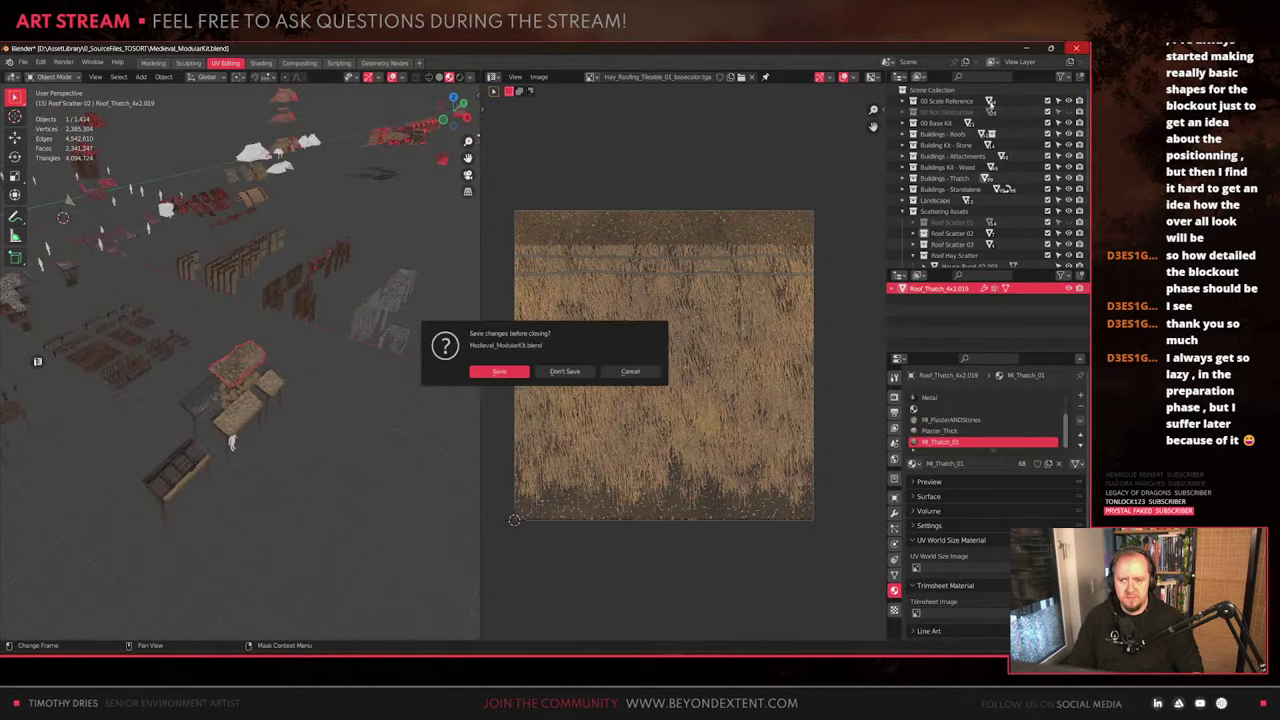
pyautogui.click(572, 372)
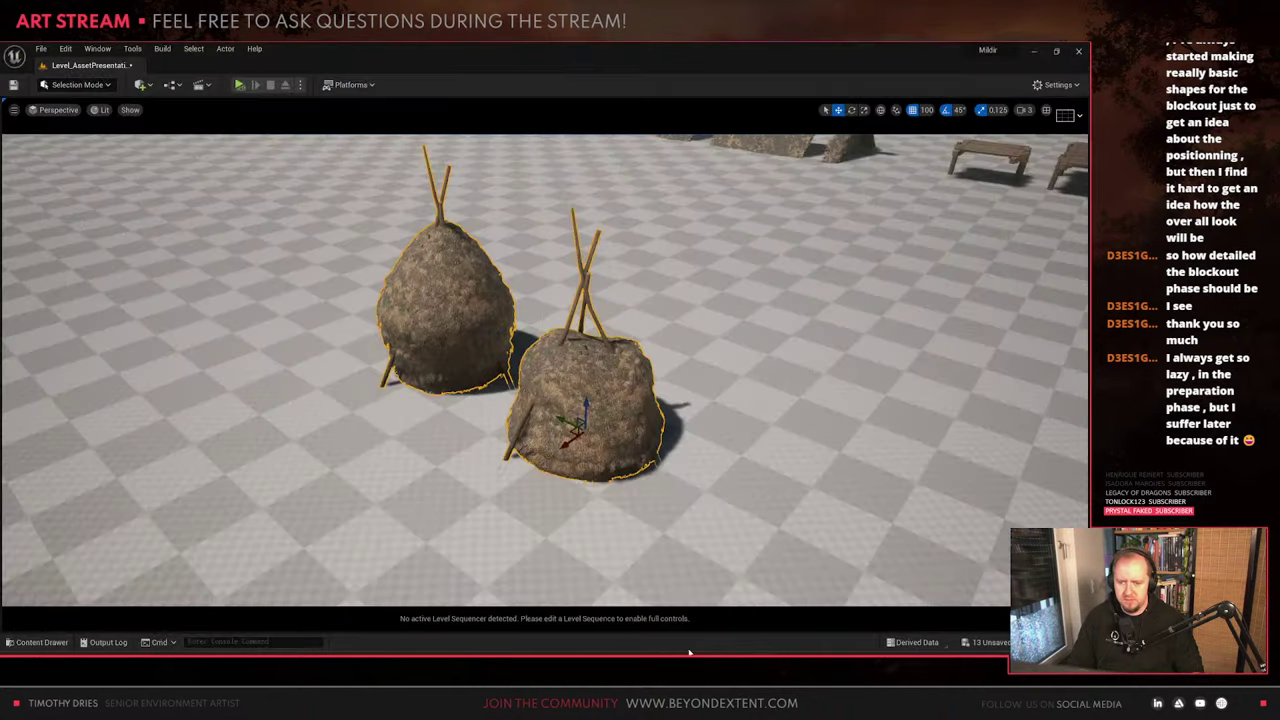
# Reveal all hidden objects in Blender's Medieval_Assets.blend, clear the selection and move HayStack_01 along the ground to the empty area beside the pitchfork
pyautogui.hotkey('alt', 'Tab')
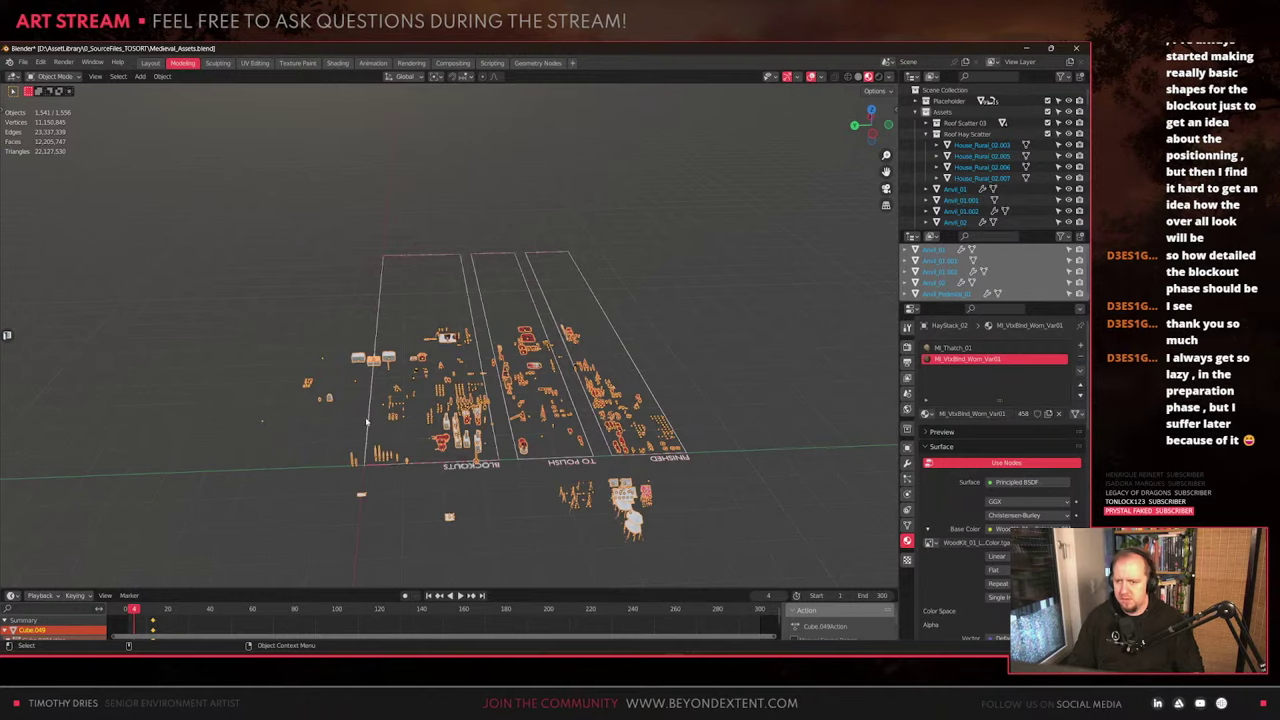
pyautogui.scroll(5, 366, 422)
pyautogui.moveTo(366, 422); pyautogui.dragTo(236, 418, button='middle')
pyautogui.hotkey('alt', 'a')
pyautogui.scroll(5, 466, 345)
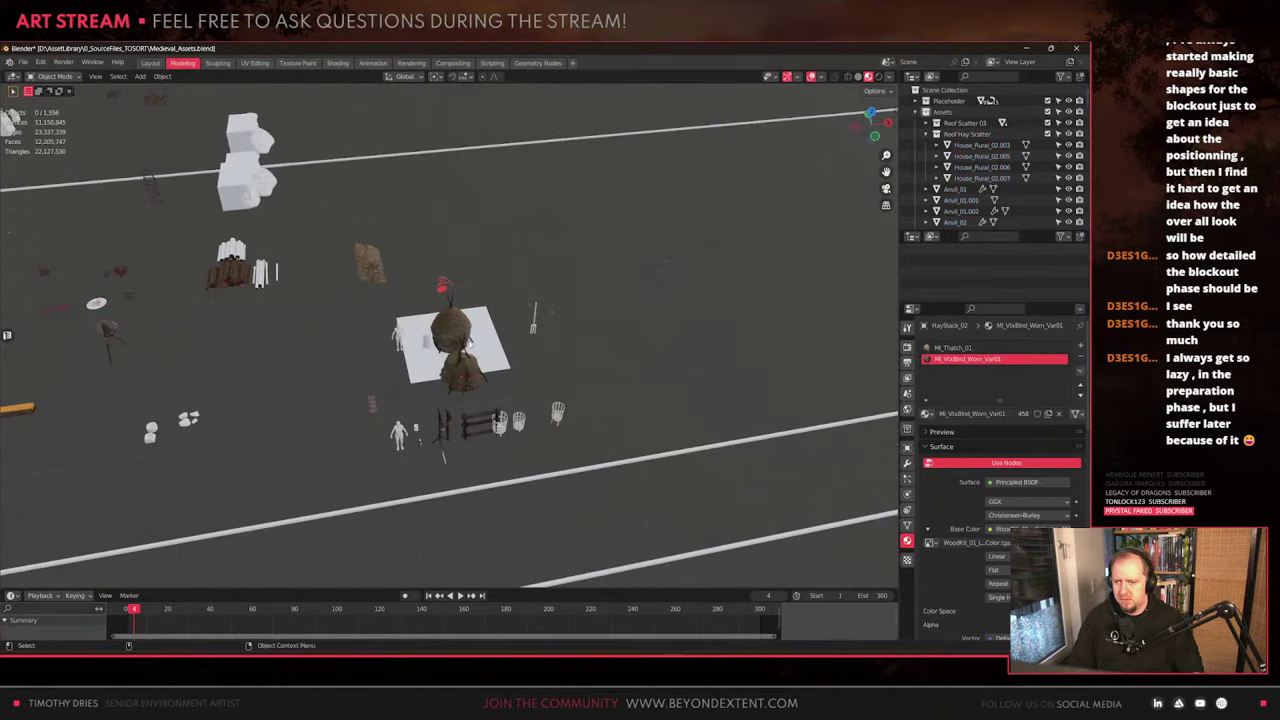
pyautogui.click(450, 325)
pyautogui.press('g')
pyautogui.hotkey('shift', 'z')
pyautogui.click(613, 327)
pyautogui.click(465, 383)
pyautogui.press('g')
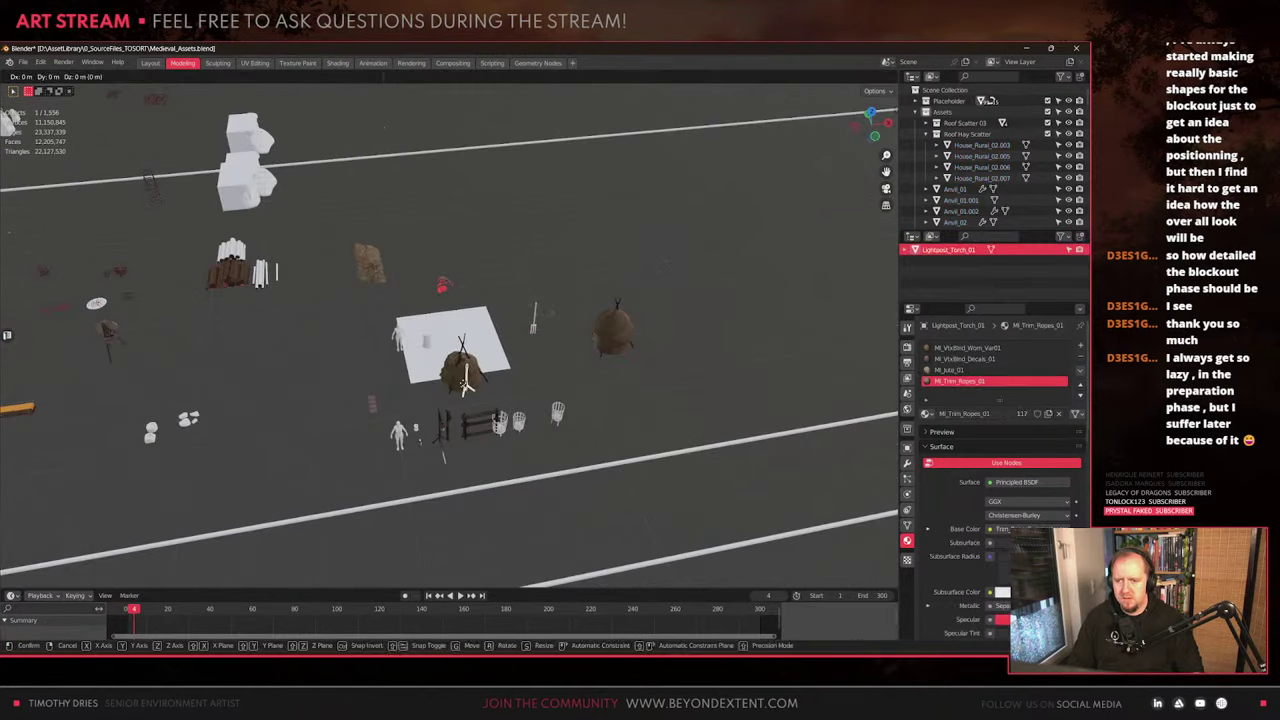
pyautogui.hotkey('shift', 'z')
pyautogui.rightClick(659, 336)
# Move HayStack_02 along the ground by 12 m in X and about 0.87 m in Y, next to HayStack_01
pyautogui.click(612, 330)
pyautogui.hotkey('shift', 'd')
pyautogui.hotkey('shift', 'z')
pyautogui.click(663, 332)
pyautogui.scroll(4, 666, 328)
pyautogui.moveTo(663, 332); pyautogui.dragTo(669, 323, button='middle')
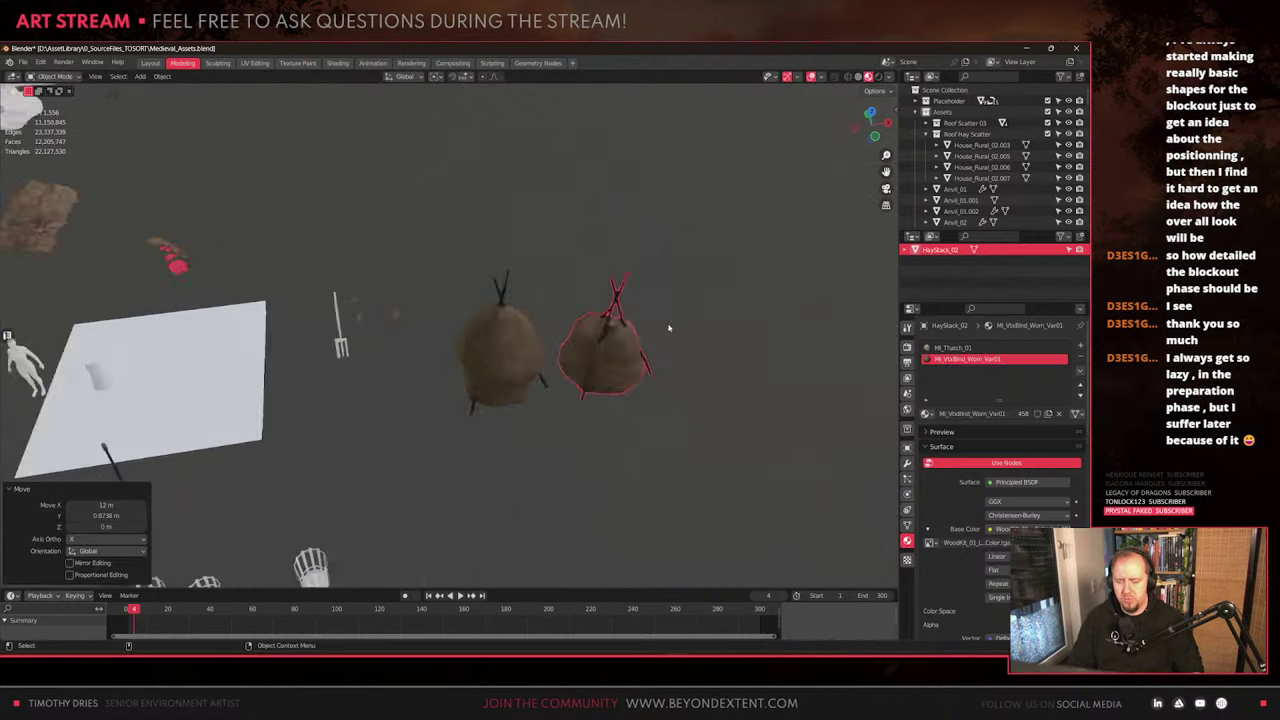
# Examine the blockout cylinder on the white ground plane and the props around it
pyautogui.moveTo(440, 350)
pyautogui.keyDown('shift'); pyautogui.mouseDown(button='middle')
pyautogui.moveTo(211, 366)
pyautogui.moveTo(586, 380)
pyautogui.moveTo(367, 391)
pyautogui.moveTo(418, 357)
pyautogui.mouseUp(button='middle'); pyautogui.keyUp('shift')
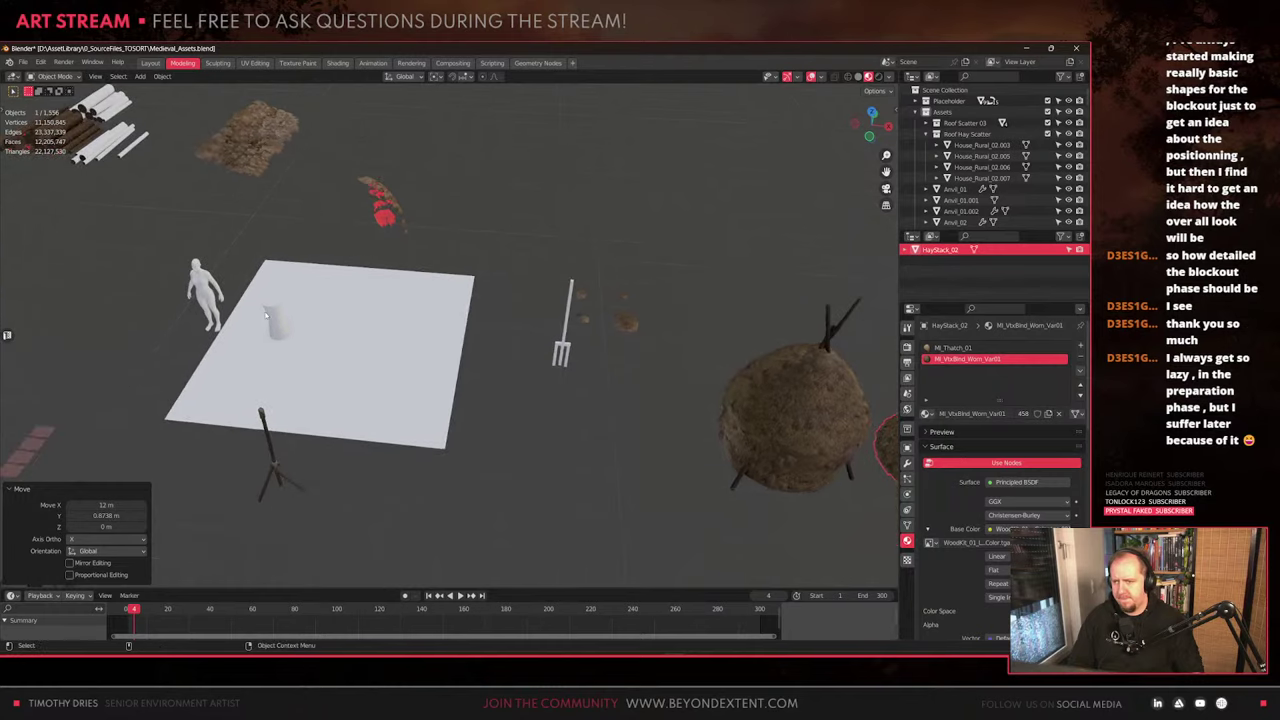
pyautogui.click(276, 312)
pyautogui.press('KP_Decimal')
pyautogui.scroll(-3, 270, 314)
pyautogui.keyDown('shift'); pyautogui.moveTo(605, 434); pyautogui.dragTo(425, 408, button='middle'); pyautogui.keyUp('shift')
pyautogui.scroll(-6, 425, 408)
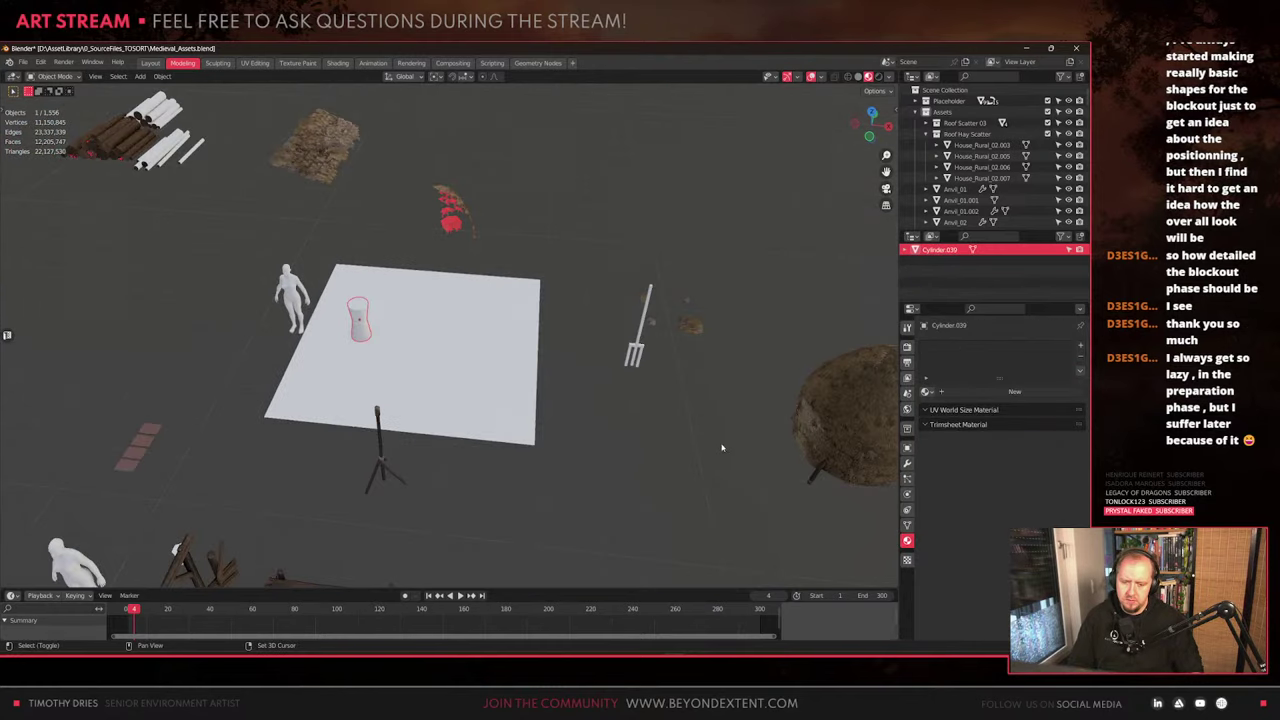
pyautogui.keyDown('shift'); pyautogui.moveTo(723, 446); pyautogui.dragTo(534, 426, button='middle'); pyautogui.keyUp('shift')
pyautogui.keyDown('shift'); pyautogui.moveTo(373, 390); pyautogui.dragTo(562, 429, button='middle'); pyautogui.keyUp('shift')
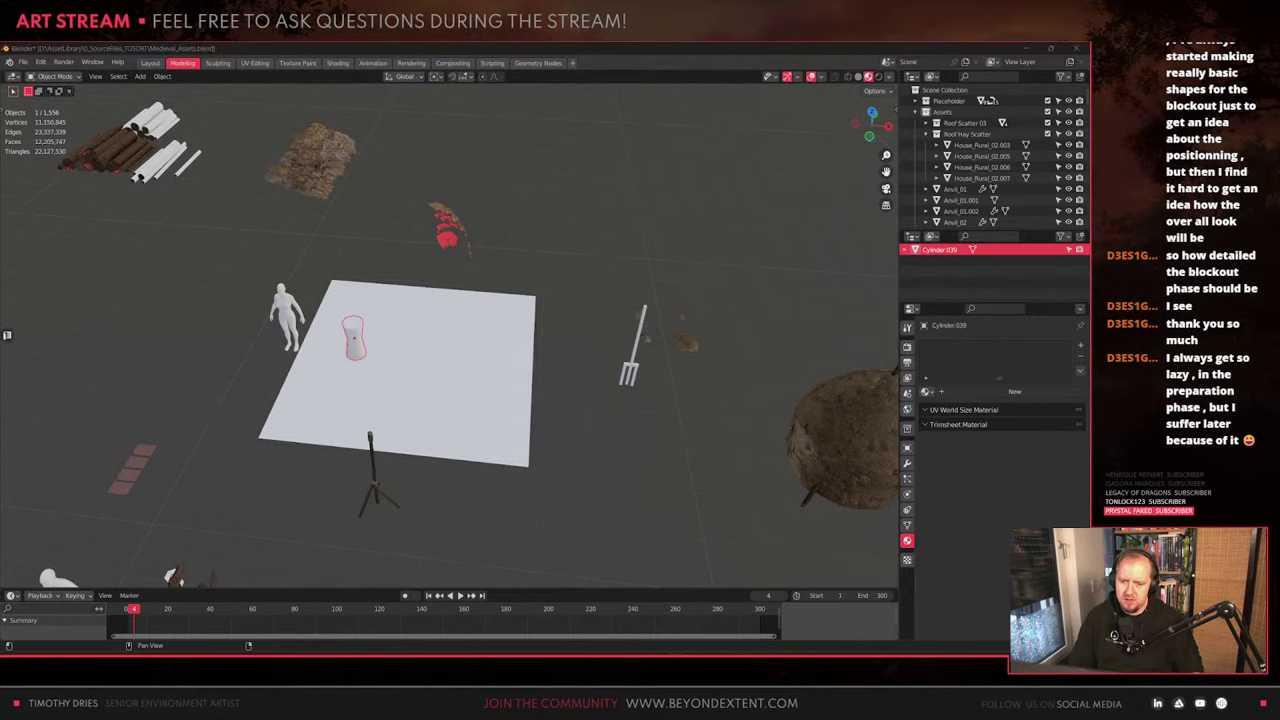
# Switch to Unreal Editor and search the whole Assets folder for "hay"
pyautogui.moveTo(768, 652)
pyautogui.click(828, 602)
pyautogui.moveTo(550, 341); pyautogui.dragTo(655, 341, button='right')
pyautogui.hotkey('ctrl', 'space')
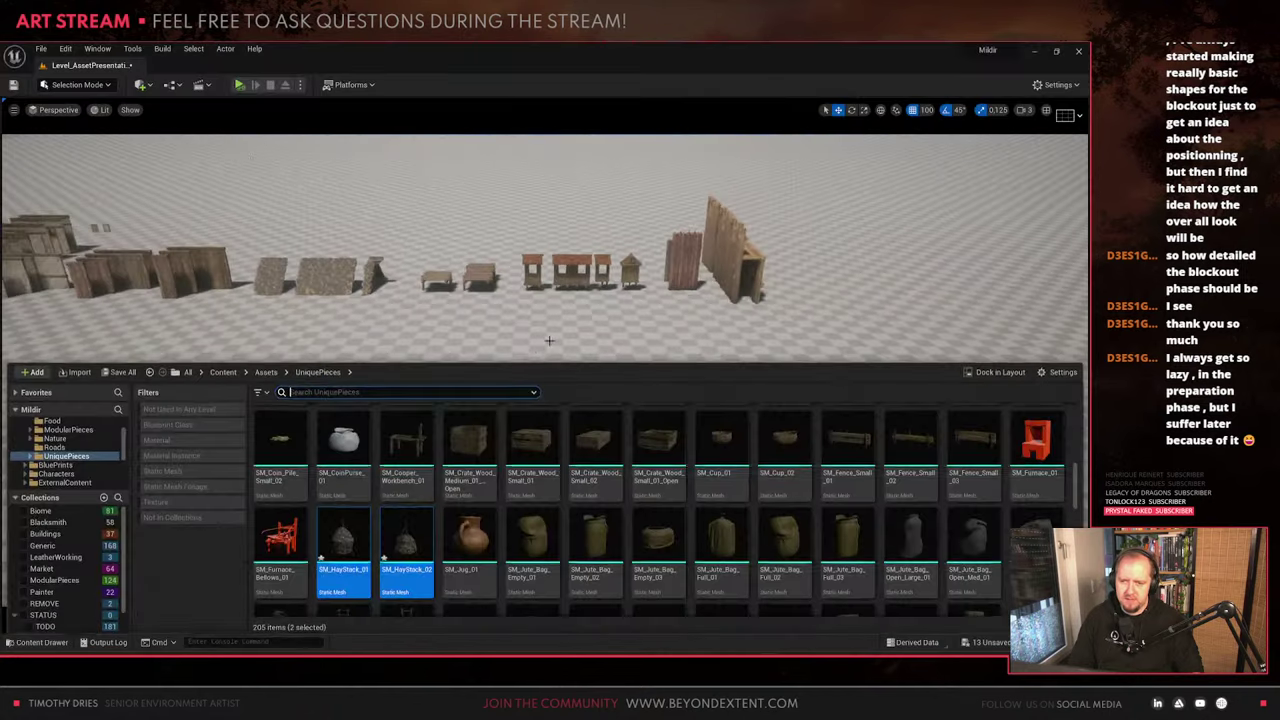
pyautogui.write('hay')
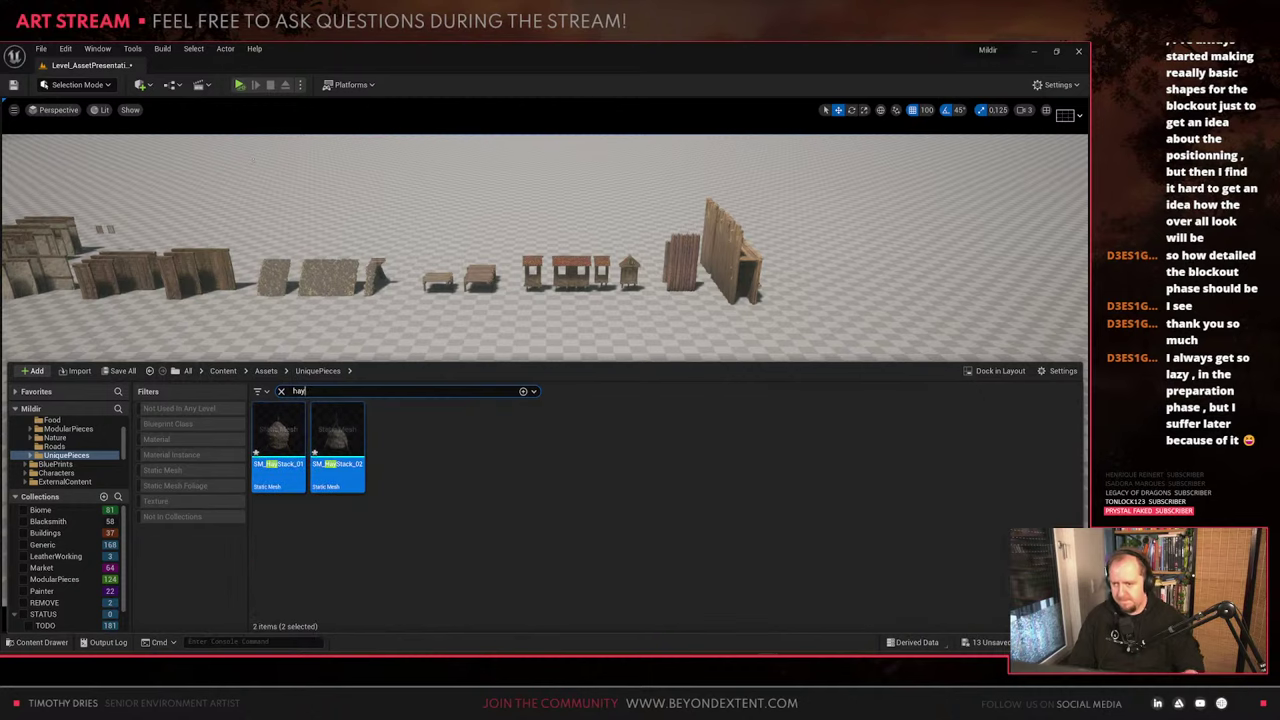
pyautogui.scroll(3, 80, 434)
pyautogui.click(58, 441)
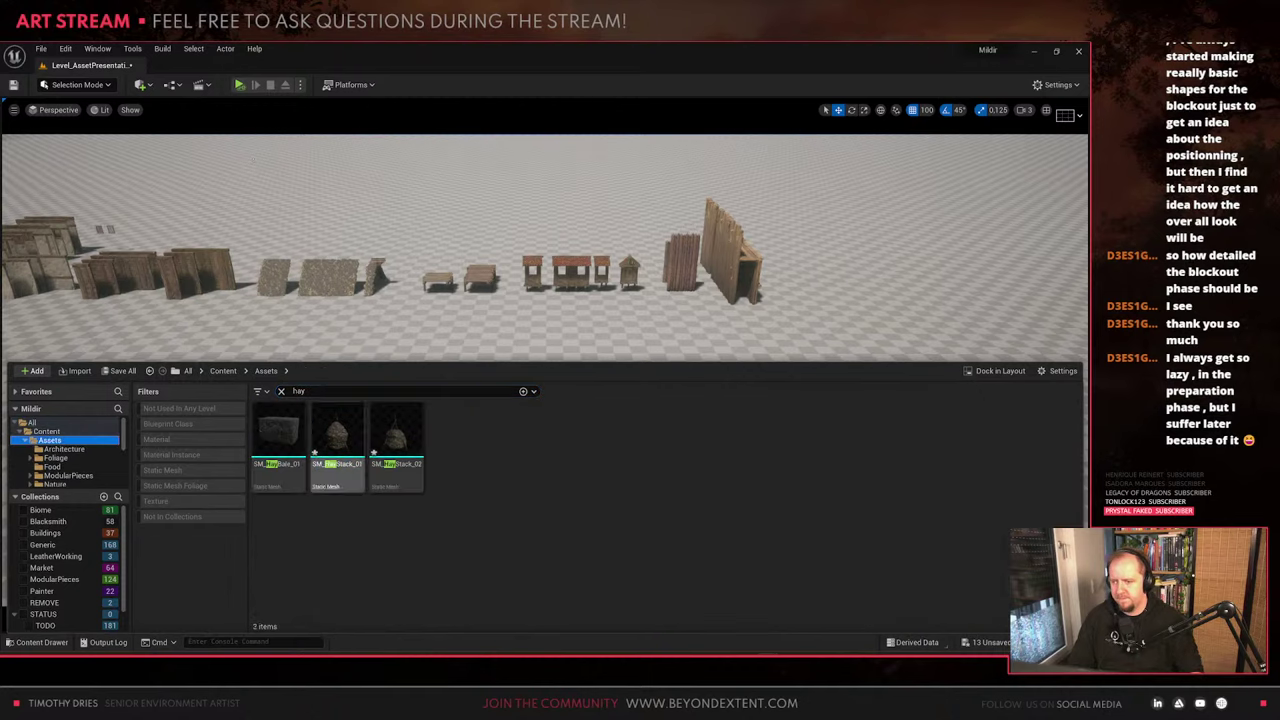
pyautogui.click(279, 440)
pyautogui.press('Delete')
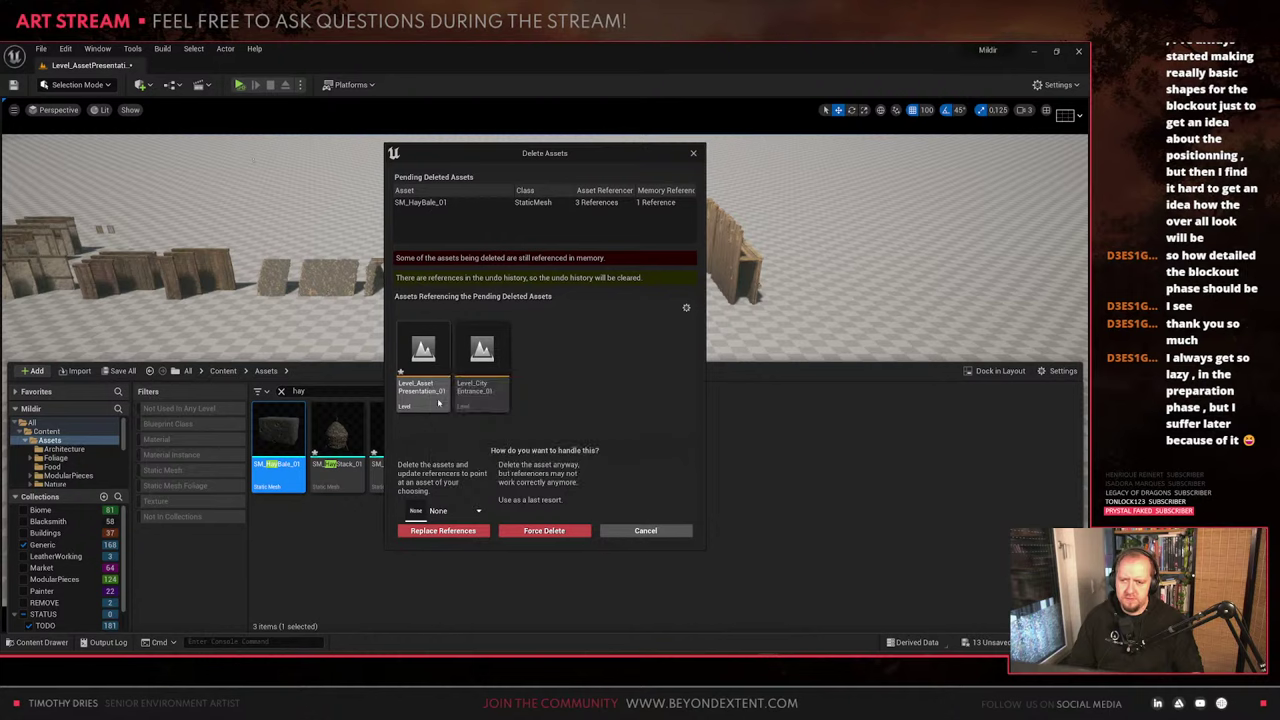
pyautogui.click(452, 510)
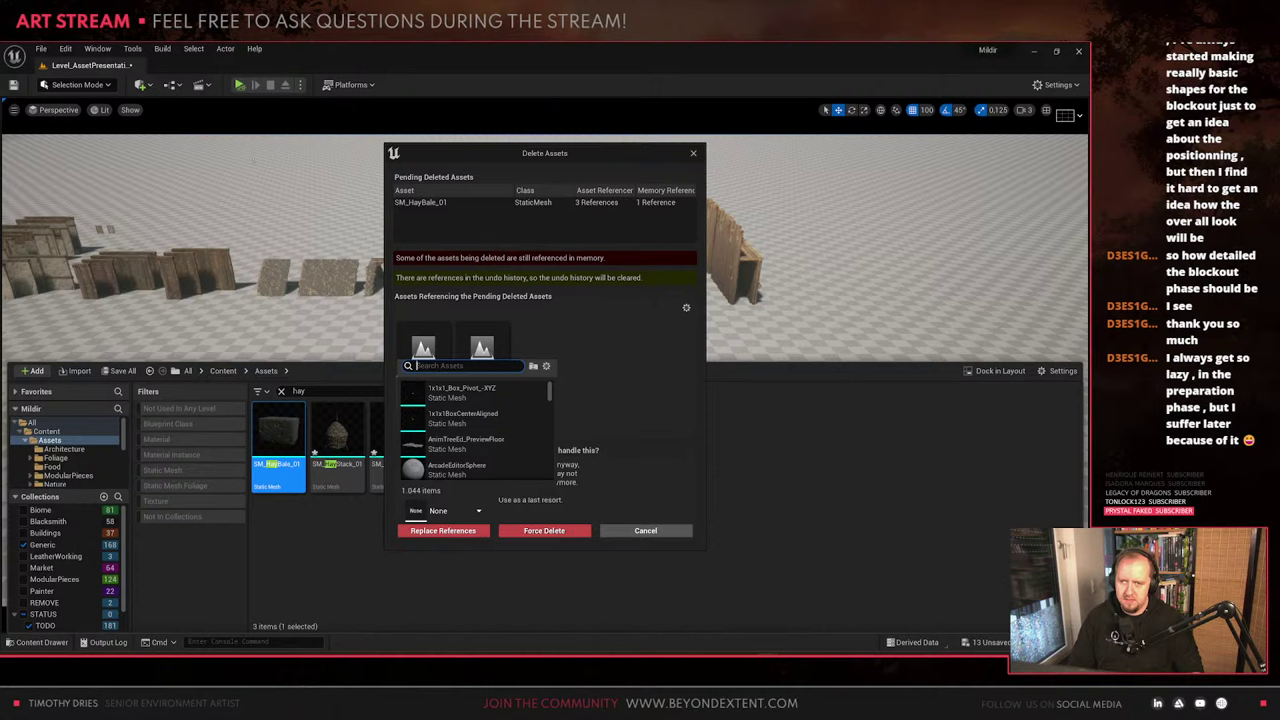
pyautogui.click(607, 332)
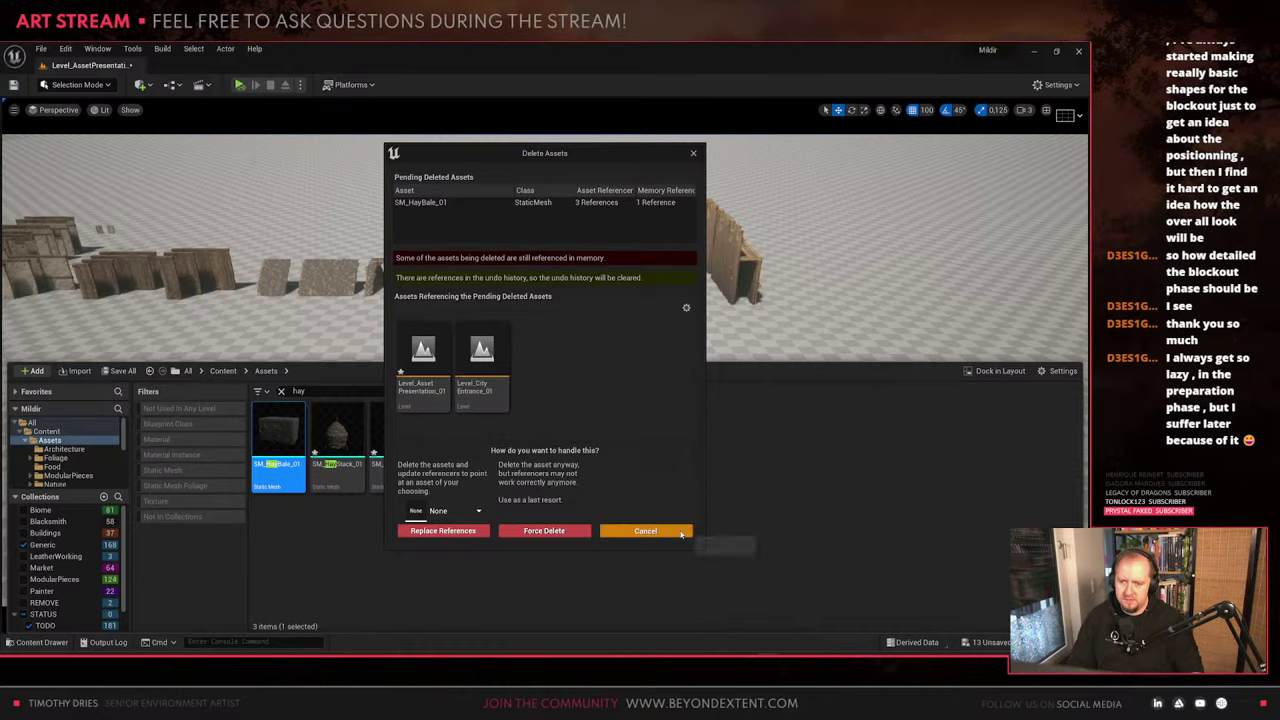
pyautogui.click(632, 530)
# Delete the placed object standing between the white cloth banners and the ladders in the asset presentation level
pyautogui.press('w')
pyautogui.moveTo(545, 370); pyautogui.dragTo(415, 440, button='right')
pyautogui.press('s')
pyautogui.moveTo(655, 323); pyautogui.dragTo(590, 332, button='right')
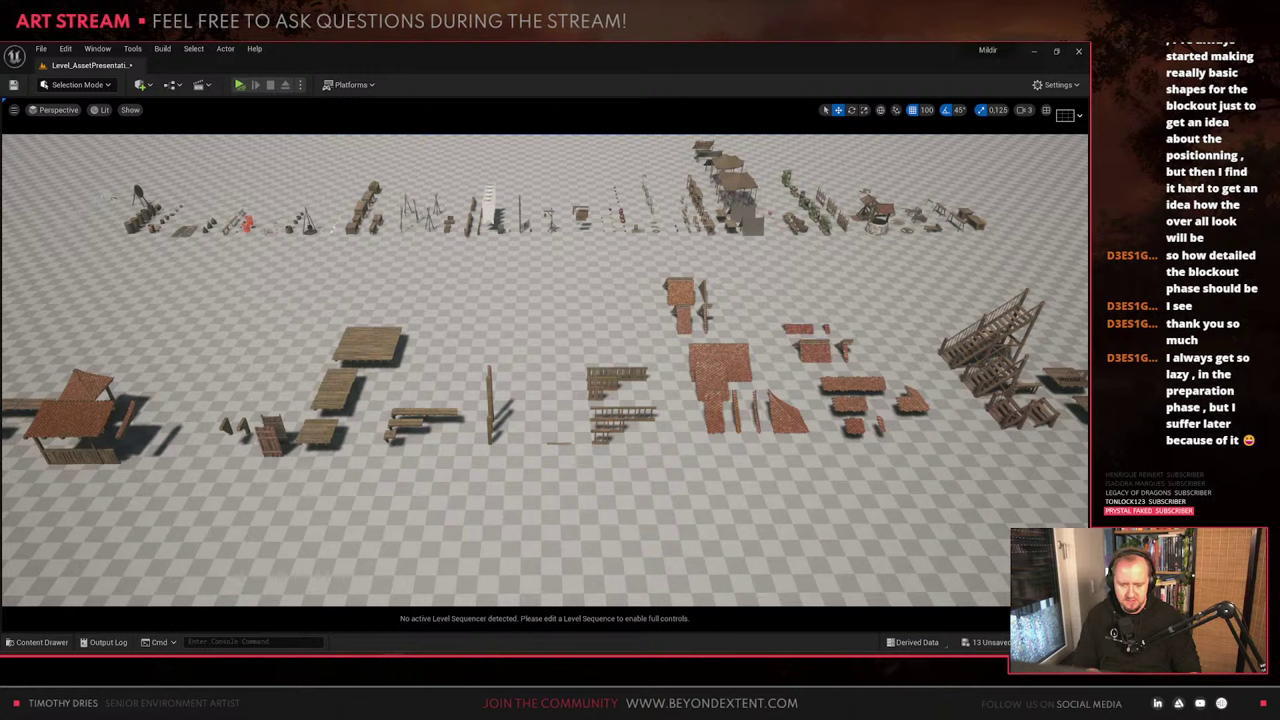
pyautogui.click(731, 363)
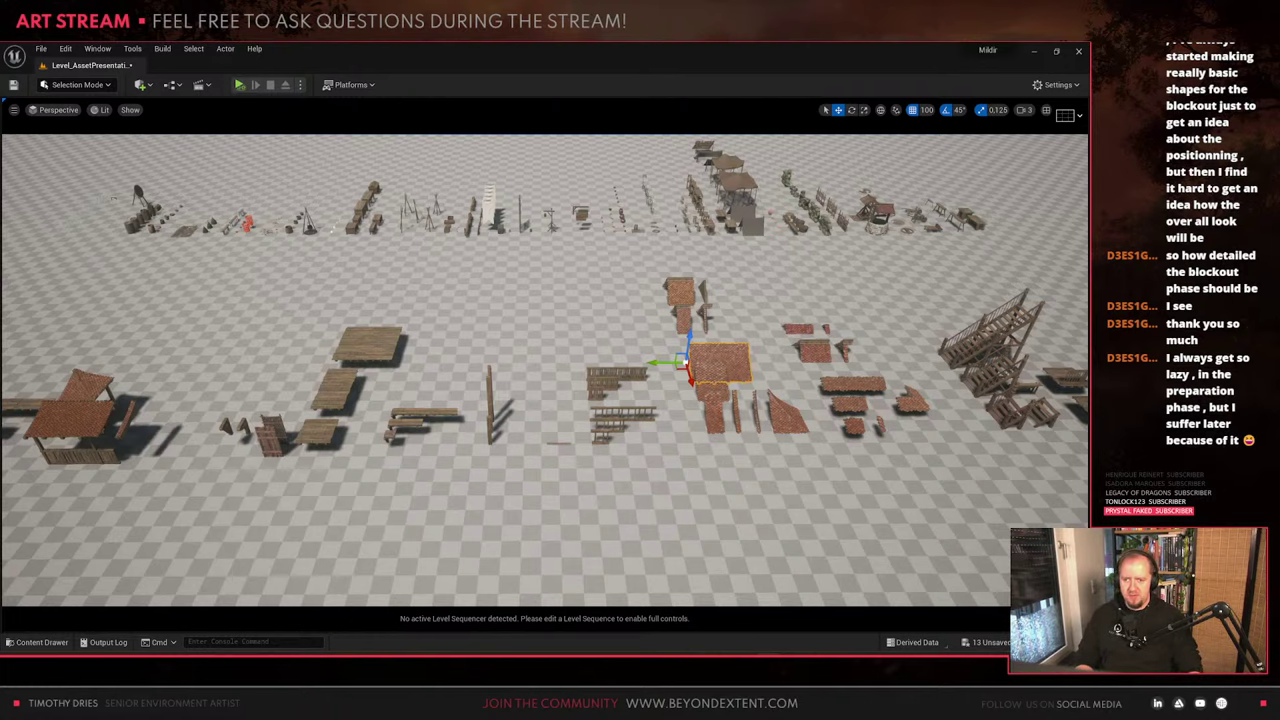
pyautogui.press('Escape')
pyautogui.press('w')
pyautogui.moveTo(731, 363); pyautogui.dragTo(690, 385, button='right')
pyautogui.press('a')
pyautogui.press('w')
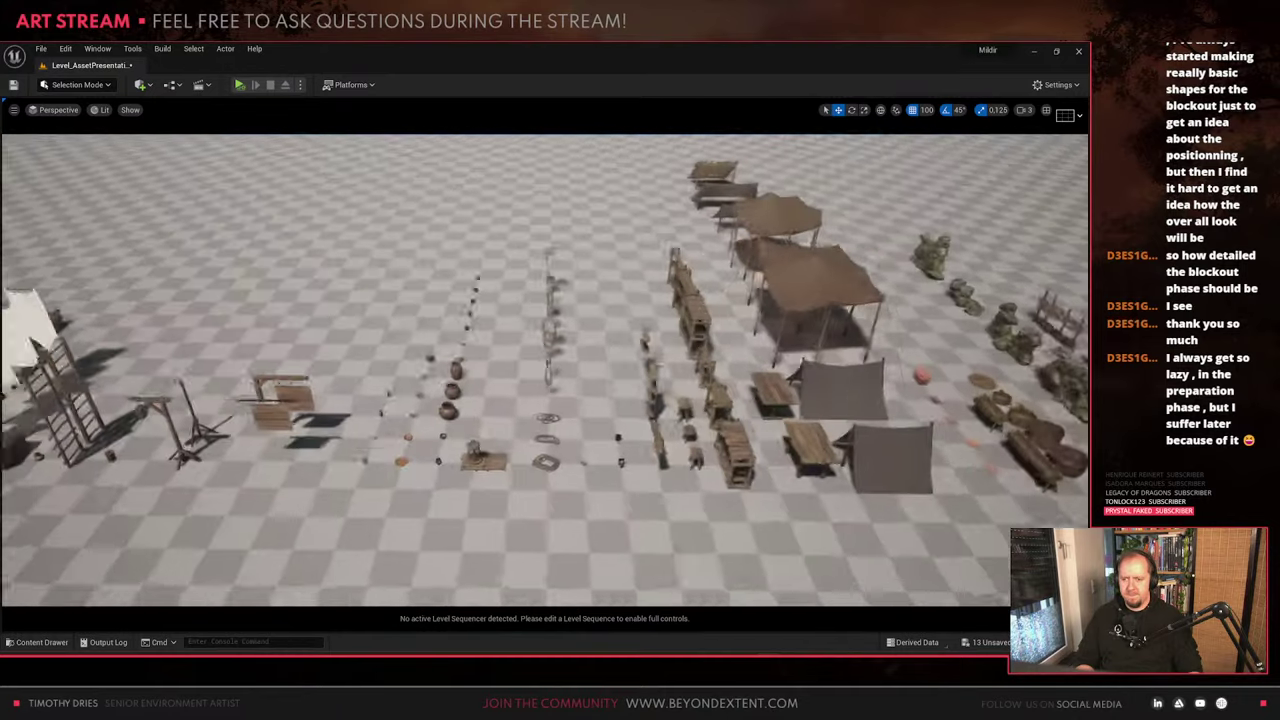
pyautogui.moveTo(556, 374); pyautogui.dragTo(508, 374, button='right')
pyautogui.click(578, 516)
pyautogui.press('Delete')
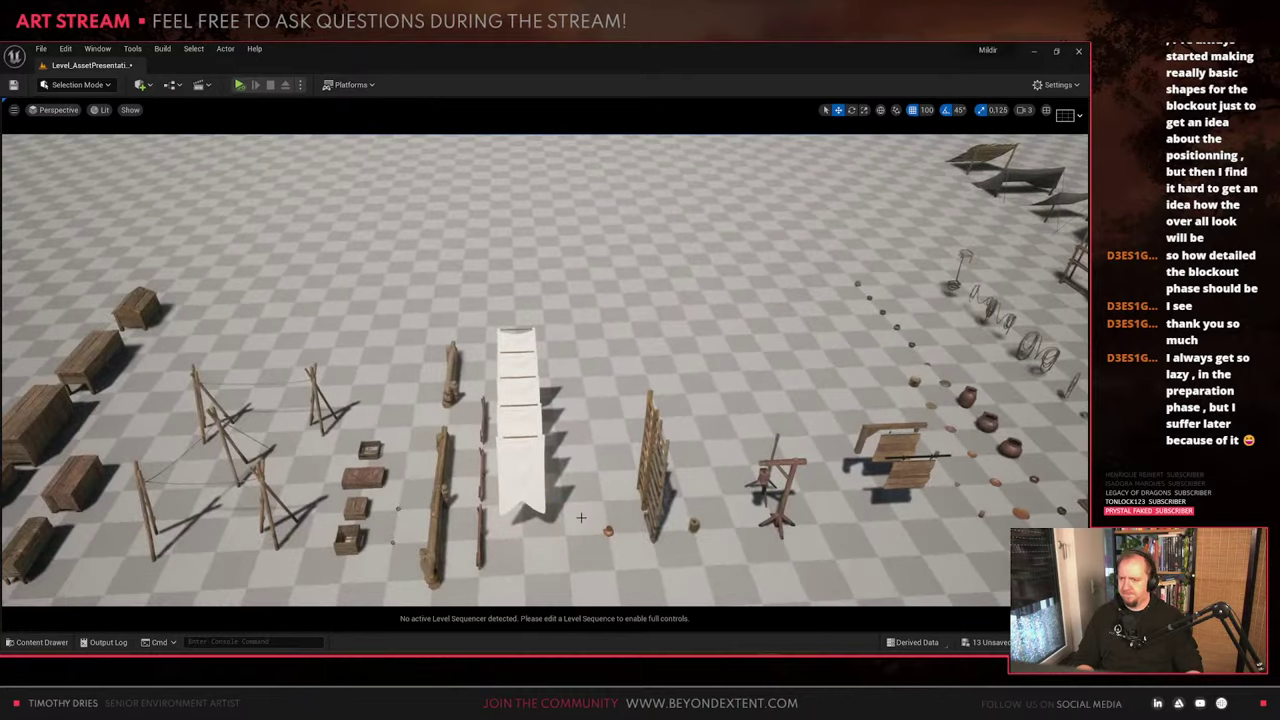
# Force delete the SM_HayBale_01 static mesh from the project despite its remaining references
pyautogui.moveTo(580, 517)
pyautogui.mouseDown(button='right')
pyautogui.moveTo(625, 446)
pyautogui.moveTo(580, 517)
pyautogui.mouseUp(button='right')
pyautogui.hotkey('ctrl', 'space')
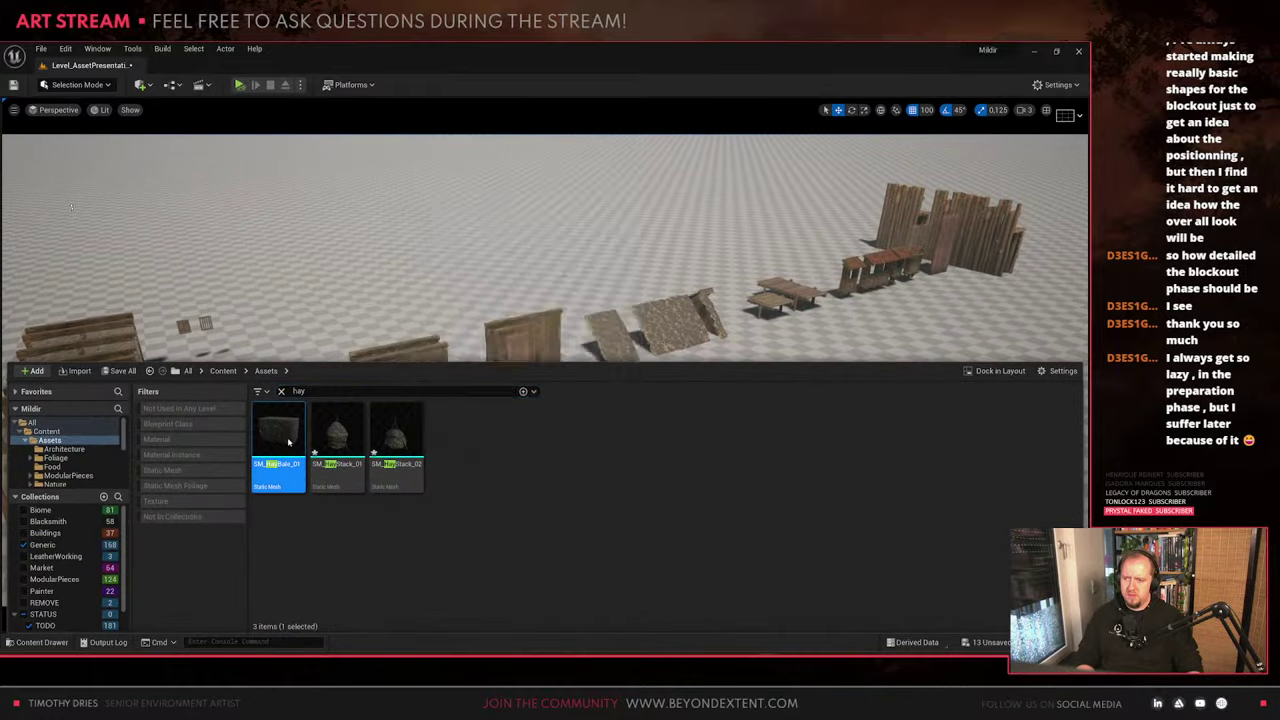
pyautogui.press('Delete')
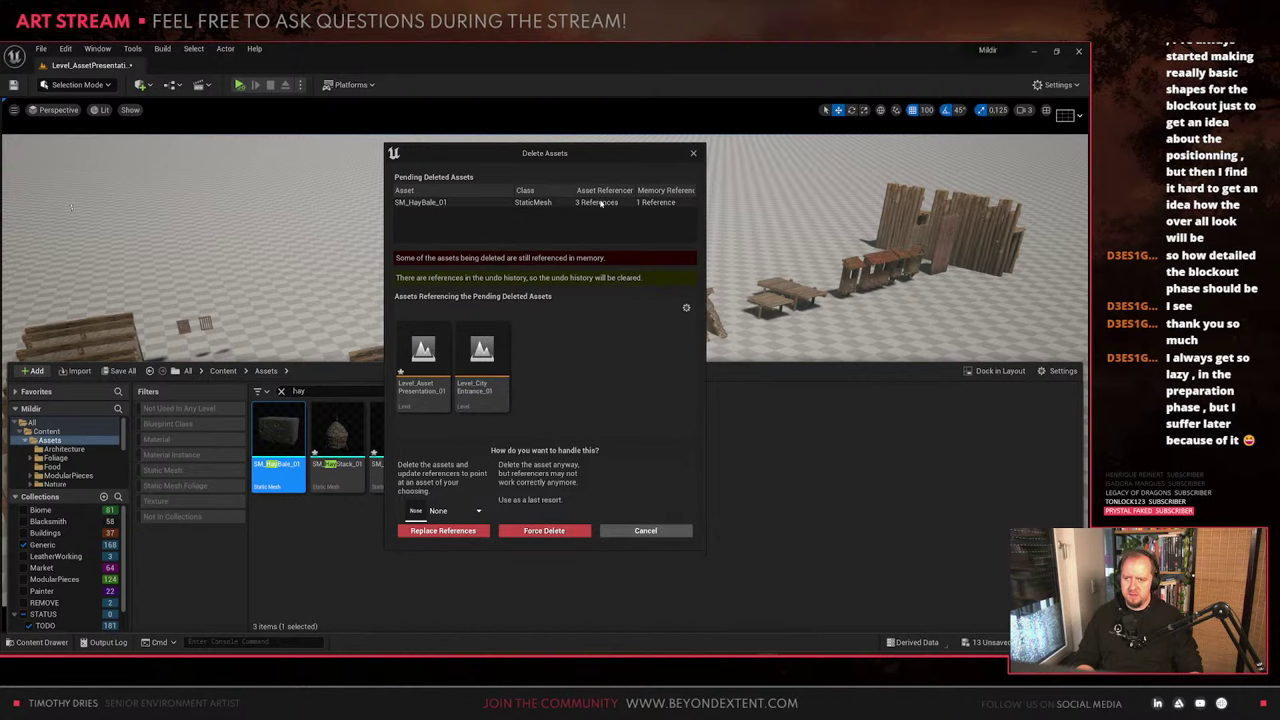
pyautogui.click(533, 530)
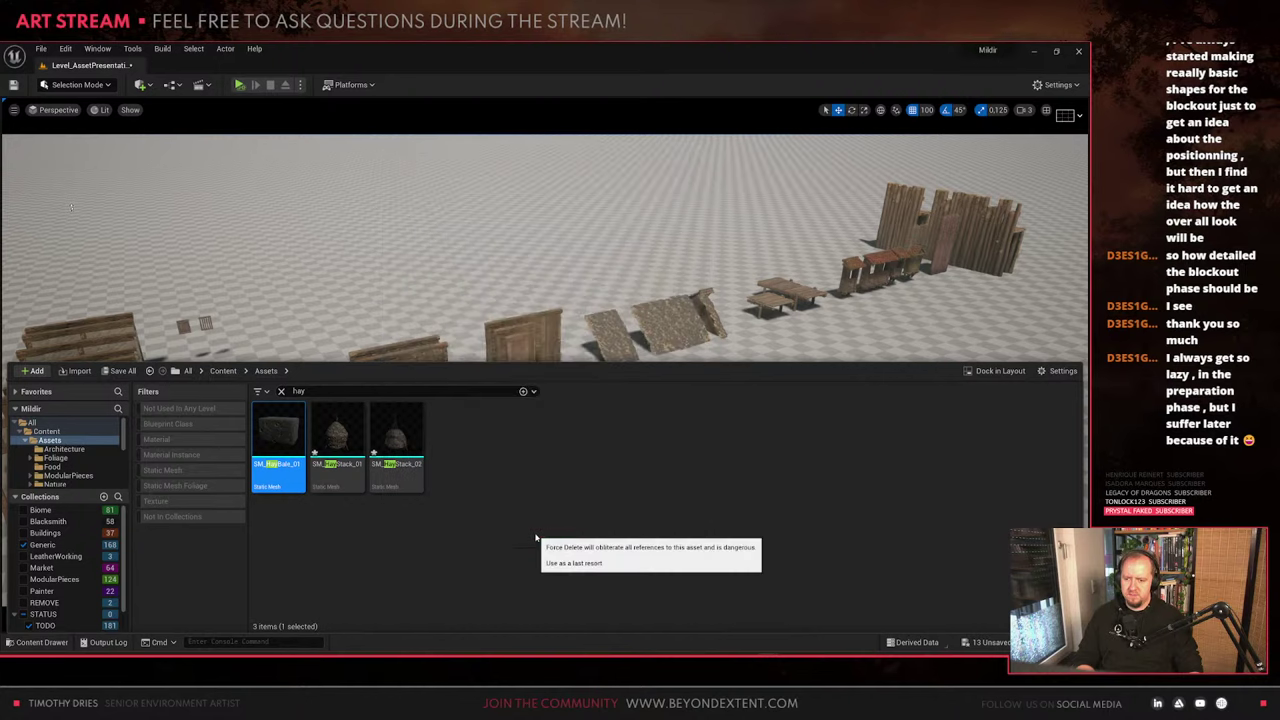
pyautogui.moveTo(545, 300); pyautogui.dragTo(365, 275, button='right')
pyautogui.moveTo(628, 392); pyautogui.dragTo(620, 392, button='right')
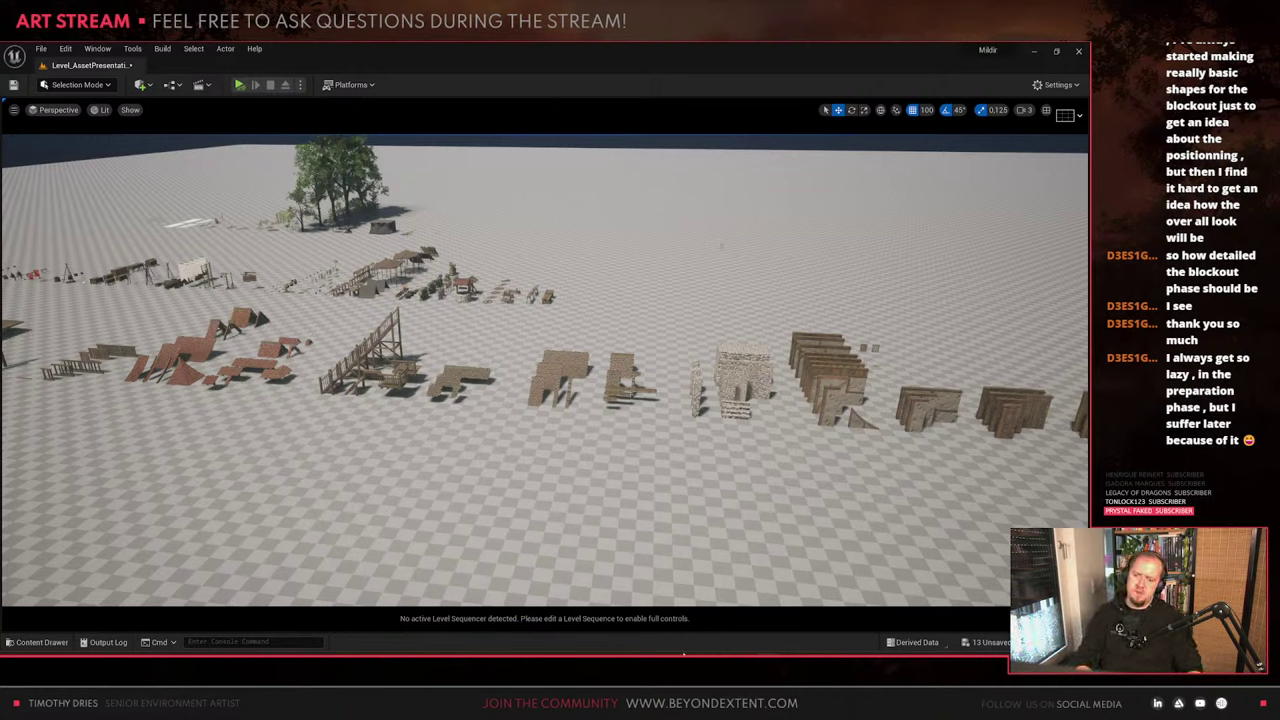
pyautogui.click(724, 327)
pyautogui.moveTo(724, 327); pyautogui.dragTo(724, 327, button='right')
pyautogui.press('w')
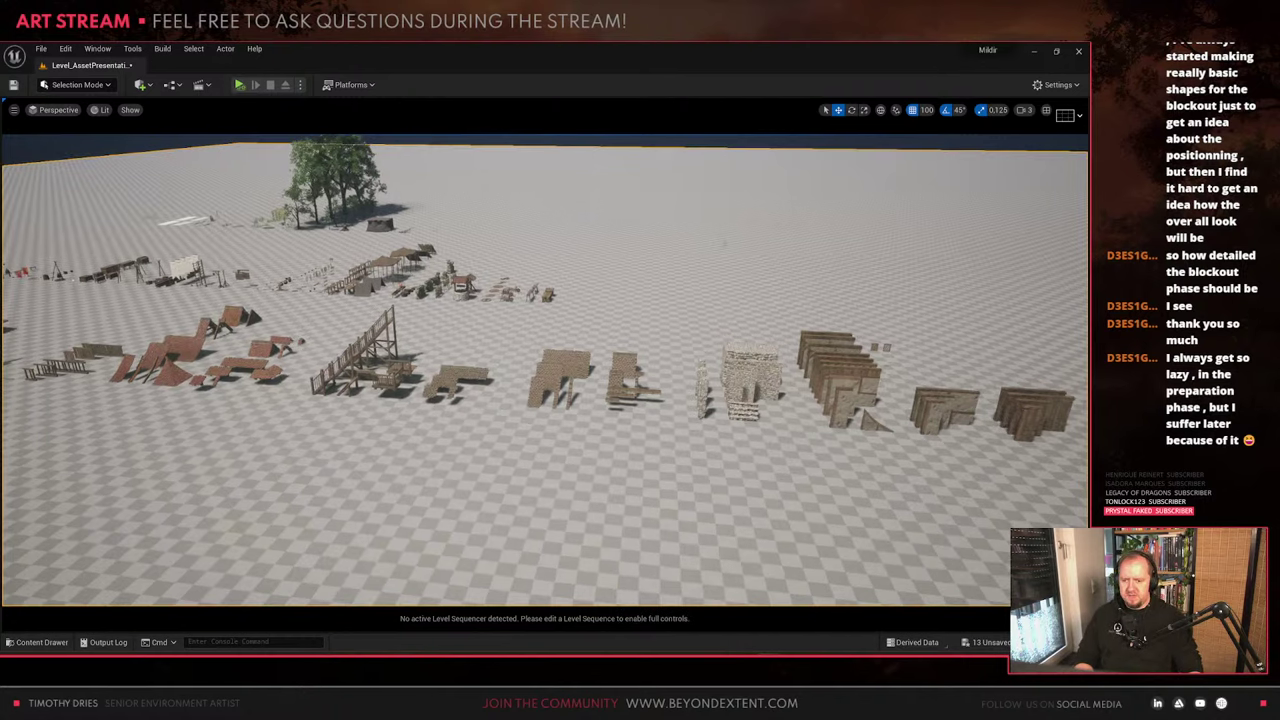
# Switch to Blender and select the Archery_Target_01 object, framing it for a close view
pyautogui.click(676, 660)
pyautogui.scroll(-4, 450, 430)
pyautogui.keyDown('shift'); pyautogui.moveTo(285, 405); pyautogui.dragTo(798, 384, button='middle'); pyautogui.keyUp('shift')
pyautogui.click(617, 266)
pyautogui.press('KP_Decimal')
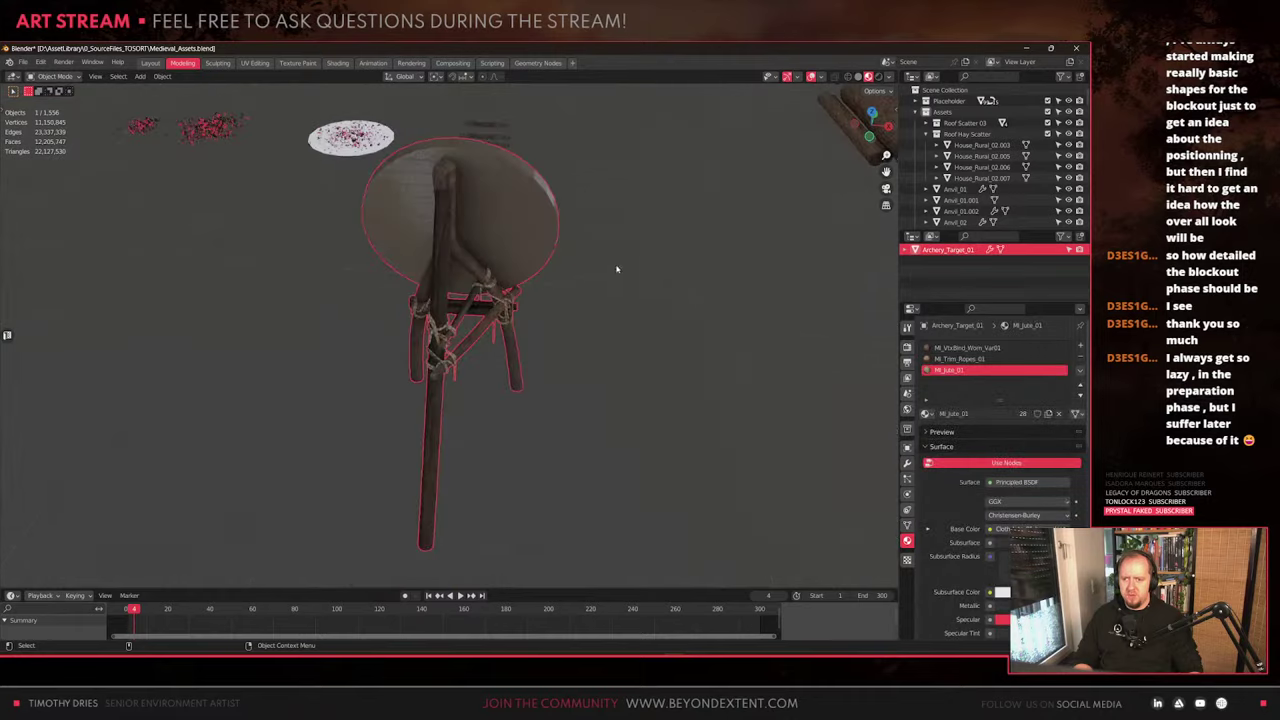
pyautogui.moveTo(617, 268); pyautogui.dragTo(467, 304, button='middle')
pyautogui.scroll(6, 469, 306)
pyautogui.moveTo(397, 354); pyautogui.dragTo(540, 343, button='middle')
pyautogui.scroll(-2, 517, 285)
# Select all linked faces of the archery target's round disc in face mode, delimited by normal
pyautogui.press('Tab')
pyautogui.hotkey('ctrl', 'l')
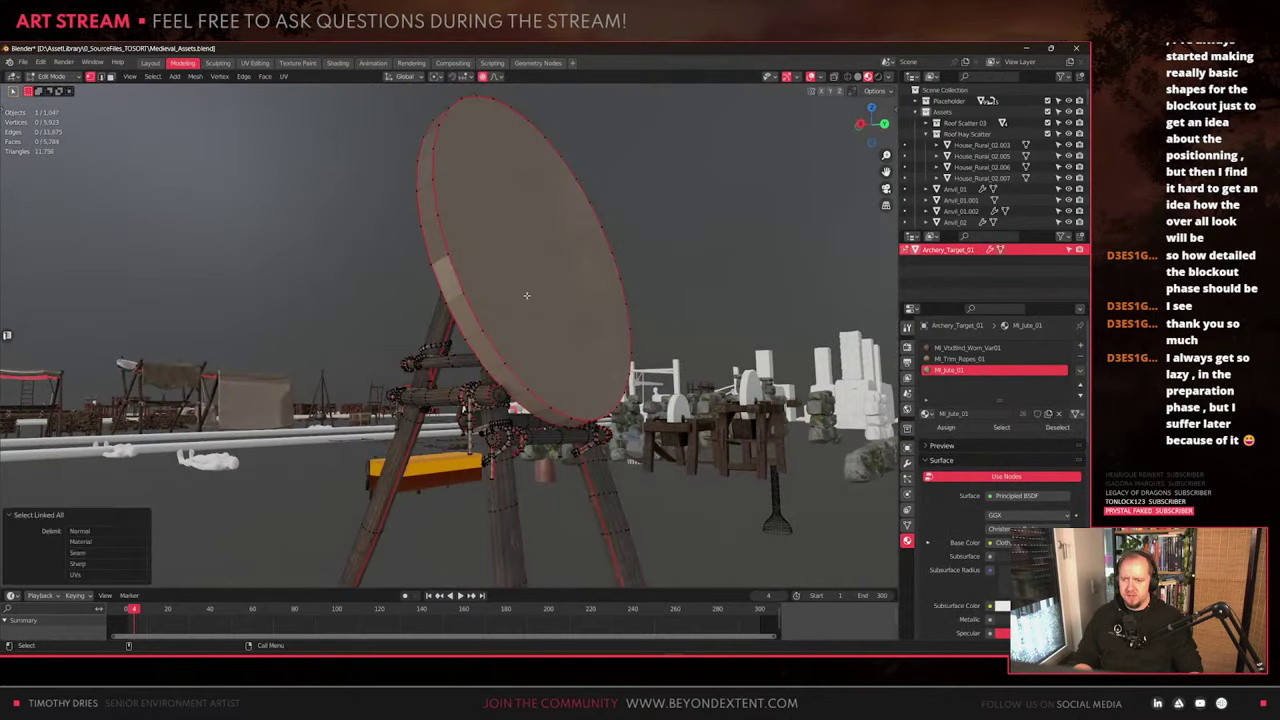
pyautogui.press('3')
pyautogui.click(526, 296)
pyautogui.hotkey('ctrl', 'l')
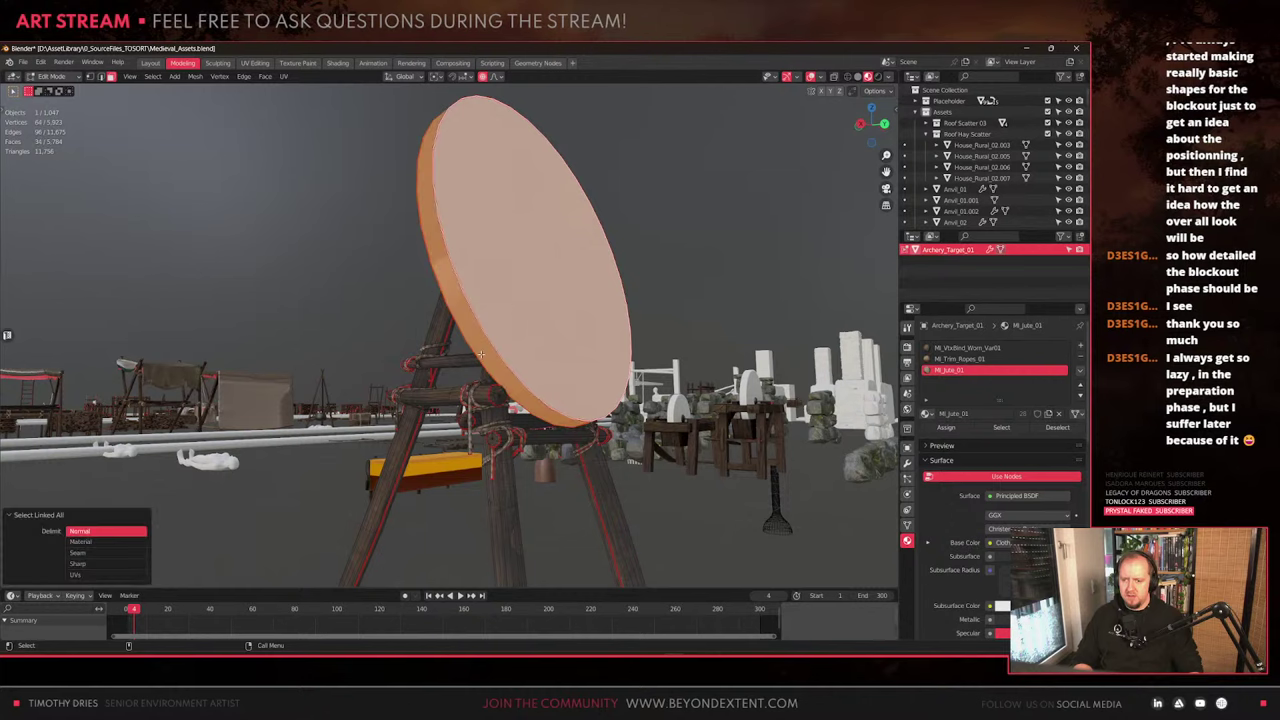
pyautogui.hotkey('alt', 'a')
pyautogui.scroll(-2, 293, 482)
pyautogui.moveTo(400, 405); pyautogui.dragTo(525, 400, button='middle')
pyautogui.scroll(2, 543, 443)
pyautogui.scroll(3, 474, 401)
pyautogui.hotkey('ctrl', 'l')
pyautogui.click(514, 406)
pyautogui.hotkey('ctrl', 'l')
pyautogui.scroll(-6, 530, 398)
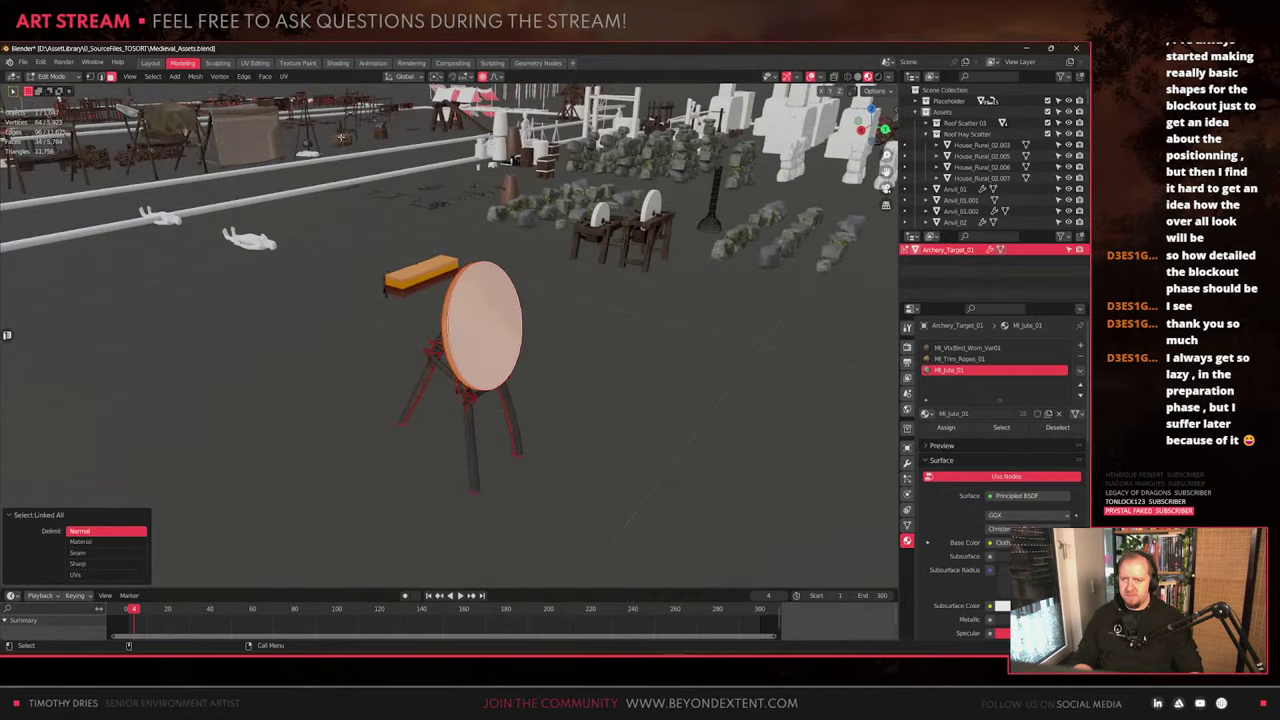
# Replace the disc's MI_Jute_01 material with MI_Thatch_01 and check it on the target's front
pyautogui.keyDown('shift'); pyautogui.moveTo(631, 349); pyautogui.dragTo(588, 399, button='middle'); pyautogui.keyUp('shift')
pyautogui.scroll(3, 560, 418)
pyautogui.moveTo(542, 434); pyautogui.dragTo(462, 456, button='middle')
pyautogui.scroll(4, 480, 430)
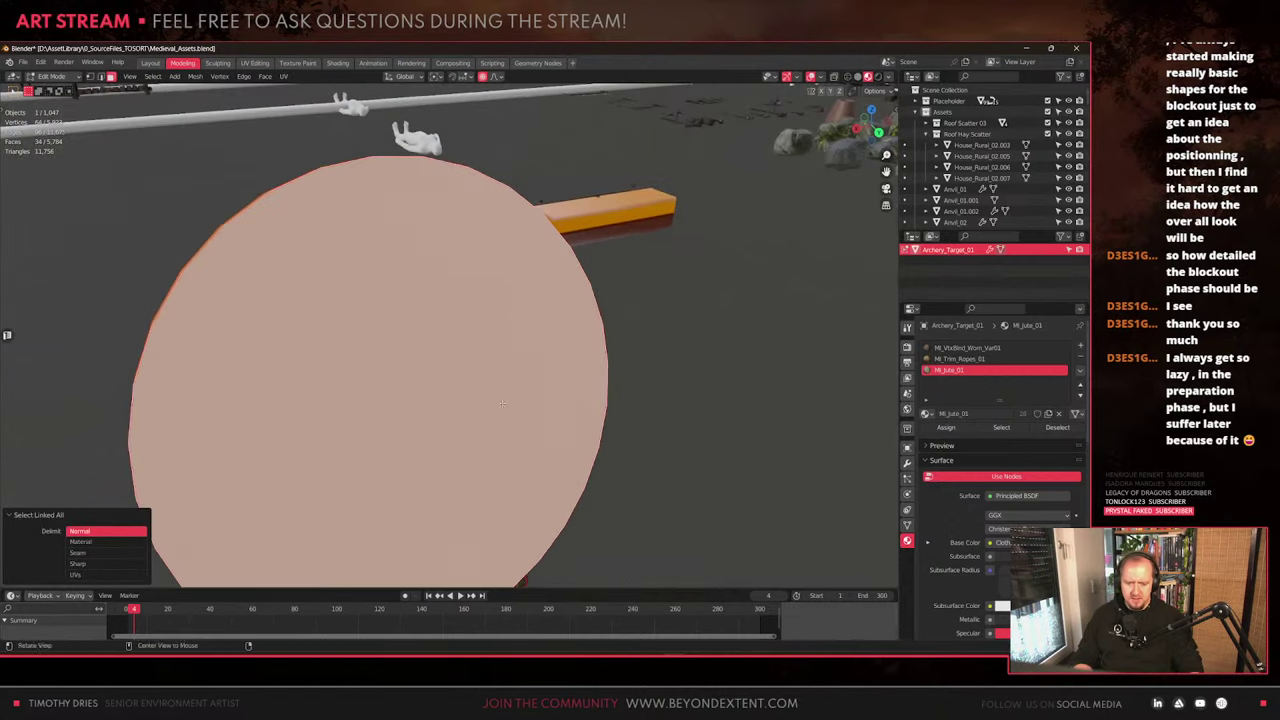
pyautogui.moveTo(532, 376); pyautogui.dragTo(500, 398, button='middle')
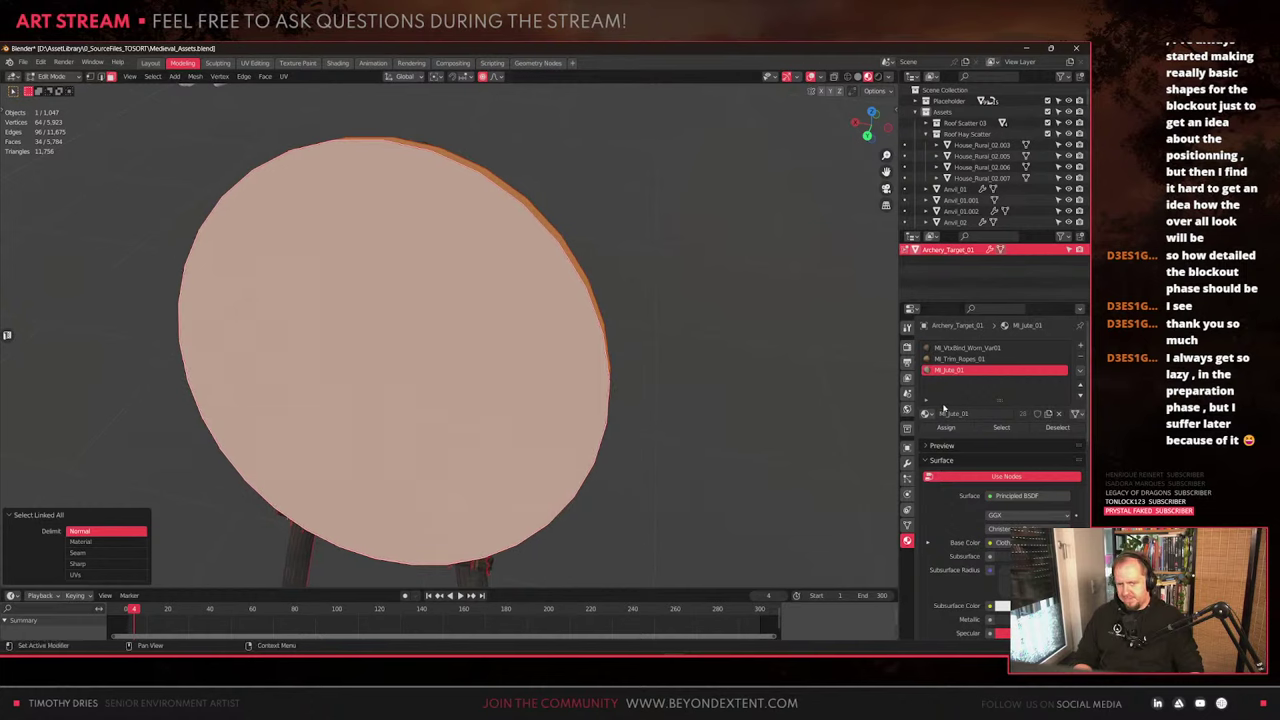
pyautogui.click(926, 413)
pyautogui.write('that')
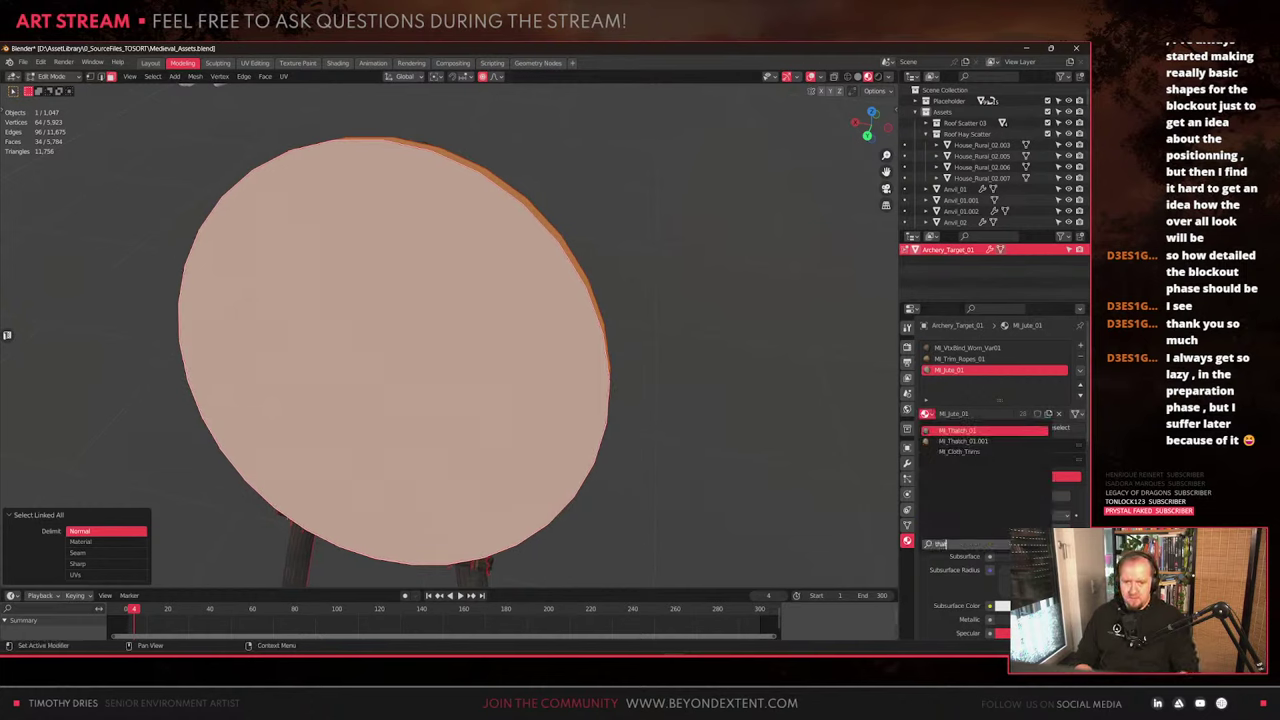
pyautogui.press('Return')
pyautogui.scroll(2, 441, 333)
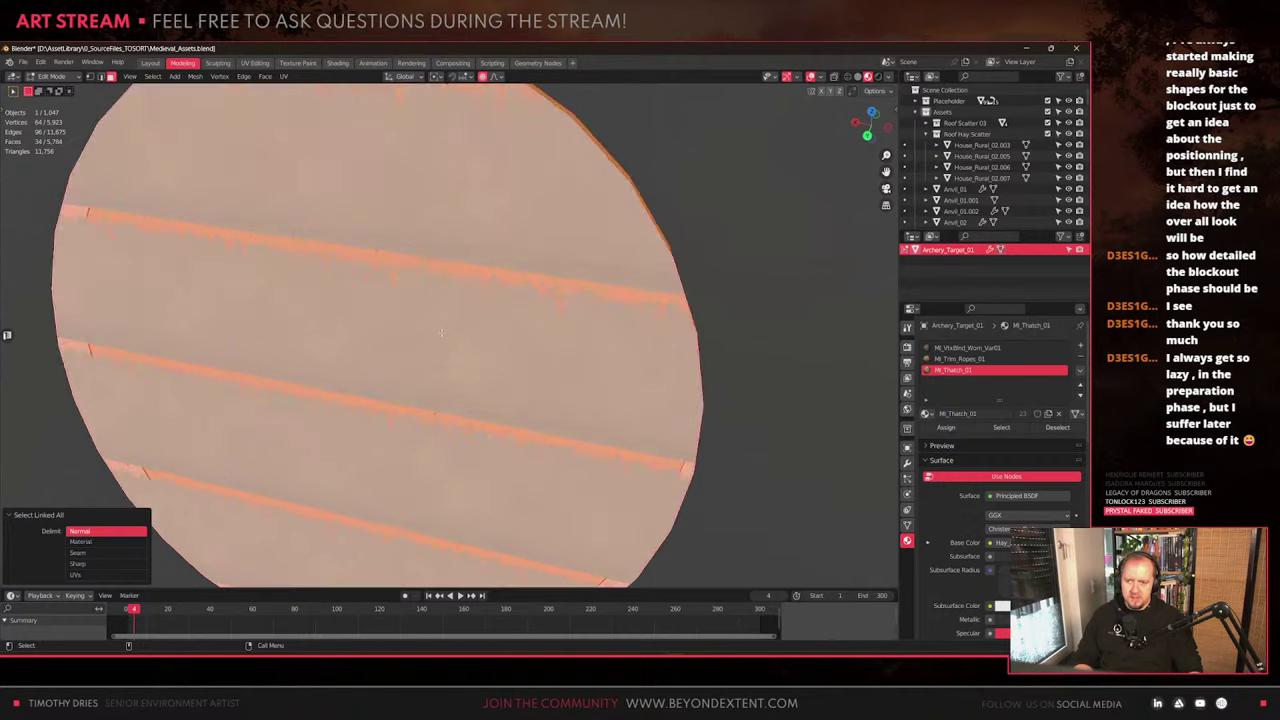
pyautogui.scroll(-2, 441, 333)
pyautogui.press('Tab')
pyautogui.press('Tab')
pyautogui.moveTo(441, 333); pyautogui.dragTo(470, 330, button='middle')
pyautogui.scroll(-2, 529, 308)
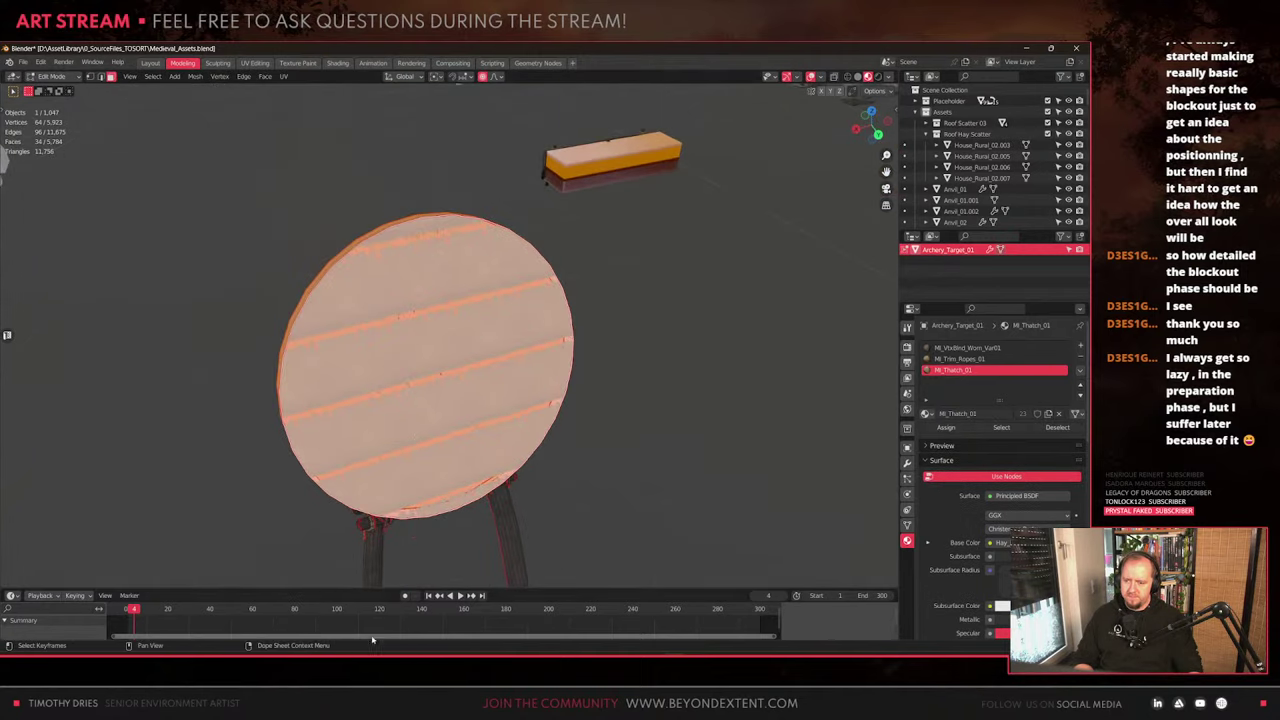
# Switch to the web browser and run an image search for "archery target hay"
pyautogui.moveTo(323, 650)
pyautogui.click(440, 605)
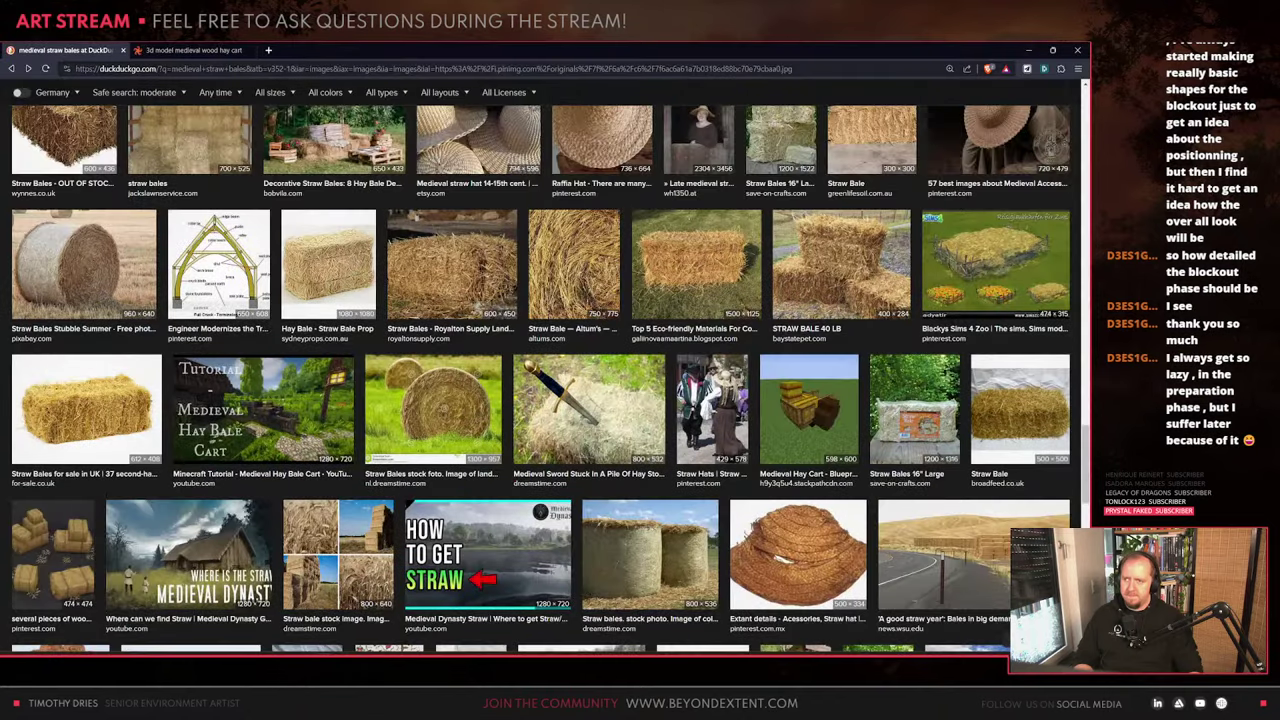
pyautogui.click(365, 70)
pyautogui.write('archery t')
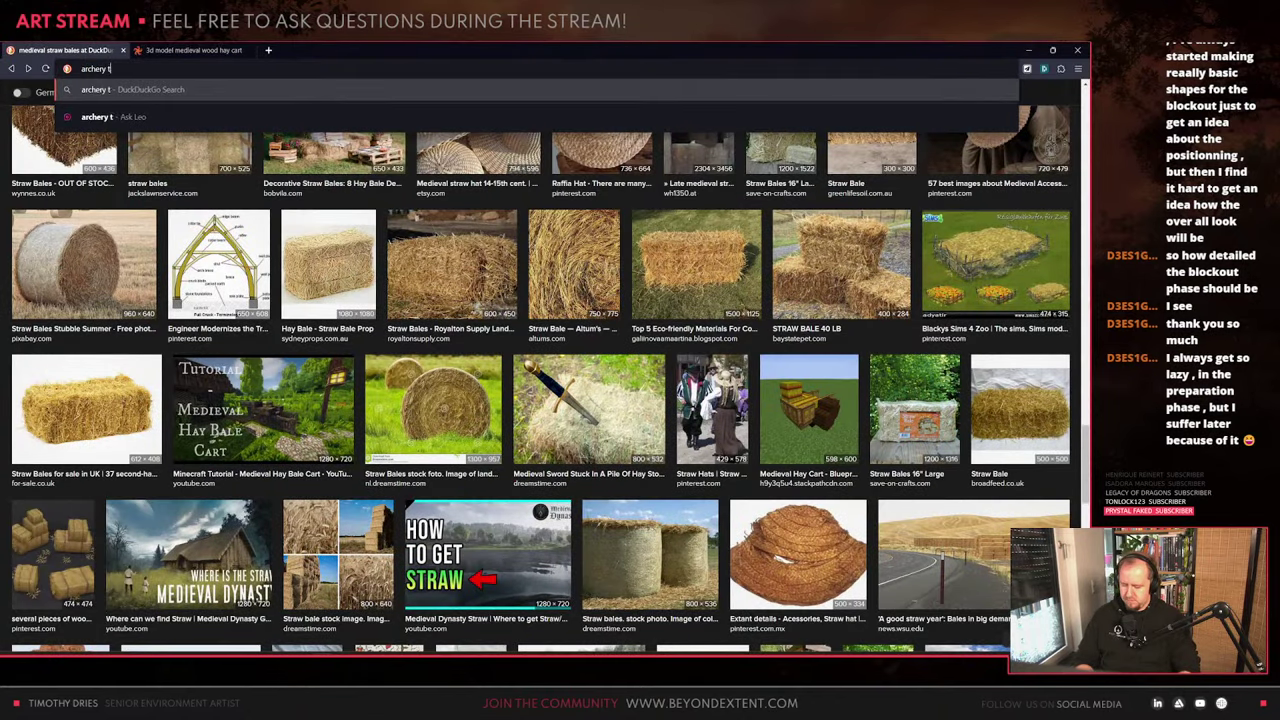
pyautogui.write('arget hay')
pyautogui.press('Return')
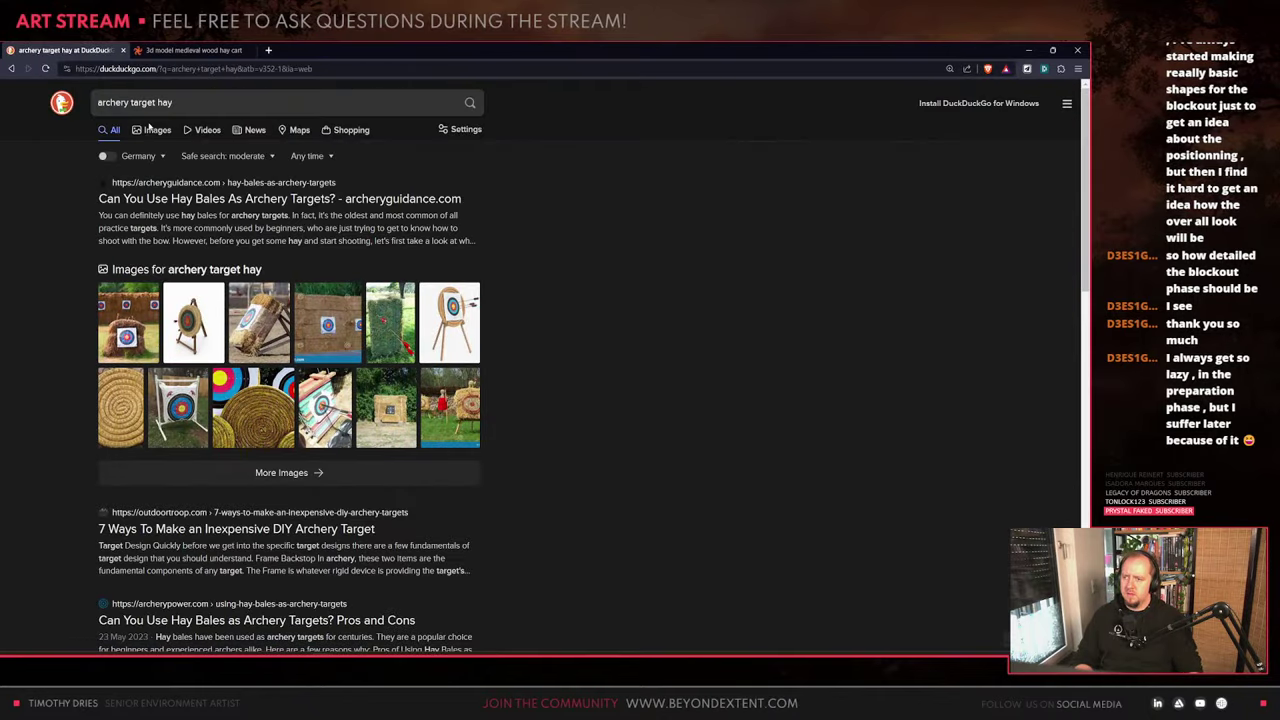
pyautogui.click(153, 135)
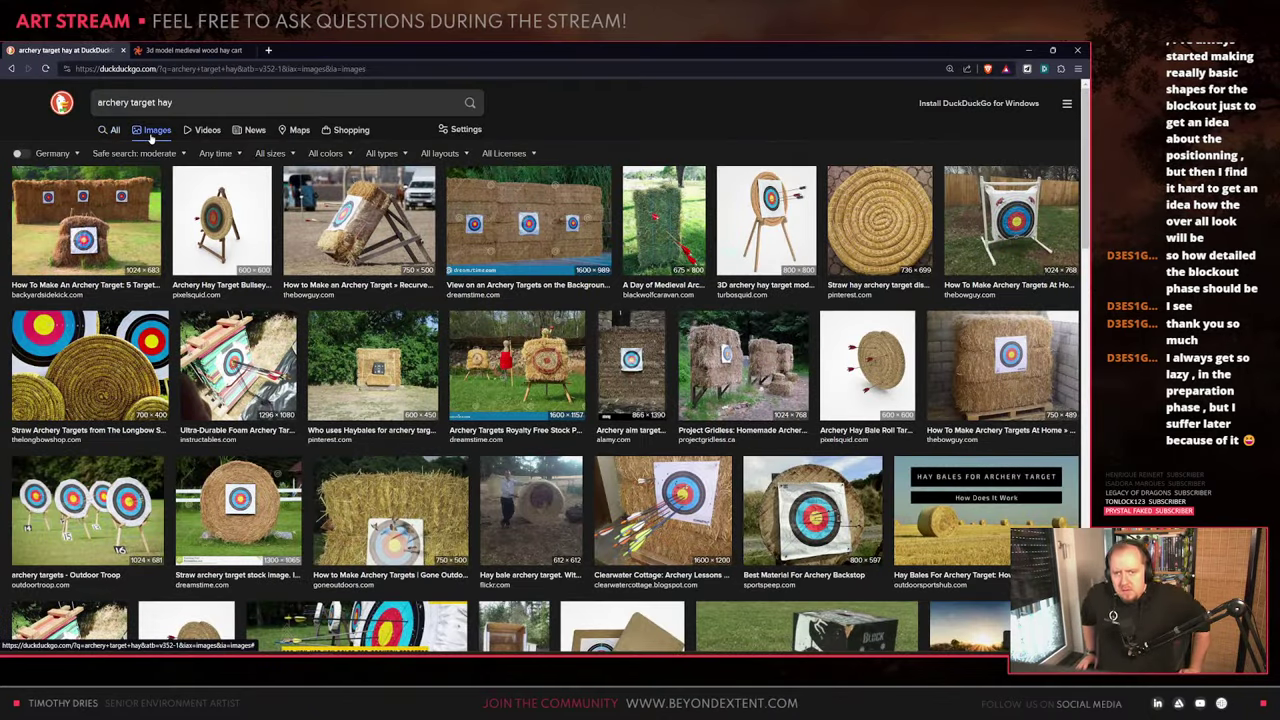
# Open the coiled straw hay archery target disc picture and transfer it out of the browser as reference
pyautogui.click(866, 196)
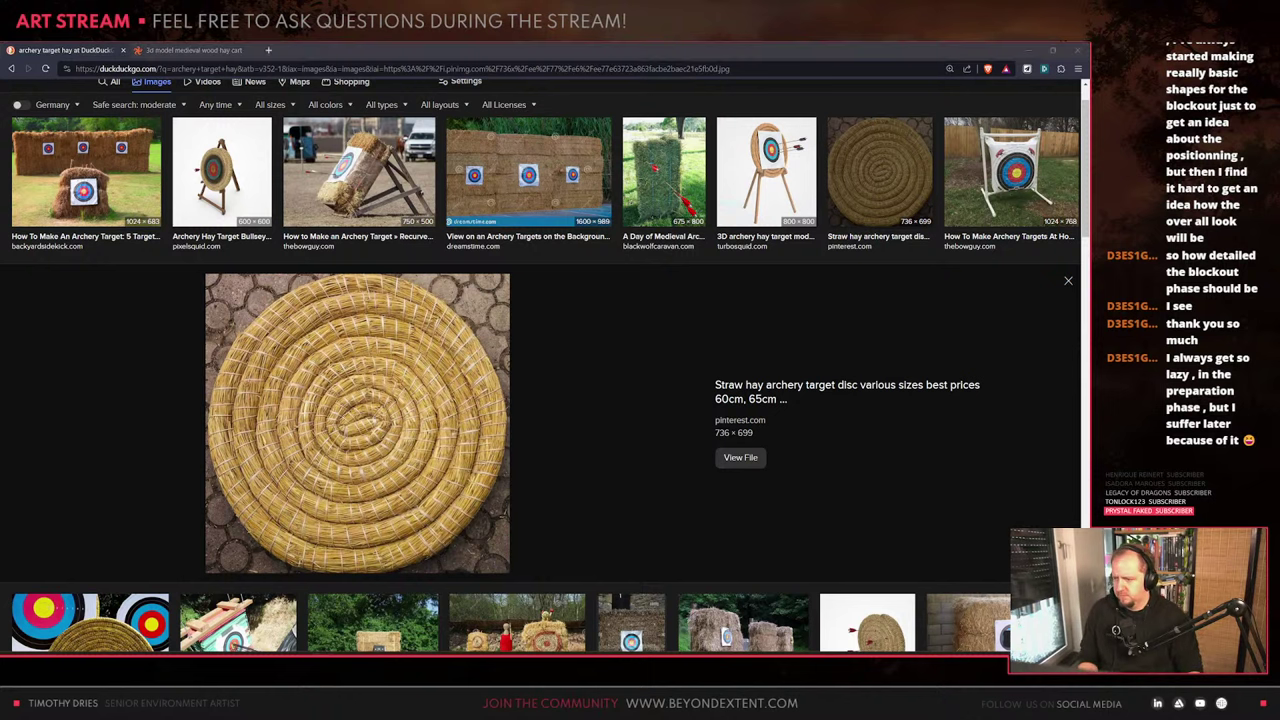
pyautogui.scroll(-3, 291, 404)
pyautogui.moveTo(291, 404); pyautogui.dragTo(0, 522)
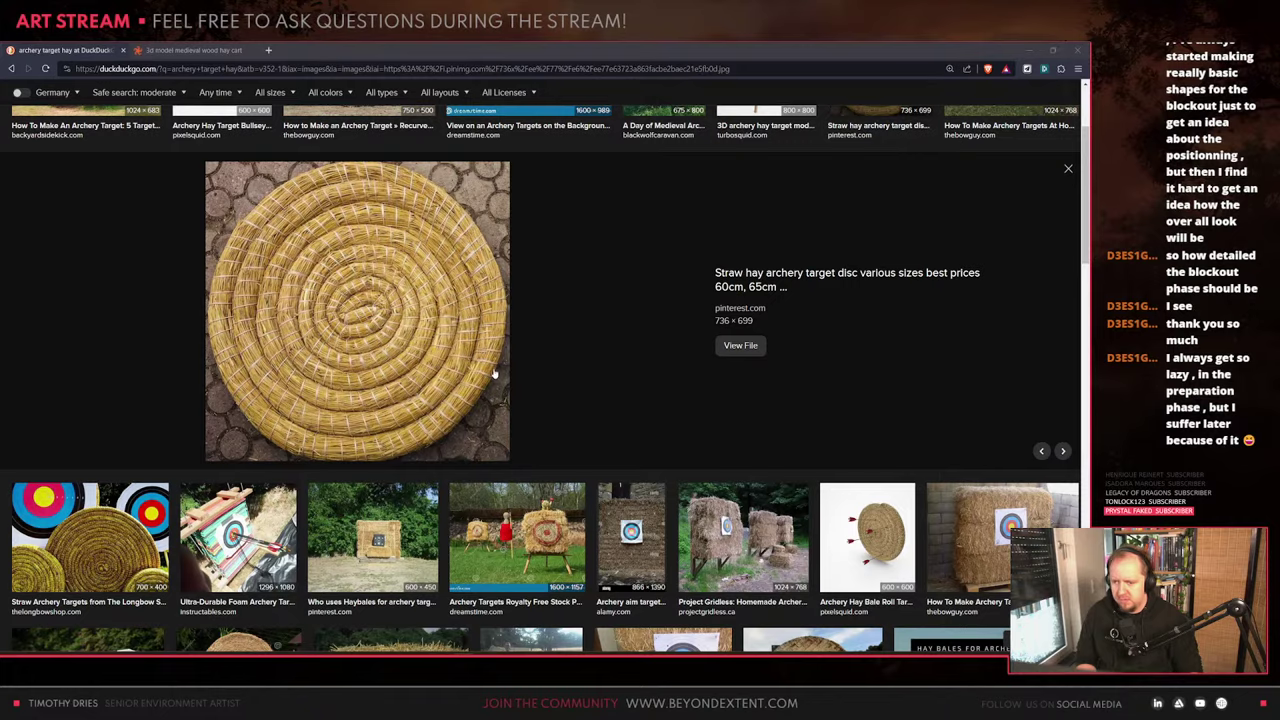
# Open the dreamstime.com picture of square straw archery targets on wooden stands
pyautogui.scroll(2, 494, 374)
pyautogui.scroll(-3, 505, 420)
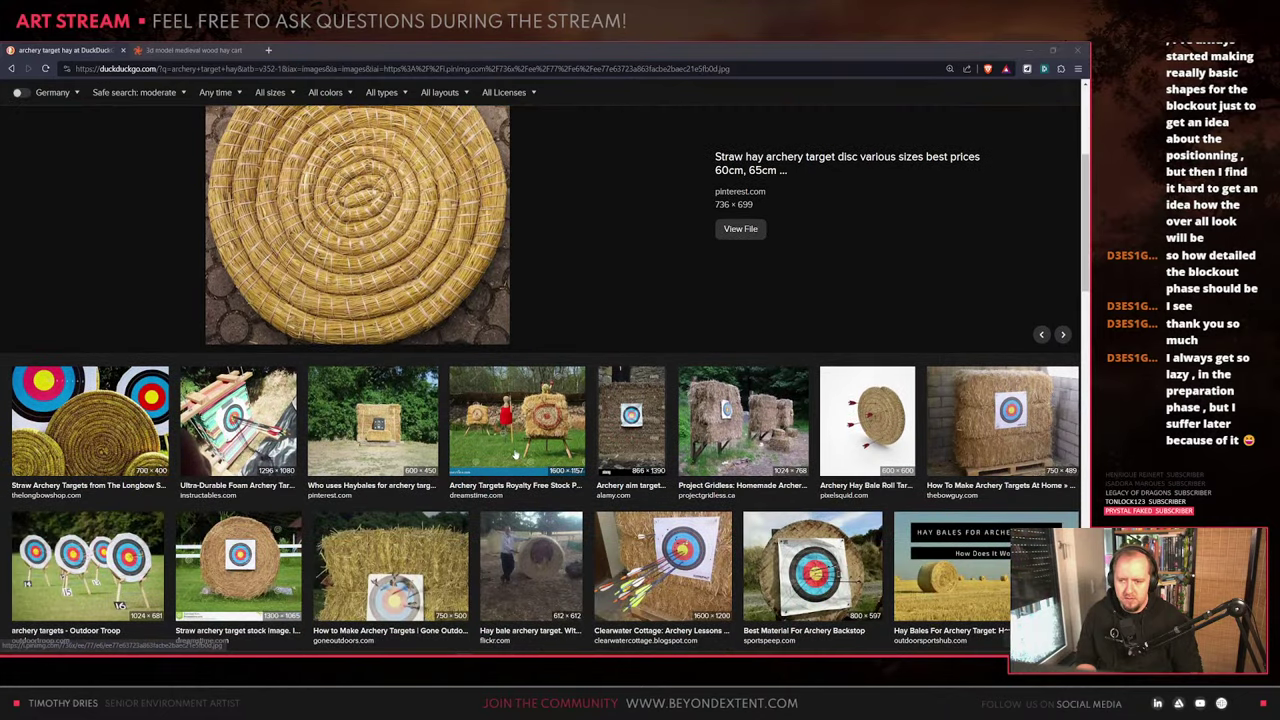
pyautogui.click(540, 426)
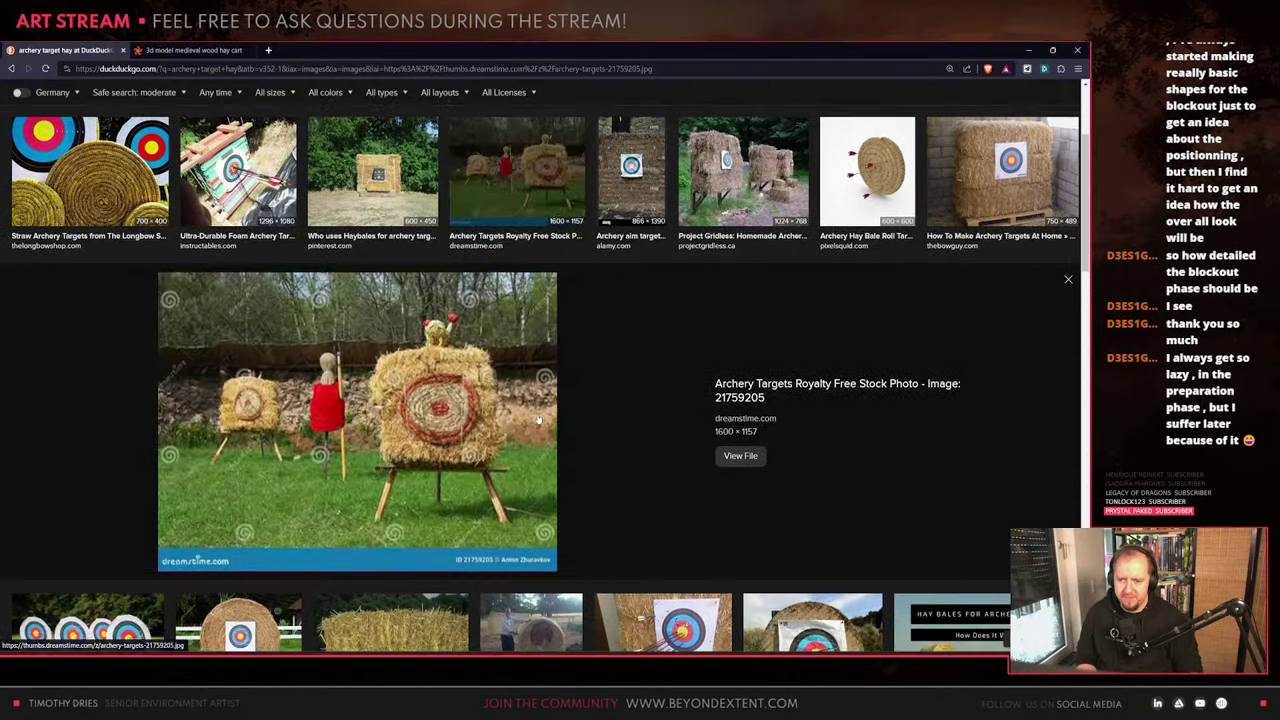
# Run an image search for "archery target hay medieval" and open the sketchfab.com picture of the medieval archery target
pyautogui.scroll(3, 538, 418)
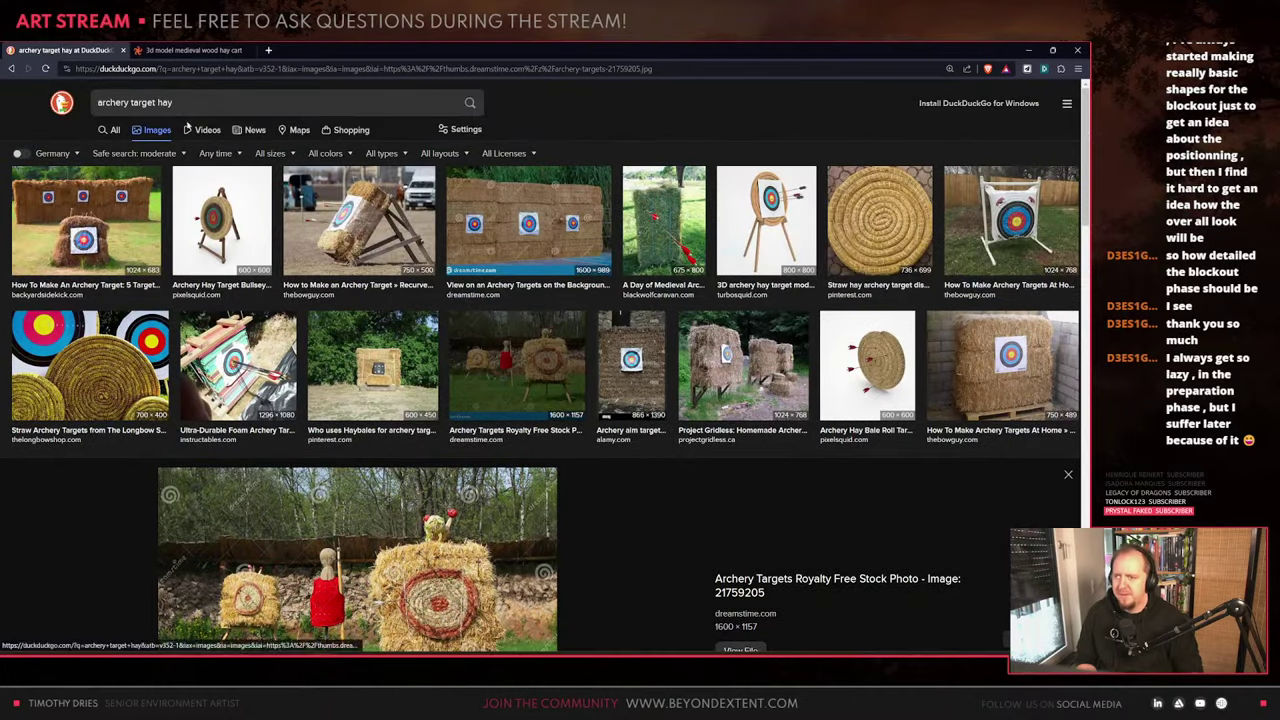
pyautogui.click(232, 103)
pyautogui.write('medieval')
pyautogui.press('Return')
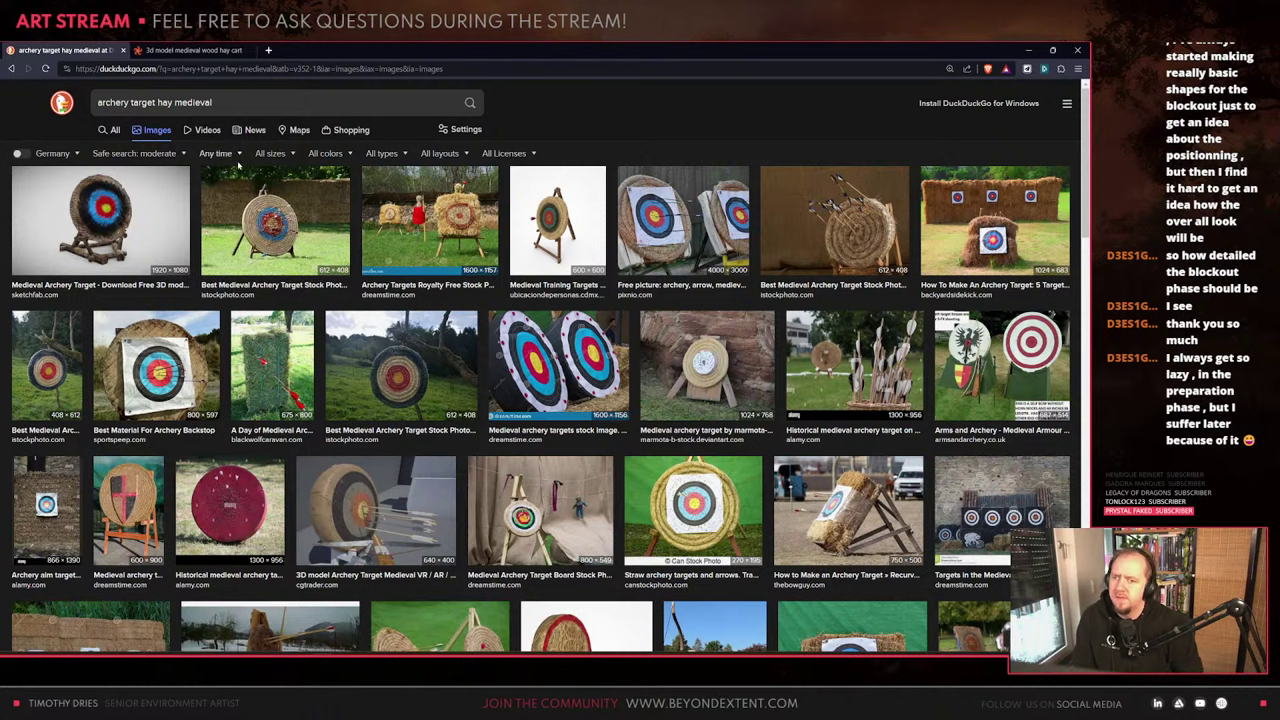
pyautogui.click(113, 232)
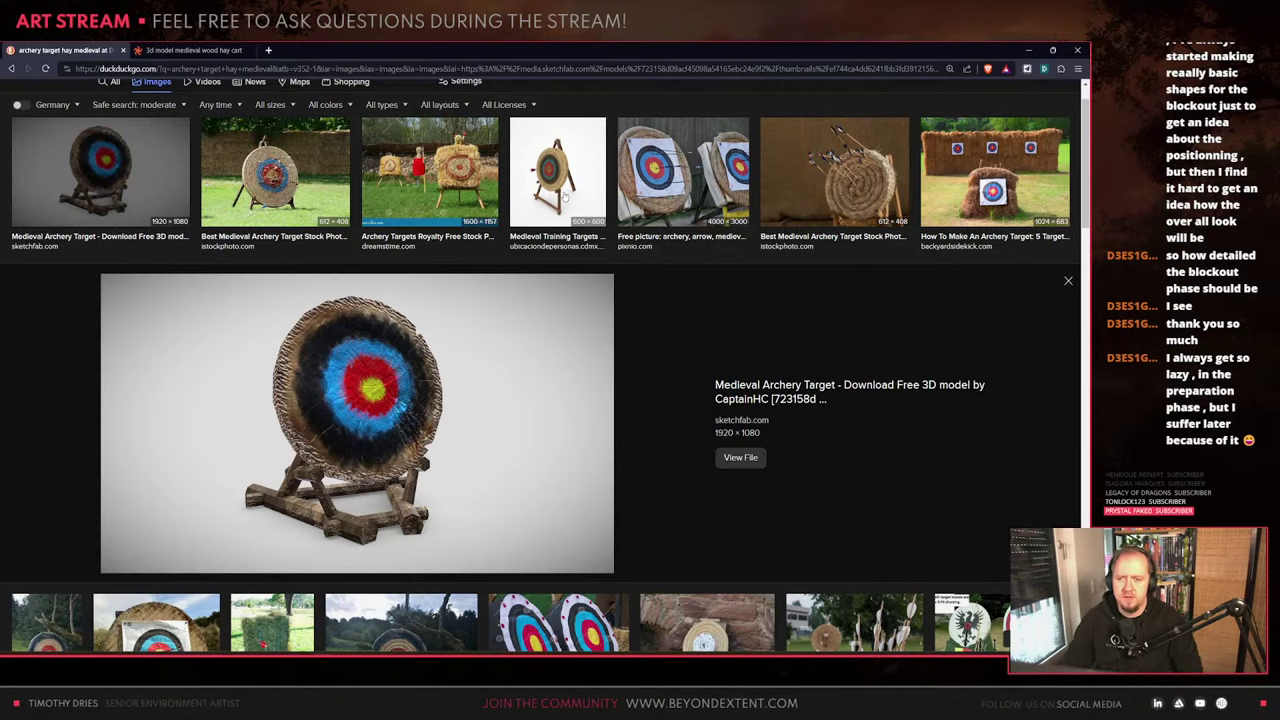
# Browse the medieval target results and open the legnagometeo.it picture of traditional solid straw targets
pyautogui.scroll(-2, 322, 372)
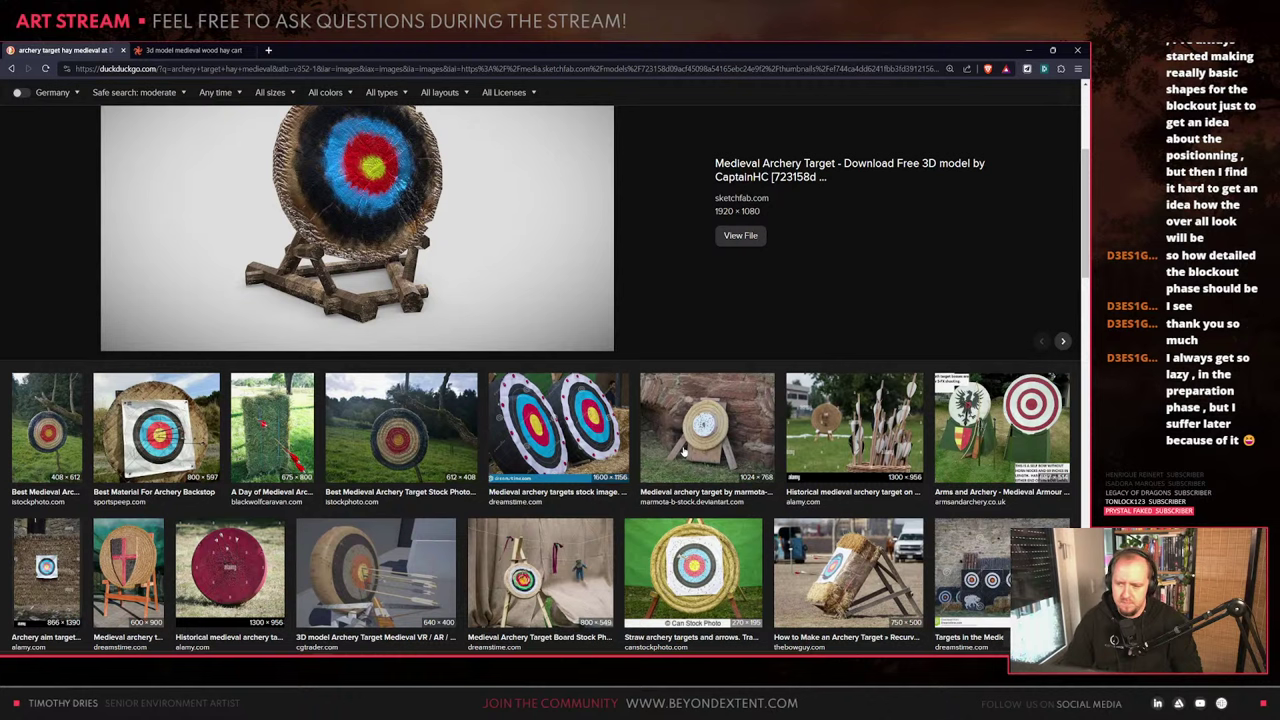
pyautogui.scroll(-1, 684, 452)
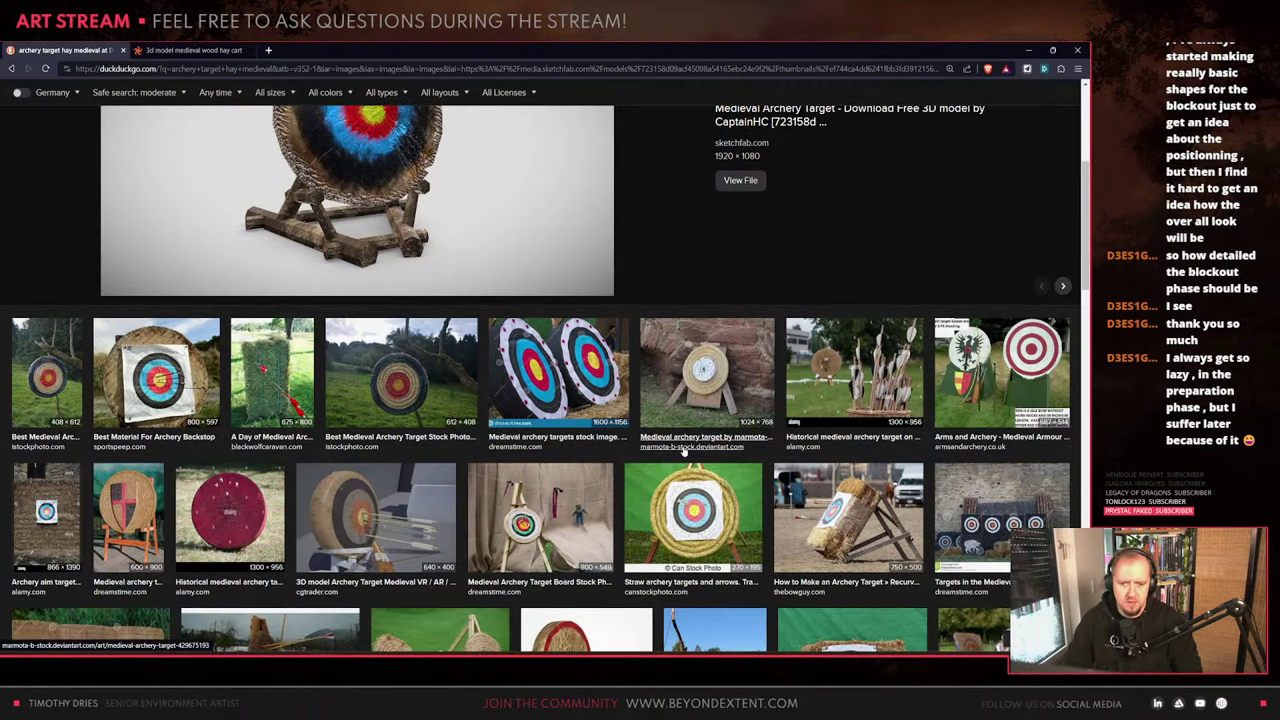
pyautogui.scroll(-3, 684, 452)
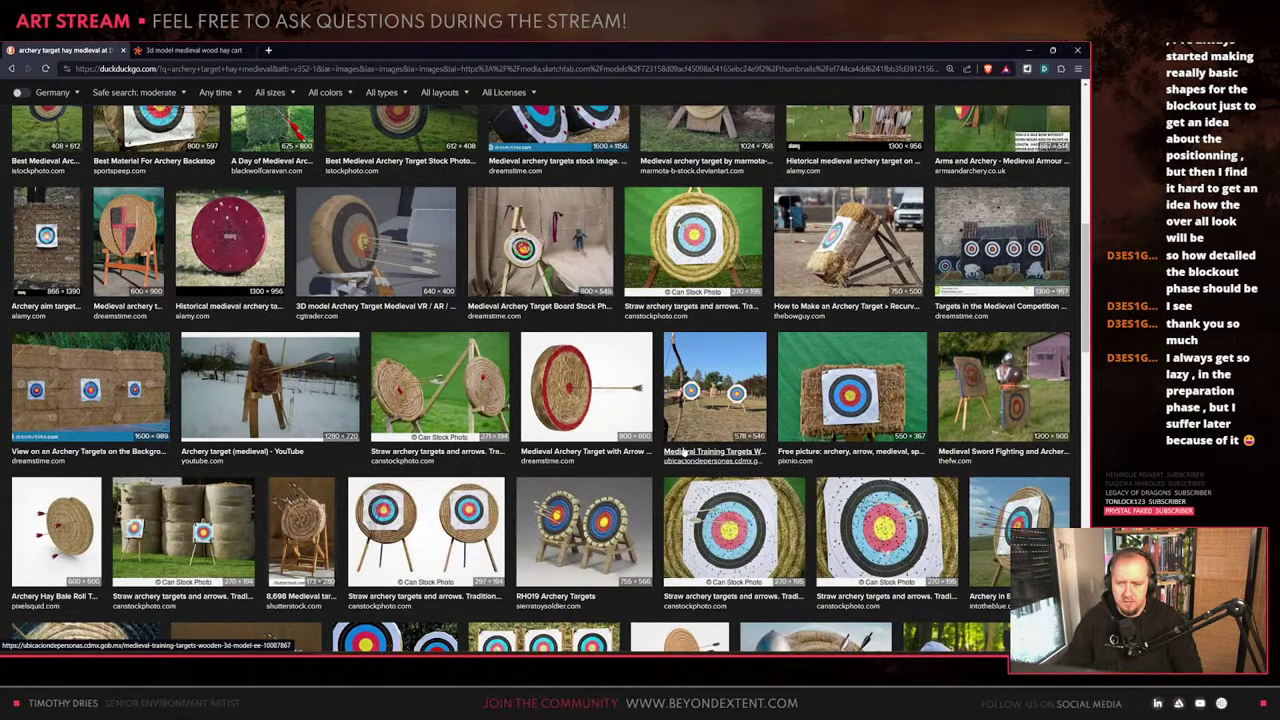
pyautogui.scroll(-3, 684, 452)
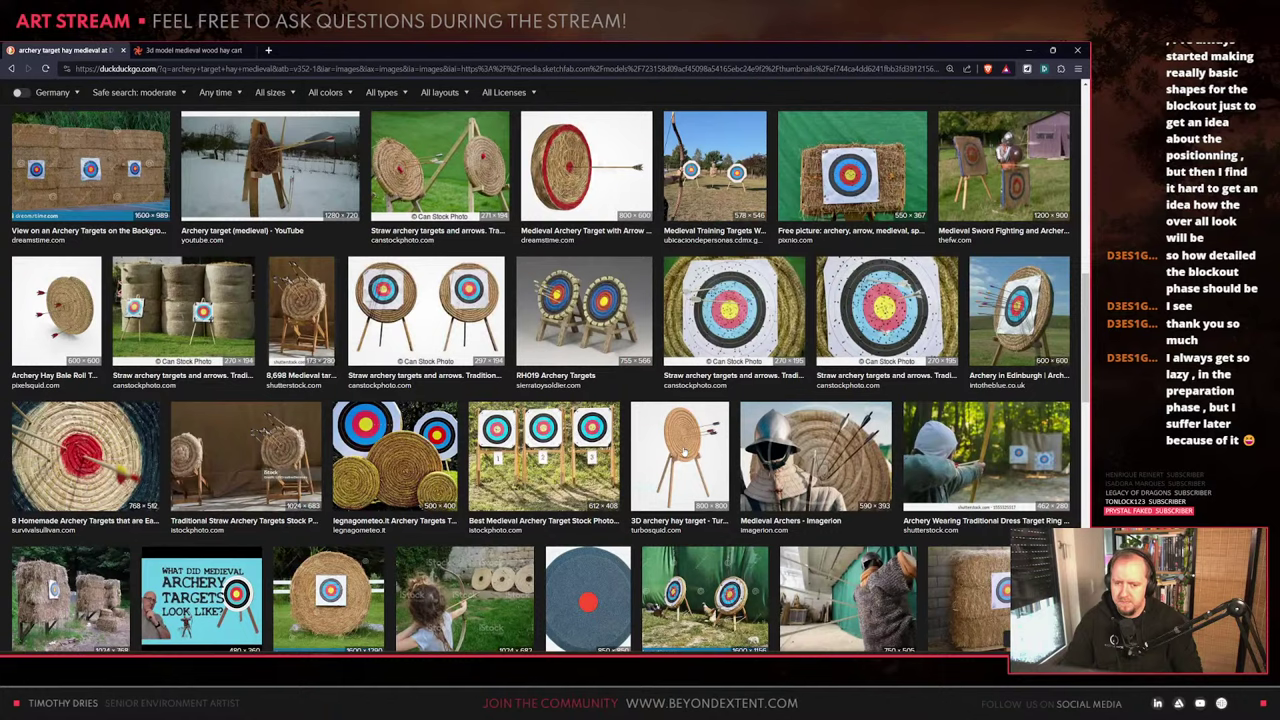
pyautogui.click(374, 462)
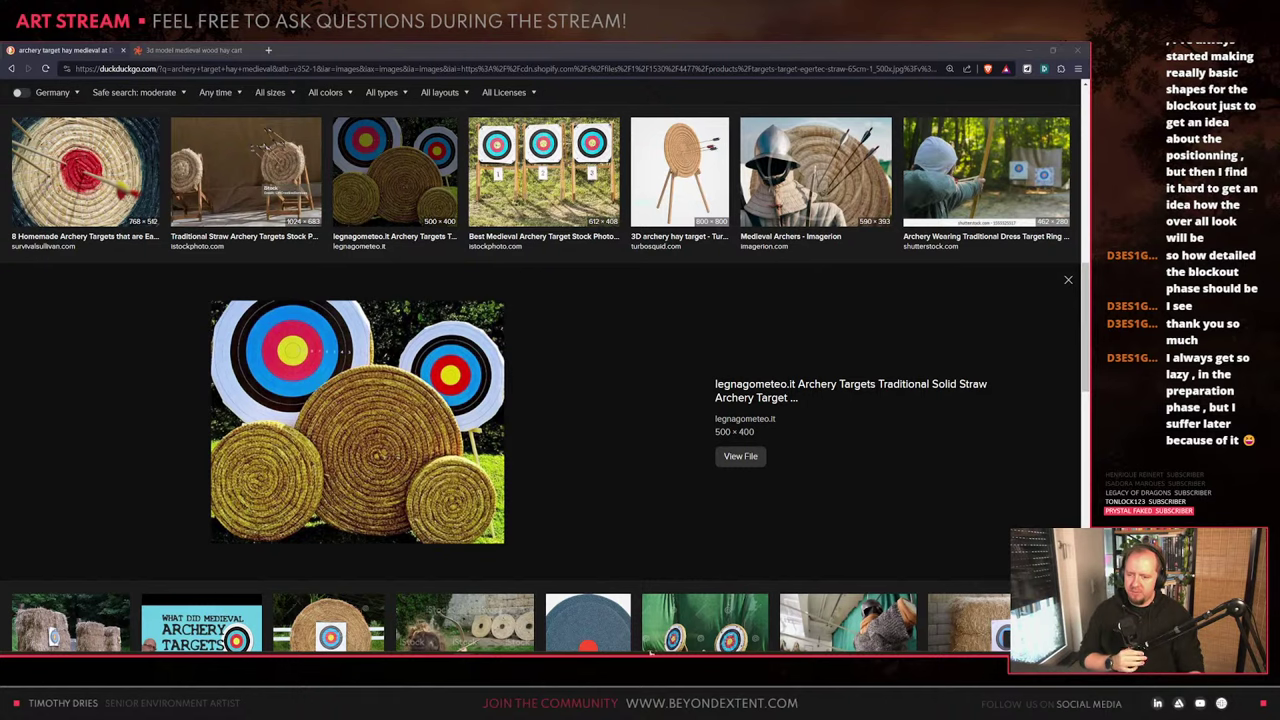
# Switch to Blender, check the archery target from several sides, leave its mesh editing and apply its rotation
pyautogui.hotkey('alt', 'Tab')
pyautogui.scroll(-5, 534, 394)
pyautogui.click(543, 404)
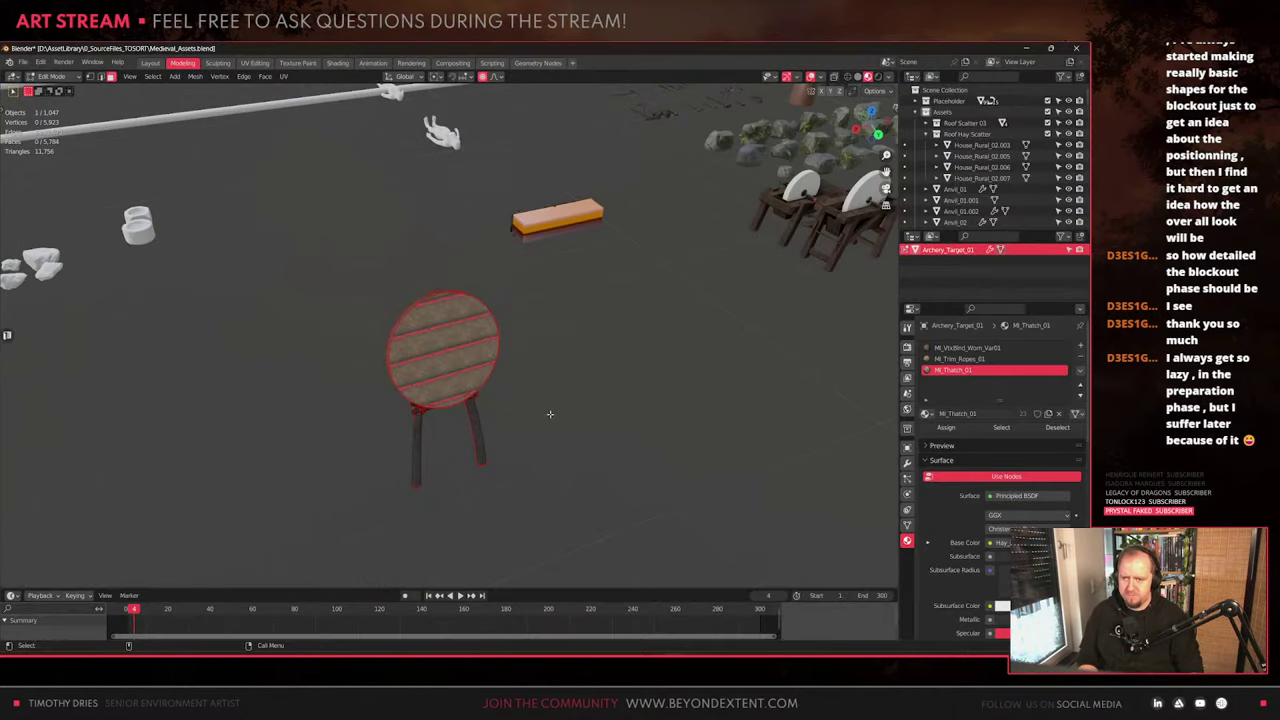
pyautogui.scroll(2, 511, 404)
pyautogui.moveTo(551, 414); pyautogui.dragTo(556, 378, button='middle')
pyautogui.scroll(1, 510, 405)
pyautogui.scroll(3, 500, 370)
pyautogui.moveTo(455, 364); pyautogui.dragTo(491, 369, button='middle')
pyautogui.scroll(-6, 498, 356)
pyautogui.press('Tab')
pyautogui.hotkey('ctrl', 'a')
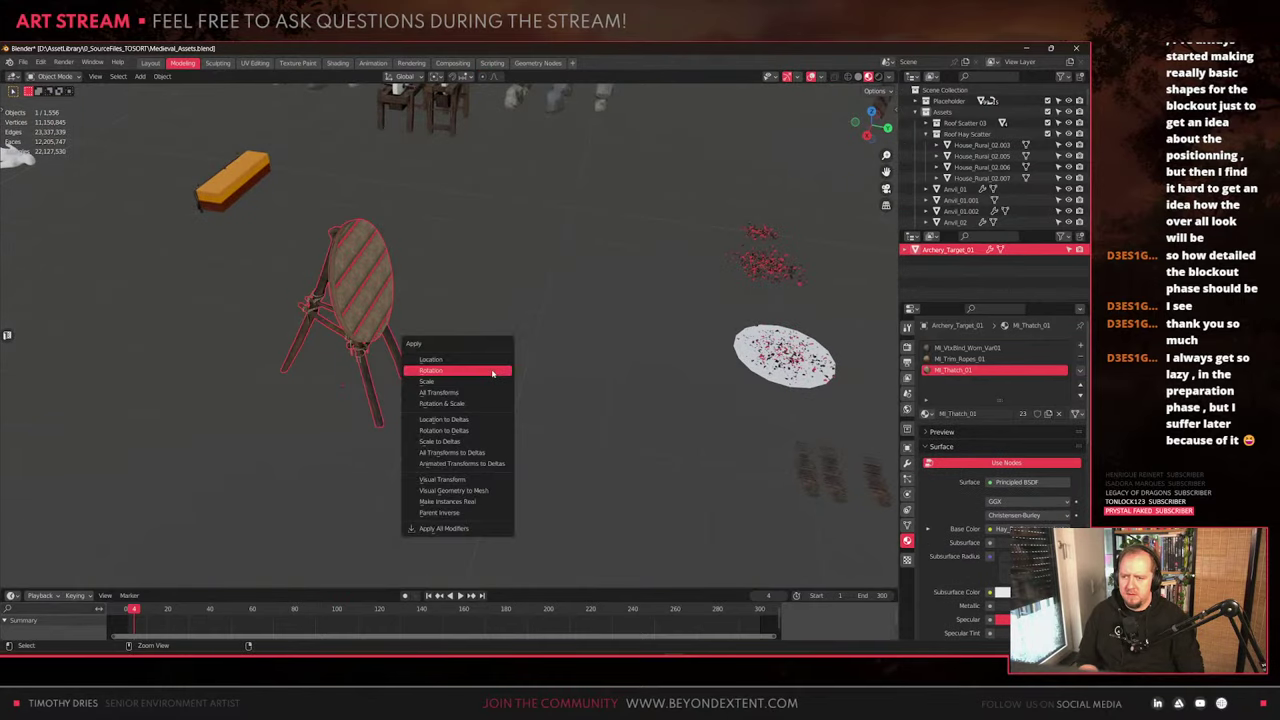
pyautogui.click(492, 371)
# Add a cylinder with 32 vertices, 1 m radius and 2 m depth, and move it horizontally beside the archery target
pyautogui.hotkey('shift', 'a')
pyautogui.moveTo(728, 384)
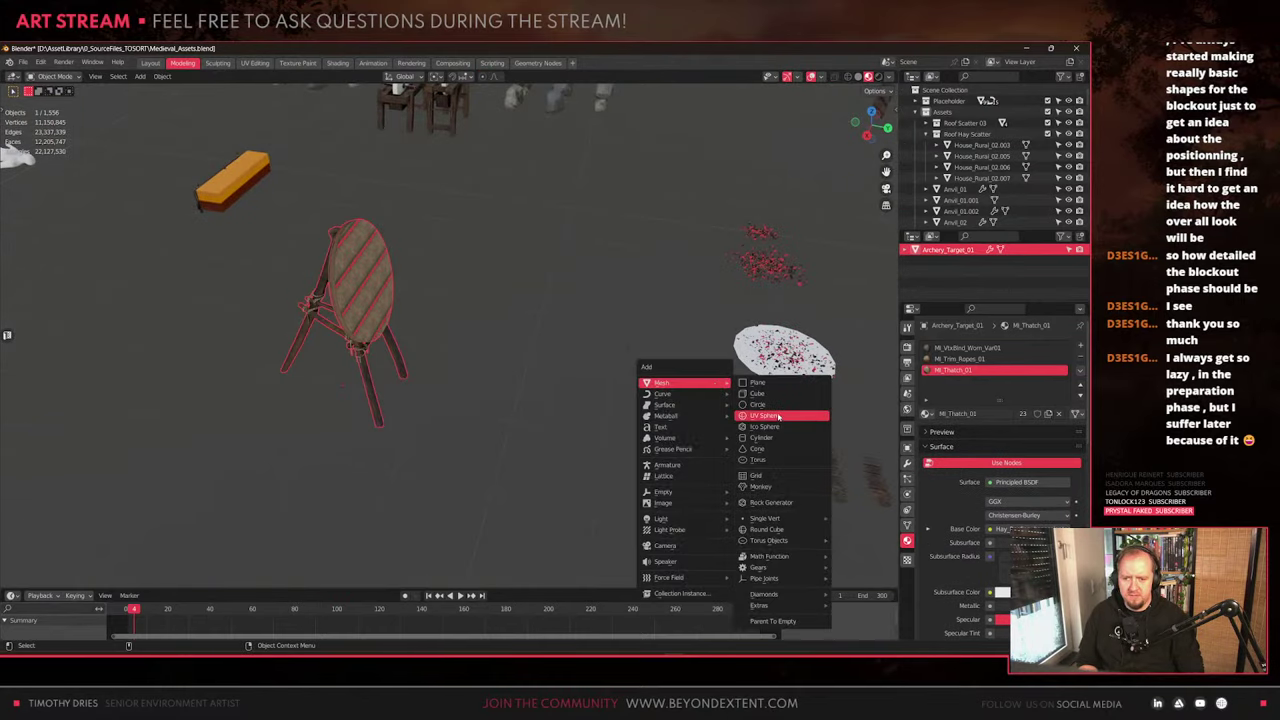
pyautogui.click(764, 438)
pyautogui.scroll(-10, 520, 354)
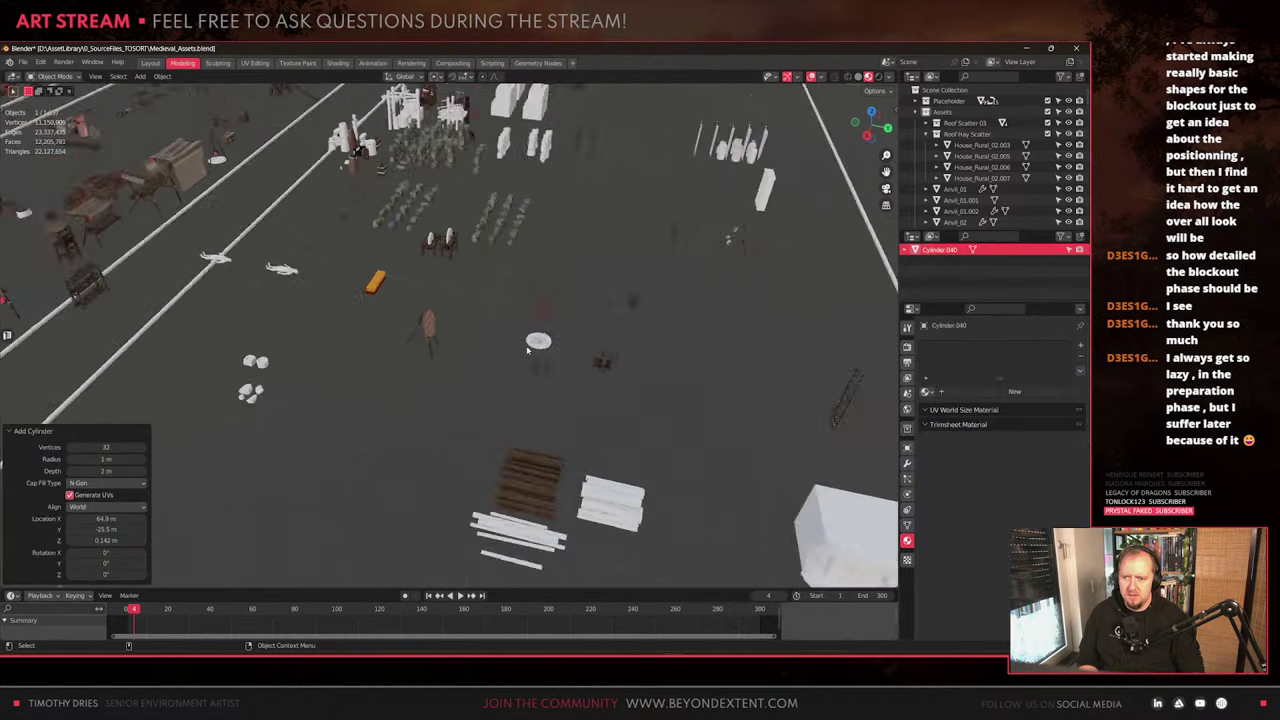
pyautogui.press('g')
pyautogui.hotkey('shift', 'z')
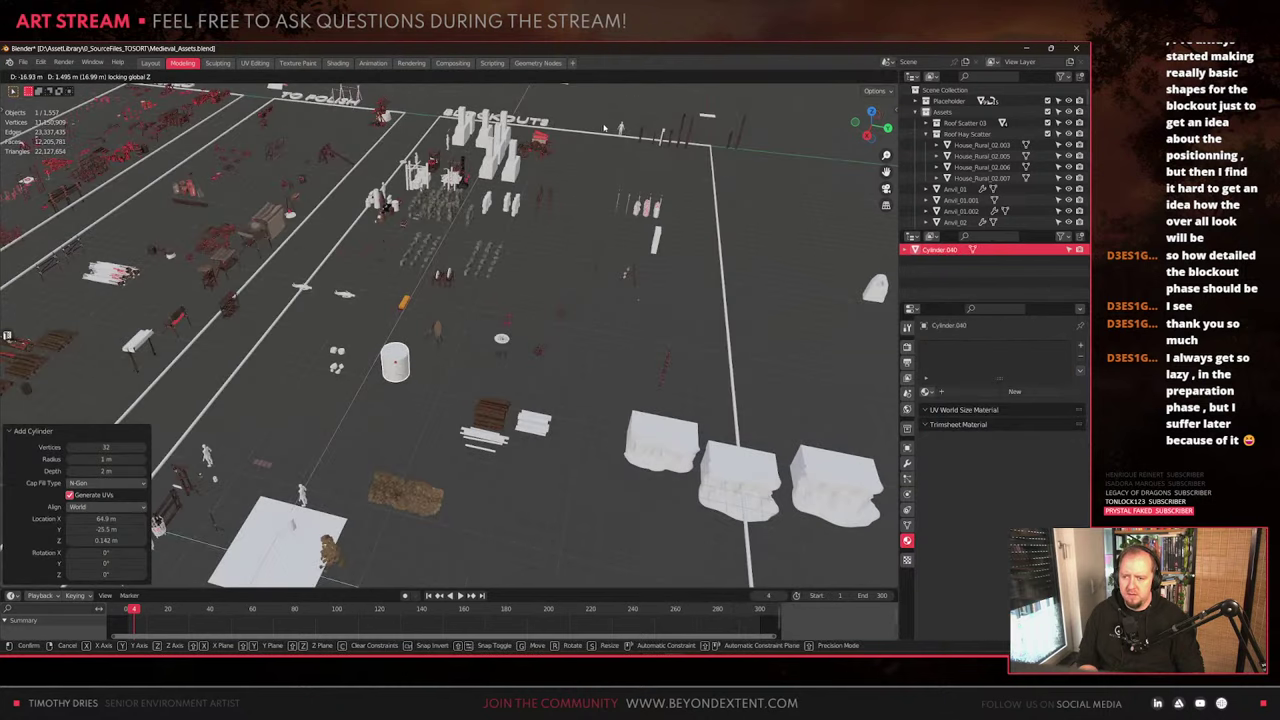
pyautogui.click(500, 412)
pyautogui.press('KP_Decimal')
pyautogui.scroll(-5, 500, 412)
# Delete the new cylinder's side and bottom faces, keeping only the flat top cap
pyautogui.press('Tab')
pyautogui.hotkey('shift', 'z')
pyautogui.moveTo(500, 412); pyautogui.dragTo(505, 364, button='middle')
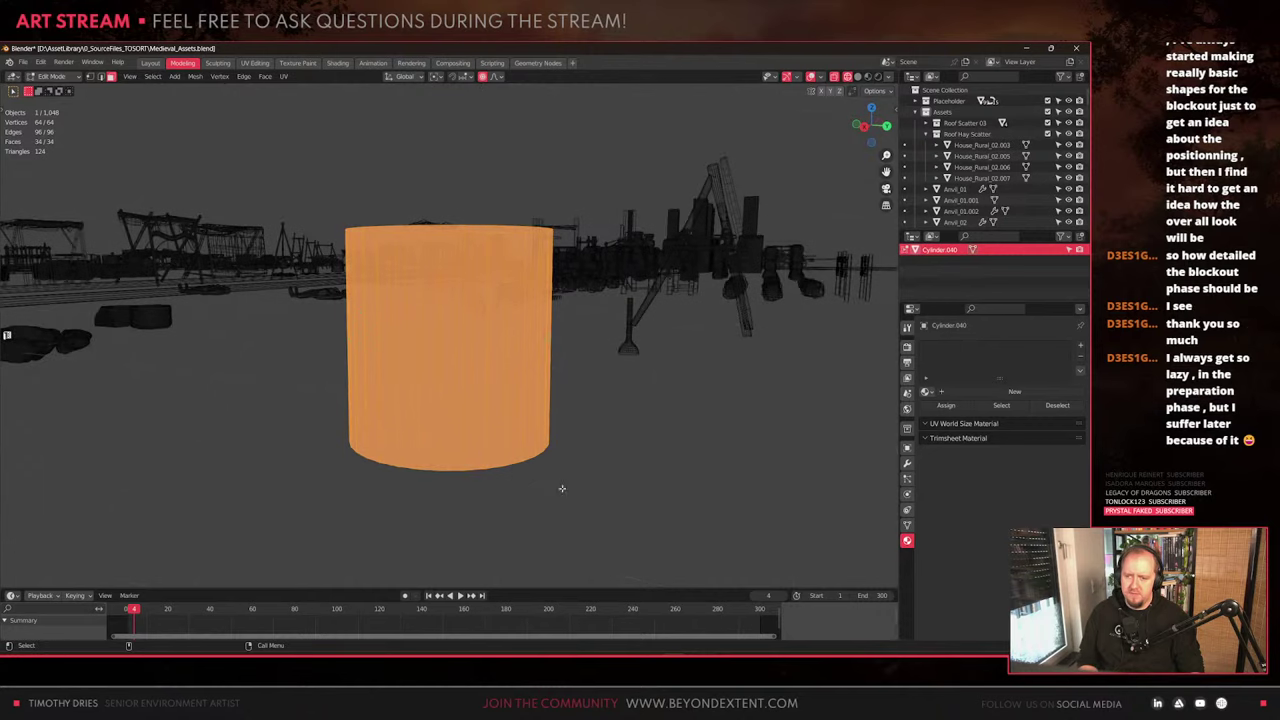
pyautogui.moveTo(621, 515); pyautogui.dragTo(286, 312)
pyautogui.moveTo(503, 318); pyautogui.dragTo(507, 366, button='middle')
pyautogui.press('x')
pyautogui.click(507, 367)
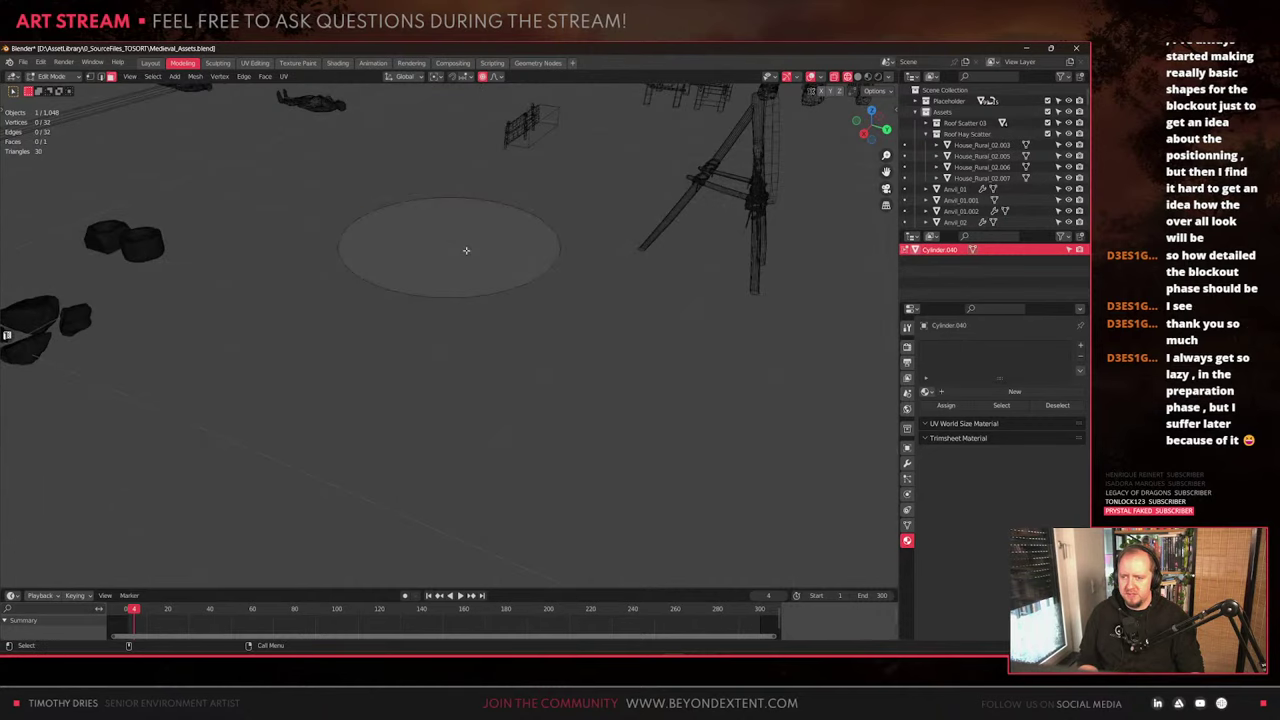
# Lower the whole remaining disc by about 1.14 m along the Z axis
pyautogui.press('a')
pyautogui.press('g')
pyautogui.press('z')
pyautogui.click(467, 361)
pyautogui.scroll(5, 467, 361)
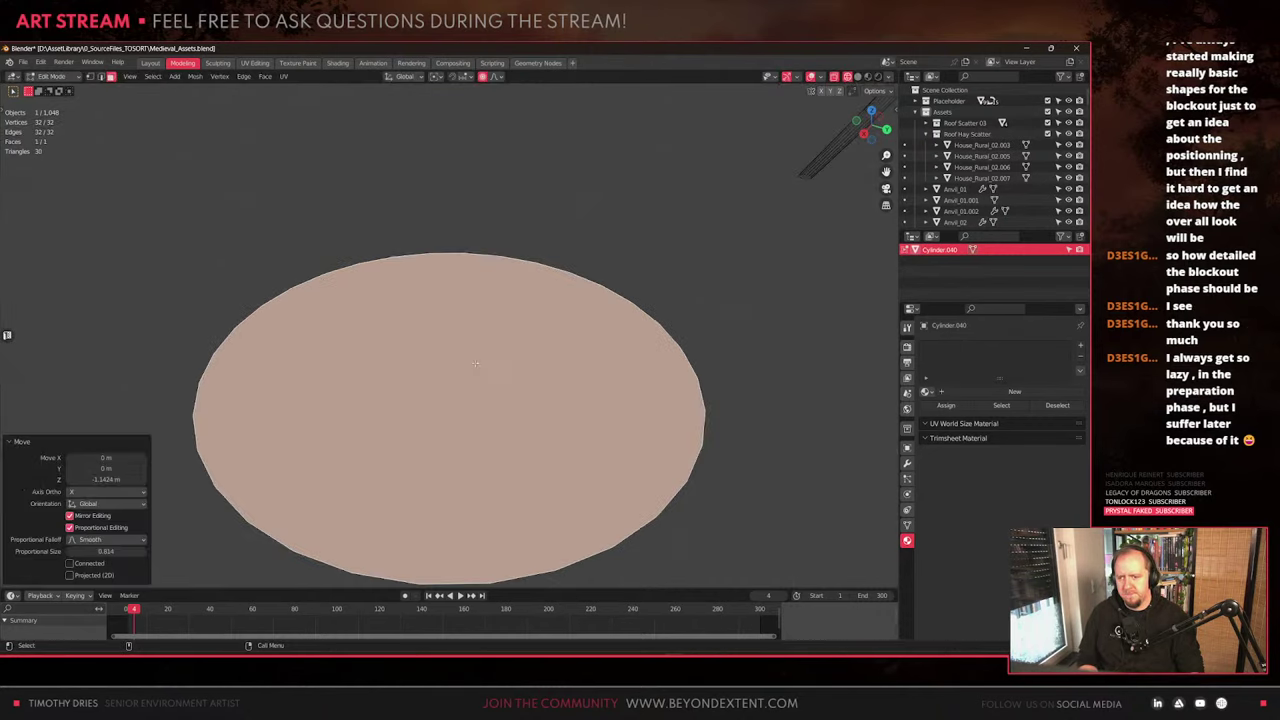
pyautogui.press('Tab')
pyautogui.moveTo(467, 361); pyautogui.dragTo(397, 377, button='middle')
pyautogui.scroll(-3, 397, 377)
pyautogui.press('Tab')
pyautogui.scroll(2, 502, 370)
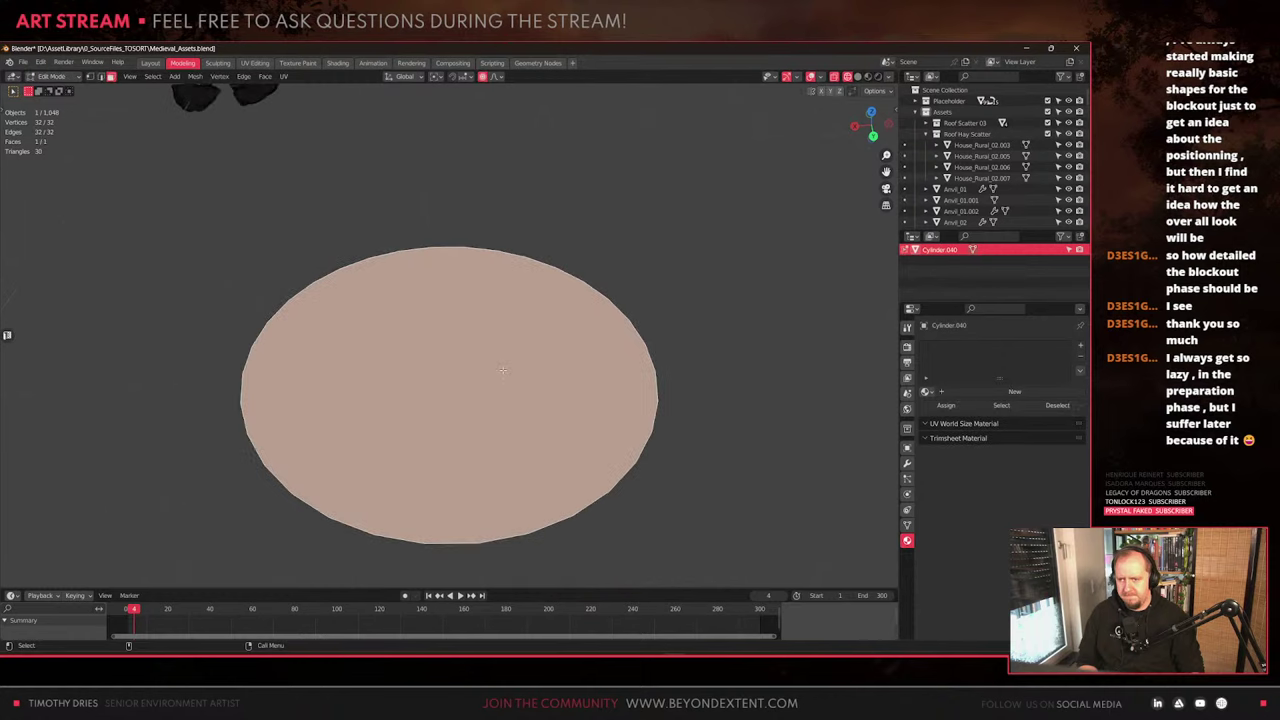
pyautogui.press('Tab')
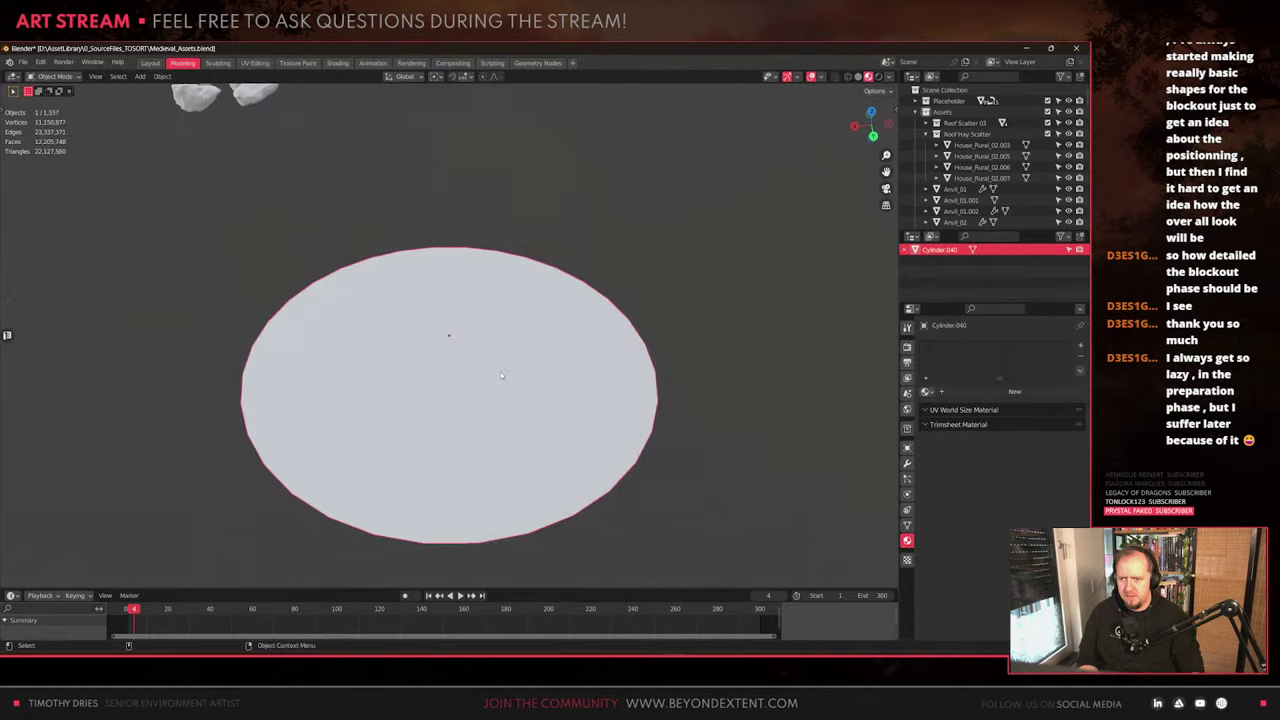
# Subdivide the flat disc's face once and clear the selection
pyautogui.scroll(-3, 501, 373)
pyautogui.rightClick(501, 373)
pyautogui.click(503, 372)
pyautogui.press('Tab')
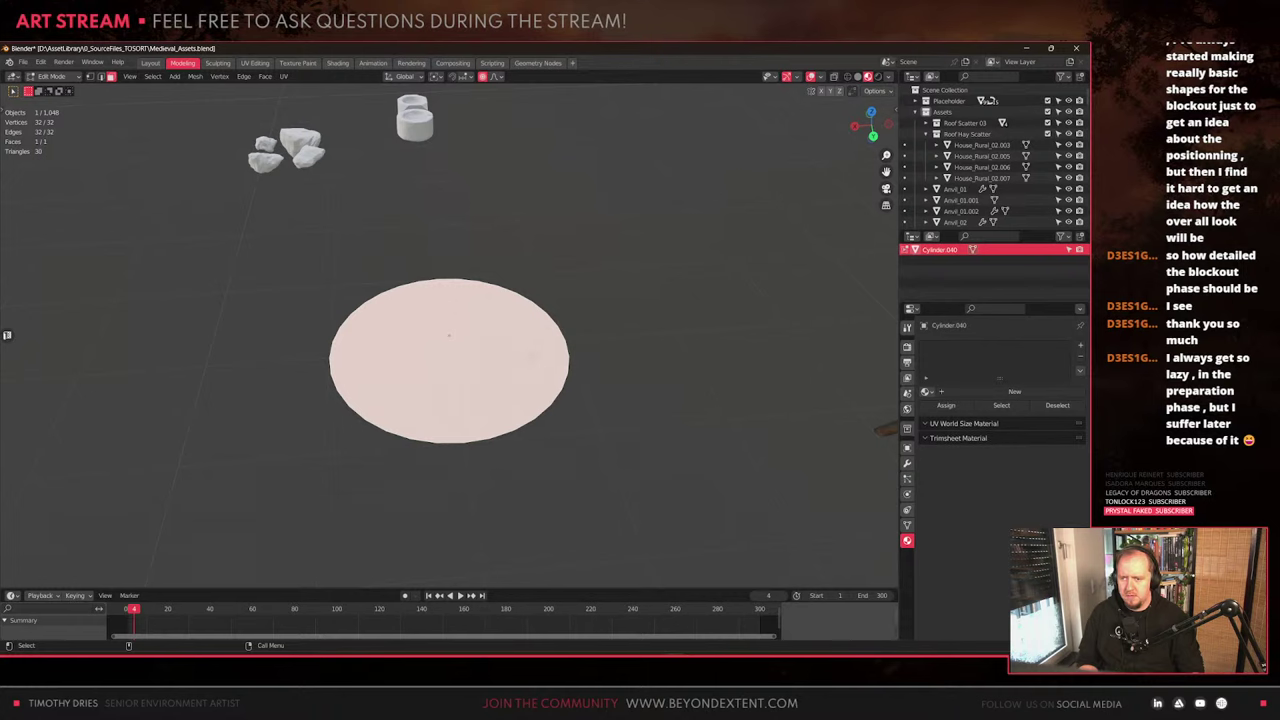
pyautogui.rightClick(520, 345)
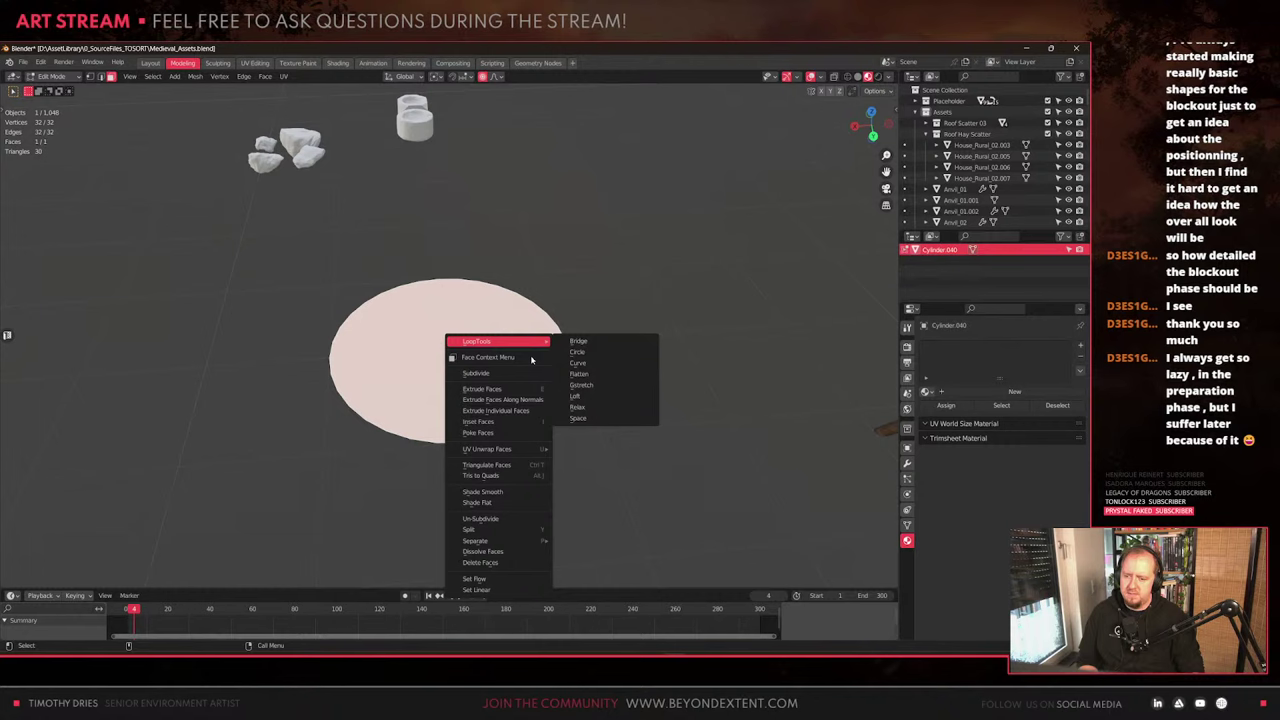
pyautogui.click(529, 373)
pyautogui.click(528, 298)
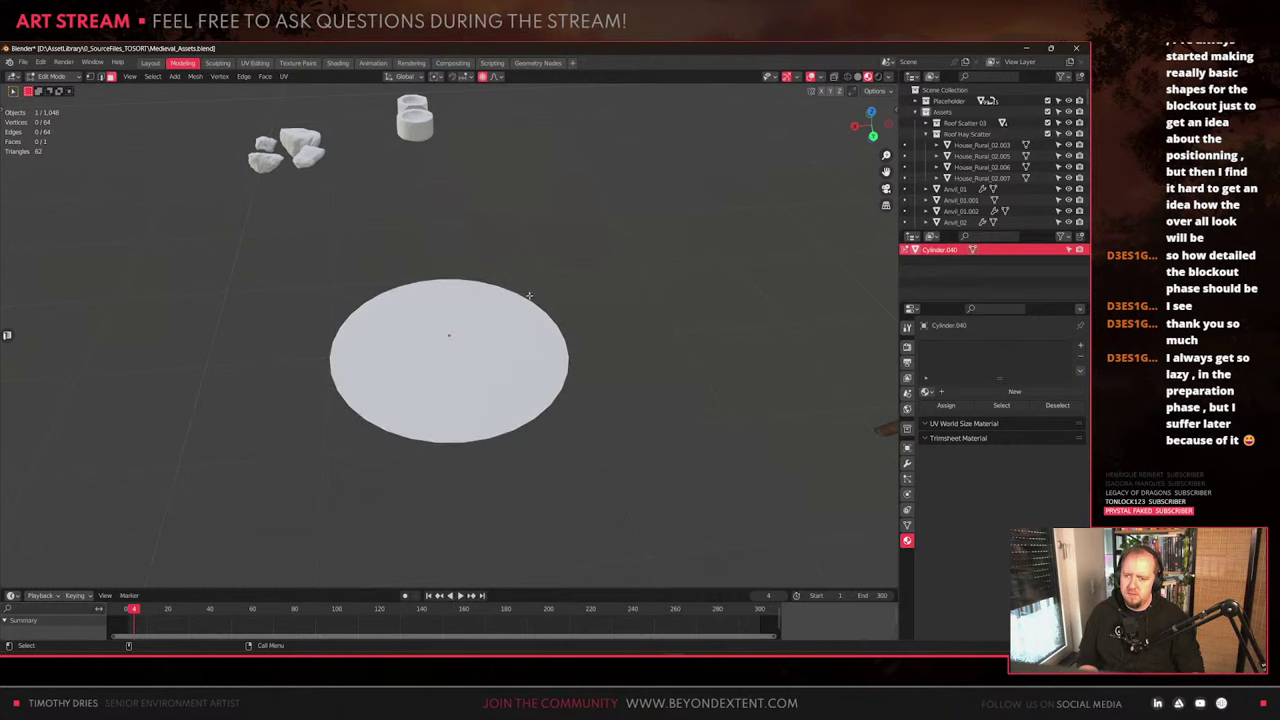
pyautogui.scroll(2, 610, 370)
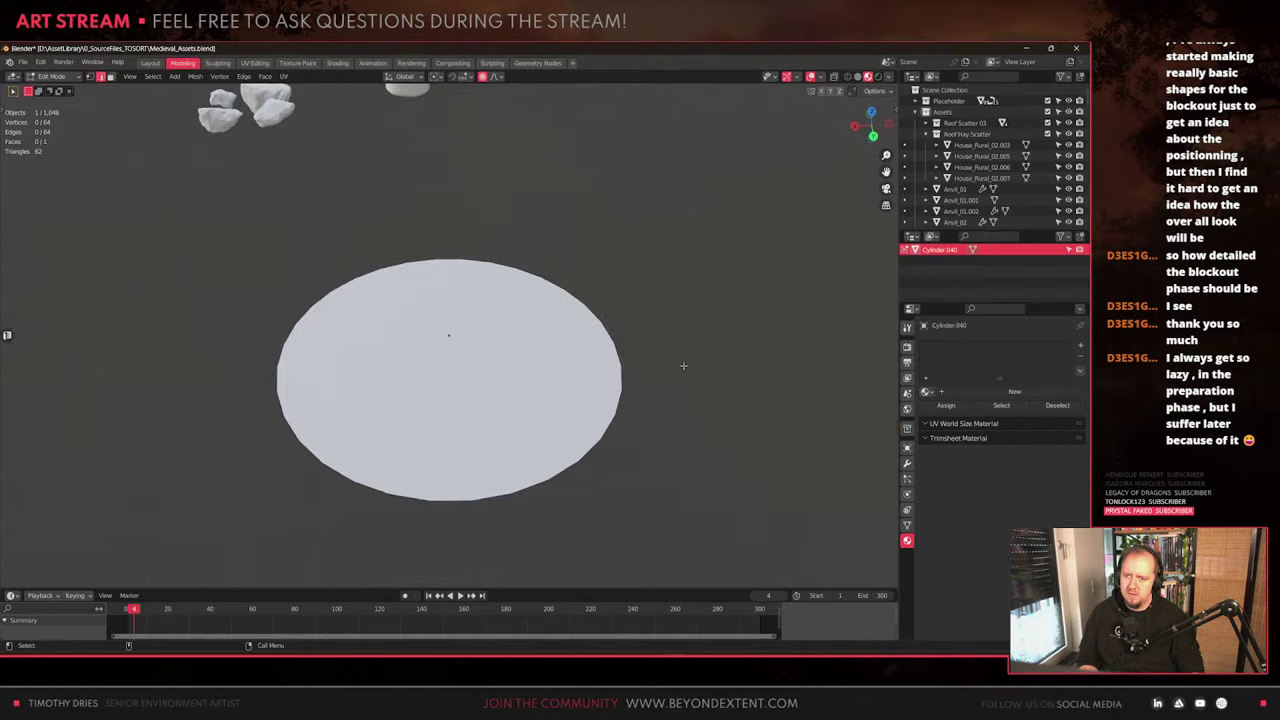
pyautogui.keyDown('alt'); pyautogui.click(622, 380); pyautogui.keyUp('alt')
pyautogui.moveTo(623, 380)
pyautogui.mouseDown(button='middle')
pyautogui.moveTo(651, 380)
pyautogui.moveTo(617, 376)
pyautogui.mouseUp(button='middle')
pyautogui.click(215, 76)
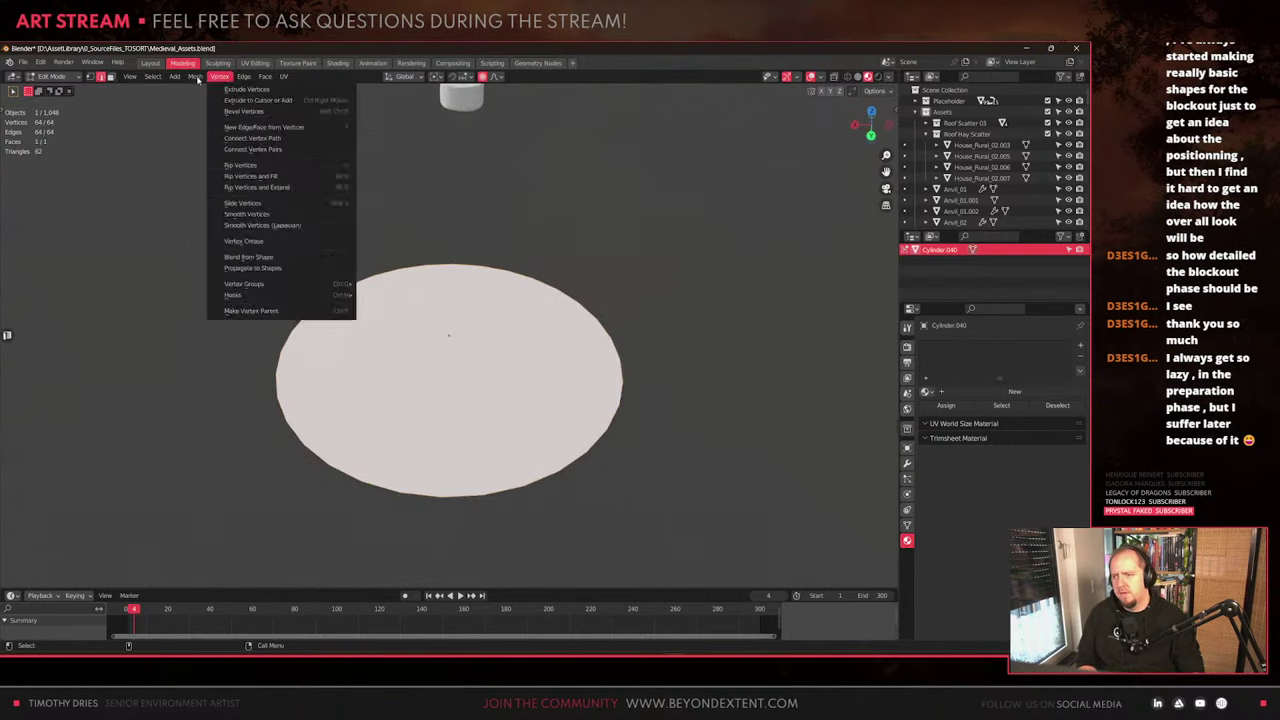
pyautogui.moveTo(200, 76)
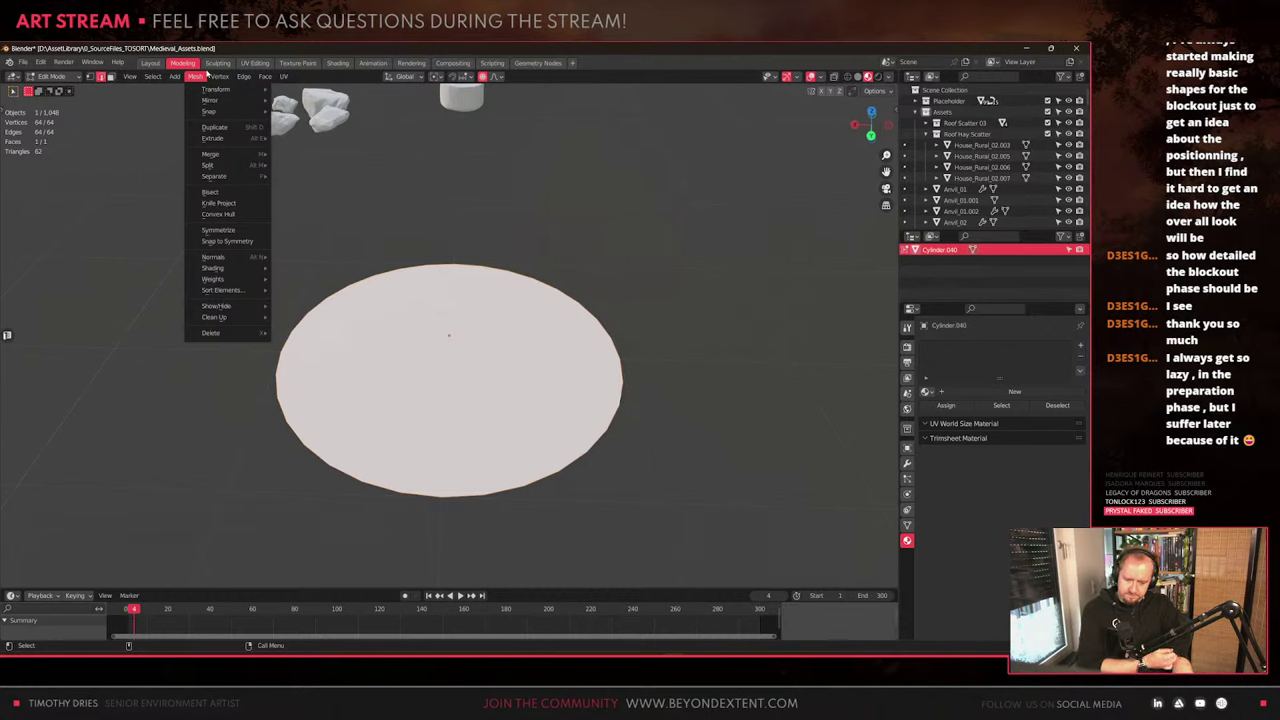
pyautogui.press('Escape')
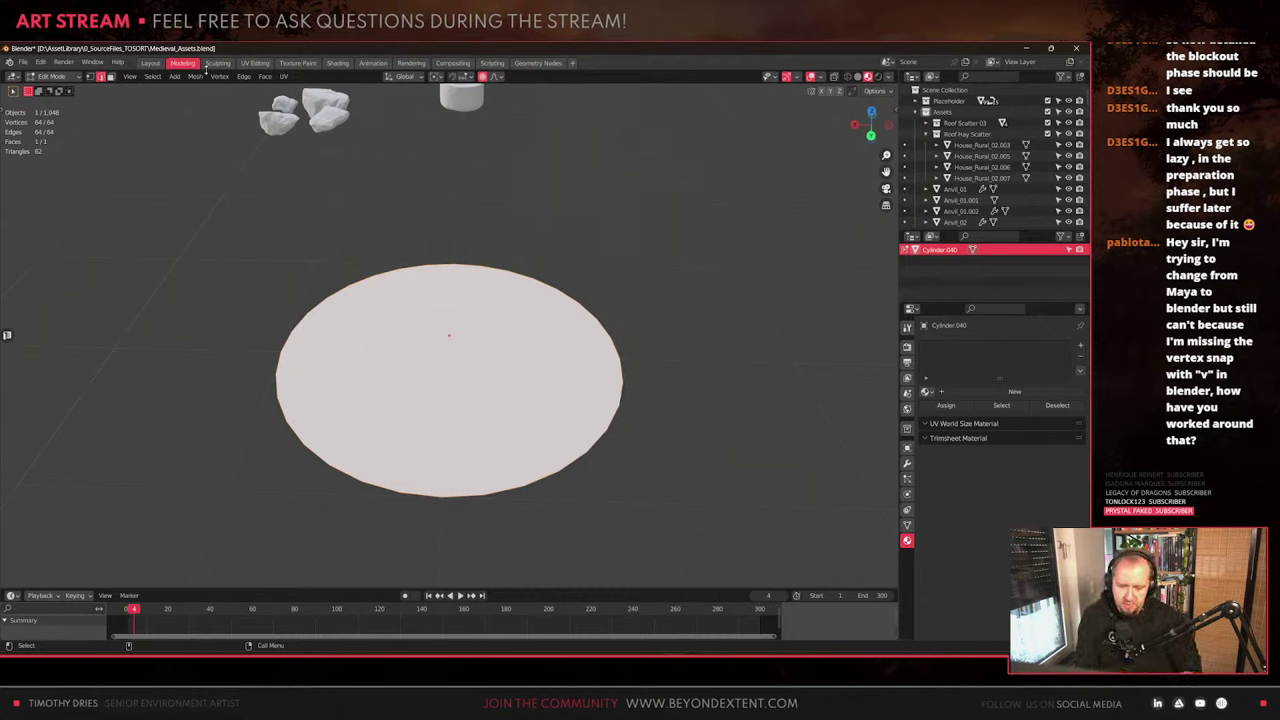
pyautogui.press('a')
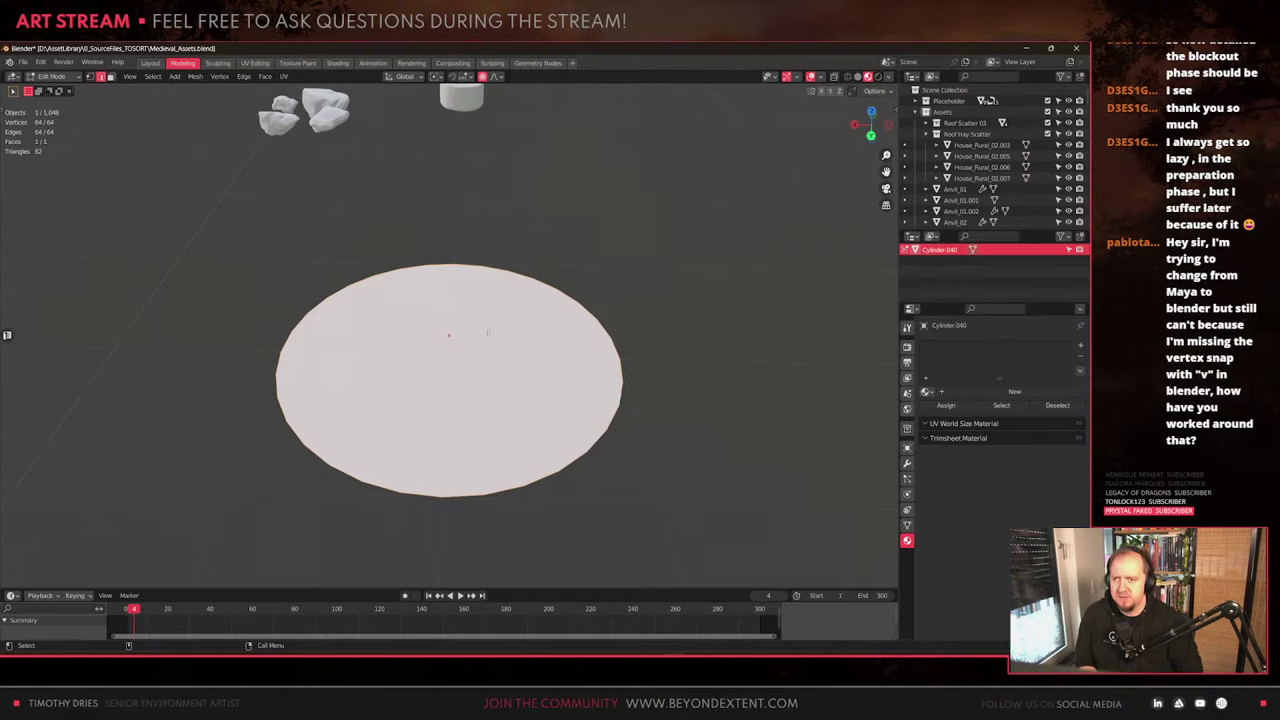
# Set the snapping target to Vertex and bring up its options around Align Rotation to Target
pyautogui.scroll(-4, 488, 332)
pyautogui.click(464, 77)
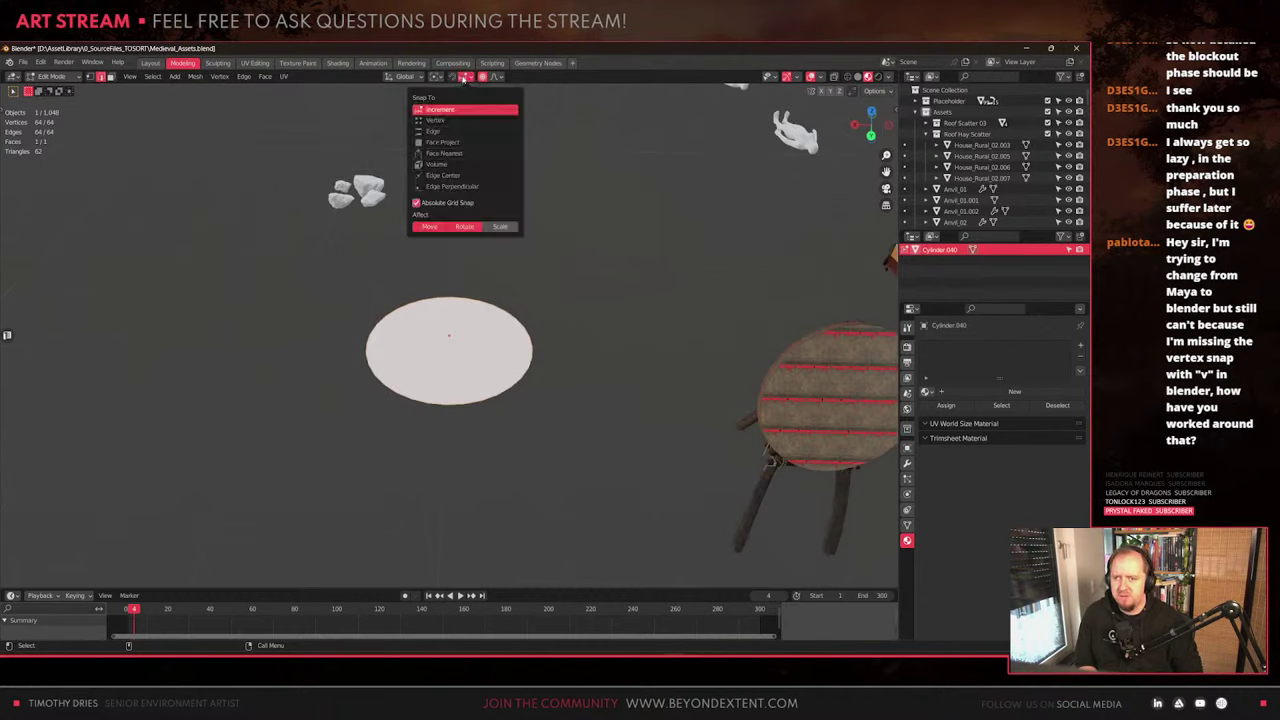
pyautogui.click(443, 121)
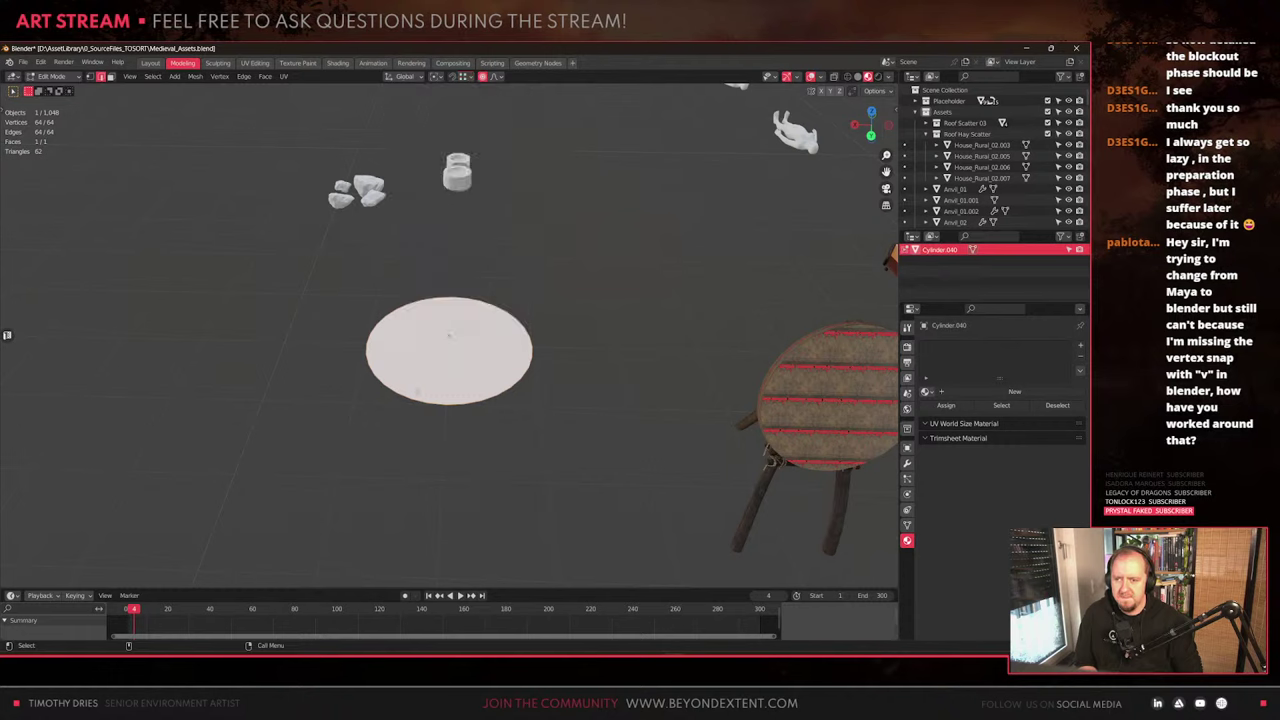
pyautogui.click(466, 78)
pyautogui.click(417, 284)
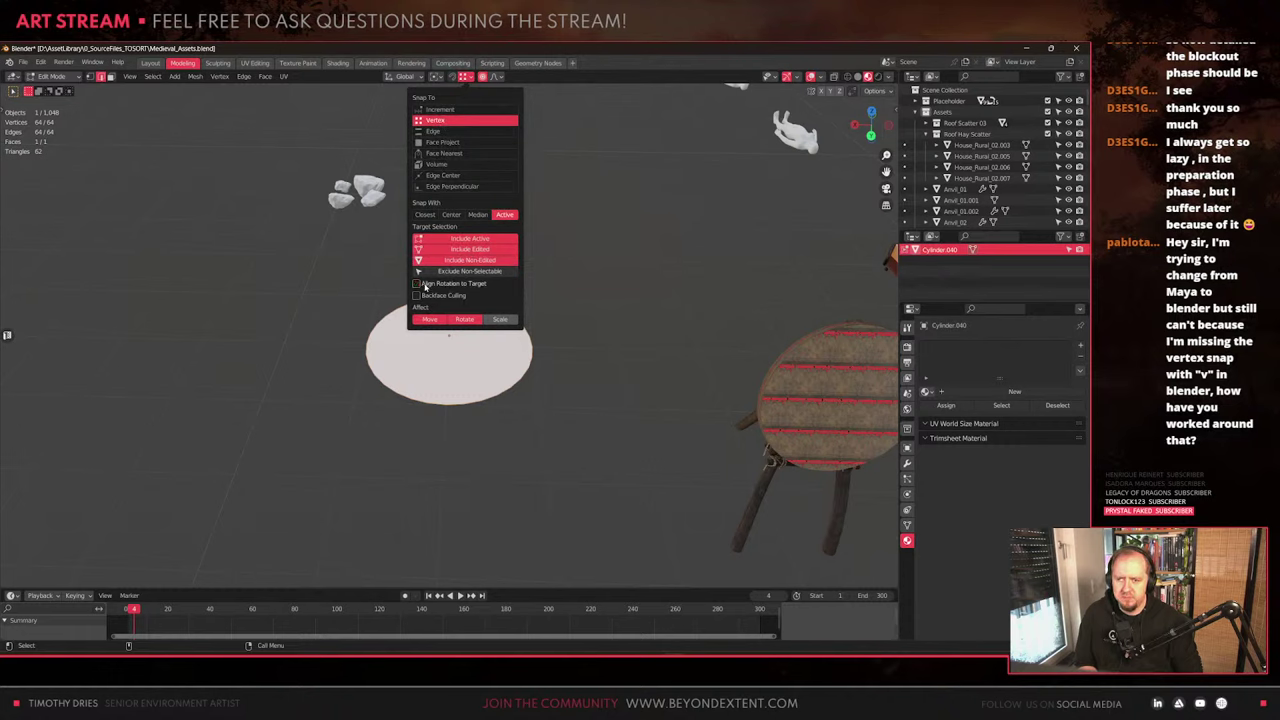
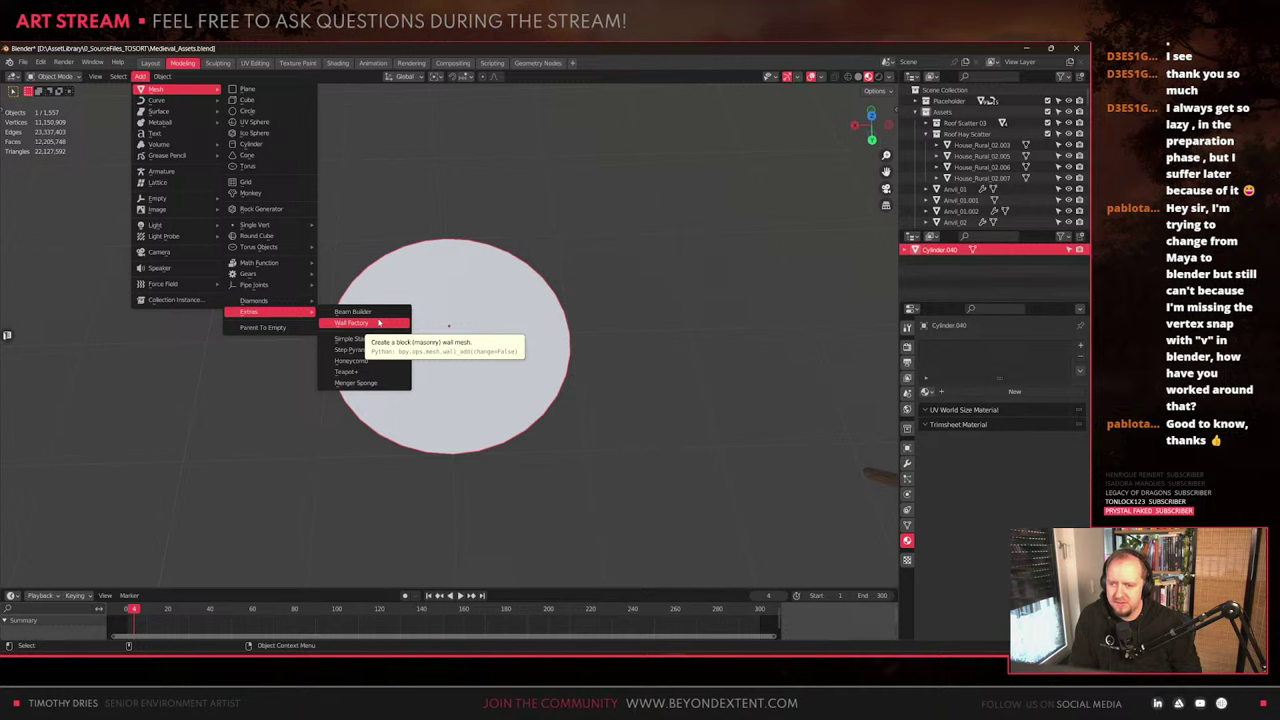
# Add a masonry wall mesh with Wall Factory and view the wall and its arched opening from several sides
pyautogui.click(379, 322)
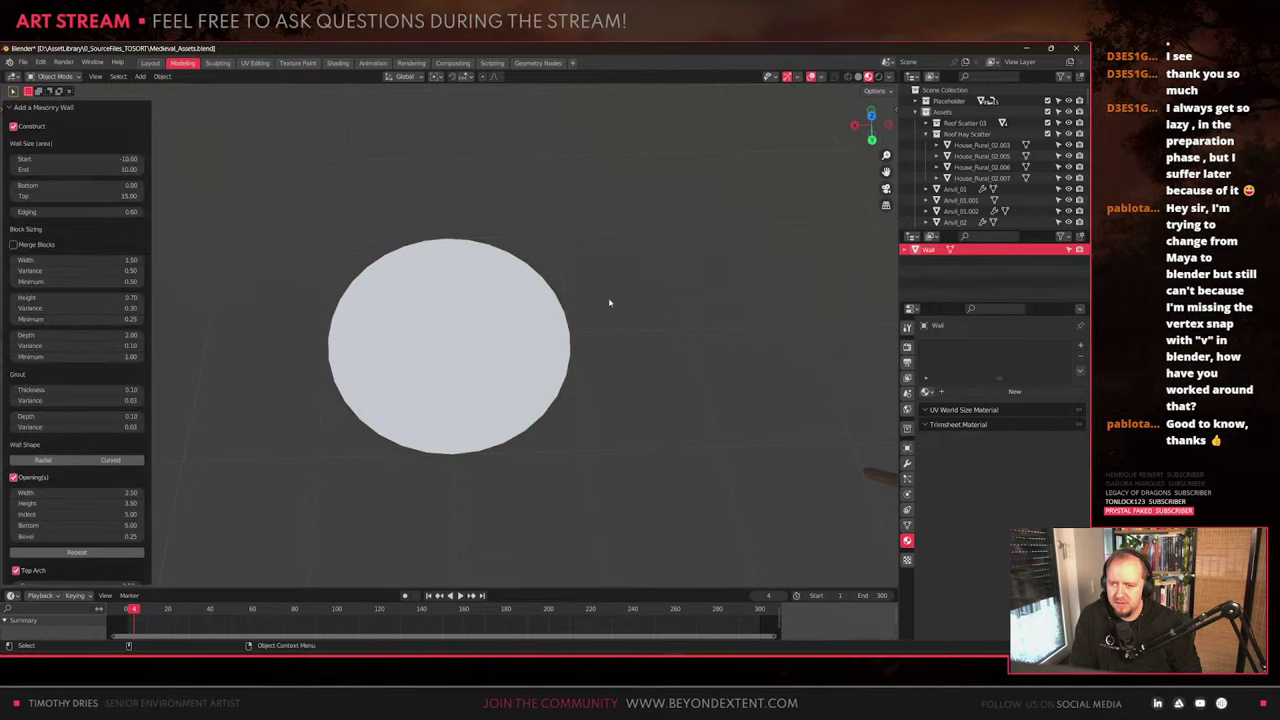
pyautogui.scroll(-12, 535, 285)
pyautogui.scroll(3, 535, 288)
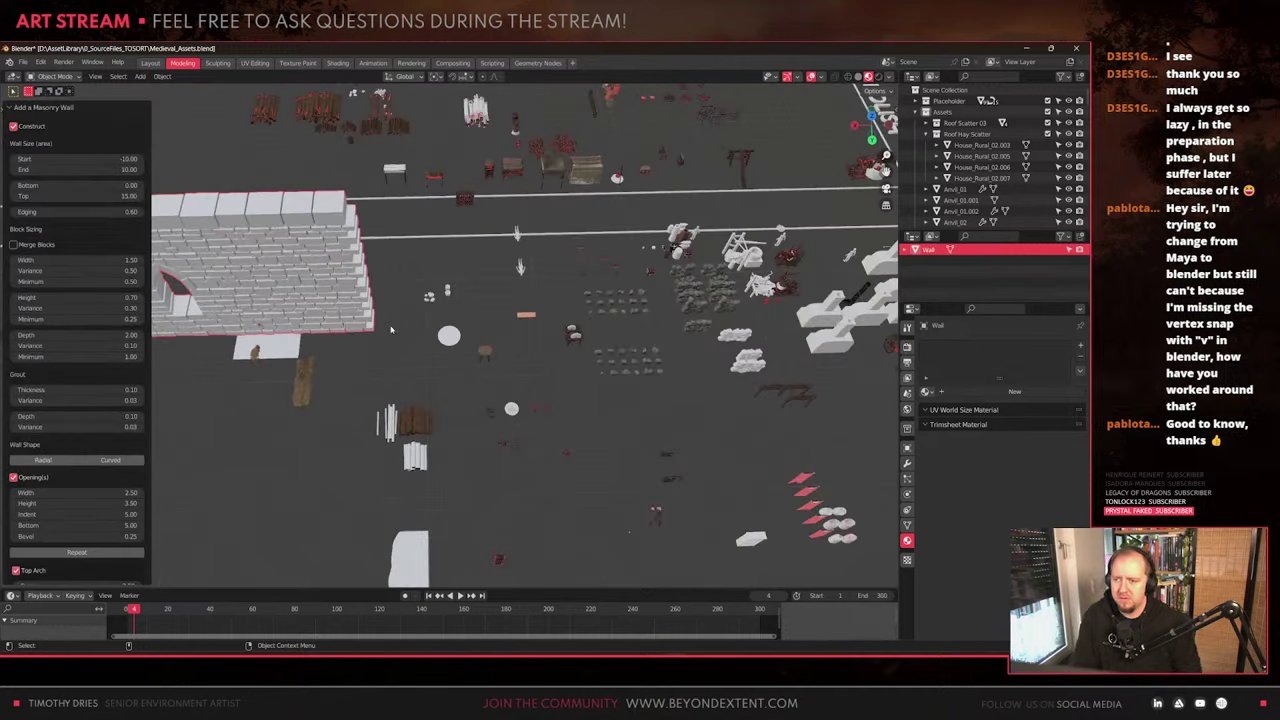
pyautogui.scroll(3, 480, 347)
pyautogui.press('KP_Decimal')
pyautogui.keyDown('alt'); pyautogui.moveTo(480, 347); pyautogui.dragTo(520, 290); pyautogui.keyUp('alt')
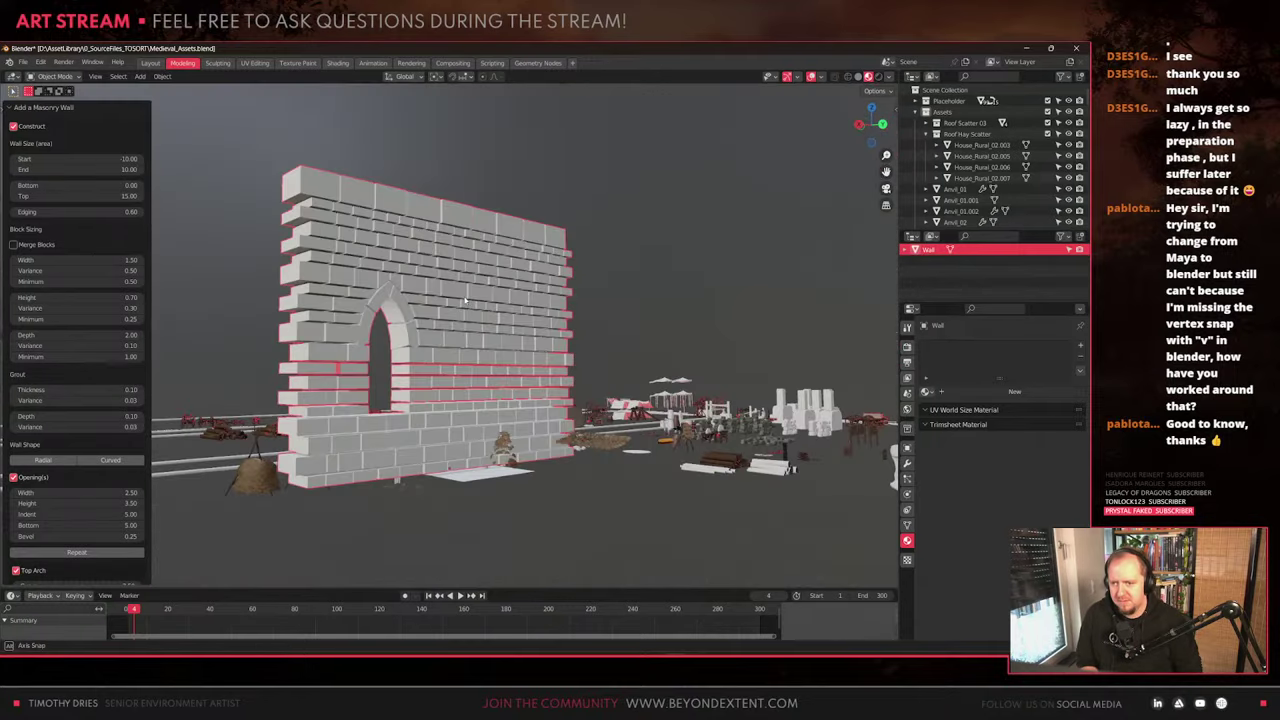
pyautogui.keyDown('alt'); pyautogui.moveTo(380, 345); pyautogui.dragTo(470, 349); pyautogui.keyUp('alt')
pyautogui.scroll(2, 470, 349)
pyautogui.moveTo(470, 350); pyautogui.dragTo(134, 386, button='middle')
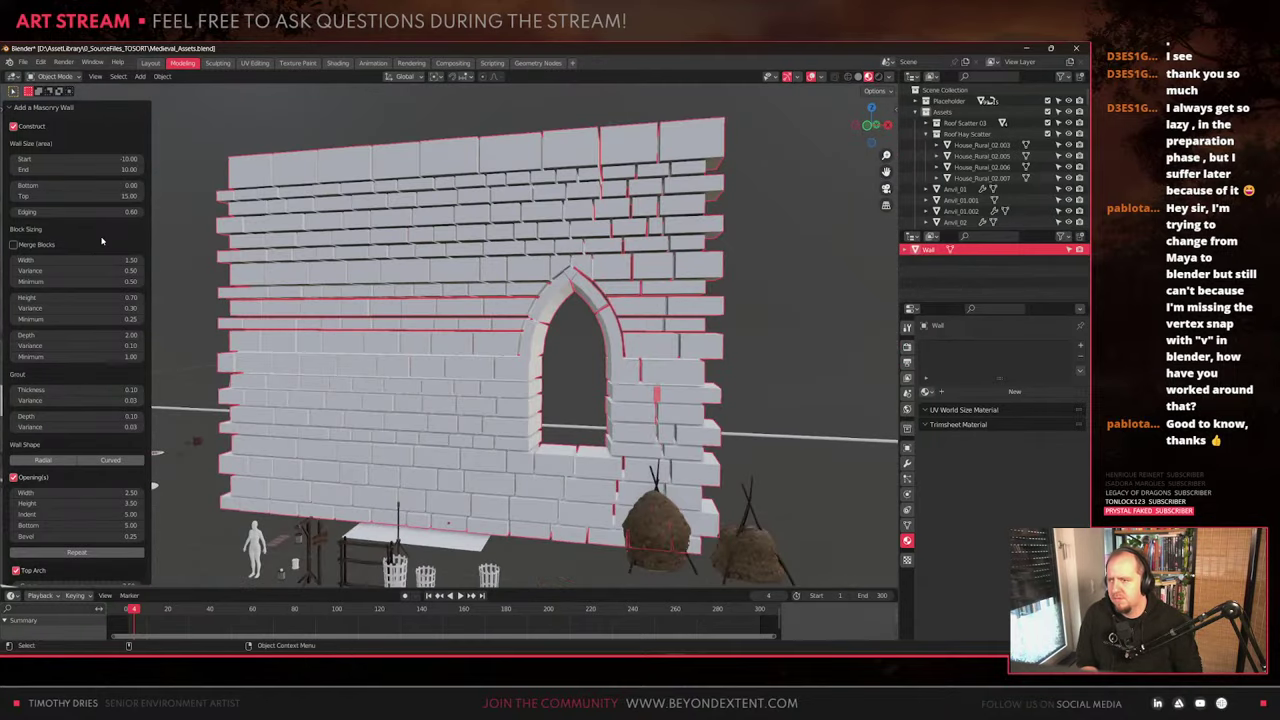
# Set the masonry wall's start to -20 and inspect the lengthened wall around its arched opening
pyautogui.click(127, 161)
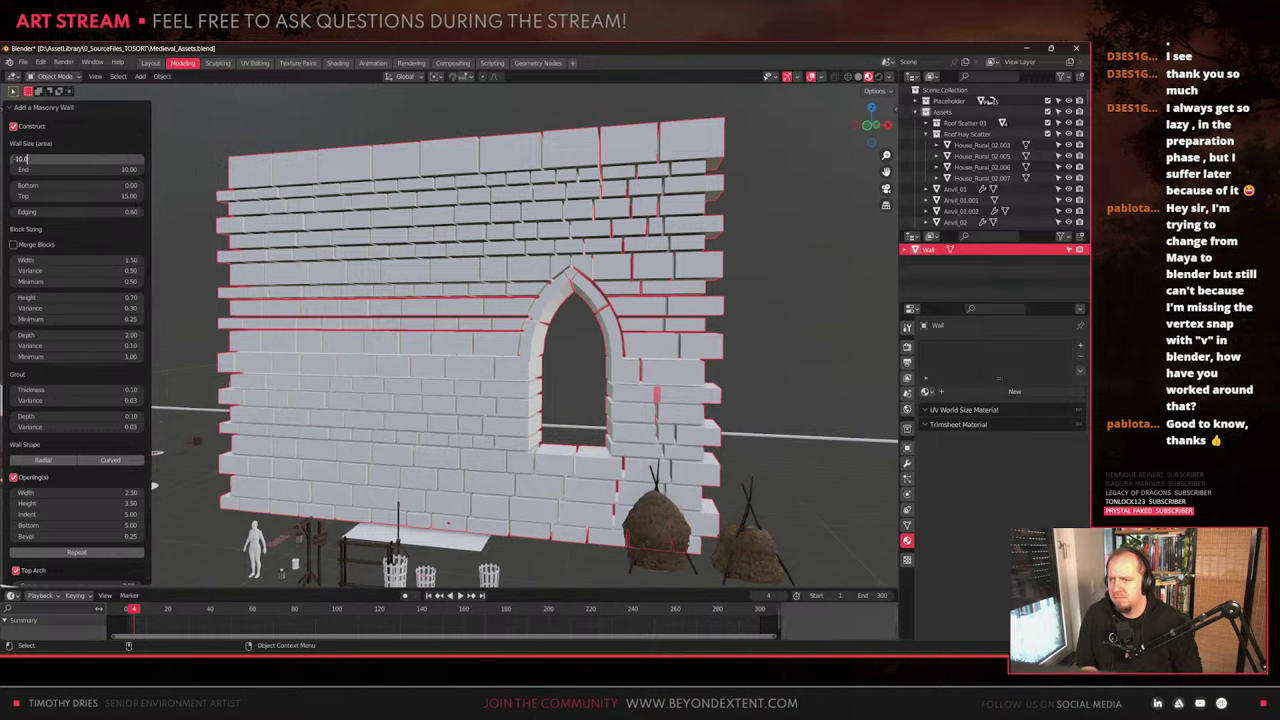
pyautogui.write('-2')
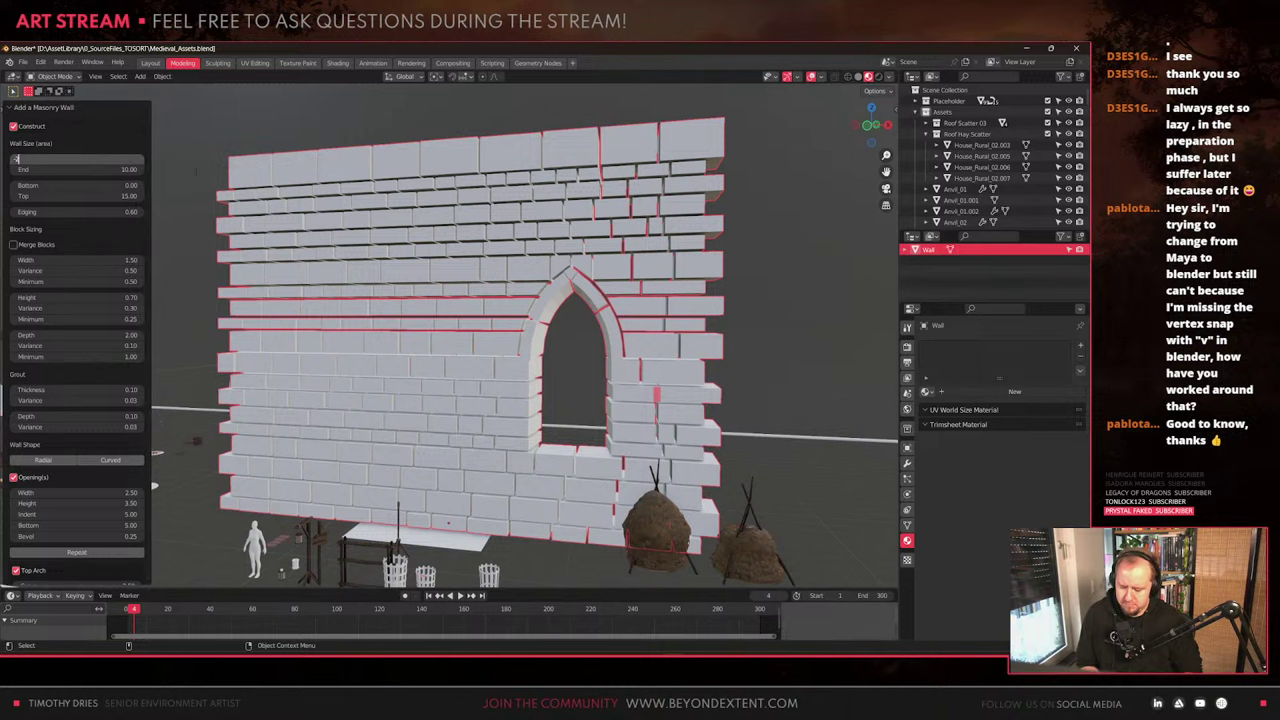
pyautogui.write('0')
pyautogui.press('Return')
pyautogui.scroll(-3, 455, 308)
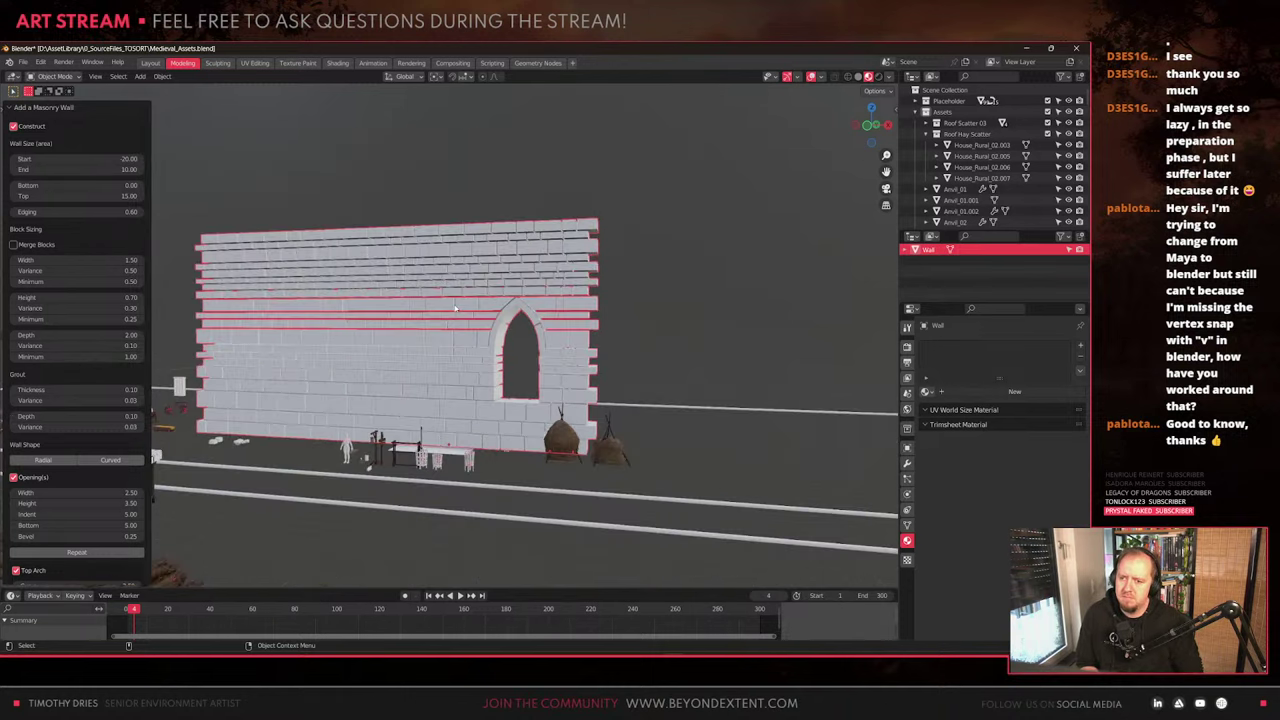
pyautogui.scroll(4, 455, 308)
pyautogui.moveTo(455, 308); pyautogui.dragTo(455, 365, button='middle')
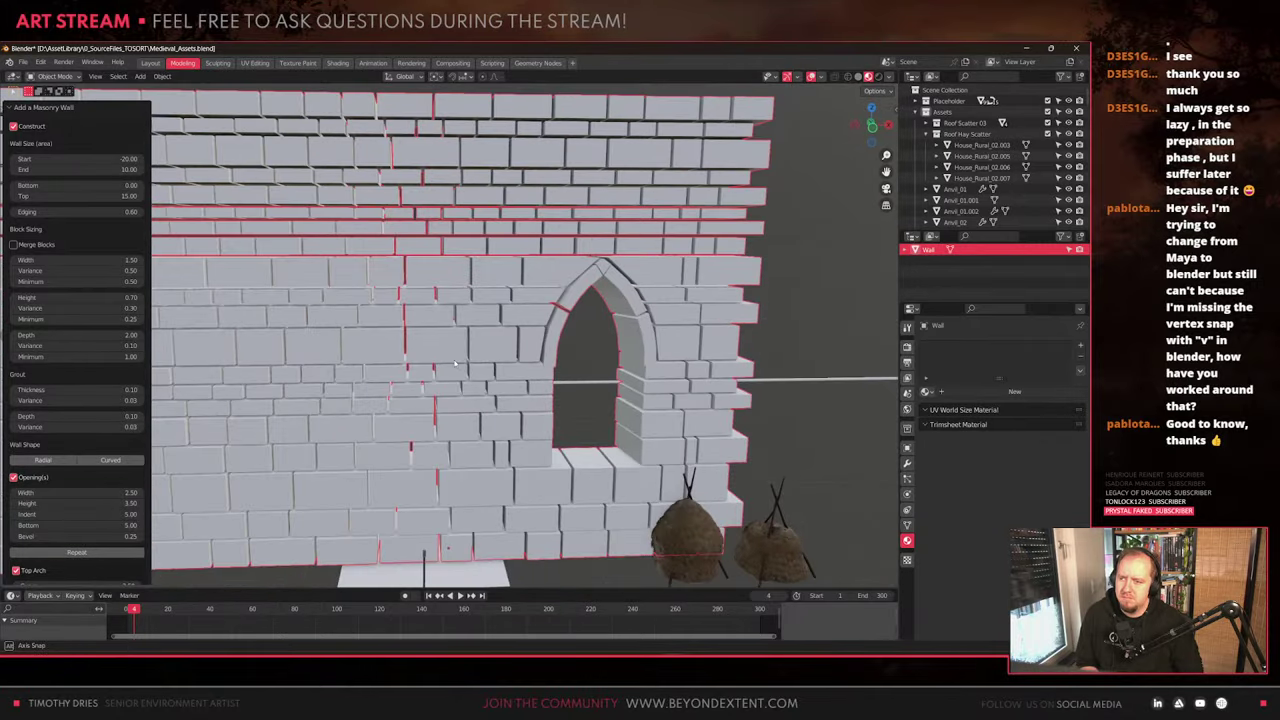
pyautogui.scroll(-5, 75, 300)
pyautogui.scroll(-4, 551, 400)
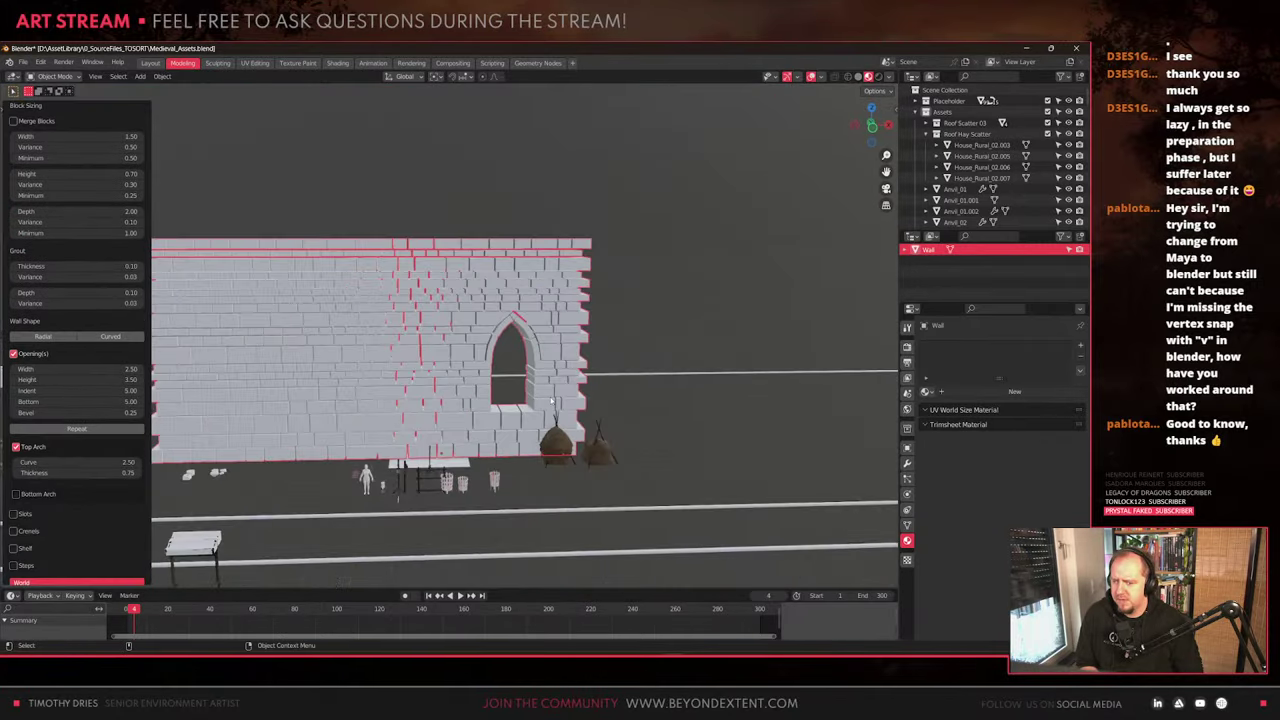
# Delete the masonry wall from the scene
pyautogui.press('Delete')
pyautogui.scroll(-6, 527, 392)
pyautogui.hotkey('ctrl', 'a')
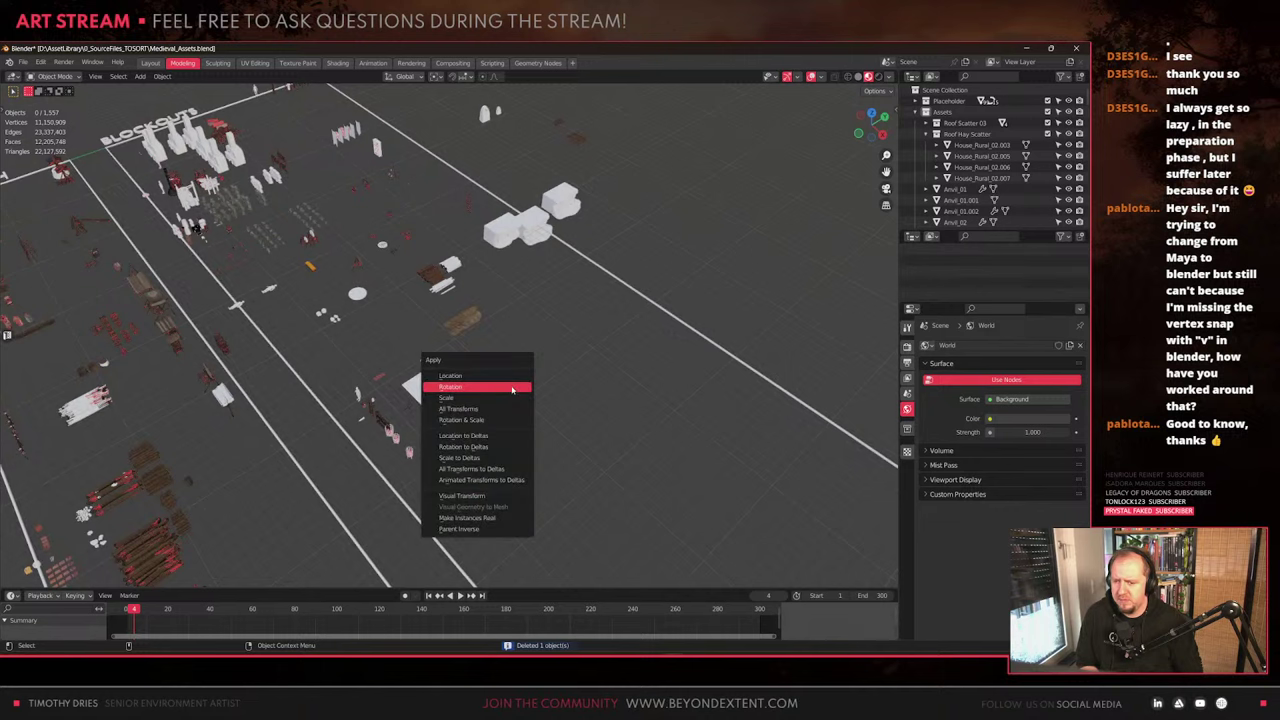
pyautogui.scroll(4, 529, 348)
pyautogui.moveTo(529, 348); pyautogui.dragTo(366, 340, button='middle')
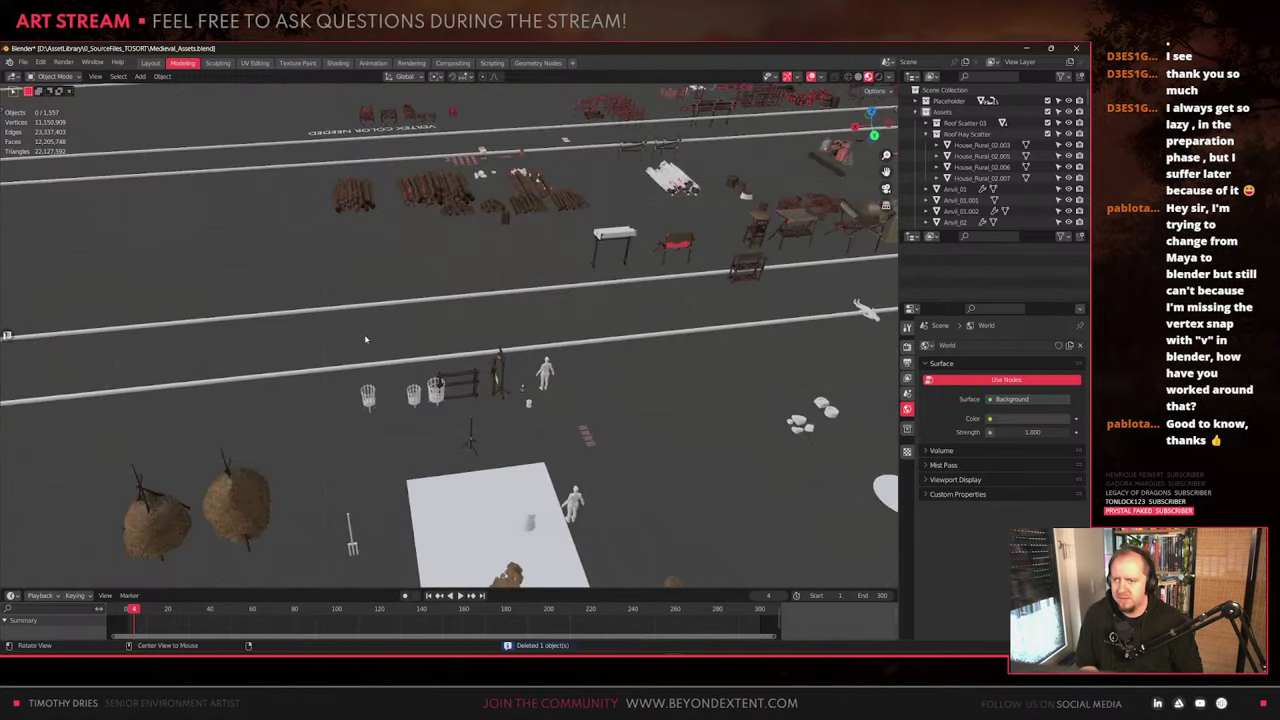
pyautogui.click(155, 78)
pyautogui.moveTo(140, 77)
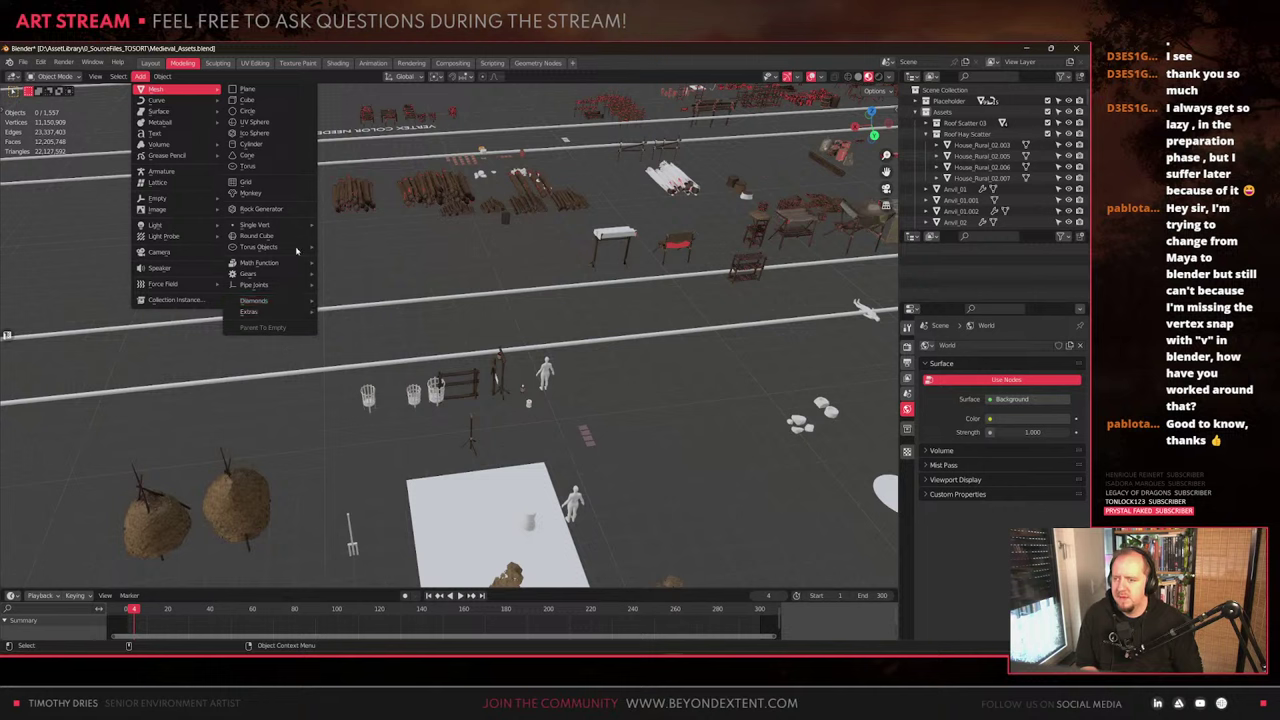
pyautogui.moveTo(297, 253)
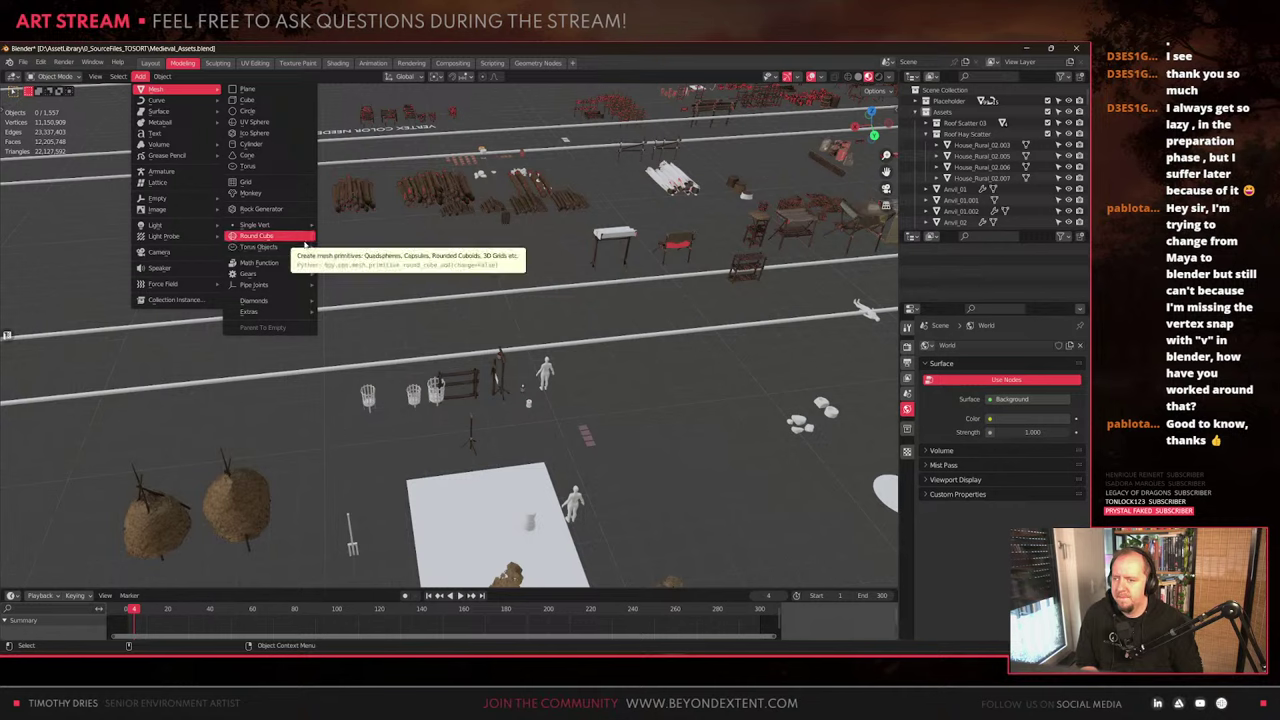
pyautogui.moveTo(283, 308)
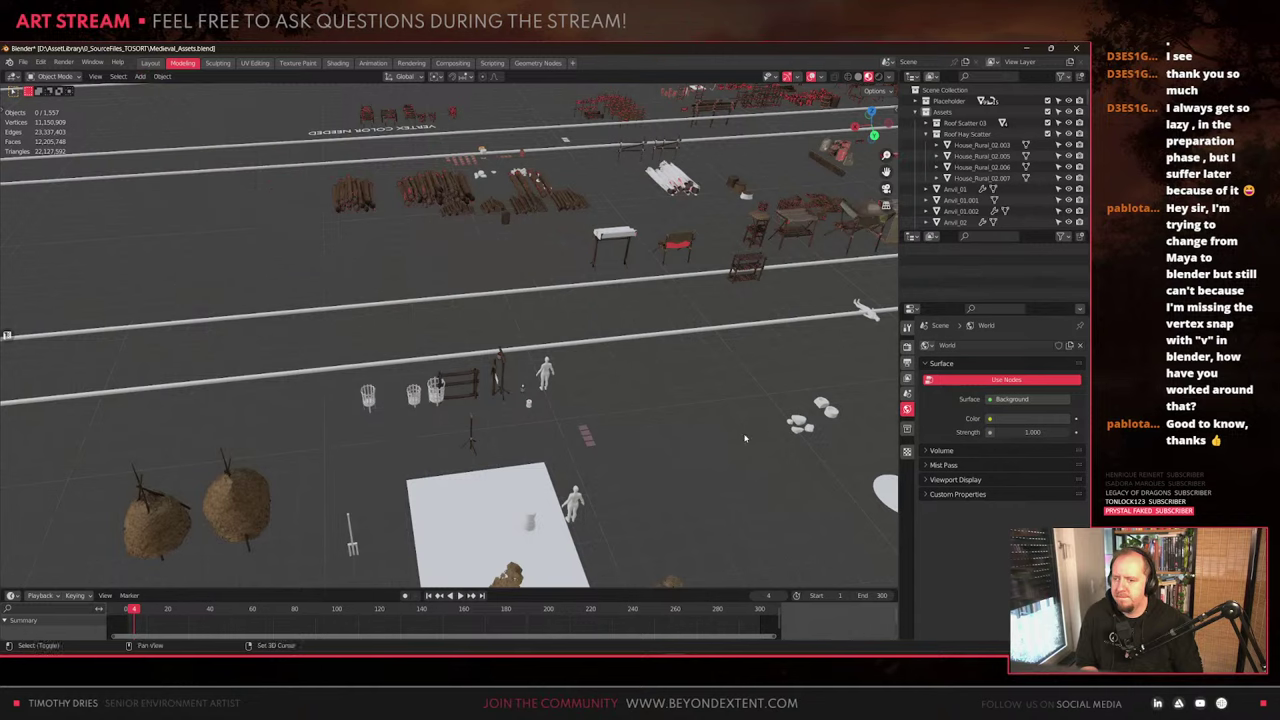
# Duplicate all of the flat disc's geometry in Edit Mode and raise the copy about 0.28 m along Z
pyautogui.keyDown('shift'); pyautogui.moveTo(870, 480); pyautogui.dragTo(731, 383, button='middle'); pyautogui.keyUp('shift')
pyautogui.click(658, 340)
pyautogui.press('KP_Decimal')
pyautogui.press('Tab')
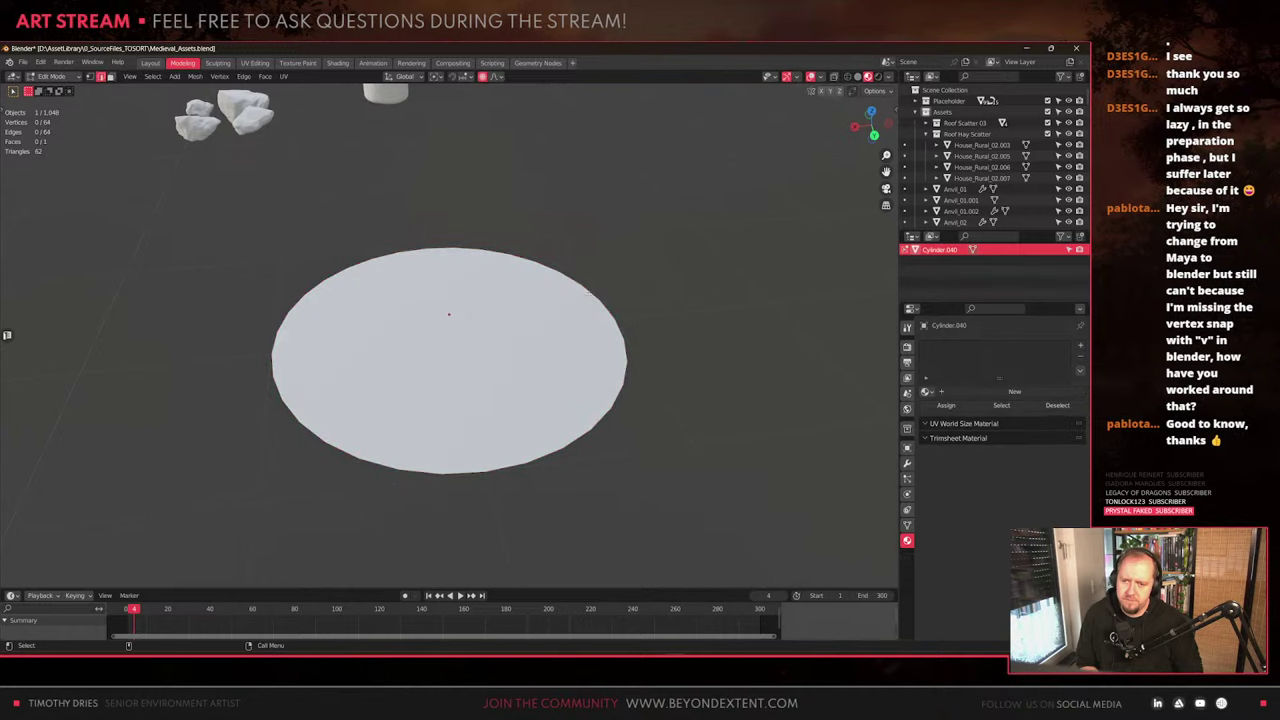
pyautogui.press('a')
pyautogui.scroll(3, 605, 355)
pyautogui.moveTo(611, 347)
pyautogui.mouseDown(button='middle')
pyautogui.moveTo(623, 329)
pyautogui.moveTo(623, 340)
pyautogui.mouseUp(button='middle')
pyautogui.hotkey('shift', 'd')
pyautogui.press('z')
pyautogui.click(642, 273)
# Create a Quick Pipe with 6 segments and a width of 0.028 around the raised disc copy's rim
pyautogui.rightClick(653, 306)
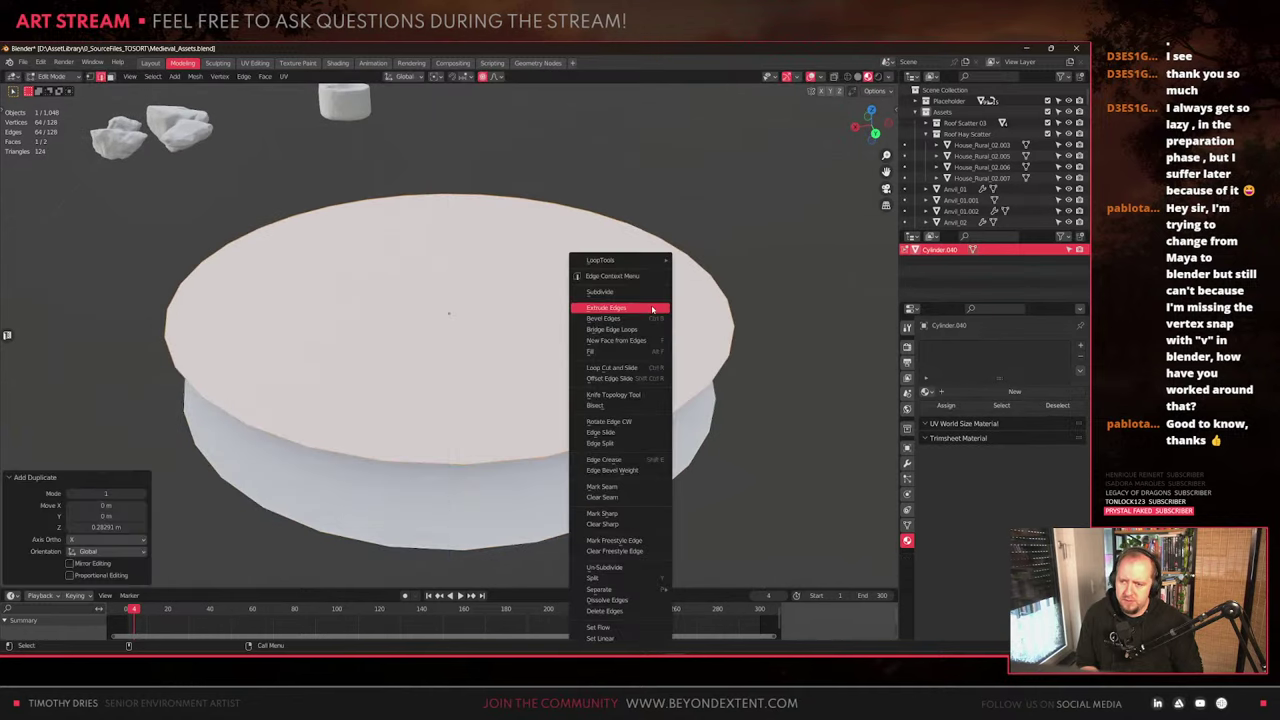
pyautogui.press('q')
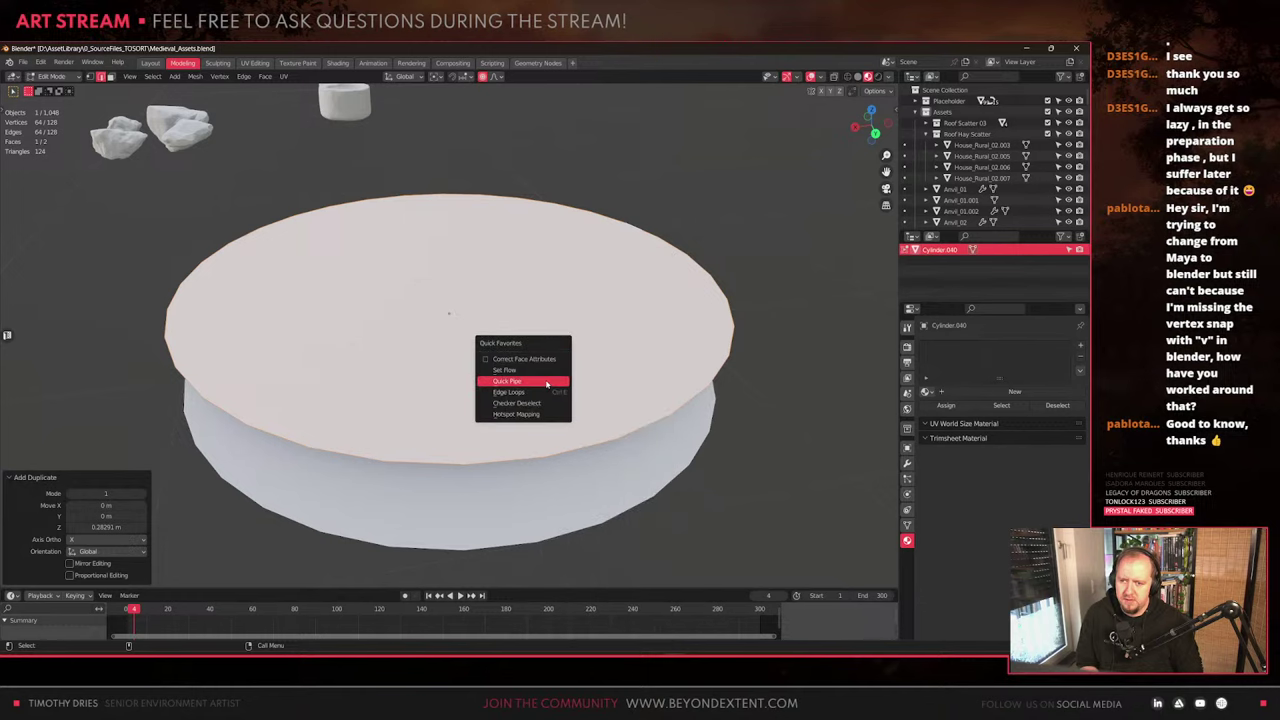
pyautogui.click(547, 381)
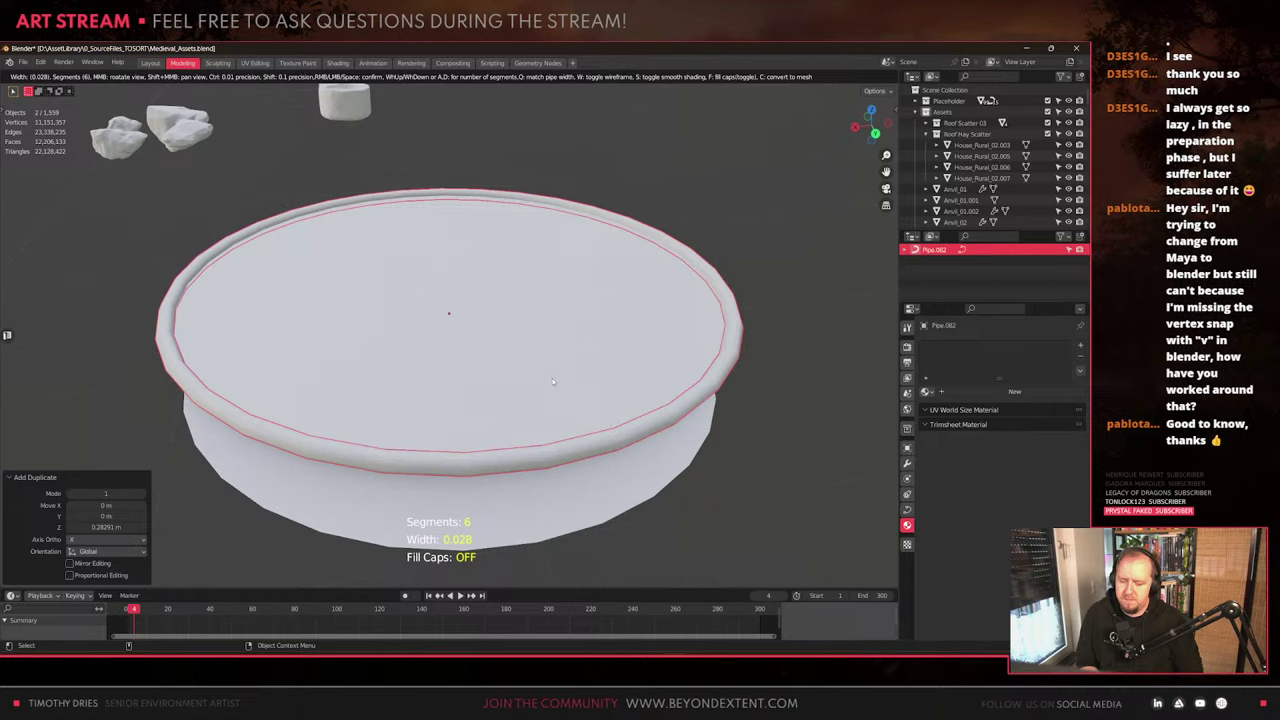
pyautogui.click(552, 381)
pyautogui.scroll(-2, 552, 381)
pyautogui.moveTo(530, 381); pyautogui.dragTo(548, 381, button='middle')
pyautogui.press('Tab')
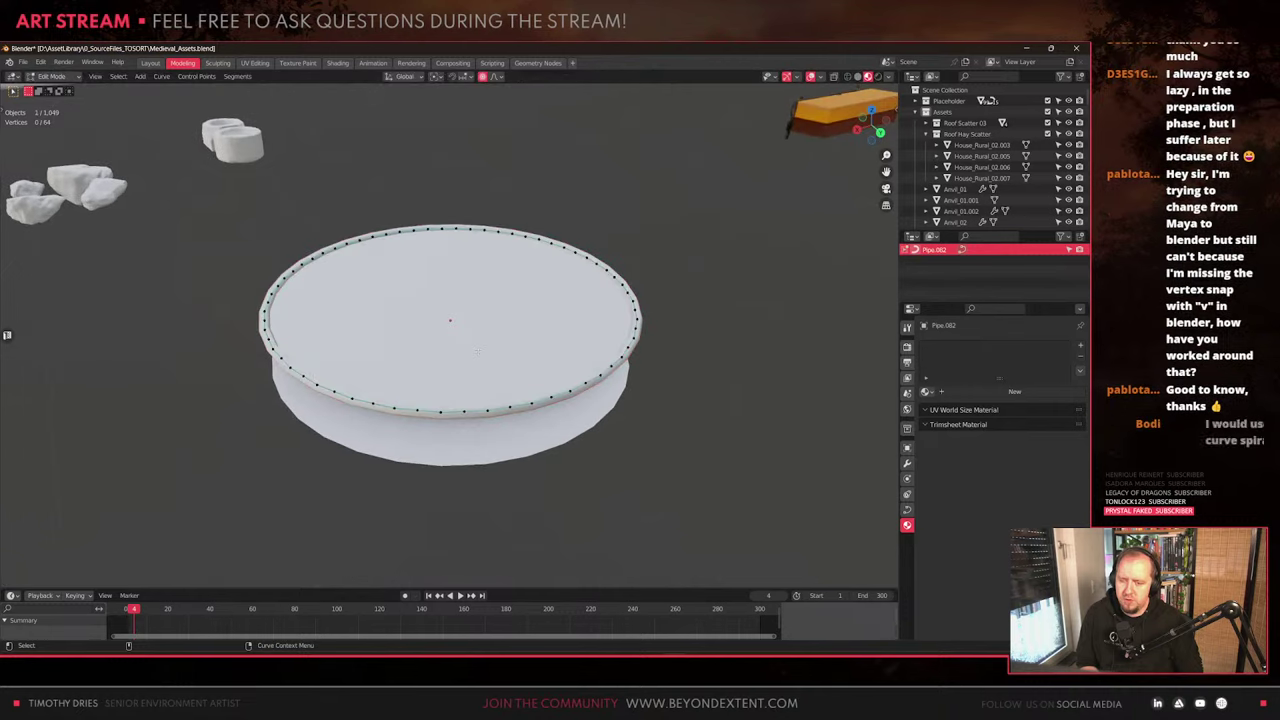
# Delete the pipe around the raised disc's rim
pyautogui.scroll(2, 545, 381)
pyautogui.press('Tab')
pyautogui.click(547, 384)
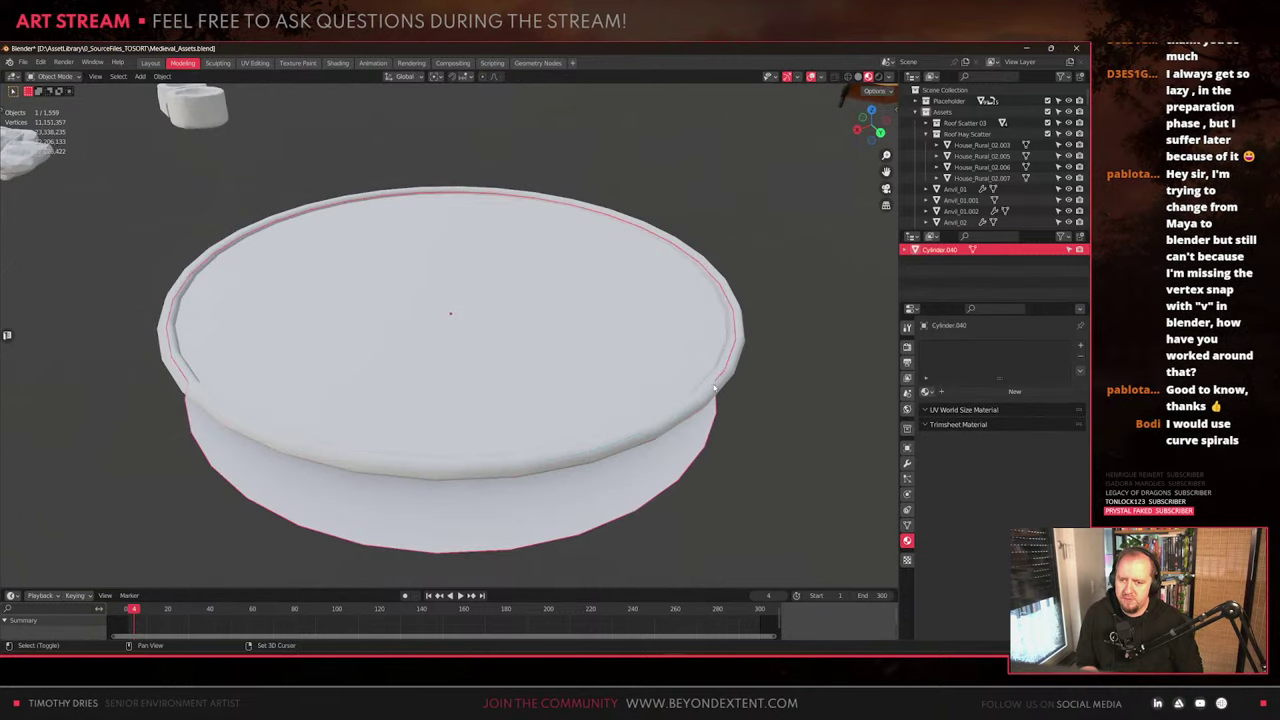
pyautogui.keyDown('shift'); pyautogui.click(553, 463); pyautogui.keyUp('shift')
pyautogui.press('Tab')
pyautogui.press('Tab')
pyautogui.press('Delete')
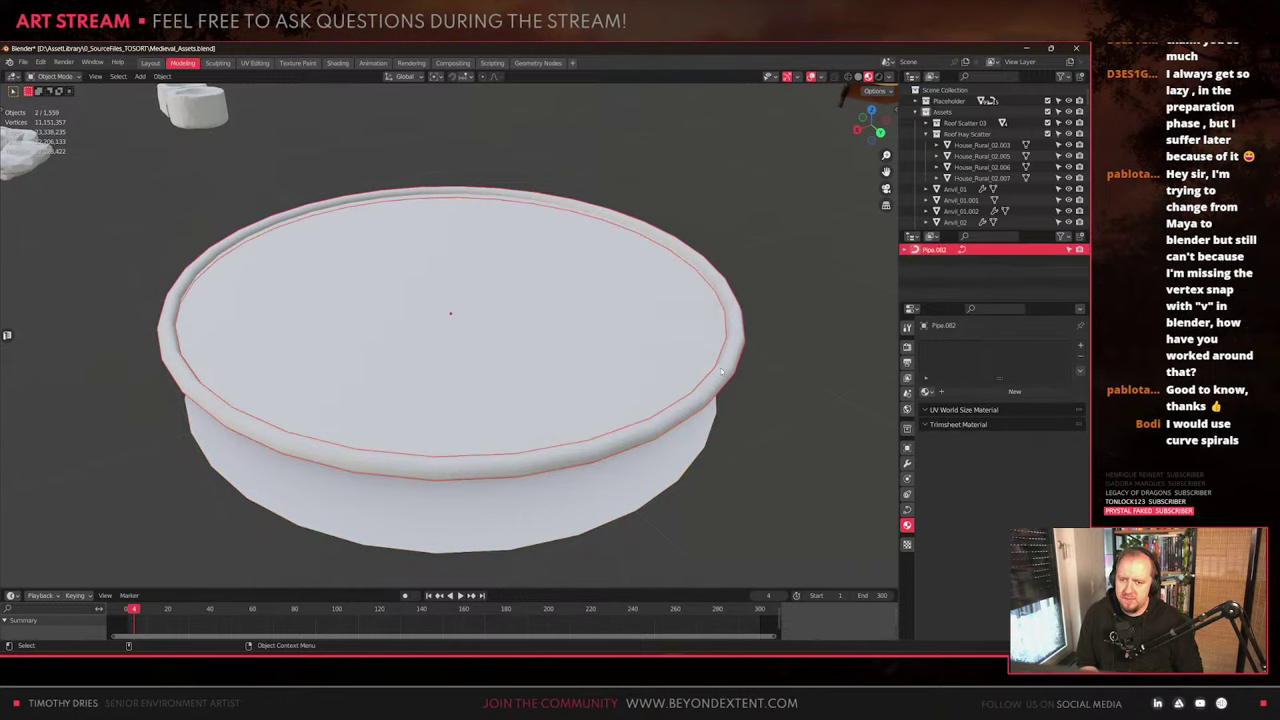
# Delete the raised copy of the disc's face, leaving only the original flat disc
pyautogui.click(690, 357)
pyautogui.press('Tab')
pyautogui.press('3')
pyautogui.click(629, 331)
pyautogui.hotkey('ctrl', 'l')
pyautogui.press('x')
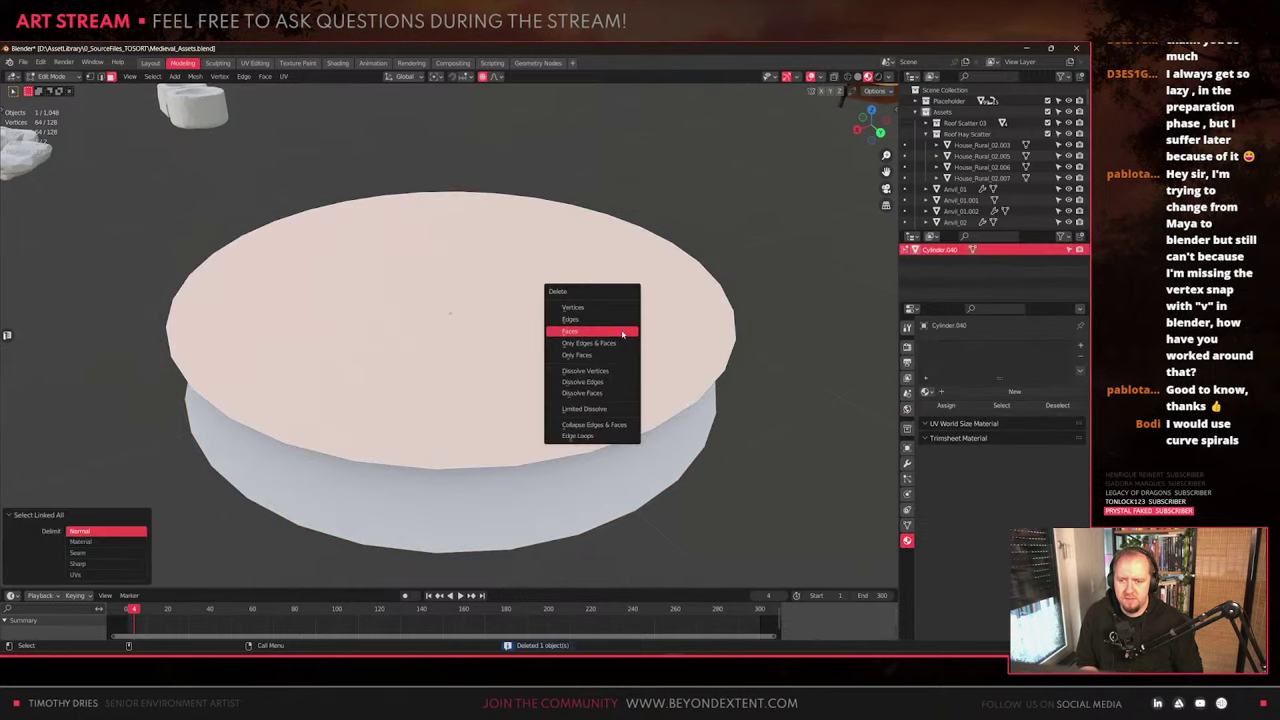
pyautogui.click(626, 332)
pyautogui.press('Tab')
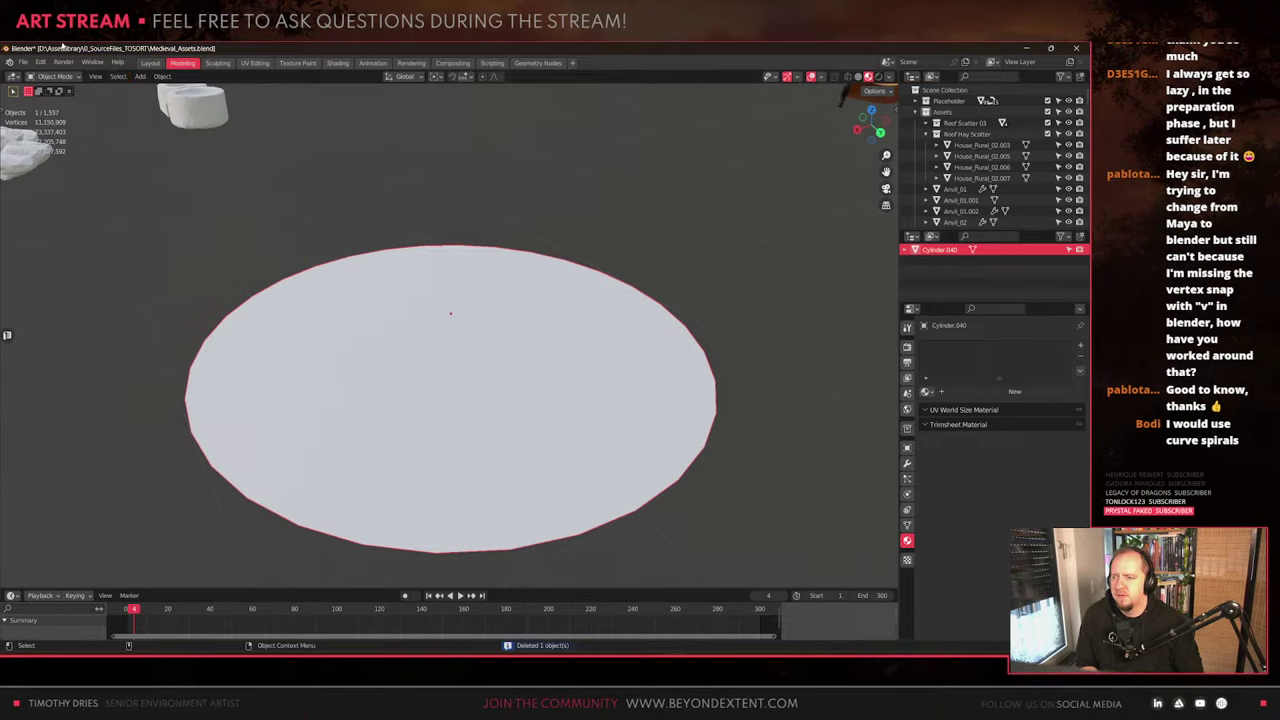
# Add an Archimedean curve spiral at the world origin with the default settings
pyautogui.click(164, 77)
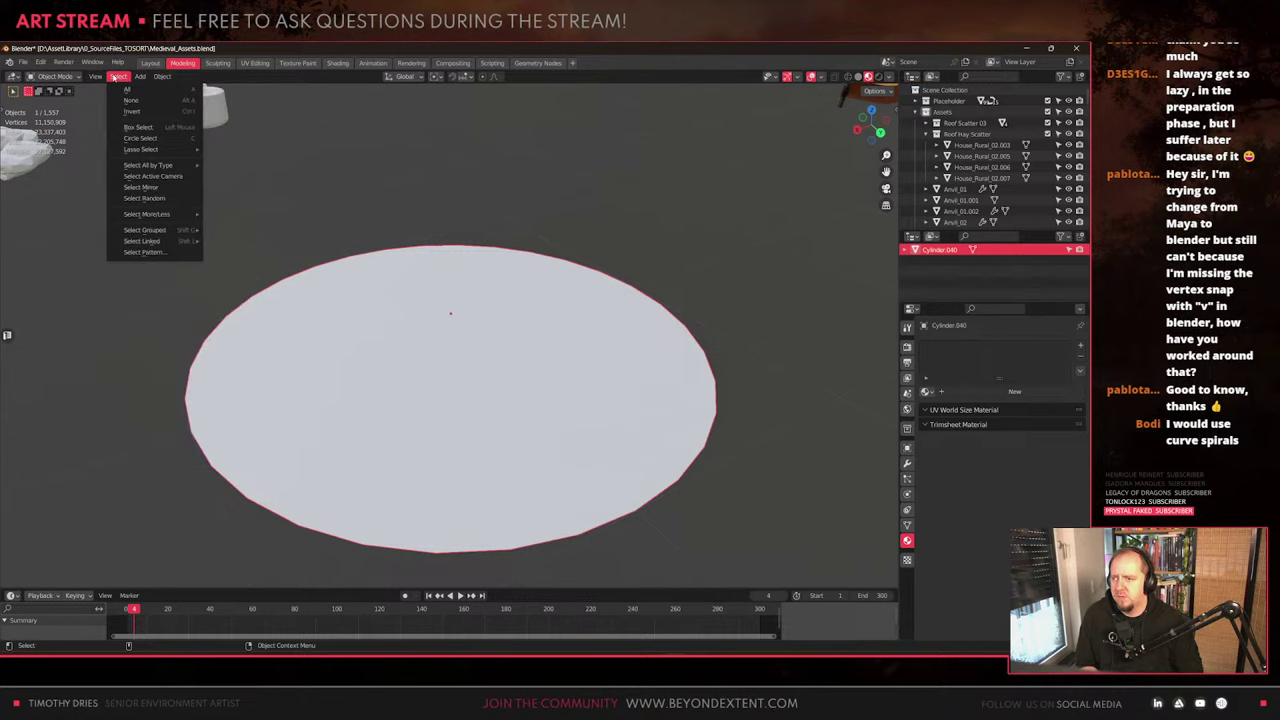
pyautogui.moveTo(141, 77)
pyautogui.moveTo(197, 102)
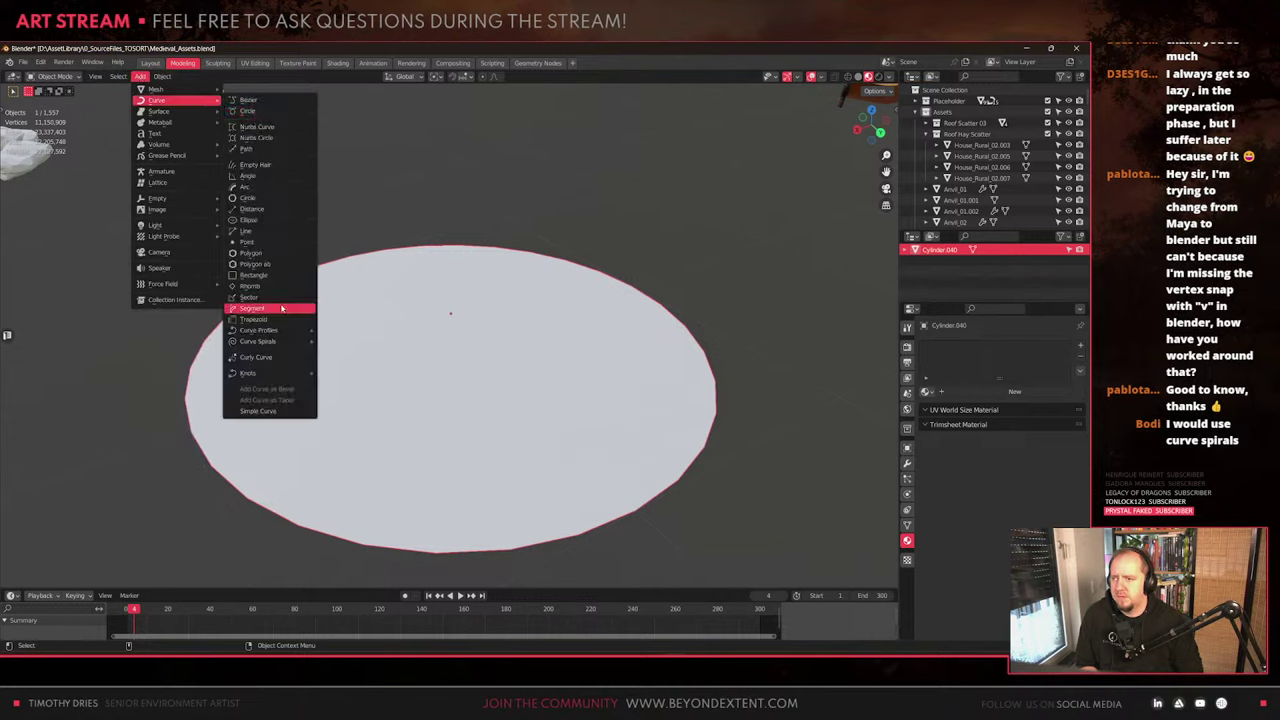
pyautogui.moveTo(282, 342)
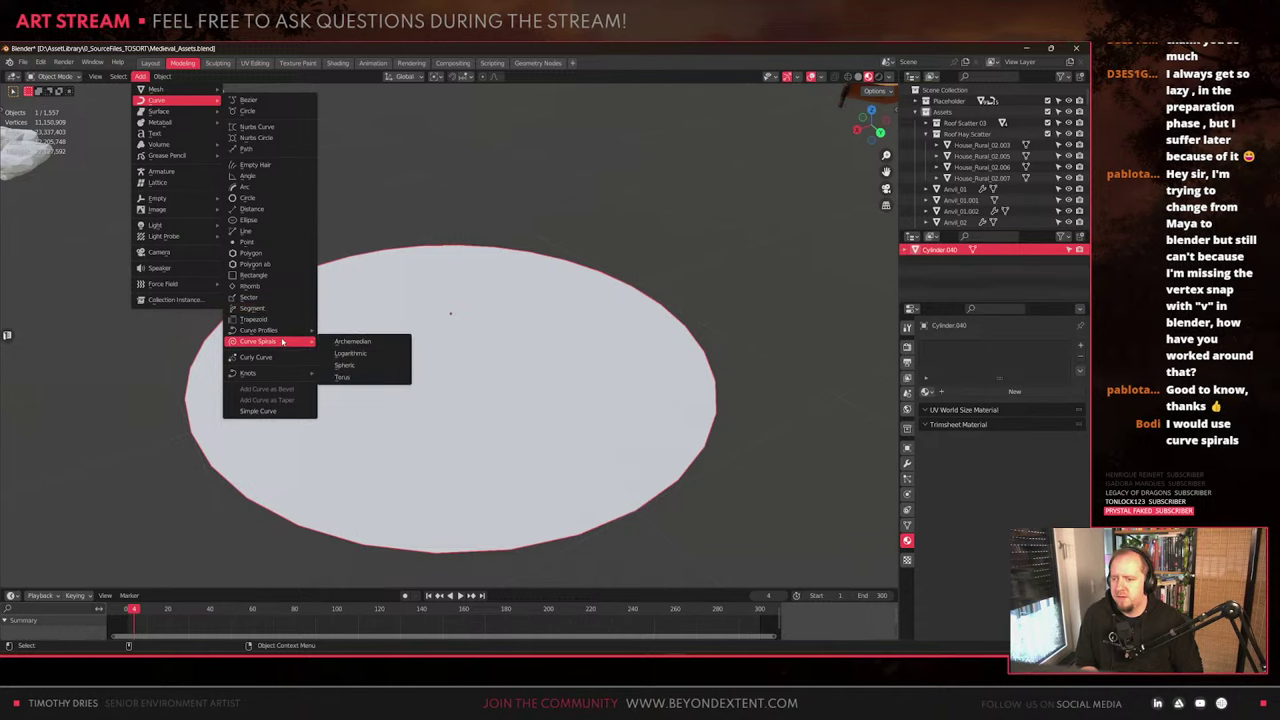
pyautogui.click(376, 345)
pyautogui.scroll(-10, 552, 311)
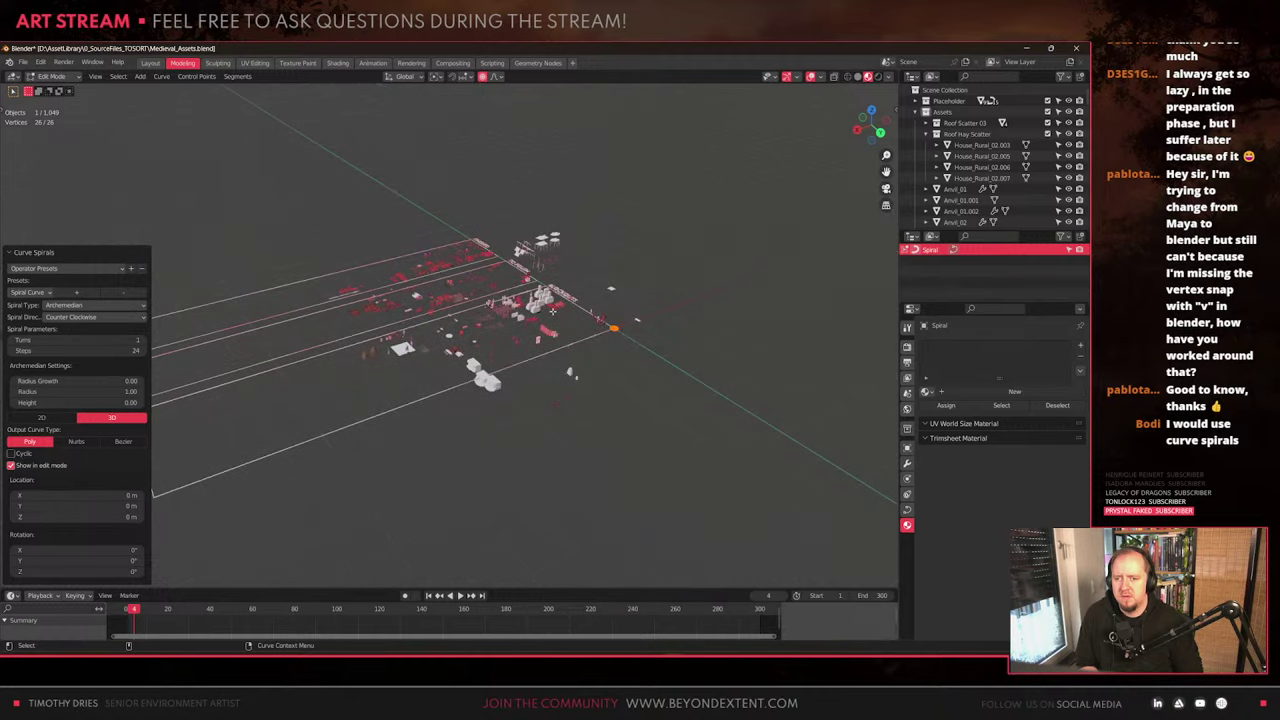
# Leave Edit Mode on the spiral at the world origin and delete it
pyautogui.click(581, 342)
pyautogui.press('f')
pyautogui.keyDown('shift'); pyautogui.moveTo(806, 373); pyautogui.dragTo(642, 416, button='middle'); pyautogui.keyUp('shift')
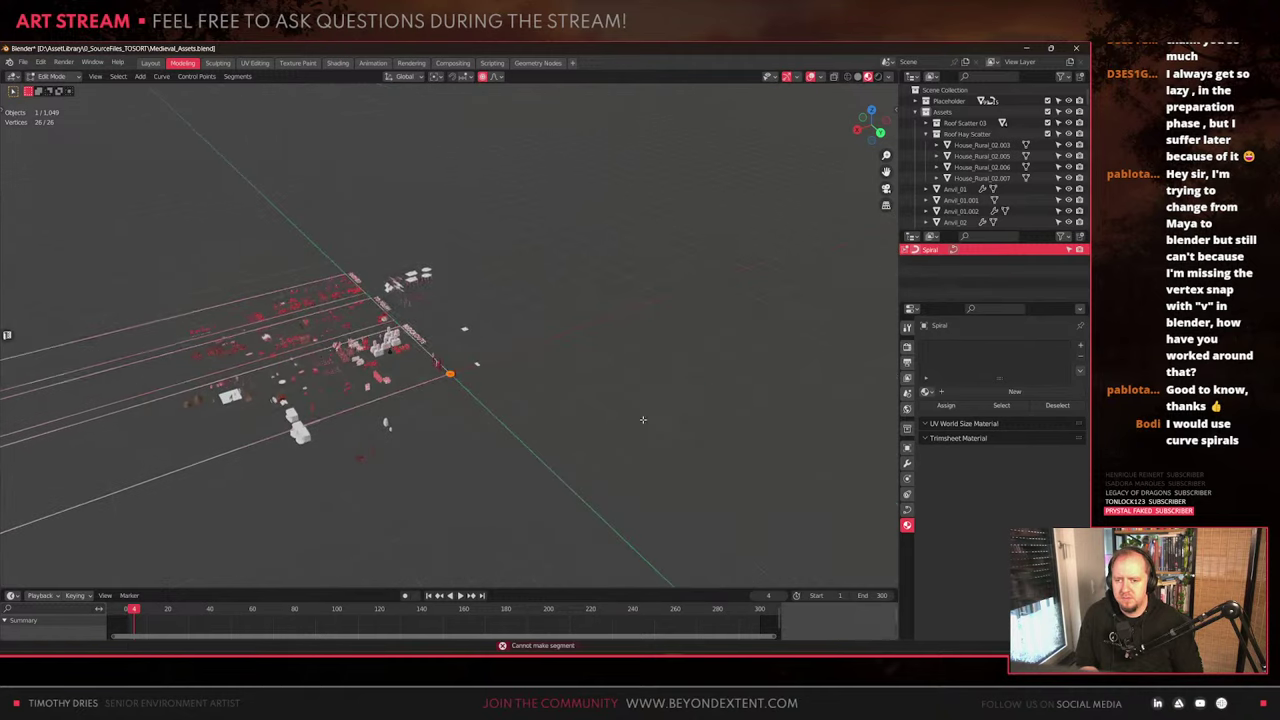
pyautogui.press('f')
pyautogui.scroll(4, 480, 411)
pyautogui.press('Tab')
pyautogui.press('KP_Decimal')
pyautogui.moveTo(448, 409); pyautogui.dragTo(506, 440, button='middle')
pyautogui.press('Delete')
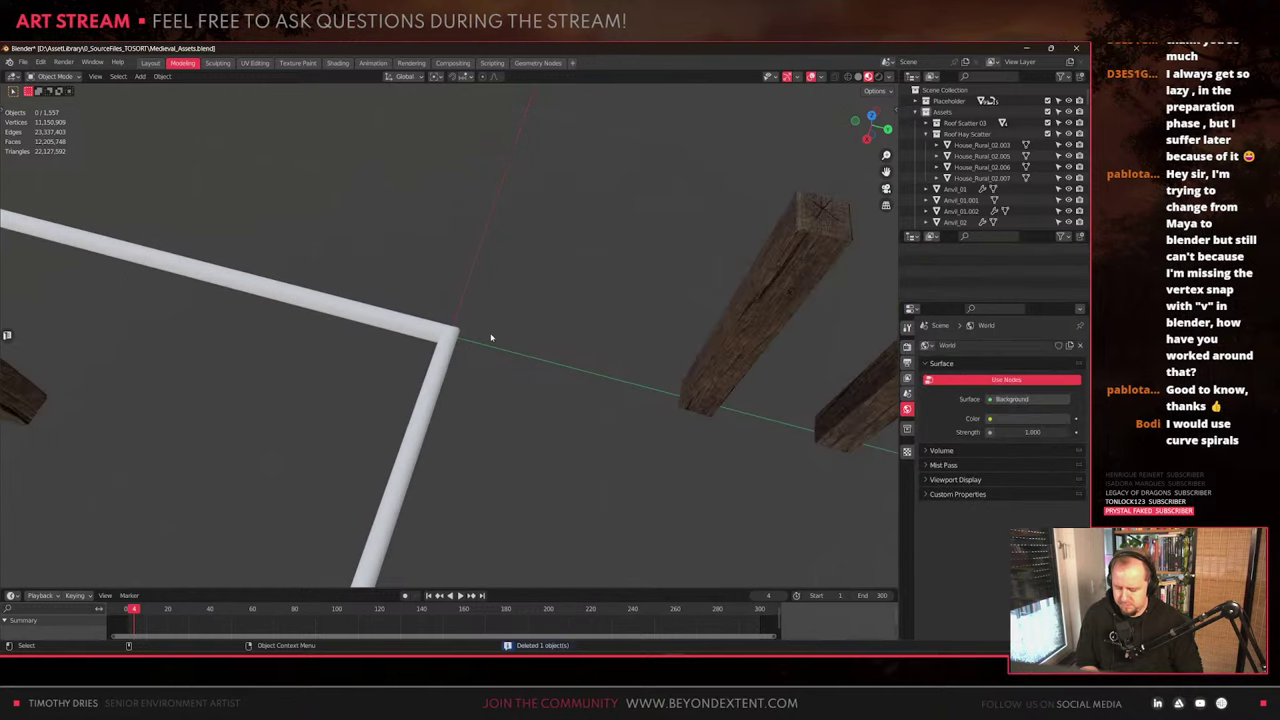
# Add a fresh Archimedean curve spiral at the world origin, keeping its creation settings open for adjustment
pyautogui.click(140, 76)
pyautogui.moveTo(162, 76)
pyautogui.moveTo(187, 94)
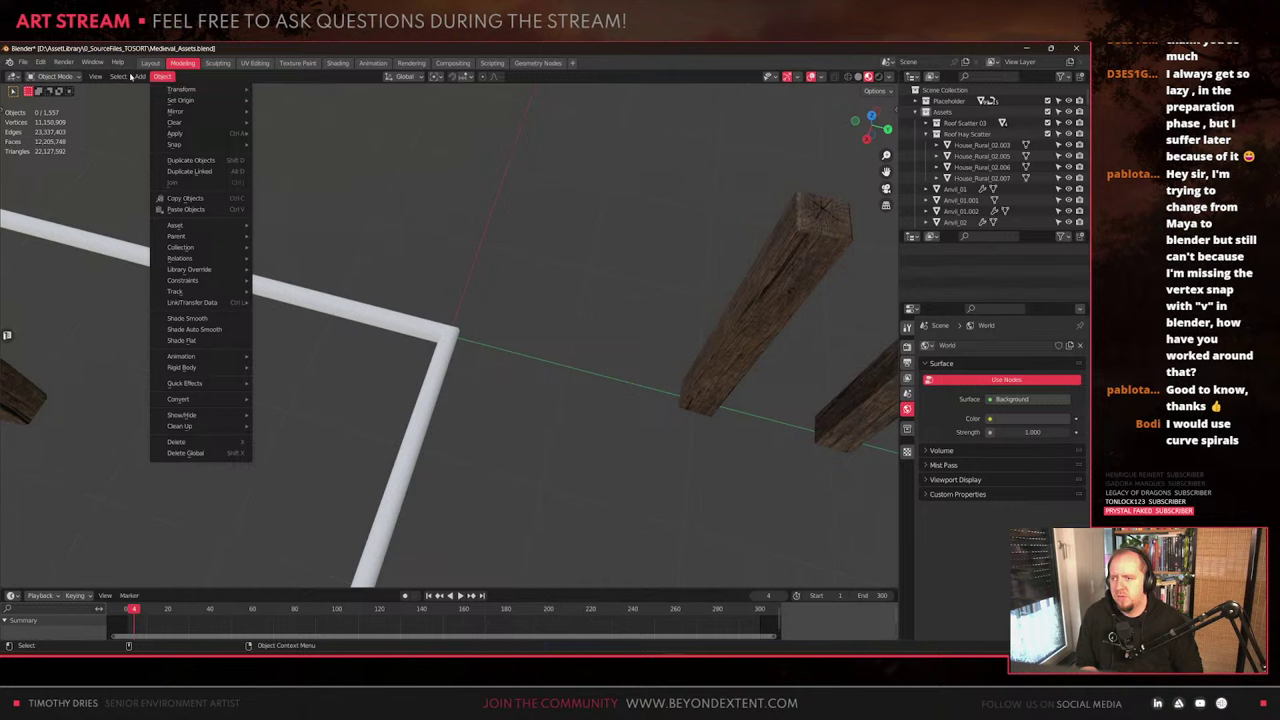
pyautogui.moveTo(294, 344)
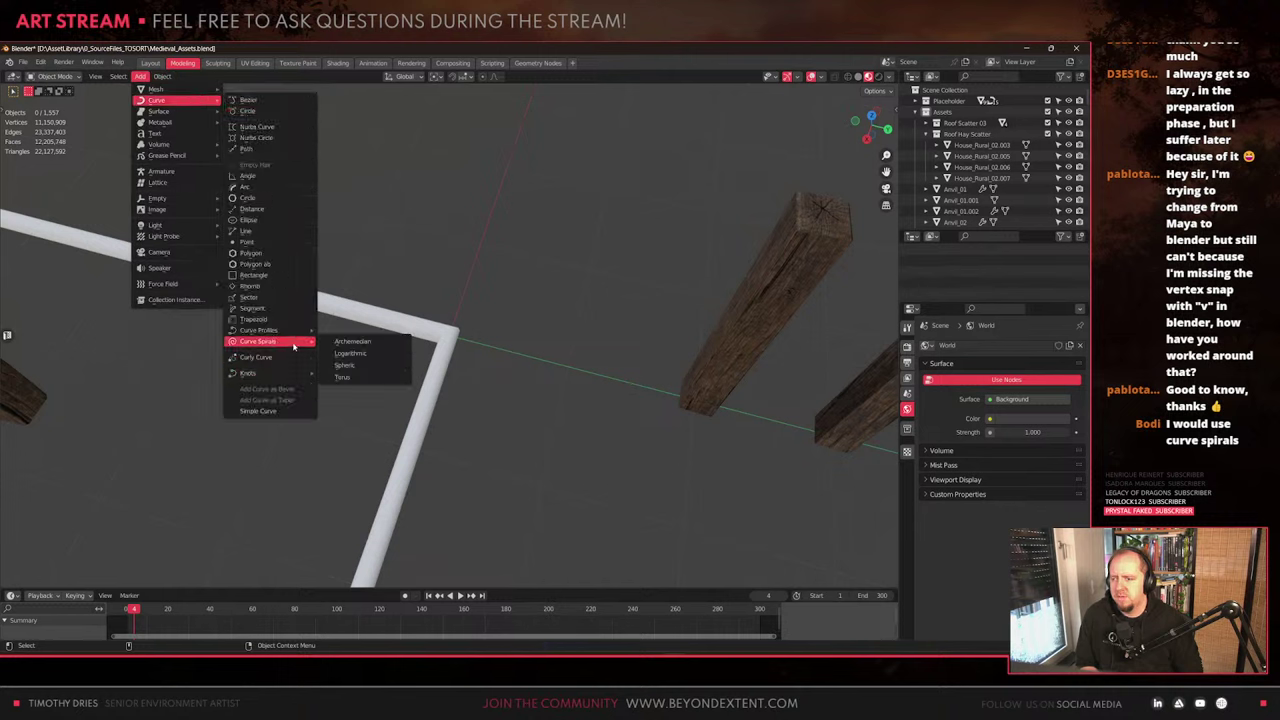
pyautogui.click(368, 341)
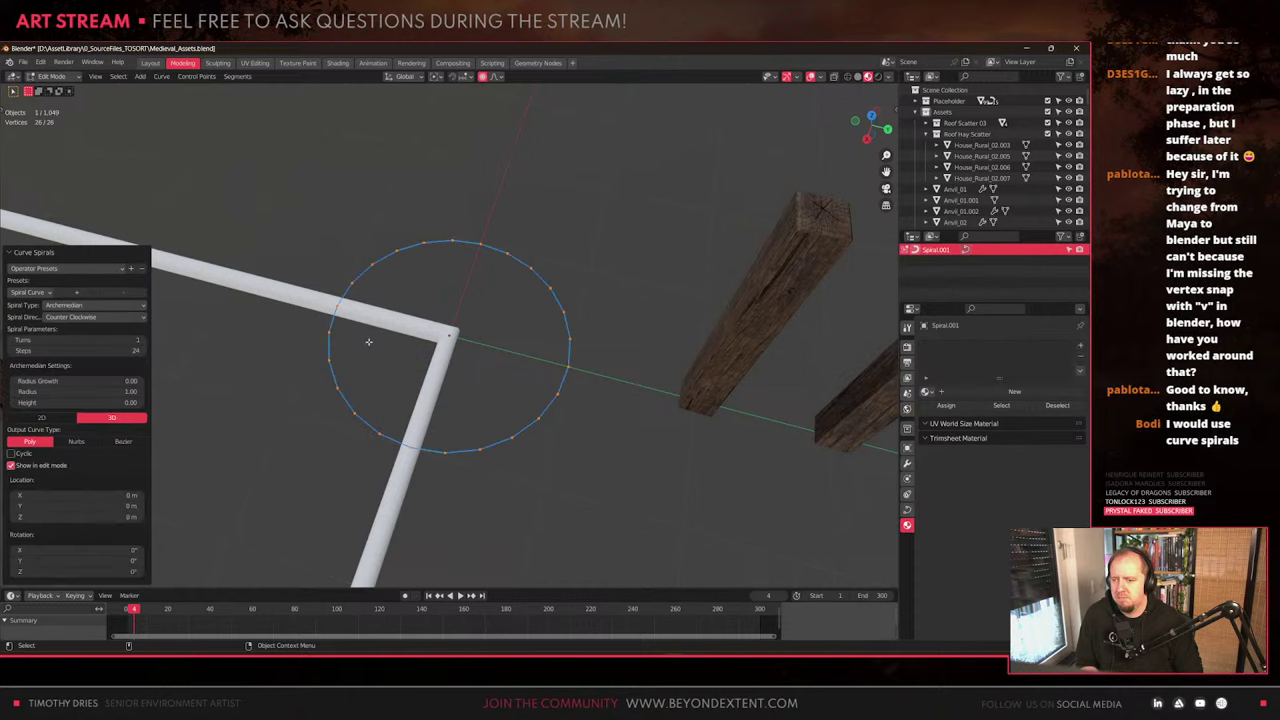
pyautogui.click(73, 293)
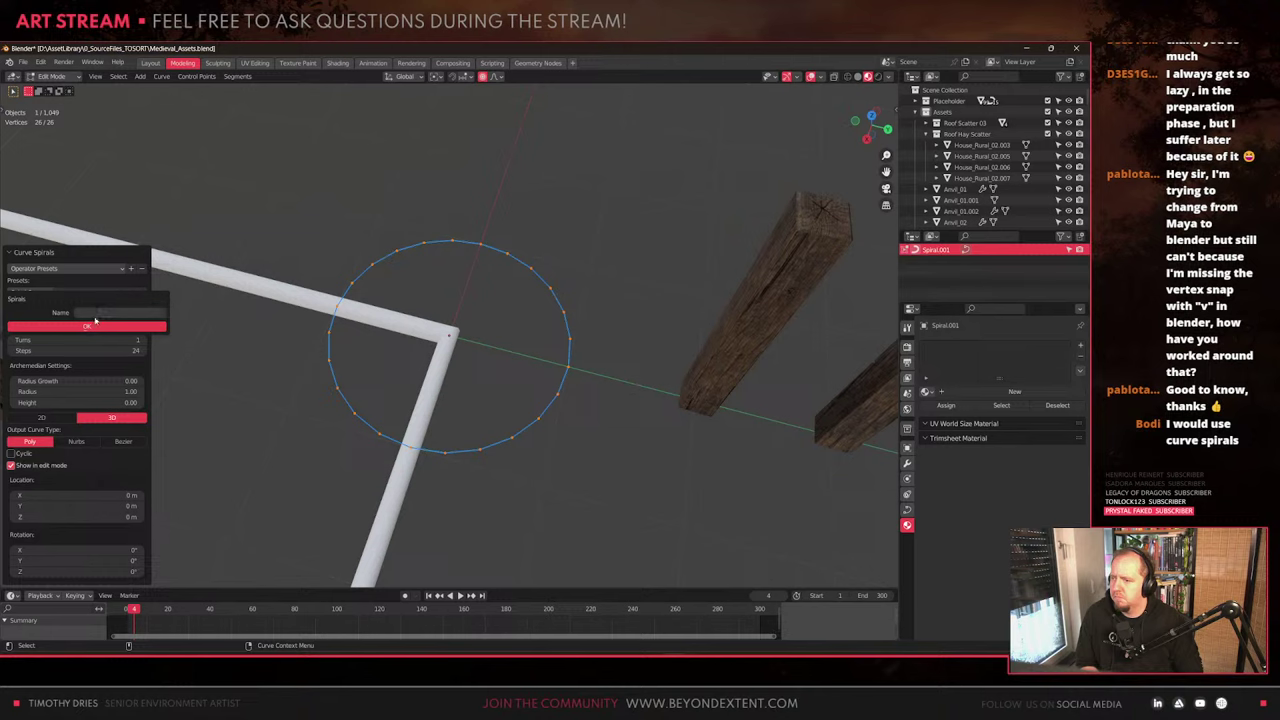
pyautogui.click(90, 325)
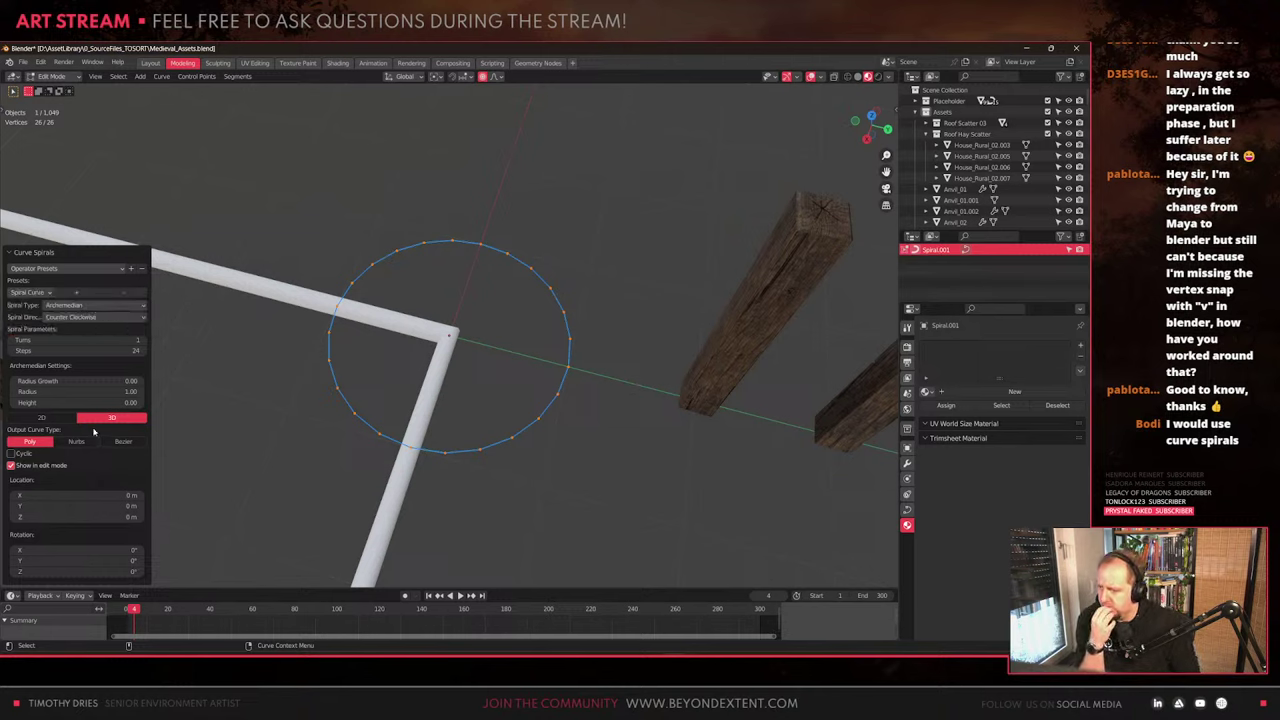
# Set the spiral's radius growth to -1 and its number of turns to 3
pyautogui.moveTo(116, 381); pyautogui.dragTo(64, 392)
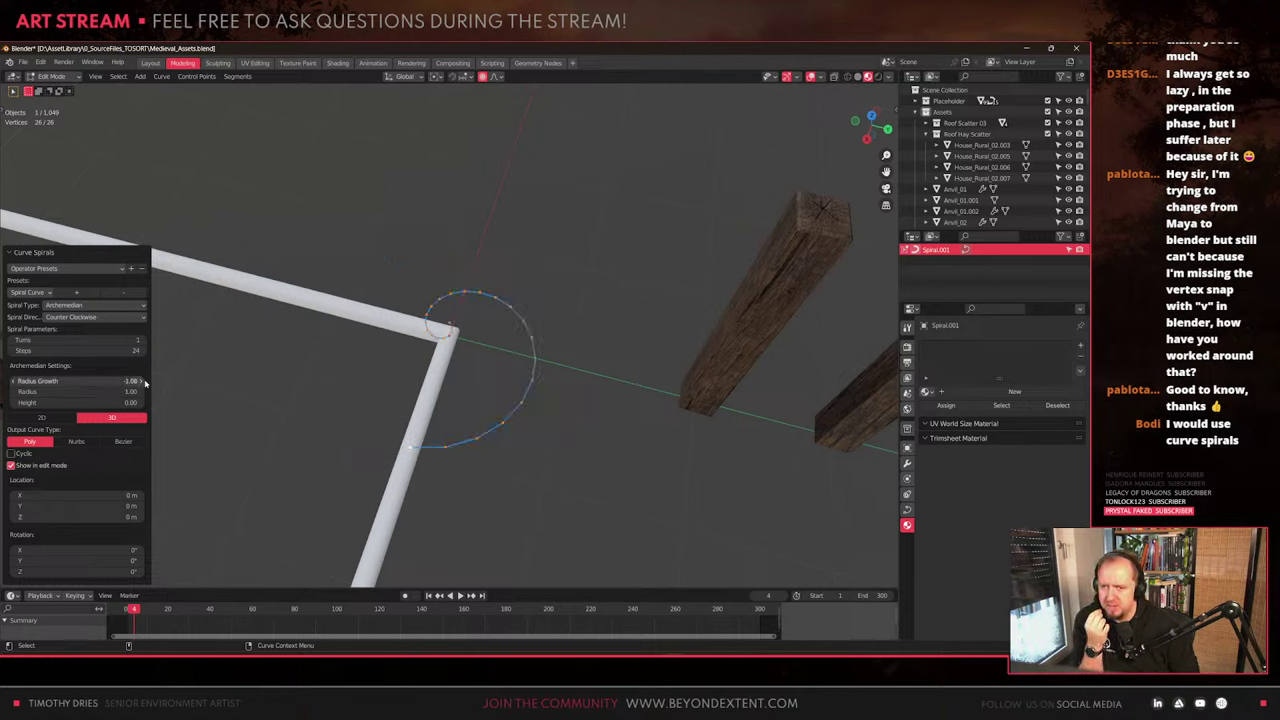
pyautogui.doubleClick(129, 380)
pyautogui.press('BackSpace')
pyautogui.press('BackSpace')
pyautogui.press('BackSpace')
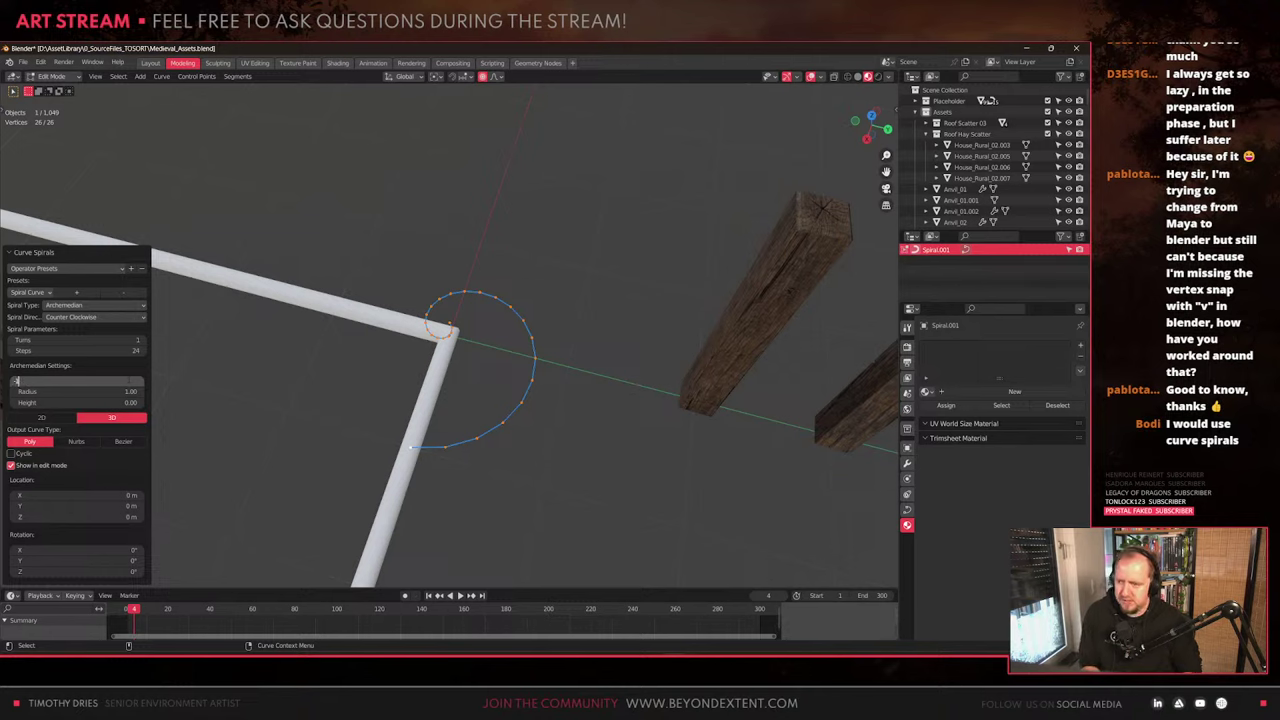
pyautogui.write('-1')
pyautogui.press('Return')
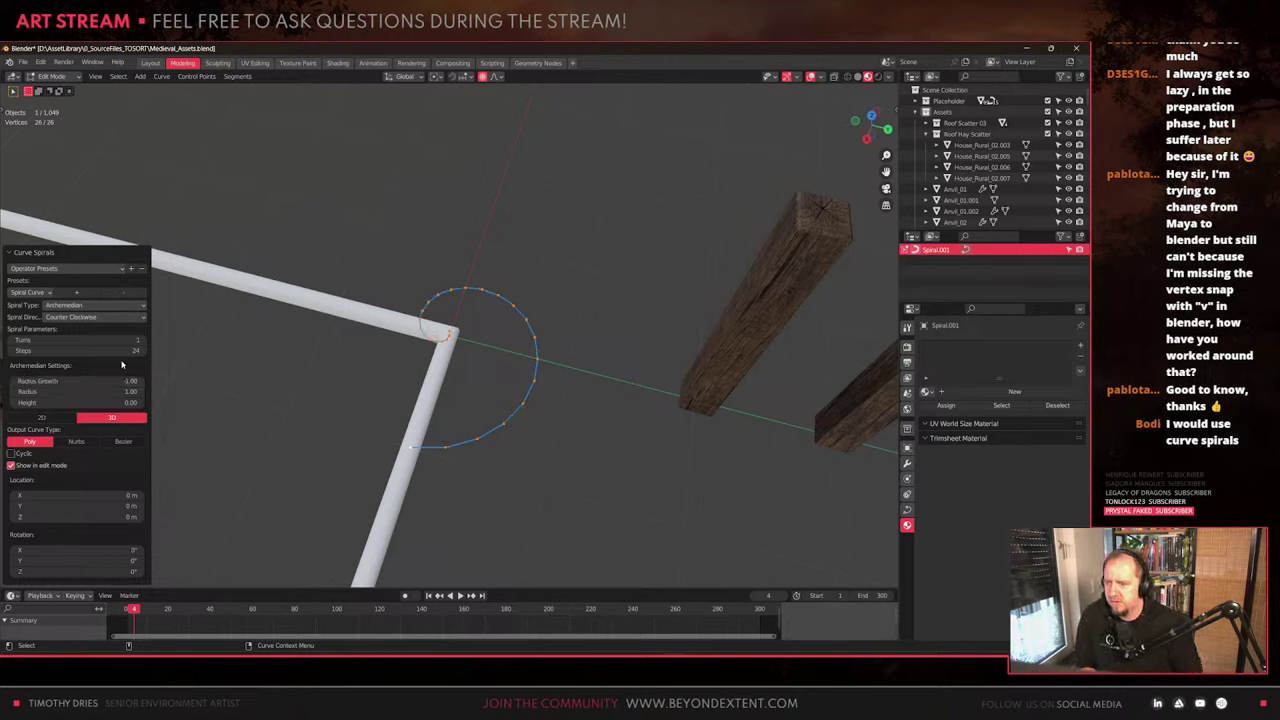
pyautogui.click(142, 342)
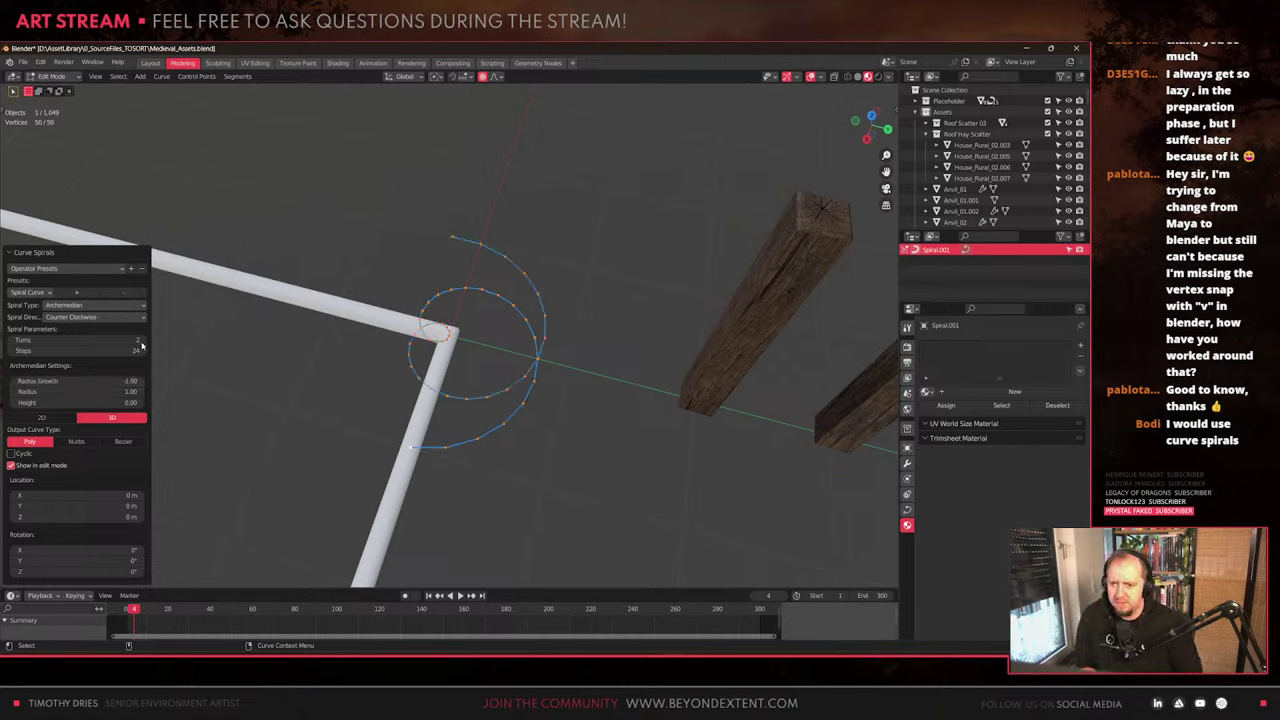
pyautogui.click(142, 342)
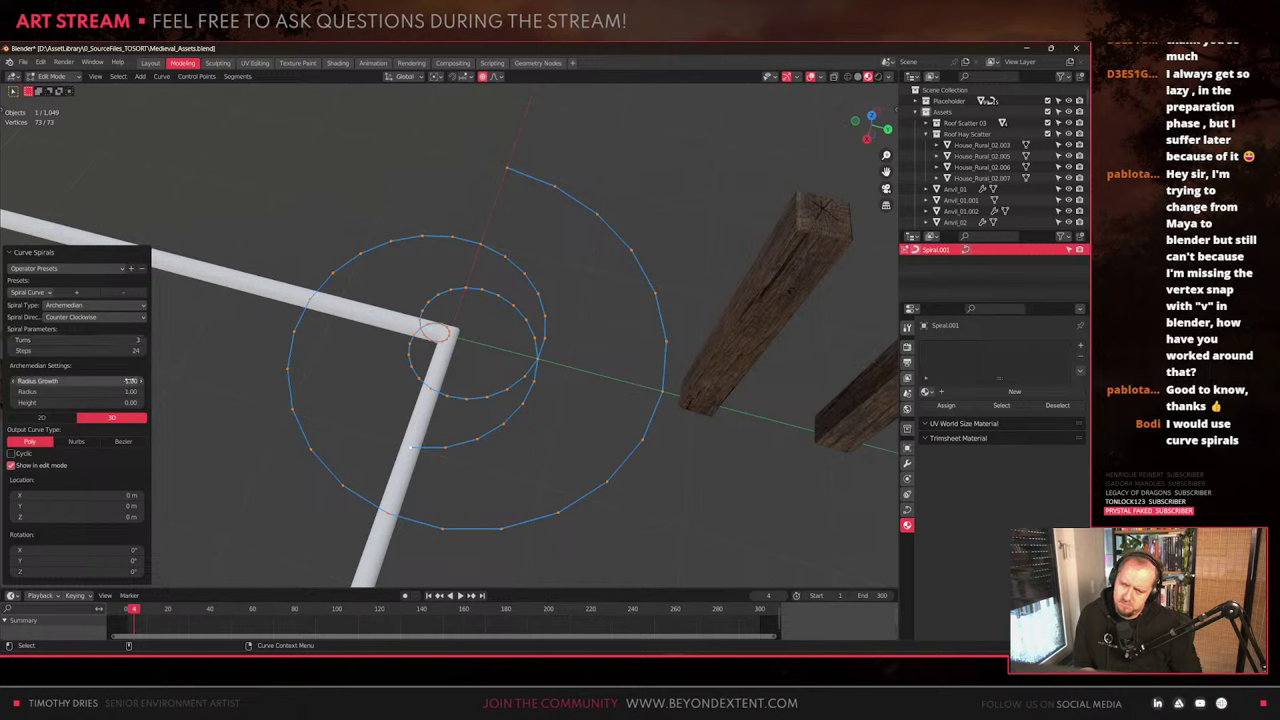
# Try a radius growth of -0.1 on the Archimedean spiral
pyautogui.click(130, 381)
pyautogui.write('1.0')
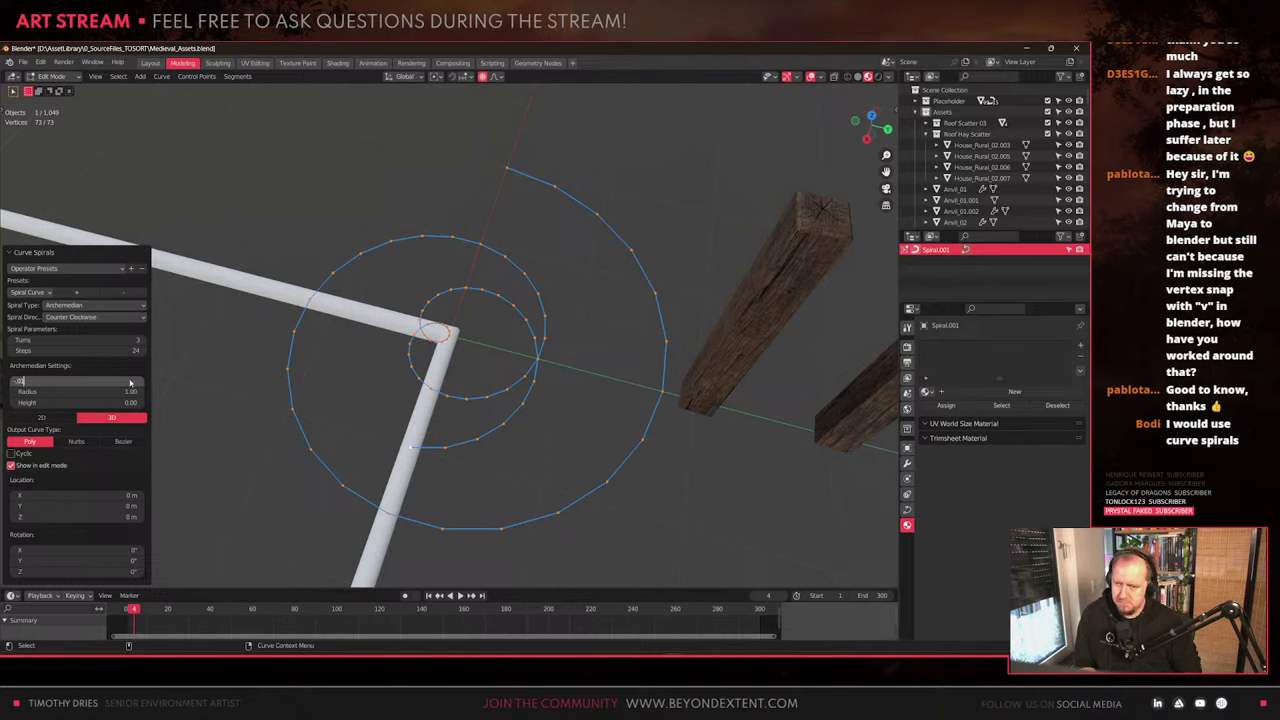
pyautogui.press('Return')
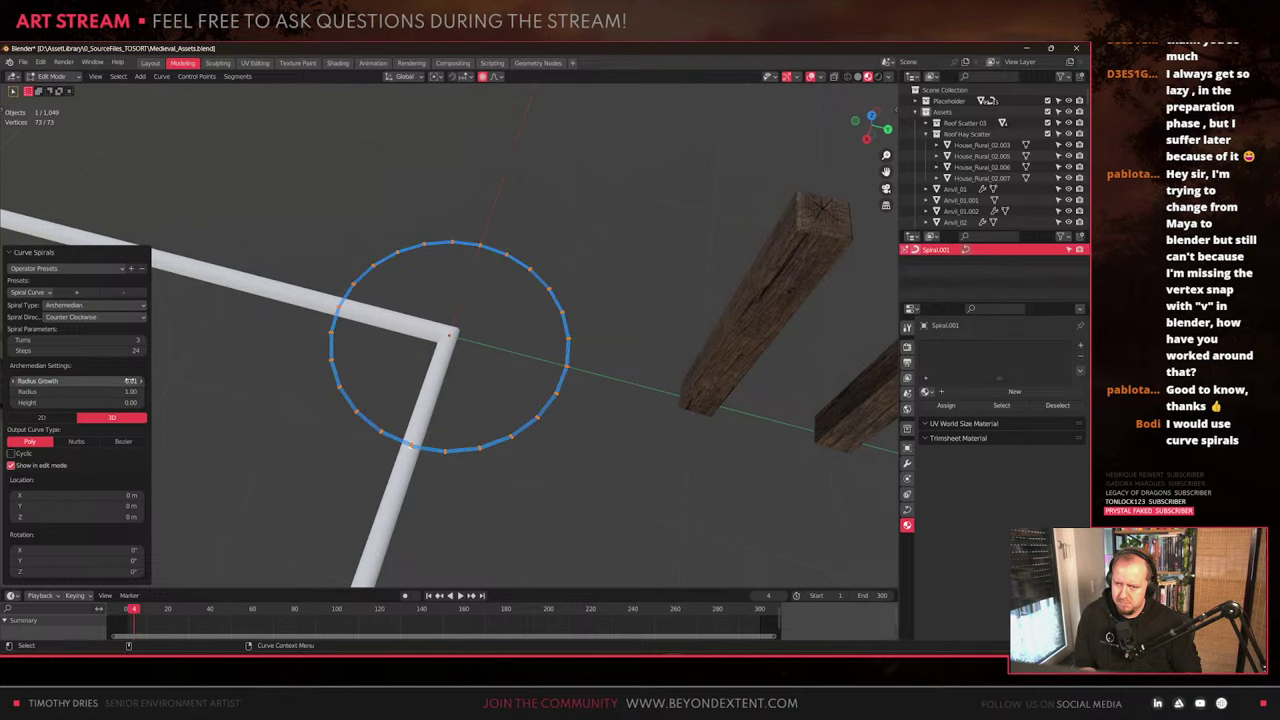
pyautogui.click(130, 381)
pyautogui.write('-0.0')
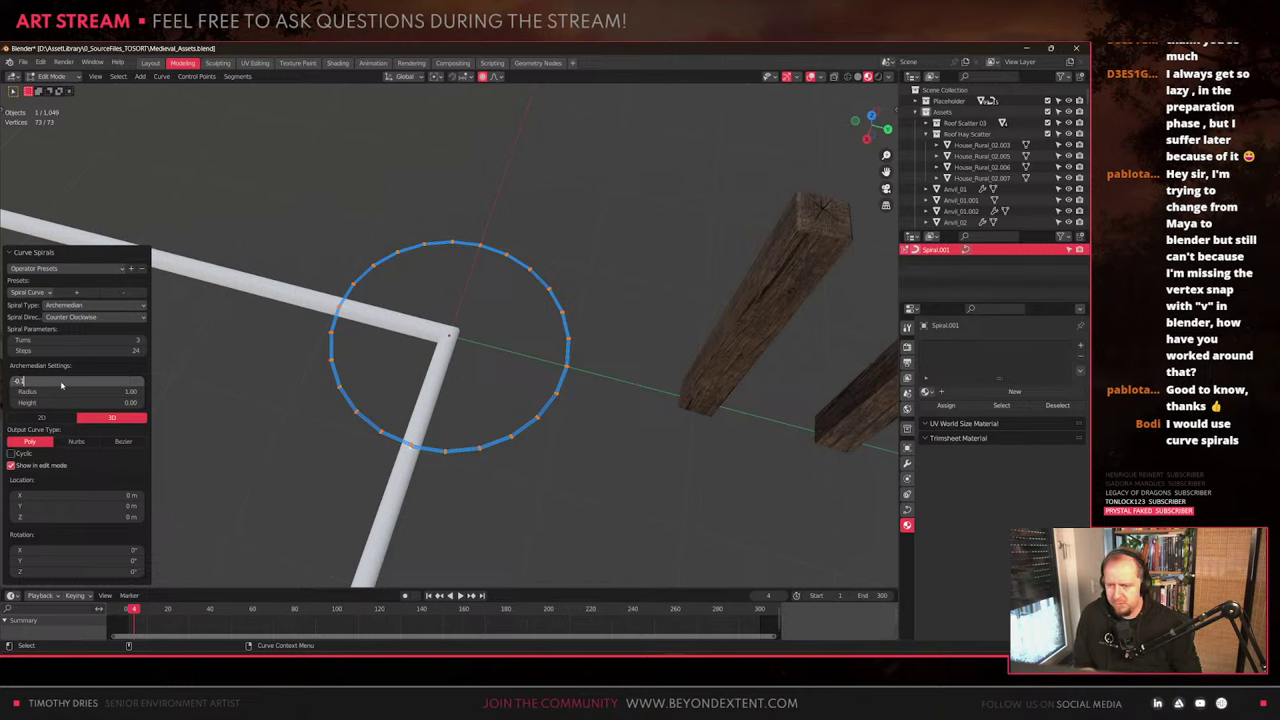
pyautogui.press('Return')
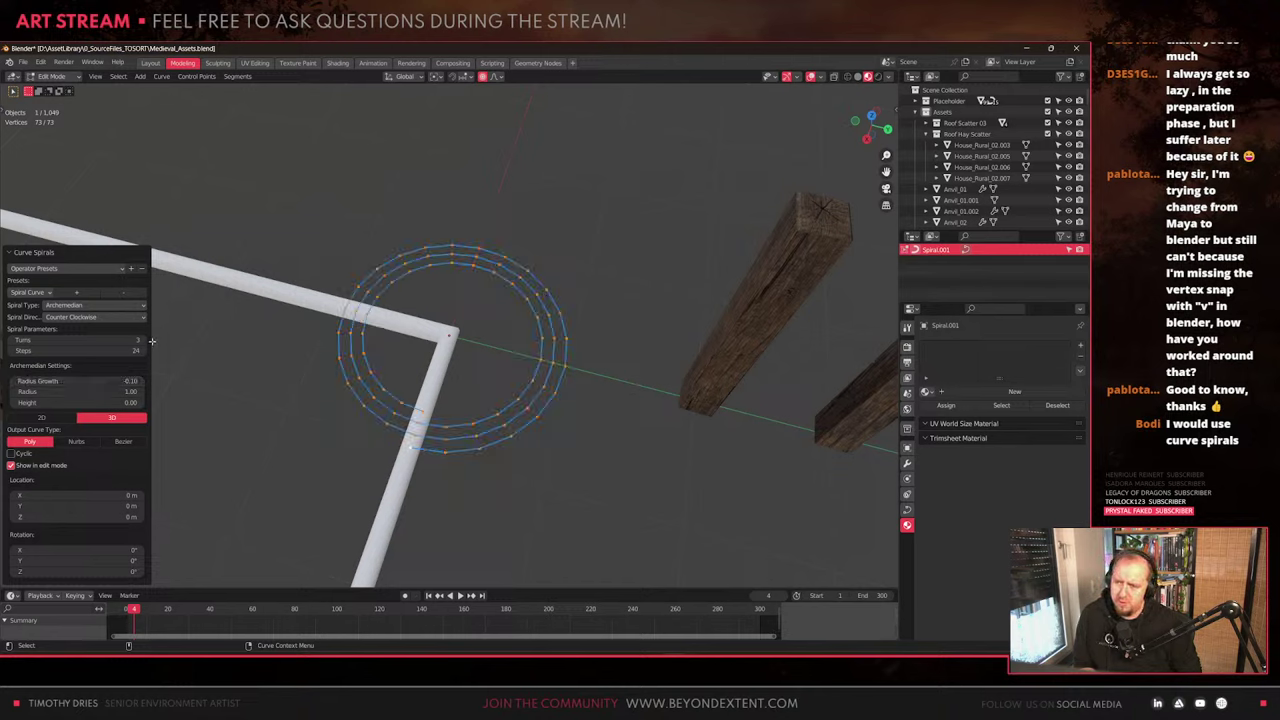
# Set the spiral's radius growth to -0.2 and its number of turns to 5
pyautogui.click(116, 380)
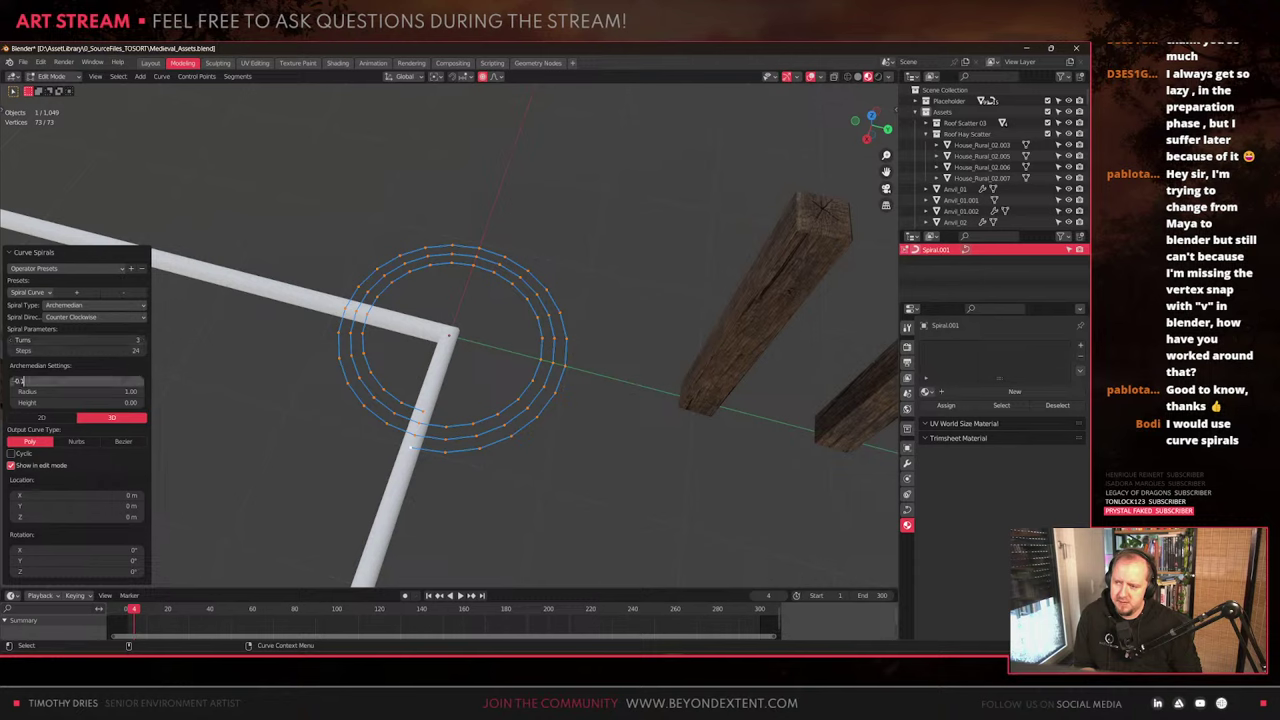
pyautogui.write('0.2')
pyautogui.press('Return')
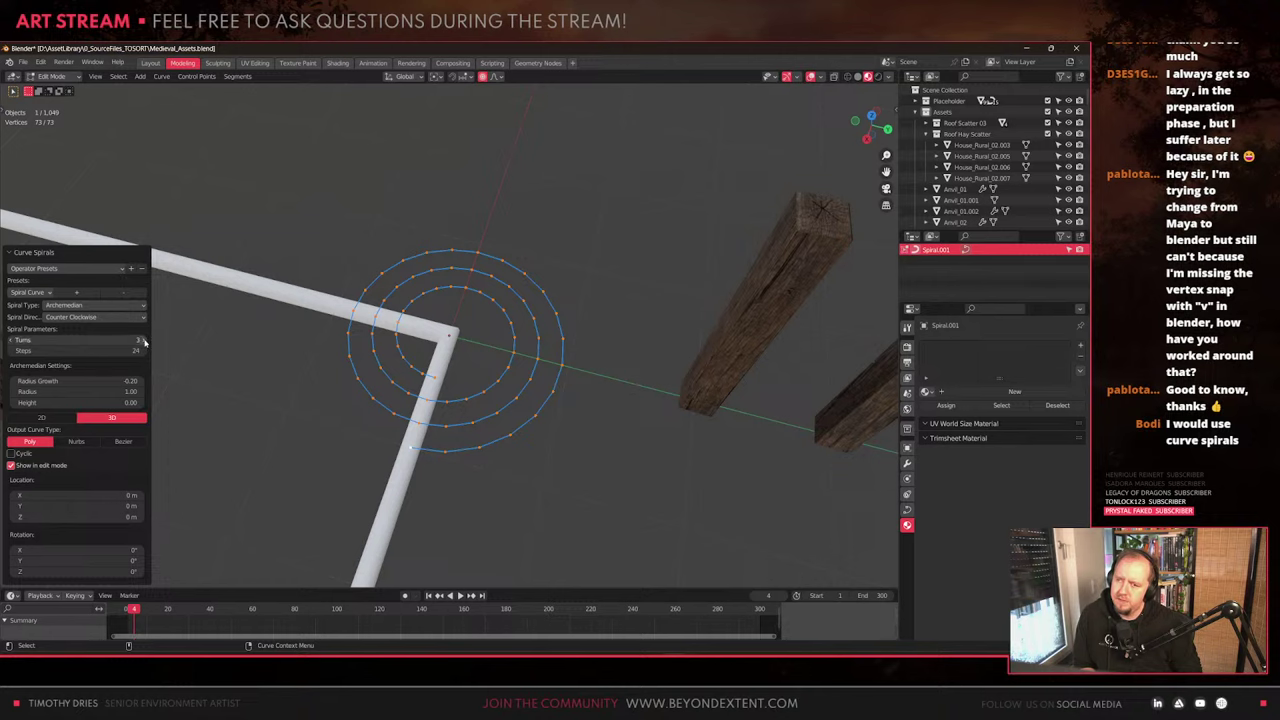
pyautogui.click(145, 342)
pyautogui.click(145, 342)
pyautogui.click(145, 342)
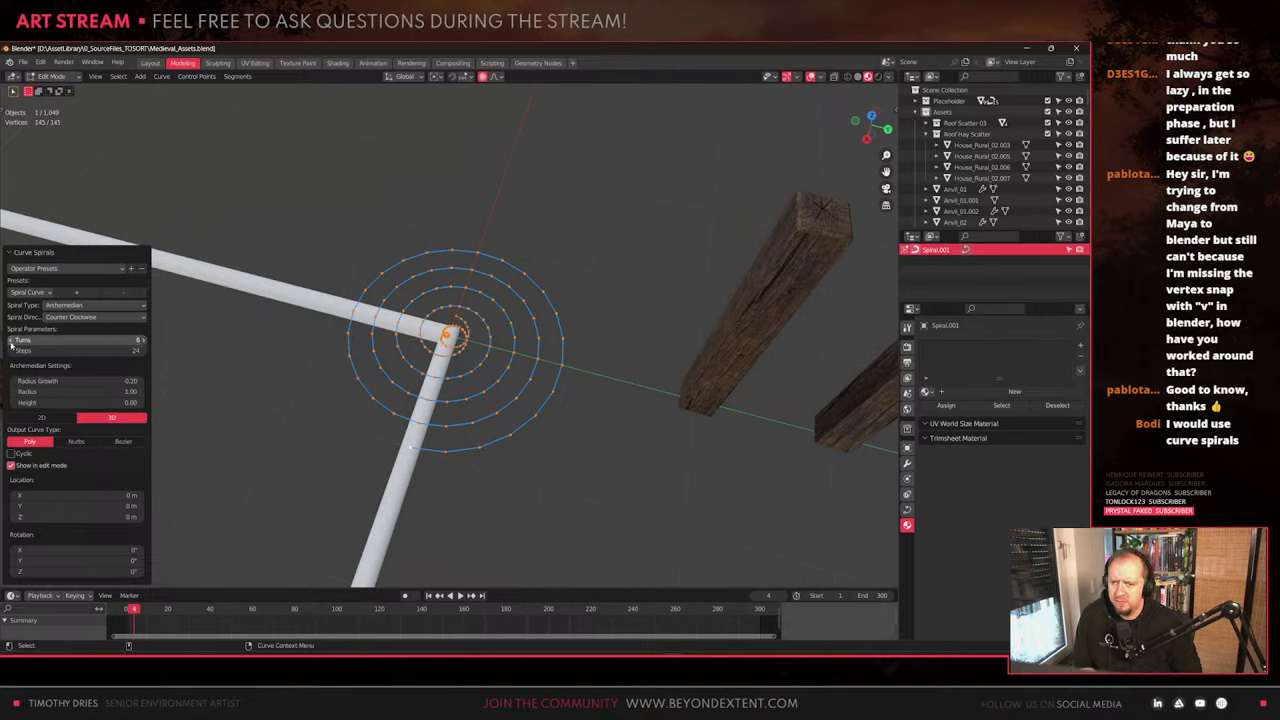
pyautogui.scroll(-5, 340, 391)
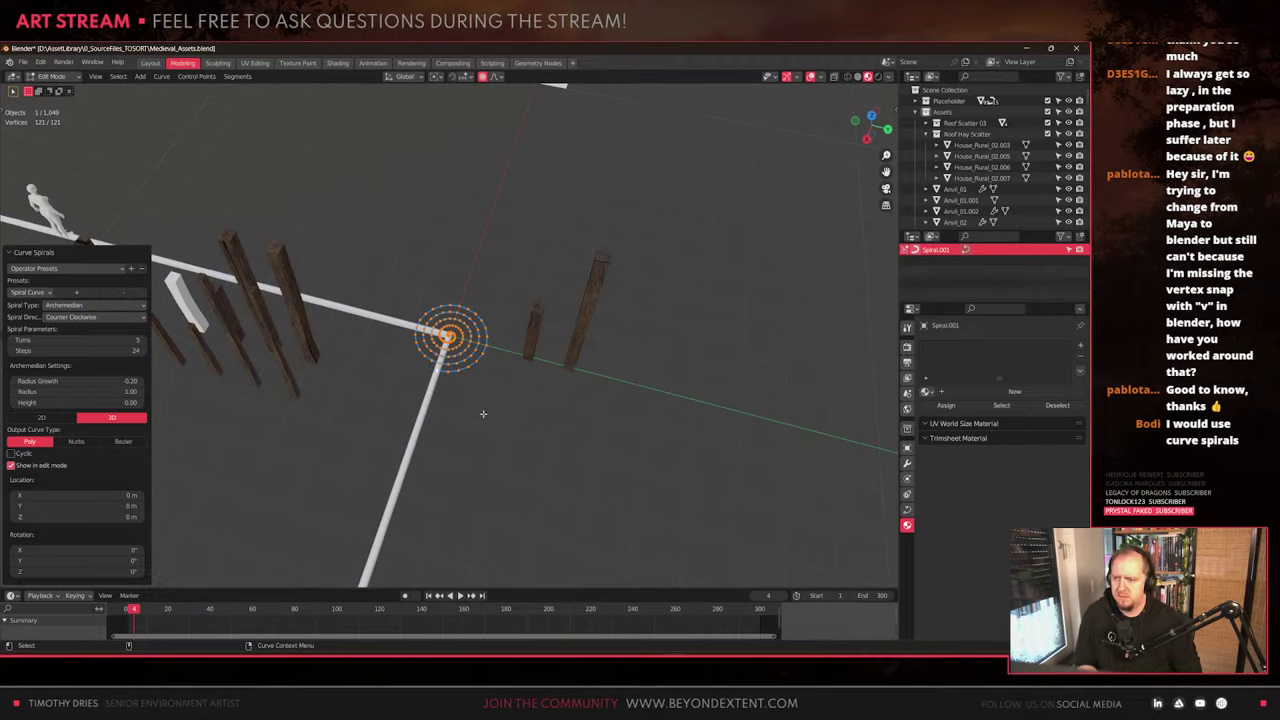
pyautogui.scroll(5, 483, 413)
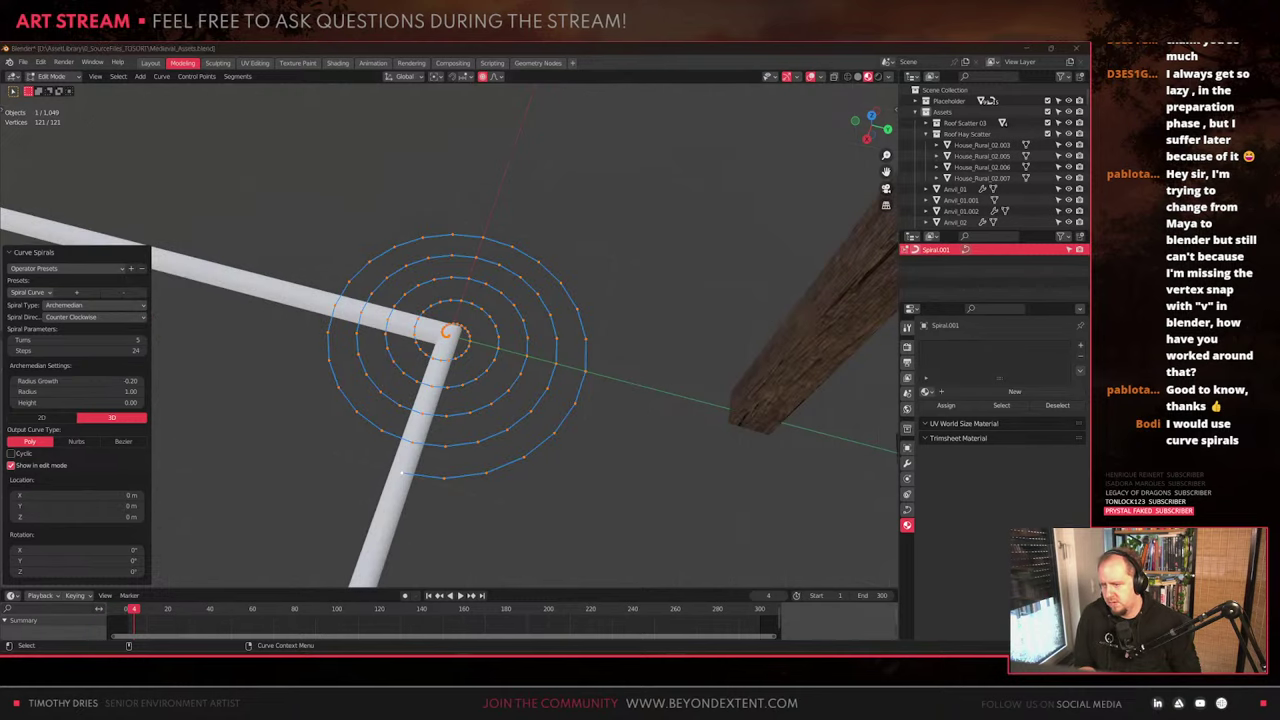
# Bring the coiled straw reference picture into view beside the spiral and compare the coils
pyautogui.moveTo(598, 374); pyautogui.dragTo(969, 170, button='right')
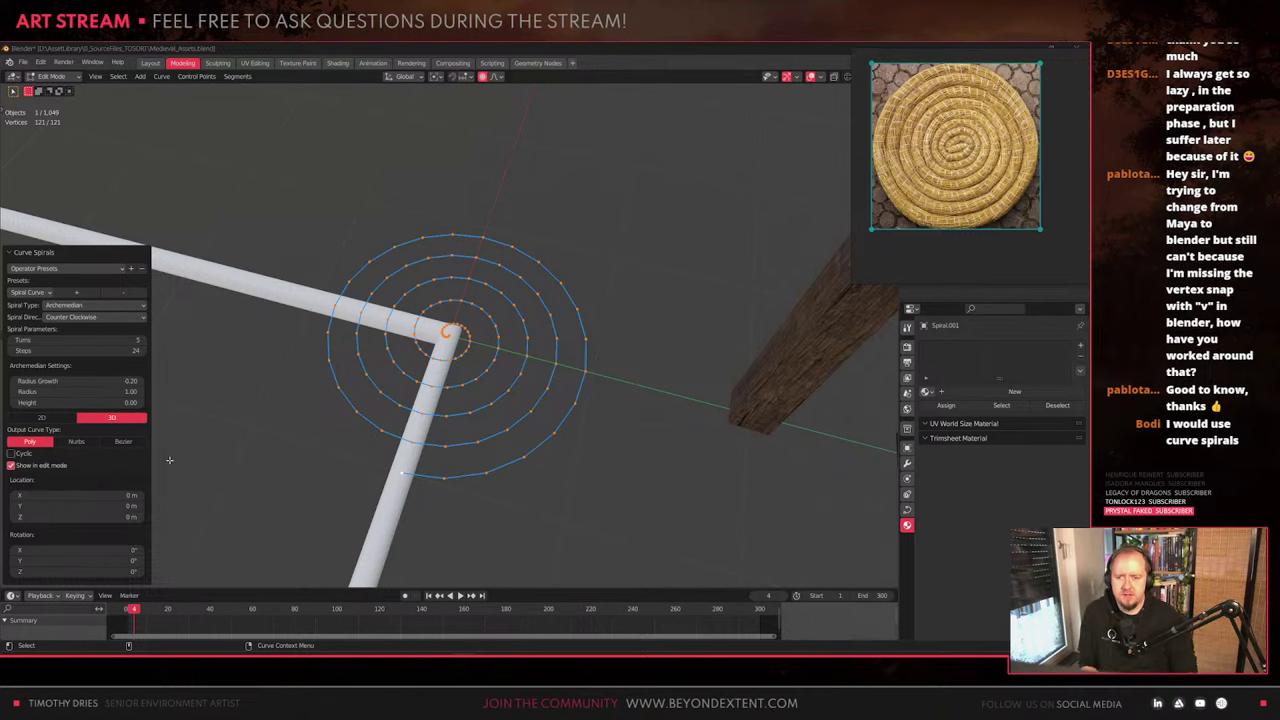
pyautogui.scroll(3, 454, 402)
pyautogui.scroll(-4, 454, 402)
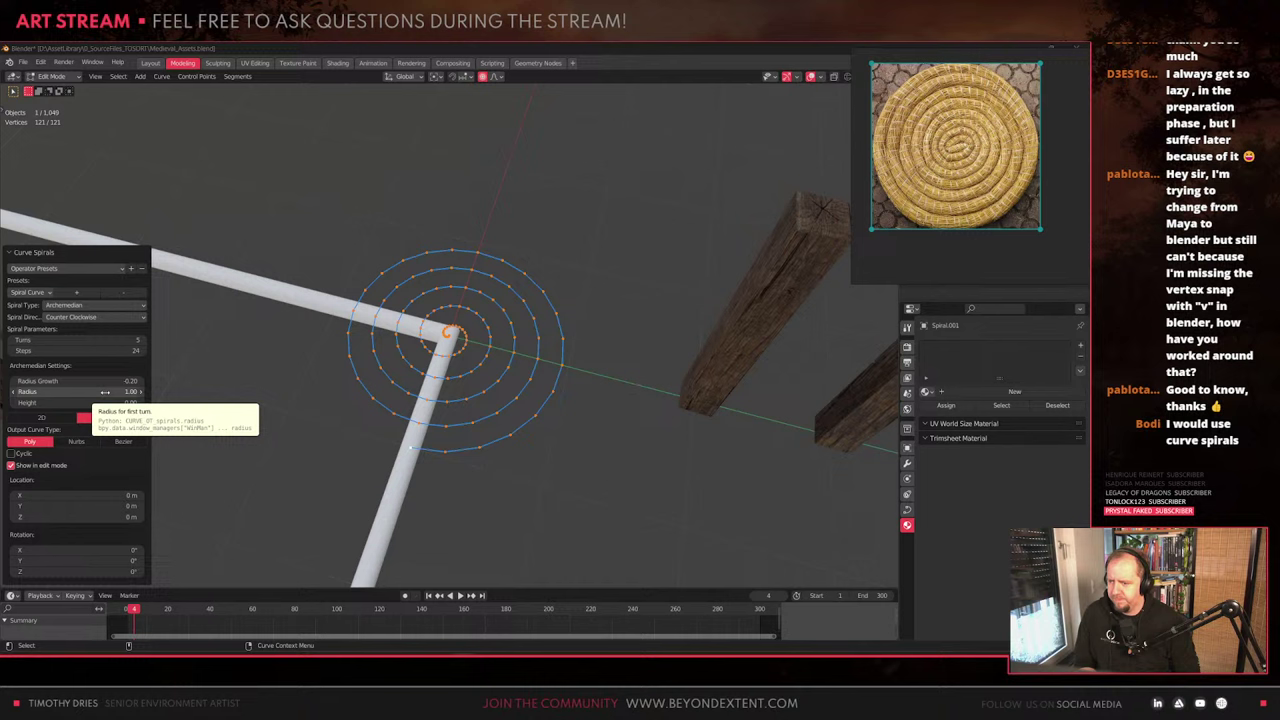
pyautogui.scroll(-6, 474, 375)
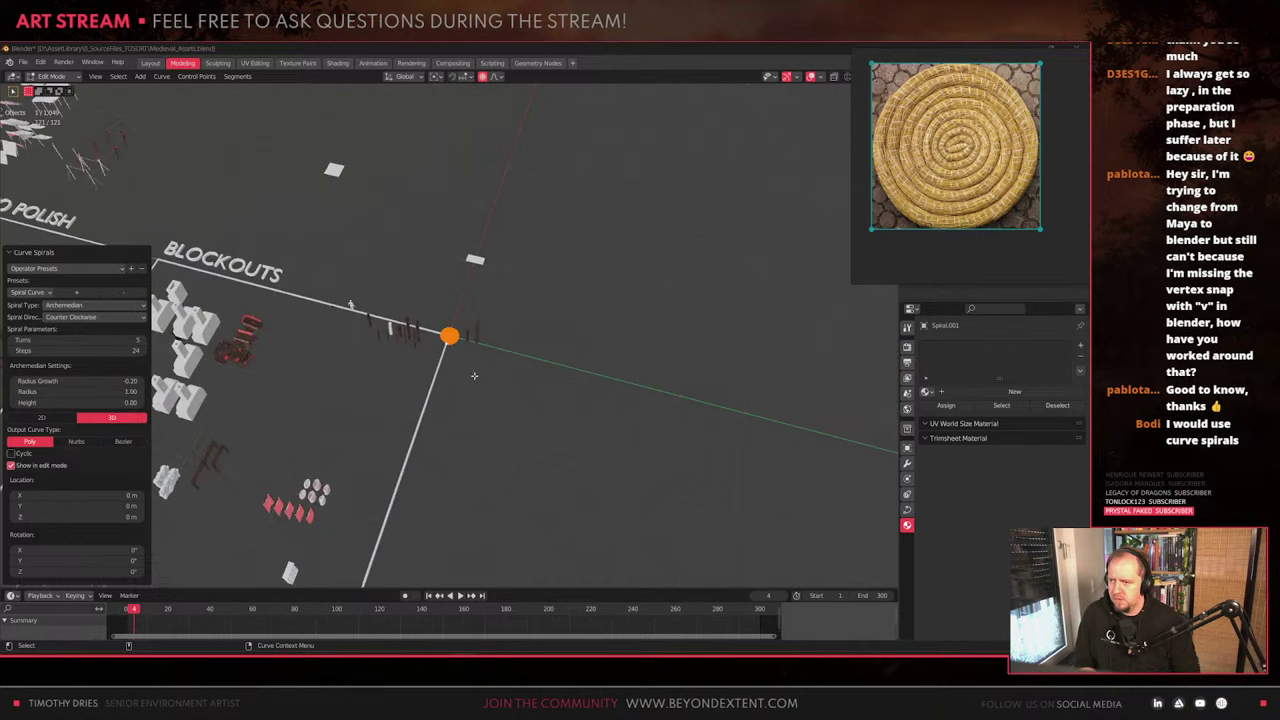
# Leave Edit Mode and place a duplicate of the spiral 49 m along X and -23 m along Y, near the blockout assets
pyautogui.scroll(2, 465, 376)
pyautogui.press('Tab')
pyautogui.scroll(-10, 461, 376)
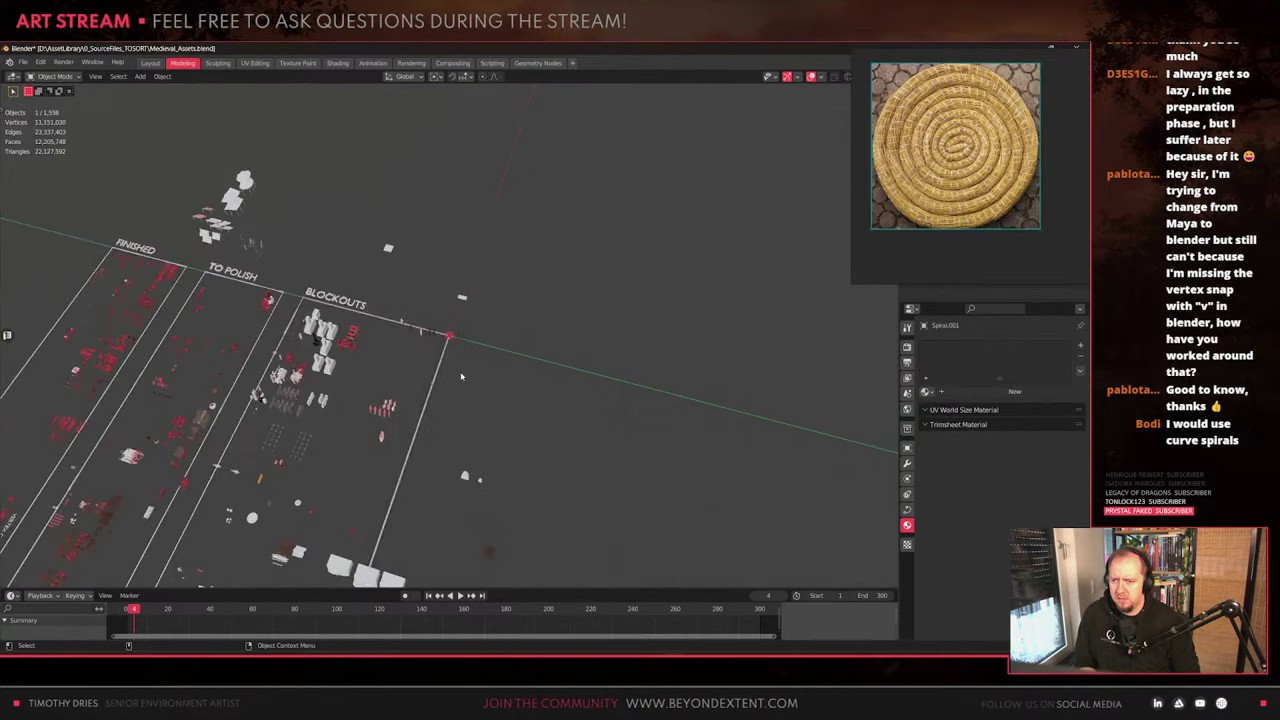
pyautogui.keyDown('shift'); pyautogui.moveTo(461, 376); pyautogui.dragTo(526, 300, button='middle'); pyautogui.keyUp('shift')
pyautogui.hotkey('shift', 'd')
pyautogui.hotkey('shift', 'z')
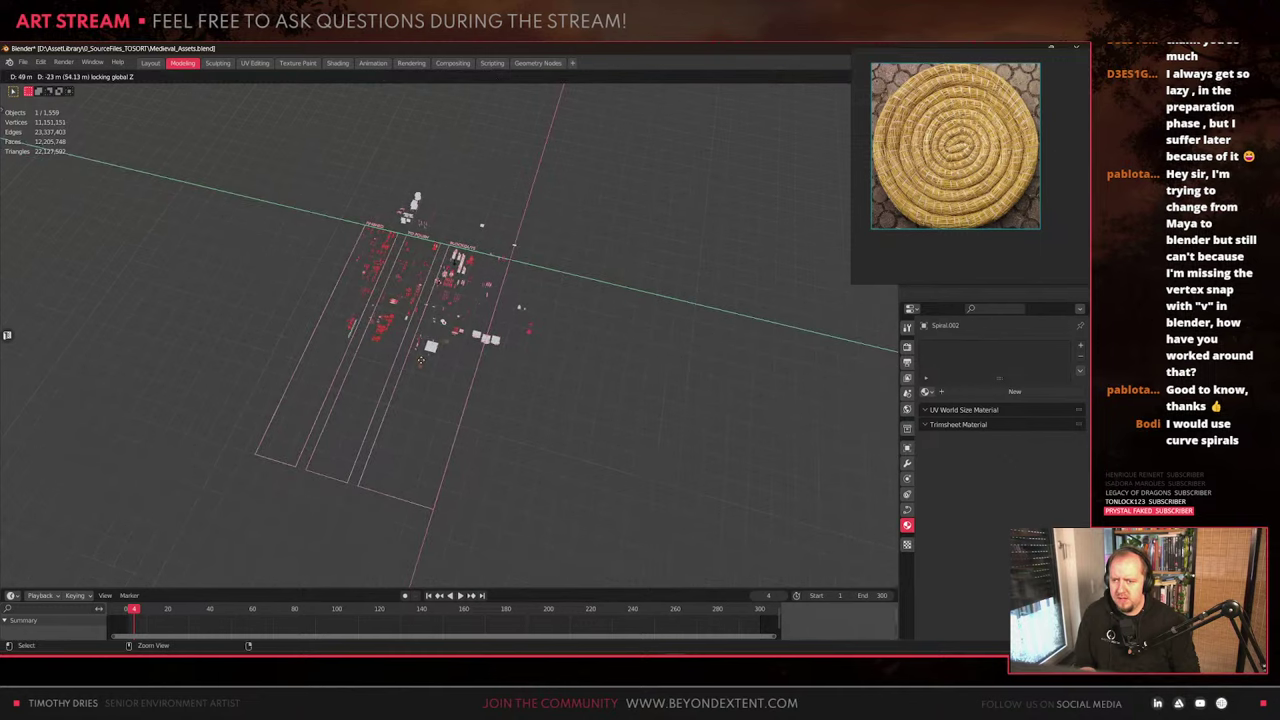
pyautogui.click(430, 362)
# Move the duplicated spiral horizontally over the white disc and raise it 1 m along Z
pyautogui.press('KP_Decimal')
pyautogui.press('g')
pyautogui.hotkey('shift', 'z')
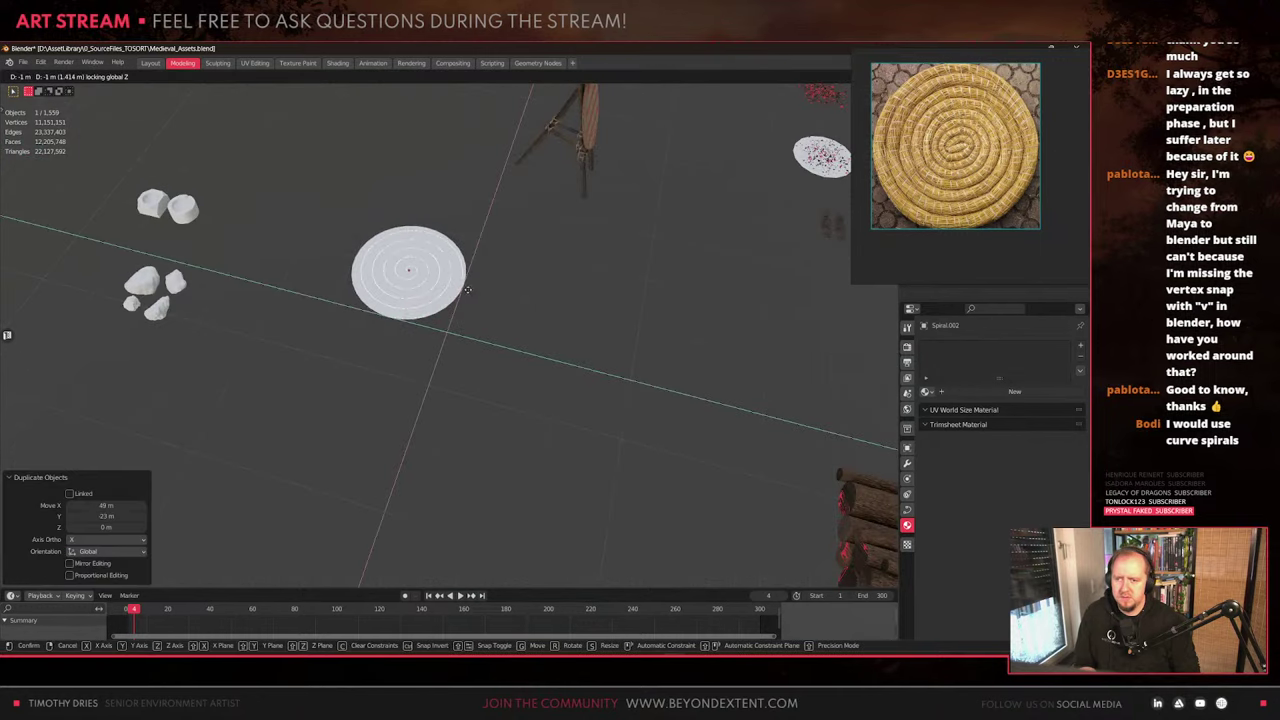
pyautogui.click(466, 291)
pyautogui.scroll(3, 468, 291)
pyautogui.press('g')
pyautogui.press('z')
pyautogui.click(475, 245)
pyautogui.press('KP_7')
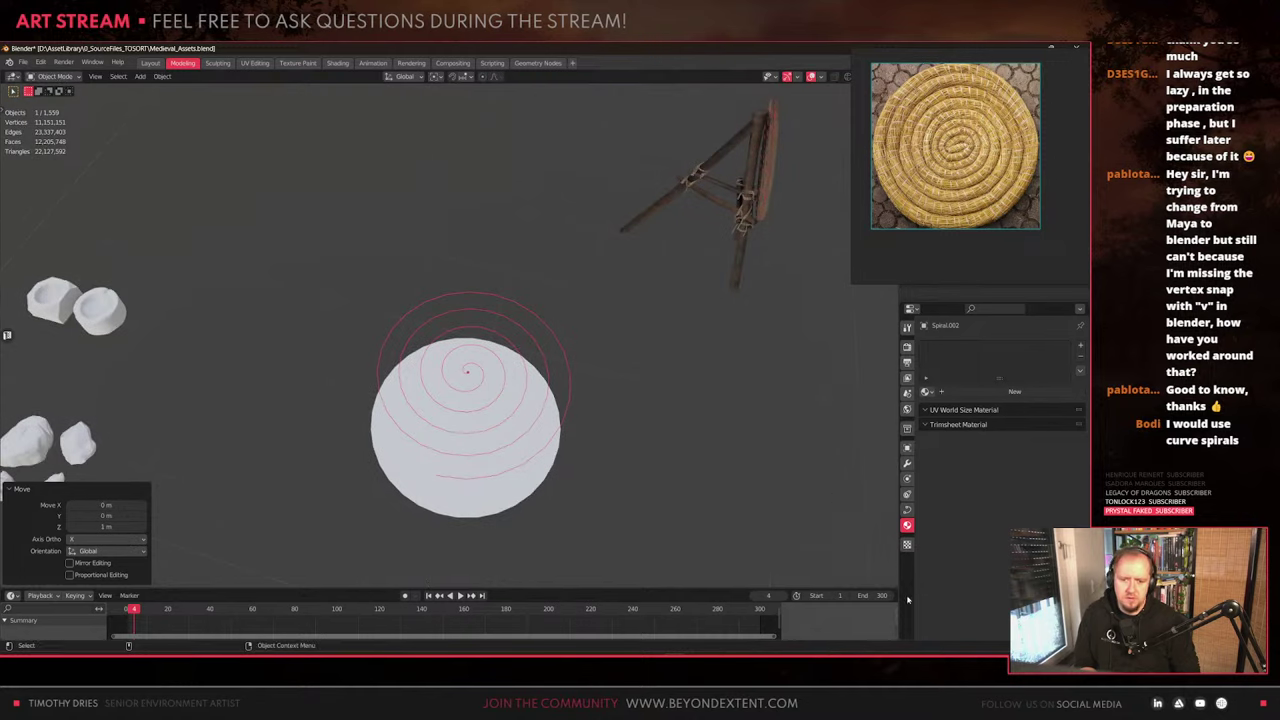
# Try extruding the spiral curve by 1 m, and return its Extrude value to 0
pyautogui.click(907, 509)
pyautogui.scroll(-3, 945, 492)
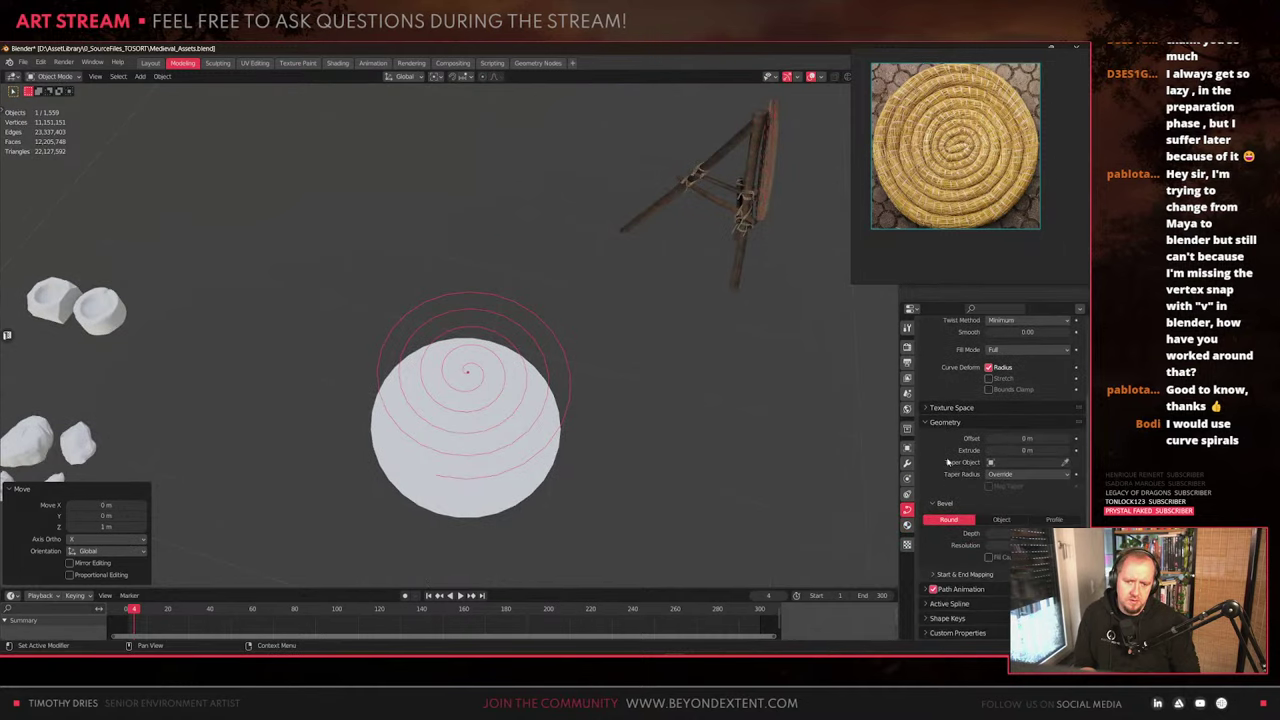
pyautogui.scroll(2, 947, 462)
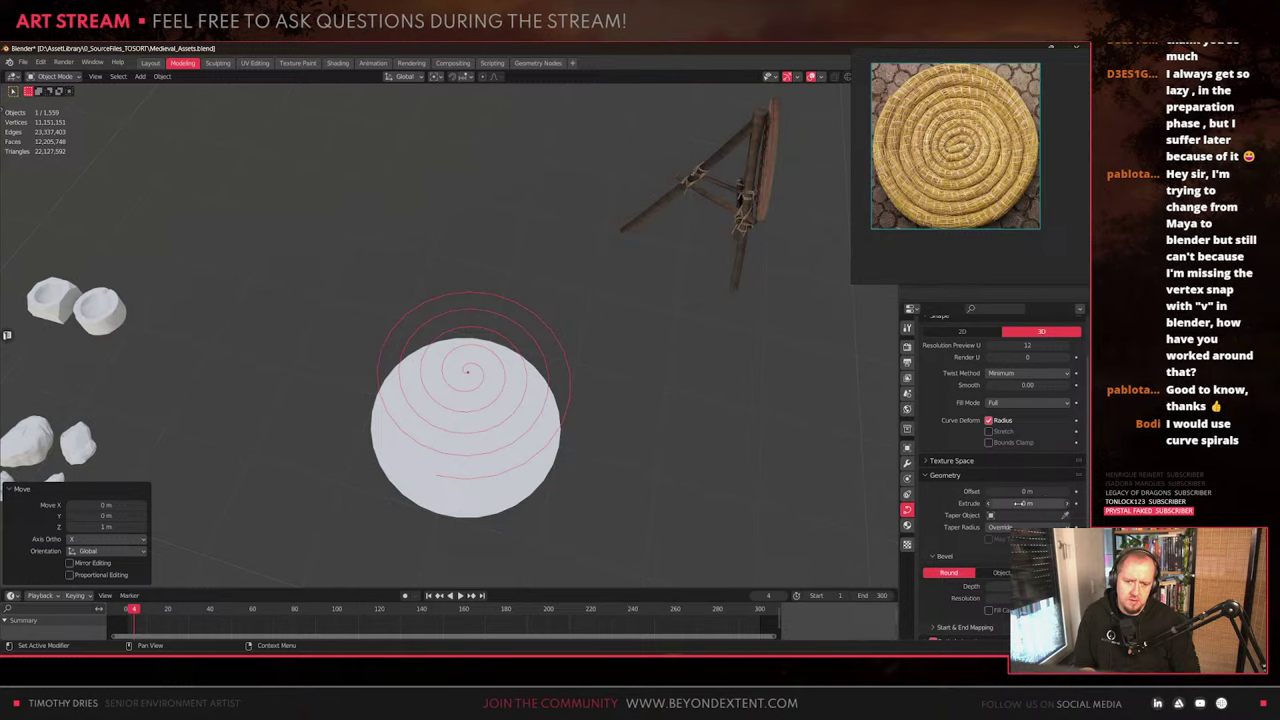
pyautogui.click(1019, 503)
pyautogui.write('1')
pyautogui.press('Return')
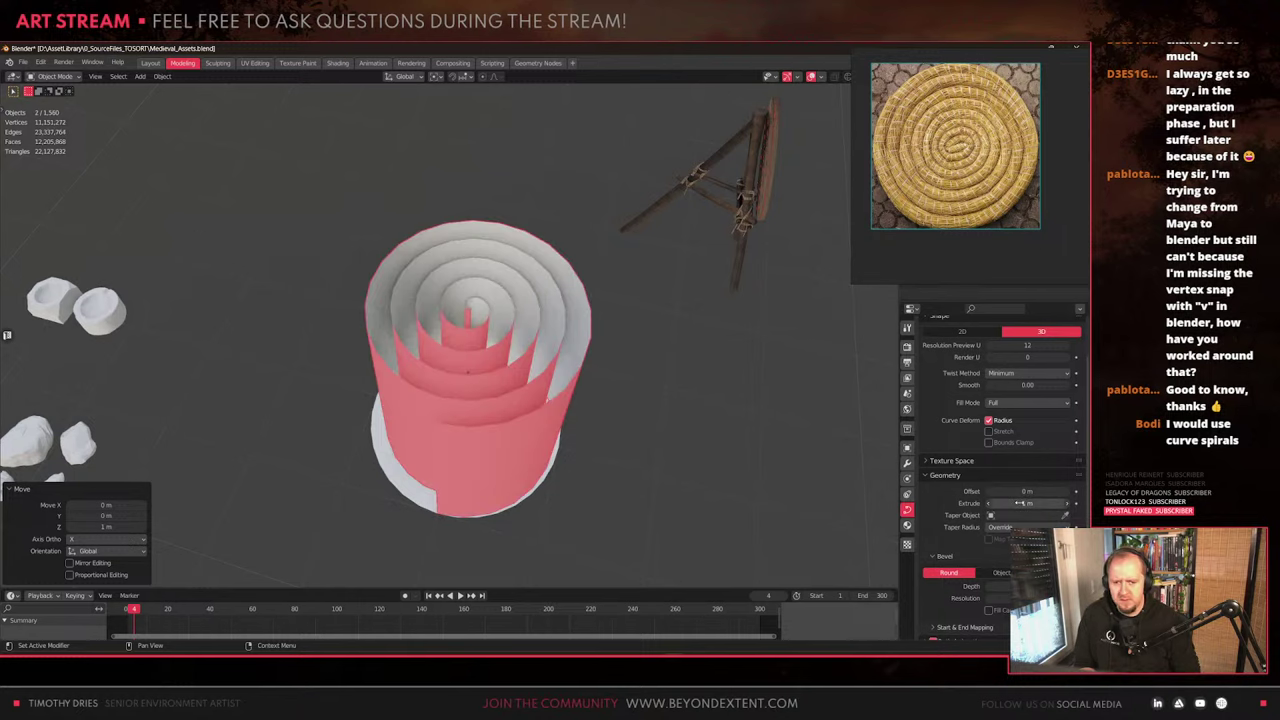
pyautogui.click(1019, 503)
pyautogui.write('0')
pyautogui.press('Return')
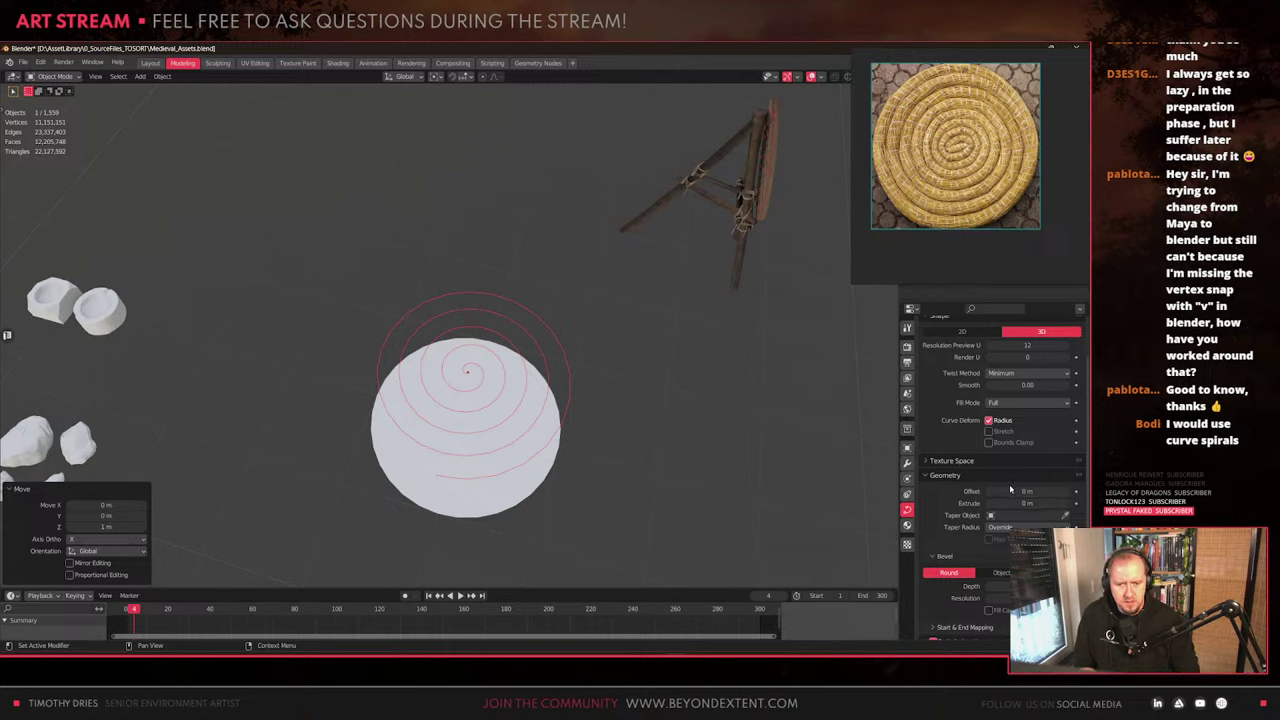
# Try a geometry offset of 1 m on the spiral curve, and return it to 0
pyautogui.click(1010, 489)
pyautogui.write('1')
pyautogui.press('Return')
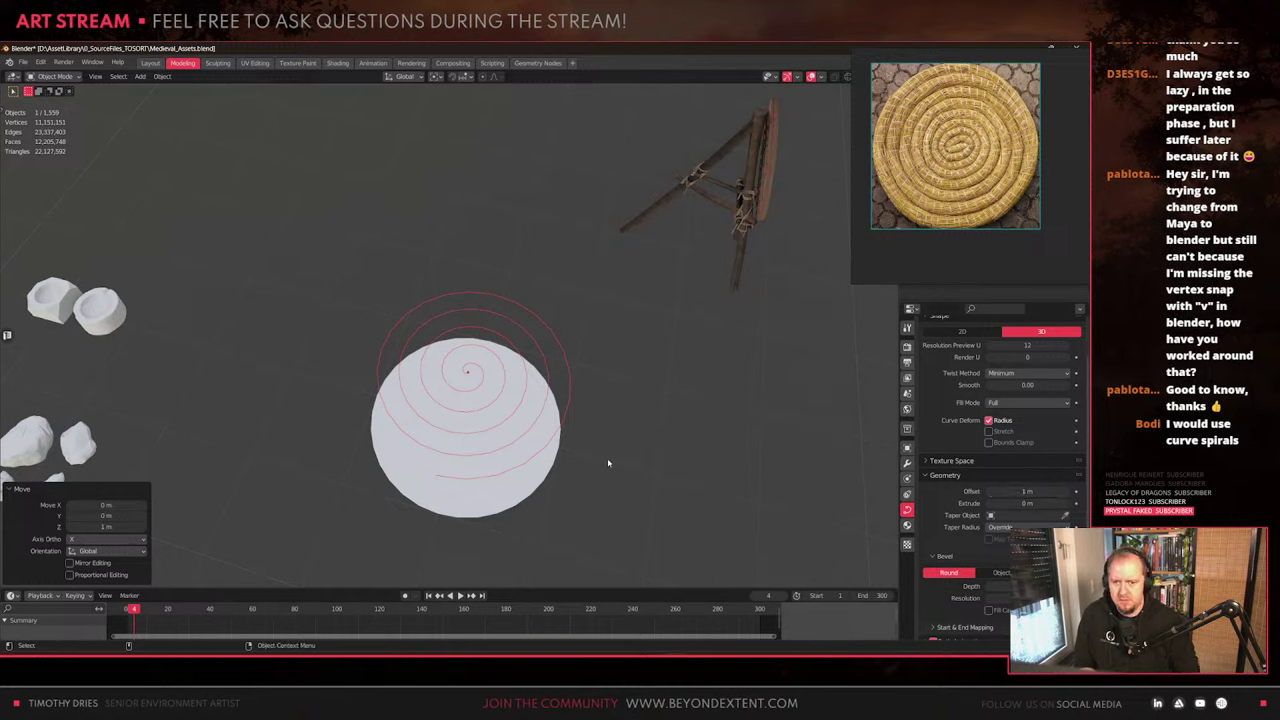
pyautogui.scroll(3, 607, 462)
pyautogui.click(1020, 491)
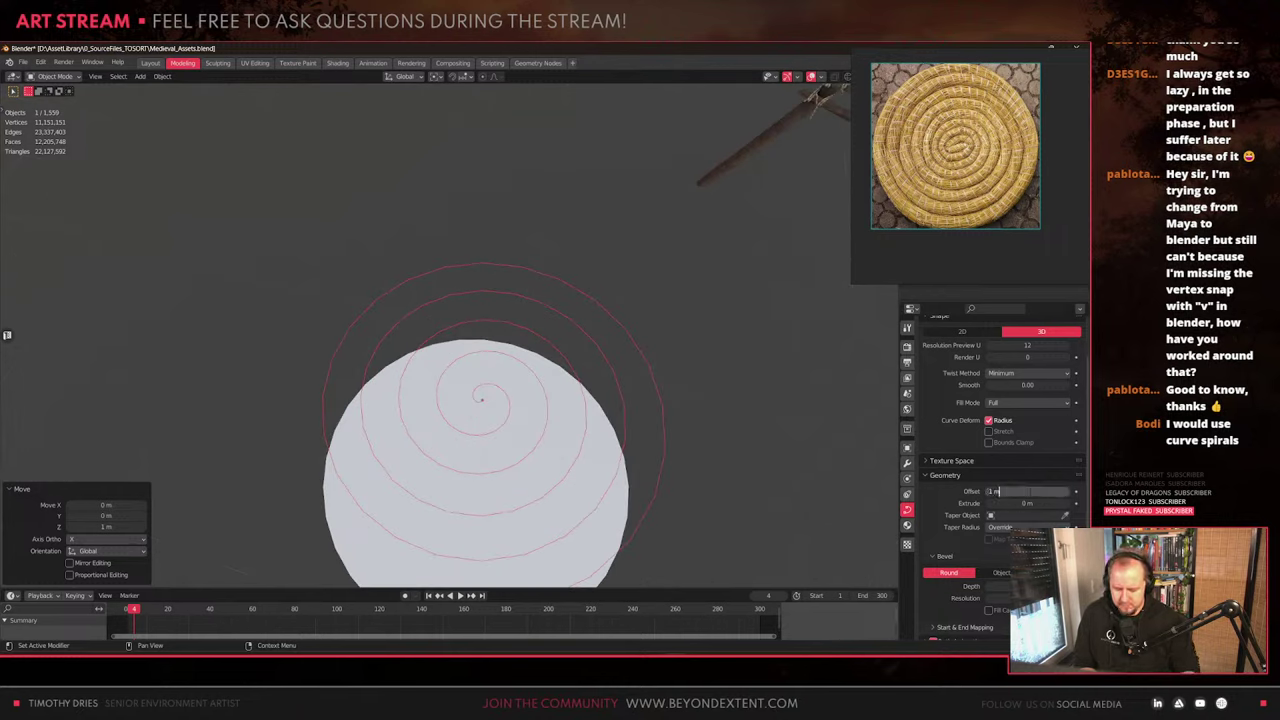
pyautogui.write('0')
pyautogui.press('Return')
# Give the spiral curve a round bevel depth that thickens it into a tube with neighbouring coils touching
pyautogui.scroll(-2, 934, 533)
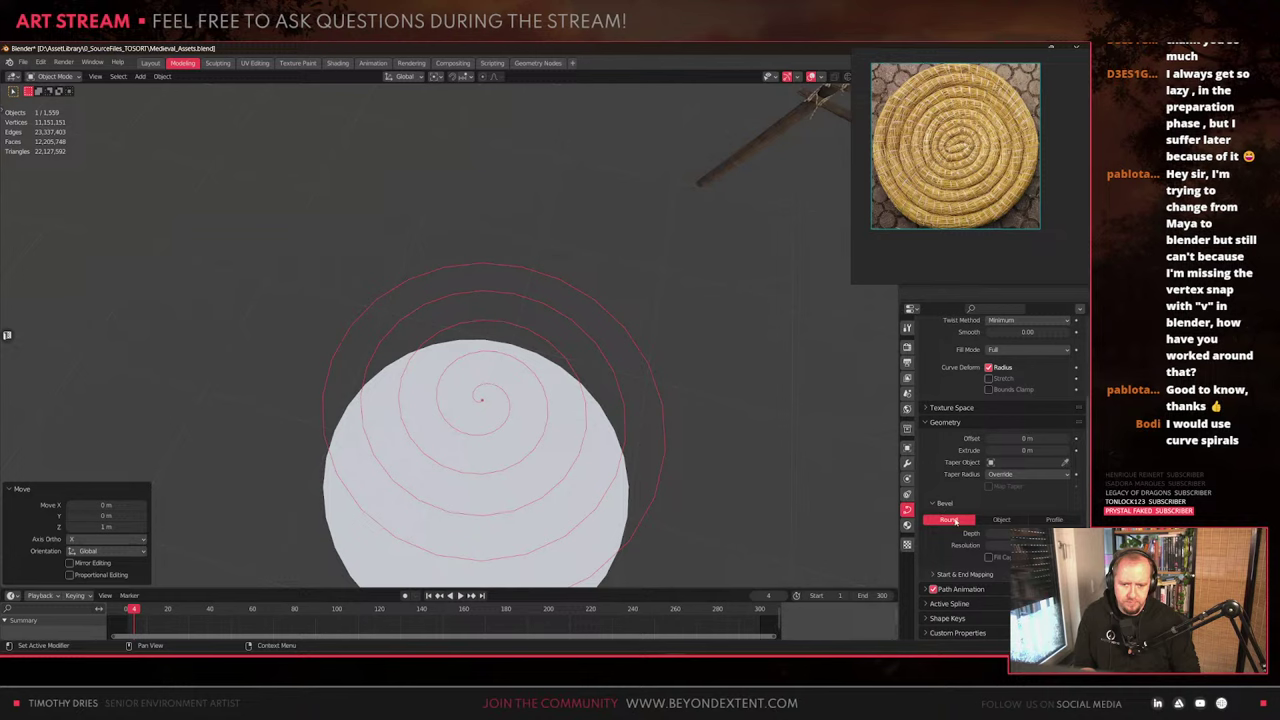
pyautogui.press('Return')
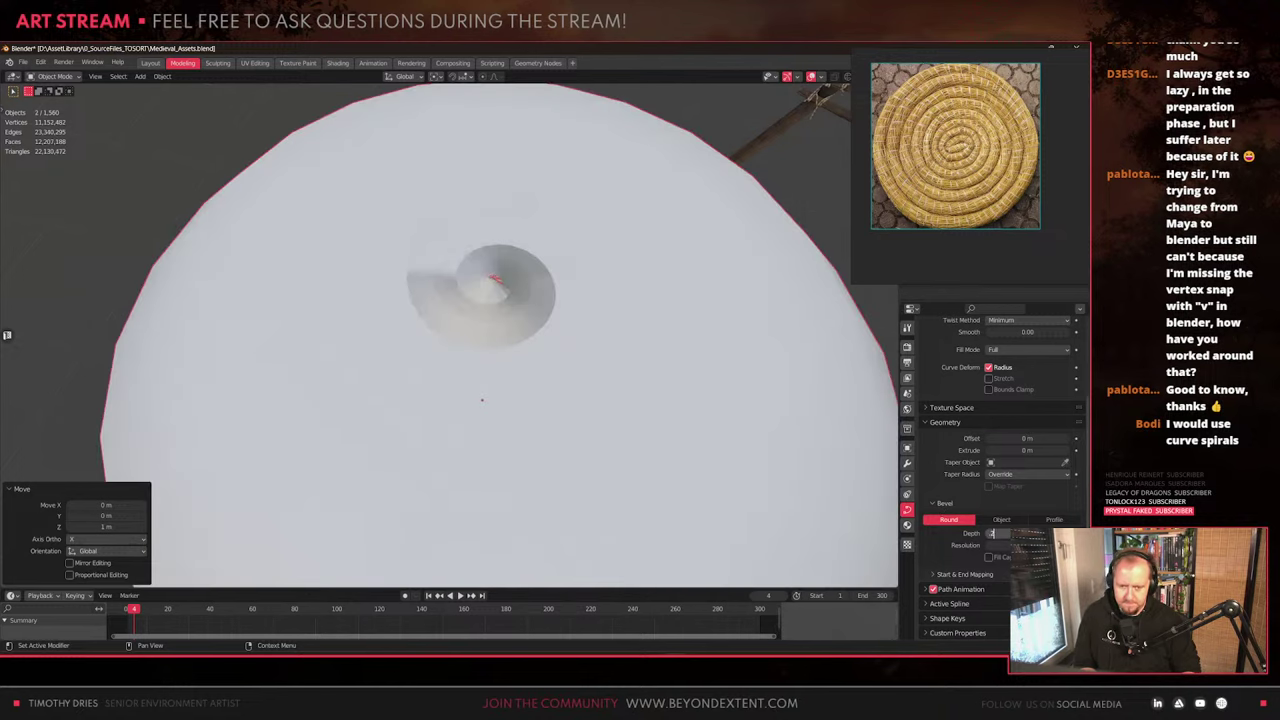
pyautogui.press('Return')
pyautogui.scroll(-3, 535, 345)
pyautogui.moveTo(528, 345); pyautogui.dragTo(440, 382, button='middle')
pyautogui.scroll(2, 520, 315)
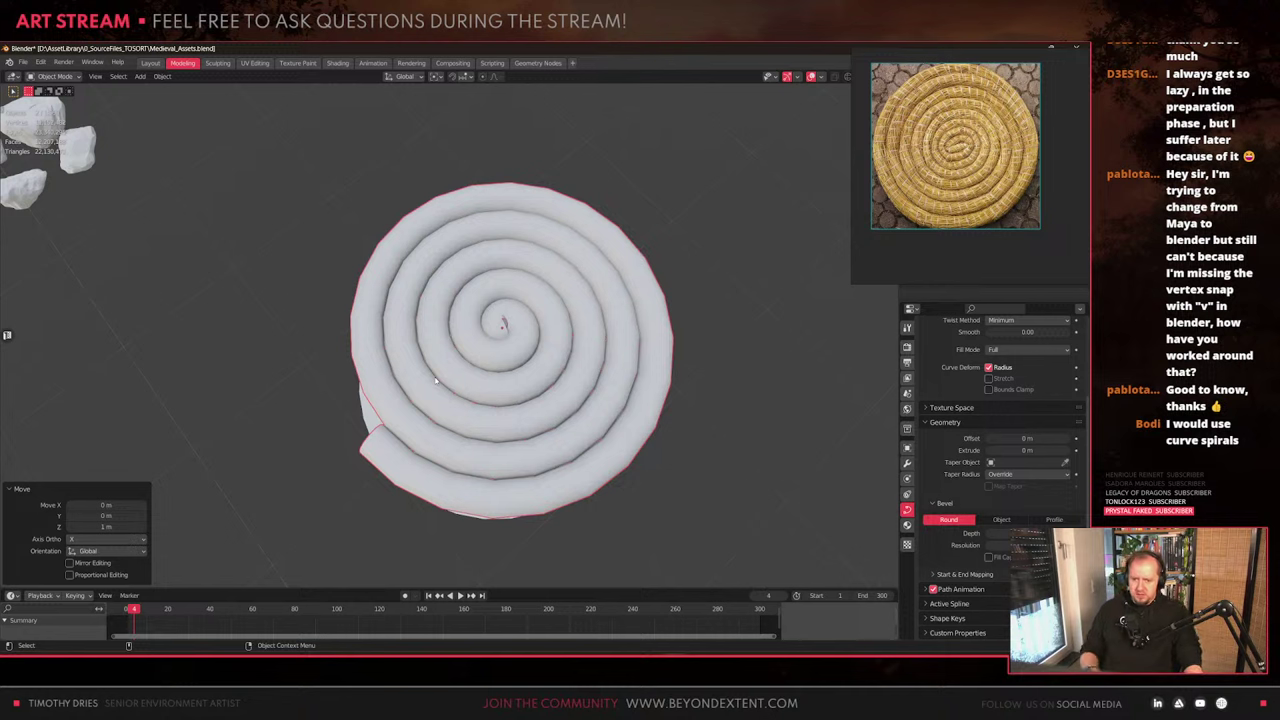
# Examine the coiled tube and the disc below it from several angles against the straw reference
pyautogui.scroll(6, 562, 366)
pyautogui.scroll(-5, 562, 366)
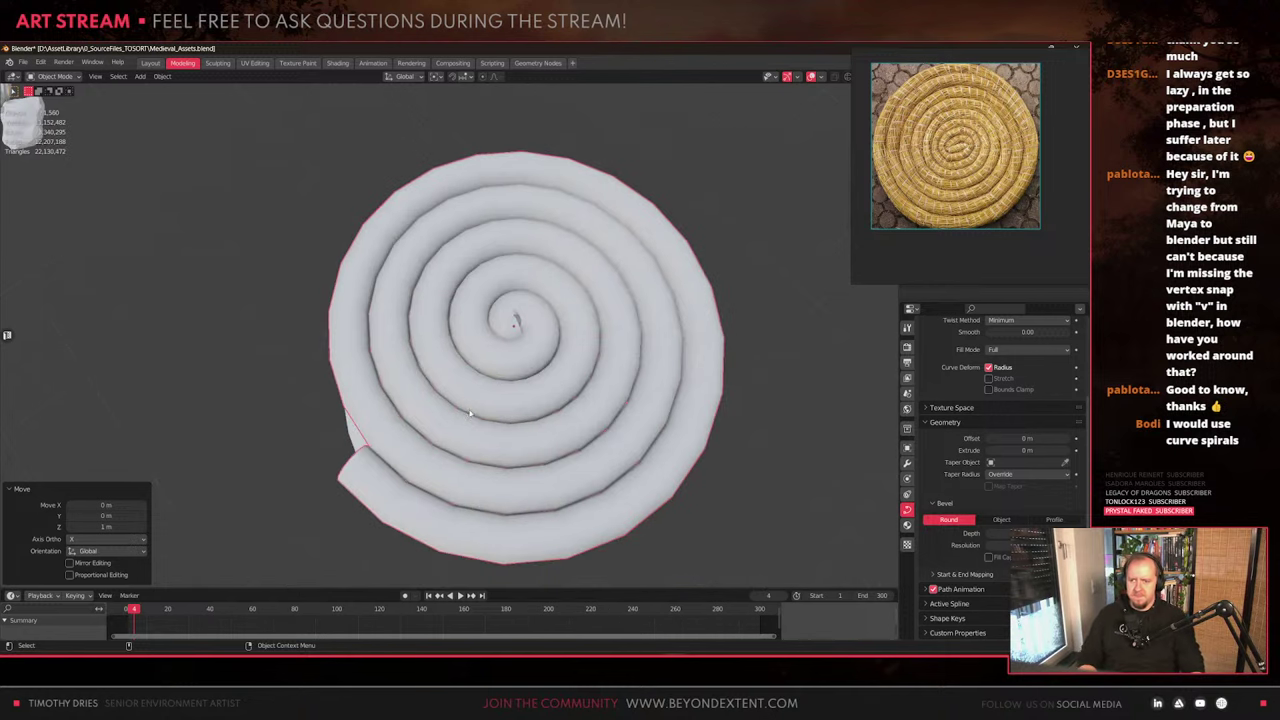
pyautogui.moveTo(471, 415); pyautogui.dragTo(440, 406, button='middle')
pyautogui.scroll(2, 526, 431)
pyautogui.scroll(-6, 481, 398)
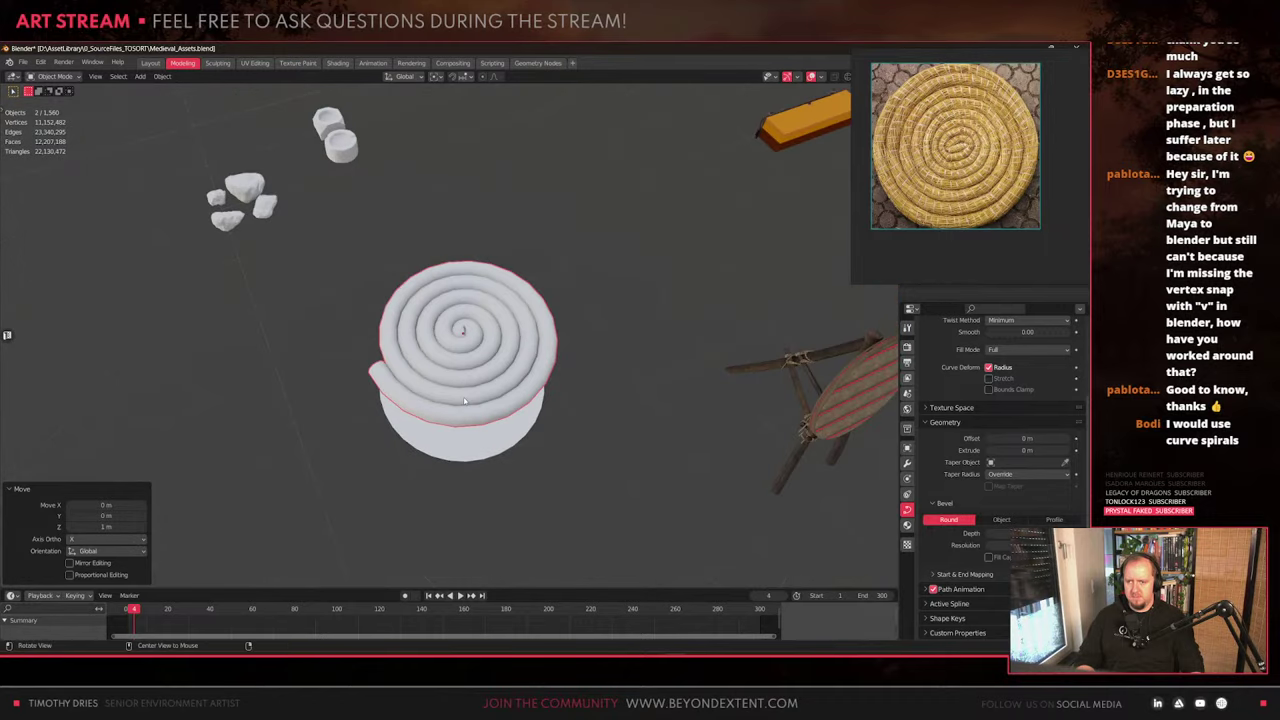
pyautogui.scroll(-6, 436, 407)
pyautogui.scroll(8, 440, 405)
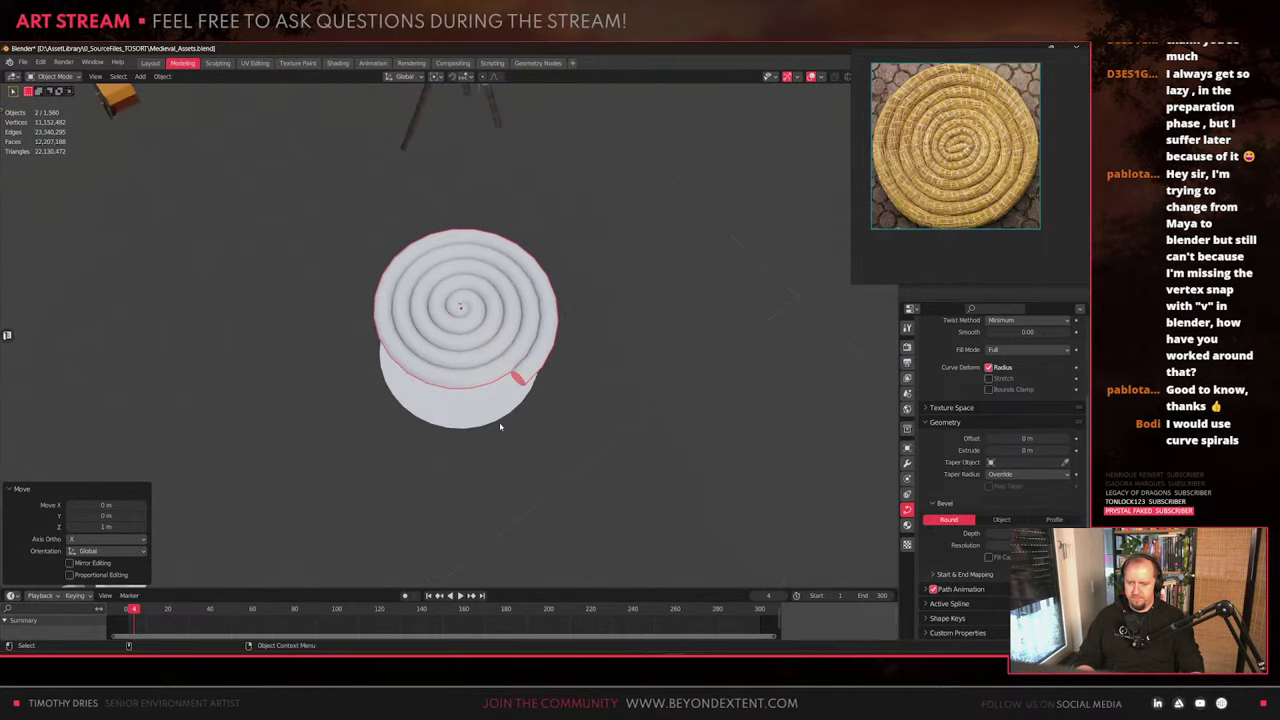
# Select the whole outline of the flat white disc in Edit Mode and create a pipe around it with Quick Pipe
pyautogui.click(500, 418)
pyautogui.moveTo(500, 418); pyautogui.dragTo(552, 386, button='middle')
pyautogui.click(601, 287)
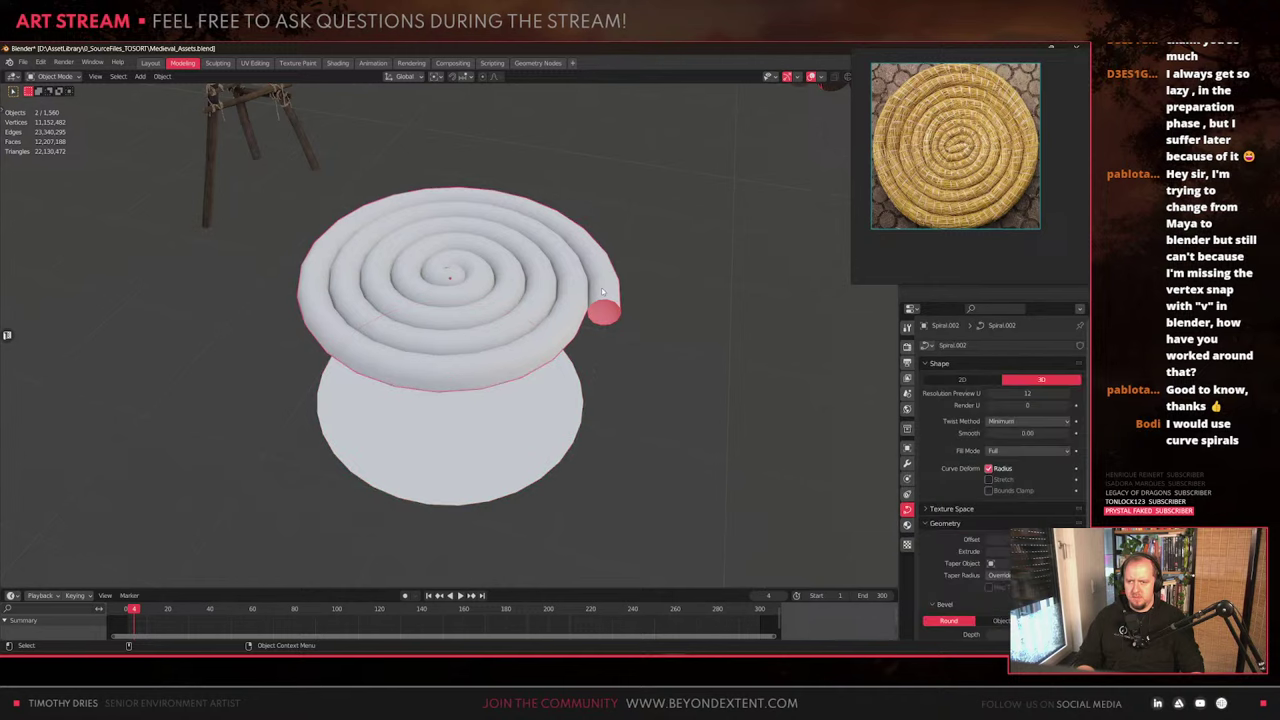
pyautogui.press('Tab')
pyautogui.press('Tab')
pyautogui.click(526, 436)
pyautogui.press('Tab')
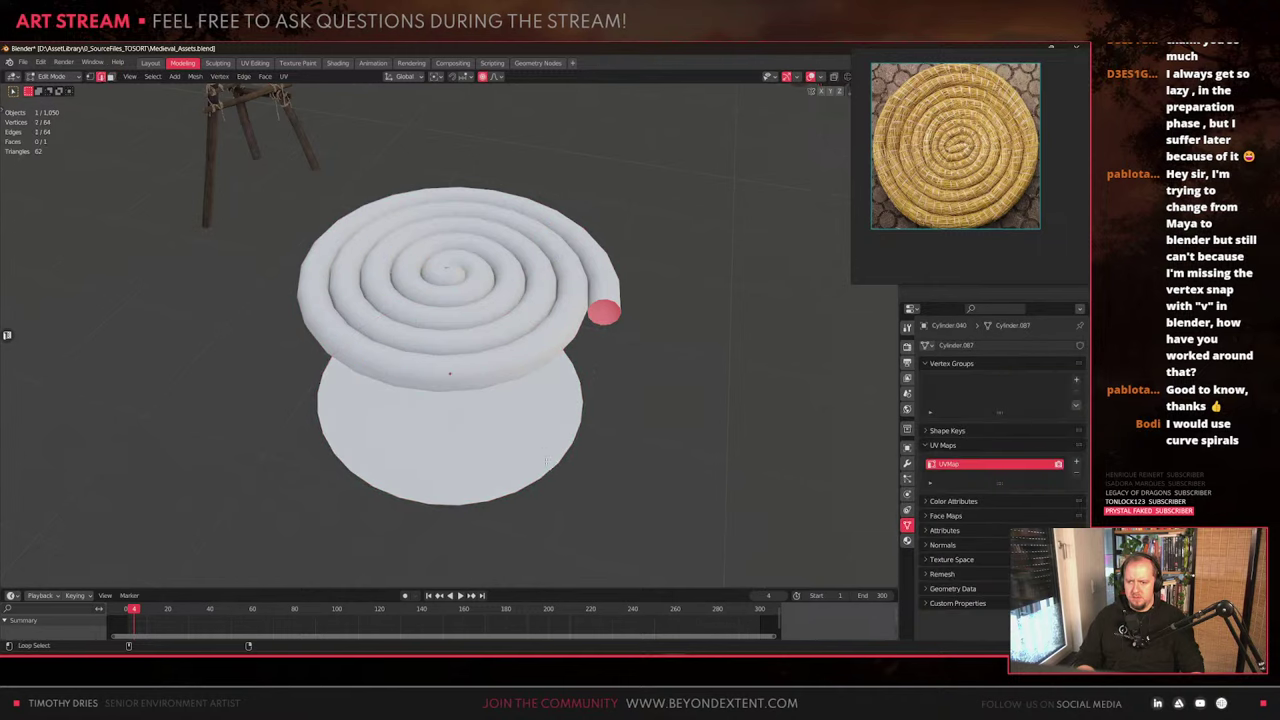
pyautogui.scroll(2, 546, 461)
pyautogui.press('q')
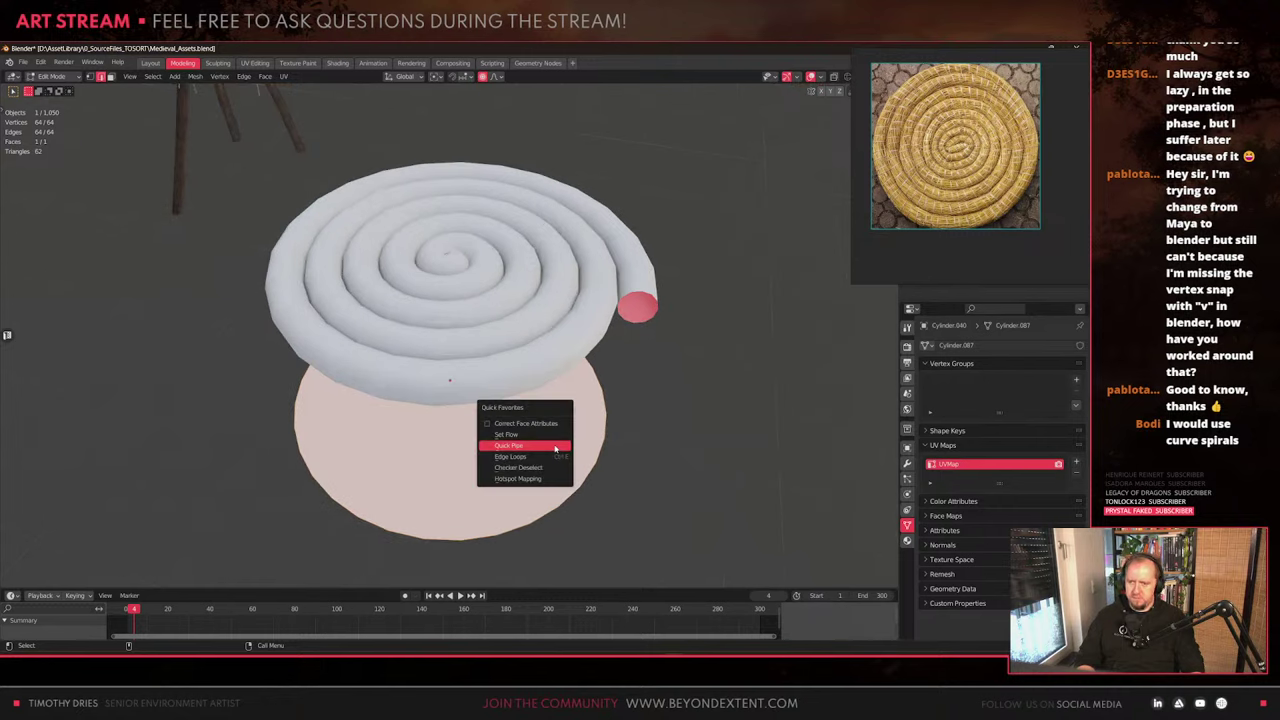
pyautogui.click(555, 446)
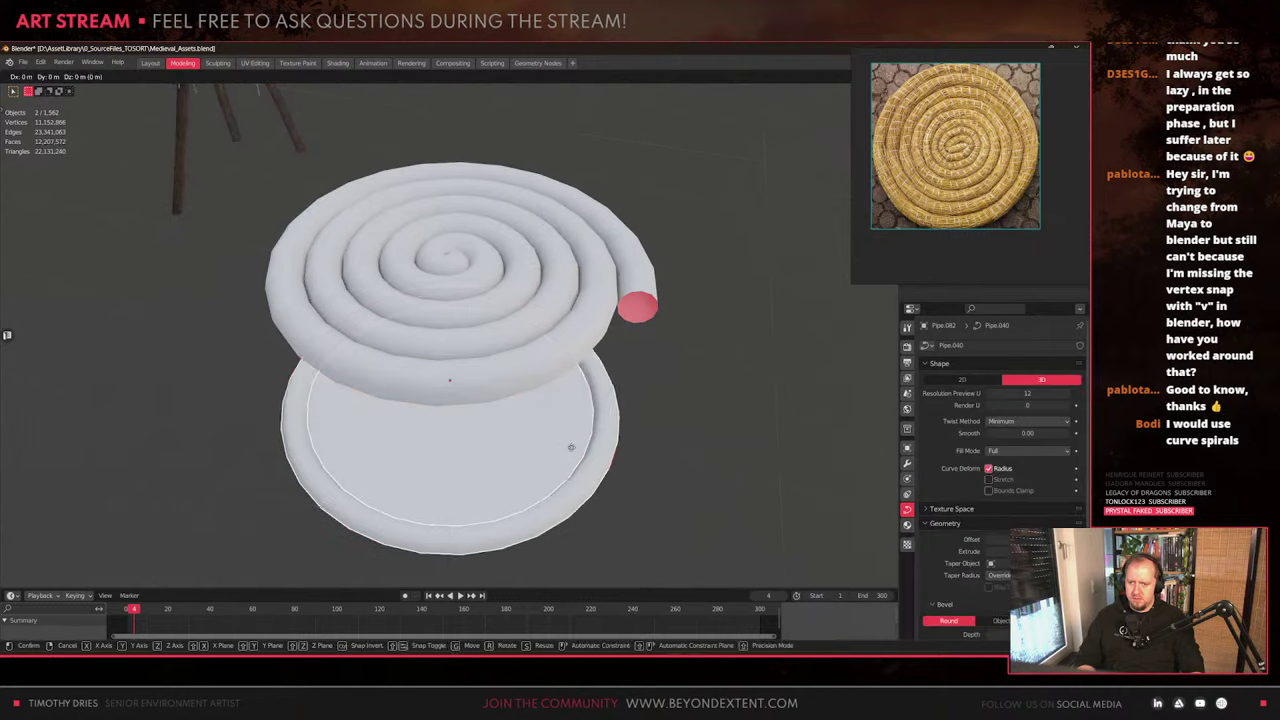
# Raise the pipe ring along Z to just below the coiled tube, and adjust the coil's height along Z
pyautogui.press('z')
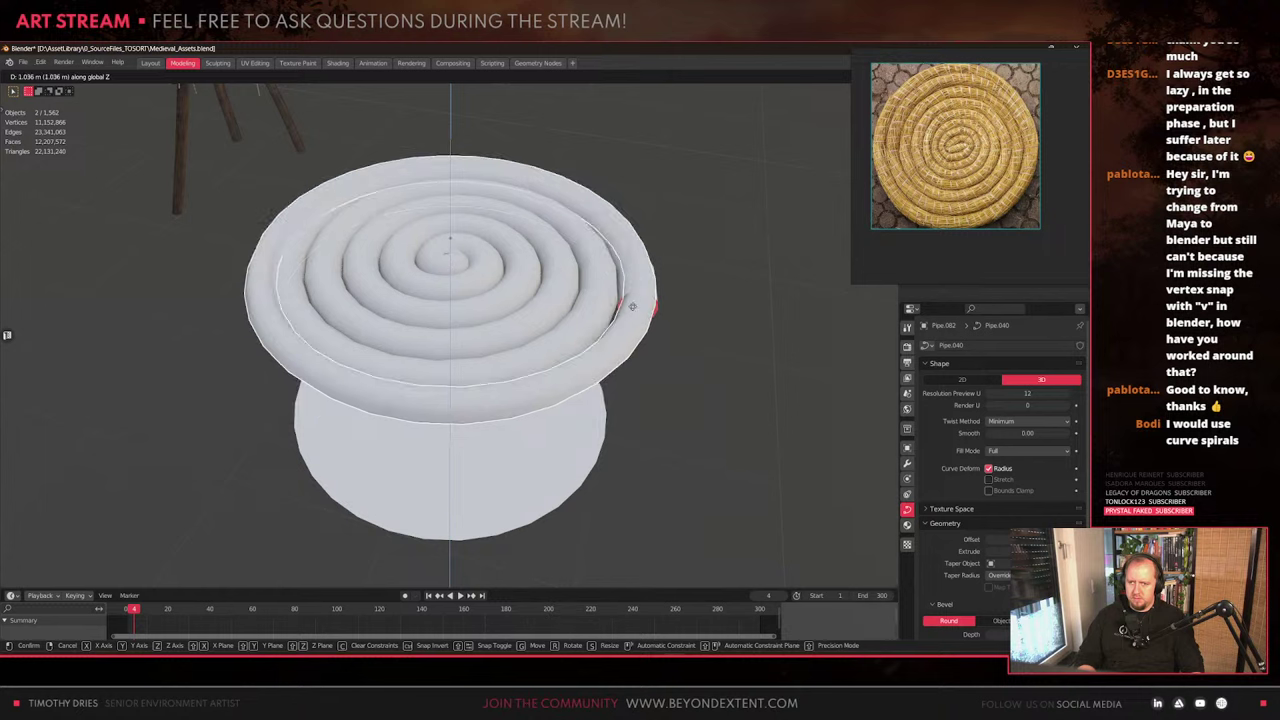
pyautogui.click(613, 318)
pyautogui.click(548, 323)
pyautogui.press('g')
pyautogui.press('z')
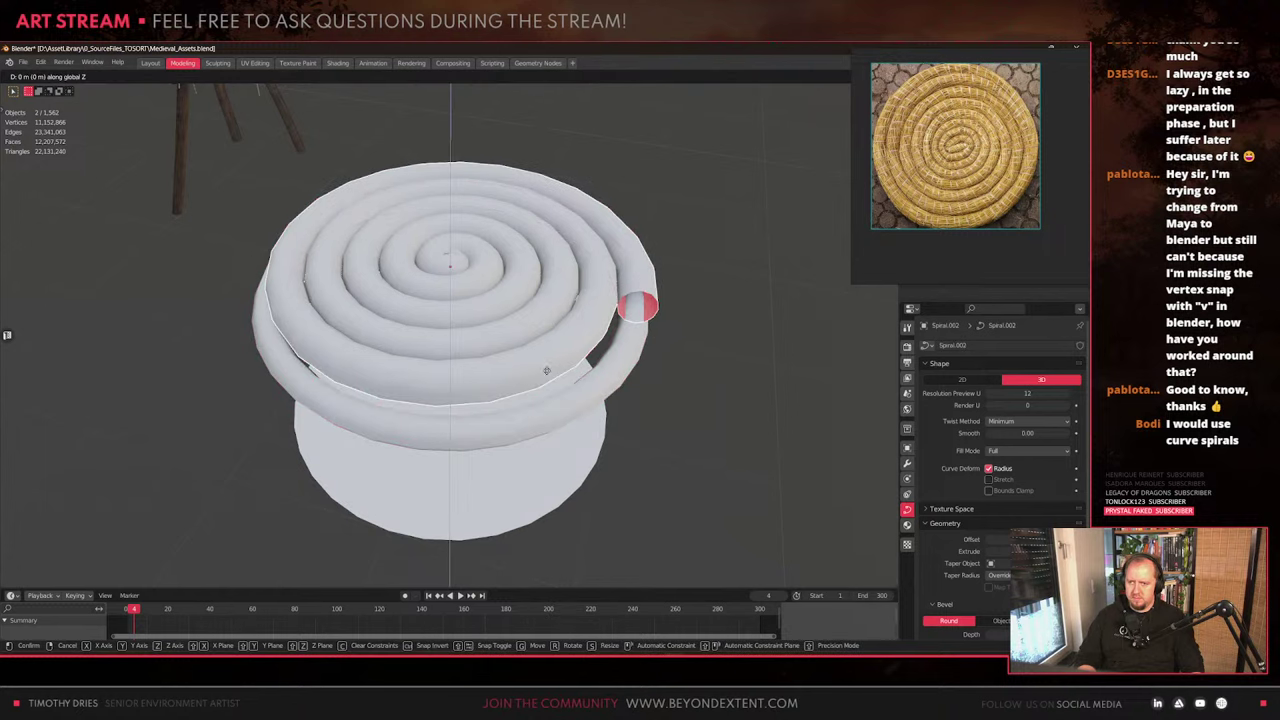
pyautogui.click(536, 388)
# Enable origin-only transforms for the pipe ring and set its origin to its geometry
pyautogui.moveTo(534, 382); pyautogui.dragTo(507, 342, button='middle')
pyautogui.click(509, 324)
pyautogui.press('q')
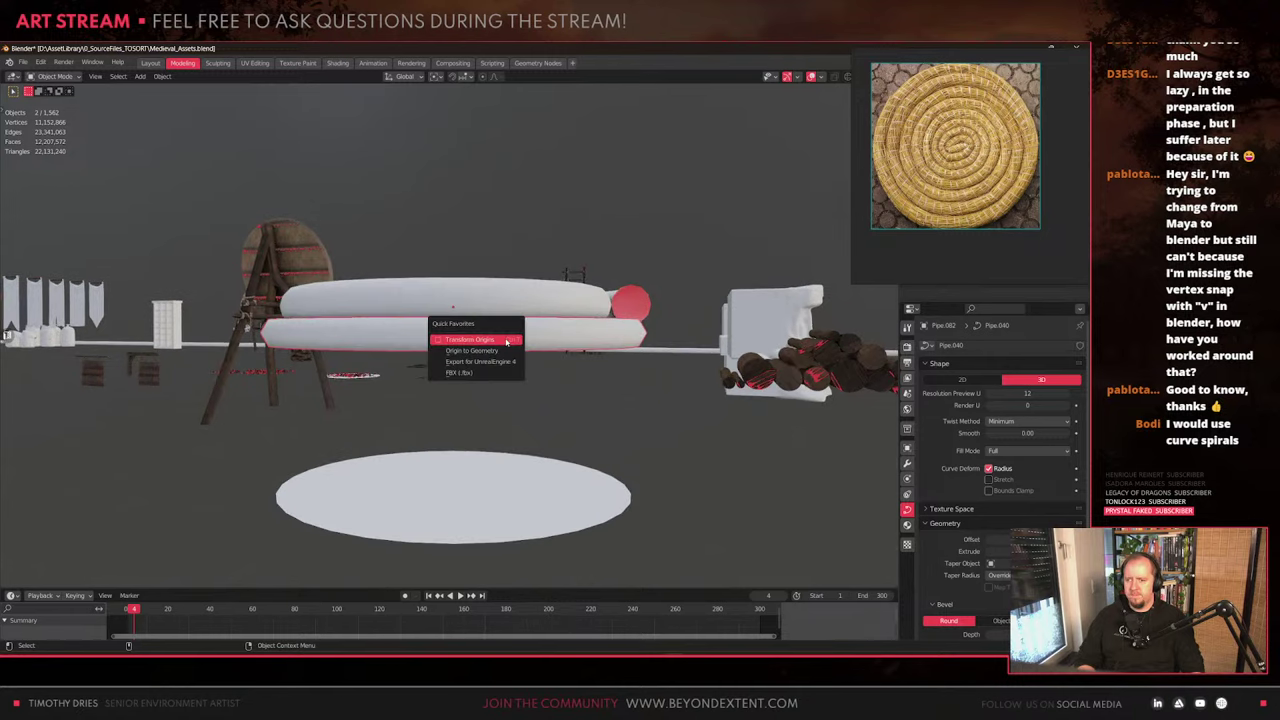
pyautogui.click(506, 342)
pyautogui.press('q')
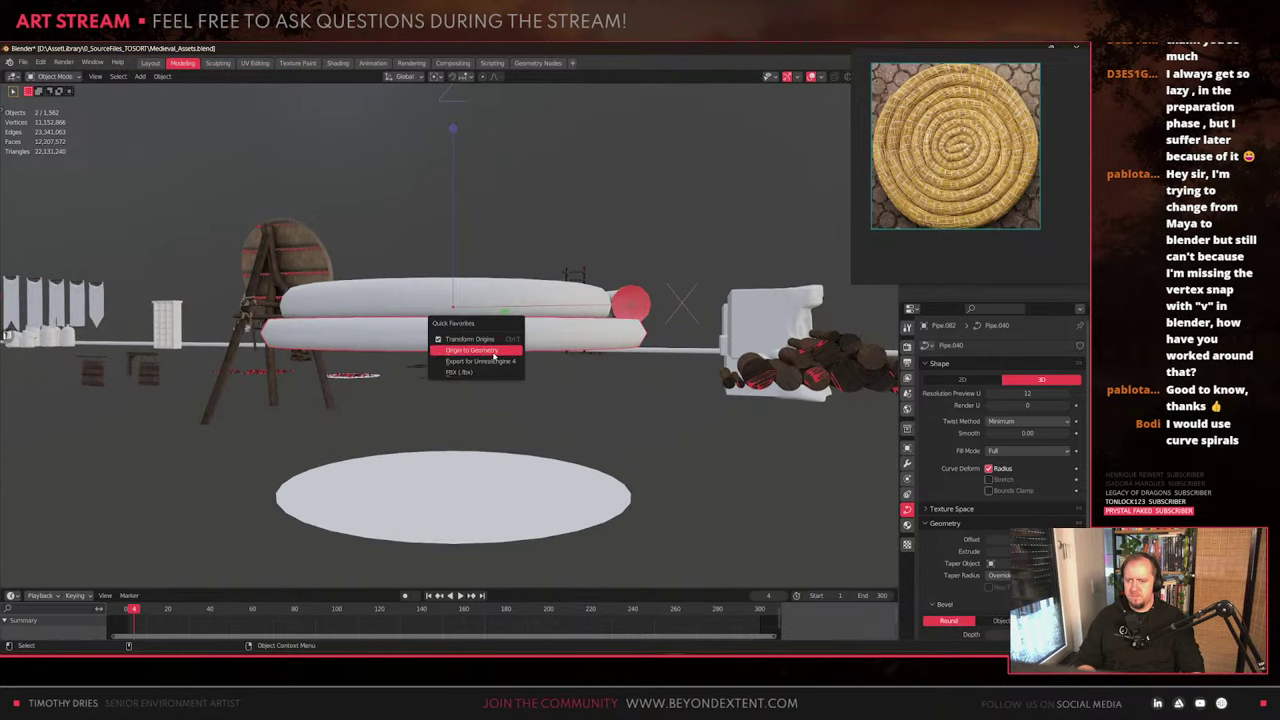
pyautogui.click(492, 352)
pyautogui.press('q')
pyautogui.click(493, 354)
# Turn off origin-only transforms and raise the pipe ring about 0.142 m along Z to the height of the coil
pyautogui.press('g')
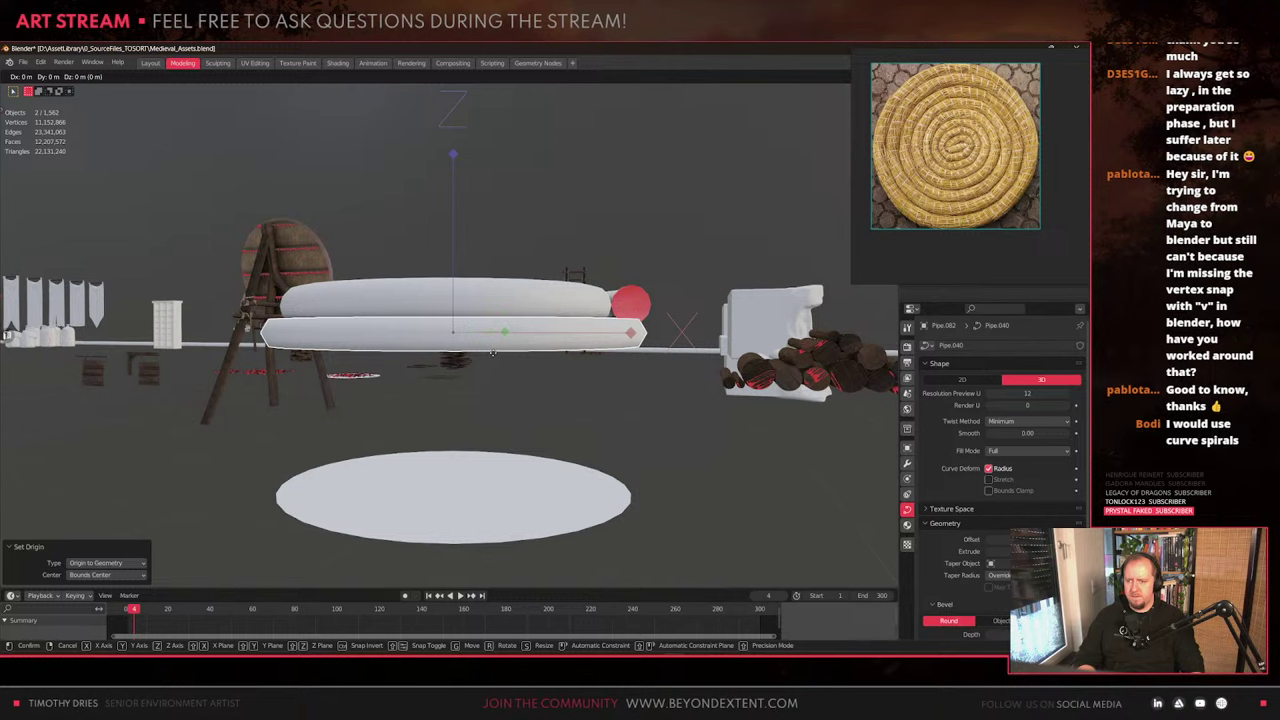
pyautogui.rightClick(492, 352)
pyautogui.press('q')
pyautogui.click(486, 345)
pyautogui.press('g')
pyautogui.press('z')
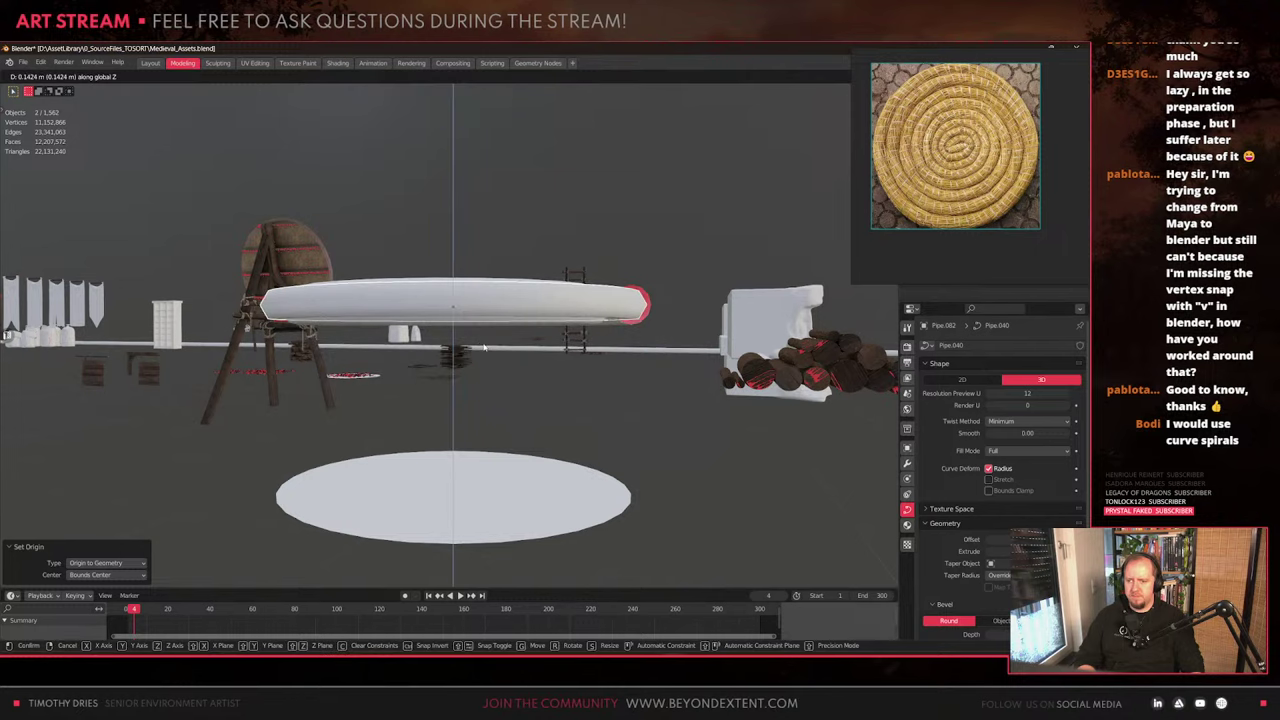
pyautogui.click(484, 347)
# Set the pipe ring's bevel depth to 0.1 m
pyautogui.moveTo(484, 347); pyautogui.dragTo(931, 476, button='middle')
pyautogui.scroll(-3, 965, 531)
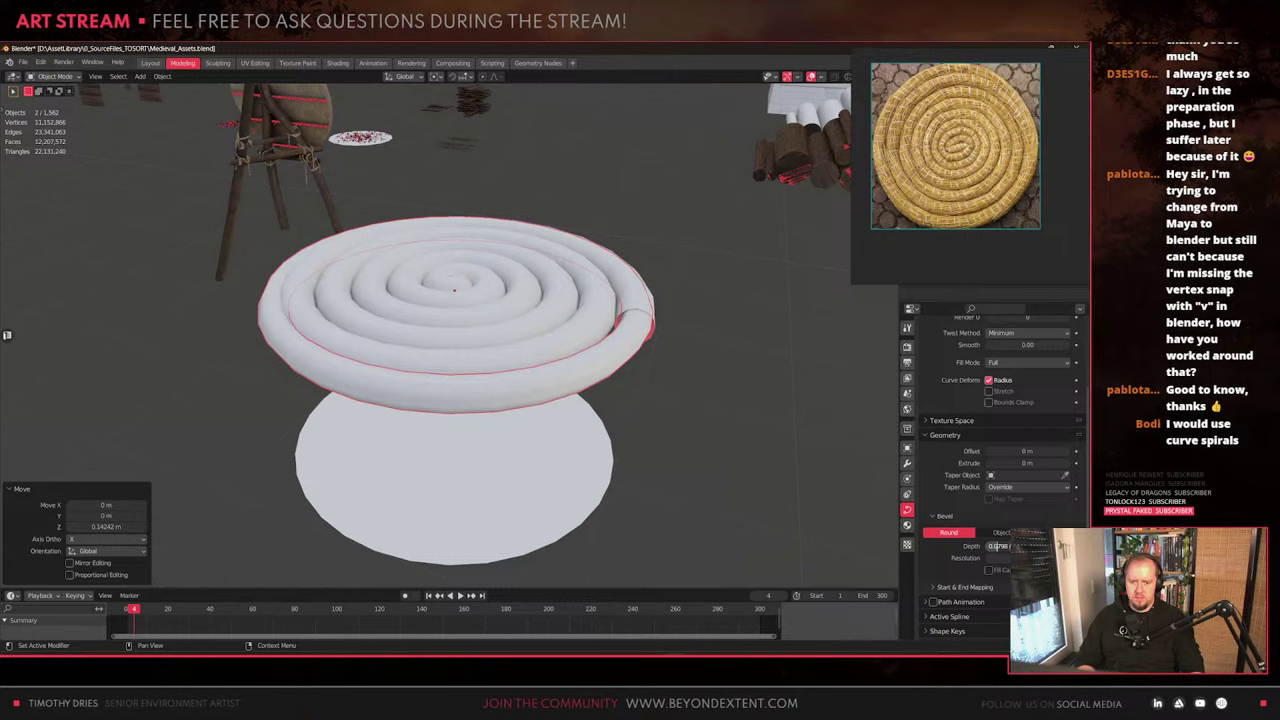
pyautogui.press('Return')
pyautogui.scroll(-1, 455, 372)
pyautogui.keyDown('alt'); pyautogui.moveTo(455, 372); pyautogui.dragTo(481, 431); pyautogui.keyUp('alt')
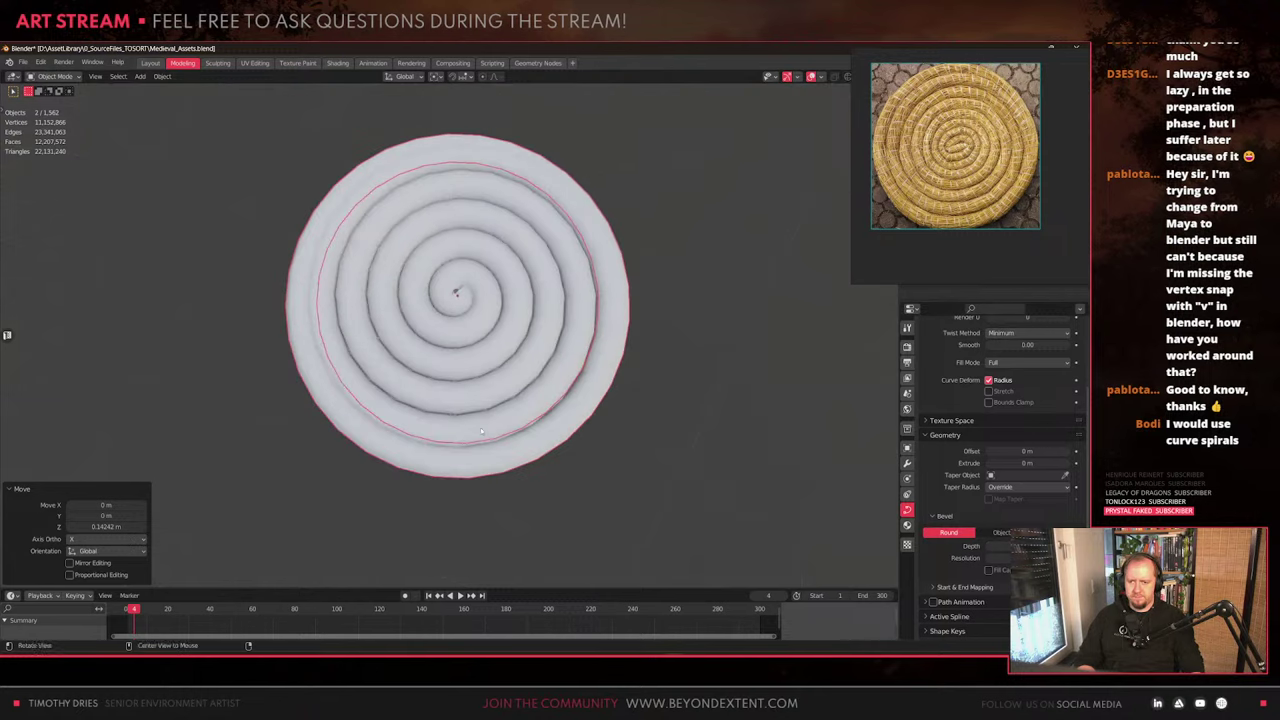
pyautogui.click(664, 453)
# Set the spiral coil's bevel depth to 0.11 m
pyautogui.moveTo(569, 331); pyautogui.dragTo(548, 394, button='middle')
pyautogui.click(524, 362)
pyautogui.scroll(3, 524, 362)
pyautogui.keyDown('shift'); pyautogui.click(485, 370); pyautogui.keyUp('shift')
pyautogui.scroll(3, 548, 390)
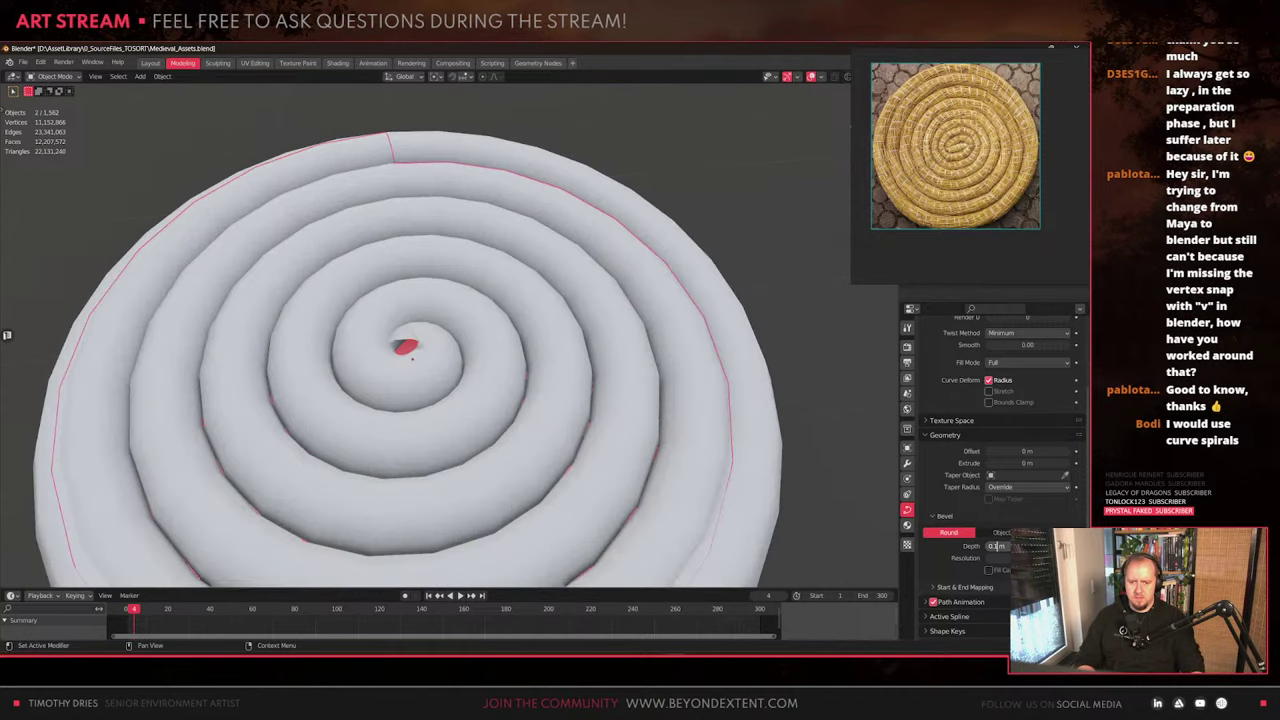
pyautogui.write('1')
pyautogui.press('Return')
# Isolate the spiral coil in local view and enter Edit Mode on its control points around the open centre
pyautogui.scroll(-3, 556, 430)
pyautogui.moveTo(556, 434); pyautogui.dragTo(460, 325, button='middle')
pyautogui.scroll(9, 418, 363)
pyautogui.scroll(-5, 418, 363)
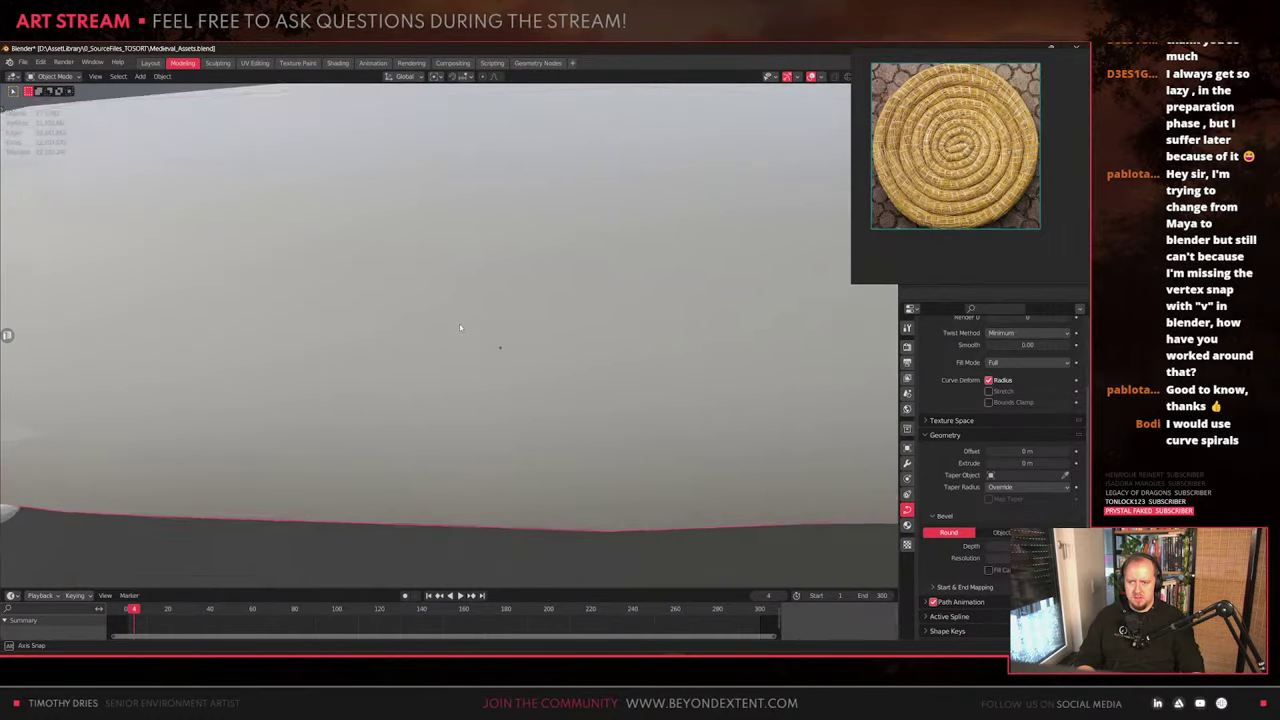
pyautogui.scroll(4, 460, 325)
pyautogui.scroll(-6, 460, 325)
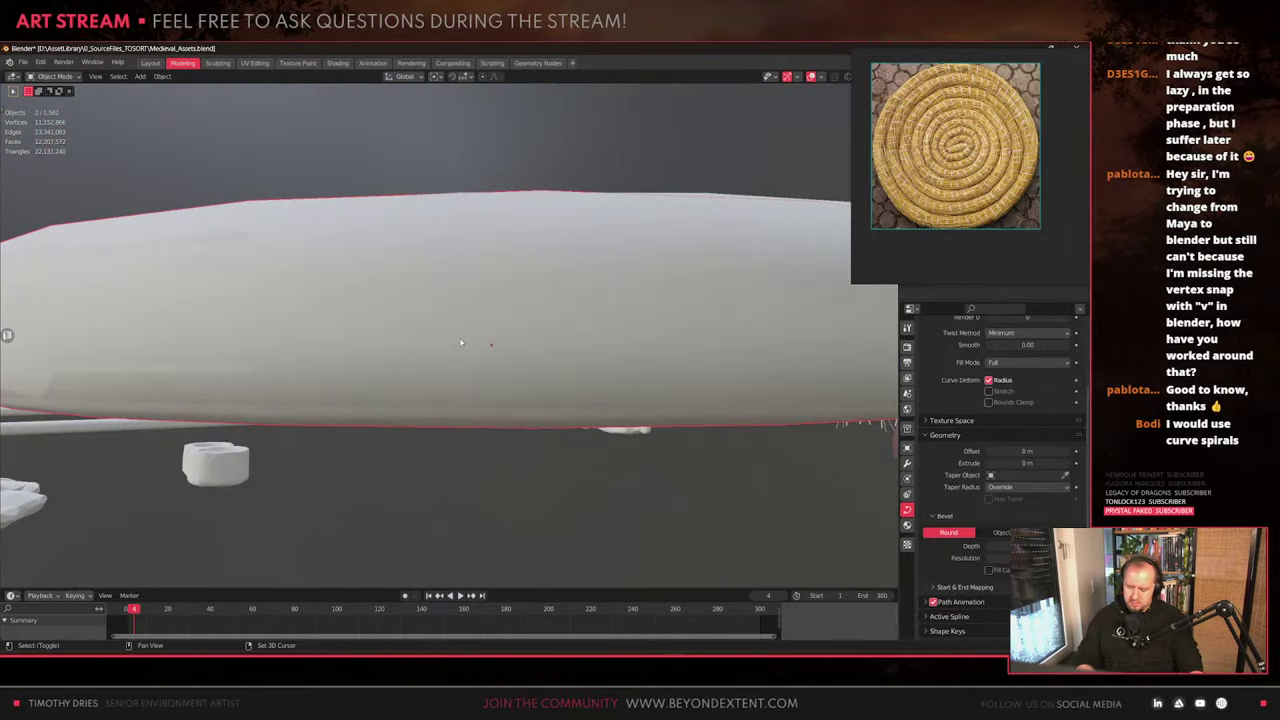
pyautogui.press('KP_Divide')
pyautogui.moveTo(517, 374); pyautogui.dragTo(514, 456, button='middle')
pyautogui.scroll(5, 527, 390)
pyautogui.scroll(-4, 527, 390)
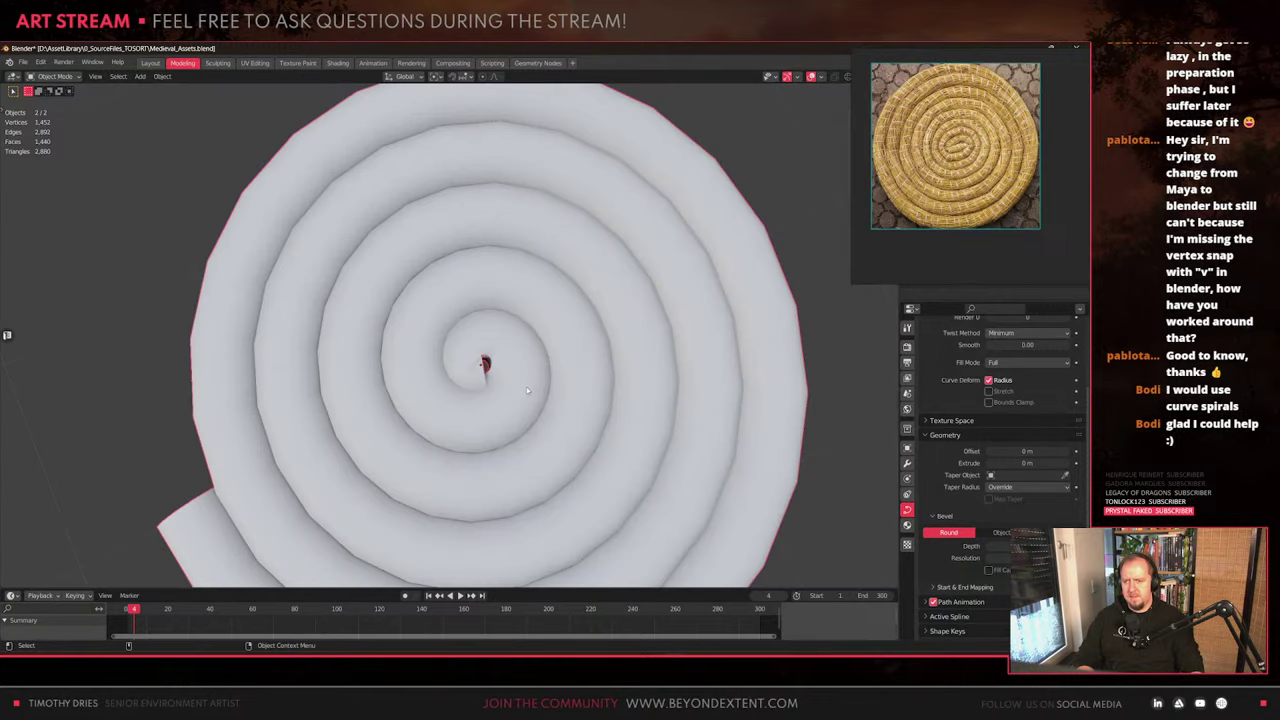
pyautogui.moveTo(516, 388); pyautogui.dragTo(453, 346, button='middle')
pyautogui.moveTo(455, 403); pyautogui.dragTo(485, 402, button='middle')
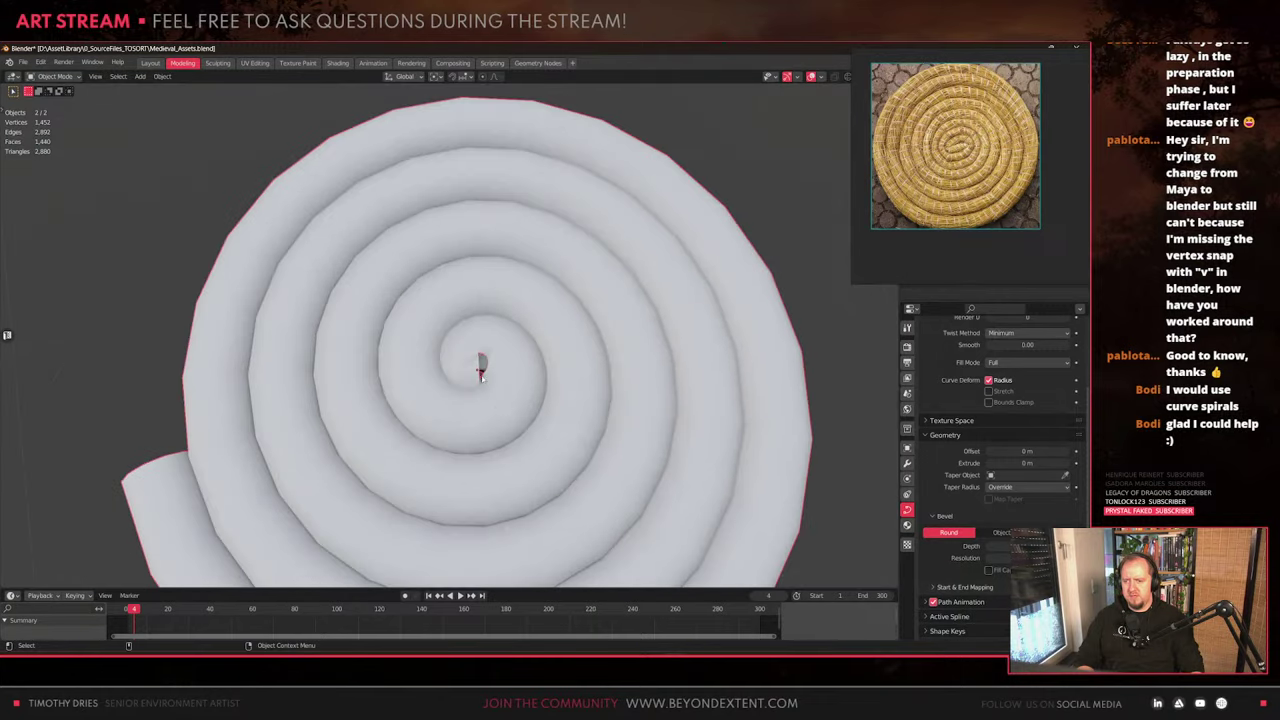
pyautogui.scroll(3, 486, 403)
pyautogui.press('Tab')
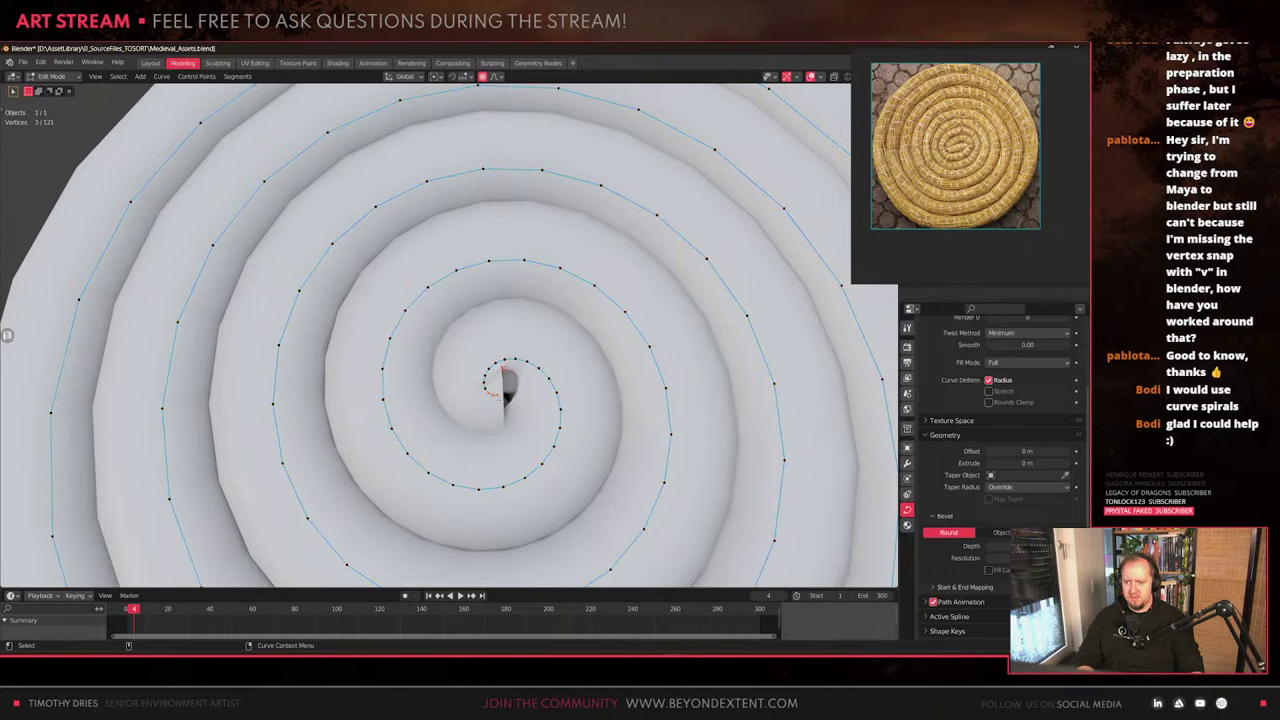
pyautogui.press('g')
pyautogui.press('z')
pyautogui.scroll(-3, 500, 395)
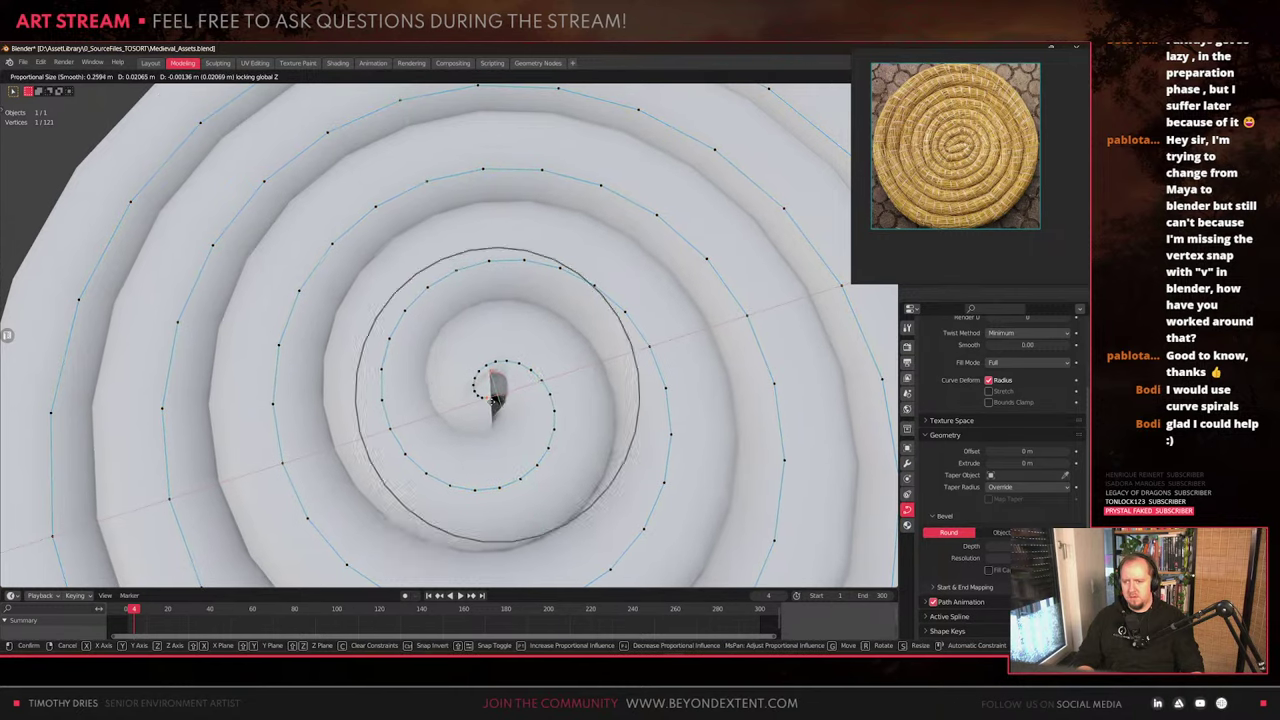
pyautogui.scroll(2, 492, 400)
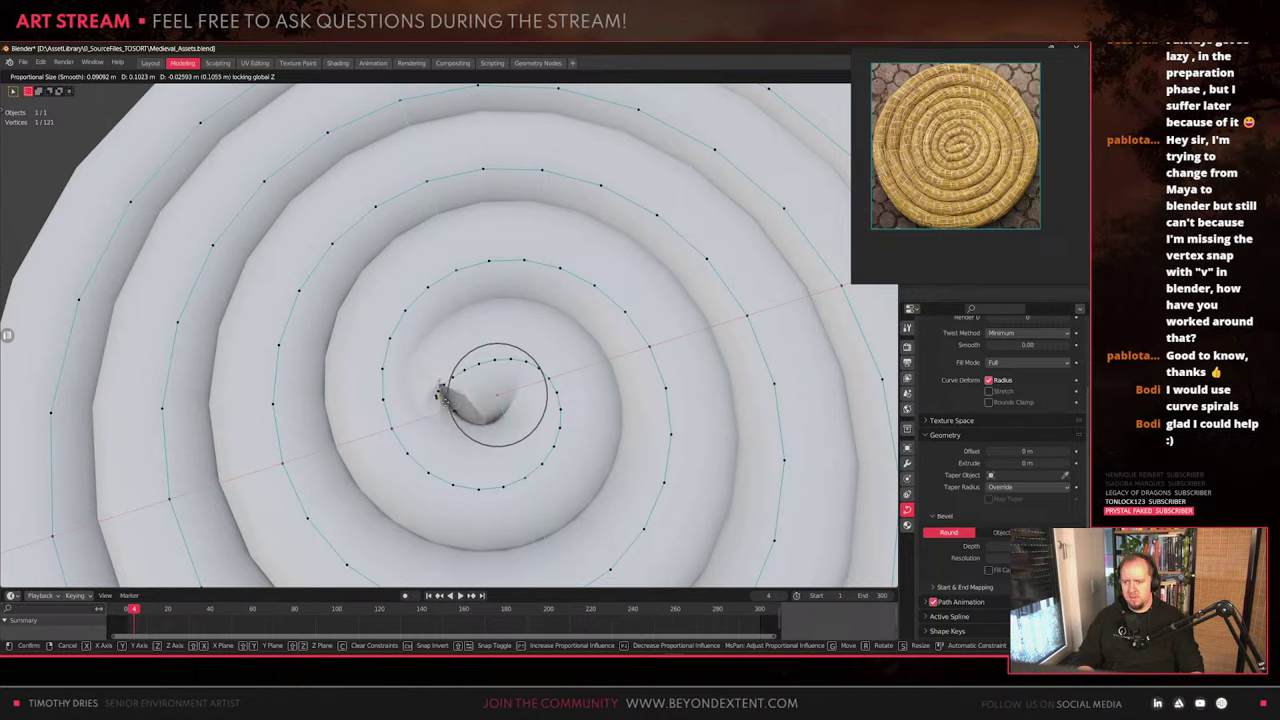
pyautogui.click(532, 390)
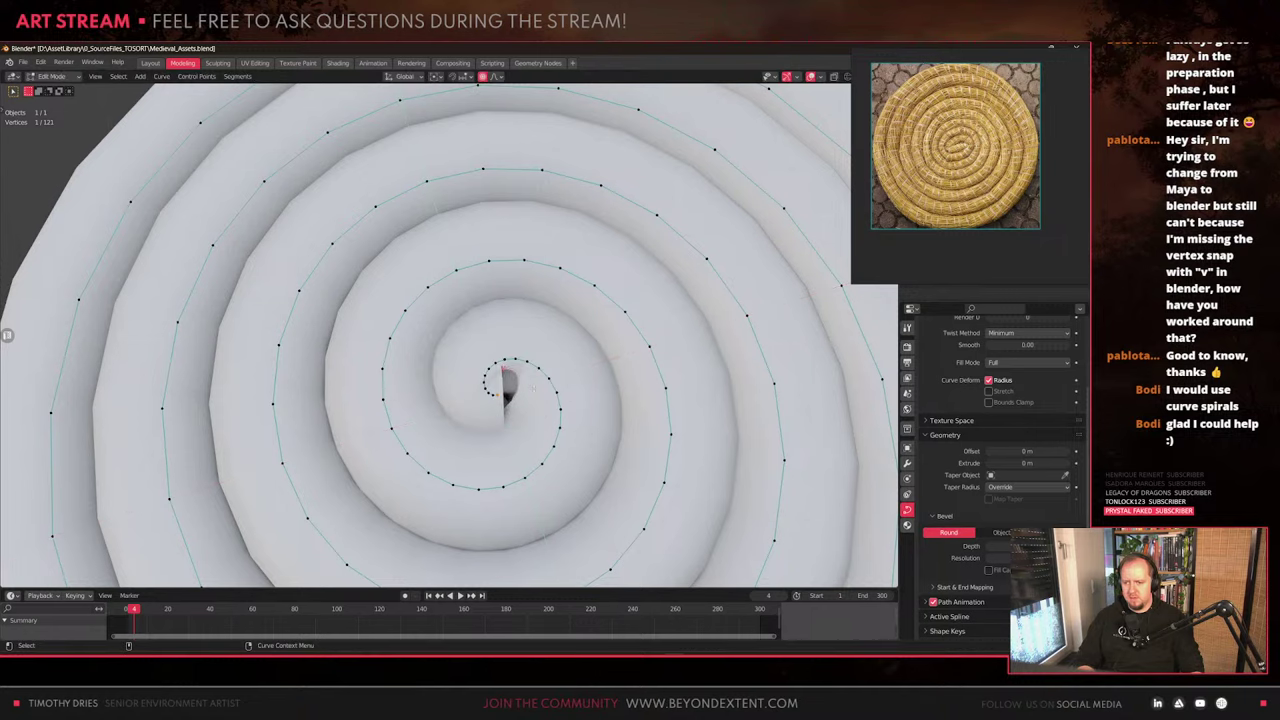
# Rotate the spiral's inner end about -50.5° around Z and shift it slightly in the horizontal plane with proportional editing
pyautogui.press('r')
pyautogui.press('z')
pyautogui.click(519, 413)
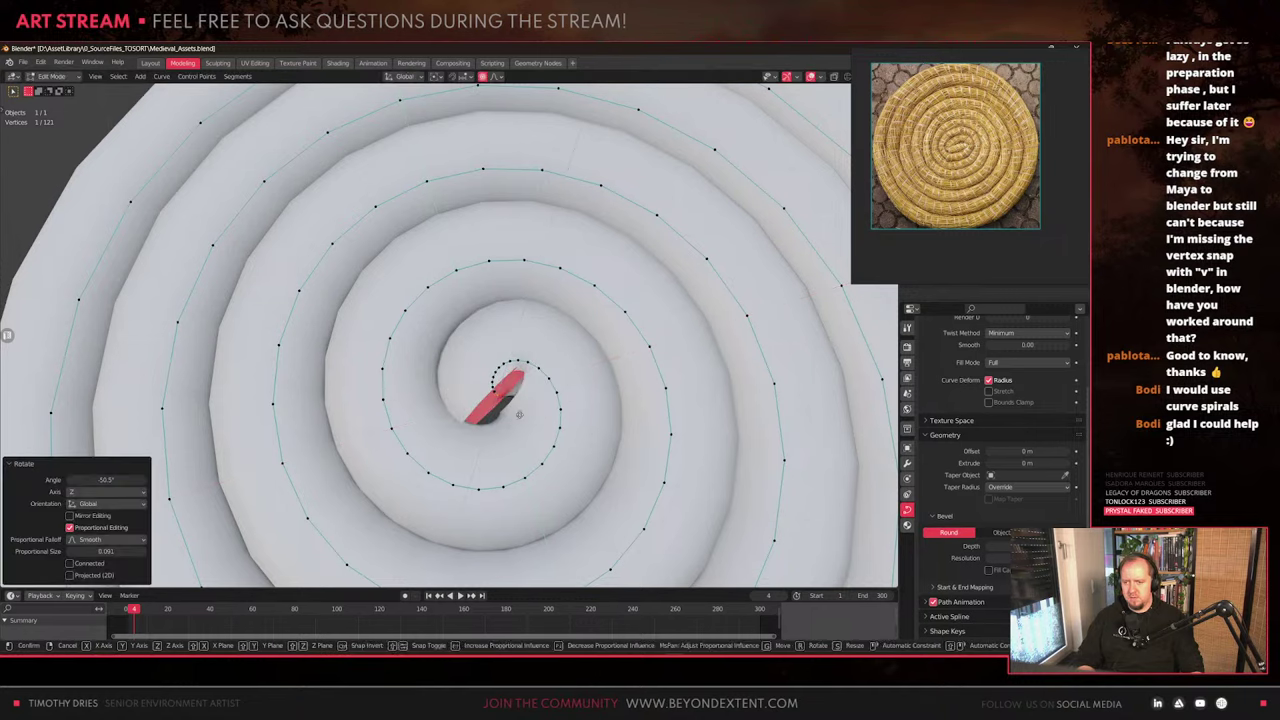
pyautogui.hotkey('shift', 'z')
pyautogui.click(500, 408)
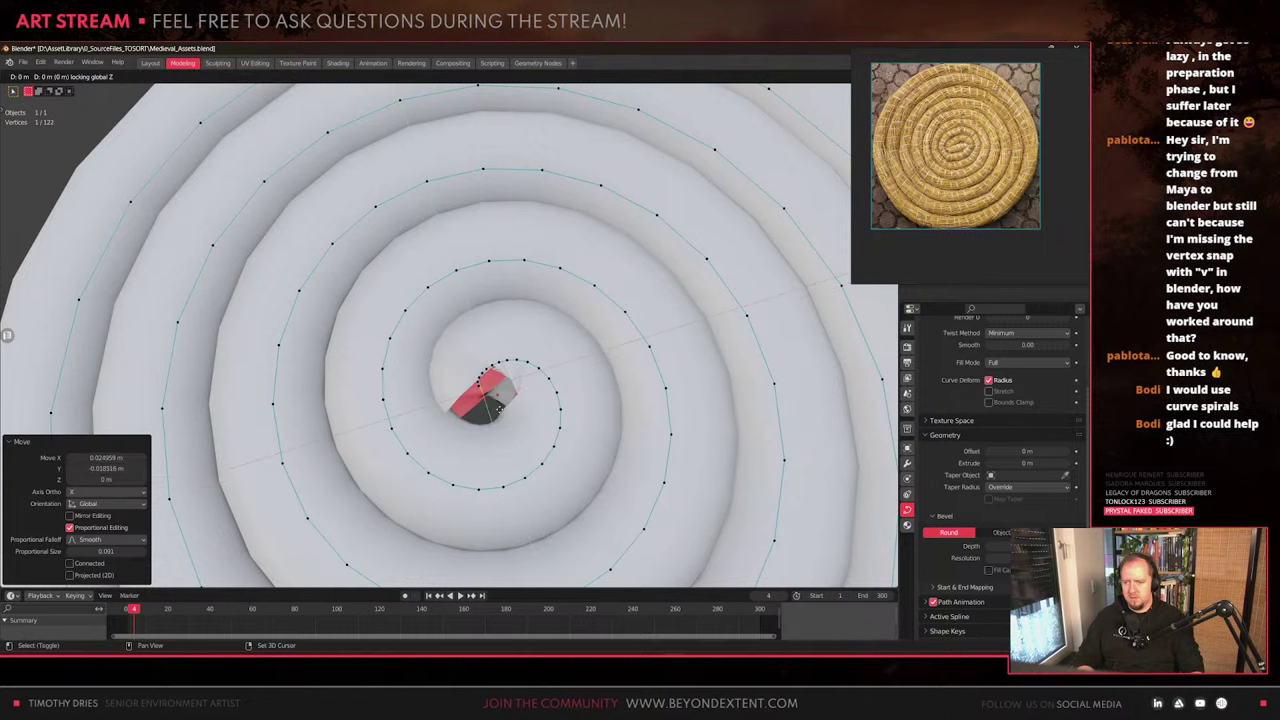
# Extrude one more control point horizontally from the spiral's inner end to close the centre, and return to the full scene in Object Mode
pyautogui.click(528, 446)
pyautogui.scroll(-2, 528, 446)
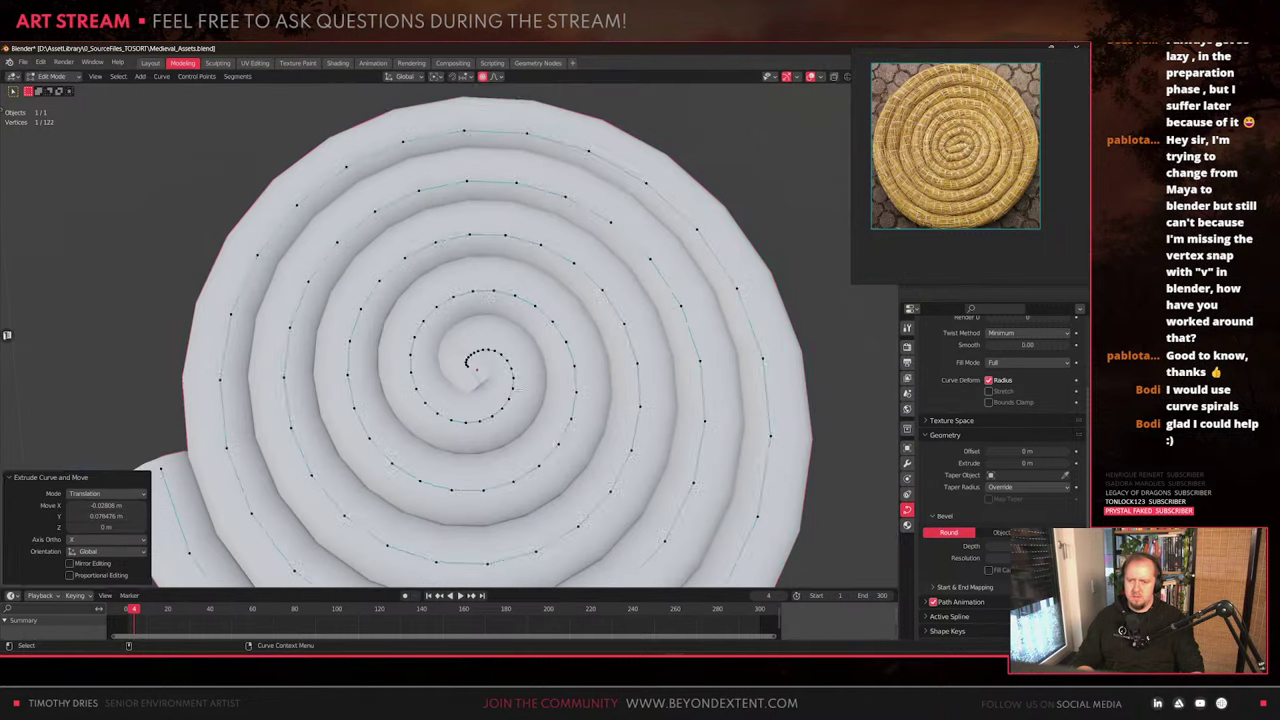
pyautogui.press('Tab')
pyautogui.moveTo(540, 446); pyautogui.dragTo(602, 383, button='middle')
pyautogui.keyDown('alt'); pyautogui.moveTo(602, 383); pyautogui.dragTo(638, 402); pyautogui.keyUp('alt')
pyautogui.scroll(-6, 600, 390)
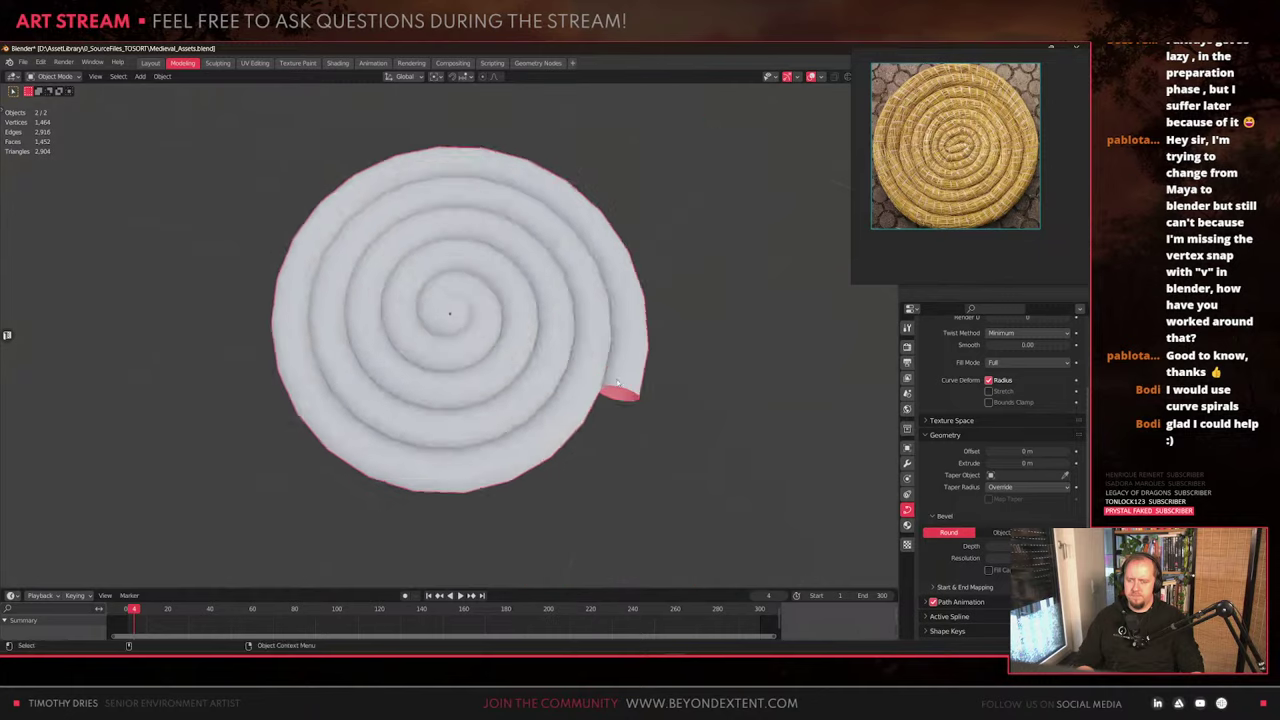
pyautogui.keyDown('alt'); pyautogui.moveTo(530, 368); pyautogui.dragTo(594, 380); pyautogui.keyUp('alt')
pyautogui.scroll(2, 575, 382)
pyautogui.press('KP_Divide')
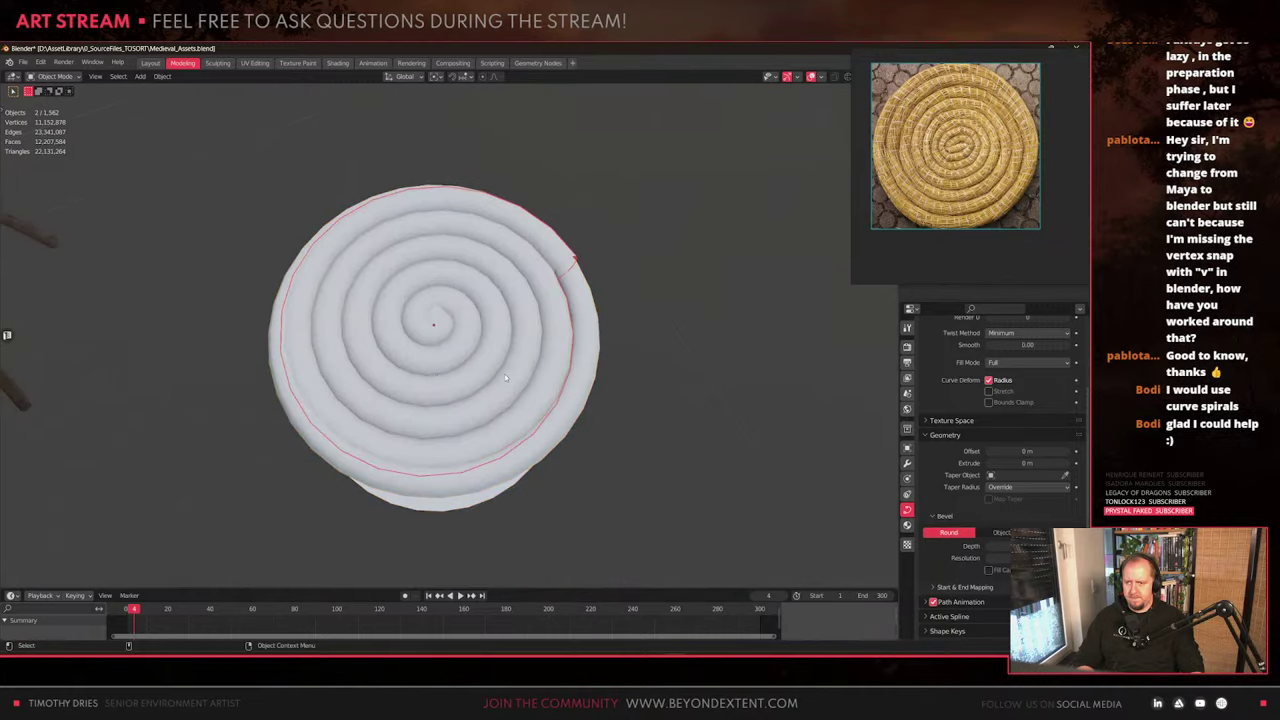
# Examine how the spiral coil meets the pipe ring from several angles, and check the coil's bevel depth
pyautogui.moveTo(558, 382); pyautogui.dragTo(714, 468, button='middle')
pyautogui.scroll(2, 532, 433)
pyautogui.moveTo(532, 433); pyautogui.dragTo(543, 443, button='middle')
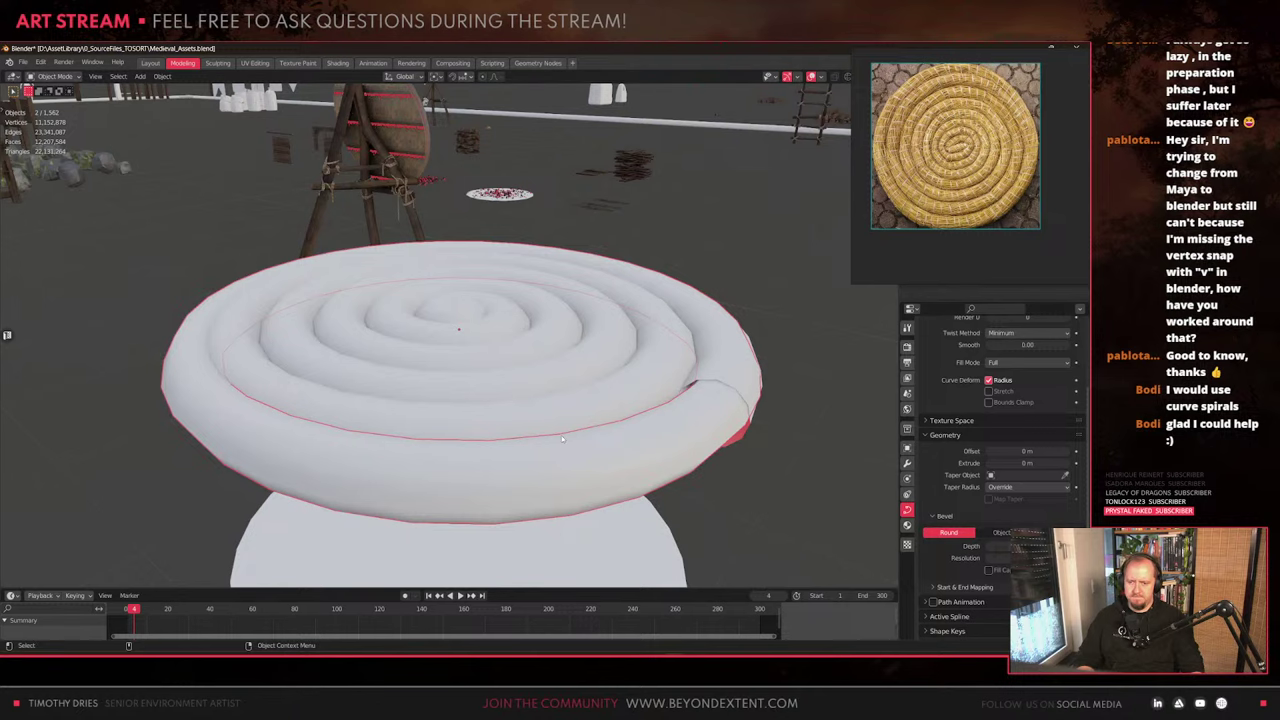
pyautogui.rightClick(562, 438)
pyautogui.keyDown('shift'); pyautogui.click(599, 384); pyautogui.keyUp('shift')
pyautogui.moveTo(599, 384); pyautogui.dragTo(601, 418, button='middle')
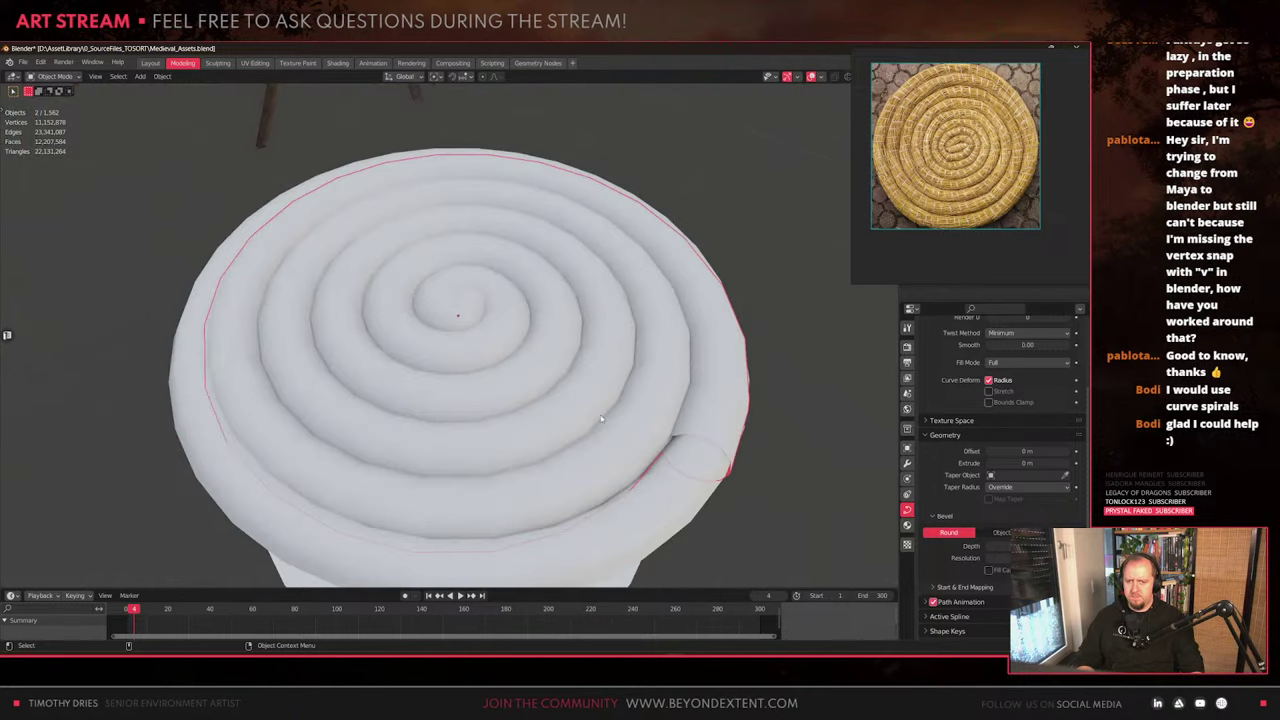
pyautogui.moveTo(478, 322); pyautogui.dragTo(512, 329, button='middle')
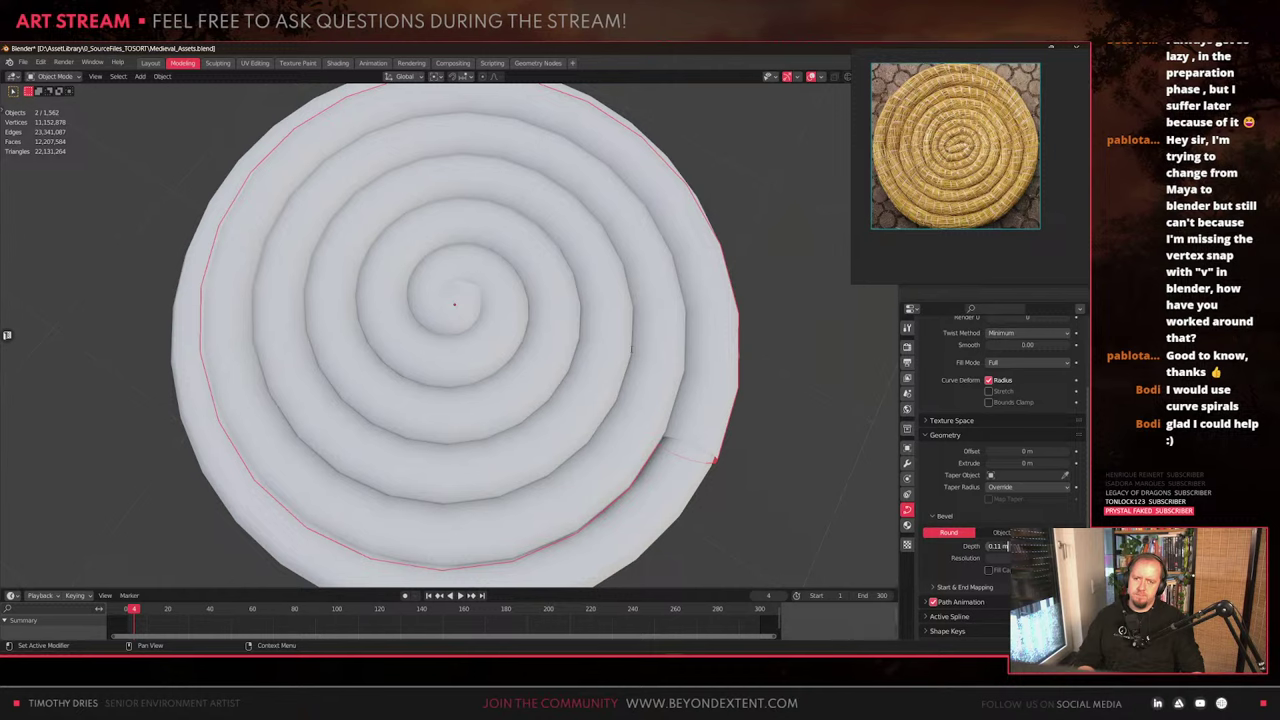
pyautogui.moveTo(569, 398); pyautogui.dragTo(512, 366, button='middle')
pyautogui.scroll(-5, 605, 333)
pyautogui.scroll(5, 512, 366)
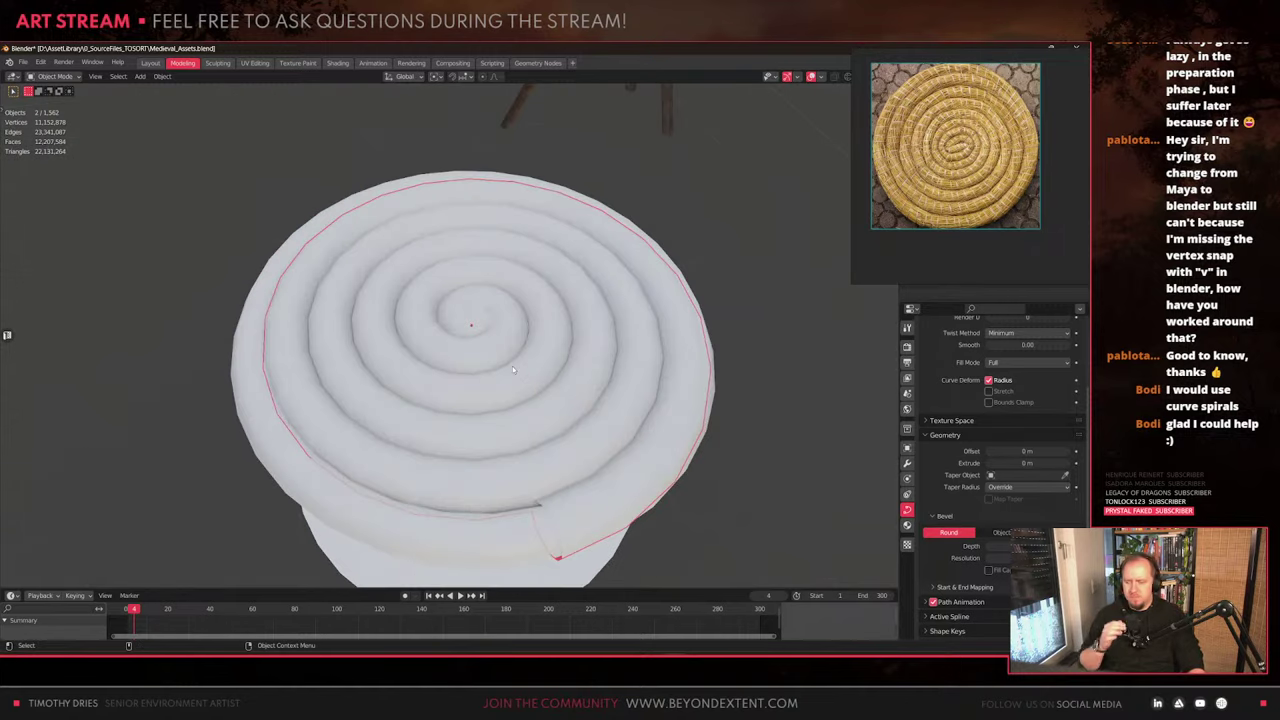
pyautogui.rightClick(603, 411)
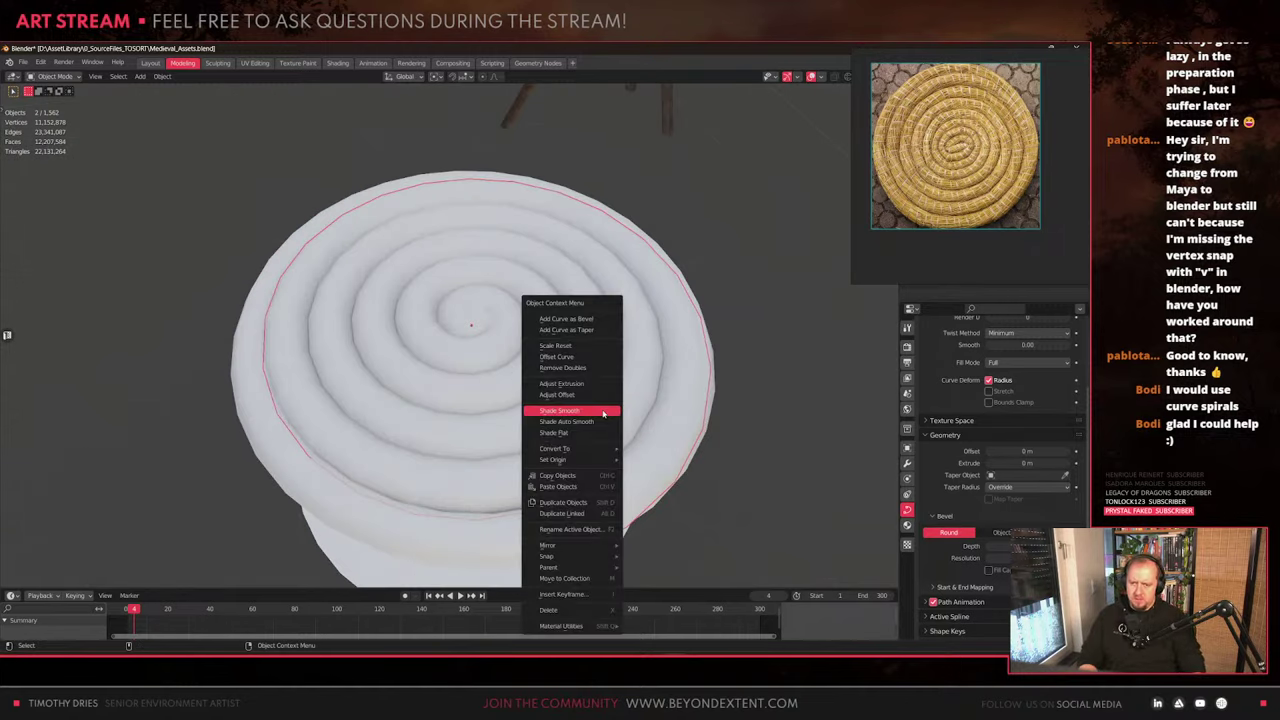
pyautogui.keyDown('shift'); pyautogui.click(527, 195); pyautogui.keyUp('shift')
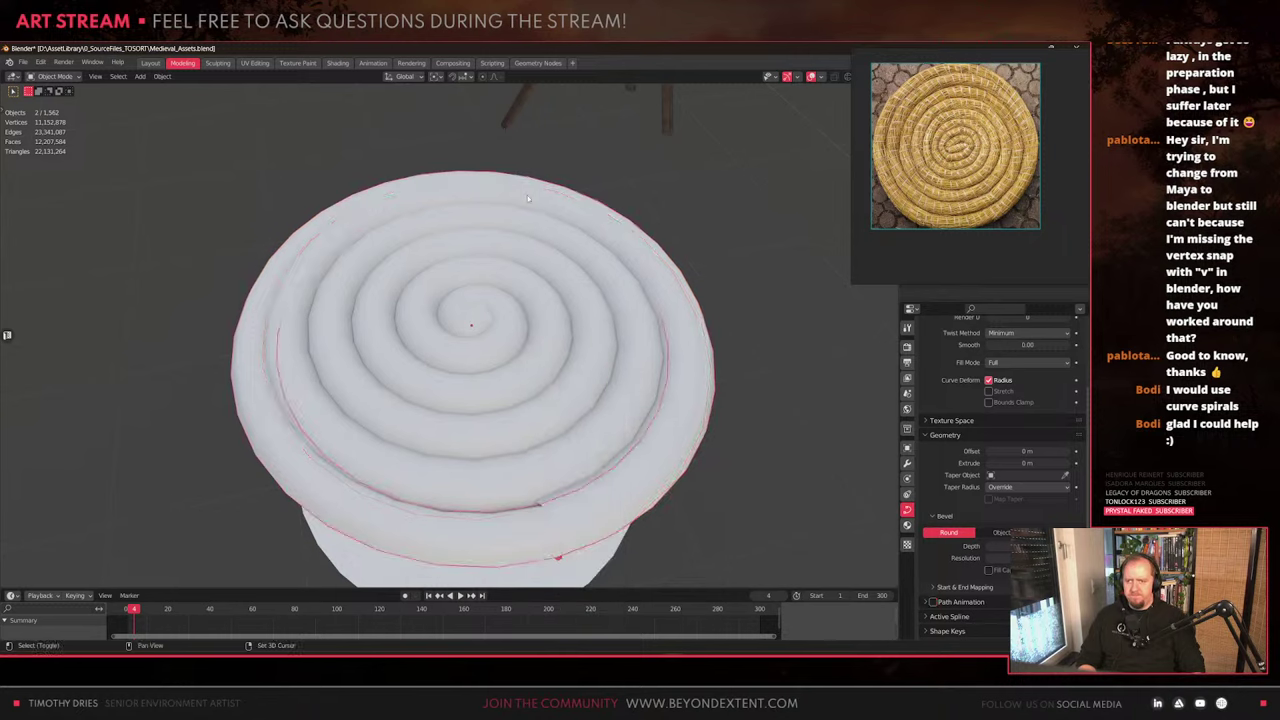
pyautogui.keyDown('shift'); pyautogui.click(541, 228); pyautogui.keyUp('shift')
pyautogui.rightClick(542, 230)
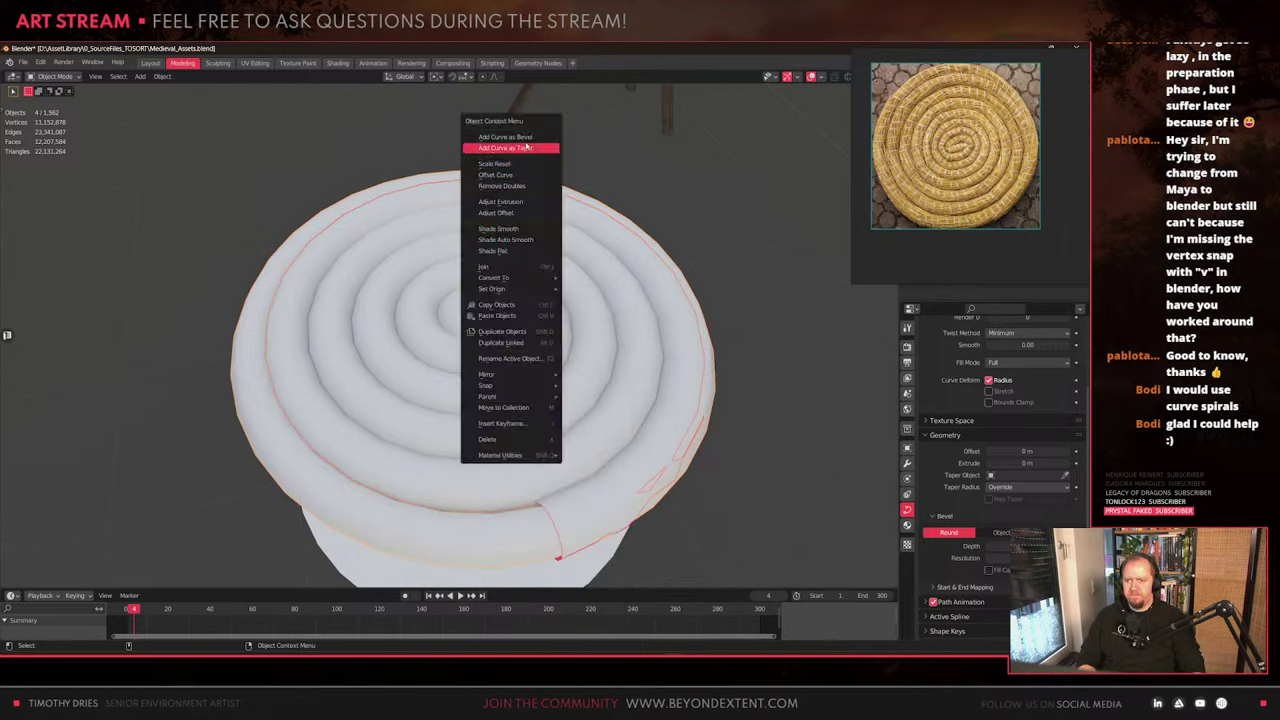
pyautogui.moveTo(549, 293); pyautogui.dragTo(485, 466, button='middle')
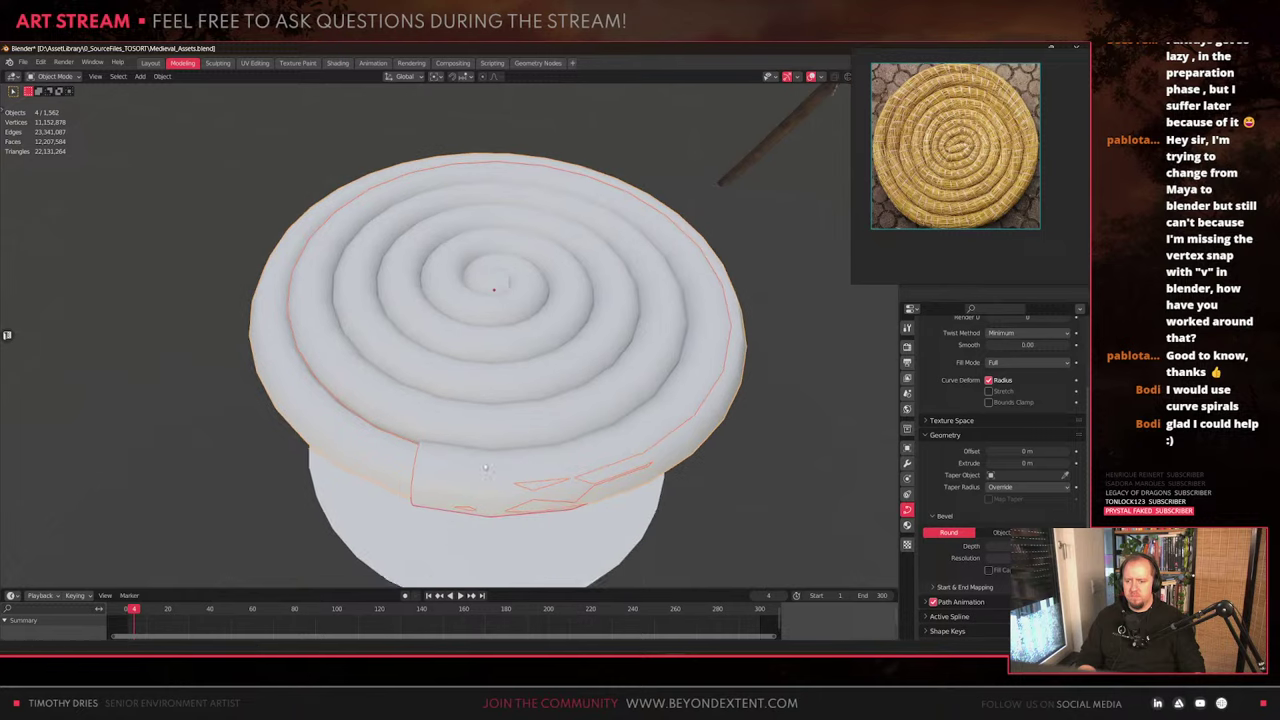
# Slightly increase the pipe ring's bevel depth to narrow the gap beside the coil's outer end
pyautogui.click(372, 465)
pyautogui.press('KP_Decimal')
pyautogui.scroll(5, 523, 412)
pyautogui.moveTo(390, 465); pyautogui.dragTo(745, 422, button='middle')
pyautogui.click(639, 363)
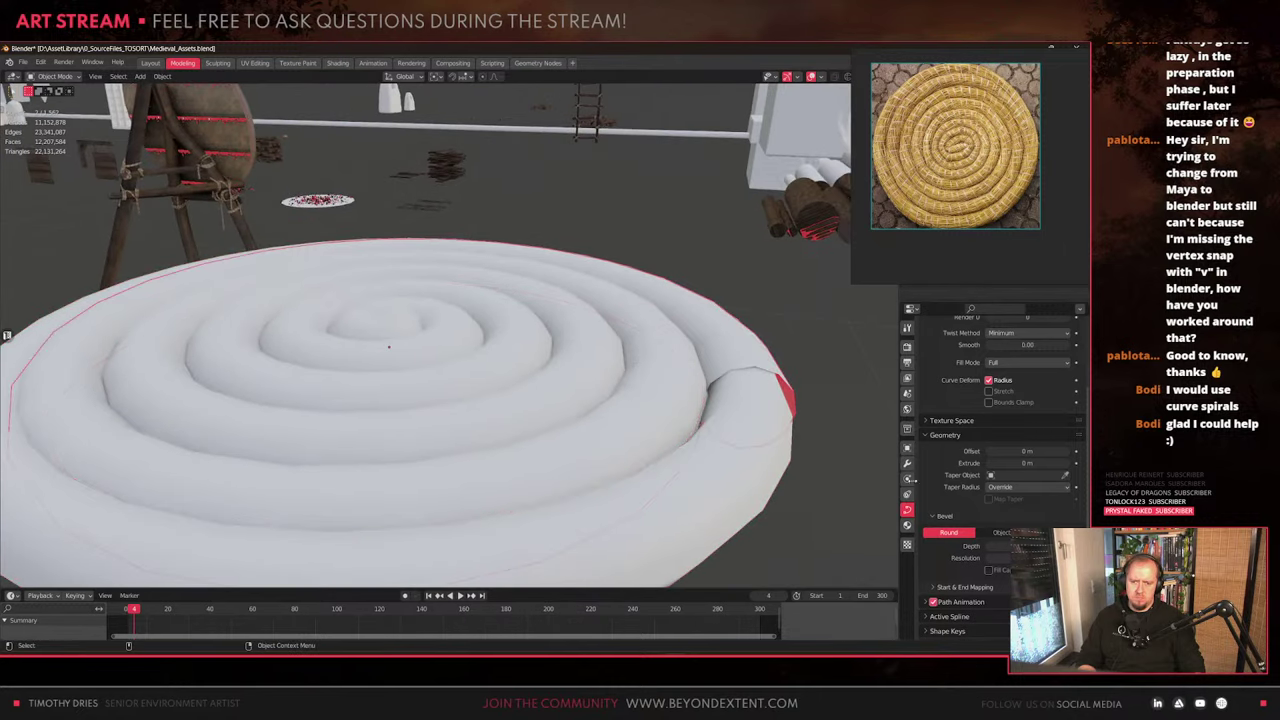
pyautogui.click(933, 601)
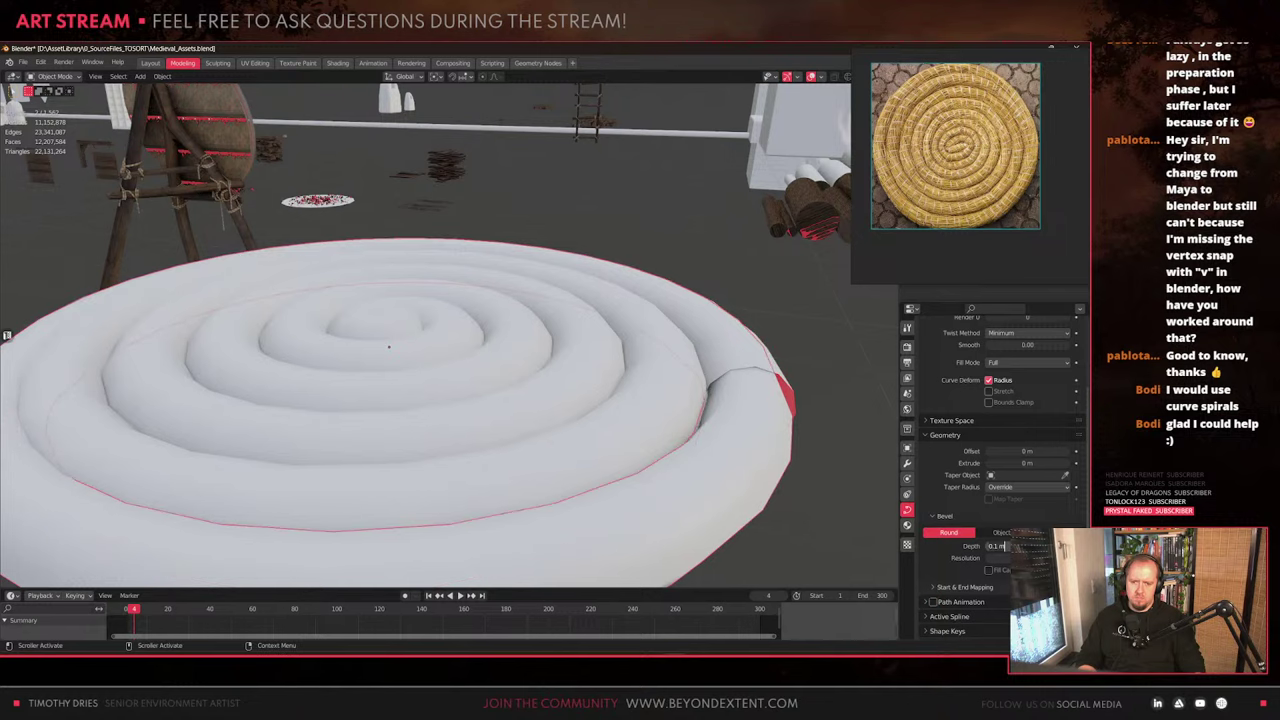
pyautogui.moveTo(998, 550); pyautogui.dragTo(997, 554)
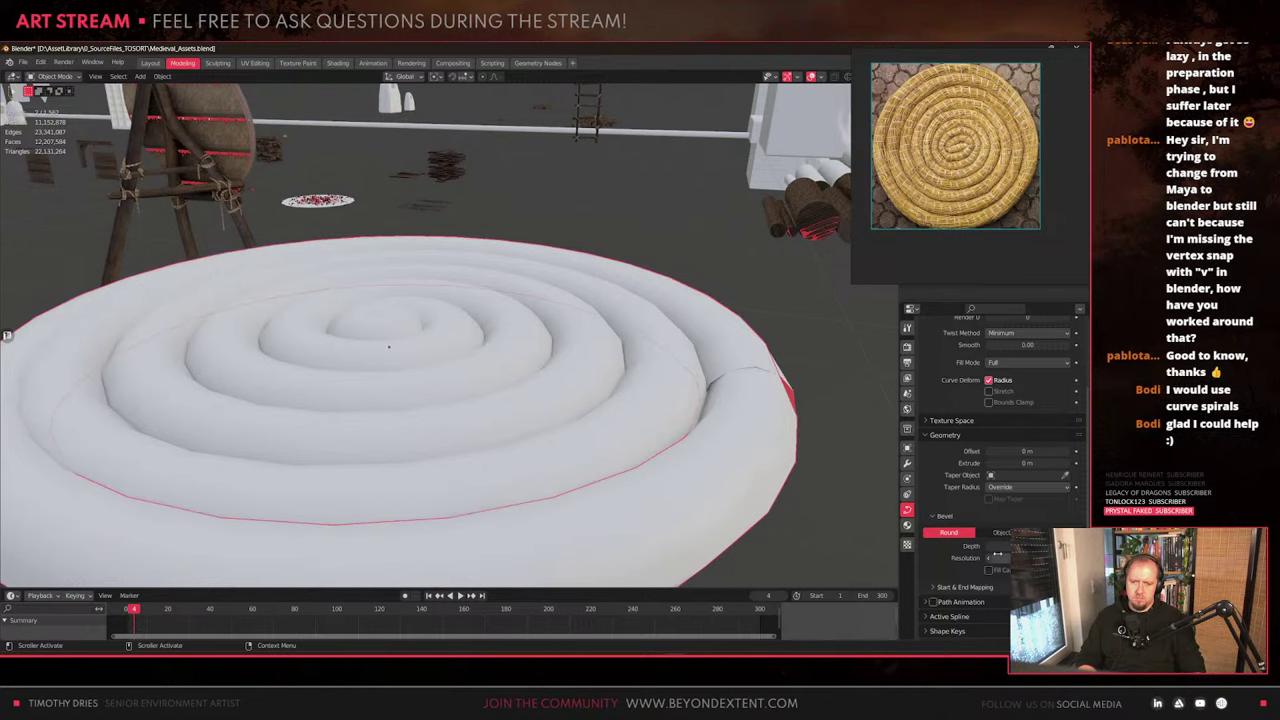
# Try to convert the spiral coil and pipe ring together to a mesh
pyautogui.keyDown('shift'); pyautogui.click(619, 413); pyautogui.keyUp('shift')
pyautogui.scroll(-5, 620, 411)
pyautogui.moveTo(621, 410); pyautogui.dragTo(616, 440, button='middle')
pyautogui.keyDown('shift'); pyautogui.click(501, 377); pyautogui.keyUp('shift')
pyautogui.rightClick(502, 379)
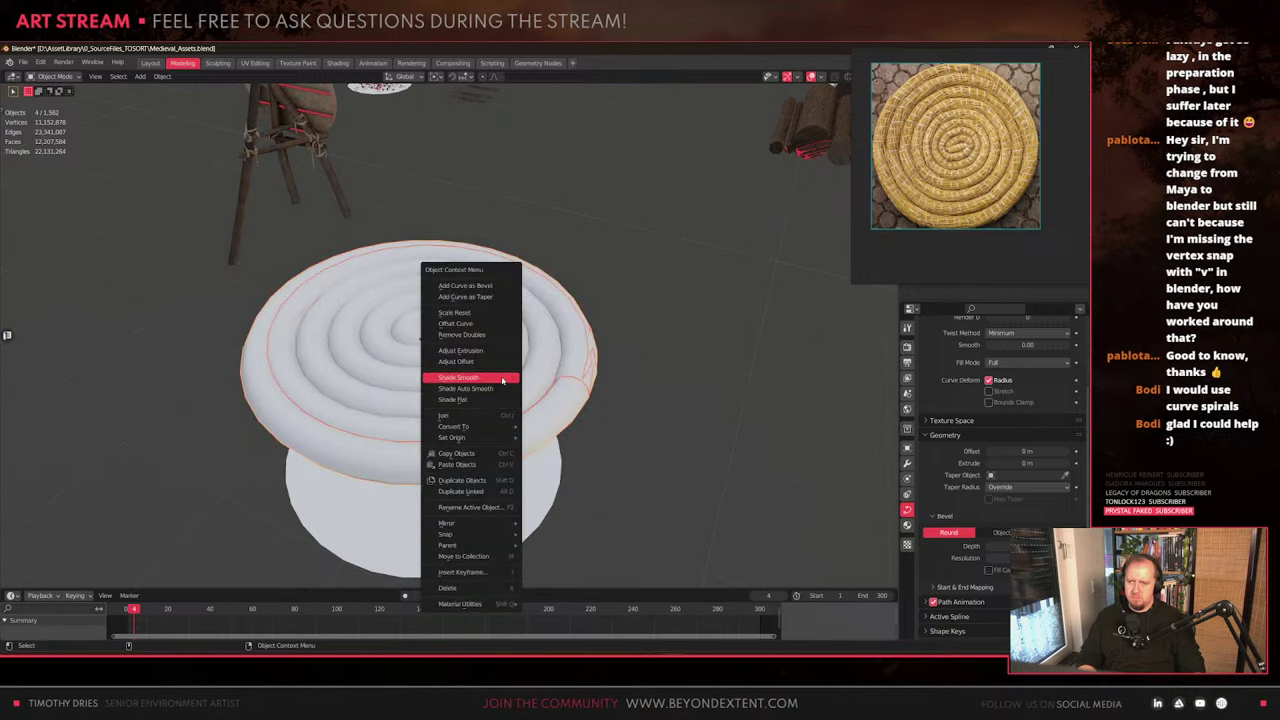
pyautogui.moveTo(493, 426)
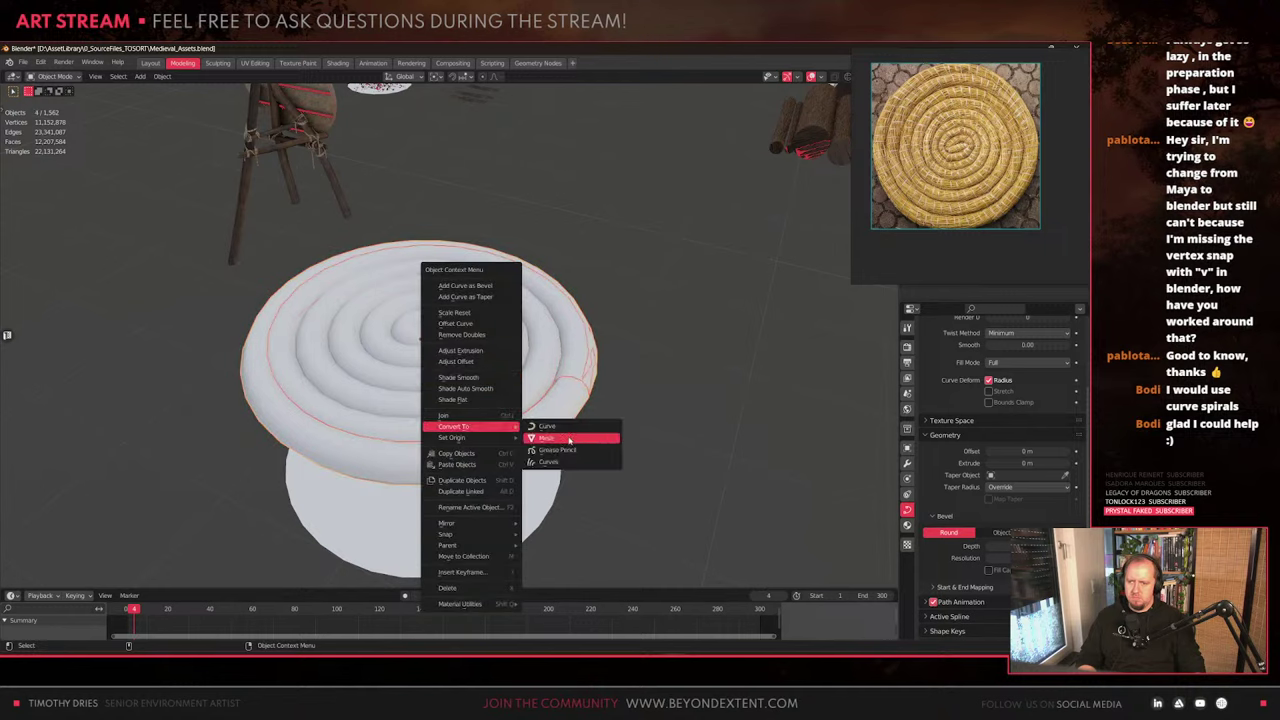
pyautogui.click(566, 428)
pyautogui.hotkey('ctrl', 'z')
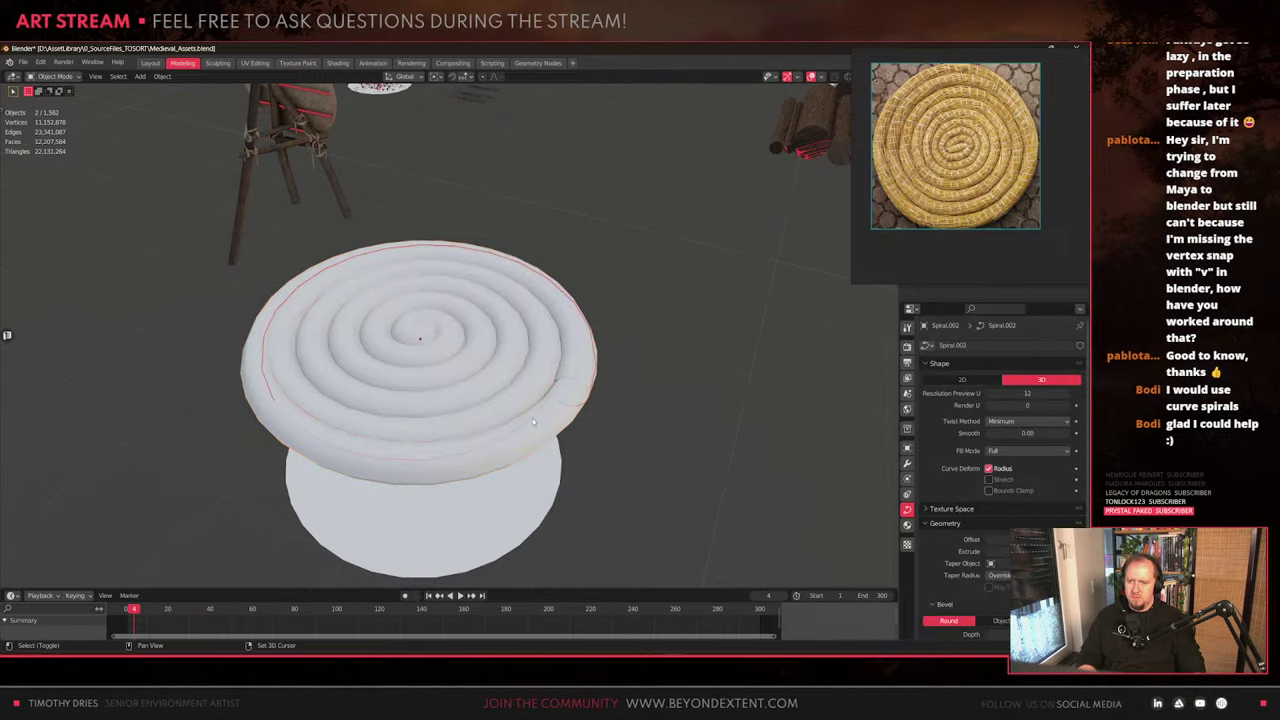
# Duplicate the spiral coil and pipe ring, and move the copies horizontally clear of the originals as a backup
pyautogui.hotkey('shift', 'd')
pyautogui.hotkey('shift', 'z')
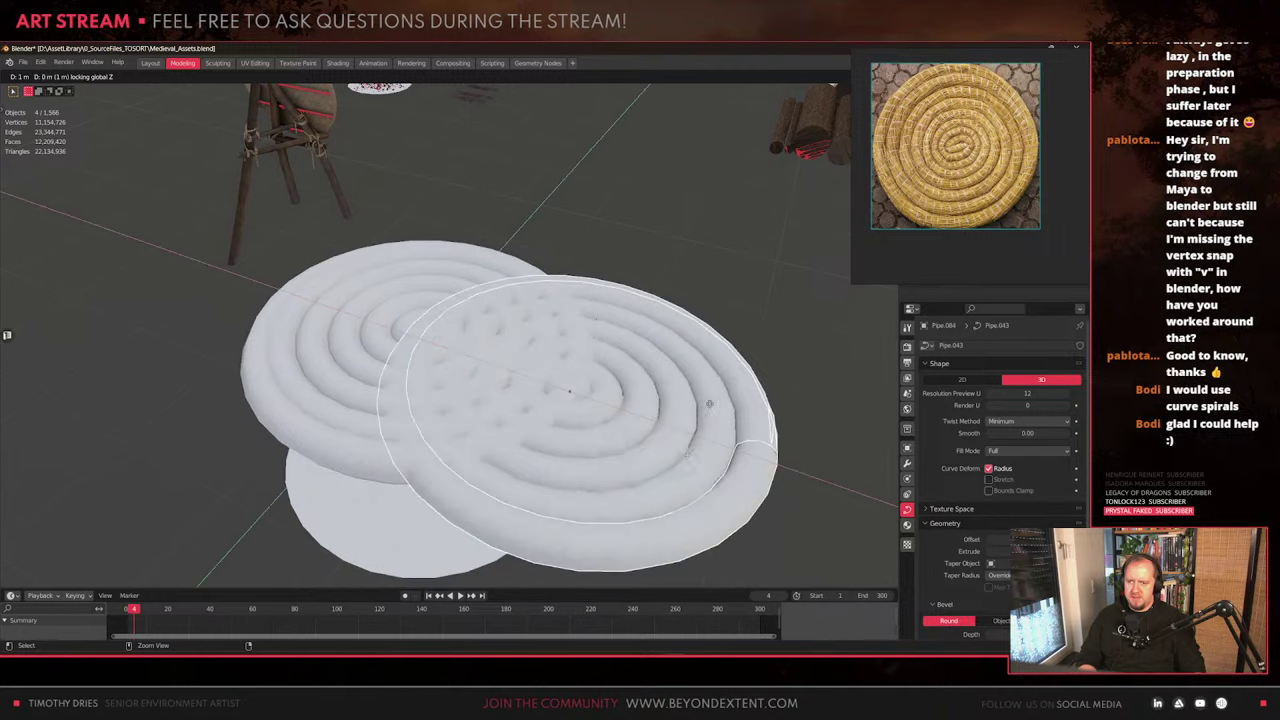
pyautogui.click(602, 266)
# Convert the original spiral coil and pipe ring from curves to meshes
pyautogui.click(562, 396)
pyautogui.keyDown('shift'); pyautogui.click(547, 433); pyautogui.keyUp('shift')
pyautogui.keyDown('shift'); pyautogui.click(547, 433); pyautogui.keyUp('shift')
pyautogui.rightClick(547, 433)
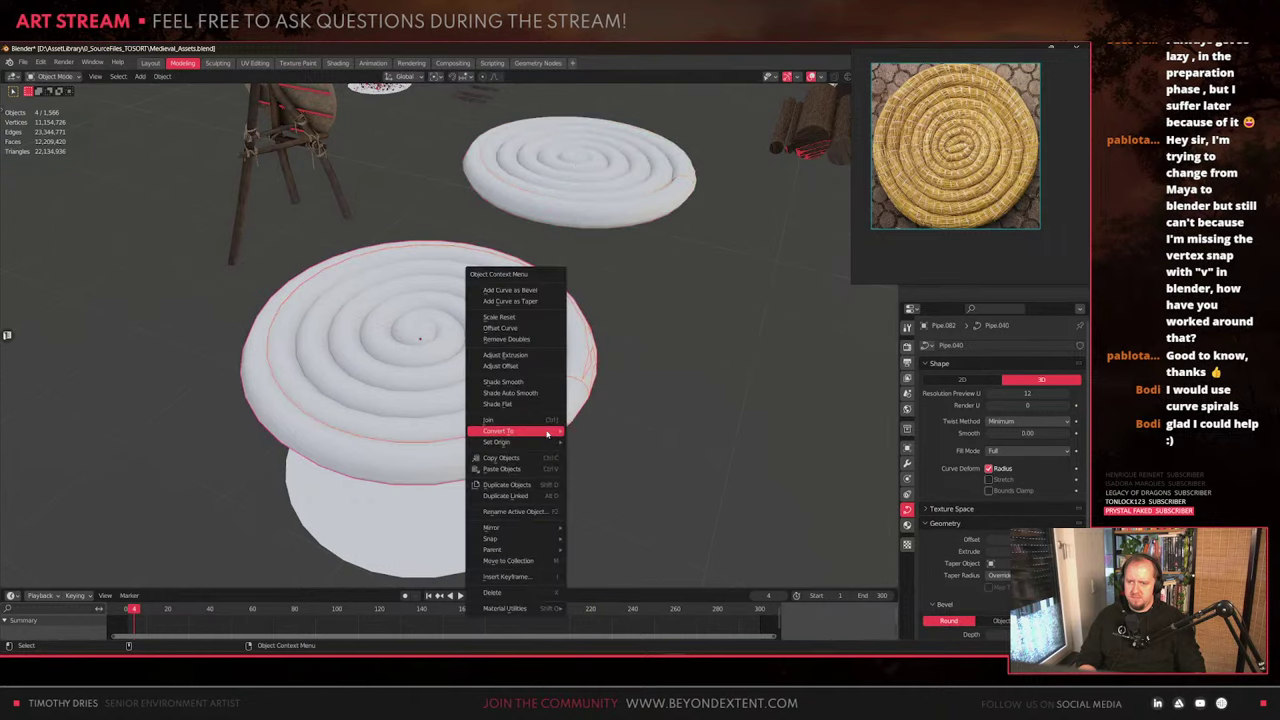
pyautogui.moveTo(547, 433)
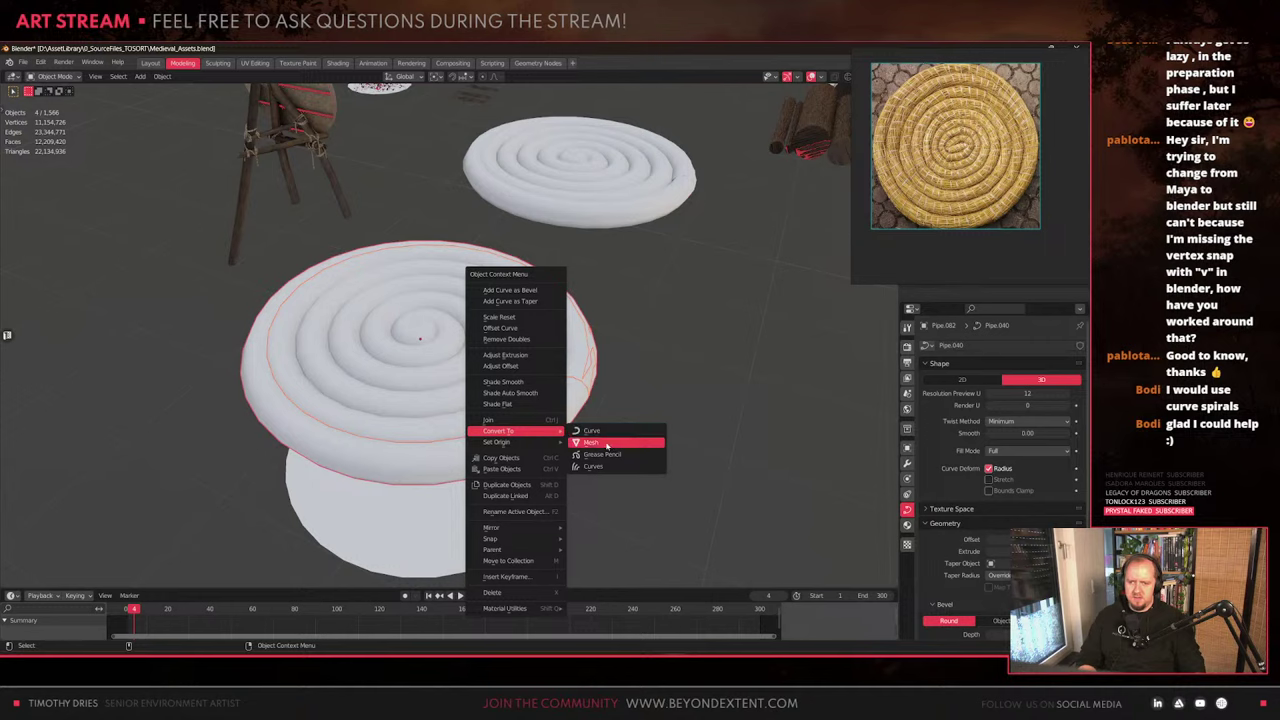
pyautogui.click(606, 443)
# Examine the converted spiral's mesh topology and how its outer end meets the ring from several angles
pyautogui.scroll(3, 693, 389)
pyautogui.click(693, 389)
pyautogui.scroll(-2, 693, 389)
pyautogui.keyDown('alt'); pyautogui.moveTo(693, 390); pyautogui.dragTo(652, 370); pyautogui.keyUp('alt')
pyautogui.scroll(2, 580, 440)
pyautogui.keyDown('alt'); pyautogui.moveTo(564, 472); pyautogui.dragTo(577, 508); pyautogui.keyUp('alt')
pyautogui.moveTo(577, 508); pyautogui.dragTo(681, 424, button='middle')
pyautogui.moveTo(394, 400); pyautogui.dragTo(419, 389, button='middle')
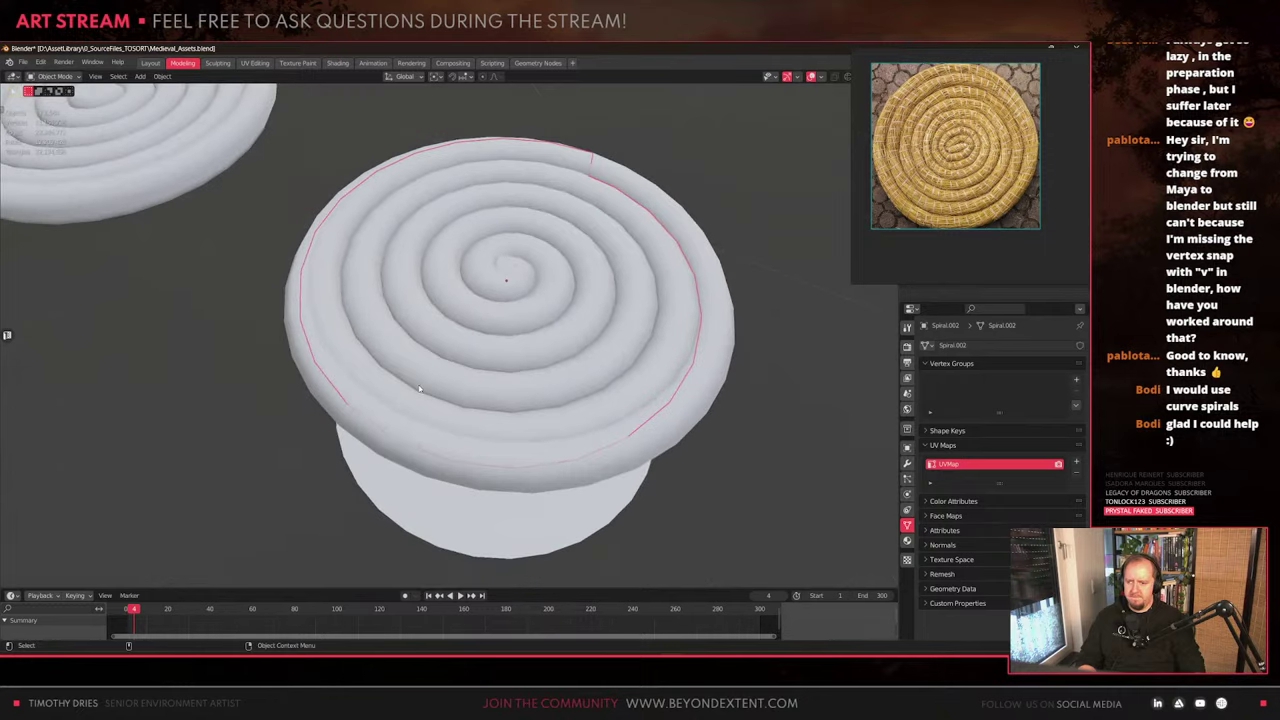
pyautogui.scroll(1, 419, 389)
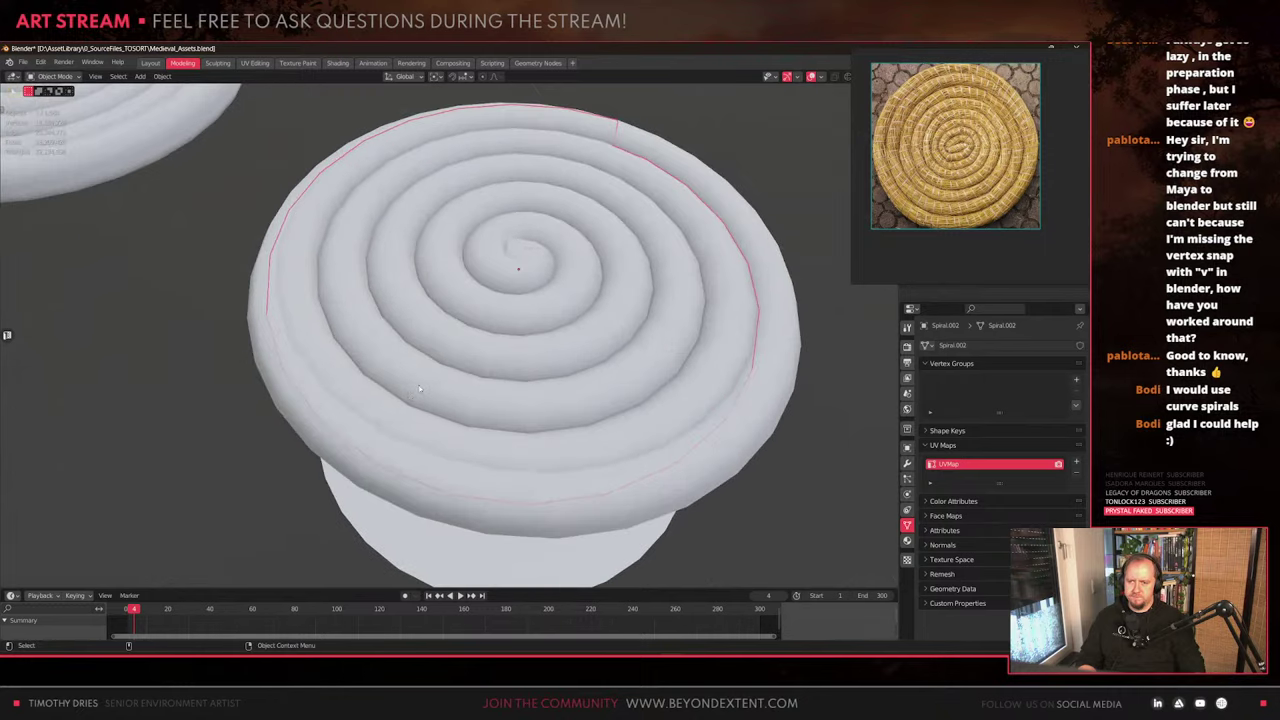
pyautogui.moveTo(312, 300); pyautogui.dragTo(440, 268, button='middle')
pyautogui.press('Tab')
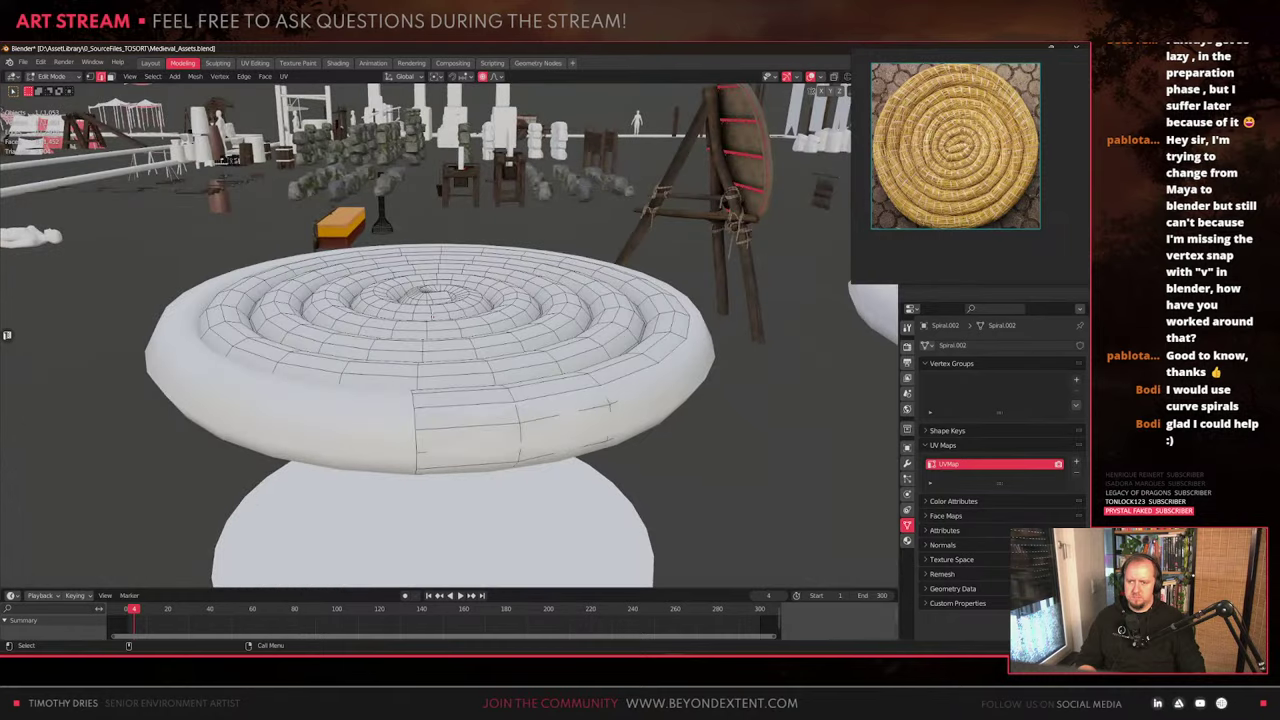
pyautogui.scroll(4, 438, 300)
pyautogui.moveTo(437, 329)
pyautogui.mouseDown(button='middle')
pyautogui.moveTo(442, 342)
pyautogui.moveTo(448, 309)
pyautogui.moveTo(430, 369)
pyautogui.moveTo(499, 394)
pyautogui.mouseUp(button='middle')
pyautogui.scroll(-5, 442, 338)
# Isolate the spiral and pipe ring meshes in wireframe shading and show them exactly from the side
pyautogui.hotkey('shift', 'z')
pyautogui.press('Tab')
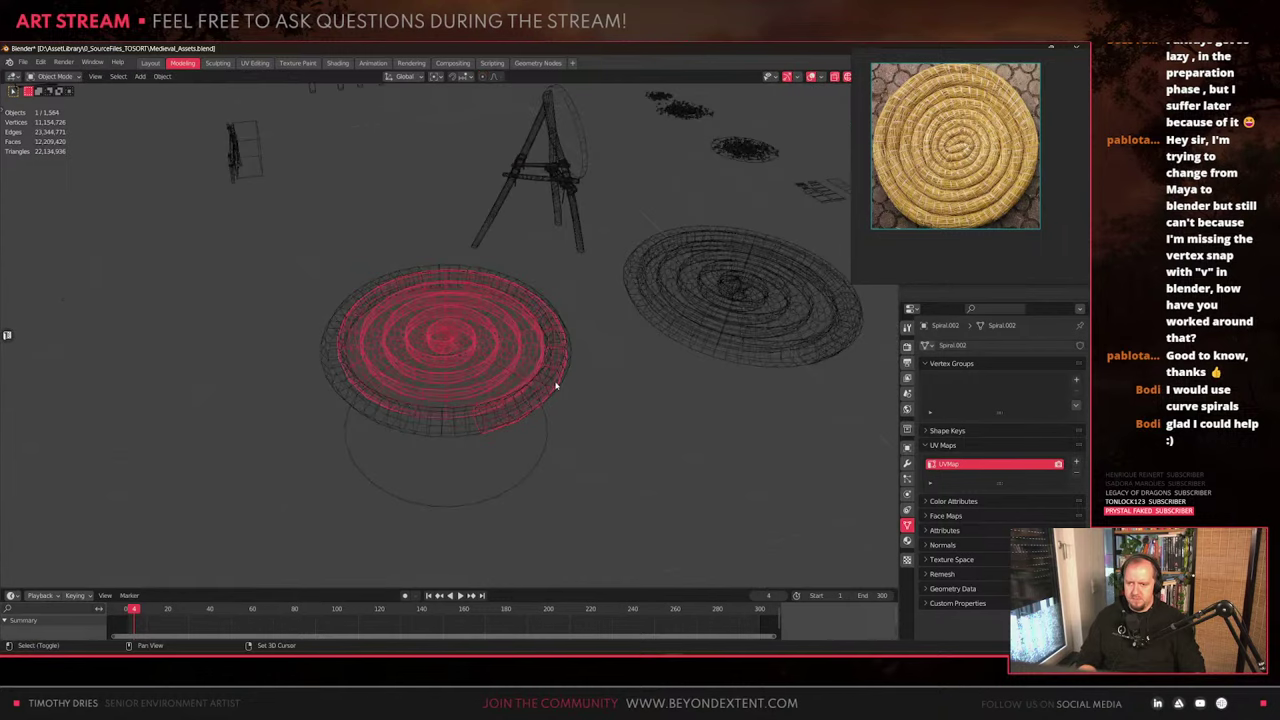
pyautogui.keyDown('shift'); pyautogui.click(566, 384); pyautogui.keyUp('shift')
pyautogui.press('KP_Divide')
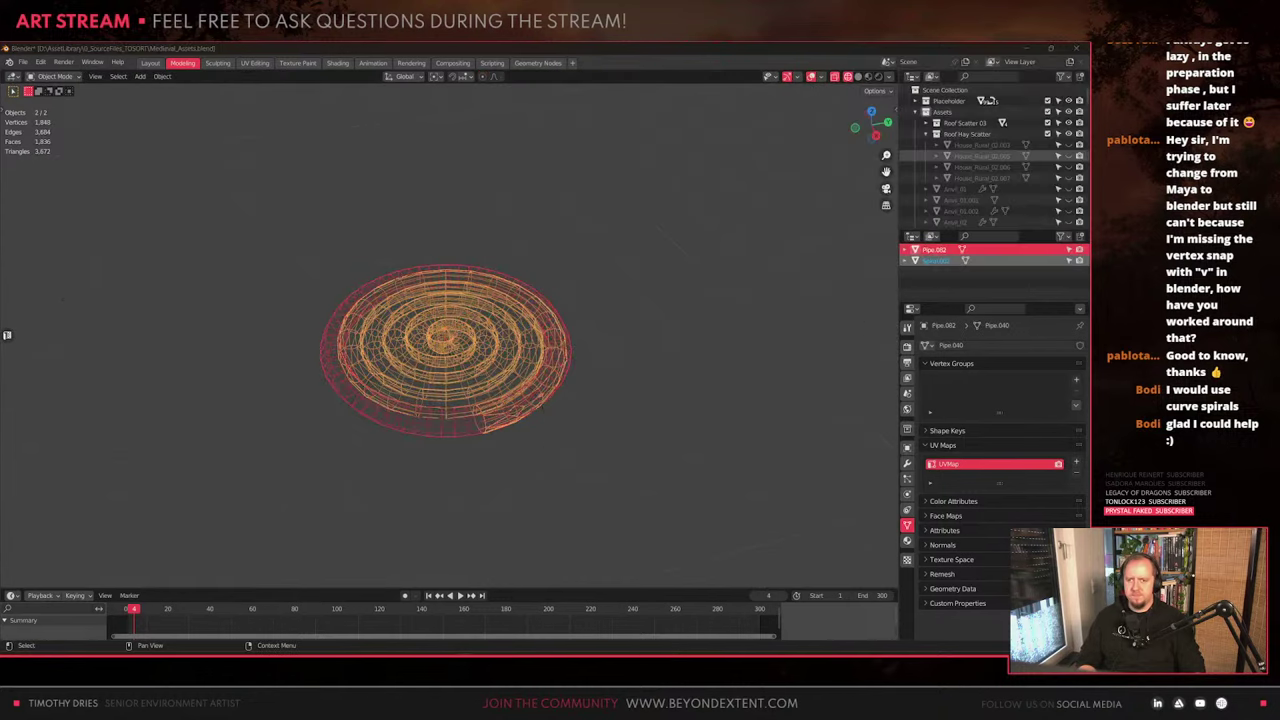
pyautogui.click(875, 137)
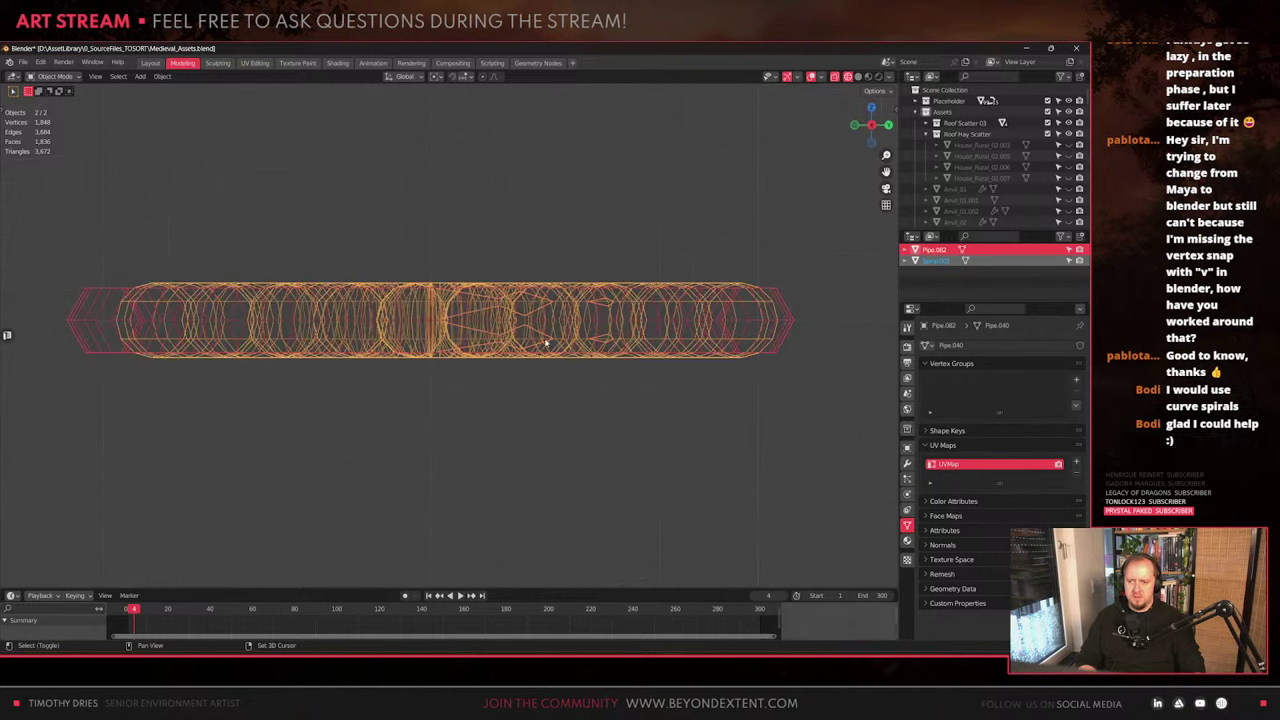
# Delete all faces in the lower half of the spiral mesh
pyautogui.click(115, 327)
pyautogui.click(256, 293)
pyautogui.press('Tab')
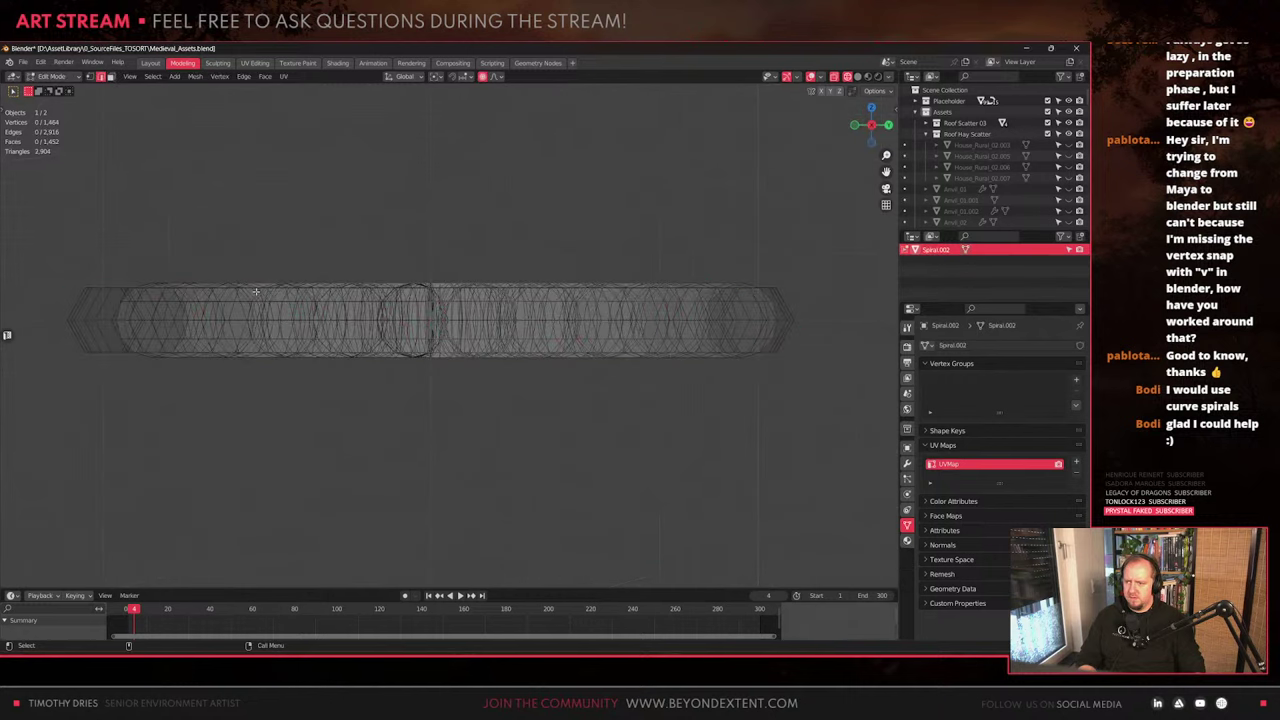
pyautogui.moveTo(836, 450); pyautogui.dragTo(54, 318)
pyautogui.press('x')
pyautogui.click(455, 362)
# Delete the lowest lengthwise face loop along one edge of the halved spiral, and return to textured shading
pyautogui.moveTo(455, 362)
pyautogui.mouseDown(button='middle')
pyautogui.moveTo(477, 383)
pyautogui.moveTo(439, 355)
pyautogui.moveTo(436, 326)
pyautogui.moveTo(639, 328)
pyautogui.mouseUp(button='middle')
pyautogui.hotkey('alt', 'z')
pyautogui.hotkey('alt', 'z')
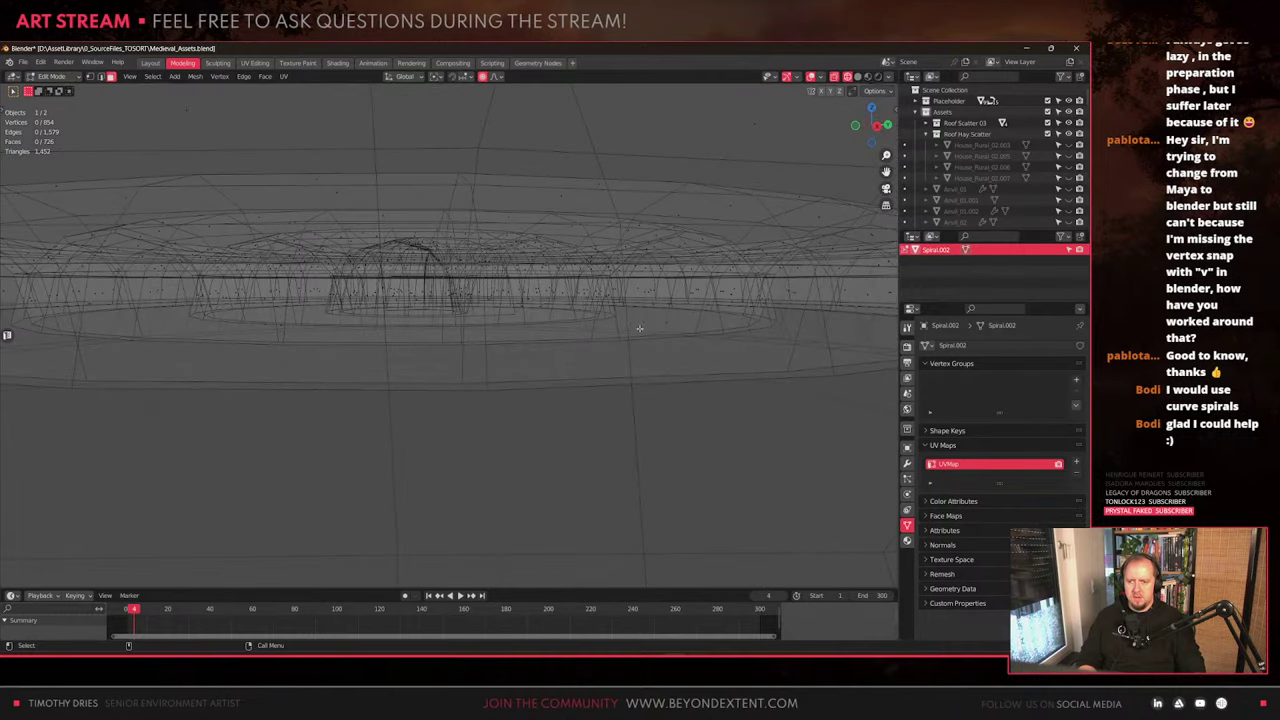
pyautogui.keyDown('alt'); pyautogui.click(623, 313); pyautogui.keyUp('alt')
pyautogui.scroll(-5, 621, 314)
pyautogui.moveTo(488, 352)
pyautogui.mouseDown(button='middle')
pyautogui.moveTo(485, 450)
pyautogui.moveTo(482, 388)
pyautogui.moveTo(484, 402)
pyautogui.mouseUp(button='middle')
pyautogui.hotkey('shift', 'z')
pyautogui.press('x')
pyautogui.click(485, 417)
# Delete the lengthwise face loop along the opposite edge of the spiral strip
pyautogui.scroll(3, 482, 388)
pyautogui.moveTo(421, 348); pyautogui.dragTo(418, 347, button='middle')
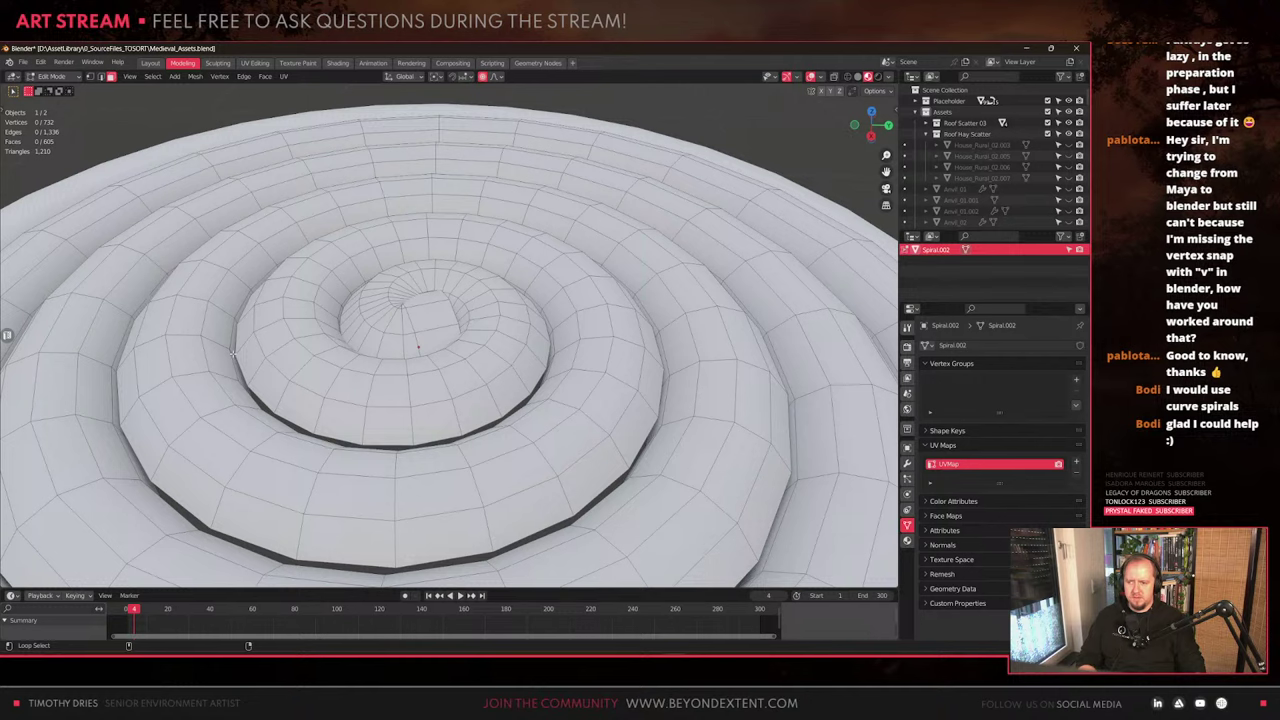
pyautogui.keyDown('alt'); pyautogui.click(233, 353); pyautogui.keyUp('alt')
pyautogui.press('x')
pyautogui.click(233, 353)
pyautogui.scroll(-5, 233, 353)
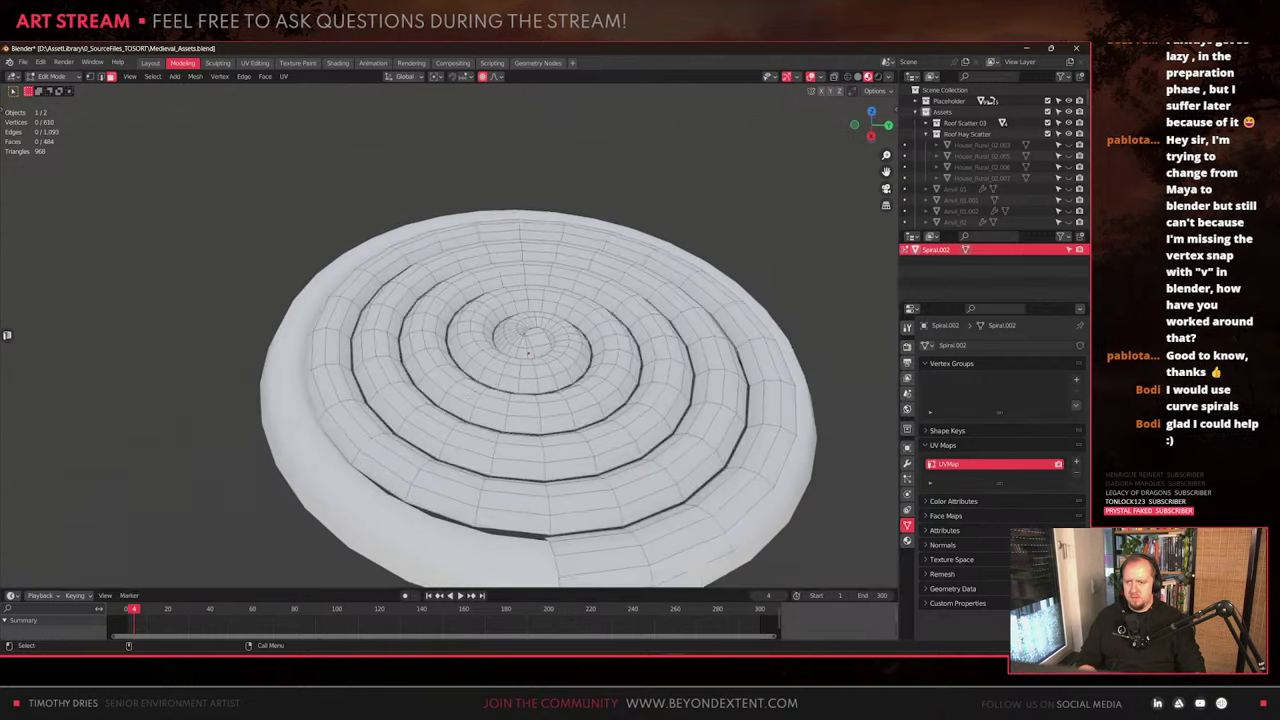
# Dissolve the lengthwise edge loop along the top of the spiral strip, and check the simplified shape in Object Mode
pyautogui.moveTo(233, 353); pyautogui.dragTo(235, 398, button='middle')
pyautogui.moveTo(468, 354); pyautogui.dragTo(422, 286, button='middle')
pyautogui.scroll(4, 470, 316)
pyautogui.scroll(-3, 469, 315)
pyautogui.scroll(5, 420, 336)
pyautogui.scroll(-6, 420, 337)
pyautogui.scroll(4, 440, 360)
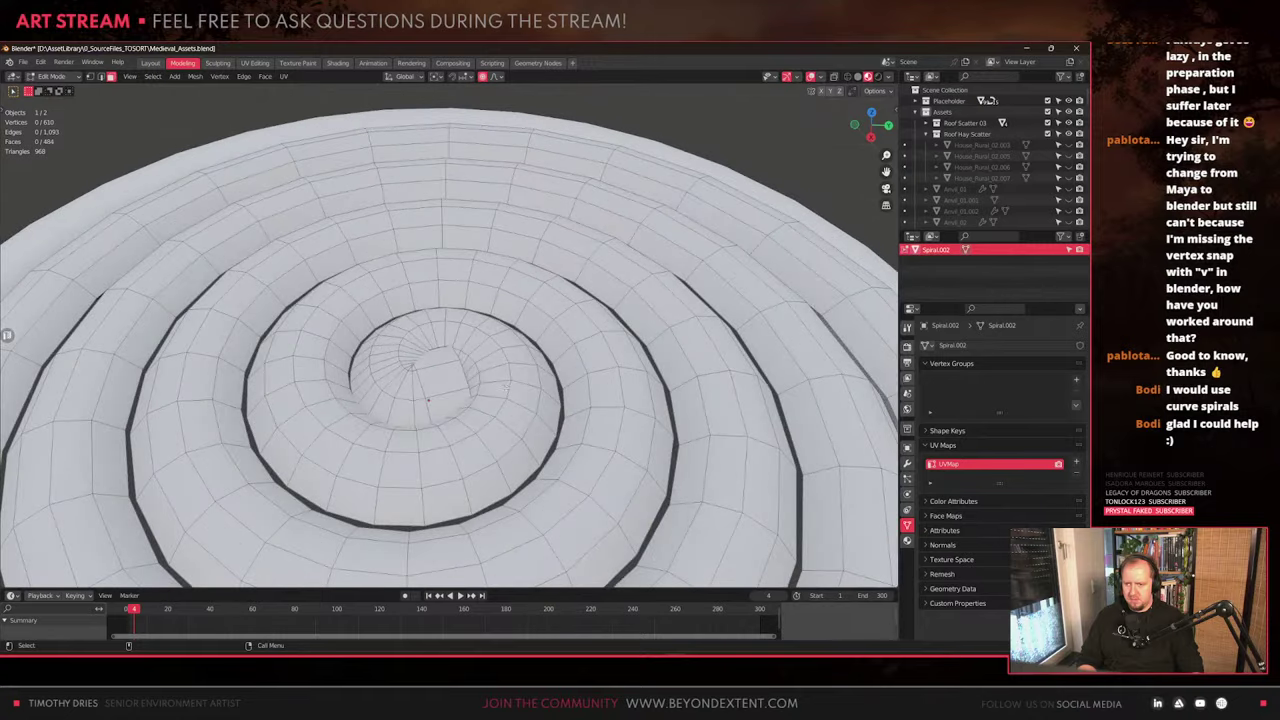
pyautogui.keyDown('alt'); pyautogui.click(508, 390); pyautogui.keyUp('alt')
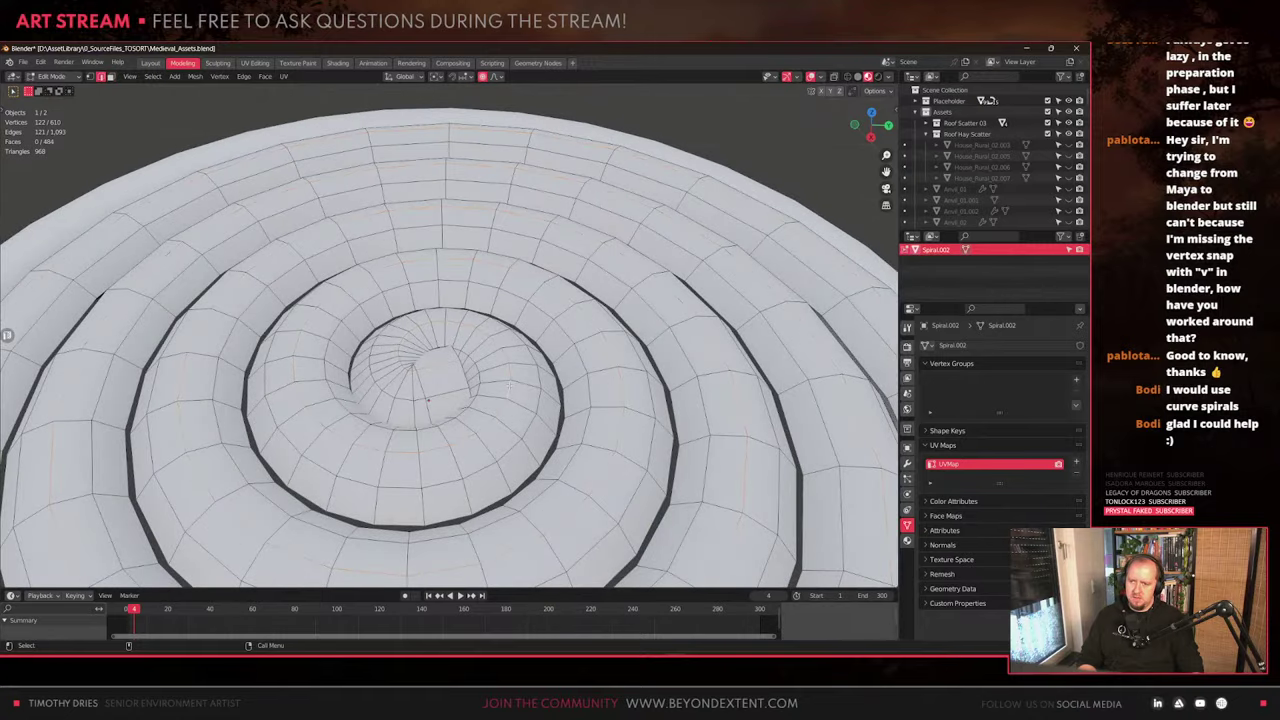
pyautogui.press('x')
pyautogui.click(491, 441)
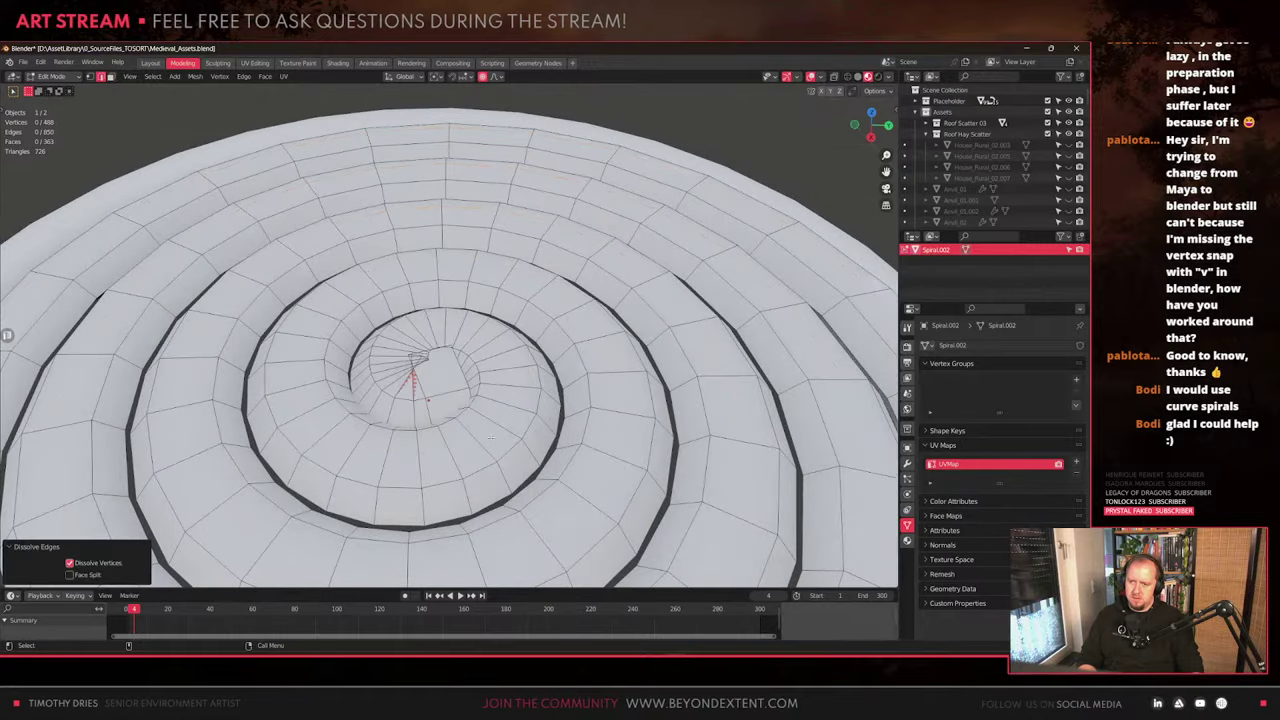
pyautogui.scroll(-4, 491, 441)
pyautogui.moveTo(491, 441); pyautogui.dragTo(447, 408, button='middle')
pyautogui.press('Tab')
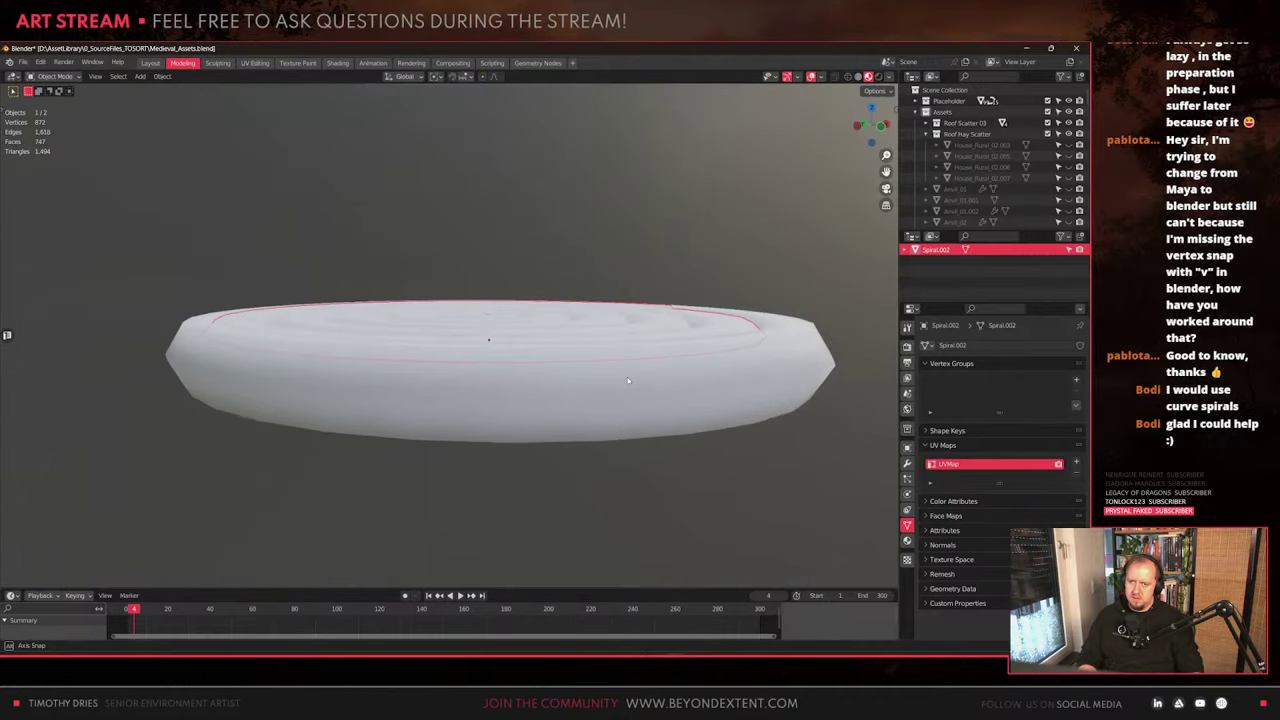
pyautogui.scroll(-3, 490, 420)
# Try the MI_Jute_01 material on the whole spiral, and replace it with MI_Thatch_01
pyautogui.press('Tab')
pyautogui.scroll(2, 447, 409)
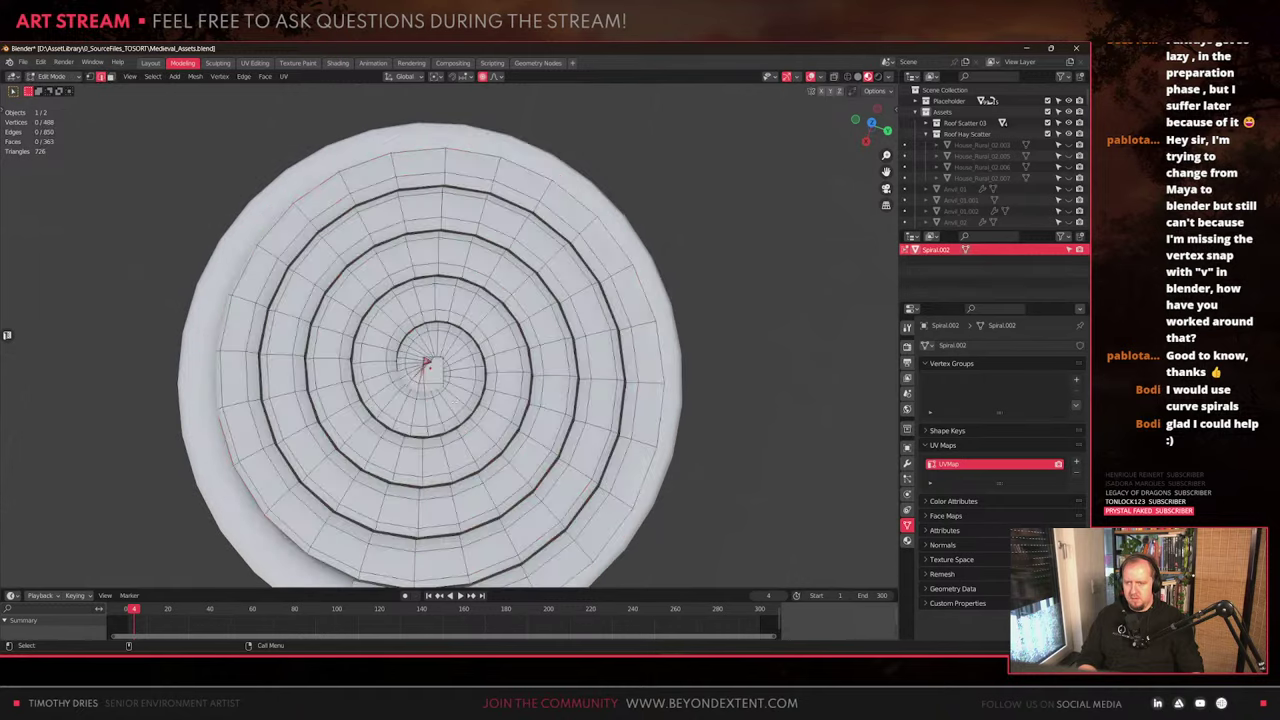
pyautogui.press('a')
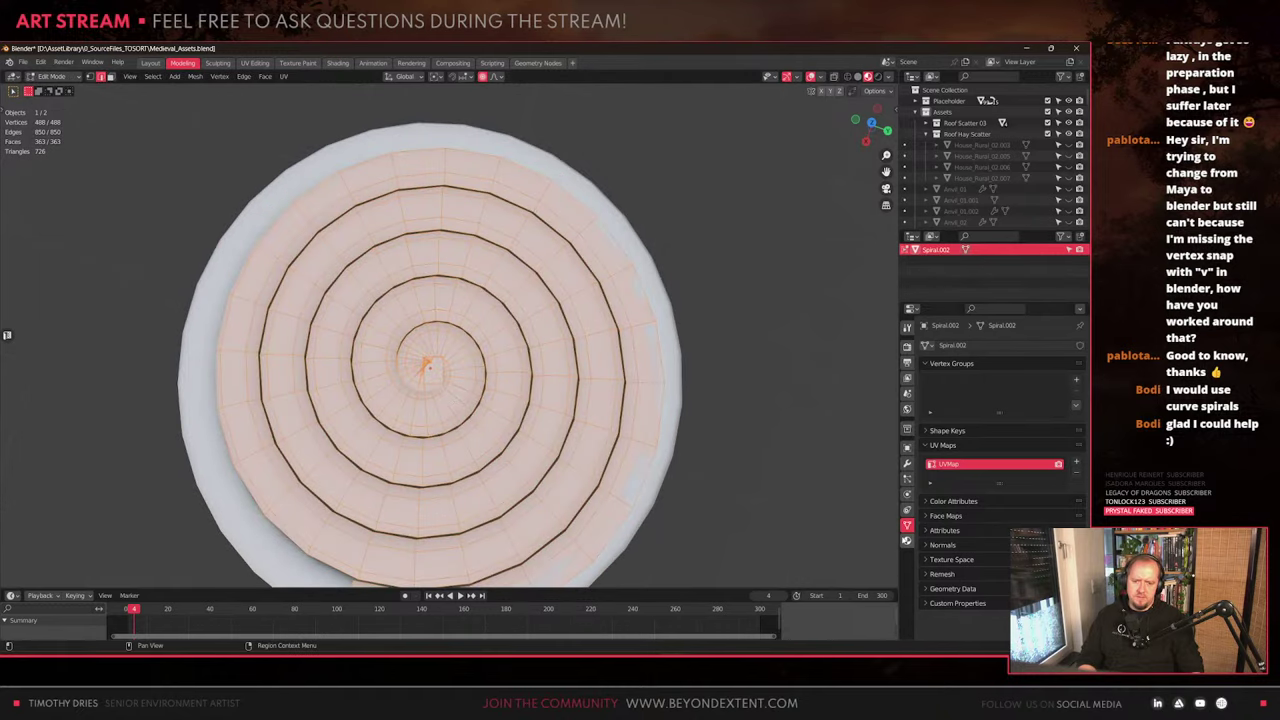
pyautogui.click(907, 541)
pyautogui.click(926, 393)
pyautogui.write('u')
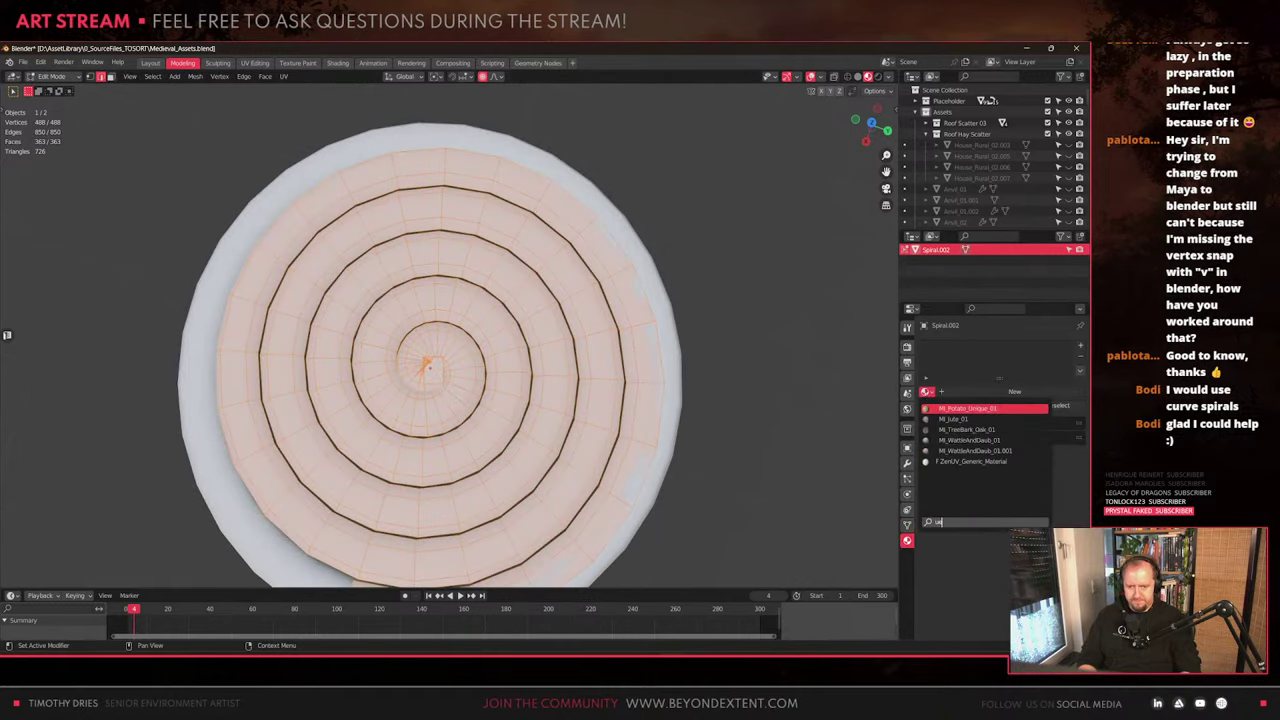
pyautogui.click(953, 419)
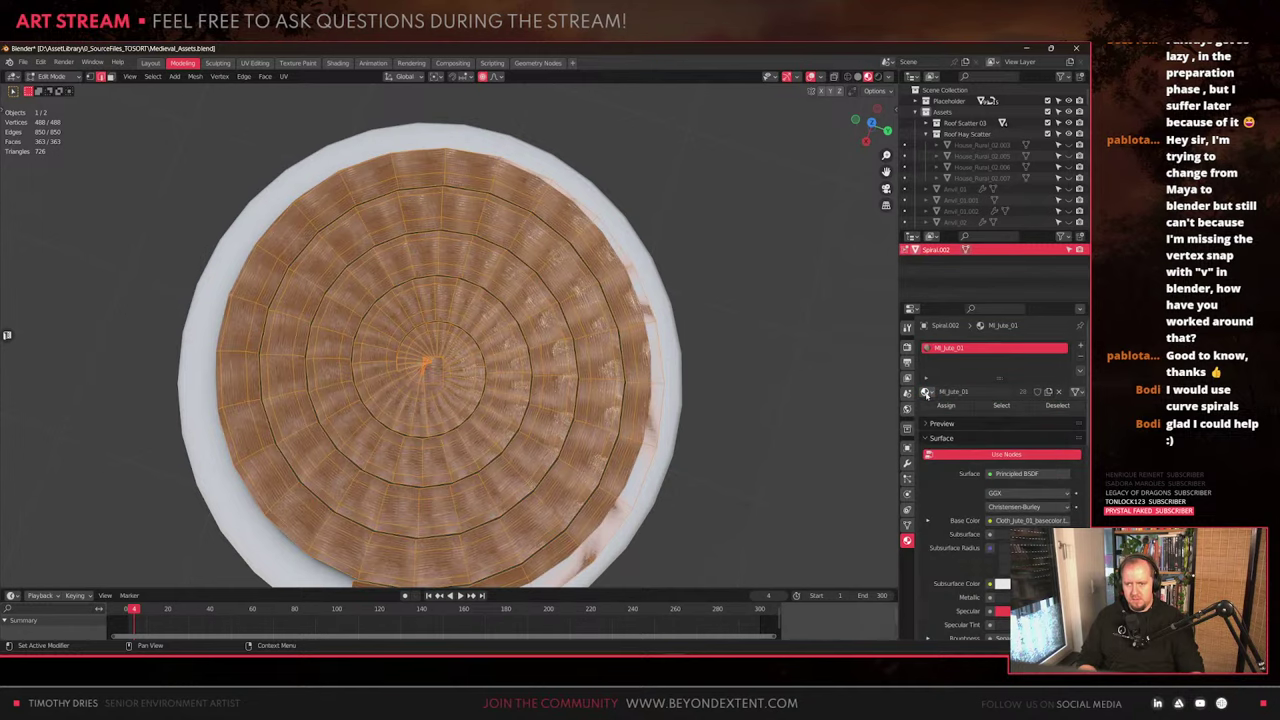
pyautogui.click(926, 392)
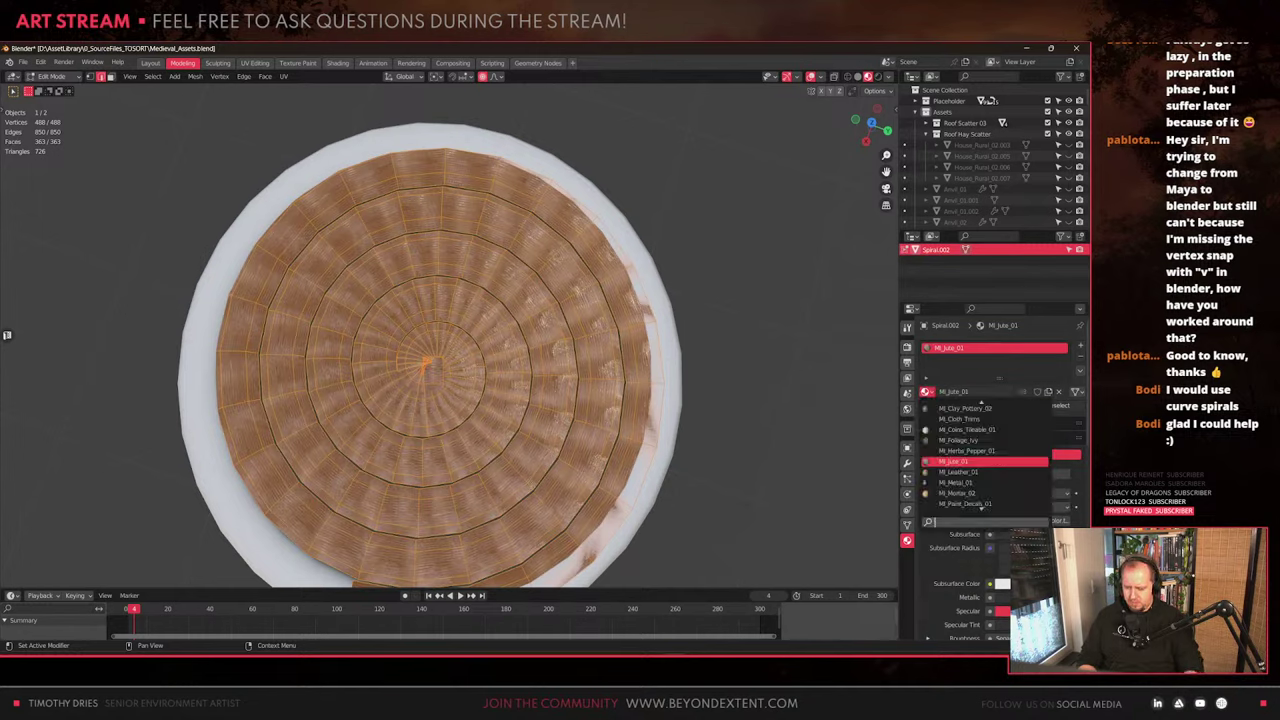
pyautogui.write('that')
pyautogui.click(990, 409)
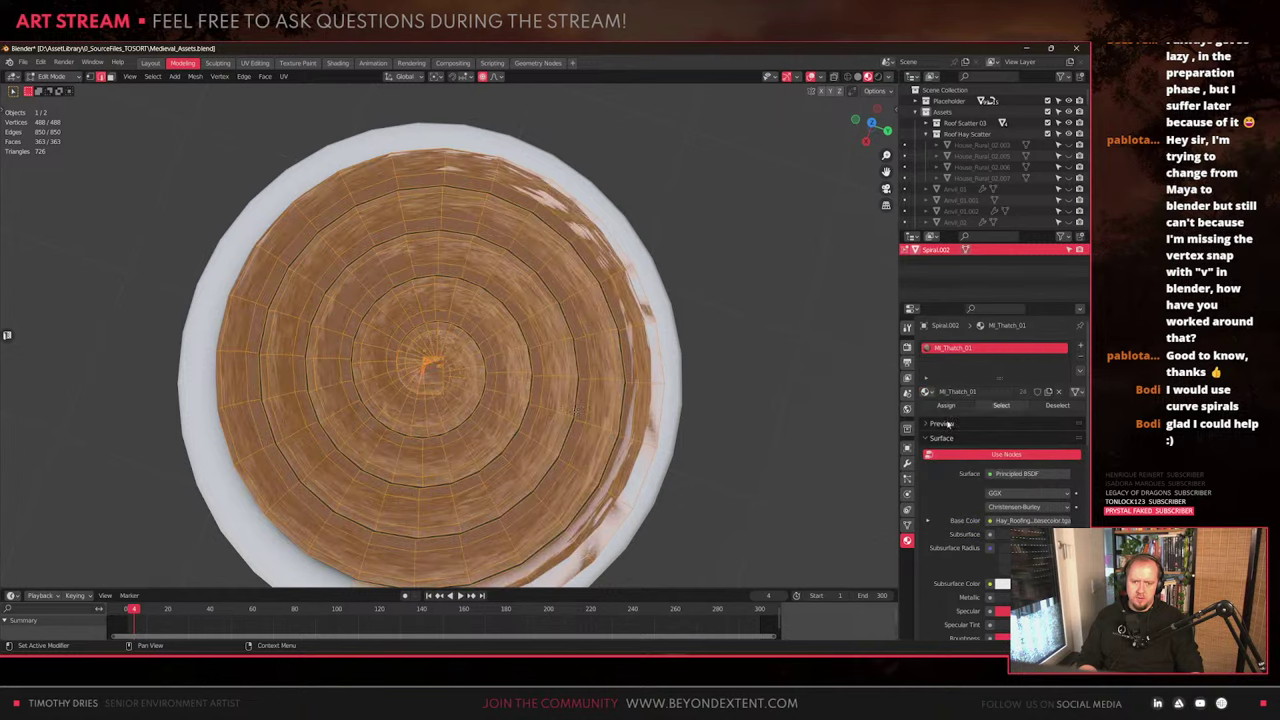
# Unwrap all of the spiral's UVs with the Conformal method in the UV Editing workspace
pyautogui.click(250, 64)
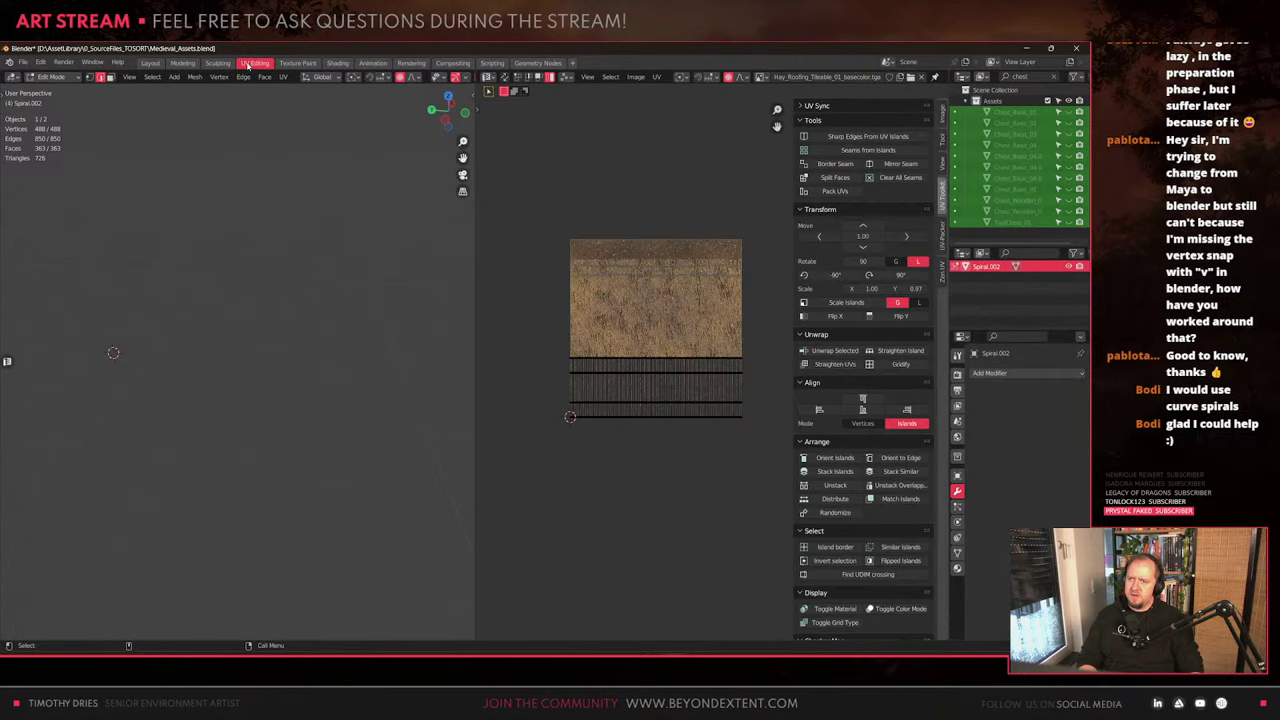
pyautogui.moveTo(632, 393); pyautogui.dragTo(615, 412, button='middle')
pyautogui.press('a')
pyautogui.press('u')
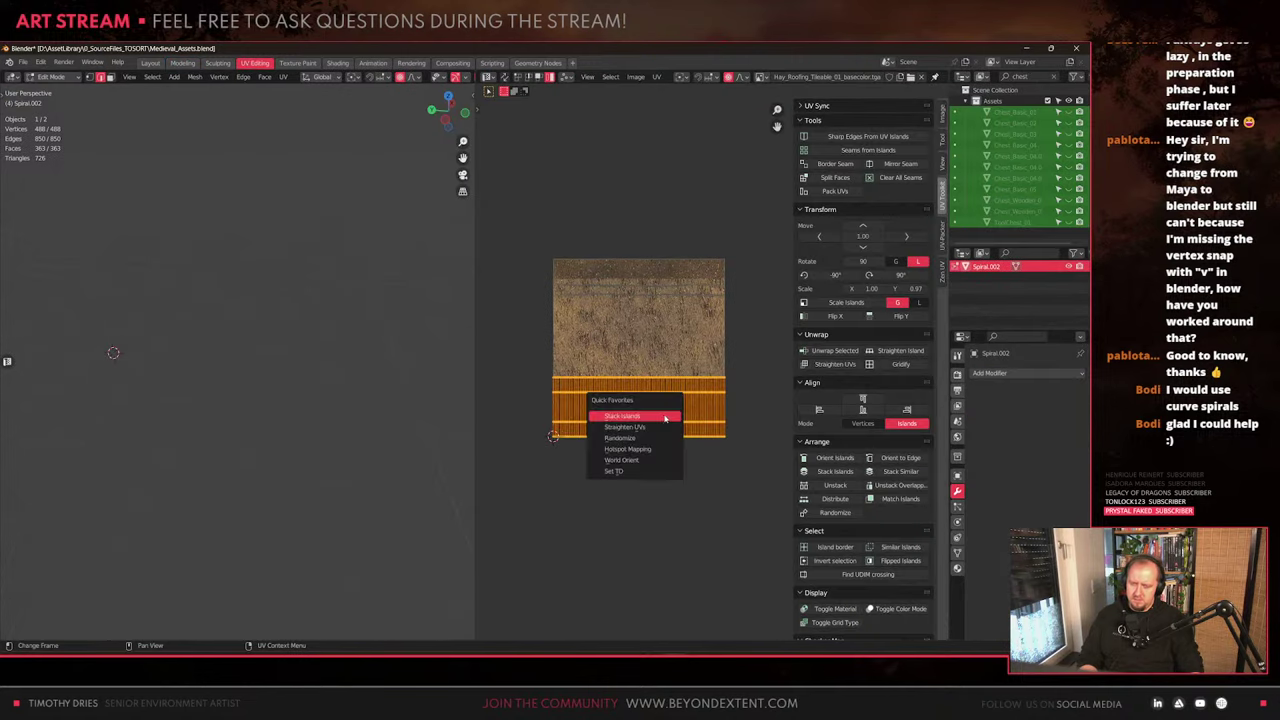
pyautogui.click(665, 415)
# Try to straighten the spiral's unwrapped UVs, and undo it
pyautogui.press('q')
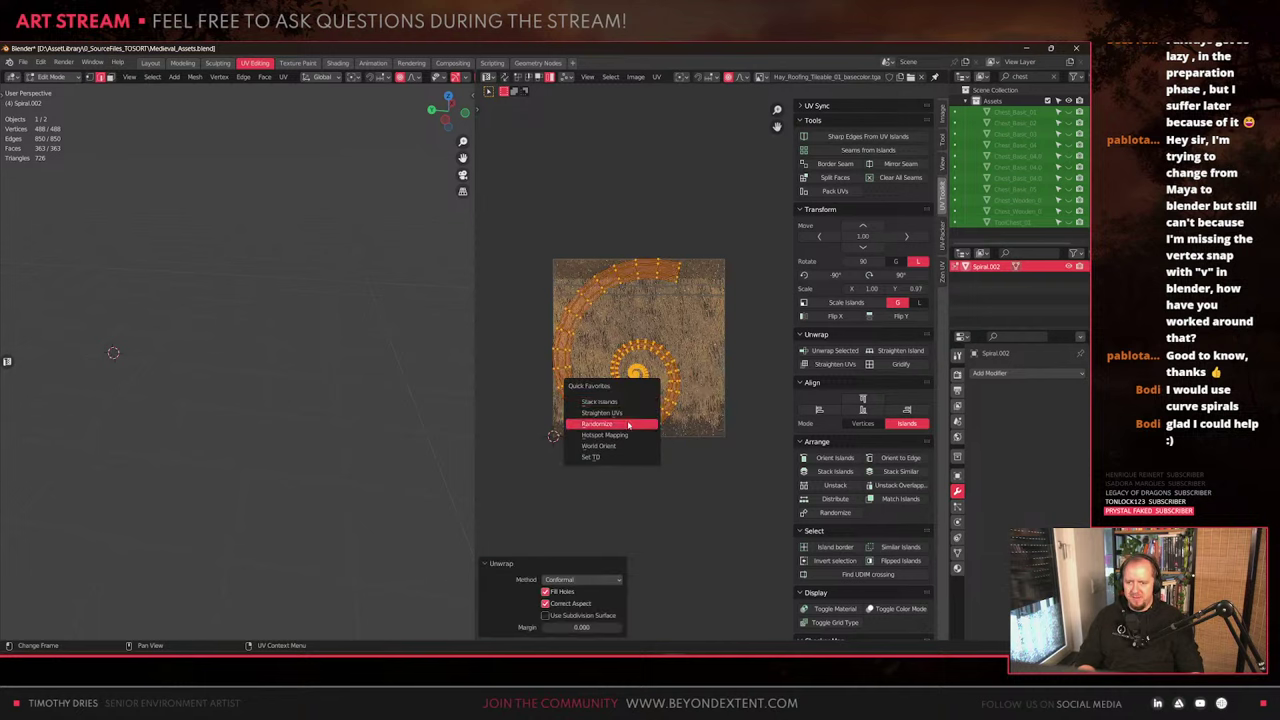
pyautogui.click(631, 415)
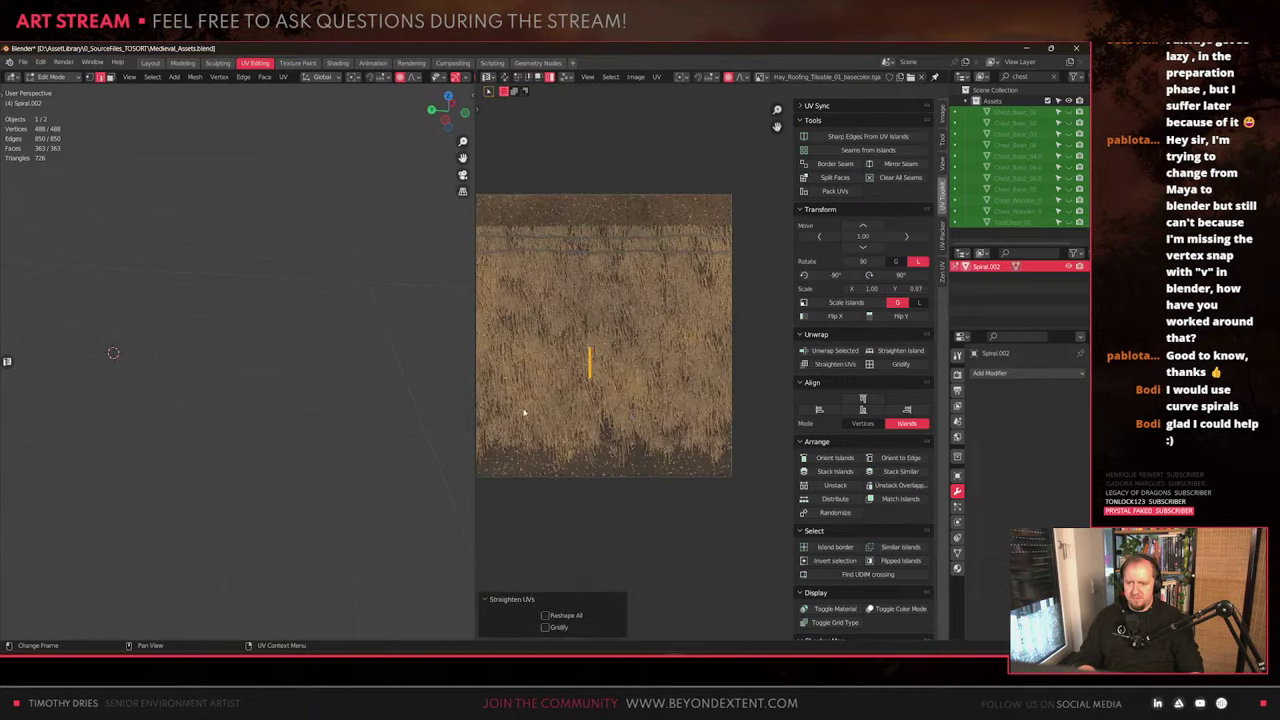
pyautogui.scroll(5, 540, 413)
pyautogui.scroll(-2, 757, 345)
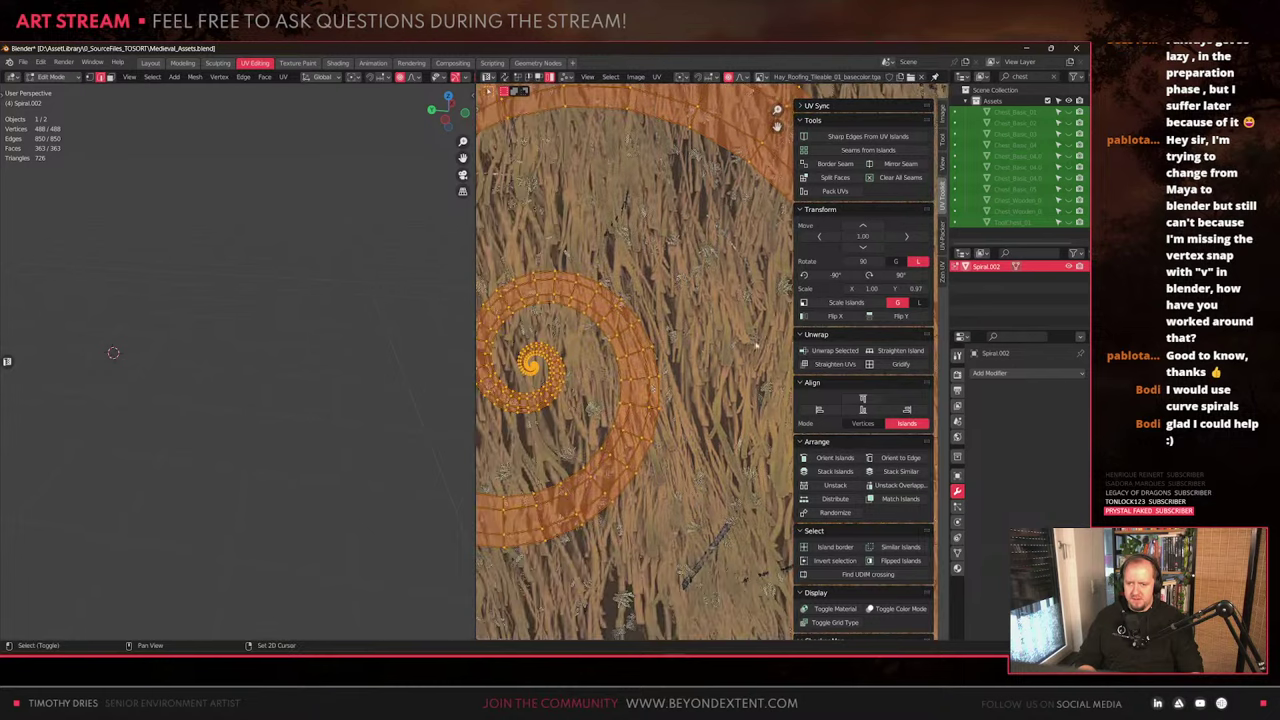
# Frame the spiral in the 3D view and select the end faces at its centre in face mode
pyautogui.press('Tab')
pyautogui.press('KP_Decimal')
pyautogui.scroll(4, 217, 382)
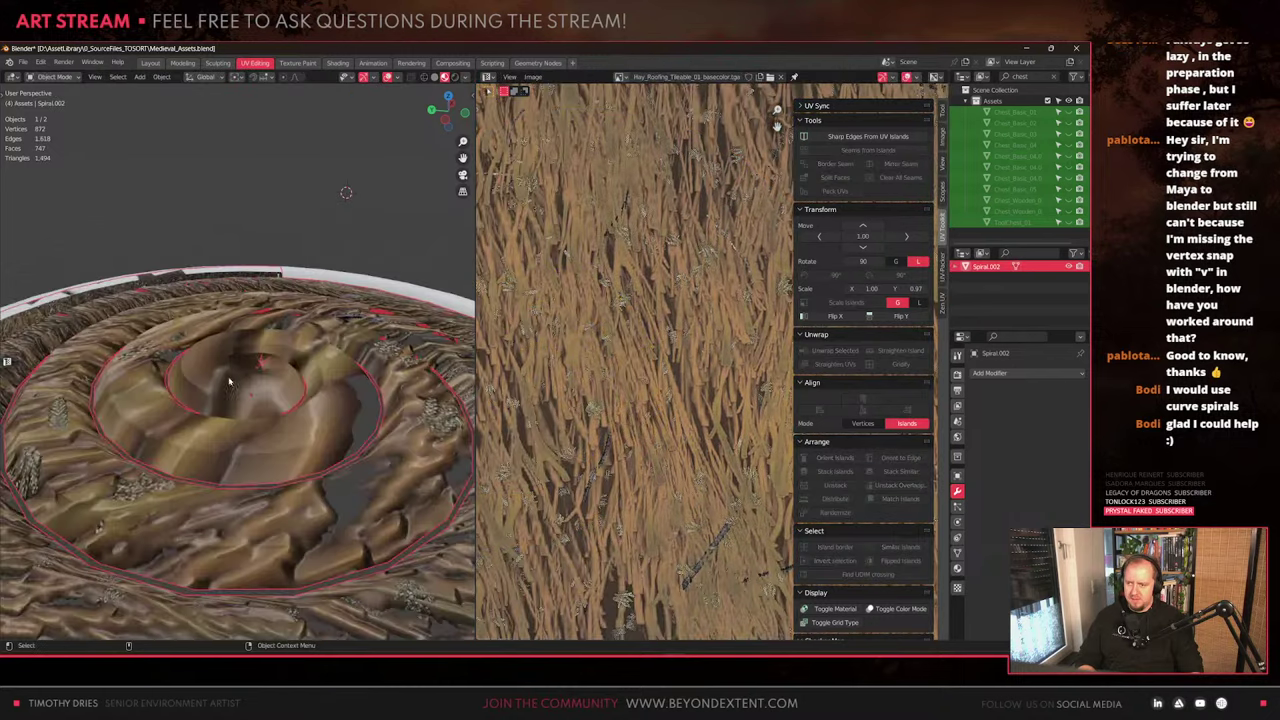
pyautogui.press('Tab')
pyautogui.moveTo(227, 396); pyautogui.dragTo(230, 404, button='middle')
pyautogui.scroll(4, 240, 412)
pyautogui.keyDown('alt'); pyautogui.moveTo(230, 404); pyautogui.dragTo(304, 372); pyautogui.keyUp('alt')
pyautogui.press('3')
pyautogui.click(288, 388)
pyautogui.hotkey('ctrl', 'l')
pyautogui.hotkey('alt', 'a')
pyautogui.moveTo(303, 372); pyautogui.dragTo(262, 357, button='middle')
pyautogui.press('l')
# Scale down the selected end faces at the spiral's centre with proportional editing, restarting the scaling once
pyautogui.press('s')
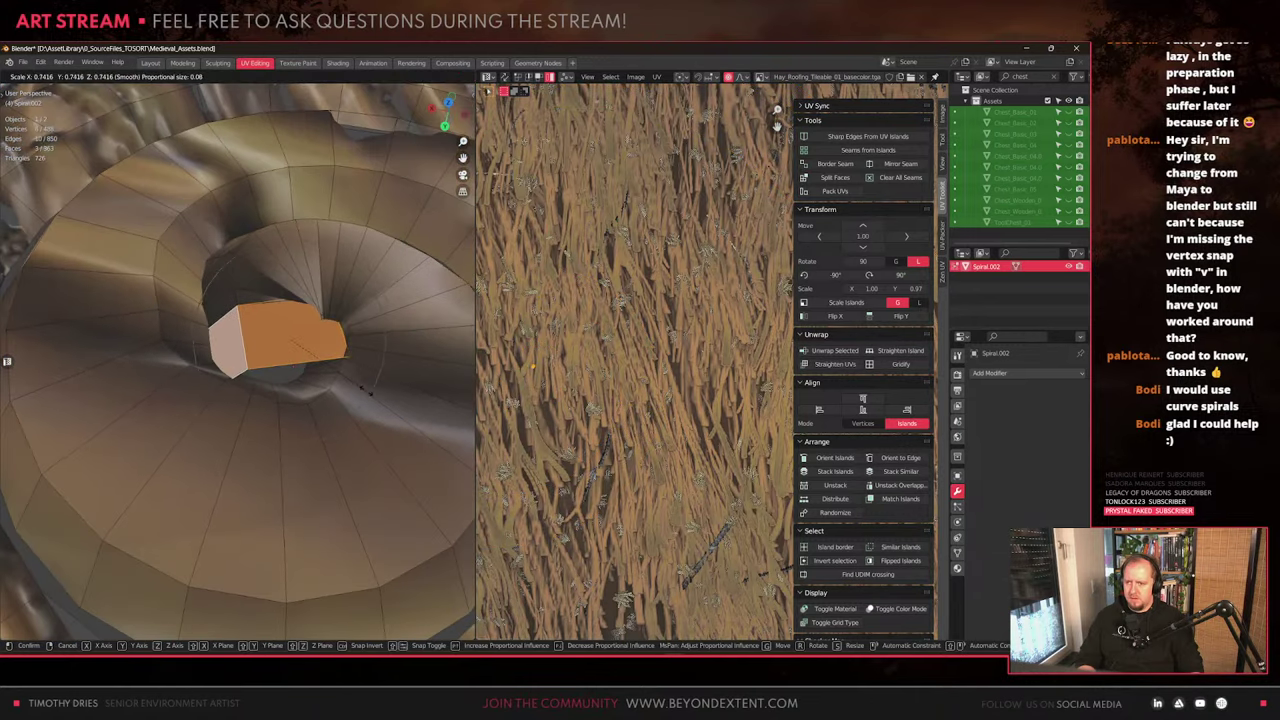
pyautogui.scroll(12, 362, 389)
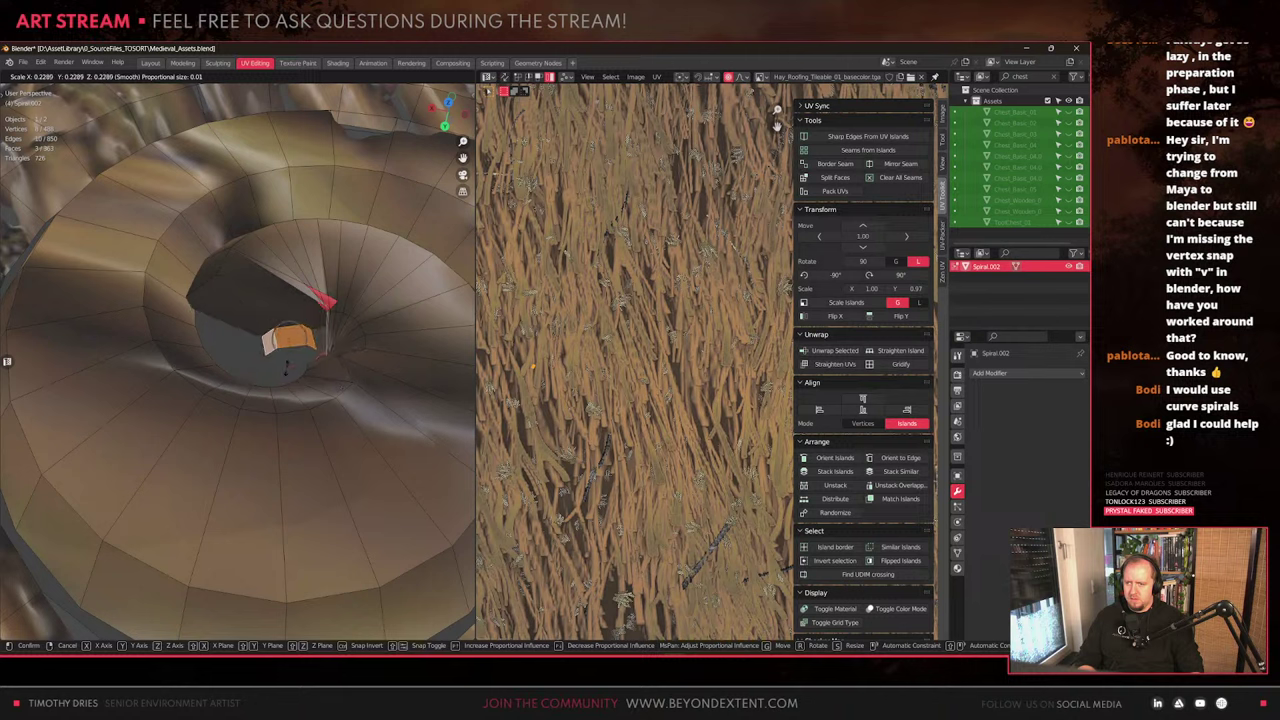
pyautogui.rightClick(286, 368)
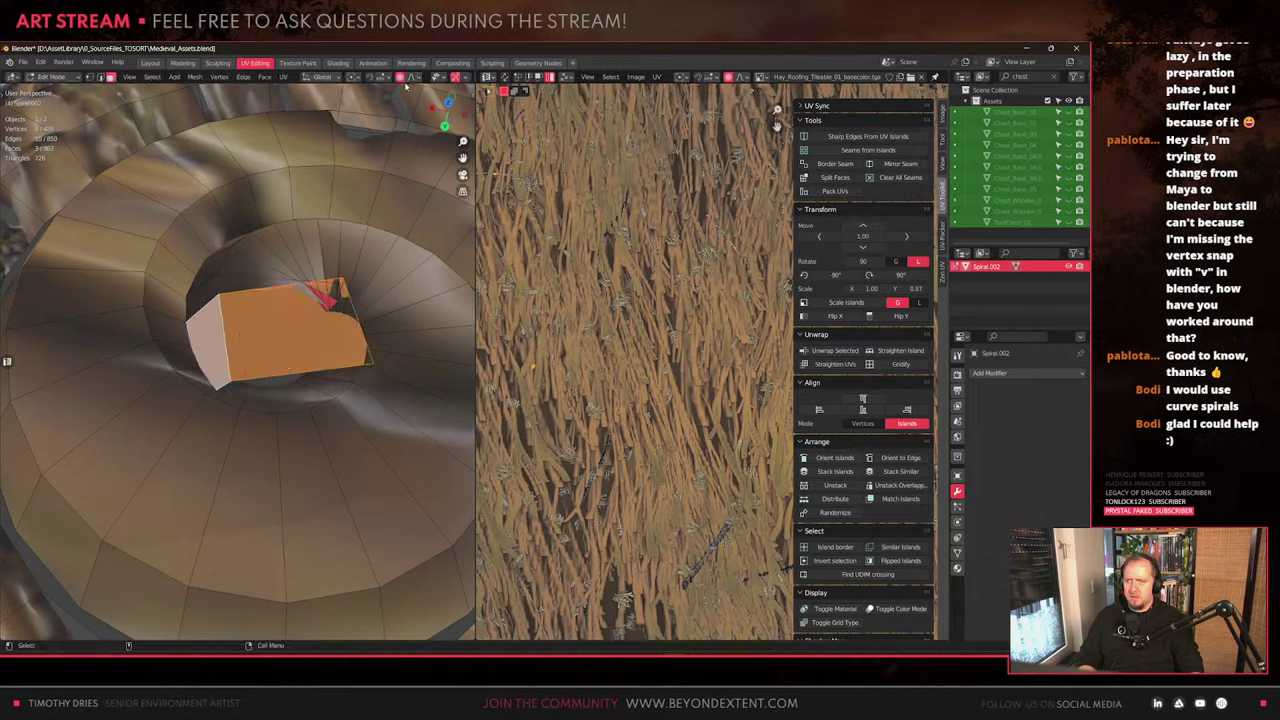
pyautogui.click(413, 78)
pyautogui.press('s')
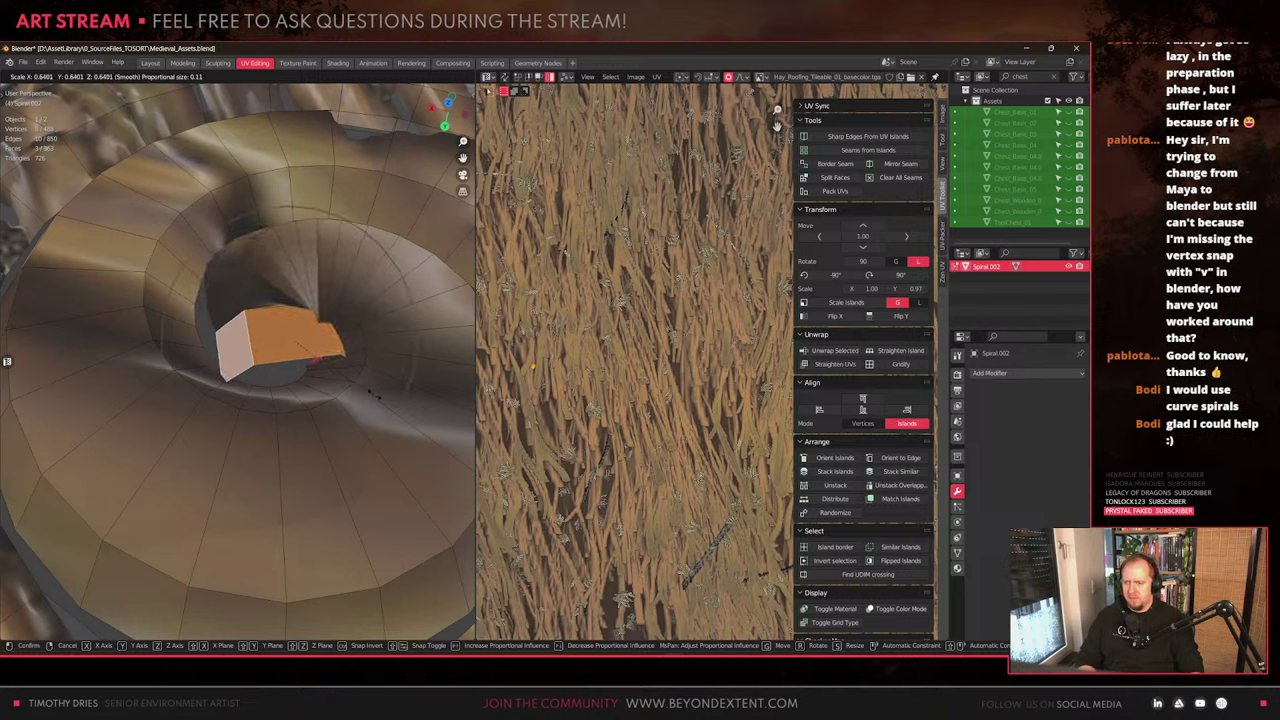
pyautogui.click(387, 393)
# Try to remove the selected end faces at the spiral's centre by dissolving their edges, and undo it
pyautogui.press('x')
pyautogui.click(366, 385)
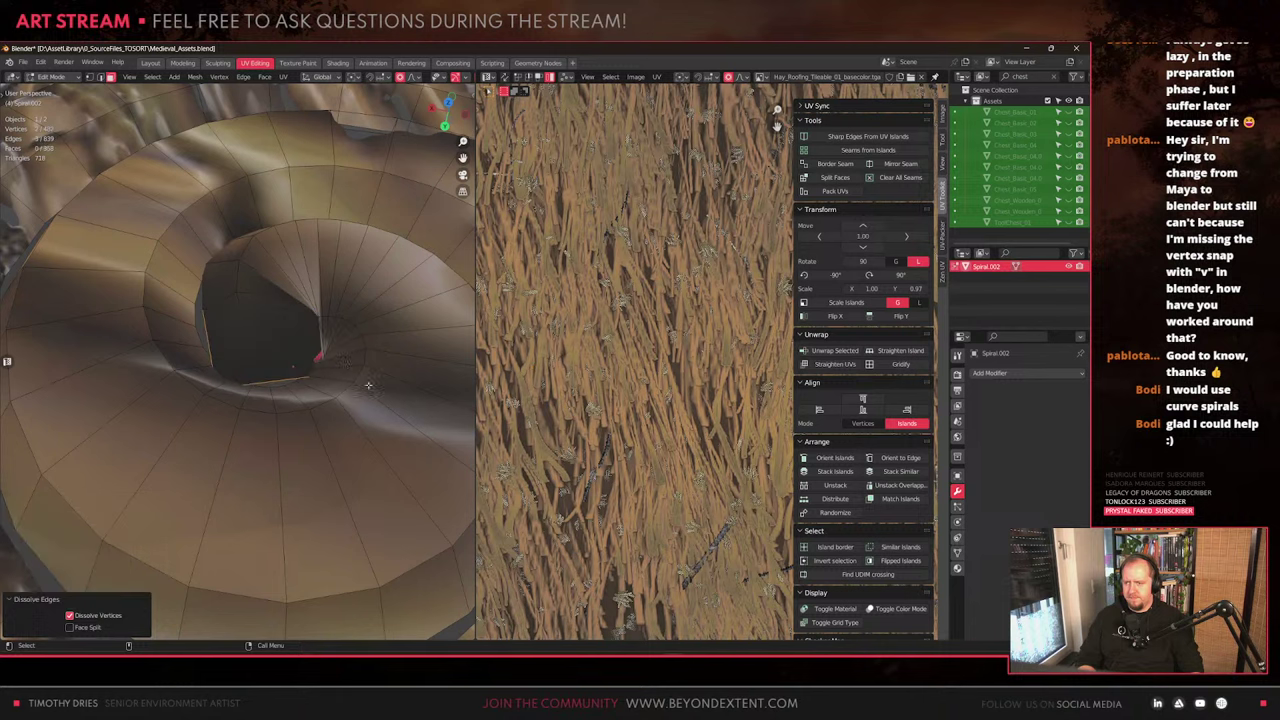
pyautogui.moveTo(369, 383); pyautogui.dragTo(343, 384, button='middle')
pyautogui.hotkey('ctrl', 'z')
# Delete the selected end faces at the spiral's centre and show the mesh in wireframe
pyautogui.press('x')
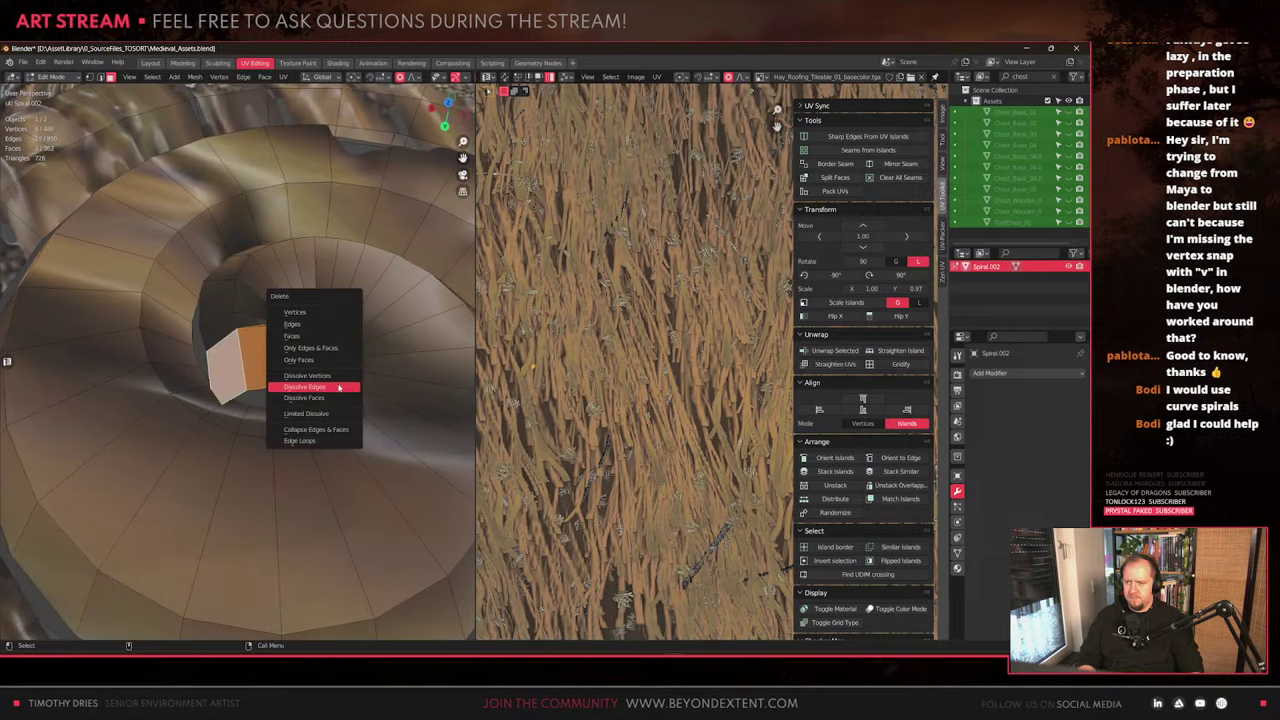
pyautogui.click(293, 336)
pyautogui.moveTo(293, 336); pyautogui.dragTo(316, 430, button='middle')
pyautogui.hotkey('shift', 'z')
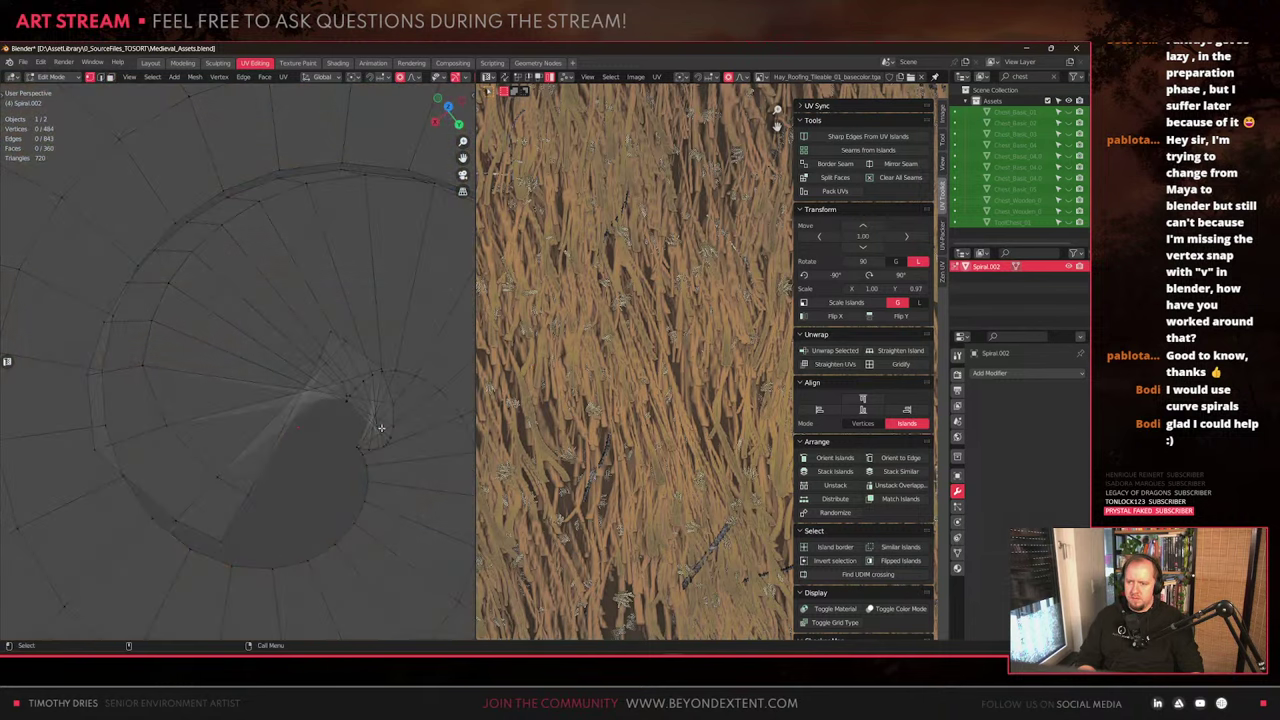
# Box-select the innermost faces of the spiral and scale them down with proportional editing, leaving edit mode to check the centre
pyautogui.moveTo(364, 364); pyautogui.dragTo(280, 365, button='middle')
pyautogui.moveTo(242, 263); pyautogui.dragTo(347, 421)
pyautogui.press('s')
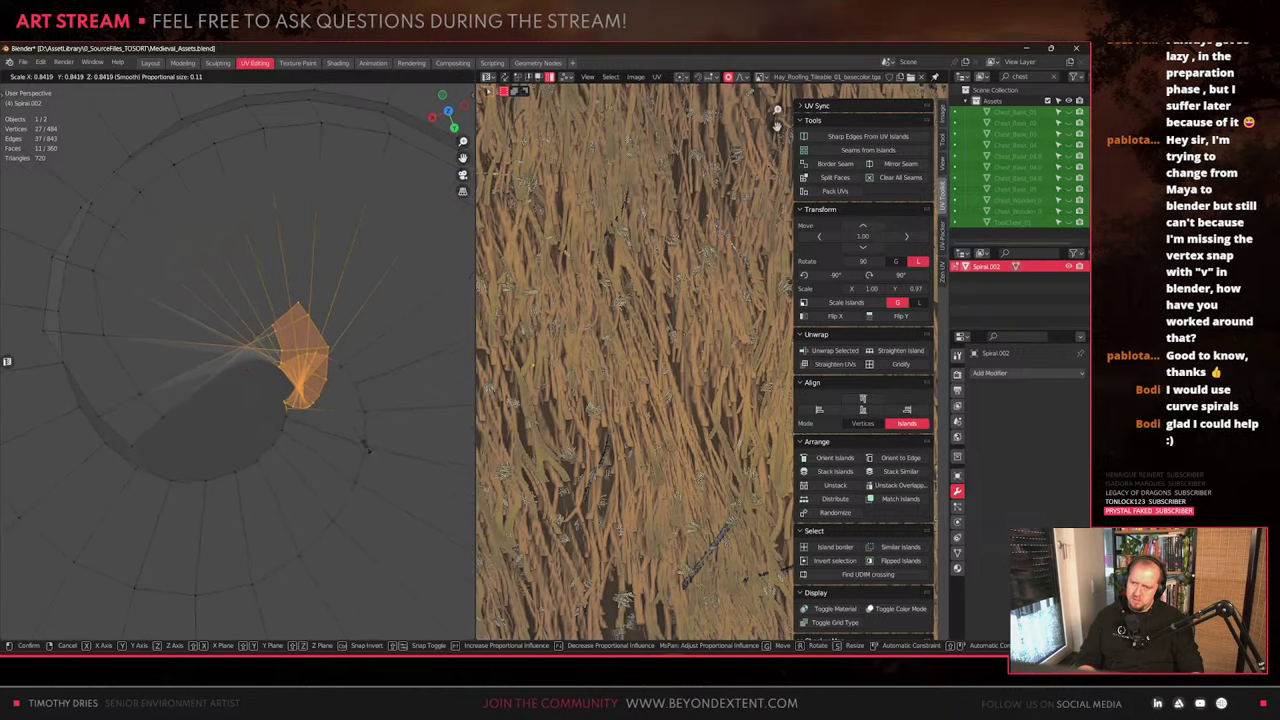
pyautogui.click(314, 433)
pyautogui.press('Tab')
pyautogui.moveTo(314, 433); pyautogui.dragTo(287, 413, button='middle')
pyautogui.hotkey('shift', 'z')
pyautogui.hotkey('shift', 'z')
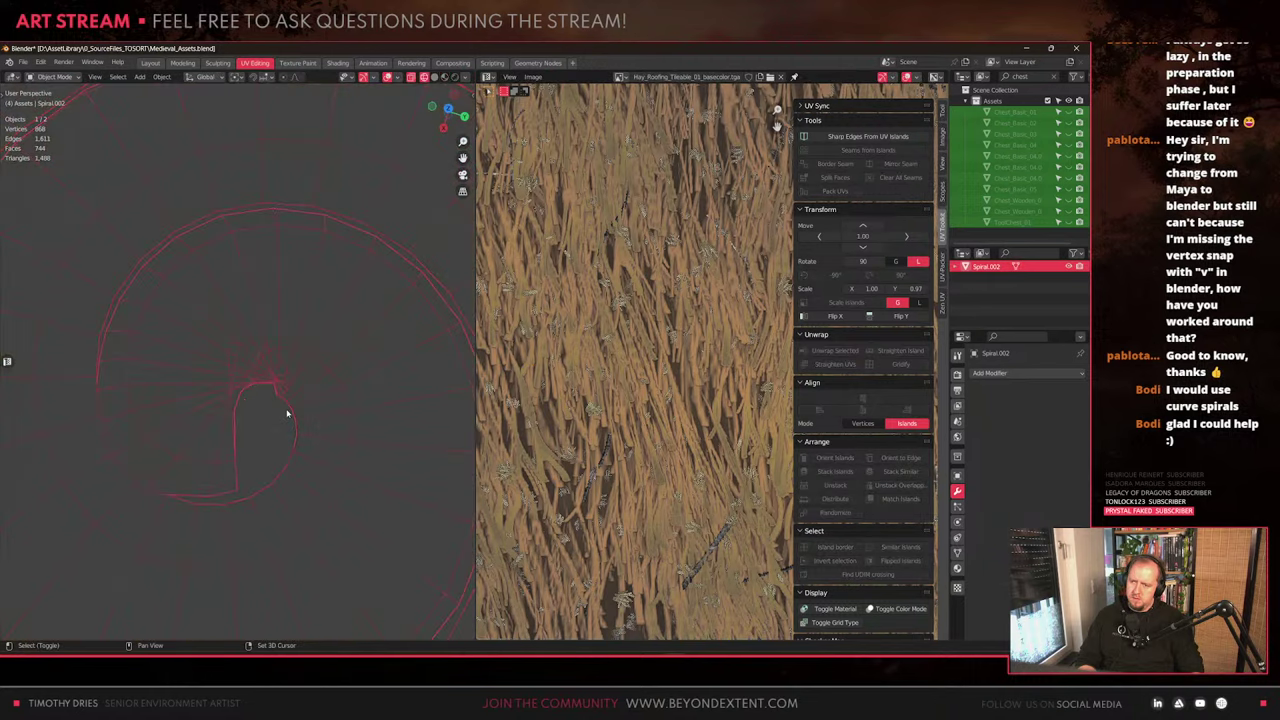
# Delete a cross-section loop of faces near the spiral's centre and the detached inner piece that remains
pyautogui.press('Tab')
pyautogui.keyDown('alt'); pyautogui.keyDown('shift'); pyautogui.click(272, 348); pyautogui.keyUp('shift'); pyautogui.keyUp('alt')
pyautogui.click(276, 353)
pyautogui.keyDown('alt'); pyautogui.click(276, 353); pyautogui.keyUp('alt')
pyautogui.press('x')
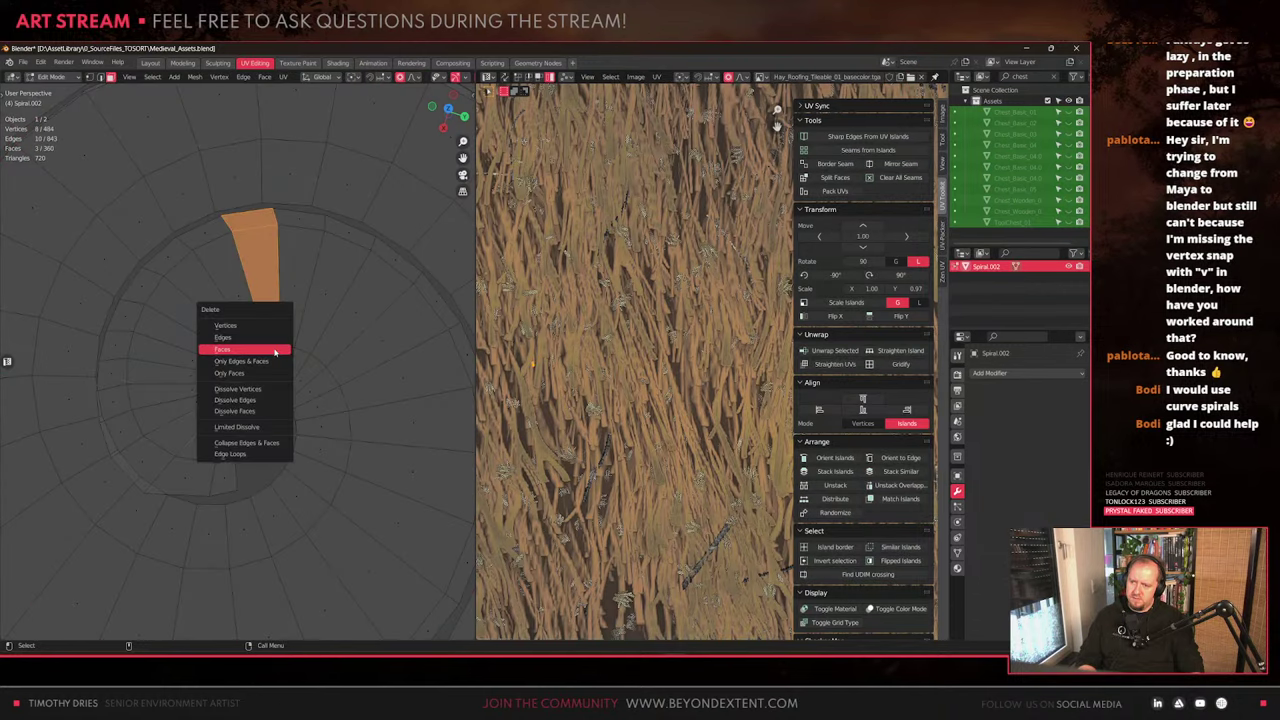
pyautogui.click(275, 352)
pyautogui.press('l')
pyautogui.press('x')
pyautogui.click(232, 348)
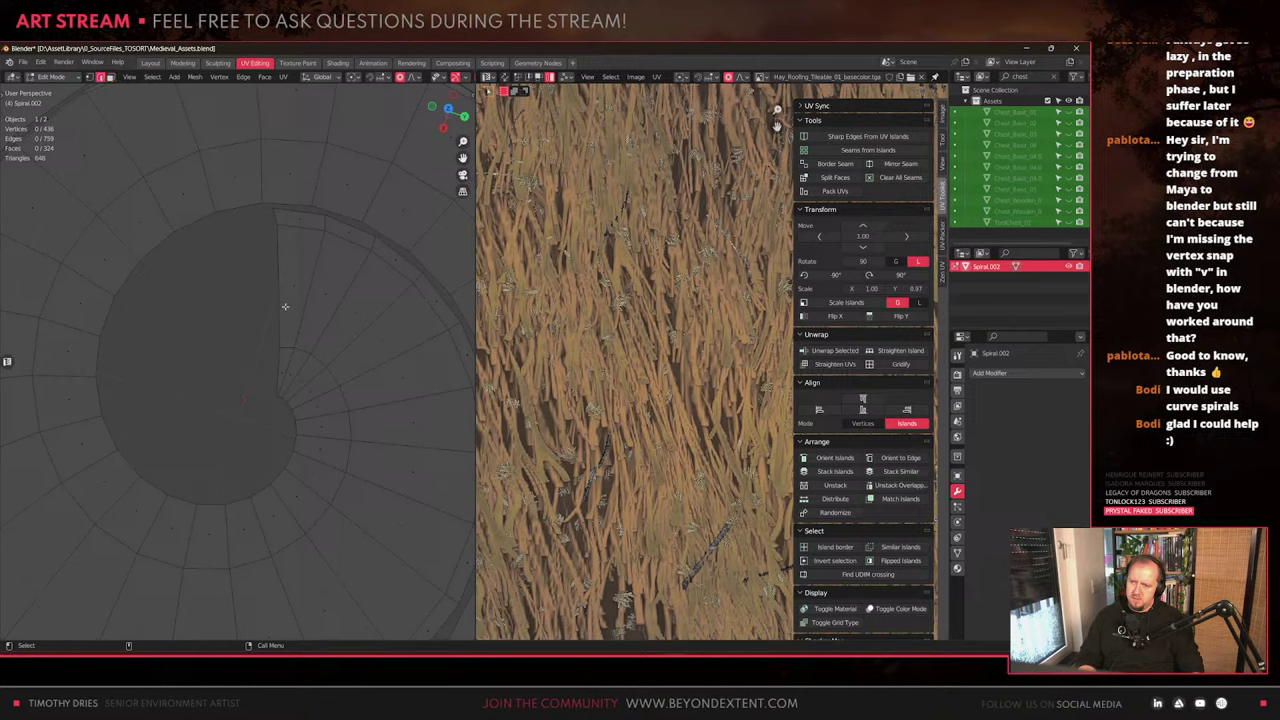
# Merge the vertices at the top of the spiral's inner end at their center and show the spiral with its material in object mode
pyautogui.scroll(-3, 284, 307)
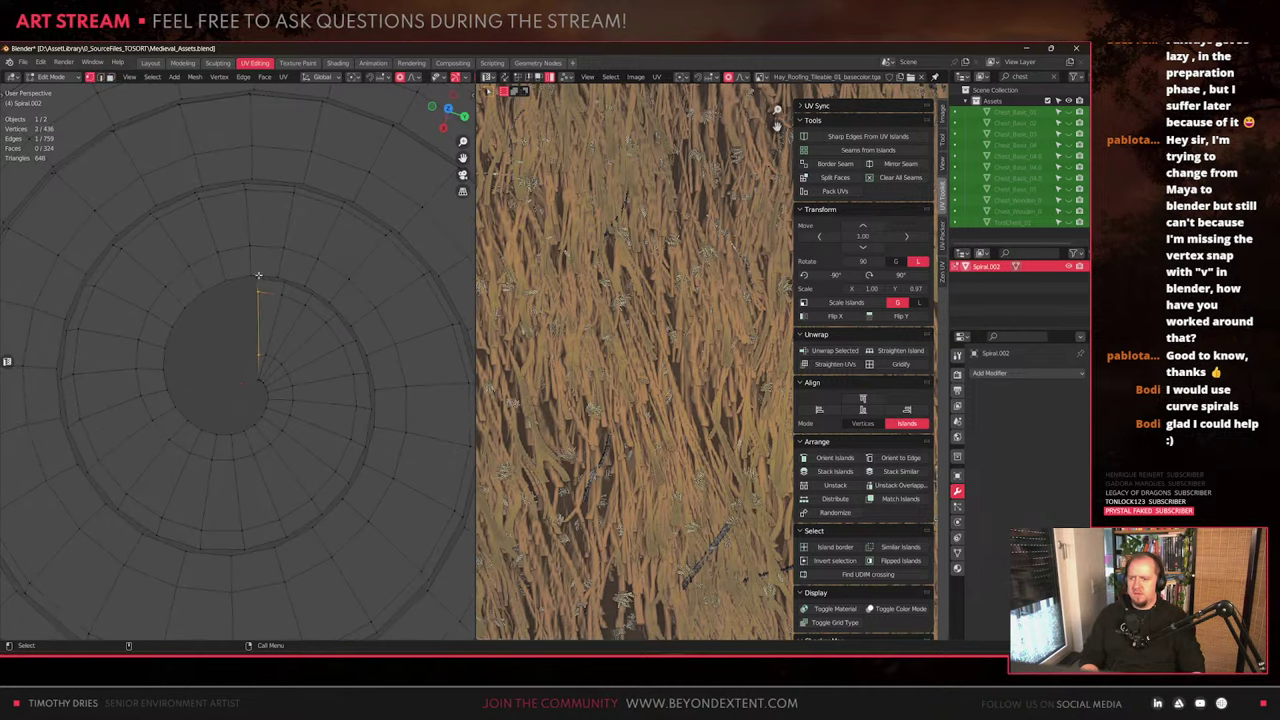
pyautogui.press('m')
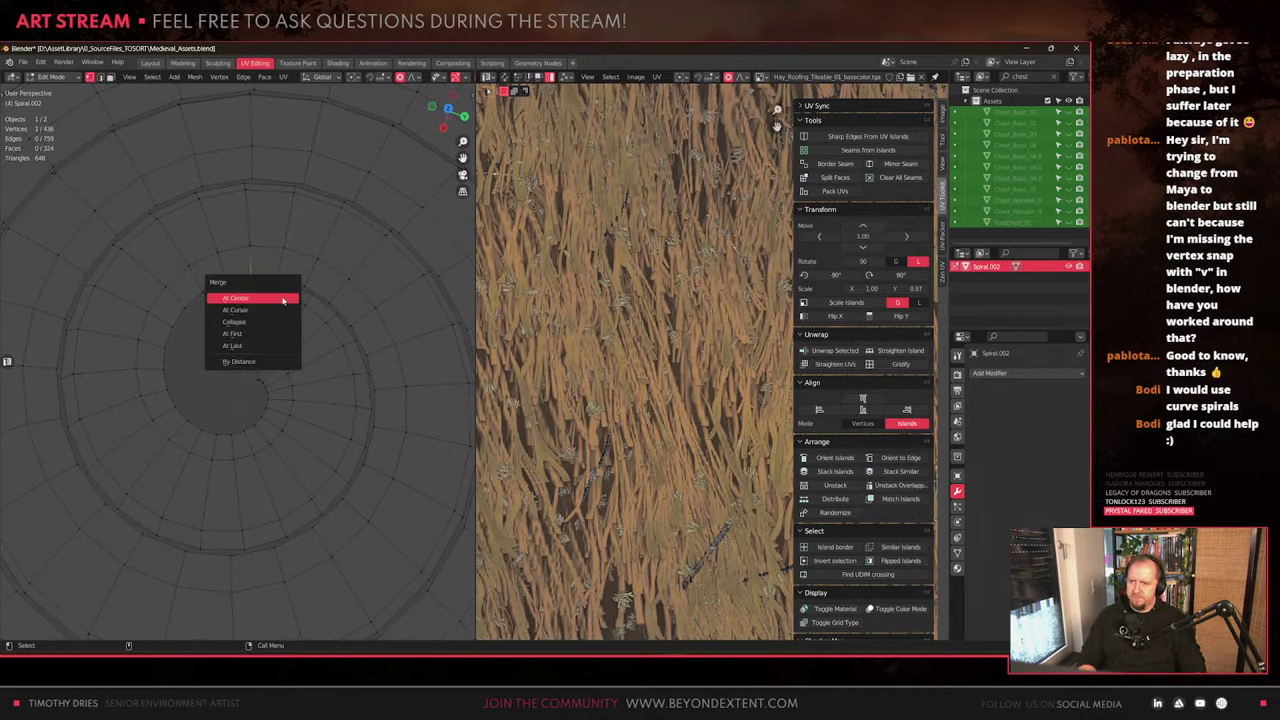
pyautogui.click(283, 299)
pyautogui.scroll(-2, 333, 346)
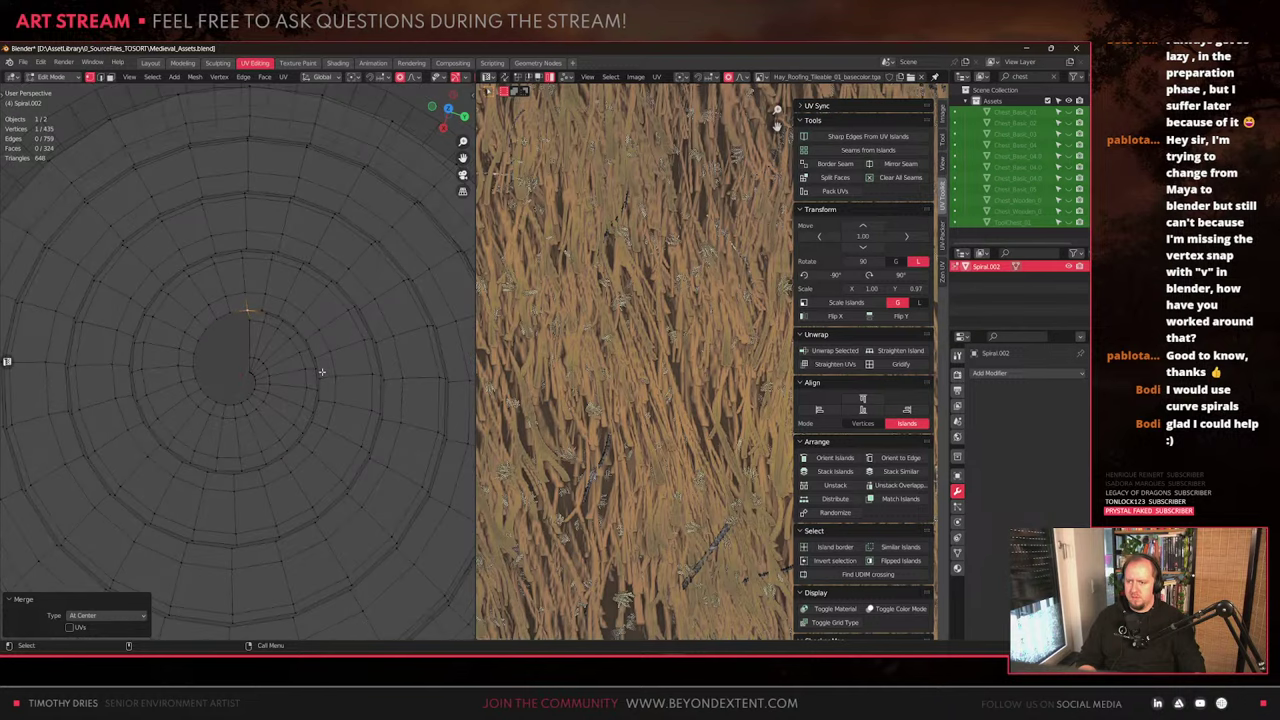
pyautogui.scroll(-2, 322, 372)
pyautogui.press('Tab')
pyautogui.scroll(2, 303, 391)
pyautogui.press('z')
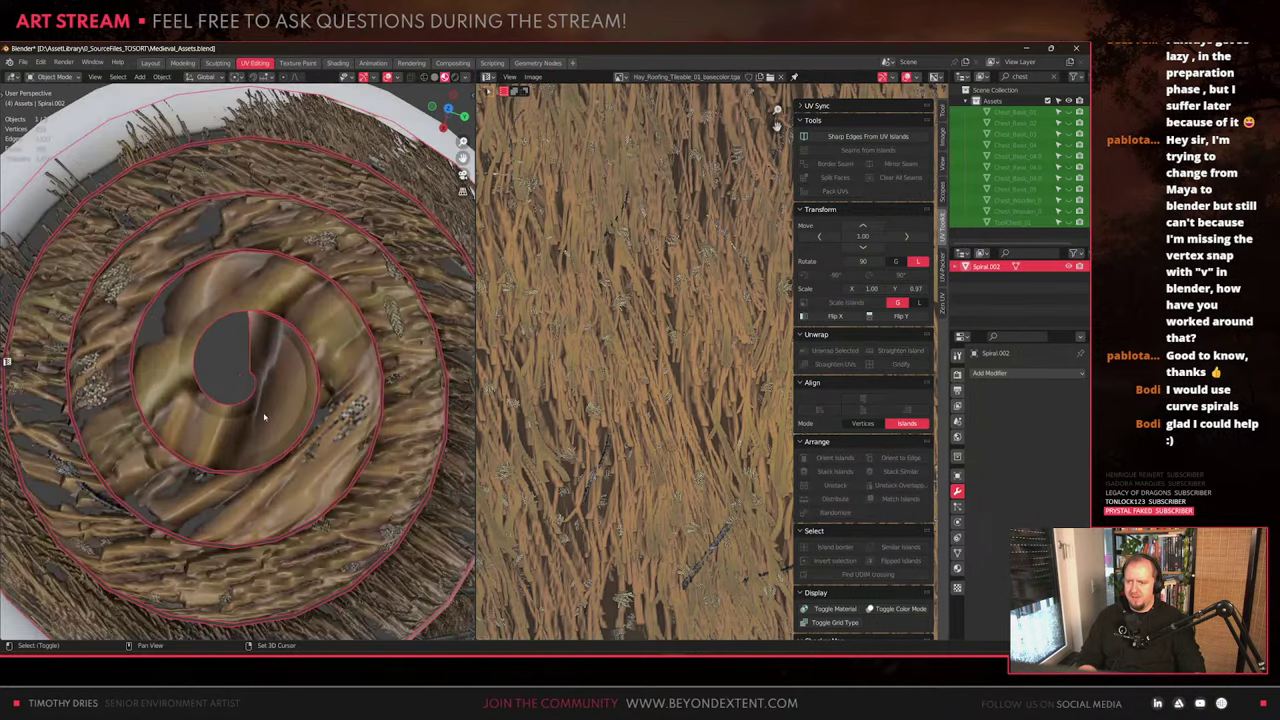
pyautogui.moveTo(266, 417); pyautogui.dragTo(326, 413, button='middle')
pyautogui.scroll(-5, 355, 407)
# Select the whole spiral mesh and unwrap it with the Conformal method
pyautogui.press('Tab')
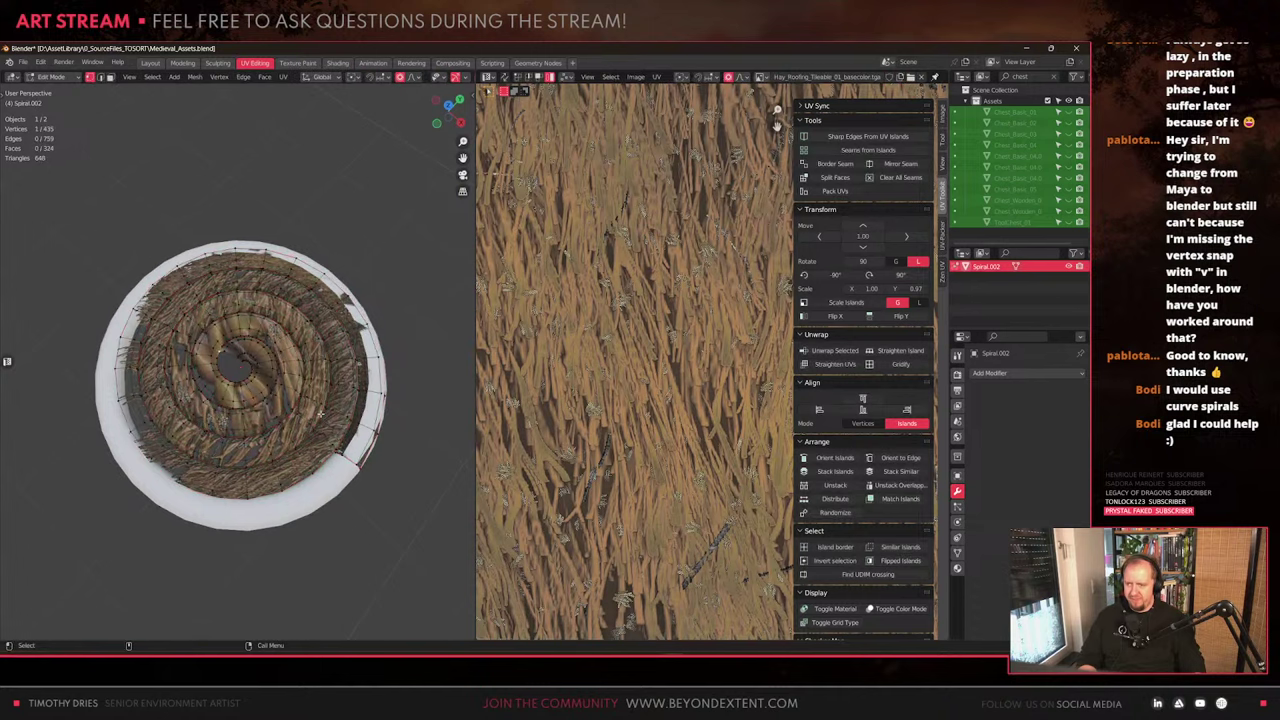
pyautogui.press('a')
pyautogui.scroll(-4, 712, 368)
pyautogui.press('u')
pyautogui.click(695, 391)
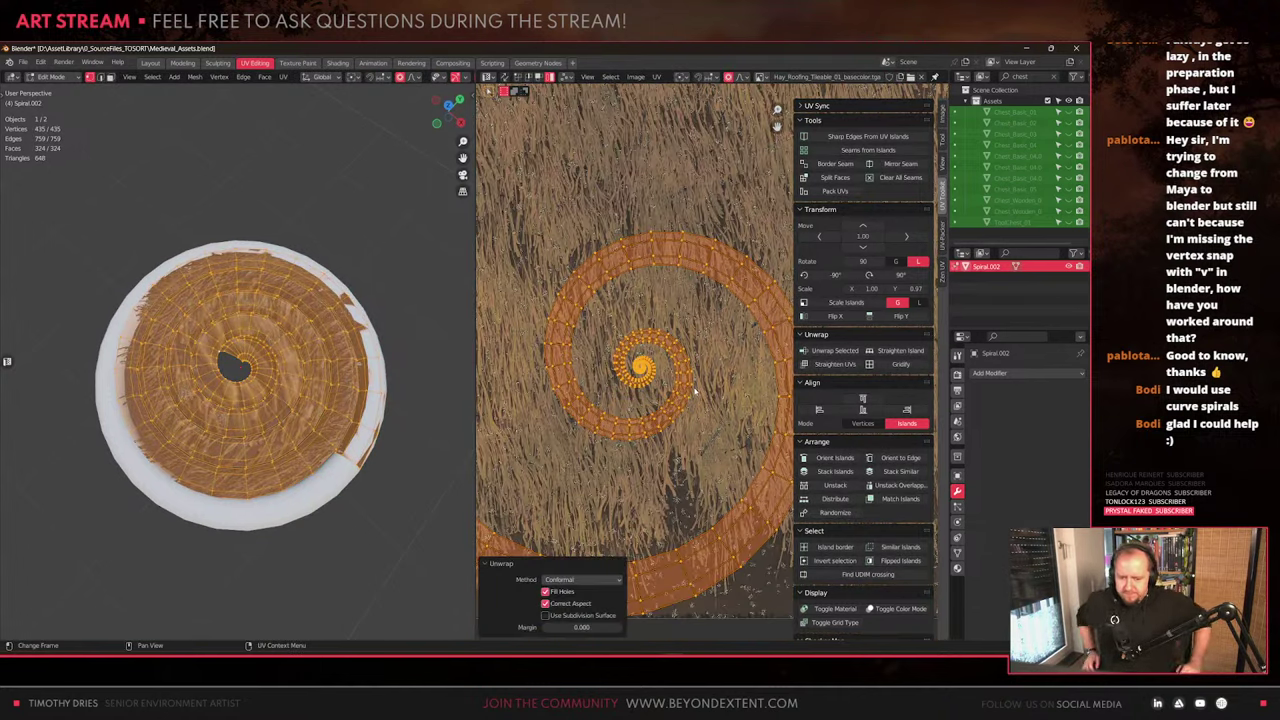
# Straighten the spiral's UVs into one horizontal strip, without keeping any rotation
pyautogui.press('q')
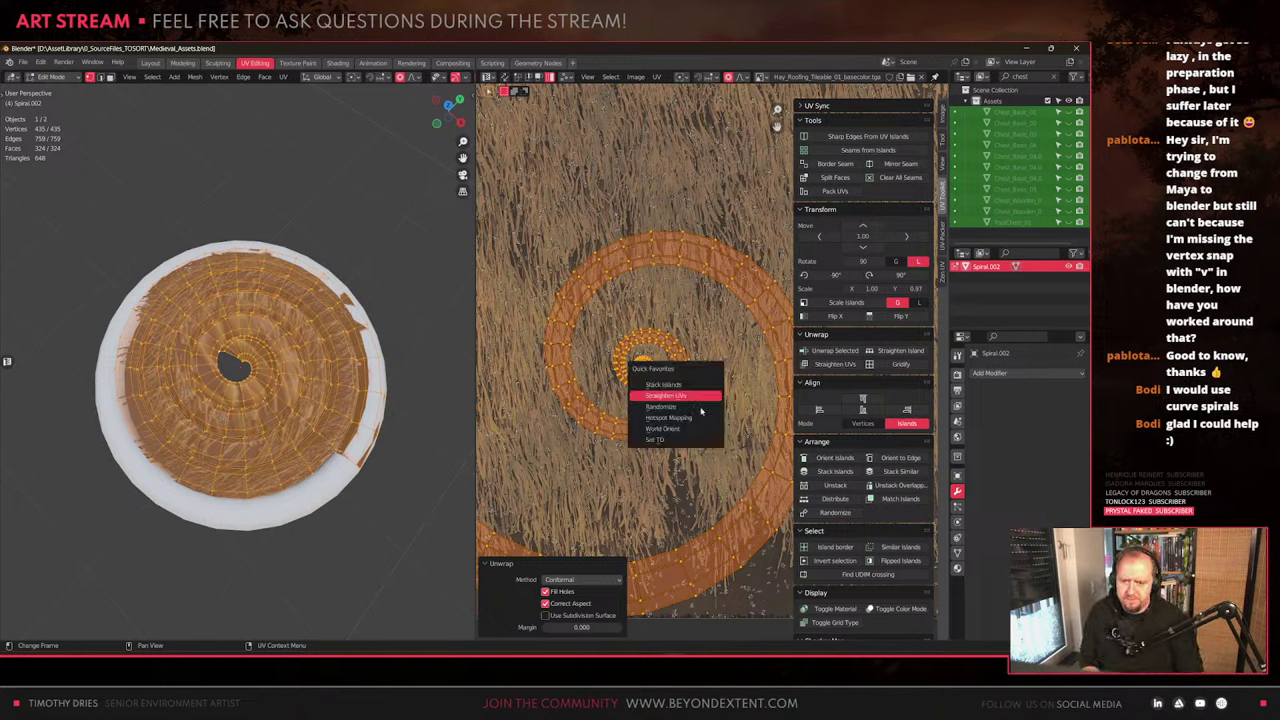
pyautogui.click(680, 396)
pyautogui.scroll(-3, 661, 404)
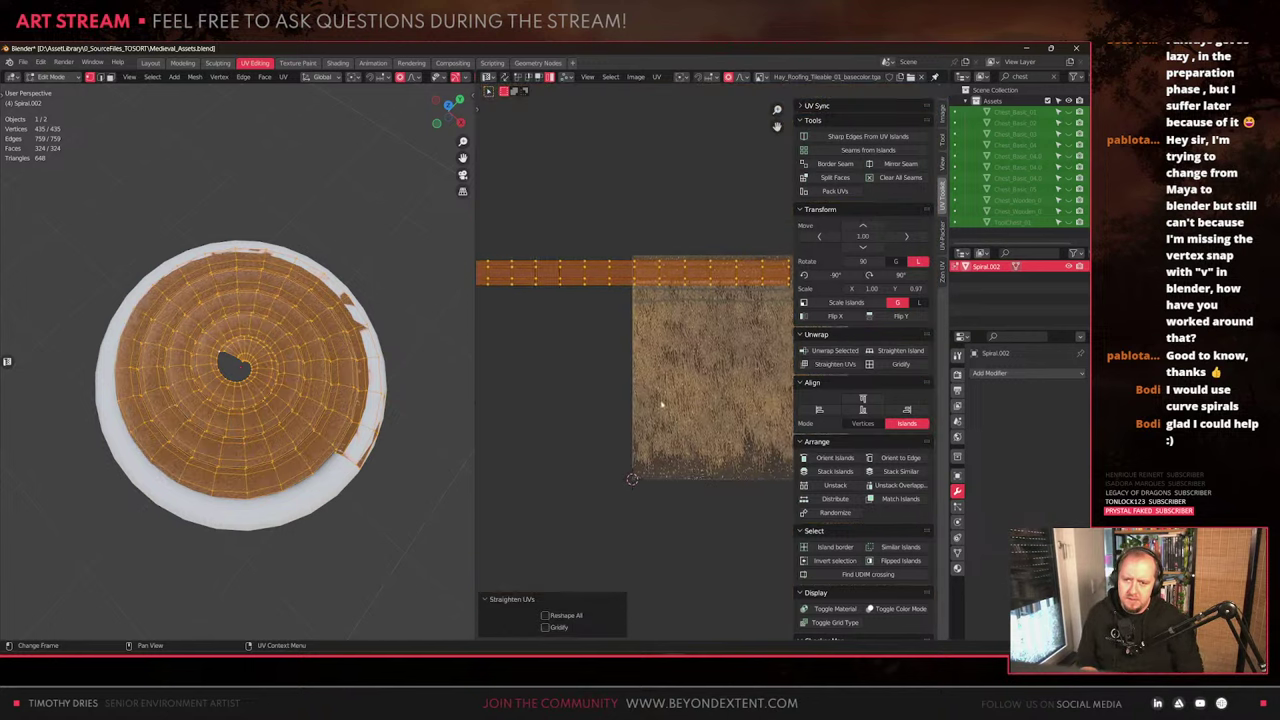
pyautogui.scroll(-4, 661, 404)
pyautogui.press('r')
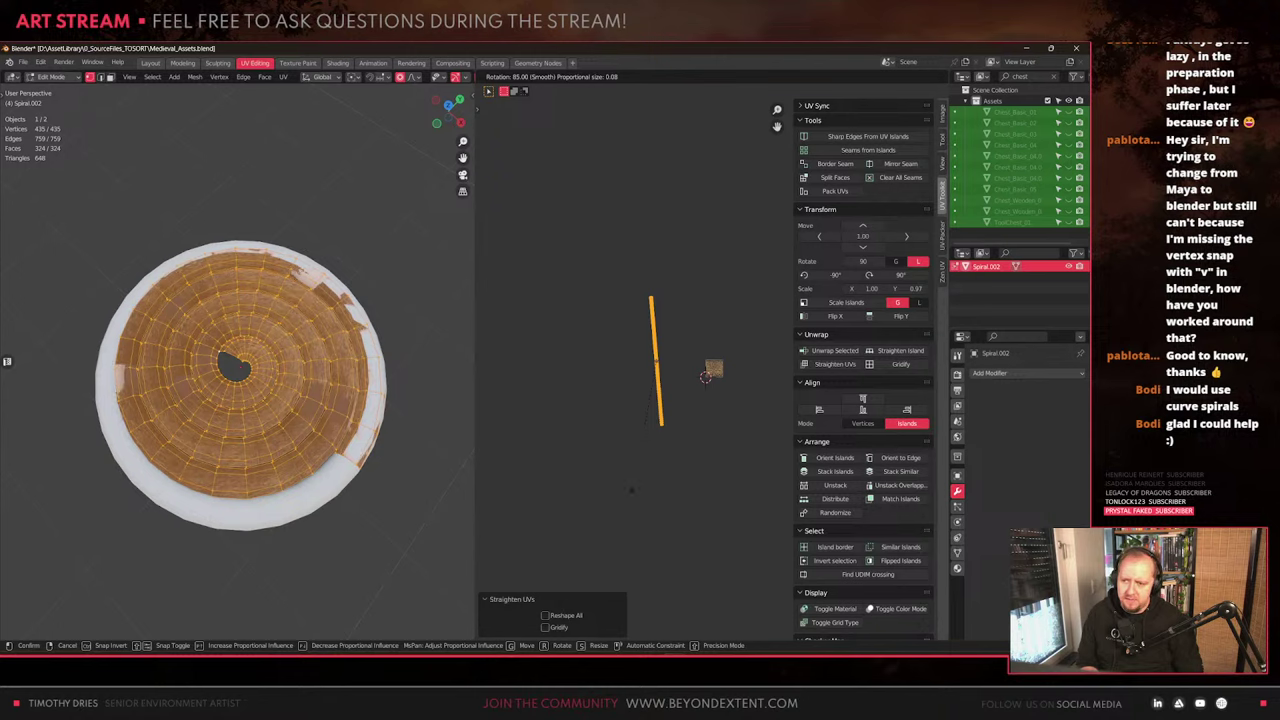
pyautogui.rightClick(626, 494)
# Move the straightened UV strip over the tied straw rows near the thatch texture's upper edge and hide the UV tools
pyautogui.scroll(7, 707, 368)
pyautogui.moveTo(688, 366); pyautogui.dragTo(653, 354, button='middle')
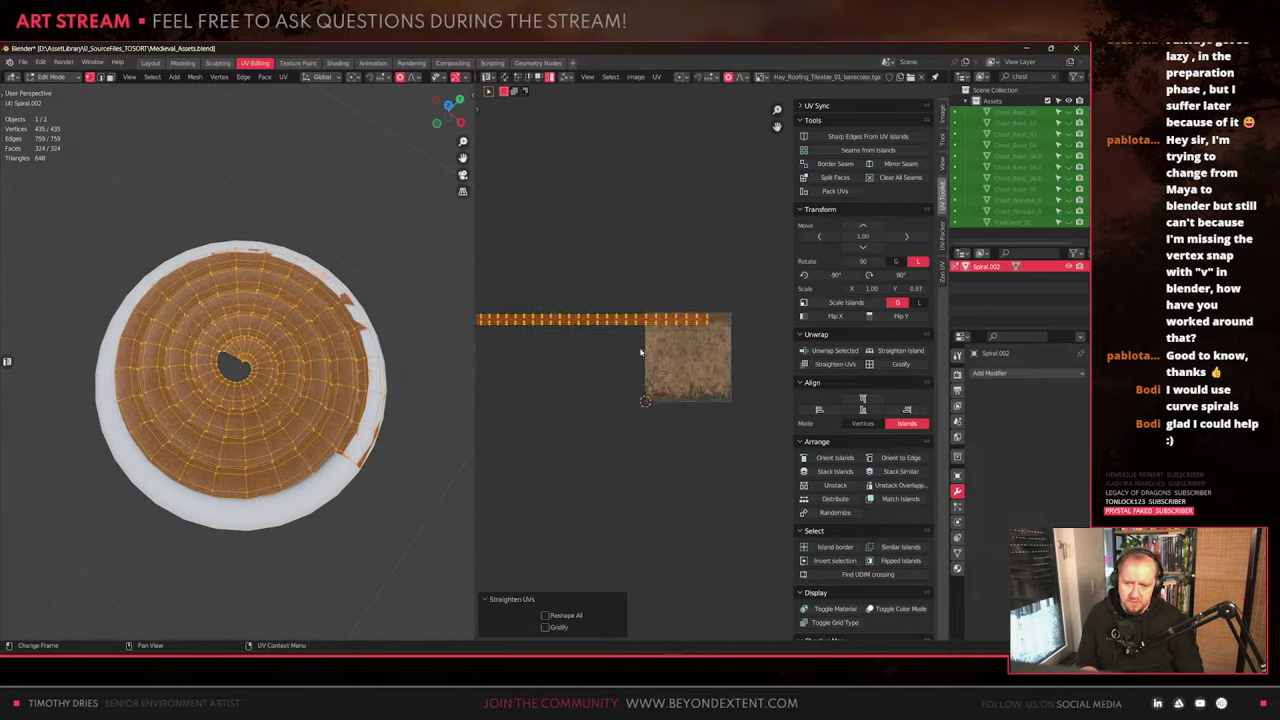
pyautogui.press('g')
pyautogui.click(698, 358)
pyautogui.scroll(5, 705, 362)
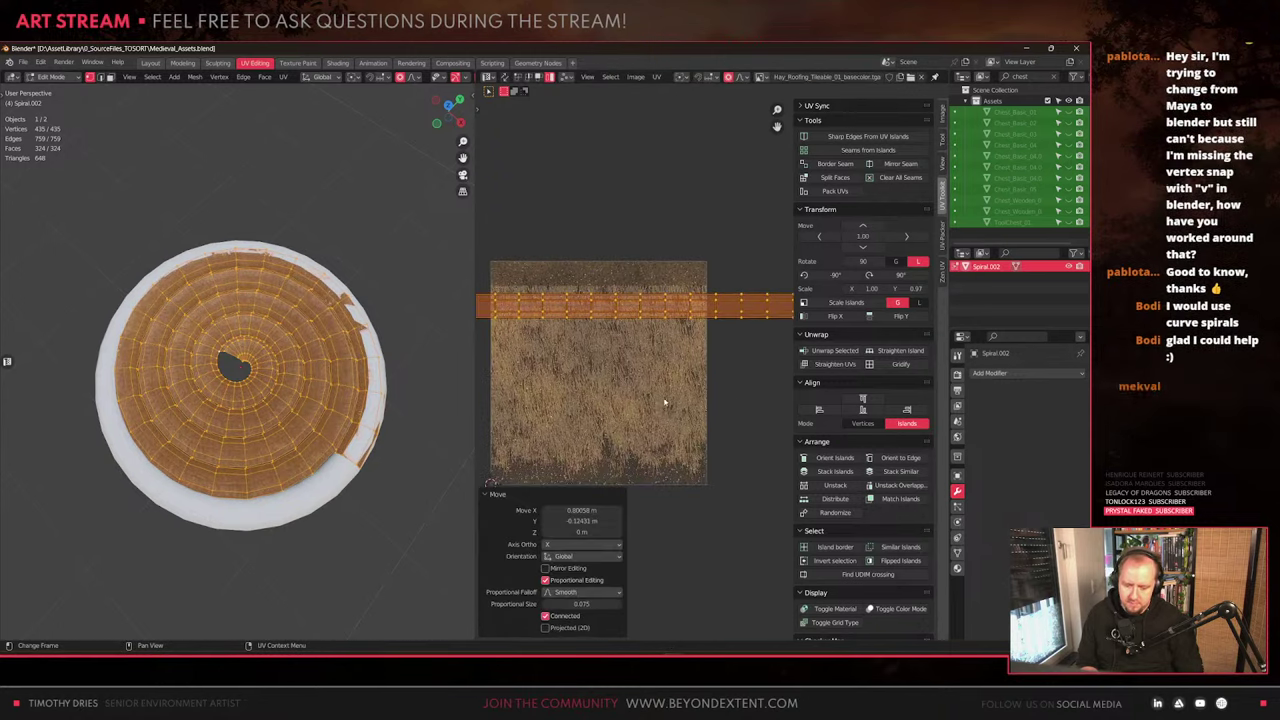
pyautogui.keyDown('shift'); pyautogui.moveTo(710, 364); pyautogui.dragTo(678, 400, button='middle'); pyautogui.keyUp('shift')
pyautogui.scroll(3, 655, 345)
pyautogui.keyDown('shift'); pyautogui.moveTo(650, 336); pyautogui.dragTo(734, 429, button='middle'); pyautogui.keyUp('shift')
pyautogui.press('n')
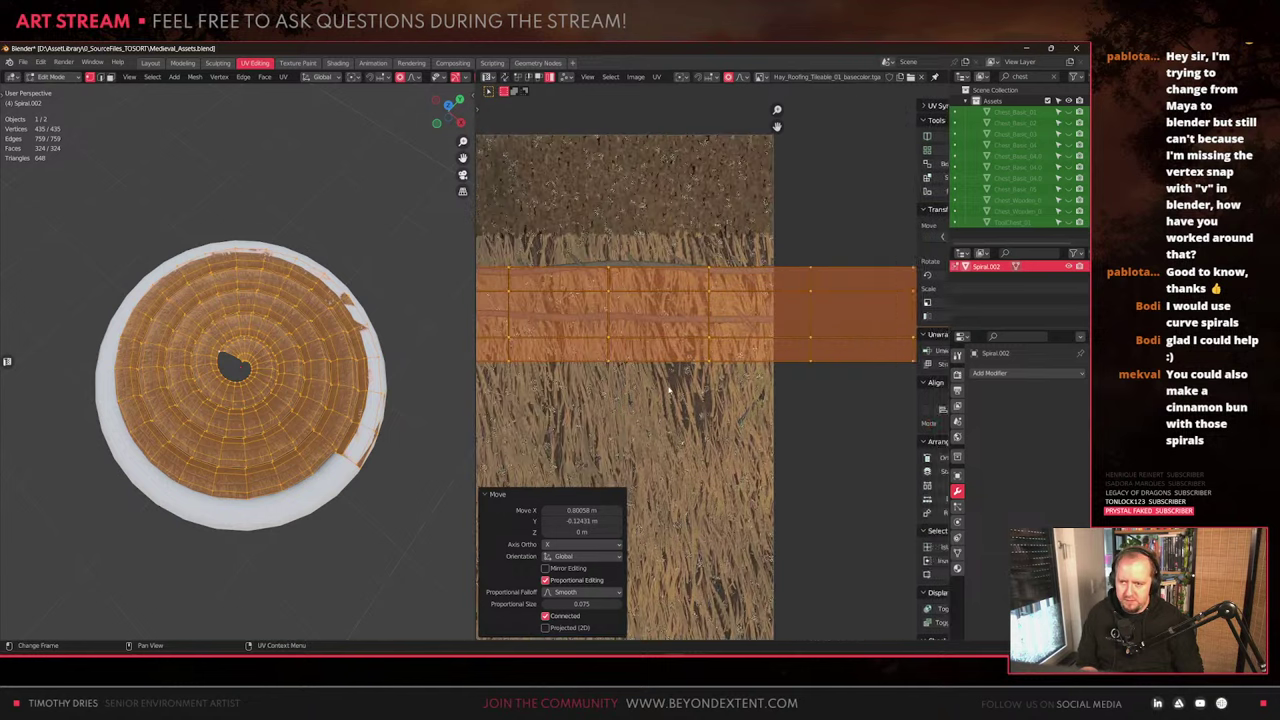
# Rotate the UV strip slightly to fit the rope rows and check the thatch on the spiral in object mode
pyautogui.press('r')
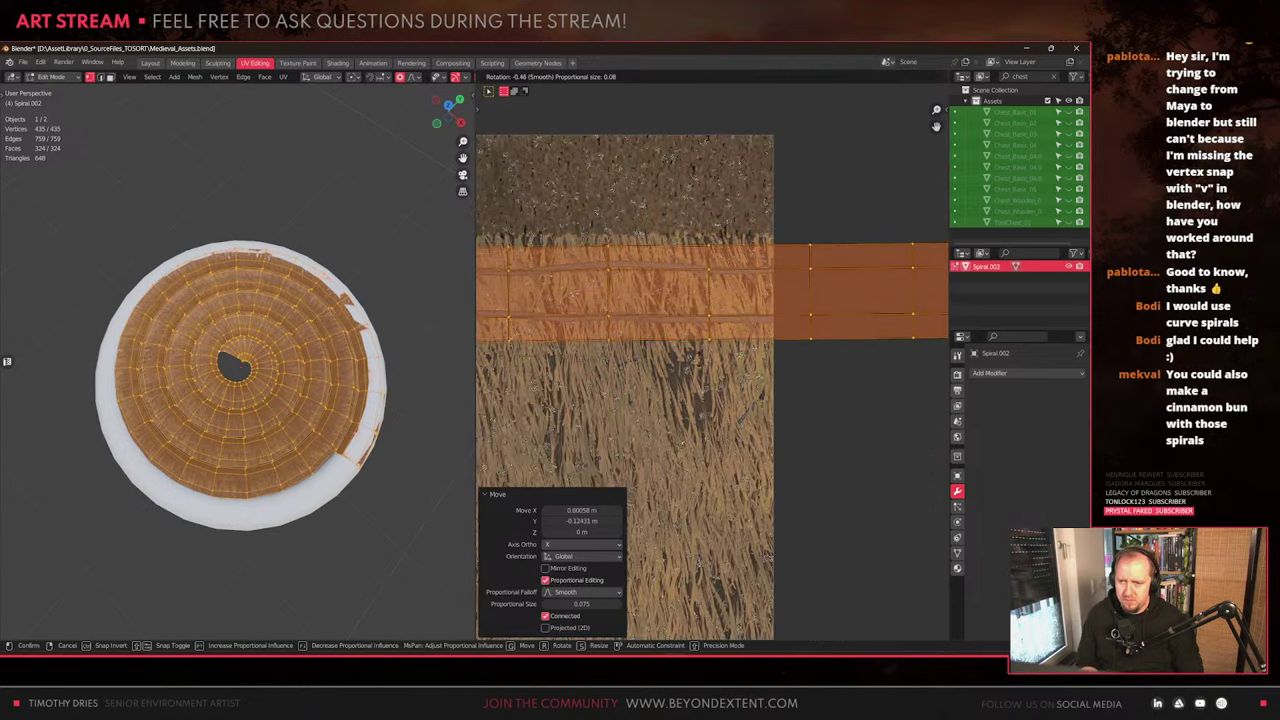
pyautogui.click(770, 378)
pyautogui.scroll(4, 220, 425)
pyautogui.press('Tab')
pyautogui.moveTo(220, 425); pyautogui.dragTo(348, 449, button='middle')
pyautogui.scroll(-6, 706, 311)
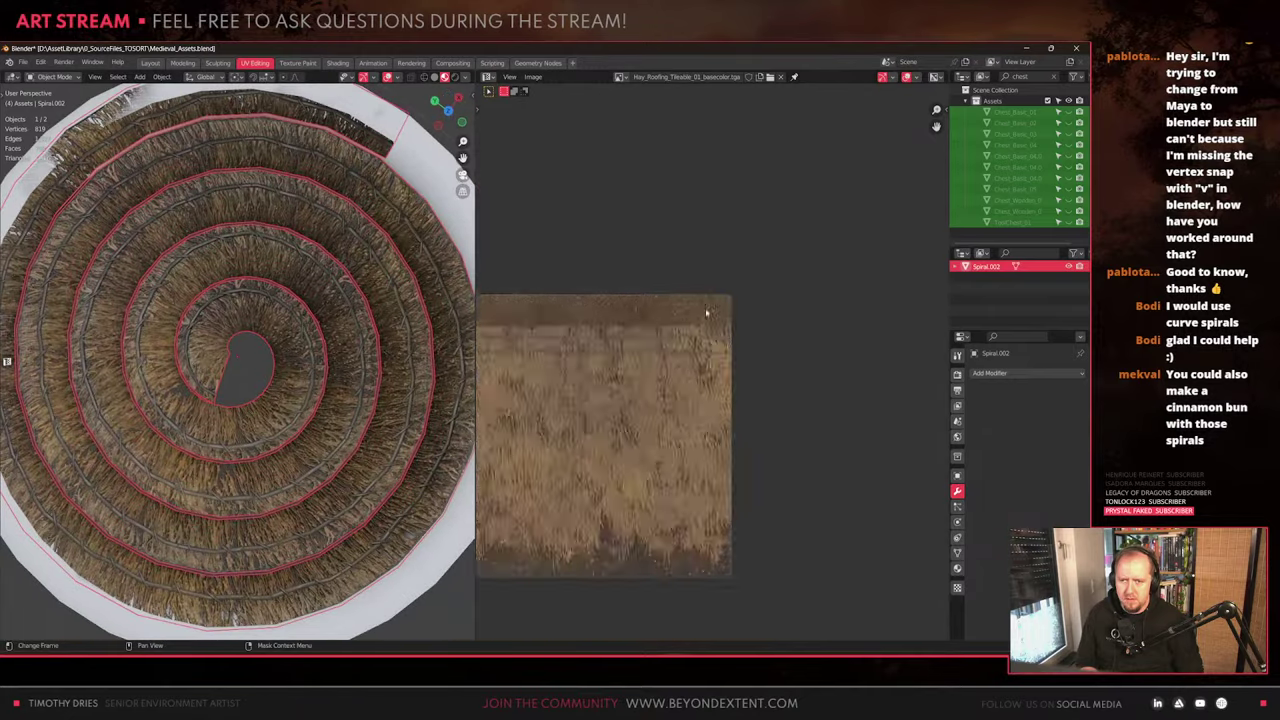
pyautogui.press('Tab')
pyautogui.scroll(1, 637, 371)
pyautogui.press('r')
pyautogui.press('r')
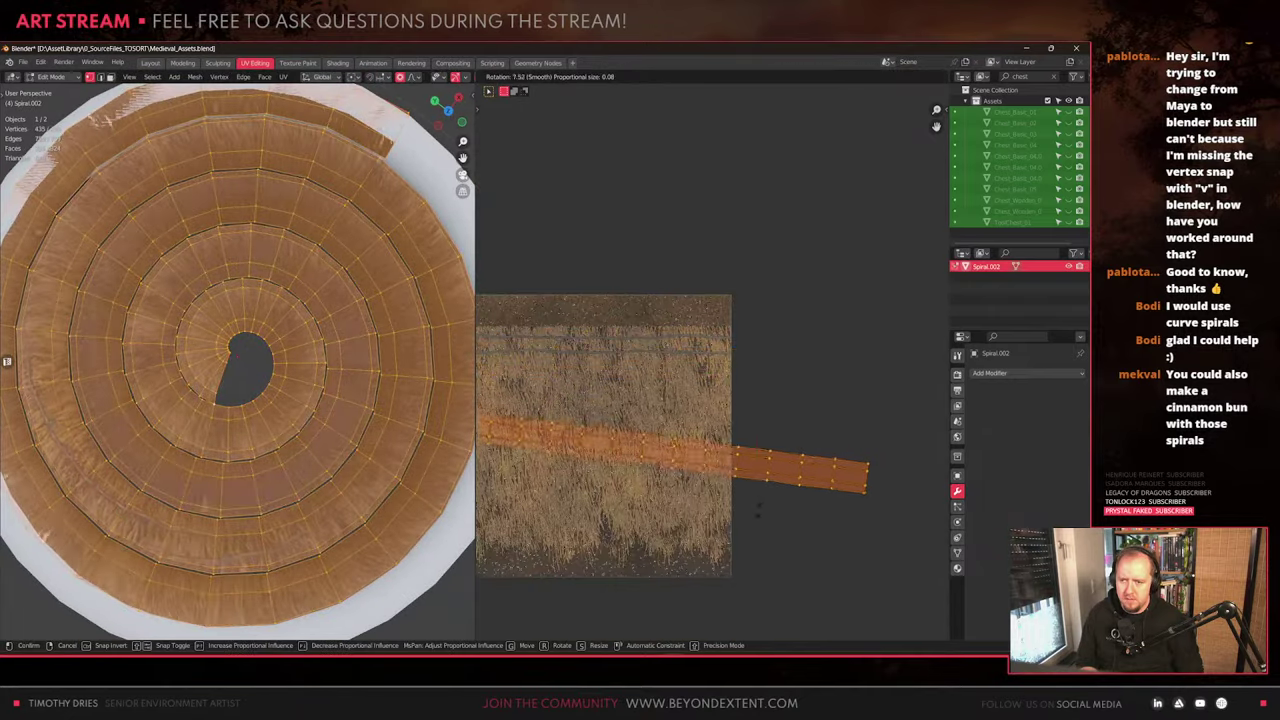
pyautogui.press('Escape')
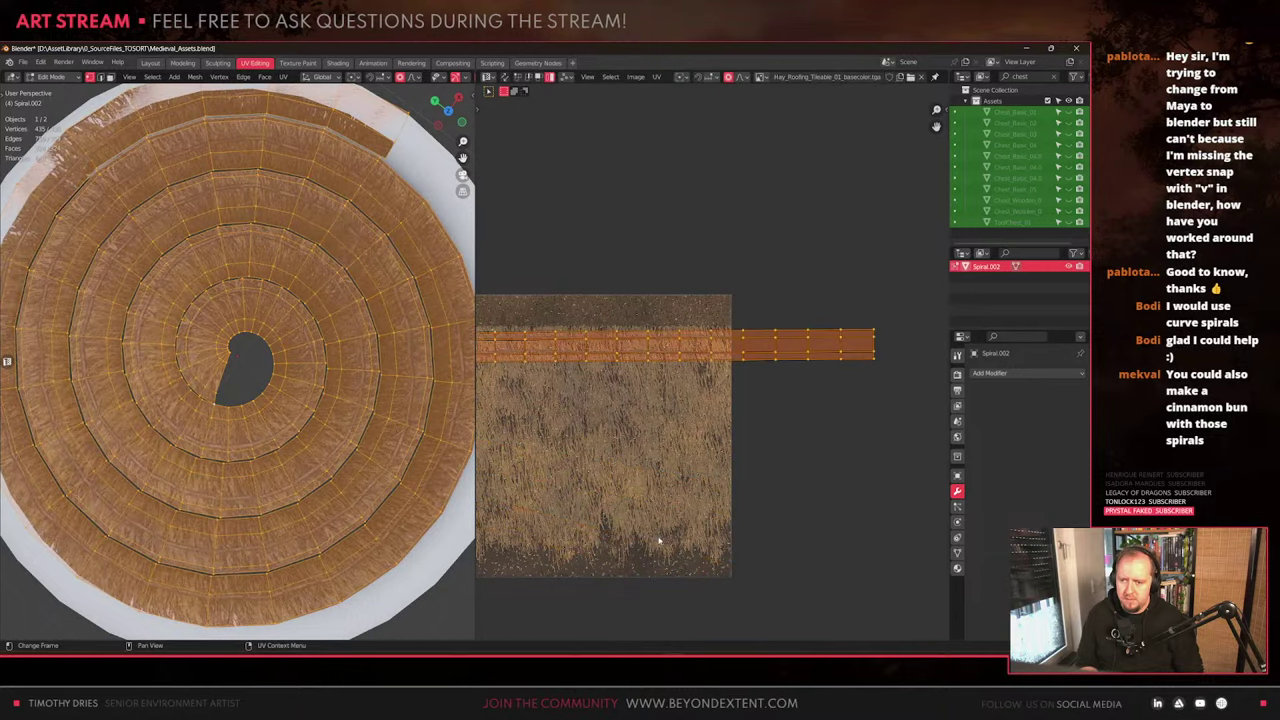
pyautogui.scroll(-9, 752, 428)
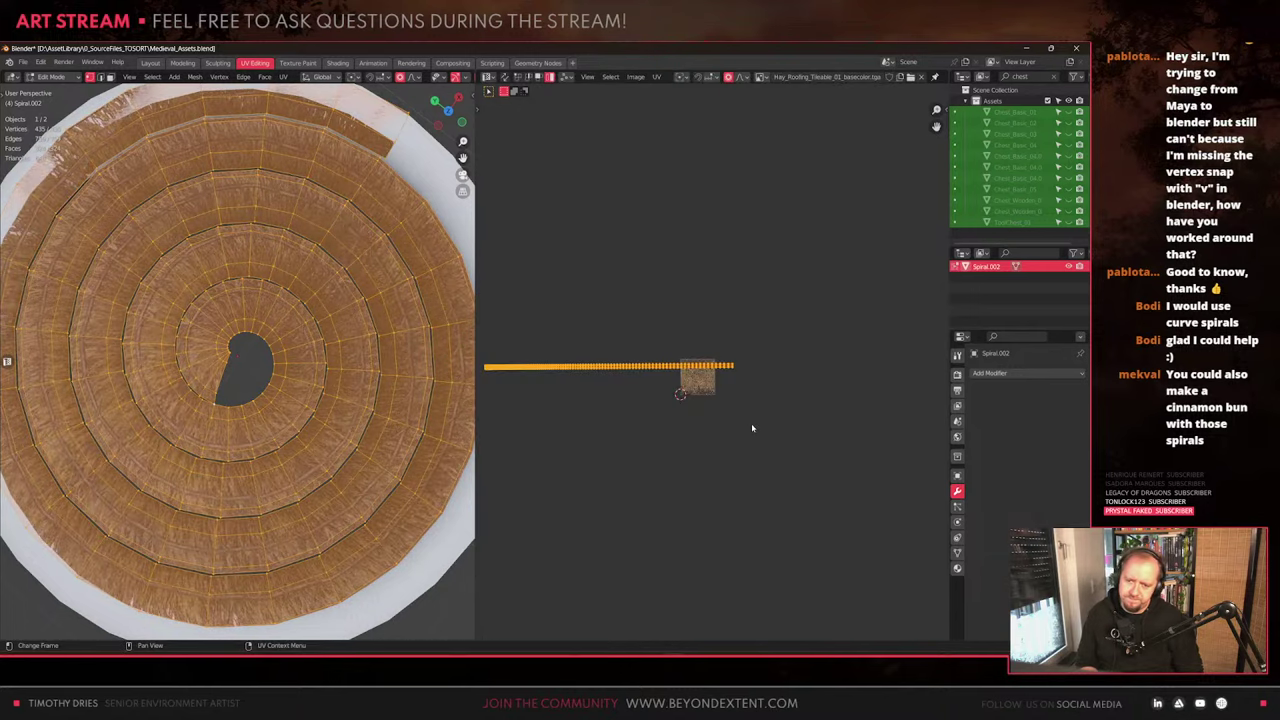
pyautogui.scroll(6, 688, 404)
pyautogui.moveTo(641, 417); pyautogui.dragTo(703, 413, button='middle')
pyautogui.press('s')
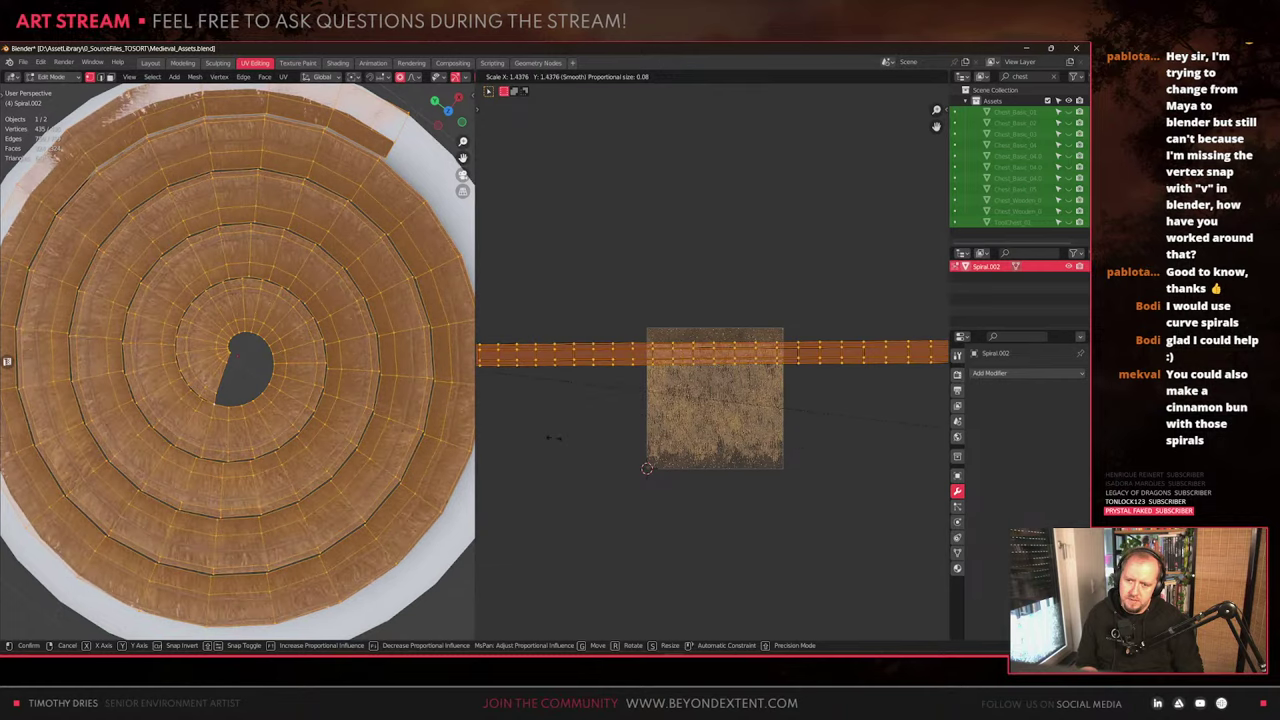
pyautogui.rightClick(597, 443)
# Set the spiral's texel density to 1024 and move its UV strip over the straw just below the texture's dark upper band
pyautogui.scroll(3, 600, 440)
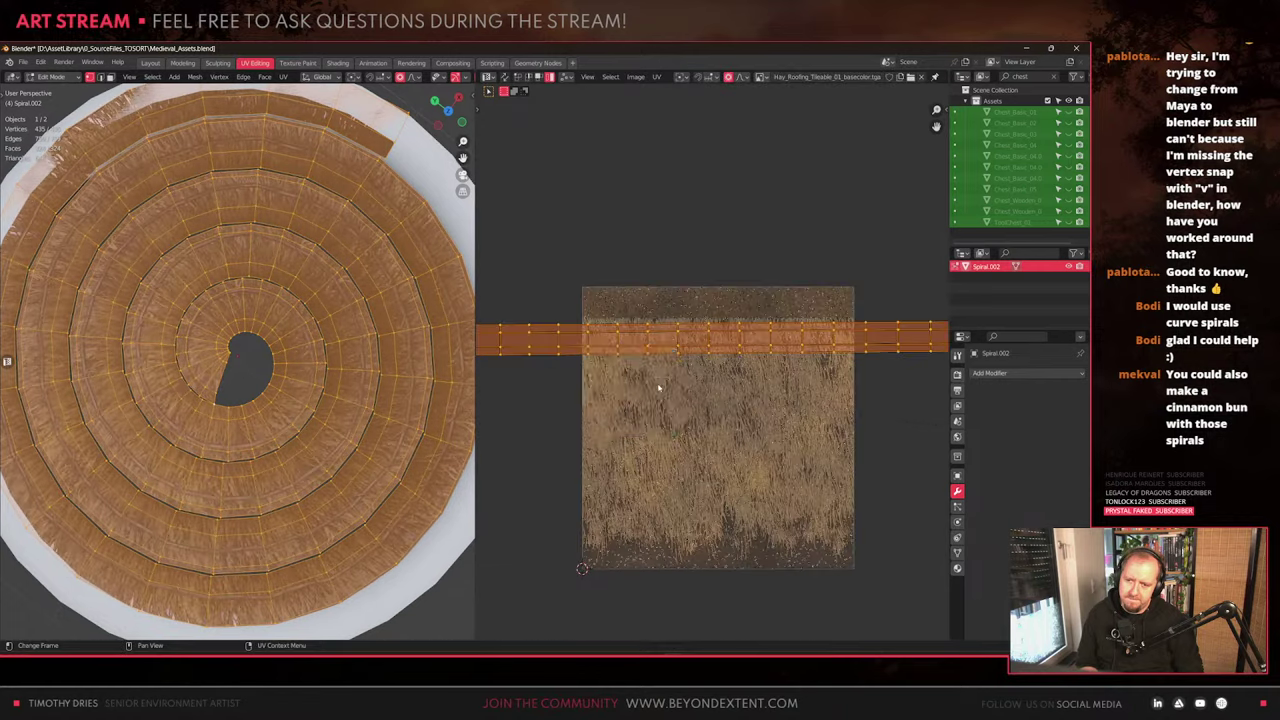
pyautogui.rightClick(605, 432)
pyautogui.click(607, 430)
pyautogui.press('g')
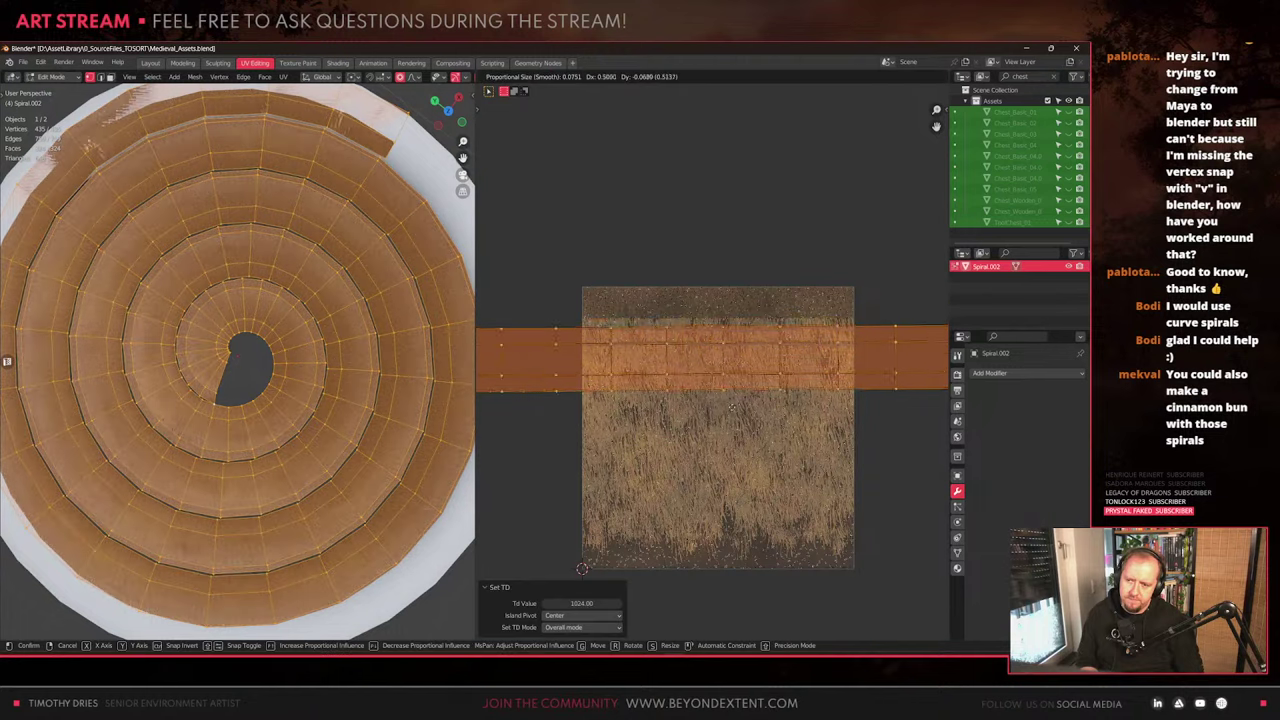
pyautogui.click(582, 568)
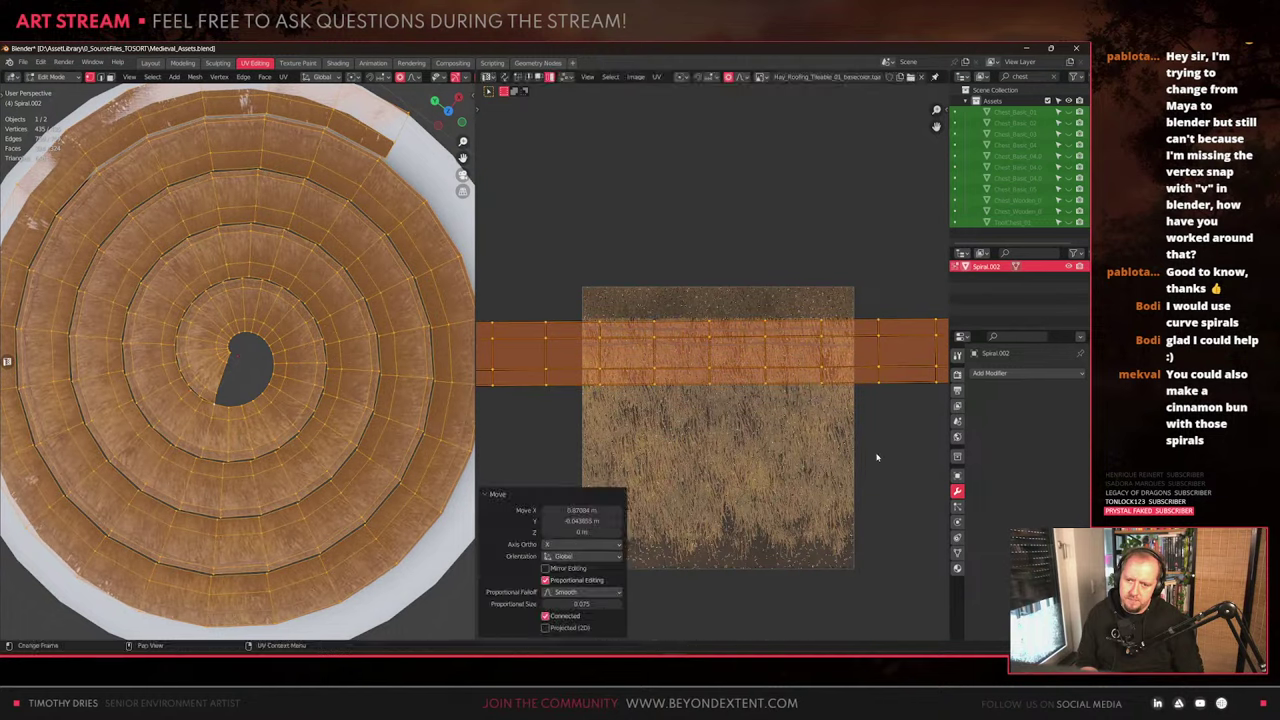
# Scale the UV strip to 0.666 and move it down about 0.24 m onto the loose straw in the texture's middle
pyautogui.press('s')
pyautogui.click(668, 415)
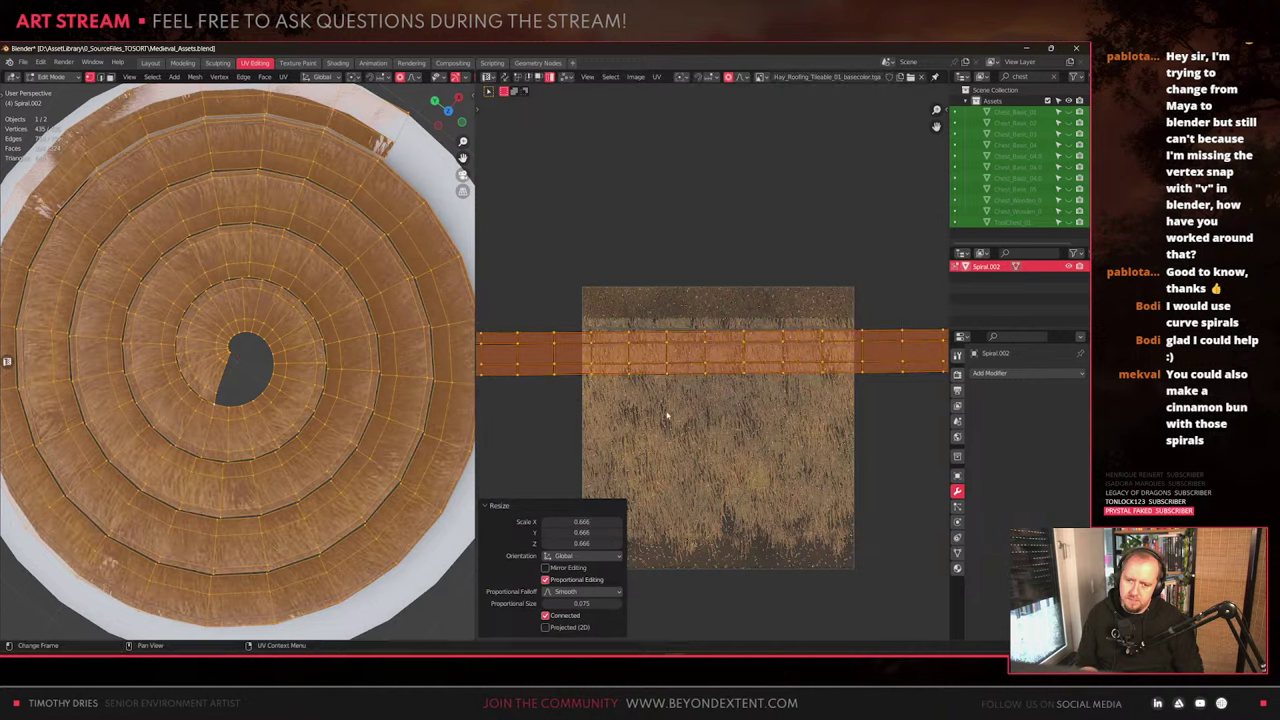
pyautogui.press('g')
pyautogui.press('Return')
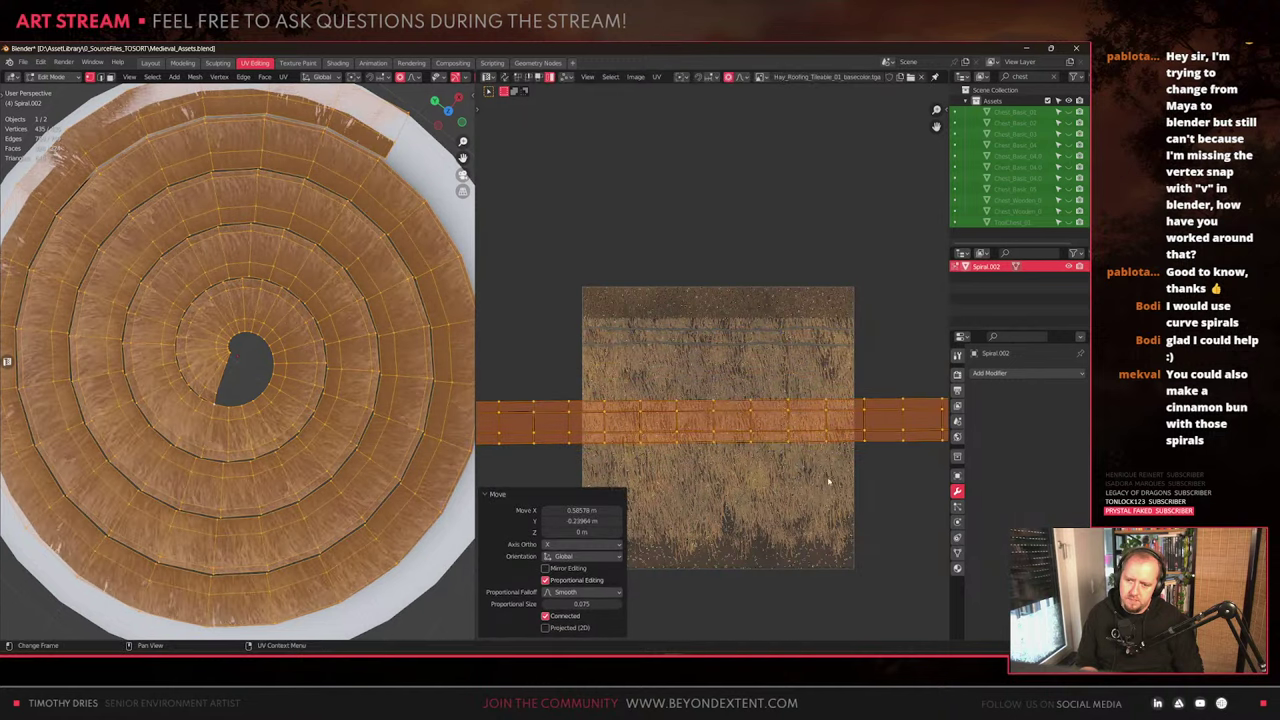
# Rotate the UV strip by 5°, shift it slightly over the straw, and check the thatch on the deselected spiral up close
pyautogui.press('r')
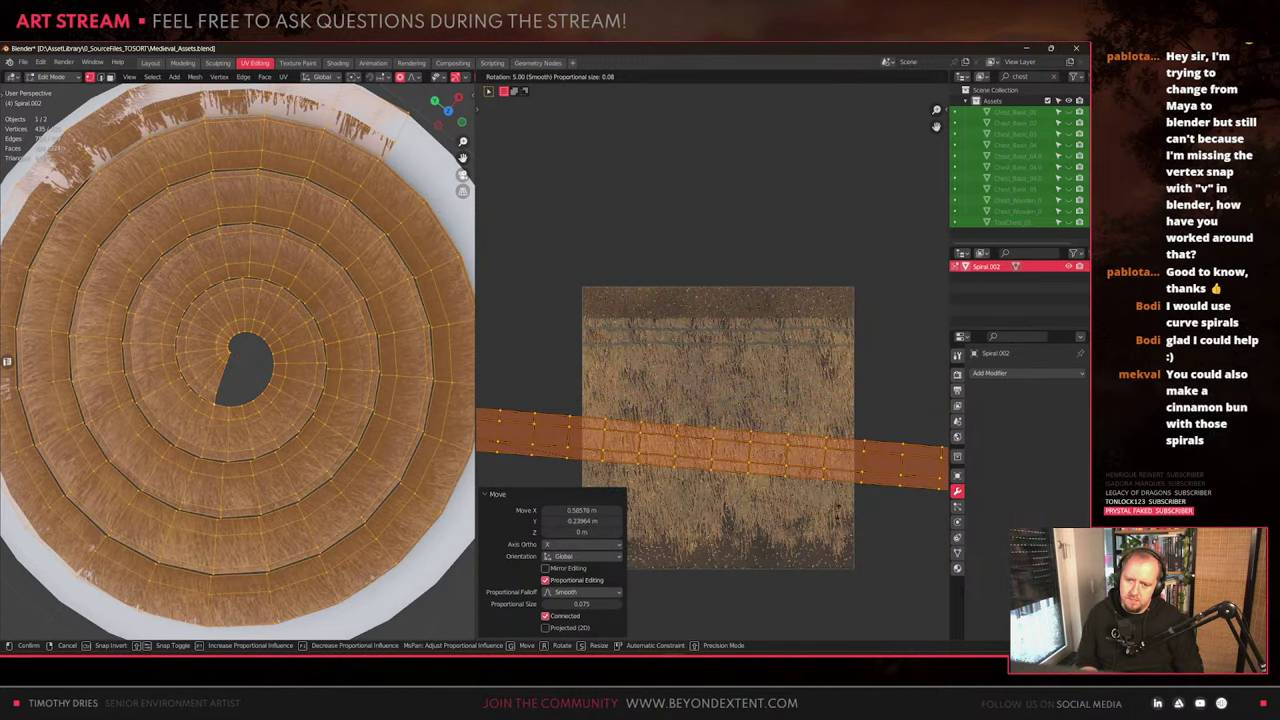
pyautogui.keyDown('ctrl'); pyautogui.click(838, 515); pyautogui.keyUp('ctrl')
pyautogui.press('g')
pyautogui.click(860, 498)
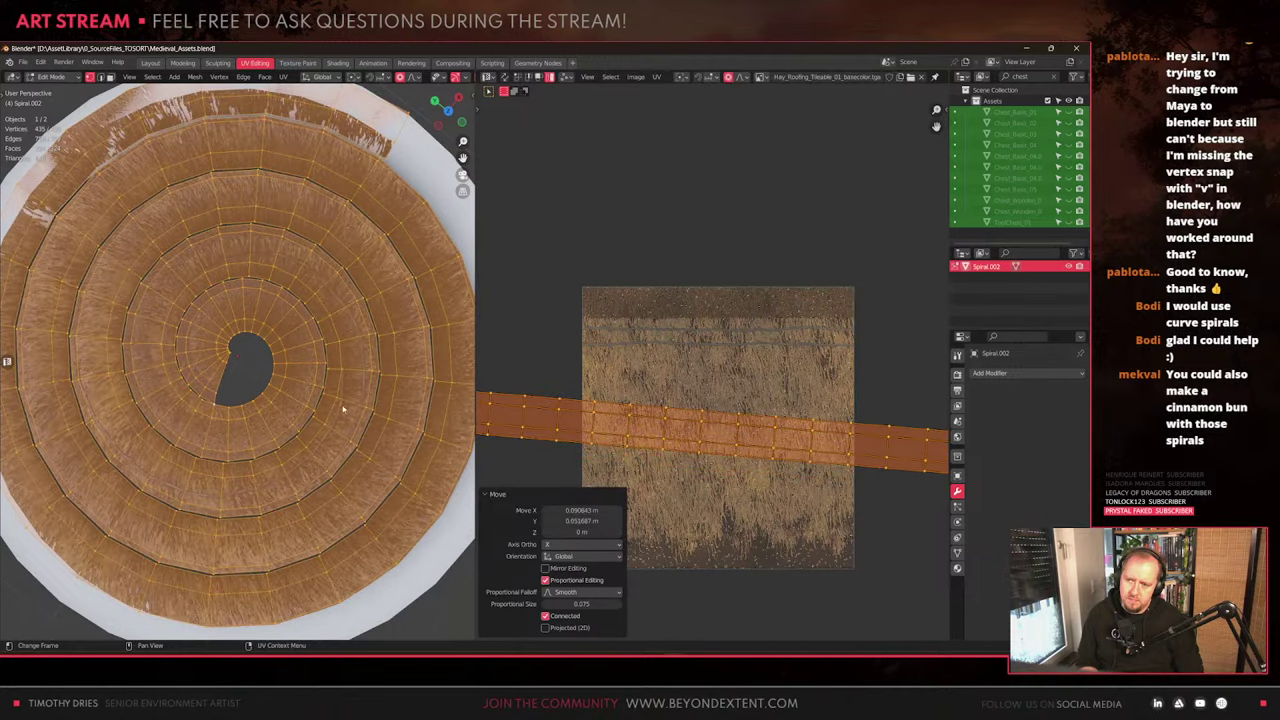
pyautogui.press('Tab')
pyautogui.scroll(-2, 305, 379)
pyautogui.moveTo(305, 378); pyautogui.dragTo(211, 86, button='middle')
pyautogui.hotkey('alt', 'a')
pyautogui.scroll(4, 300, 460)
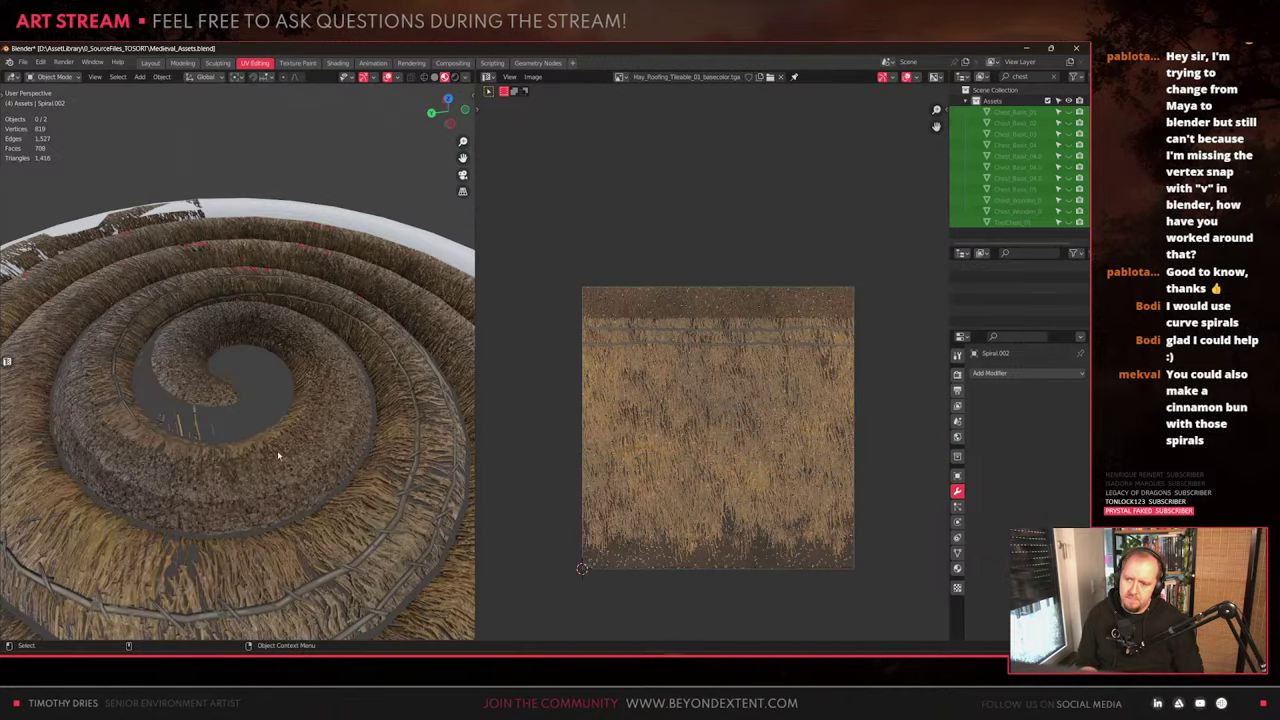
pyautogui.moveTo(279, 453); pyautogui.dragTo(300, 497, button='middle')
# Rotate the spiral's UV strip by -5° to lie horizontally across the thatch texture
pyautogui.press('Tab')
pyautogui.scroll(-6, 740, 431)
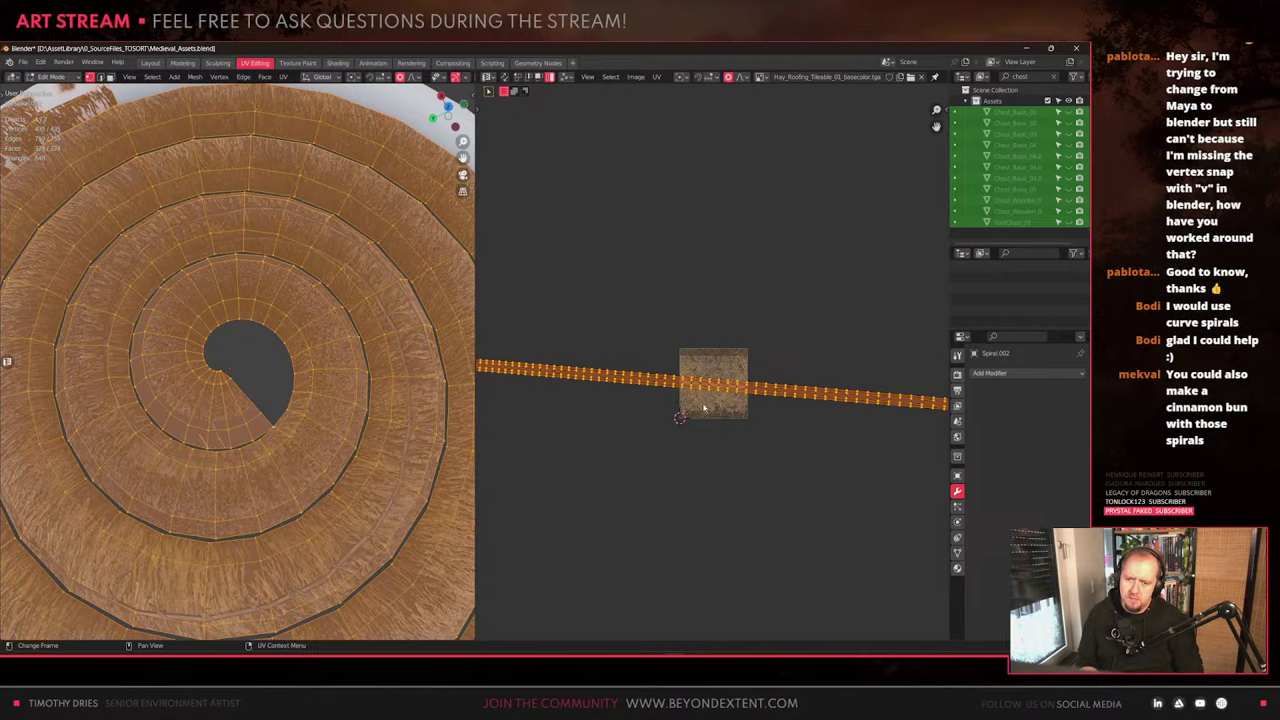
pyautogui.press('r')
pyautogui.click(857, 445)
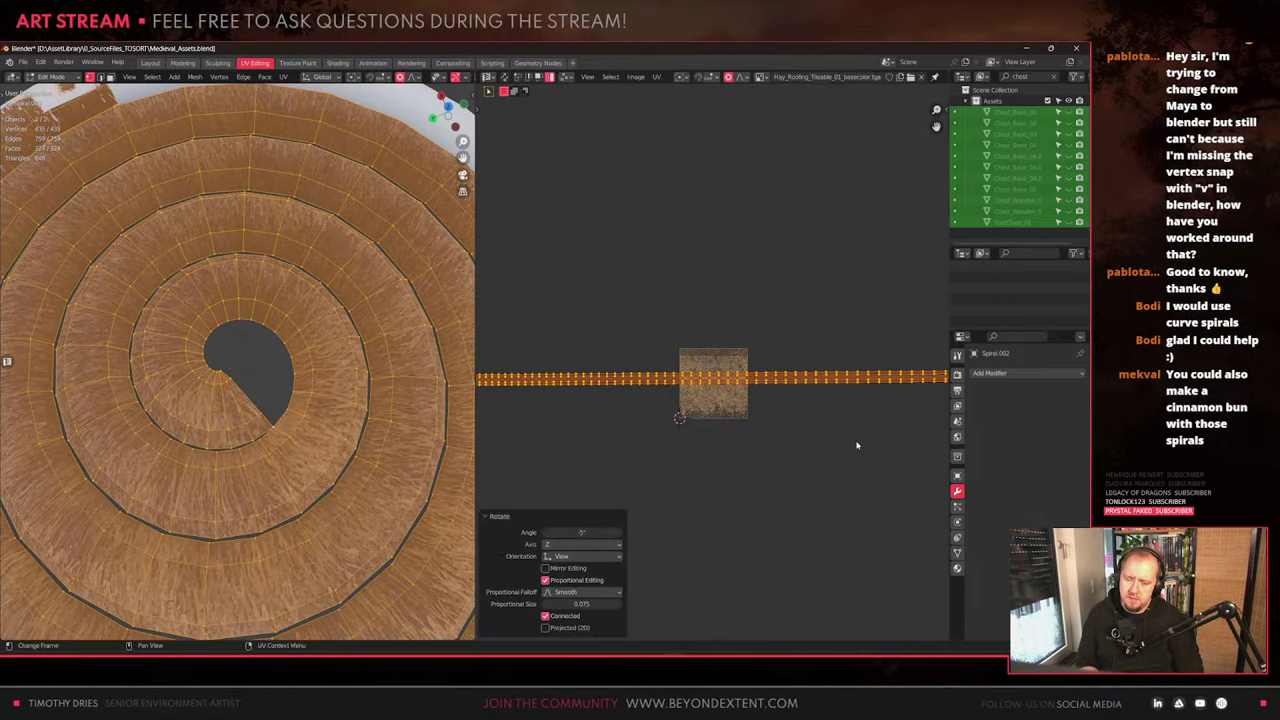
pyautogui.scroll(4, 857, 445)
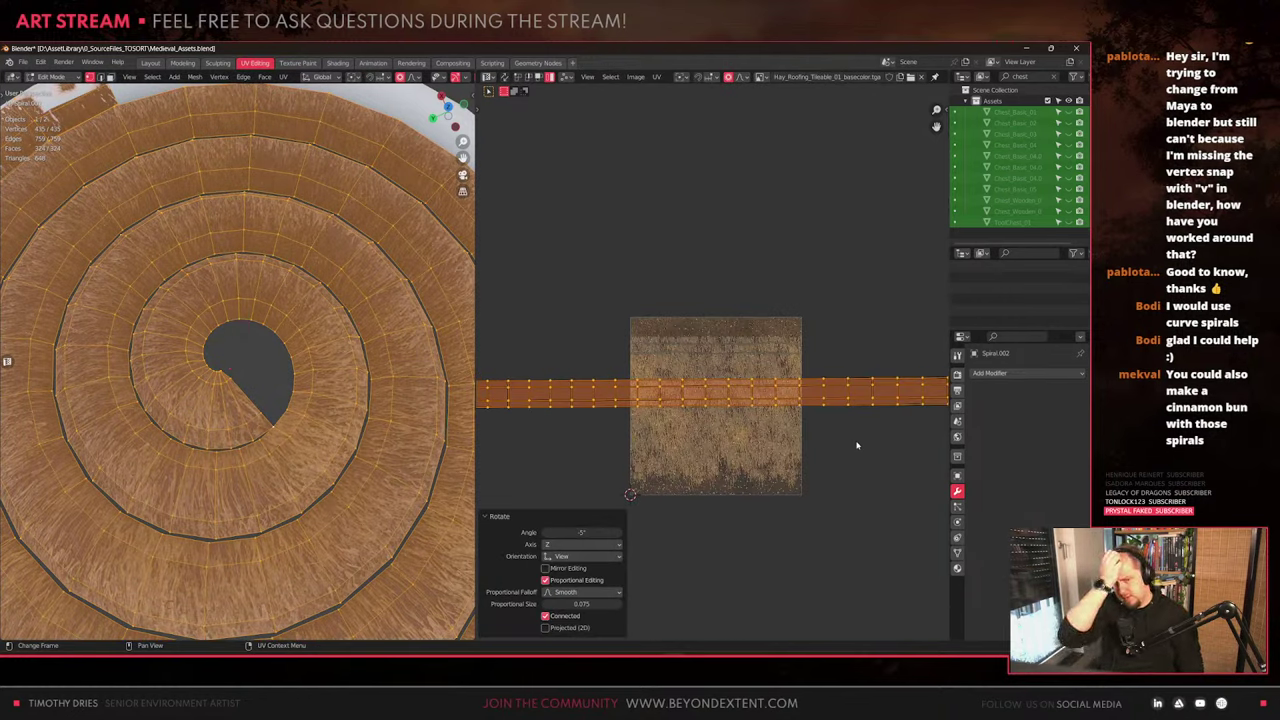
# Raise the spiral's UV strip section beside the thatch texture, using smooth proportional editing with a falloff size of about 2.32
pyautogui.click(857, 452)
pyautogui.press('g')
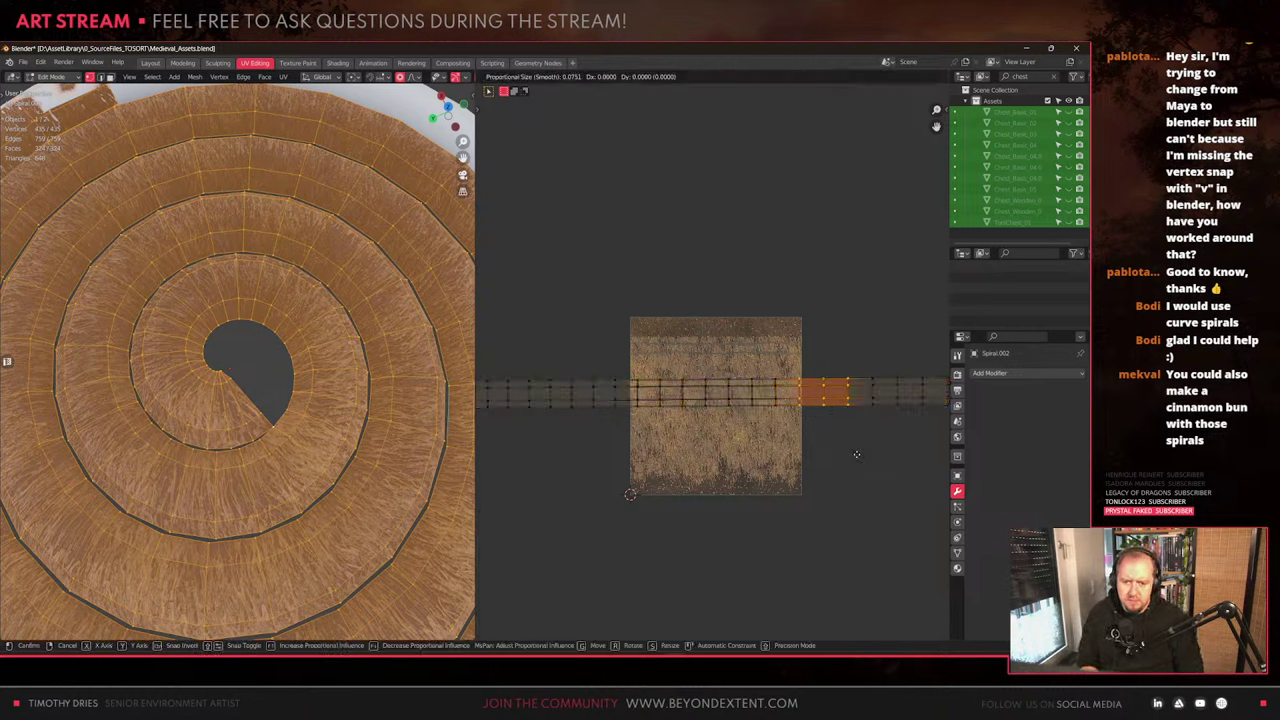
pyautogui.rightClick(872, 441)
pyautogui.press('g')
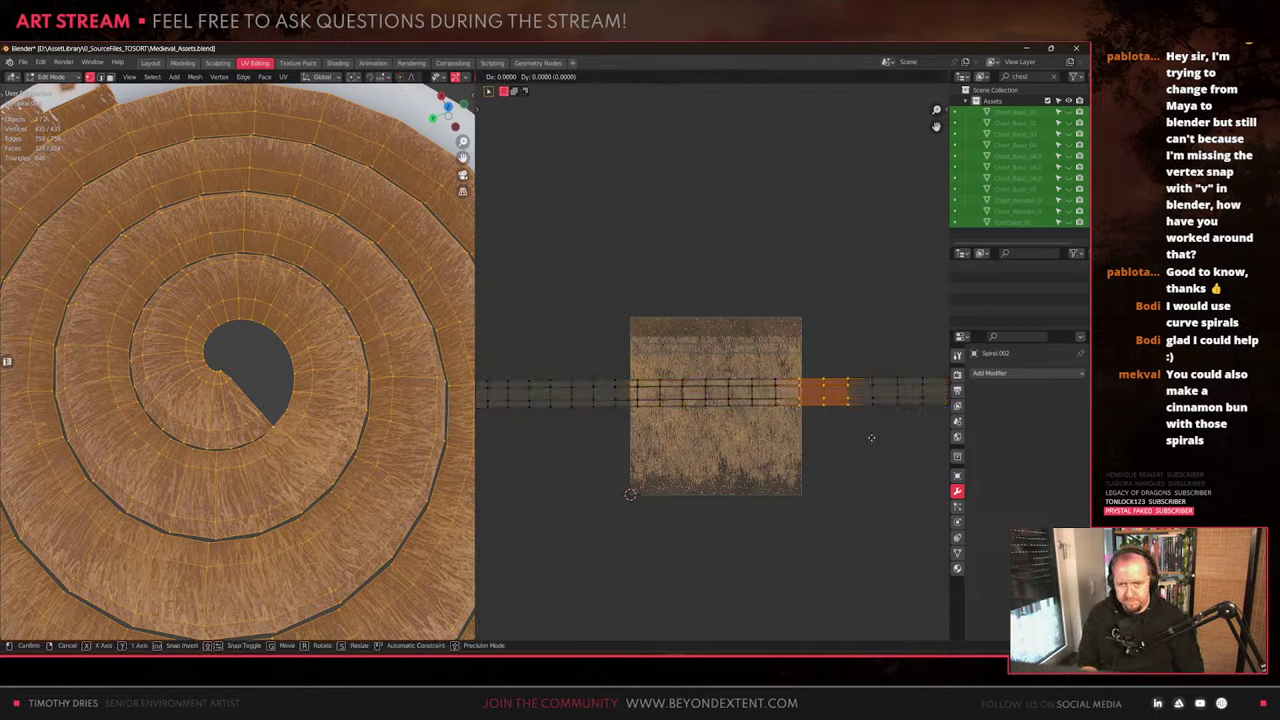
pyautogui.rightClick(873, 420)
pyautogui.press('g')
pyautogui.scroll(-20, 875, 420)
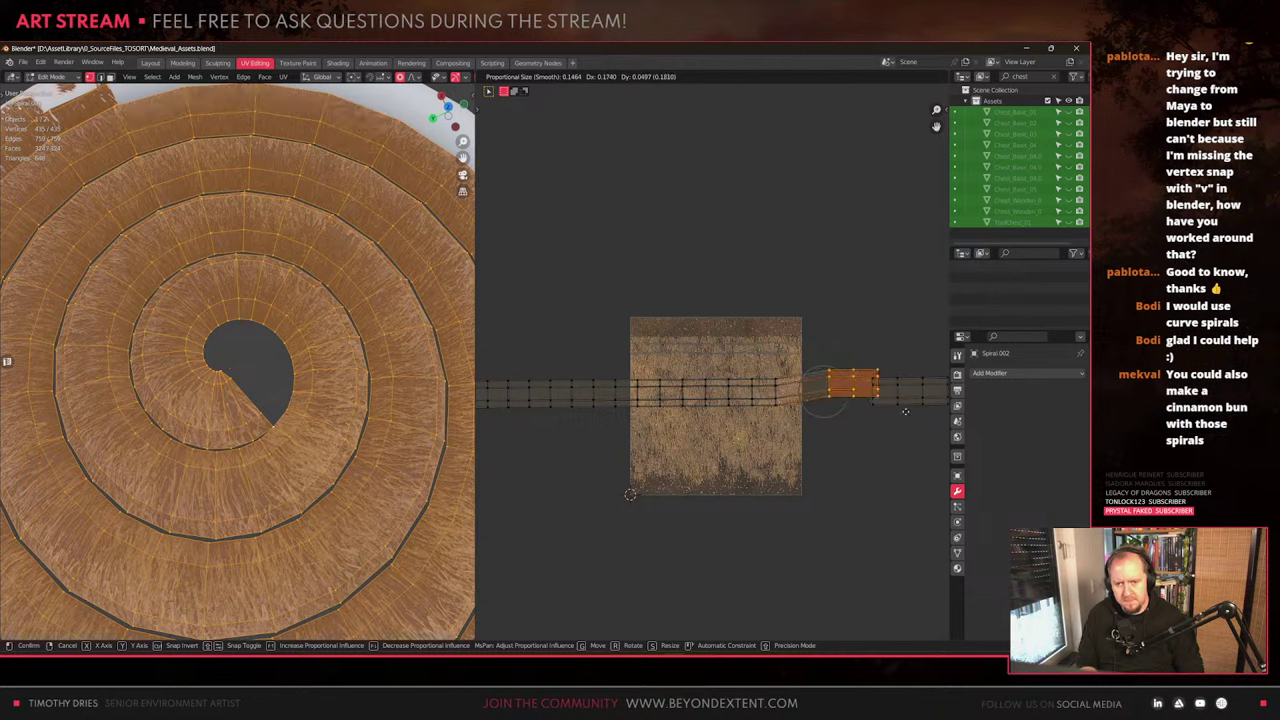
pyautogui.scroll(-3, 907, 398)
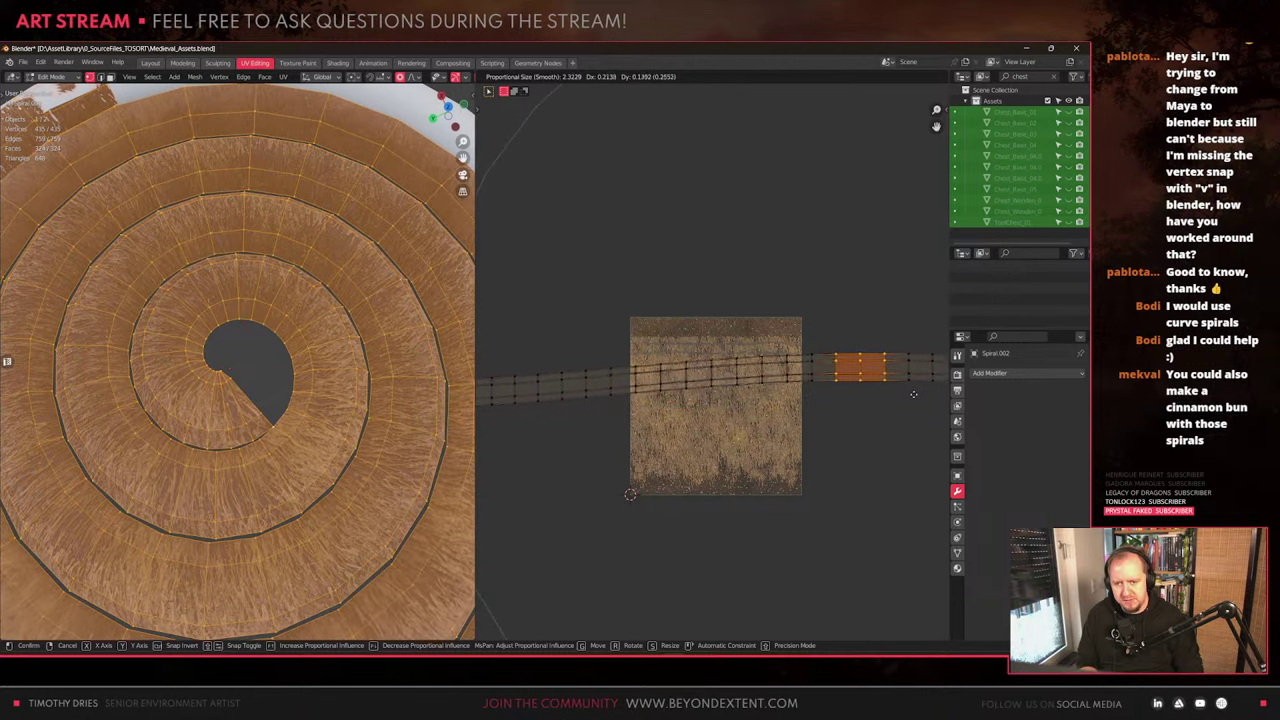
pyautogui.click(922, 380)
# Move a section further along the spiral's UV strip down about 0.13 m and back about 0.28 m with the same falloff
pyautogui.scroll(-4, 603, 376)
pyautogui.moveTo(603, 376); pyautogui.dragTo(771, 346, button='middle')
pyautogui.moveTo(602, 326); pyautogui.dragTo(652, 390)
pyautogui.press('g')
pyautogui.click(634, 399)
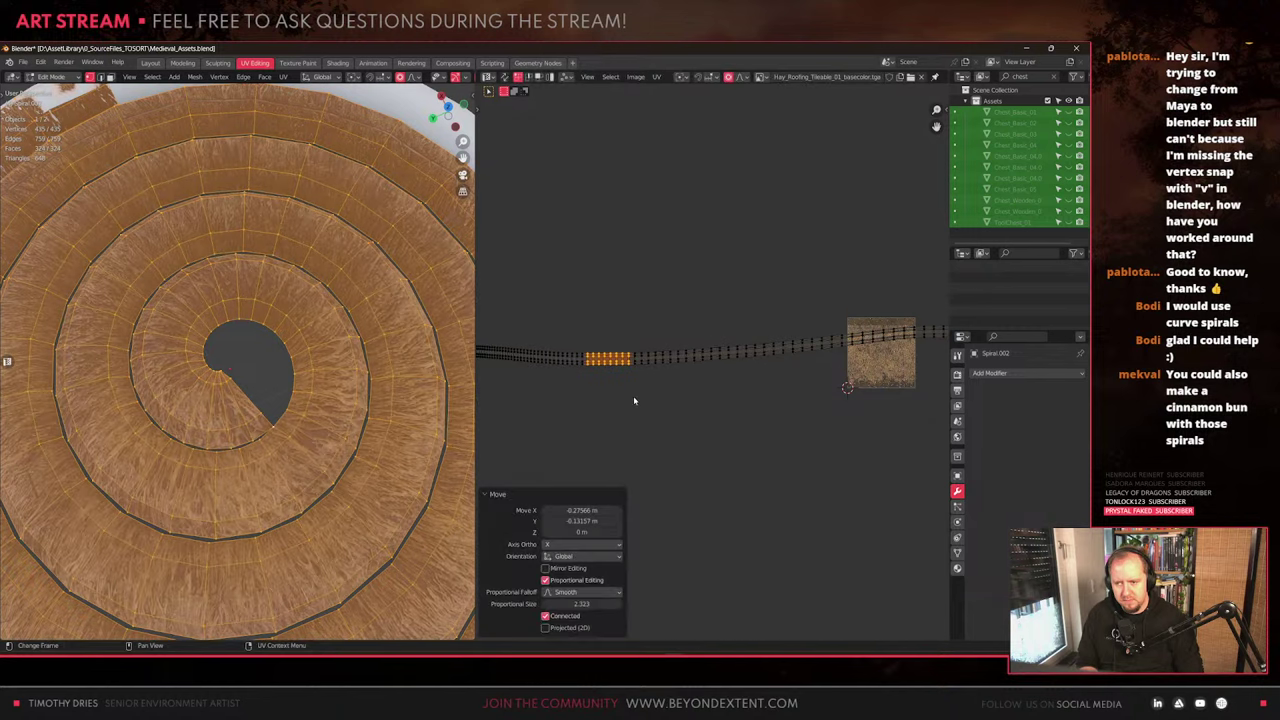
# Raise the far end of the spiral's UV strip by about 0.21 and check the varied thatch on the spiral in Object Mode
pyautogui.moveTo(496, 362); pyautogui.dragTo(636, 366, button='middle')
pyautogui.moveTo(577, 317); pyautogui.dragTo(618, 367)
pyautogui.press('g')
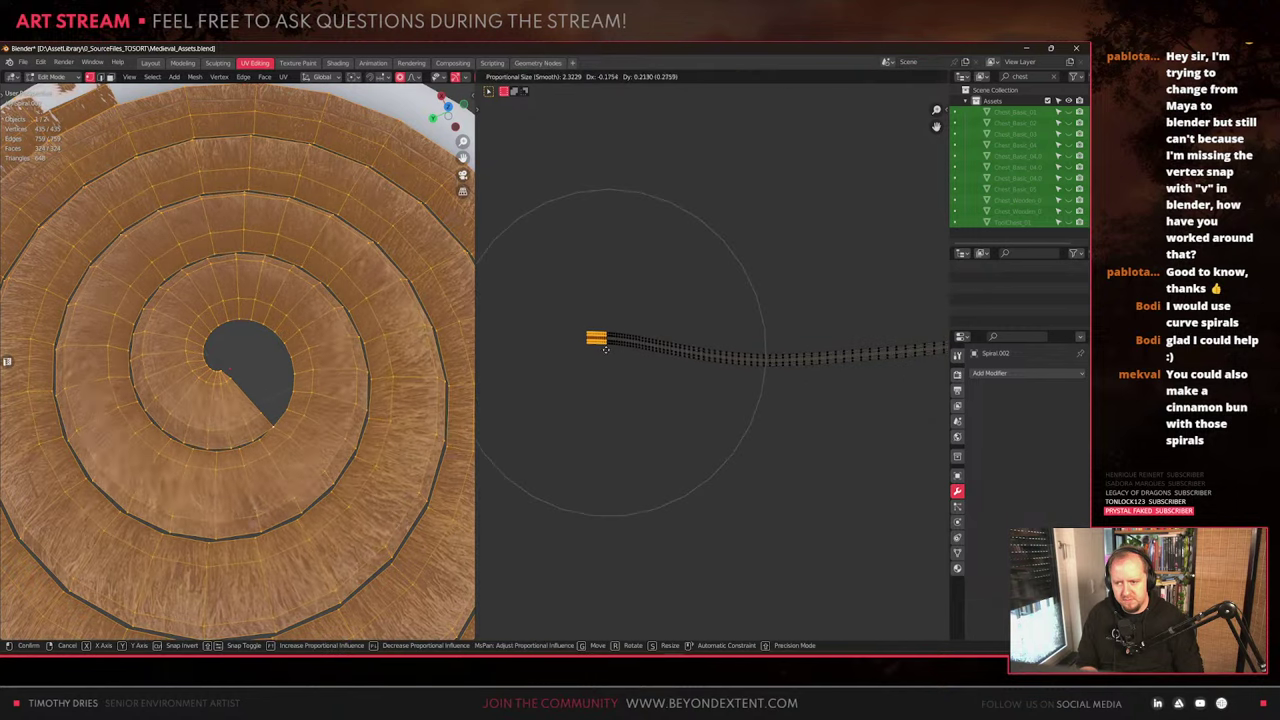
pyautogui.click(606, 350)
pyautogui.press('Tab')
pyautogui.scroll(-5, 346, 337)
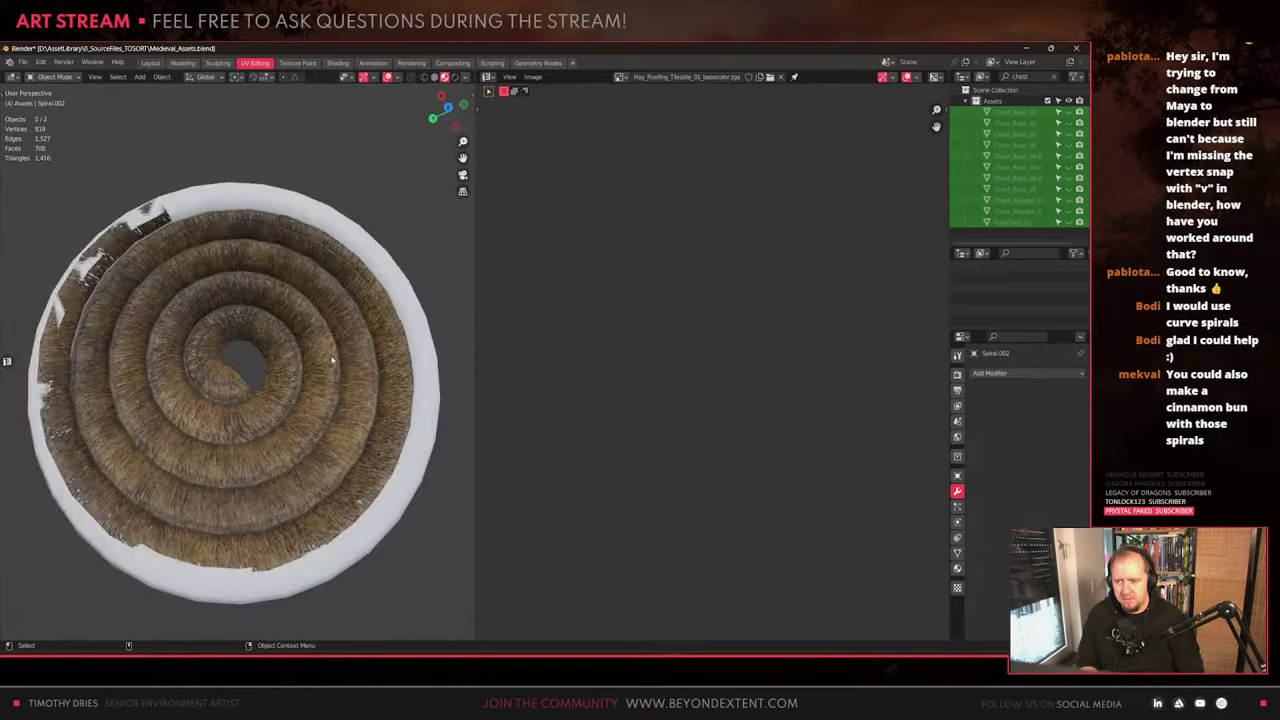
pyautogui.moveTo(346, 337); pyautogui.dragTo(374, 386, button='middle')
pyautogui.scroll(4, 283, 409)
pyautogui.scroll(-5, 422, 417)
# Select the white outer ring for editing and mark a seam on one edge loop running around its cross-section
pyautogui.click(385, 443)
pyautogui.scroll(5, 385, 443)
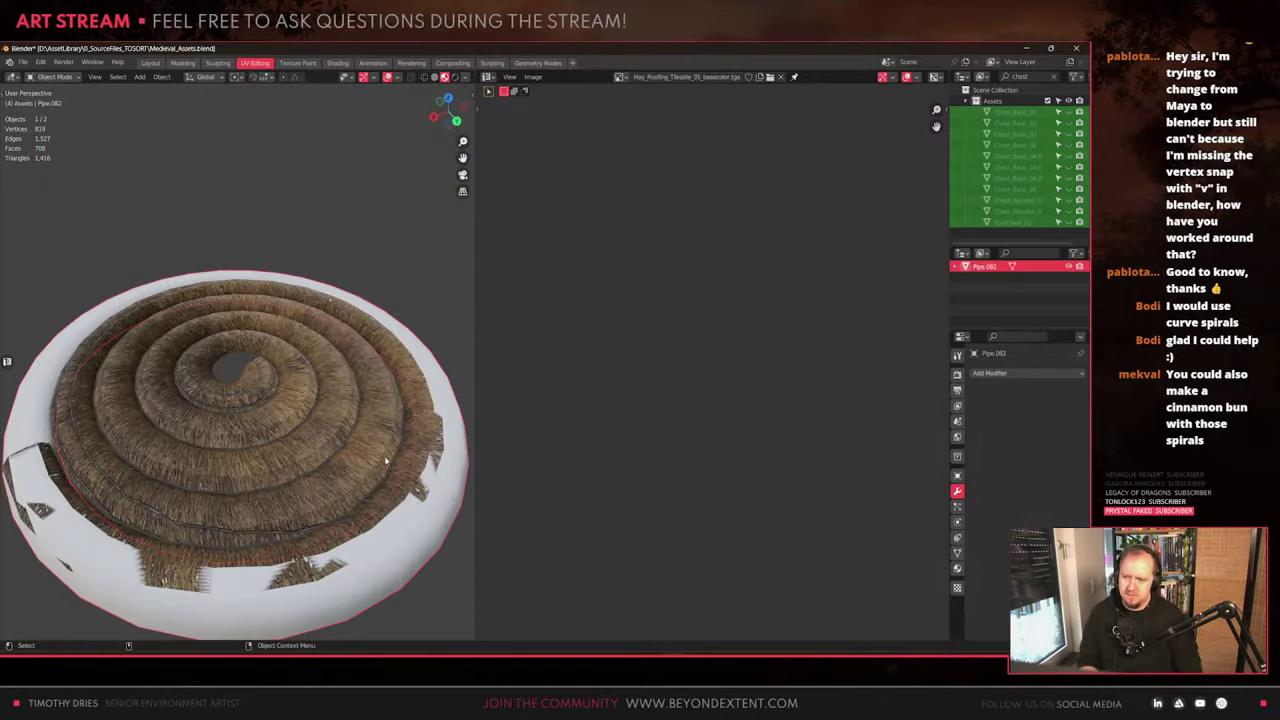
pyautogui.scroll(-5, 397, 493)
pyautogui.press('Tab')
pyautogui.scroll(1, 339, 487)
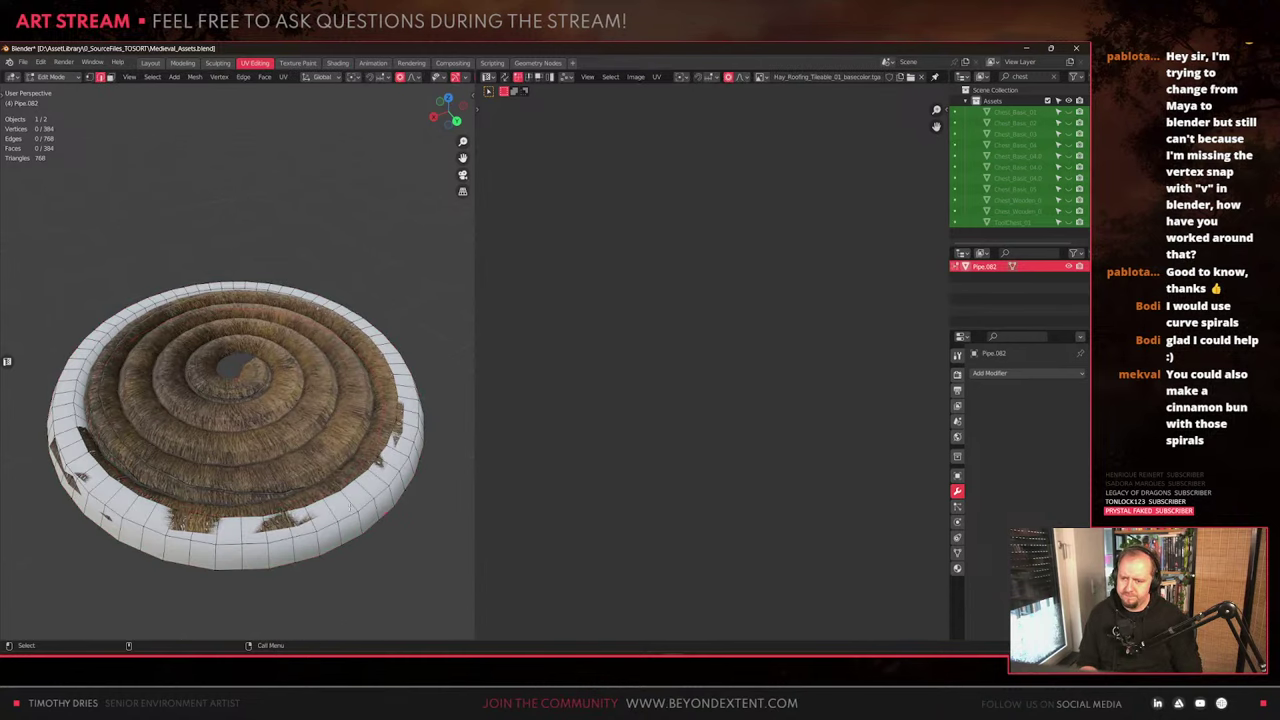
pyautogui.keyDown('alt'); pyautogui.click(350, 508); pyautogui.keyUp('alt')
pyautogui.rightClick(350, 508)
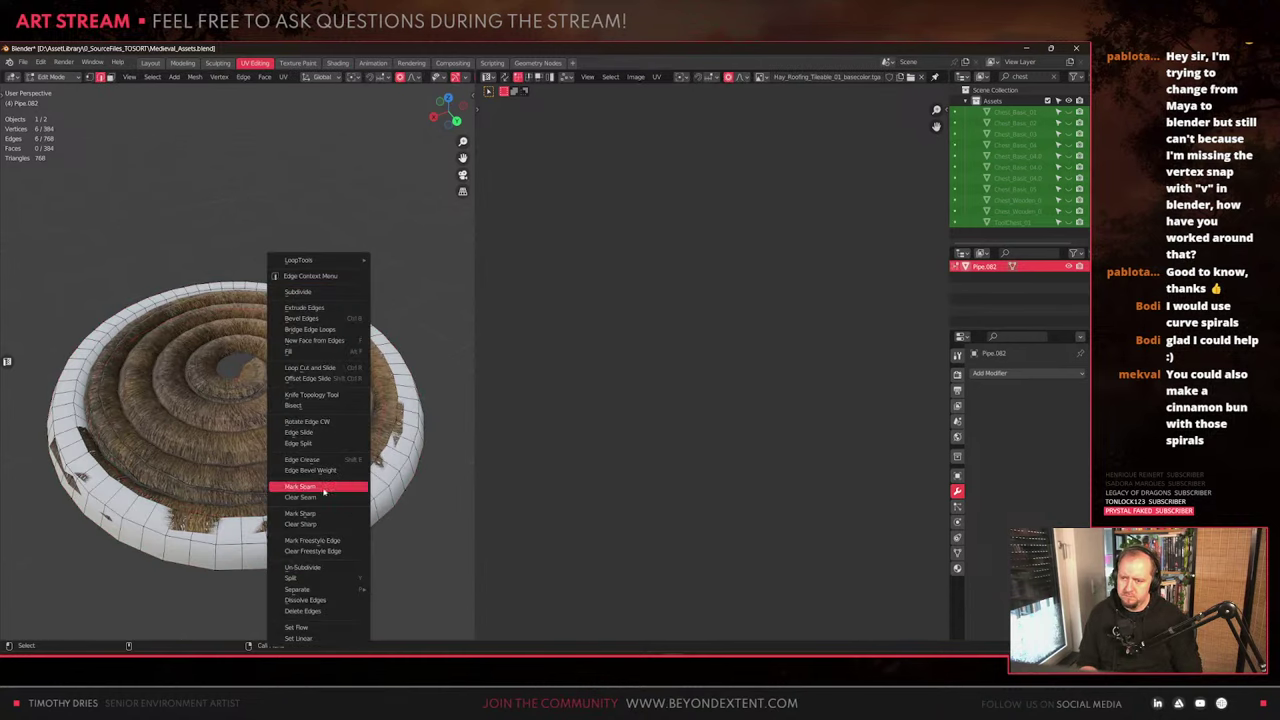
pyautogui.click(323, 491)
# Mark a second seam along the lengthwise edge loop on the hidden inner side of the outer ring
pyautogui.moveTo(323, 491); pyautogui.dragTo(392, 387, button='middle')
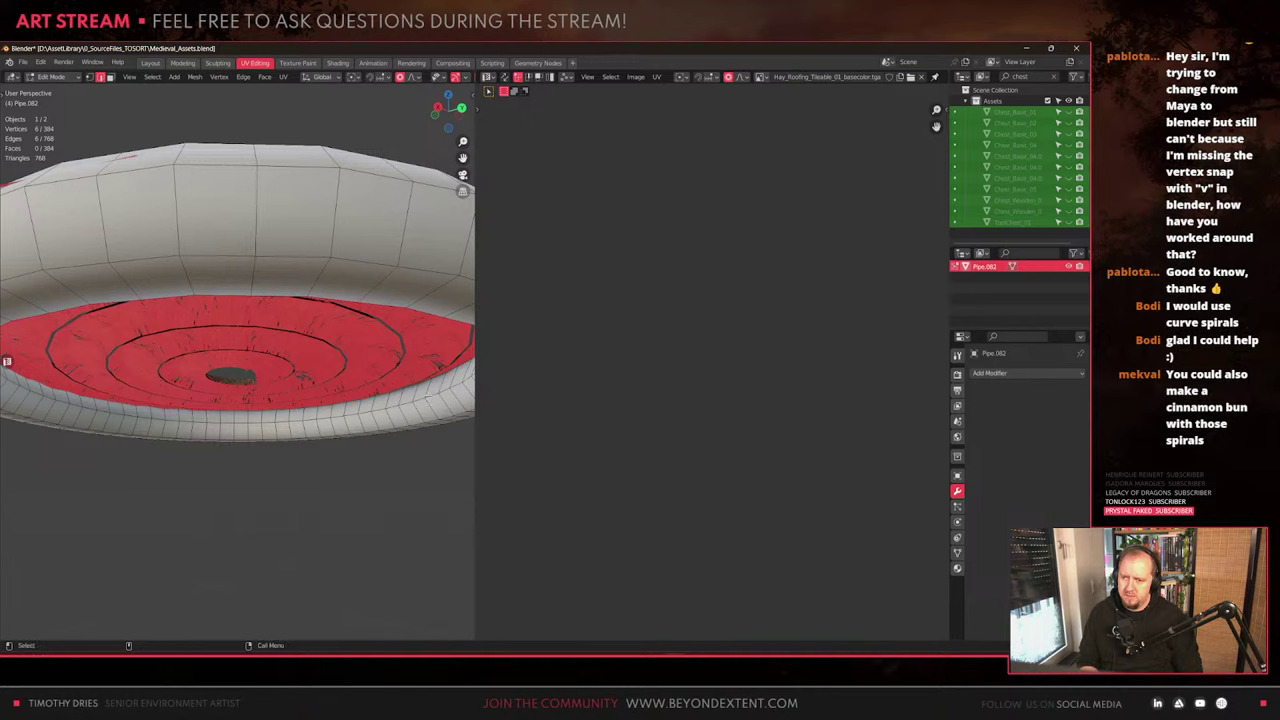
pyautogui.rightClick(428, 396)
pyautogui.click(428, 396)
pyautogui.scroll(-4, 309, 414)
pyautogui.moveTo(309, 414); pyautogui.dragTo(312, 470, button='middle')
pyautogui.scroll(2, 314, 384)
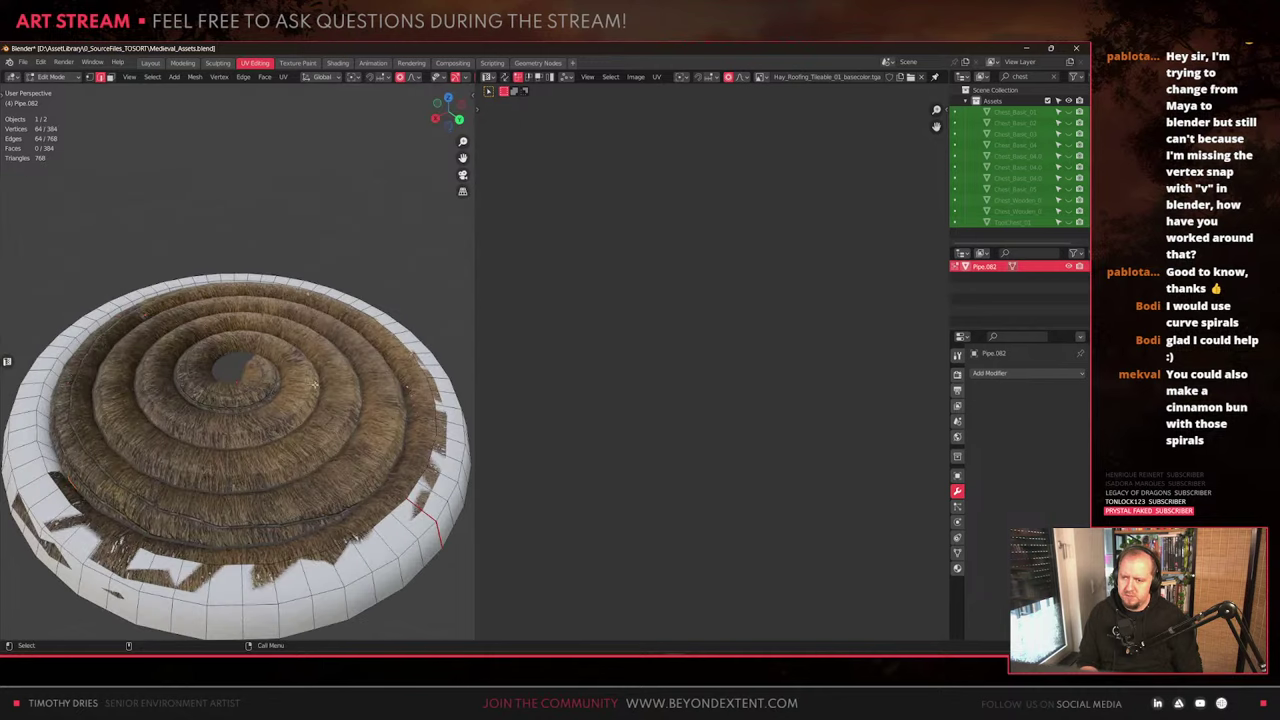
# Select all linked faces of the outer ring, unwrap them, and give the ring the MI_Thatch_01 material
pyautogui.hotkey('ctrl', 'l')
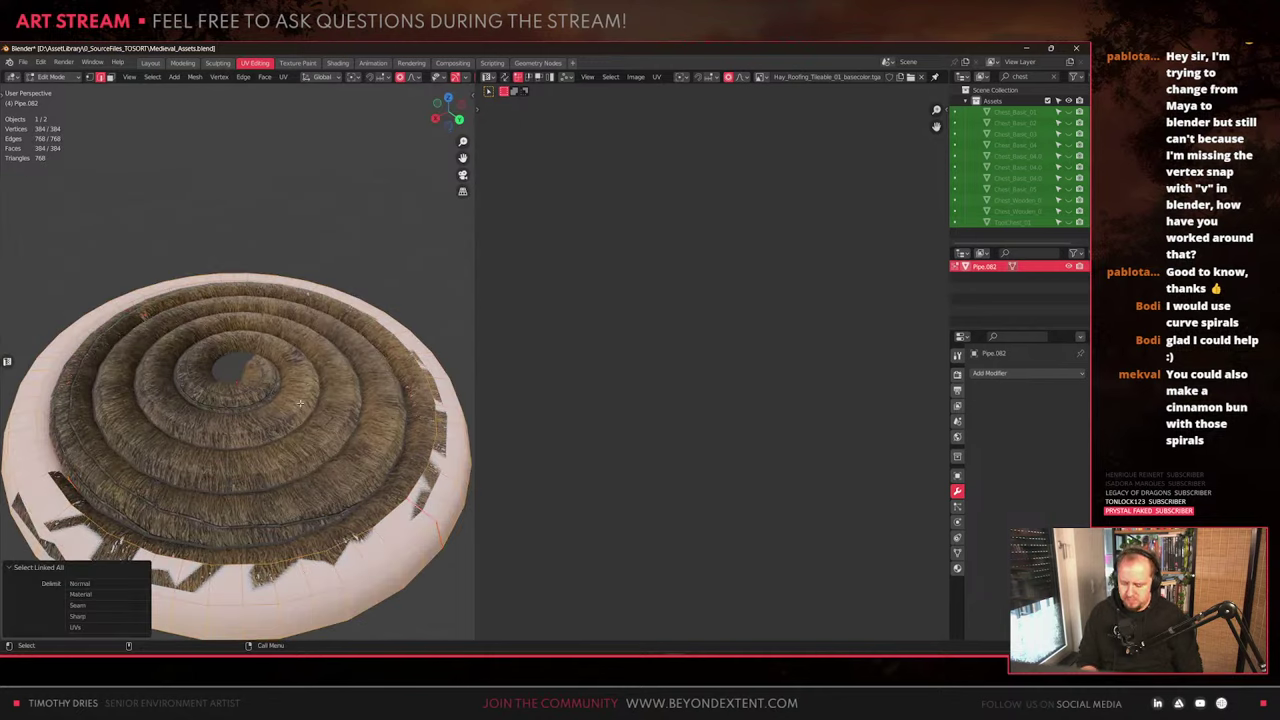
pyautogui.press('u')
pyautogui.click(299, 402)
pyautogui.click(957, 568)
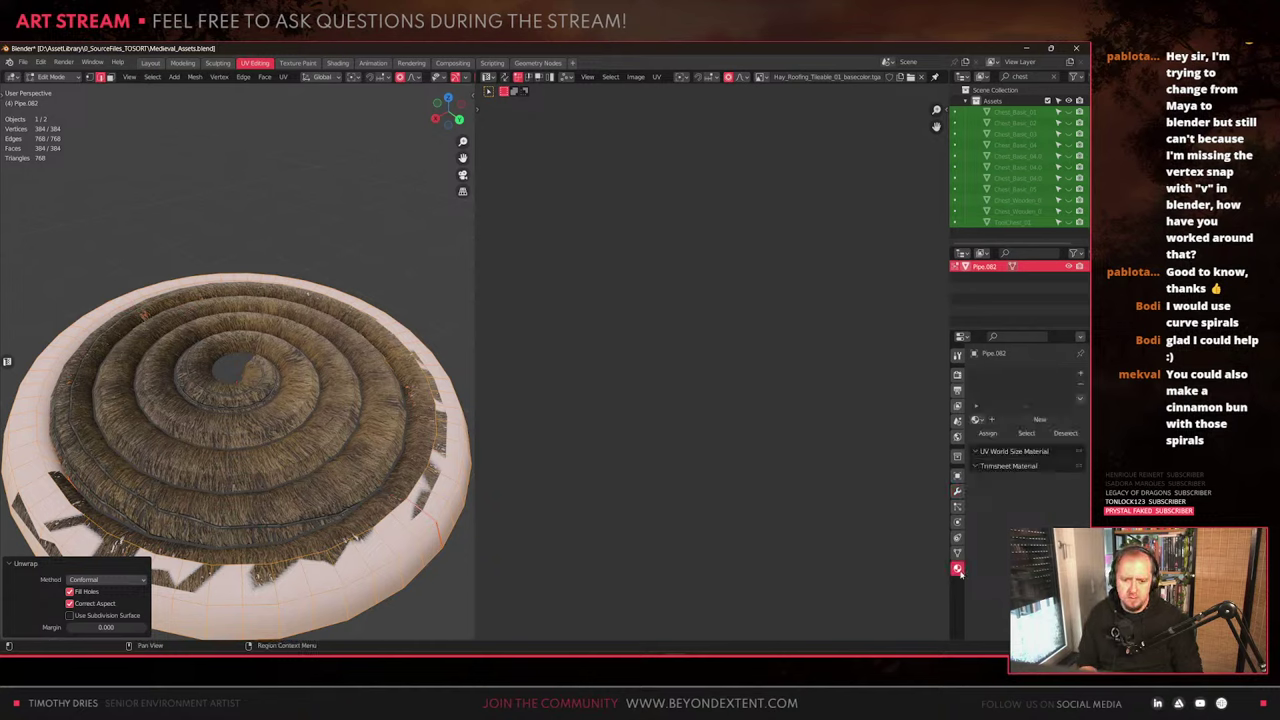
pyautogui.click(976, 419)
pyautogui.write('tha')
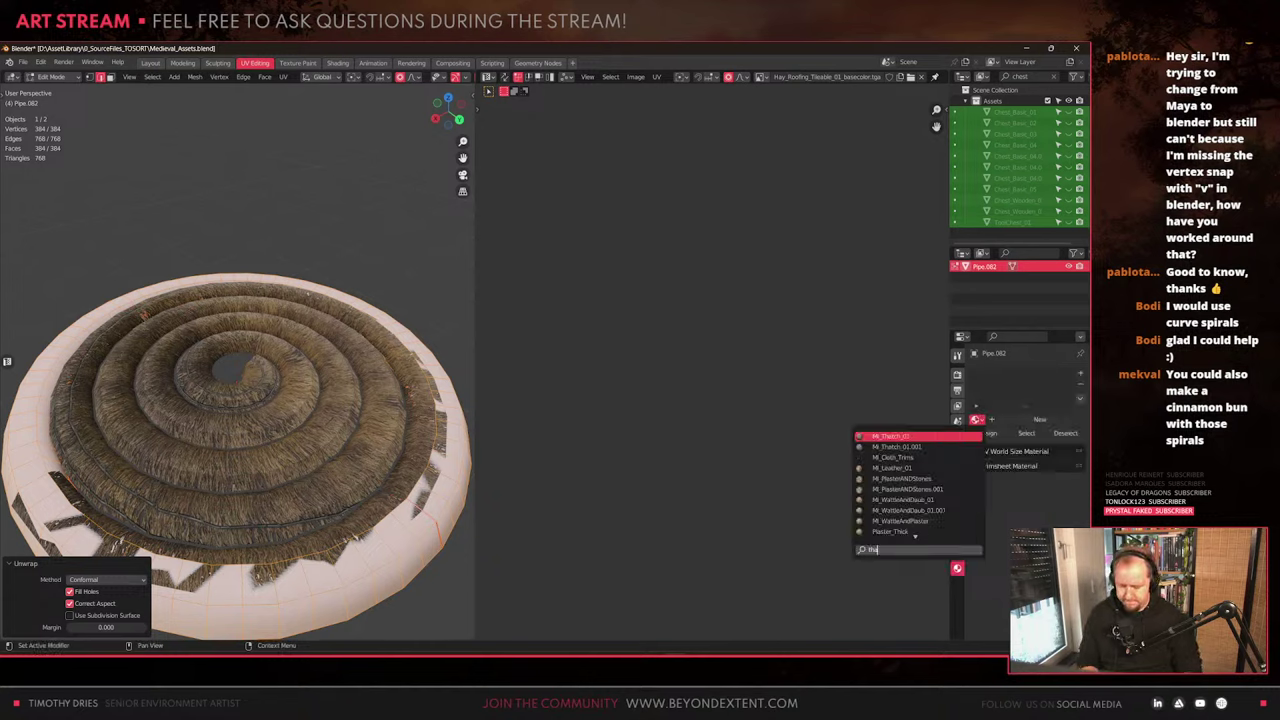
pyautogui.click(883, 436)
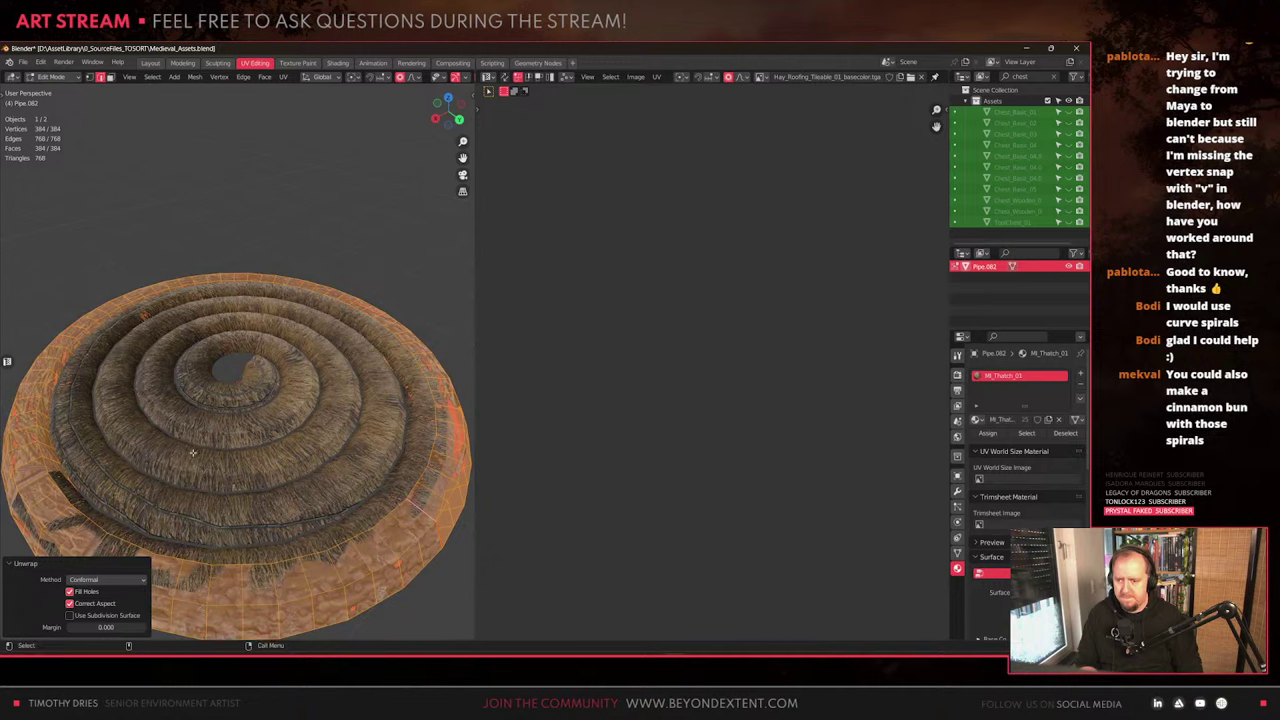
# Select all of the ring's UVs, unwrap them again, and straighten them into a regular strip
pyautogui.keyDown('shift'); pyautogui.moveTo(684, 391); pyautogui.dragTo(607, 405, button='middle'); pyautogui.keyUp('shift')
pyautogui.scroll(9, 706, 370)
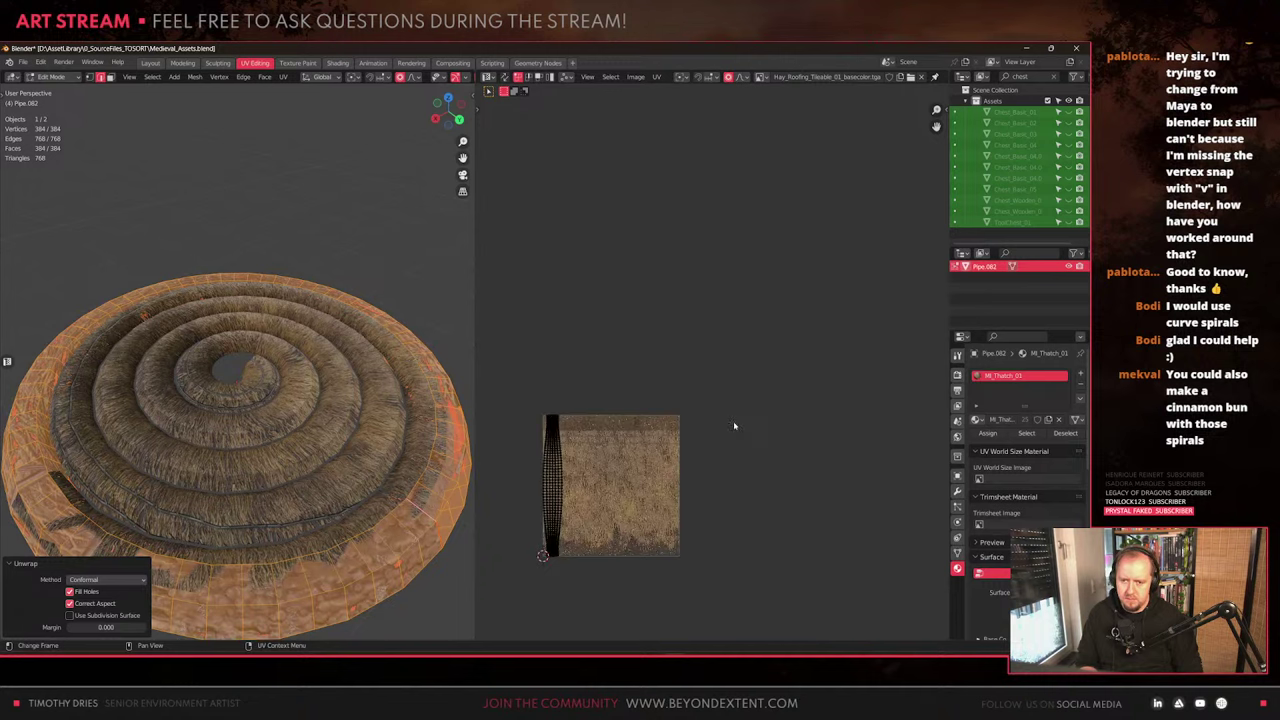
pyautogui.keyDown('shift'); pyautogui.moveTo(629, 493); pyautogui.dragTo(677, 430, button='middle'); pyautogui.keyUp('shift')
pyautogui.press('a')
pyautogui.press('u')
pyautogui.click(678, 432)
pyautogui.press('q')
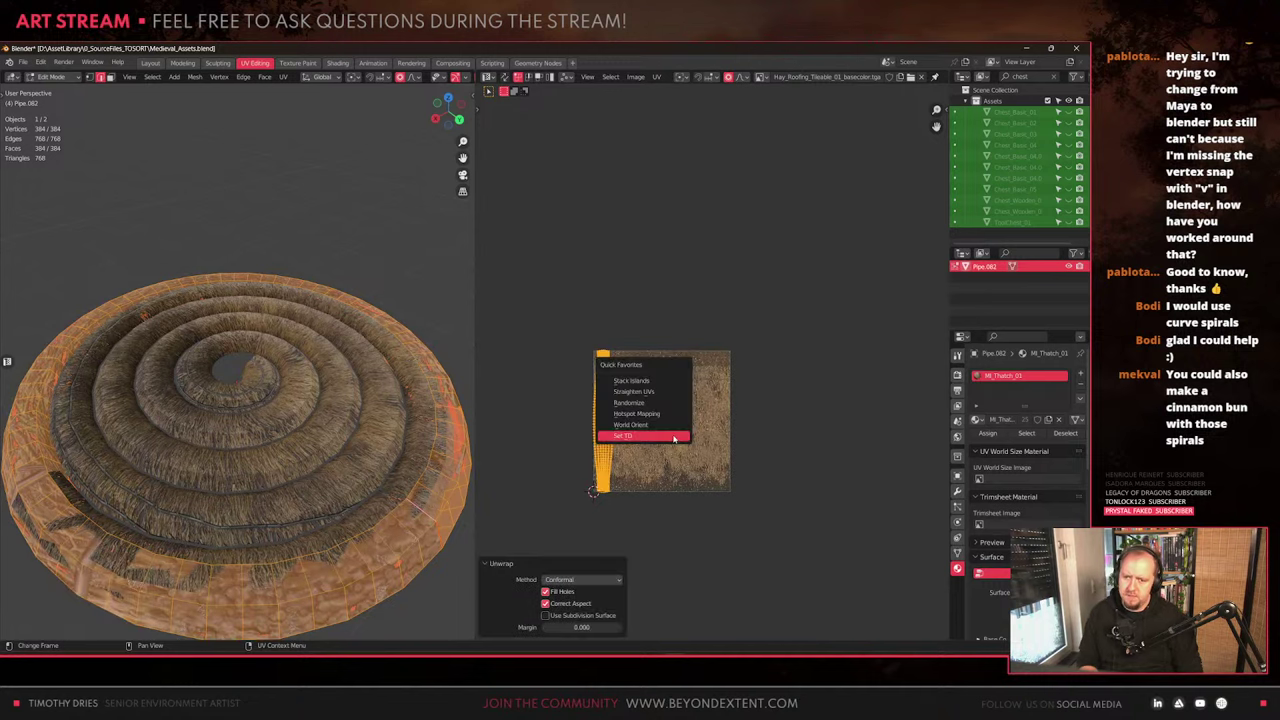
pyautogui.click(667, 397)
# Rotate the ring's UV strip by 90° to lie horizontally and set its texel density to 1024
pyautogui.scroll(1, 667, 420)
pyautogui.press('r')
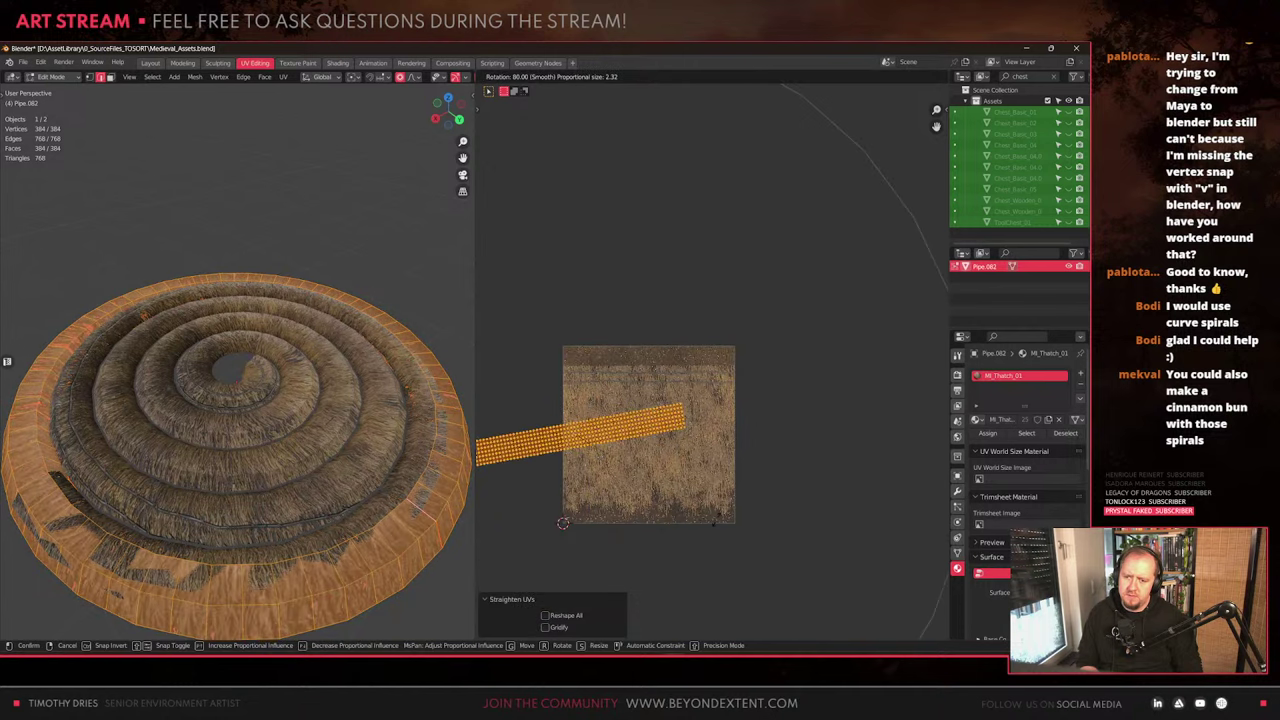
pyautogui.click(705, 540)
pyautogui.press('q')
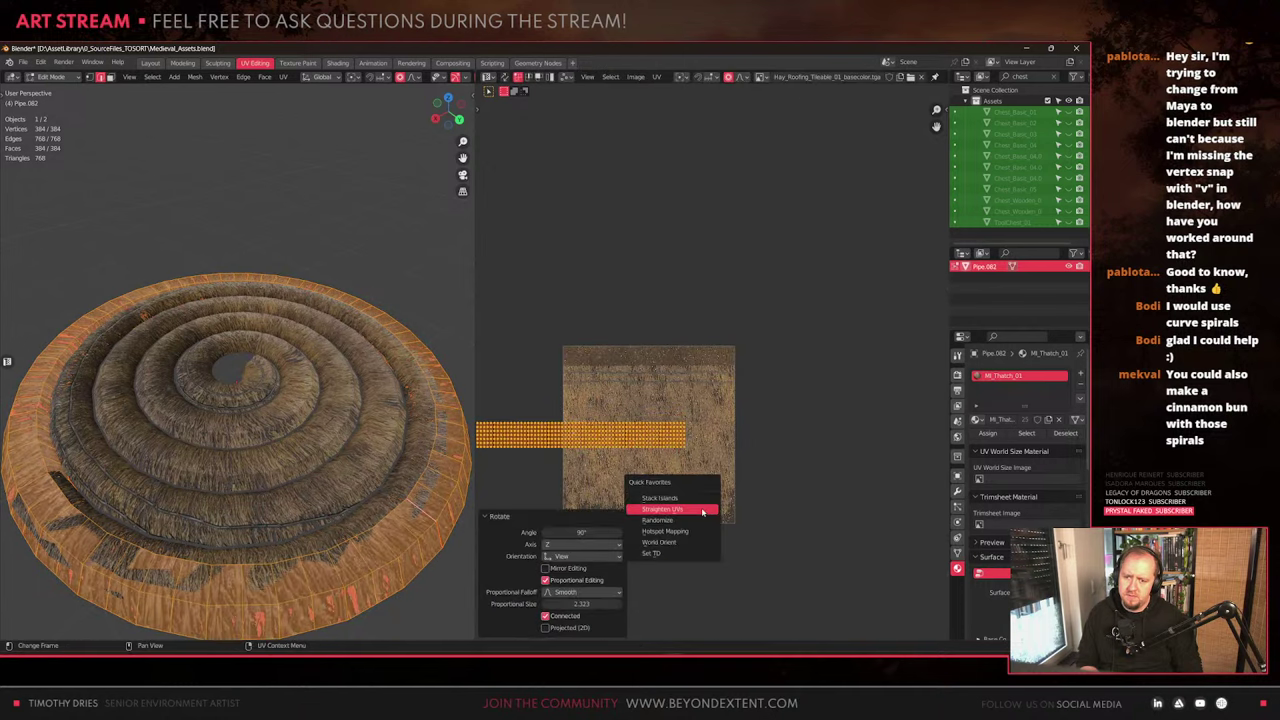
pyautogui.click(672, 554)
pyautogui.scroll(1, 622, 478)
pyautogui.moveTo(622, 478); pyautogui.dragTo(715, 400, button='middle')
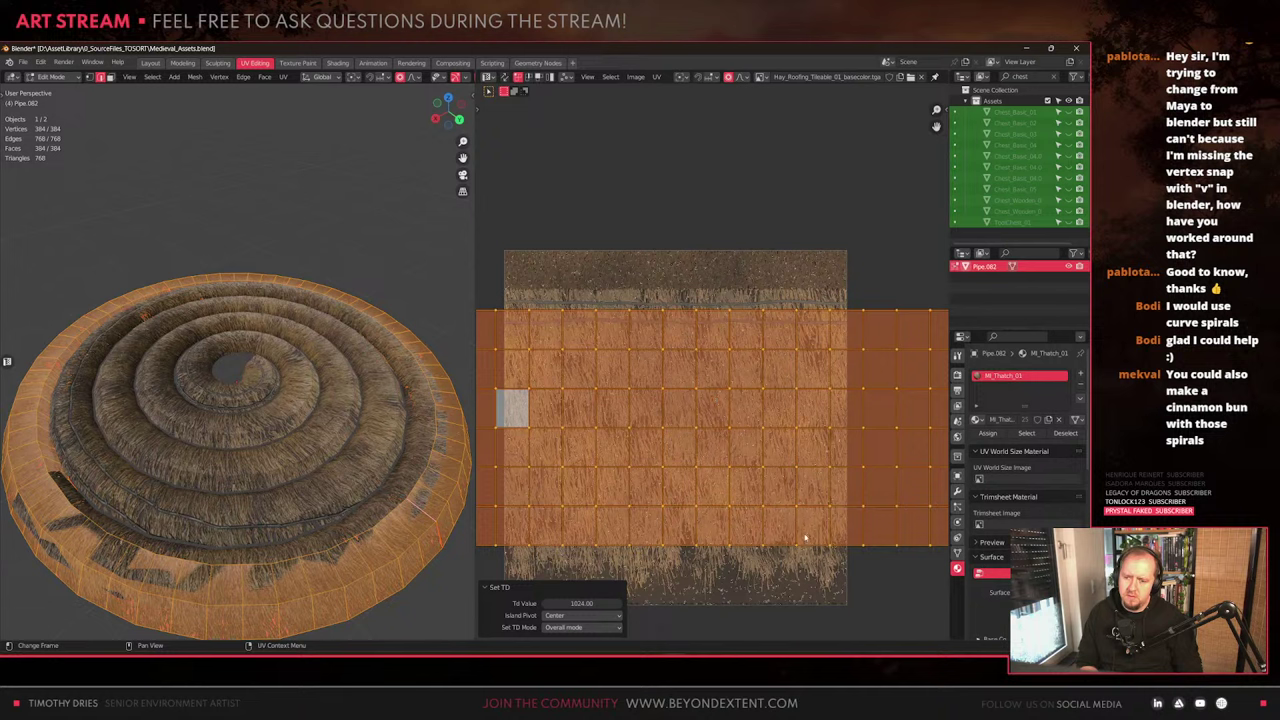
# Scale the ring's UV strip down slightly and place its upper edge just below the thatch texture's dark upper band
pyautogui.press('g')
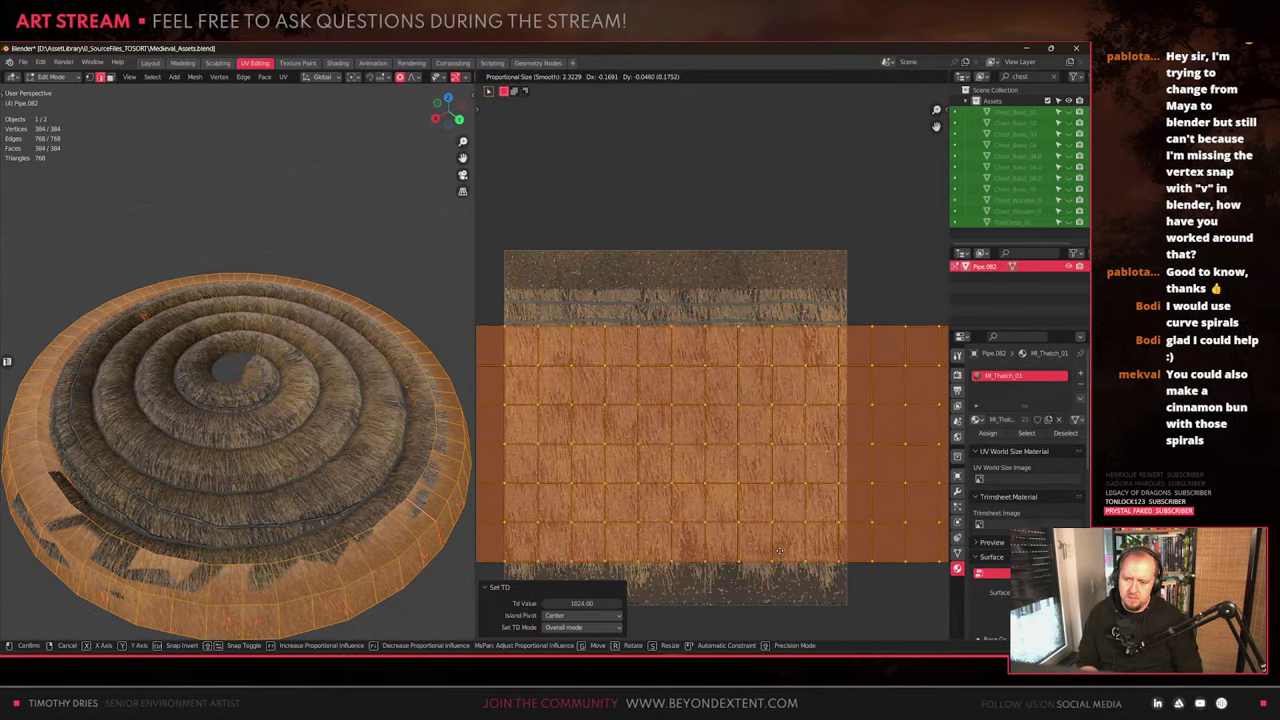
pyautogui.click(790, 535)
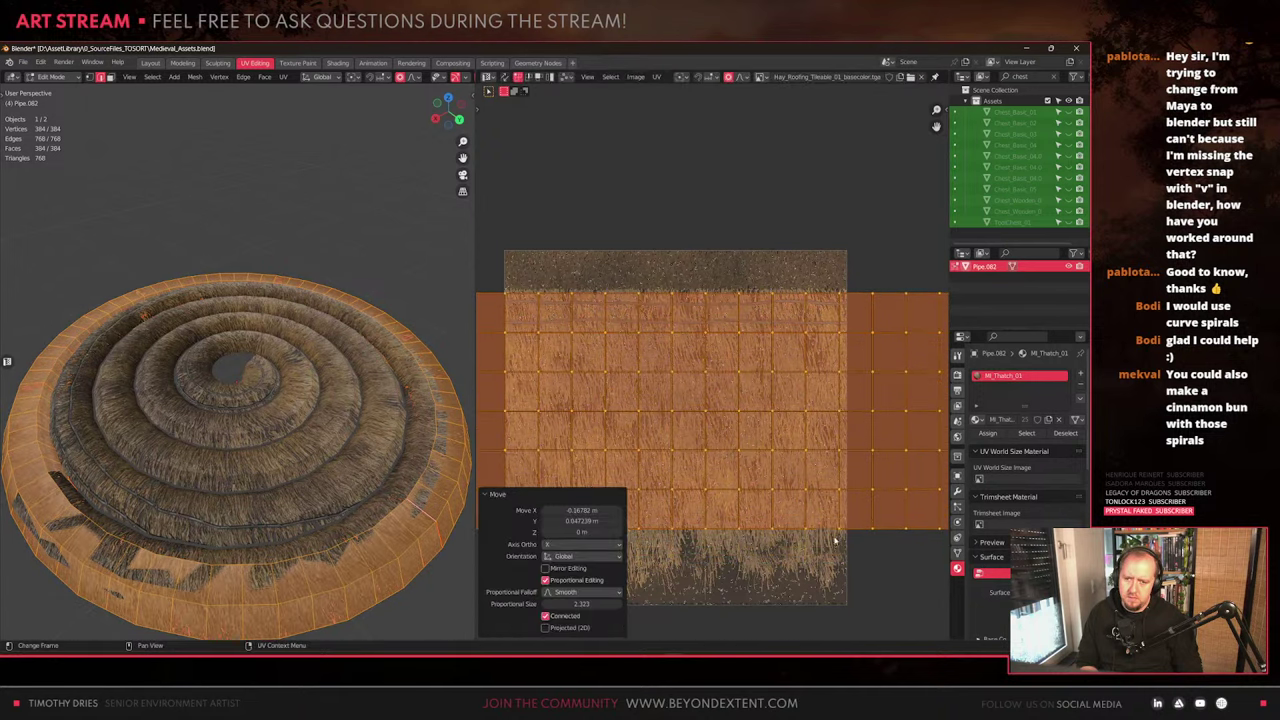
pyautogui.press('s')
pyautogui.press('g')
pyautogui.click(783, 503)
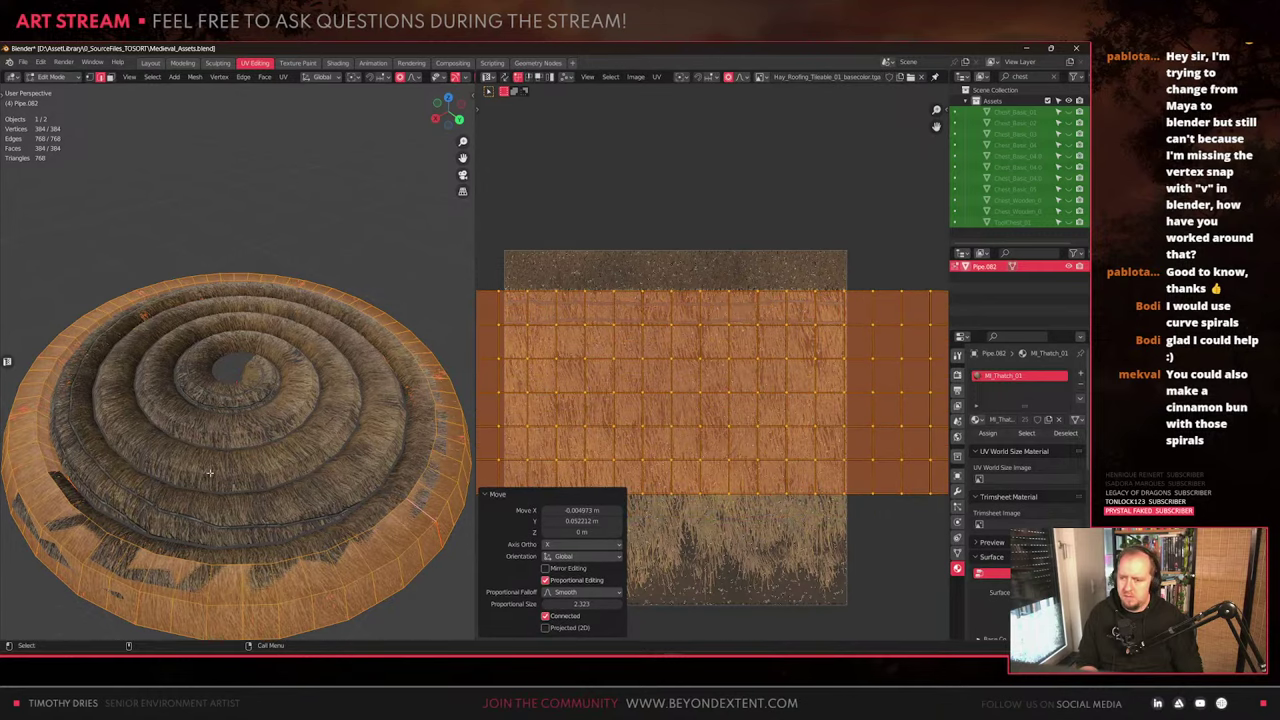
# Finish editing the outer ring and open the straw spiral's mesh for editing, zoomed in on its centre hole
pyautogui.press('Tab')
pyautogui.moveTo(297, 446); pyautogui.dragTo(294, 488, button='middle')
pyautogui.click(337, 437)
pyautogui.scroll(5, 268, 394)
pyautogui.press('Tab')
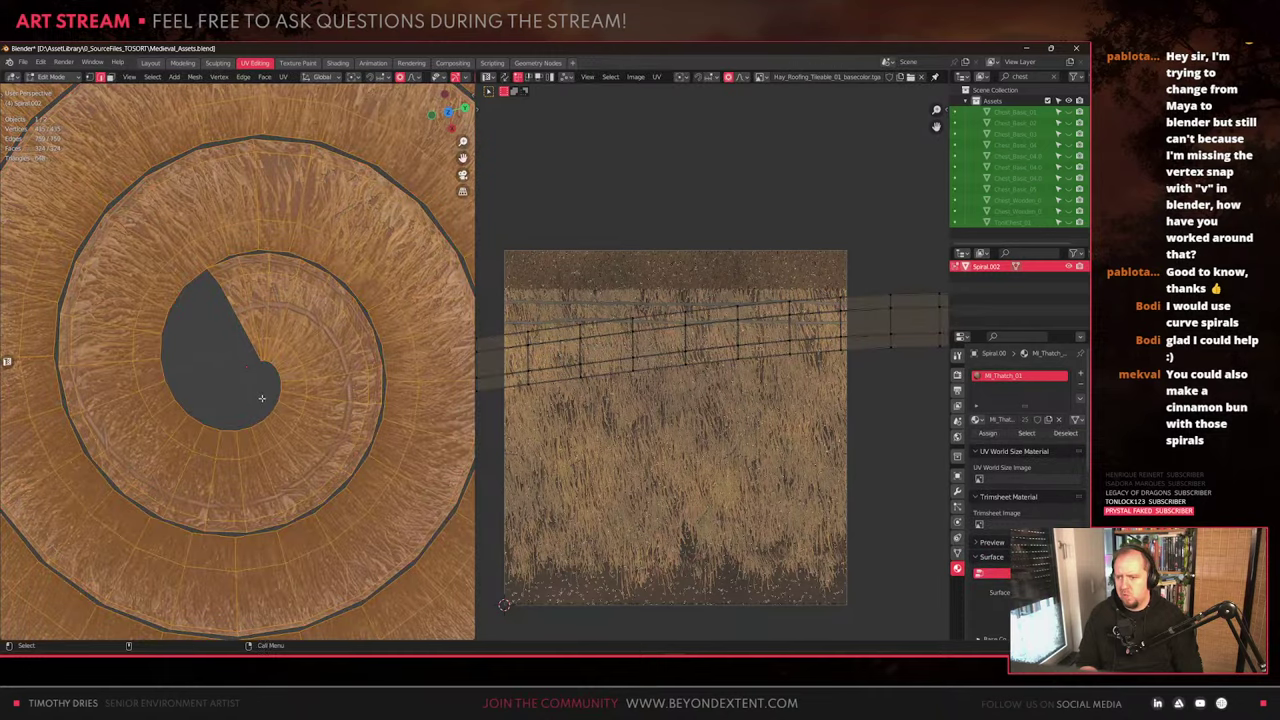
# Merge the two neighbouring vertices at the outer corner of the spiral's centre hole
pyautogui.moveTo(262, 399); pyautogui.dragTo(263, 380, button='middle')
pyautogui.keyDown('alt'); pyautogui.click(235, 316); pyautogui.keyUp('alt')
pyautogui.keyDown('alt'); pyautogui.keyDown('shift'); pyautogui.click(235, 316); pyautogui.keyUp('shift'); pyautogui.keyUp('alt')
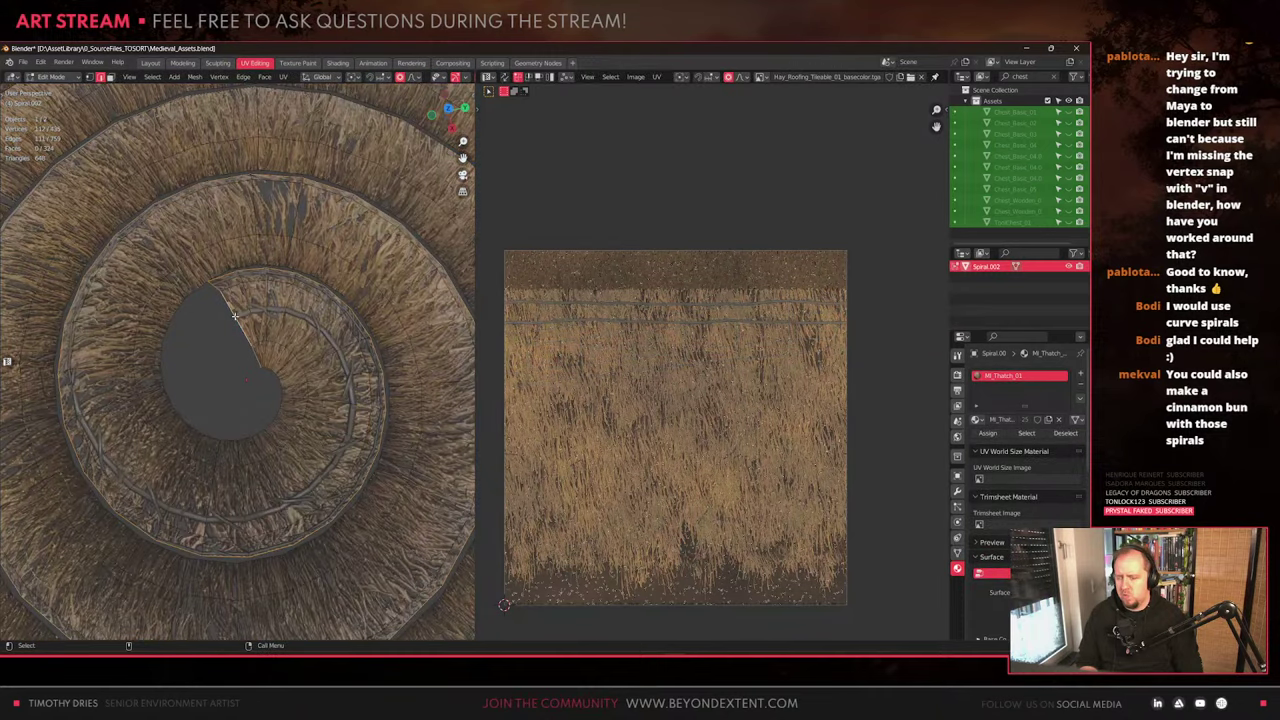
pyautogui.keyDown('alt'); pyautogui.click(264, 369); pyautogui.keyUp('alt')
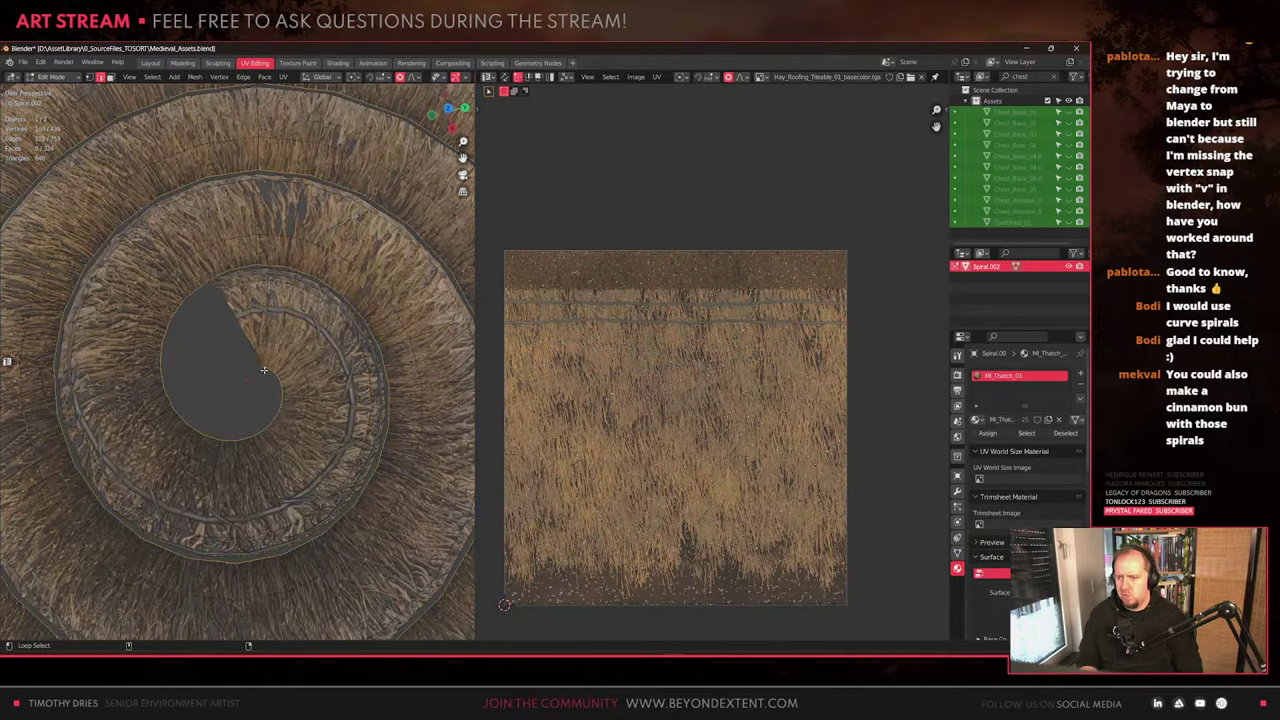
pyautogui.press('1')
pyautogui.click(222, 278)
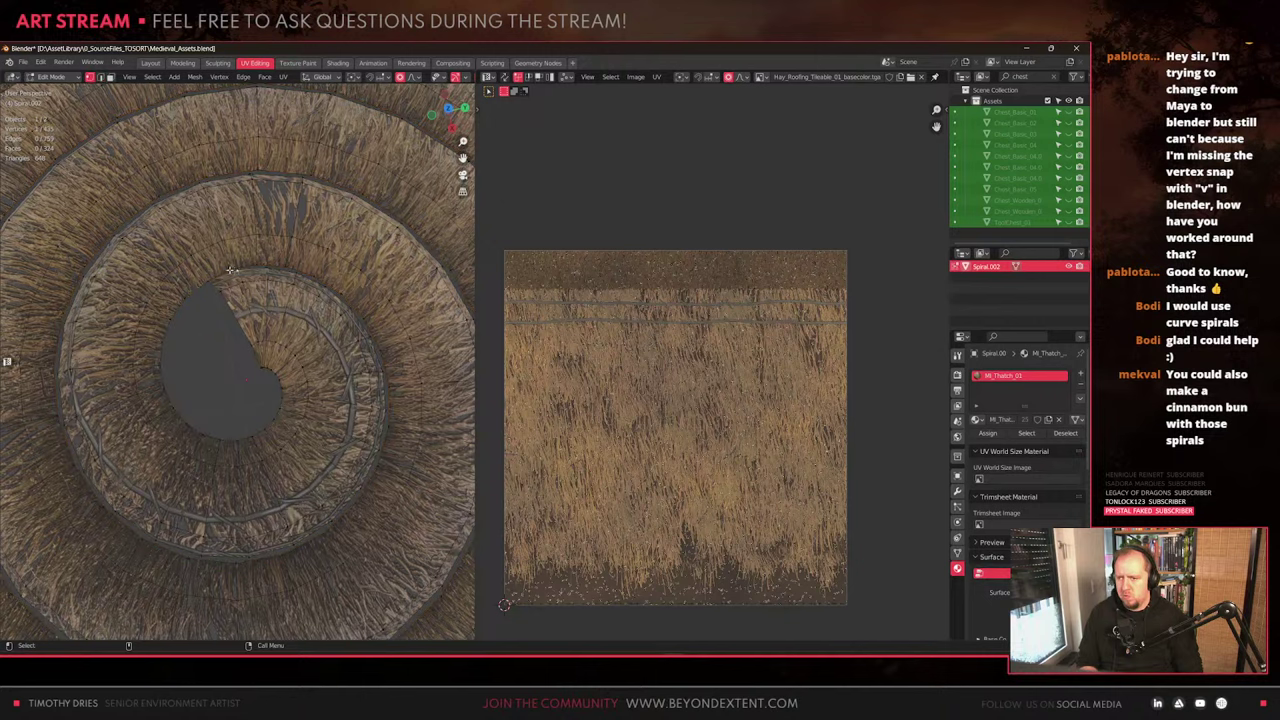
pyautogui.keyDown('shift'); pyautogui.click(248, 264); pyautogui.keyUp('shift')
pyautogui.keyDown('shift'); pyautogui.moveTo(266, 296); pyautogui.dragTo(273, 353, button='middle'); pyautogui.keyUp('shift')
pyautogui.press('m')
pyautogui.click(268, 333)
# Try to fill the spiral's centre hole with a single face and pick two vertices beside its straight coil end
pyautogui.scroll(2, 268, 333)
pyautogui.press('2')
pyautogui.click(216, 341)
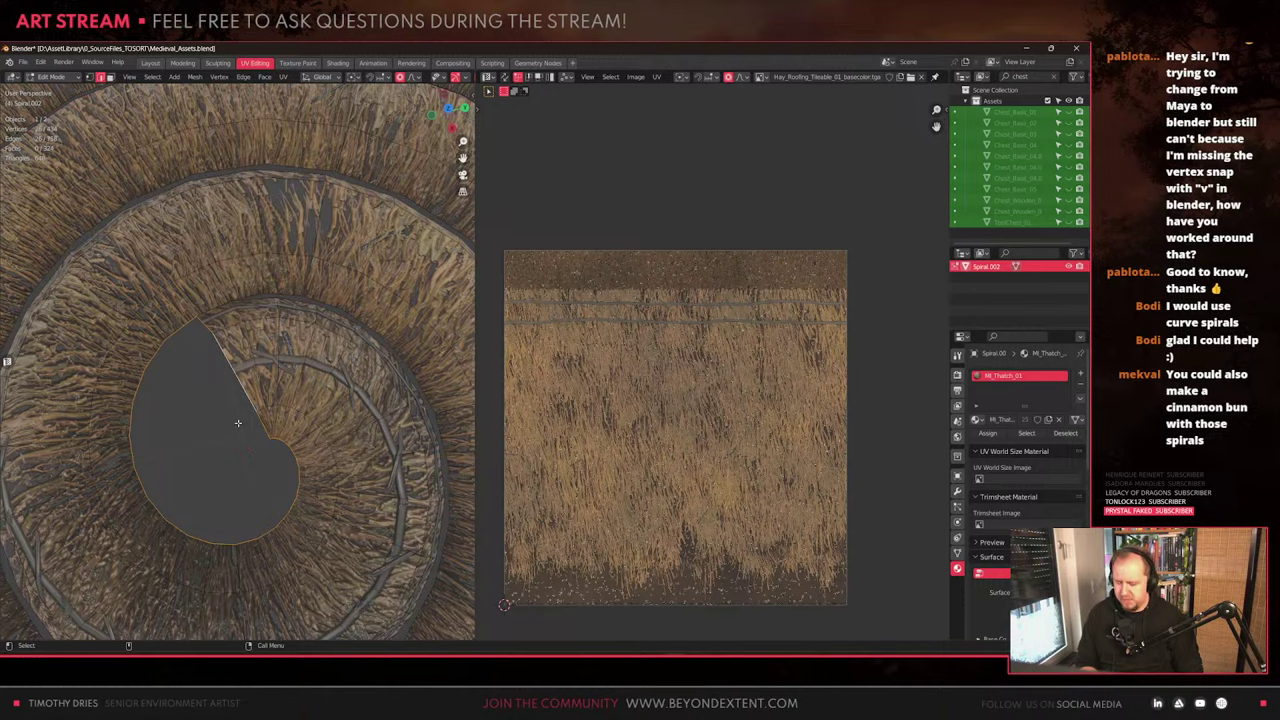
pyautogui.moveTo(238, 423); pyautogui.dragTo(319, 408, button='middle')
pyautogui.press('1')
pyautogui.click(277, 367)
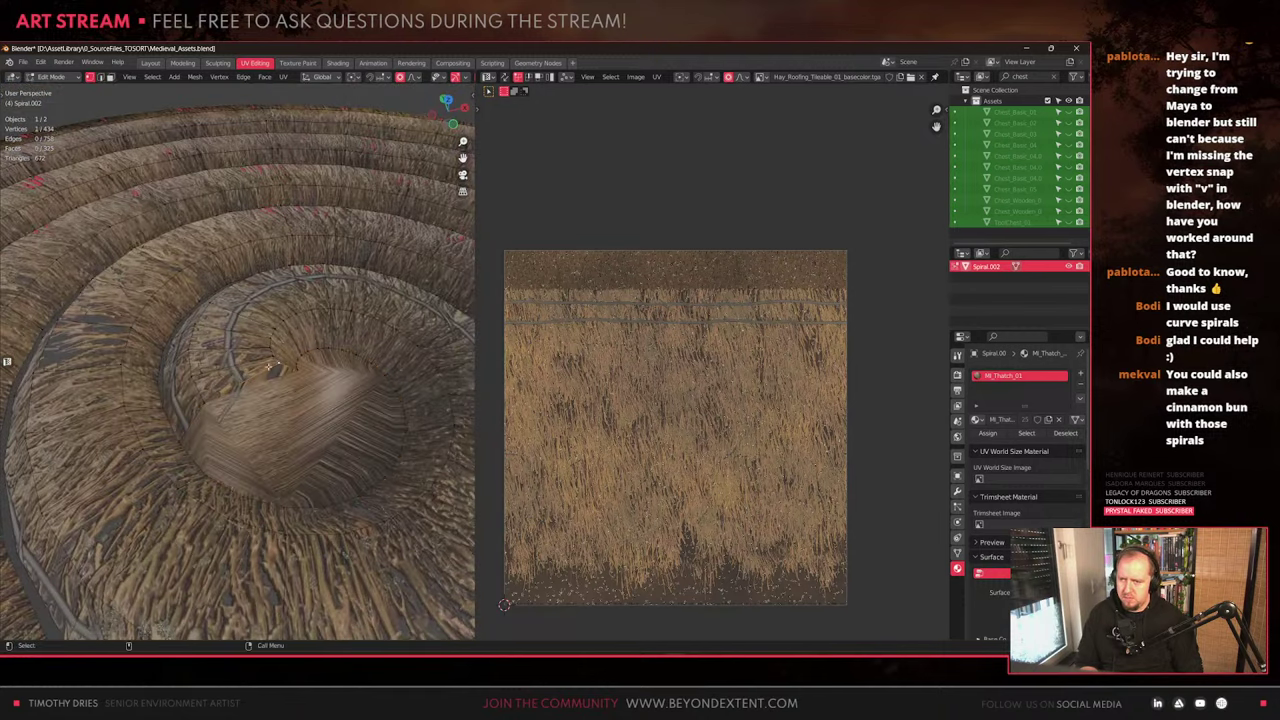
pyautogui.scroll(8, 209, 400)
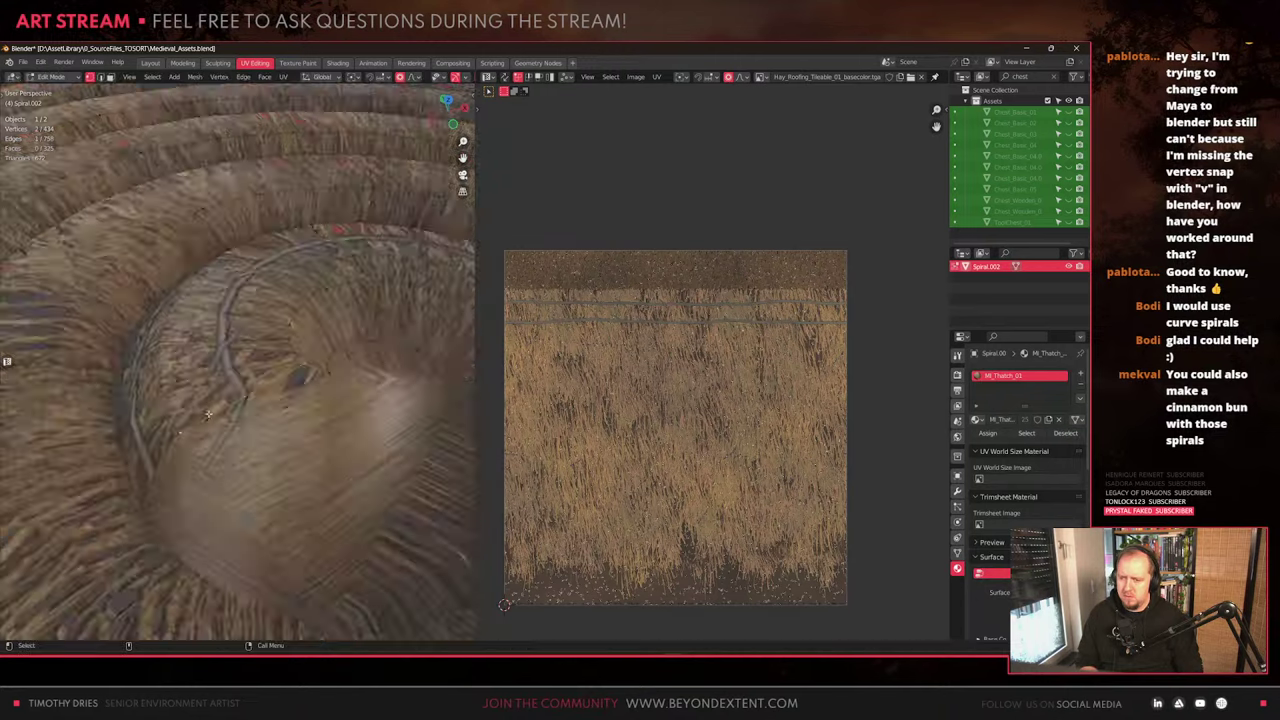
pyautogui.rightClick(209, 417)
pyautogui.press('Escape')
pyautogui.scroll(-10, 276, 289)
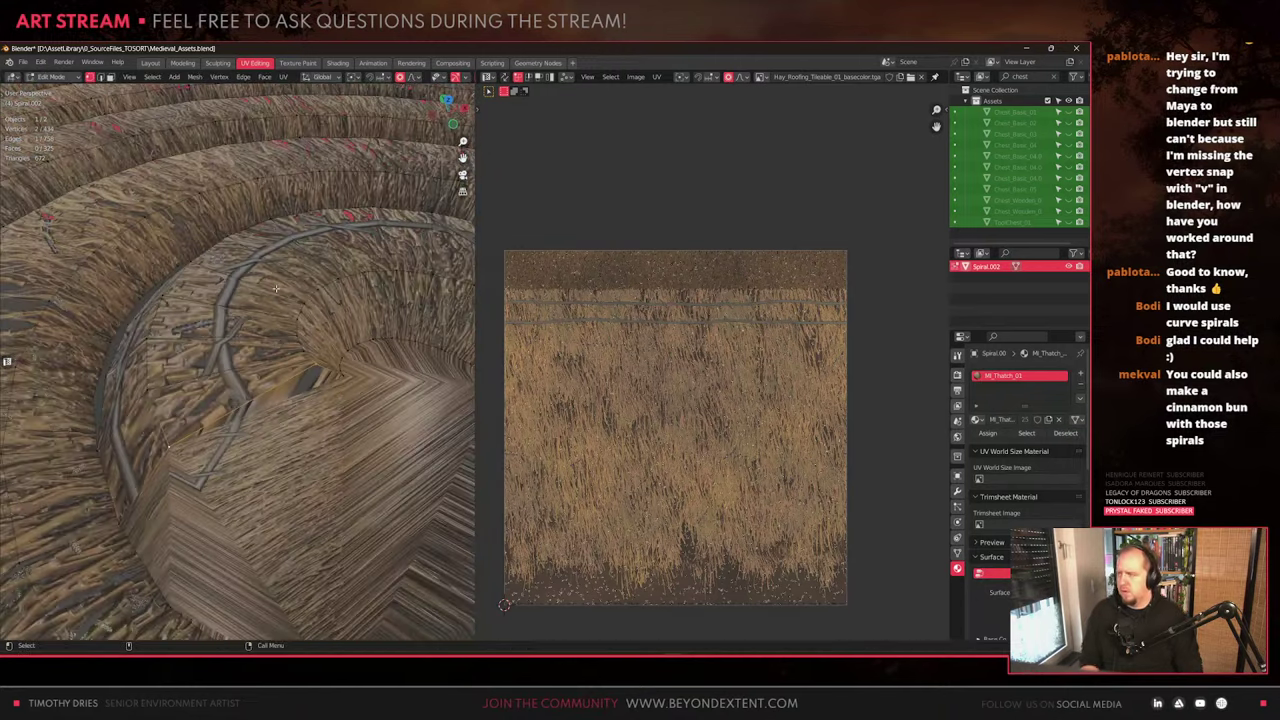
pyautogui.scroll(-5, 318, 380)
# Undo the vertex selections and the face filling the spiral's centre hole
pyautogui.hotkey('ctrl', 'z')
pyautogui.hotkey('ctrl', 'z')
pyautogui.hotkey('ctrl', 'z')
pyautogui.hotkey('ctrl', 'z')
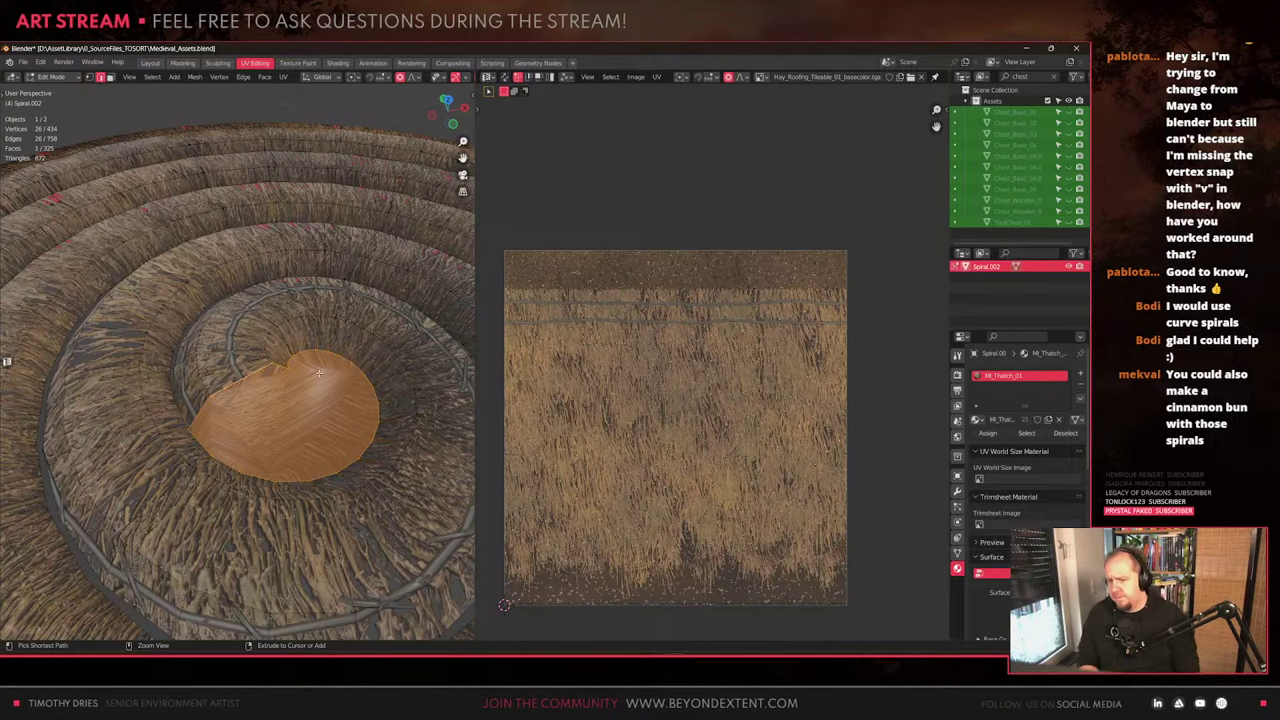
pyautogui.moveTo(319, 373); pyautogui.dragTo(260, 391, button='middle')
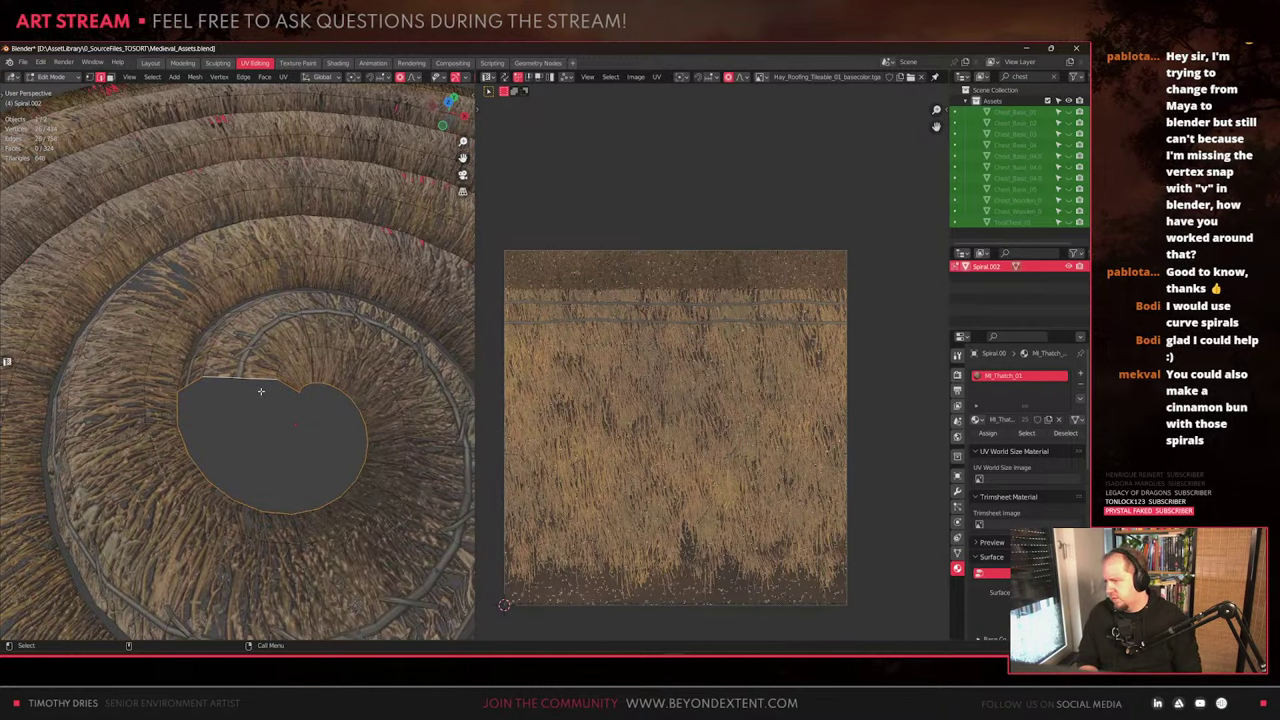
# Place the coiled straw target reference image over the 3D view to compare its centre with the spiral
pyautogui.moveTo(2, 325); pyautogui.dragTo(53, 540, button='right')
pyautogui.moveTo(53, 540); pyautogui.dragTo(17, 563)
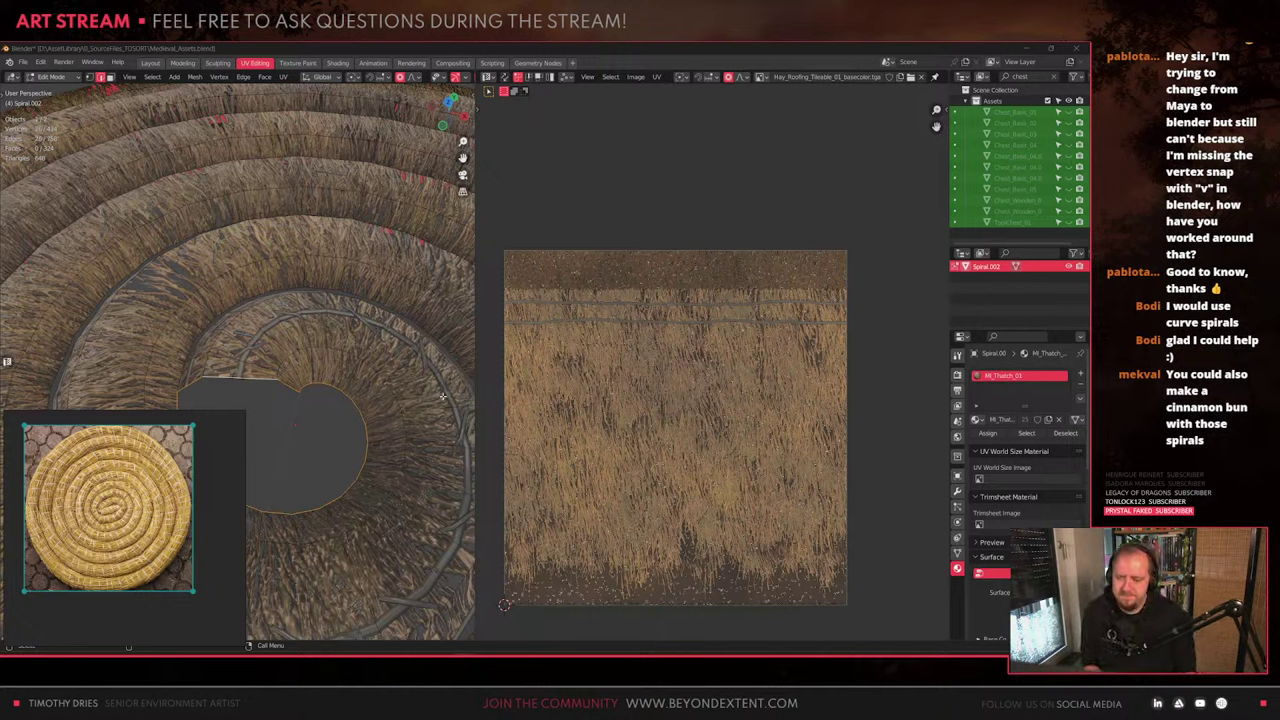
# Leave mesh editing and compare the whole spiral with the coiled straw reference image, shifting the reference slightly
pyautogui.scroll(-3, 443, 396)
pyautogui.click(406, 381)
pyautogui.scroll(-6, 385, 300)
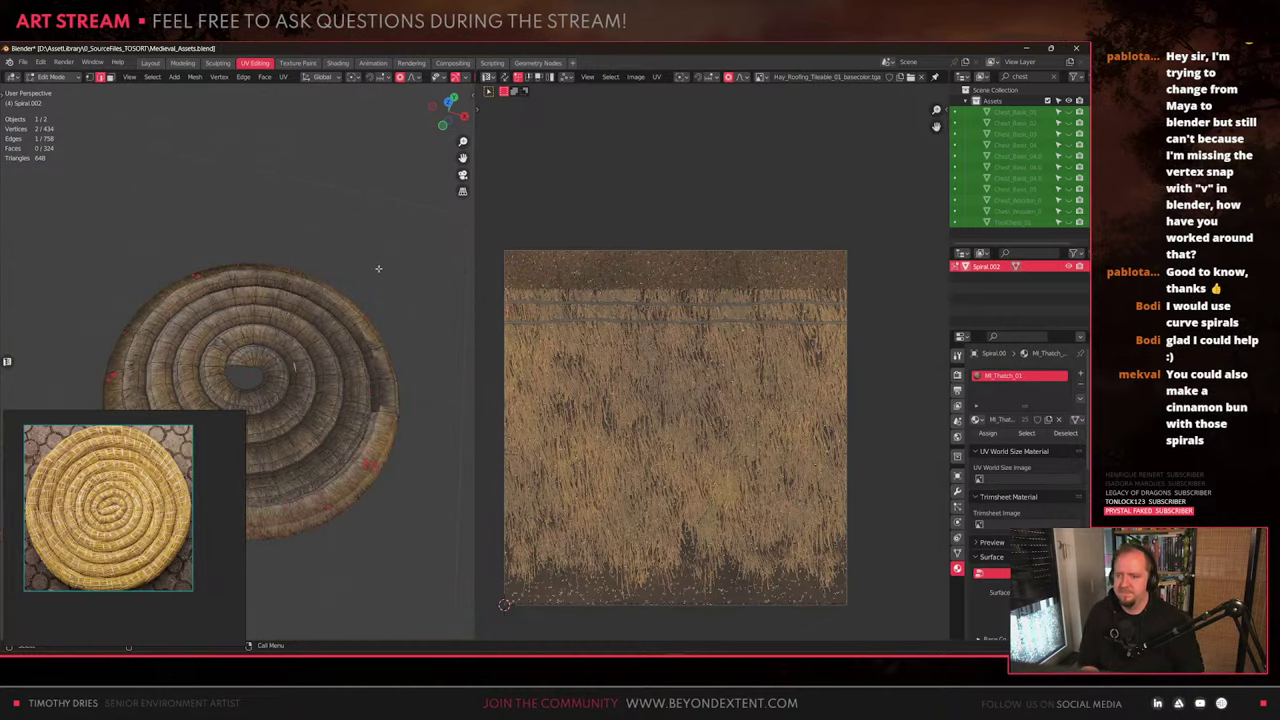
pyautogui.click(378, 268)
pyautogui.scroll(4, 372, 398)
pyautogui.moveTo(371, 405); pyautogui.dragTo(372, 363, button='middle')
pyautogui.scroll(-3, 381, 393)
pyautogui.press('Tab')
pyautogui.scroll(-3, 374, 428)
pyautogui.scroll(4, 250, 364)
pyautogui.click(196, 497)
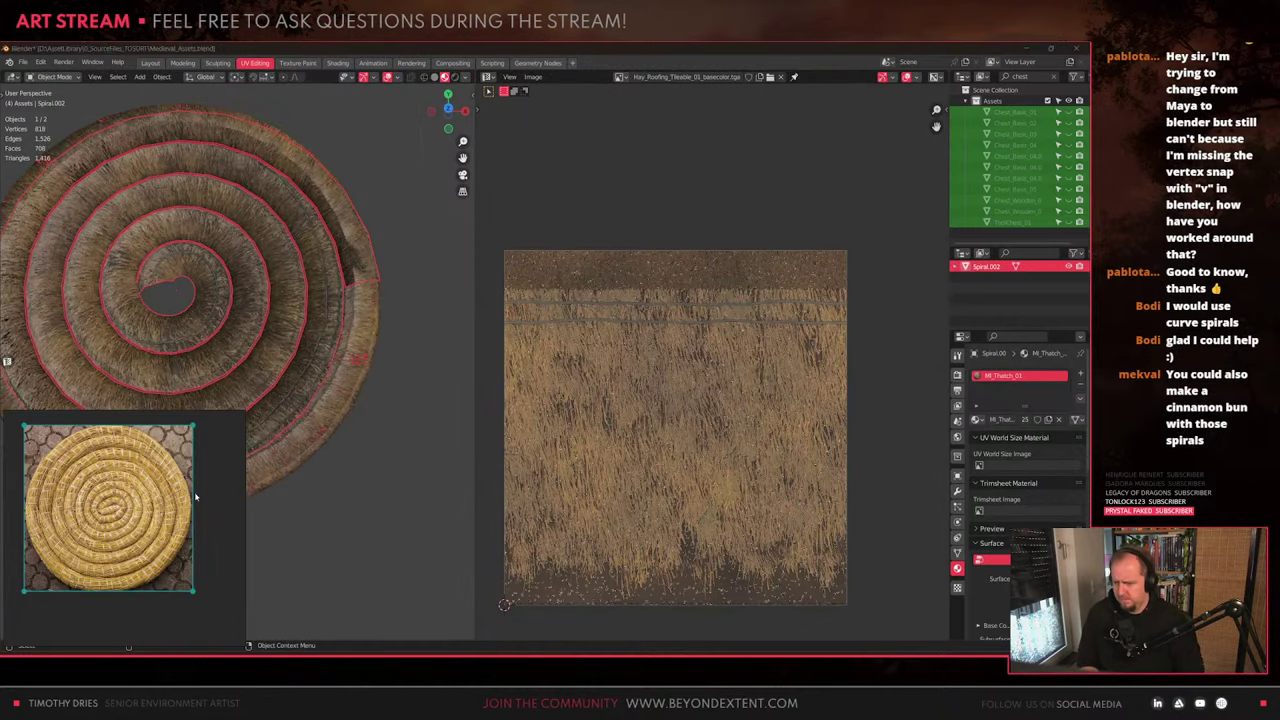
pyautogui.moveTo(196, 497)
pyautogui.mouseDown(button='right')
pyautogui.moveTo(235, 469)
pyautogui.moveTo(193, 501)
pyautogui.mouseUp(button='right')
pyautogui.click(350, 363)
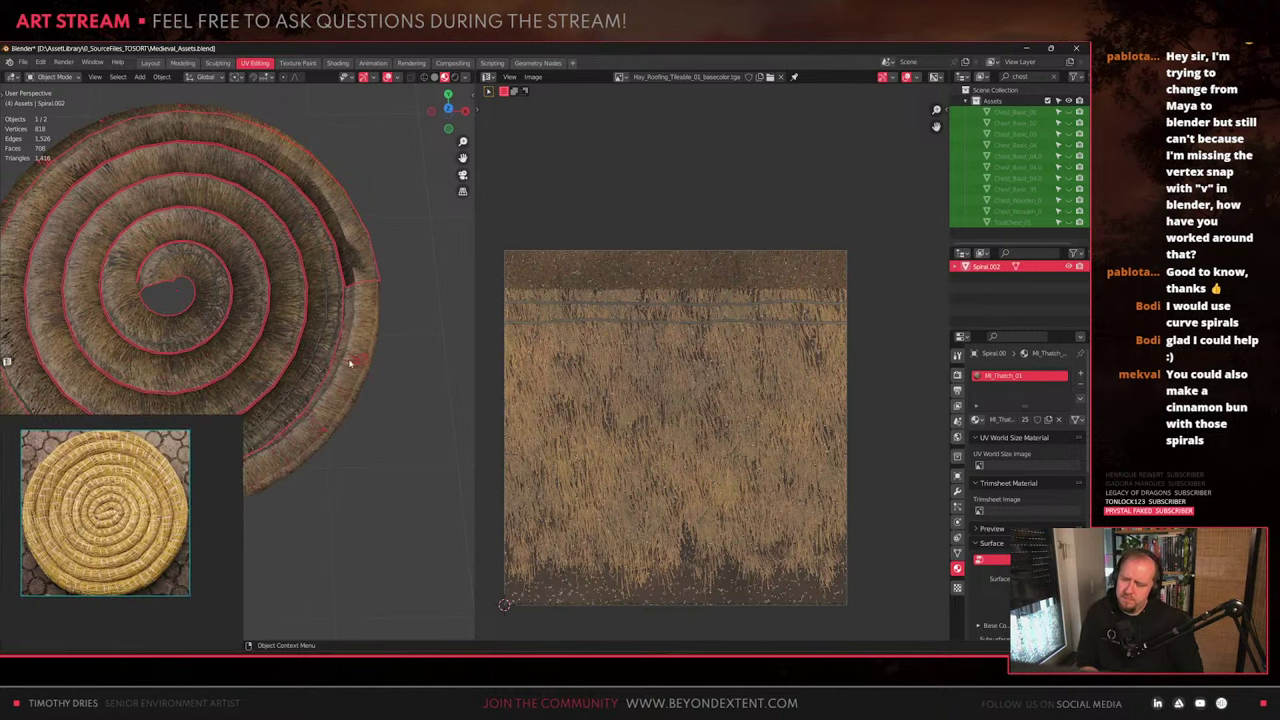
# Examine the spiral's centre hole and straight coil end from several angles against the centre of the reference coil
pyautogui.scroll(-1, 350, 363)
pyautogui.keyDown('shift'); pyautogui.moveTo(304, 384); pyautogui.dragTo(379, 400, button='middle'); pyautogui.keyUp('shift')
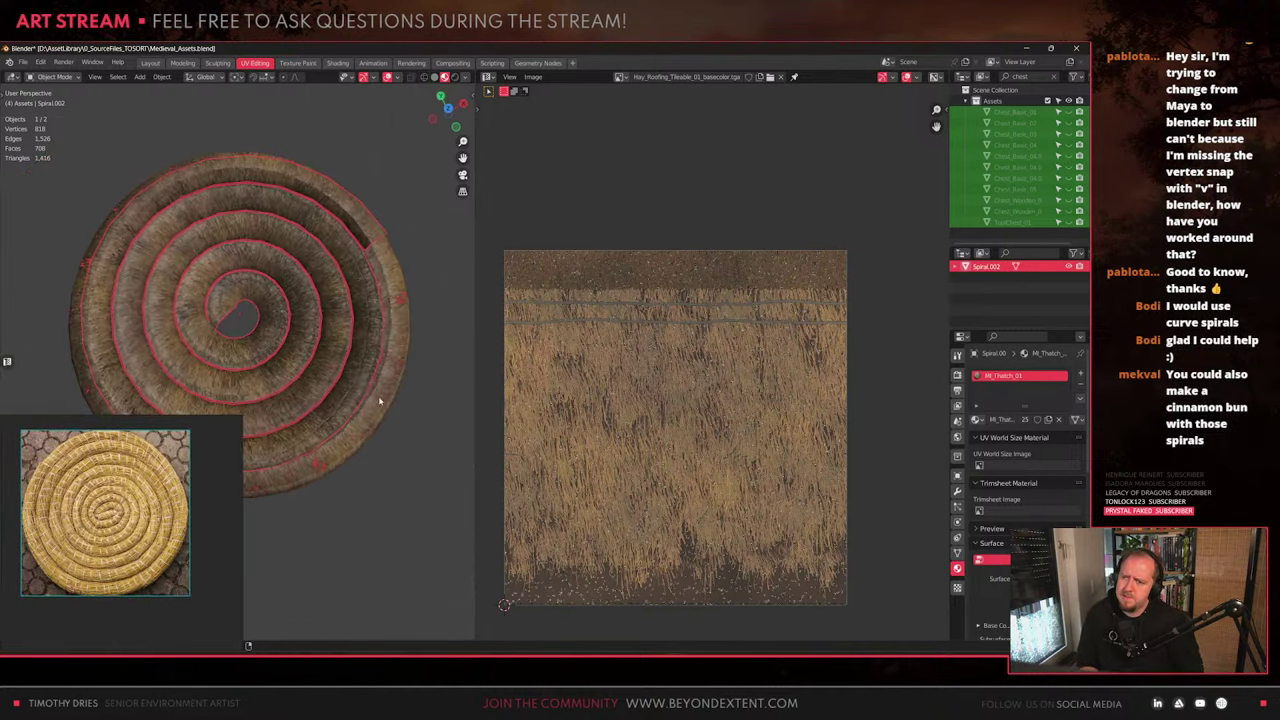
pyautogui.keyDown('shift'); pyautogui.moveTo(346, 348); pyautogui.dragTo(350, 370, button='middle'); pyautogui.keyUp('shift')
pyautogui.scroll(4, 349, 370)
pyautogui.scroll(-1, 347, 373)
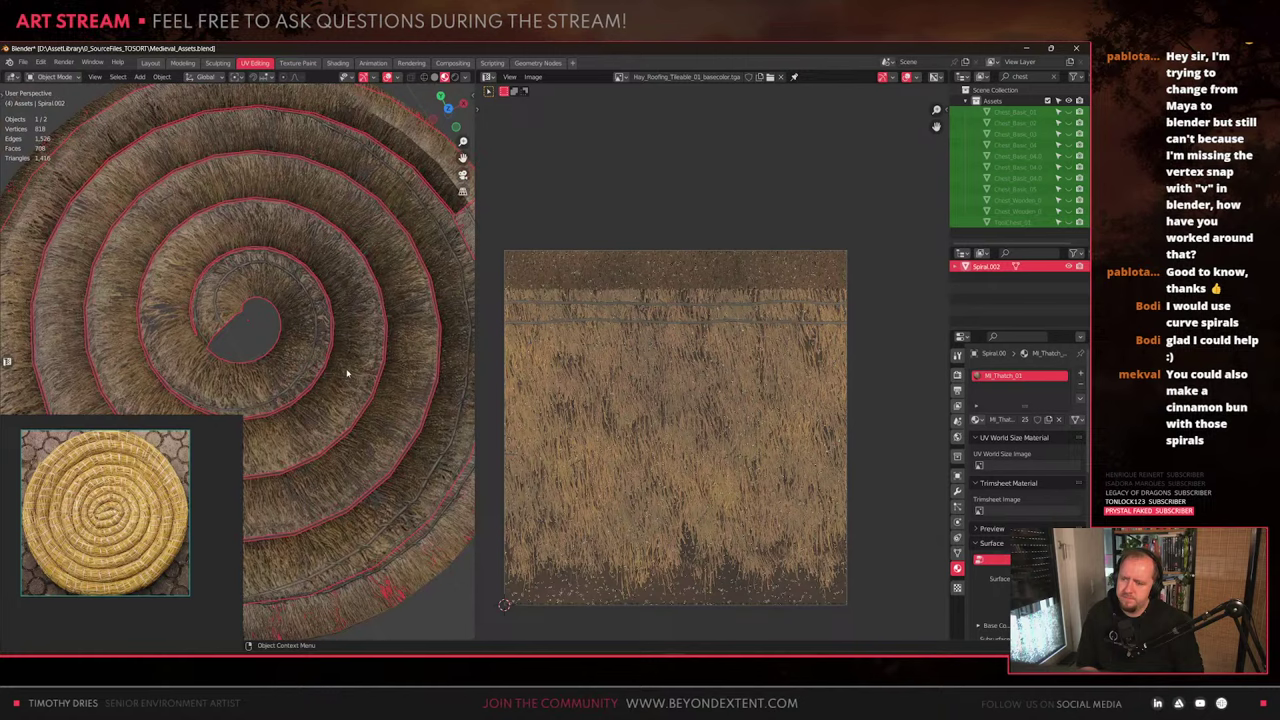
pyautogui.scroll(-5, 347, 374)
pyautogui.scroll(7, 285, 370)
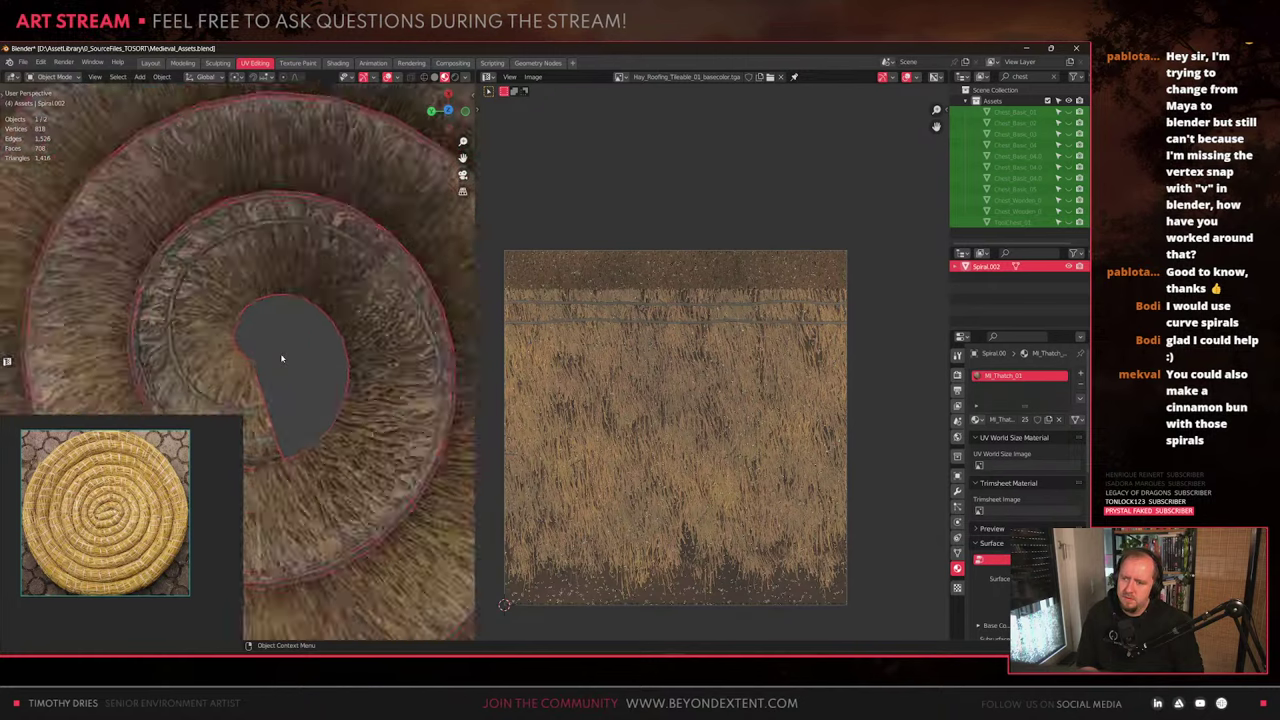
pyautogui.scroll(-6, 282, 358)
pyautogui.moveTo(280, 360); pyautogui.dragTo(304, 336, button='middle')
pyautogui.scroll(4, 267, 368)
pyautogui.scroll(4, 305, 372)
pyautogui.scroll(2, 310, 375)
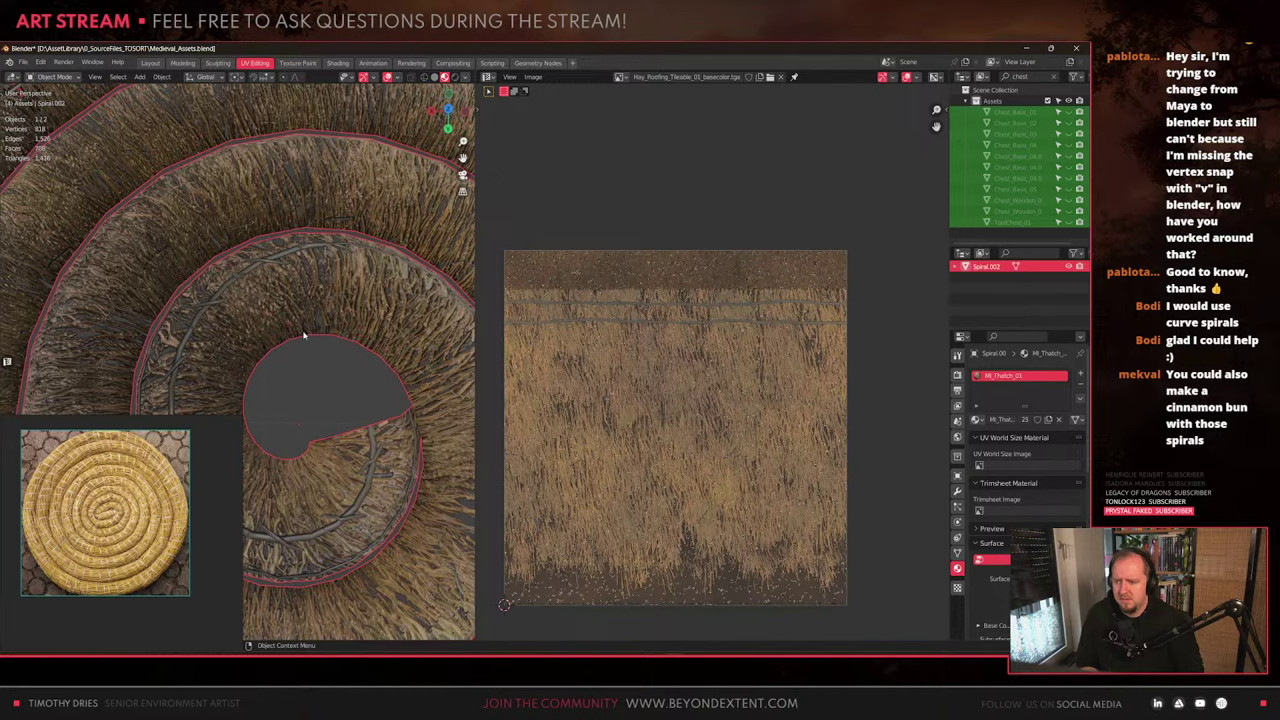
pyautogui.scroll(-1, 348, 431)
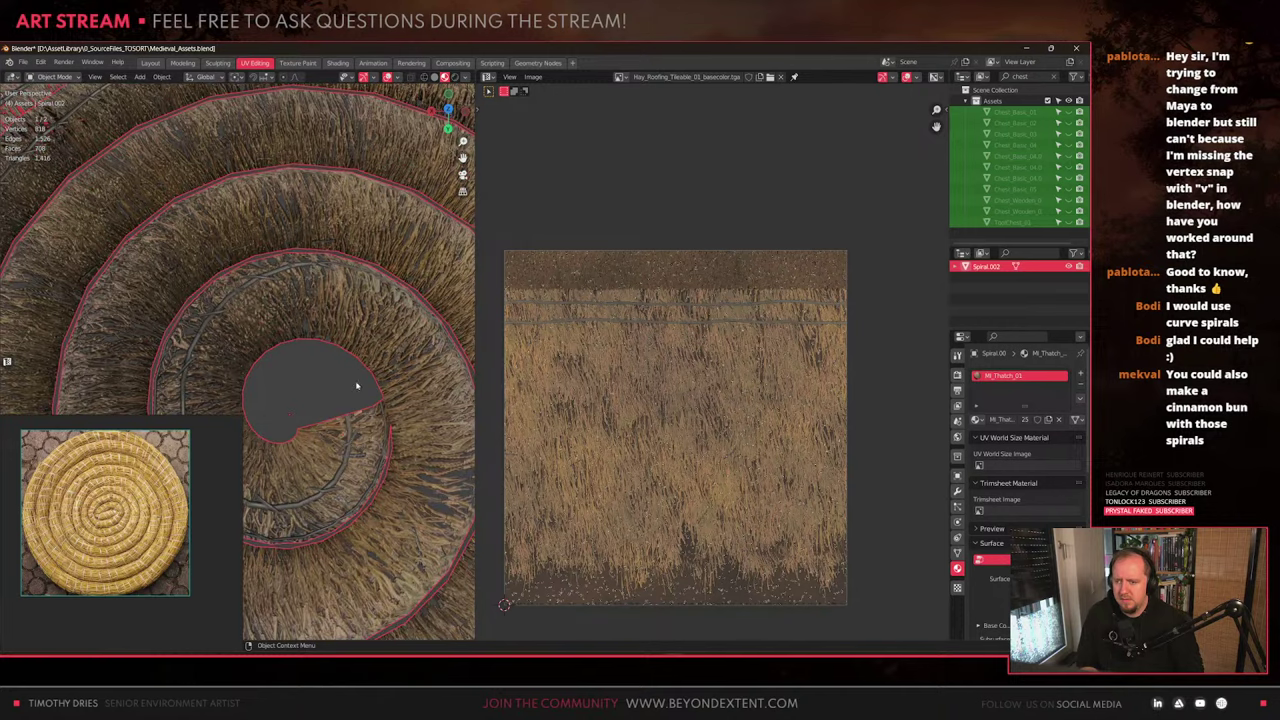
pyautogui.scroll(-5, 345, 389)
pyautogui.scroll(5, 334, 392)
pyautogui.scroll(-3, 334, 393)
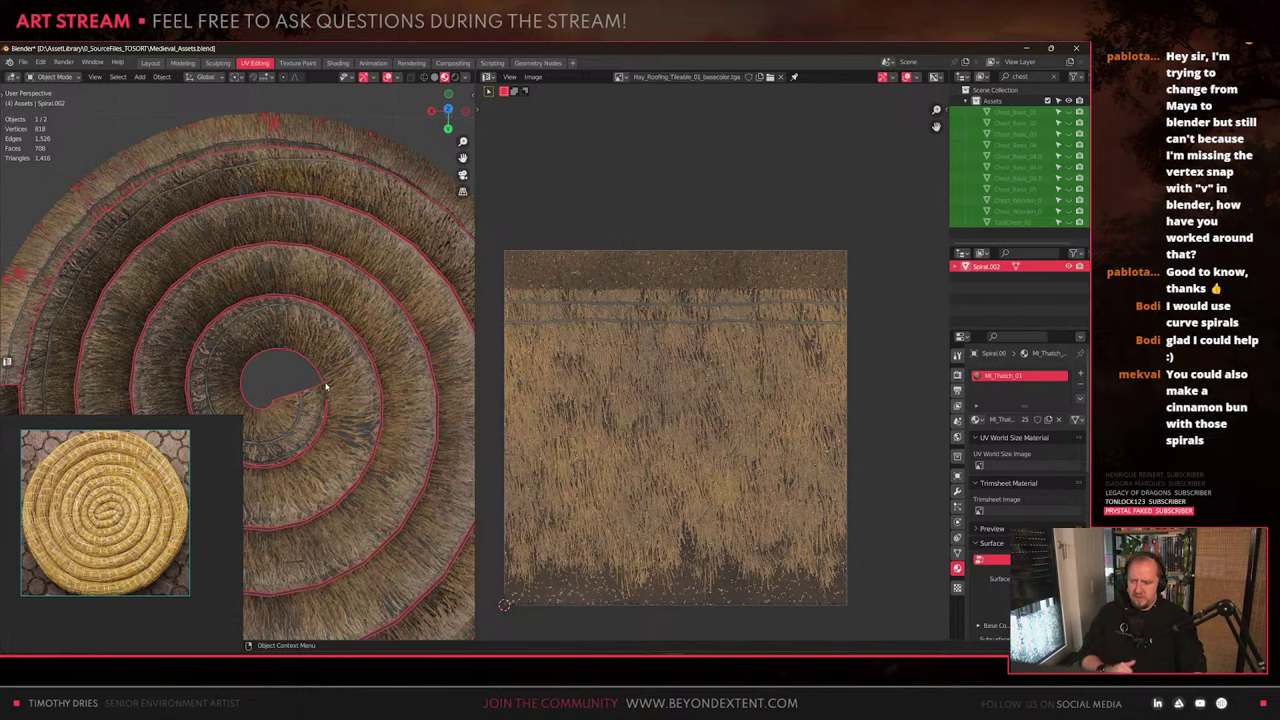
pyautogui.scroll(-4, 277, 290)
pyautogui.scroll(5, 277, 288)
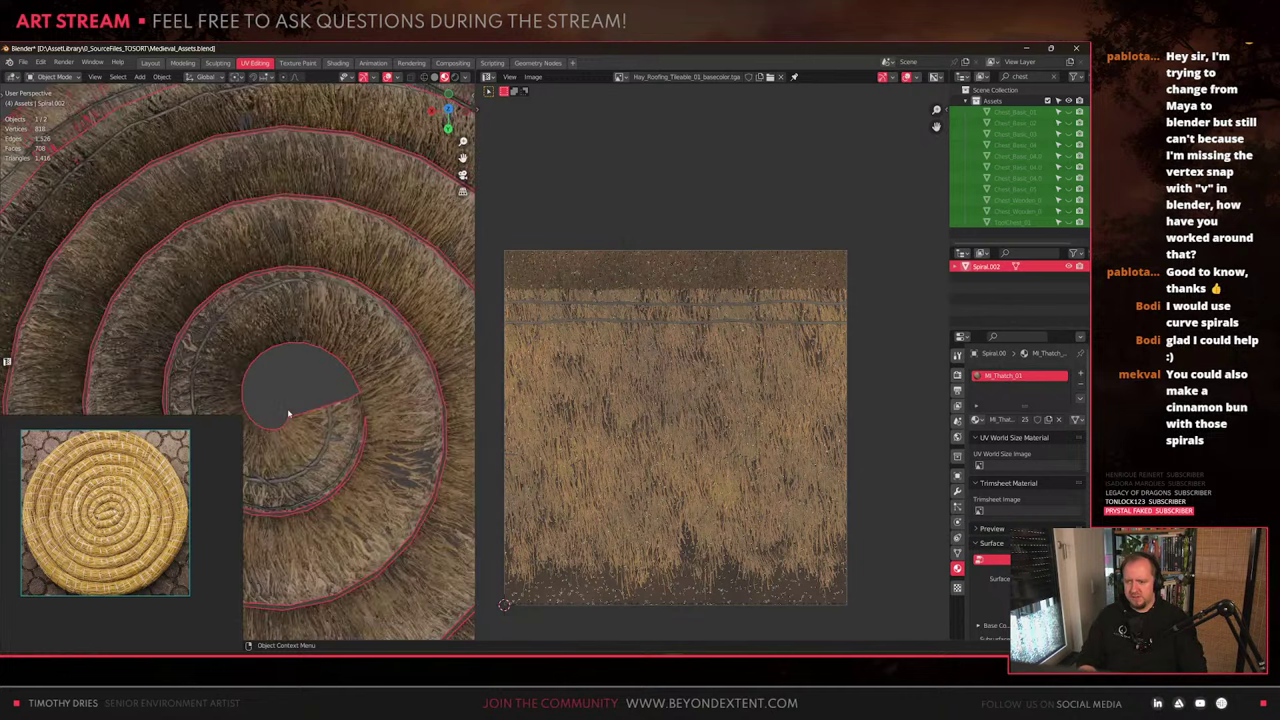
# Select the edges of the straight coil end, turn off proportional editing and extrude them horizontally into the centre hole
pyautogui.press('Tab')
pyautogui.keyDown('alt'); pyautogui.click(344, 403); pyautogui.keyUp('alt')
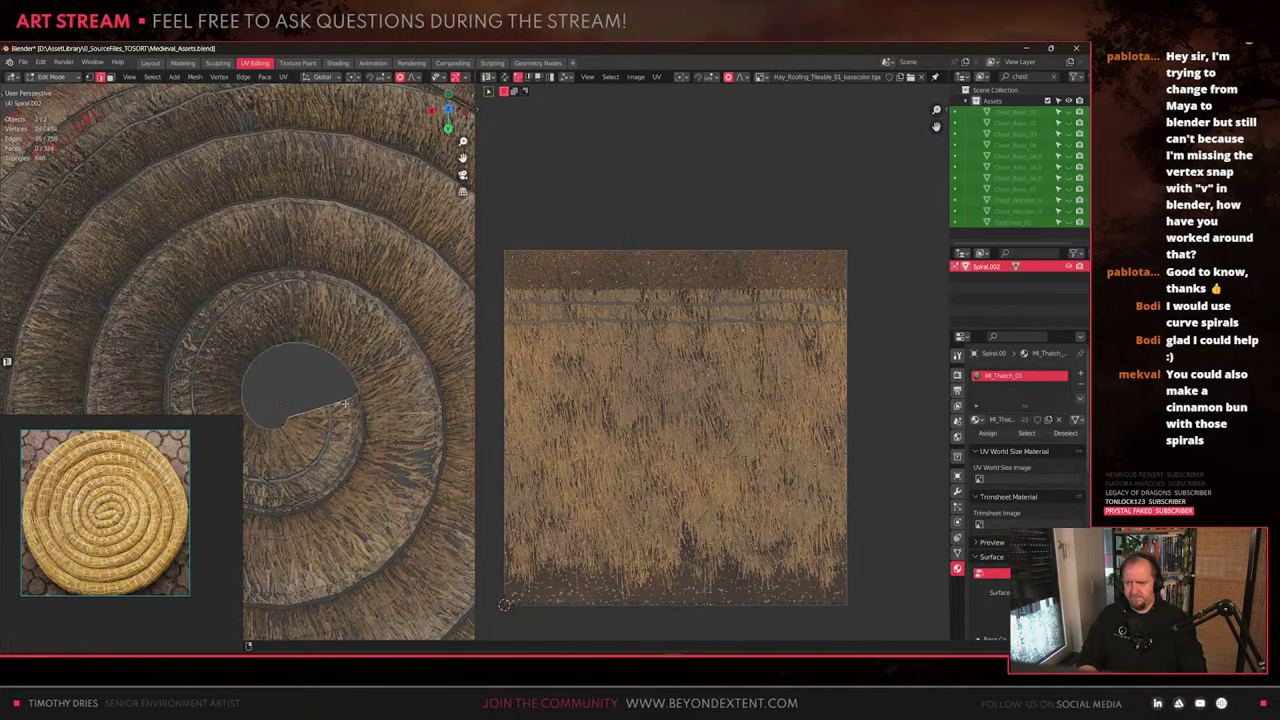
pyautogui.click(354, 397)
pyautogui.keyDown('shift'); pyautogui.click(289, 412); pyautogui.keyUp('shift')
pyautogui.moveTo(356, 402)
pyautogui.keyDown('shift'); pyautogui.mouseDown(button='middle')
pyautogui.moveTo(344, 424)
pyautogui.moveTo(335, 395)
pyautogui.moveTo(365, 402)
pyautogui.mouseUp(button='middle'); pyautogui.keyUp('shift')
pyautogui.hotkey('shift', 'e')
pyautogui.click(310, 388)
pyautogui.press('o')
pyautogui.press('e')
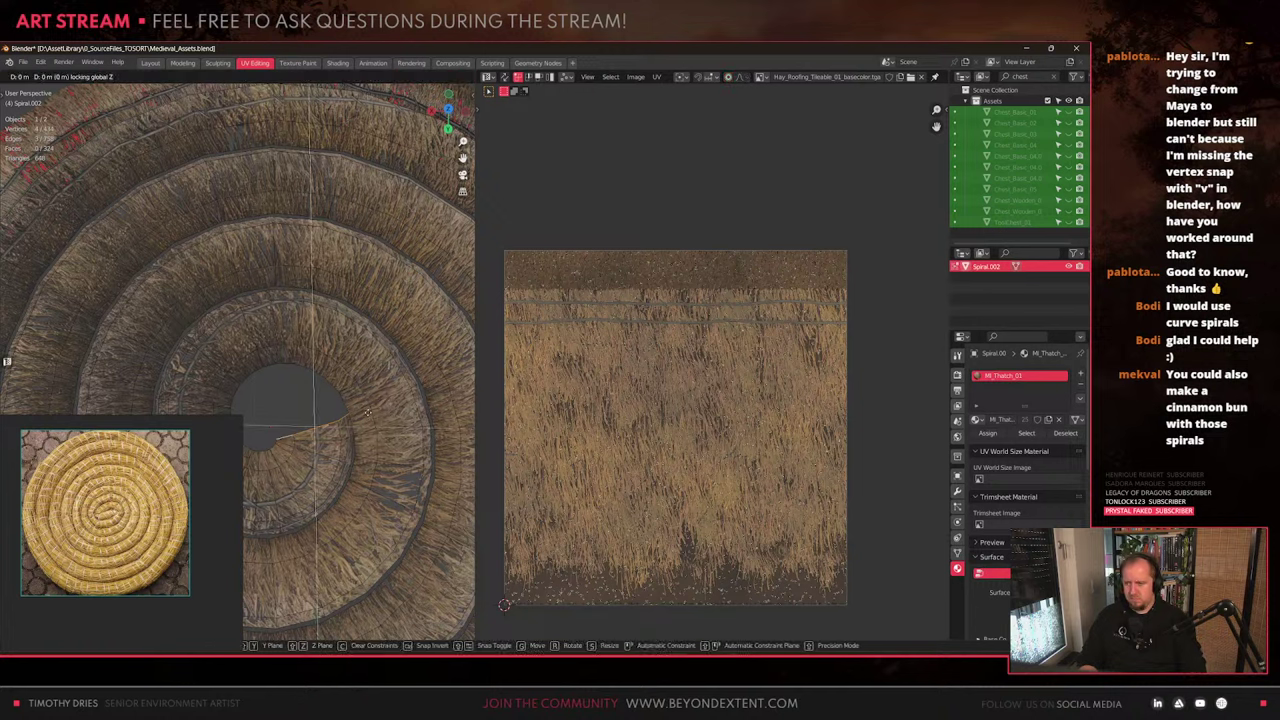
pyautogui.rightClick(362, 394)
pyautogui.press('g')
pyautogui.press('z')
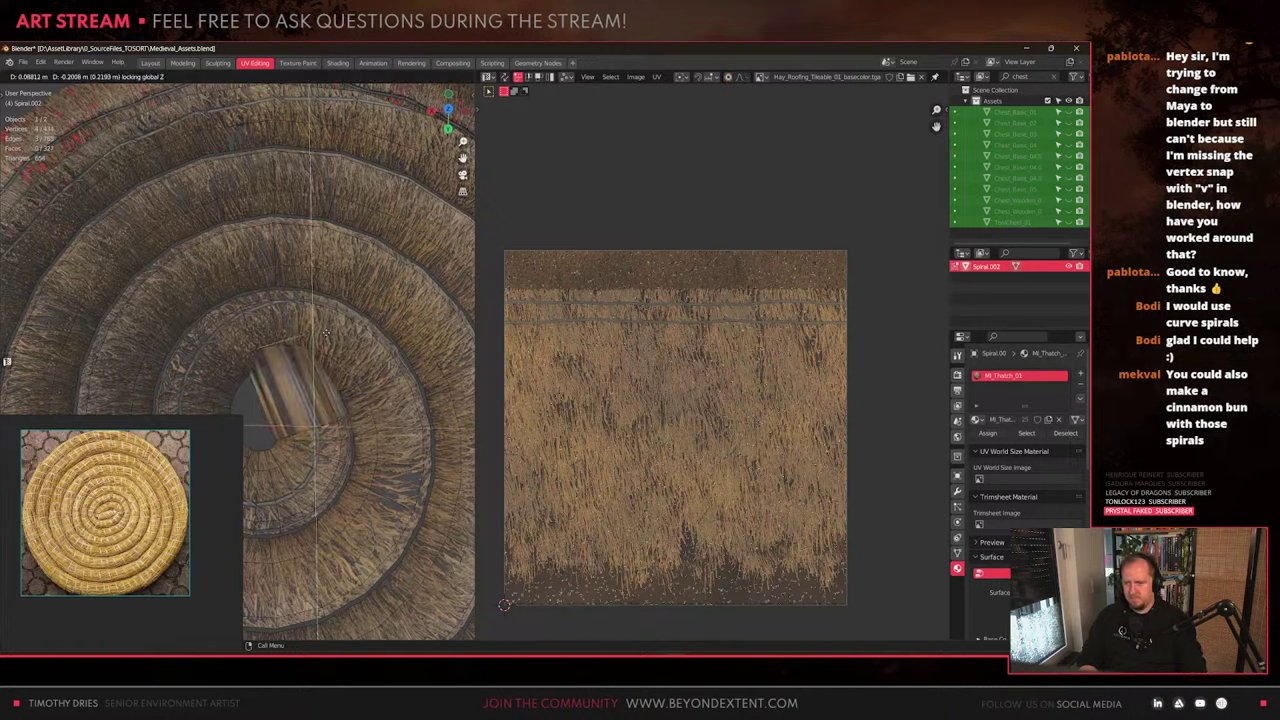
pyautogui.click(331, 342)
# Extrude a second coil segment within the horizontal plane and rotate its end edges about the Z axis
pyautogui.keyDown('shift'); pyautogui.moveTo(321, 404); pyautogui.dragTo(300, 363, button='middle'); pyautogui.keyUp('shift')
pyautogui.press('g')
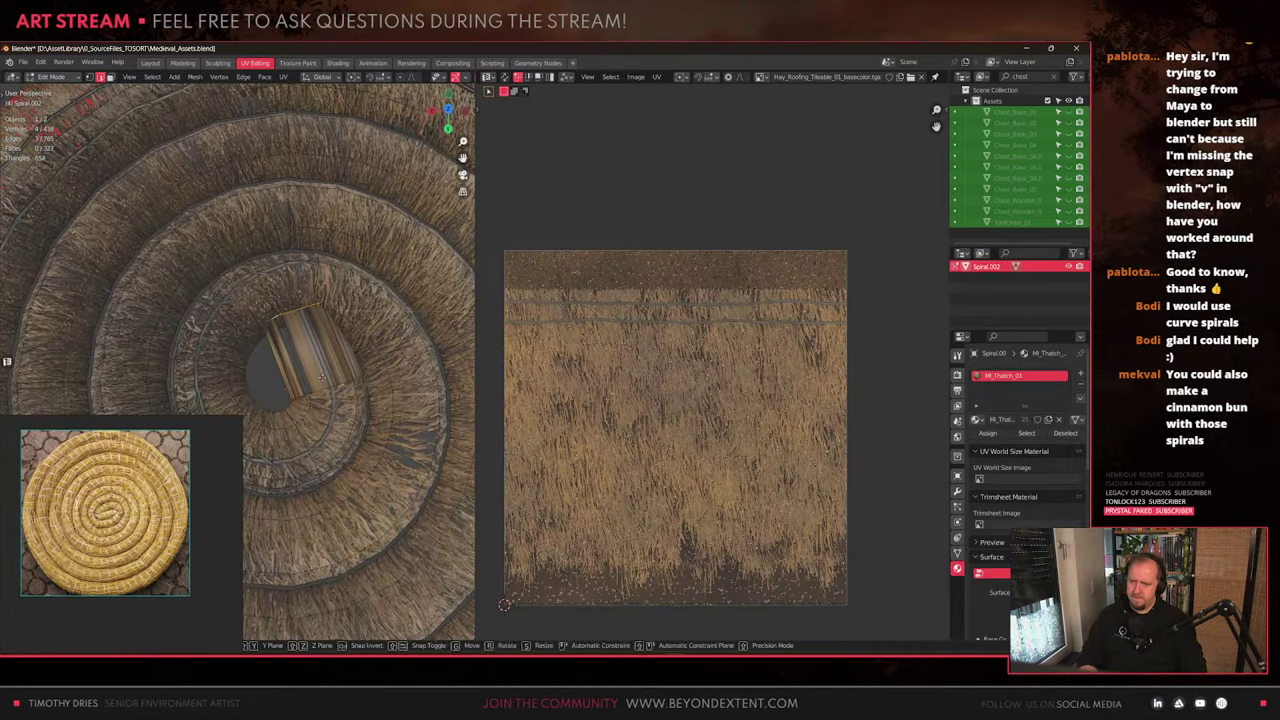
pyautogui.hotkey('shift', 'z')
pyautogui.click(343, 420)
pyautogui.press('r')
pyautogui.press('z')
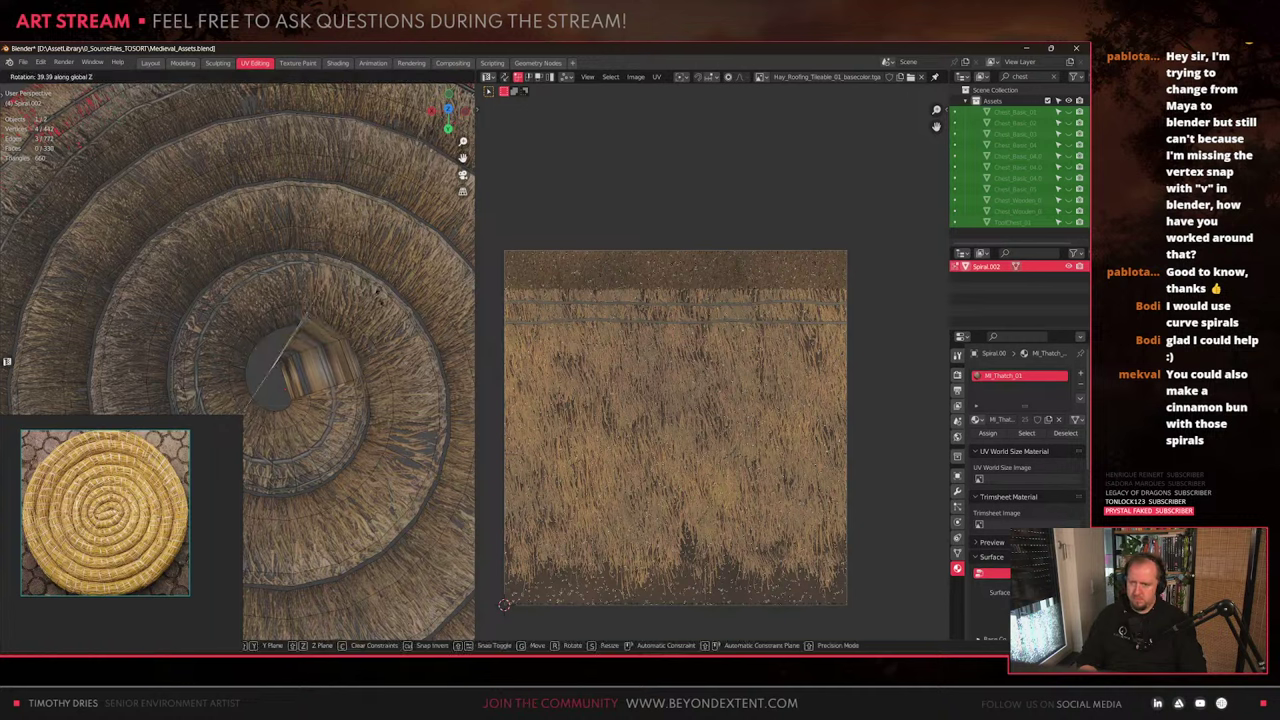
pyautogui.click(379, 297)
# Extrude a third coil segment along the hole's curve, rotating its end about Z and positioning it horizontally
pyautogui.press('r')
pyautogui.press('z')
pyautogui.click(342, 296)
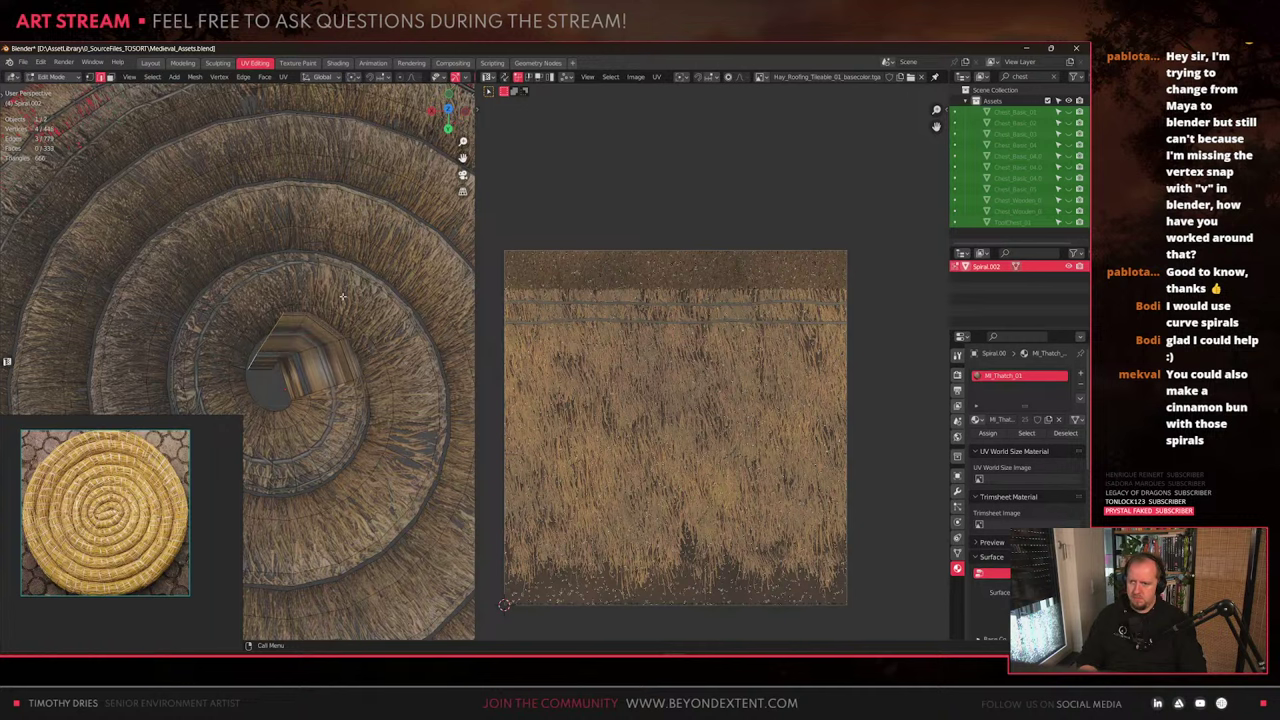
pyautogui.press('r')
pyautogui.hotkey('shift', 'z')
pyautogui.click(293, 357)
pyautogui.scroll(1, 293, 357)
# Scale the last two edge loops of the new coil, shrinking the end loop to about 0.79
pyautogui.click(307, 329)
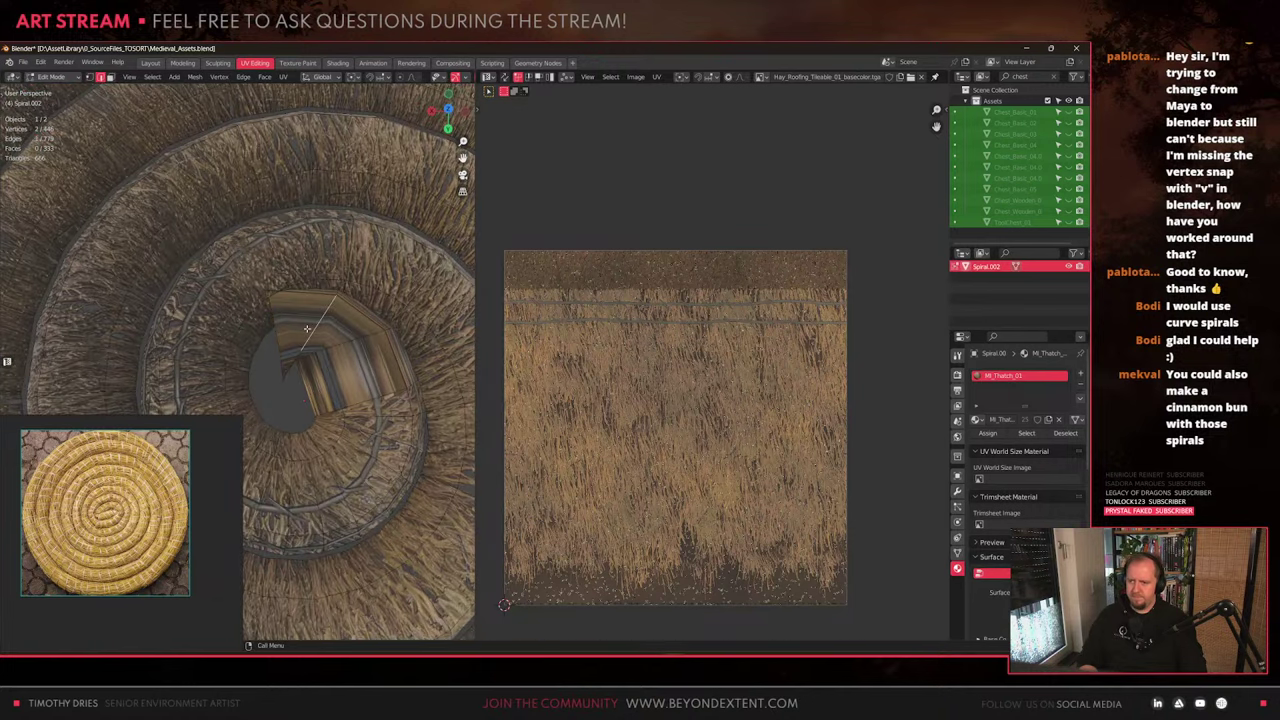
pyautogui.press('s')
pyautogui.click(364, 357)
pyautogui.press('s')
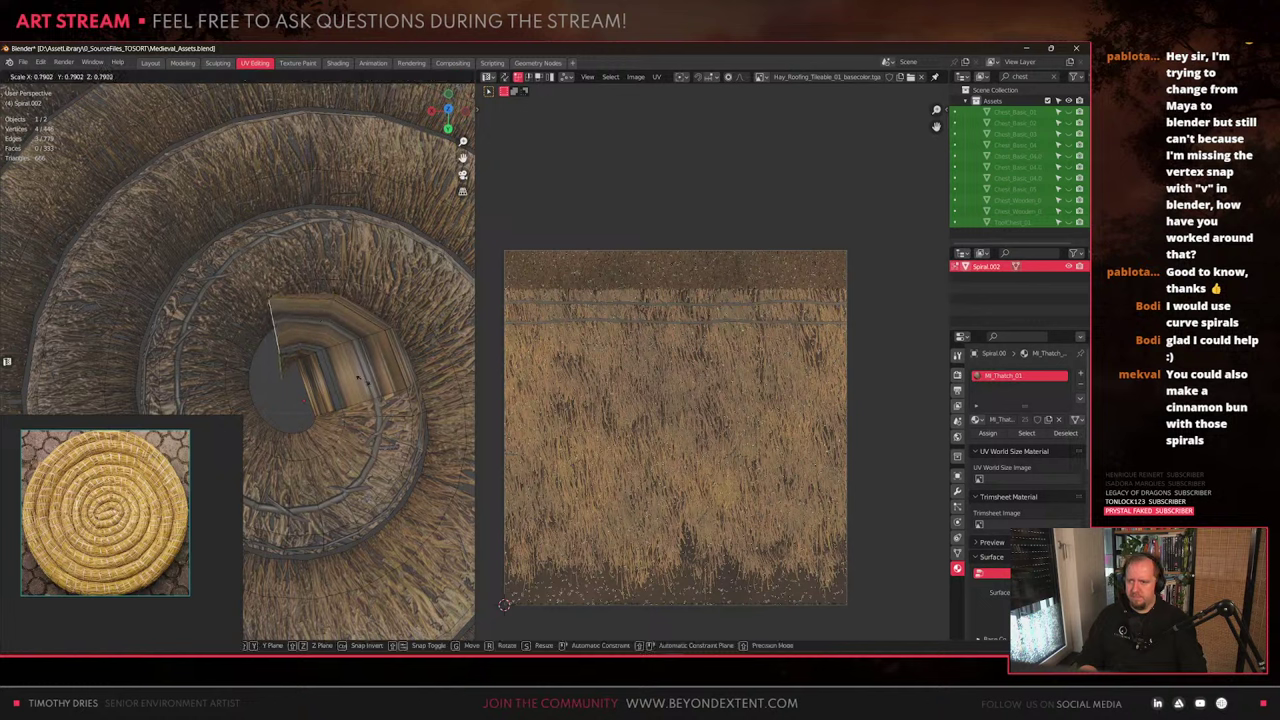
pyautogui.click(361, 378)
# Slide the coil's end edges and shift the neighbouring loop within the horizontal plane to smooth the bend
pyautogui.press('g')
pyautogui.press('g')
pyautogui.click(326, 347)
pyautogui.click(311, 329)
pyautogui.press('g')
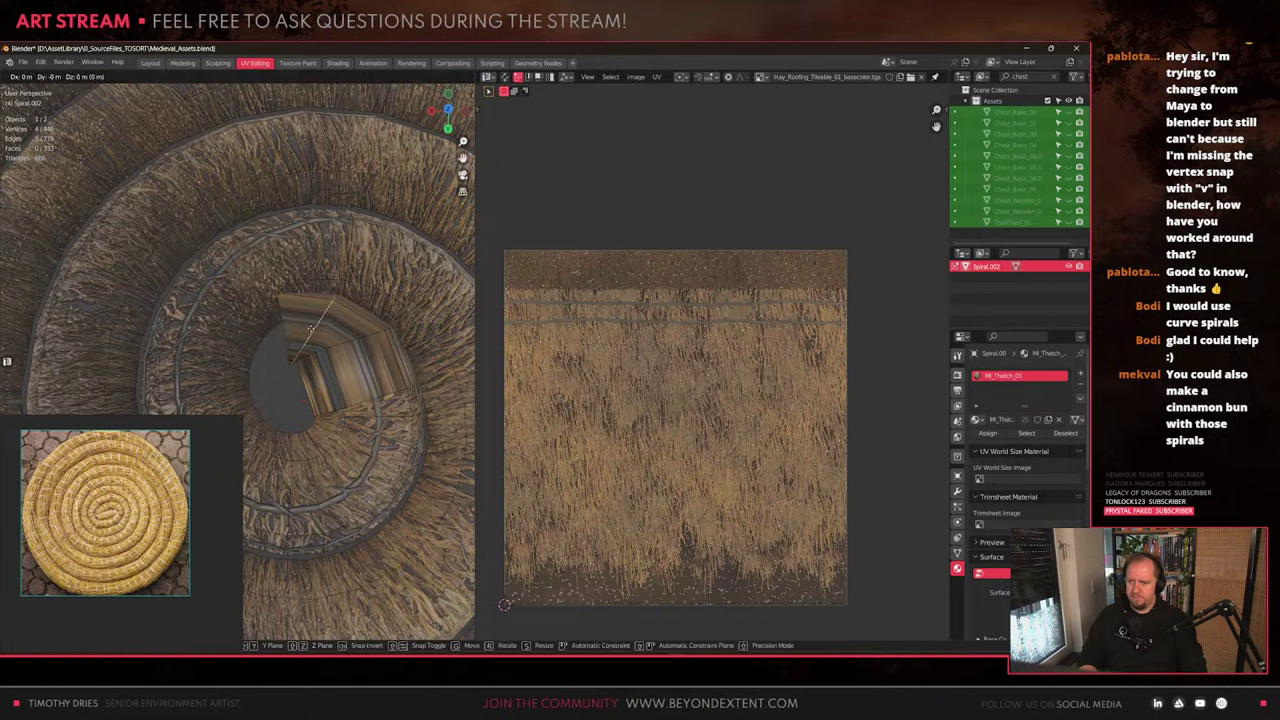
pyautogui.hotkey('shift', 'z')
pyautogui.click(317, 326)
# Extrude two more coil segments around the bend and bring the end across the remaining gap in the hole
pyautogui.press('g')
pyautogui.hotkey('shift', 'z')
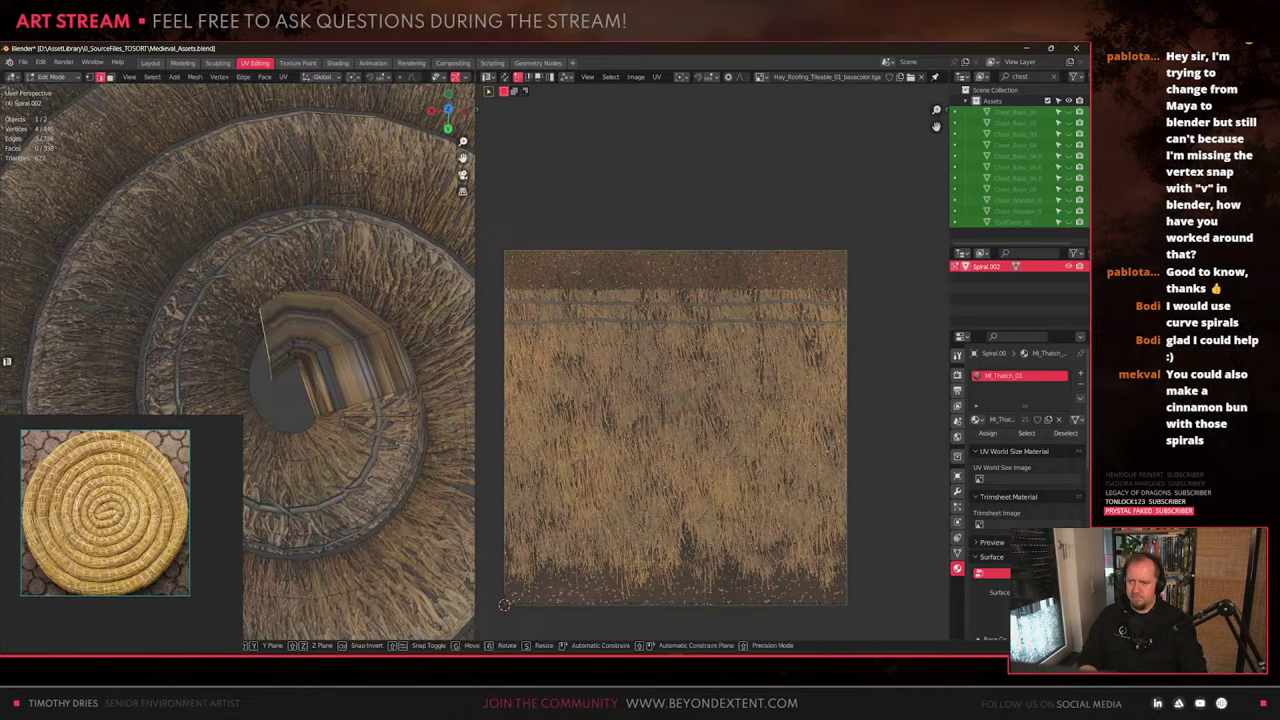
pyautogui.click(302, 321)
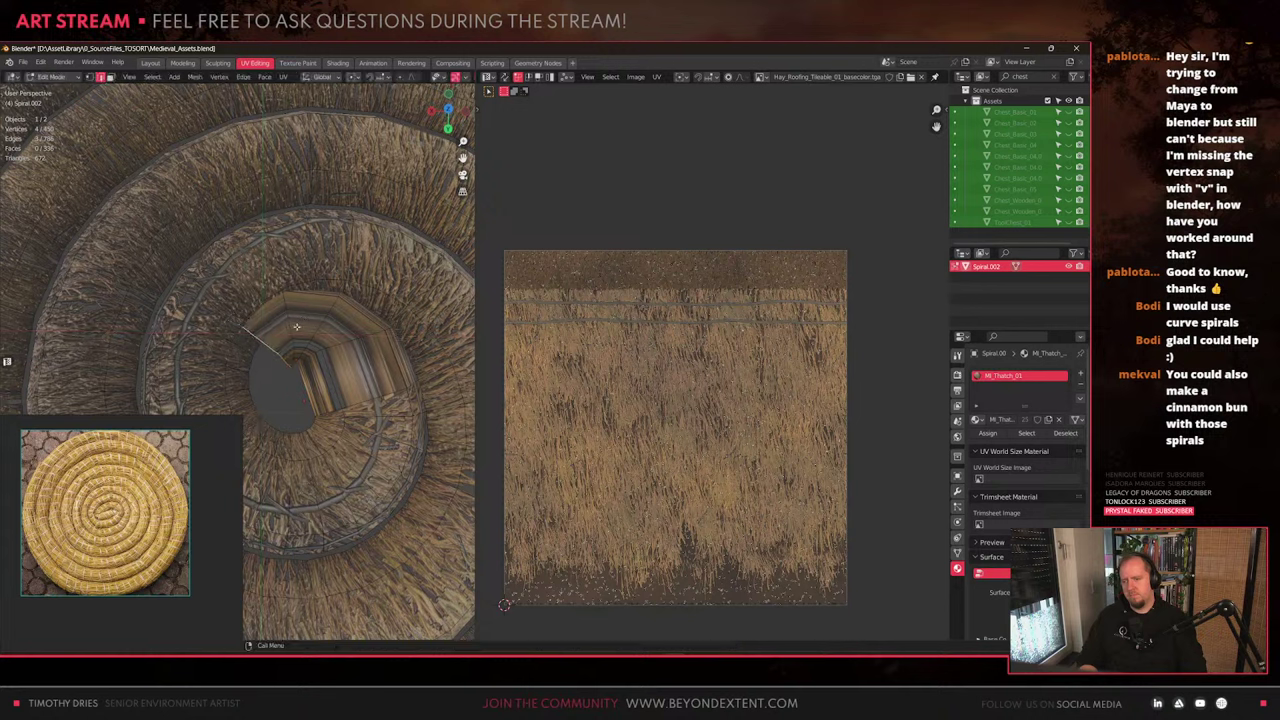
pyautogui.press('g')
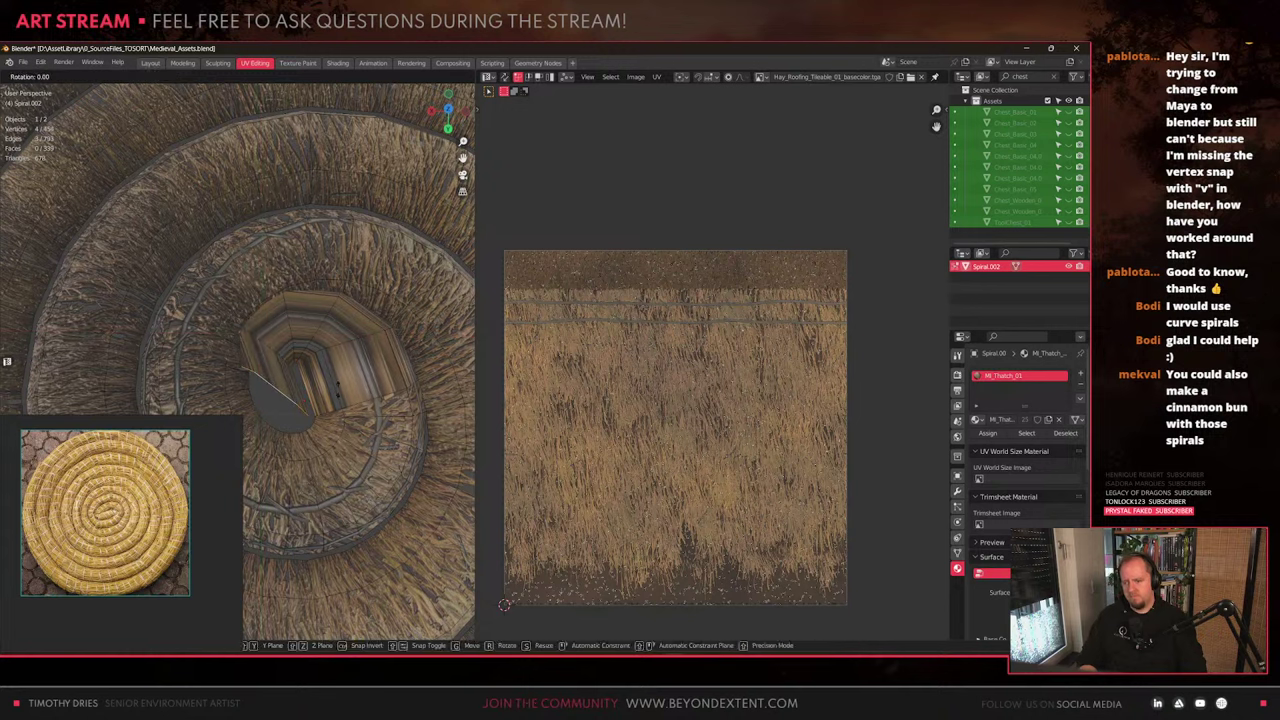
pyautogui.hotkey('shift', 'z')
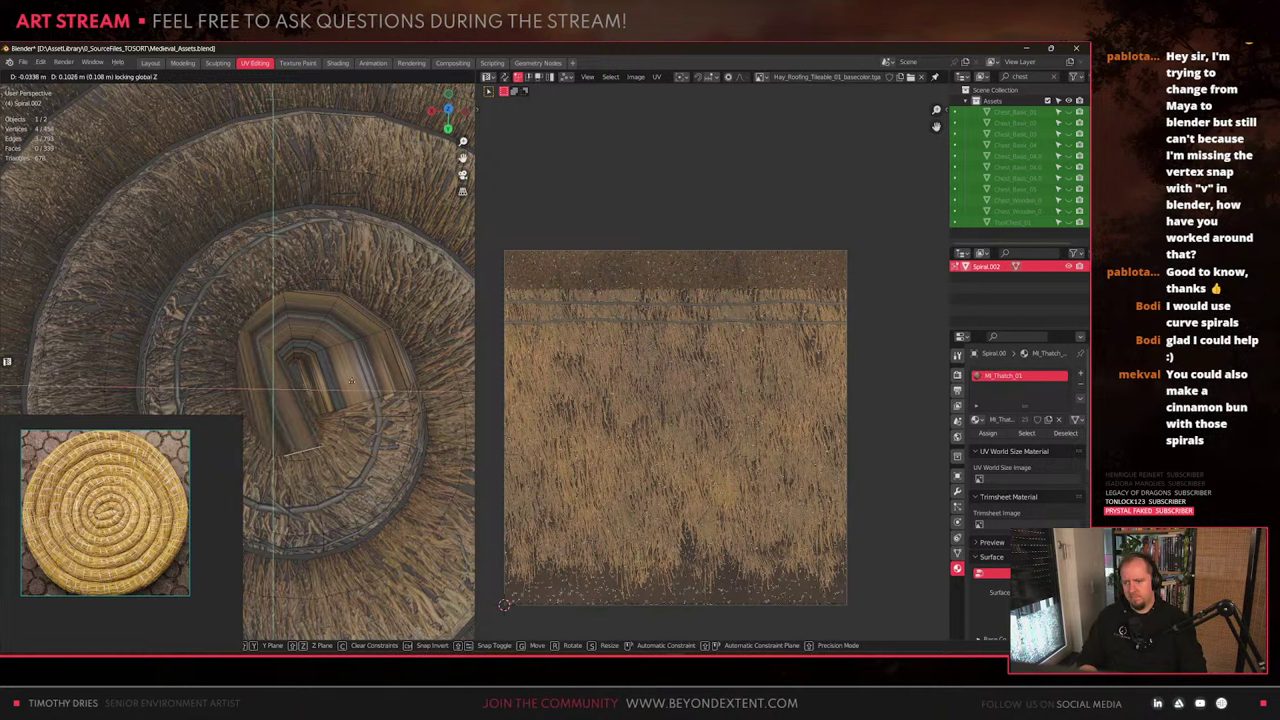
# Select an edge loop on the inner coil's bend, shift it within the horizontal plane and scale it
pyautogui.click(273, 360)
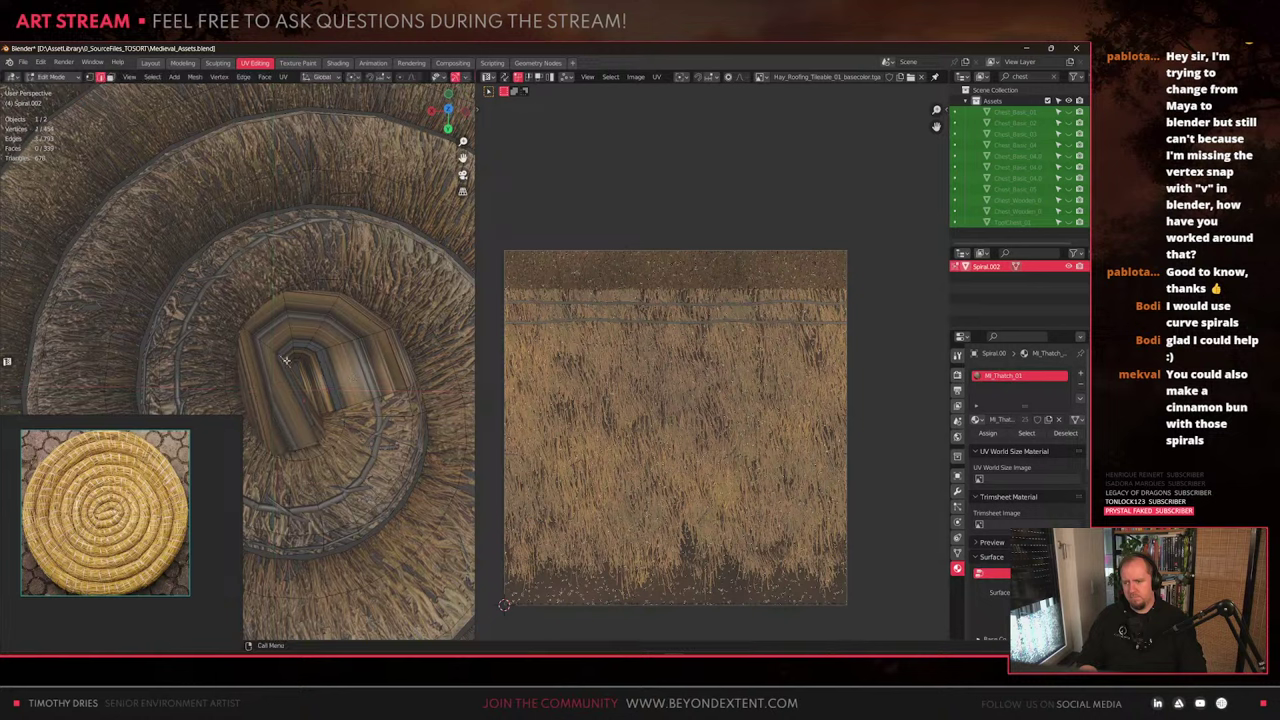
pyautogui.press('g')
pyautogui.hotkey('shift', 'z')
pyautogui.click(300, 367)
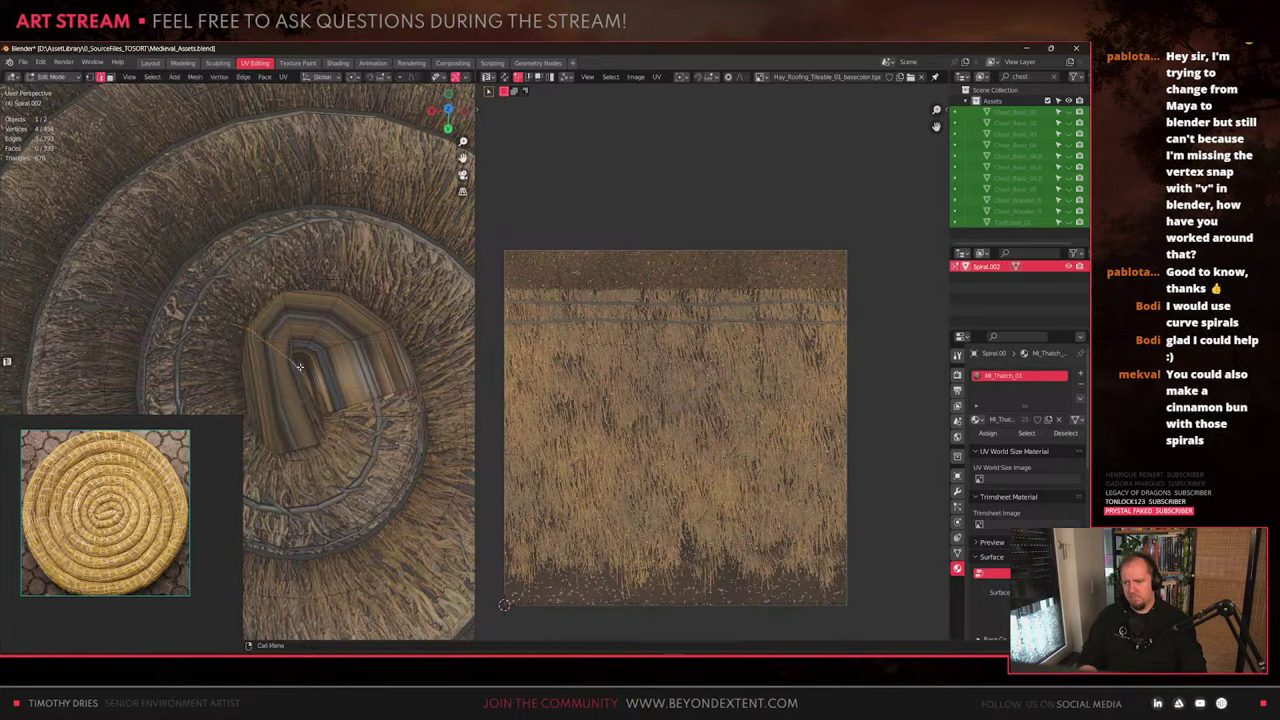
pyautogui.press('s')
# Scale and reposition the coil's final end edges, and adjust the loop at the top of its bend
pyautogui.click(289, 446)
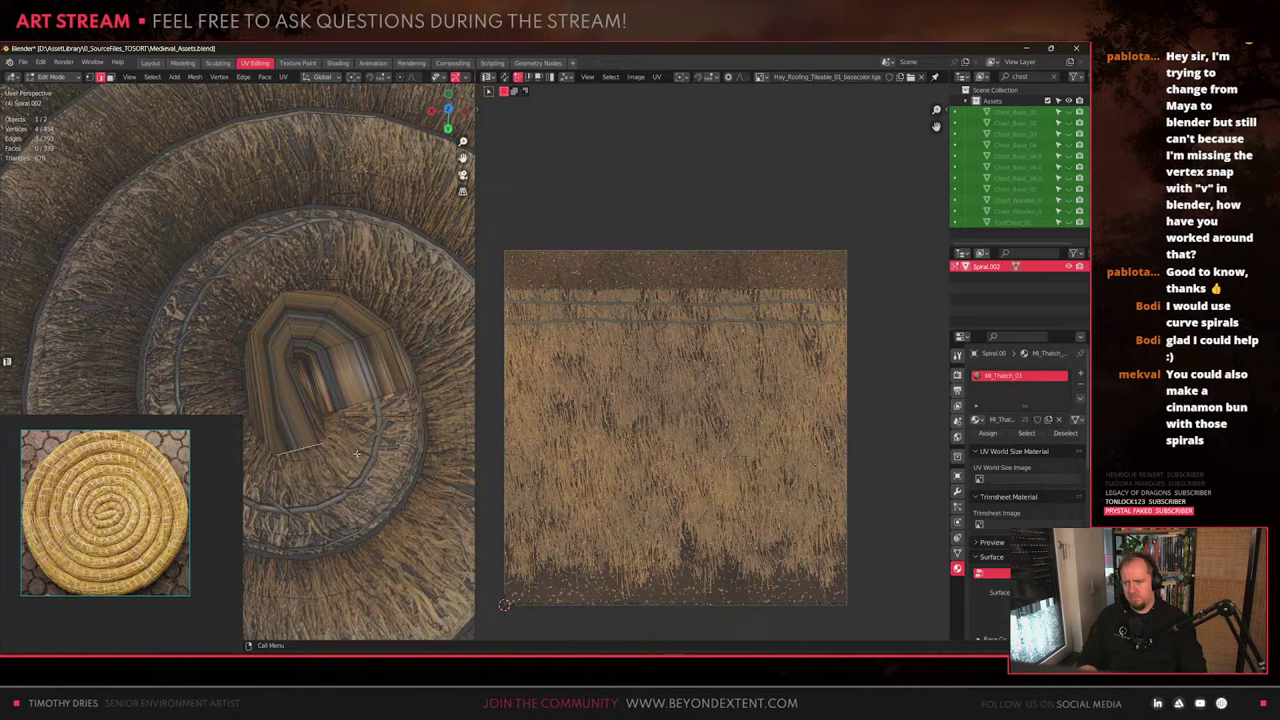
pyautogui.press('s')
pyautogui.click(337, 452)
pyautogui.press('g')
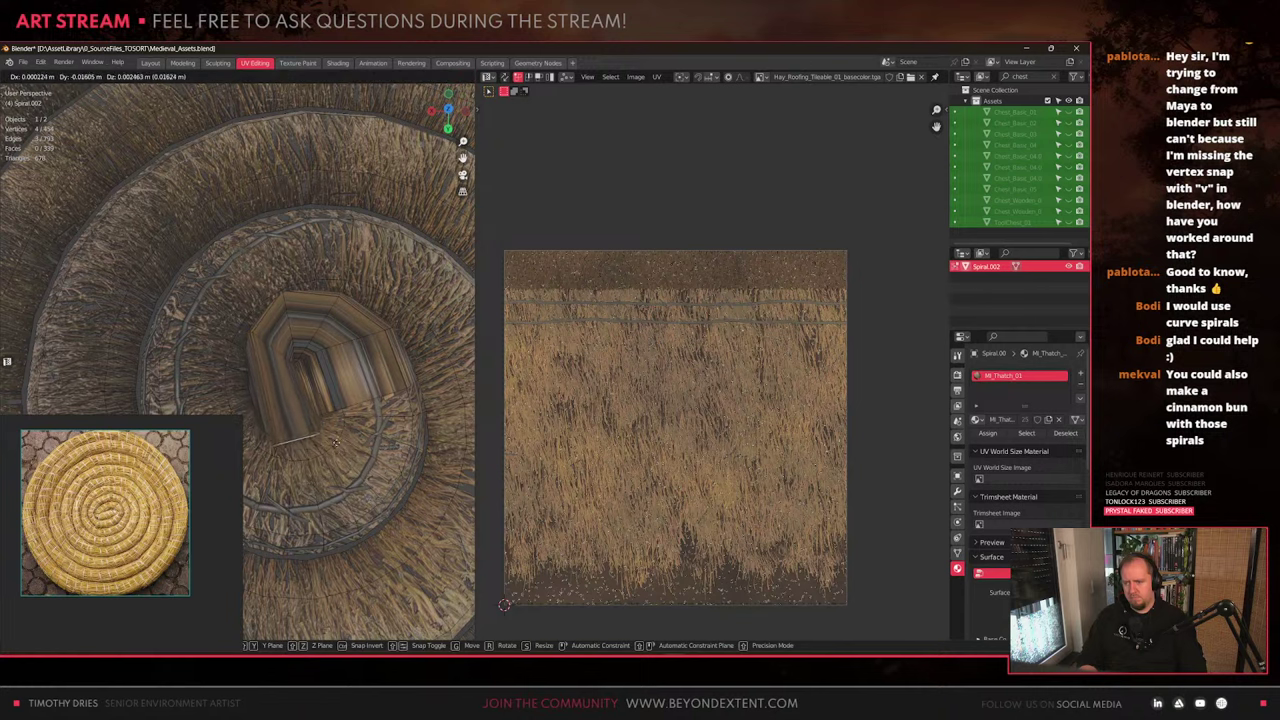
pyautogui.click(330, 454)
pyautogui.press('g')
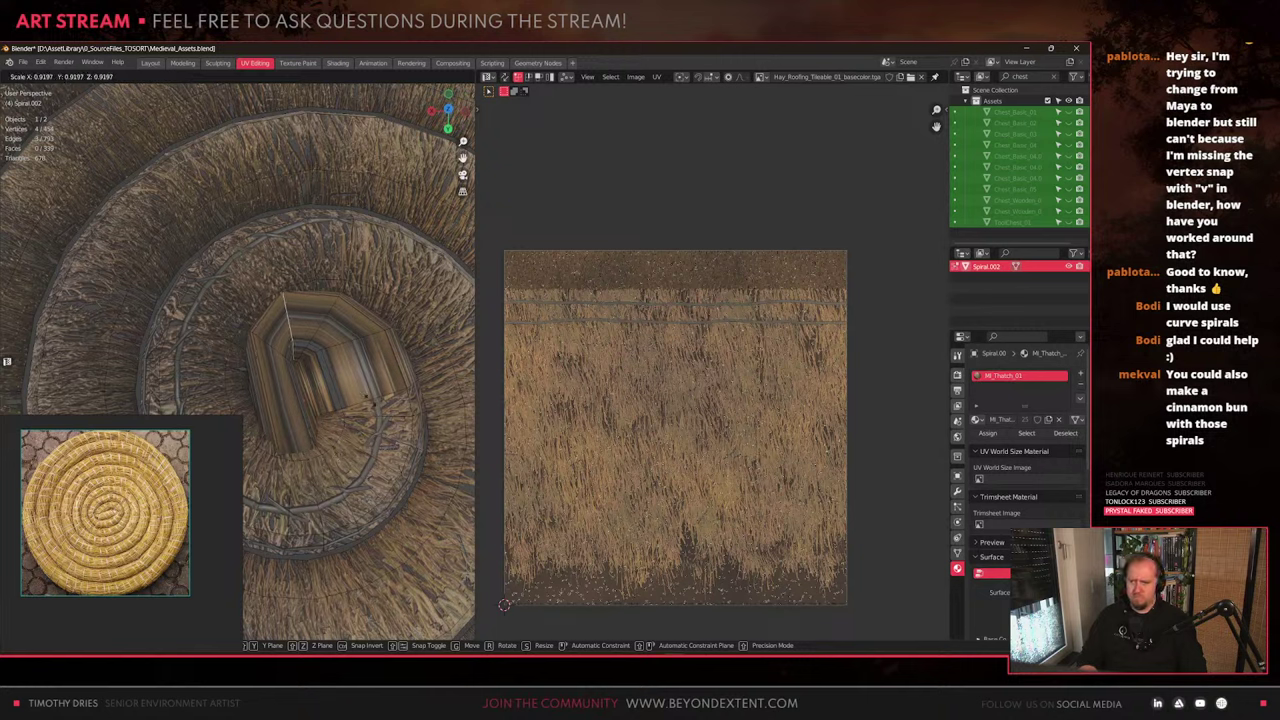
pyautogui.hotkey('shift', 'z')
pyautogui.click(367, 398)
# Select the whole spiral mesh with all its UVs and unwrap it using the Conformal method
pyautogui.scroll(-5, 300, 385)
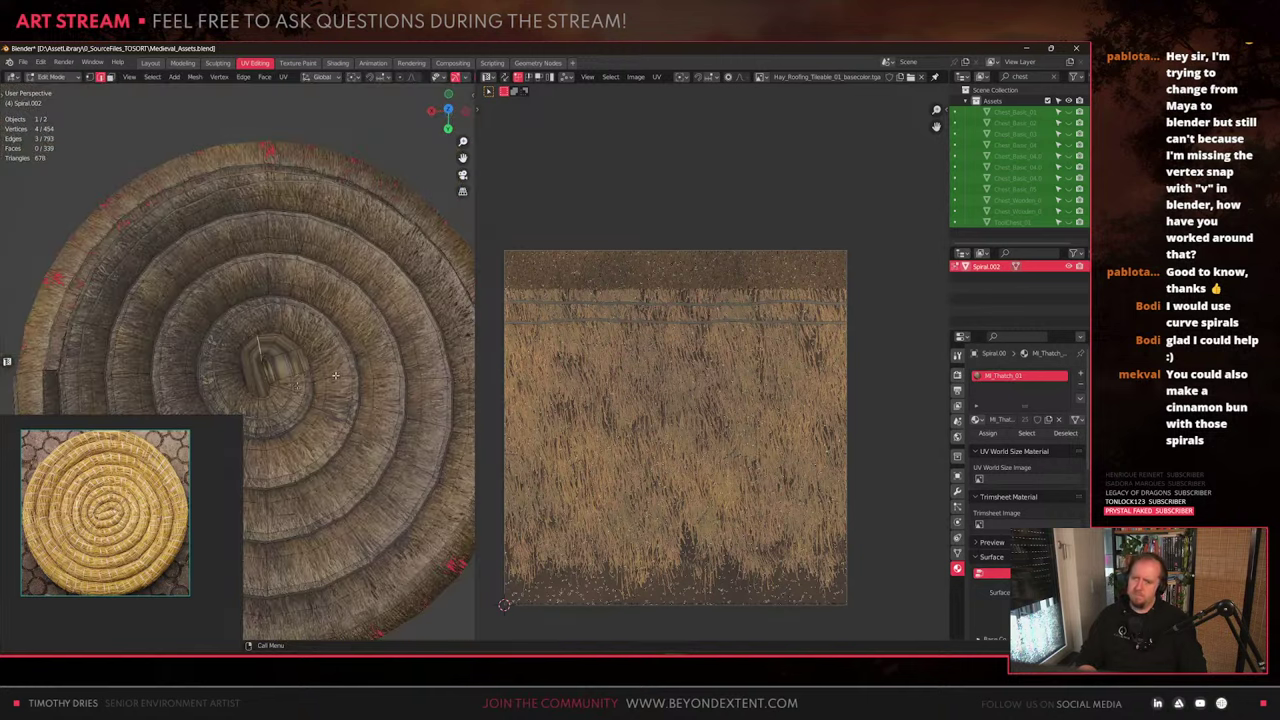
pyautogui.press('Tab')
pyautogui.moveTo(259, 377); pyautogui.dragTo(306, 343, button='middle')
pyautogui.scroll(6, 230, 356)
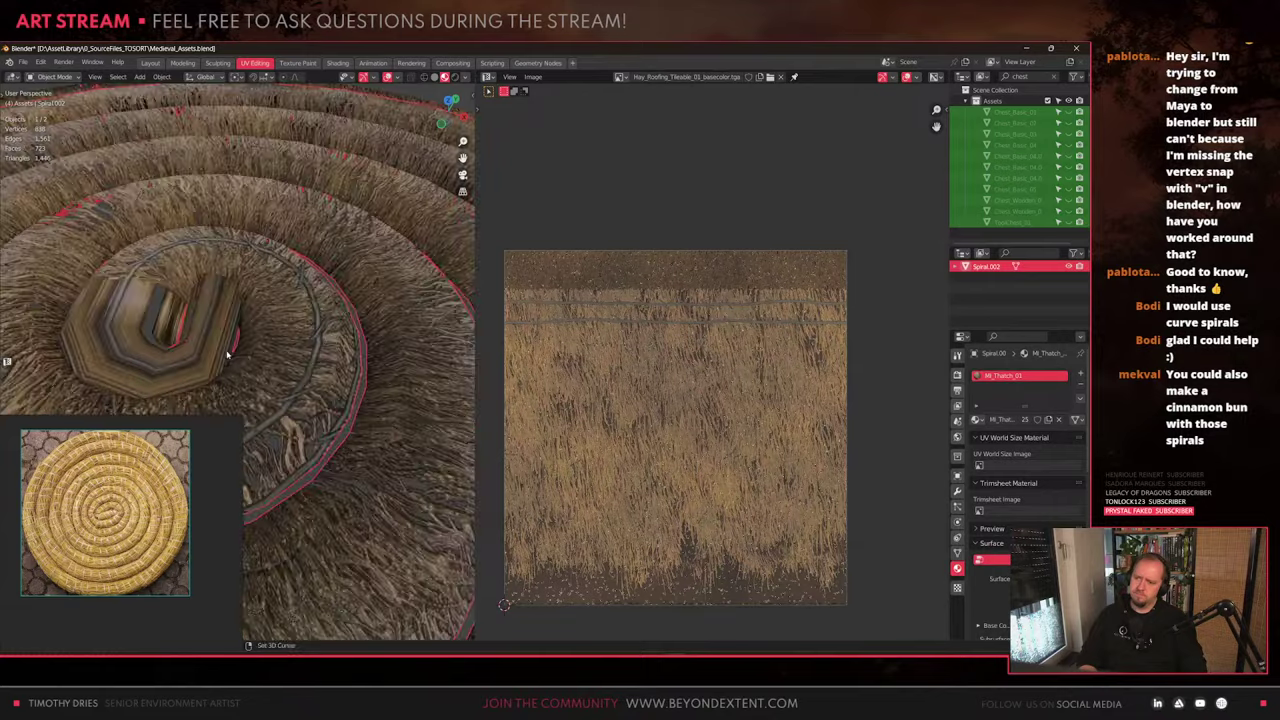
pyautogui.moveTo(230, 356)
pyautogui.mouseDown(button='middle')
pyautogui.moveTo(351, 408)
pyautogui.moveTo(239, 366)
pyautogui.mouseUp(button='middle')
pyautogui.press('Tab')
pyautogui.press('a')
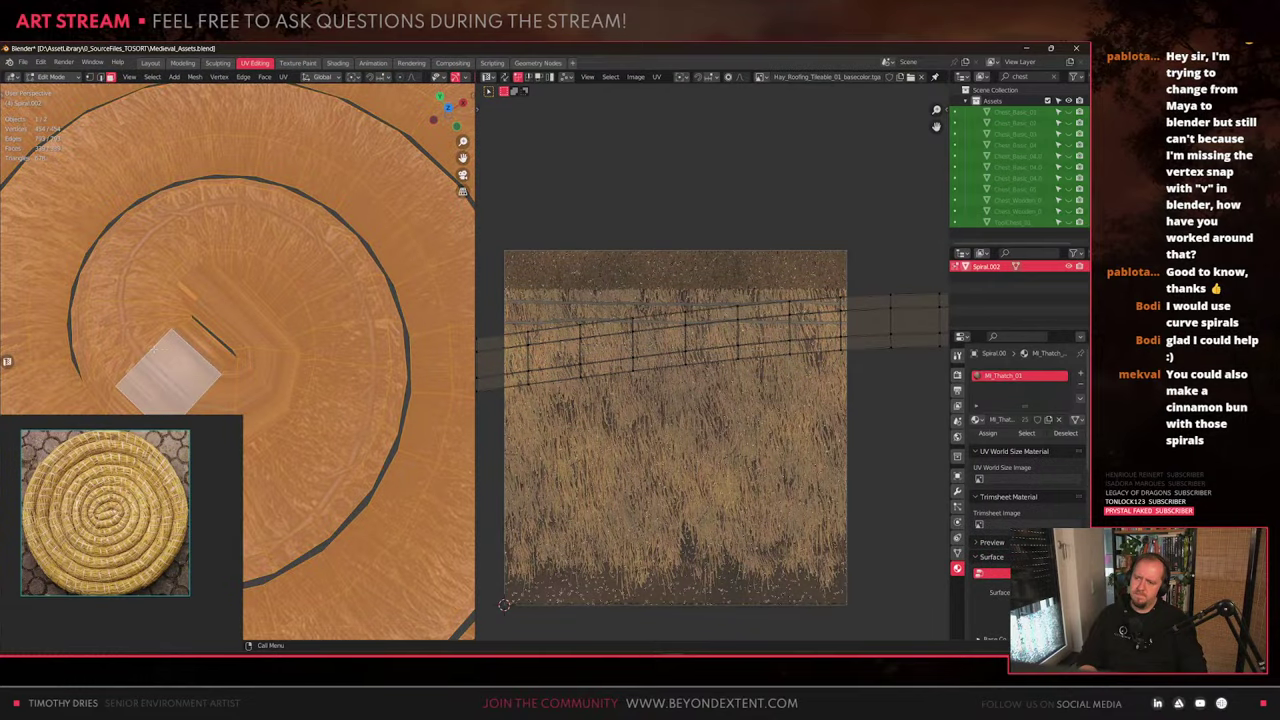
pyautogui.press('a')
pyautogui.scroll(-6, 677, 394)
pyautogui.scroll(-4, 677, 395)
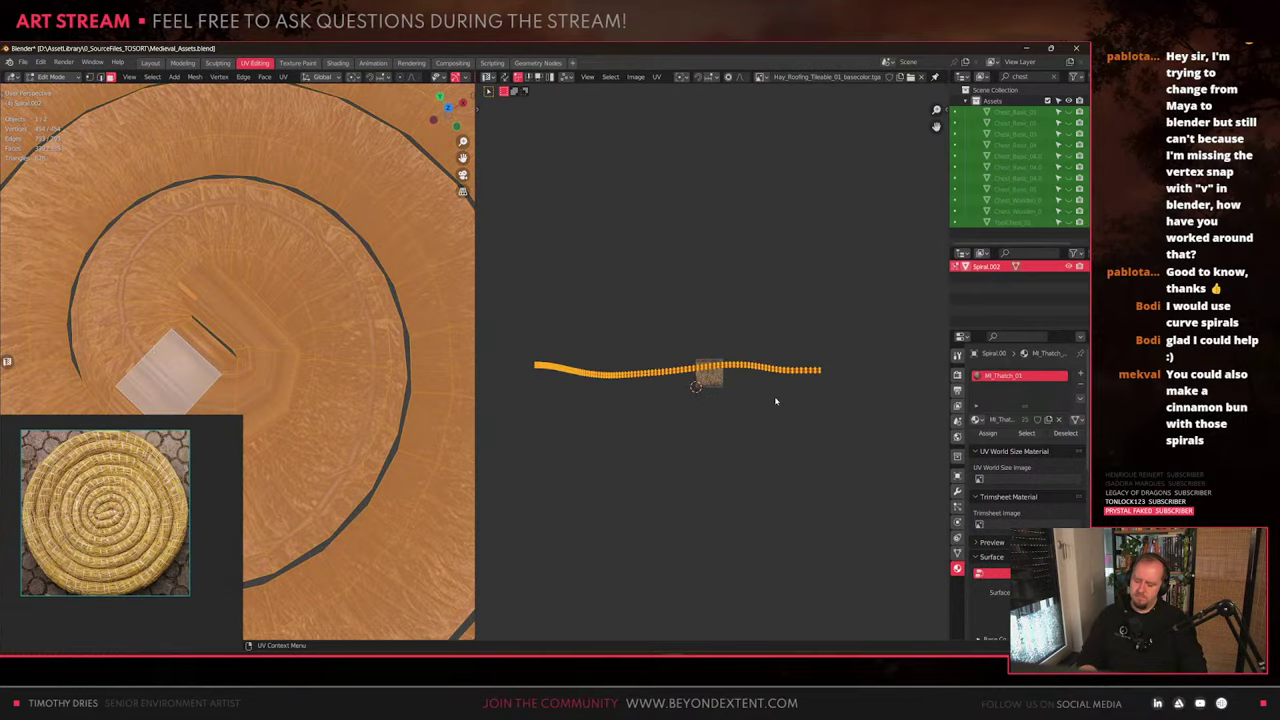
pyautogui.press('u')
pyautogui.click(775, 400)
# Straighten the unwrapped spiral UVs into a strip with Straighten UVs
pyautogui.scroll(7, 712, 370)
pyautogui.press('q')
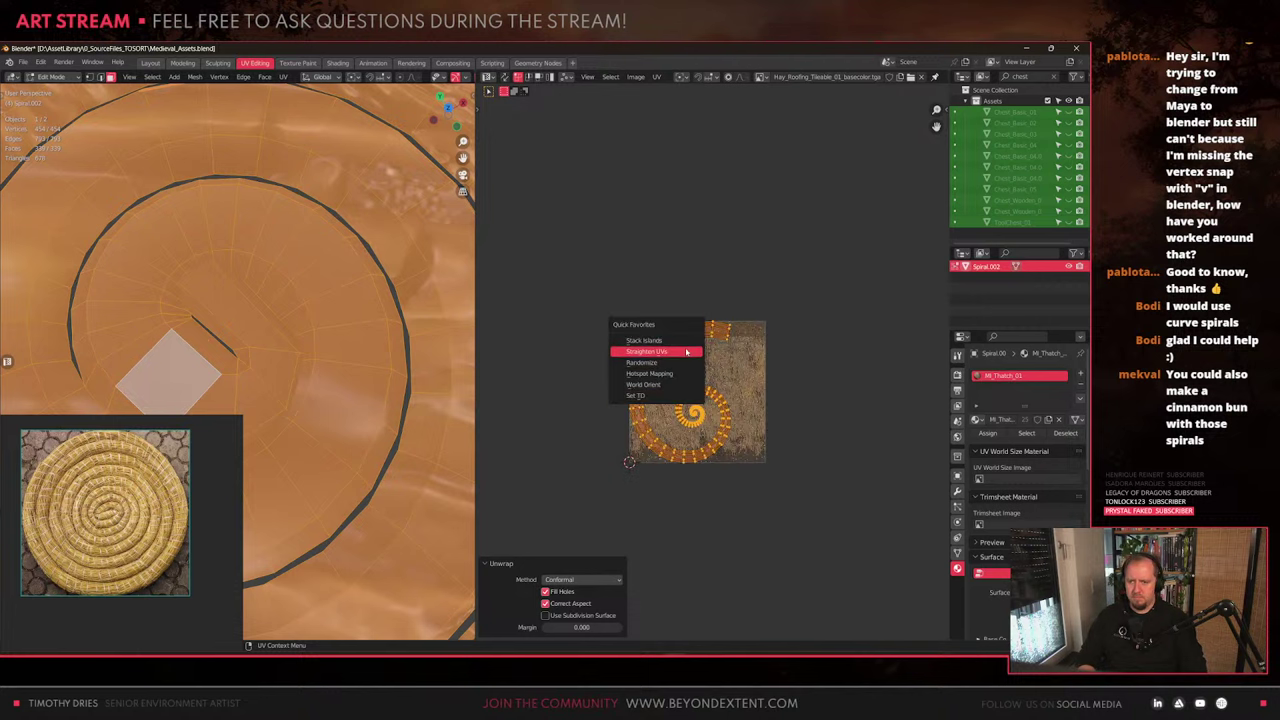
pyautogui.click(686, 351)
pyautogui.scroll(5, 697, 440)
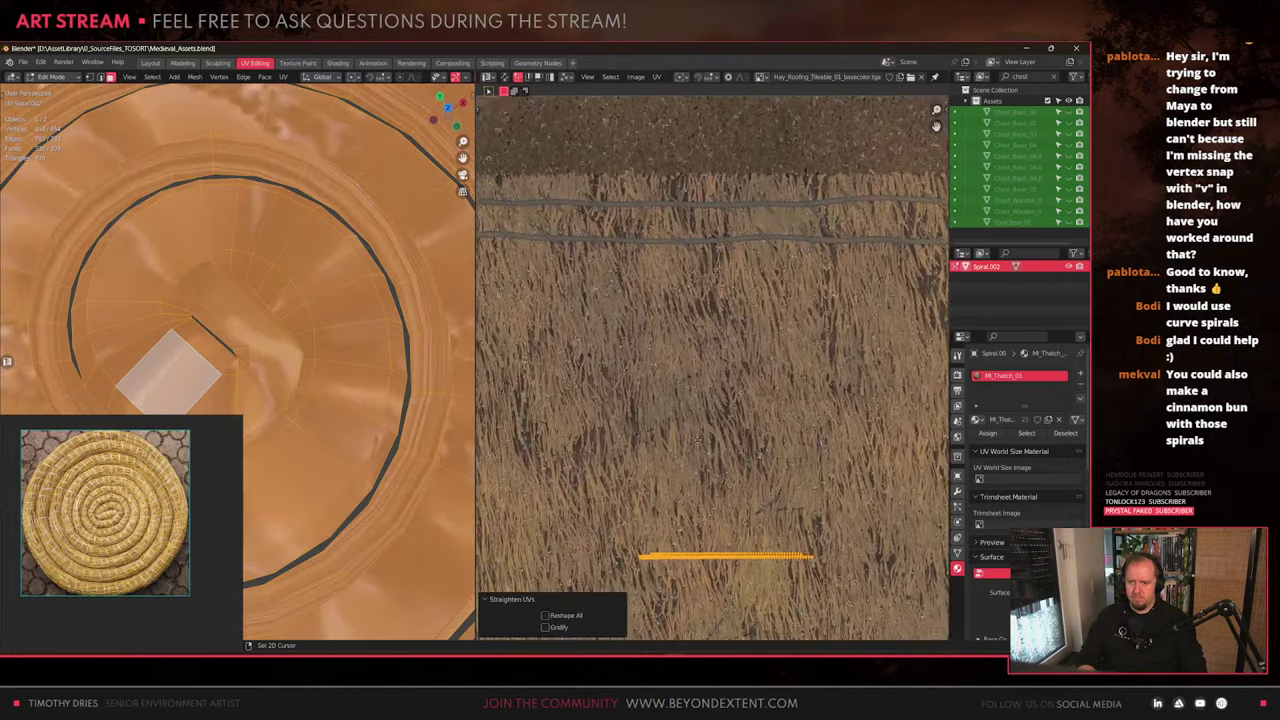
pyautogui.moveTo(698, 440); pyautogui.dragTo(709, 424, button='middle')
pyautogui.scroll(3, 740, 488)
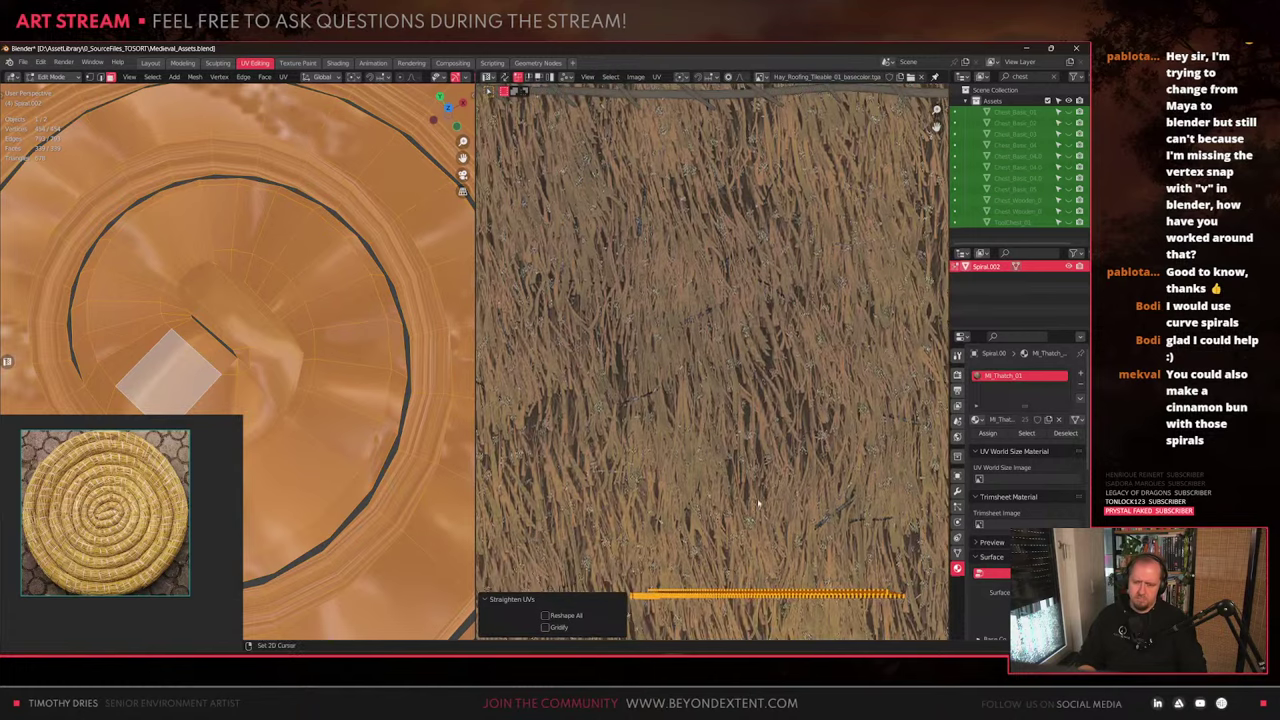
# Undo the UV straightening and move the coil's inner end edges within the horizontal plane, about -0.06 m along Y
pyautogui.hotkey('ctrl', 'z')
pyautogui.moveTo(189, 305); pyautogui.dragTo(203, 345, button='middle')
pyautogui.click(200, 358)
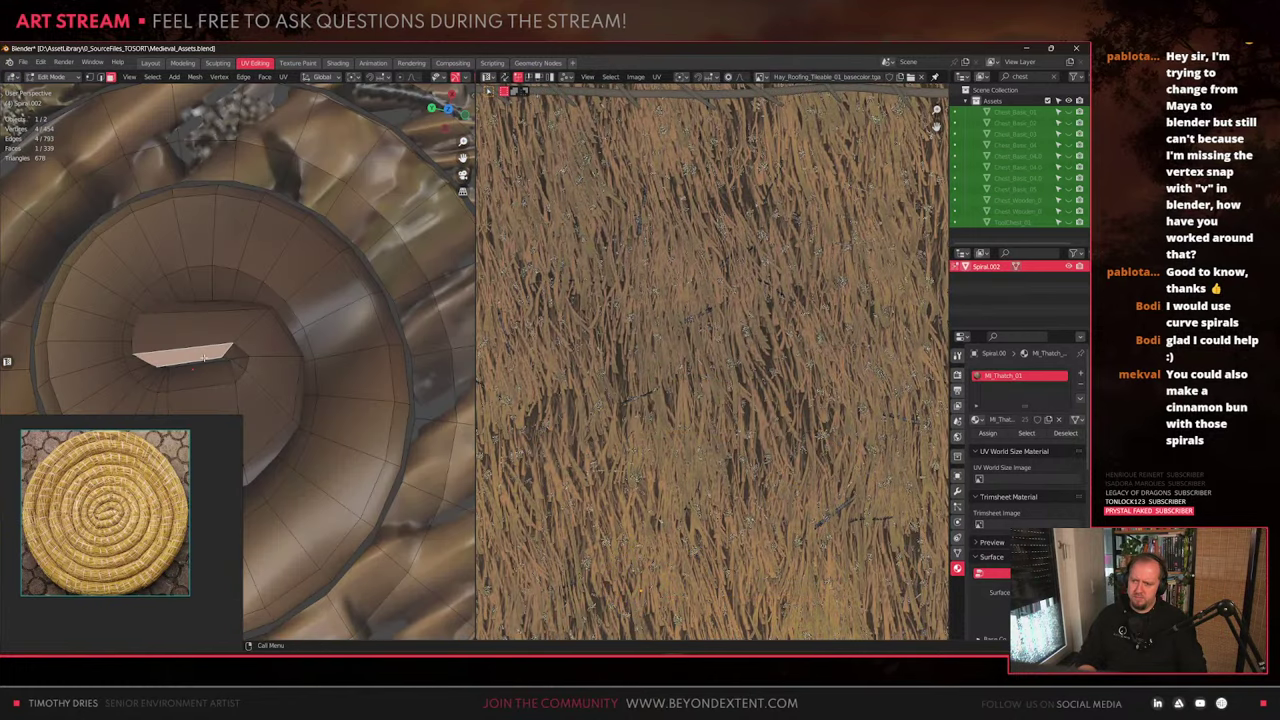
pyautogui.scroll(3, 230, 365)
pyautogui.moveTo(271, 371); pyautogui.dragTo(187, 340, button='middle')
pyautogui.hotkey('alt', 'z')
pyautogui.press('2')
pyautogui.doubleClick(150, 334)
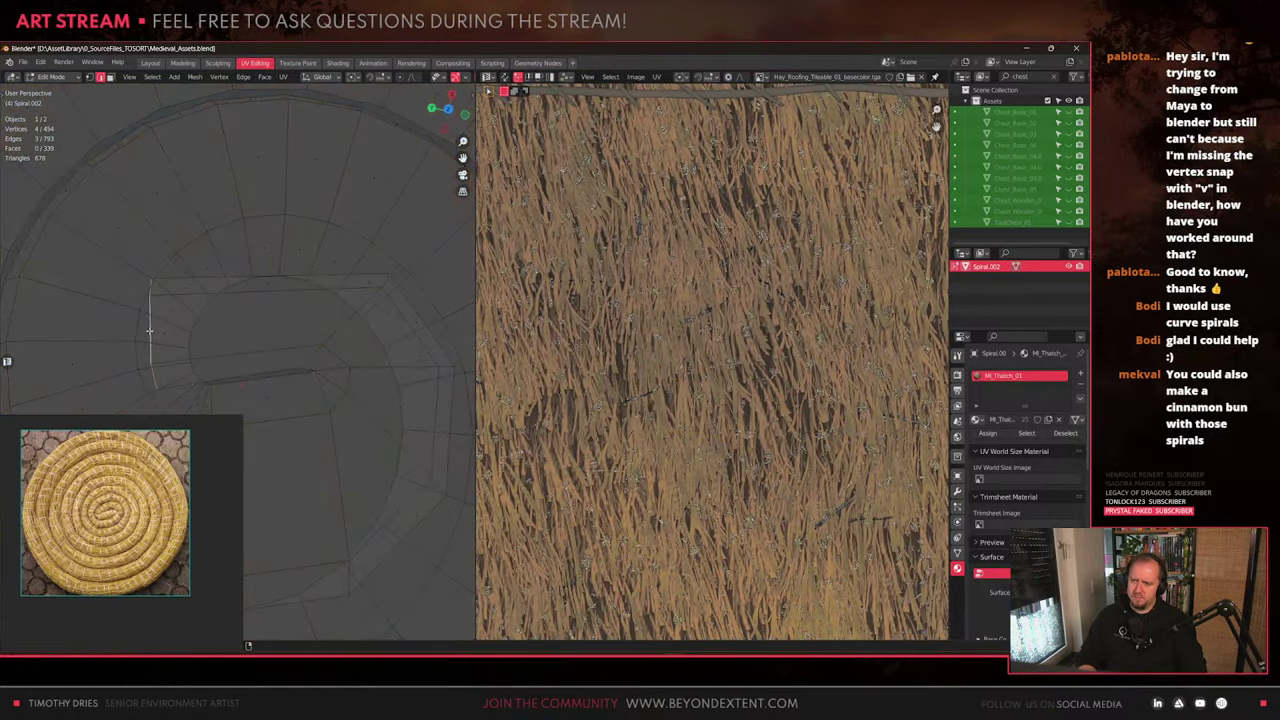
pyautogui.hotkey('alt', 'z')
pyautogui.press('g')
pyautogui.press('y')
pyautogui.press('x')
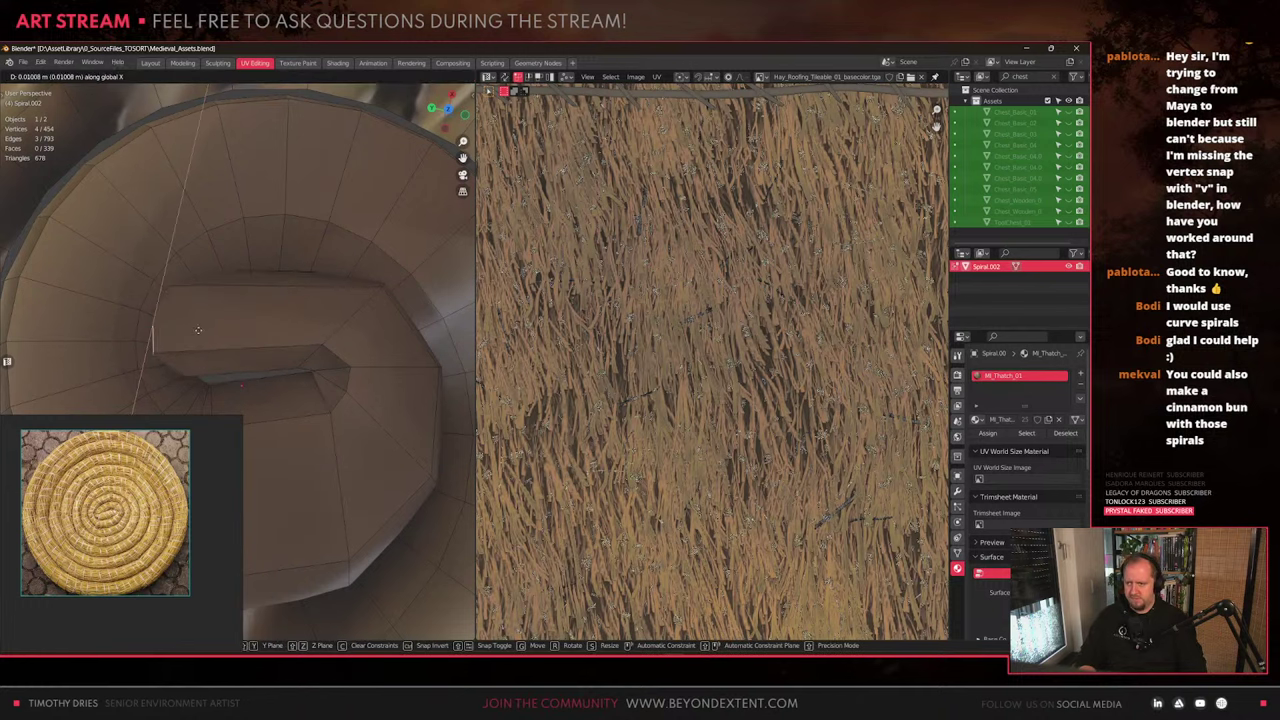
pyautogui.press('y')
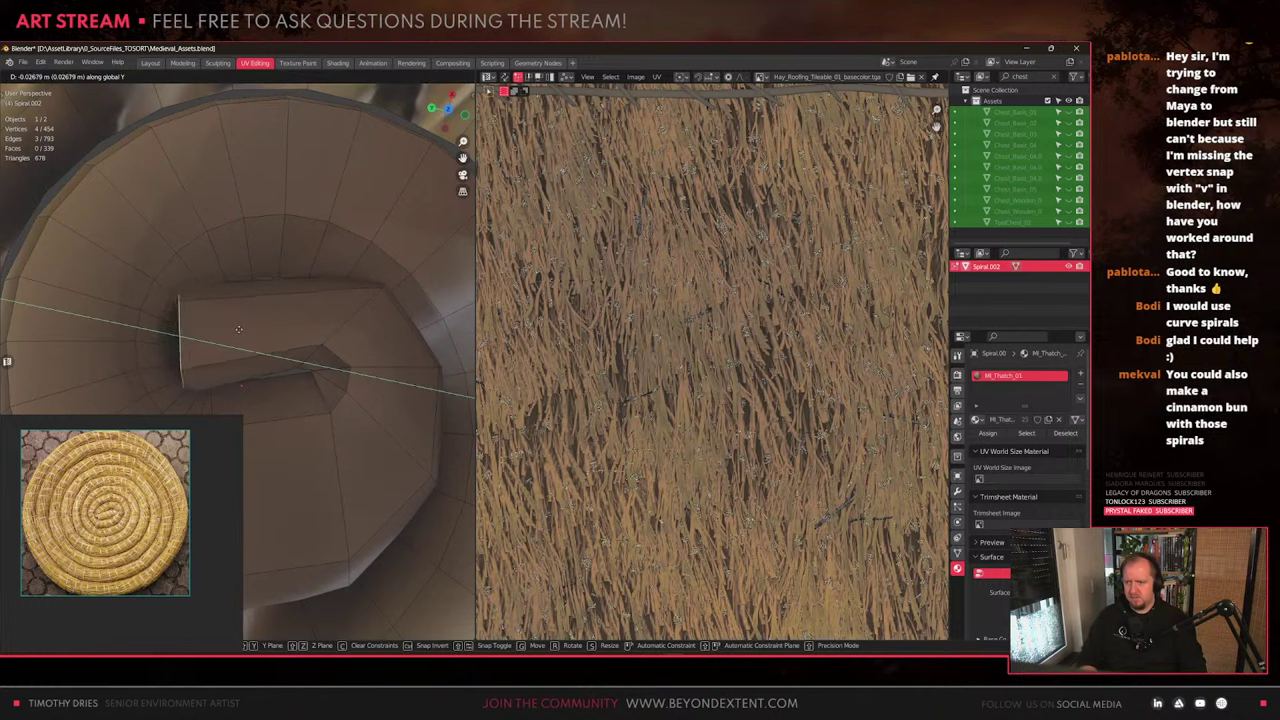
pyautogui.hotkey('shift', 'z')
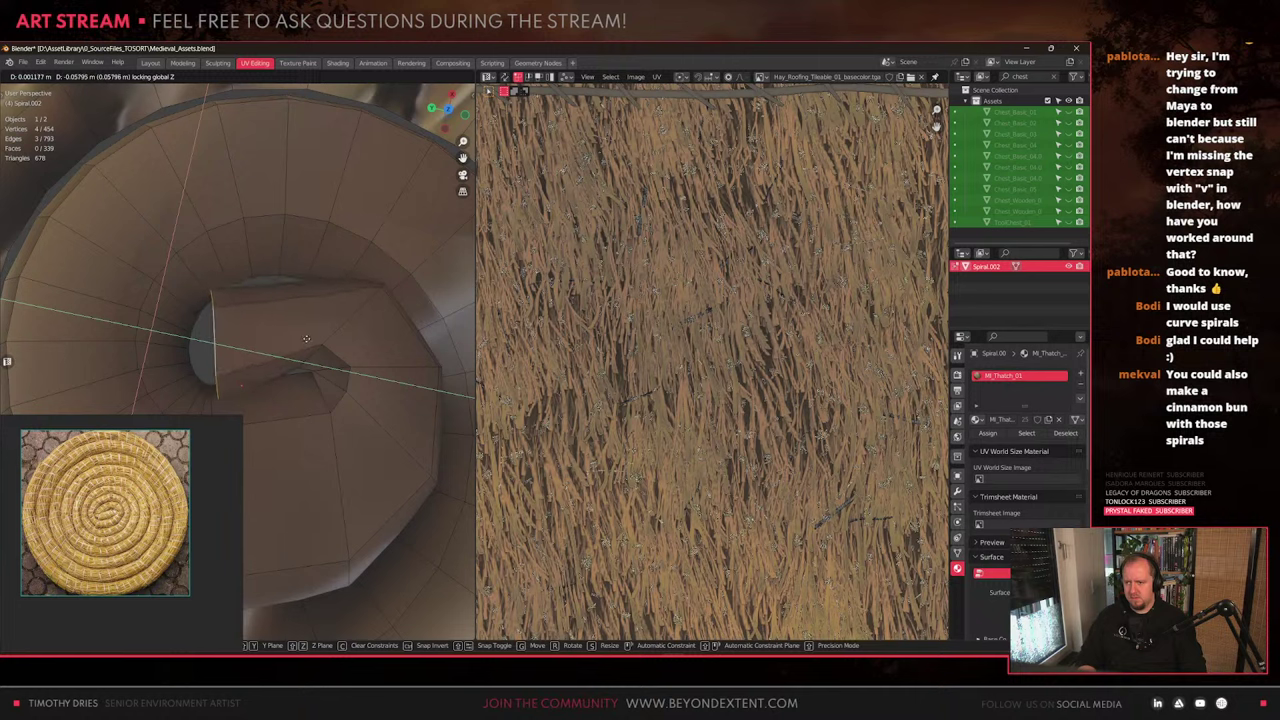
pyautogui.click(301, 326)
# Select the whole spiral, unwrap it again and straighten its UVs into a strip
pyautogui.press('a')
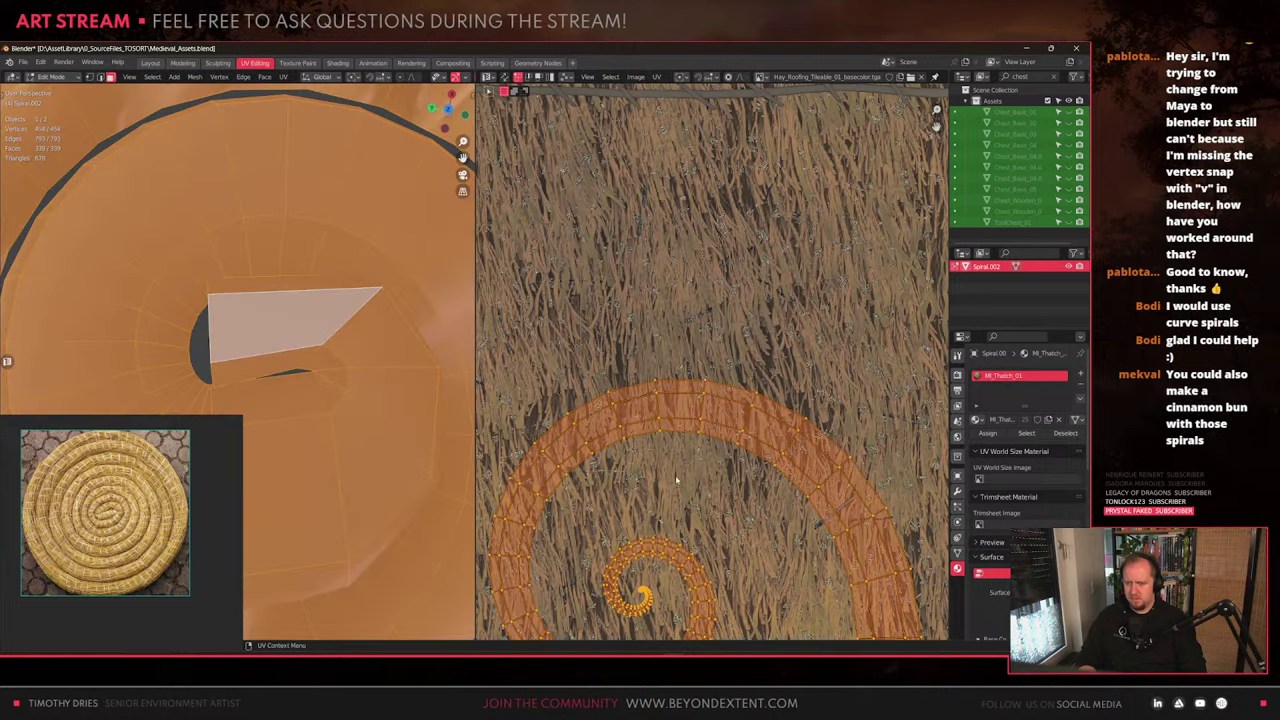
pyautogui.press('u')
pyautogui.click(677, 480)
pyautogui.press('Home')
pyautogui.press('q')
pyautogui.click(677, 480)
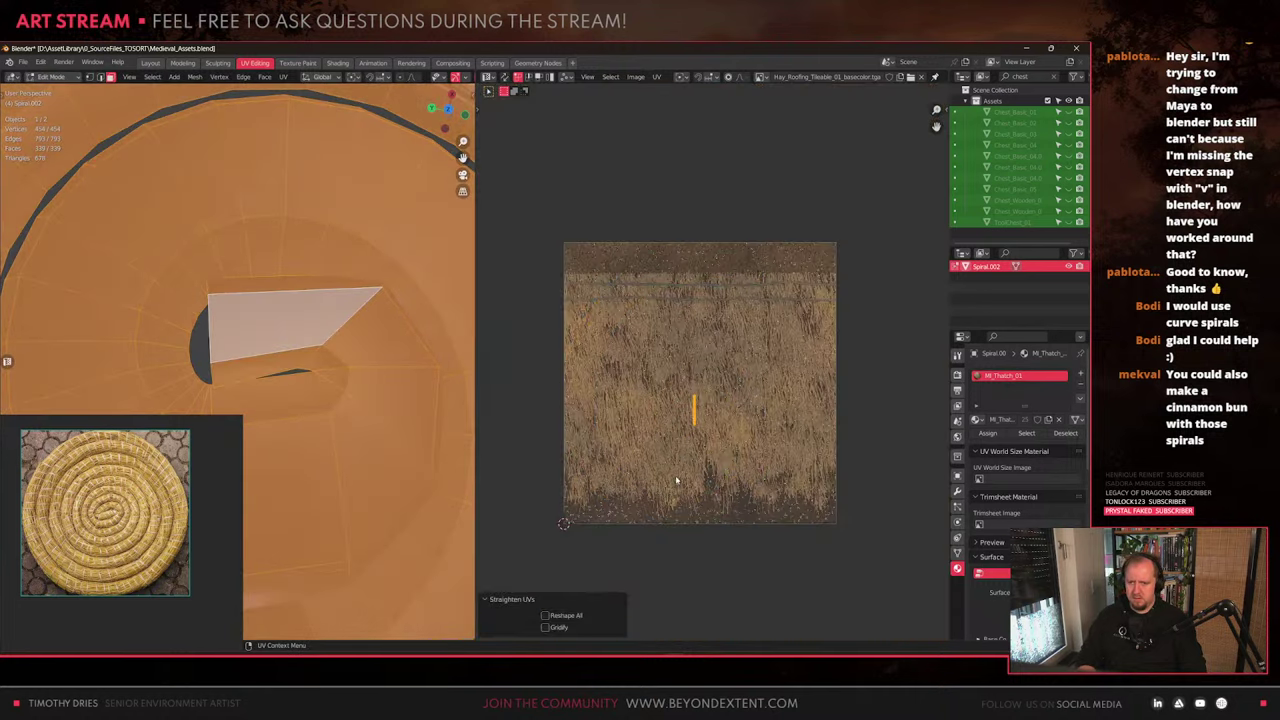
pyautogui.scroll(6, 680, 483)
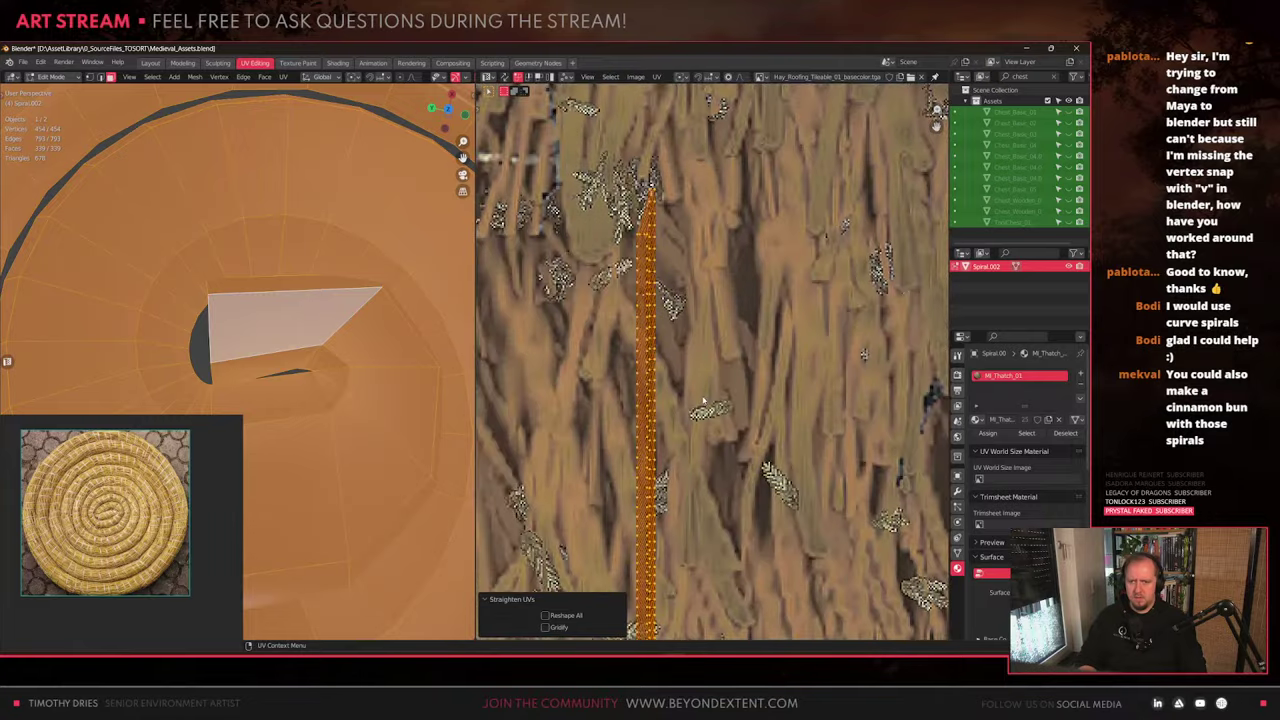
# Select the chain of edges running around the innermost coil down to its end and mark it as a seam
pyautogui.scroll(-8, 300, 260)
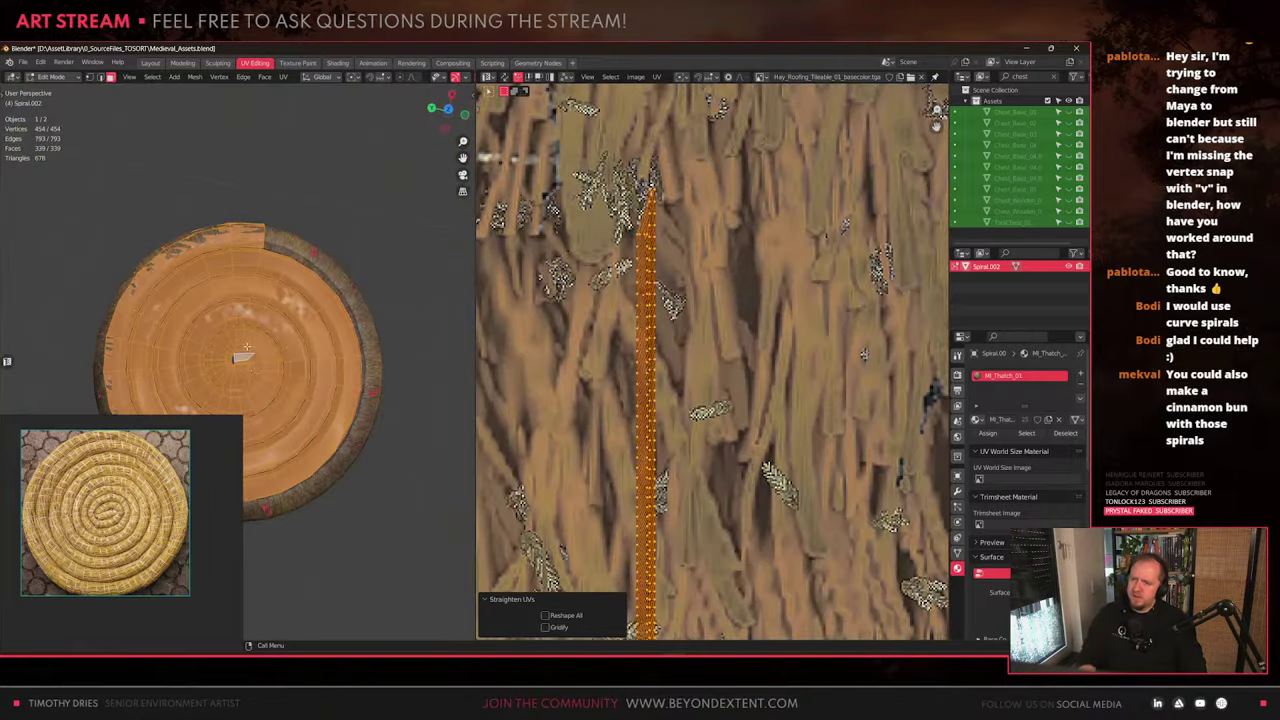
pyautogui.moveTo(305, 340); pyautogui.dragTo(260, 320, button='middle')
pyautogui.scroll(5, 312, 246)
pyautogui.click(208, 424)
pyautogui.scroll(4, 280, 312)
pyautogui.press('2')
pyautogui.click(314, 181)
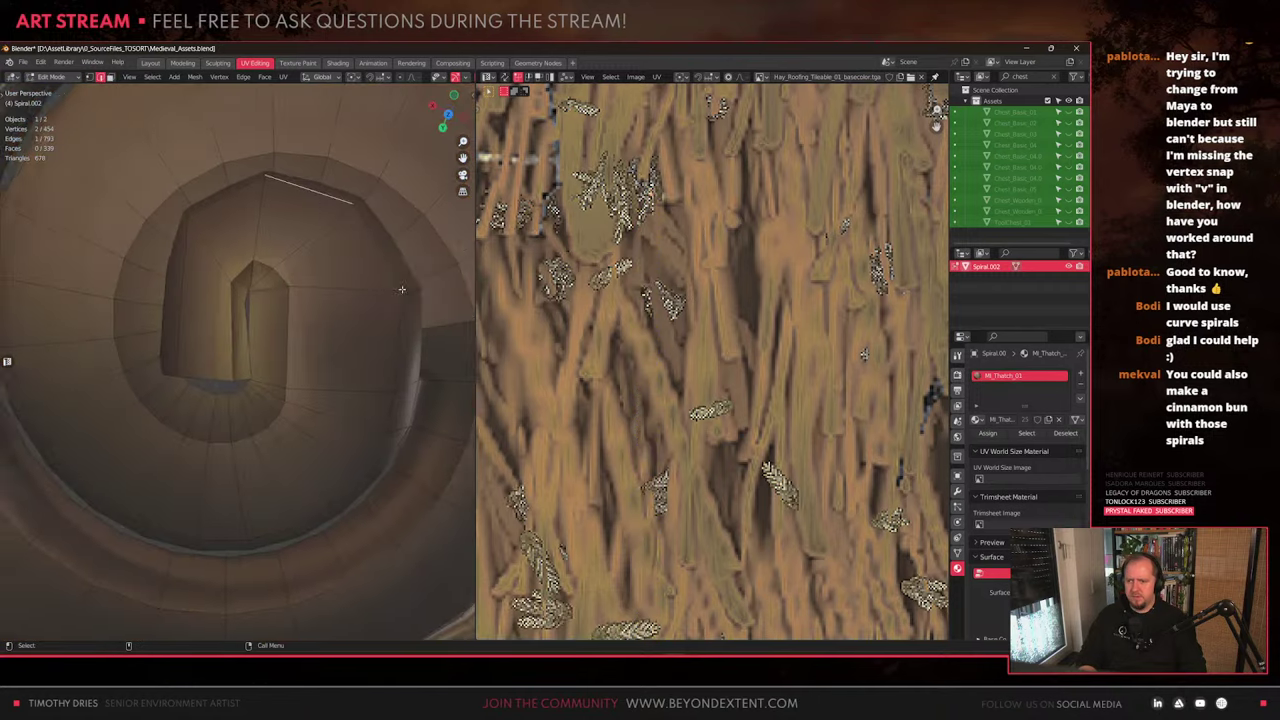
pyautogui.keyDown('shift'); pyautogui.moveTo(438, 367); pyautogui.dragTo(323, 363, button='middle'); pyautogui.keyUp('shift')
pyautogui.click(323, 367)
pyautogui.click(314, 333)
pyautogui.keyDown('alt'); pyautogui.keyDown('shift'); pyautogui.click(306, 360); pyautogui.keyUp('shift'); pyautogui.keyUp('alt')
pyautogui.hotkey('shift', 'z')
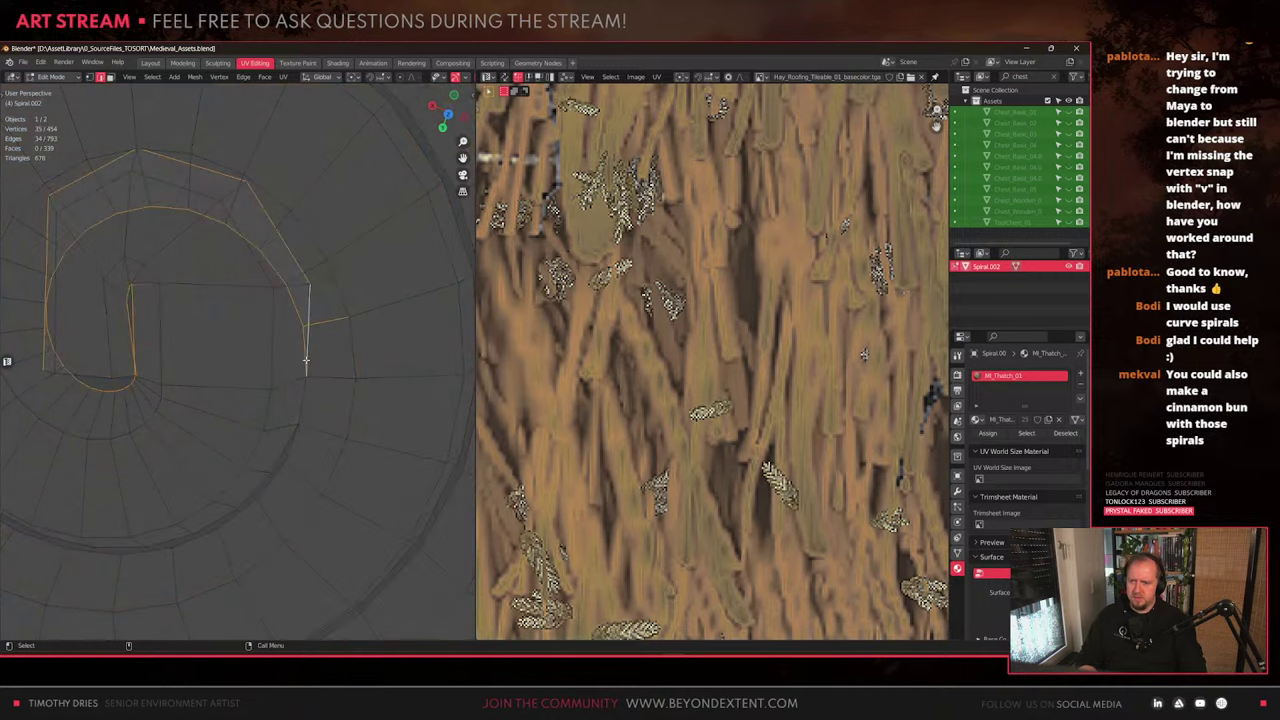
pyautogui.moveTo(306, 338); pyautogui.dragTo(215, 290, button='middle')
pyautogui.hotkey('alt', 'z')
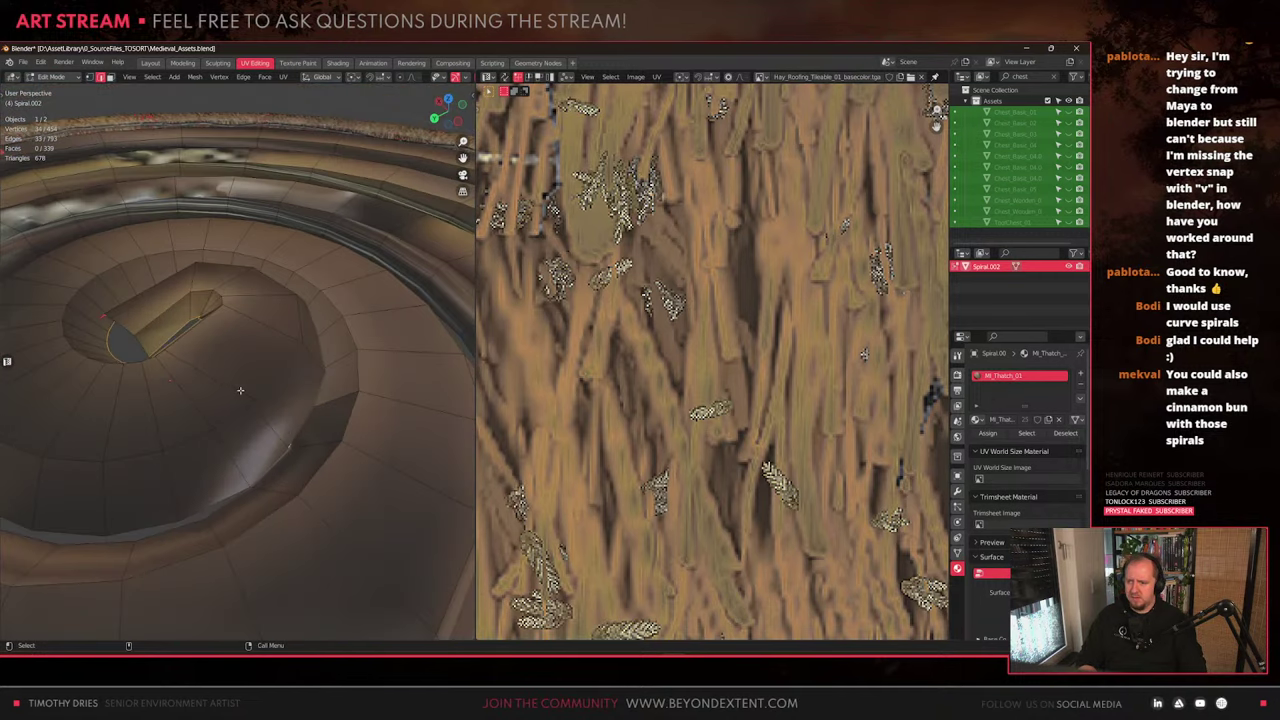
pyautogui.rightClick(240, 390)
pyautogui.click(276, 391)
# Try unwrapping the whole spiral along the new seam with the Conformal method and straightening its UVs
pyautogui.press('3')
pyautogui.click(288, 364)
pyautogui.press('a')
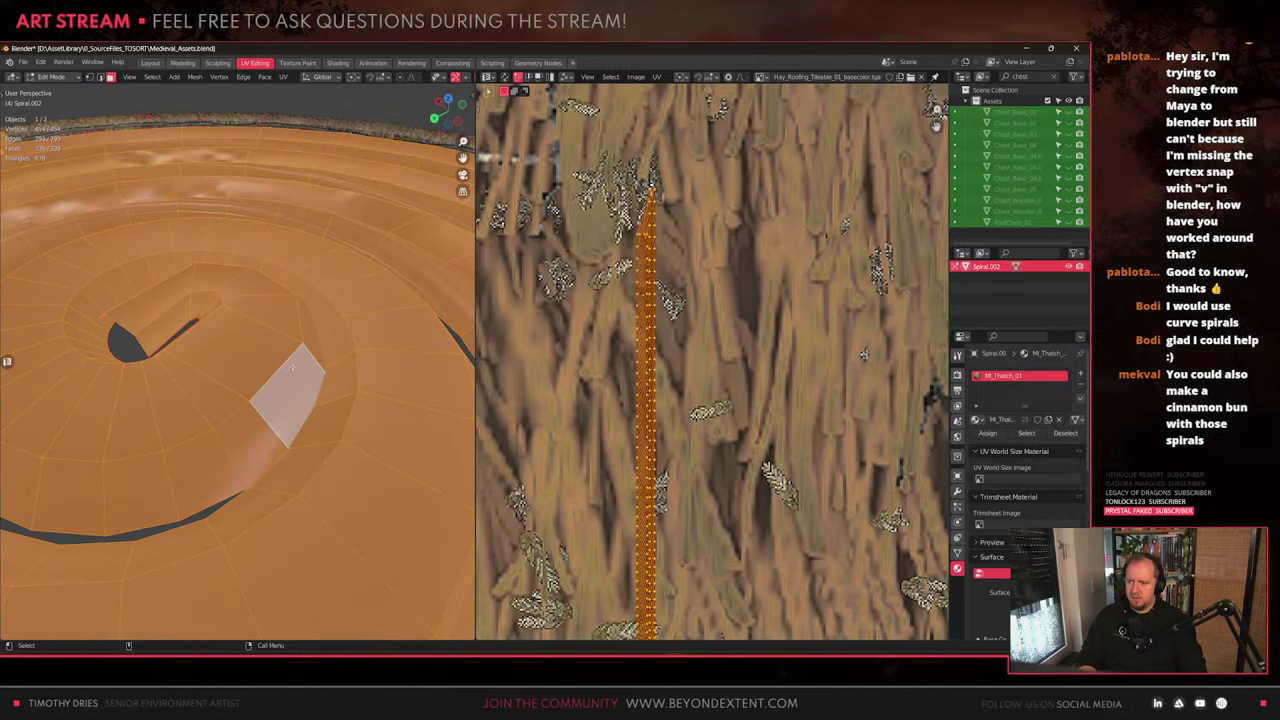
pyautogui.press('u')
pyautogui.click(674, 384)
pyautogui.scroll(-5, 675, 385)
pyautogui.press('q')
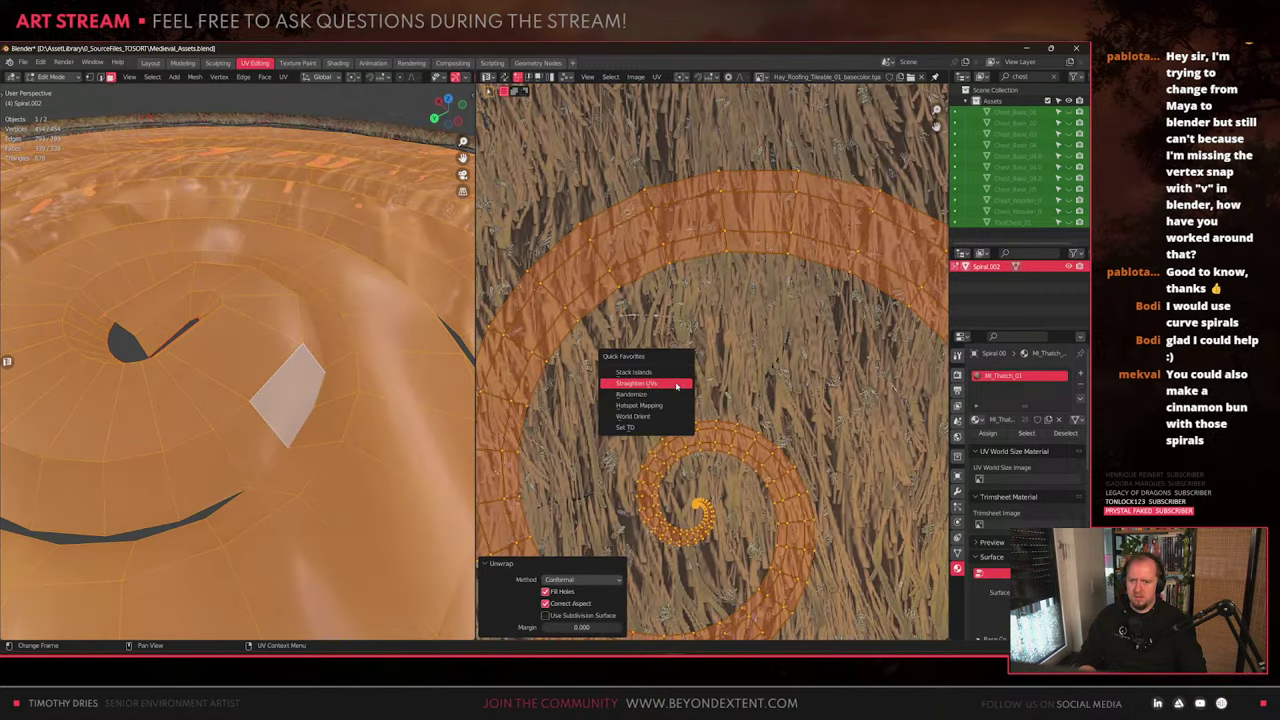
pyautogui.click(677, 386)
pyautogui.scroll(4, 678, 387)
pyautogui.hotkey('ctrl', 'z')
# Select the connecting edges at the outer end of the new seam and mark them as a seam too
pyautogui.moveTo(284, 260); pyautogui.dragTo(279, 480, button='middle')
pyautogui.click(280, 308)
pyautogui.press('a')
pyautogui.hotkey('ctrl', 'z')
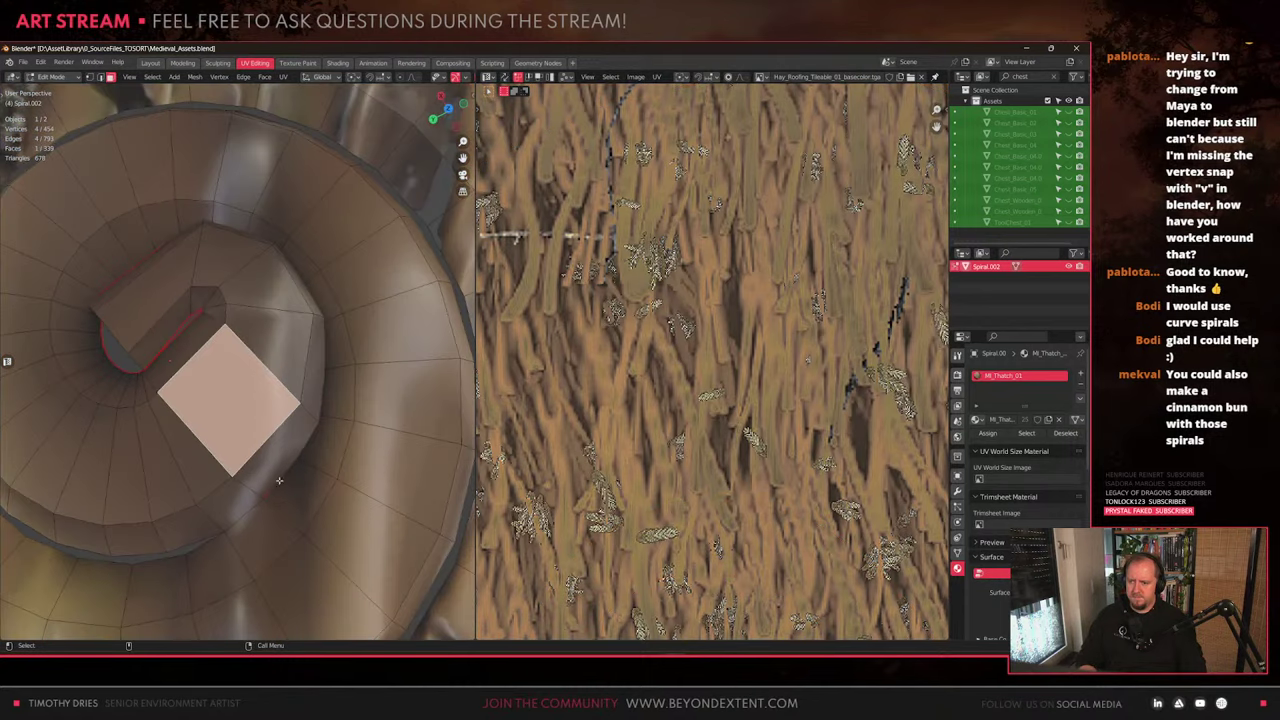
pyautogui.hotkey('shift', 'z')
pyautogui.press('2')
pyautogui.click(291, 445)
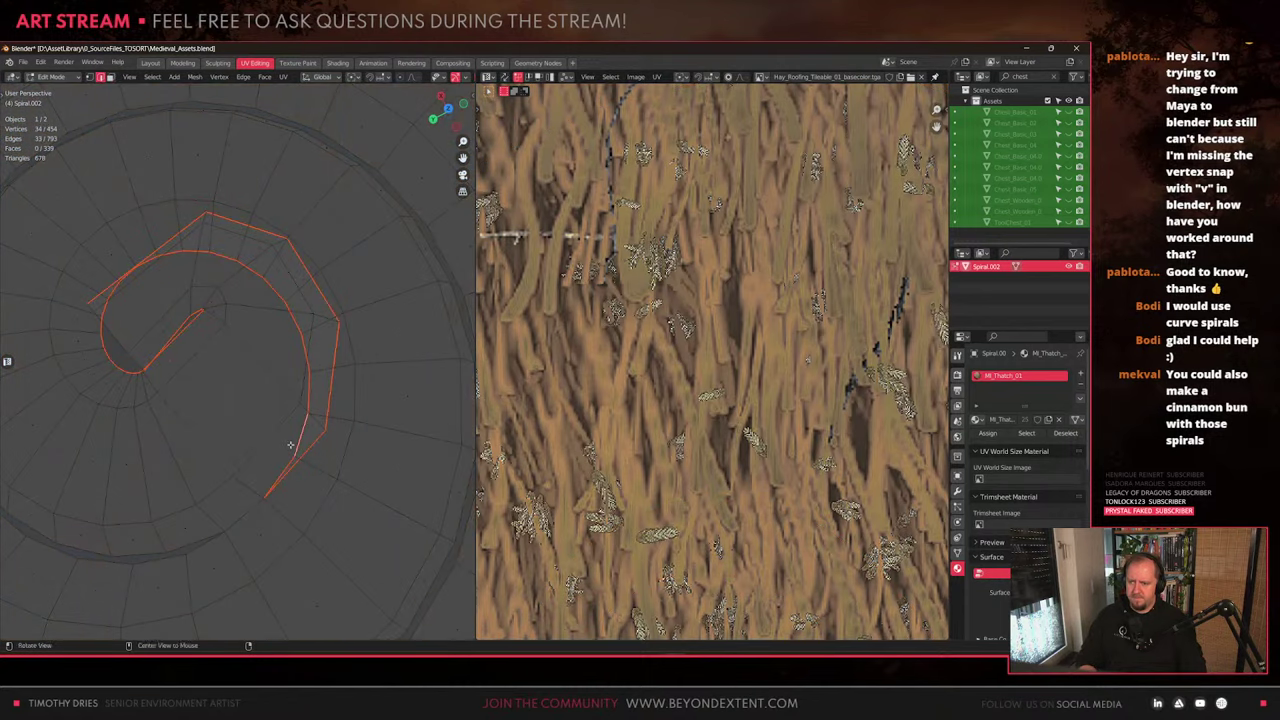
pyautogui.rightClick(291, 445)
pyautogui.press('Escape')
pyautogui.click(276, 488)
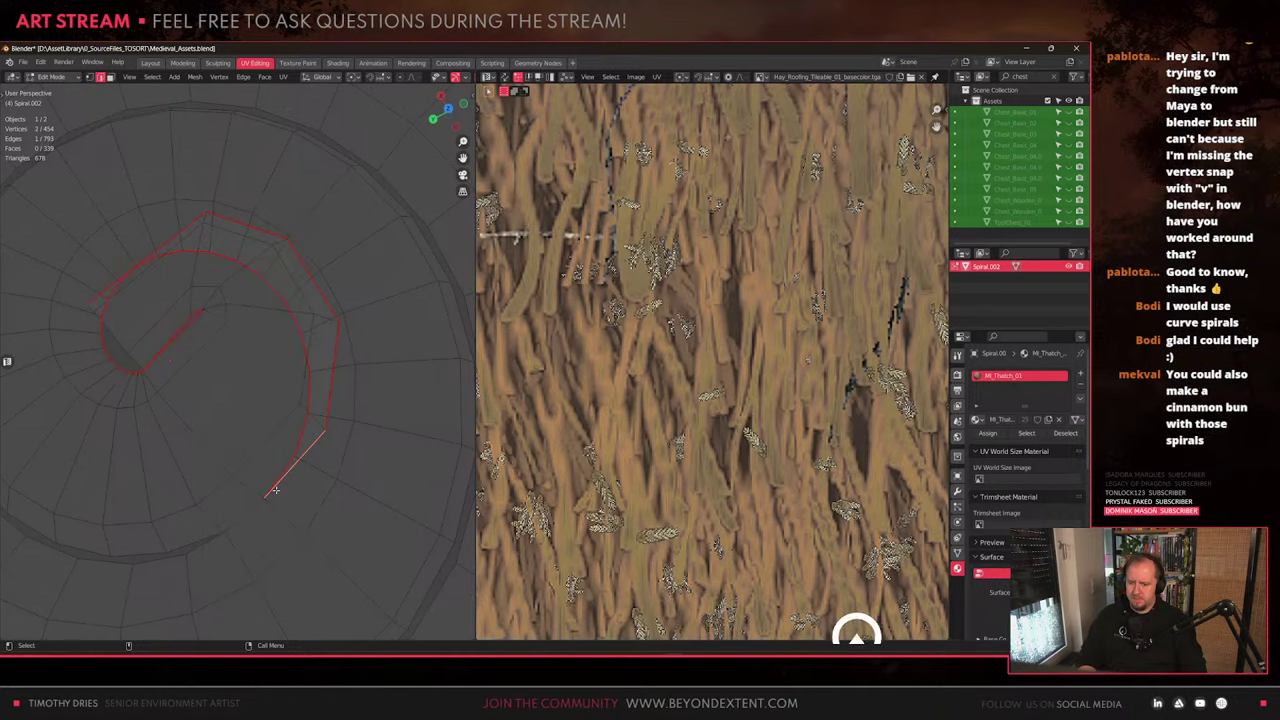
pyautogui.moveTo(270, 490); pyautogui.dragTo(280, 374, button='middle')
pyautogui.keyDown('shift'); pyautogui.click(279, 444); pyautogui.keyUp('shift')
pyautogui.rightClick(292, 451)
pyautogui.click(292, 451)
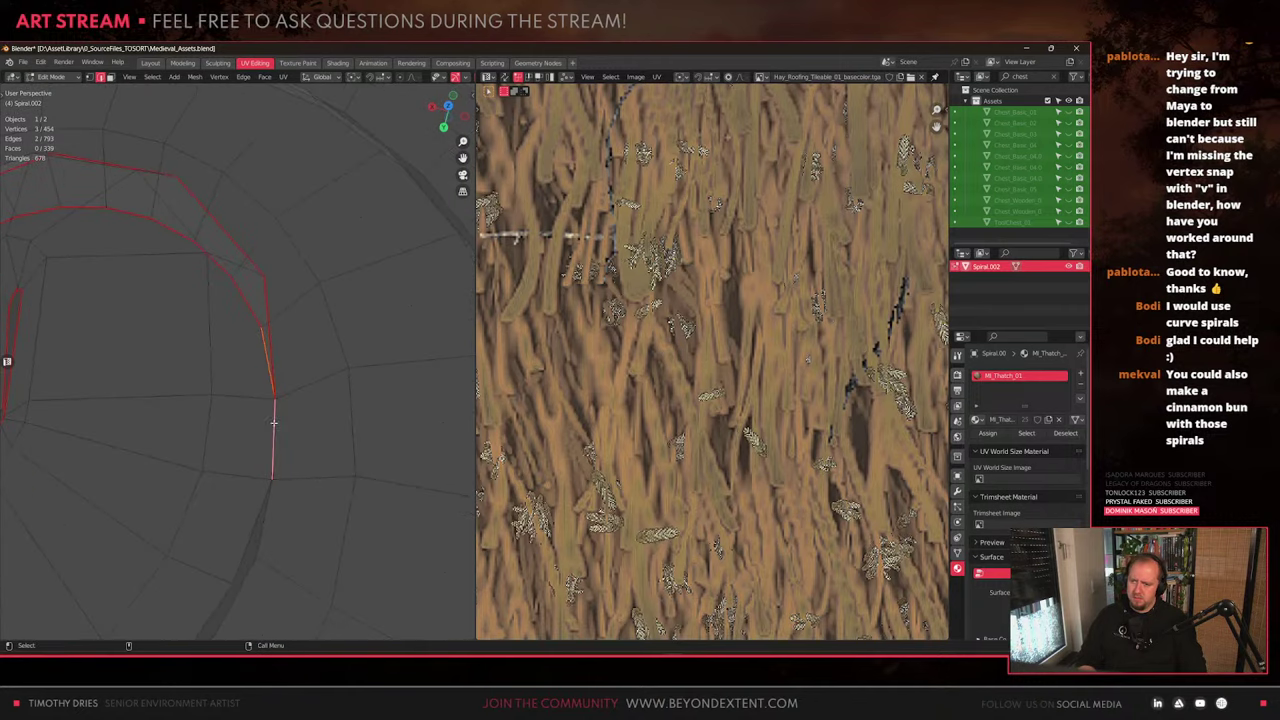
# Select the whole spiral, unwrap it with the Conformal method and straighten its UVs into a strip
pyautogui.press('3')
pyautogui.press('a')
pyautogui.press('u')
pyautogui.click(722, 468)
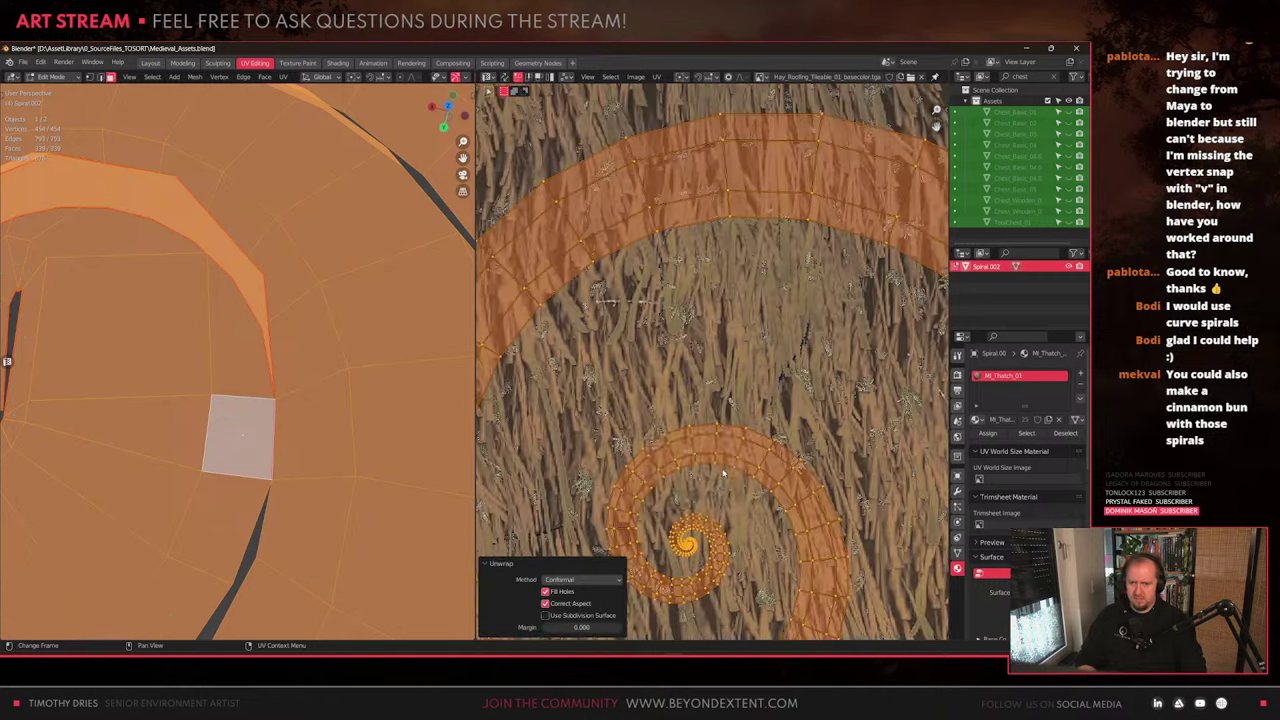
pyautogui.press('q')
pyautogui.click(728, 471)
# Rotate the straightened UV strip to lie horizontally and set its texel density to 1024
pyautogui.scroll(-4, 763, 388)
pyautogui.press('r')
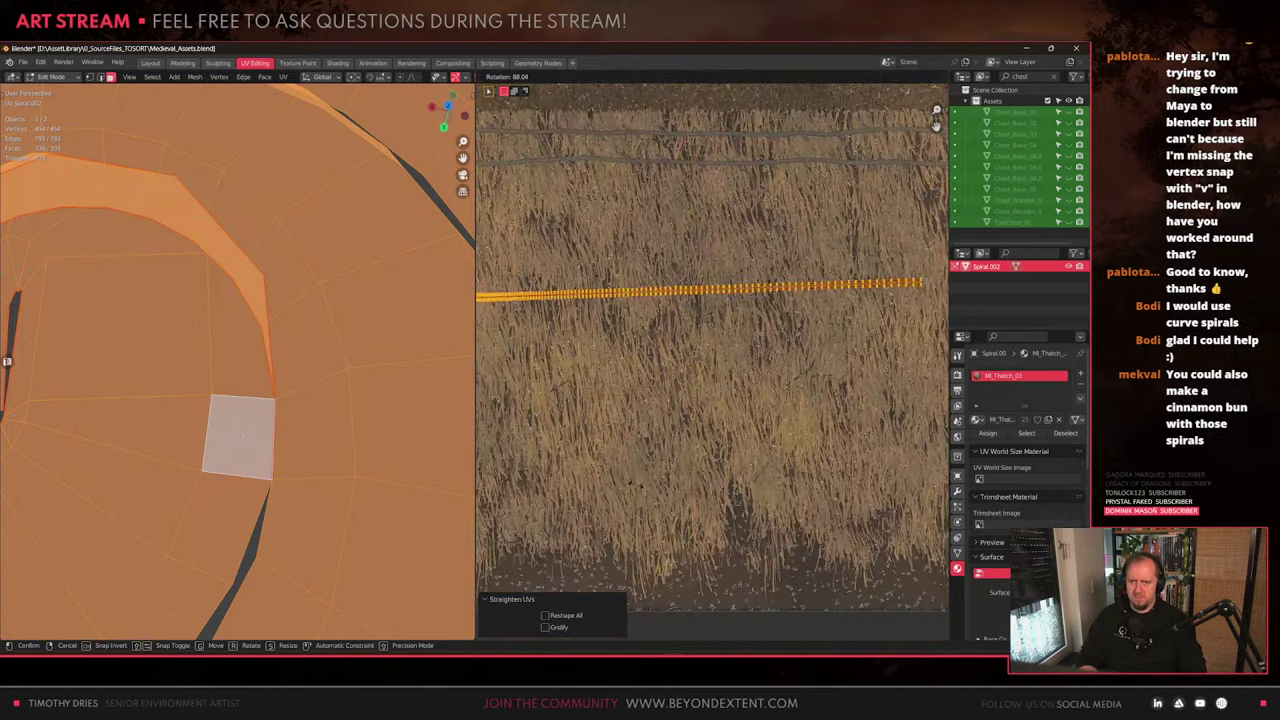
pyautogui.click(686, 339)
pyautogui.press('q')
pyautogui.click(665, 381)
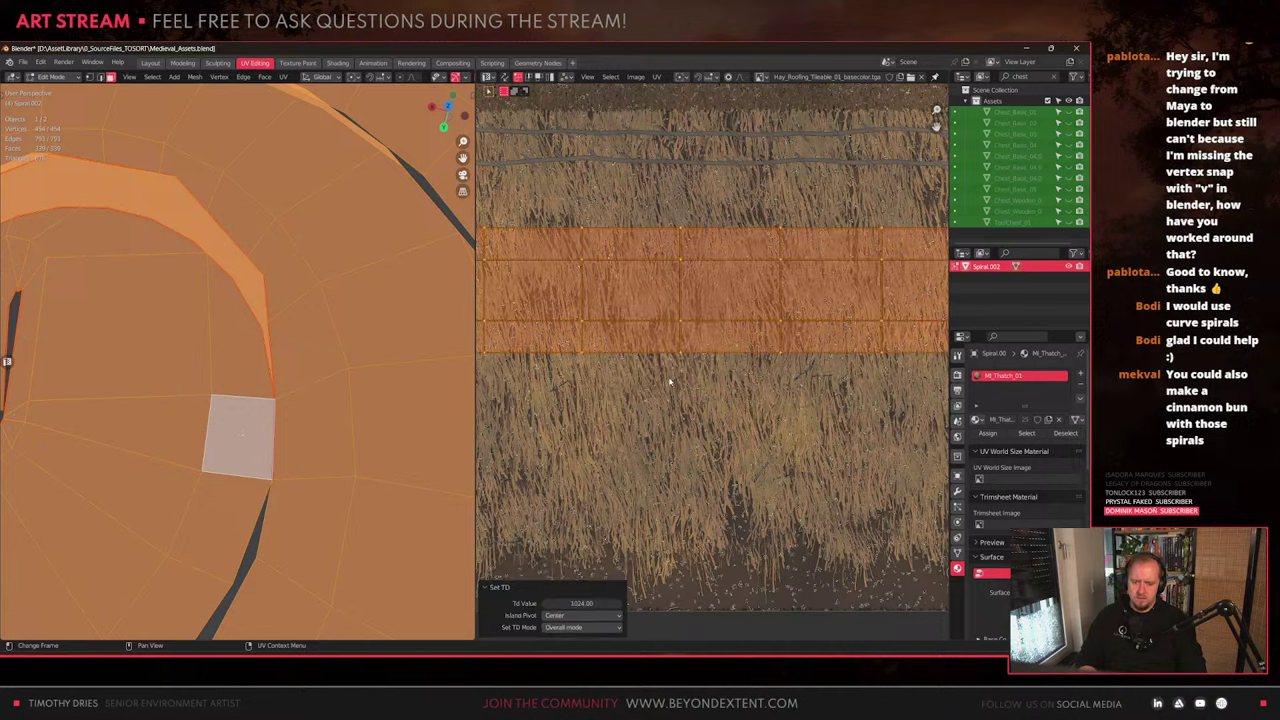
# Leave edit mode and inspect how the thatch texture runs along the coiled disc from several distances and angles
pyautogui.scroll(-6, 670, 381)
pyautogui.scroll(-5, 343, 430)
pyautogui.press('Tab')
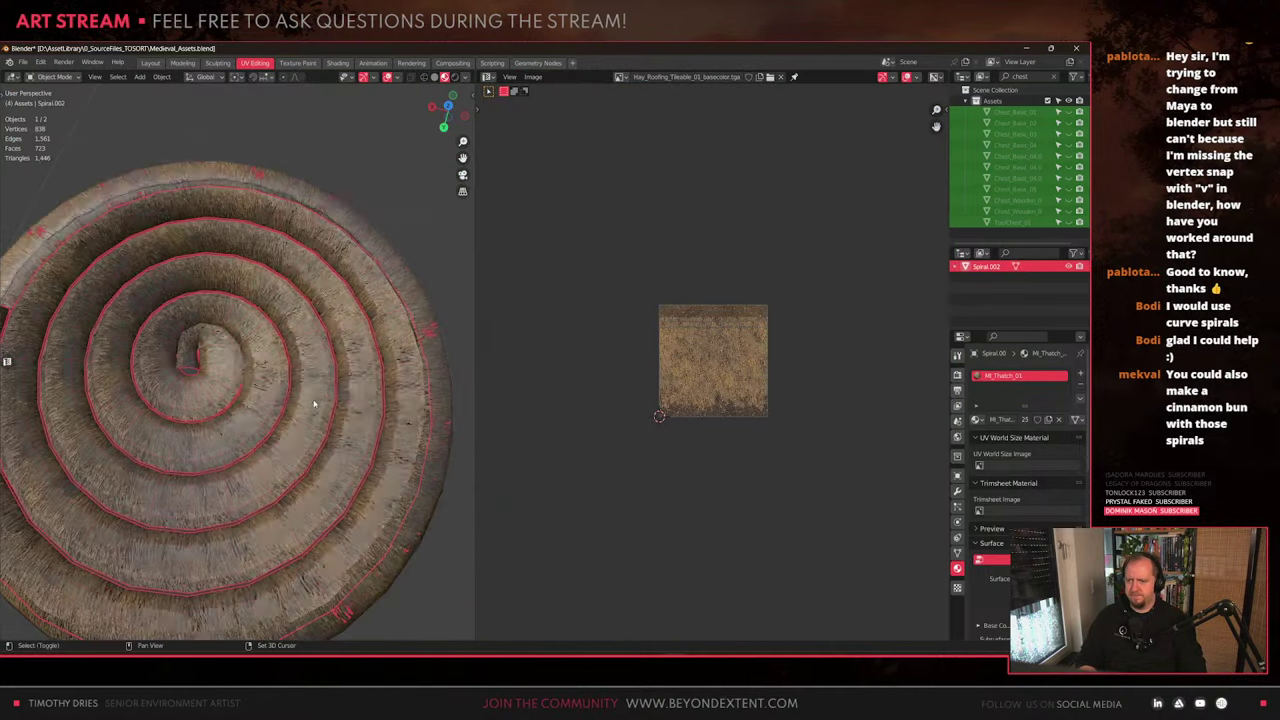
pyautogui.scroll(-3, 275, 410)
pyautogui.scroll(-8, 270, 415)
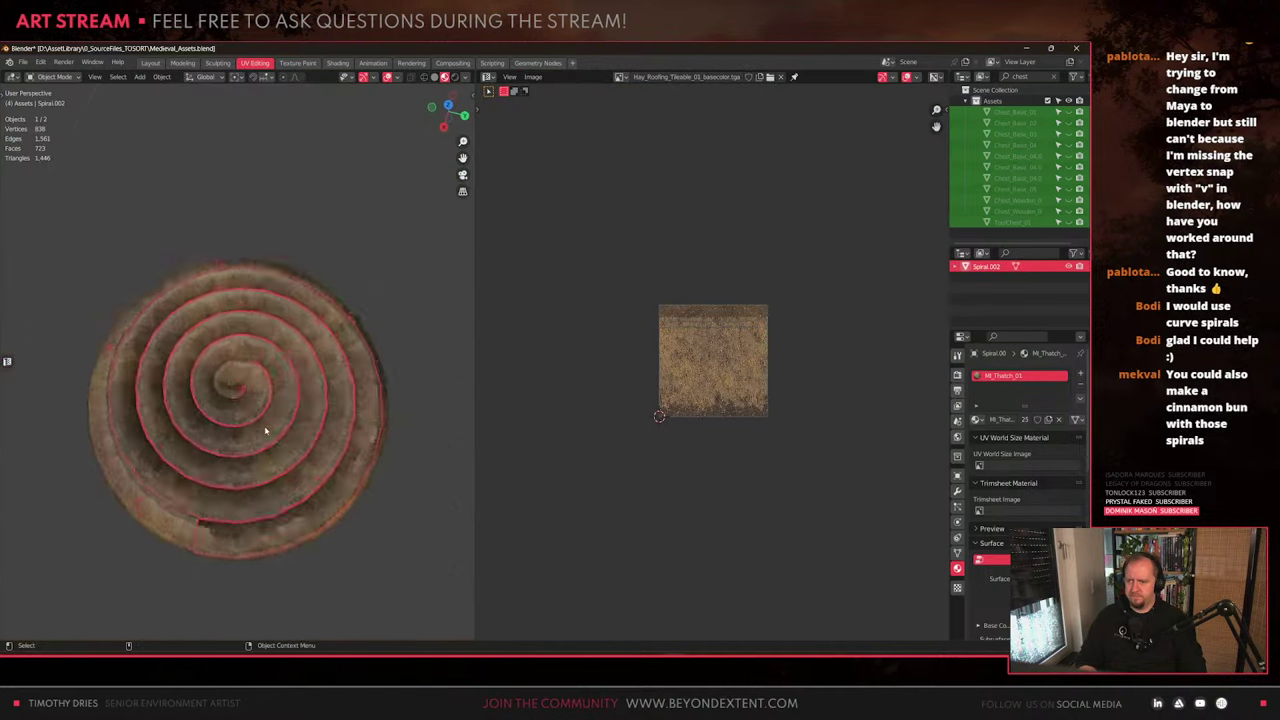
pyautogui.click(299, 473)
pyautogui.scroll(7, 289, 431)
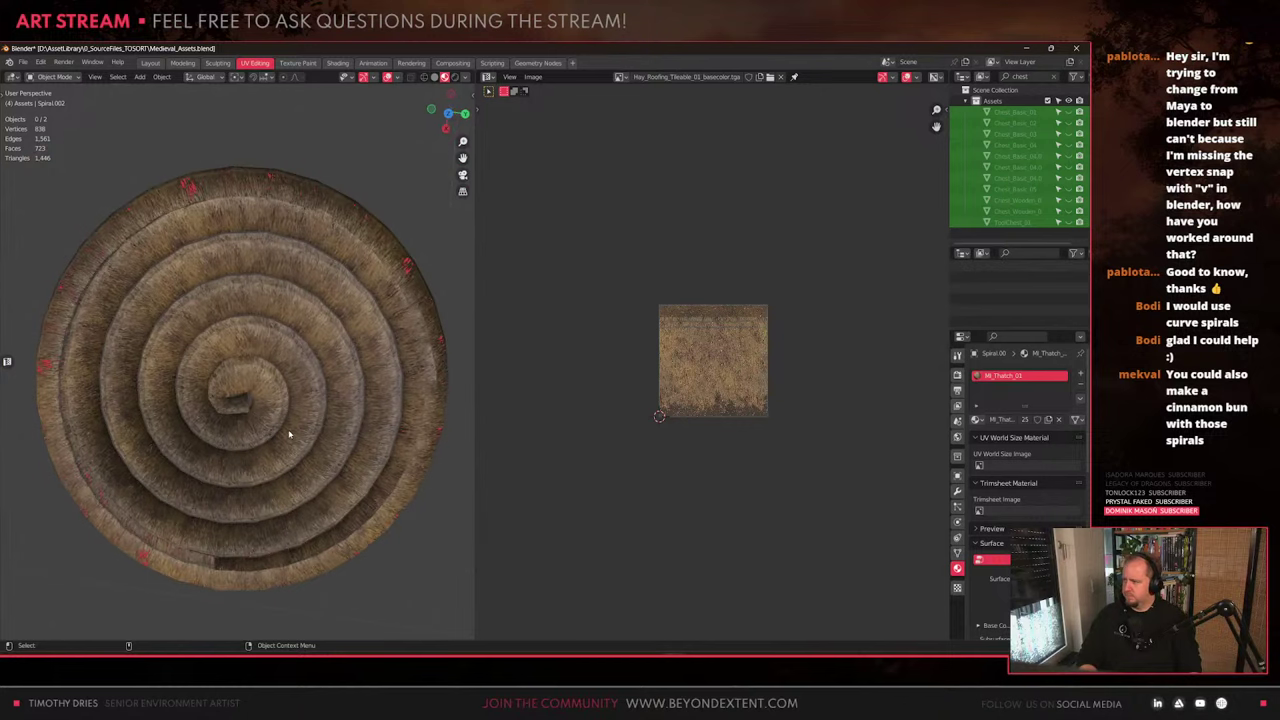
pyautogui.click(280, 447)
pyautogui.keyDown('alt'); pyautogui.moveTo(280, 447); pyautogui.dragTo(143, 397); pyautogui.keyUp('alt')
pyautogui.scroll(-6, 292, 429)
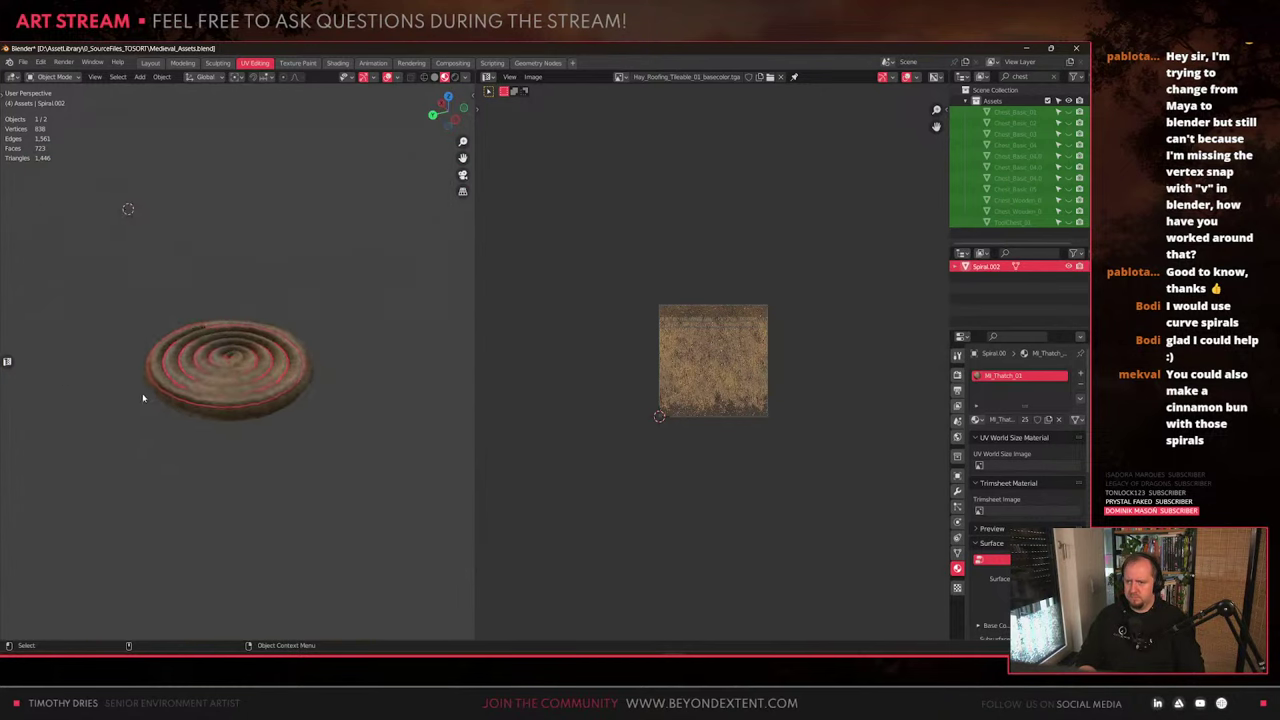